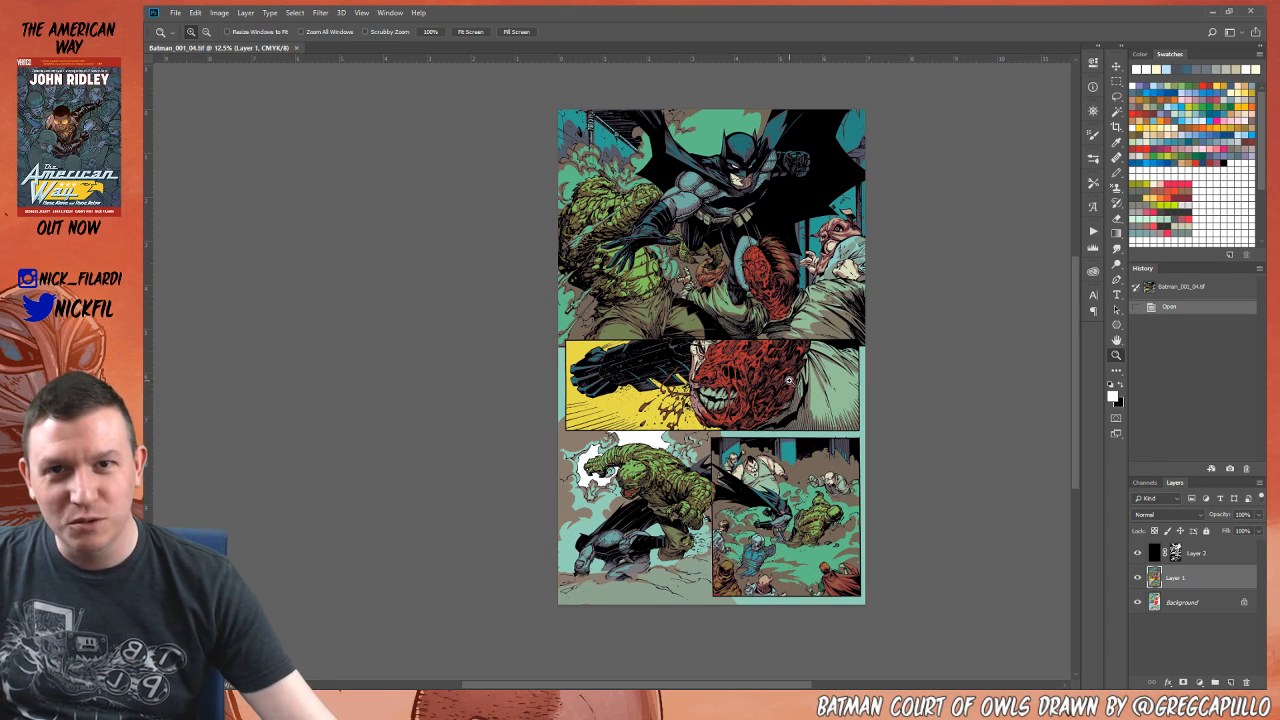
Step: Try a Hue/Saturation adjustment with saturation -35 on Layer 1
drag(861, 364, 782, 400)
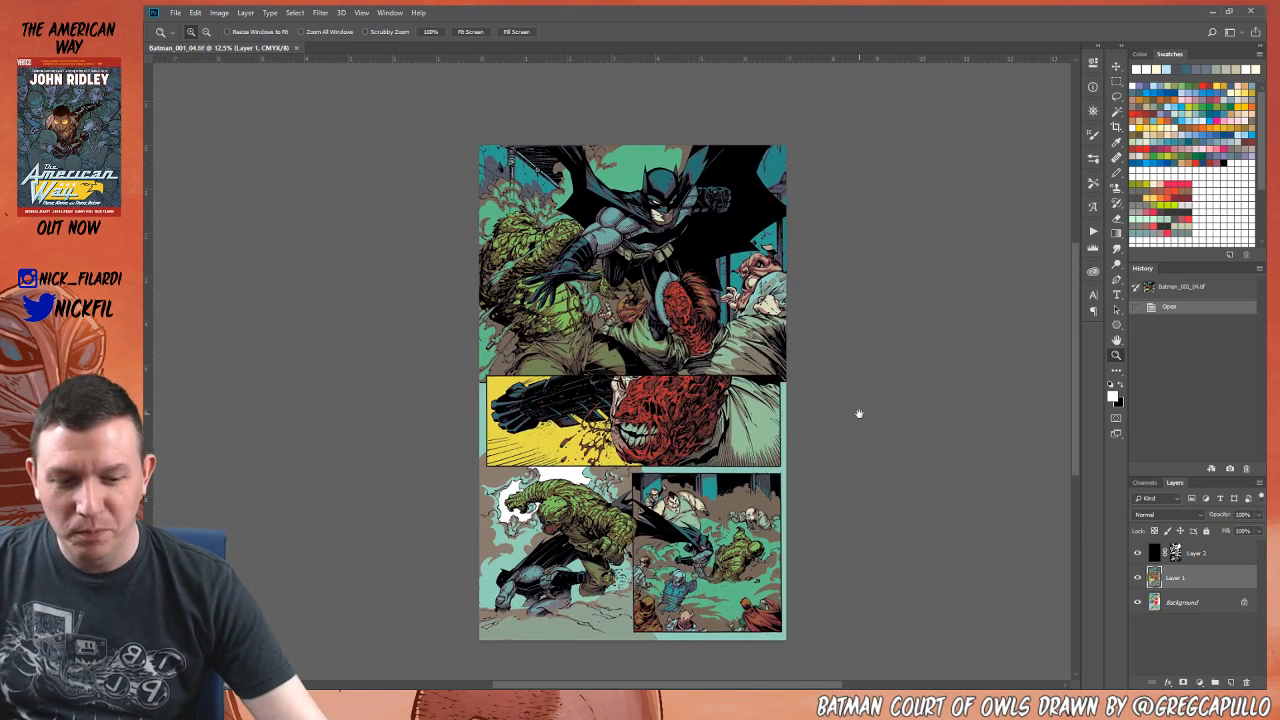
key(ctrl+u)
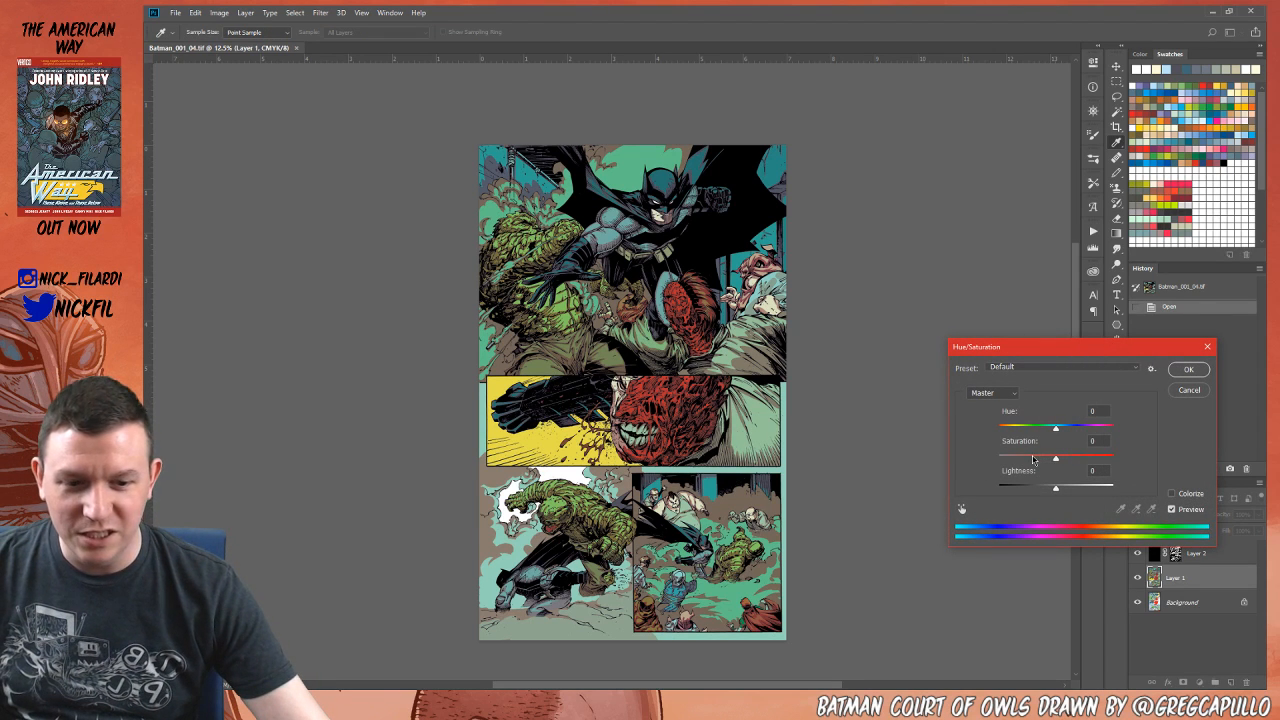
click(1038, 459)
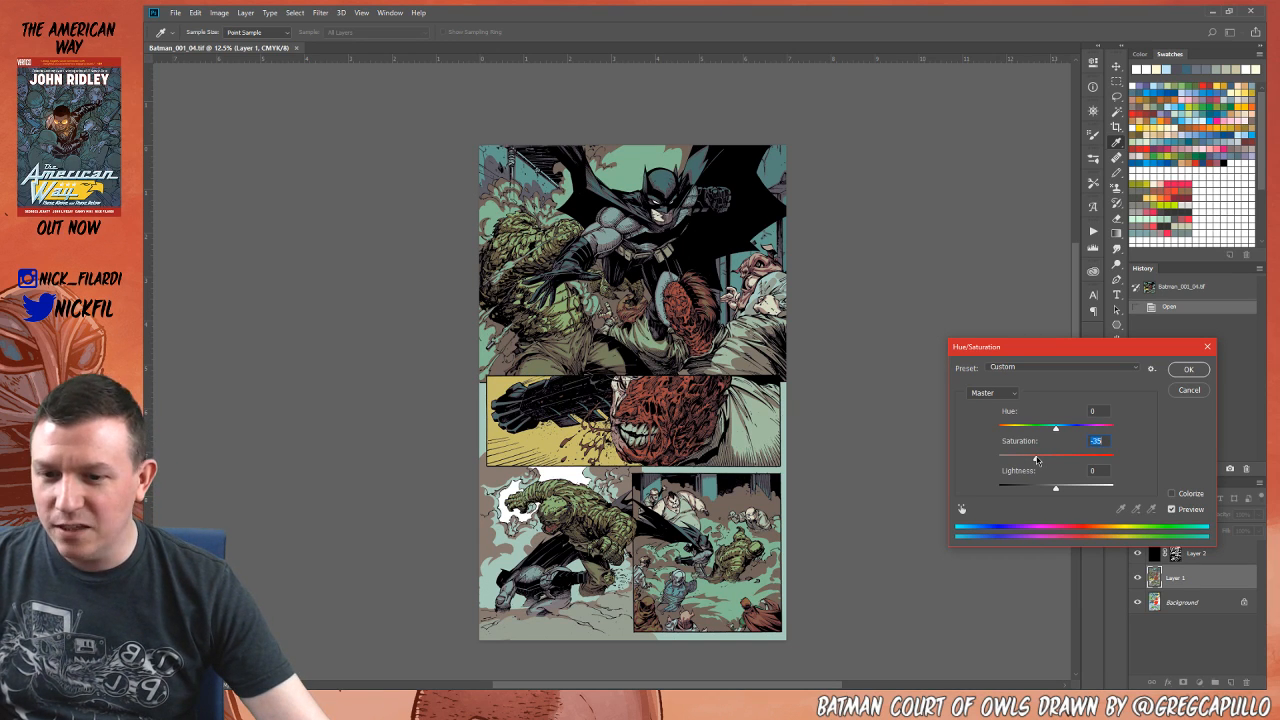
click(1186, 392)
Step: Examine the flat colours of the characters and smoke in every panel of the comic page up close
key(z)
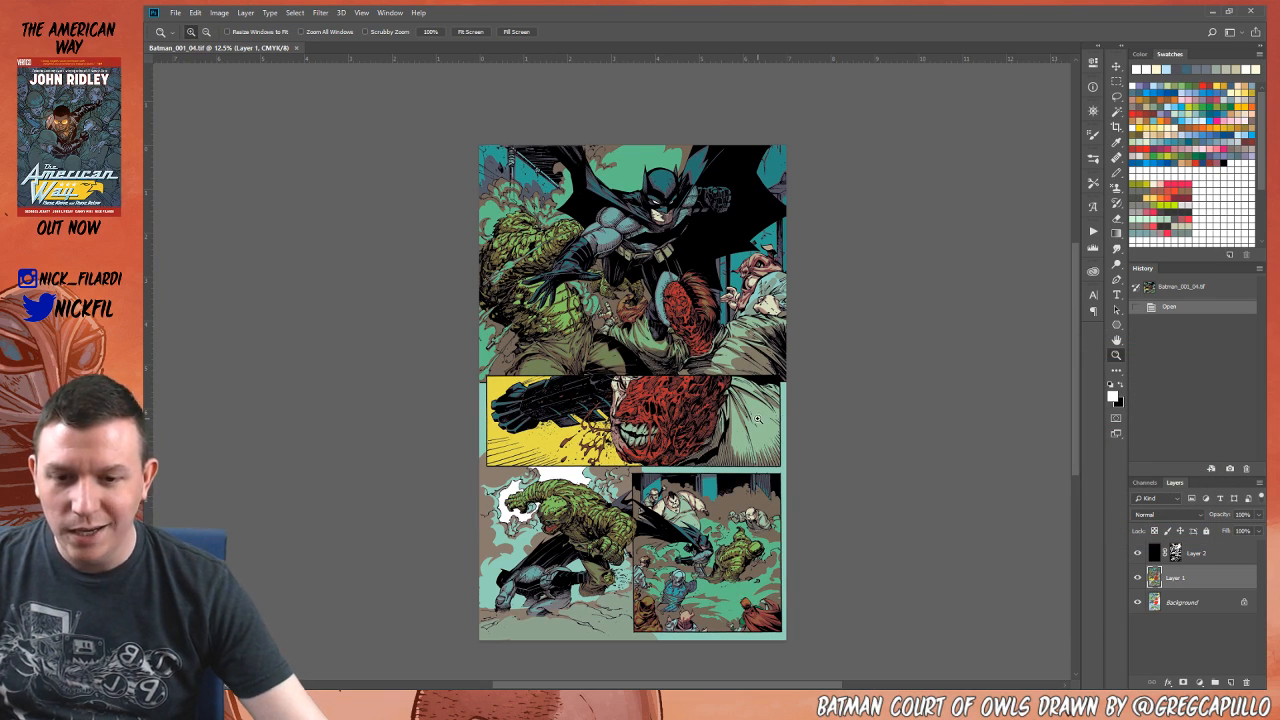
click(620, 228)
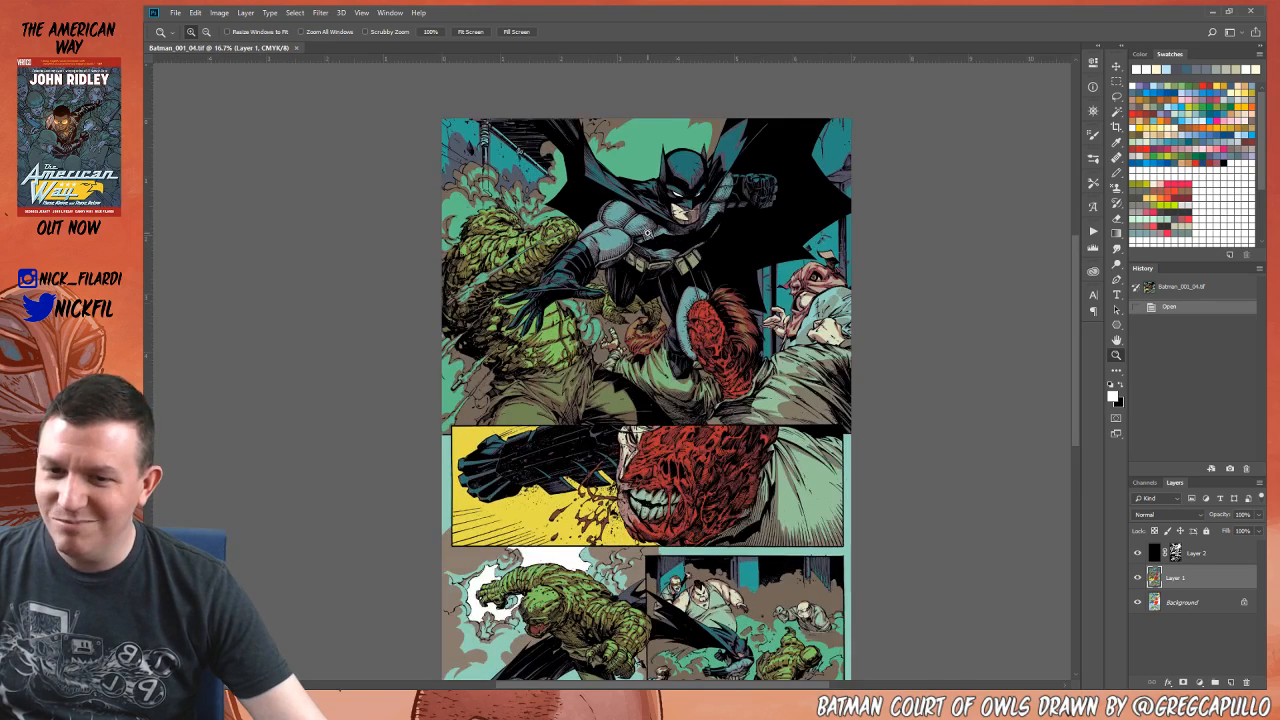
drag(748, 155, 735, 285)
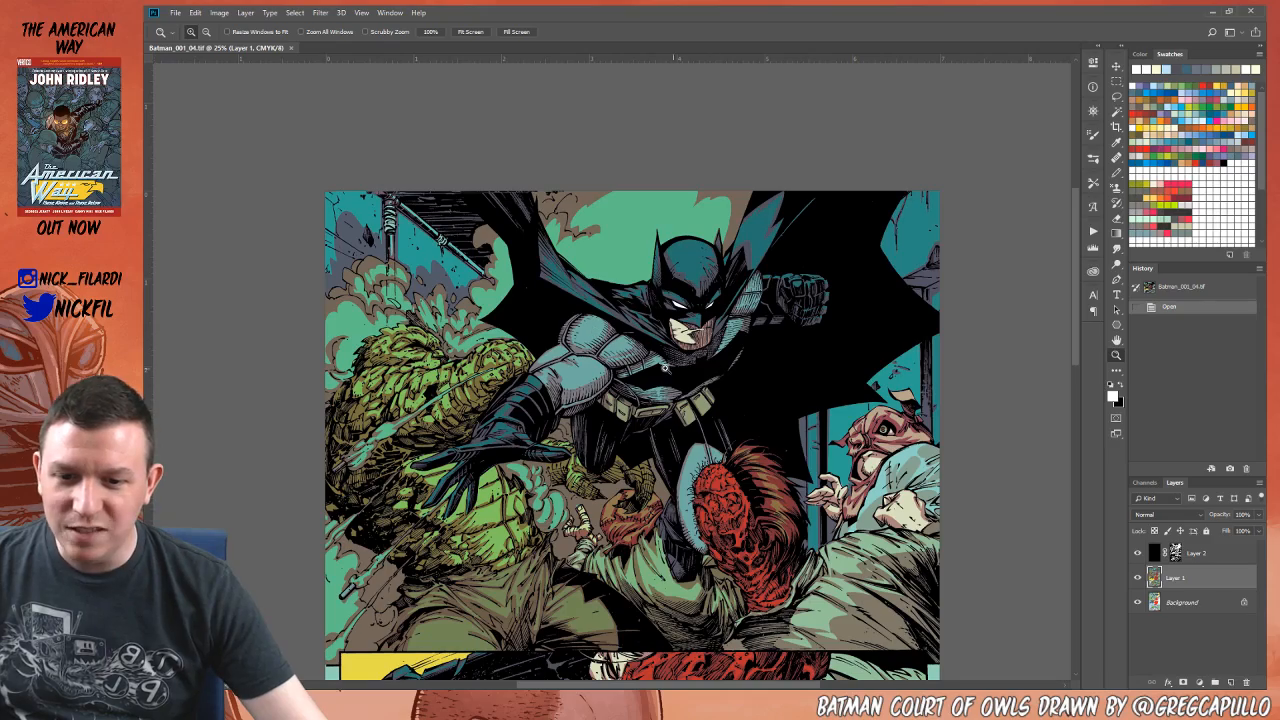
drag(741, 412, 755, 412)
scroll(755, 412, down, 5)
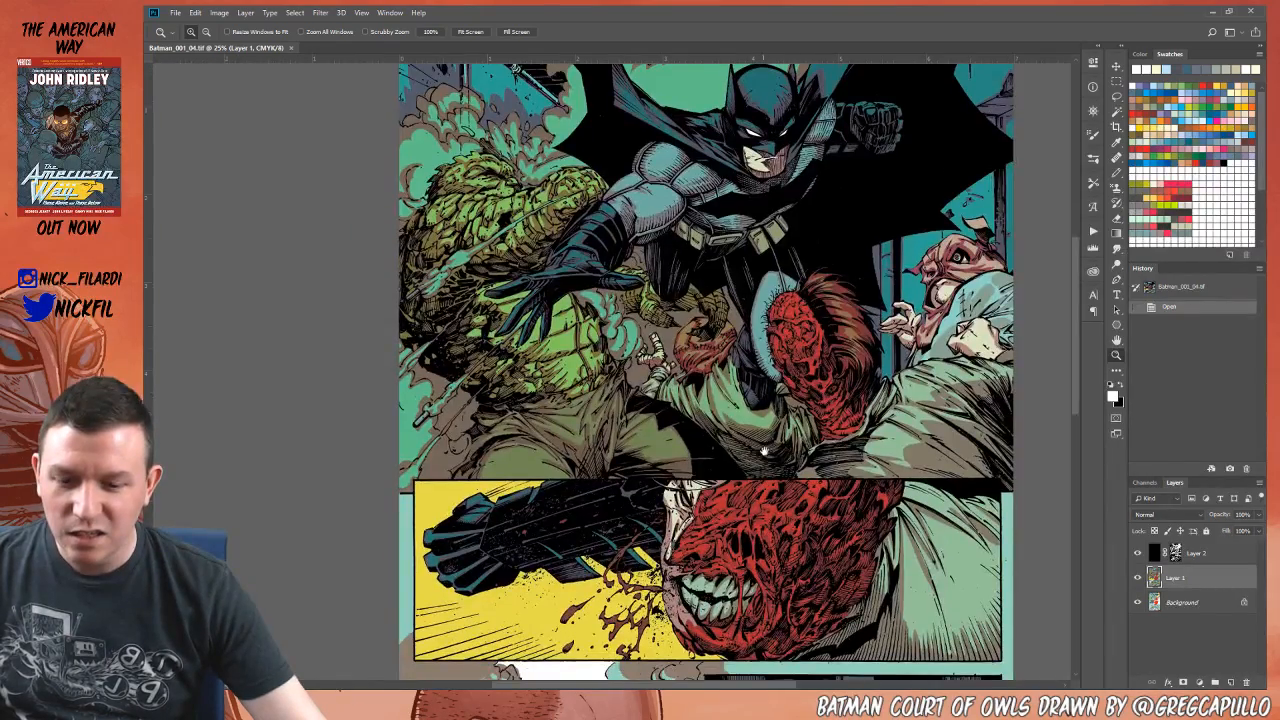
scroll(750, 310, down, 4)
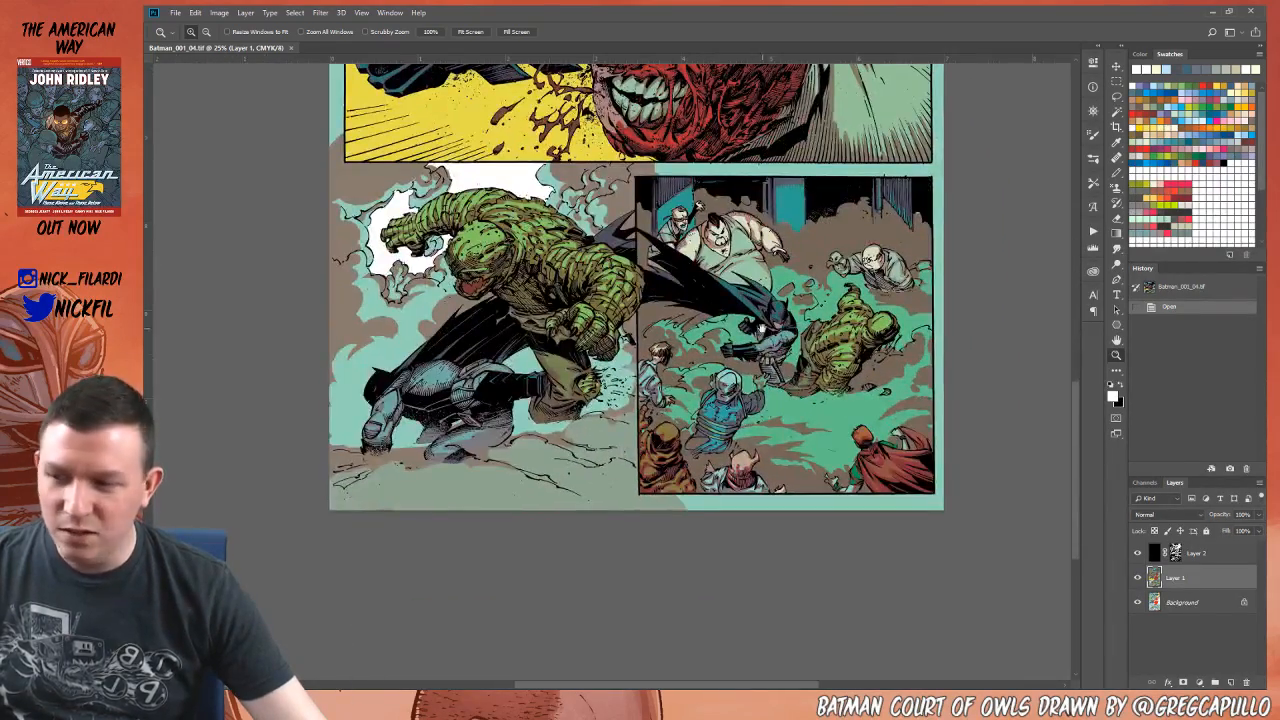
scroll(731, 343, up, 2)
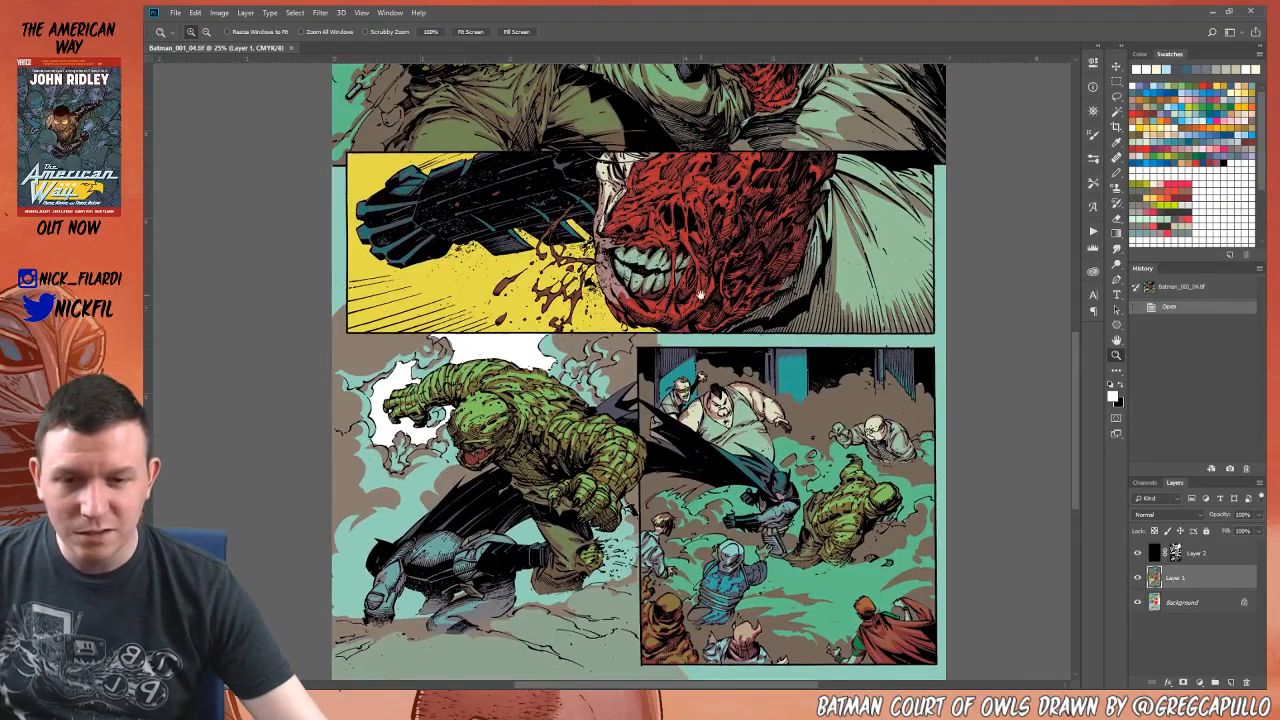
scroll(706, 328, up, 3)
scroll(707, 328, up, 2)
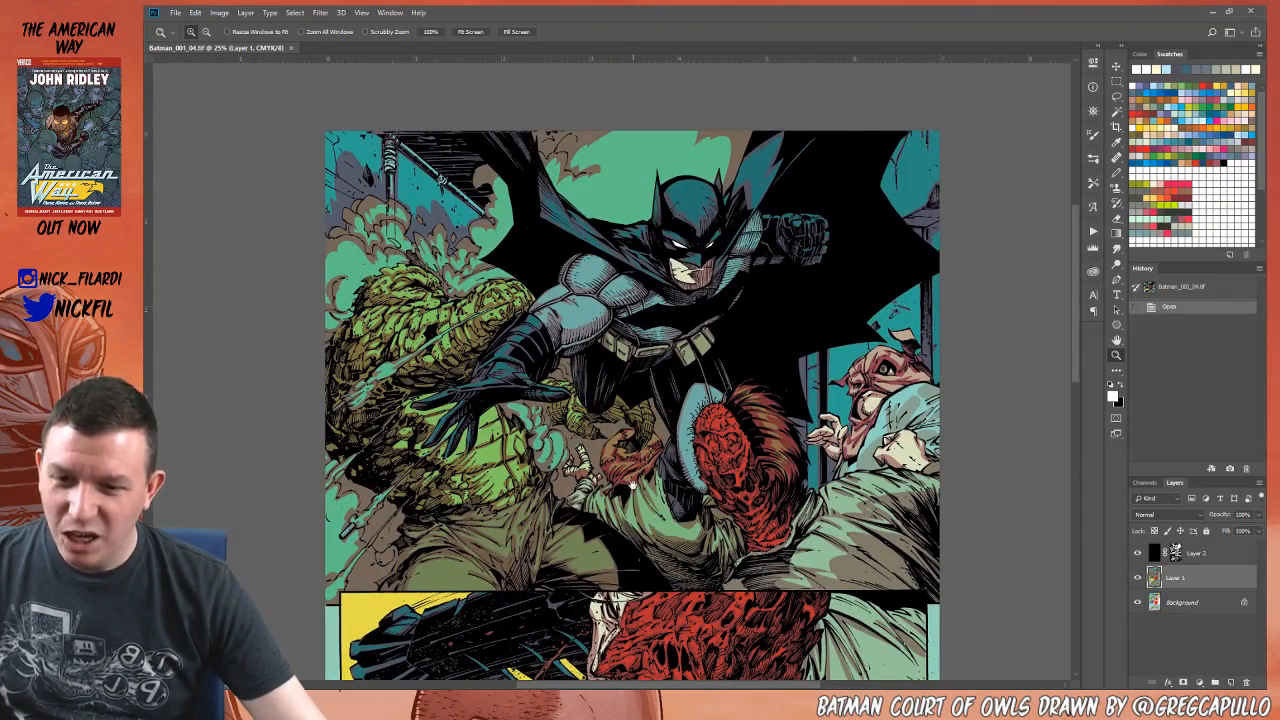
scroll(701, 266, down, 5)
alt+click(648, 387)
drag(648, 387, 680, 430)
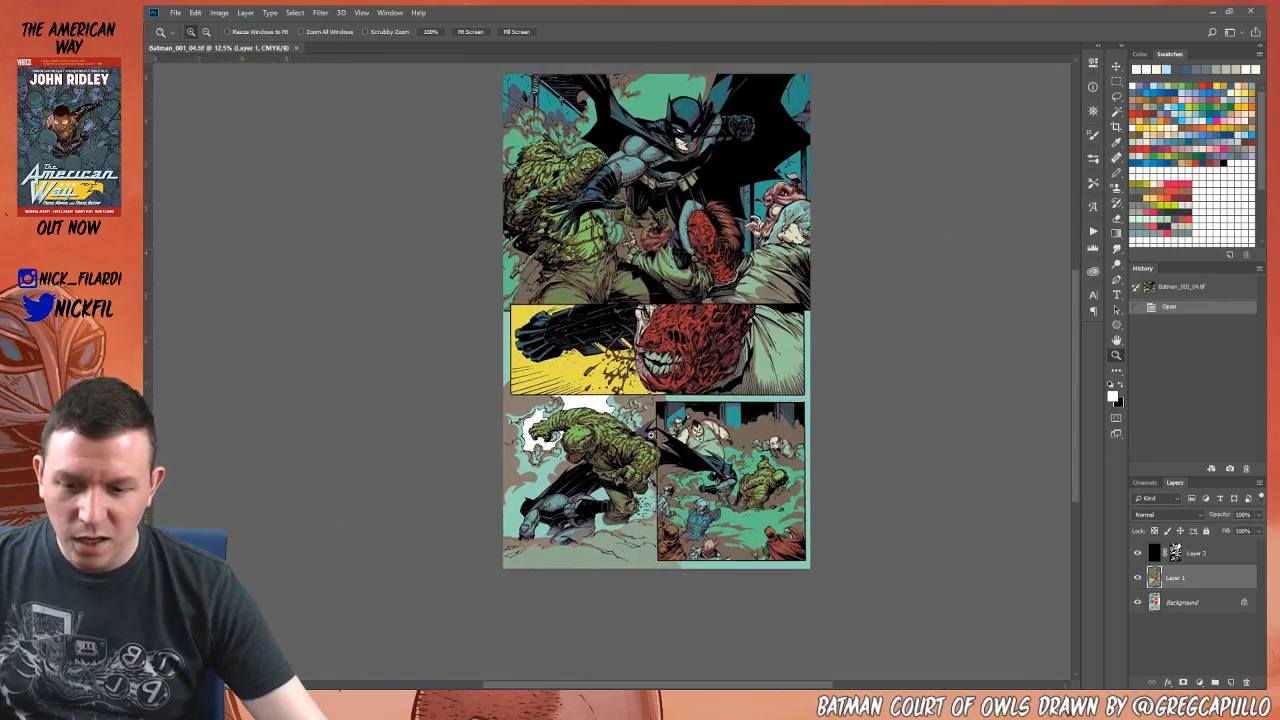
Step: Try selecting the smoke and ground colours of the bottom-left panel with the Magic Wand, and deselect them
key(w)
click(520, 513)
click(557, 566)
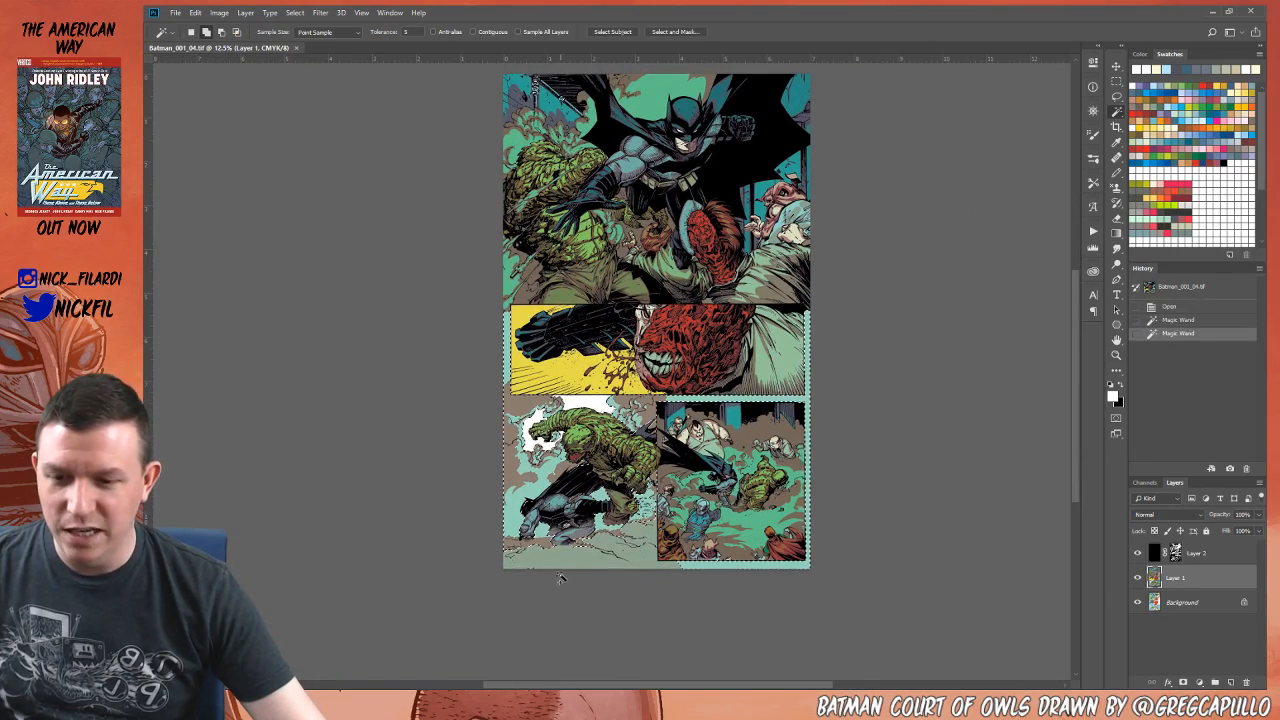
click(638, 564)
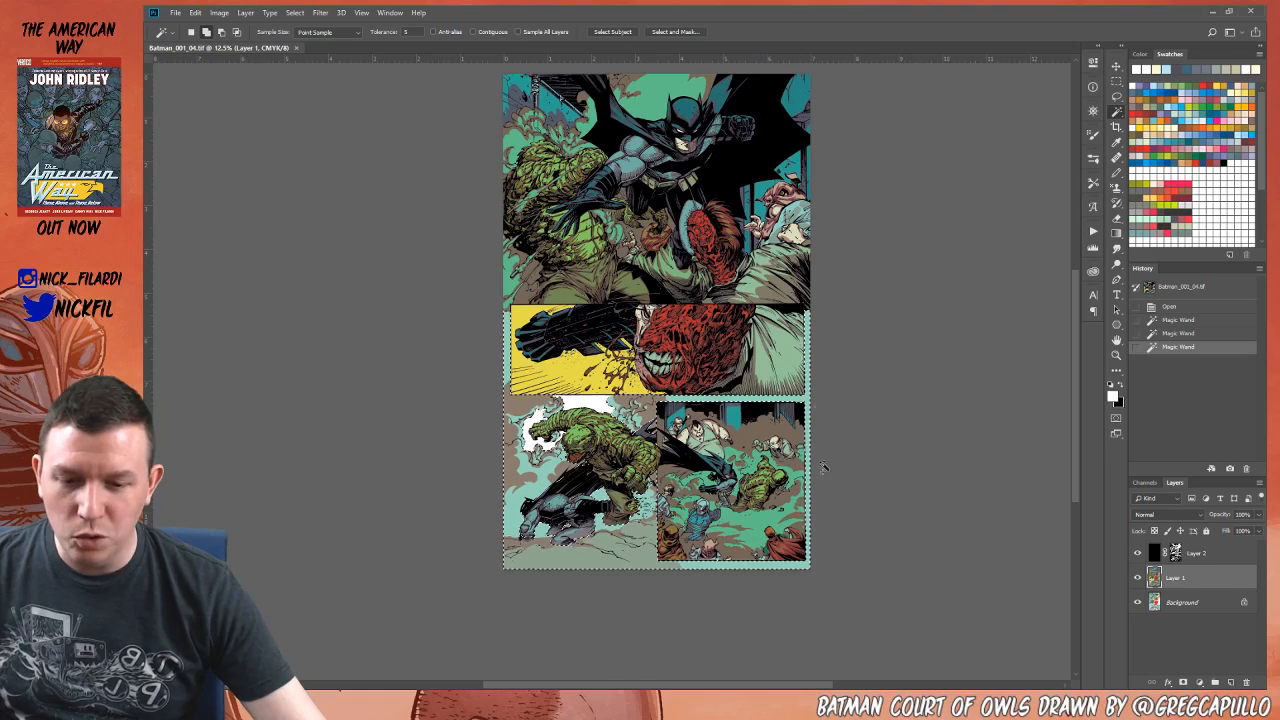
key(ctrl+d)
Step: Select the green and brown smoke colours with the Magic Wand, sampling them in the top panel
drag(688, 329, 694, 449)
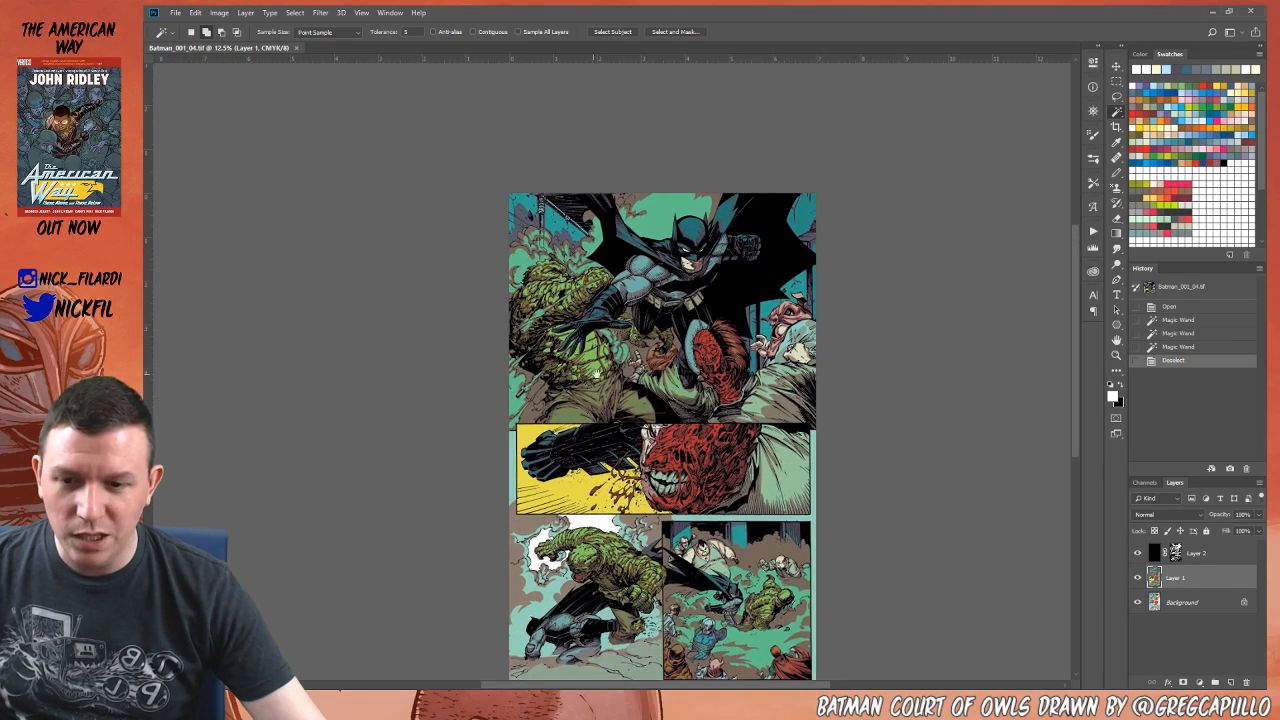
key(z)
click(545, 304)
drag(651, 291, 638, 397)
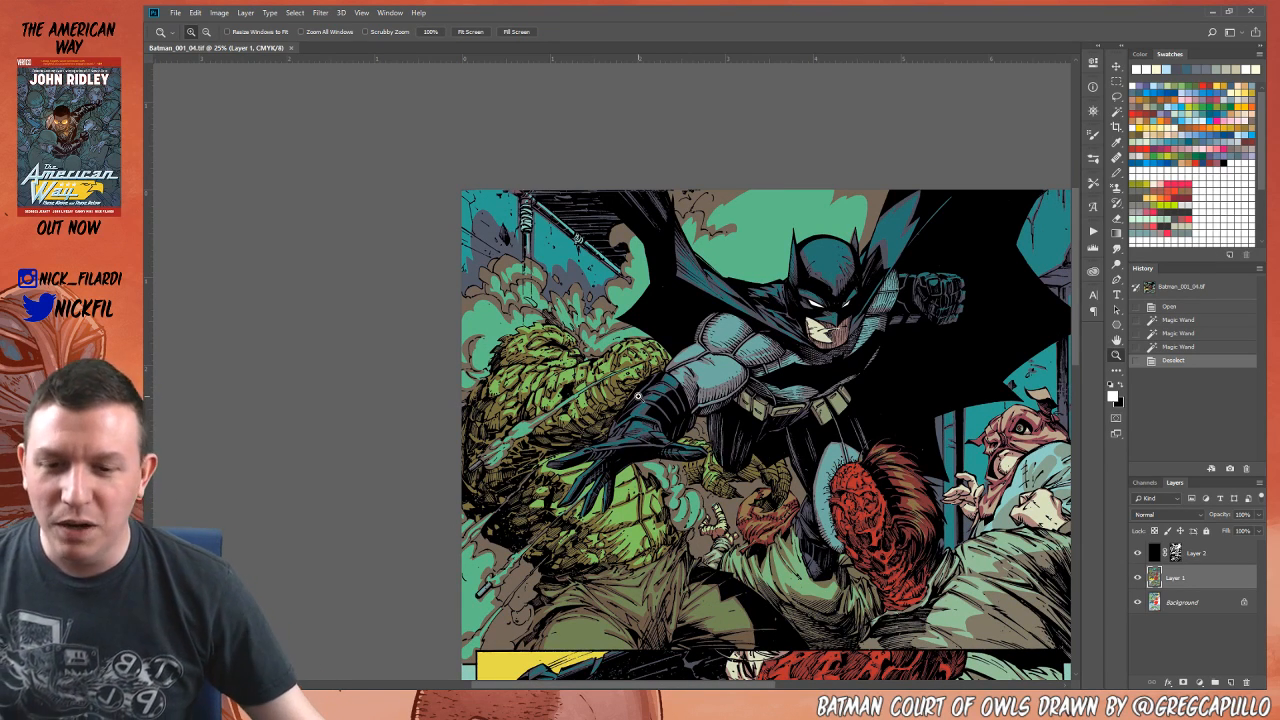
key(w)
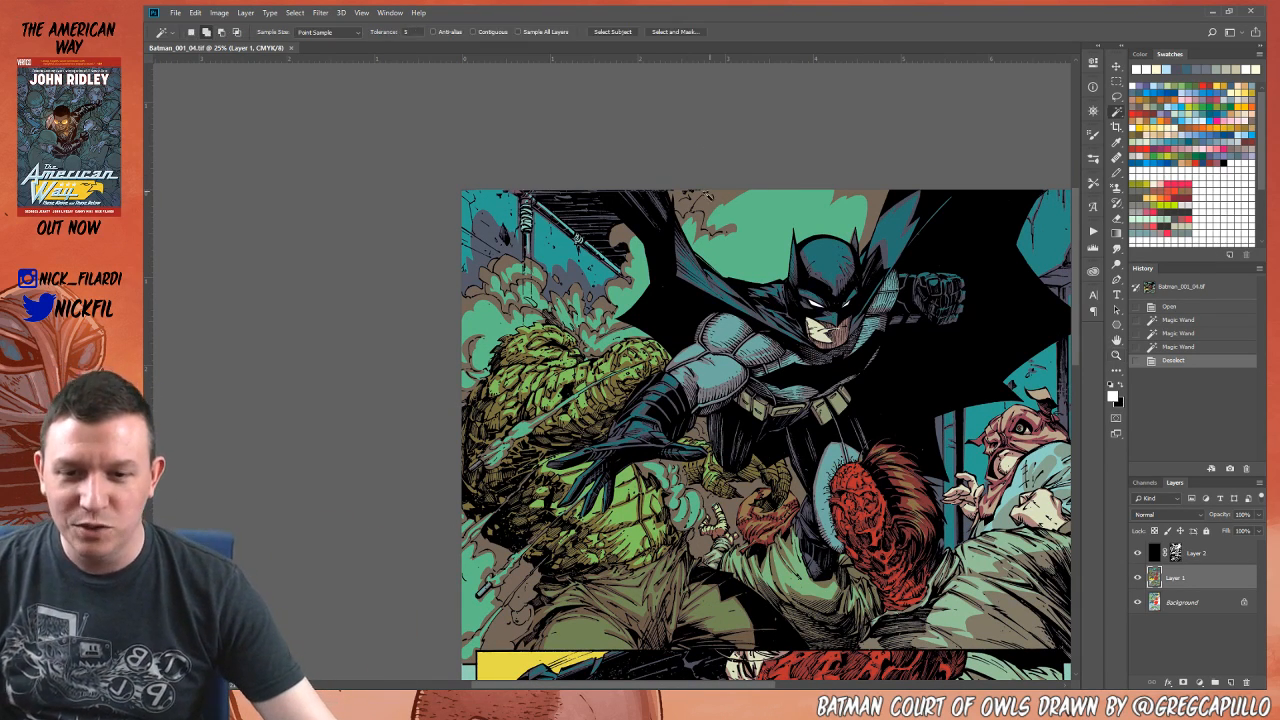
click(577, 238)
click(663, 312)
drag(663, 314, 682, 77)
drag(811, 579, 713, 214)
drag(951, 503, 789, 510)
key(z)
click(790, 468)
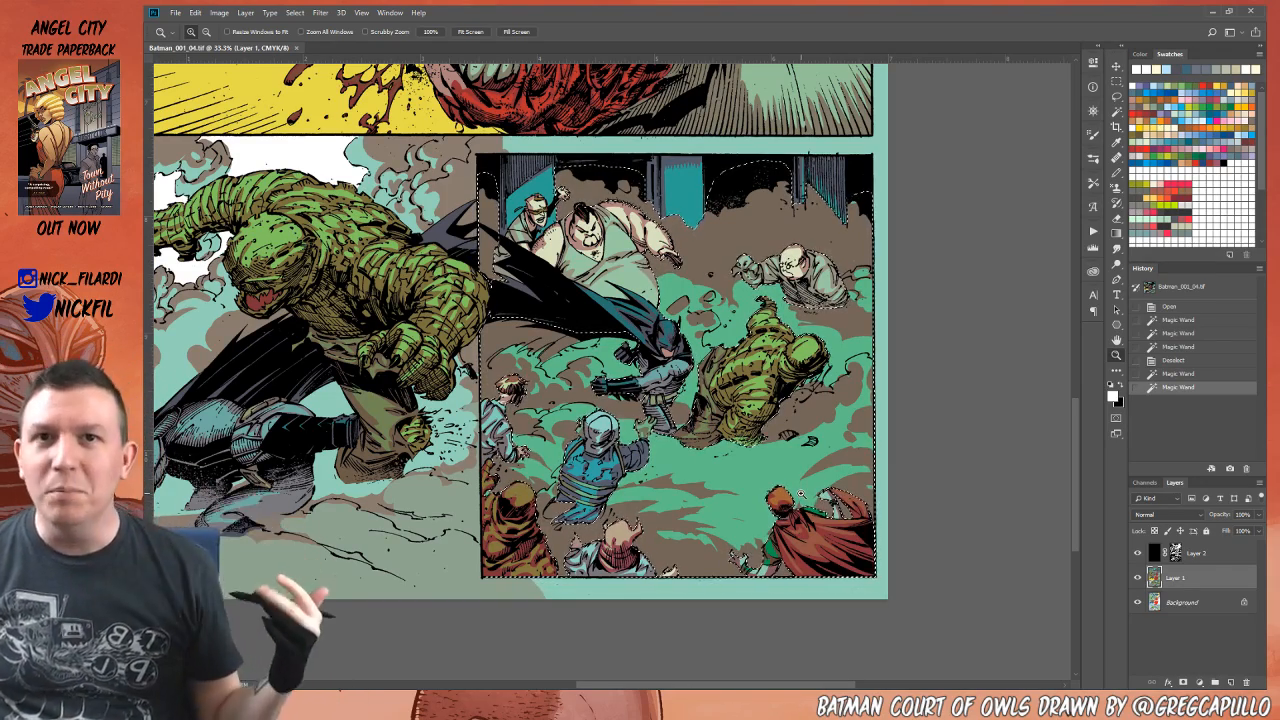
Step: Deselect the smoke areas and restore the selection
key(ctrl+d)
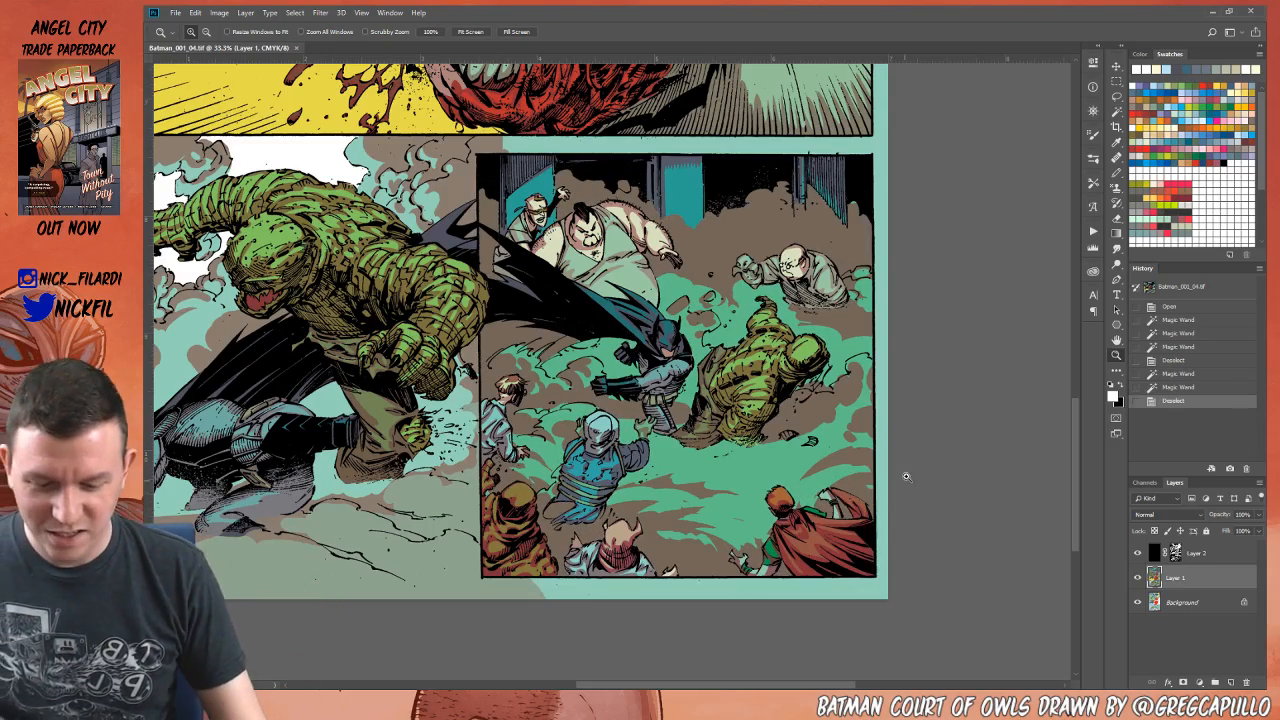
click(917, 447)
key(ctrl+z)
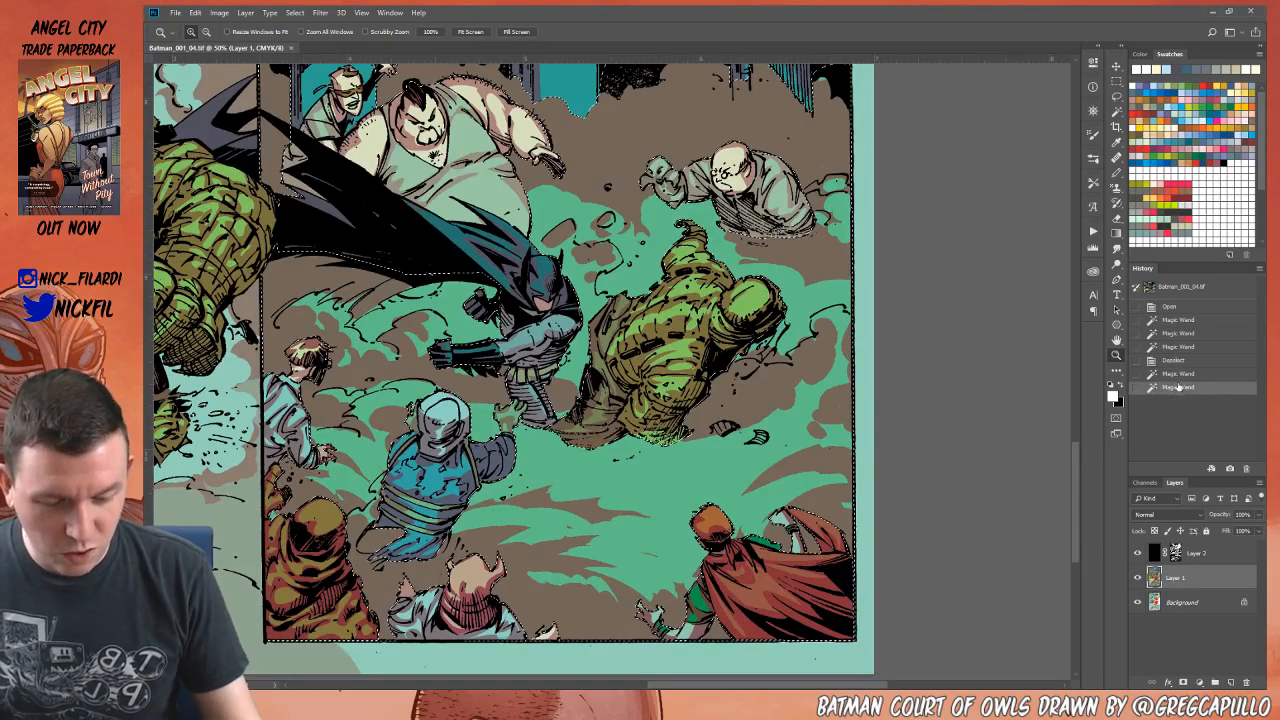
alt+click(808, 503)
alt+click(809, 501)
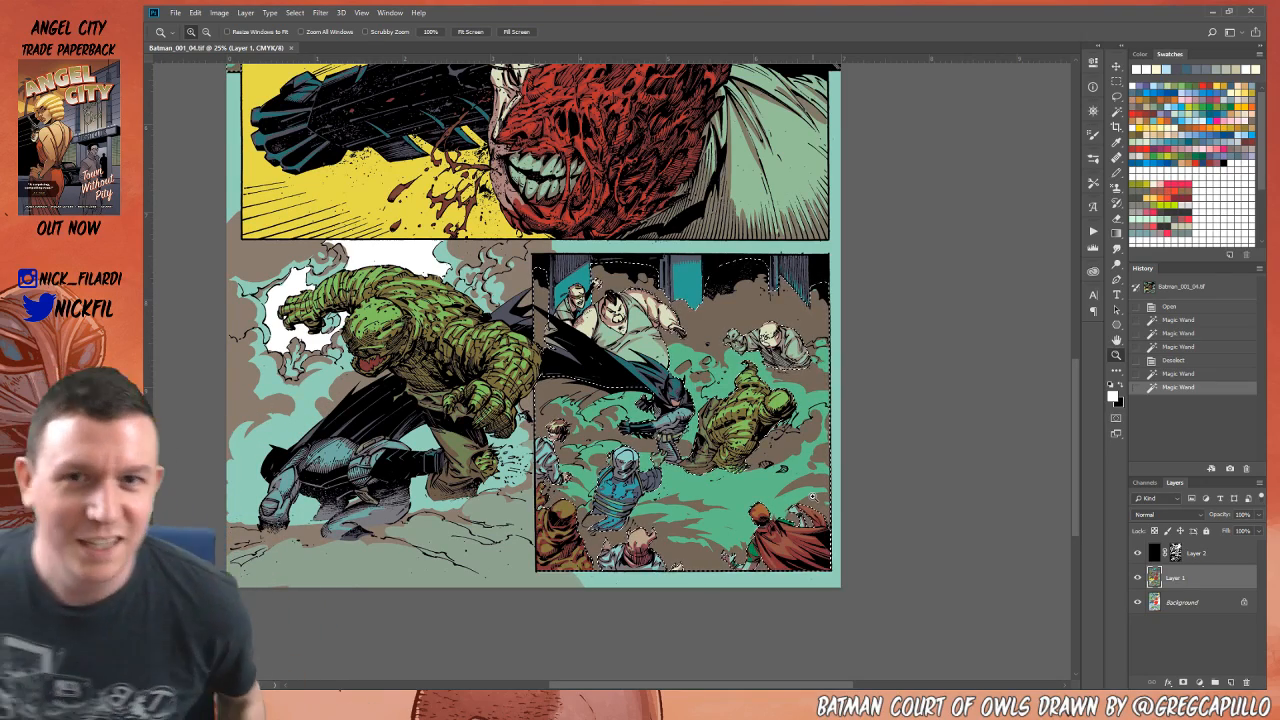
Step: Browse the NORMCORE brush presets, collapsing the Dirty paint and oh so special groups and expanding Smudged
click(1117, 340)
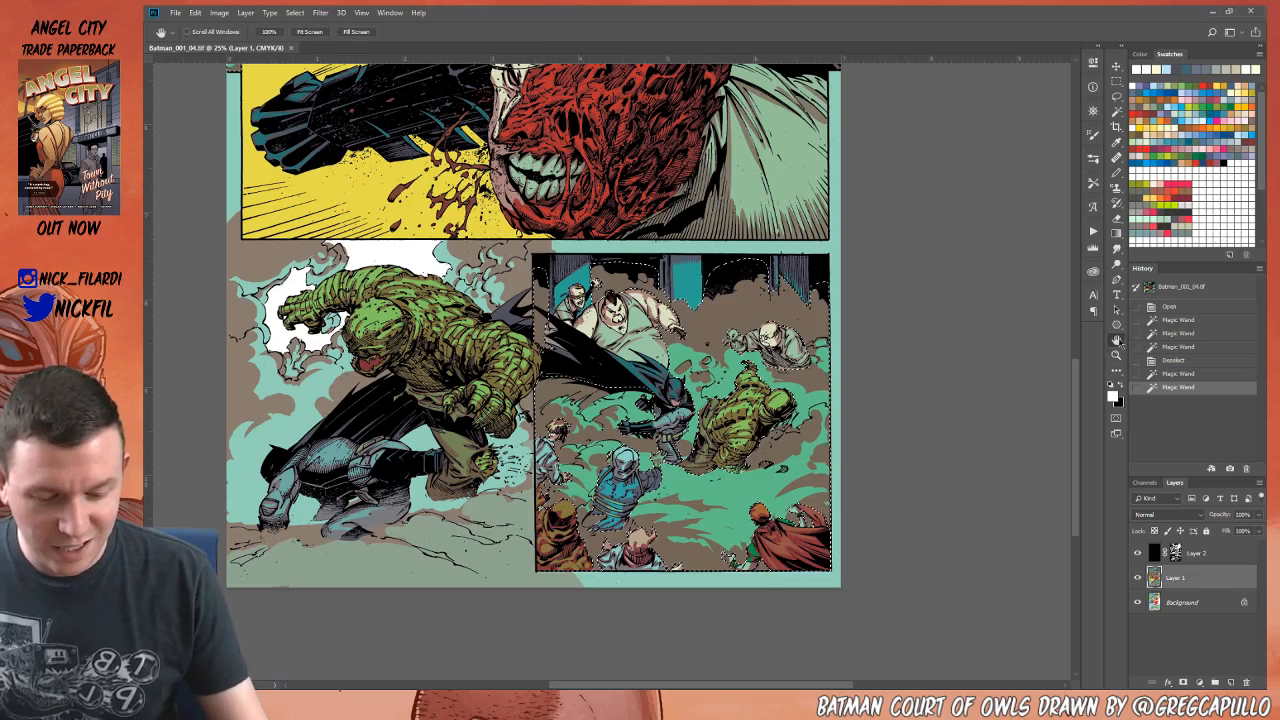
drag(733, 434, 804, 490)
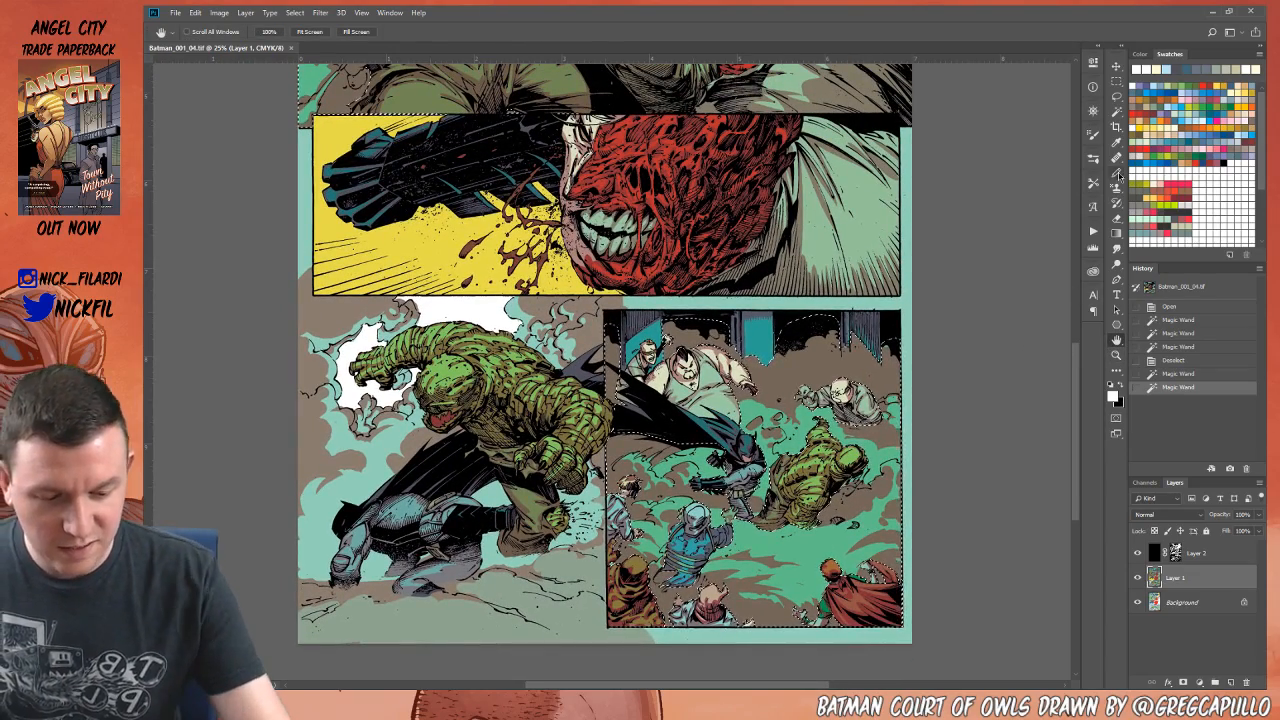
key(b)
click(205, 33)
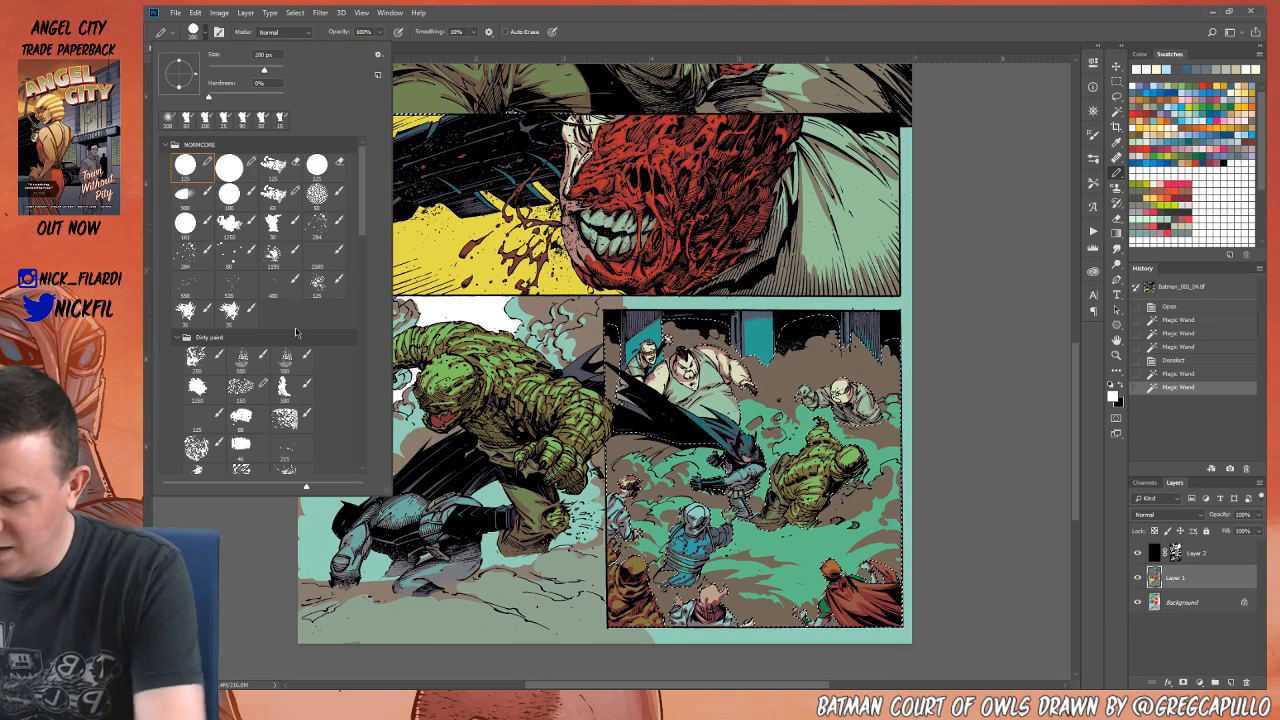
click(179, 339)
click(181, 371)
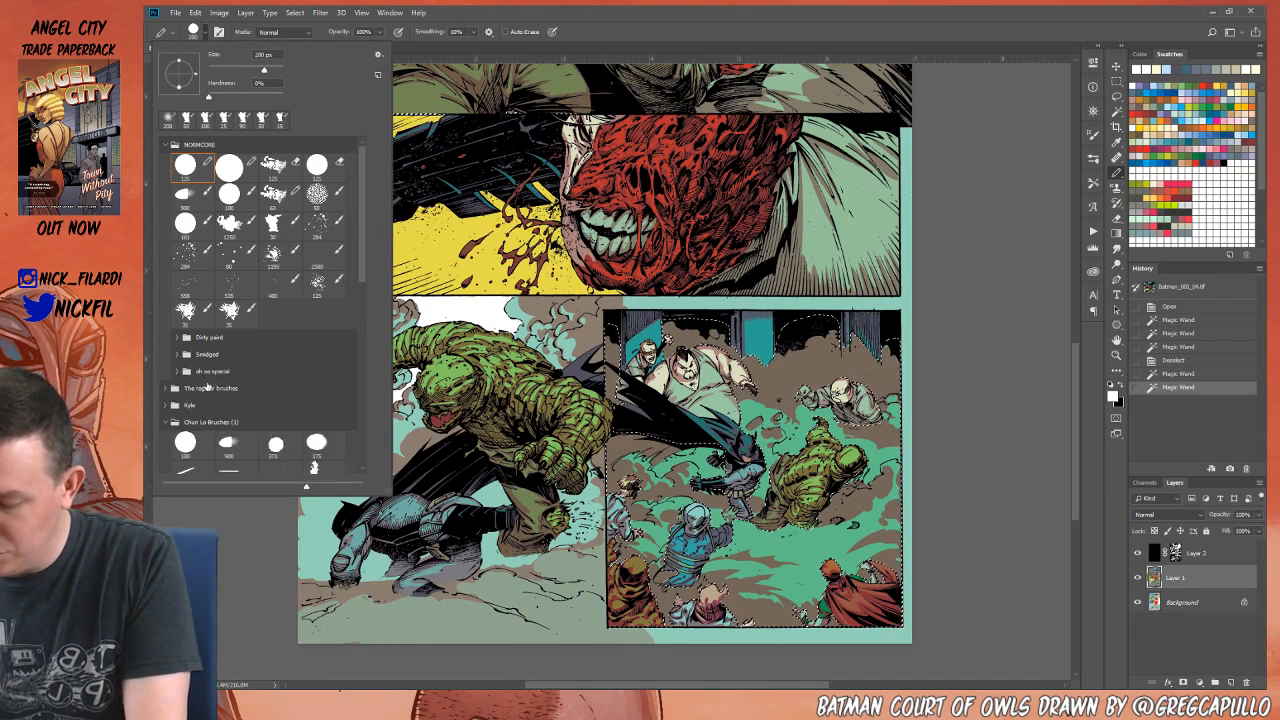
click(179, 354)
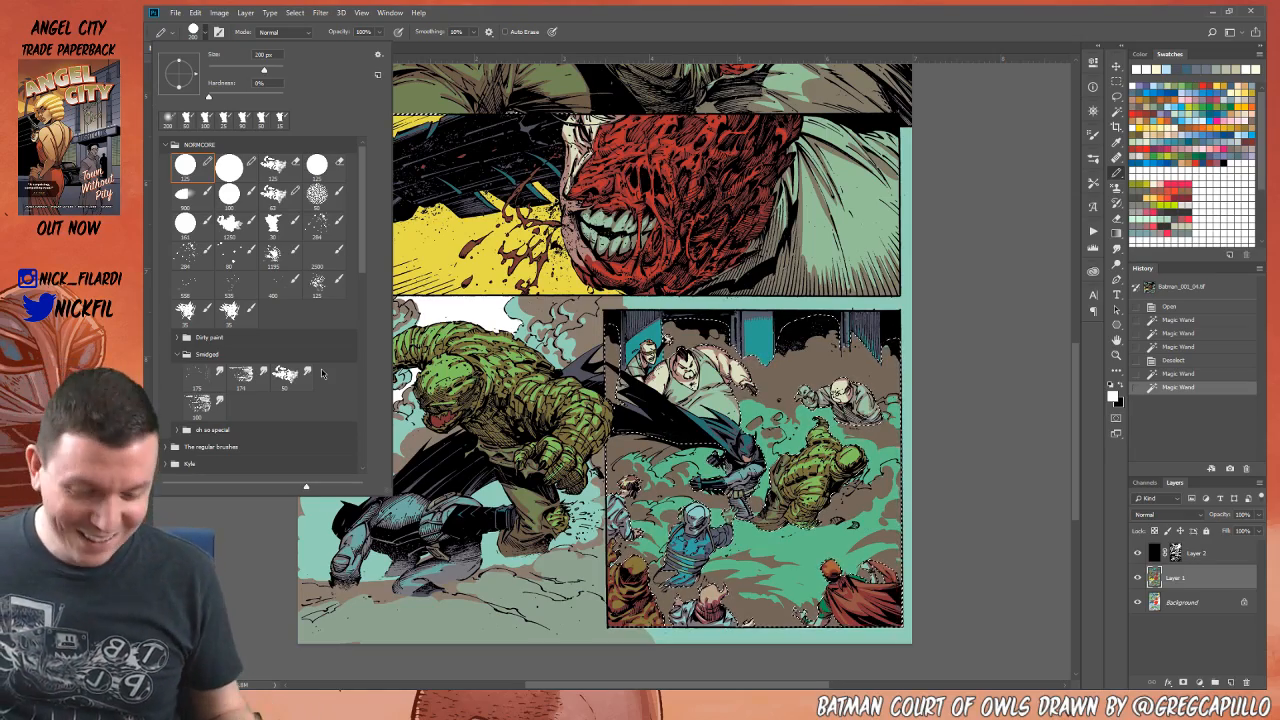
Step: Choose the 30 px textured splatter brush from the NORMCORE presets
click(1116, 340)
drag(905, 345, 932, 430)
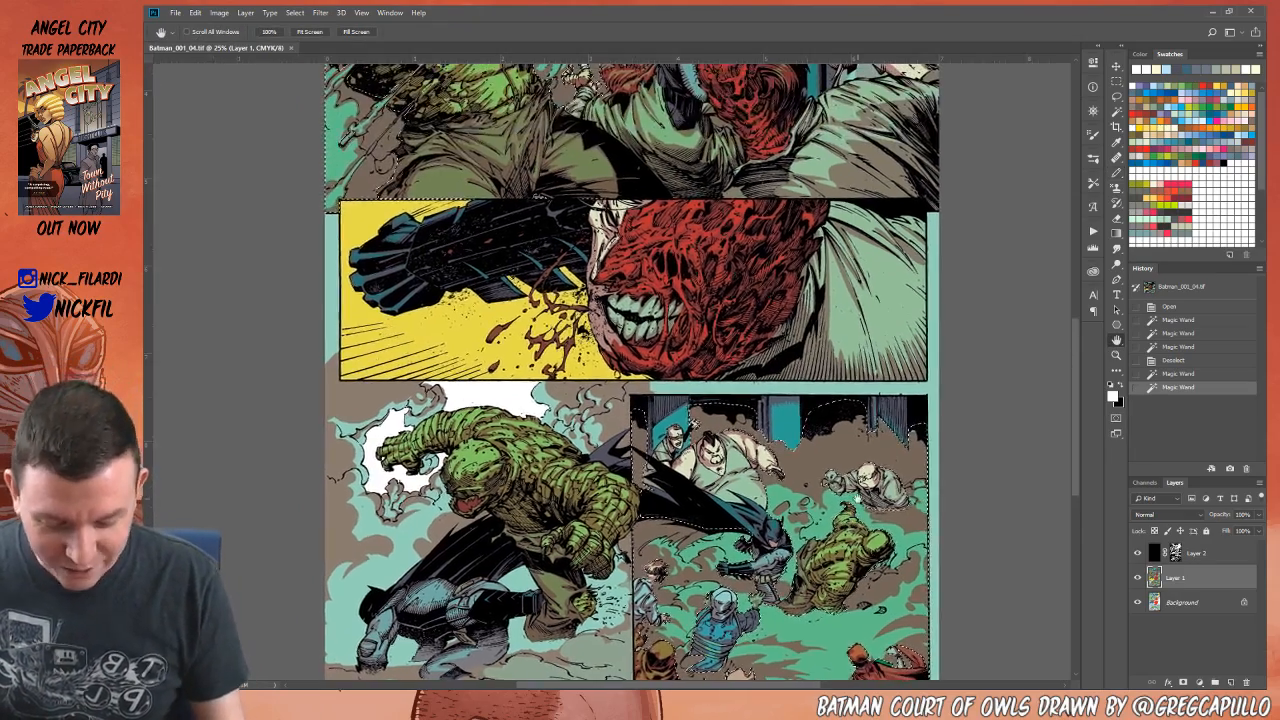
click(1116, 172)
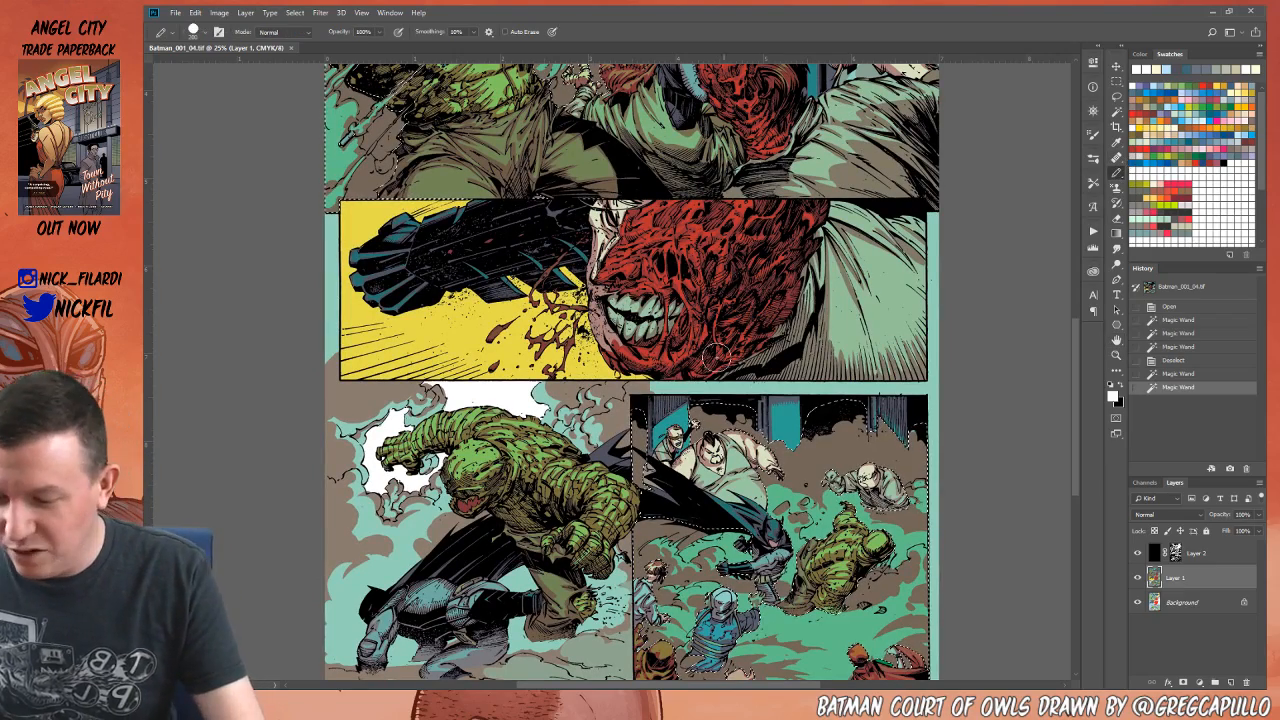
click(196, 33)
click(272, 222)
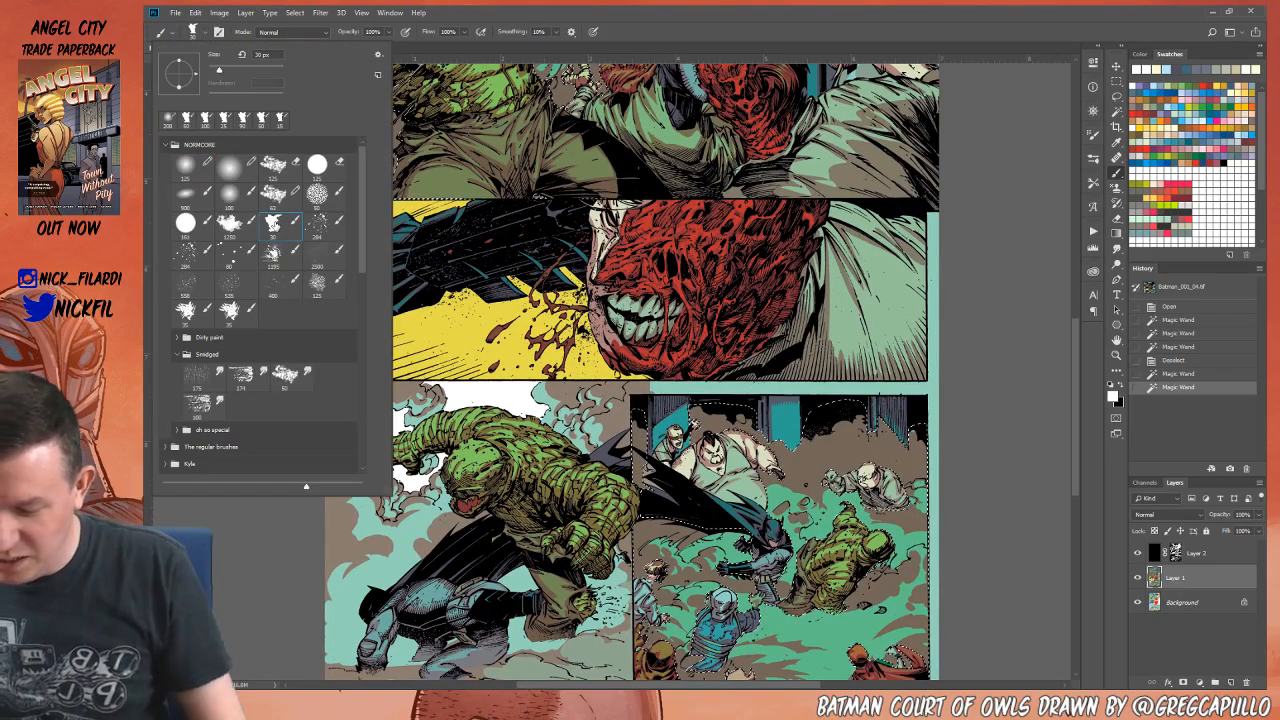
Step: Enlarge the textured brush for painting the smoke in the bottom-right panel, keeping the smoke selection active
key(h)
mouse_move(1004, 564)
mouse_down()
mouse_move(974, 504)
mouse_move(920, 449)
mouse_up()
key(ctrl+d)
key(ctrl+z)
key(b)
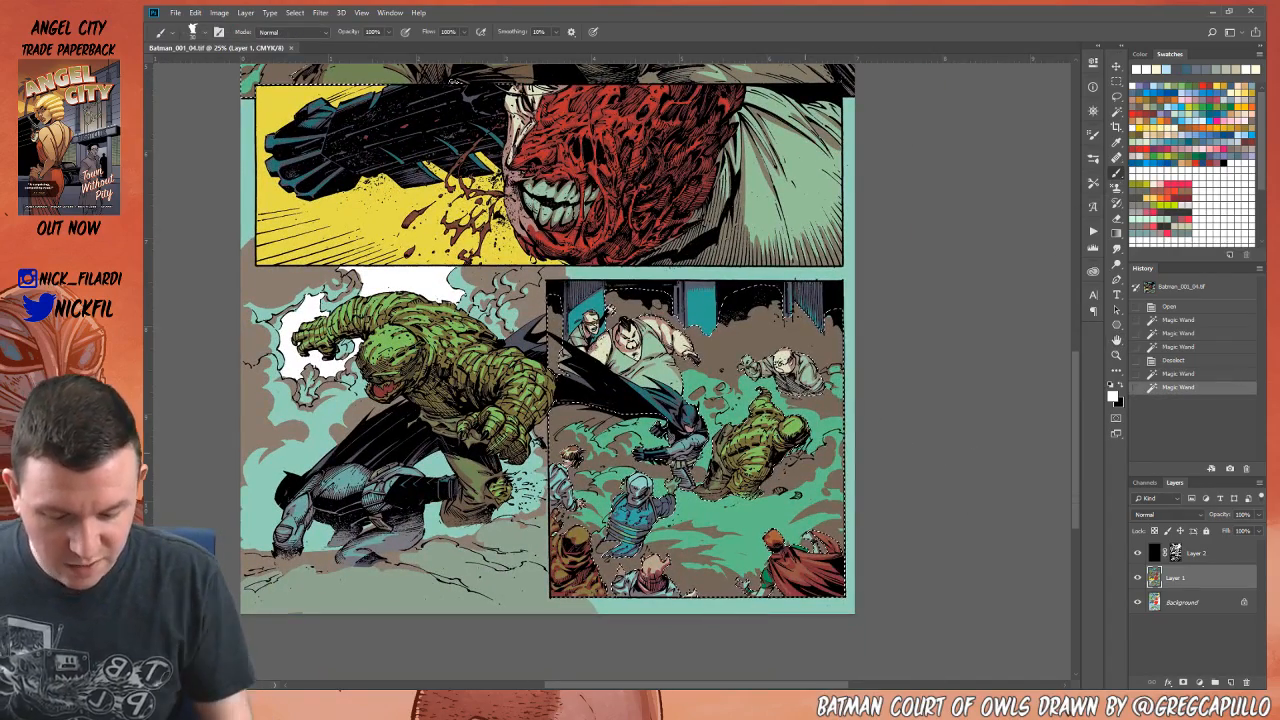
key(bracketright)
key(bracketright)
key(bracketright)
key(bracketright)
key(bracketright)
key(bracketright)
key(bracketright)
key(bracketright)
key(bracketright)
key(bracketright)
Step: Paint textured strokes over the lower-right smoke of the bottom-right panel, alternating sampled green and brown to blend the edges
drag(822, 470, 770, 506)
mouse_move(768, 496)
mouse_down()
mouse_move(743, 510)
mouse_move(778, 507)
mouse_up()
alt+click(762, 515)
drag(812, 492, 794, 502)
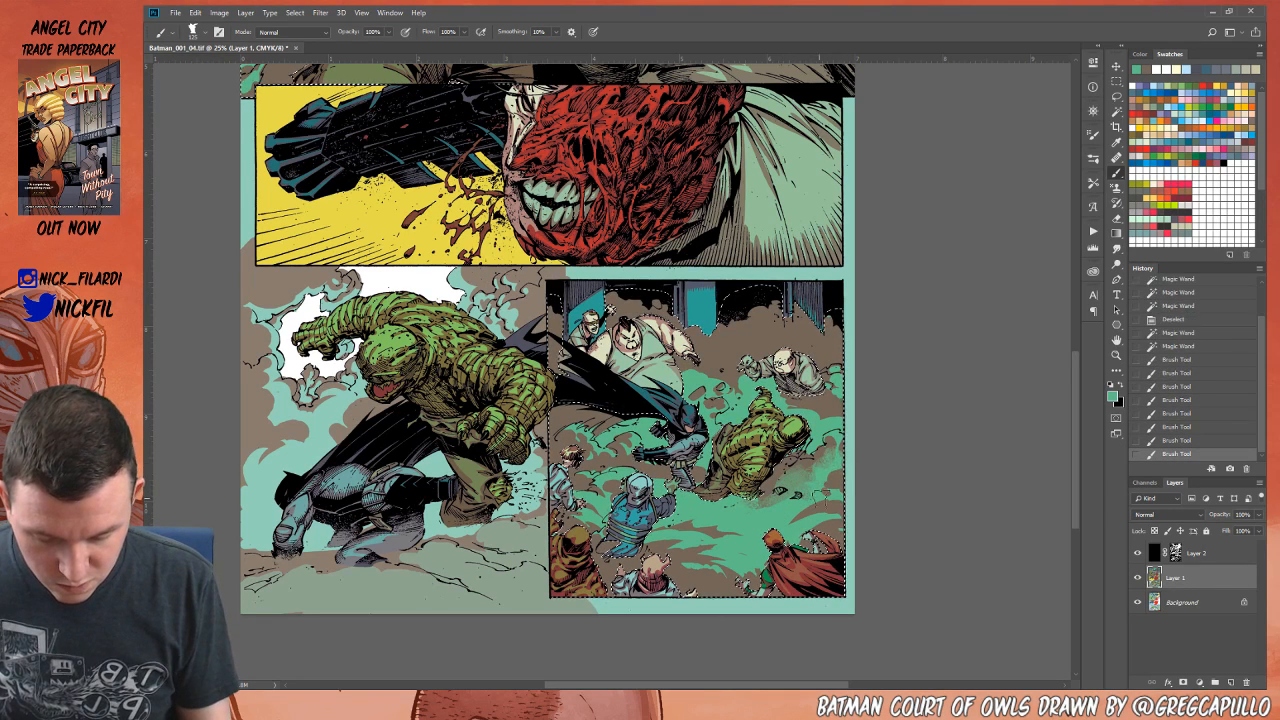
drag(848, 456, 822, 464)
alt+click(832, 440)
drag(840, 464, 824, 476)
mouse_move(841, 478)
mouse_down()
mouse_move(825, 488)
mouse_move(826, 514)
mouse_up()
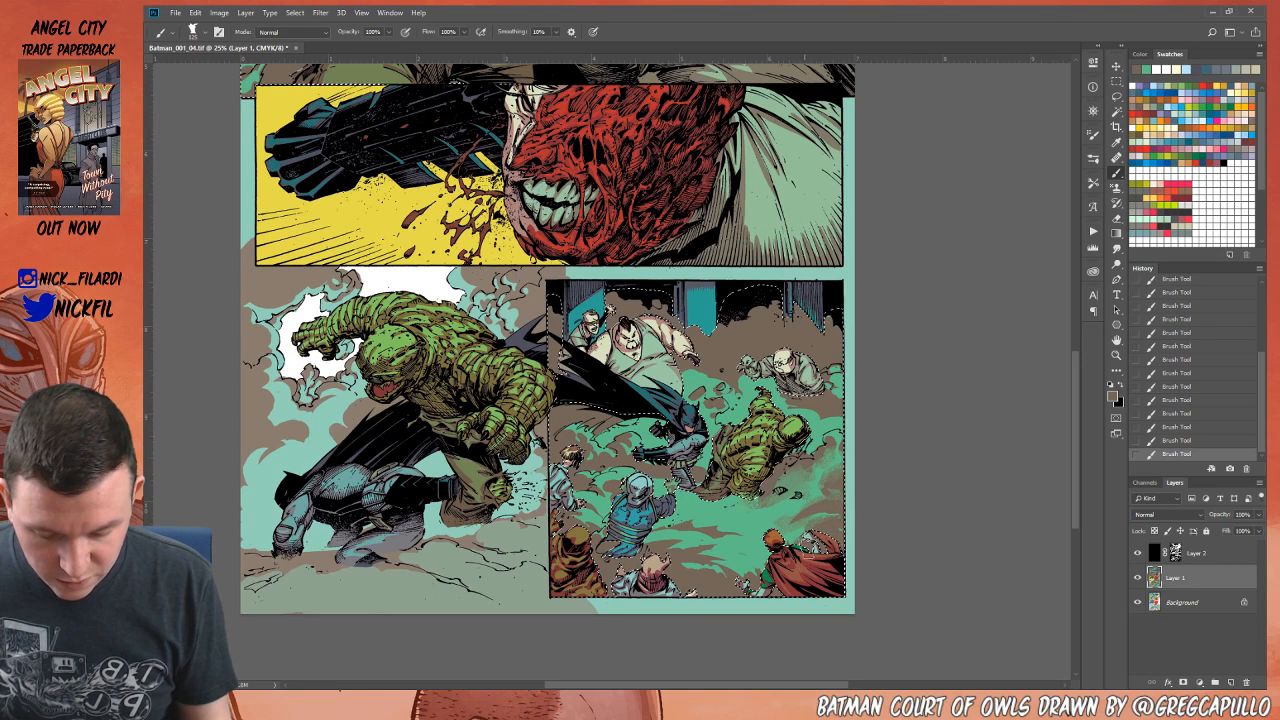
alt+click(775, 518)
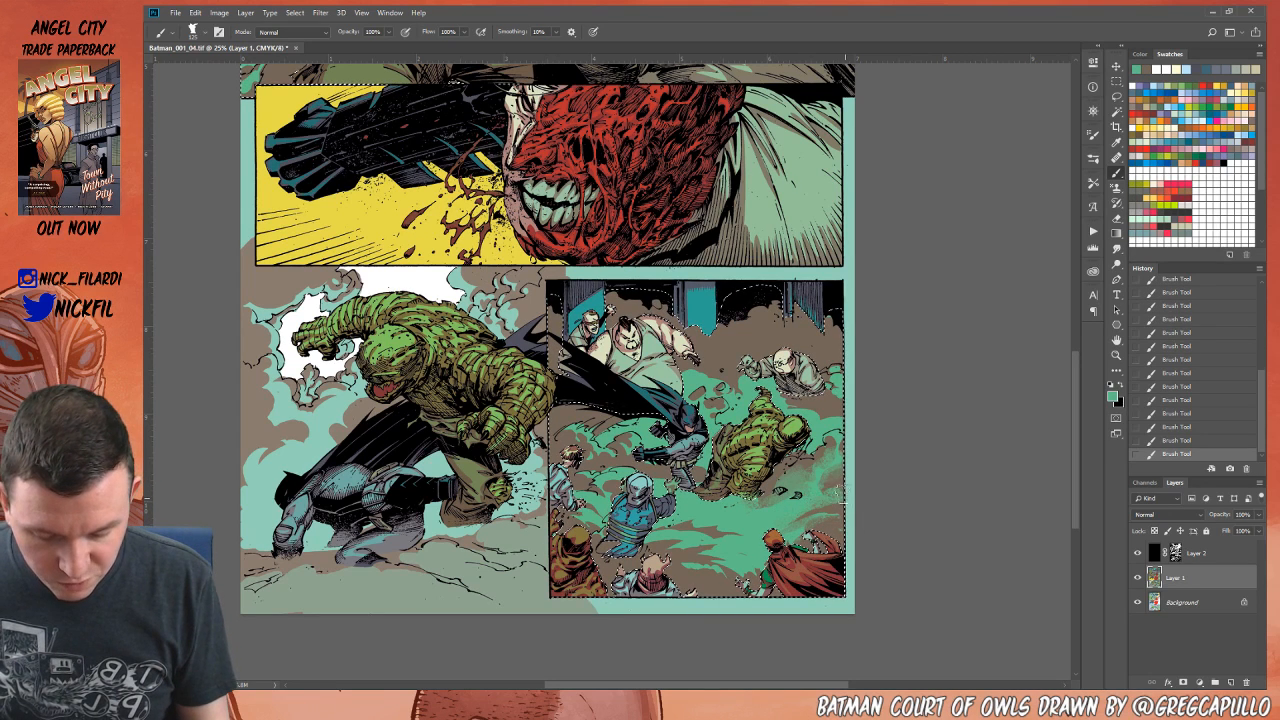
alt+click(831, 446)
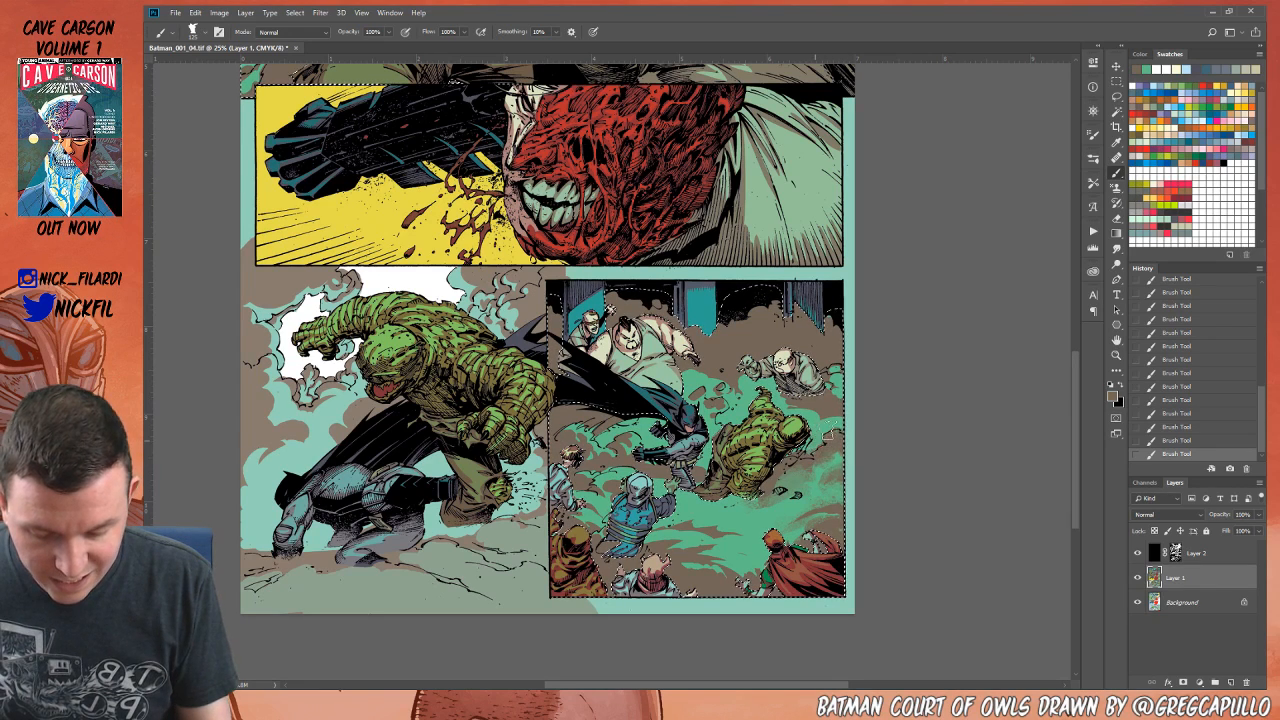
Step: Blend the smoke along the upper right of the bottom-right panel with strokes of sampled green and brown
alt+click(803, 409)
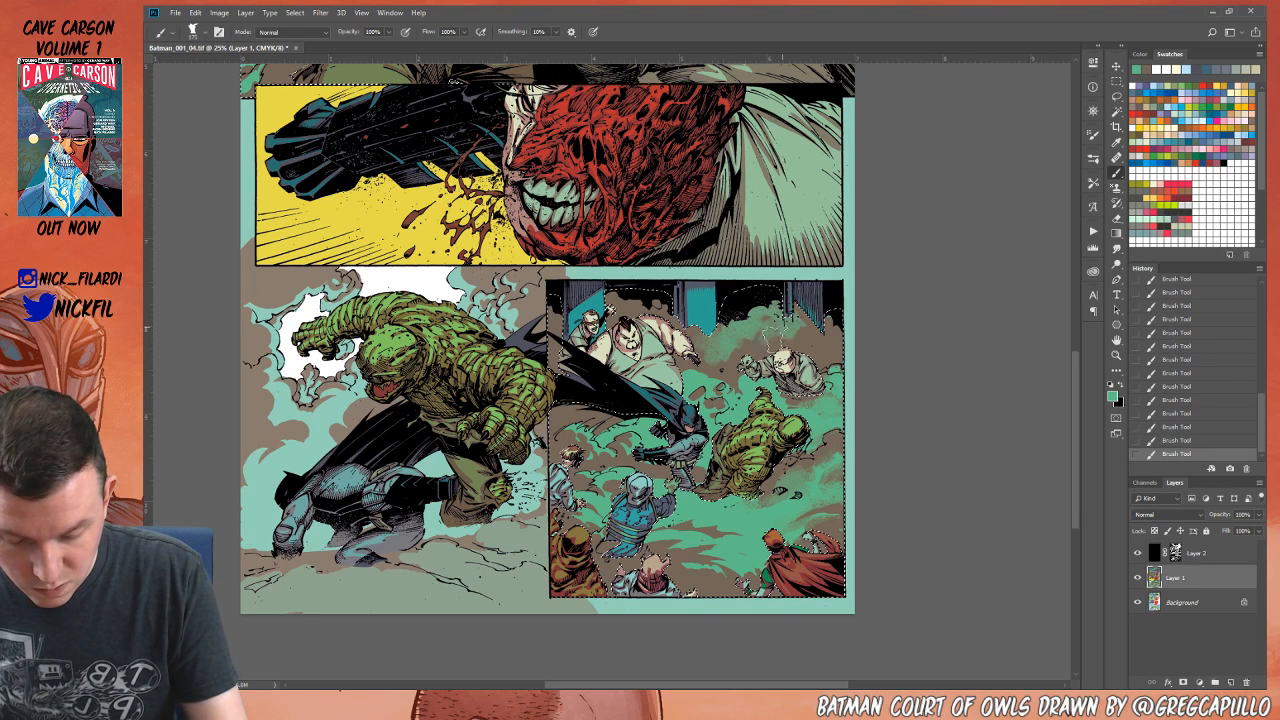
alt+click(751, 350)
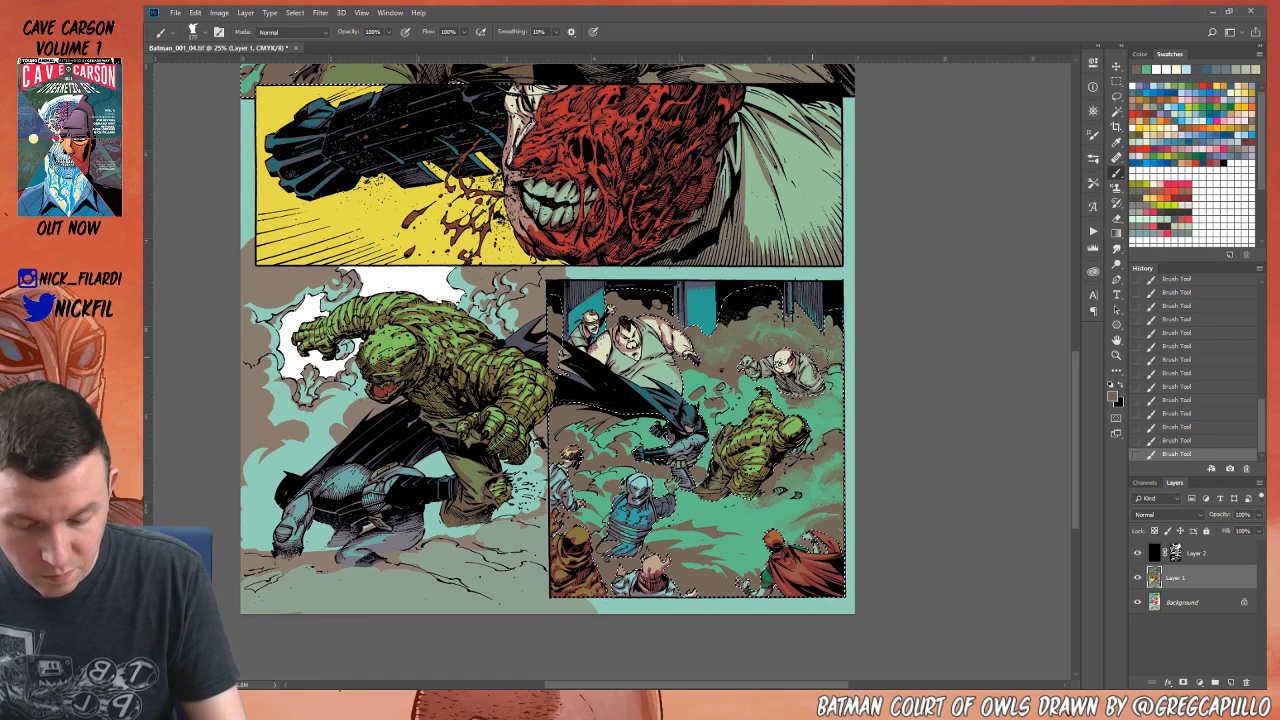
Step: Blend the smoke behind the bald man in the bottom-right panel with textured strokes of sampled green and brown
alt+click(787, 317)
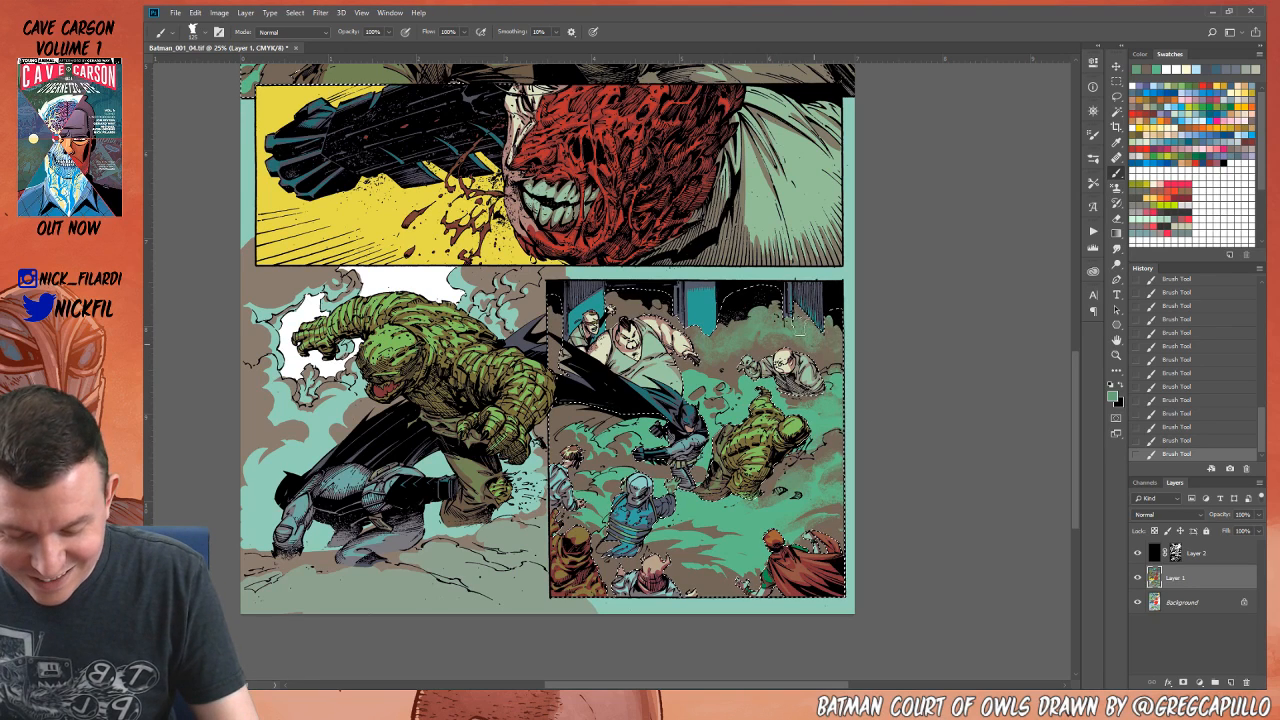
alt+click(803, 313)
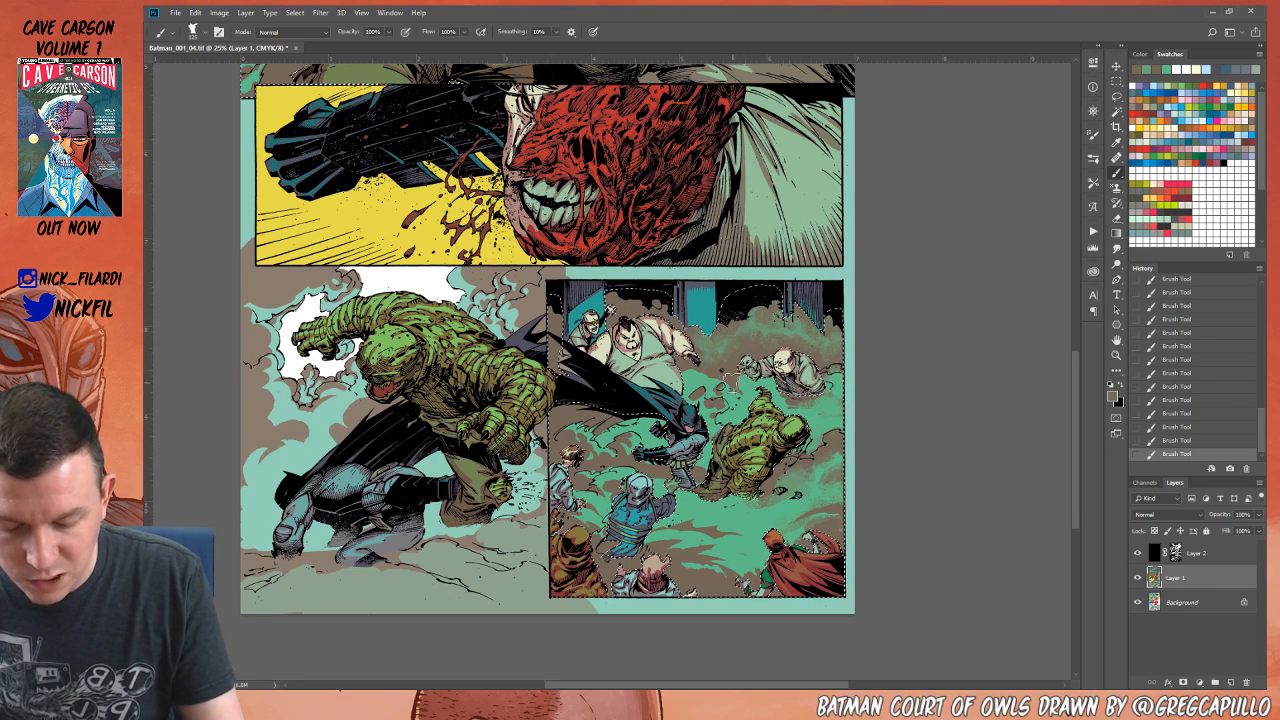
alt+click(734, 348)
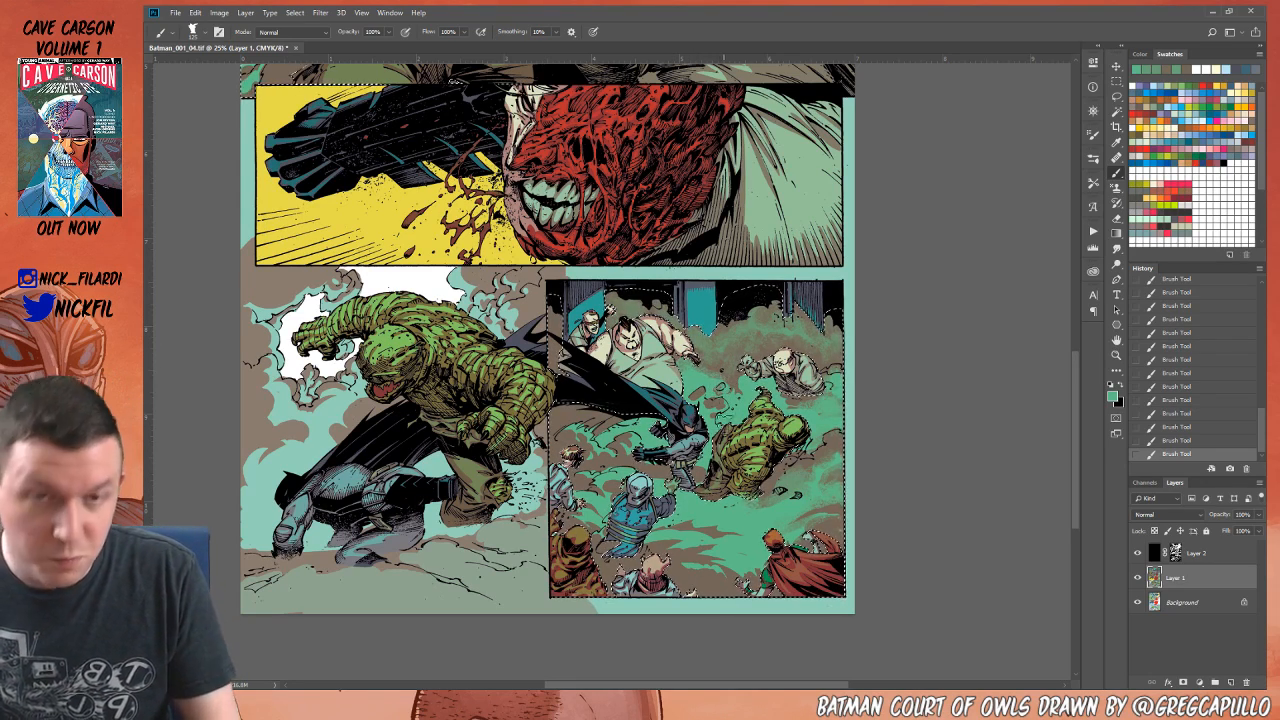
Step: Paint textured strokes over the smoke between Batman and the green creature in the bottom-right panel, alternating sampled green and brown
alt+click(700, 397)
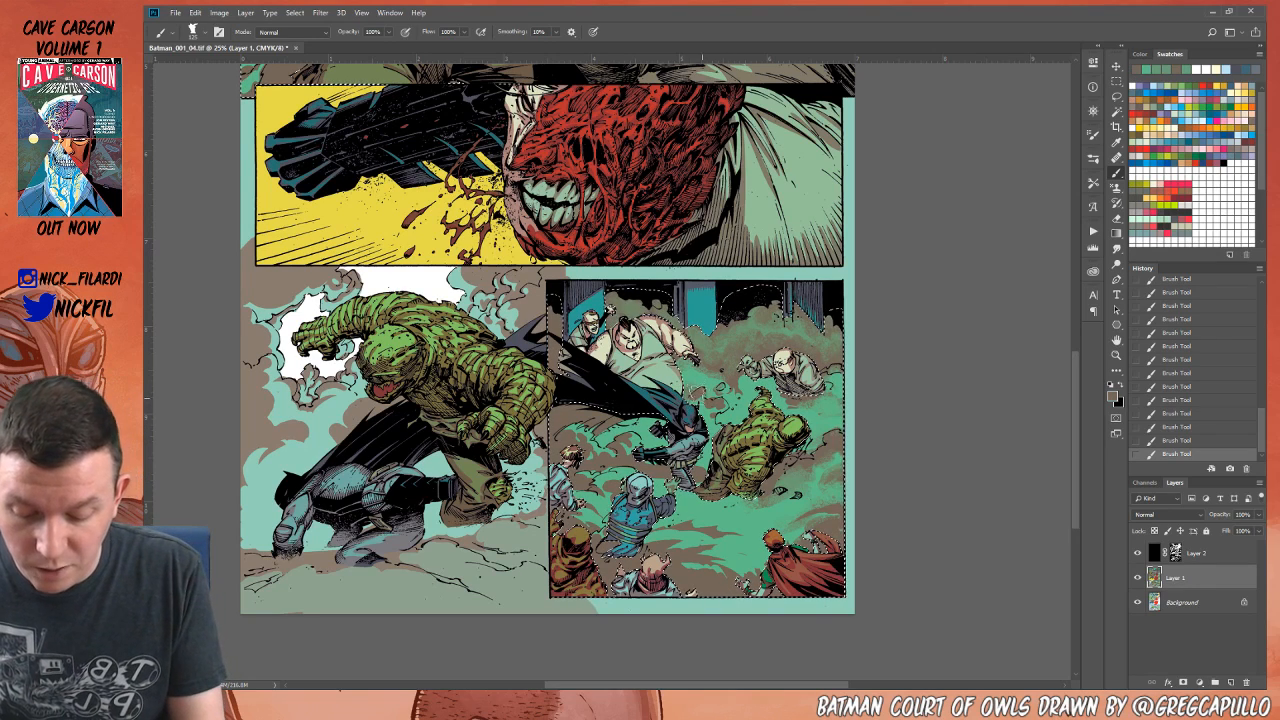
alt+click(719, 403)
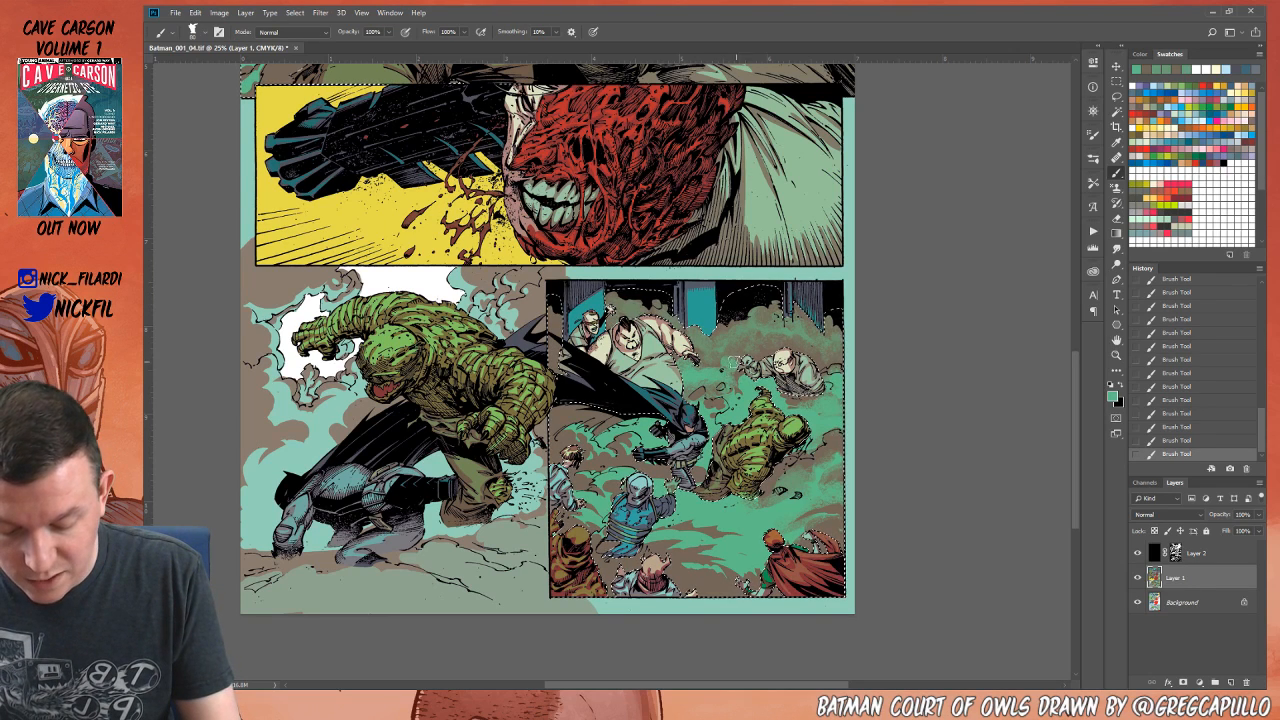
alt+click(742, 379)
alt+click(744, 380)
alt+click(745, 381)
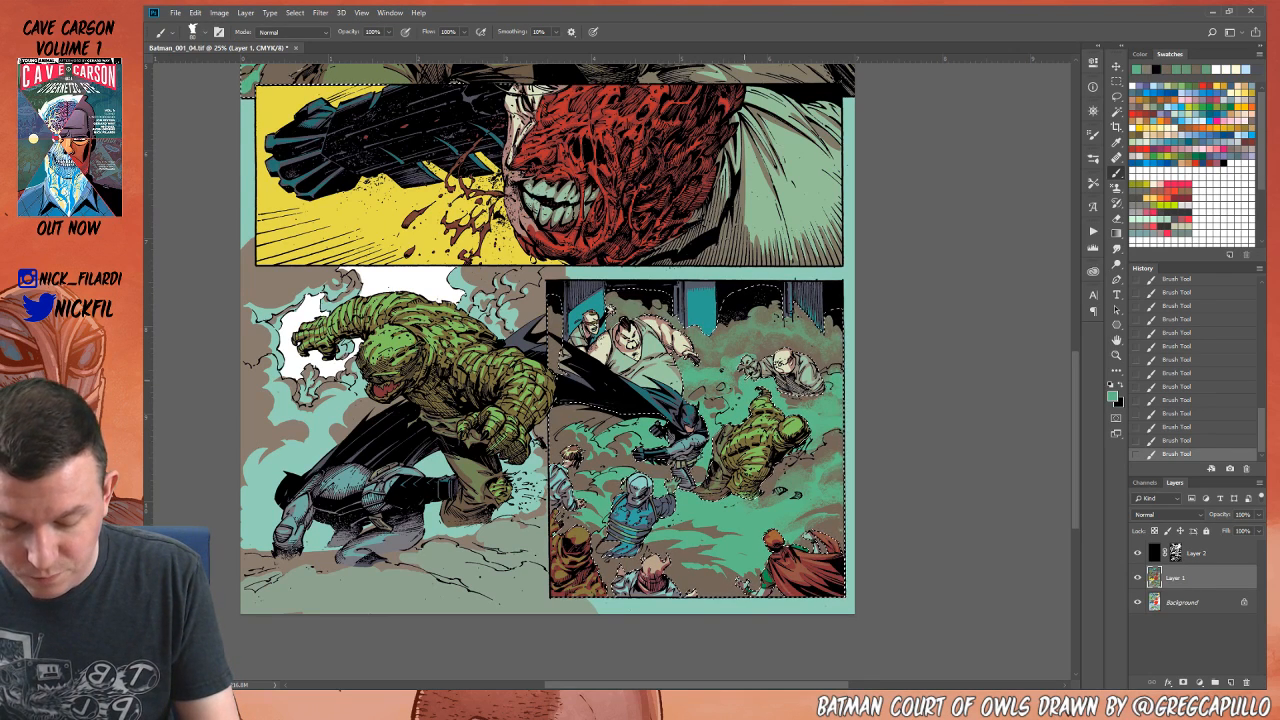
alt+click(733, 390)
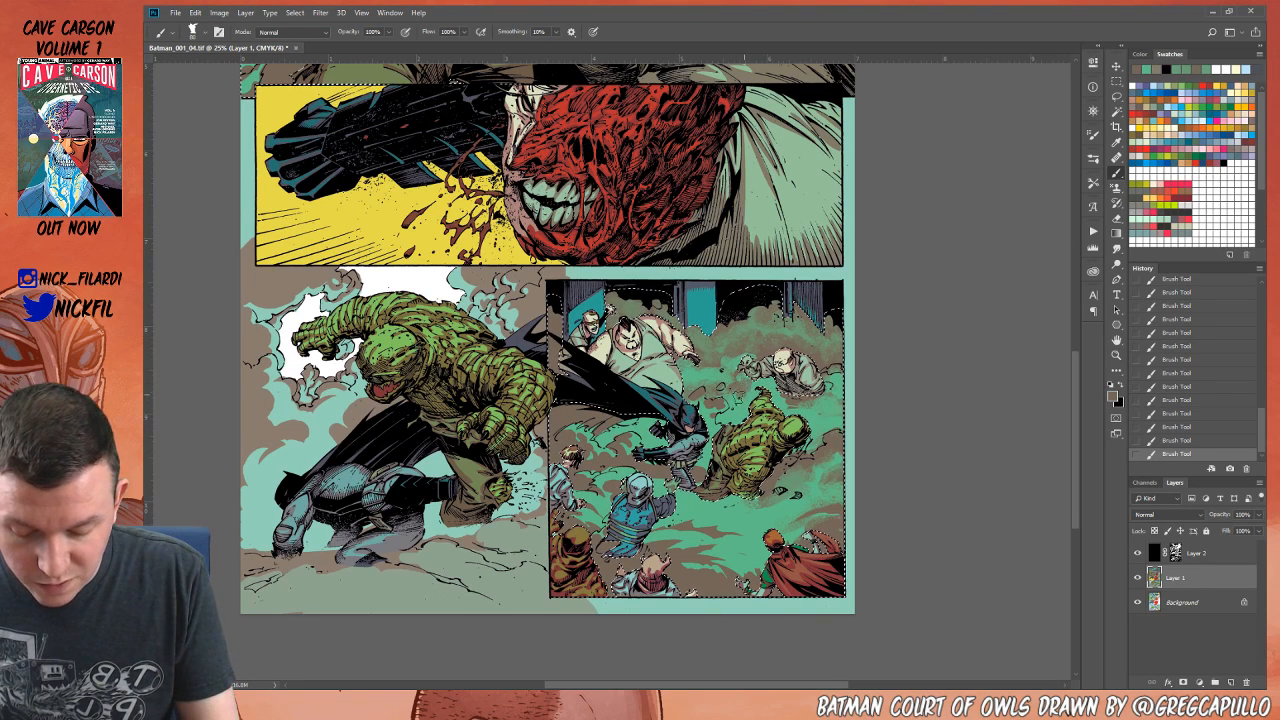
alt+click(735, 406)
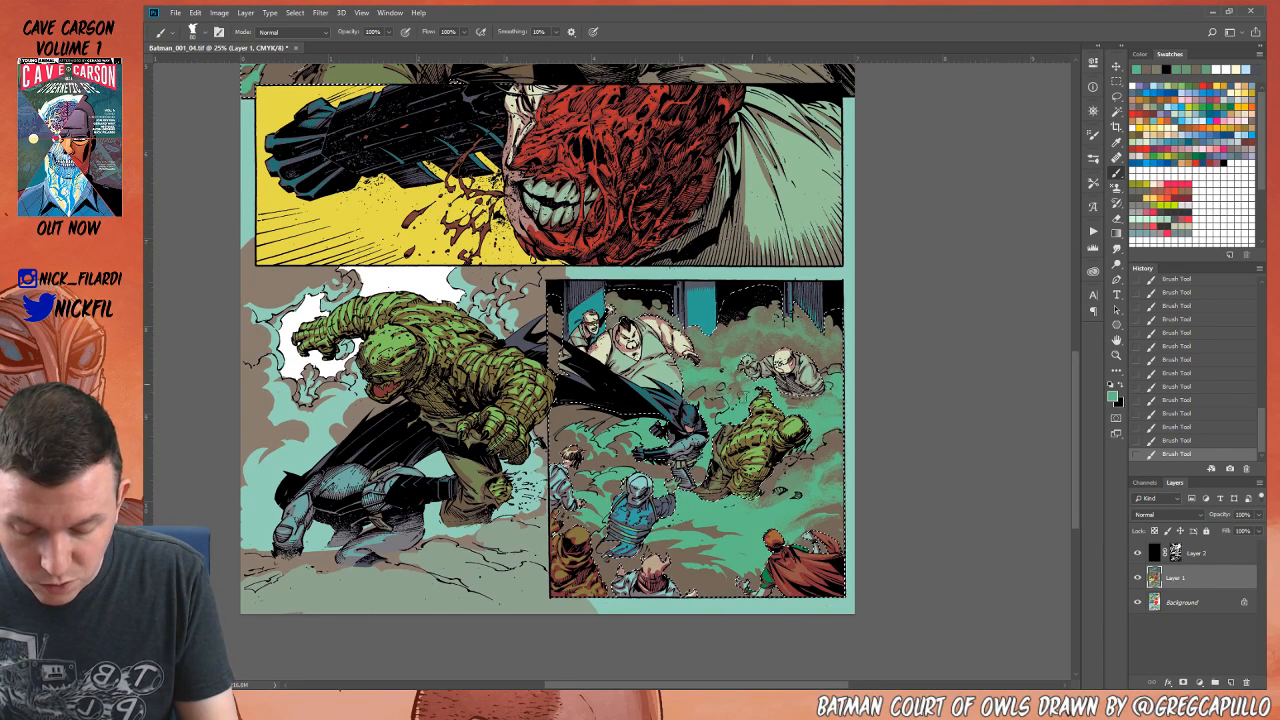
alt+click(693, 399)
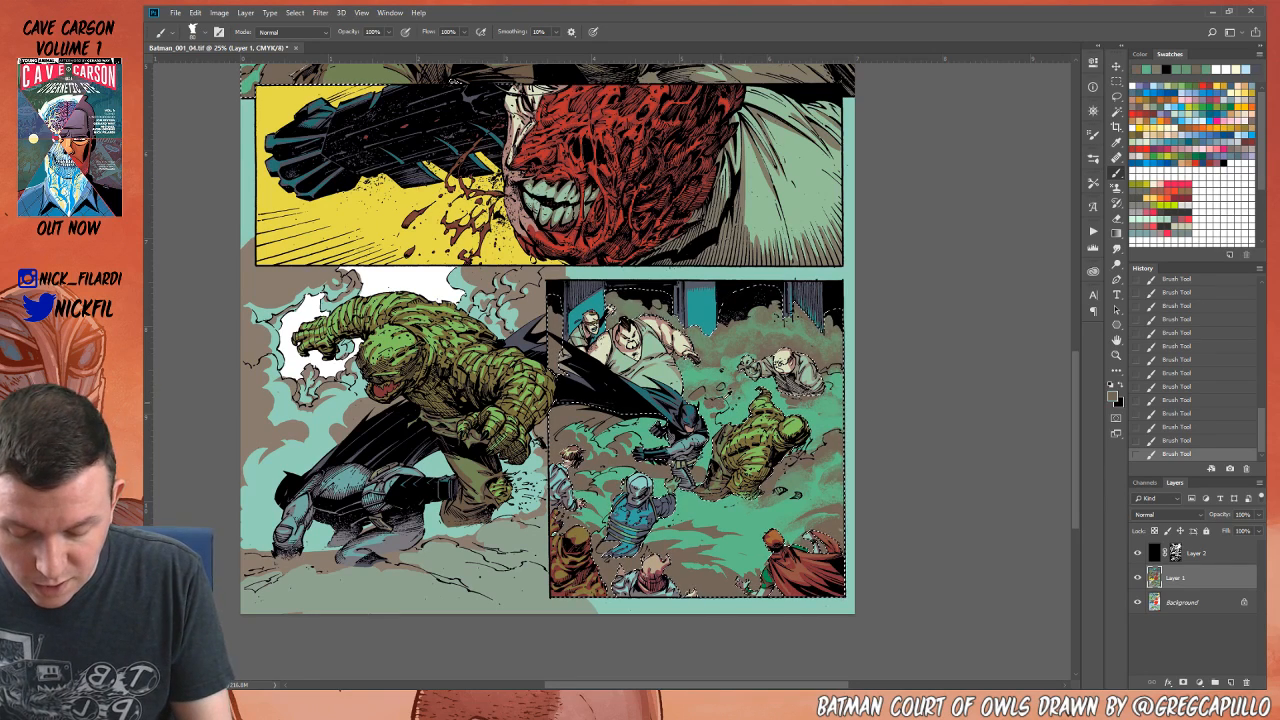
alt+click(742, 391)
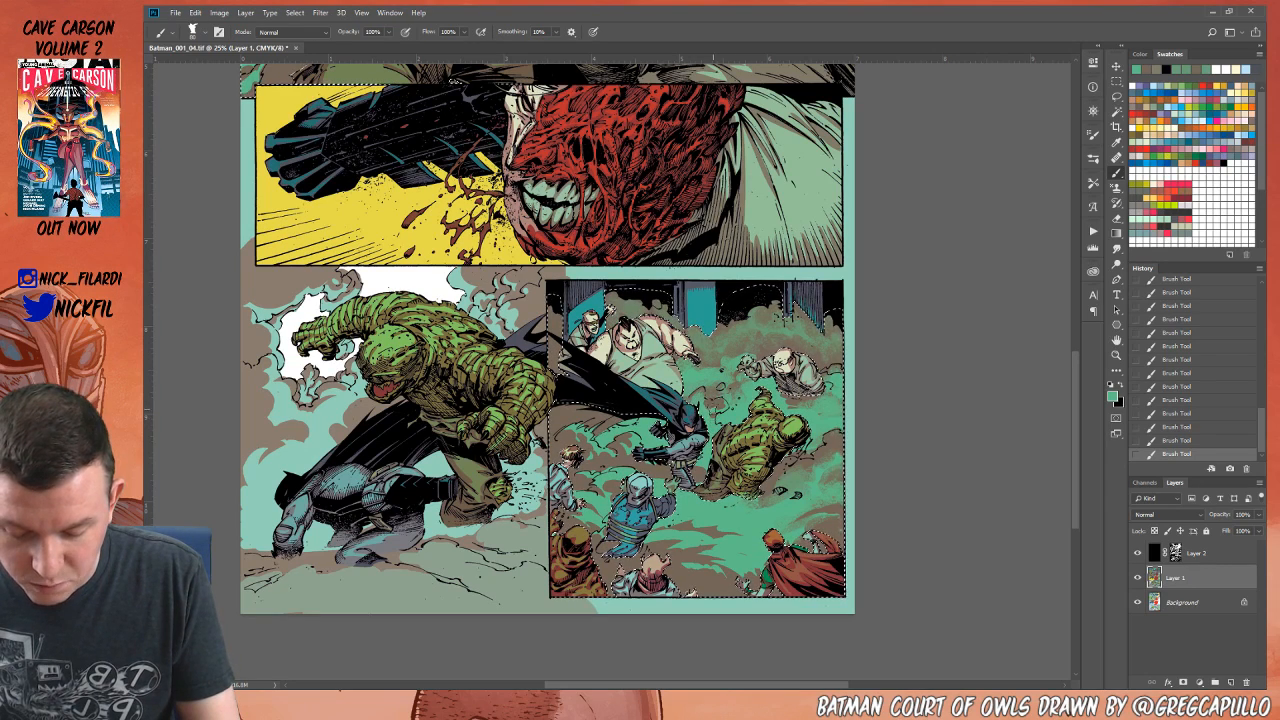
alt+click(722, 400)
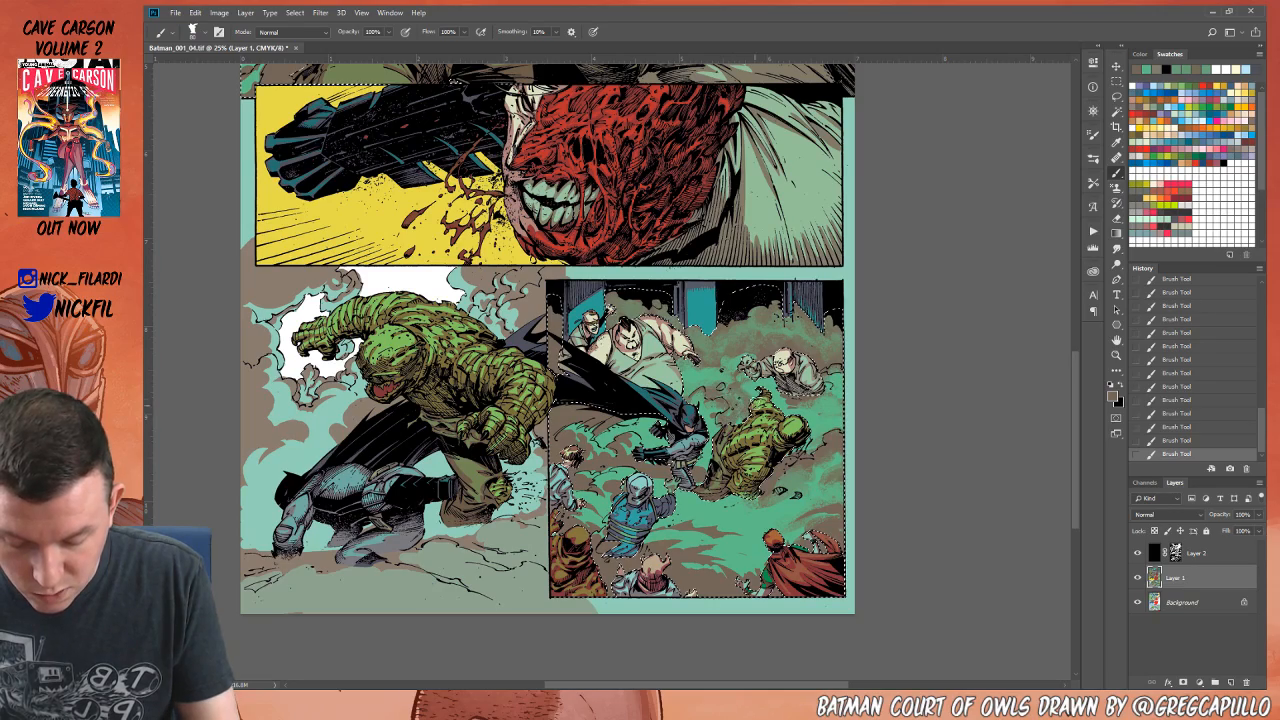
alt+click(745, 400)
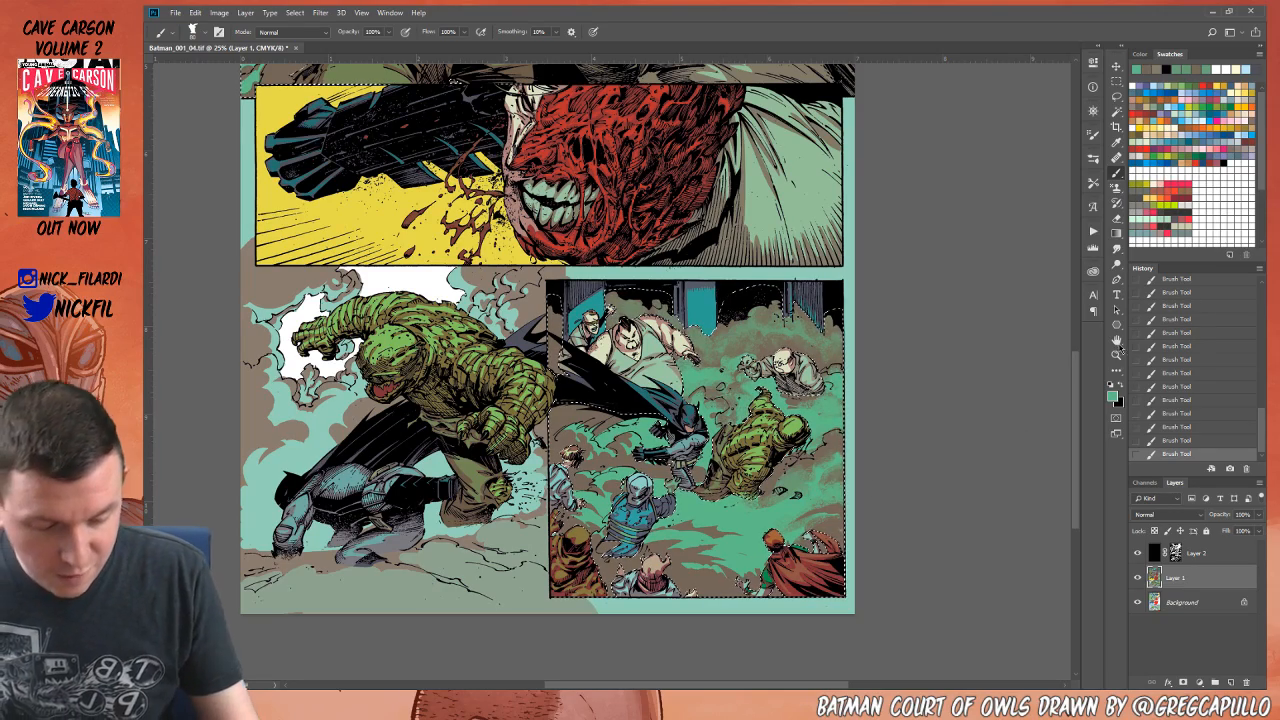
Step: Blend the smoke between the large man in white and the bald man with sampled green and muted tones
key(z)
click(720, 425)
key(b)
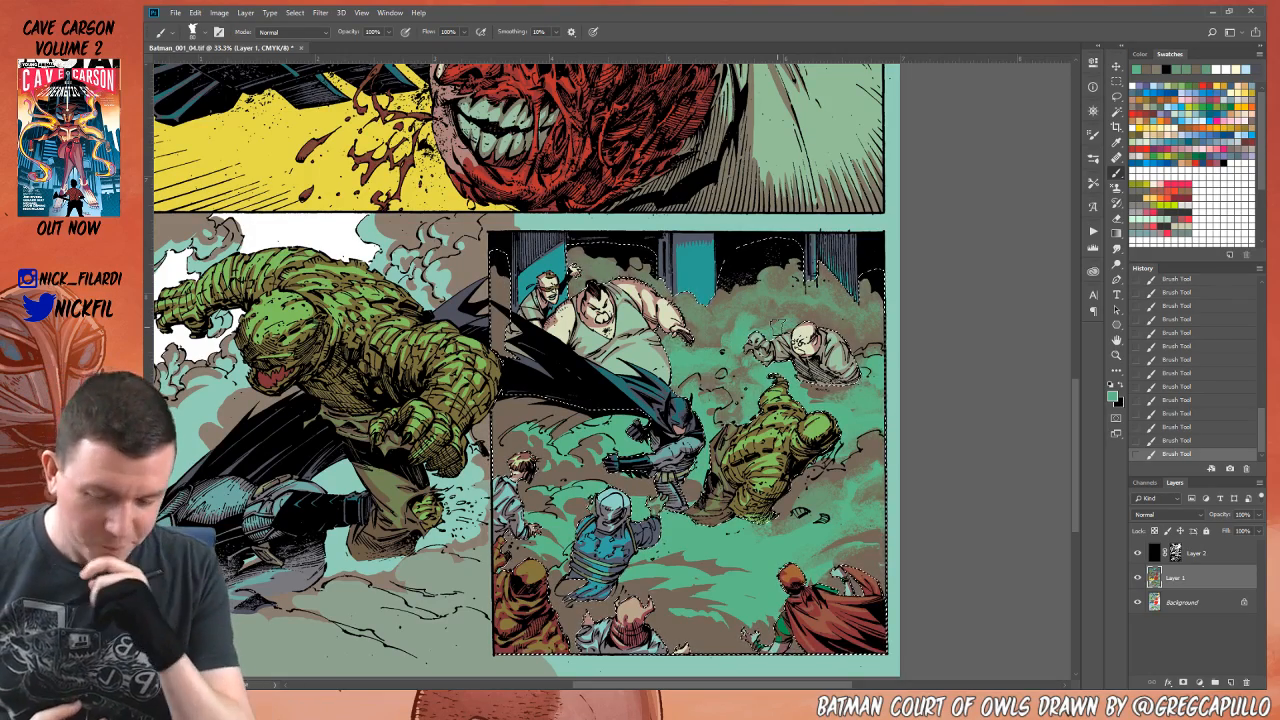
alt+click(730, 327)
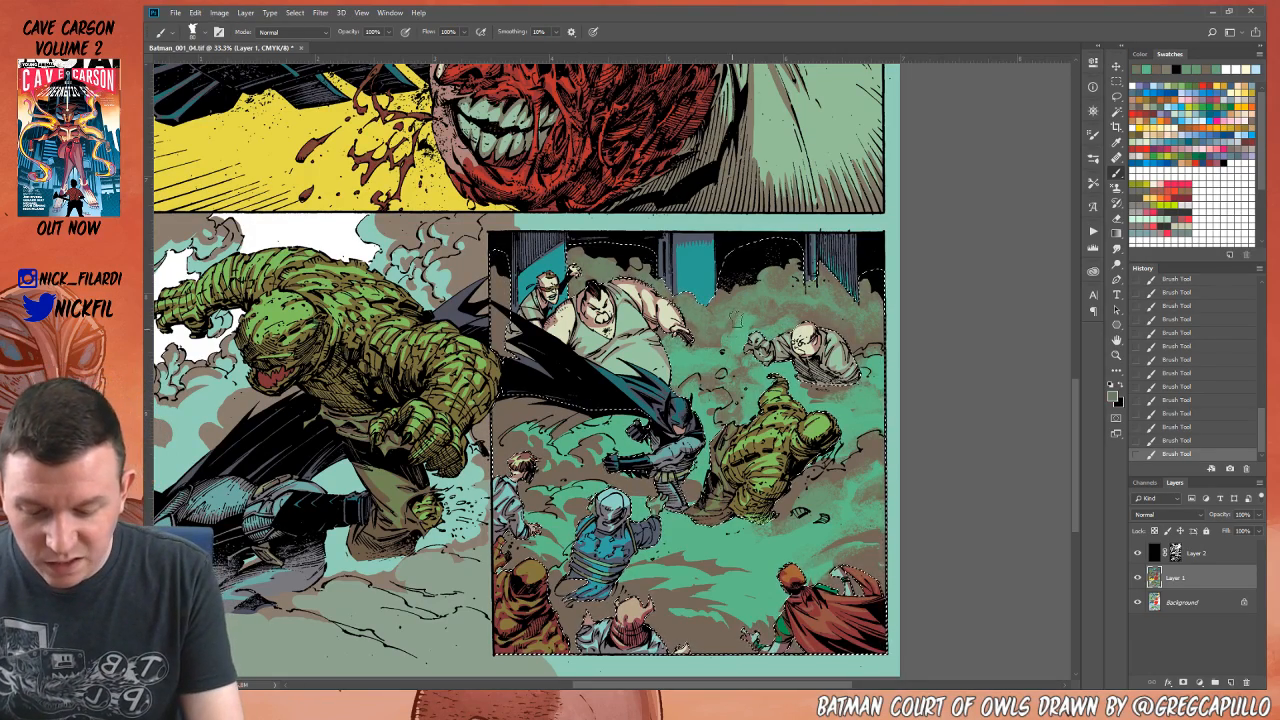
alt+click(744, 338)
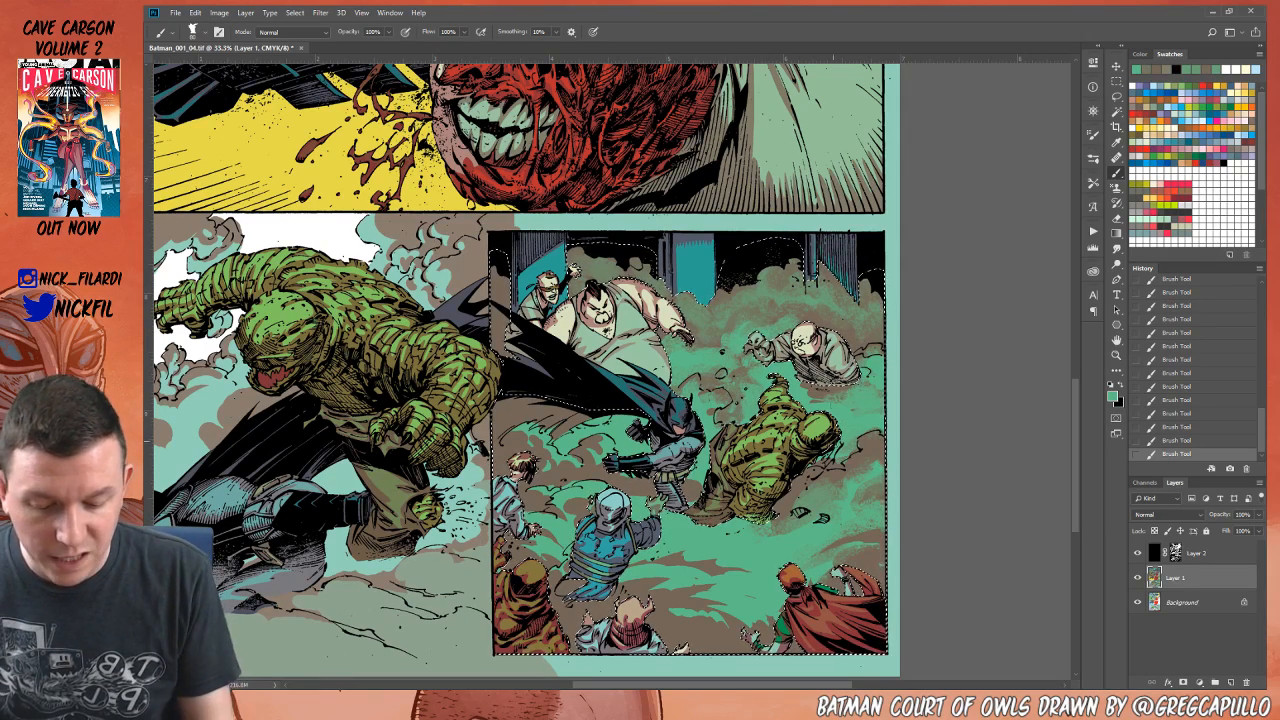
Step: Blend the smoke below and above the bald man near the bottom-right panel's right edge, using sampled brown and green
alt+click(818, 401)
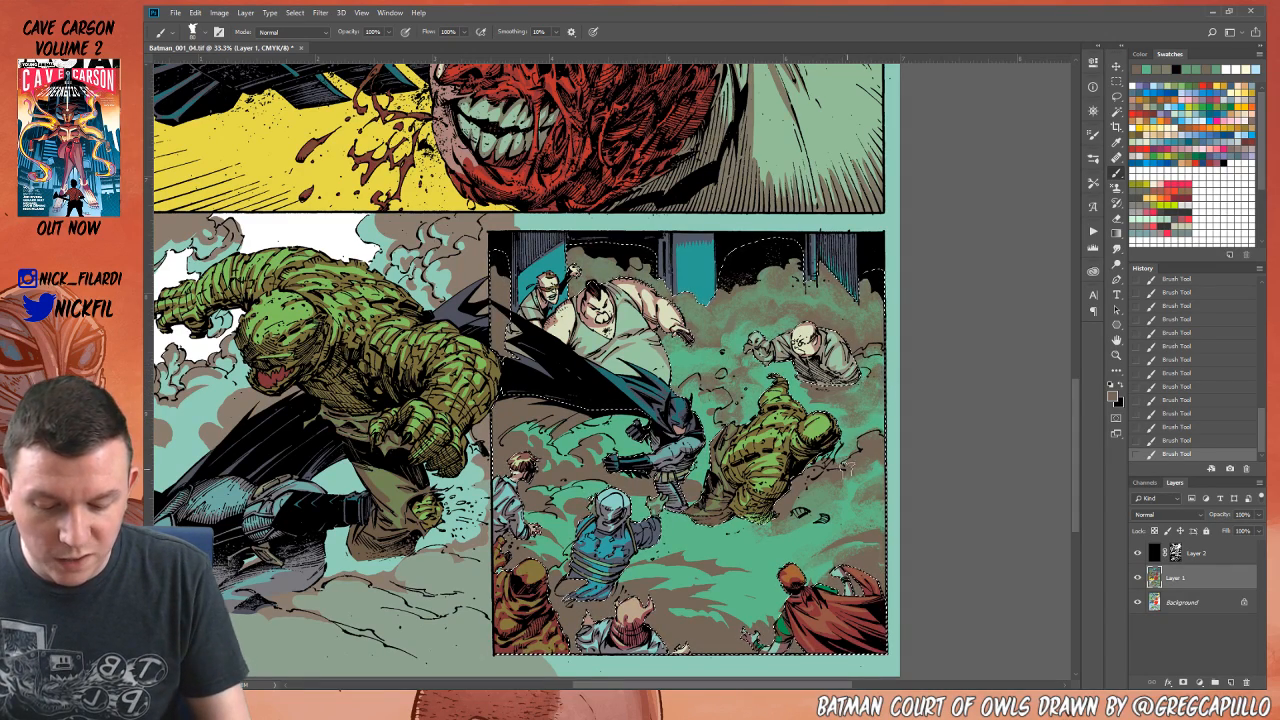
alt+click(846, 394)
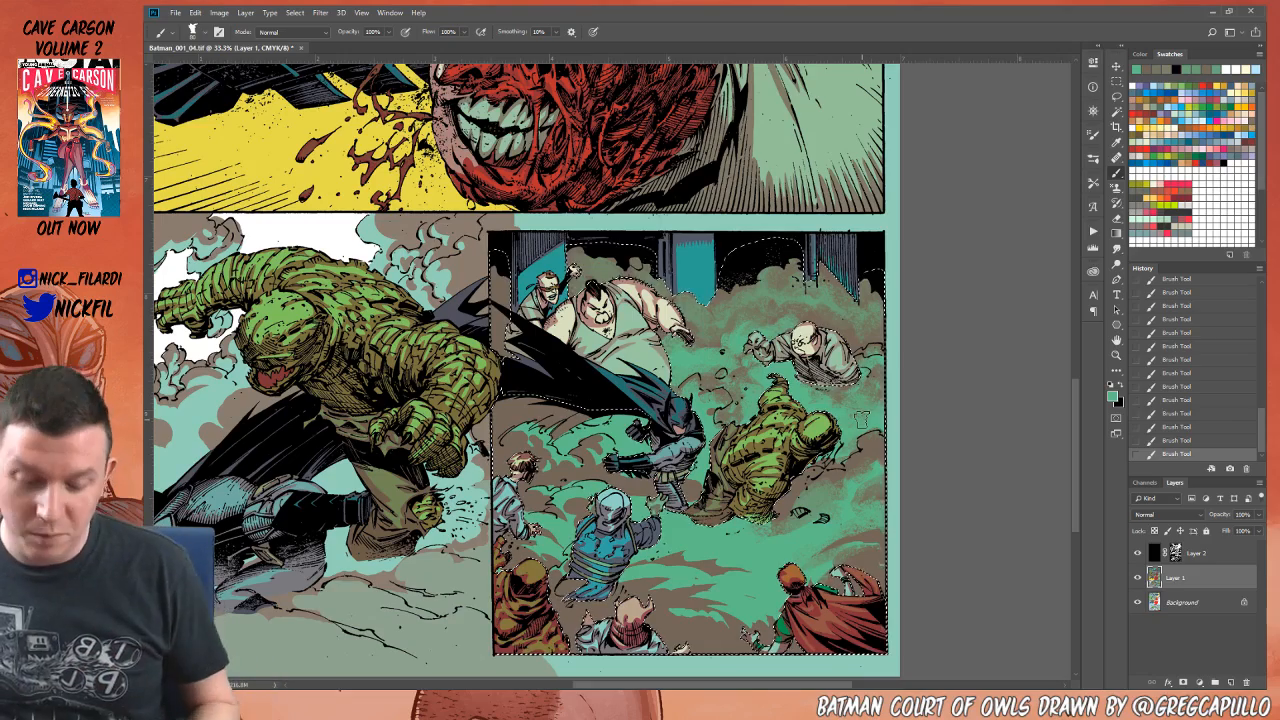
alt+click(830, 309)
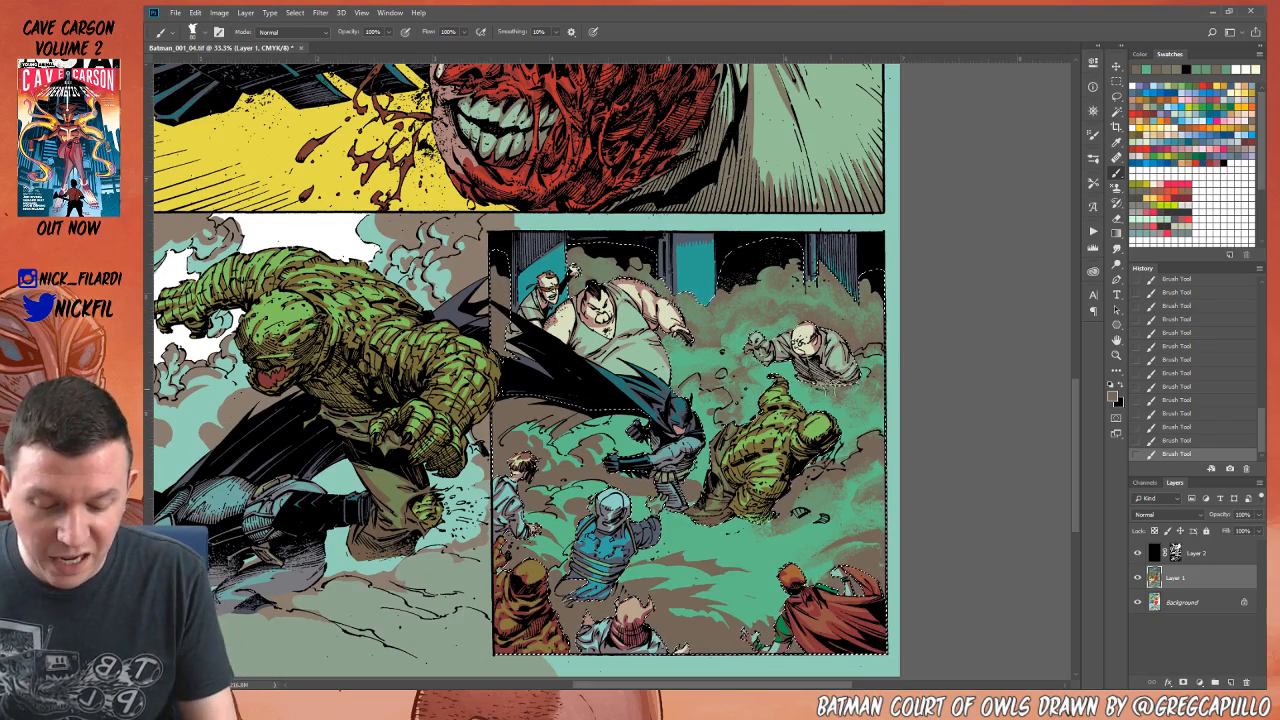
Step: Refine the smoke above and beside the green creature's raised arm with textured strokes of sampled green and brown
key(z)
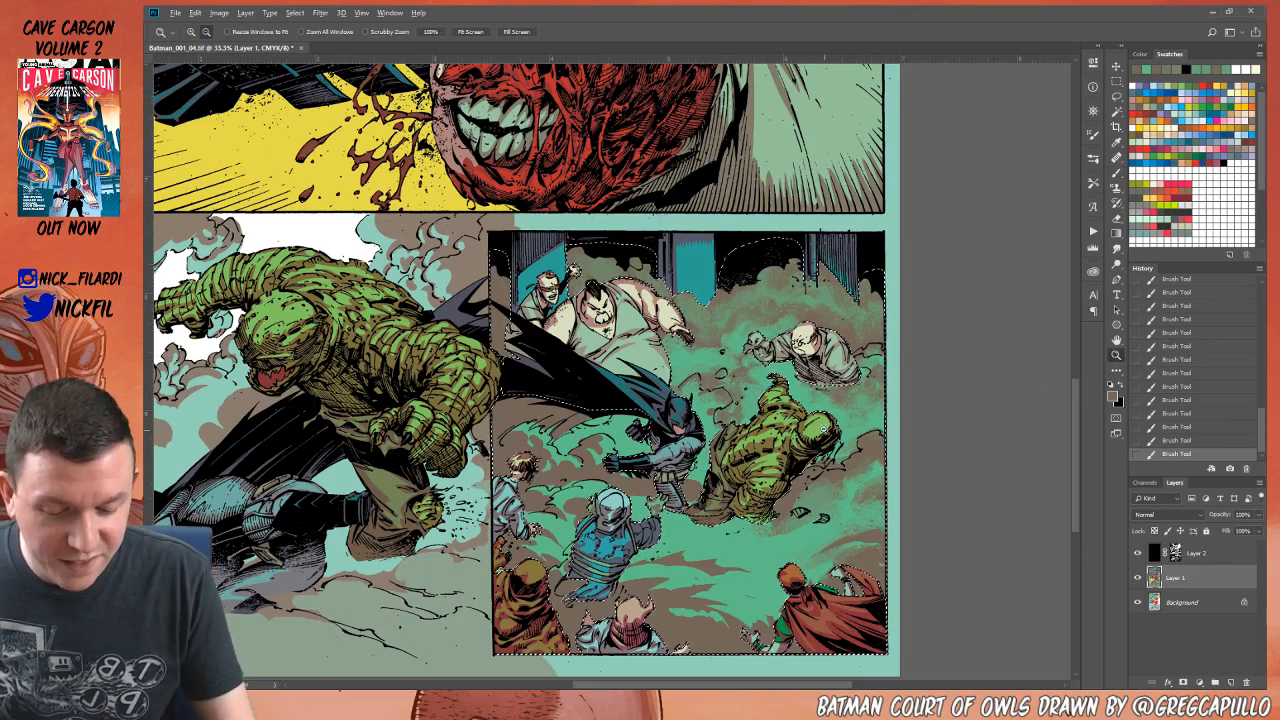
alt+click(915, 398)
click(1117, 173)
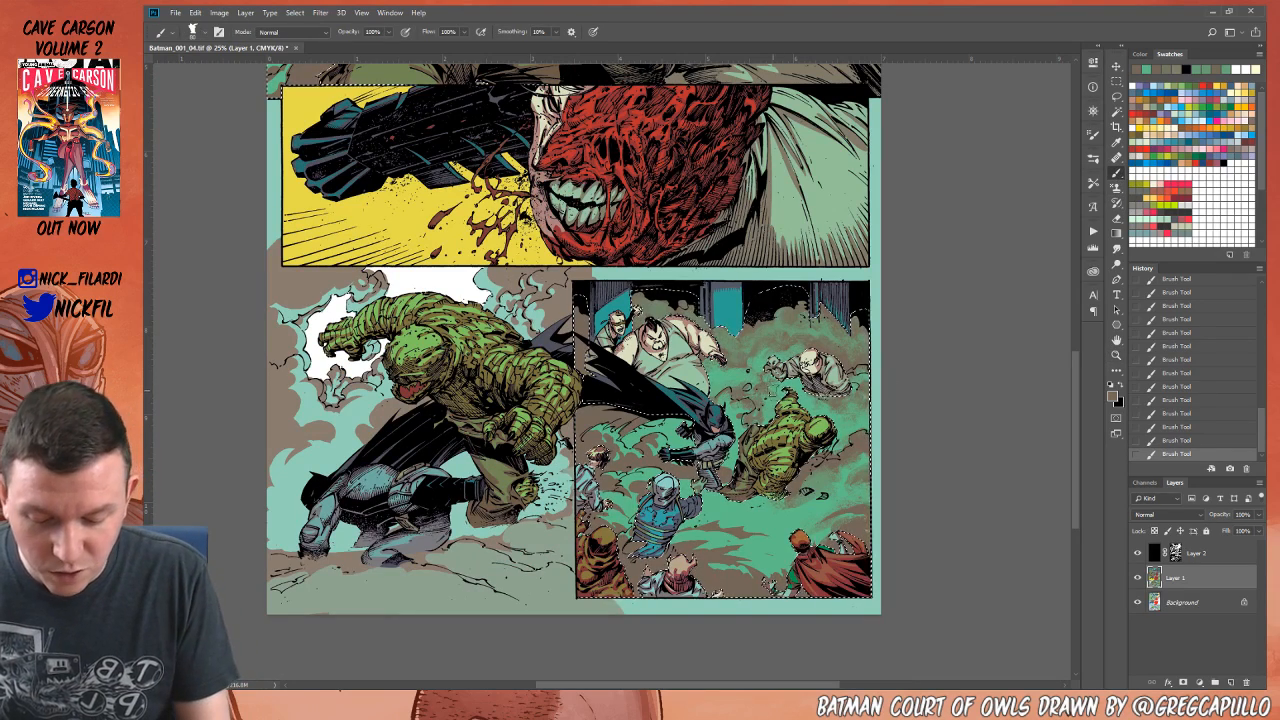
alt+click(768, 398)
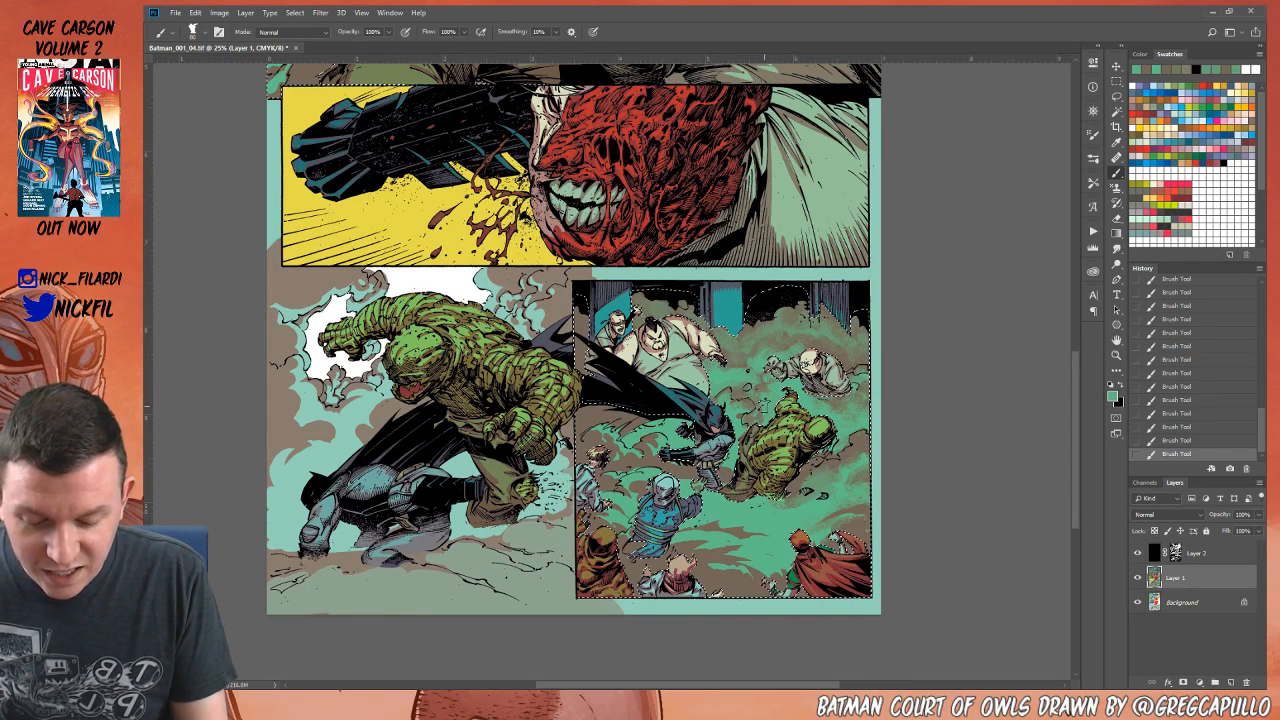
alt+click(761, 416)
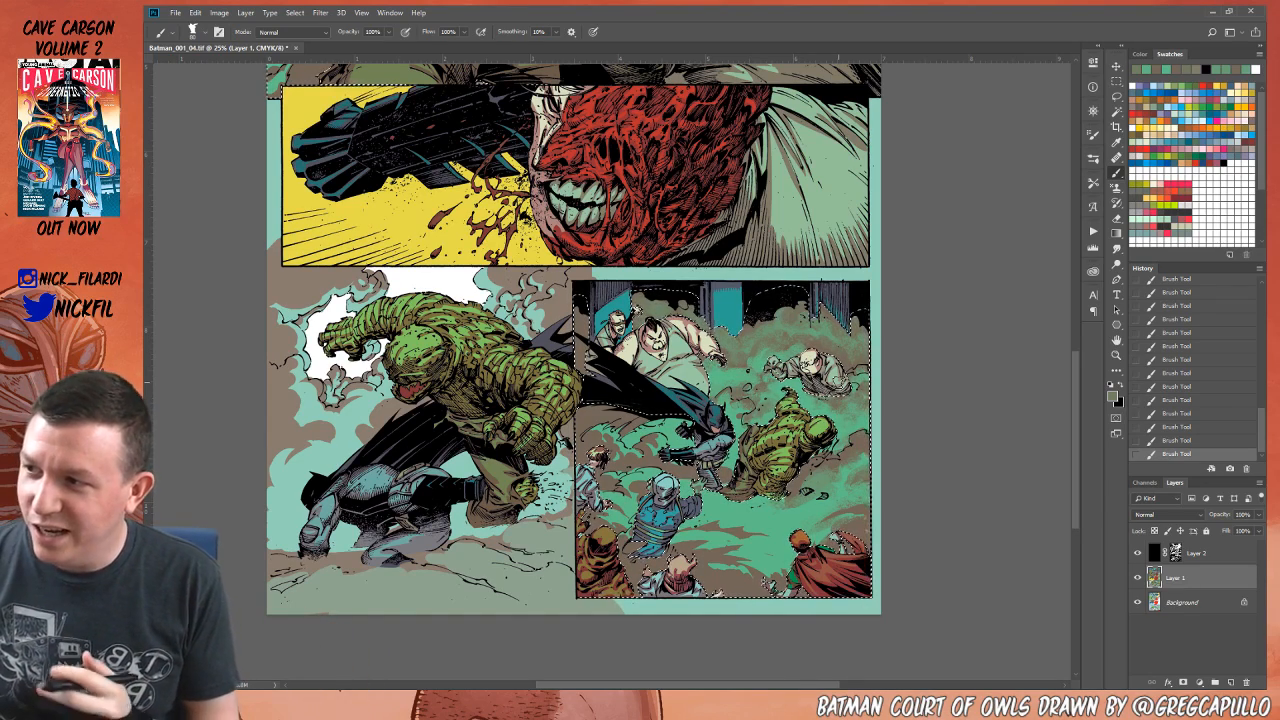
alt+click(795, 342)
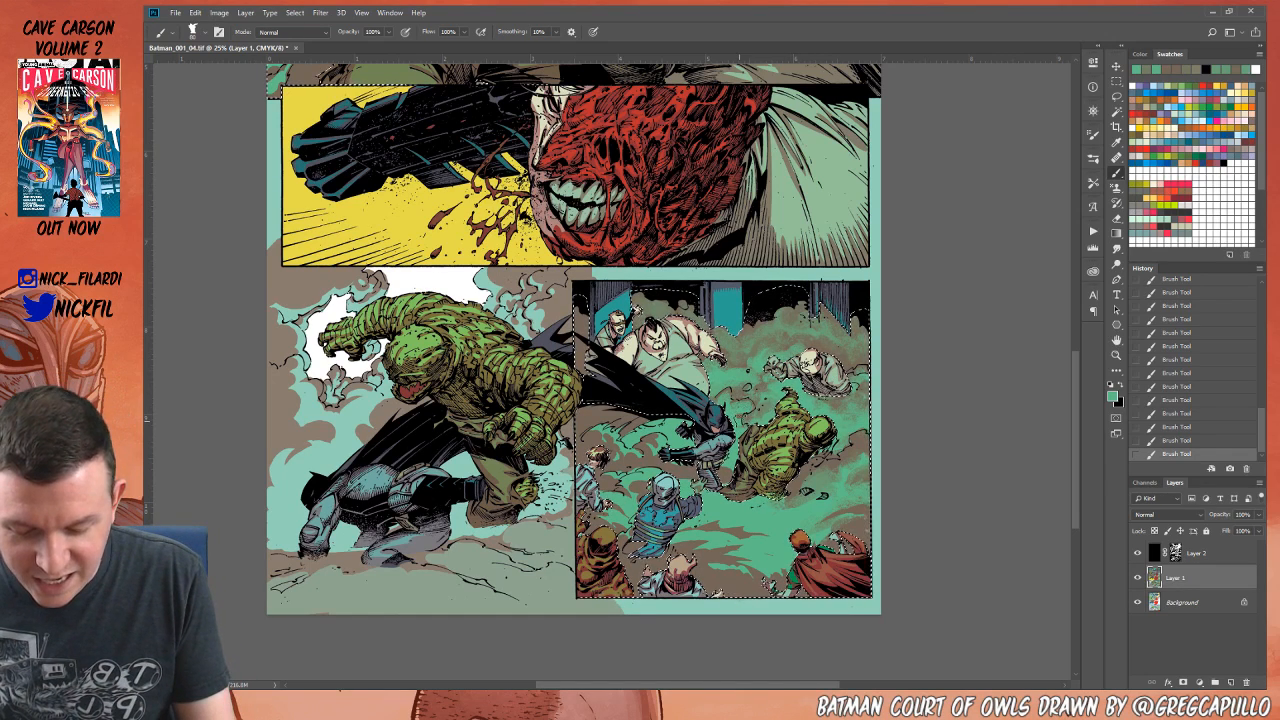
alt+click(738, 404)
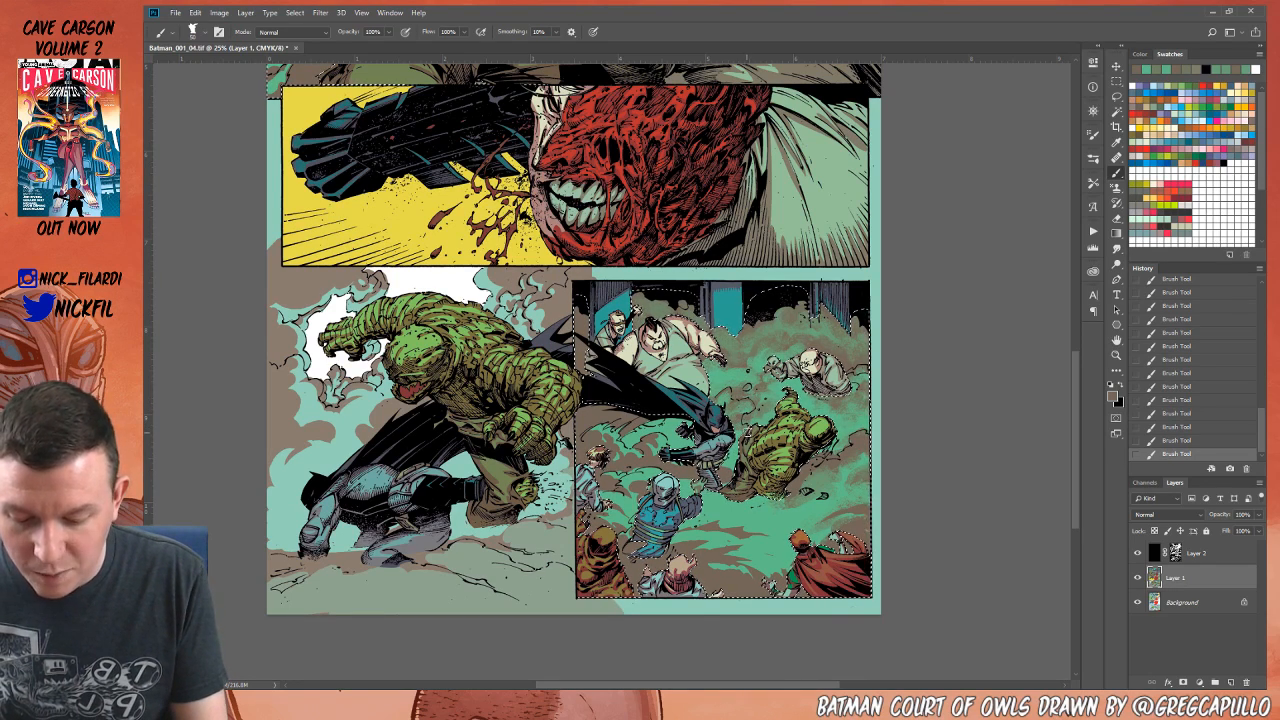
alt+click(742, 440)
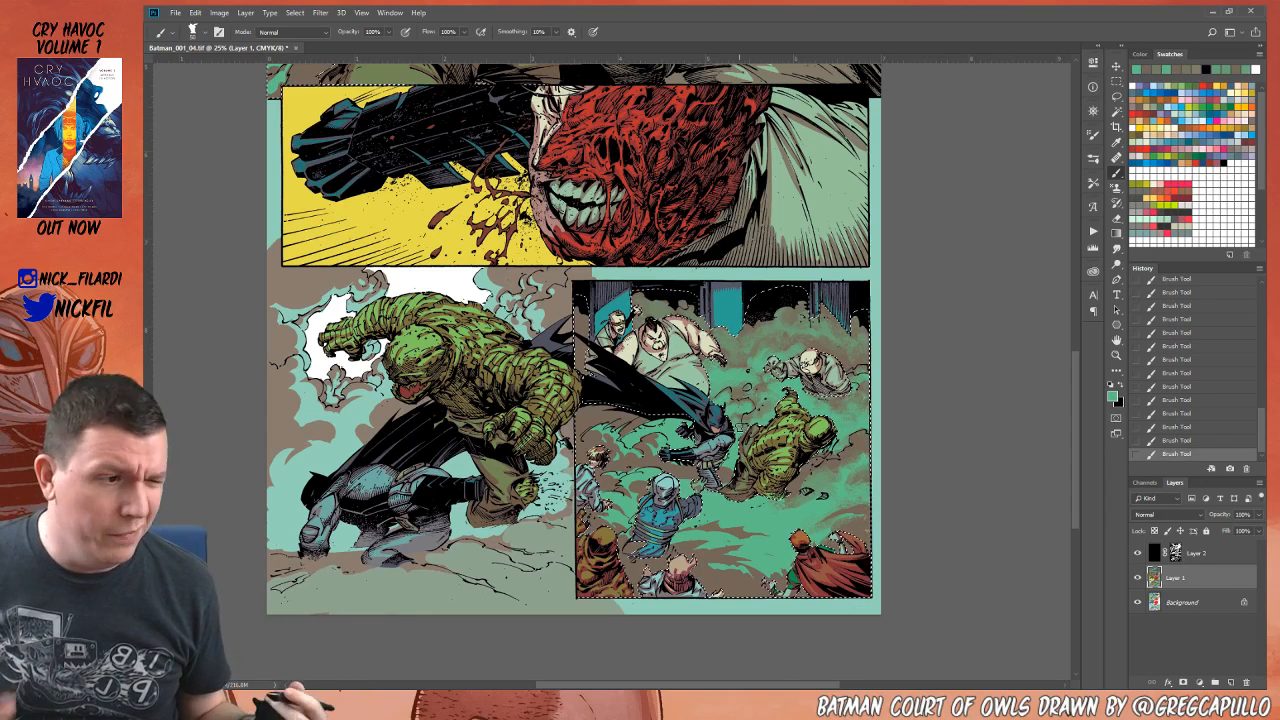
Step: Soften the smoke edges just above Batman and beside the large man in white with sampled smoke colours
alt+click(729, 377)
alt+click(718, 380)
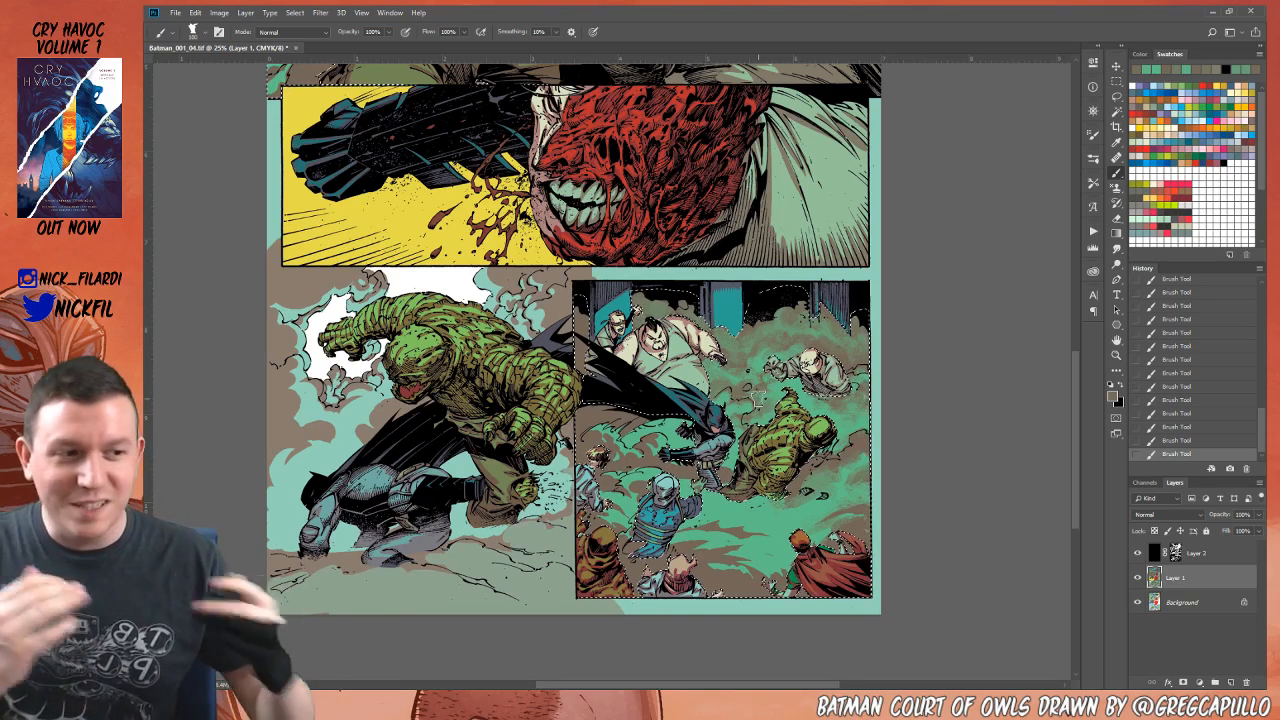
alt+click(761, 355)
Step: Blend the smoke along the panel's right edge beside the green creature, alternating sampled green and brown
alt+click(858, 383)
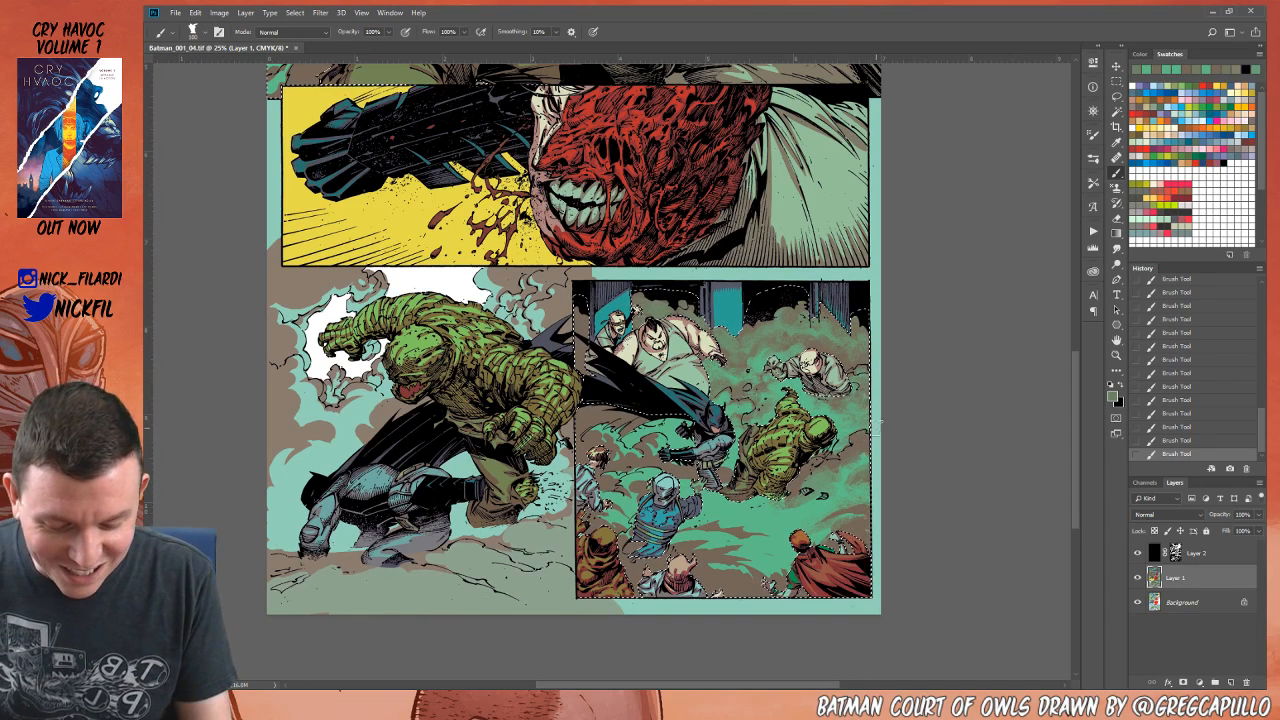
alt+click(857, 441)
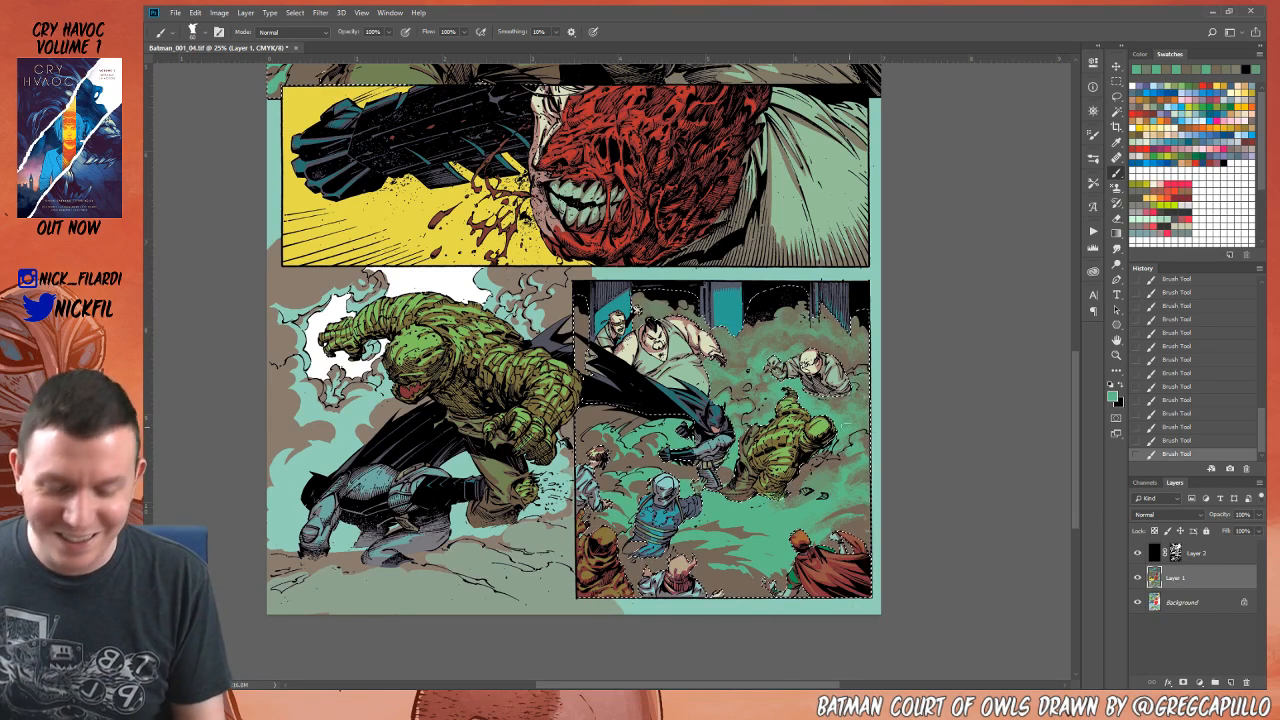
alt+click(811, 461)
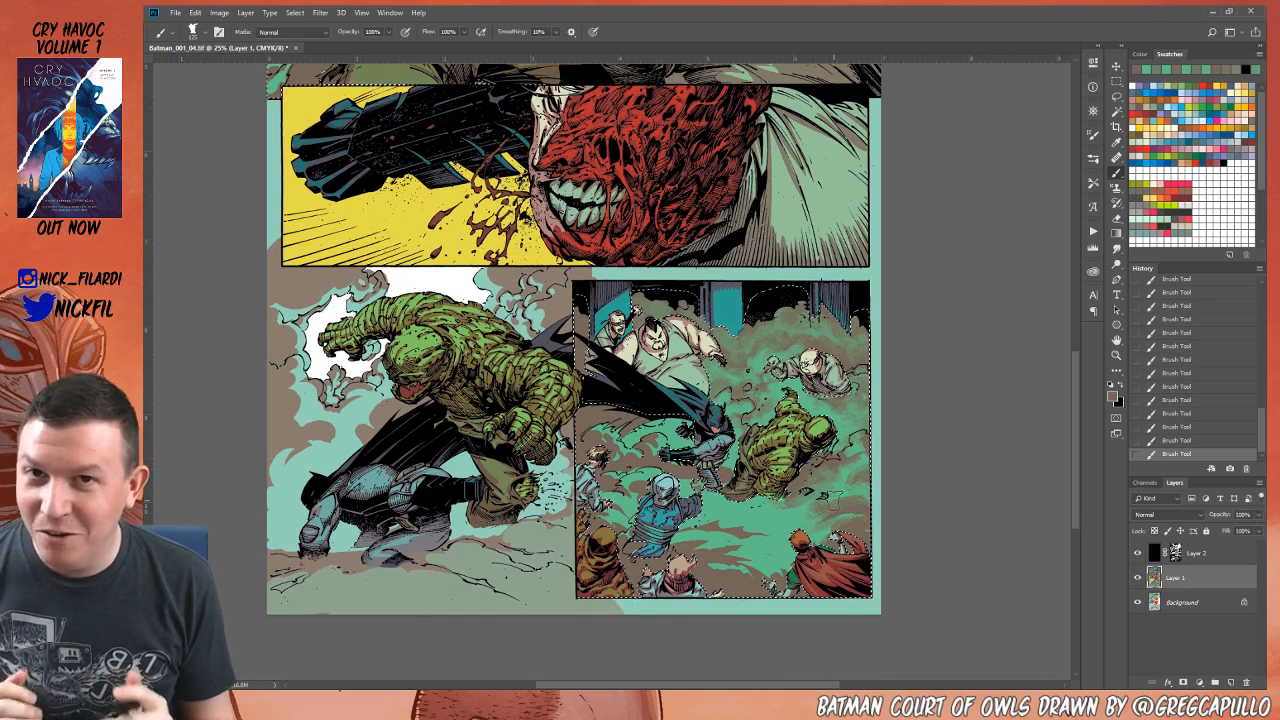
Step: Blend the smoke between the green creature's feet and the red-caped figure in the bottom-right panel, using sampled green and brown
alt+click(793, 521)
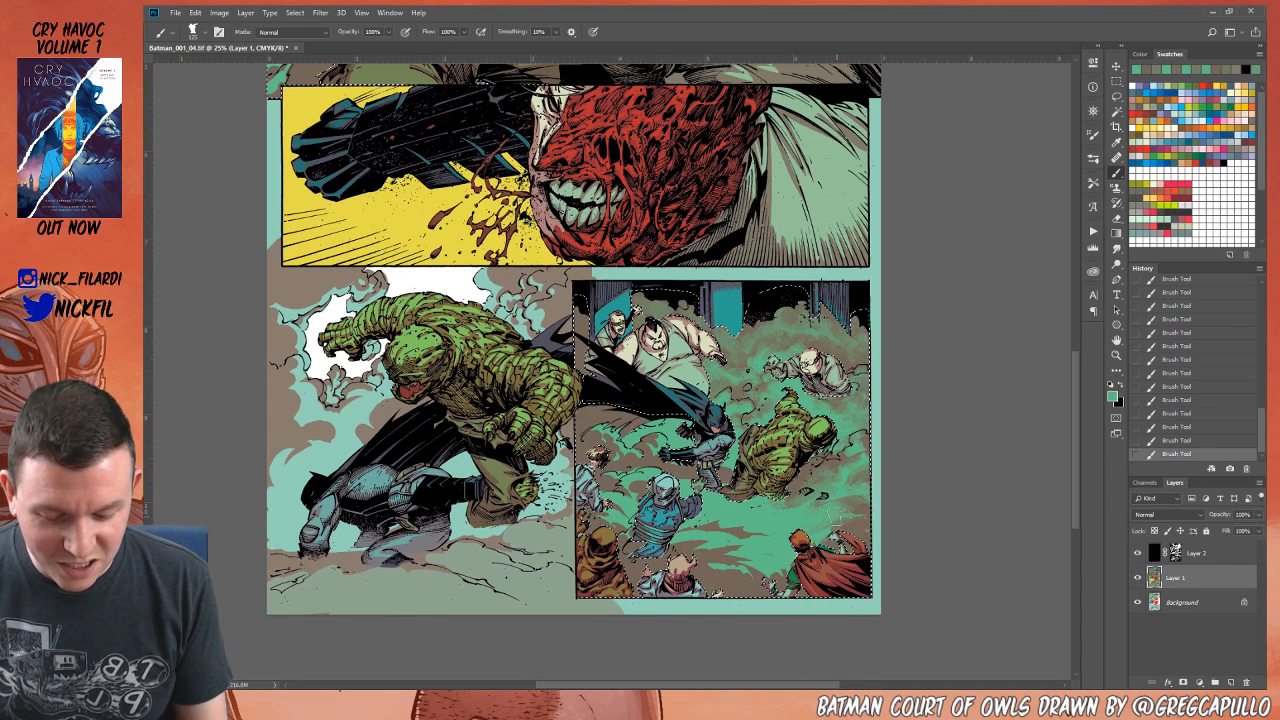
alt+click(853, 520)
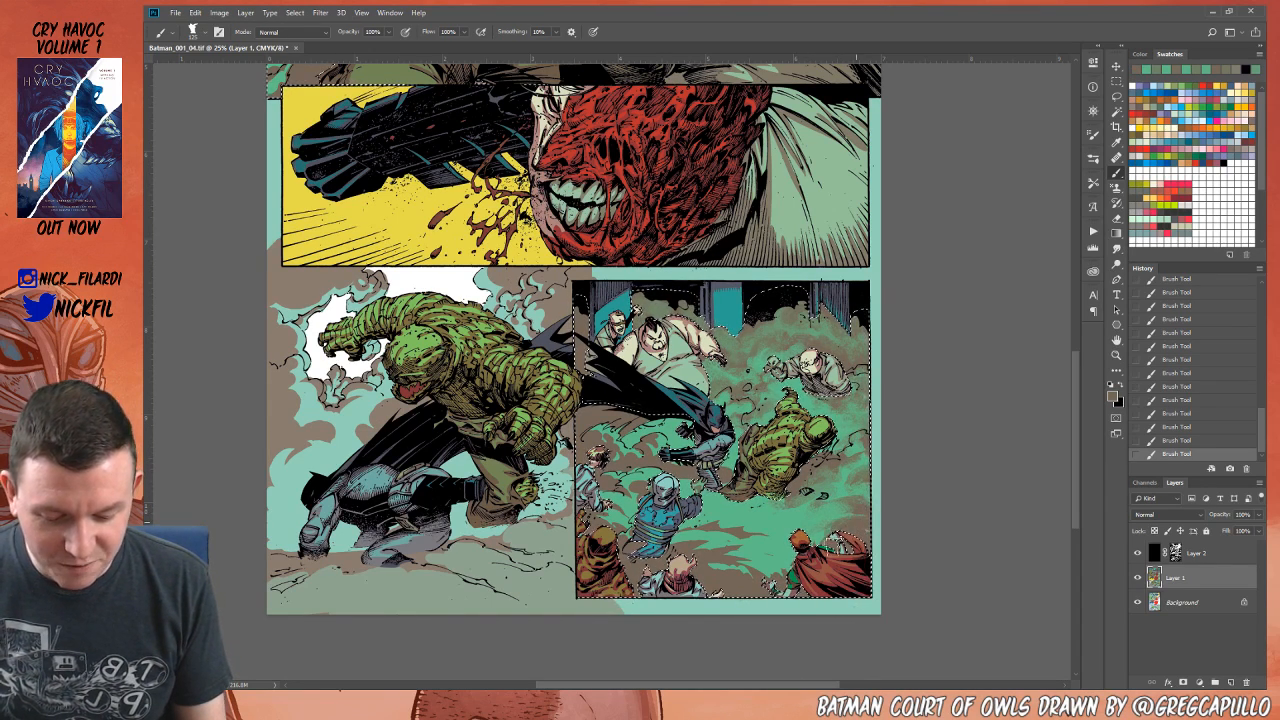
alt+click(815, 523)
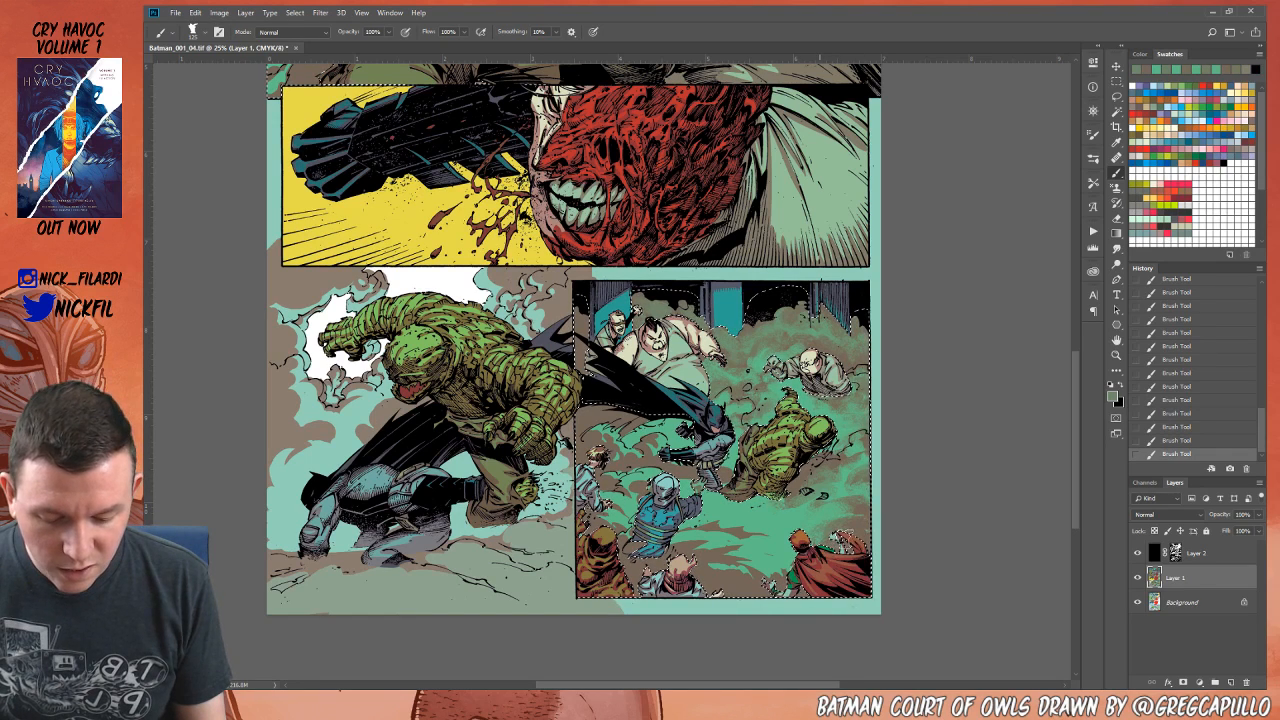
alt+click(822, 522)
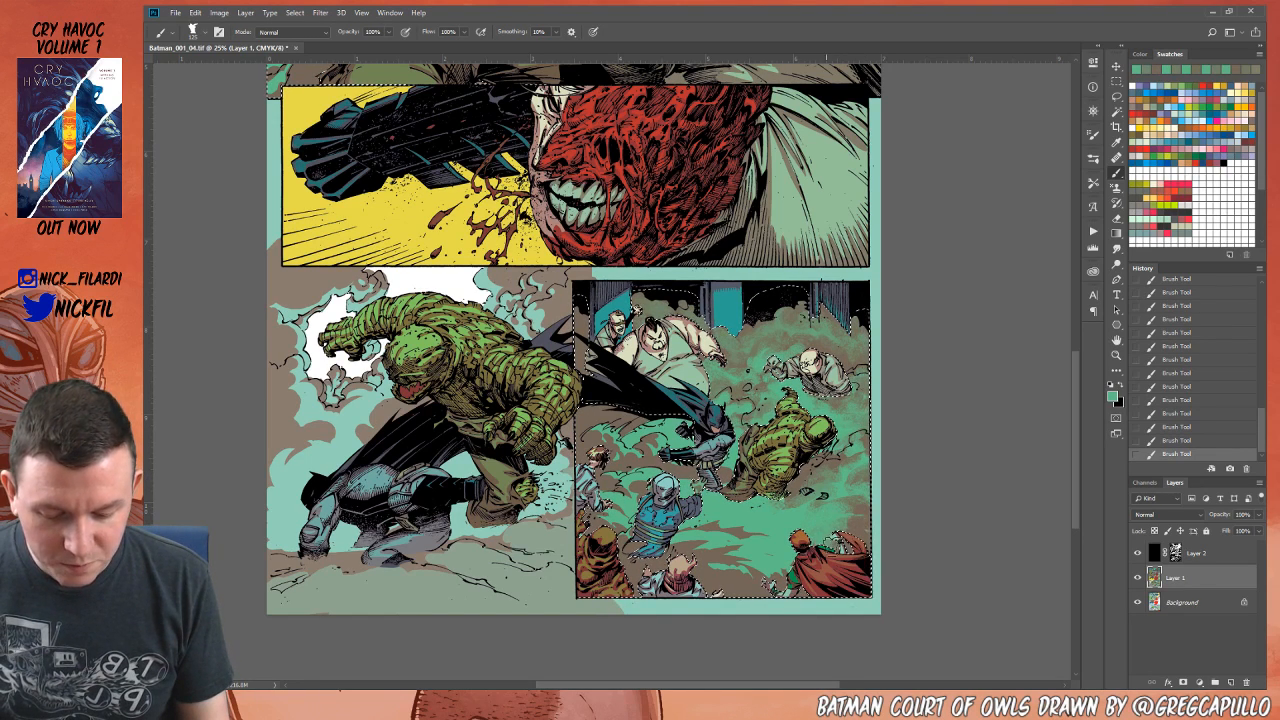
alt+click(862, 545)
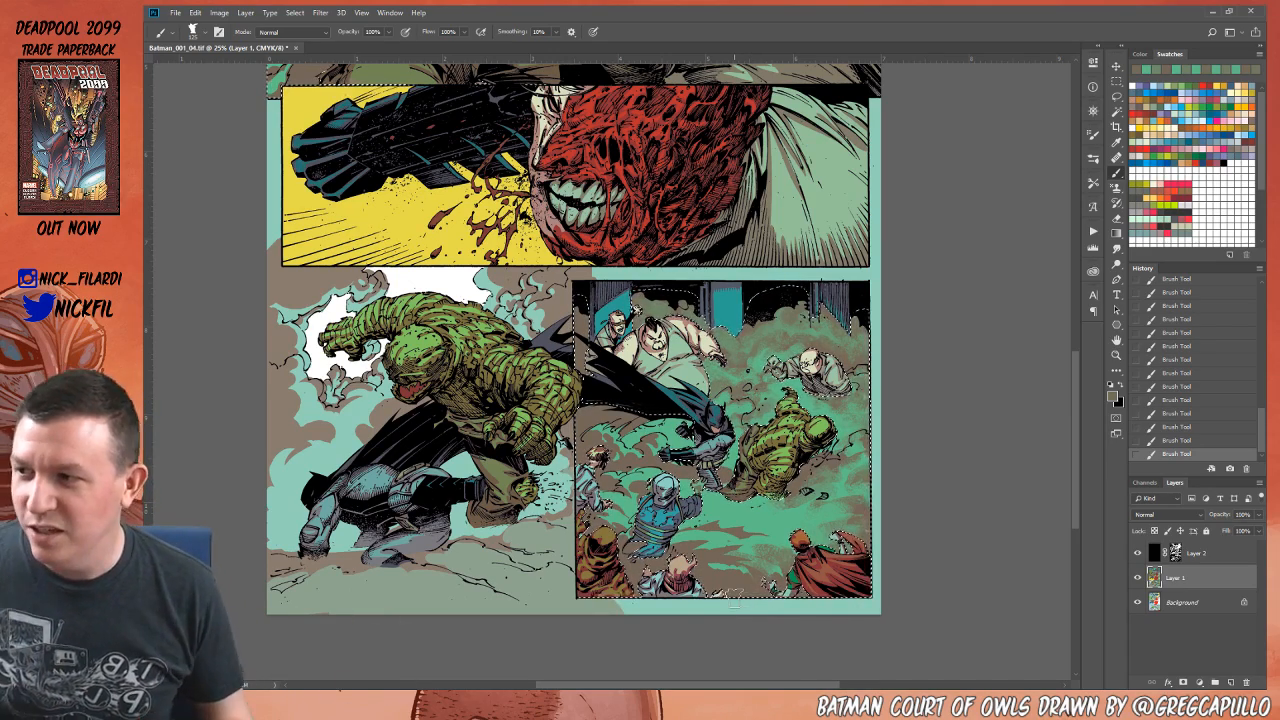
Step: Blend the smoke between the blue-armoured figure and the red-caped figure with textured strokes of sampled green and brown
alt+click(738, 545)
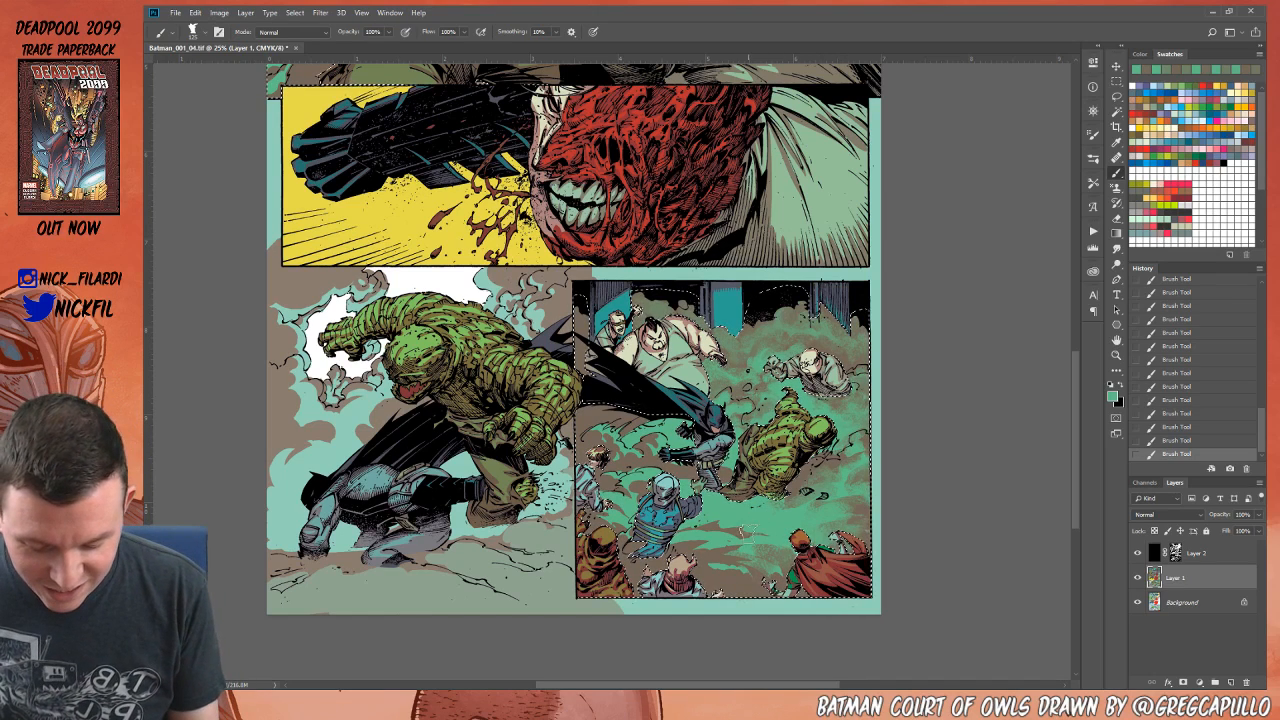
alt+click(685, 533)
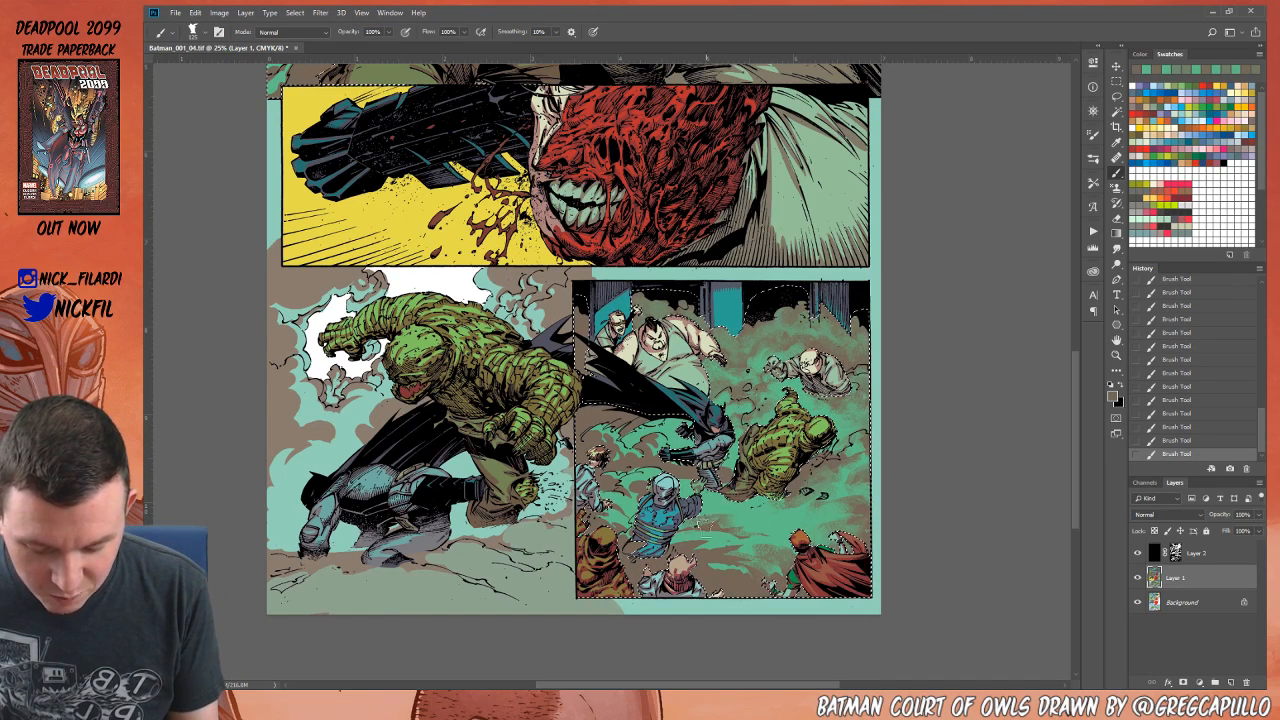
alt+click(804, 516)
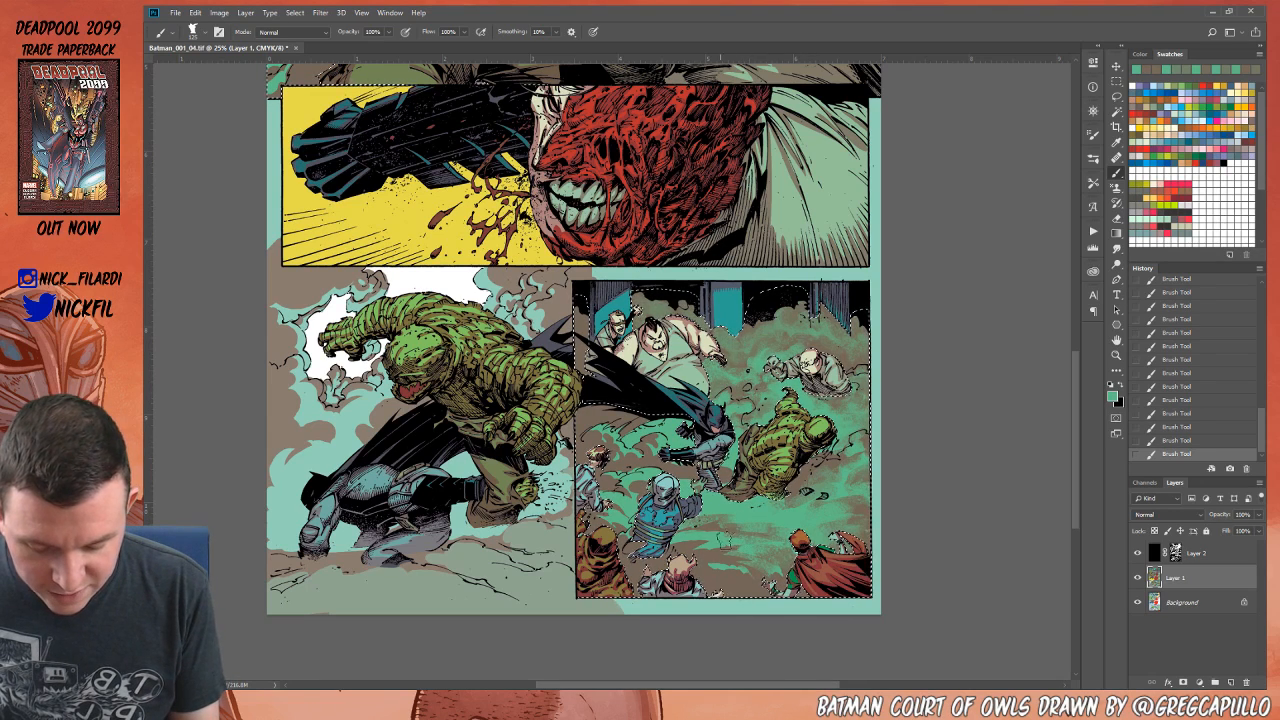
alt+click(730, 524)
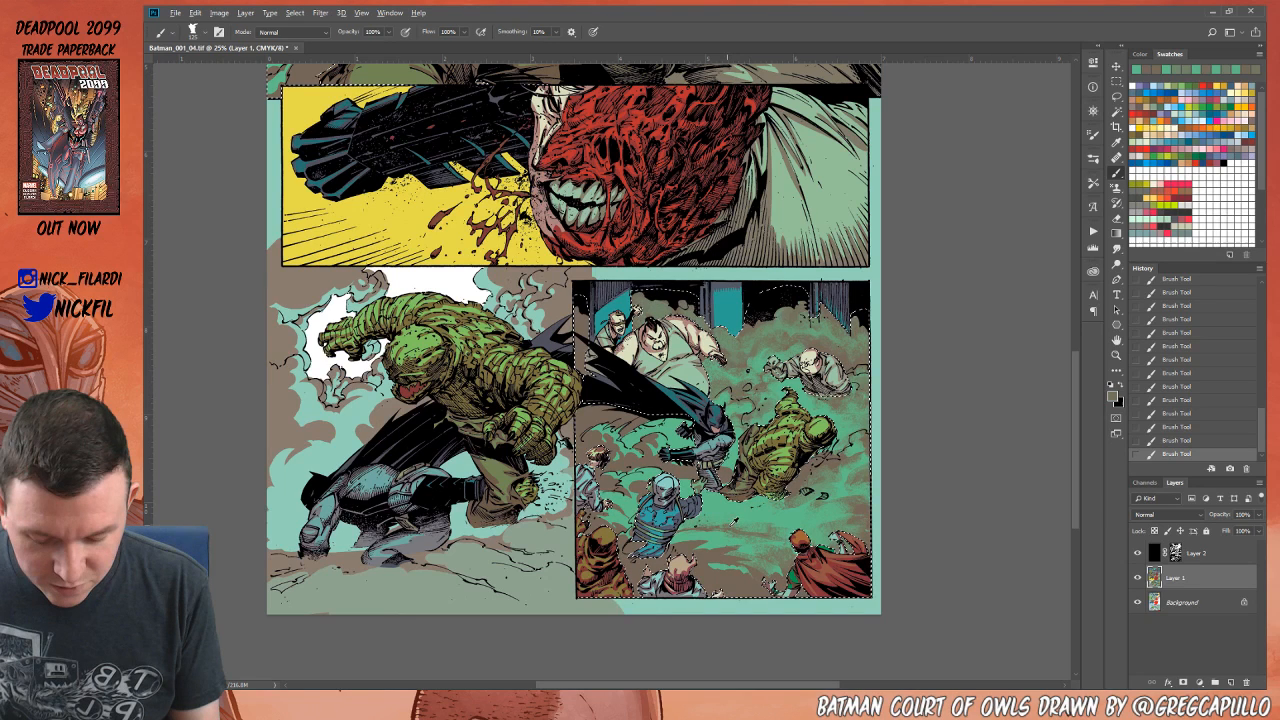
drag(735, 521, 798, 525)
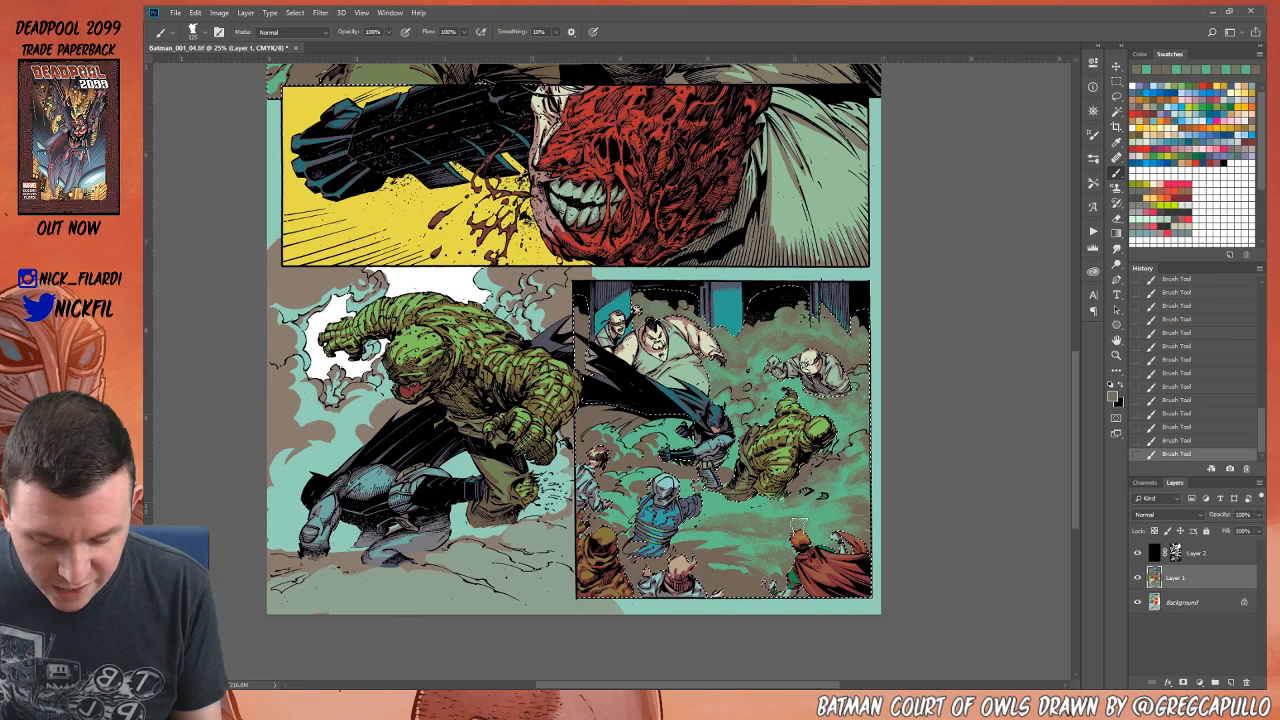
alt+click(720, 516)
alt+click(762, 526)
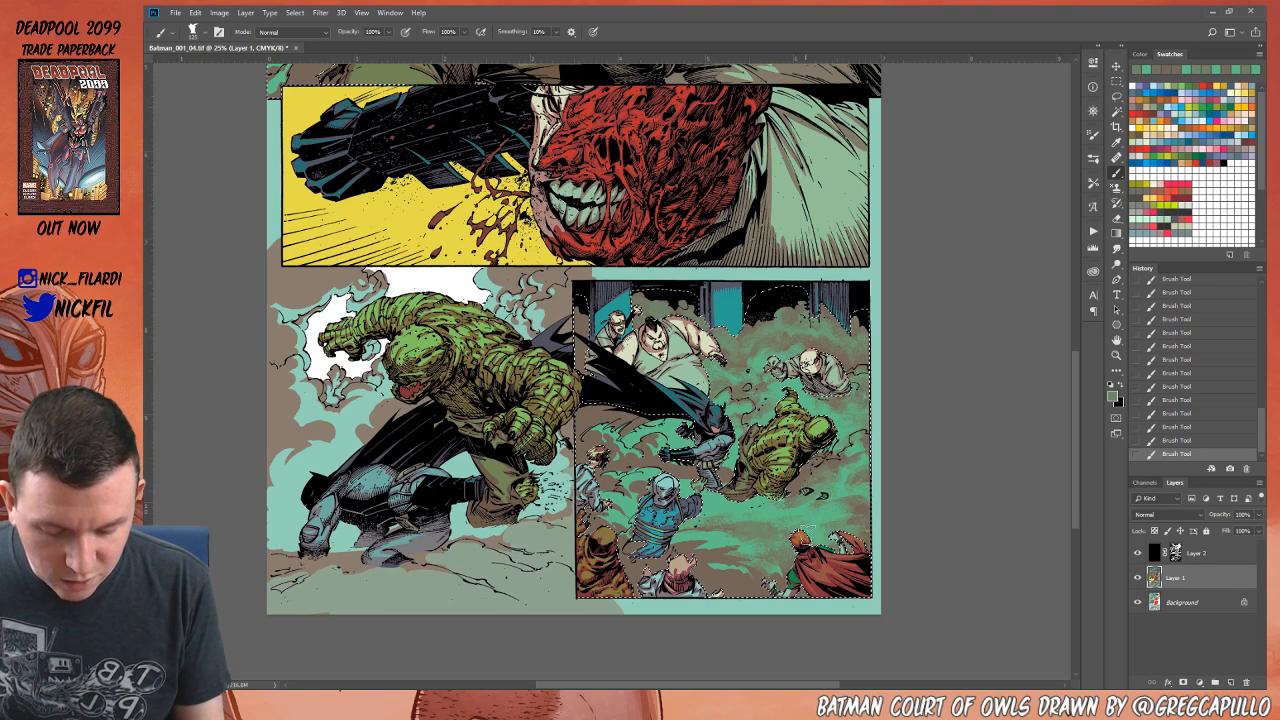
alt+click(808, 522)
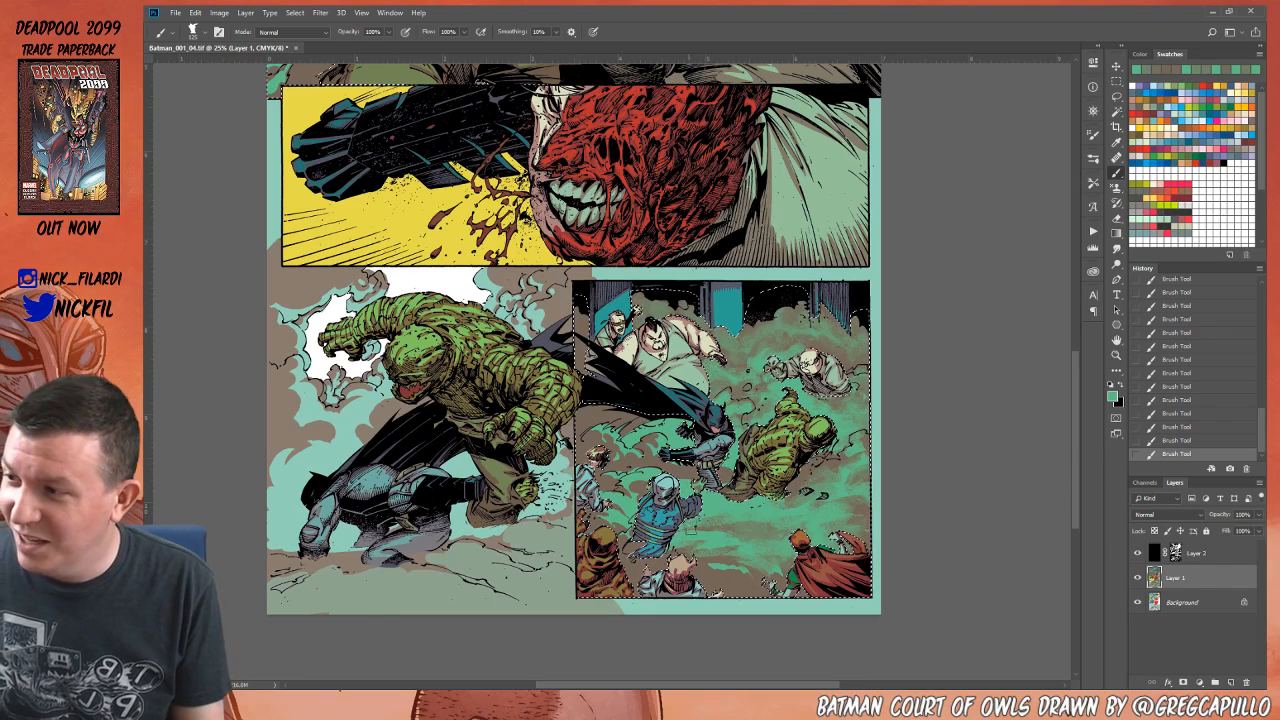
Step: Soften the smoke edges from the blue-armoured figure down to the panel's bottom edge with sampled green and brown
alt+click(714, 527)
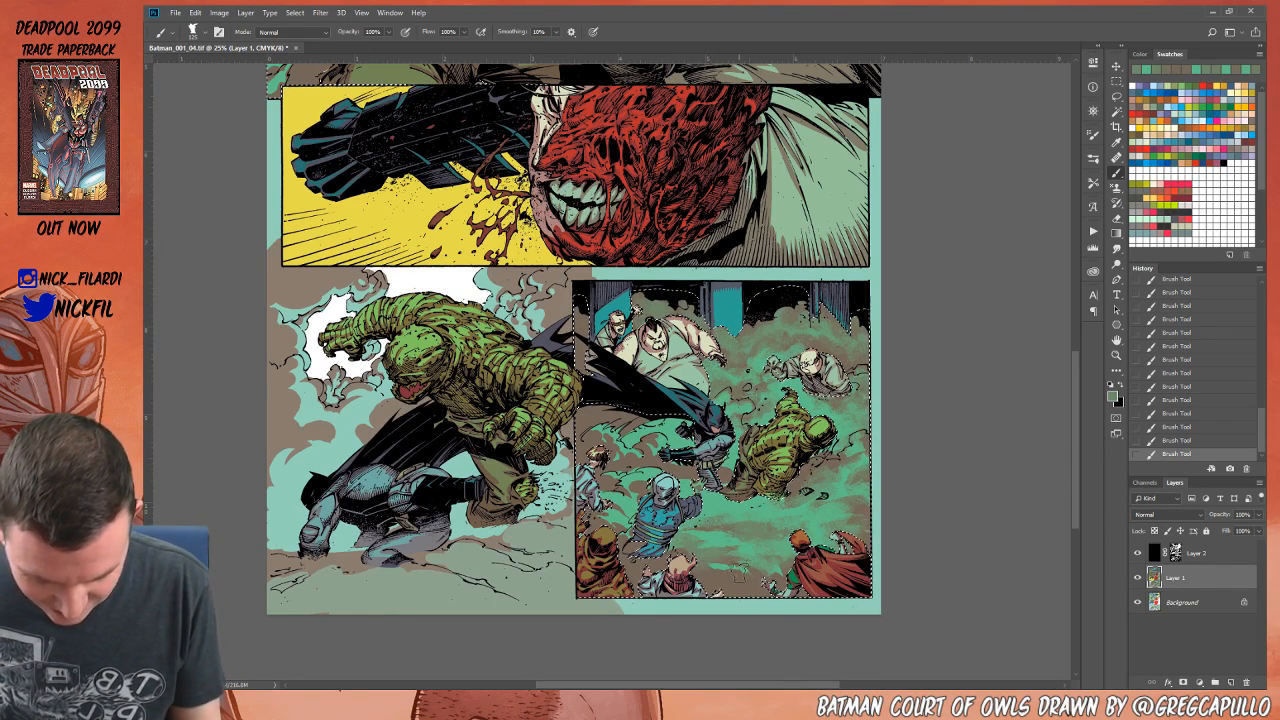
alt+click(716, 573)
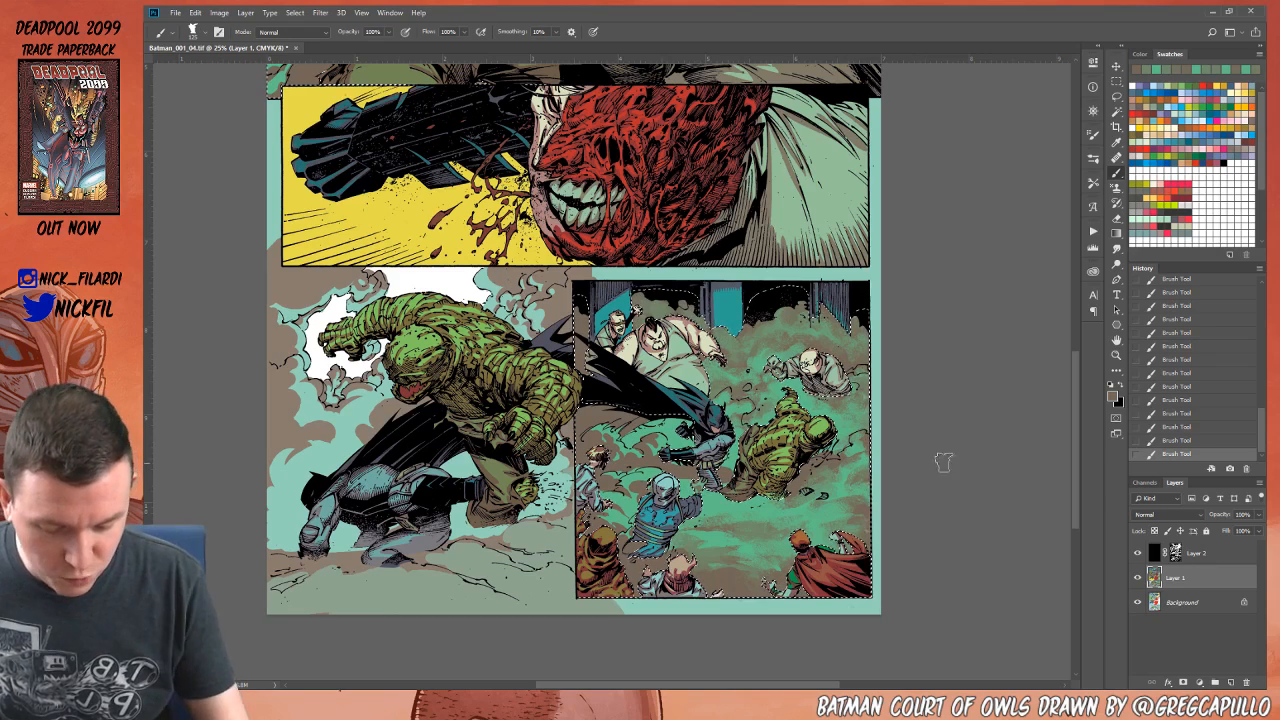
alt+click(764, 508)
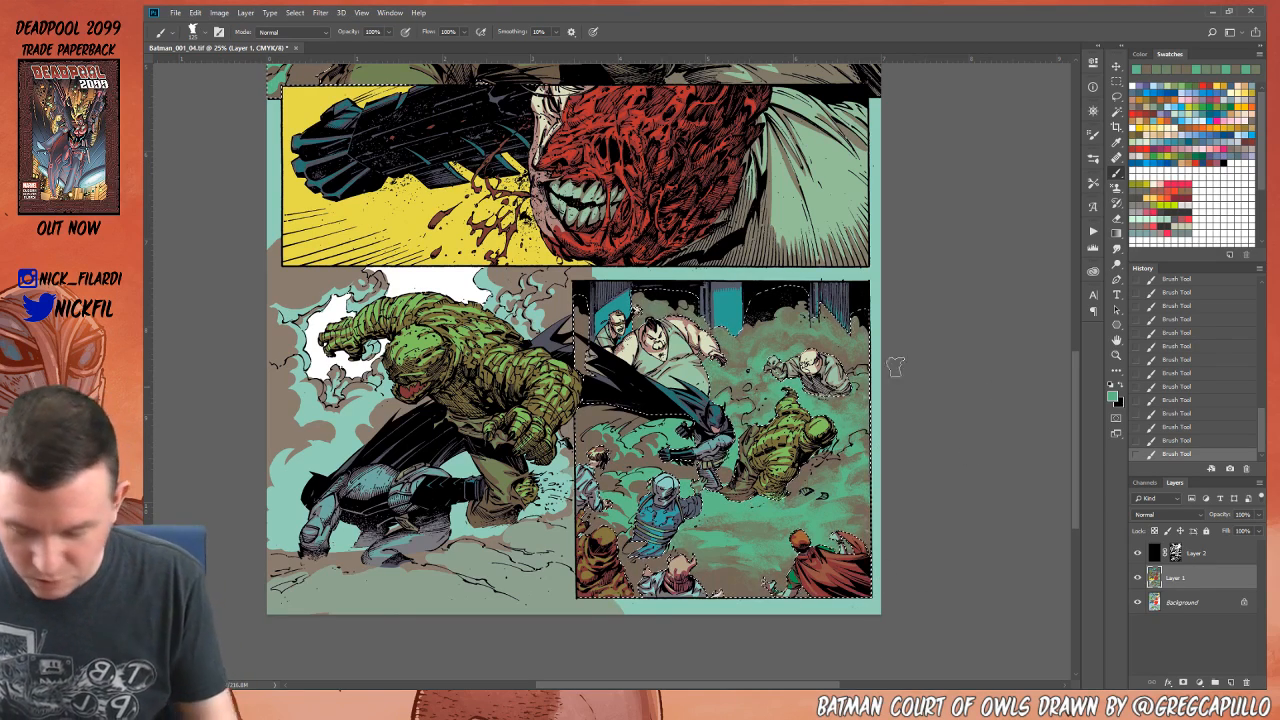
Step: Set the brush blending mode to Screen and paint lighter green highlights in the smoke beside the red-caped figure
click(290, 32)
click(330, 149)
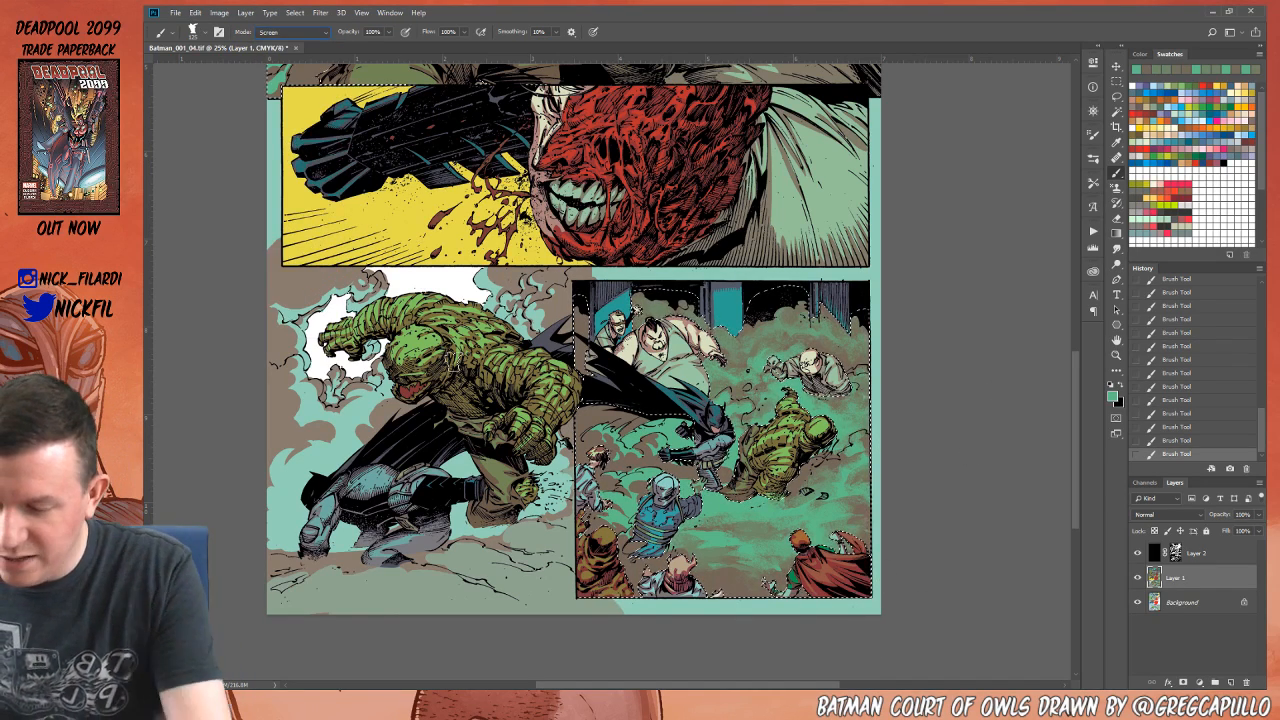
click(219, 13)
mouse_move(234, 28)
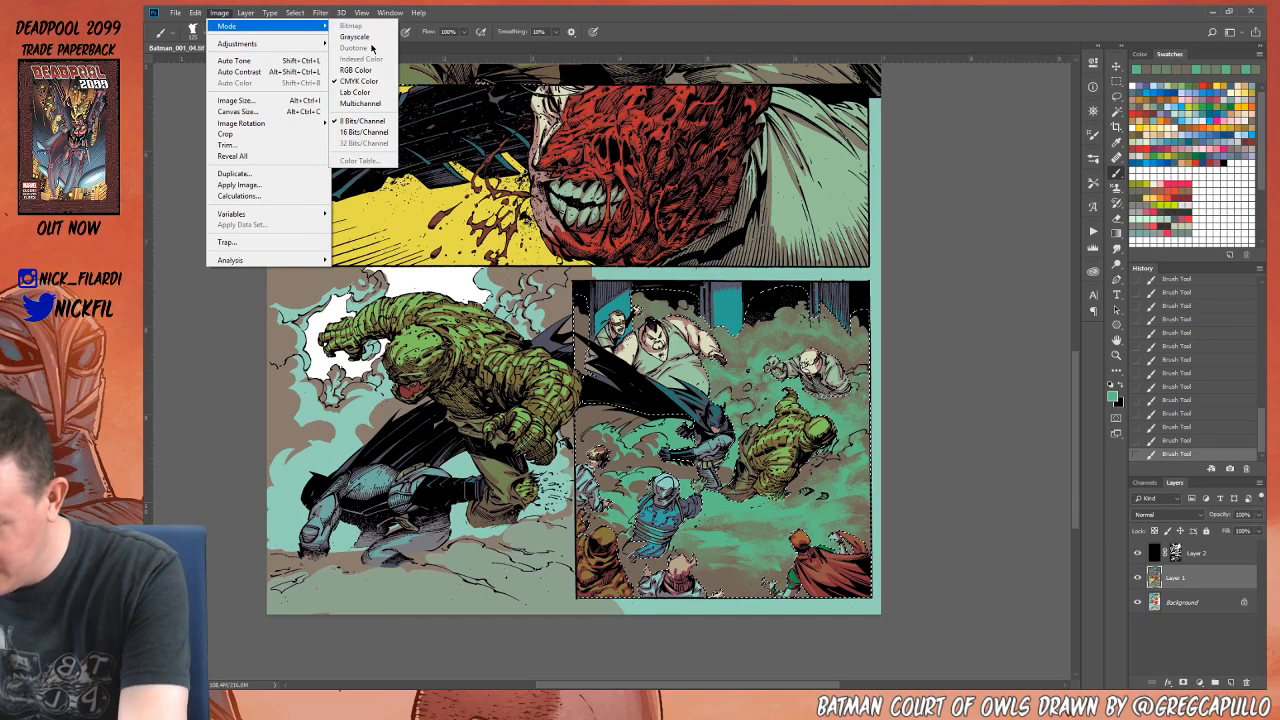
click(946, 506)
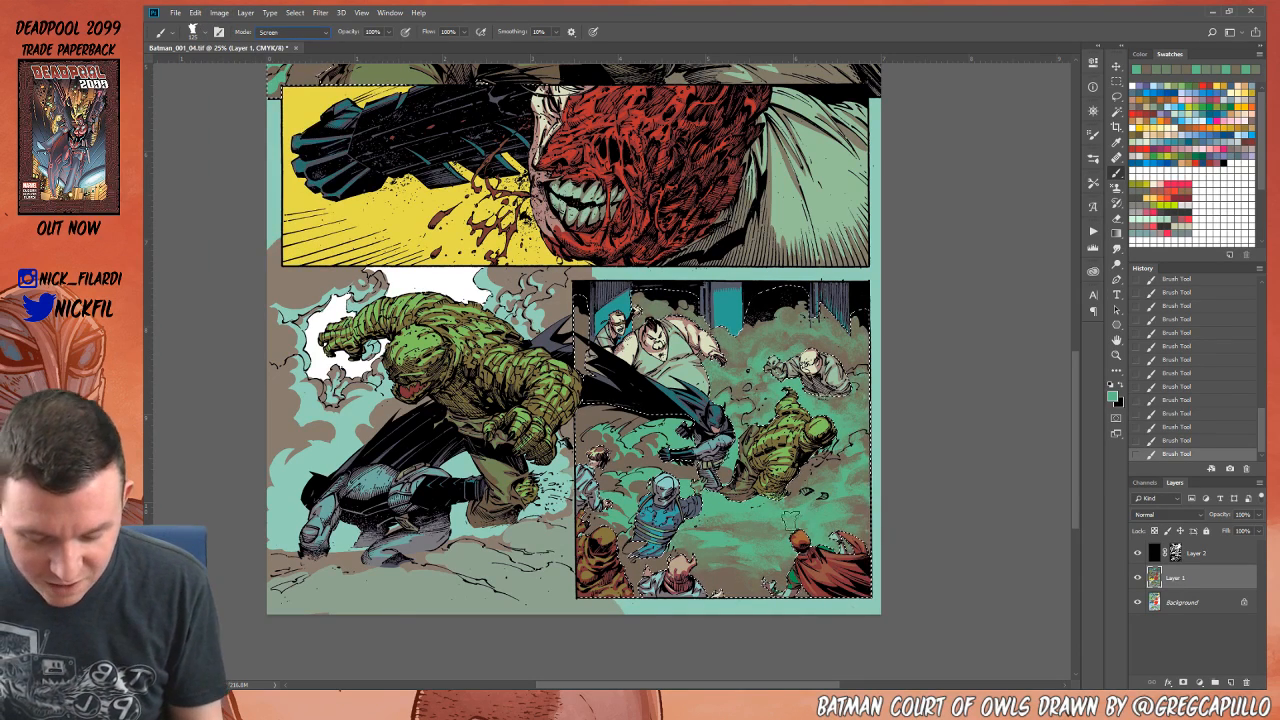
click(283, 32)
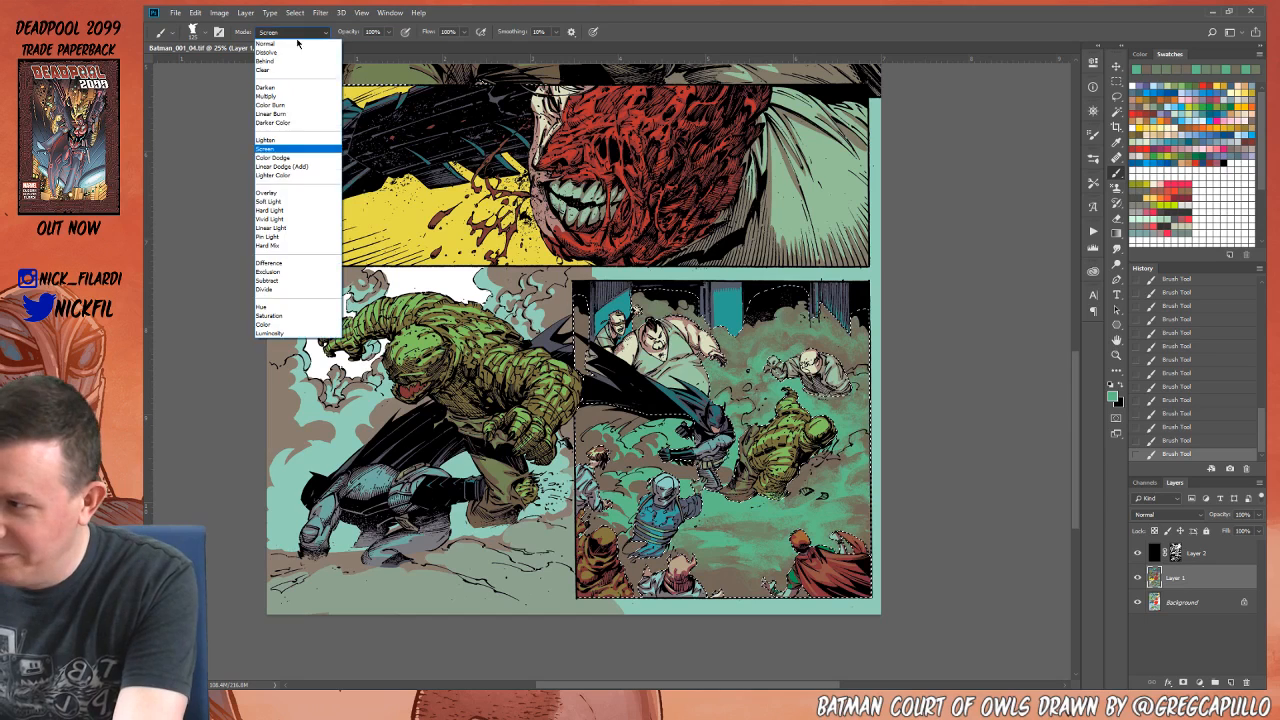
click(296, 148)
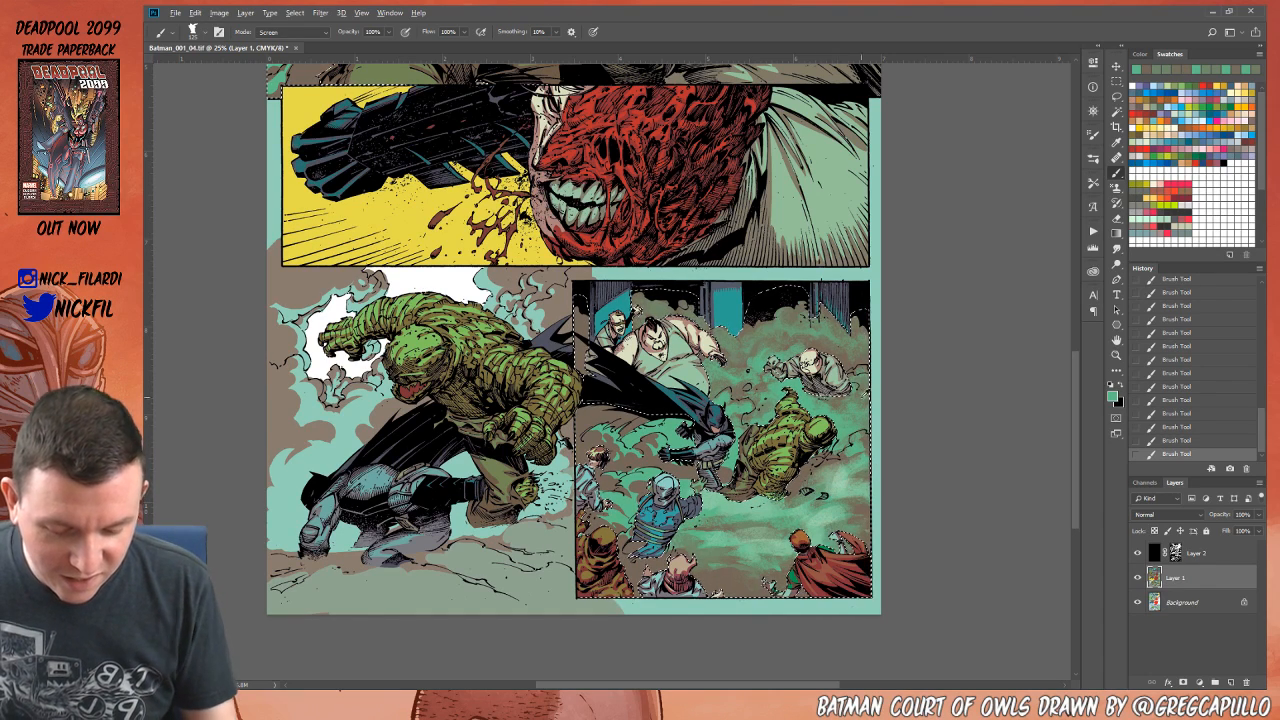
Step: Return the brush to Normal mode and blend the smoke between the green creature and the panel's right edge with sampled brown and green
click(290, 32)
click(286, 45)
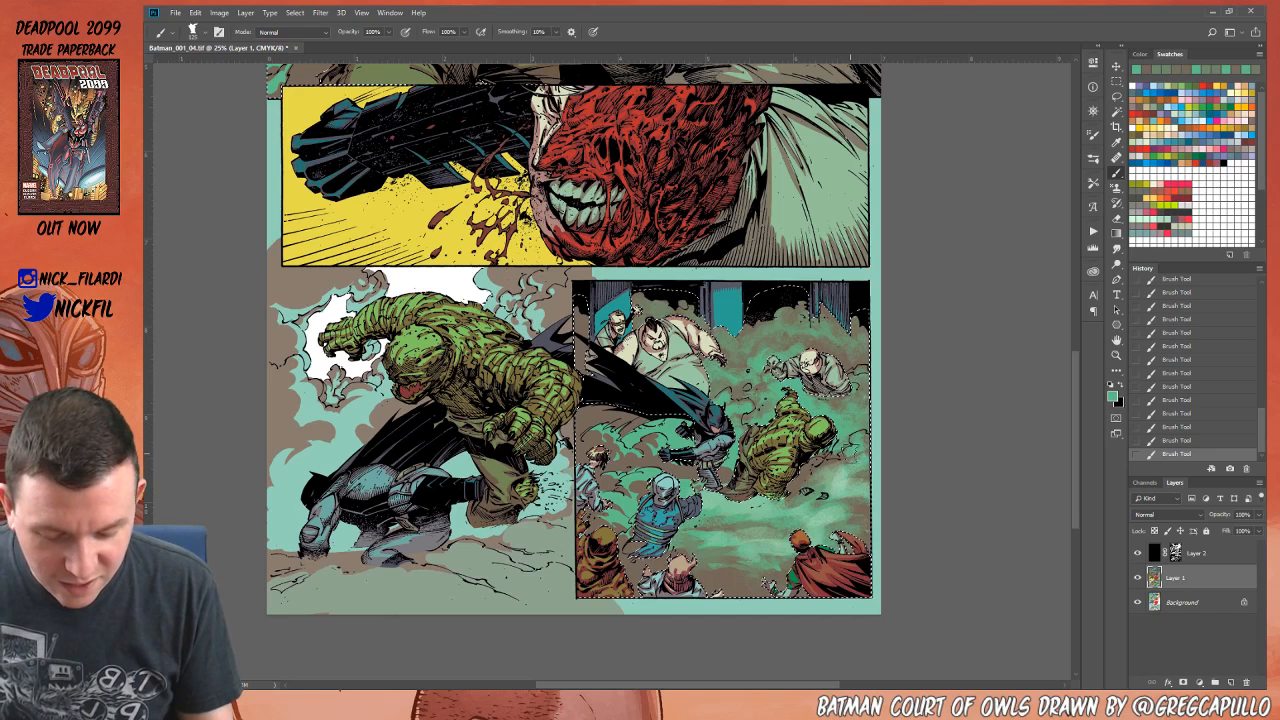
alt+click(818, 479)
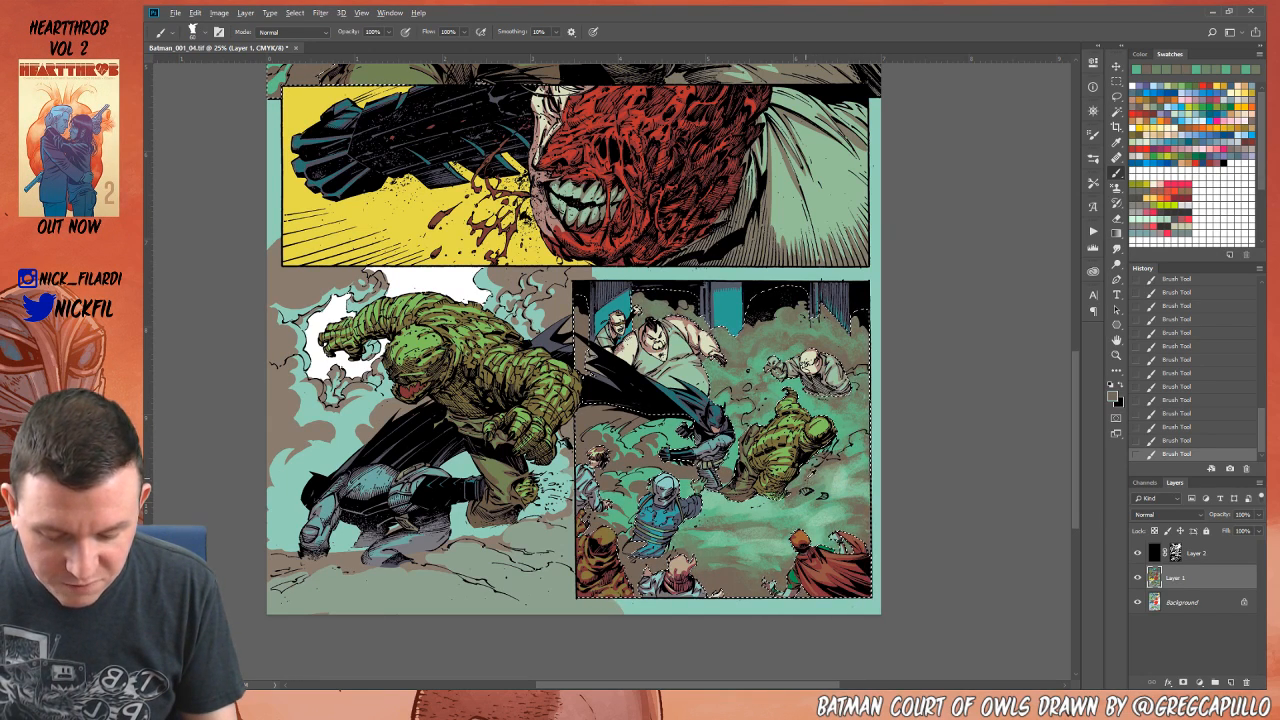
alt+click(843, 453)
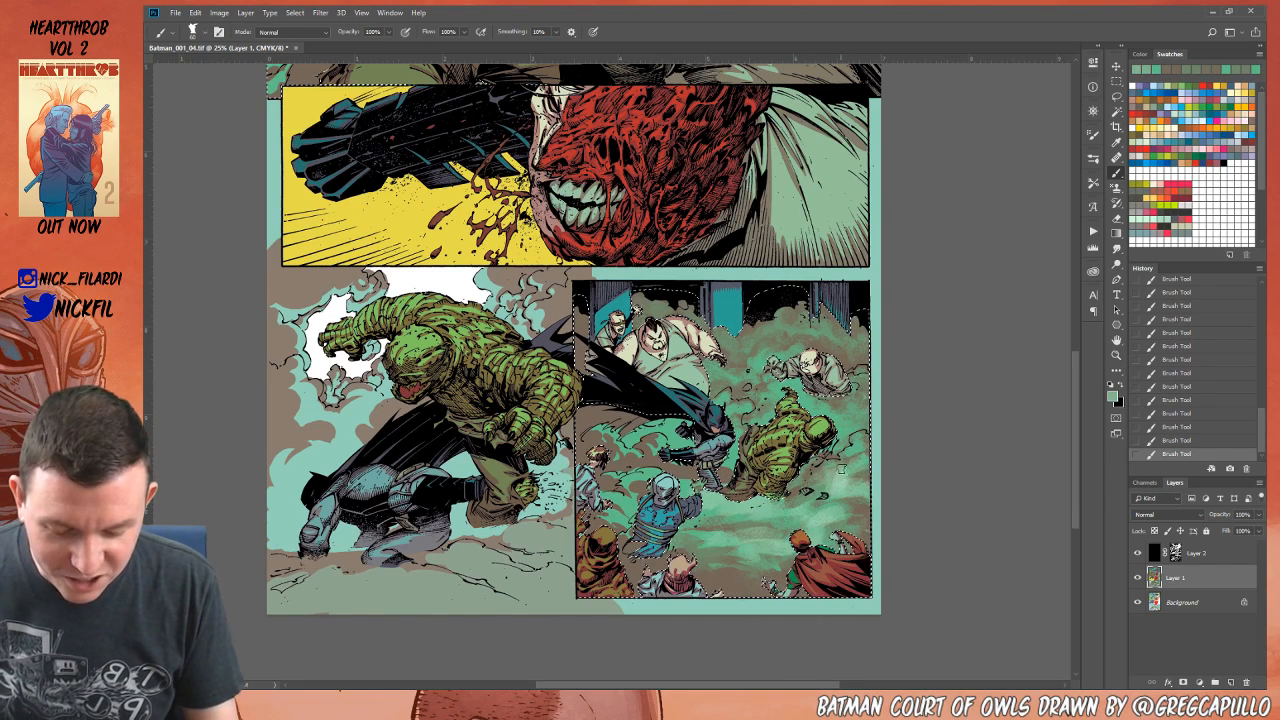
alt+click(846, 471)
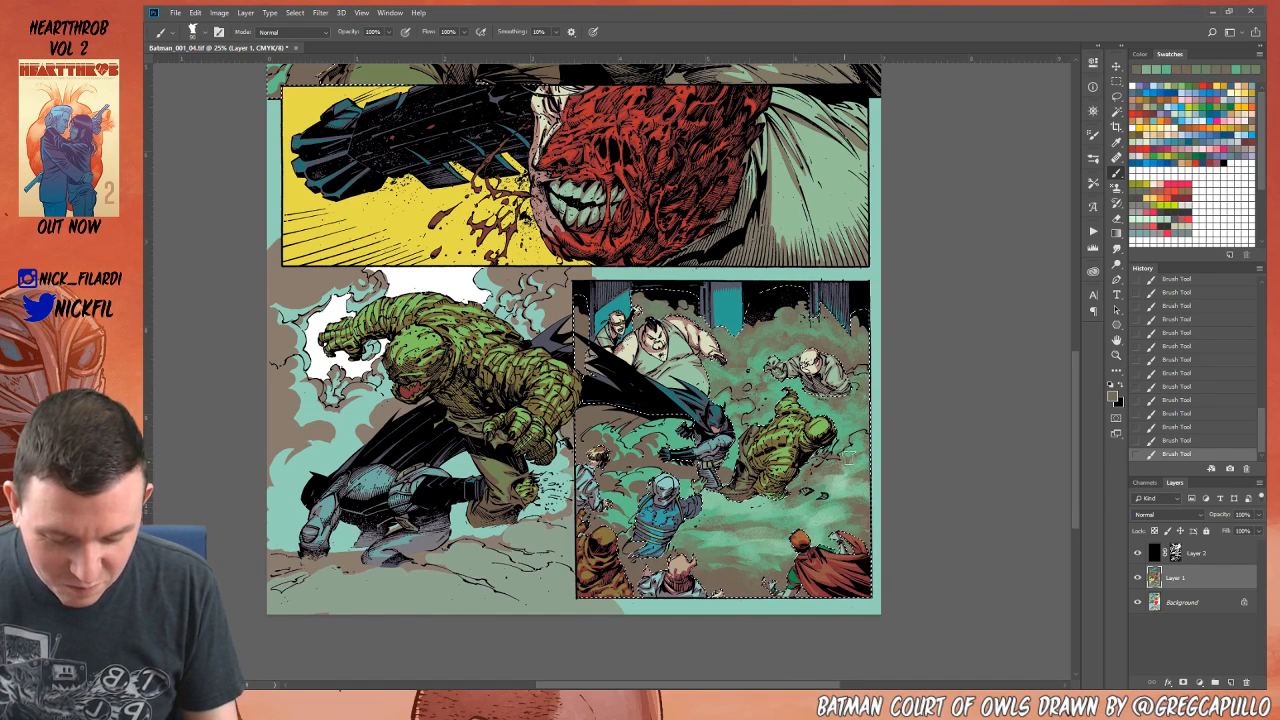
alt+click(858, 447)
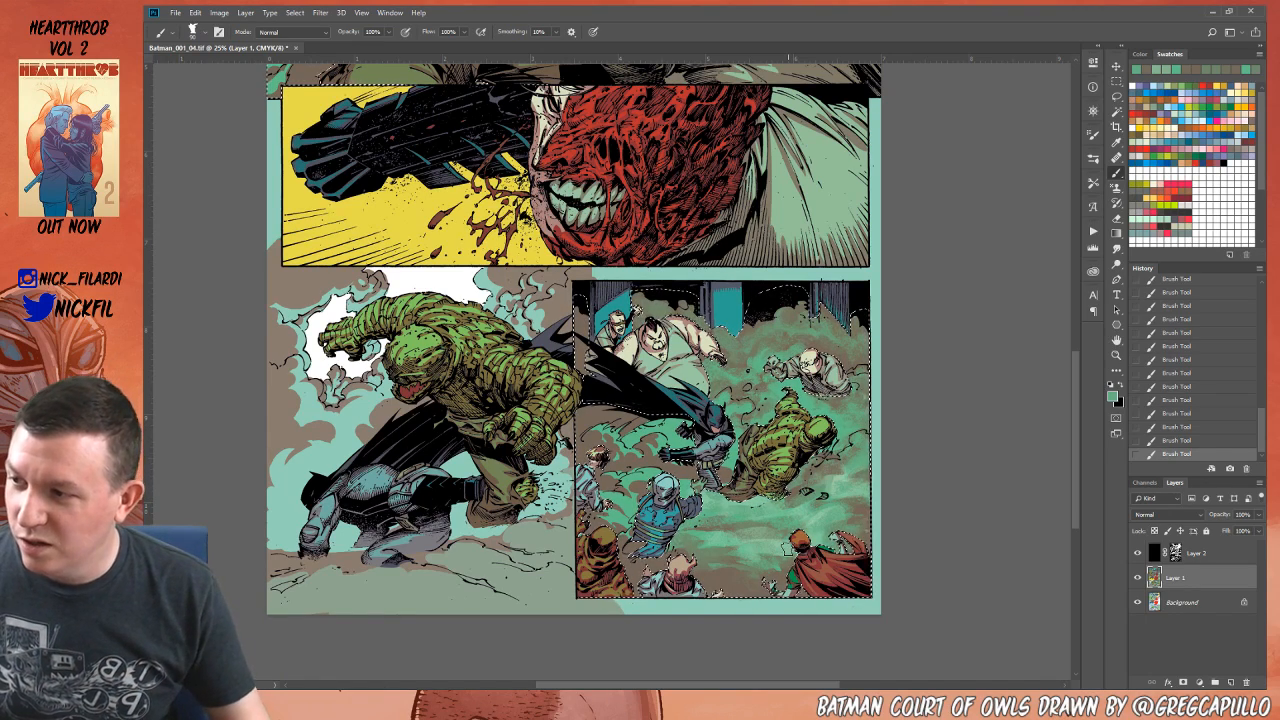
Step: Refine the smoke between Batman's legs and the green creature with sampled smoke greens
key(h)
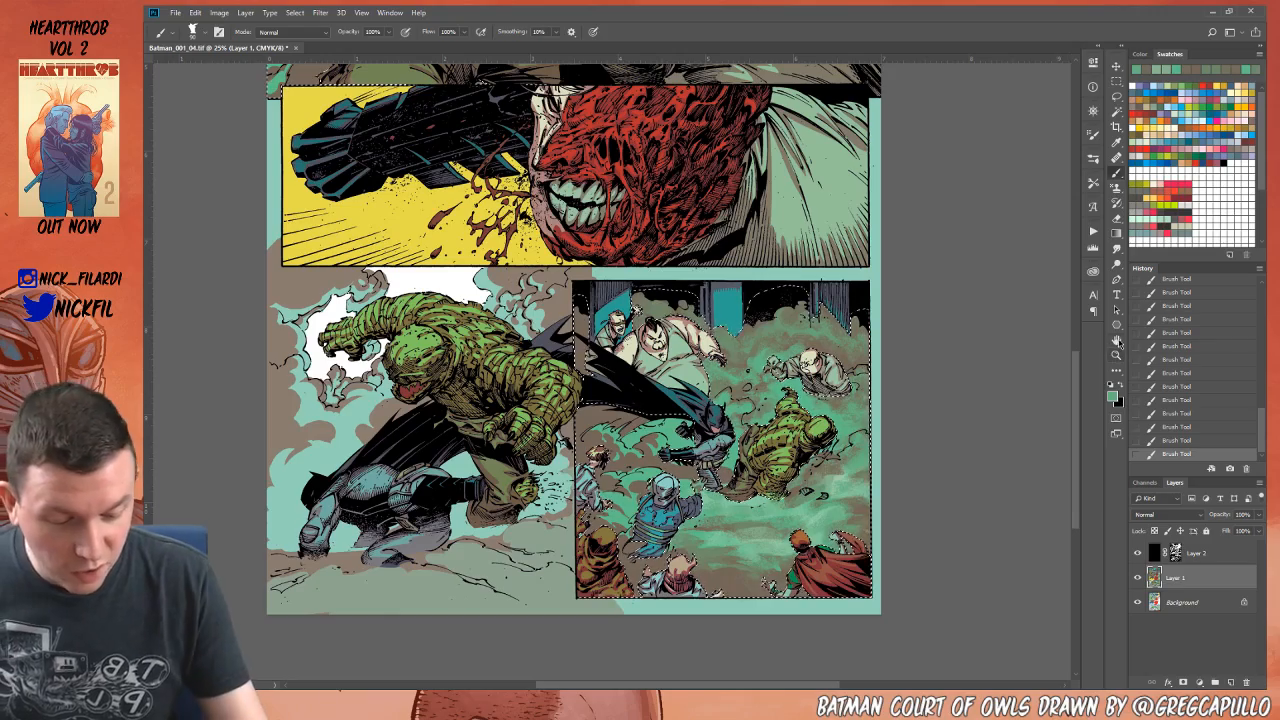
drag(980, 415, 1029, 428)
key(b)
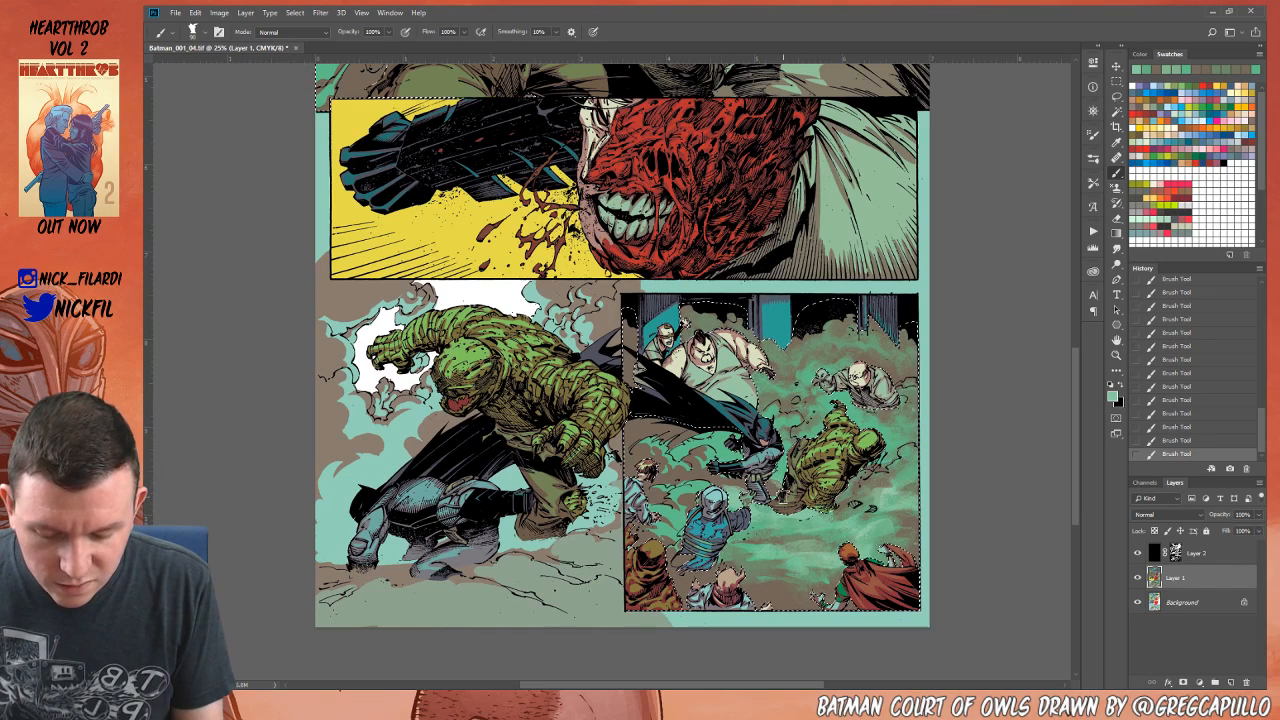
alt+click(786, 472)
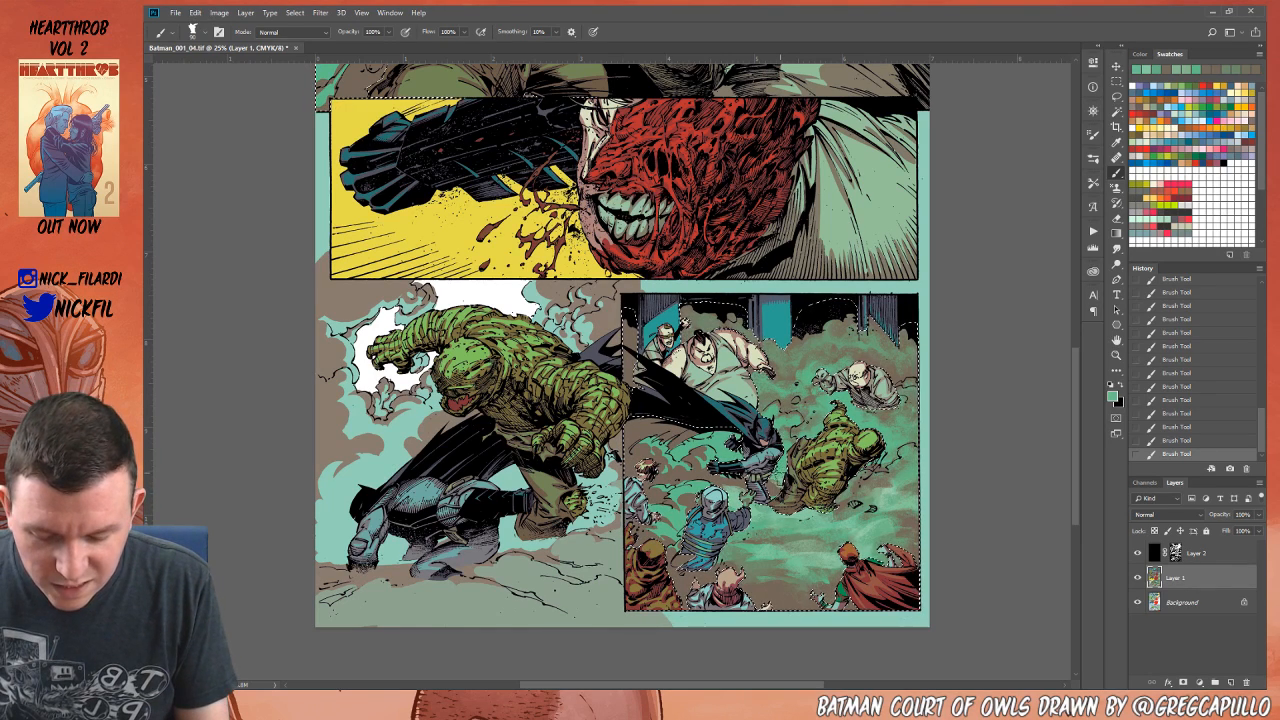
alt+click(765, 485)
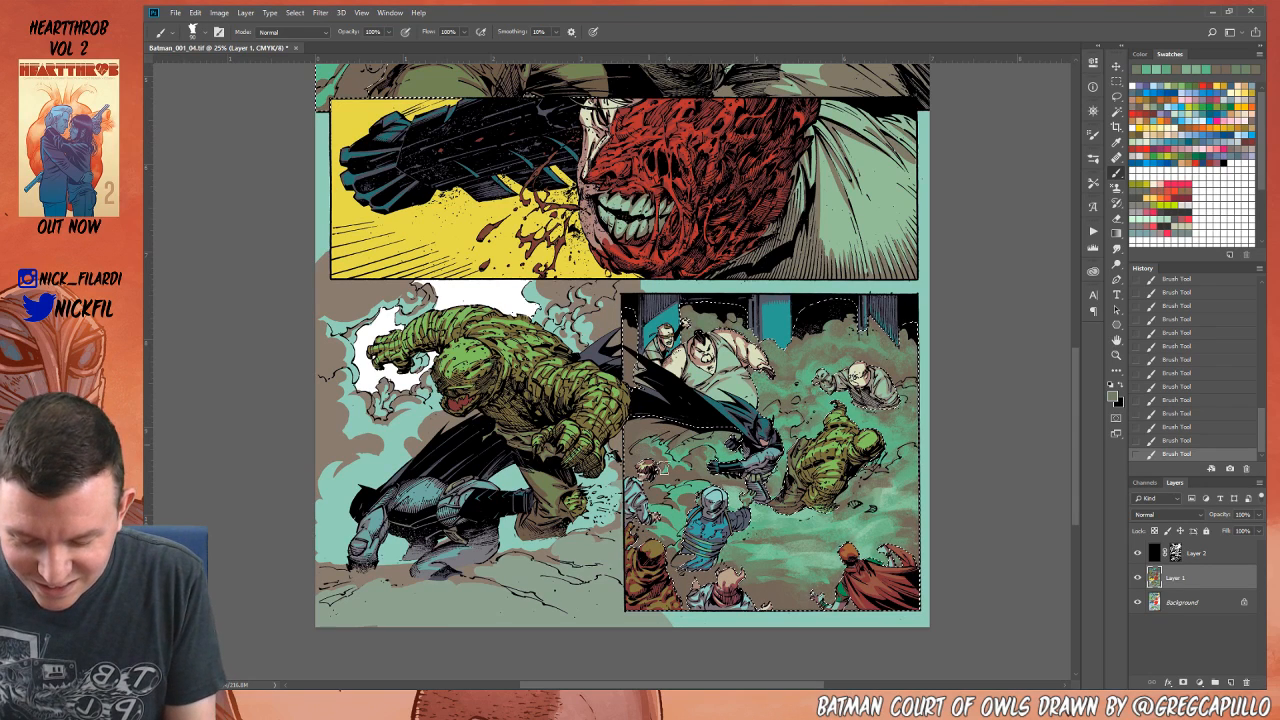
Step: Blend the smoke below Batman's cape and around the blue-armoured figure's head, using sampled brown and green
alt+click(655, 452)
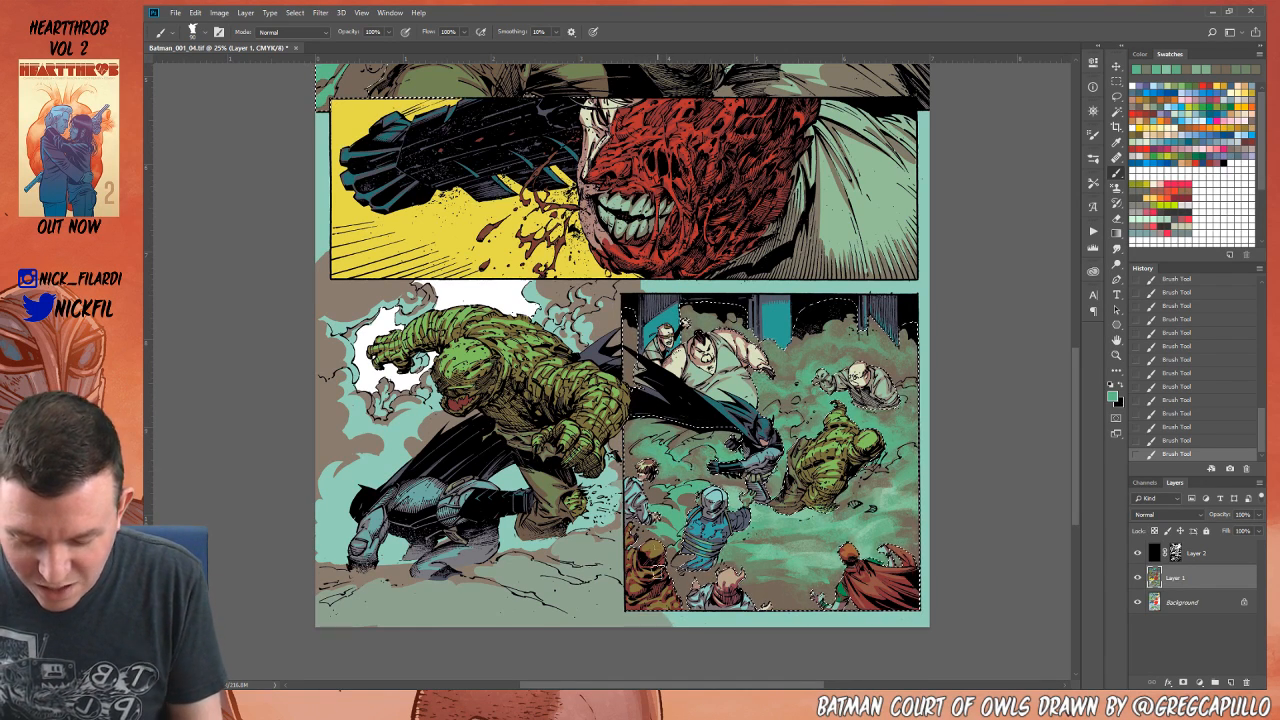
alt+click(694, 496)
drag(690, 497, 700, 491)
alt+click(699, 486)
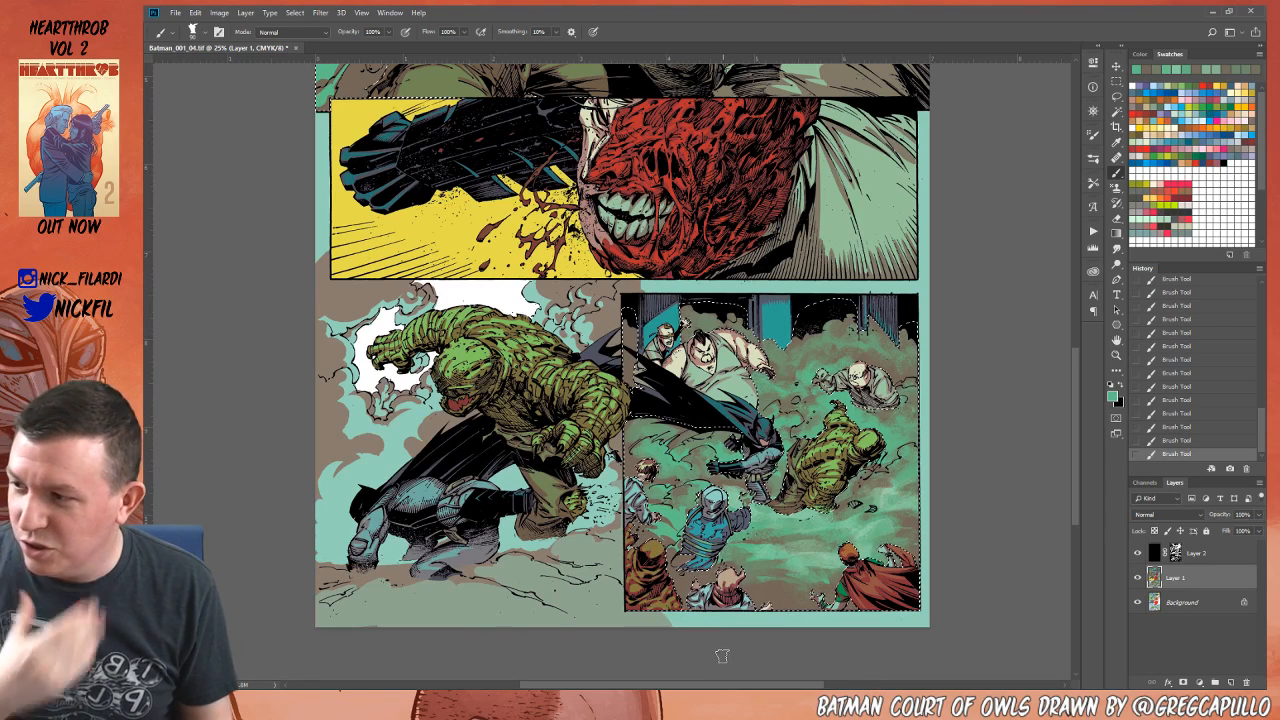
Step: Blend the smoke beside the figures at the panel's lower left and along its bottom edge, alternating sampled brown and green
alt+click(646, 514)
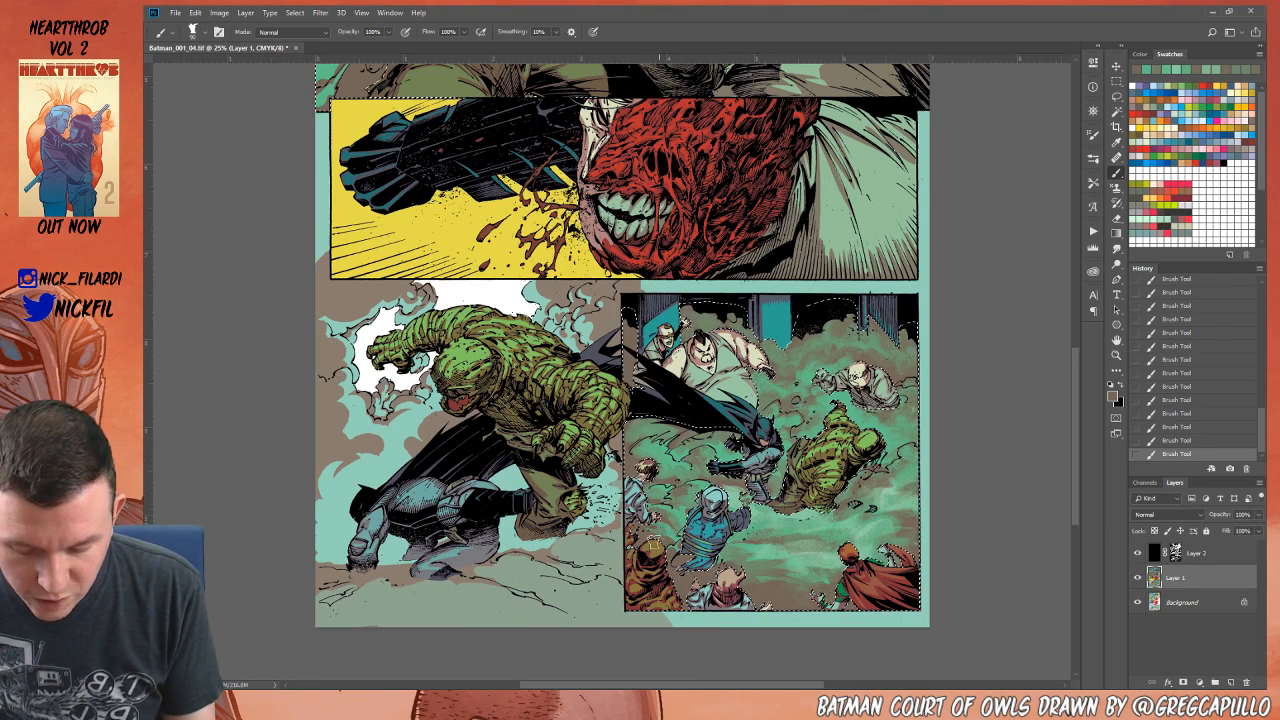
alt+click(676, 517)
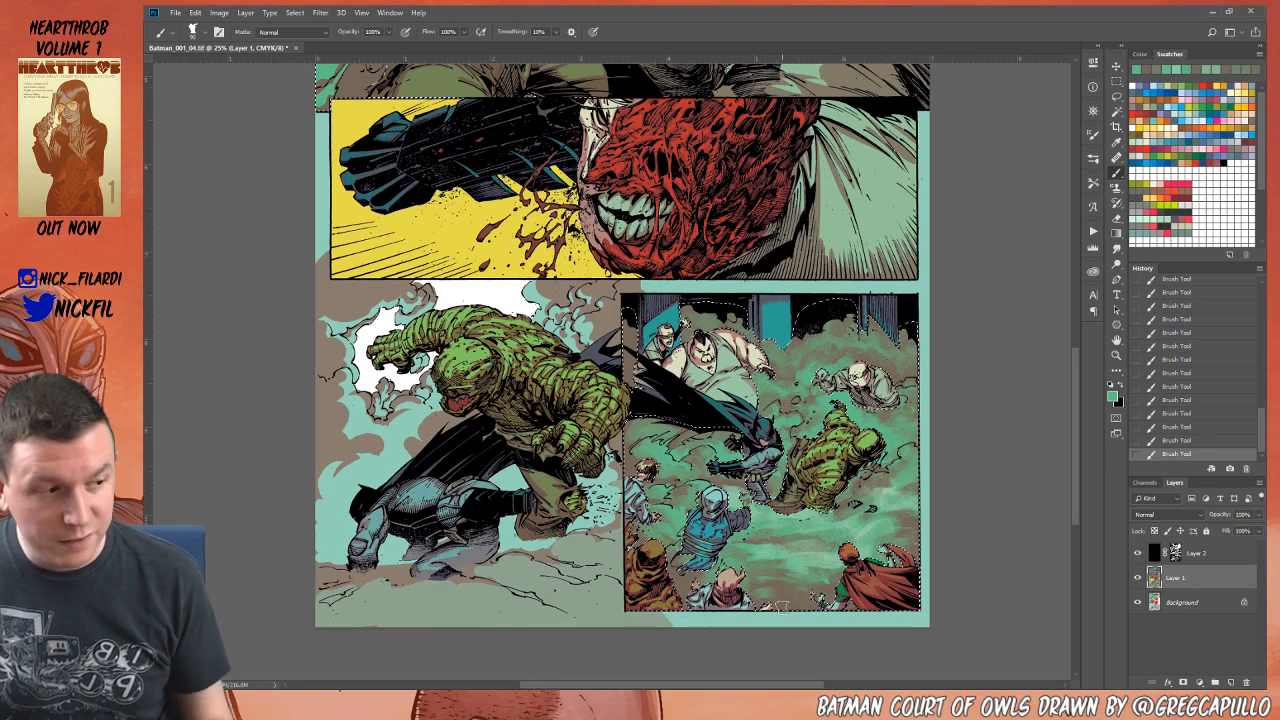
alt+click(782, 597)
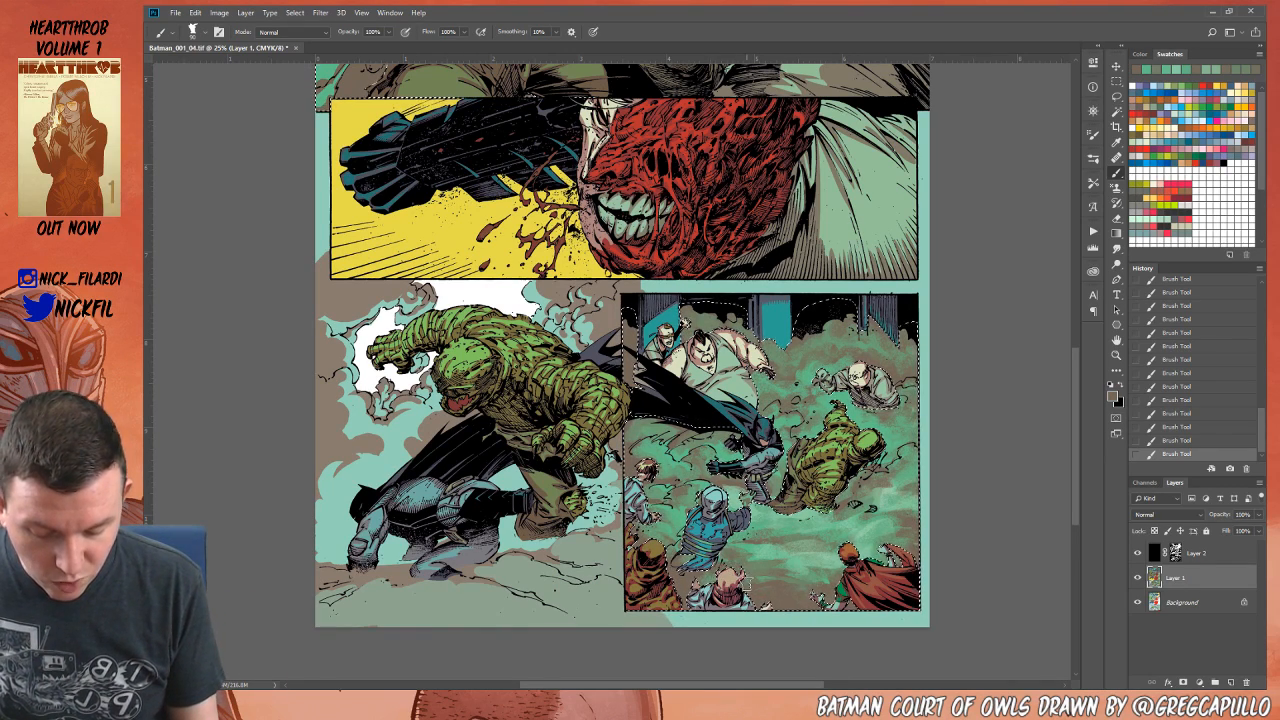
alt+click(770, 572)
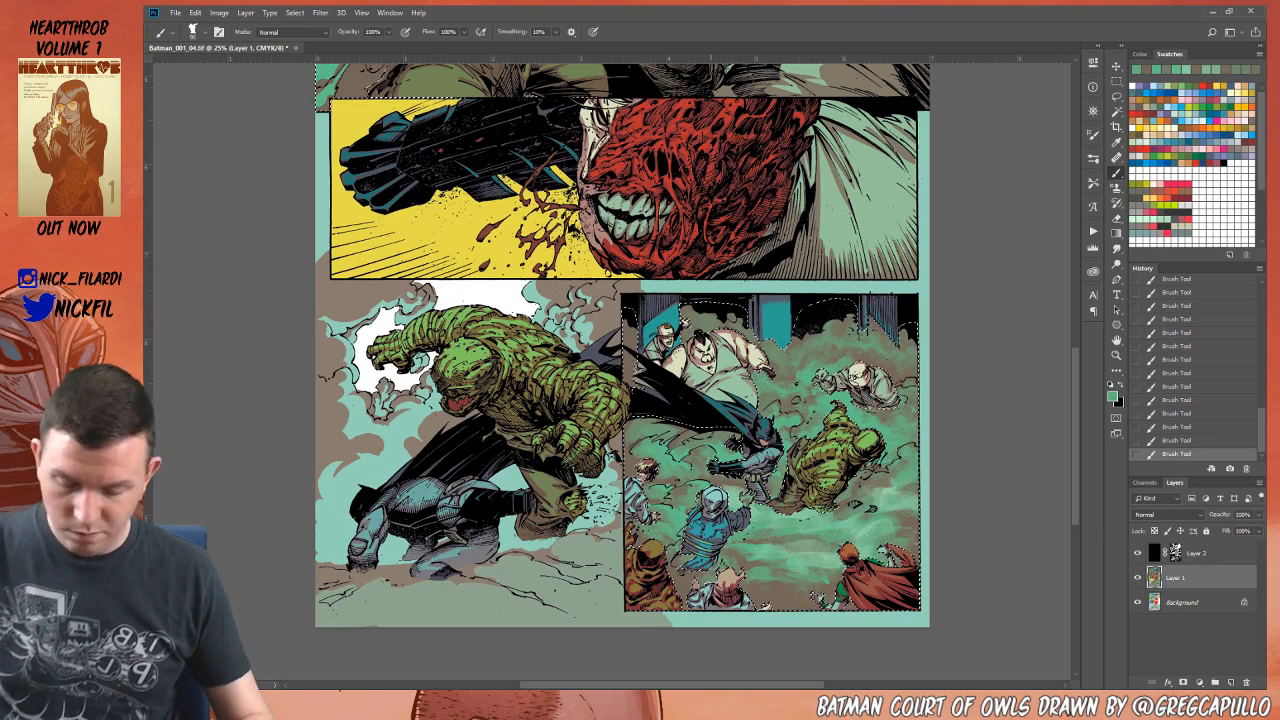
Step: Hide the selection edges and touch up the smoke near the panel's right edge with sampled green, sampling brown as well
key(ctrl+h)
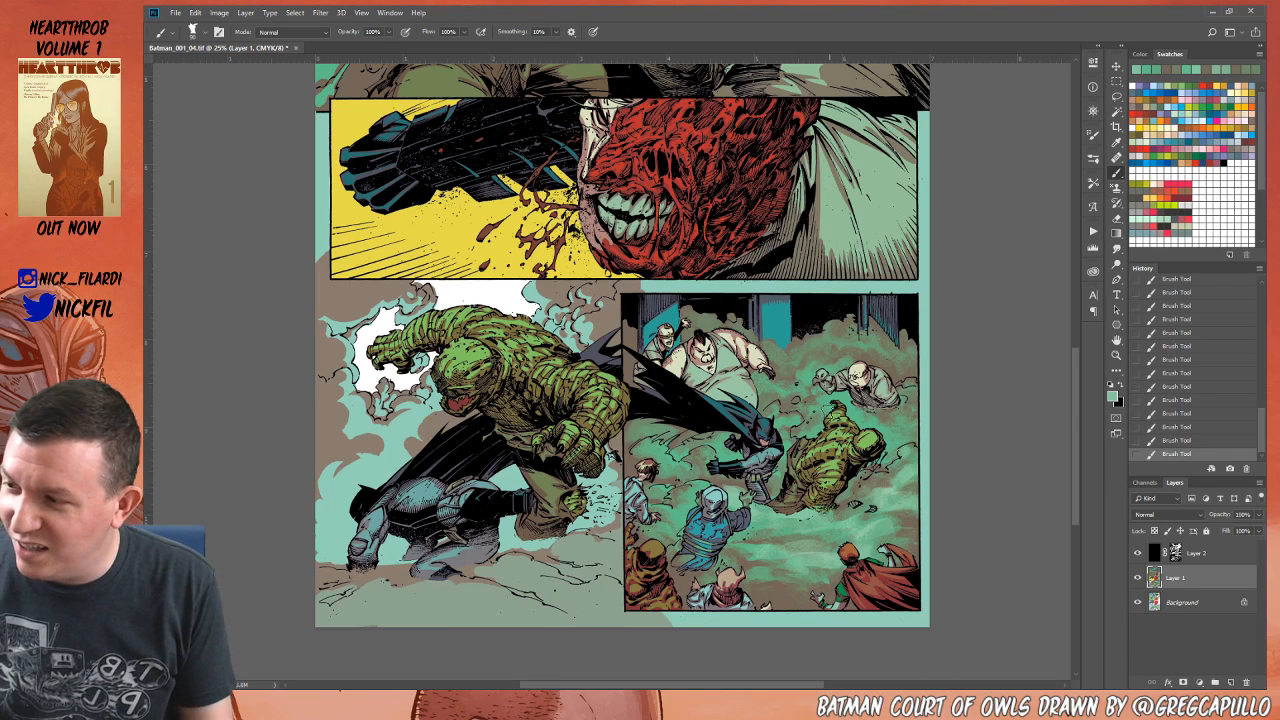
alt+click(884, 478)
drag(919, 509, 911, 514)
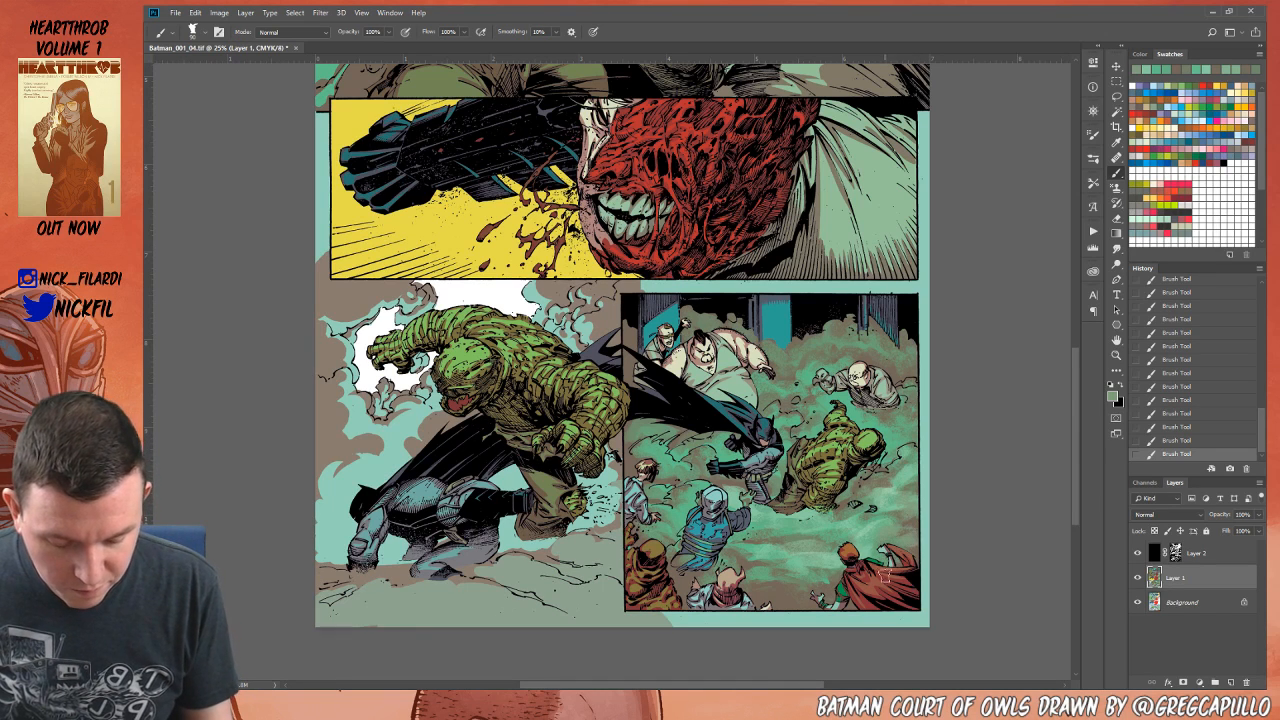
click(1116, 341)
mouse_move(847, 516)
mouse_down()
mouse_move(797, 466)
mouse_move(809, 519)
mouse_up()
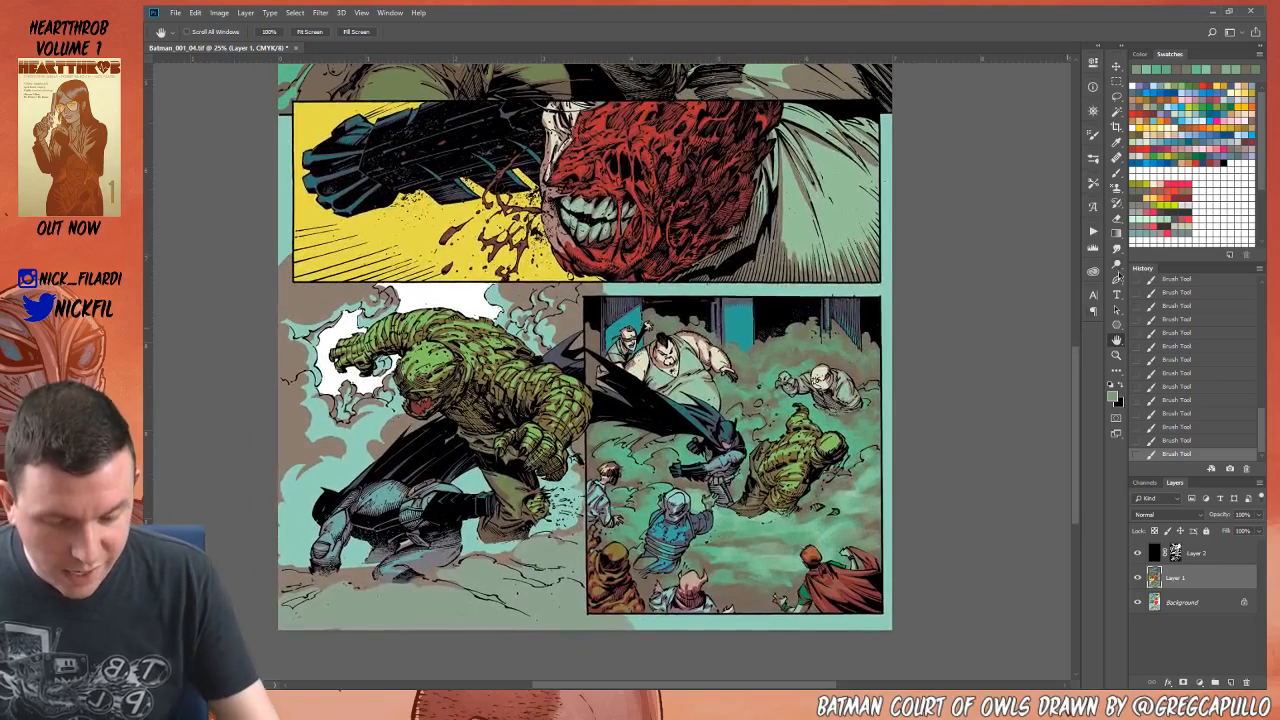
click(1116, 174)
alt+click(822, 486)
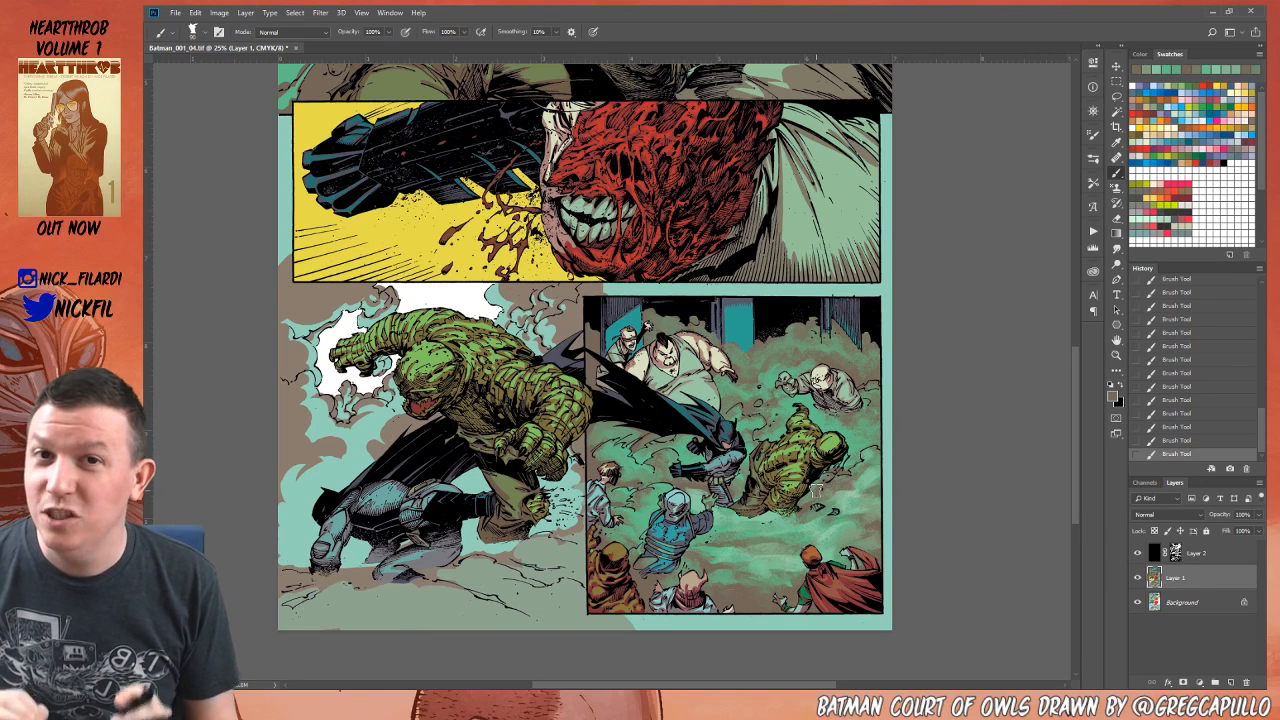
Step: Touch up the smoke above the blue-armoured figure with sampled smoke green
alt+click(727, 551)
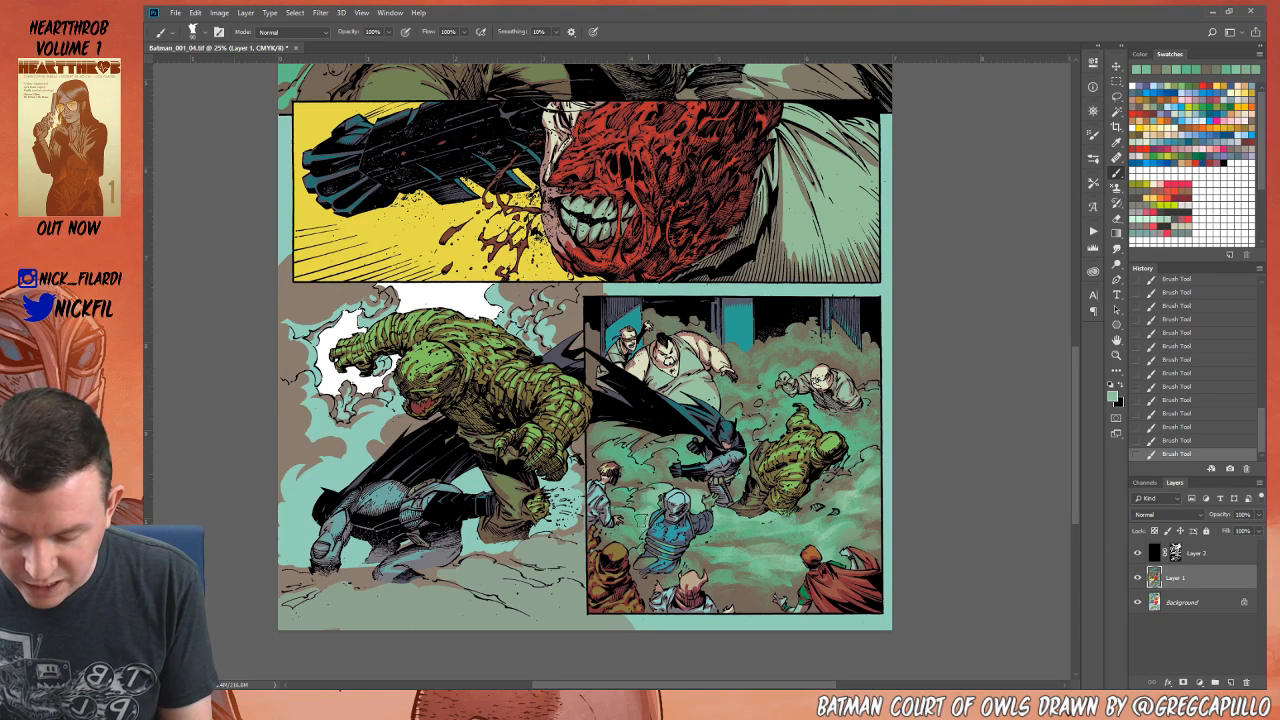
alt+click(656, 508)
alt+click(651, 510)
drag(652, 511, 647, 517)
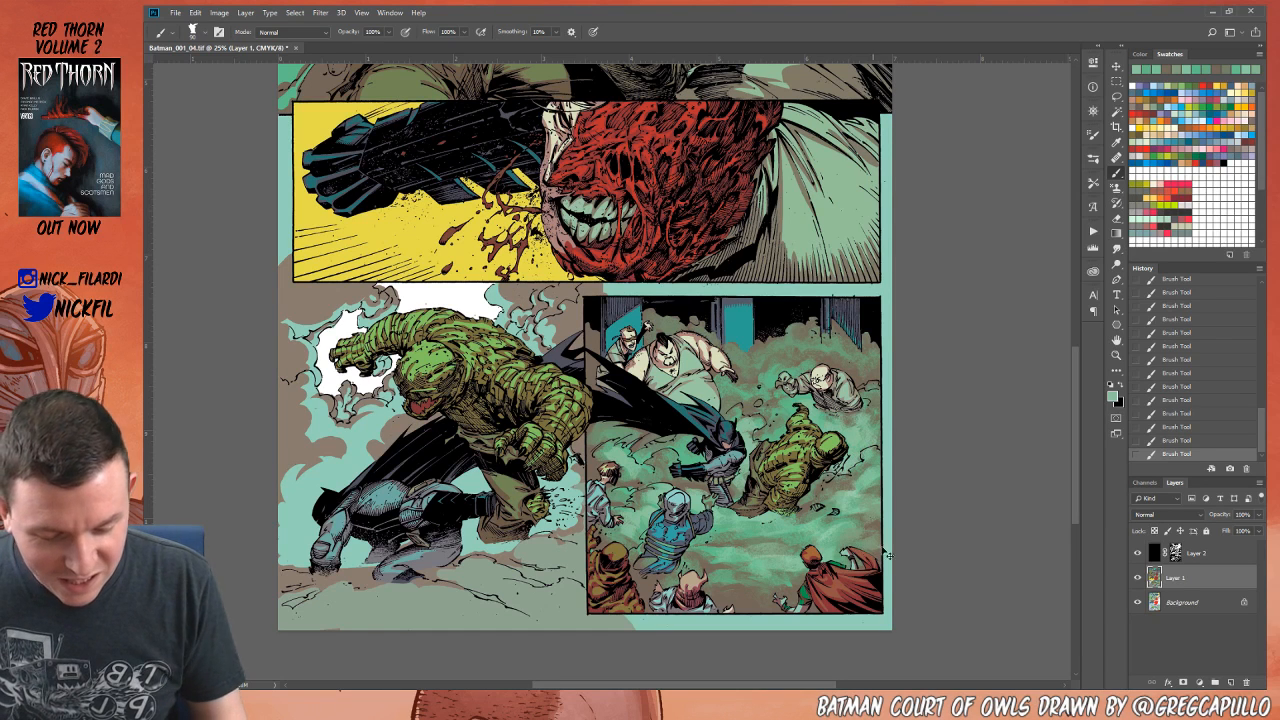
Step: Choose a dark red swatch and the first 125 px pencil preset in NORMCORE, and paint the green creature's mouth in the lower-right comic panel
click(1119, 176)
click(1114, 187)
click(1214, 85)
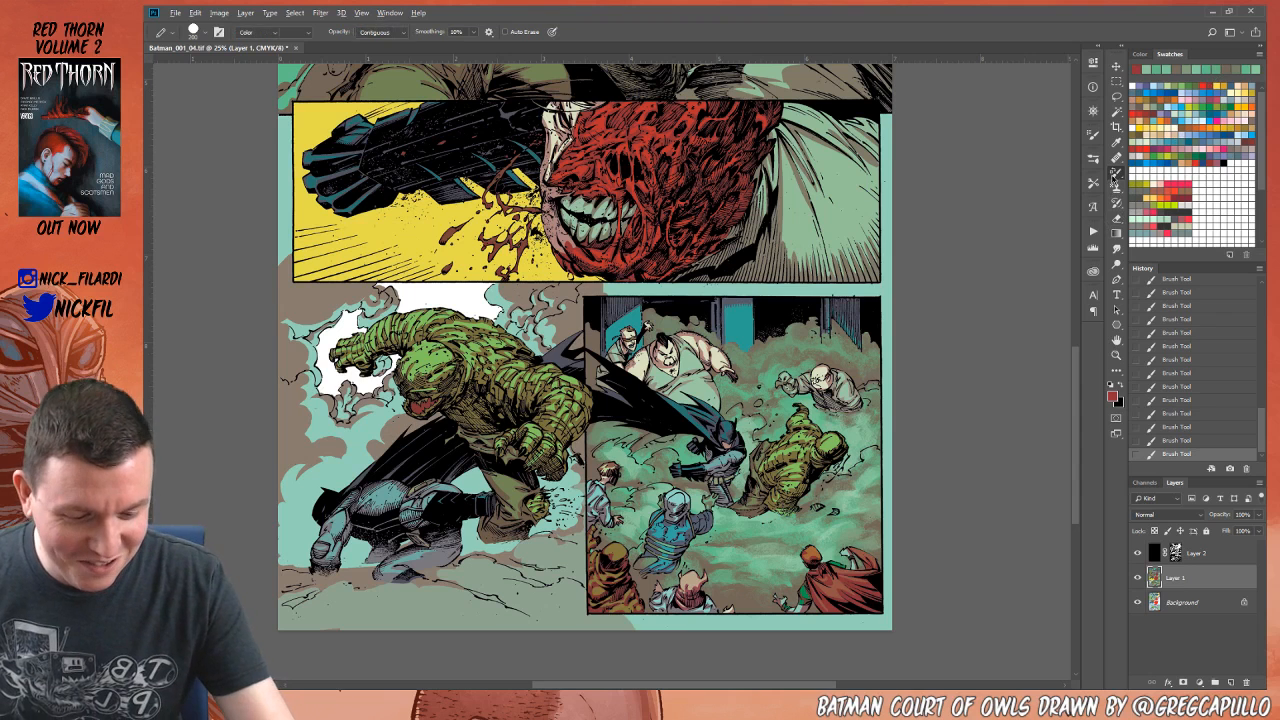
click(1115, 197)
click(1120, 175)
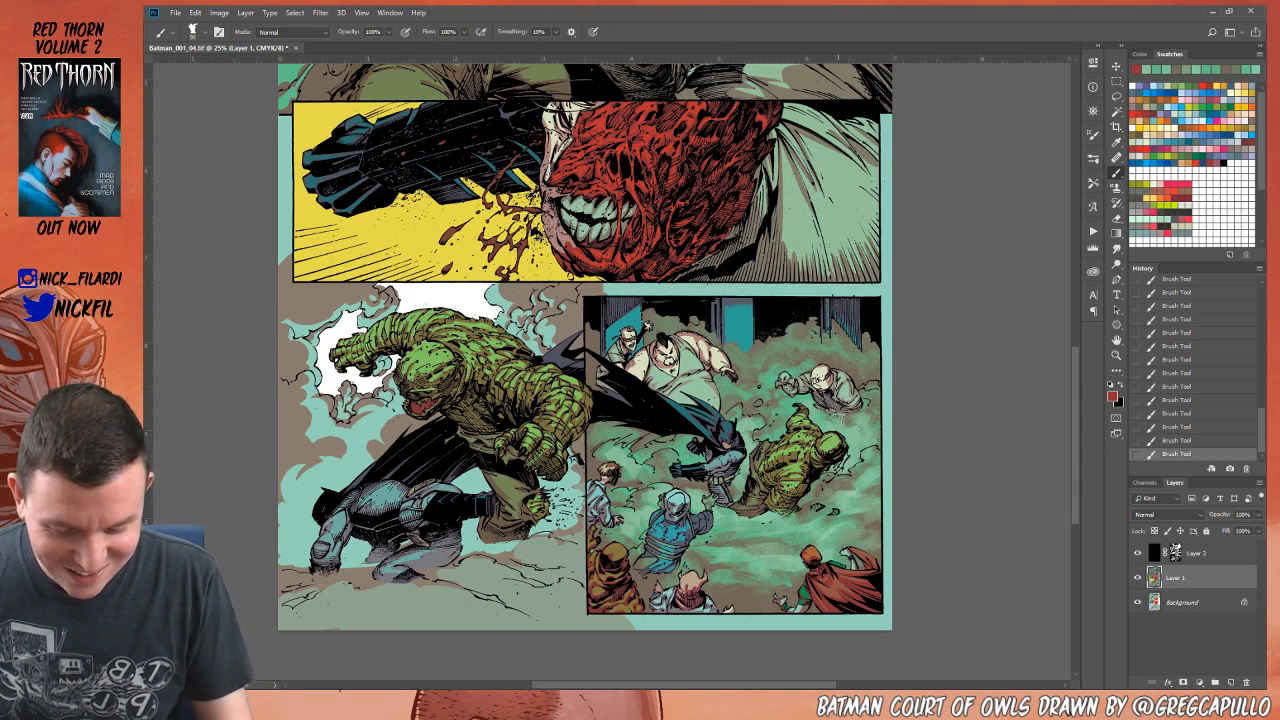
click(195, 36)
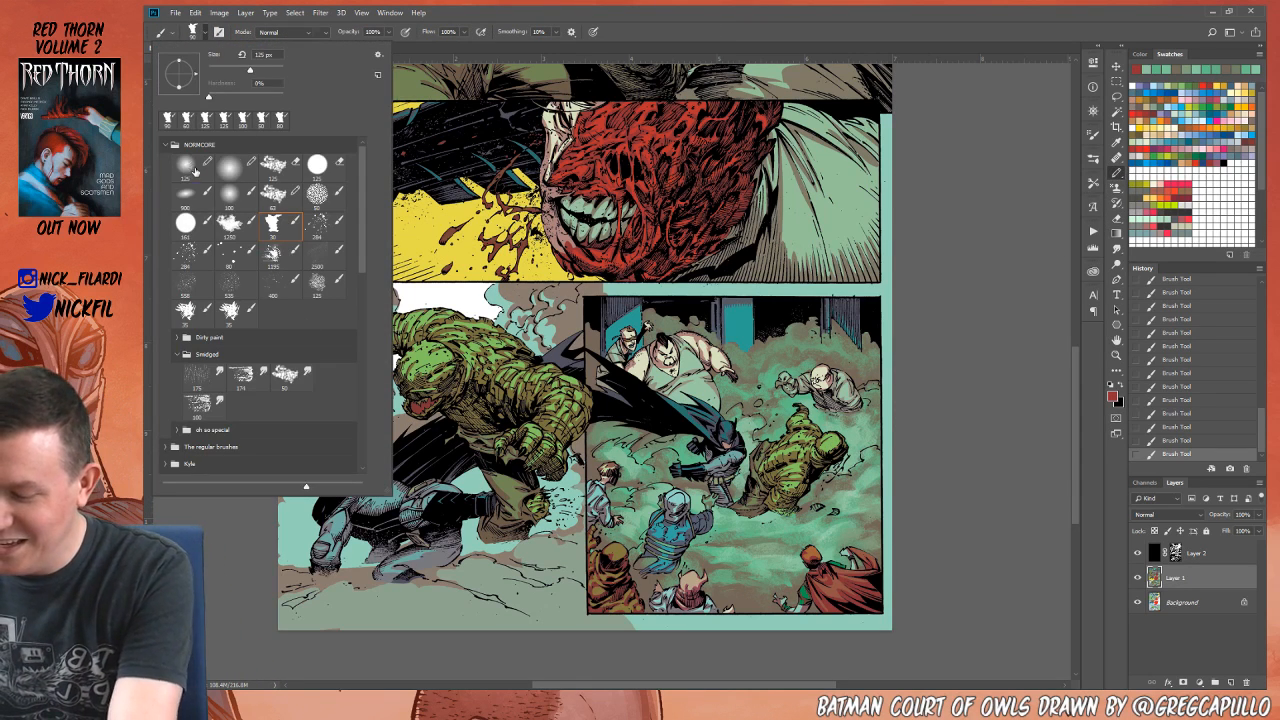
click(190, 166)
click(962, 418)
drag(846, 459, 842, 456)
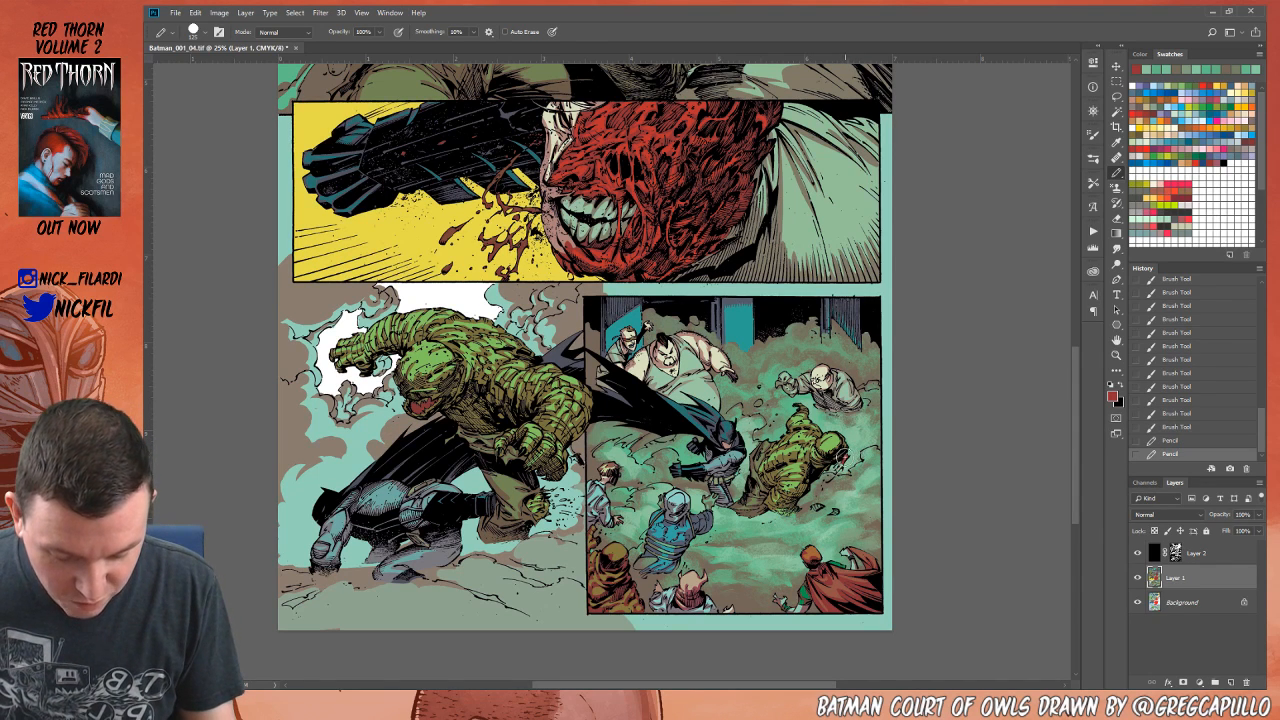
Step: Refine the green creature's mouth with pencil strokes, using sampled colours and the bright and dark red swatches
alt+click(844, 456)
drag(843, 458, 845, 468)
alt+click(840, 458)
alt+click(846, 461)
click(1202, 86)
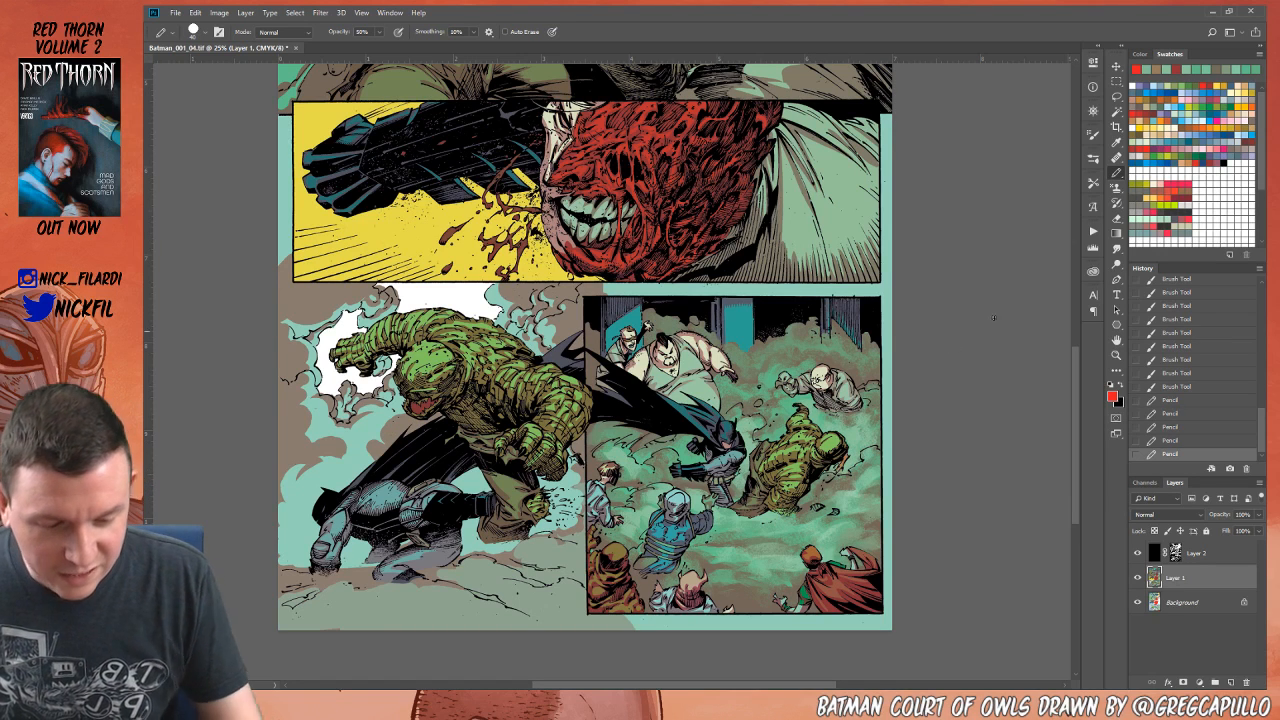
click(1215, 86)
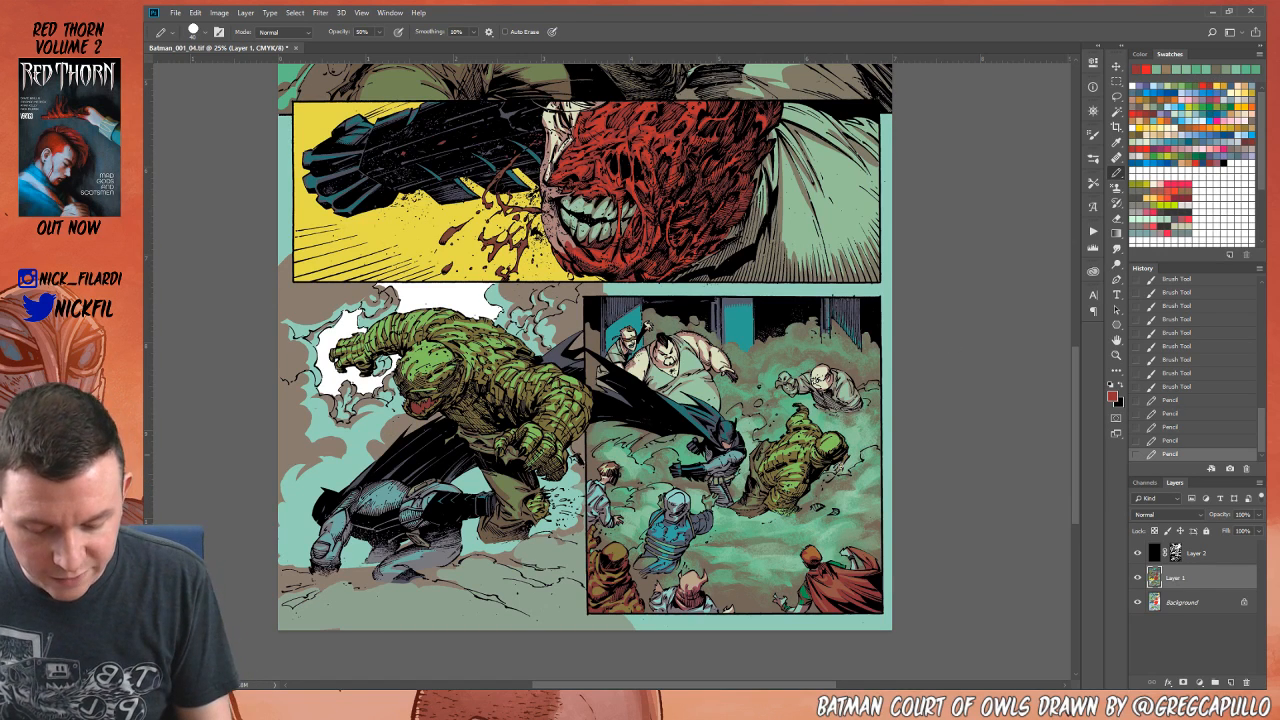
click(841, 463)
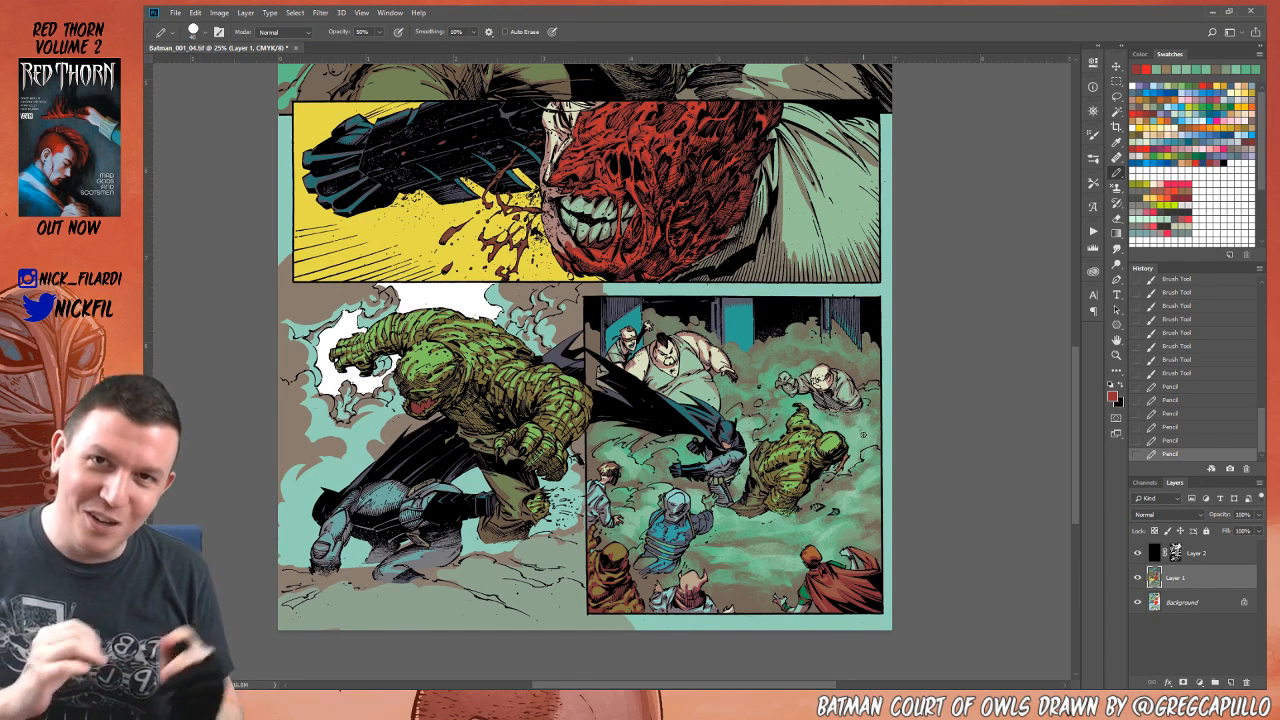
Step: Restore the textured NORMCORE brush and dab sampled smoke brown above the figures at the panel's left edge
click(1116, 342)
drag(744, 543, 799, 578)
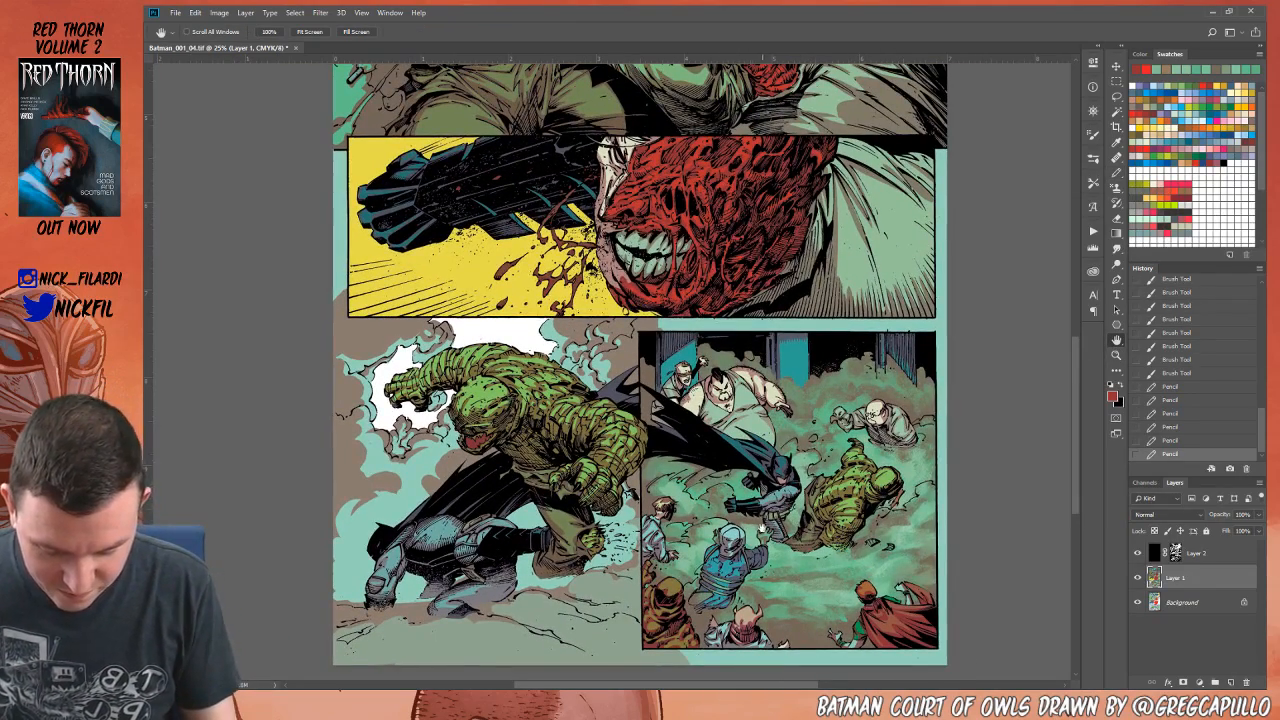
click(1116, 172)
alt+click(645, 498)
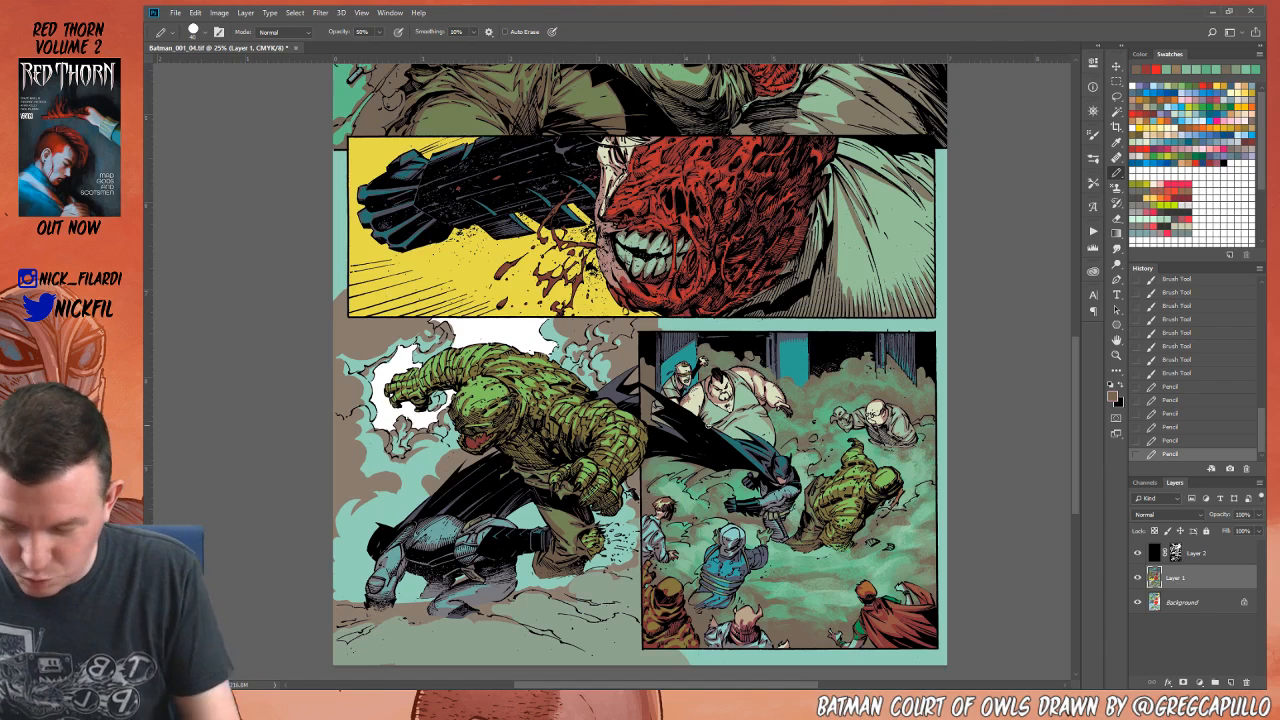
click(281, 33)
click(199, 36)
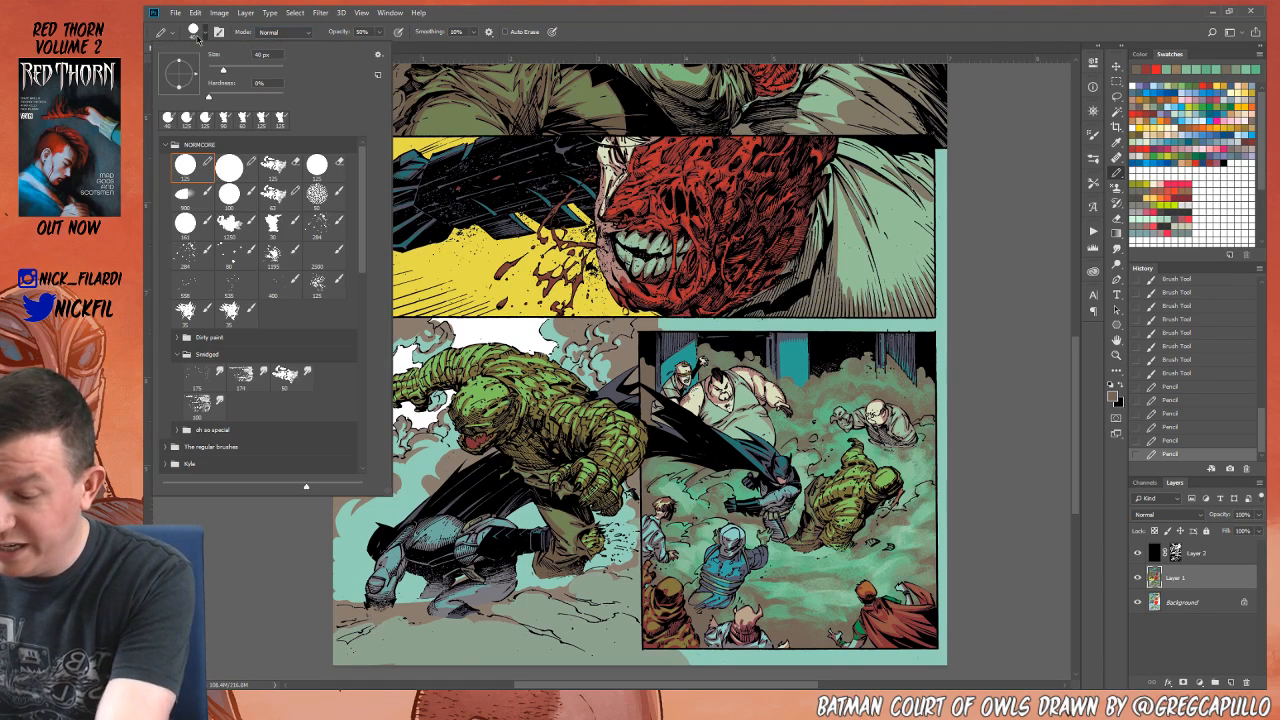
click(272, 232)
click(967, 489)
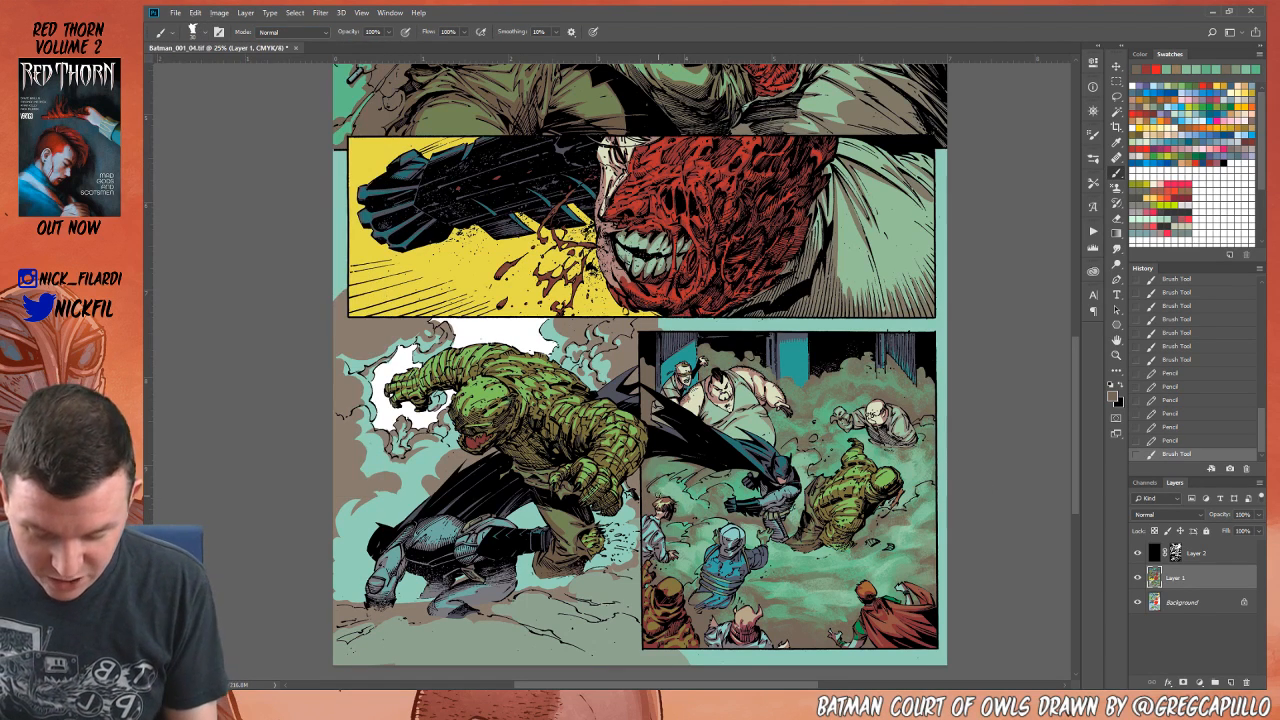
click(667, 496)
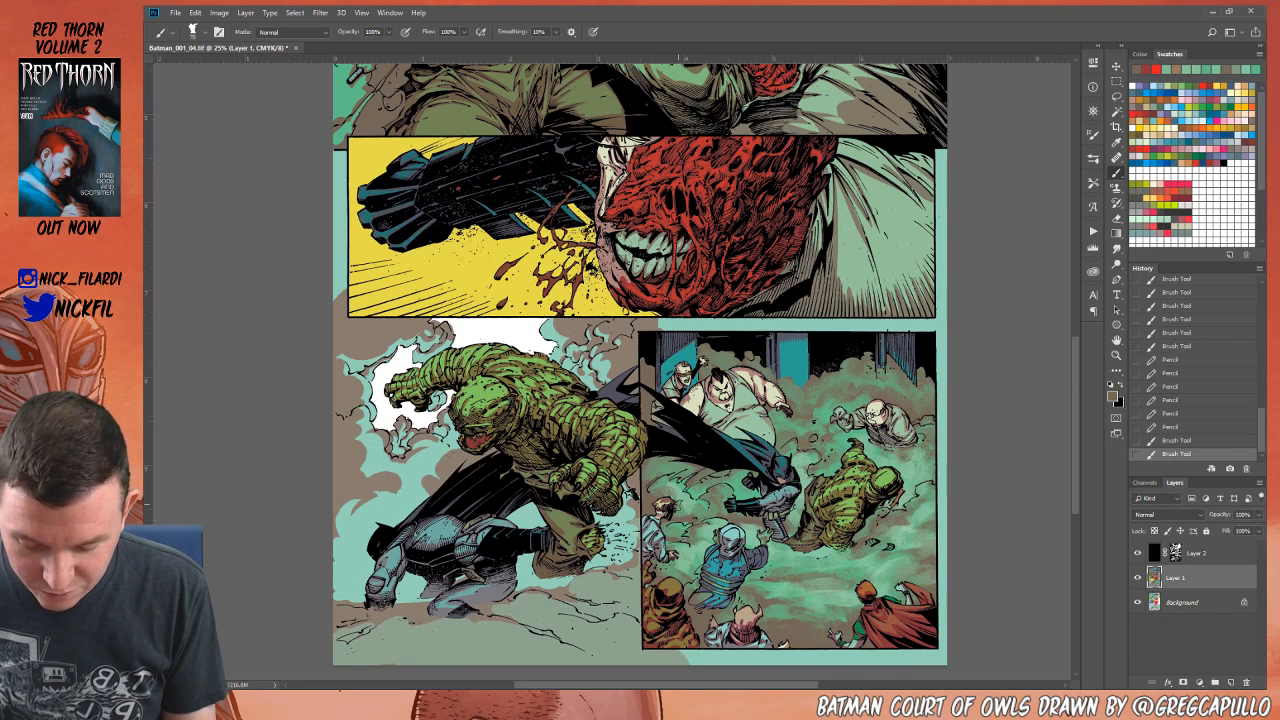
click(683, 505)
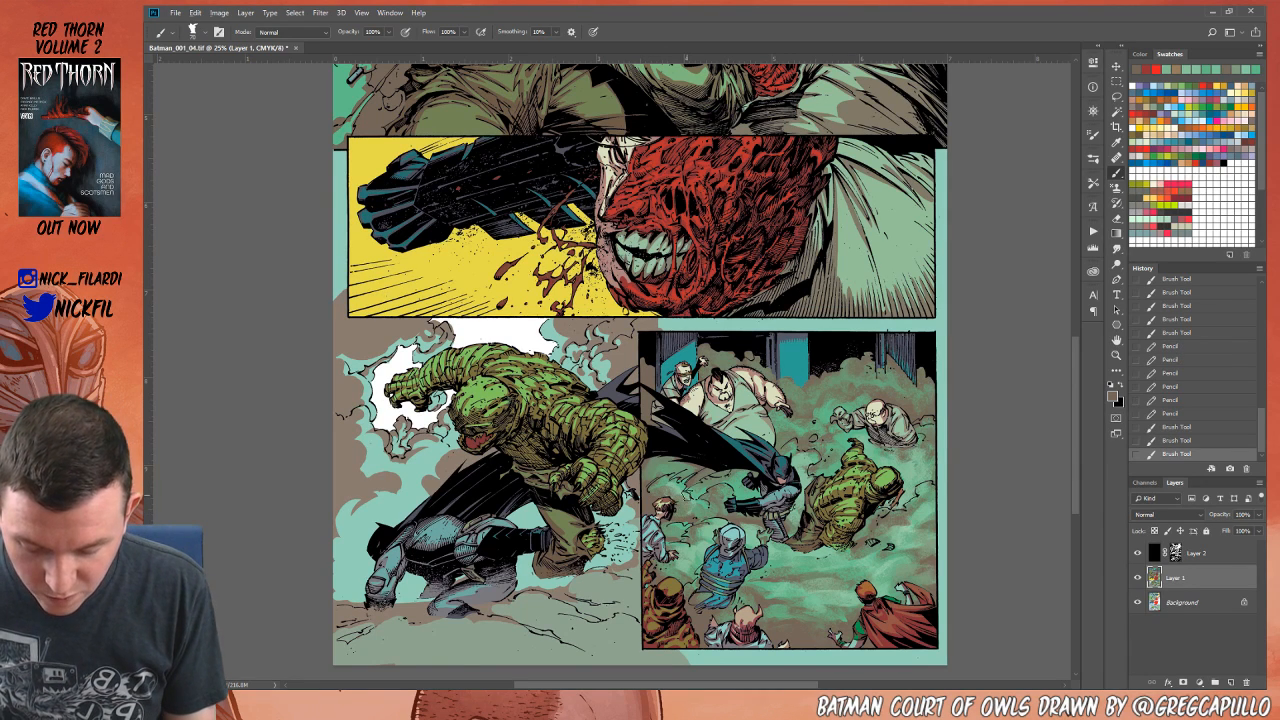
Step: Blend the smoke below Batman's cape and near the panel's lower edge with resampled smoke browns
alt+click(681, 501)
alt+click(648, 501)
click(680, 484)
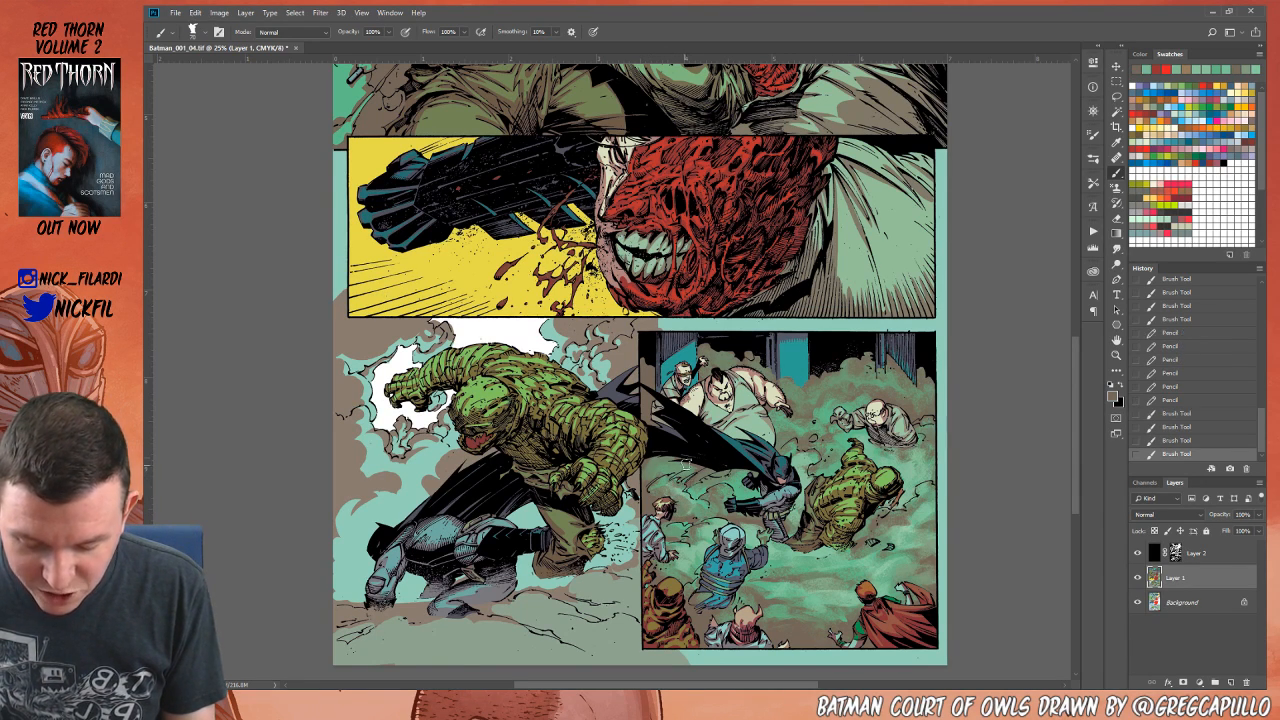
click(682, 471)
click(671, 469)
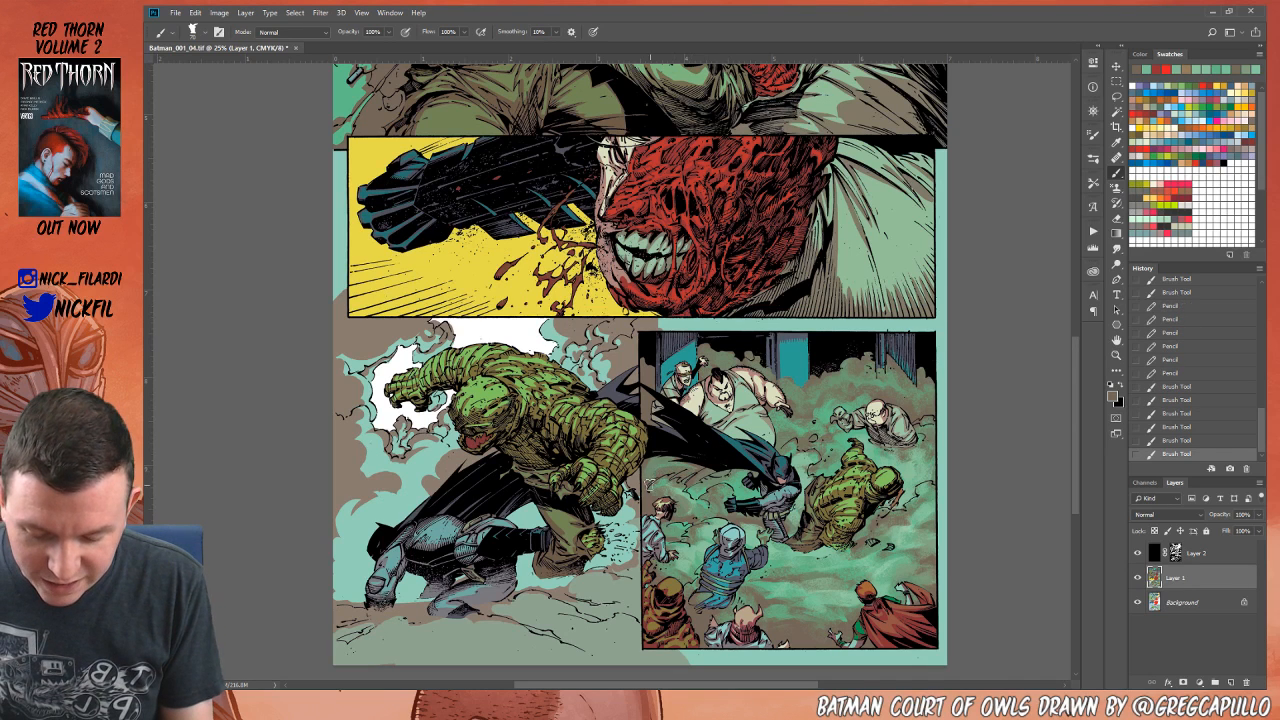
click(668, 458)
click(694, 471)
click(687, 612)
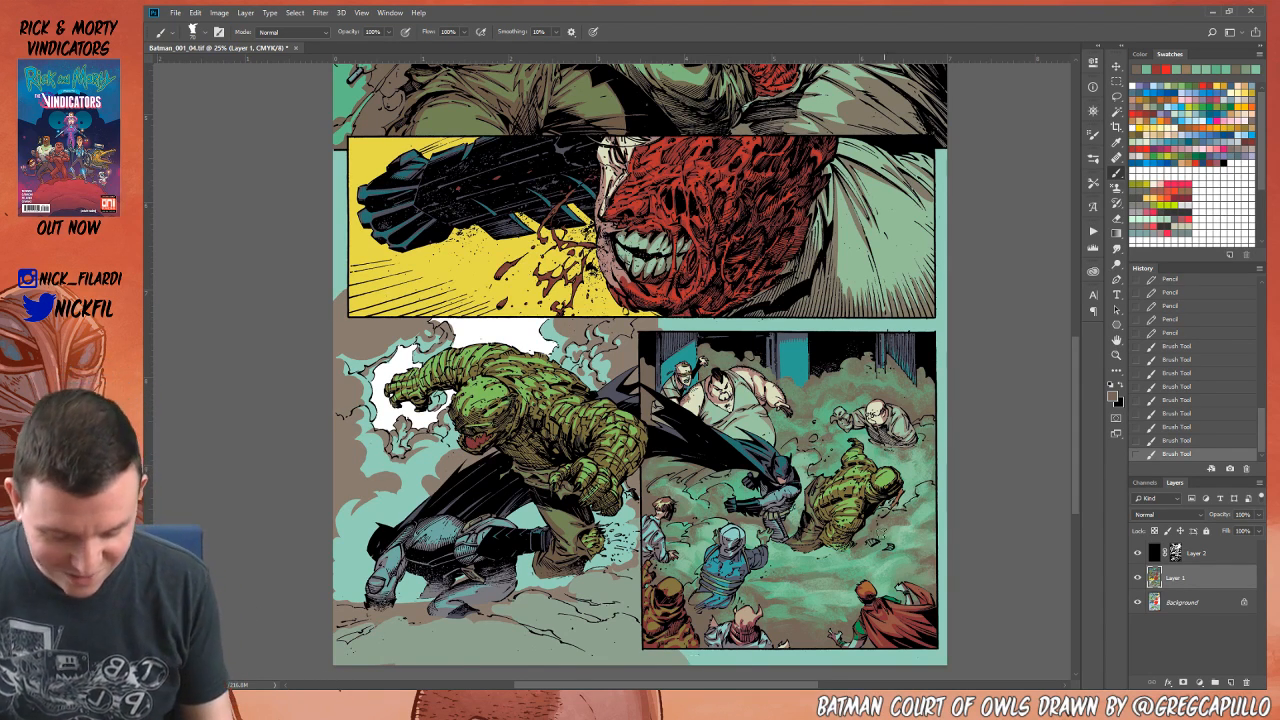
Step: Paint sampled green into the smoke above the red-caped figure, and resample the smoke green beside the blue-armoured figure
alt+click(867, 560)
mouse_move(867, 560)
mouse_down()
mouse_move(897, 555)
mouse_move(883, 569)
mouse_move(906, 575)
mouse_up()
click(1116, 354)
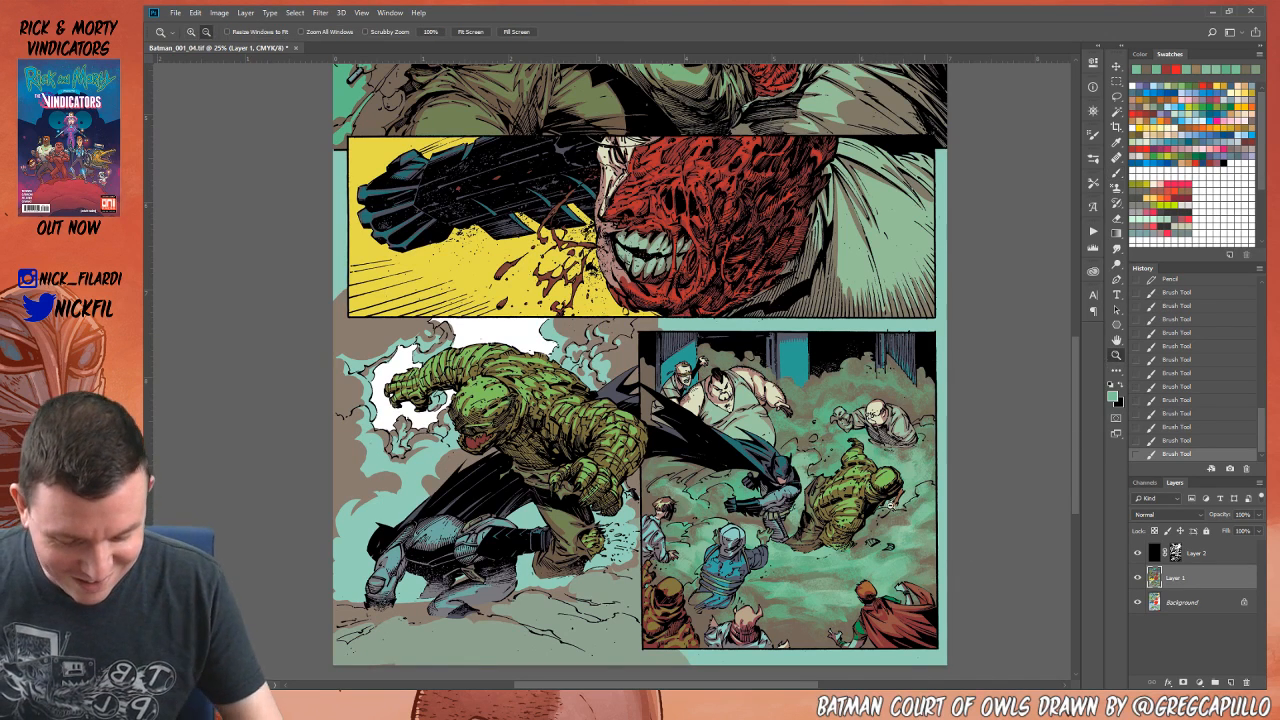
alt+click(856, 528)
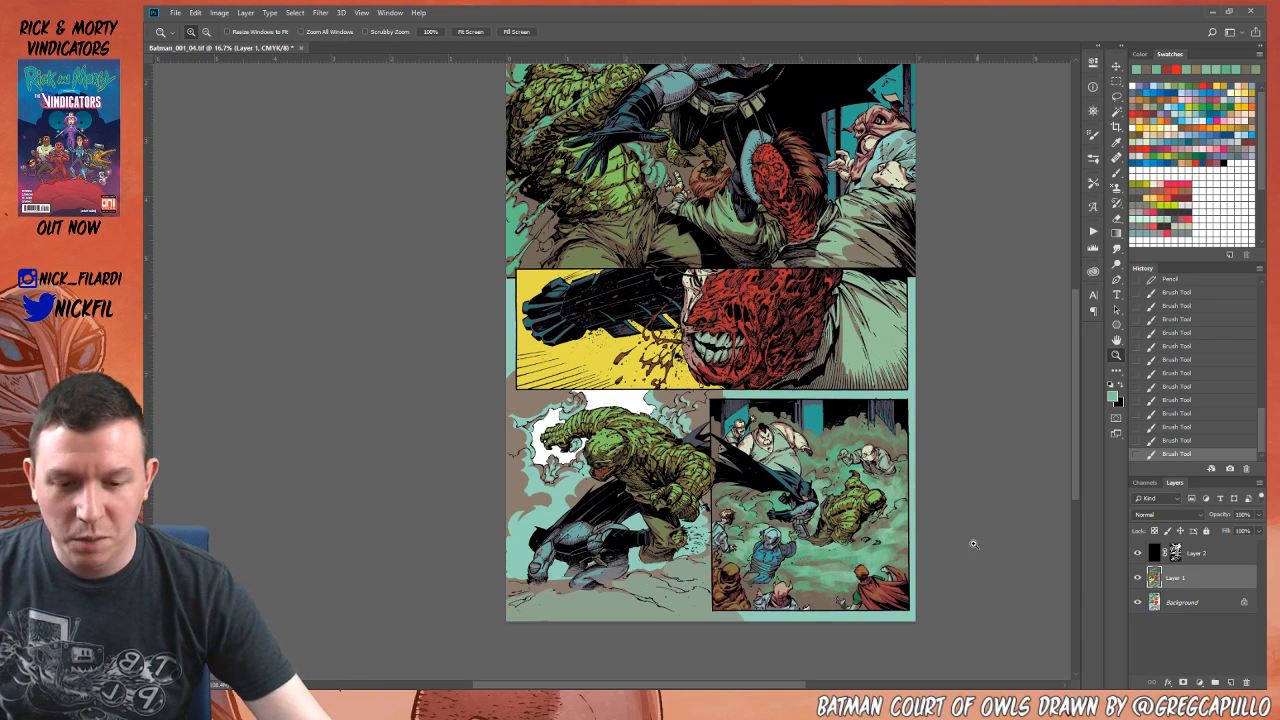
key(b)
alt+click(806, 548)
alt+click(804, 550)
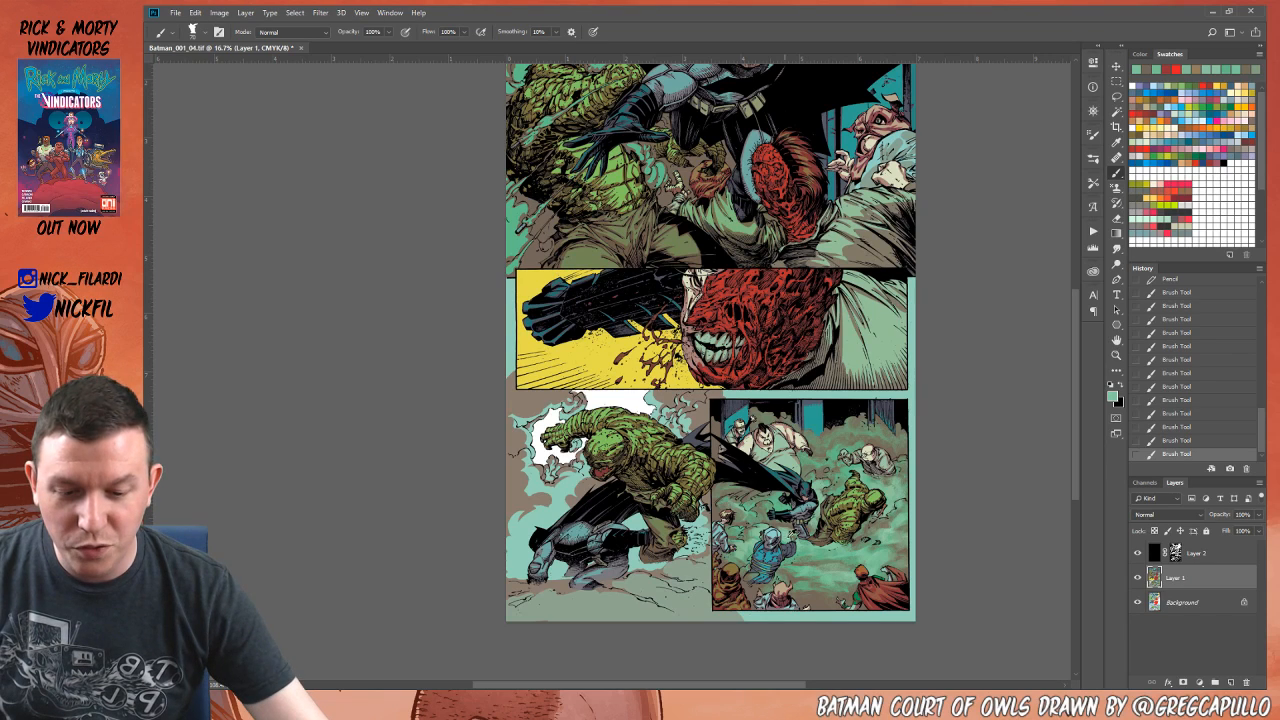
drag(851, 573, 764, 538)
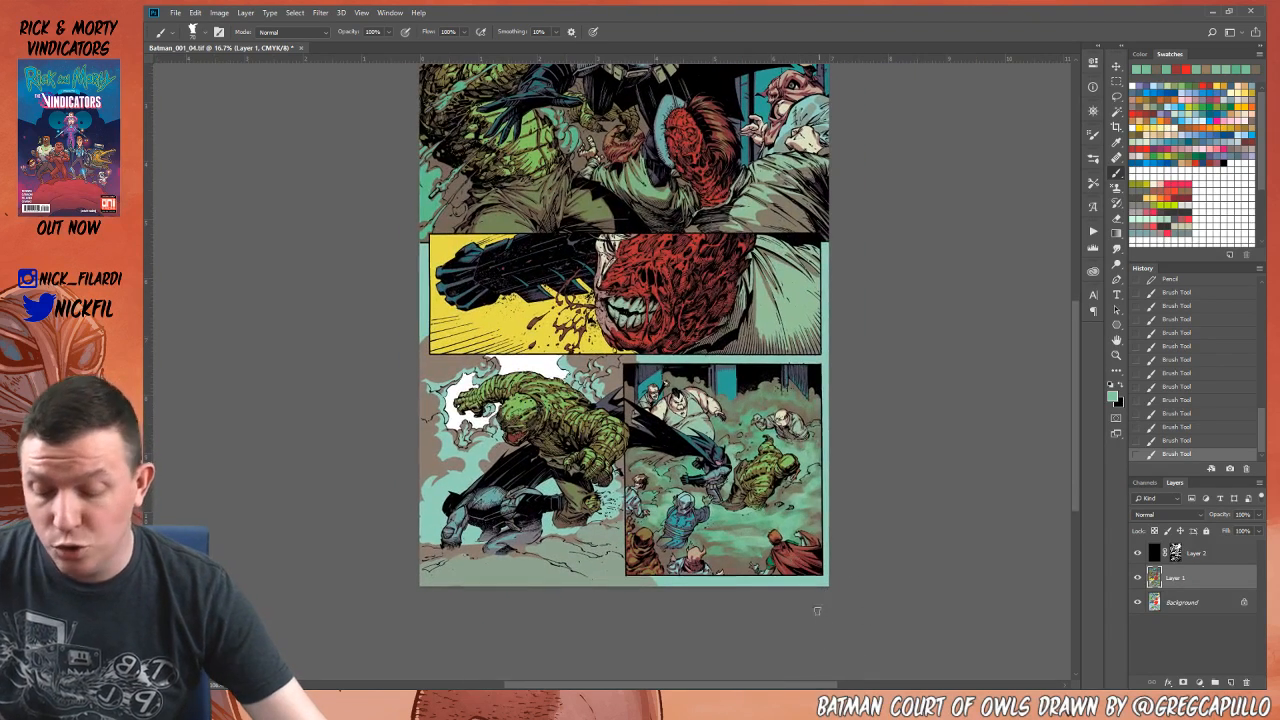
Step: Speckle the panel's smoke with the 2500 px grain brush at 30% opacity, using sampled green and brown
right_click(764, 538)
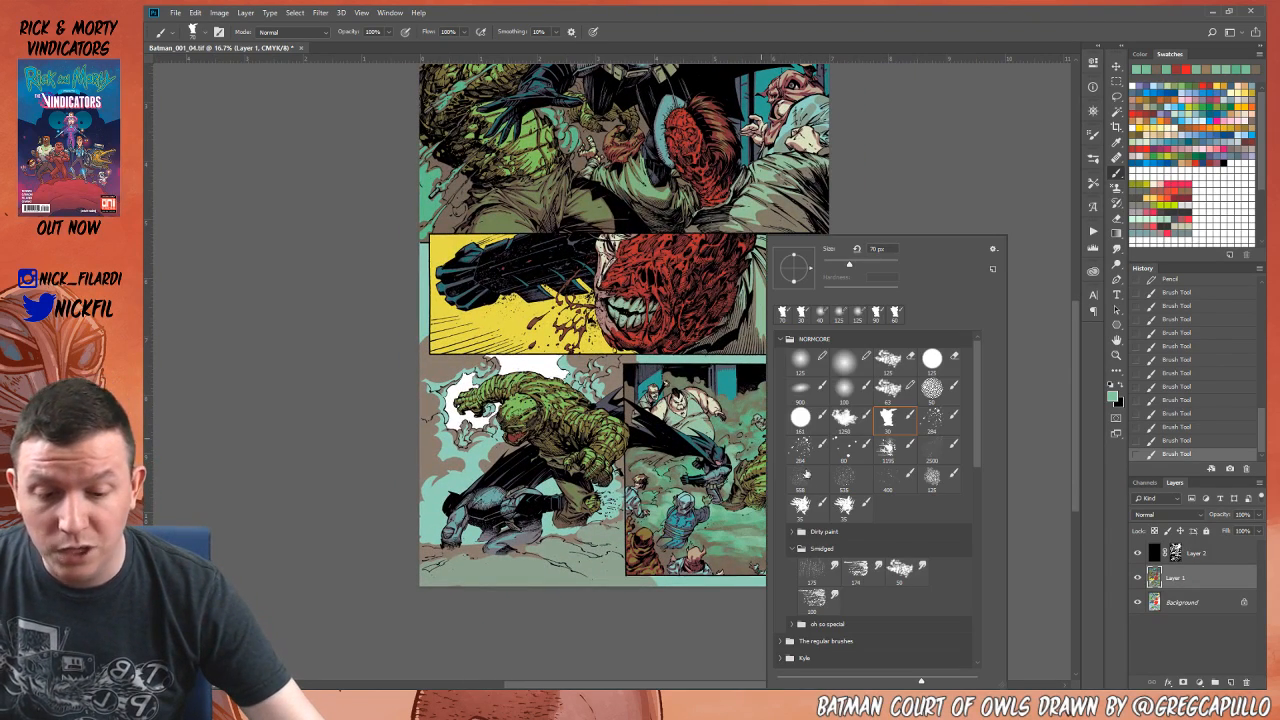
click(940, 444)
key(Return)
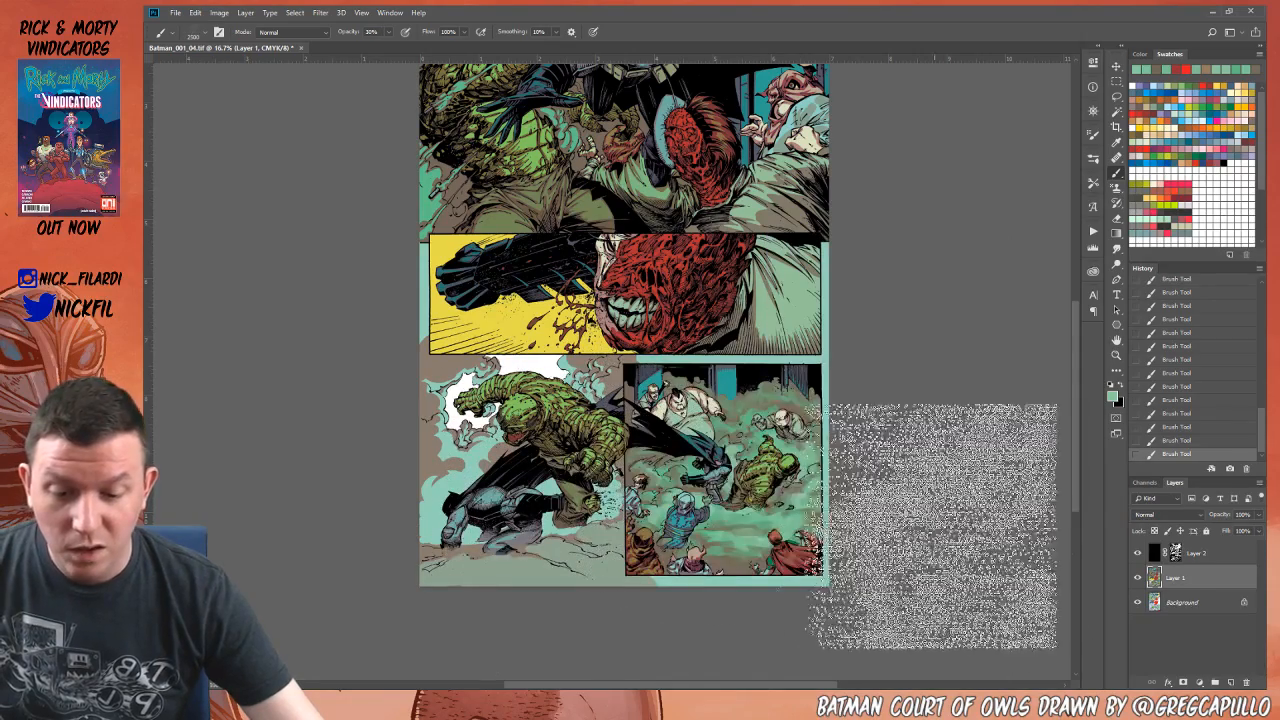
key(0)
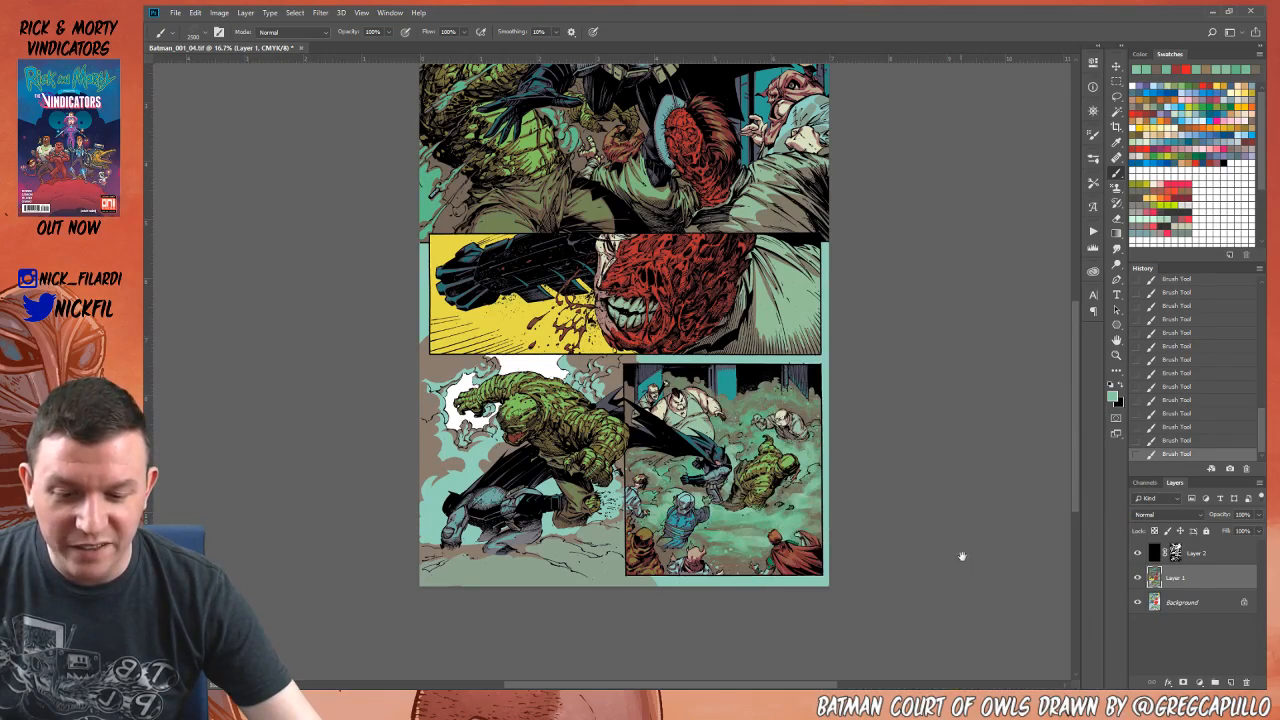
drag(960, 558, 947, 522)
key(3)
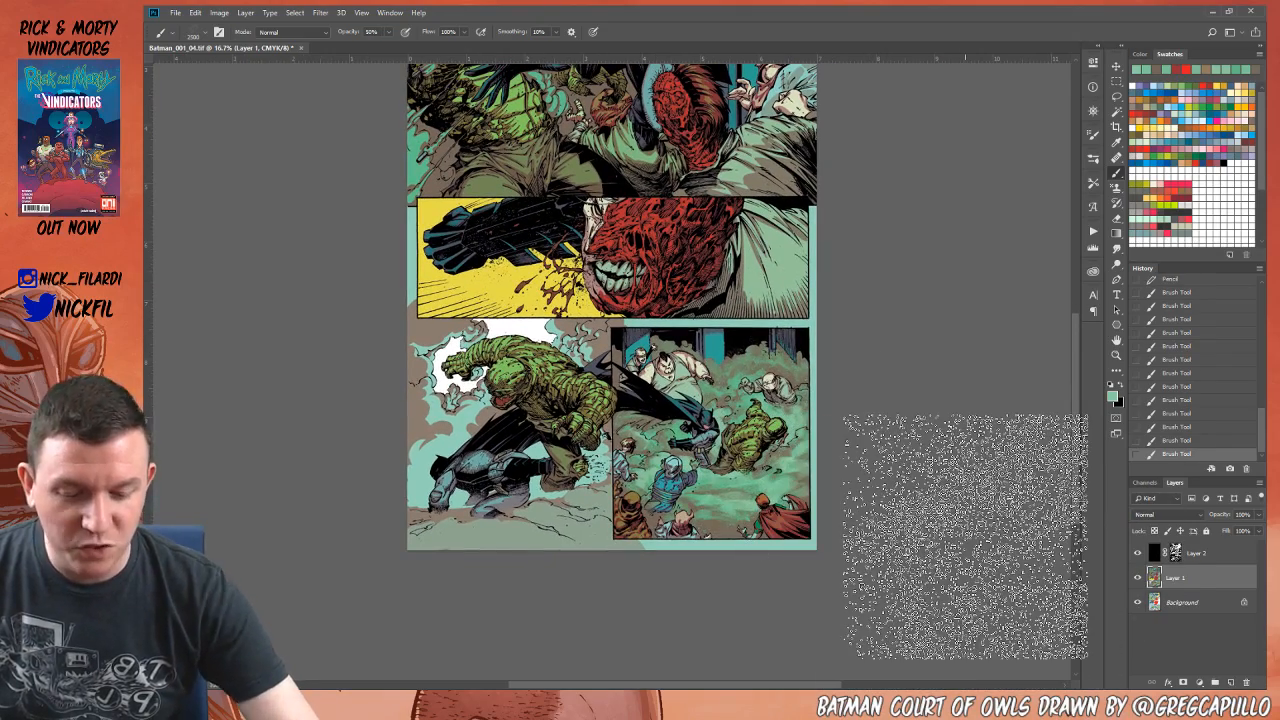
click(720, 445)
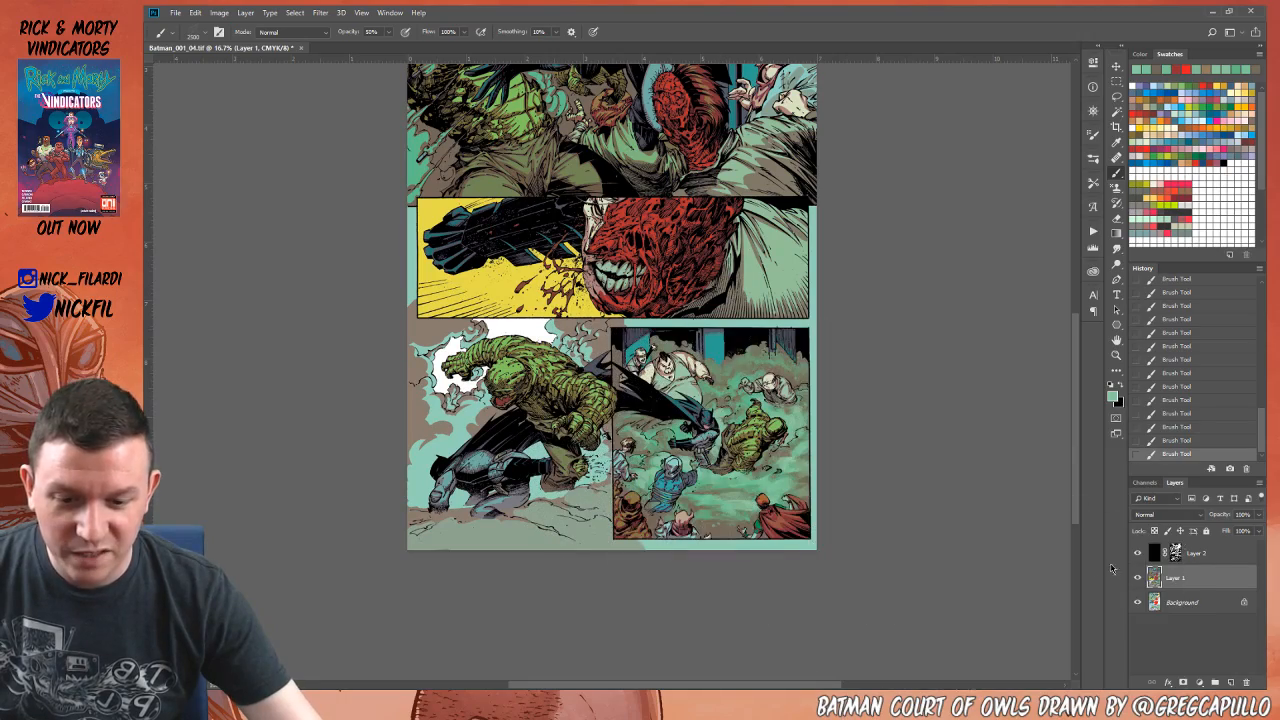
alt+click(718, 530)
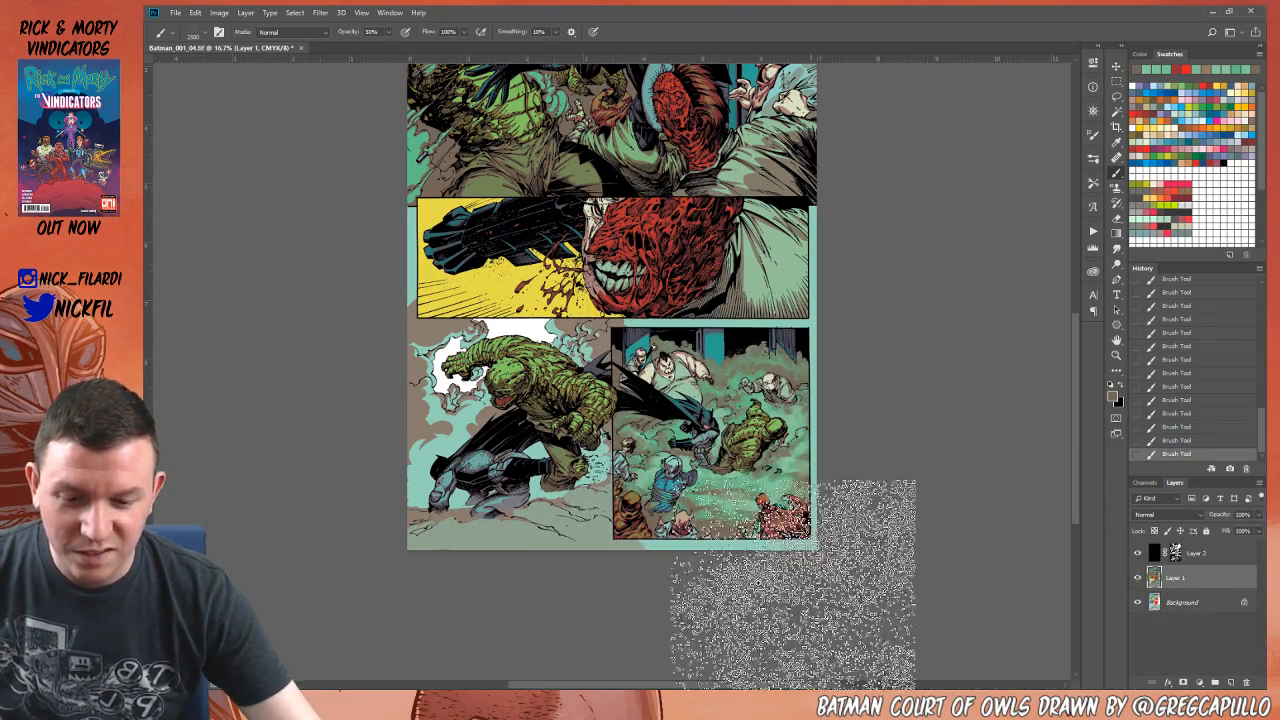
key(z)
click(725, 455)
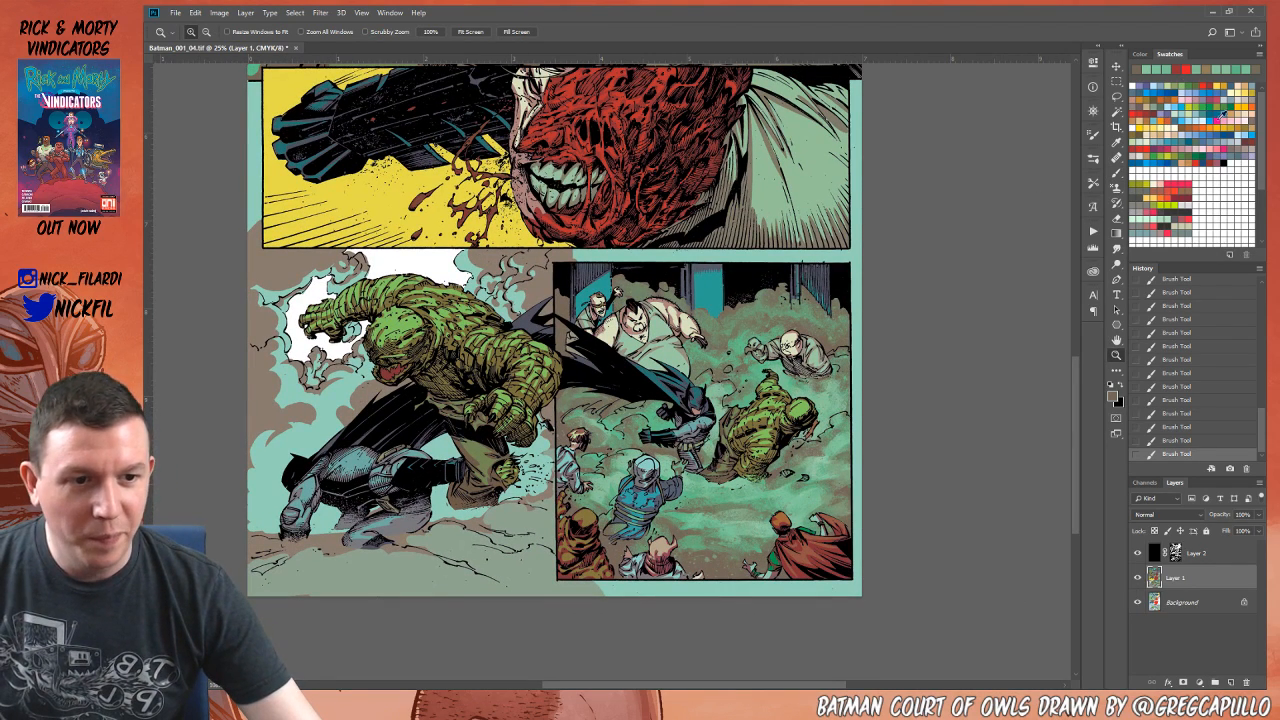
Step: Try a light green radial gradient in Screen mode over the smoke in front of Batman, and undo it
click(1191, 103)
click(1196, 106)
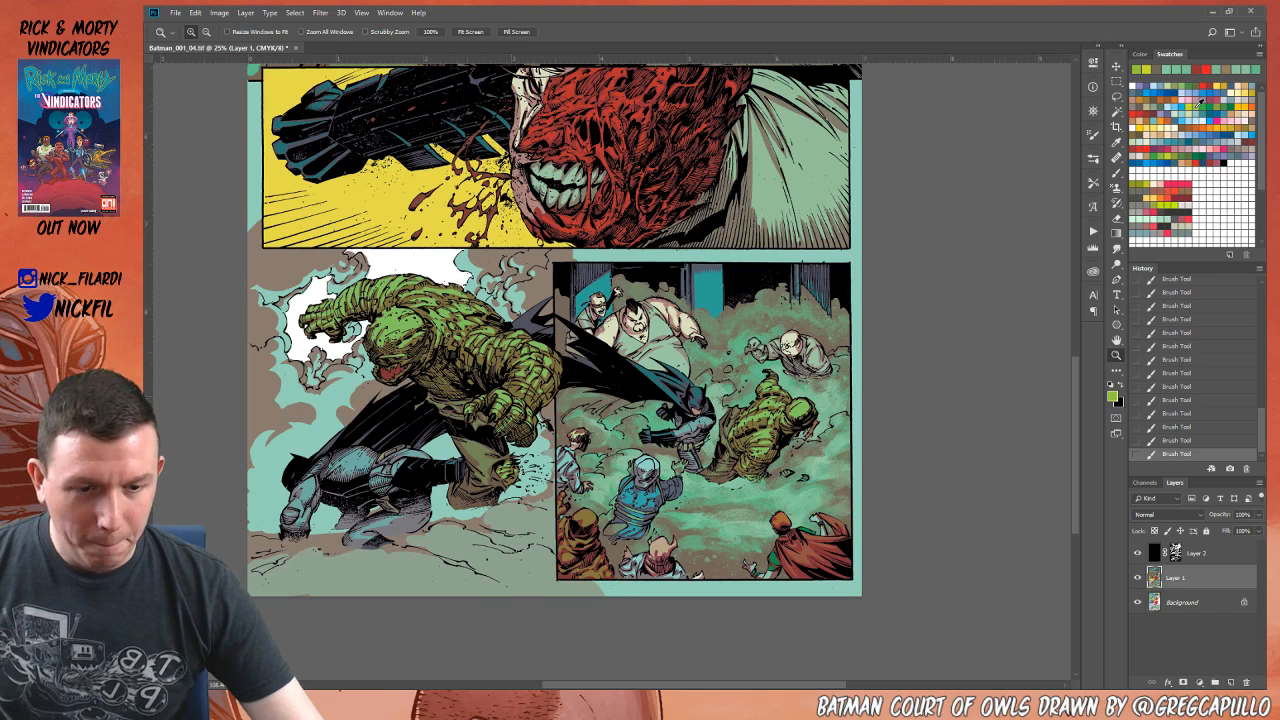
key(g)
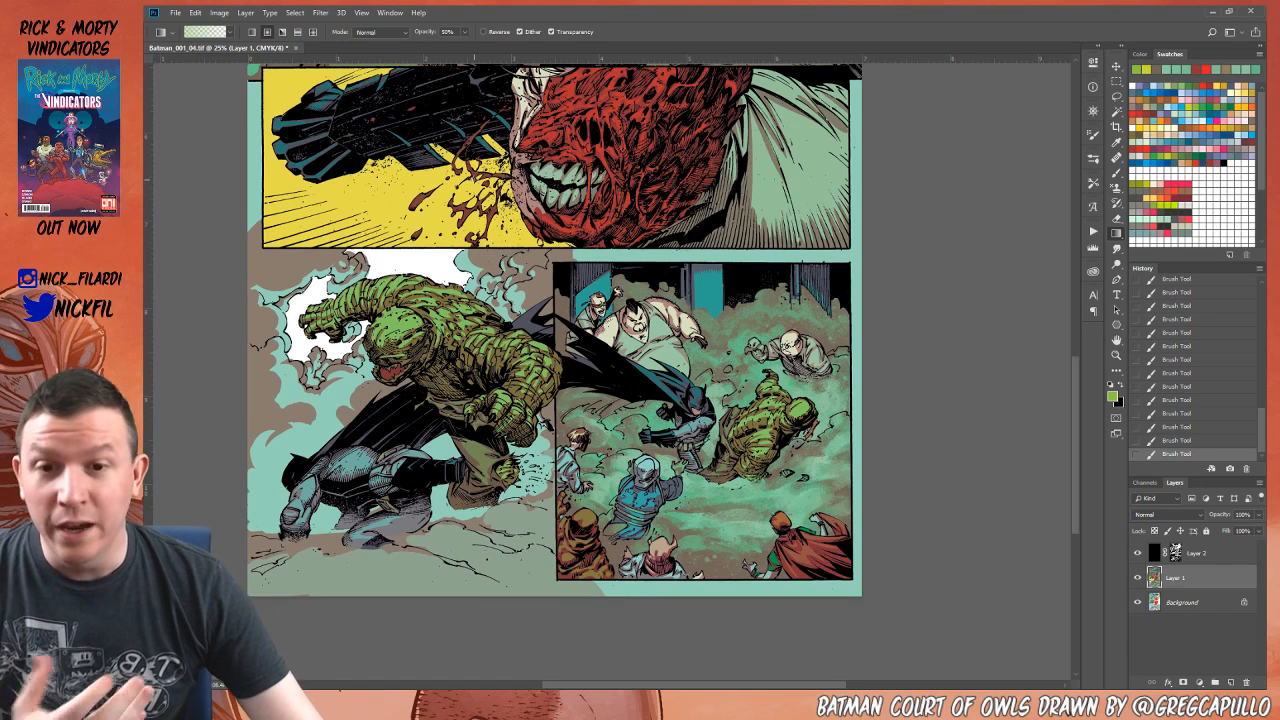
click(376, 33)
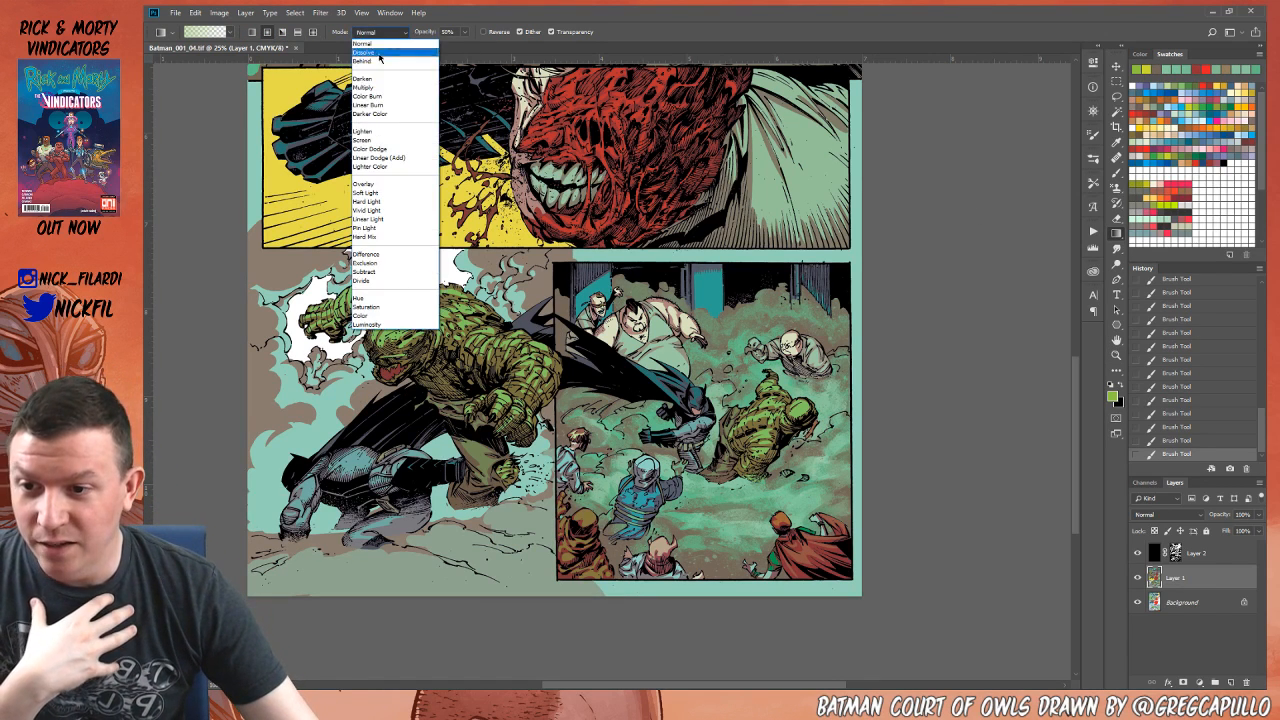
click(372, 140)
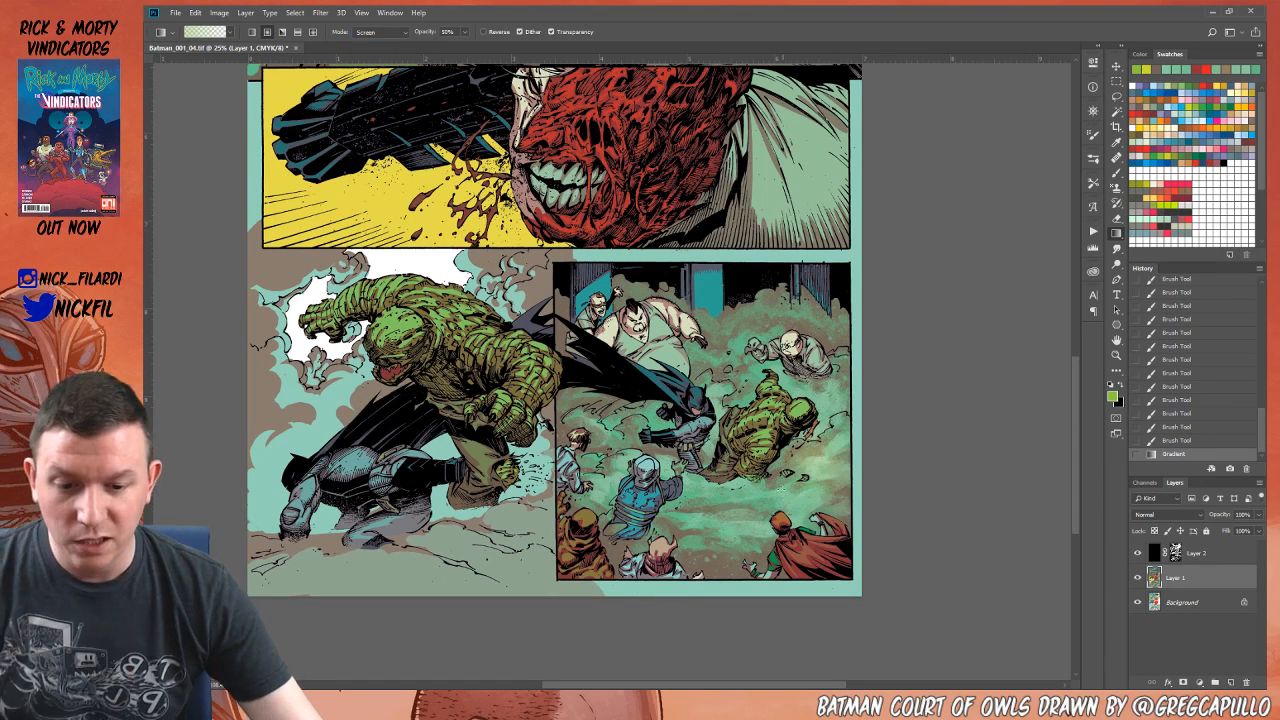
drag(679, 393, 755, 495)
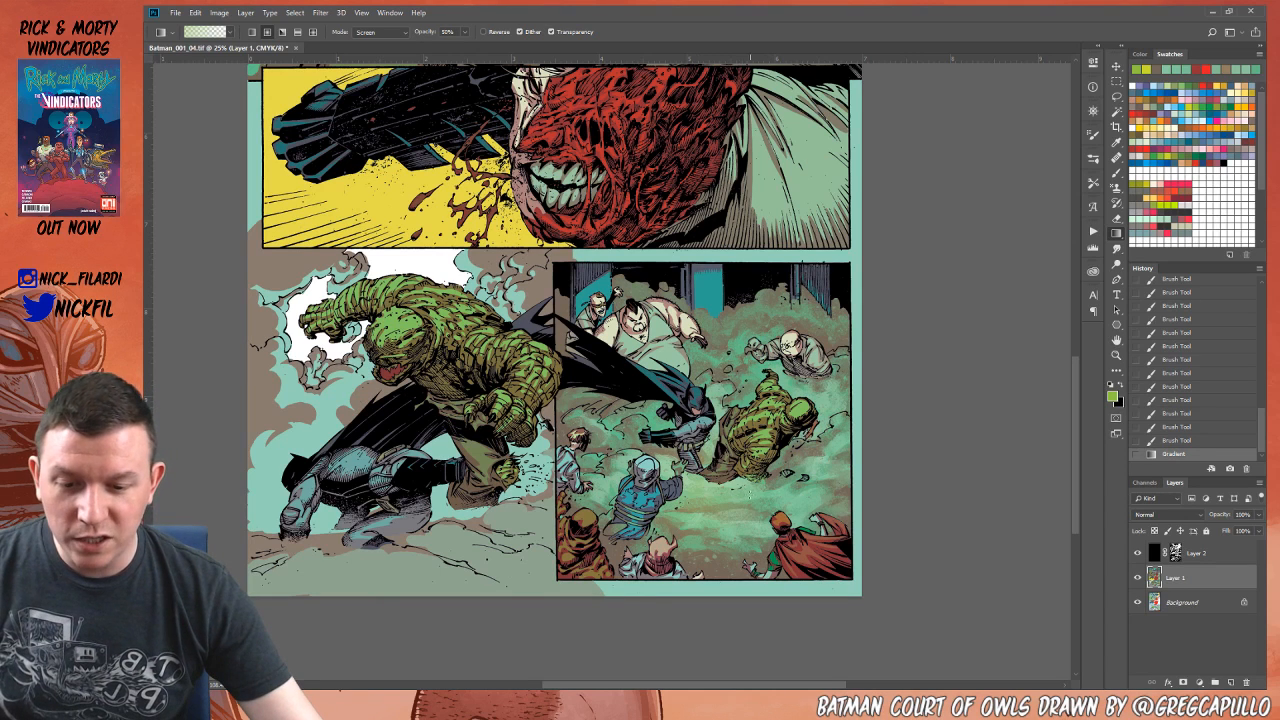
key(ctrl+z)
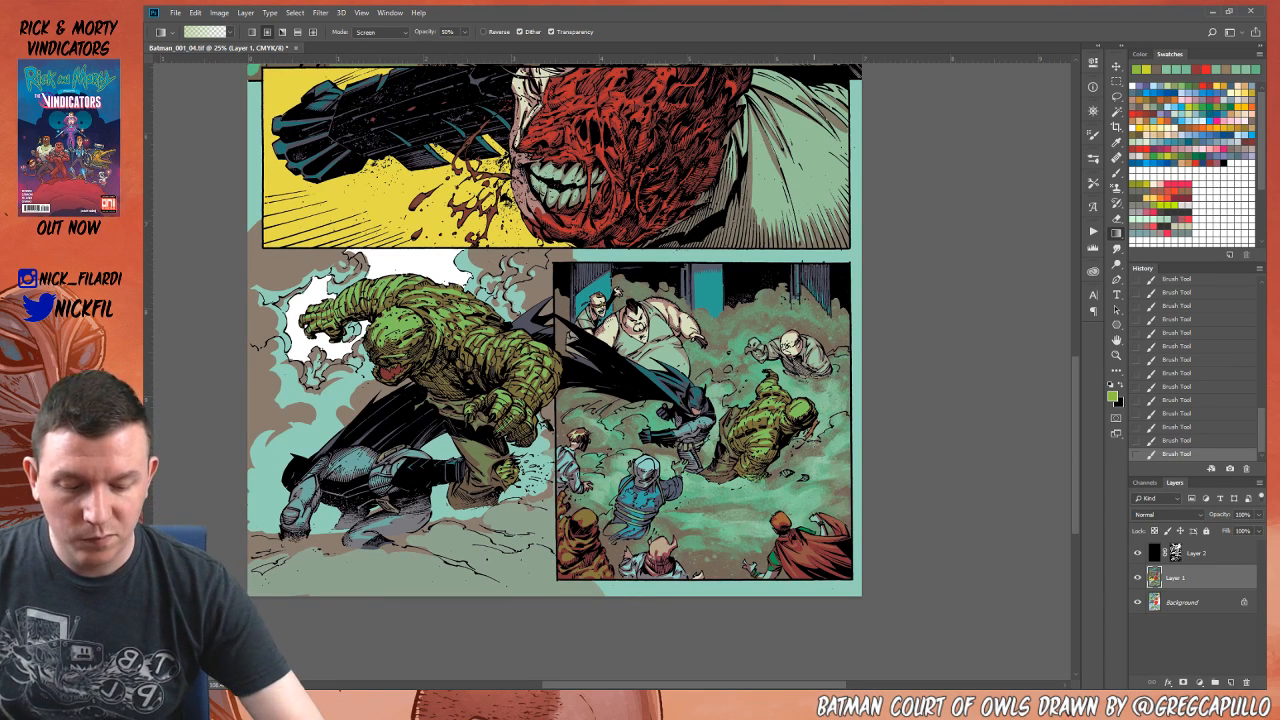
Step: Set the gradient opacity to 30% and try Screen gradients of sampled smoke green around Batman, reverting them
key(3)
alt+click(718, 482)
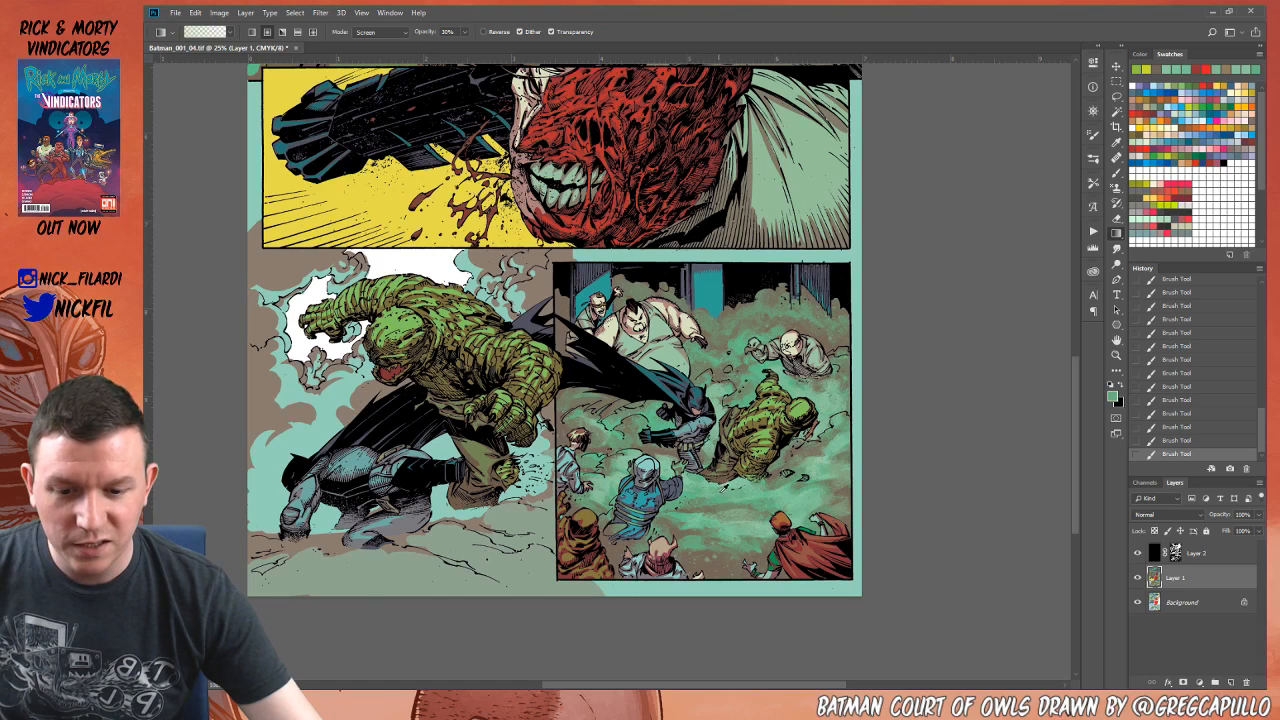
drag(680, 388, 716, 461)
click(1180, 427)
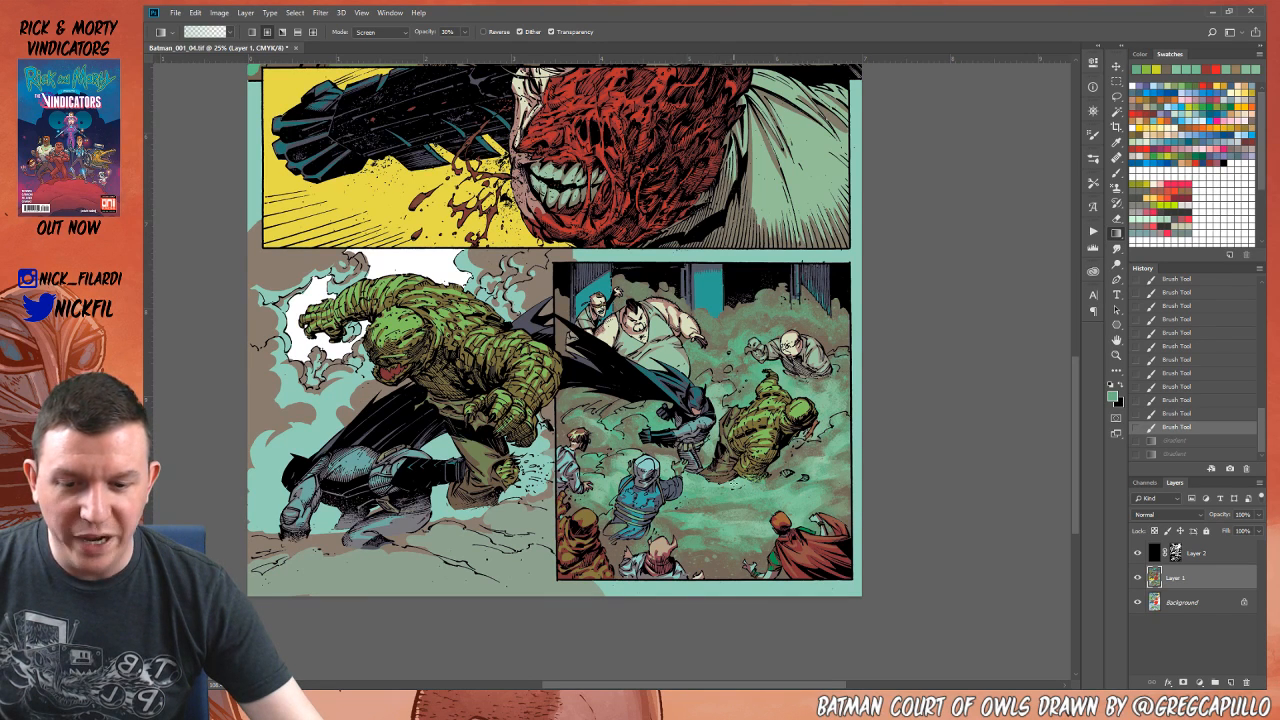
Step: Set the gradient blending mode to Multiply and choose a dark blue swatch as its colour
click(1213, 83)
click(362, 32)
click(372, 84)
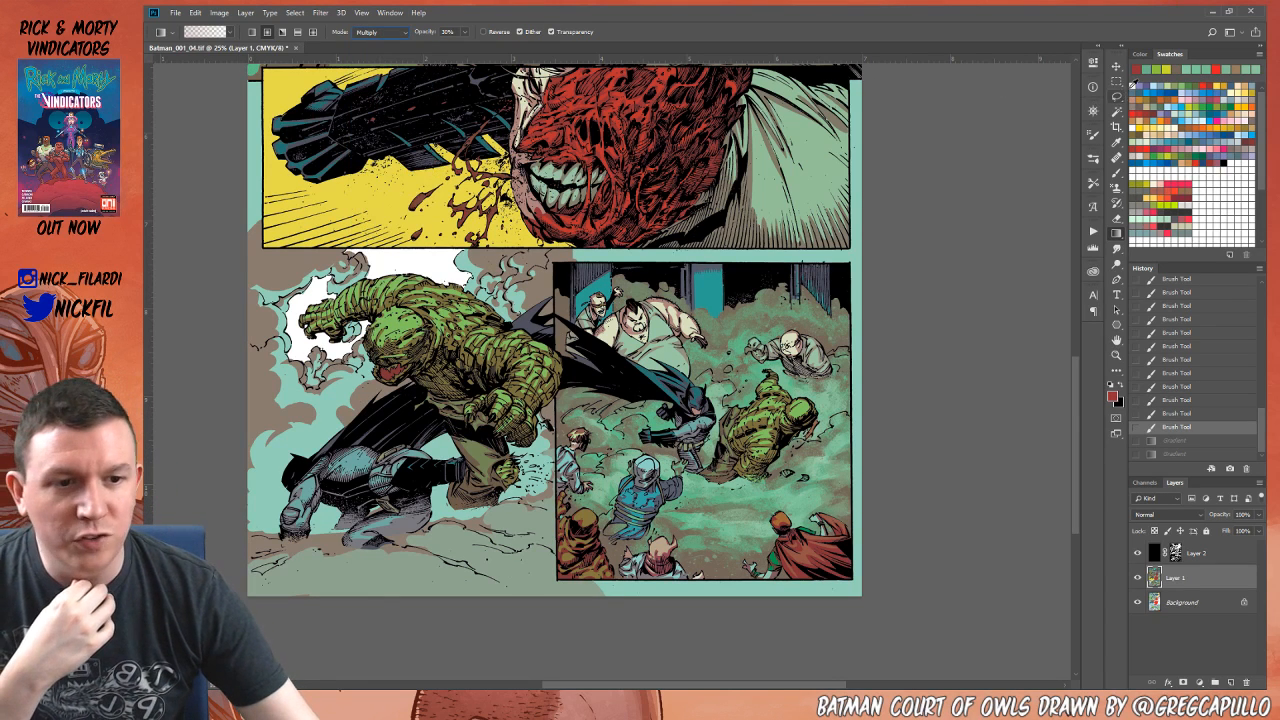
click(1137, 92)
Step: Try dark blue linear gradients over the smoke from the crowd panel's lower and upper edges
drag(700, 645, 697, 392)
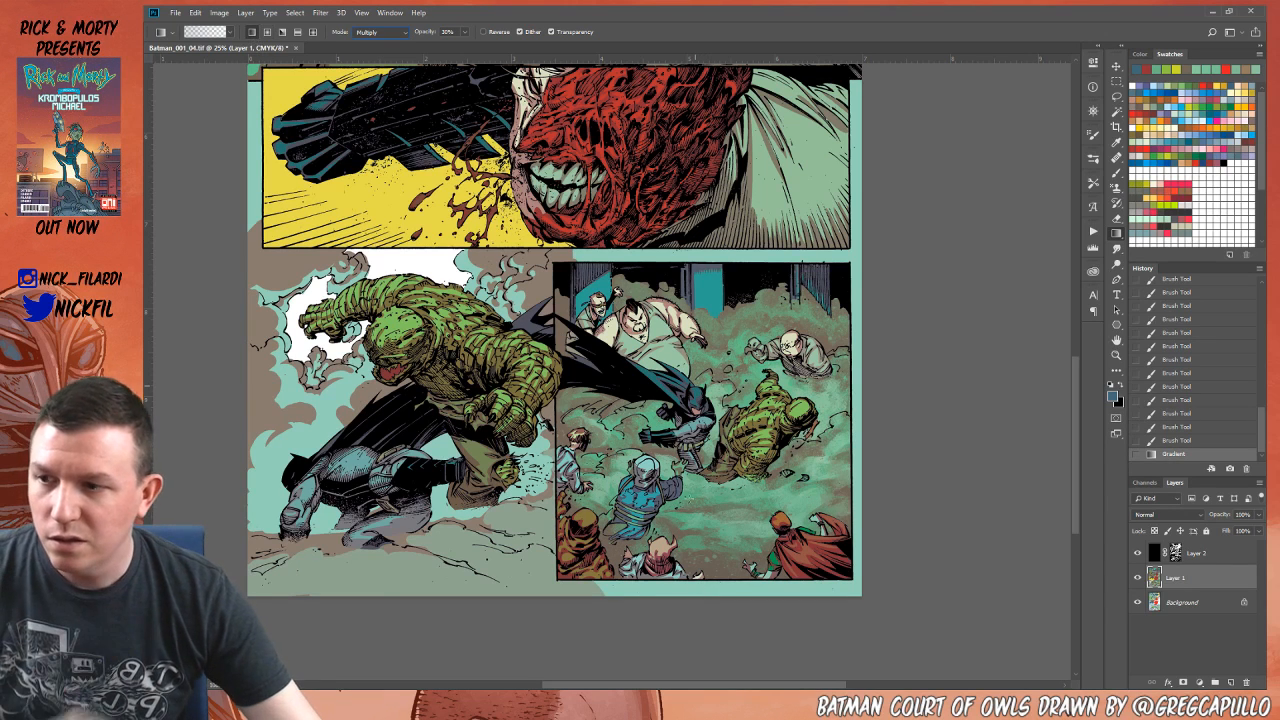
key(ctrl+z)
drag(695, 652, 711, 510)
drag(709, 602, 711, 490)
drag(697, 268, 688, 438)
drag(719, 252, 722, 434)
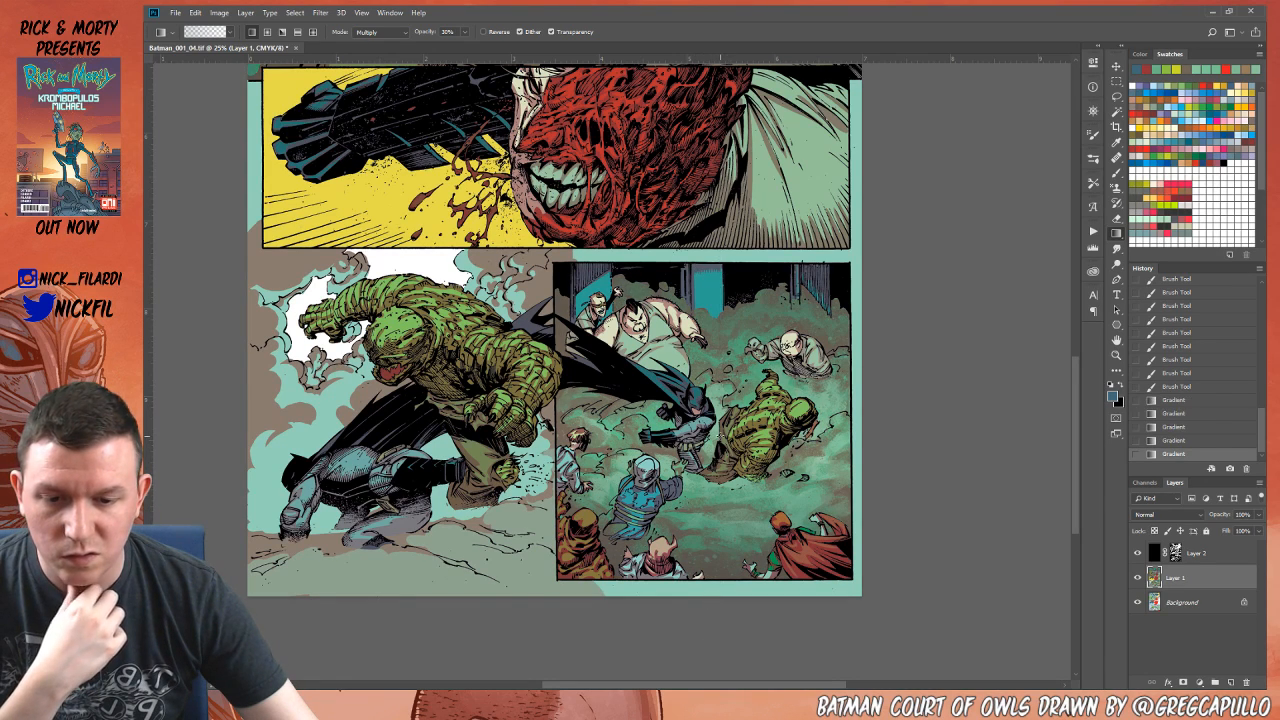
Step: Select the smoke inside the crowd panel with a rectangular marquee, leaving the figures out of the selection
scroll(722, 312, up, 10)
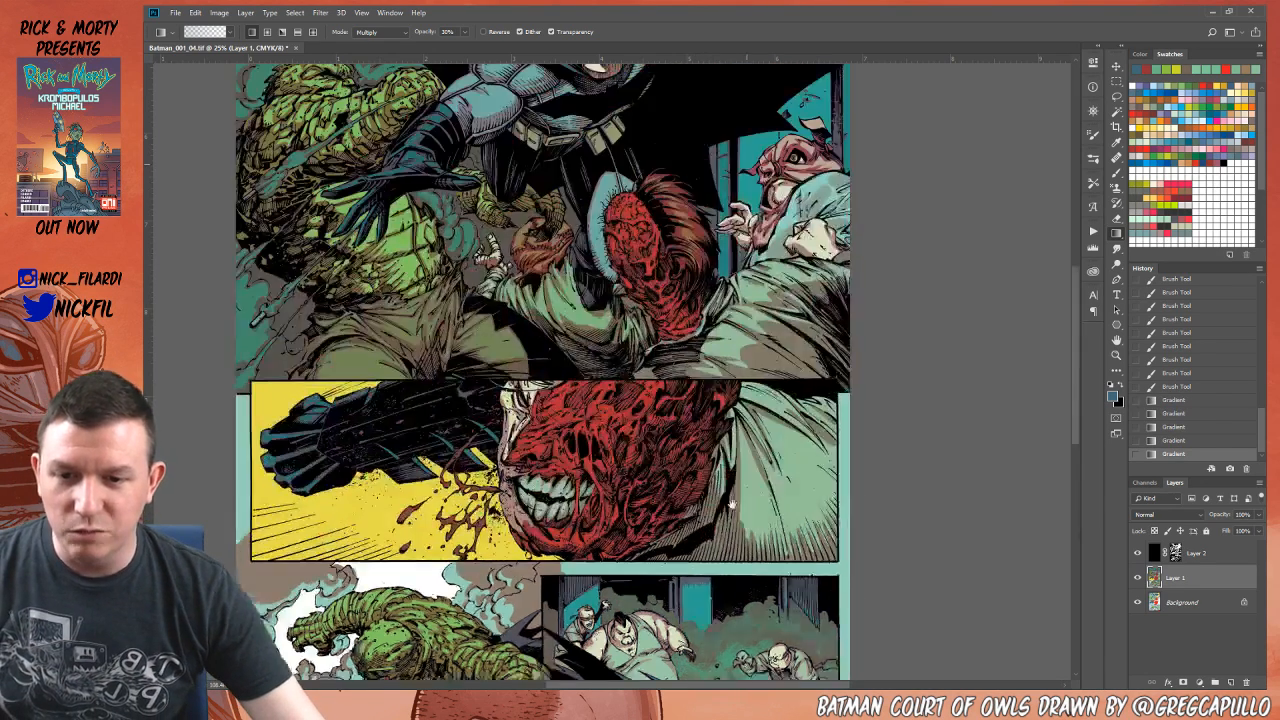
scroll(758, 380, down, 10)
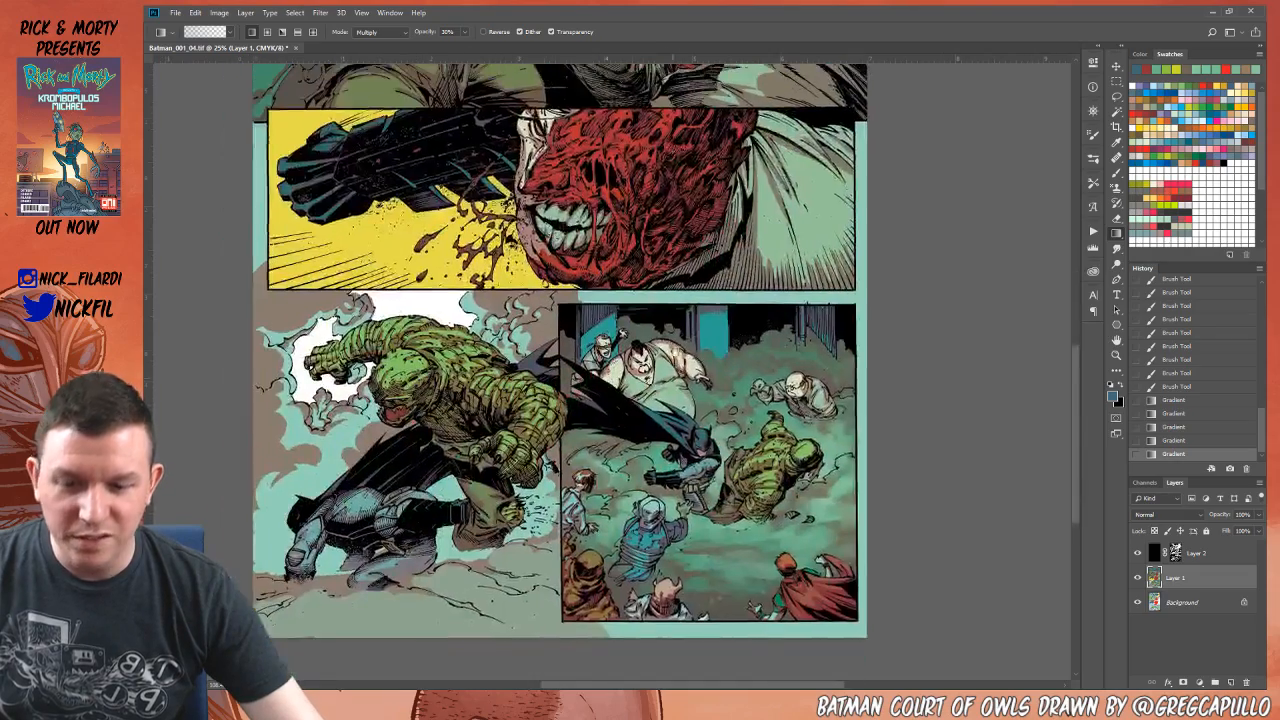
key(z)
alt+click(734, 416)
scroll(734, 416, up, 5)
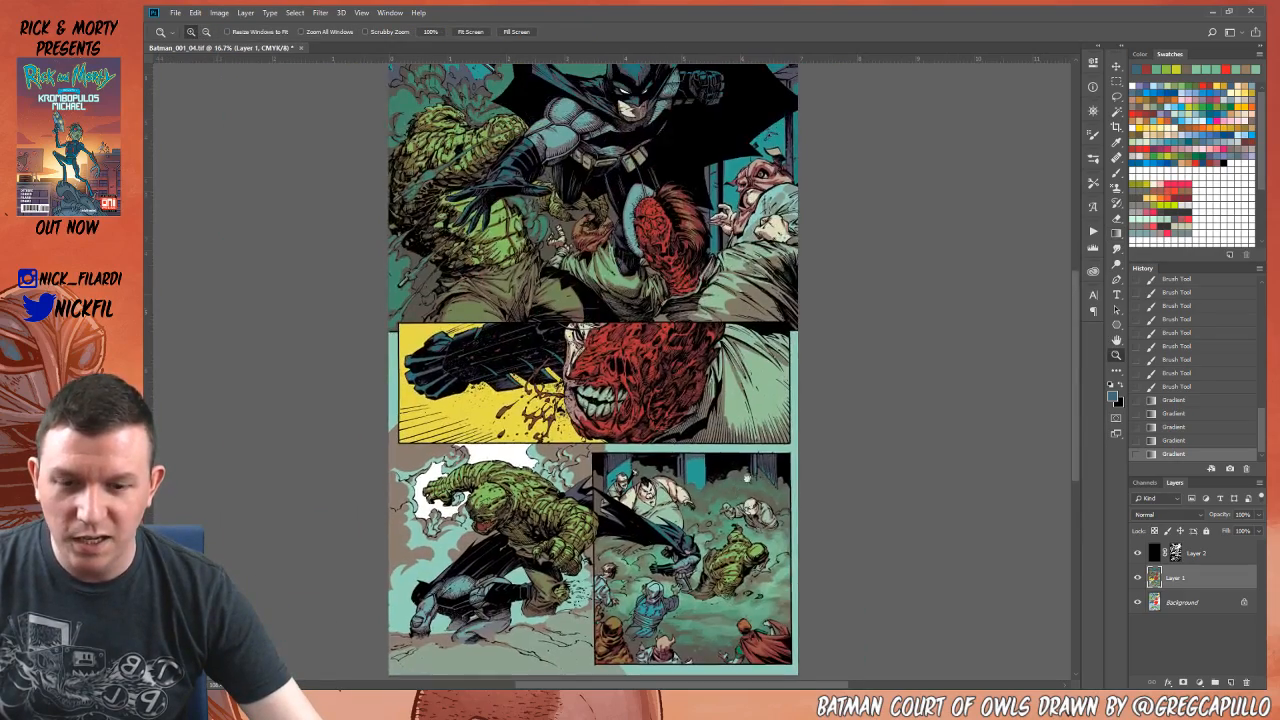
key(m)
drag(677, 238, 663, 114)
Step: Darken the selected smoke from the panel's upper and lower edges with blue Multiply gradients at 30% opacity
key(g)
drag(670, 351, 672, 432)
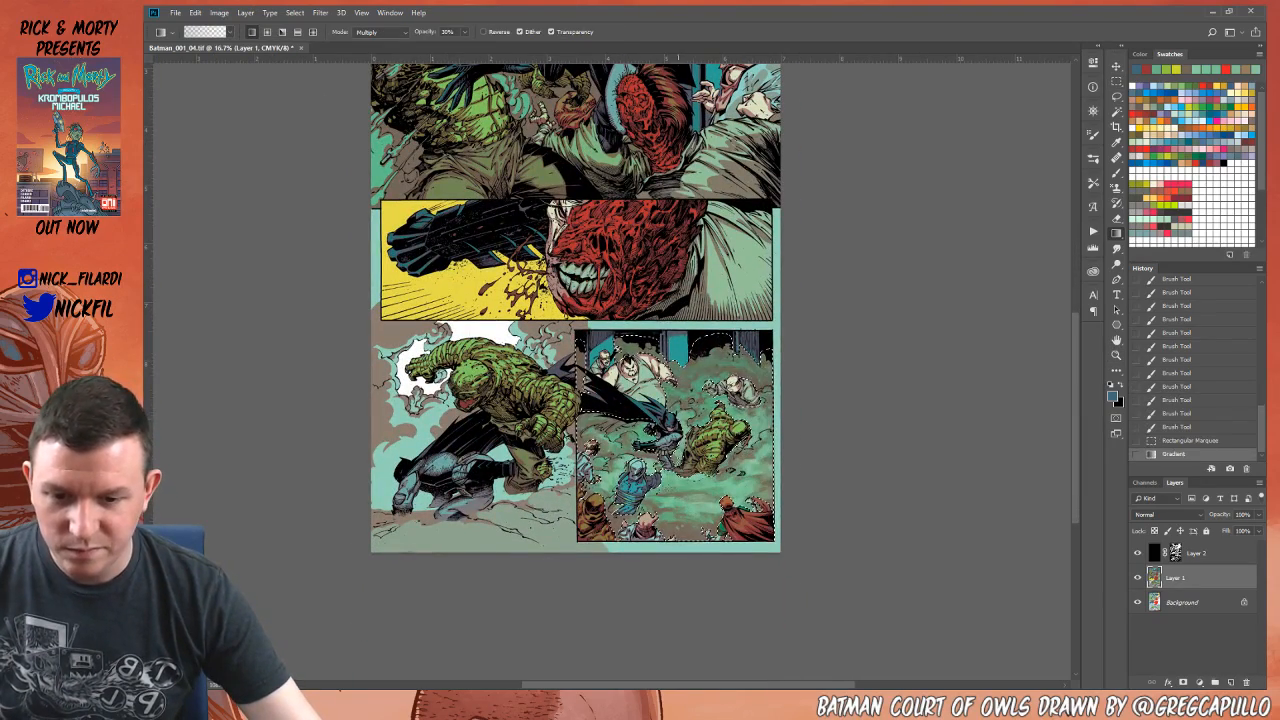
drag(674, 322, 673, 408)
drag(656, 330, 652, 408)
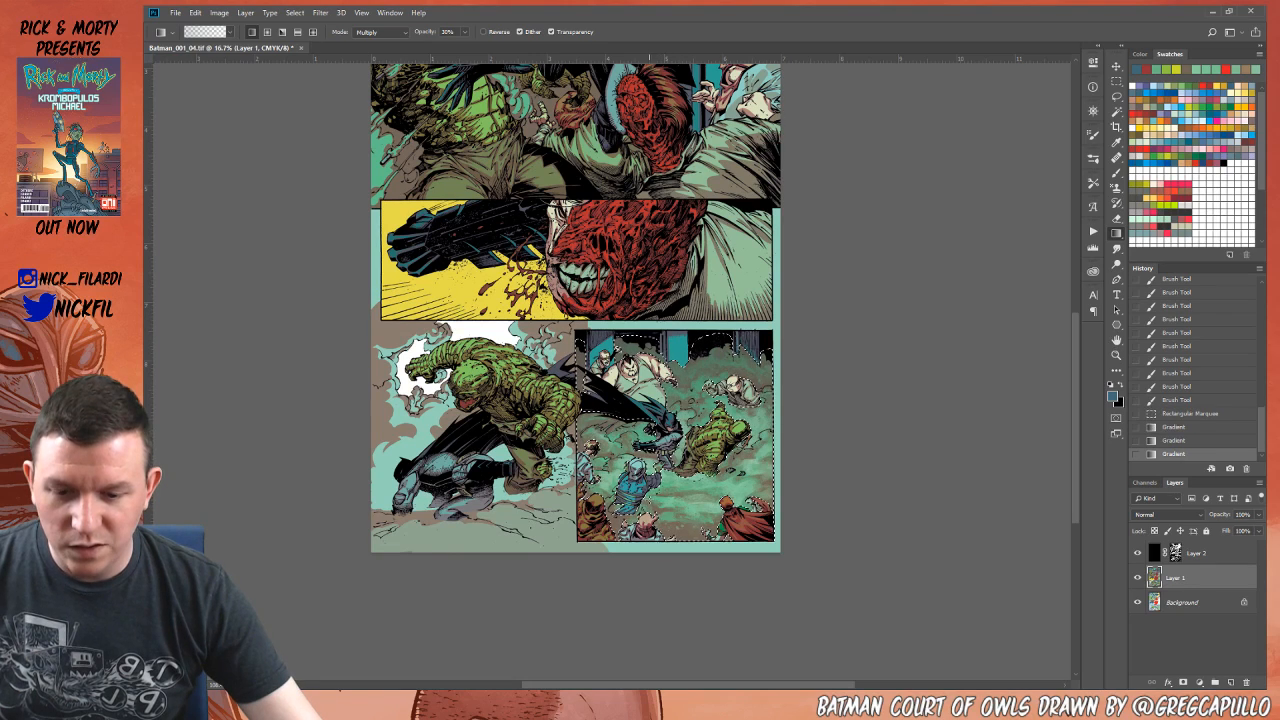
drag(651, 611, 666, 522)
drag(693, 591, 698, 520)
key(ctrl+d)
key(z)
click(701, 474)
click(701, 474)
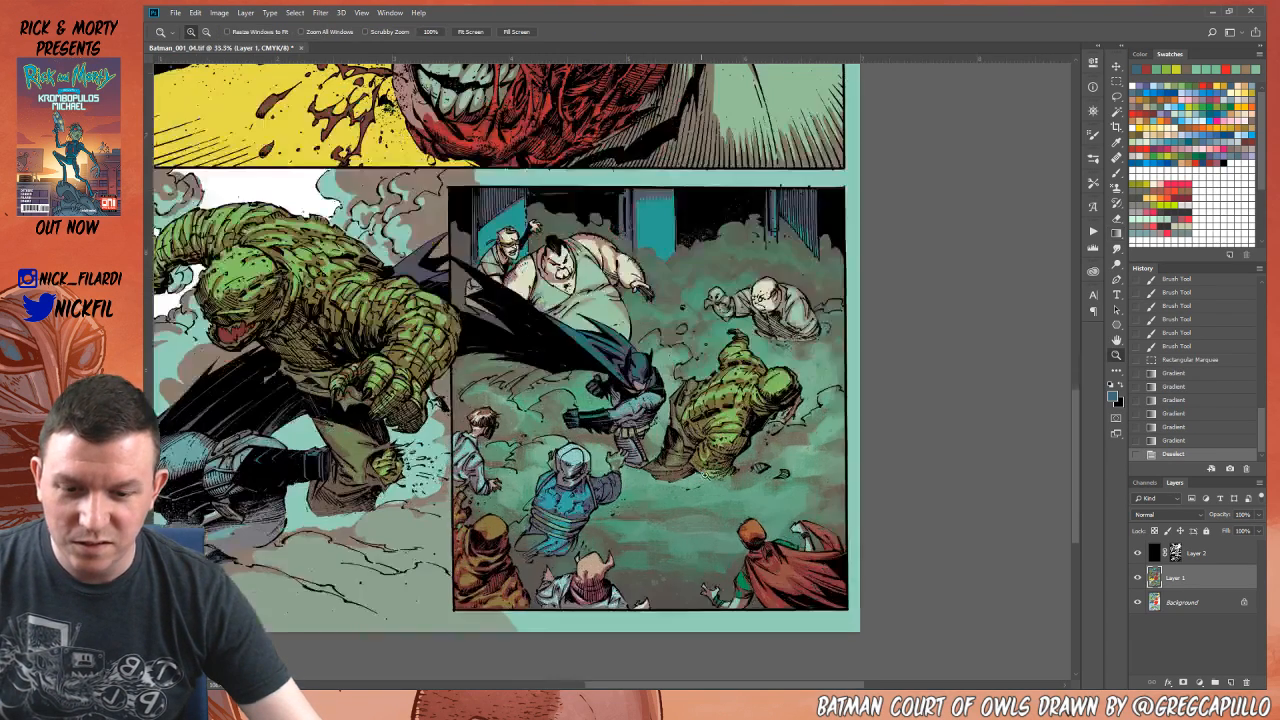
key(ctrl+z)
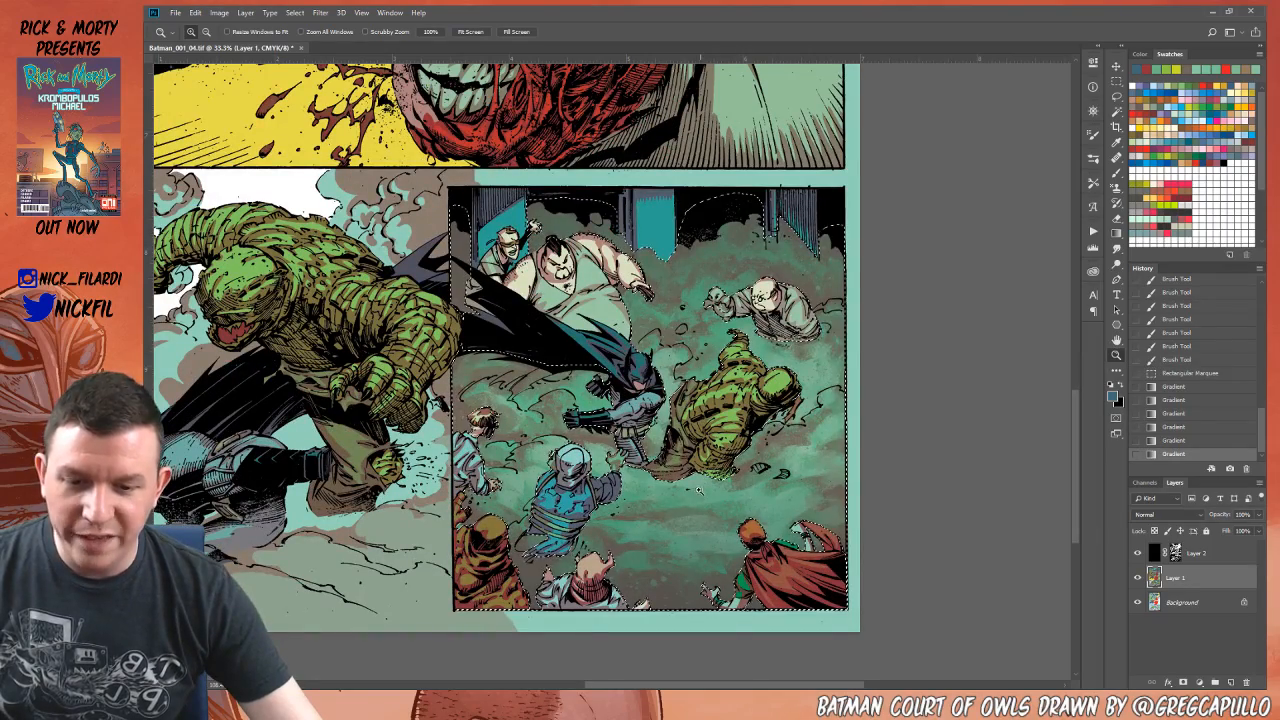
Step: Try smudging the smoke between the foreground figures with the 50 px Smudged brush, and undo the stroke
key(b)
right_click(869, 507)
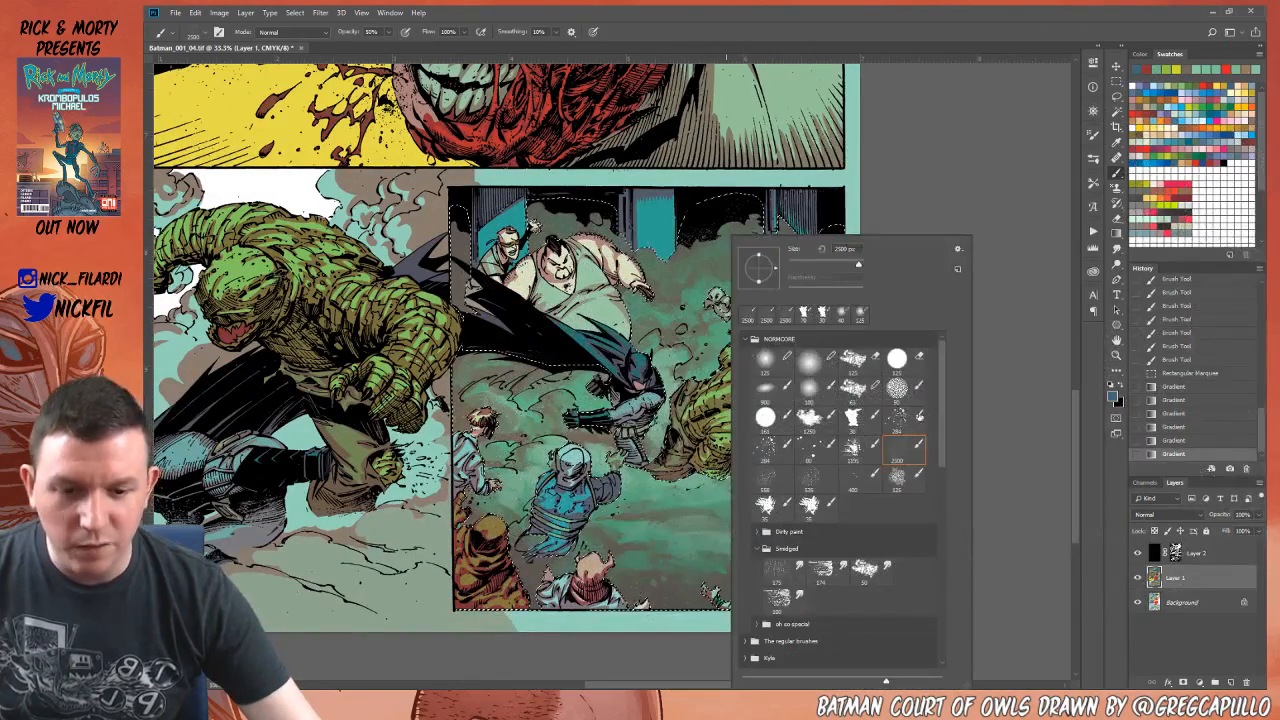
click(865, 569)
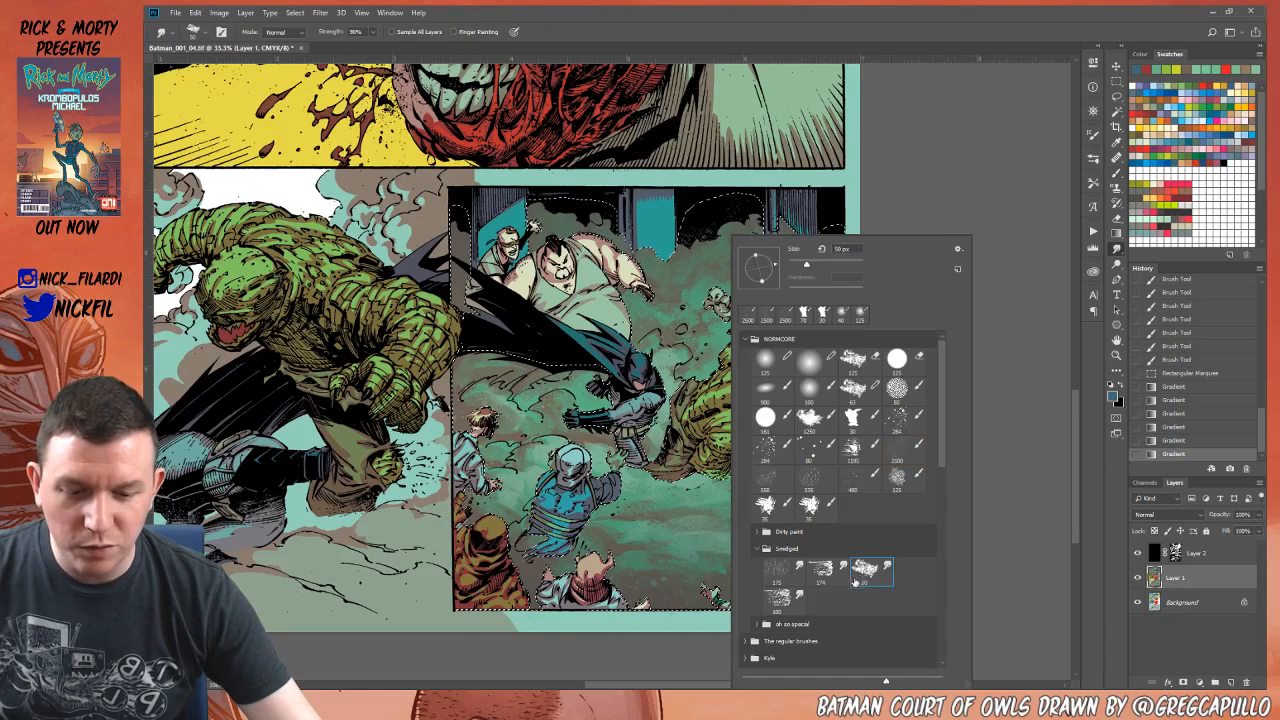
drag(648, 515, 746, 508)
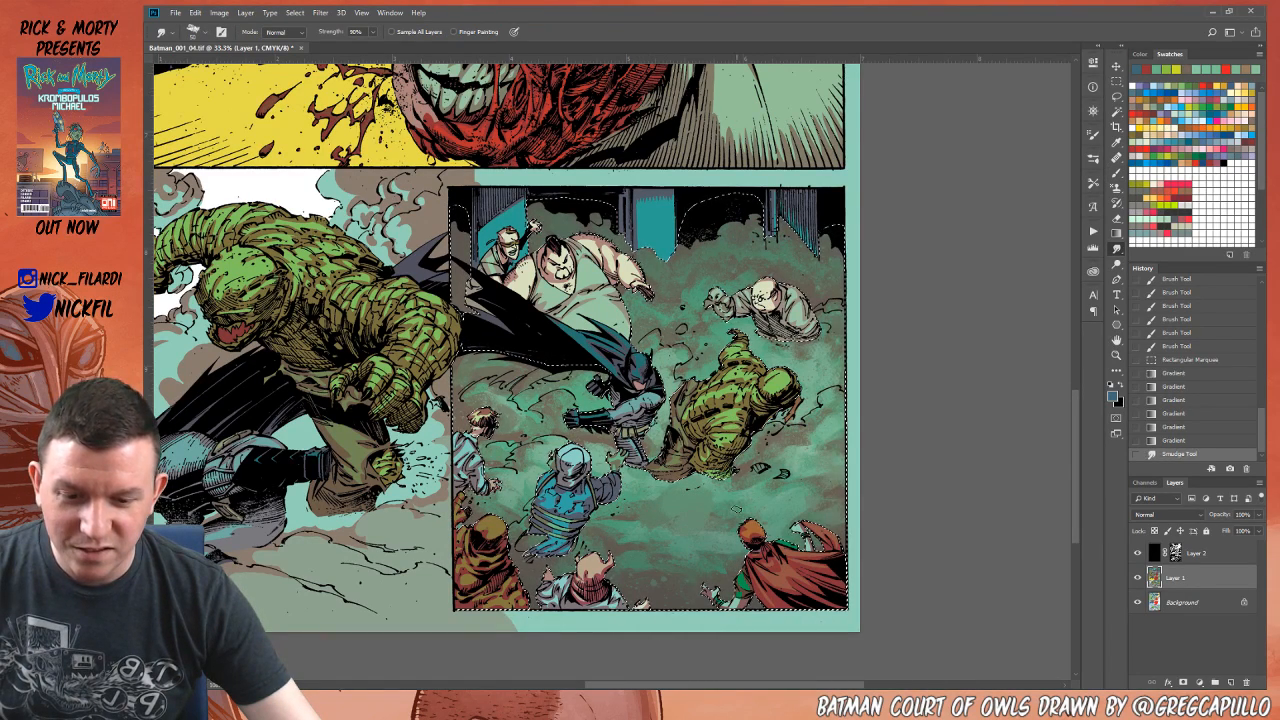
key(ctrl+z)
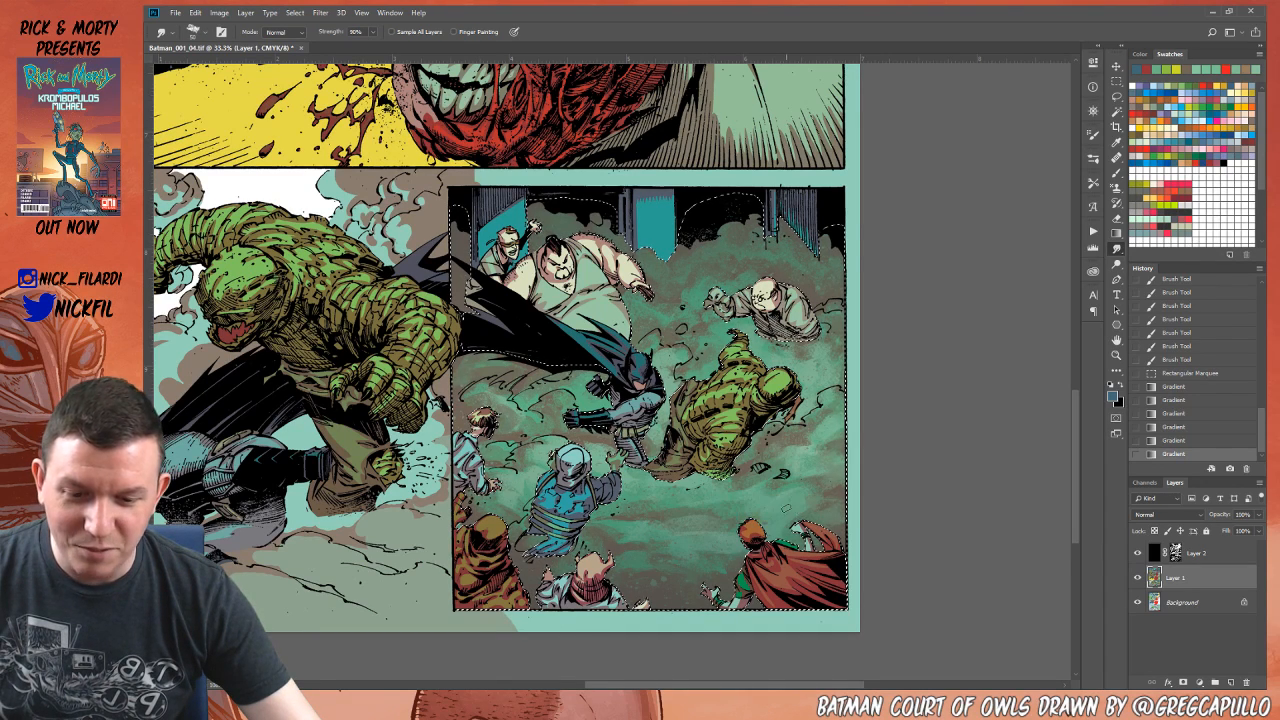
Step: Smudge the smoke along the panel's right edge with the 174 px Smudged brush at 24% strength
right_click(716, 530)
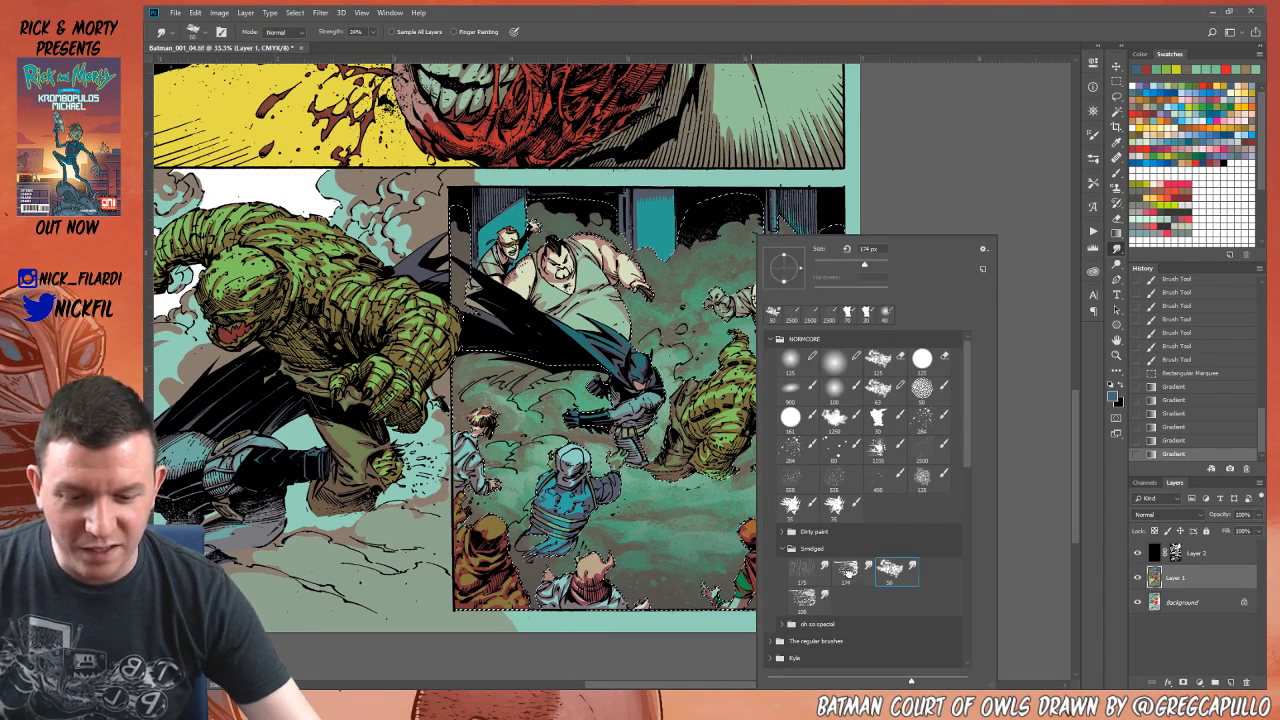
click(681, 501)
drag(718, 522, 745, 508)
key(ctrl+z)
mouse_move(828, 487)
mouse_down()
mouse_move(800, 492)
mouse_move(795, 470)
mouse_move(862, 463)
mouse_up()
drag(825, 350, 838, 372)
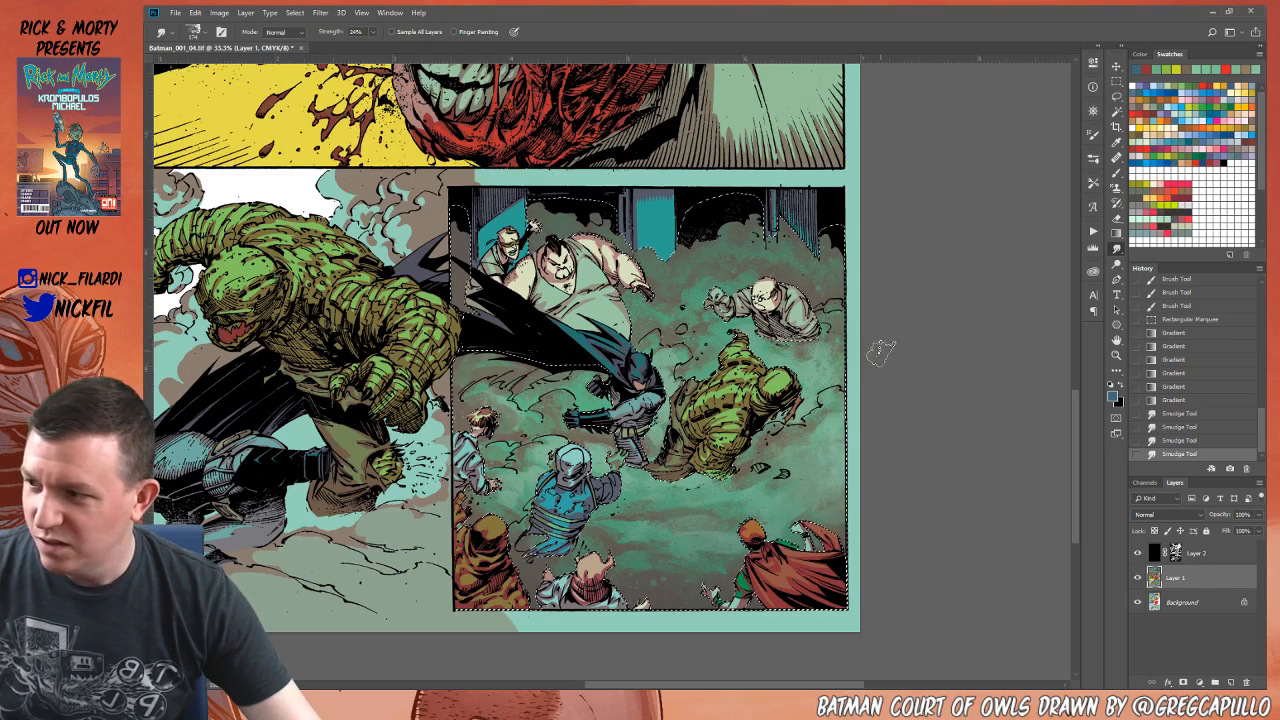
Step: Smudge the smoke along the panel's upper edge and below Batman's cape at the left
mouse_move(770, 240)
mouse_down()
mouse_move(828, 286)
mouse_move(822, 270)
mouse_move(856, 266)
mouse_move(794, 232)
mouse_up()
drag(798, 250, 803, 238)
mouse_move(705, 250)
mouse_down()
mouse_move(666, 268)
mouse_move(624, 232)
mouse_up()
drag(542, 199, 548, 222)
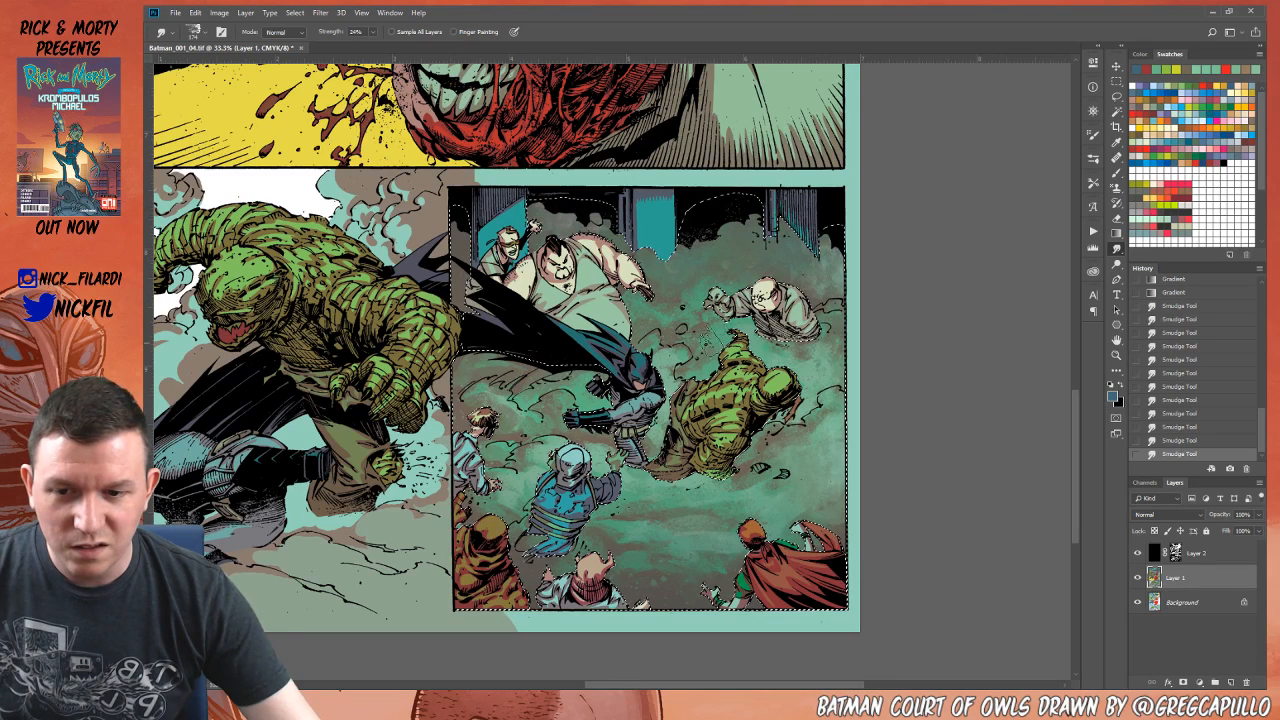
drag(492, 384, 476, 377)
drag(515, 424, 489, 410)
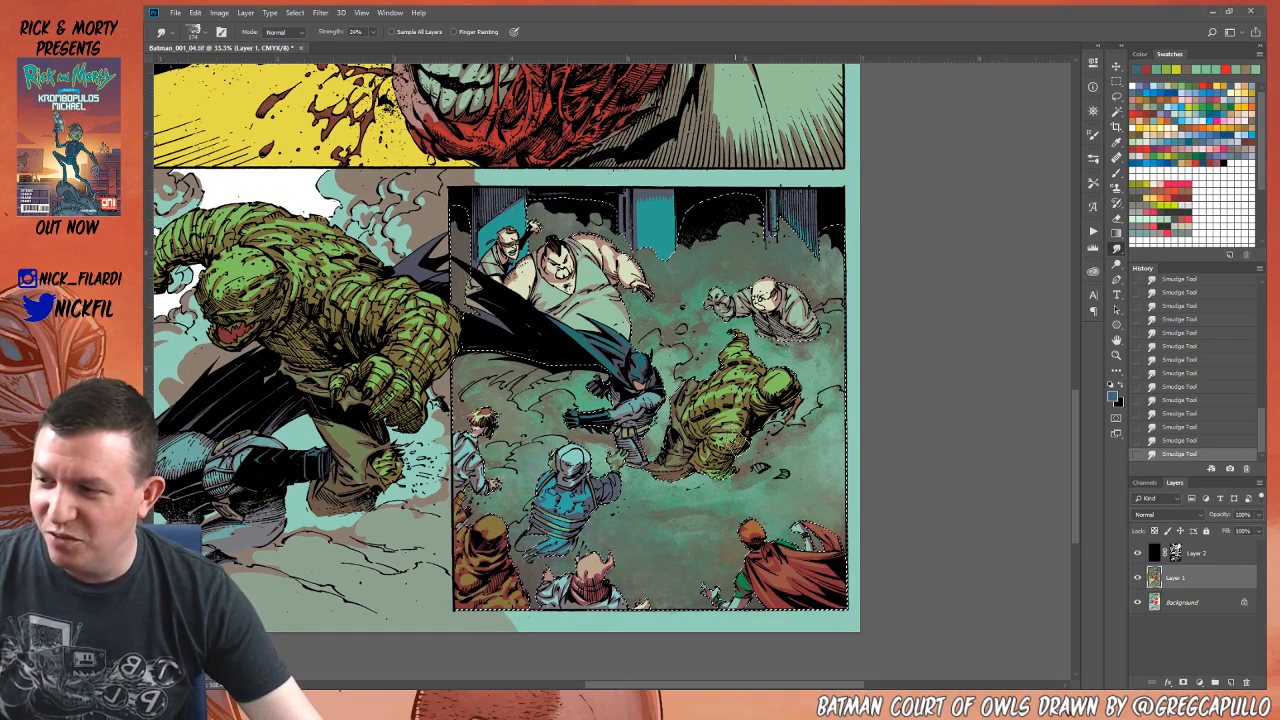
Step: Compare the smudged smoke panel with the rest of the comic page, including the large Batman panel
key(z)
alt+click(928, 617)
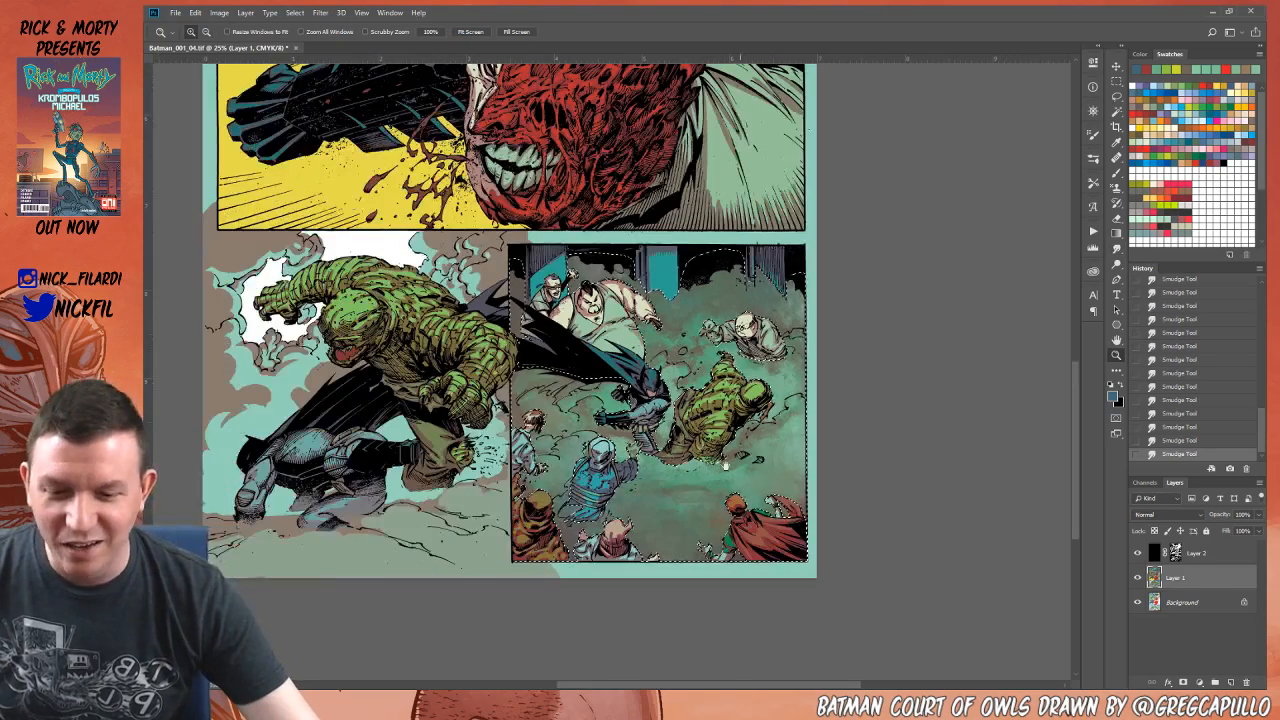
drag(748, 270, 733, 537)
drag(565, 79, 610, 287)
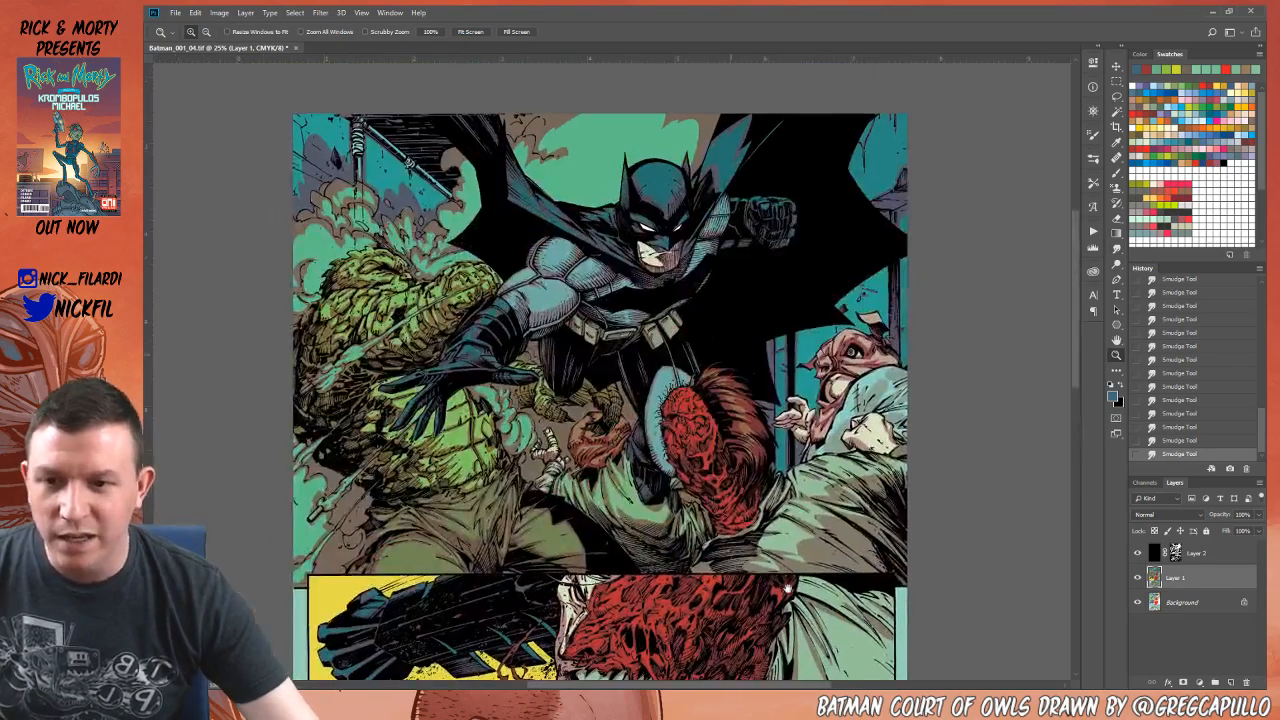
drag(667, 523, 656, 303)
drag(740, 530, 662, 304)
drag(687, 543, 716, 433)
click(718, 428)
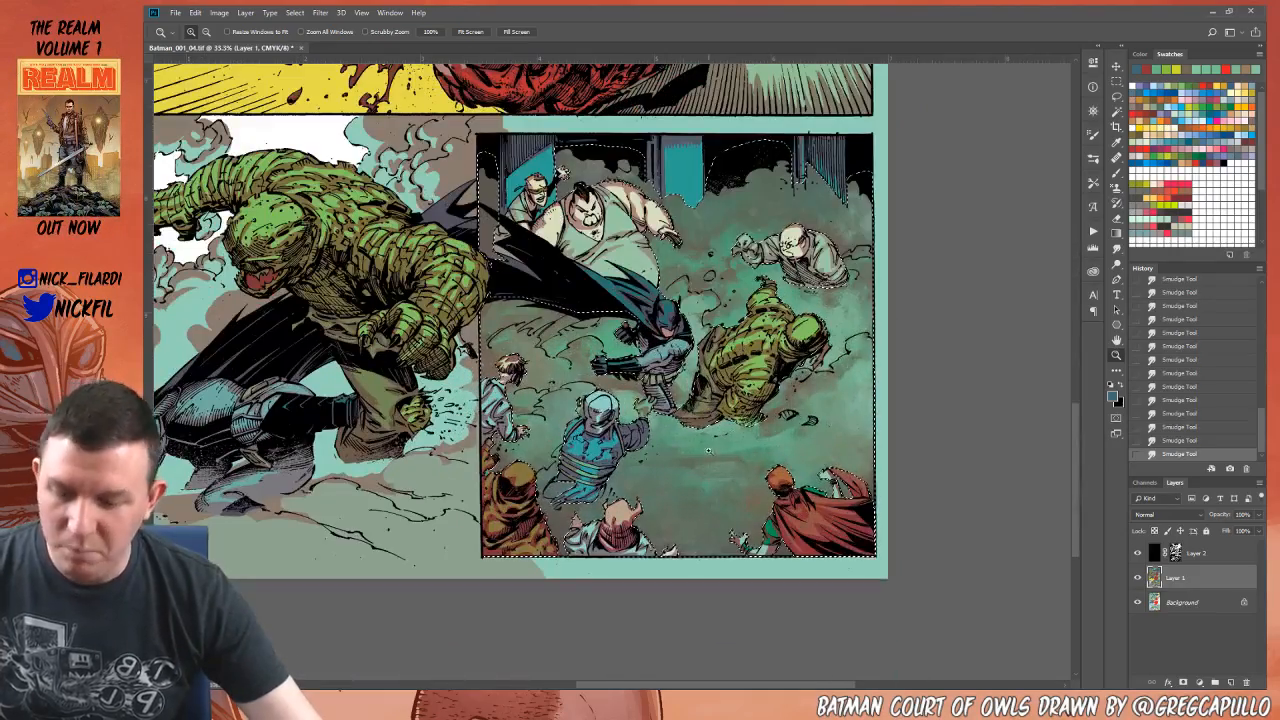
Step: Switch to the torn-edged NORMCORE paint brush and make a first stroke in the panel's smoke
right_click(650, 316)
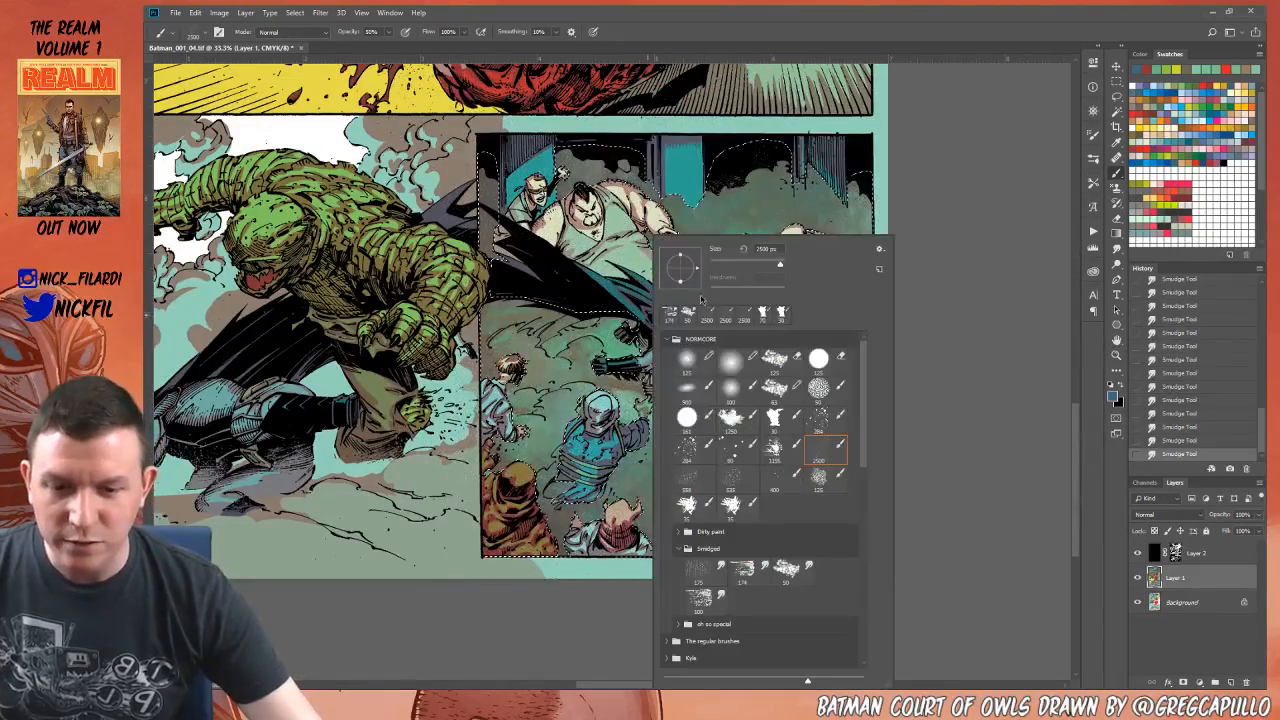
click(780, 420)
click(981, 341)
drag(877, 474, 814, 420)
mouse_move(690, 110)
mouse_down()
mouse_move(748, 272)
mouse_move(753, 490)
mouse_move(719, 368)
mouse_move(763, 67)
mouse_up()
click(780, 445)
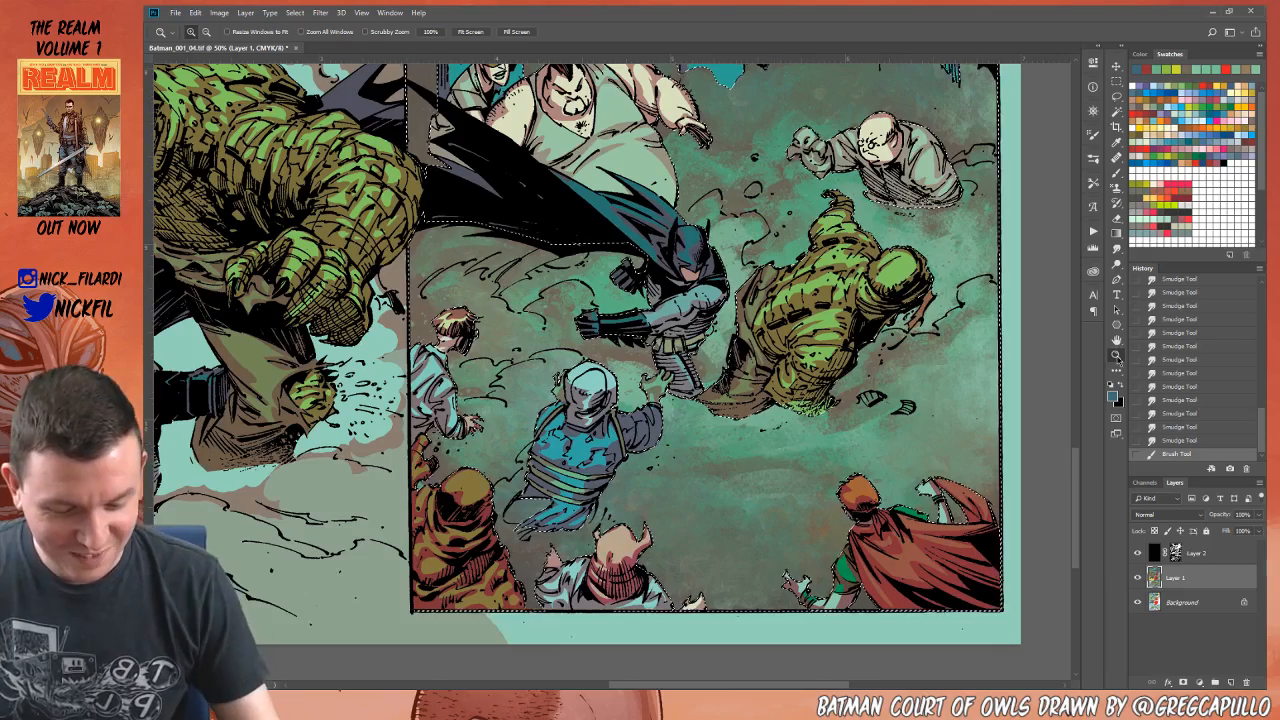
alt+click(810, 461)
Step: Dab sampled brown into the smoke beside the green scaly figure with an enlarged brush at 100% opacity
key(b)
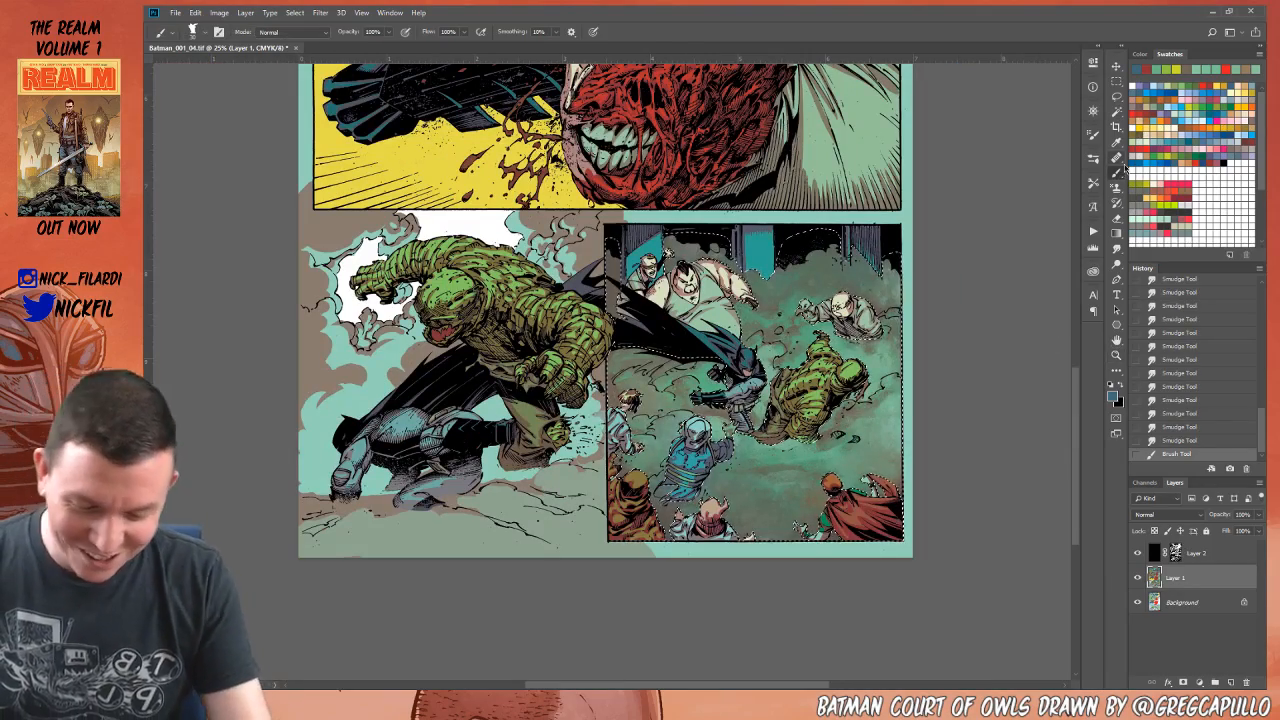
key(])
click(858, 422)
click(864, 430)
click(872, 434)
click(878, 432)
click(884, 428)
click(887, 426)
click(883, 433)
click(878, 441)
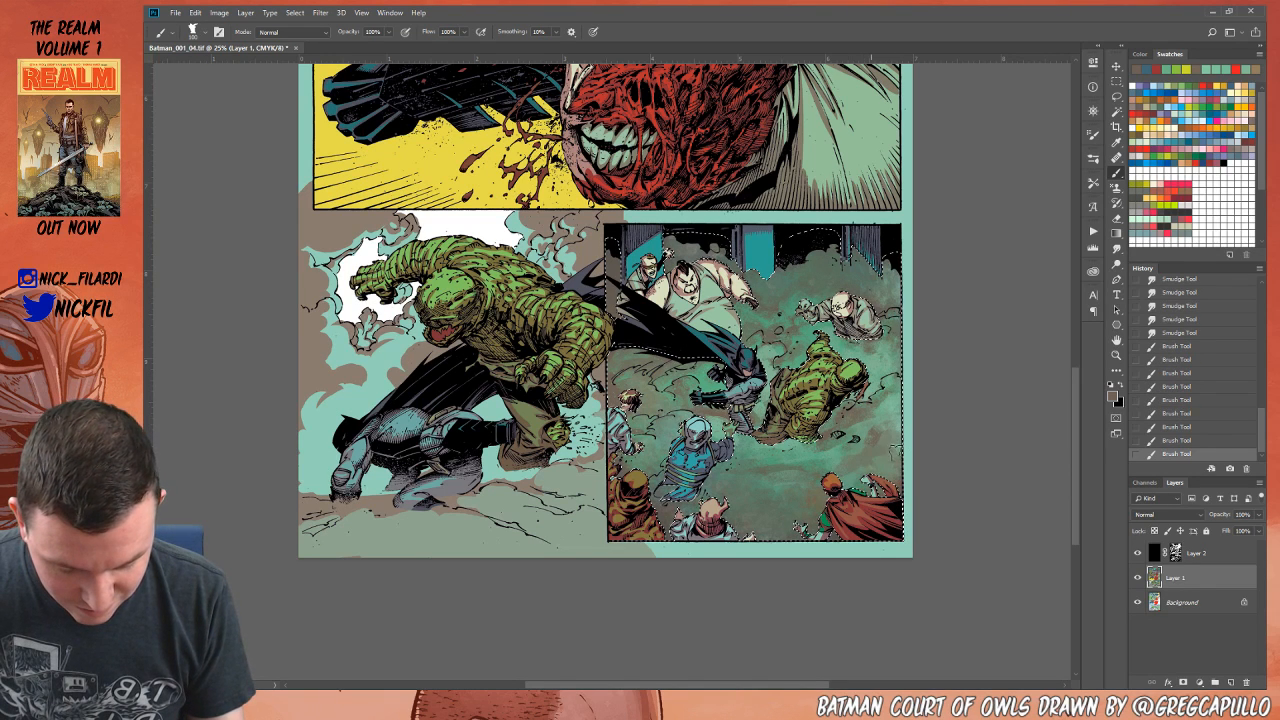
click(899, 429)
Step: Sample the smoke green and dab it below the brown smoke beside the green scaly figure
alt+click(874, 431)
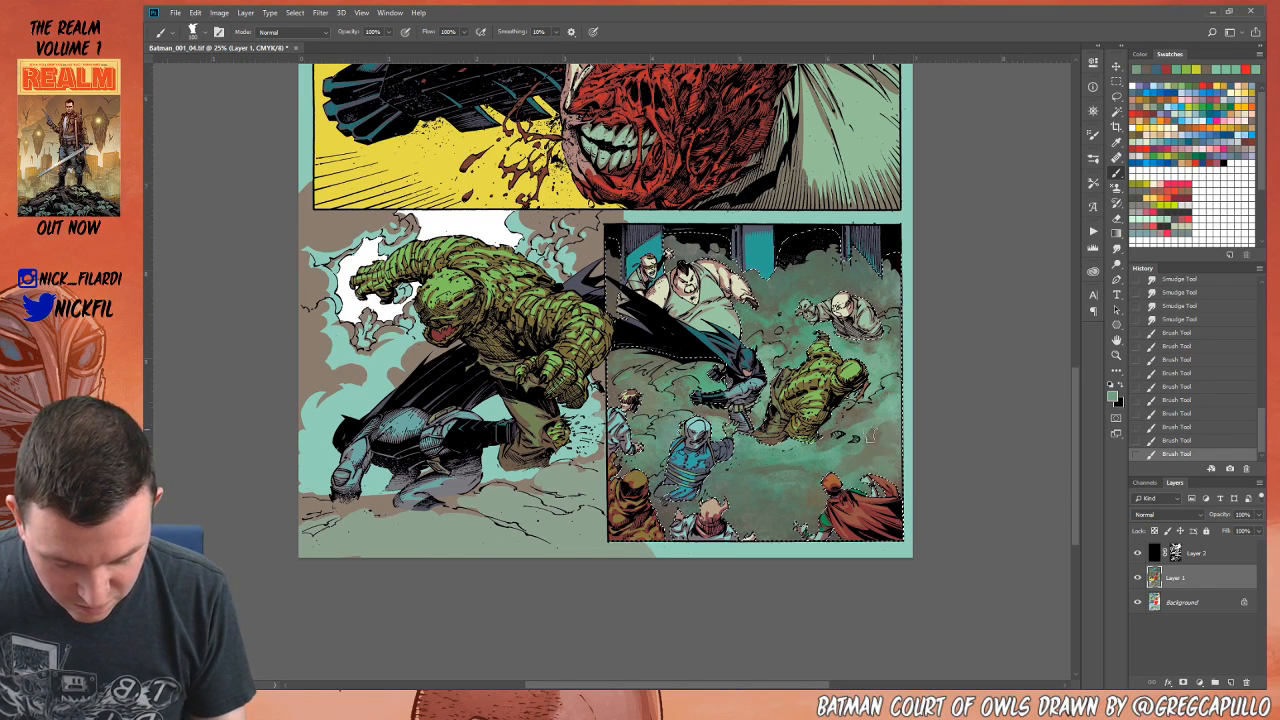
click(869, 441)
click(872, 443)
click(876, 445)
click(880, 446)
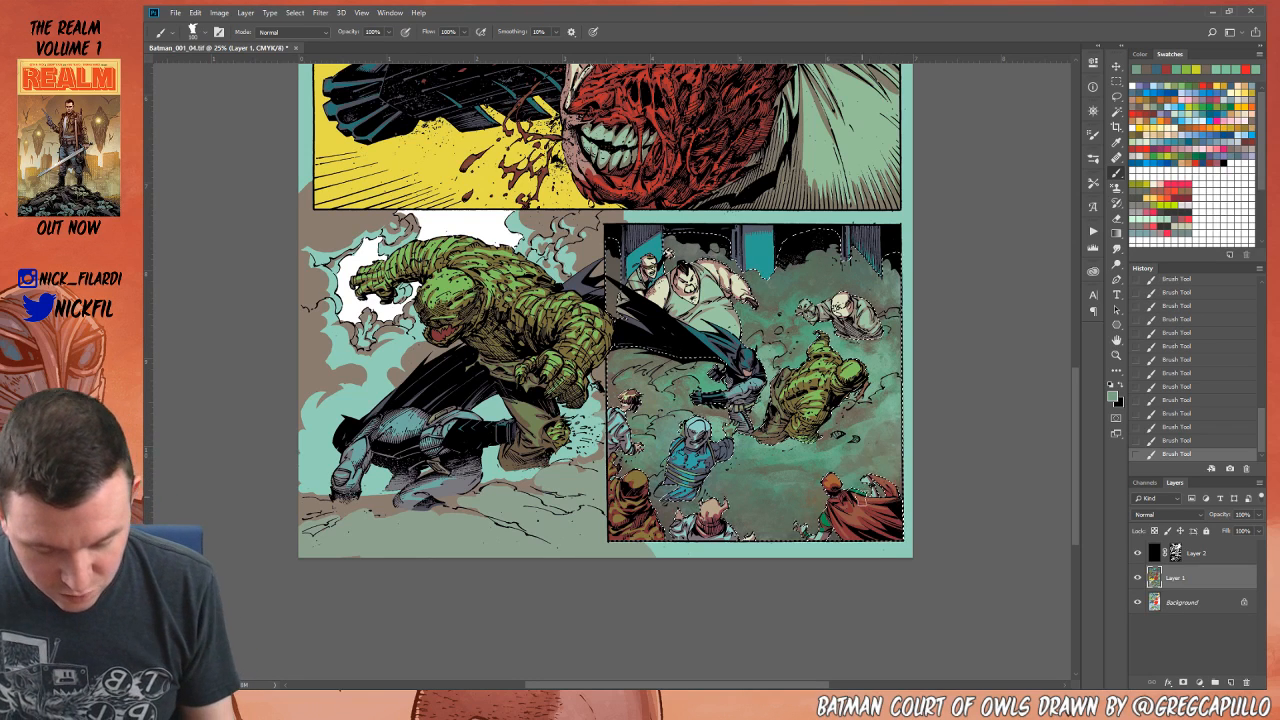
Step: Sample a colour from the panel's smoke and set the brush blending mode to Screen
alt+click(886, 447)
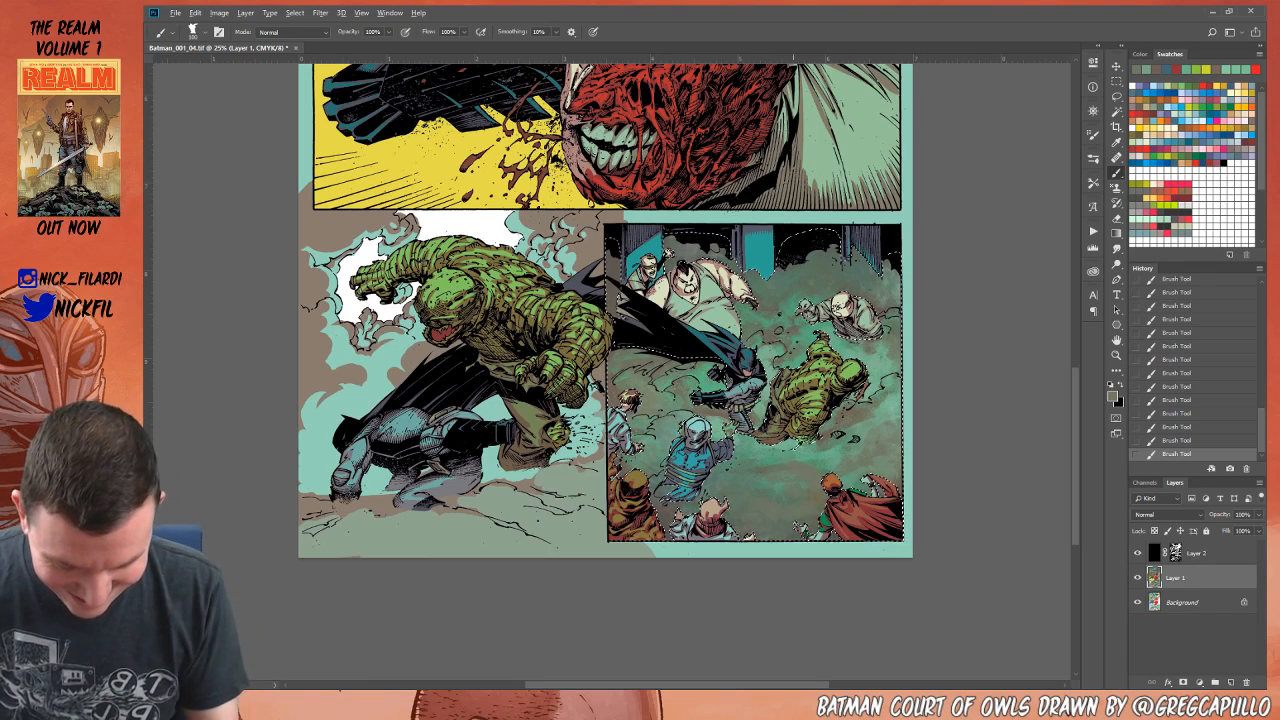
click(286, 32)
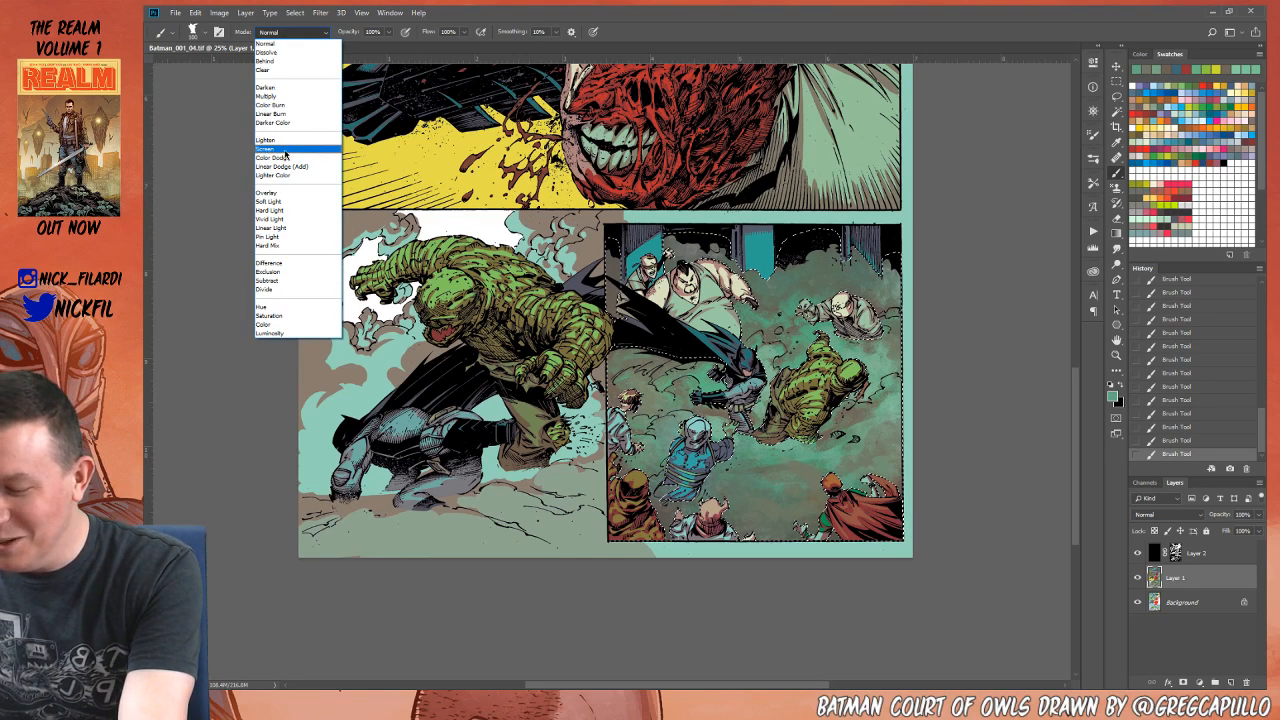
click(288, 149)
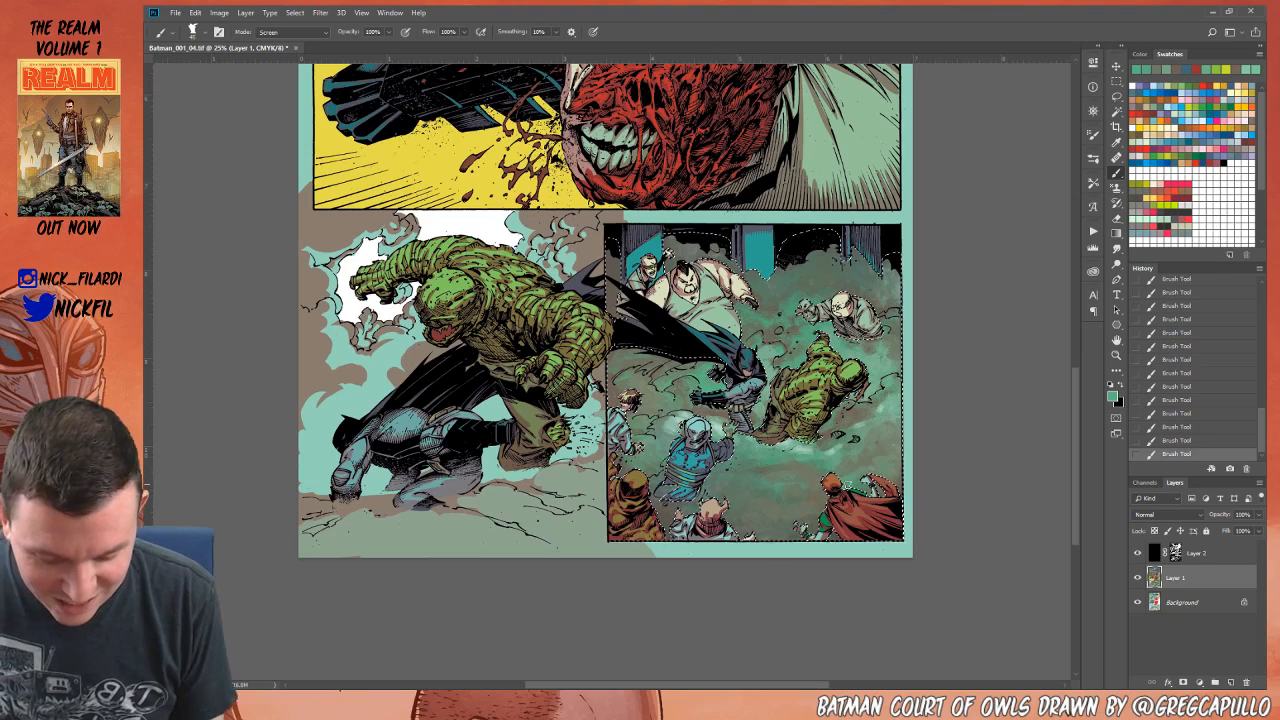
Step: Step back through the history to remove the recent Screen-mode brush strokes from the smoke
click(1186, 386)
click(1179, 345)
click(1182, 306)
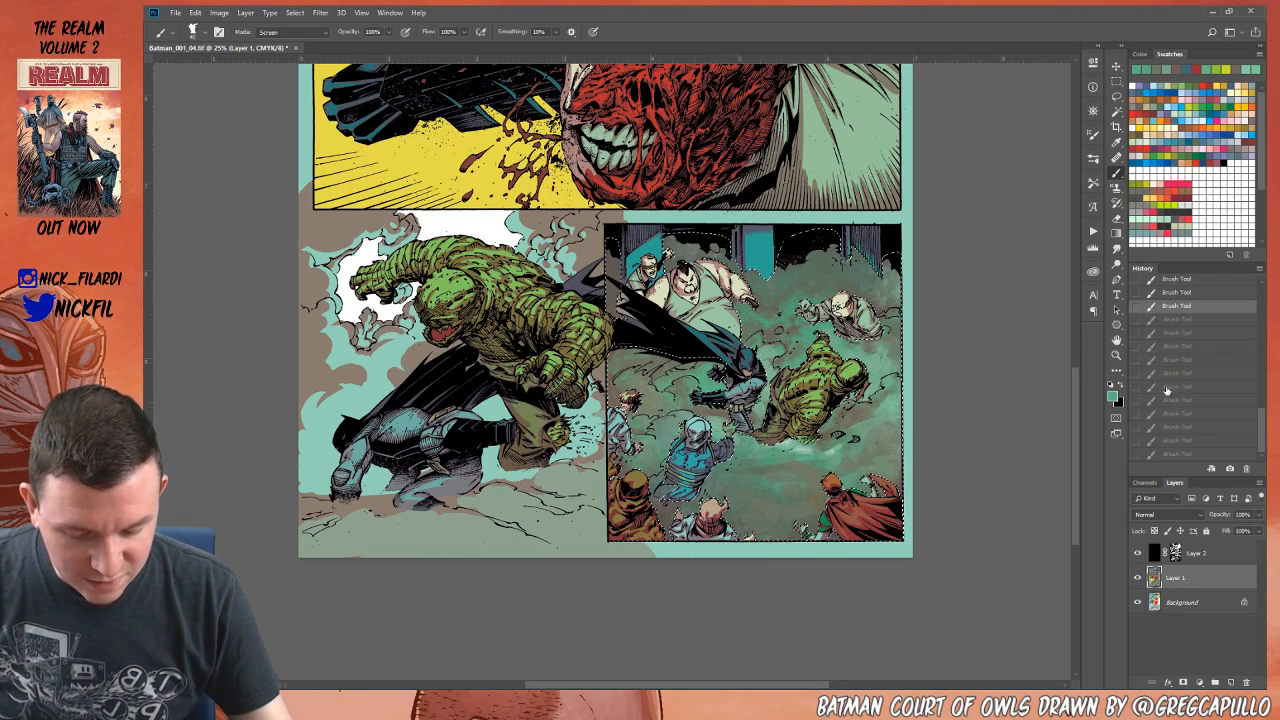
drag(1262, 423, 1262, 388)
click(1182, 415)
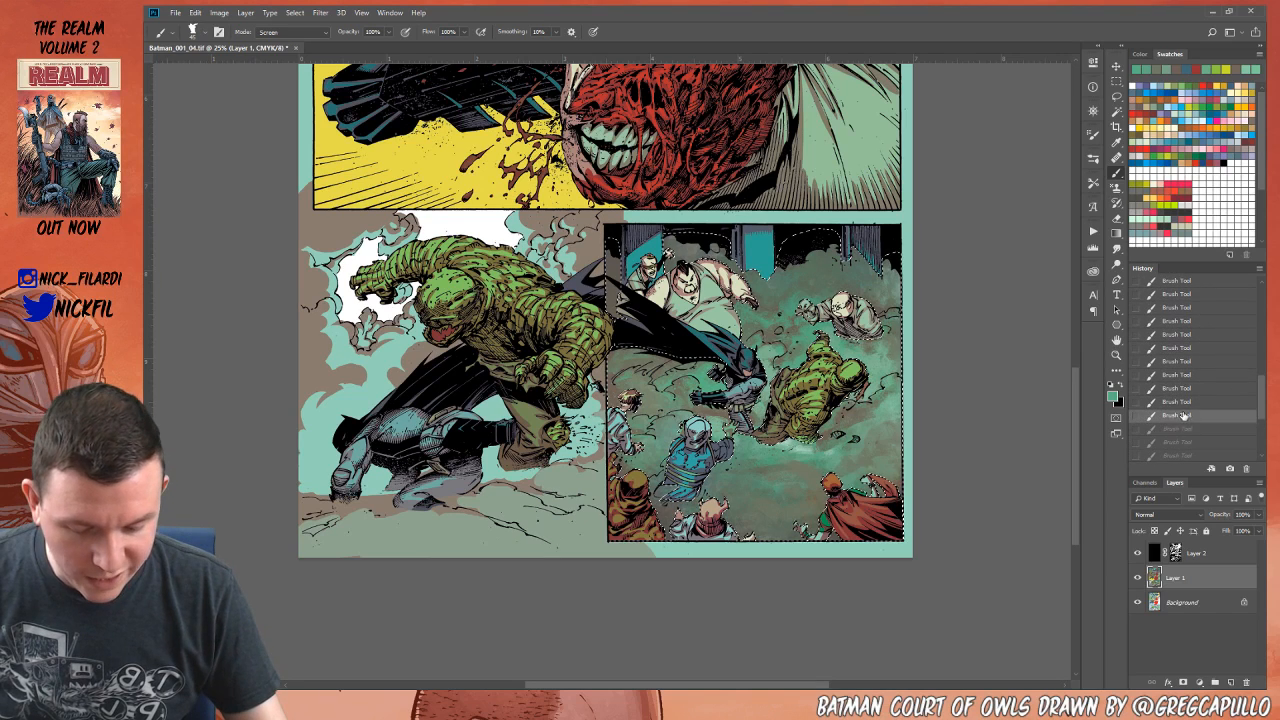
click(1181, 392)
click(1180, 366)
click(1180, 338)
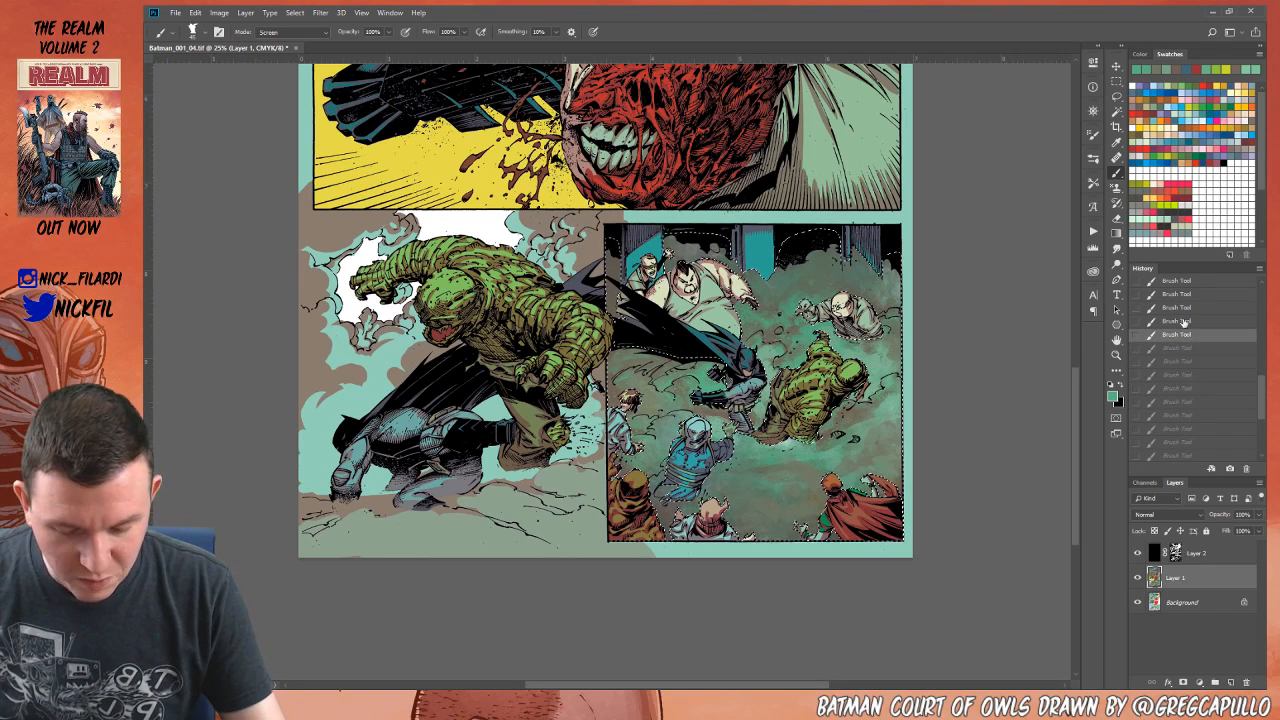
click(1182, 320)
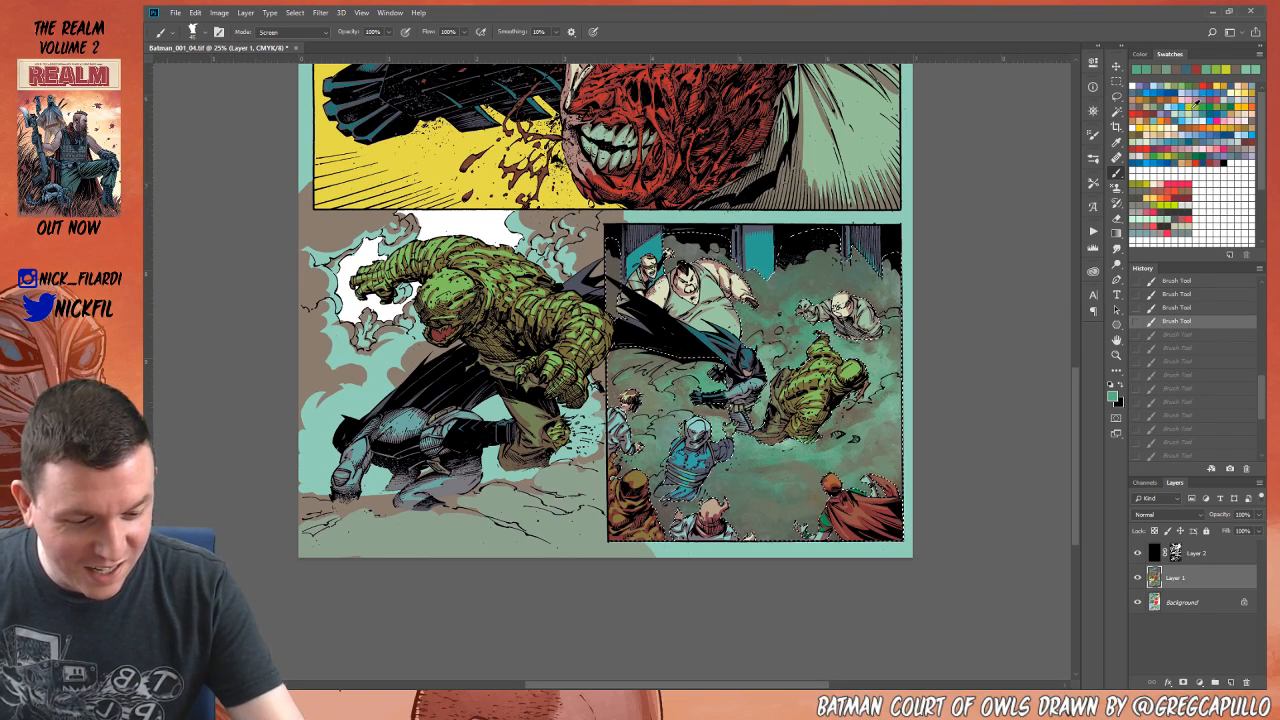
Step: Try Screen-mode strokes in pale yellow-green and bright blue in the smoke below the green scaly figure
click(1189, 88)
drag(786, 440, 815, 441)
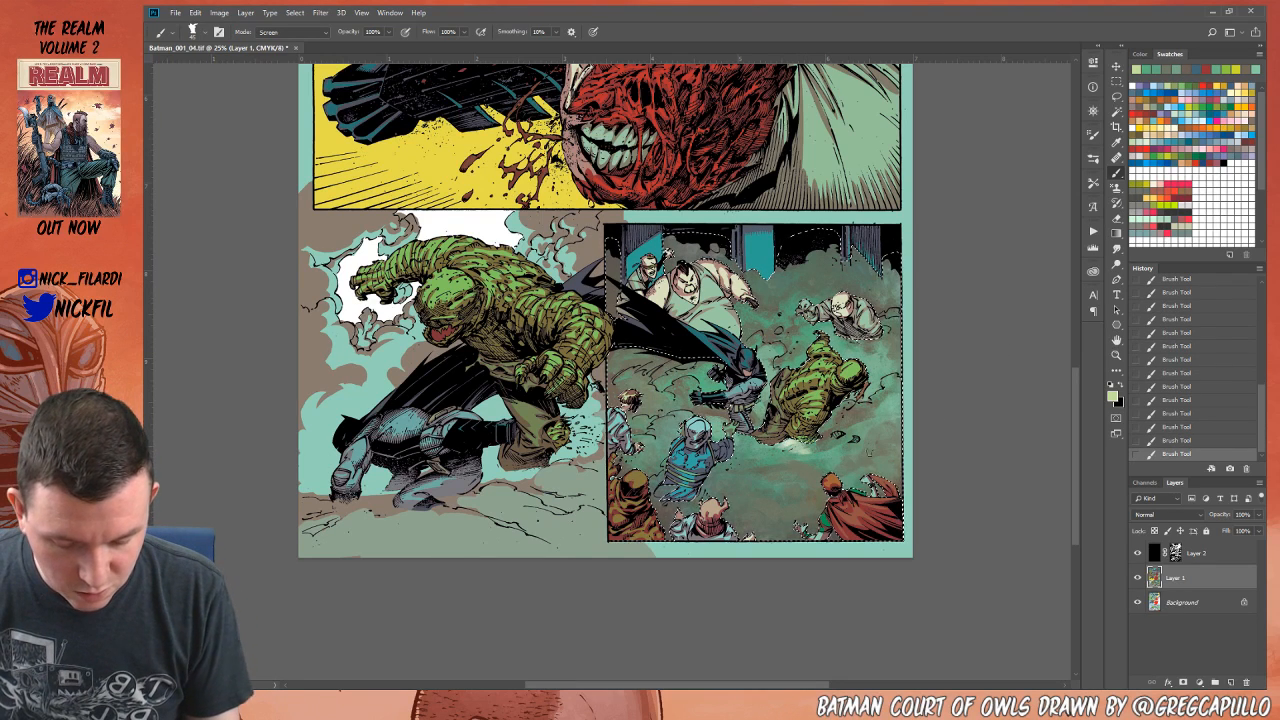
click(1190, 388)
click(1151, 67)
click(1151, 88)
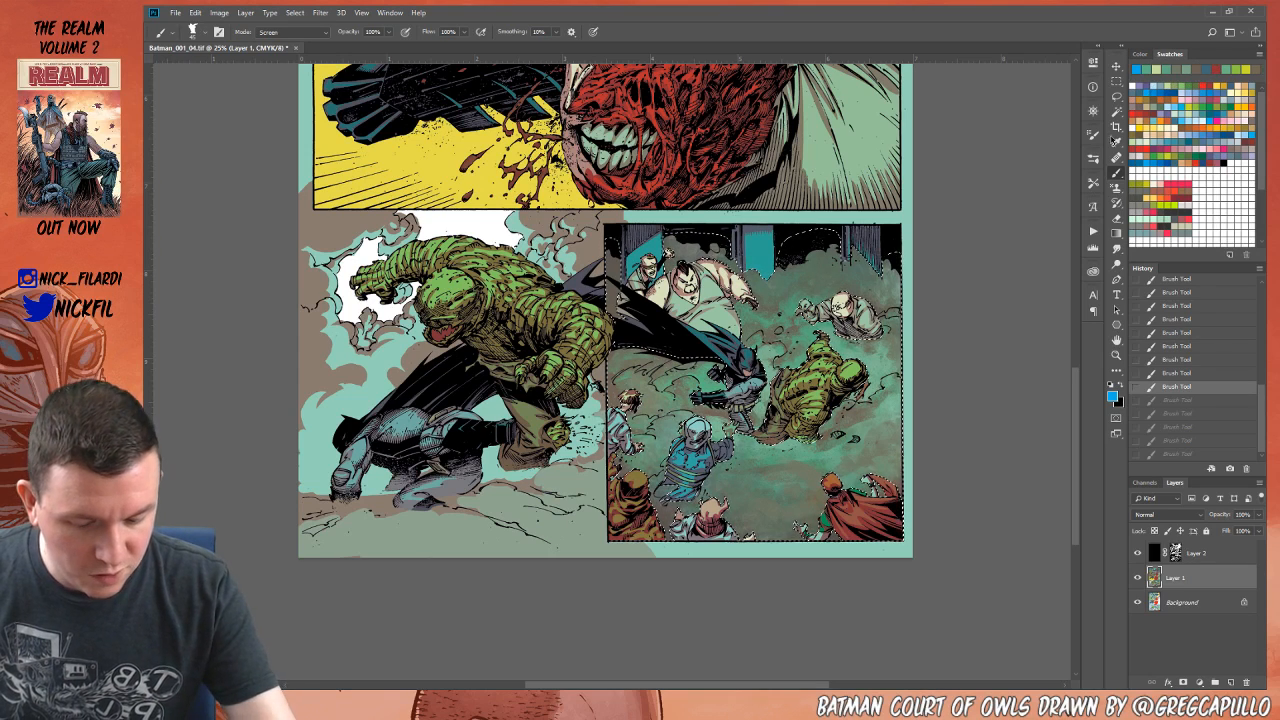
drag(788, 443, 822, 452)
key(ctrl+z)
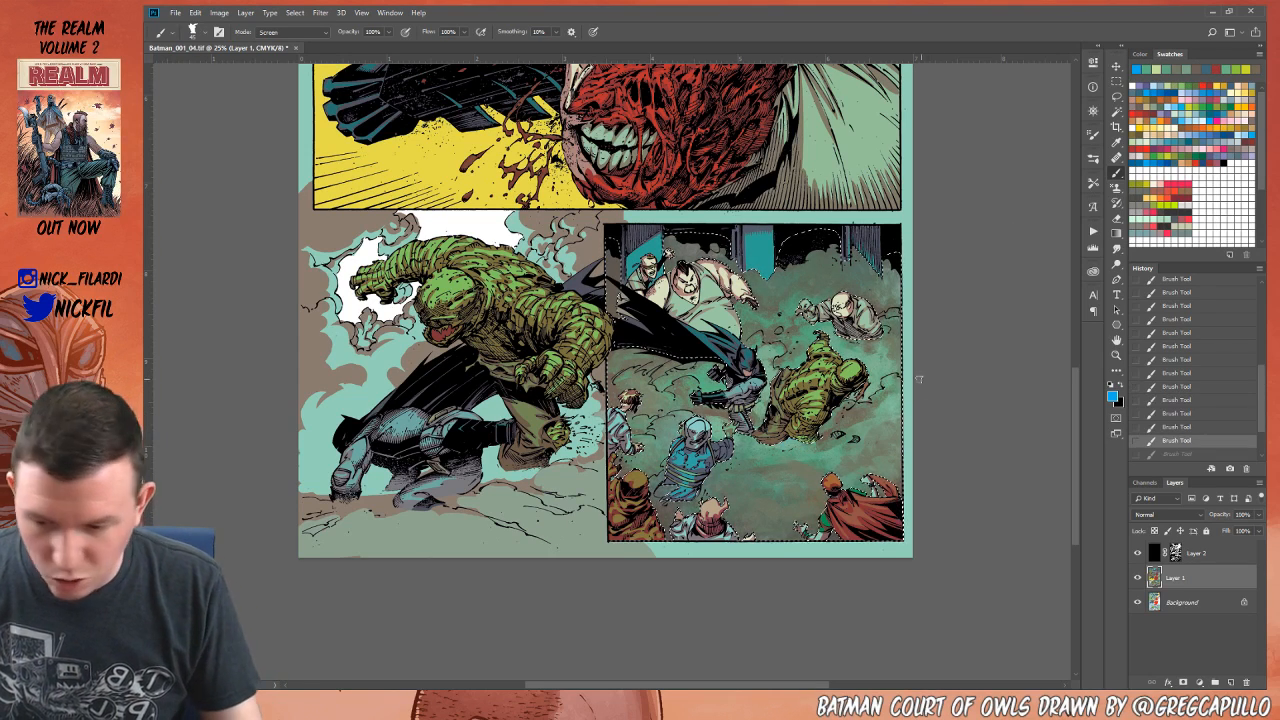
Step: Choose a light green swatch and paint Screen-mode highlights into the smoke around the green scaly figure
click(1190, 84)
drag(812, 436, 883, 413)
key(ctrl+z)
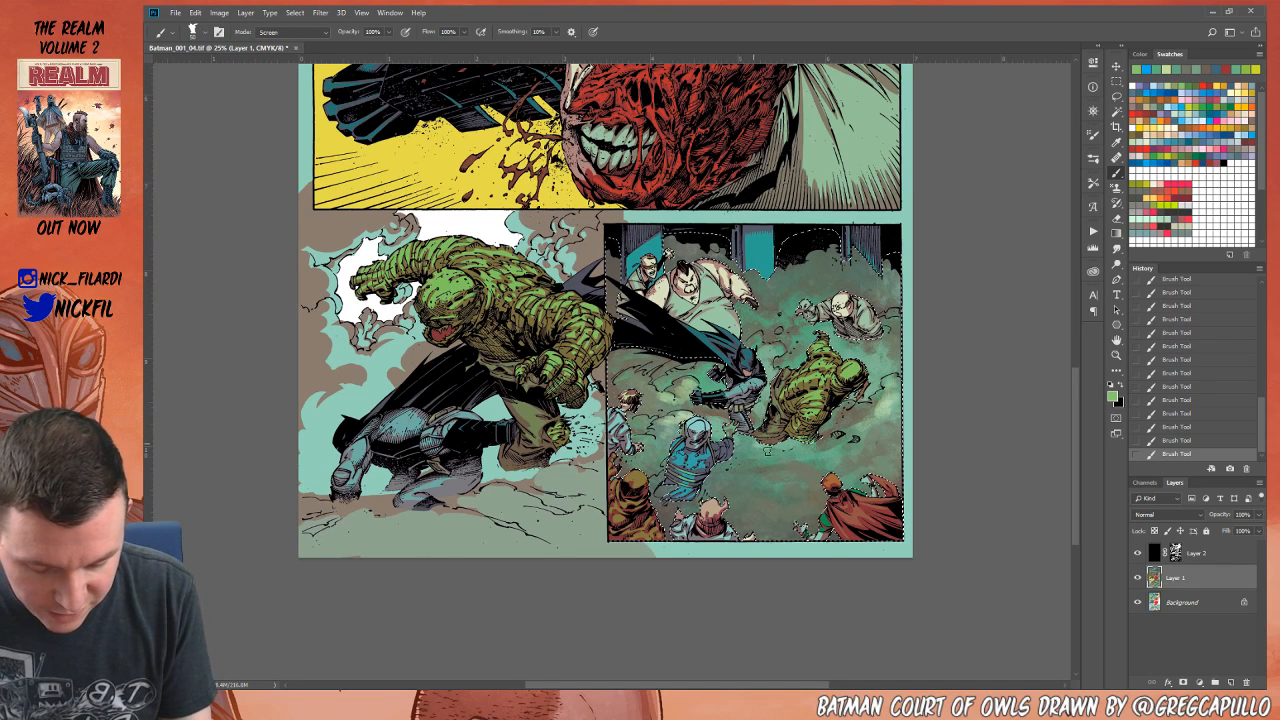
drag(788, 446, 818, 452)
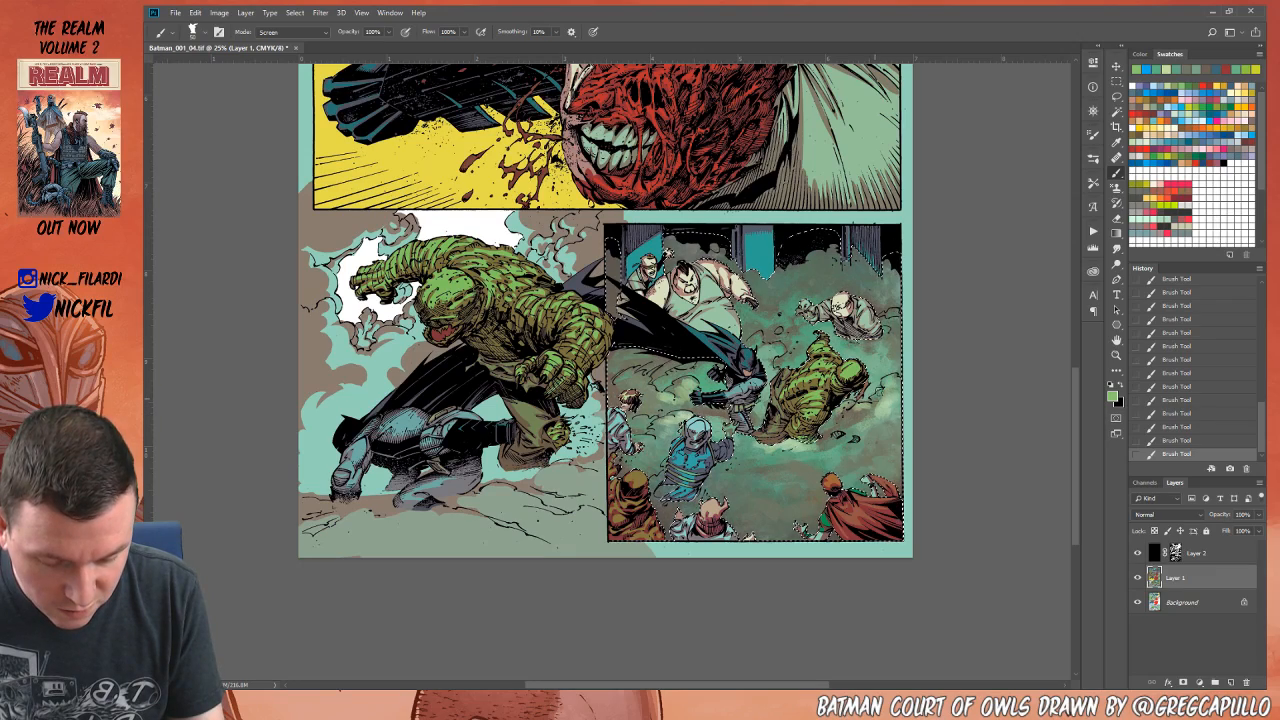
Step: Set the brush mode to Normal and sample the pale green smoke highlight beside the green scaly figure
click(1116, 355)
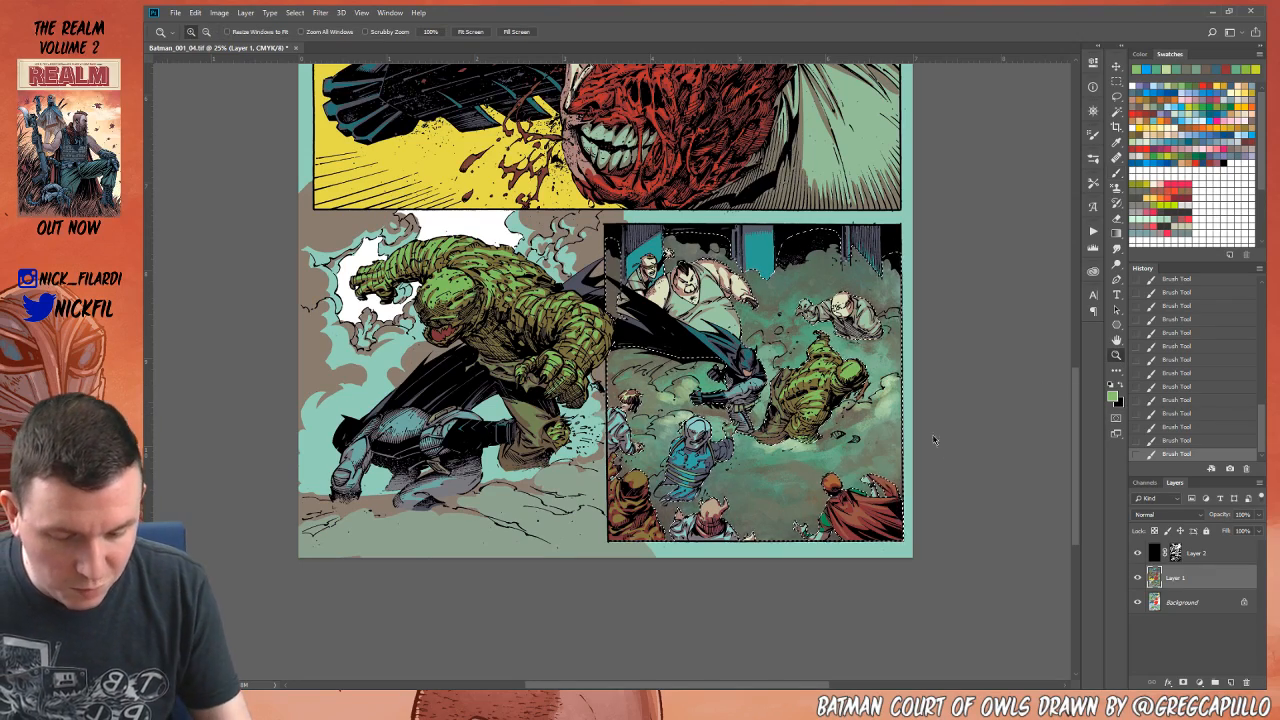
click(986, 417)
click(1116, 341)
drag(889, 484, 798, 514)
click(1118, 172)
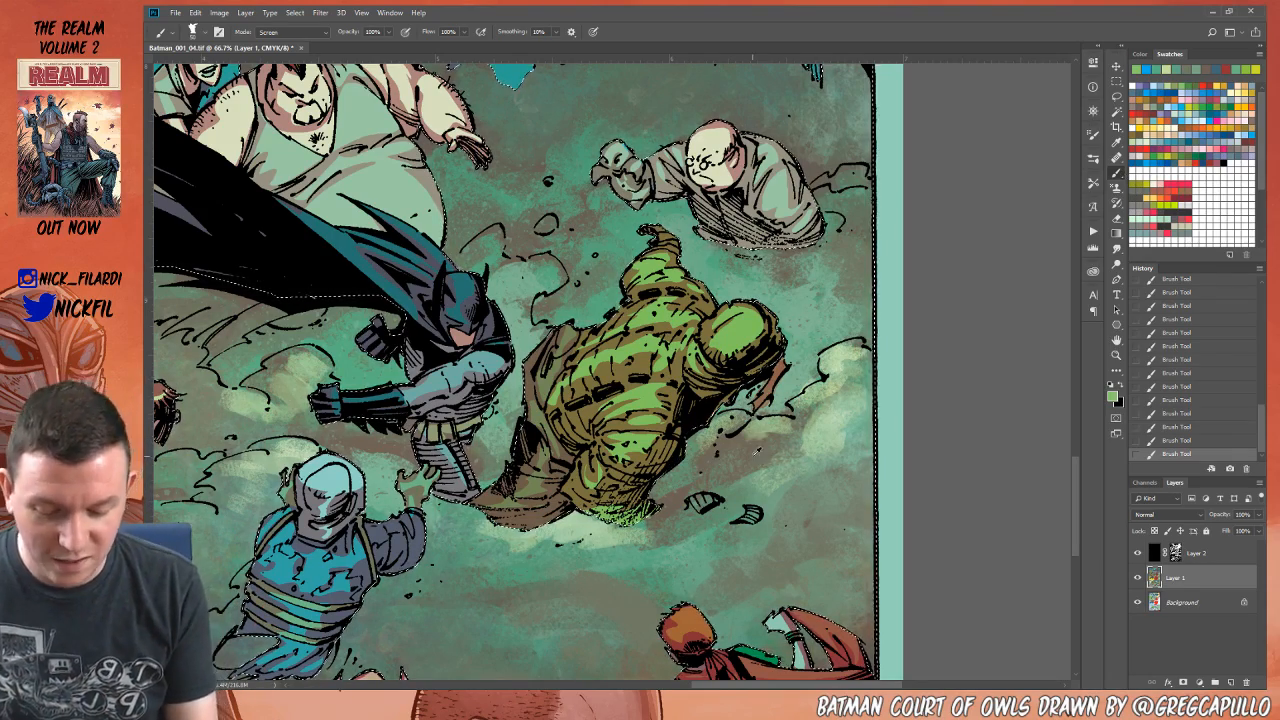
click(288, 32)
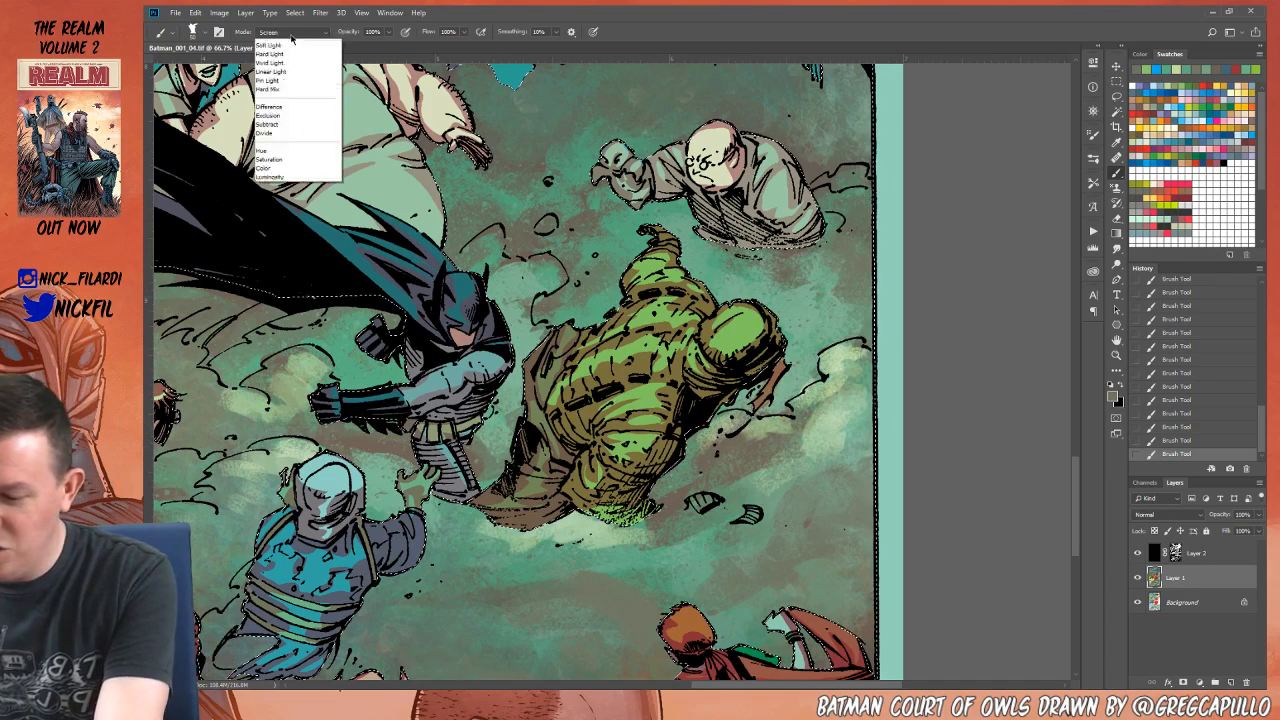
click(290, 38)
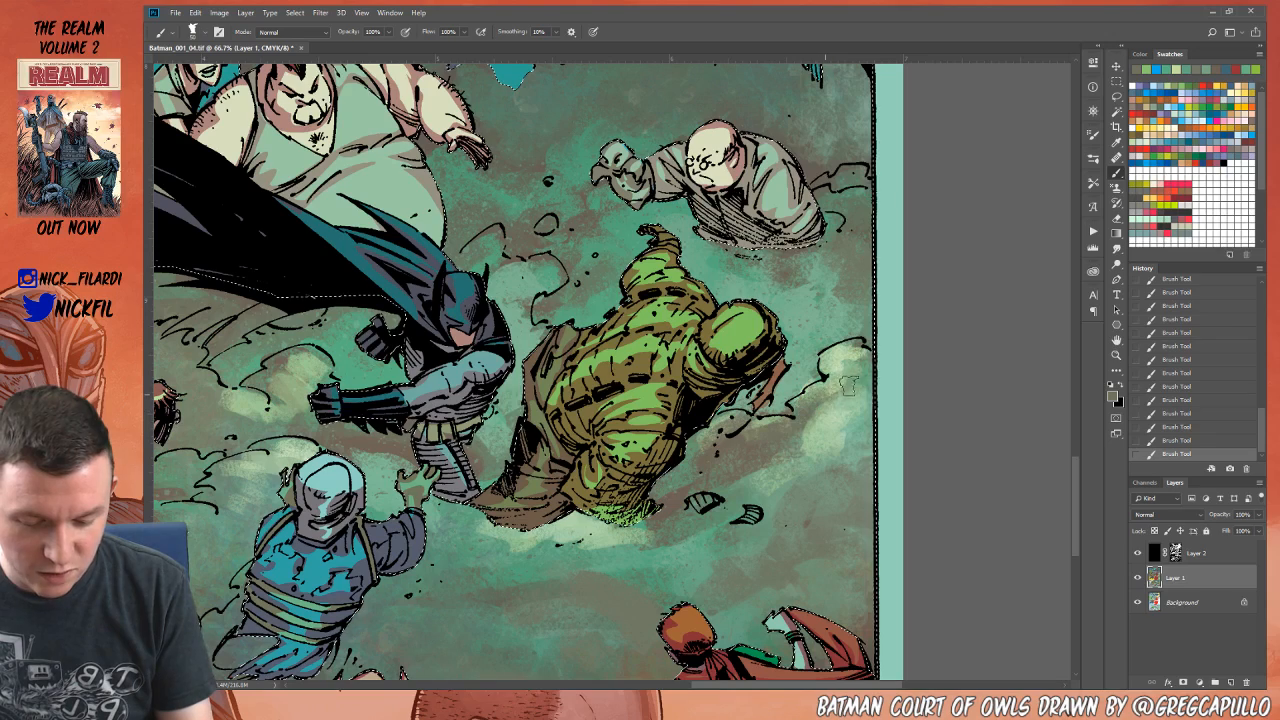
alt+click(852, 371)
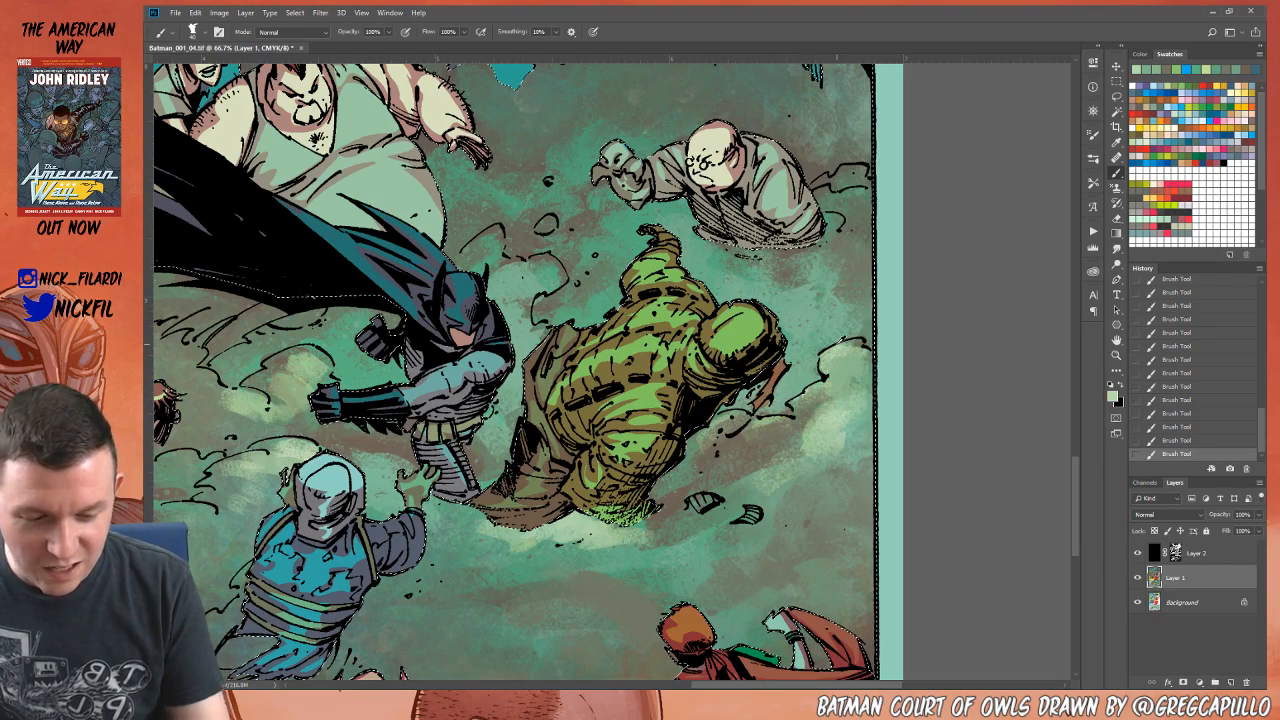
Step: Use the Pencil in Screen mode to add crisp pale green highlights to the smoke puff beside the scaly figure
key(shift+b)
mouse_move(826, 372)
mouse_down()
mouse_move(856, 362)
mouse_move(850, 378)
mouse_up()
click(269, 33)
click(302, 163)
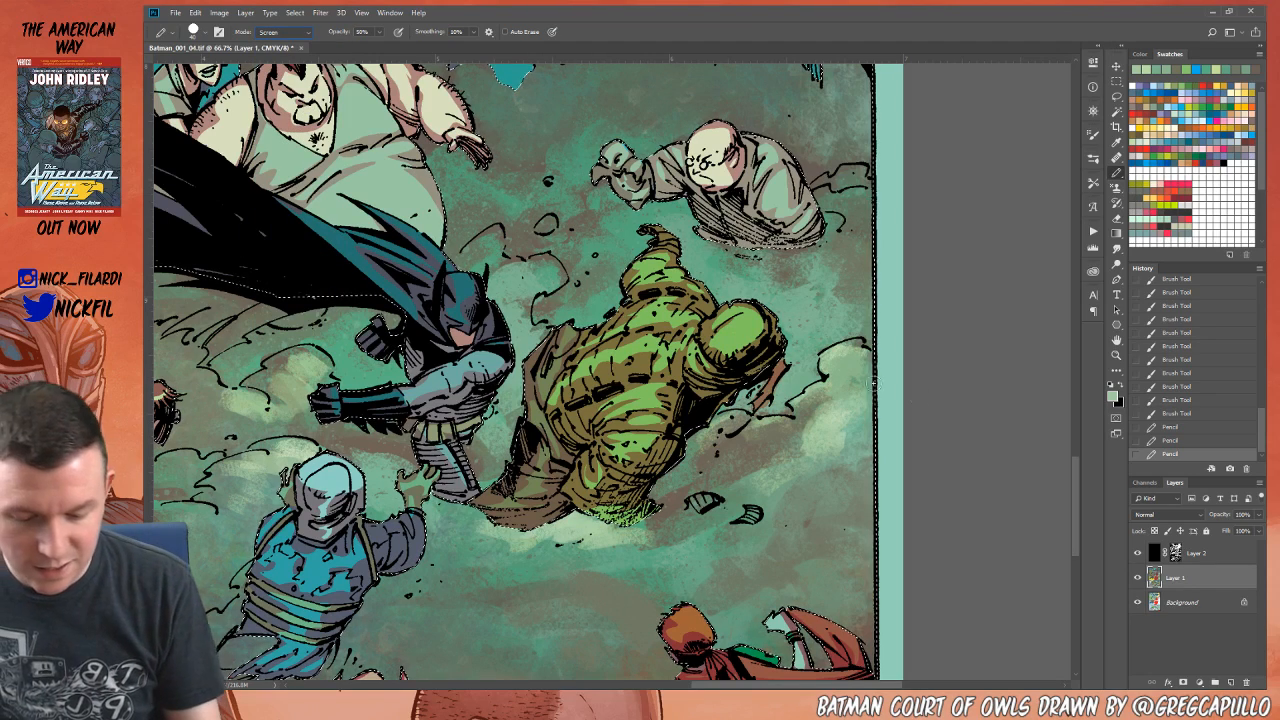
drag(825, 357, 858, 350)
mouse_move(824, 366)
mouse_down()
mouse_move(860, 356)
mouse_move(850, 364)
mouse_up()
drag(798, 400, 742, 414)
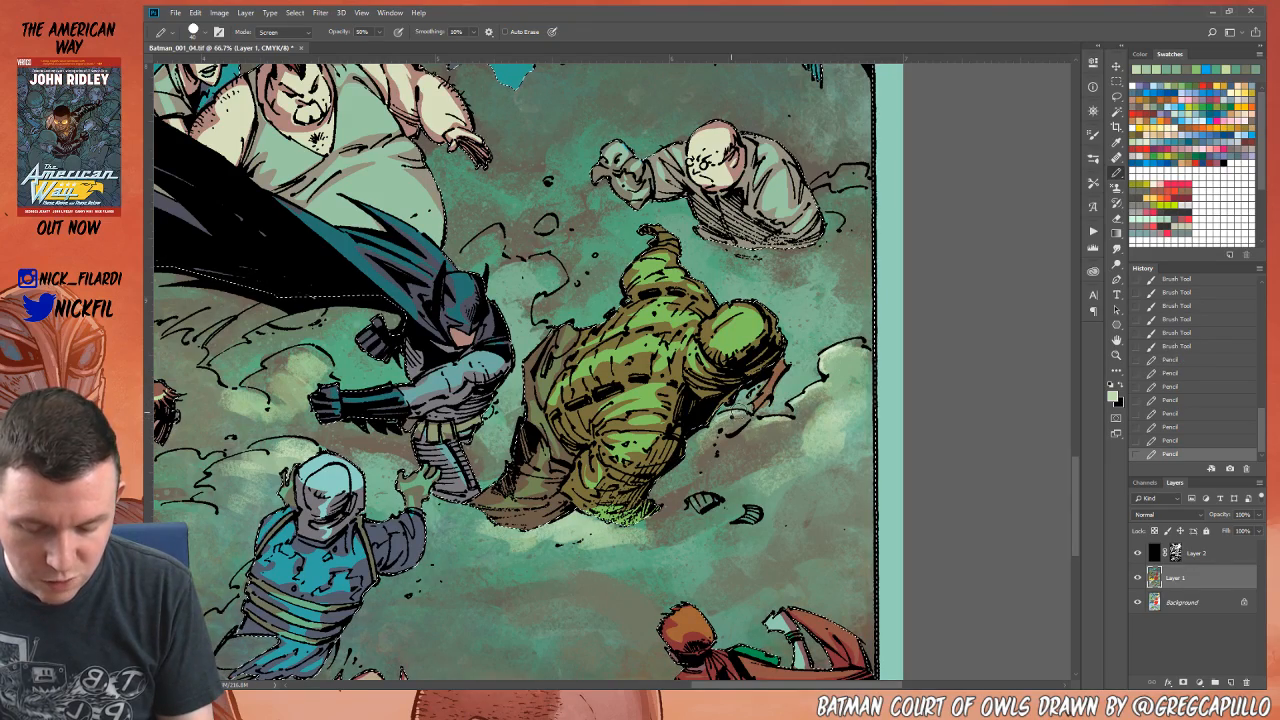
Step: Switch back to the 30 px torn-edged NORMCORE brush and paint pale green into the smoke below the scaly figure
key(z)
alt+click(736, 492)
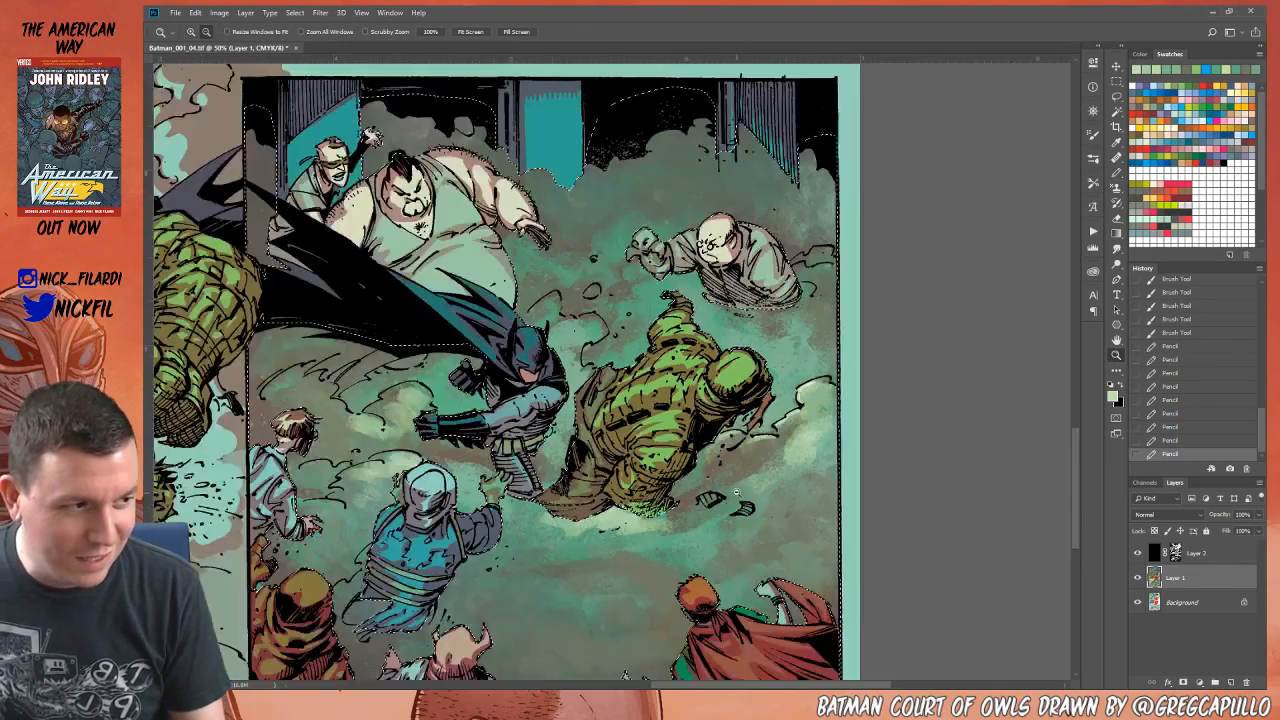
alt+click(736, 492)
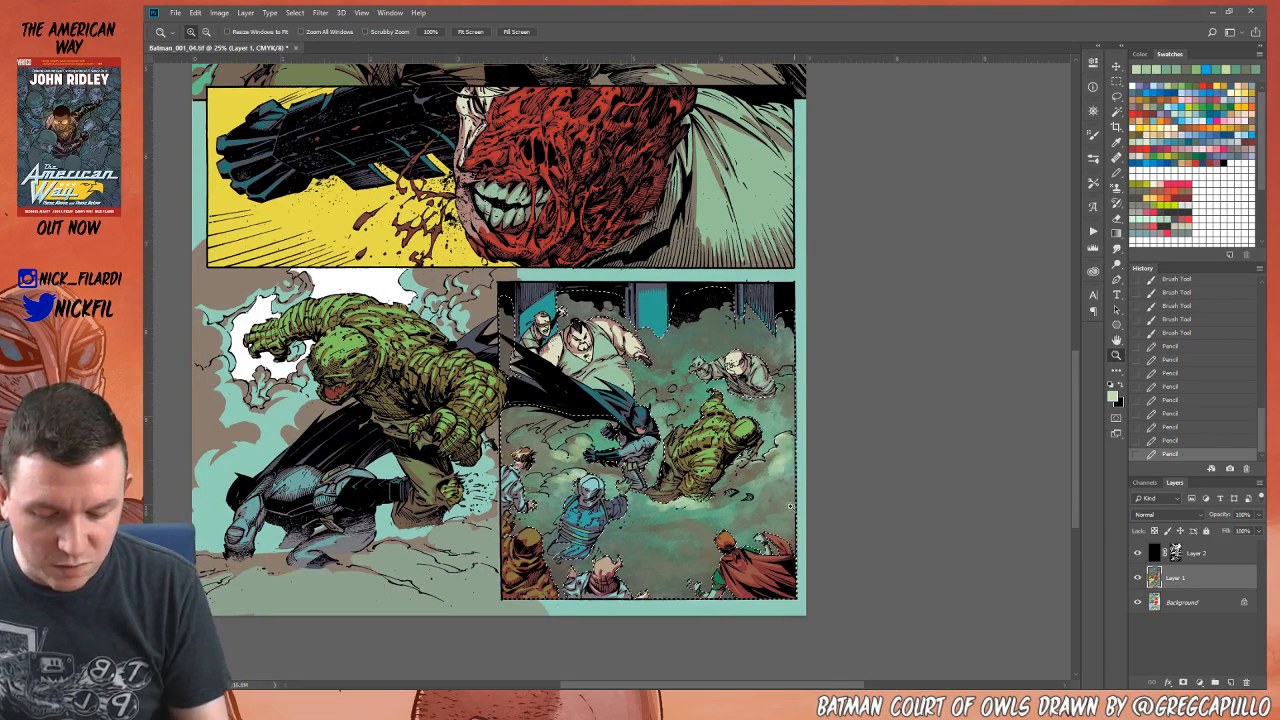
key(h)
mouse_move(800, 483)
mouse_down()
mouse_move(888, 460)
mouse_move(910, 496)
mouse_up()
key(b)
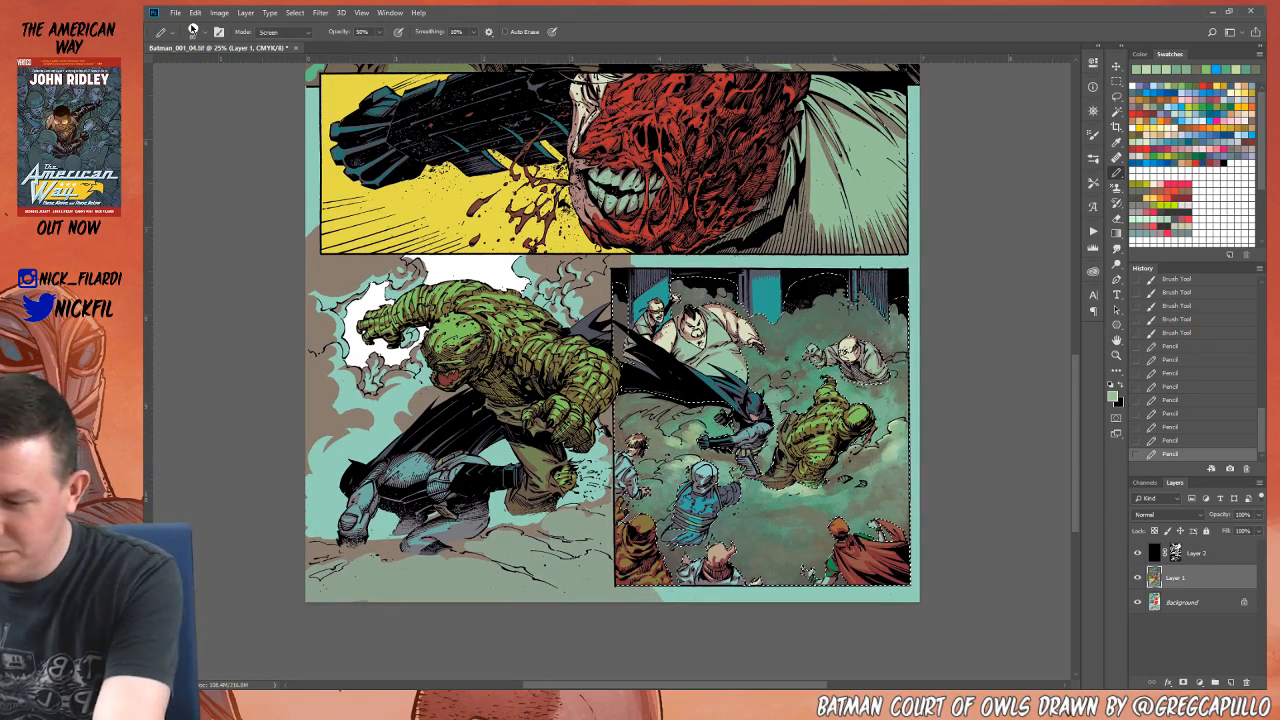
click(195, 32)
click(267, 223)
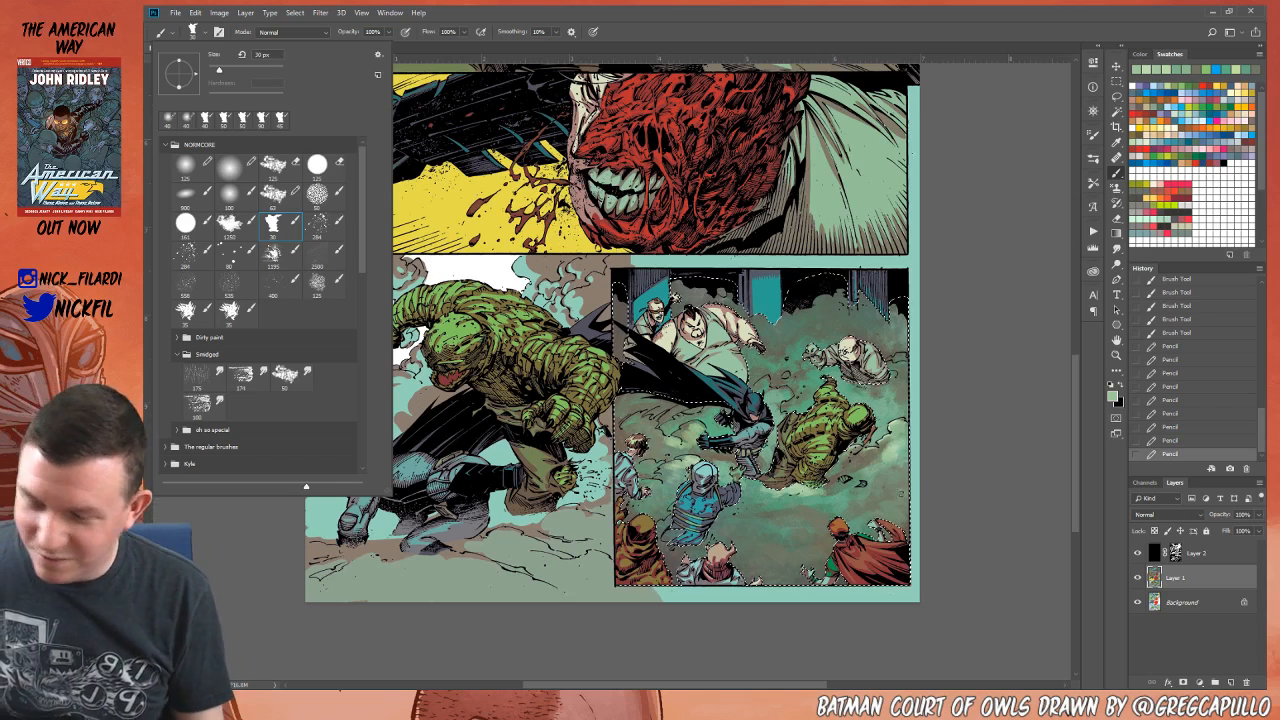
click(885, 505)
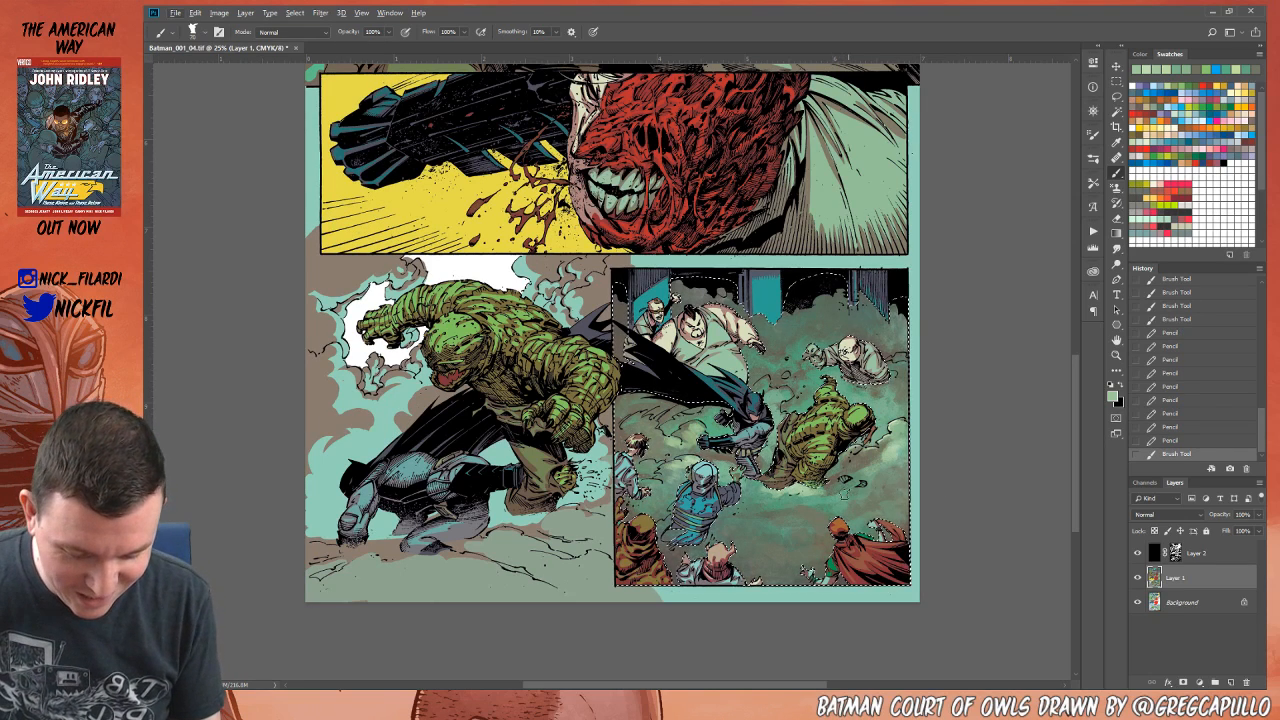
mouse_move(838, 502)
mouse_down()
mouse_move(794, 495)
mouse_move(841, 492)
mouse_move(823, 500)
mouse_up()
Step: Sample neighbouring smoke greens and dab them into the smoke just below the green scaly figure
alt+click(789, 492)
alt+click(816, 490)
alt+click(842, 501)
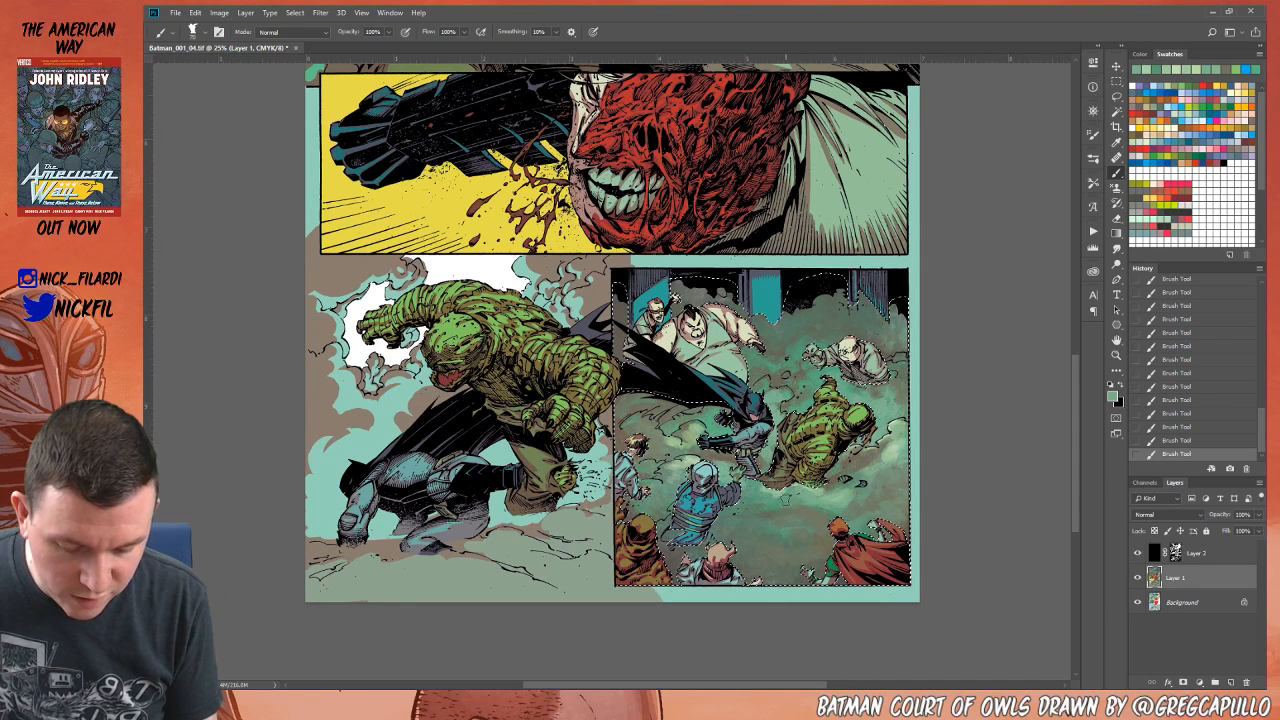
alt+click(778, 492)
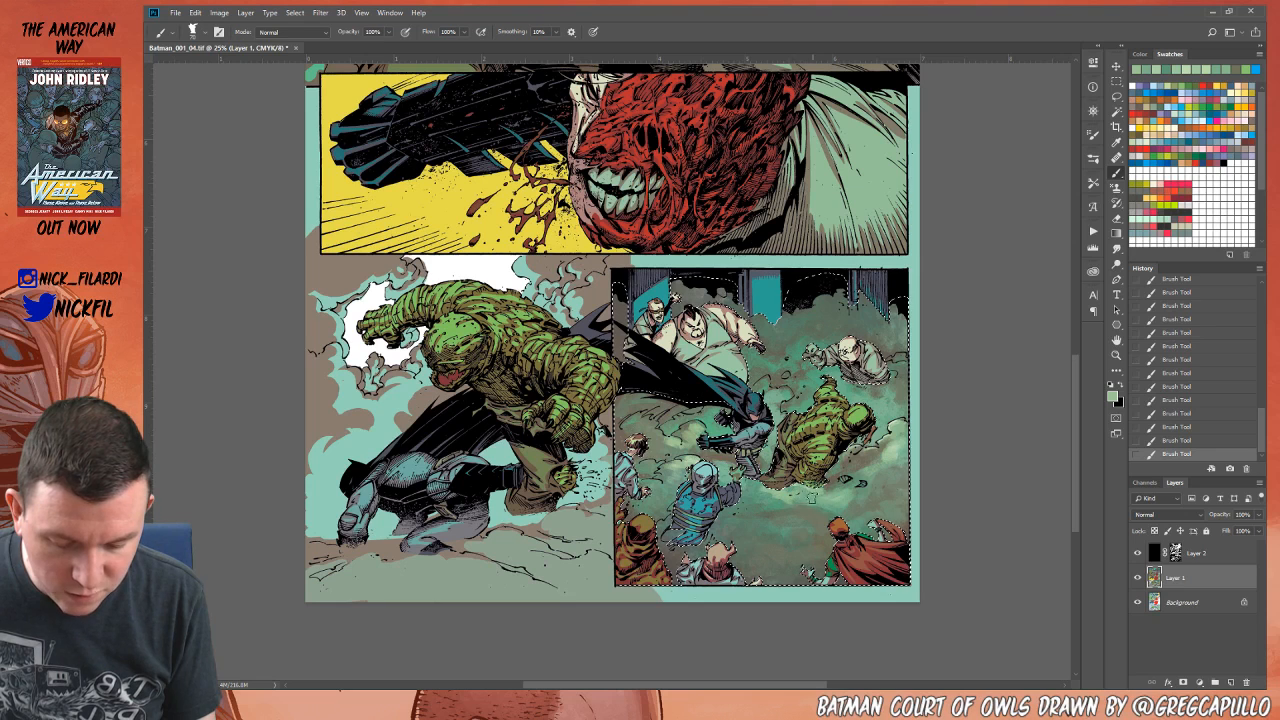
alt+click(822, 489)
alt+click(808, 491)
Step: Enlarge the brush and blend sampled grey-green and teal dabs through the smoke between the scaly figure and the foreground
key(bracketright)
key(bracketright)
key(bracketright)
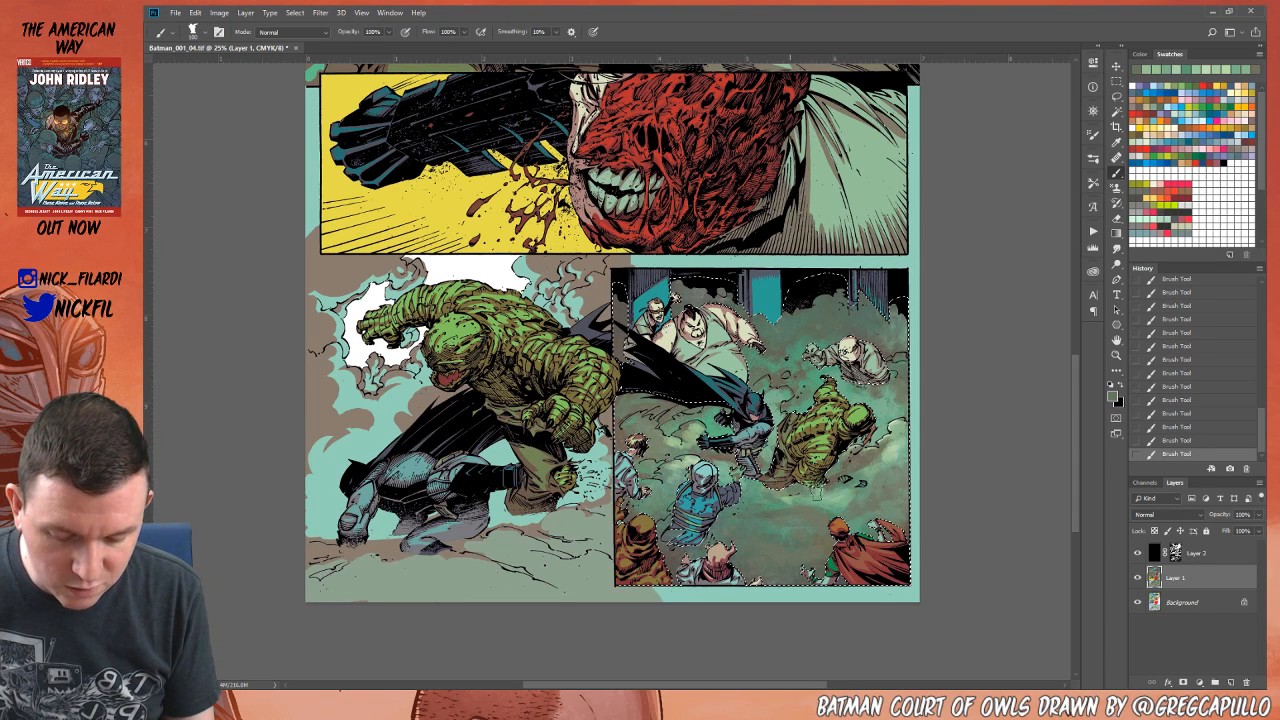
alt+click(798, 493)
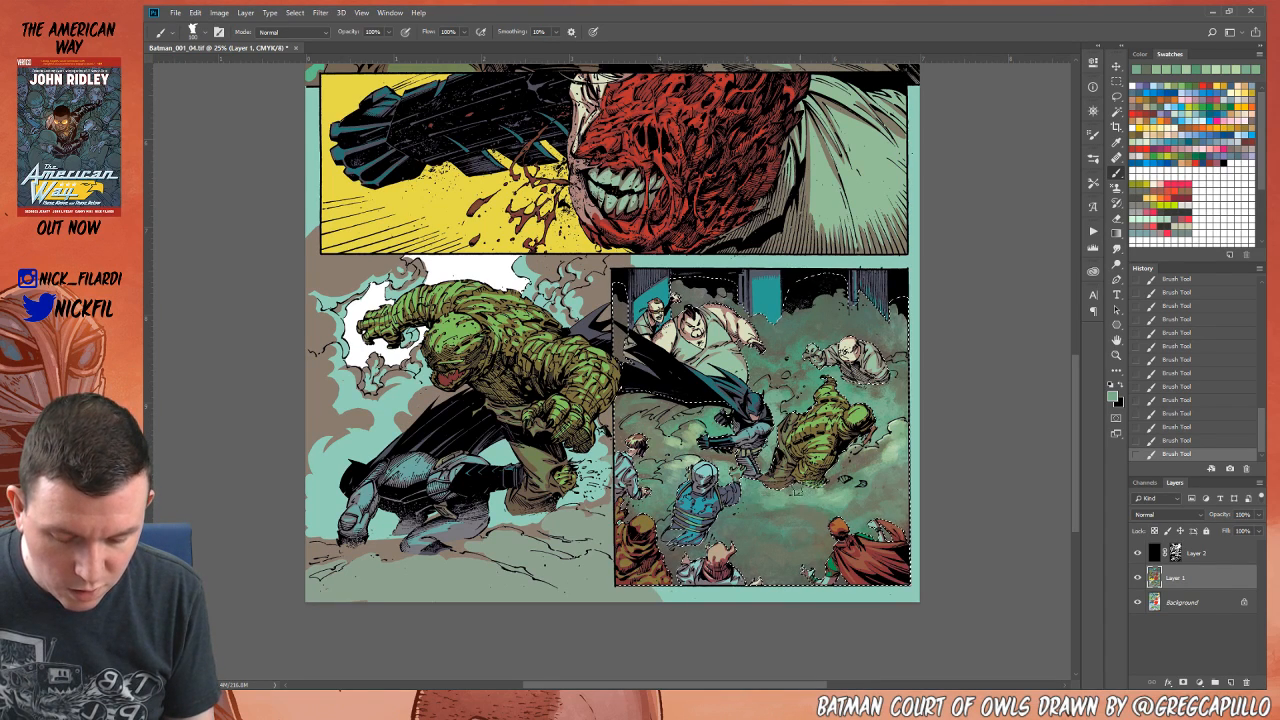
alt+click(760, 491)
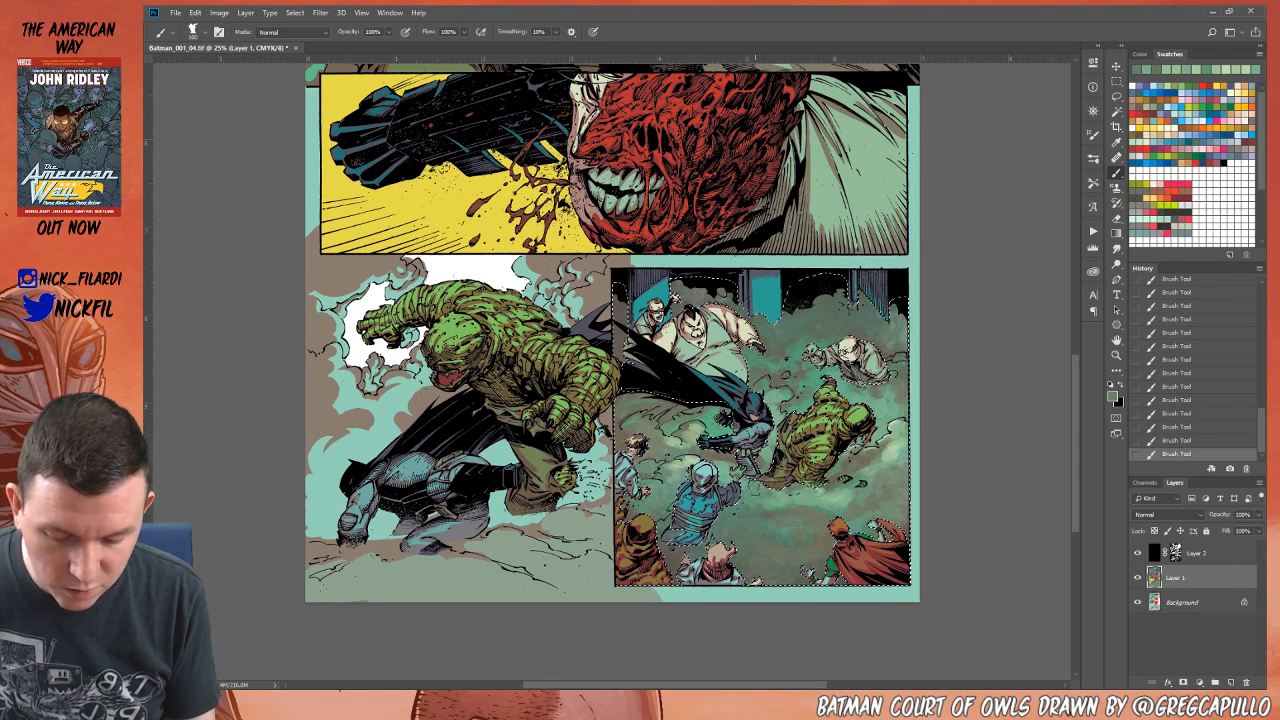
alt+click(807, 505)
alt+click(800, 495)
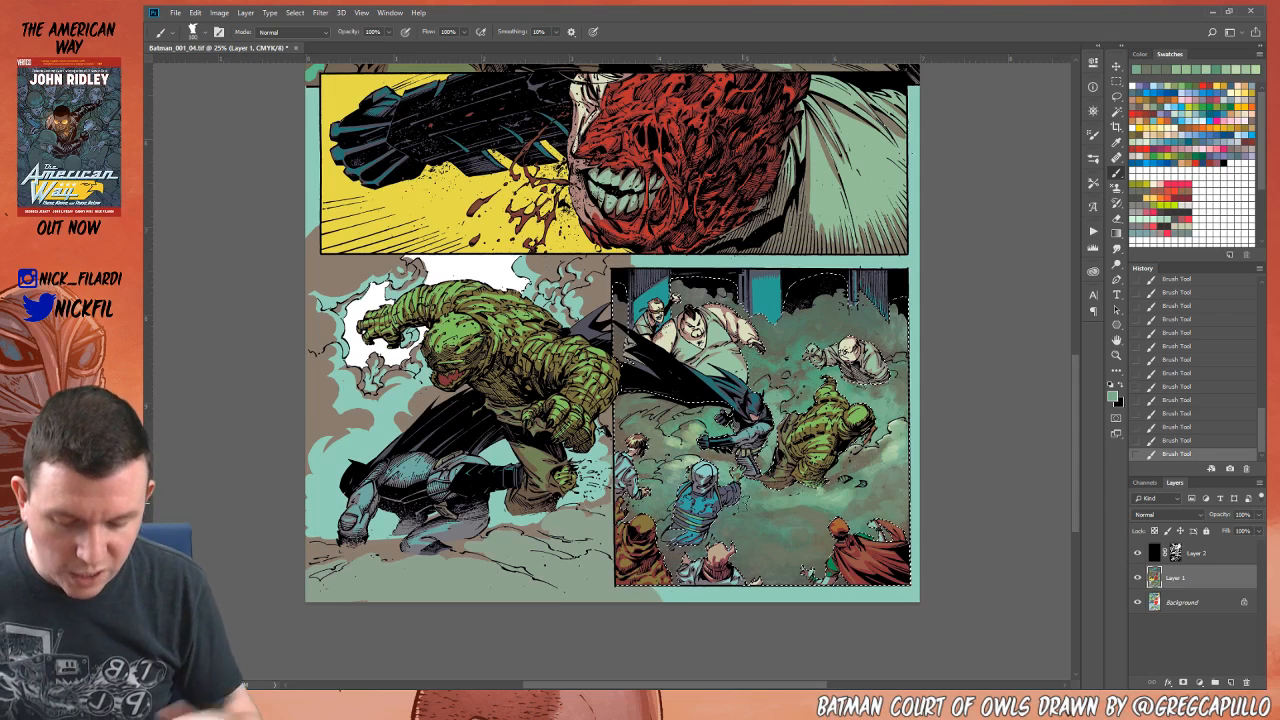
alt+click(821, 507)
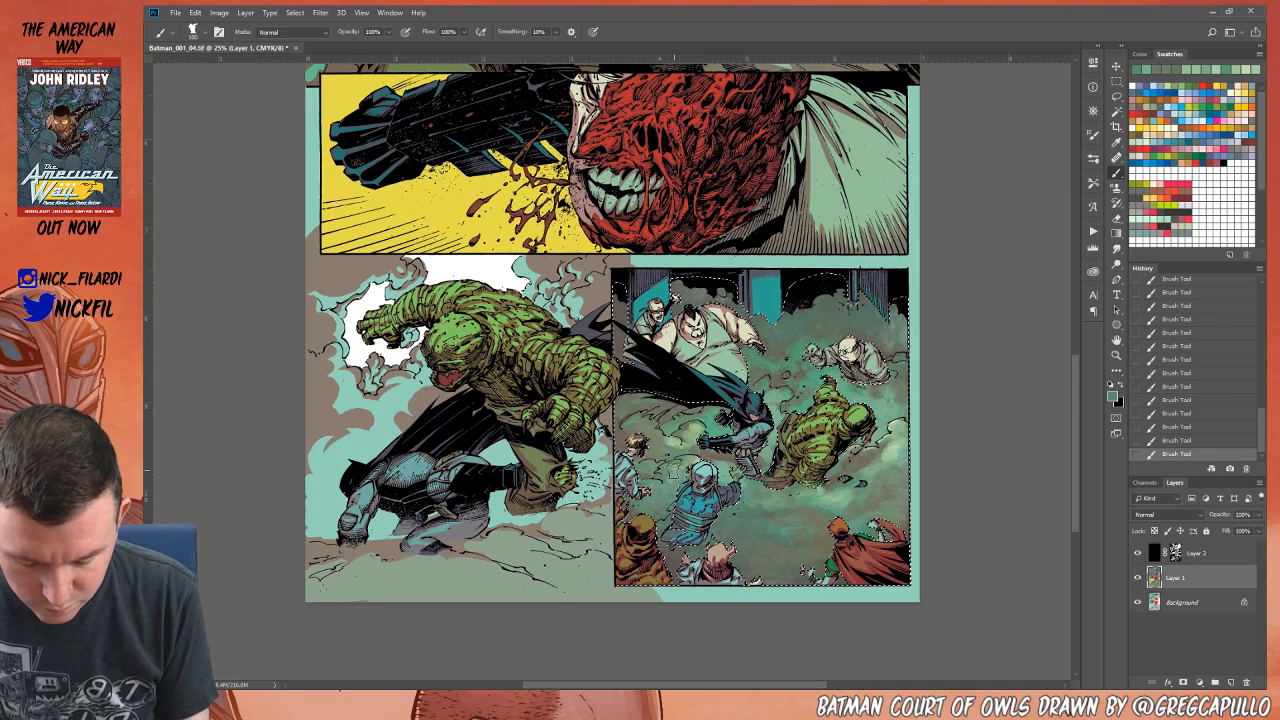
Step: Dab sampled smoke colours below Batman's cape and alternate sampled brown and green beside the scaly figure
alt+click(663, 442)
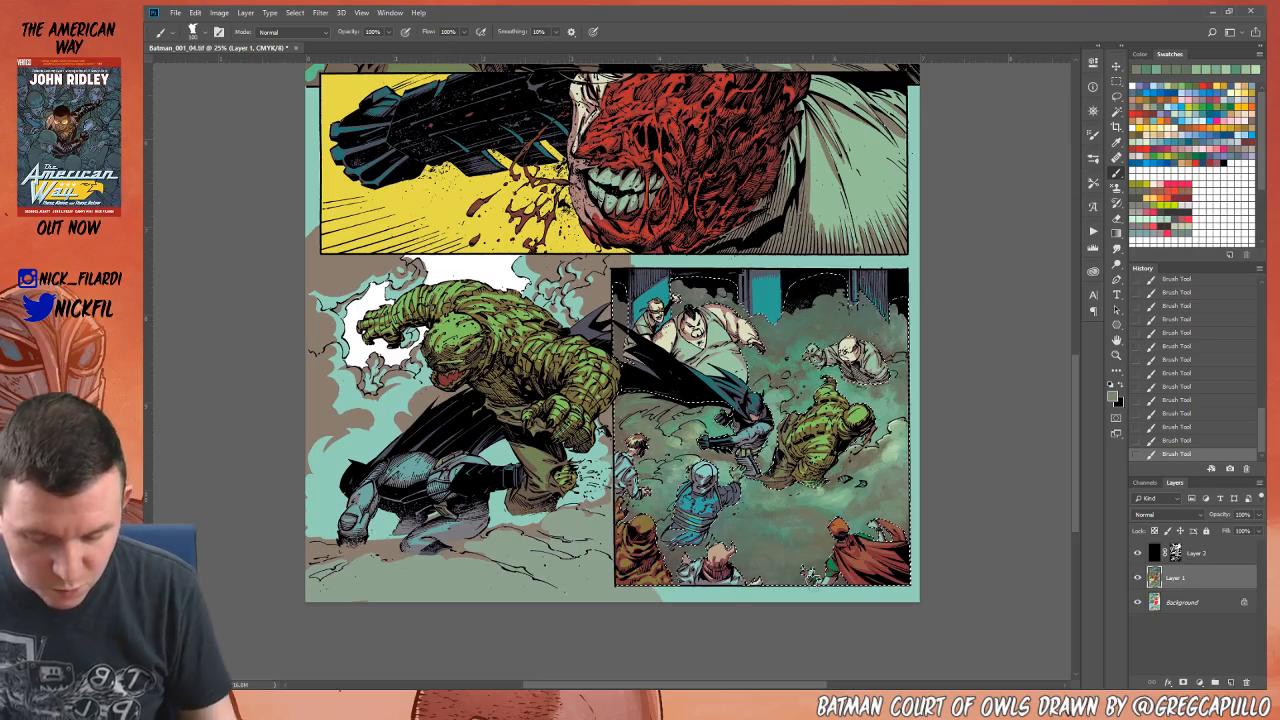
click(1116, 339)
mouse_move(918, 478)
mouse_down()
mouse_move(745, 530)
mouse_move(863, 451)
mouse_move(831, 474)
mouse_up()
key(b)
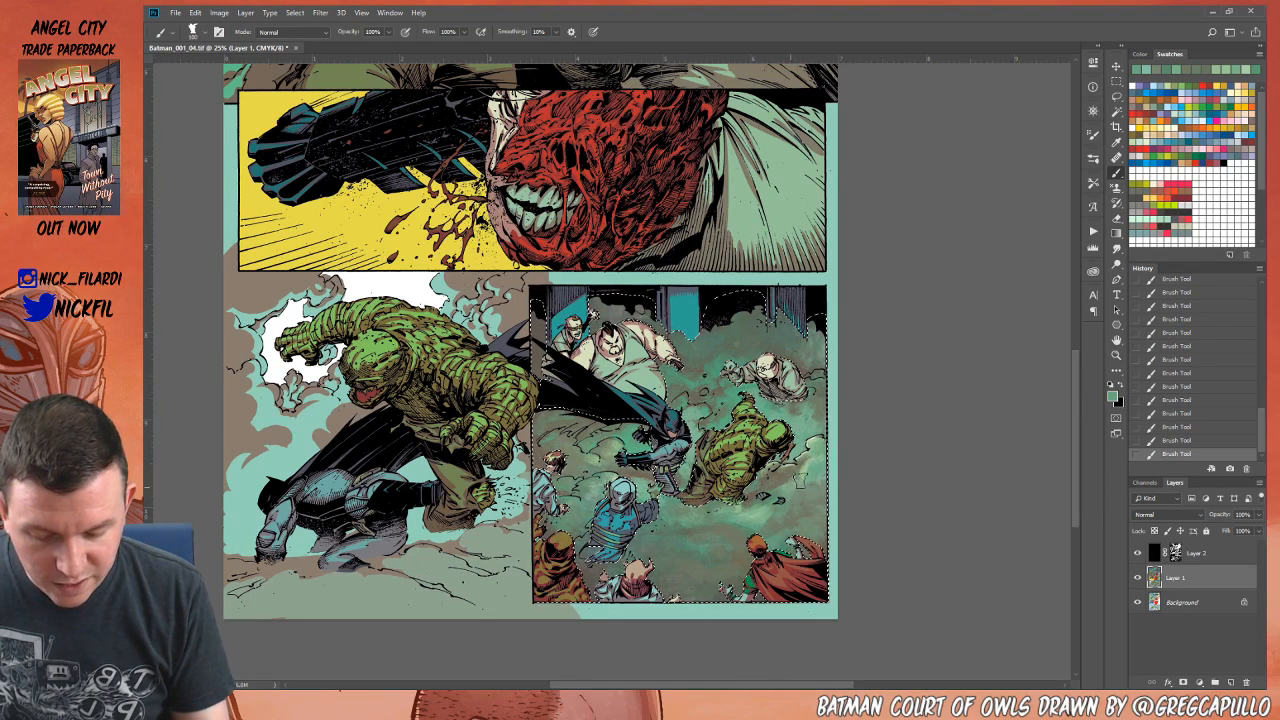
alt+click(797, 478)
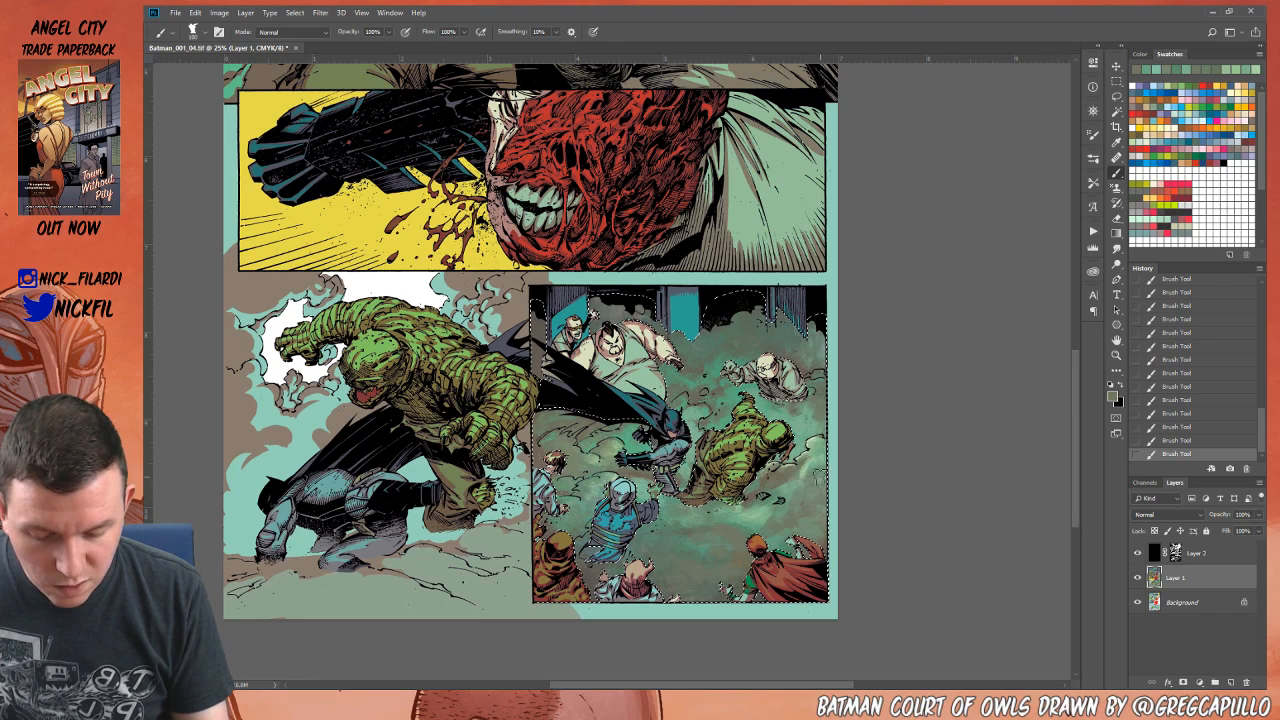
alt+click(782, 492)
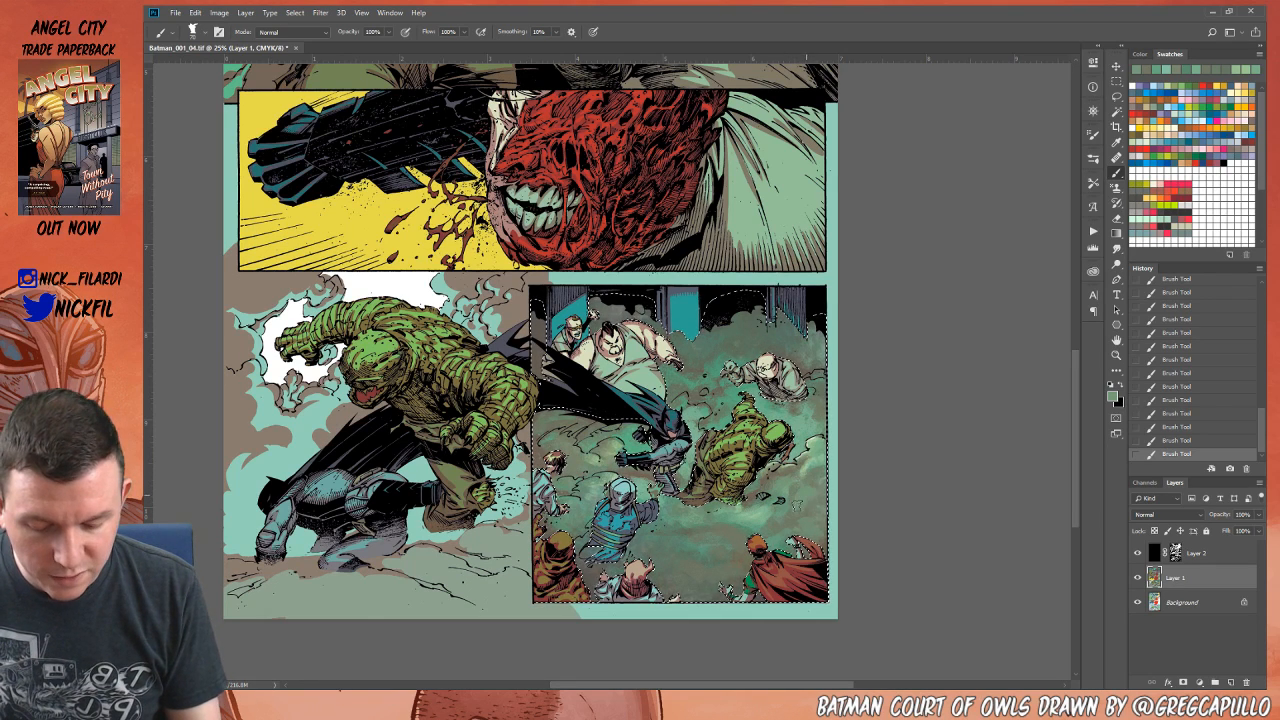
Step: Alternate sampled grey-brown and pale green dabs in the smoke between the scaly figure and the lower-right comic panel's outer edge
alt+click(818, 495)
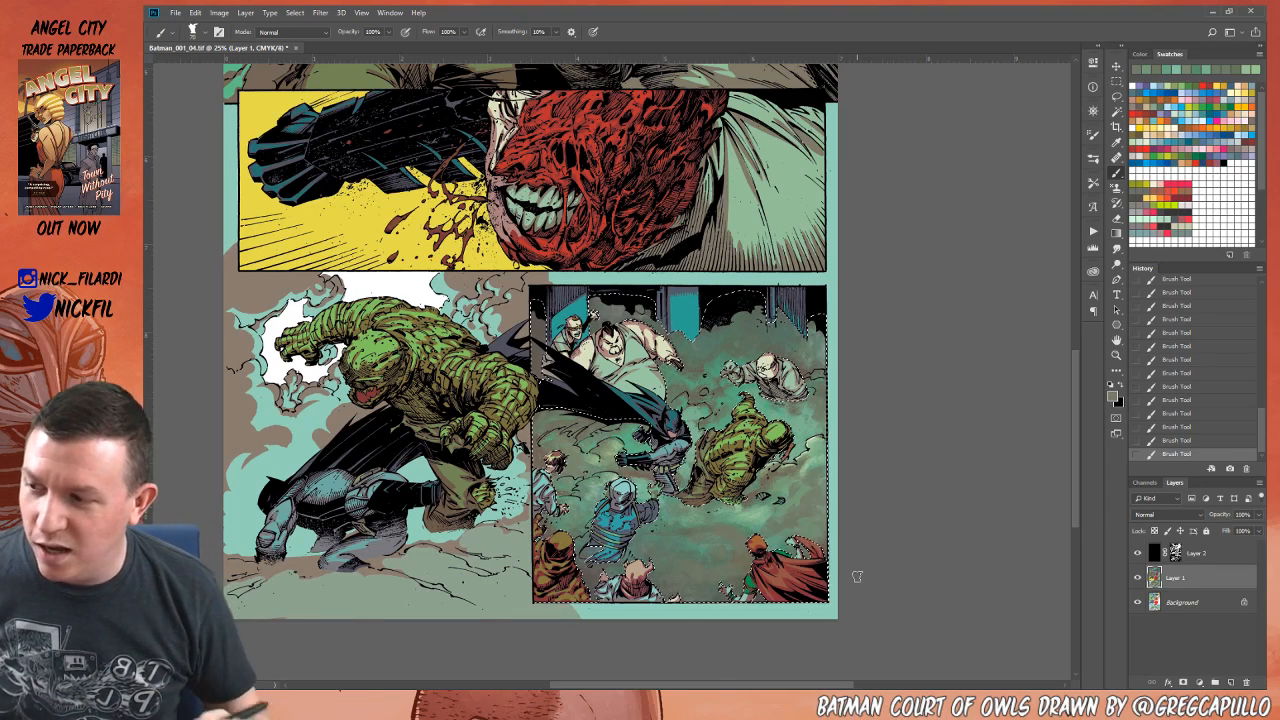
alt+click(814, 465)
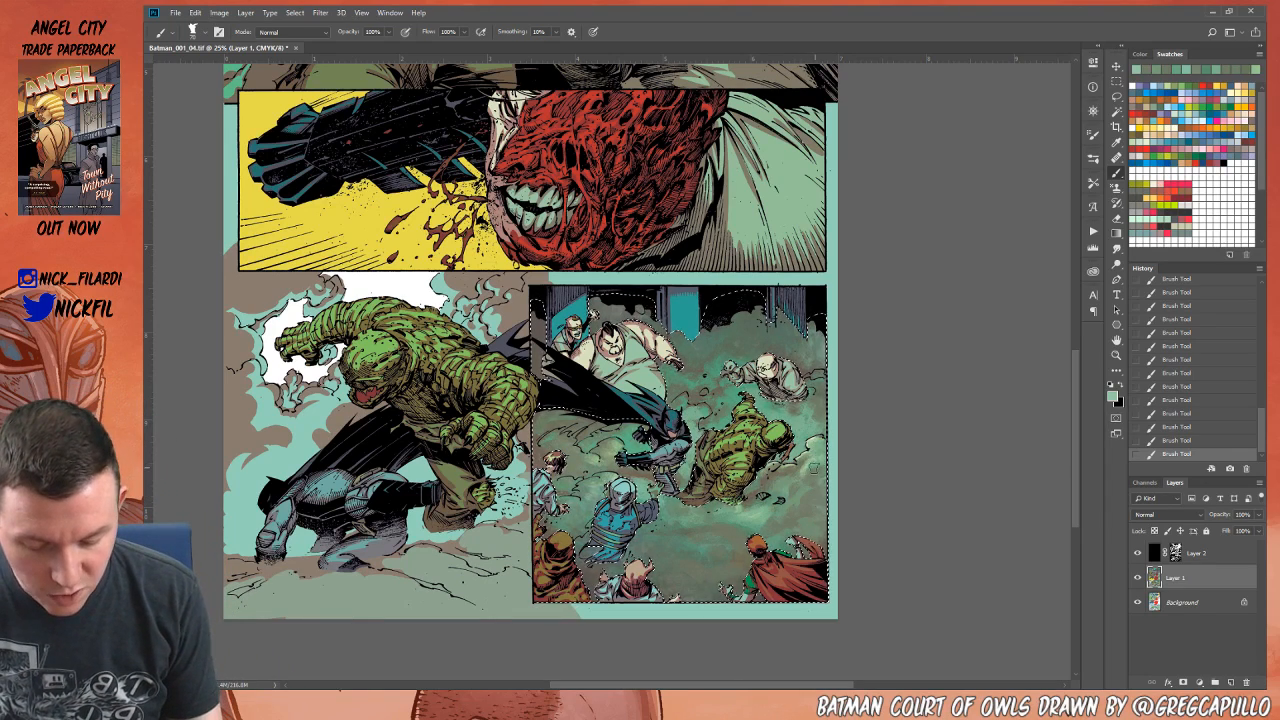
alt+click(818, 450)
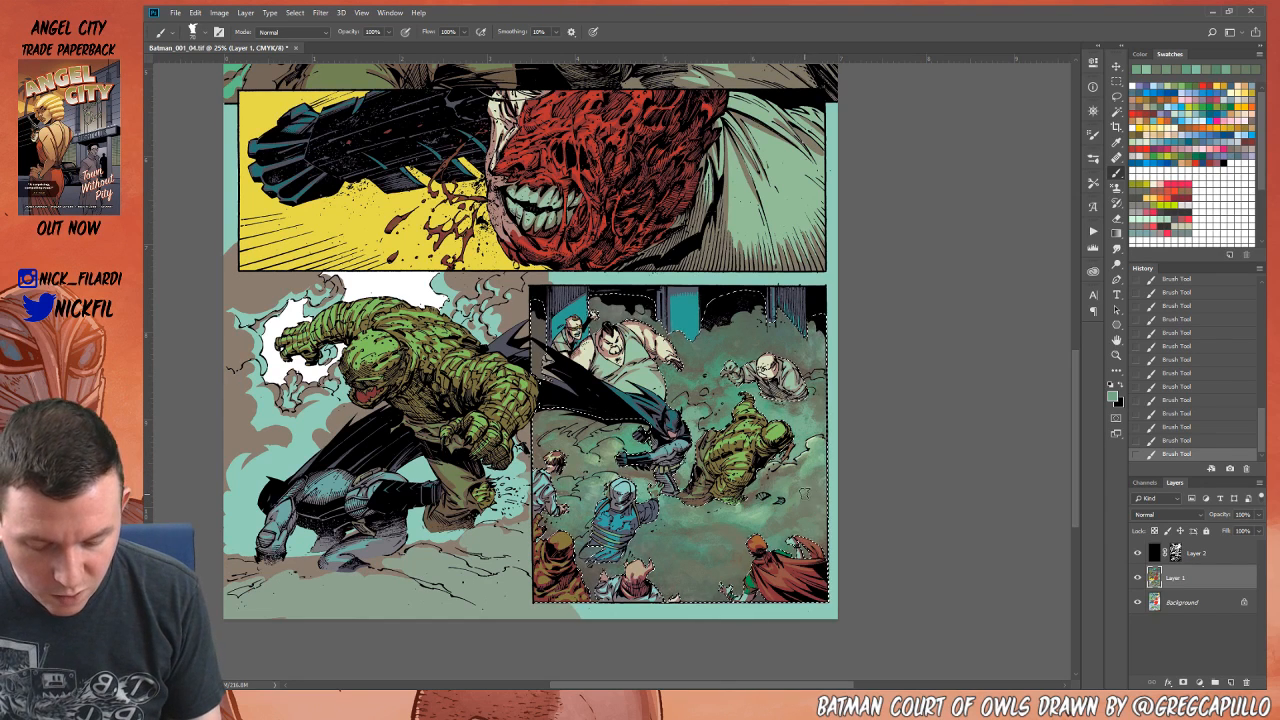
alt+click(801, 497)
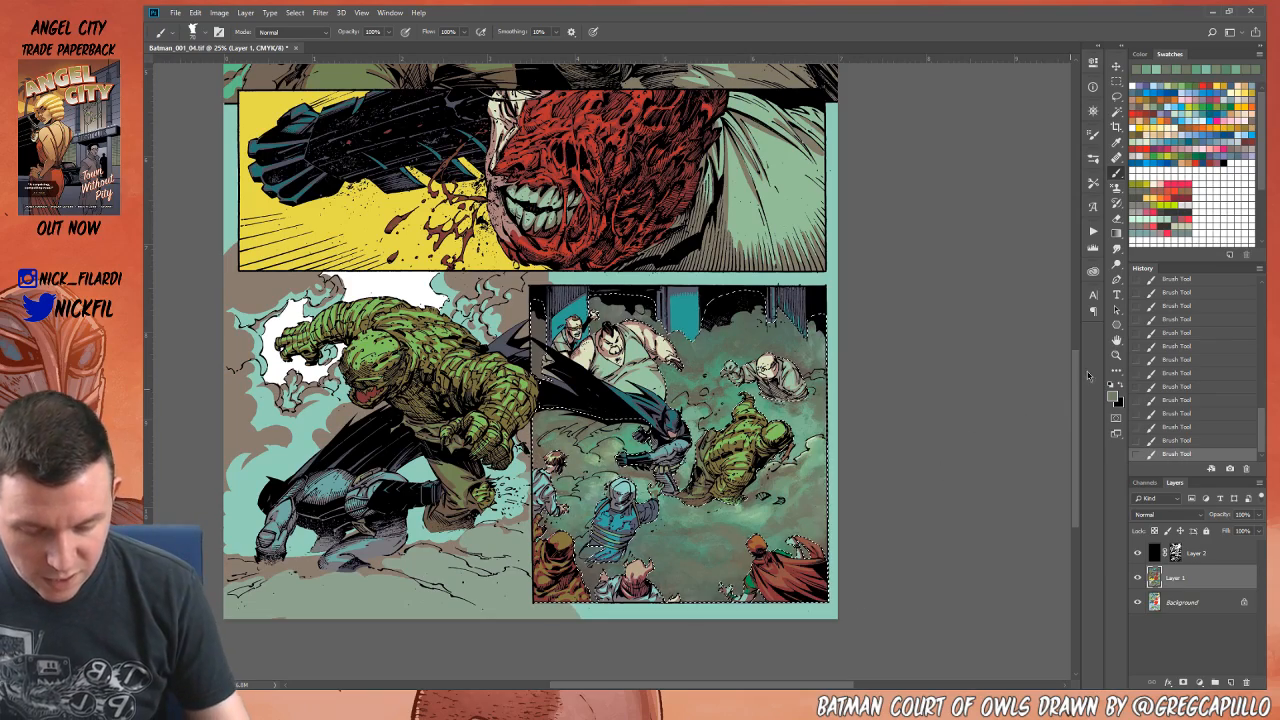
Step: Dab sampled teal green and grey-brown into the smoke beneath Batman's cape in the lower-right comic panel
key(space)
drag(816, 490, 874, 478)
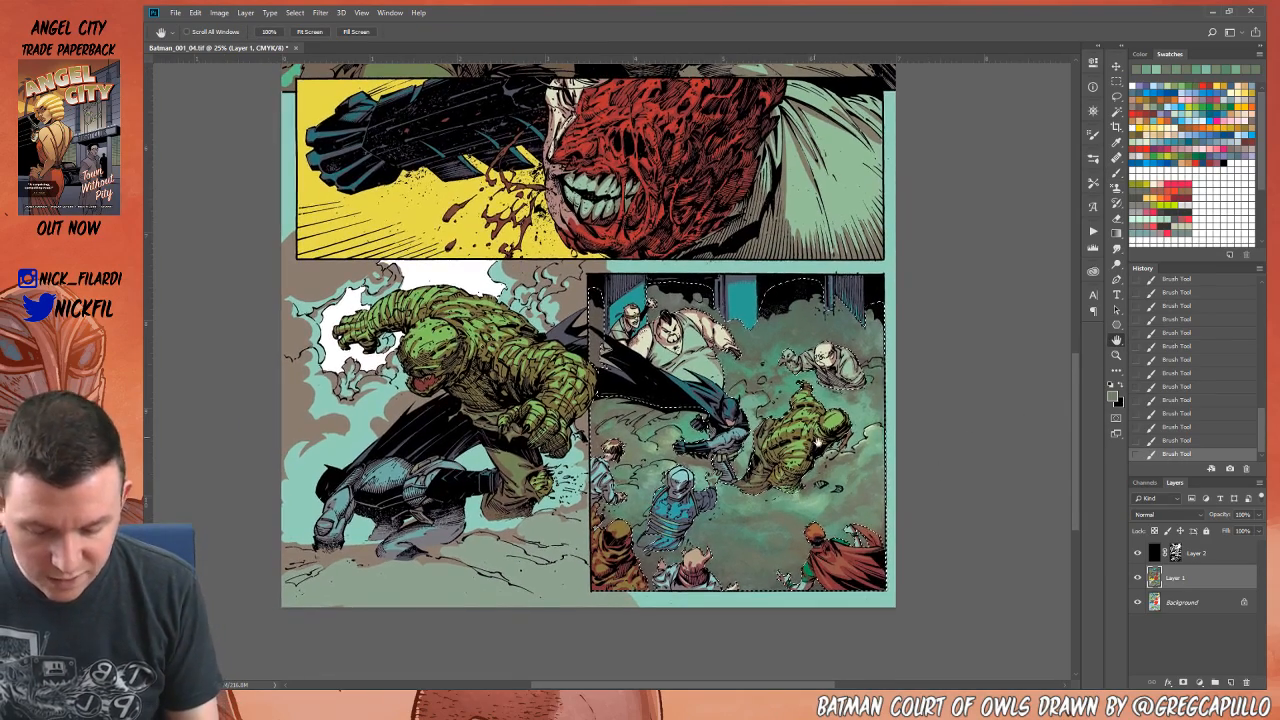
click(1117, 172)
alt+click(675, 433)
alt+click(657, 432)
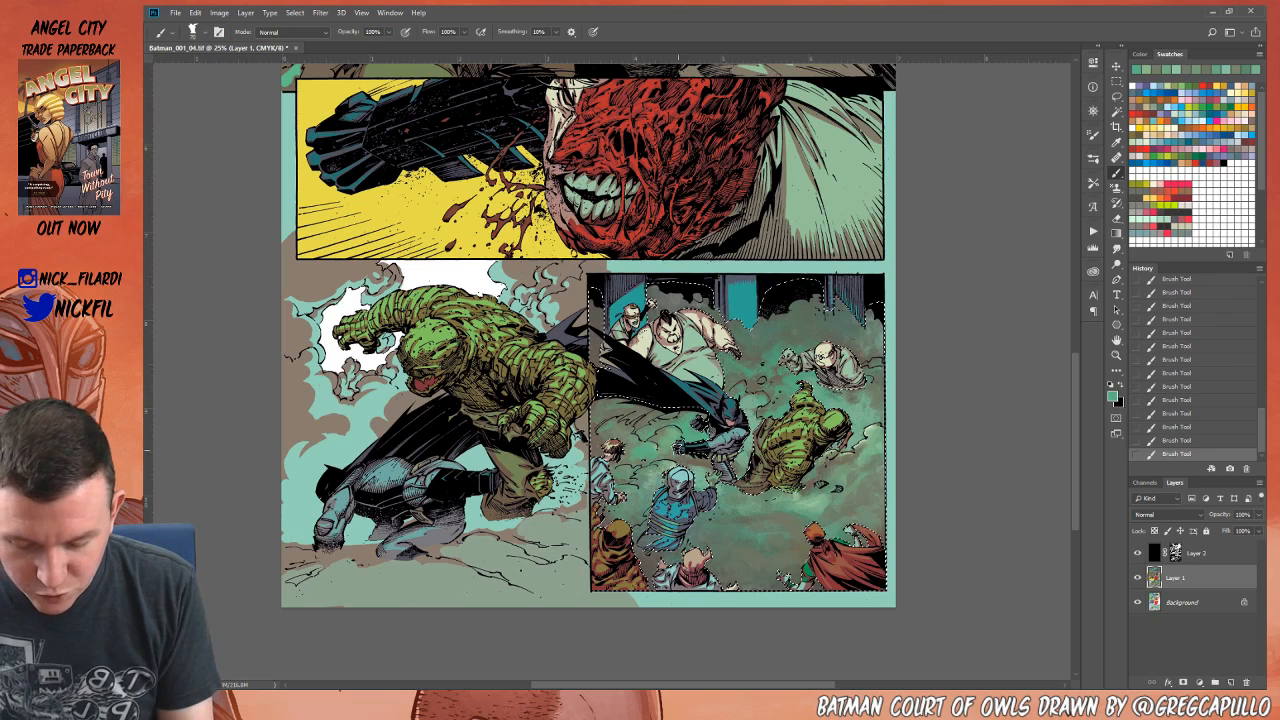
alt+click(663, 439)
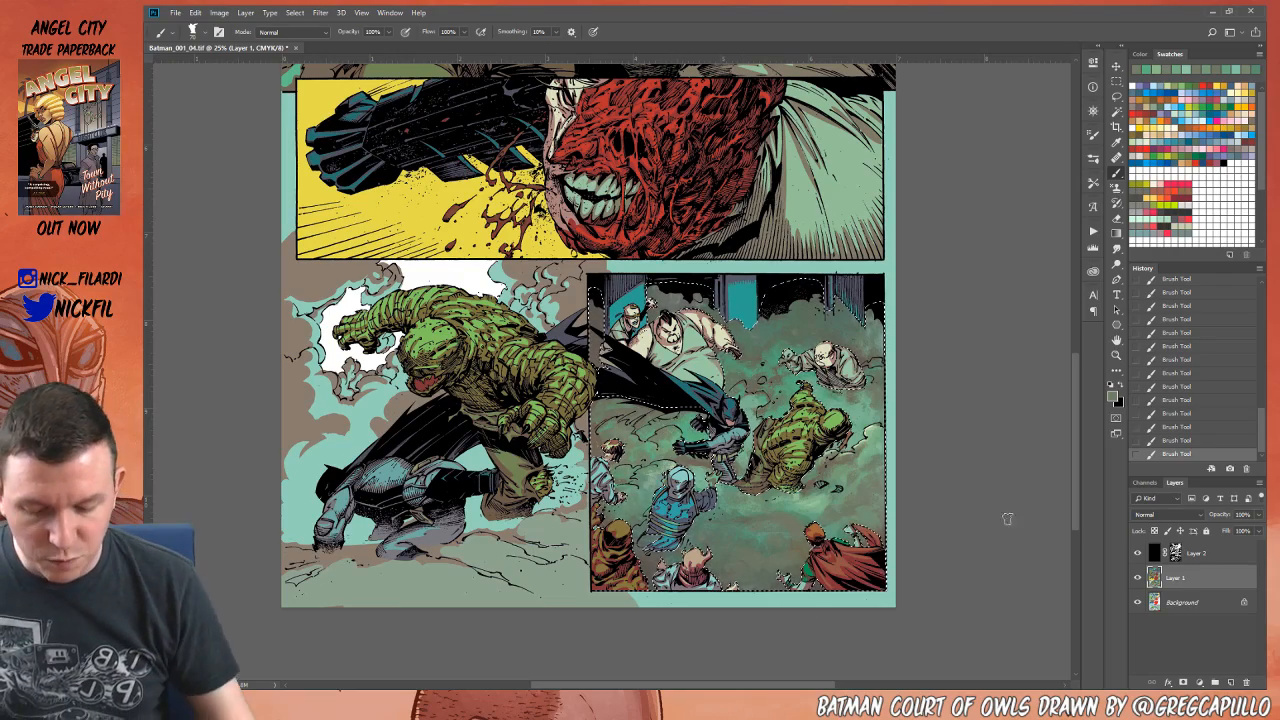
Step: Clear the selection around the smoke of the lower-right comic panel
click(1116, 340)
drag(920, 439, 881, 569)
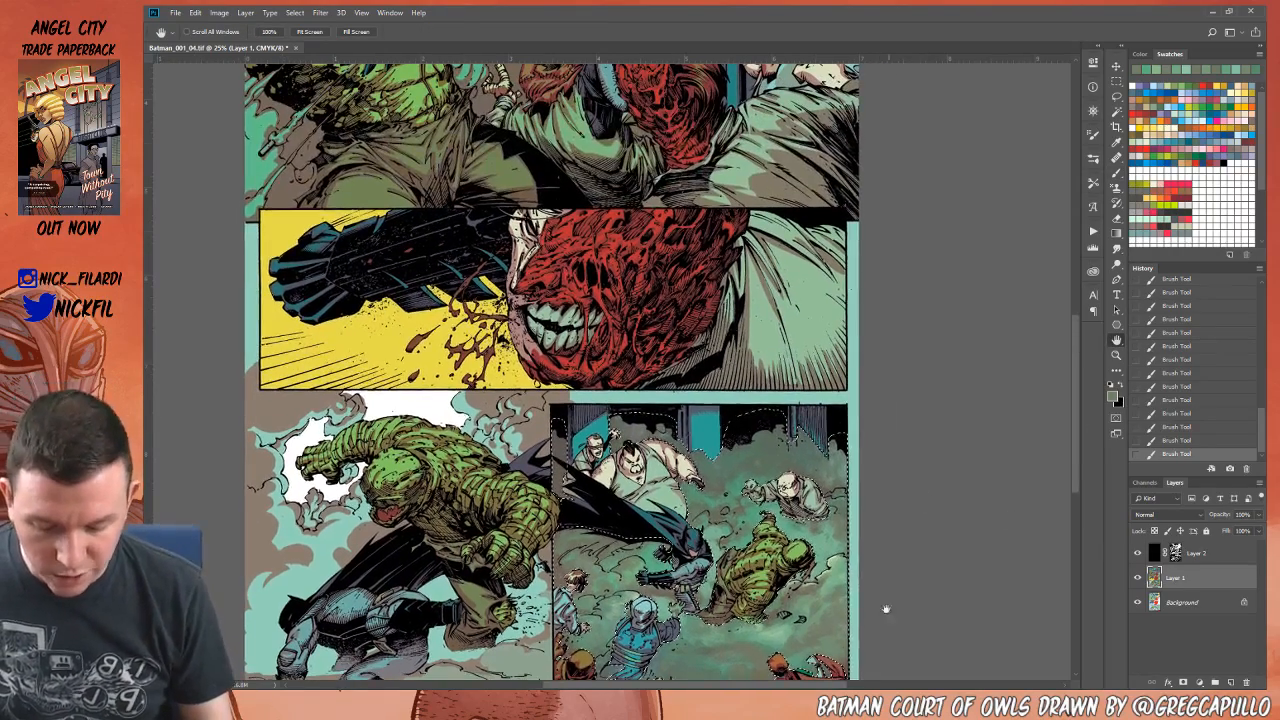
drag(825, 209, 875, 137)
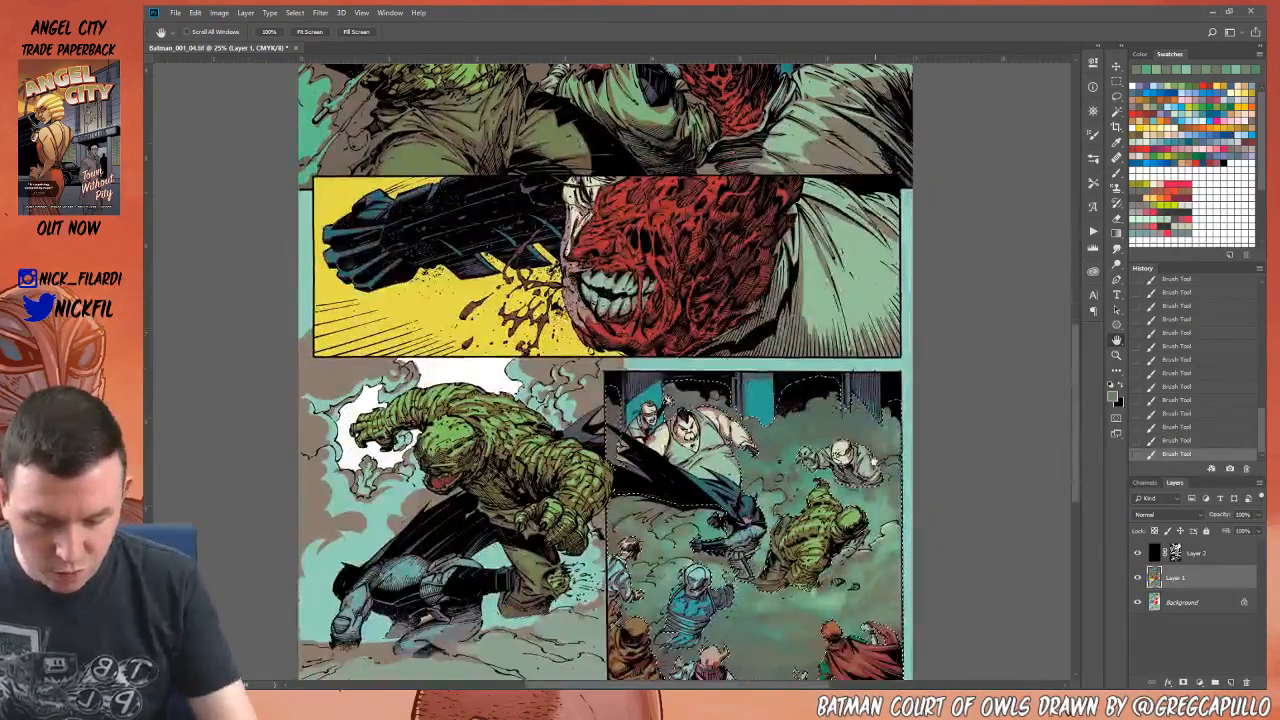
click(1116, 355)
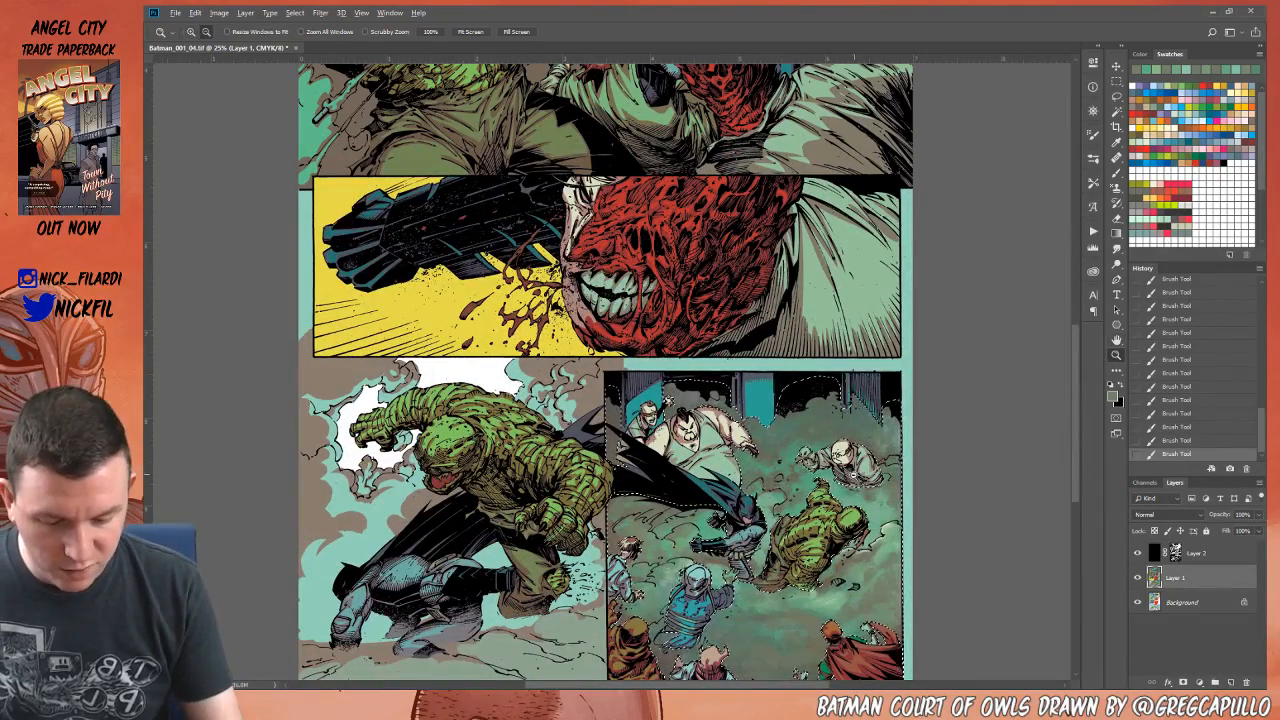
alt+click(856, 475)
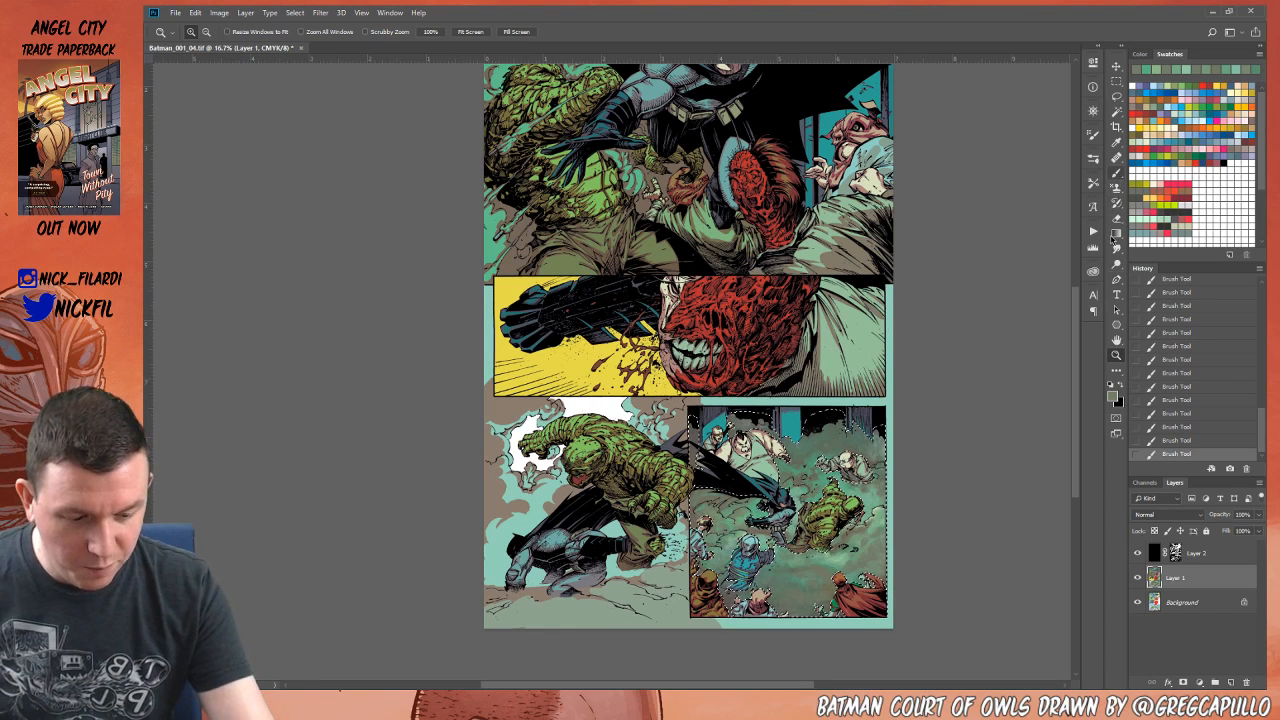
click(1116, 340)
key(ctrl+d)
key(ctrl+z)
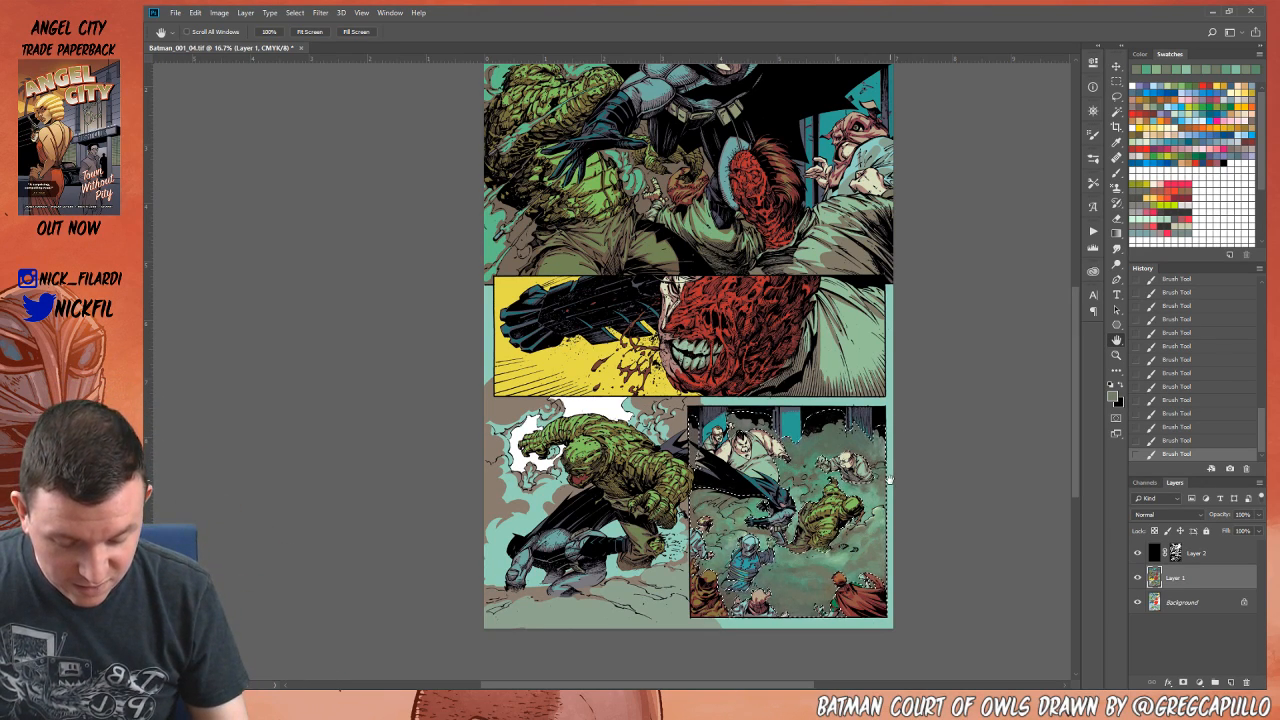
key(ctrl+d)
Step: Select the brown and green smoke behind Batman in the page's top comic panel with the Magic Wand
drag(778, 235, 965, 370)
click(1117, 113)
click(653, 216)
click(655, 215)
Step: Subtract the lower comic panels from the smoke selection with the Lasso
key(h)
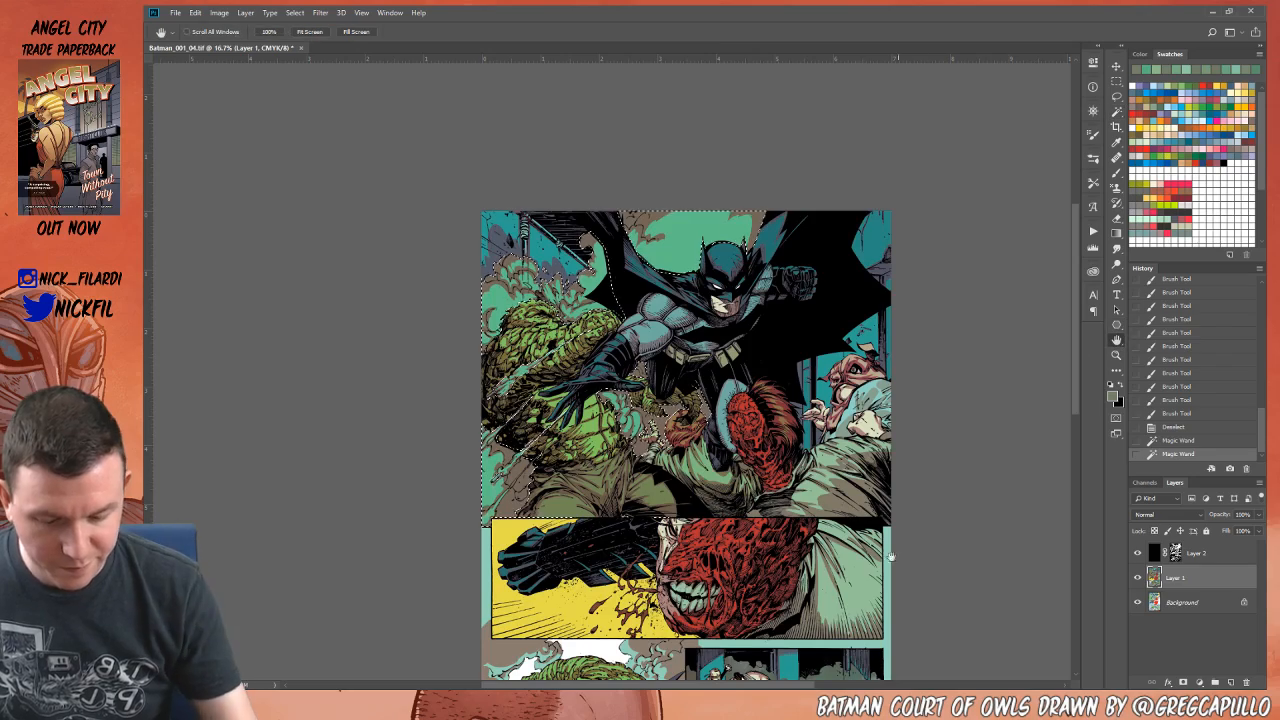
drag(869, 582, 851, 275)
key(l)
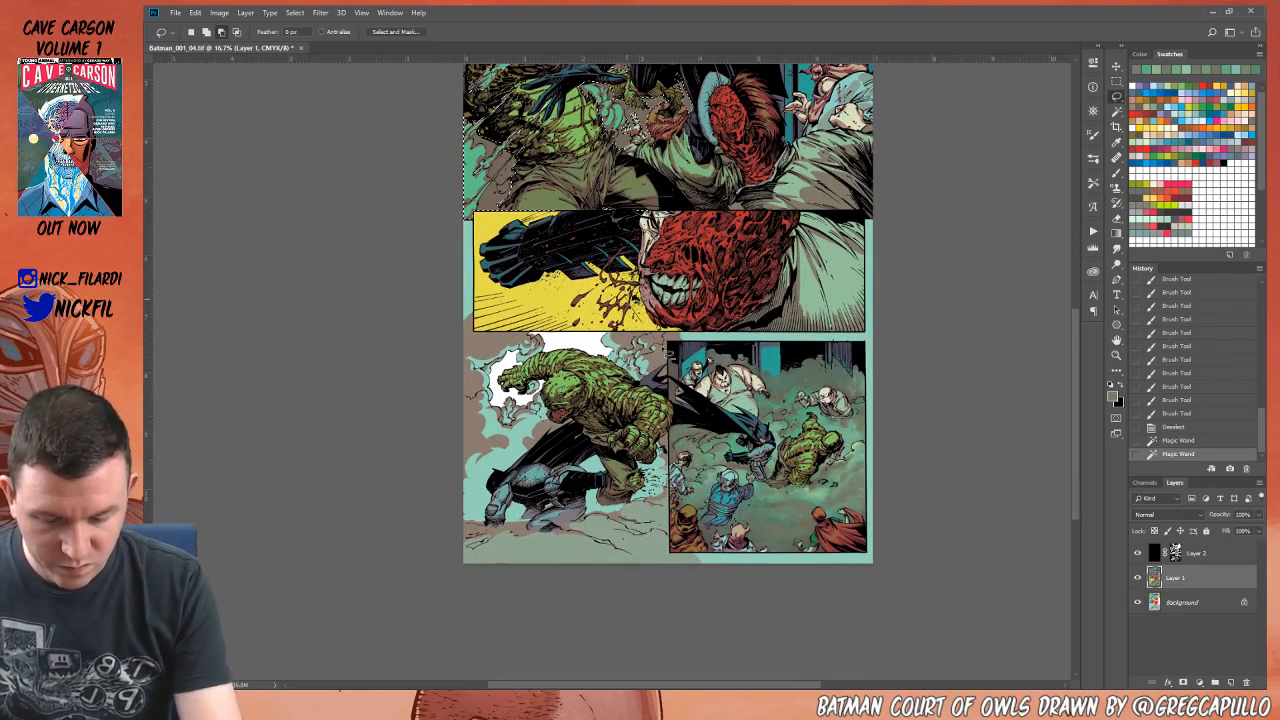
mouse_move(920, 632)
mouse_down()
mouse_move(776, 304)
mouse_move(712, 318)
mouse_up()
mouse_move(866, 312)
mouse_down()
mouse_move(942, 526)
mouse_move(964, 384)
mouse_up()
Step: Enlarge the brush and paint sampled green along the upper edge of the smoke behind Batman's head
key(h)
mouse_move(715, 263)
mouse_down()
mouse_move(795, 450)
mouse_move(745, 512)
mouse_up()
key(z)
click(661, 409)
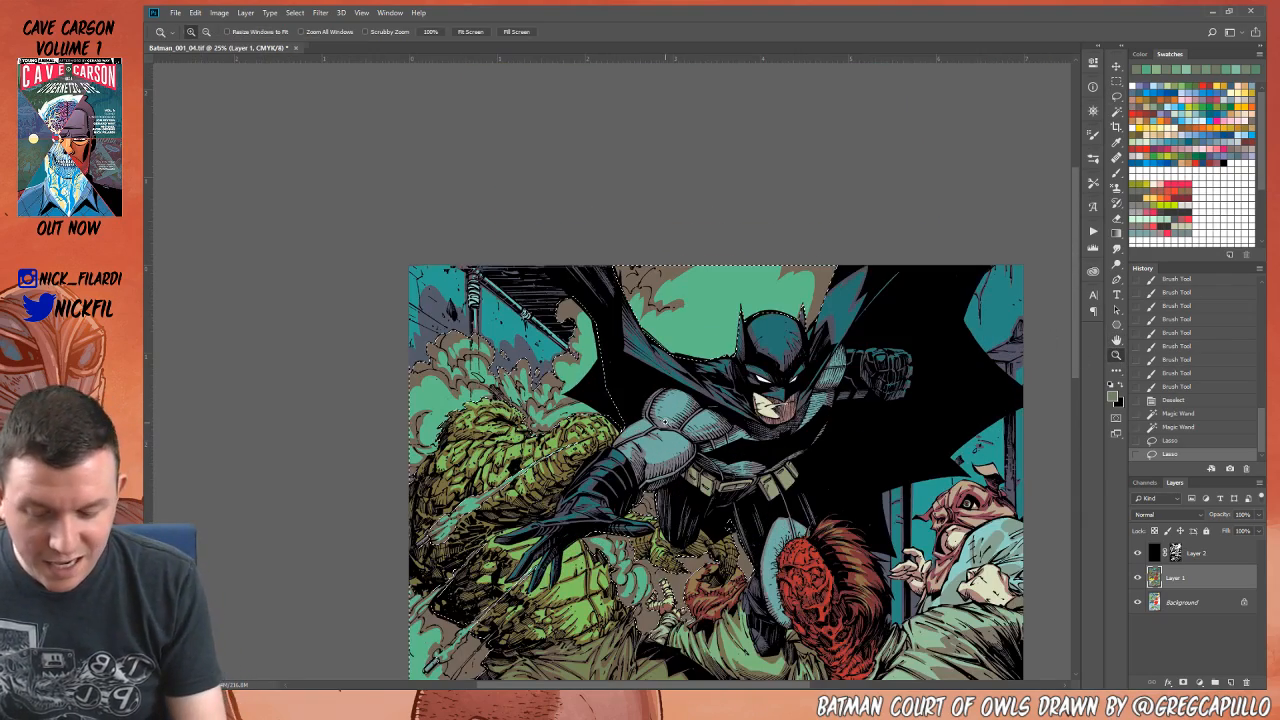
key(b)
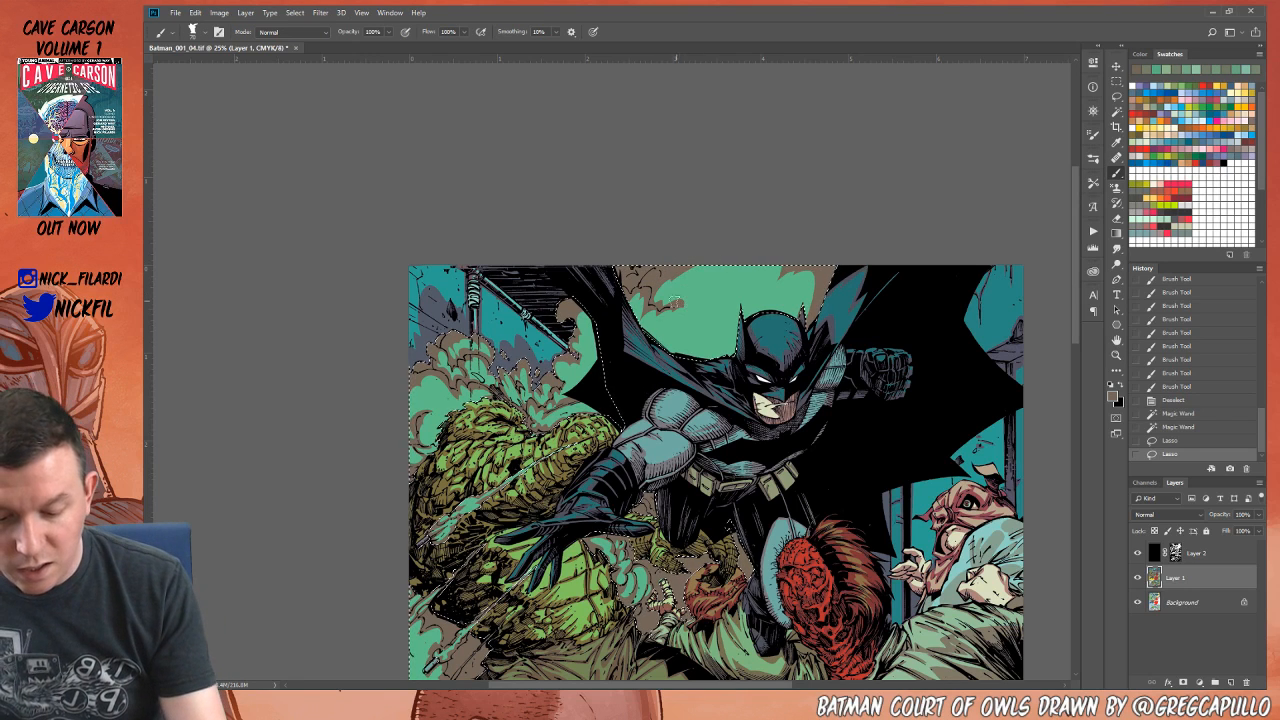
click(725, 281)
key(ctrl+z)
key(bracketright)
key(bracketright)
key(bracketright)
key(bracketright)
key(bracketright)
alt+click(693, 283)
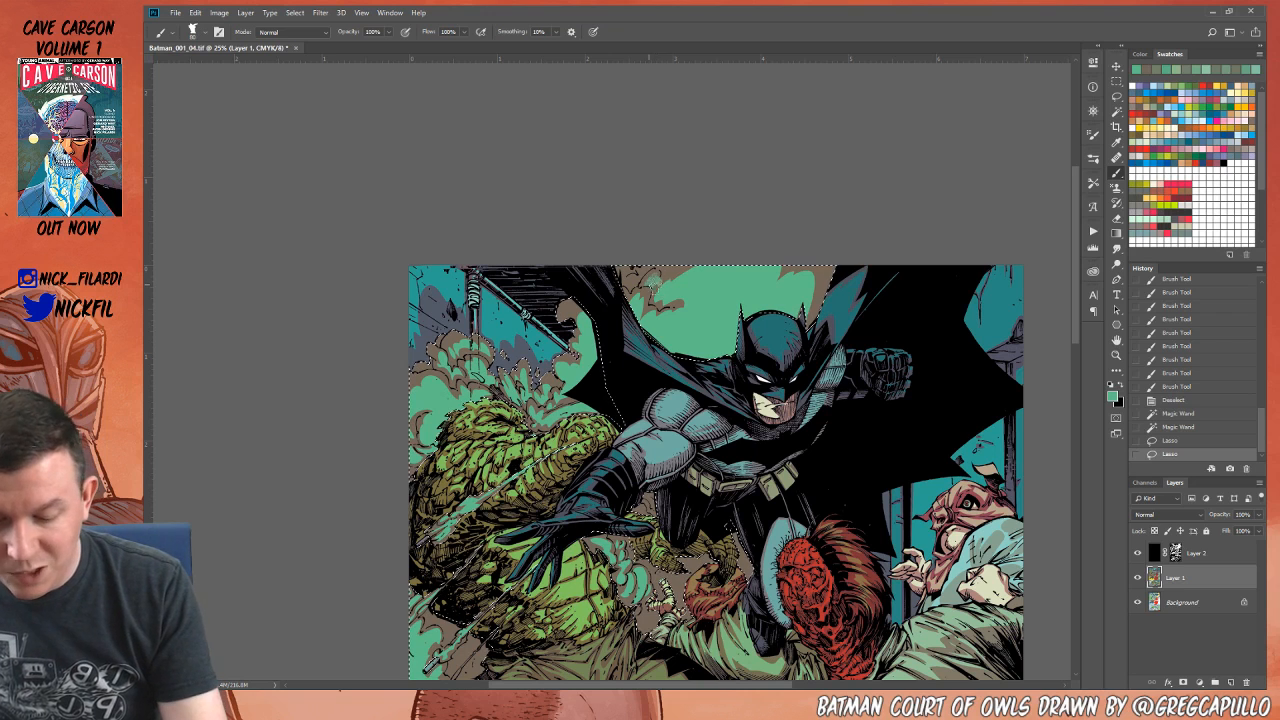
mouse_move(722, 268)
mouse_down()
mouse_move(840, 299)
mouse_move(782, 263)
mouse_move(798, 257)
mouse_move(782, 286)
mouse_move(798, 272)
mouse_move(790, 336)
mouse_move(807, 266)
mouse_up()
Step: Sample the smoke's brown and green and brush both into the cloud between Batman's cape and cowl
alt+click(823, 286)
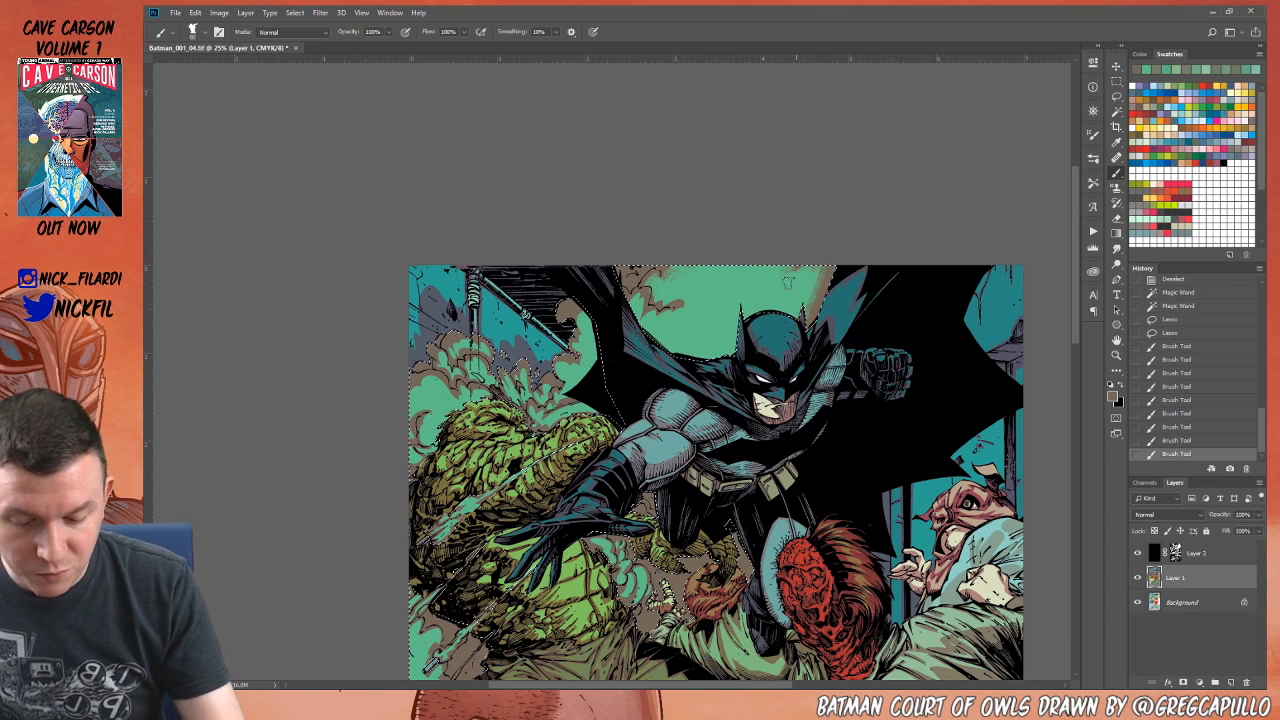
mouse_move(690, 296)
mouse_down()
mouse_move(756, 300)
mouse_move(718, 296)
mouse_move(729, 287)
mouse_move(763, 294)
mouse_move(713, 318)
mouse_move(673, 313)
mouse_move(722, 308)
mouse_up()
alt+click(674, 312)
drag(726, 302, 740, 298)
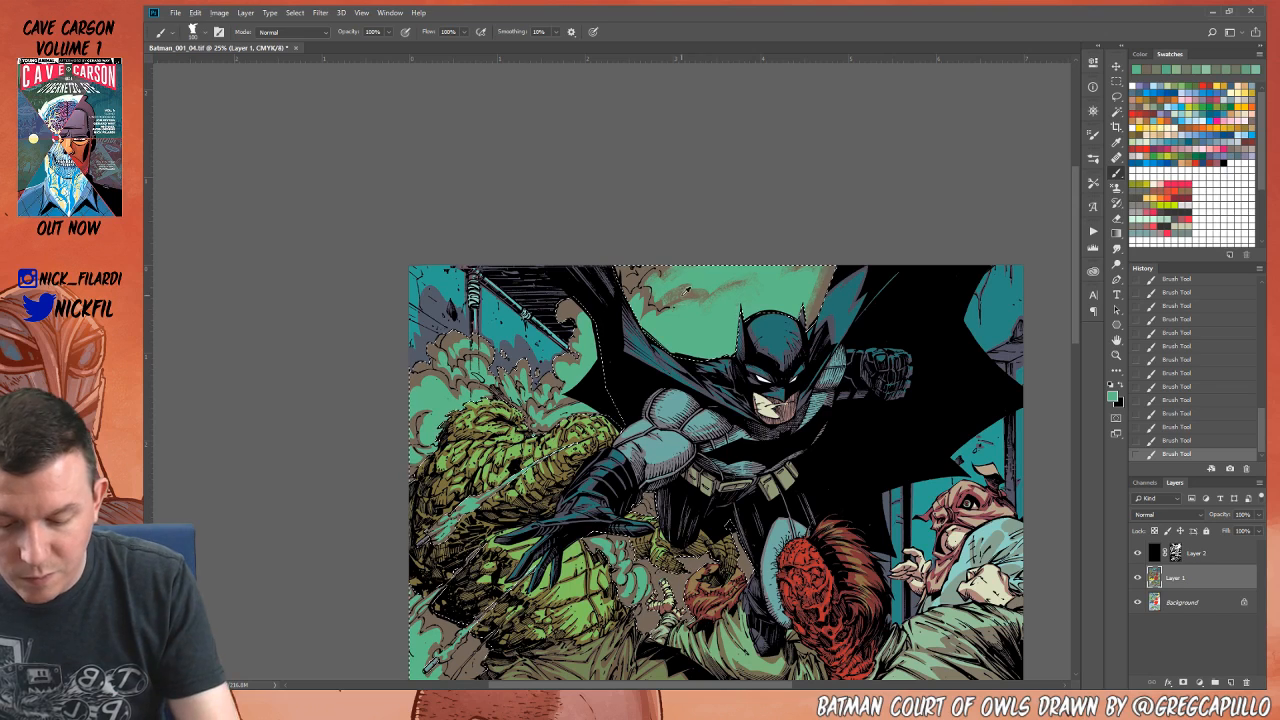
Step: Set the Gradient tool to Normal mode and lay three 30% opacity gradients over the selected smoke, from below and from above
key(g)
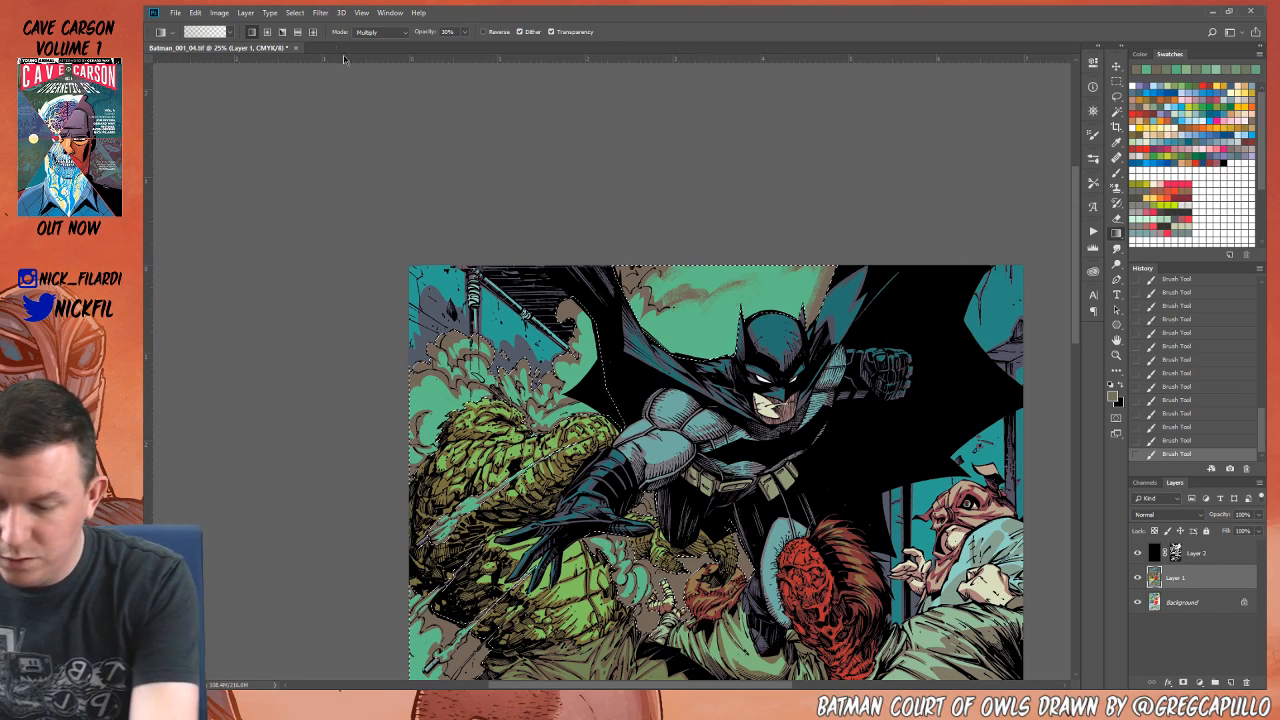
click(390, 32)
click(383, 38)
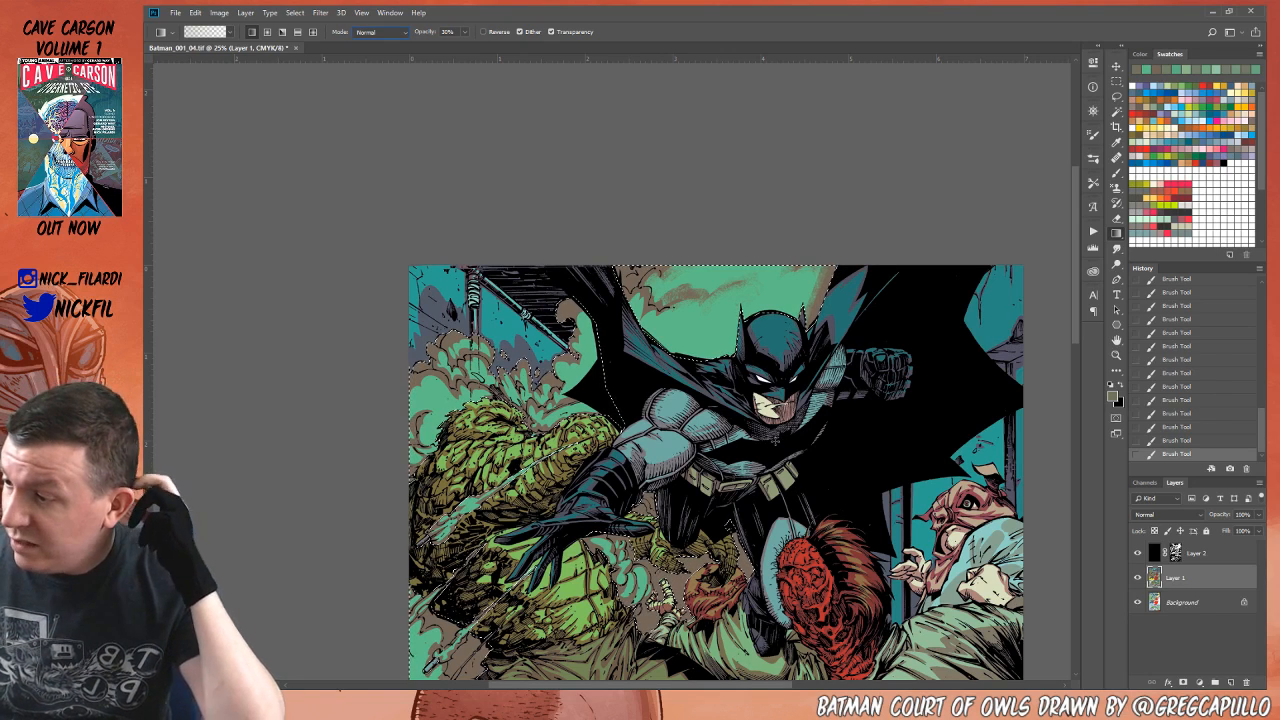
drag(775, 440, 716, 522)
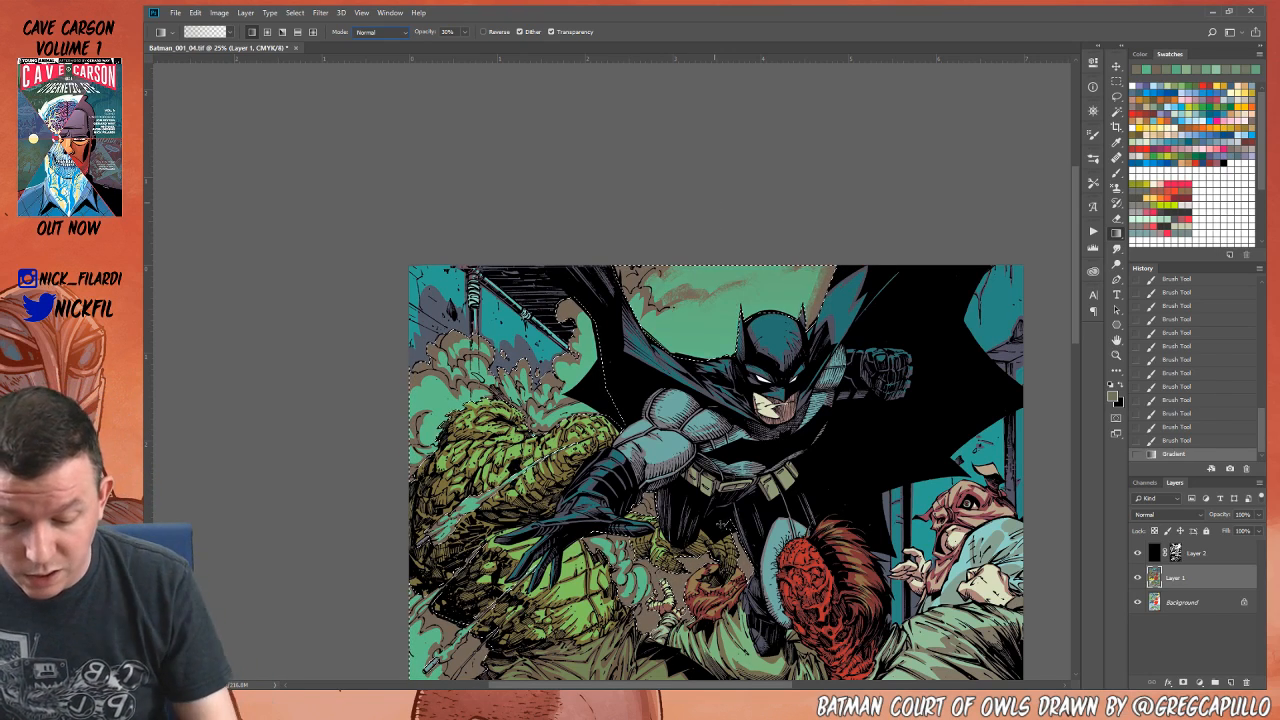
drag(745, 196, 722, 284)
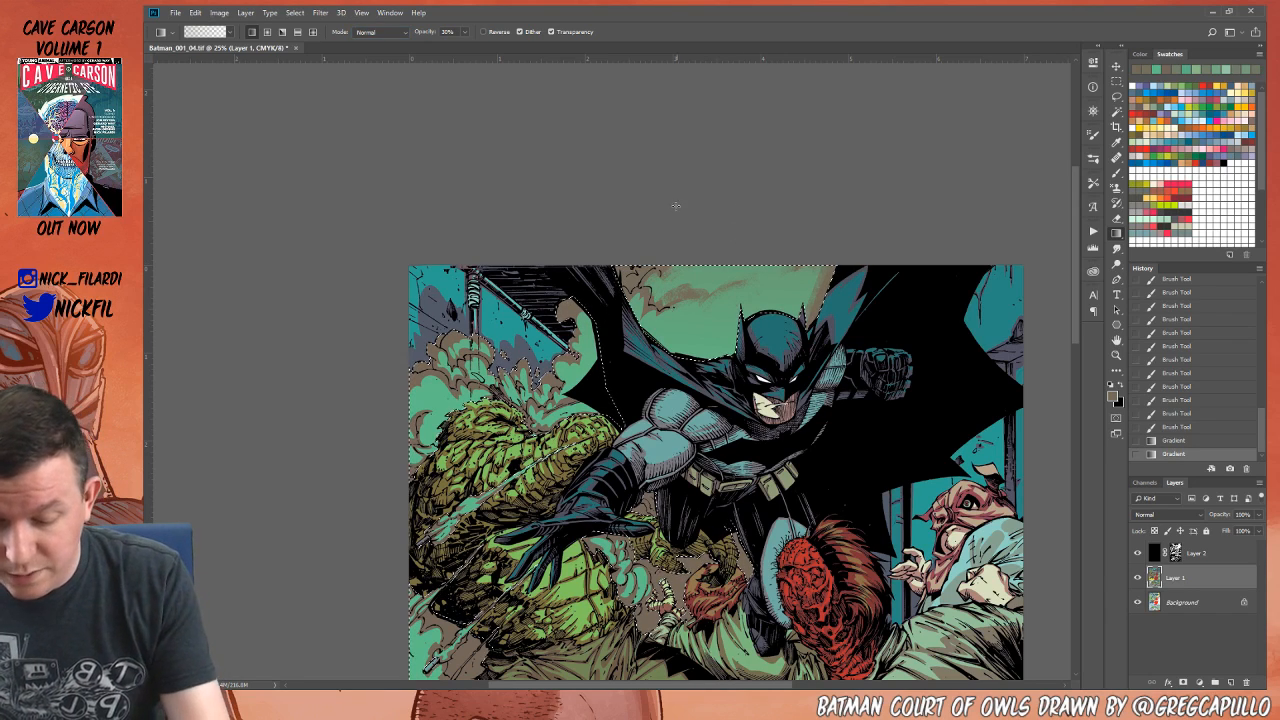
drag(727, 194, 732, 290)
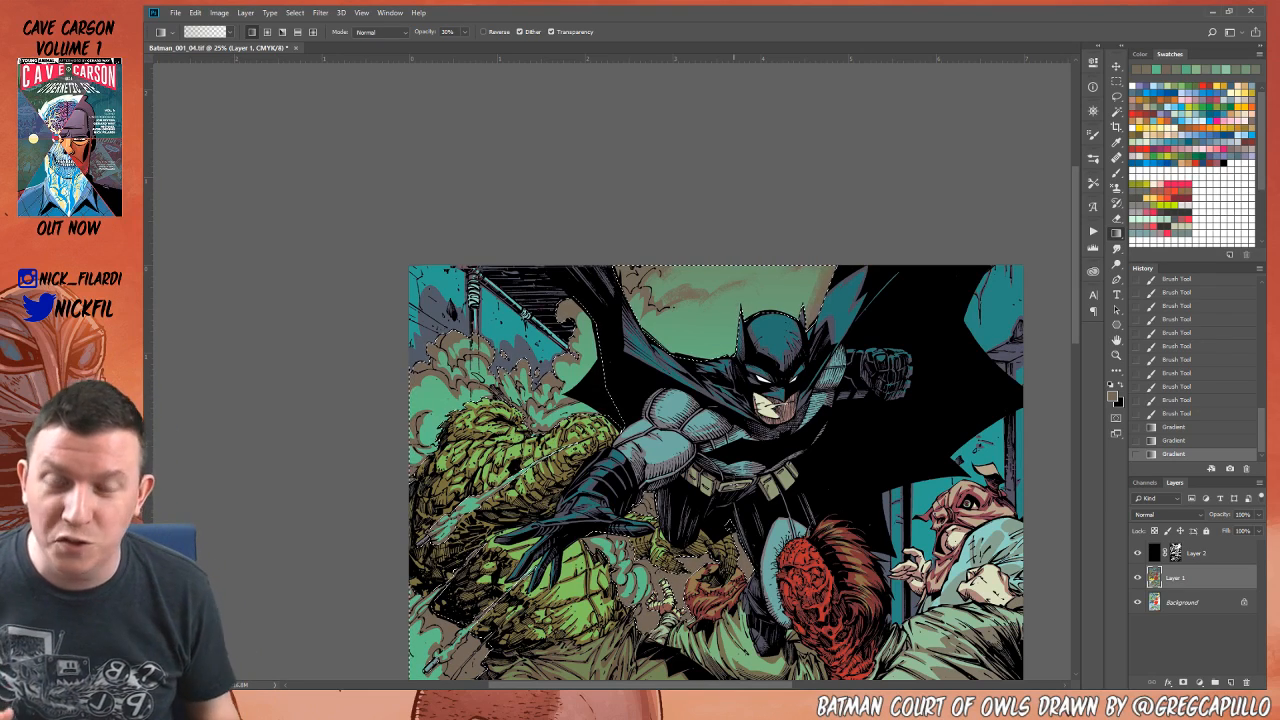
Step: Sample the green smoke beside the cape and brush it around Batman's cowl, working strokes into the cloud's brown edge
key(b)
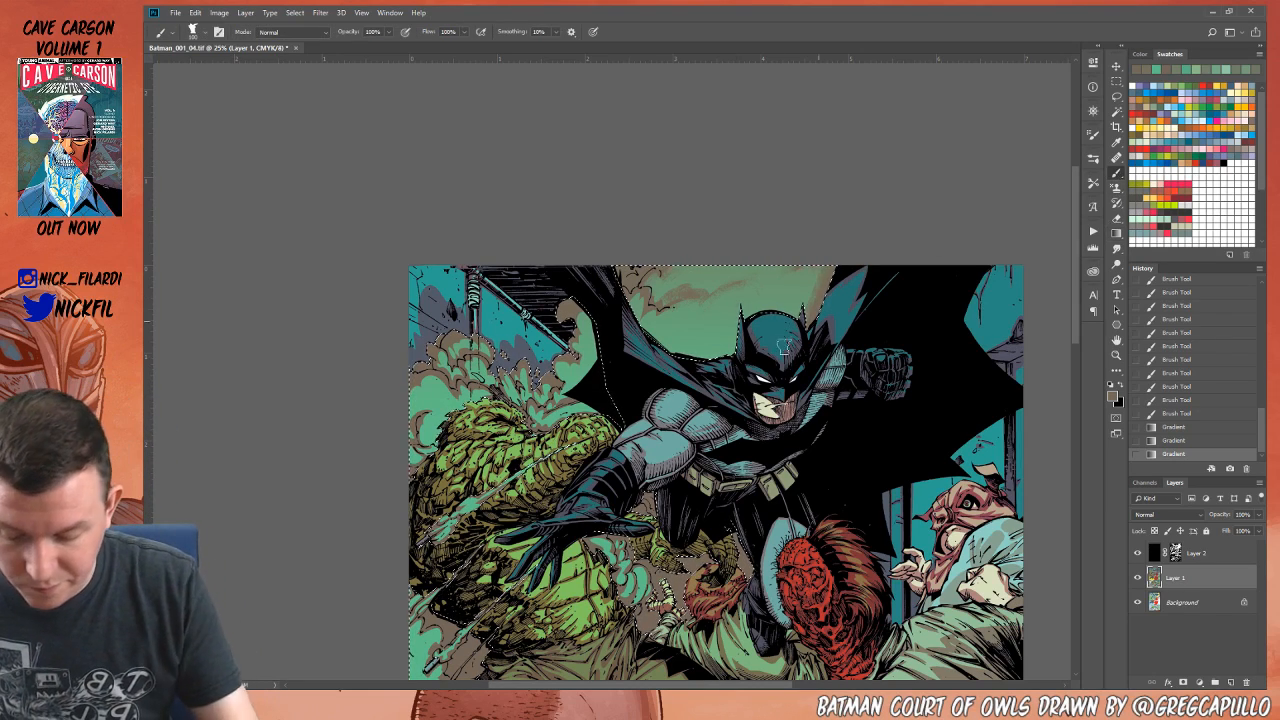
alt+click(582, 388)
mouse_move(664, 358)
mouse_down()
mouse_move(738, 317)
mouse_move(692, 331)
mouse_move(716, 329)
mouse_move(728, 309)
mouse_move(743, 314)
mouse_move(721, 354)
mouse_move(684, 304)
mouse_move(752, 300)
mouse_up()
drag(748, 318, 808, 300)
drag(808, 292, 796, 306)
mouse_move(800, 290)
mouse_down()
mouse_move(790, 308)
mouse_move(802, 302)
mouse_up()
key(ctrl+z)
drag(685, 279, 676, 286)
mouse_move(674, 282)
mouse_down()
mouse_move(662, 290)
mouse_move(692, 286)
mouse_up()
alt+click(684, 284)
key(ctrl+d)
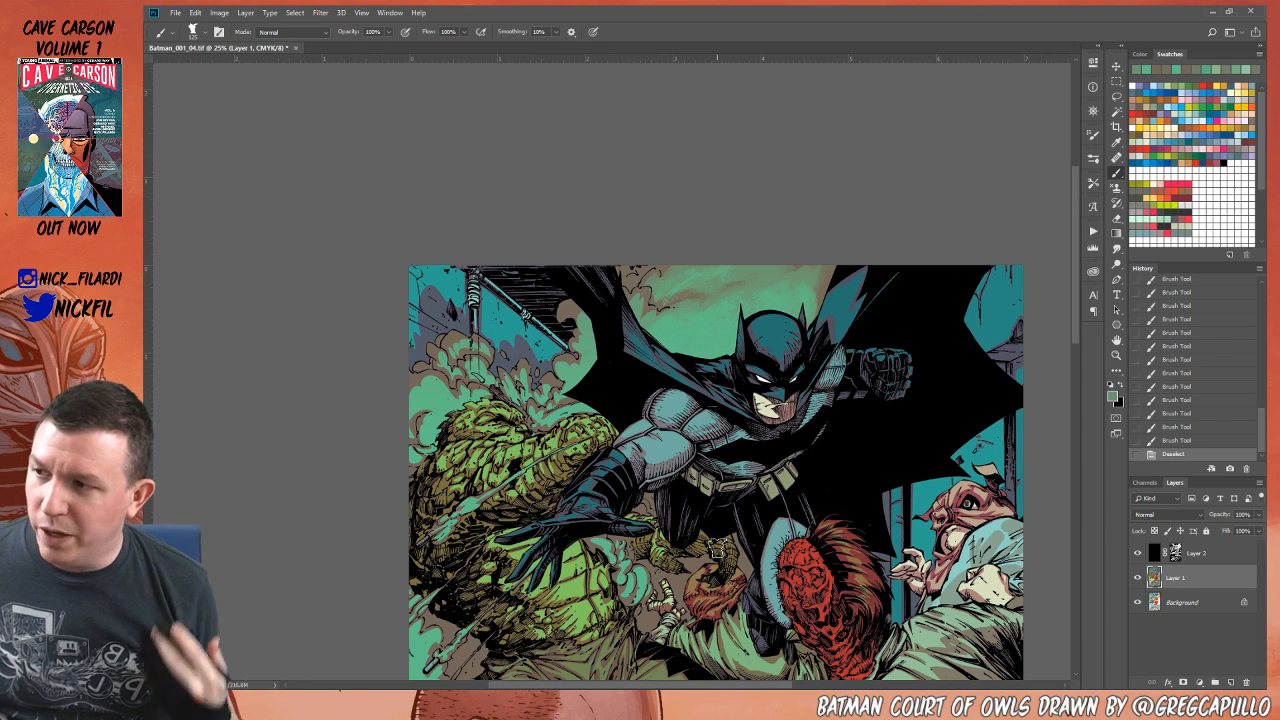
alt+click(672, 325)
drag(664, 304, 641, 305)
key(ctrl+z)
key(ctrl+z)
key(ctrl+z)
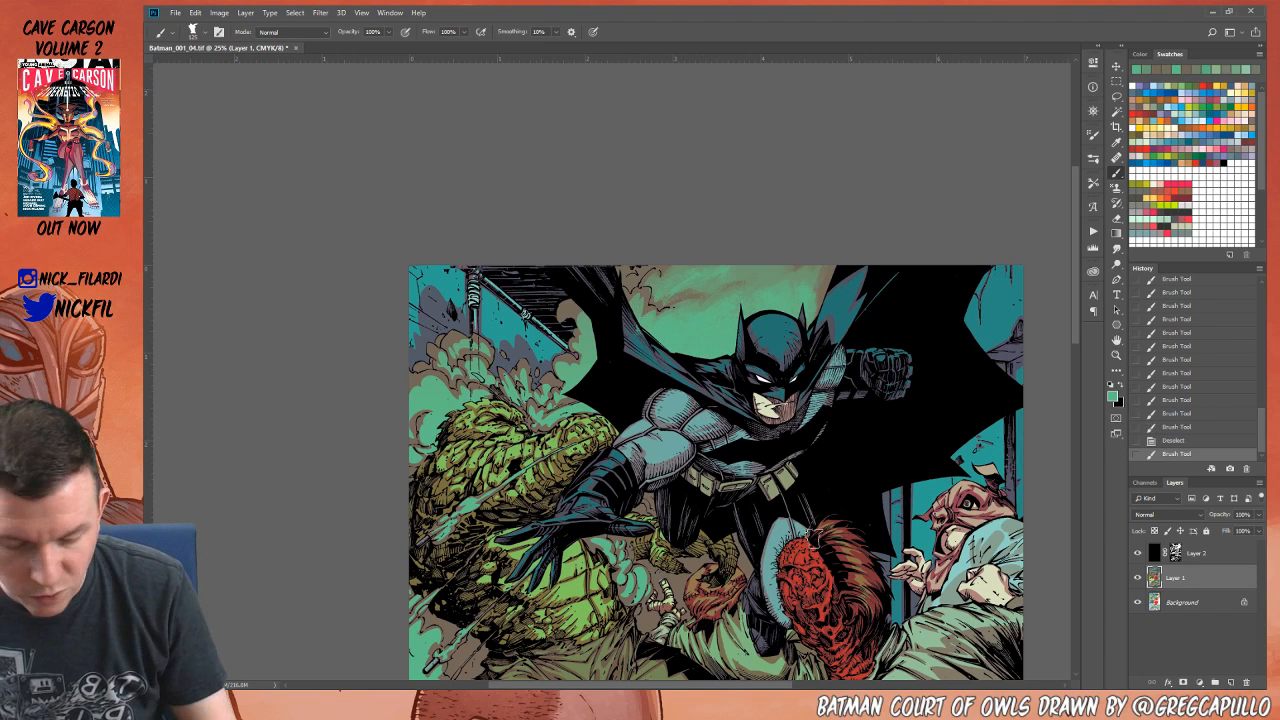
Step: Sample green and brown and blend them into the smoke just above the cape on Batman's shoulder
alt+click(650, 316)
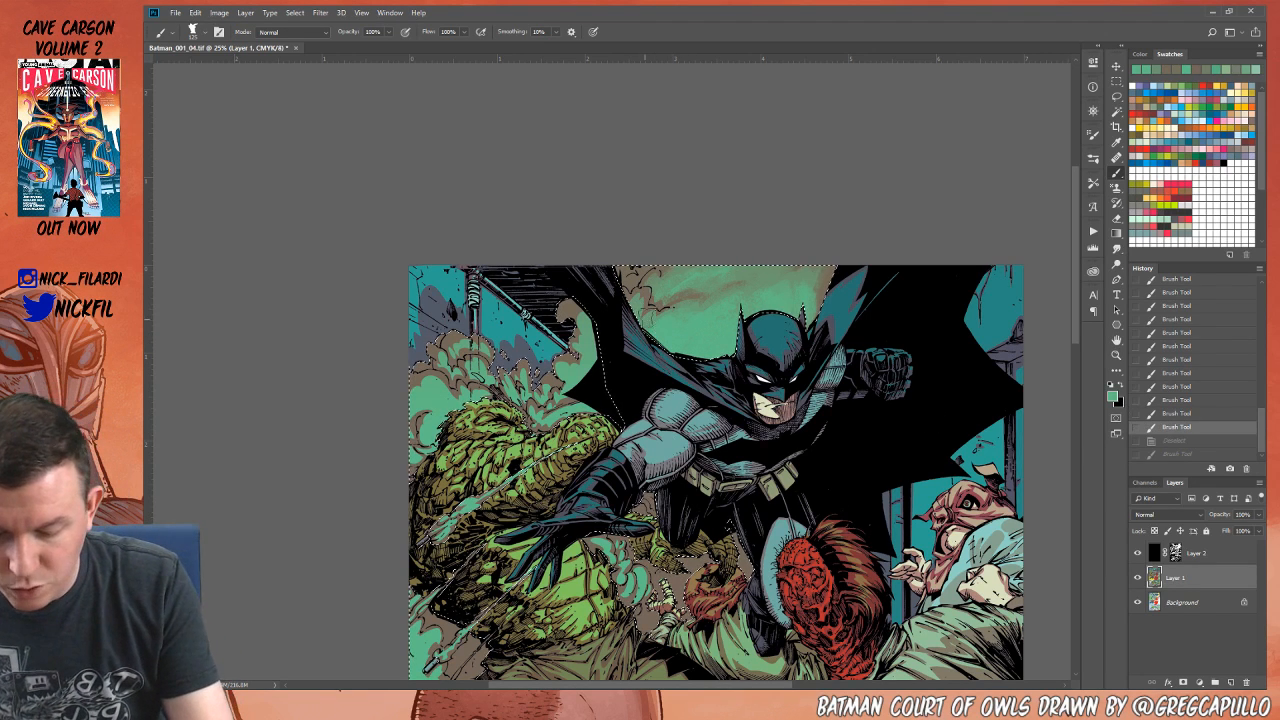
drag(650, 322, 646, 312)
alt+click(646, 304)
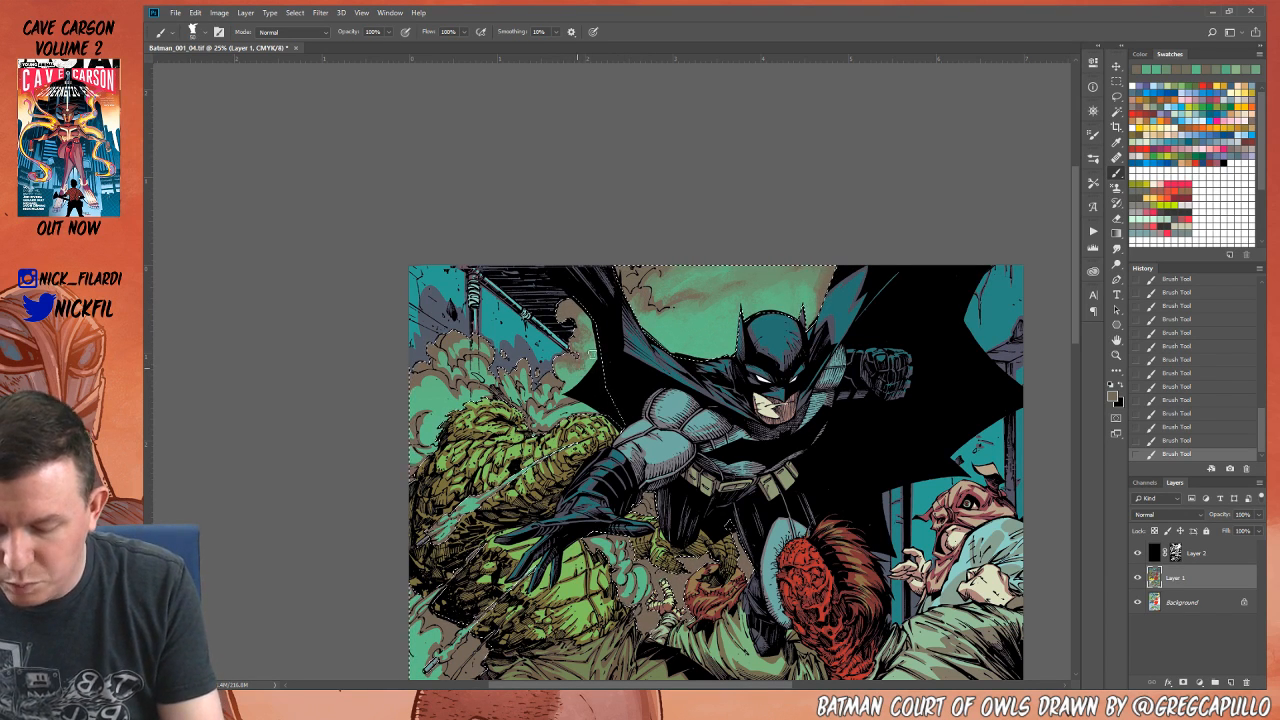
Step: Alternate sampled green and brown dabs in the smoke curl between the cape's outer edge and the scaly figure
alt+click(592, 355)
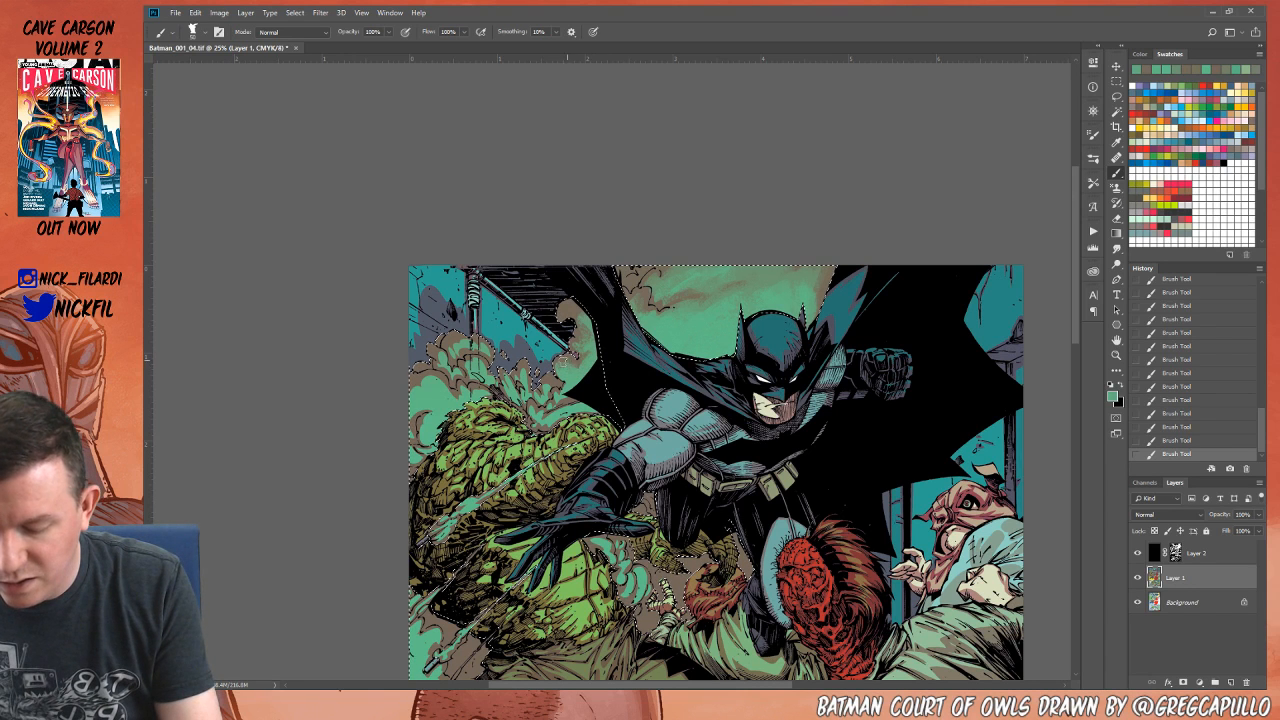
alt+click(577, 362)
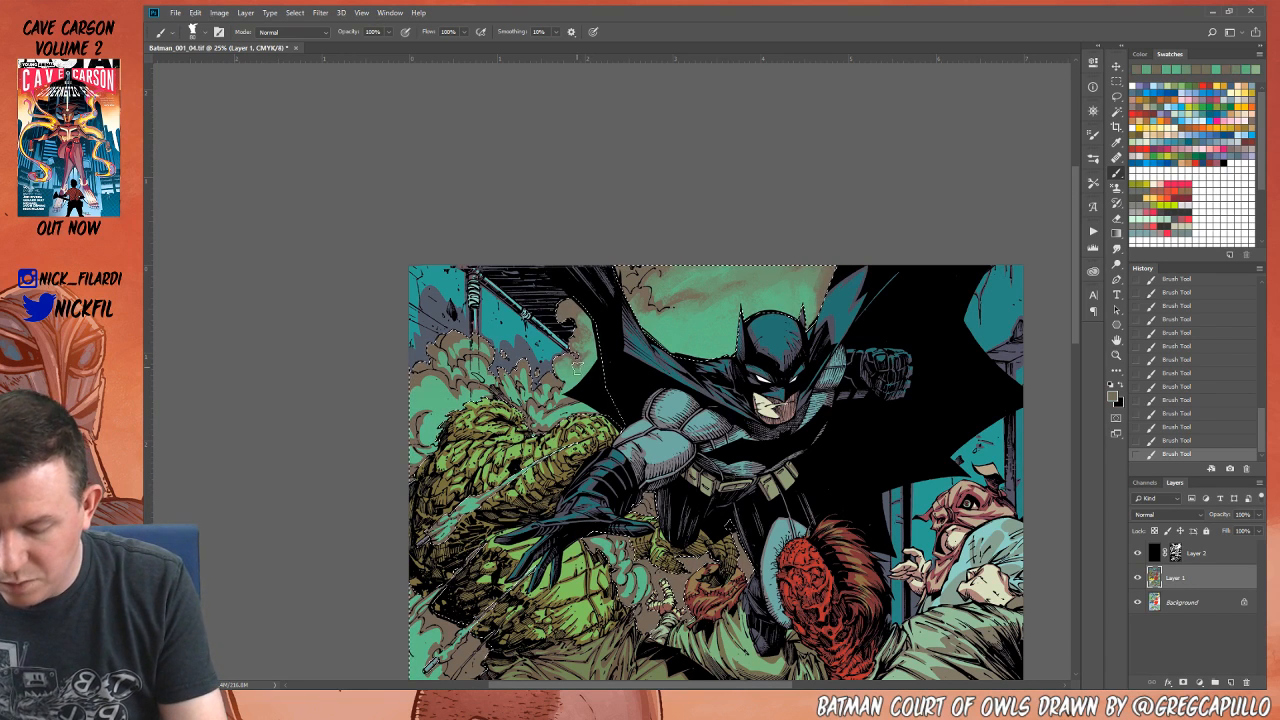
alt+click(587, 366)
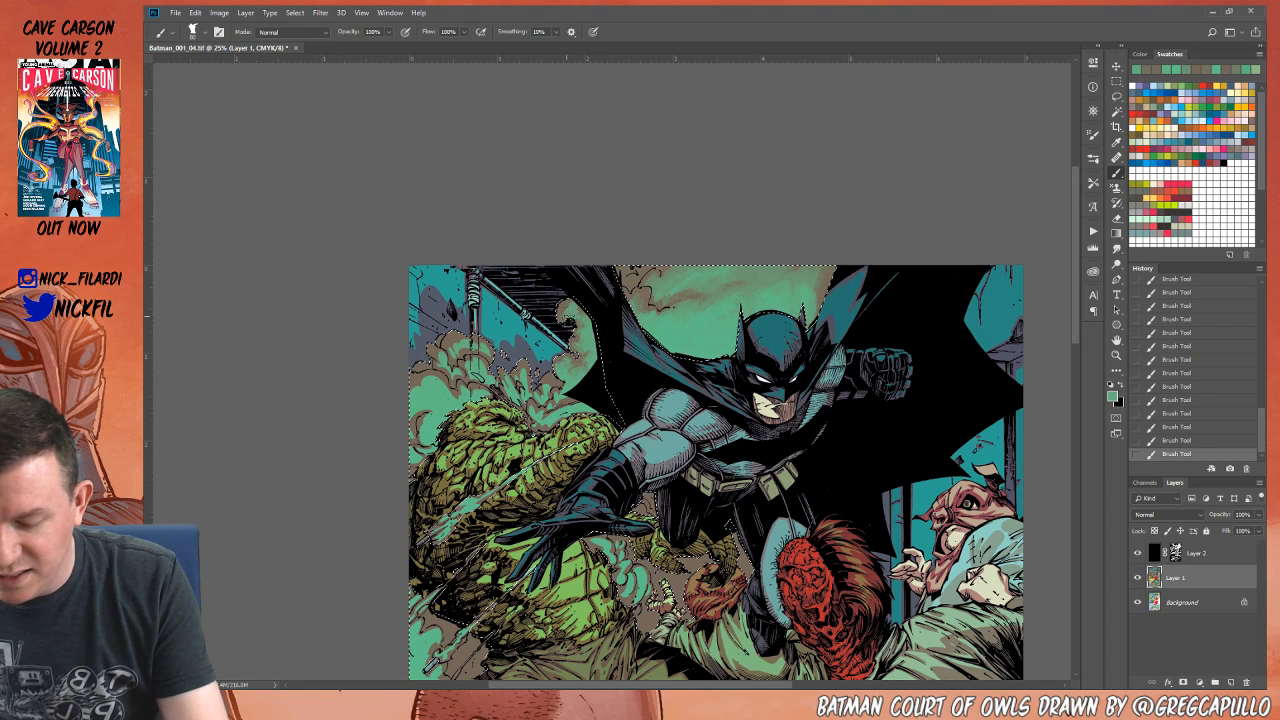
alt+click(575, 305)
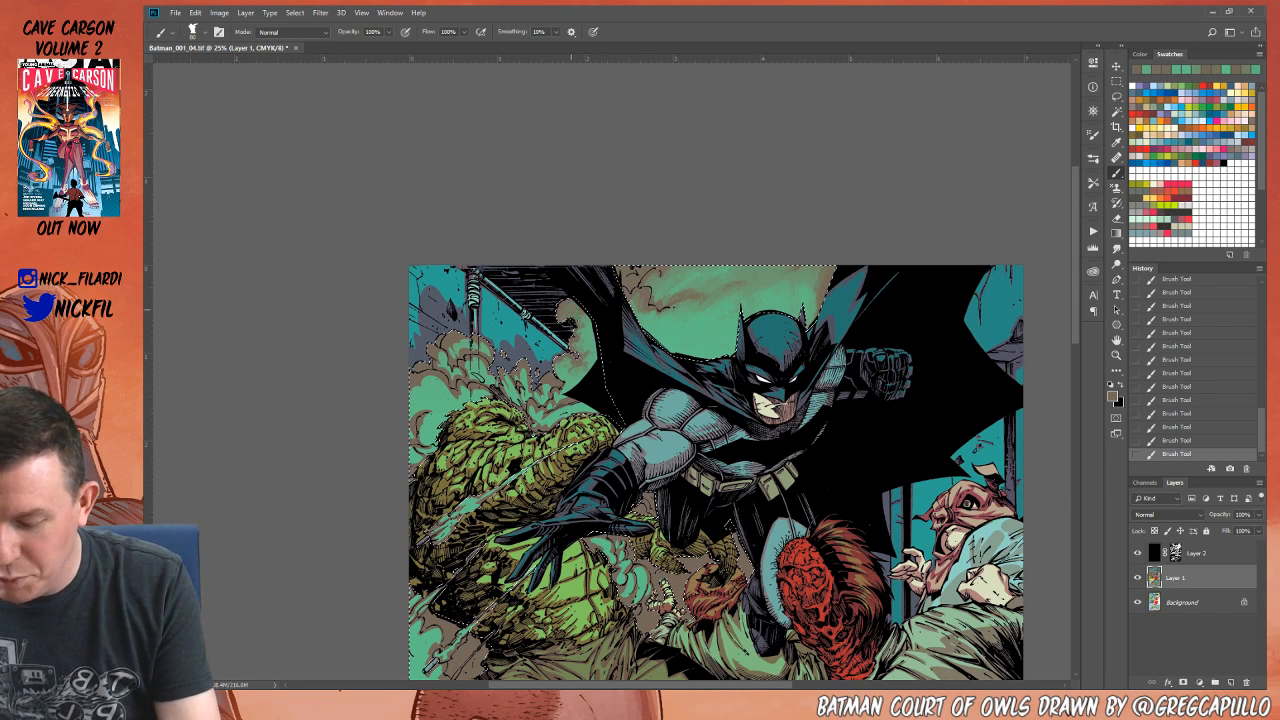
alt+click(595, 342)
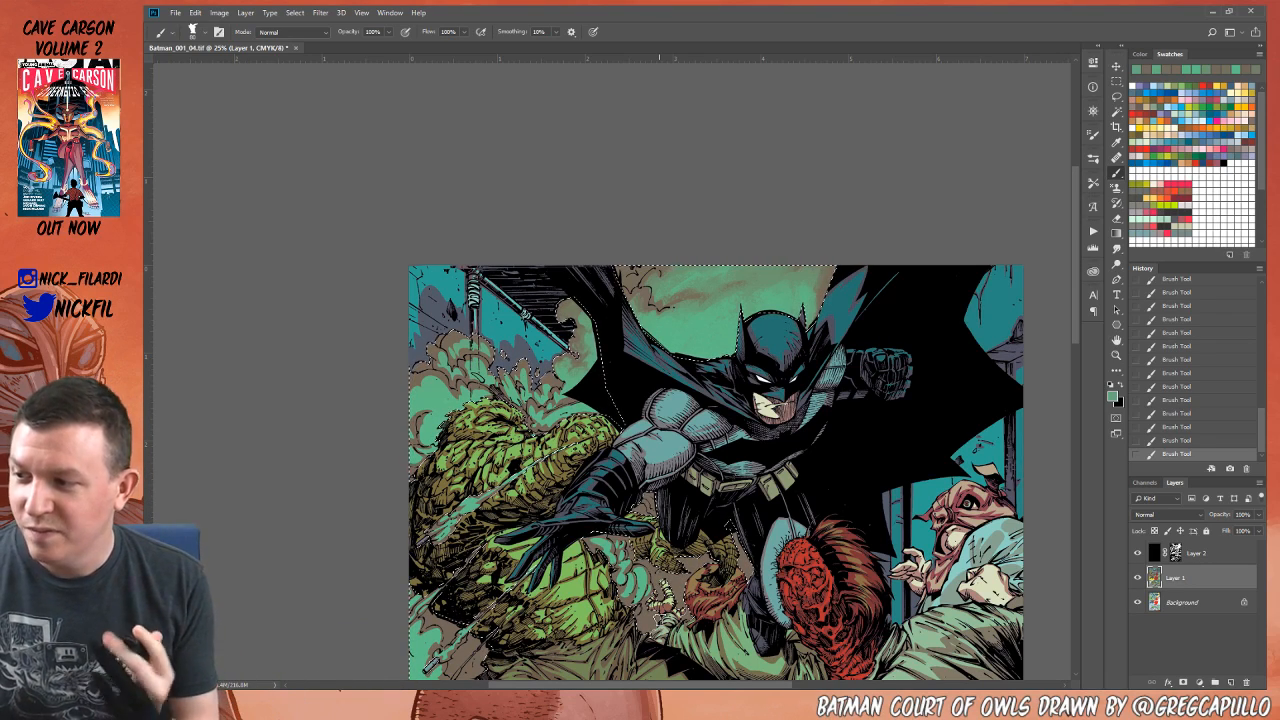
key(space)
drag(626, 497, 760, 536)
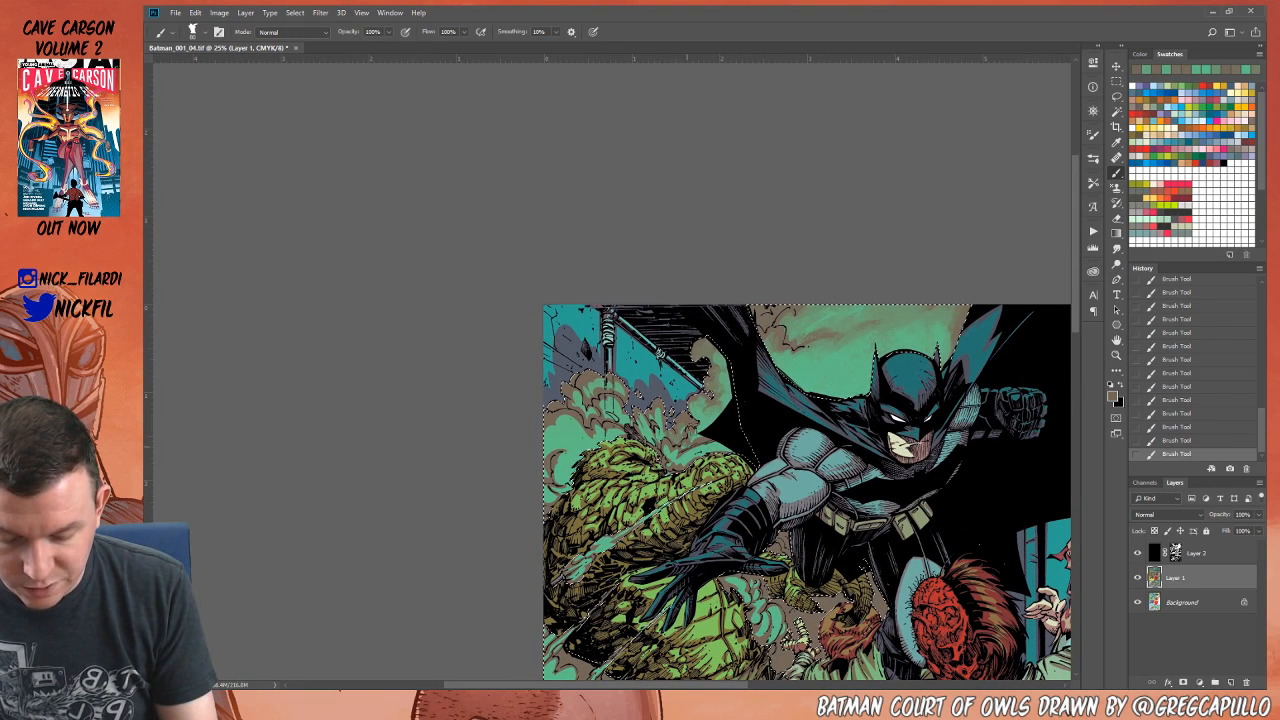
Step: Alternate sampled green and brown brush strokes through the smoke cloud above the scaly figure, along the page's outer edge
alt+click(706, 415)
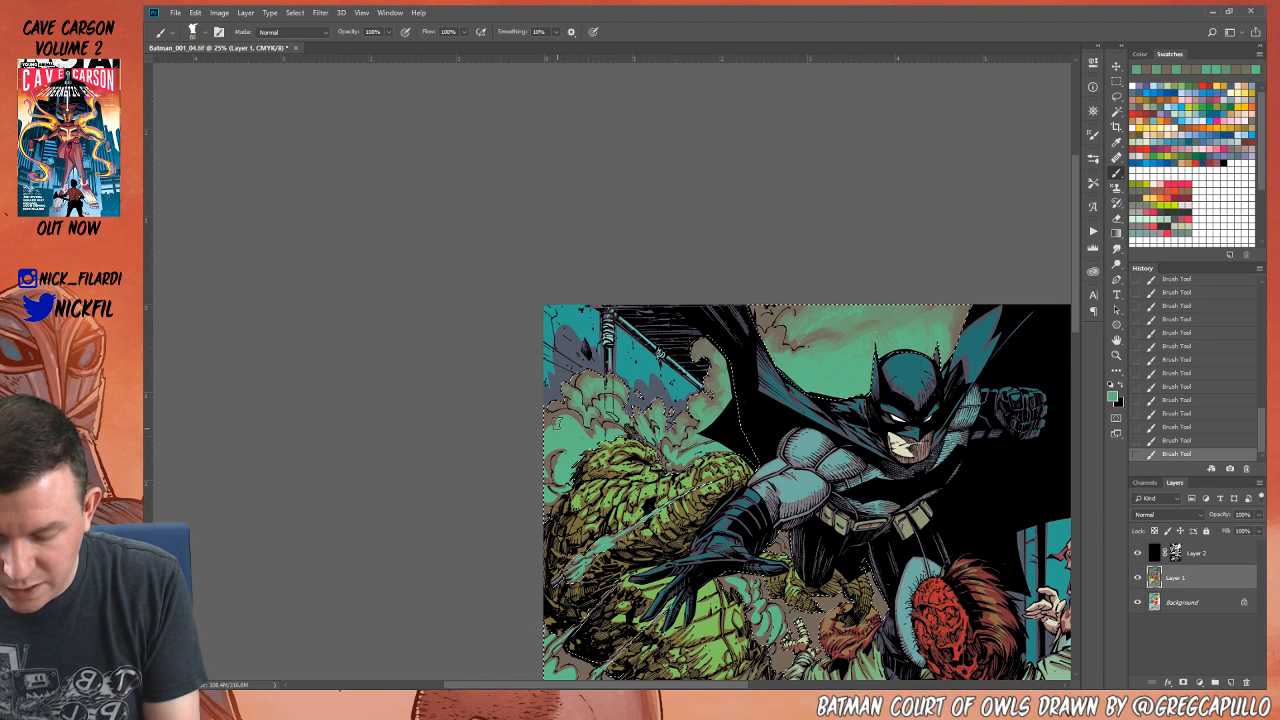
alt+click(547, 416)
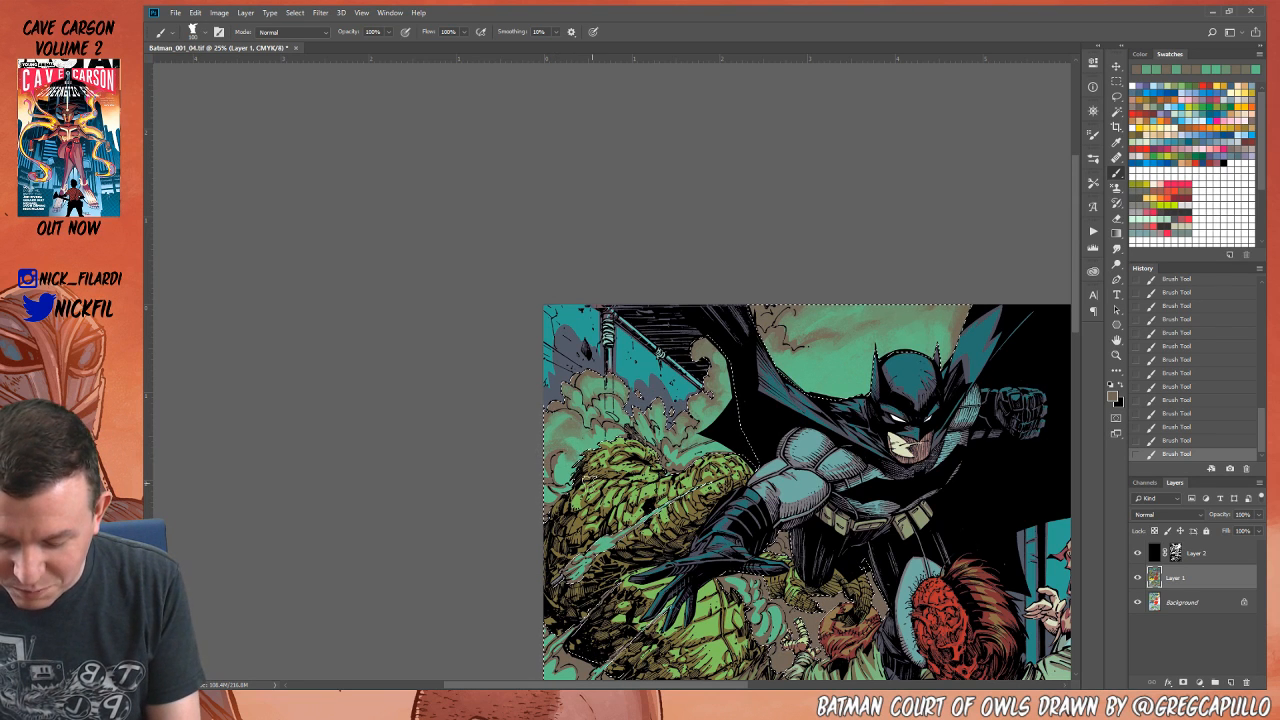
alt+click(562, 468)
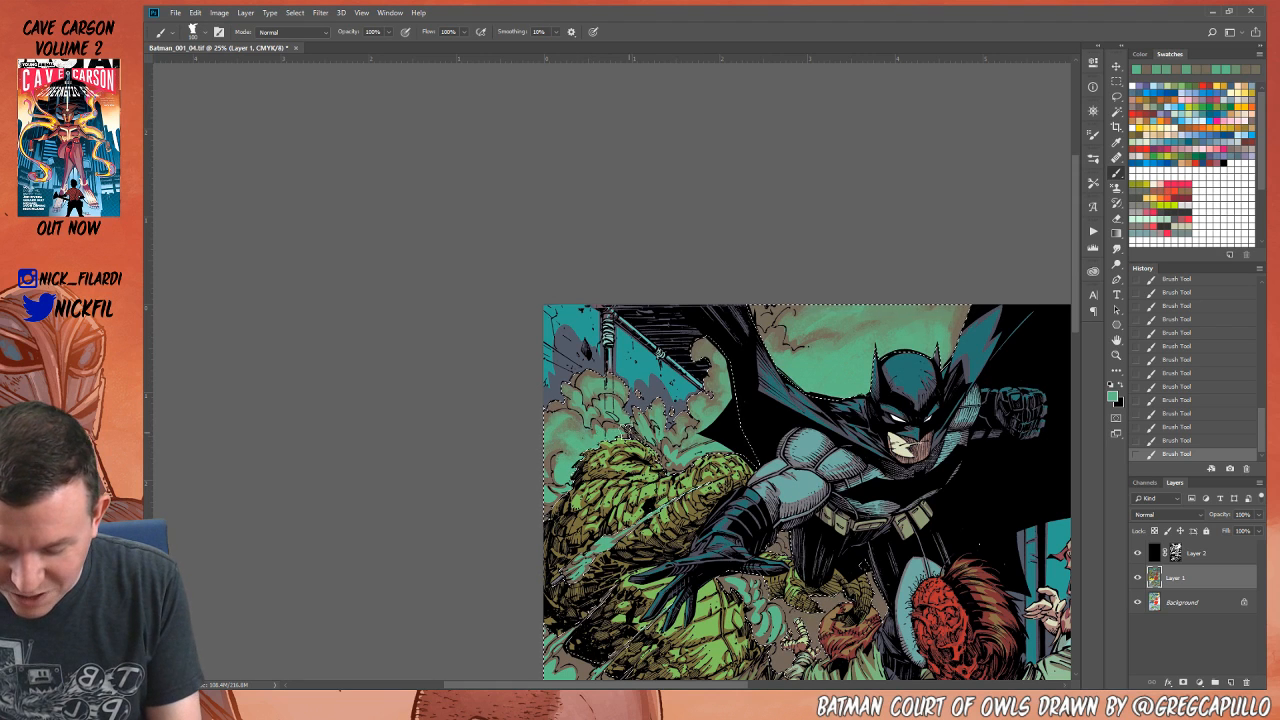
alt+click(597, 443)
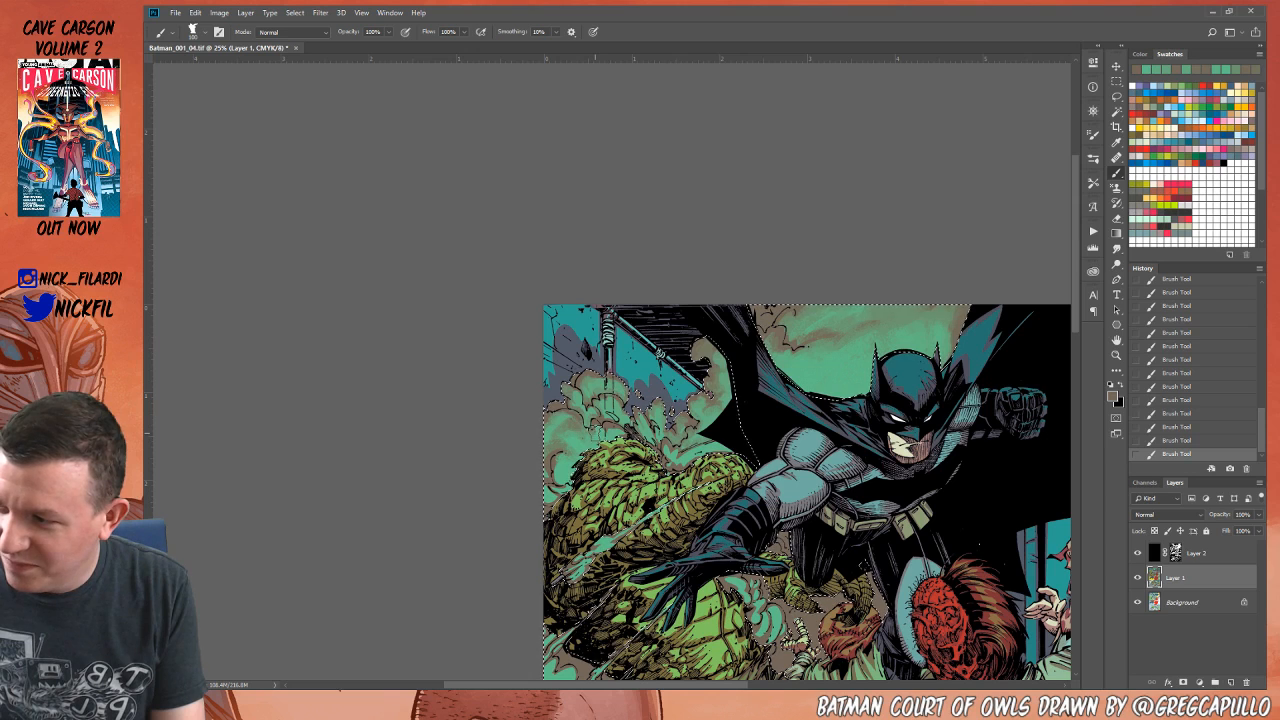
alt+click(590, 440)
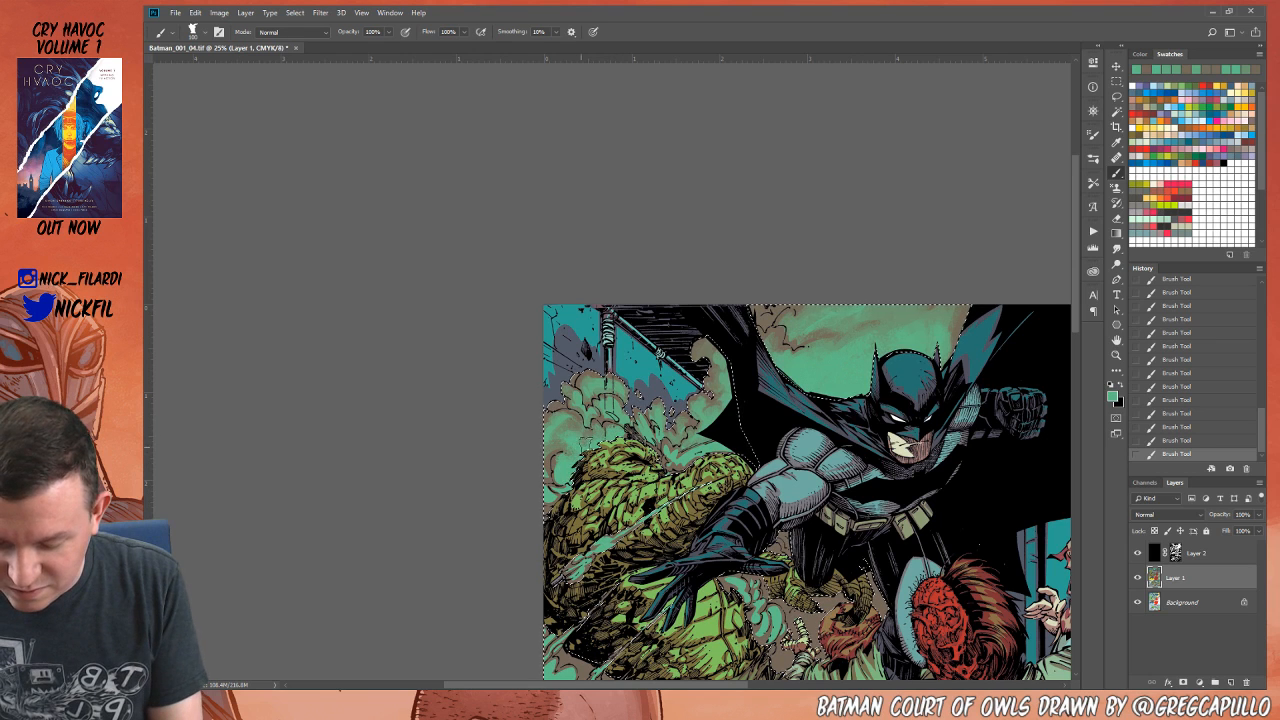
alt+click(556, 469)
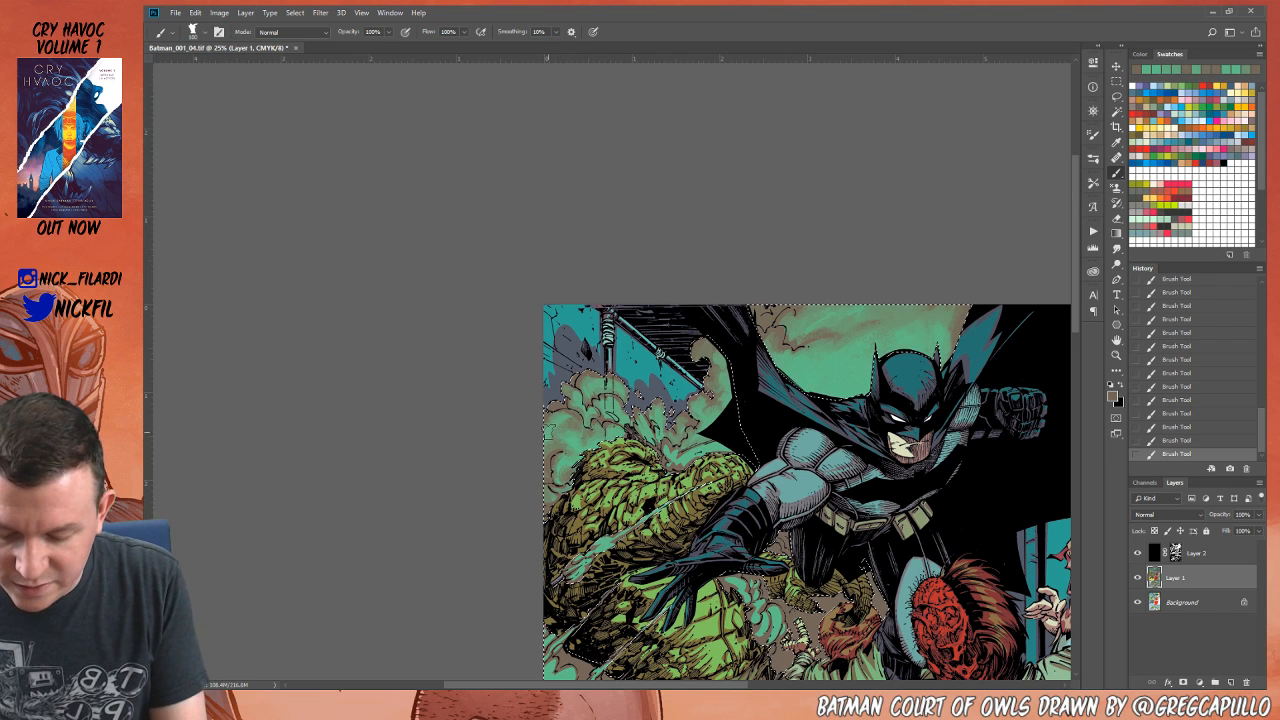
alt+click(549, 432)
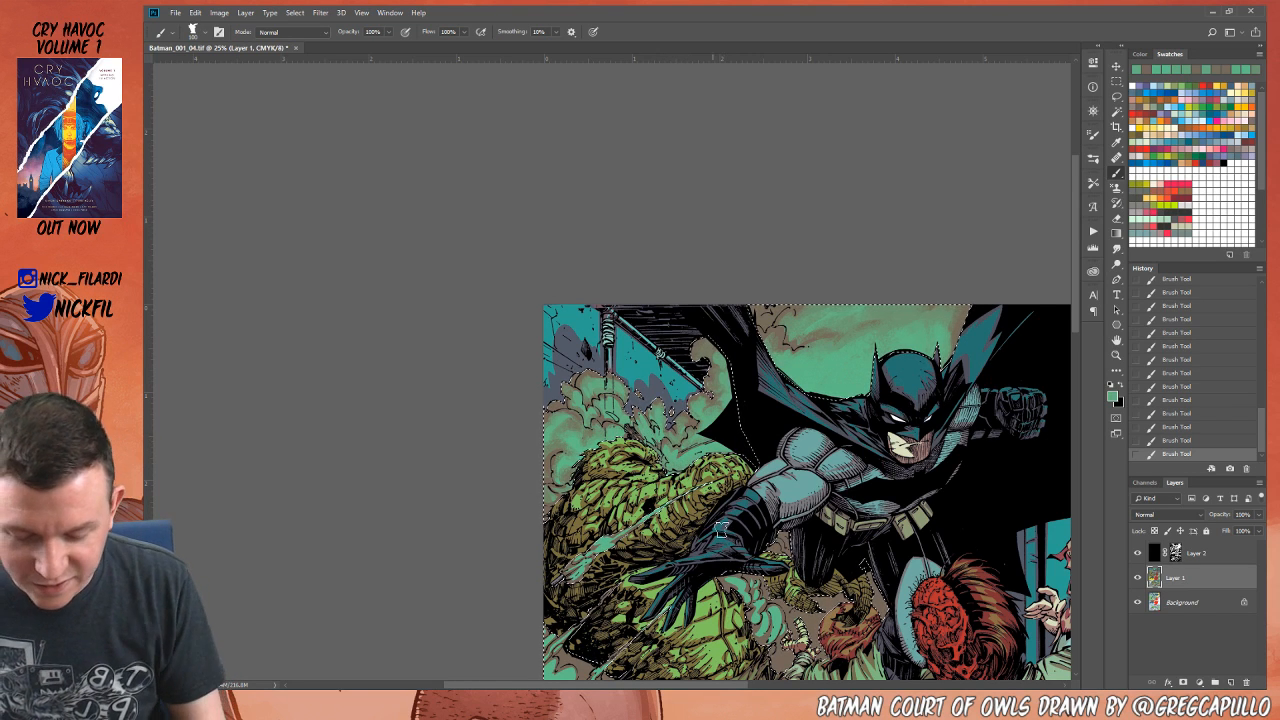
Step: Set the Gradient tool to Radial in Normal mode and lay brown 30% opacity gradients into the smoke at the panel's outer edge
click(1117, 341)
drag(834, 542, 827, 494)
click(1117, 232)
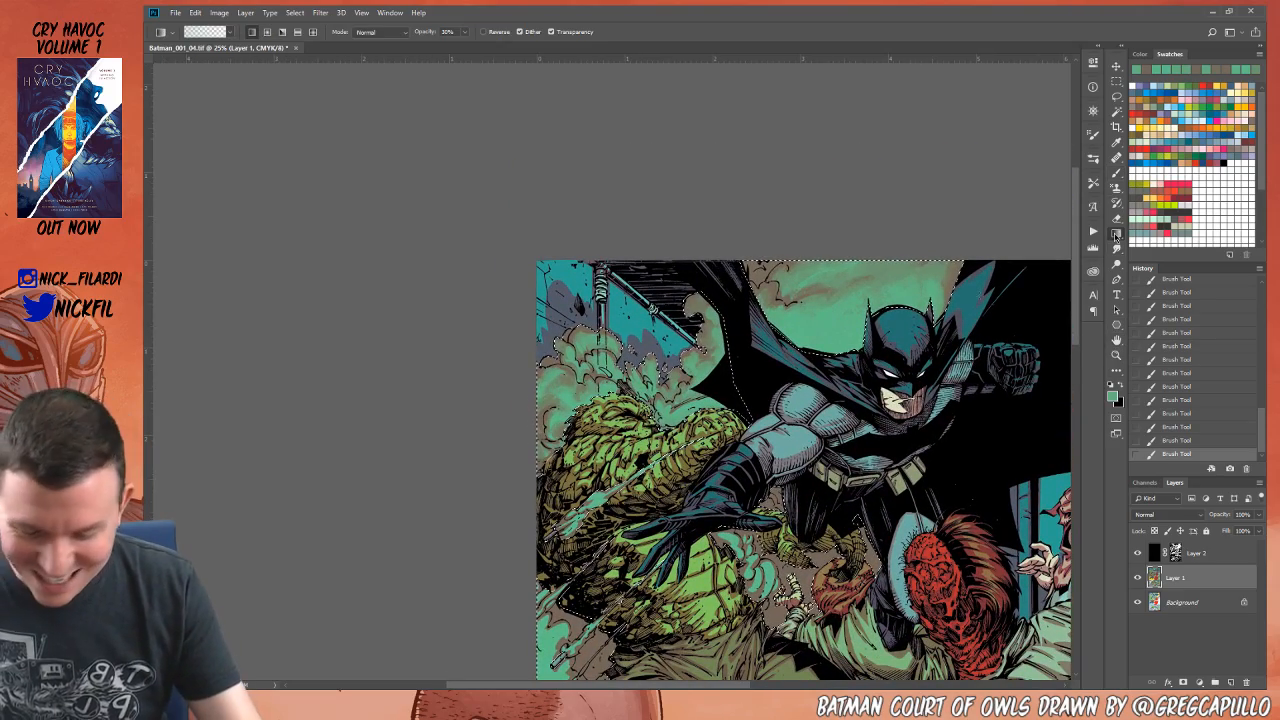
click(267, 32)
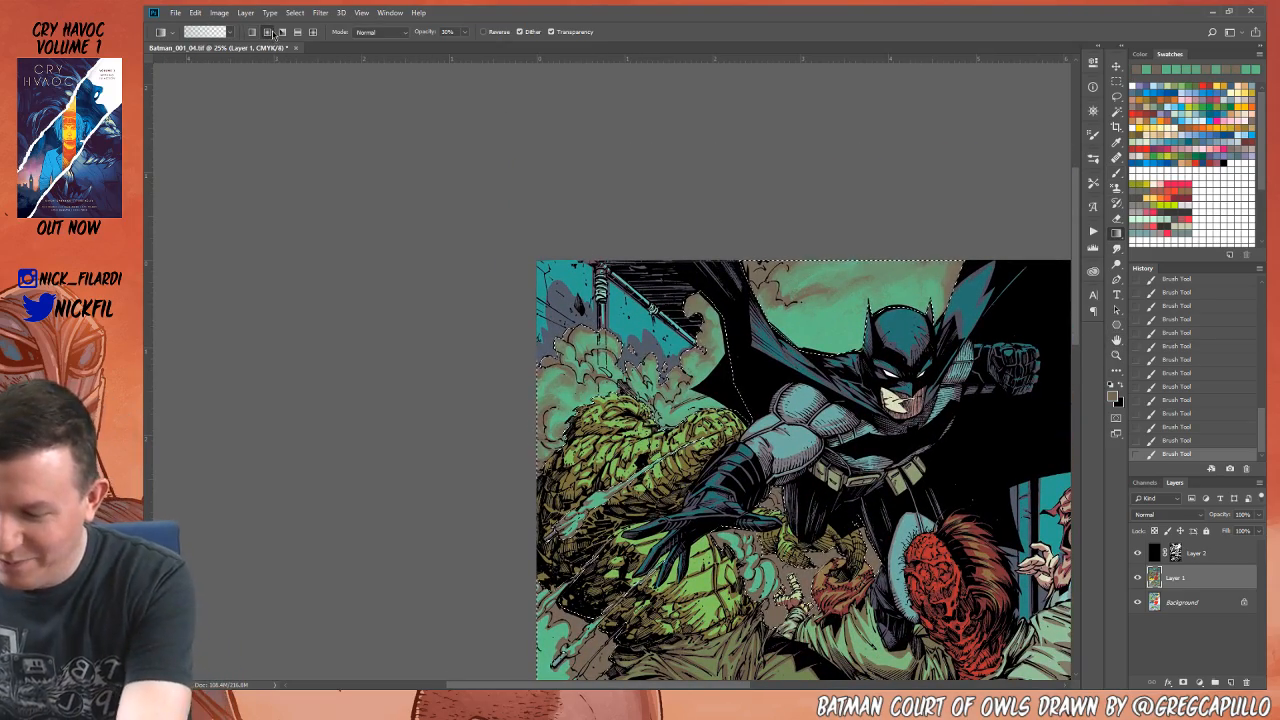
click(380, 32)
click(375, 46)
drag(510, 285, 508, 282)
drag(602, 350, 556, 268)
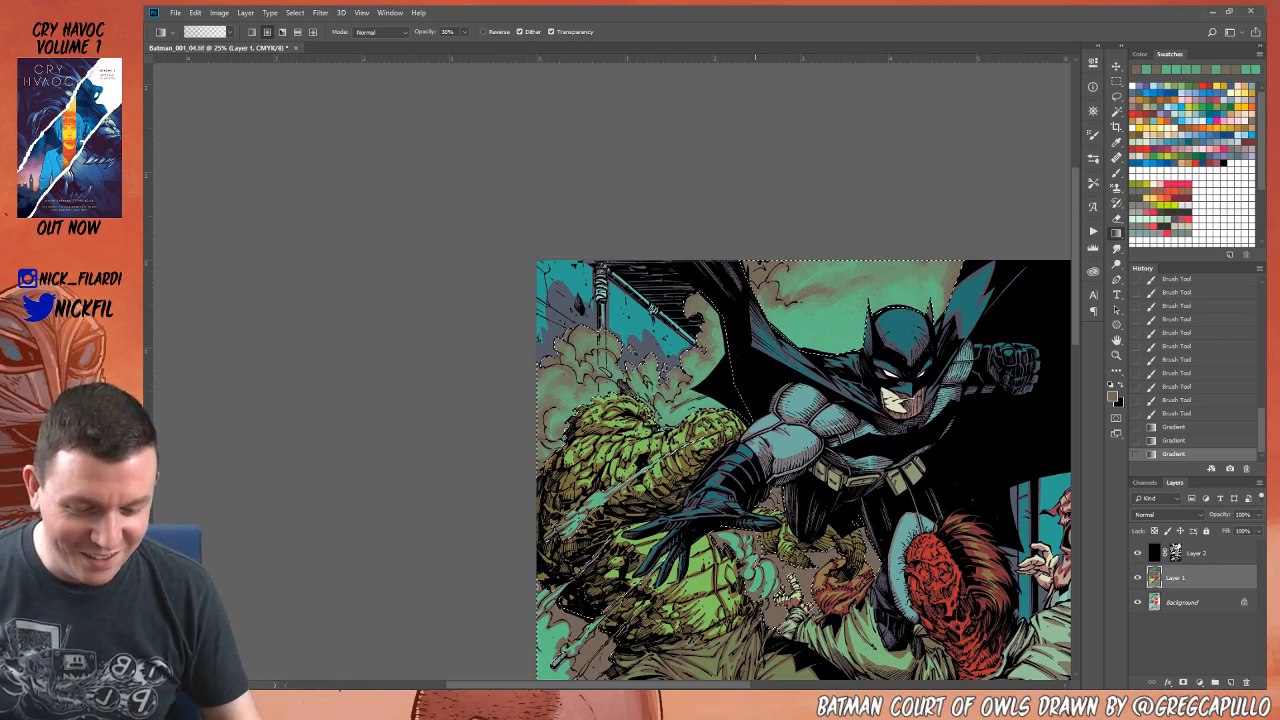
Step: Sample the green smoke beside Batman's cowl and brush it into the cloud above the scaly figure's back
key(space)
mouse_move(832, 486)
mouse_down()
mouse_move(764, 394)
mouse_move(838, 356)
mouse_move(846, 390)
mouse_up()
key(b)
alt+click(854, 239)
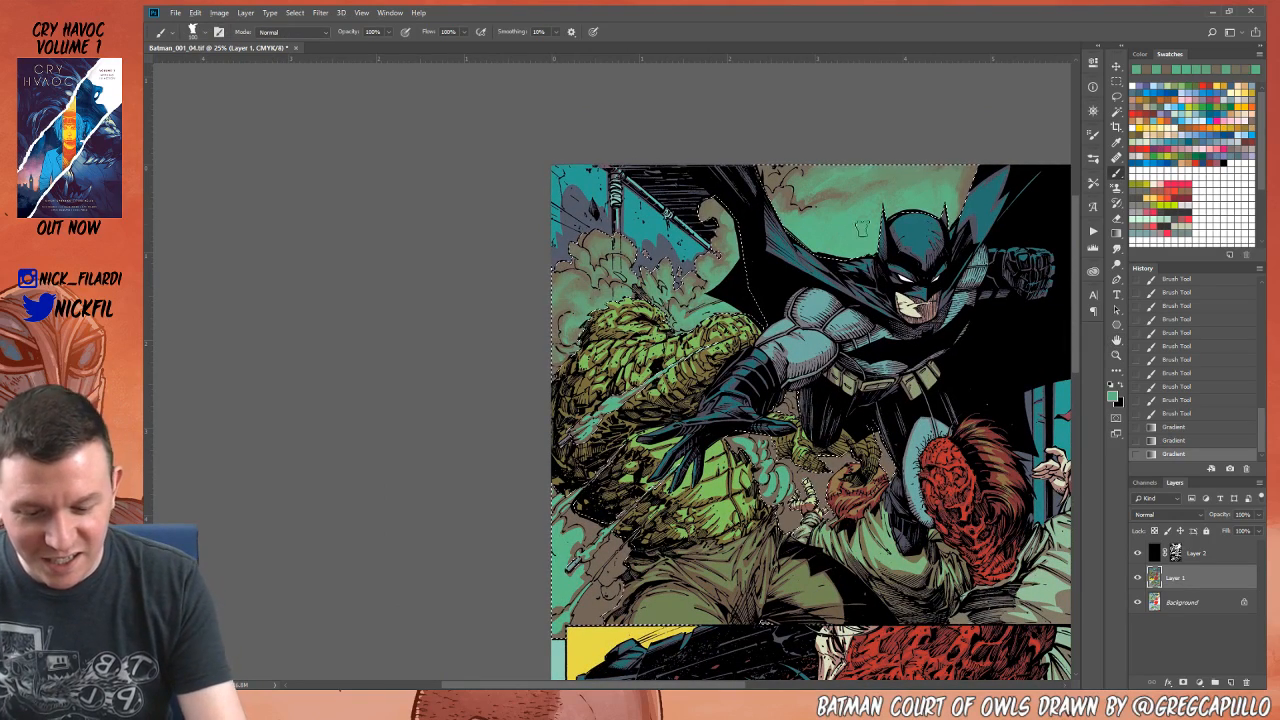
drag(581, 303, 592, 300)
mouse_move(596, 306)
mouse_down()
mouse_move(609, 315)
mouse_move(580, 307)
mouse_up()
mouse_move(586, 308)
mouse_down()
mouse_move(566, 332)
mouse_move(570, 292)
mouse_up()
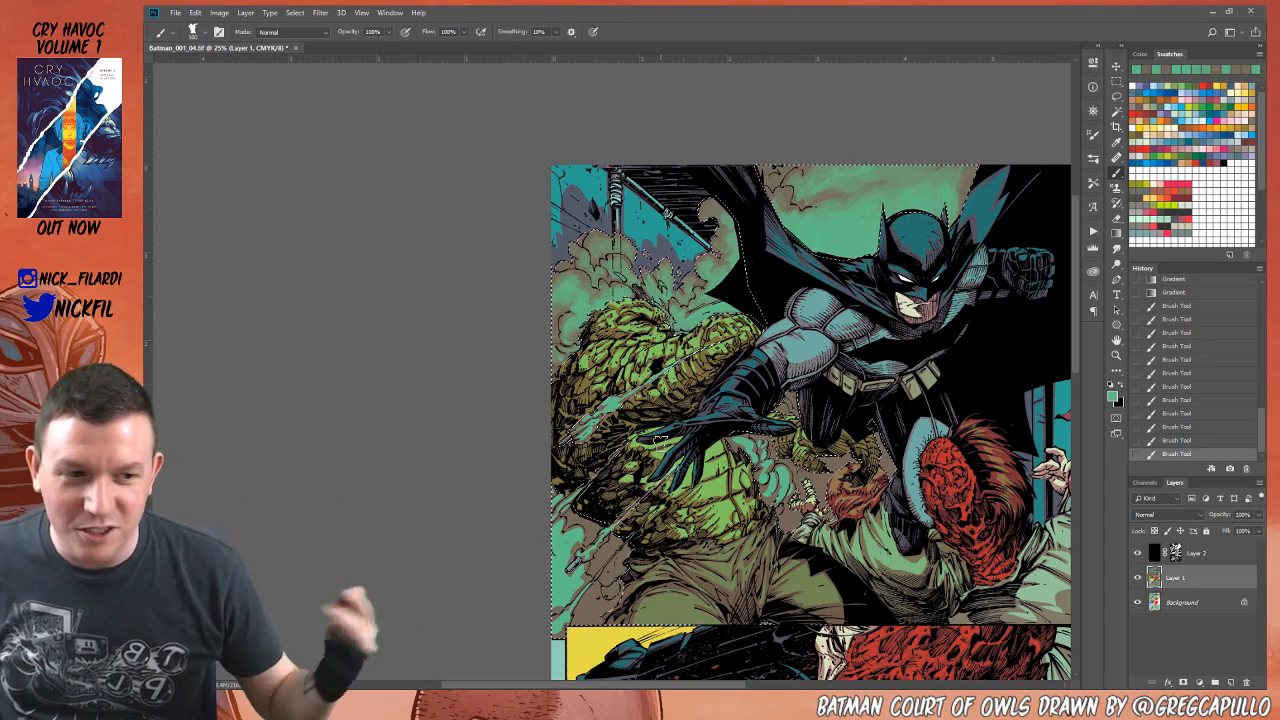
Step: Sample brown from the cloud's upper edge, stroke it through the smoke toward the cape, and pick up green near the scaly figure
alt+click(596, 237)
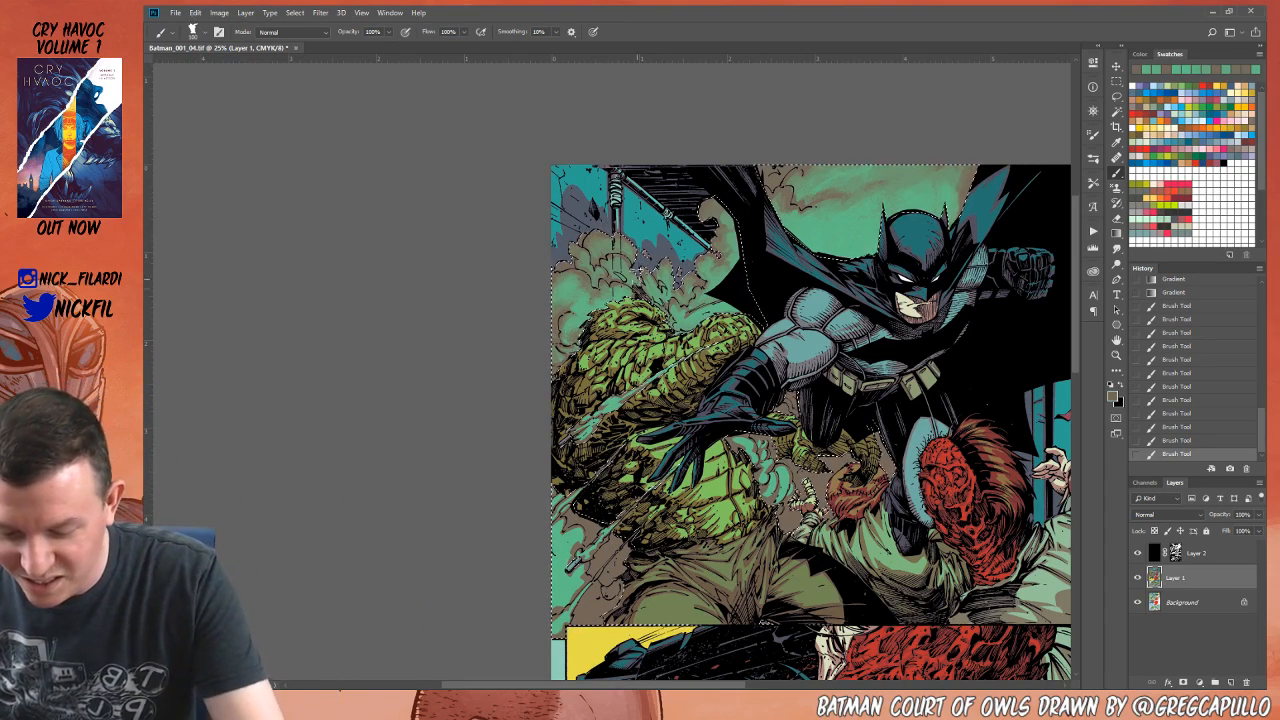
drag(627, 265, 652, 288)
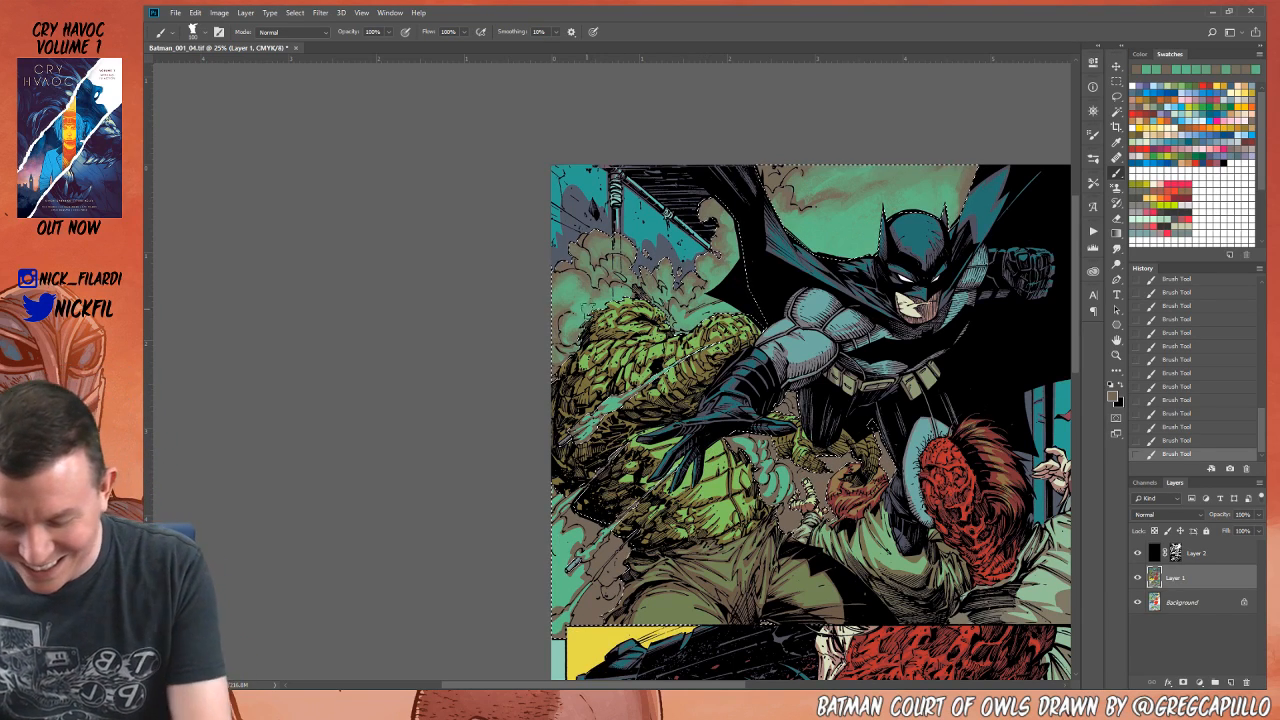
alt+click(592, 316)
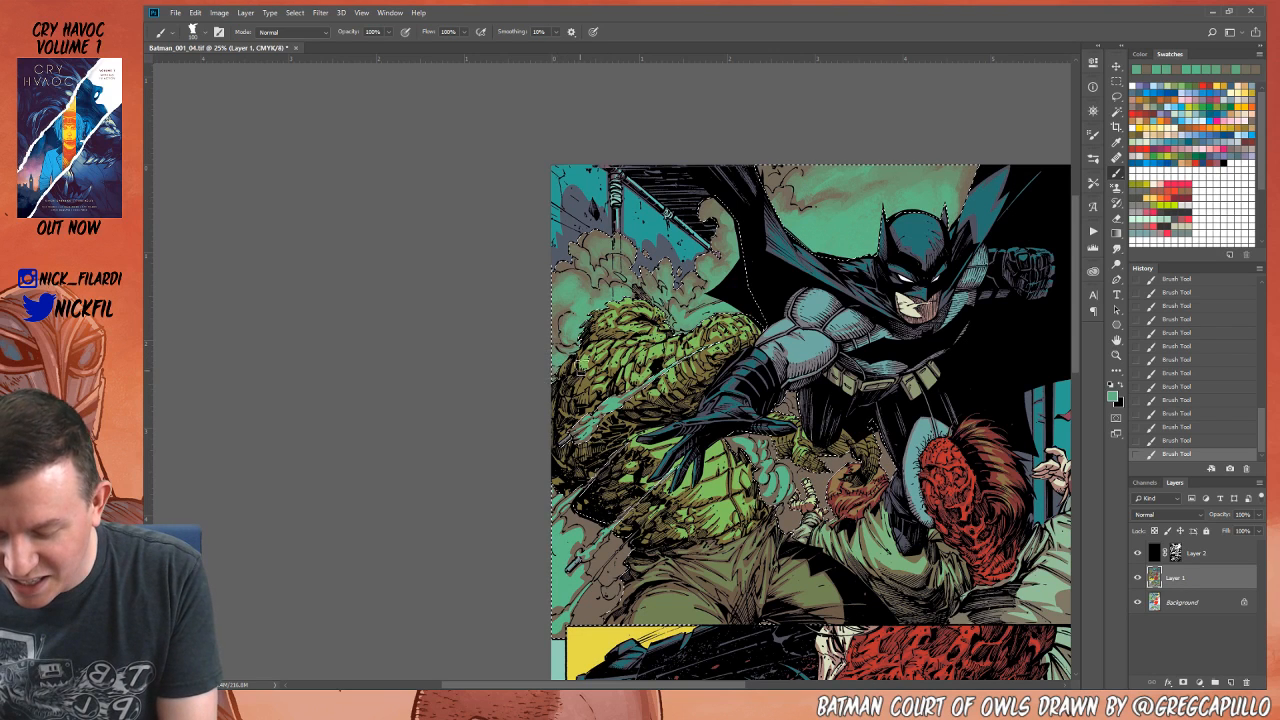
Step: Alternate sampled brown and green dabs in the smoke below the scaly figure, taking another brown from the upper cloud
alt+click(604, 582)
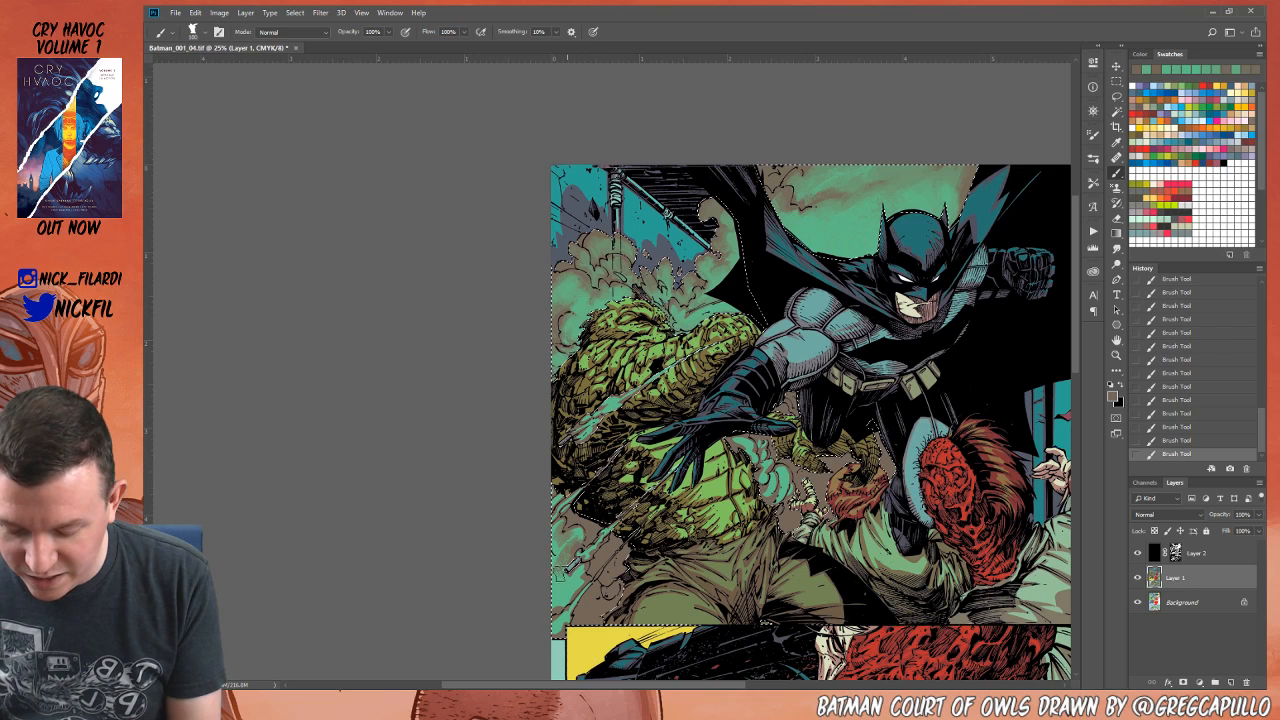
alt+click(580, 572)
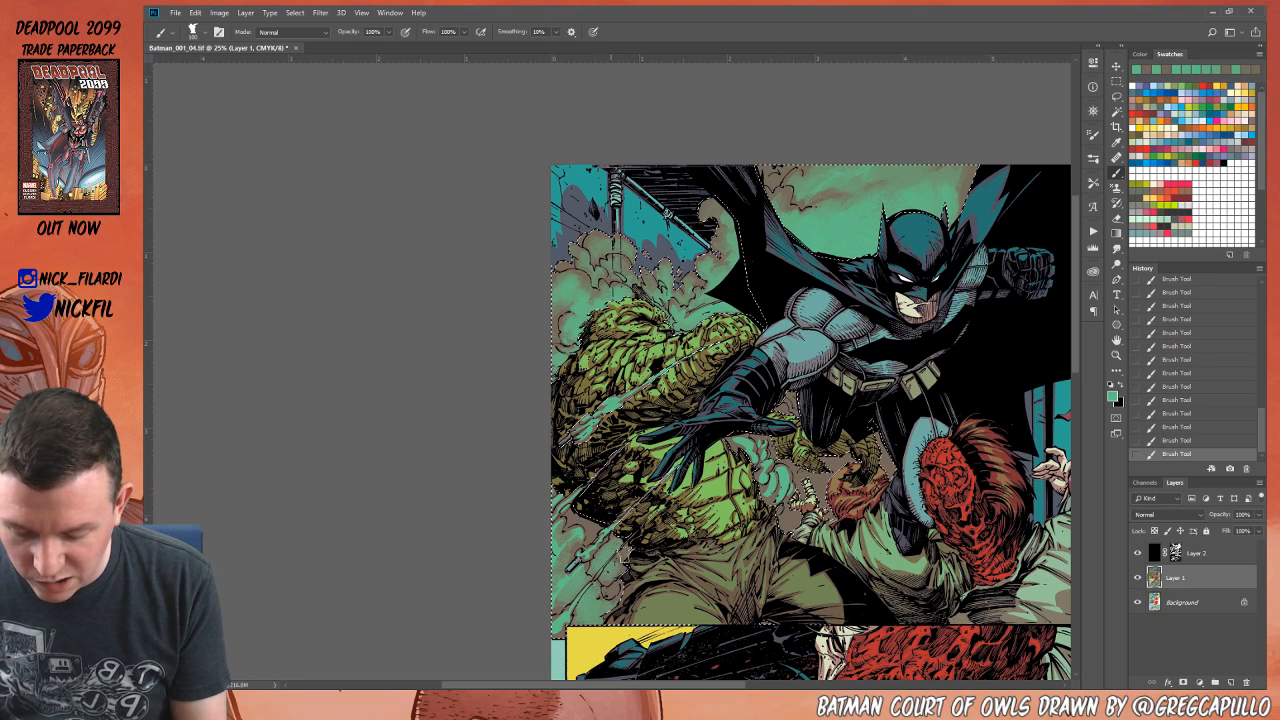
alt+click(570, 574)
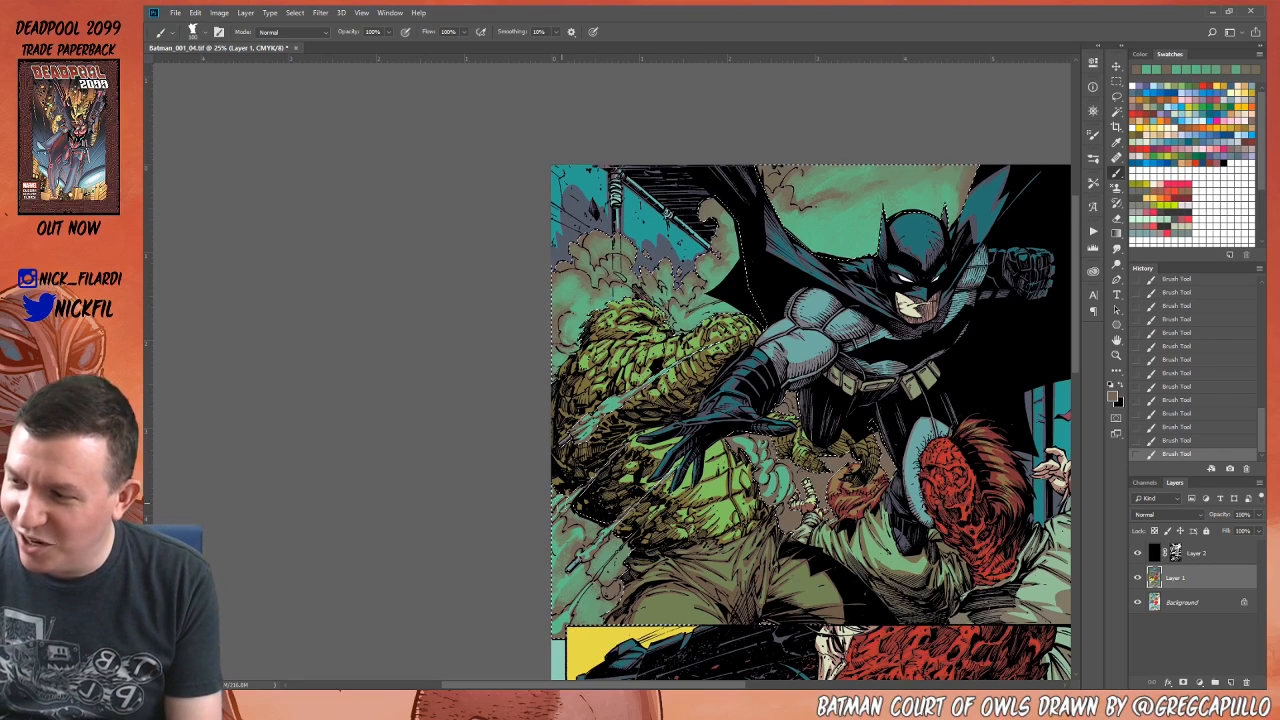
alt+click(566, 578)
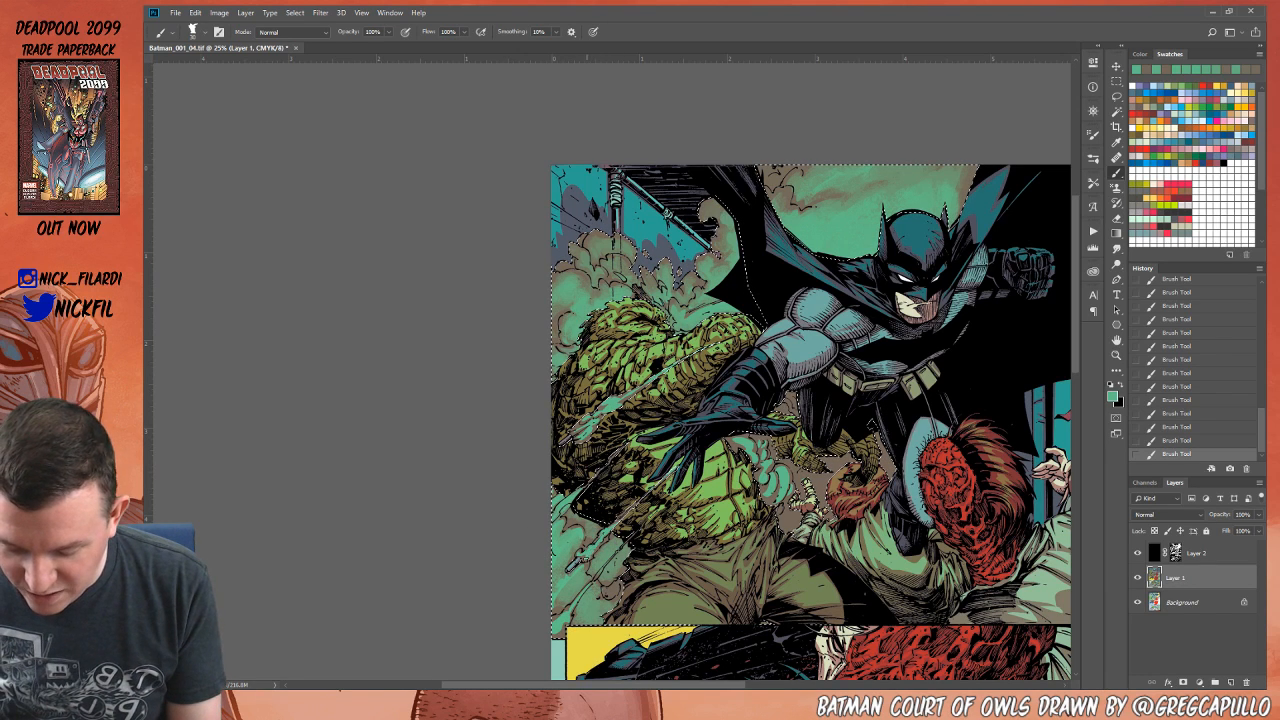
alt+click(587, 262)
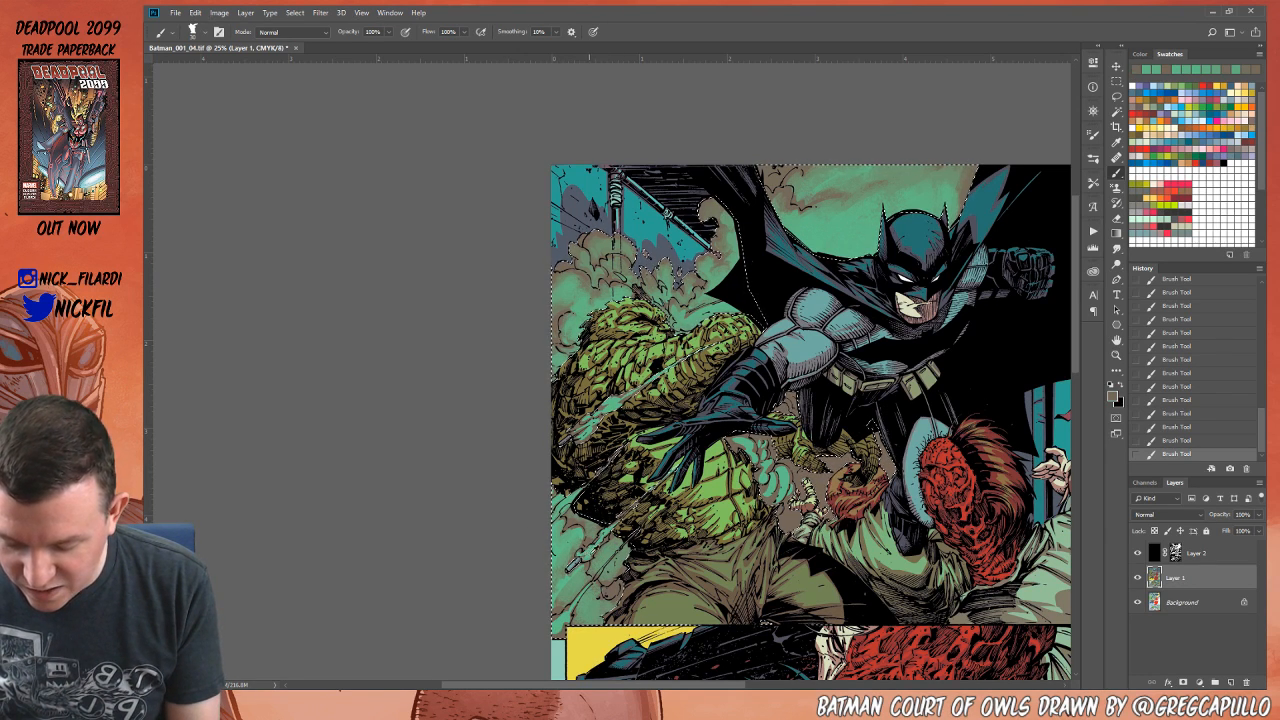
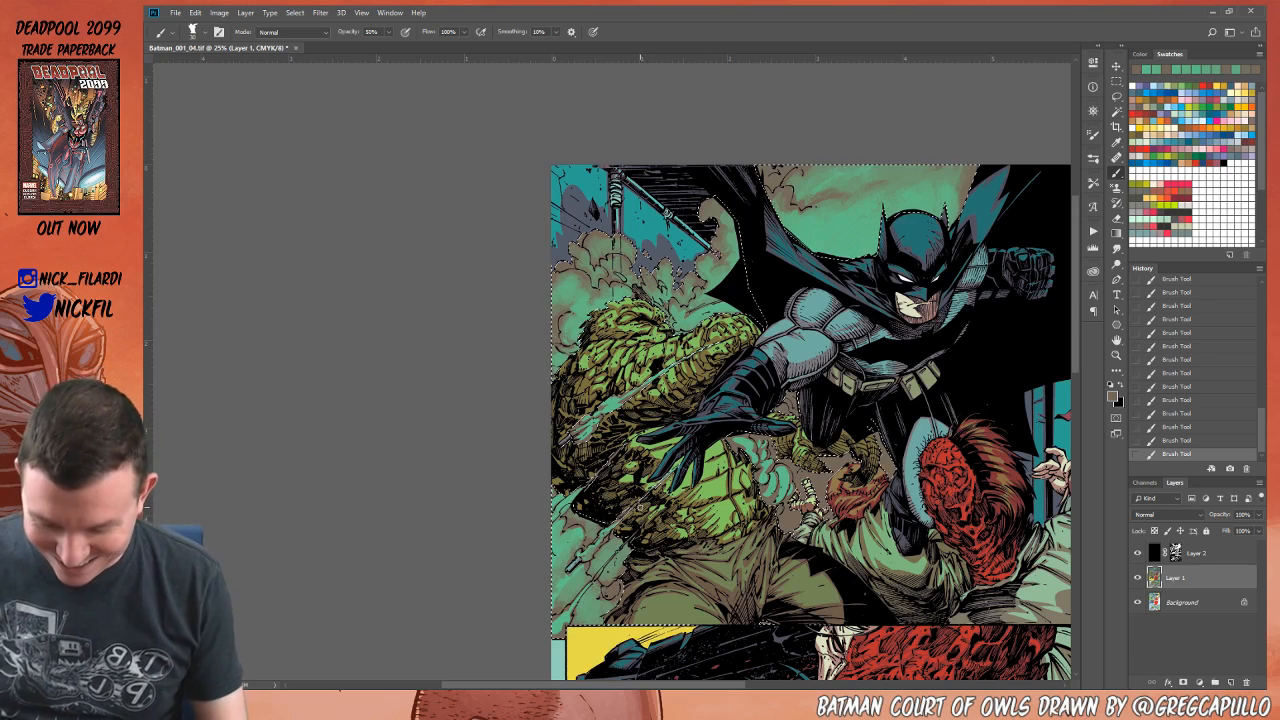
Step: Keep the brush in Normal mode and work sampled green and brown into the lower smoke beside the scaly figure's legs
alt+click(573, 537)
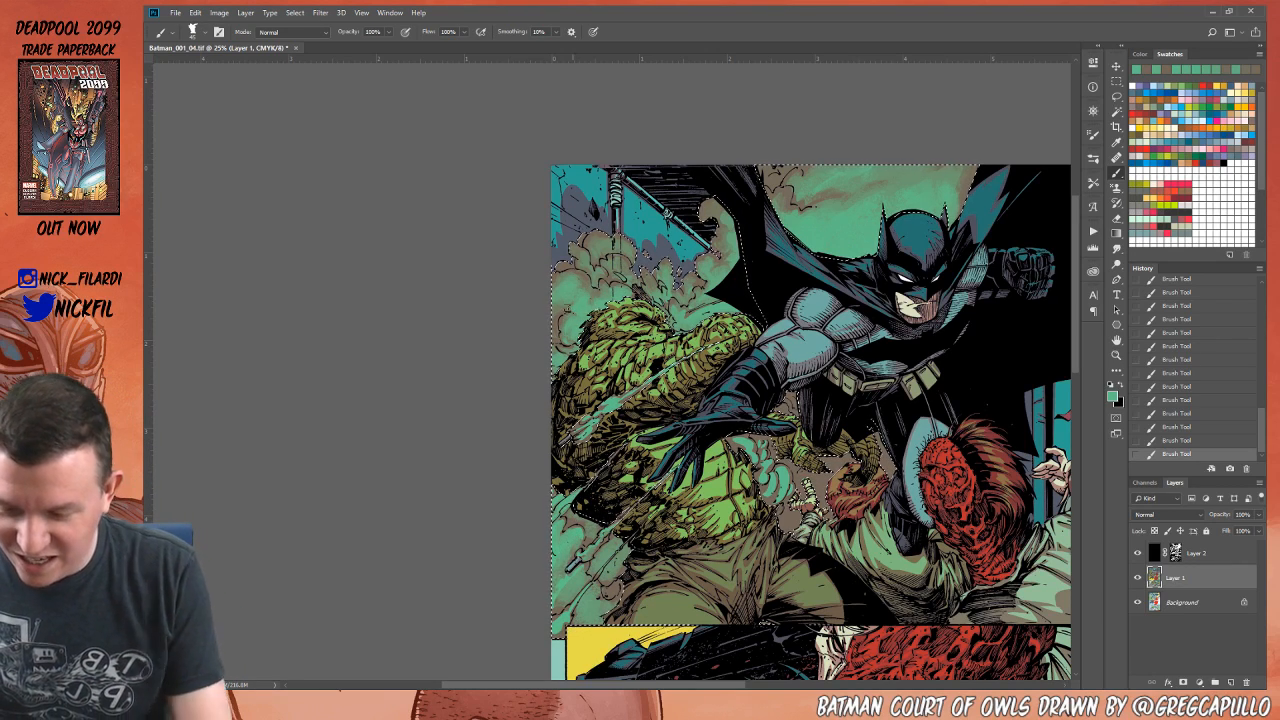
click(303, 34)
click(300, 40)
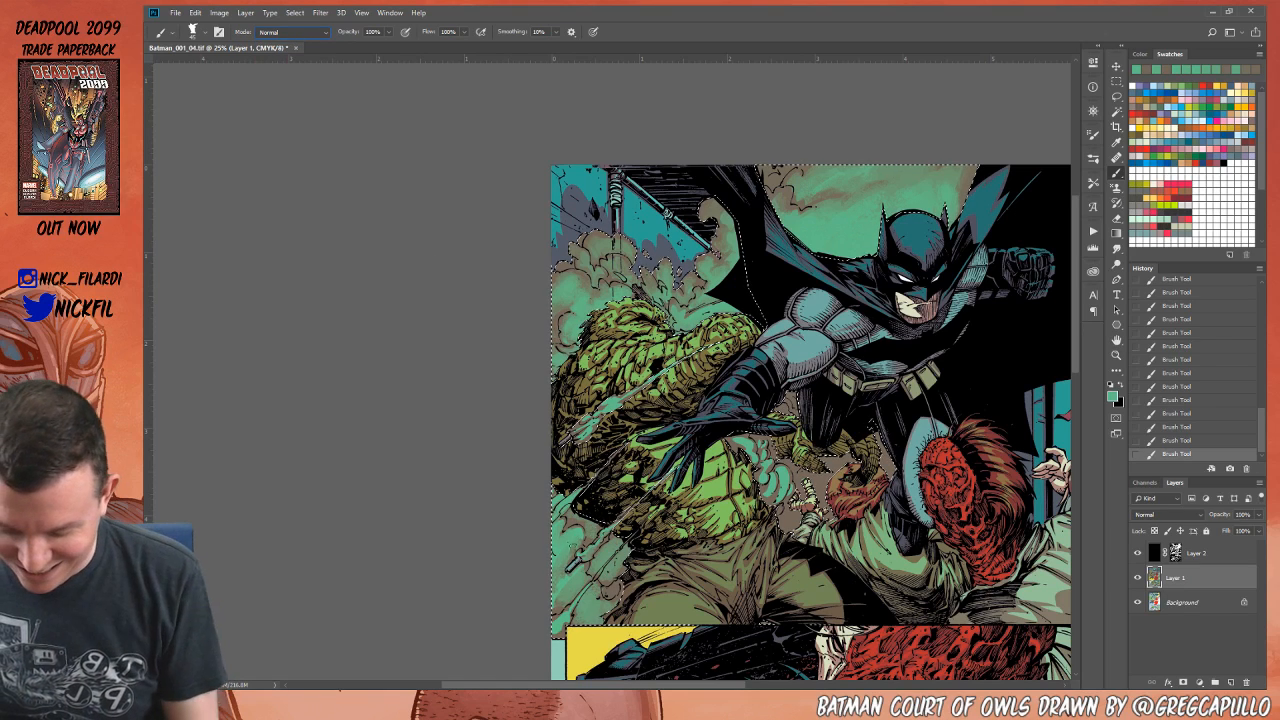
alt+click(571, 595)
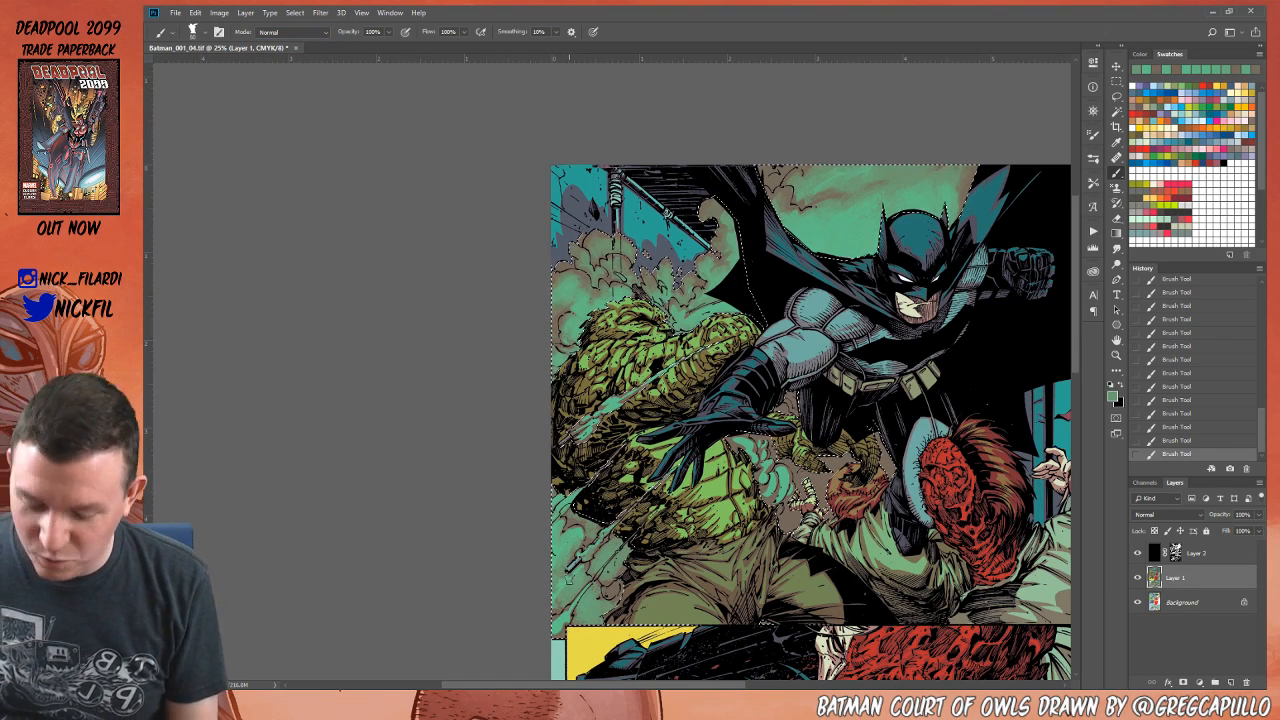
alt+click(559, 597)
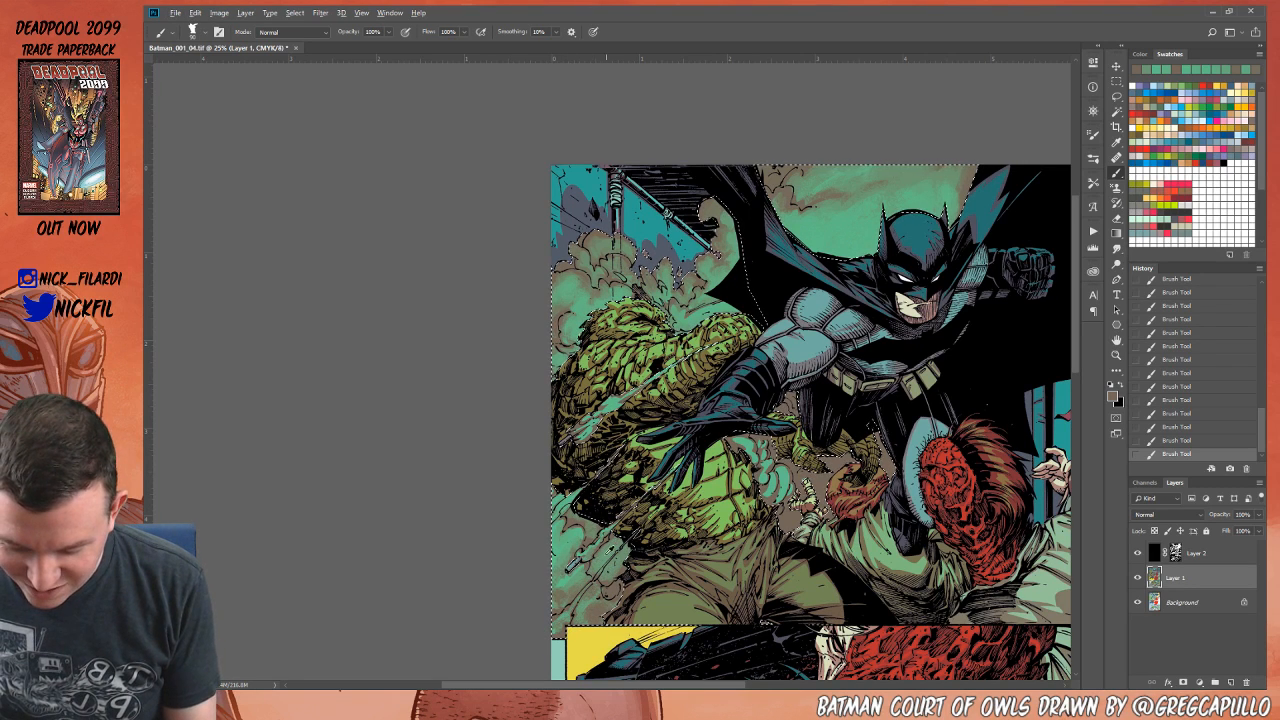
alt+click(600, 512)
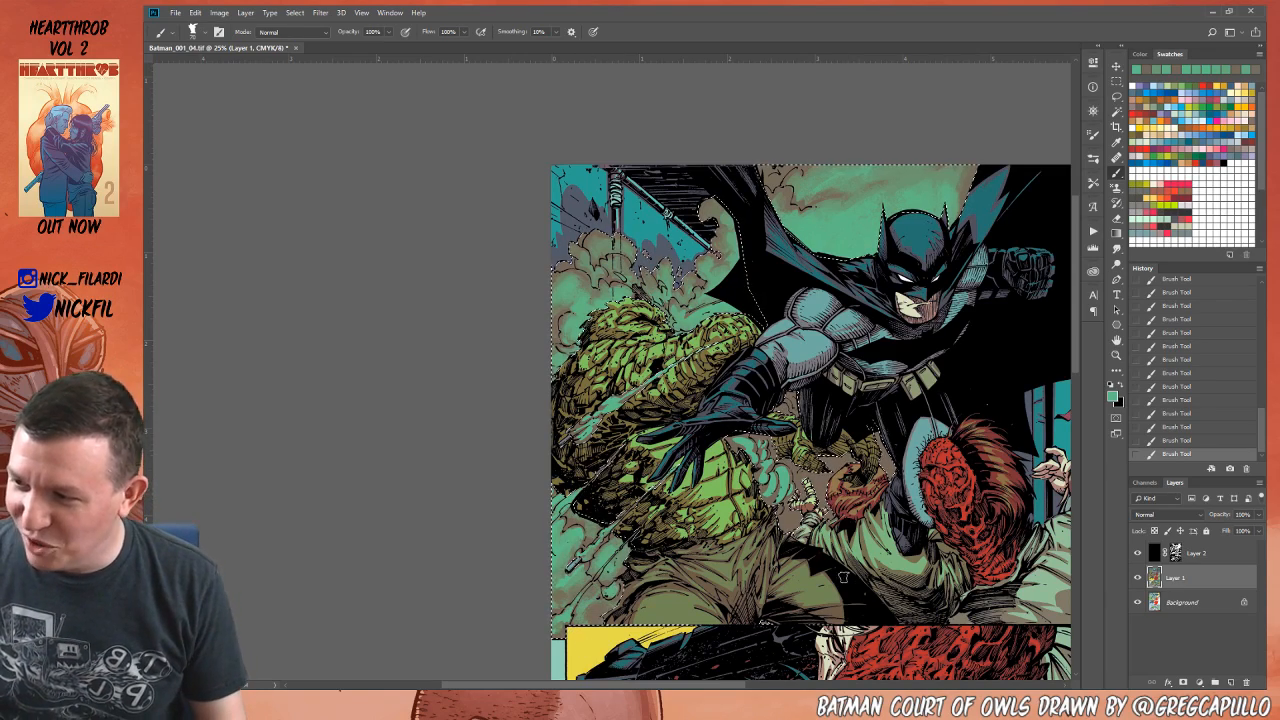
Step: Sample brown and green and brush them into the smoke streaks crossing the scaly figure's body
key(space)
mouse_move(833, 489)
mouse_down()
mouse_move(789, 522)
mouse_move(848, 517)
mouse_up()
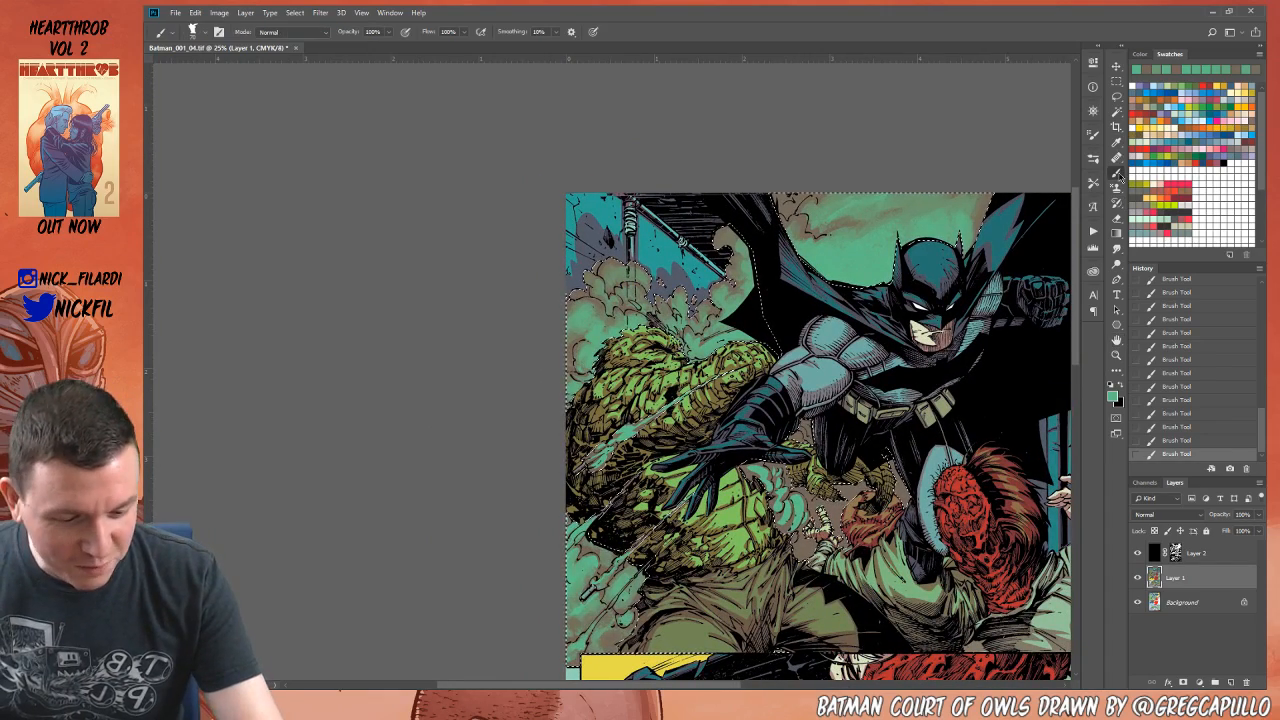
alt+click(628, 434)
drag(629, 436, 624, 442)
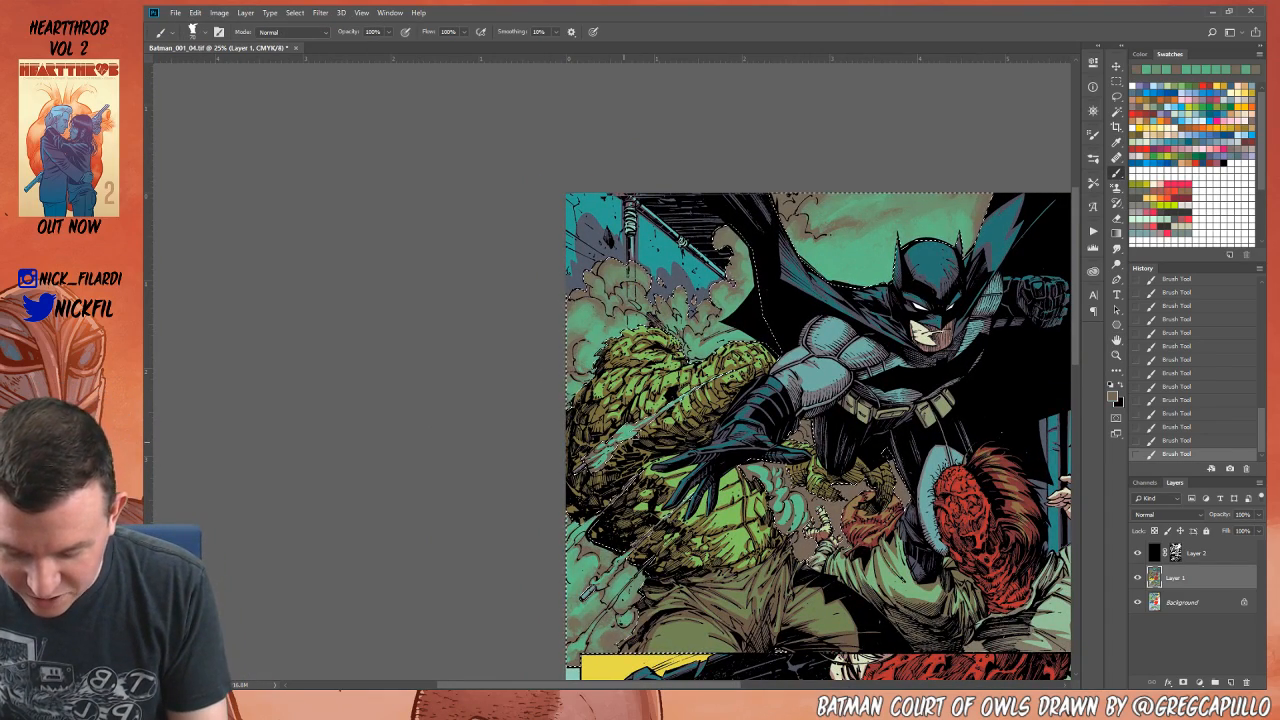
alt+click(624, 431)
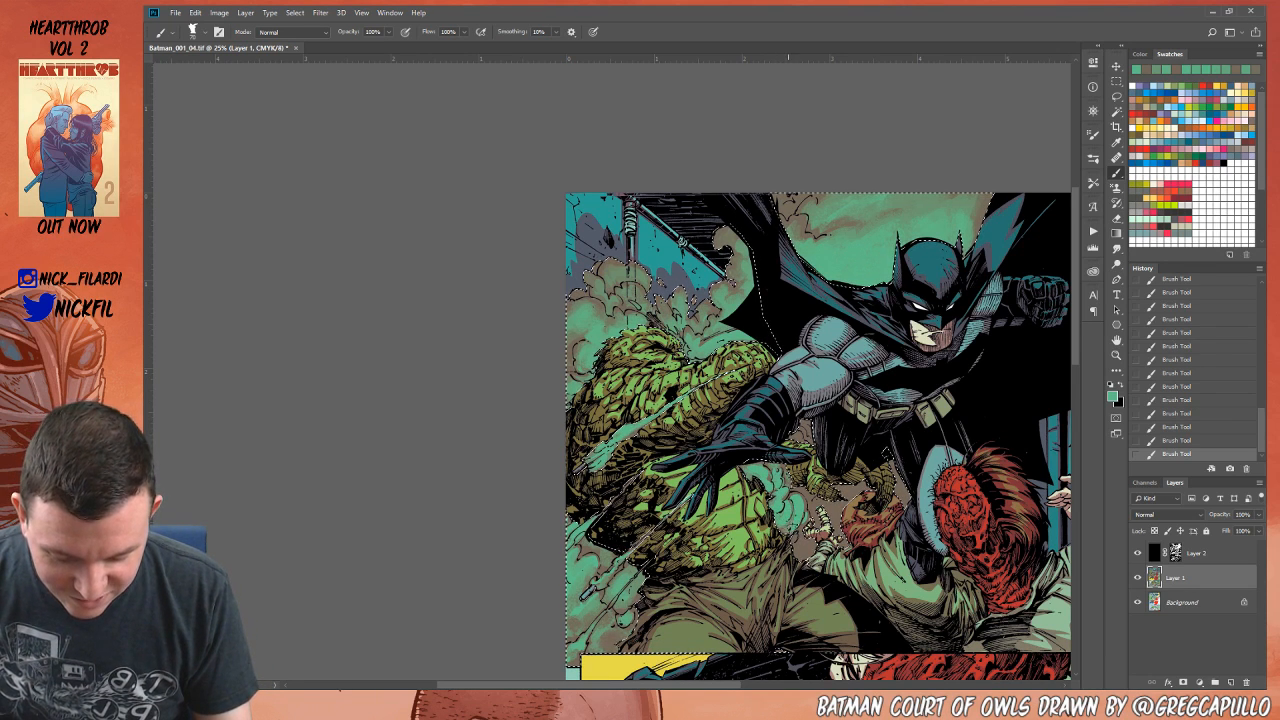
Step: Sample brown from the upper cloud and greens near the scaly figure, brushing them into the smoke below Batman's outstretched hand
alt+click(807, 206)
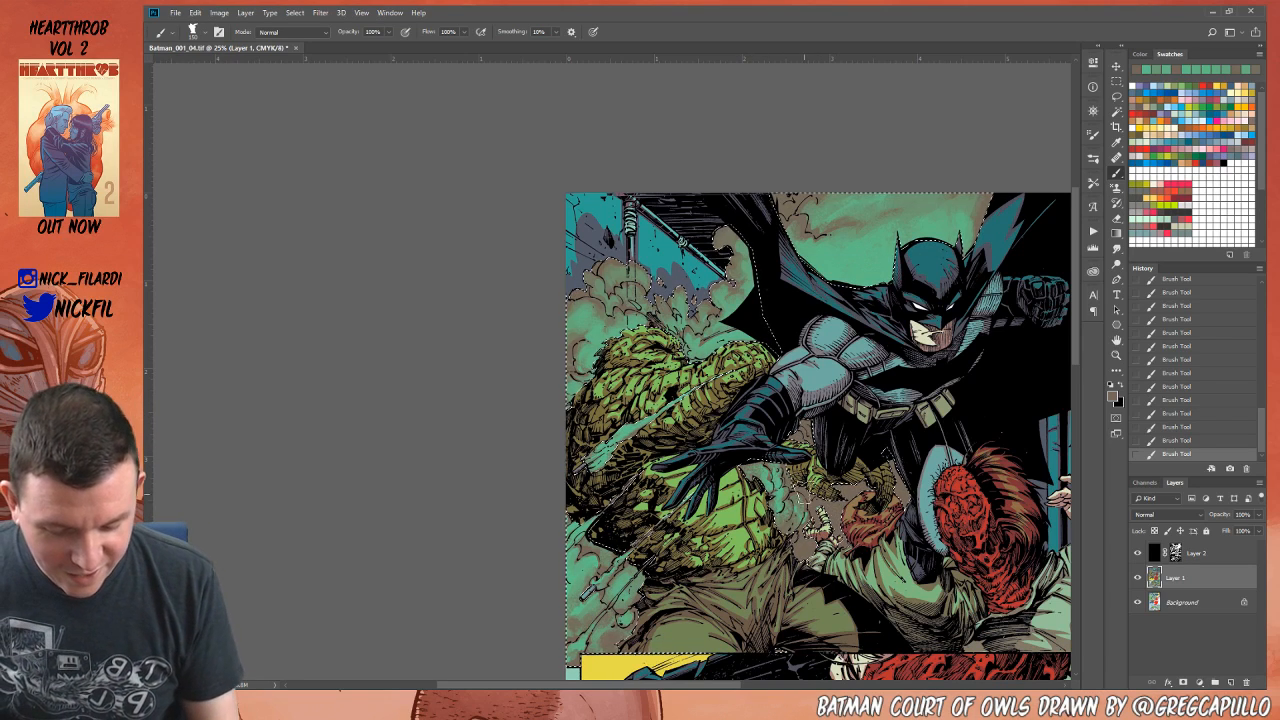
alt+click(787, 490)
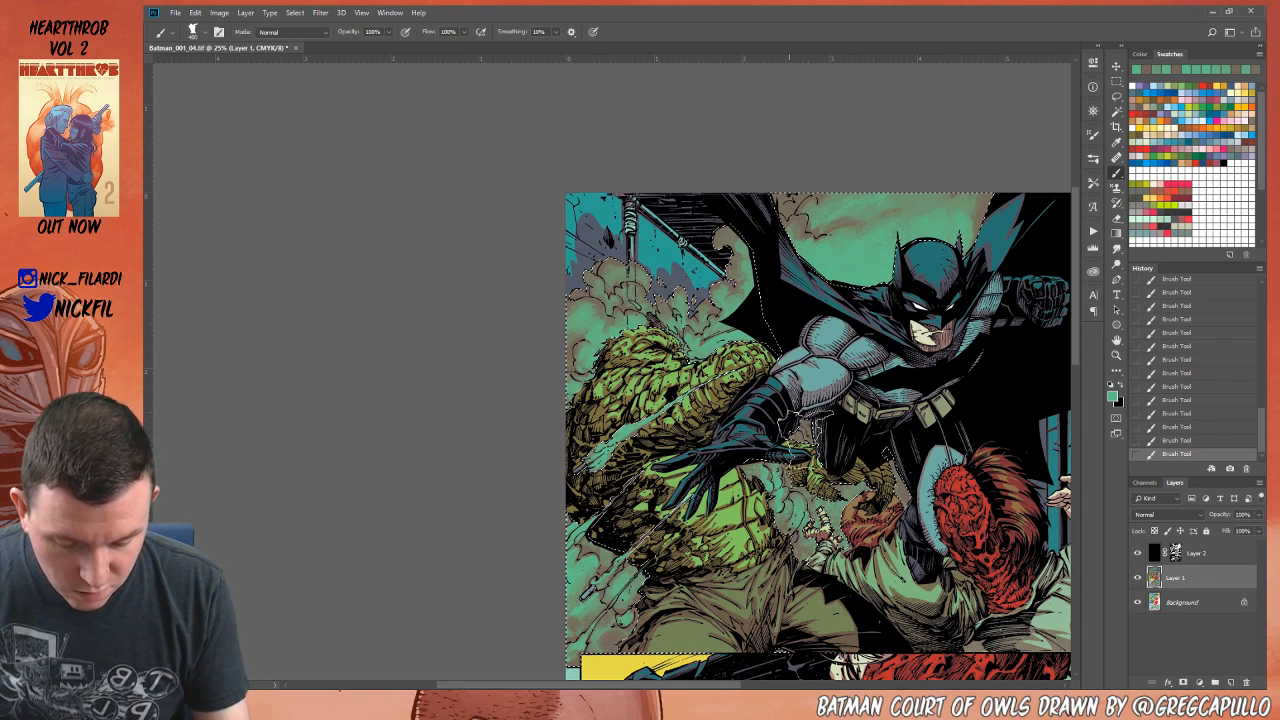
click(1115, 342)
drag(1010, 363, 892, 271)
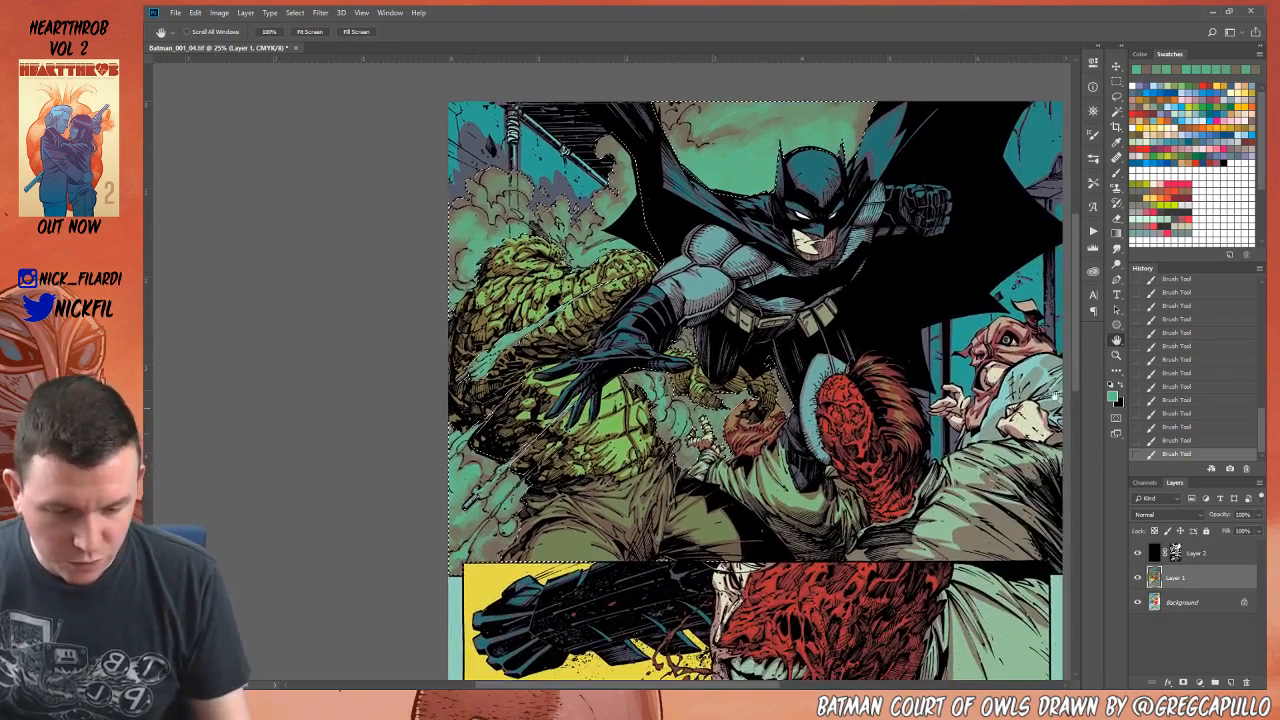
click(1116, 355)
click(792, 496)
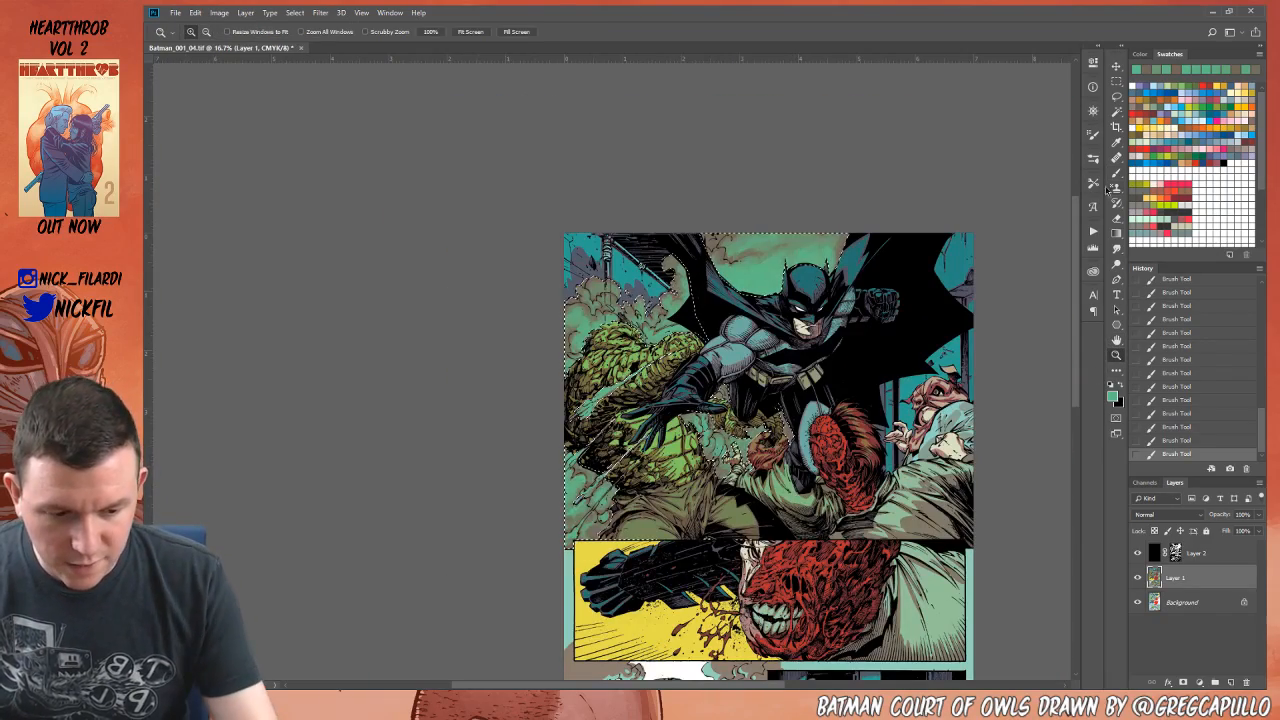
click(1116, 172)
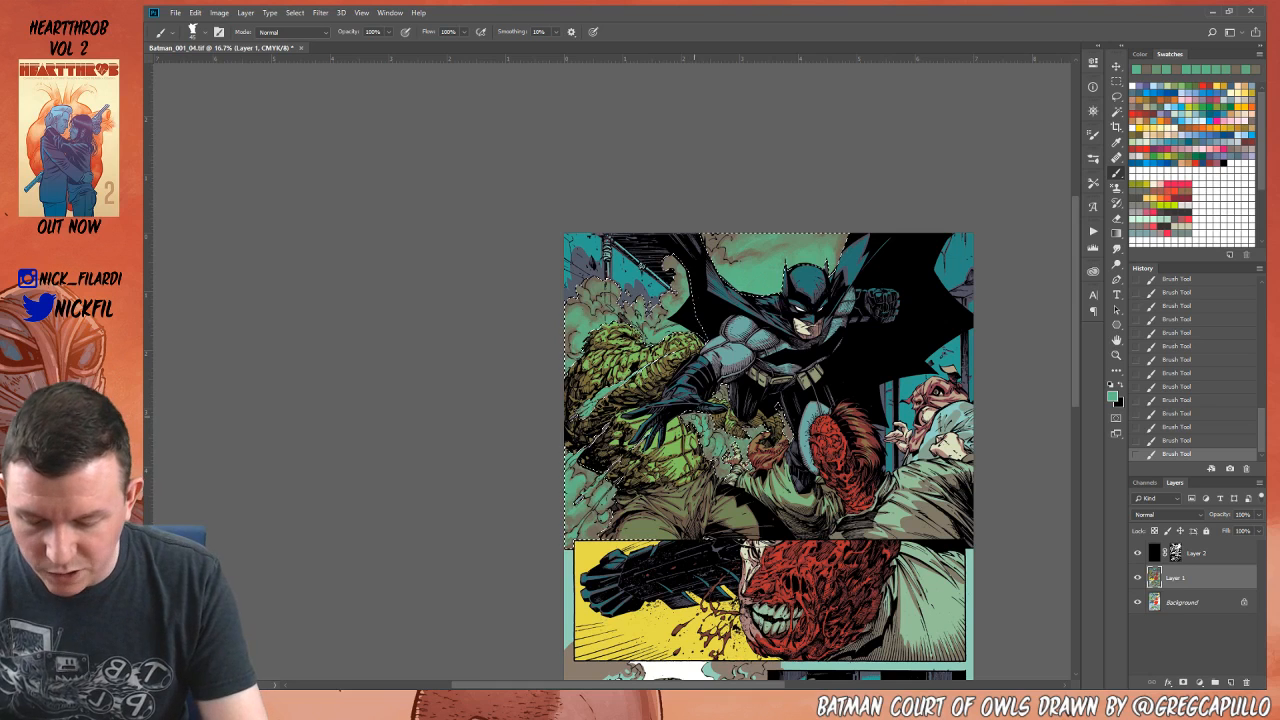
alt+click(690, 419)
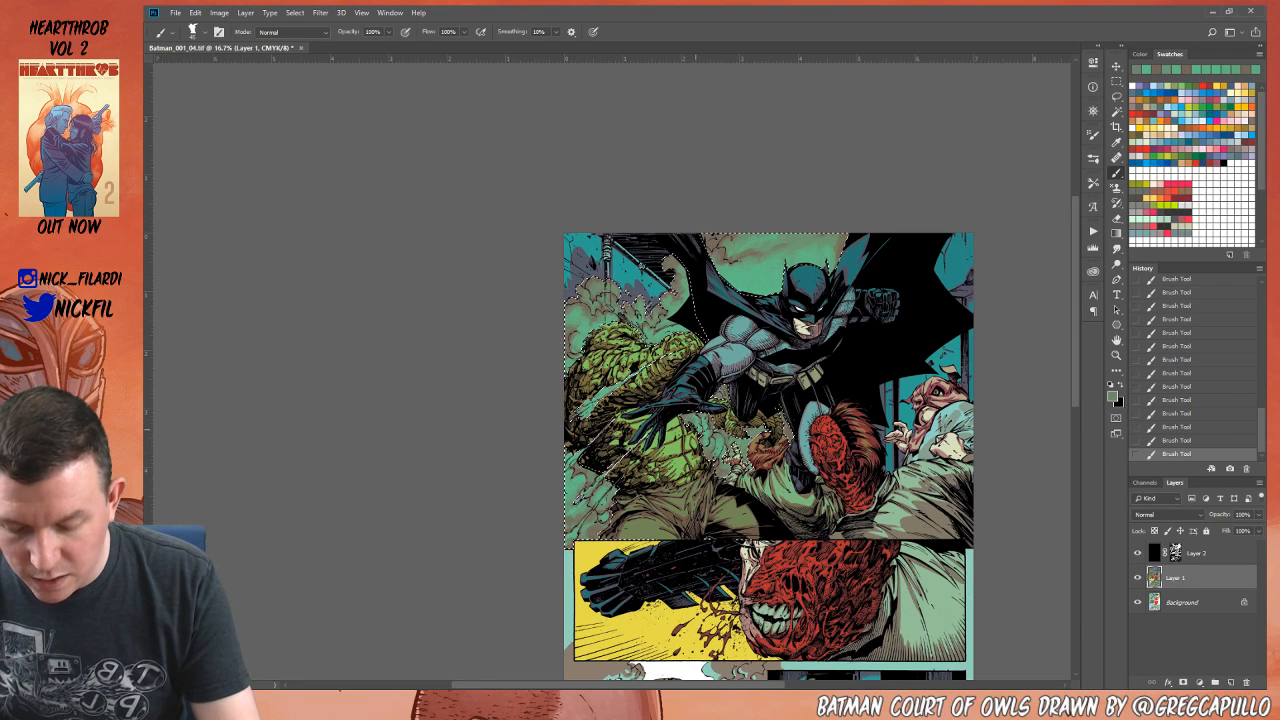
alt+click(707, 433)
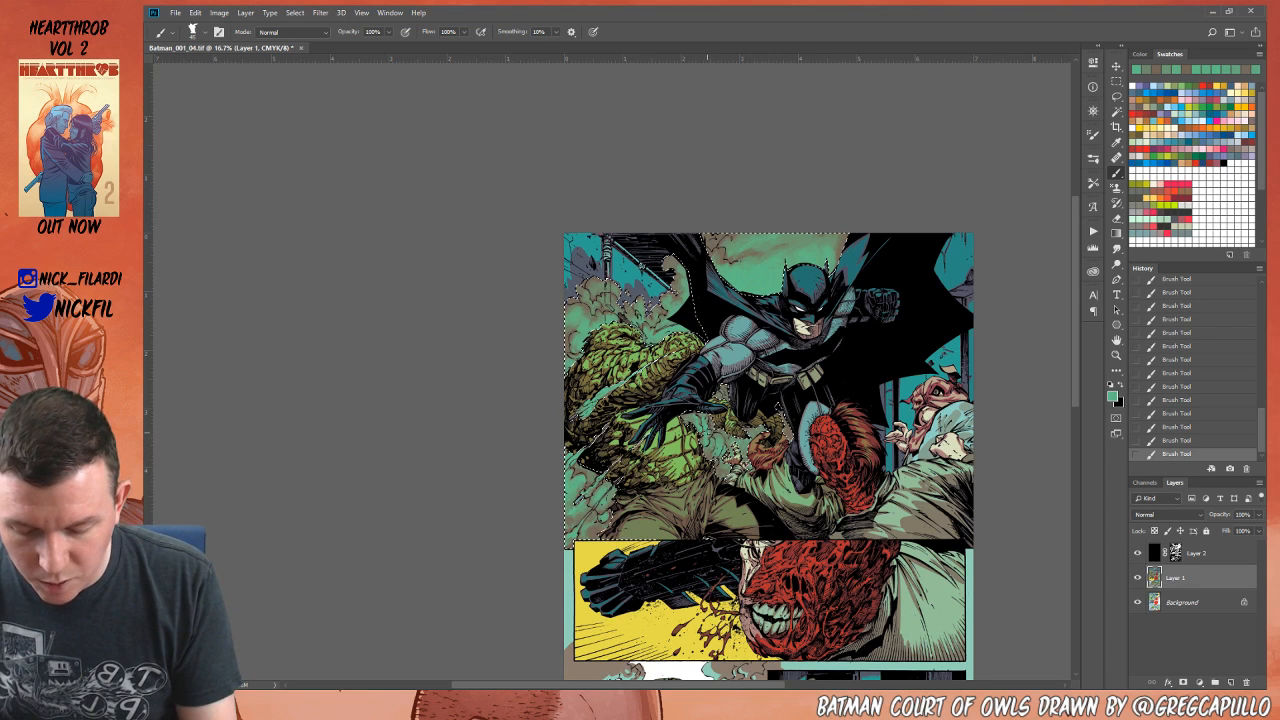
alt+click(706, 435)
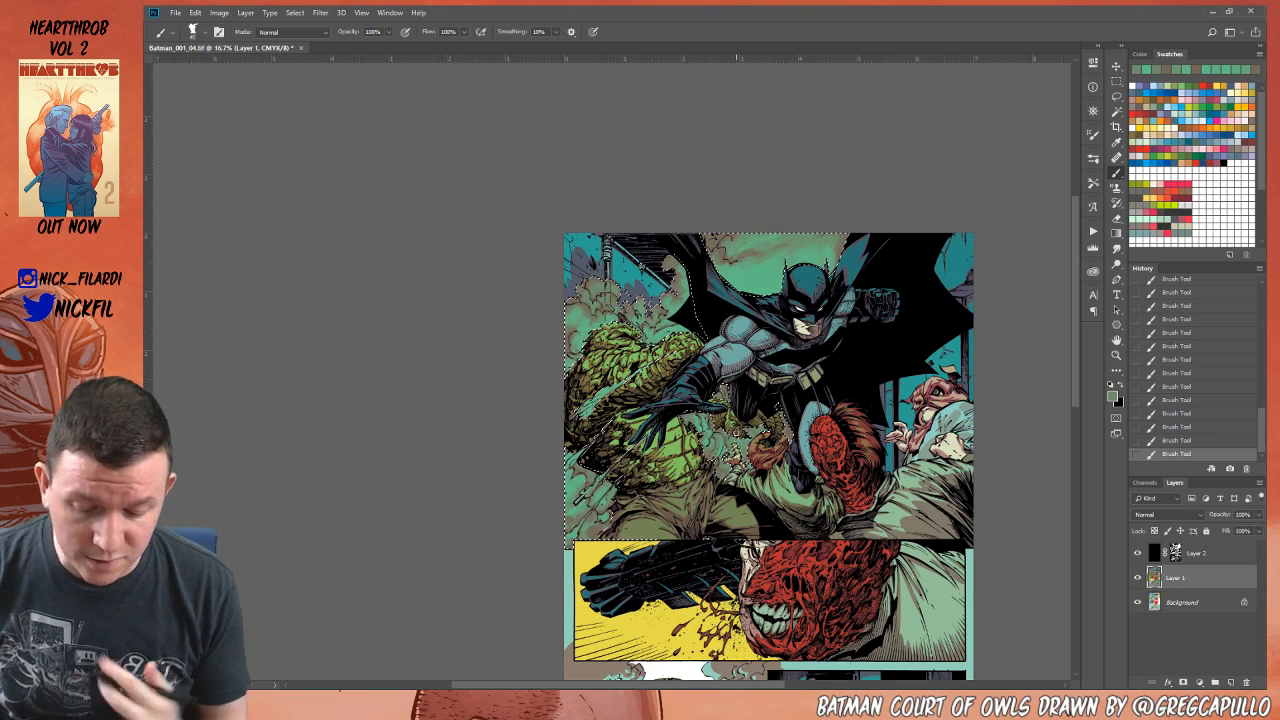
Step: Sample green from the sky beside Batman's head as the brush colour for the smoke
click(1117, 338)
drag(871, 532, 850, 470)
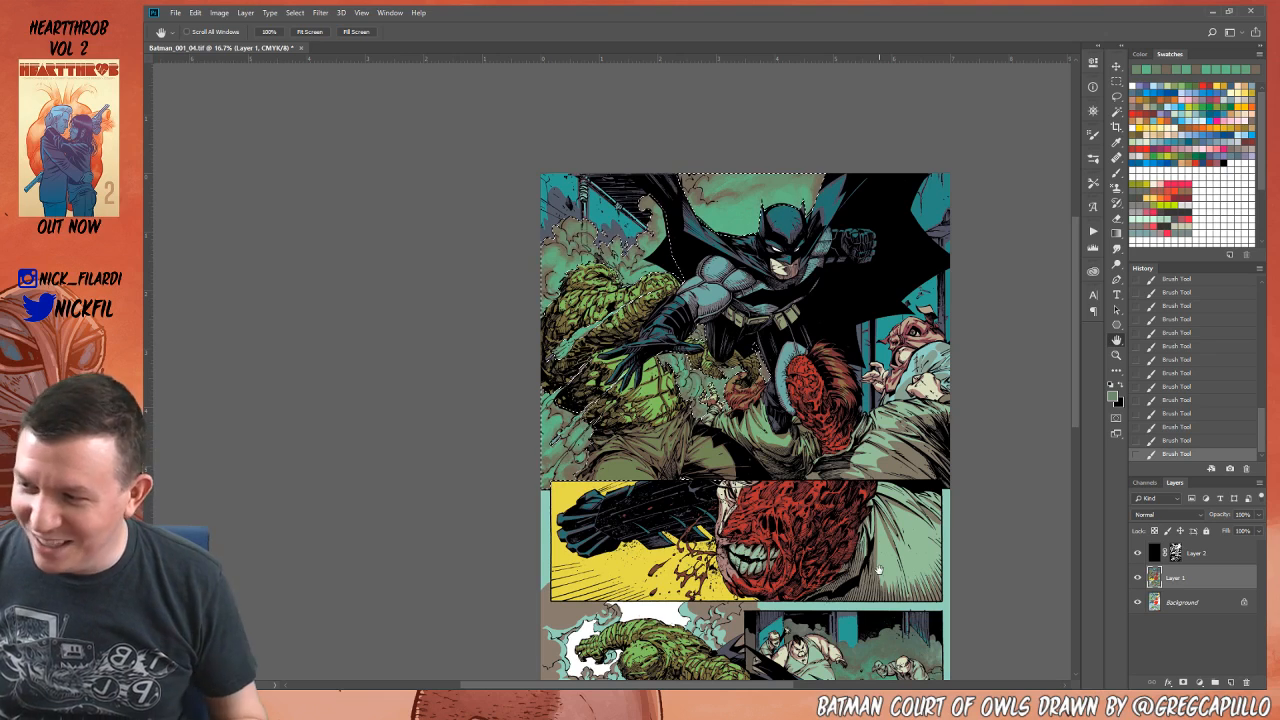
key(b)
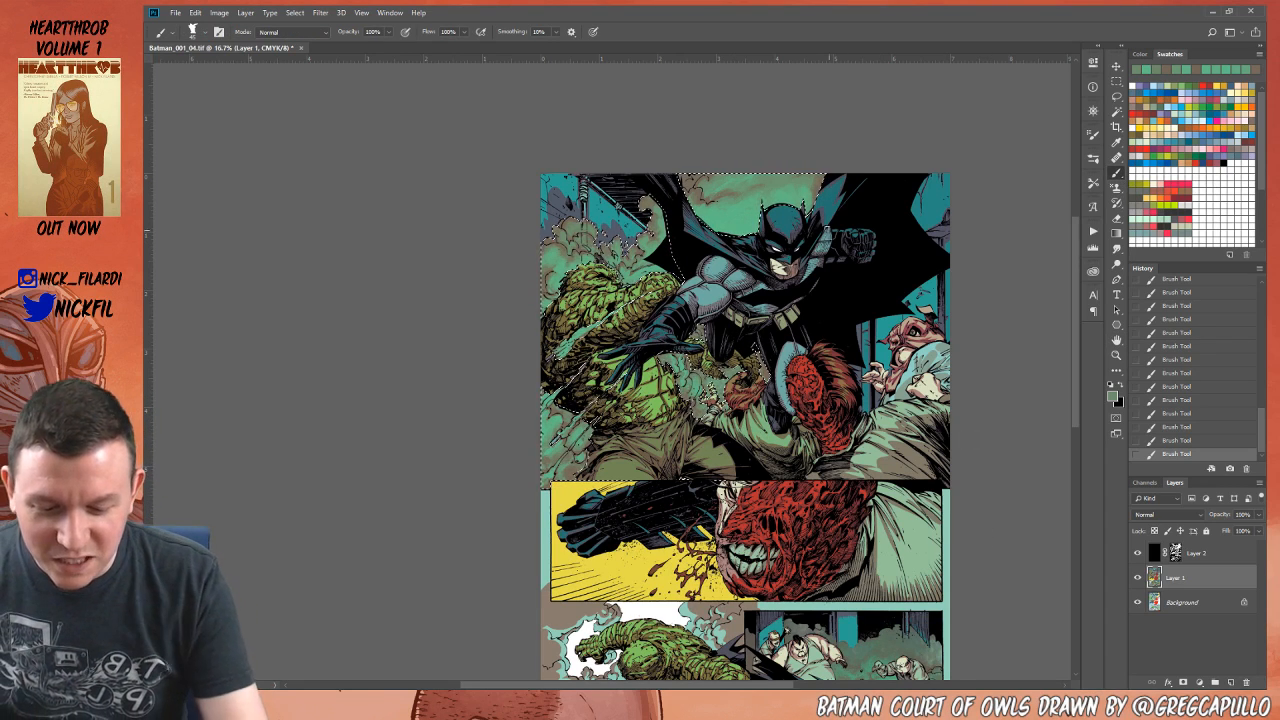
alt+click(813, 186)
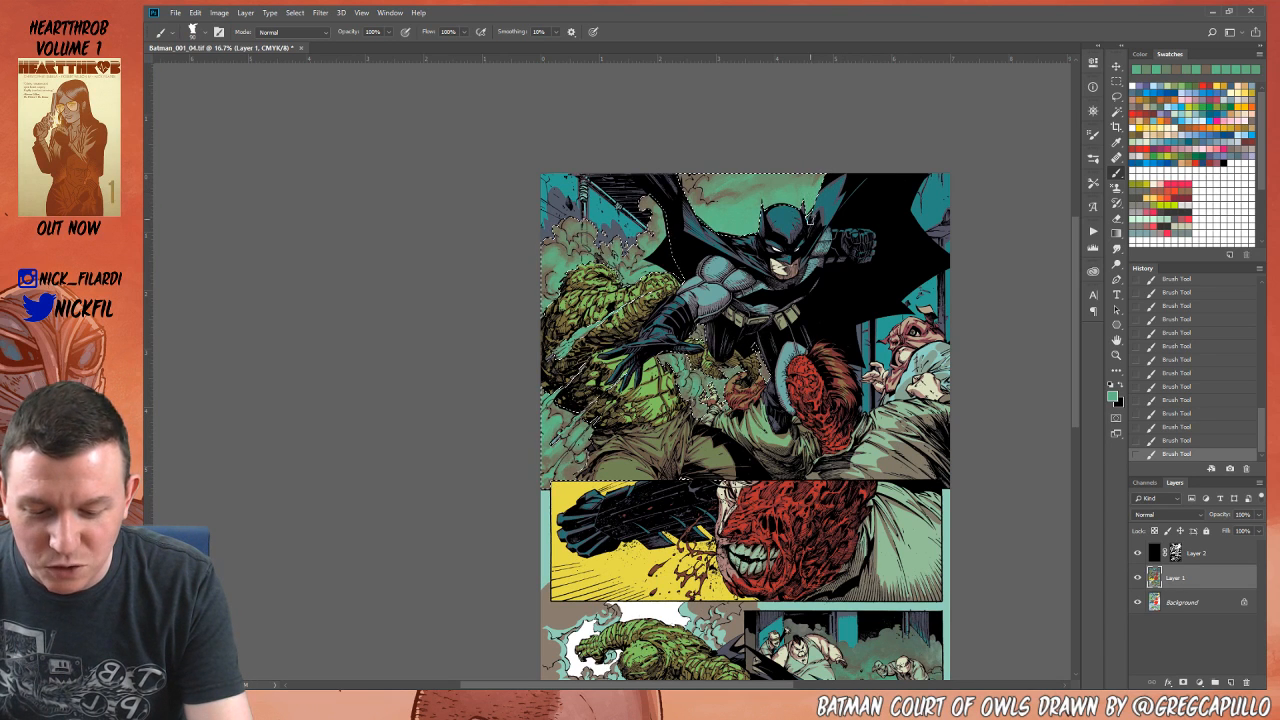
Step: Examine the whole page with the selection cleared, and restore the smoke selection
key(space)
drag(859, 486, 829, 409)
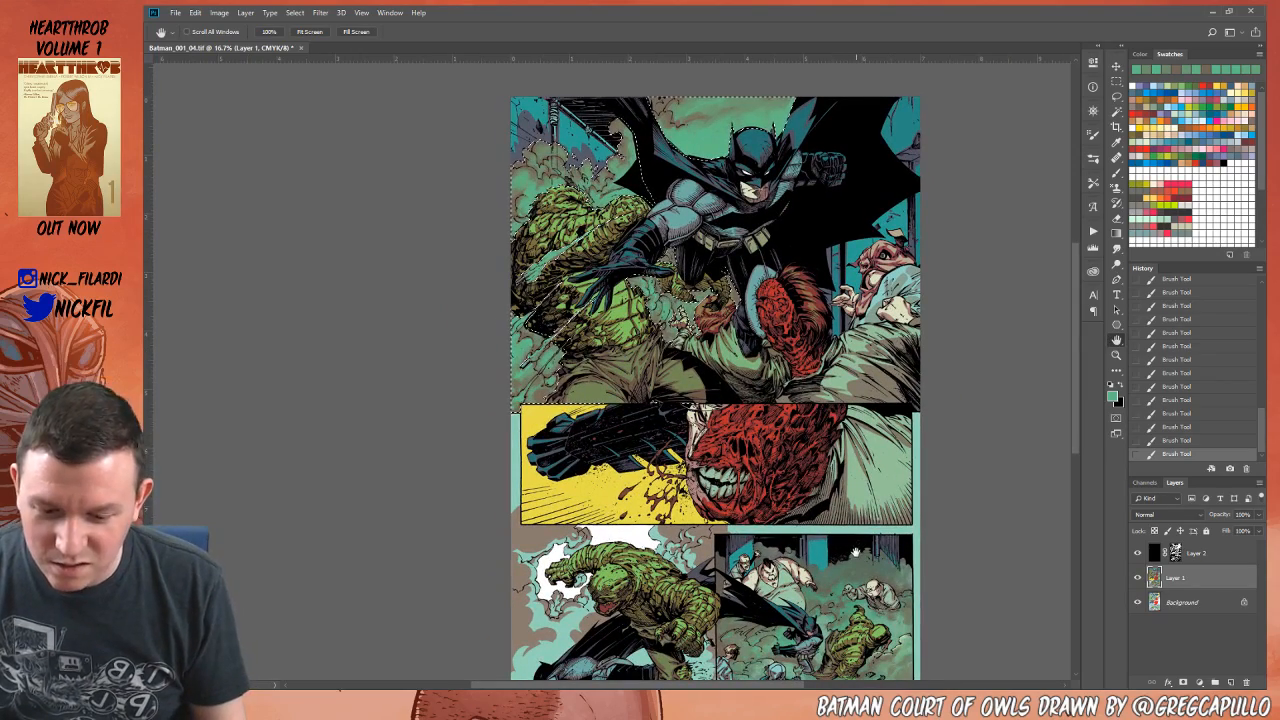
alt+click(748, 104)
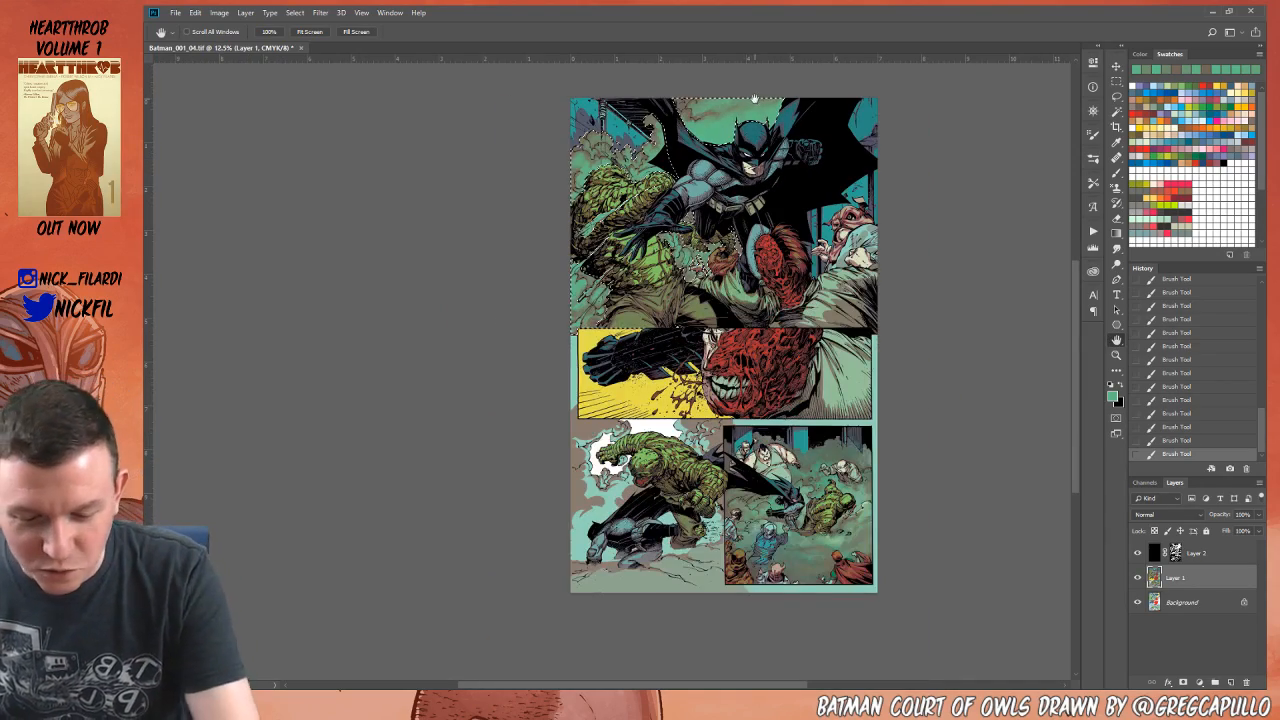
drag(848, 388, 834, 563)
key(ctrl+d)
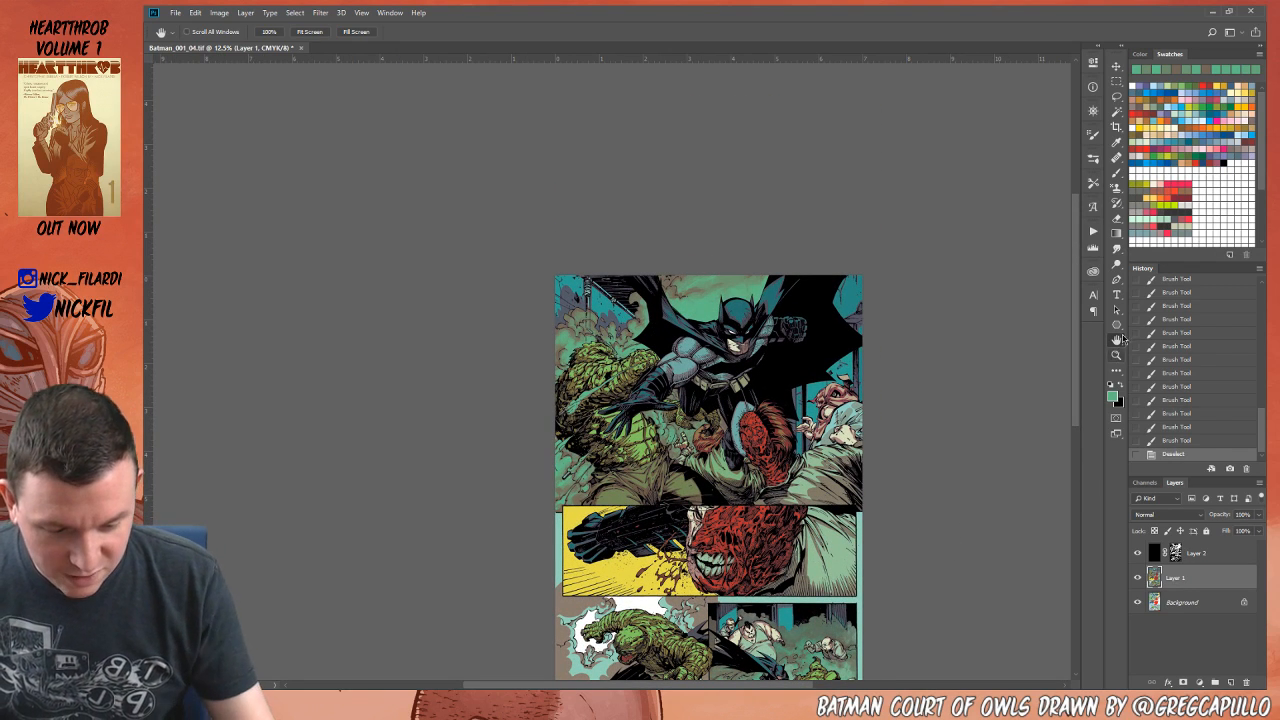
drag(878, 508, 857, 463)
key(ctrl+z)
Step: Try a 30% radial gradient of the sampled green in the smoke below Batman's hand and undo it, keeping the selection
click(1117, 232)
drag(683, 452, 683, 410)
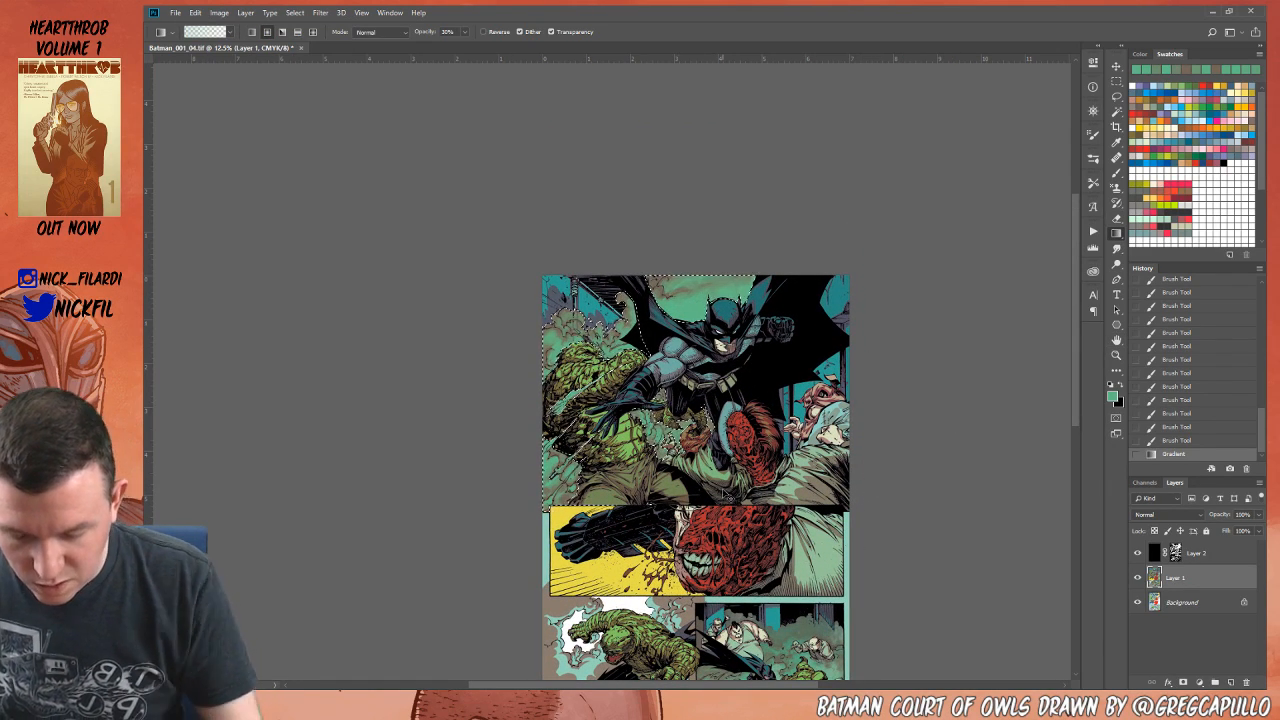
key(ctrl+z)
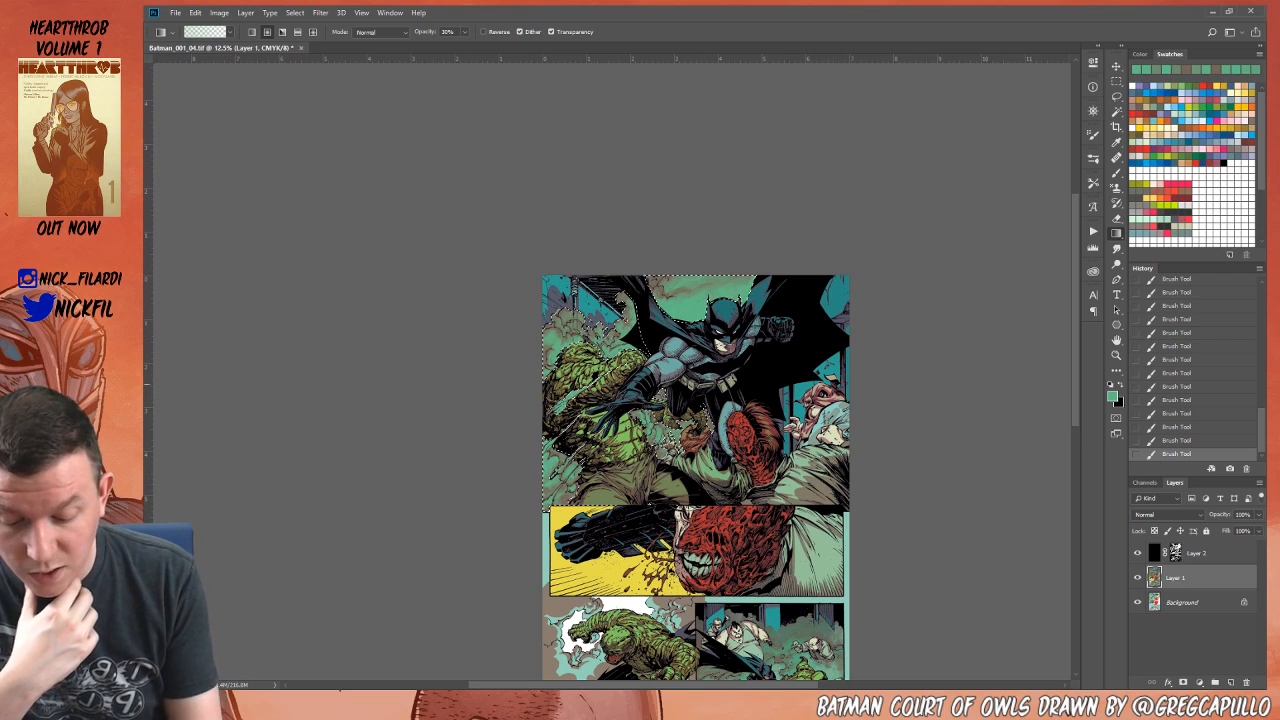
key(ctrl+d)
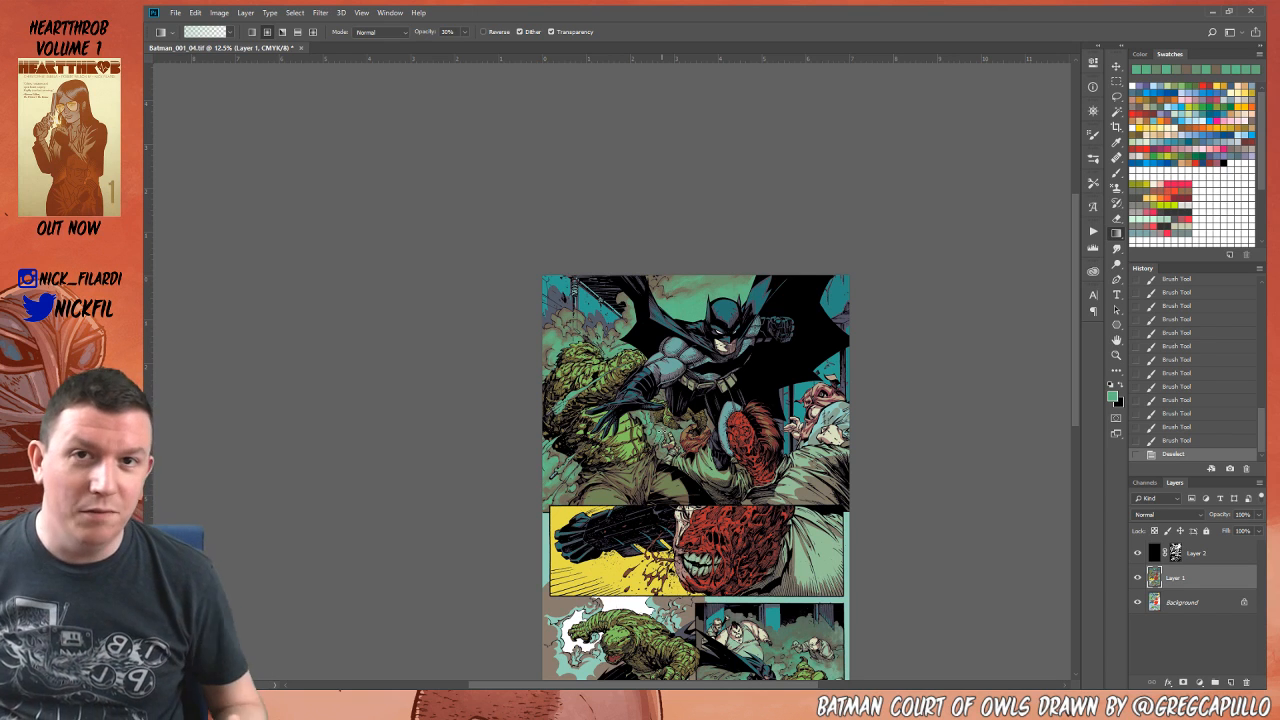
key(ctrl+z)
Step: Try radial gradients in Screen mode at 100% opacity with a teal colour on the smoke beneath Batman
drag(664, 438, 655, 383)
click(374, 33)
click(388, 142)
drag(672, 436, 709, 450)
alt+click(661, 446)
key(0)
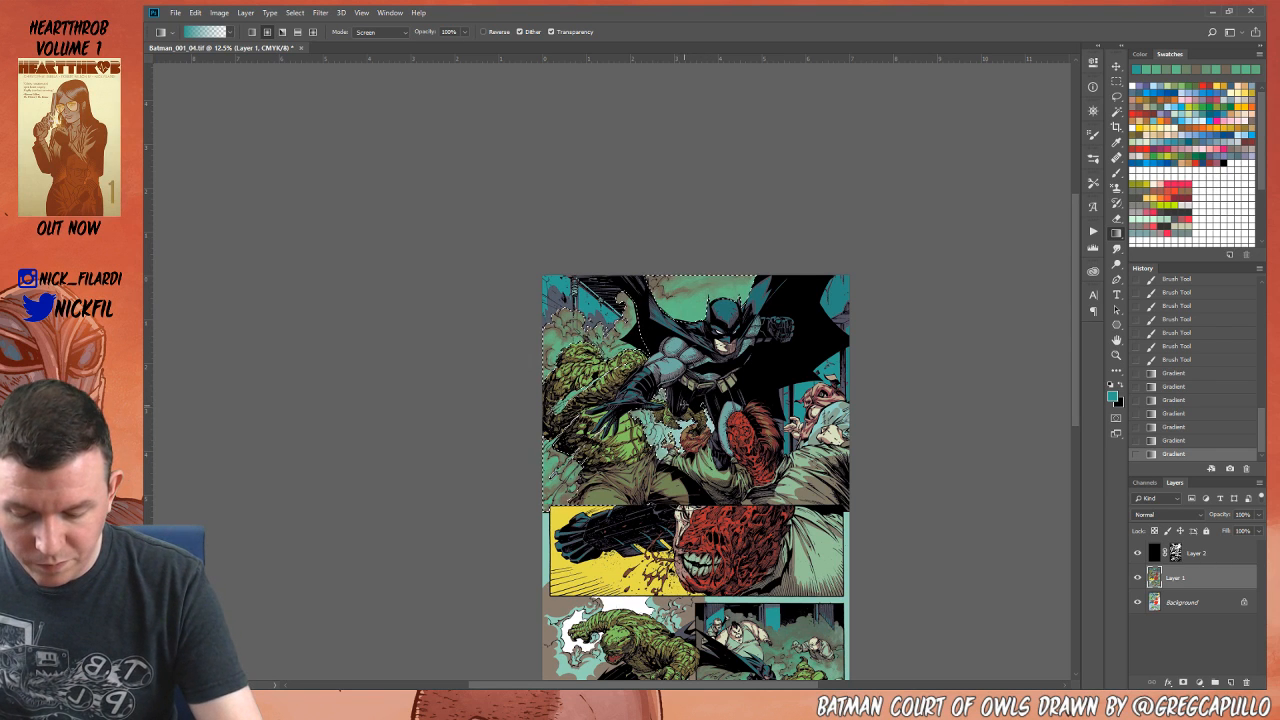
Step: Examine the gradient-lit smoke beneath Batman up close without the selection outline
key(ctrl+d)
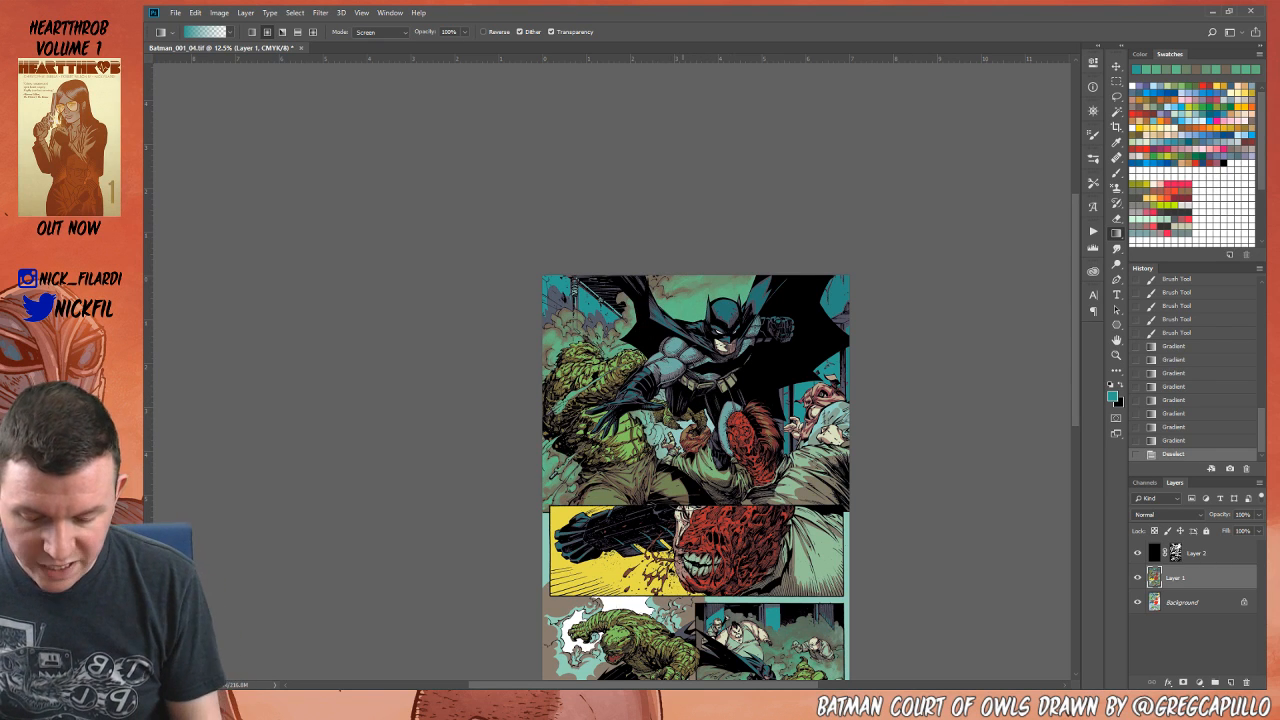
key(ctrl+z)
click(1116, 354)
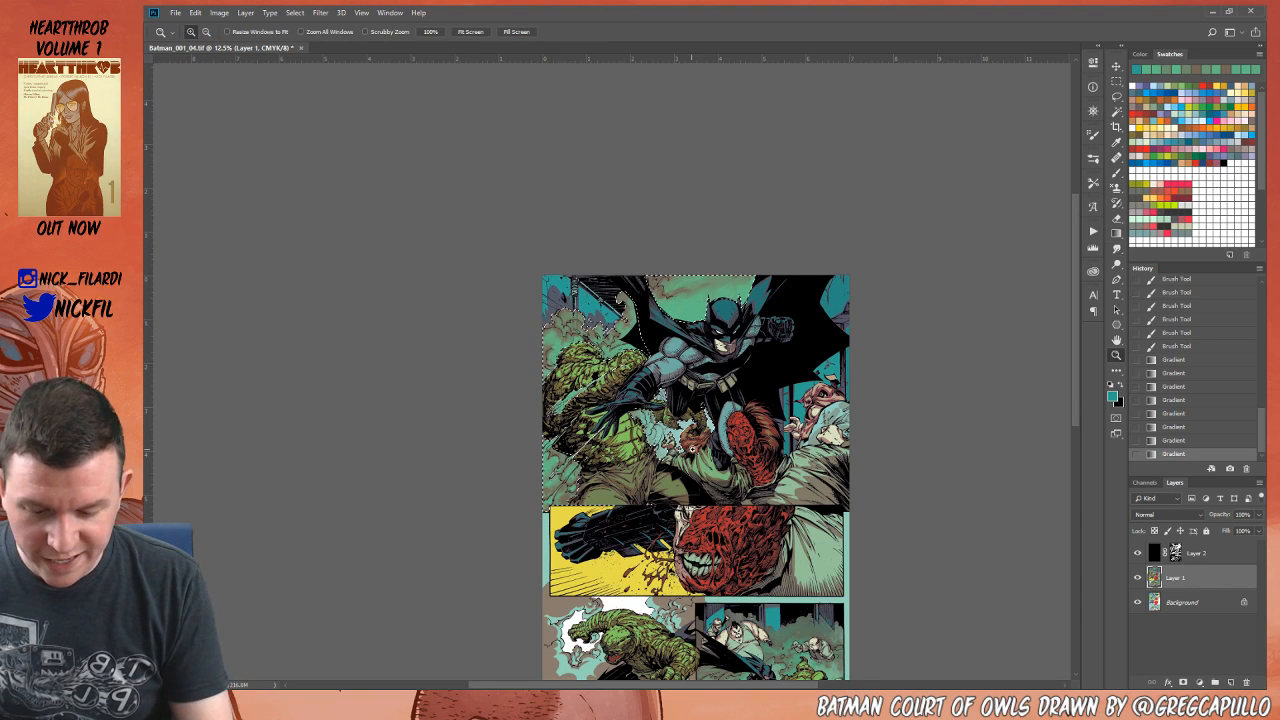
click(696, 451)
key(ctrl+d)
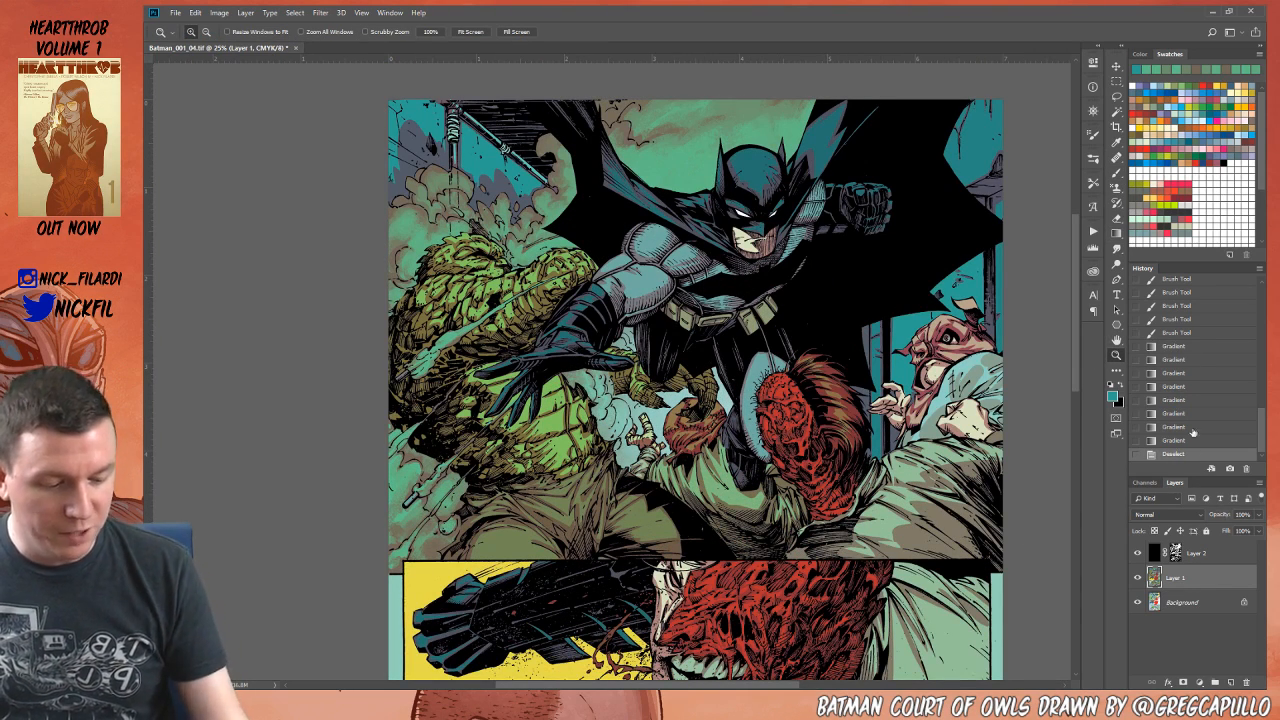
Step: Revert the artwork to the brush state before the gradients and restore the smoke selection
click(1188, 333)
click(1175, 454)
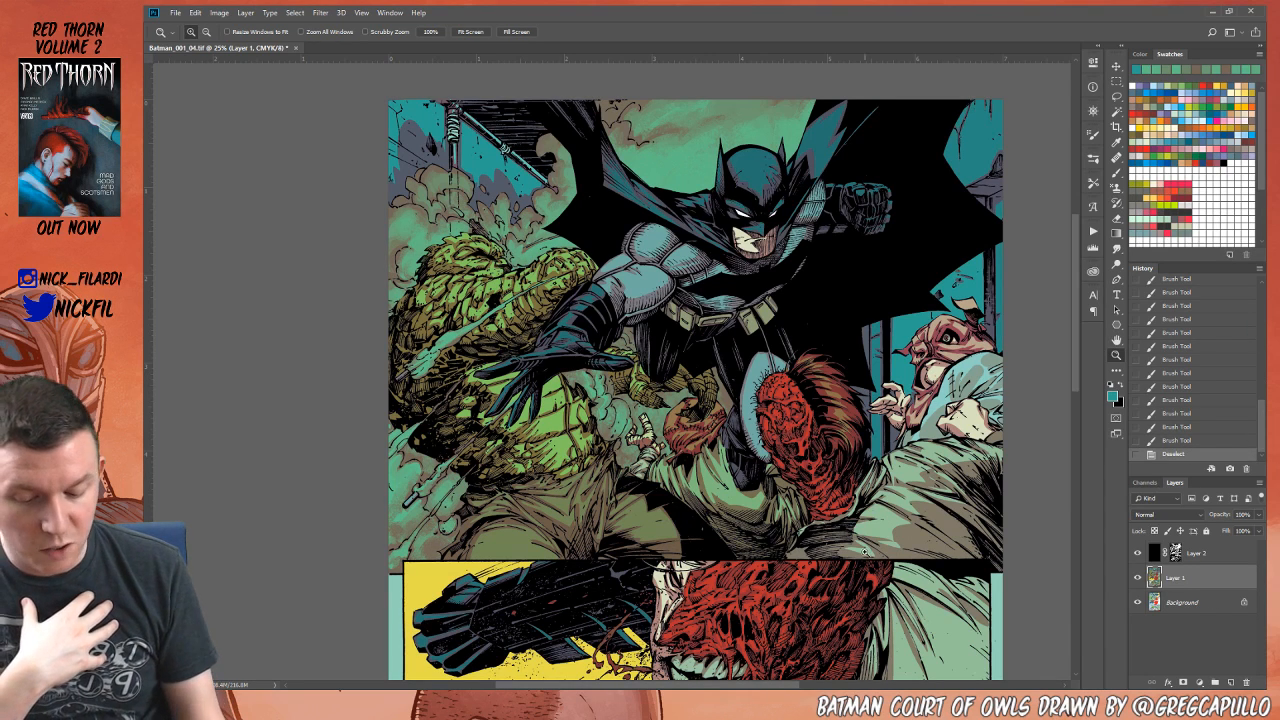
key(ctrl+z)
Step: Choose a pale blue colour and apply a radial gradient in Screen mode at 100% opacity to the smoke beneath Batman
drag(598, 316, 742, 413)
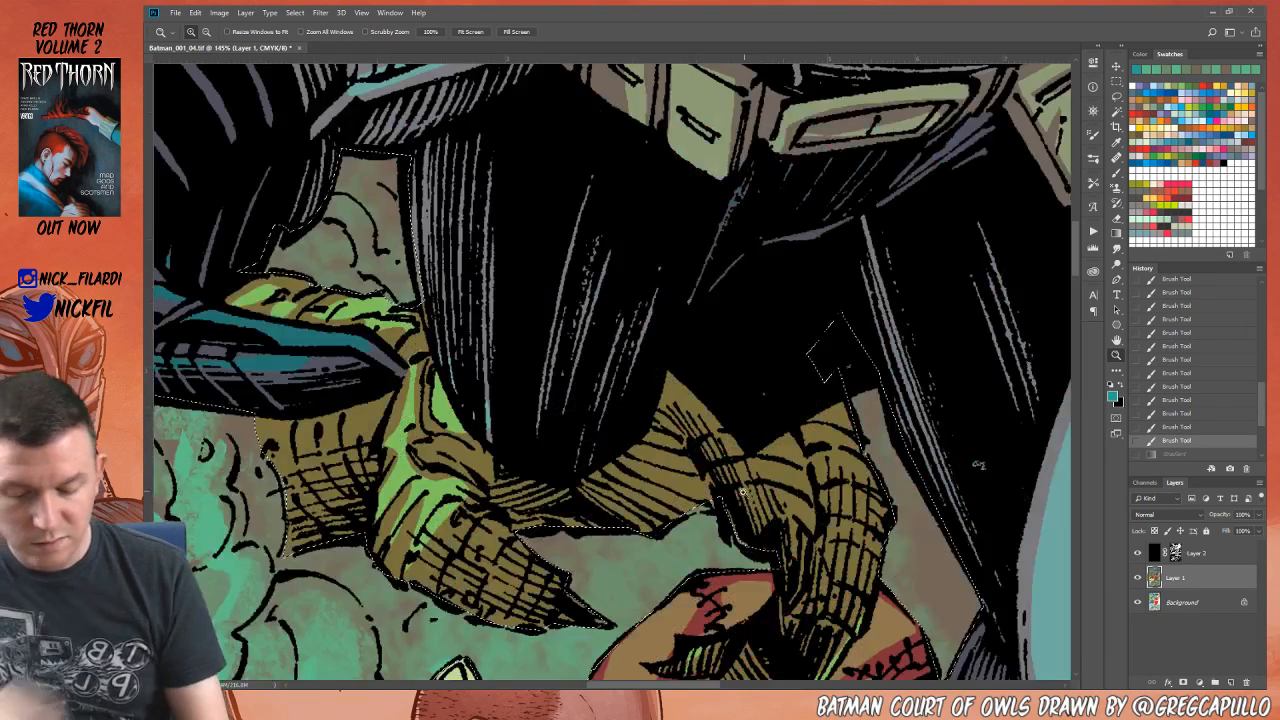
alt+click(716, 512)
alt+click(716, 512)
alt+click(718, 510)
alt+click(718, 510)
alt+click(720, 508)
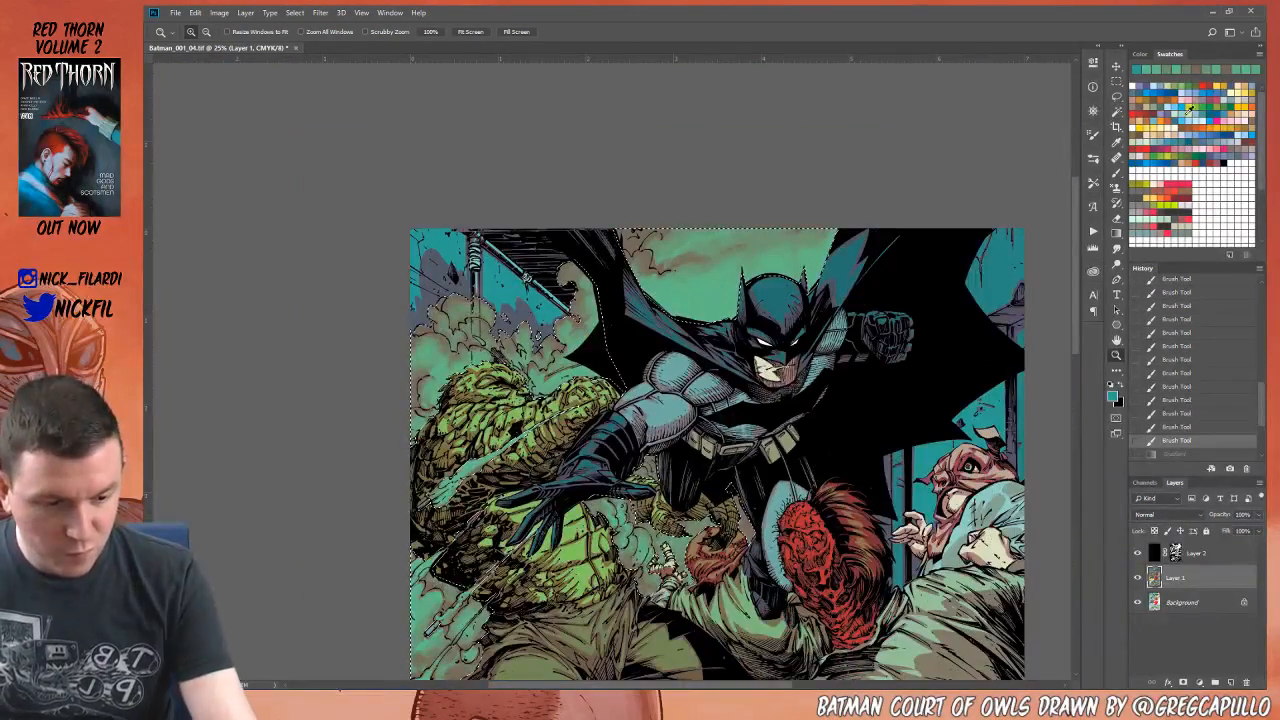
key(x)
drag(738, 590, 657, 459)
key(g)
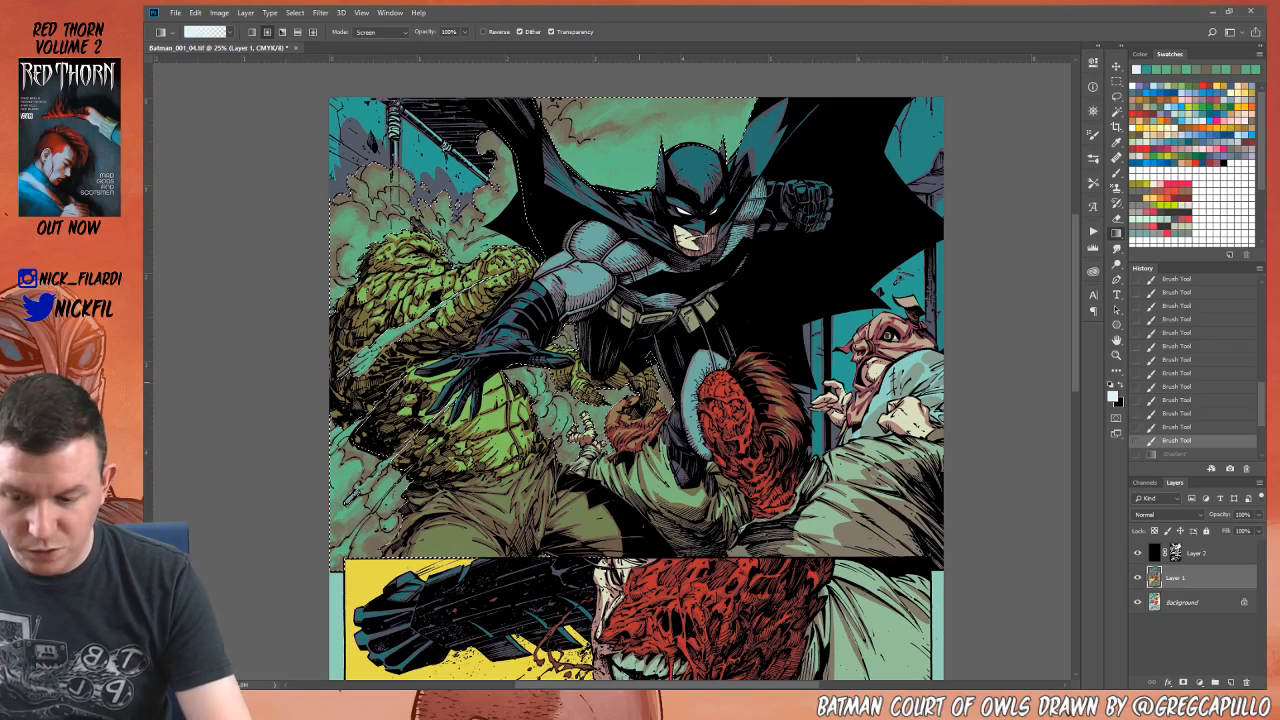
key(ctrl+z)
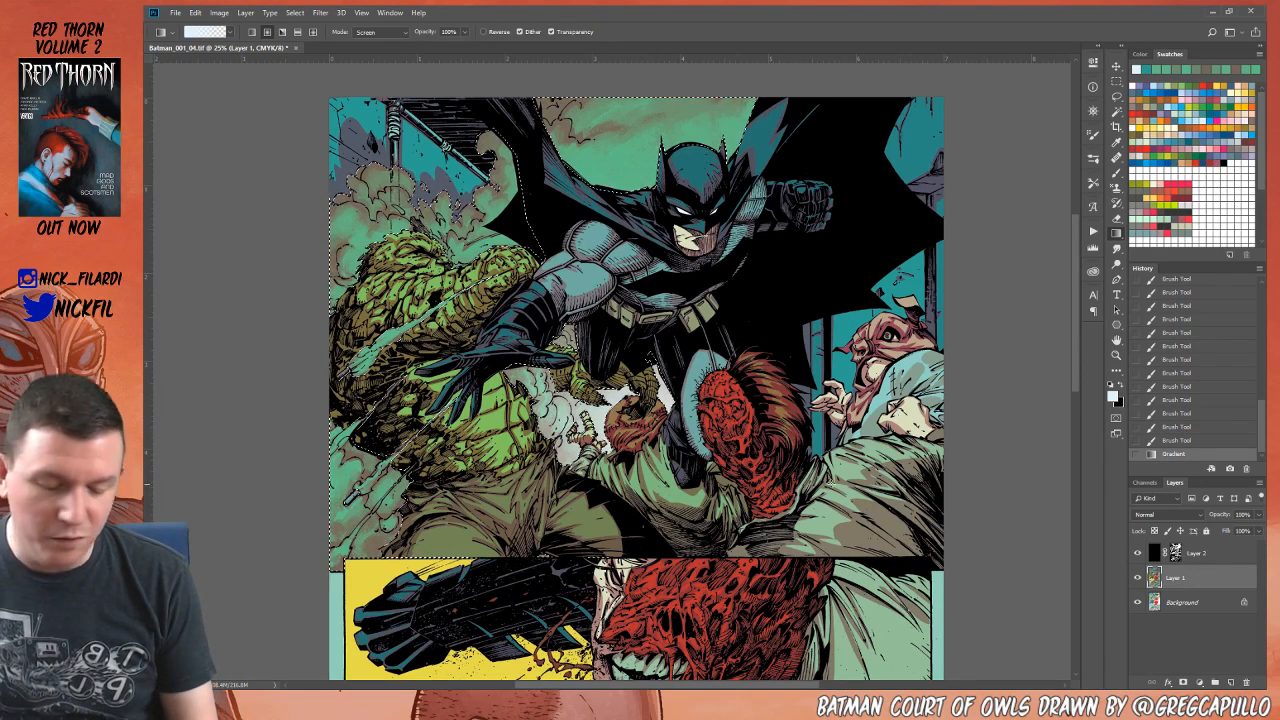
Step: Sample light green and pale grey from the brightened smoke and brush them into the puffs beneath Batman
key(space)
drag(675, 540, 729, 518)
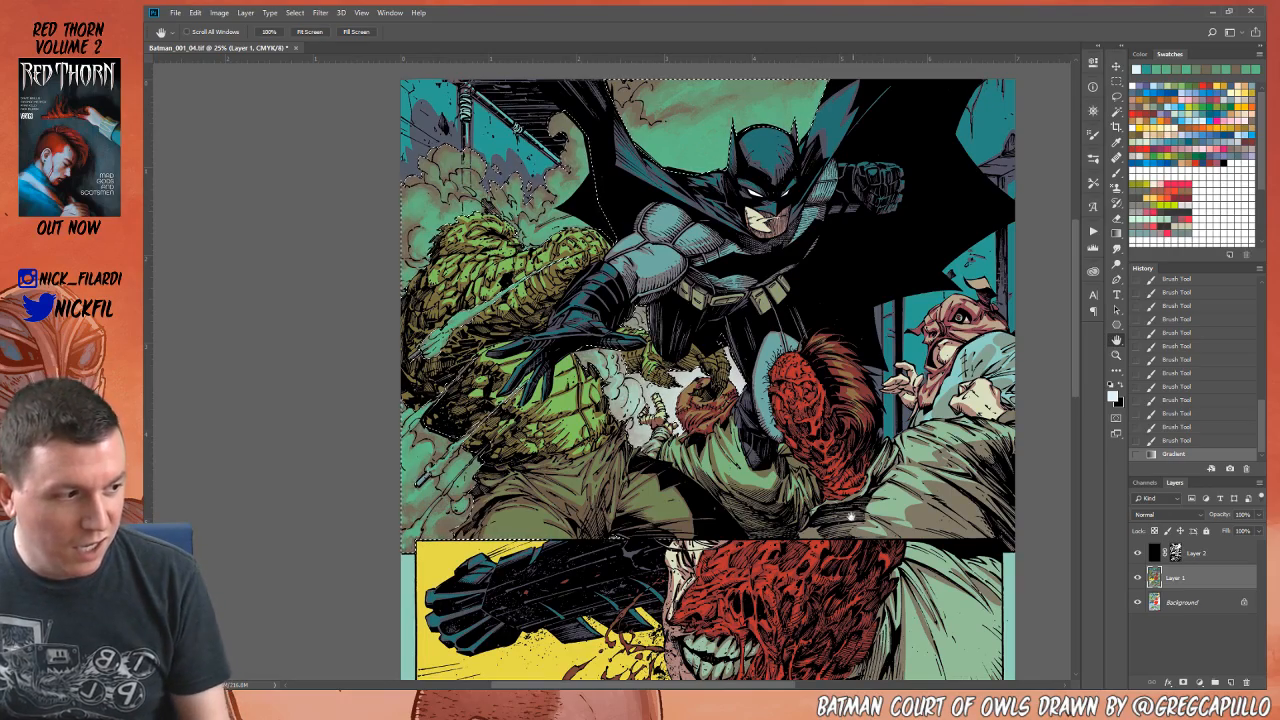
drag(846, 451, 826, 490)
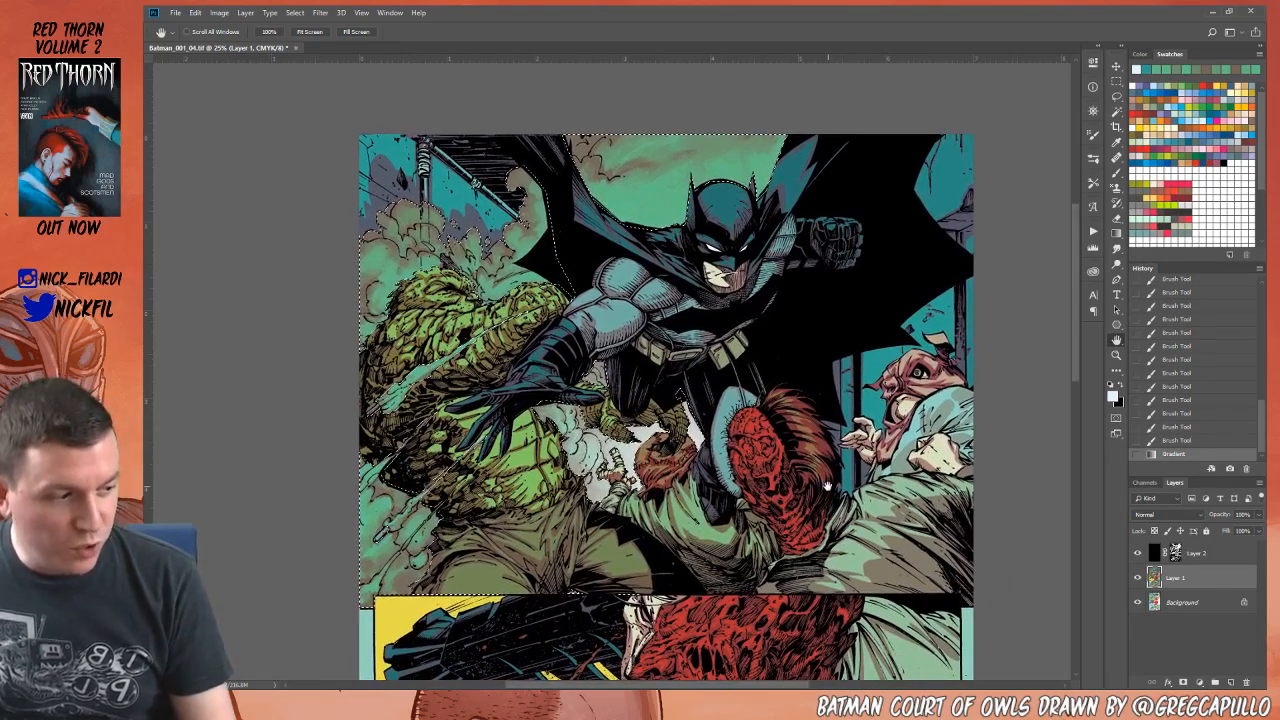
click(1117, 175)
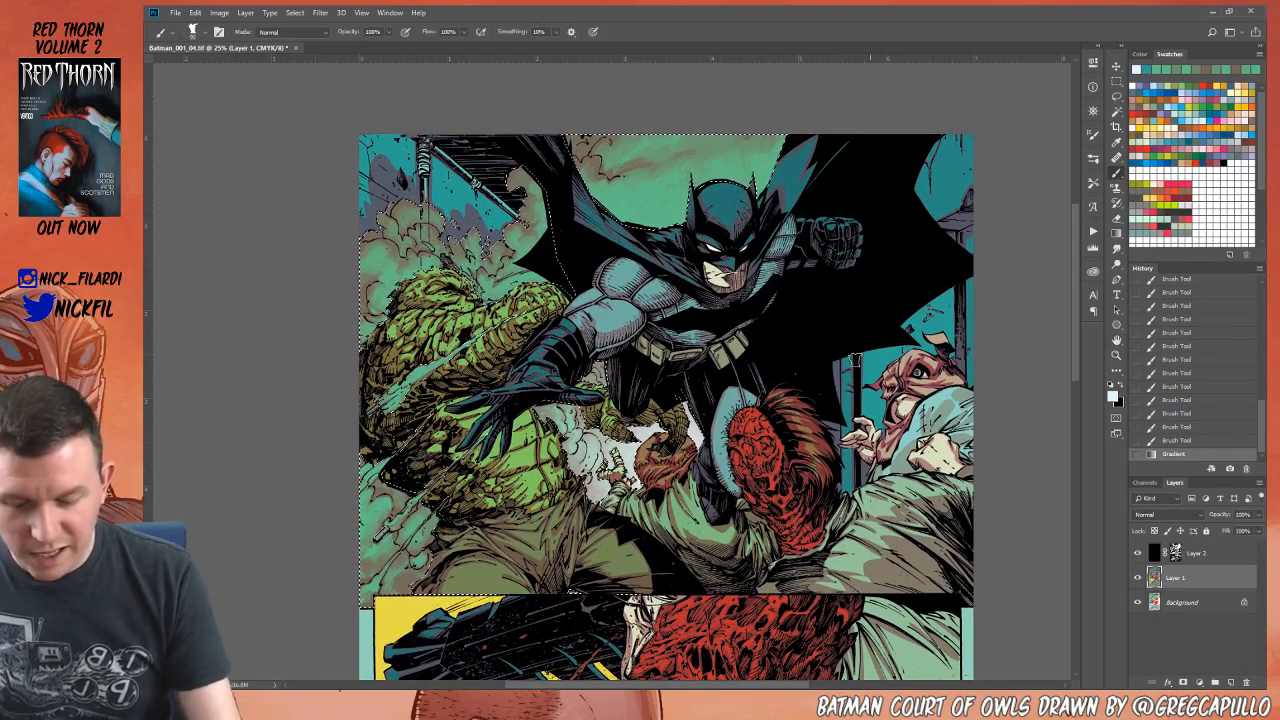
alt+click(572, 446)
mouse_move(572, 446)
mouse_down()
mouse_move(576, 436)
mouse_move(616, 474)
mouse_move(624, 466)
mouse_move(584, 478)
mouse_move(602, 433)
mouse_up()
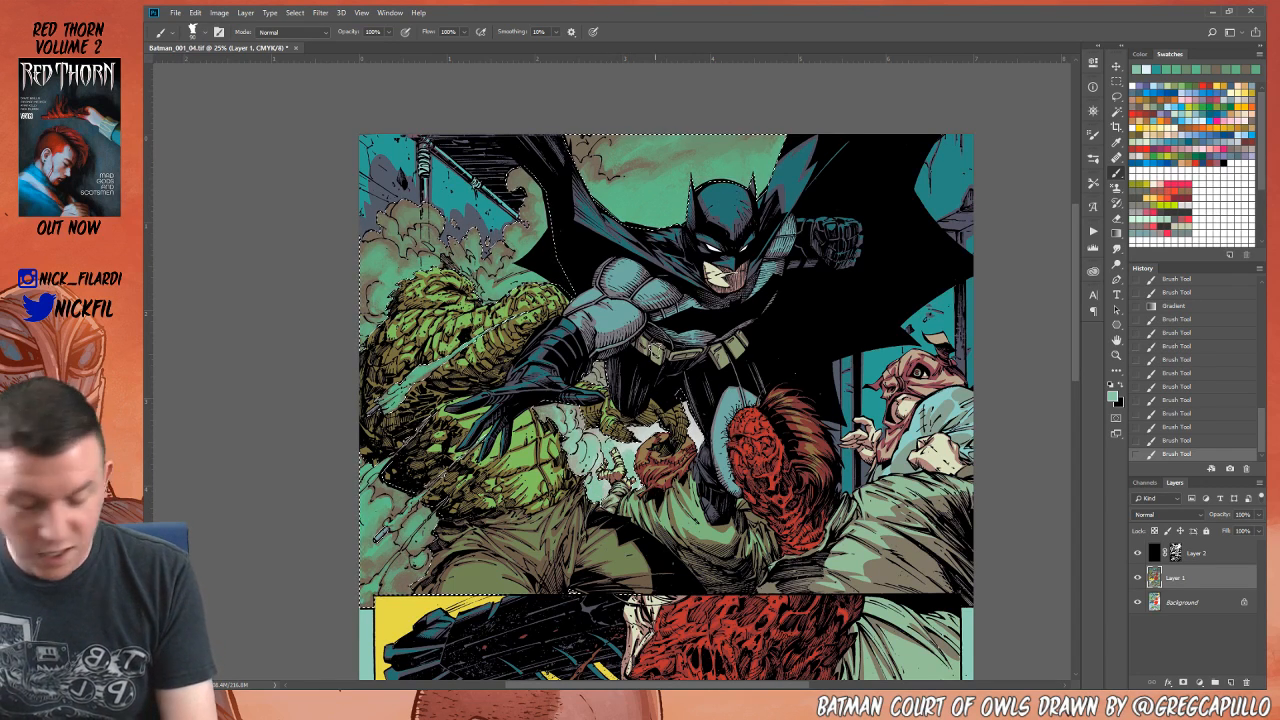
alt+click(626, 448)
drag(625, 464, 638, 466)
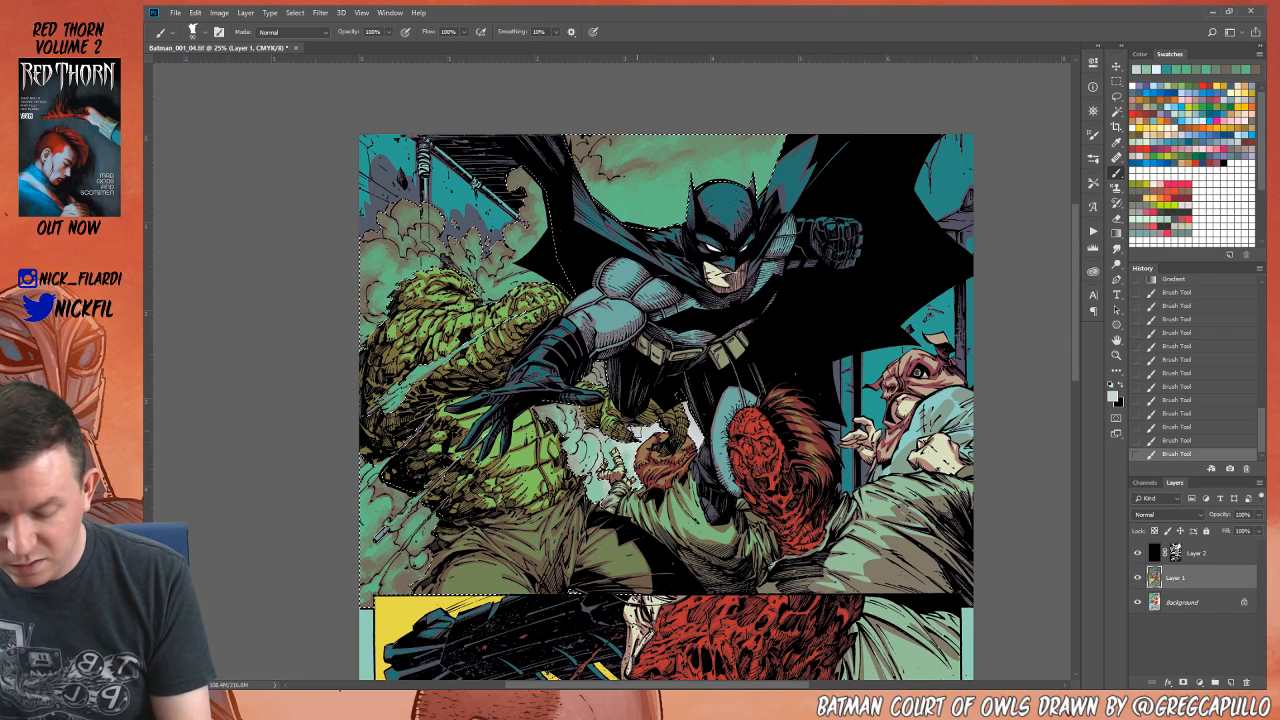
Step: Pick a pale blue swatch and brush highlights into the bright smoke beneath Batman, keeping the brush in Normal mode
click(1180, 121)
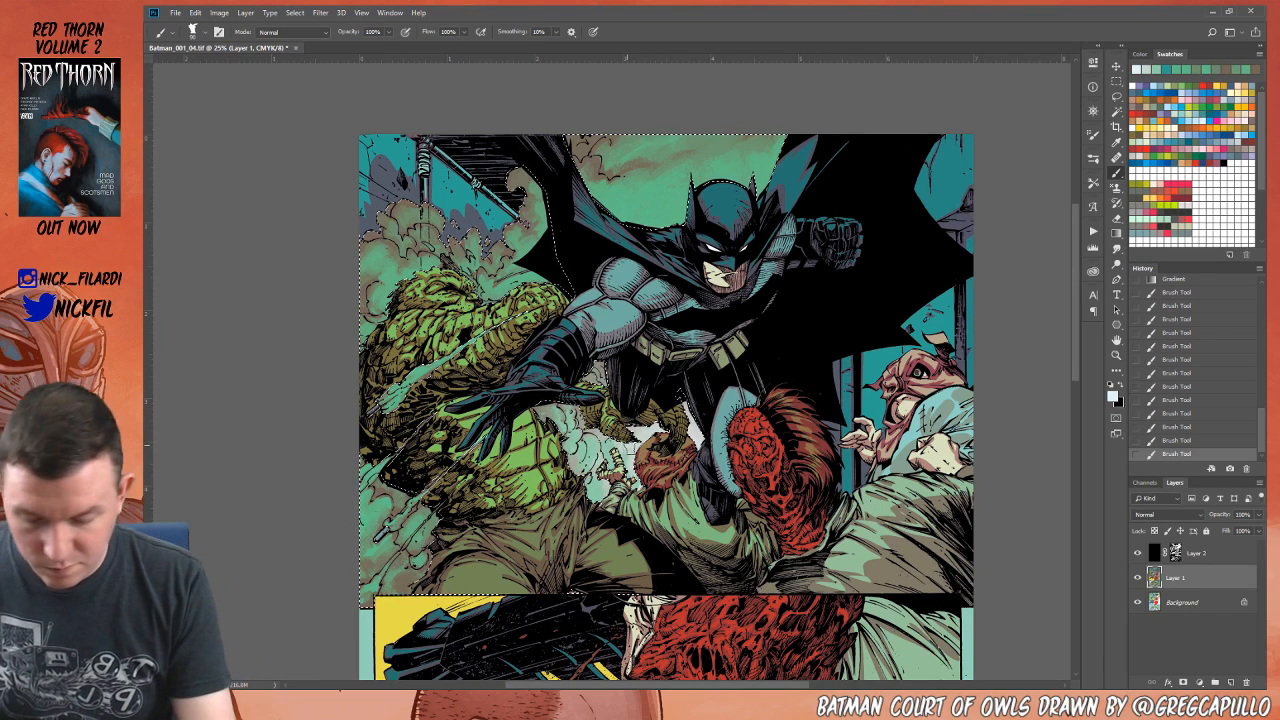
drag(635, 457, 631, 454)
click(293, 34)
click(294, 41)
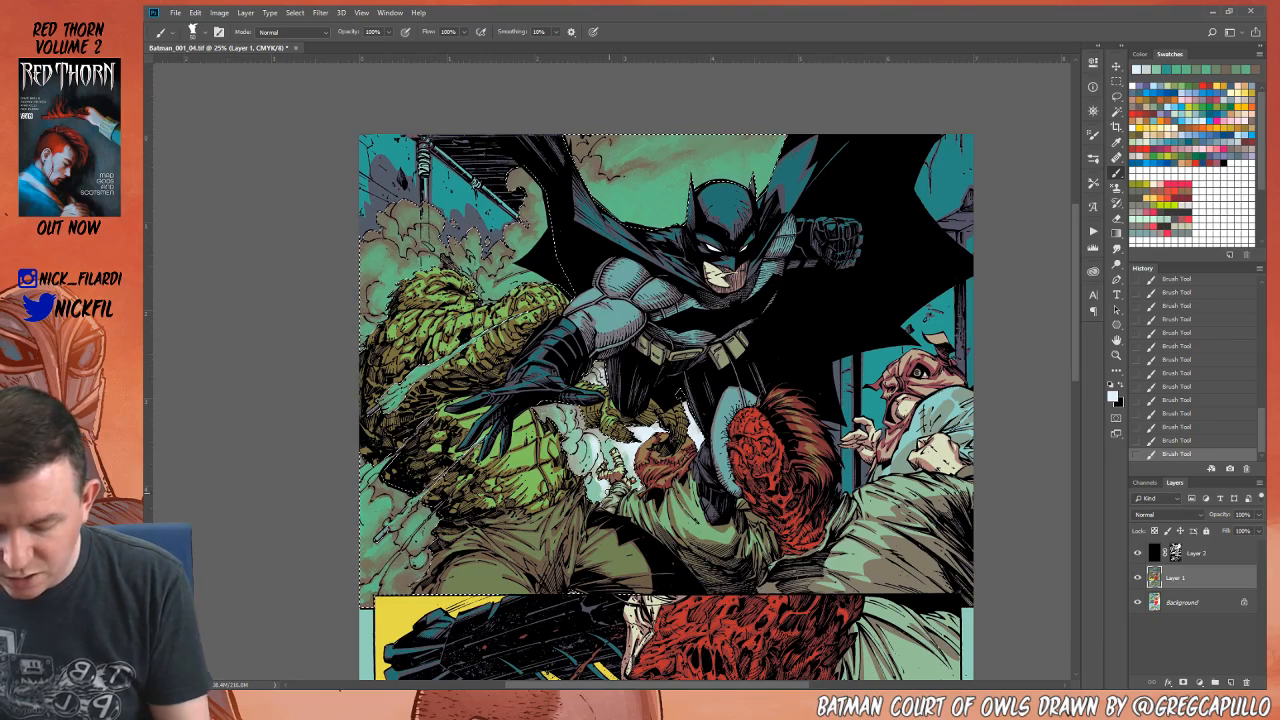
Step: Examine the smoke in the lower panels of the page
key(space)
drag(809, 577, 786, 222)
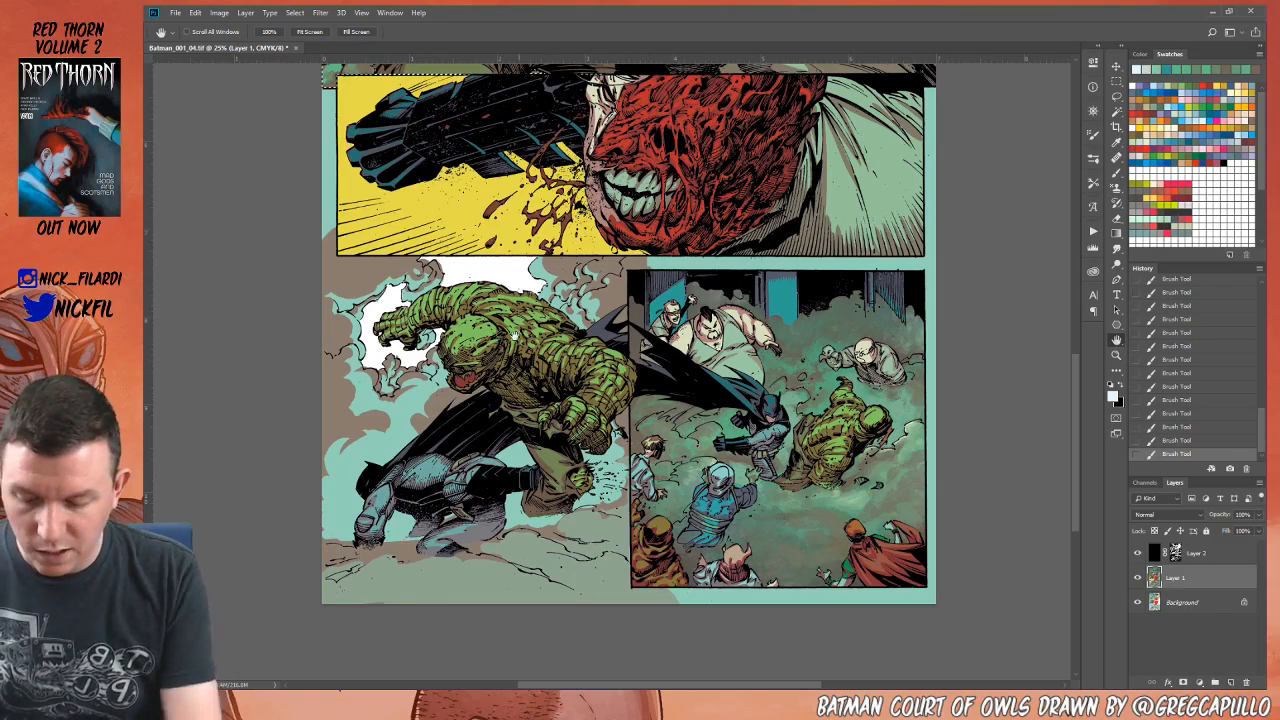
drag(774, 211, 828, 309)
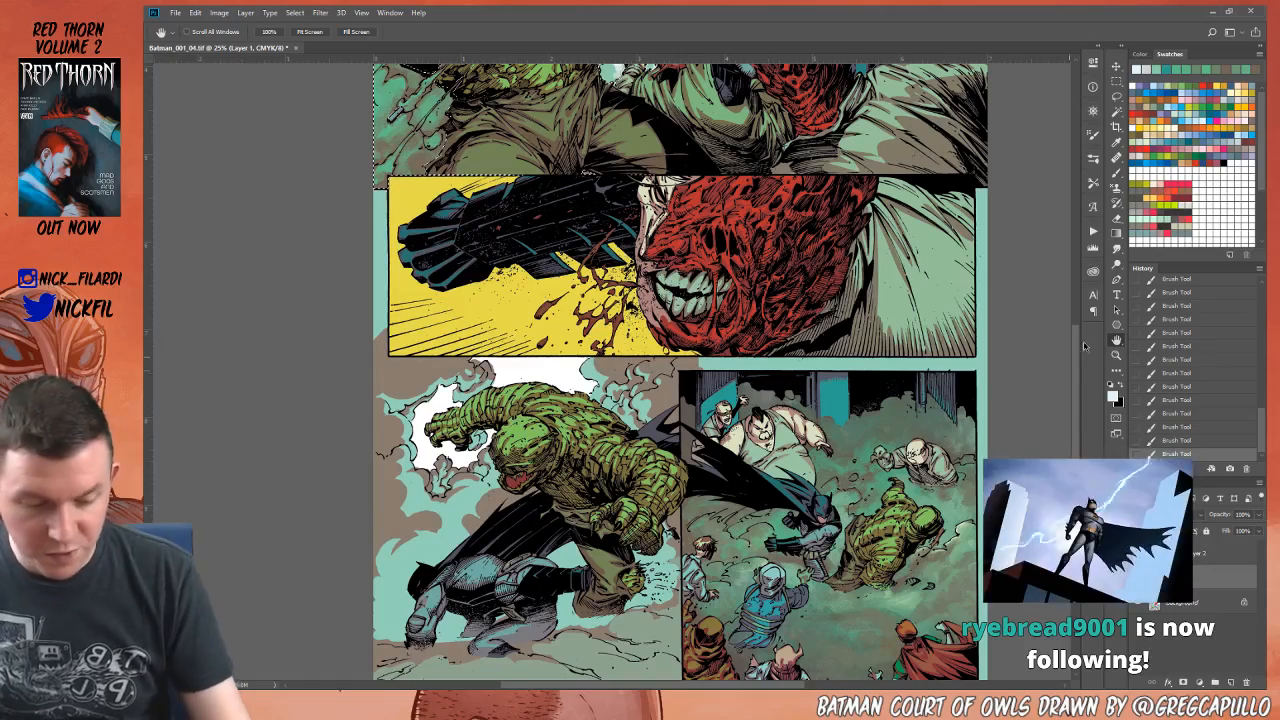
Step: Sample pale green, grey-green and near-white tones from the smoke beneath Batman and brush them into its puffs in Normal mode
drag(721, 255, 729, 585)
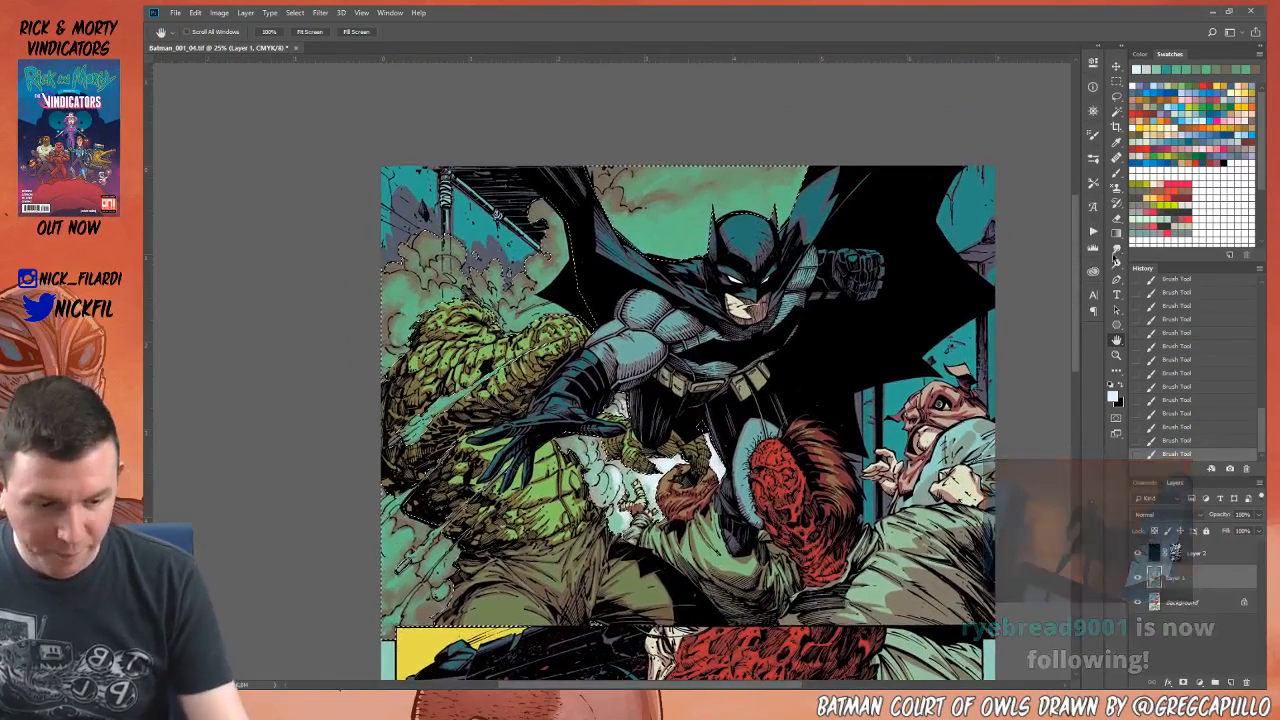
key(b)
alt+click(609, 479)
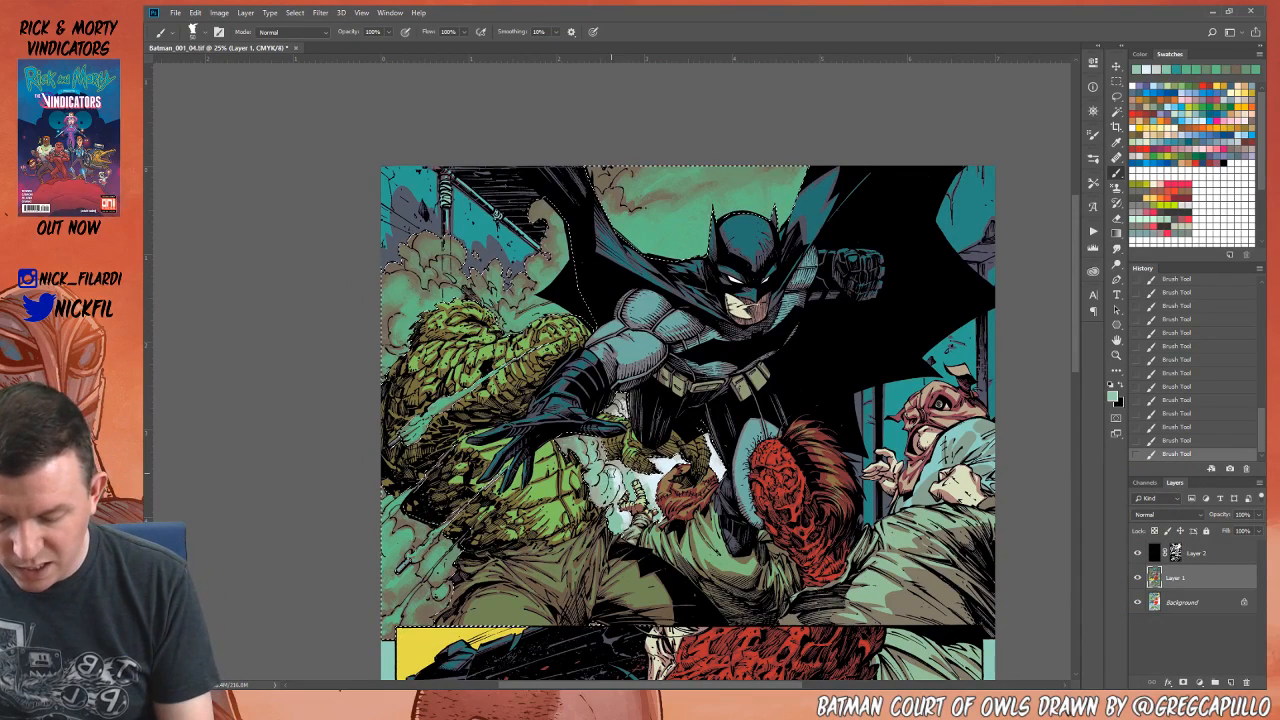
alt+click(607, 487)
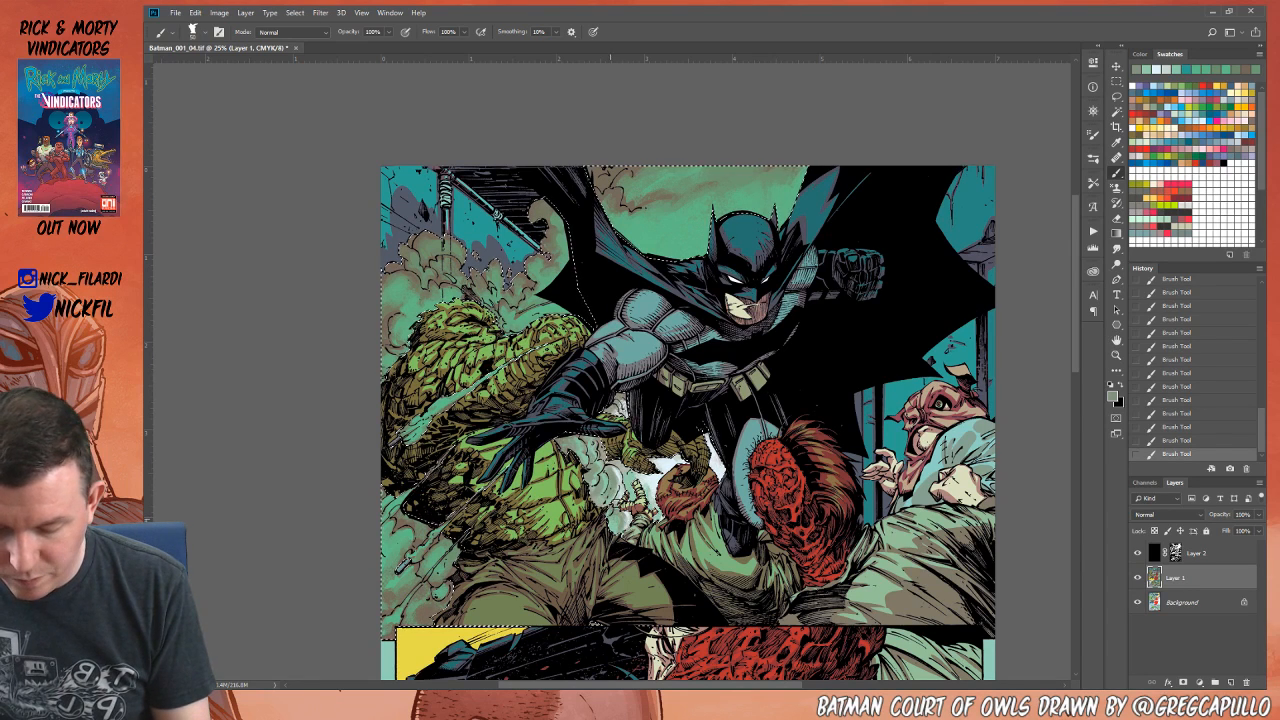
alt+click(645, 488)
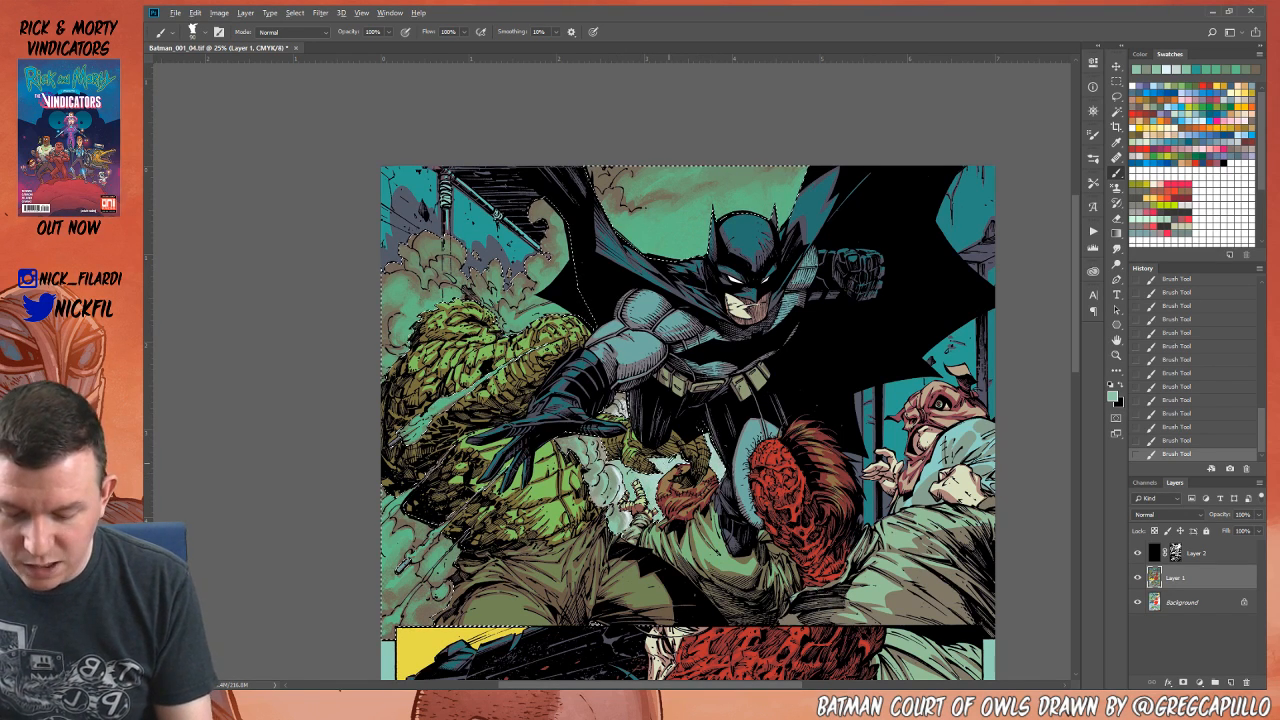
alt+click(669, 463)
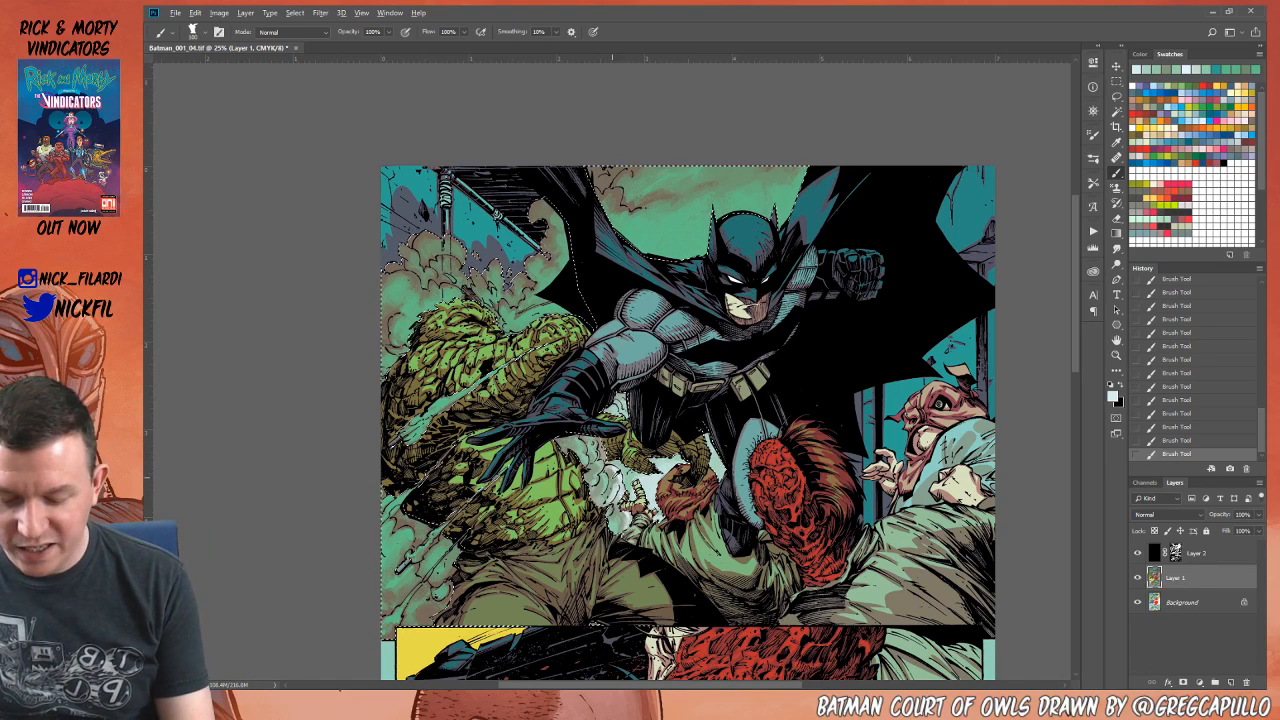
alt+click(609, 473)
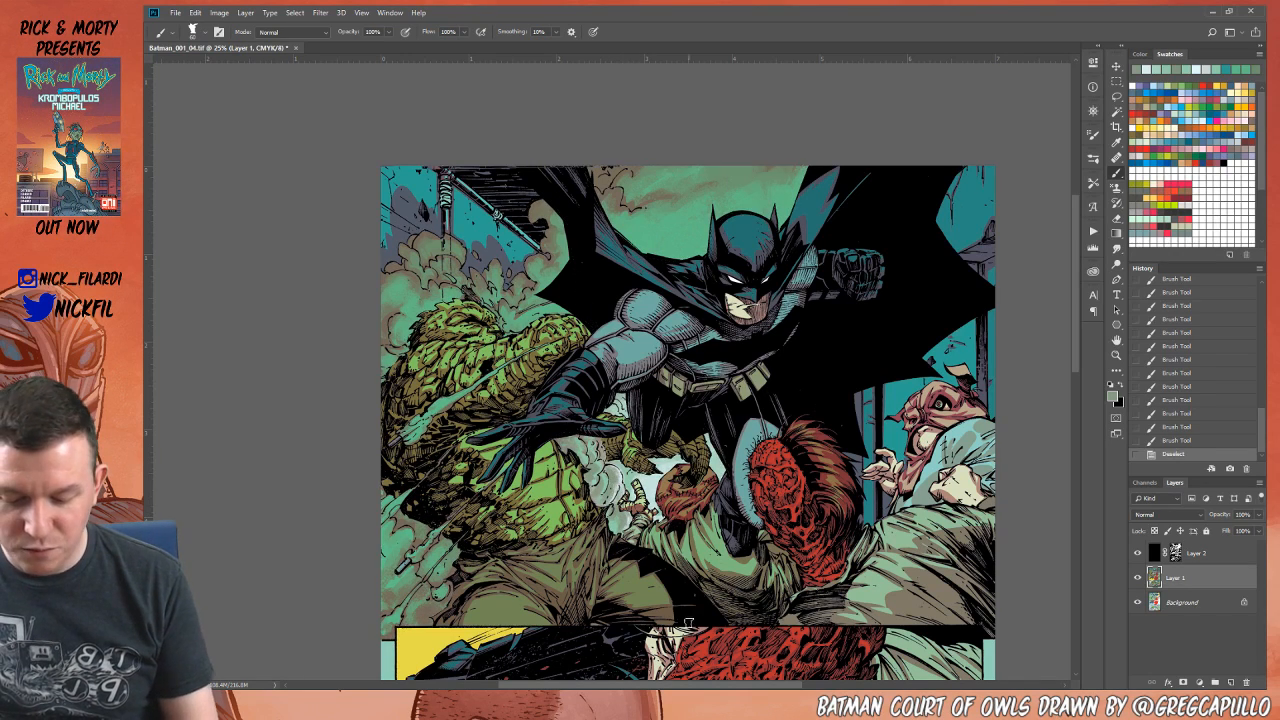
Step: Pick a warm yellow swatch and try a radial gradient in Screen mode on the smoke beneath Batman
click(1153, 121)
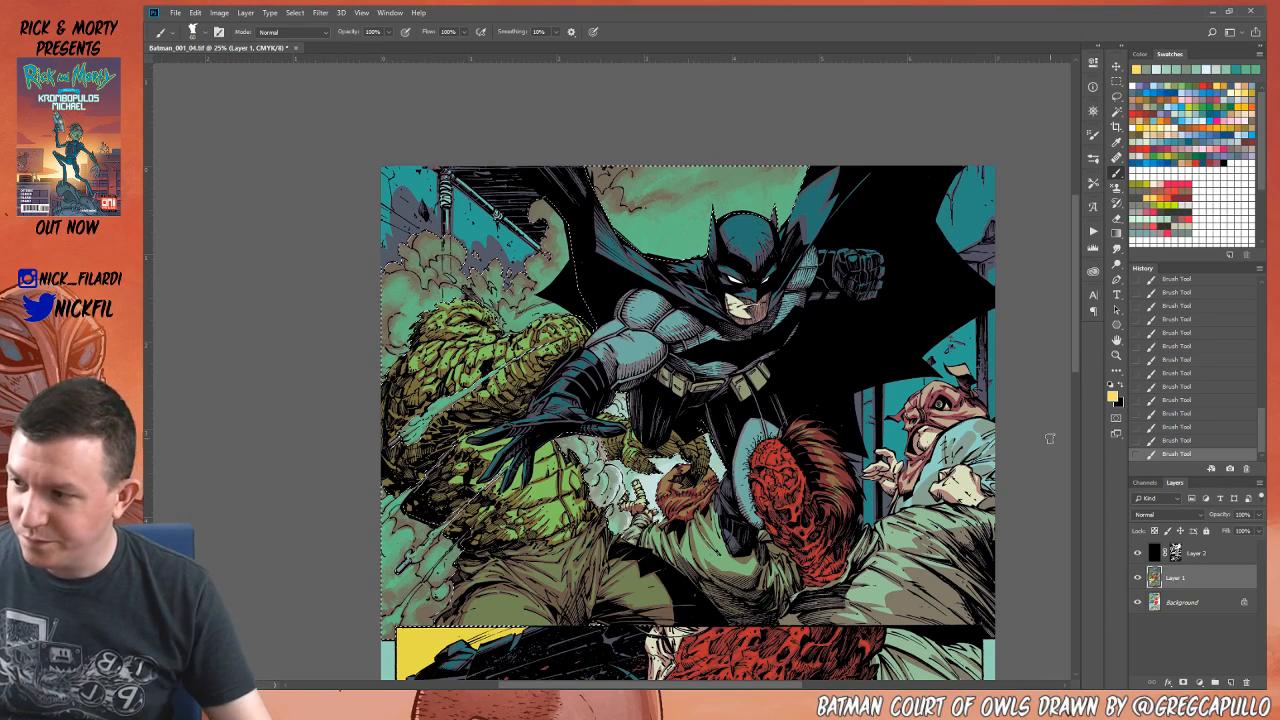
click(1117, 352)
key(ctrl+minus)
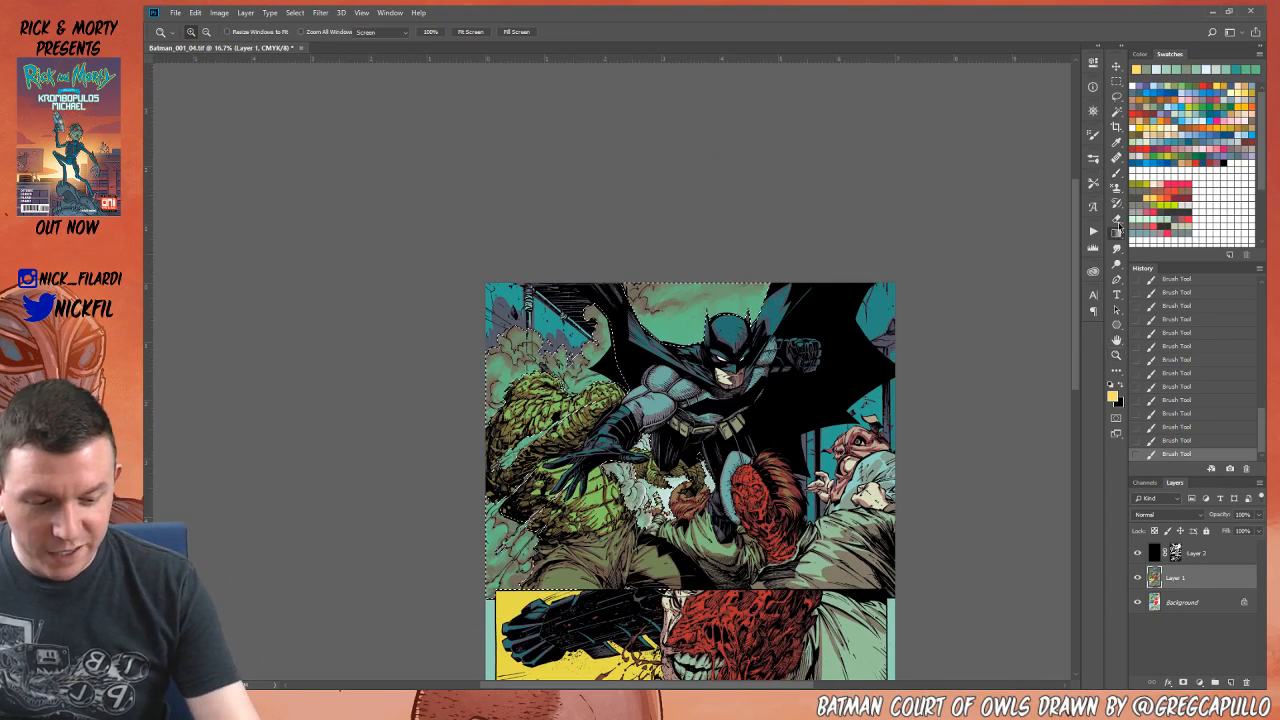
click(1117, 233)
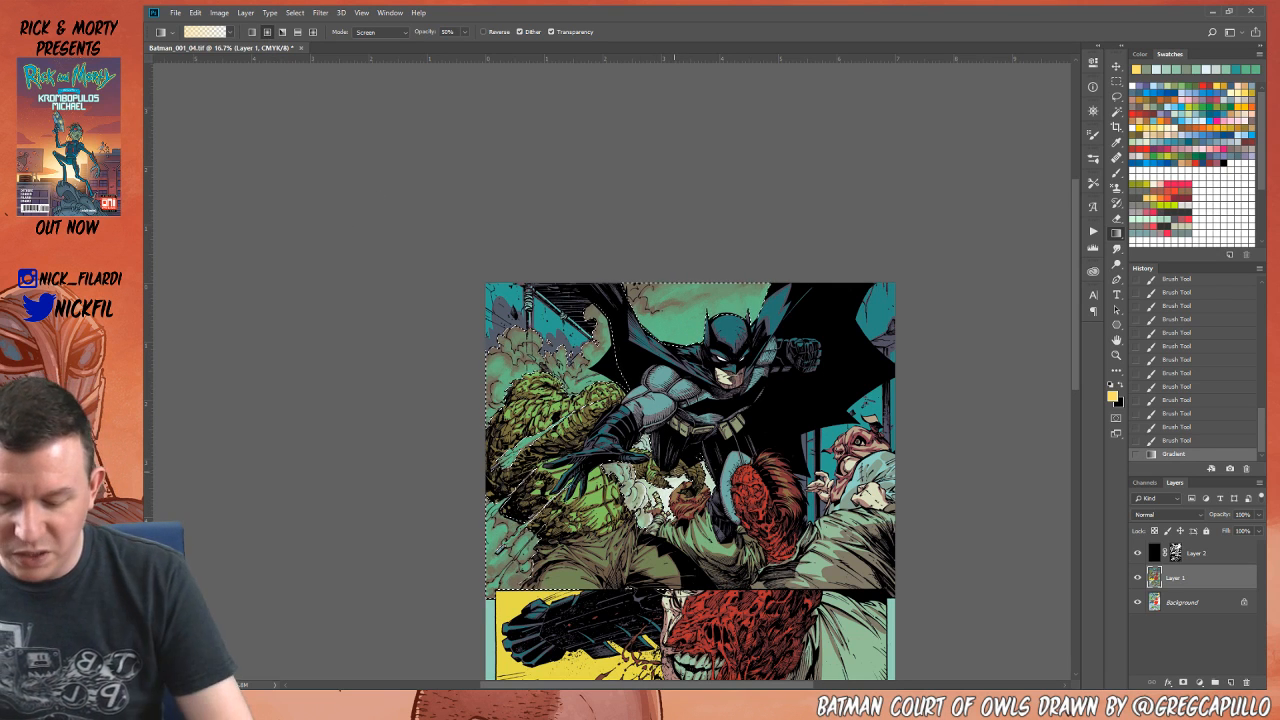
drag(679, 501, 720, 567)
key(ctrl+z)
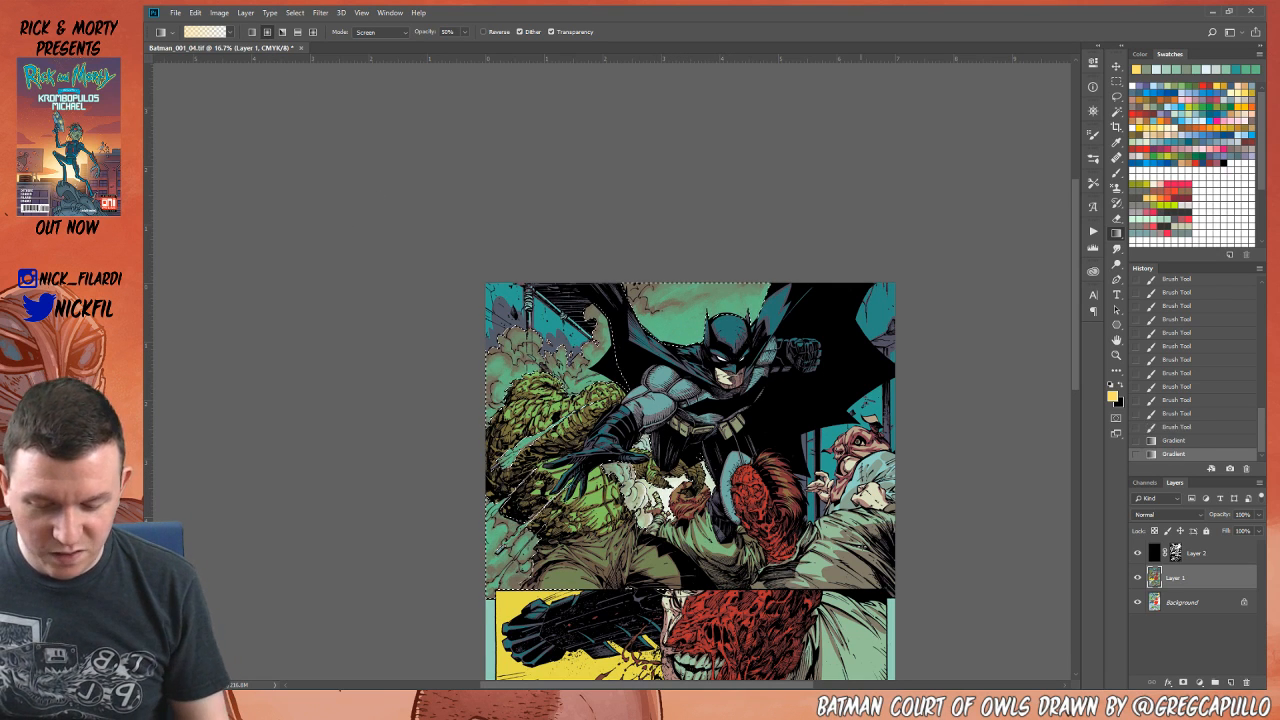
Step: Pick a green swatch, apply a radial Screen-mode gradient to the smoke beneath Batman and clear the selection
click(1189, 84)
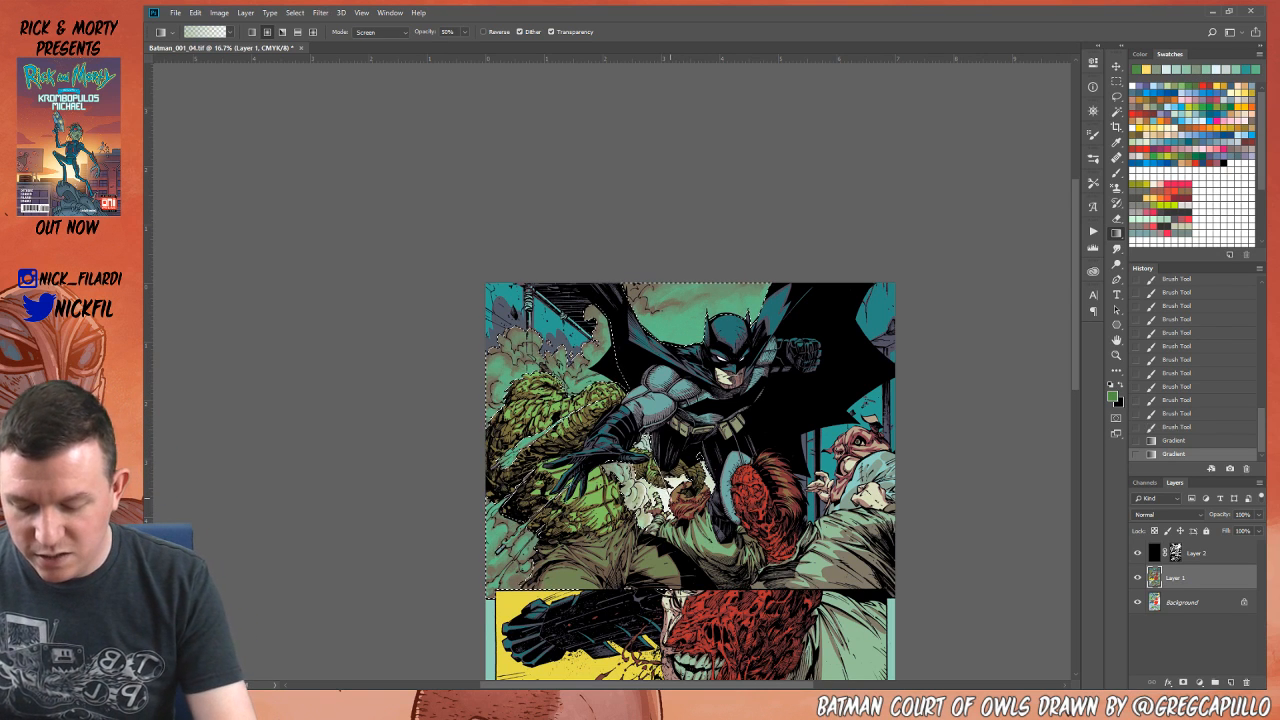
drag(676, 500, 711, 525)
key(ctrl+d)
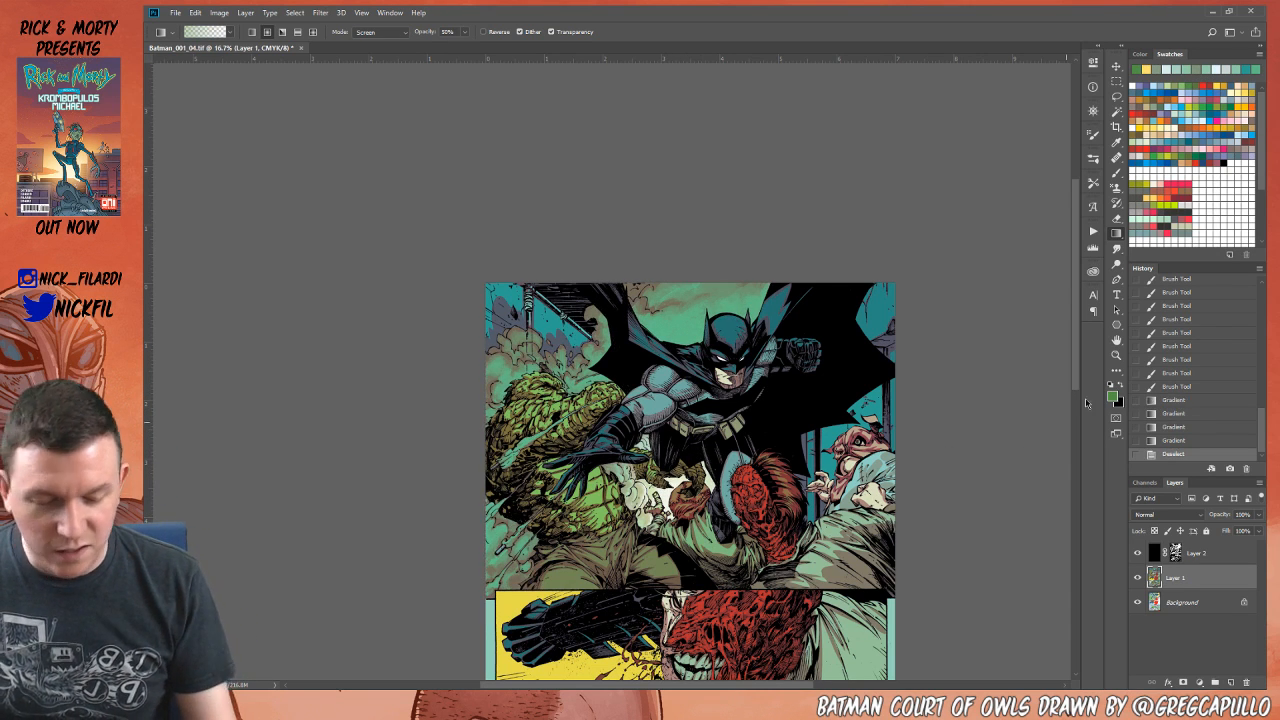
key(space)
drag(831, 502, 839, 452)
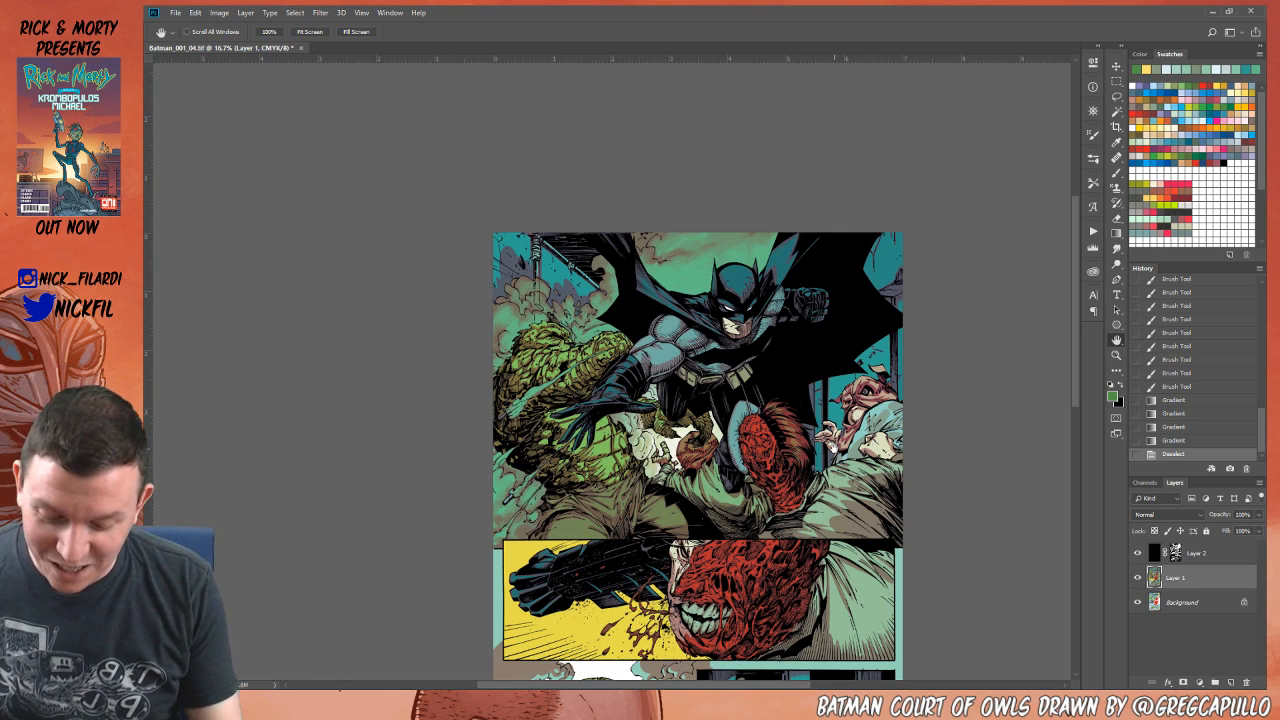
Step: Restore the smoke selection, choose a pale yellow-green swatch and apply several radial gradients in Normal mode beneath Batman, then deselect
key(ctrl+z)
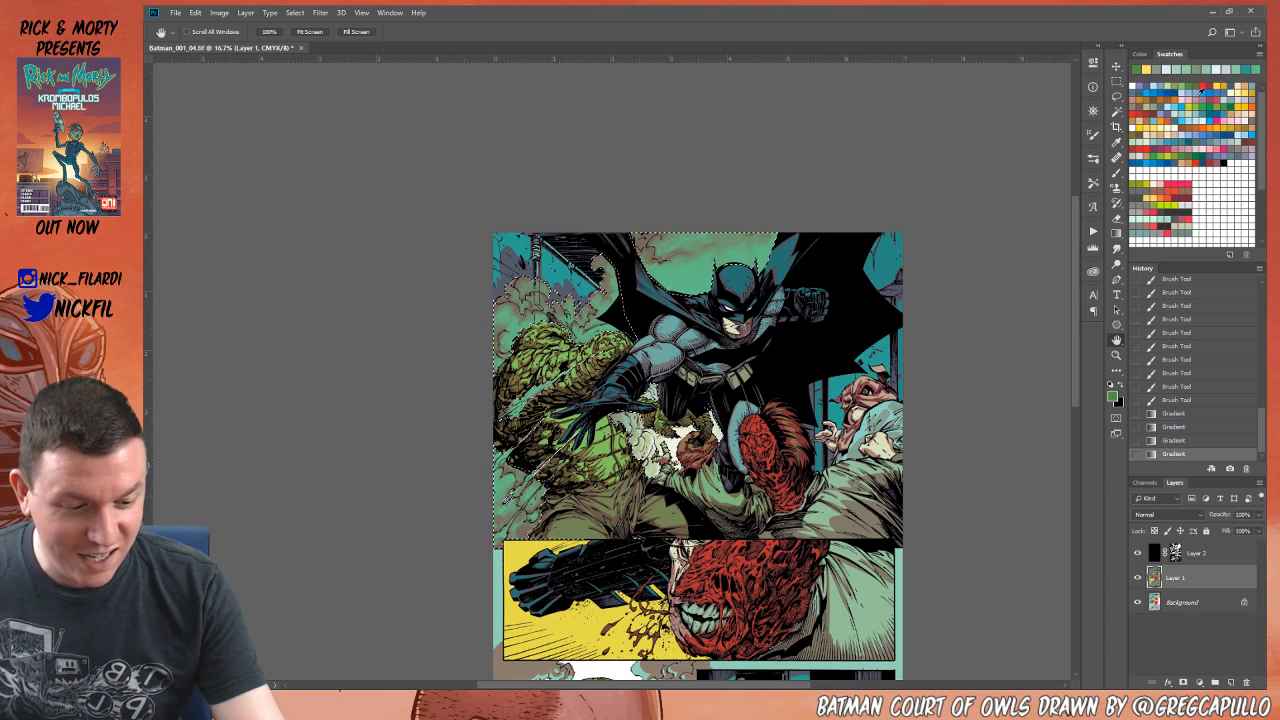
click(1146, 184)
click(1137, 200)
key(g)
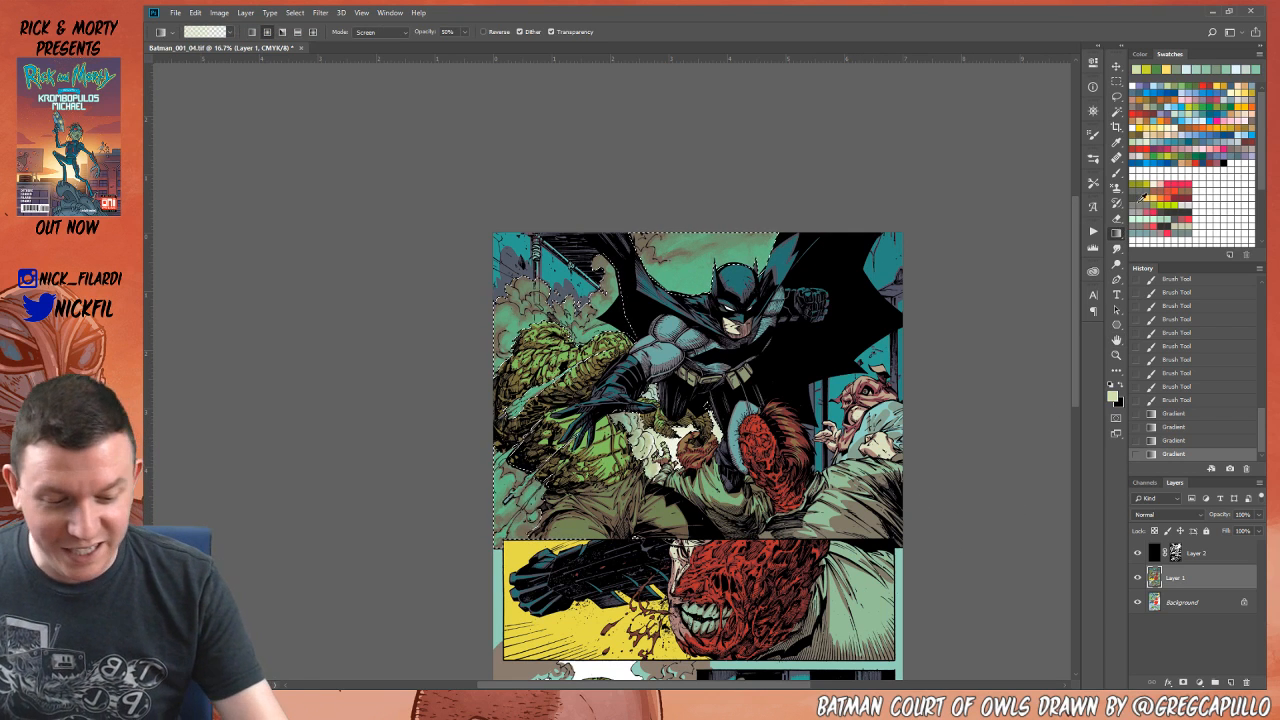
click(380, 32)
click(380, 46)
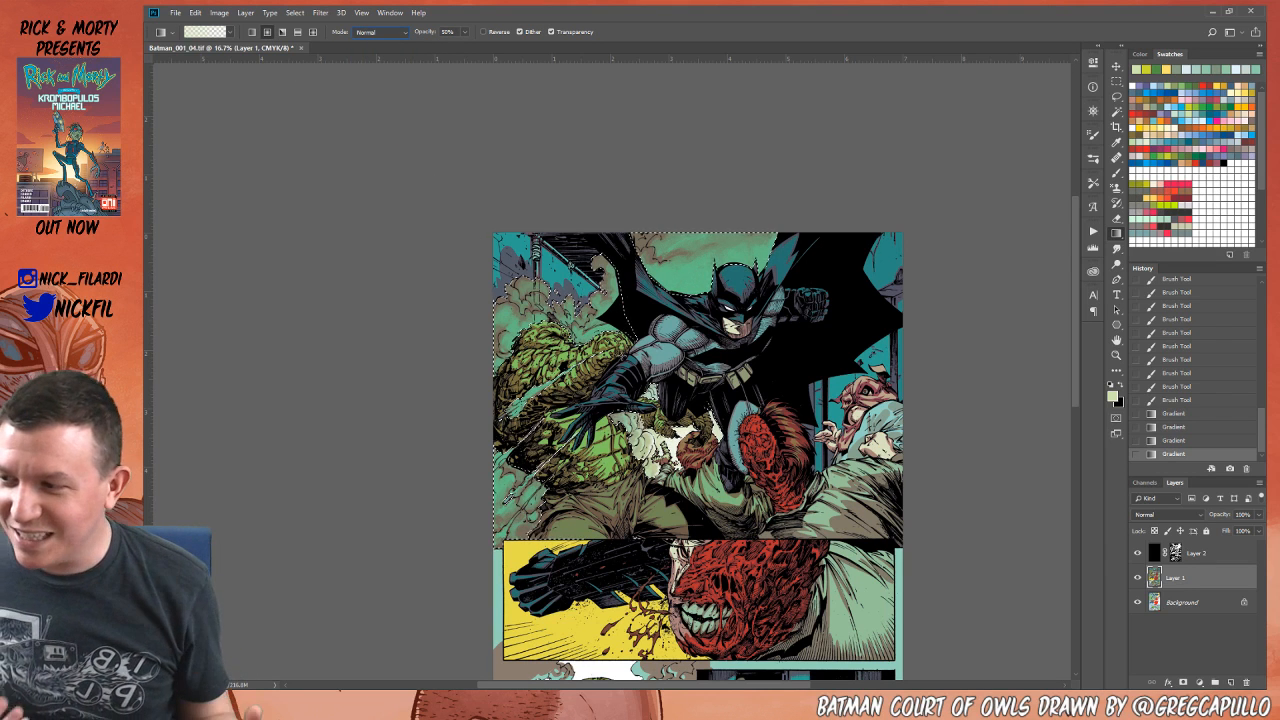
drag(645, 424, 713, 449)
drag(664, 370, 696, 447)
drag(679, 379, 702, 447)
key(ctrl+d)
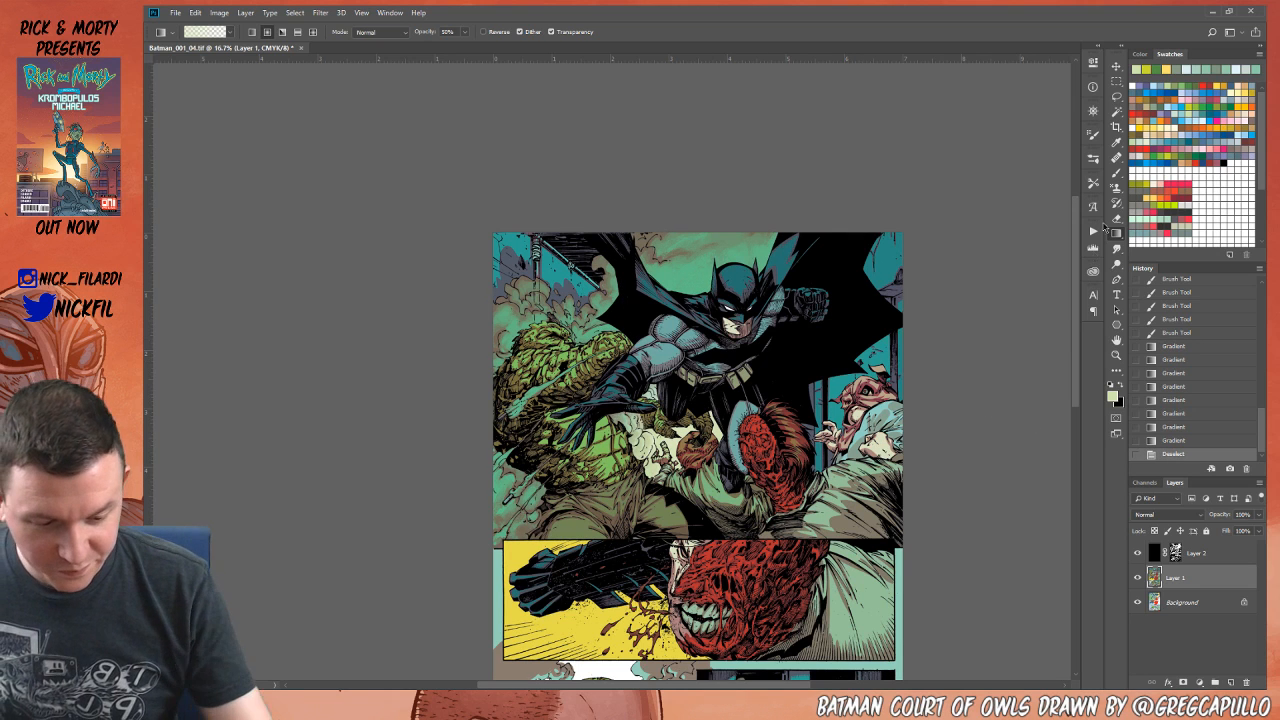
Step: Select the blue background areas behind Batman with the Magic Wand, adding the remaining shades beside his cape
click(1116, 111)
click(843, 388)
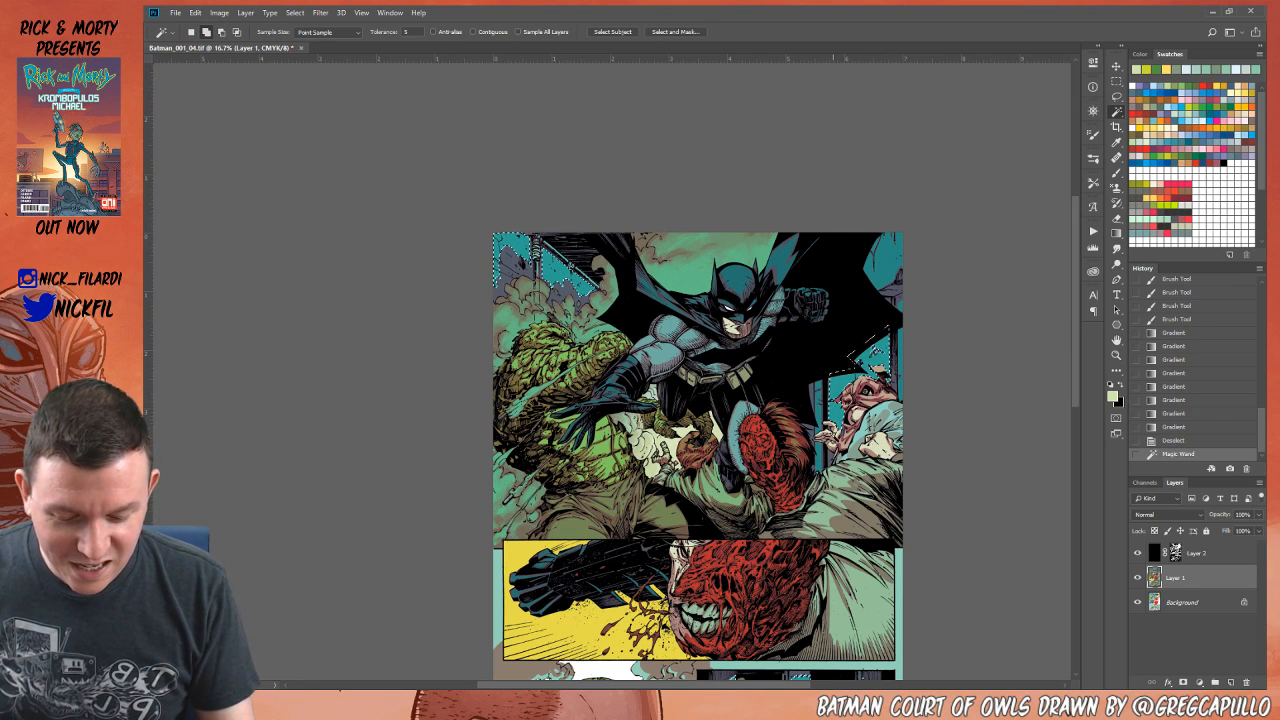
click(1117, 173)
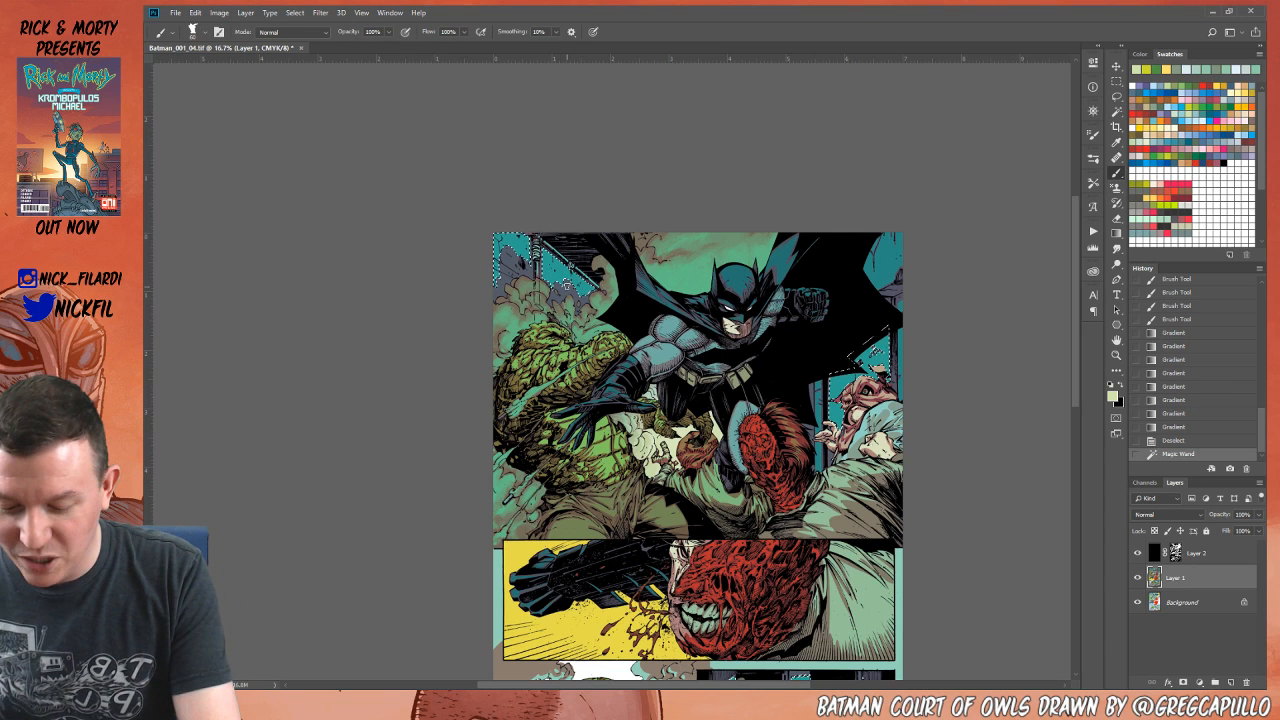
click(567, 286)
key(w)
click(885, 358)
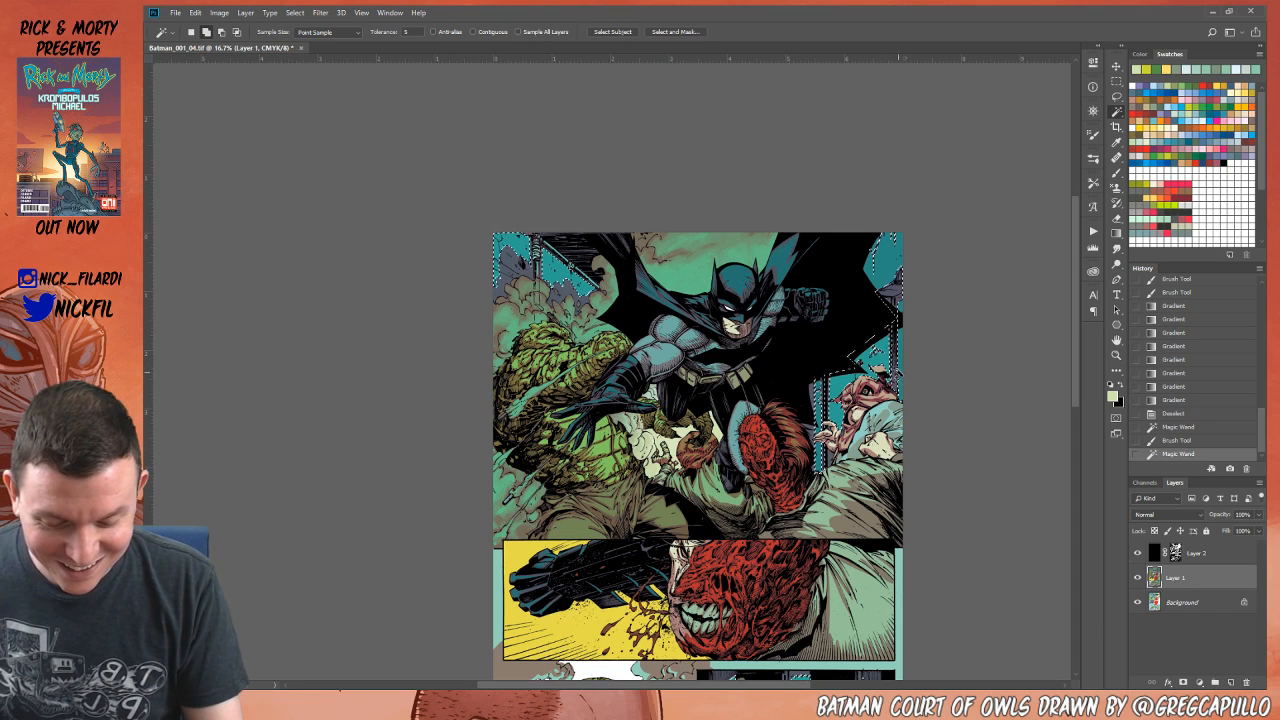
click(890, 342)
click(882, 343)
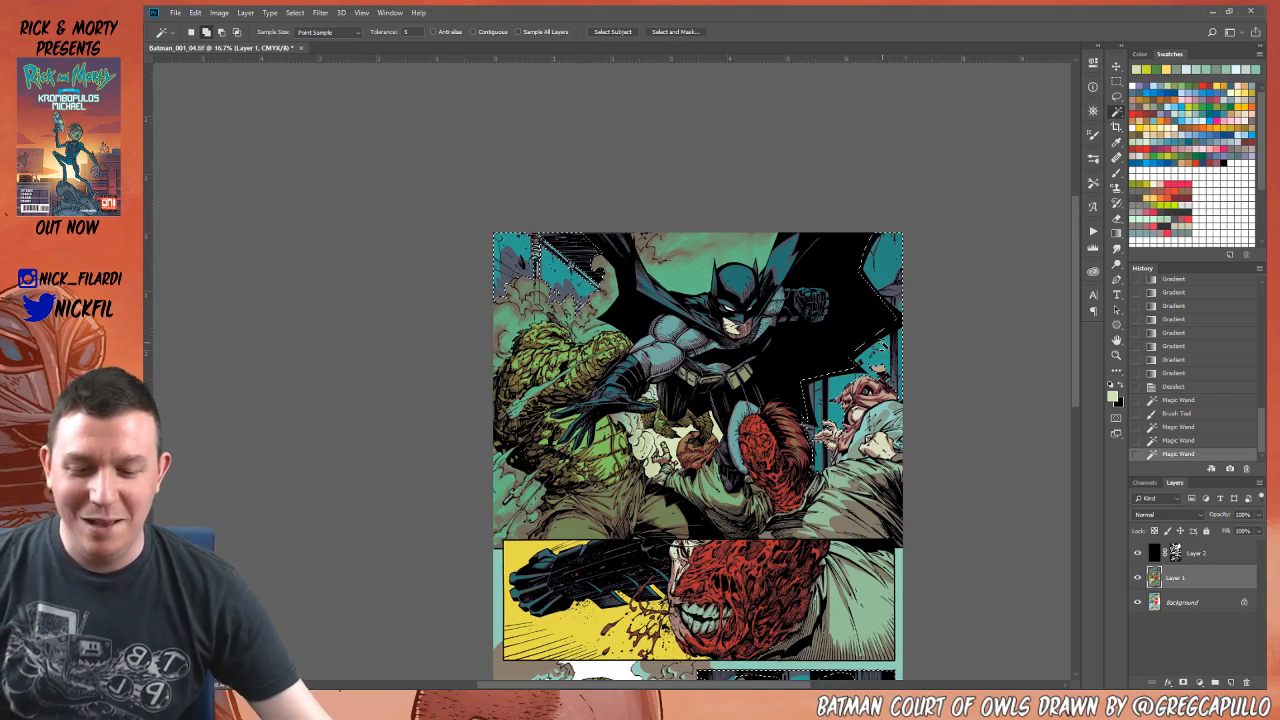
Step: Subtract a lassoed area in the lower panels from the selection and reduce the selected background's saturation to -44
drag(824, 448, 738, 299)
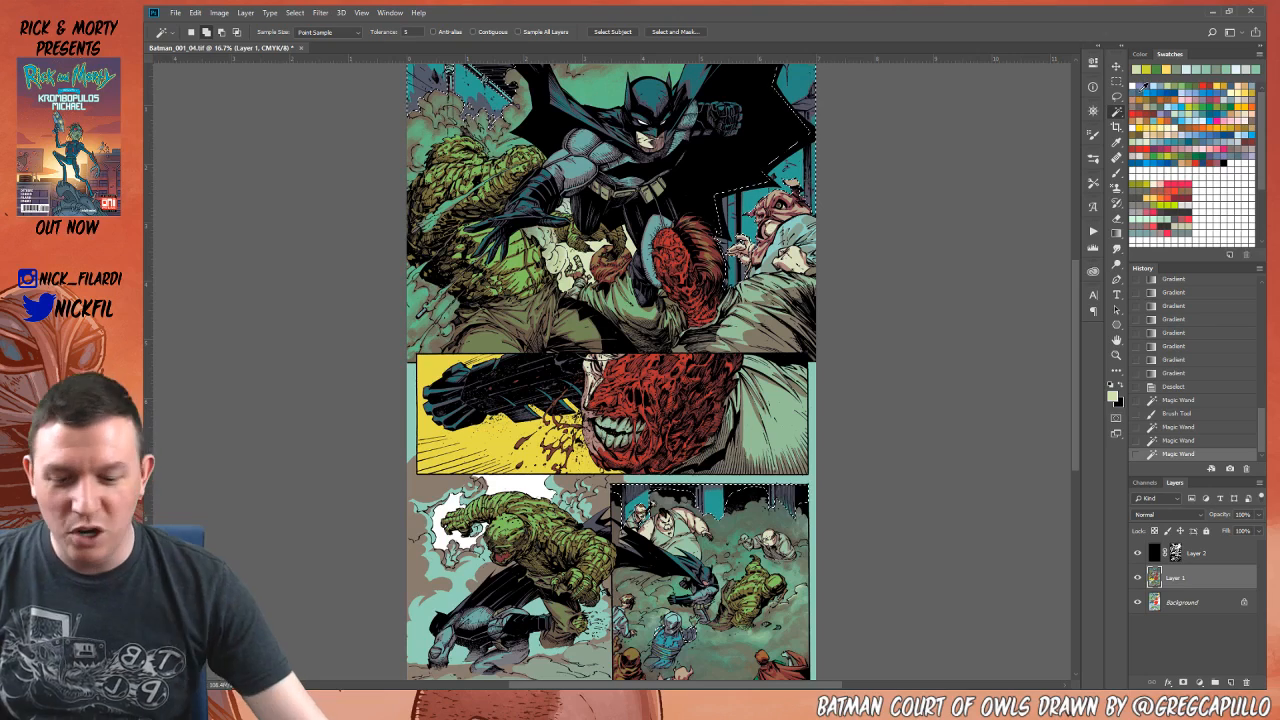
key(l)
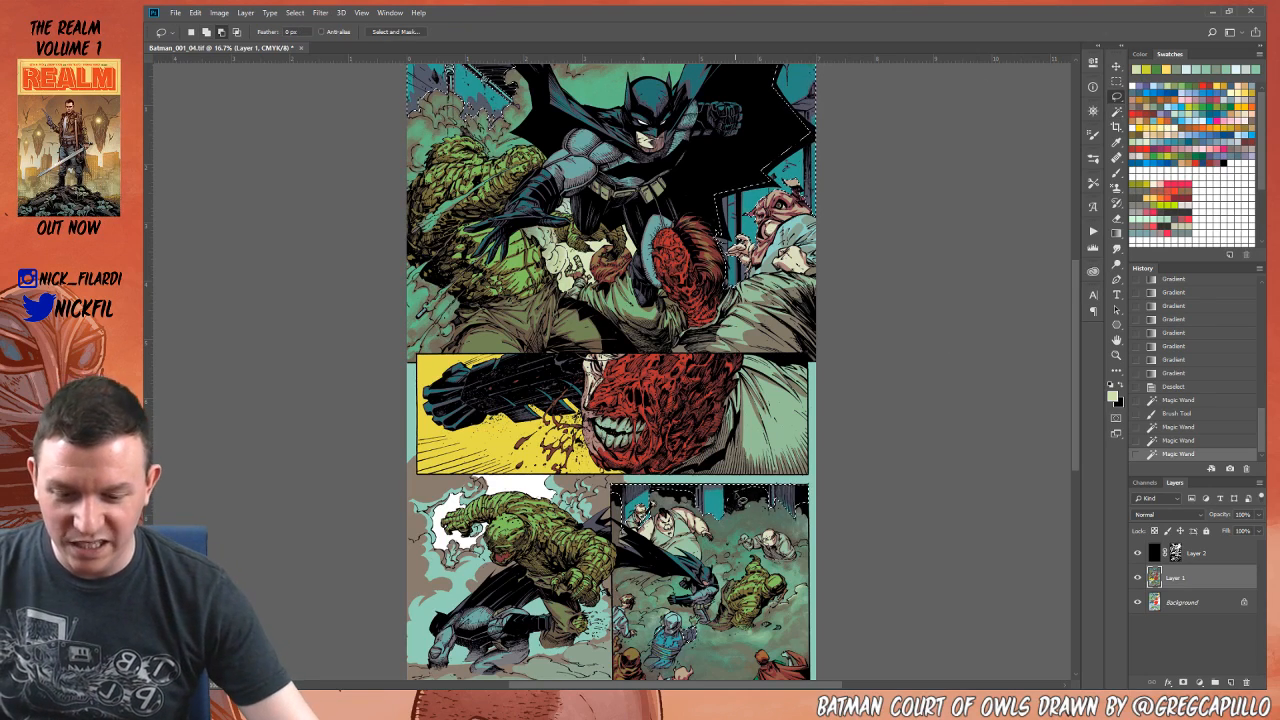
drag(725, 596, 747, 455)
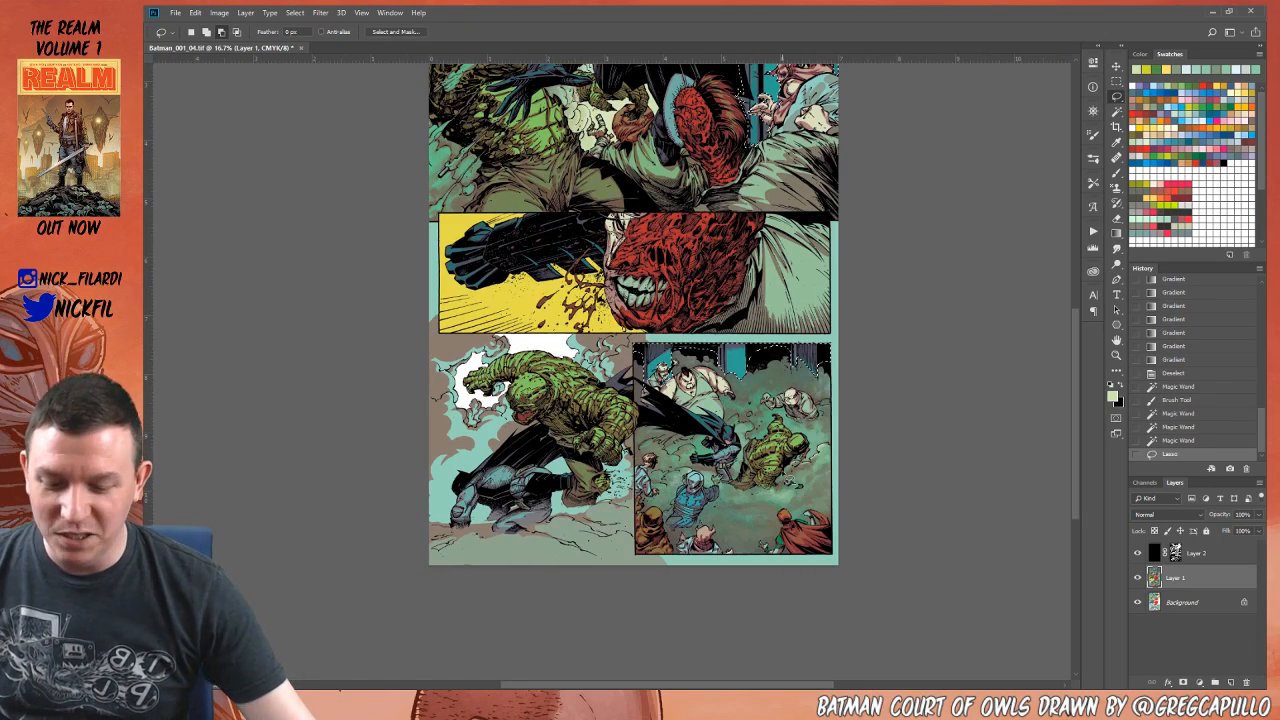
key(ctrl+u)
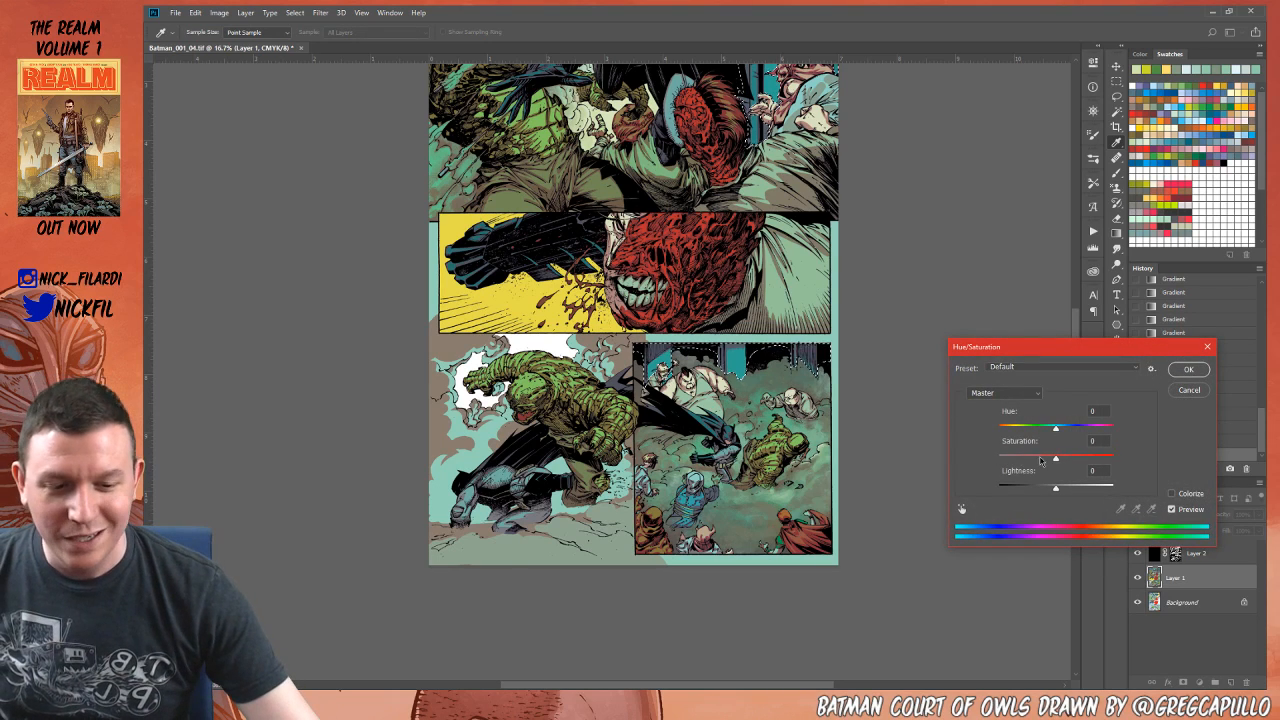
drag(1055, 457, 1031, 460)
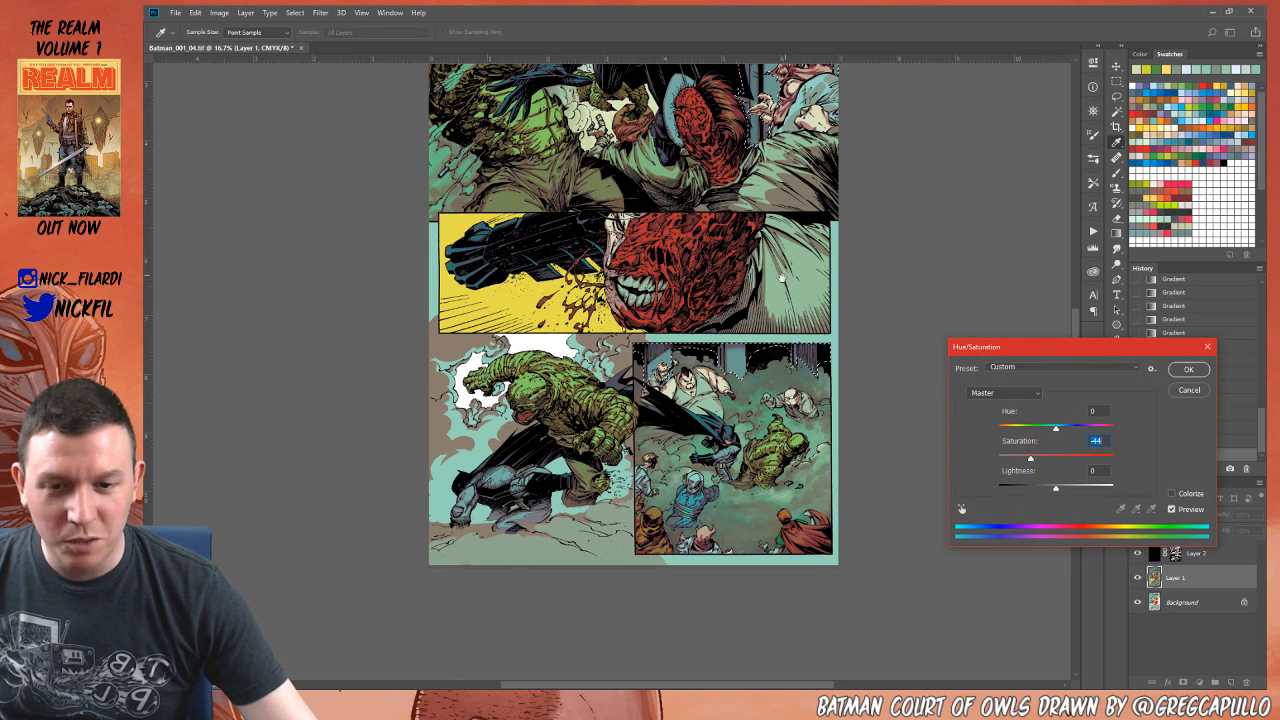
drag(786, 273, 749, 468)
key(Return)
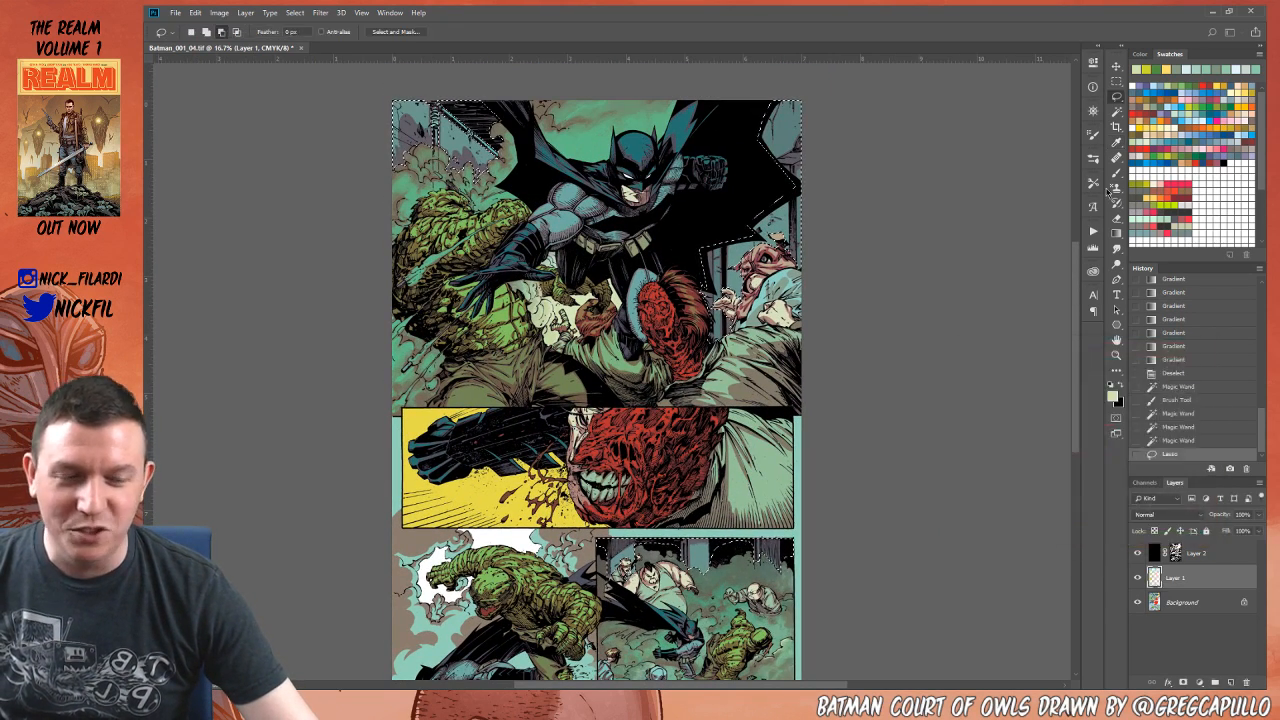
Step: Reselect the lighter background wall with the Magic Wand, sample its muted teal and try a Normal-mode gradient on it
key(ctrl+d)
key(w)
click(443, 134)
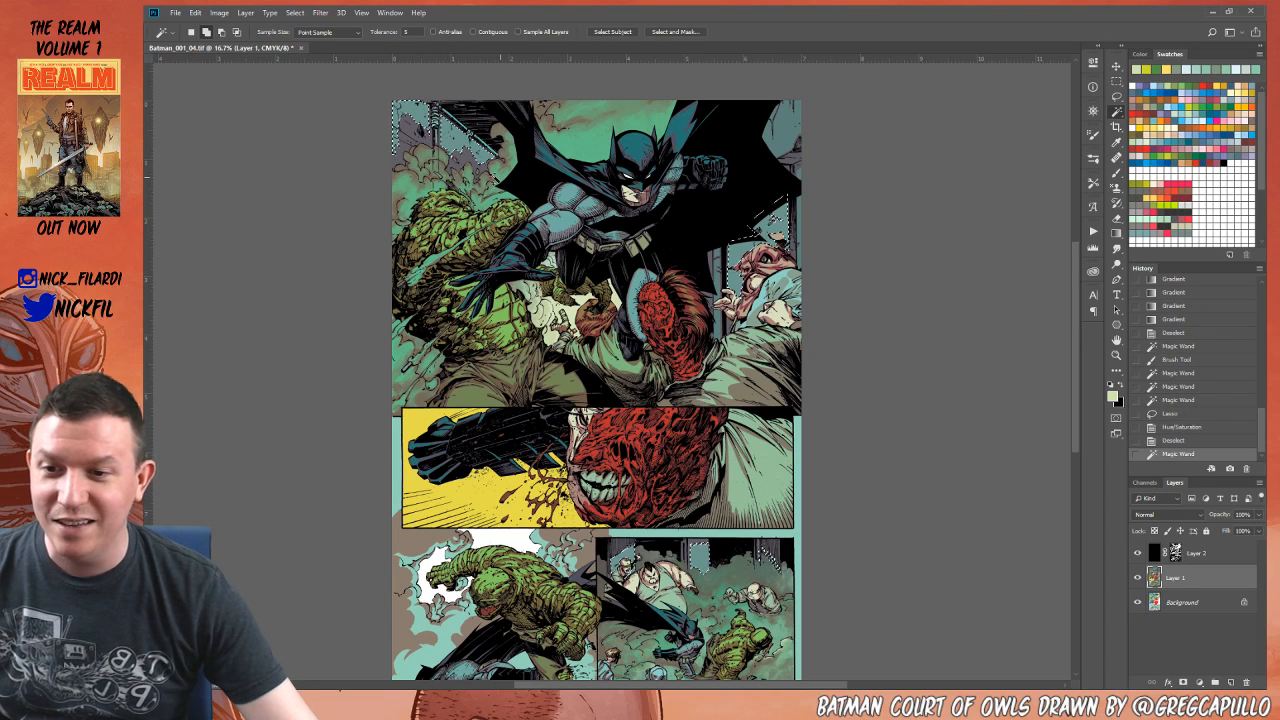
key(g)
alt+click(446, 140)
drag(443, 134, 418, 42)
key(ctrl+z)
Step: Set the gradient to Screen mode and lighten the selected wall on both sides of Batman with radial gradients
click(385, 32)
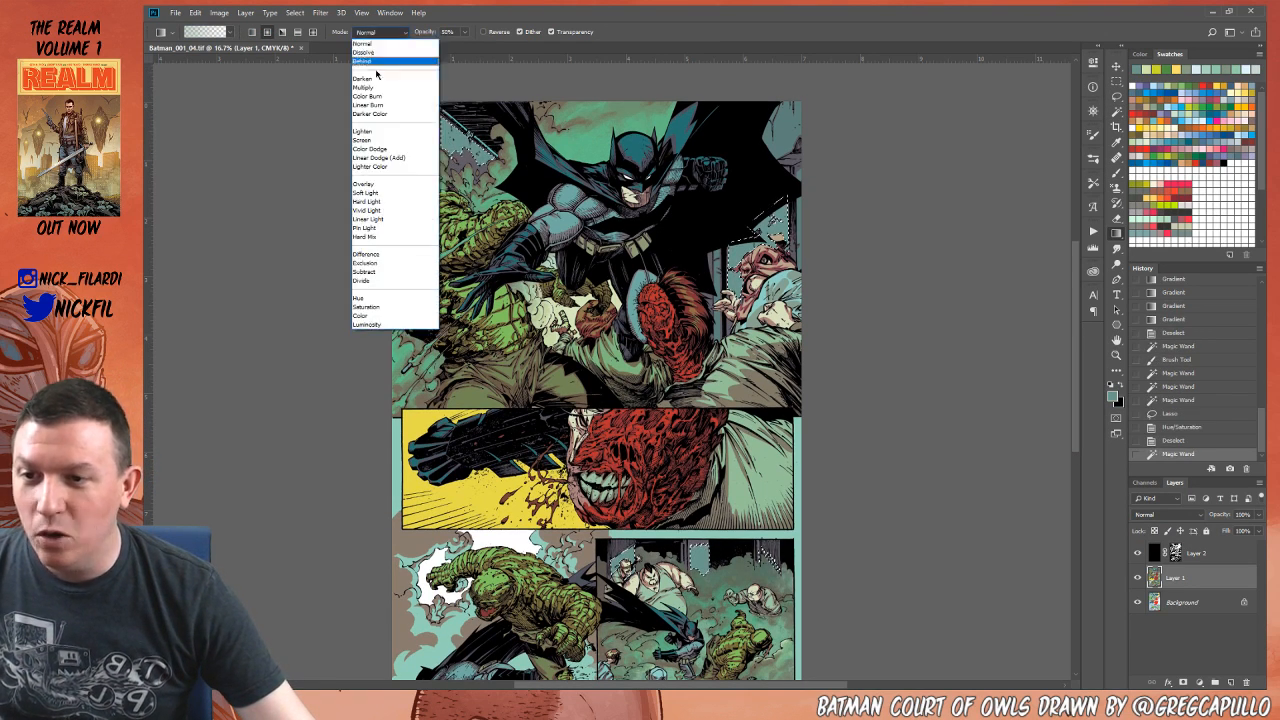
click(385, 132)
drag(448, 175, 429, 65)
drag(444, 152, 416, 98)
drag(737, 288, 728, 230)
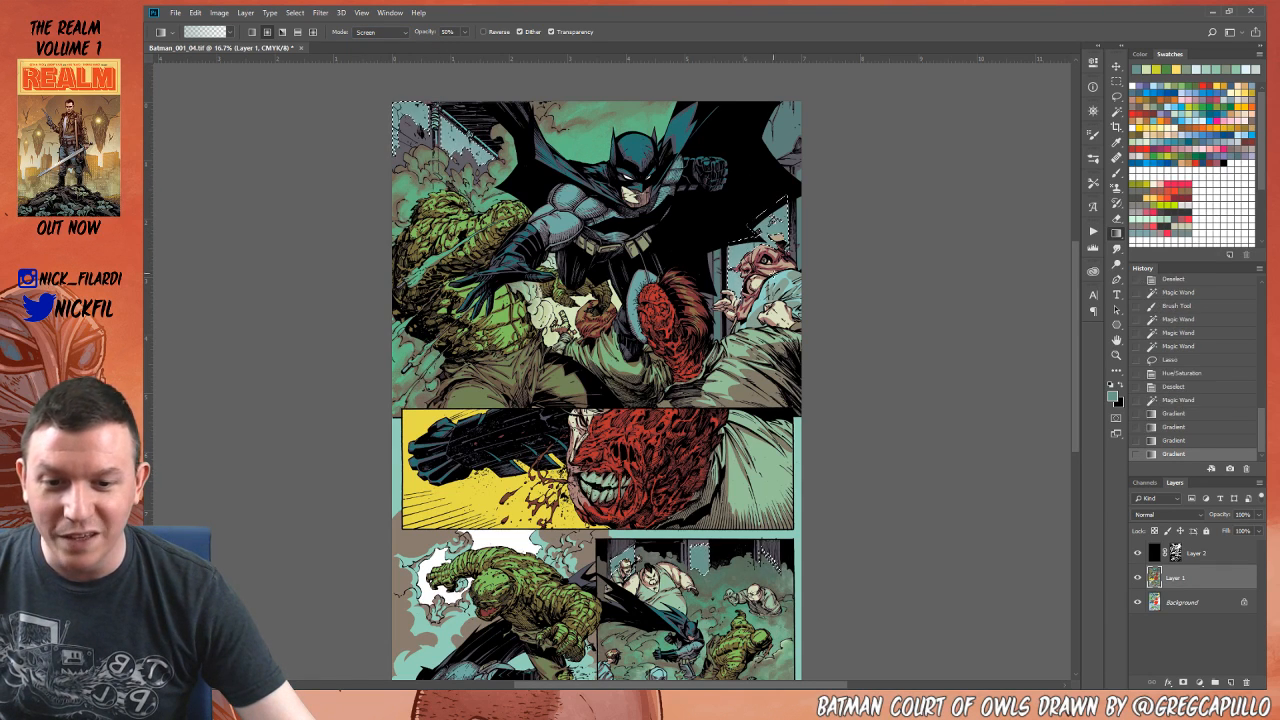
Step: Clear the selection and brush muted grey-purple texture onto the wall in the first panel's upper-left corner with an enlarged brush
scroll(636, 484, down, 3)
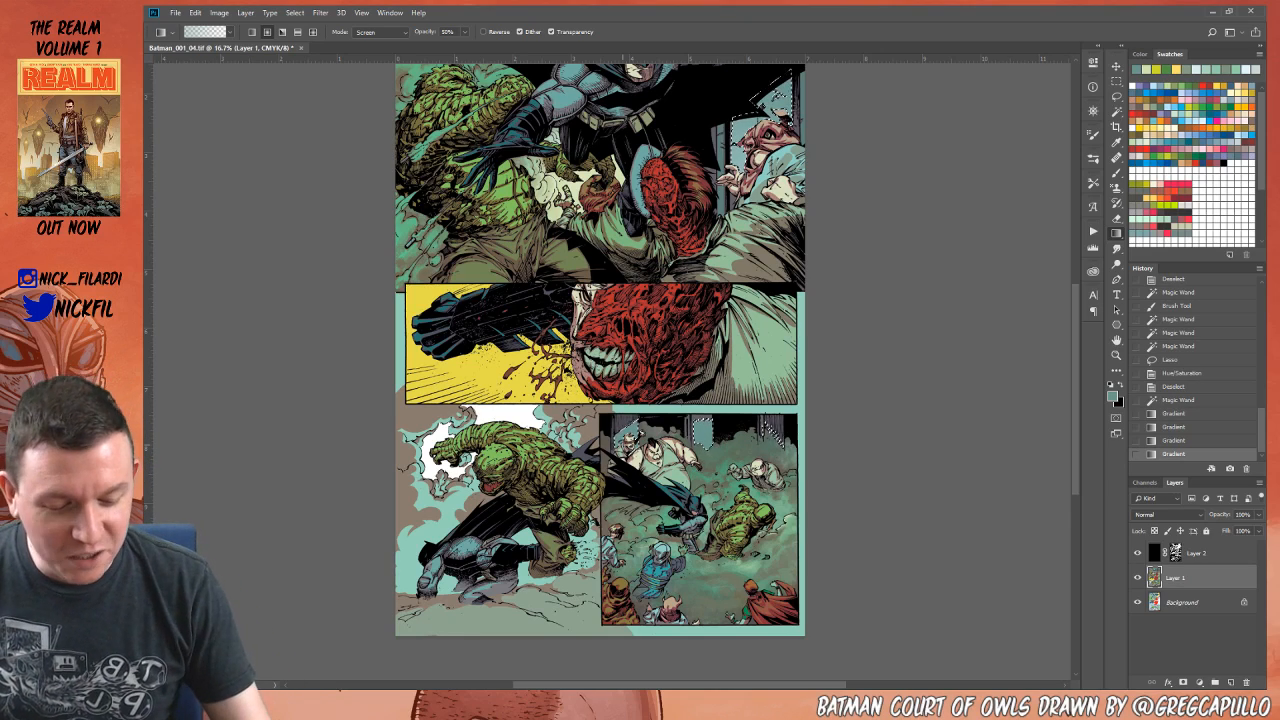
key(h)
drag(612, 262, 704, 432)
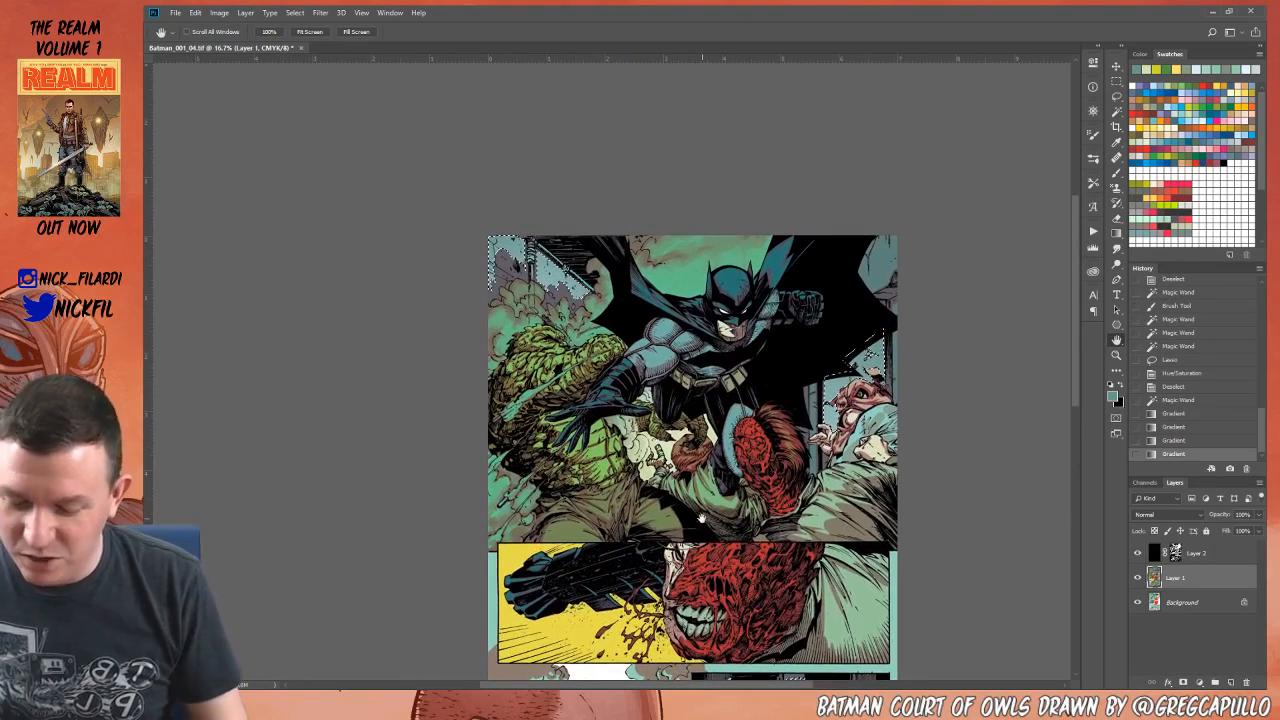
key(b)
key(ctrl+d)
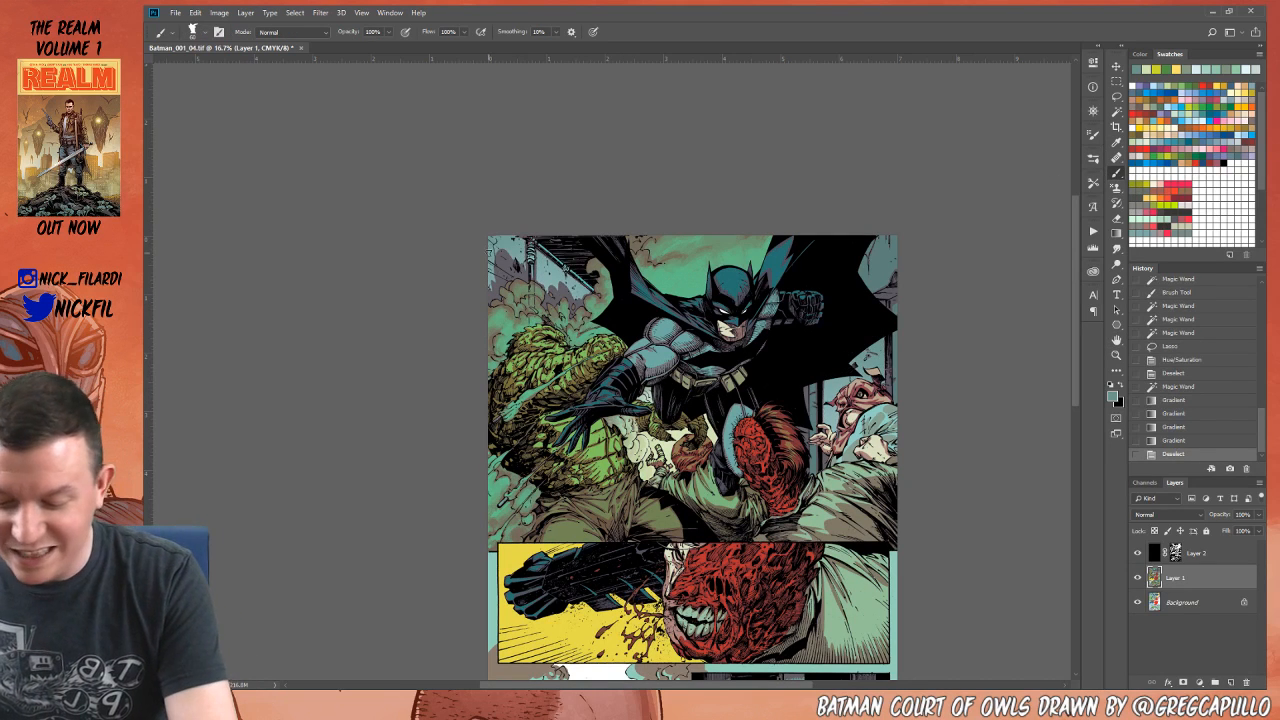
key(bracketright)
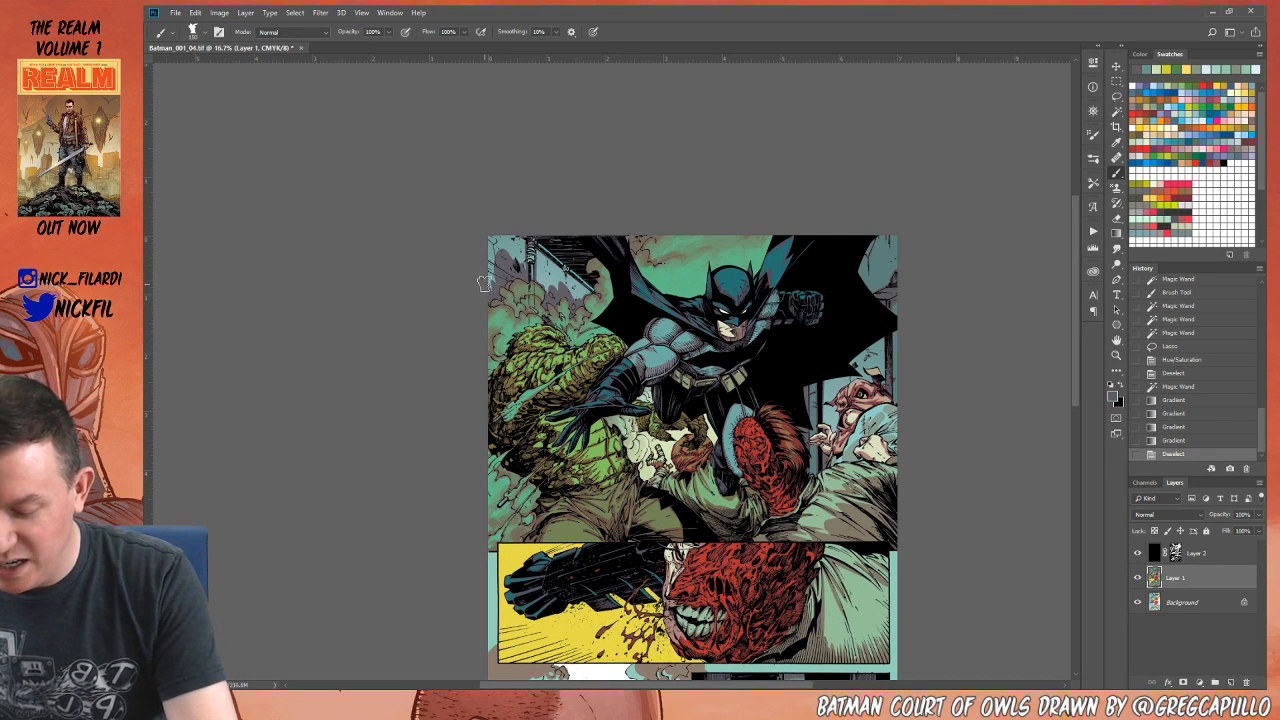
mouse_move(493, 280)
mouse_down()
mouse_move(496, 238)
mouse_move(518, 230)
mouse_up()
mouse_move(508, 262)
mouse_down()
mouse_move(524, 234)
mouse_move(526, 266)
mouse_move(545, 283)
mouse_up()
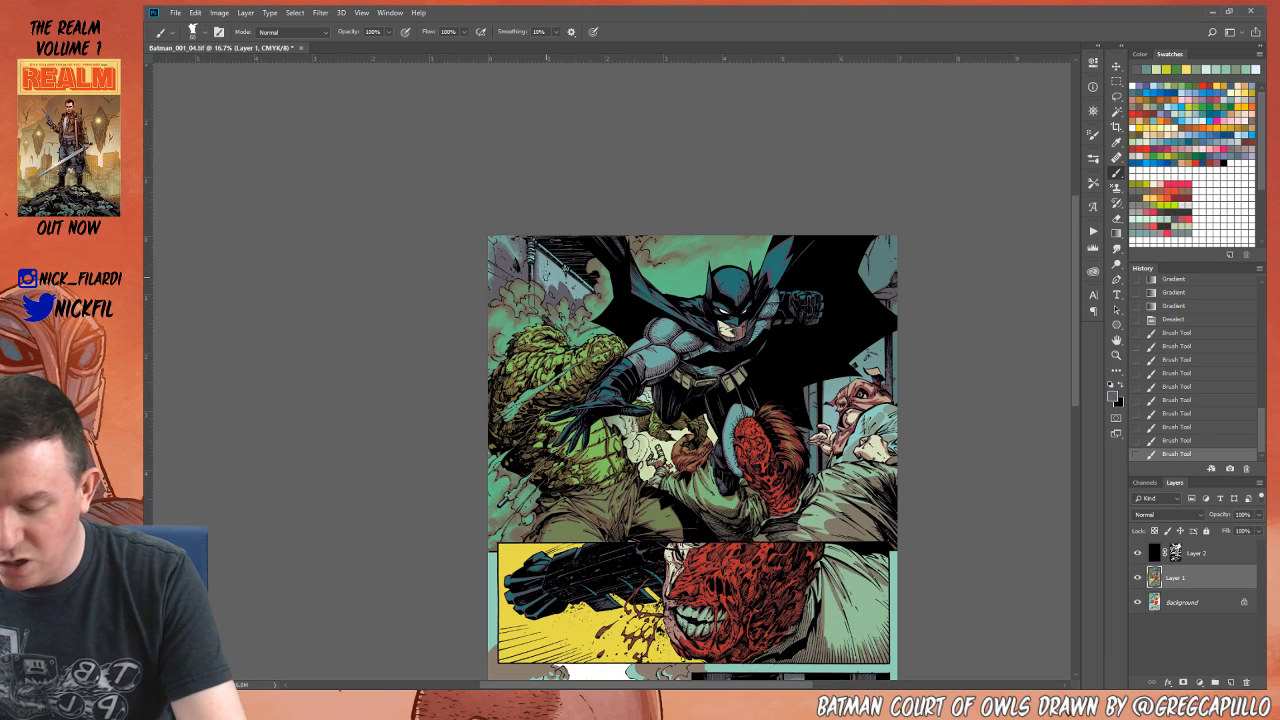
Step: Sample blue-grey and dark grey tones from the wall and brush them between the smoke and Batman's cape
mouse_move(560, 272)
mouse_down()
mouse_move(564, 306)
mouse_move(567, 271)
mouse_up()
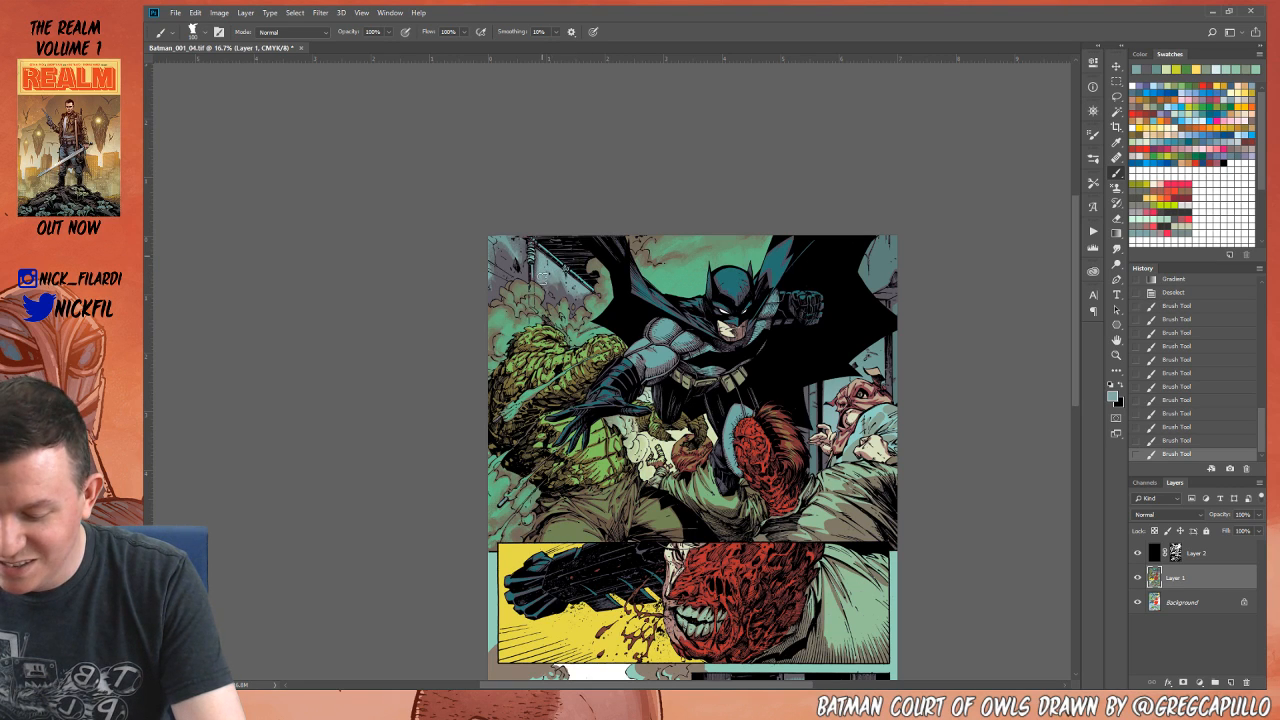
mouse_move(564, 272)
mouse_down()
mouse_move(574, 305)
mouse_move(553, 291)
mouse_up()
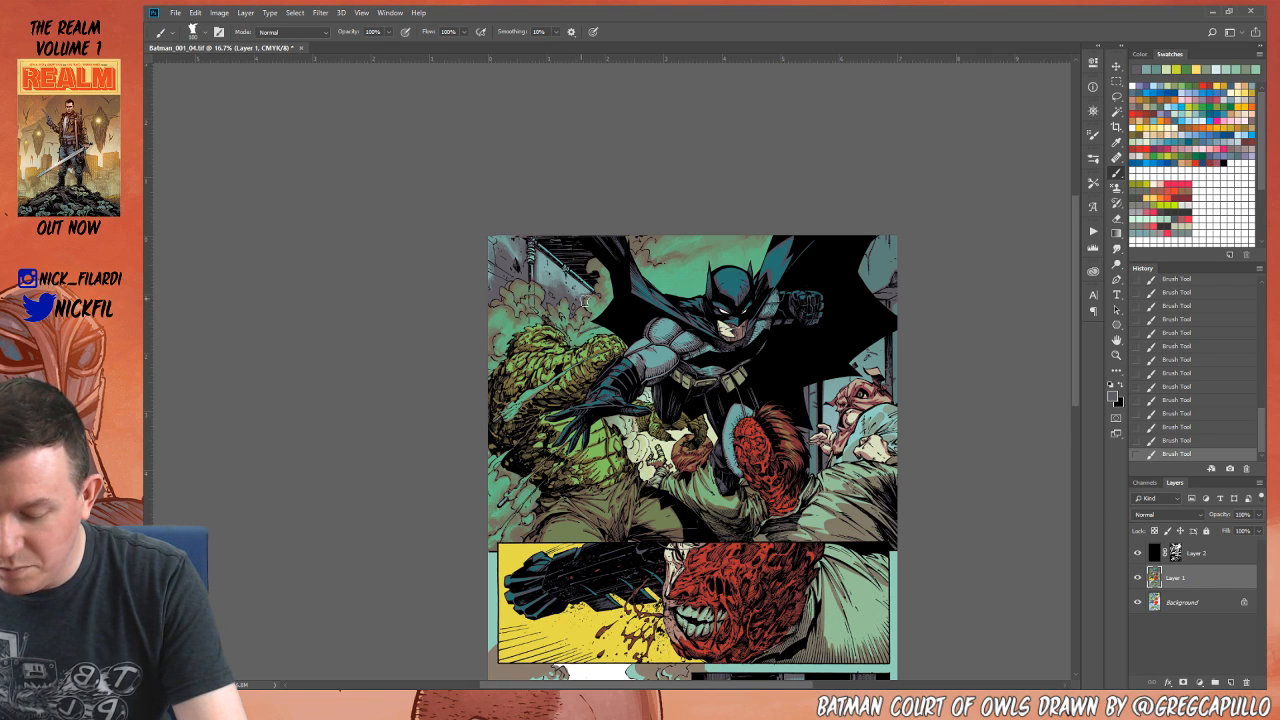
alt+click(560, 288)
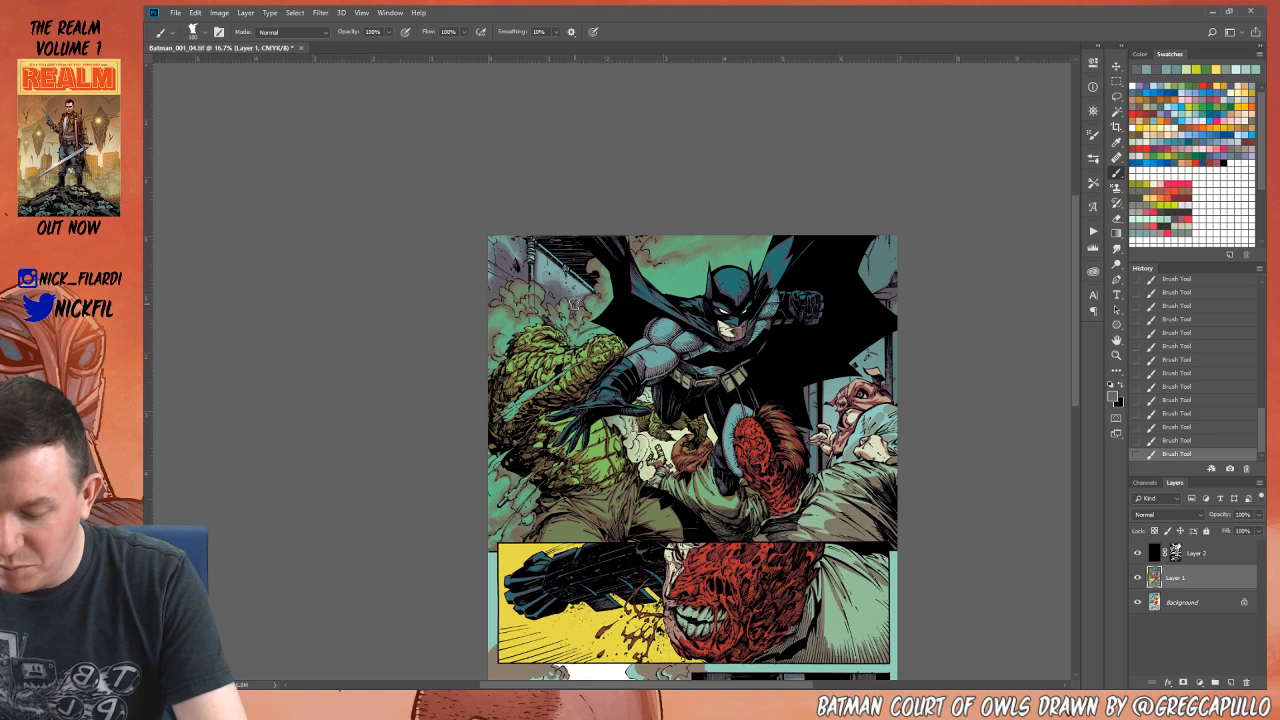
alt+click(512, 242)
alt+click(553, 258)
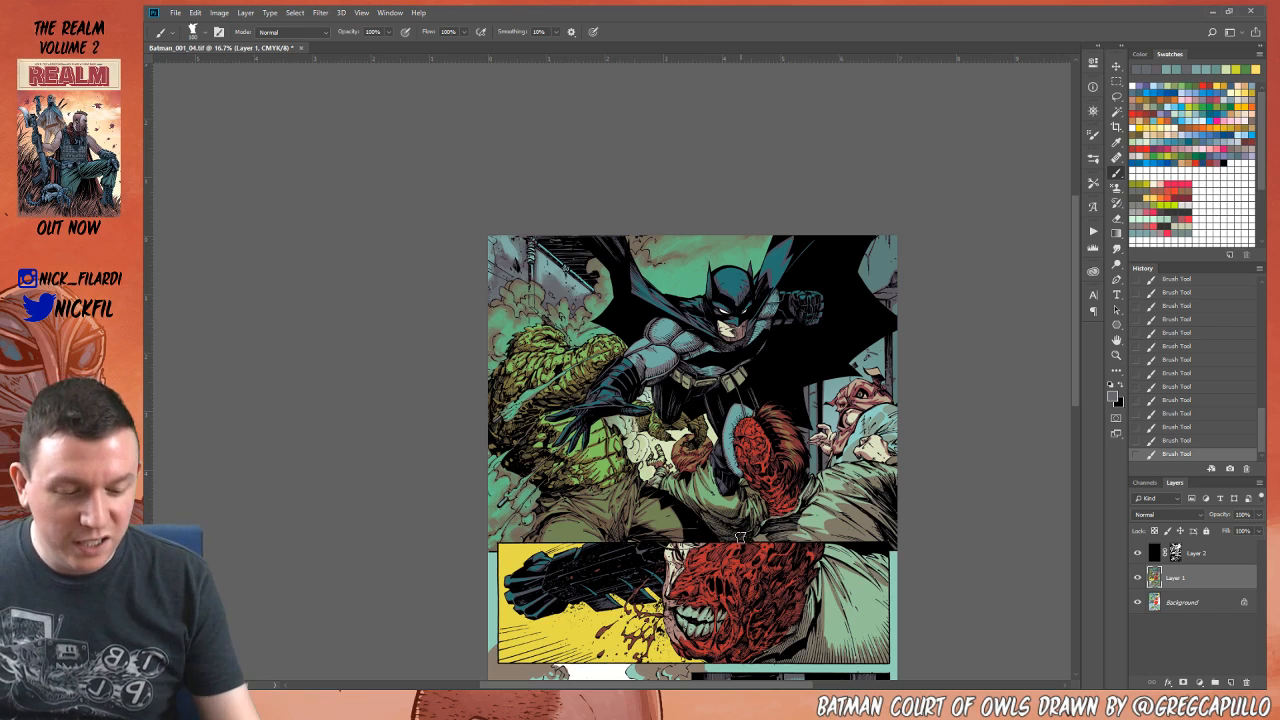
key(space)
mouse_move(723, 427)
mouse_down()
mouse_move(743, 417)
mouse_move(844, 505)
mouse_up()
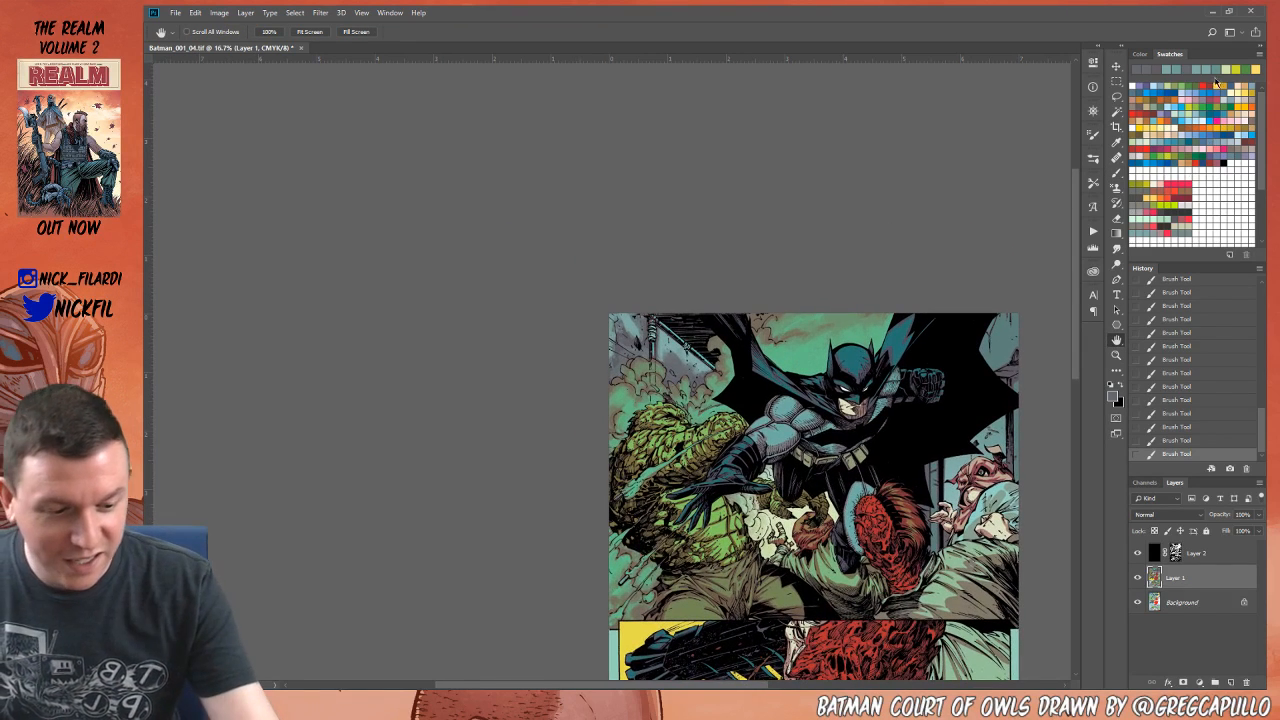
Step: Choose the dark red swatch as the foreground colour and set the brush's blending mode to Multiply
click(1139, 149)
click(1117, 233)
click(1117, 172)
click(307, 37)
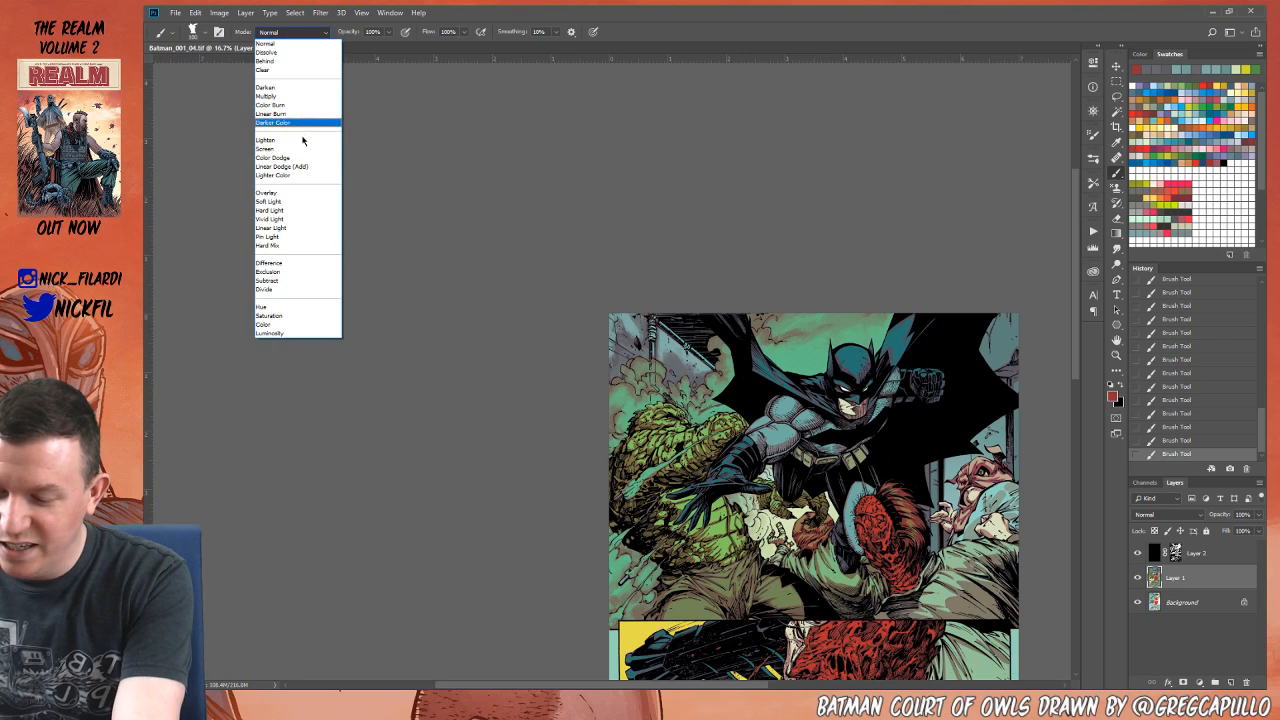
click(296, 98)
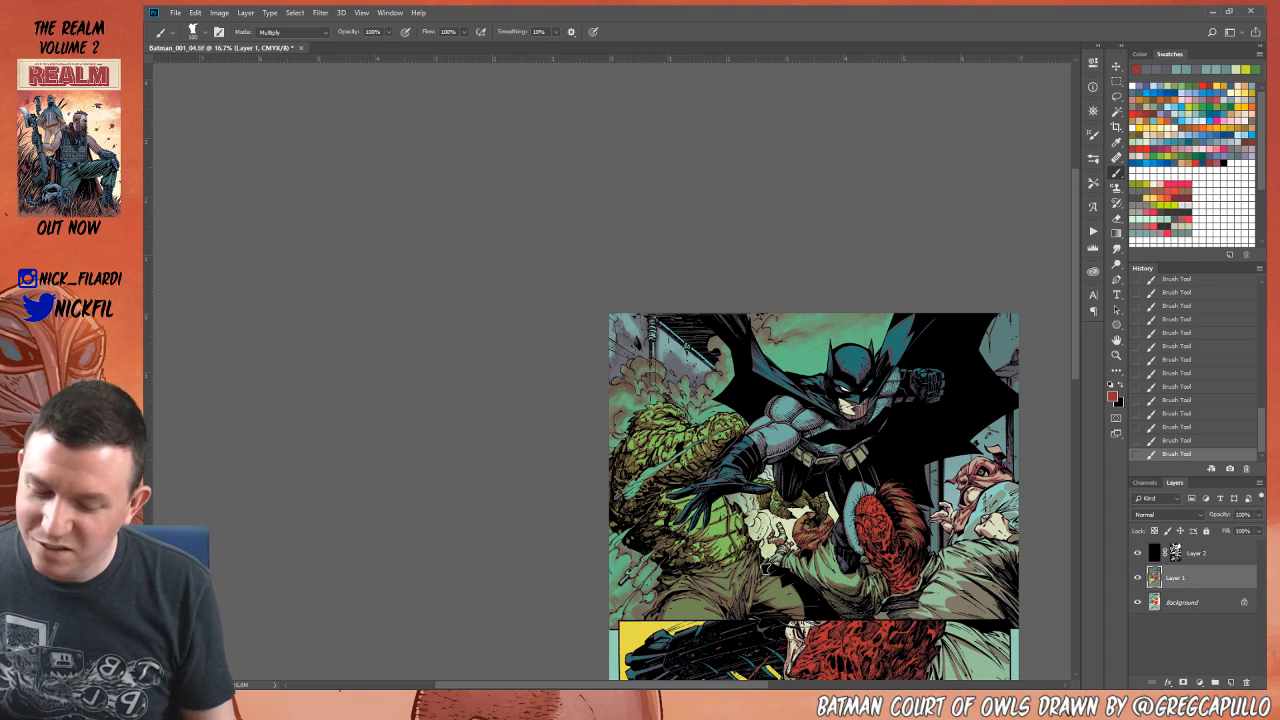
Step: Sample green from the smoke in the top panel and set the brush's blending mode to Screen
click(1116, 340)
drag(919, 512, 763, 458)
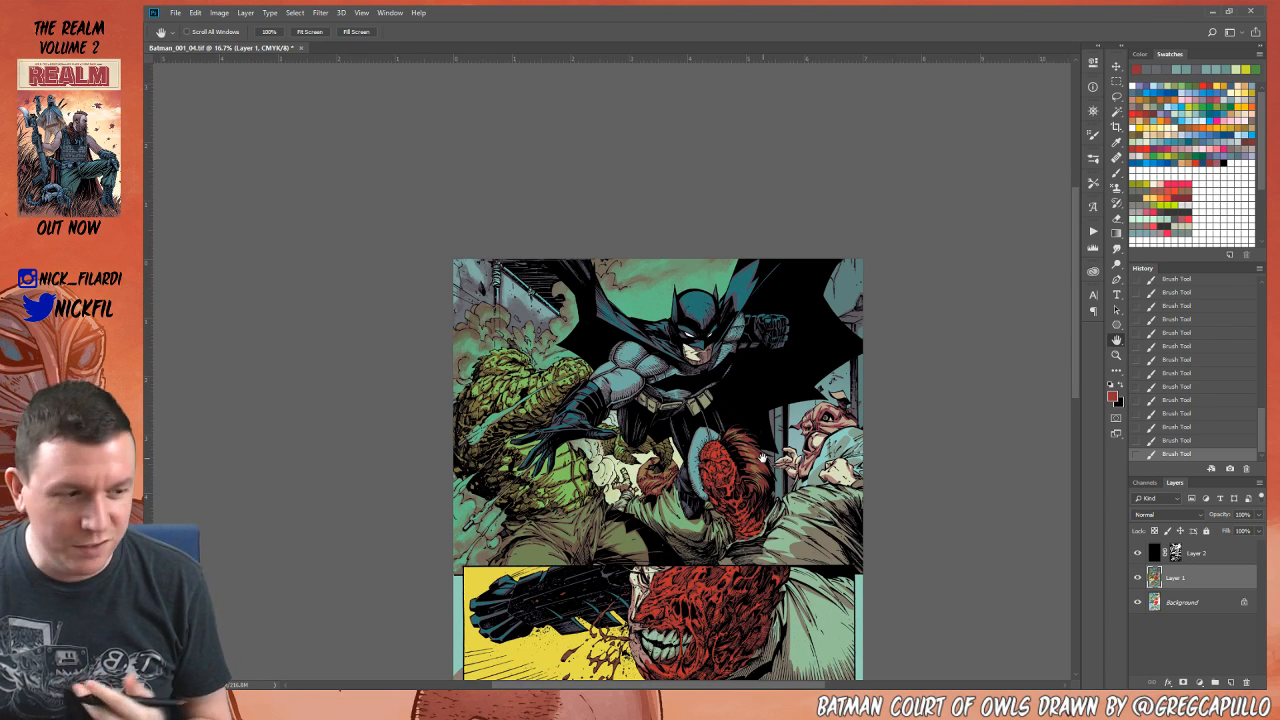
mouse_move(831, 470)
mouse_down()
mouse_move(902, 410)
mouse_move(900, 432)
mouse_up()
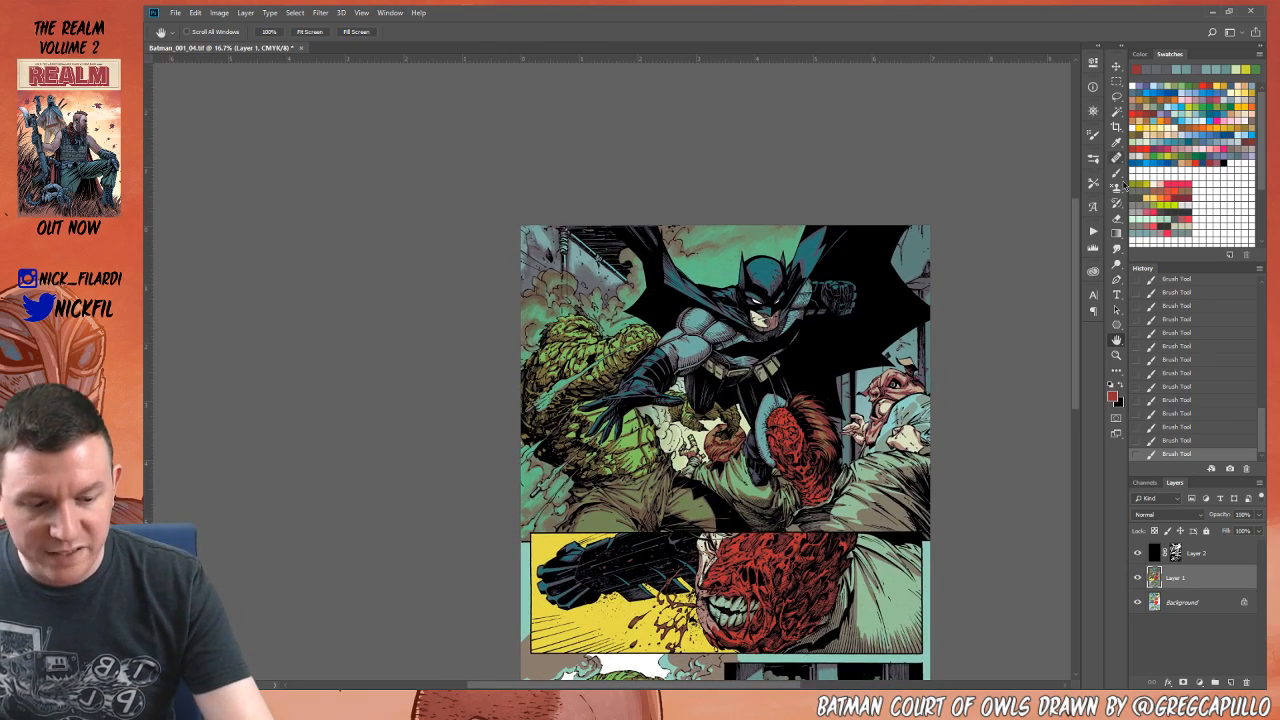
click(1116, 172)
alt+click(618, 310)
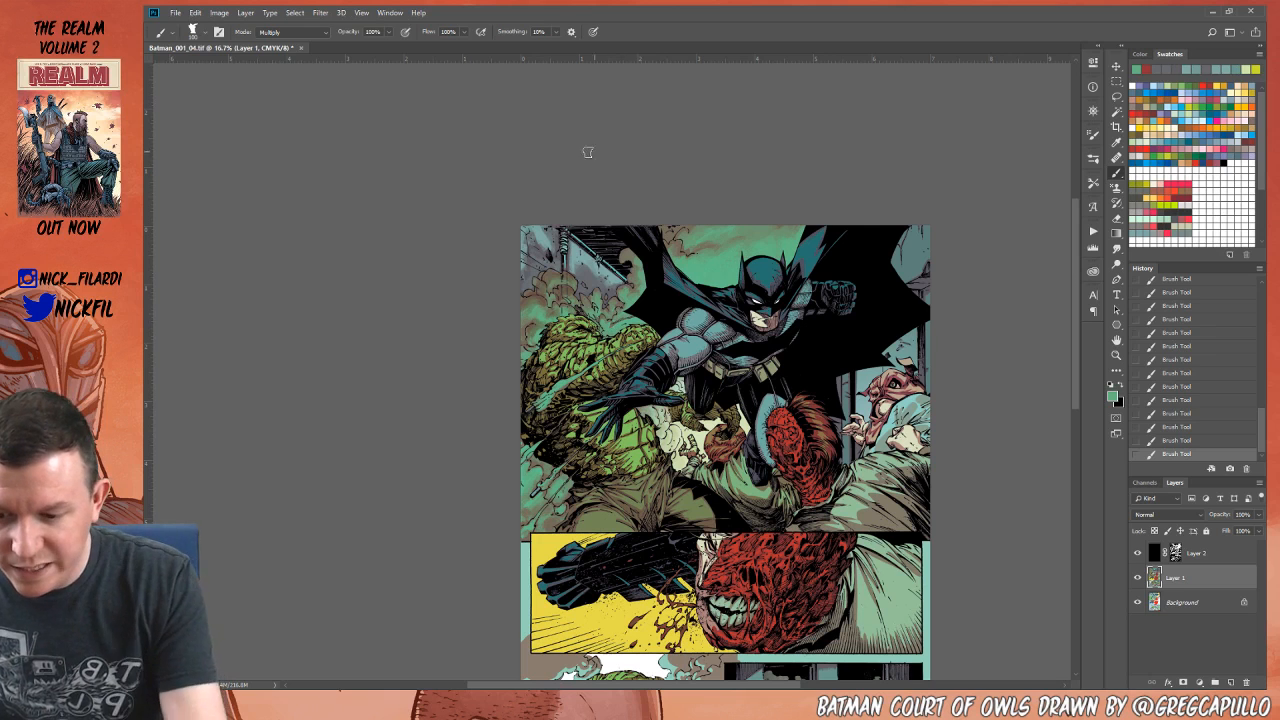
click(291, 36)
click(296, 150)
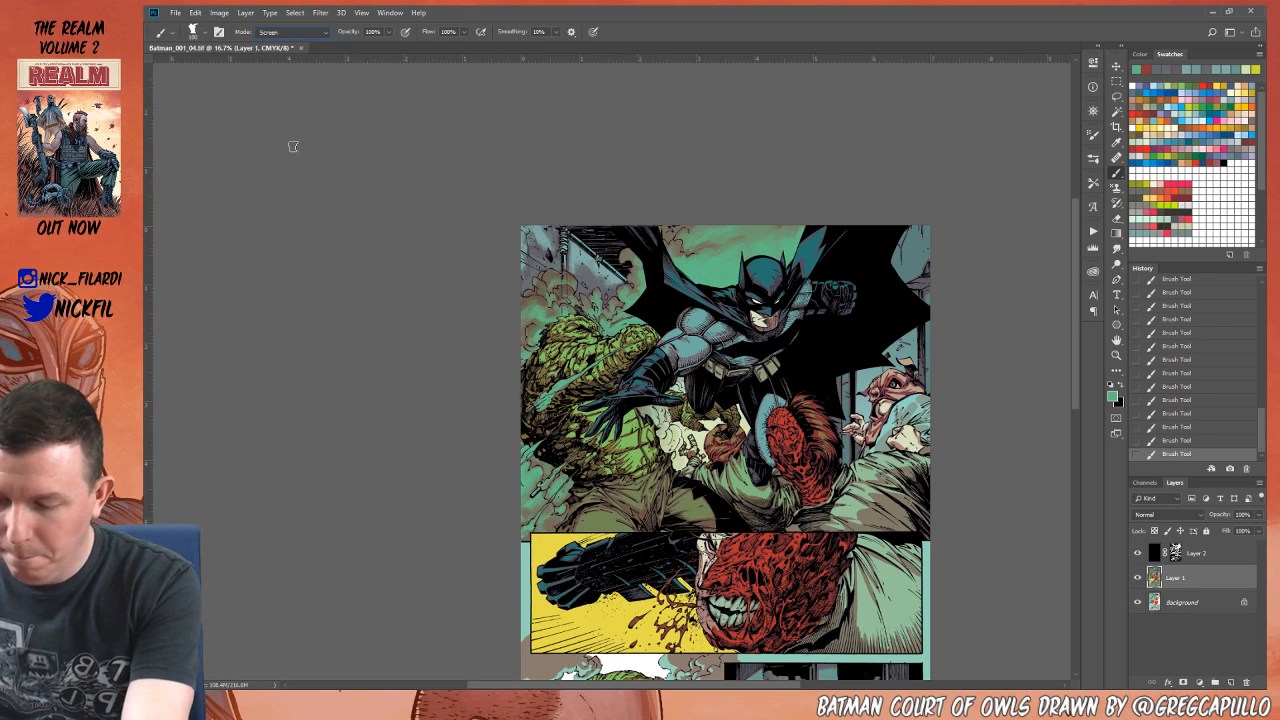
Step: Resample the smoke's green, reduce the brush size and paint a light highlight in the smoke above the green monster's shoulder
alt+click(622, 288)
key(bracketleft)
key(bracketleft)
key(bracketleft)
key(bracketleft)
key(bracketleft)
key(bracketleft)
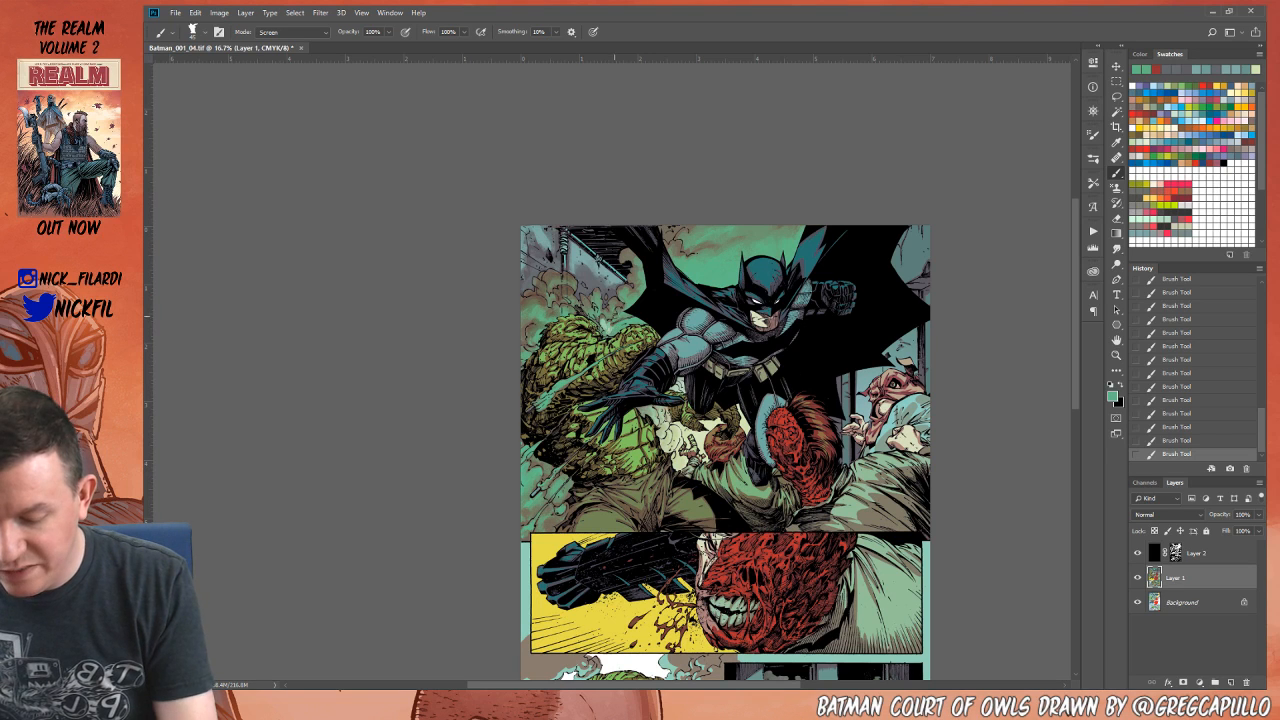
Step: Set the brush to Normal mode and paint the smoke above the green monster's shoulder with greens sampled from the smoke and sky
alt+click(606, 322)
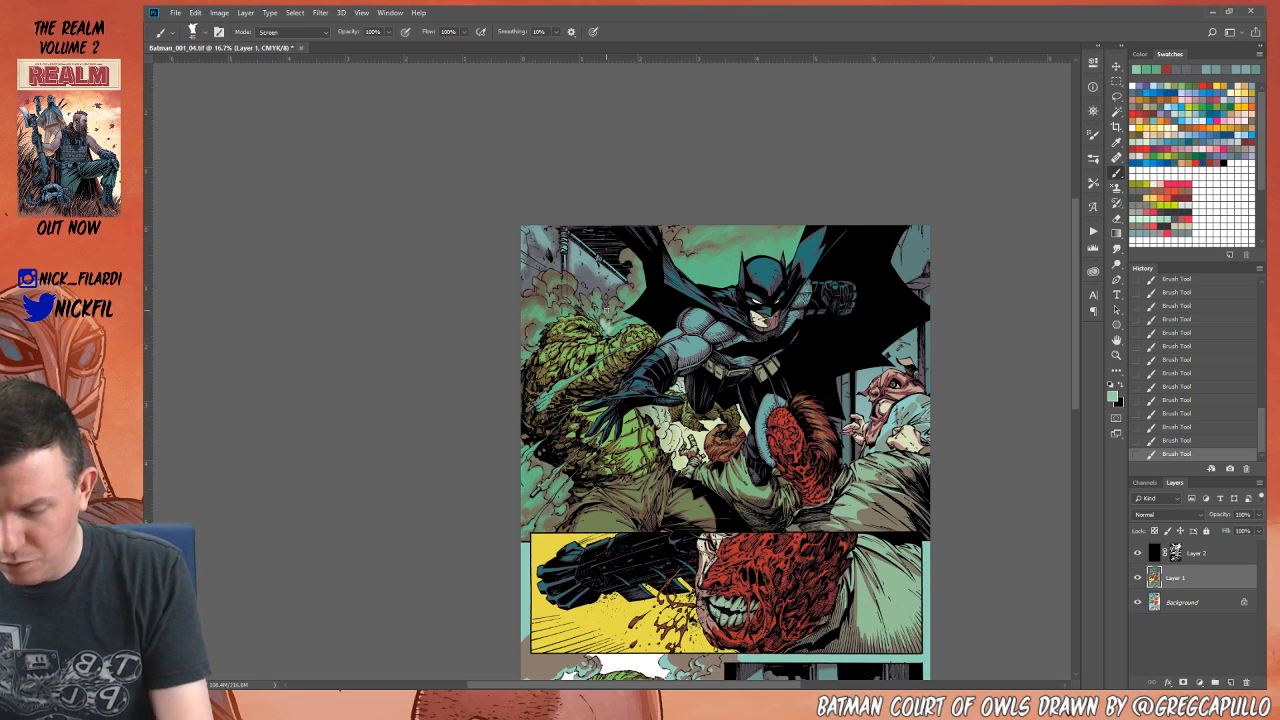
click(294, 33)
click(297, 45)
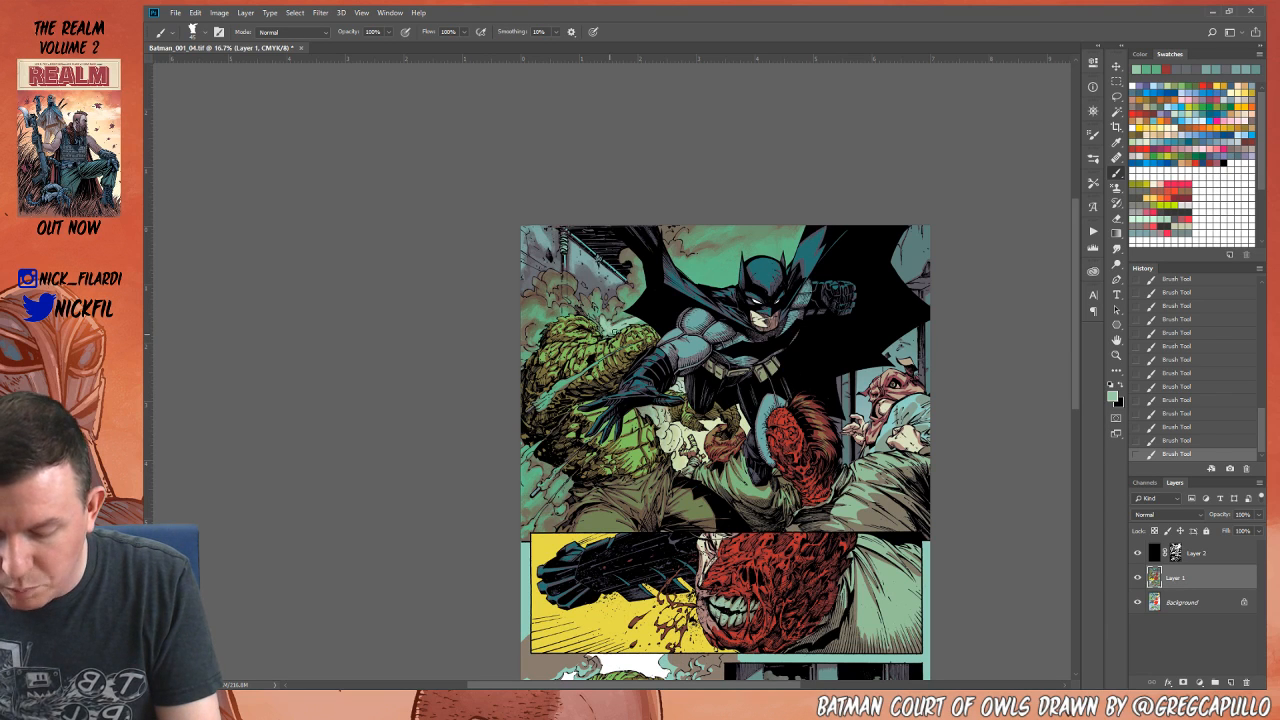
alt+click(641, 319)
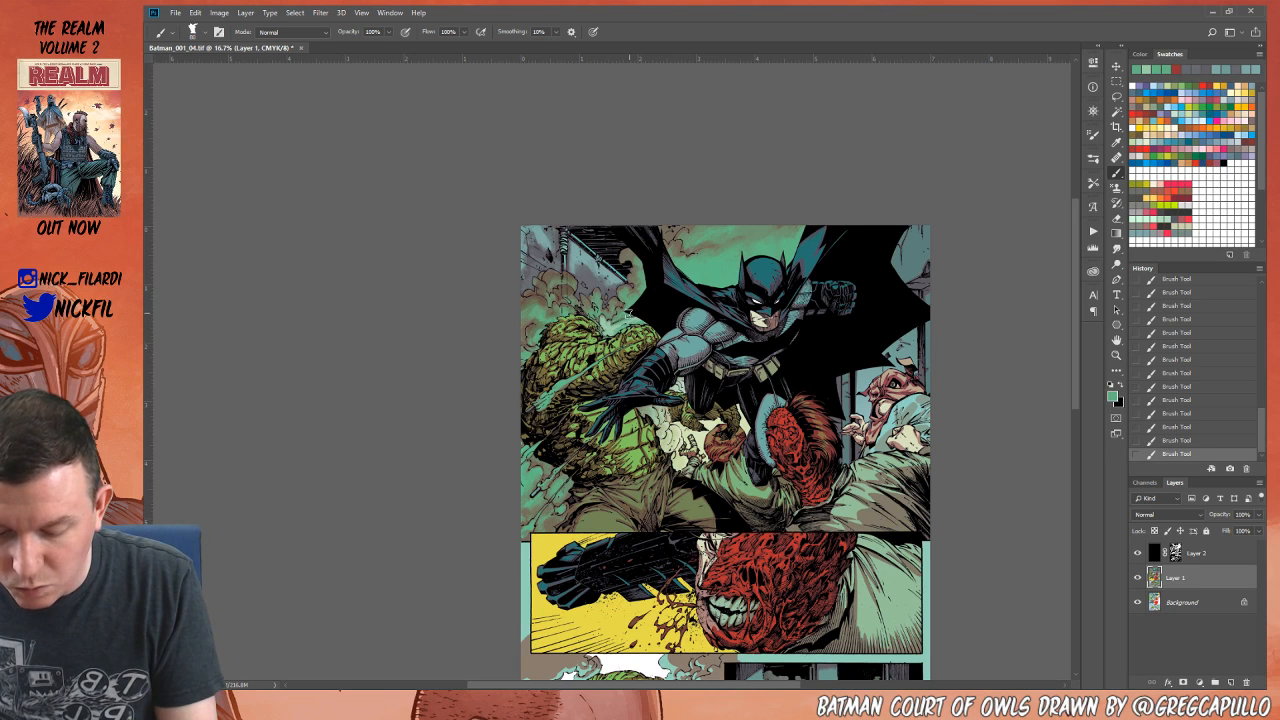
alt+click(606, 326)
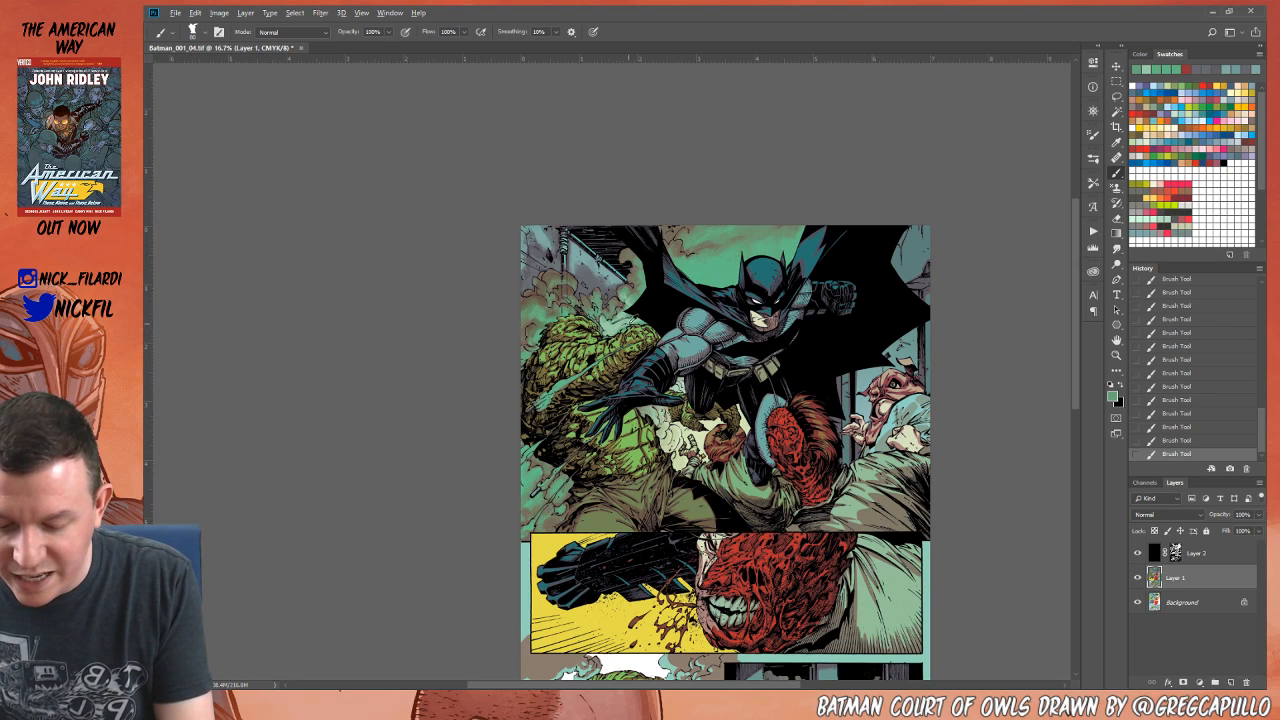
alt+click(700, 270)
drag(612, 330, 618, 327)
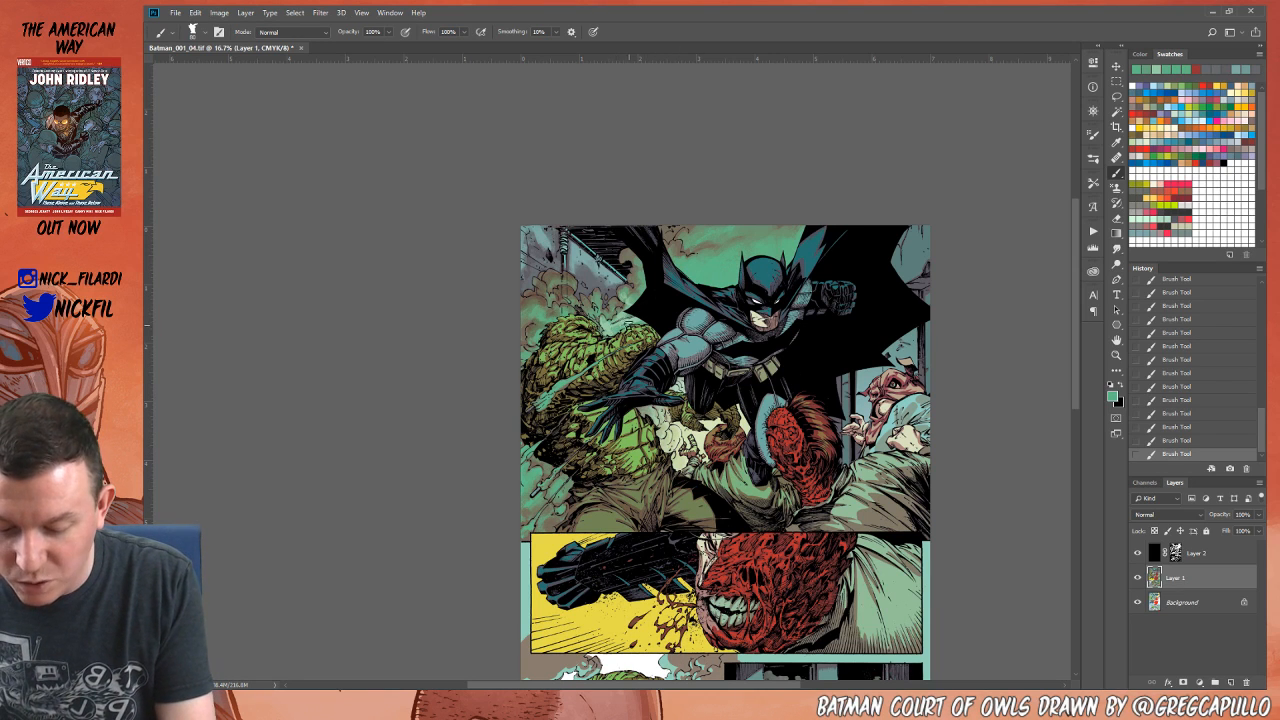
alt+click(608, 326)
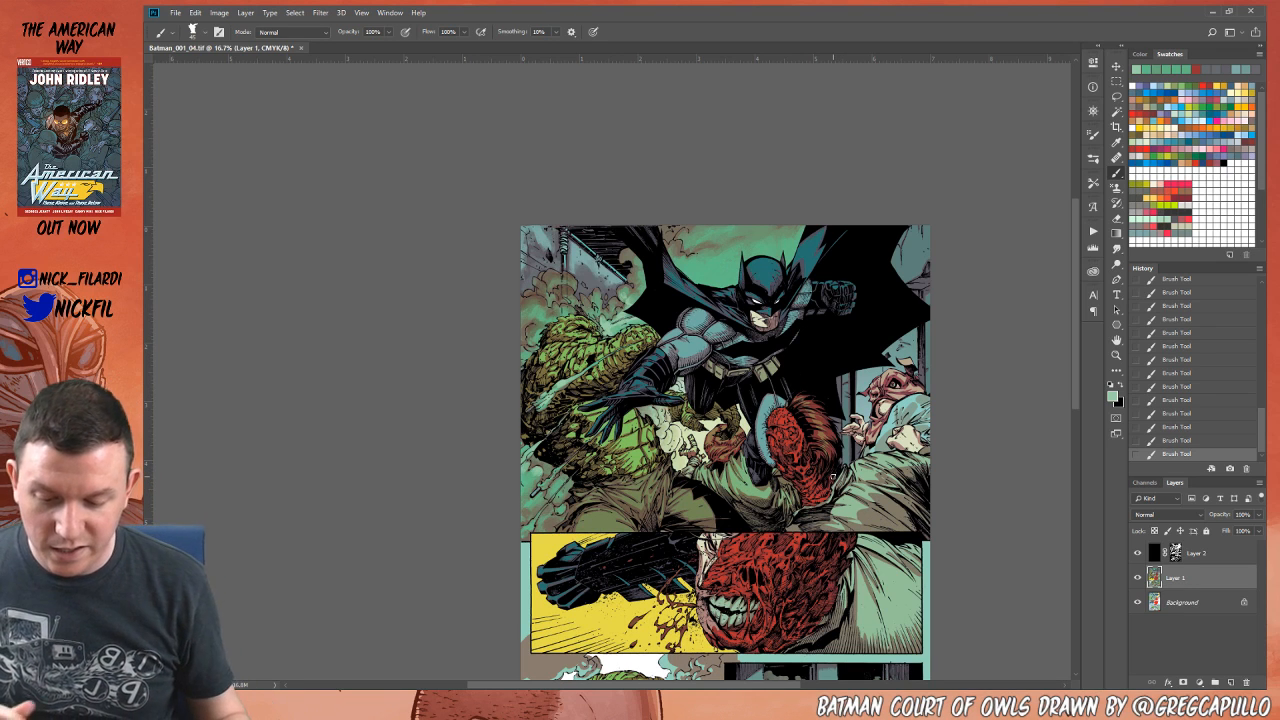
Step: Touch up the smoke between the green monster and Batman with sampled brown and green tones
alt+click(620, 325)
alt+click(625, 298)
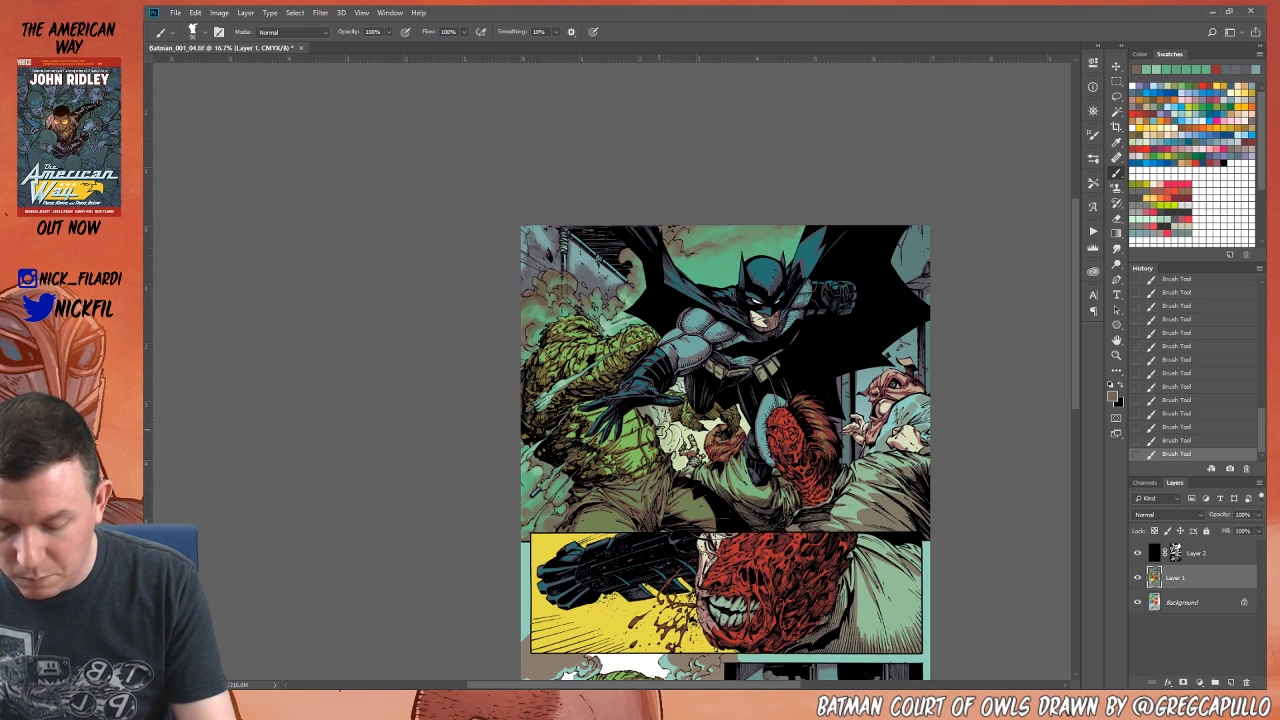
alt+click(706, 268)
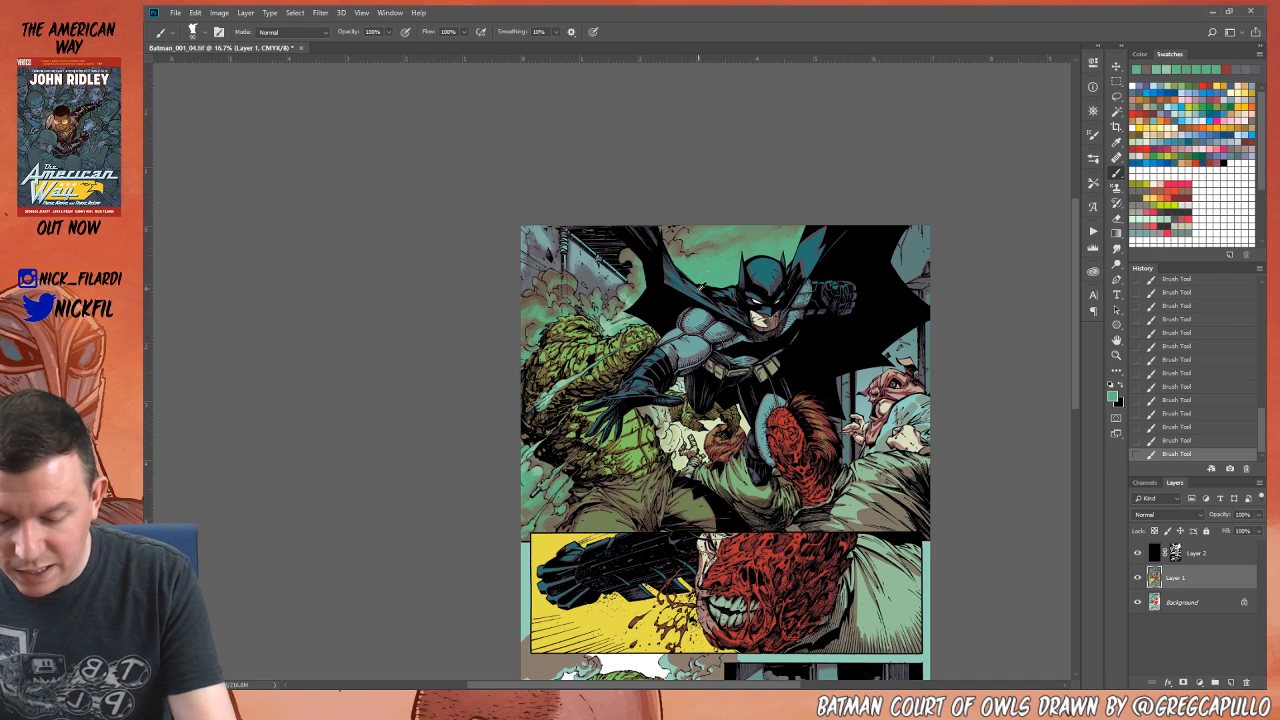
alt+click(666, 423)
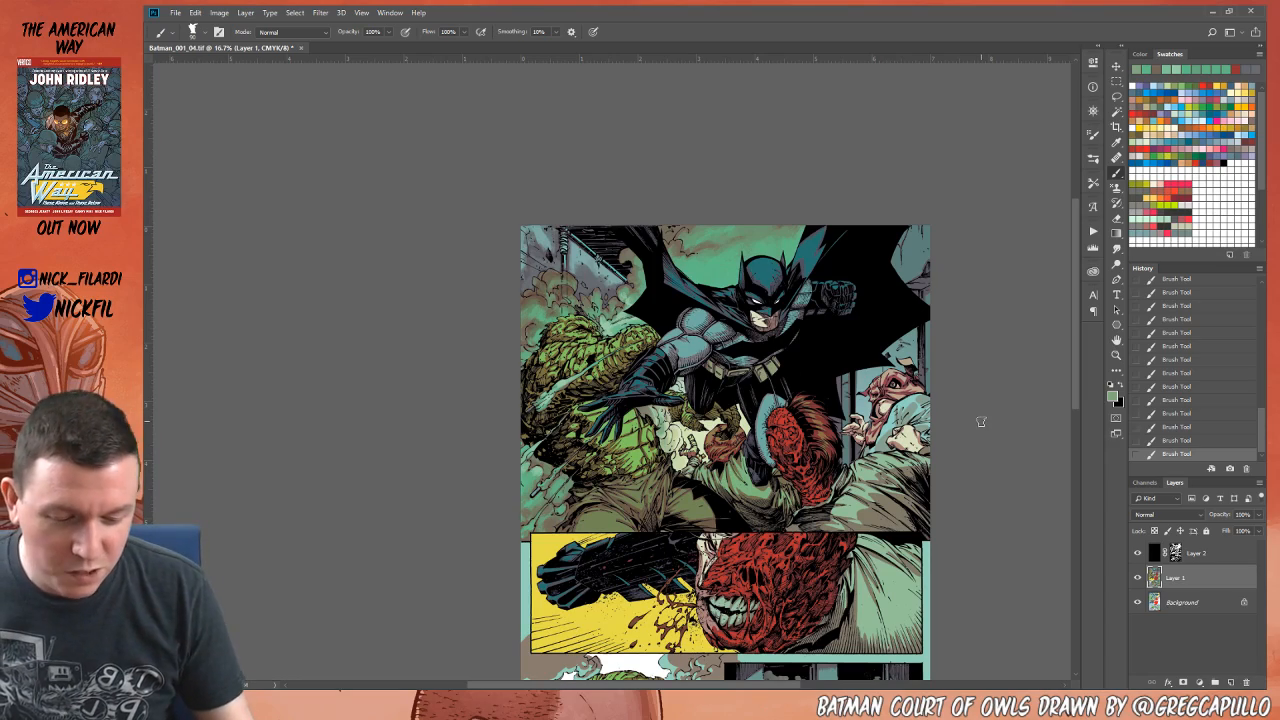
Step: Select the page gutters and the lower-left panel's teal, brown and ground background areas with the Magic Wand
key(space)
mouse_move(854, 519)
mouse_down()
mouse_move(808, 430)
mouse_move(808, 513)
mouse_up()
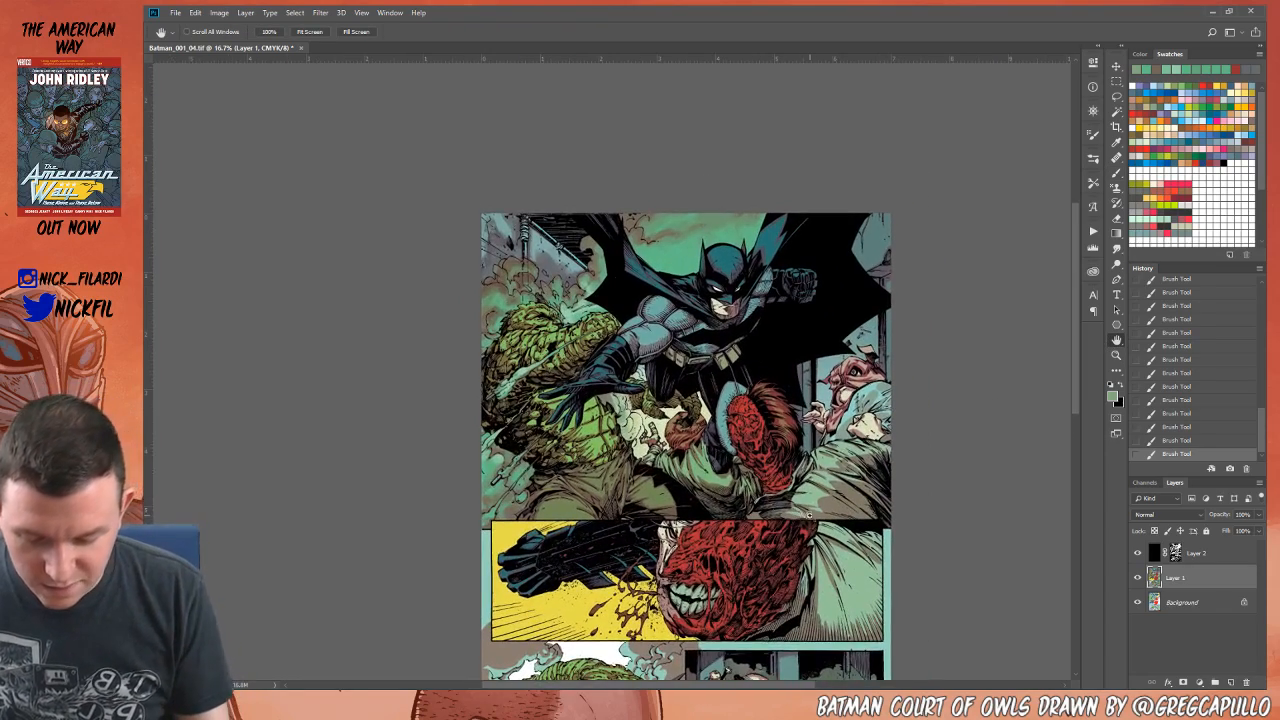
scroll(866, 496, down, 5)
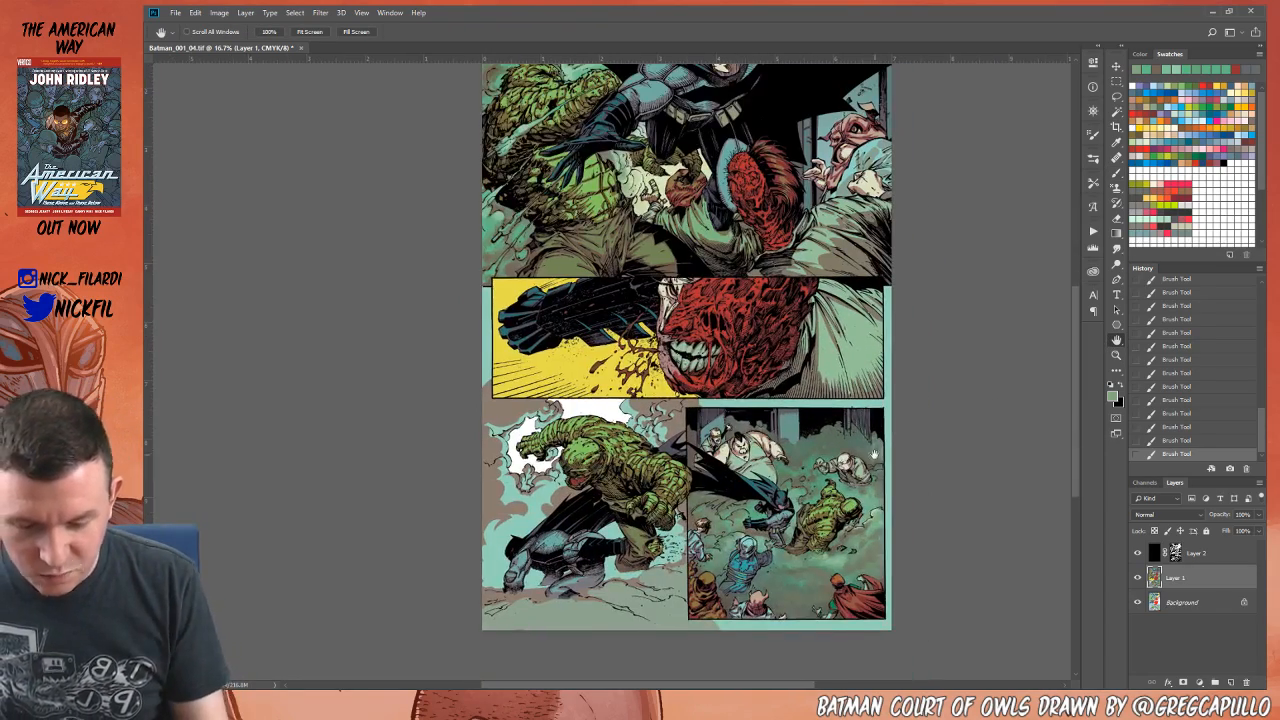
drag(870, 460, 938, 465)
click(1116, 112)
click(588, 503)
click(617, 372)
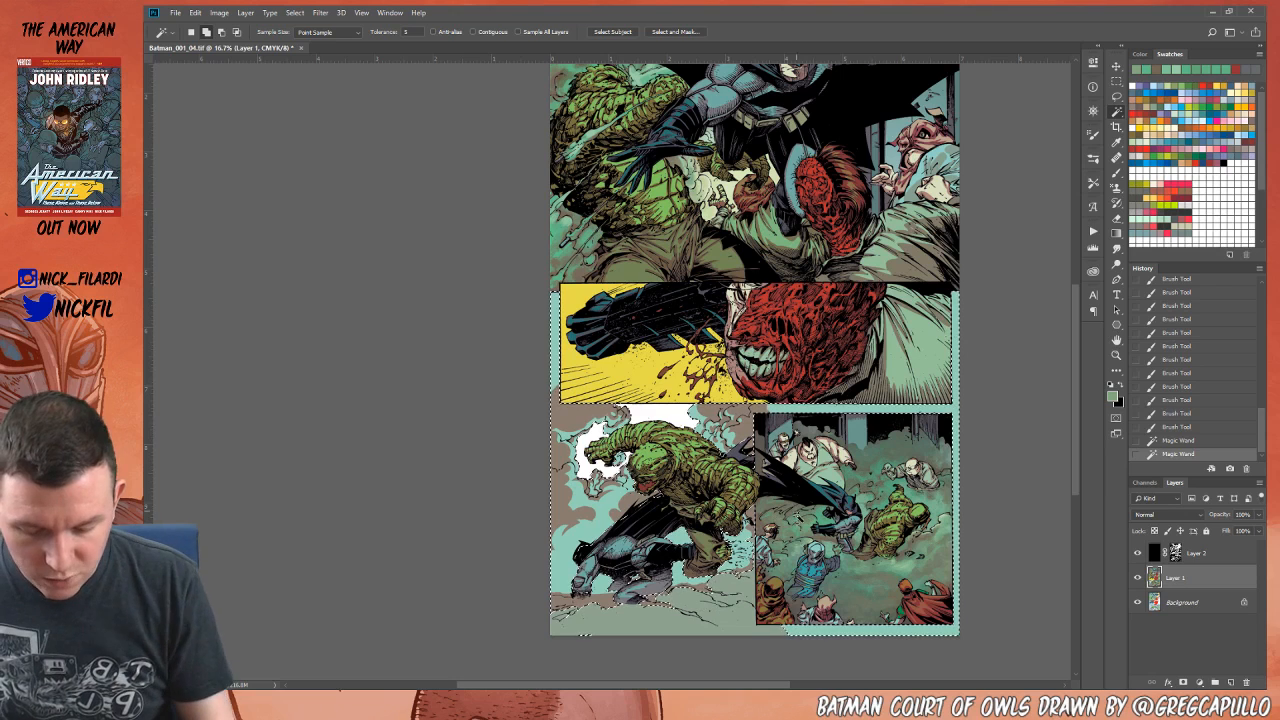
click(733, 618)
Step: Apply a radial Screen-mode gradient in sampled teal down from the upper part of the lower-left panel, undoing a gradient attempt on the way
click(1116, 232)
alt+click(663, 408)
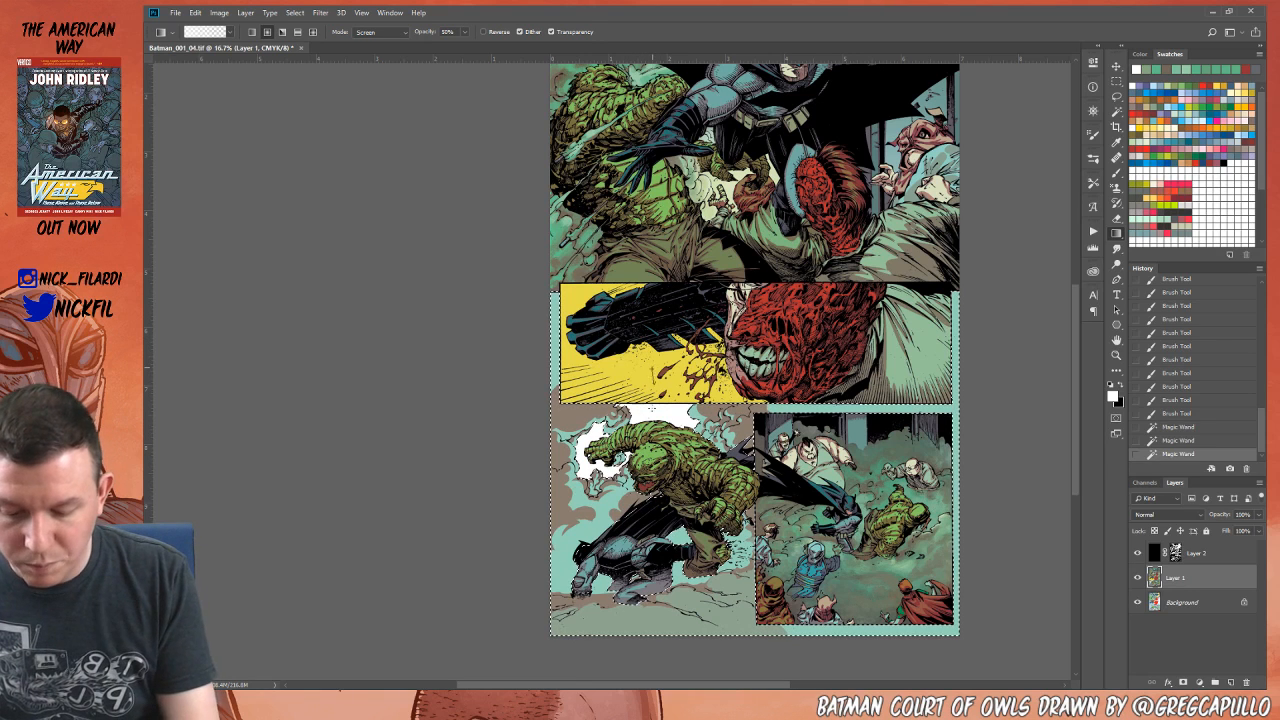
drag(653, 368, 645, 603)
key(ctrl+z)
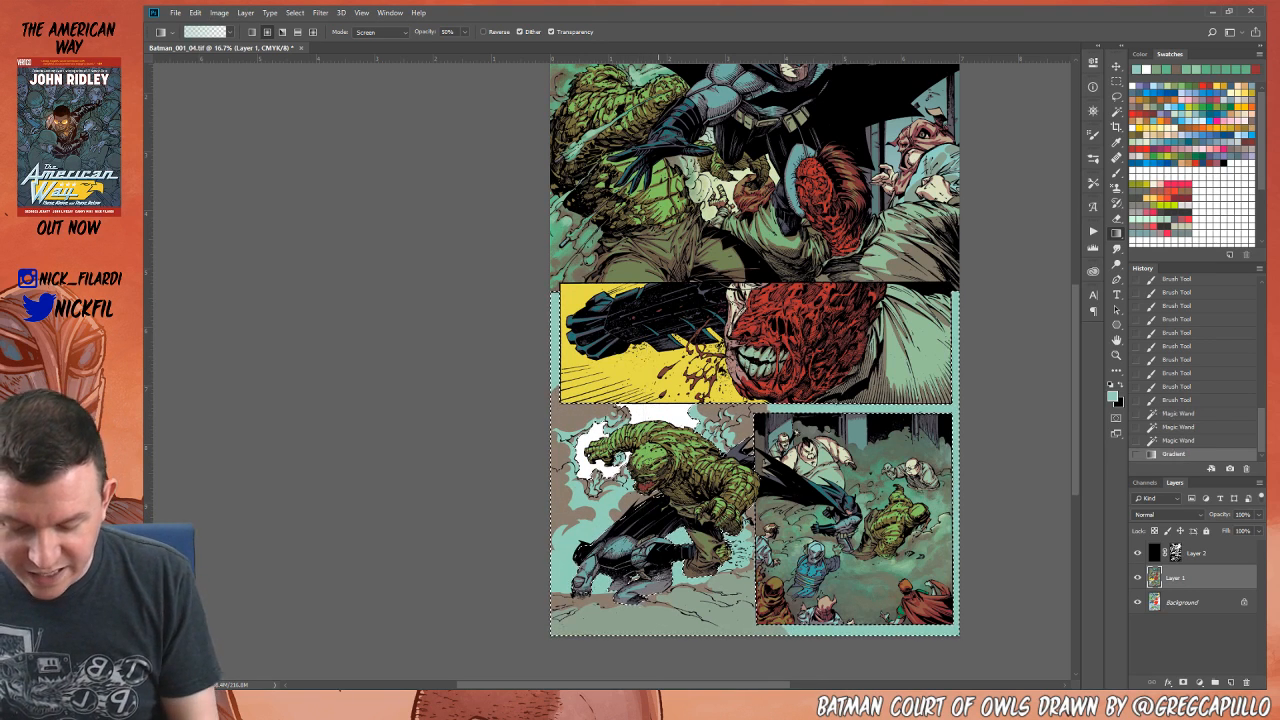
drag(646, 347, 657, 490)
Step: Lay green radial gradients in Normal mode over the selection's left side and the gutter below the yellow panel
click(1116, 174)
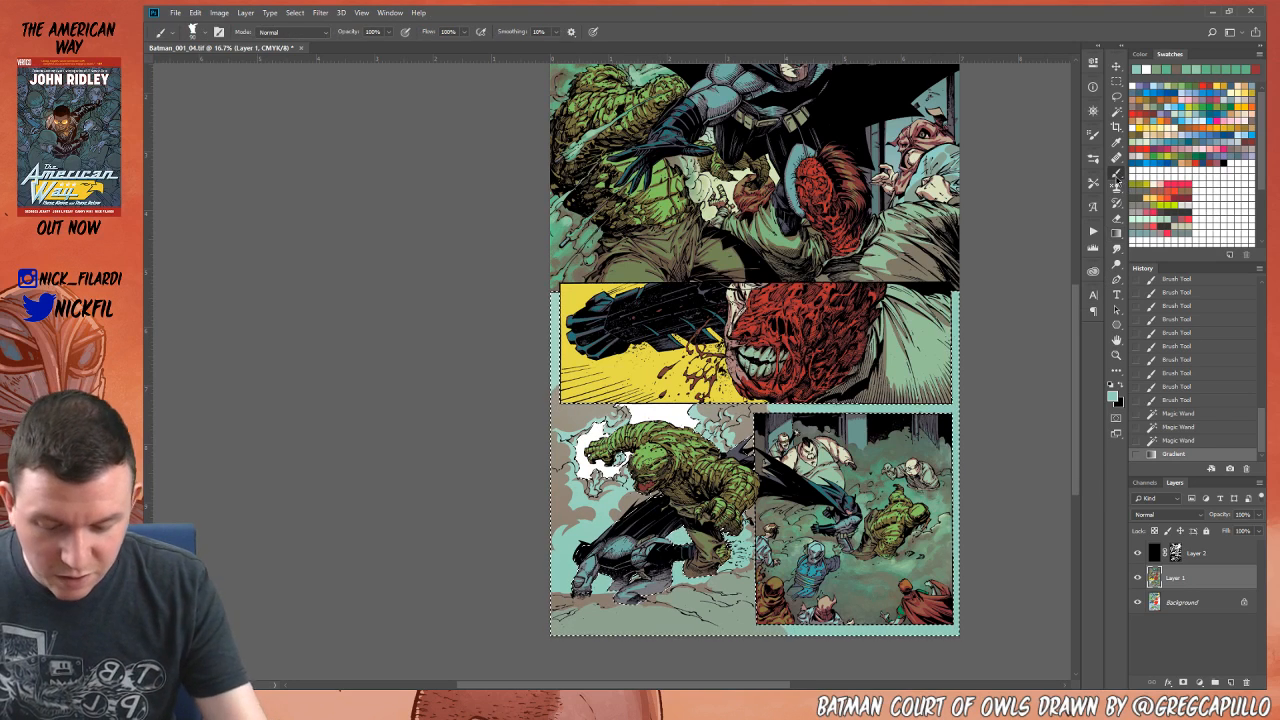
alt+click(675, 612)
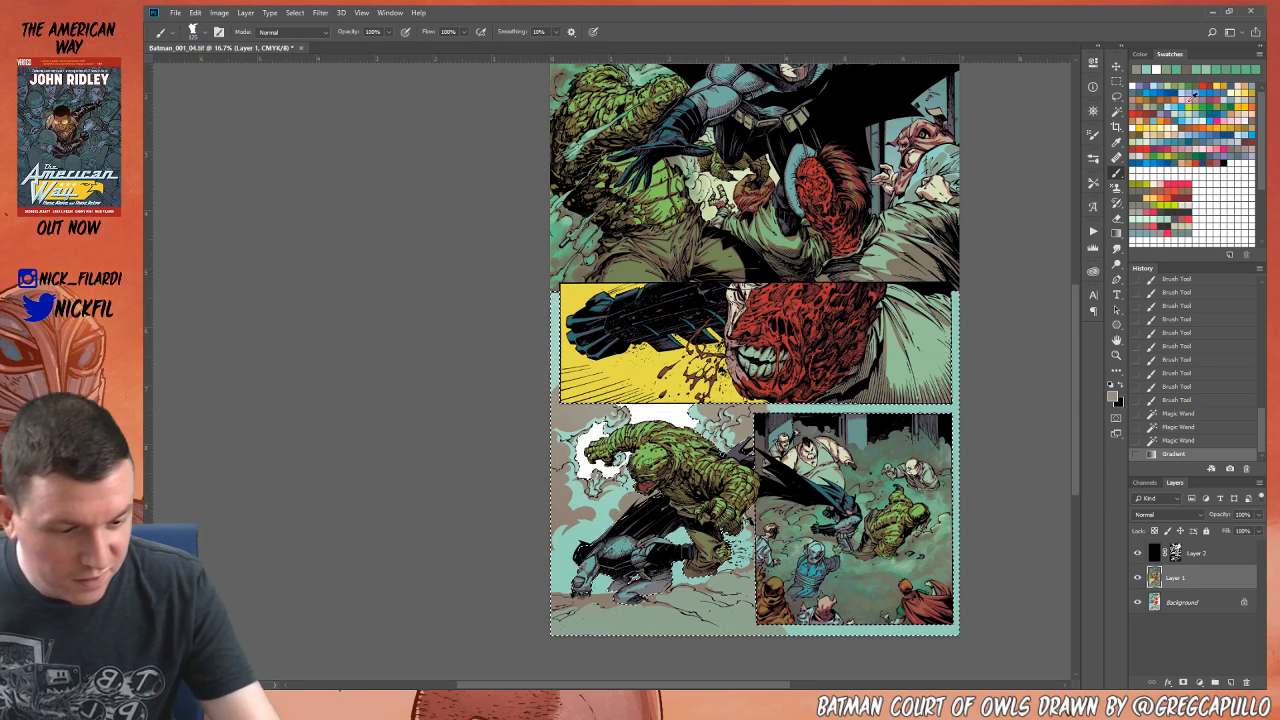
click(1194, 78)
click(1116, 233)
click(384, 32)
click(372, 43)
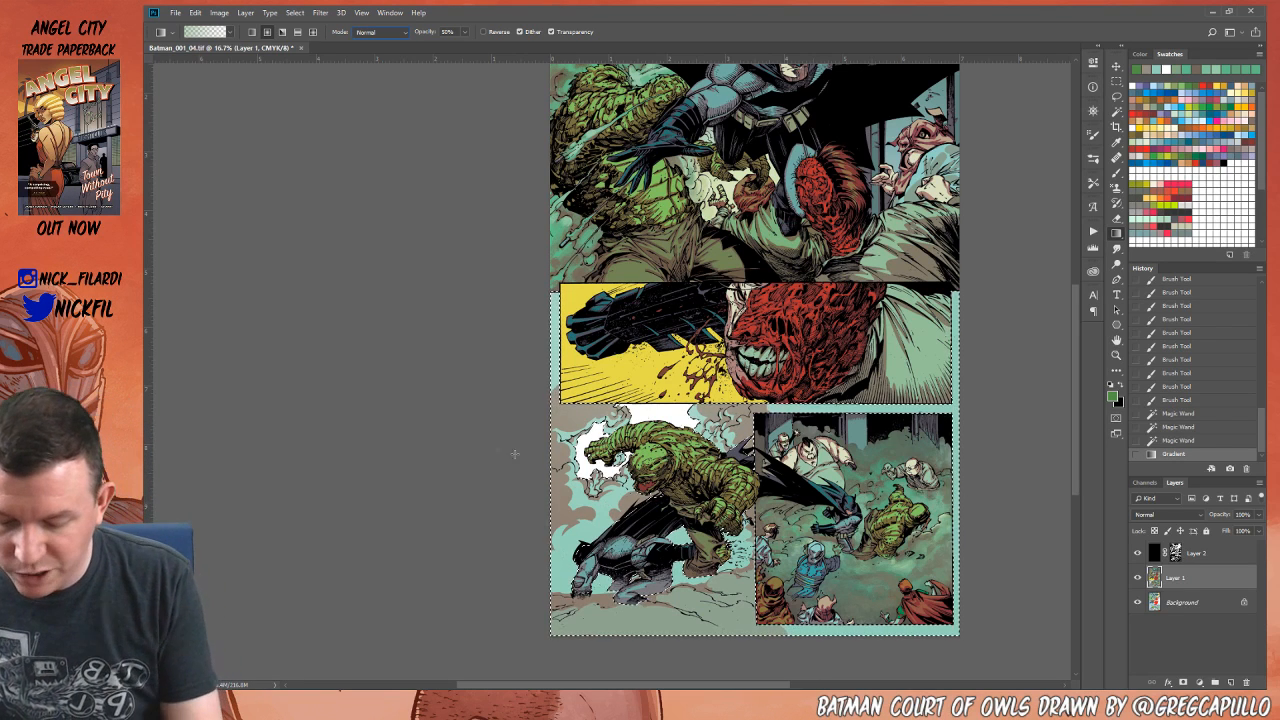
drag(509, 414, 608, 590)
drag(562, 490, 492, 418)
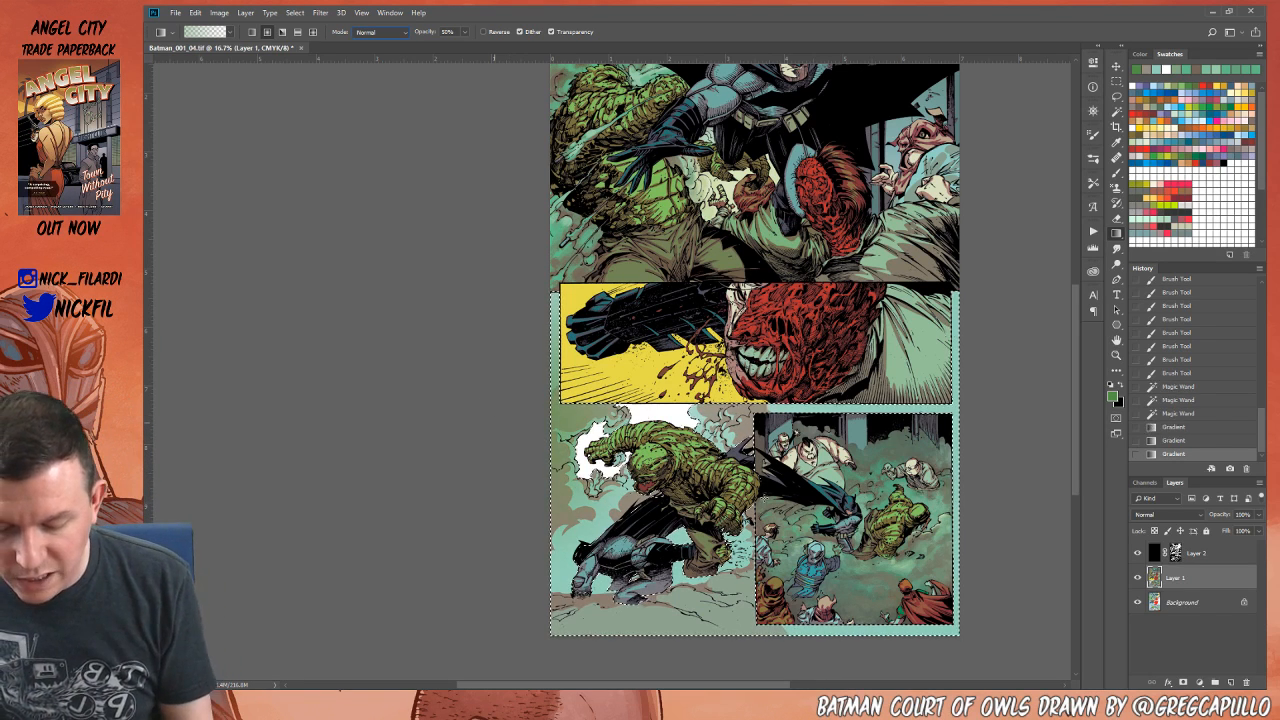
drag(803, 381, 806, 372)
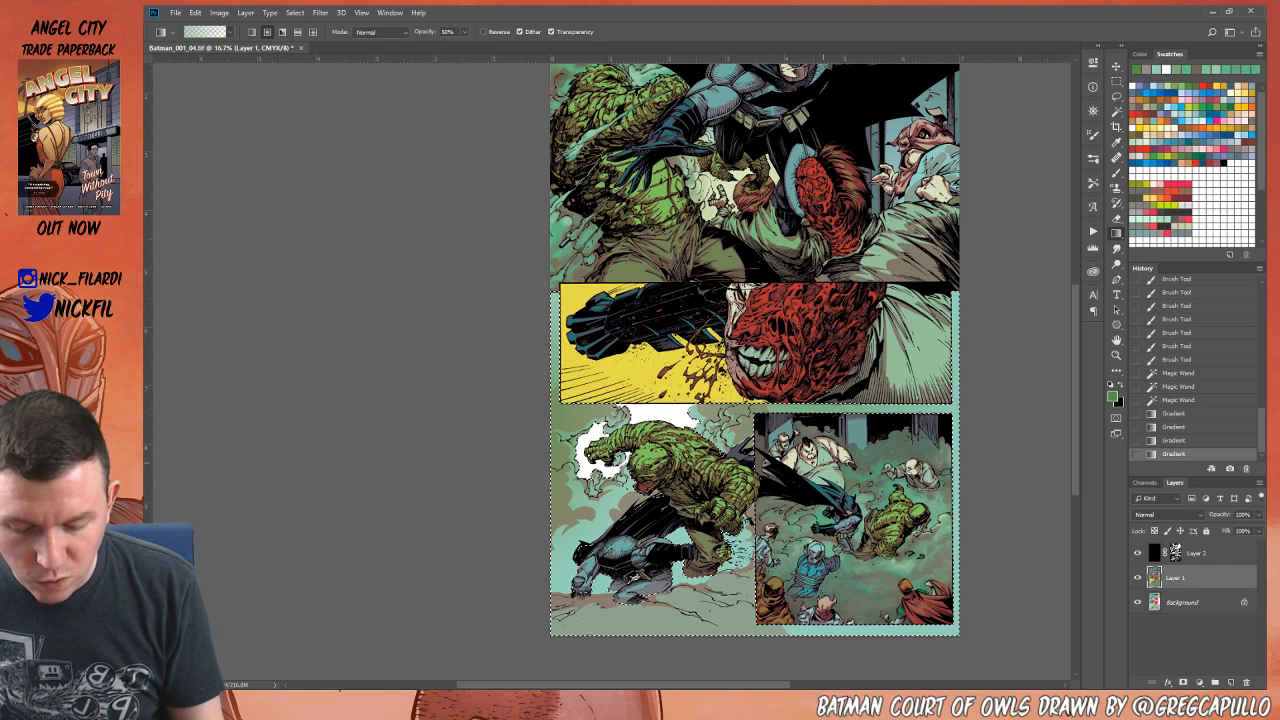
Step: Try a radial green gradient at the page's lower edge, undo it and apply a linear green gradient there instead
drag(660, 661, 785, 487)
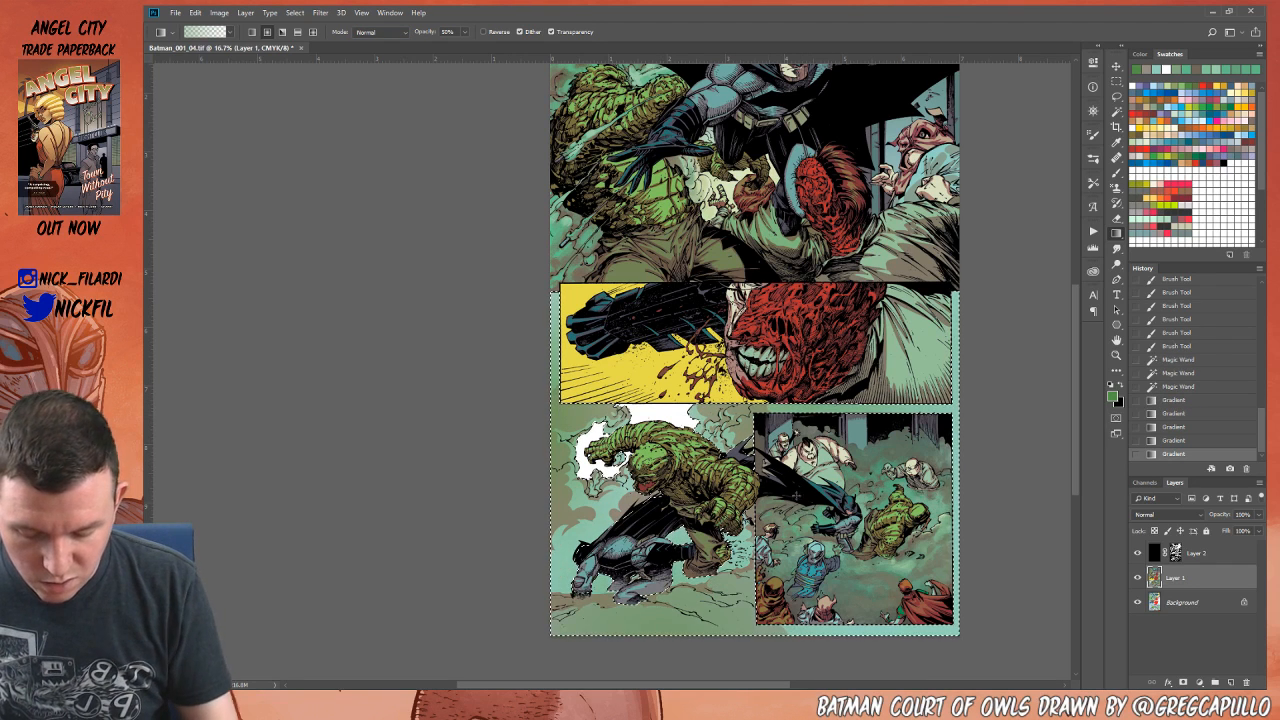
key(ctrl+z)
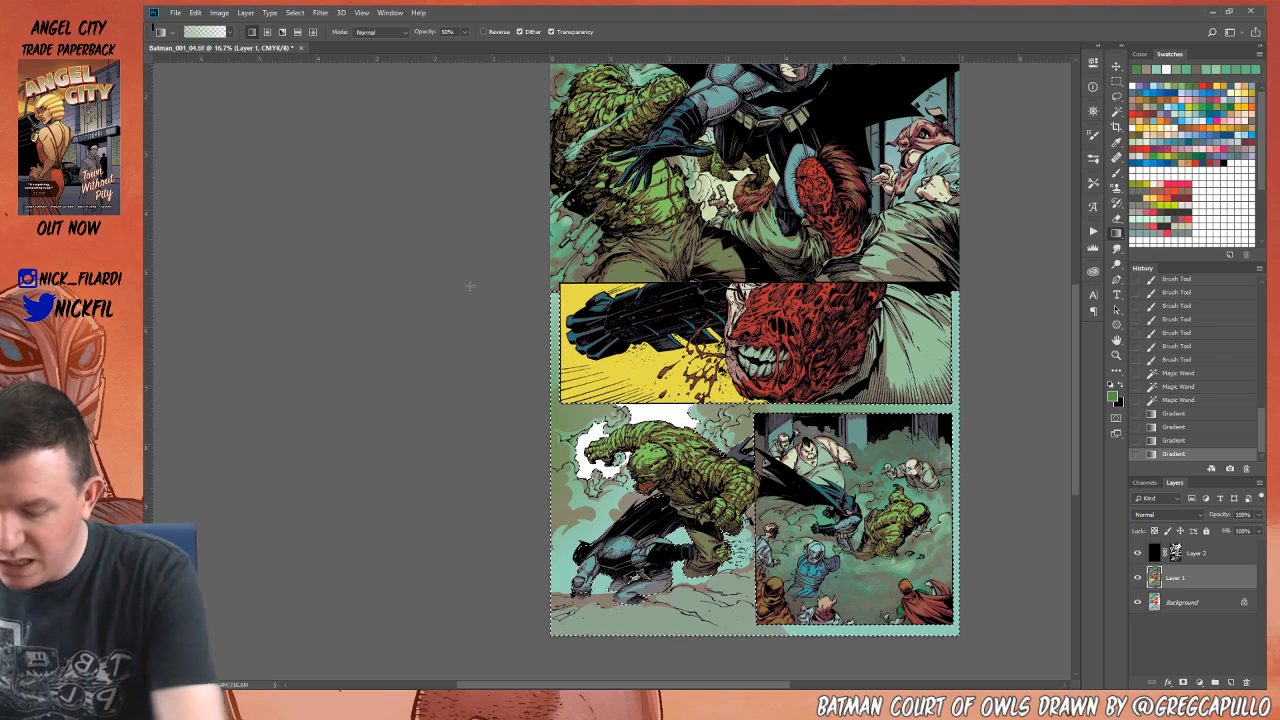
drag(647, 660, 647, 660)
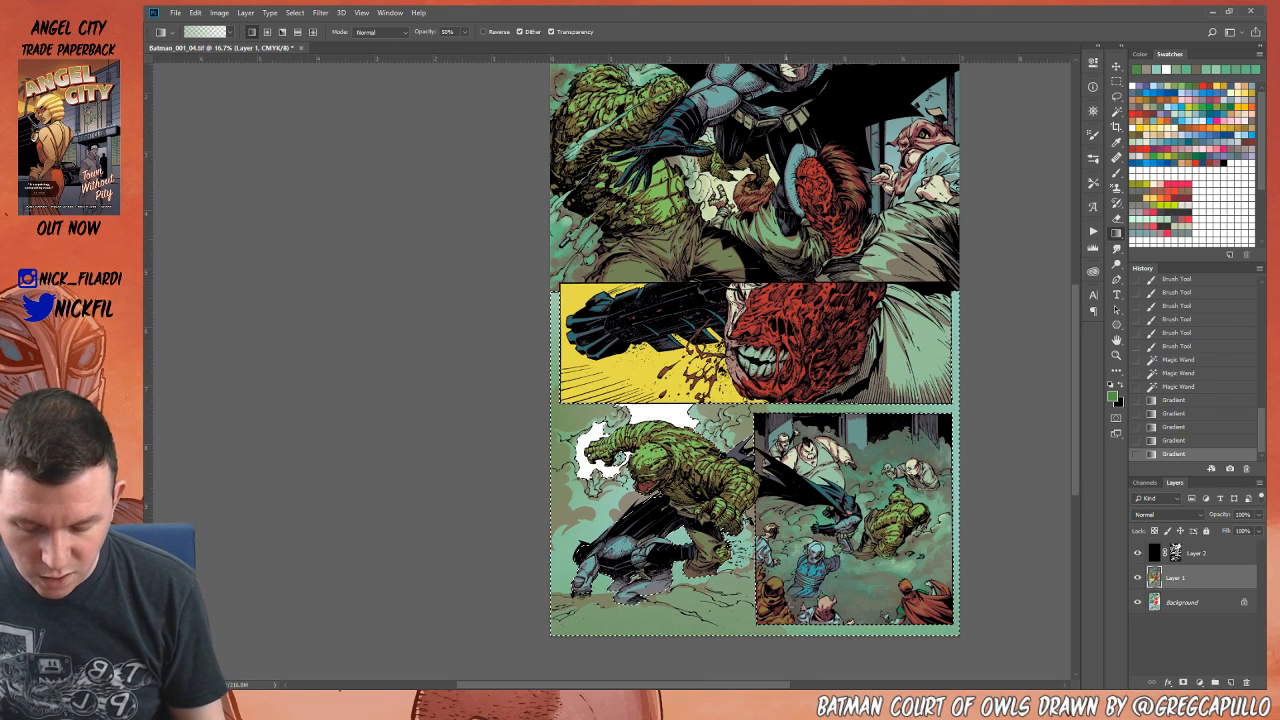
Step: Paint the gutter left of the yellow panel with white sampled from the lower-left panel, undoing a stray stroke
click(1118, 172)
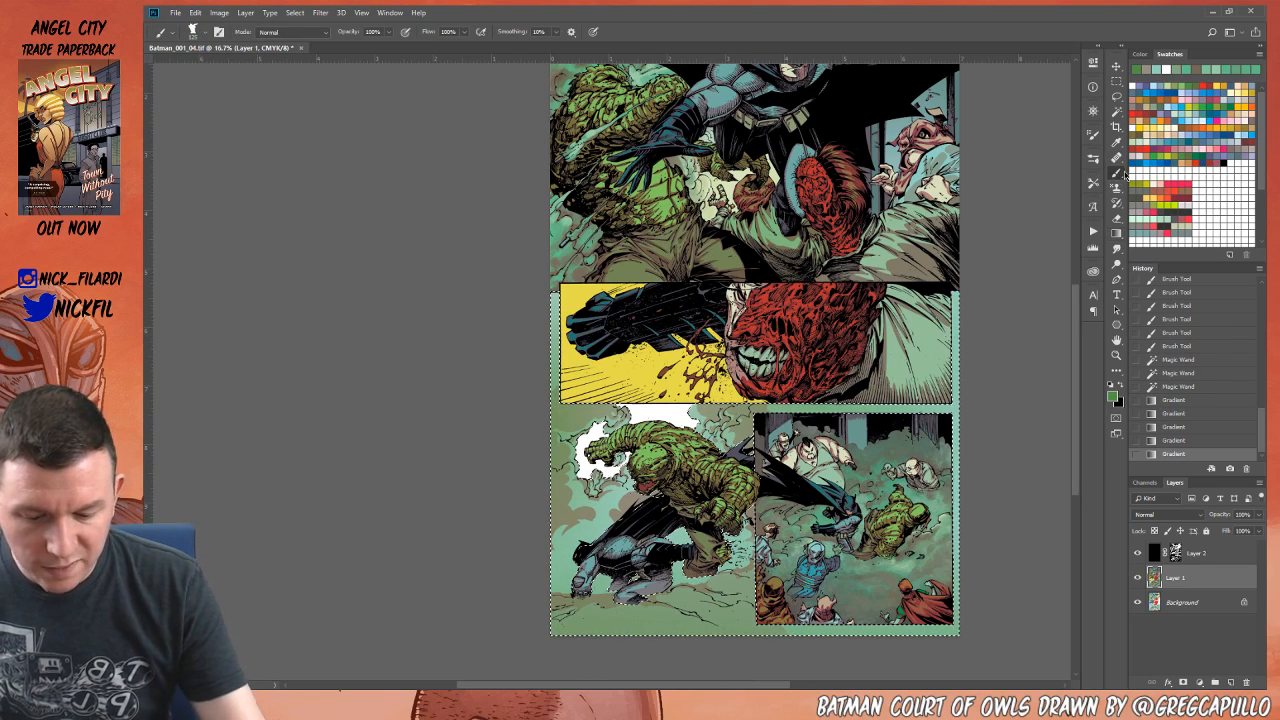
alt+click(657, 413)
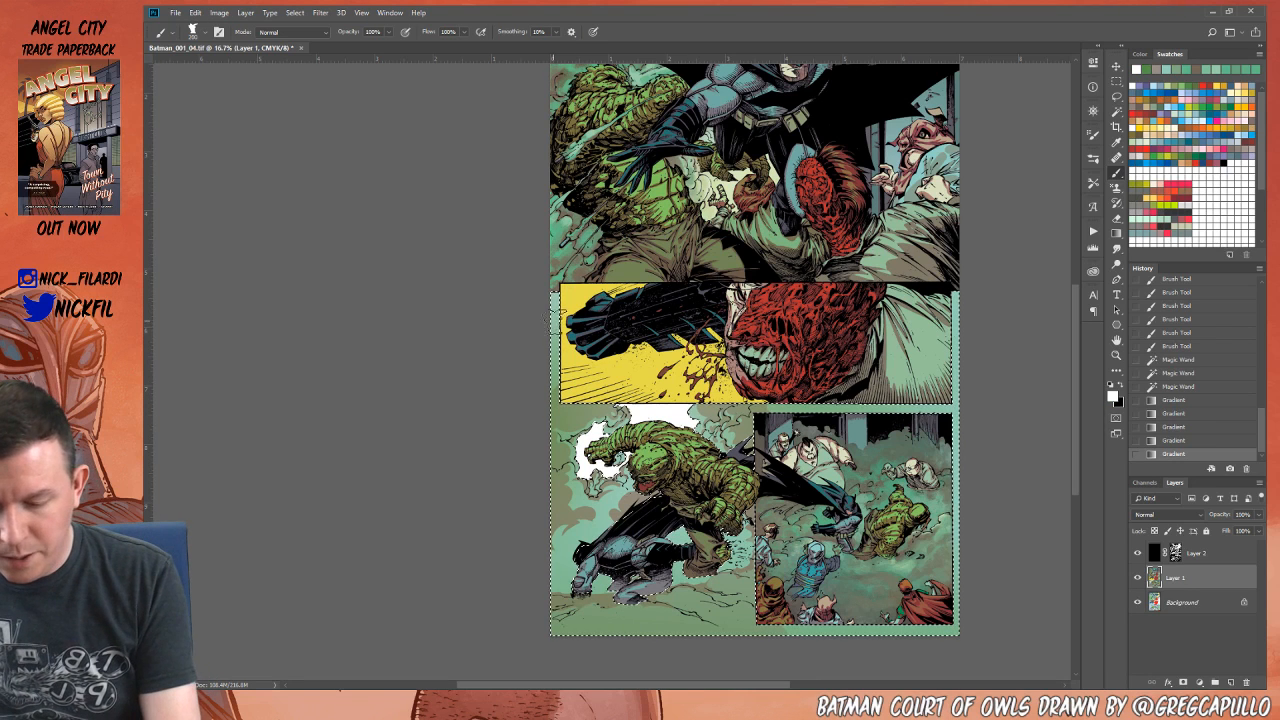
mouse_move(557, 281)
mouse_down()
mouse_move(548, 380)
mouse_move(566, 378)
mouse_move(553, 388)
mouse_move(556, 352)
mouse_up()
alt+click(555, 408)
key(ctrl+z)
mouse_move(559, 350)
mouse_down()
mouse_move(553, 293)
mouse_move(555, 341)
mouse_up()
alt+click(559, 351)
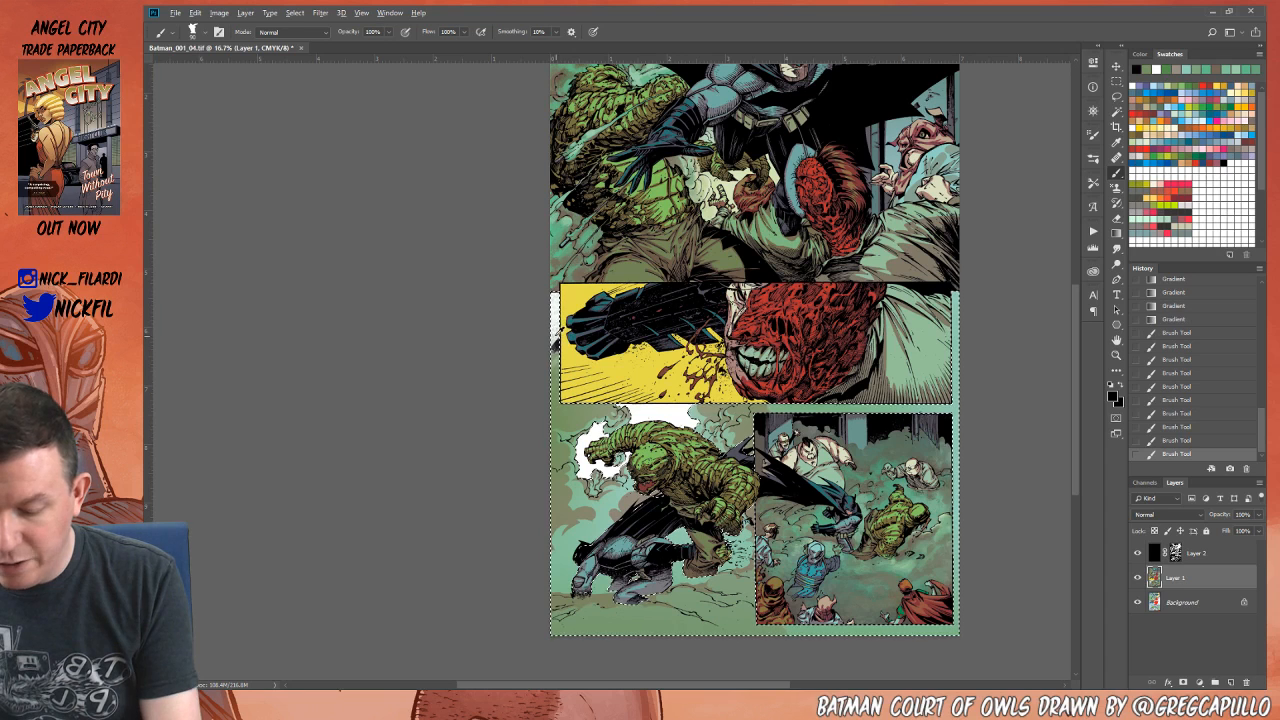
Step: Rework the white in the left gutter with colours sampled along it, and undo the last stroke
alt+click(556, 337)
mouse_move(558, 310)
mouse_down()
mouse_move(551, 345)
mouse_move(553, 296)
mouse_up()
alt+click(556, 376)
key(ctrl+z)
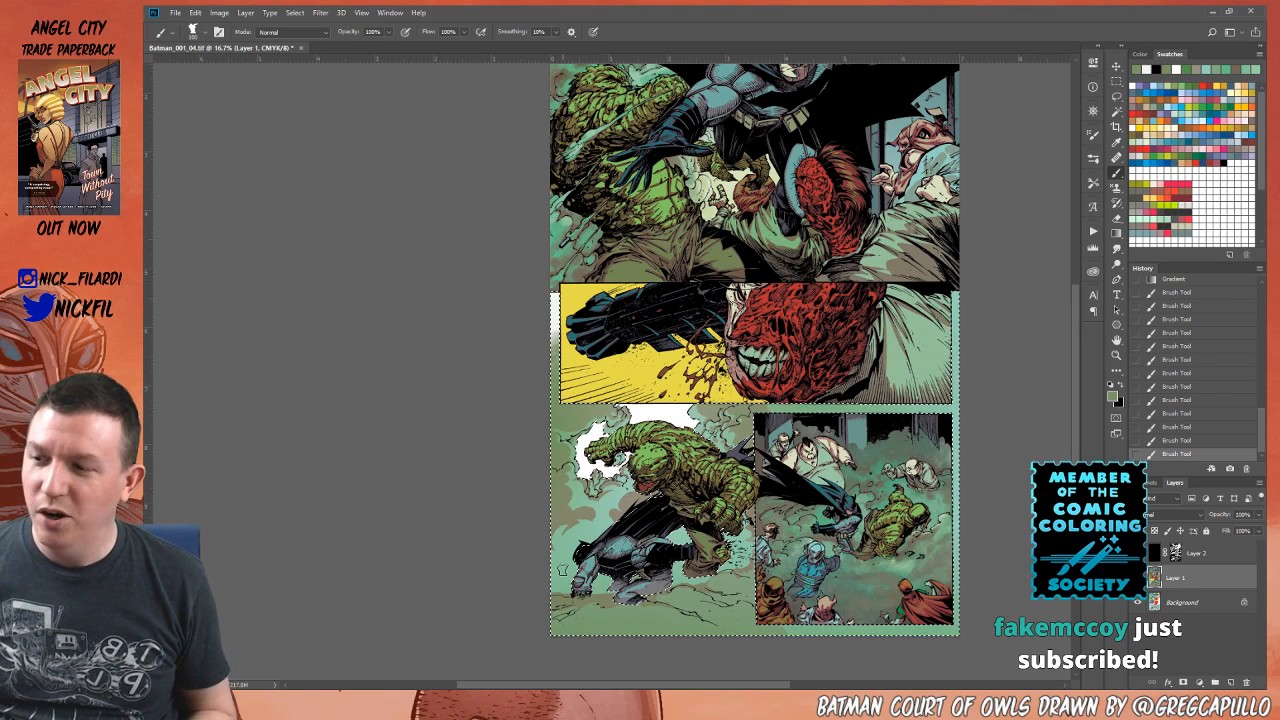
Step: Paint white over the gutters on both sides of the yellow panel and along the gutter above the lower-right panel
key(x)
drag(549, 317, 553, 328)
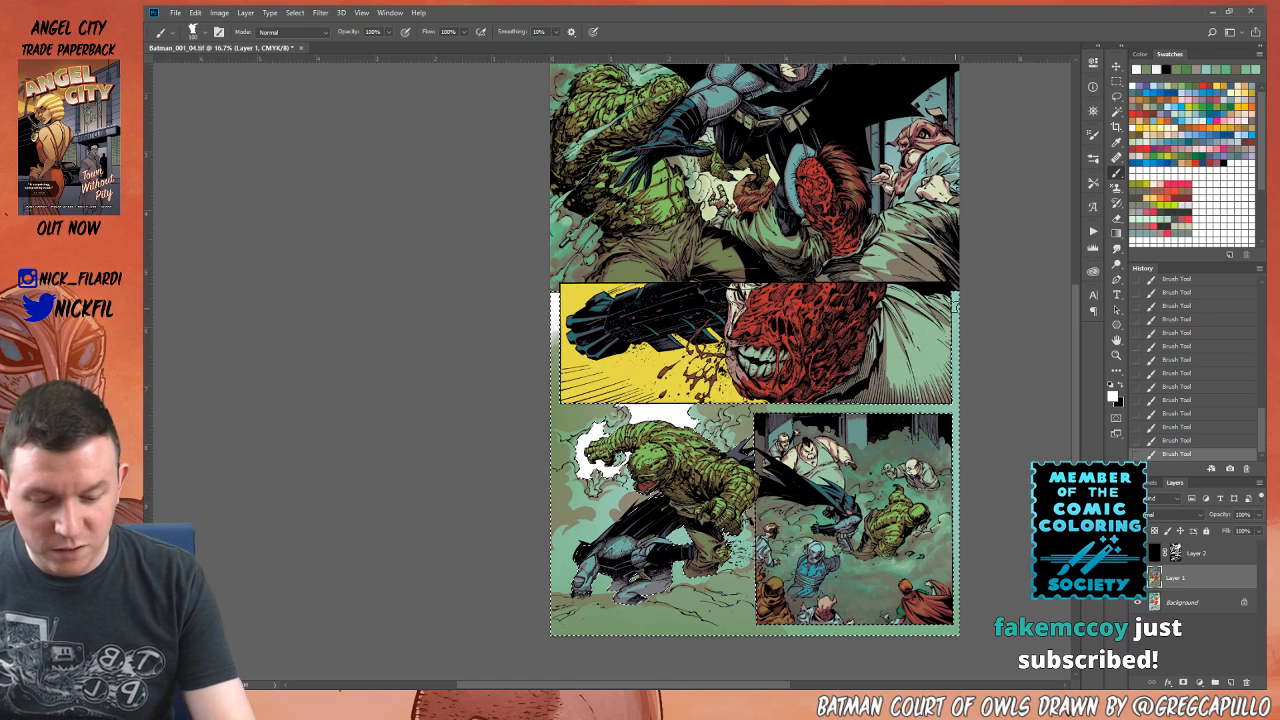
drag(957, 350, 943, 423)
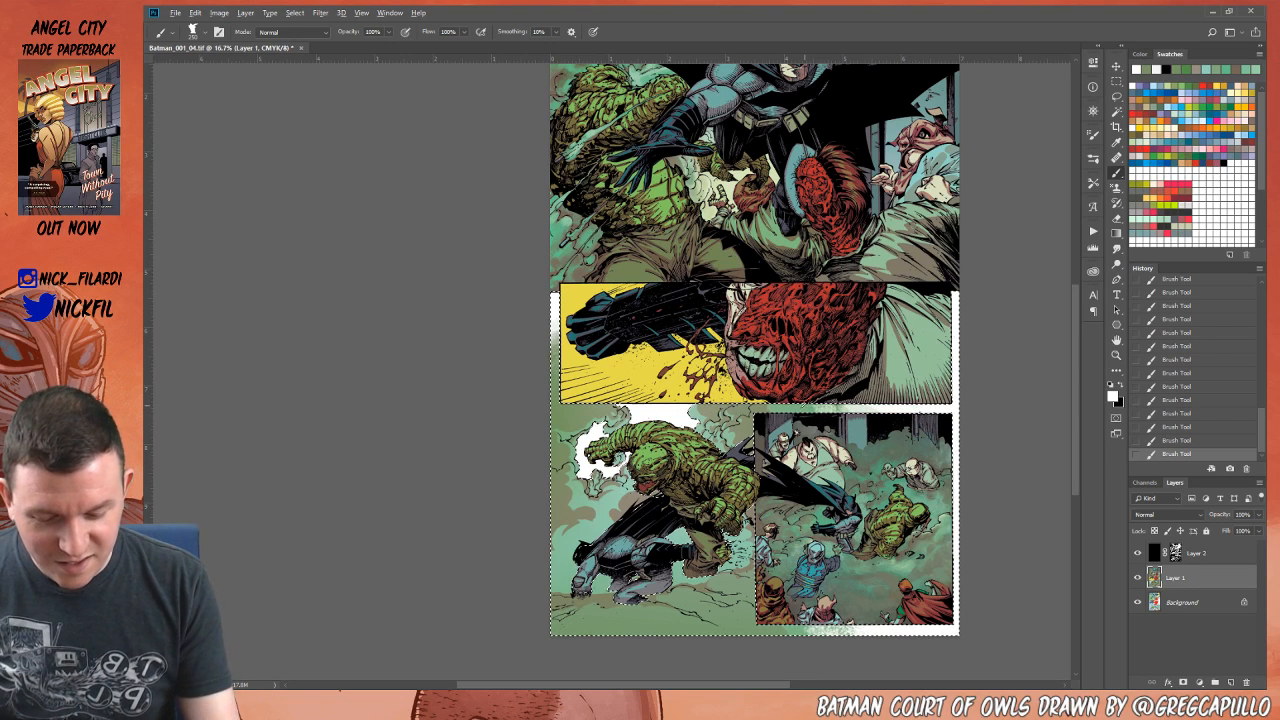
Step: Blend the gutter above the lower-right panel from green into white with colours sampled from the gutter and the adjoining smoke
alt+click(828, 405)
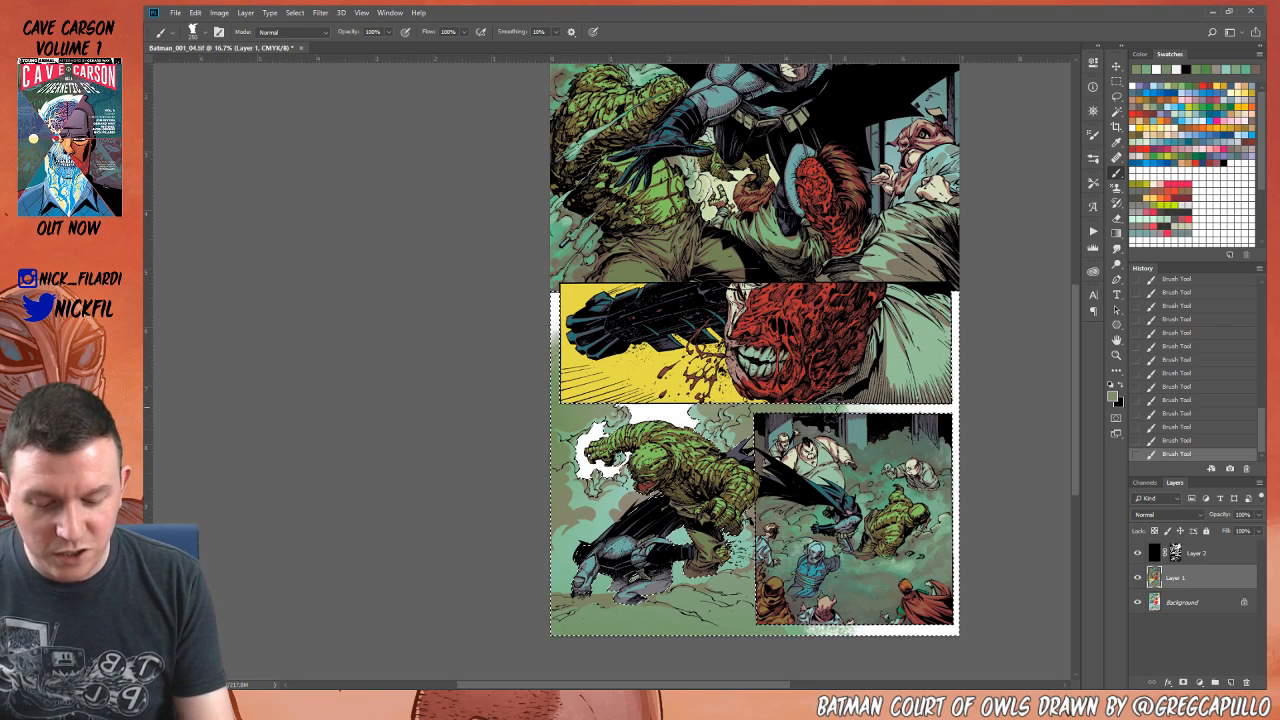
alt+click(731, 435)
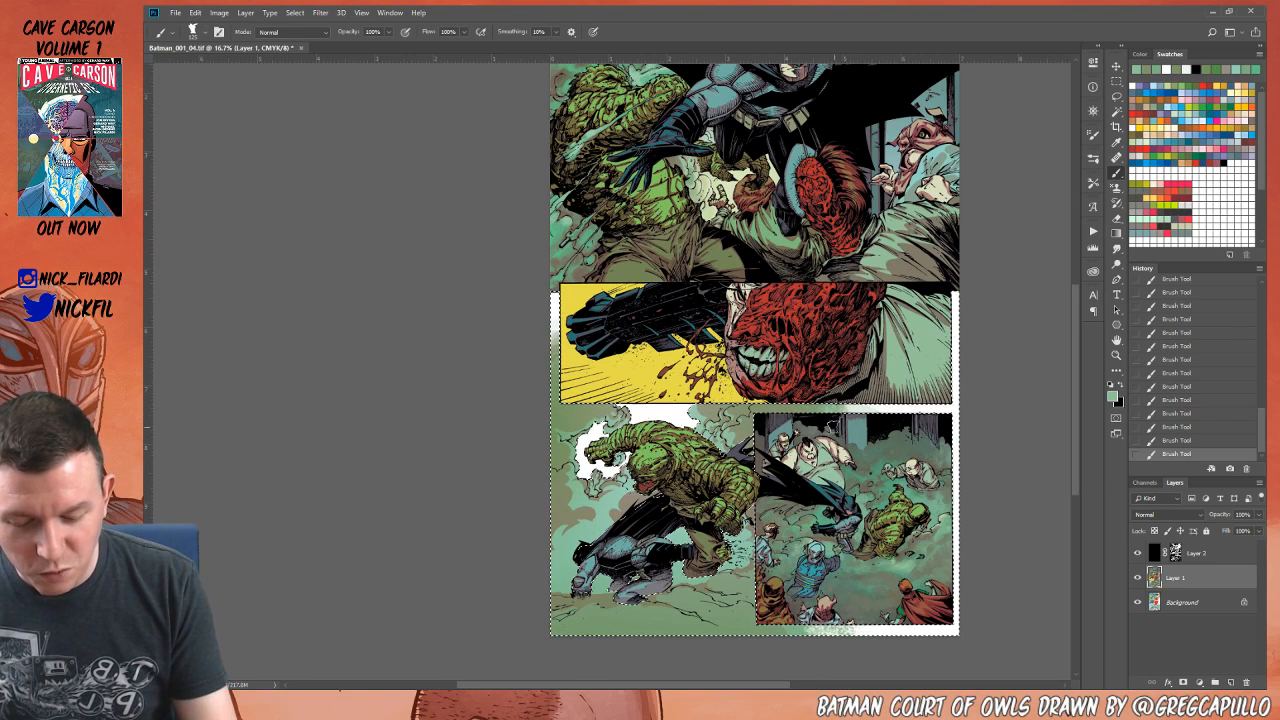
alt+click(798, 409)
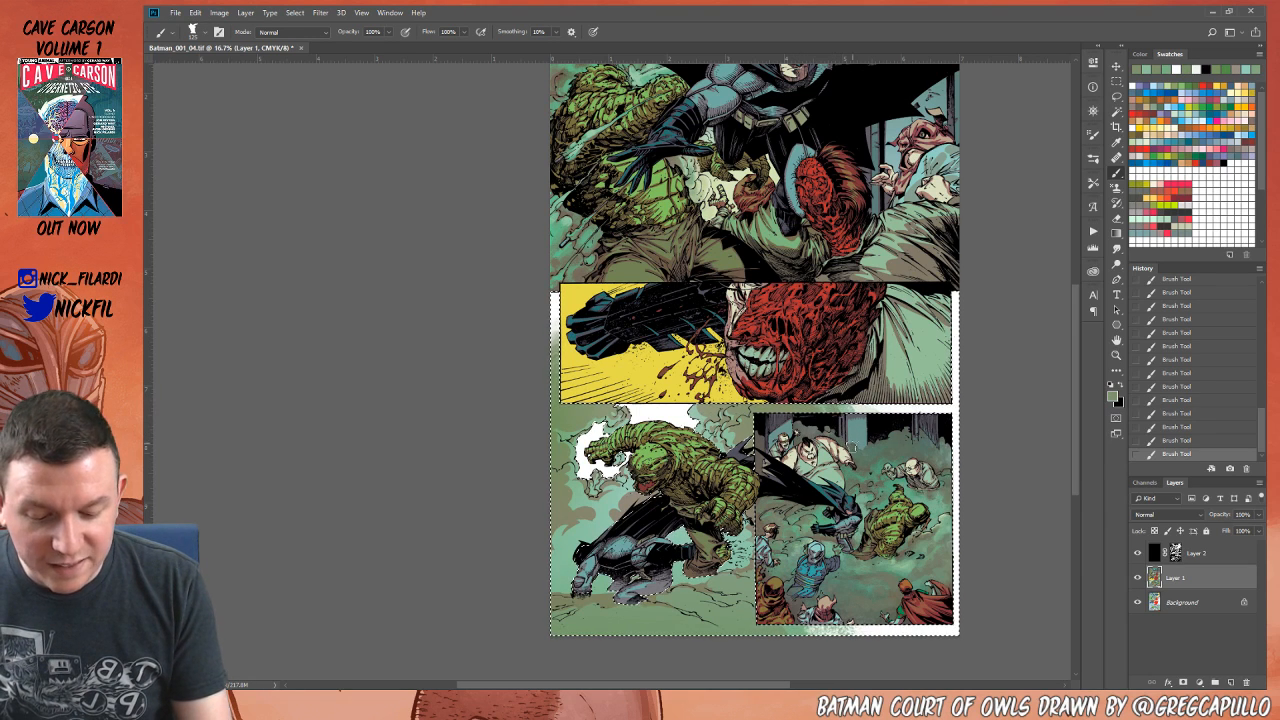
alt+click(858, 421)
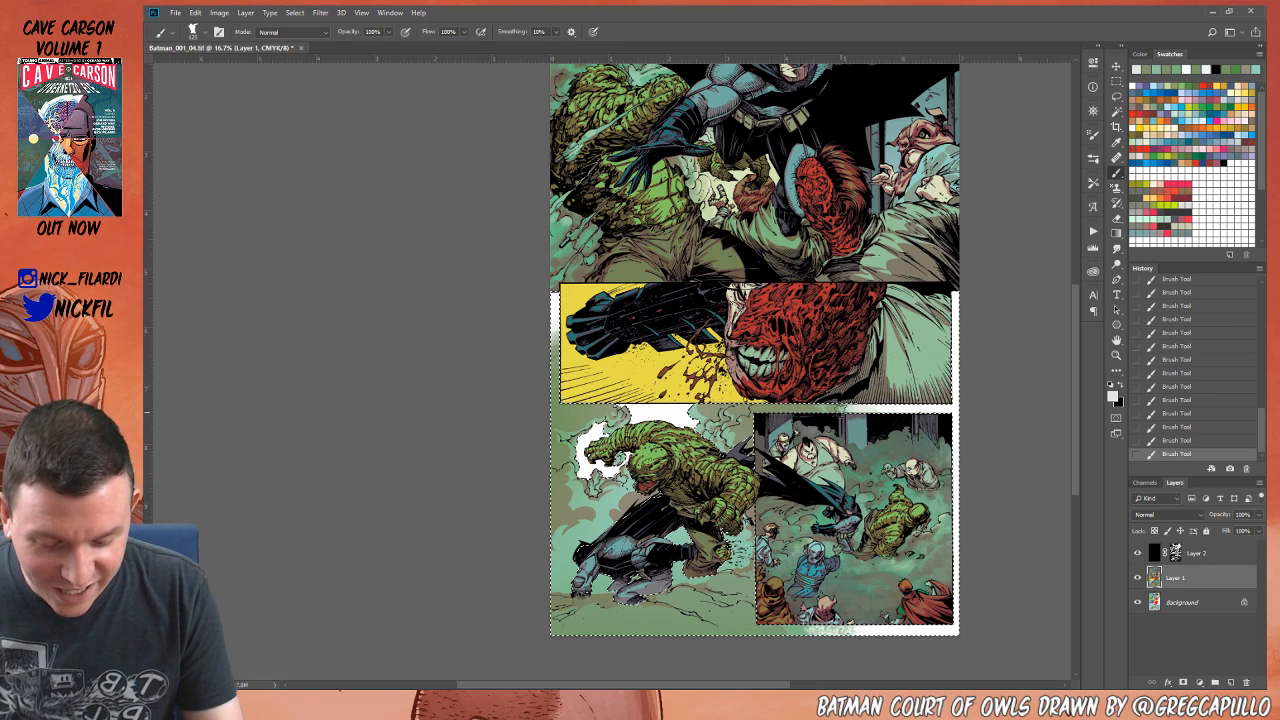
alt+click(847, 408)
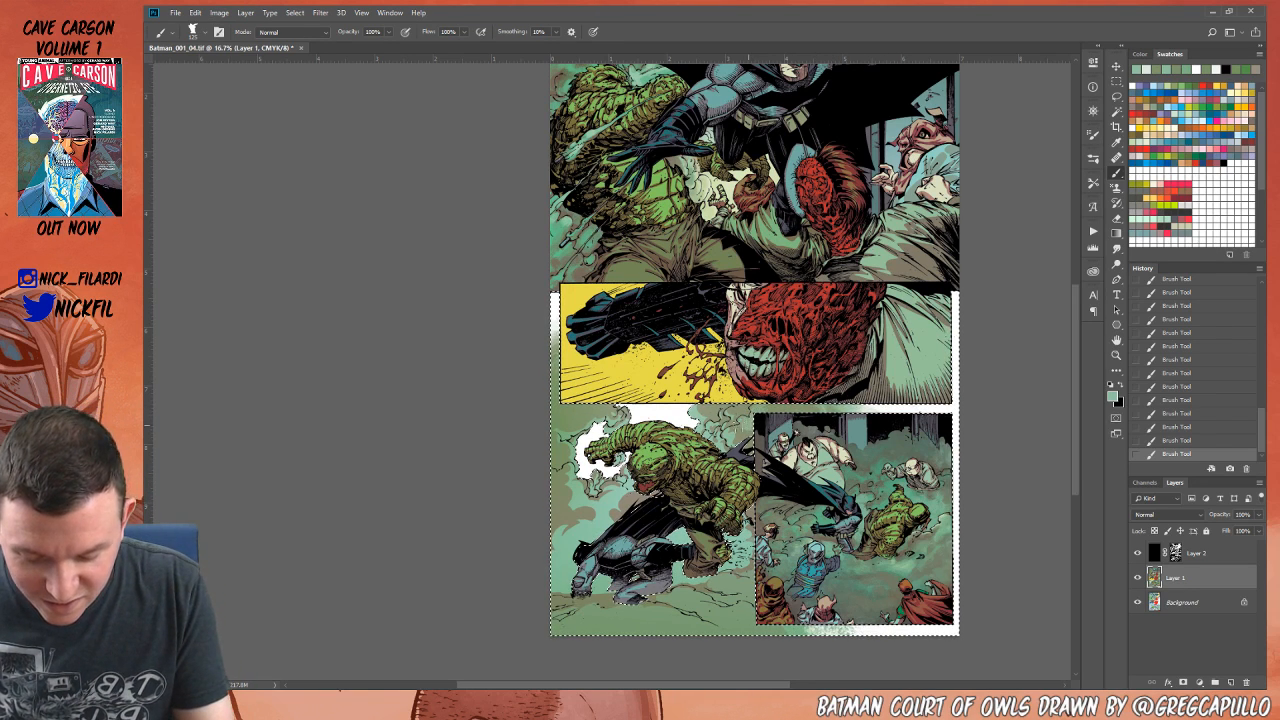
Step: Render the smoke in the upper-right part of the lower-left panel with greens sampled from the smoke and ground
alt+click(748, 433)
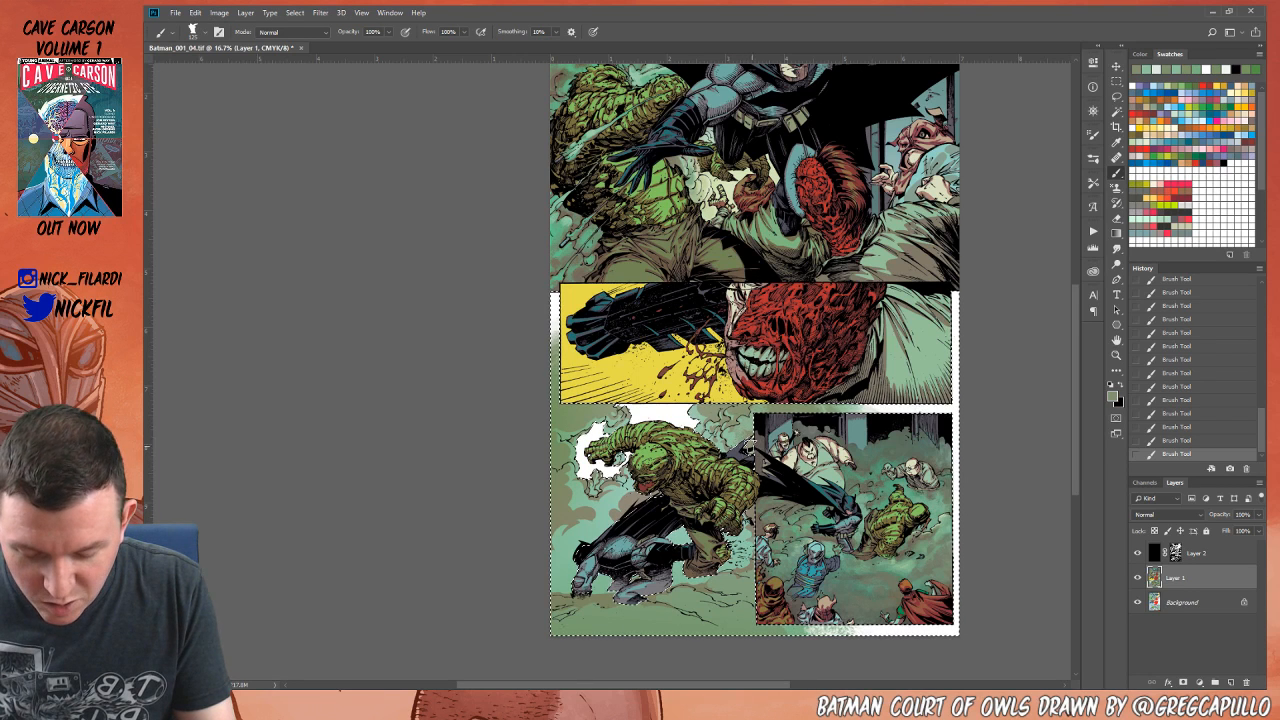
alt+click(700, 606)
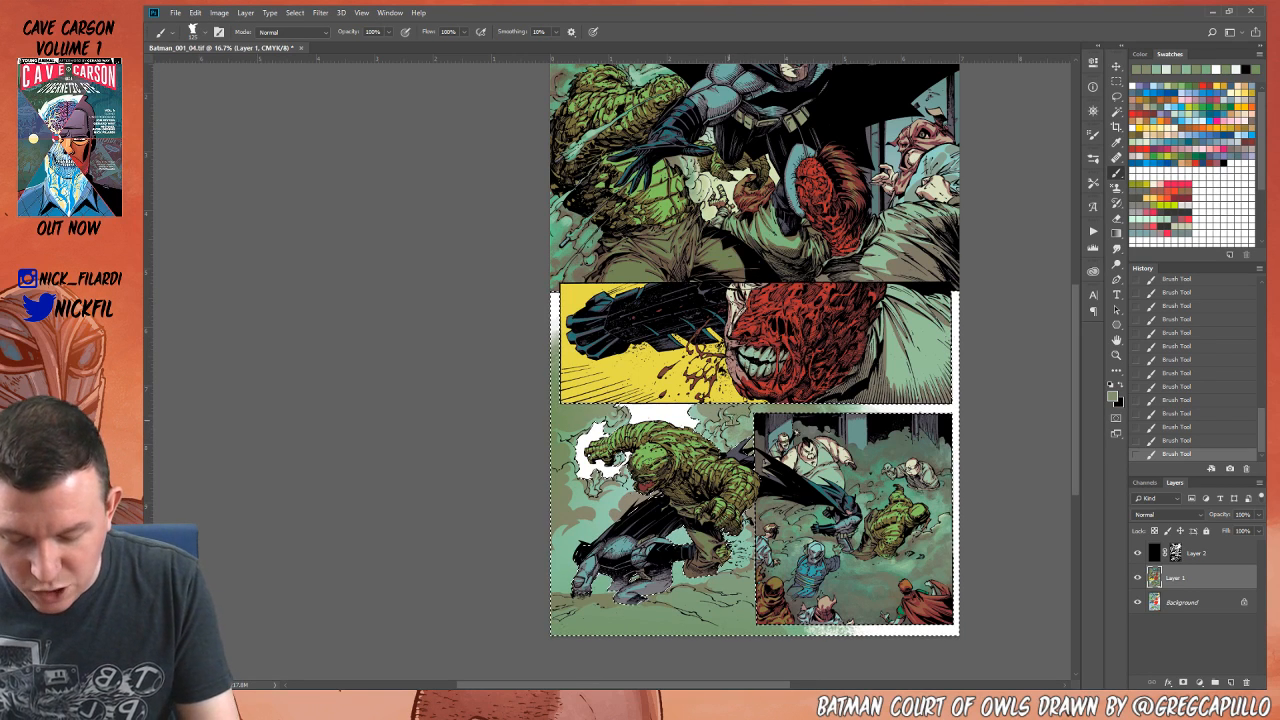
alt+click(700, 412)
alt+click(724, 410)
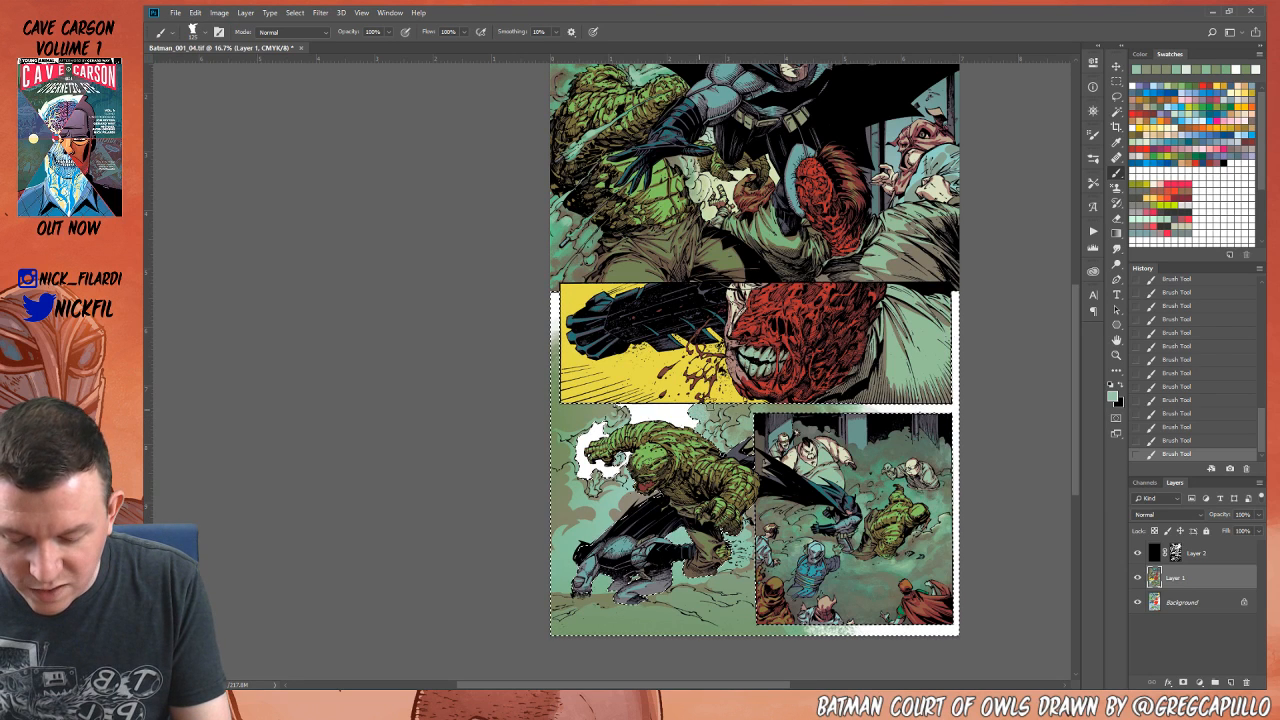
alt+click(722, 407)
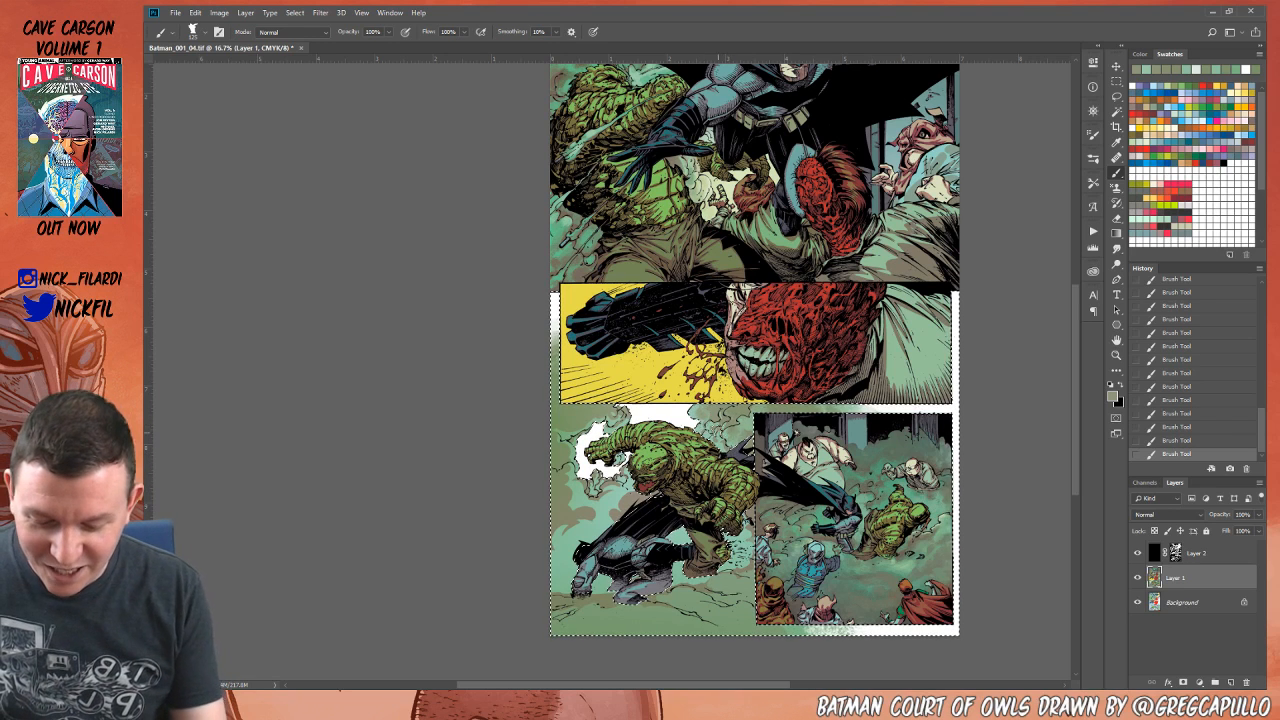
Step: Touch up the gutter below the lower-right panel and paint the dust around the green creature's legs with sampled greens and brown
drag(782, 629, 799, 631)
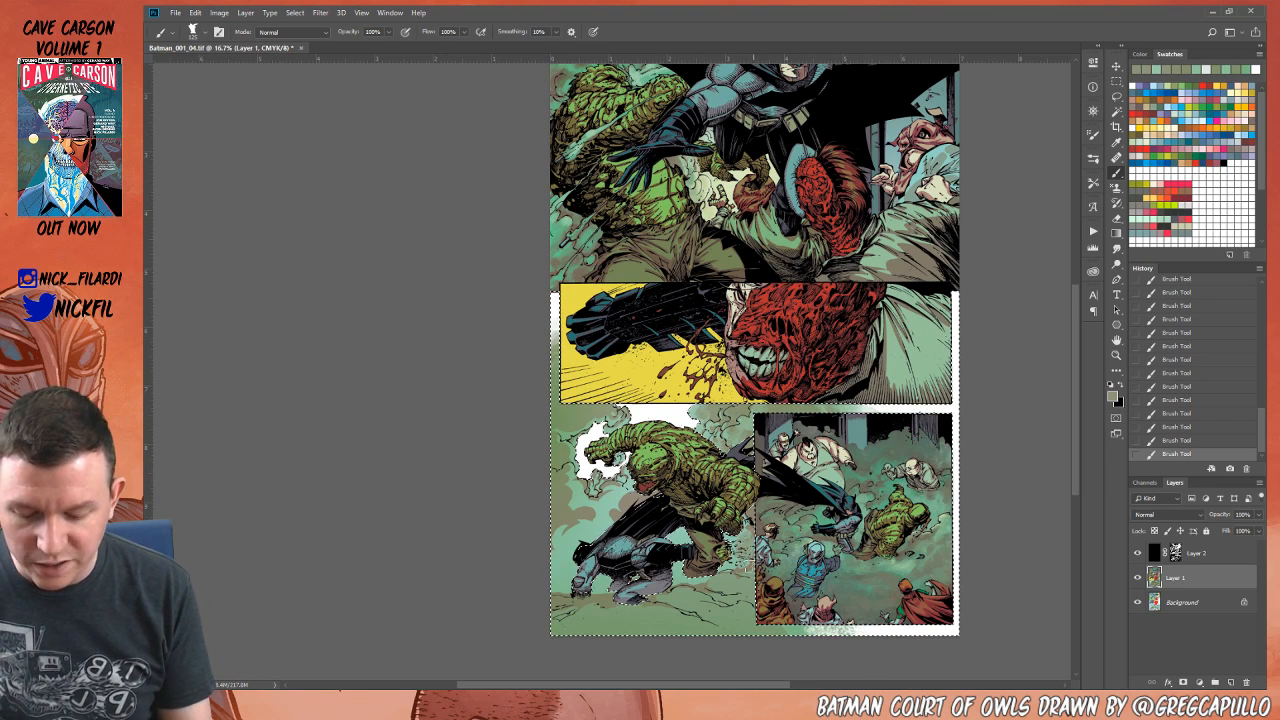
alt+click(748, 585)
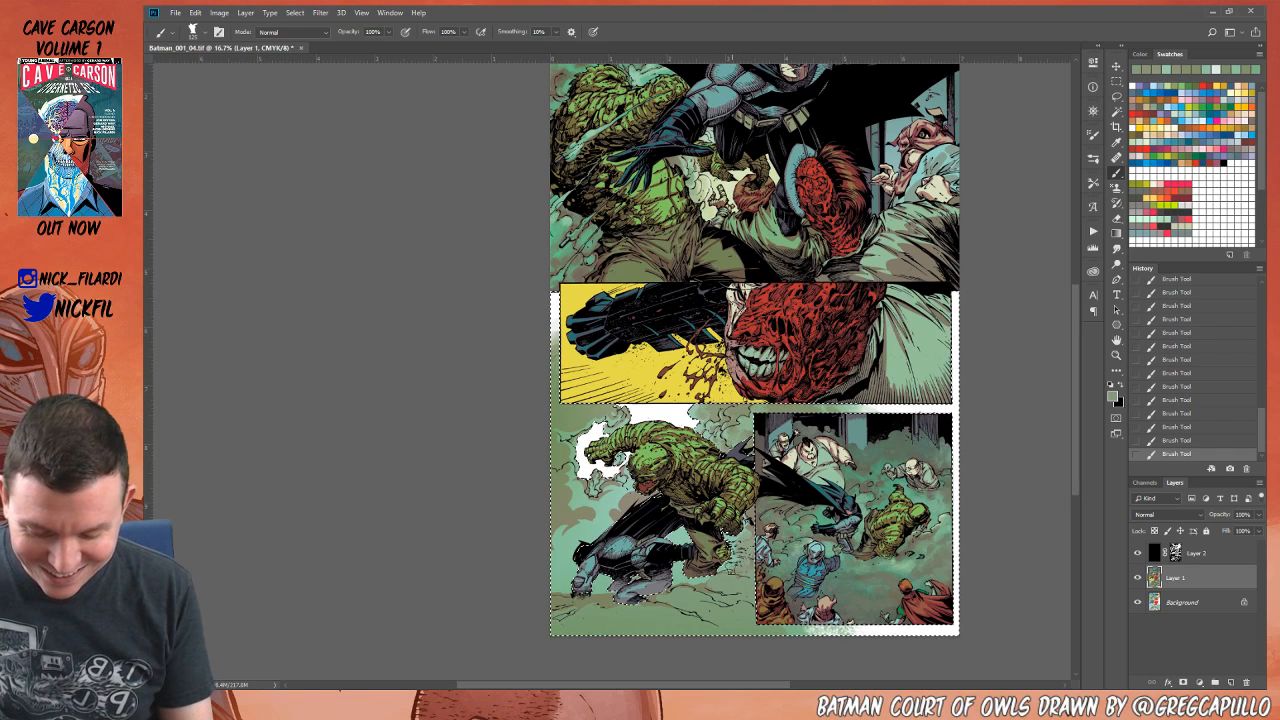
alt+click(746, 535)
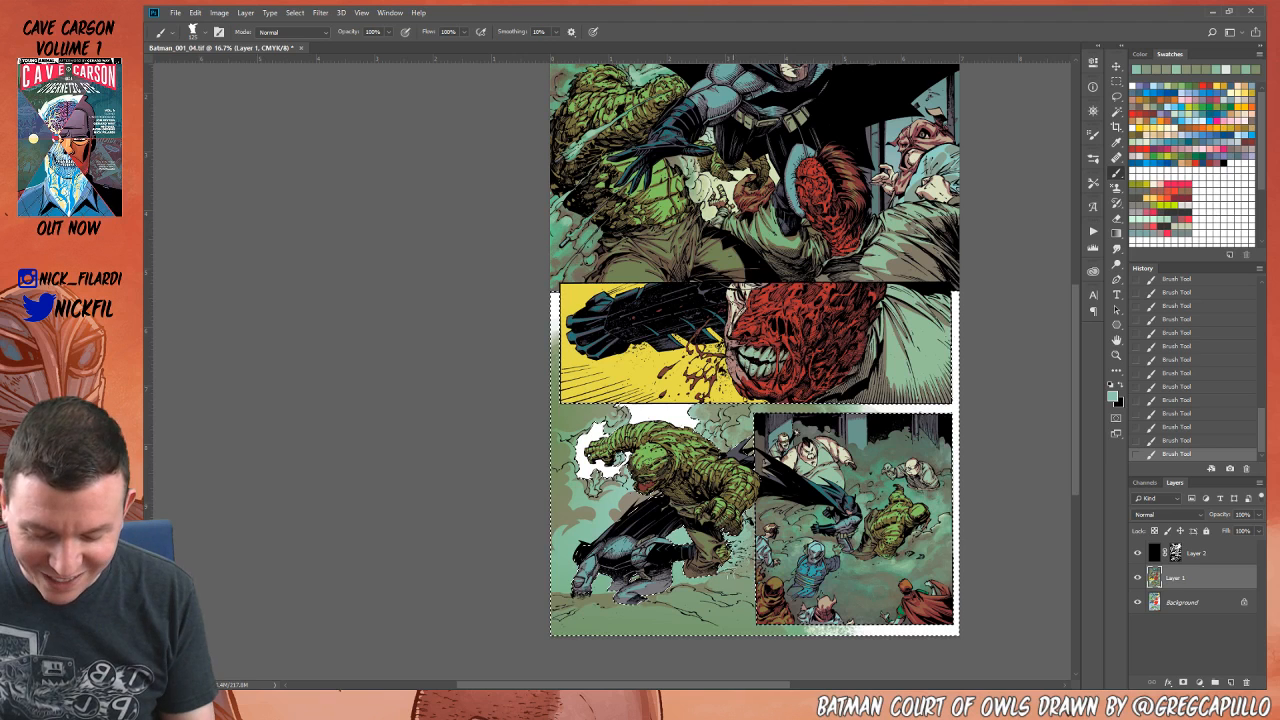
alt+click(699, 589)
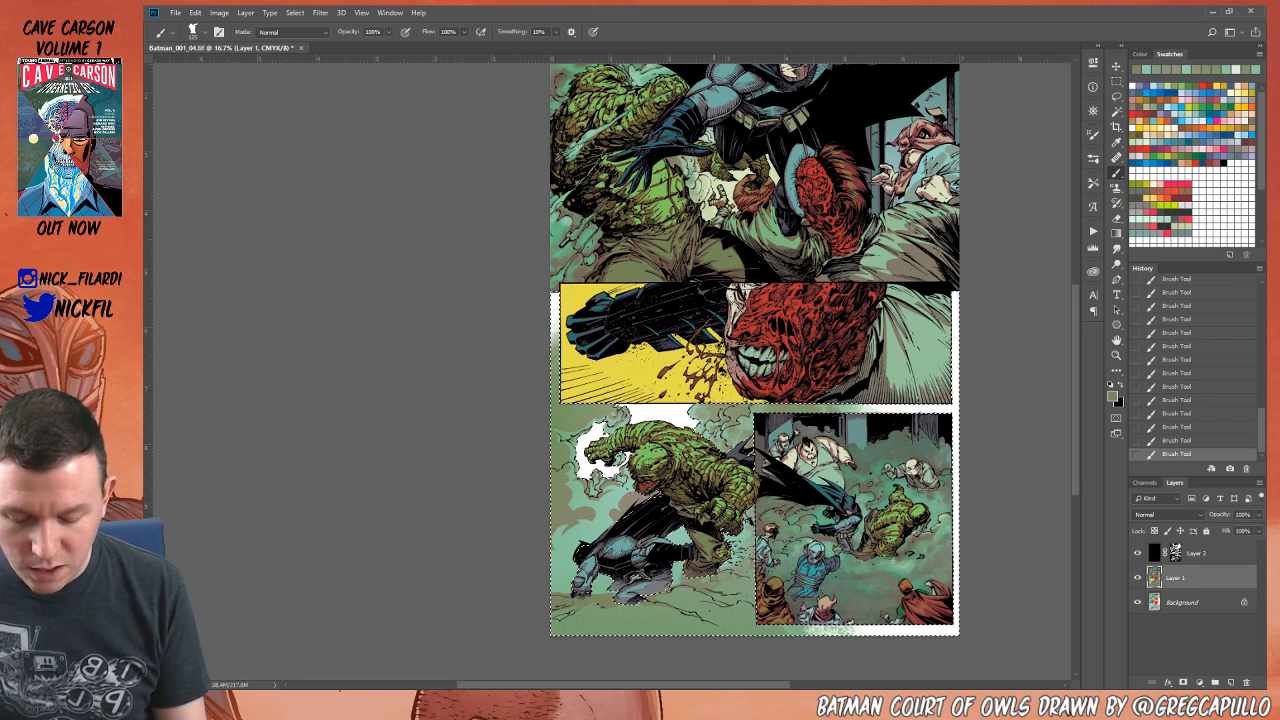
alt+click(698, 571)
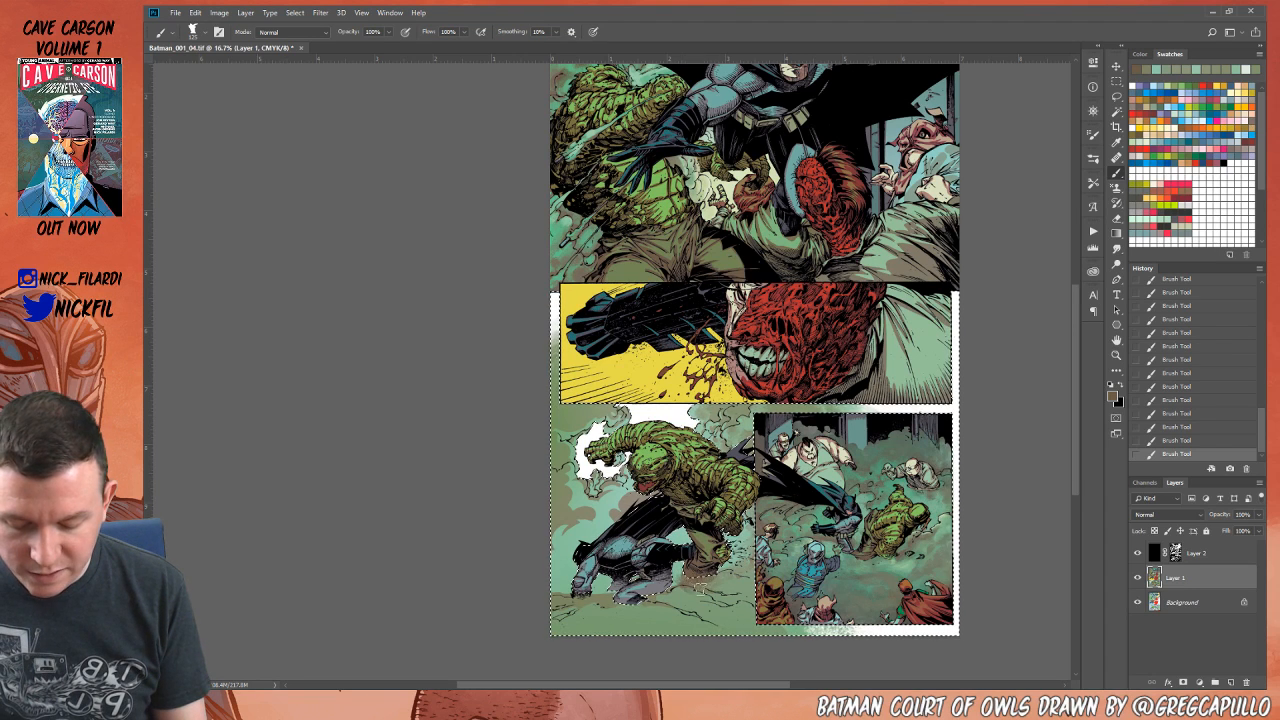
Step: Shade the ground beneath Batman and the green creature in the lower-left panel with greens sampled from the ground
alt+click(660, 590)
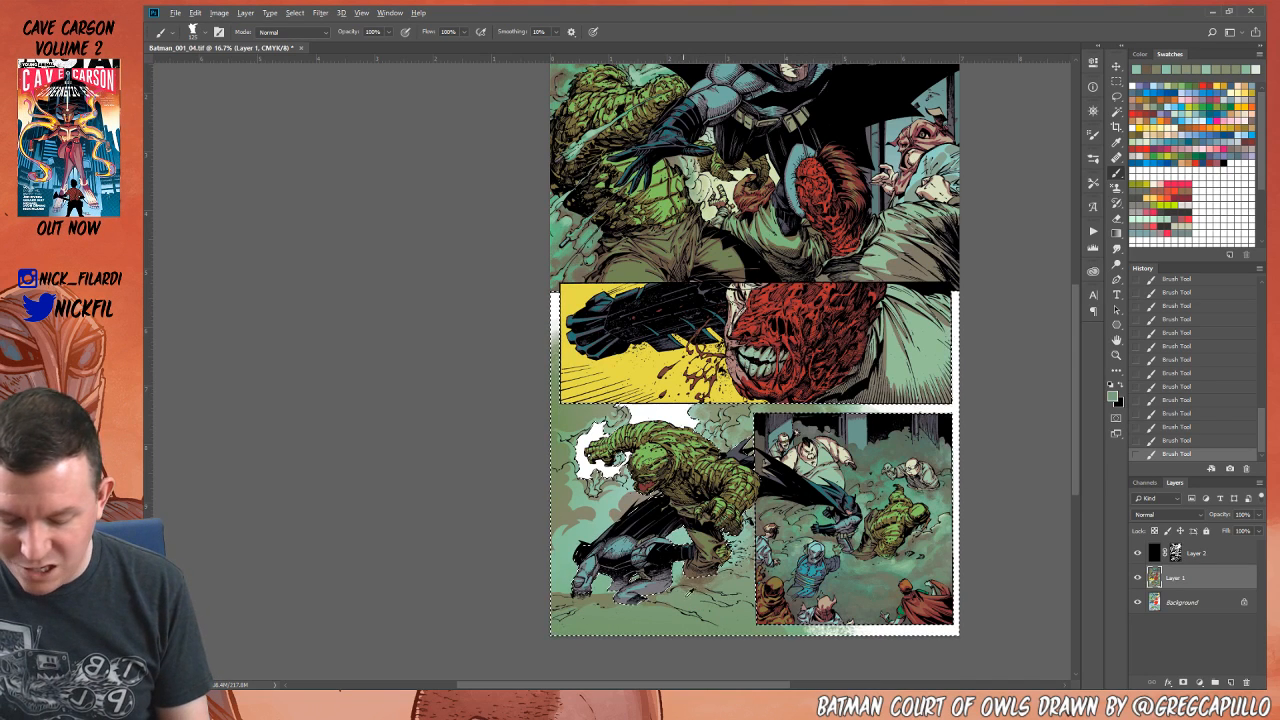
alt+click(688, 604)
alt+click(657, 598)
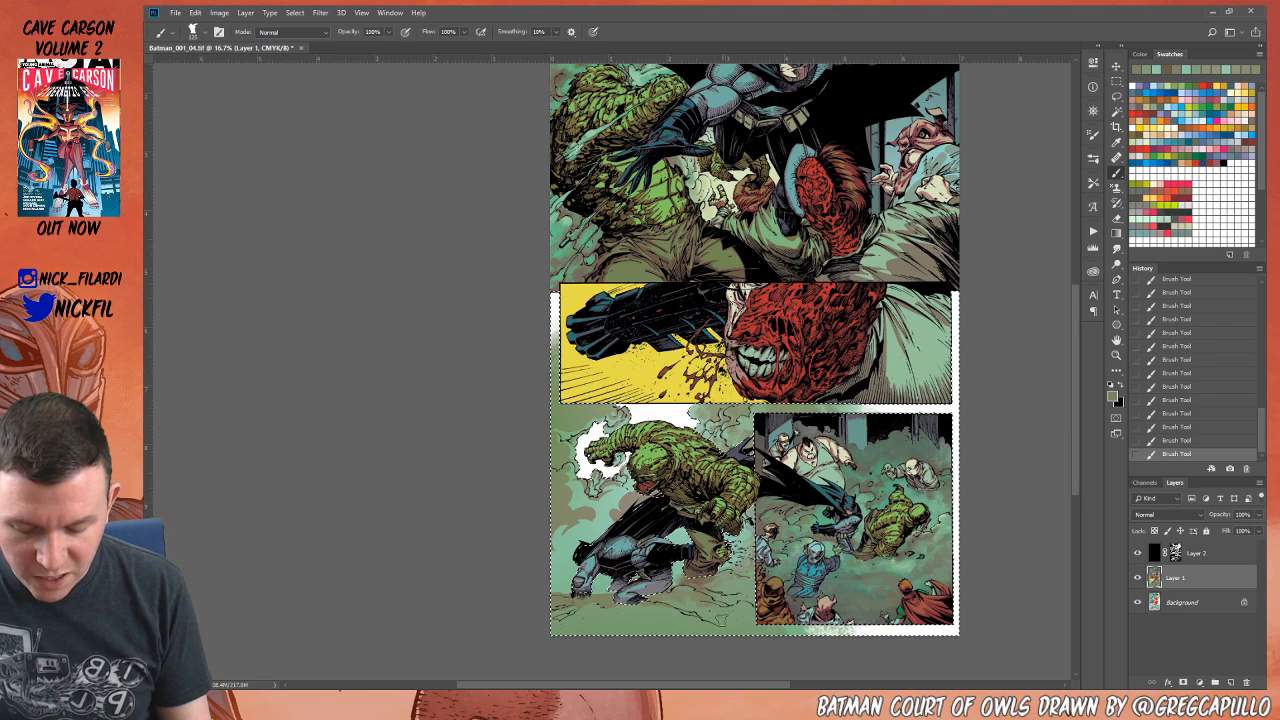
alt+click(744, 609)
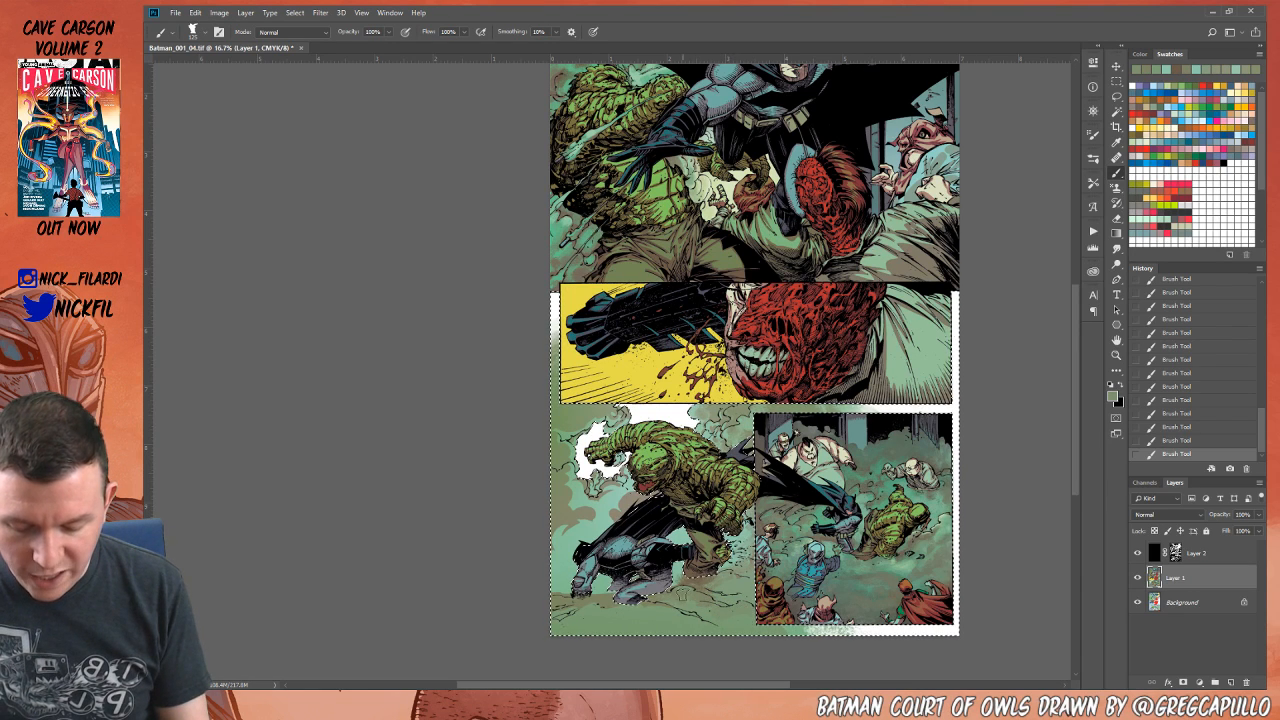
alt+click(691, 590)
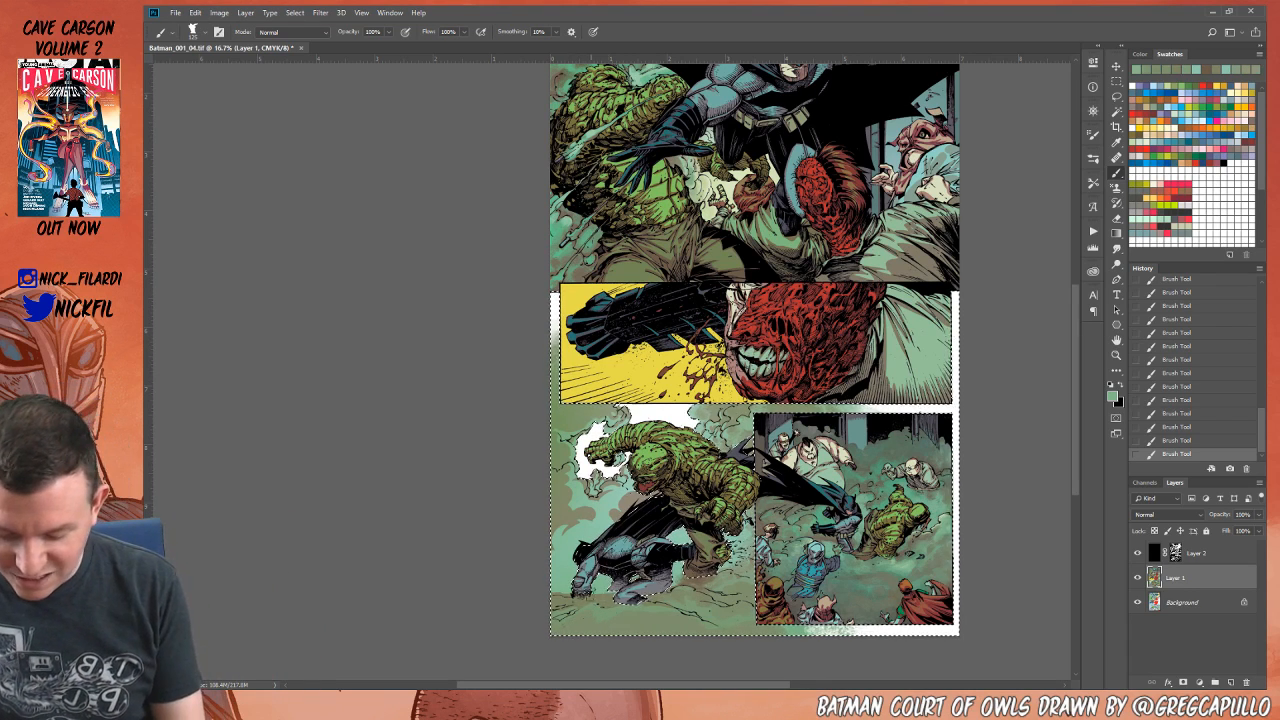
Step: Paint the ground and smoke at the far left of the lower-left panel with greens sampled around Batman's hand
alt+click(585, 612)
drag(605, 600, 580, 600)
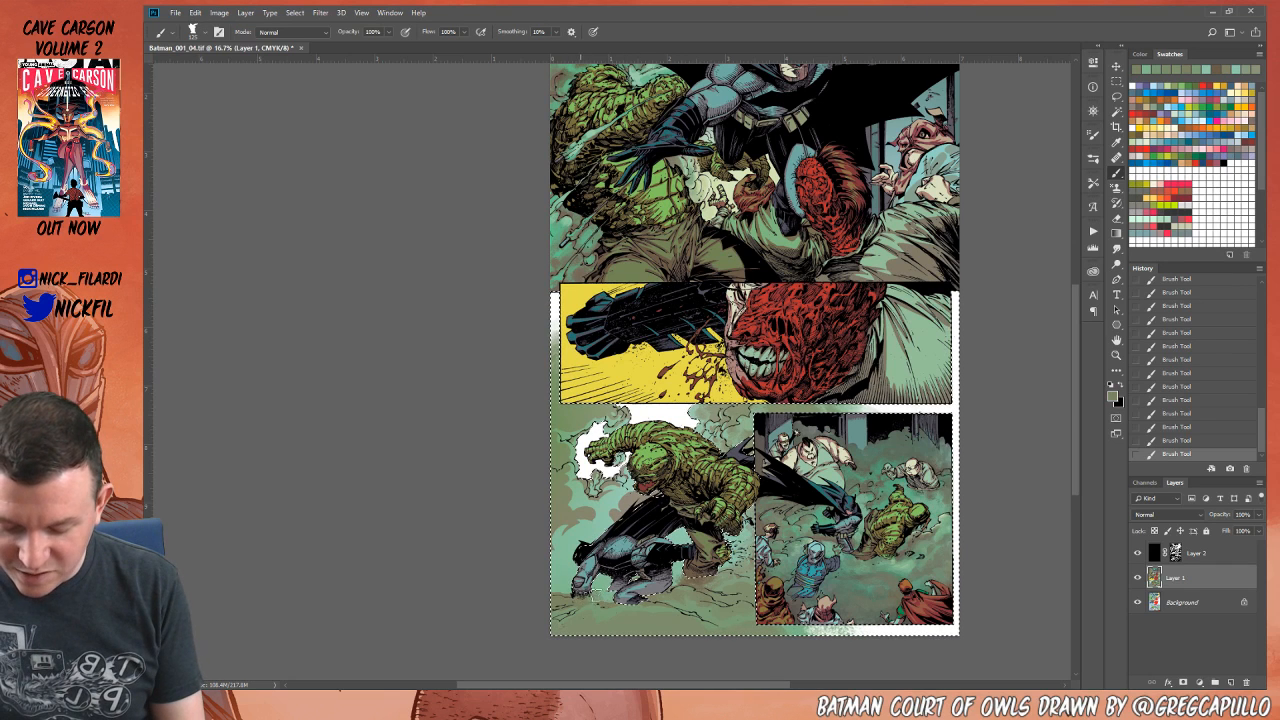
alt+click(606, 597)
alt+click(568, 601)
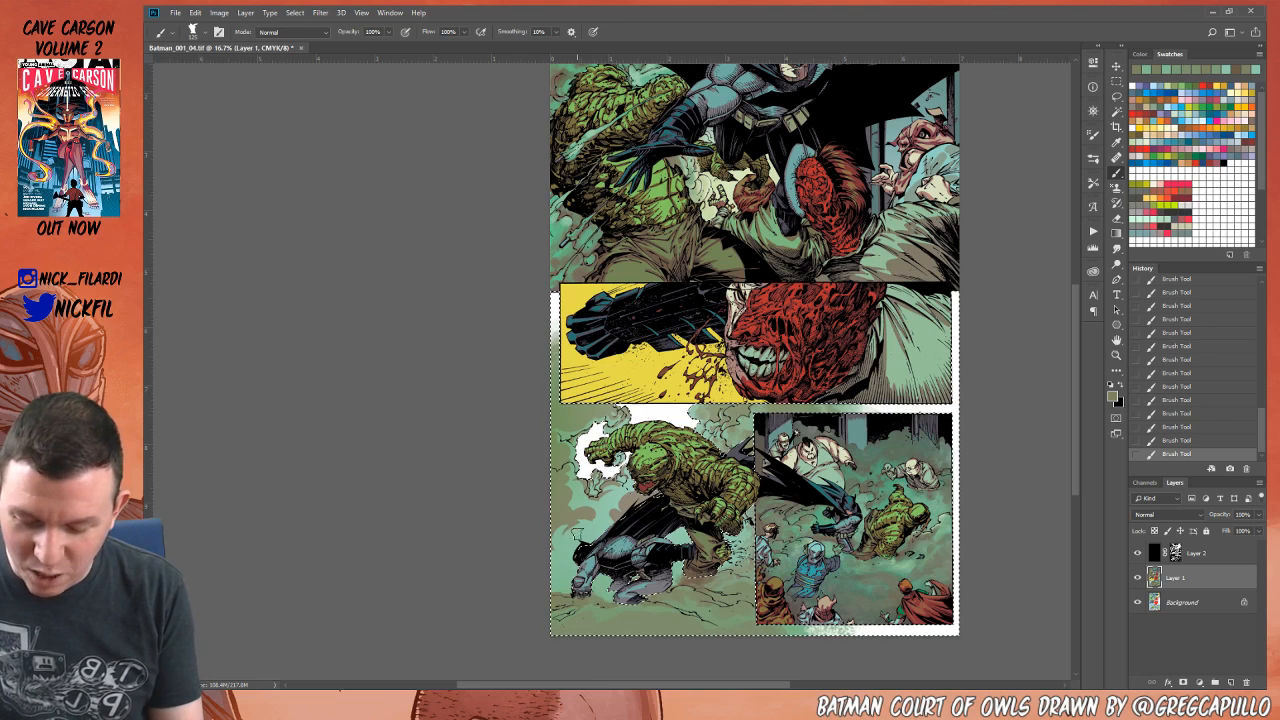
alt+click(566, 549)
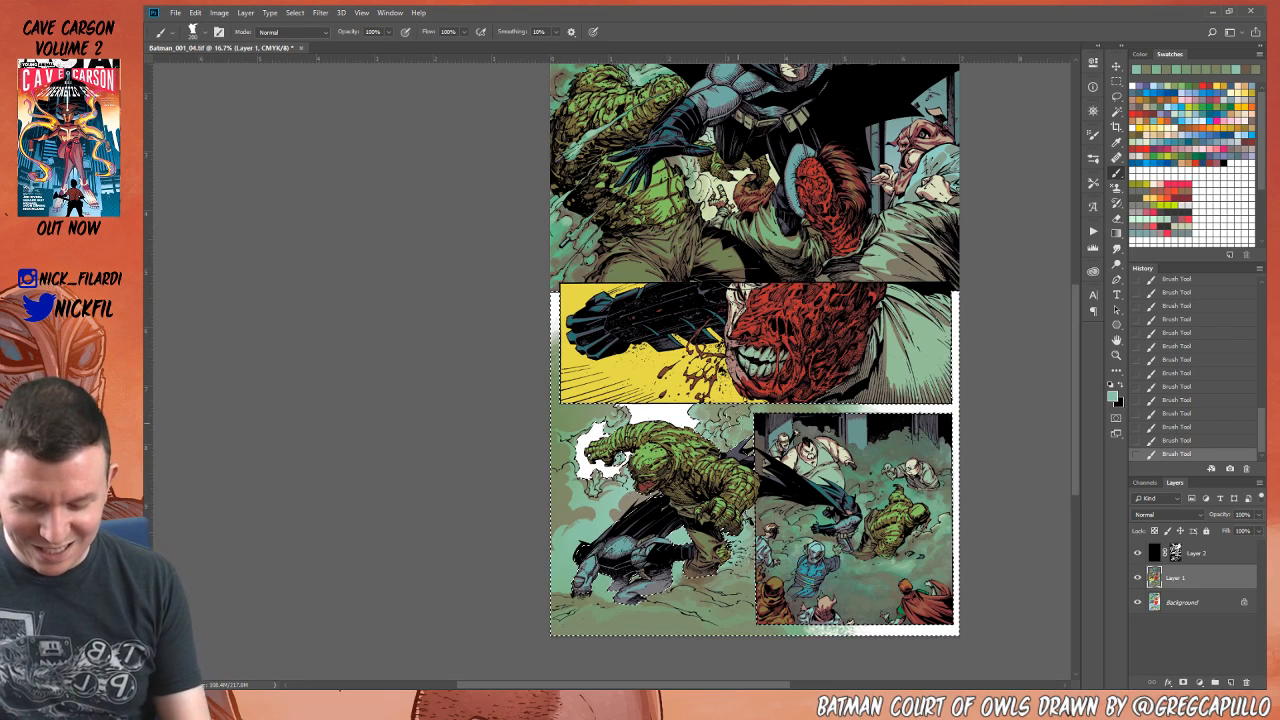
Step: Repaint the green-to-white transition in the gutter below the lower-right panel with sampled white and greens
alt+click(790, 629)
alt+click(814, 627)
alt+click(891, 628)
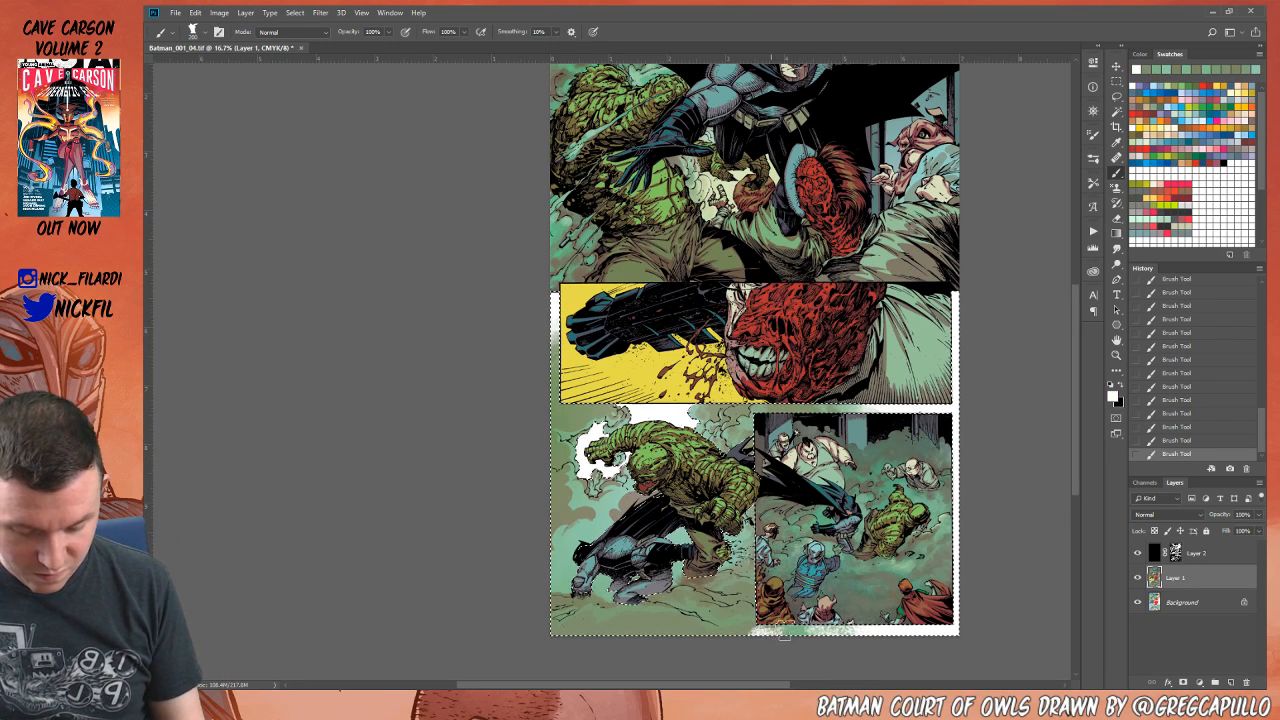
alt+click(751, 631)
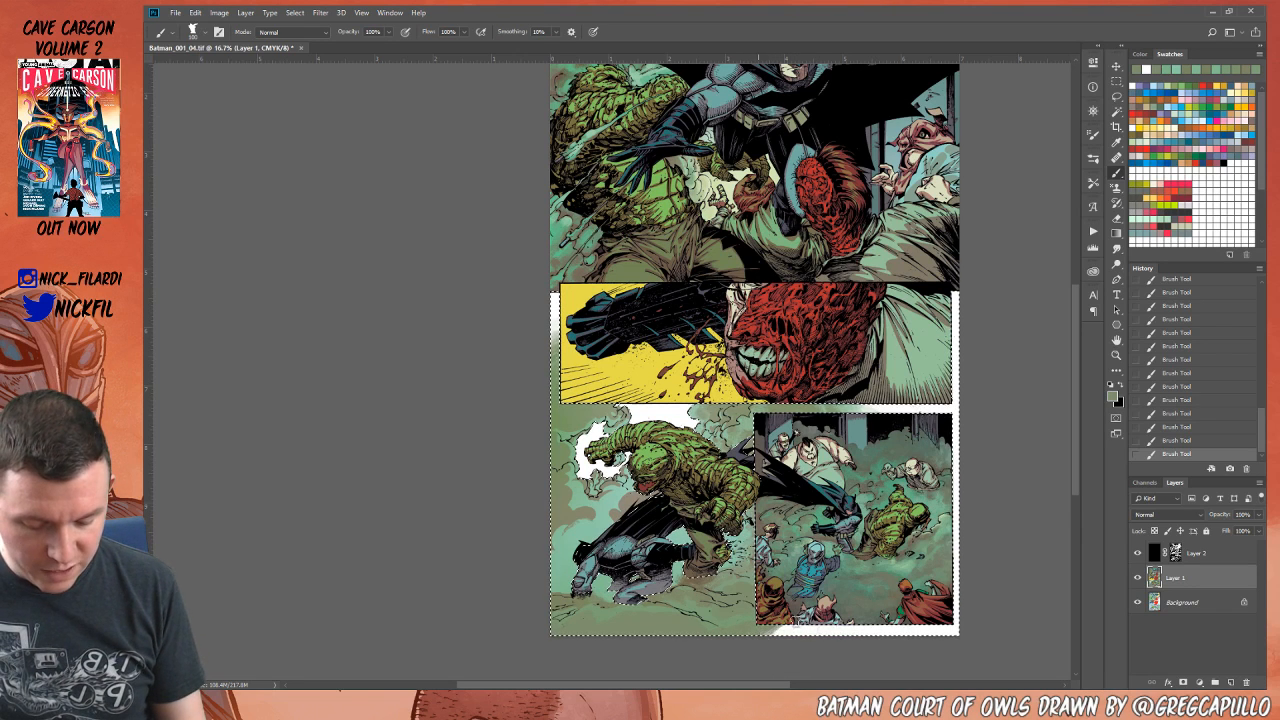
alt+click(792, 631)
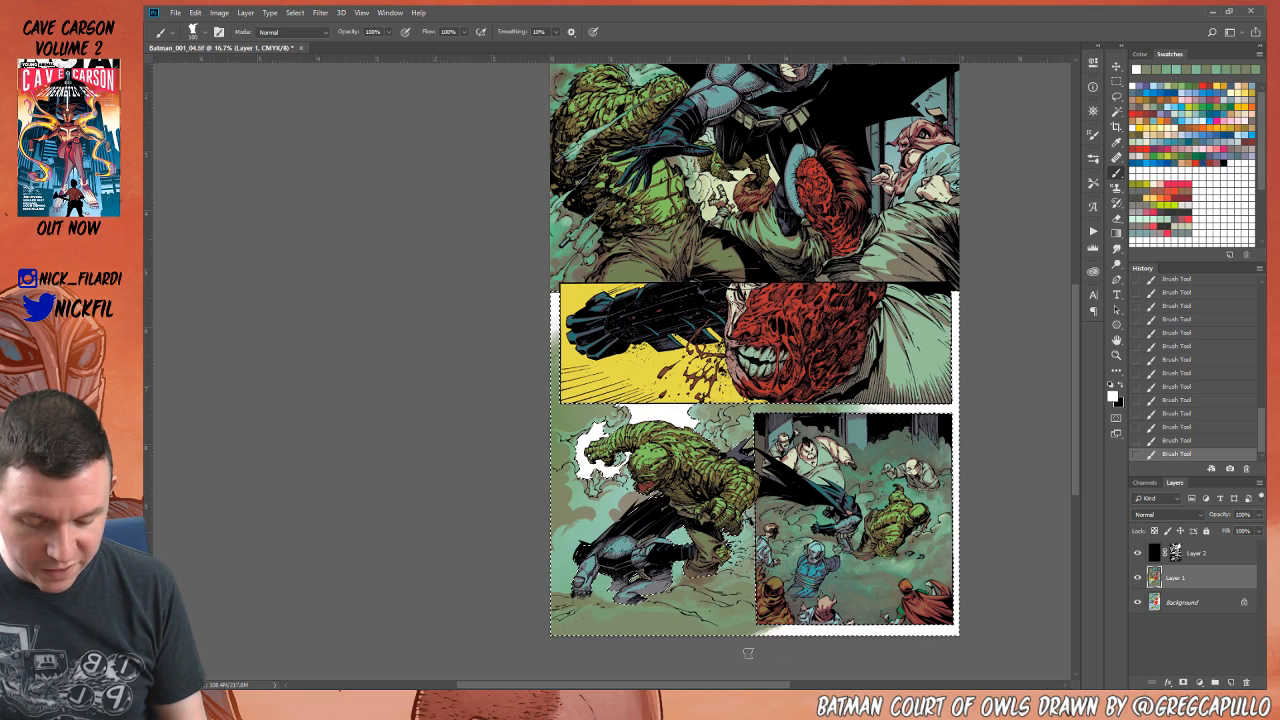
alt+click(744, 617)
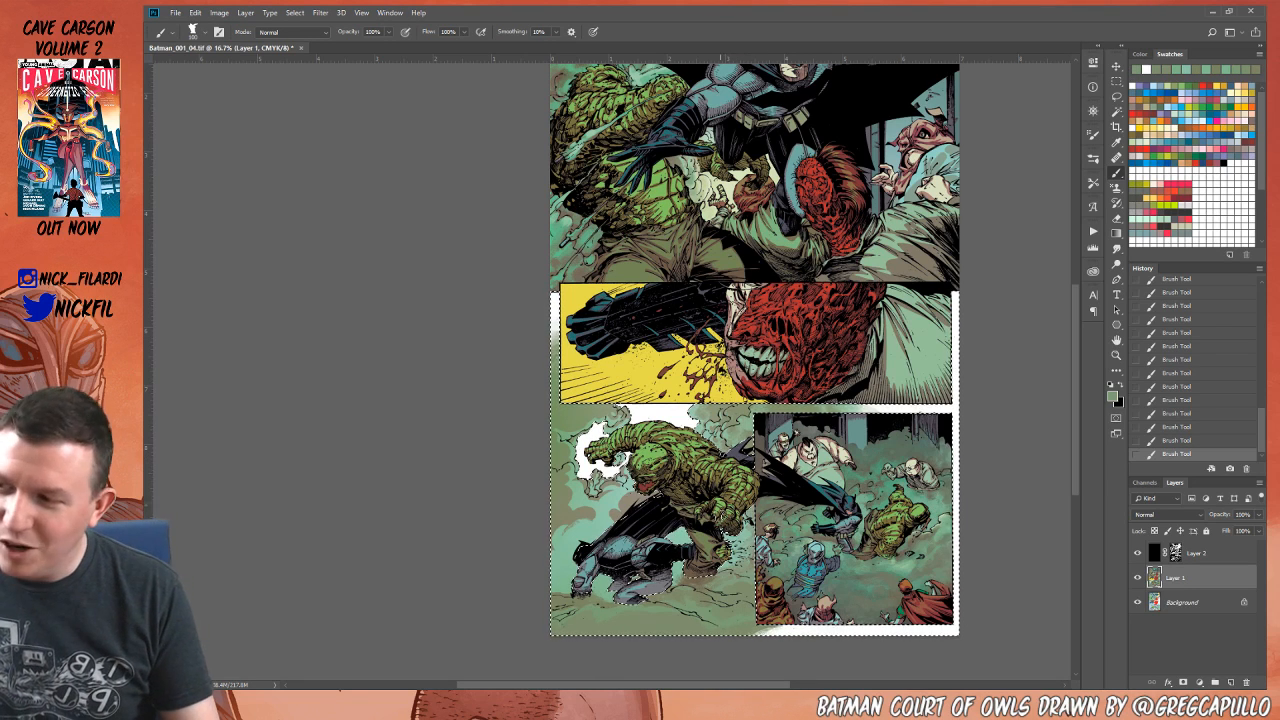
Step: Render the smoke left of the green creature and rework the green-to-white fade in the gutter beside the yellow panel
alt+click(598, 522)
alt+click(579, 510)
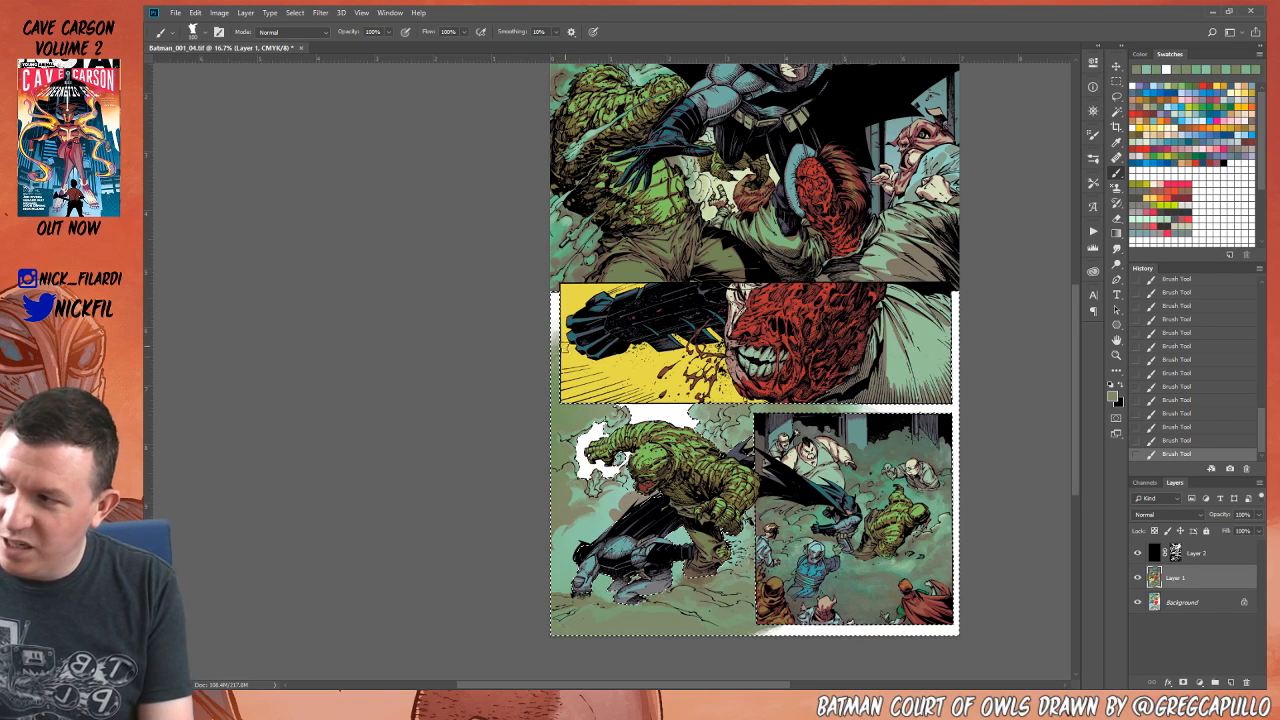
drag(571, 430, 574, 416)
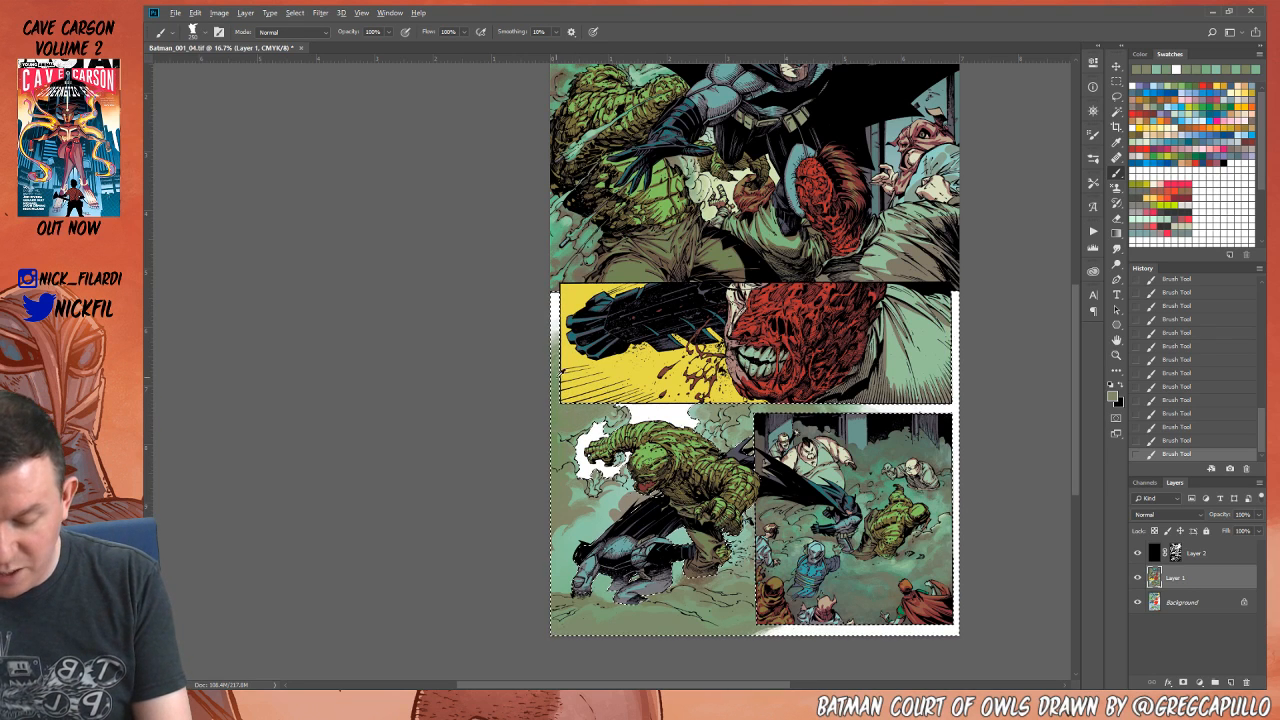
key(x)
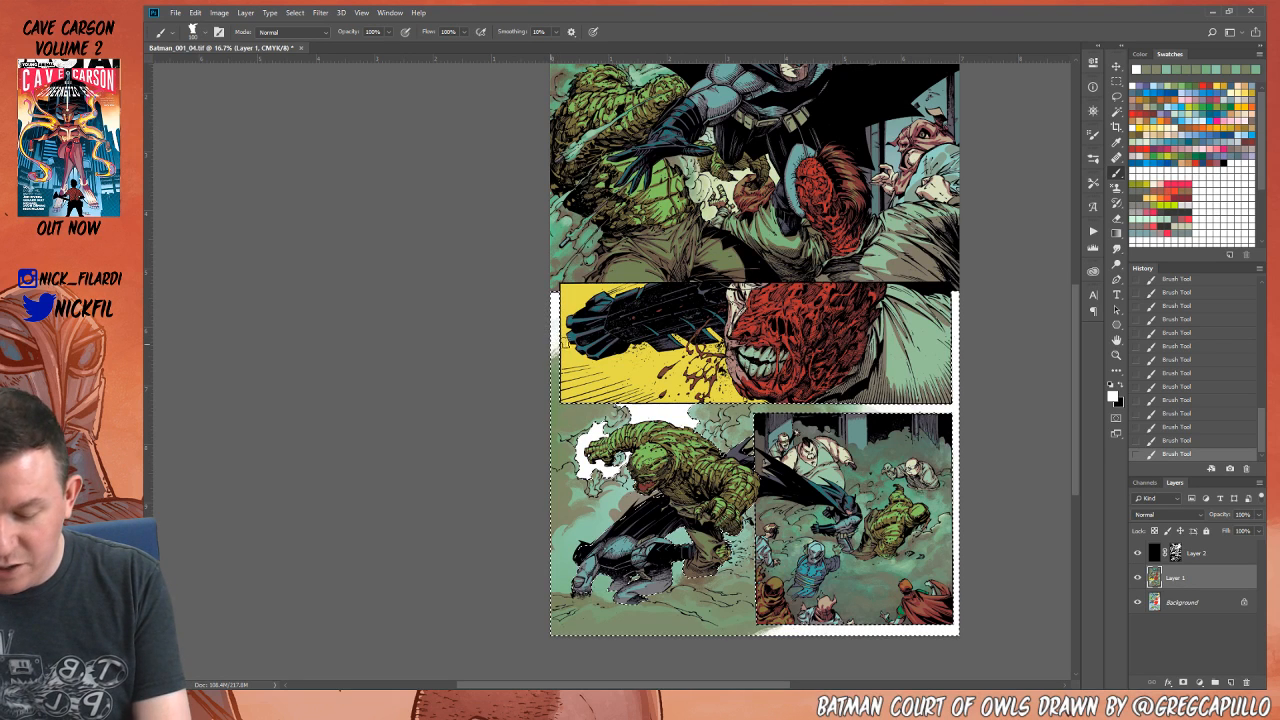
alt+click(559, 375)
drag(557, 378, 551, 365)
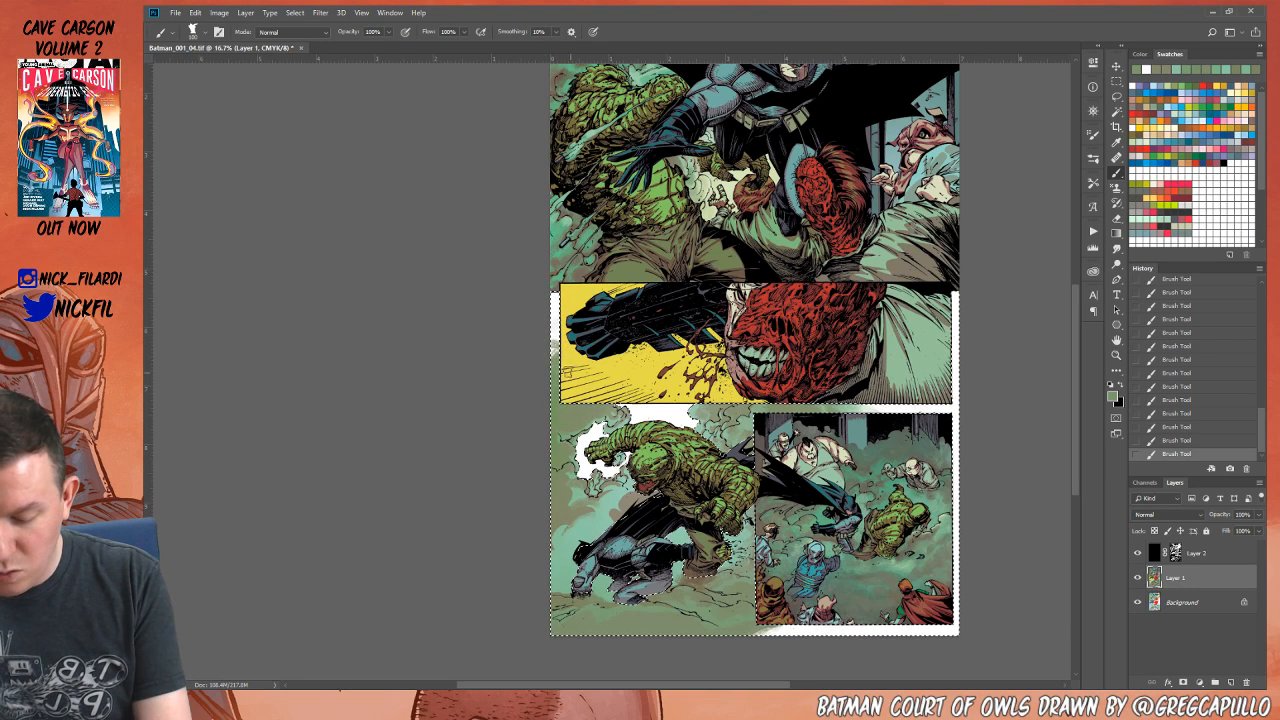
key(ctrl+d)
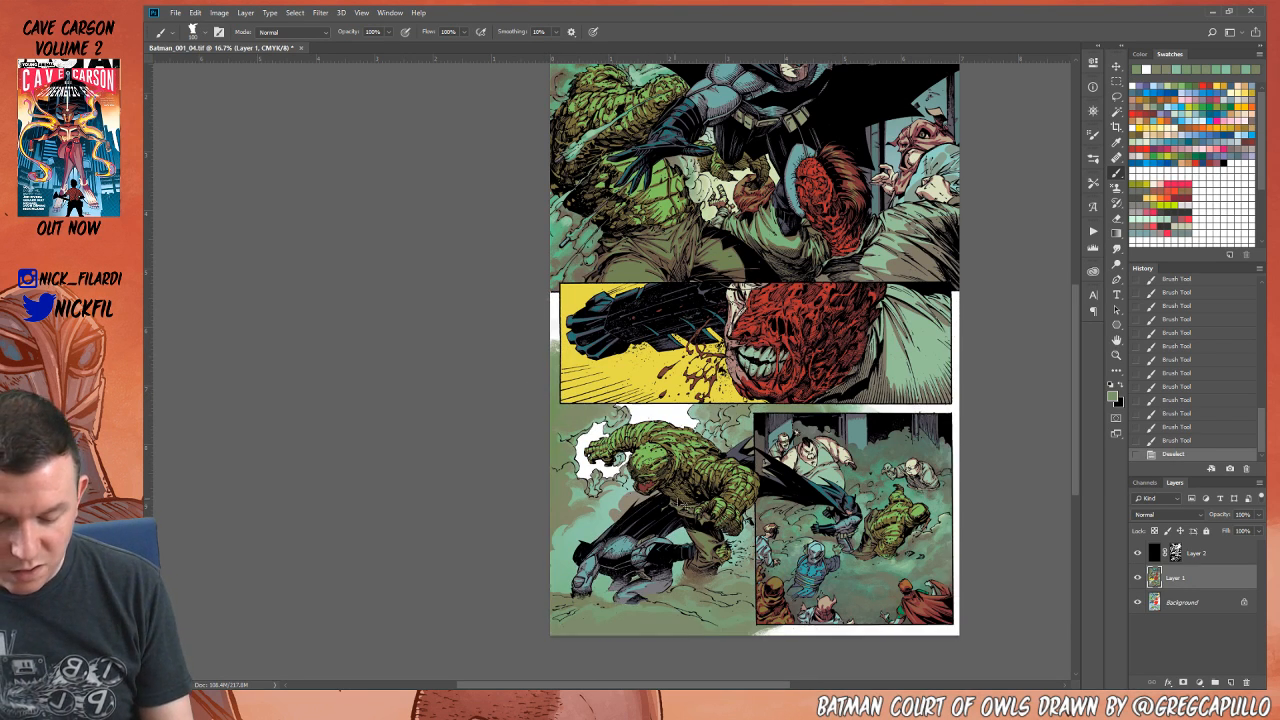
key(ctrl+z)
key(x)
key(x)
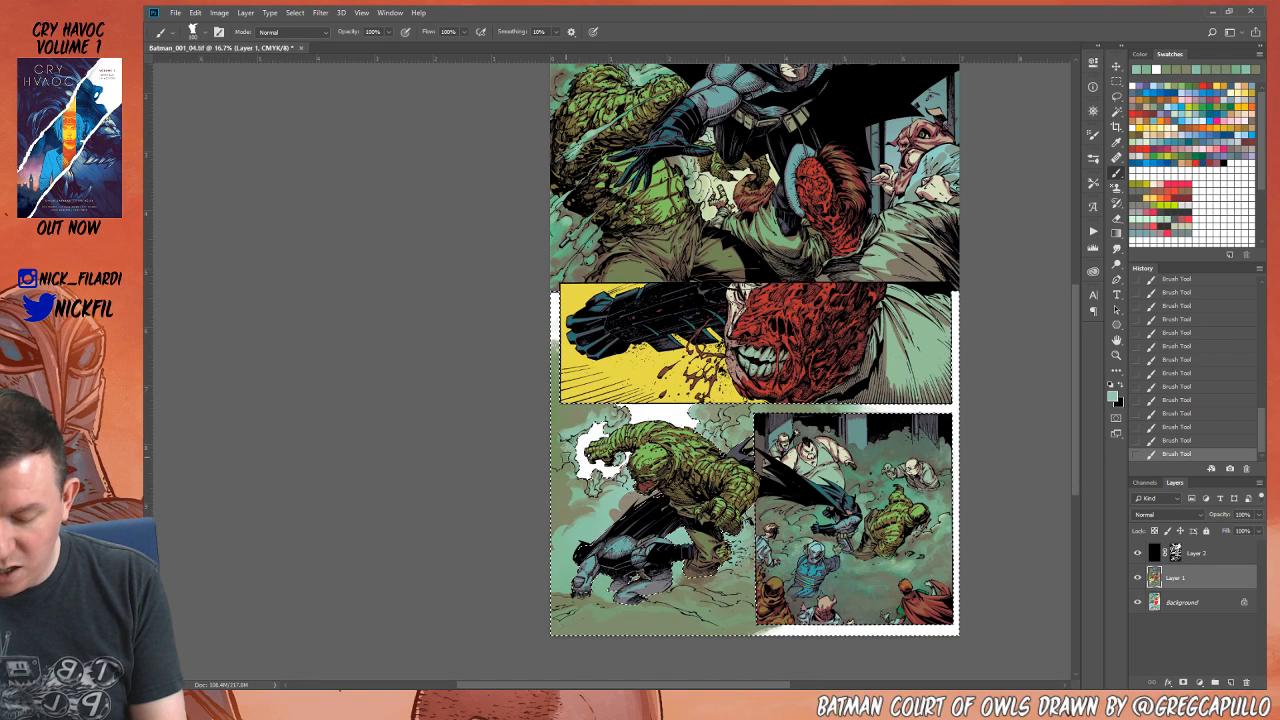
Step: Refine the smoke across the upper part of the lower-left panel with sampled greens and a smaller brush
alt+click(562, 456)
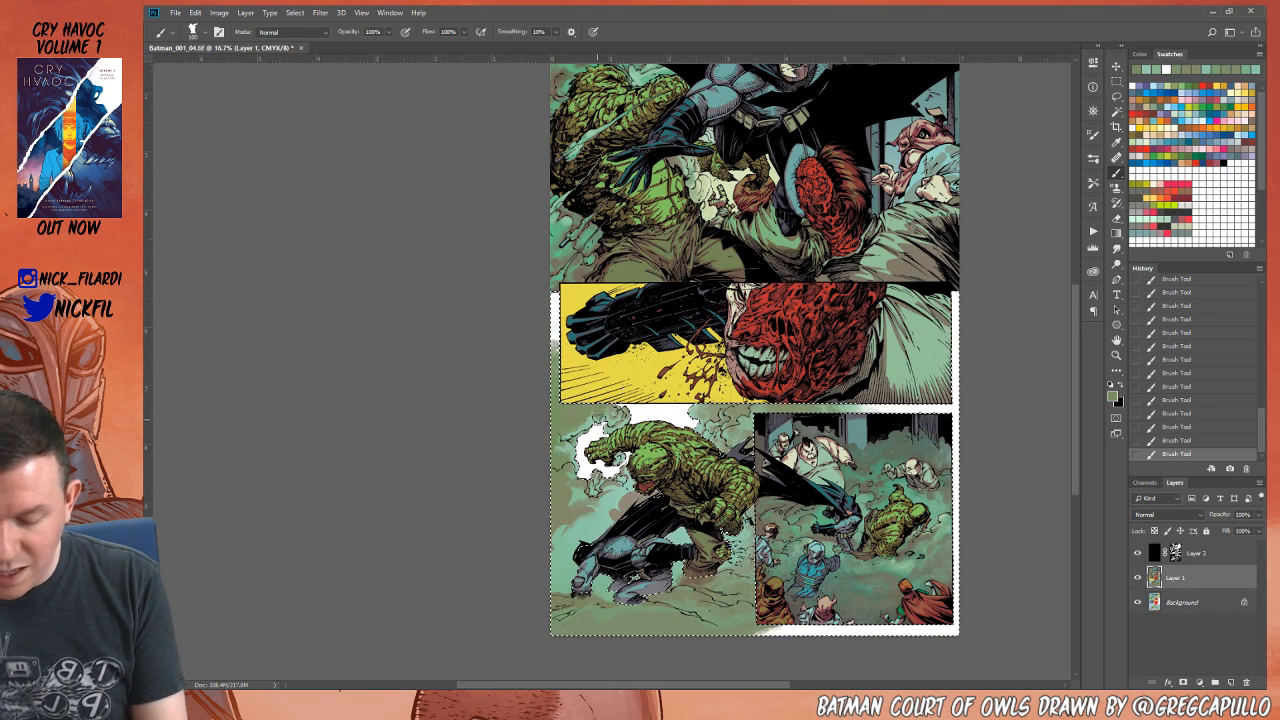
alt+click(611, 418)
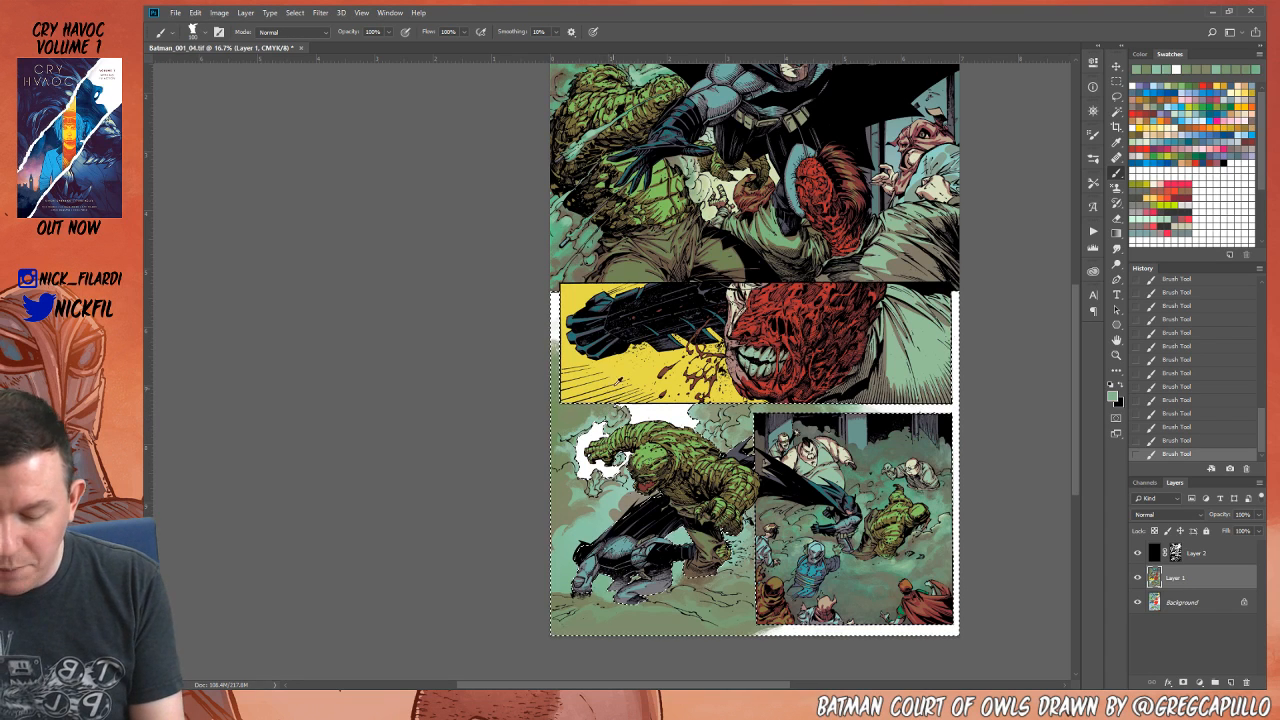
key(bracketleft)
key(bracketleft)
key(bracketleft)
key(bracketleft)
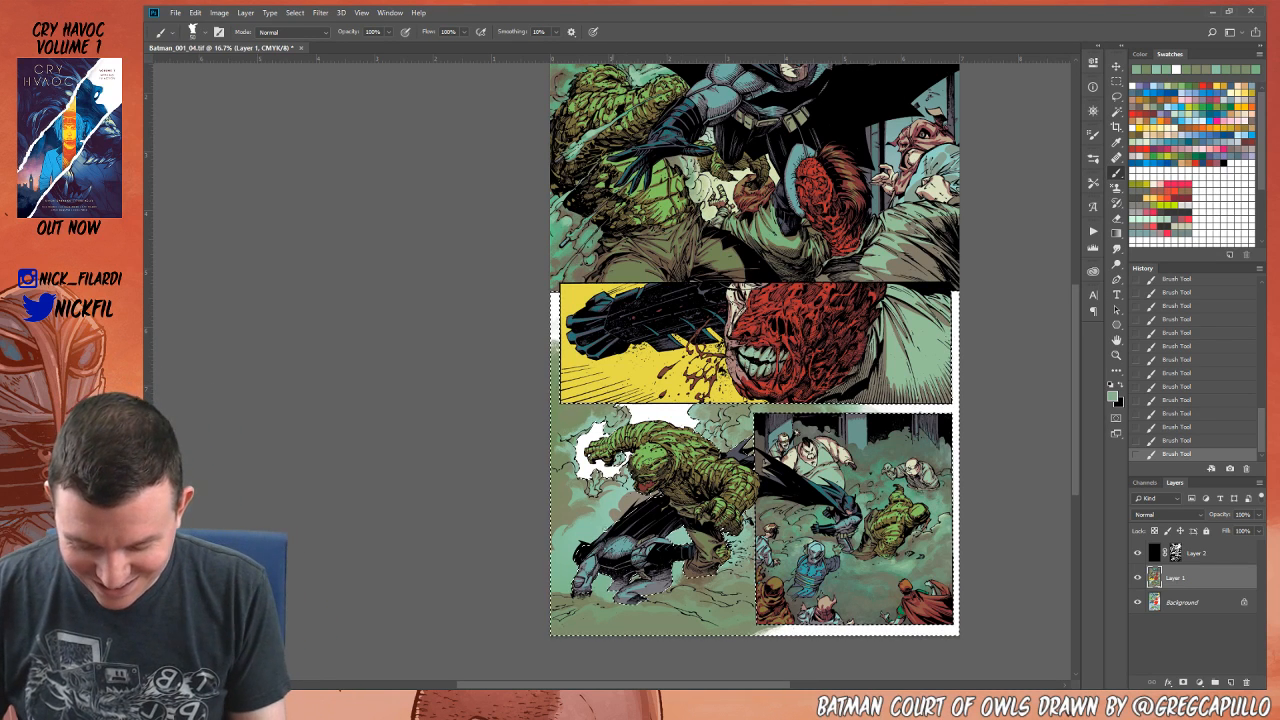
alt+click(716, 424)
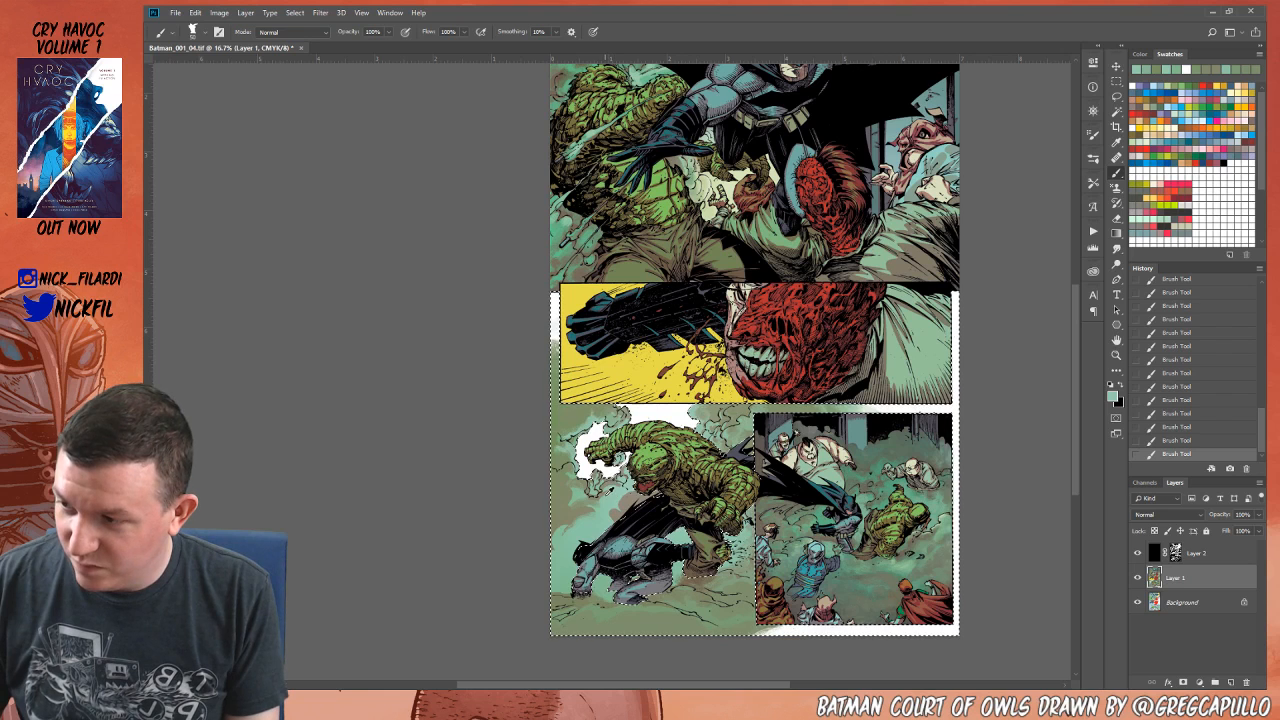
Step: Sample greens from the ground and smoke and paint down the far-left smoke of the lower-left panel
alt+click(612, 618)
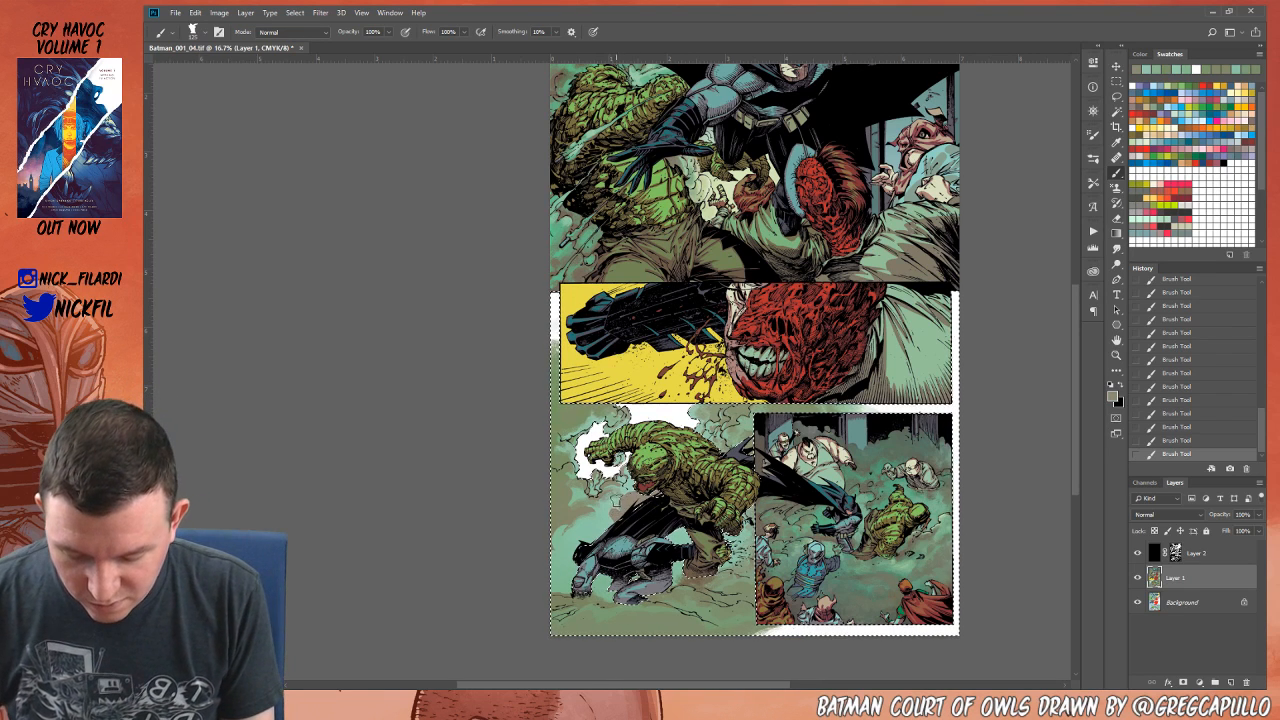
alt+click(628, 492)
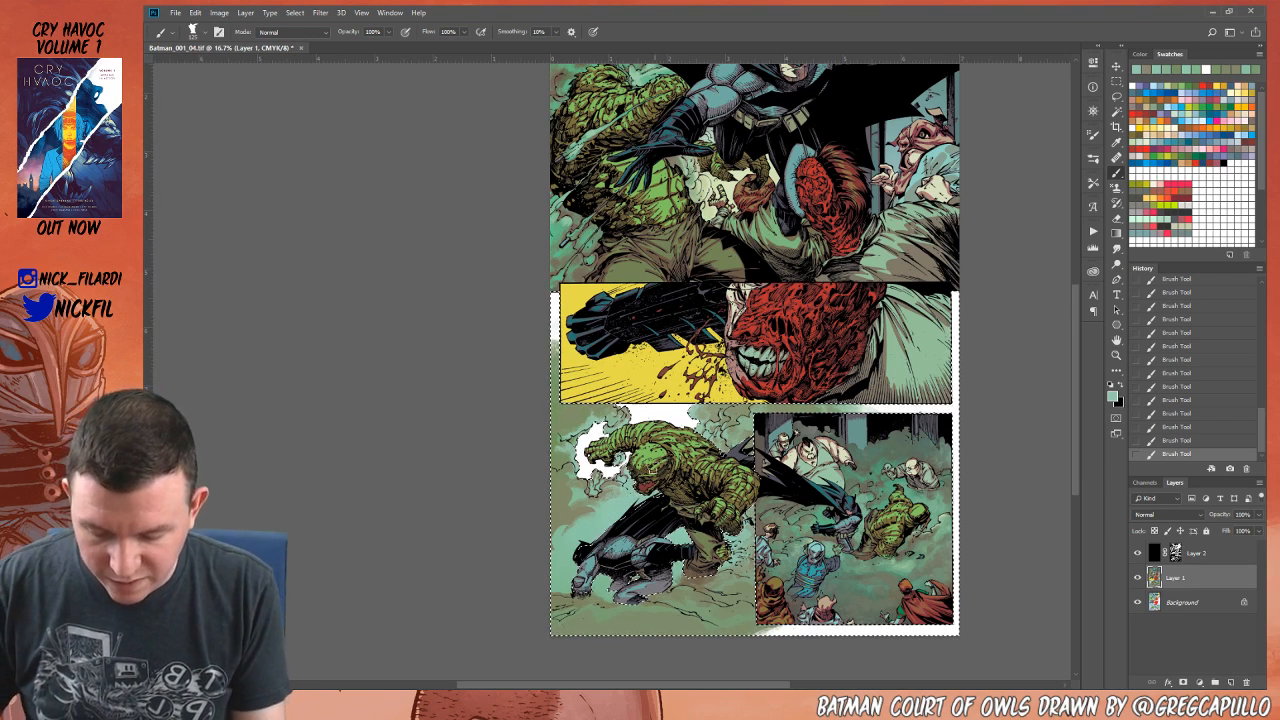
key(ctrl+d)
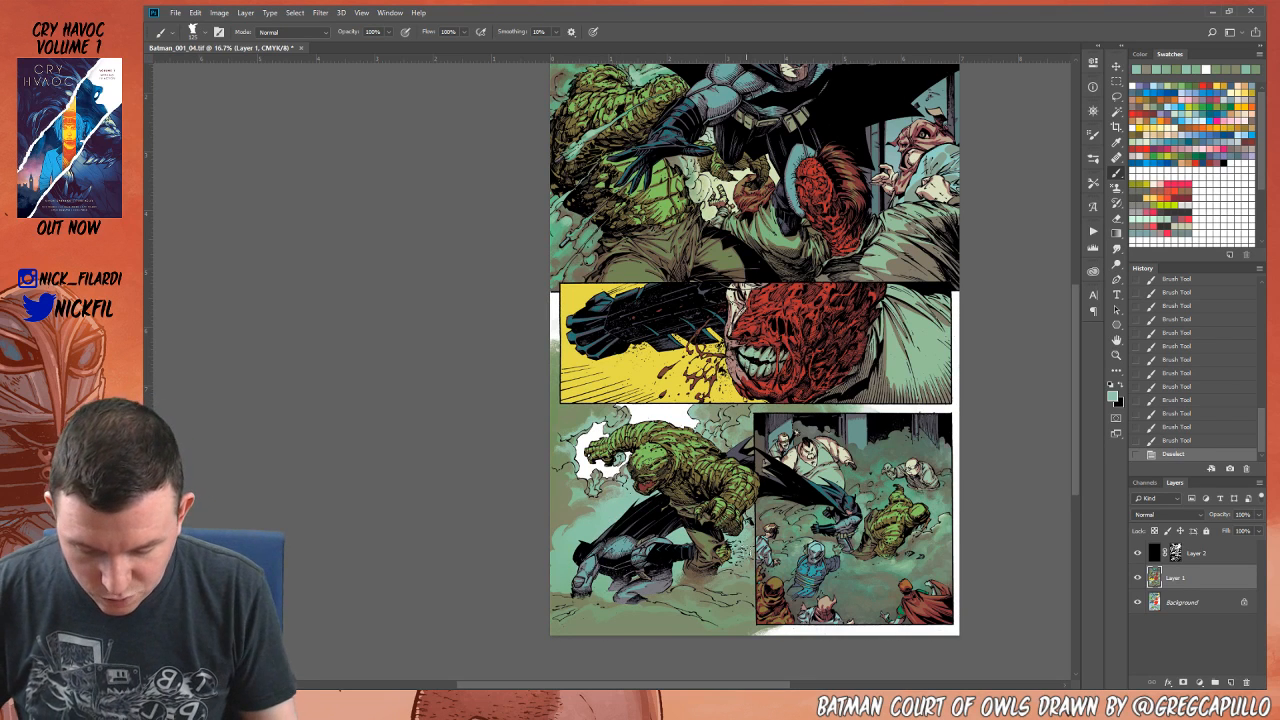
key(ctrl+z)
alt+click(574, 490)
mouse_move(580, 480)
mouse_down()
mouse_move(566, 504)
mouse_move(590, 524)
mouse_move(570, 538)
mouse_move(559, 584)
mouse_up()
alt+click(590, 496)
Step: Clear the selection and, with a larger brush, paint sampled green into the lower-left panel's edge smoke and the ground by Batman
key(bracketright)
key(bracketright)
key(bracketright)
key(bracketright)
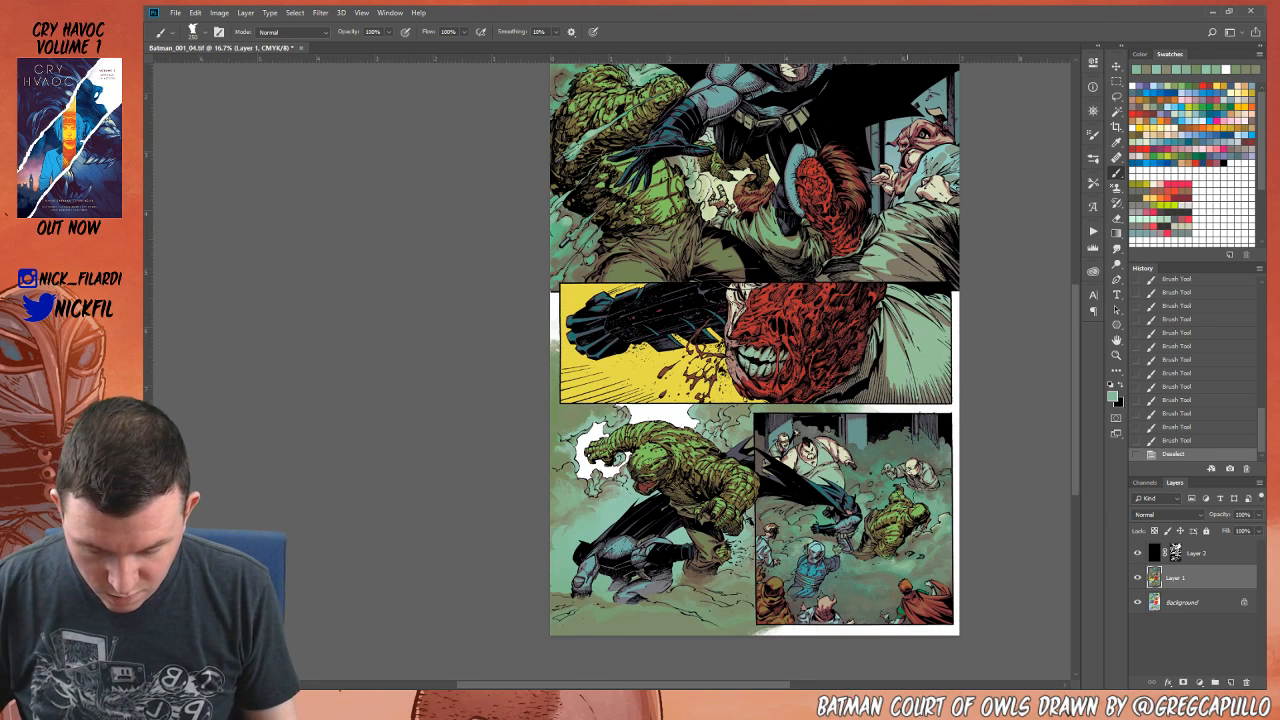
key(ctrl+d)
alt+click(560, 466)
mouse_move(554, 465)
mouse_down()
mouse_move(548, 490)
mouse_move(545, 422)
mouse_move(553, 410)
mouse_move(568, 420)
mouse_up()
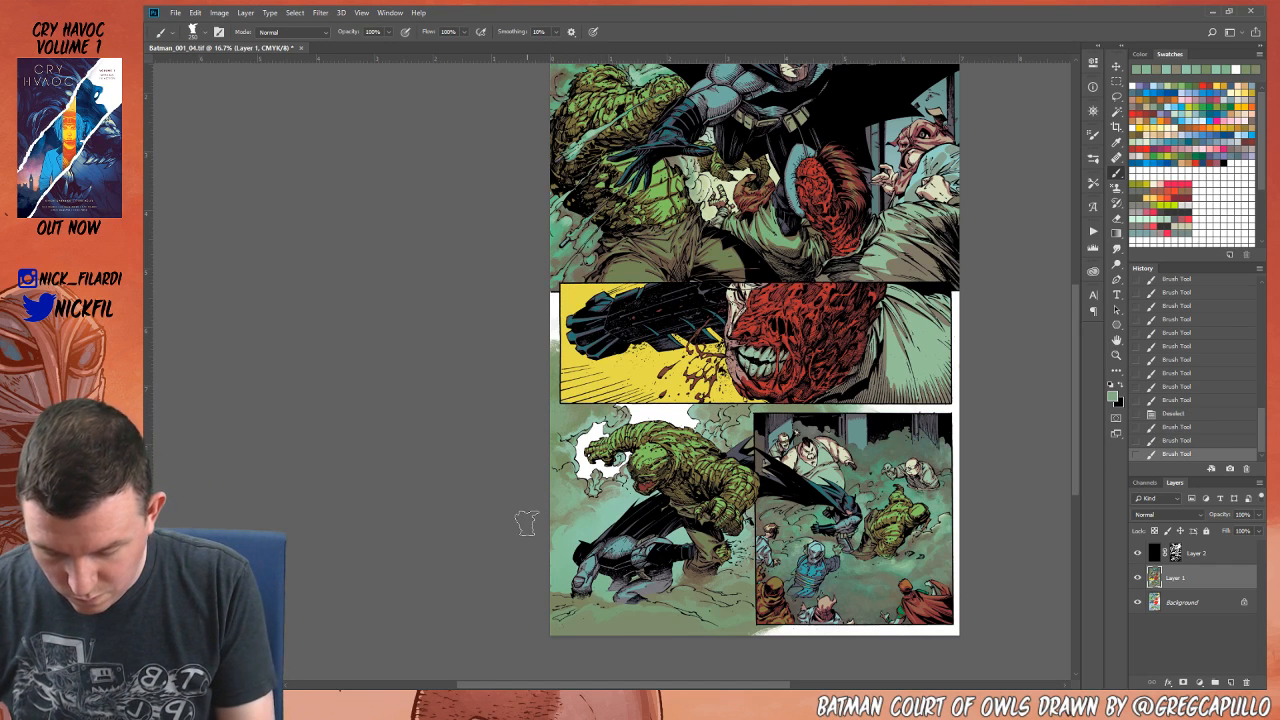
drag(638, 585, 715, 568)
Step: Paint the smoke below and left of the creature's fist with a sampled brownish green
alt+click(581, 481)
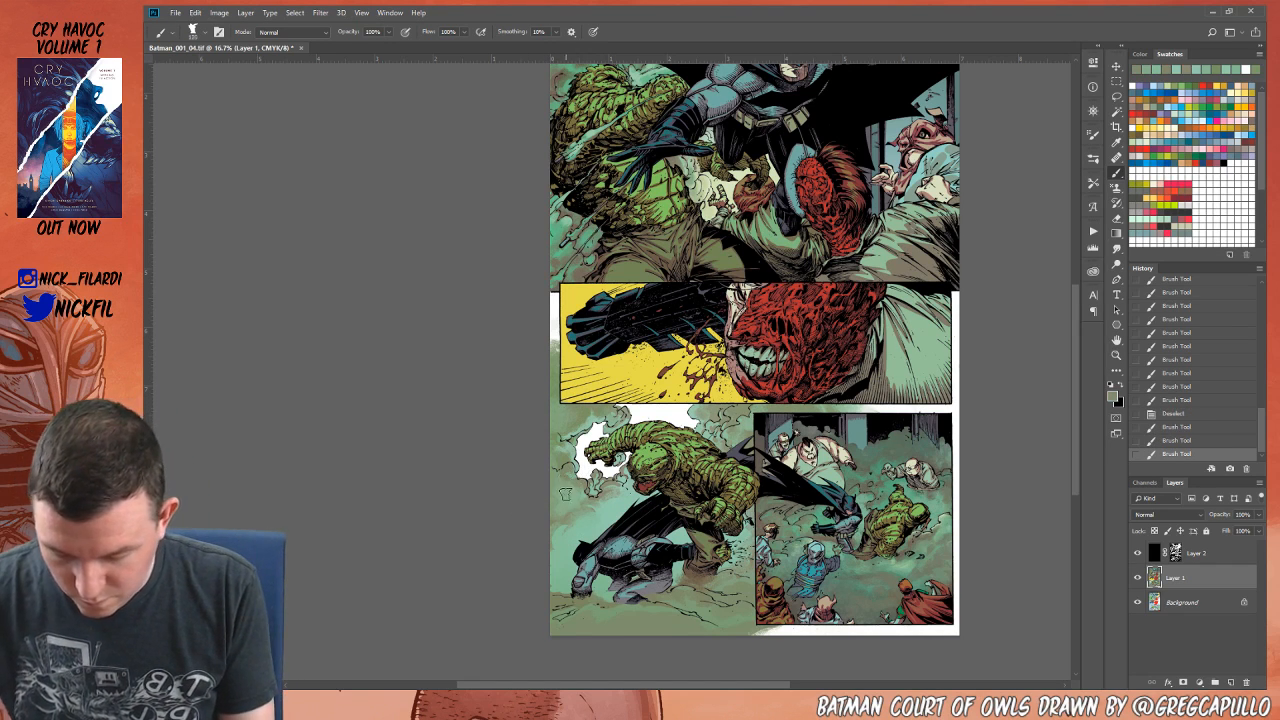
drag(557, 492, 560, 502)
drag(563, 490, 569, 515)
drag(570, 509, 543, 546)
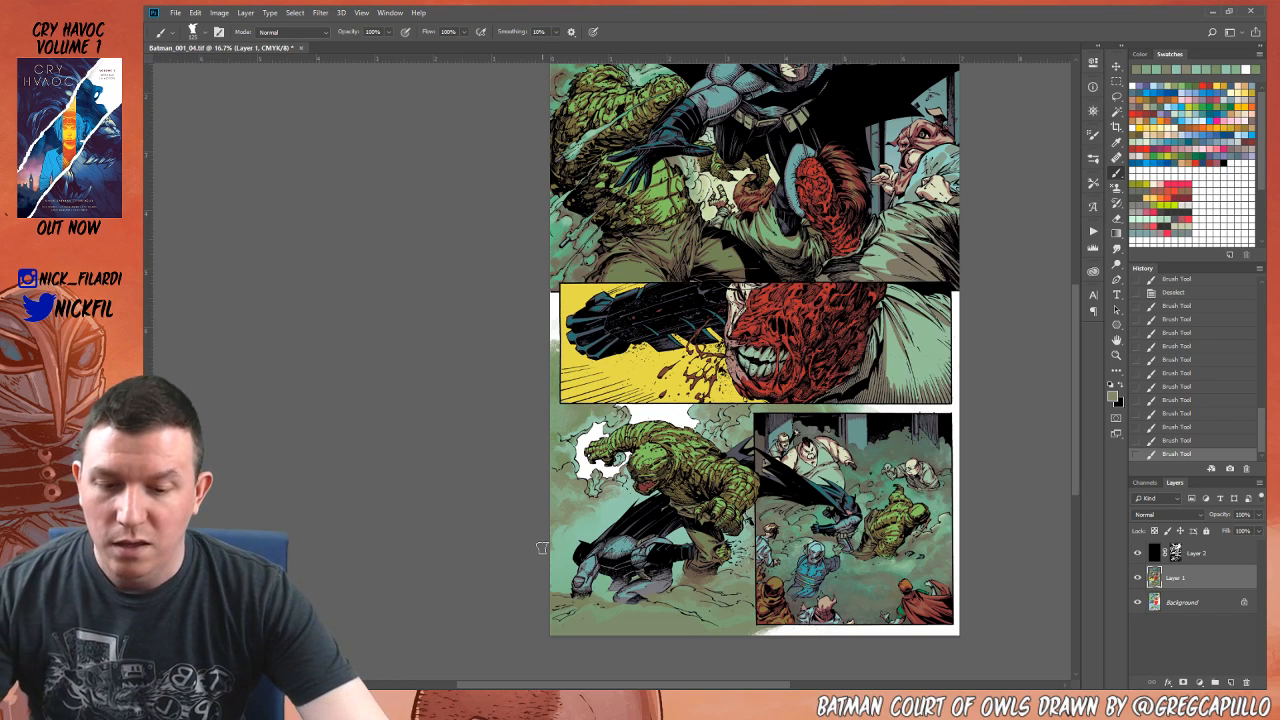
Step: Select the small smoke patch under the creature's raised arm with a contiguous Magic Wand, fill it with the foreground colour and deselect
key(z)
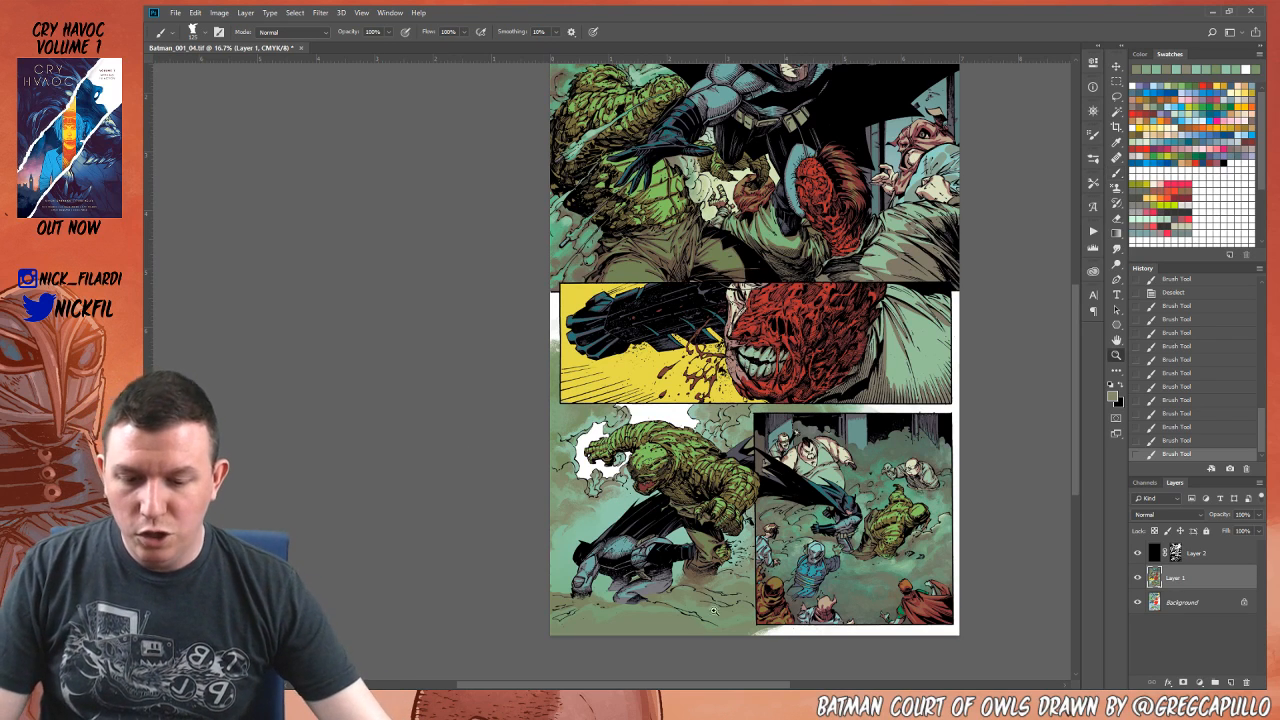
click(697, 539)
drag(604, 488, 618, 438)
alt+click(607, 375)
click(607, 375)
click(607, 375)
click(607, 375)
click(607, 375)
key(w)
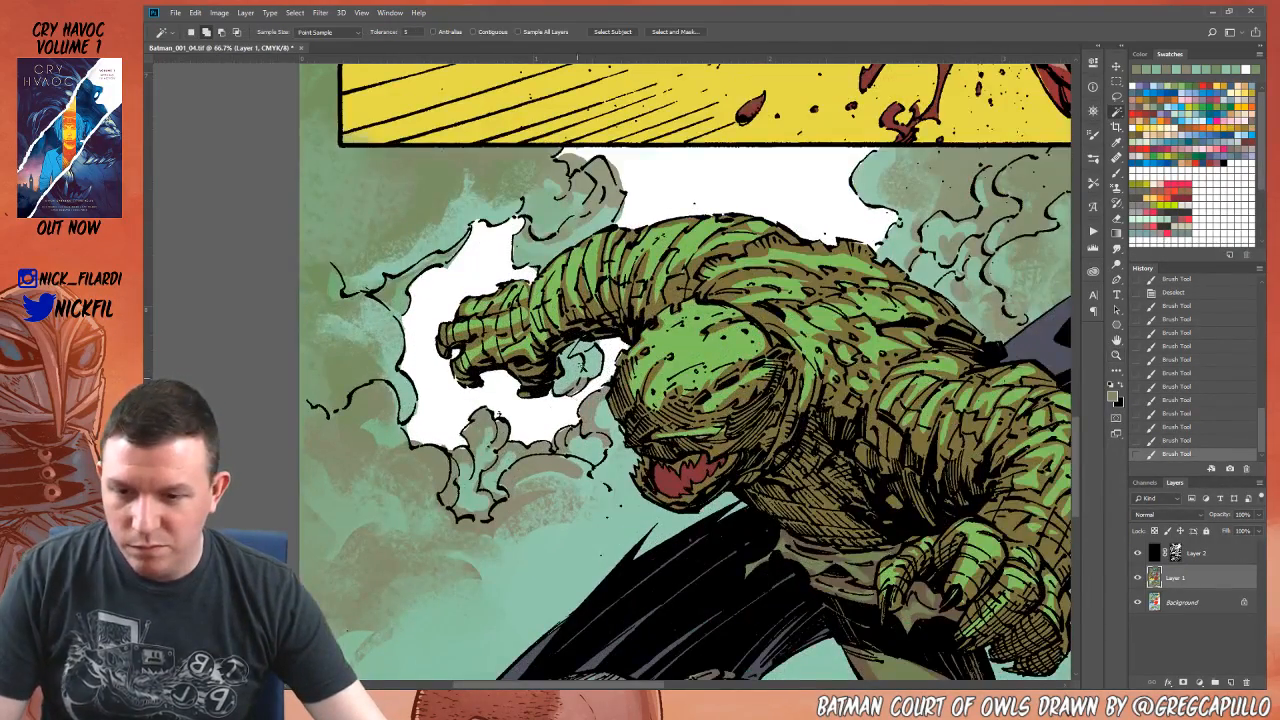
click(476, 32)
click(574, 386)
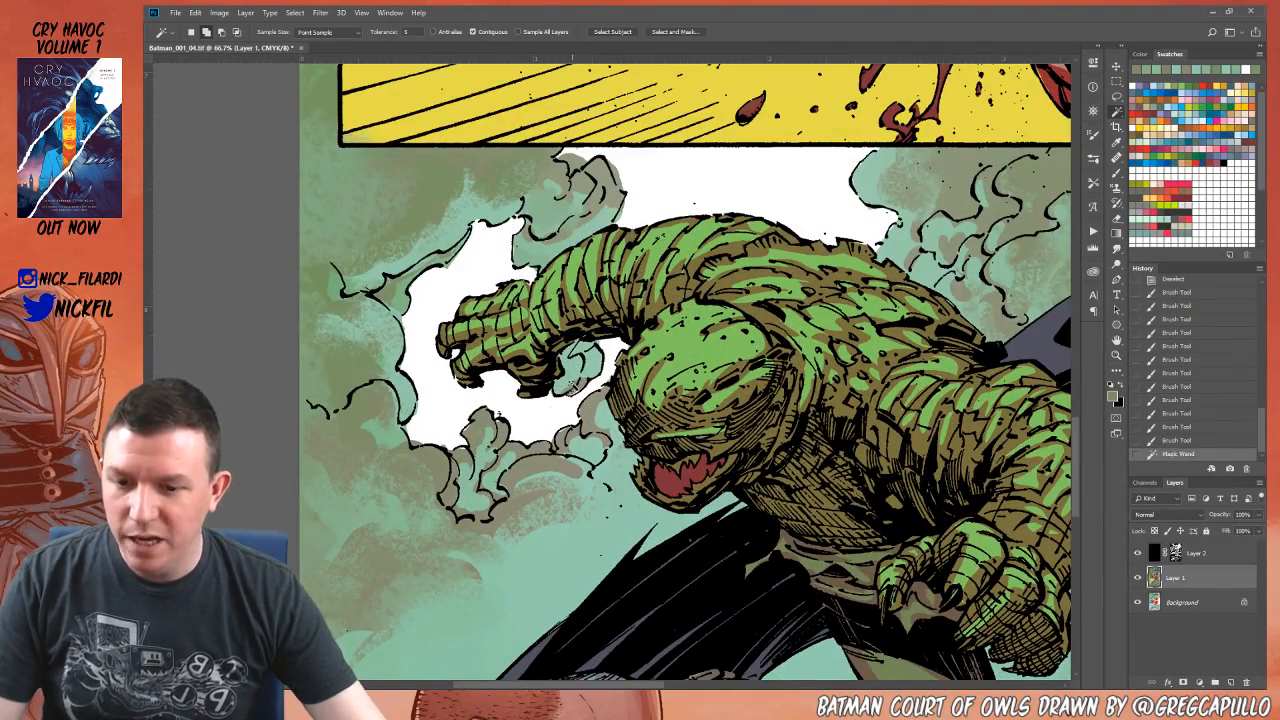
key(b)
key(alt+BackSpace)
key(ctrl+d)
Step: Render the smoke puffs below the creature's raised fist with greens and browns sampled from the surrounding smoke
key(z)
alt+click(576, 376)
alt+click(576, 376)
drag(647, 412, 576, 454)
alt+click(505, 371)
drag(564, 500, 696, 604)
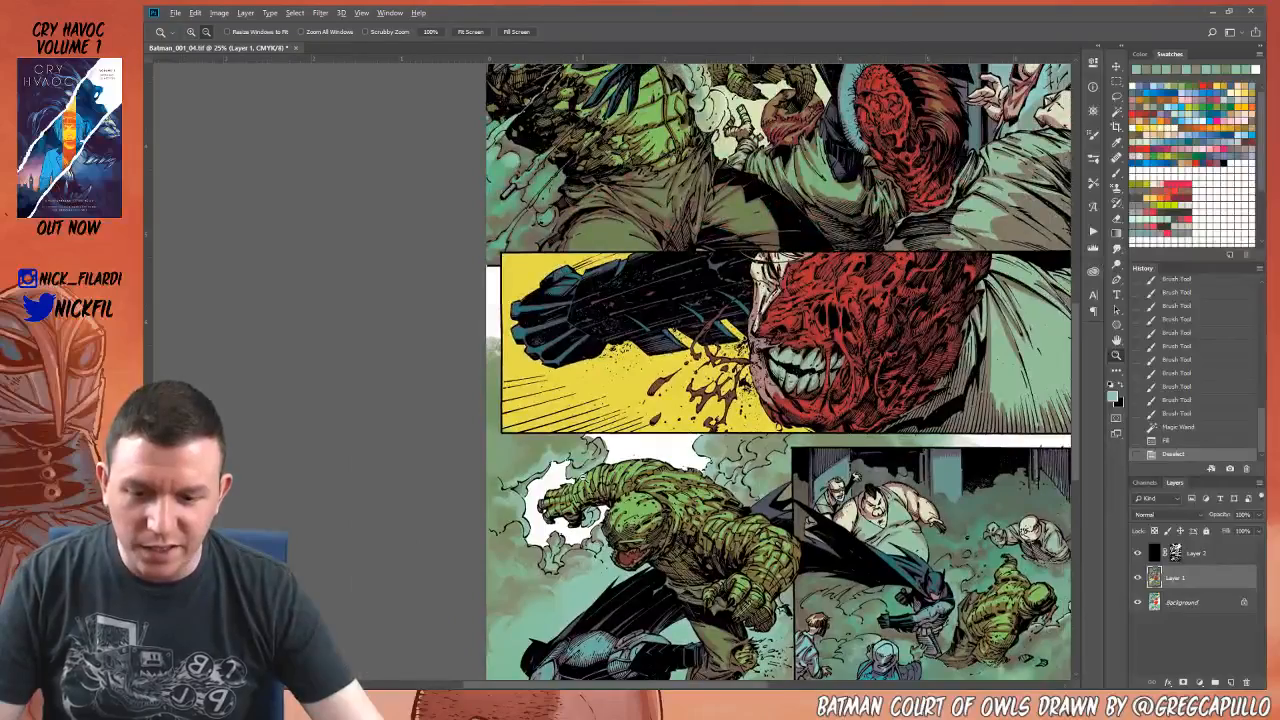
alt+click(581, 482)
drag(575, 512, 603, 426)
click(602, 429)
click(600, 428)
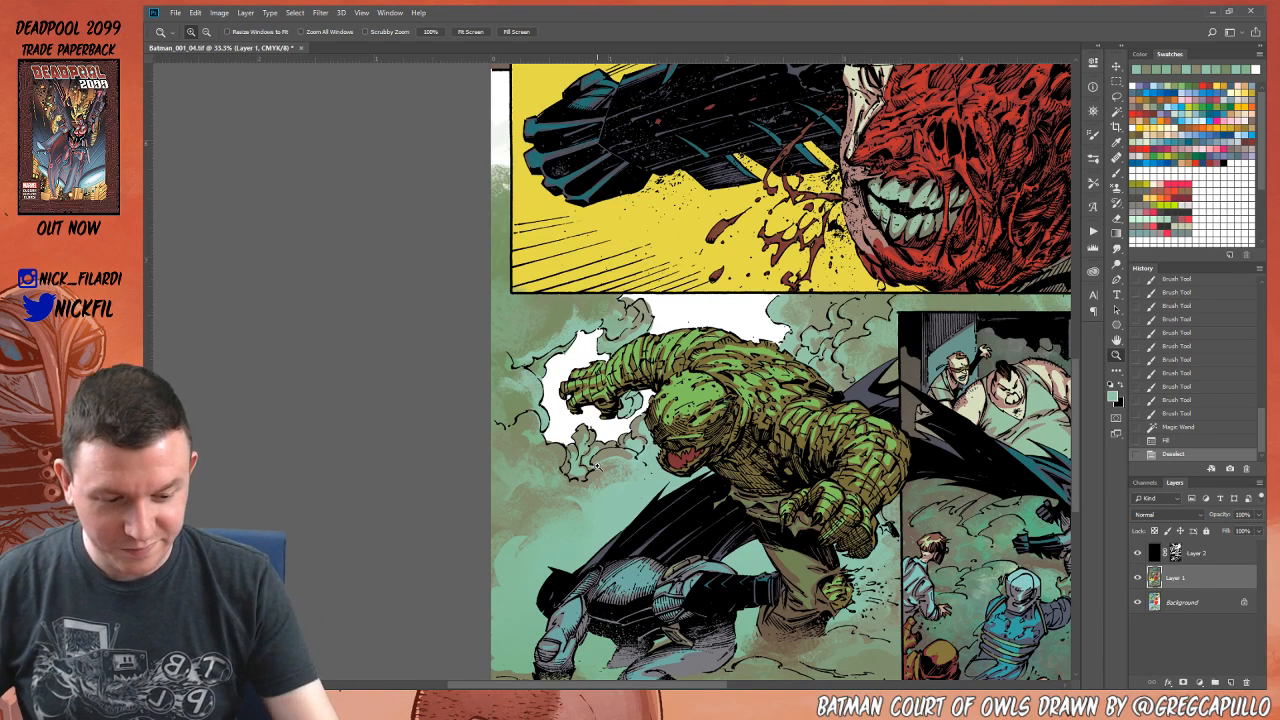
key(b)
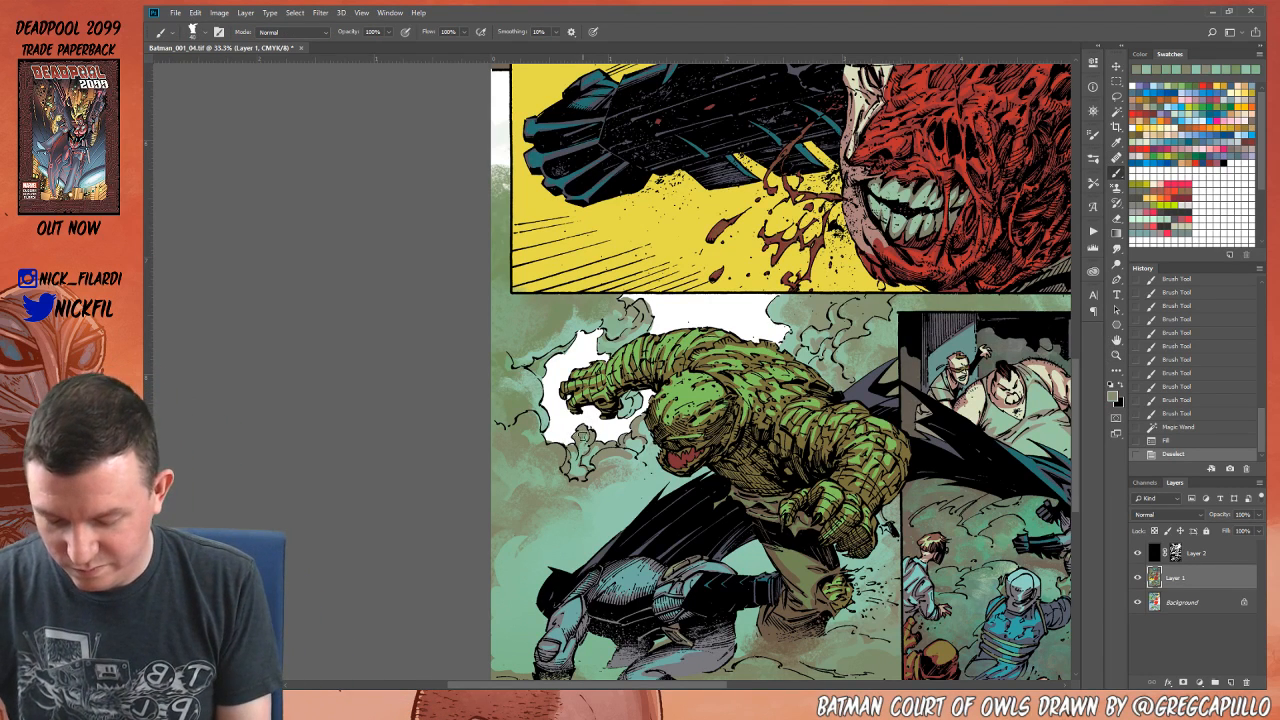
mouse_move(588, 437)
mouse_down()
mouse_move(585, 450)
mouse_move(580, 438)
mouse_move(636, 452)
mouse_move(636, 465)
mouse_move(606, 461)
mouse_move(598, 474)
mouse_up()
alt+click(587, 440)
alt+click(602, 460)
alt+click(641, 484)
drag(608, 465, 591, 486)
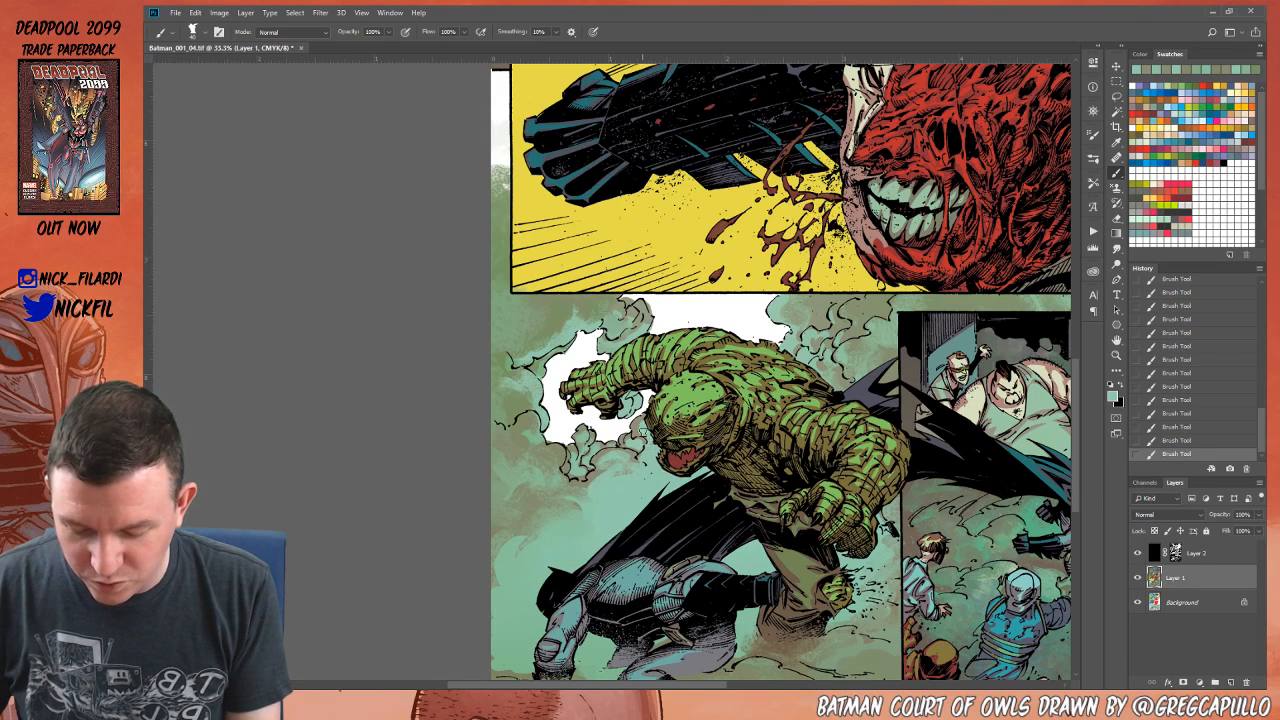
alt+click(632, 433)
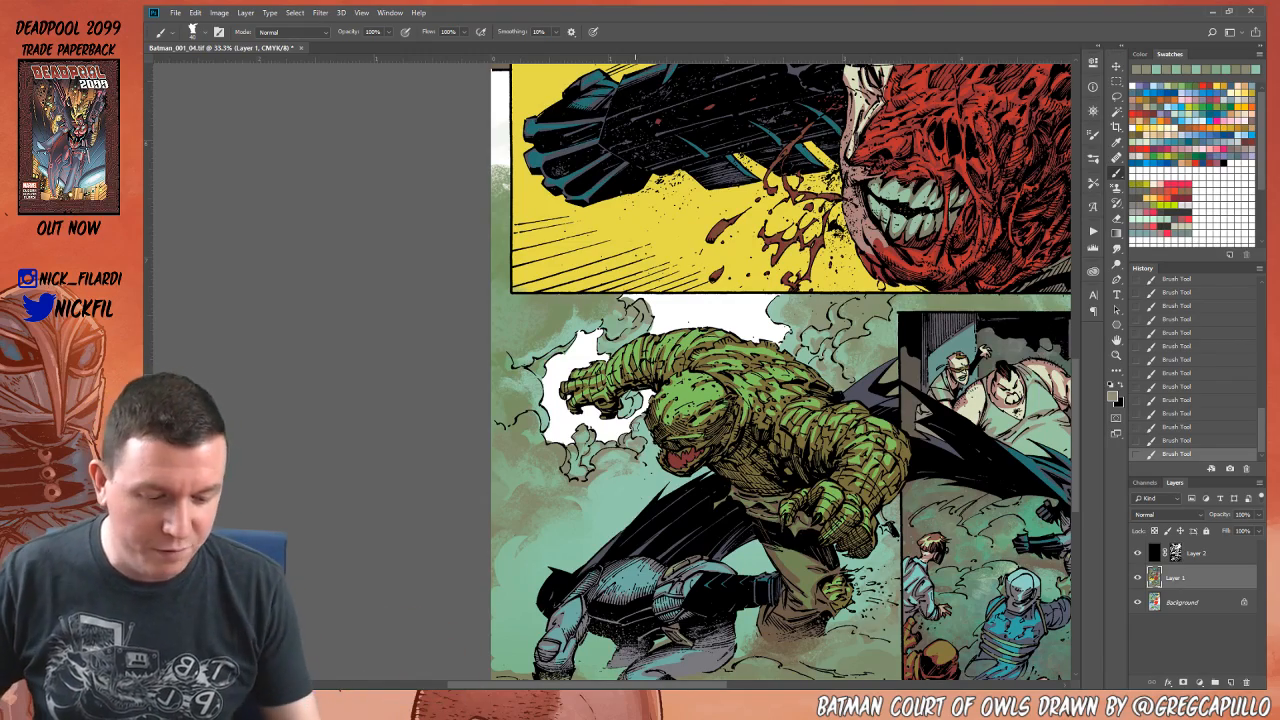
Step: Refine the ground and smoke around Batman and the creature's feet with sampled teal and brownish green
key(z)
alt+click(732, 517)
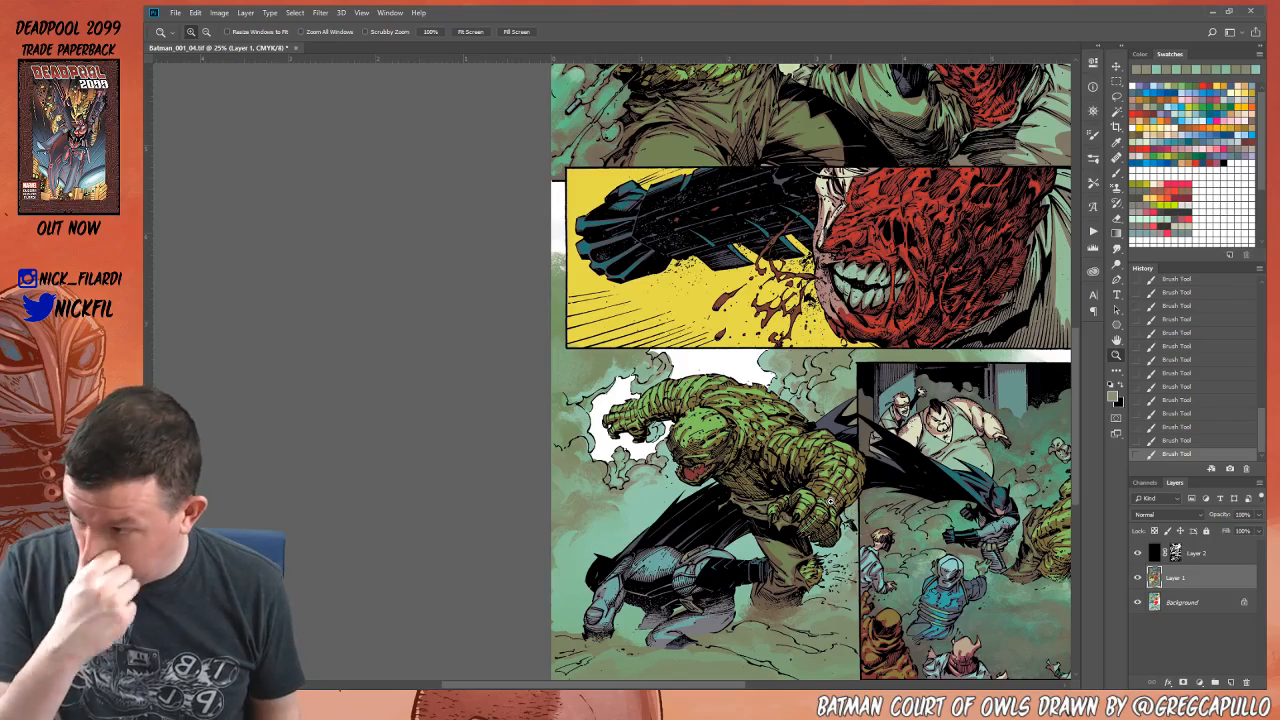
click(1116, 340)
drag(890, 668, 740, 549)
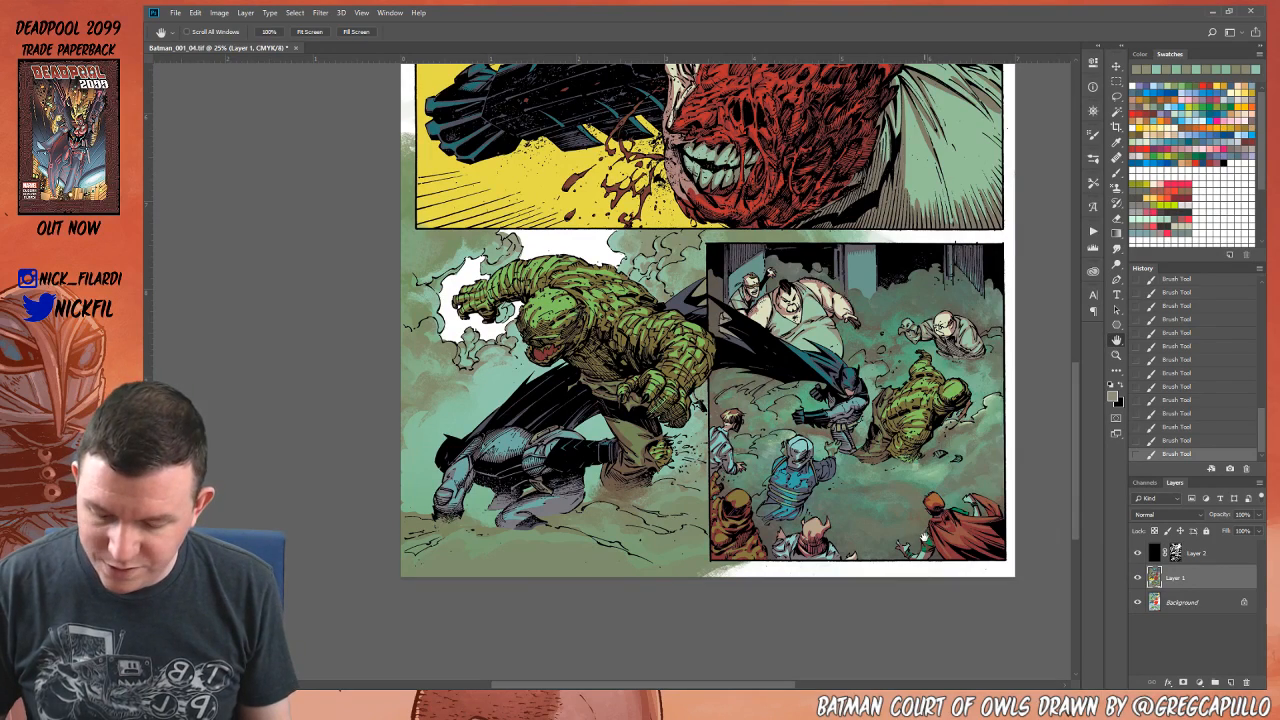
drag(655, 598, 873, 572)
click(1119, 174)
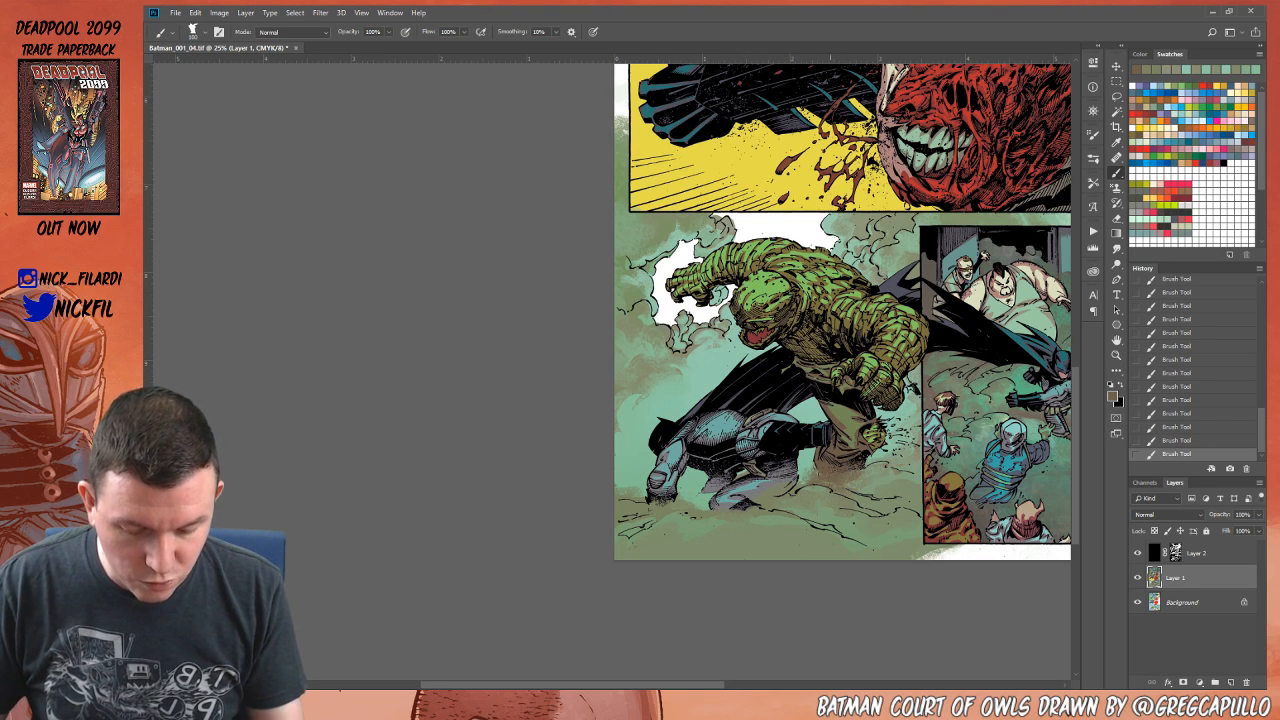
click(1117, 340)
drag(903, 534, 785, 580)
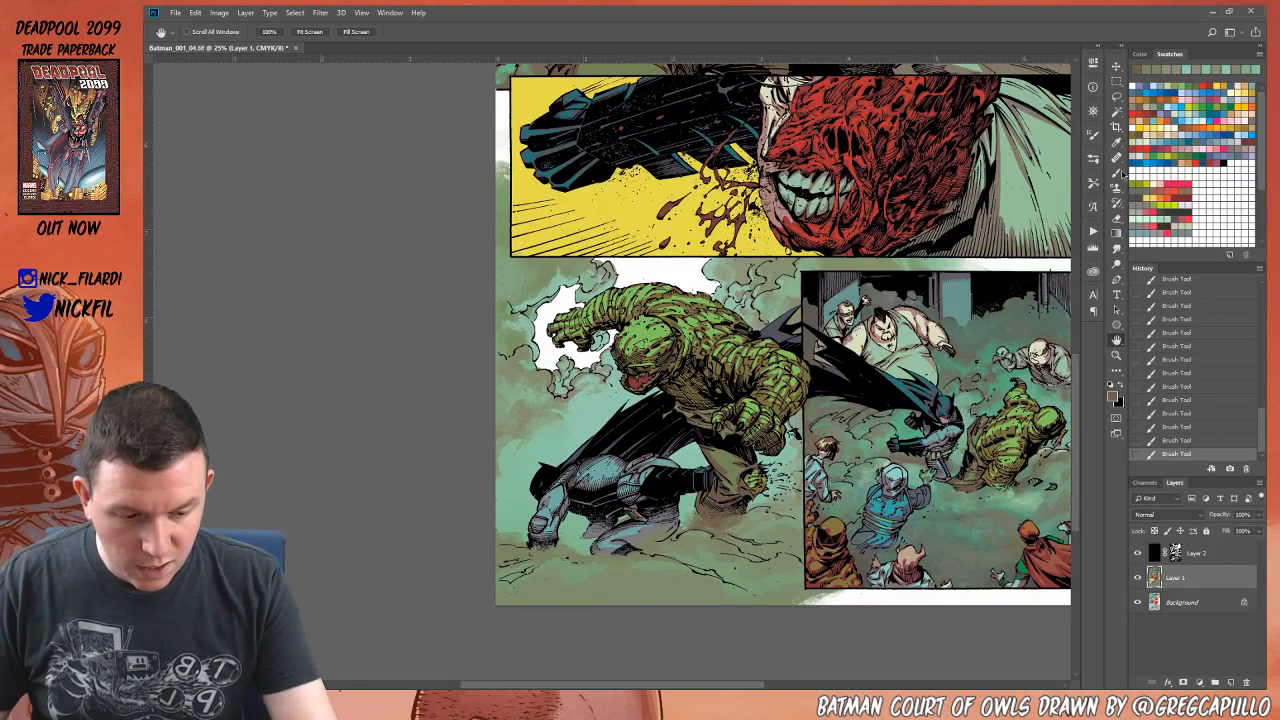
click(1117, 173)
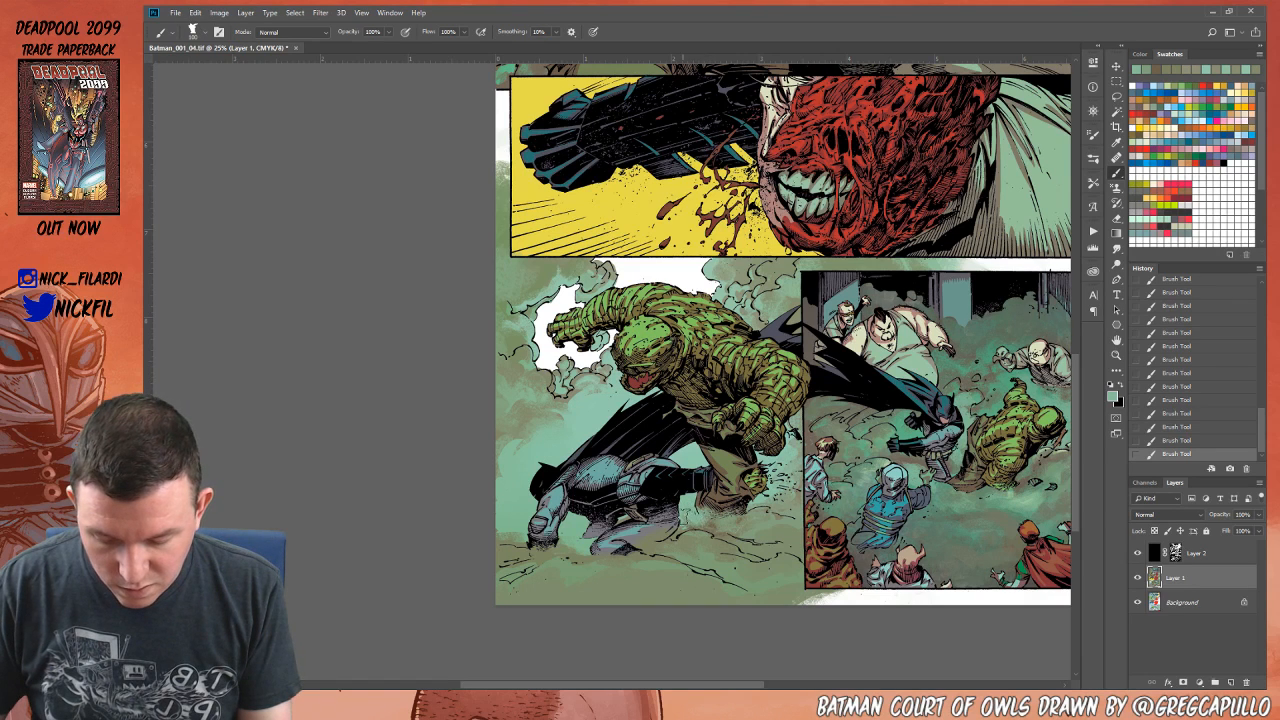
alt+click(700, 514)
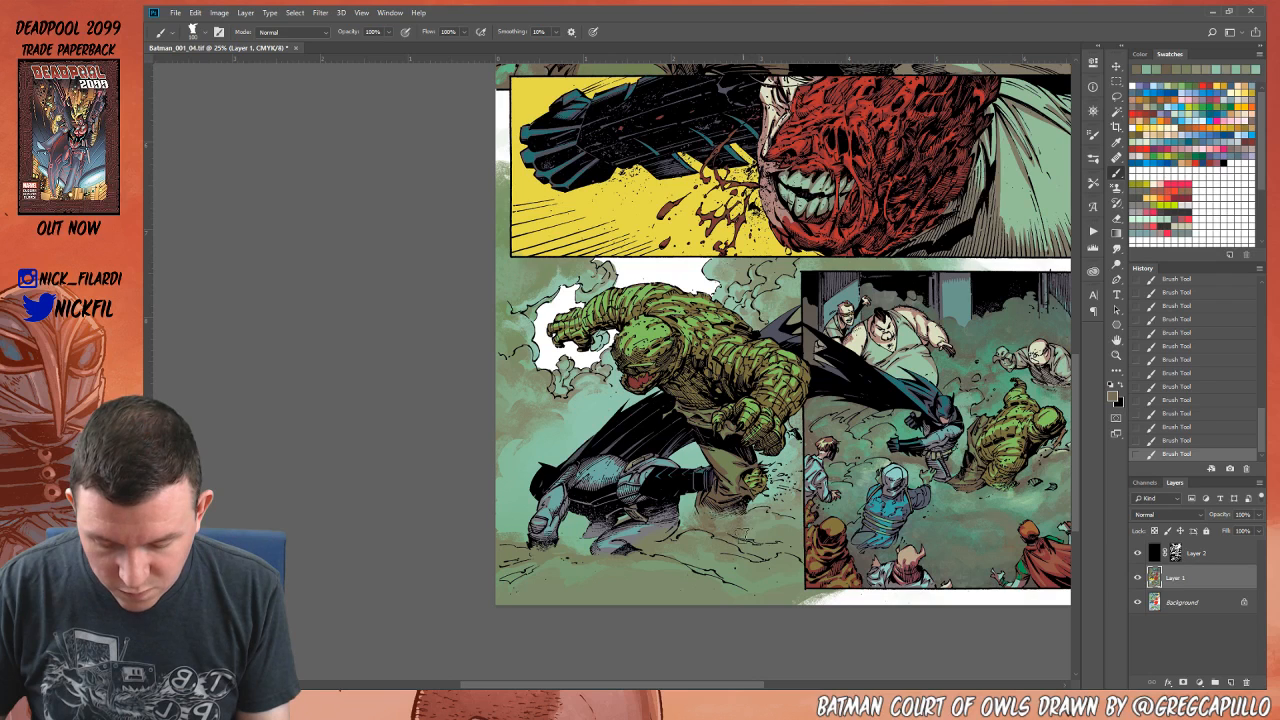
Step: On the Background layer, select the pale smoke flat beneath Batman in the upper panel with the Magic Wand
key(z)
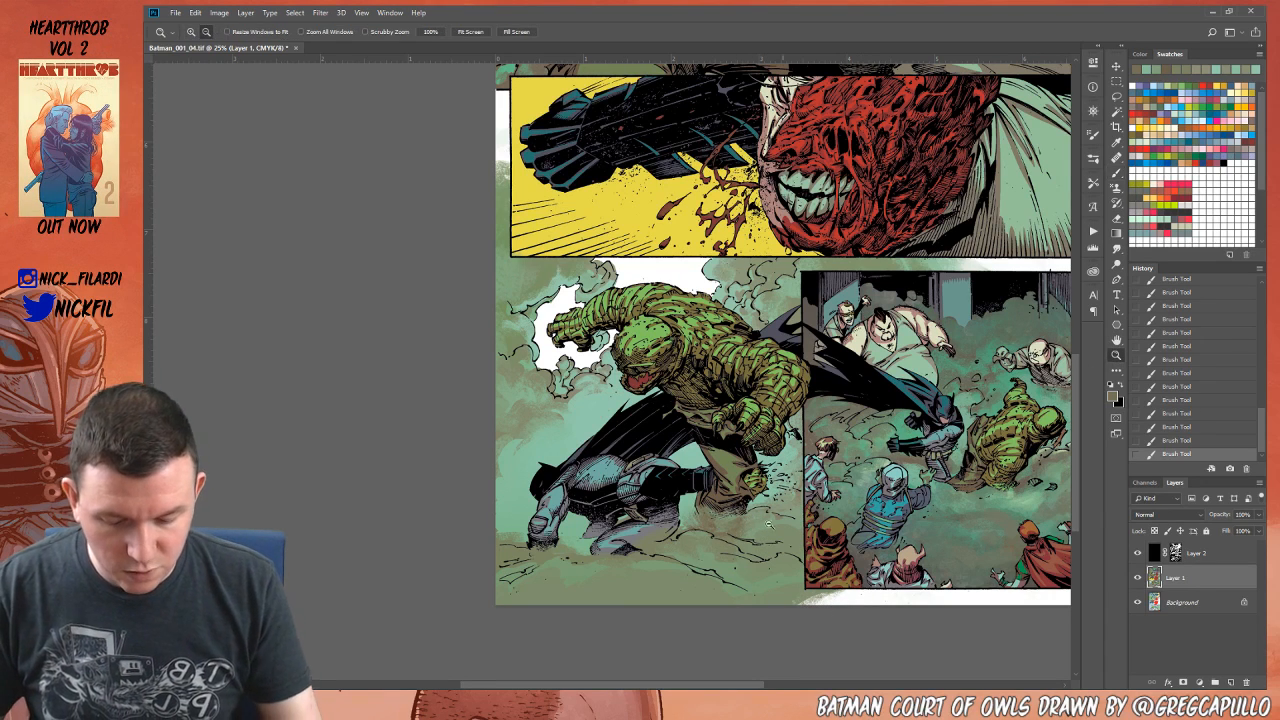
alt+click(715, 583)
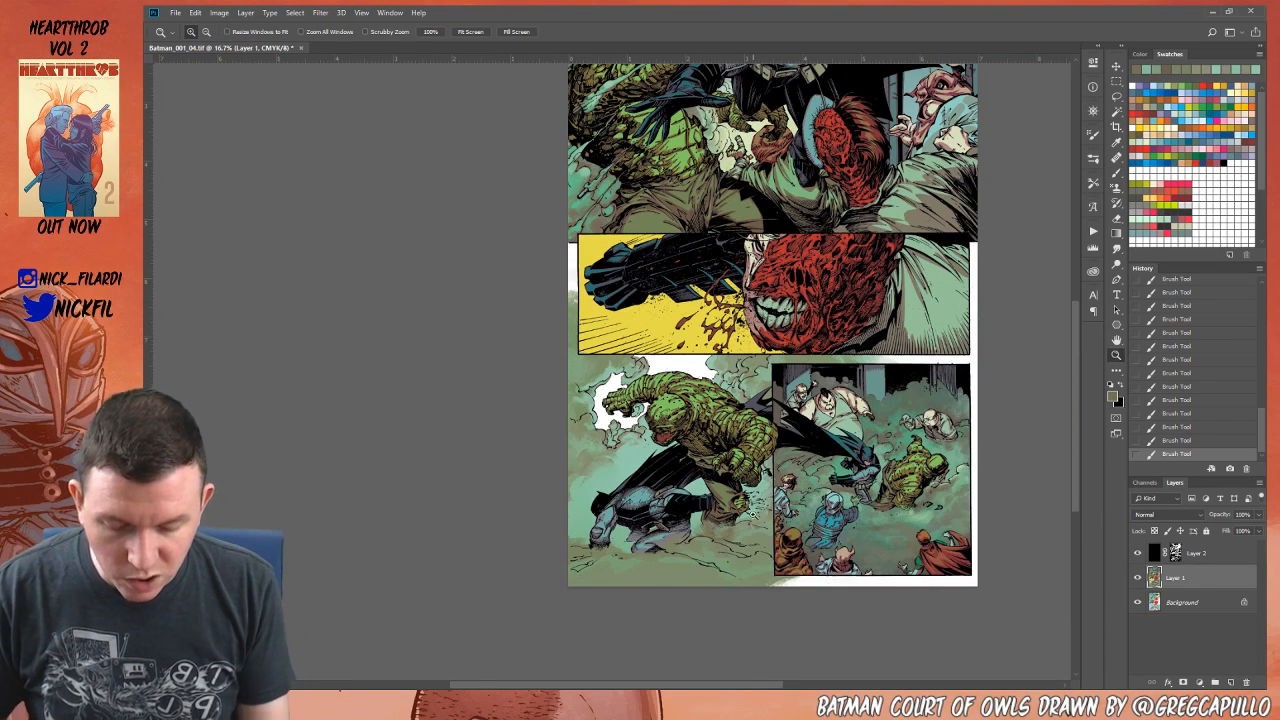
click(1117, 341)
drag(835, 440, 805, 487)
drag(847, 375, 828, 497)
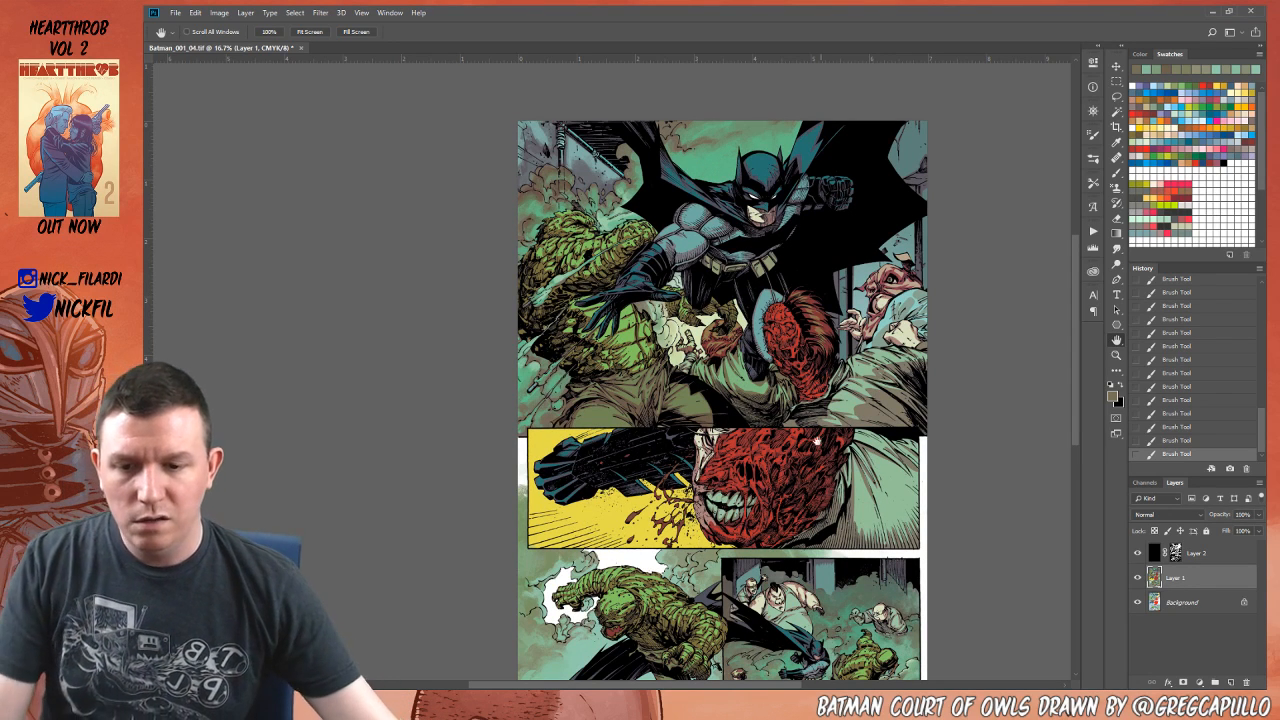
click(1180, 604)
key(w)
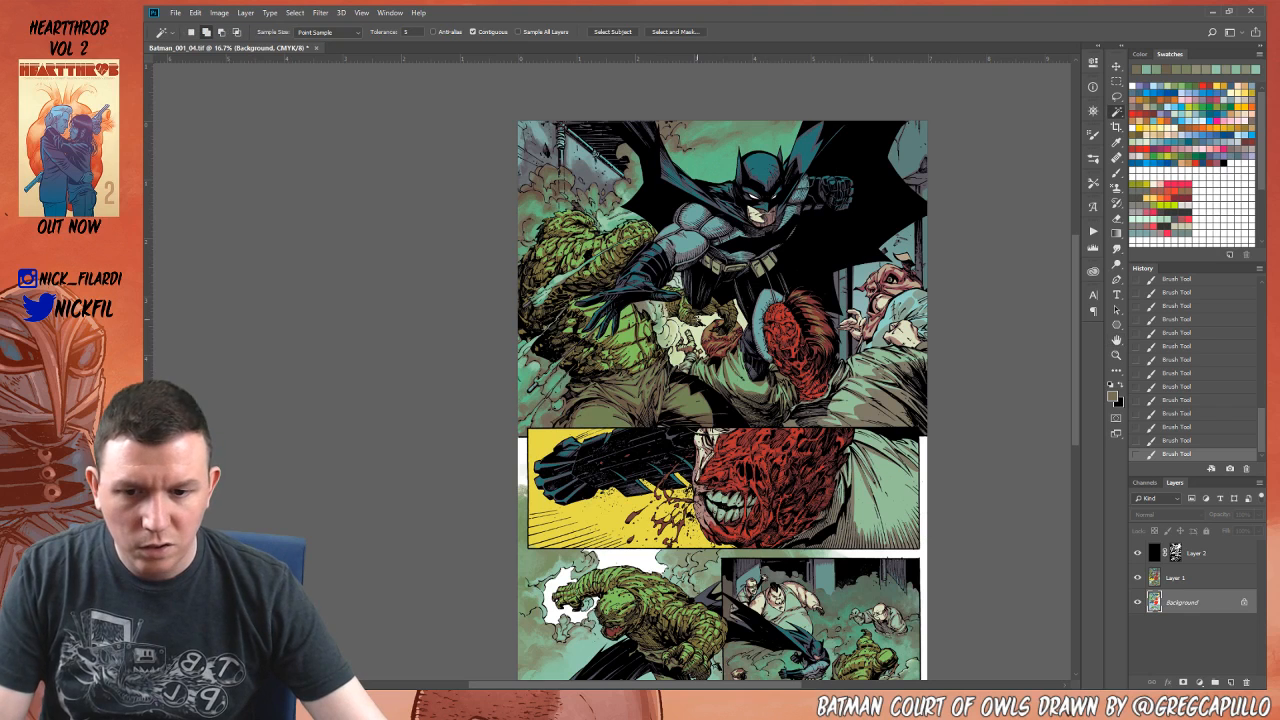
click(698, 338)
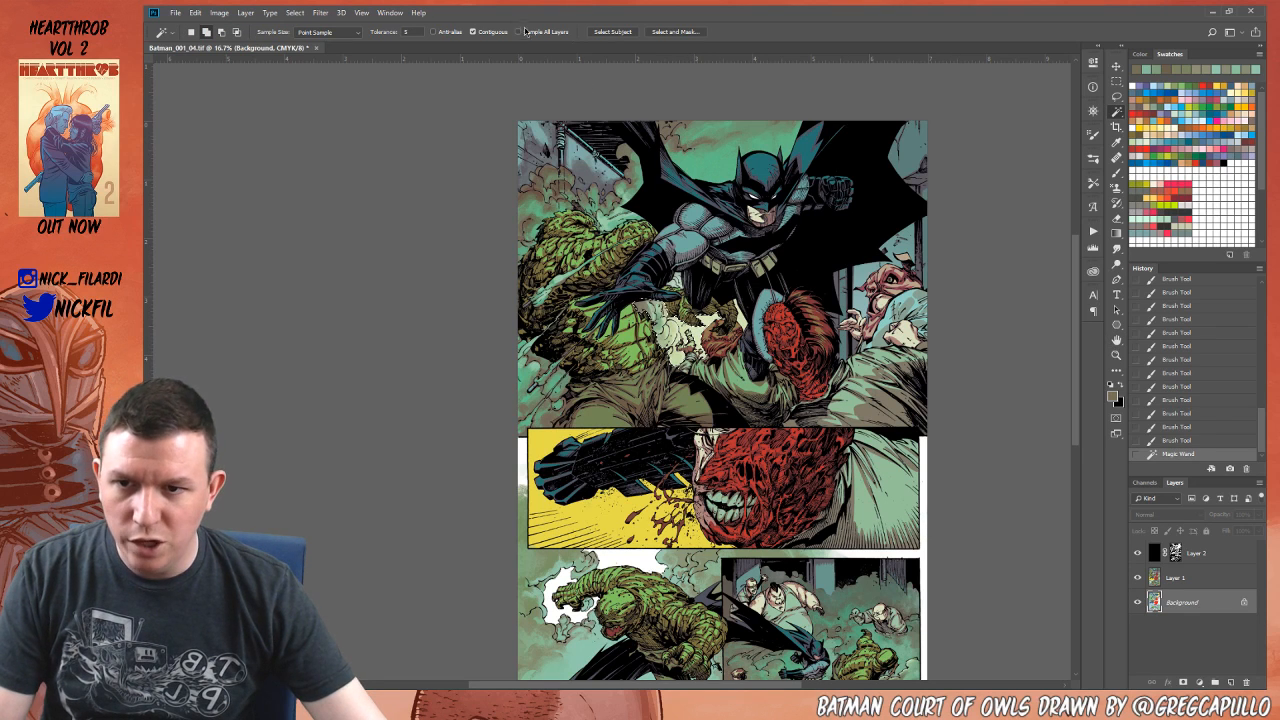
Step: Turn off Contiguous and add the upper panel's background flat and the lower-left panel's smoke flat to the selection
click(473, 32)
click(683, 148)
scroll(683, 148, down, 3)
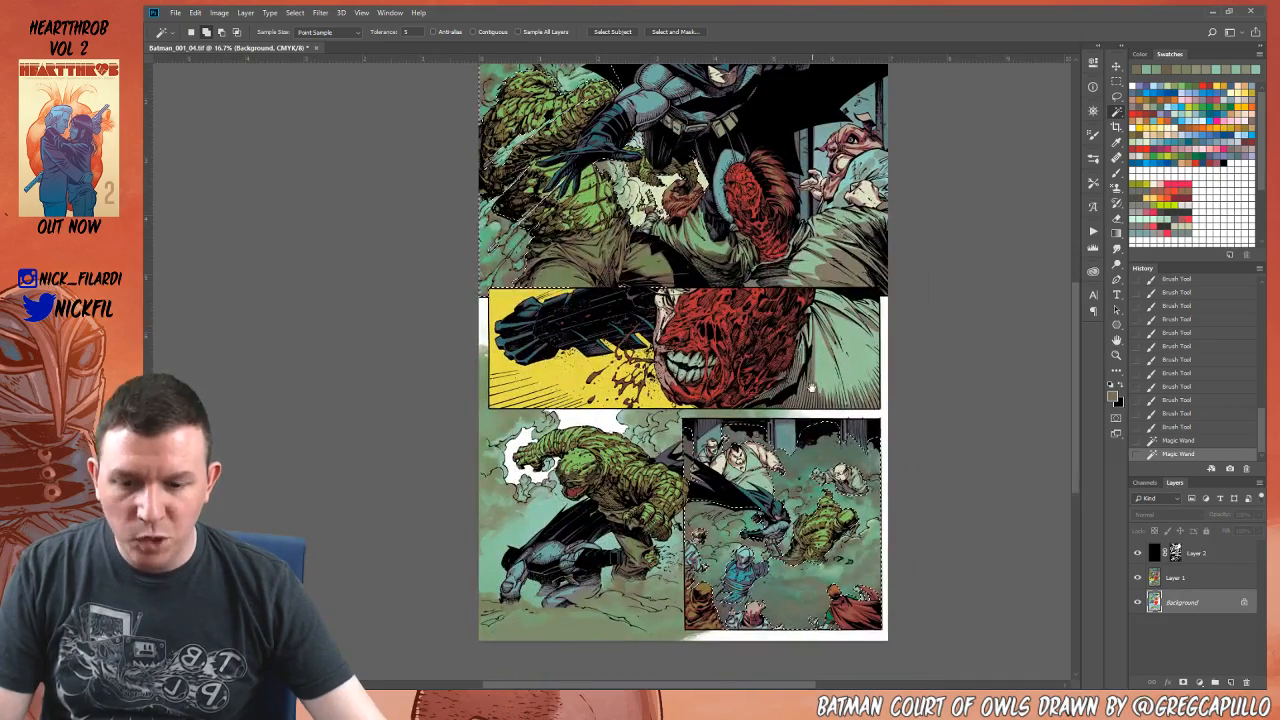
click(541, 520)
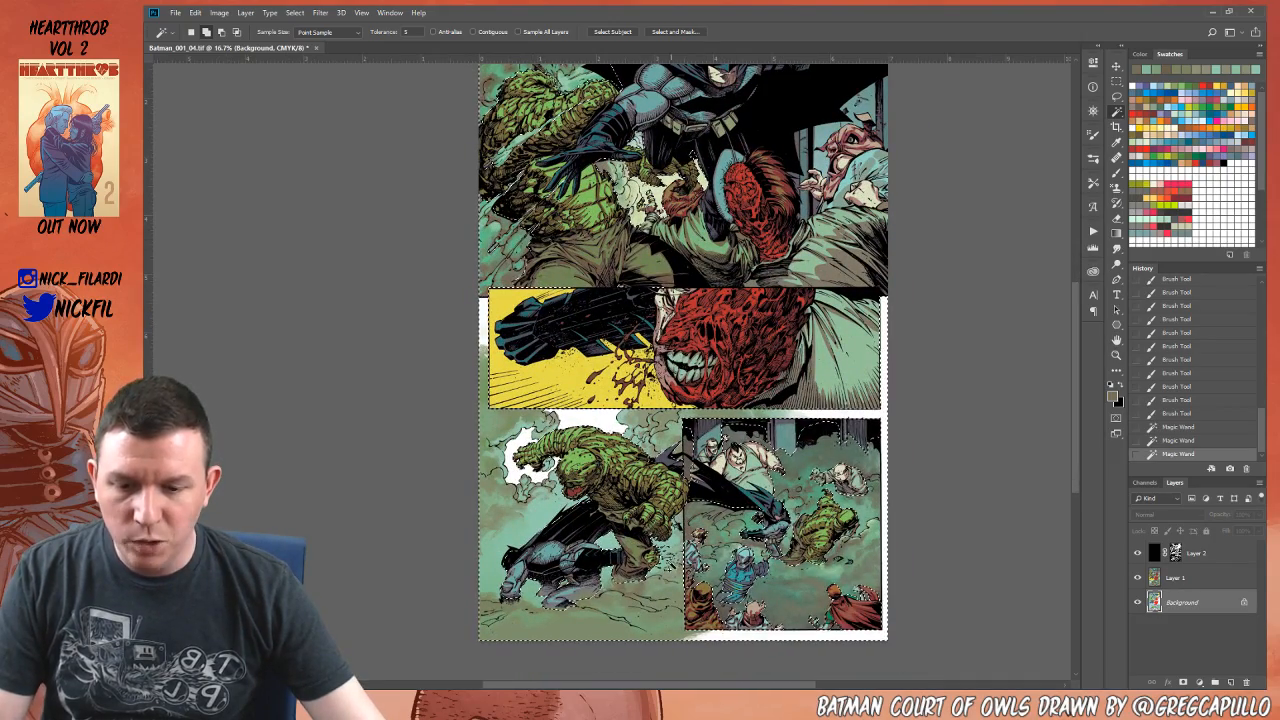
drag(666, 460, 667, 468)
key(z)
alt+click(632, 418)
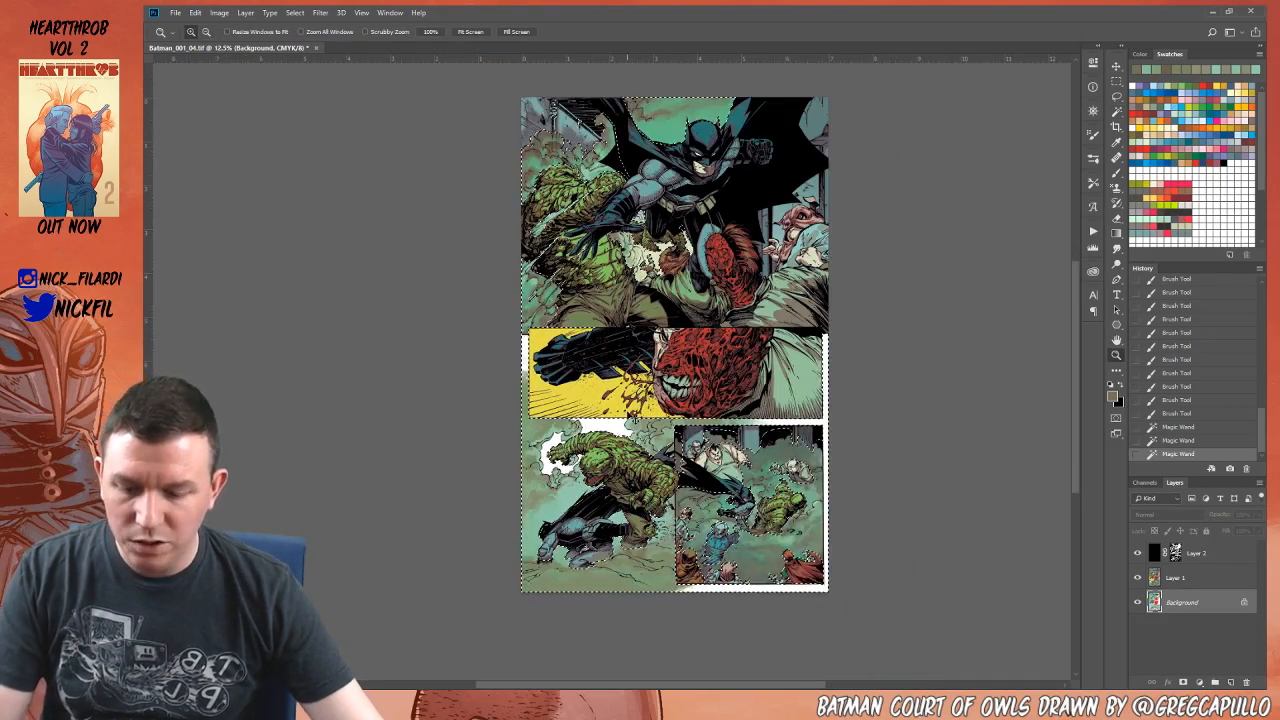
drag(690, 365, 674, 427)
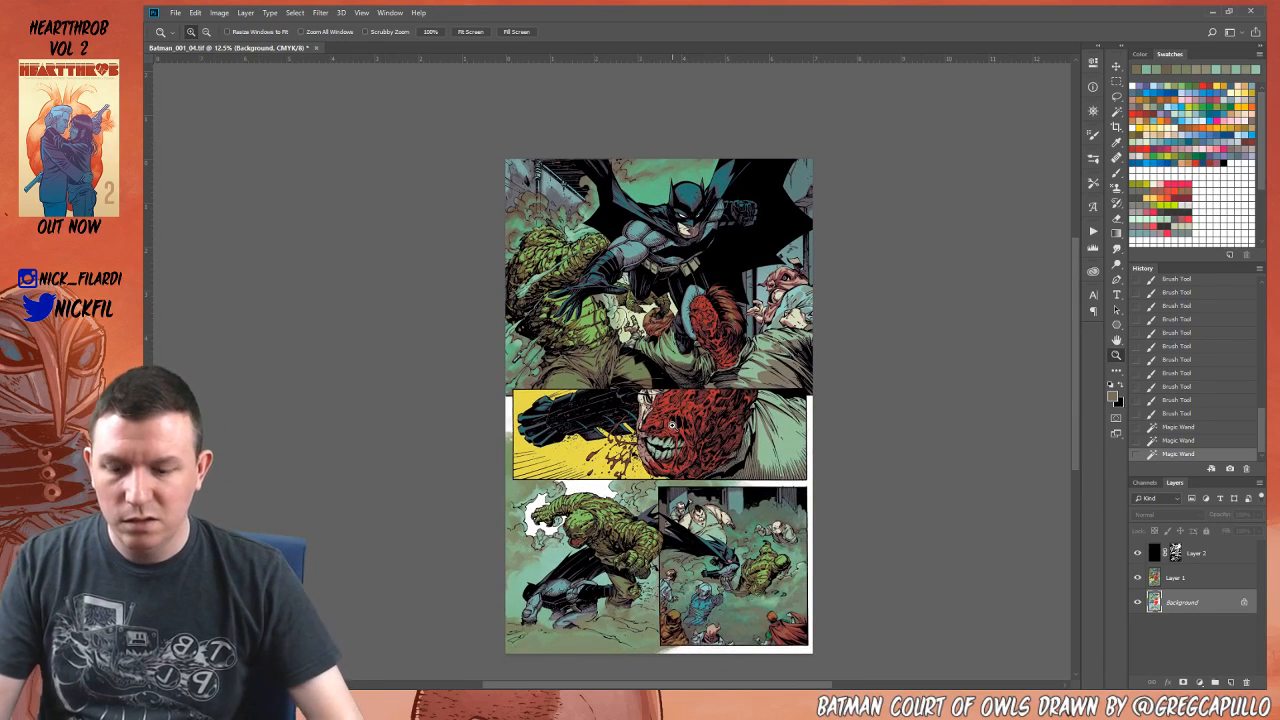
key(ctrl+b)
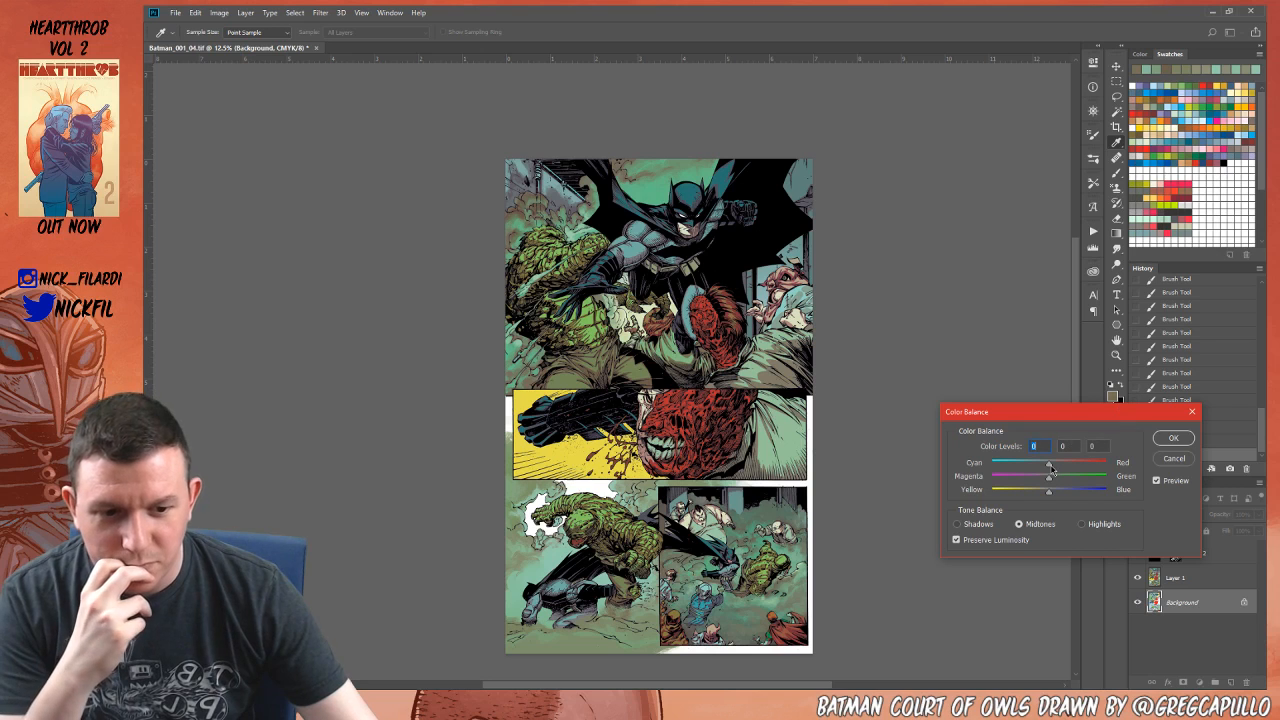
drag(1051, 469, 1012, 496)
click(1094, 527)
click(1174, 460)
Step: Make Layer 1 the active layer, keeping the background and smoke selection
click(1180, 578)
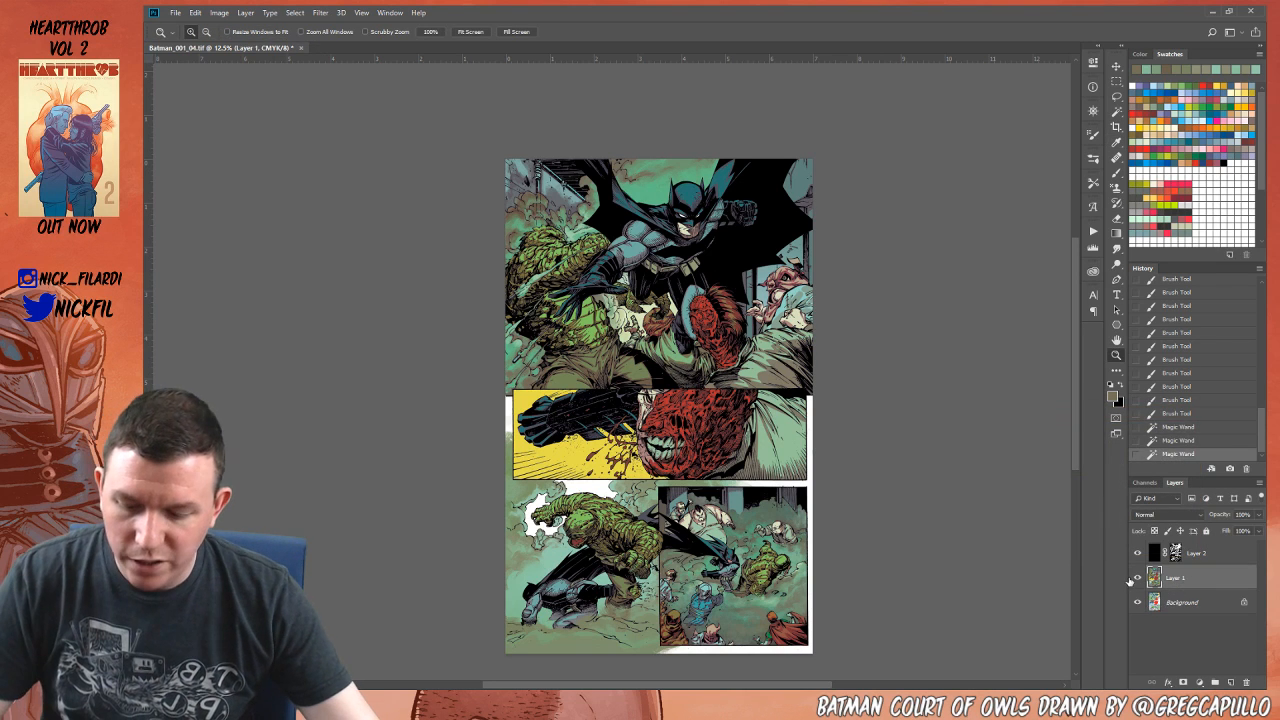
Step: Try a midtone Color Balance of +48, 0, -49 on the selected smoke and backgrounds
key(ctrl+b)
drag(1049, 490, 1076, 465)
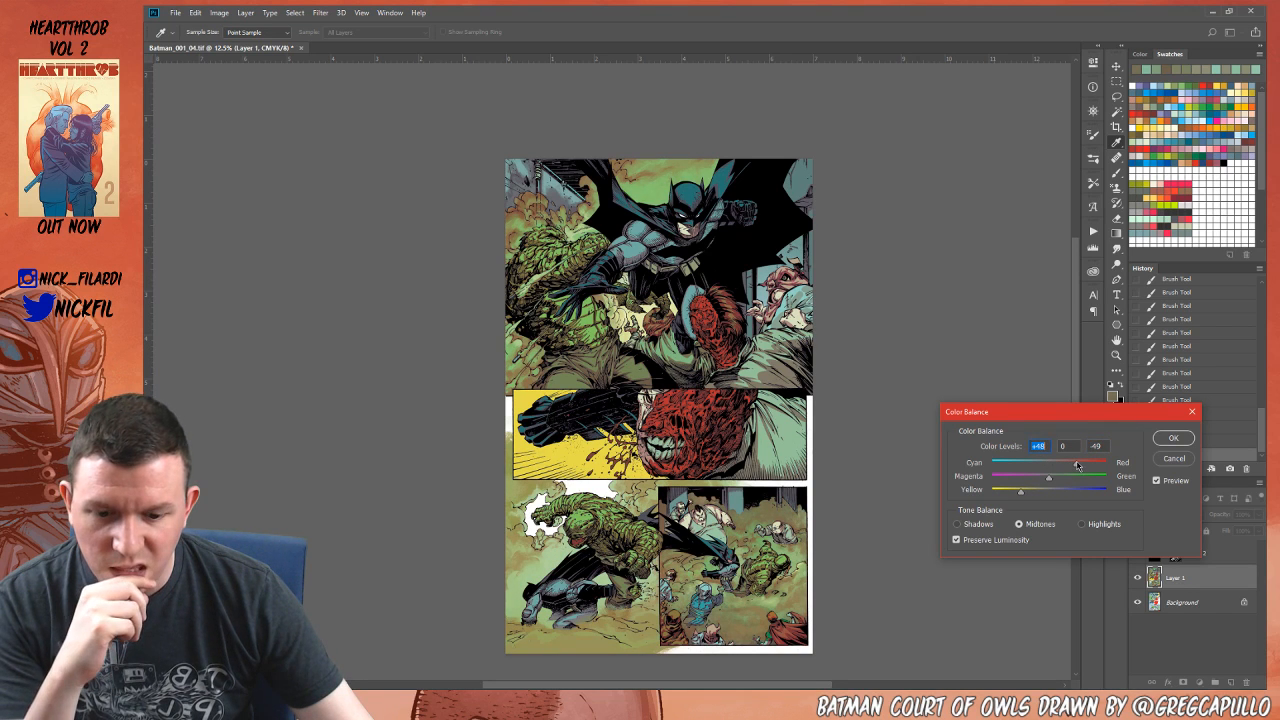
click(1174, 458)
Step: Try a midtone Color Balance of -39, 0, +28 on the selected smoke and backgrounds
key(ctrl+b)
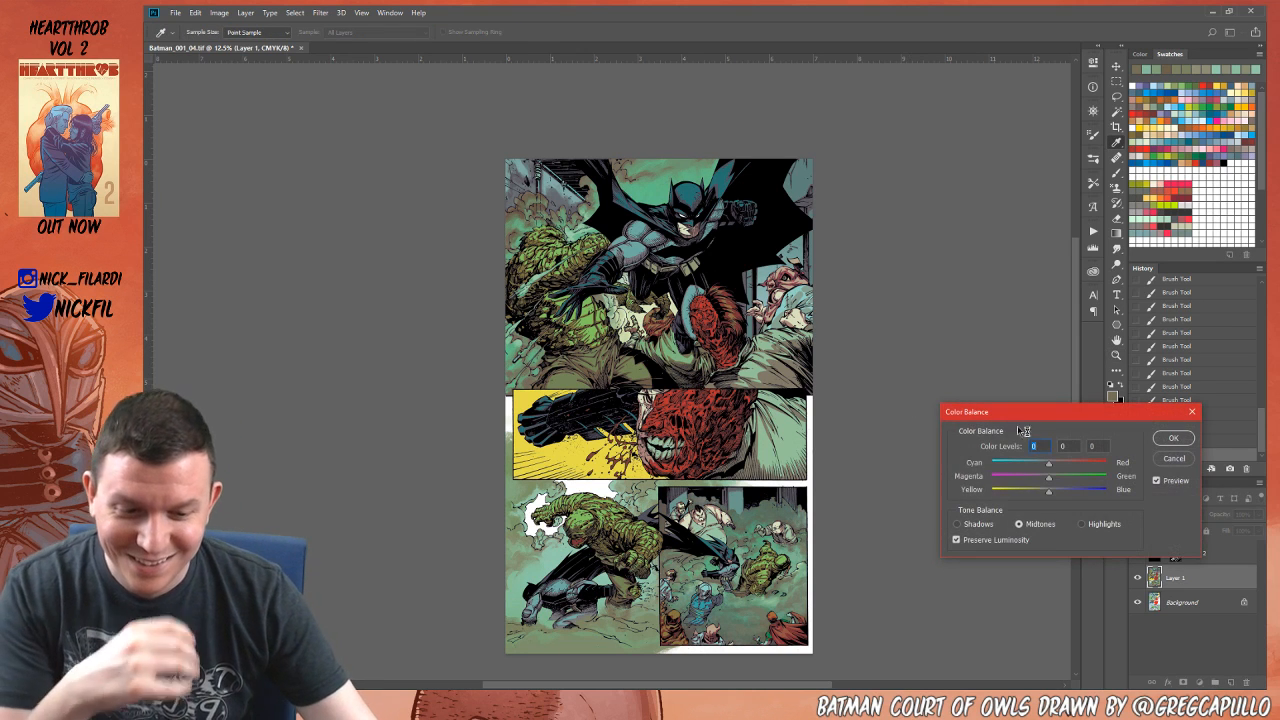
drag(1048, 463, 1026, 464)
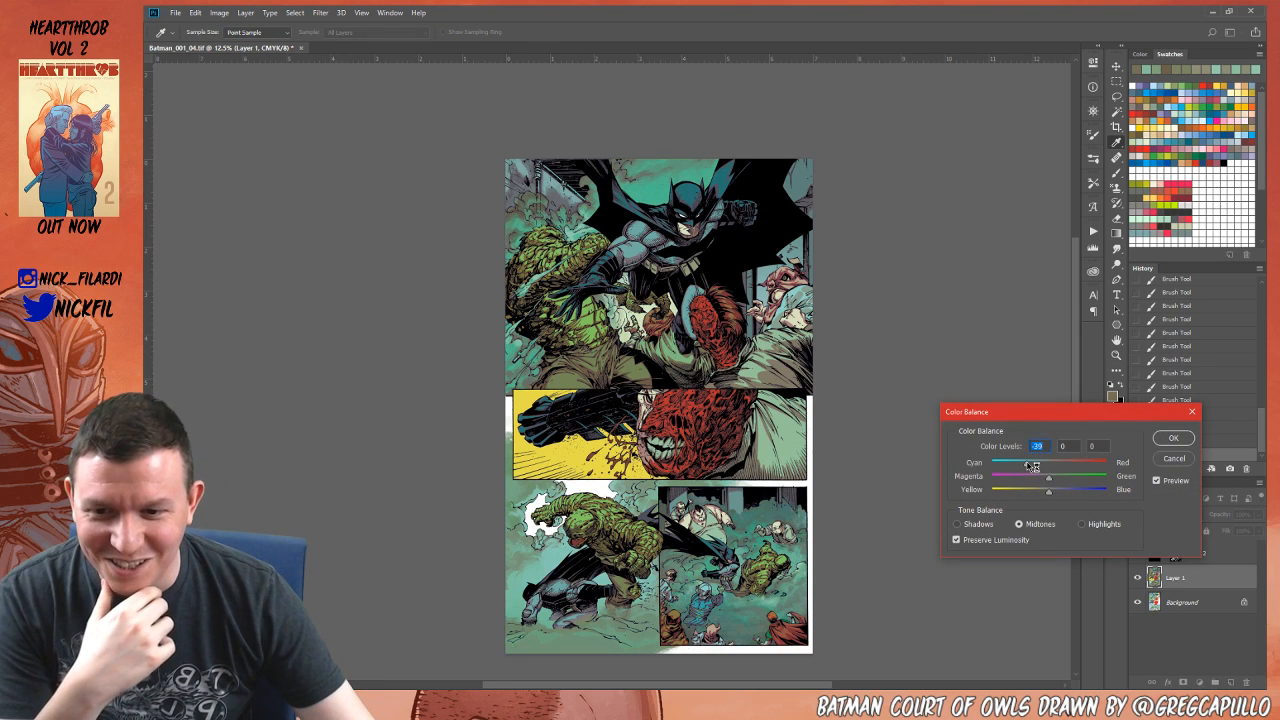
click(1066, 490)
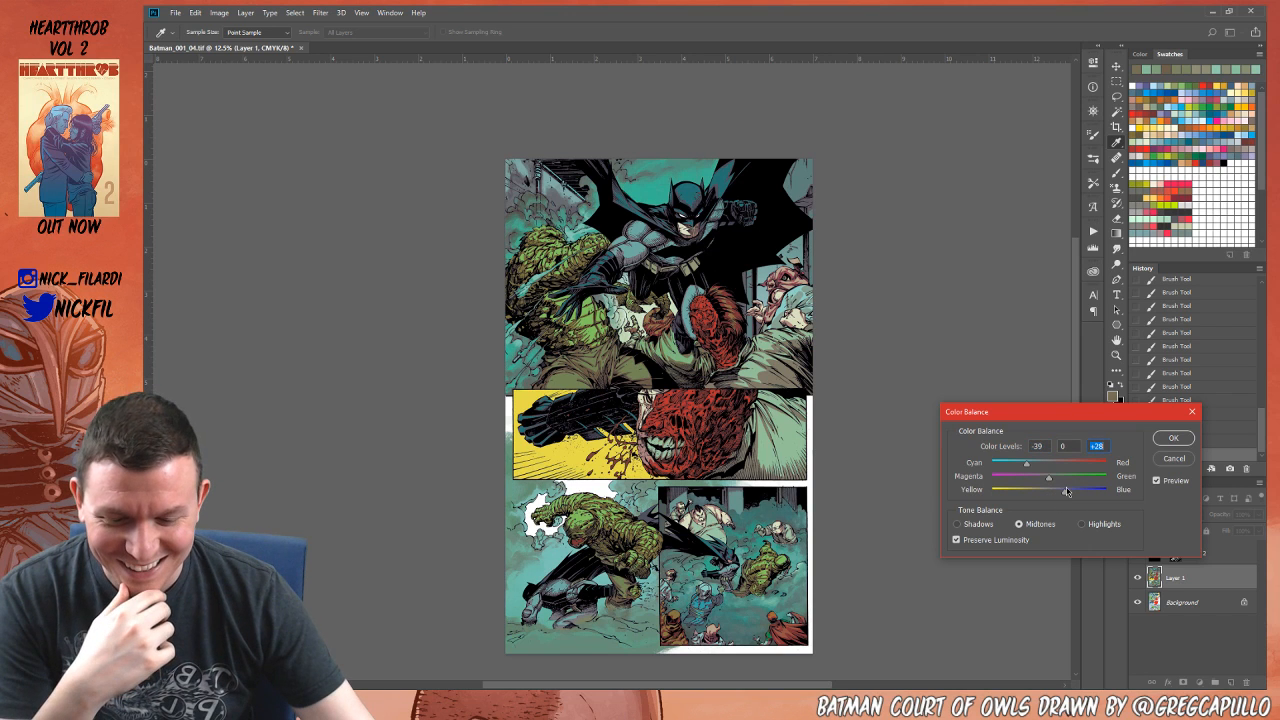
click(1174, 459)
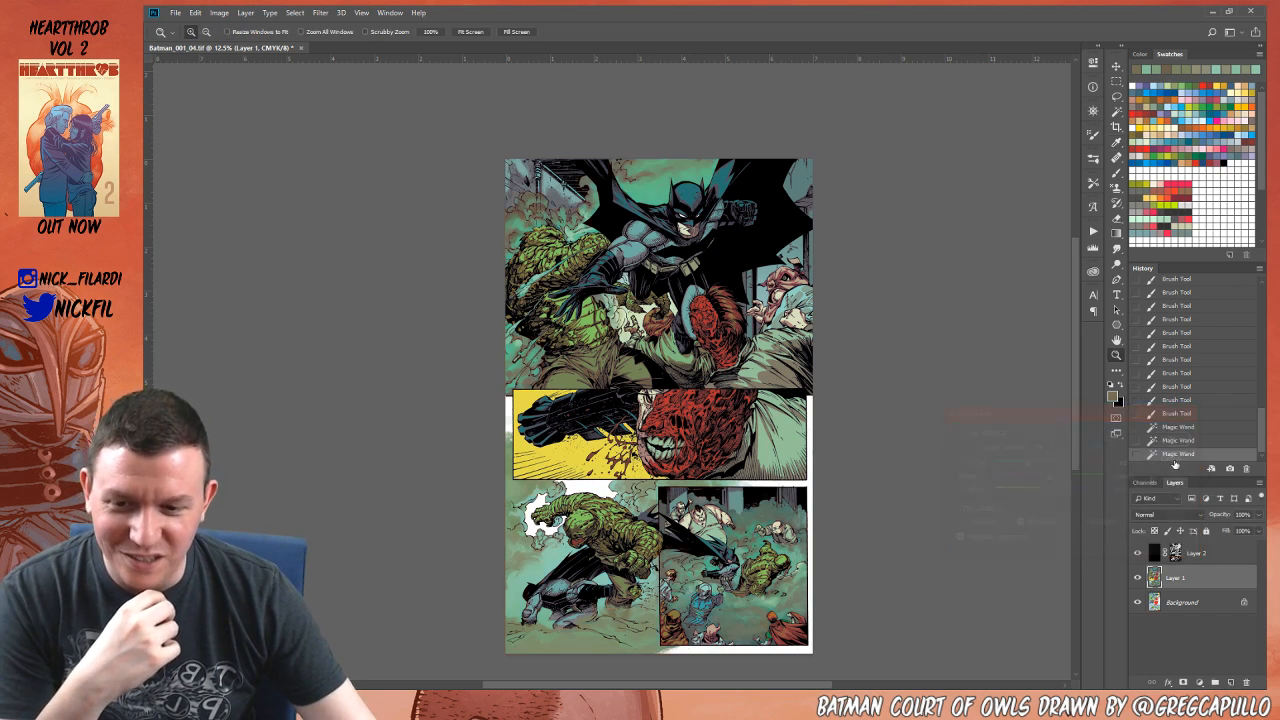
Step: Try a Hue/Saturation adjustment with saturation -47 on the selected smoke and backgrounds
key(ctrl+u)
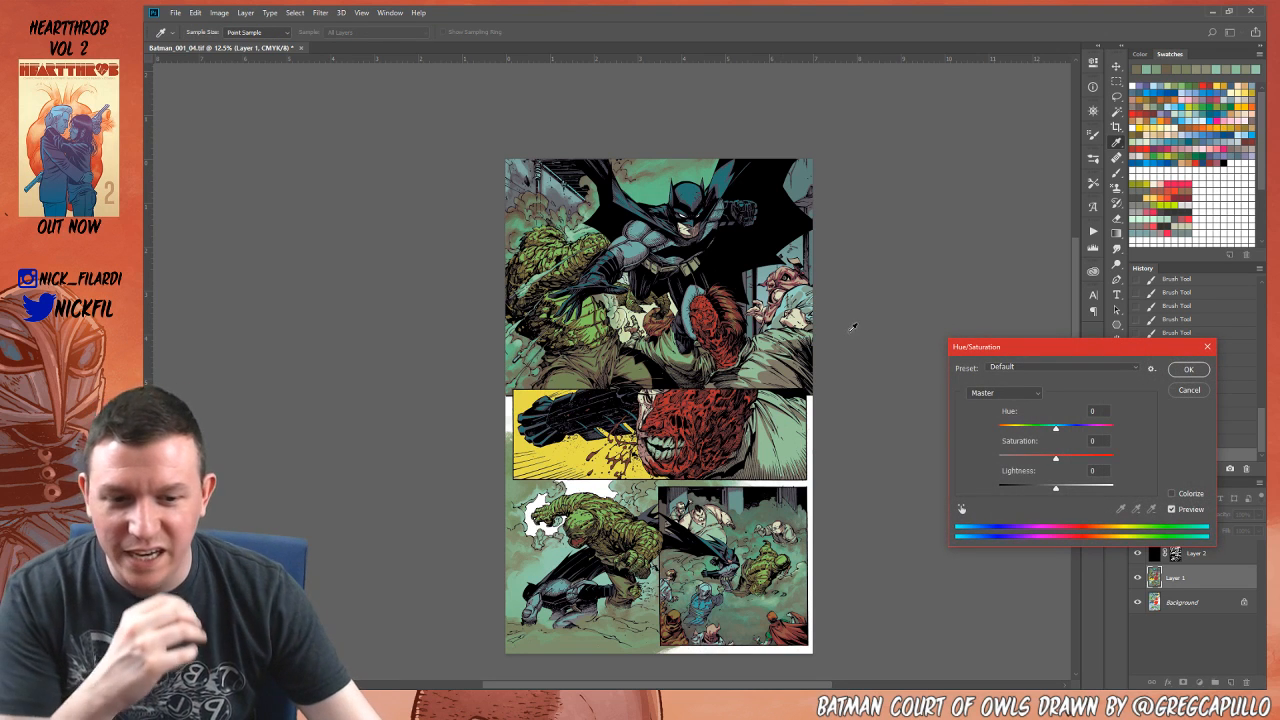
click(1041, 459)
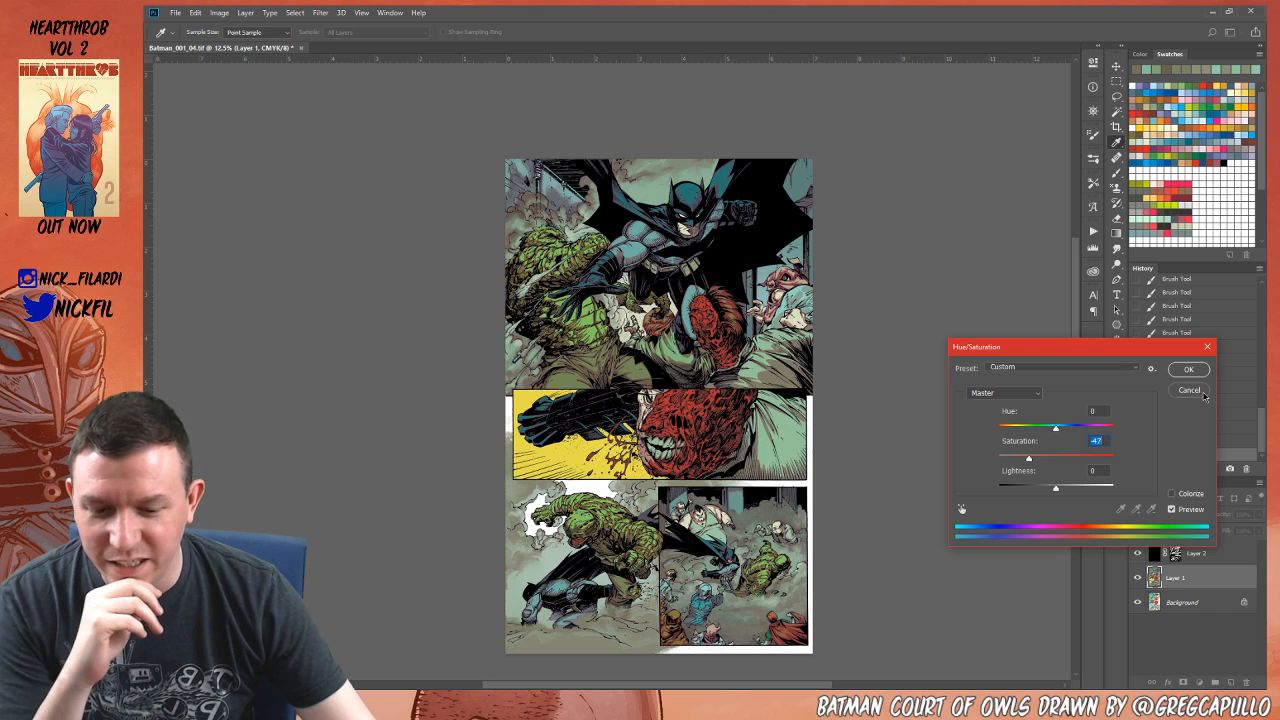
click(1202, 393)
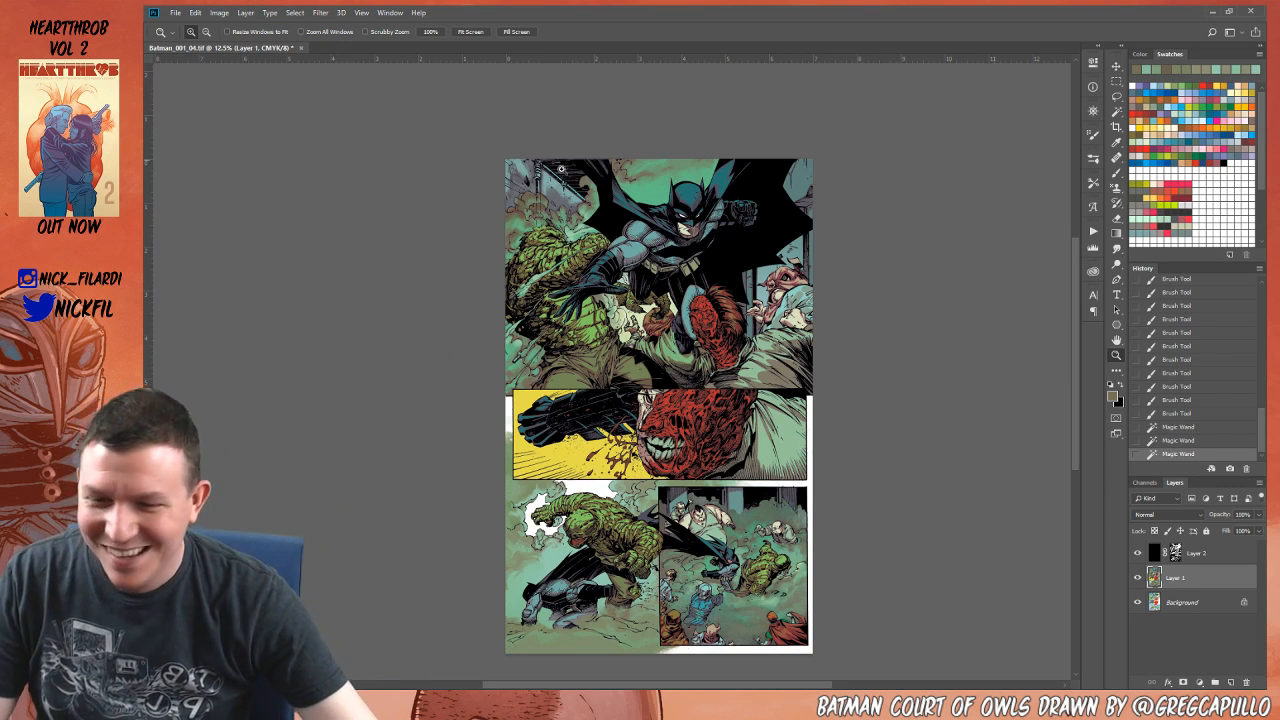
Step: Deselect the smoke and background areas
click(670, 218)
drag(595, 456, 697, 391)
key(ctrl+d)
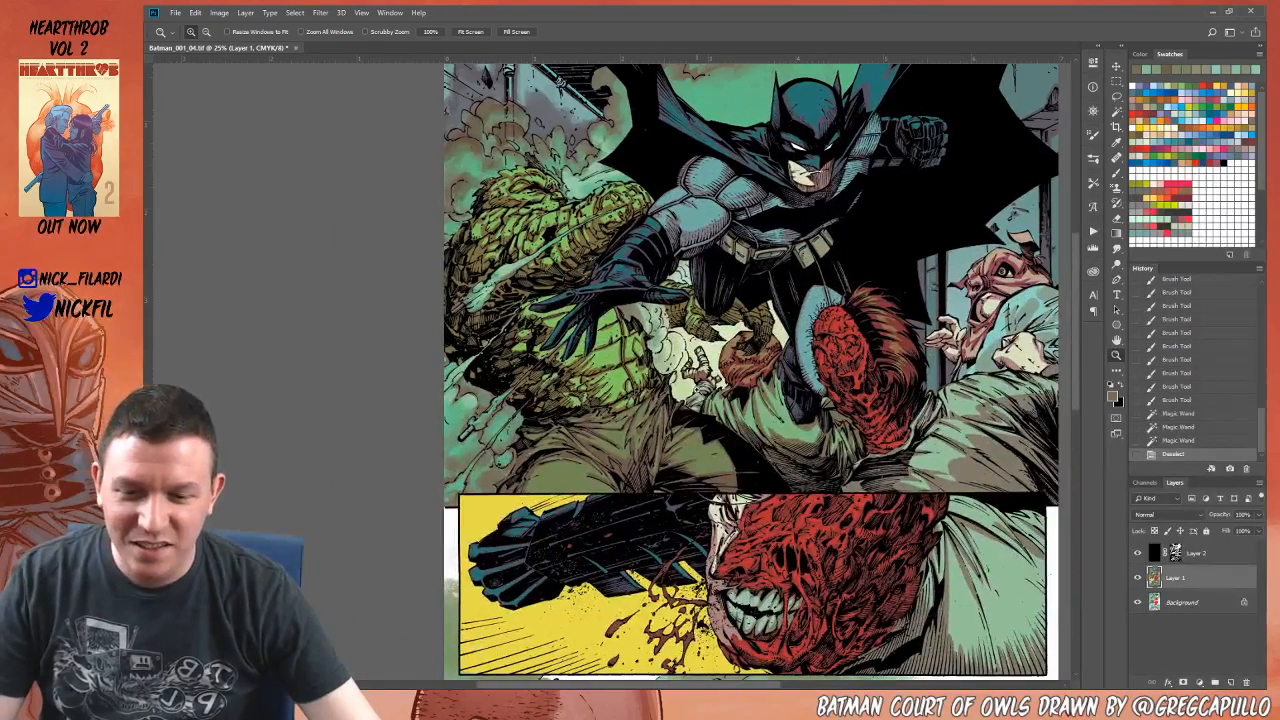
Step: Select the bandaged arm's flats beneath Batman with the contiguous Magic Wand and fill them with a sampled reddish brown, fading the fill
click(708, 353)
click(712, 345)
key(w)
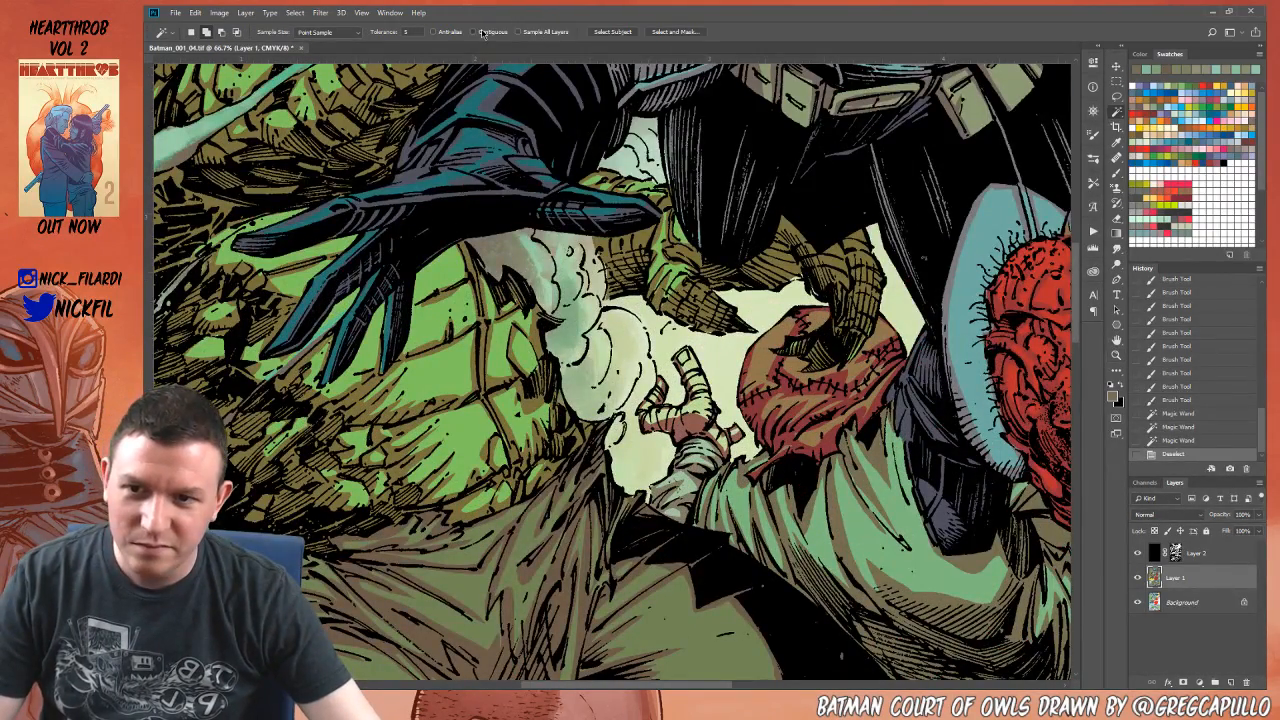
click(656, 392)
click(697, 425)
key(b)
alt+click(685, 417)
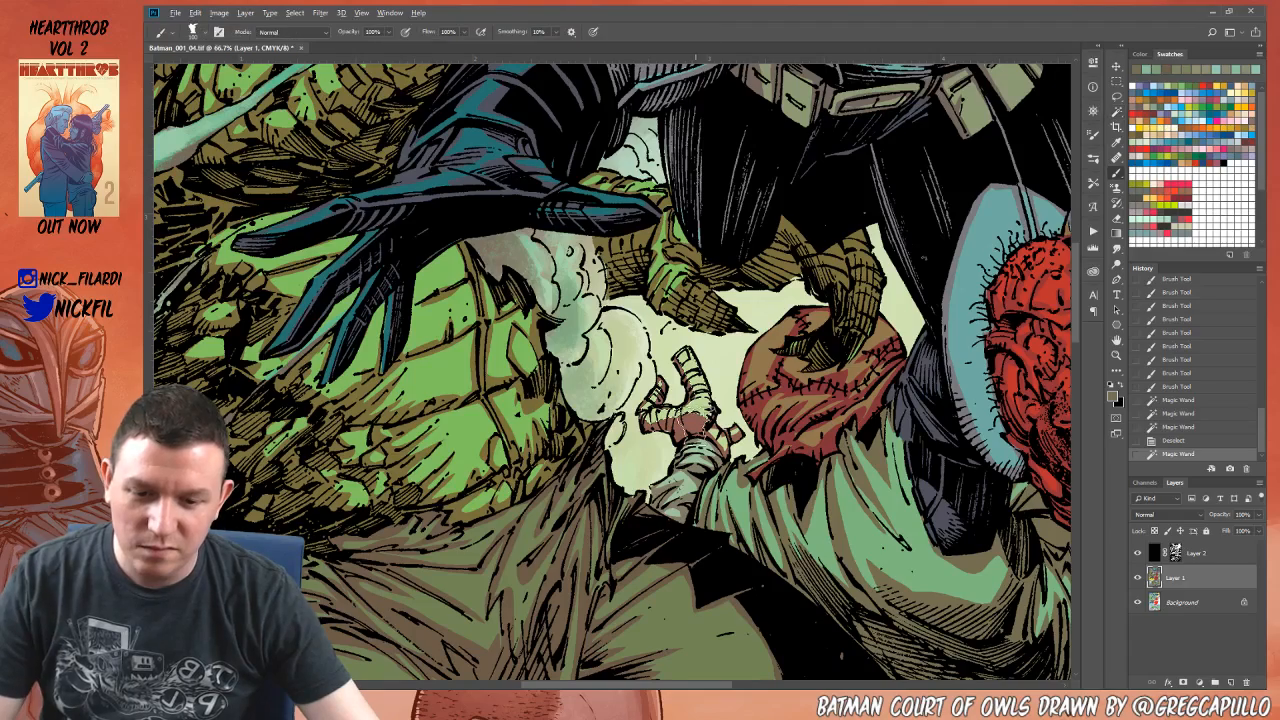
key(w)
click(734, 437)
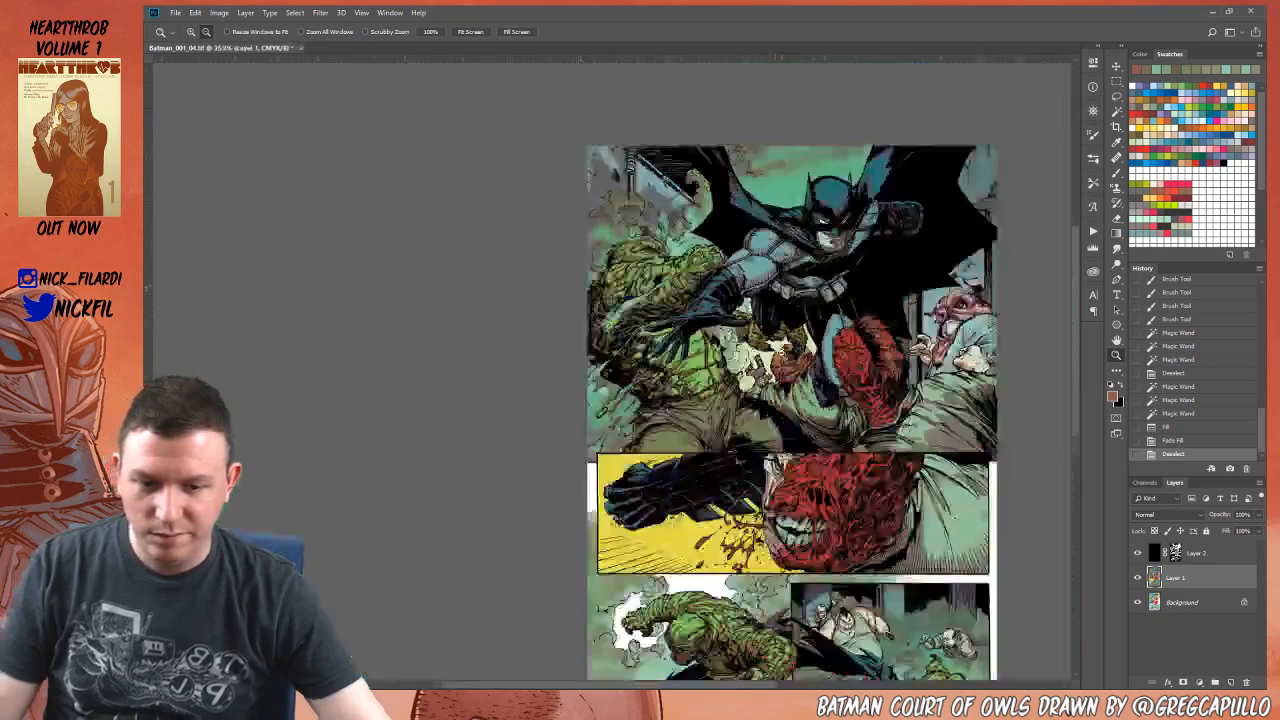
alt+click(776, 466)
drag(832, 650, 671, 429)
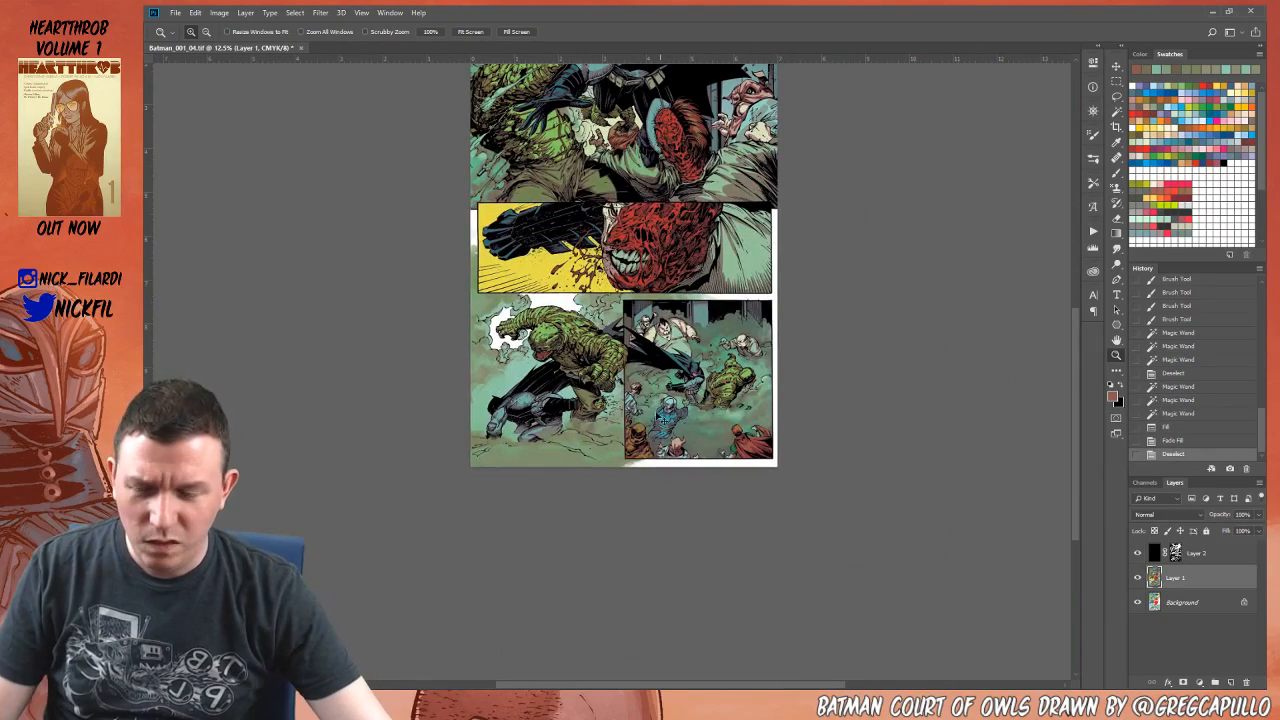
drag(577, 332, 723, 459)
key(w)
click(702, 268)
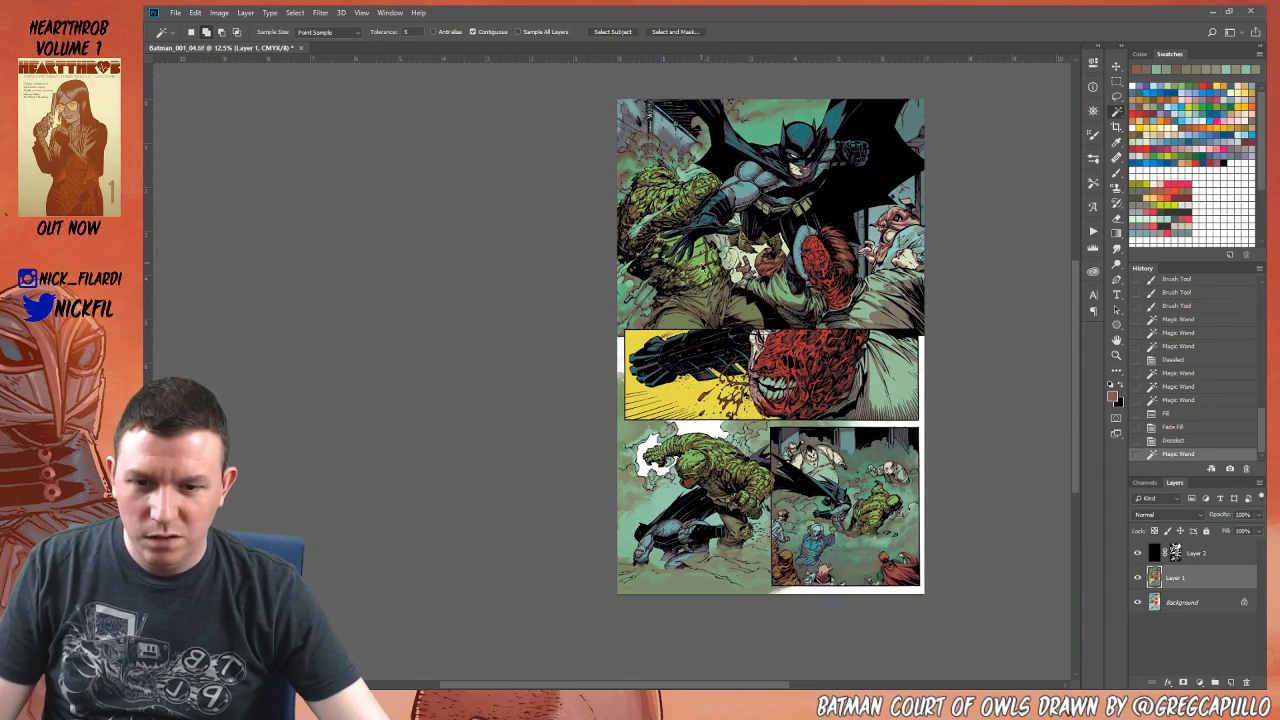
key(ctrl+d)
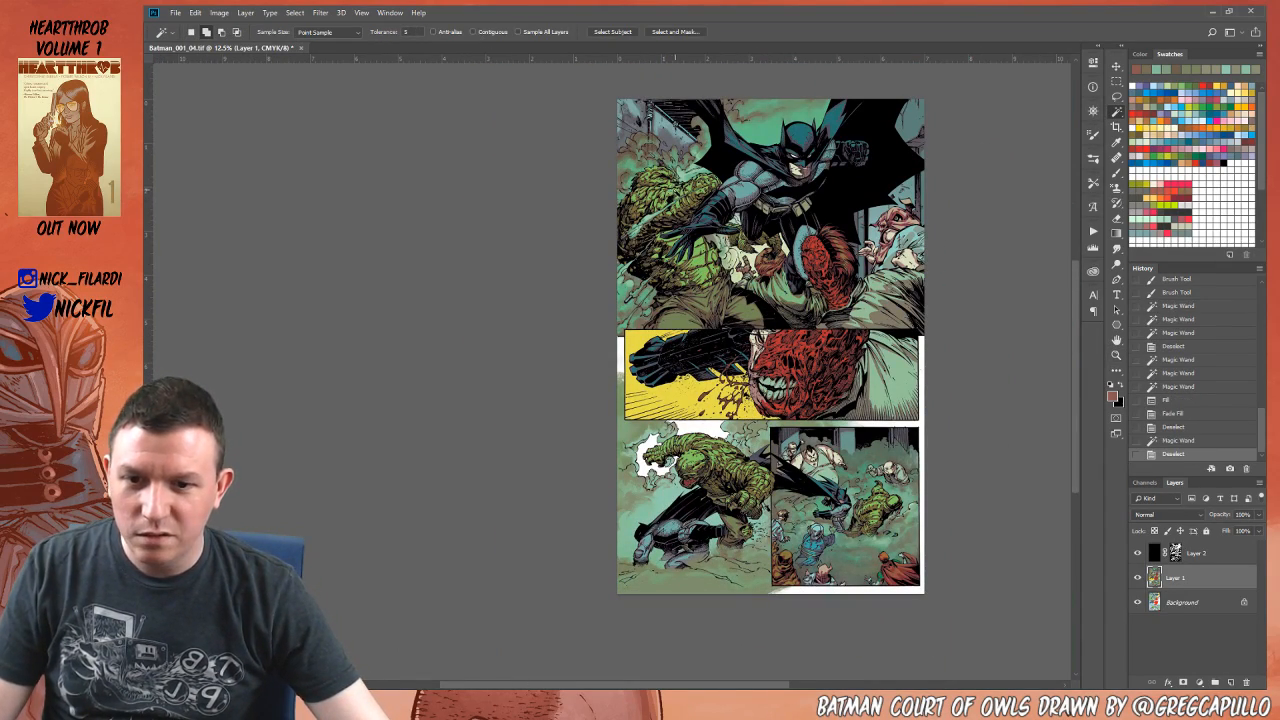
Step: Turn off Contiguous, select Killer Croc's scale flat in the upper panel, and try a faded white fill on it
click(671, 192)
key(d)
key(x)
key(alt+BackSpace)
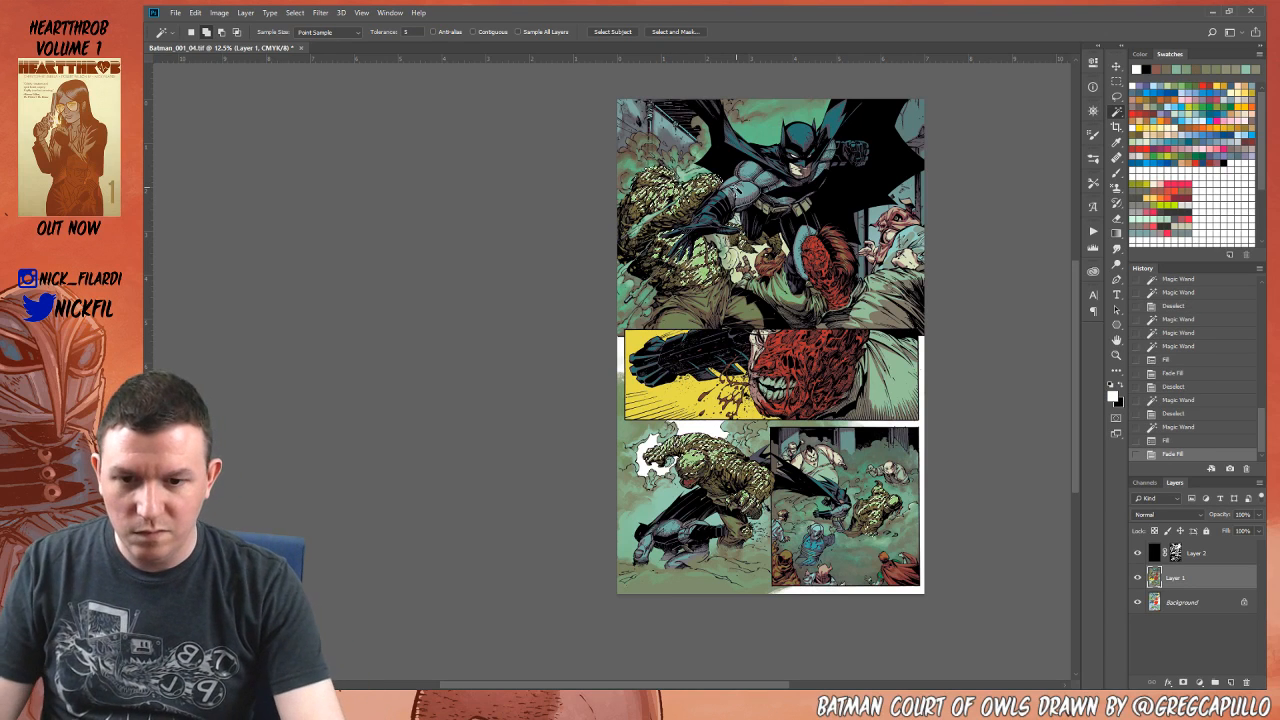
drag(737, 190, 640, 186)
key(ctrl+d)
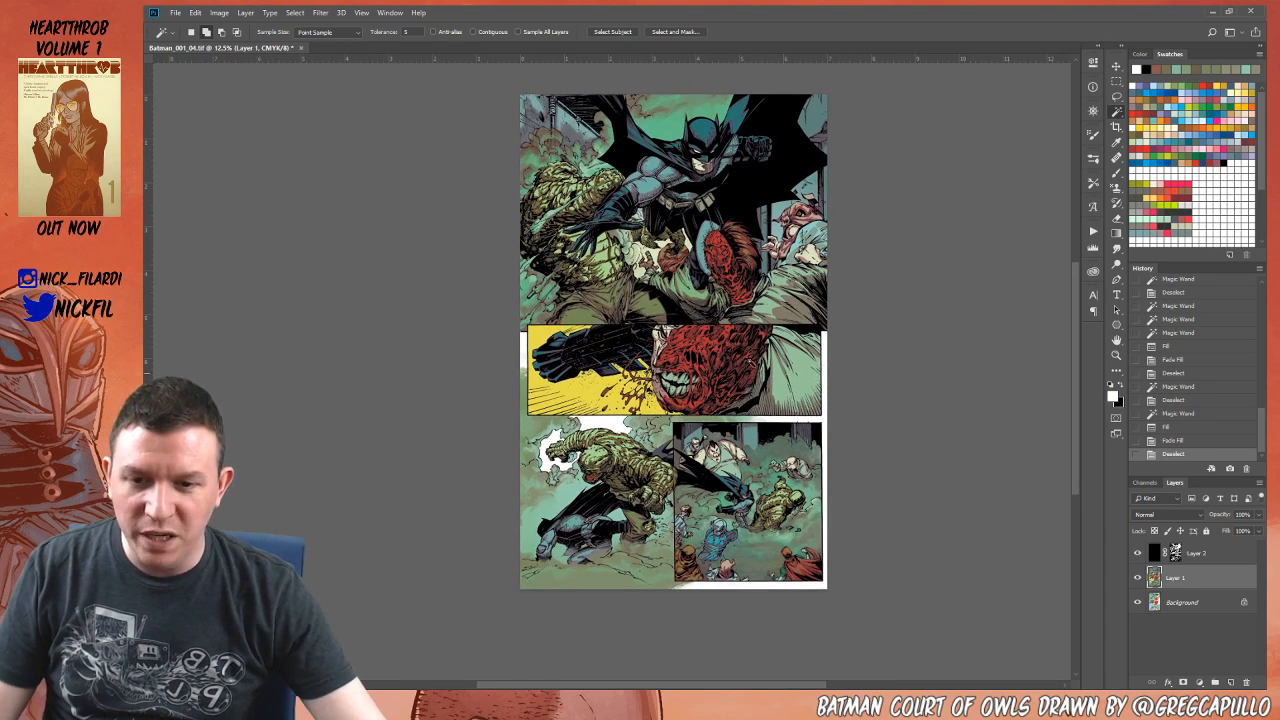
Step: Restore the scale selection, add Killer Croc's flat from the lower-left panel, and try a faded olive green swatch fill
drag(675, 434, 720, 379)
key(ctrl+z)
click(690, 440)
click(1172, 86)
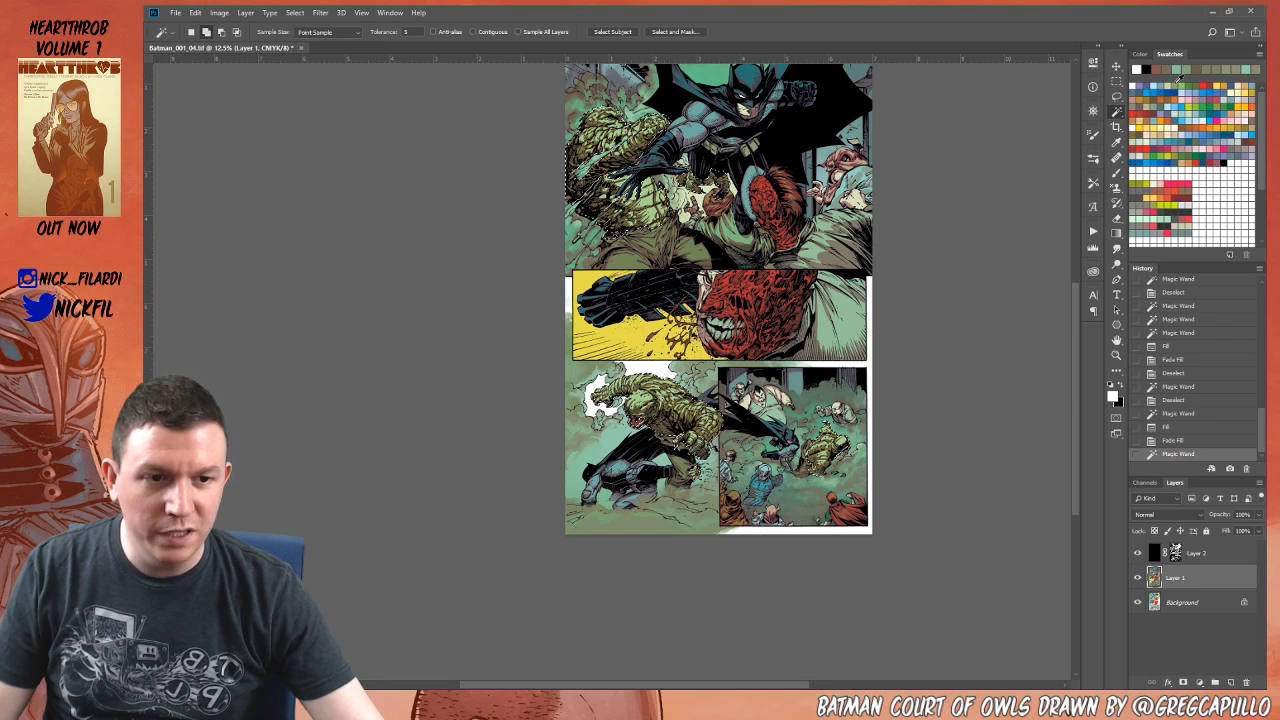
key(alt+BackSpace)
key(ctrl+shift+f)
key(Return)
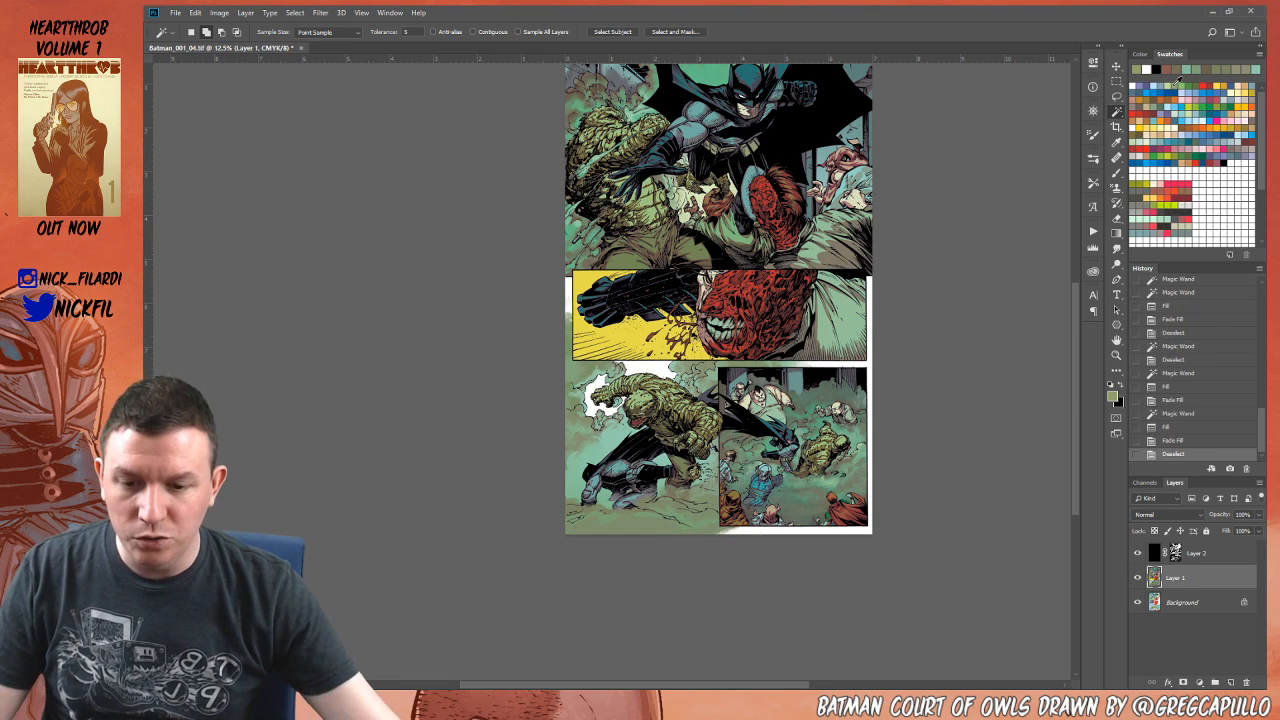
key(ctrl+d)
Step: Select Killer Croc's scale flat in the lower-left panel with the Magic Wand and try a faded white fill on it
drag(693, 362, 688, 421)
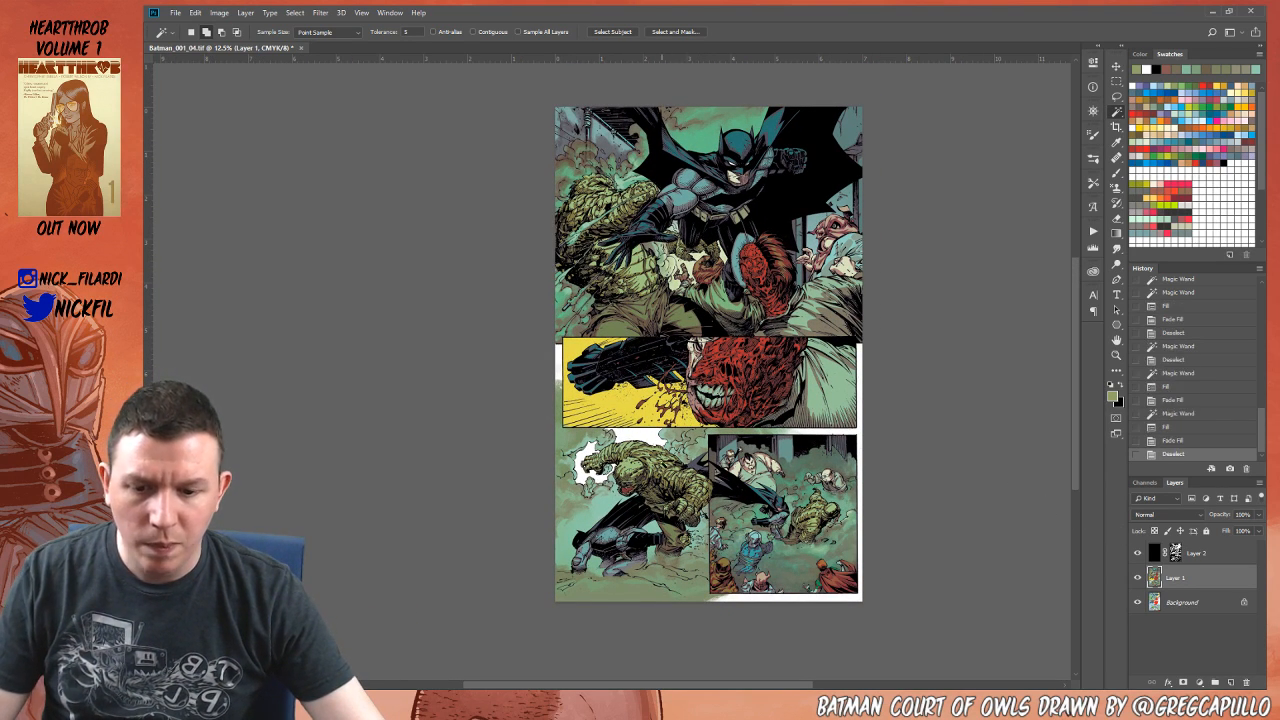
click(631, 471)
key(d)
key(x)
key(alt+BackSpace)
key(ctrl+shift+f)
key(Return)
key(ctrl+d)
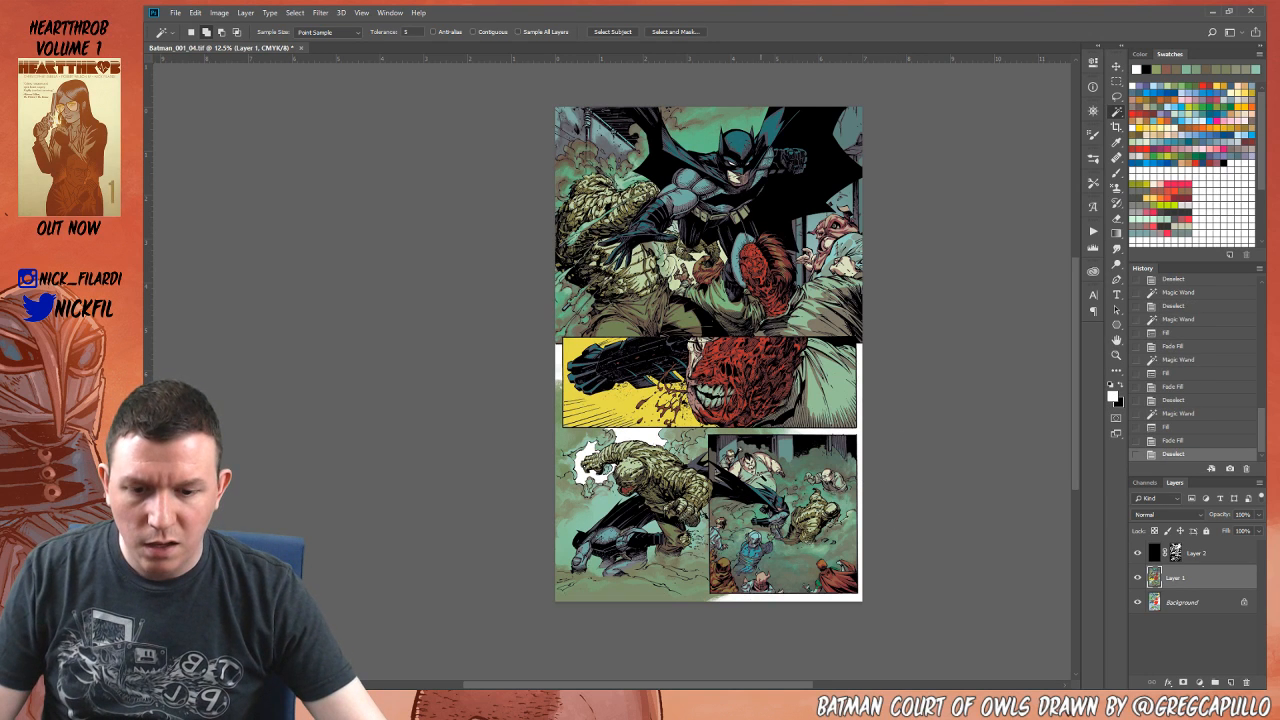
Step: Revert the history to the Killer Croc scale selection from before the trial fills, and add his other scale flat to it
click(1210, 413)
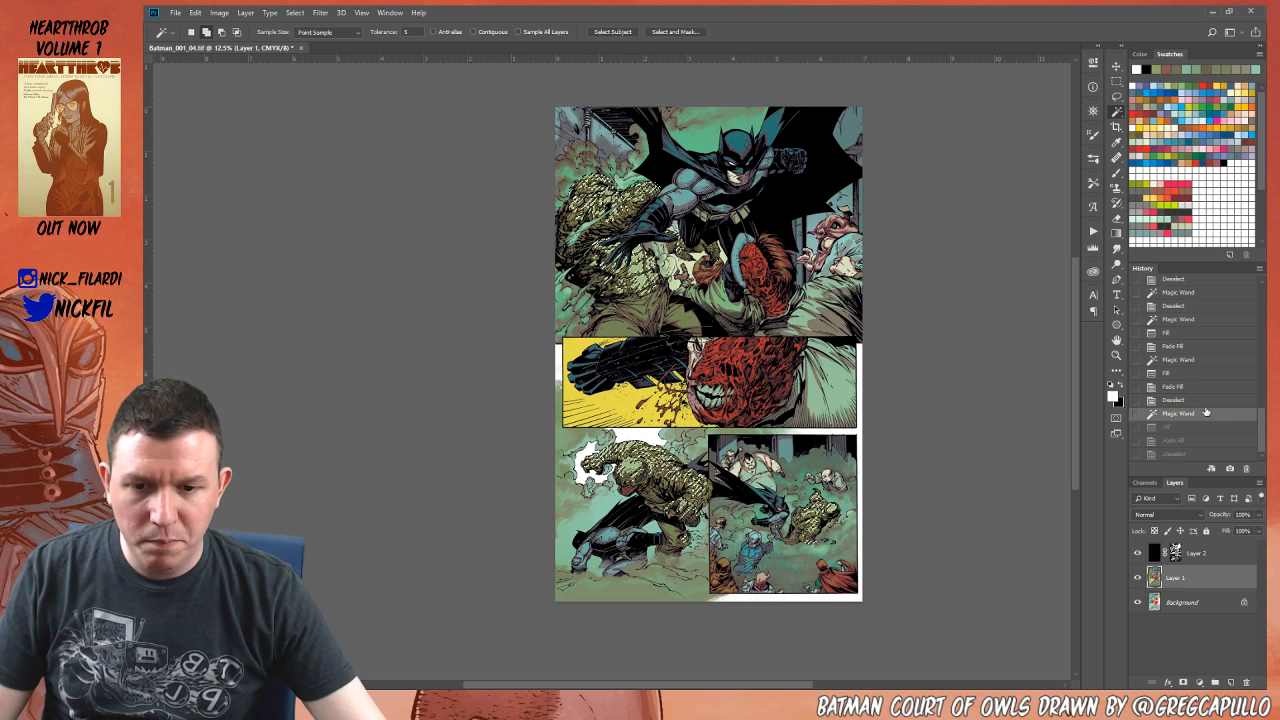
click(1181, 358)
click(1184, 319)
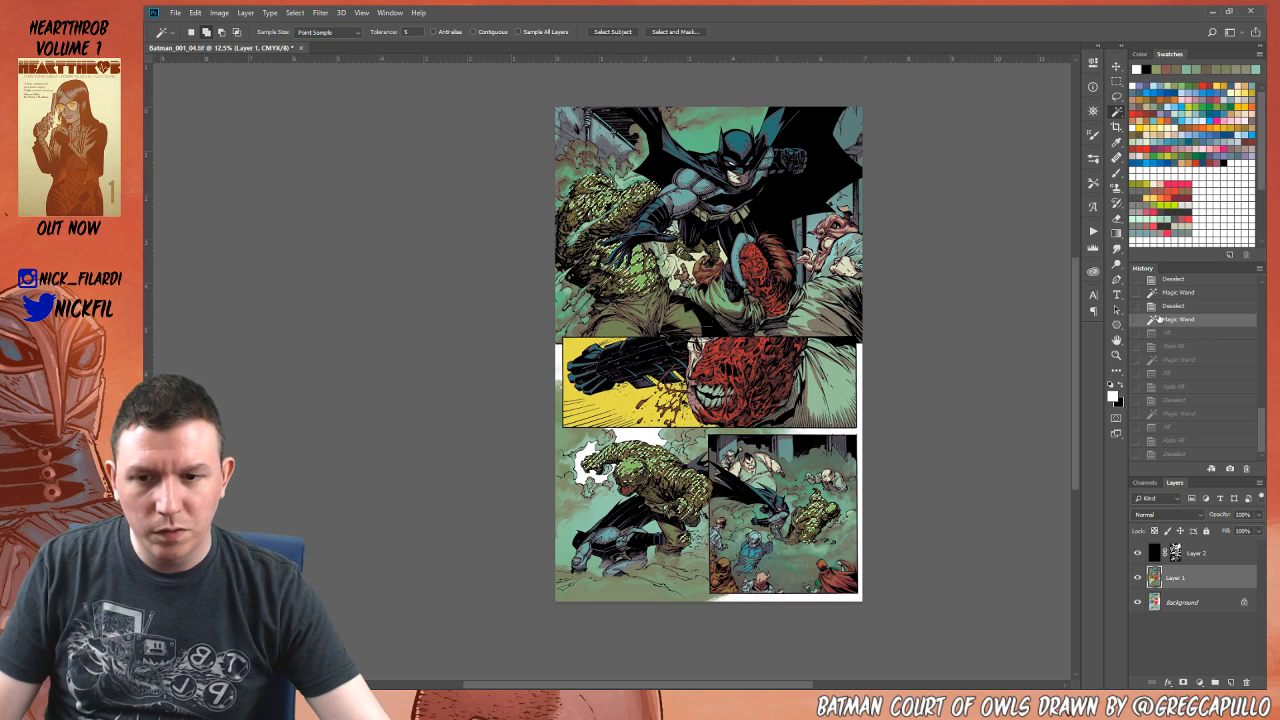
click(1180, 453)
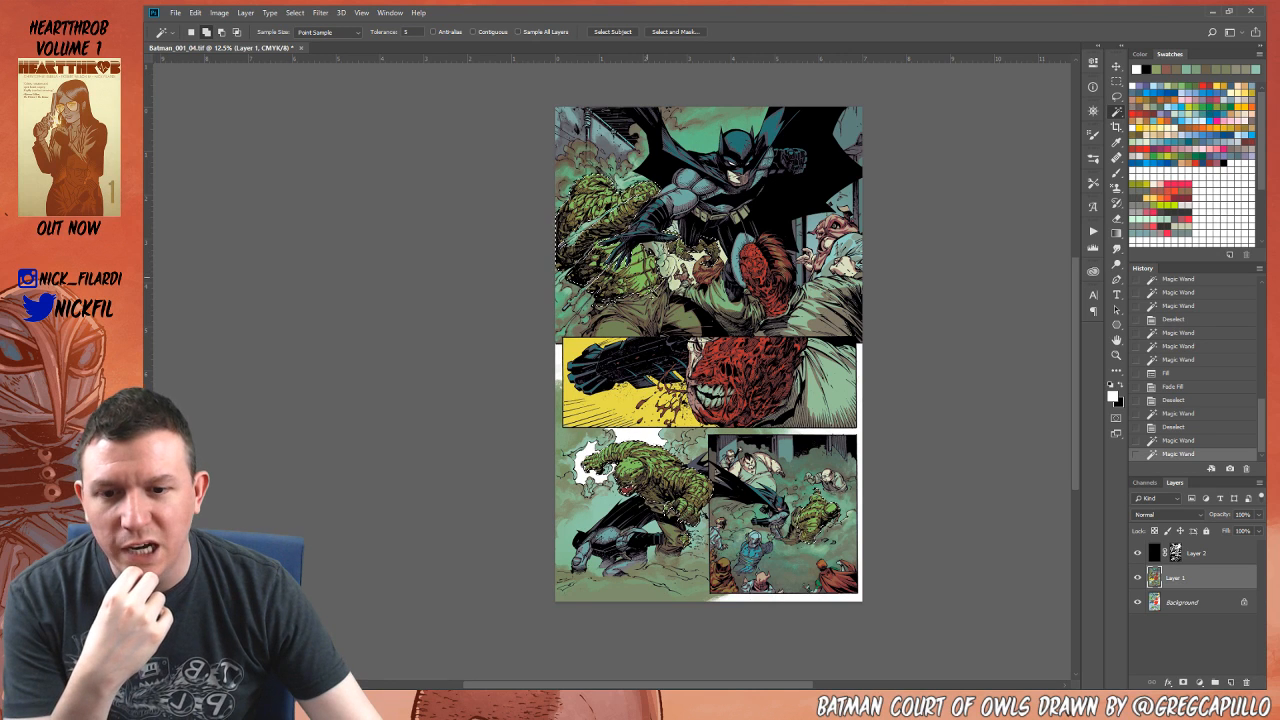
Step: Try a faded light blue swatch fill on Killer Croc's selected scales and undo it
click(1188, 117)
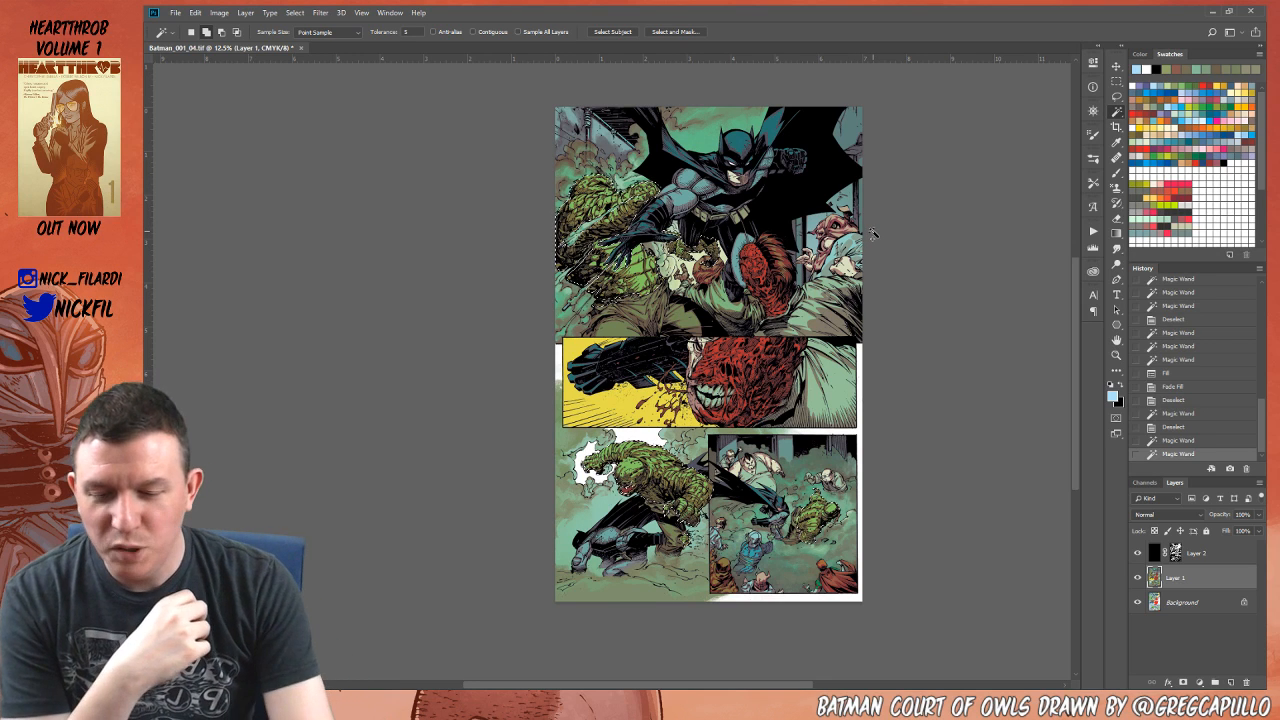
key(F2)
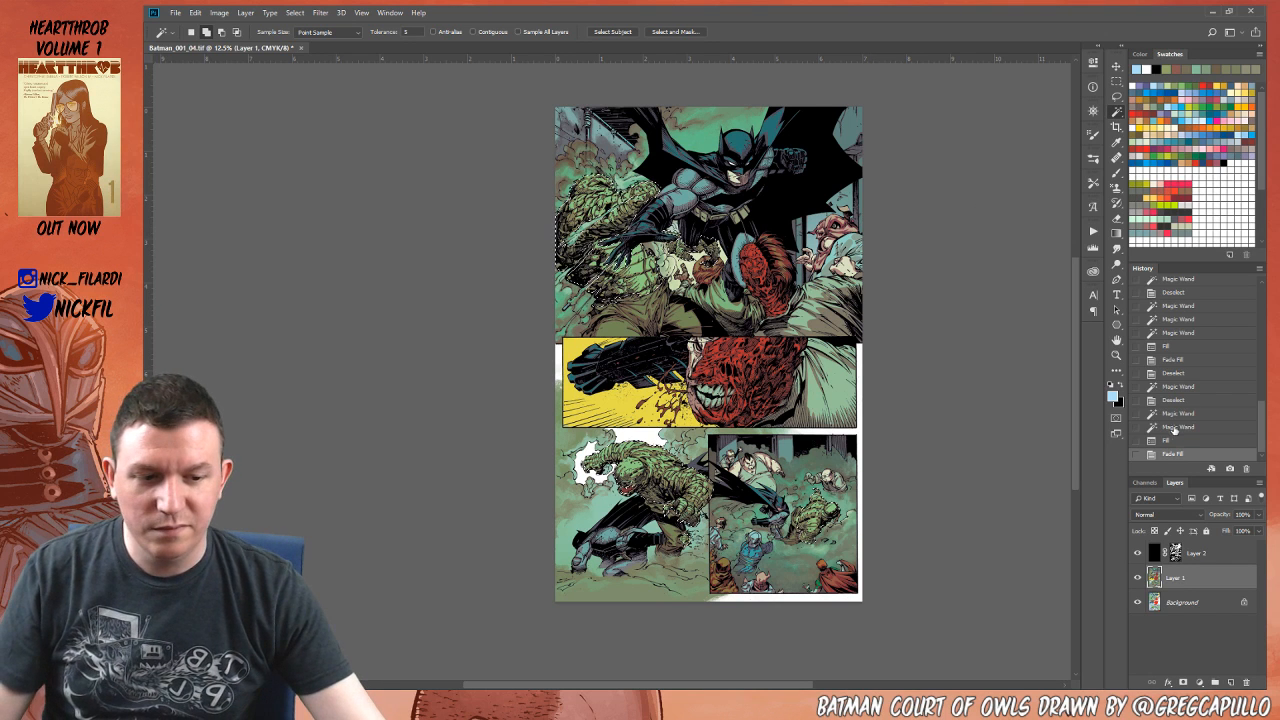
key(ctrl+alt+z)
key(ctrl+alt+z)
Step: Fill Killer Croc's selected scales with a green swatch, fade the fill, set their saturation to -20, and deselect
click(1193, 89)
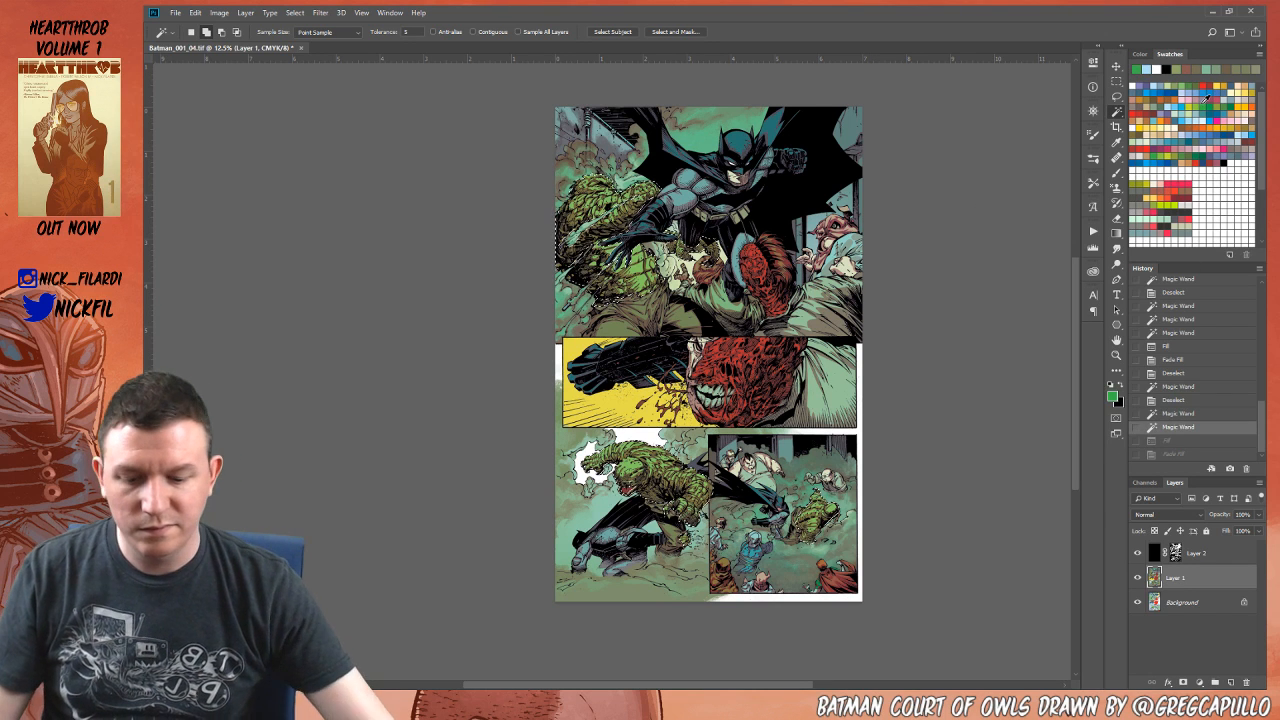
key(F2)
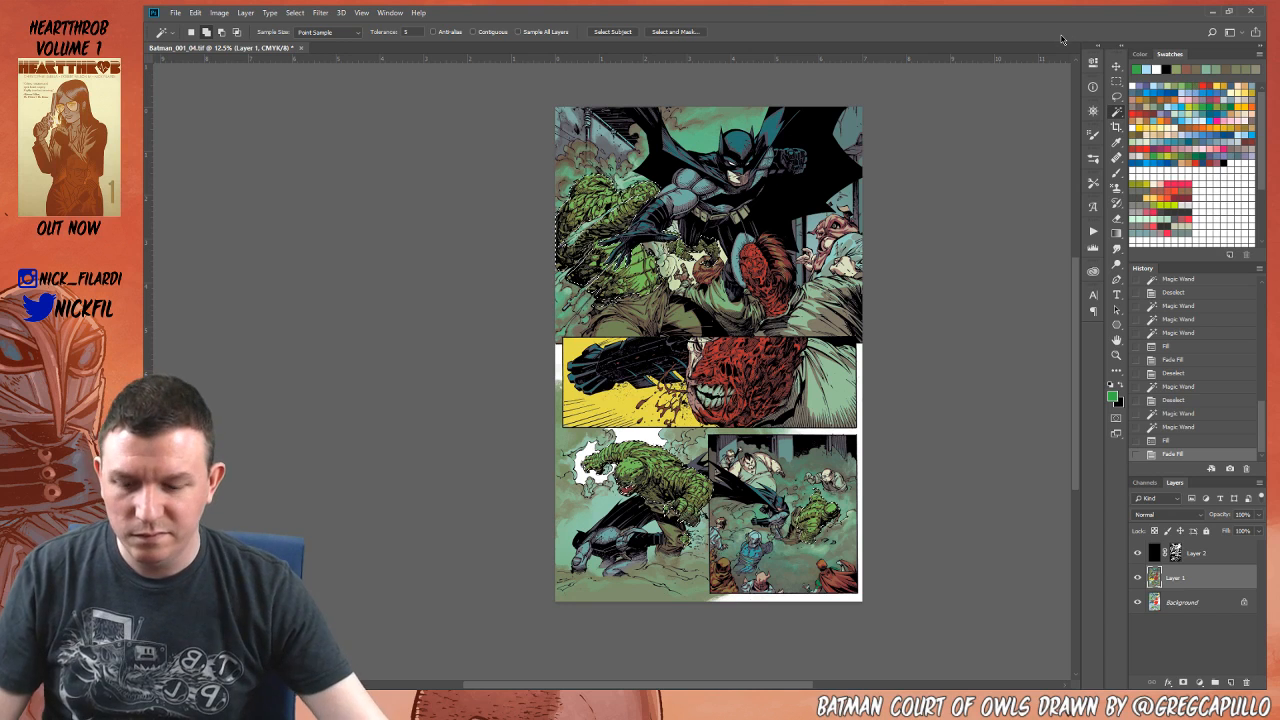
key(ctrl+u)
click(1038, 463)
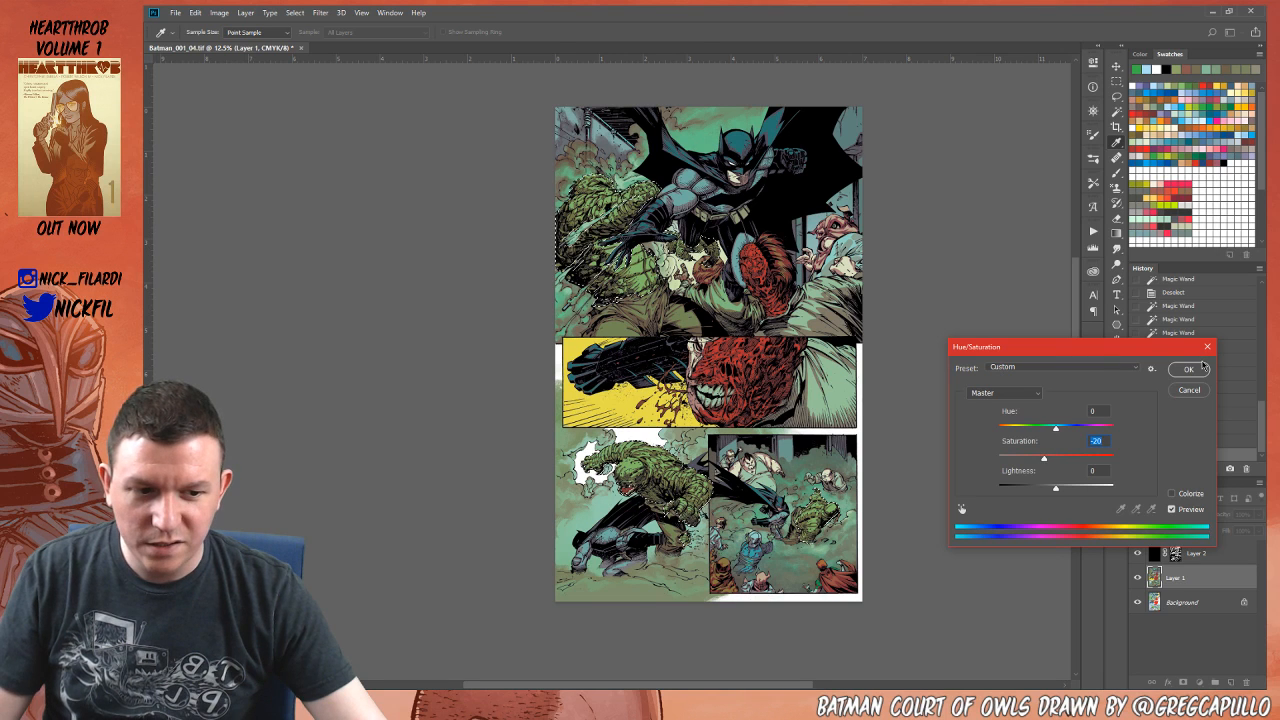
click(1203, 368)
key(ctrl+d)
Step: Select the flats of Killer Croc's trousers in the upper panel, fill them with a red swatch, fade the fill, and deselect
click(682, 319)
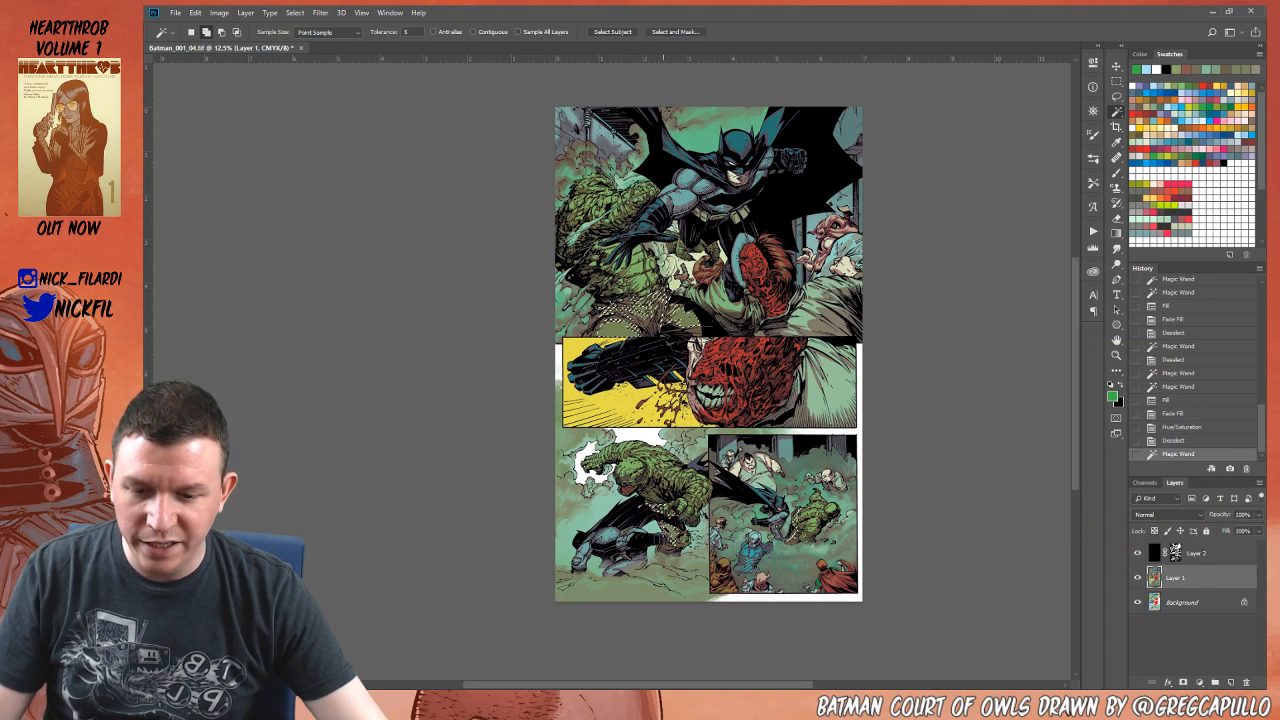
click(672, 312)
click(661, 308)
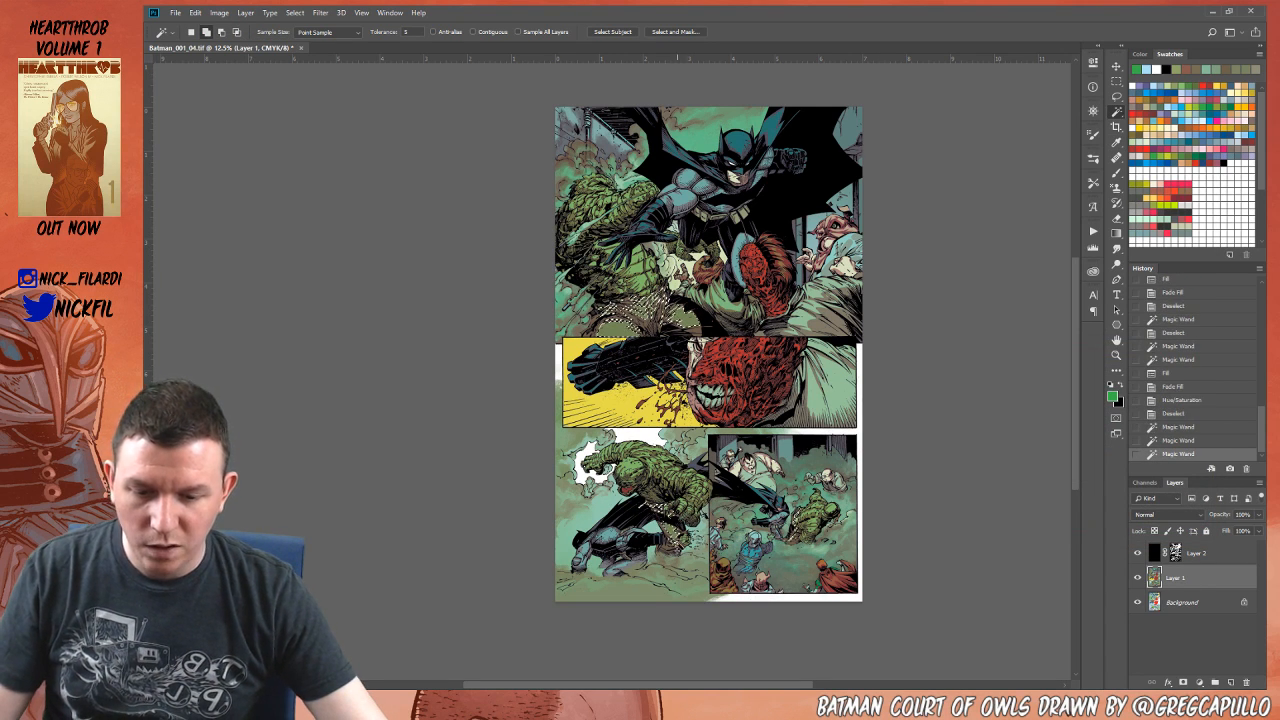
click(686, 320)
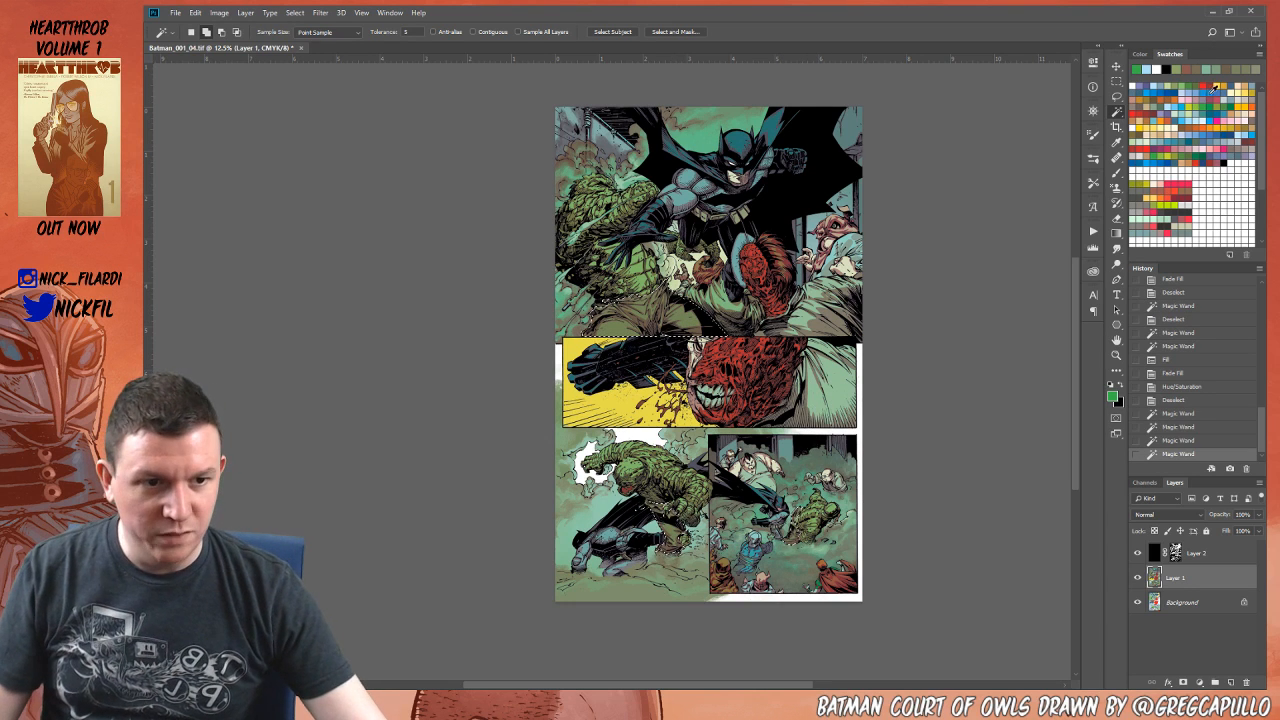
click(1206, 84)
key(alt+BackSpace)
key(ctrl+d)
Step: Select the red-faced villain's suit flats in the upper panel, fill them with a light blue swatch, fade the fill, and deselect
drag(724, 366, 691, 399)
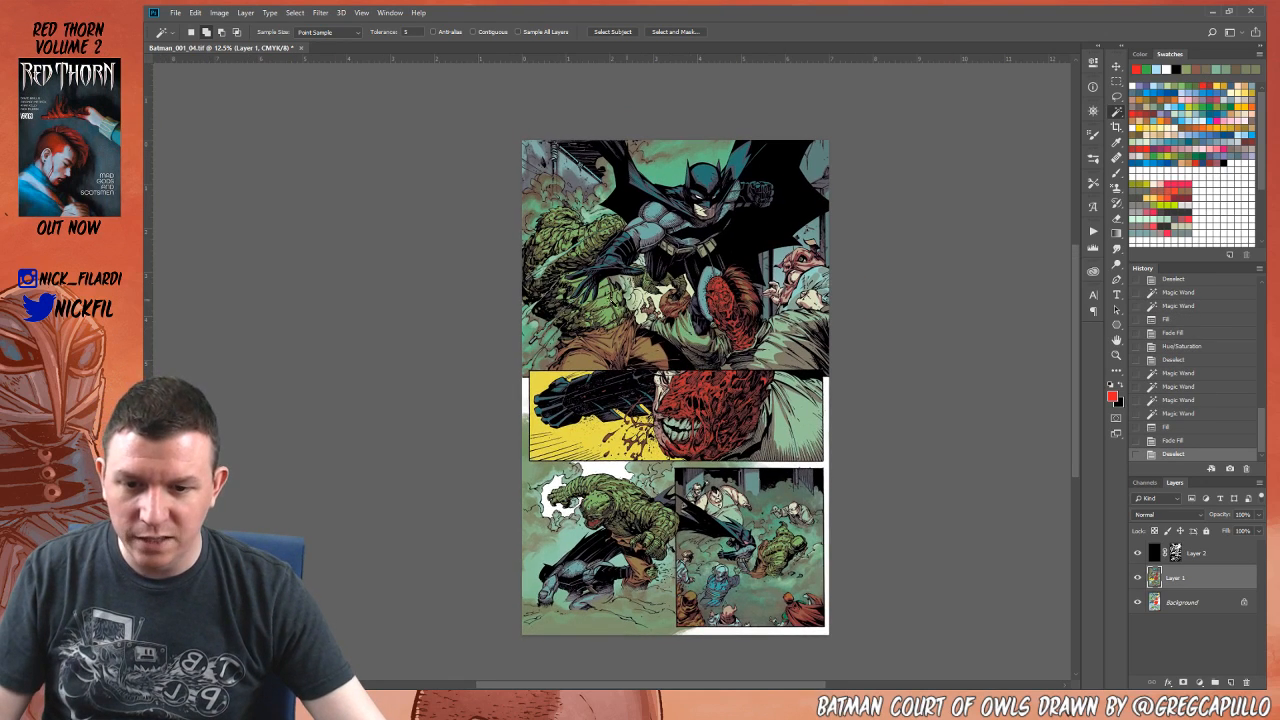
ctrl+click(728, 400)
drag(728, 400, 770, 487)
click(836, 394)
click(861, 398)
click(862, 400)
click(729, 427)
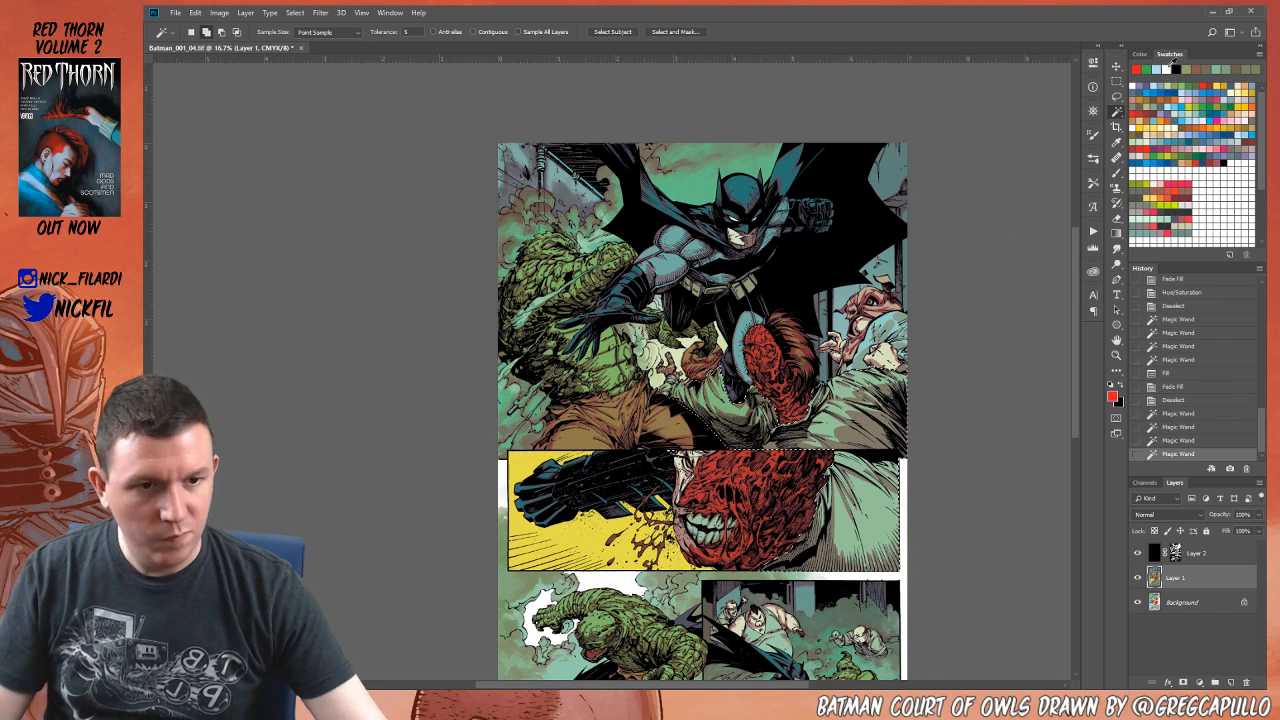
click(1189, 114)
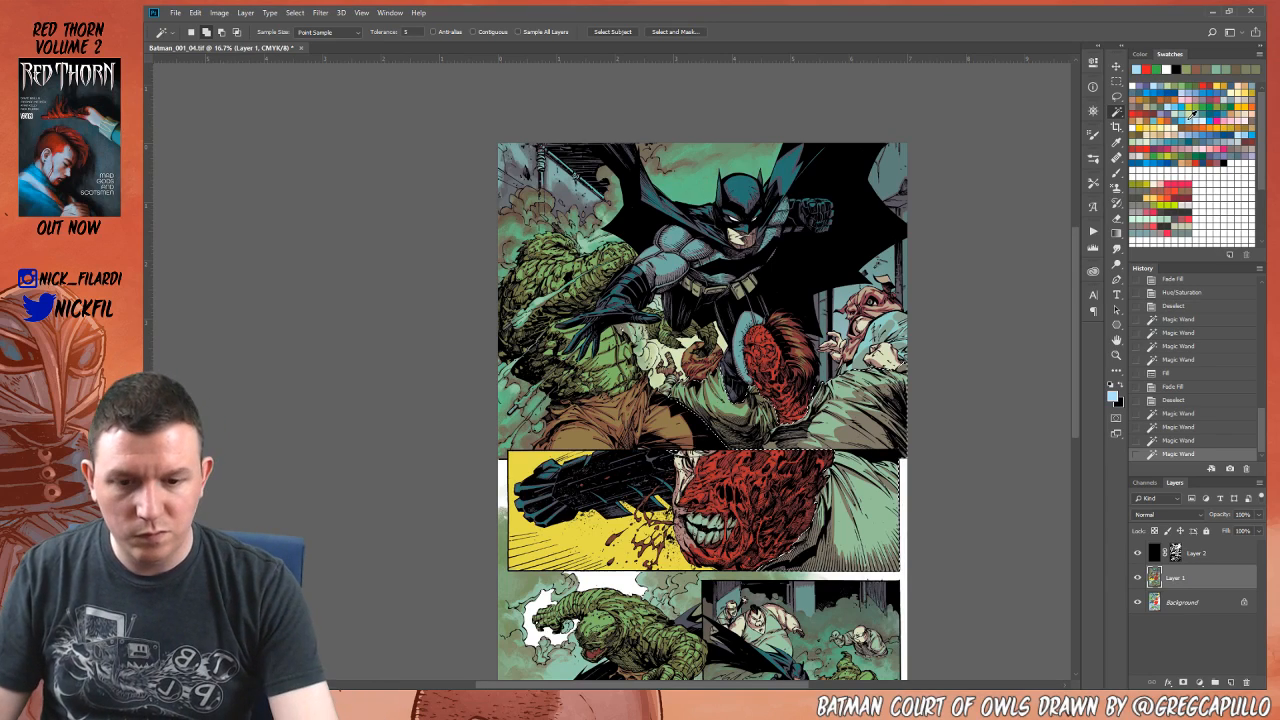
key(alt+BackSpace)
key(ctrl+d)
drag(816, 460, 765, 444)
key(ctrl+minus)
key(z)
click(621, 351)
drag(843, 451, 811, 485)
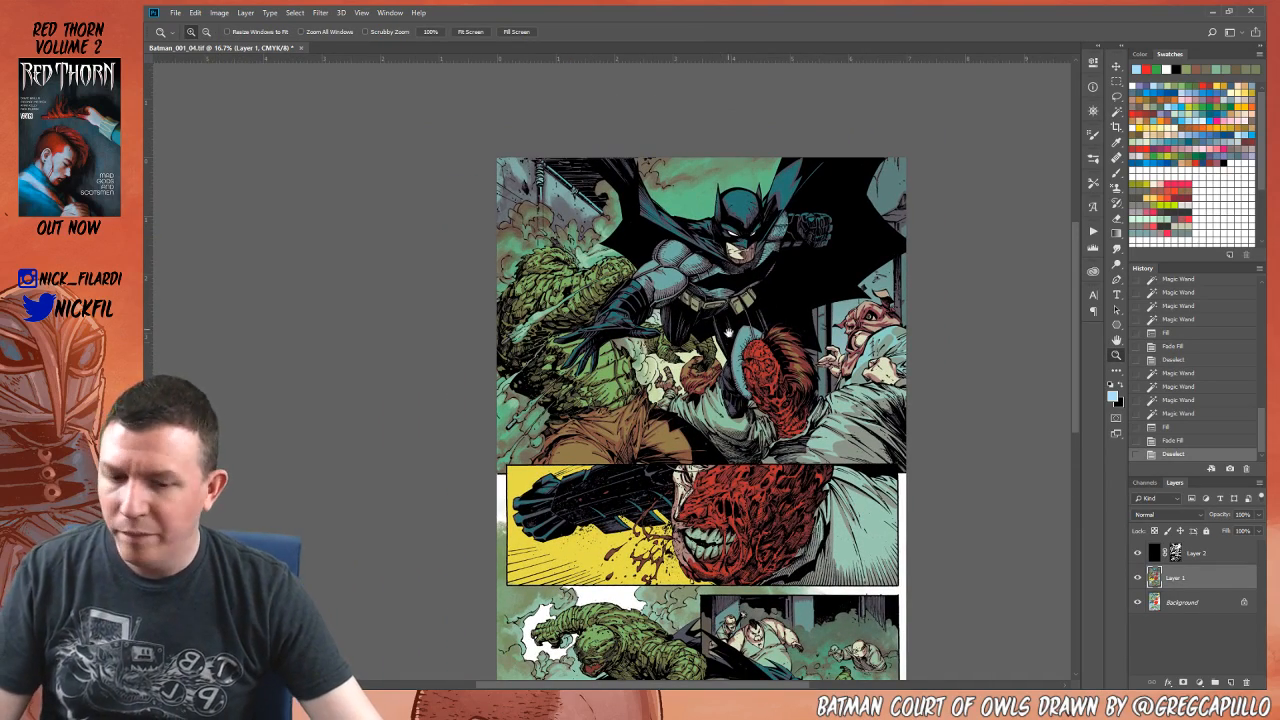
Step: Select the yellow background of the middle panel on Layer 1, fill it with the light blue swatch, and deselect
drag(771, 413, 796, 259)
key(w)
click(600, 402)
drag(822, 430, 828, 500)
key(alt+BackSpace)
key(ctrl+d)
key(z)
alt+click(726, 346)
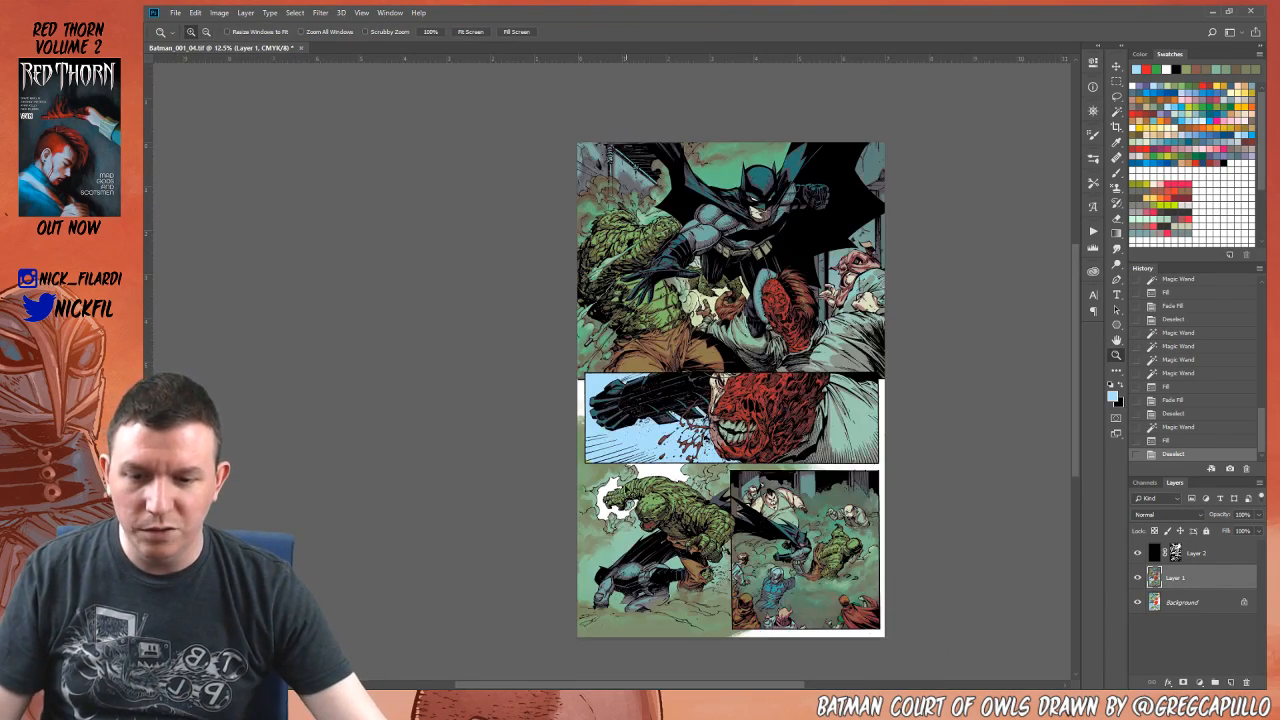
Step: Undo the deselection, select the middle panel's background from the Background layer's flats, fill it light blue on Layer 1, and deselect
key(ctrl+z)
click(1219, 606)
key(w)
click(737, 463)
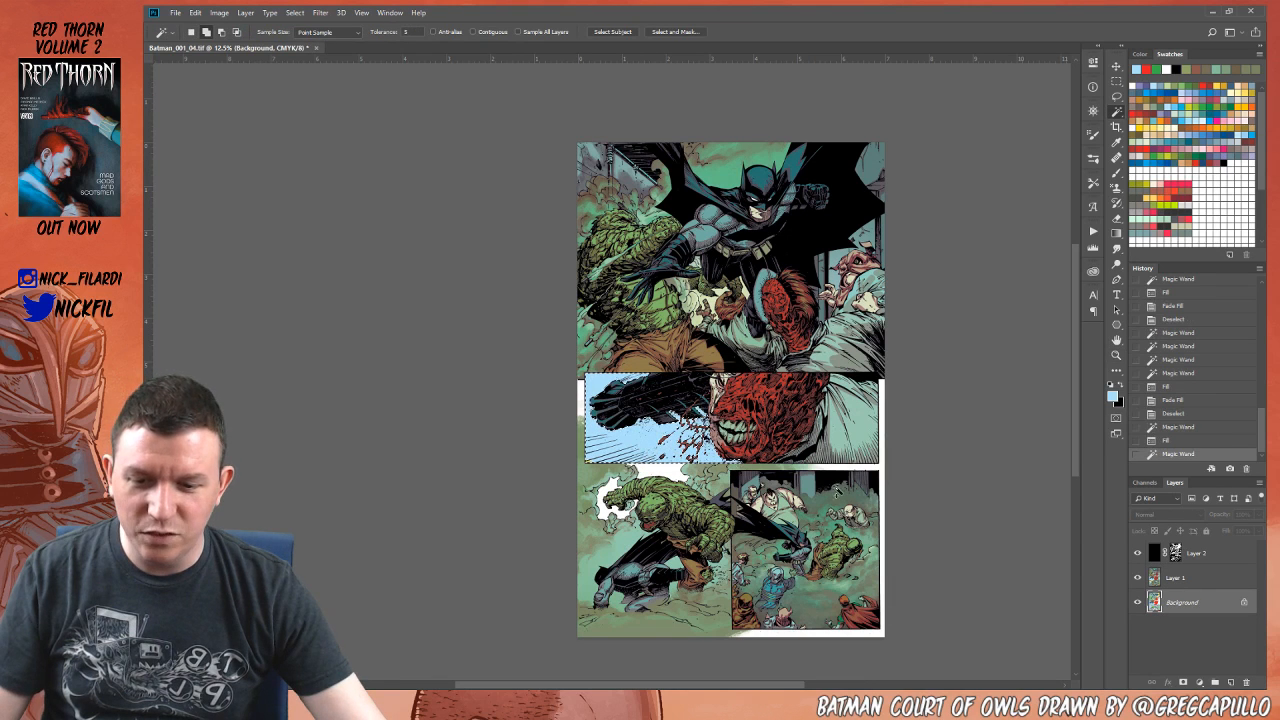
click(1172, 578)
key(alt+BackSpace)
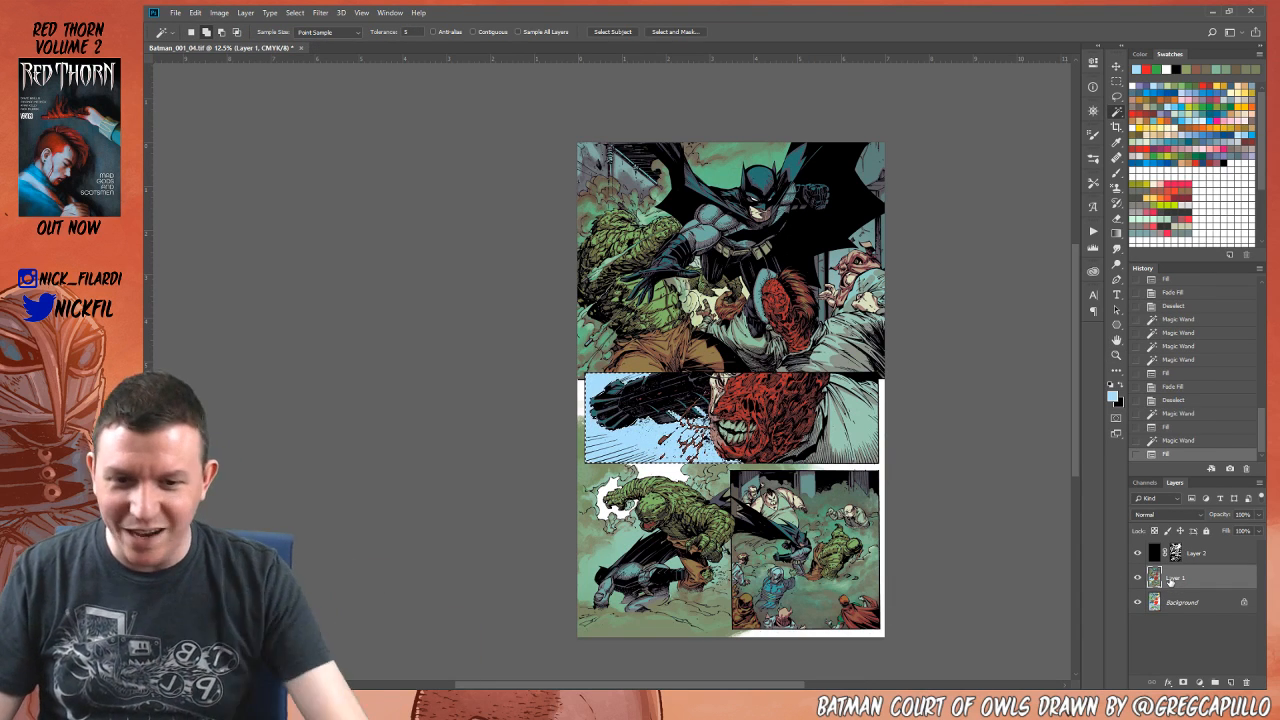
key(ctrl+d)
Step: Examine the colours of the upper and middle panels at different magnifications
drag(781, 435, 711, 373)
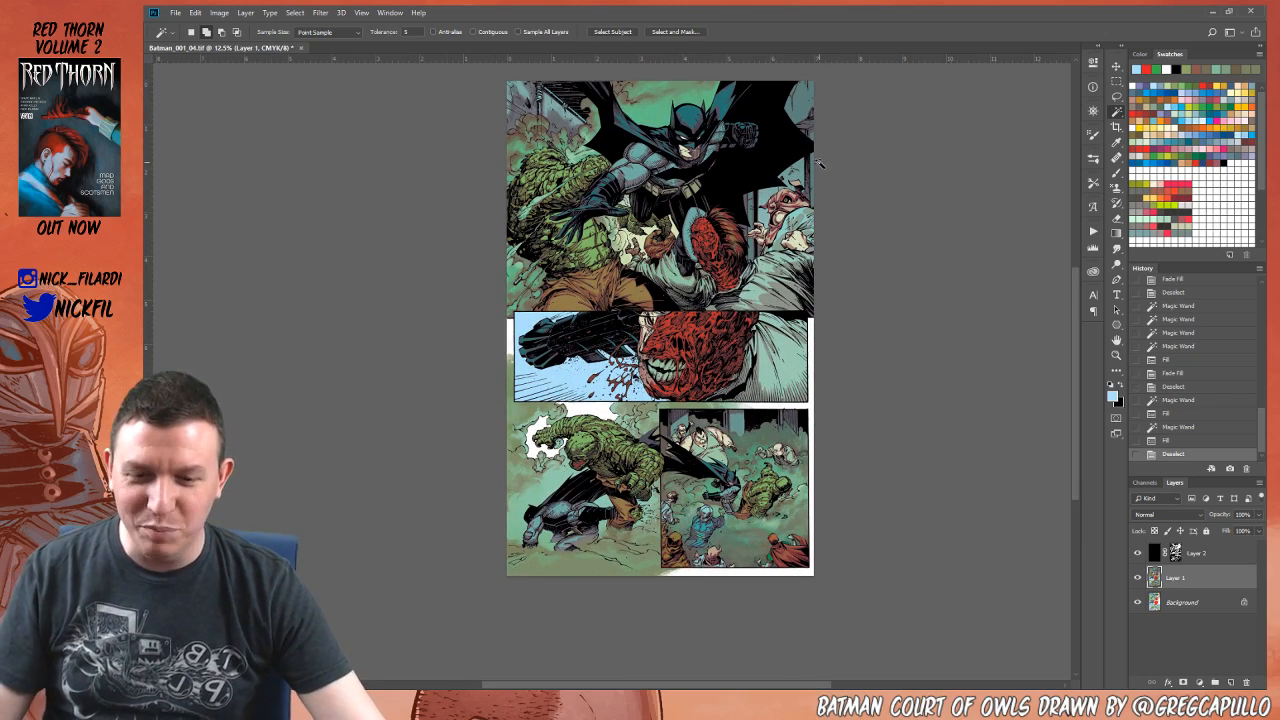
key(z)
drag(688, 306, 716, 390)
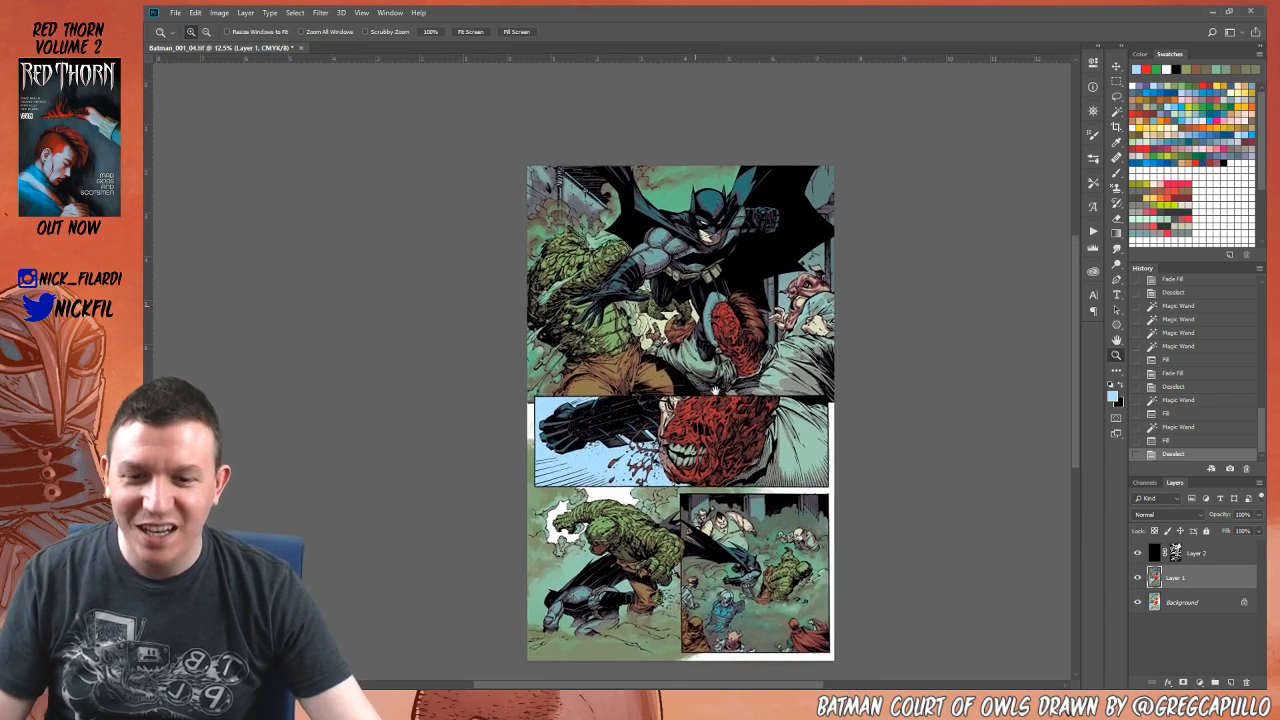
click(716, 390)
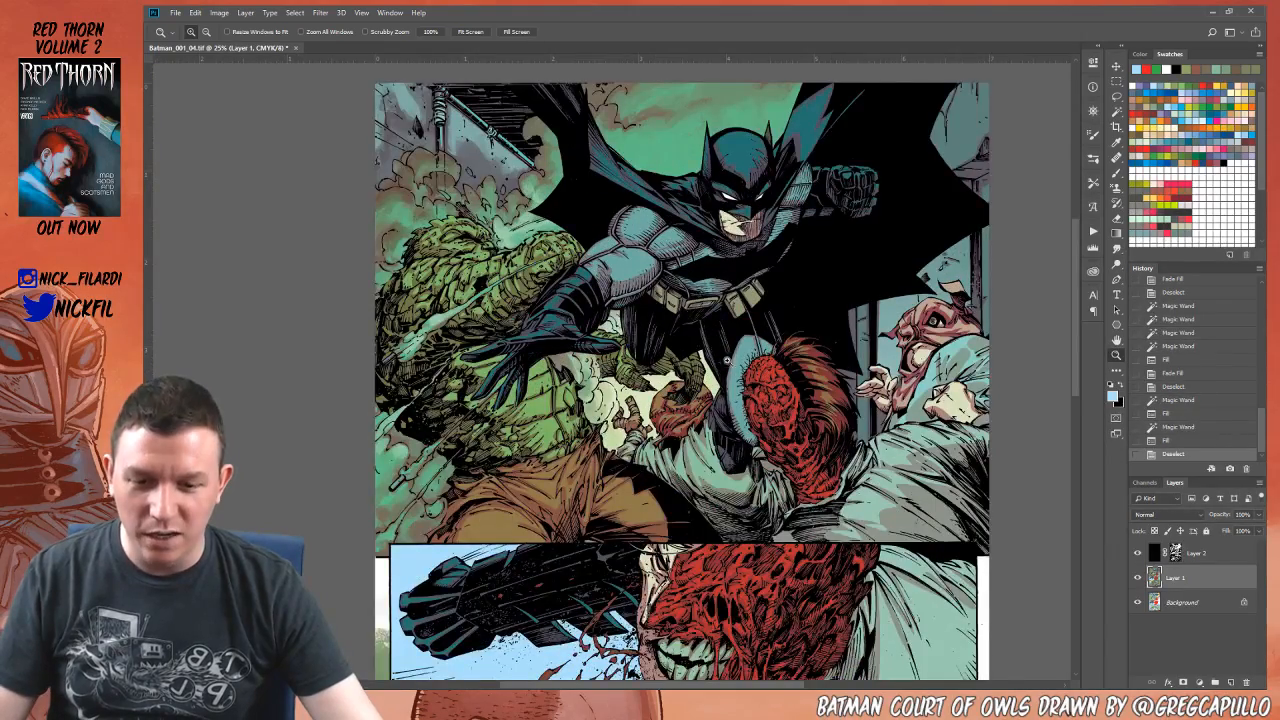
scroll(700, 340, down, 5)
alt+click(850, 318)
drag(830, 385, 836, 531)
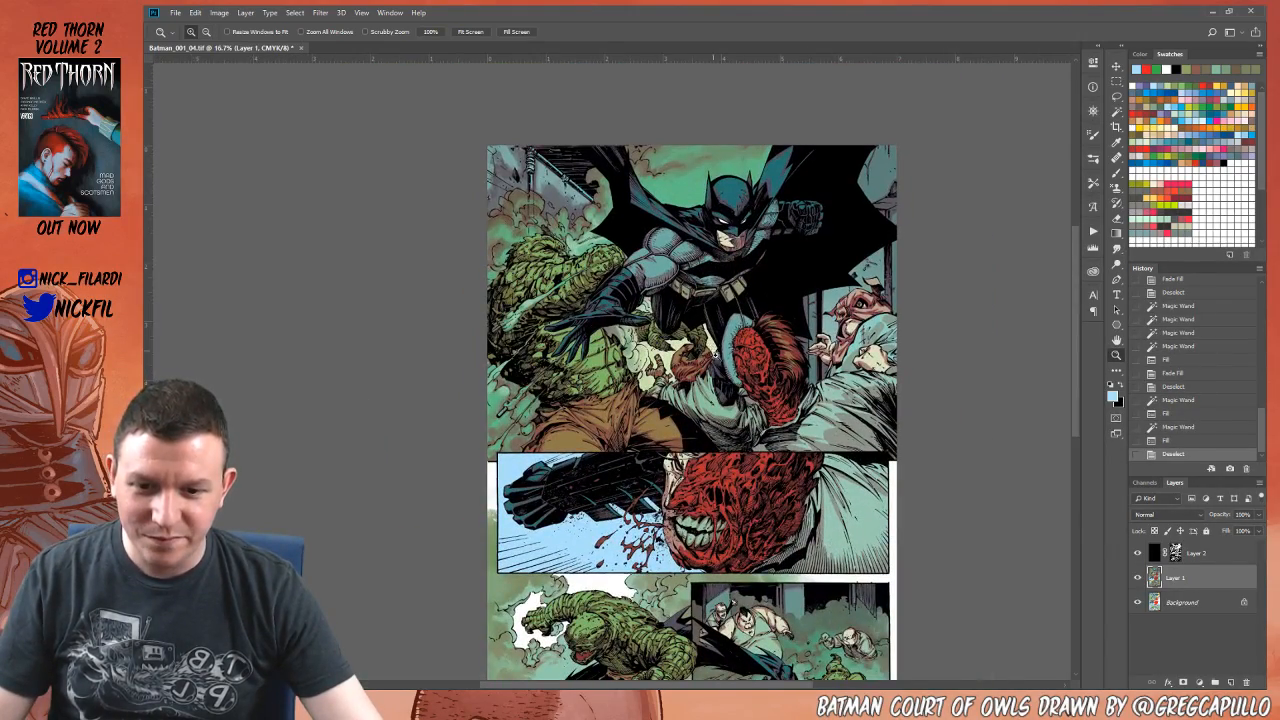
Step: Select the sack-masked villain's mask, hand and clothing flats on the Background layer, refining the selection with the Lasso
click(736, 364)
click(670, 350)
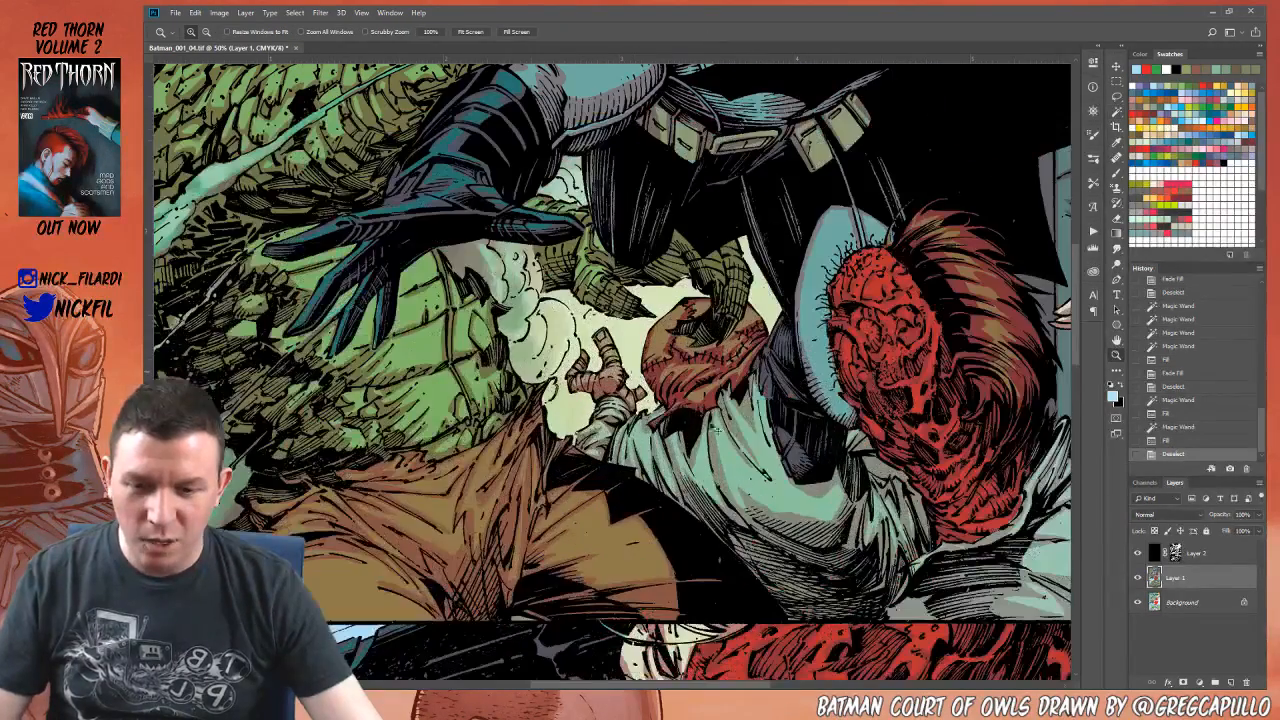
key(l)
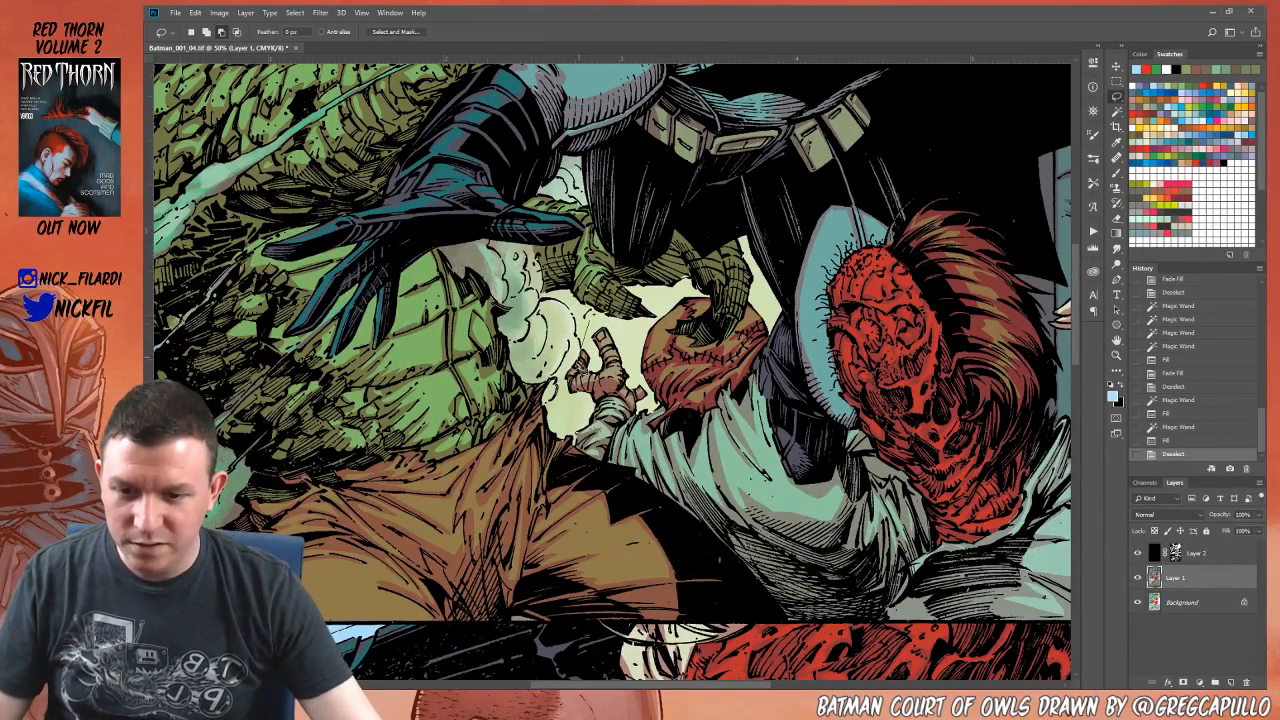
key(w)
click(1180, 602)
click(734, 470)
click(700, 365)
click(609, 378)
click(609, 388)
key(z)
alt+click(741, 426)
key(l)
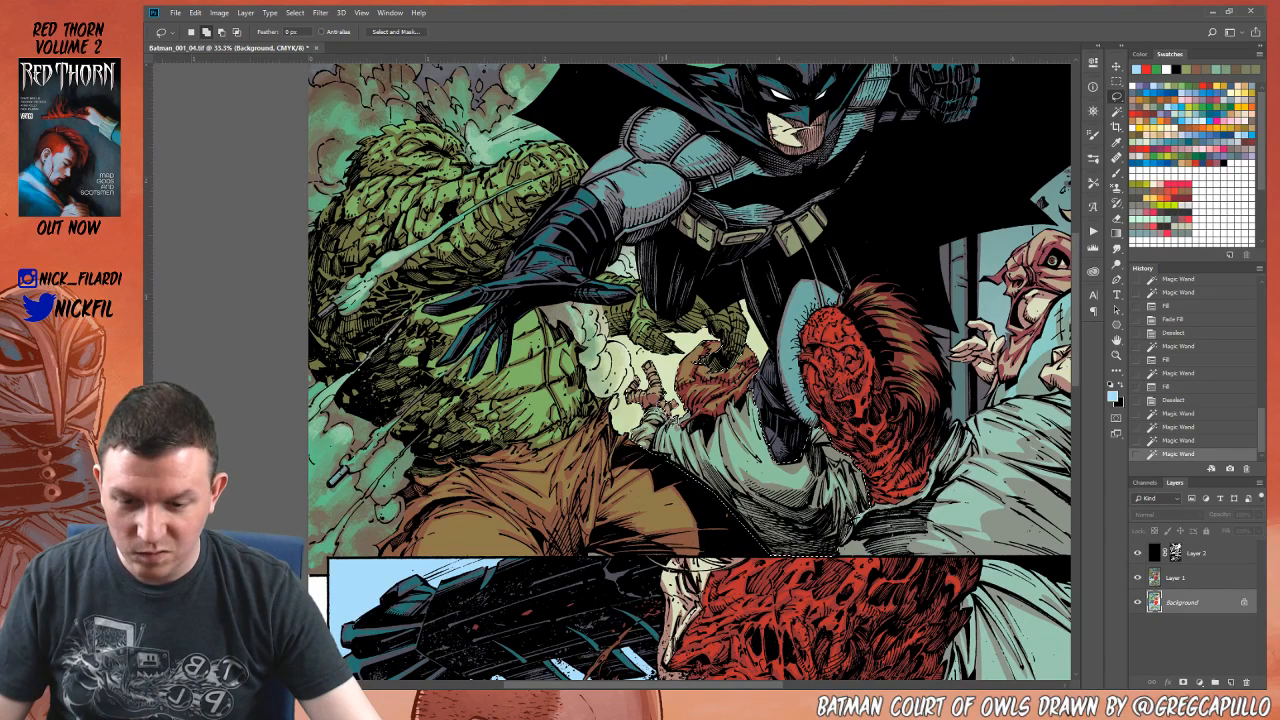
drag(670, 375, 690, 364)
Step: Fill the selected villain with the sampled pale cream on Background and Layer 1, fading the fills, with Layer 1's at 50%, and deselect
key(b)
alt+click(669, 368)
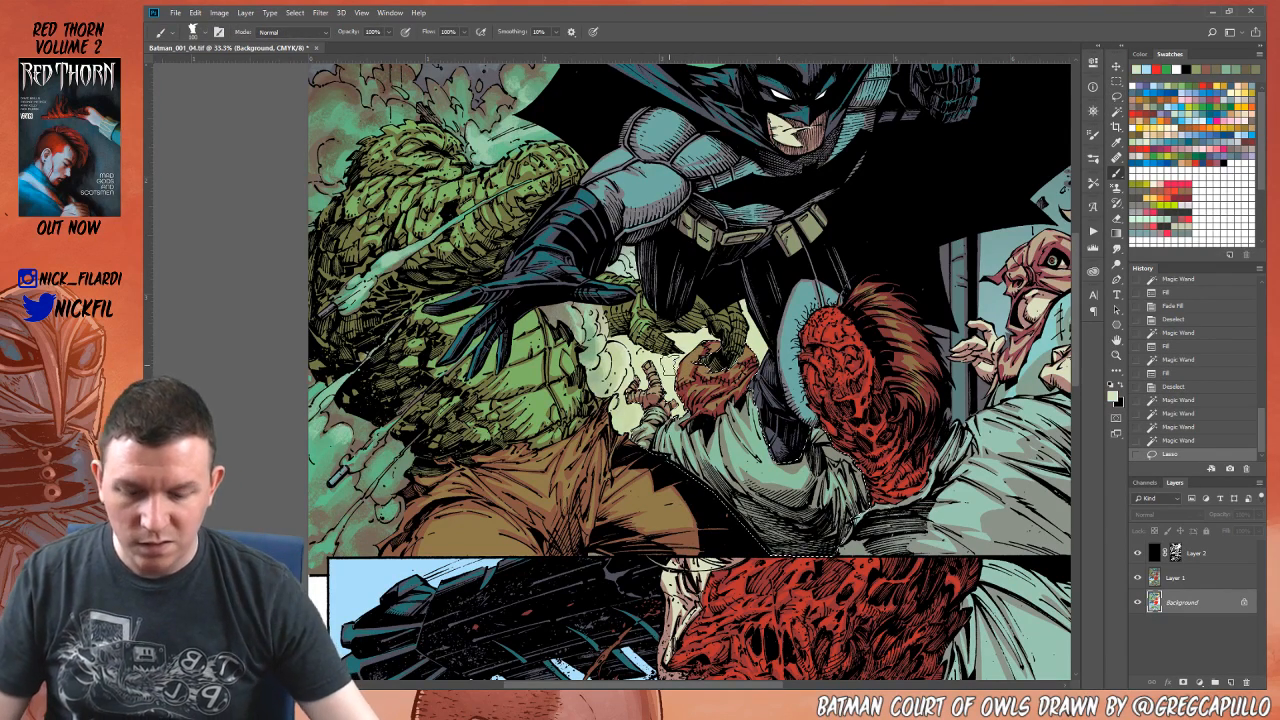
key(alt+BackSpace)
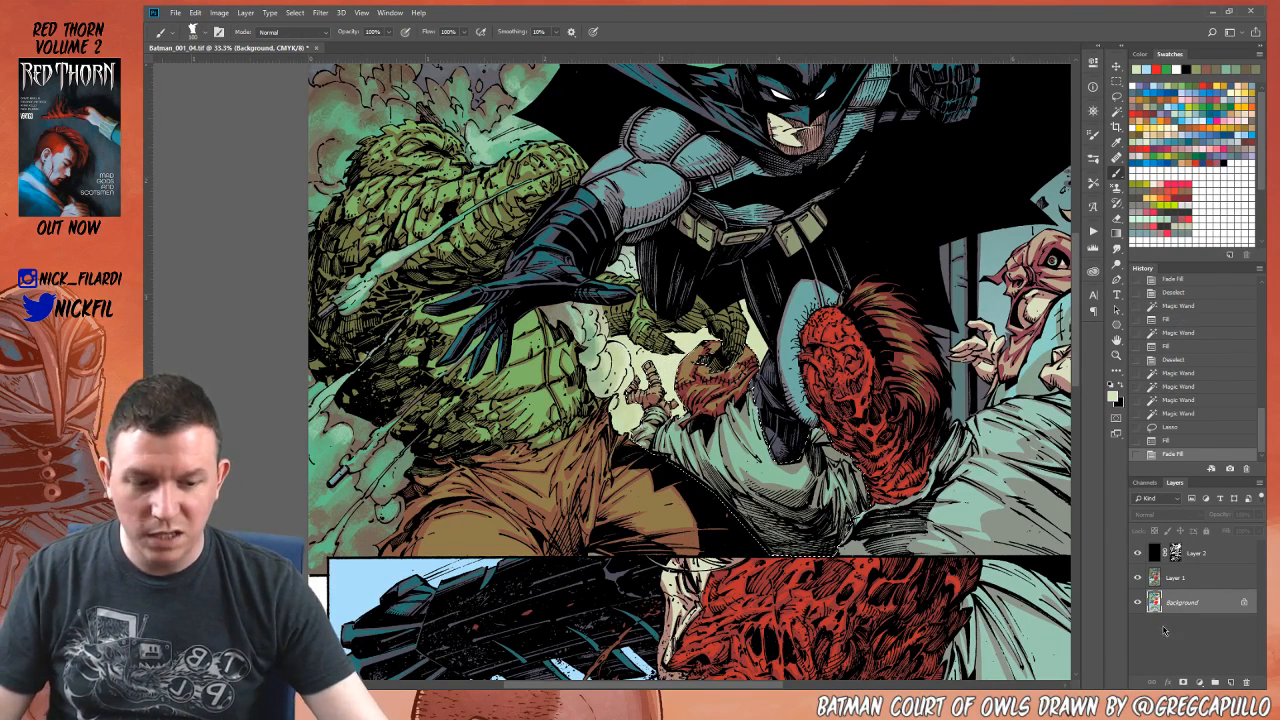
click(1185, 578)
key(alt+BackSpace)
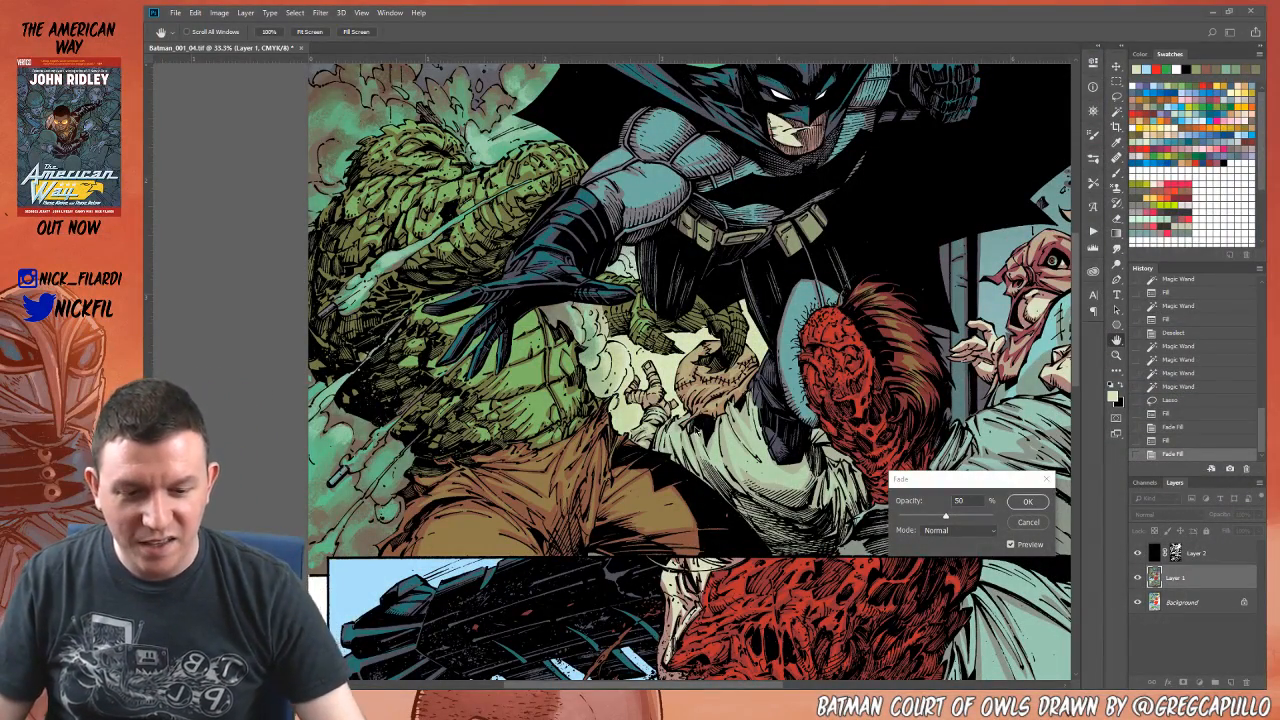
click(929, 518)
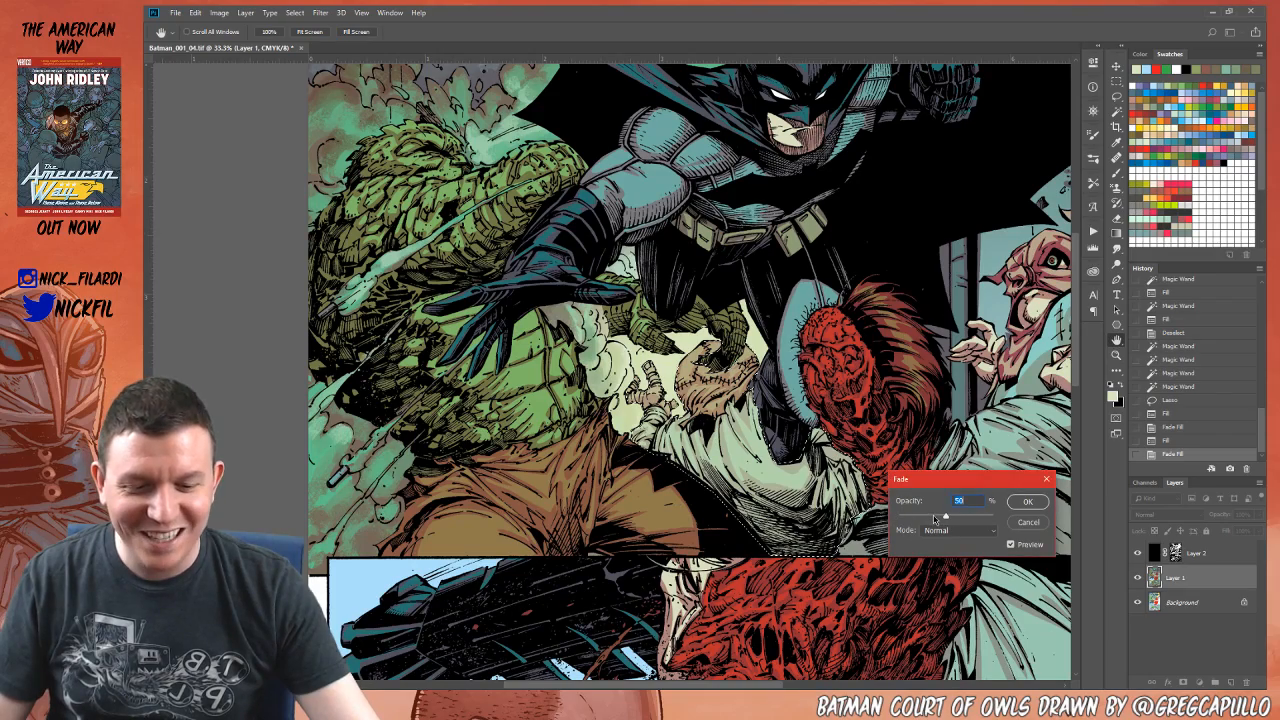
click(1026, 503)
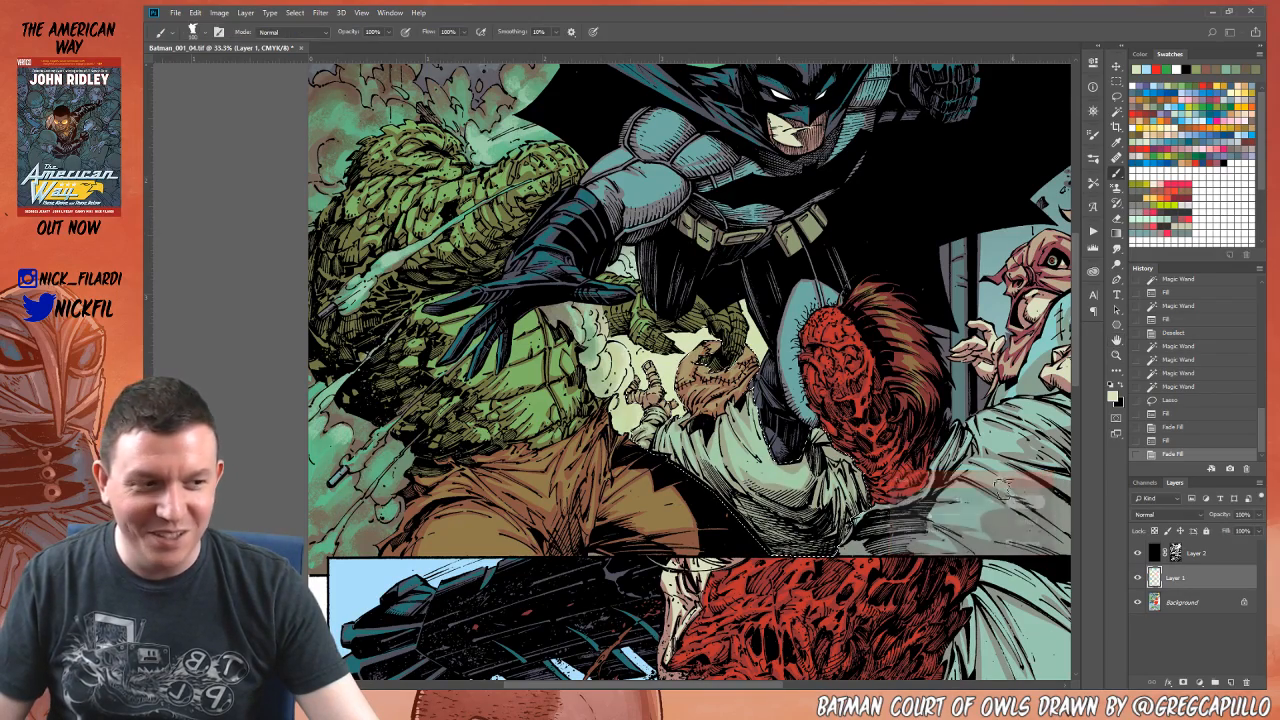
key(z)
alt+click(760, 403)
drag(759, 403, 788, 404)
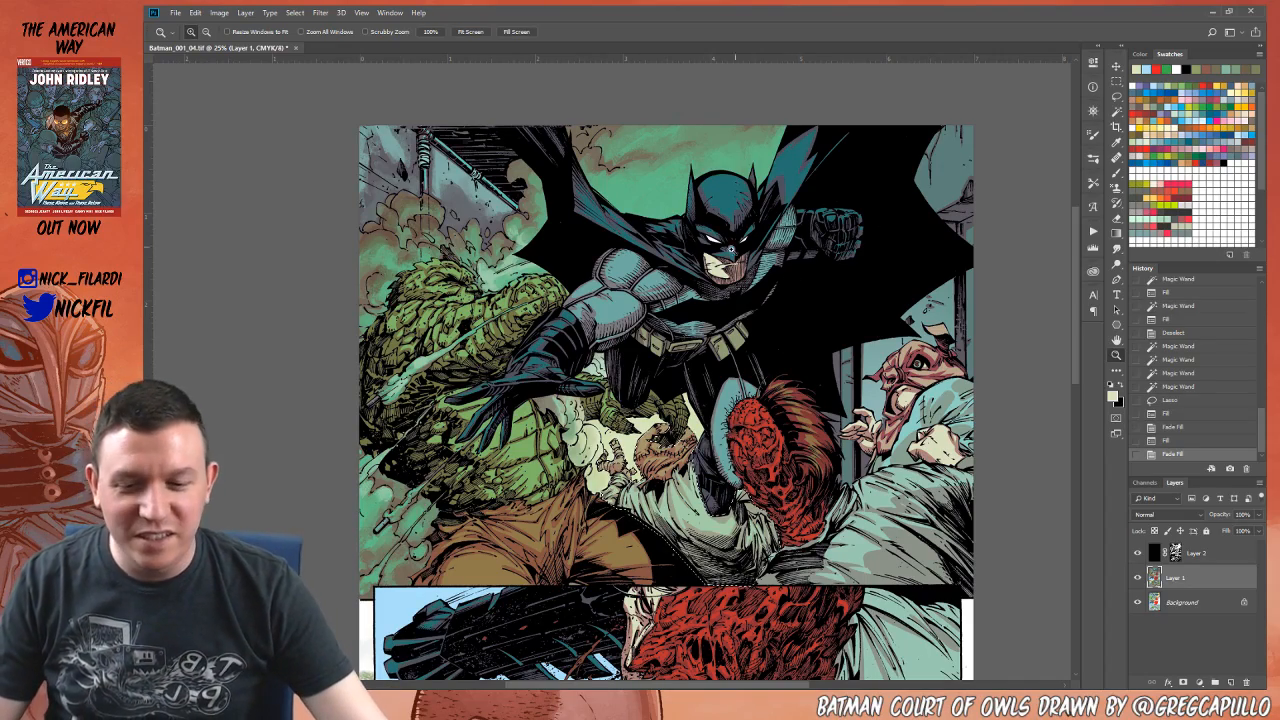
drag(735, 370, 758, 316)
key(ctrl+d)
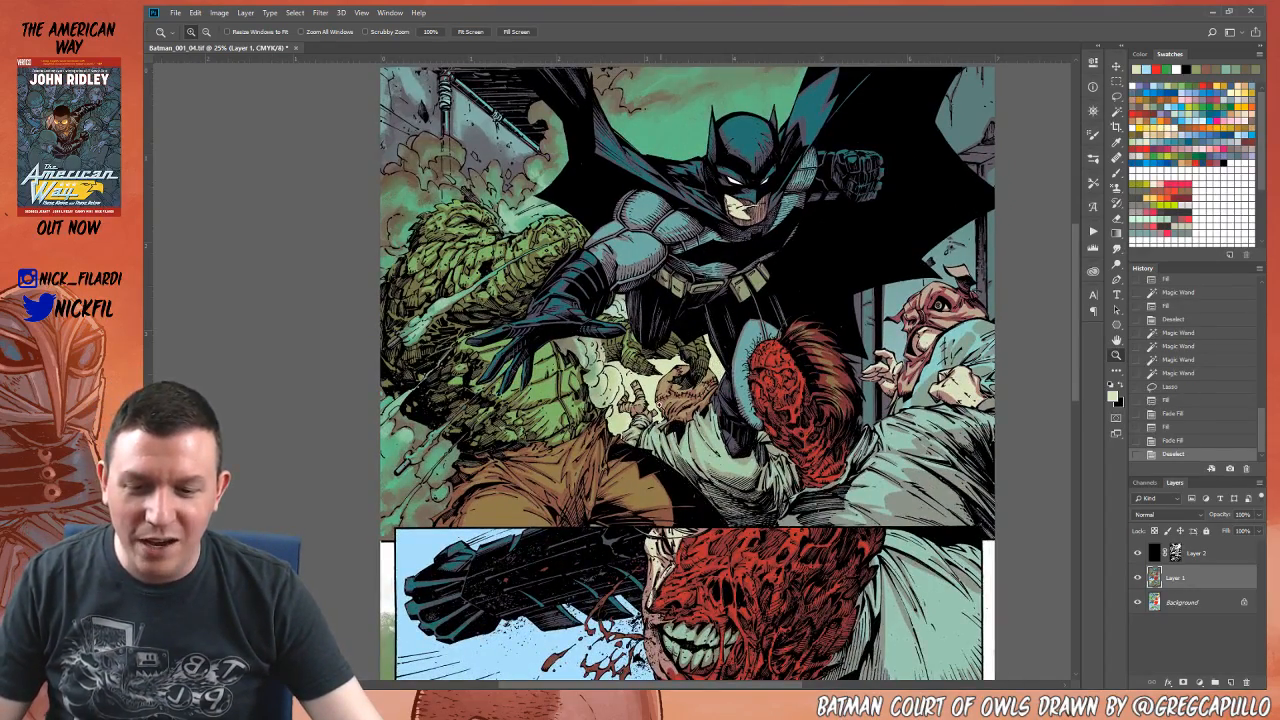
Step: Paint the villain's sack mask on Layer 1 with a smaller brush and a tan sampled from the artwork
click(657, 398)
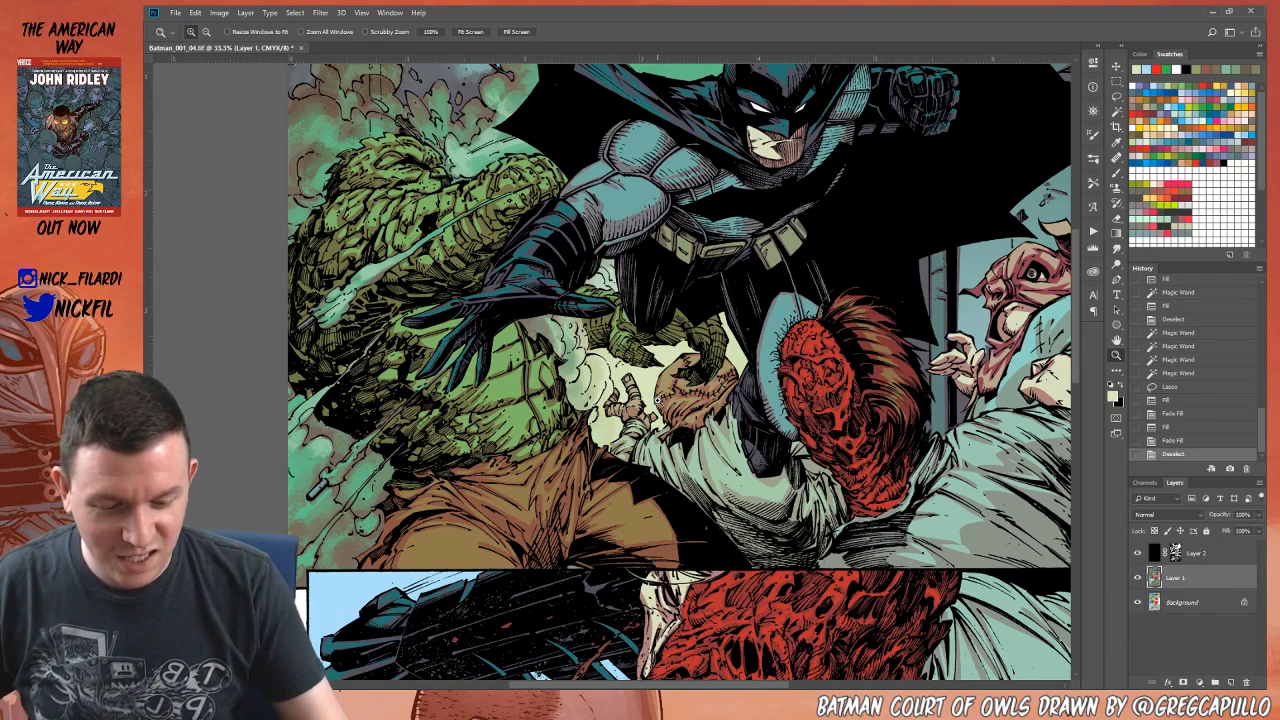
click(1117, 172)
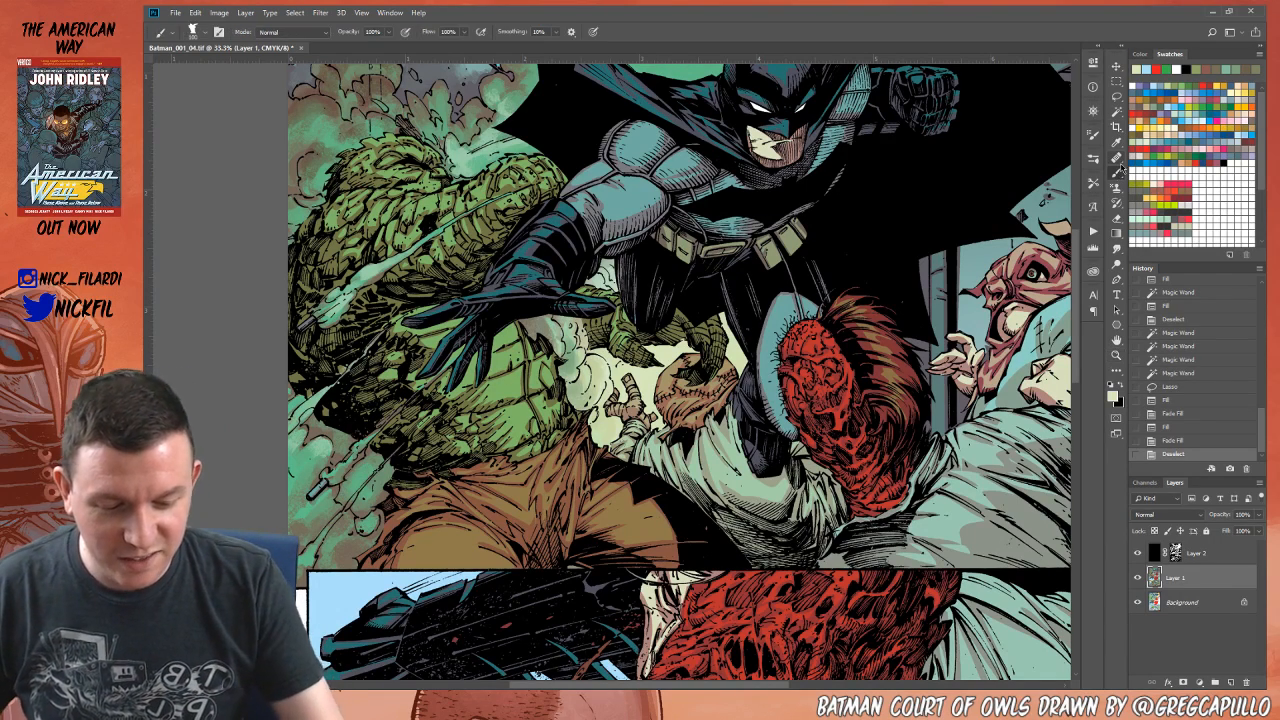
click(195, 32)
click(706, 405)
key(bracketleft)
key(bracketleft)
key(bracketleft)
key(bracketleft)
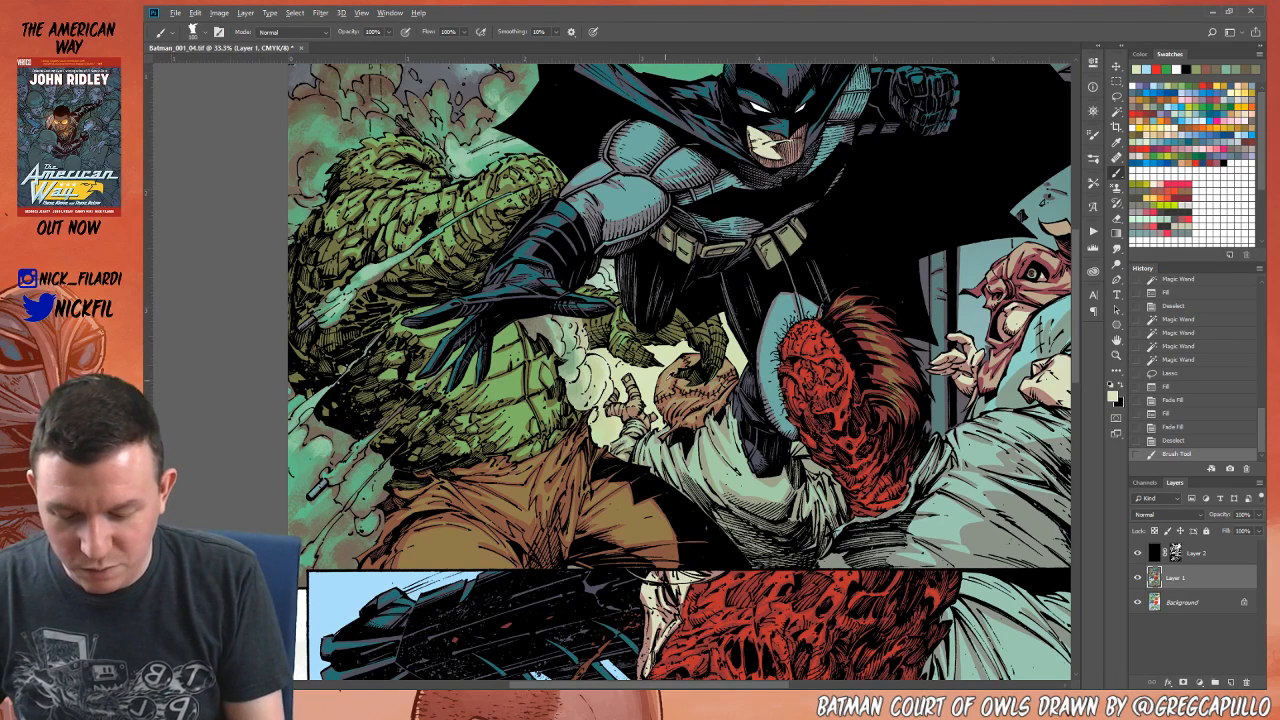
alt+click(681, 353)
drag(681, 358, 682, 391)
Step: Set the brush to Screen mode, paint highlights on the sack mask, and undo the last stroke in a lighter sampled tan
click(290, 32)
click(292, 152)
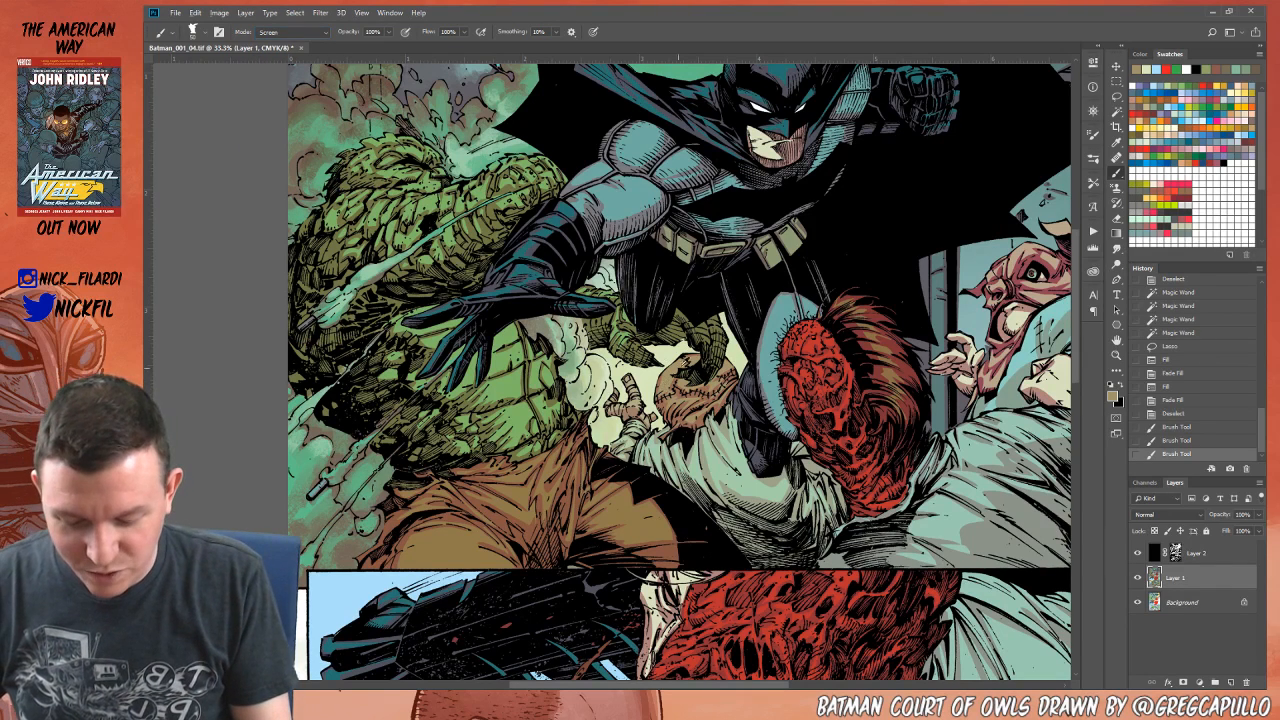
mouse_move(686, 359)
mouse_down()
mouse_move(660, 394)
mouse_move(692, 413)
mouse_move(687, 379)
mouse_move(706, 361)
mouse_up()
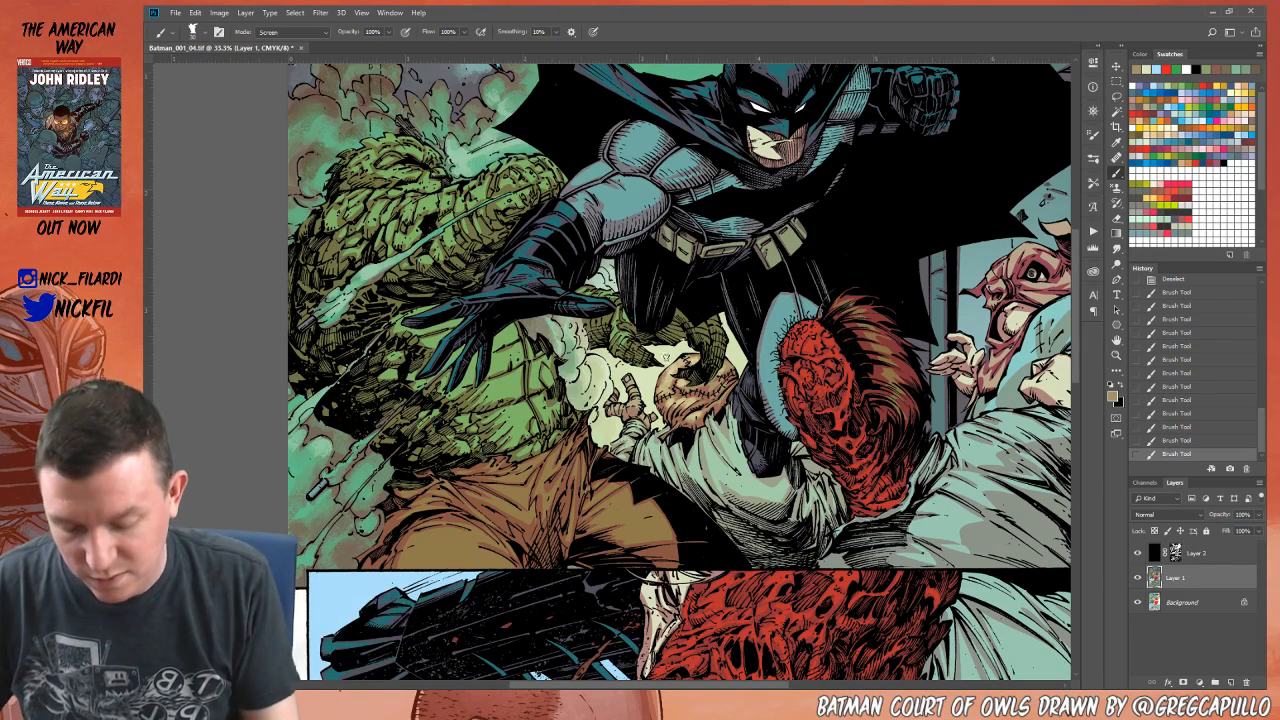
alt+click(674, 369)
drag(669, 371, 662, 394)
key(ctrl+z)
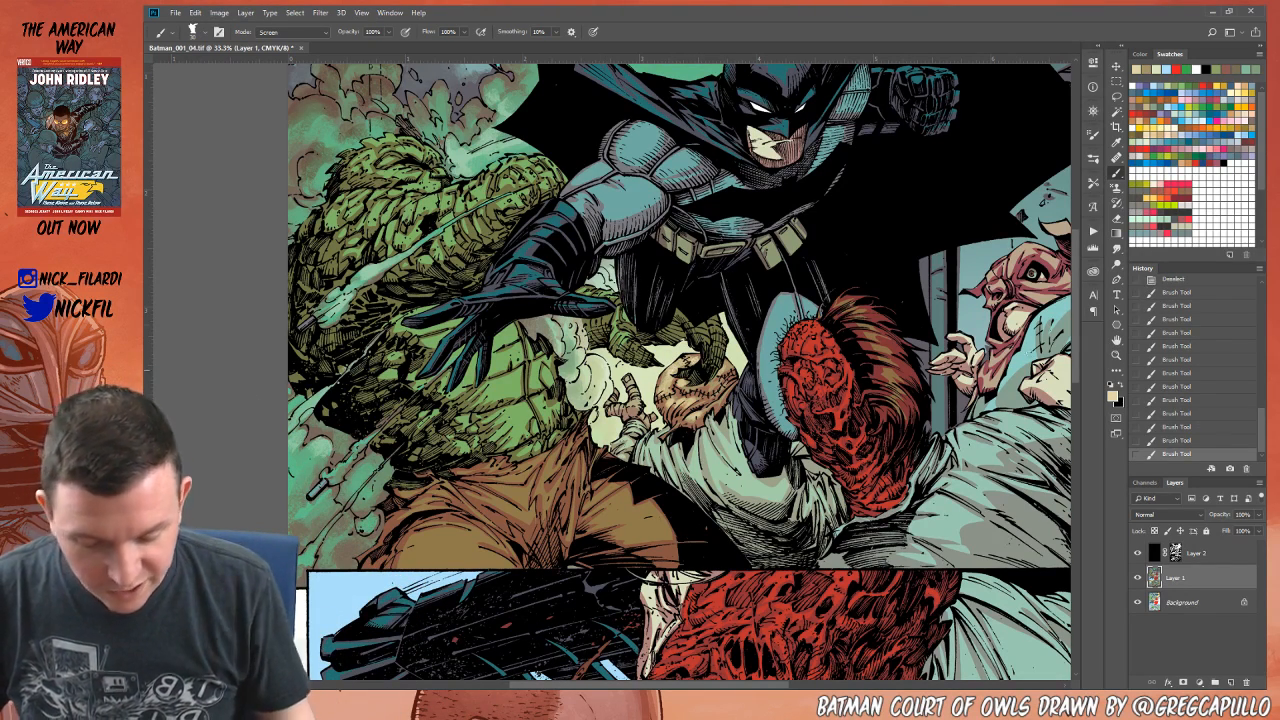
Step: Return the brush to Normal mode and paint a sampled reddish brown over the shaded areas of the sack mask
key(z)
alt+click(709, 424)
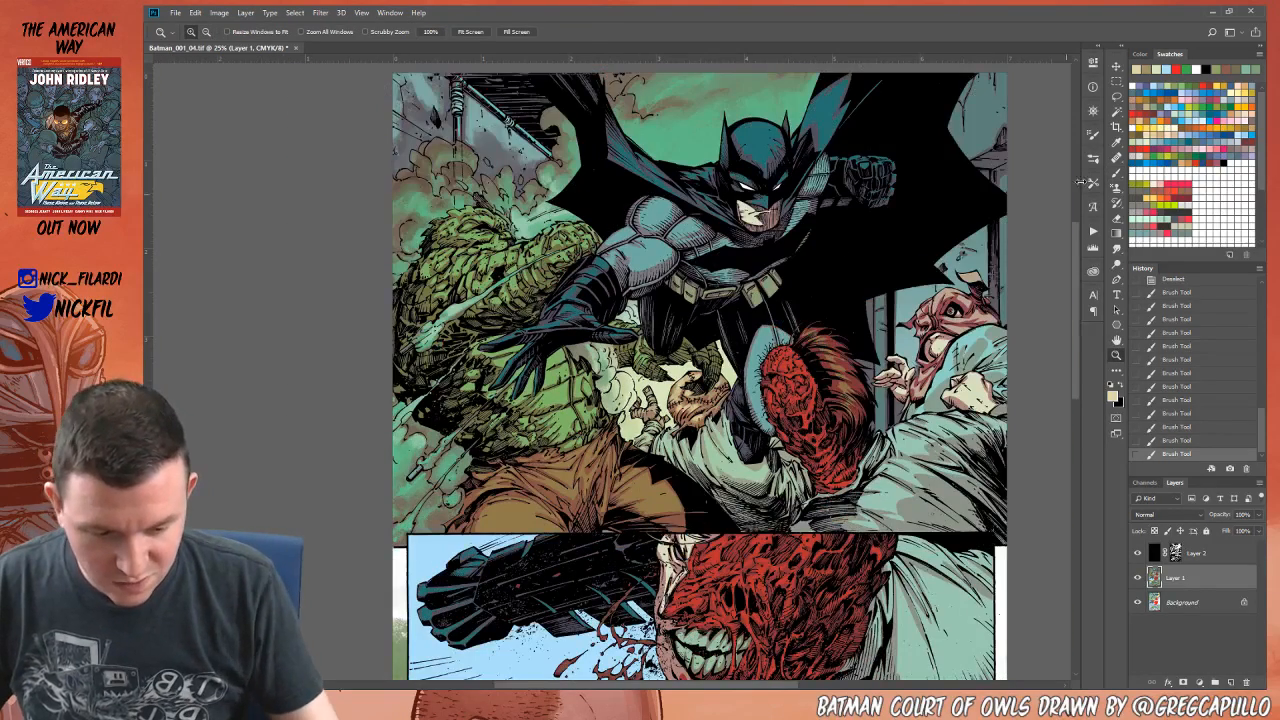
click(1116, 172)
alt+click(677, 405)
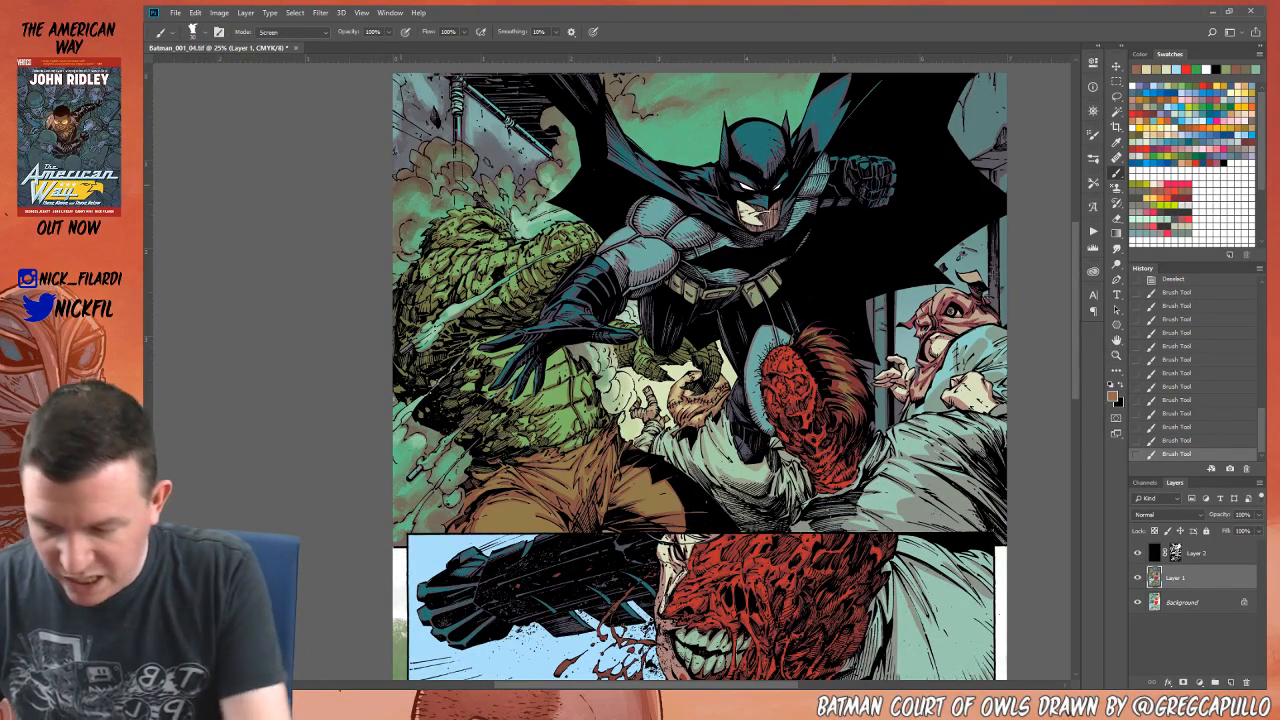
click(280, 32)
click(281, 46)
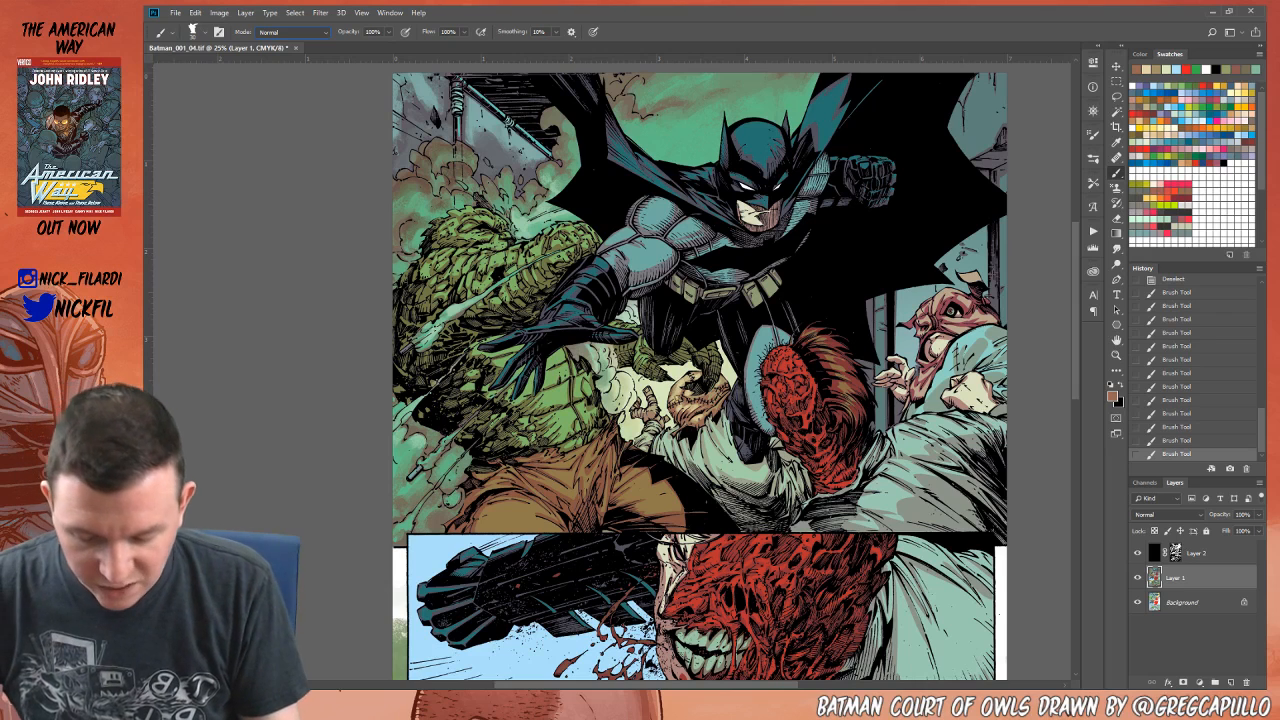
drag(670, 388, 695, 399)
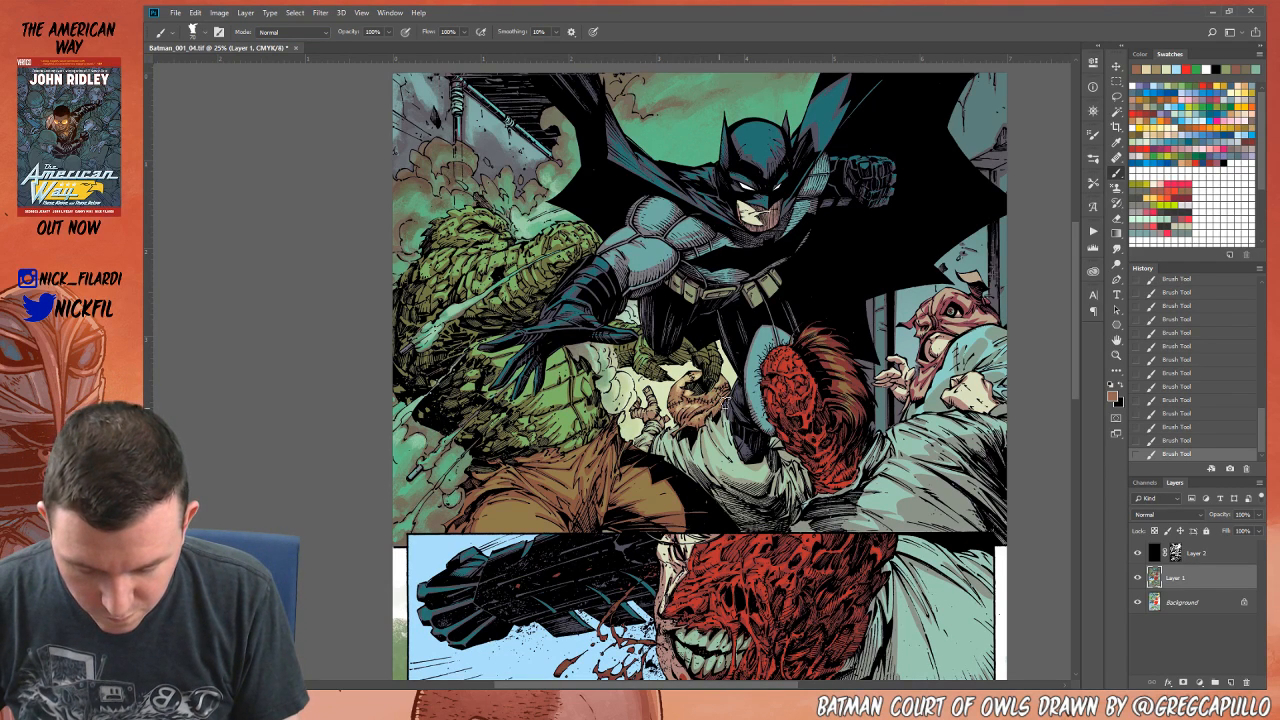
Step: Sample colours from the sack-masked villain's clothing, undo the last stroke, and set the brush to Screen mode at 50% opacity
alt+click(699, 444)
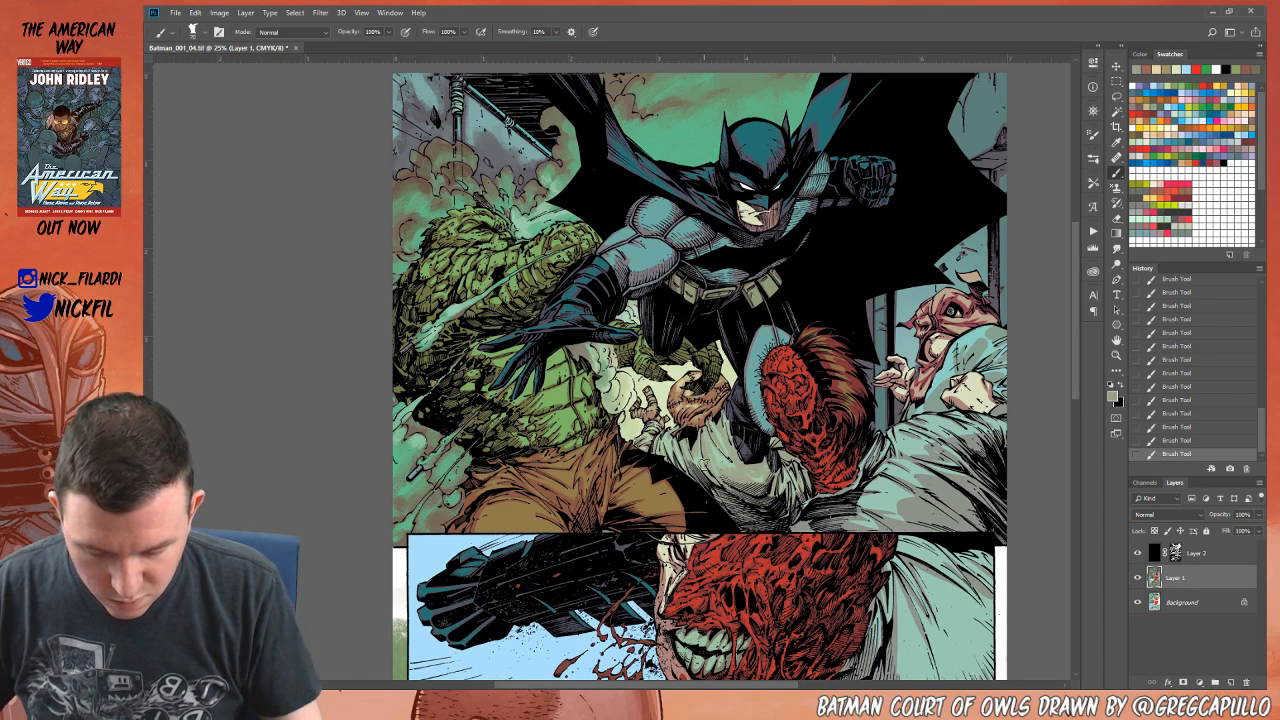
alt+click(684, 446)
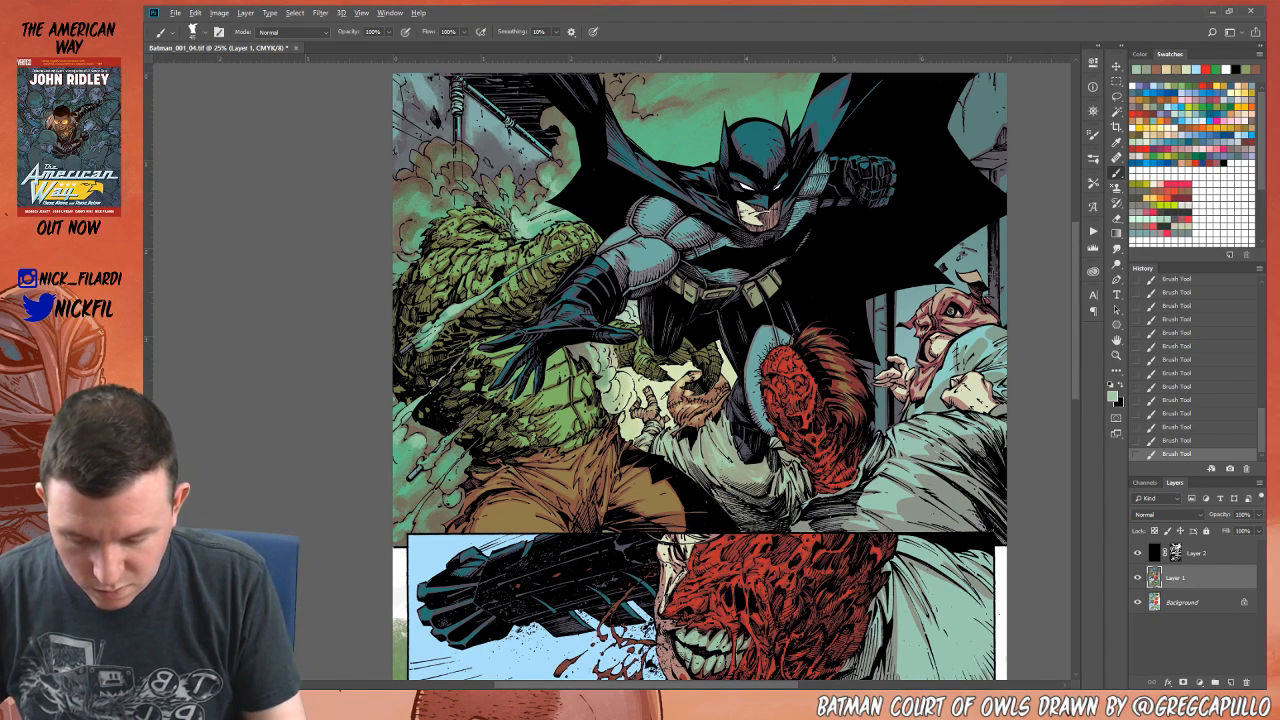
click(290, 32)
click(287, 151)
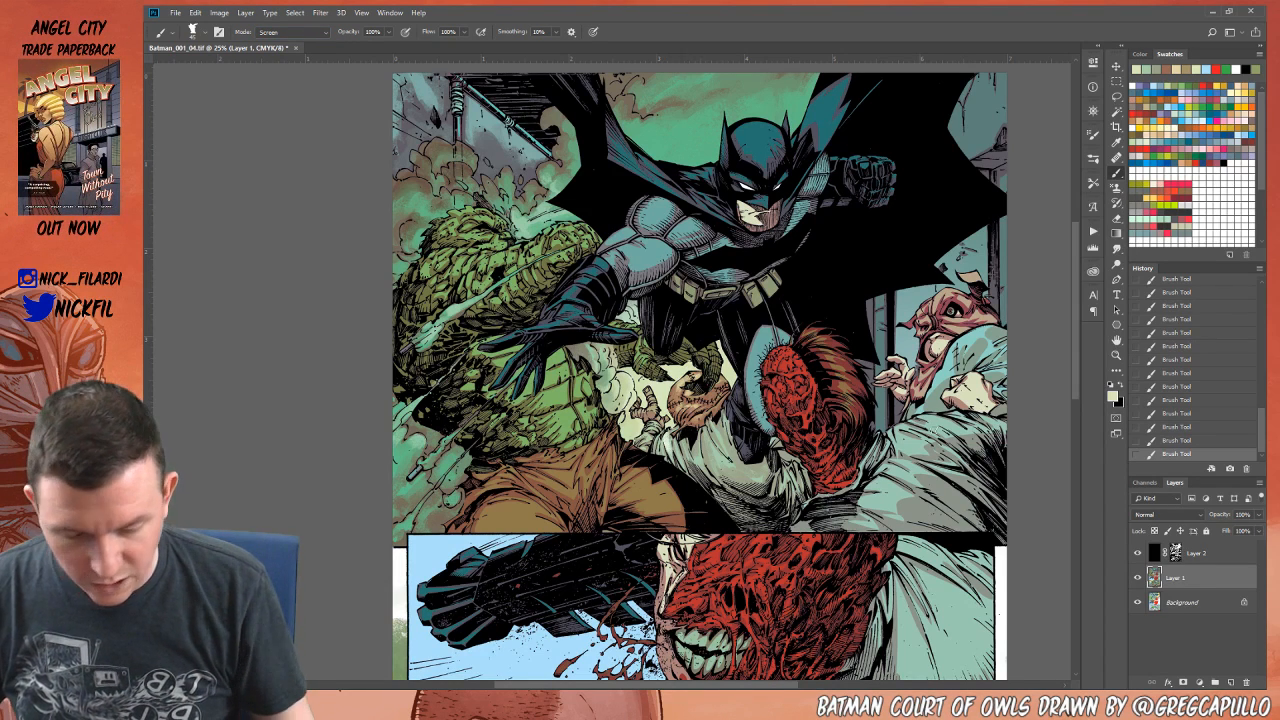
key(ctrl+z)
key(5)
alt+click(667, 437)
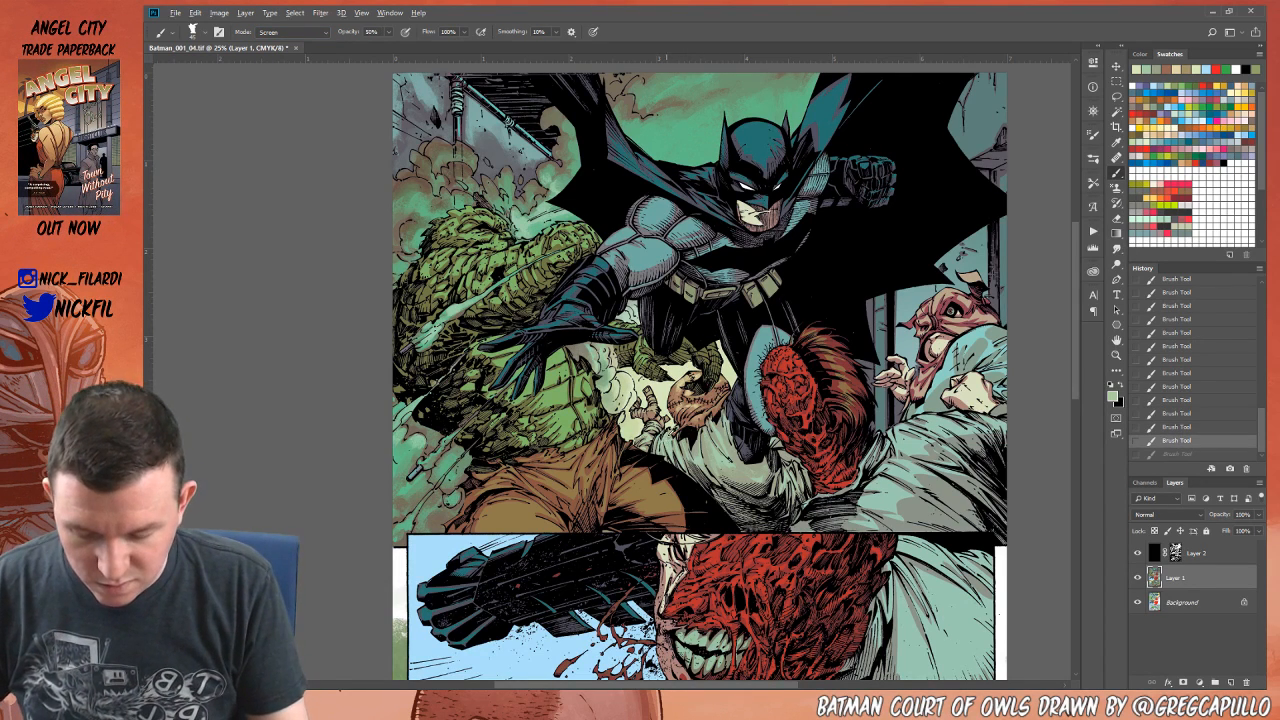
alt+click(402, 455)
alt+click(403, 455)
alt+click(404, 455)
alt+click(404, 455)
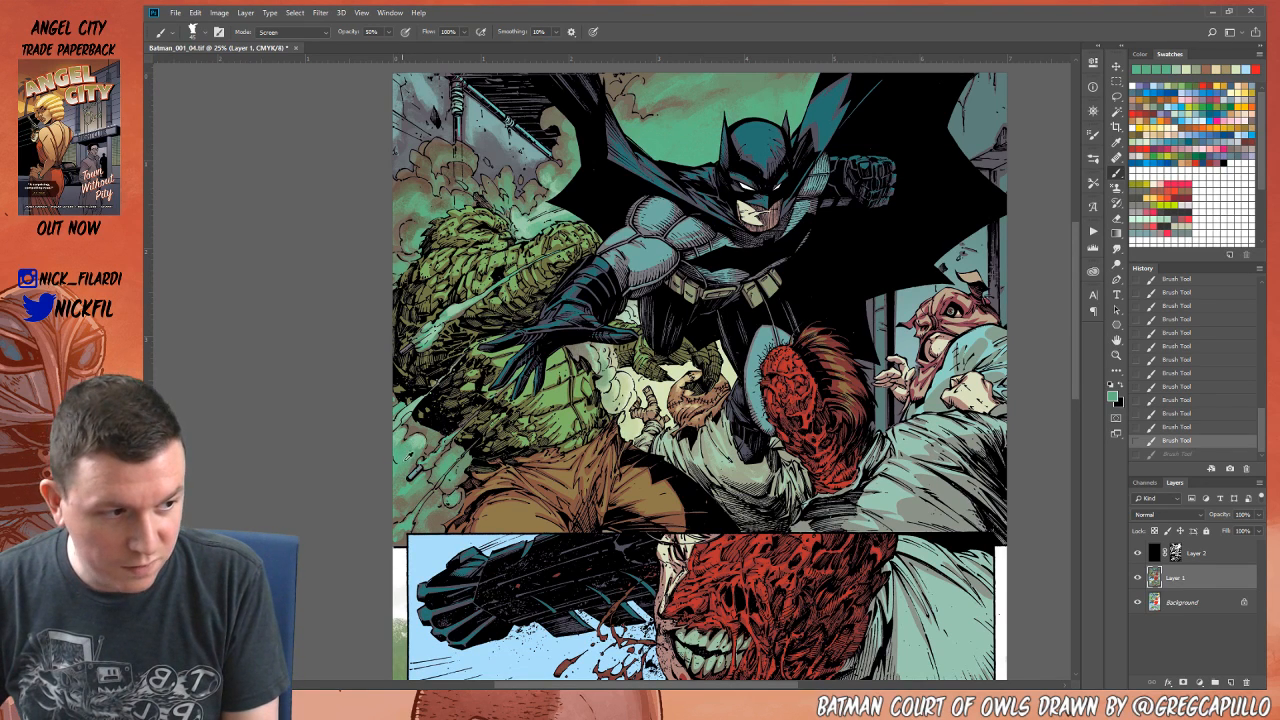
alt+click(407, 456)
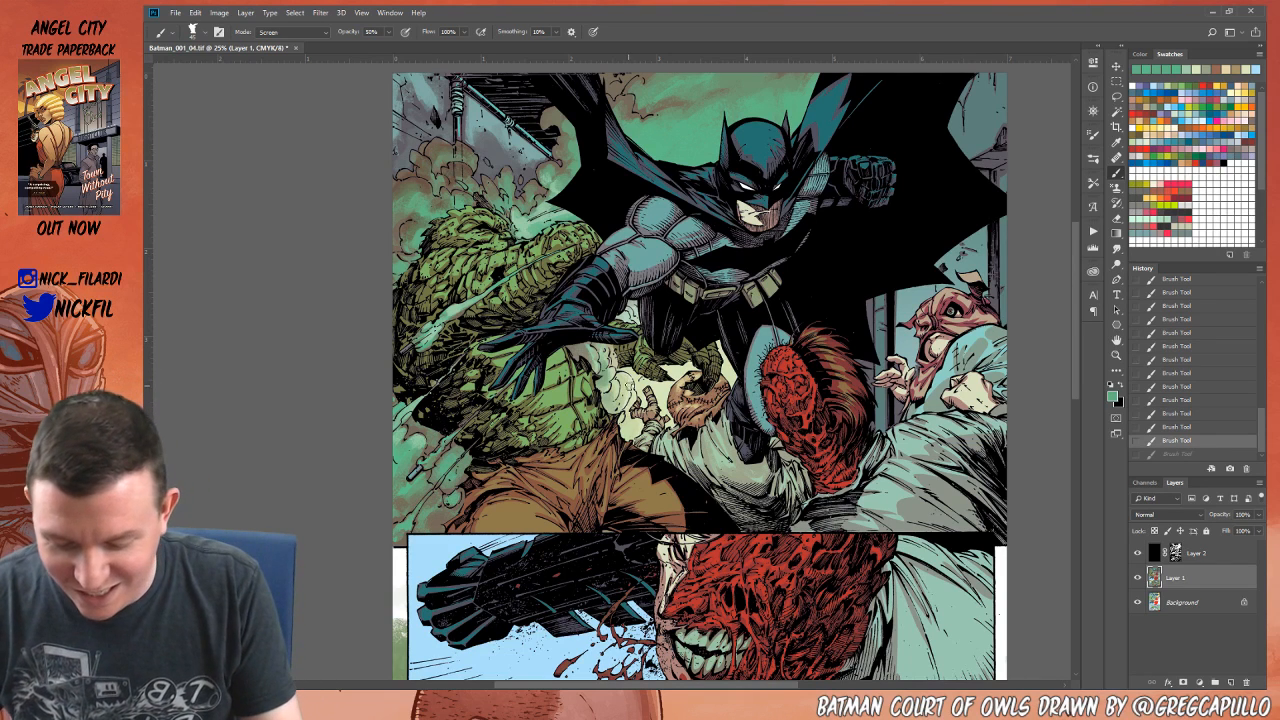
Step: Paint the area beside the sack-masked villain's raised hand with a recent pale cream colour, and switch to the Pencil tool
click(1230, 69)
drag(627, 380, 629, 396)
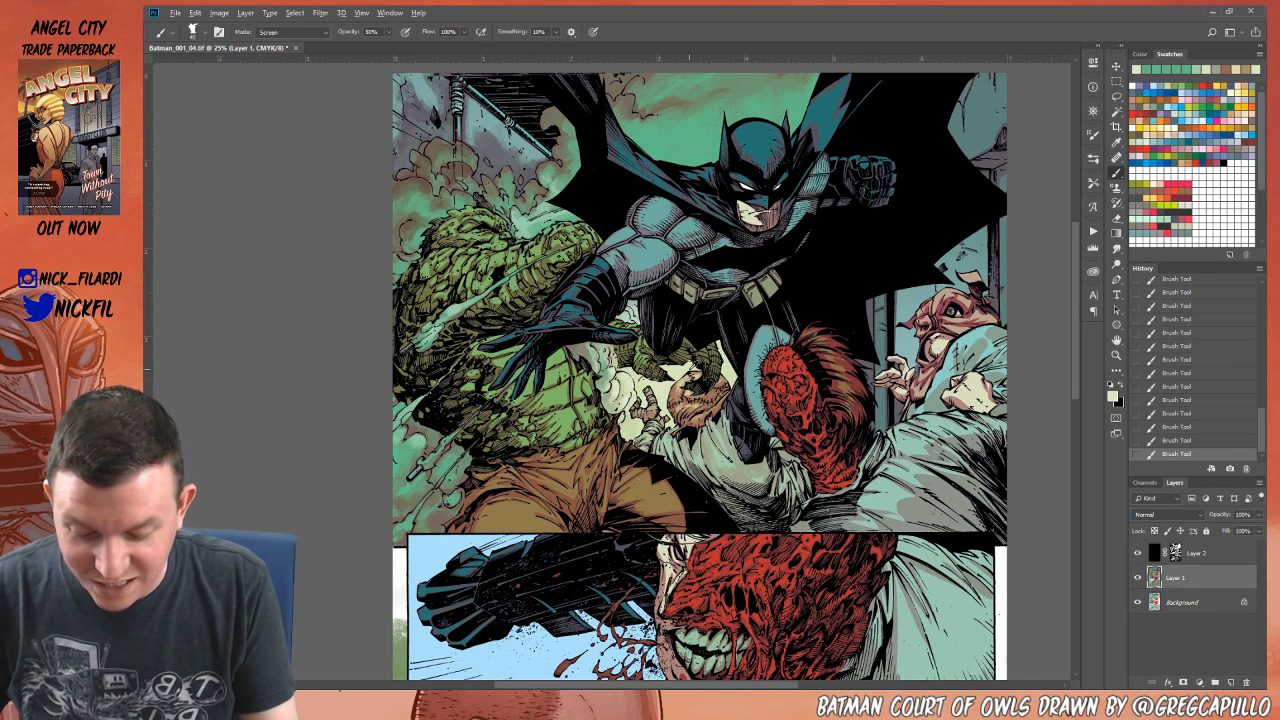
click(1117, 176)
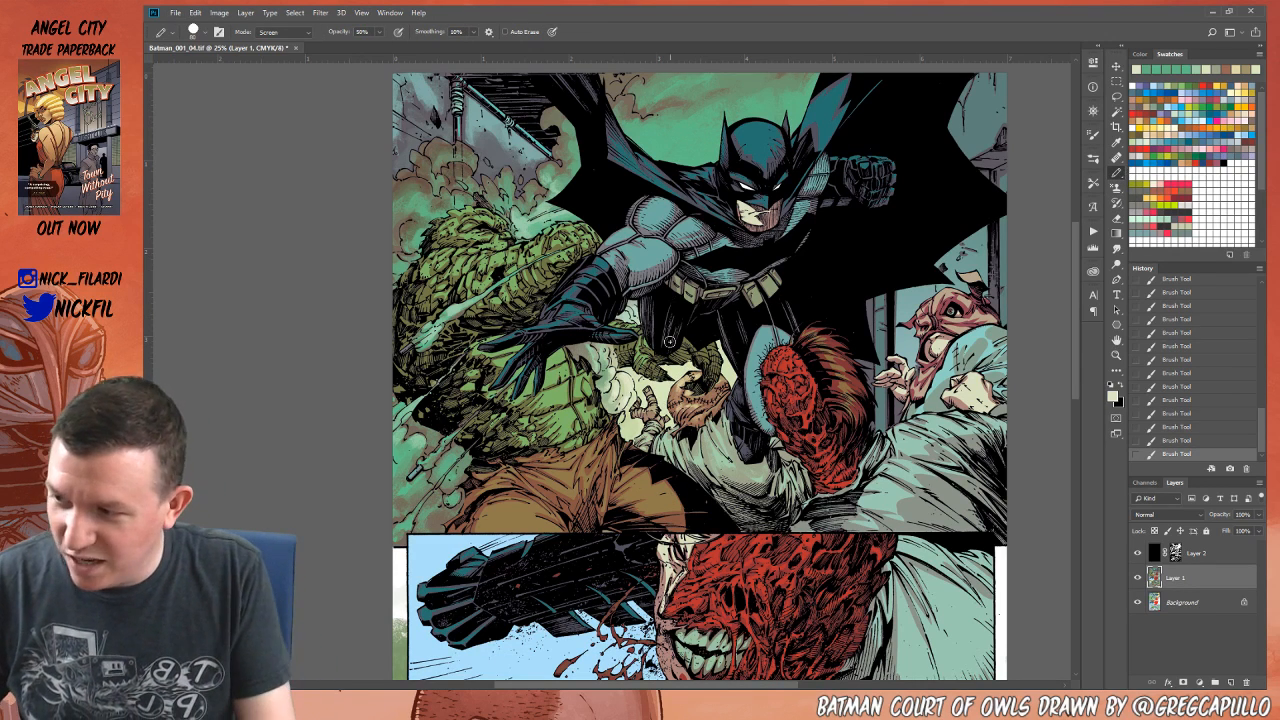
Step: Paint tan Screen-mode highlights on the sack-masked villain and his hand with the Pencil, and set the opacity to 100%
alt+click(690, 380)
click(281, 34)
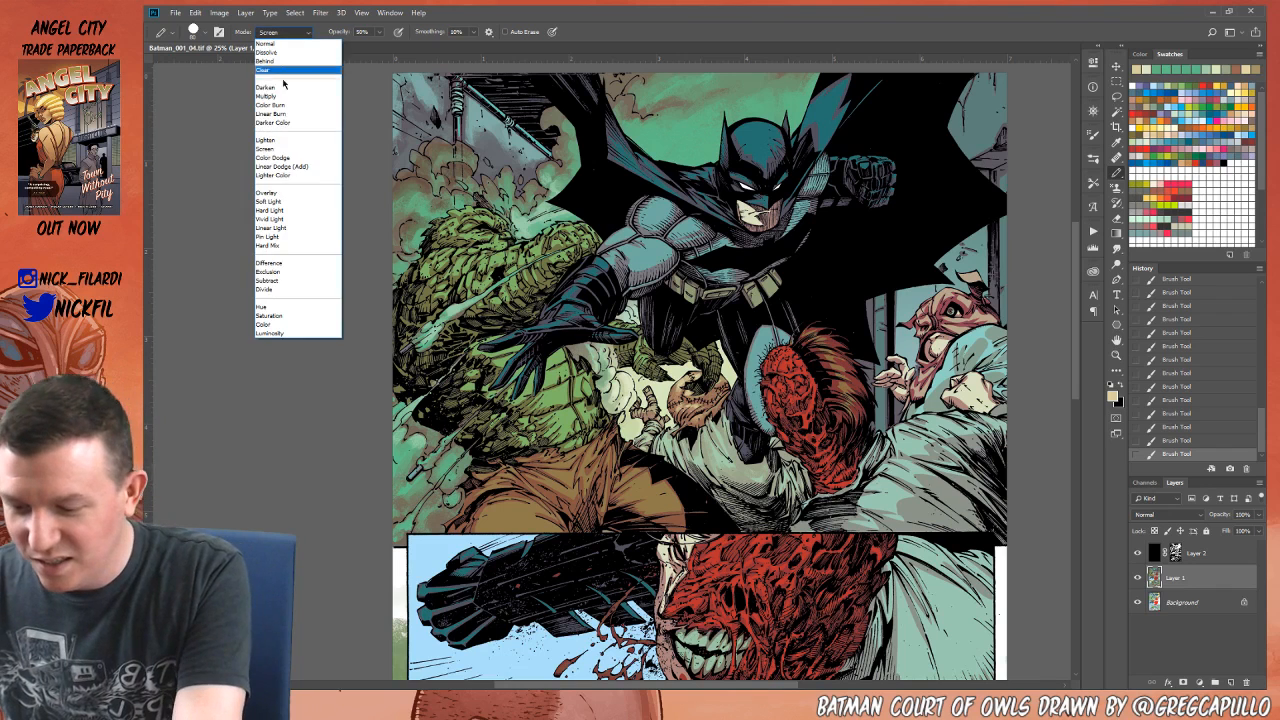
click(323, 503)
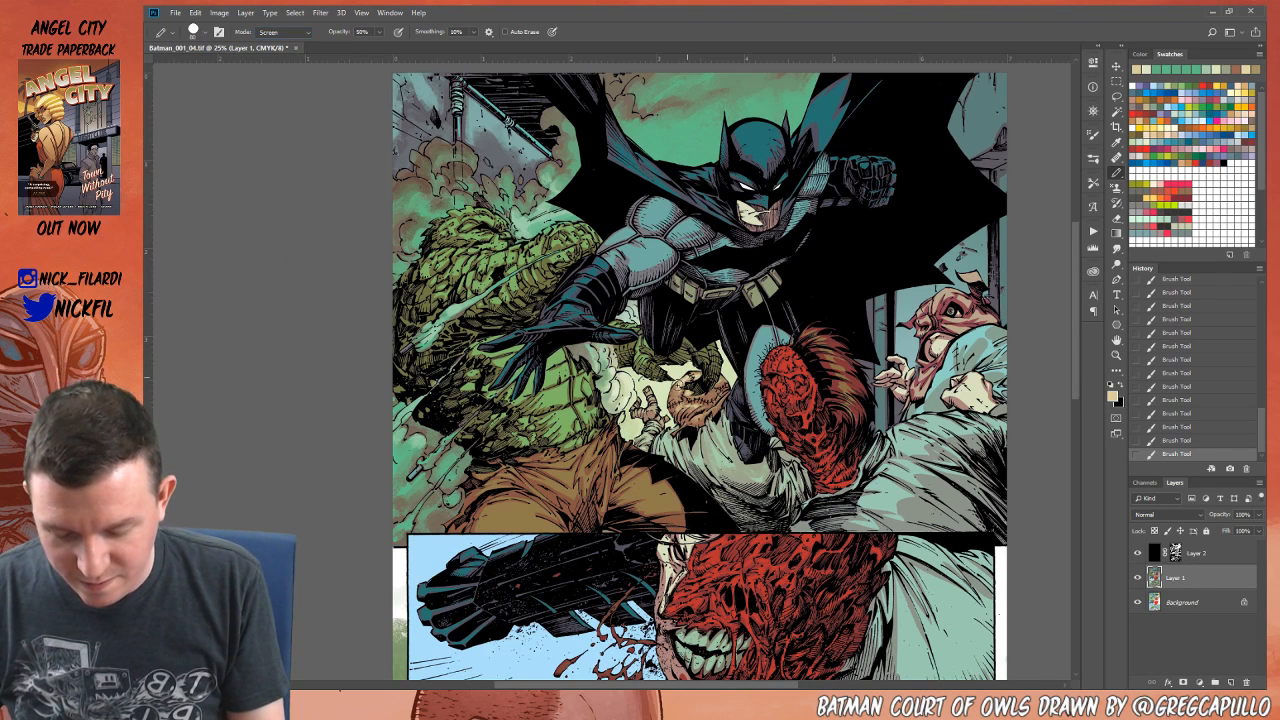
drag(670, 396, 682, 404)
mouse_move(674, 396)
mouse_down()
mouse_move(692, 418)
mouse_move(720, 404)
mouse_up()
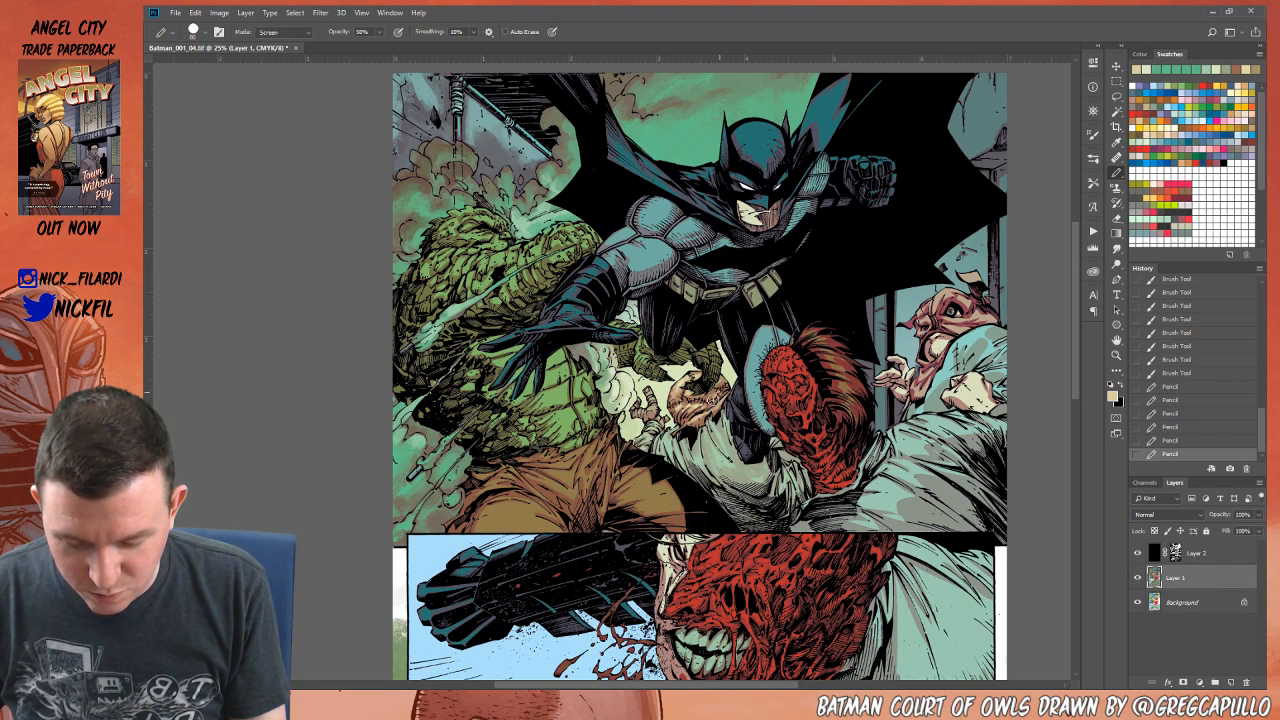
drag(672, 390, 694, 370)
mouse_move(690, 377)
mouse_down()
mouse_move(702, 370)
mouse_move(651, 416)
mouse_move(664, 430)
mouse_move(643, 420)
mouse_up()
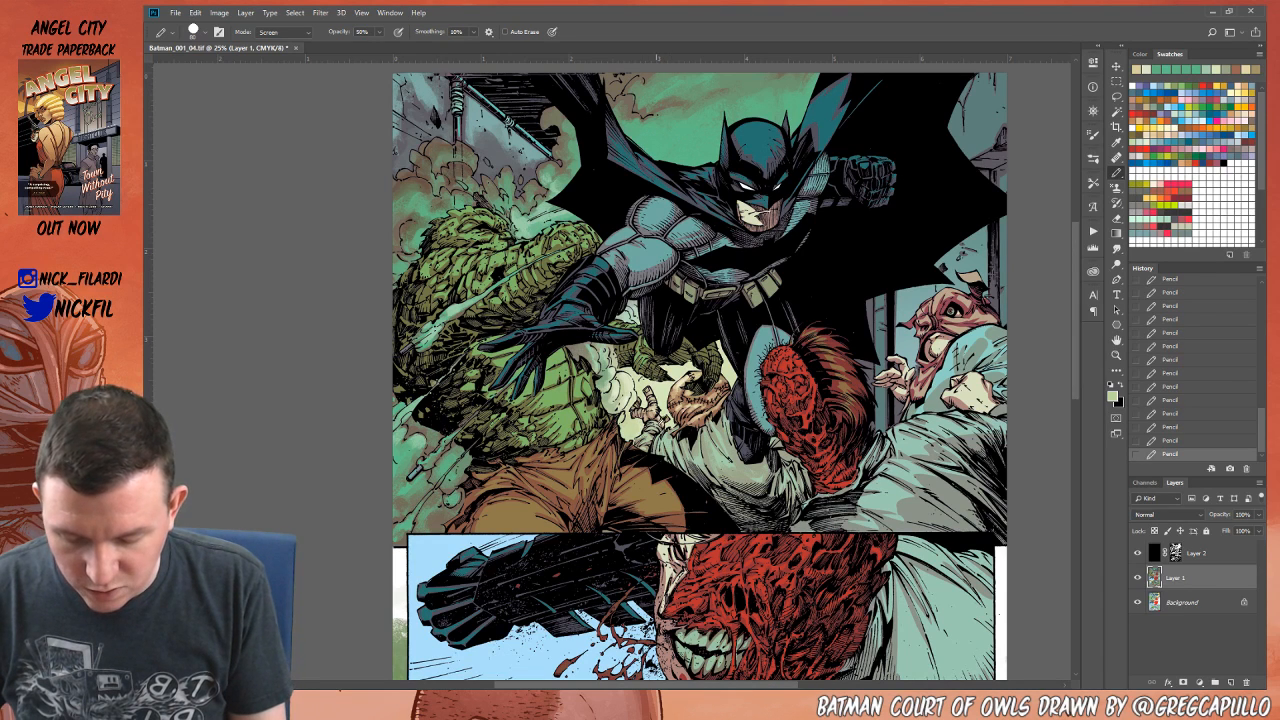
alt+click(657, 425)
key(0)
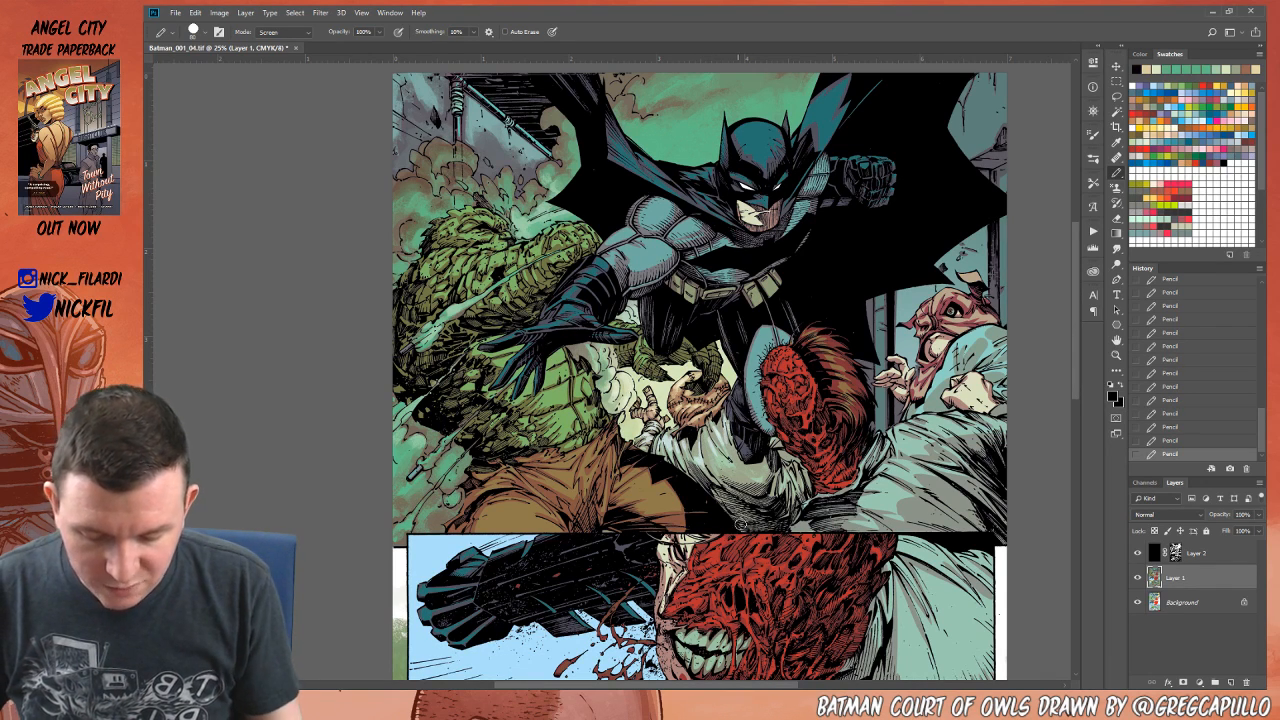
Step: Select the red areas of the scarred villain's face in the upper panels with the Magic Wand
click(1116, 341)
drag(749, 452, 730, 497)
click(1116, 112)
click(720, 384)
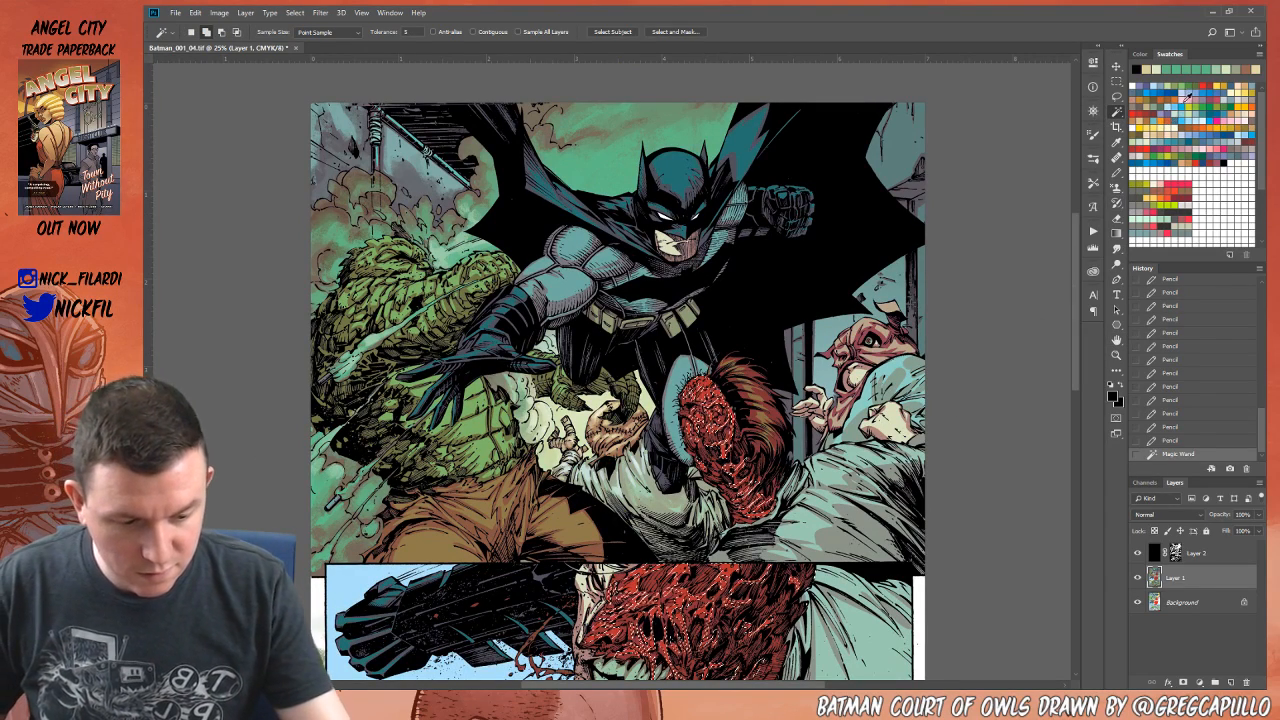
click(1187, 66)
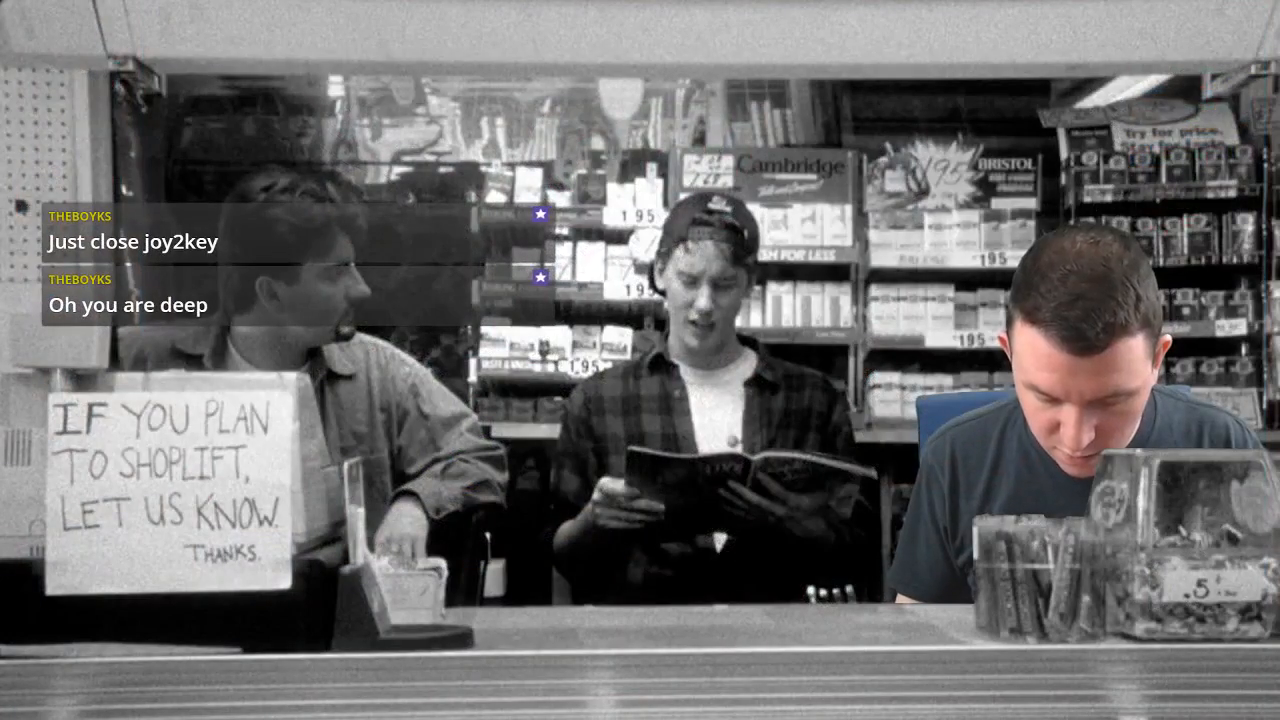
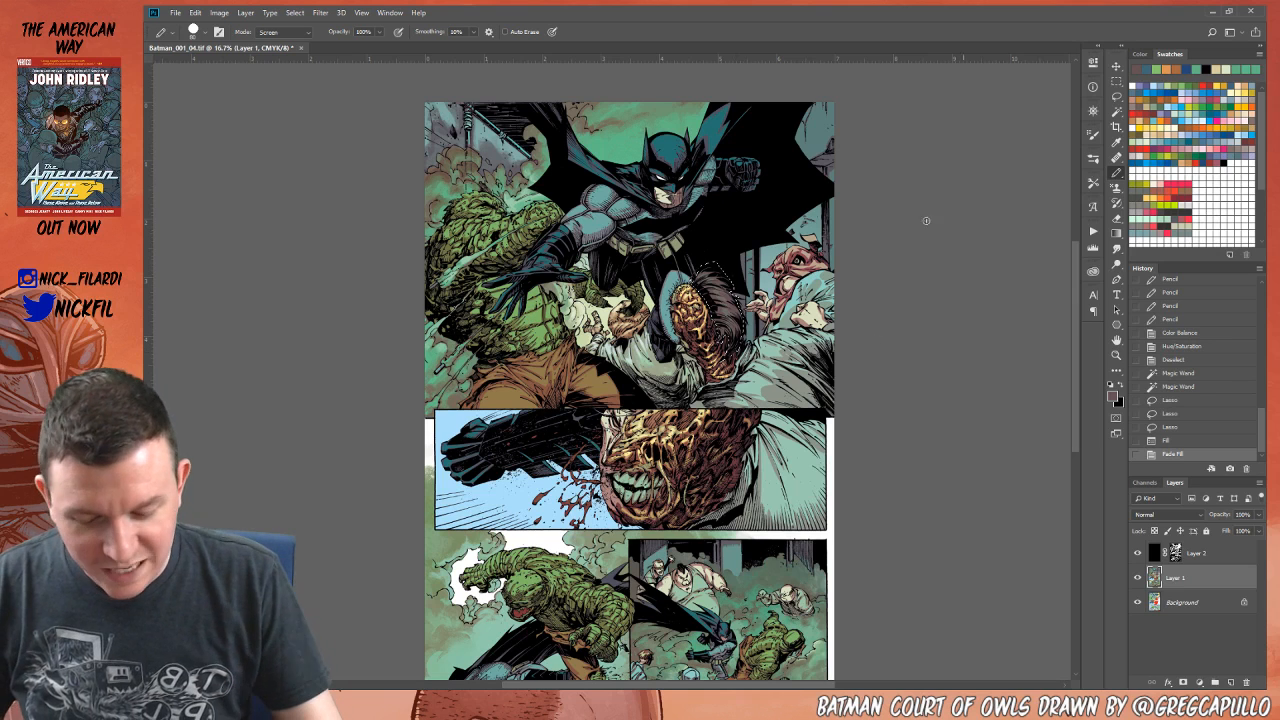
Step: Paint Screen-mode Pencil highlights in a sampled grey-brown on the scarred villain's hair in the top panel, and clear the selection
alt+click(712, 281)
click(710, 282)
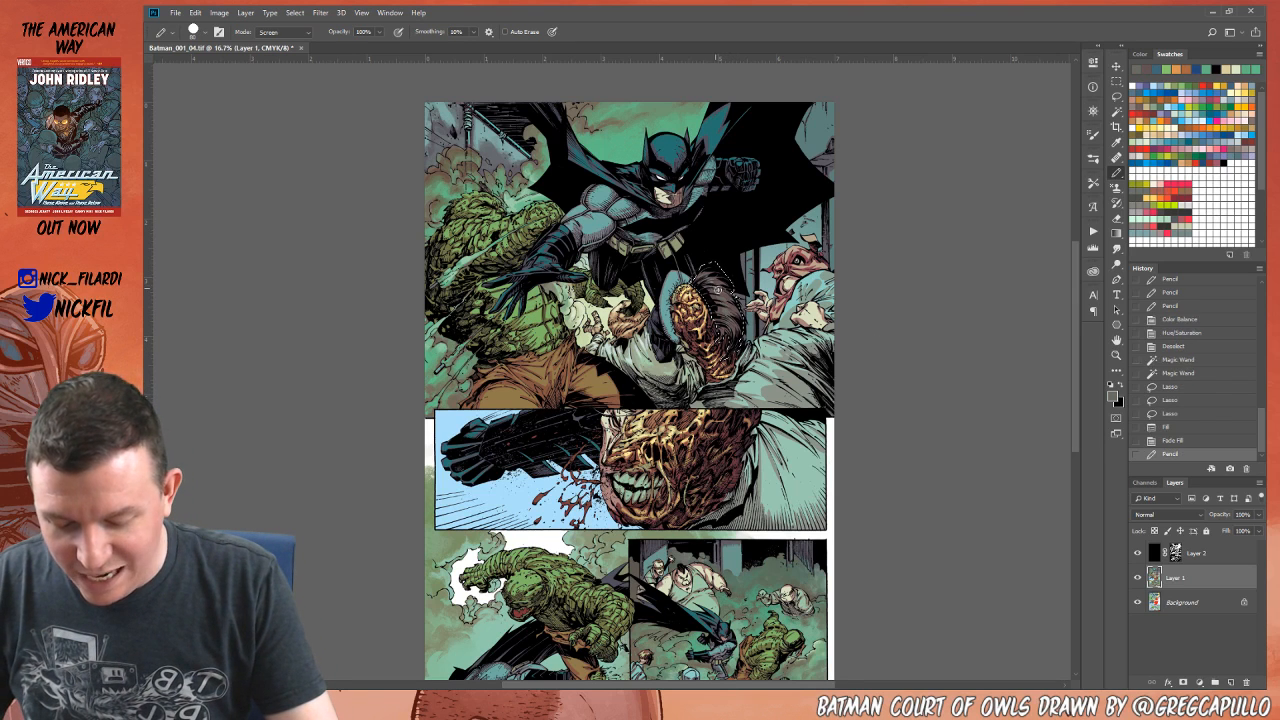
click(714, 290)
drag(735, 300, 727, 330)
drag(735, 328, 730, 345)
key(ctrl+d)
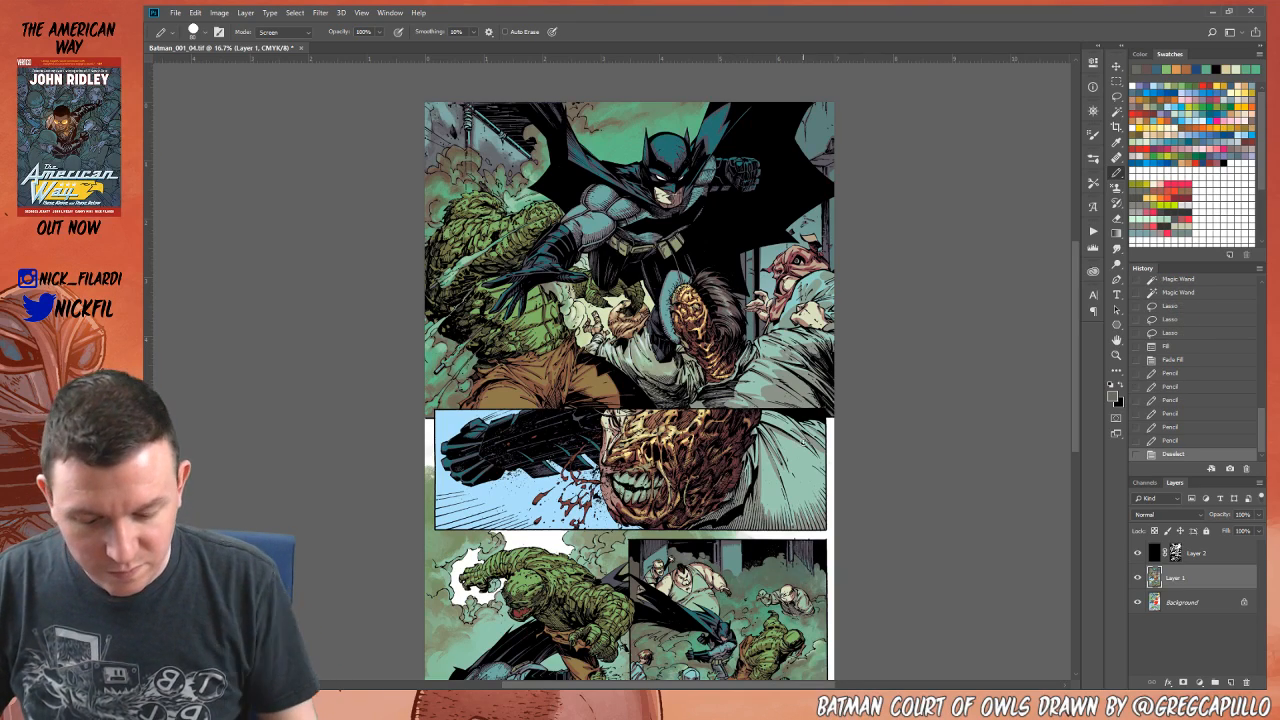
Step: Select the pale green and shaded areas of the scarred villain's suit in the top and middle panels with the Magic Wand
click(1116, 341)
drag(747, 470, 775, 296)
drag(834, 340, 786, 500)
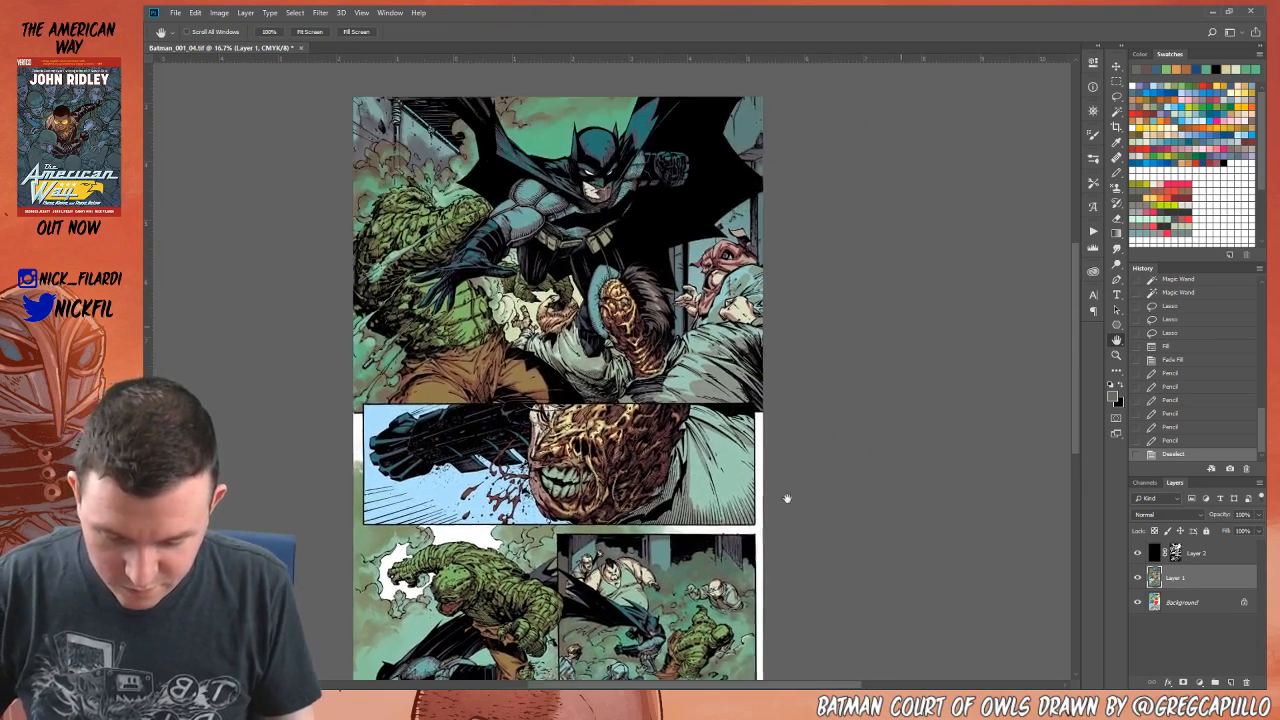
click(1117, 113)
click(681, 482)
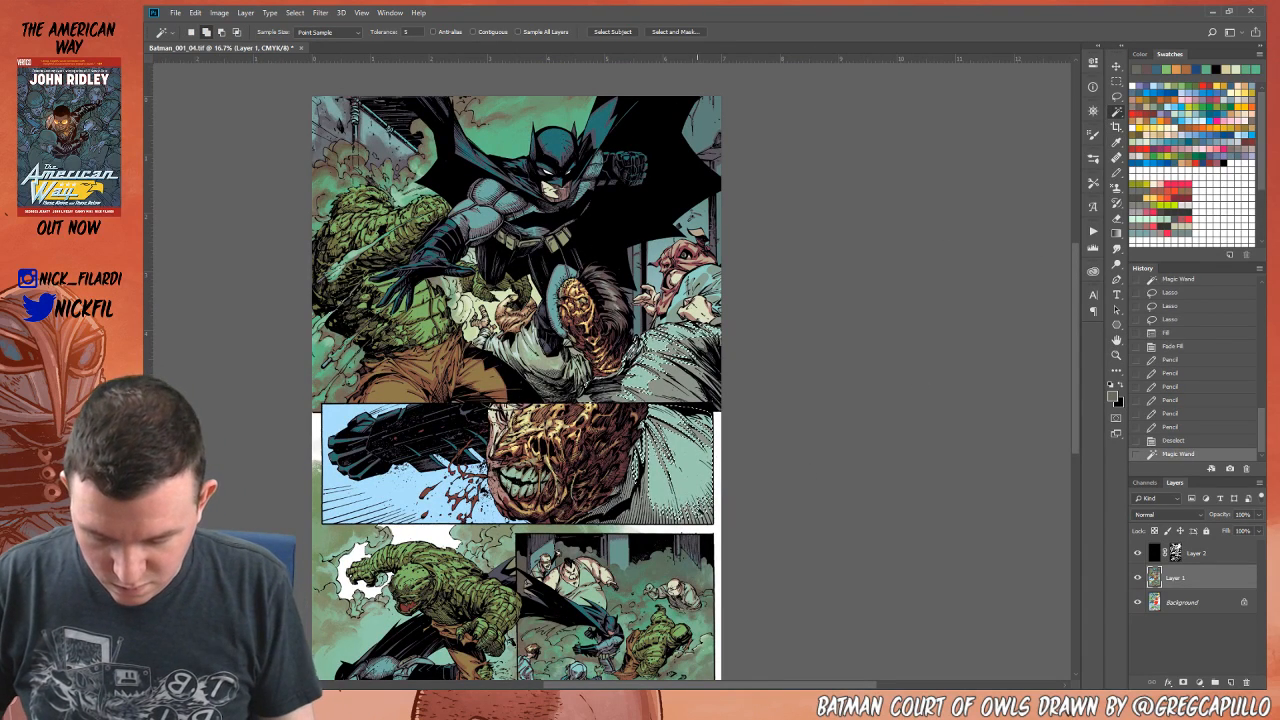
click(660, 388)
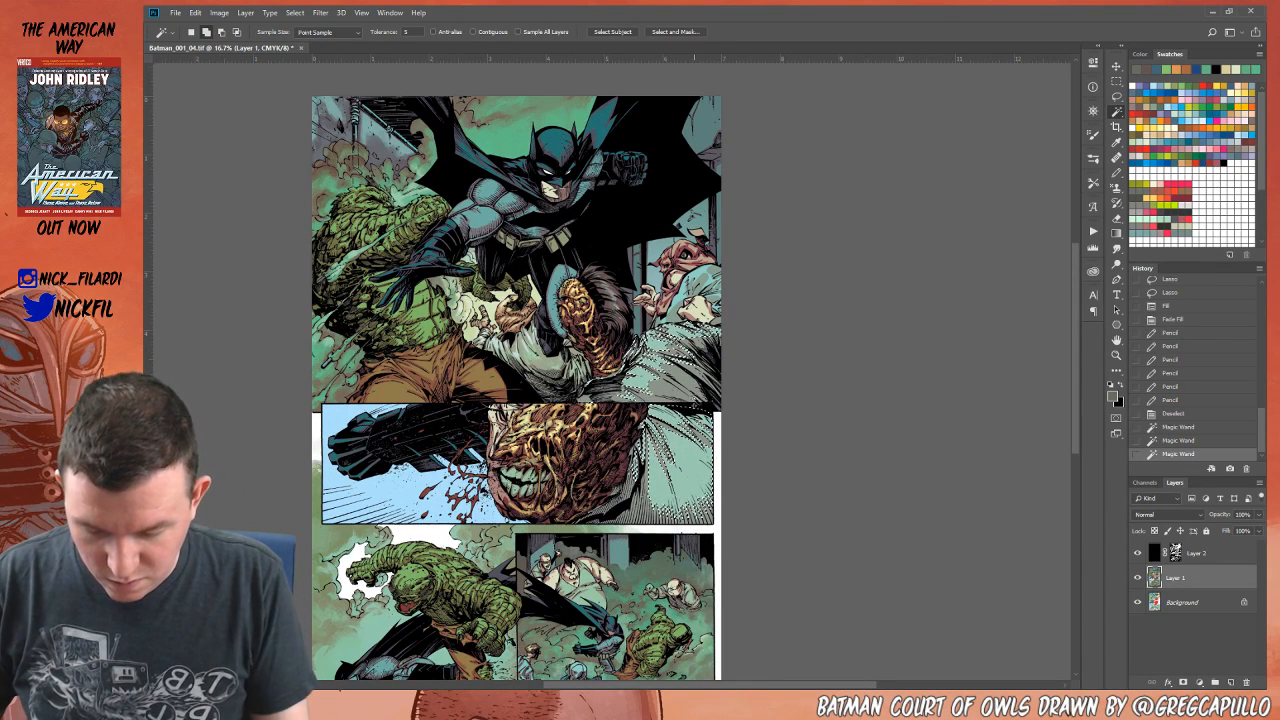
click(676, 470)
click(655, 374)
Step: Darken the lower part of the scarred villain's suit in the middle panel with Multiply gradients
key(g)
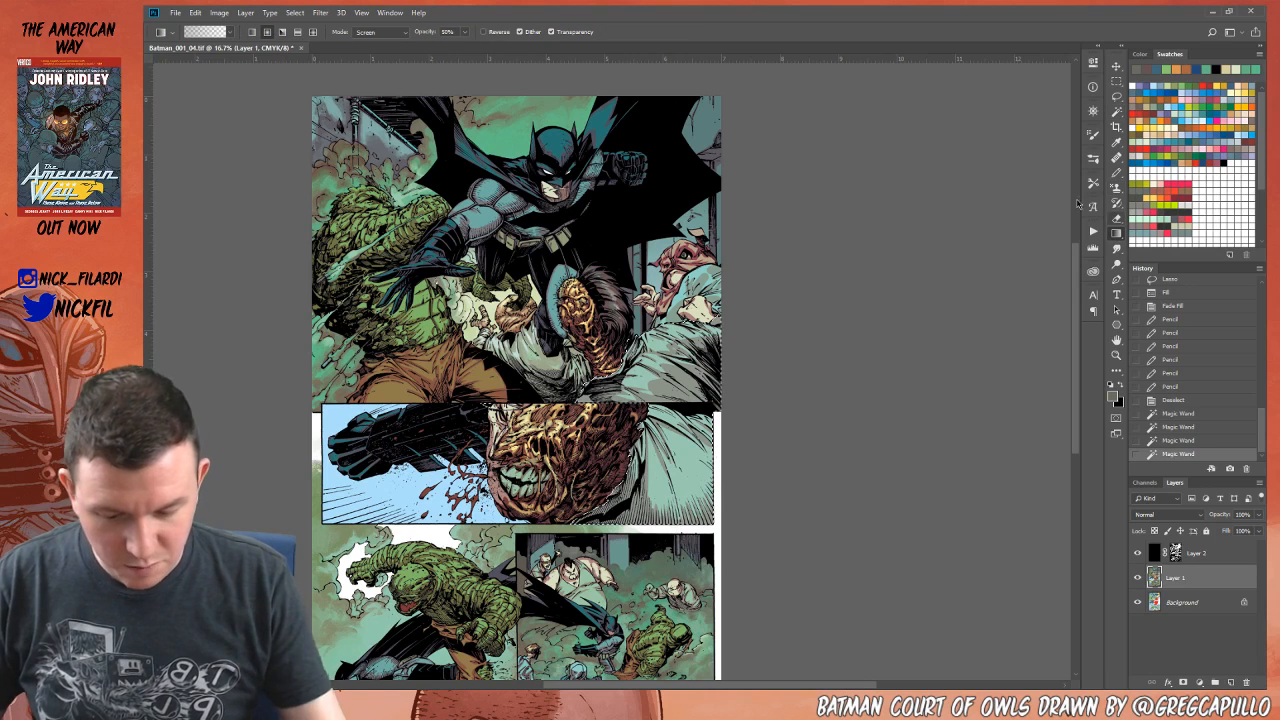
click(380, 31)
click(394, 88)
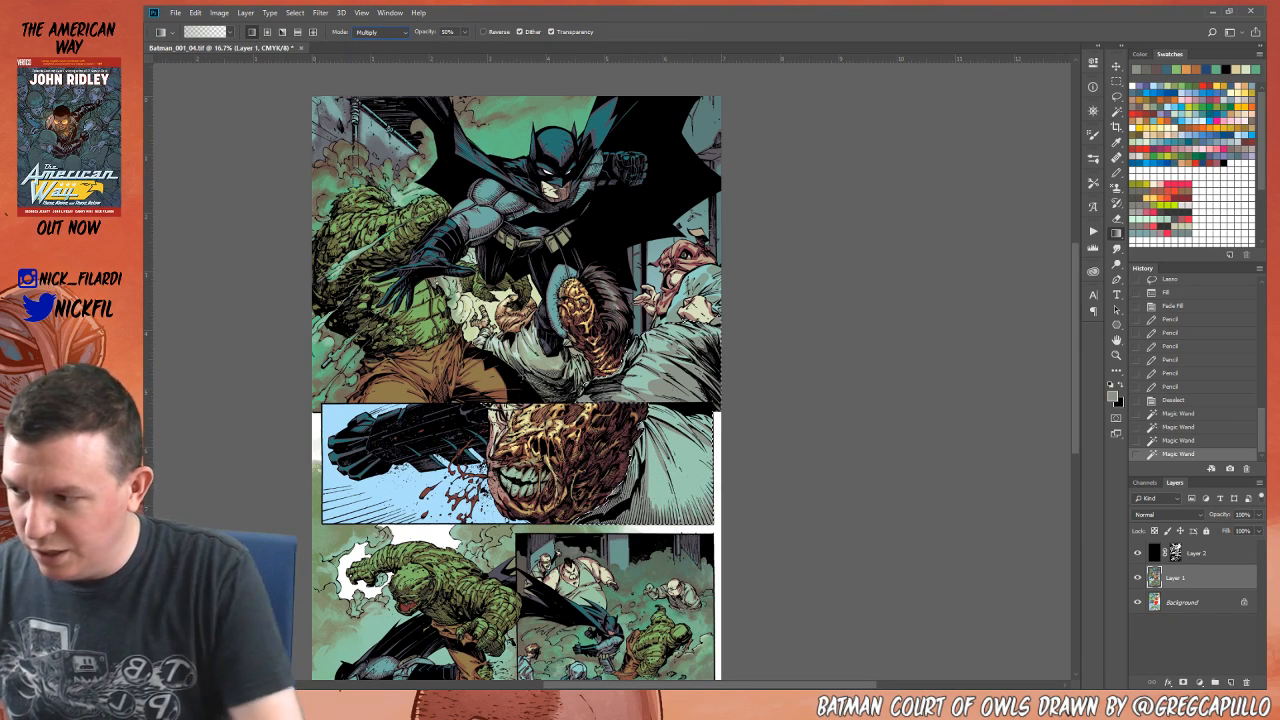
drag(684, 539, 676, 492)
drag(698, 552, 675, 479)
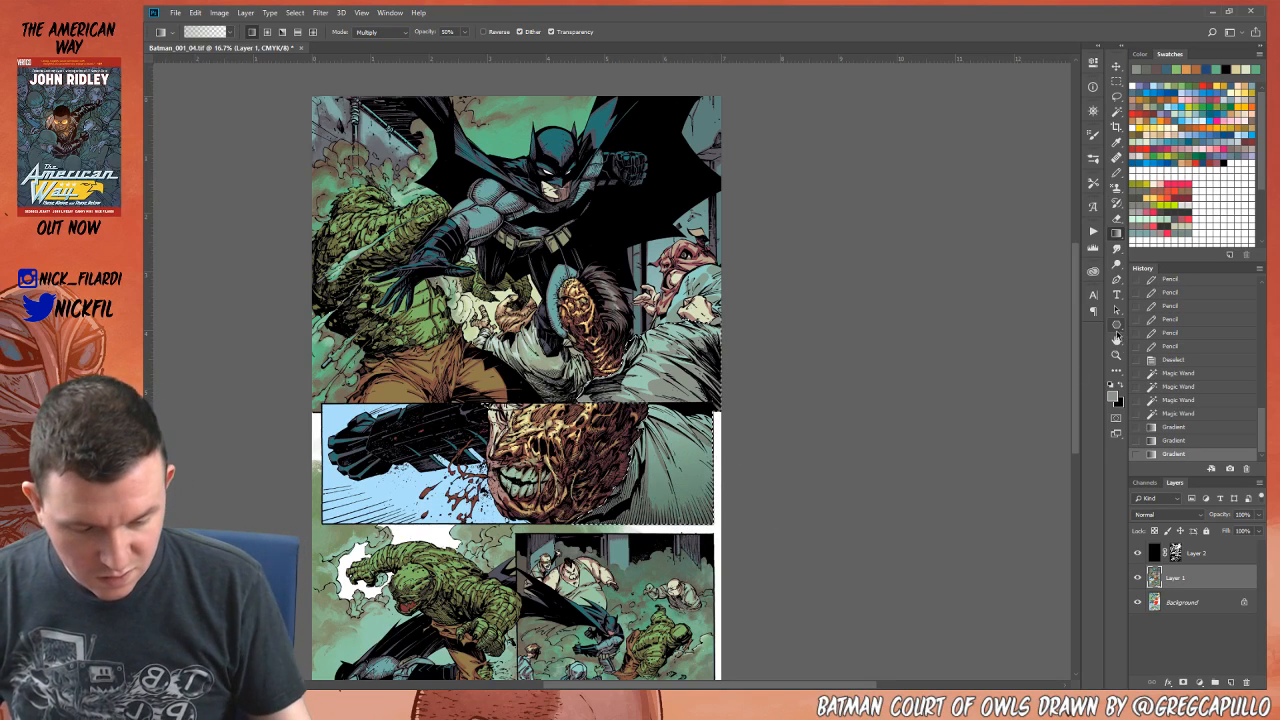
Step: Set the gradient mode to Normal and apply grey gradients upward across the suit in the middle panel
key(space)
drag(760, 486, 808, 298)
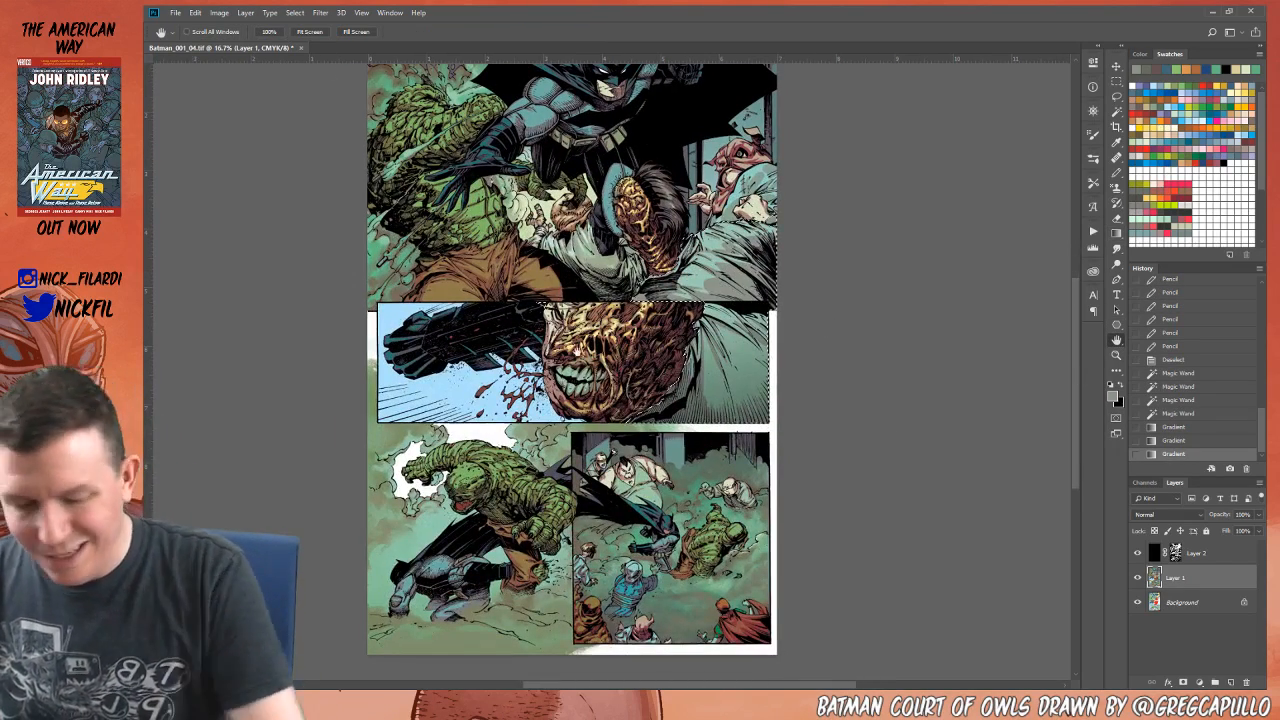
click(375, 32)
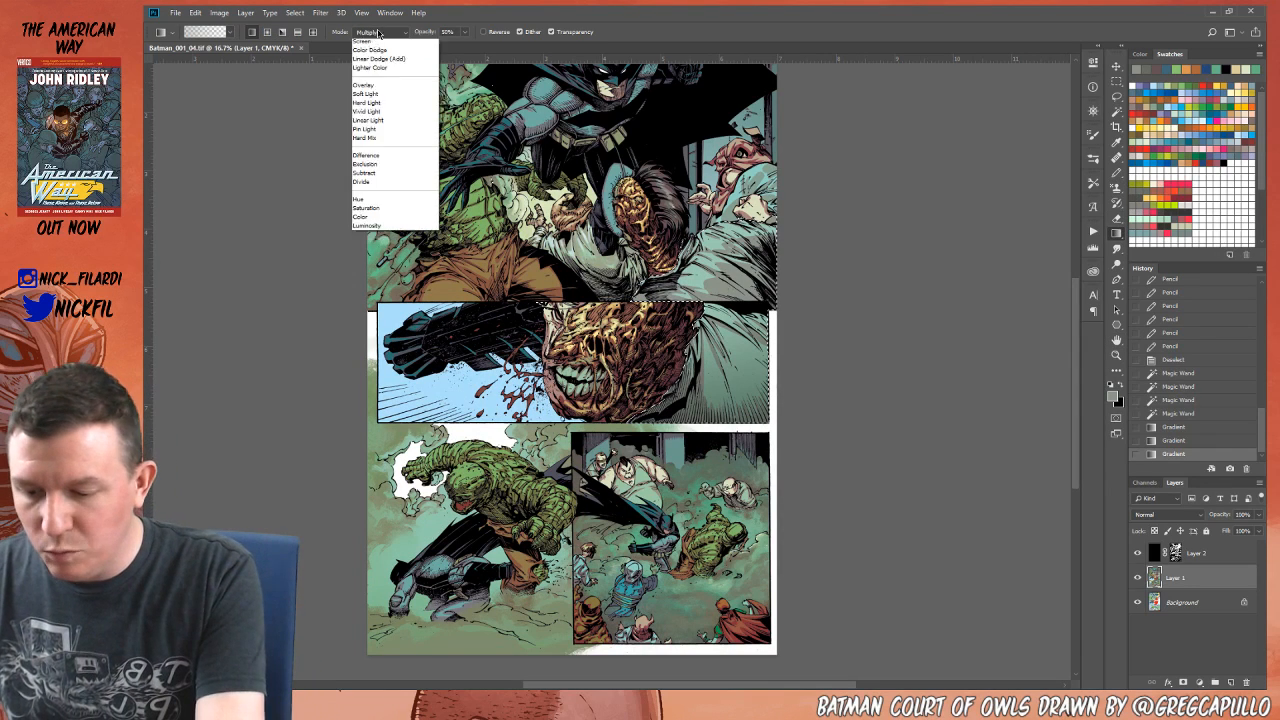
click(379, 46)
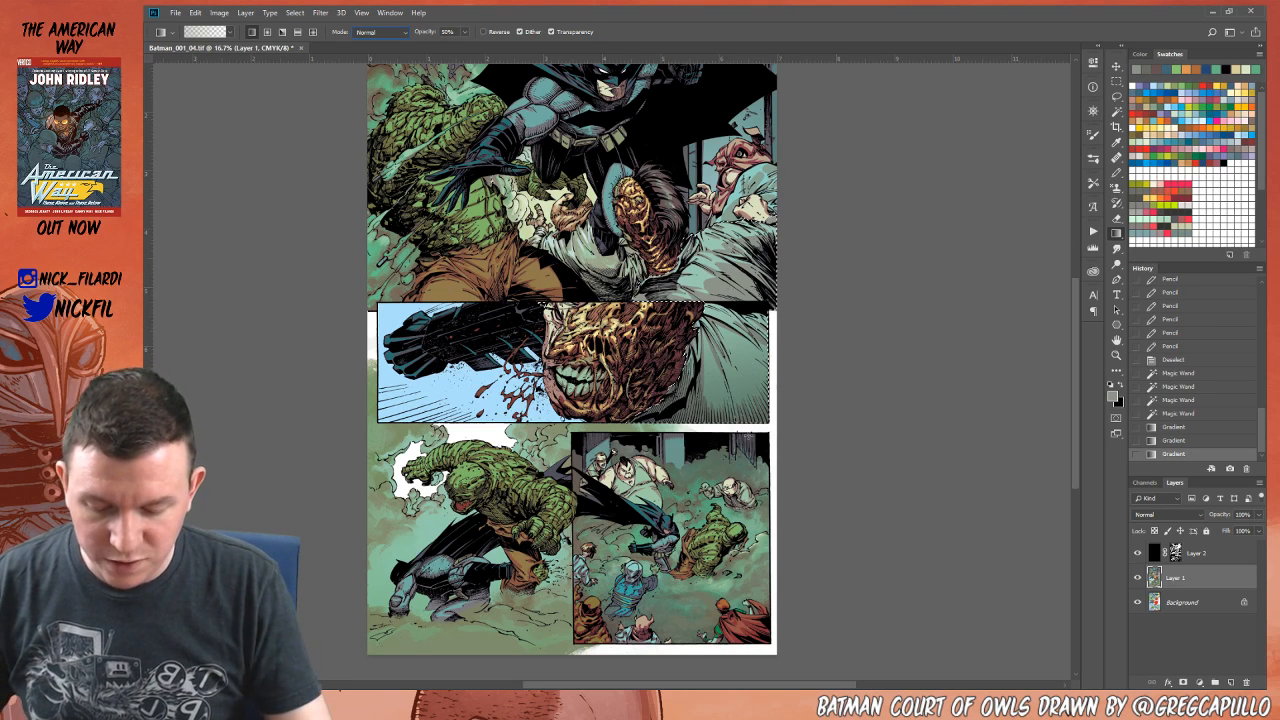
drag(655, 400, 697, 265)
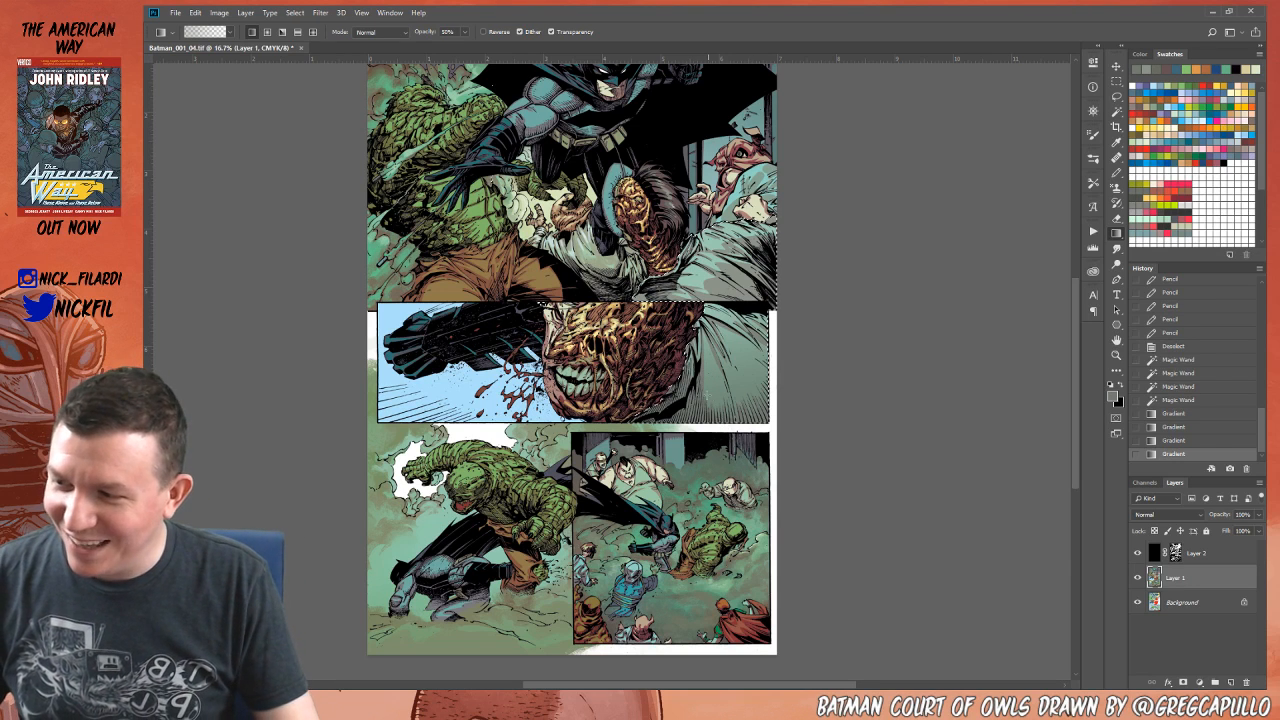
drag(740, 462, 760, 345)
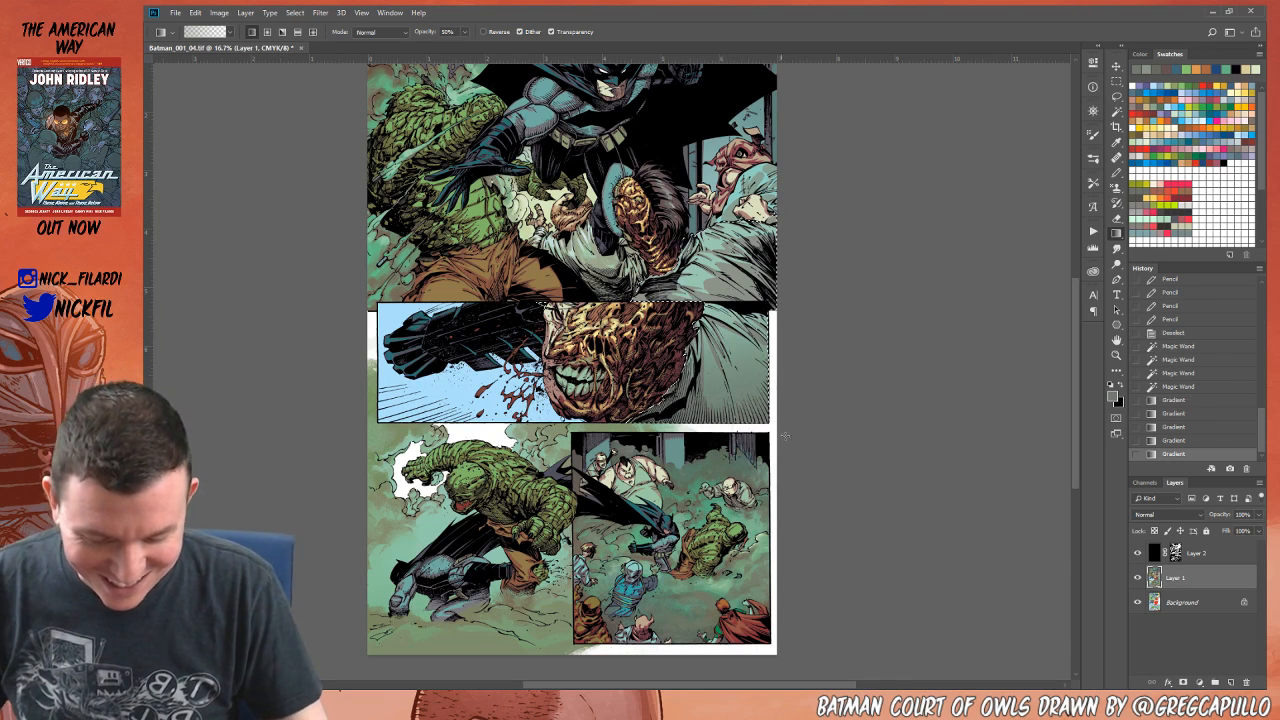
Step: Choose the textured 30 px brush from the NORMCORE set and enlarge it
key(b)
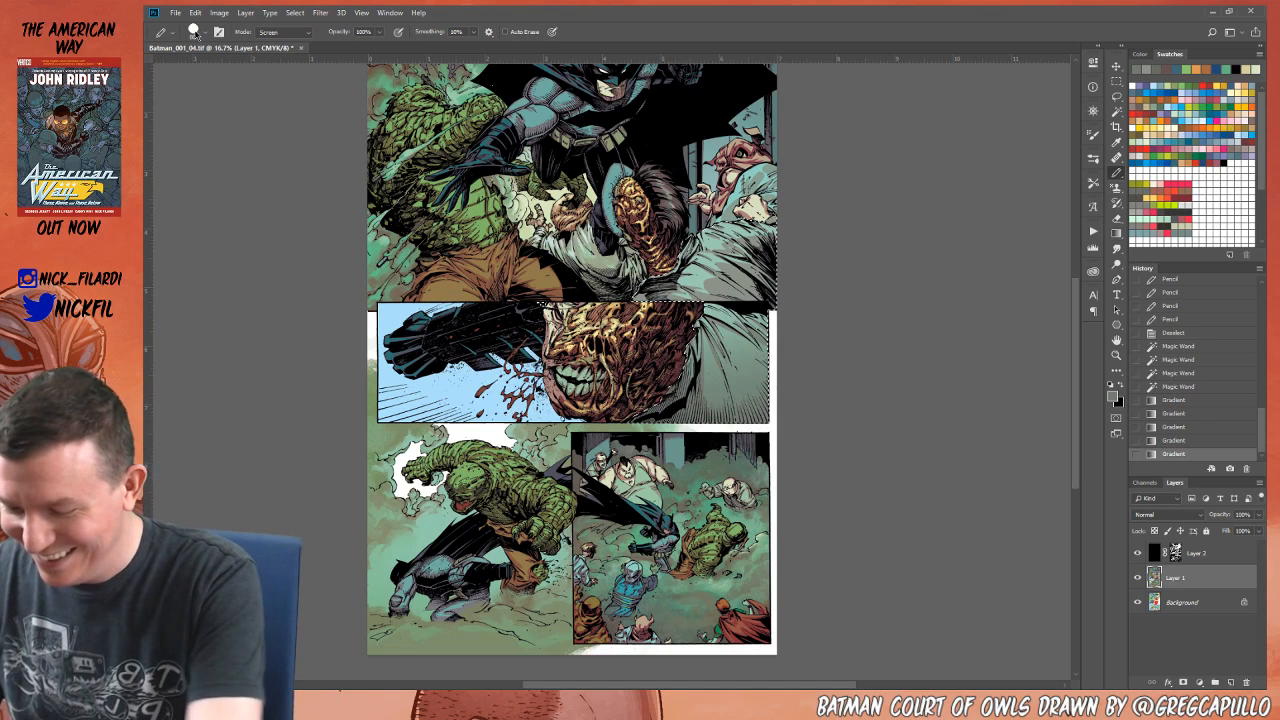
click(195, 36)
click(268, 217)
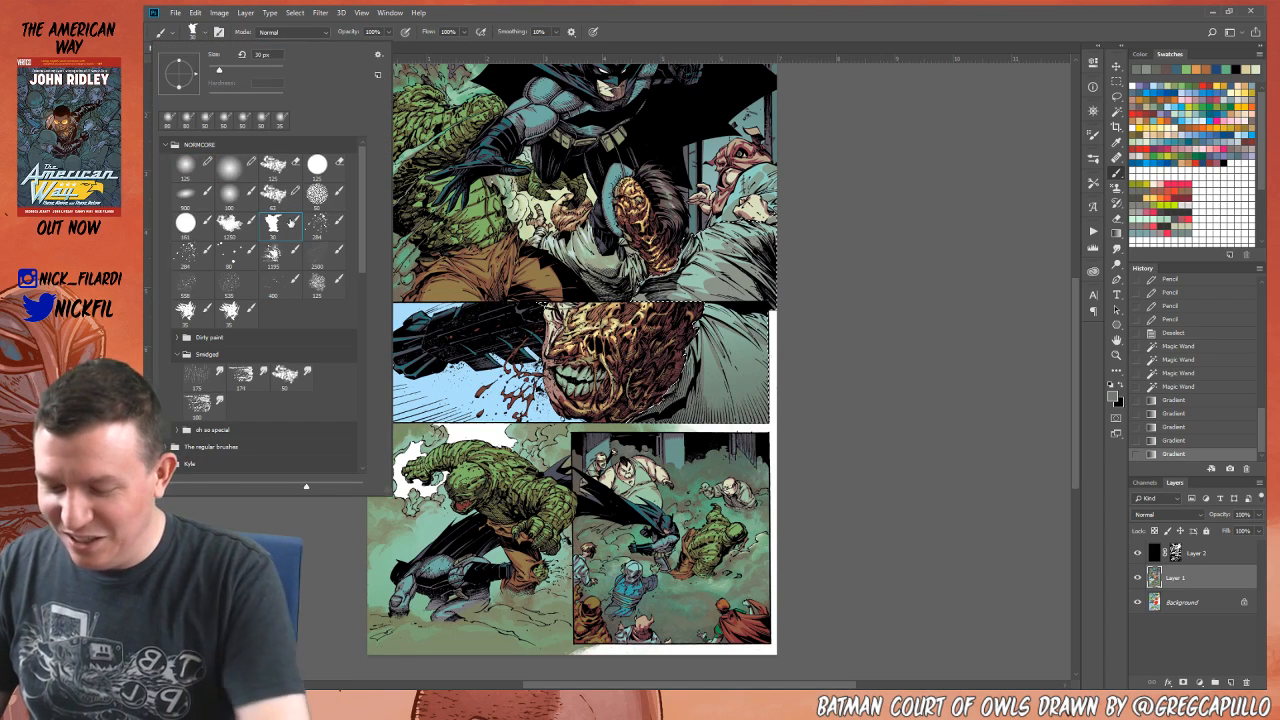
click(822, 339)
key(bracketright)
key(bracketright)
key(bracketright)
key(bracketright)
key(bracketright)
key(bracketright)
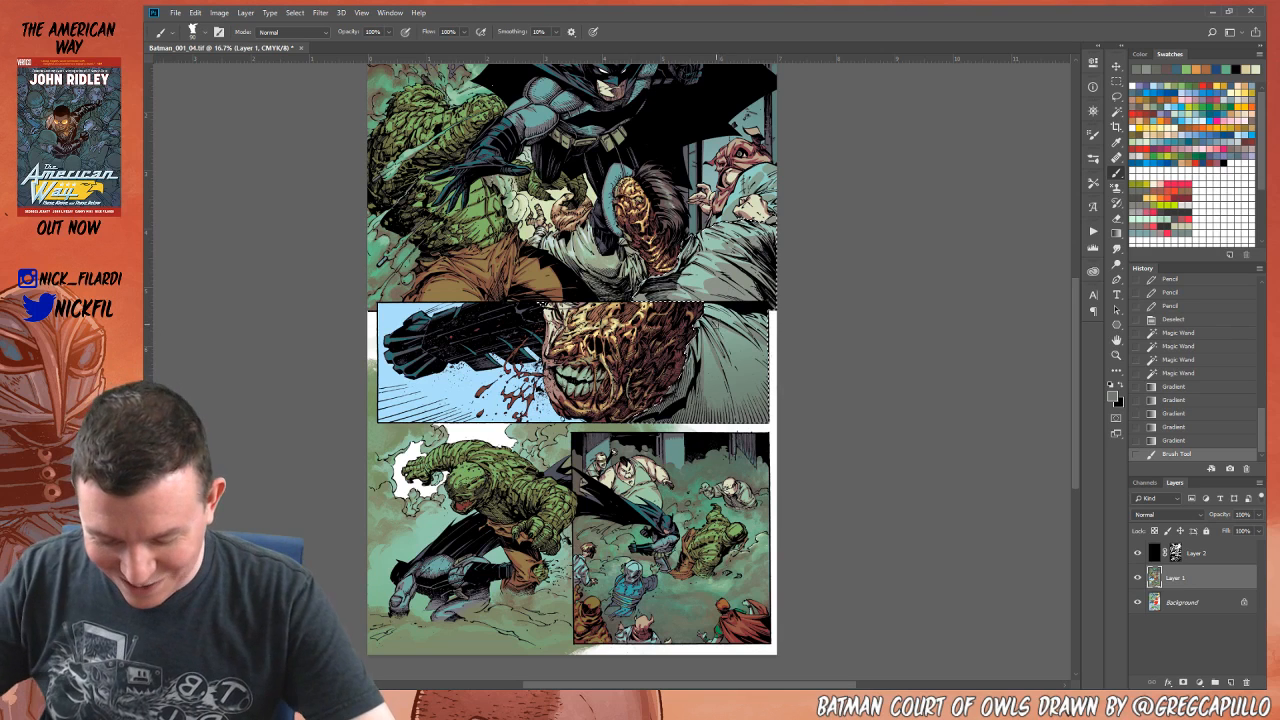
Step: Paint textured grey brush strokes over the suit's shoulder and sleeve in the middle panel, enlarging the brush and sampling nearby suit tones
click(722, 326)
drag(722, 326, 742, 358)
key(bracketright)
key(bracketright)
key(bracketright)
key(bracketright)
drag(745, 352, 752, 380)
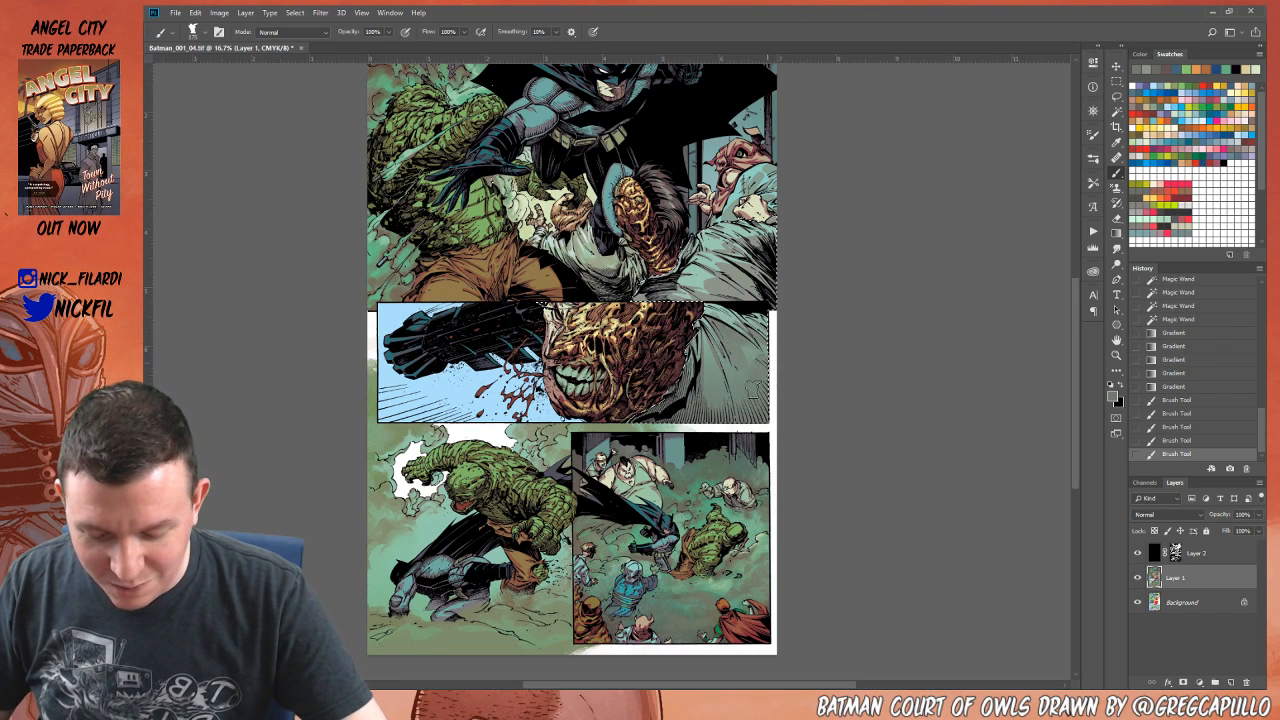
drag(741, 425, 760, 397)
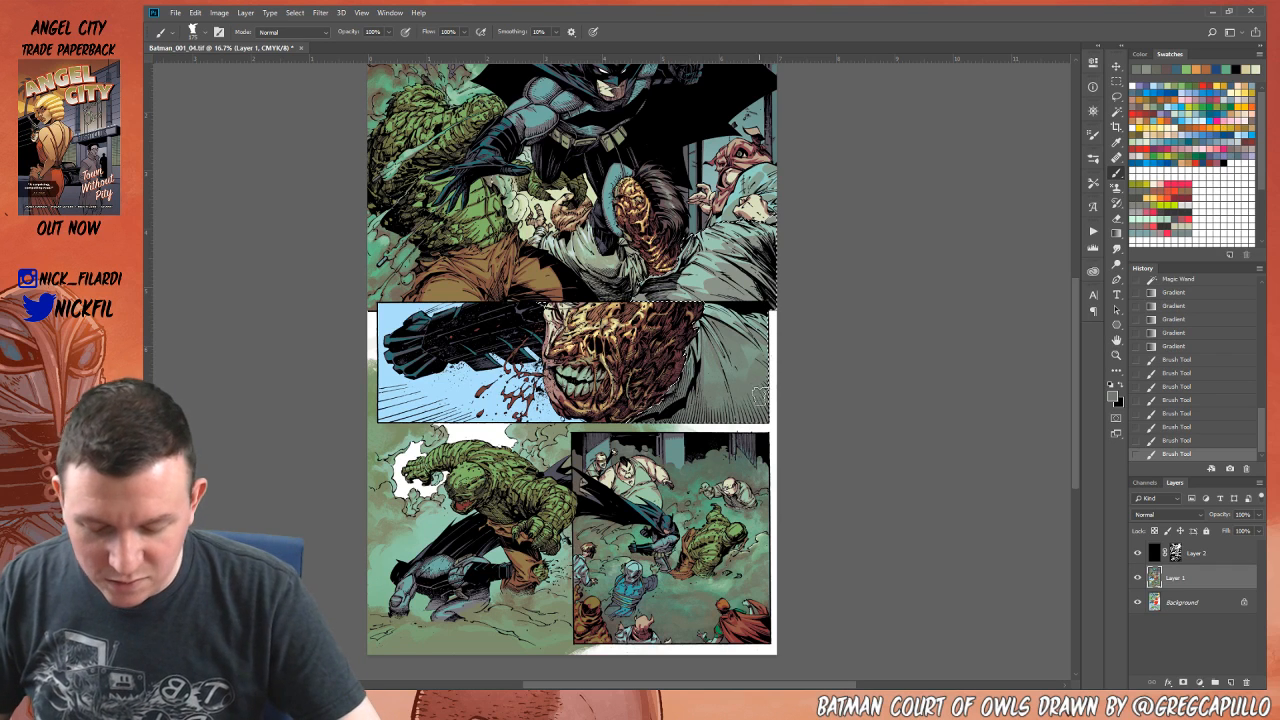
mouse_move(750, 315)
mouse_down()
mouse_move(777, 367)
mouse_move(735, 306)
mouse_move(740, 324)
mouse_move(781, 314)
mouse_move(766, 374)
mouse_move(724, 303)
mouse_move(737, 309)
mouse_move(715, 306)
mouse_move(756, 316)
mouse_up()
alt+click(737, 310)
alt+click(742, 327)
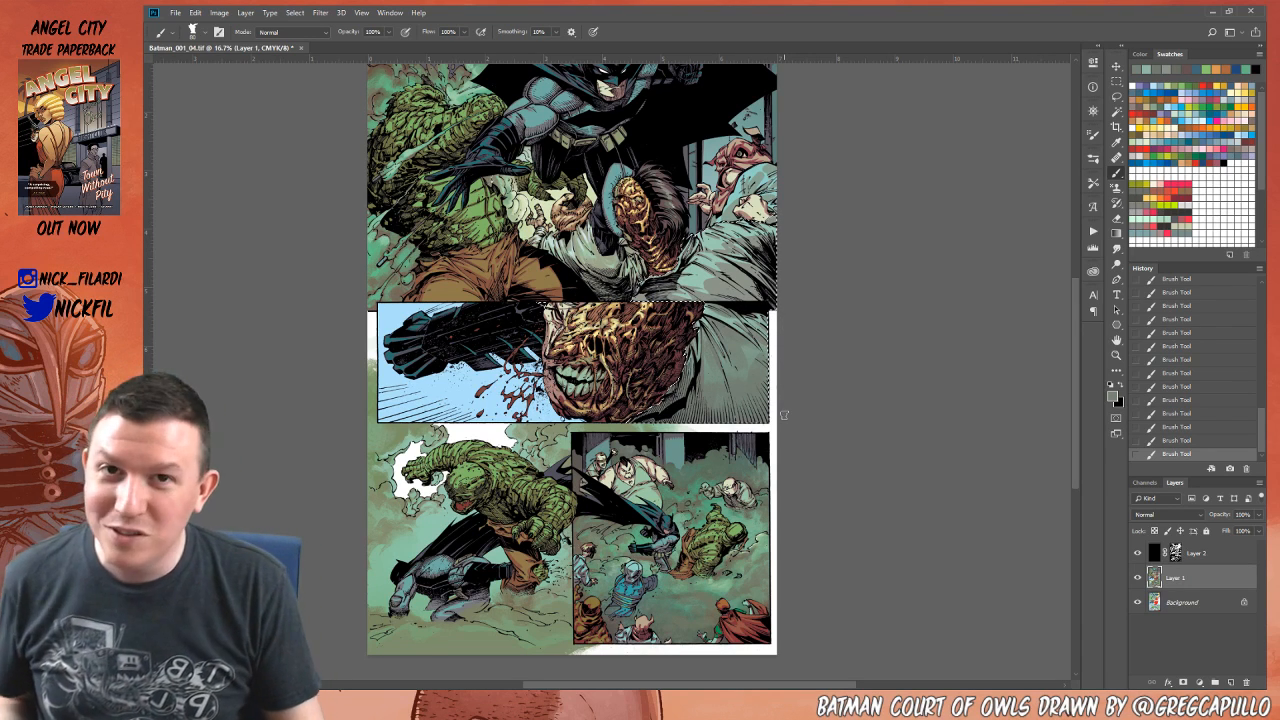
Step: Sample the grey and pale green tones of the scarred villain's suit in the top panel with the Brush tool
click(1116, 341)
mouse_move(818, 401)
mouse_down()
mouse_move(836, 409)
mouse_move(876, 525)
mouse_up()
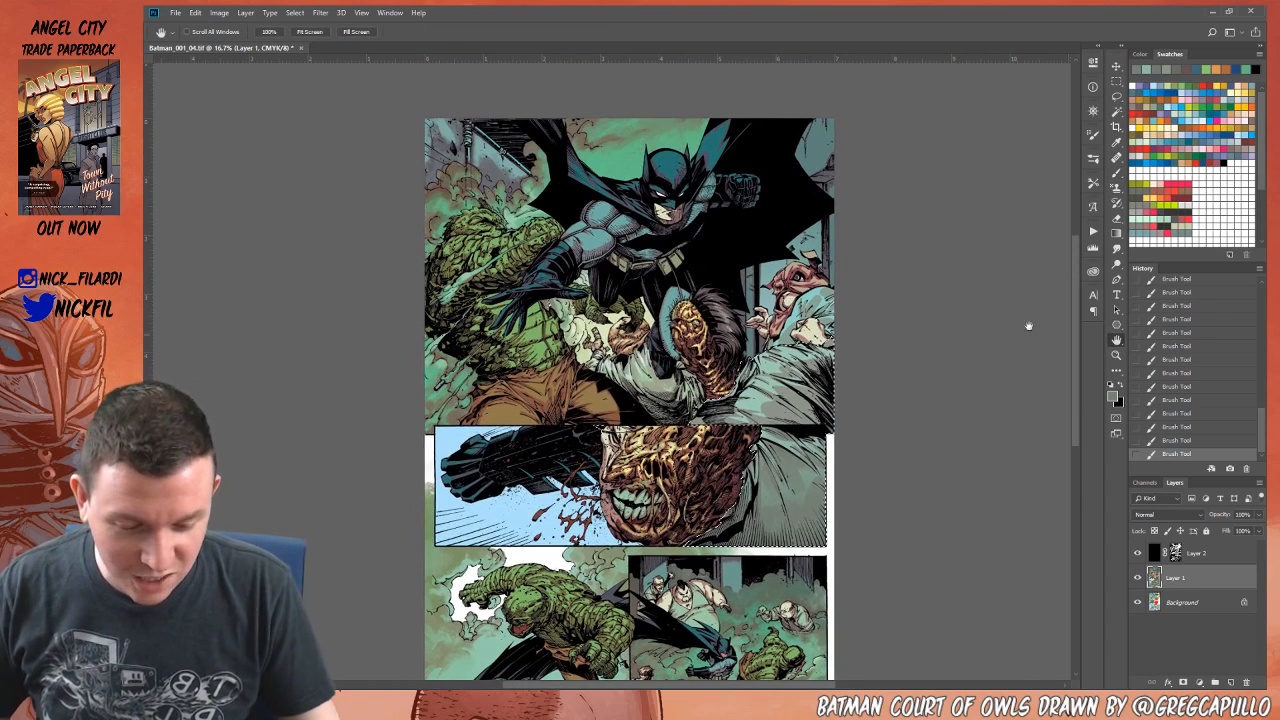
click(1117, 172)
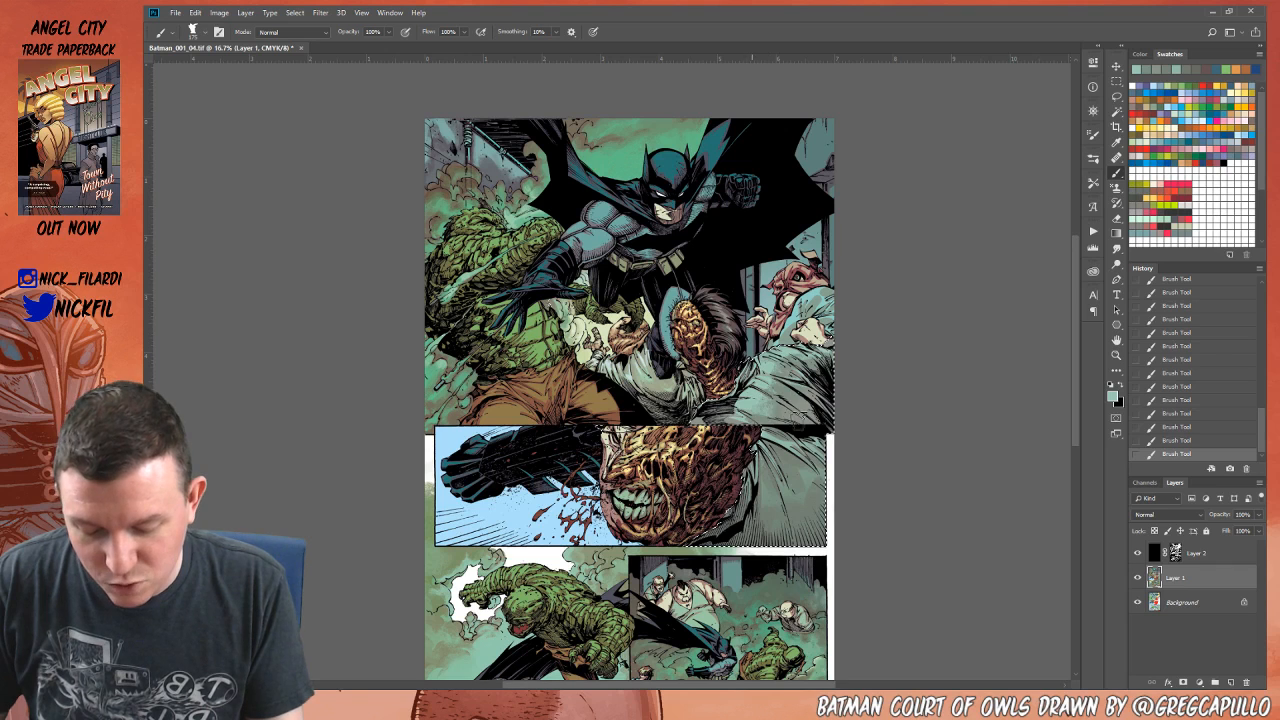
alt+click(808, 409)
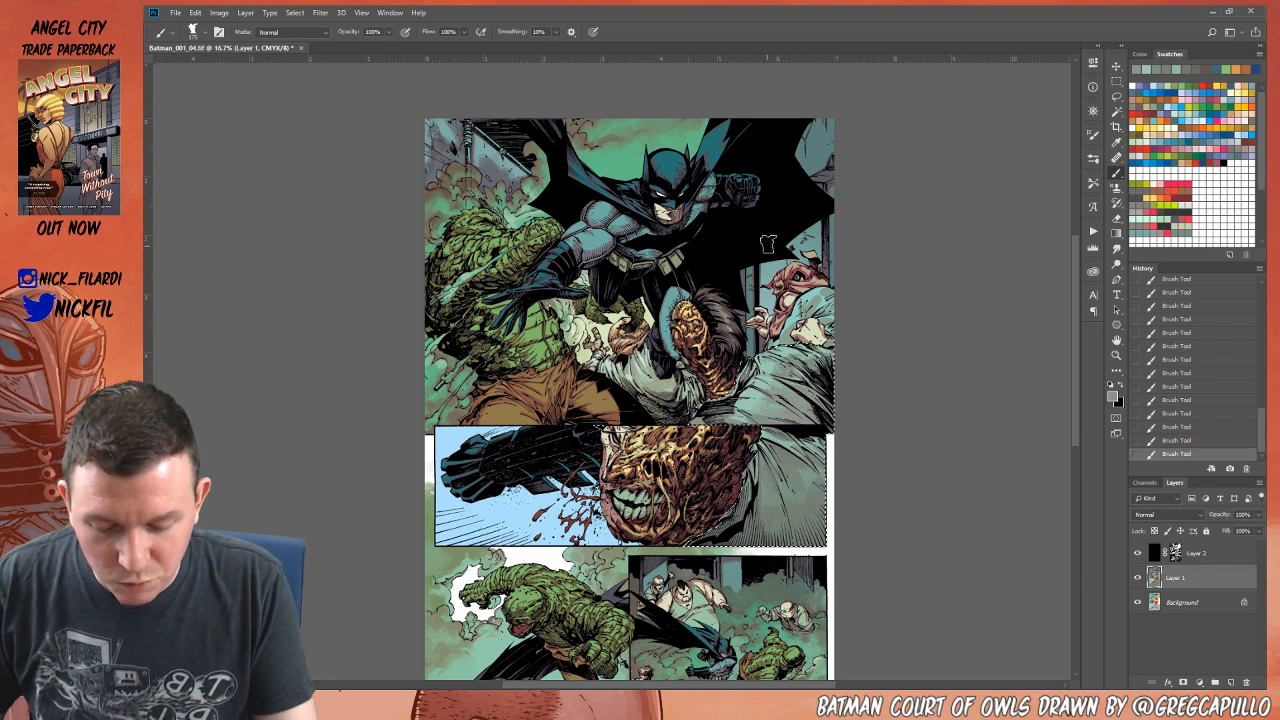
alt+click(750, 410)
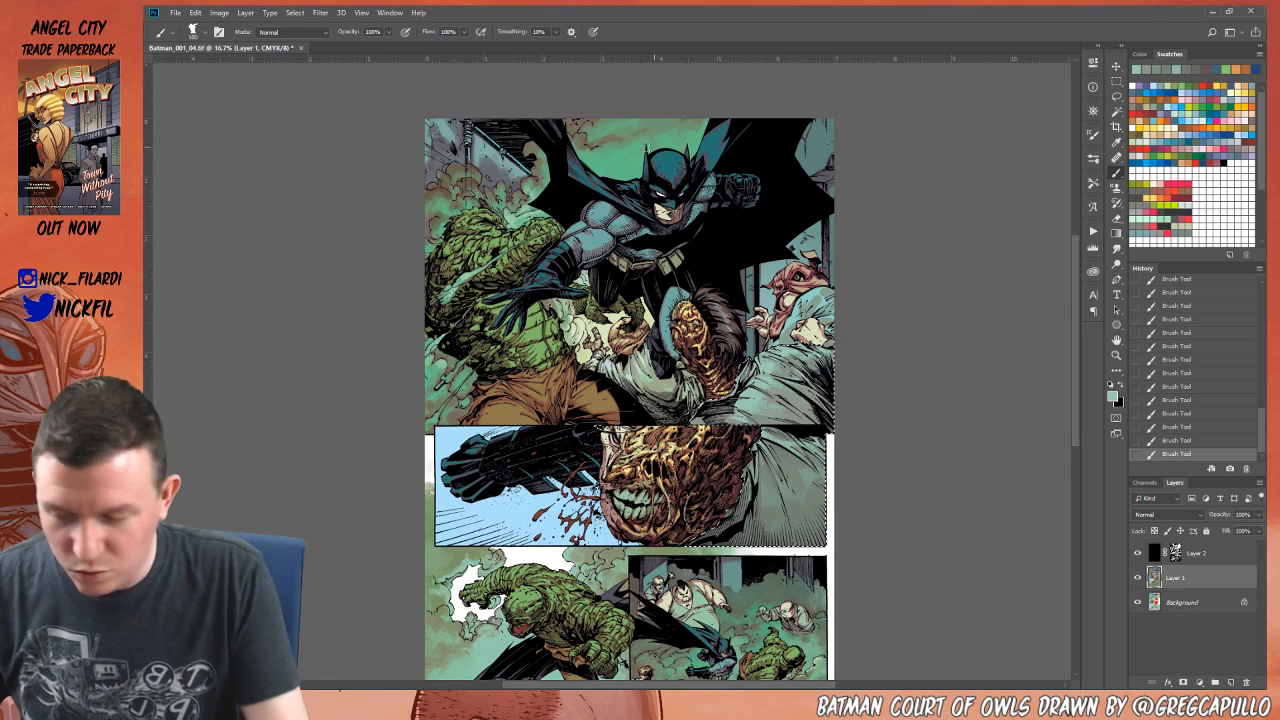
Step: Remove the middle panel's suit from the selection with the Lasso, and switch to the Gradient tool
click(1116, 96)
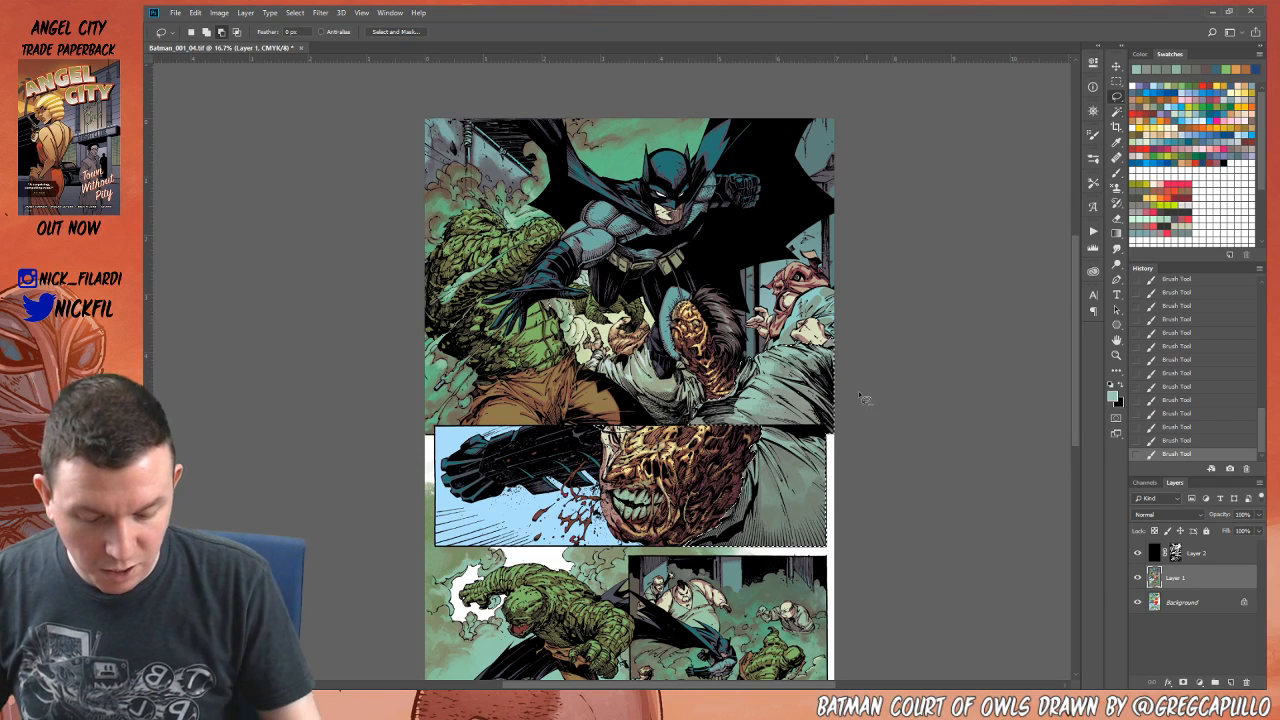
mouse_move(746, 432)
mouse_down()
mouse_move(666, 592)
mouse_move(929, 427)
mouse_up()
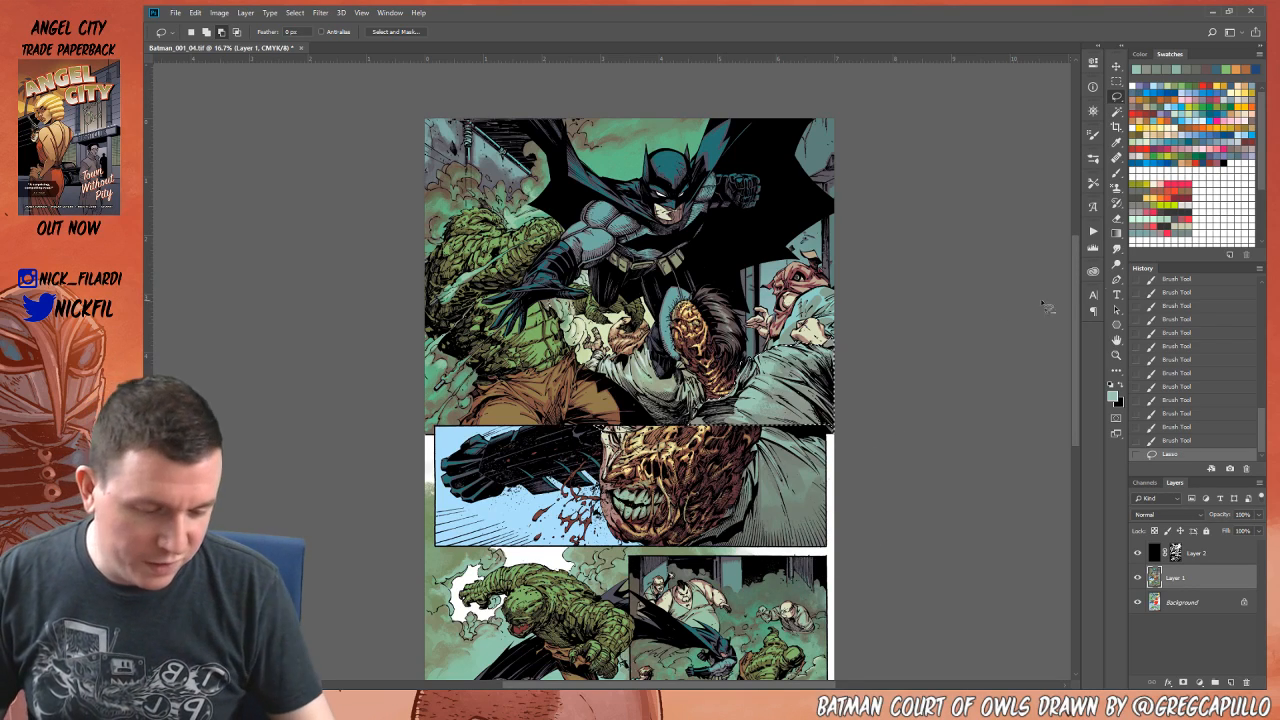
click(1116, 340)
drag(878, 410, 852, 420)
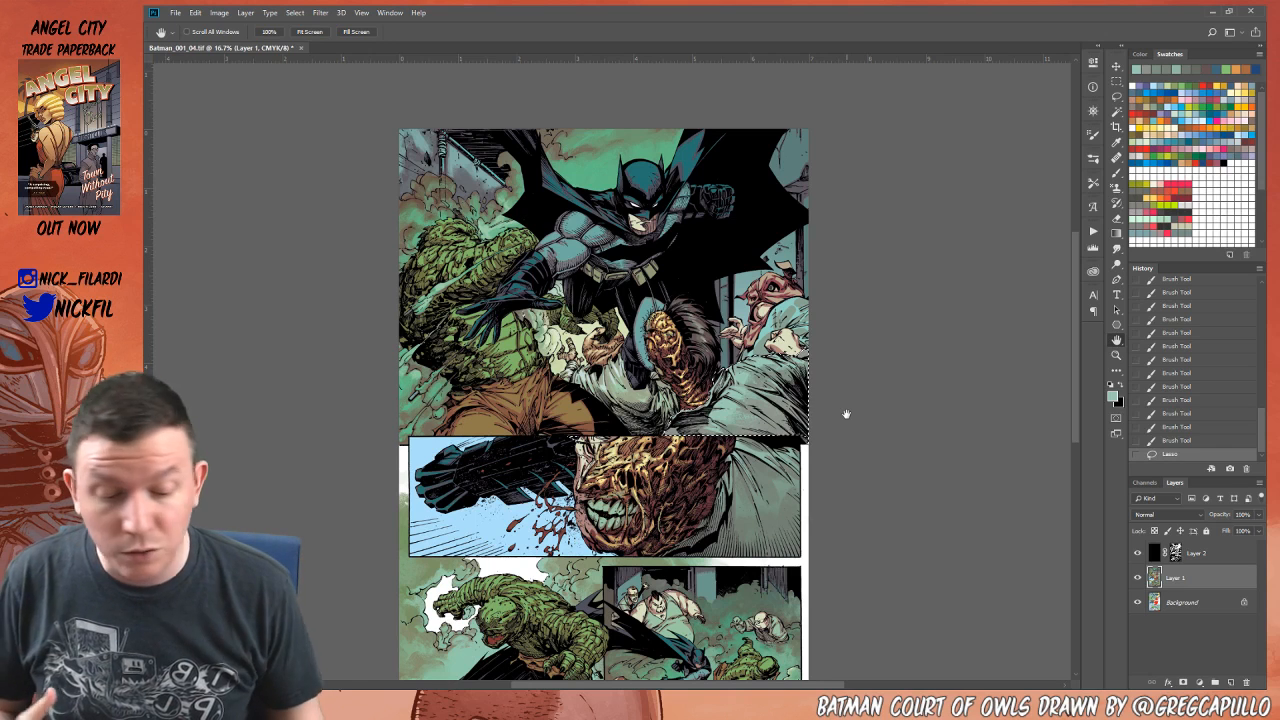
key(g)
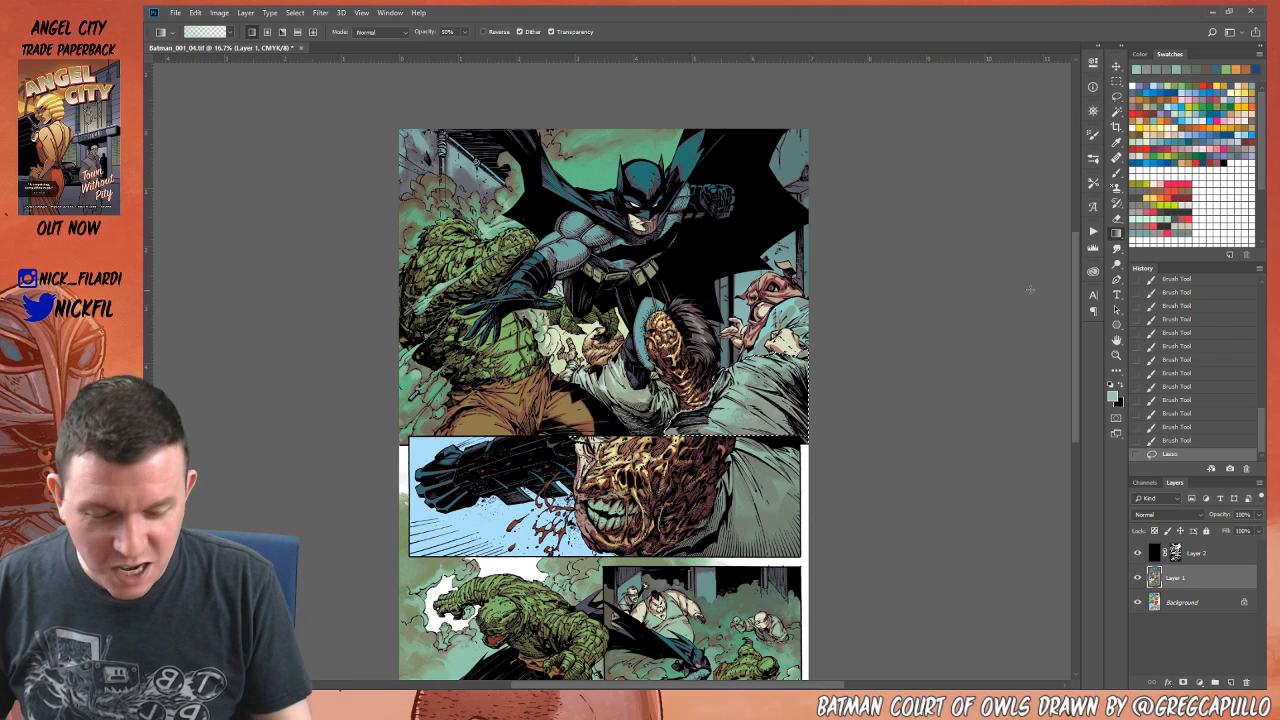
Step: Paint pale green highlights over the large suit sleeve in the top panel with the Brush in Screen mode
click(1117, 173)
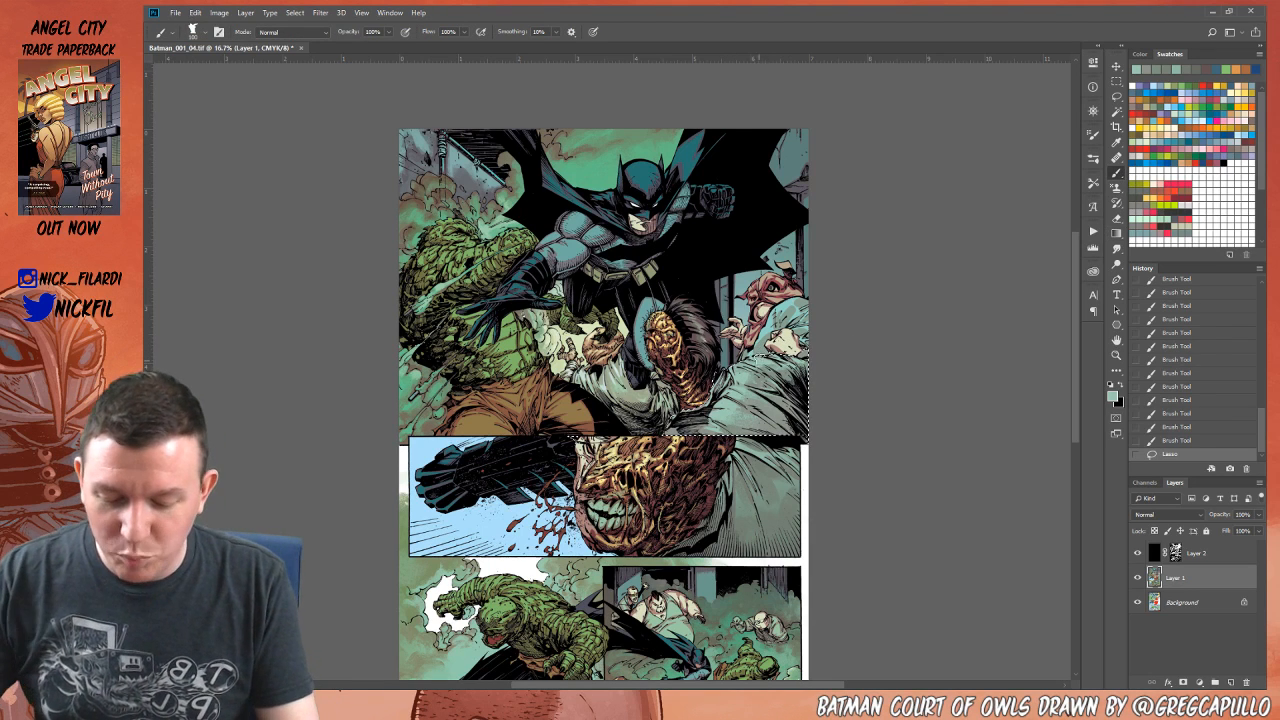
drag(754, 359, 777, 369)
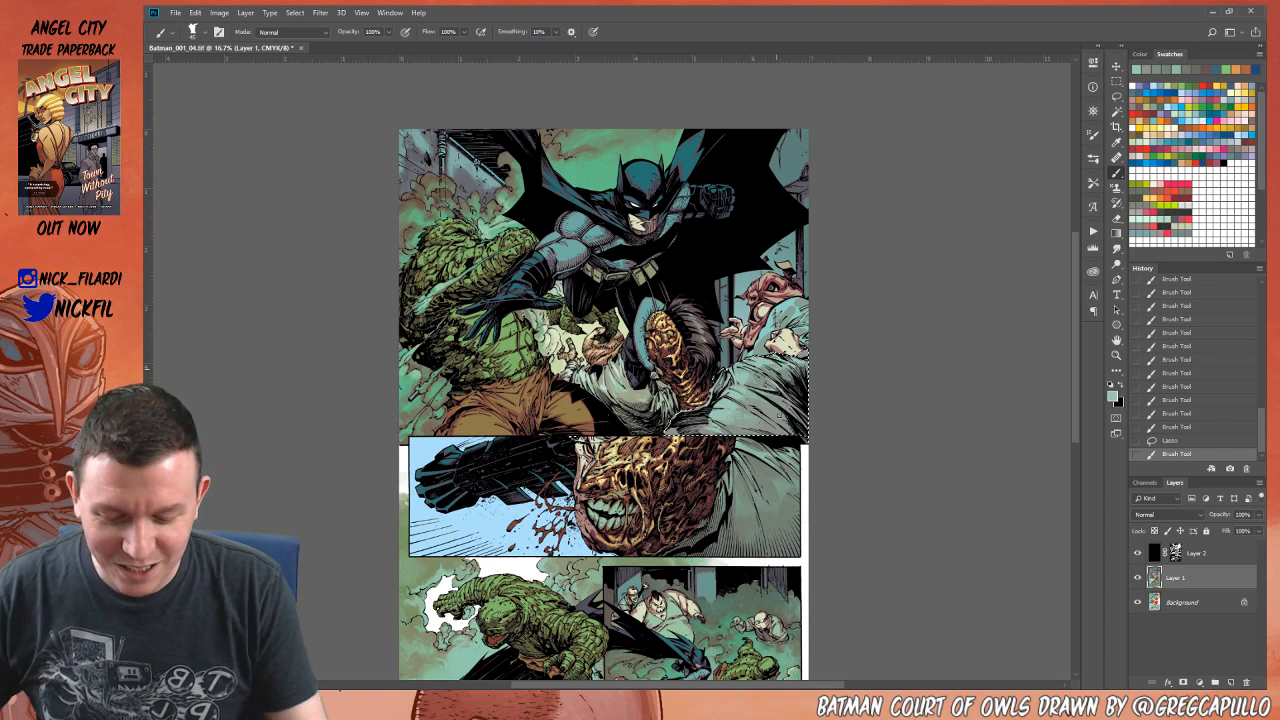
click(268, 32)
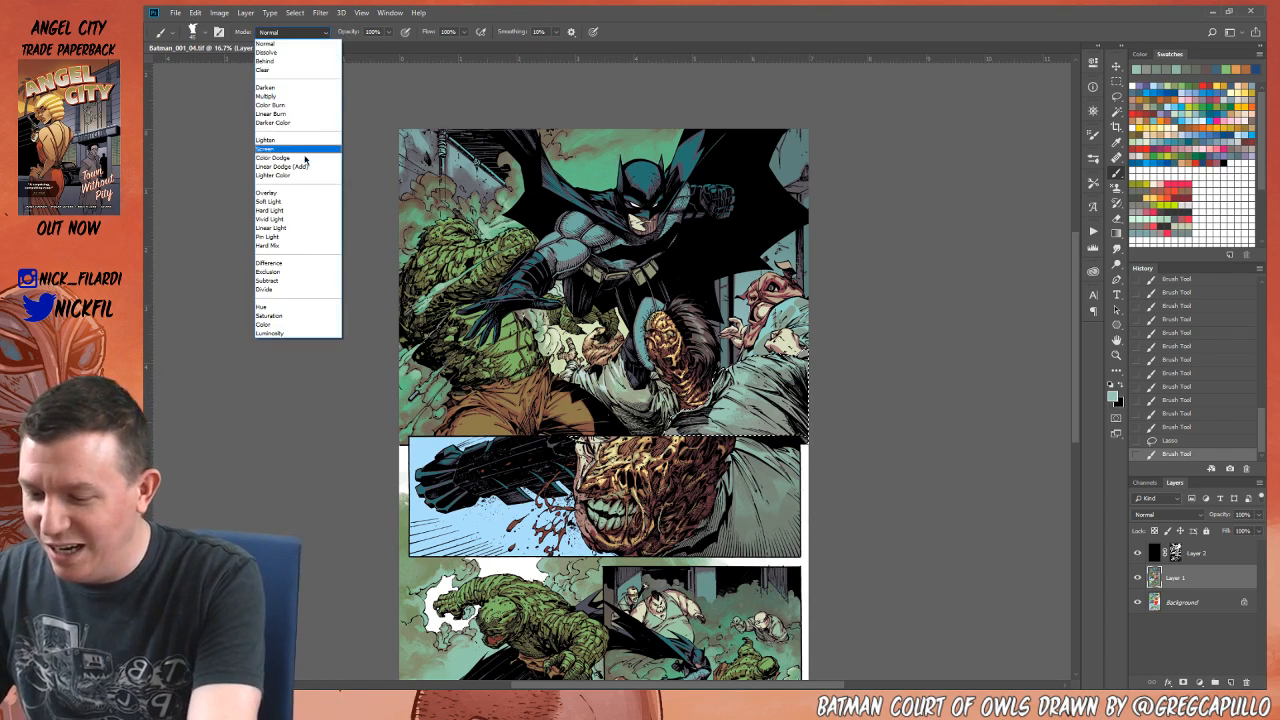
click(285, 96)
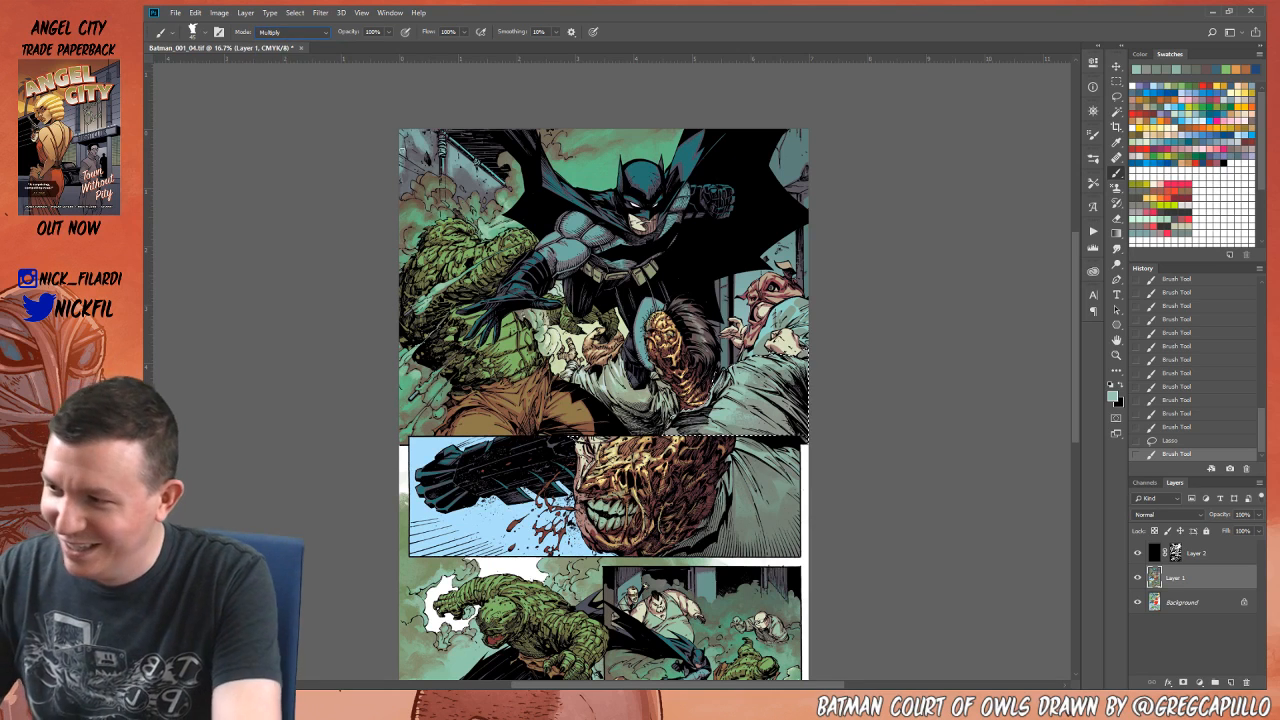
click(298, 32)
click(297, 144)
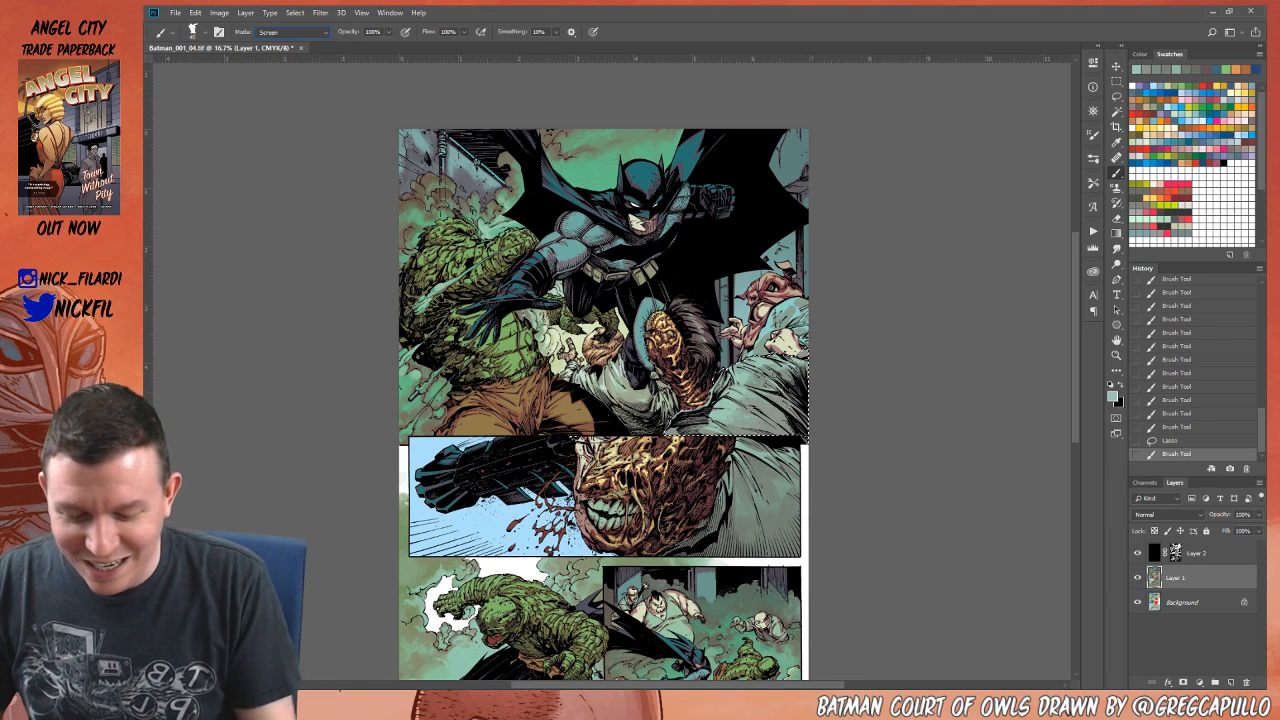
mouse_move(760, 367)
mouse_down()
mouse_move(736, 367)
mouse_move(730, 411)
mouse_up()
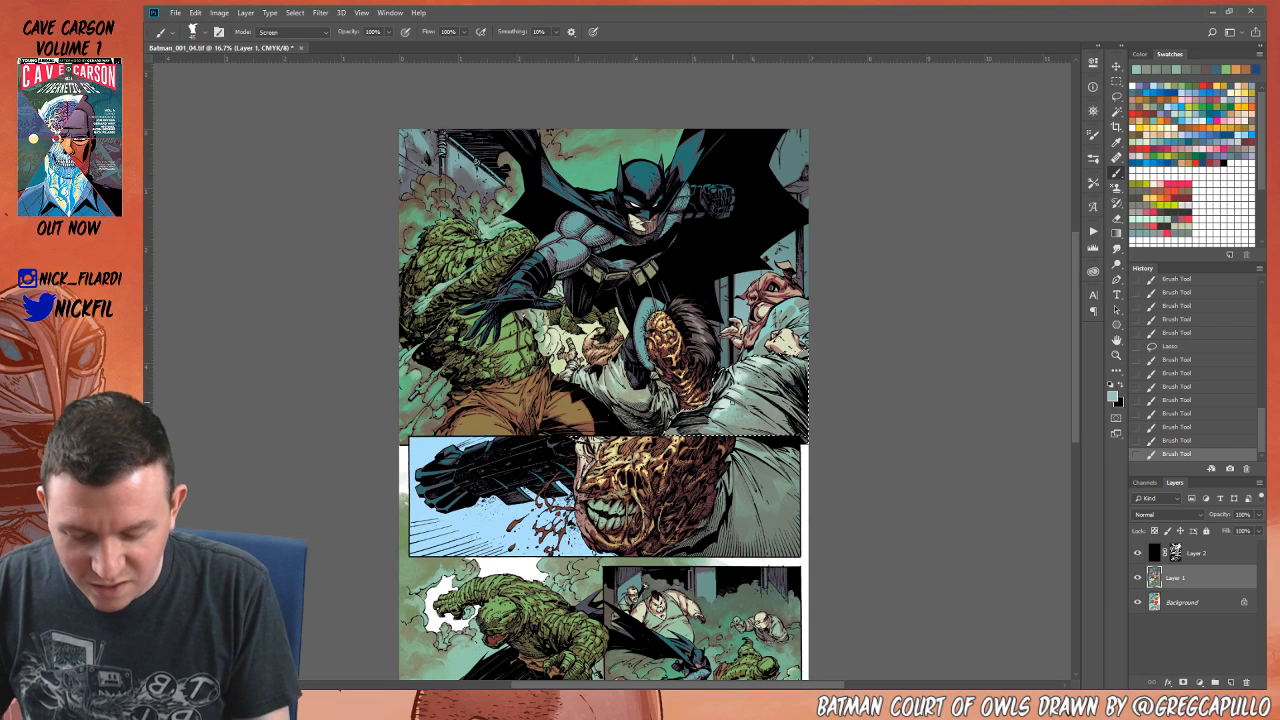
Step: Return the brush to Normal mode, paint over the suit sleeve's highlights, and clear the selection
click(321, 33)
click(302, 36)
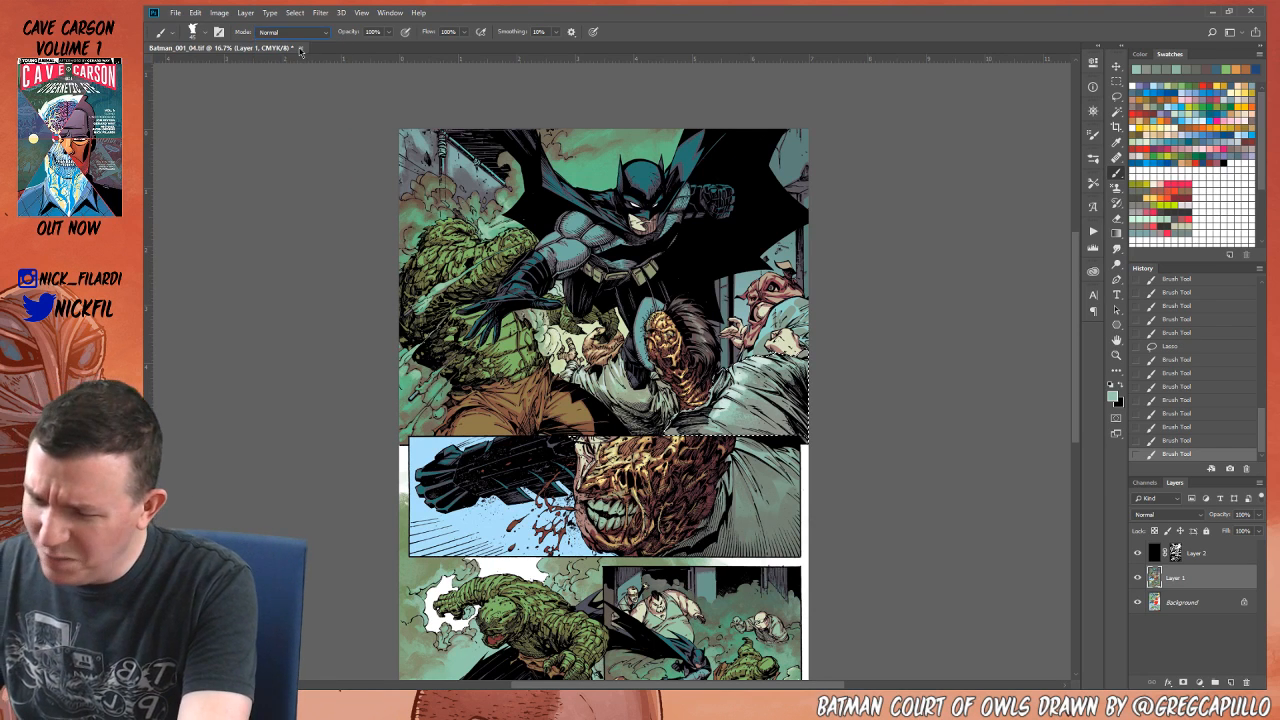
mouse_move(742, 388)
mouse_down()
mouse_move(762, 385)
mouse_move(740, 388)
mouse_move(762, 367)
mouse_up()
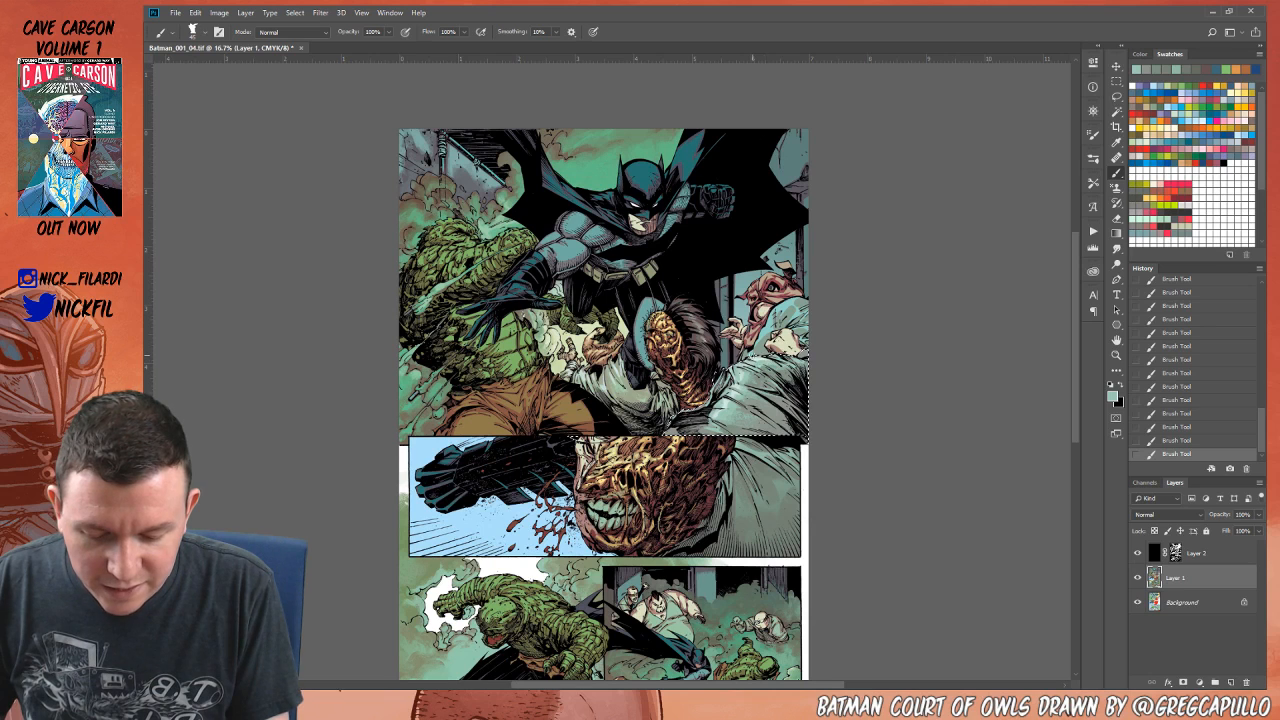
key(ctrl+d)
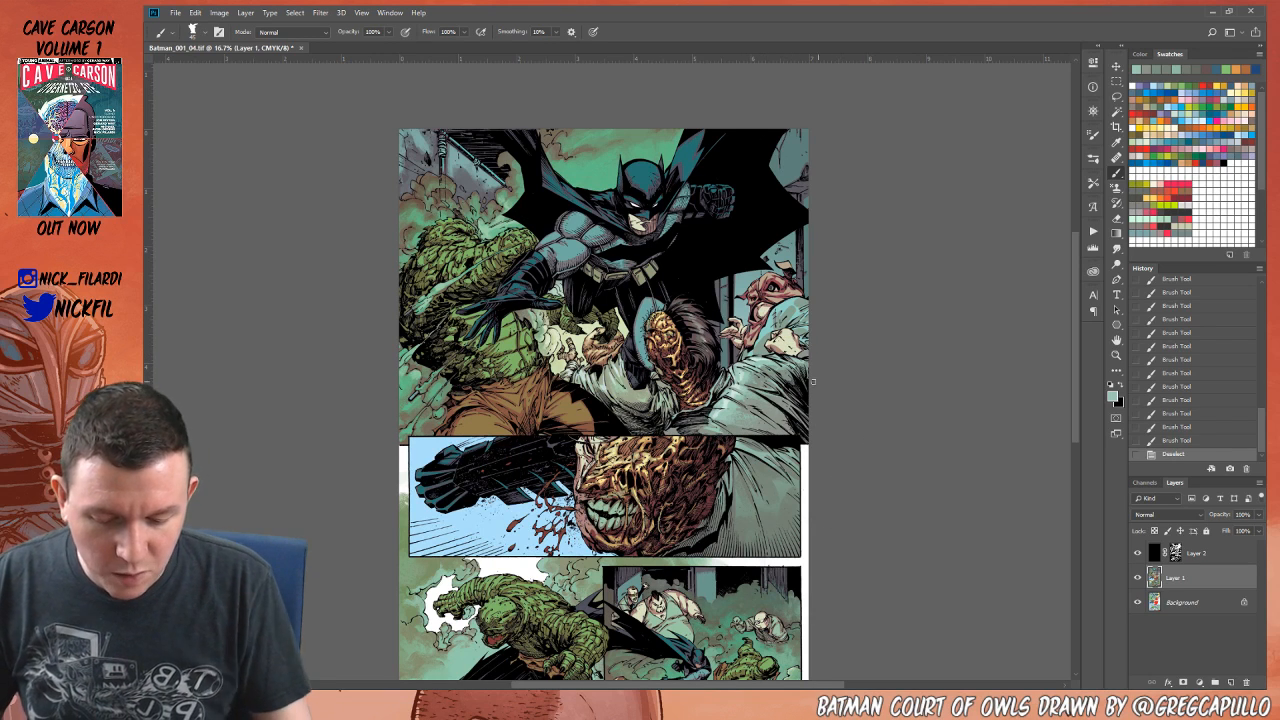
Step: Paint the red-faced villain's hand in the top panel with sampled skin tones, lowering the brush opacity to 50%
alt+click(781, 342)
alt+click(782, 320)
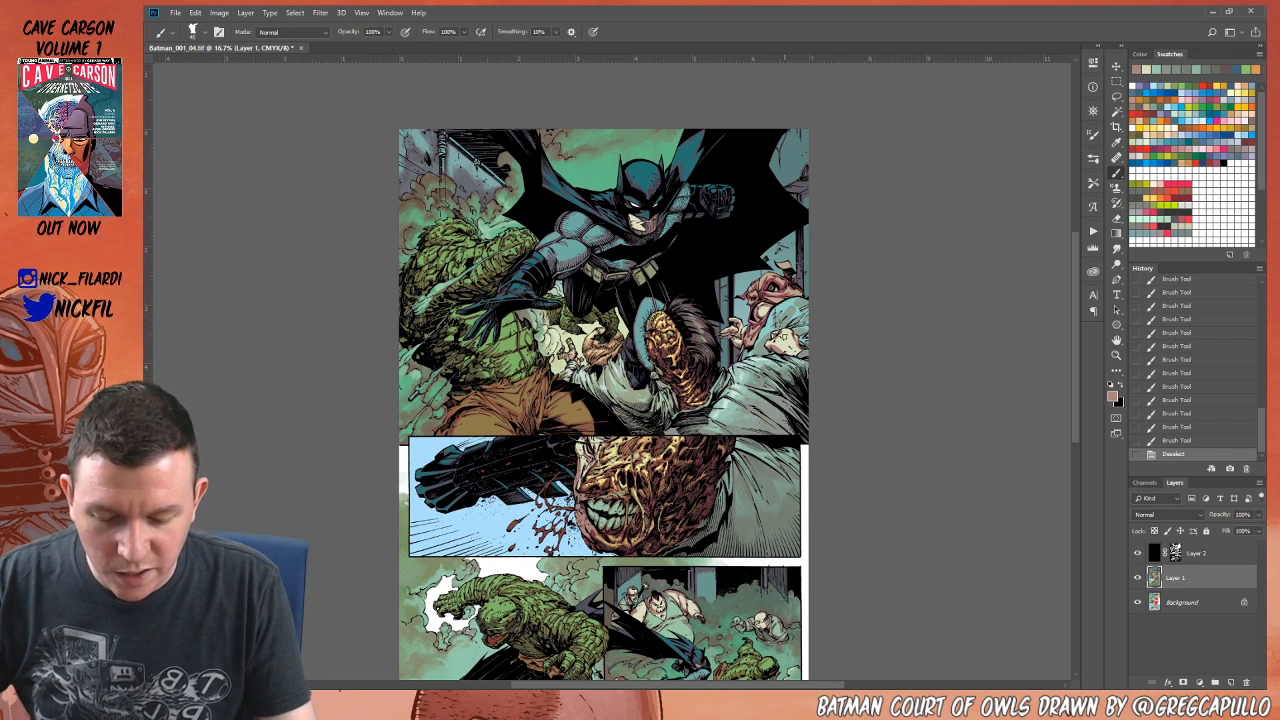
drag(789, 345, 798, 351)
drag(797, 347, 787, 341)
alt+click(790, 333)
key(5)
alt+click(790, 342)
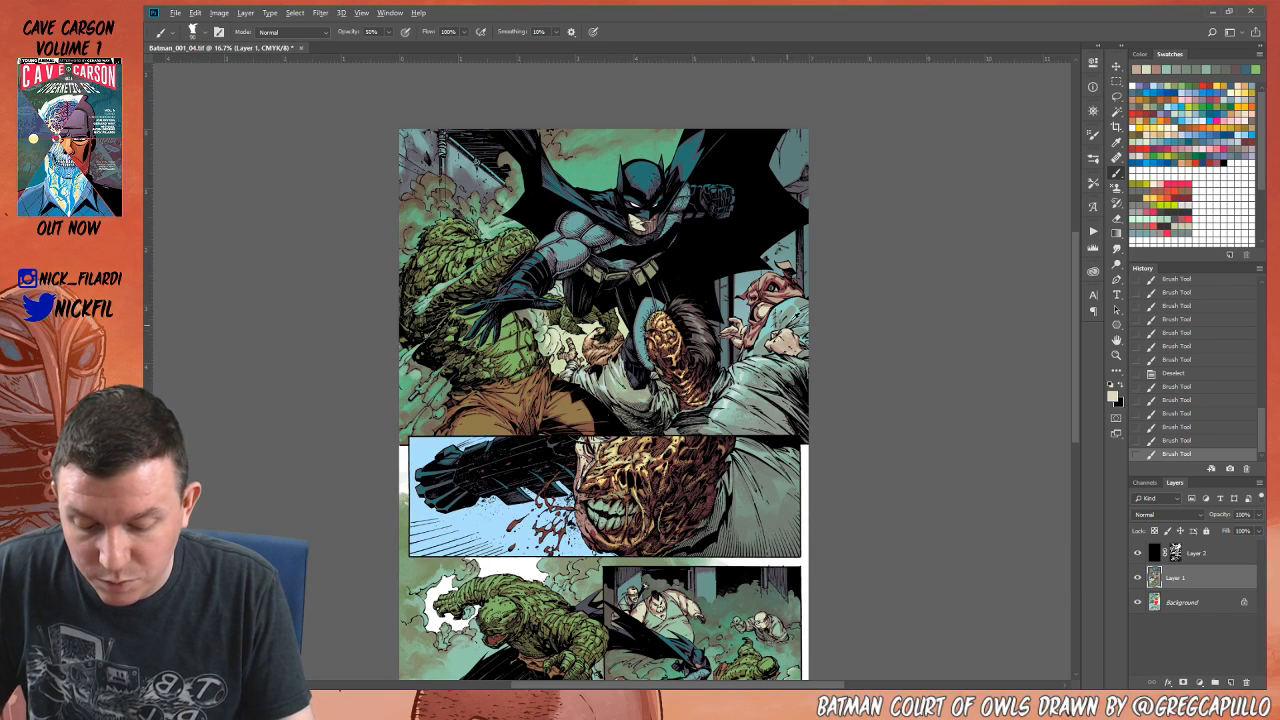
Step: Brush pale cream highlights onto the red-faced villain's hand in Screen mode, raising the brush opacity to 100%
click(292, 33)
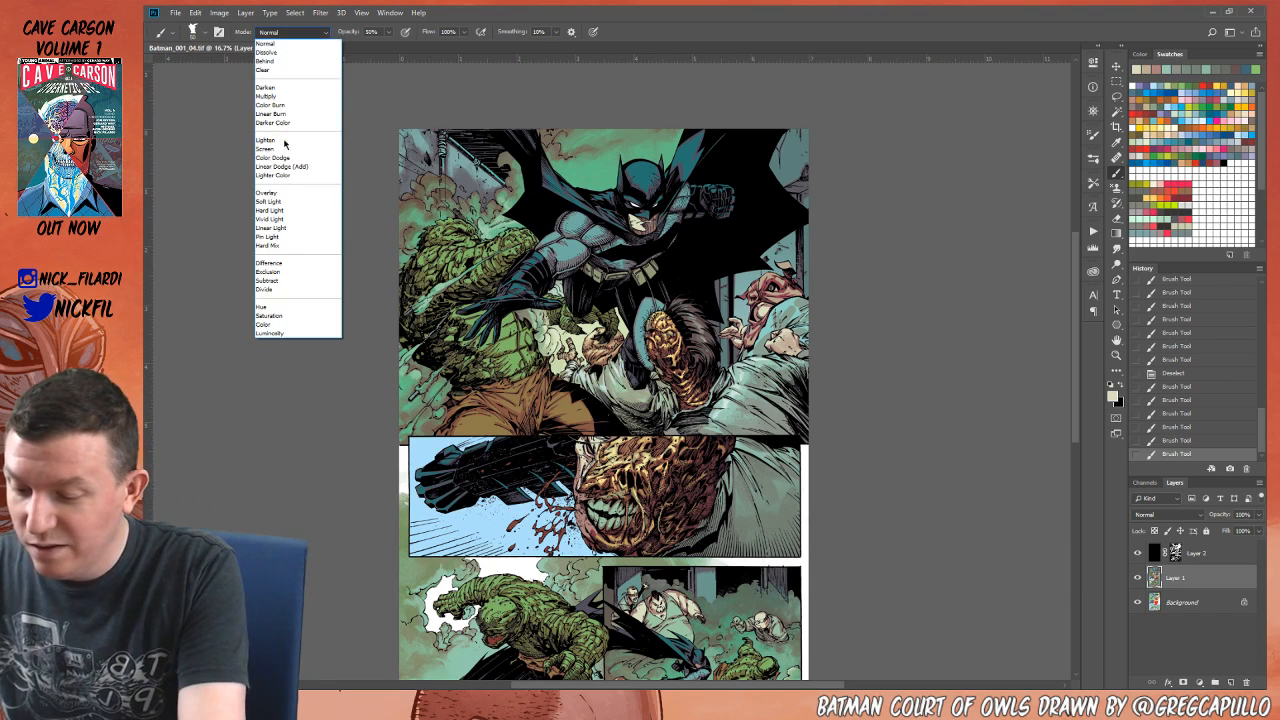
click(314, 213)
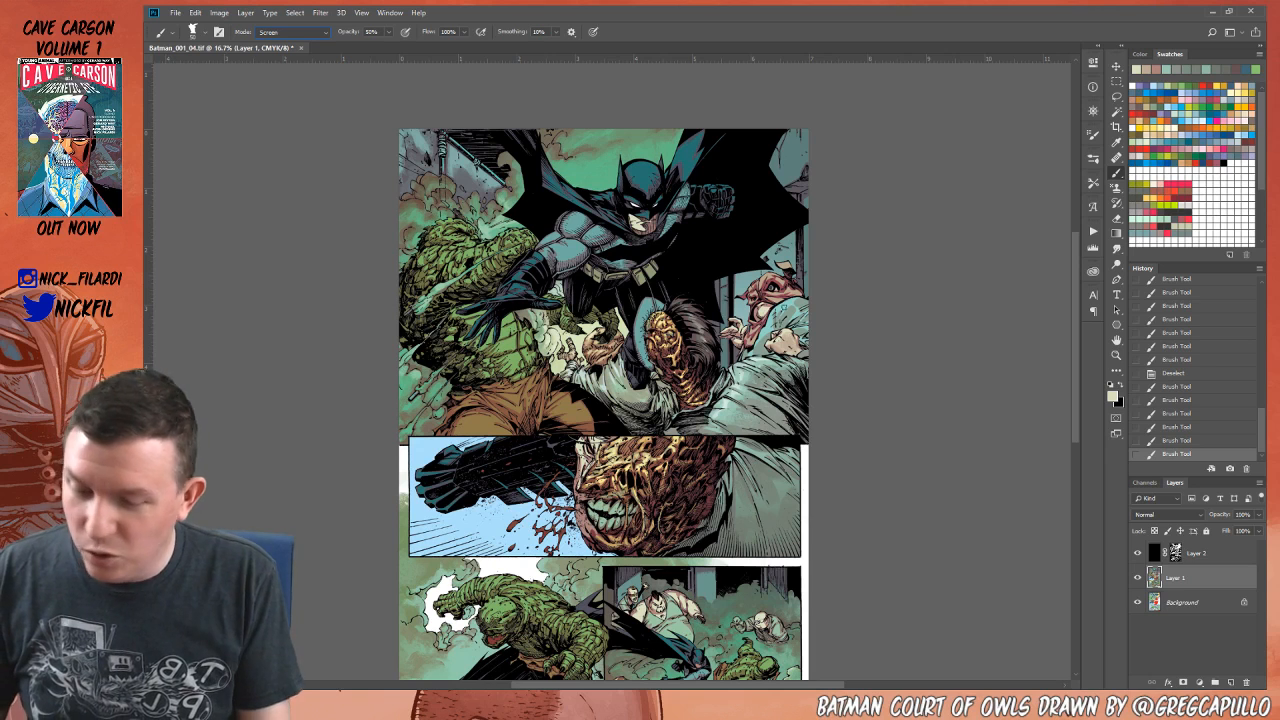
drag(782, 342, 774, 341)
key(0)
drag(770, 339, 795, 346)
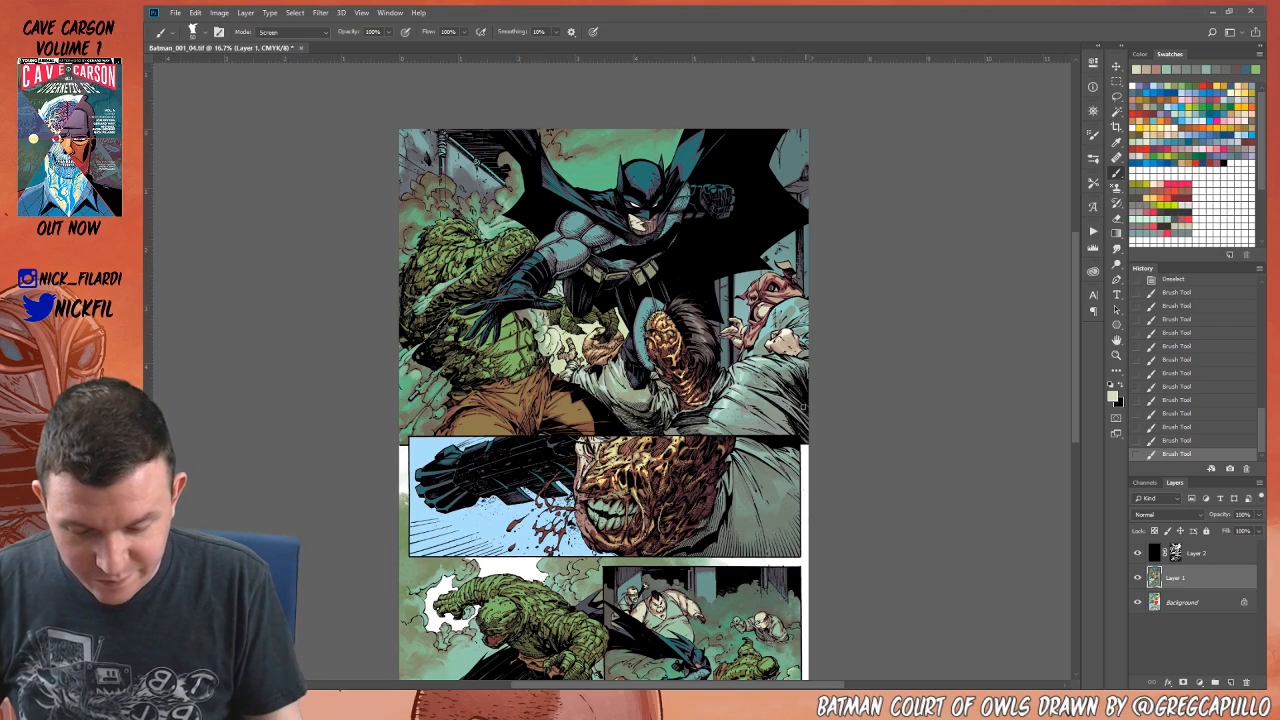
key(space)
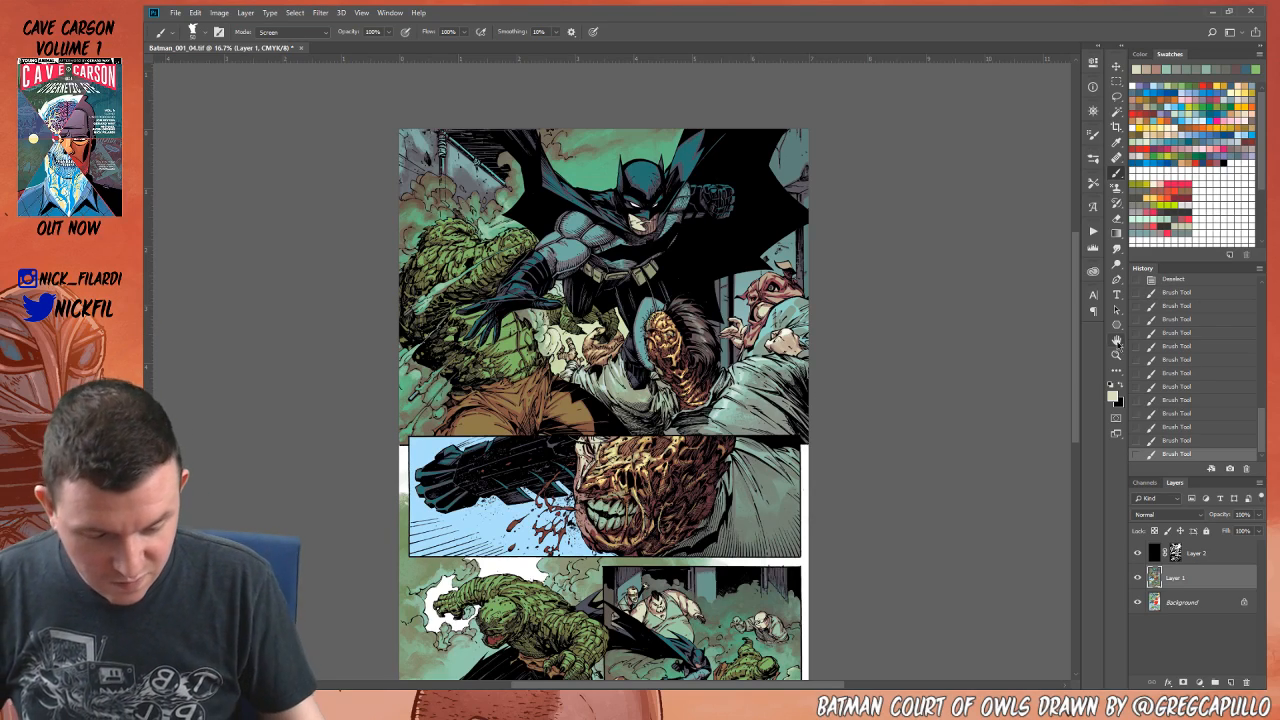
drag(796, 500, 817, 457)
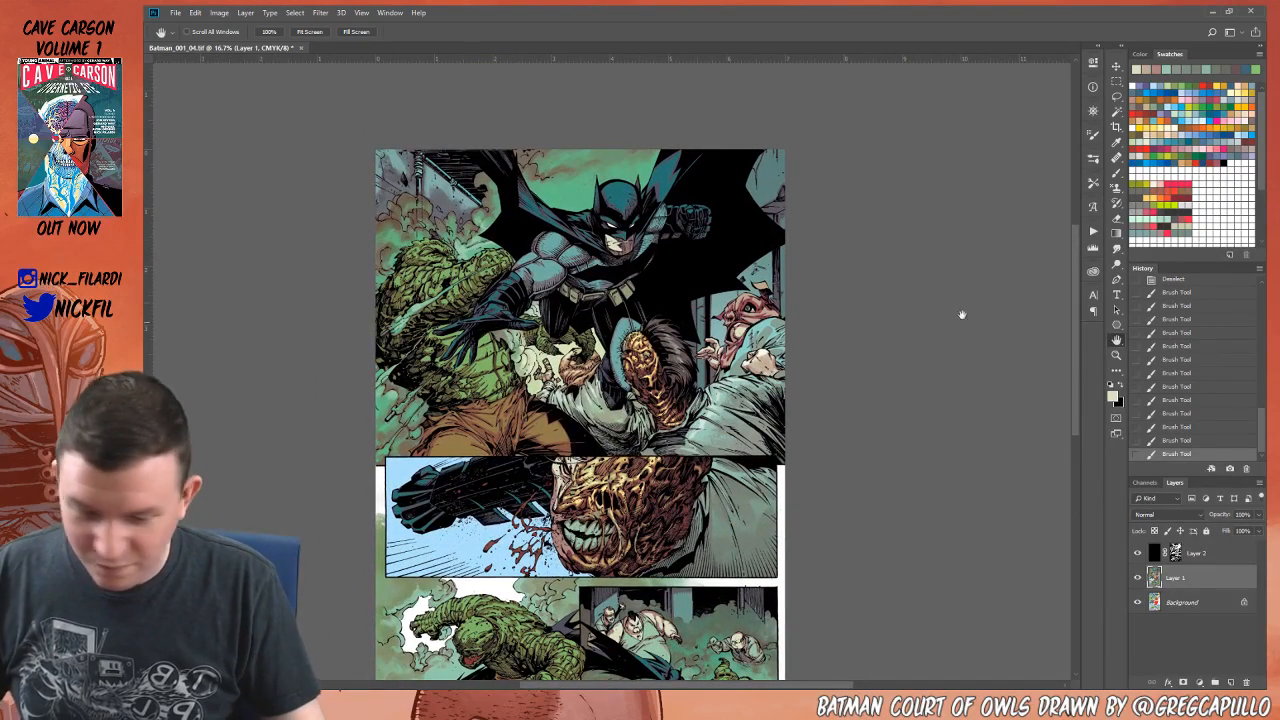
Step: Sample the teal of the red-faced villain's sleeve and paint highlights over it with the Brush in Screen mode
click(1117, 172)
alt+click(765, 318)
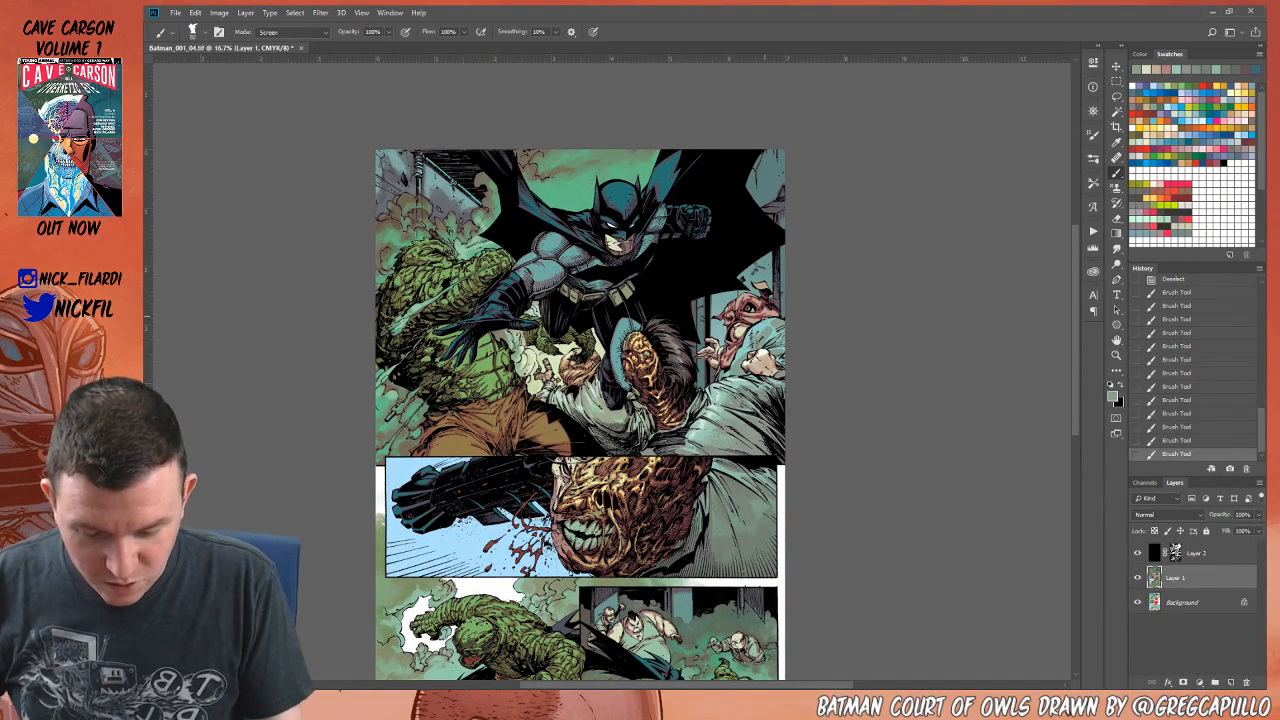
alt+click(762, 328)
click(300, 33)
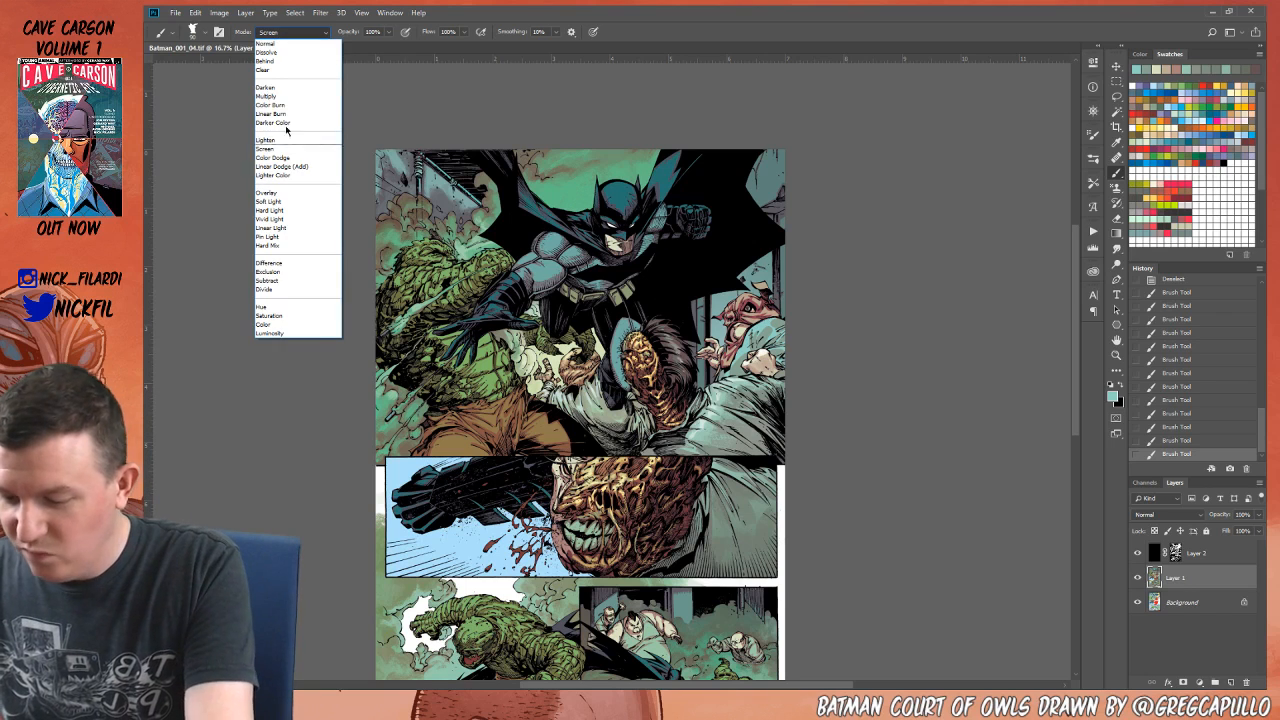
click(285, 148)
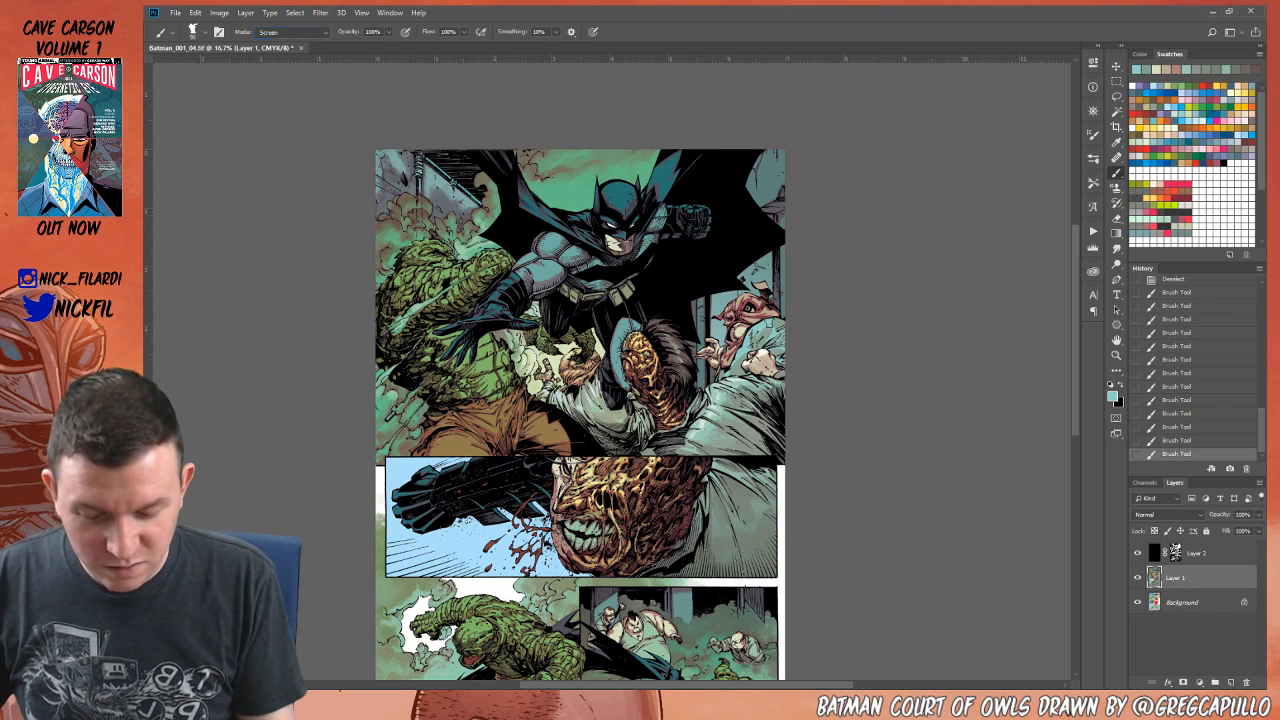
drag(766, 320, 737, 364)
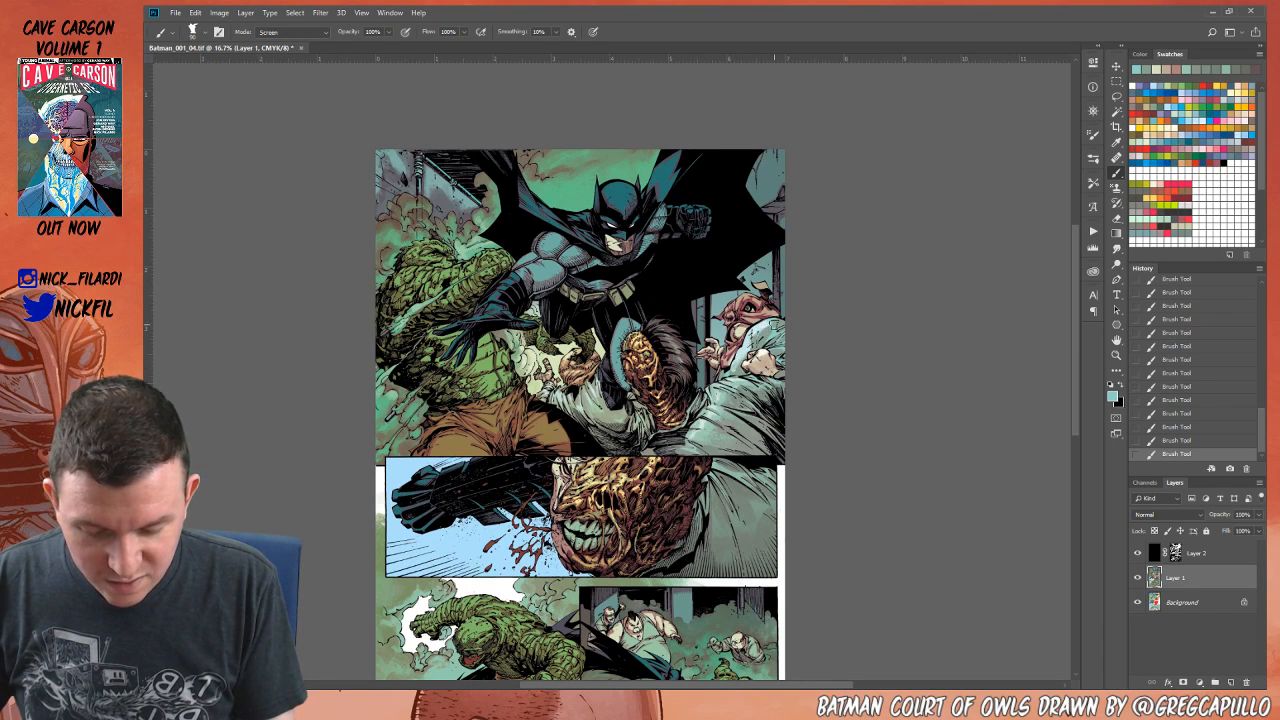
drag(774, 325, 772, 333)
alt+click(778, 322)
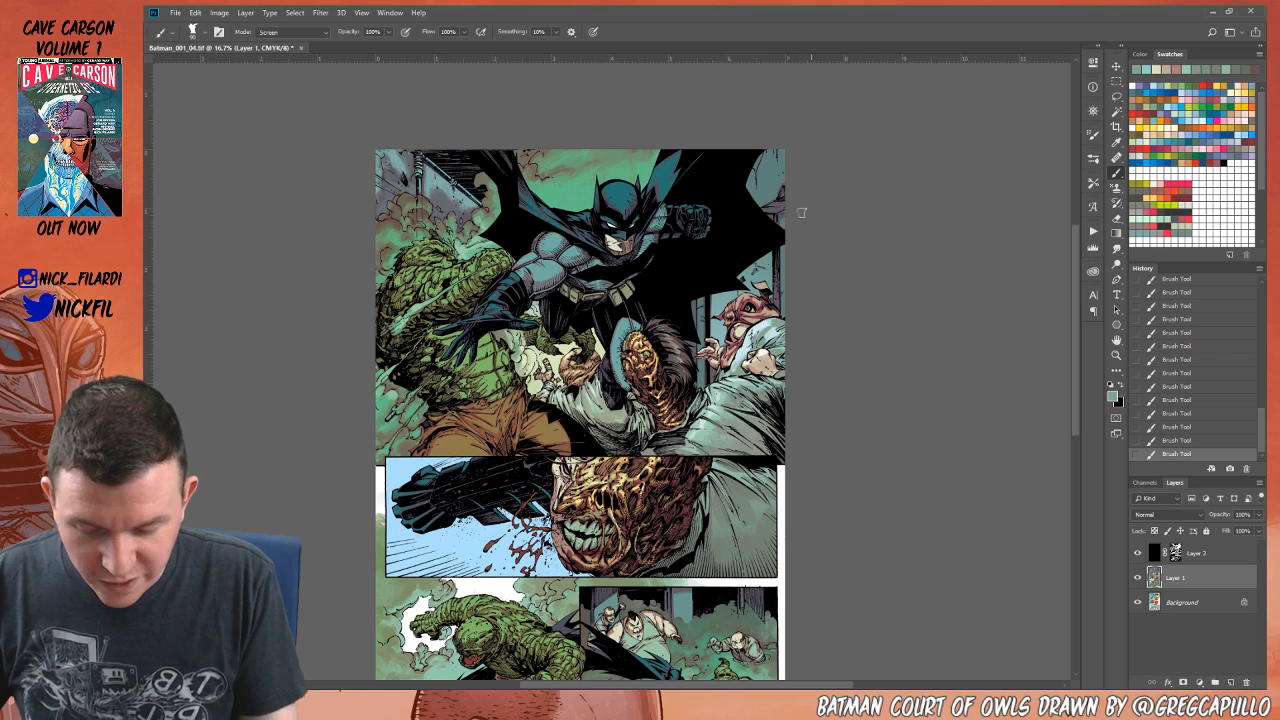
Step: Rework the red-faced villain's sleeve with sampled grey-green and teal tones, using the brush in Normal mode
click(290, 33)
click(314, 44)
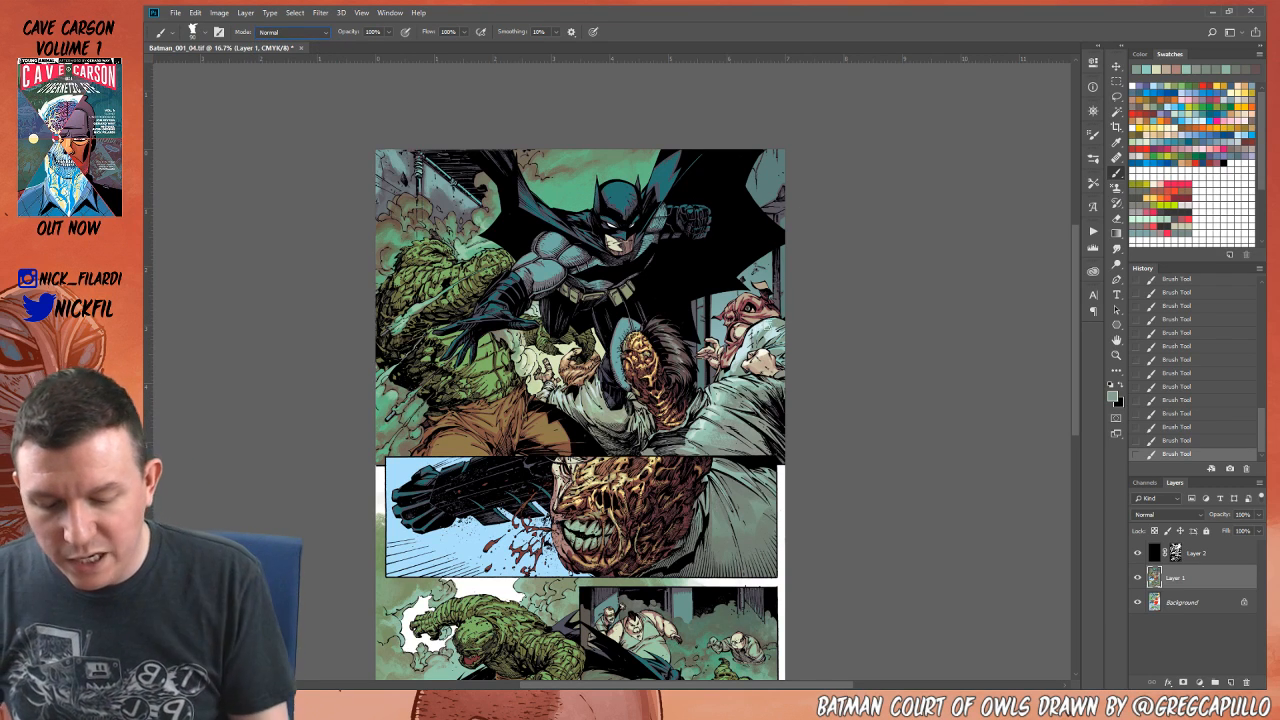
drag(774, 322, 734, 375)
drag(782, 334, 768, 342)
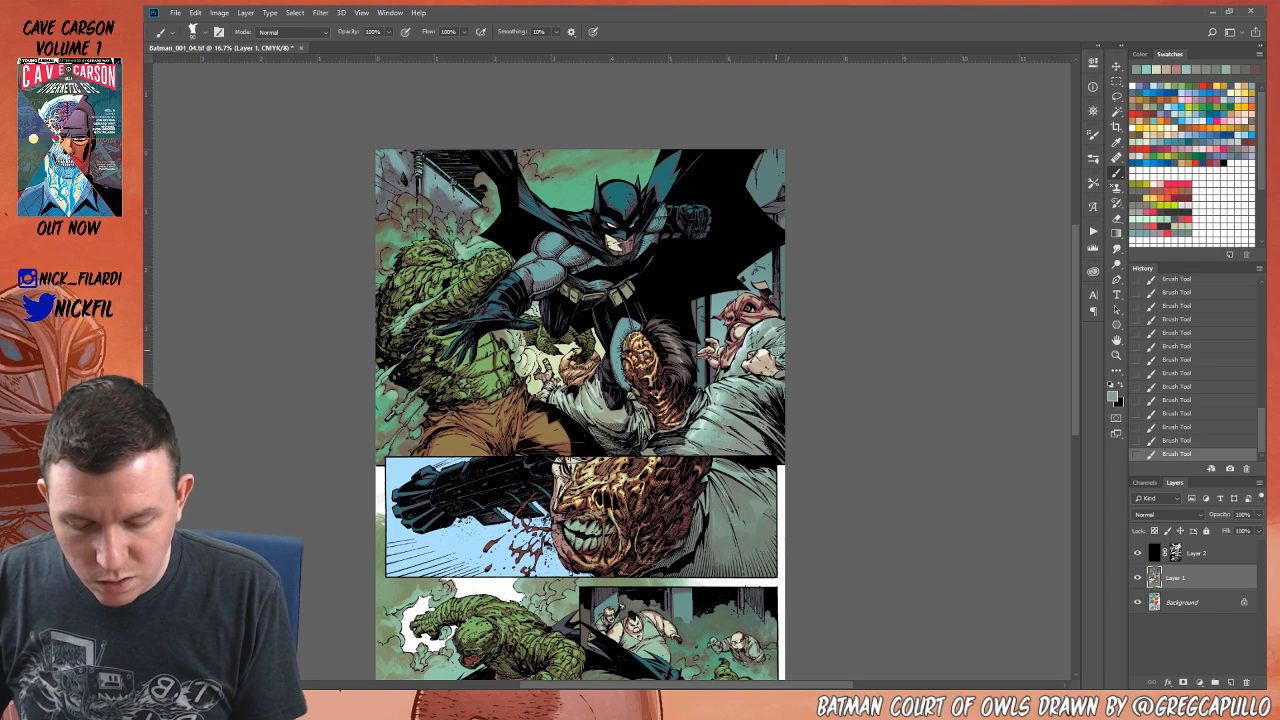
alt+click(786, 342)
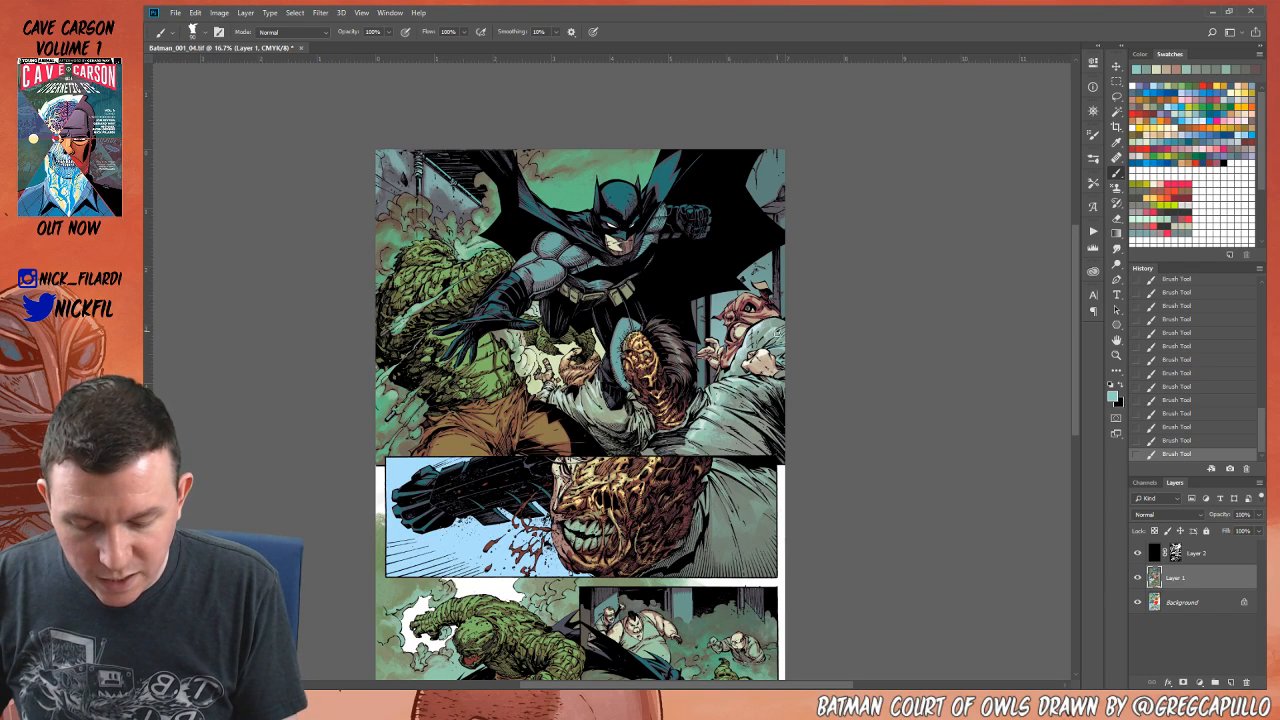
drag(779, 325, 742, 362)
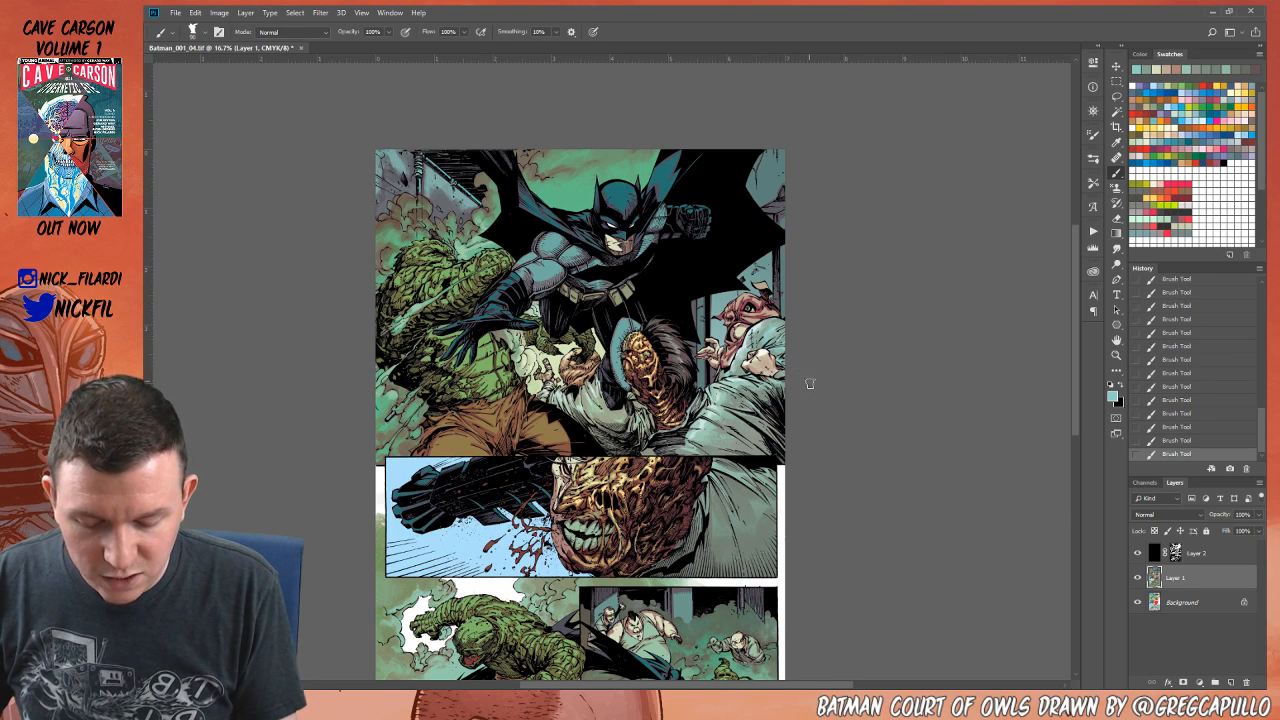
Step: Sample the tan and red tones of the red-faced villain in the top panel with the Brush tool
click(1116, 340)
drag(812, 380, 861, 402)
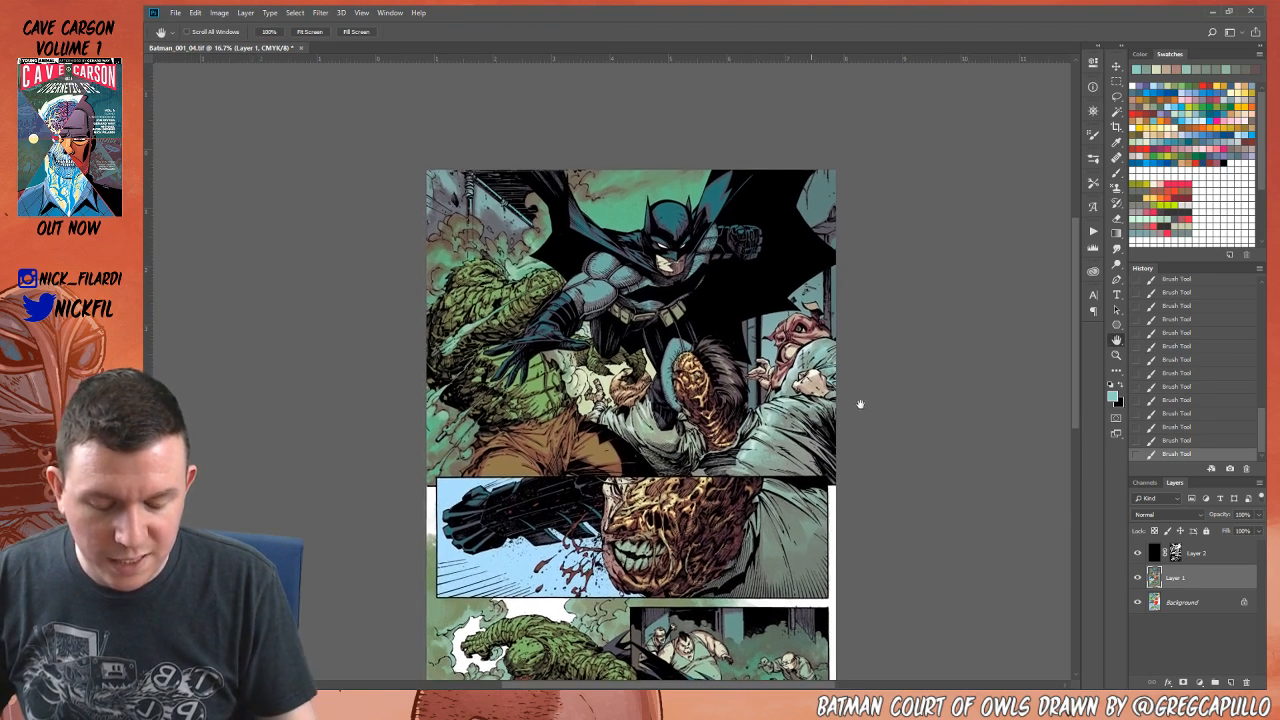
click(1117, 172)
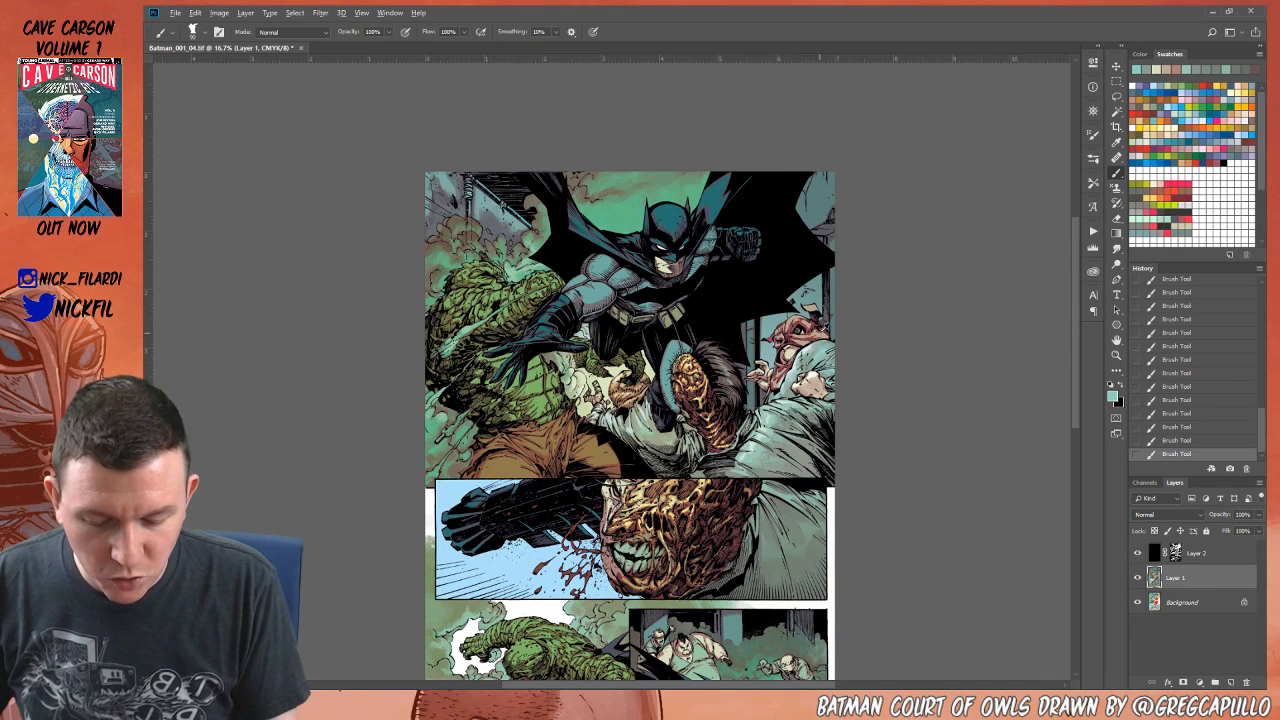
alt+click(818, 330)
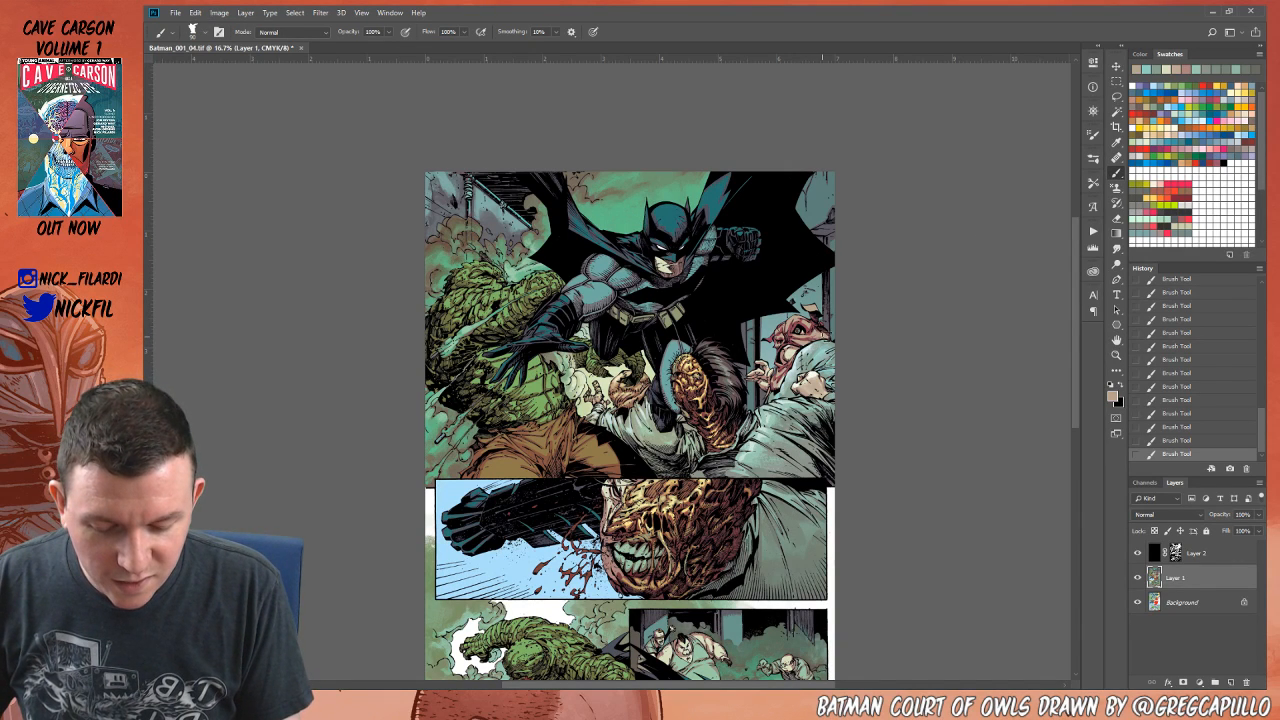
alt+click(803, 318)
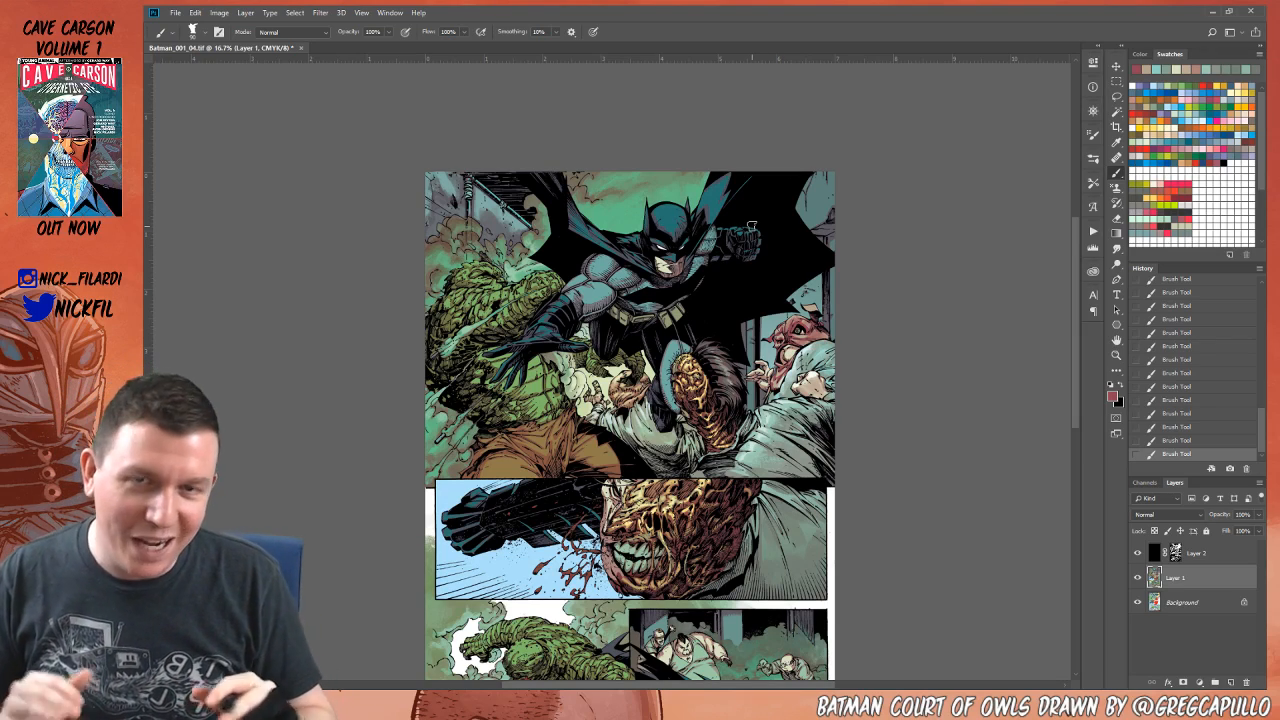
Step: Sample the tan of the red-faced villain's hand and dab Pencil highlights around his mouth and jaw in Screen mode
drag(859, 438, 837, 394)
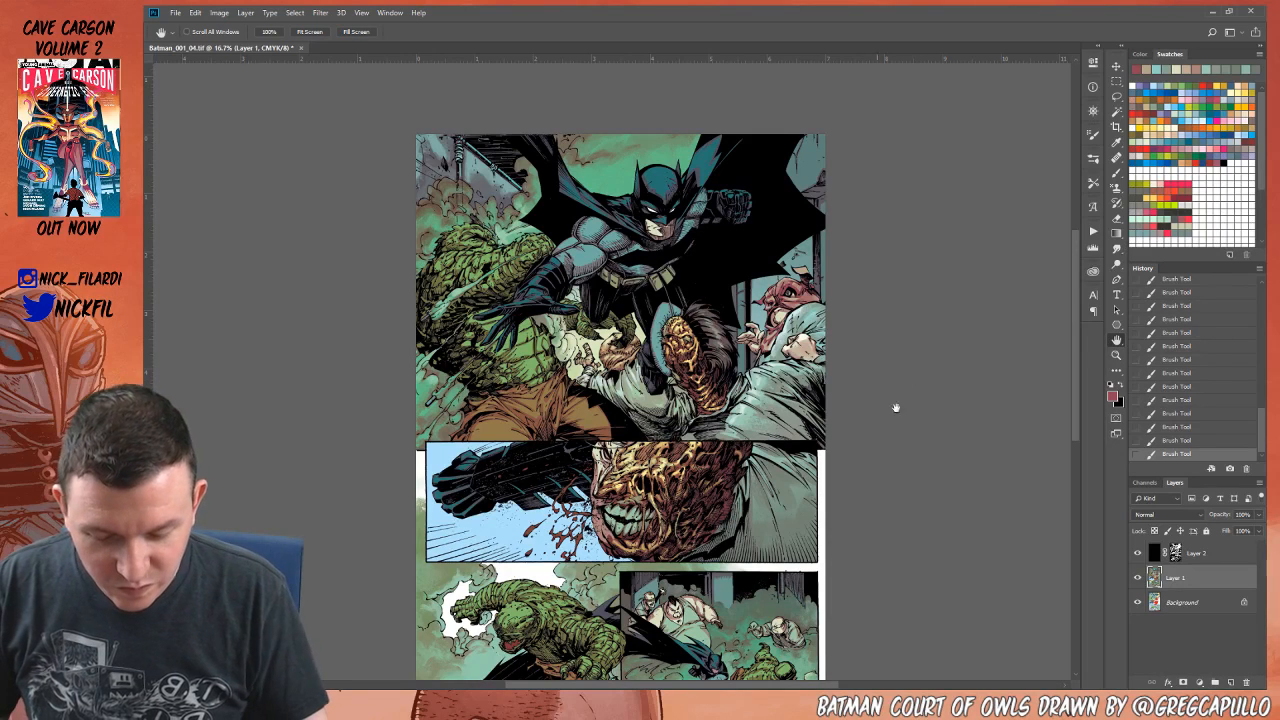
alt+click(1118, 172)
alt+click(772, 340)
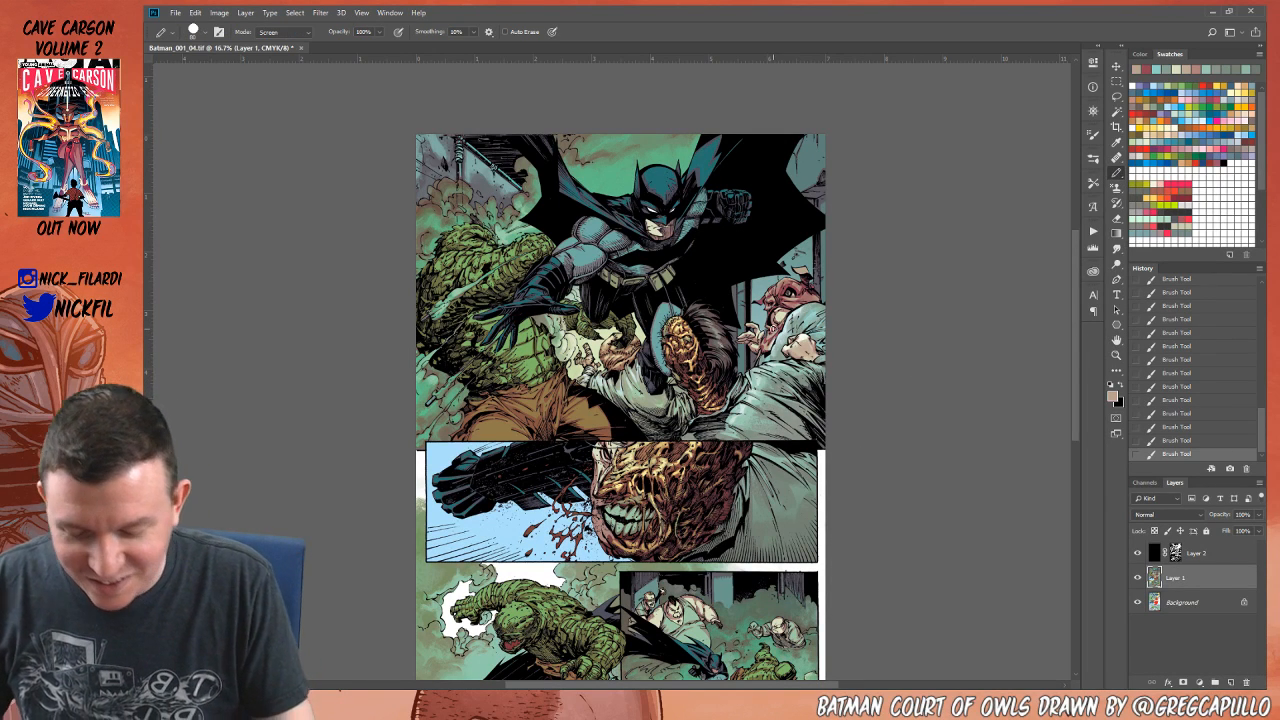
click(283, 32)
click(289, 148)
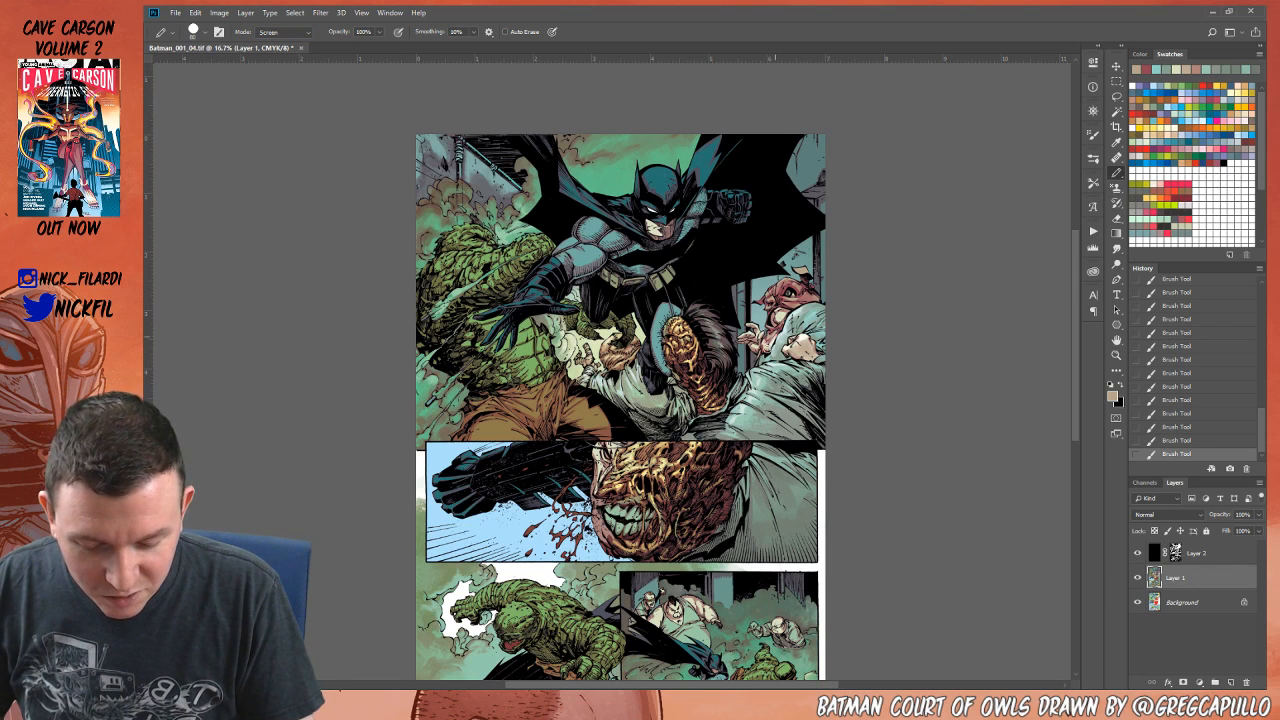
click(770, 323)
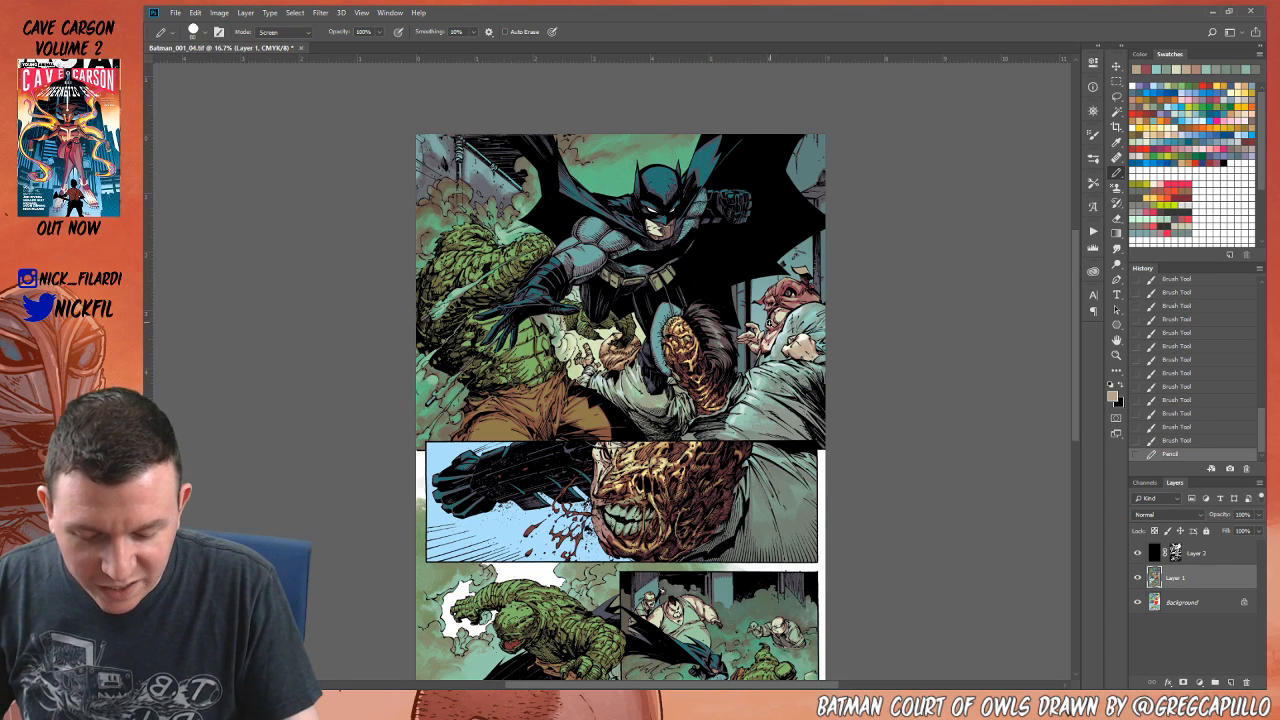
click(774, 327)
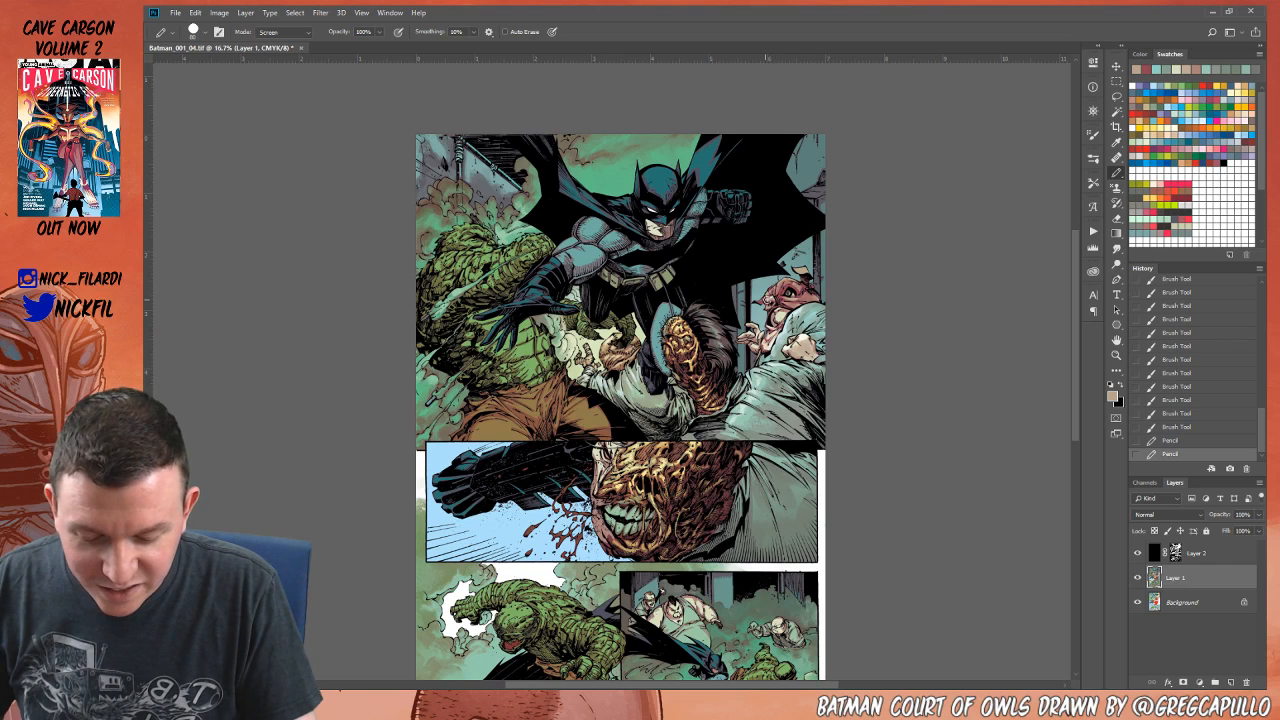
Step: Add tan Pencil highlights to the red-faced villain's nose and forehead at 50% opacity in Screen mode
click(774, 300)
click(774, 305)
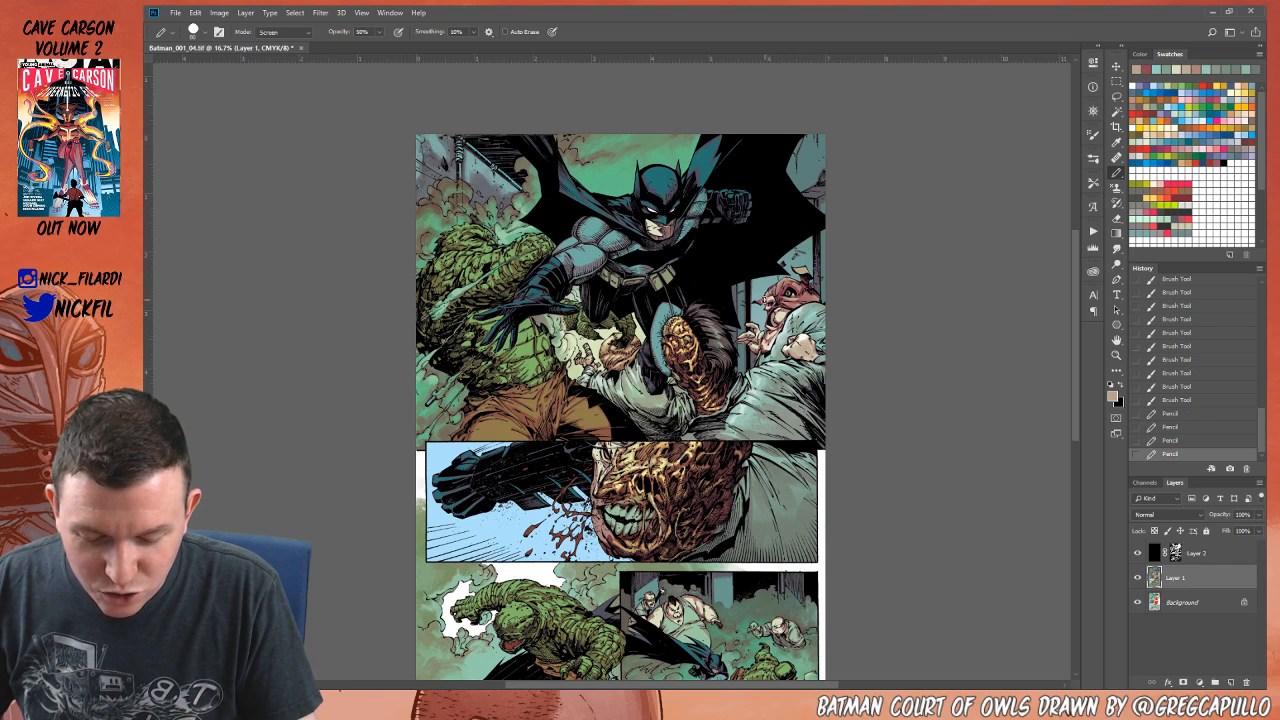
click(771, 298)
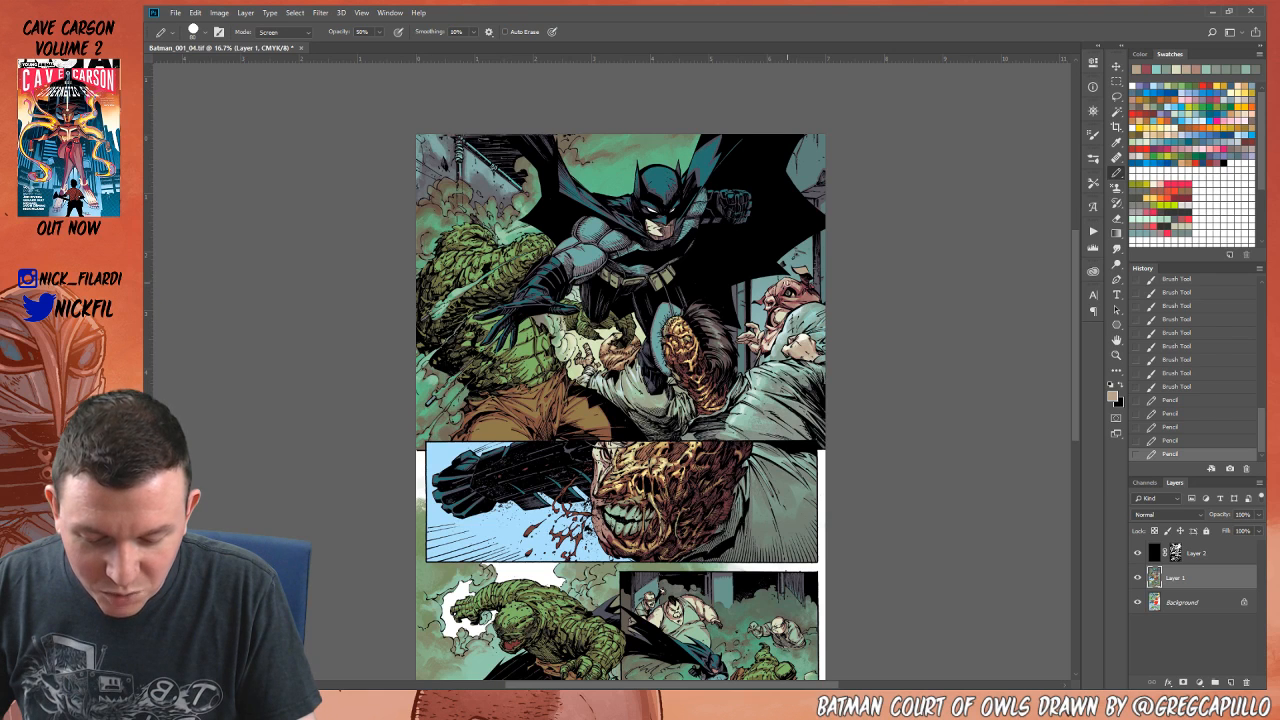
click(800, 271)
click(801, 272)
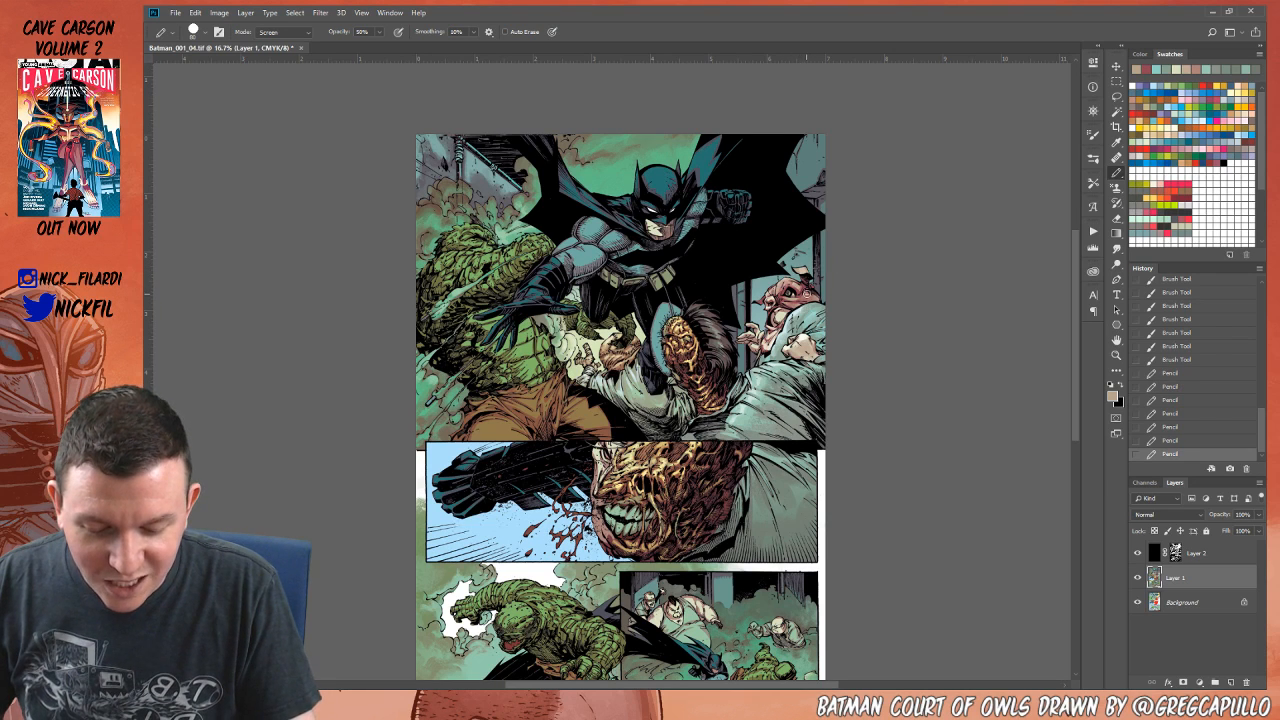
click(814, 275)
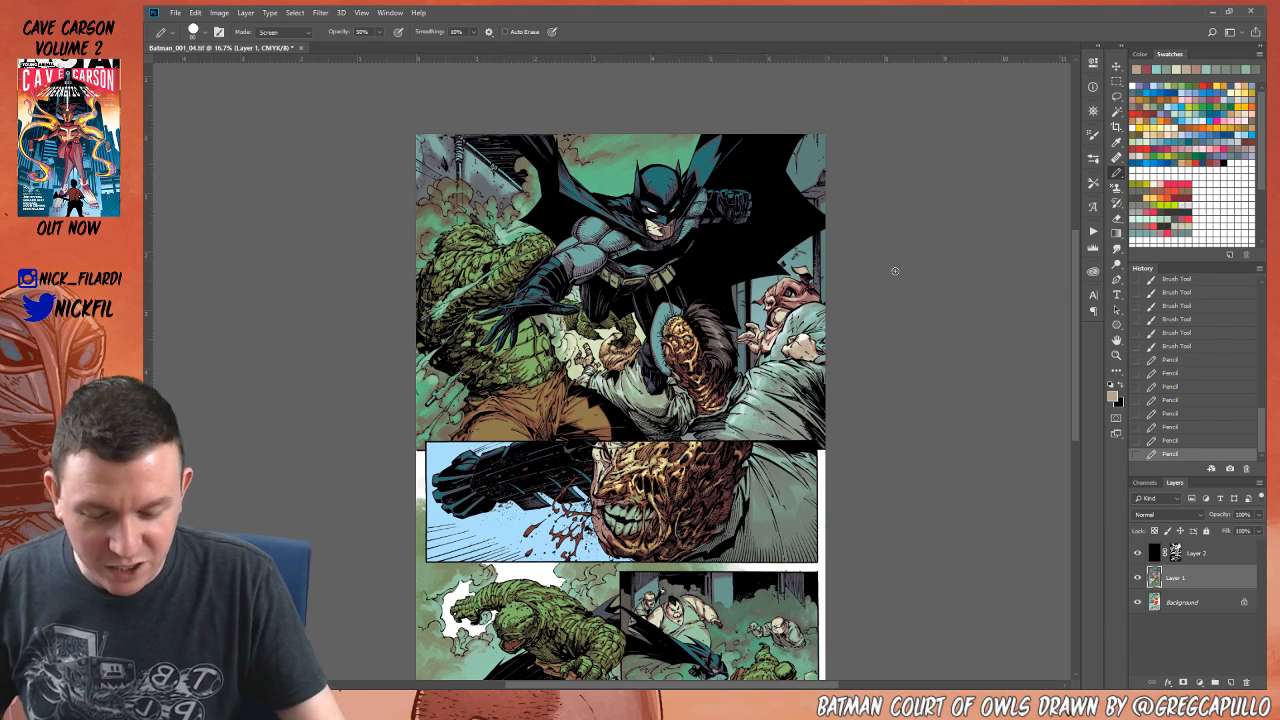
Step: Build up tan Pencil highlights on the red-faced villain's cheek in Screen mode, raising the opacity to 100%
click(808, 297)
click(808, 301)
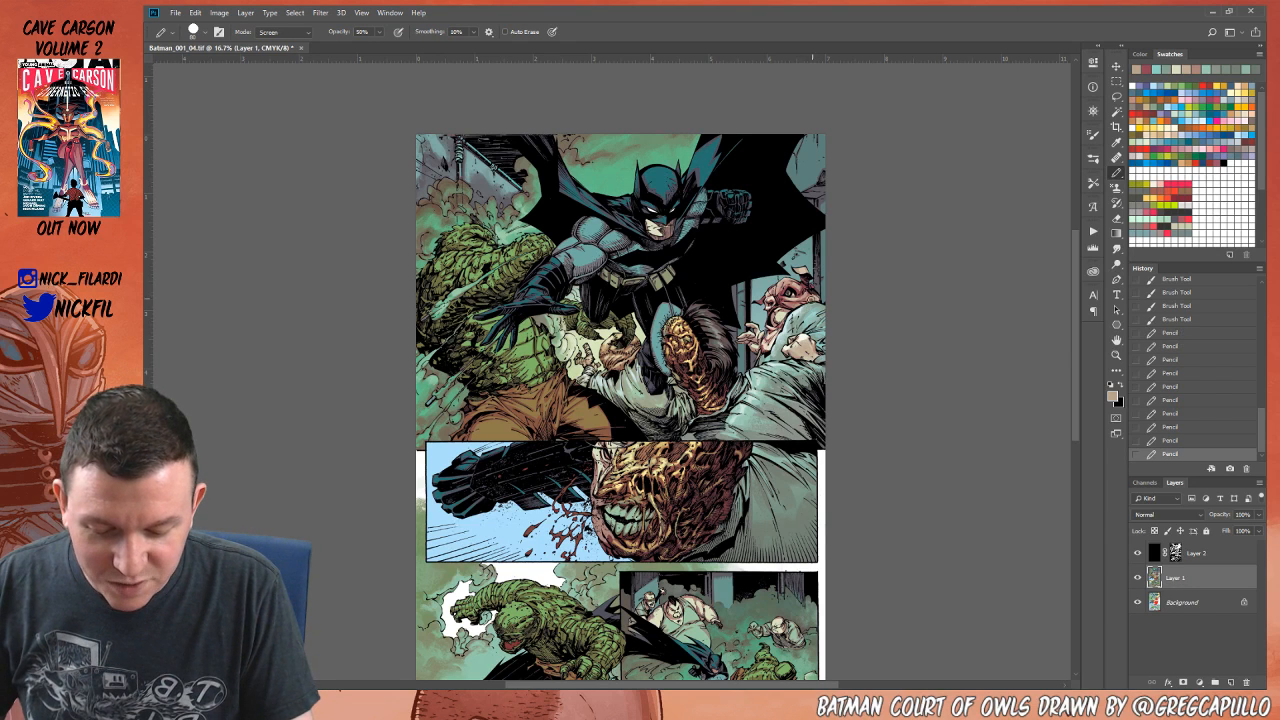
click(805, 296)
click(805, 296)
click(805, 296)
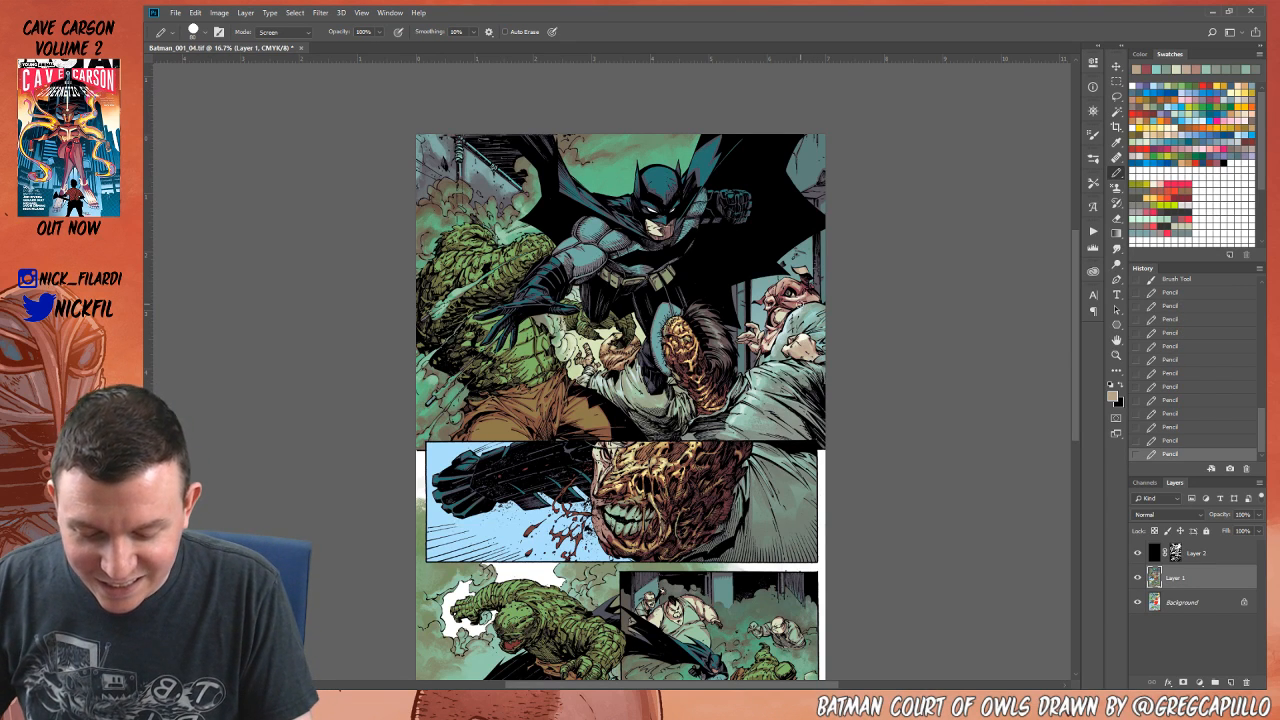
click(809, 289)
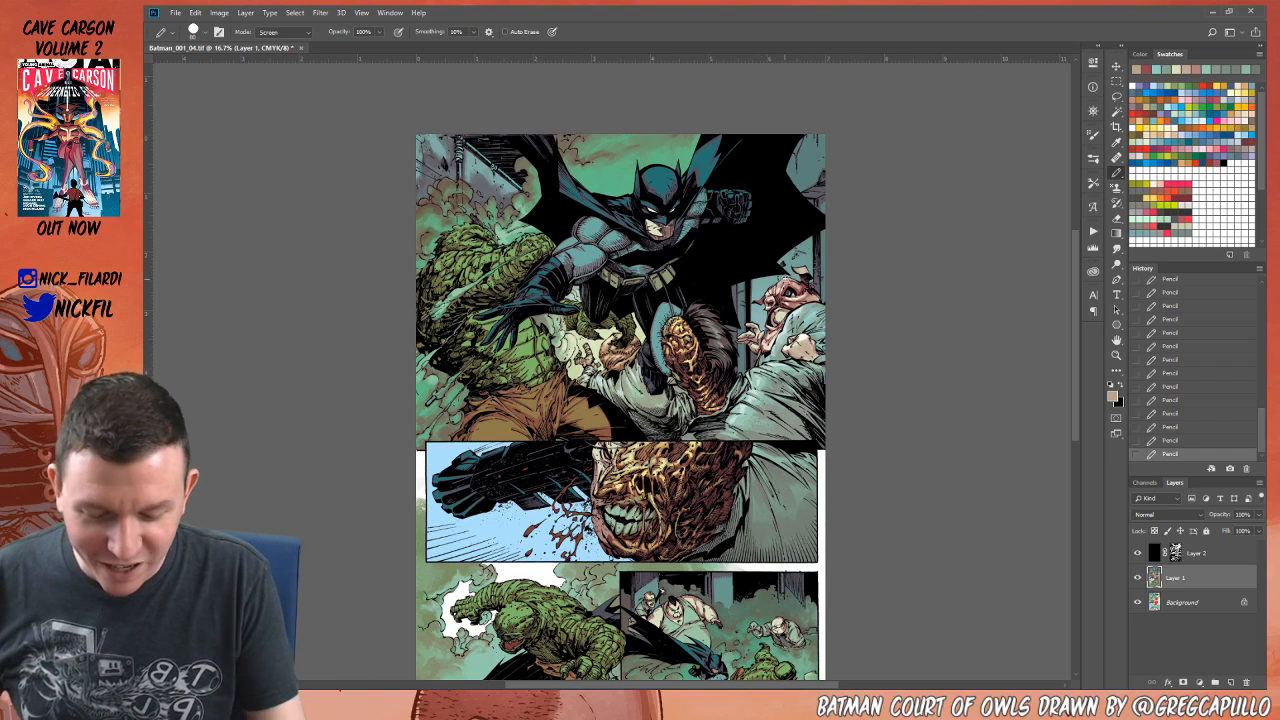
Step: Sample the red, cream and pink tones of the villain's face for the Pencil in Normal mode, ending at 50% opacity
alt+click(786, 290)
click(294, 34)
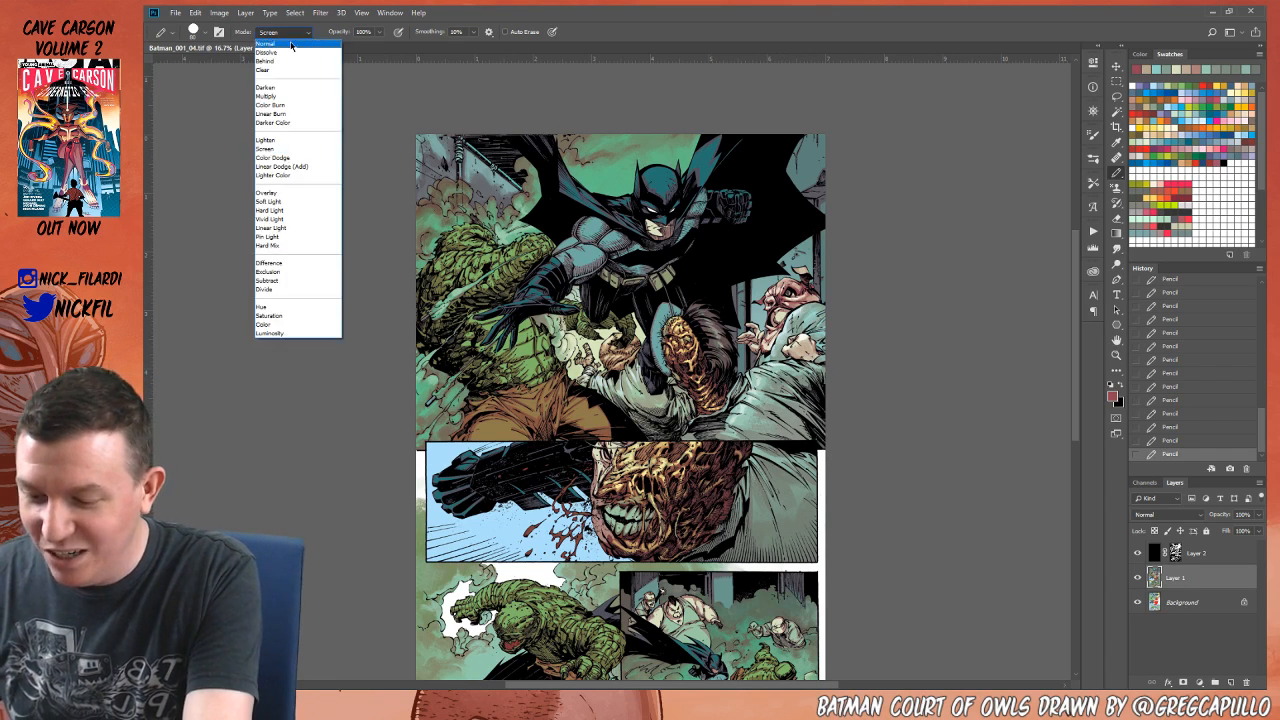
click(295, 47)
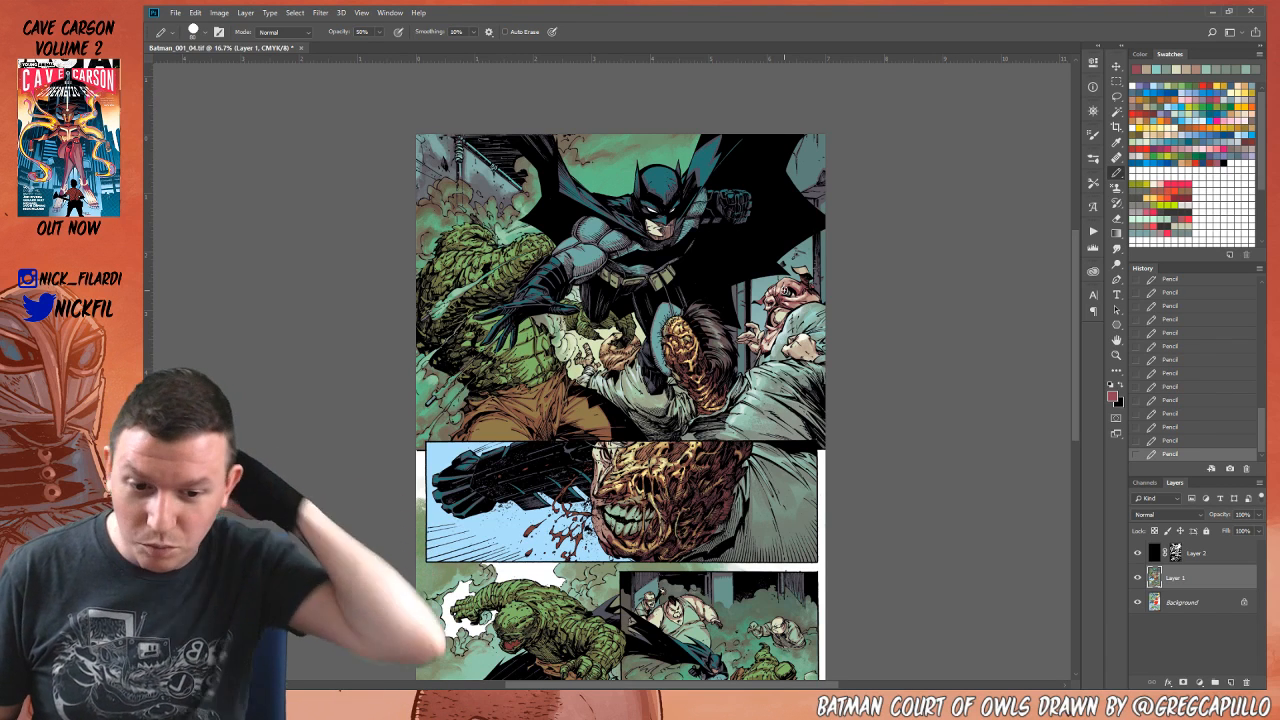
alt+click(780, 286)
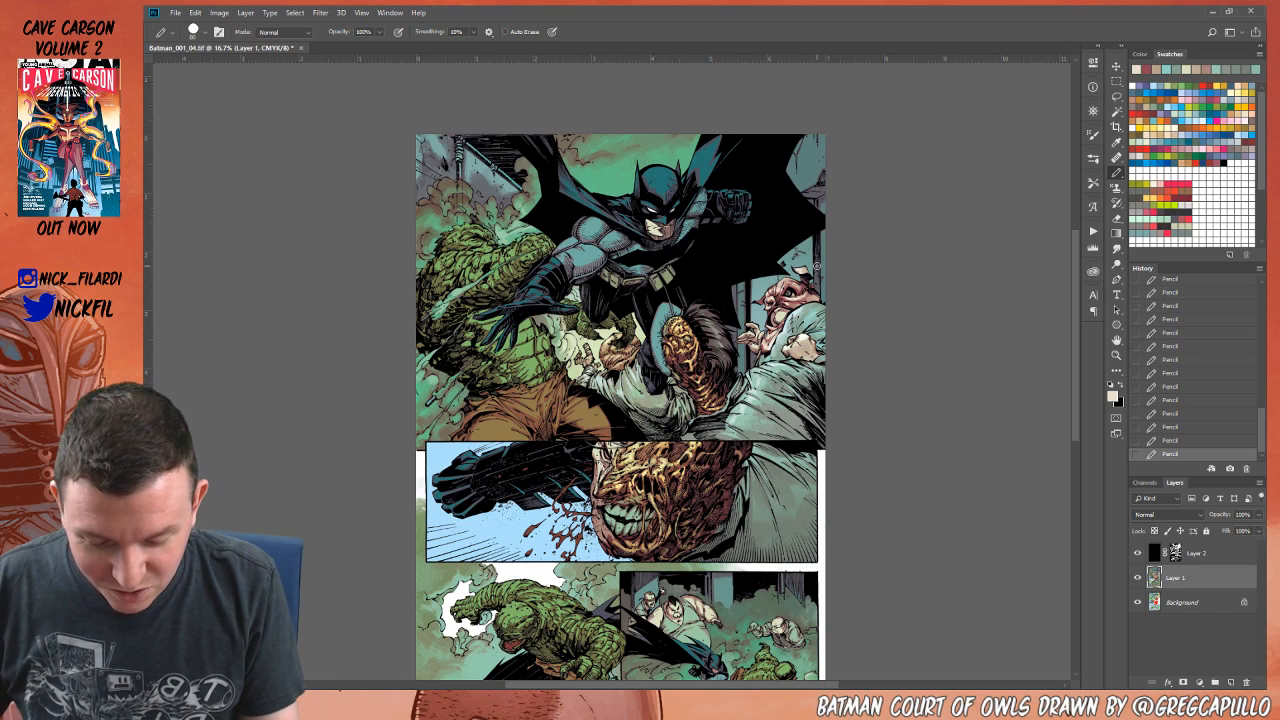
click(1116, 341)
mouse_move(868, 372)
mouse_down()
mouse_move(846, 351)
mouse_move(846, 377)
mouse_up()
click(1116, 173)
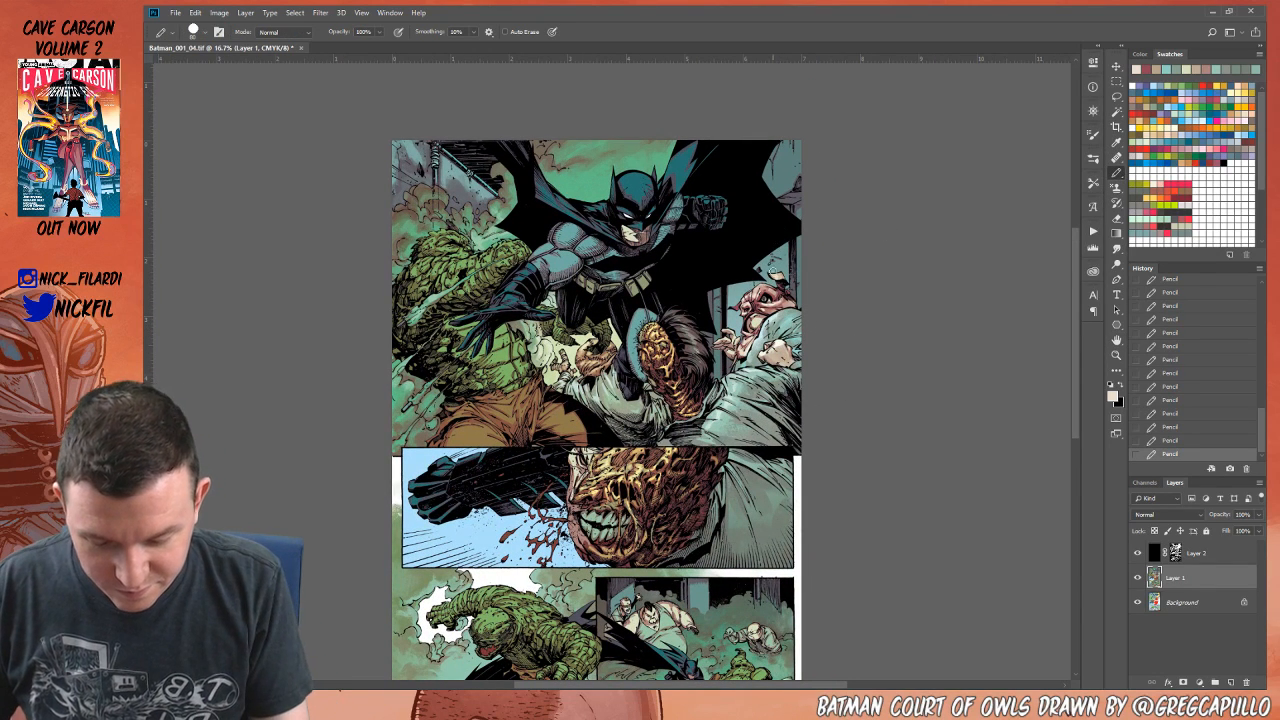
alt+click(763, 311)
key(5)
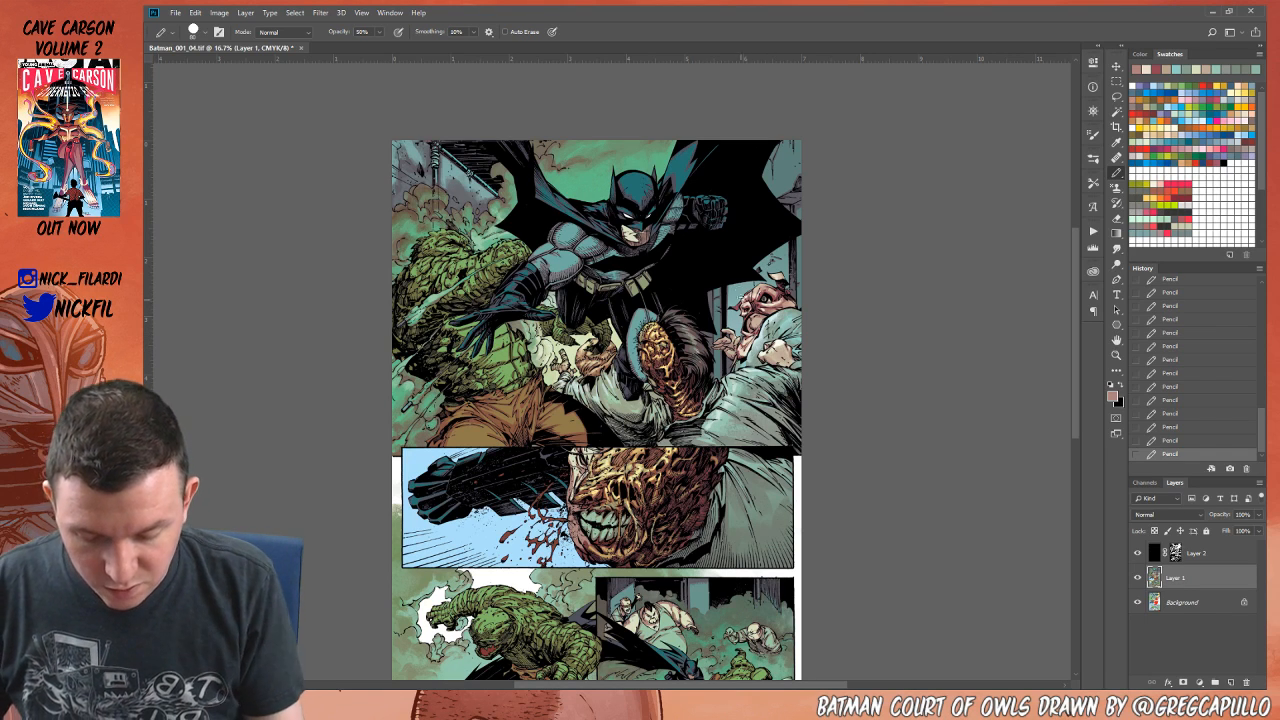
Step: Sample the pale cream of the red-faced villain's raised hand and set the Pencil to Screen mode
alt+click(738, 328)
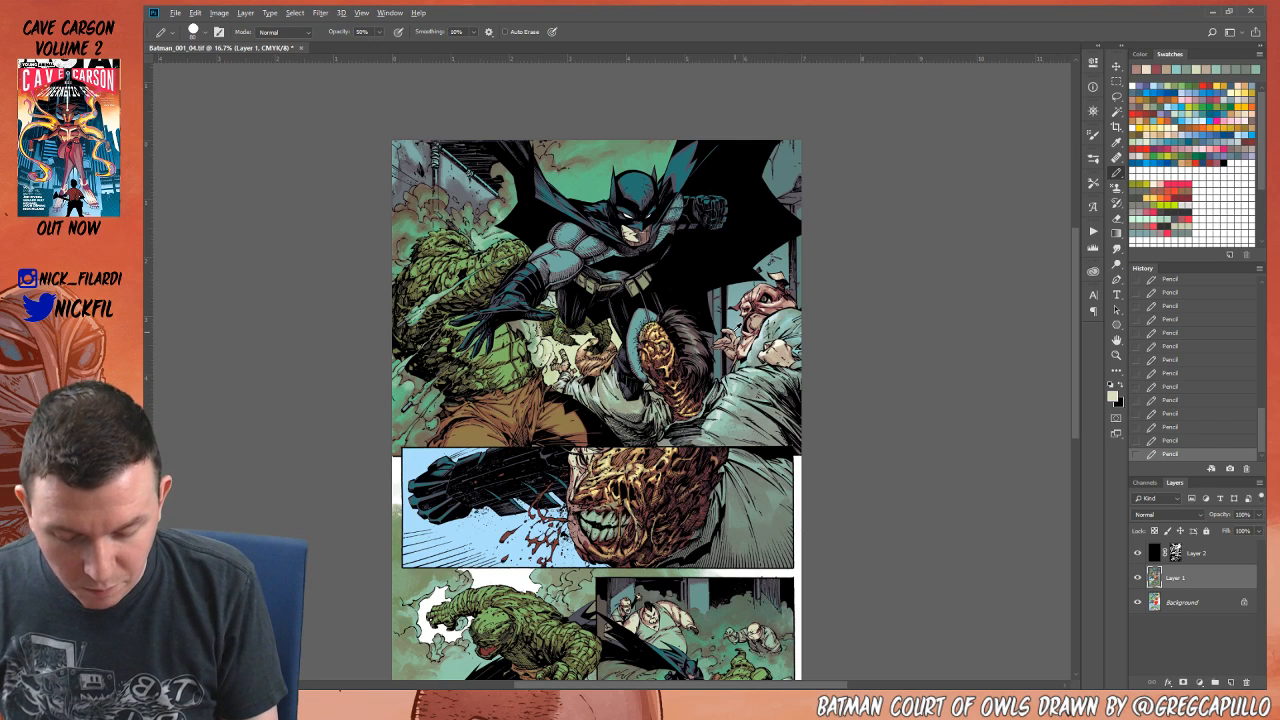
click(279, 33)
click(283, 146)
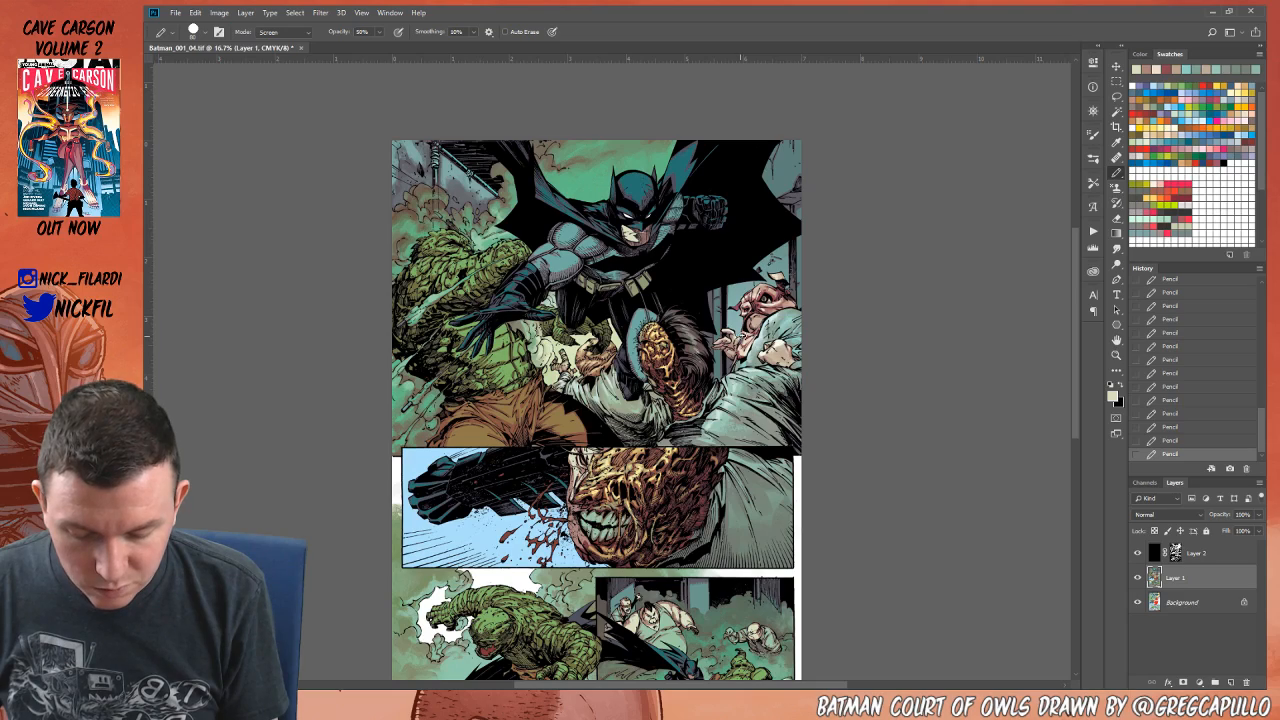
Step: Sample the background tones around the villain's raised hand for the Pencil, using Normal mode at 100% opacity
click(1116, 355)
drag(766, 304, 698, 410)
click(1117, 341)
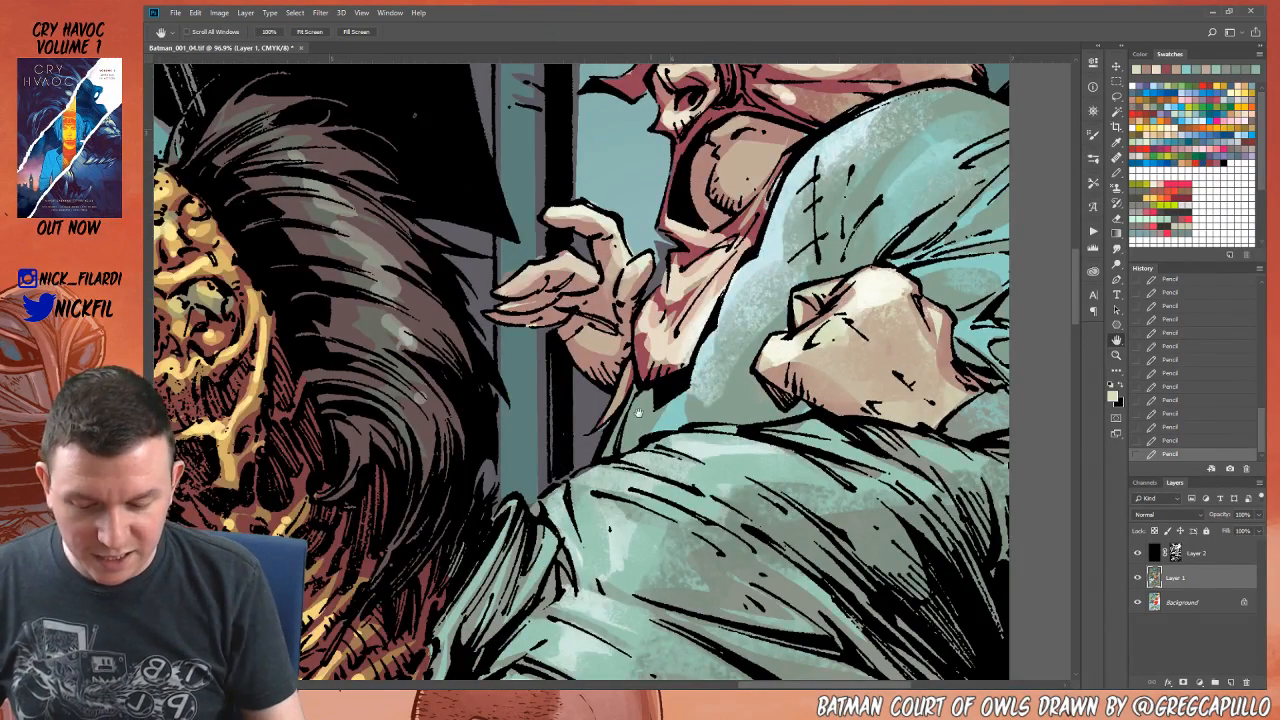
drag(671, 363, 750, 451)
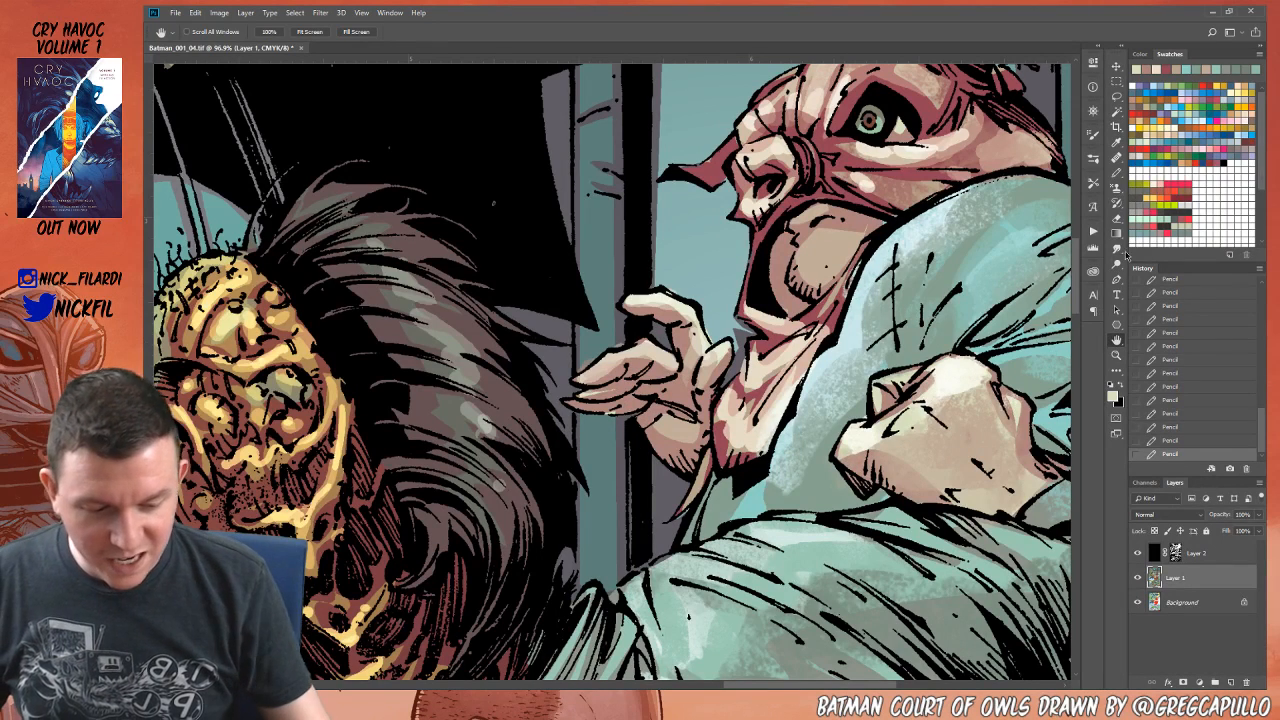
key(b)
alt+click(612, 336)
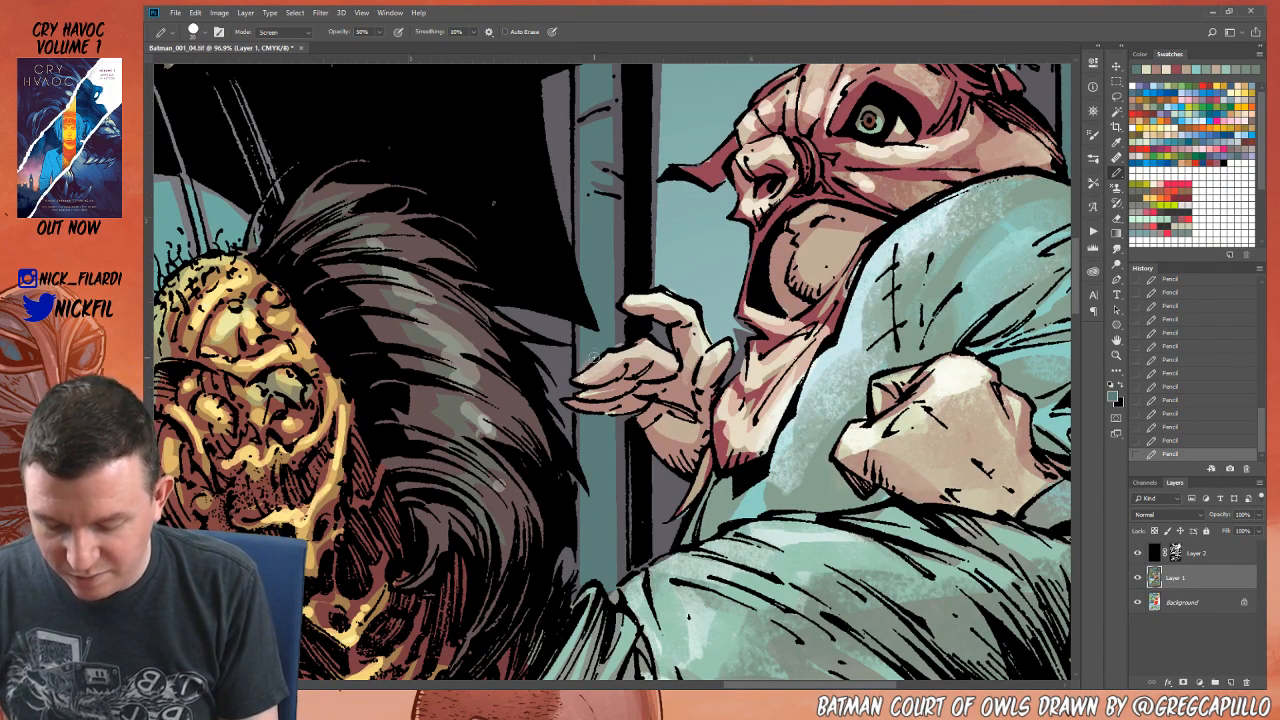
key(0)
click(285, 31)
click(270, 40)
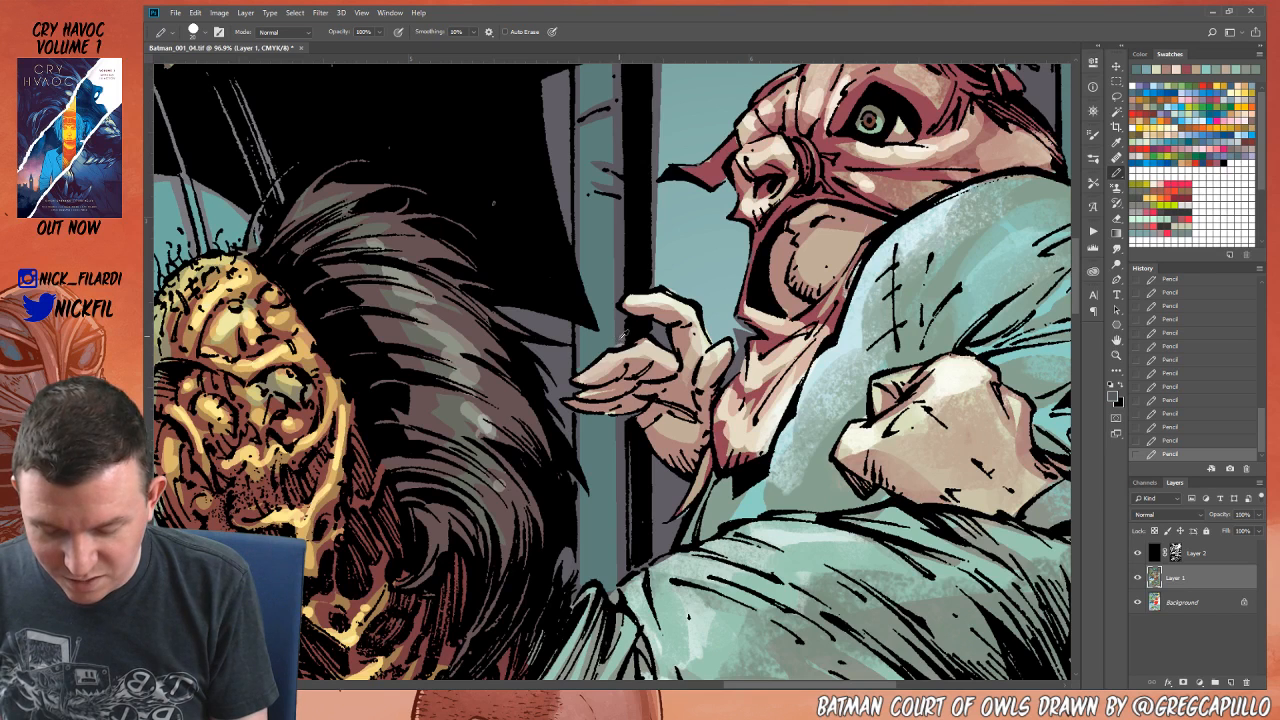
alt+click(709, 328)
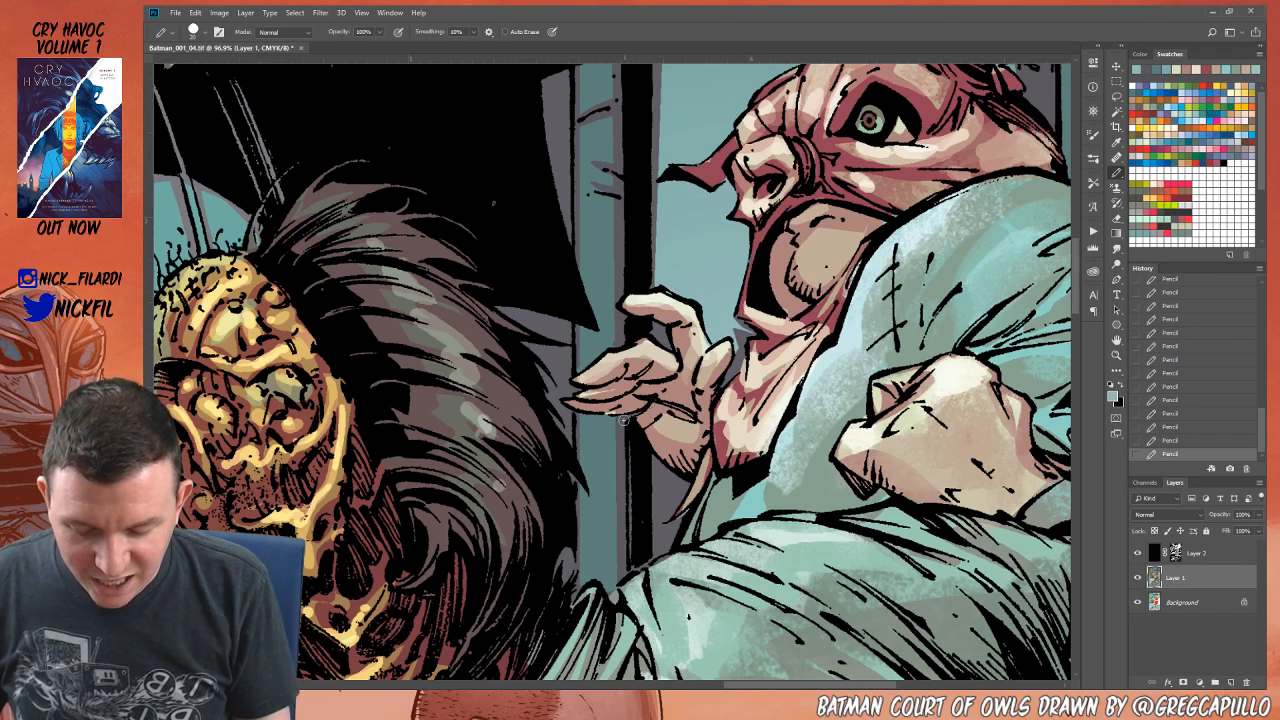
Step: Sample the cream, tan and pink skin tones of the villain's raised hand, setting the Pencil opacity to 50%
alt+click(644, 393)
alt+click(597, 387)
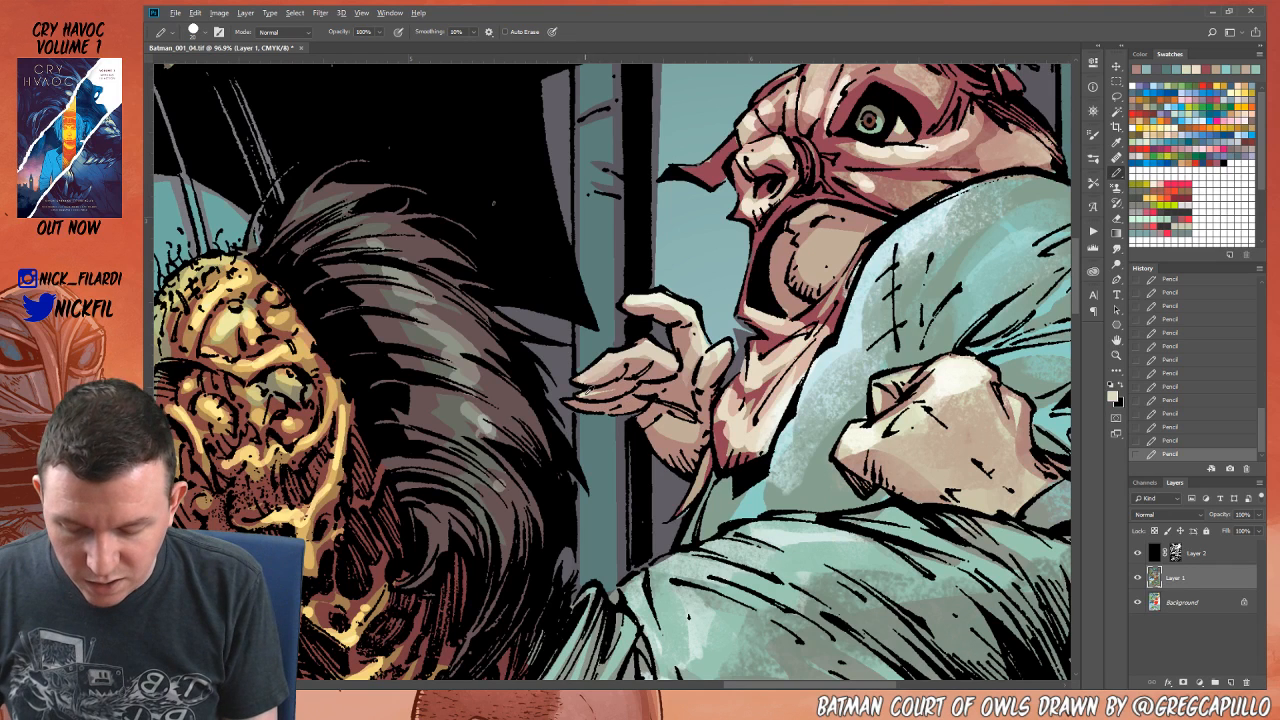
alt+click(610, 364)
alt+click(652, 344)
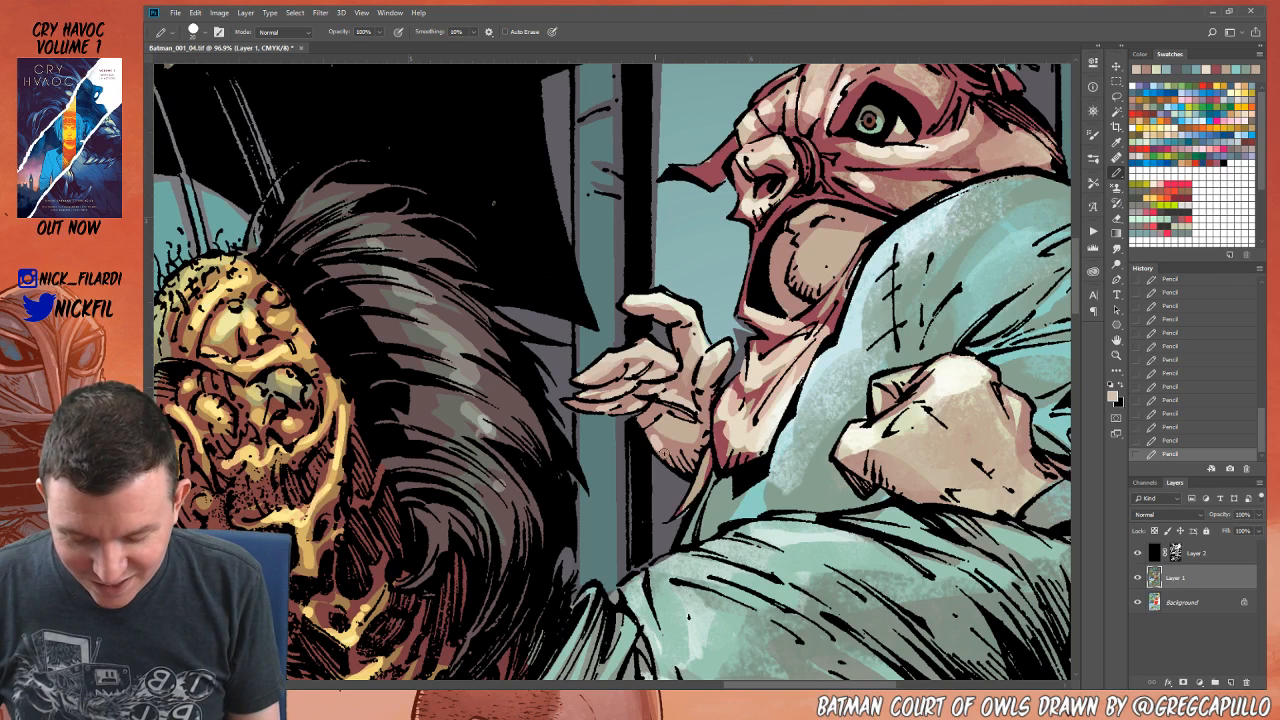
alt+click(627, 414)
key(5)
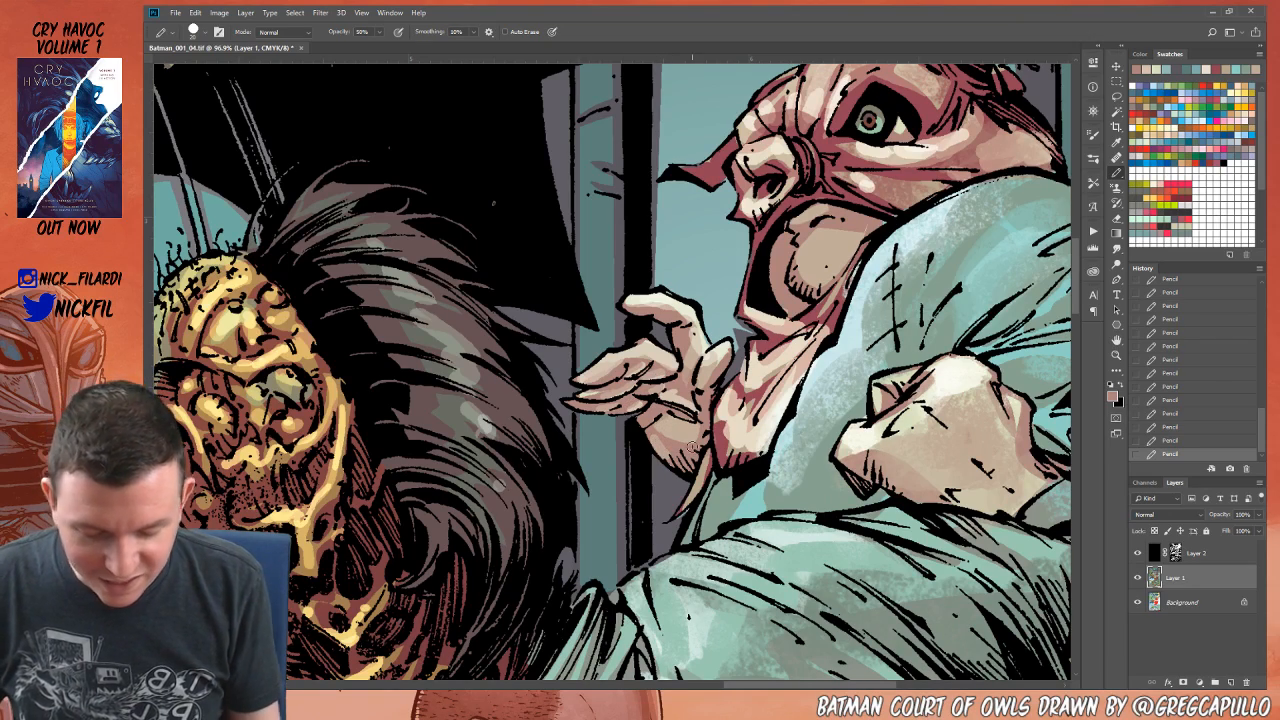
Step: Select the flat colour of the wall behind the red-faced villain with the Magic Wand on the Background layer
key(z)
alt+click(700, 420)
alt+click(779, 456)
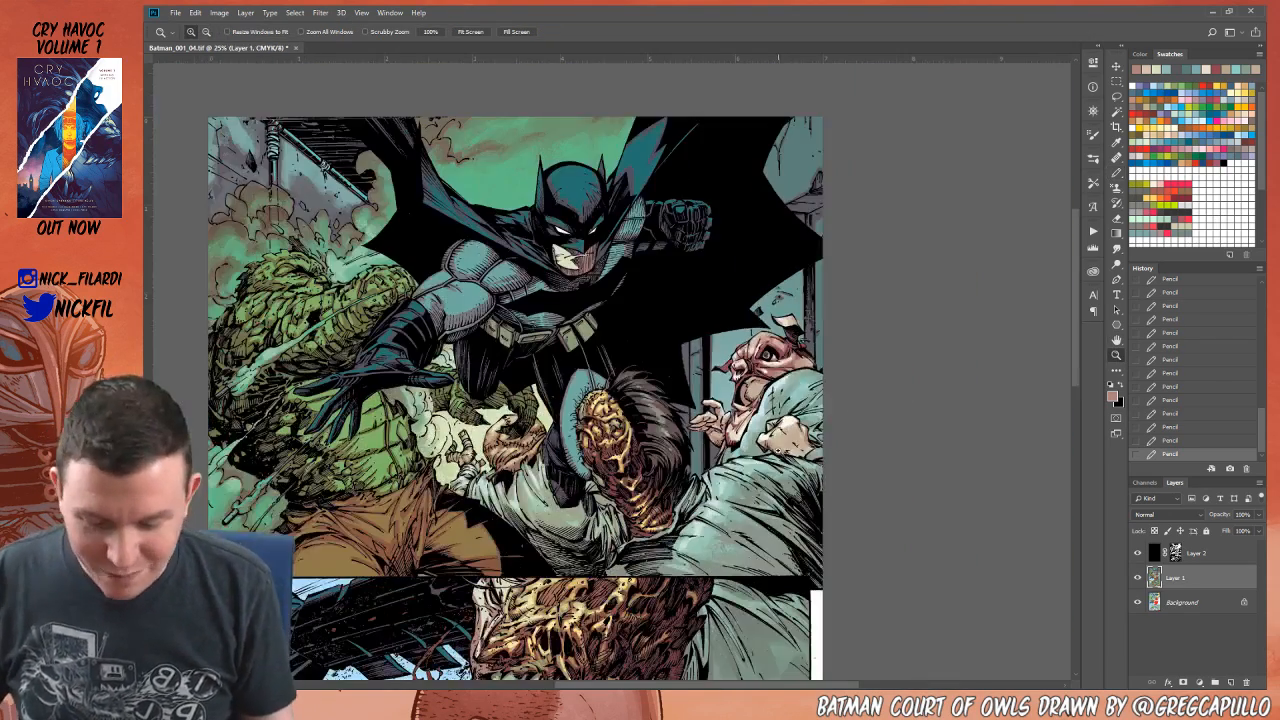
alt+click(786, 522)
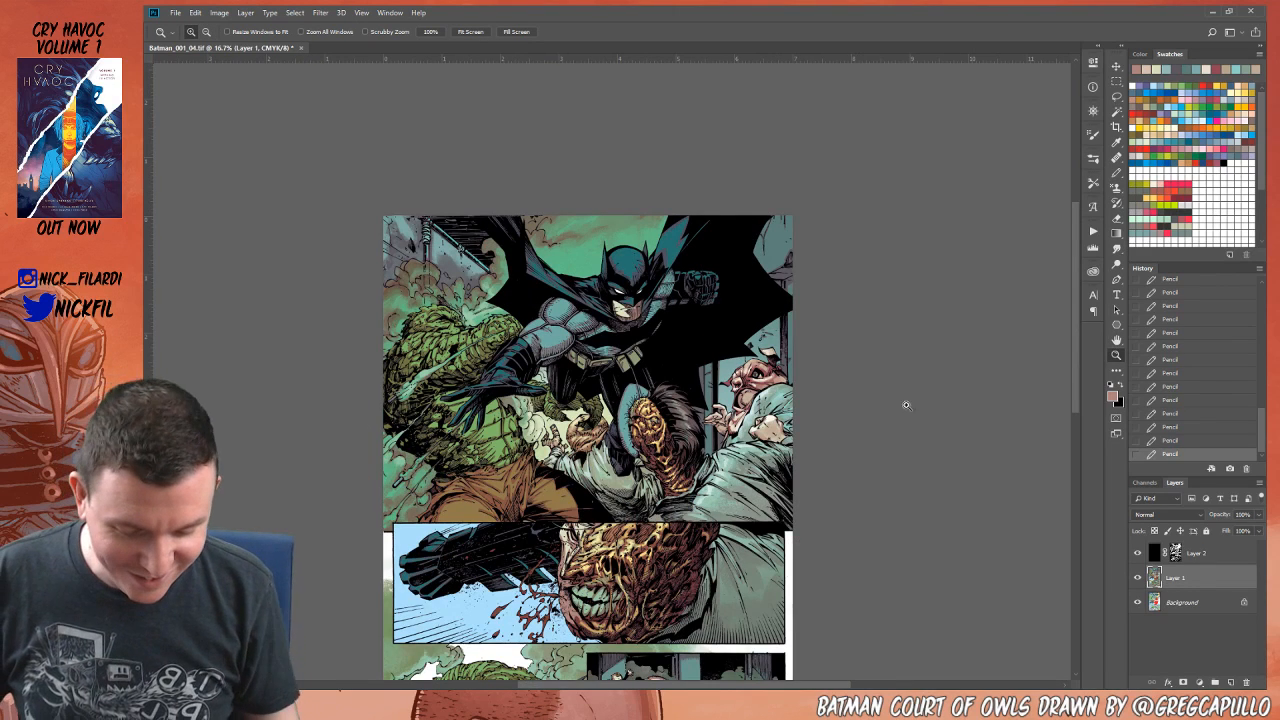
click(1116, 111)
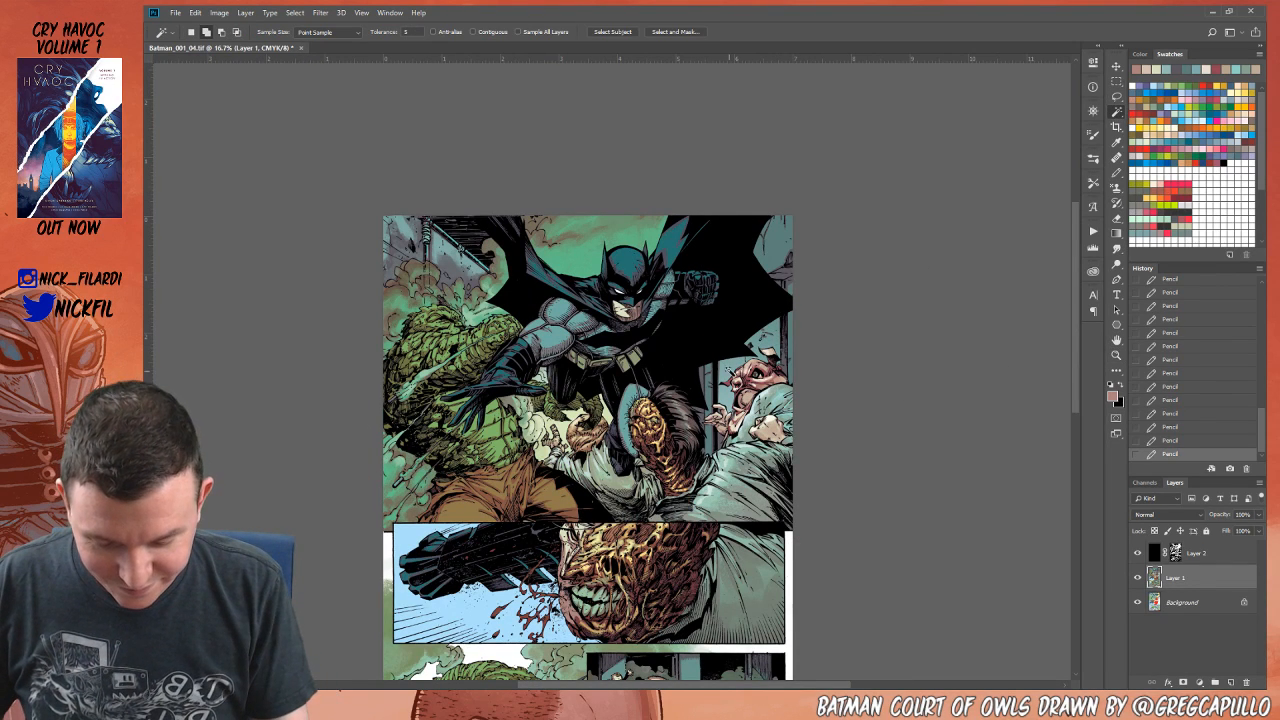
key(alt+bracketleft)
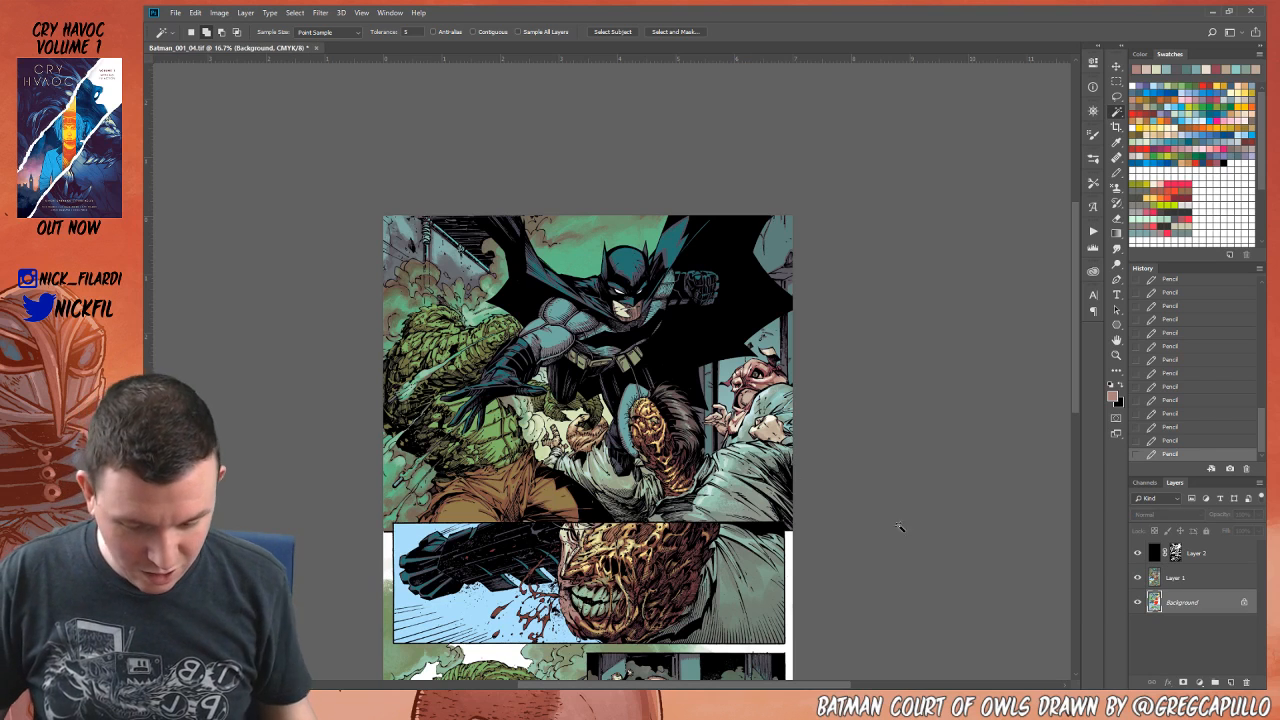
click(770, 337)
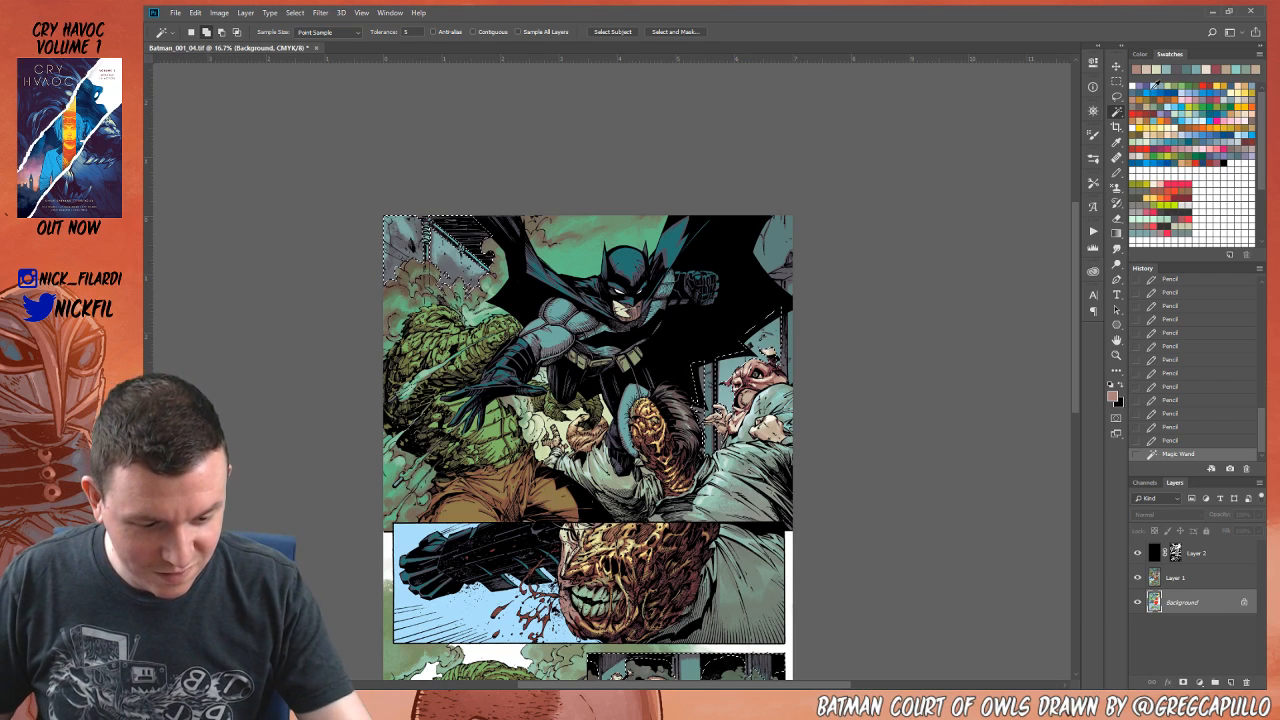
Step: Choose a light blue swatch and load the 30 px textured brush from the NORMCORE presets
click(1165, 85)
key(b)
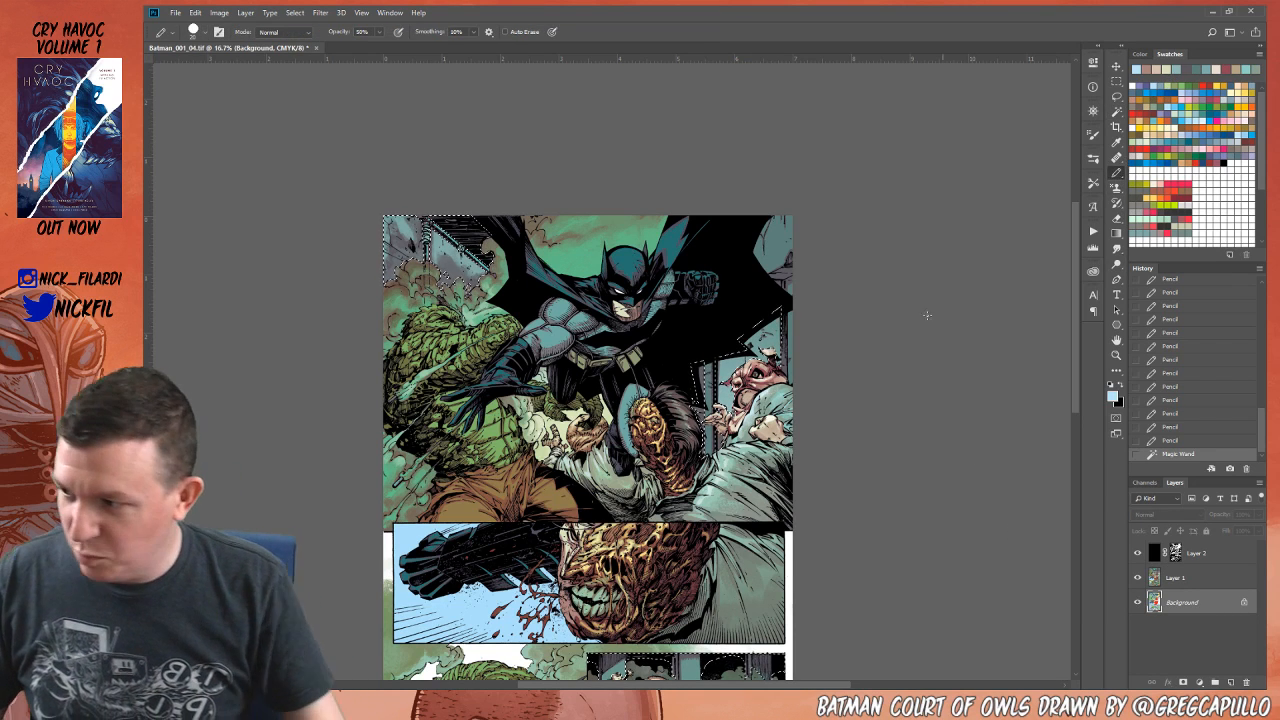
click(308, 33)
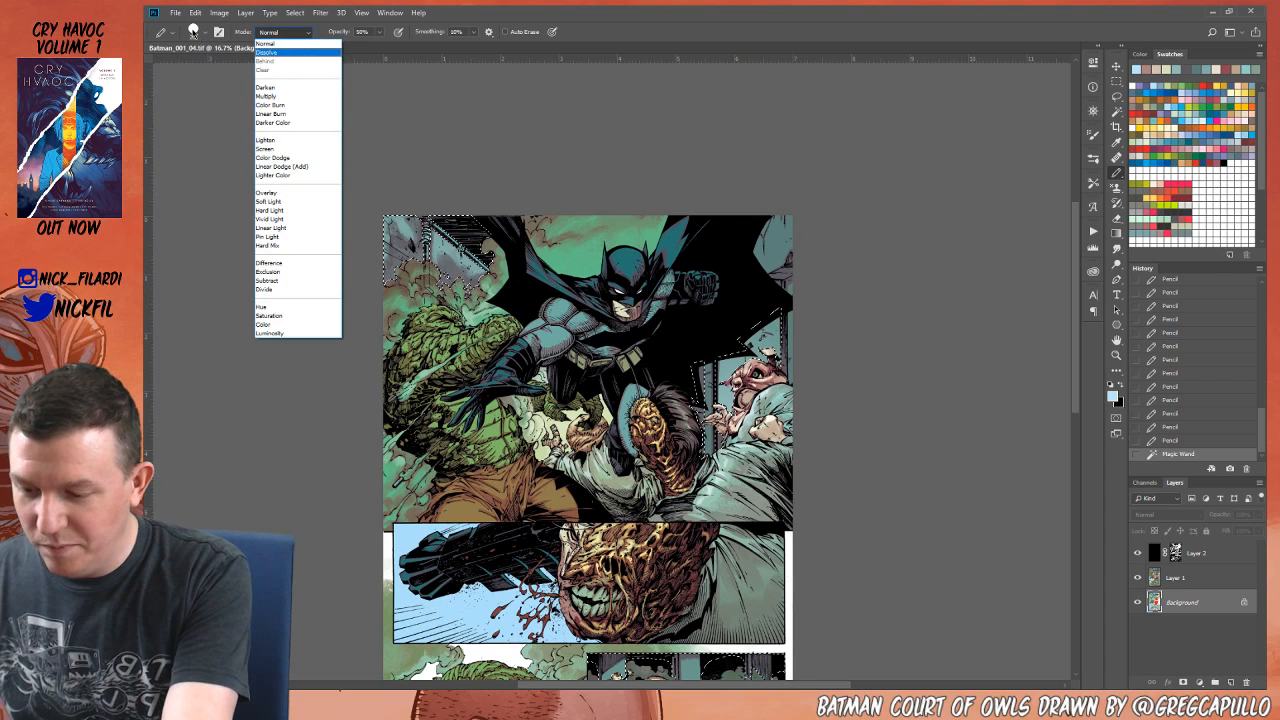
click(194, 32)
click(194, 32)
click(273, 226)
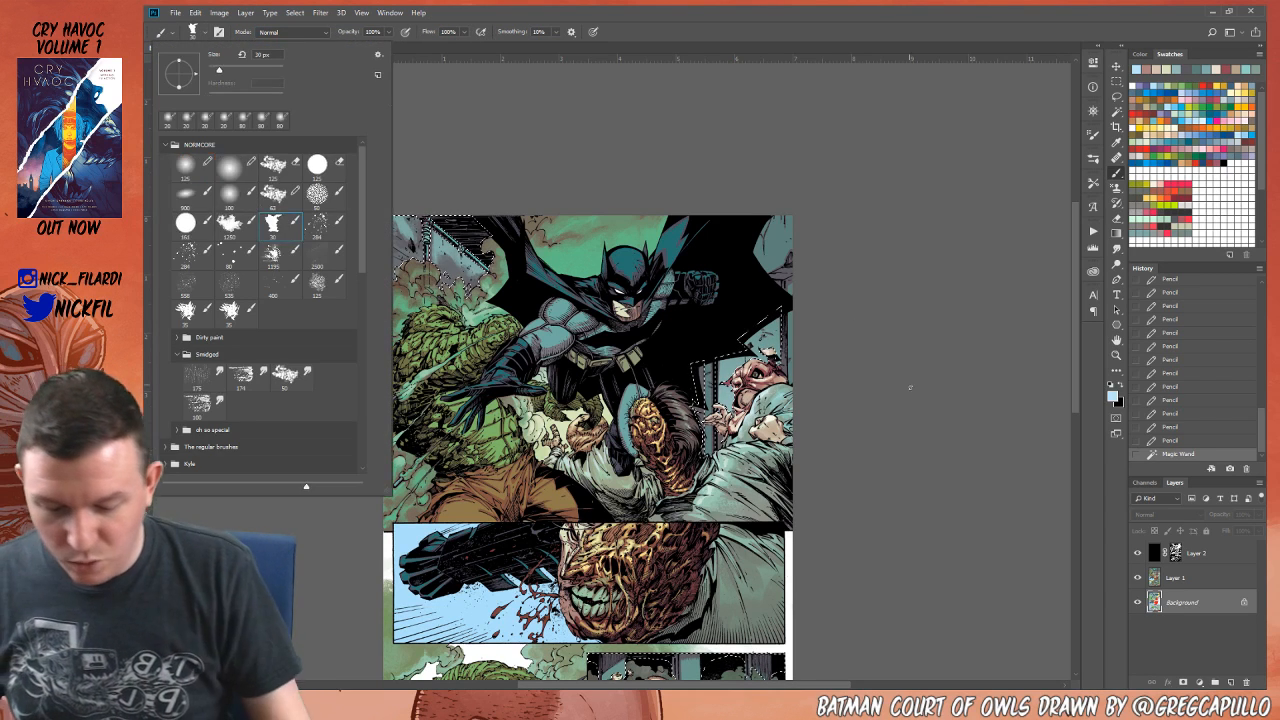
Step: Paint textured dabs in Screen mode on Layer 1 over the selected wall behind the red-faced villain
click(909, 386)
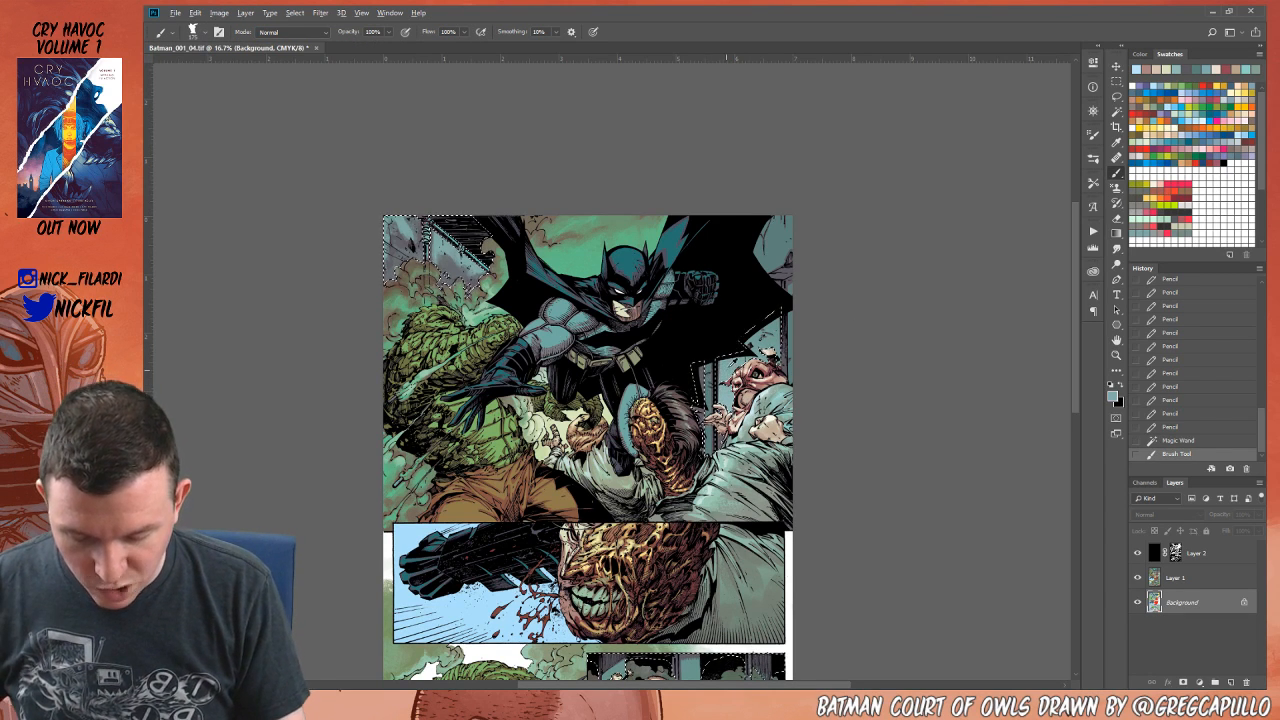
click(299, 33)
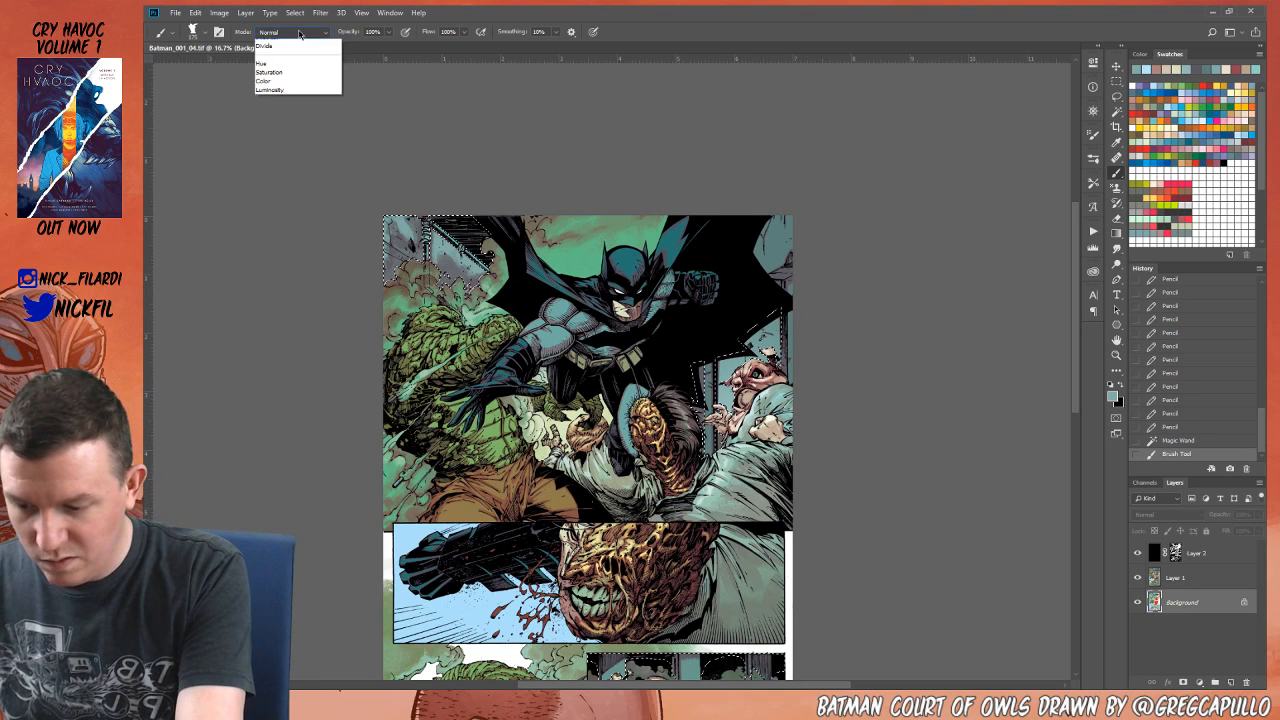
click(289, 145)
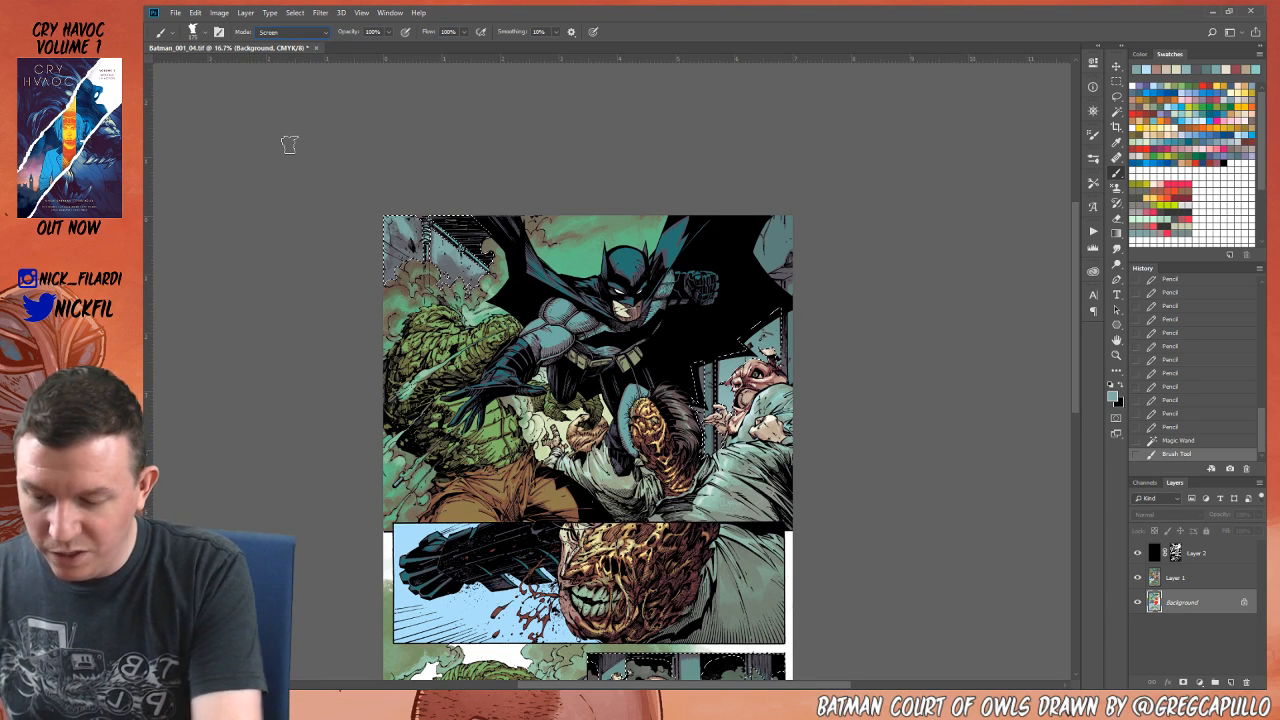
click(1170, 577)
click(756, 307)
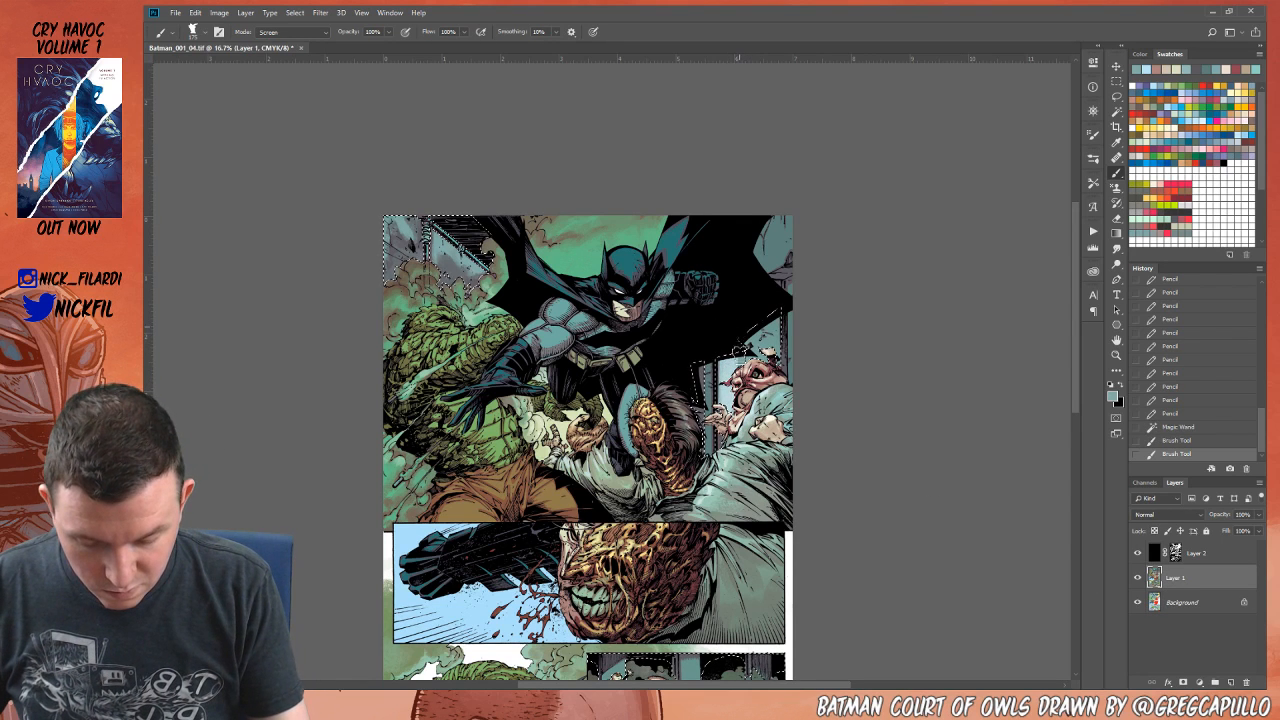
click(756, 307)
click(760, 311)
click(778, 333)
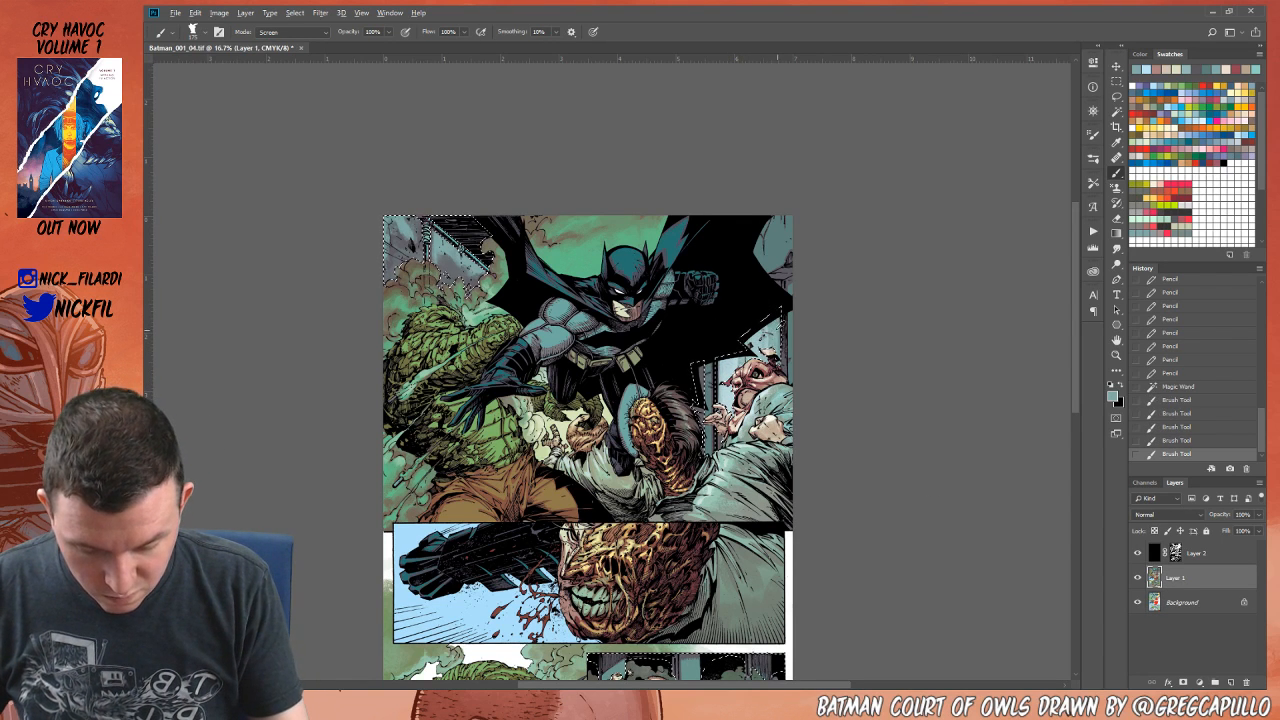
Step: Sample a darker teal from the wall, dab it over the selected wall areas in Normal mode, and clear the selection
alt+click(770, 302)
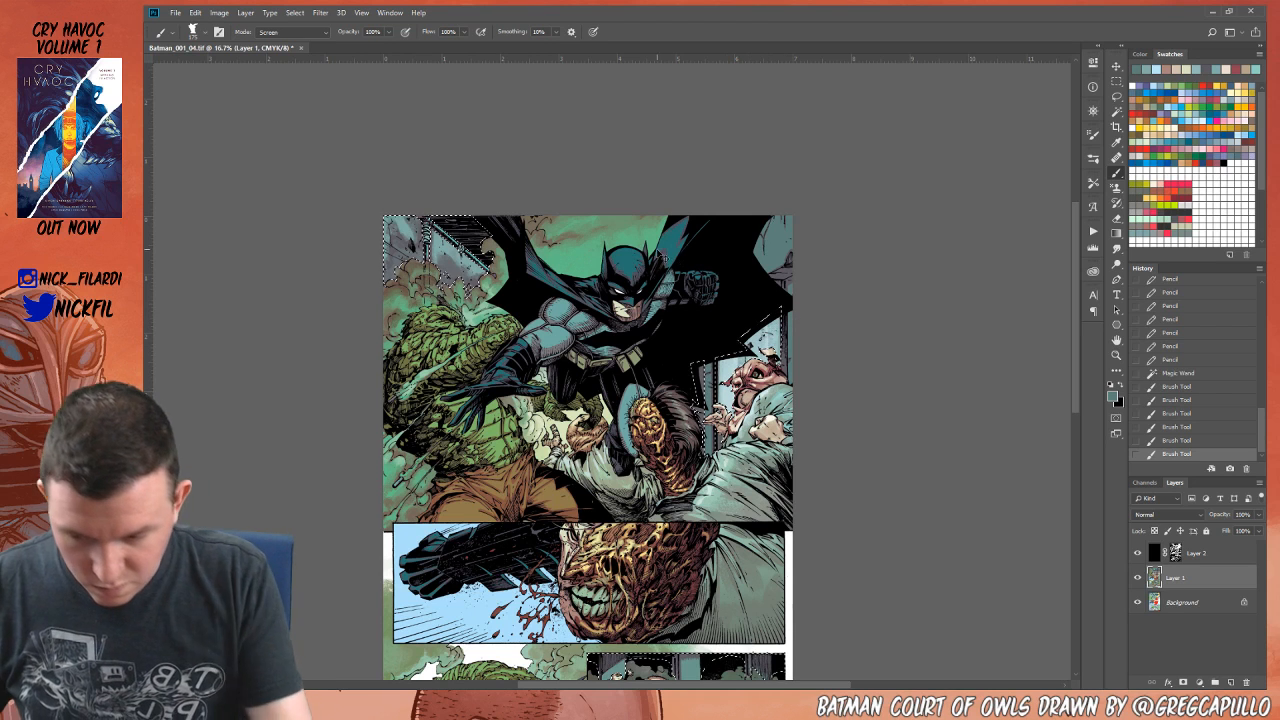
click(290, 31)
click(299, 47)
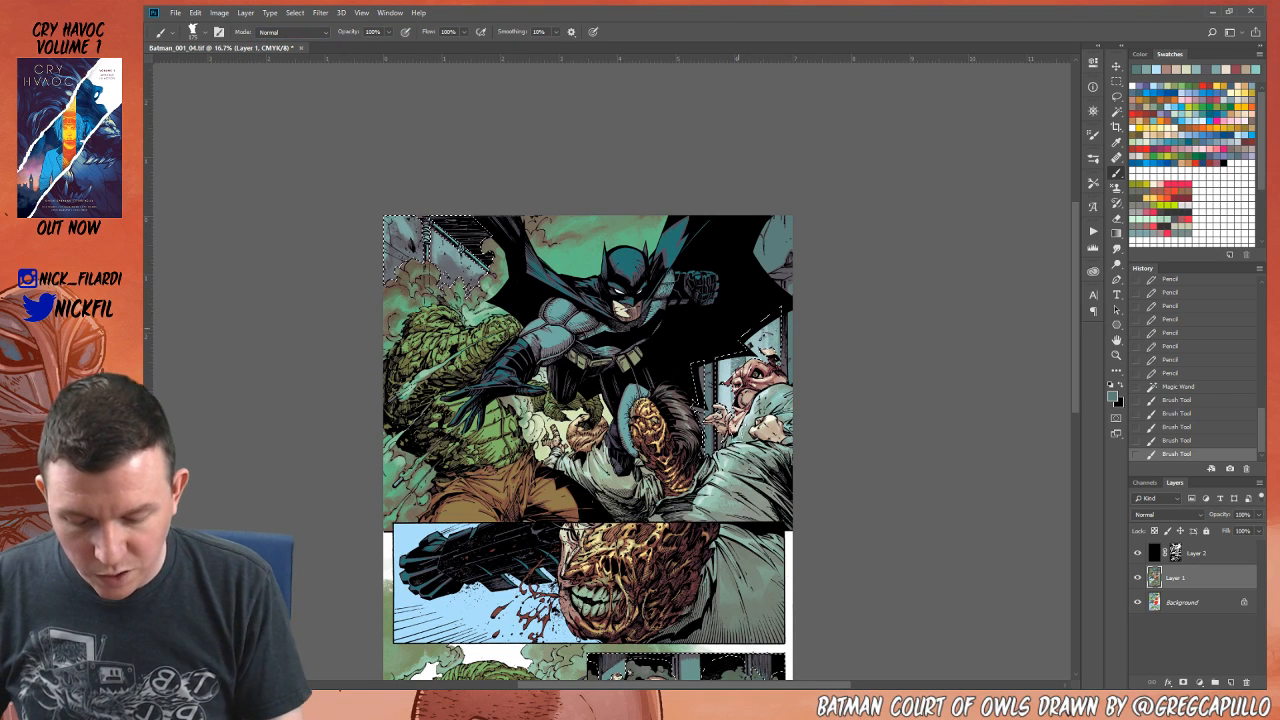
click(757, 307)
click(770, 310)
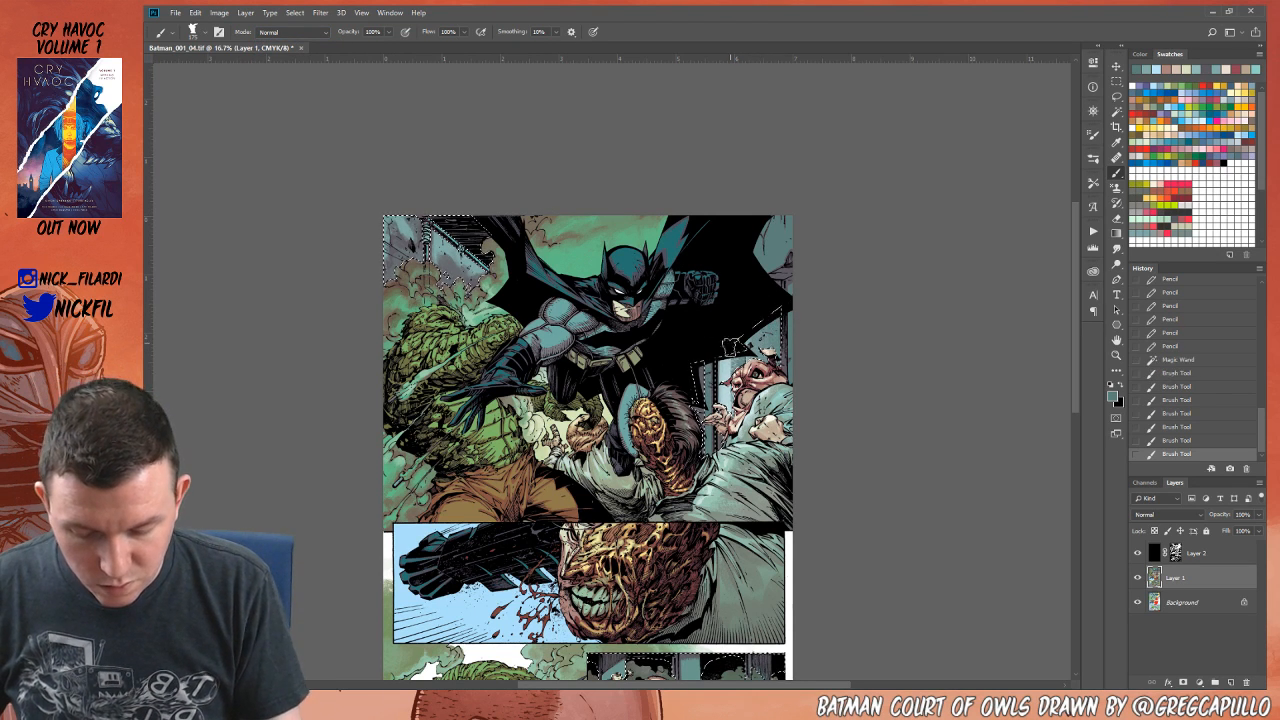
click(737, 344)
click(728, 362)
click(708, 400)
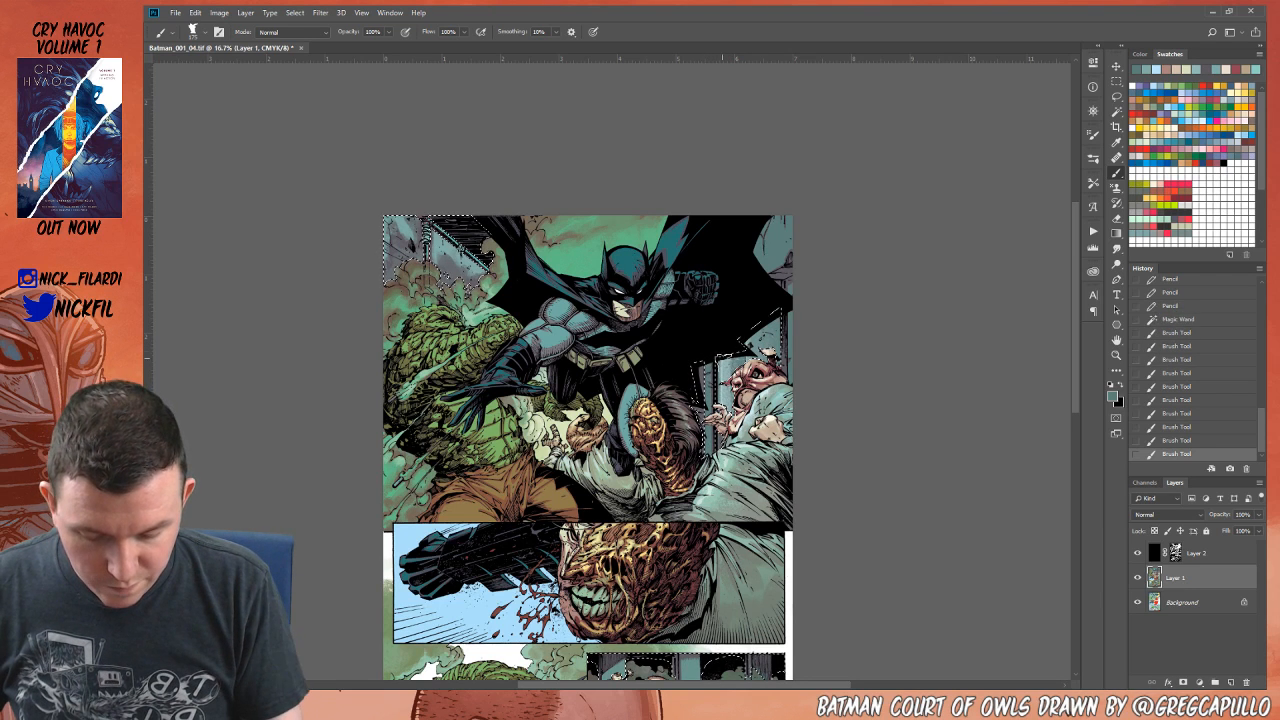
key(ctrl+d)
Step: Select Batman's grey suit with the Magic Wand, brush texture over his arm and torso, and clear the selection
key(h)
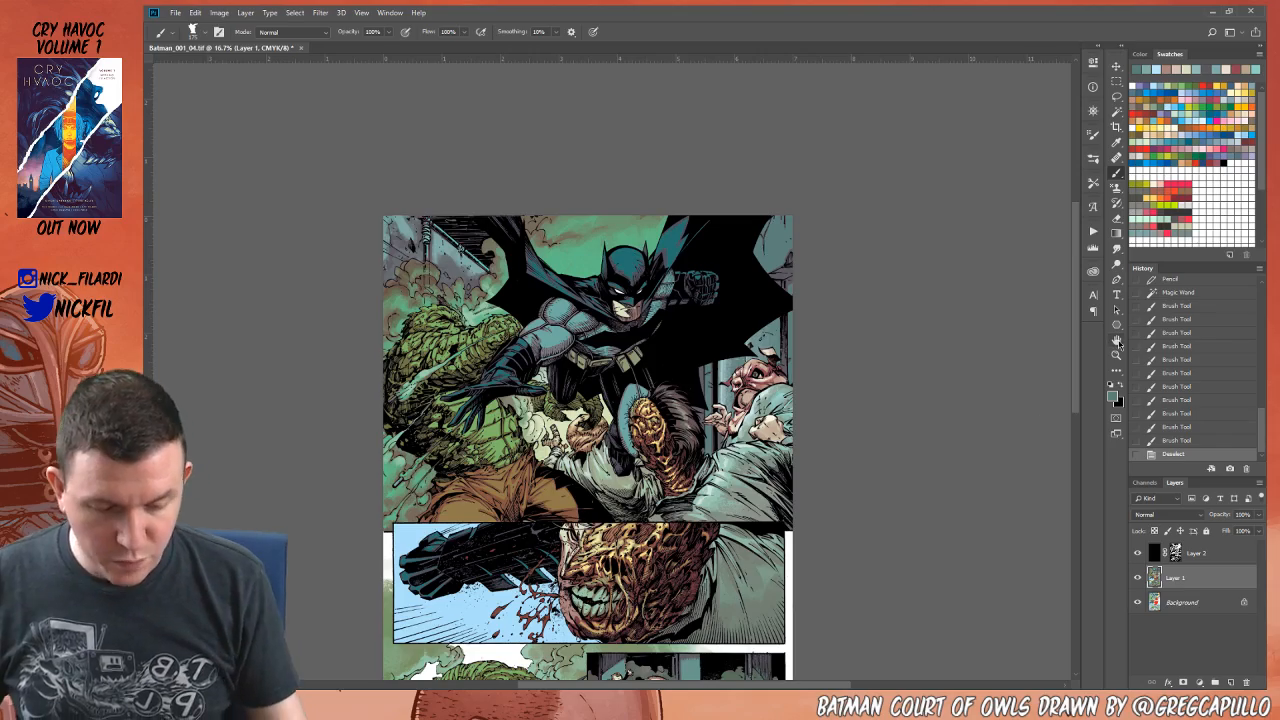
drag(833, 475, 934, 446)
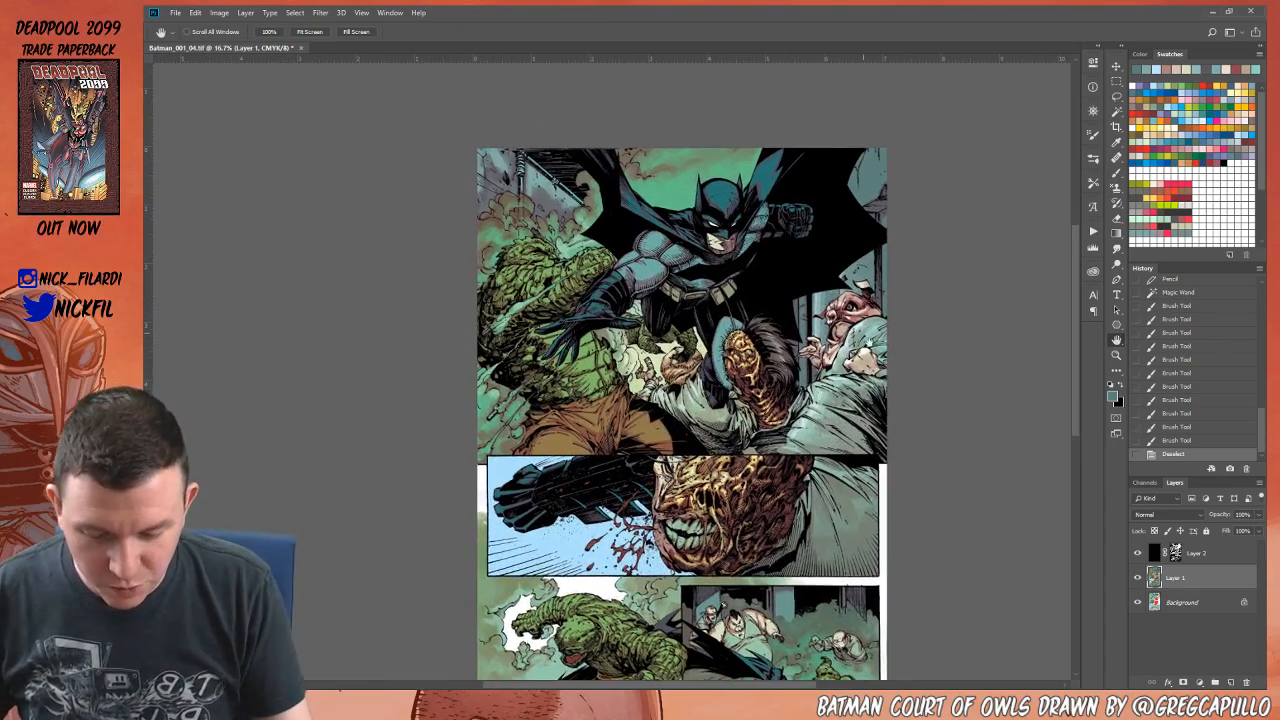
drag(868, 343, 865, 430)
click(1117, 112)
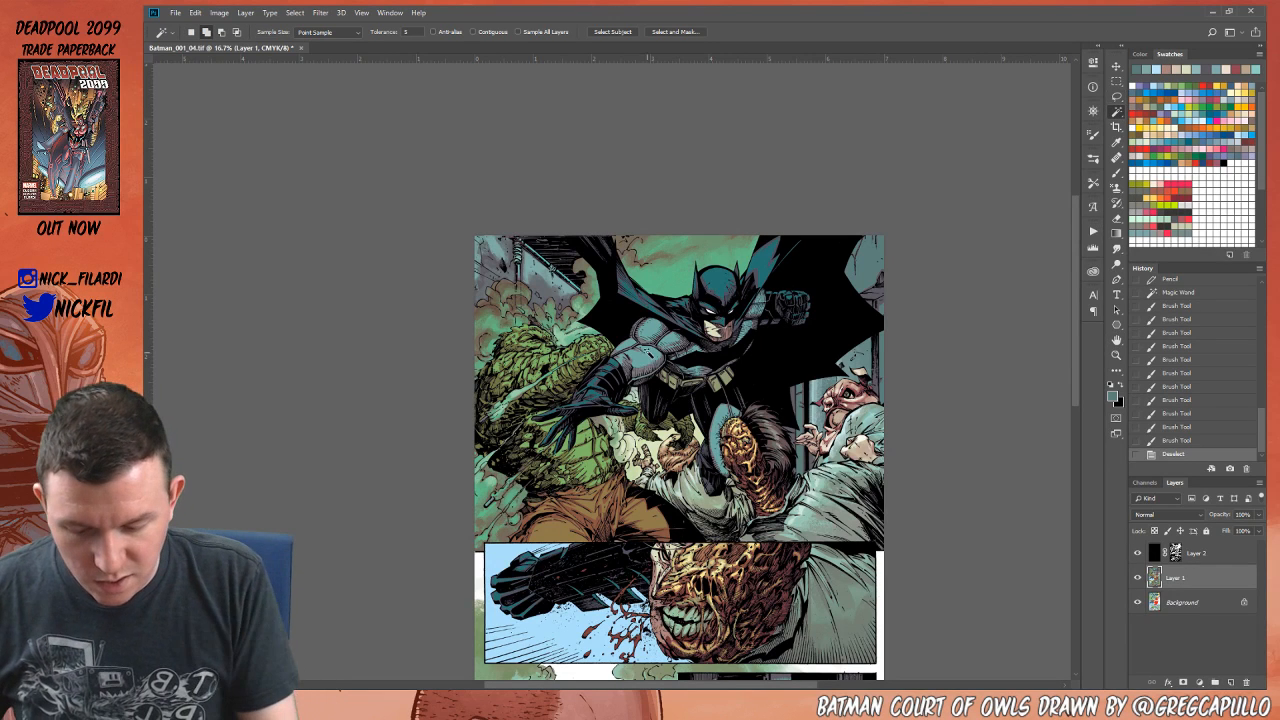
click(653, 343)
click(651, 360)
key(b)
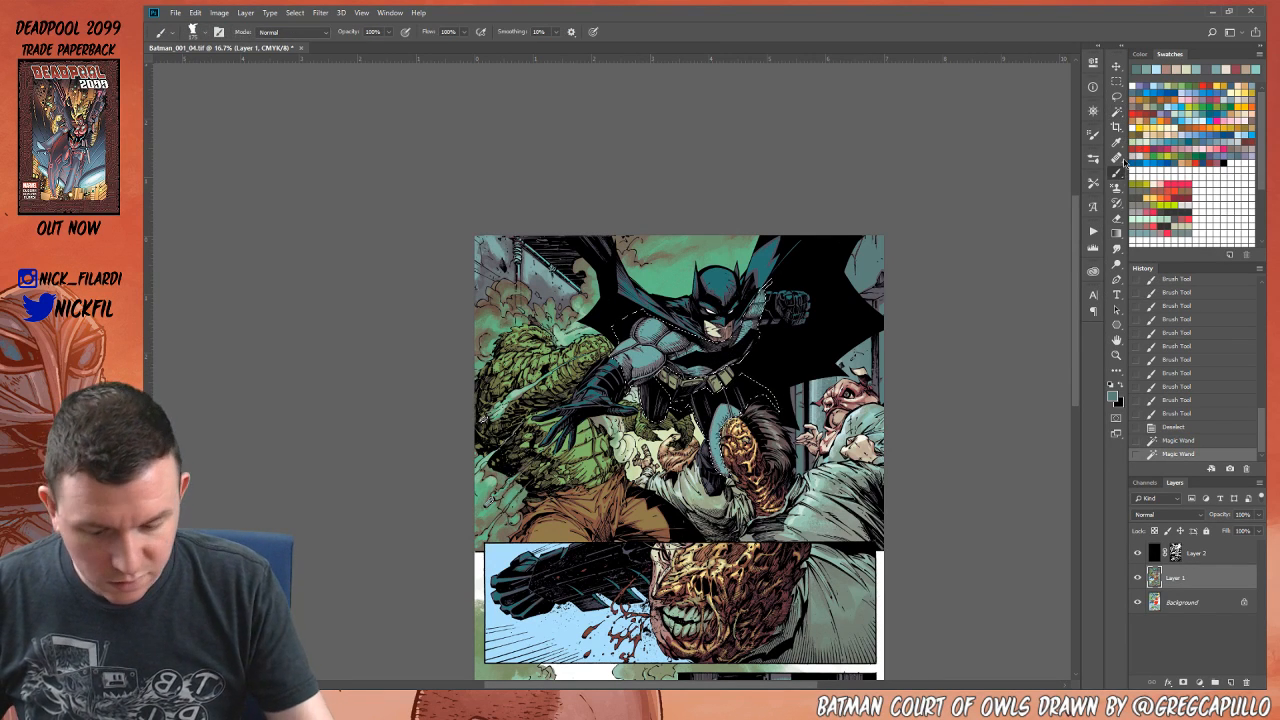
mouse_move(643, 365)
mouse_down()
mouse_move(630, 378)
mouse_move(656, 325)
mouse_move(644, 320)
mouse_move(670, 330)
mouse_move(698, 374)
mouse_move(697, 357)
mouse_move(692, 374)
mouse_up()
drag(734, 336, 767, 285)
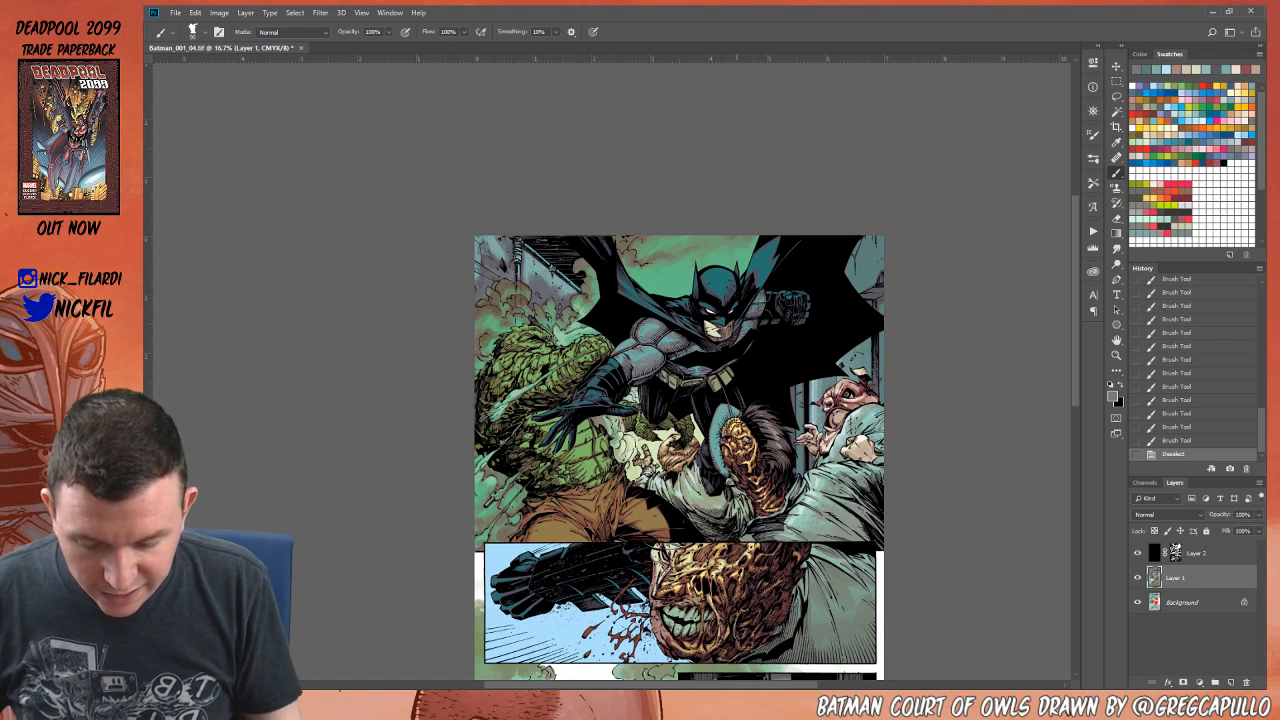
key(ctrl+d)
Step: Brush Screen-mode highlights onto Batman's grey shoulder and arm, undoing the last stroke
click(290, 33)
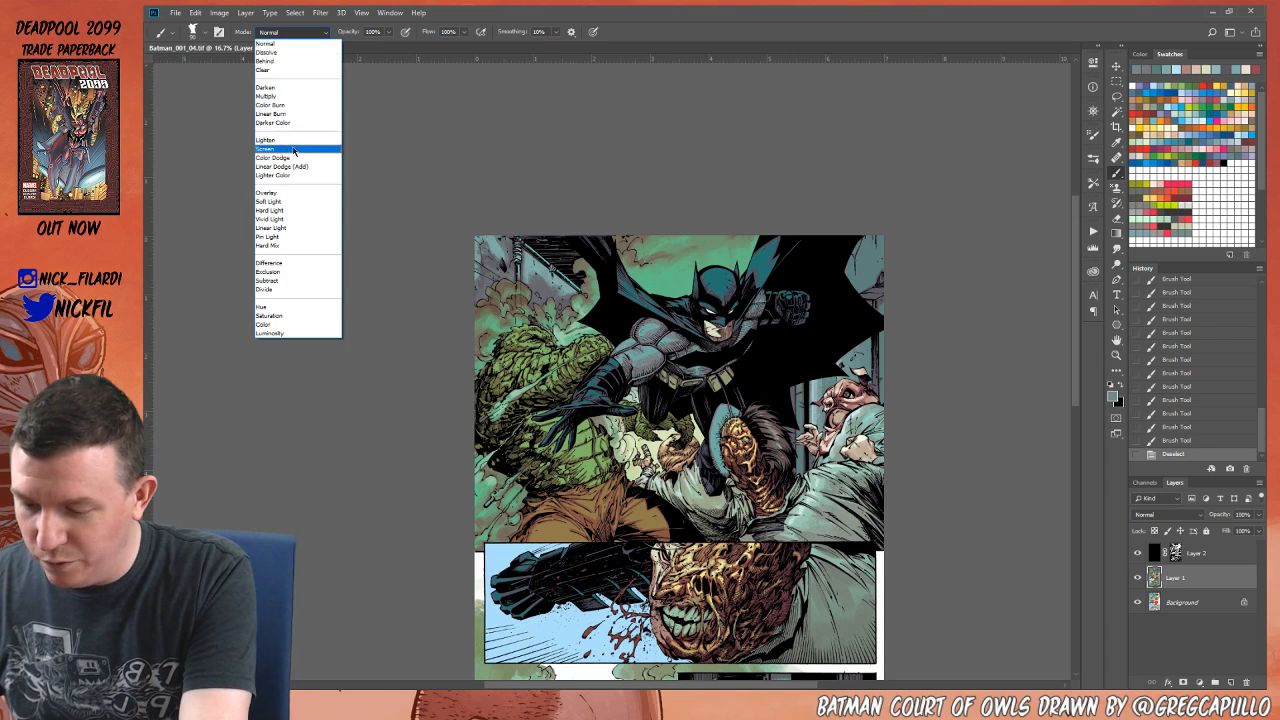
click(300, 139)
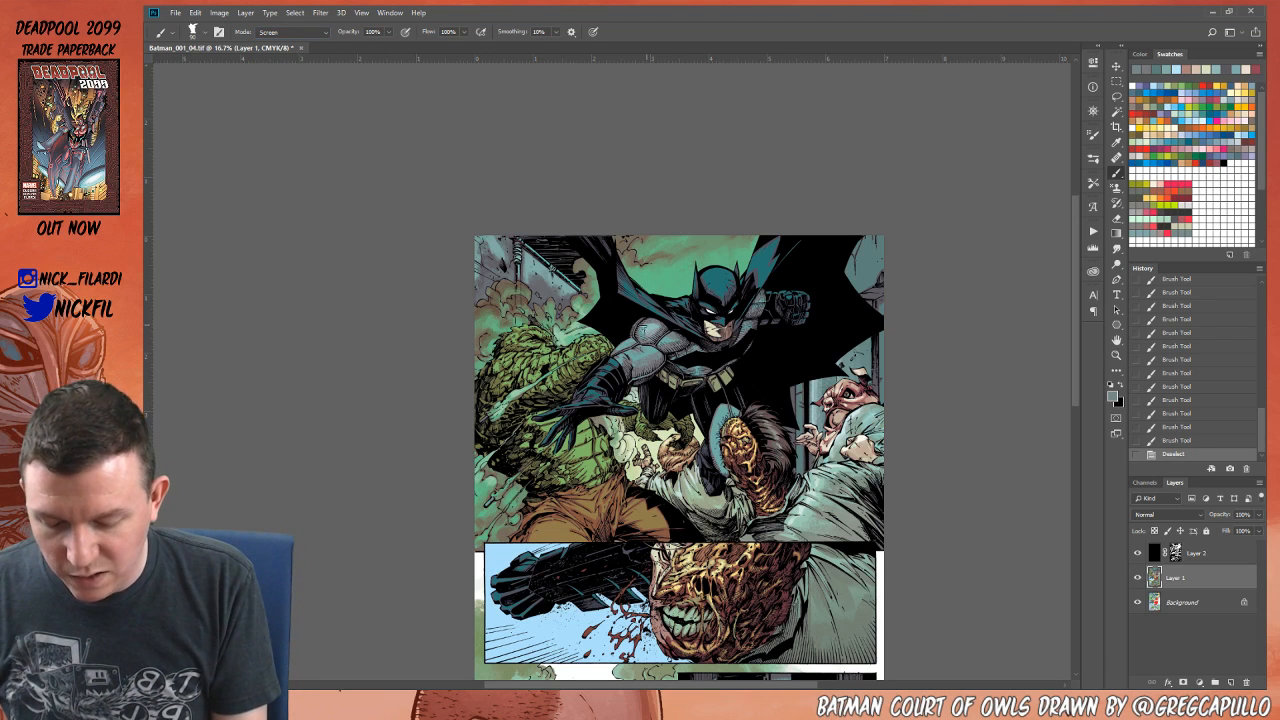
mouse_move(646, 328)
mouse_down()
mouse_move(662, 336)
mouse_move(658, 362)
mouse_move(618, 354)
mouse_up()
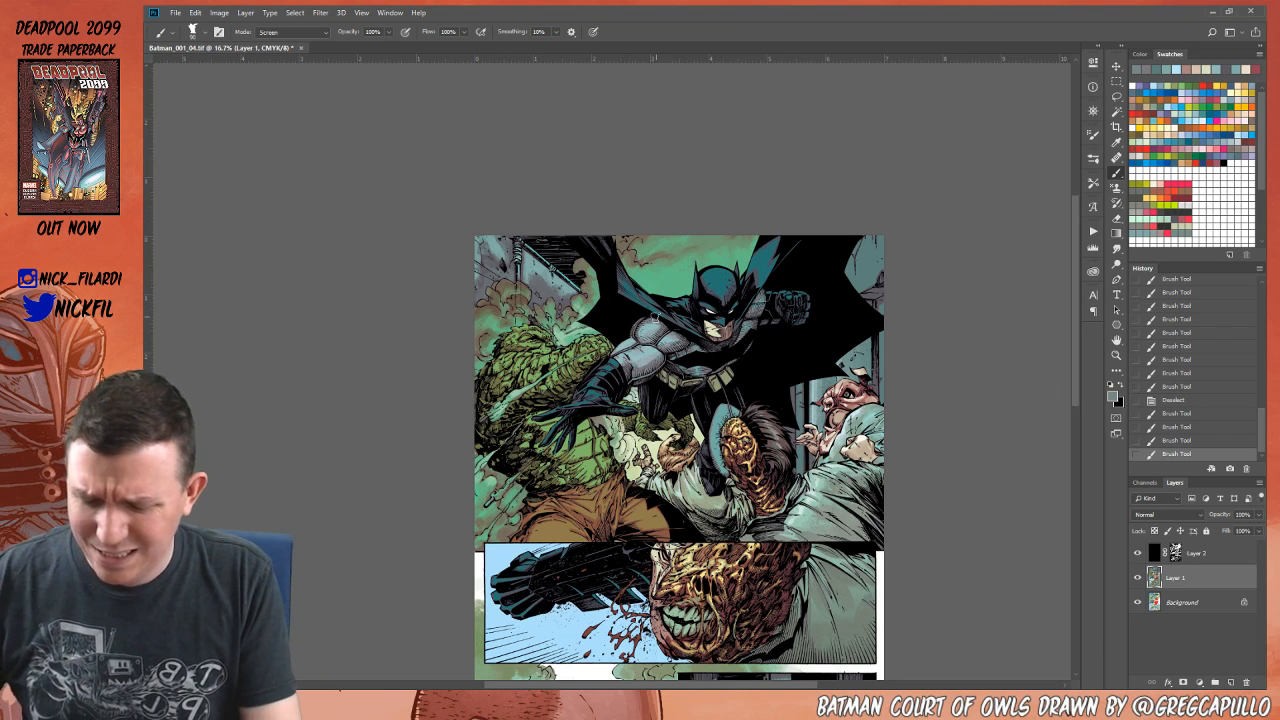
drag(645, 330, 649, 328)
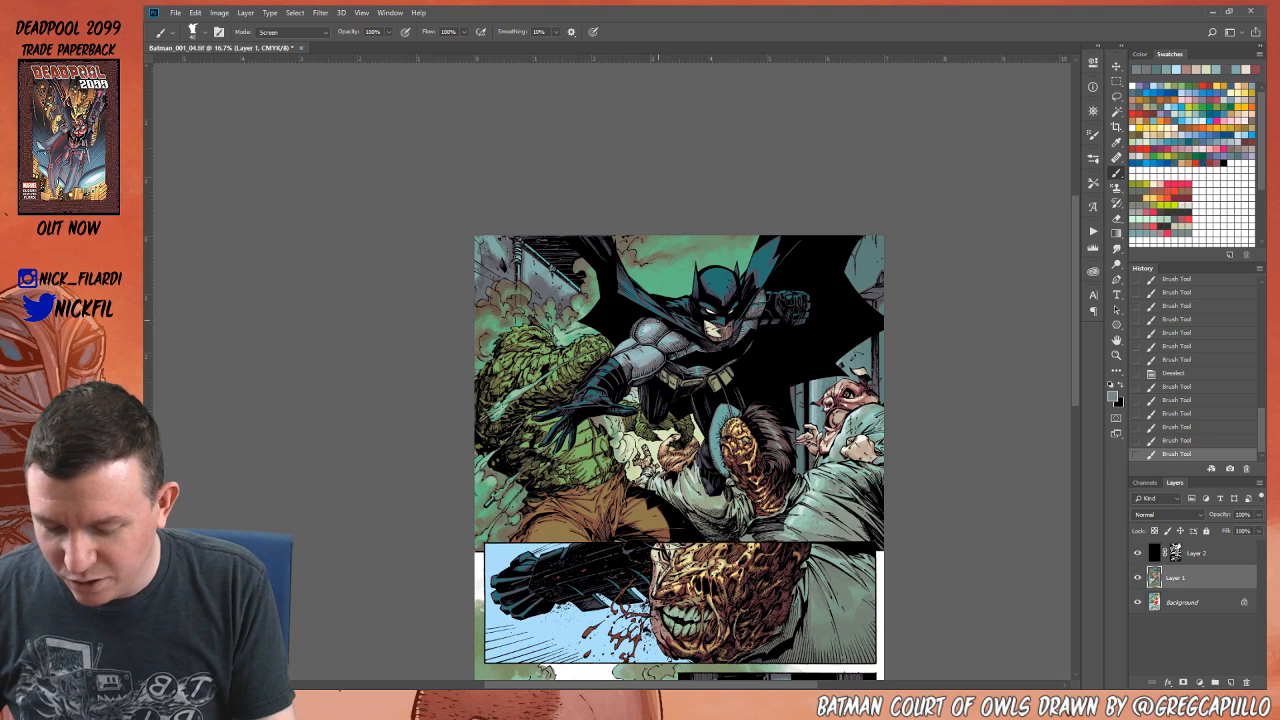
mouse_move(622, 340)
mouse_down()
mouse_move(670, 342)
mouse_move(626, 354)
mouse_up()
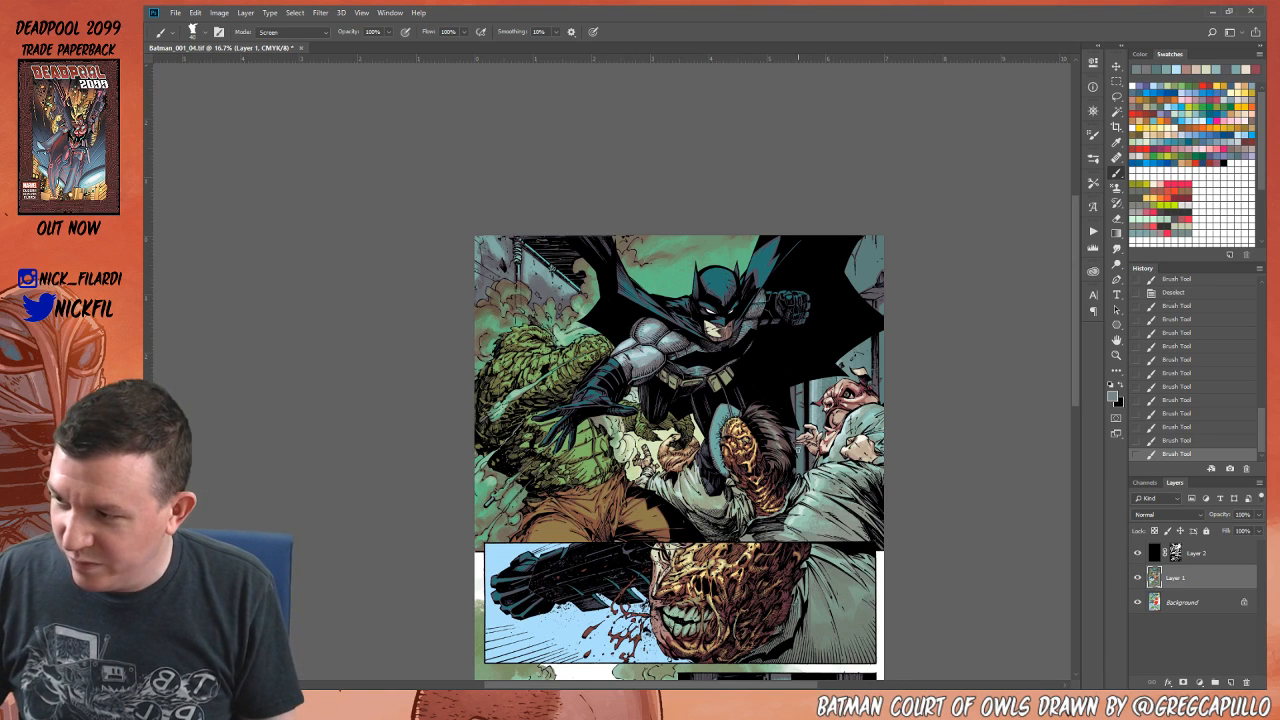
key(ctrl+z)
Step: Sample a light blue-grey from Batman's arm and dab it over the arm and shoulder in Normal mode
click(297, 33)
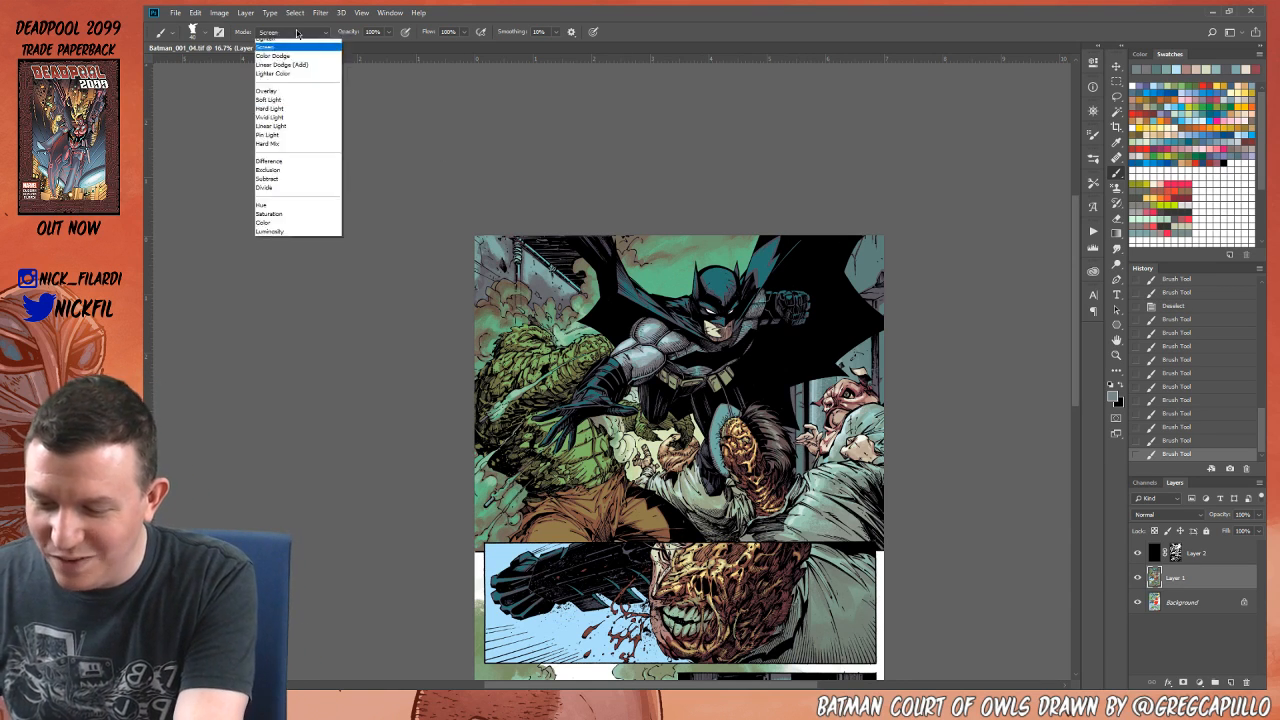
click(297, 49)
alt+click(644, 353)
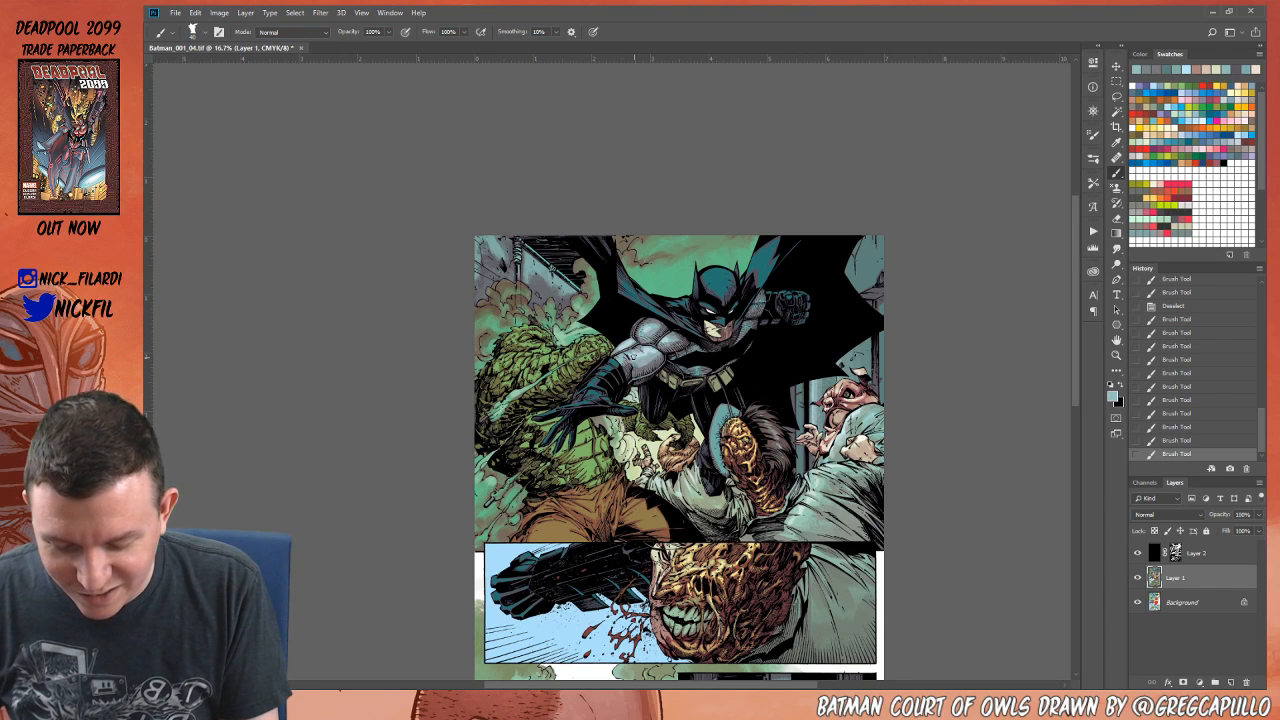
click(643, 349)
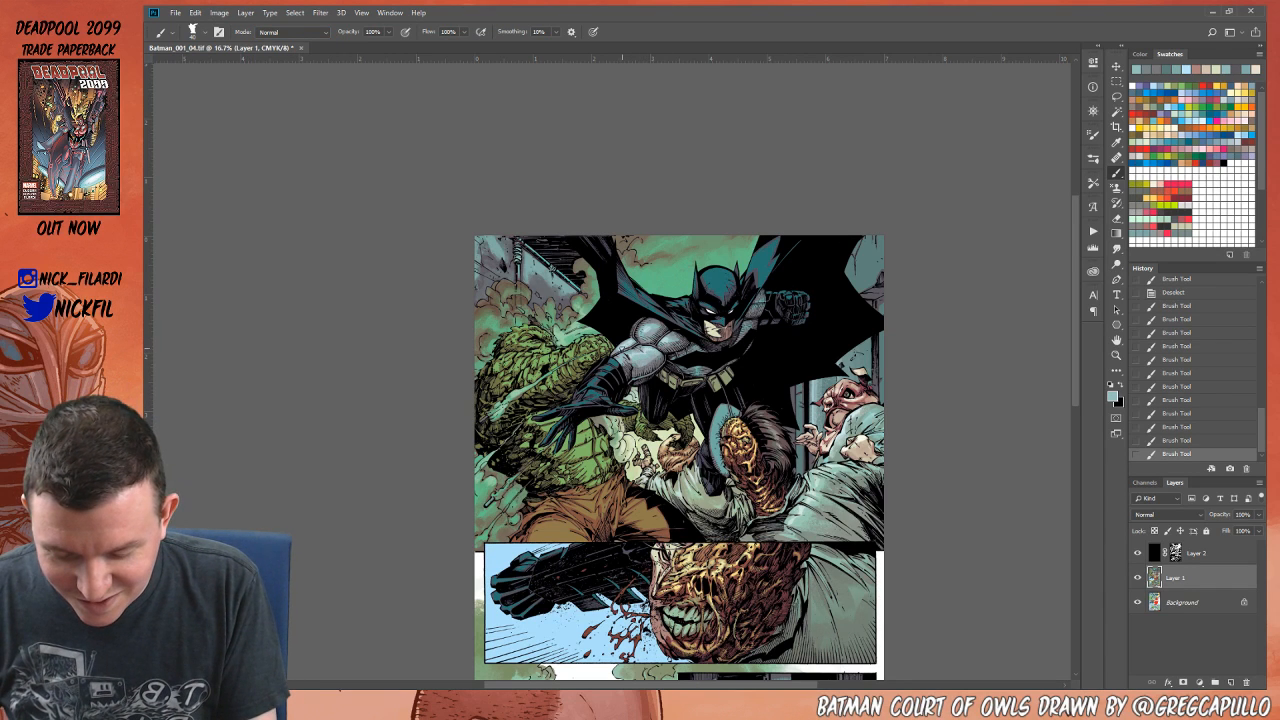
click(623, 349)
click(650, 332)
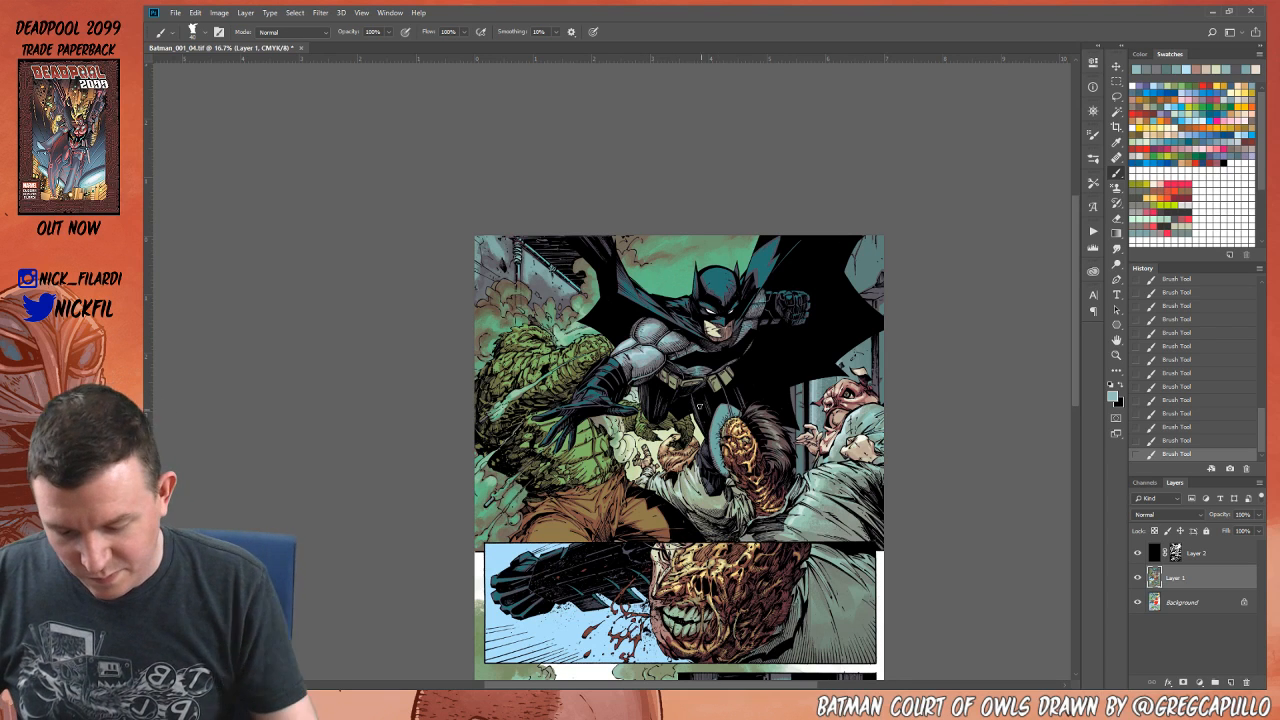
Step: Select the teal colour of Batman's cowl, cape and gloves with the Magic Wand
click(1116, 355)
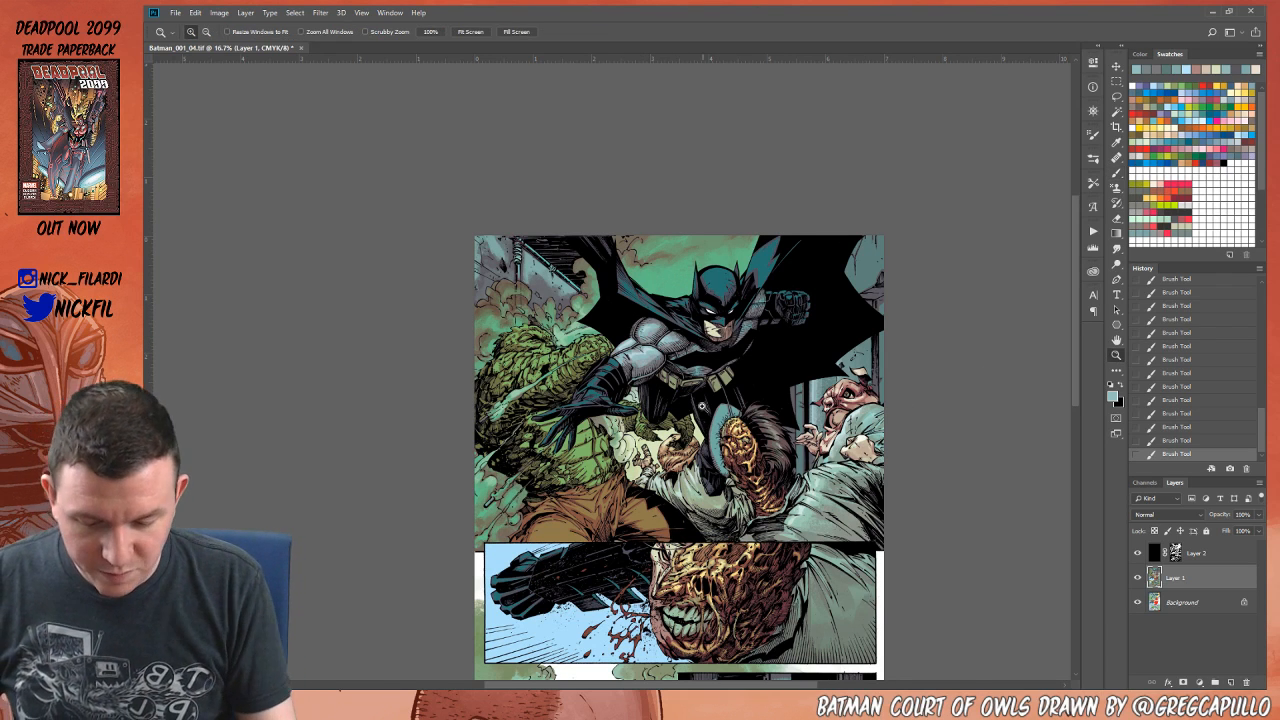
click(702, 405)
click(1116, 112)
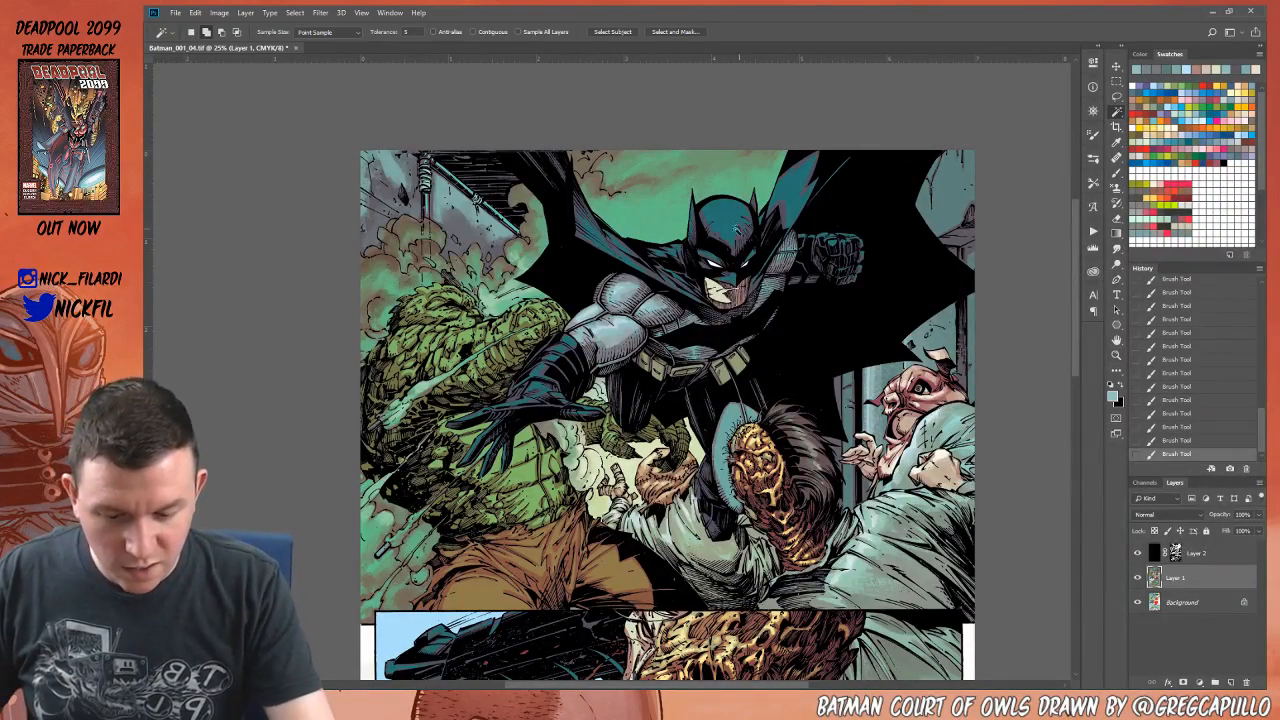
click(737, 229)
click(1116, 355)
alt+click(808, 452)
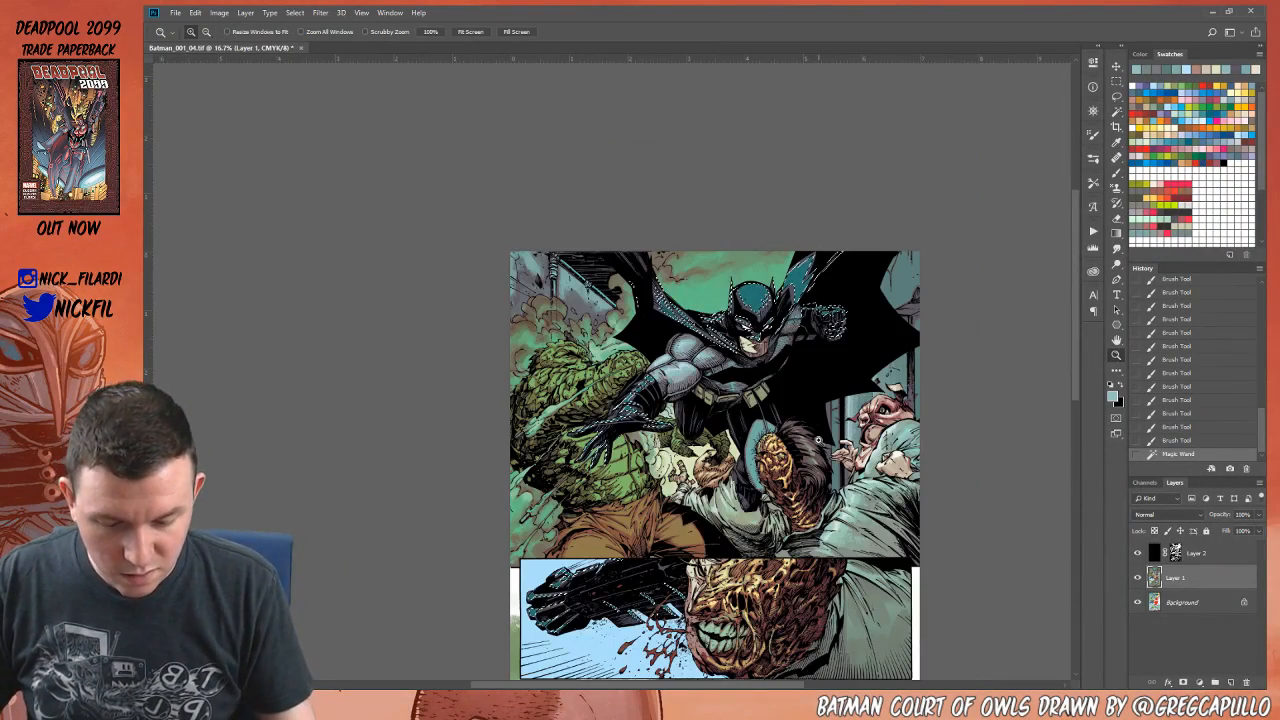
Step: Brighten the selected cowl and cape with teal linear gradients in Screen mode, undoing the last gradient toward the glove
key(g)
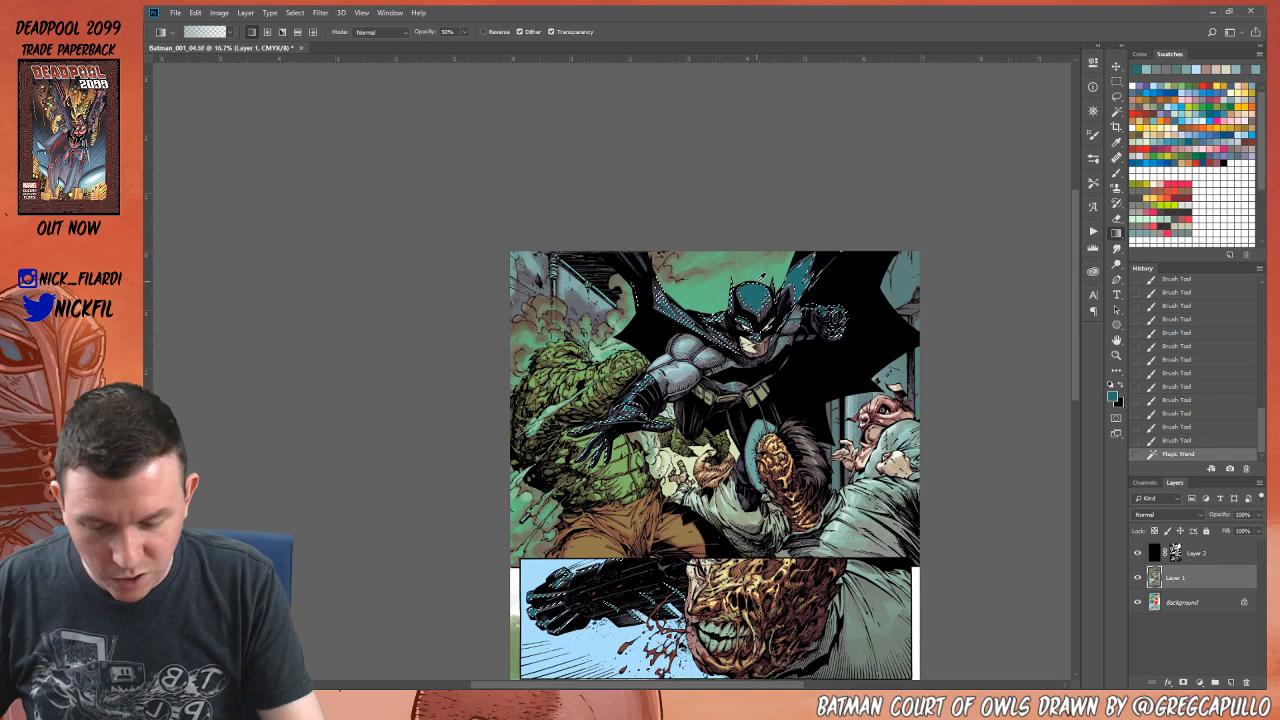
click(385, 32)
click(394, 137)
drag(724, 267, 747, 394)
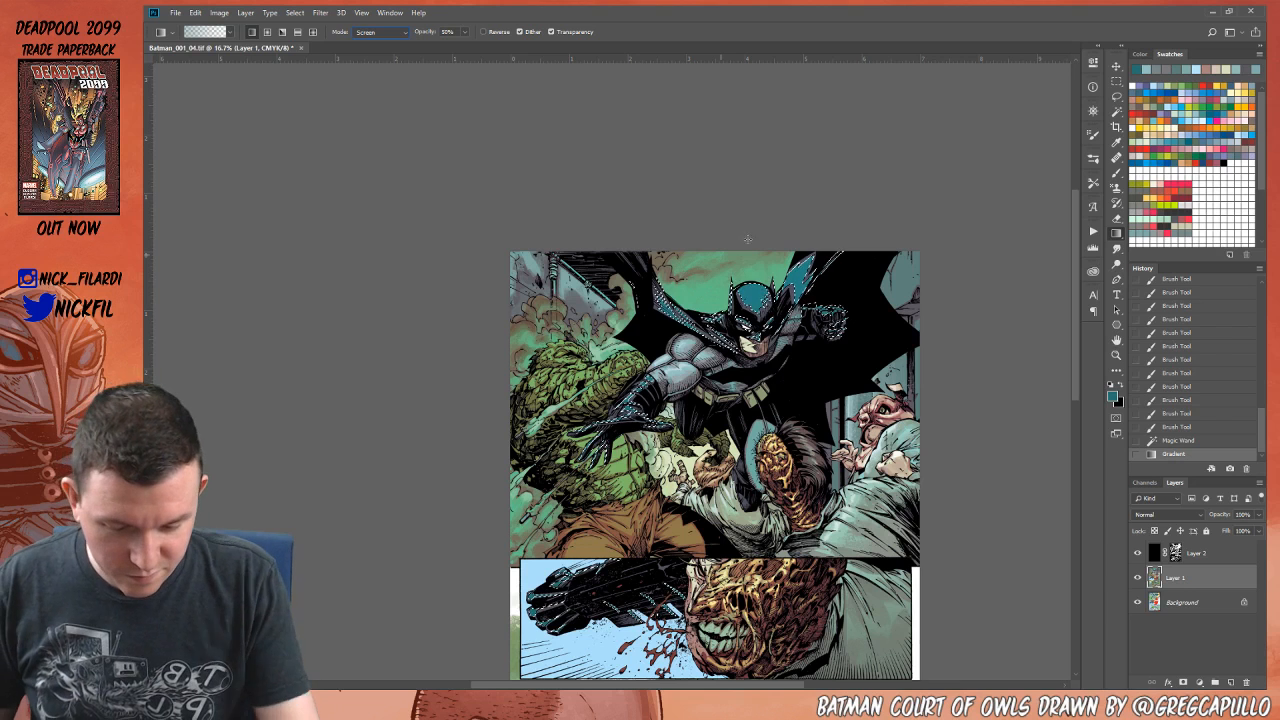
drag(747, 240, 760, 438)
drag(757, 243, 760, 438)
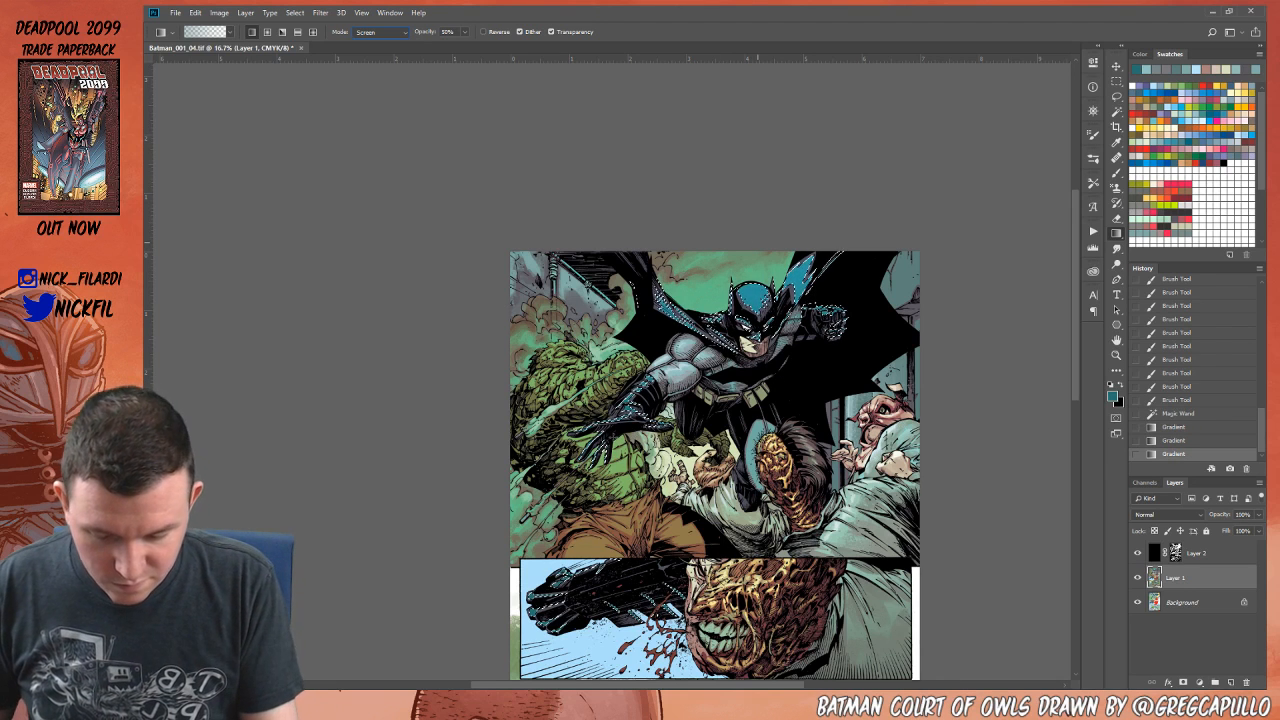
drag(757, 243, 634, 430)
key(ctrl+z)
Step: Add radial Screen gradients over Batman's cowl, his glove and the second panel's gauntlet, and clear the selection
click(267, 32)
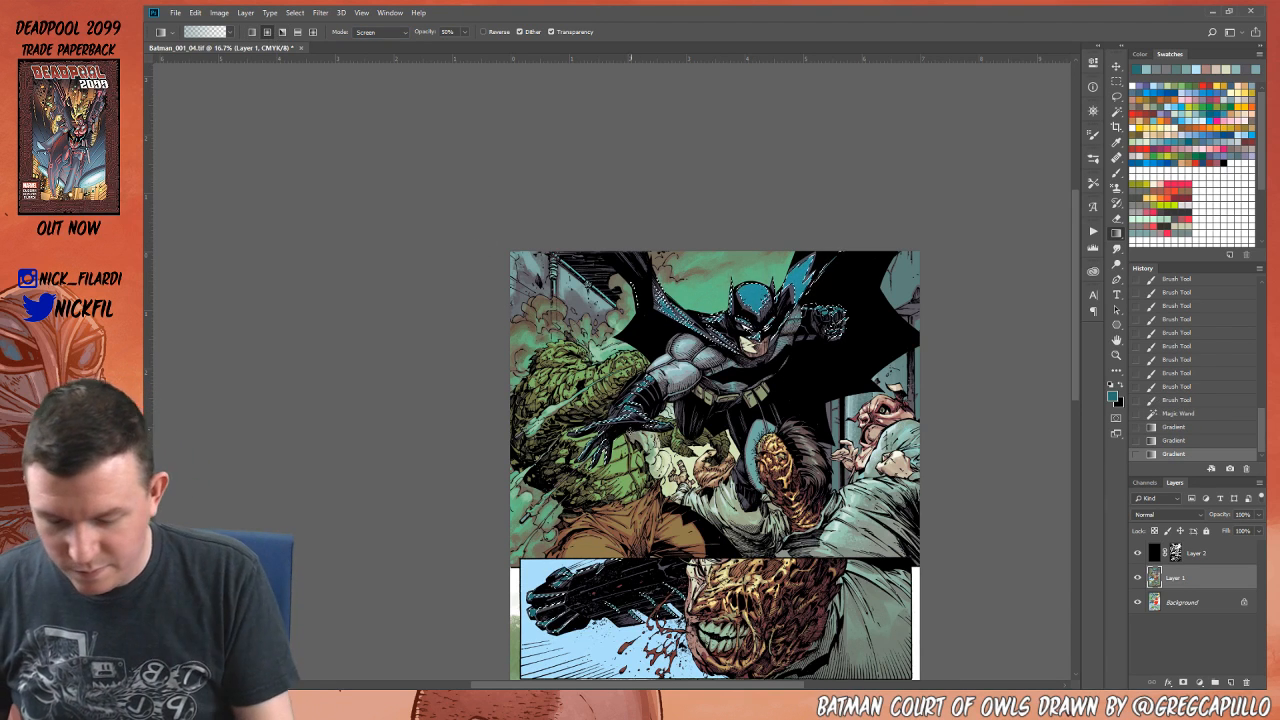
drag(755, 300, 752, 425)
drag(630, 415, 659, 545)
drag(555, 588, 590, 670)
drag(612, 590, 628, 685)
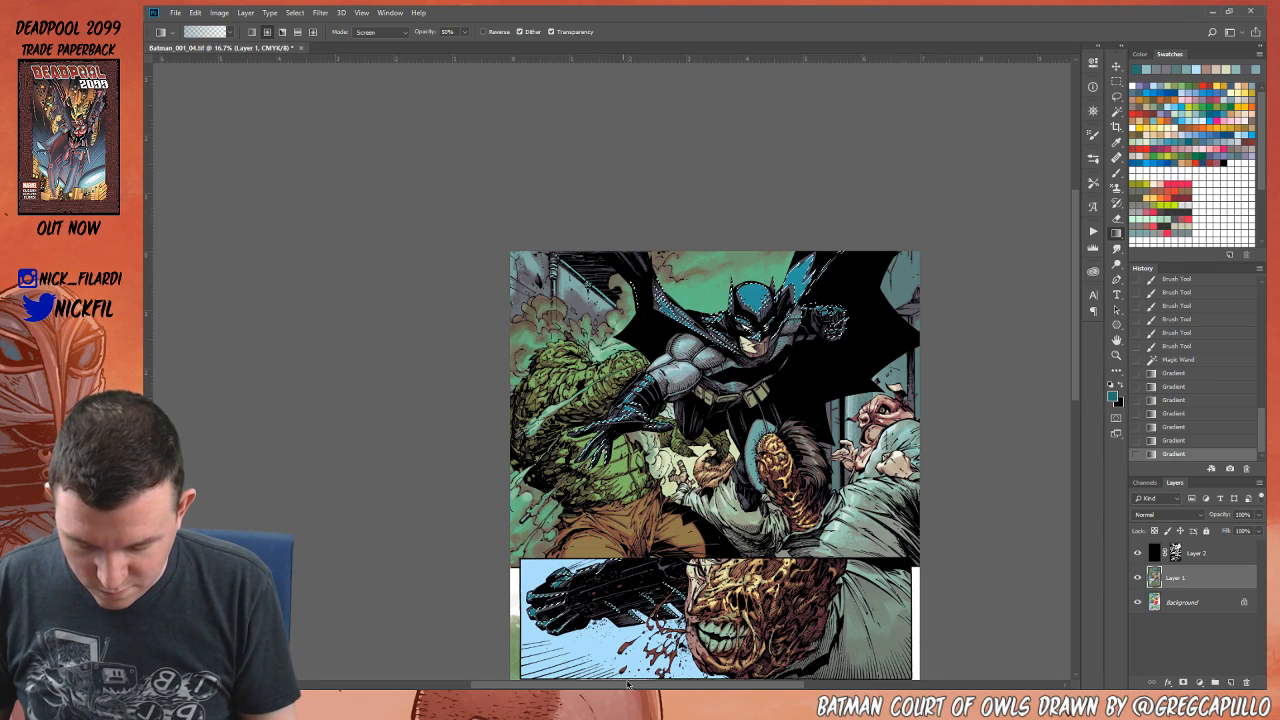
key(ctrl+d)
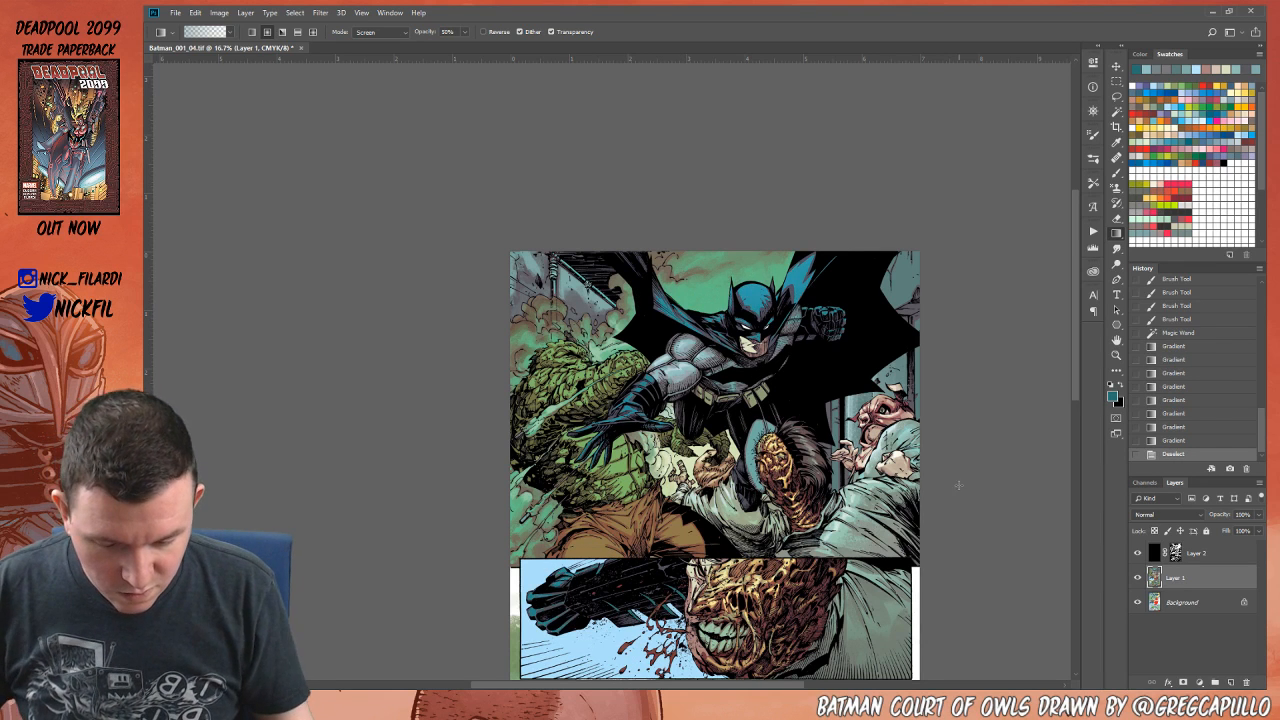
Step: Revert the deselection and select the connected cape, cowl and glove area of Batman with the Magic Wand
key(b)
key(5)
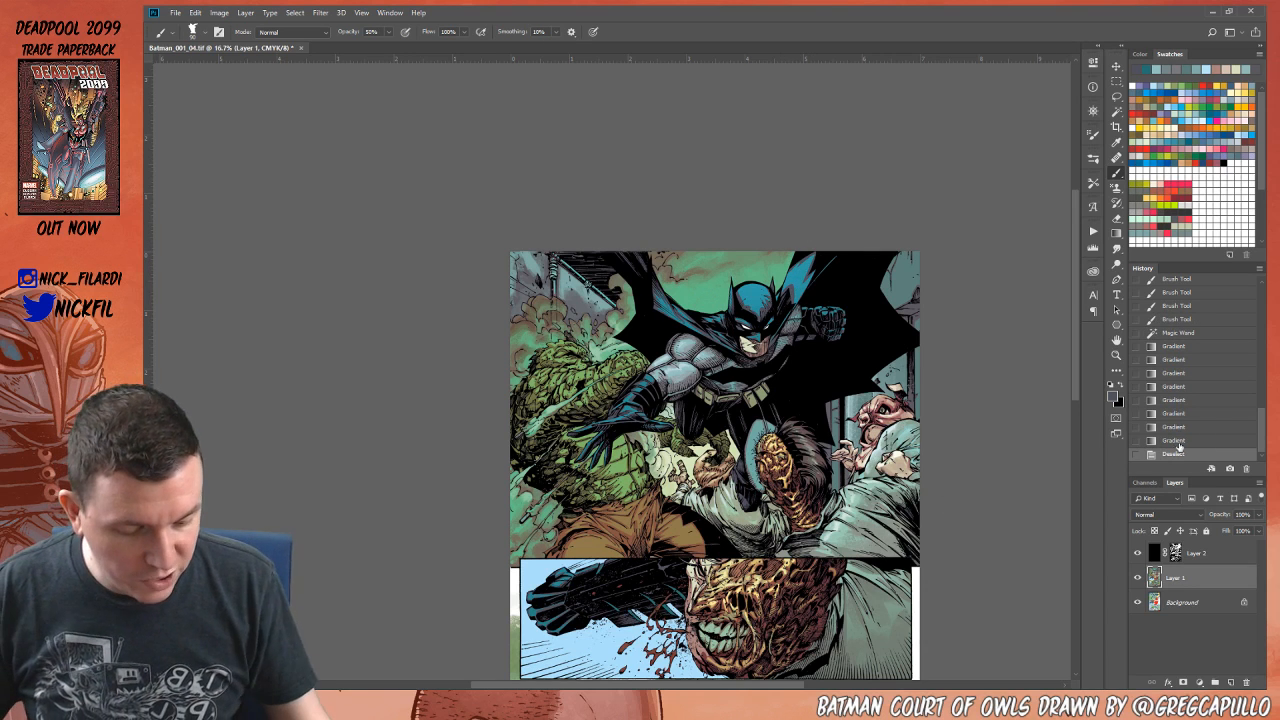
click(1188, 441)
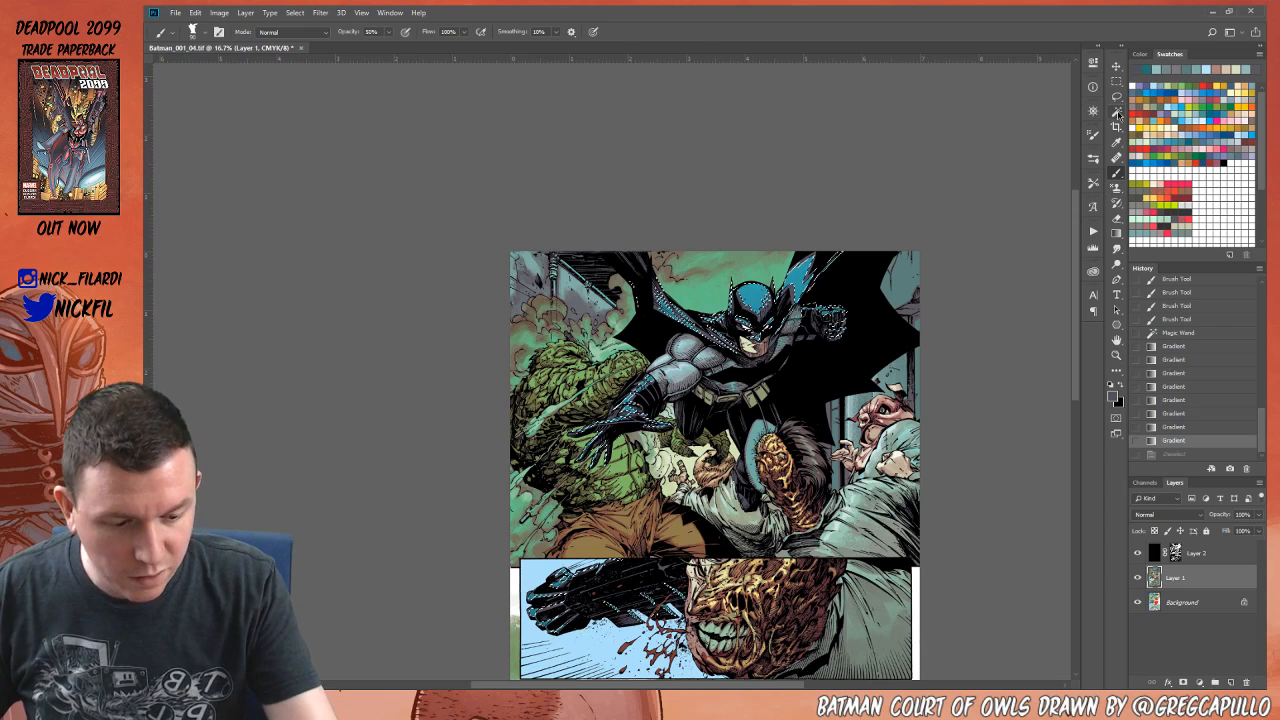
click(1116, 111)
click(754, 483)
Step: Brush dark blue-grey over Batman's raised cape fold and cowl in Normal mode at 50% opacity
key(b)
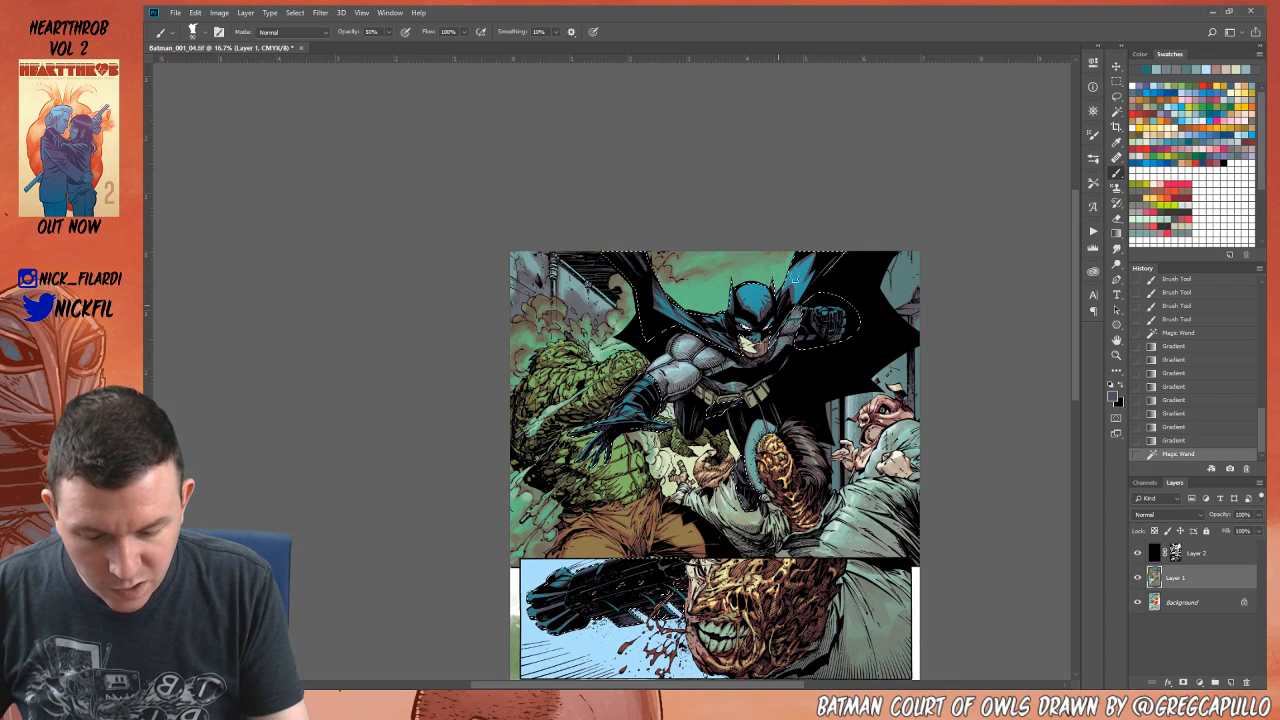
mouse_move(805, 262)
mouse_down()
mouse_move(840, 248)
mouse_move(802, 260)
mouse_up()
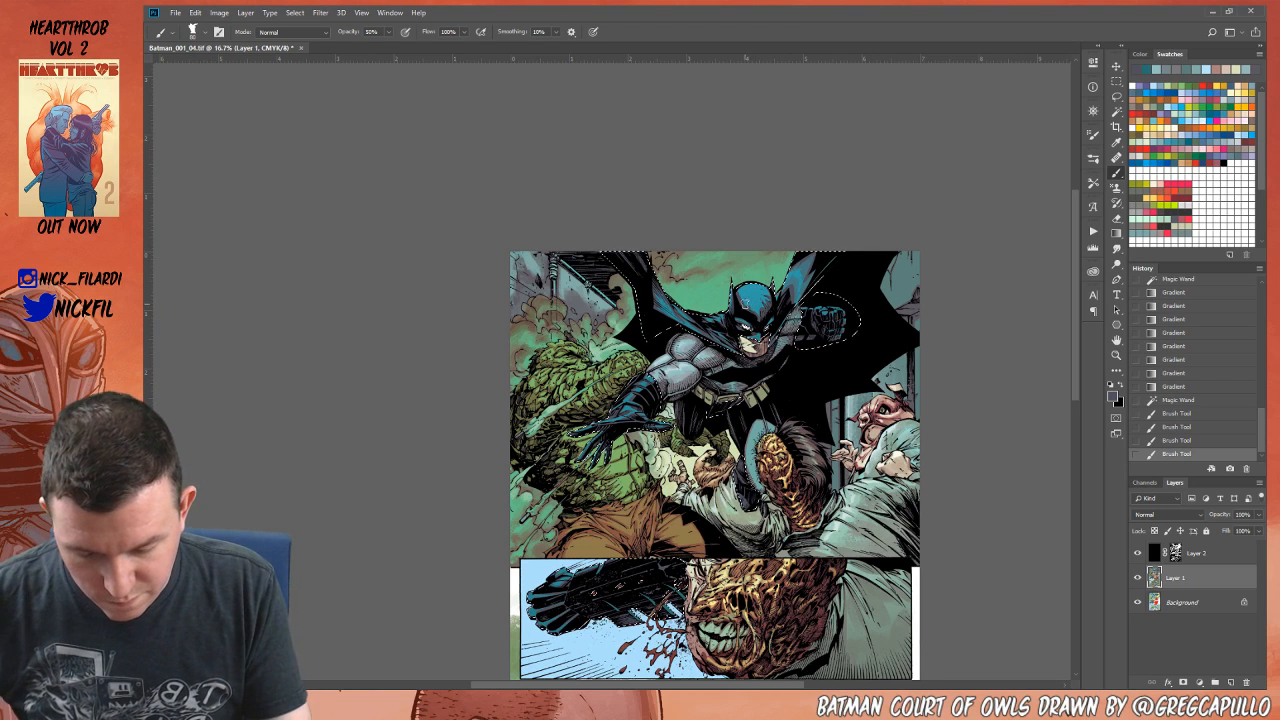
mouse_move(768, 304)
mouse_down()
mouse_move(778, 293)
mouse_move(757, 279)
mouse_up()
Step: Sample blues from Batman's cowl and paint them over the cowl and raised cape fold at 100% opacity
alt+click(757, 291)
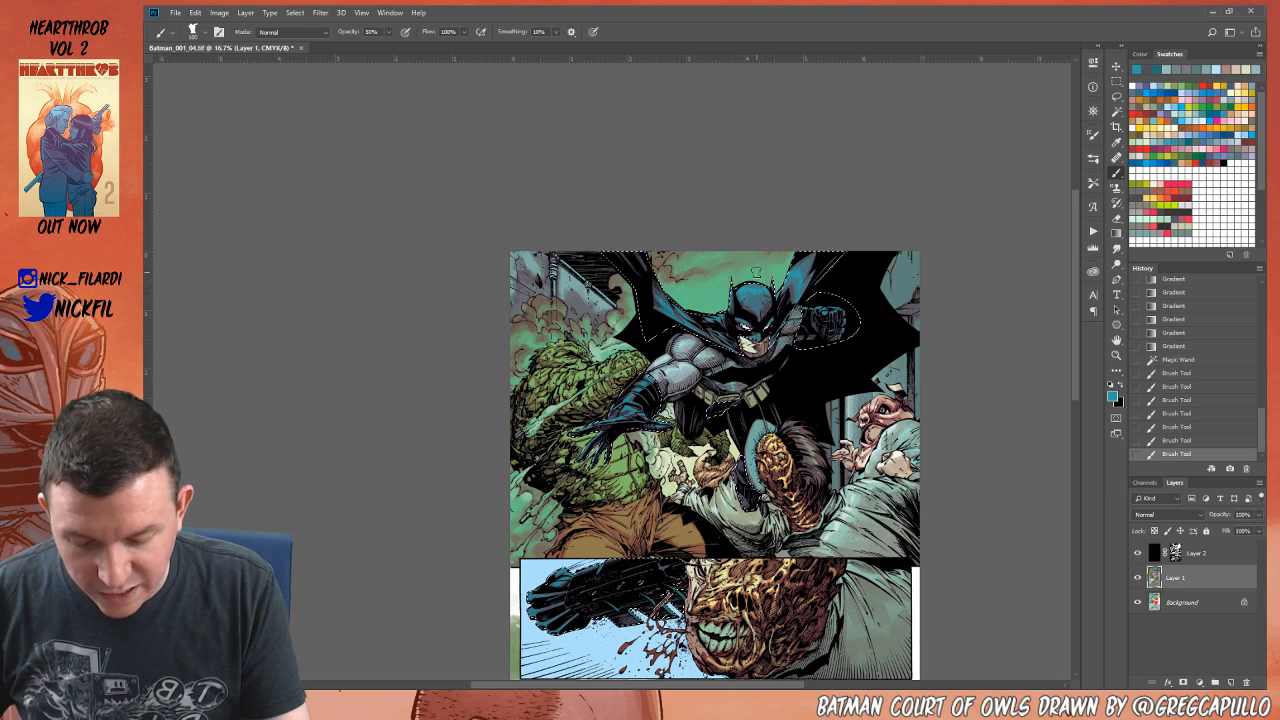
key(0)
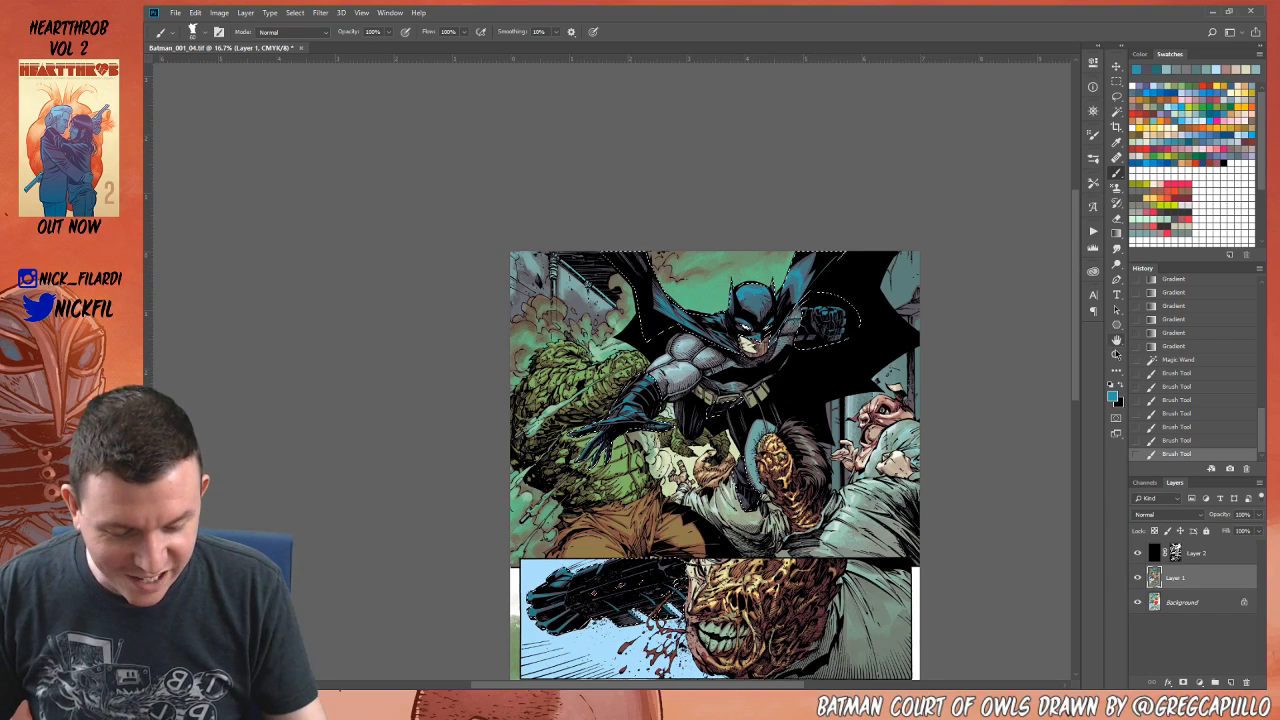
key(z)
click(751, 301)
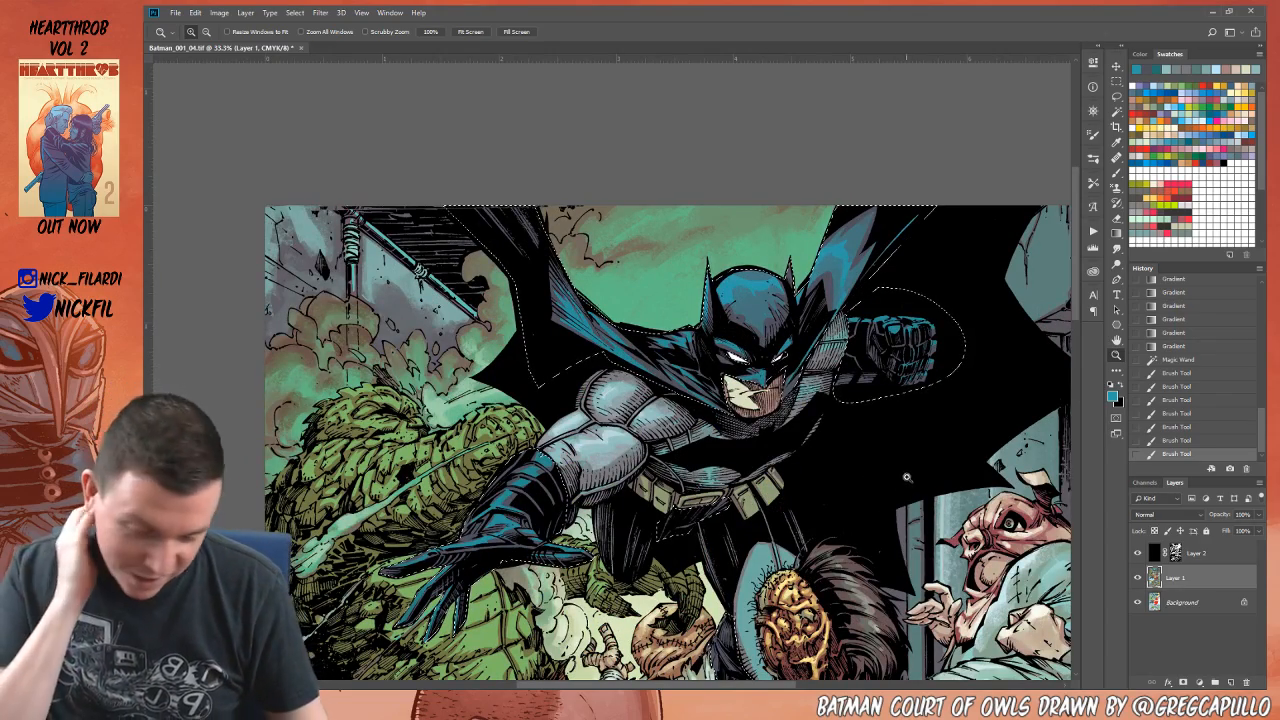
click(1116, 172)
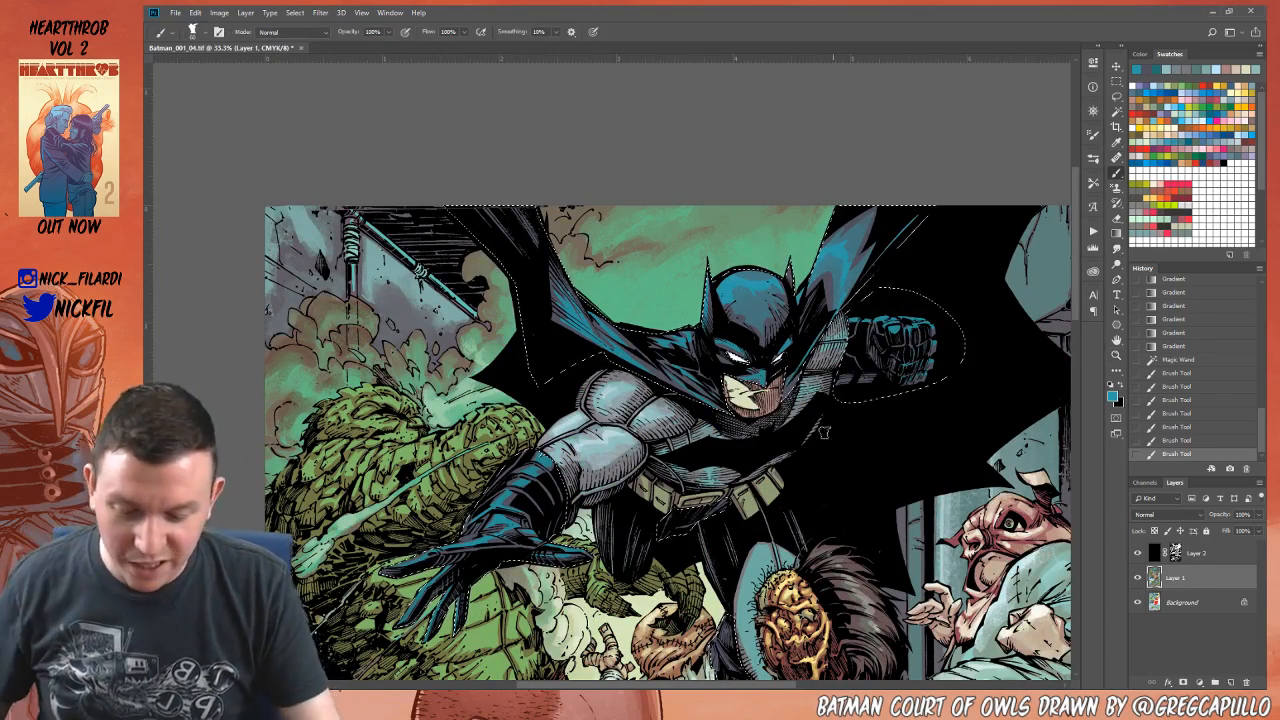
mouse_move(738, 309)
mouse_down()
mouse_move(774, 297)
mouse_move(766, 318)
mouse_move(745, 275)
mouse_up()
alt+click(722, 298)
alt+click(757, 302)
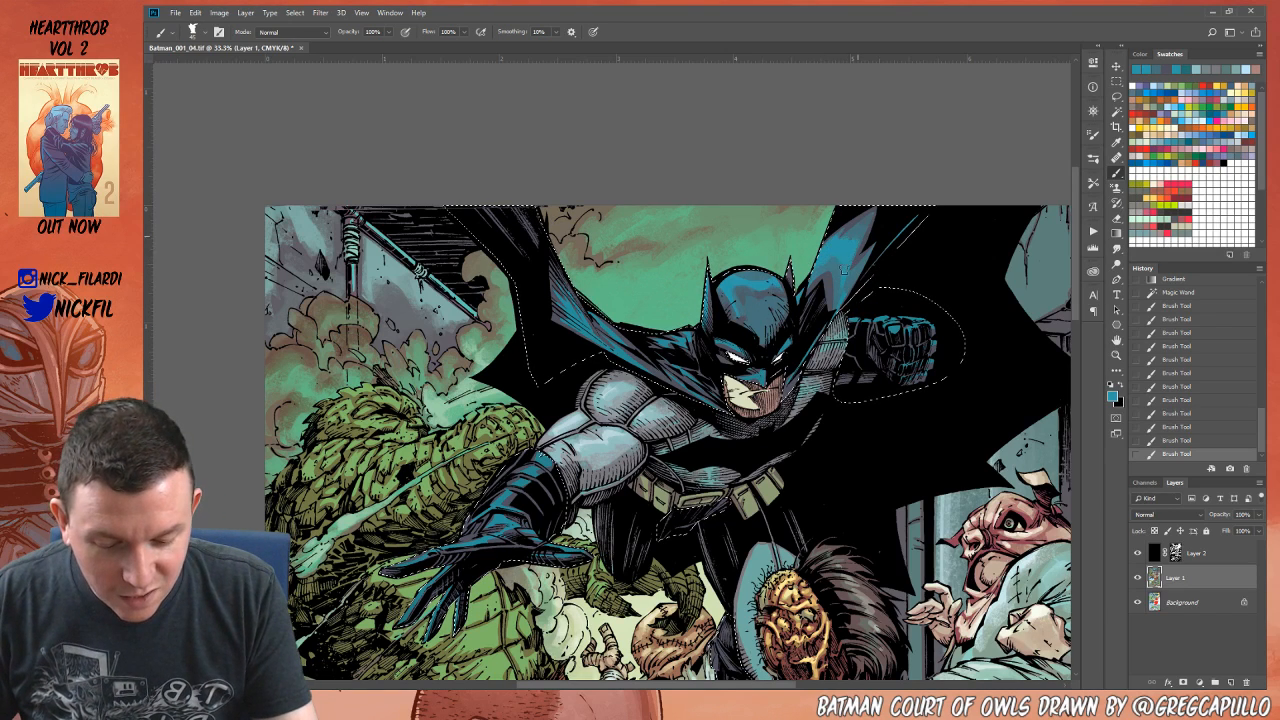
drag(844, 268, 855, 228)
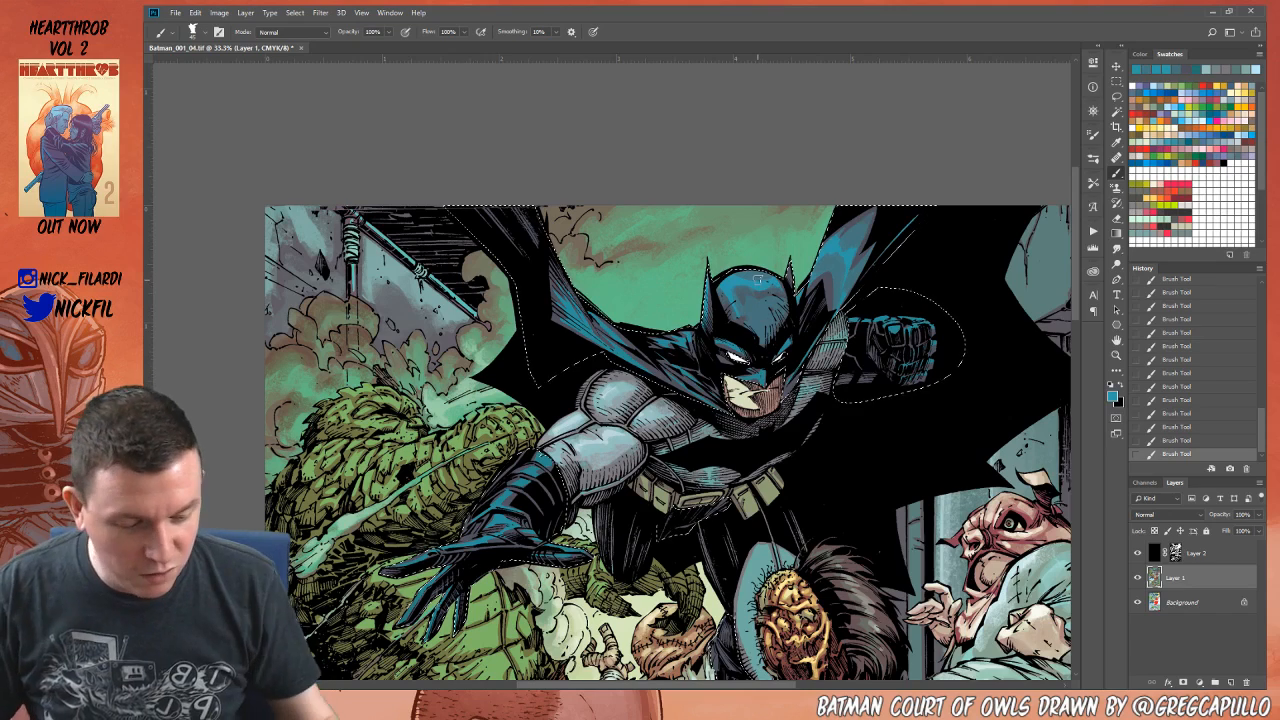
Step: Try filling the selected cape and cowl with the blue foreground colour, fade the fill to 35% and clear the selection
key(alt+BackSpace)
key(ctrl+shift+f)
drag(993, 516, 942, 519)
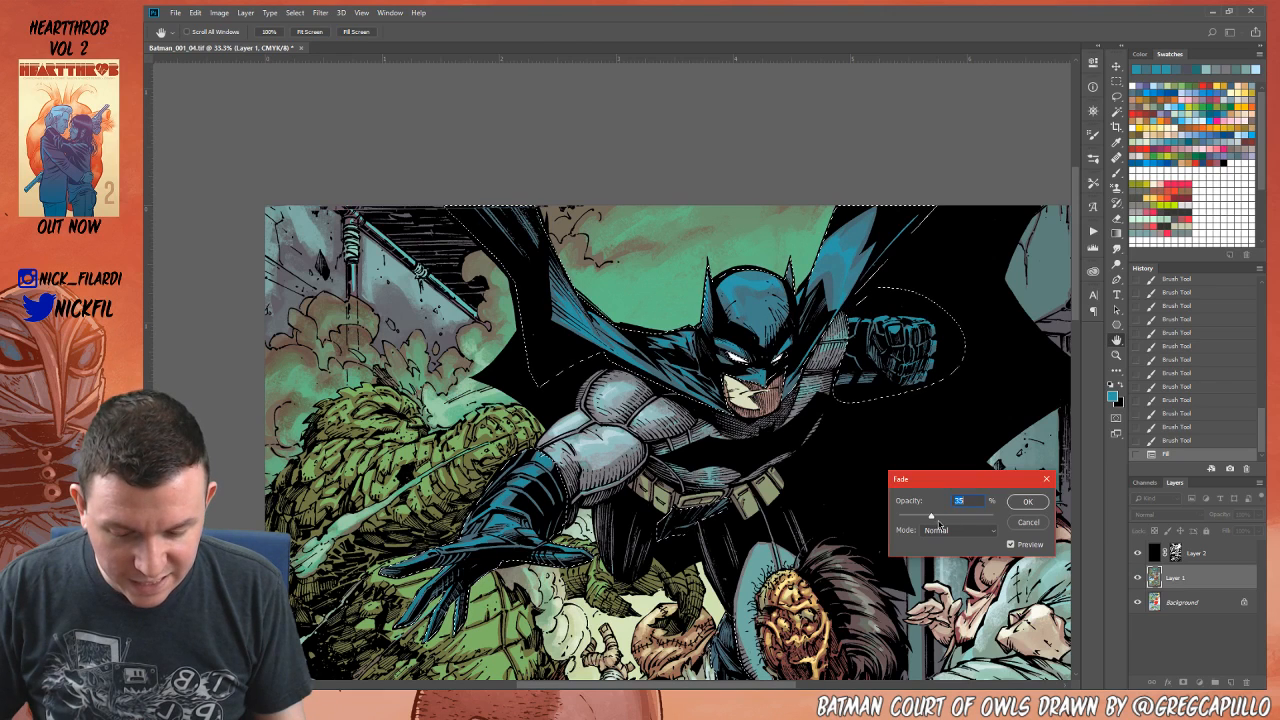
click(1027, 501)
key(ctrl+d)
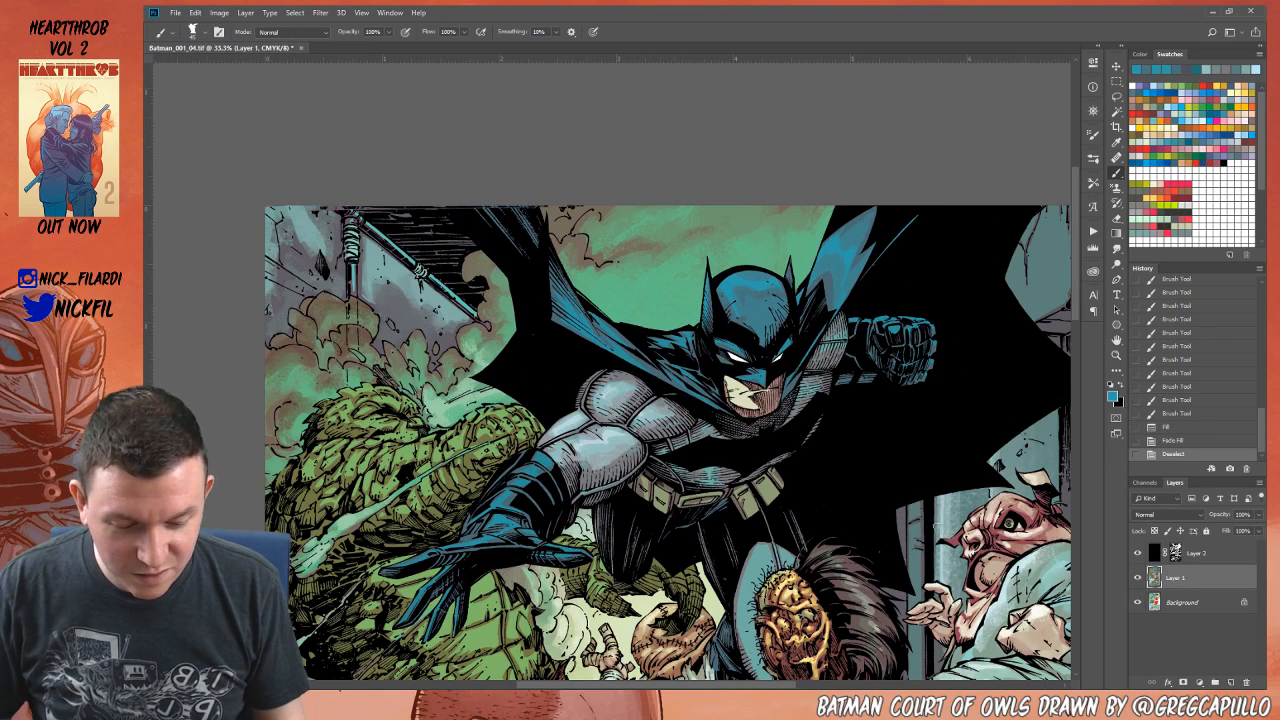
Step: Compare the artwork with and without the faded fill, and revert to the last brush stroke
click(1180, 413)
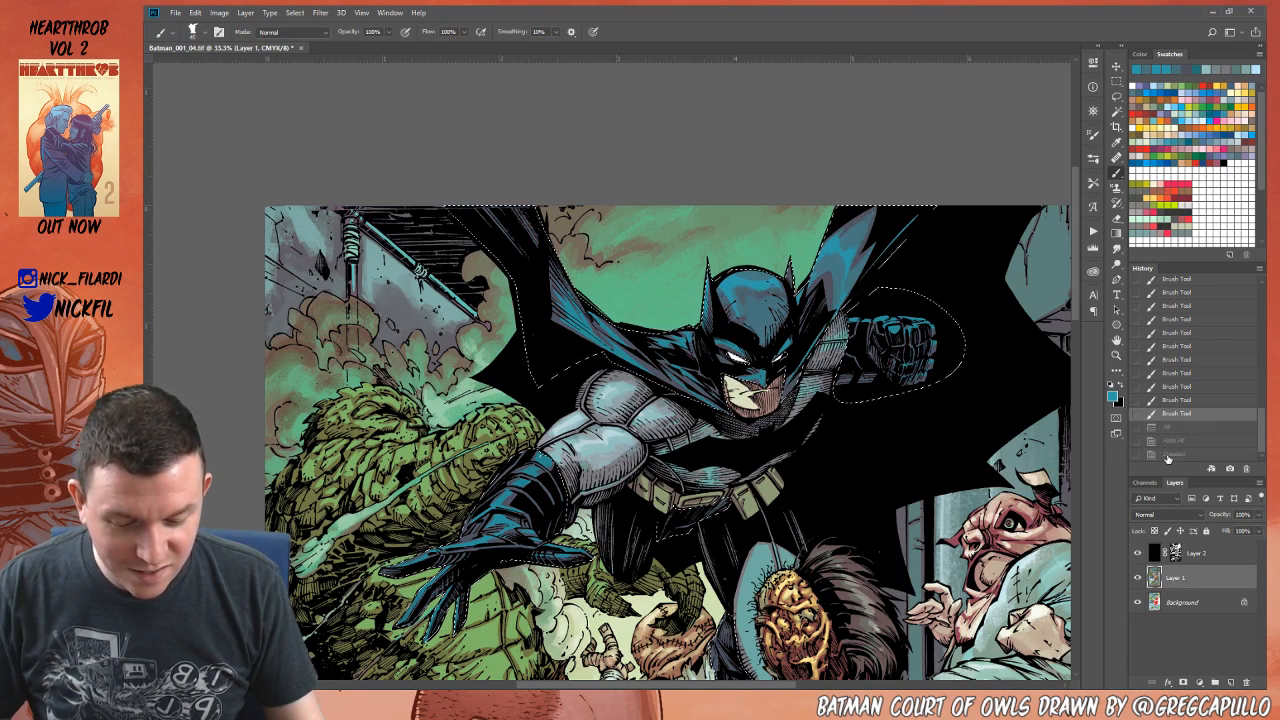
click(1170, 454)
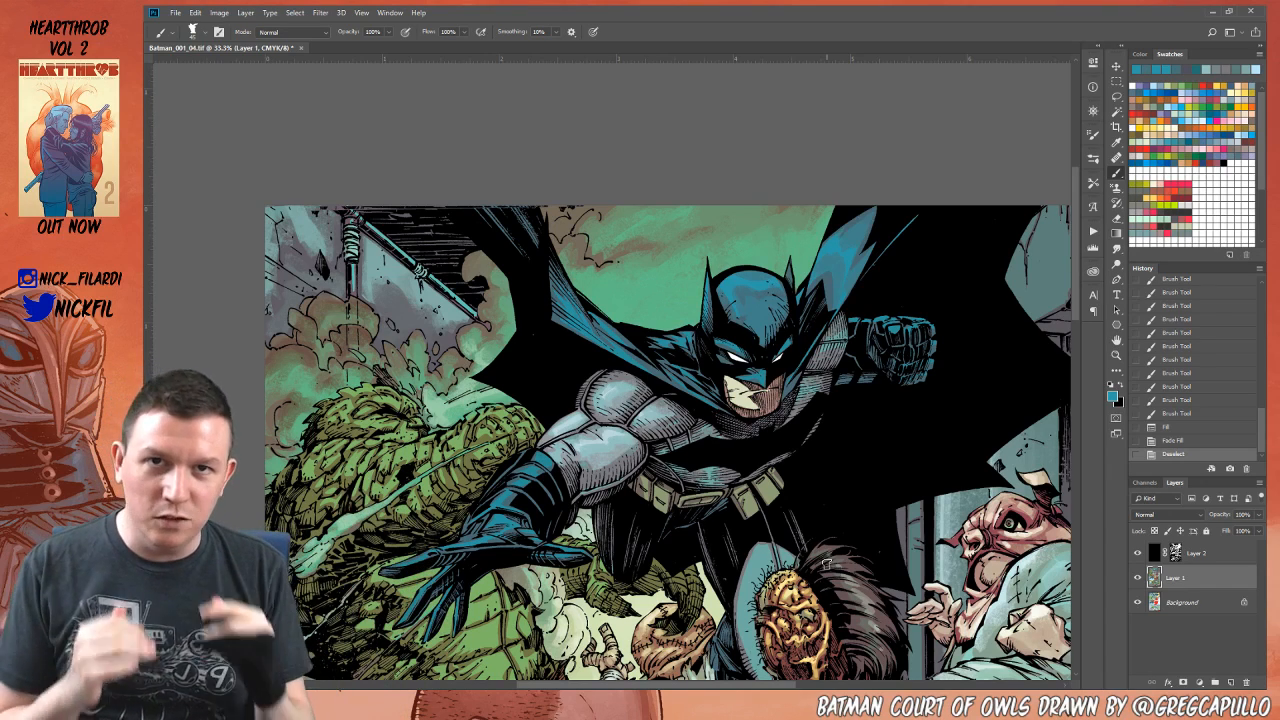
click(1178, 413)
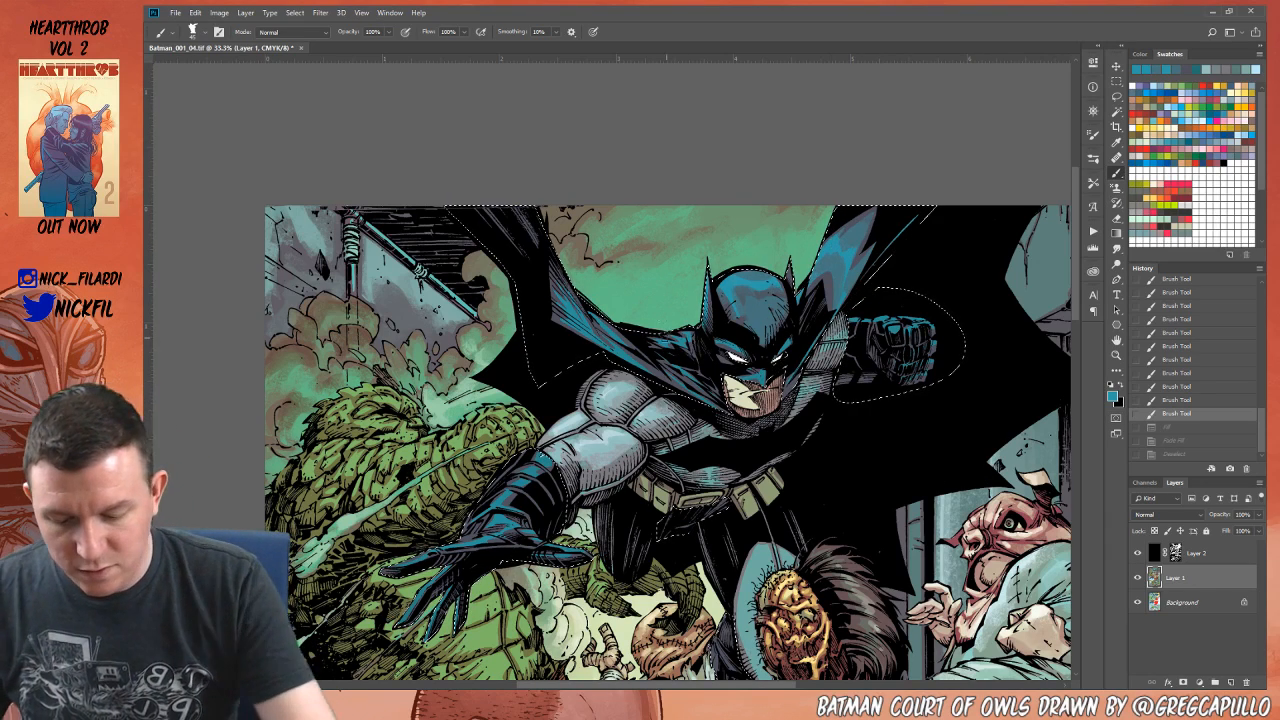
Step: Choose the 125 px pencil preset from the NORMCORE brushes and set its blend mode to Screen
click(291, 32)
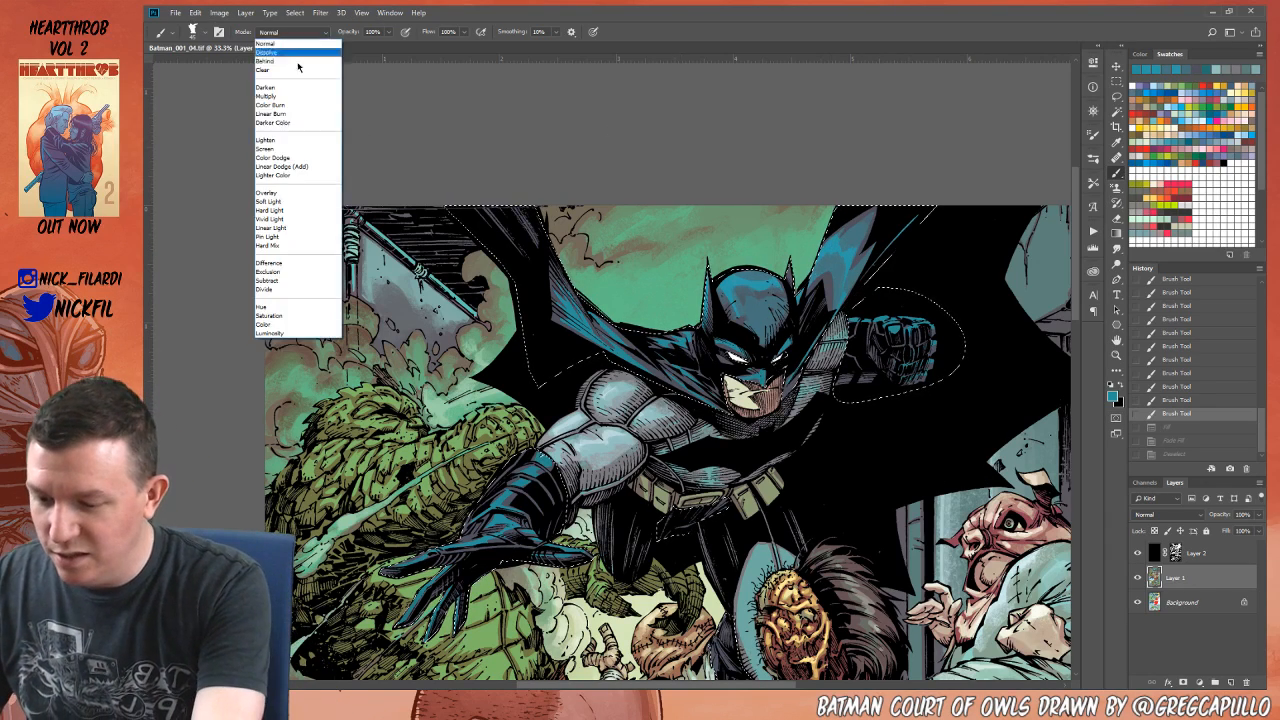
click(290, 153)
click(193, 31)
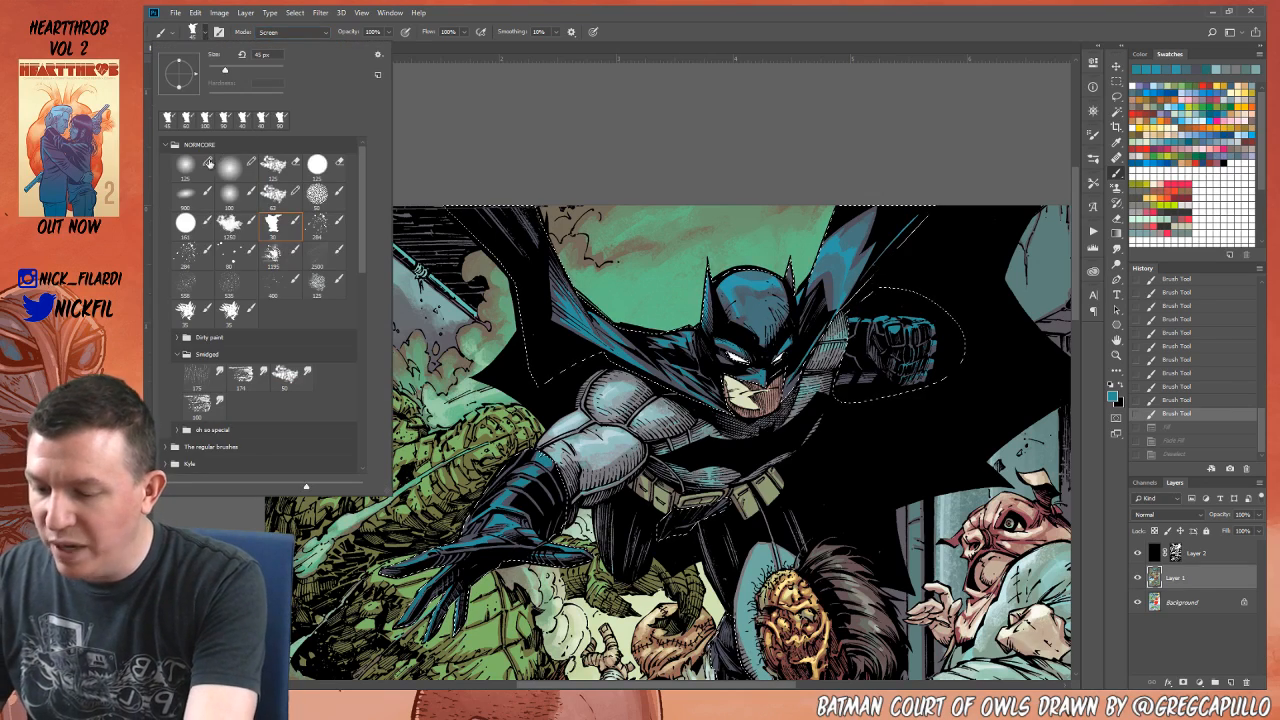
click(207, 166)
click(442, 156)
click(285, 32)
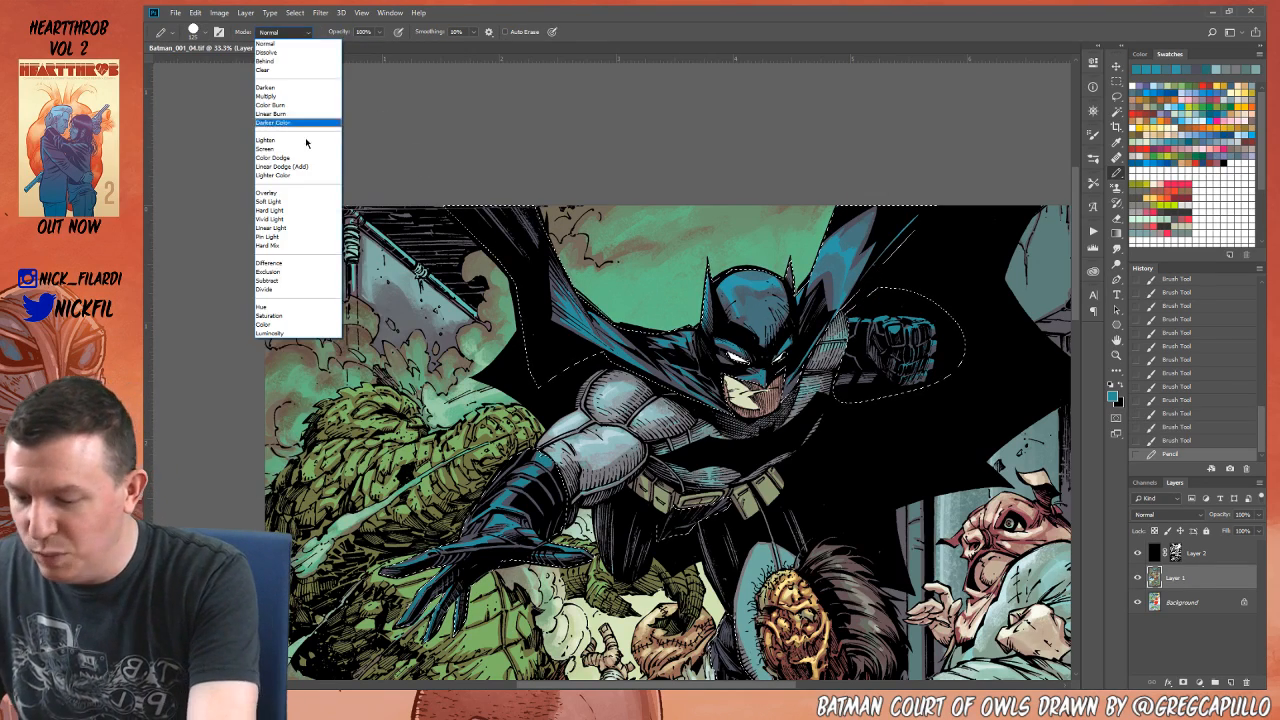
click(293, 143)
click(686, 132)
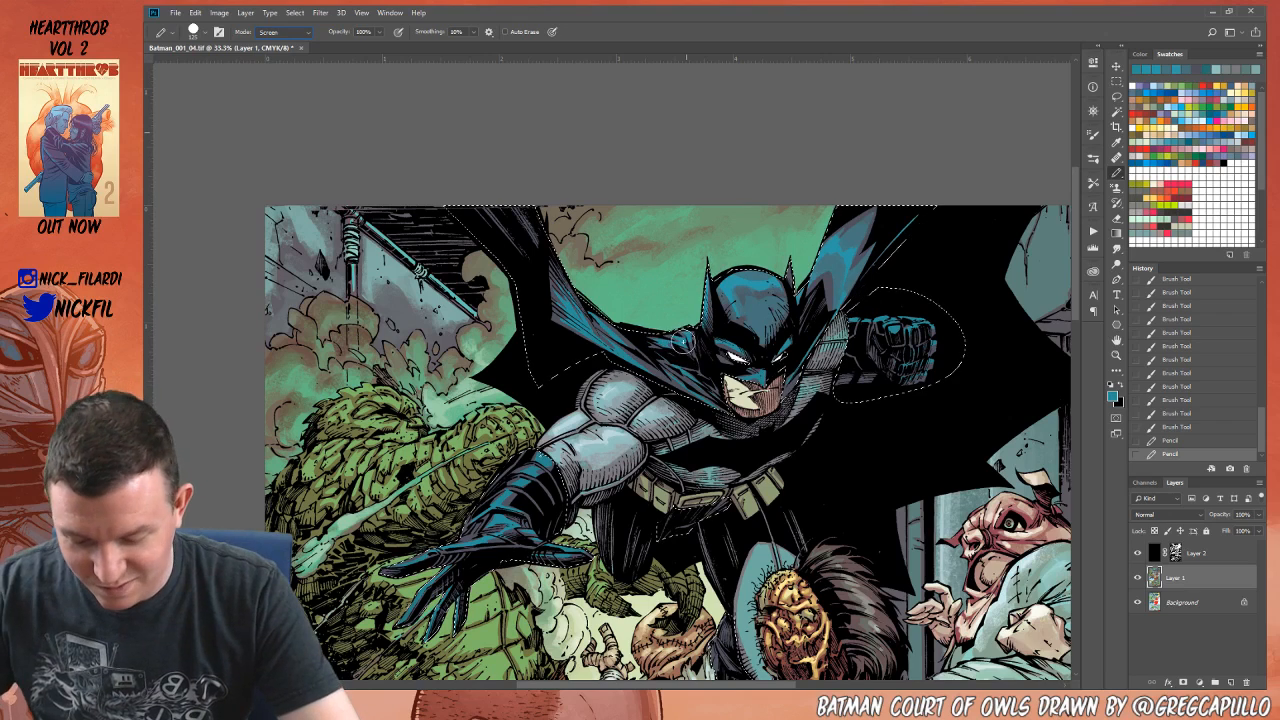
Step: Reduce the pencil size and draw Screen highlights on the cape folds beside Batman's cowl, finishing at 100% opacity
key(bracketleft)
key(bracketleft)
key(bracketleft)
key(bracketleft)
drag(682, 342, 717, 344)
click(686, 332)
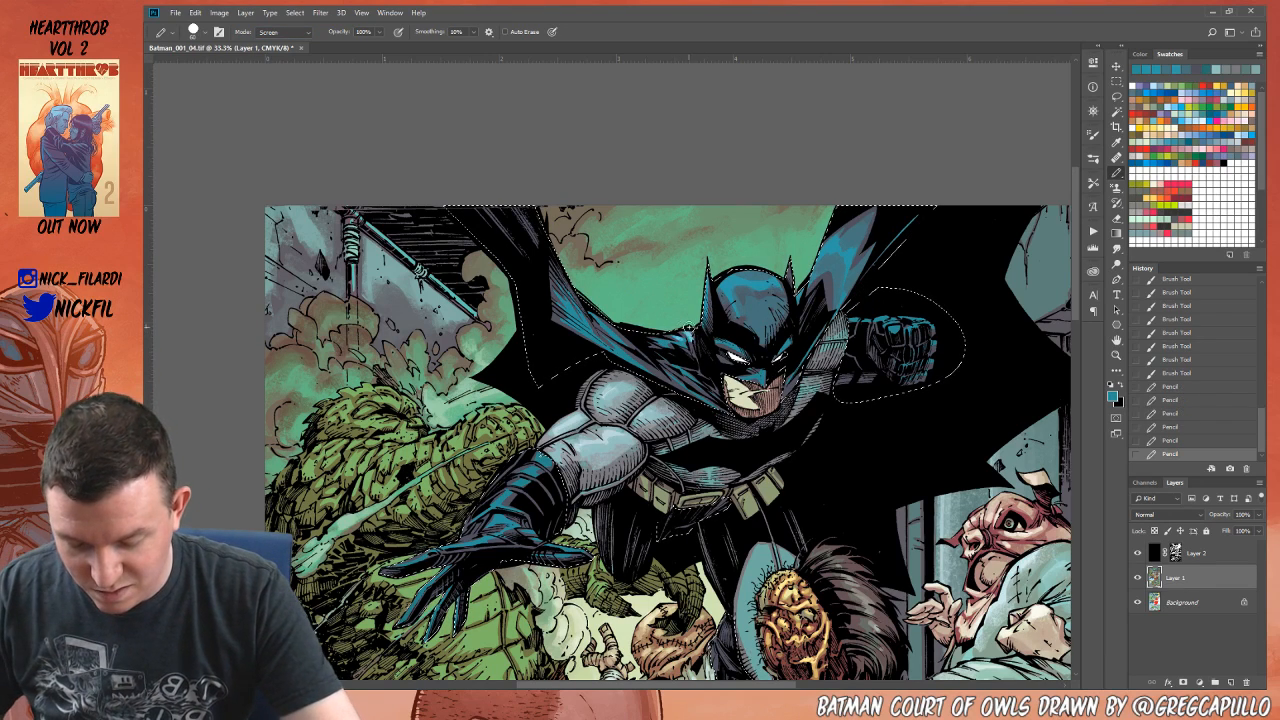
click(691, 345)
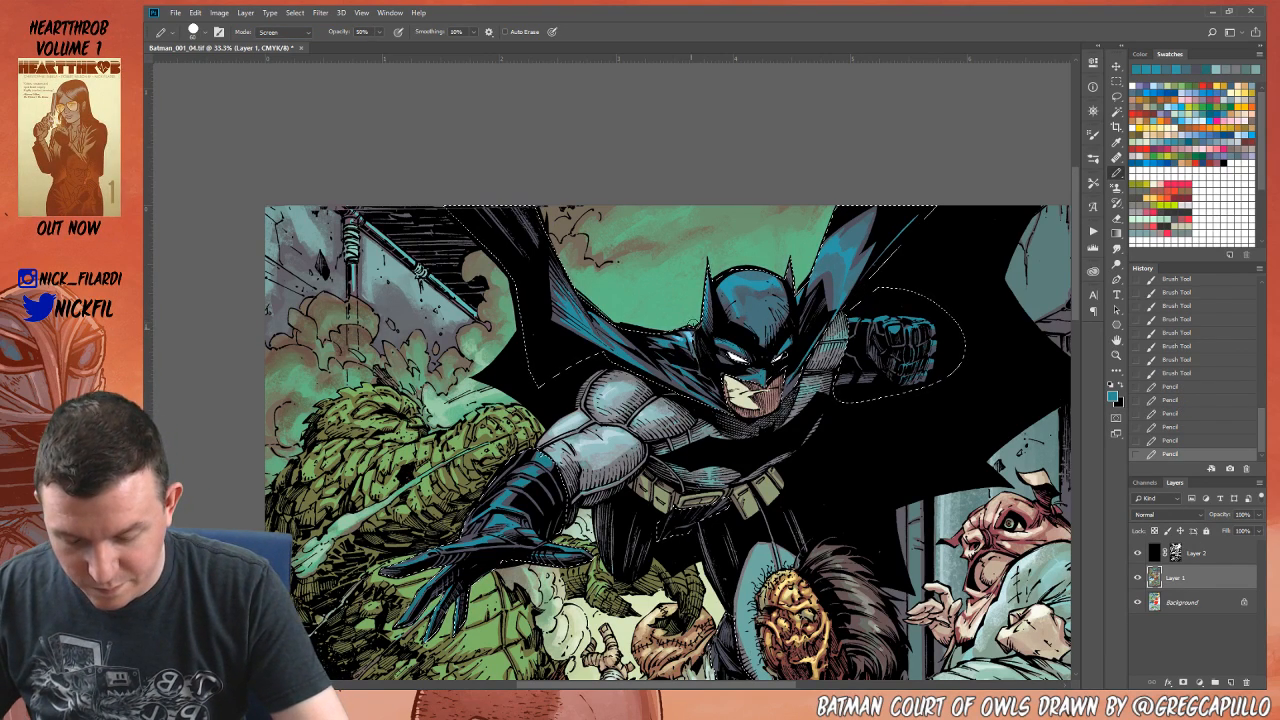
key(0)
drag(692, 324, 690, 356)
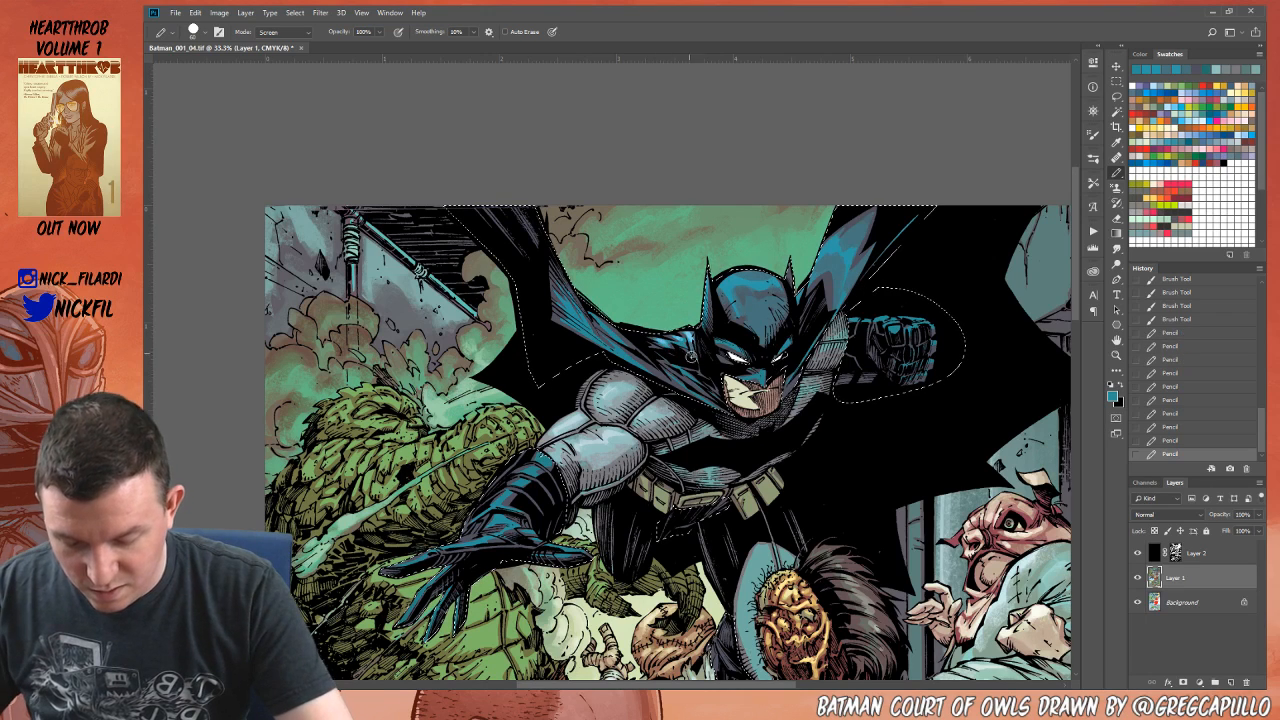
Step: Draw Screen pencil highlights on Batman's cowl, raised cape fold and gloves, keeping the selection active
drag(722, 287, 735, 288)
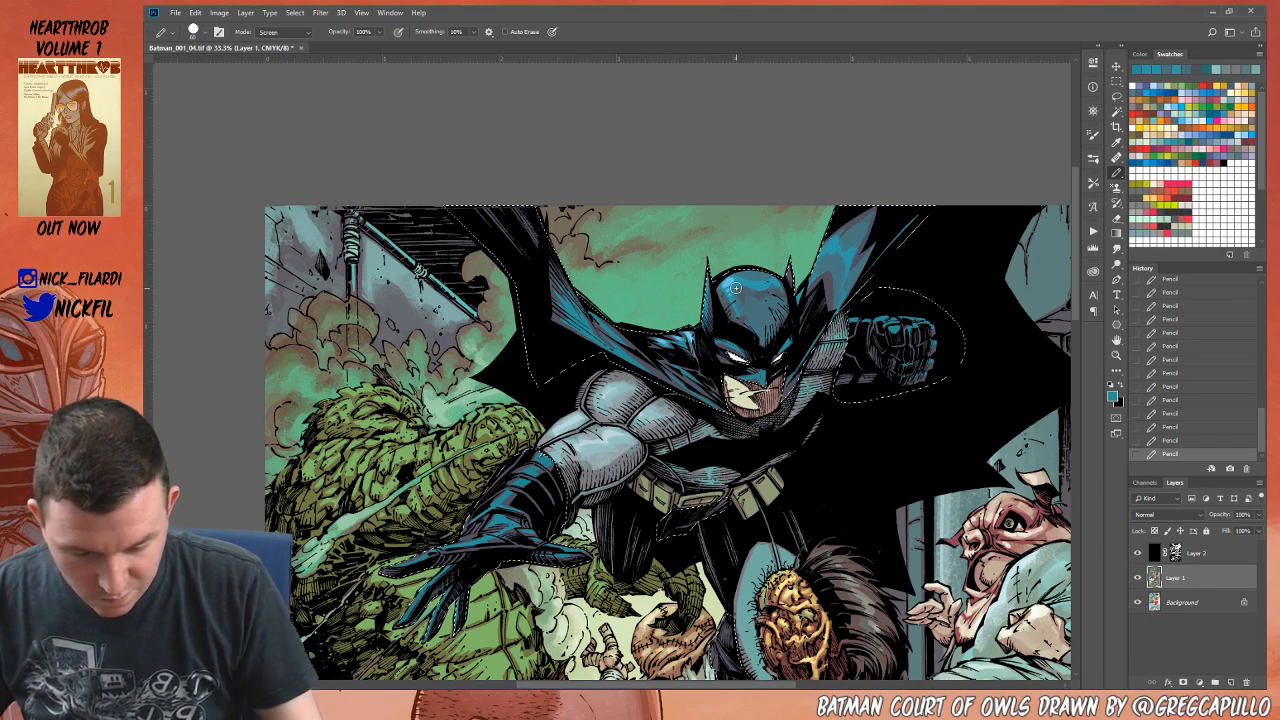
key(ctrl+d)
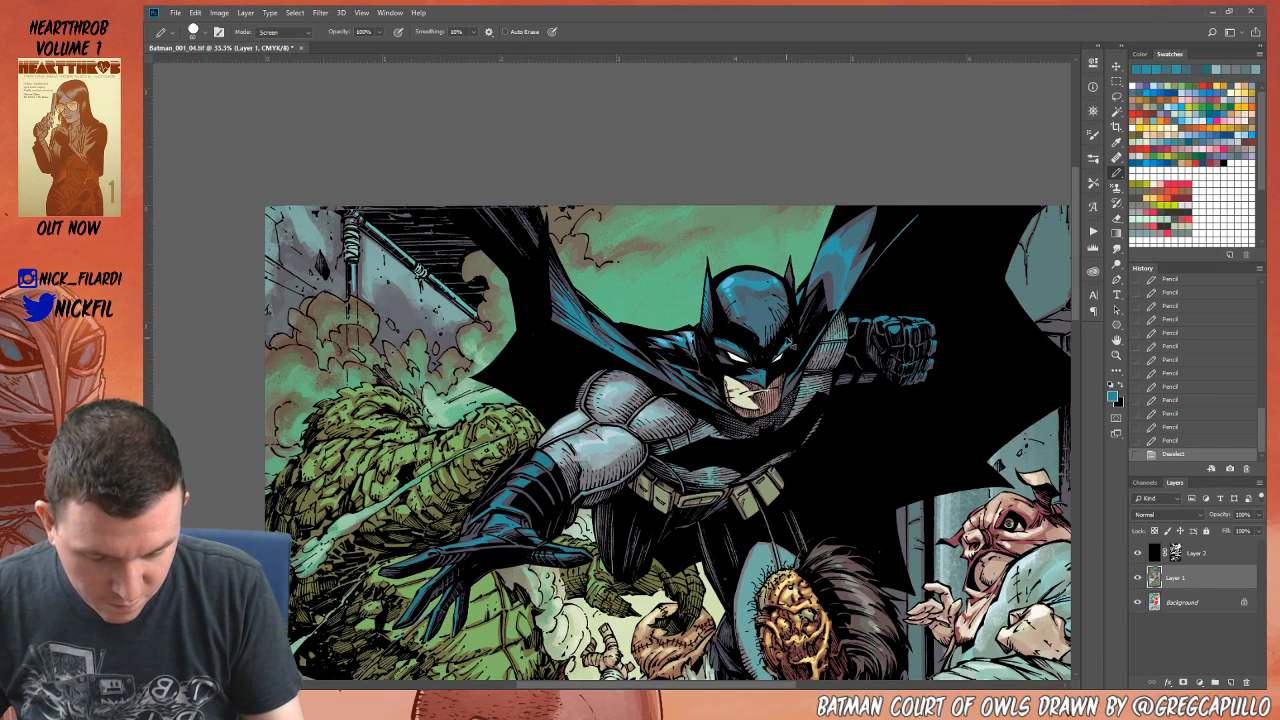
key(ctrl+z)
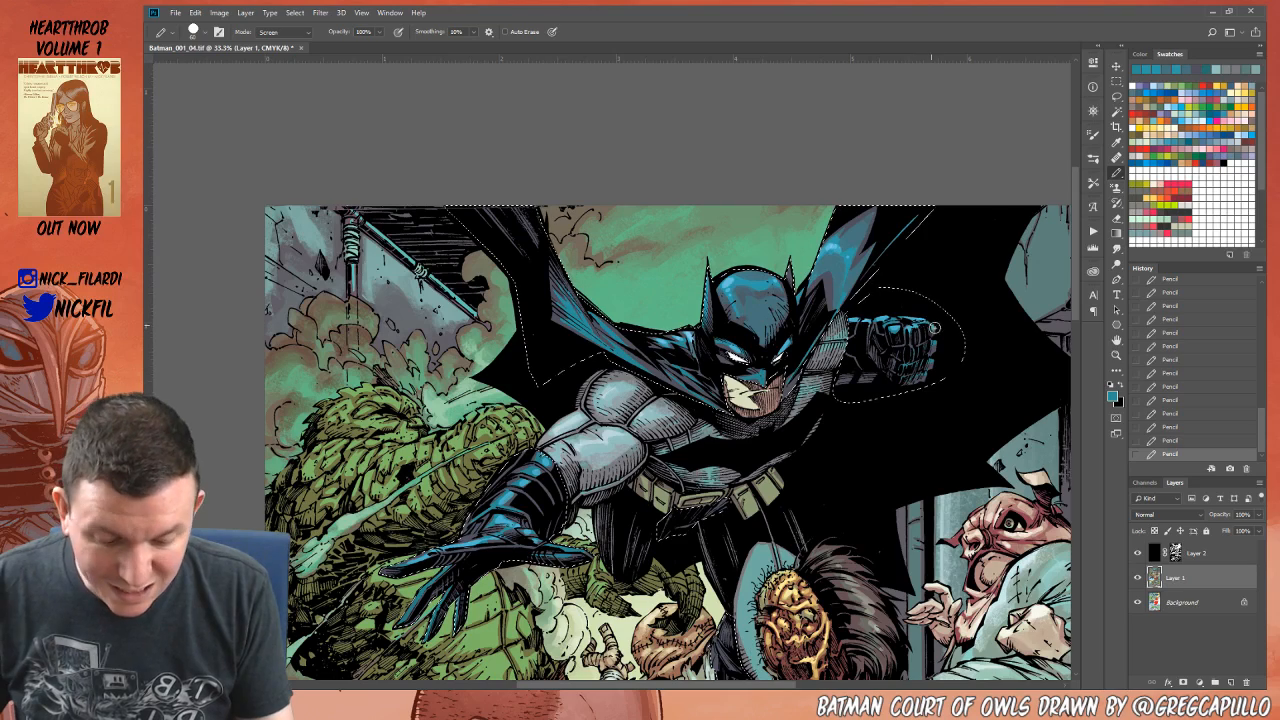
Step: Set the pencil to Normal mode at 50% opacity and sample a dark blue-grey and a light blue from Batman's costume
key(z)
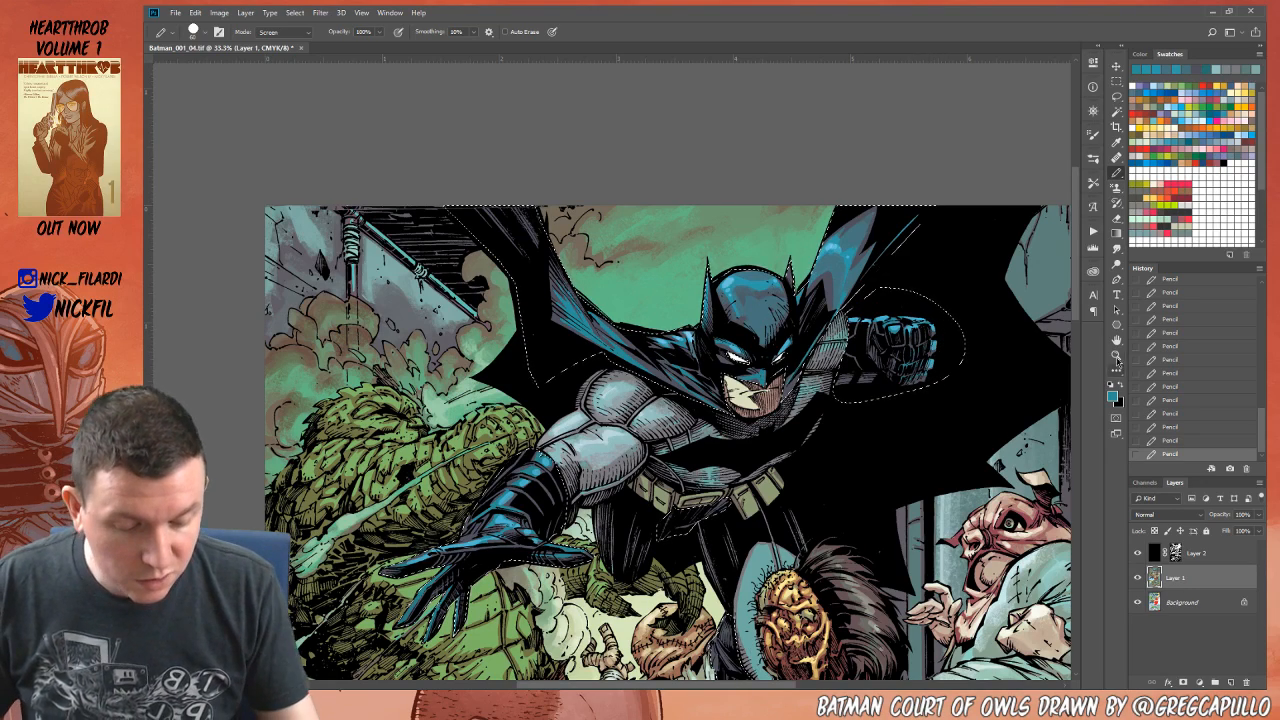
alt+click(762, 478)
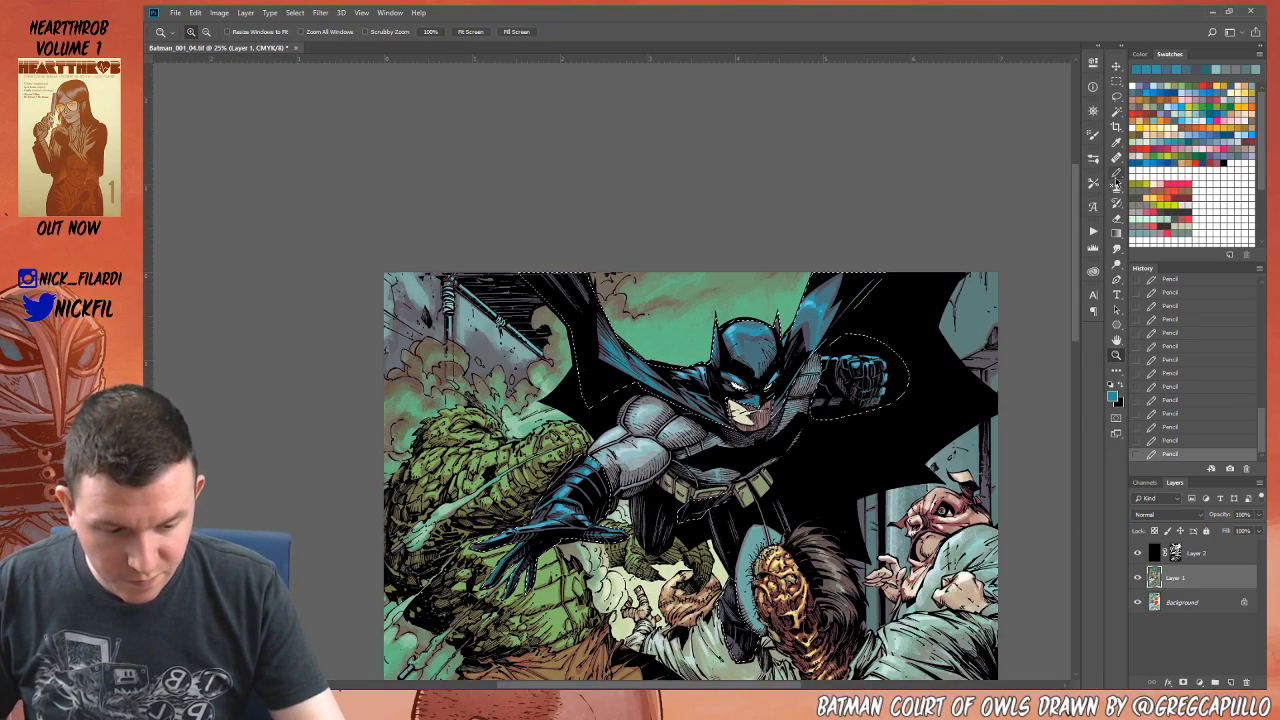
click(1116, 173)
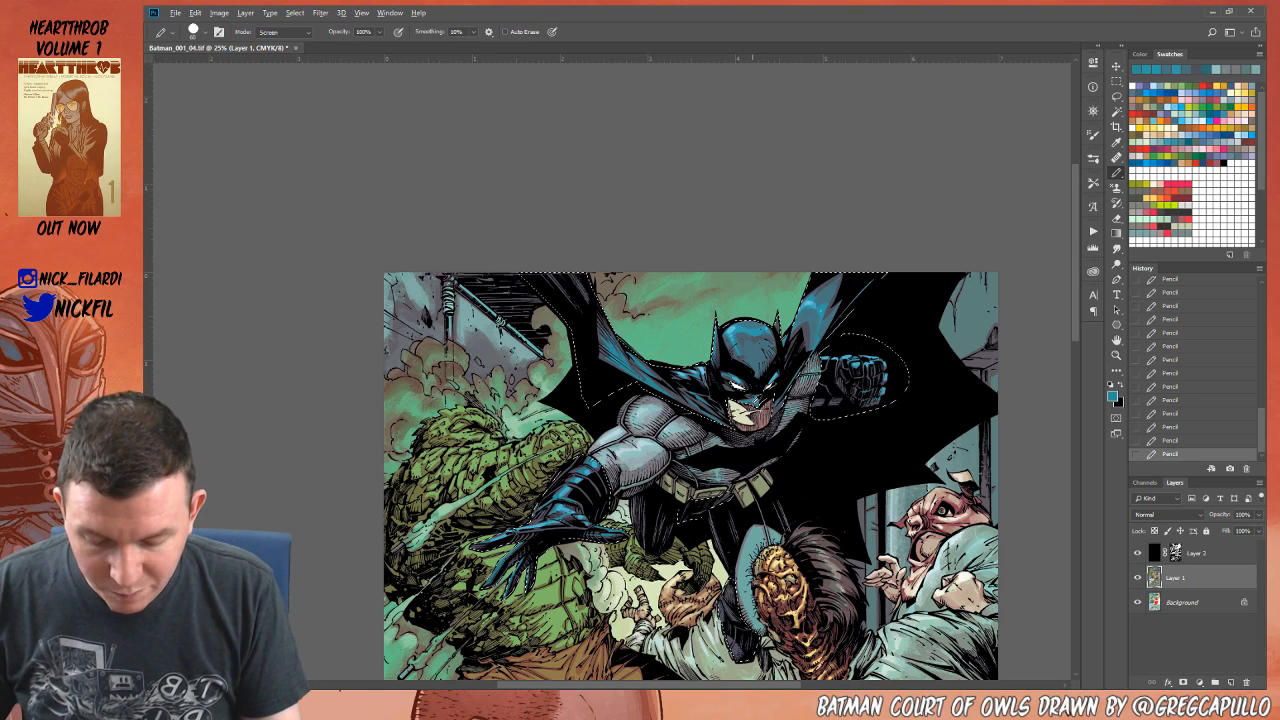
alt+click(763, 397)
click(298, 32)
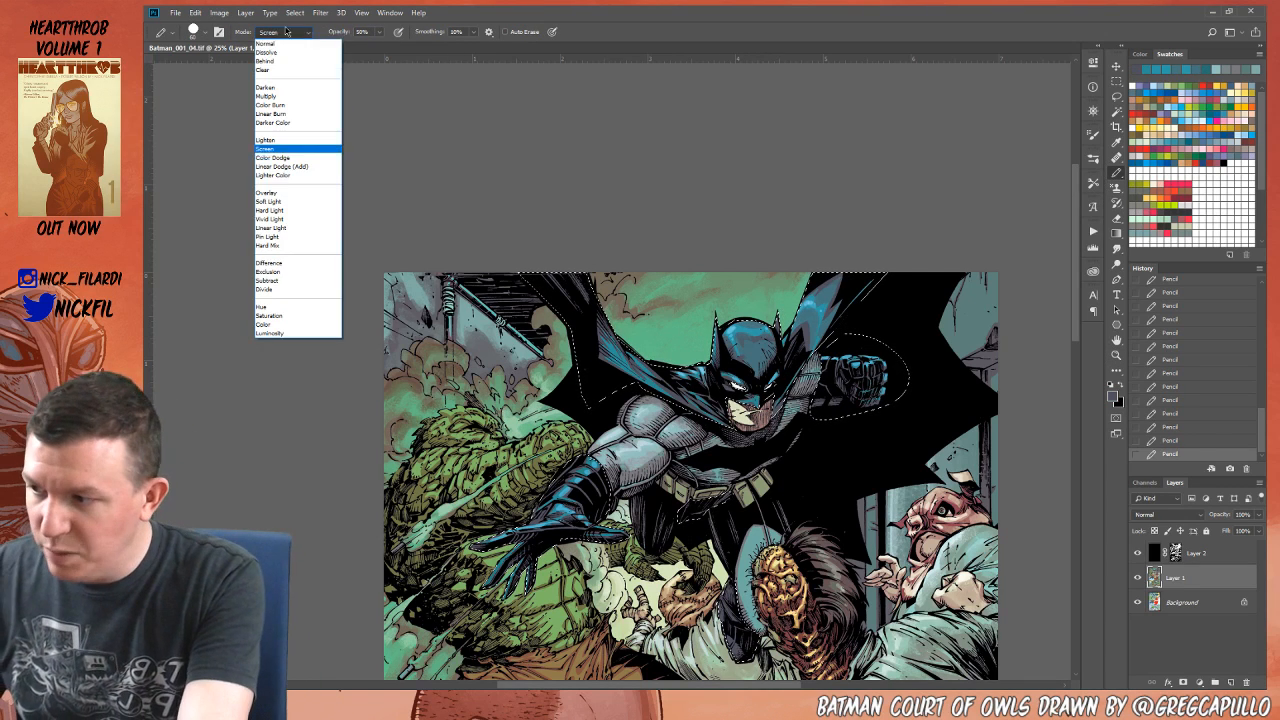
click(296, 45)
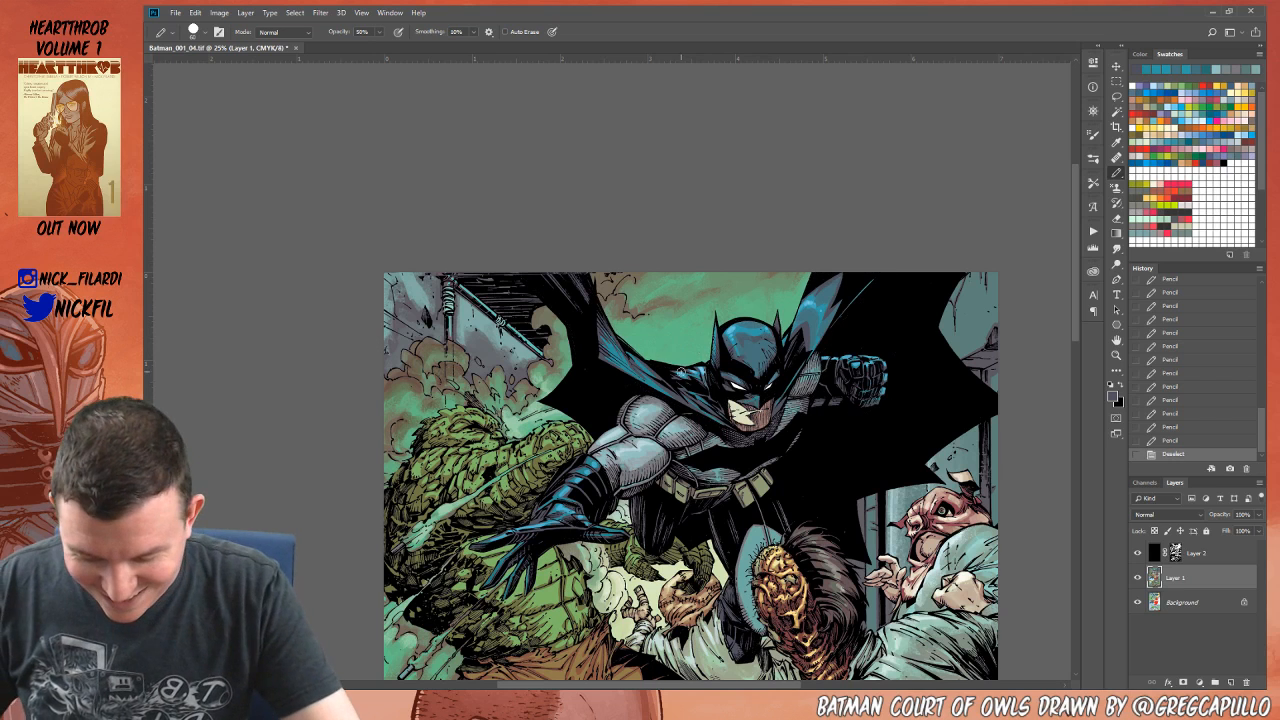
alt+click(657, 378)
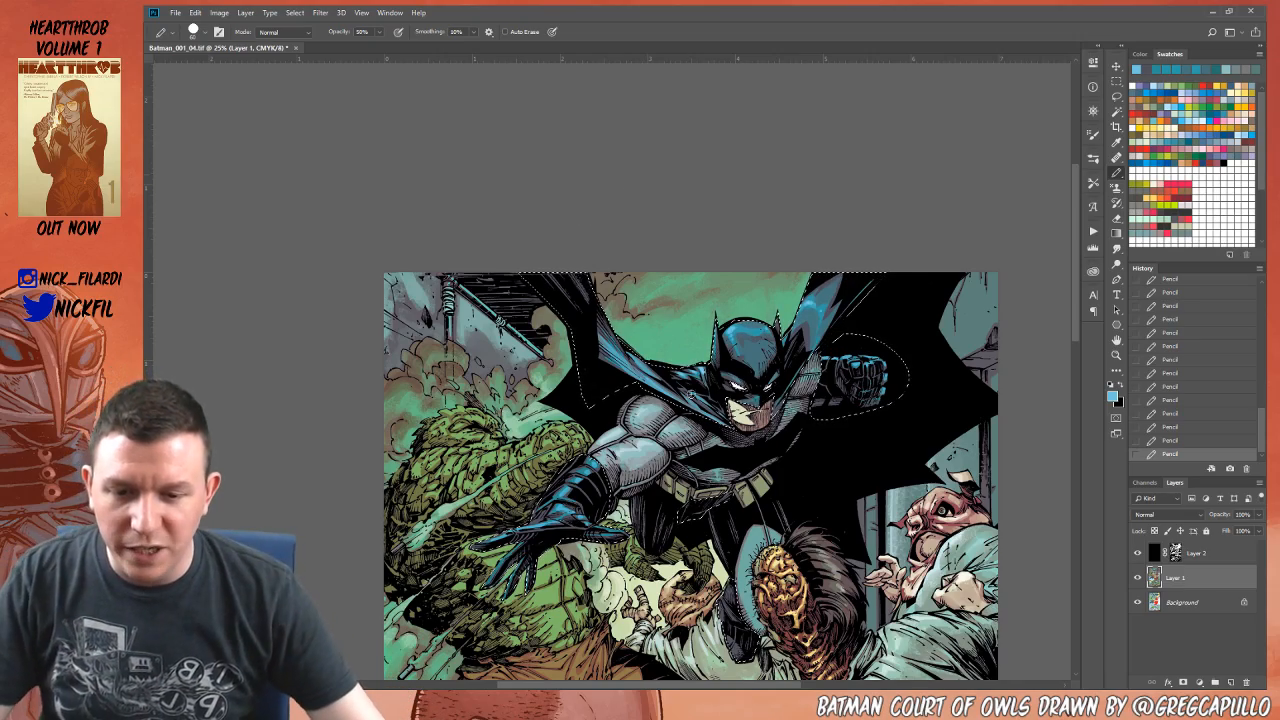
Step: Examine the blues on Batman's cape, glove and gauntlet across the page's panels, sampling a teal-blue from the top panel's cape
drag(751, 509, 696, 207)
drag(715, 500, 768, 174)
drag(755, 318, 802, 195)
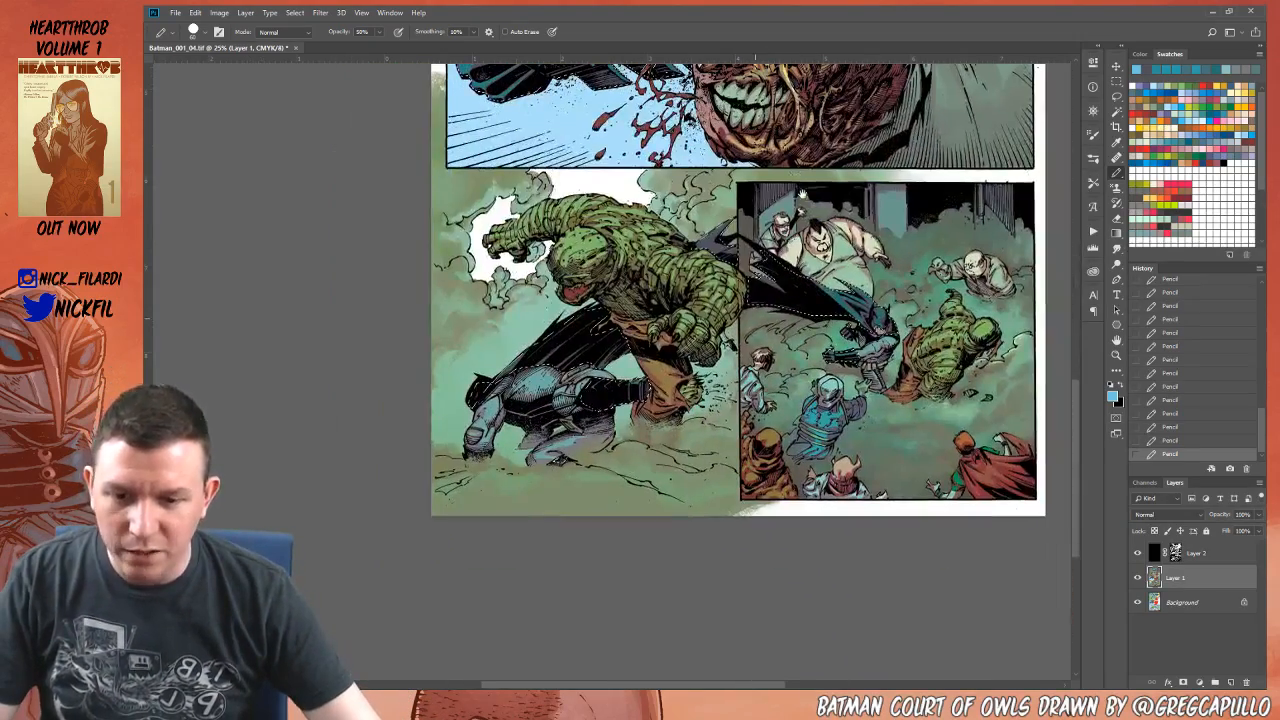
scroll(802, 195, up, 10)
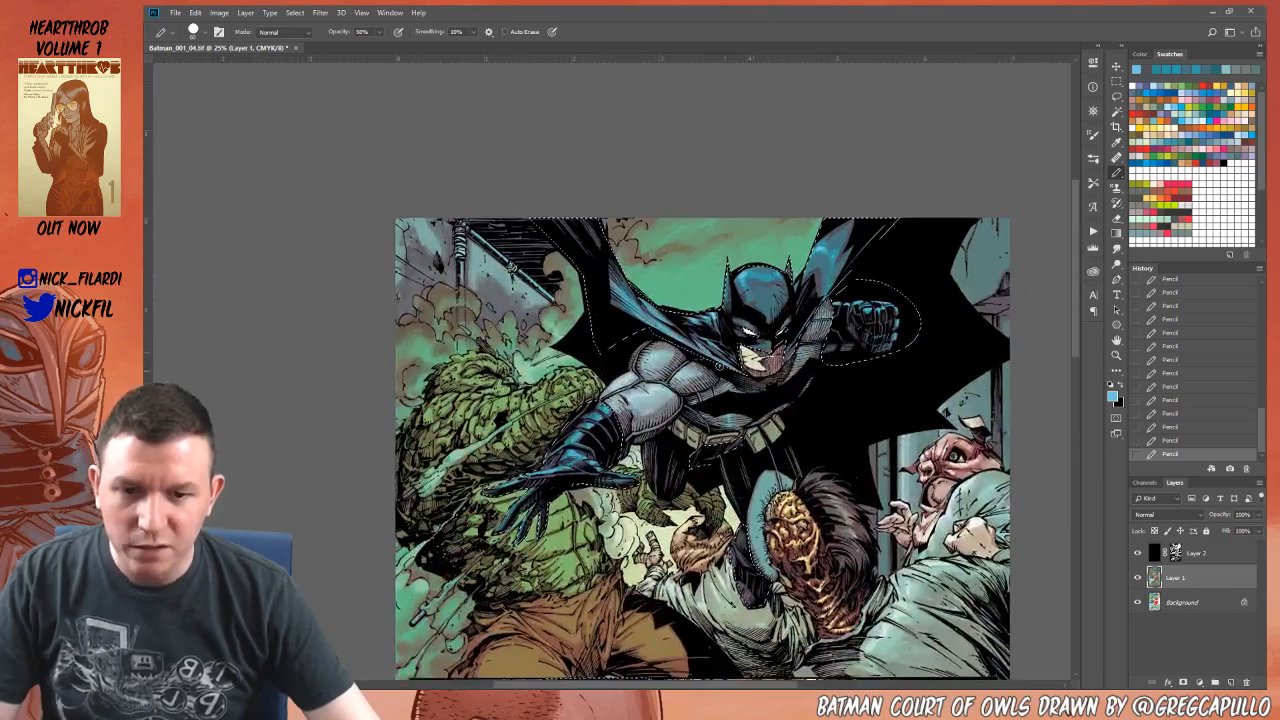
drag(668, 325, 718, 190)
alt+click(668, 325)
drag(740, 668, 799, 350)
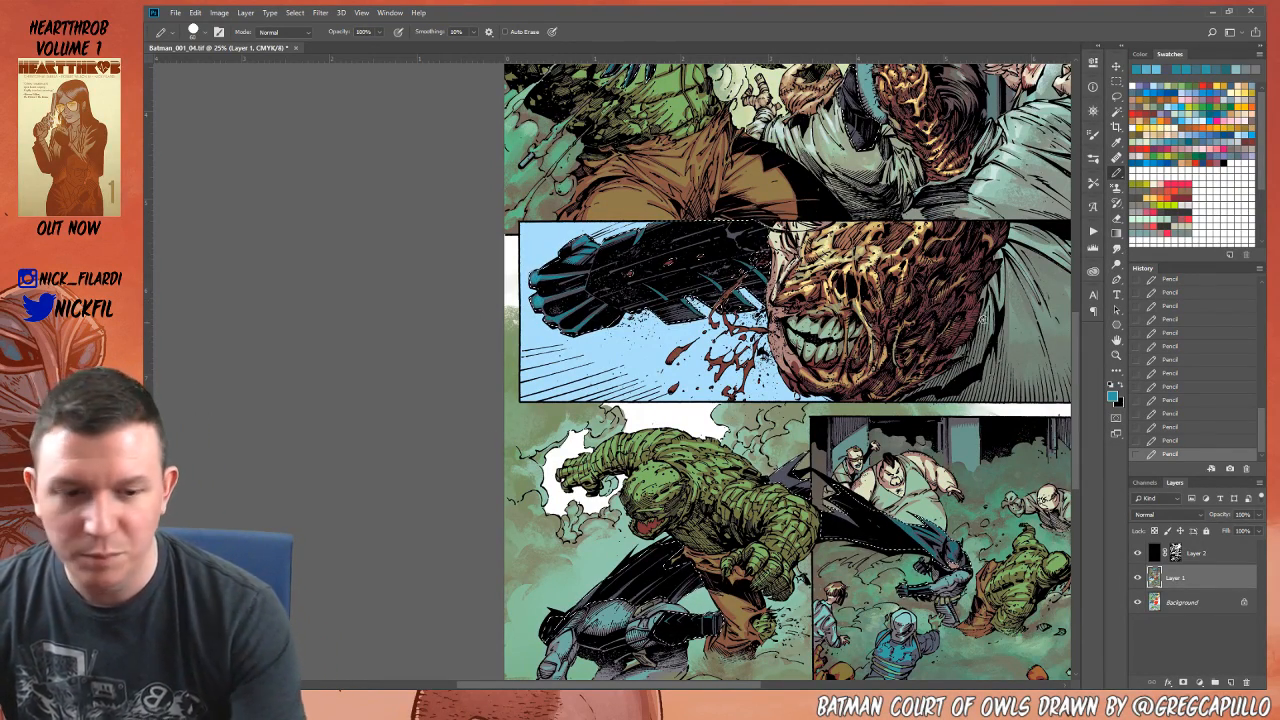
click(1117, 343)
drag(806, 168, 730, 390)
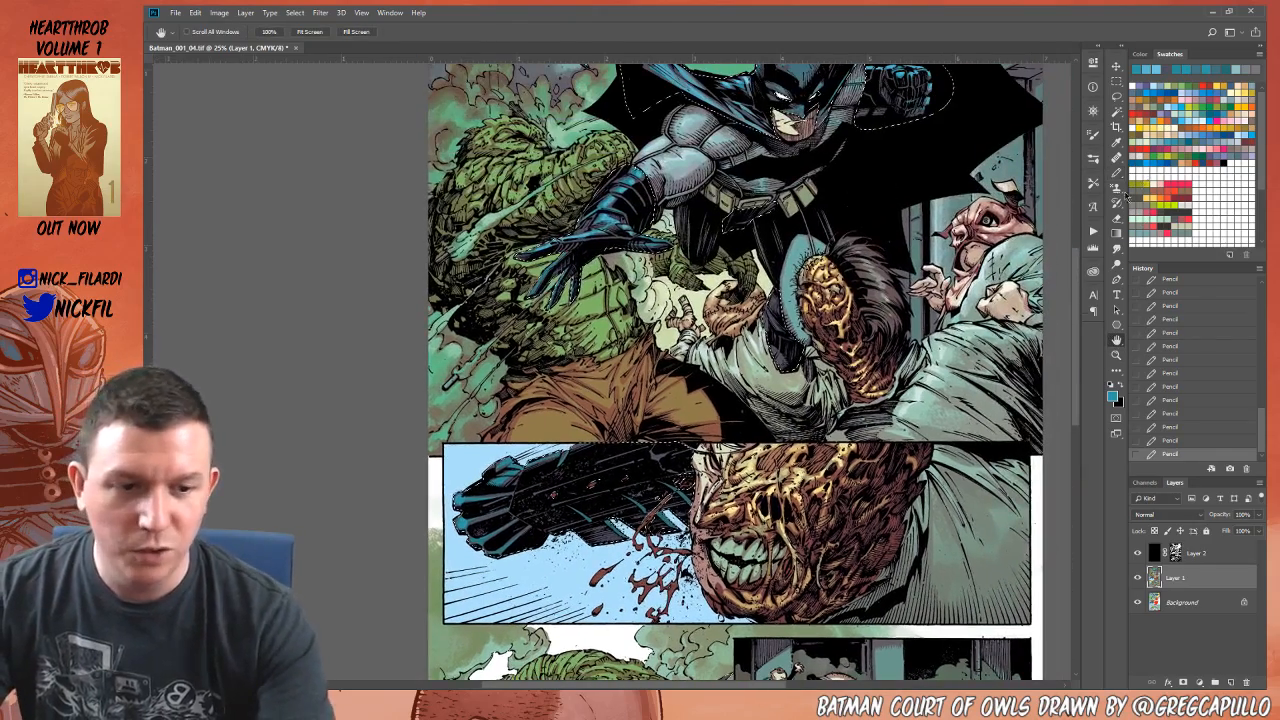
click(1117, 173)
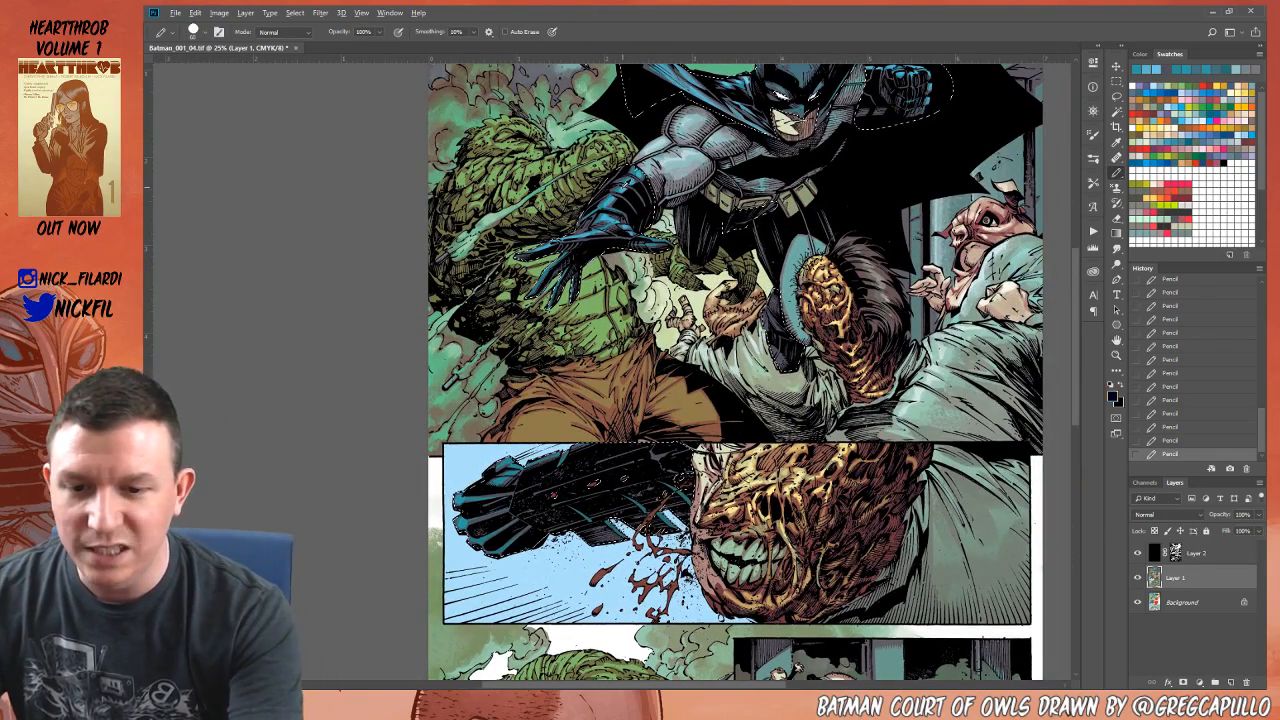
click(1117, 343)
drag(620, 525, 692, 300)
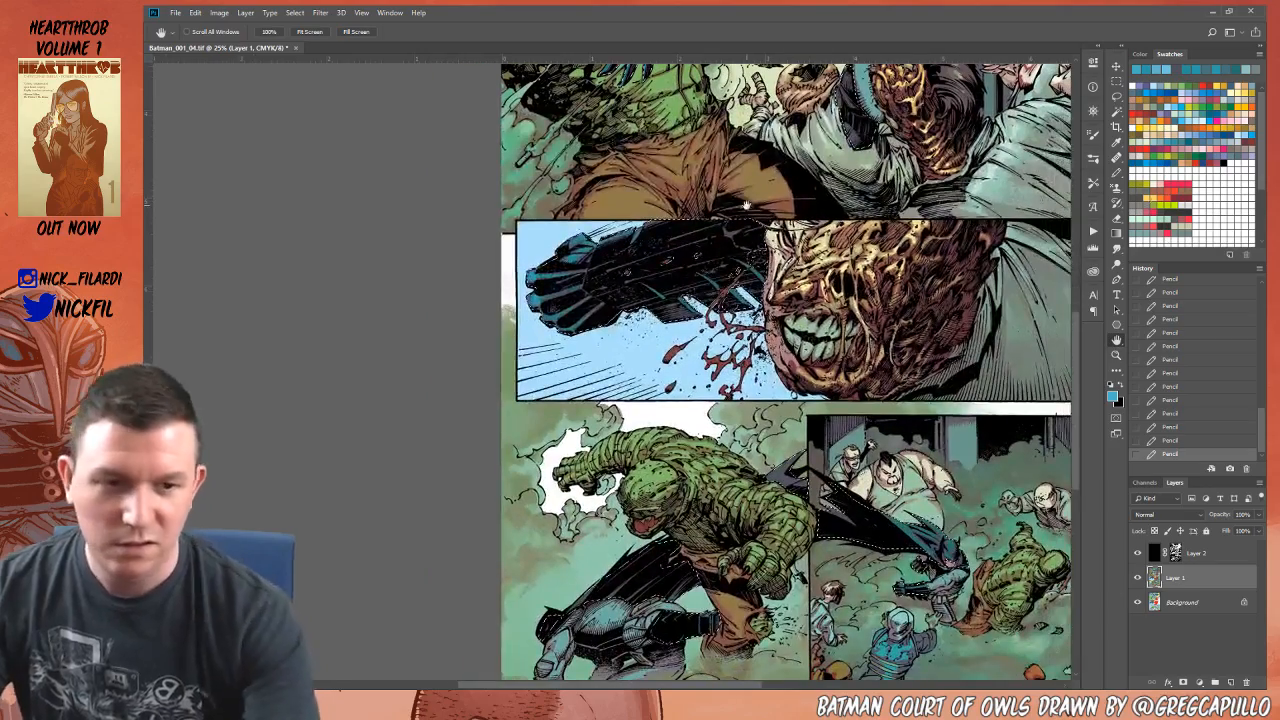
Step: Pencil blue highlights onto Batman's cape in the two bottom panels at 50% and 100% opacity, and sample a teal from the cape
click(1117, 173)
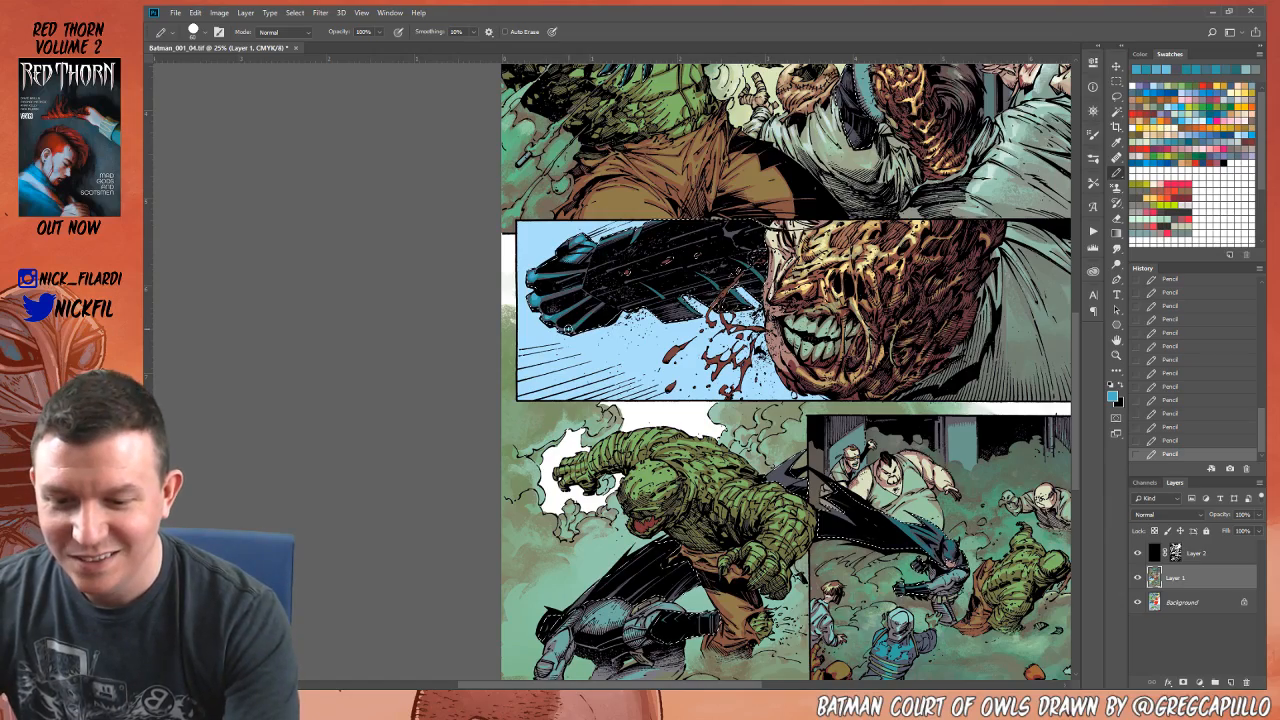
click(1117, 340)
drag(773, 458, 671, 187)
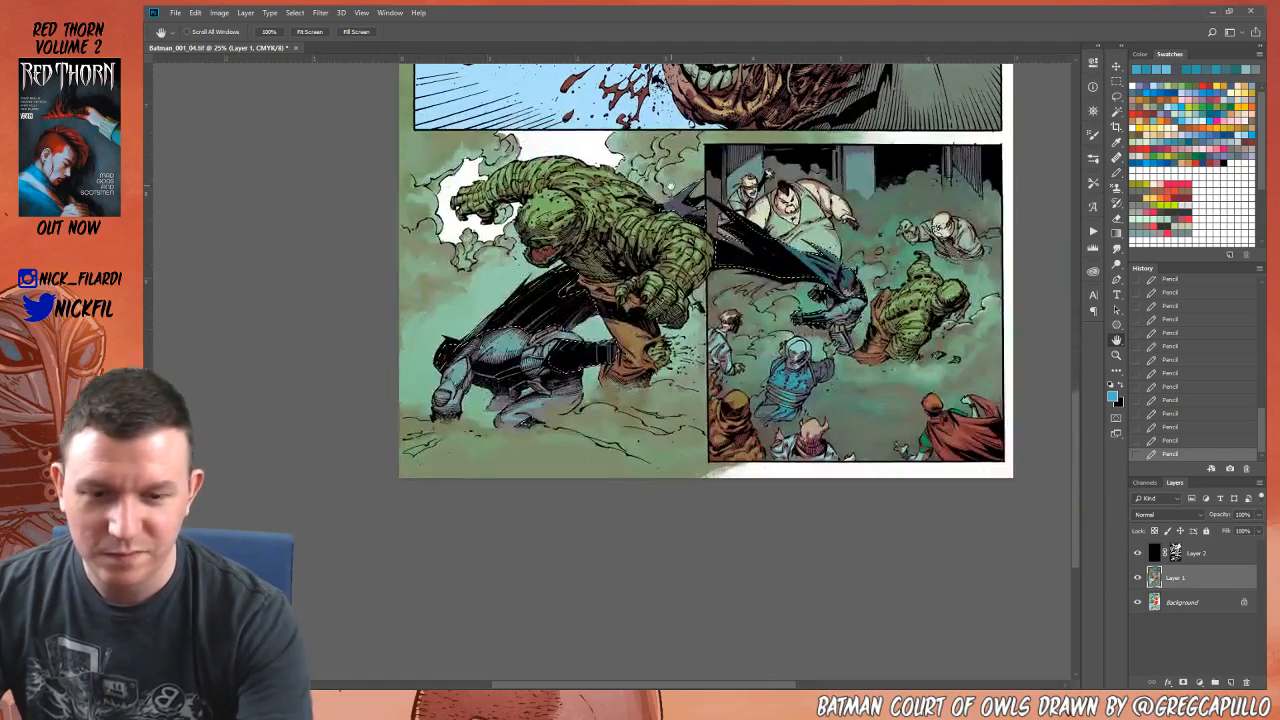
key(b)
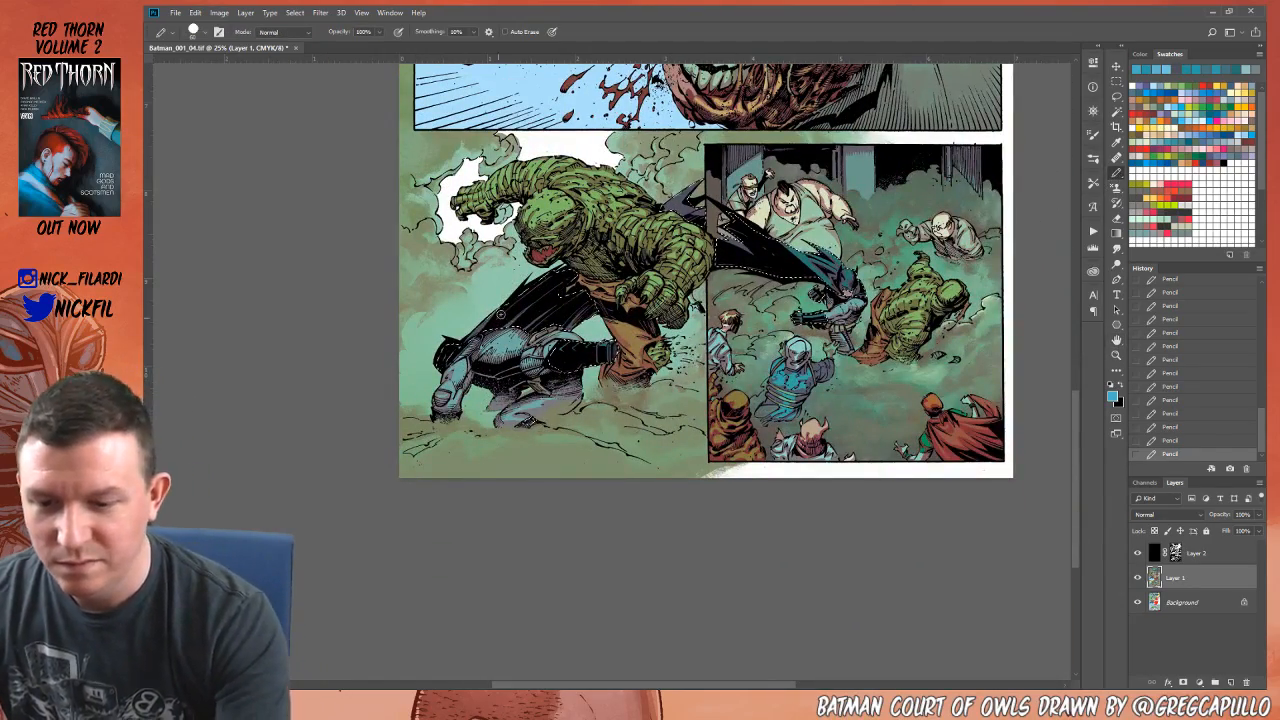
key(5)
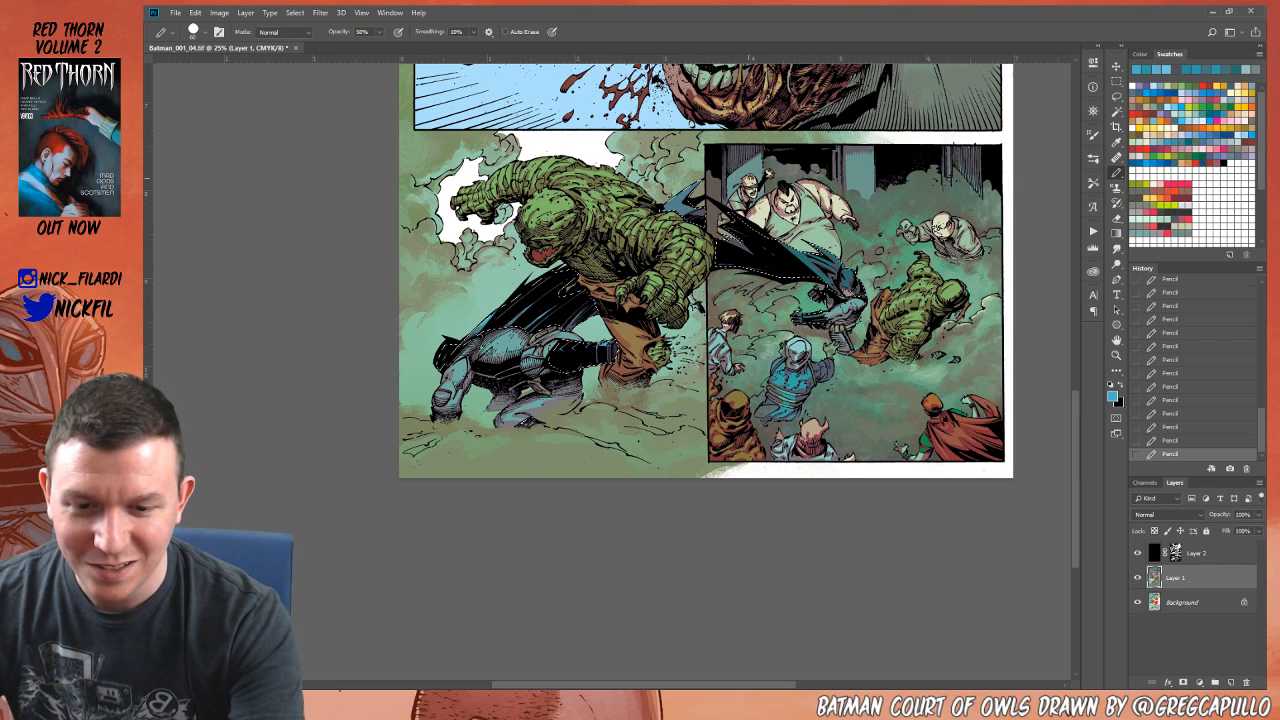
key(0)
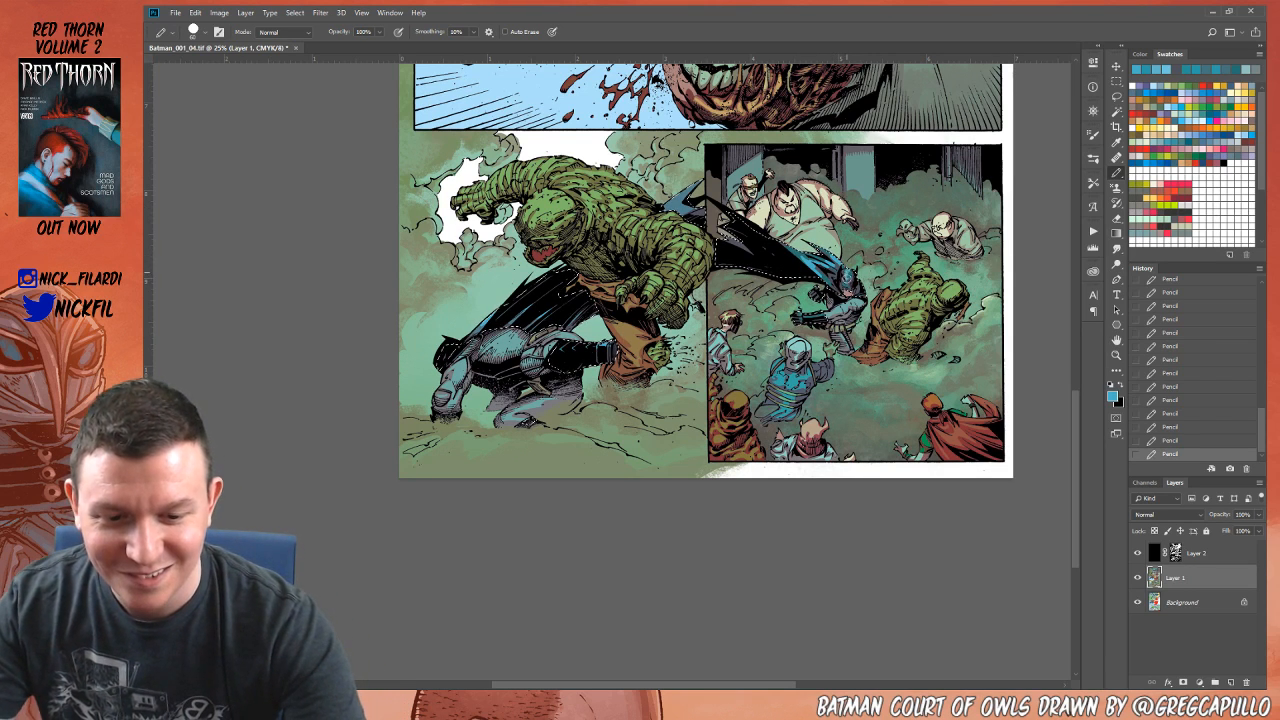
click(283, 32)
click(296, 47)
alt+click(849, 272)
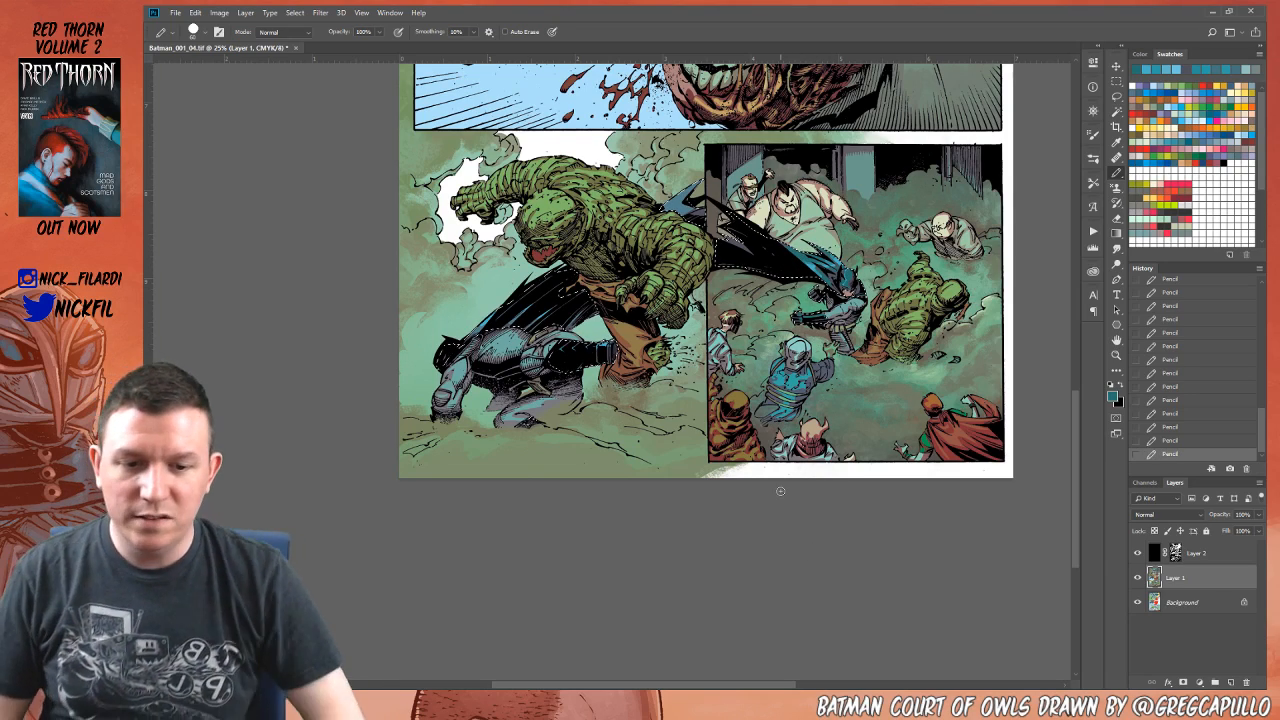
Step: Hide the selection edges and set the saturation of the selected areas to -20 with Hue/Saturation
scroll(780, 490, up, 5)
key(z)
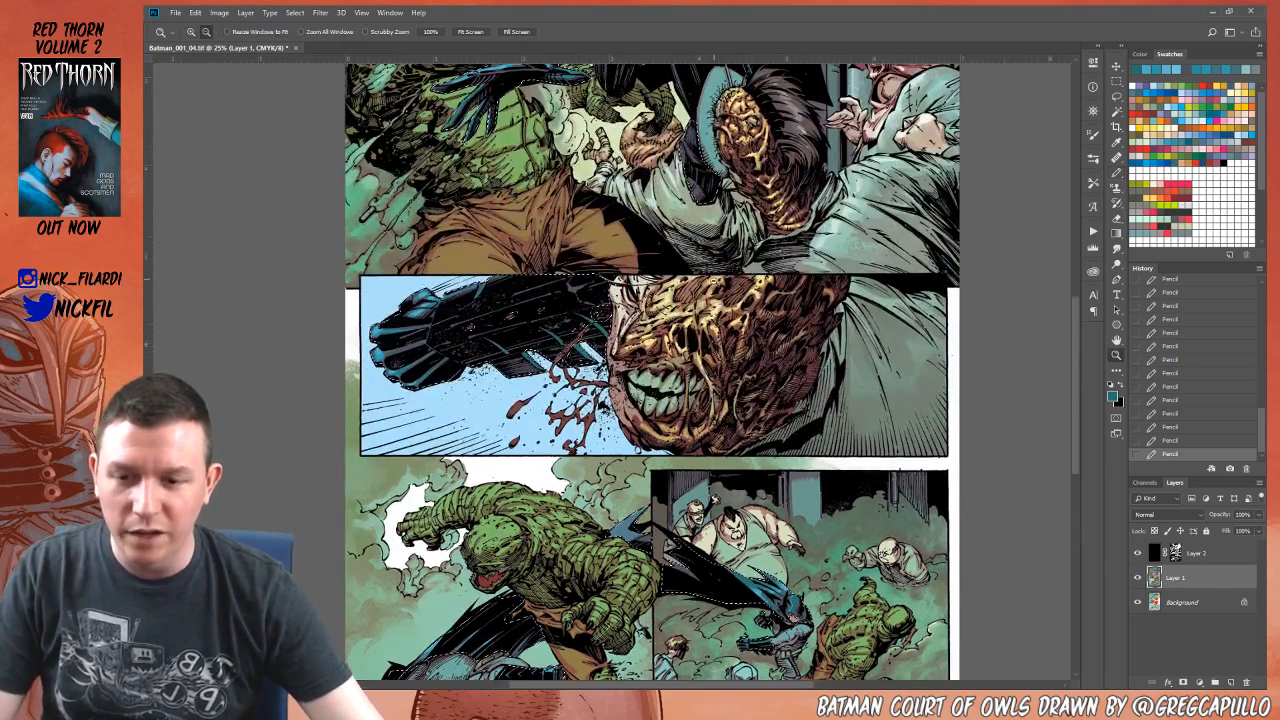
alt+click(732, 265)
mouse_move(732, 265)
mouse_down()
mouse_move(708, 525)
mouse_move(684, 452)
mouse_up()
key(ctrl+h)
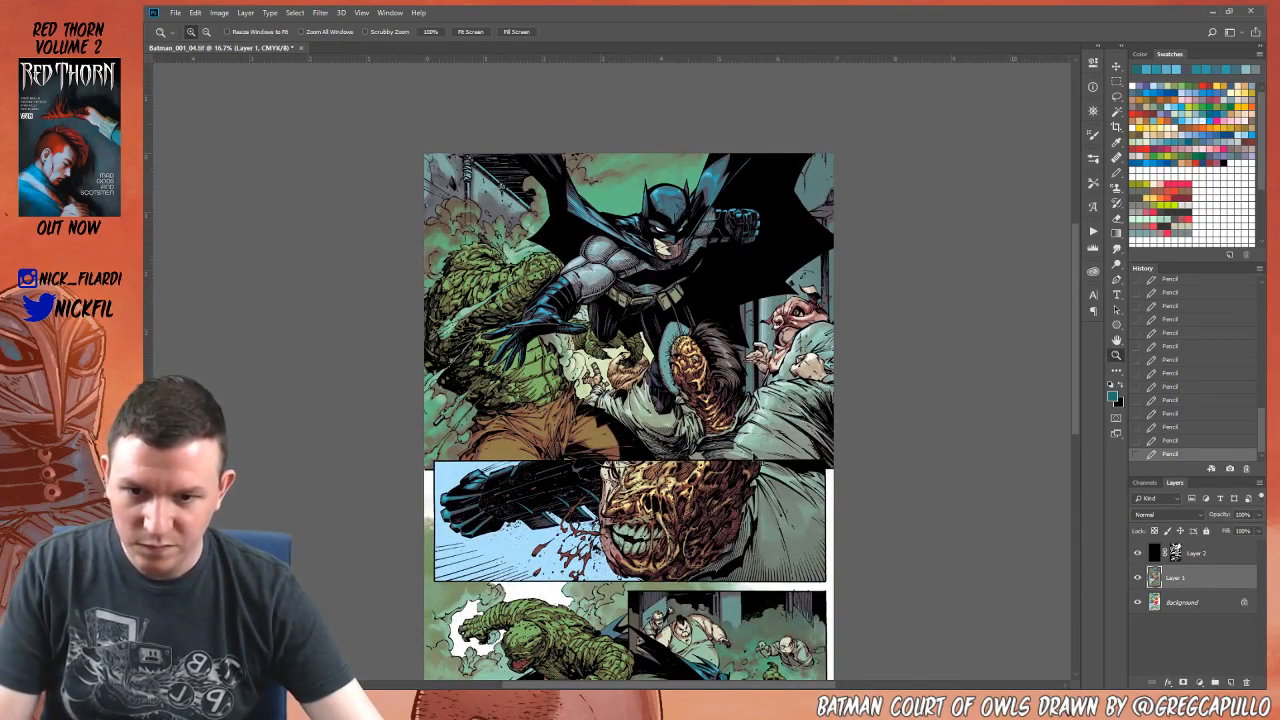
key(ctrl+u)
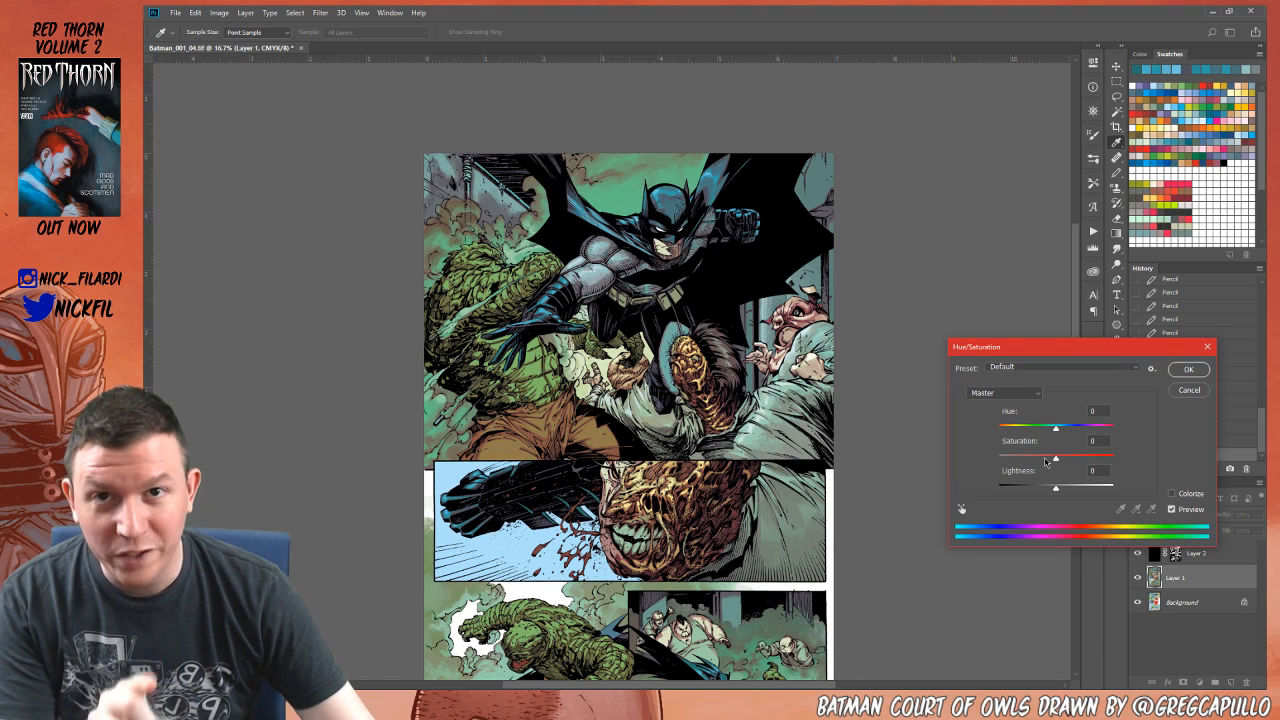
click(1045, 458)
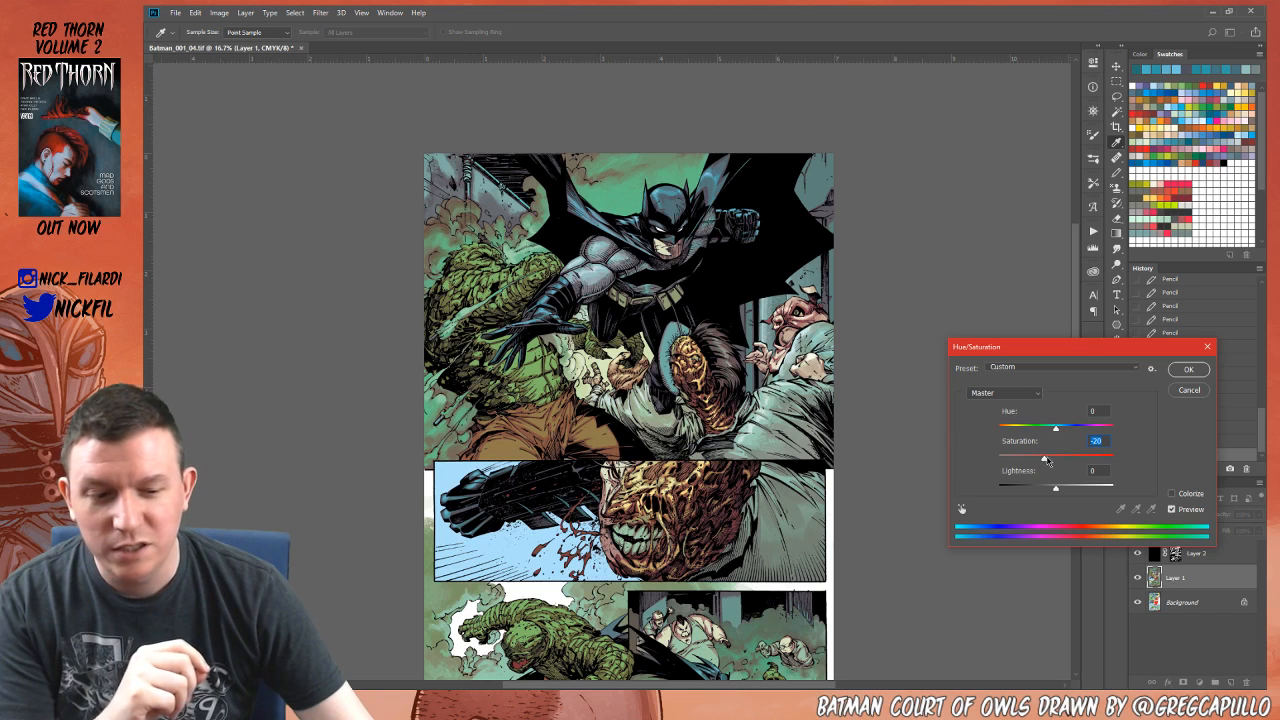
click(1188, 369)
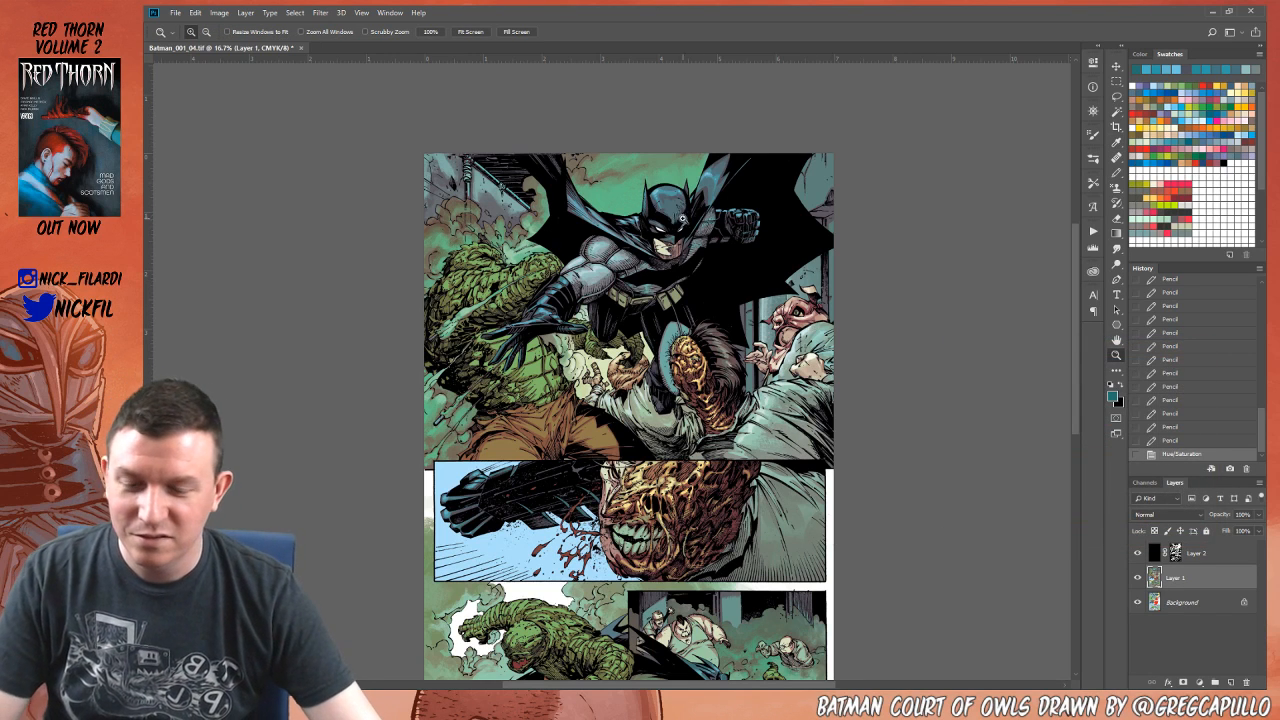
Step: Compare the page before and after the saturation change, both as an overview and close up on Batman
alt+click(725, 452)
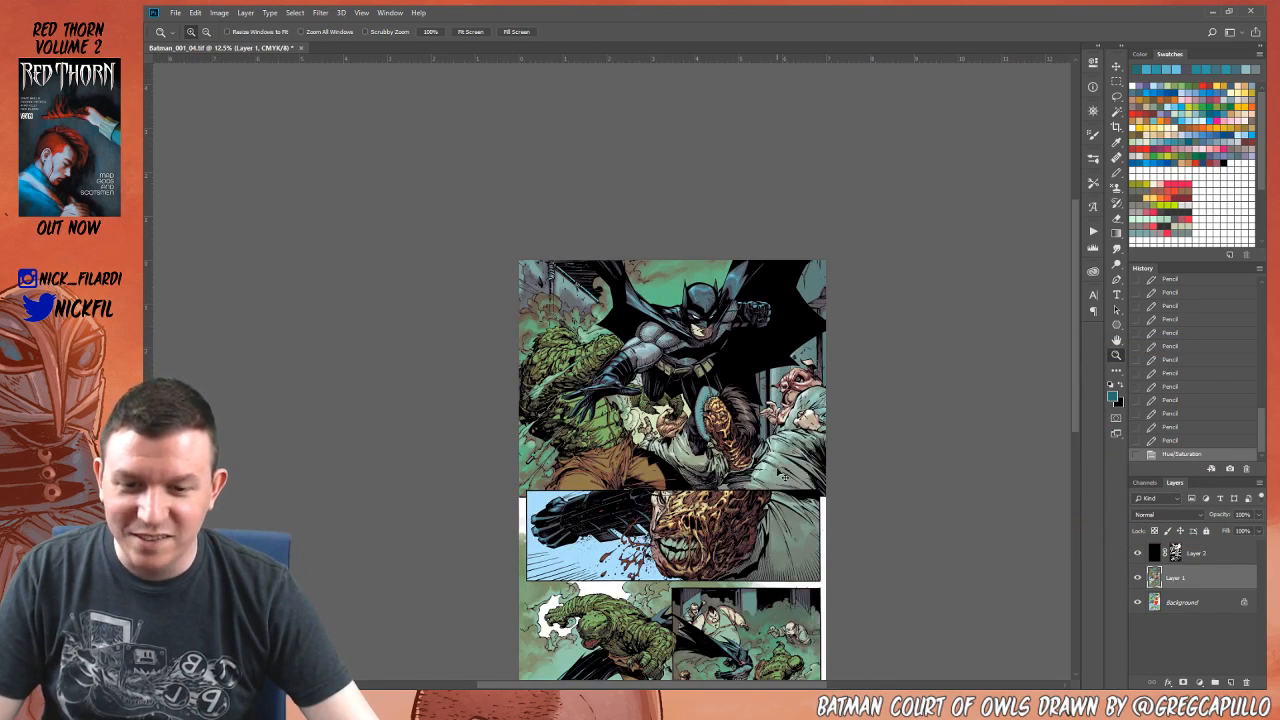
key(ctrl+z)
key(ctrl+z)
key(ctrl+z)
key(ctrl+z)
key(ctrl+z)
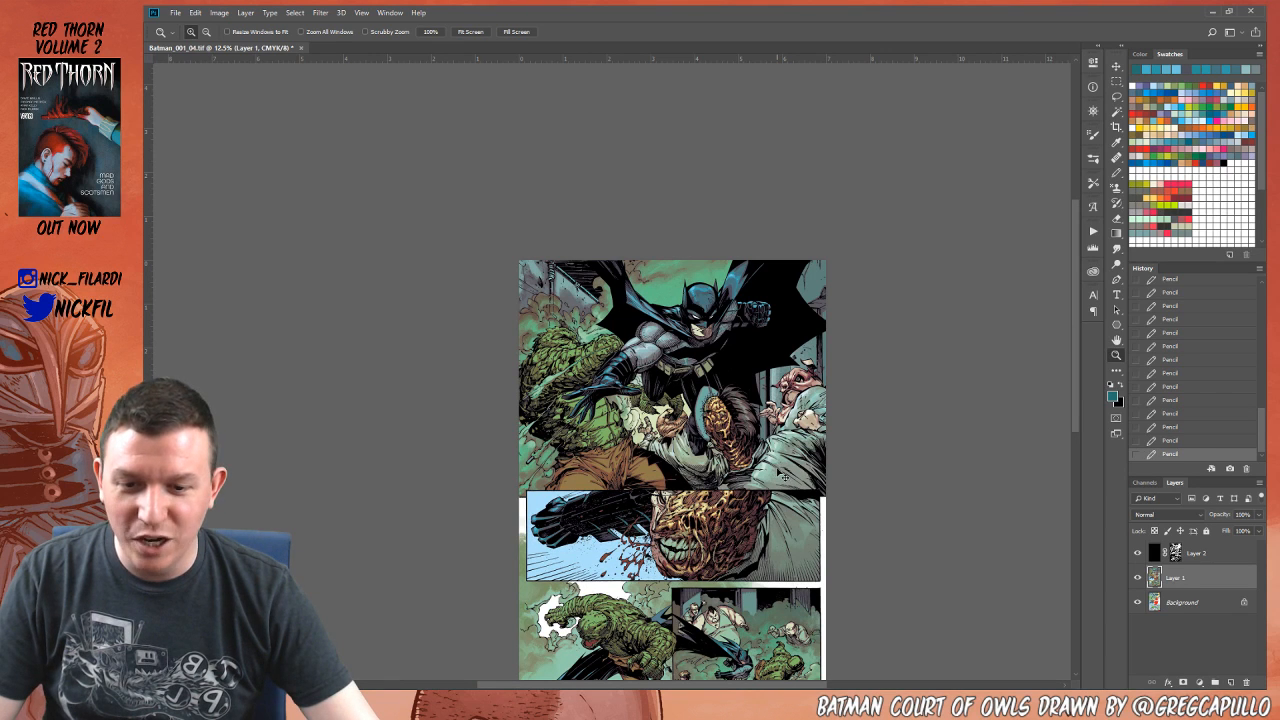
key(ctrl+z)
key(ctrl+z)
key(ctrl+z)
key(ctrl+z)
key(ctrl+z)
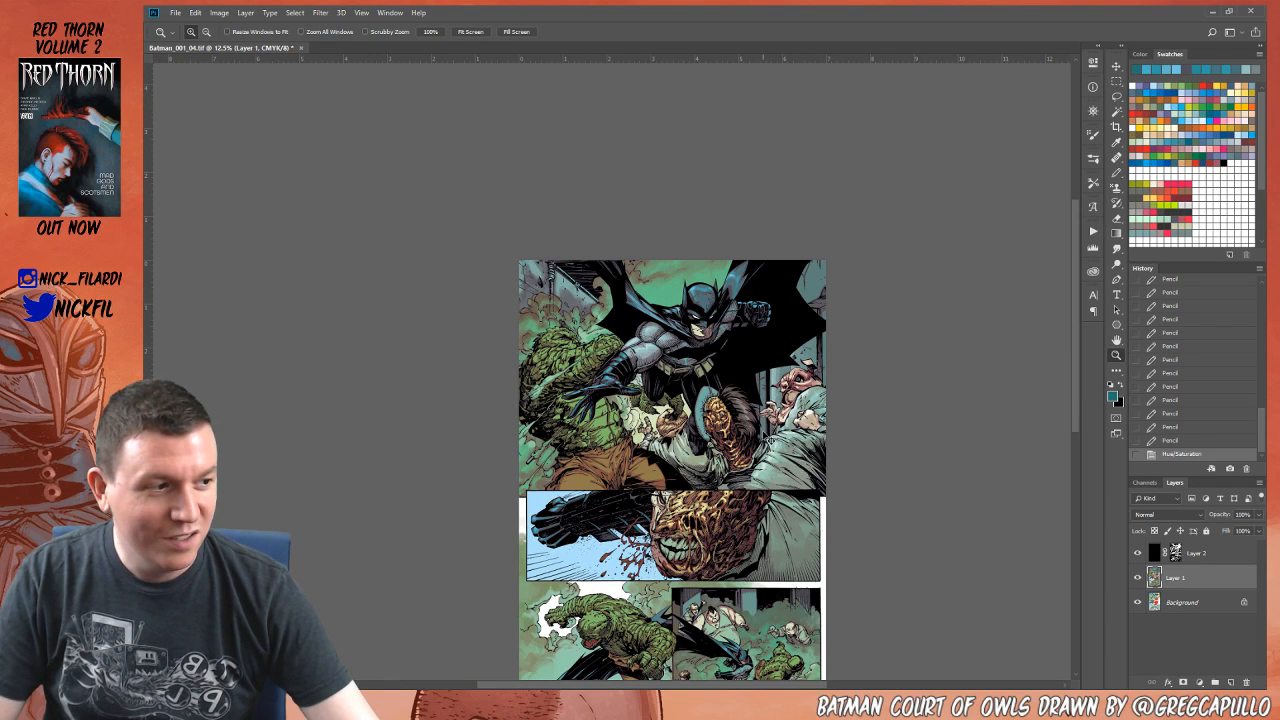
click(684, 317)
click(681, 309)
click(683, 309)
drag(808, 406, 736, 403)
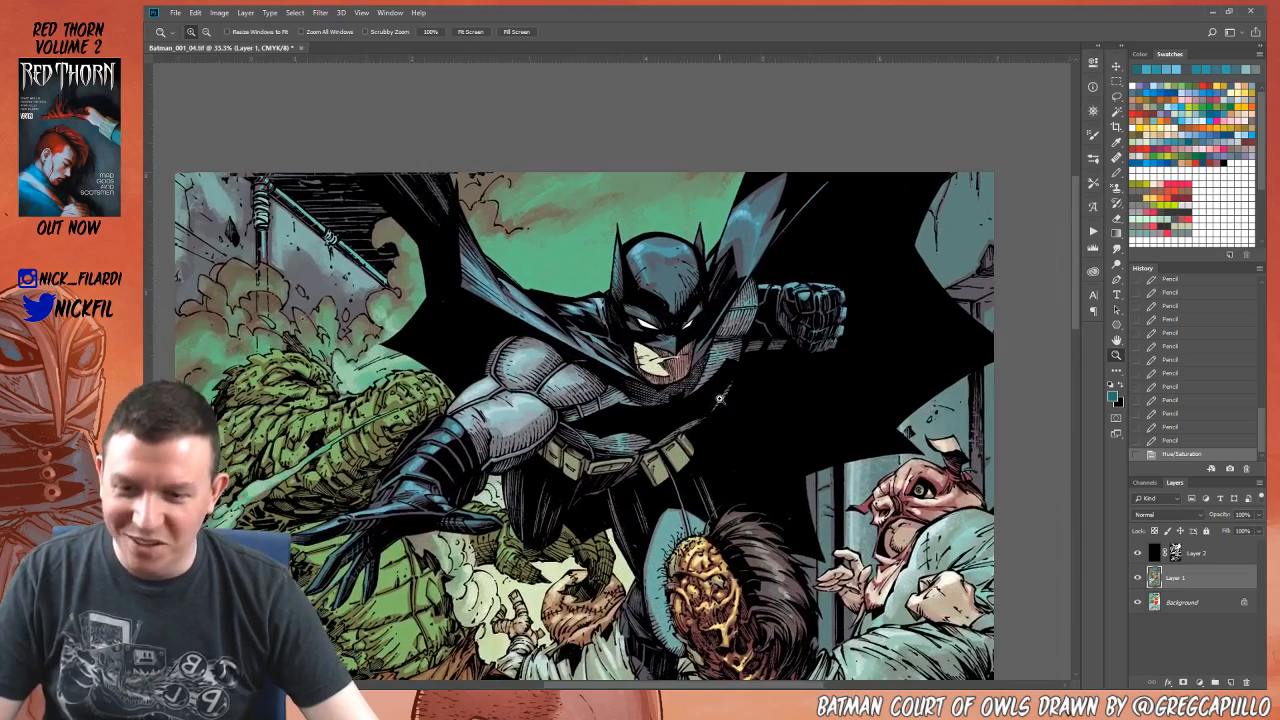
key(ctrl+z)
key(ctrl+z)
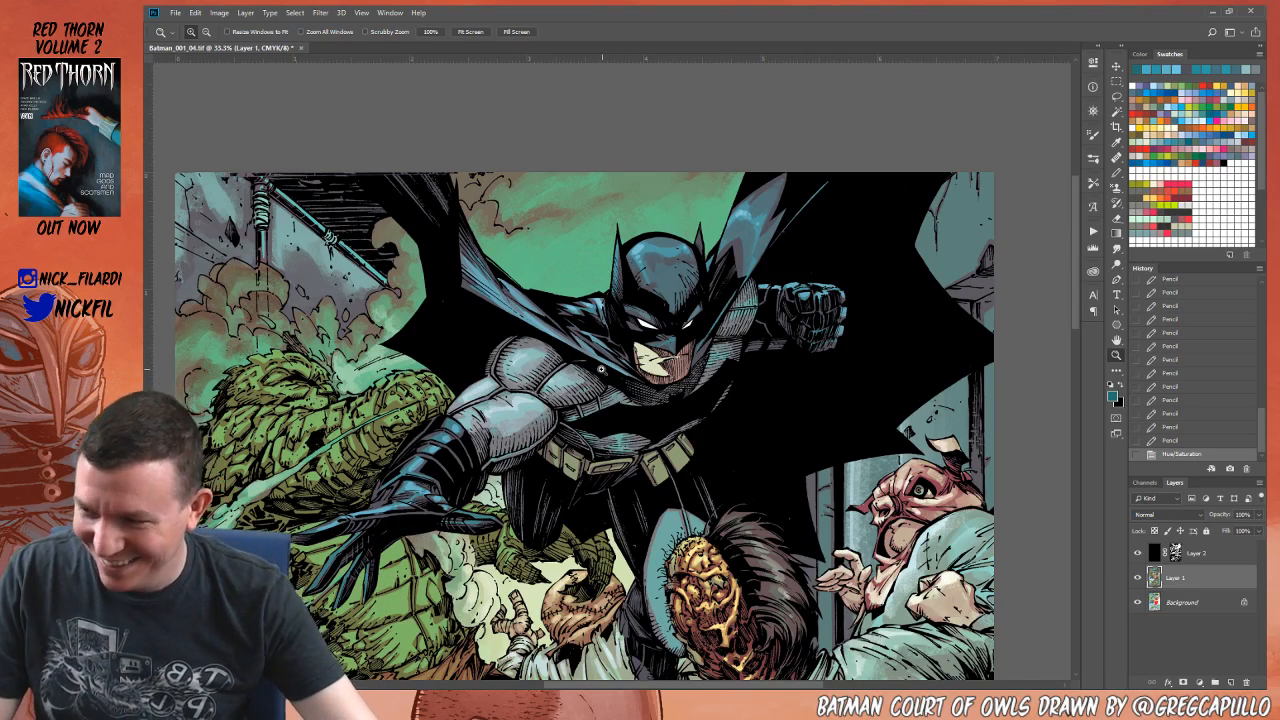
Step: Clear the old selection and select the skin tones of Batman's face in the top panel with the Magic Wand
drag(584, 388, 591, 358)
key(ctrl+d)
key(w)
click(665, 339)
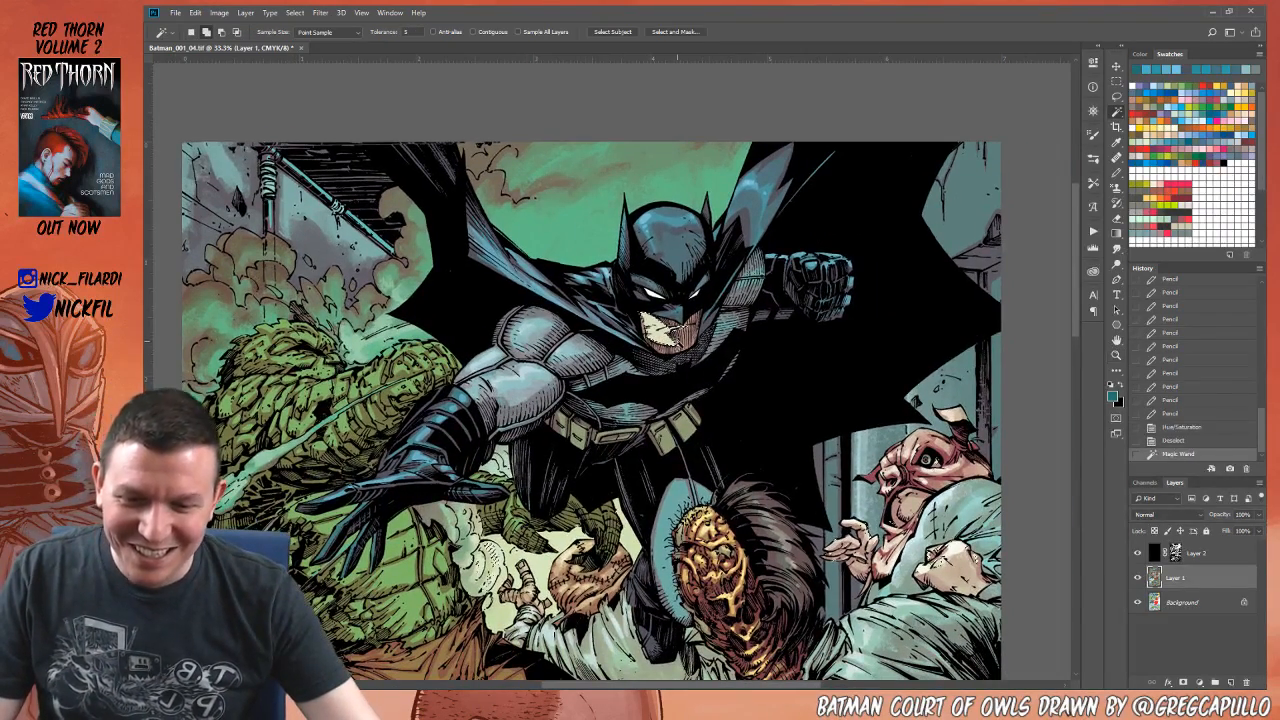
click(677, 340)
drag(744, 388, 754, 331)
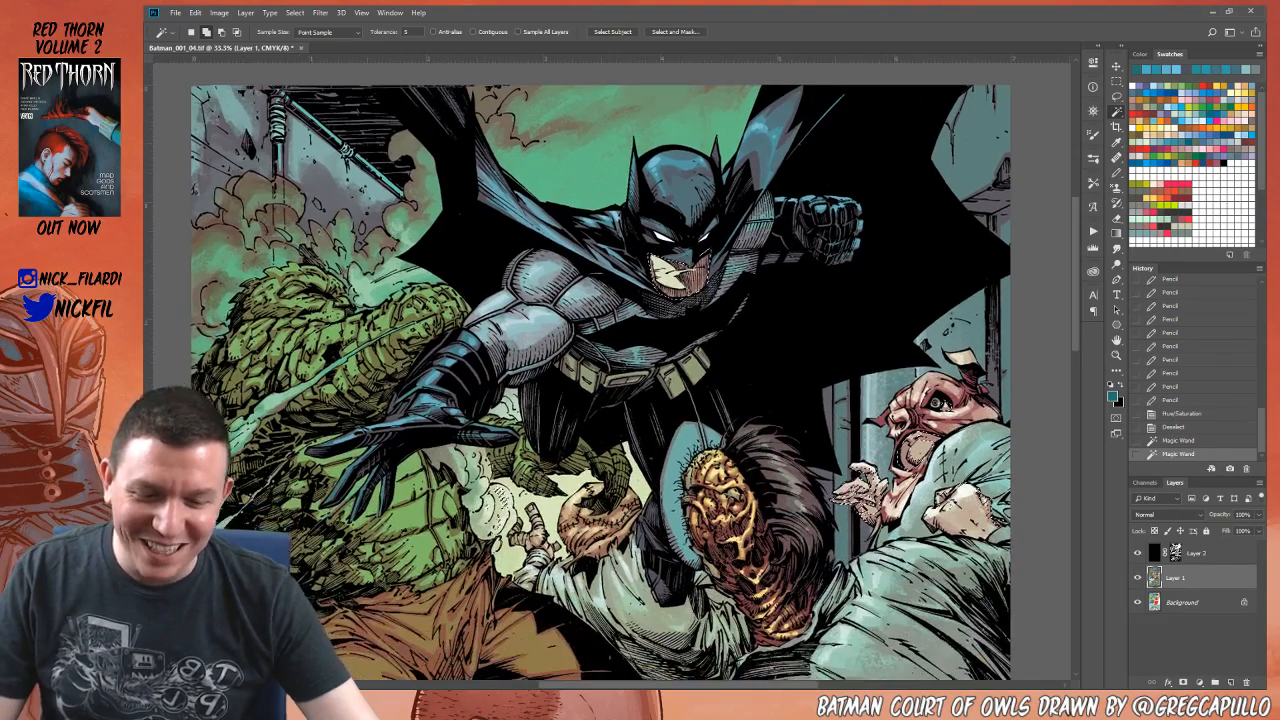
Step: Subtract the stray areas outside Batman's face from the selection, using the Lasso in the top panel and a rectangular marquee over the lower panels
key(l)
mouse_move(898, 364)
mouse_down()
mouse_move(960, 620)
mouse_move(890, 375)
mouse_up()
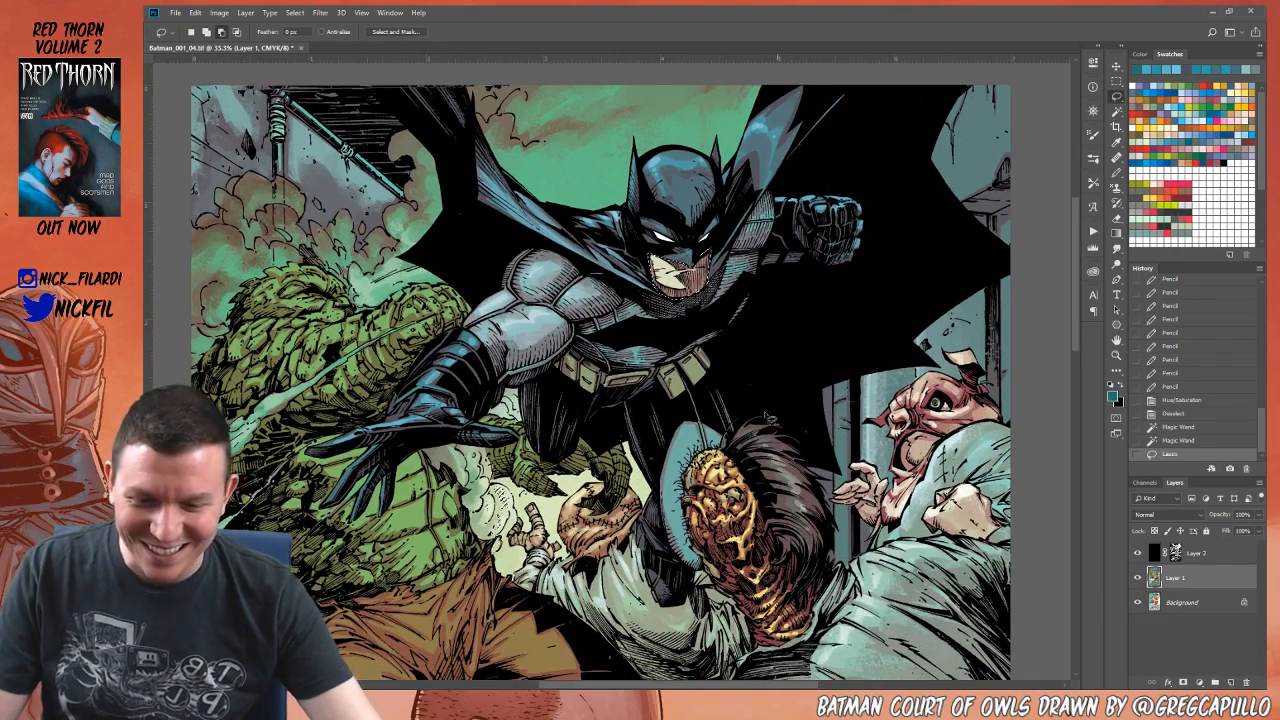
drag(735, 600, 787, 315)
mouse_move(756, 485)
mouse_down()
mouse_move(709, 235)
mouse_move(676, 332)
mouse_up()
mouse_move(656, 212)
mouse_down()
mouse_move(664, 606)
mouse_move(668, 596)
mouse_up()
key(z)
alt+click(624, 424)
alt+click(624, 424)
key(m)
drag(422, 500, 428, 432)
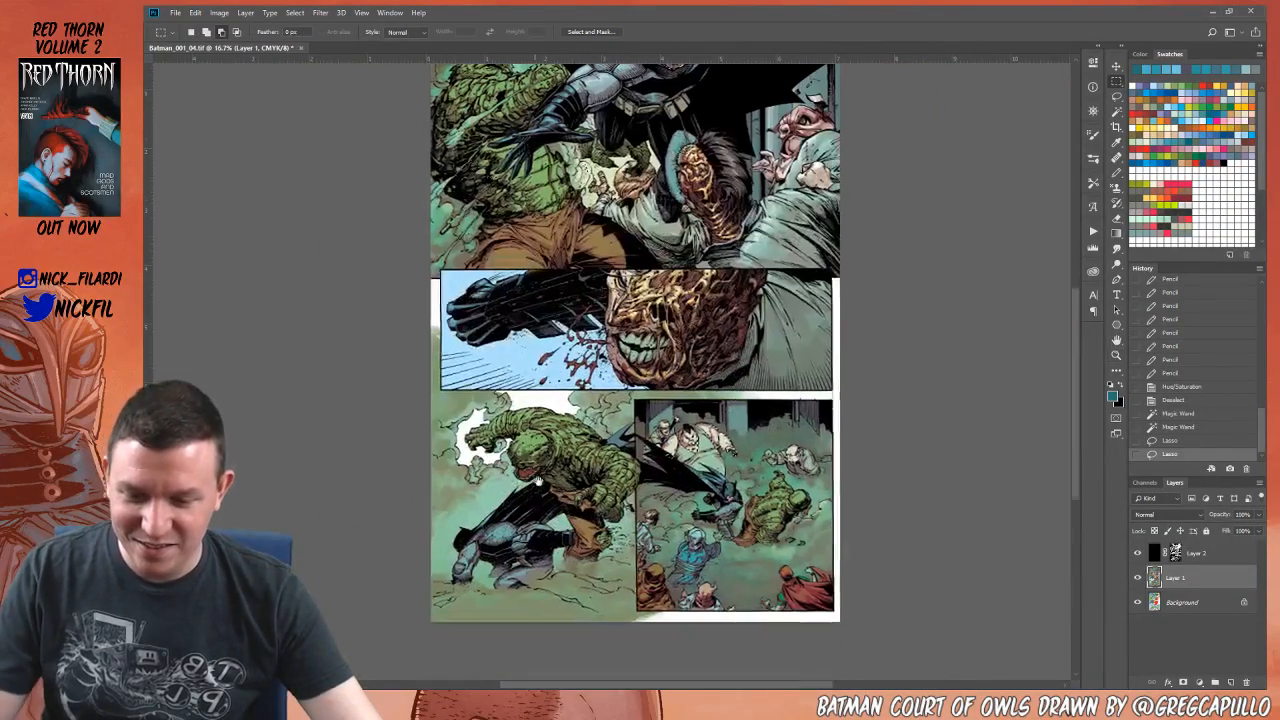
drag(414, 318, 878, 677)
Step: Shade Batman's selected face with a sampled slate-gray gradient in Normal mode and deselect
drag(716, 292, 707, 515)
key(z)
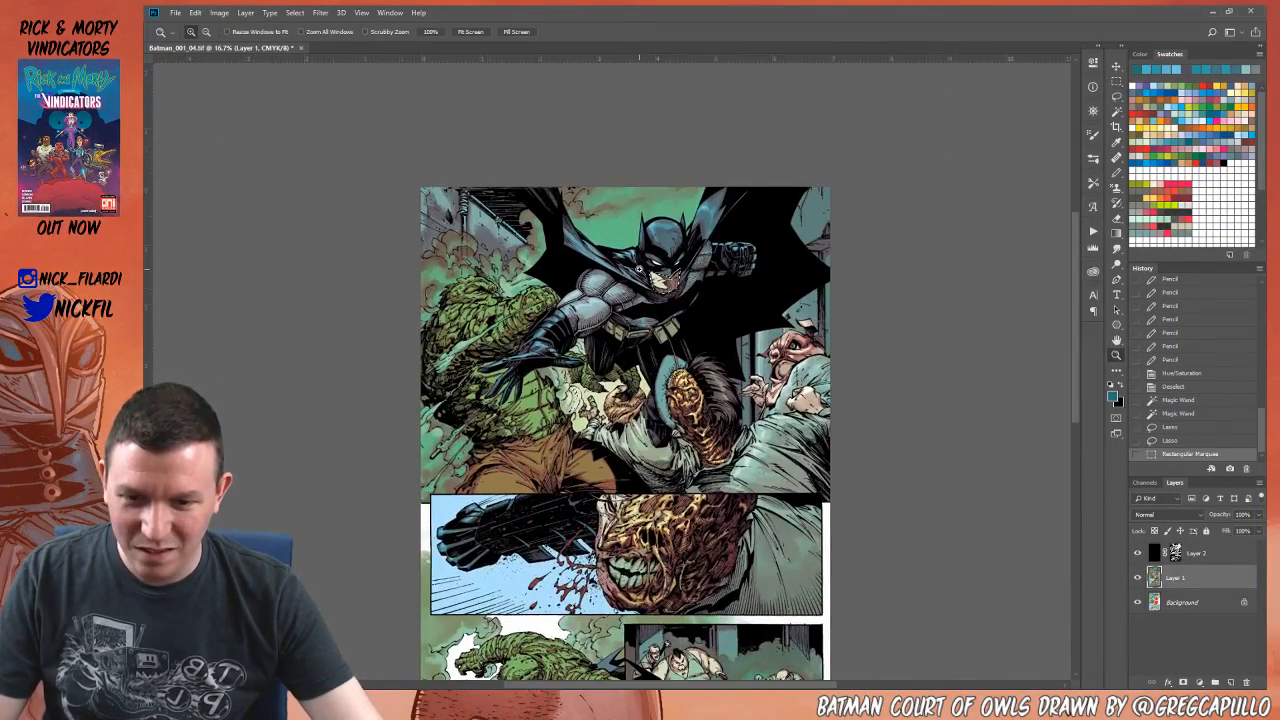
click(640, 270)
key(g)
alt+click(707, 298)
drag(622, 248, 692, 187)
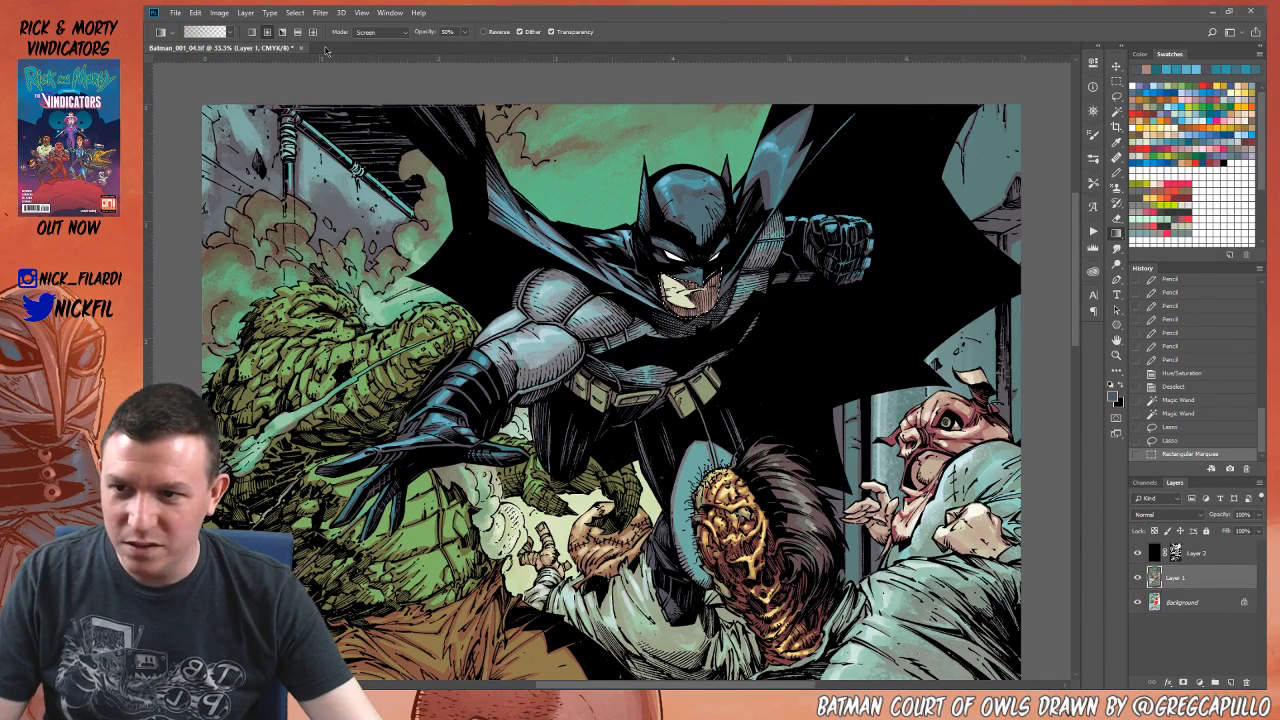
click(372, 31)
click(370, 42)
drag(737, 379, 711, 306)
key(ctrl+d)
Step: Restore the face selection, add two more gradient passes over Batman's face, and deselect
key(z)
alt+click(755, 412)
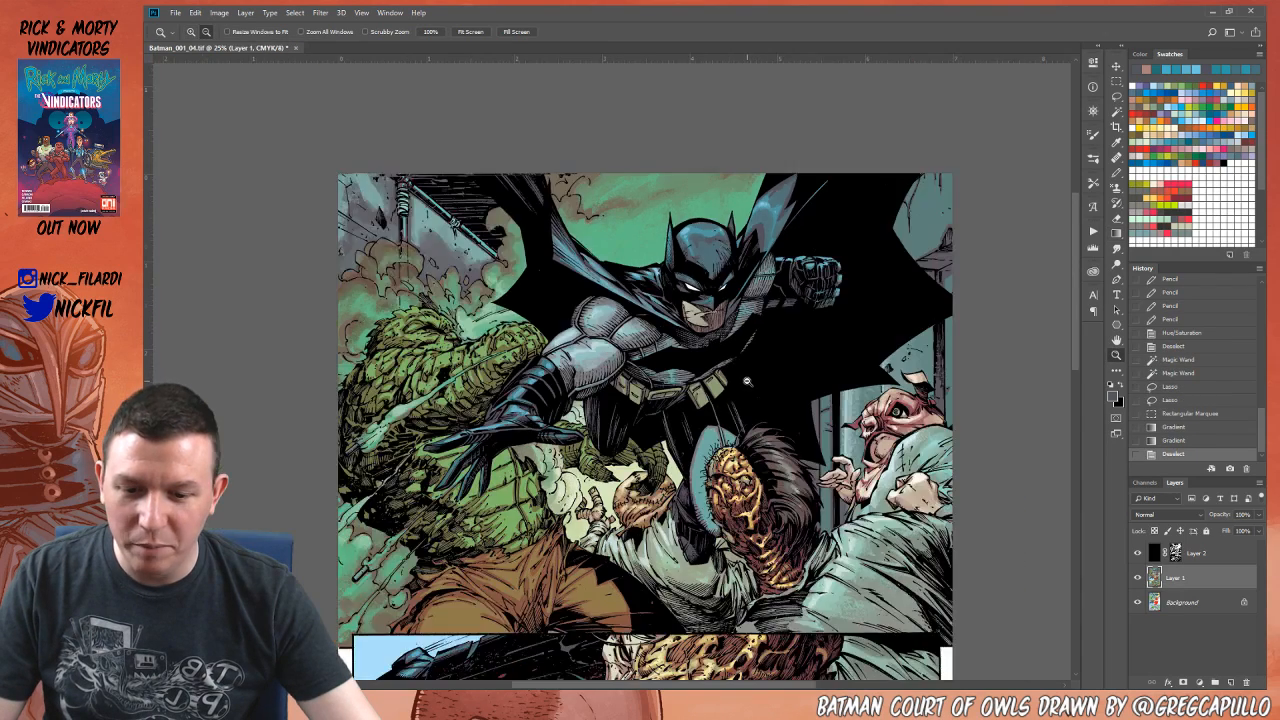
alt+click(755, 412)
key(ctrl+z)
key(g)
drag(752, 388, 722, 322)
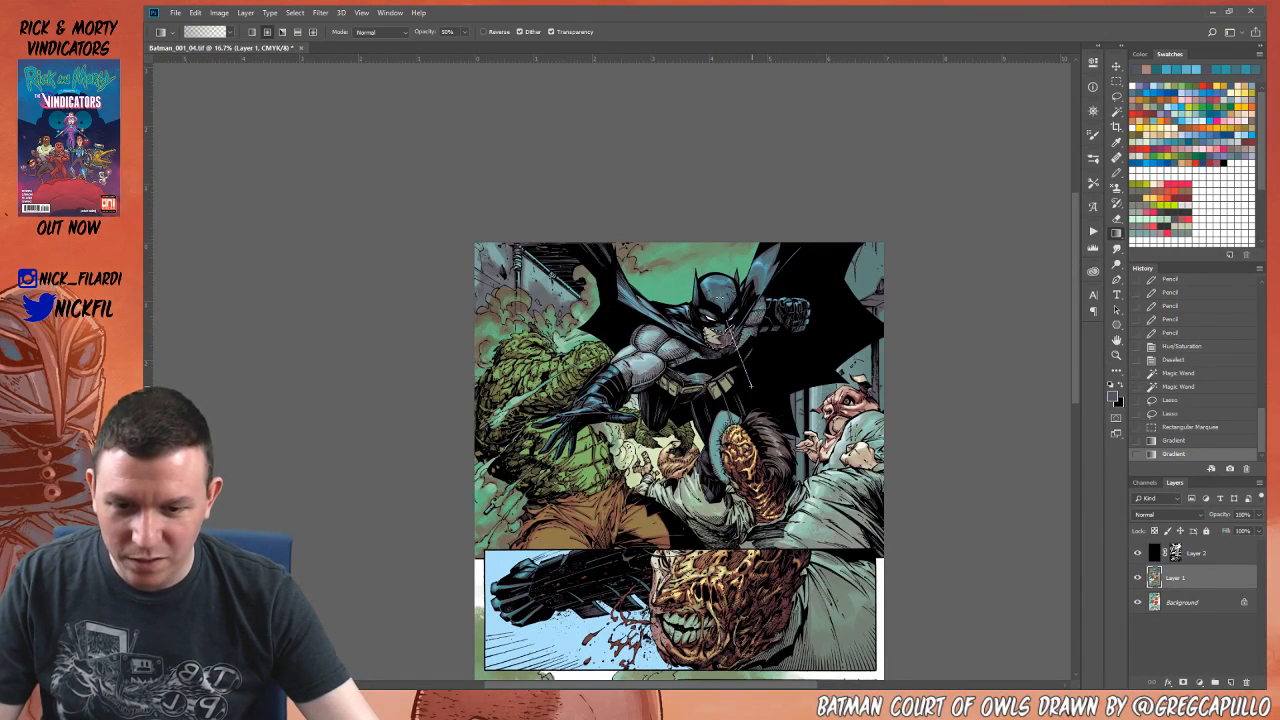
drag(750, 368, 722, 318)
key(ctrl+d)
Step: Examine the shaded face close up and within the whole page
key(z)
drag(748, 362, 781, 380)
alt+click(774, 408)
click(783, 375)
click(765, 408)
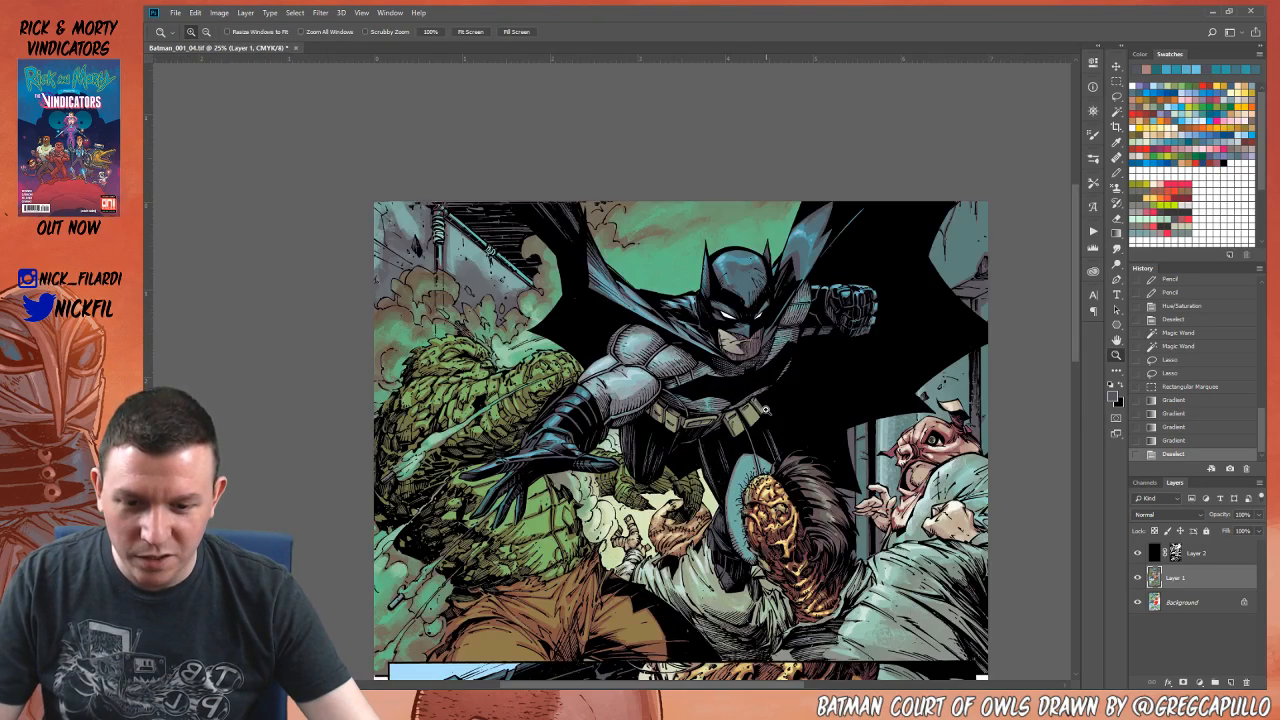
alt+click(651, 390)
alt+click(651, 390)
drag(730, 539, 741, 415)
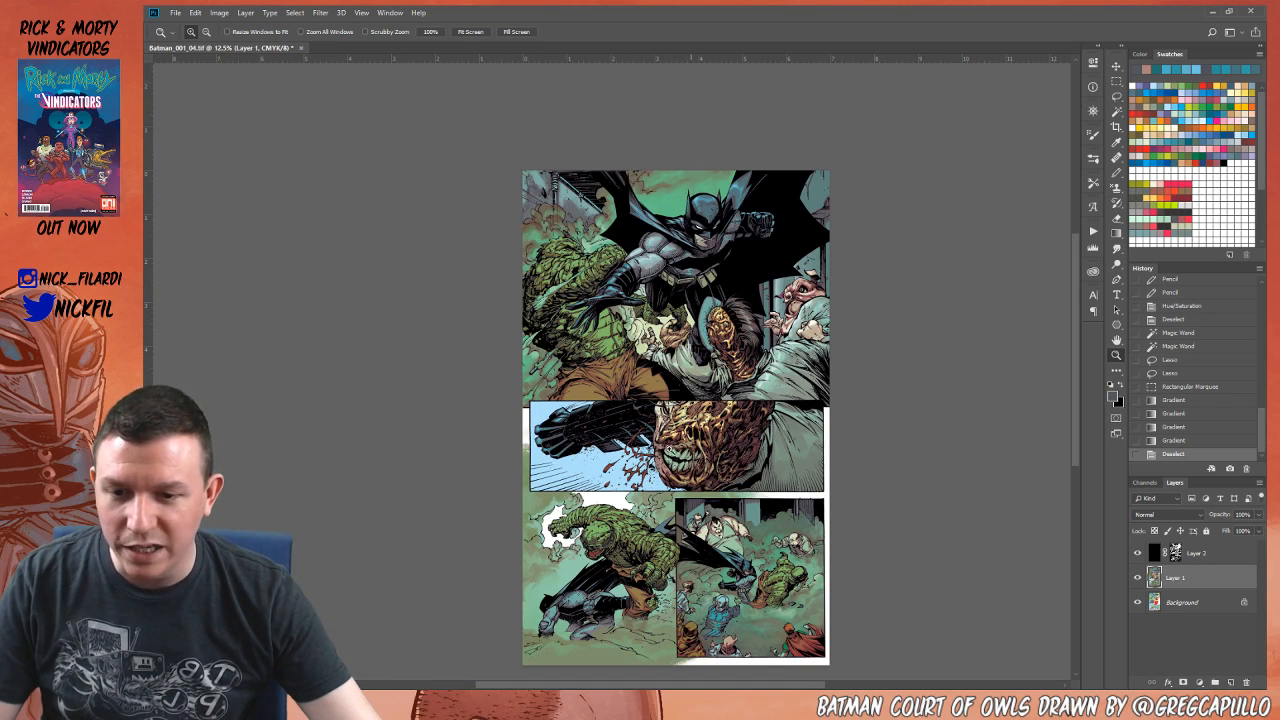
Step: Select the teal area beside the scarred villain's head below Batman with the Magic Wand
drag(677, 389, 763, 464)
click(717, 430)
click(717, 430)
drag(727, 519, 722, 538)
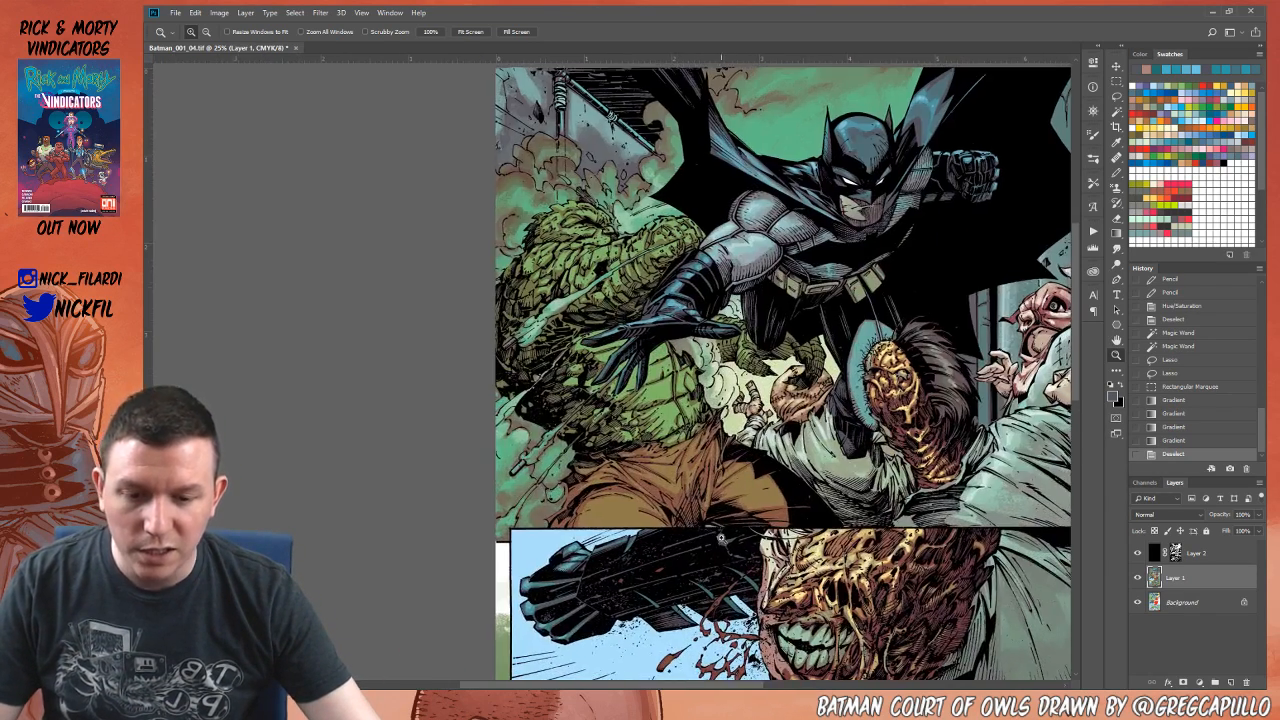
click(772, 534)
drag(656, 352, 668, 418)
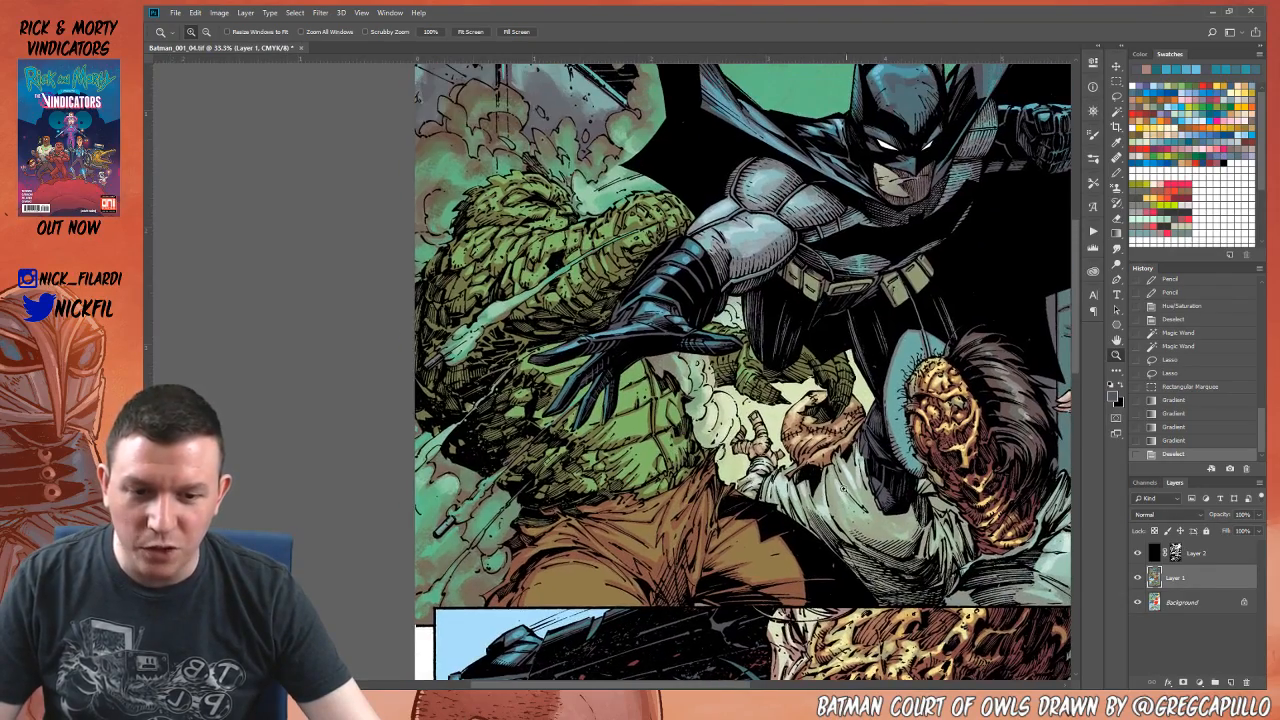
key(w)
click(927, 346)
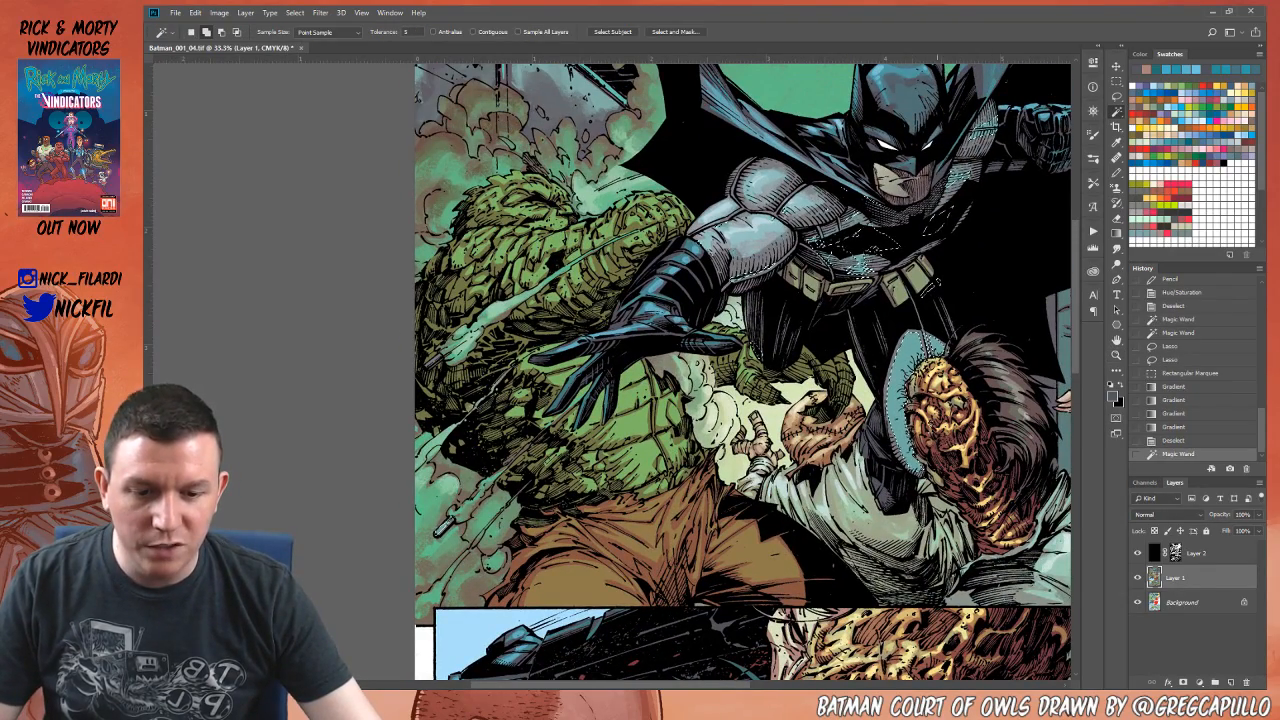
click(890, 354)
Step: Pencil gray over the selected teal area beside the villain's head at 50% opacity, and deselect
key(b)
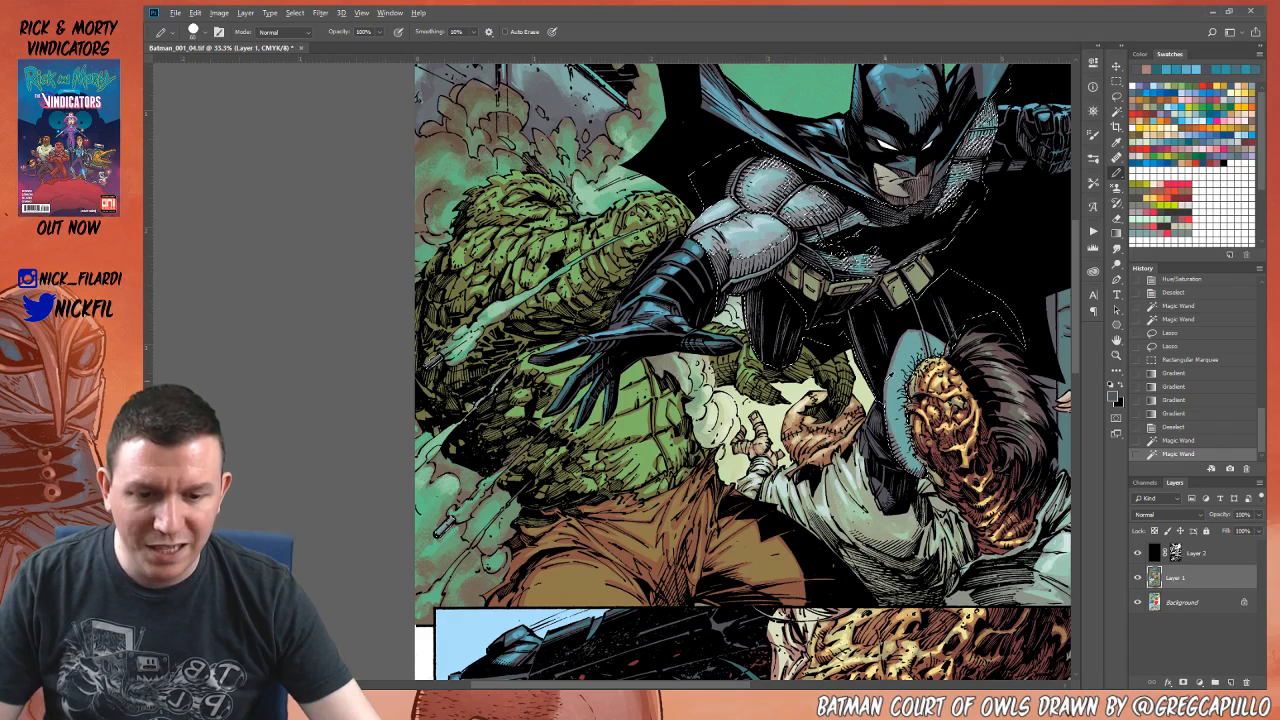
key(5)
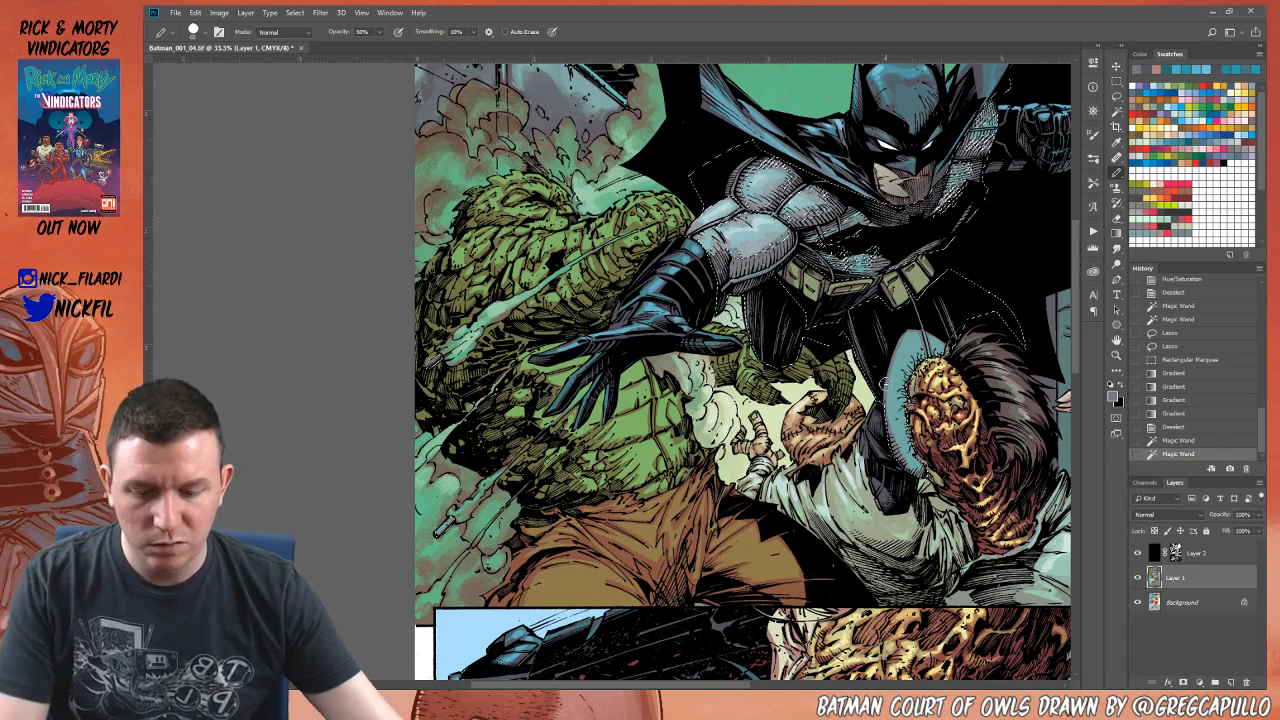
mouse_move(900, 347)
mouse_down()
mouse_move(940, 349)
mouse_move(963, 457)
mouse_up()
key(ctrl+d)
Step: Select the green villain's brown pants with the Magic Wand and apply a Normal-mode gradient in a tan sampled from them
drag(611, 287, 736, 375)
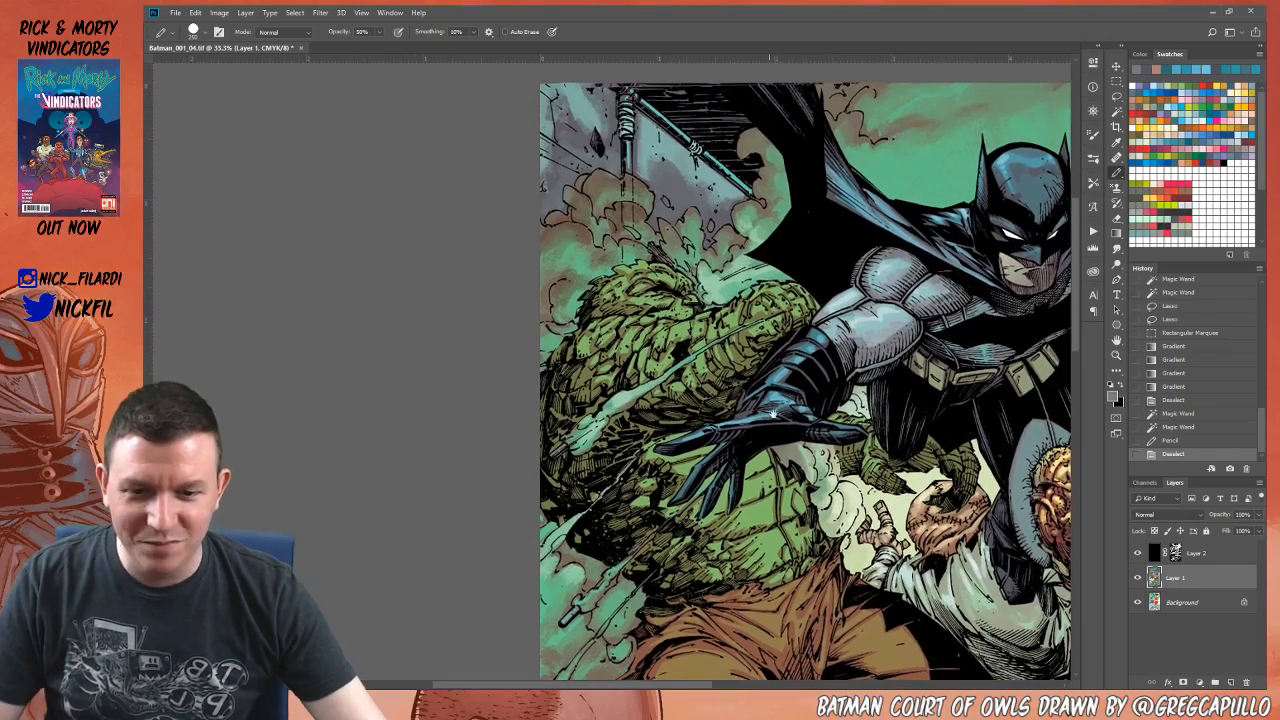
drag(723, 434, 679, 239)
key(w)
click(748, 415)
key(z)
alt+click(752, 413)
key(g)
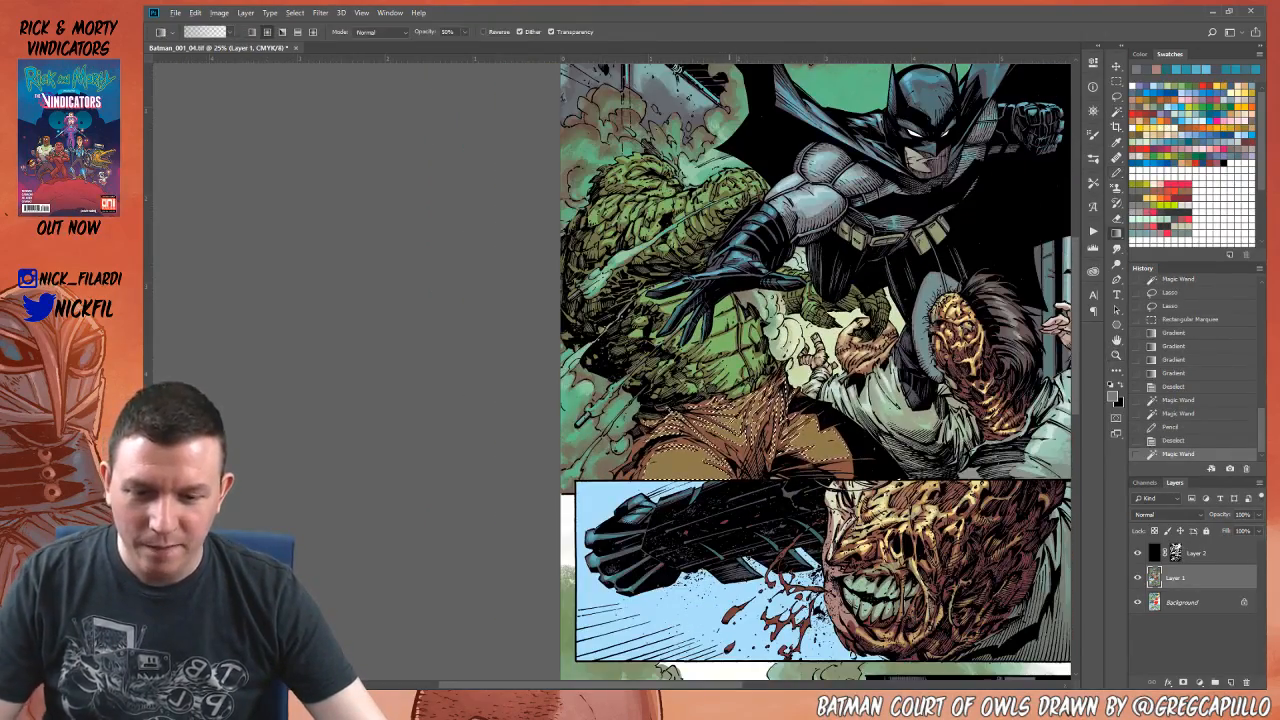
alt+click(700, 462)
drag(708, 450, 530, 170)
Step: Switch the gradient to Screen mode and add two more gradient passes over the selected pants
click(380, 34)
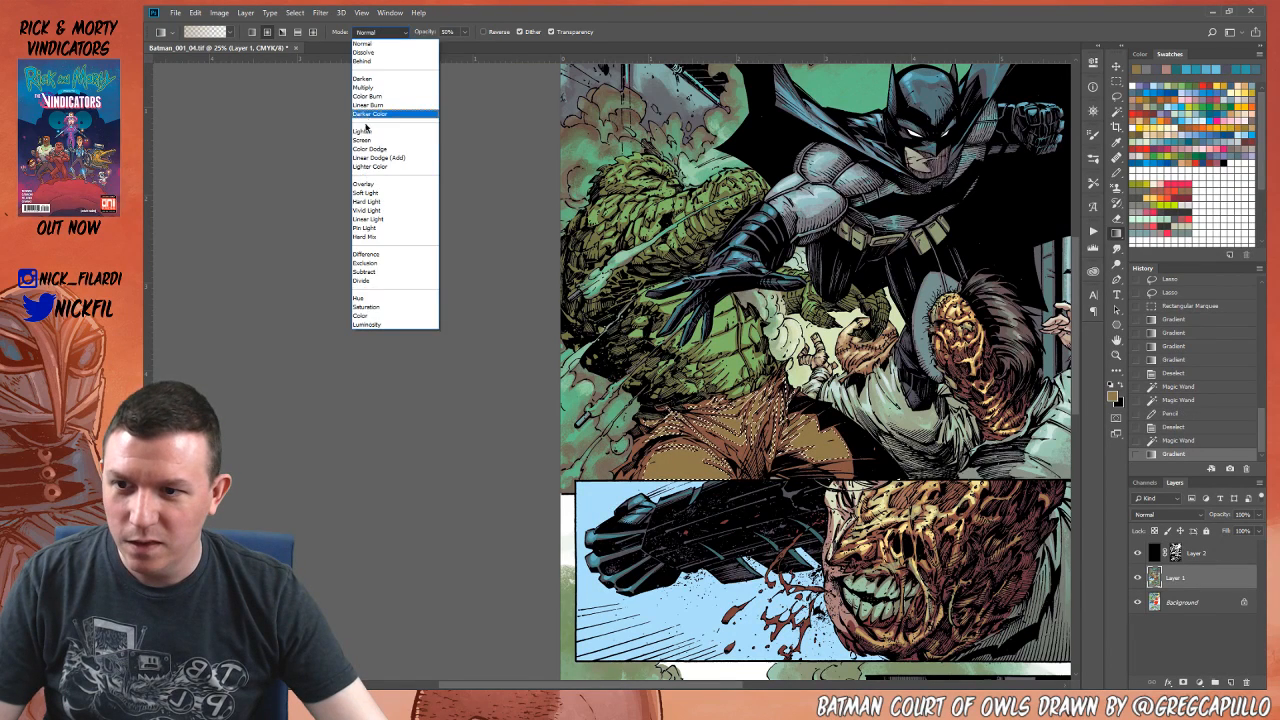
click(380, 144)
drag(738, 538, 738, 540)
drag(752, 400, 745, 520)
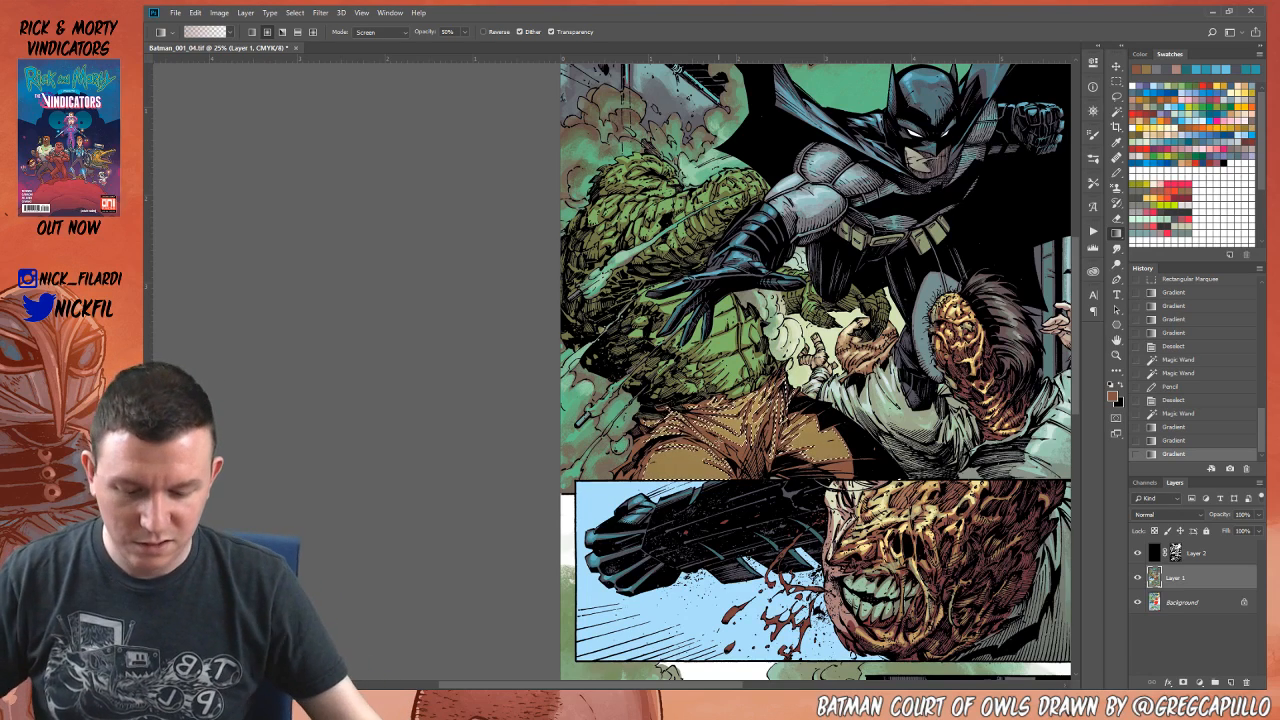
Step: Paint brown texture over the selected pants with the 50 px textured NORMCORE brush in Normal mode, and deselect
click(1116, 172)
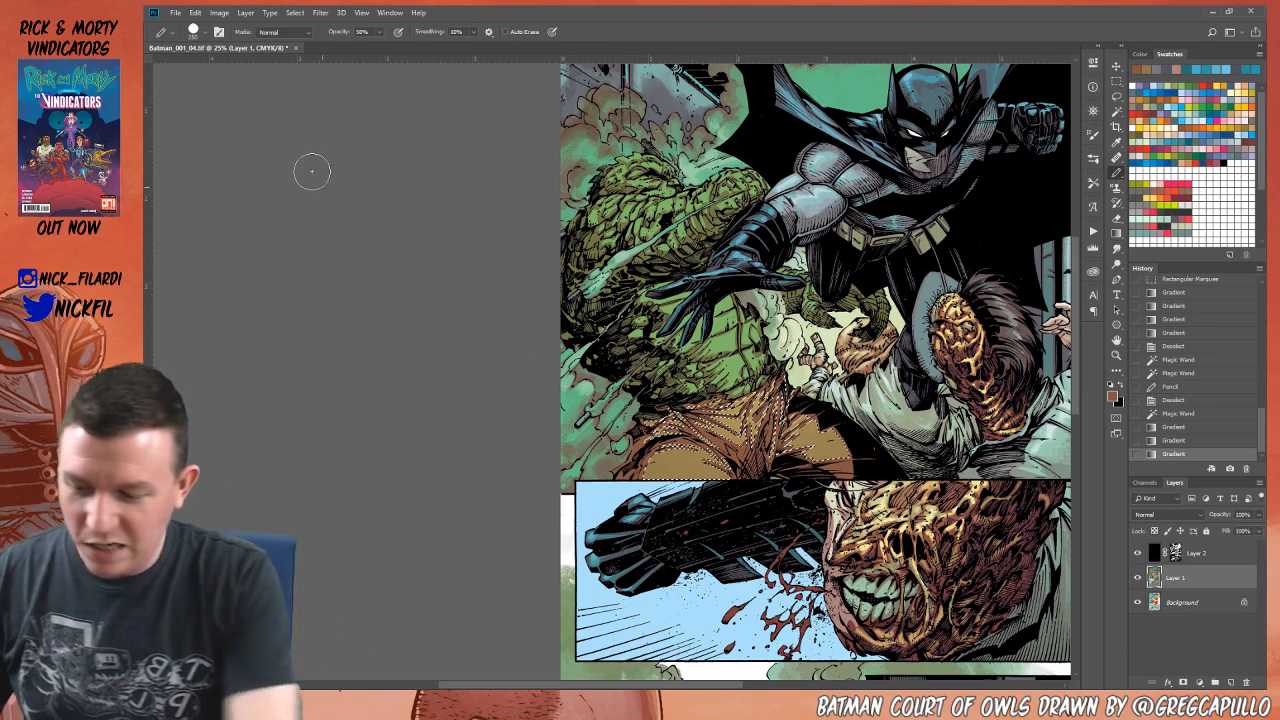
click(193, 33)
click(273, 222)
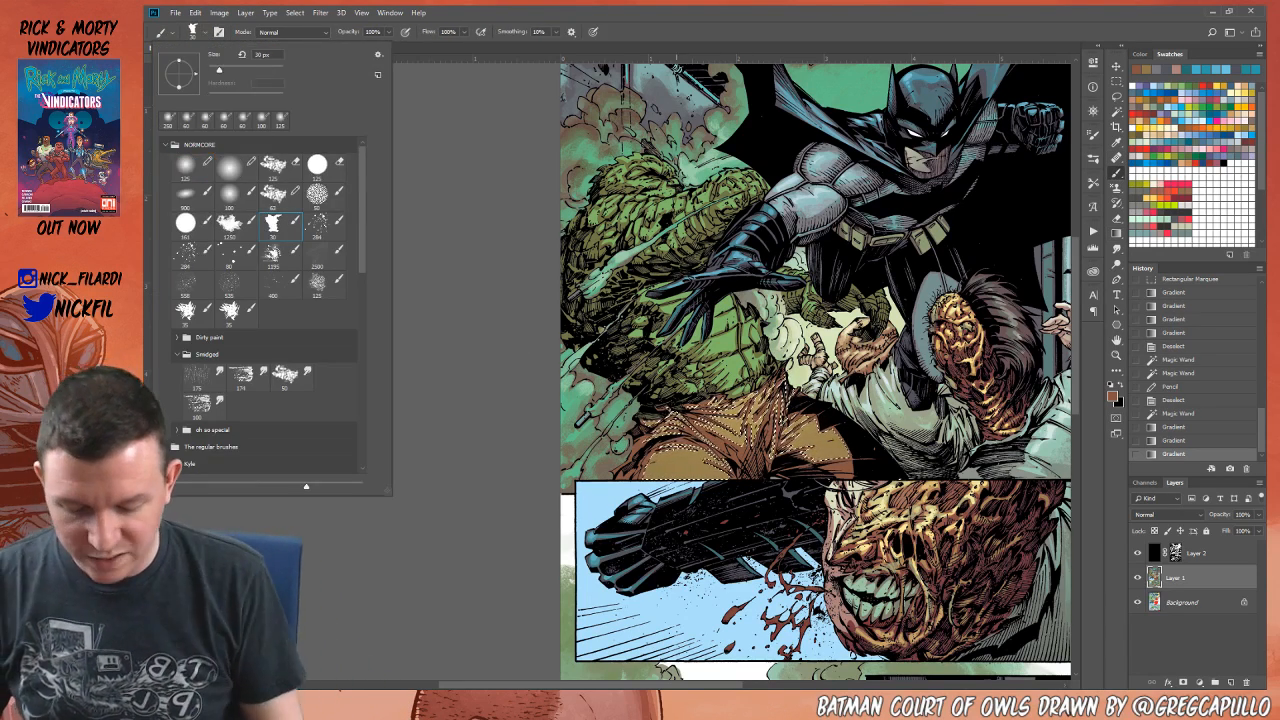
click(690, 432)
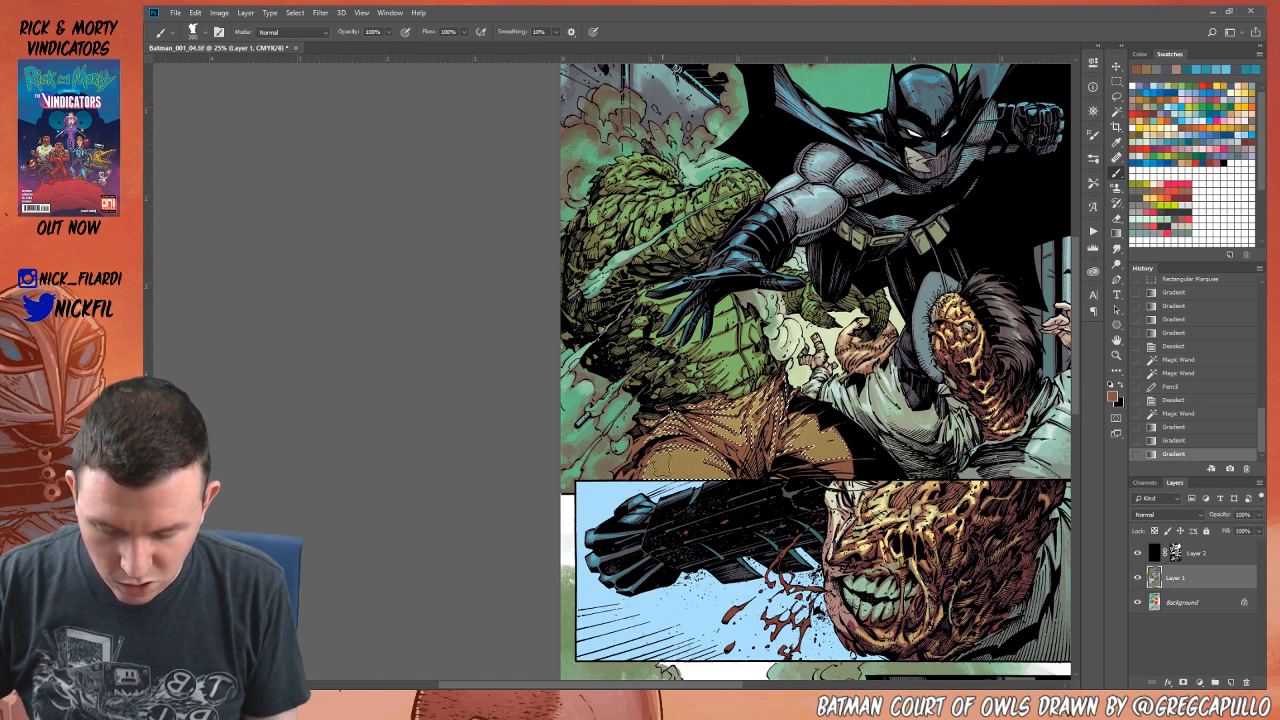
mouse_move(667, 462)
mouse_down()
mouse_move(706, 487)
mouse_move(761, 437)
mouse_move(785, 465)
mouse_up()
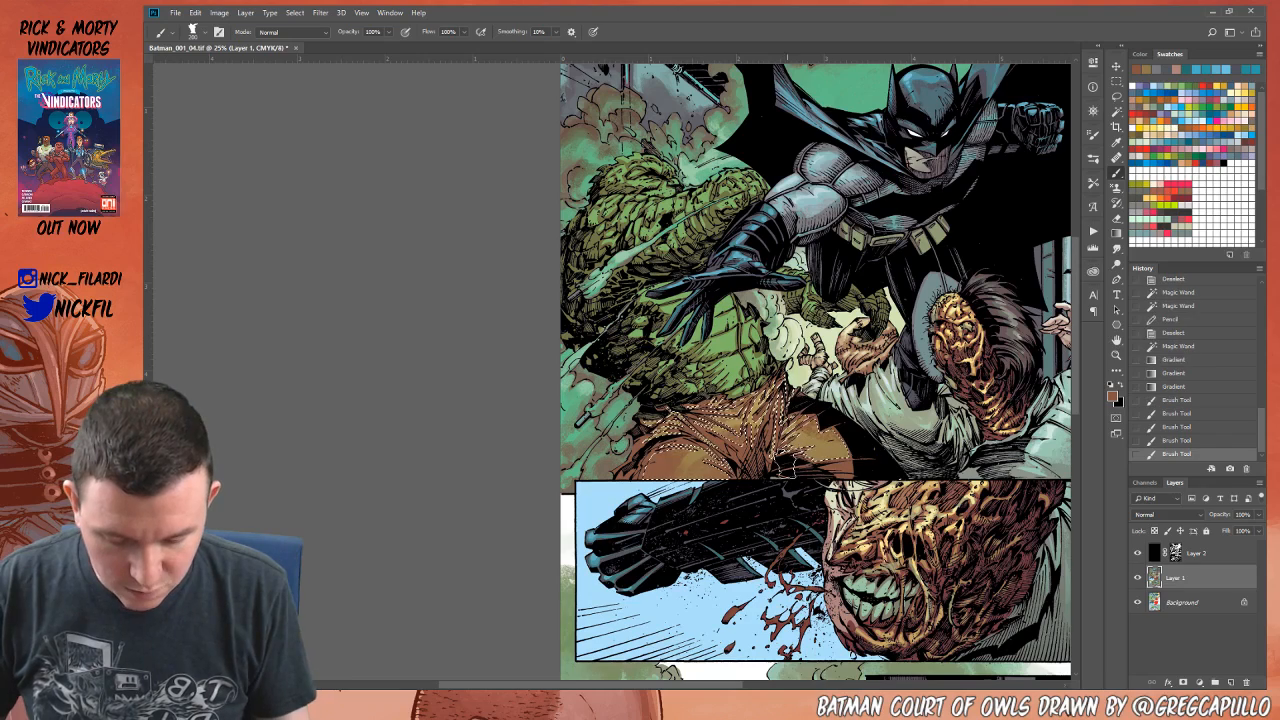
key(z)
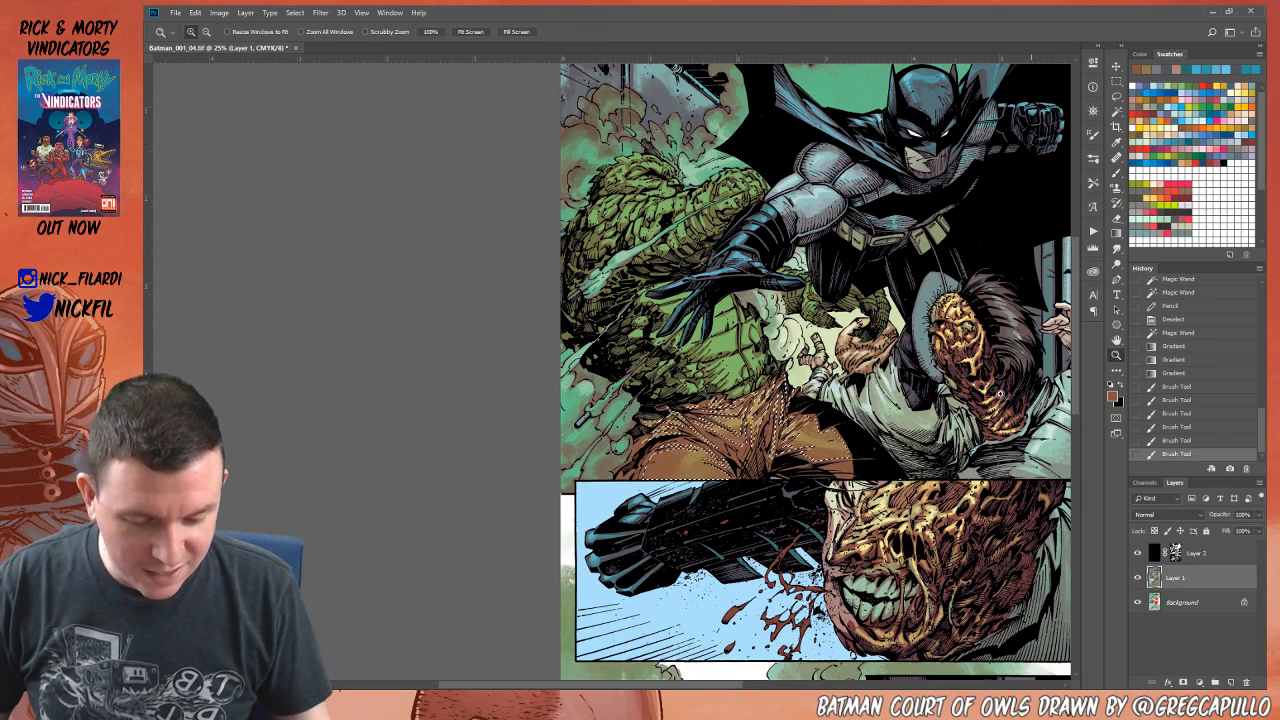
alt+click(849, 452)
key(space)
drag(849, 452, 741, 454)
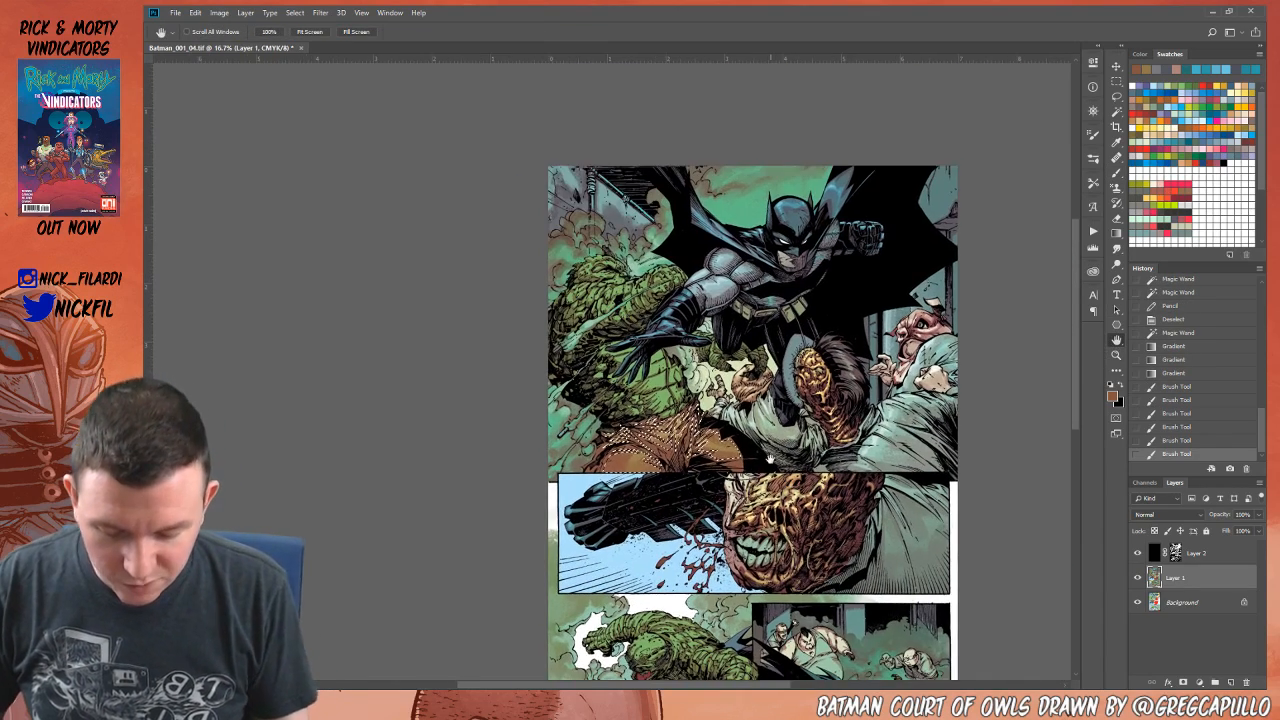
key(ctrl+d)
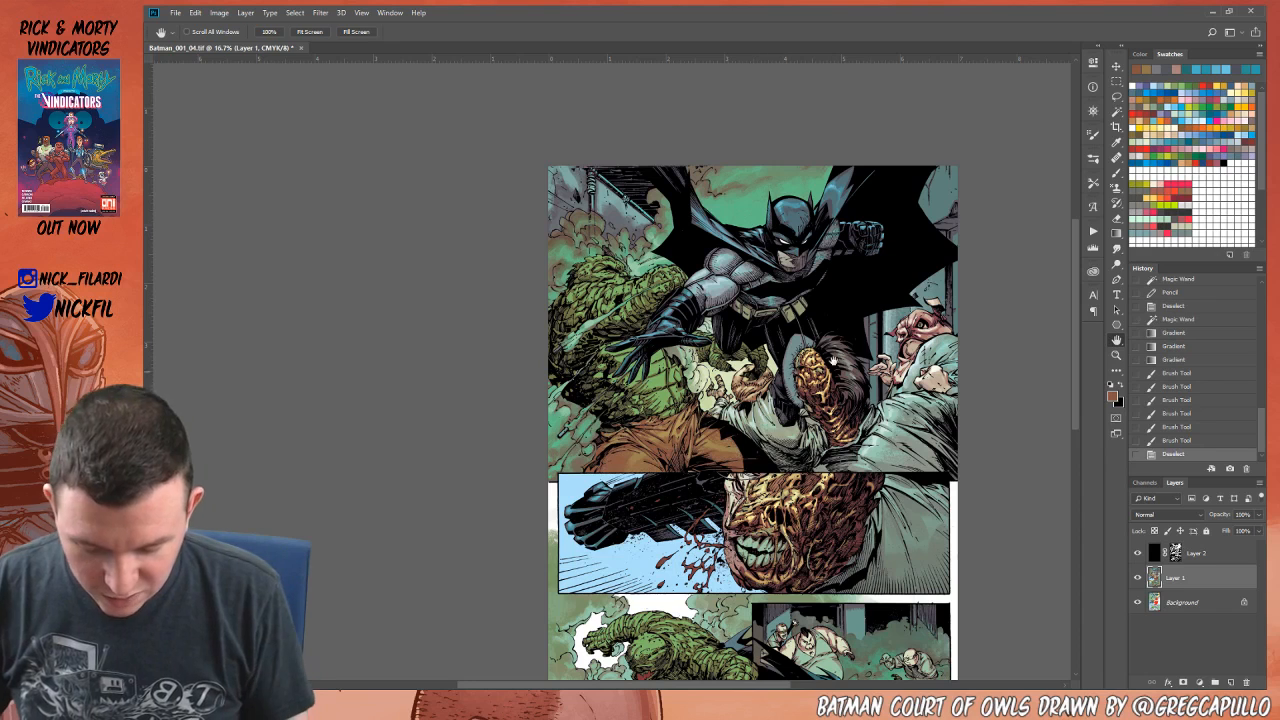
Step: Set the Pencil to Screen mode at 50% opacity and add tan strokes to the green villain's pants
click(1116, 172)
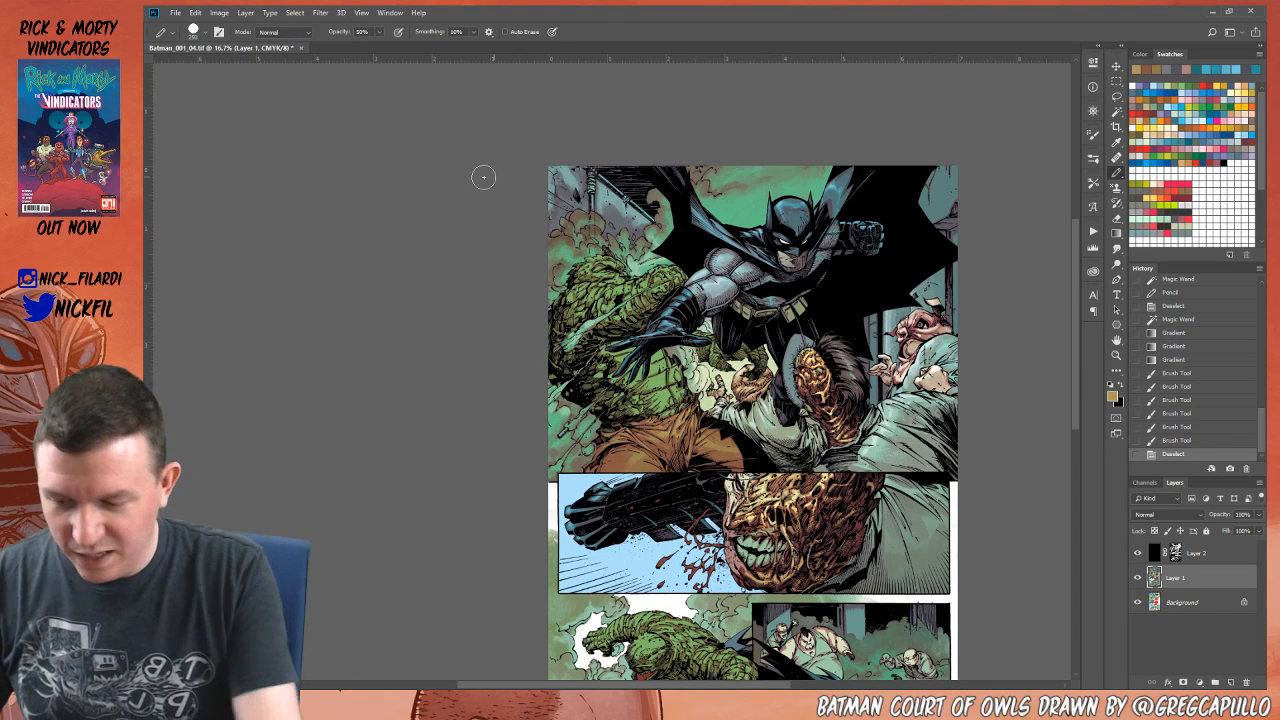
click(288, 32)
click(290, 155)
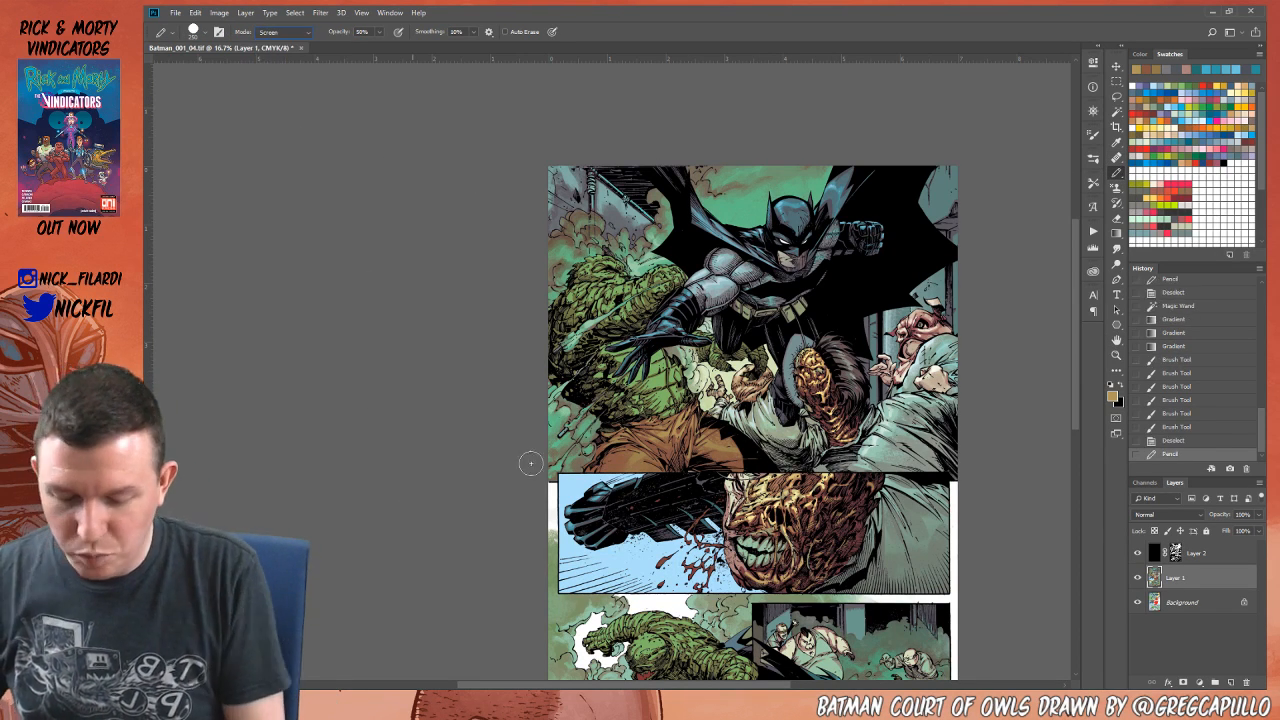
drag(703, 396, 681, 422)
click(550, 497)
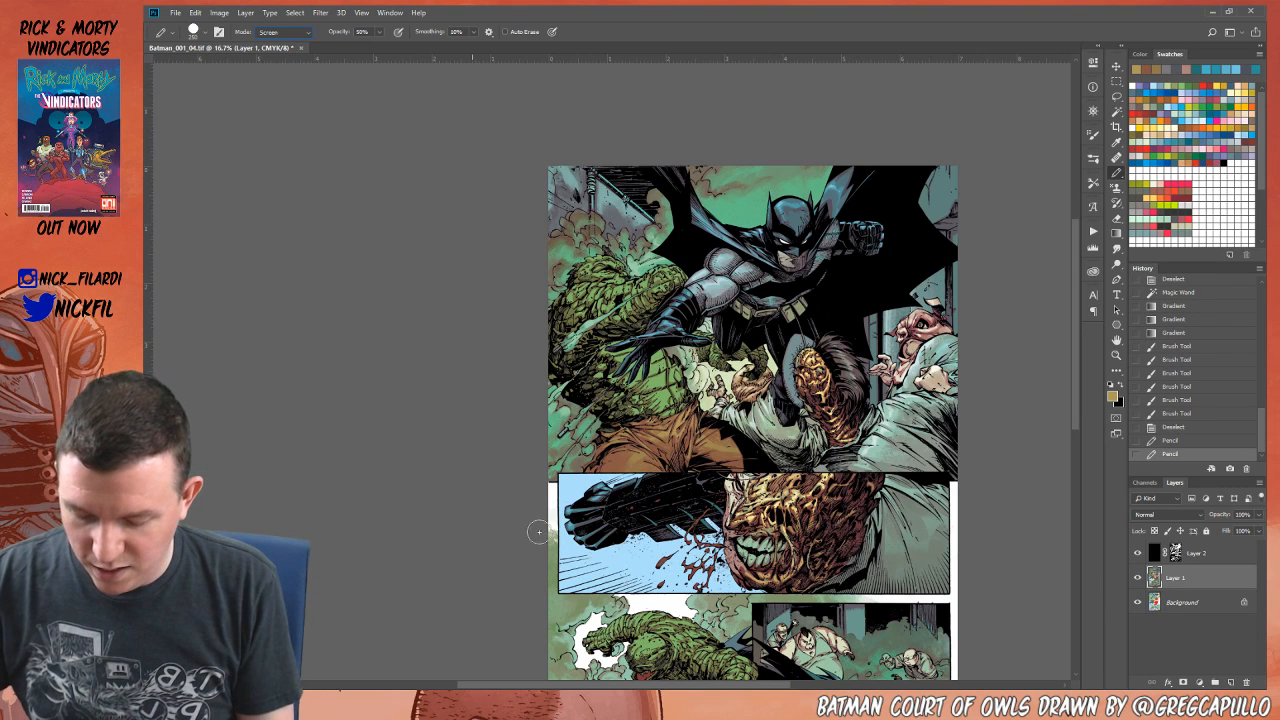
Step: Build up finer tan highlights along the folds of both pant legs with a smaller pencil, undoing a stray stroke
key(bracketleft)
key(bracketleft)
key(bracketleft)
key(bracketleft)
key(bracketleft)
click(558, 510)
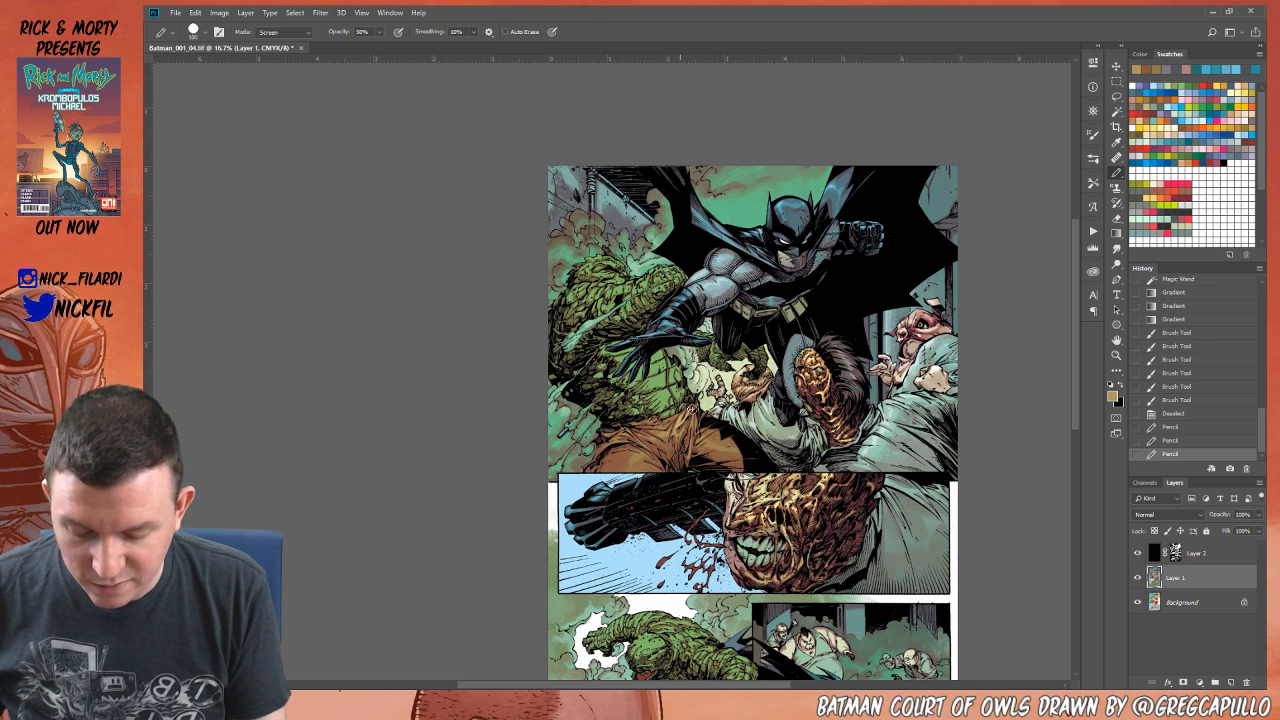
drag(689, 412, 686, 418)
mouse_move(680, 432)
mouse_down()
mouse_move(673, 440)
mouse_move(690, 428)
mouse_move(686, 458)
mouse_move(708, 446)
mouse_move(752, 457)
mouse_move(708, 441)
mouse_up()
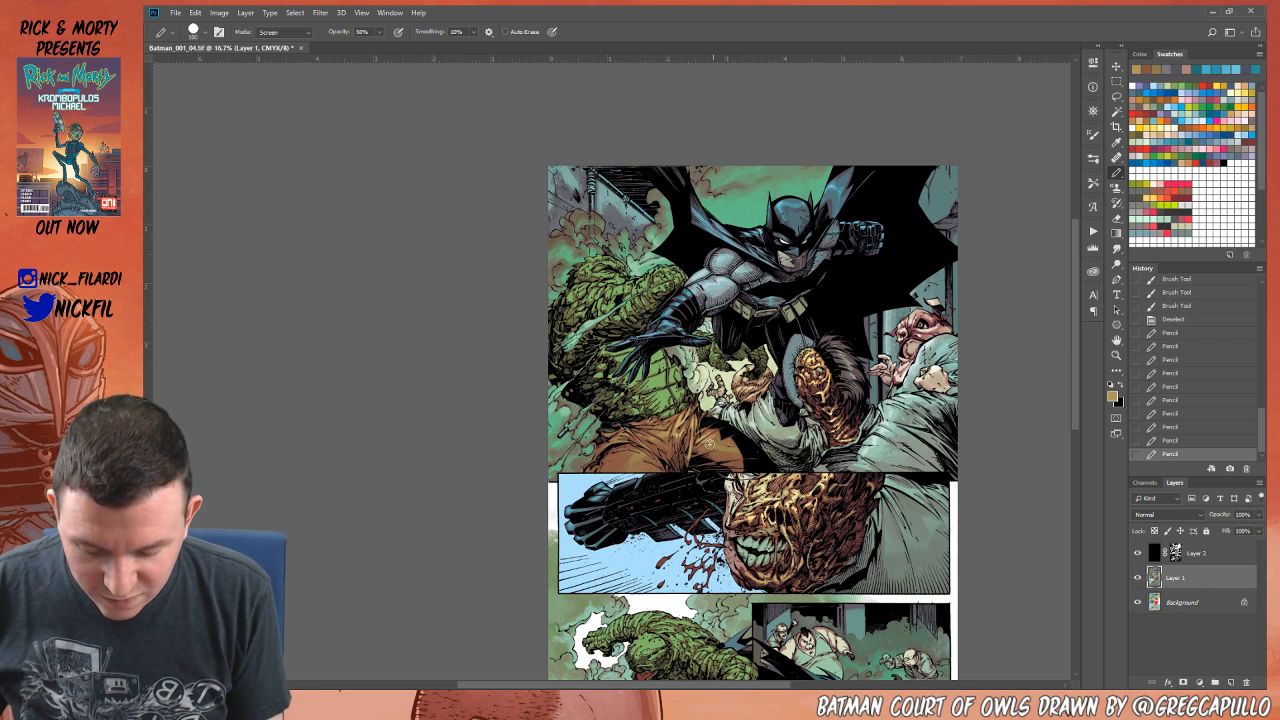
key(ctrl+z)
mouse_move(744, 455)
mouse_down()
mouse_move(770, 434)
mouse_move(707, 441)
mouse_move(731, 438)
mouse_move(734, 478)
mouse_up()
mouse_move(641, 433)
mouse_down()
mouse_move(669, 452)
mouse_move(663, 436)
mouse_up()
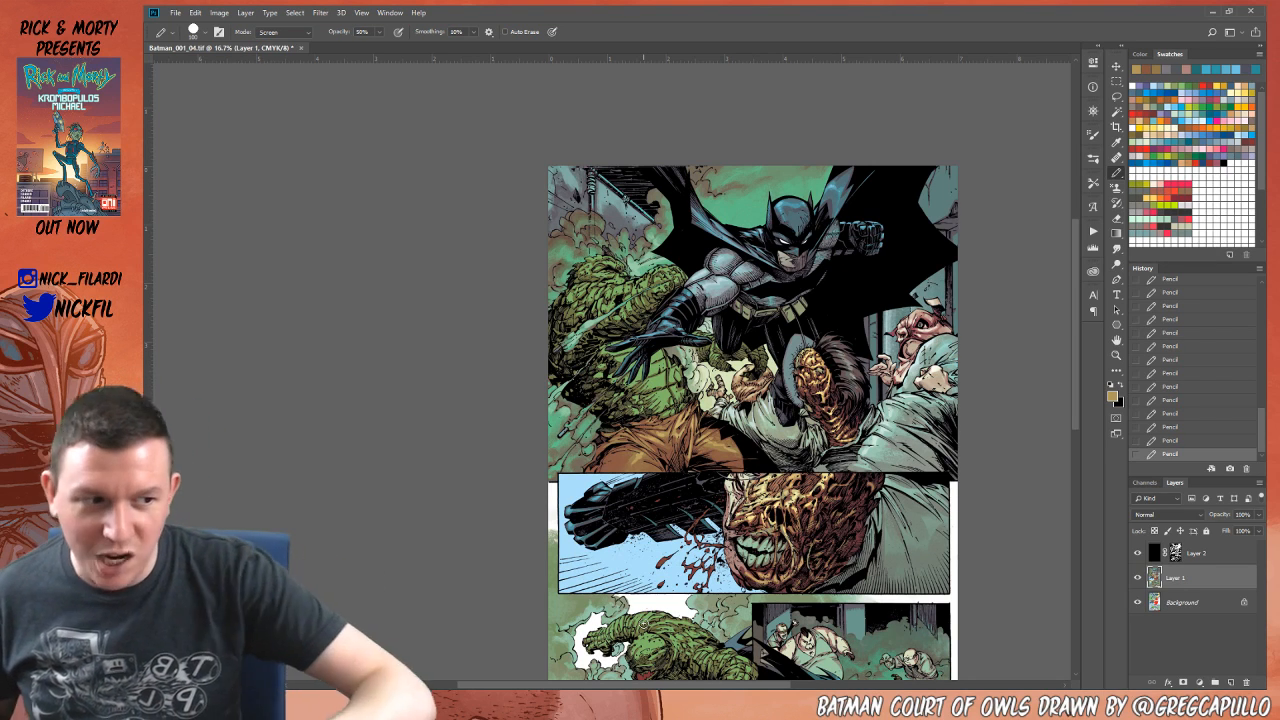
Step: Sample a mid tan from the pants and touch up the folds with the Pencil in Normal mode
alt+click(634, 458)
click(278, 36)
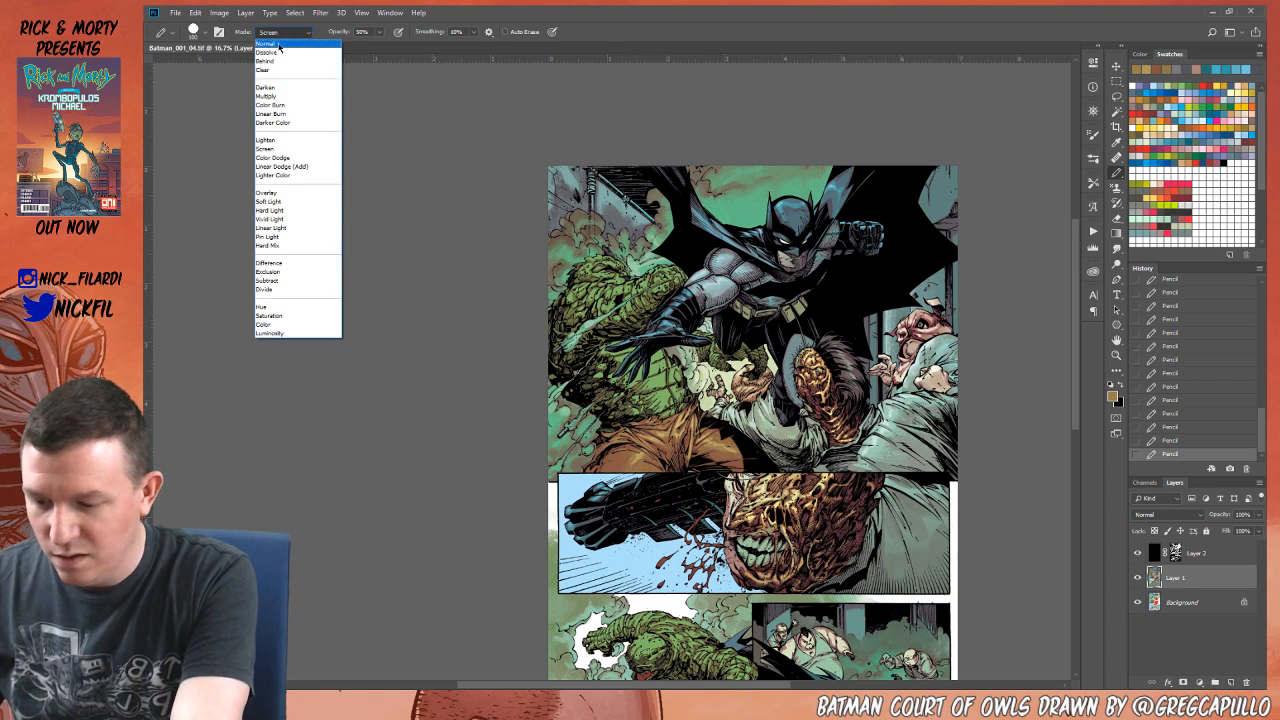
click(280, 46)
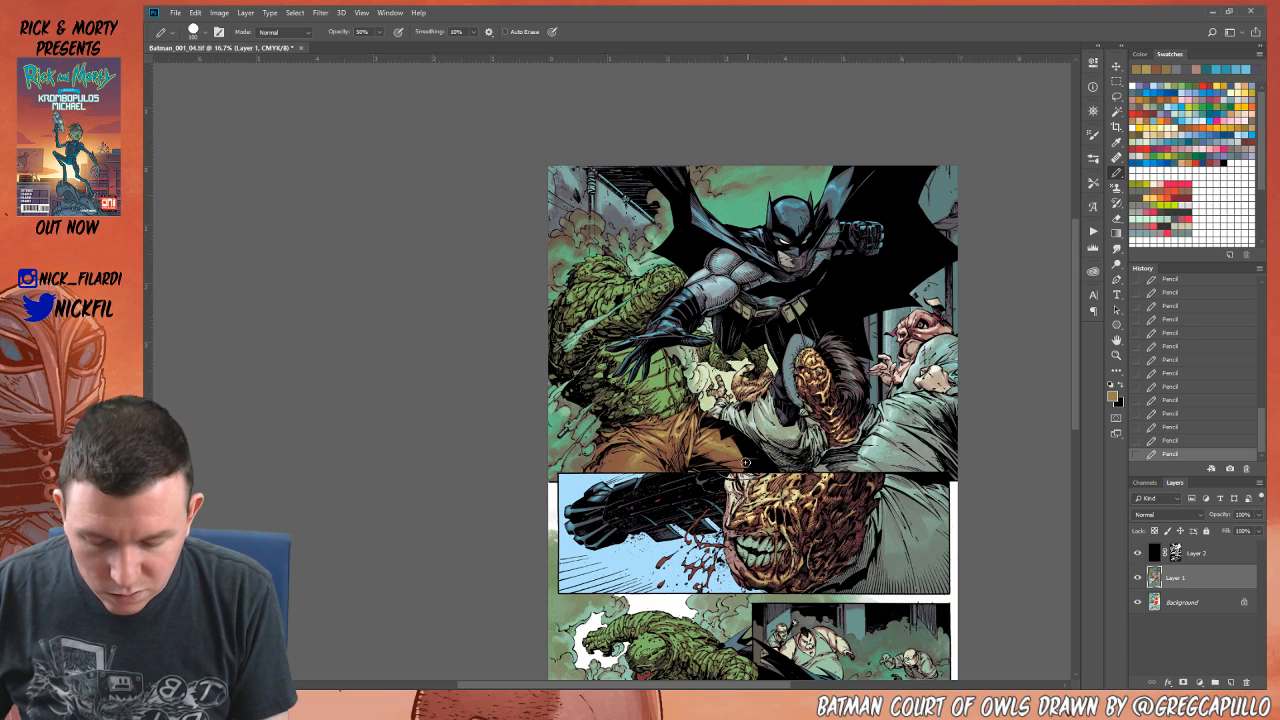
Step: Sample a lighter tan and pencil bright highlights on the pants' folds in Screen mode at 100% opacity
alt+click(735, 490)
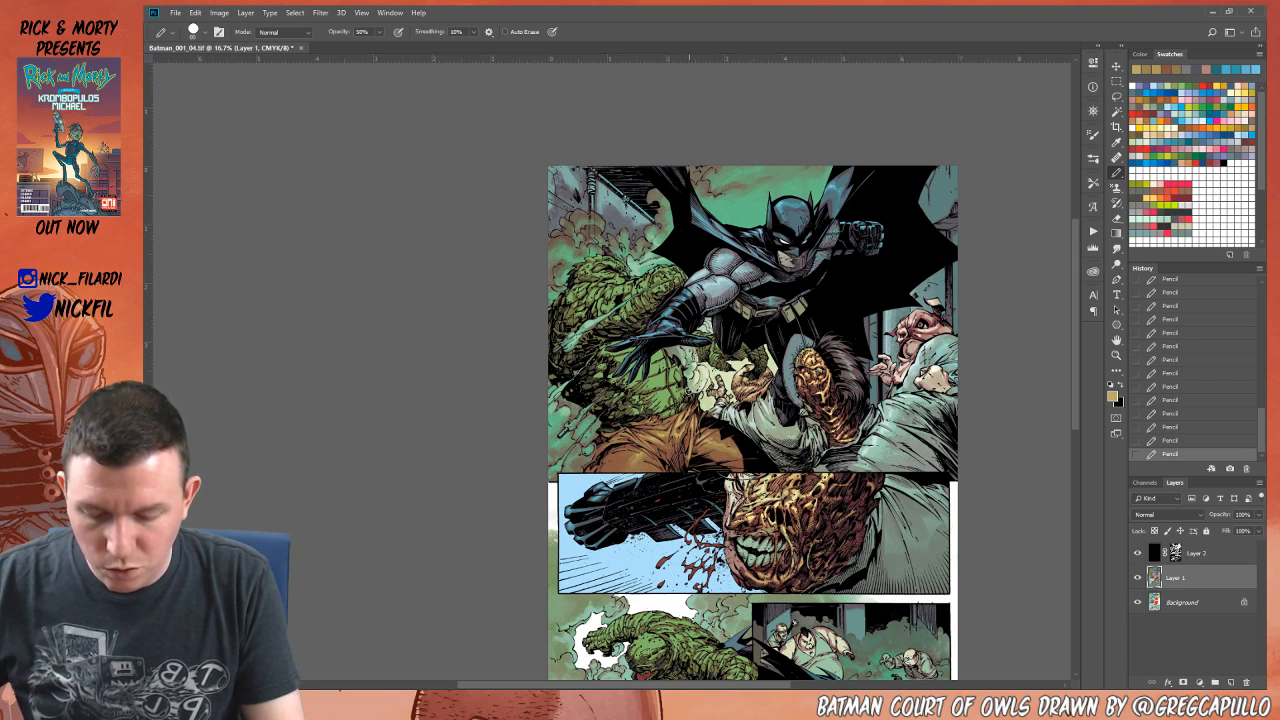
click(285, 32)
click(290, 147)
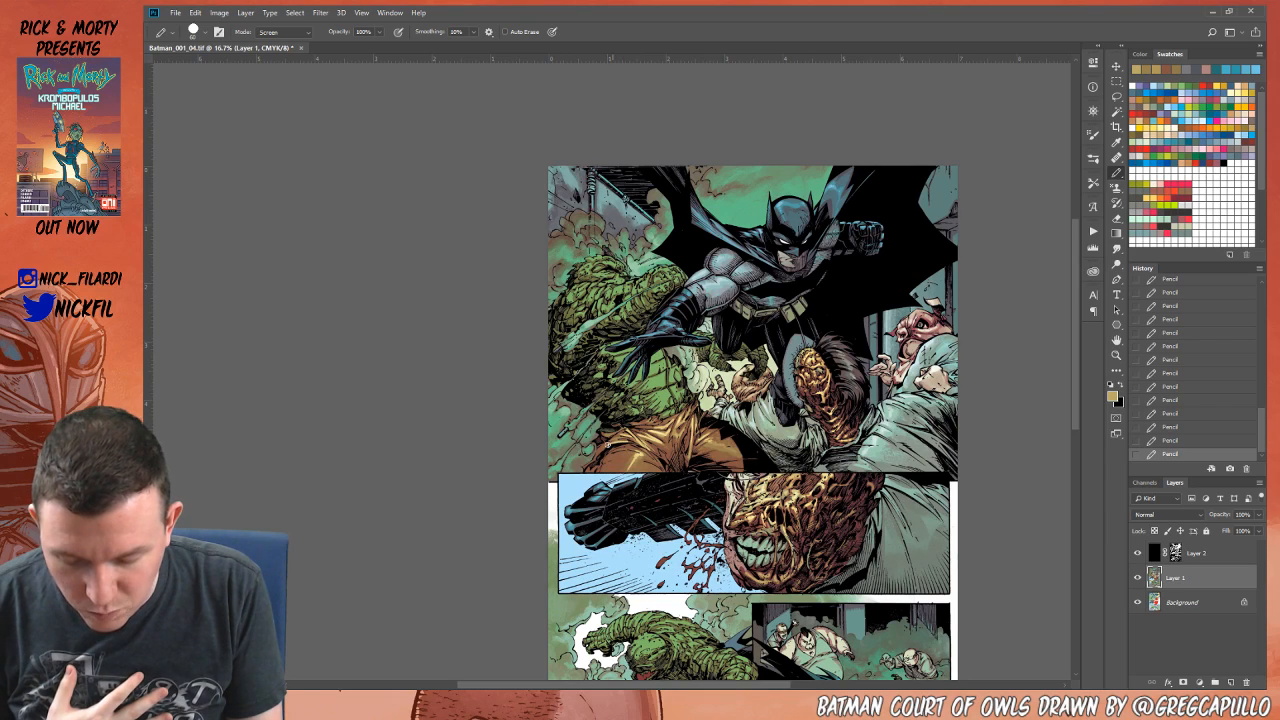
Step: Draw a solid tan oval in the blue sky of the panel below with the Pencil in Normal mode
click(1117, 355)
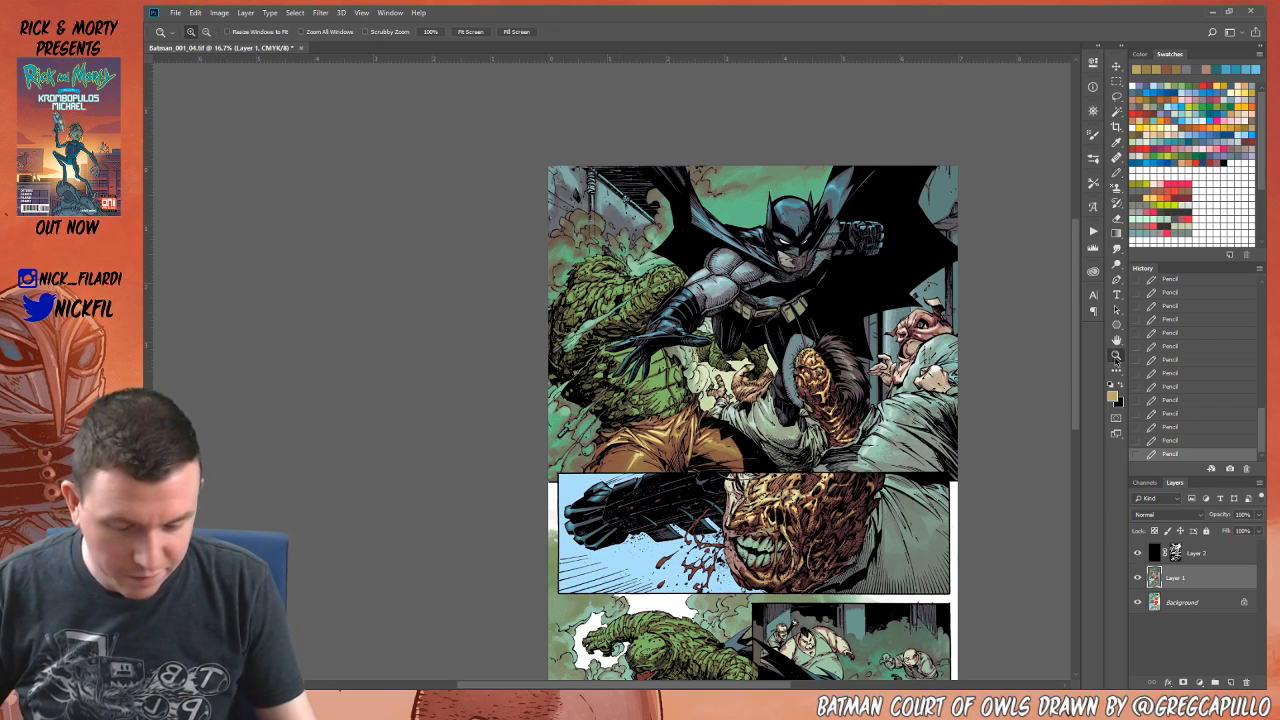
click(638, 456)
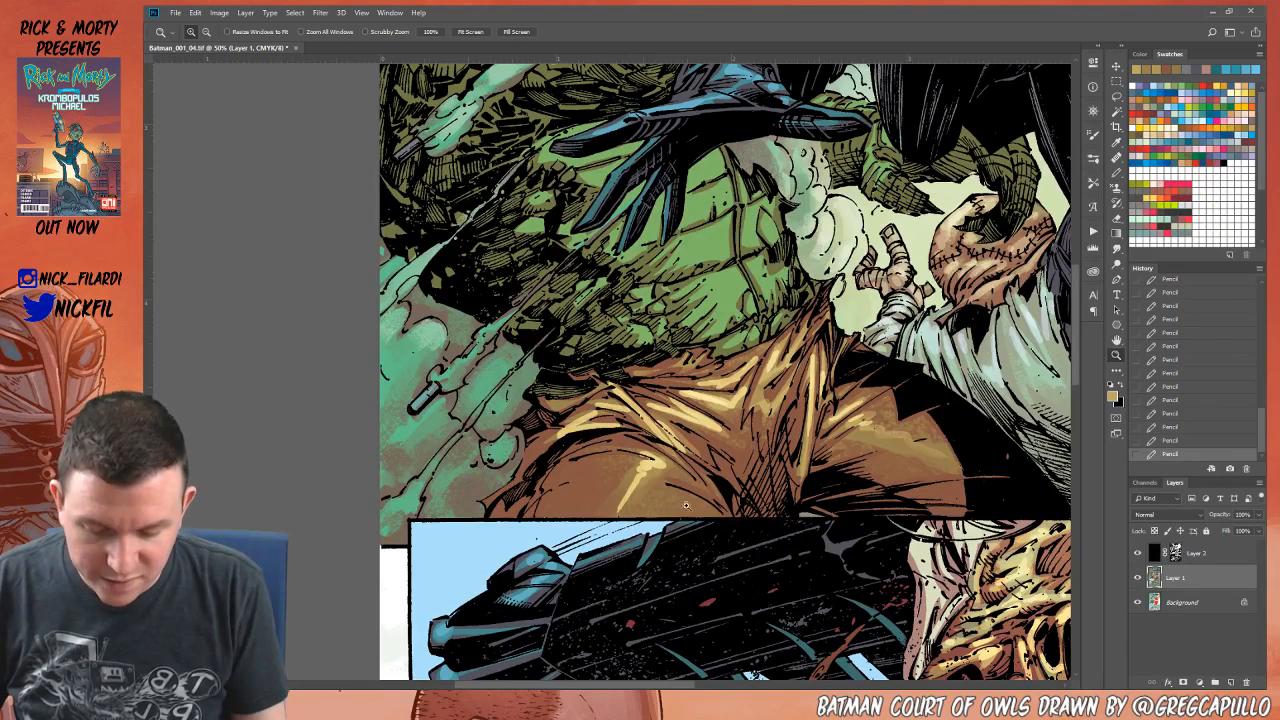
click(1117, 172)
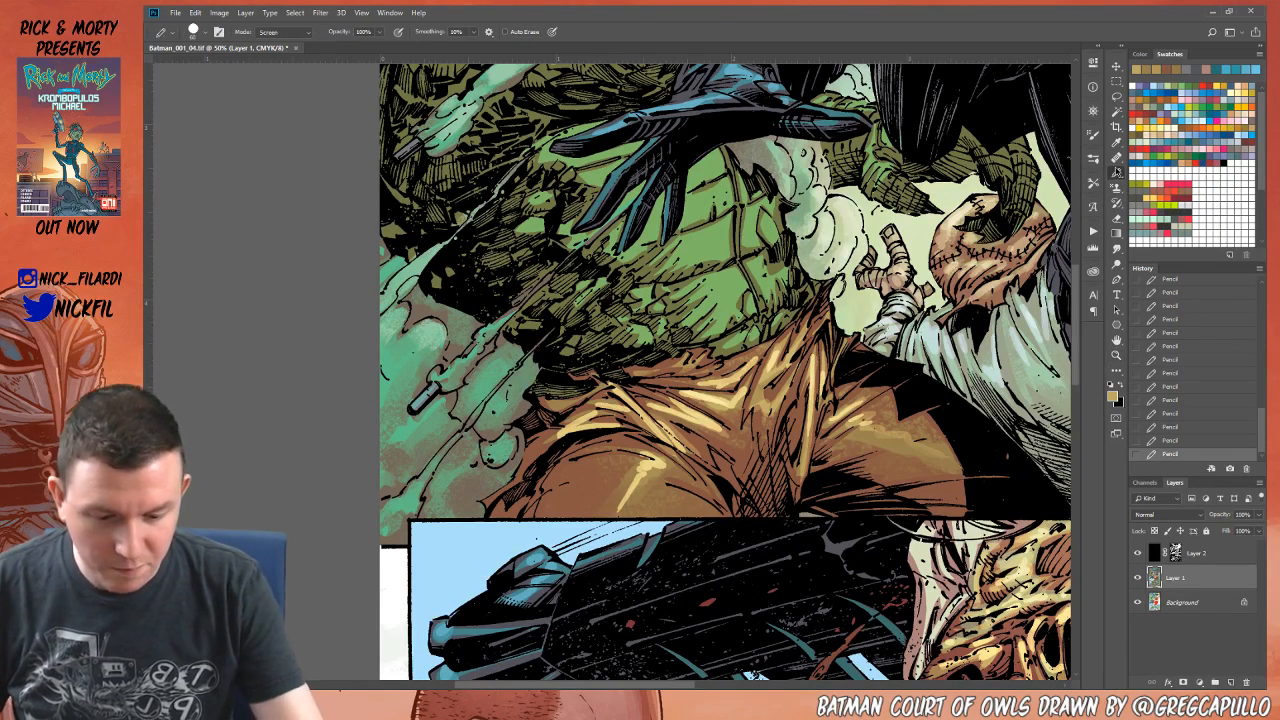
click(270, 33)
click(282, 48)
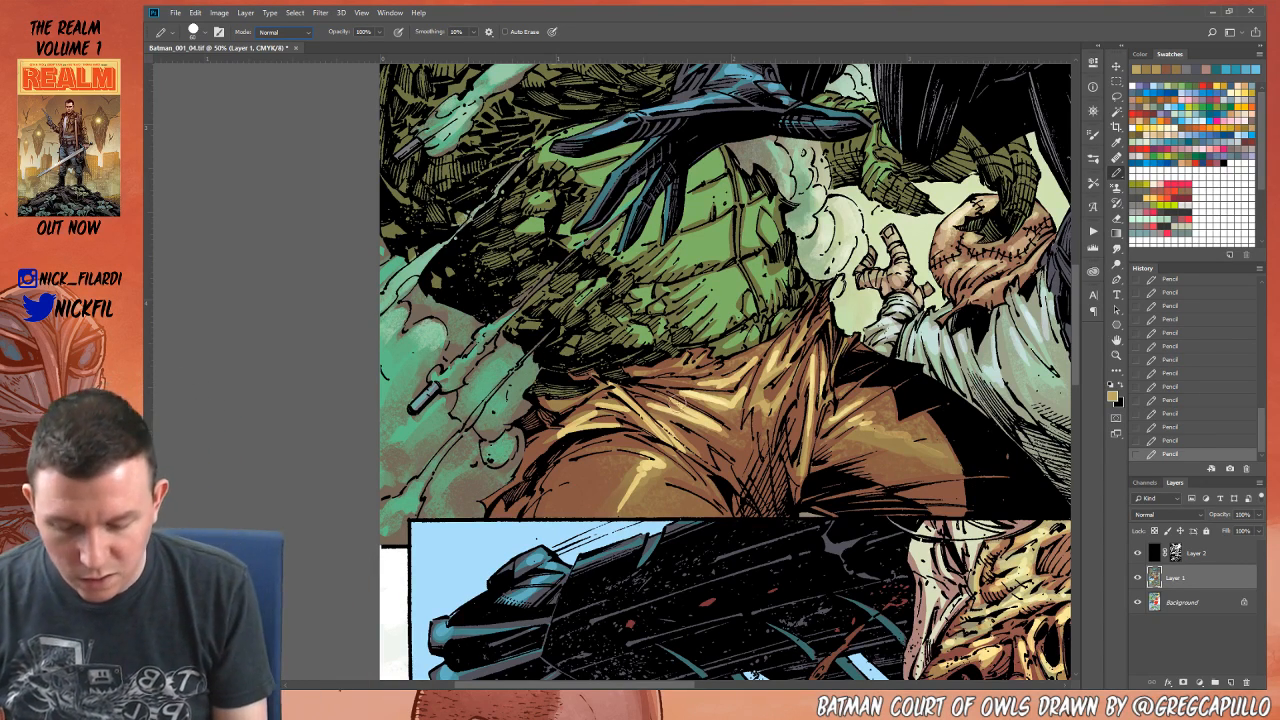
mouse_move(448, 536)
mouse_down()
mouse_move(445, 575)
mouse_move(448, 557)
mouse_up()
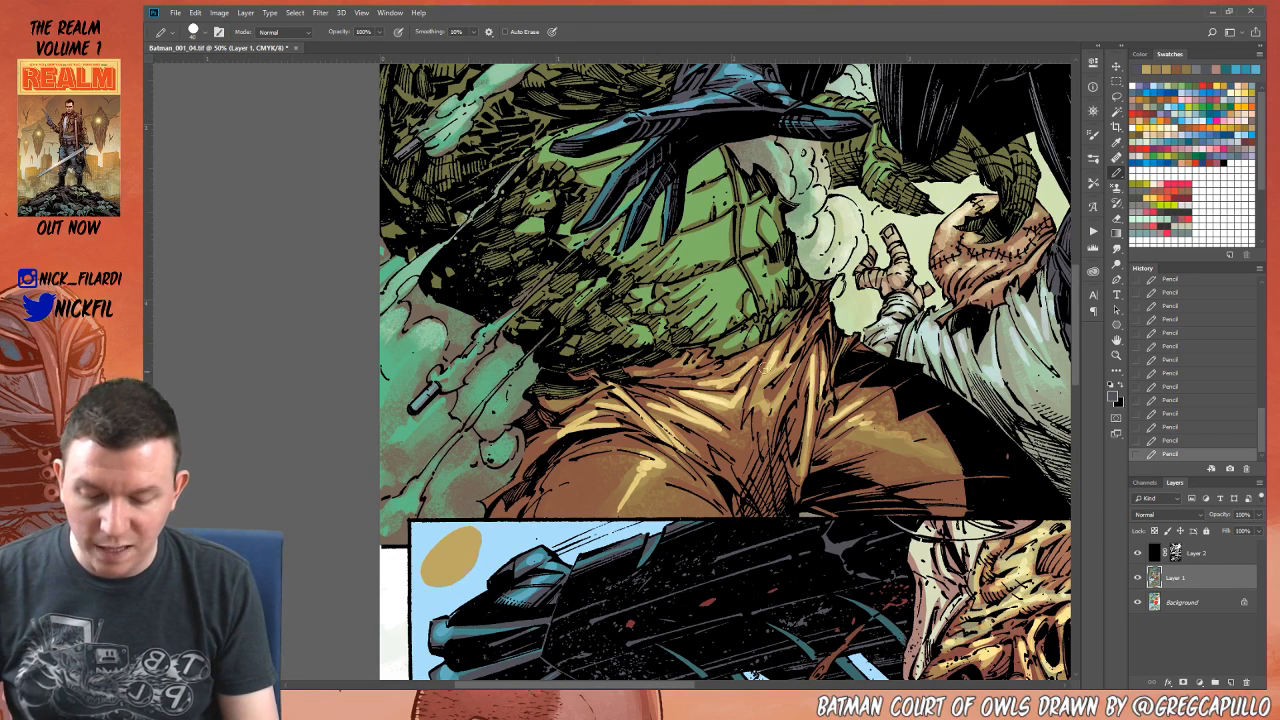
Step: Carve into the tan oval with a larger pencil in the sampled sky blue, then cover it completely
alt+click(491, 549)
key(bracketright)
key(bracketright)
key(bracketright)
key(bracketright)
key(bracketright)
key(bracketright)
key(bracketright)
mouse_move(444, 585)
mouse_down()
mouse_move(421, 561)
mouse_move(444, 535)
mouse_up()
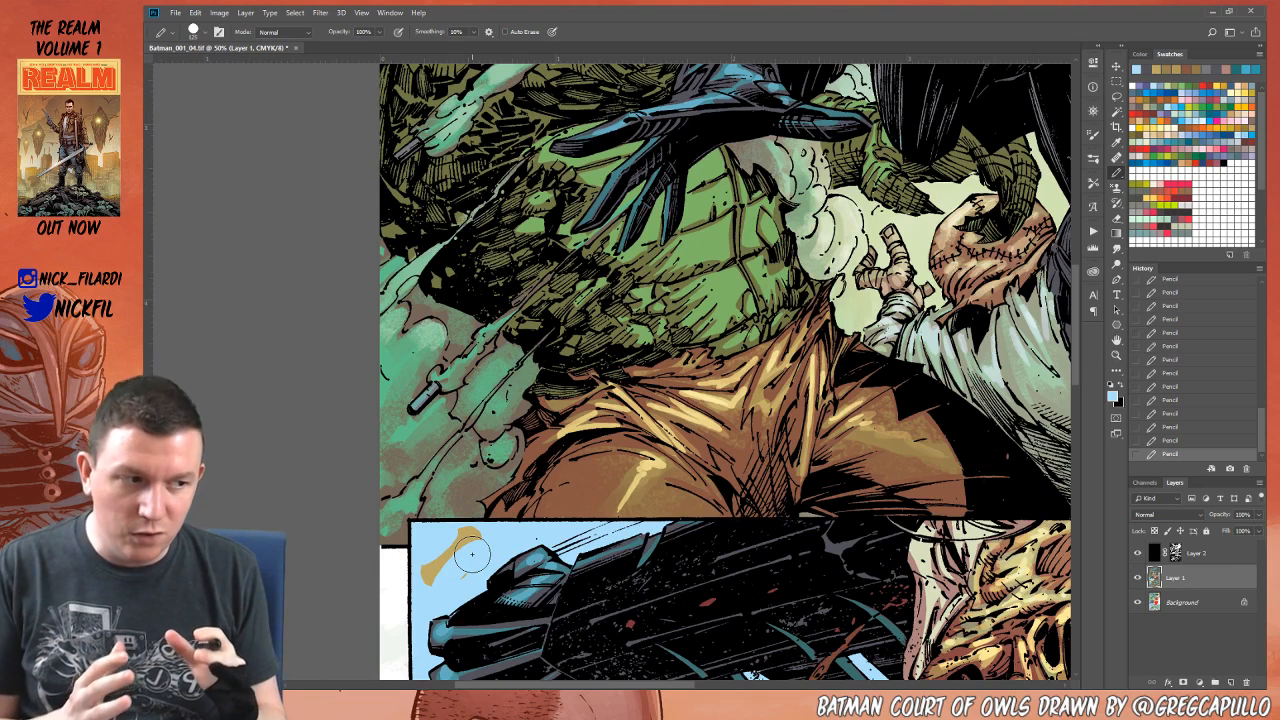
drag(480, 536, 449, 562)
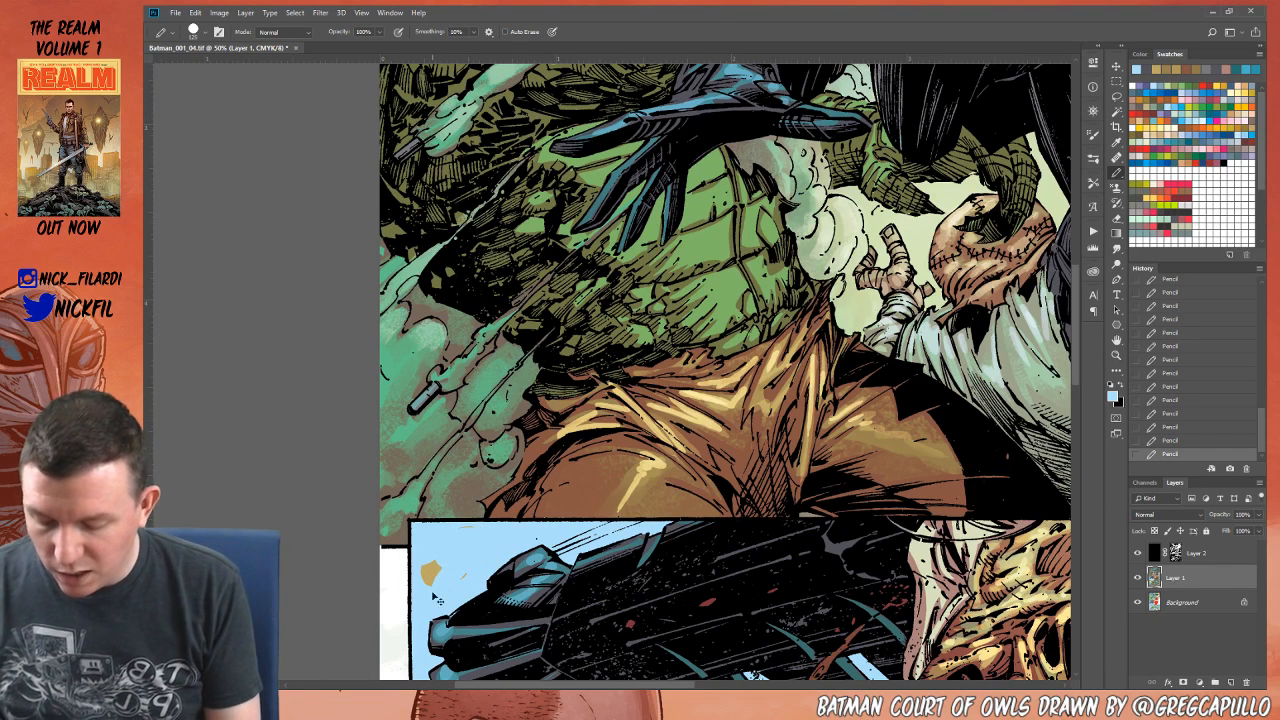
key(ctrl+z)
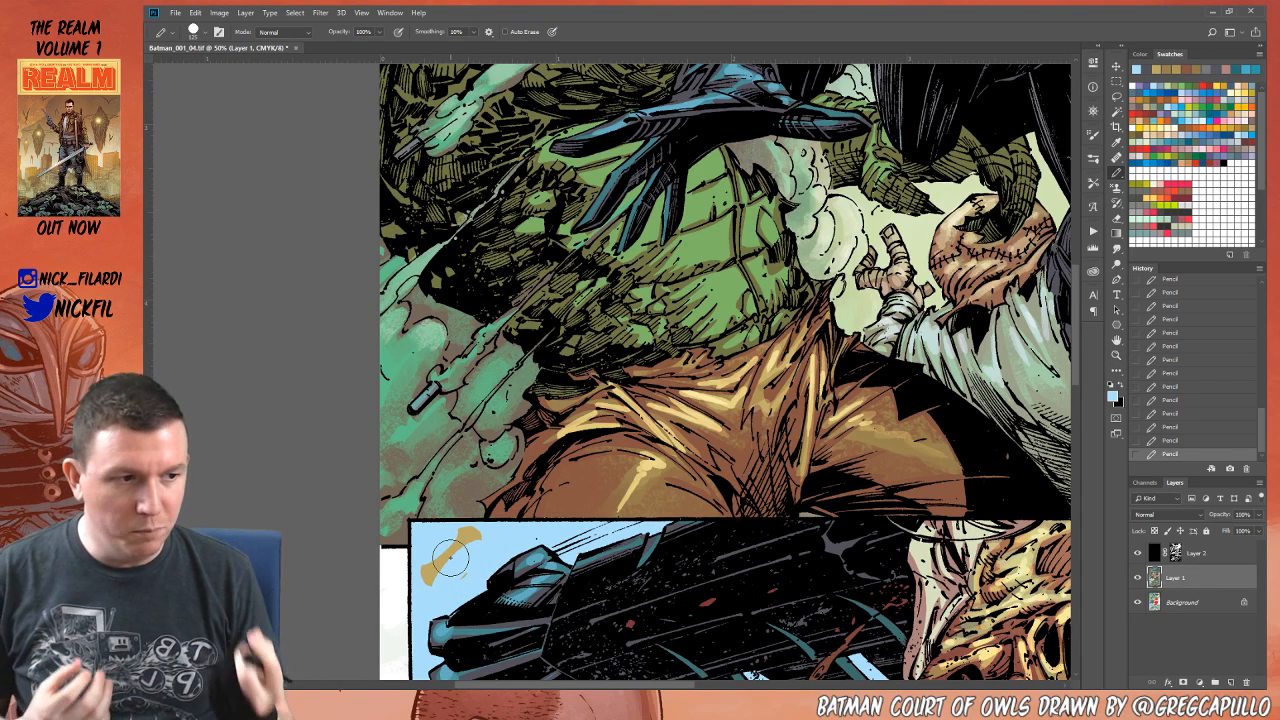
mouse_move(450, 551)
mouse_down()
mouse_move(472, 558)
mouse_move(474, 540)
mouse_move(458, 538)
mouse_move(431, 572)
mouse_move(457, 571)
mouse_move(466, 534)
mouse_move(480, 540)
mouse_up()
Step: Brush sampled pale yellow and tan texture around the highlight on the villain's near thigh with an enlarged textured brush
alt+click(610, 416)
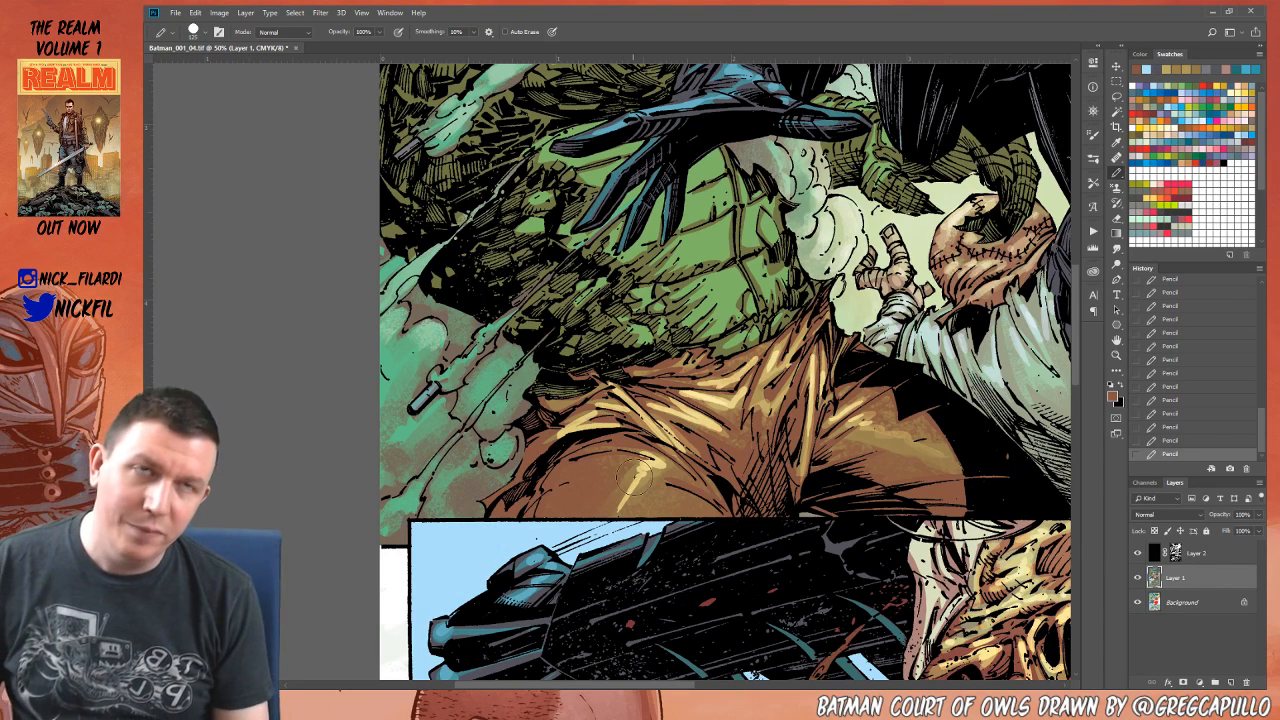
alt+click(642, 466)
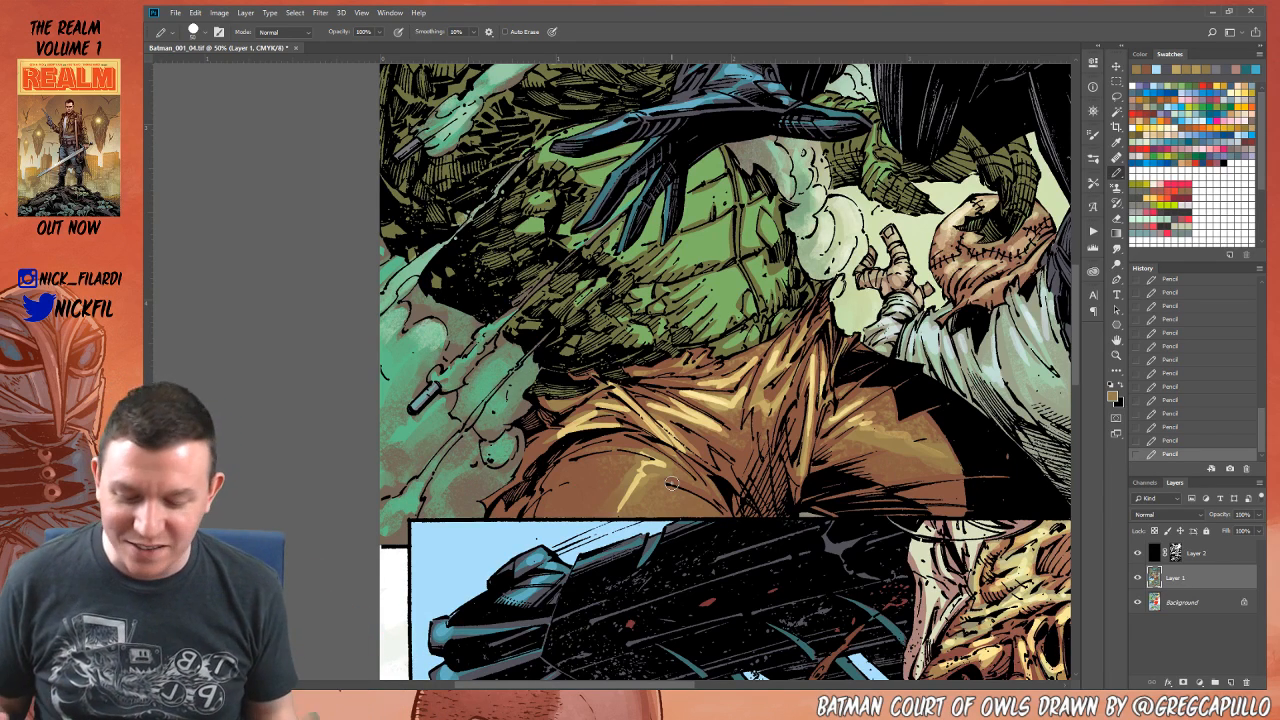
click(197, 32)
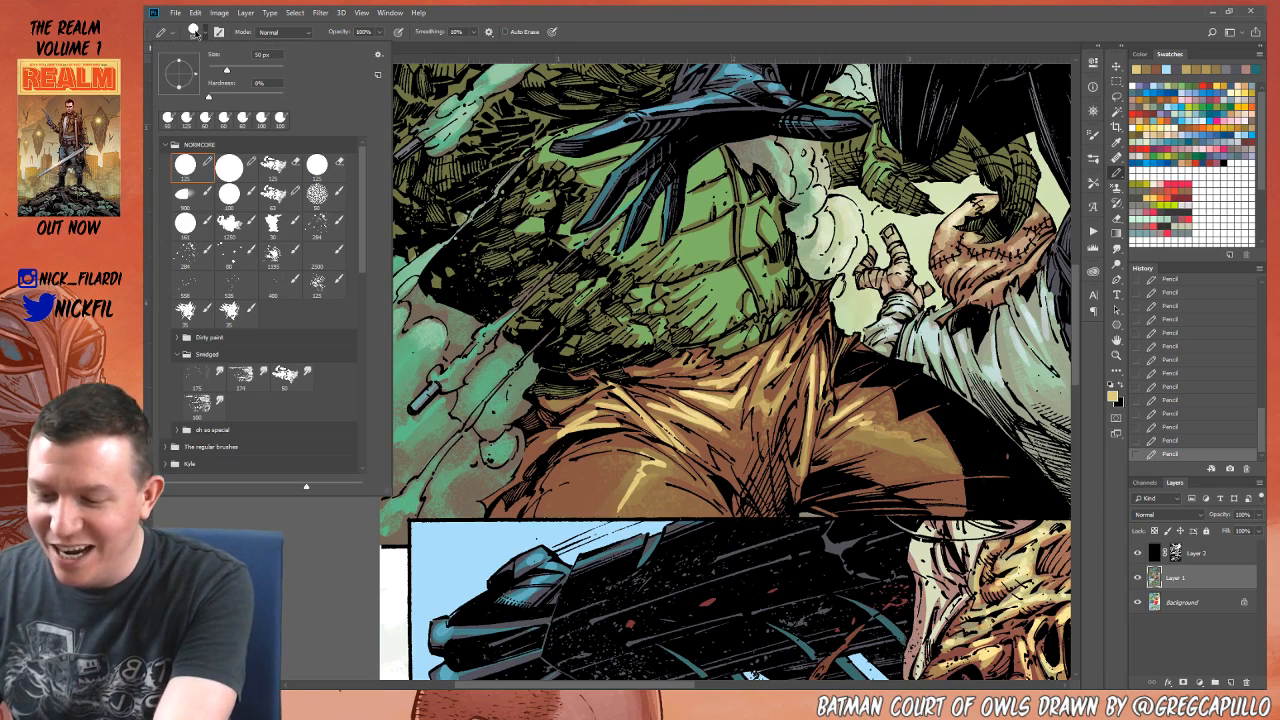
click(274, 222)
alt+click(641, 473)
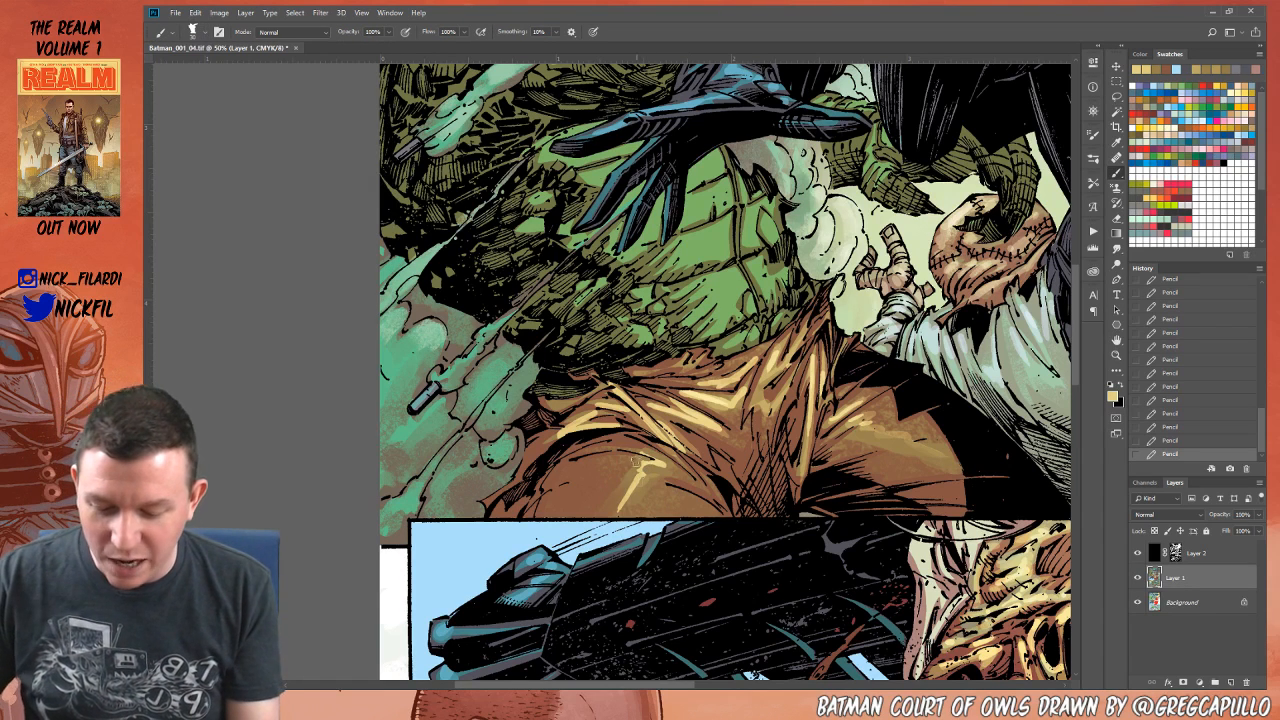
key(bracketright)
key(bracketright)
key(bracketright)
key(bracketright)
key(bracketright)
key(bracketright)
key(bracketright)
mouse_move(622, 493)
mouse_down()
mouse_move(630, 465)
mouse_move(578, 500)
mouse_move(575, 482)
mouse_up()
mouse_move(657, 484)
mouse_down()
mouse_move(693, 439)
mouse_move(625, 504)
mouse_move(651, 470)
mouse_move(628, 478)
mouse_move(637, 462)
mouse_move(621, 490)
mouse_move(635, 459)
mouse_move(678, 460)
mouse_up()
Step: Refine the thigh highlight with a smaller textured brush and resampled tans, undoing the last stroke
alt+click(667, 472)
key(bracketleft)
key(bracketleft)
key(bracketleft)
key(bracketleft)
key(bracketleft)
key(bracketleft)
key(ctrl+z)
alt+click(658, 487)
Step: Sample brown and tan from the upper pants and brush textured shading into the folds below the waist
alt+click(609, 407)
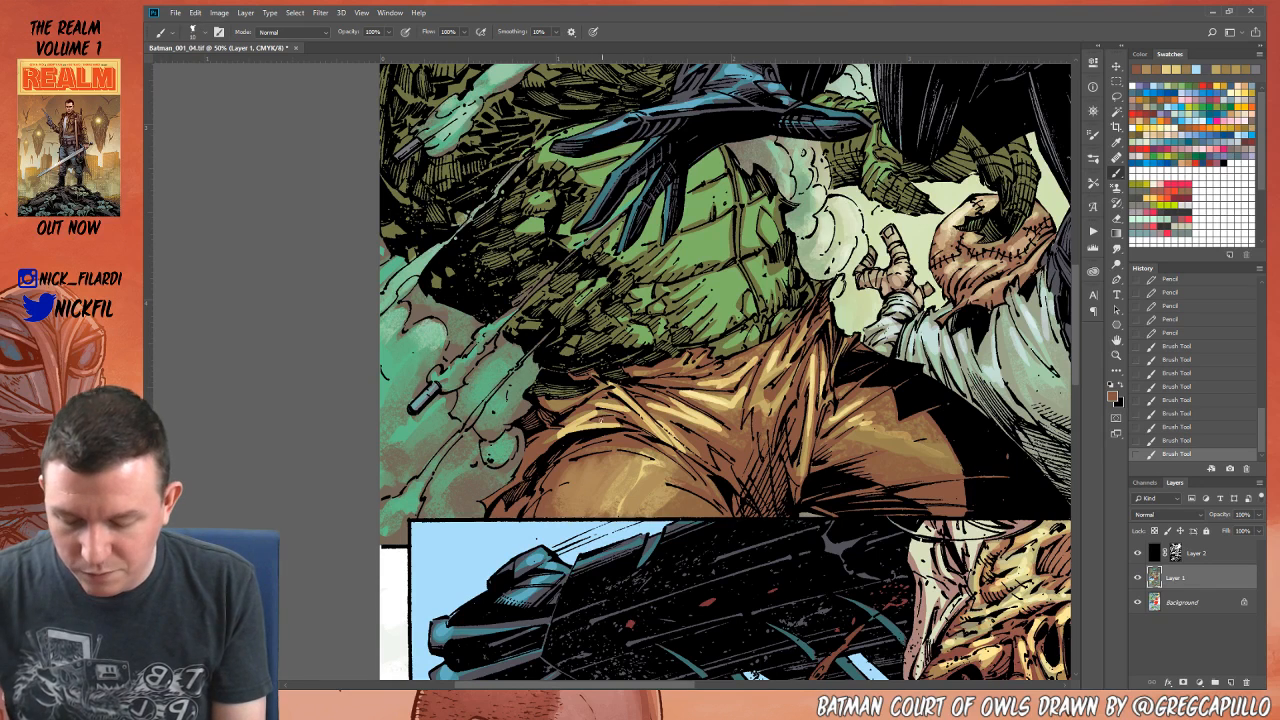
alt+click(598, 409)
mouse_move(583, 412)
mouse_down()
mouse_move(573, 425)
mouse_move(617, 431)
mouse_move(607, 415)
mouse_up()
key(])
key(])
key(])
key(])
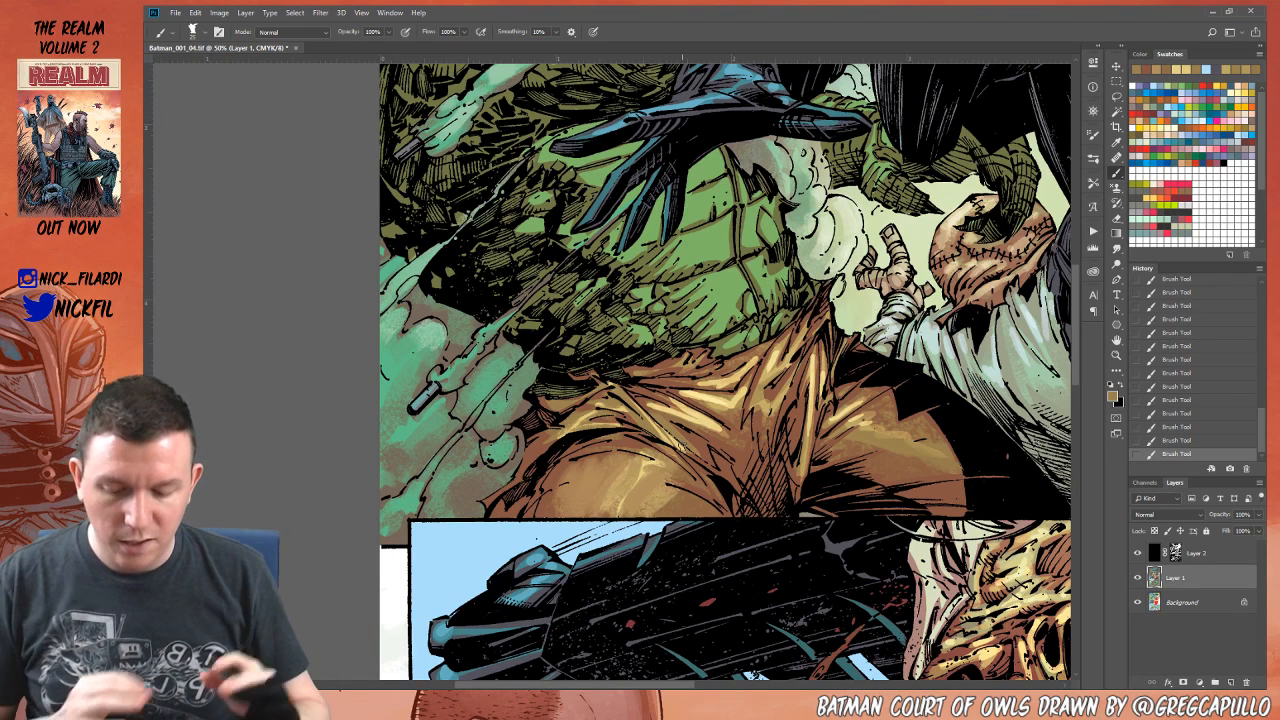
Step: Sample tans and pale yellow from the villain's pants and brush texture along the folds just below the waist
alt+click(726, 392)
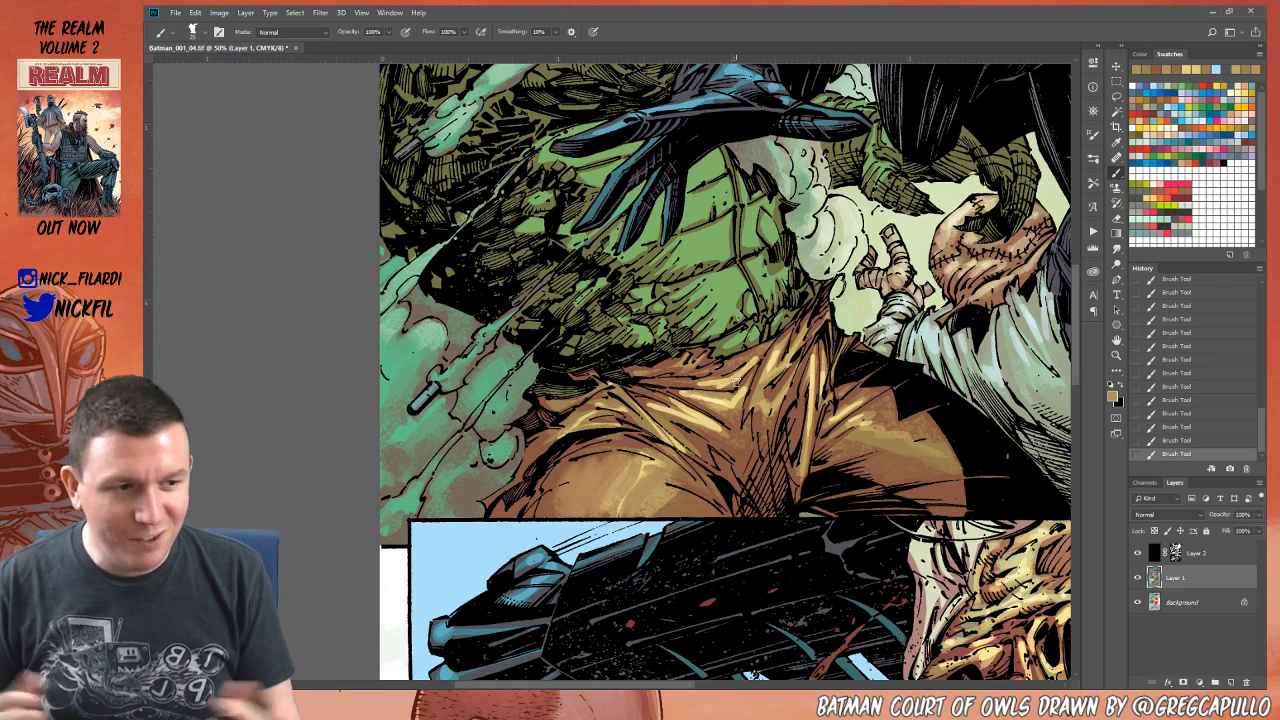
alt+click(729, 413)
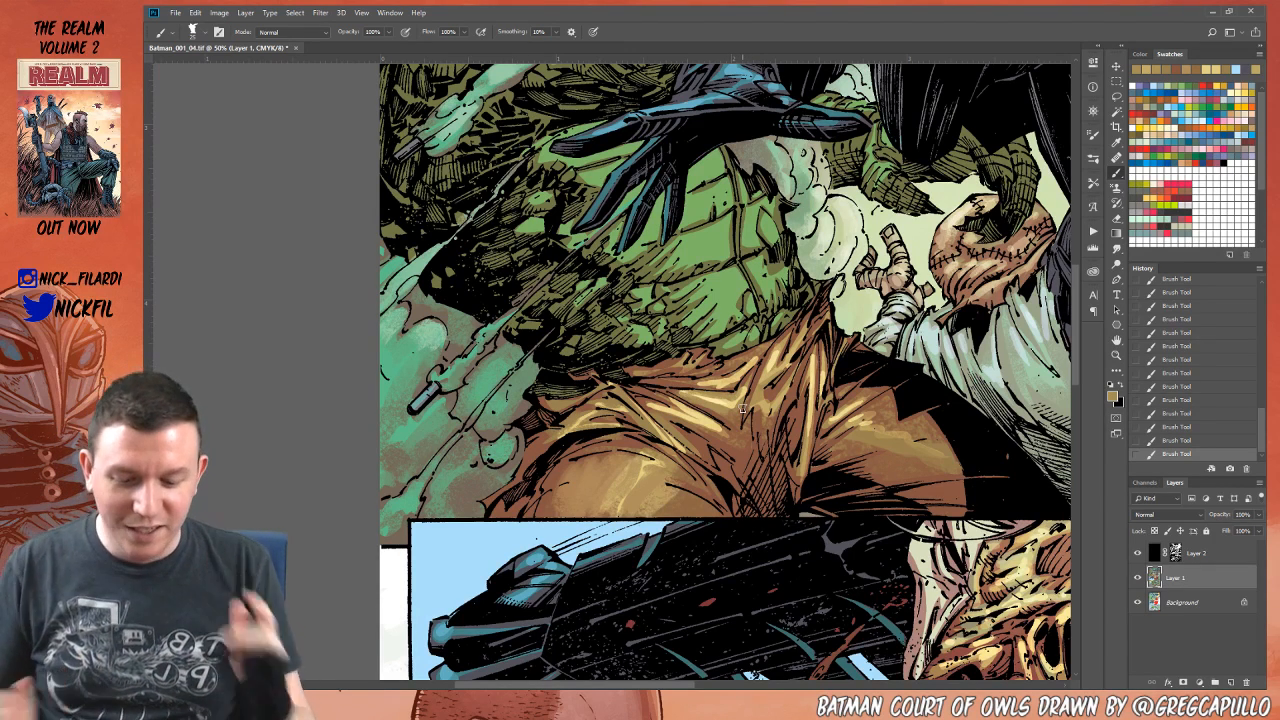
alt+click(711, 389)
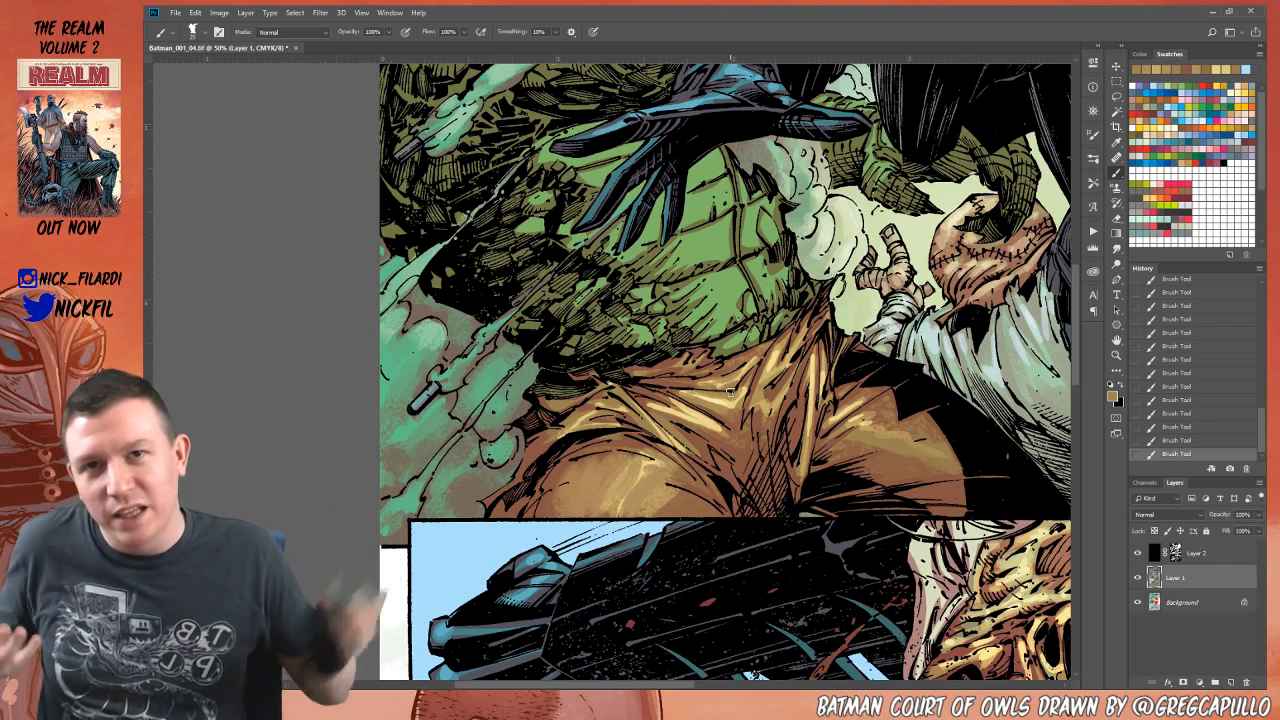
alt+click(751, 361)
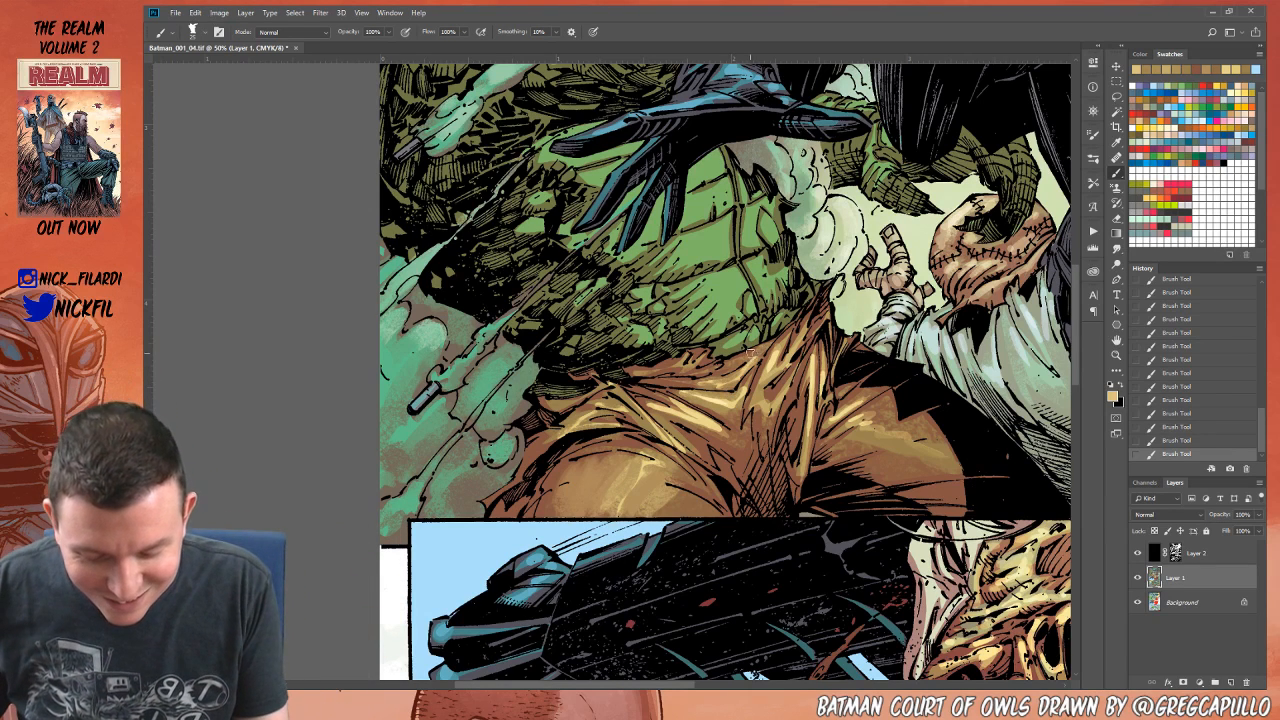
drag(762, 348, 710, 373)
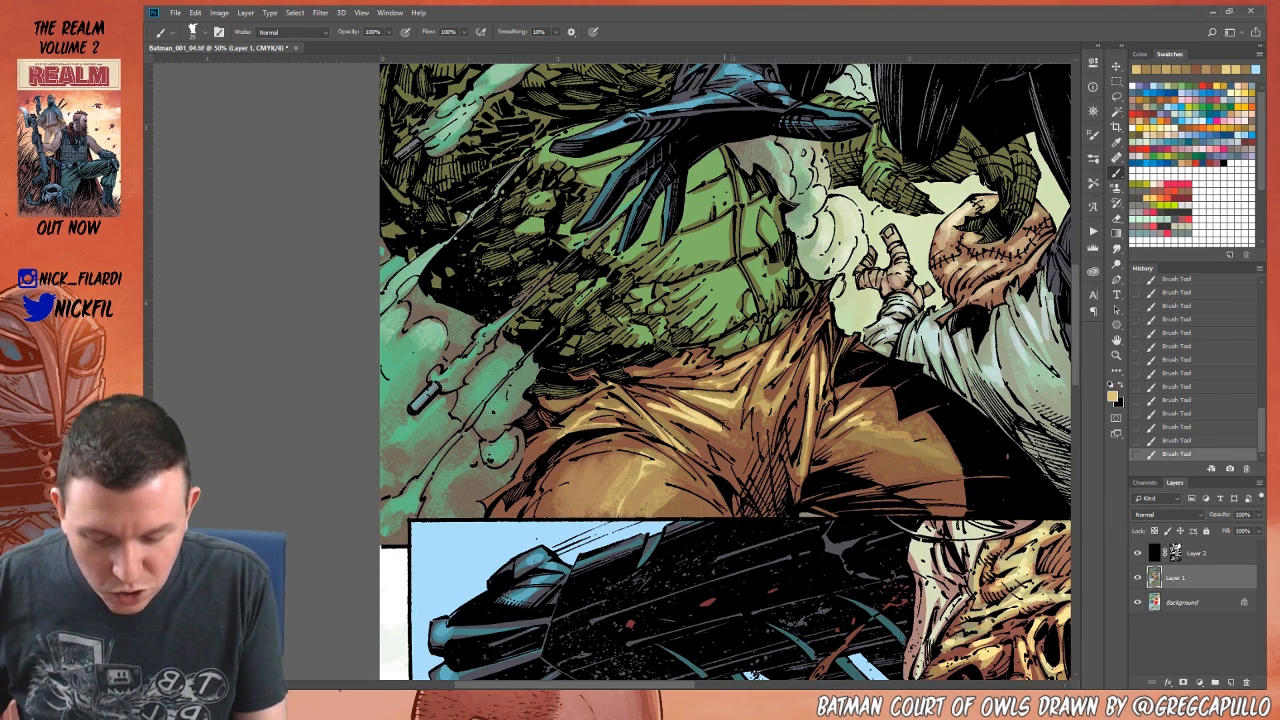
alt+click(677, 403)
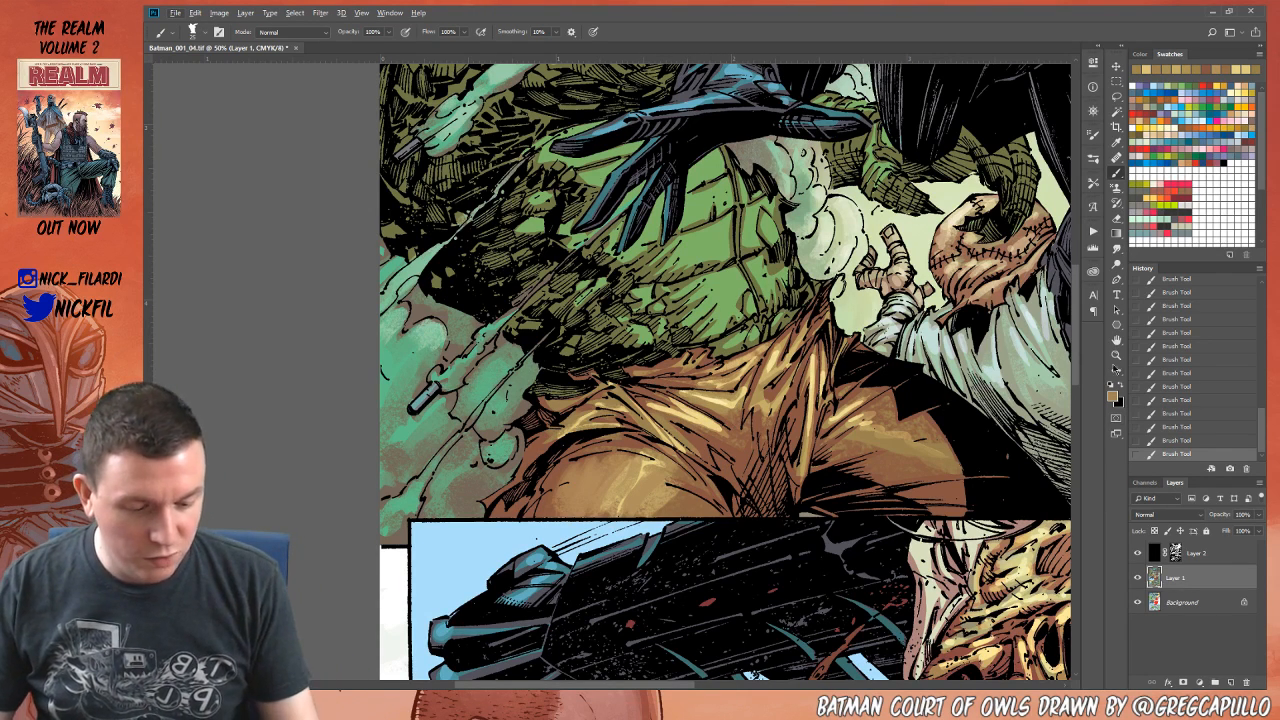
Step: Switch to the Pencil tool, sample pale yellow, and widen the diagonal highlight on the fold at the center of the pants
click(1116, 355)
click(700, 391)
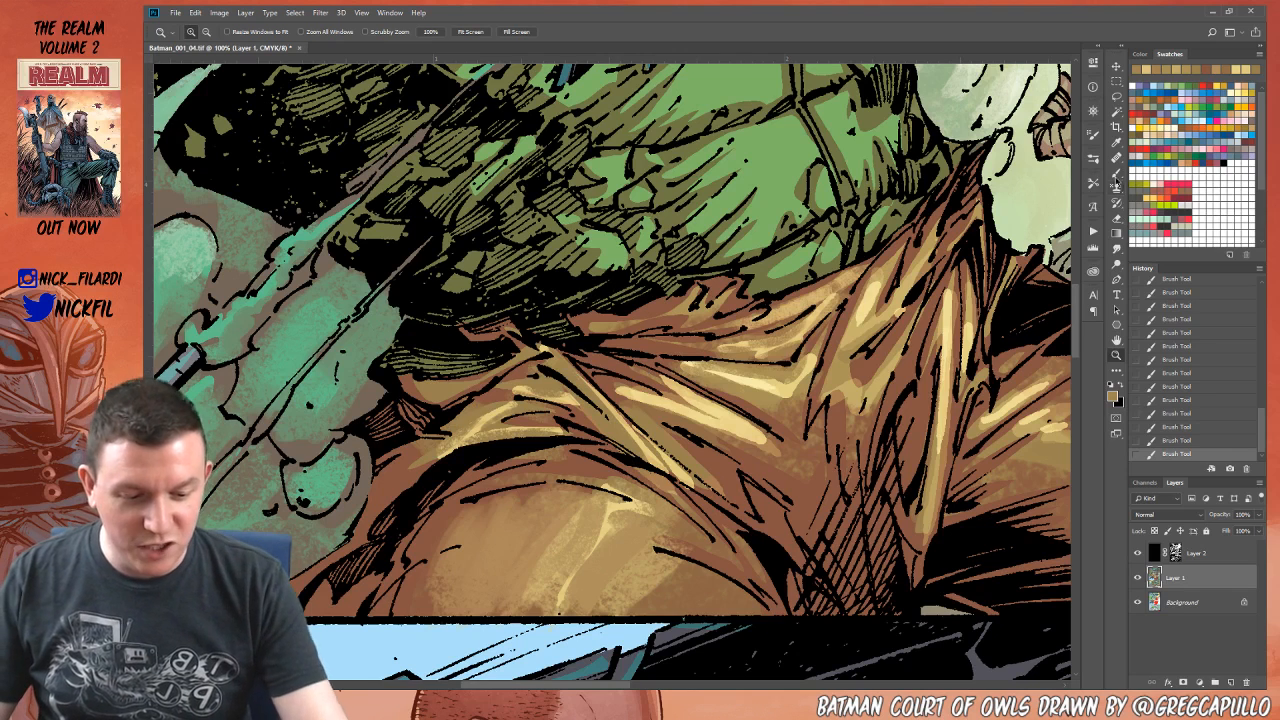
click(1116, 175)
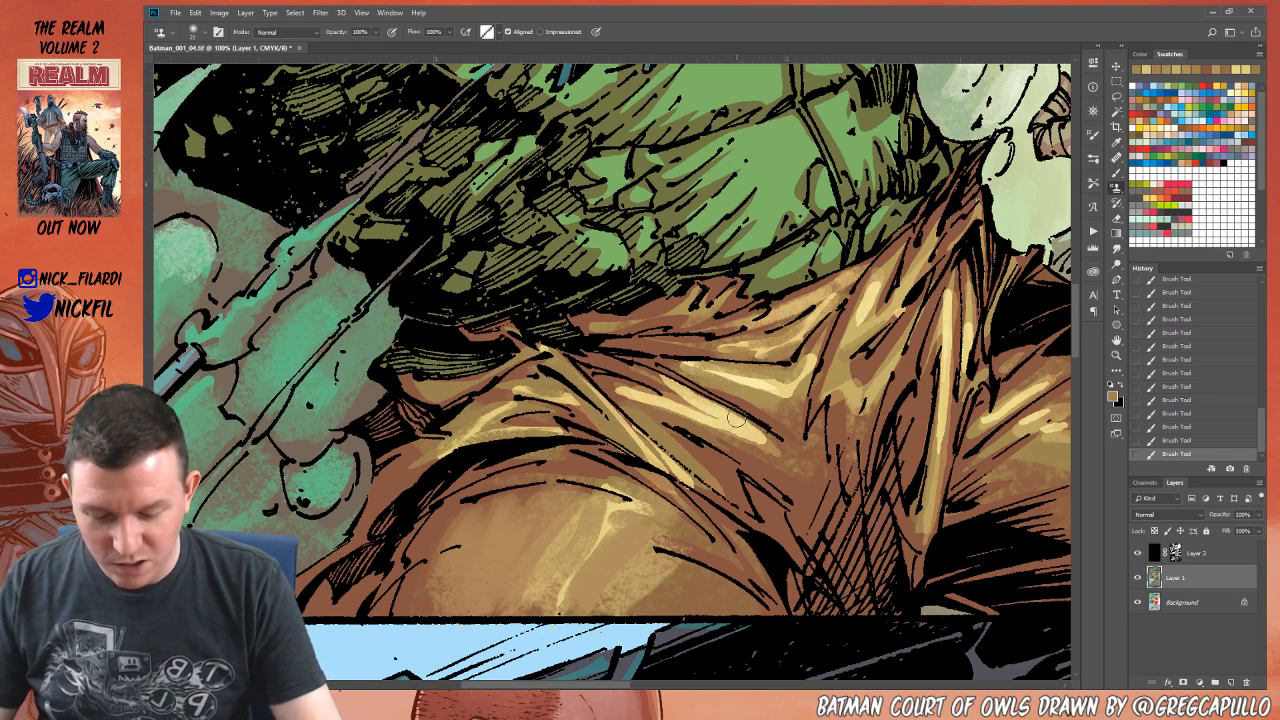
alt+click(1118, 176)
alt+click(1119, 175)
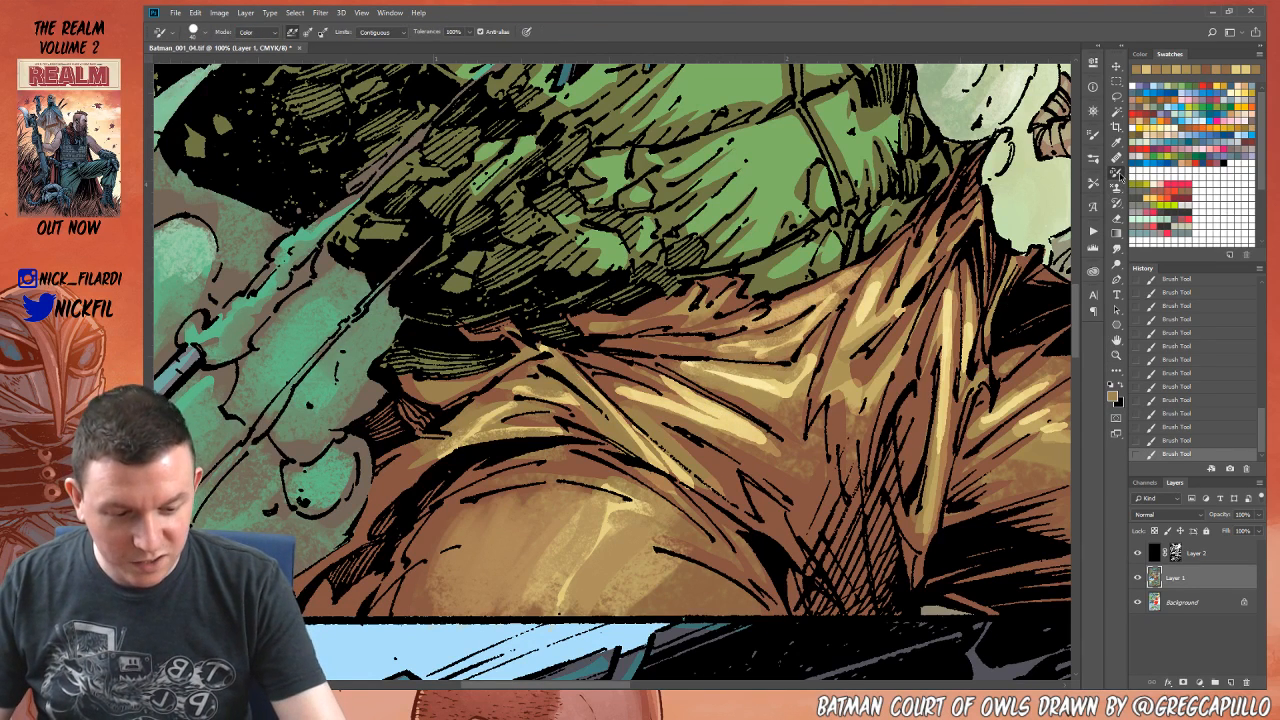
alt+click(1120, 176)
alt+click(1120, 176)
alt+click(1120, 176)
alt+click(744, 418)
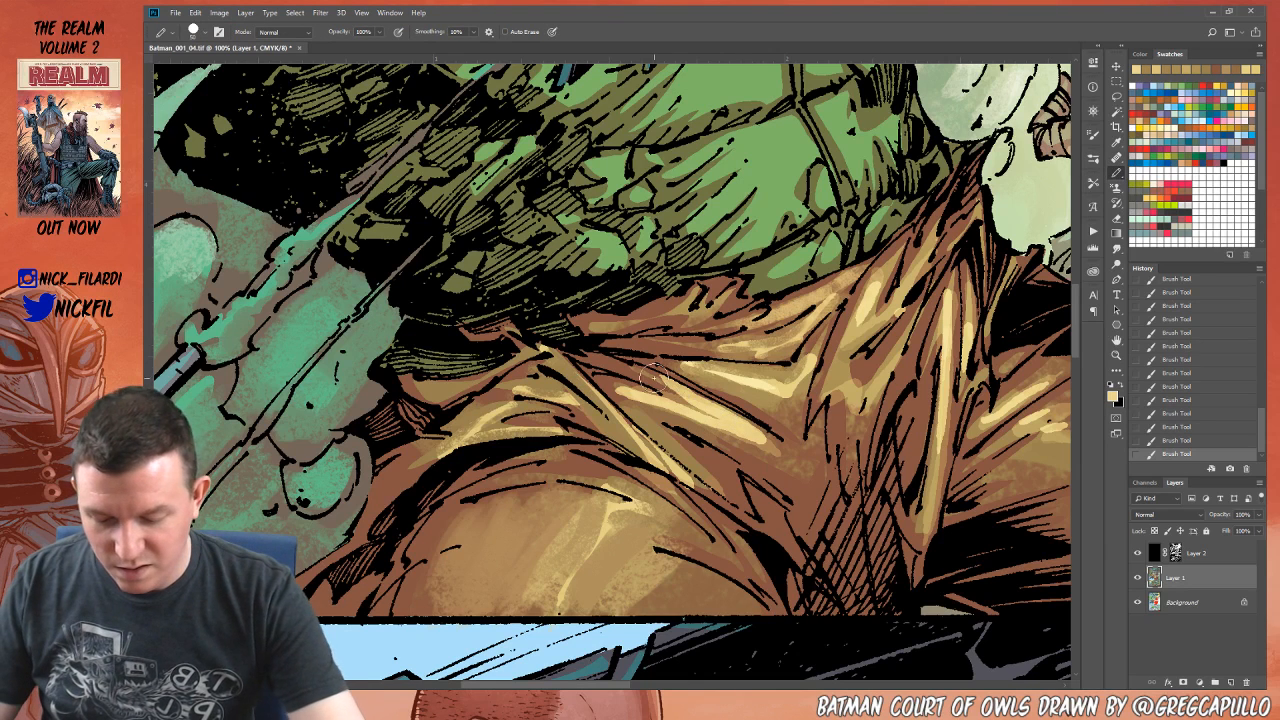
drag(644, 373, 748, 424)
mouse_move(626, 392)
mouse_down()
mouse_move(758, 438)
mouse_move(737, 422)
mouse_up()
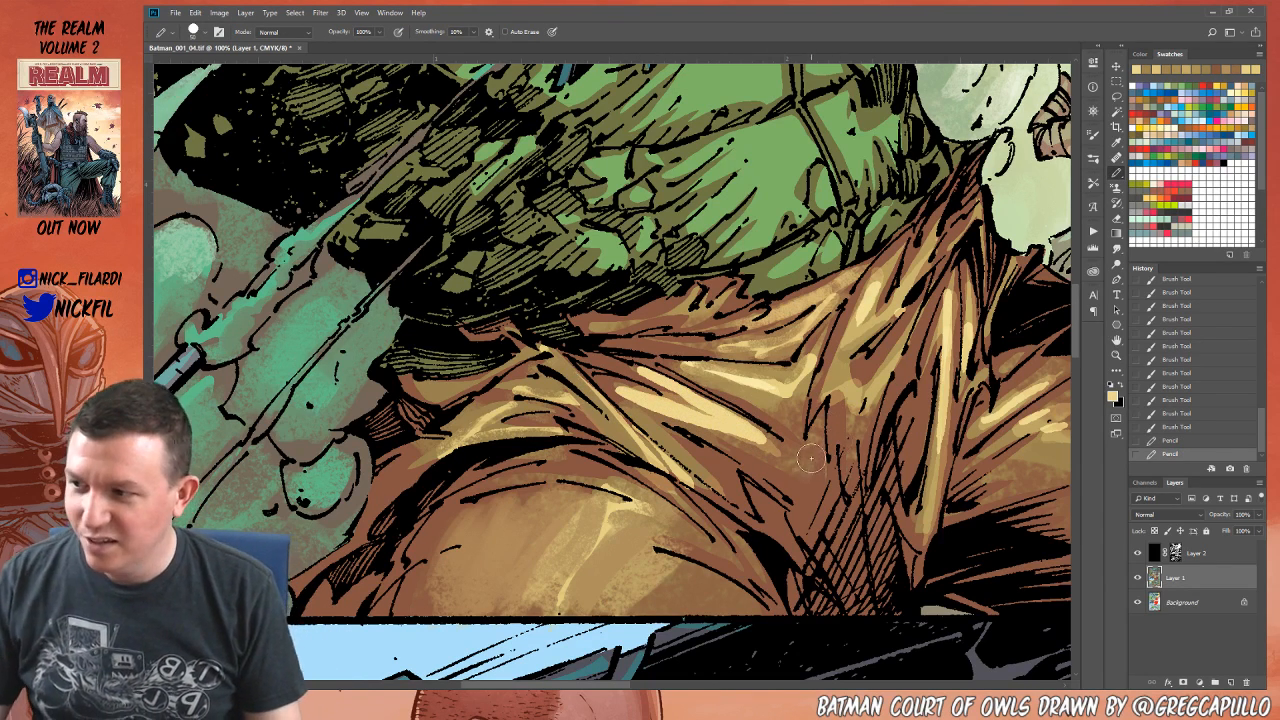
Step: Sample brown from the surrounding cloth and carve back the lower edge of the diagonal fold highlight with a smaller pencil
alt+click(698, 436)
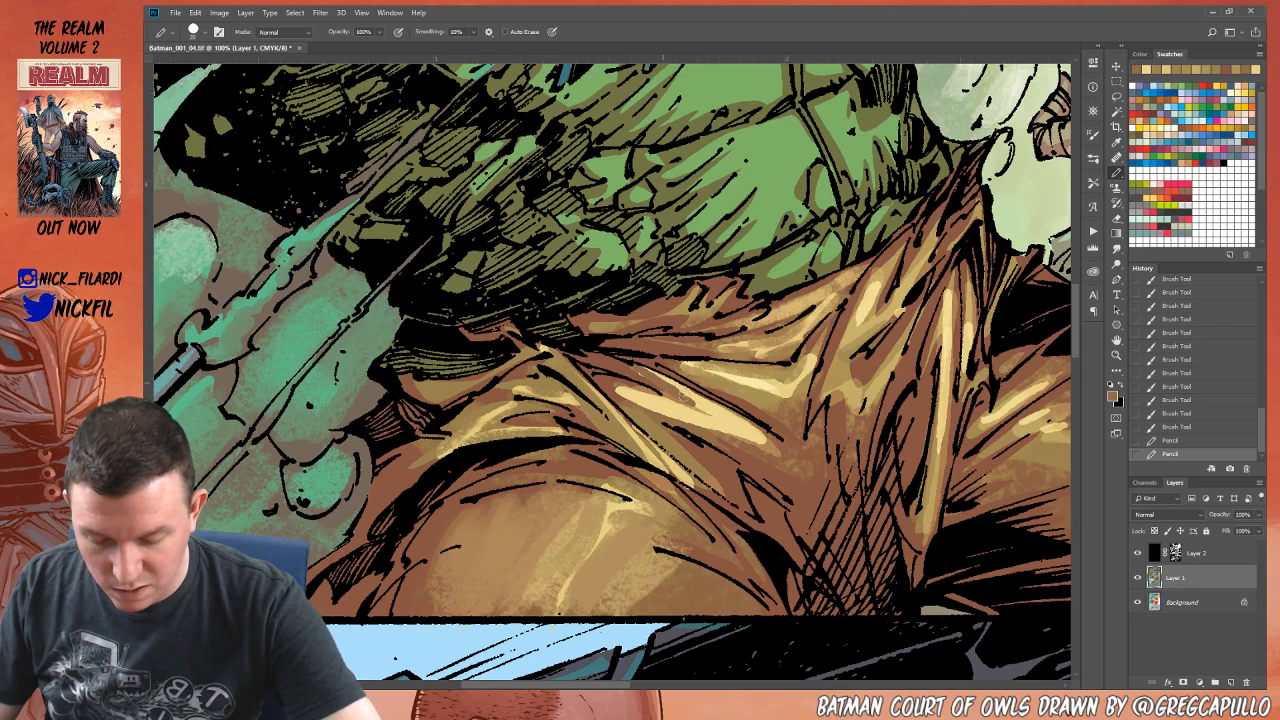
drag(714, 417, 774, 445)
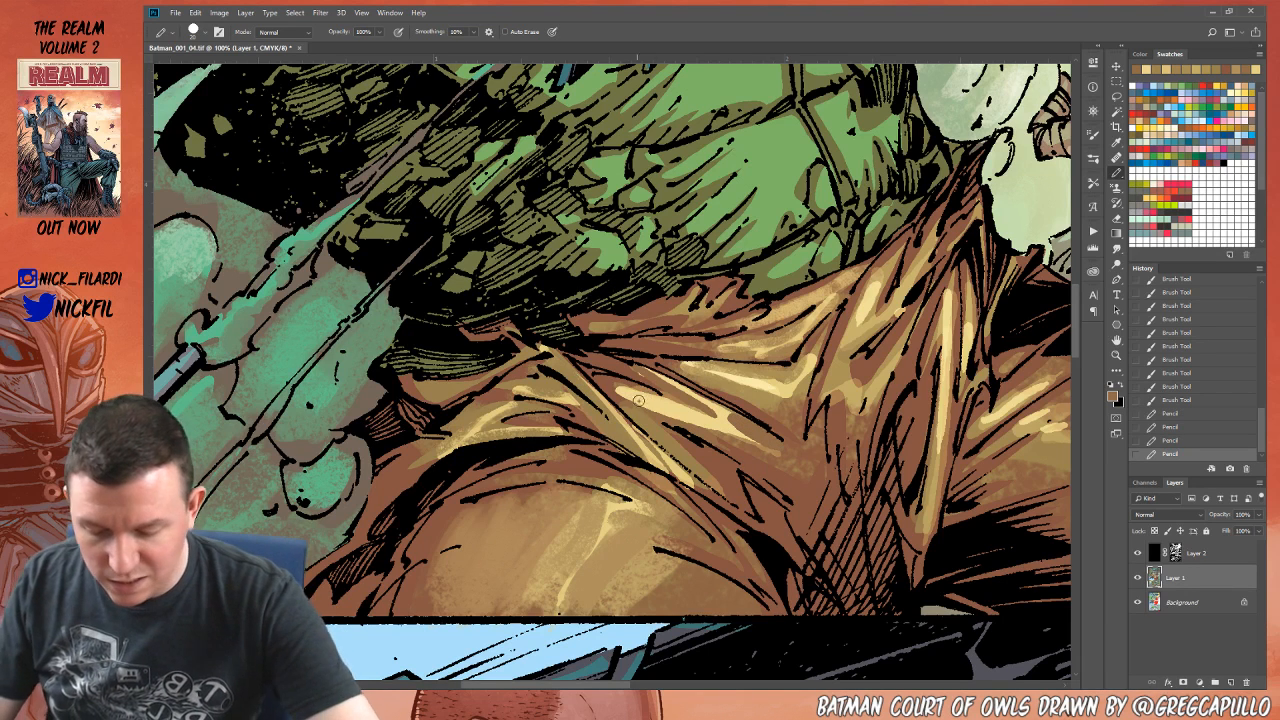
mouse_move(704, 429)
mouse_down()
mouse_move(610, 381)
mouse_move(739, 451)
mouse_up()
alt+click(717, 427)
alt+click(703, 431)
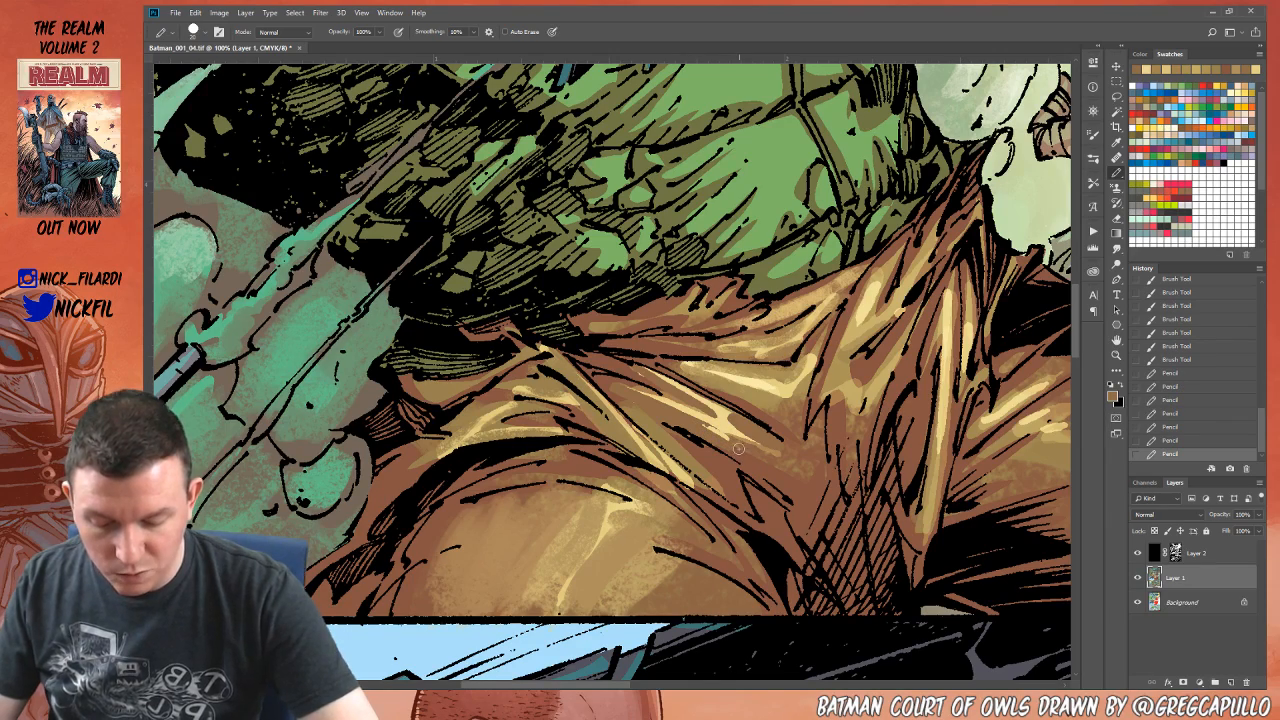
Step: Set the pencil opacity to 50% and draw a pale yellow highlight down the crease beside the villain's far thigh
key(z)
alt+click(739, 451)
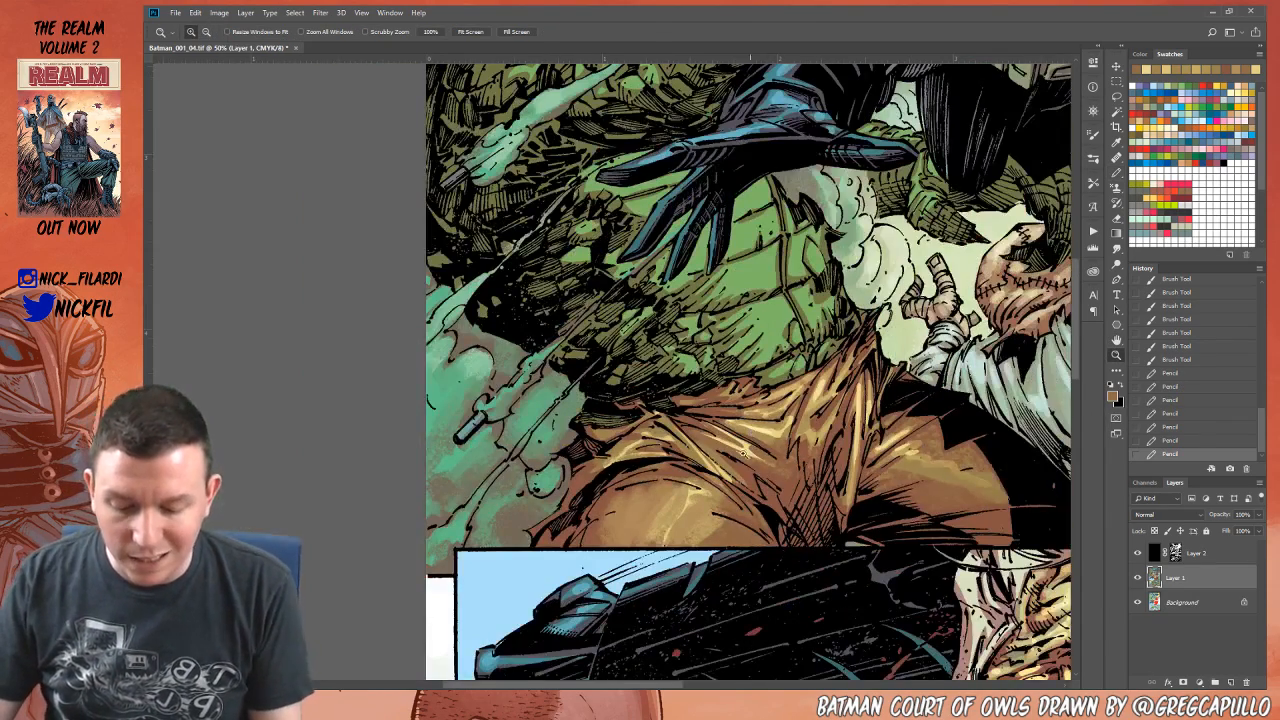
key(space)
drag(870, 503, 826, 463)
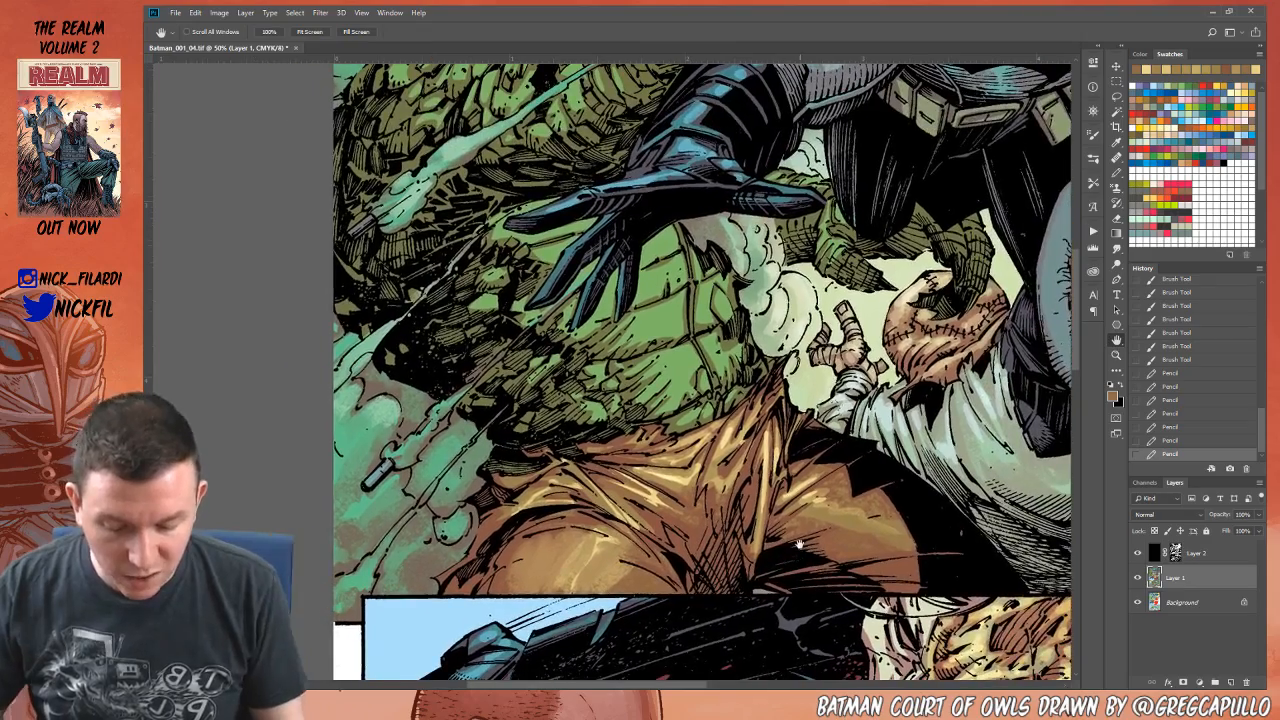
alt+click(800, 512)
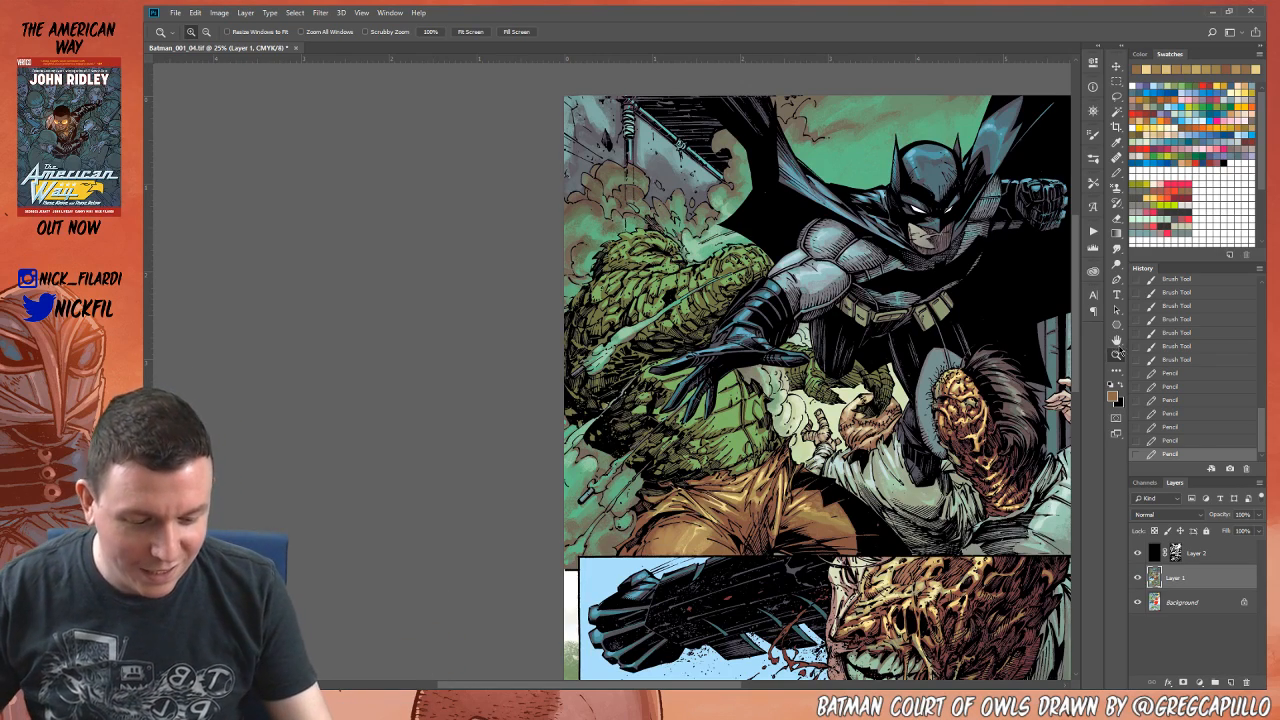
key(h)
drag(679, 577, 713, 625)
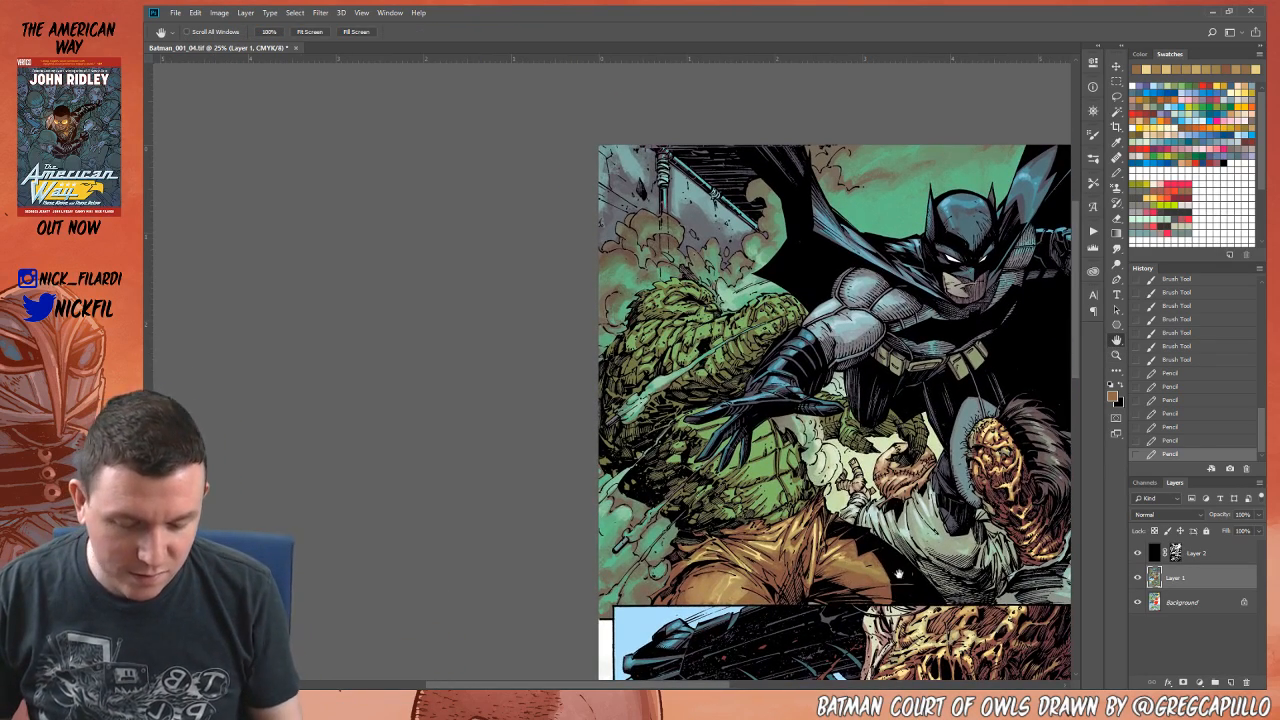
click(1116, 173)
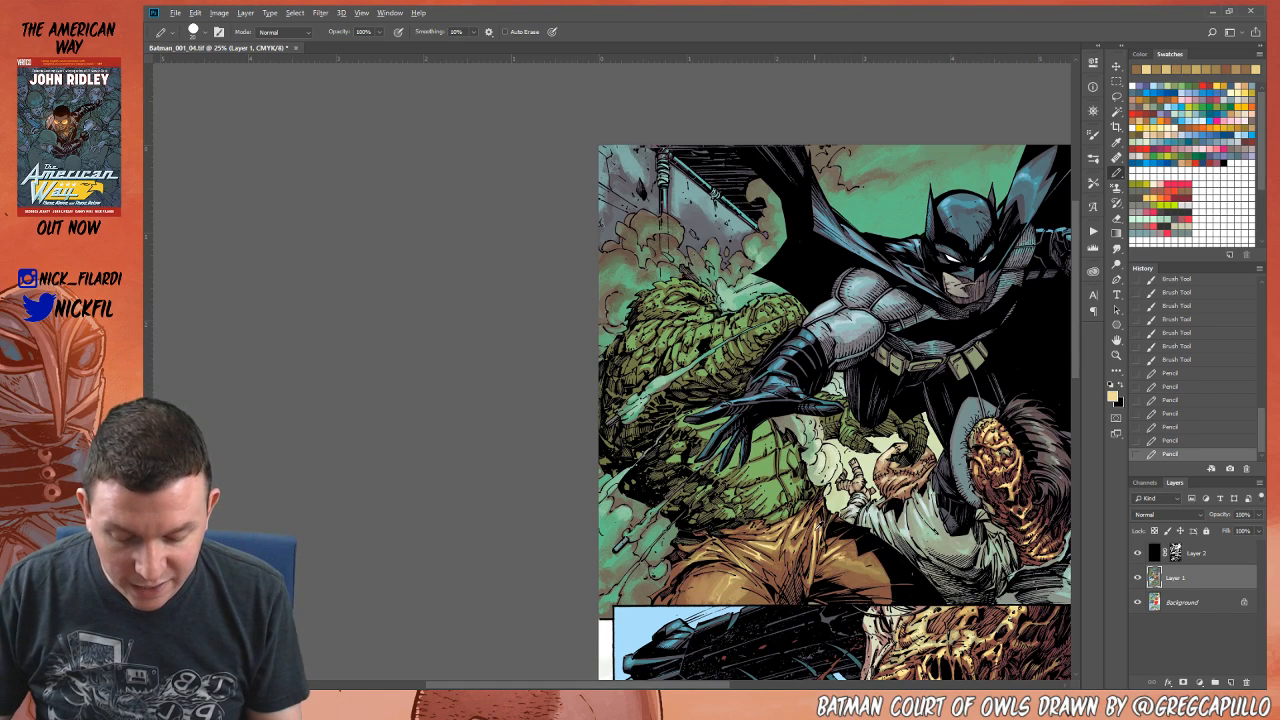
key(5)
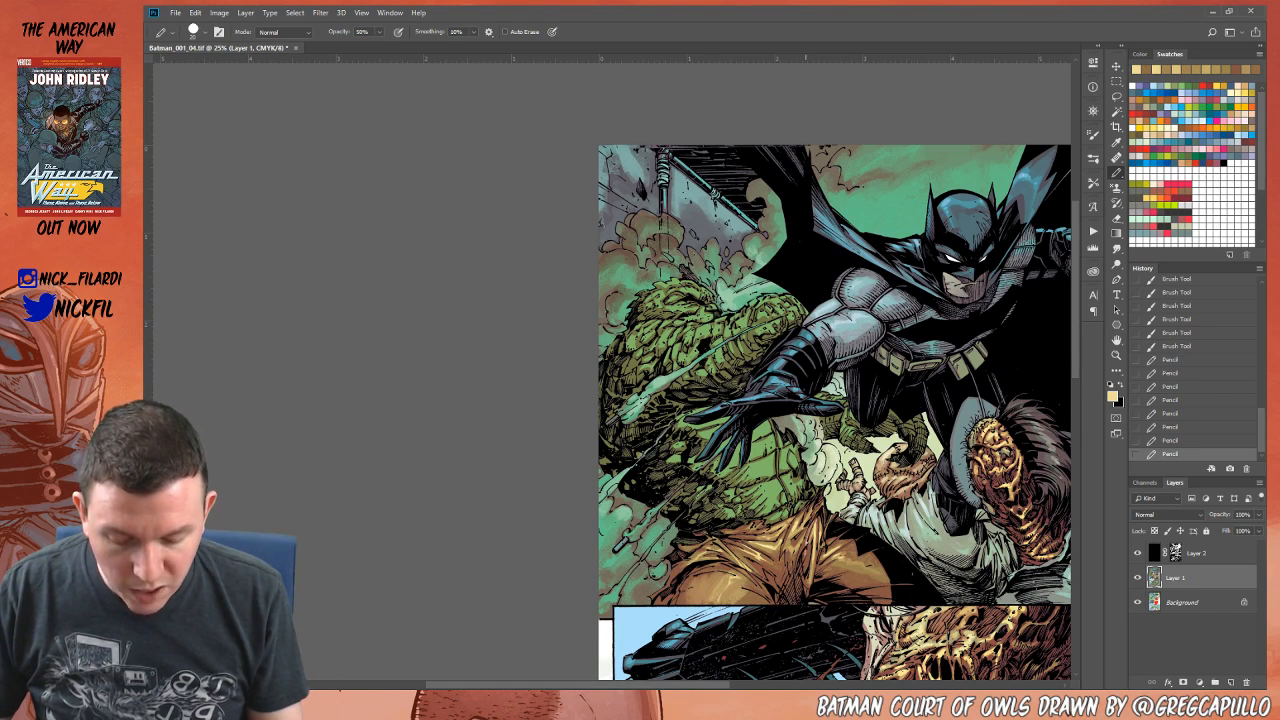
mouse_move(806, 522)
mouse_down()
mouse_move(814, 568)
mouse_move(832, 549)
mouse_up()
Step: Restore 100% opacity, enlarge the pencil, and rework the far thigh's highlights with tan and brown sampled from the pants
key(0)
key(])
key(])
key(])
key(])
alt+click(810, 549)
alt+click(838, 545)
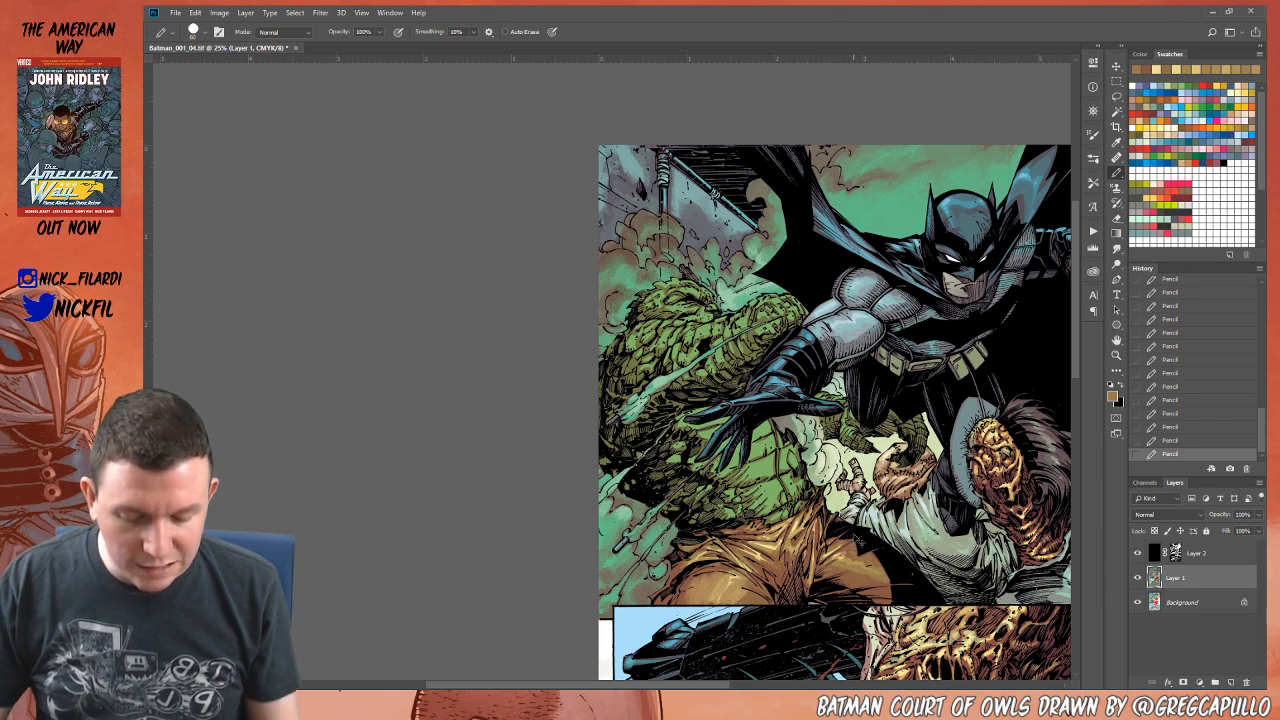
Step: Sample a light green from the scales on the villain's shoulder with the Pencil tool
key(space)
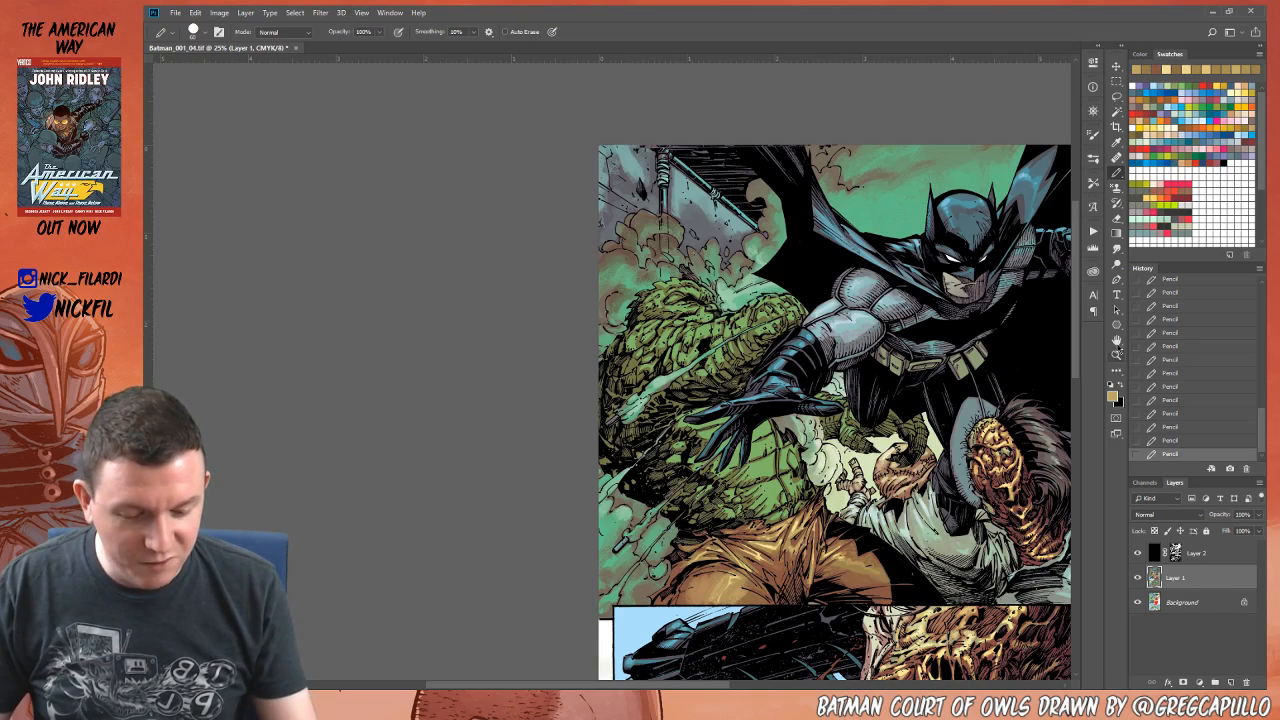
drag(958, 420, 764, 444)
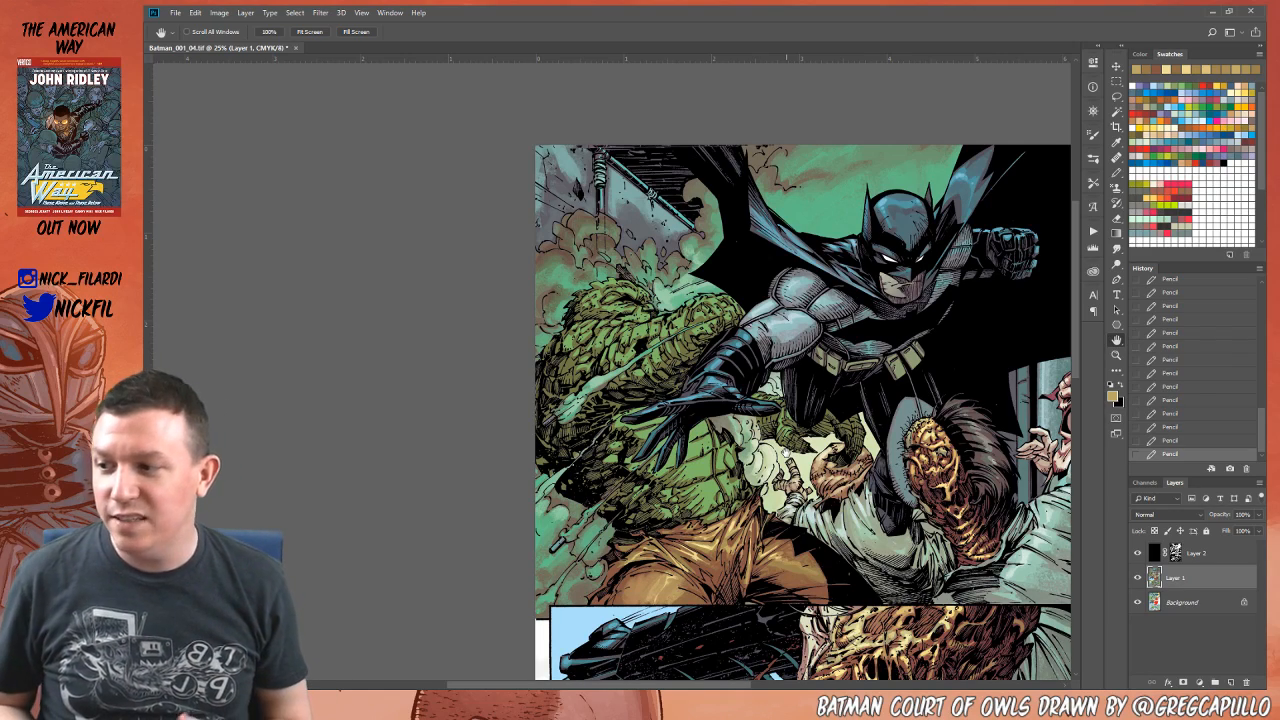
key(z)
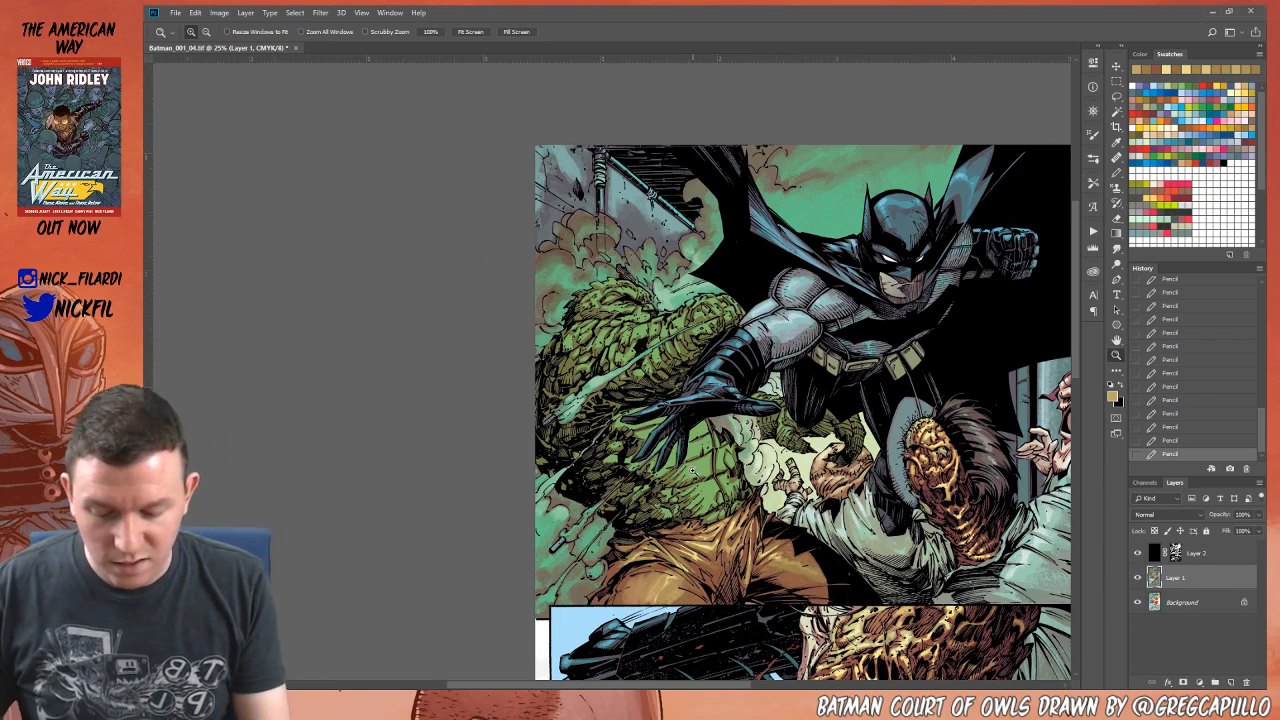
click(694, 470)
click(1117, 174)
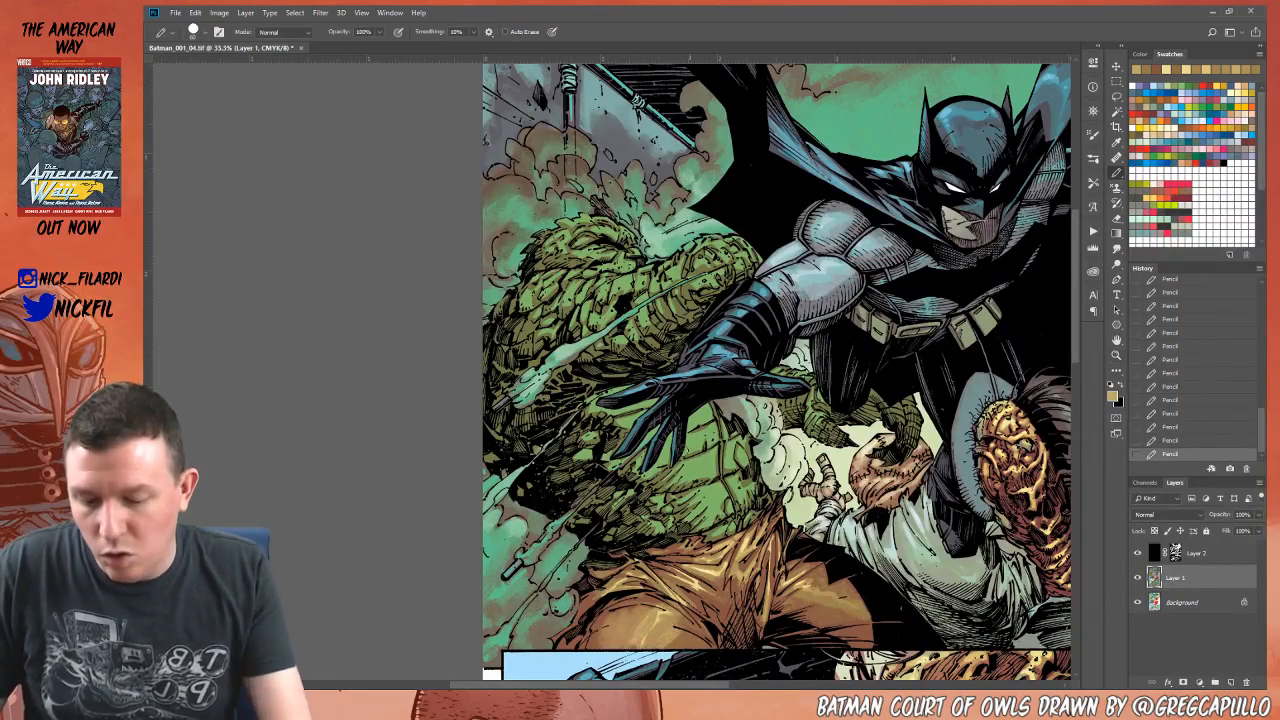
alt+click(623, 274)
Step: Try outlining the green villain's lower torso with the Lasso tool
click(1117, 355)
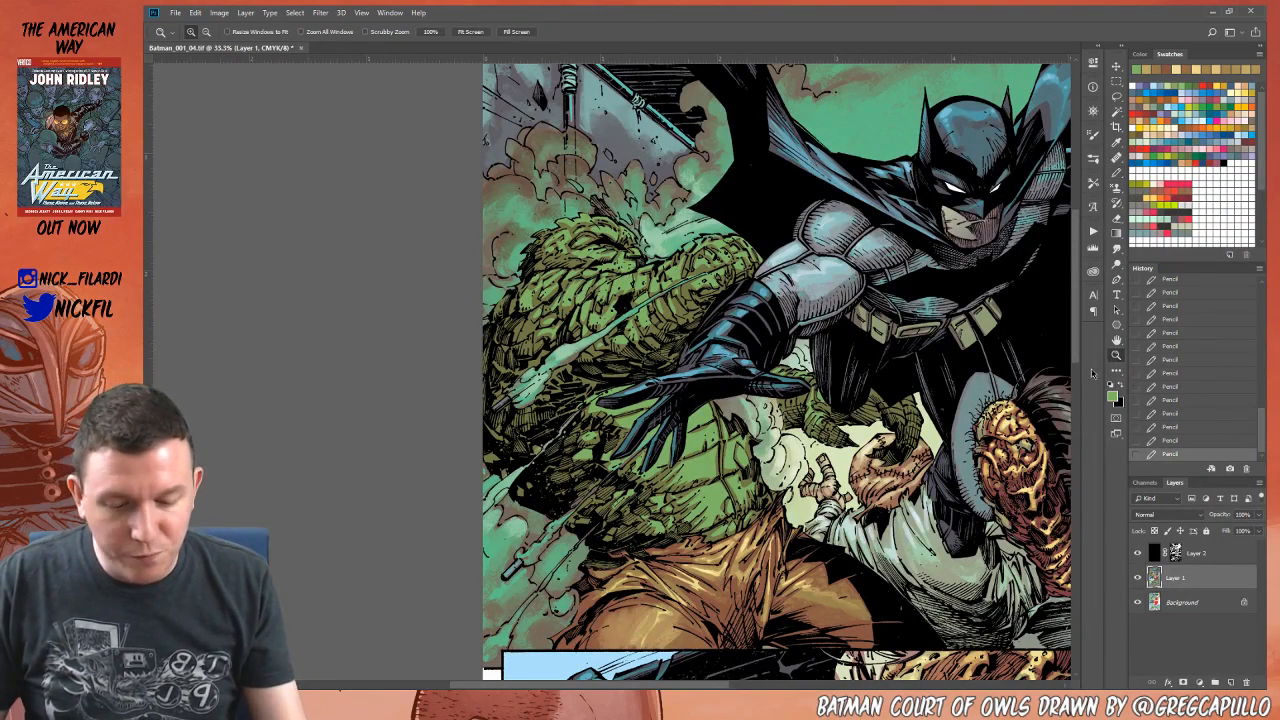
alt+click(790, 495)
alt+click(790, 495)
click(1117, 340)
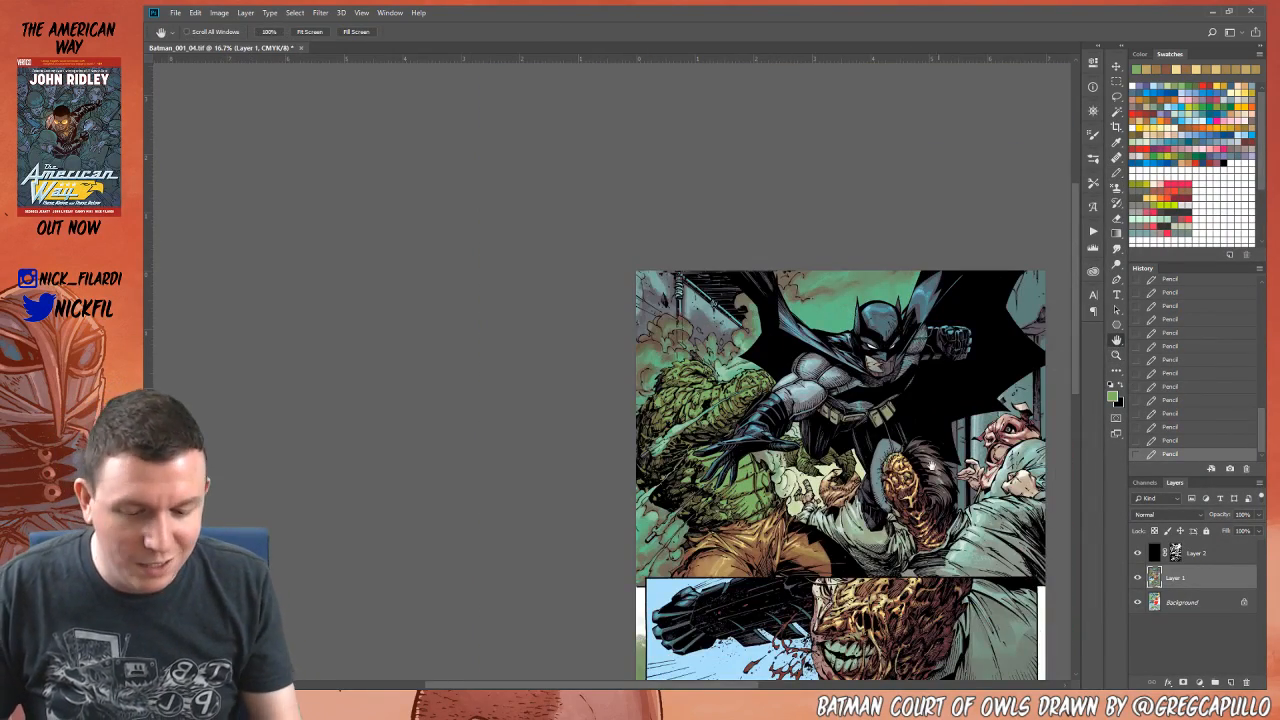
drag(931, 464, 835, 408)
drag(835, 497, 842, 504)
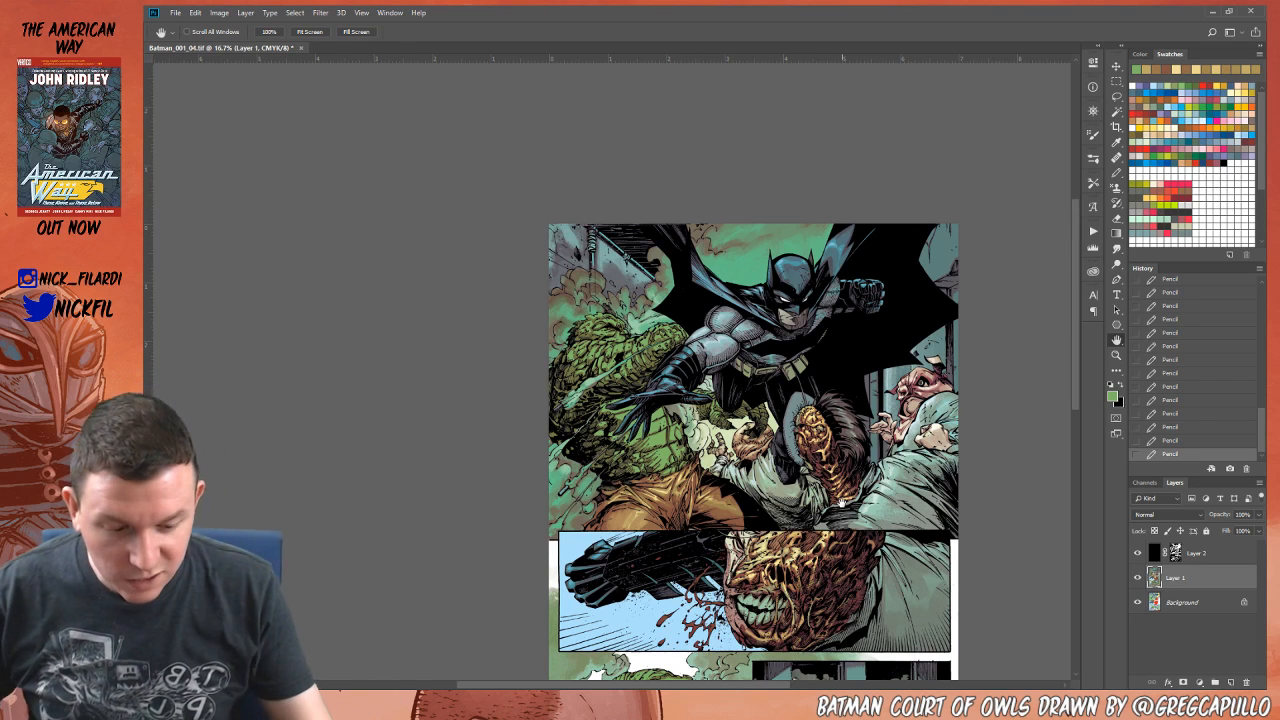
key(b)
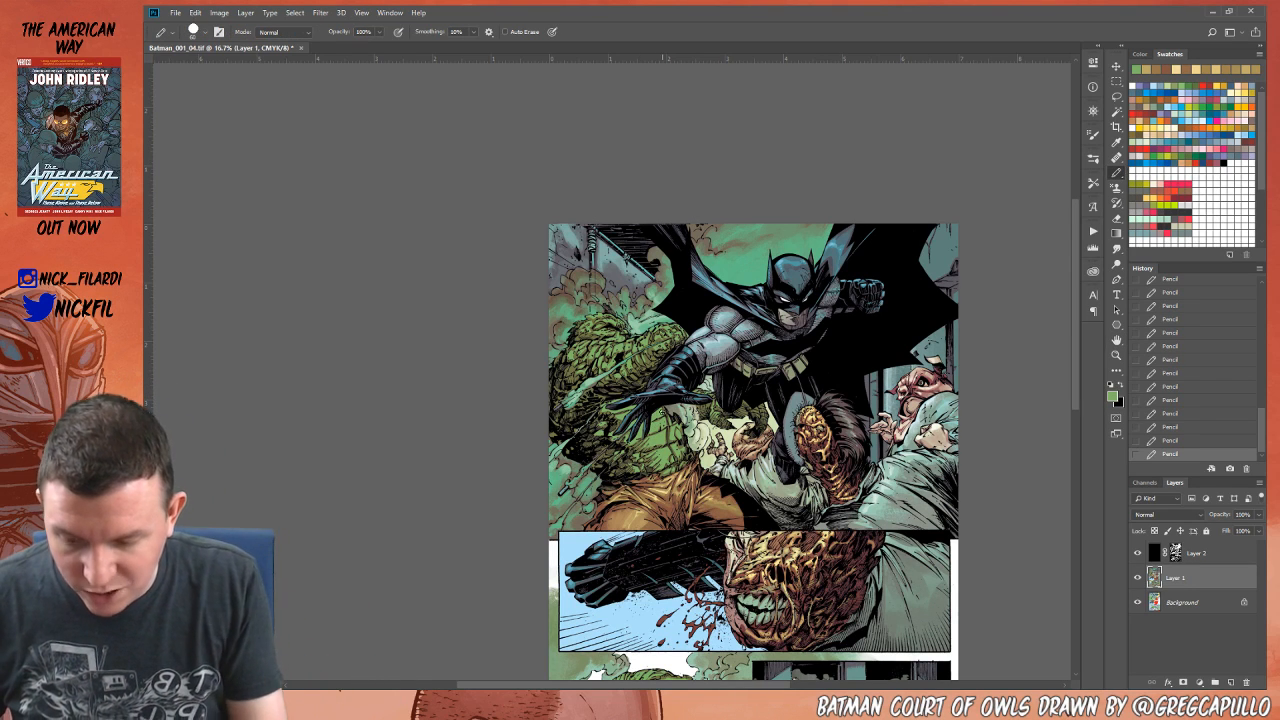
click(1117, 97)
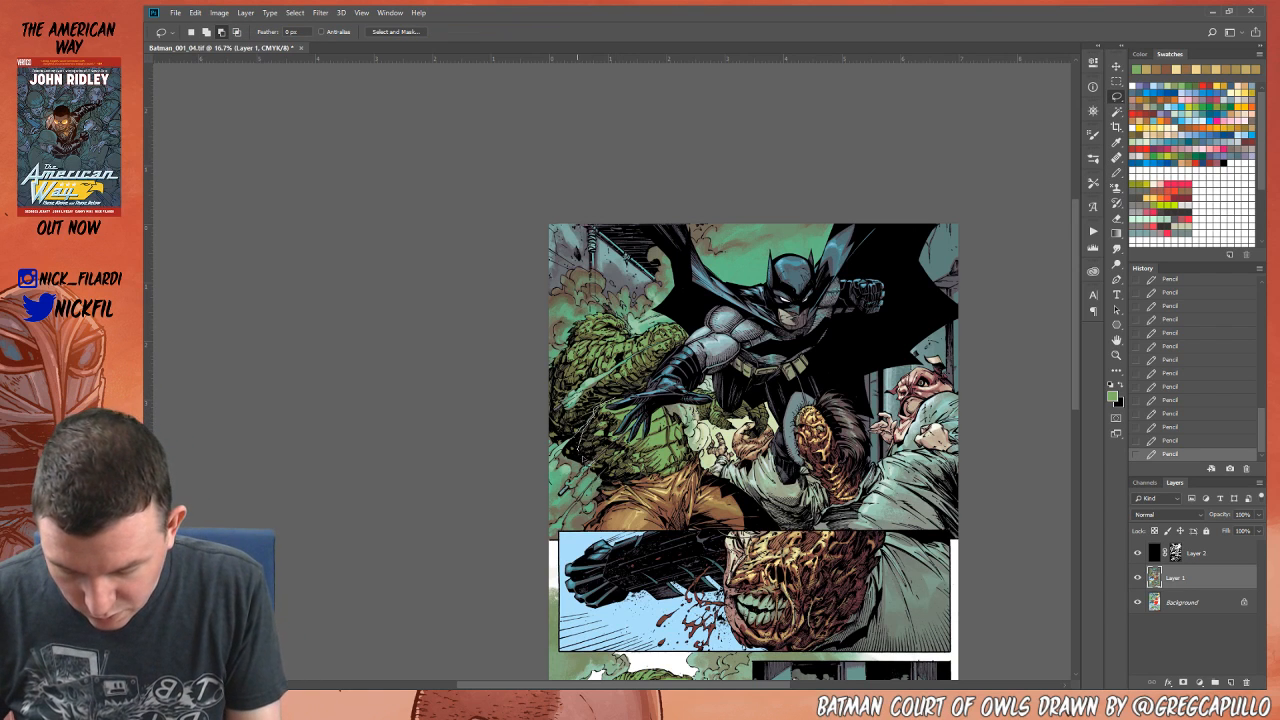
mouse_move(605, 480)
mouse_down()
mouse_move(676, 482)
mouse_move(698, 464)
mouse_up()
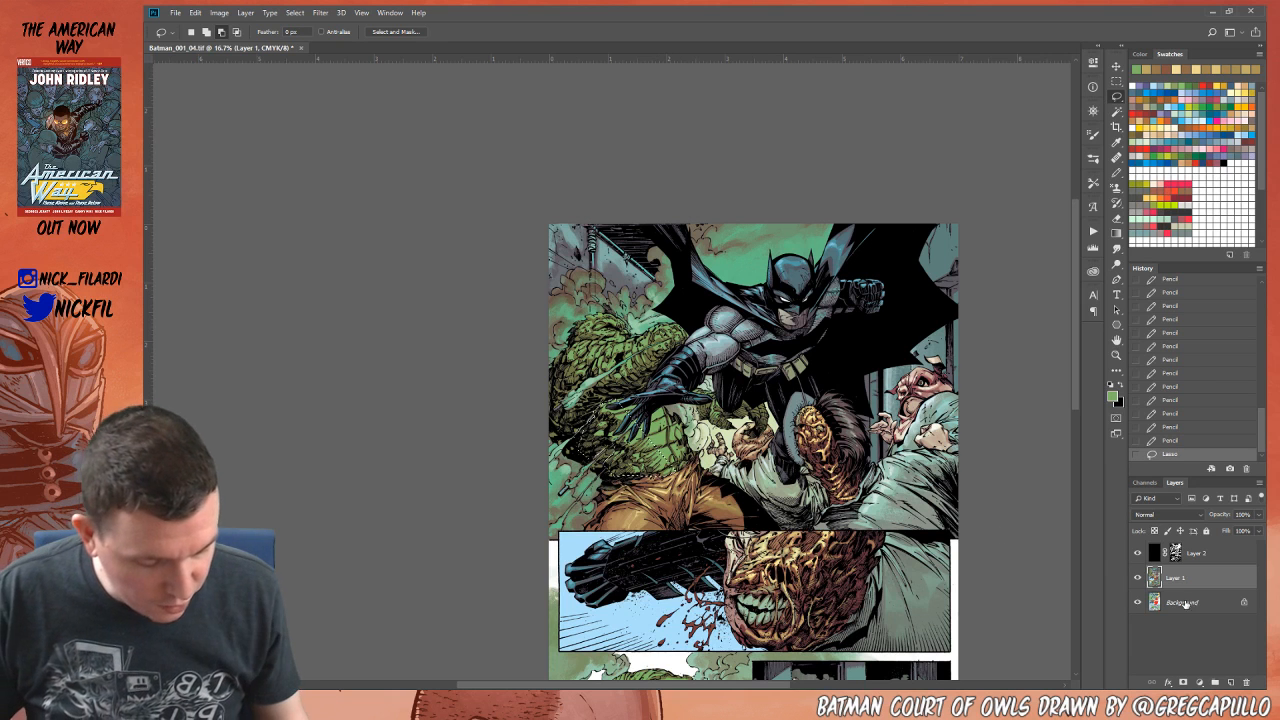
Step: Try selecting the villain's torso color on the Background layer with the non-contiguous Magic Wand, deselecting and repeating once
click(1185, 601)
click(1117, 112)
click(655, 452)
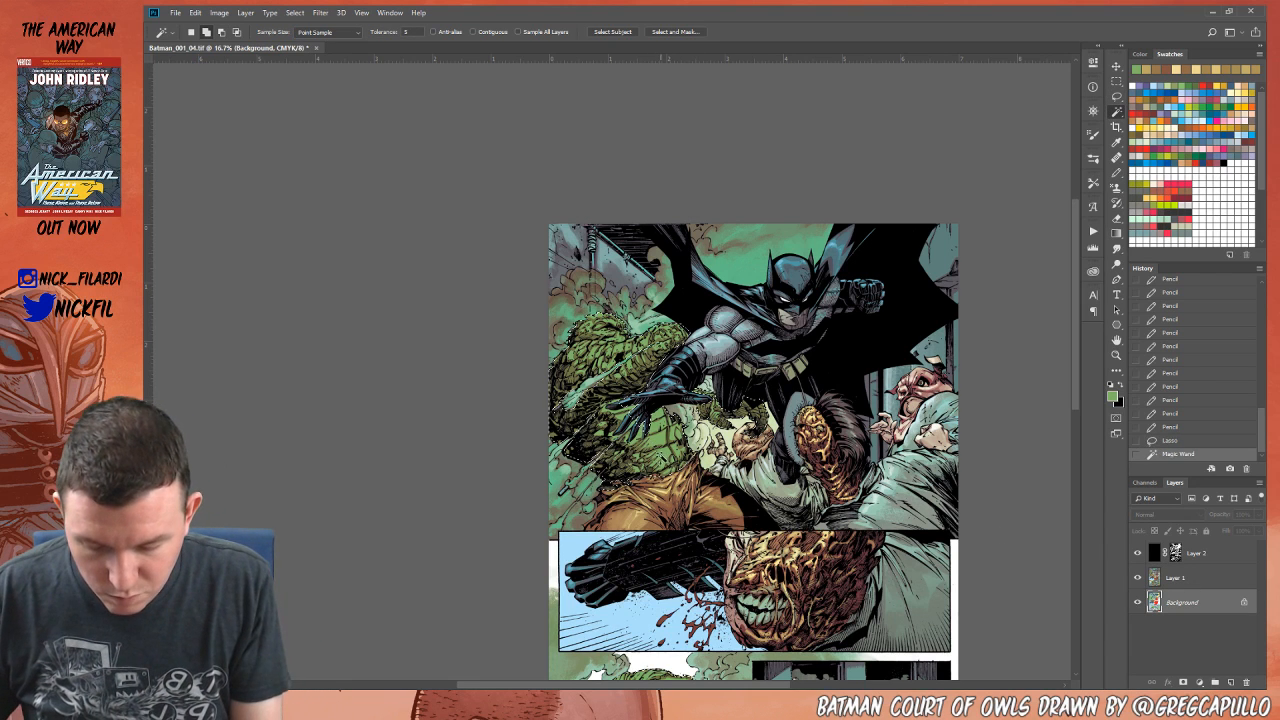
key(ctrl+d)
click(656, 453)
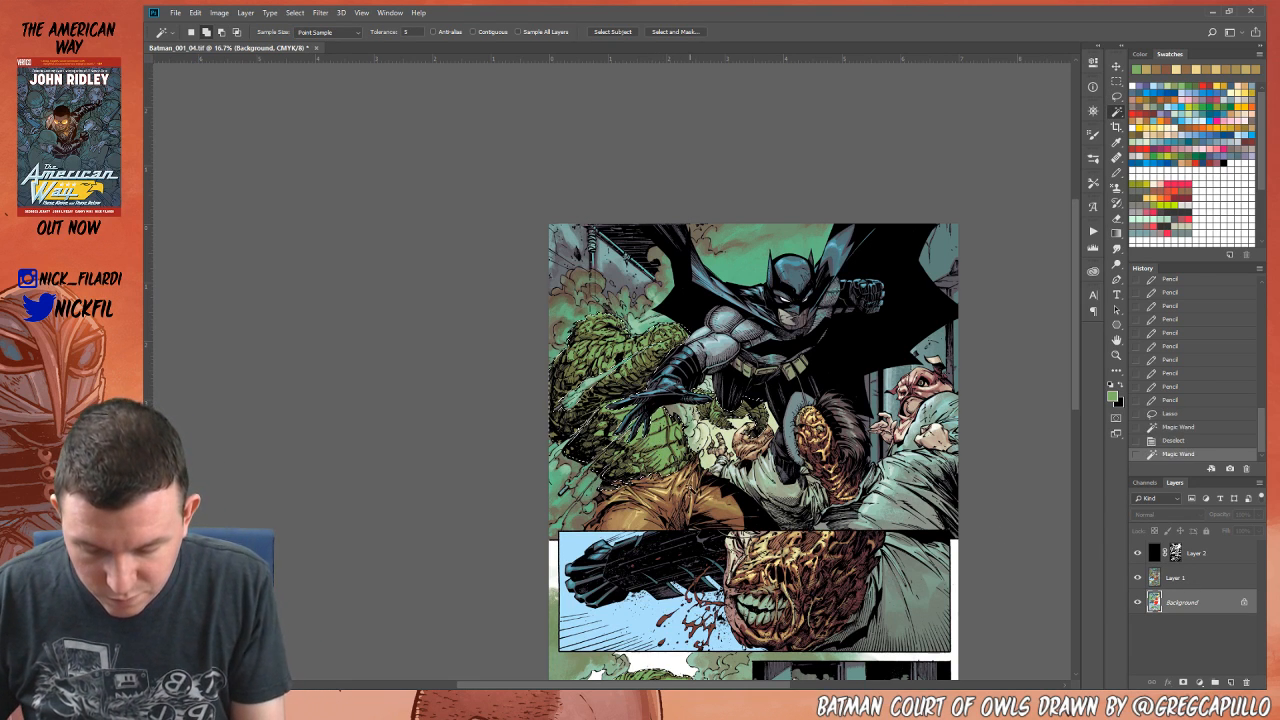
Step: Return to Layer 1, clear the selection, and select the green of the villain's torso with the Magic Wand set to Contiguous
click(1175, 577)
key(ctrl+d)
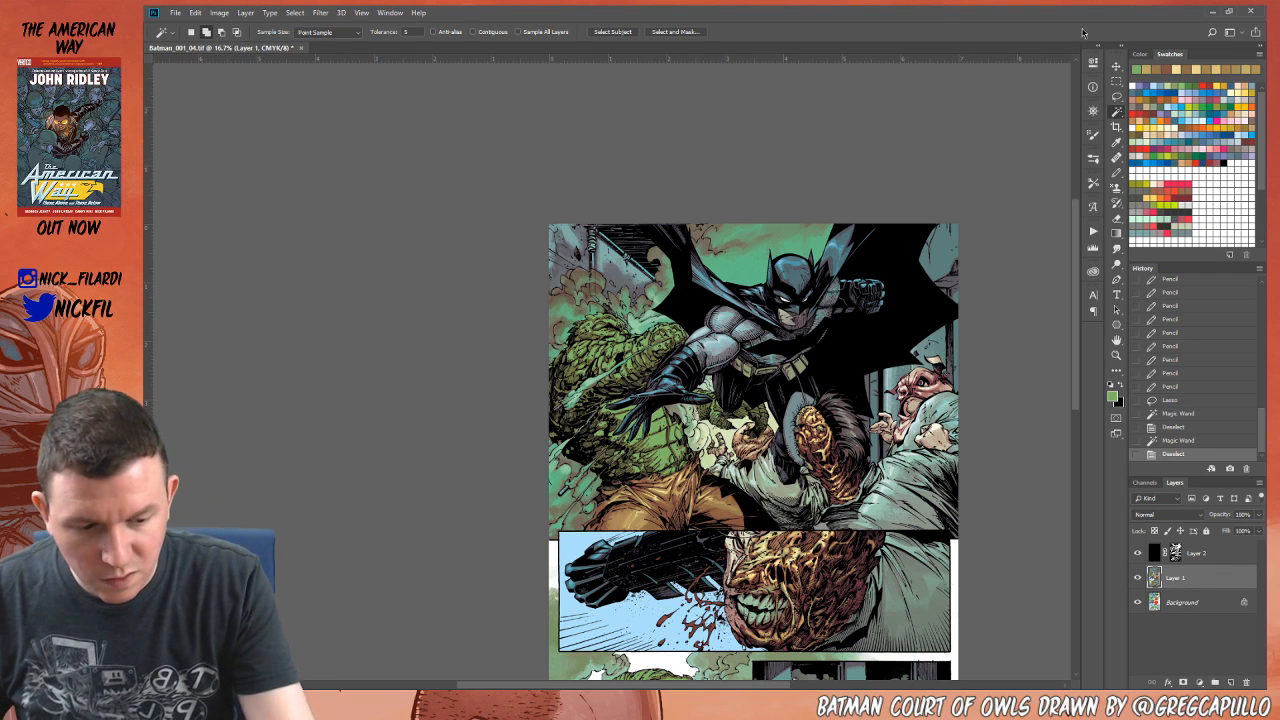
click(657, 449)
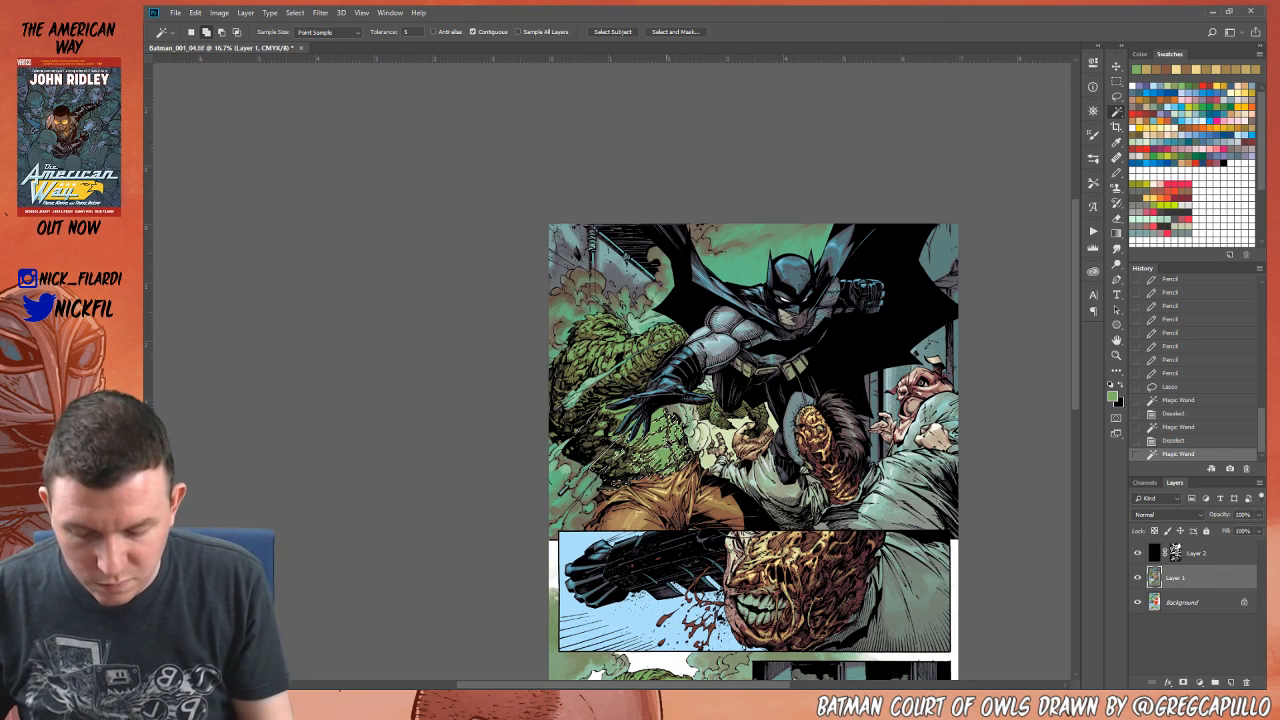
Step: Undo the Layer 1 selection and select the green villain's torso, upper body and distant green figure on the Background layer with the Magic Wand
key(ctrl+z)
click(1179, 603)
click(743, 410)
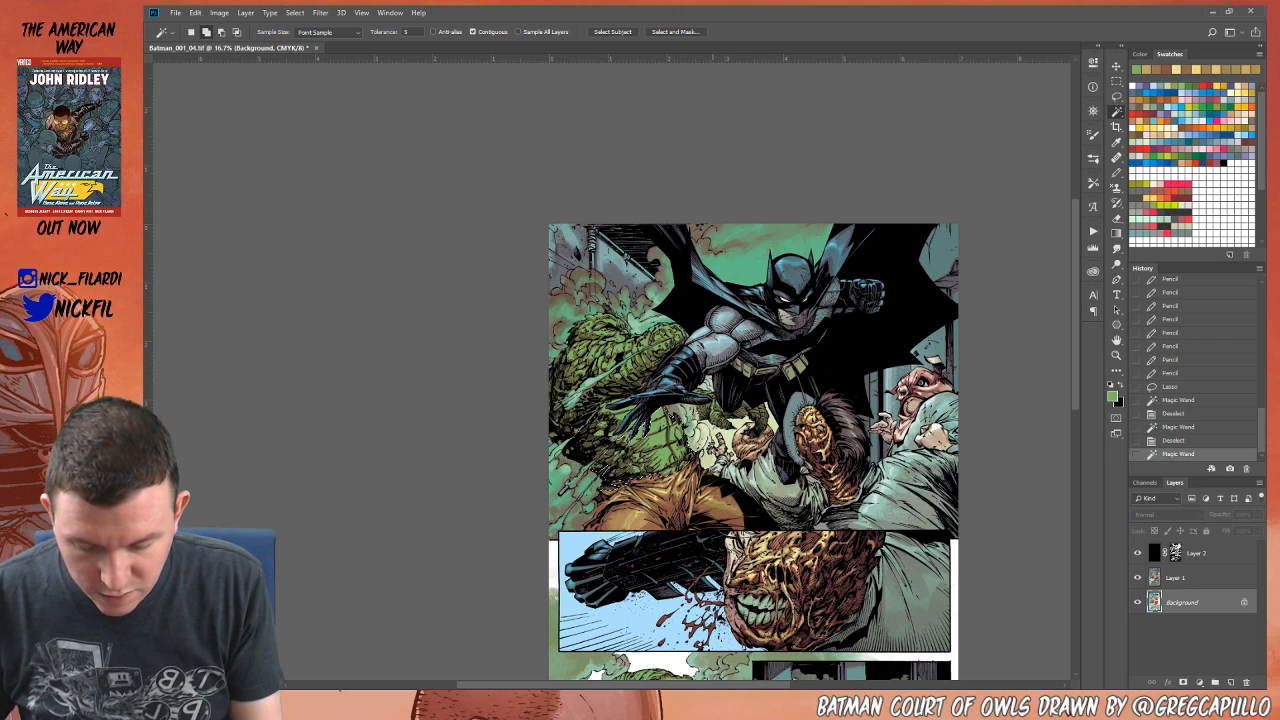
click(674, 440)
click(650, 352)
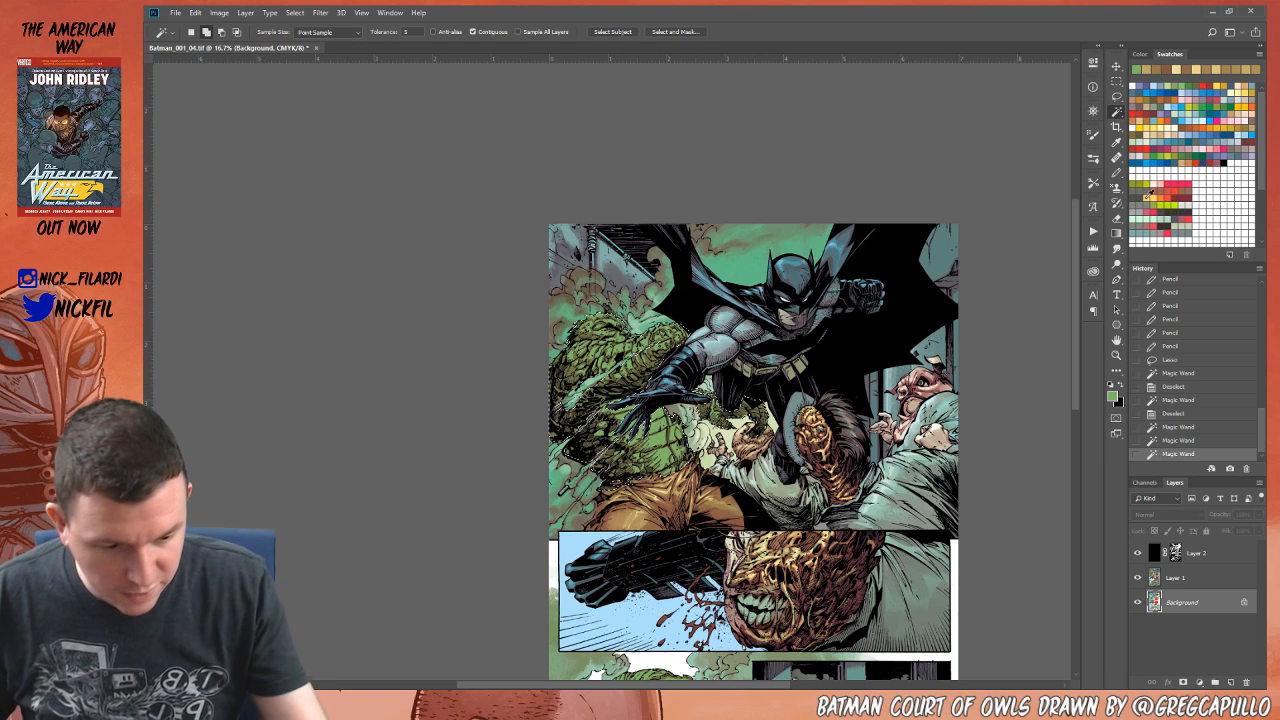
Step: Sample pale greens from the artwork and paint the distant green figure behind Batman's legs on Layer 1 with the Pencil tool
click(1117, 97)
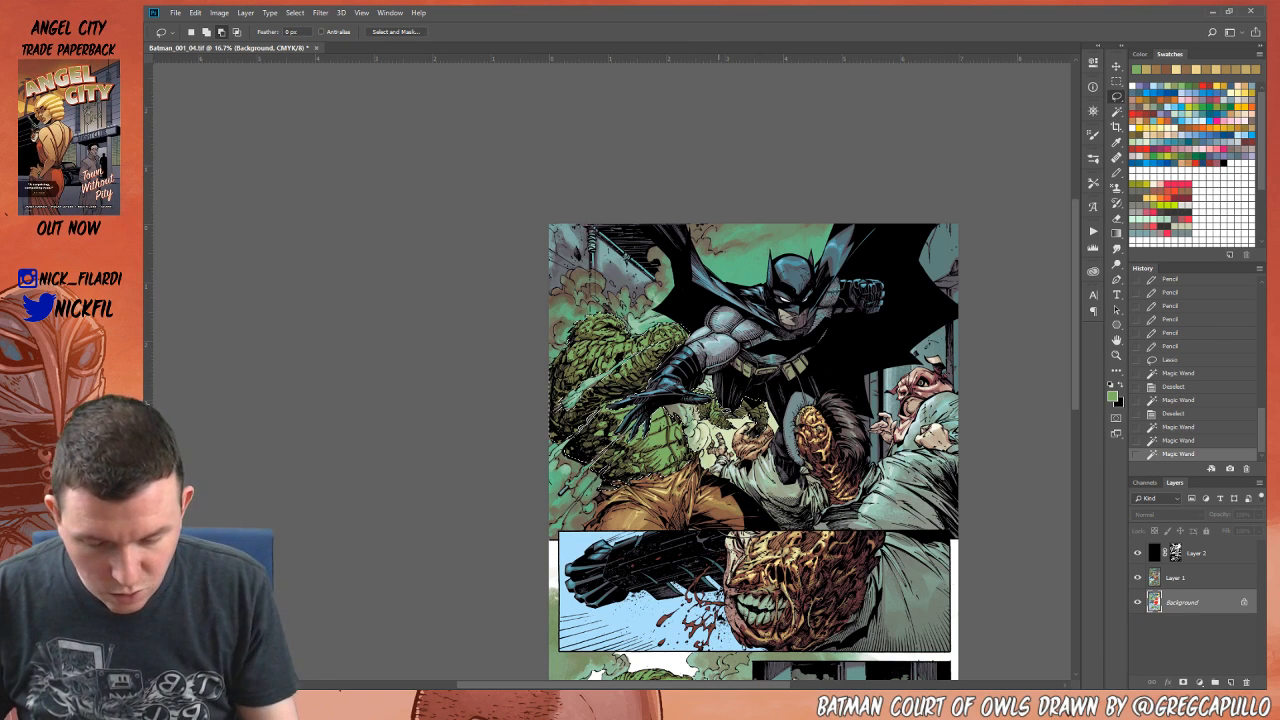
click(1117, 172)
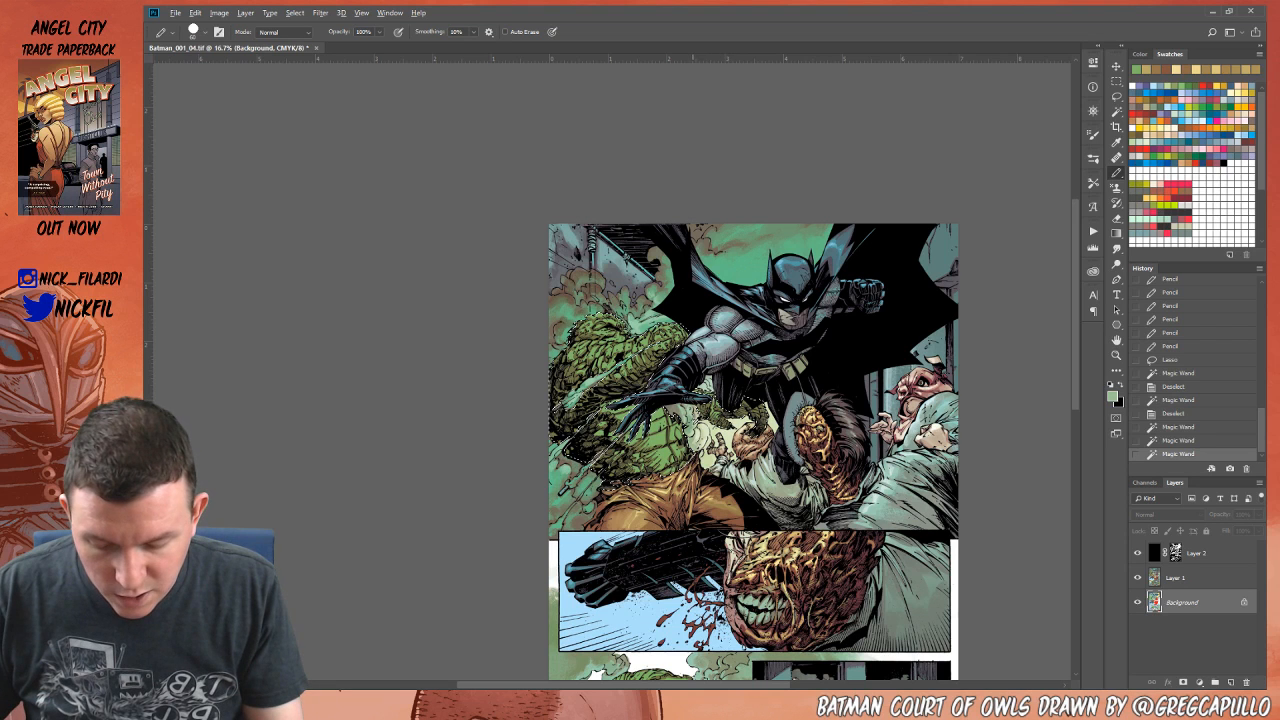
alt+click(711, 246)
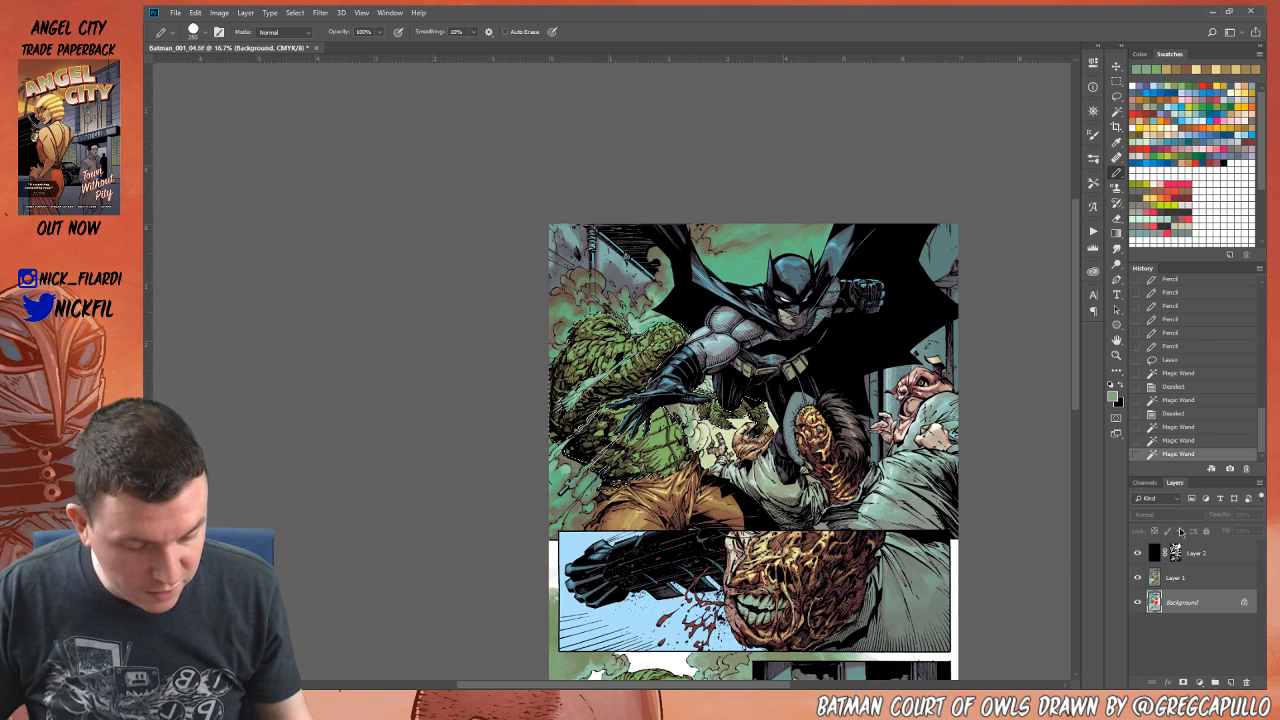
click(1185, 580)
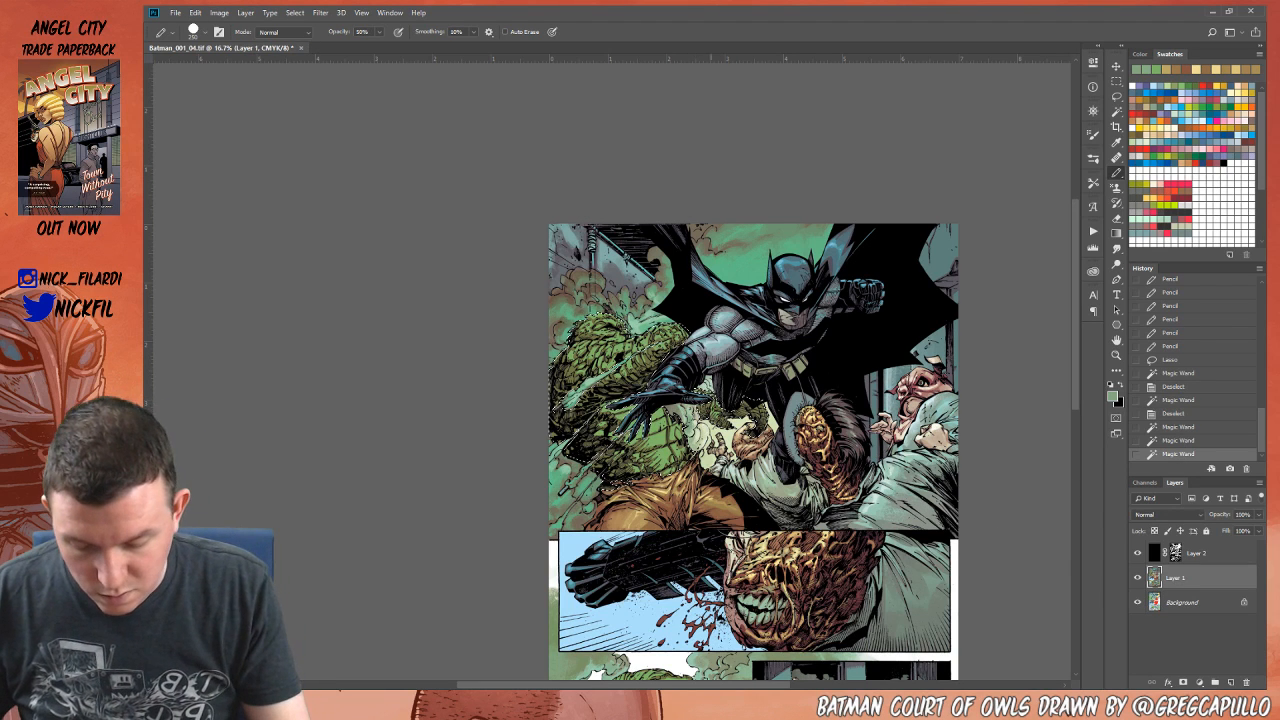
click(702, 386)
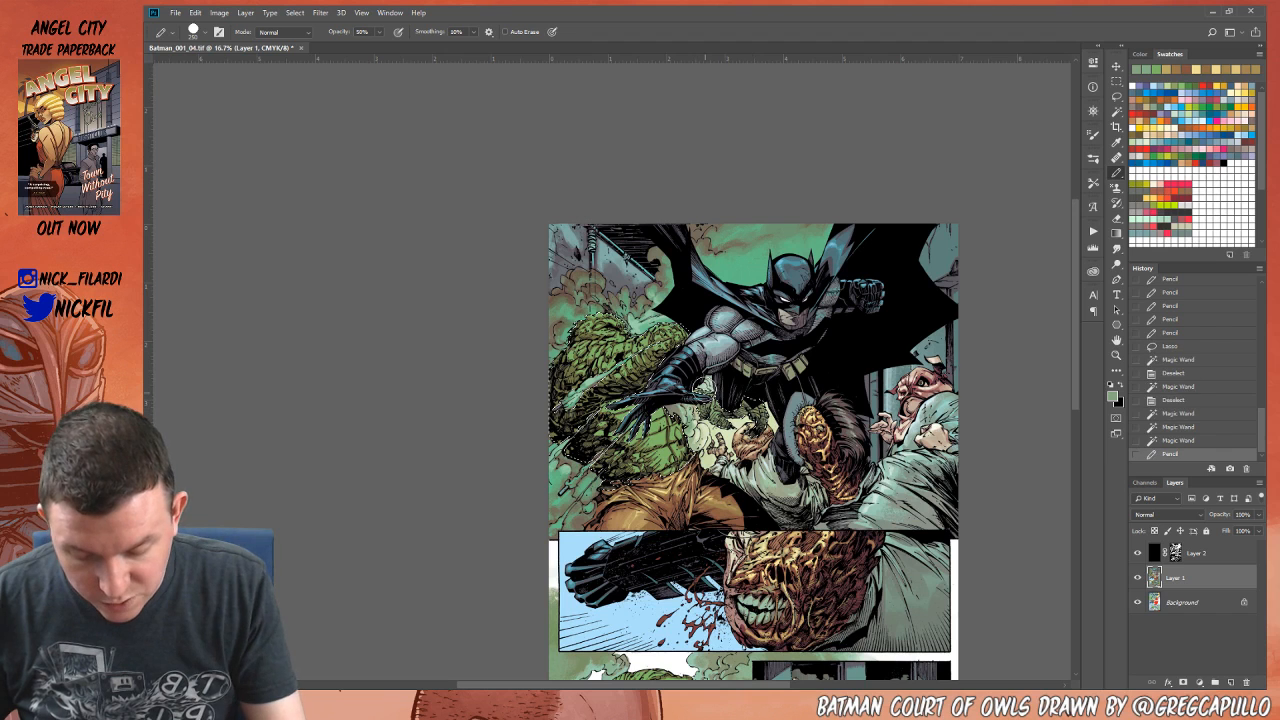
drag(763, 393, 731, 410)
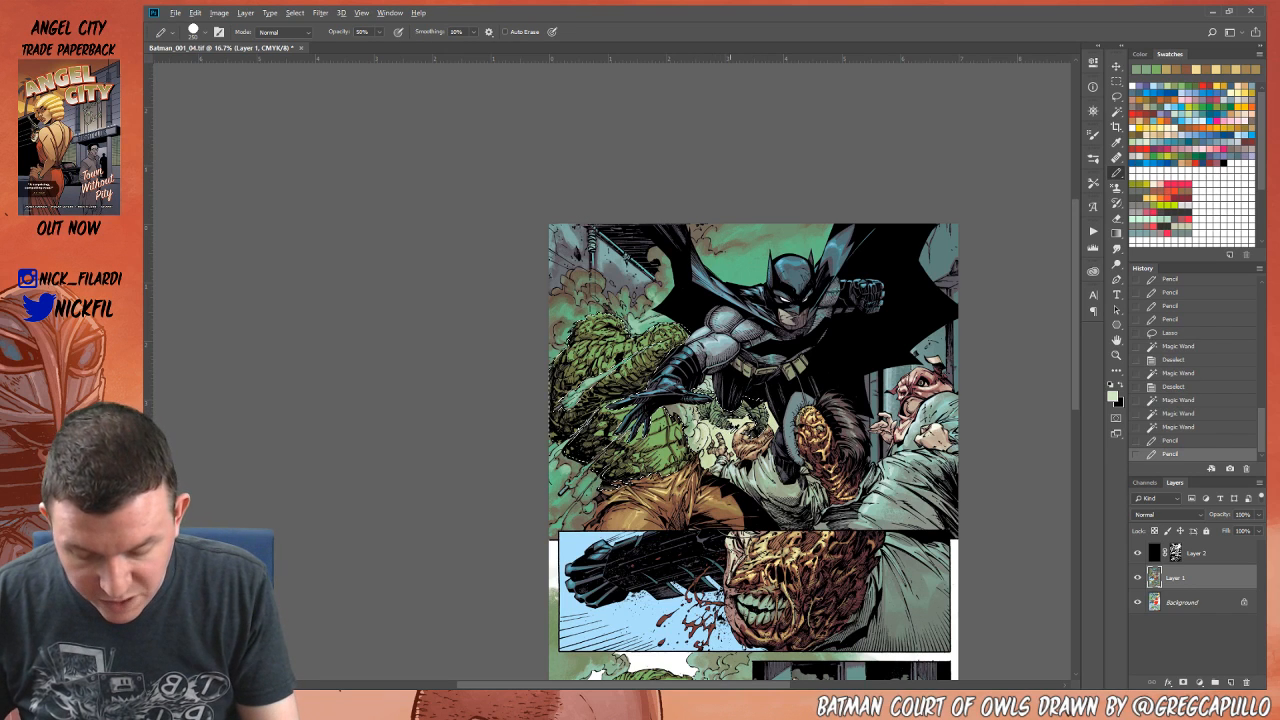
alt+click(709, 391)
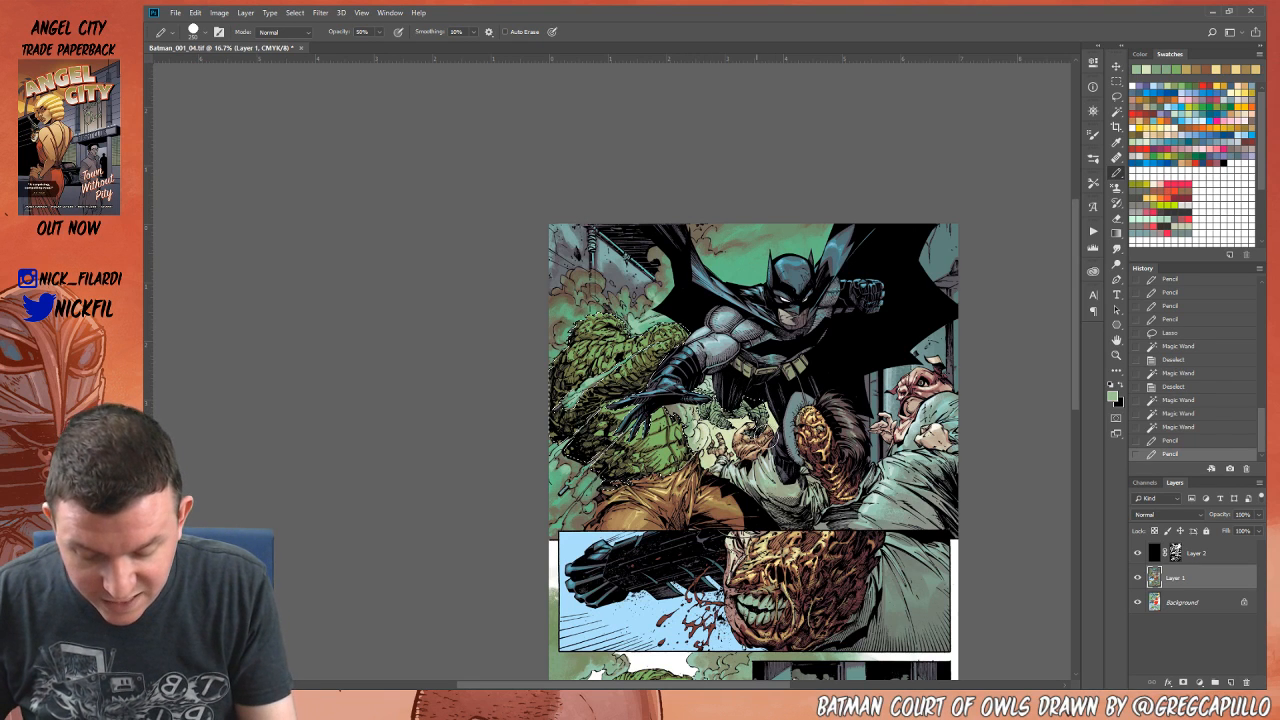
drag(762, 434, 752, 448)
Step: Keep the selection active and subtract the distant figure behind Batman's legs from it with the Lasso tool
key(ctrl+d)
key(ctrl+z)
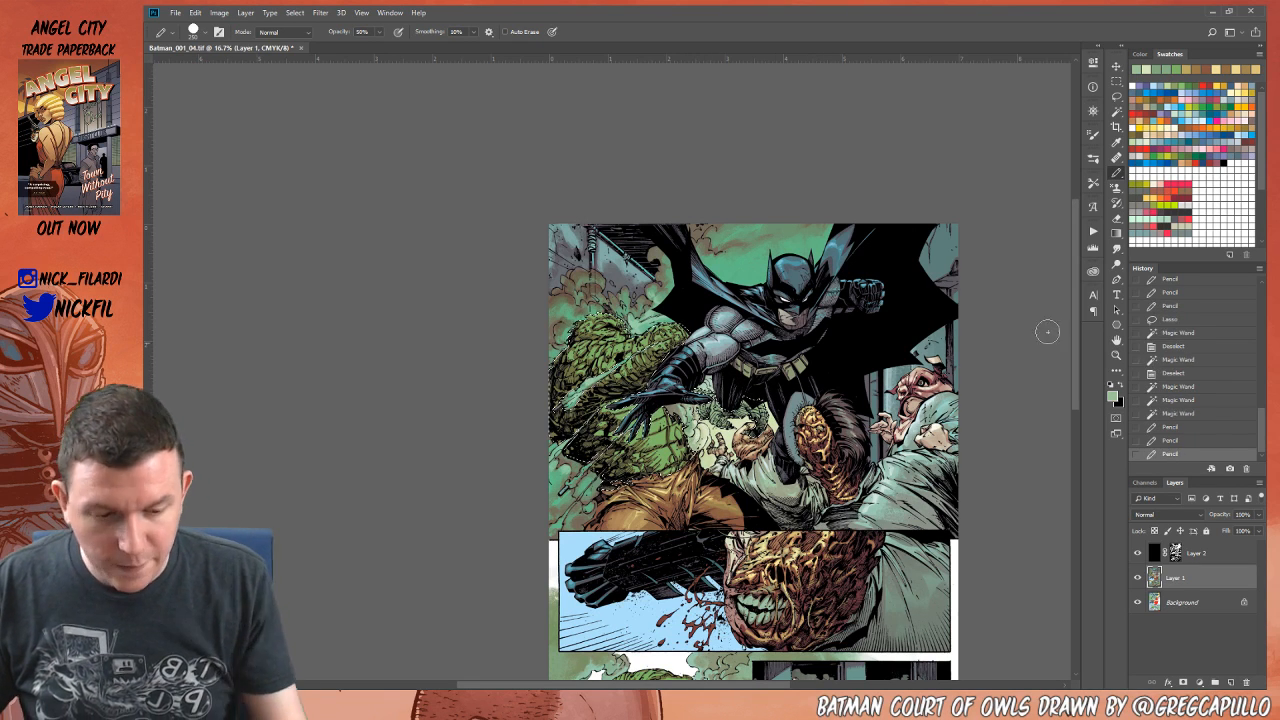
click(1116, 96)
drag(703, 392, 768, 384)
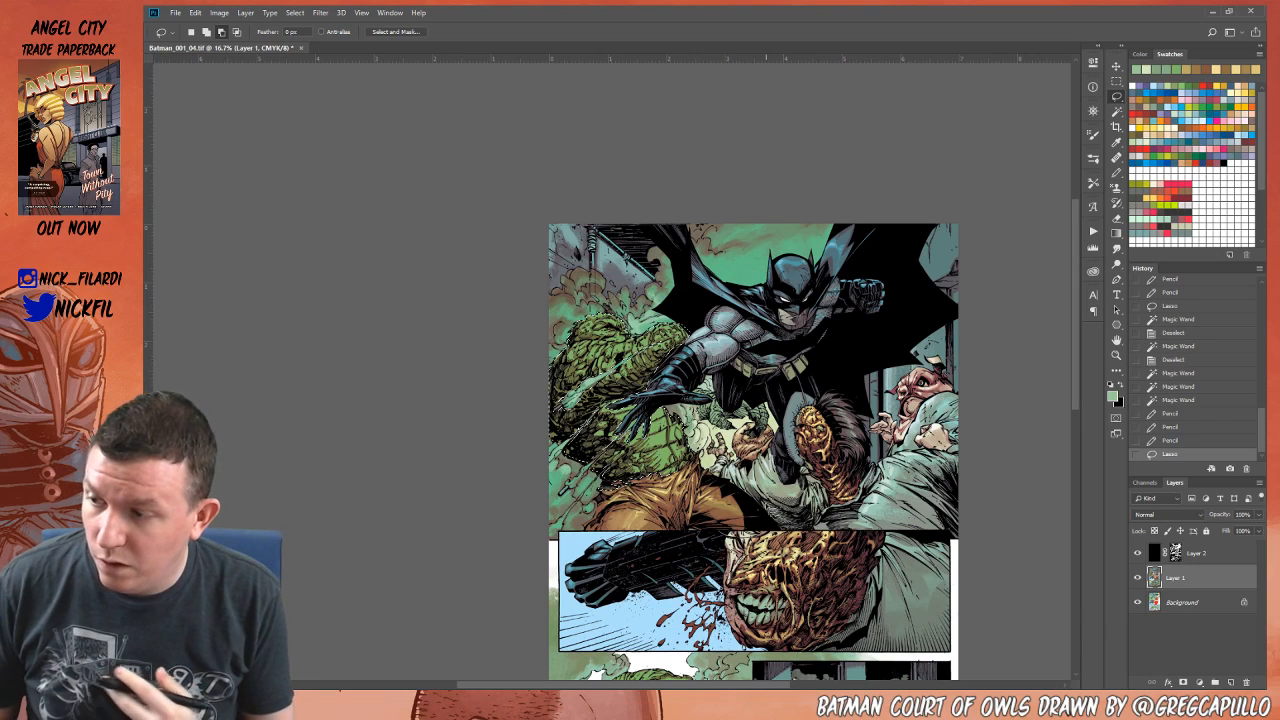
Step: Sample an olive green and shade the outer edge of the villain's torso with the Pencil tool
click(1116, 356)
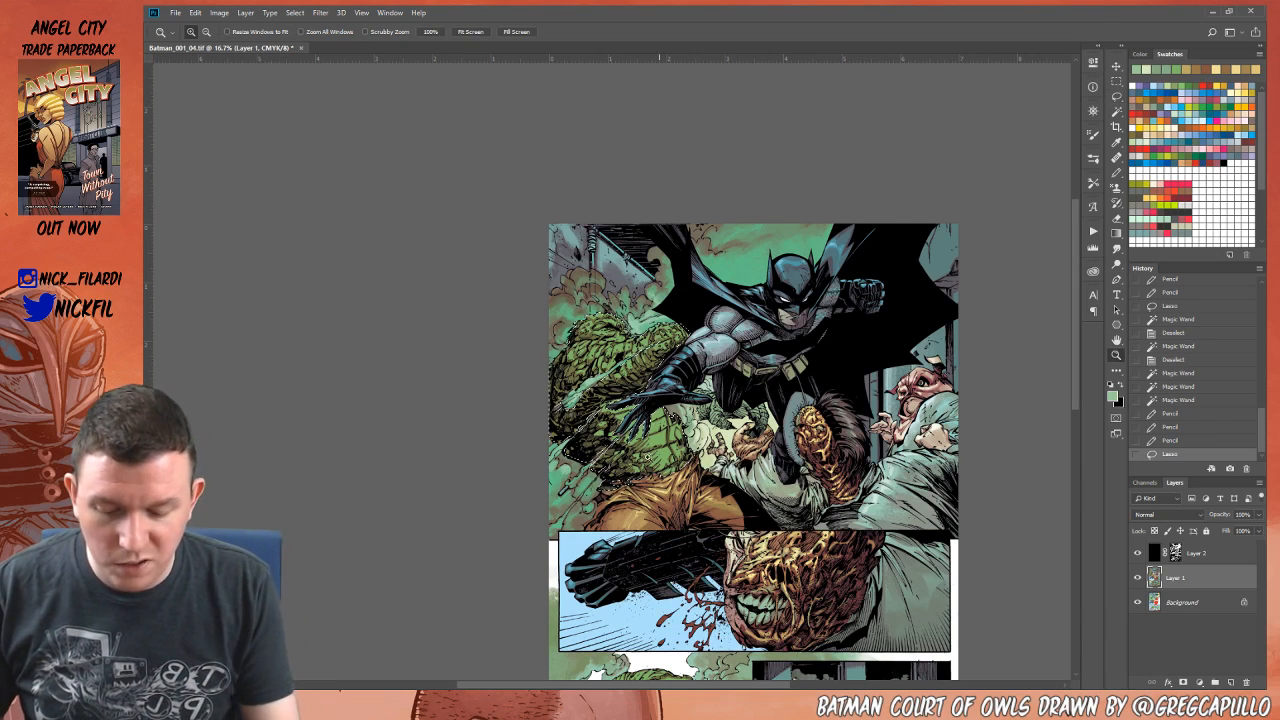
click(646, 428)
click(648, 434)
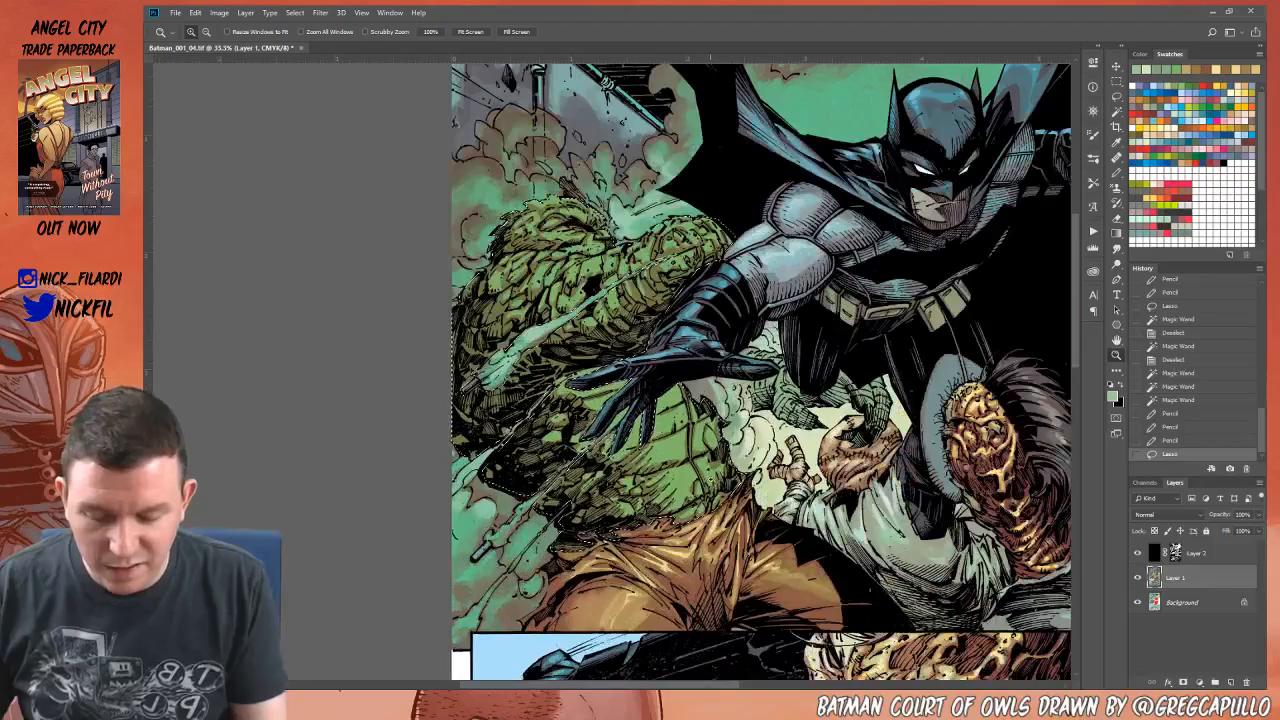
click(1116, 172)
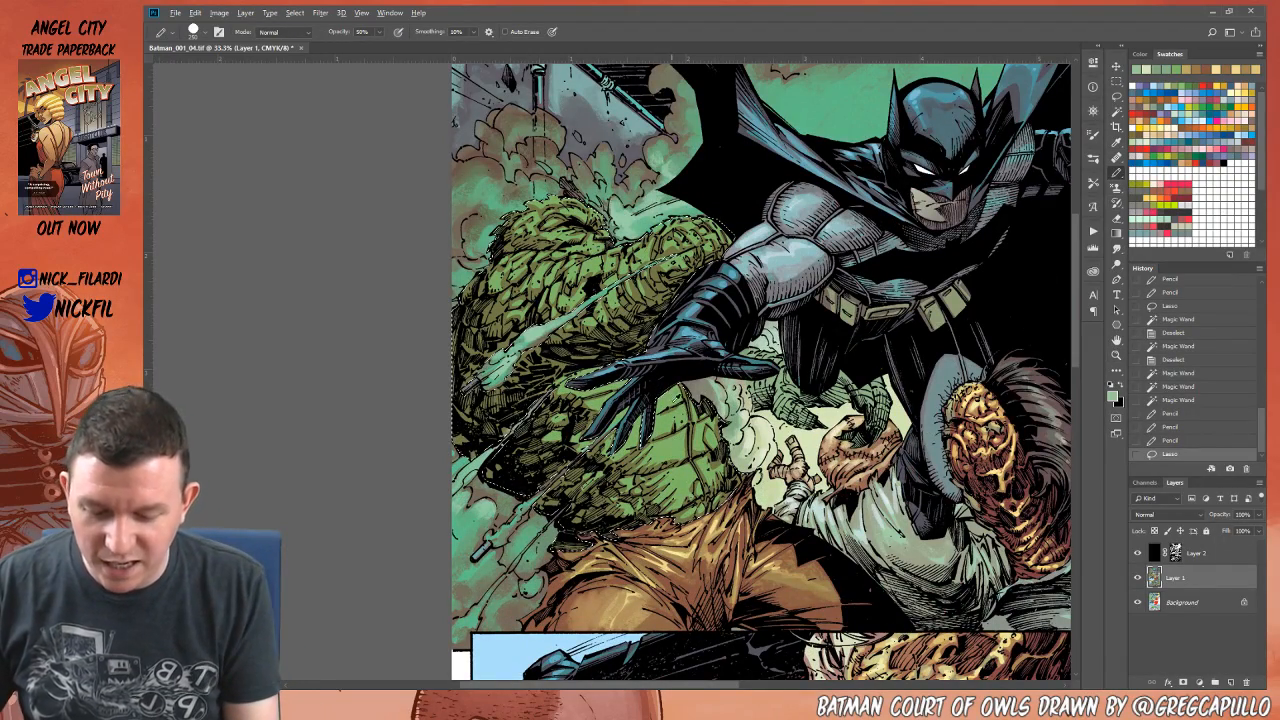
alt+click(640, 430)
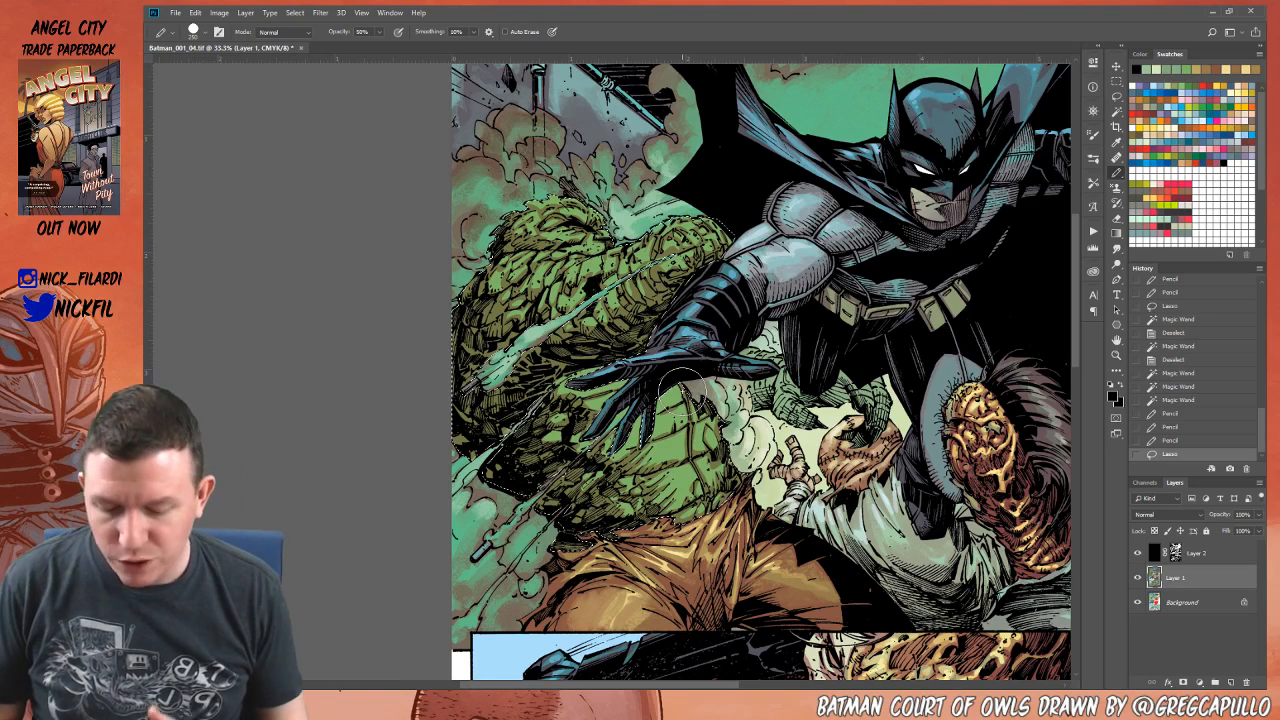
alt+click(722, 432)
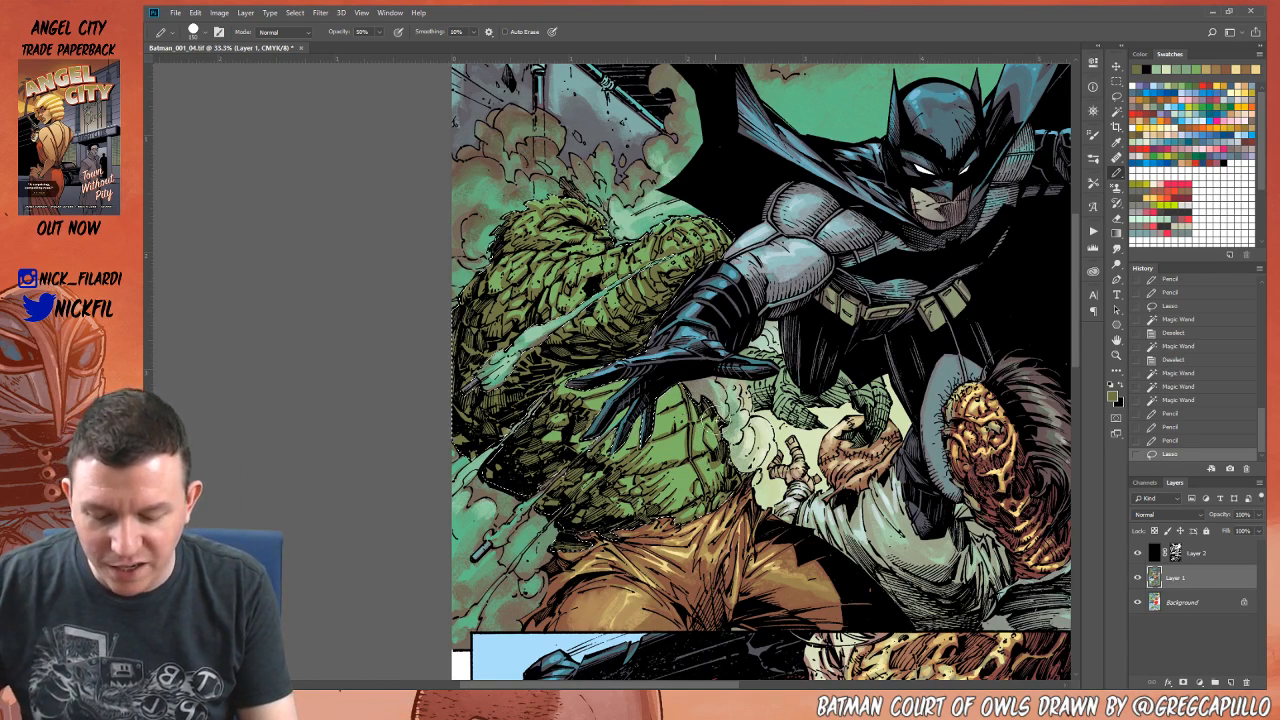
mouse_move(719, 438)
mouse_down()
mouse_move(727, 474)
mouse_move(710, 478)
mouse_move(694, 508)
mouse_move(704, 504)
mouse_up()
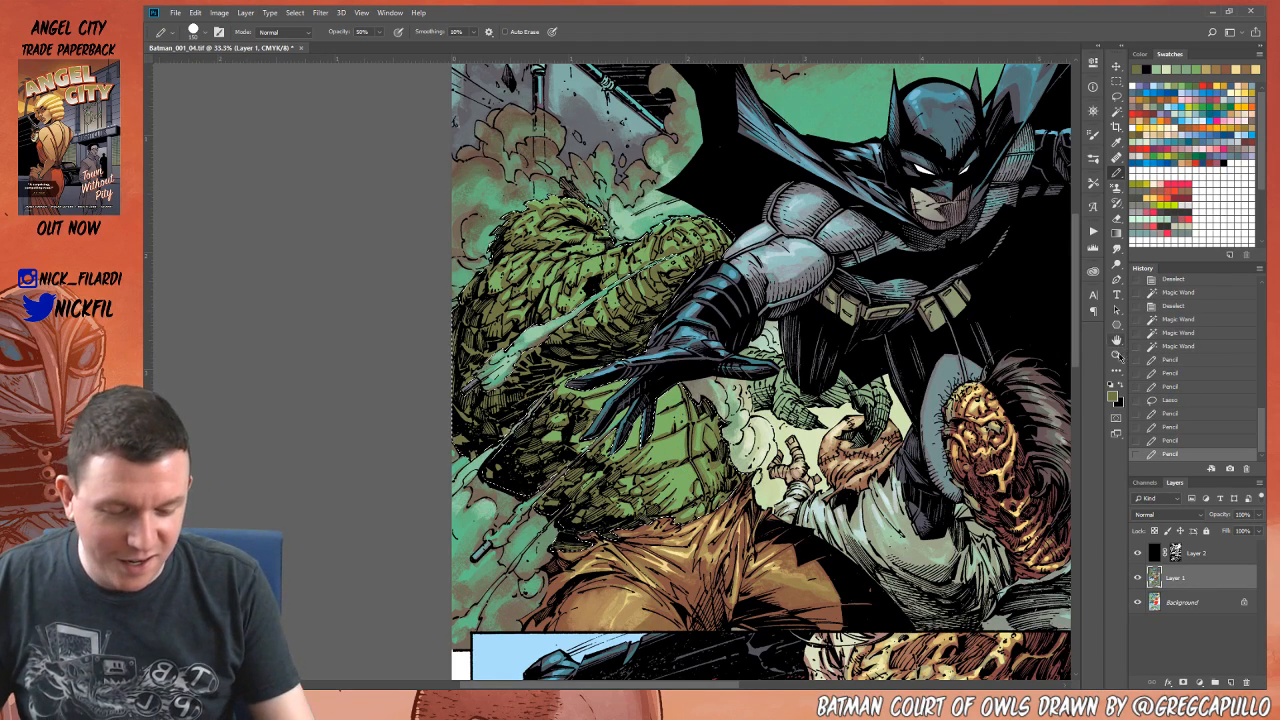
Step: Extend the olive Pencil shading across the villain's torso beneath Batman's outstretched hand
key(z)
alt+click(728, 484)
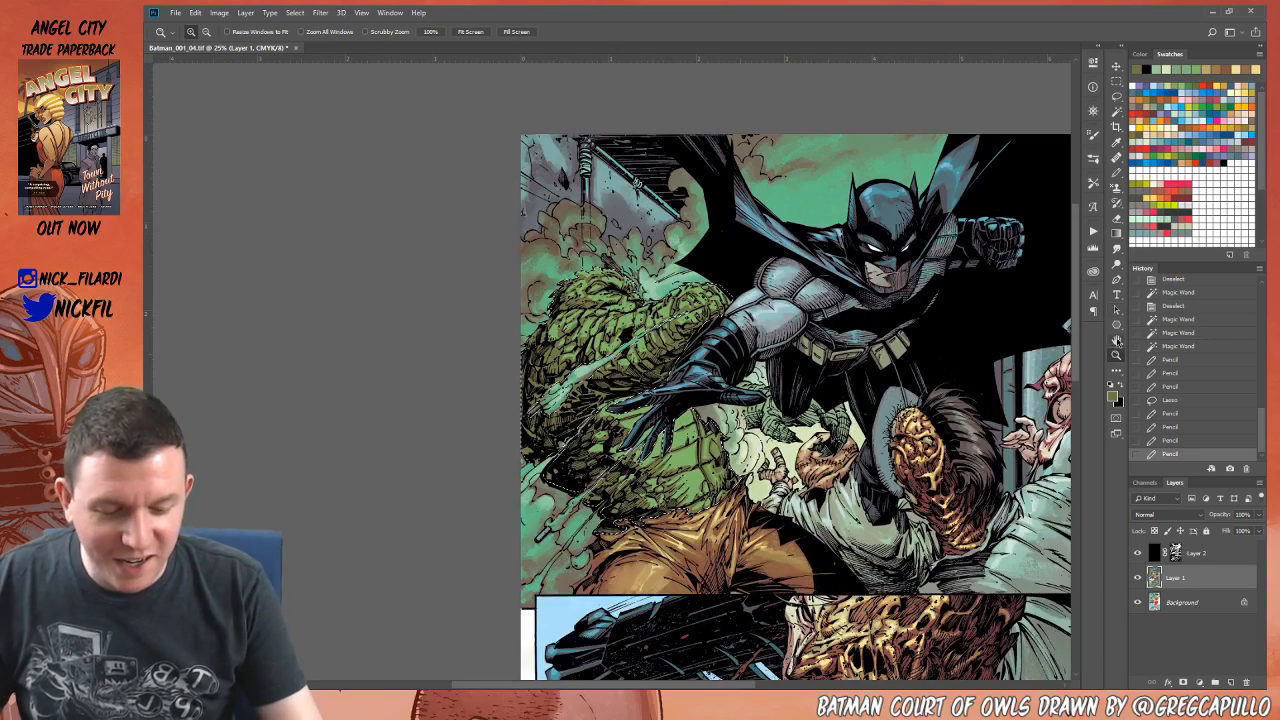
key(space)
drag(765, 430, 833, 477)
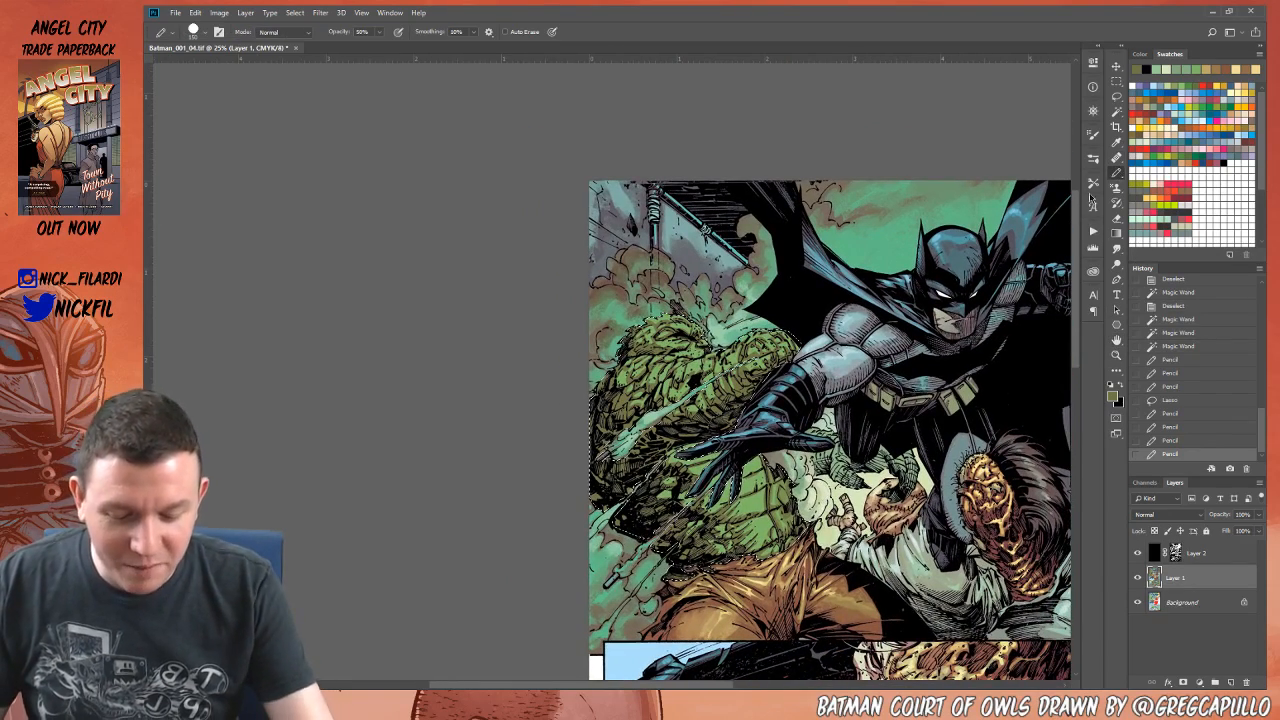
mouse_move(728, 427)
mouse_down()
mouse_move(704, 446)
mouse_move(725, 490)
mouse_move(740, 458)
mouse_up()
mouse_move(672, 492)
mouse_down()
mouse_move(652, 497)
mouse_move(754, 506)
mouse_up()
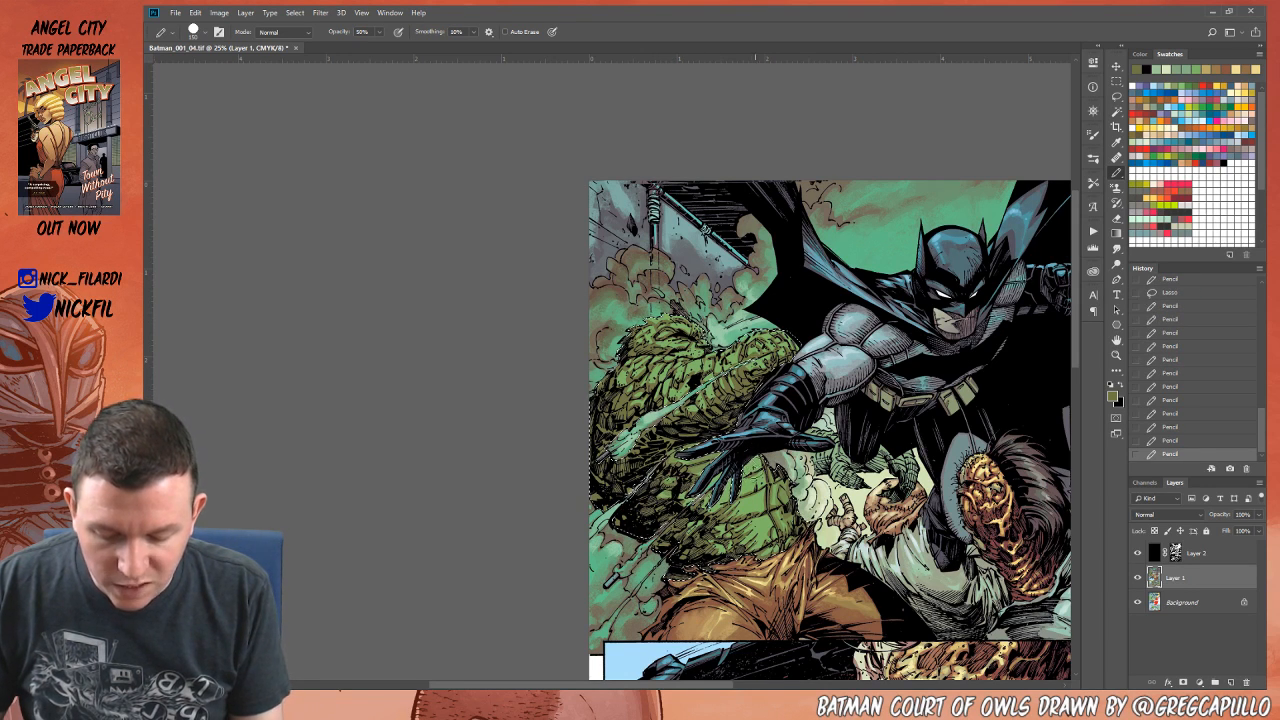
drag(757, 453, 768, 468)
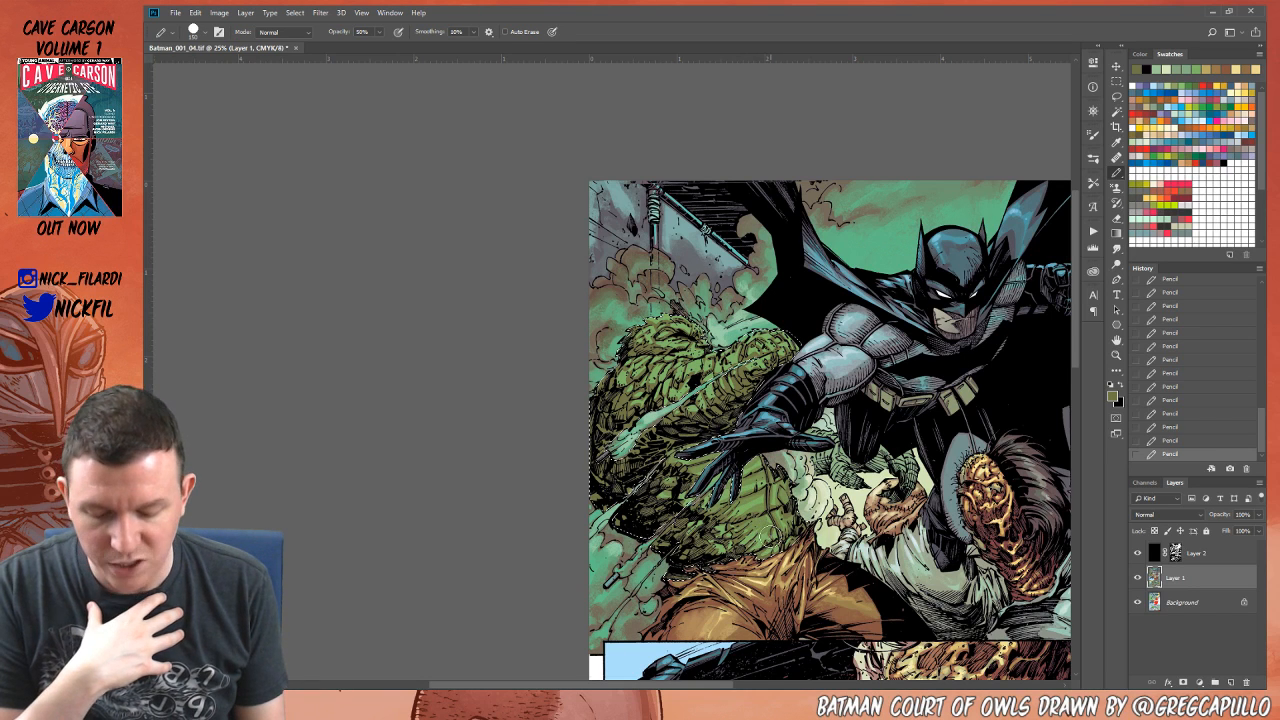
Step: Examine the whole page, comparing the green villain's coloring in the top panel with the lower panels
key(space)
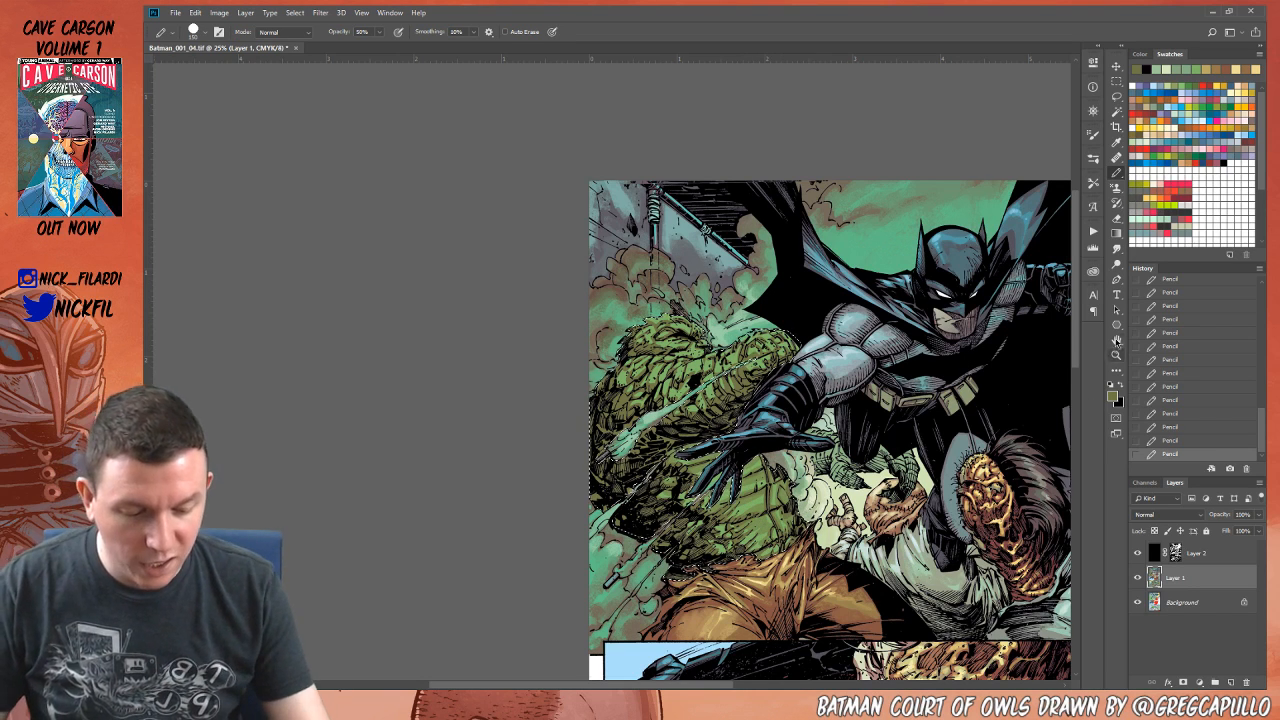
drag(902, 554, 751, 505)
key(ctrl+space)
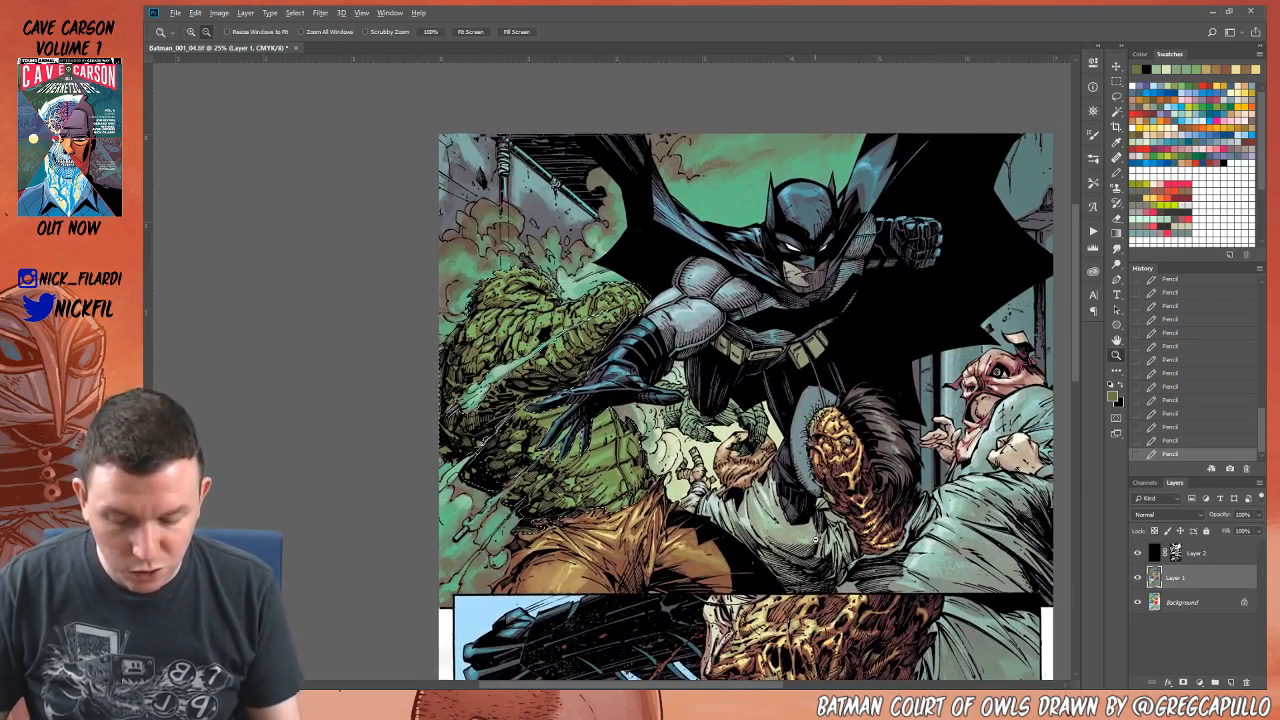
alt+click(816, 543)
key(space)
drag(887, 548, 790, 337)
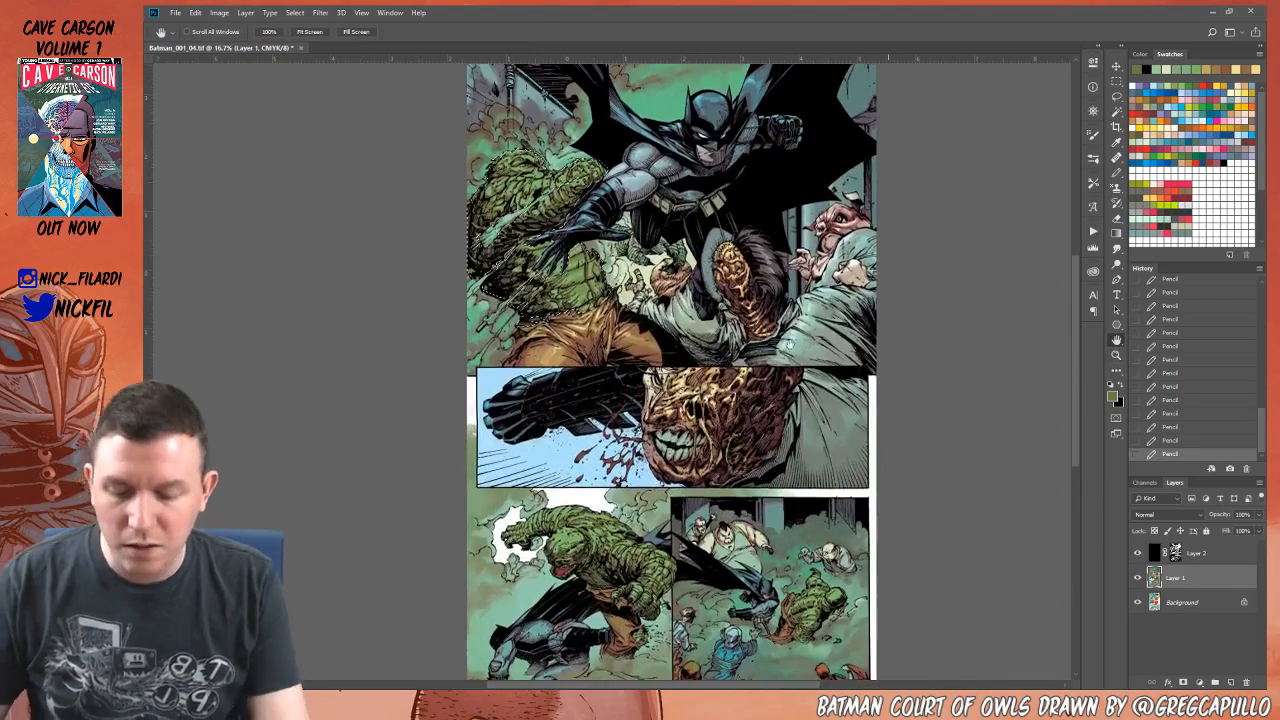
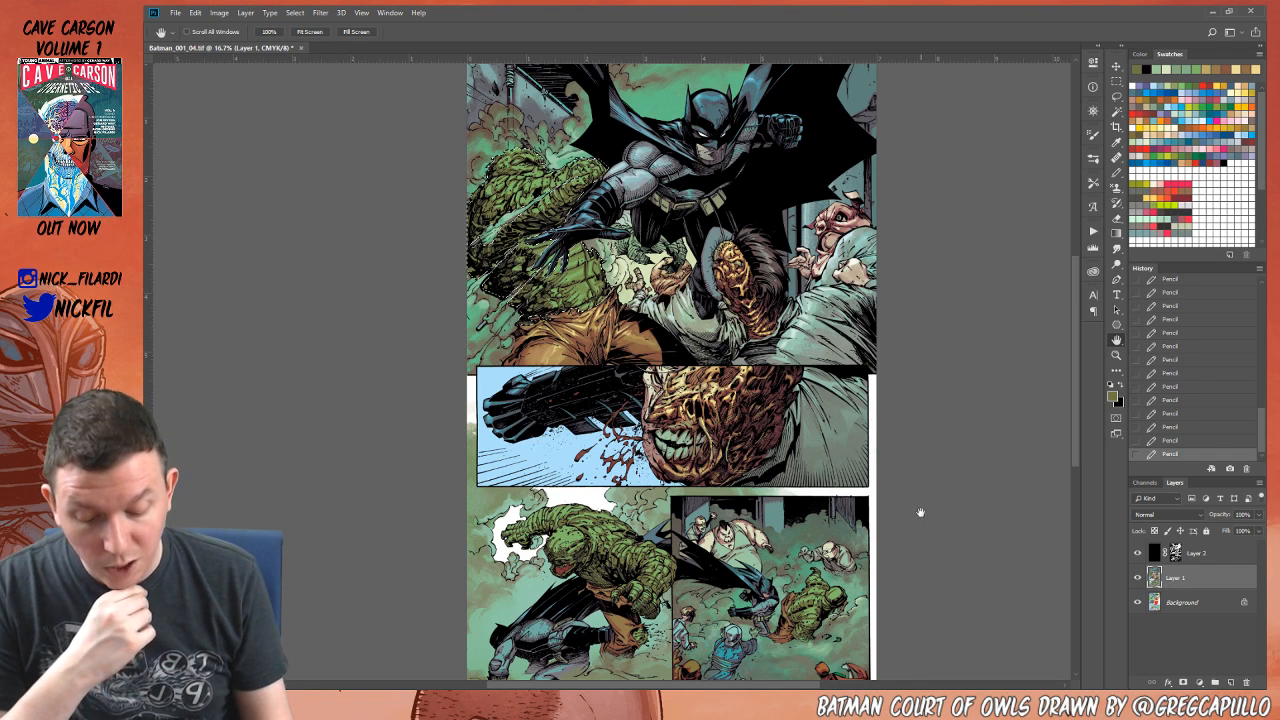
scroll(917, 491, down, 3)
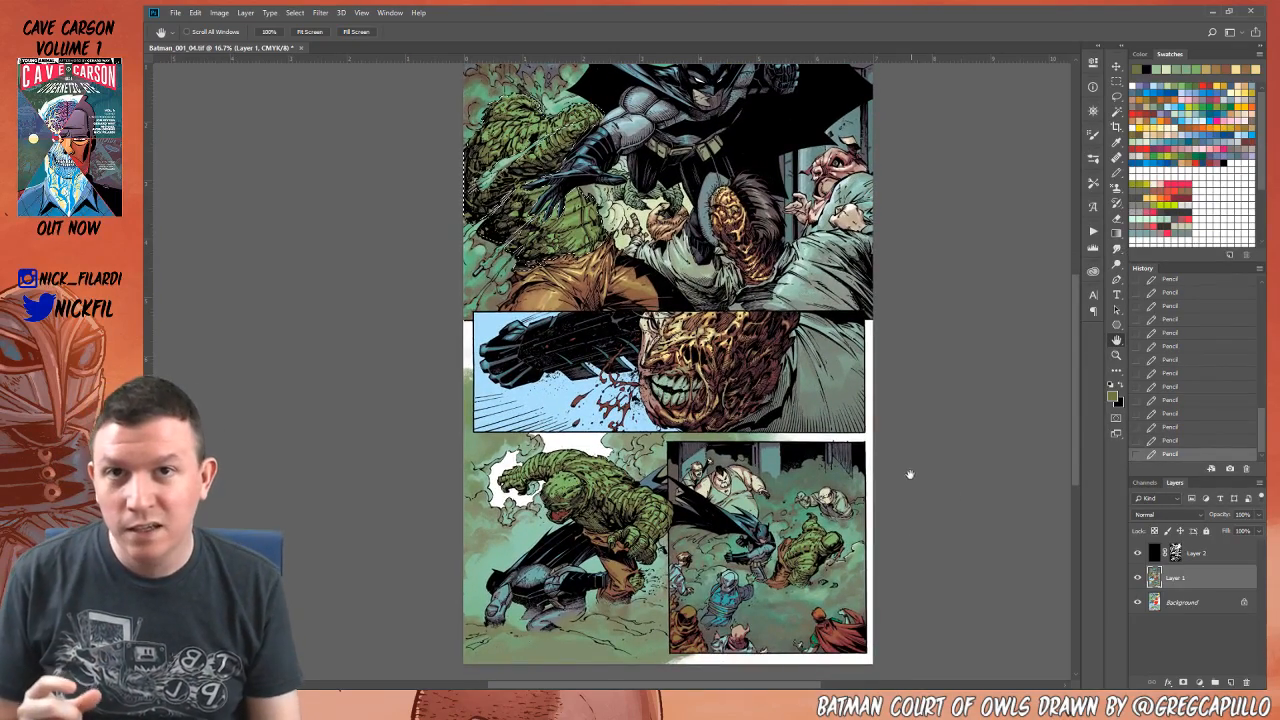
drag(909, 474, 937, 591)
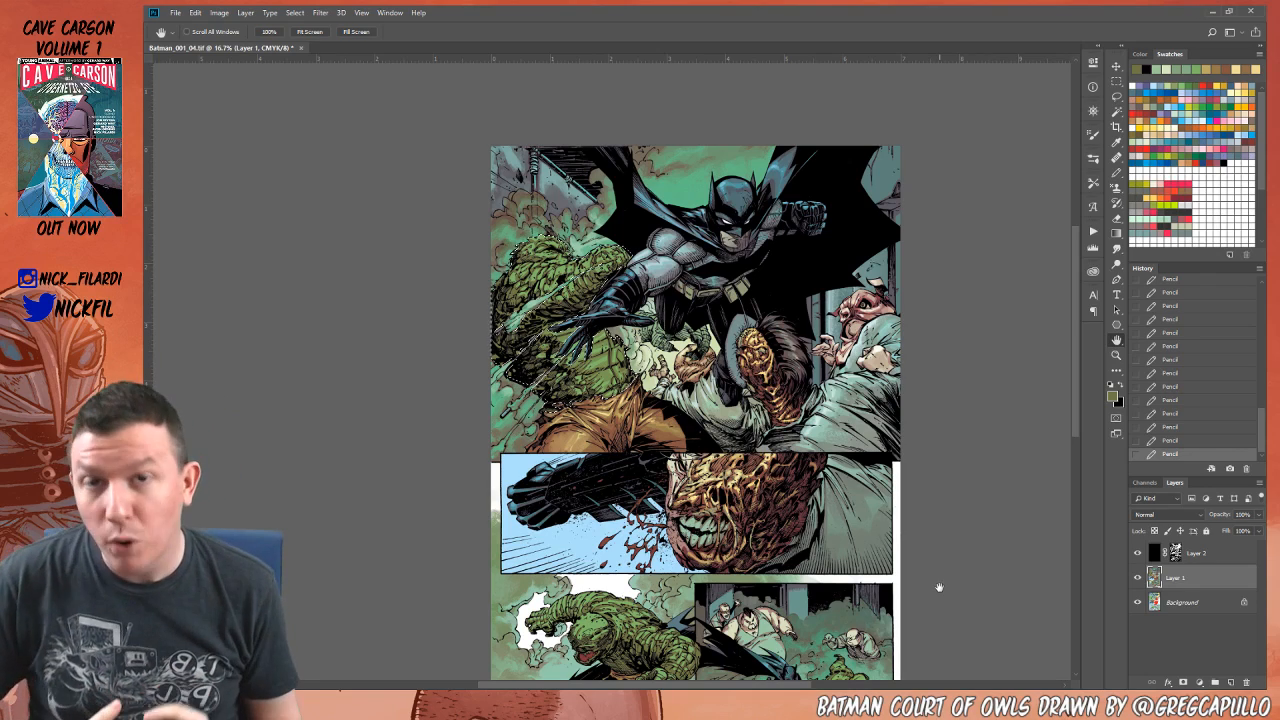
Step: Subtract the green villain's shoulder and upper body from the selection with the Lasso tool, keeping the lower torso selected
mouse_move(602, 346)
mouse_down()
mouse_move(638, 368)
mouse_move(703, 451)
mouse_up()
click(1117, 98)
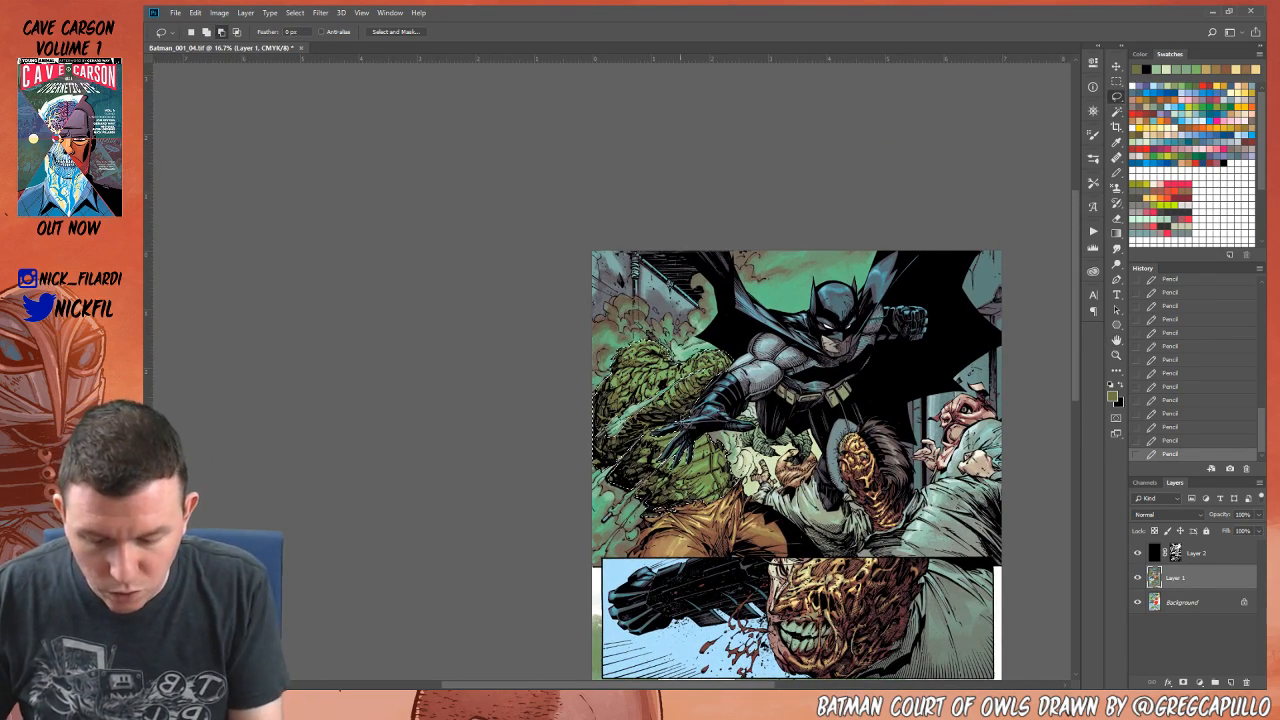
drag(580, 478, 752, 298)
Step: Darken the villain's lower torso with olive gradients using the Gradient tool in Multiply mode
click(1117, 173)
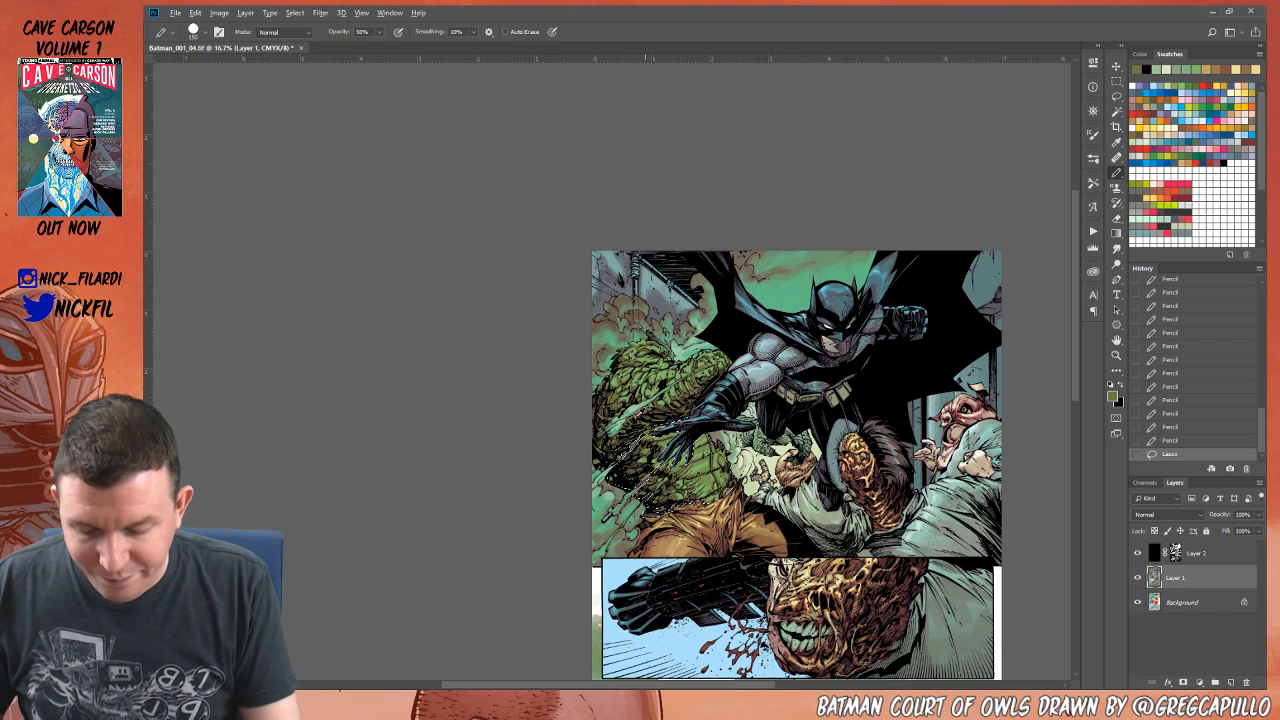
click(1117, 232)
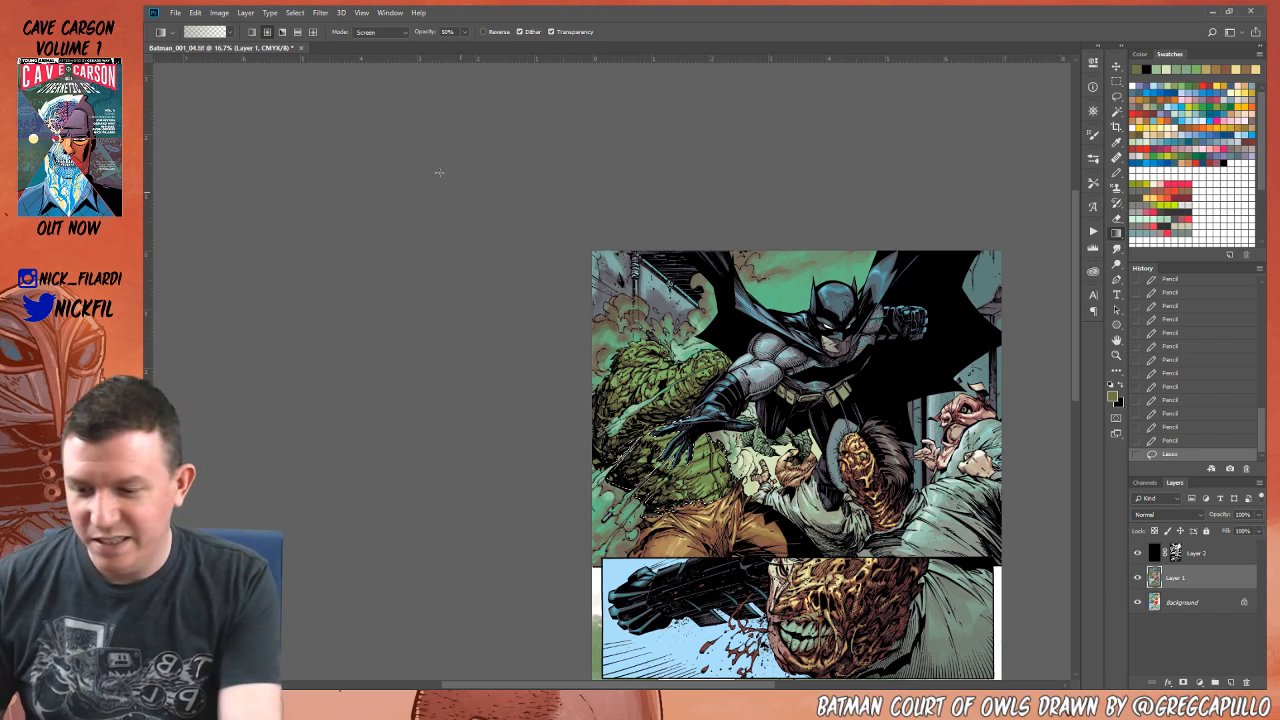
click(384, 32)
click(392, 86)
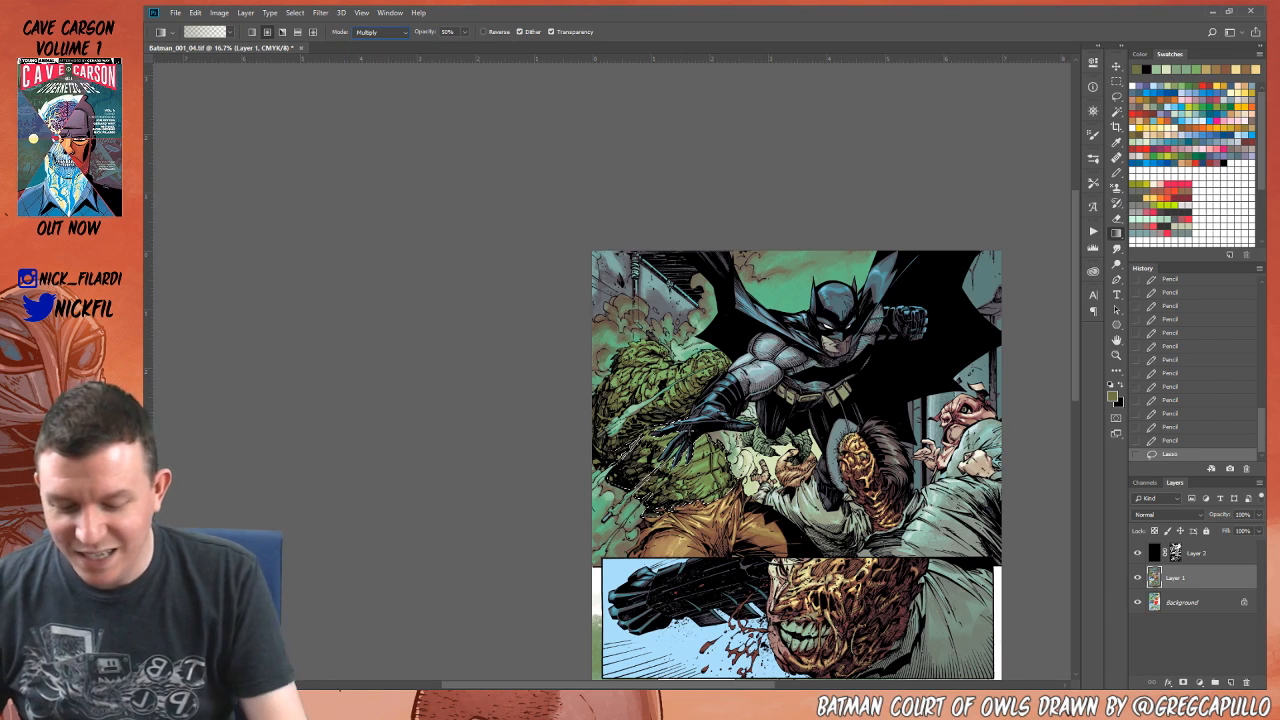
drag(620, 455, 620, 485)
drag(703, 497, 718, 470)
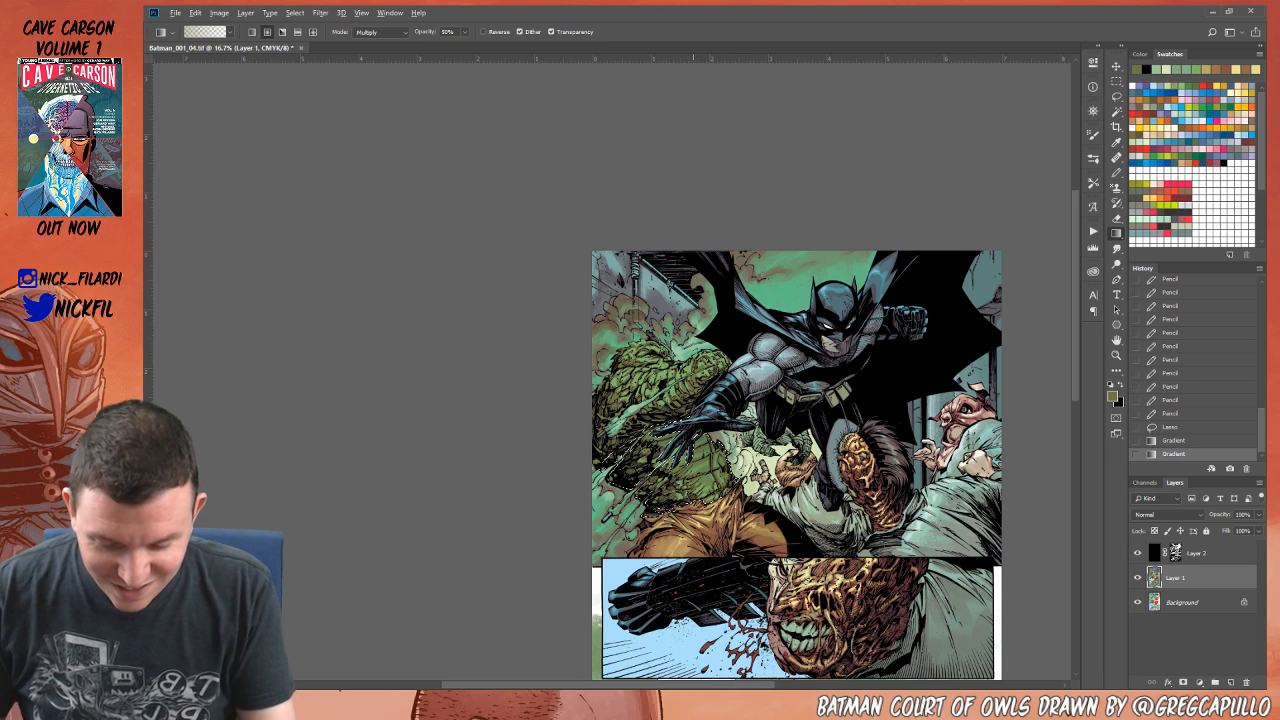
Step: Sample a lighter green from the shoulder scales, brighten the lower torso with Screen-mode gradients, and clear the selection
alt+click(672, 362)
click(372, 32)
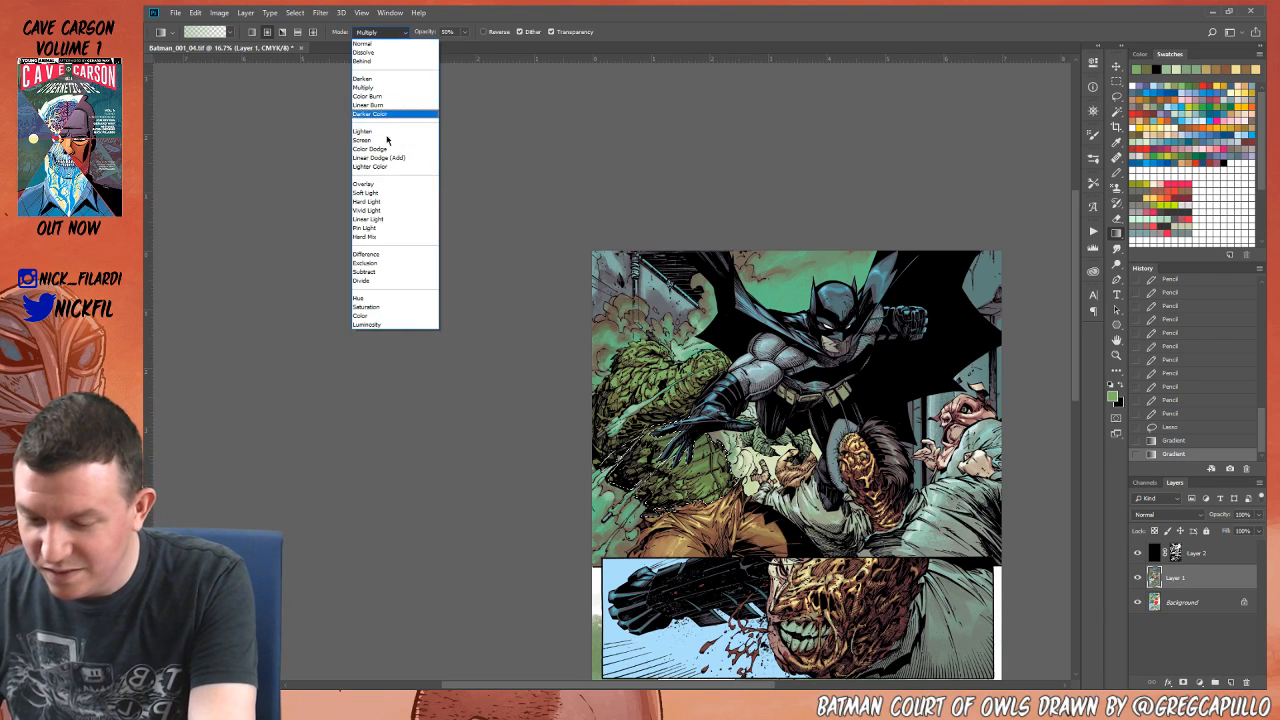
click(387, 140)
drag(708, 517, 716, 462)
key(ctrl+d)
Step: Texture the green villain's lower torso with a sampled green, using the rough NORMCORE Pencil preset enlarged to 175 px
click(1117, 355)
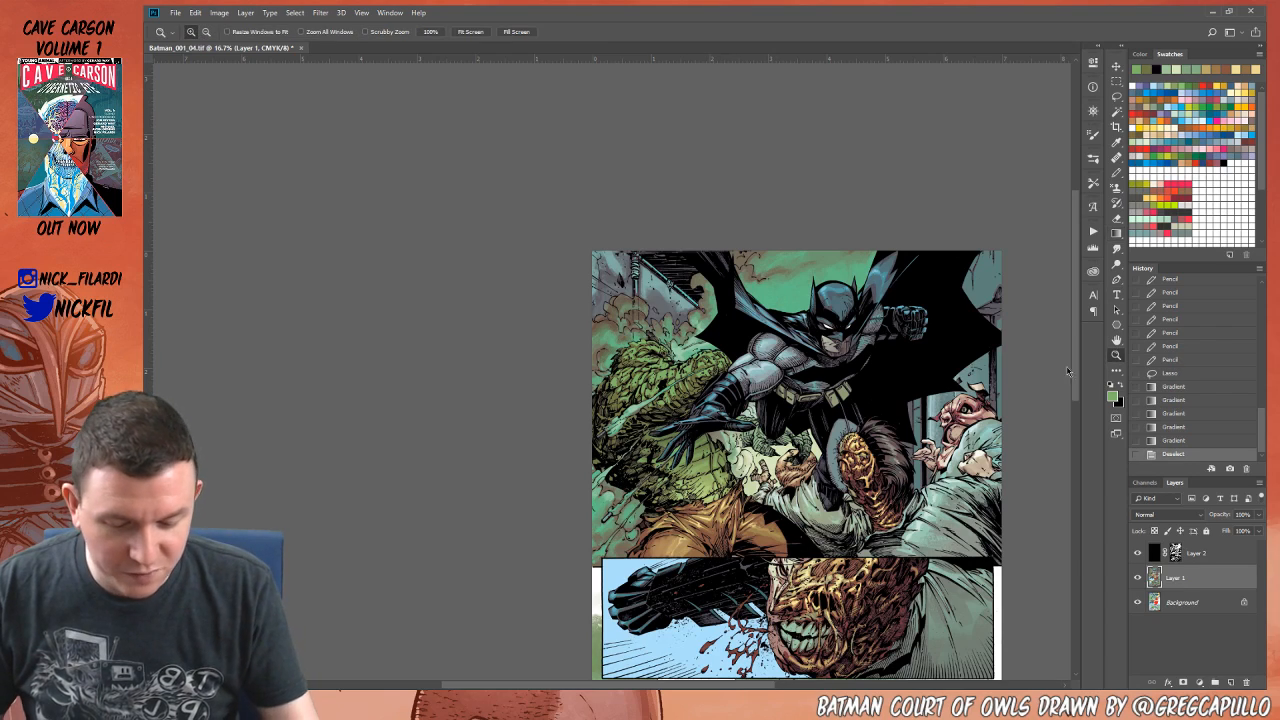
click(700, 488)
key(b)
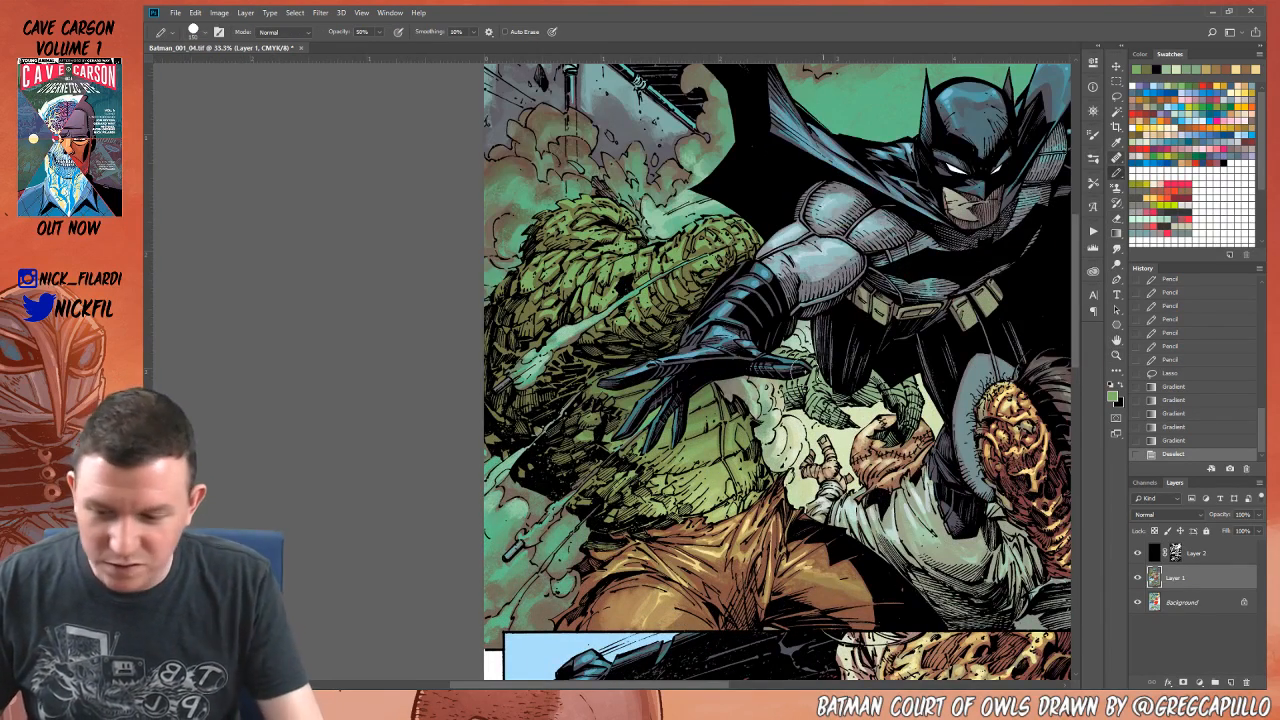
click(197, 32)
click(273, 195)
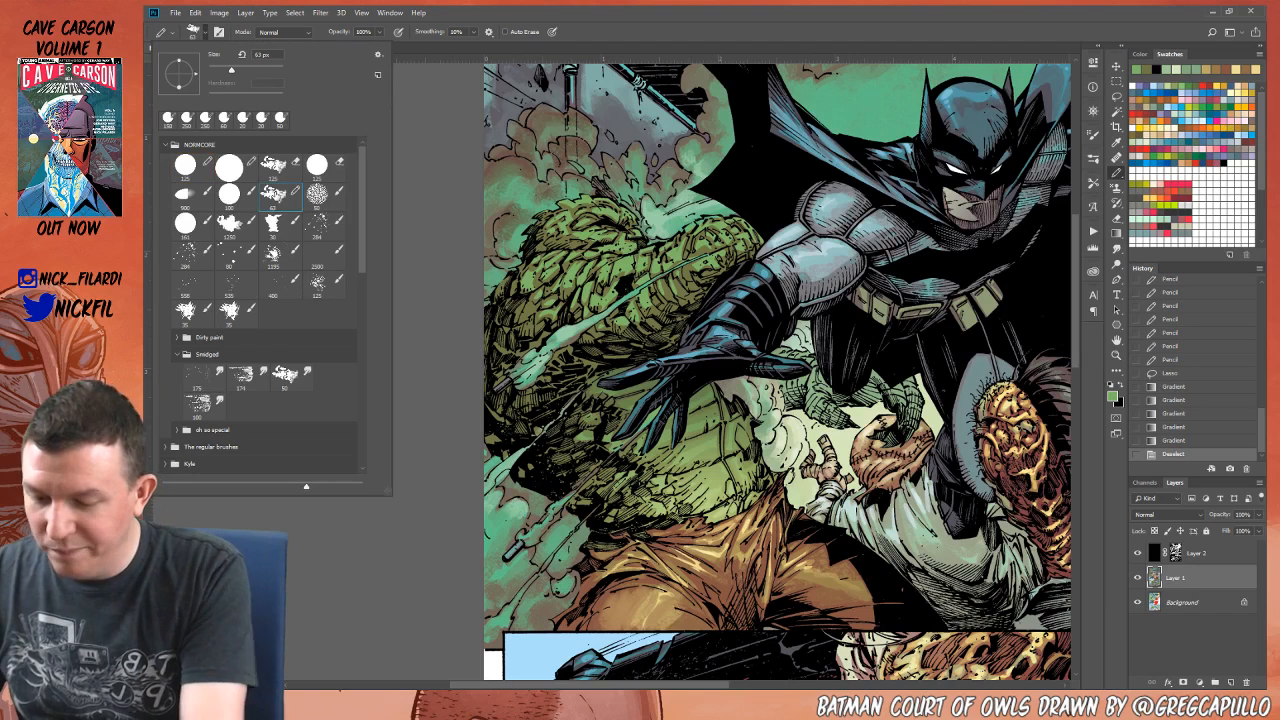
click(371, 580)
key(bracketright)
key(bracketright)
key(bracketright)
key(bracketright)
alt+click(712, 492)
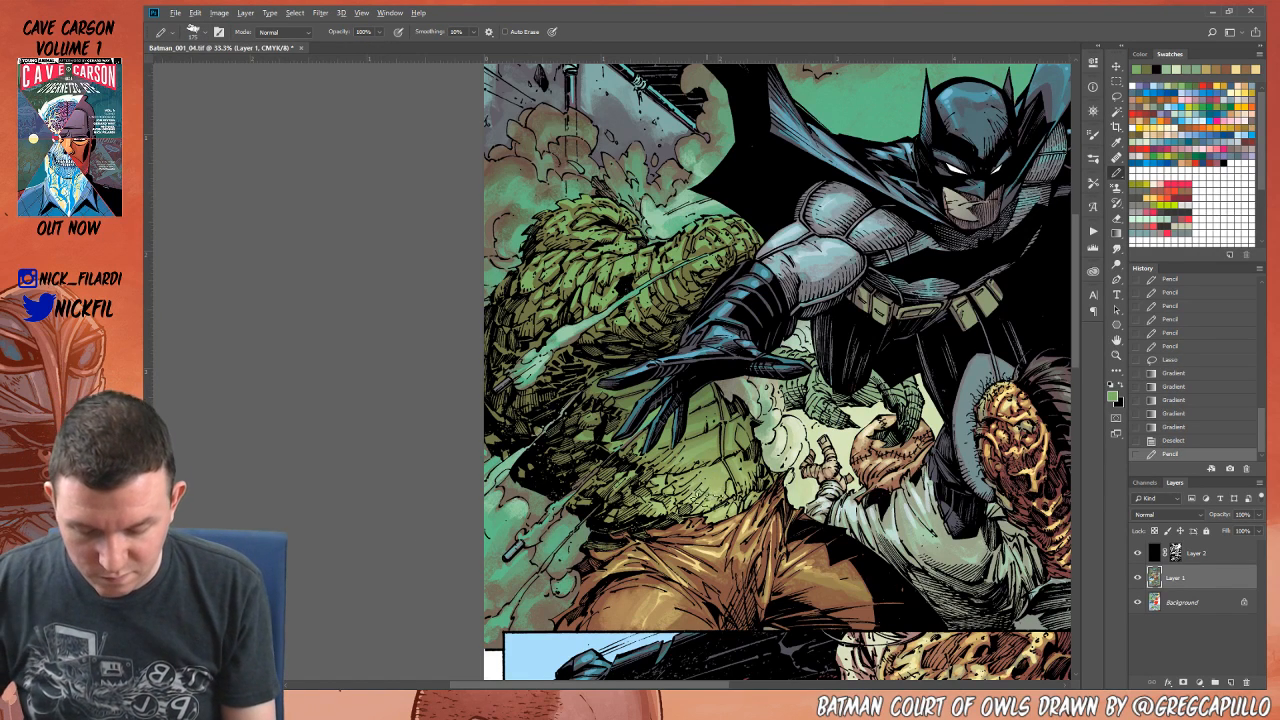
mouse_move(708, 495)
mouse_down()
mouse_move(722, 479)
mouse_move(712, 445)
mouse_up()
drag(690, 462, 734, 447)
mouse_move(722, 458)
mouse_down()
mouse_move(736, 450)
mouse_move(741, 482)
mouse_up()
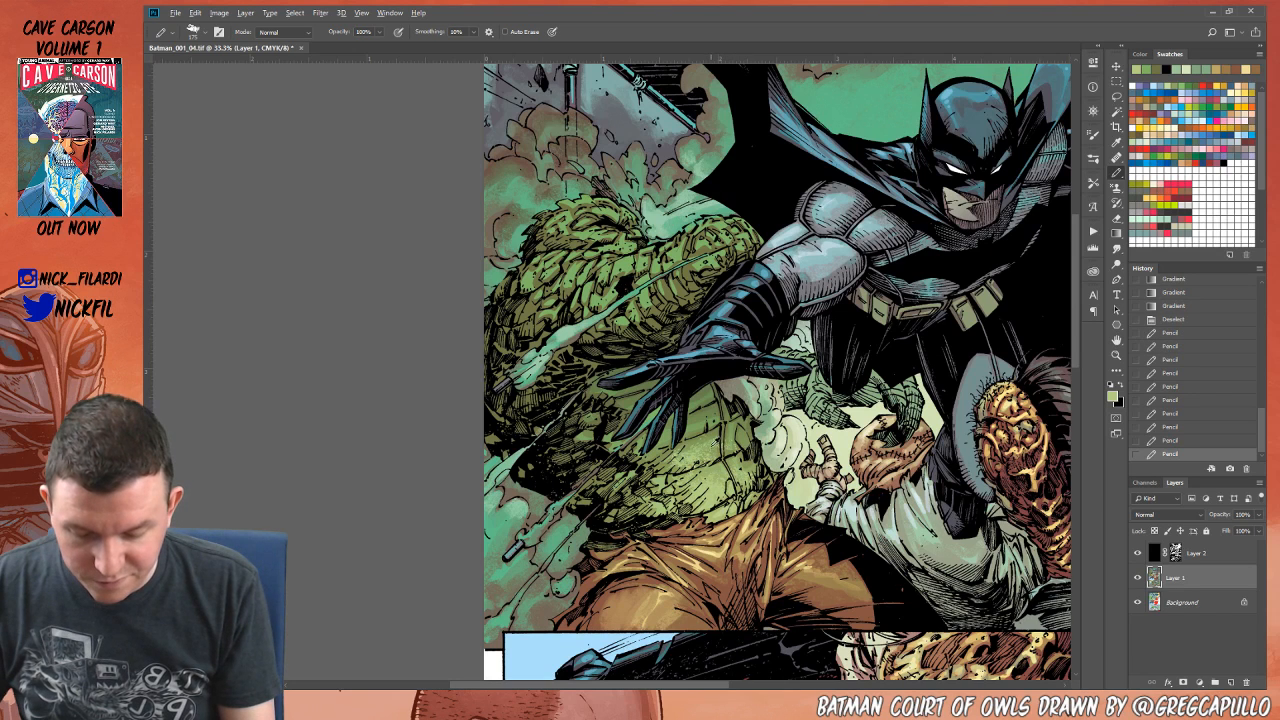
Step: Sample a green from the villain's belly and add rough Pencil texture to the torso just below Batman's outstretched hand
alt+click(718, 440)
drag(712, 428, 716, 421)
drag(711, 429, 717, 422)
drag(713, 430, 720, 424)
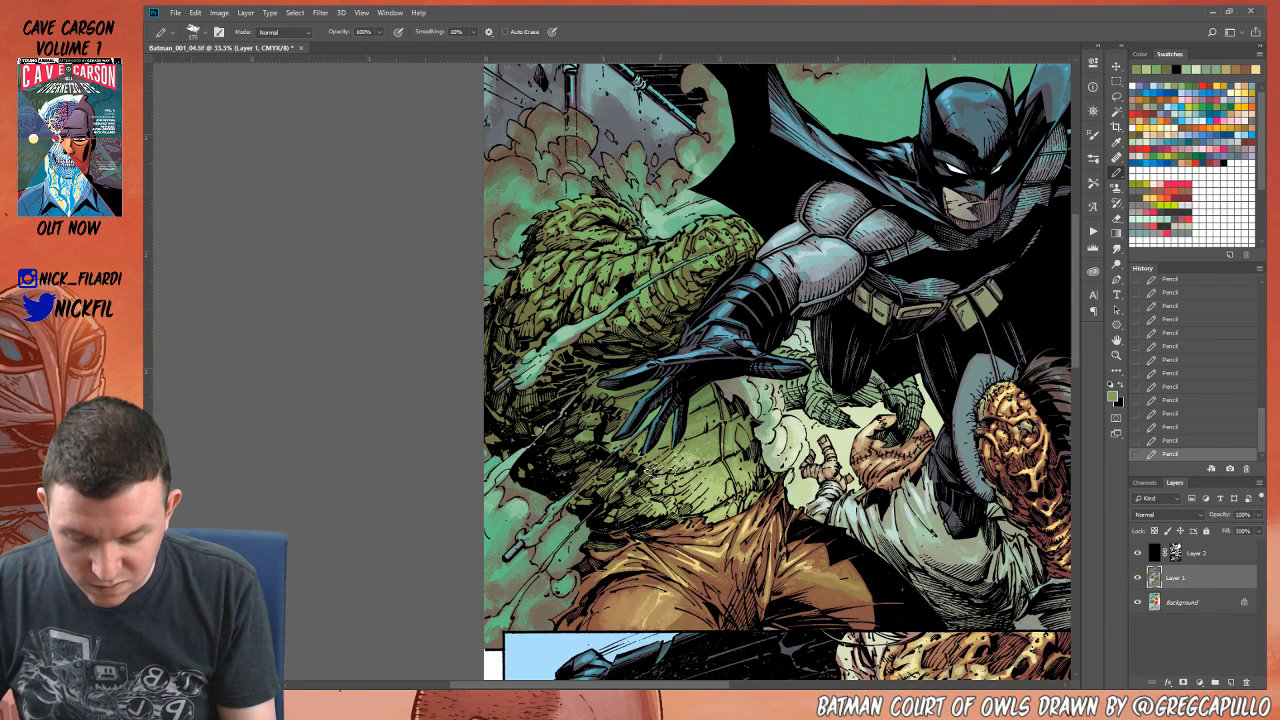
Step: Select the villain's green torso and upper body from the Background flats with the Magic Wand, and make Layer 1 active
click(1186, 603)
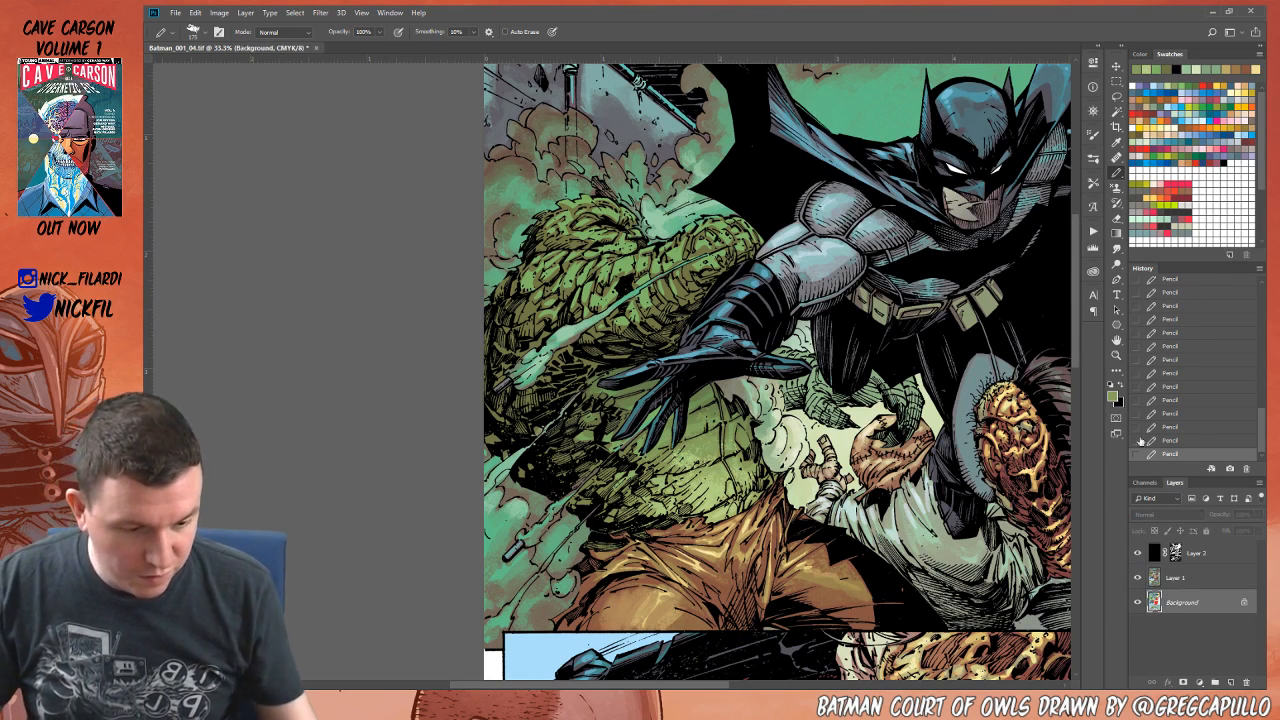
click(1117, 112)
click(712, 442)
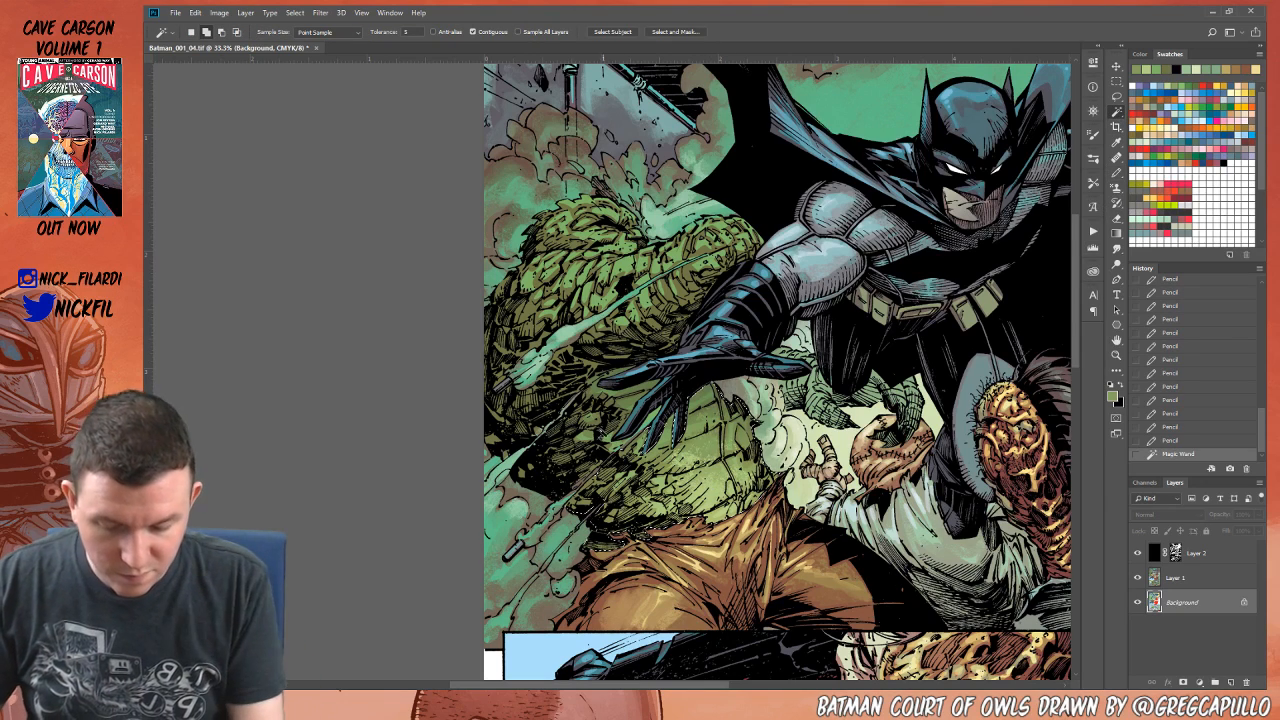
click(581, 367)
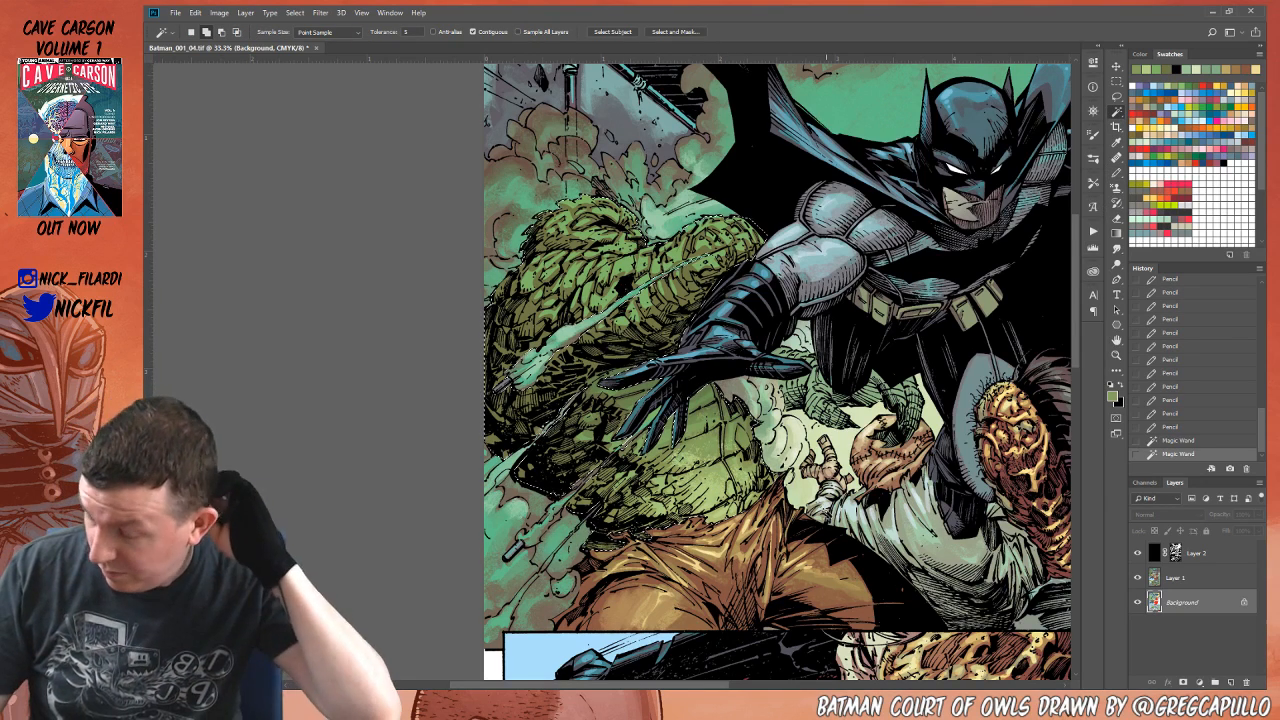
click(1180, 579)
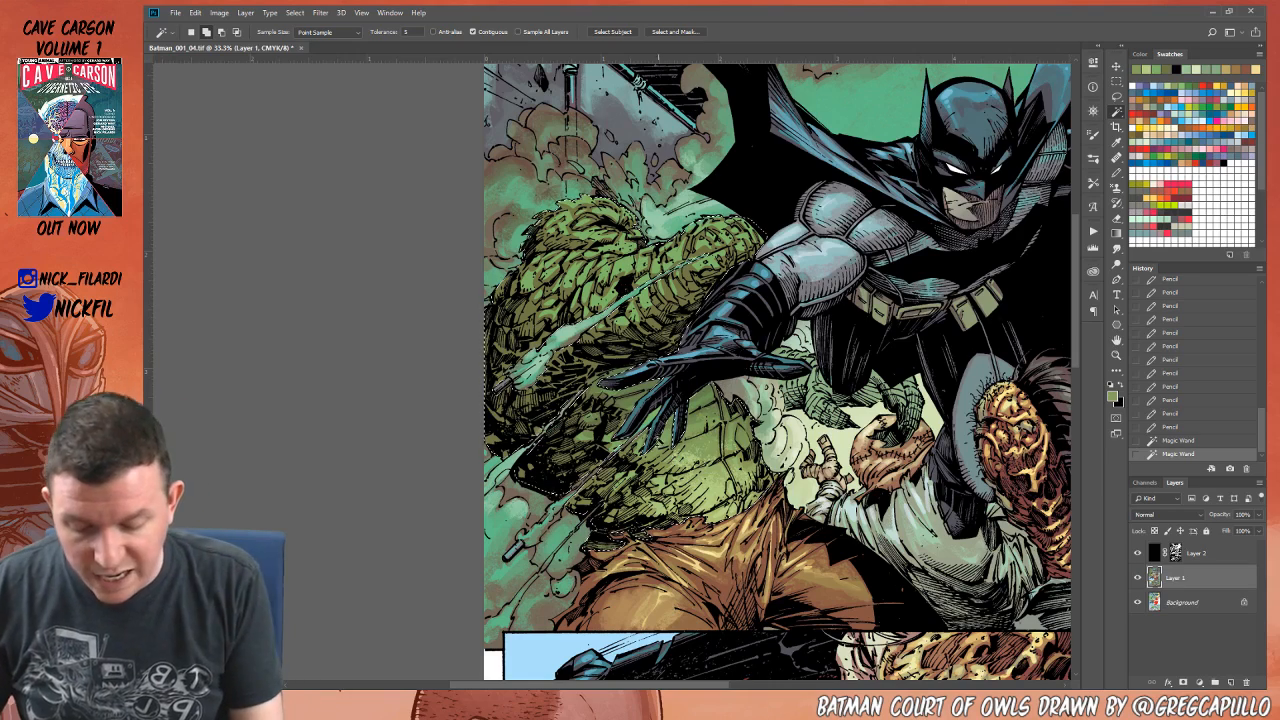
Step: Paint rough Pencil texture in sampled greens over the shadowed torso around Batman's hand within the selection, and deselect
click(1117, 173)
mouse_move(612, 432)
mouse_down()
mouse_move(590, 462)
mouse_move(612, 470)
mouse_up()
mouse_move(662, 432)
mouse_down()
mouse_move(640, 466)
mouse_move(604, 448)
mouse_move(608, 434)
mouse_up()
drag(630, 400, 612, 412)
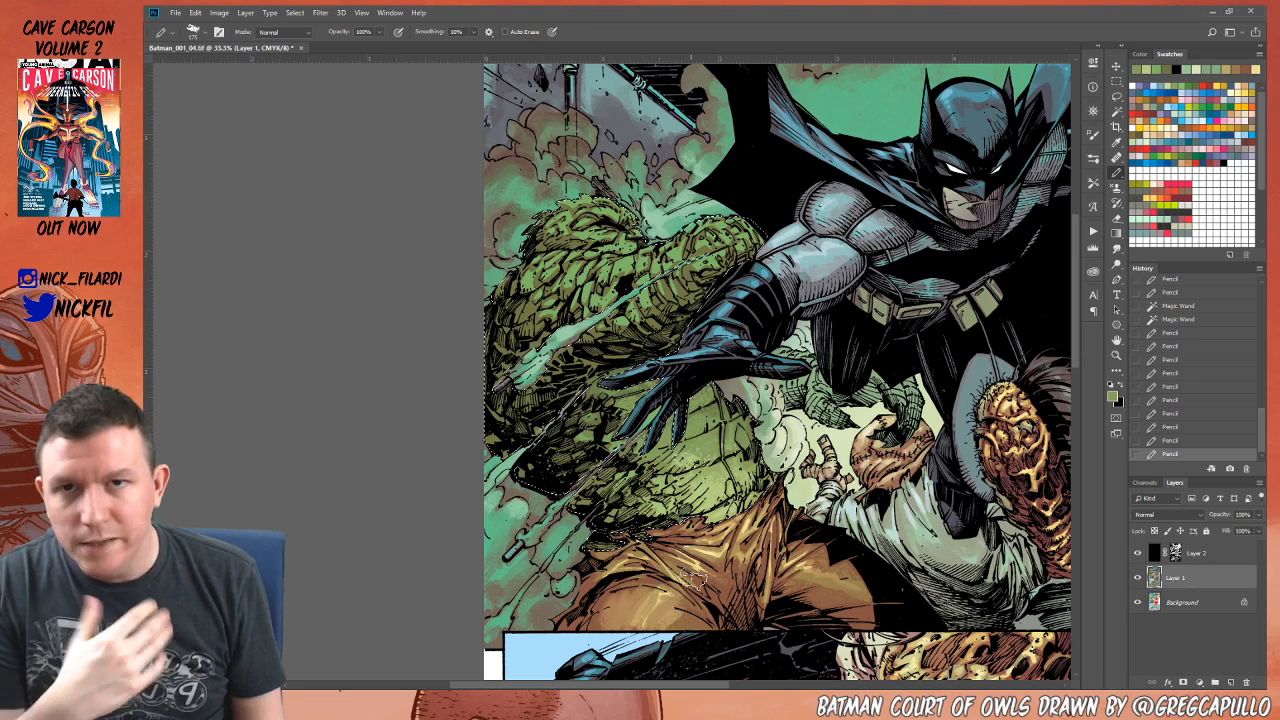
alt+click(628, 392)
drag(640, 392, 664, 387)
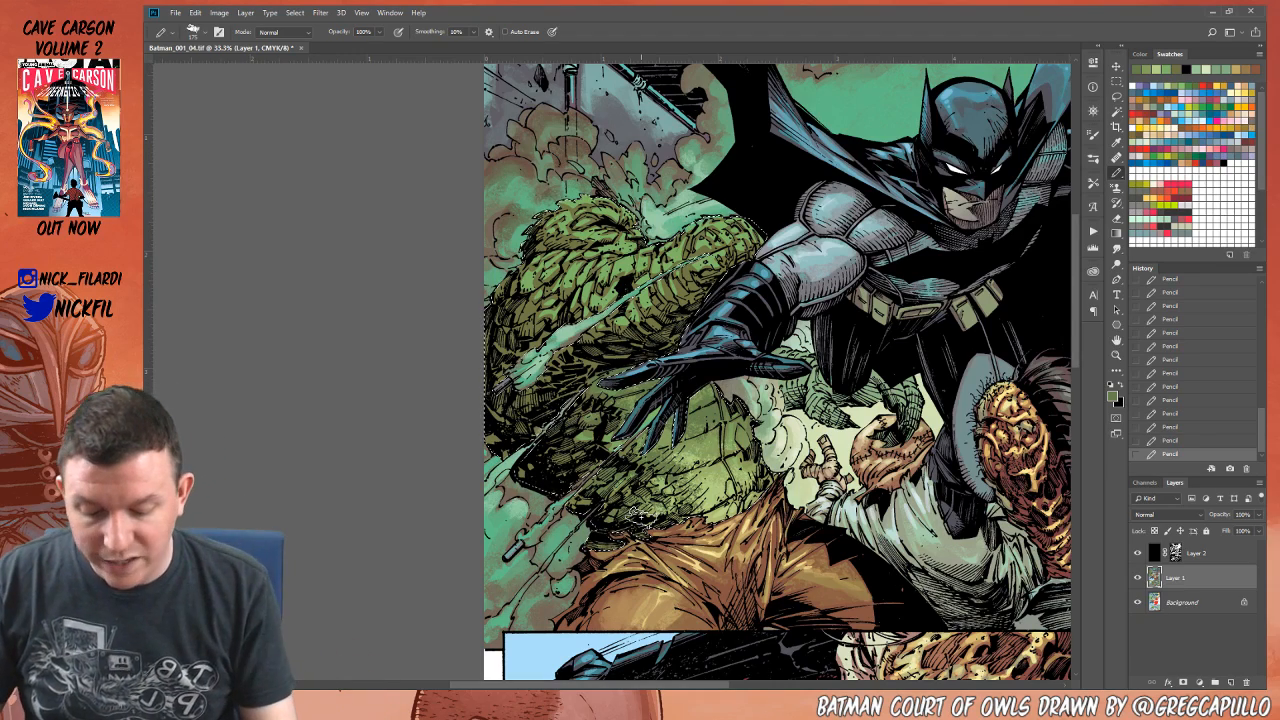
click(1117, 356)
alt+click(725, 486)
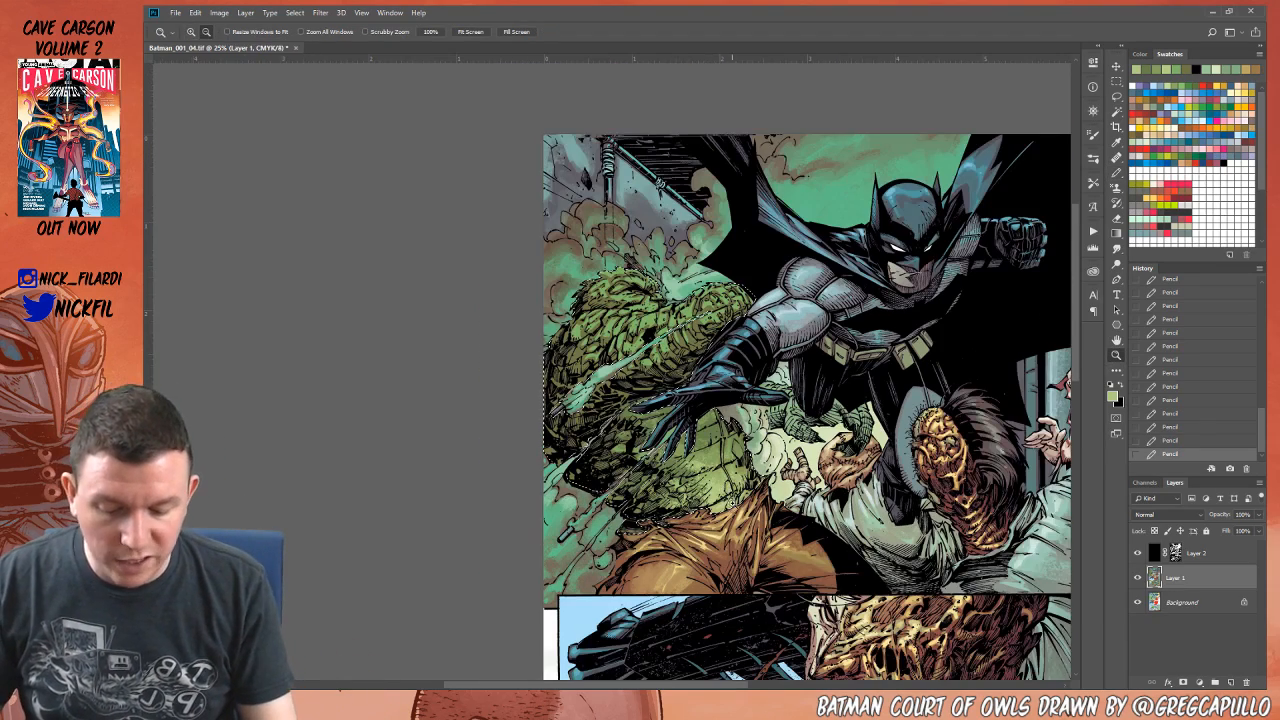
key(b)
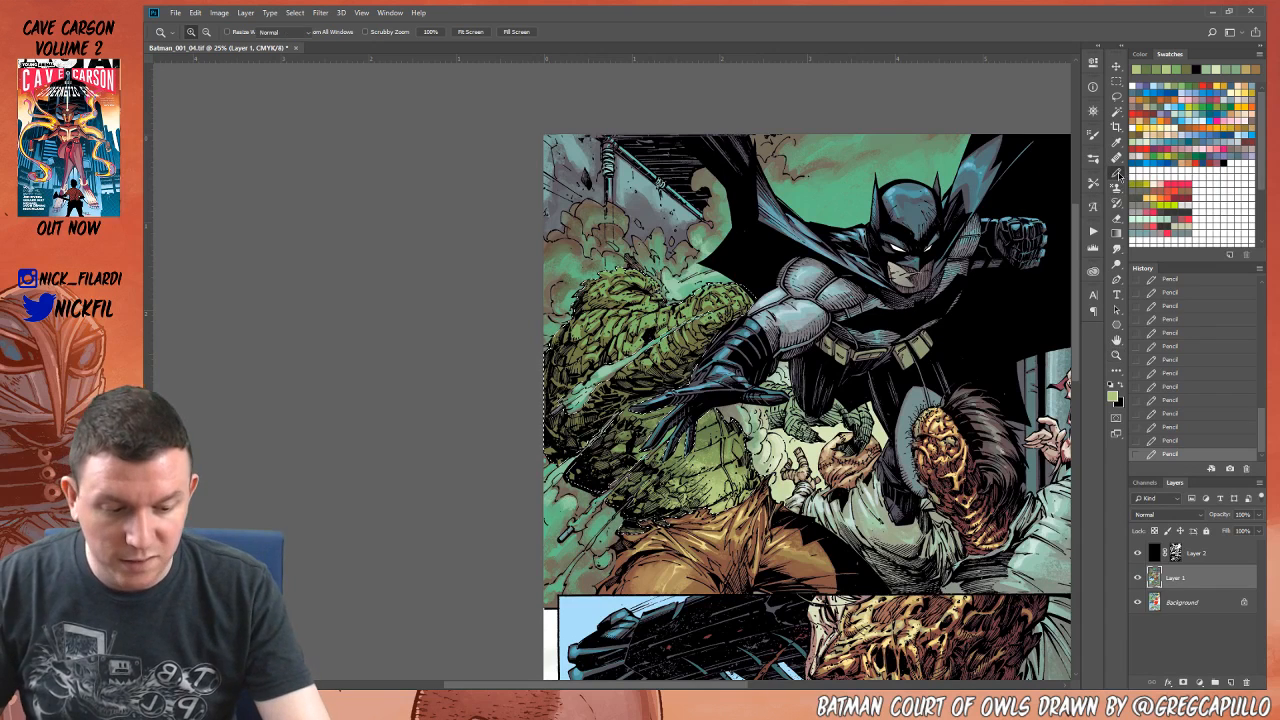
key(ctrl+d)
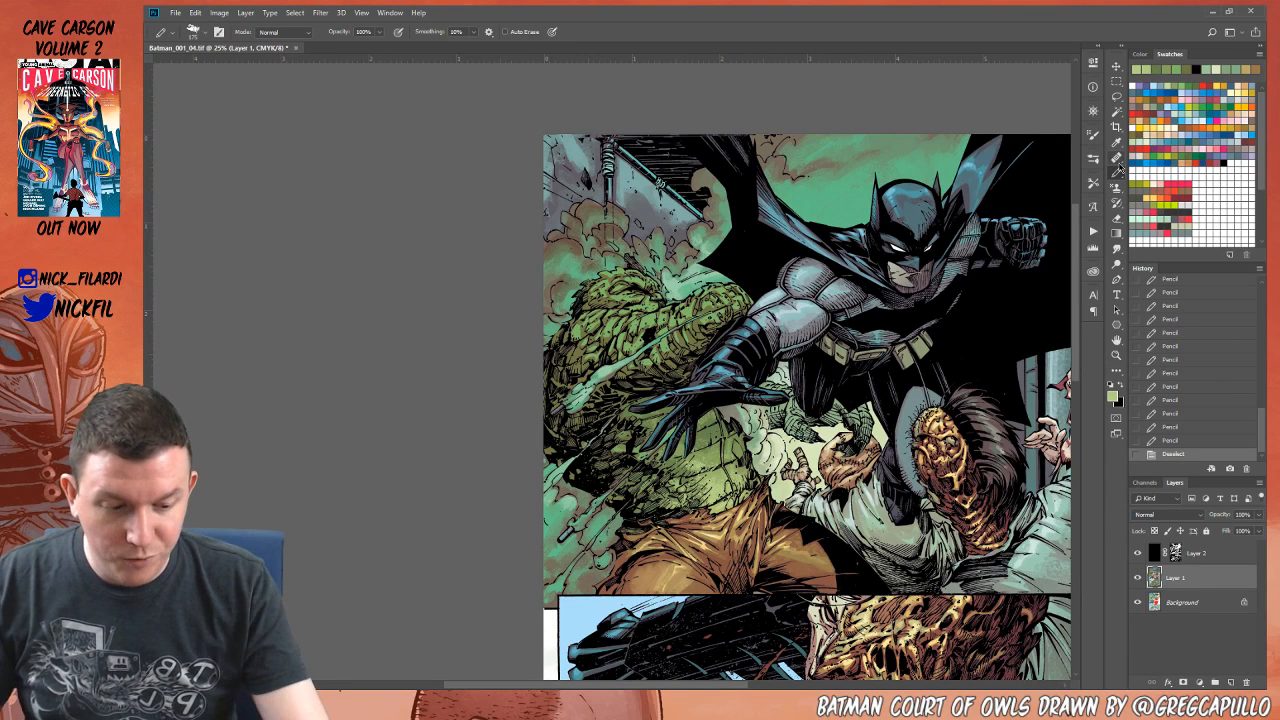
Step: Paint light green highlights on the lower torso scales with the hard round NORMCORE Pencil in Screen mode
key(shift+b)
key(shift+b)
key(shift+b)
key(shift+b)
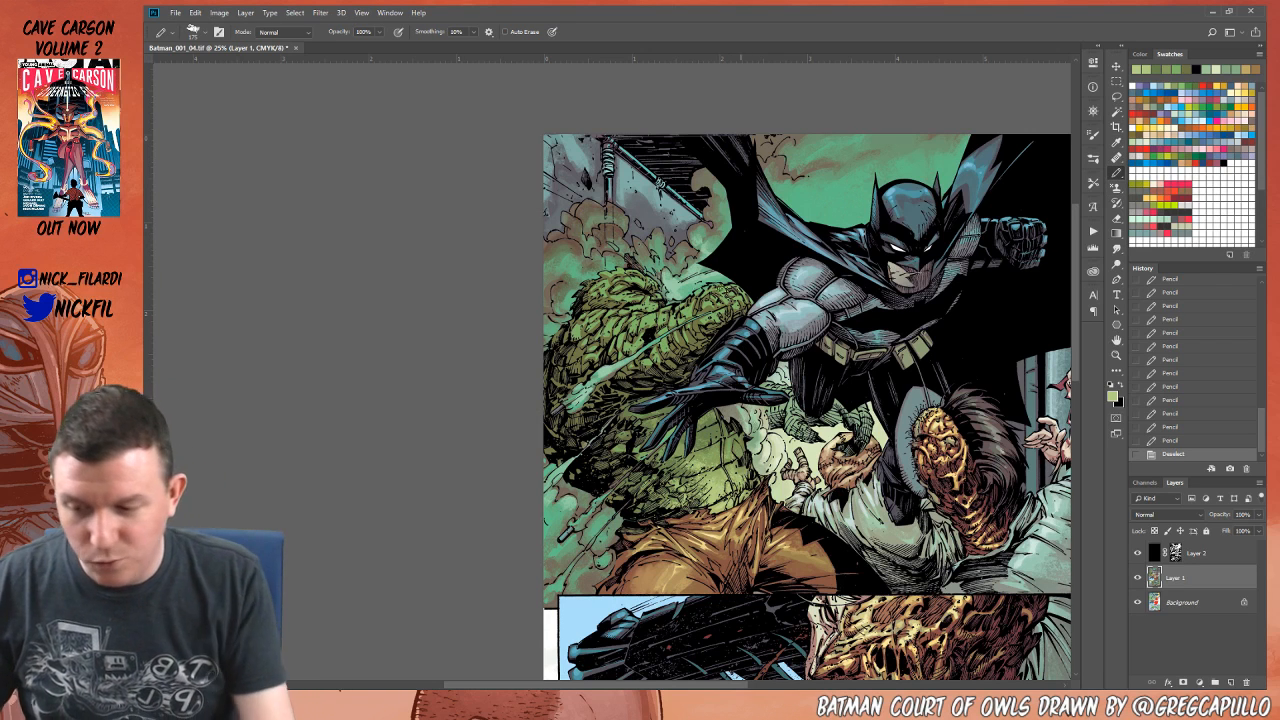
click(193, 30)
click(199, 167)
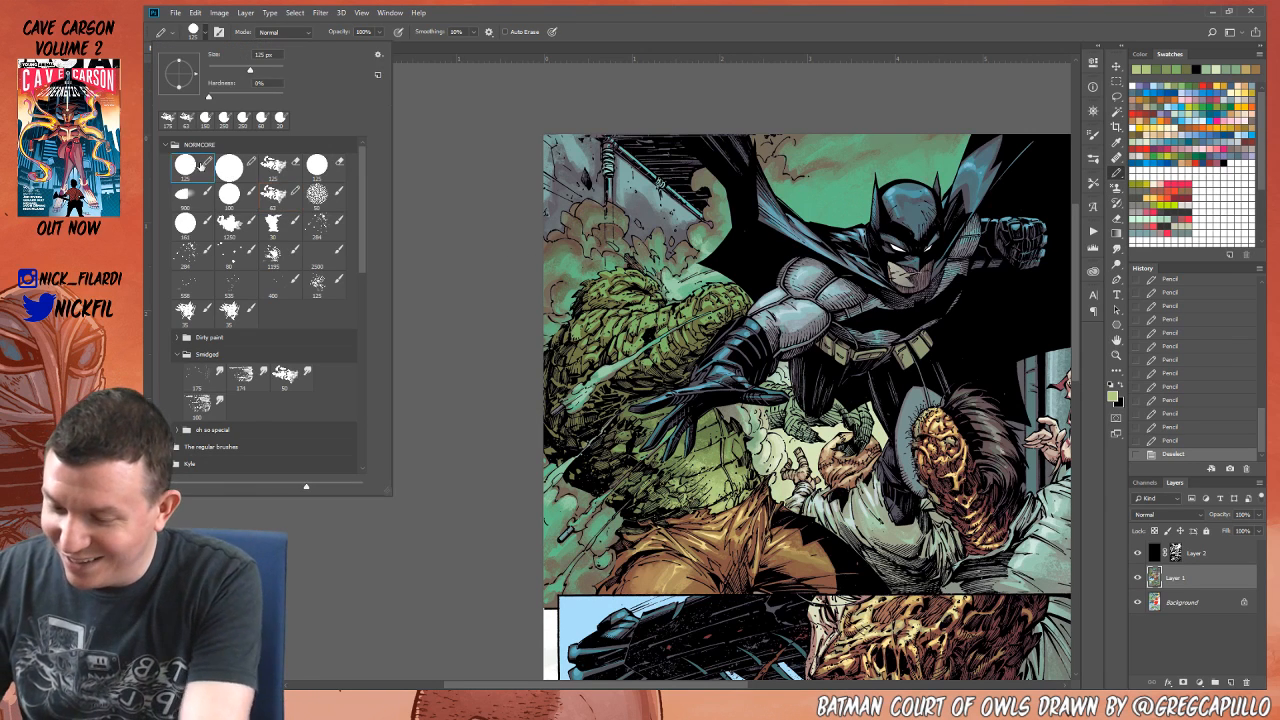
click(505, 565)
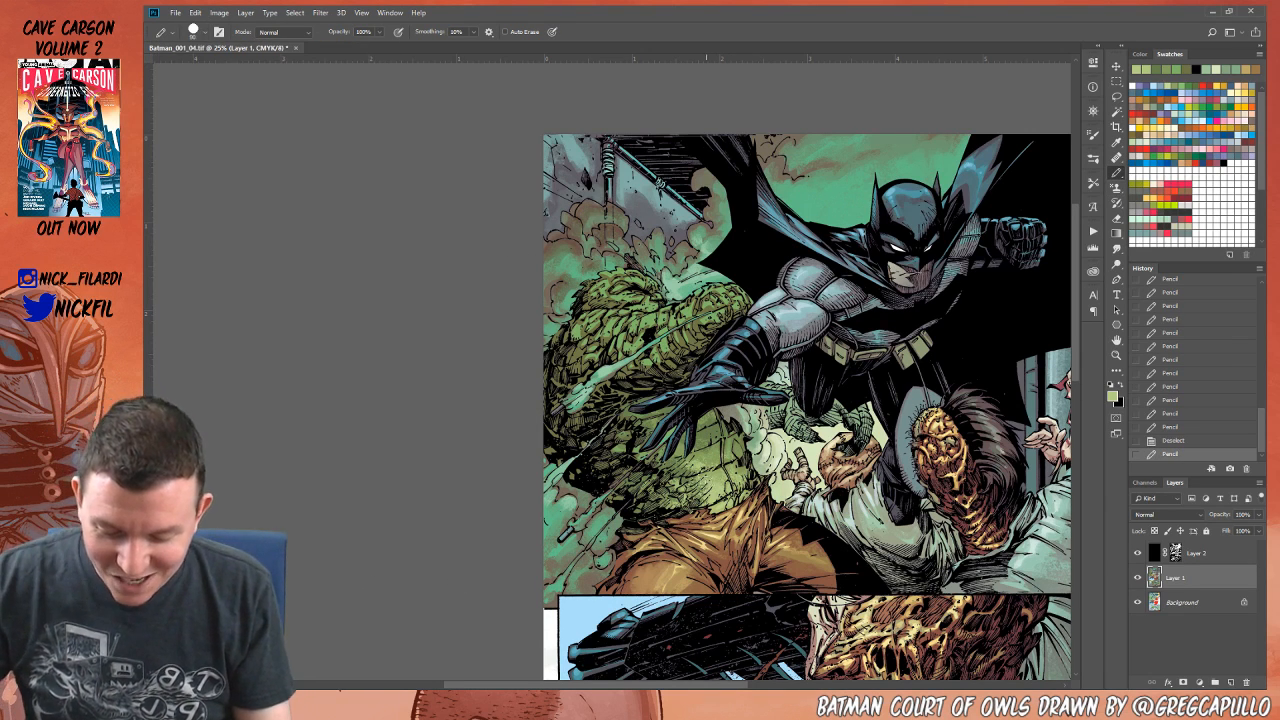
click(271, 33)
click(295, 147)
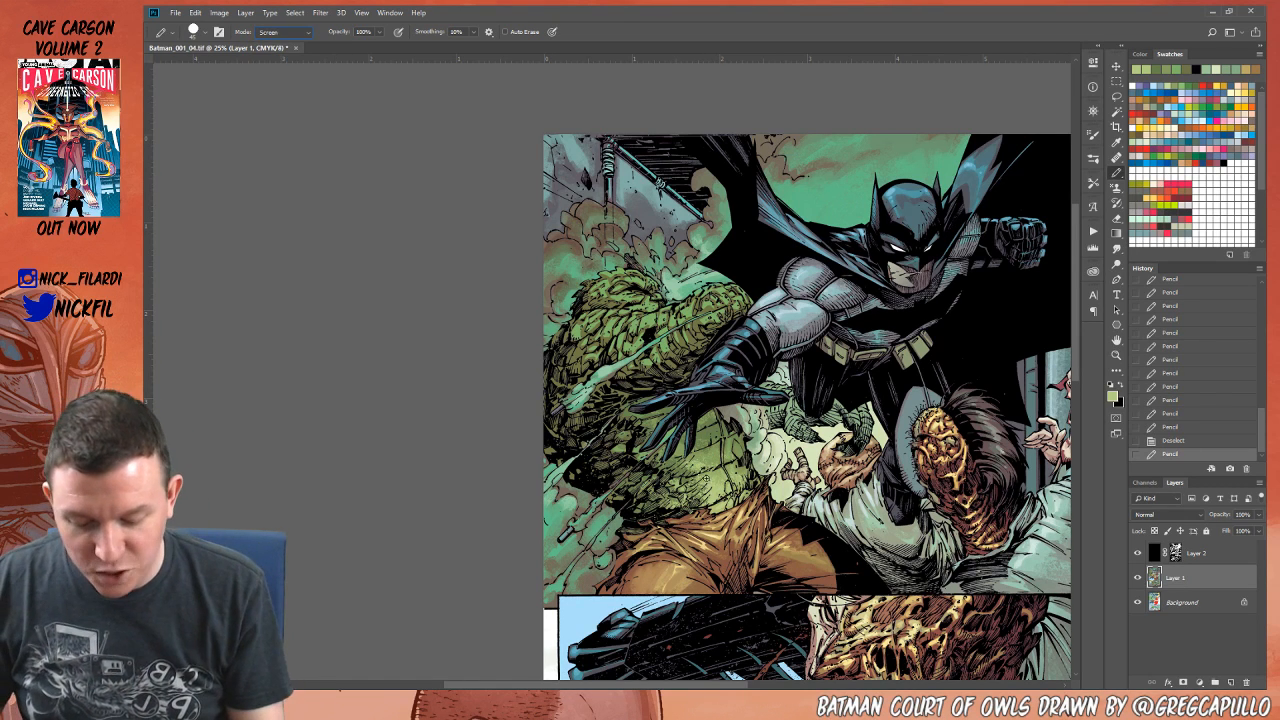
mouse_move(711, 482)
mouse_down()
mouse_move(718, 505)
mouse_move(722, 452)
mouse_move(700, 456)
mouse_up()
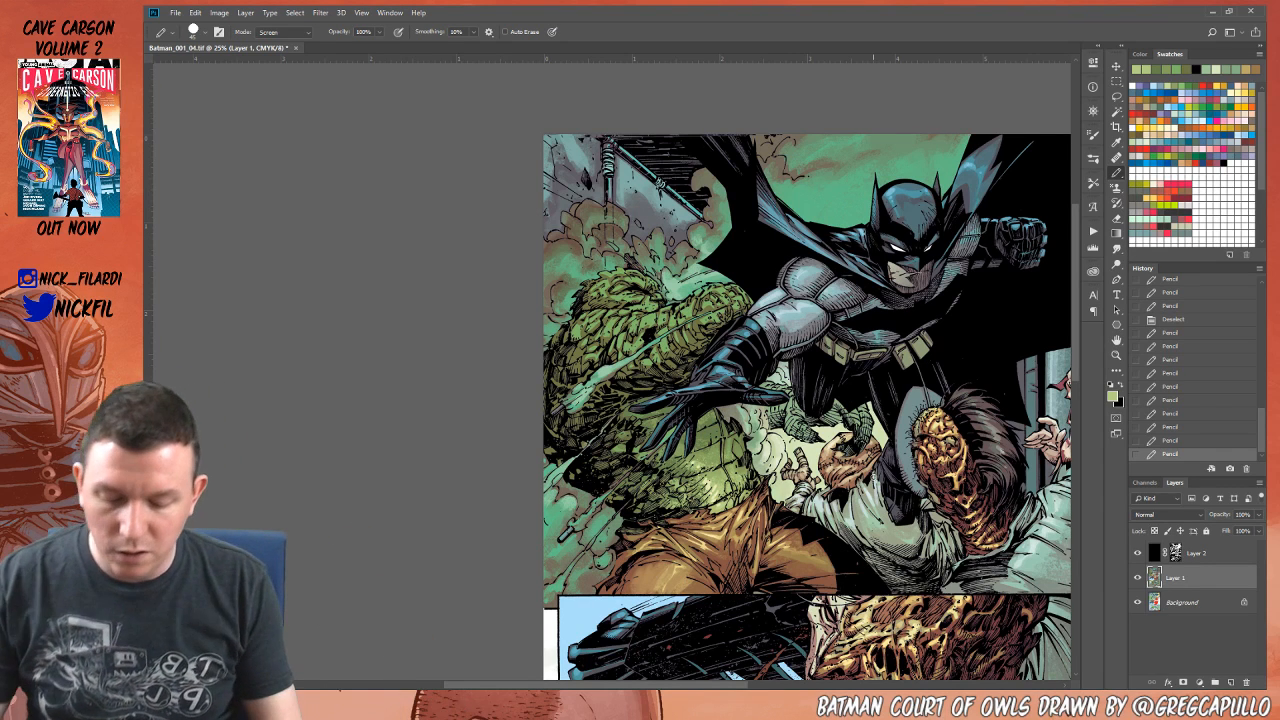
Step: Sample a pale yellow-green from the belly and dab brighter Screen-mode highlights on the lower torso scales at 50% opacity
alt+click(704, 458)
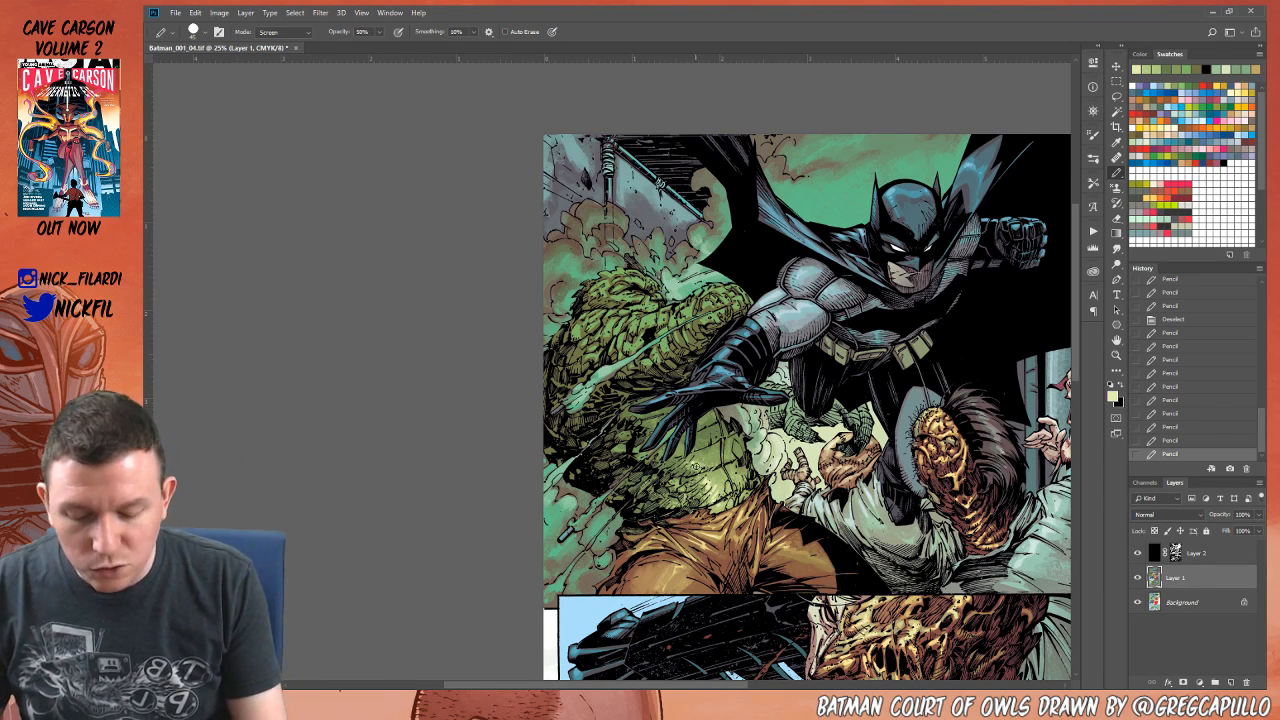
click(699, 466)
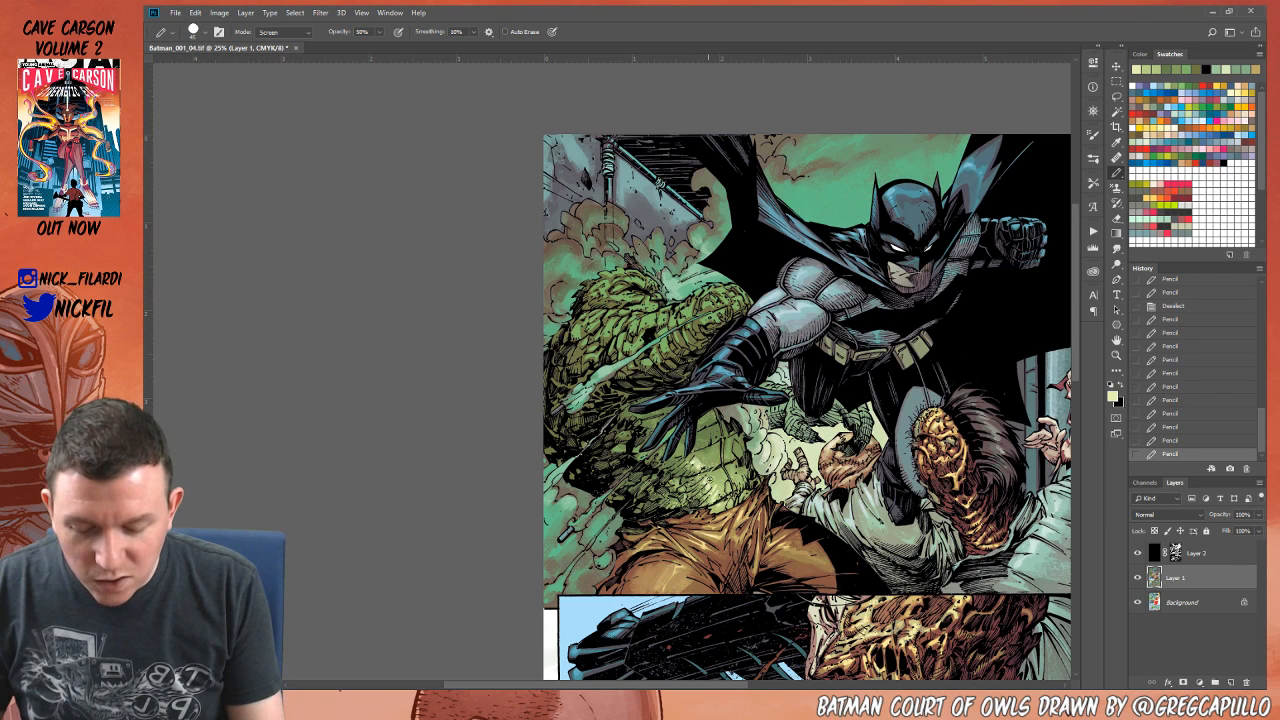
click(719, 478)
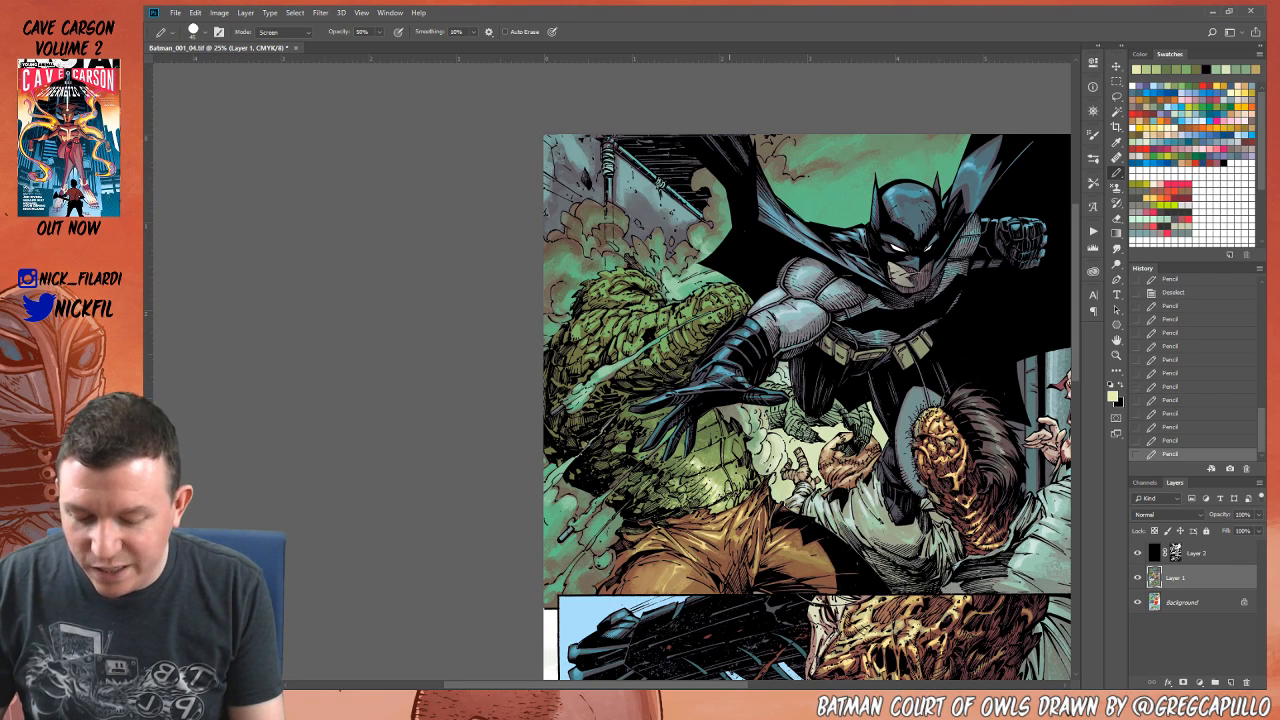
click(729, 497)
click(720, 508)
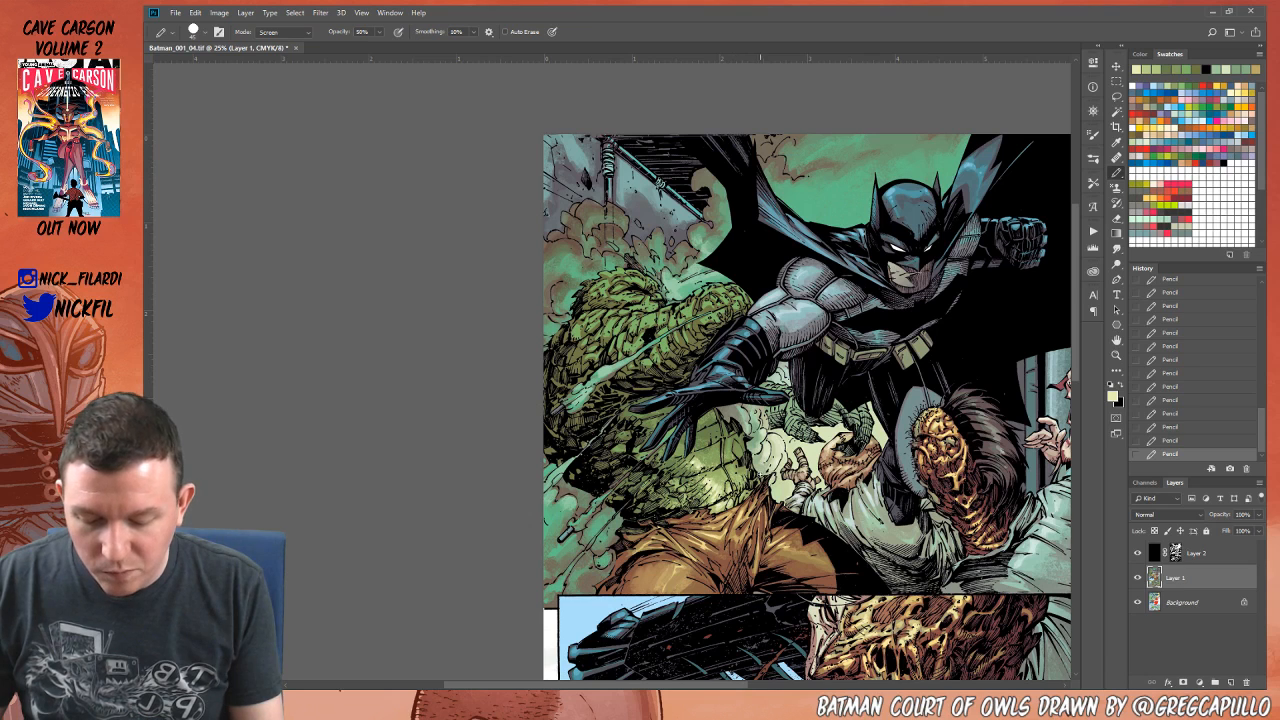
Step: Brush a sampled olive green over the villain's lower torso with an enlarged textured NORMCORE Brush preset in Normal mode
click(200, 31)
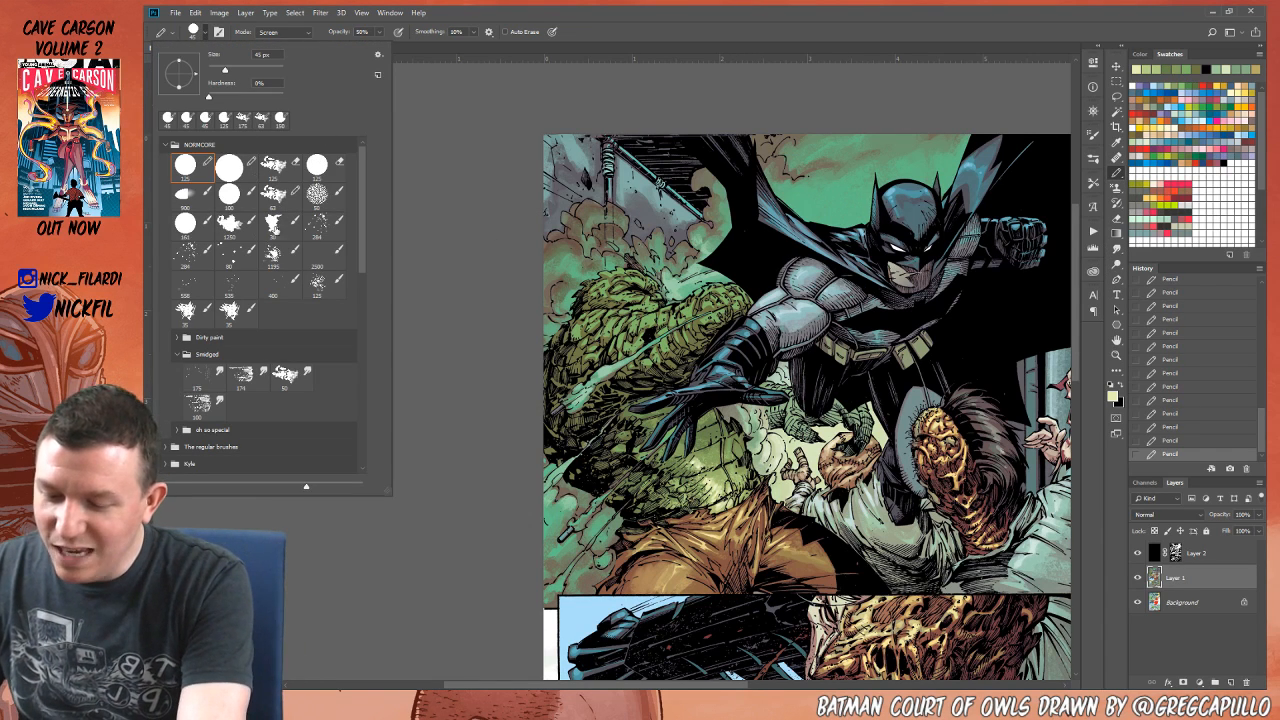
click(277, 226)
alt+click(700, 440)
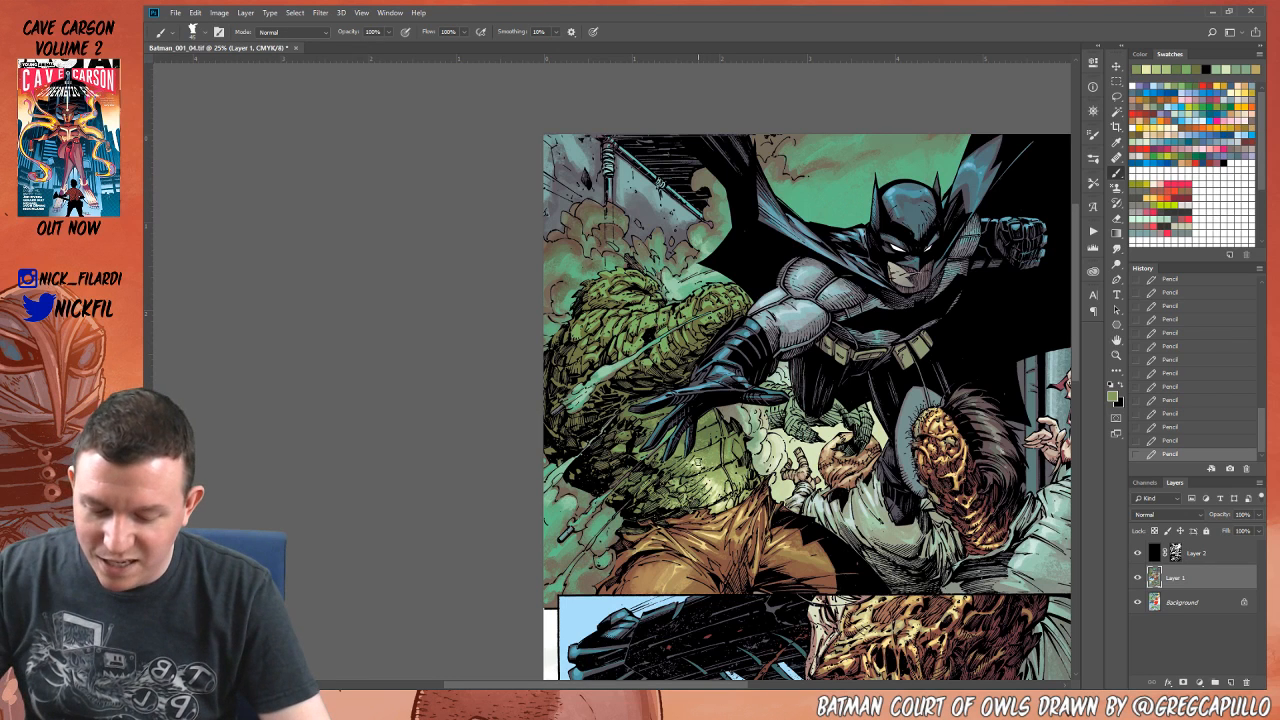
key(bracketright)
key(bracketright)
key(bracketright)
key(bracketright)
mouse_move(723, 429)
mouse_down()
mouse_move(716, 478)
mouse_move(731, 478)
mouse_move(710, 491)
mouse_move(728, 507)
mouse_up()
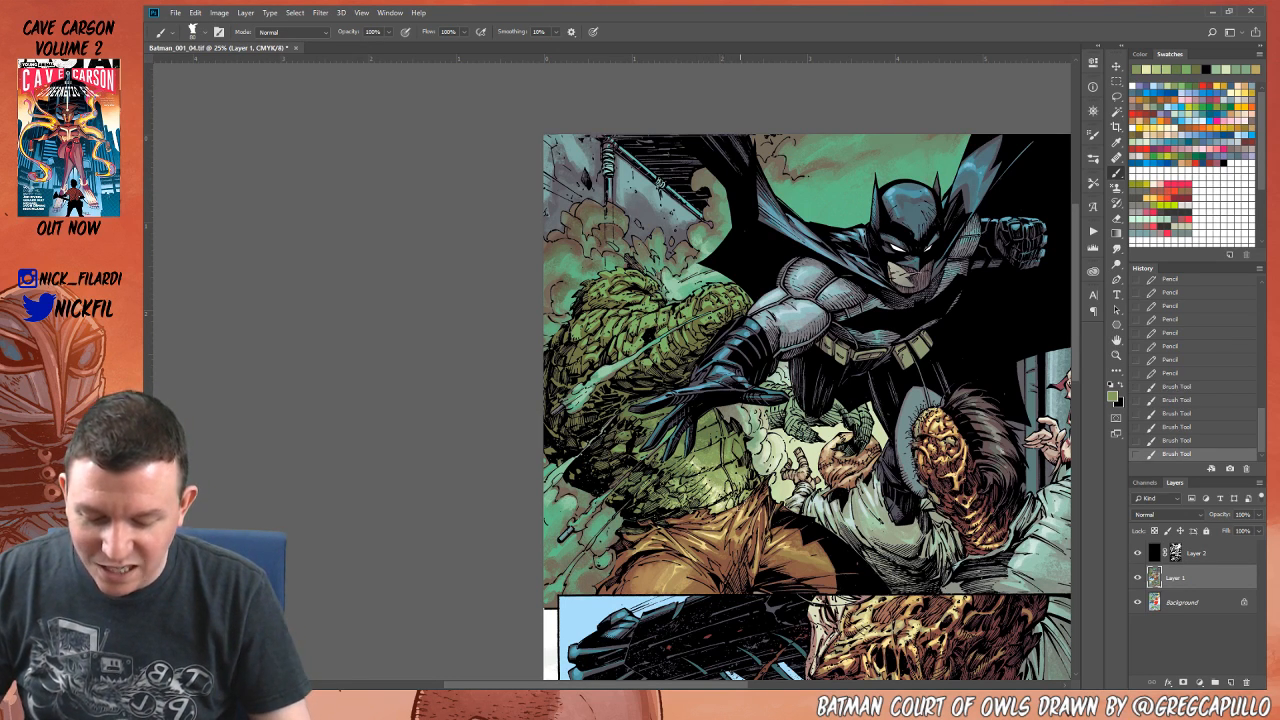
Step: Sample the pale highlight from the villain's belly and brush textured light strokes across the lower torso scales
click(1117, 341)
drag(785, 392, 801, 457)
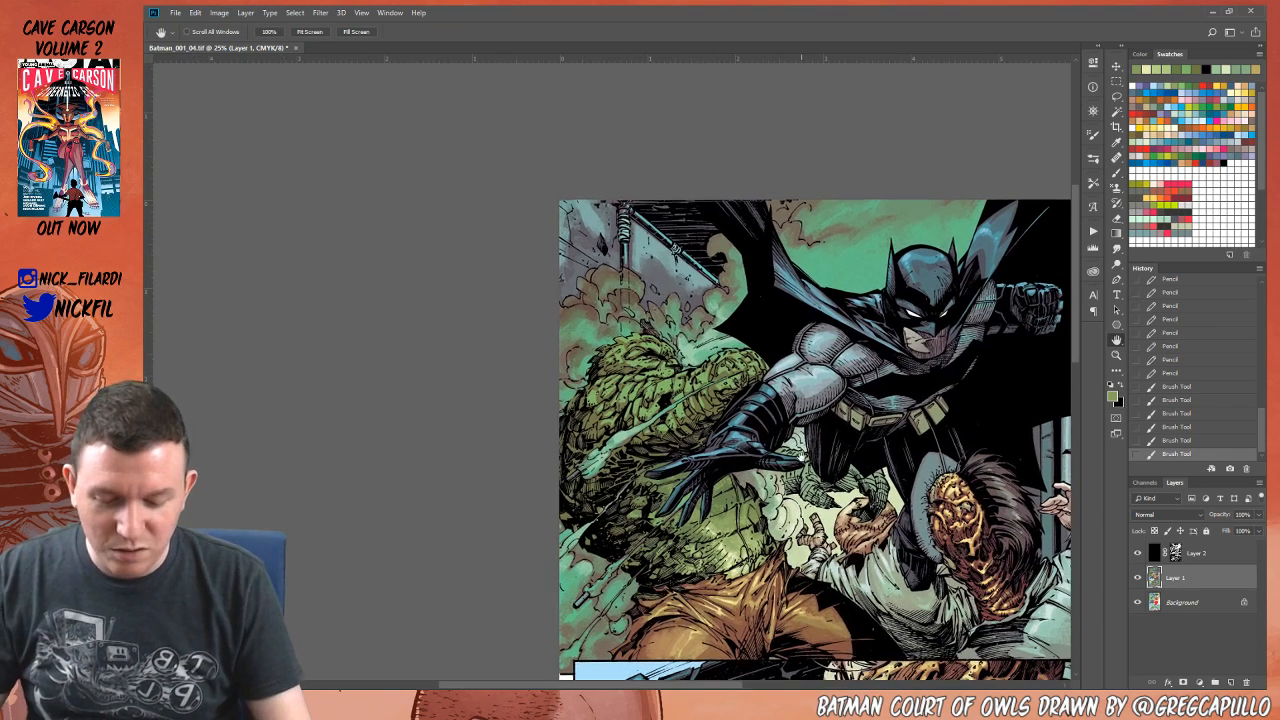
click(1117, 174)
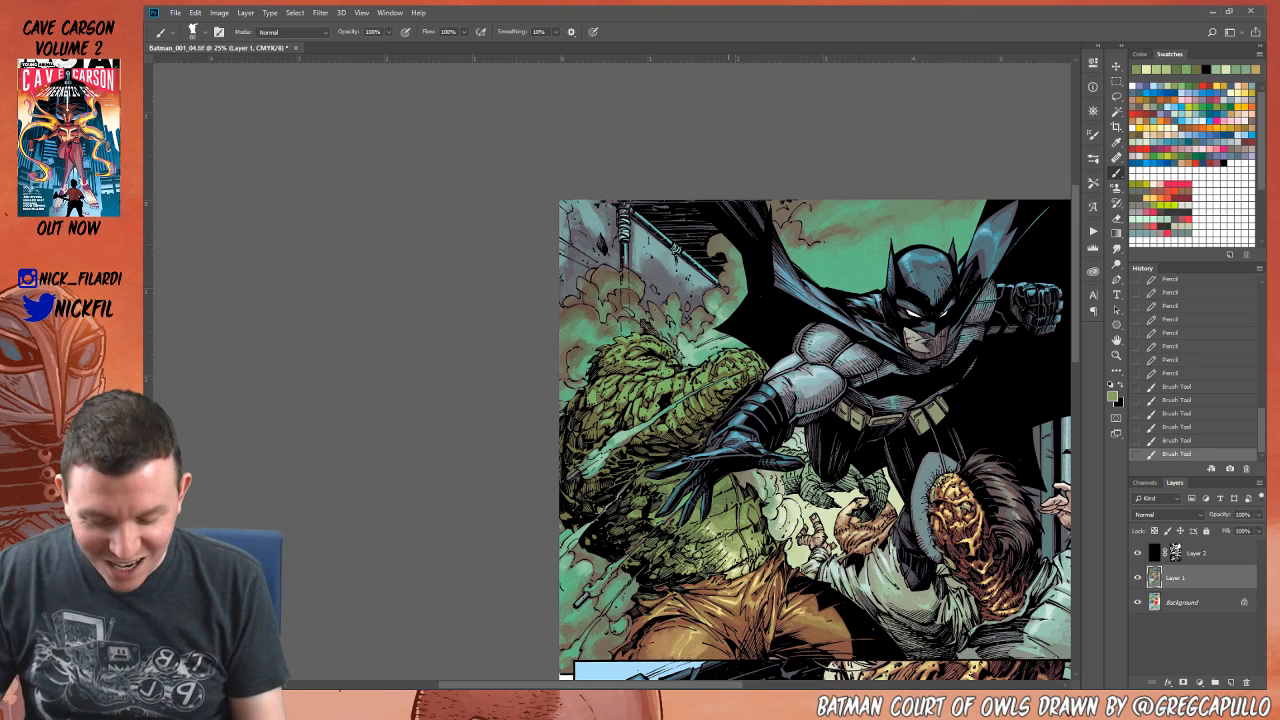
alt+click(724, 545)
drag(726, 547, 761, 567)
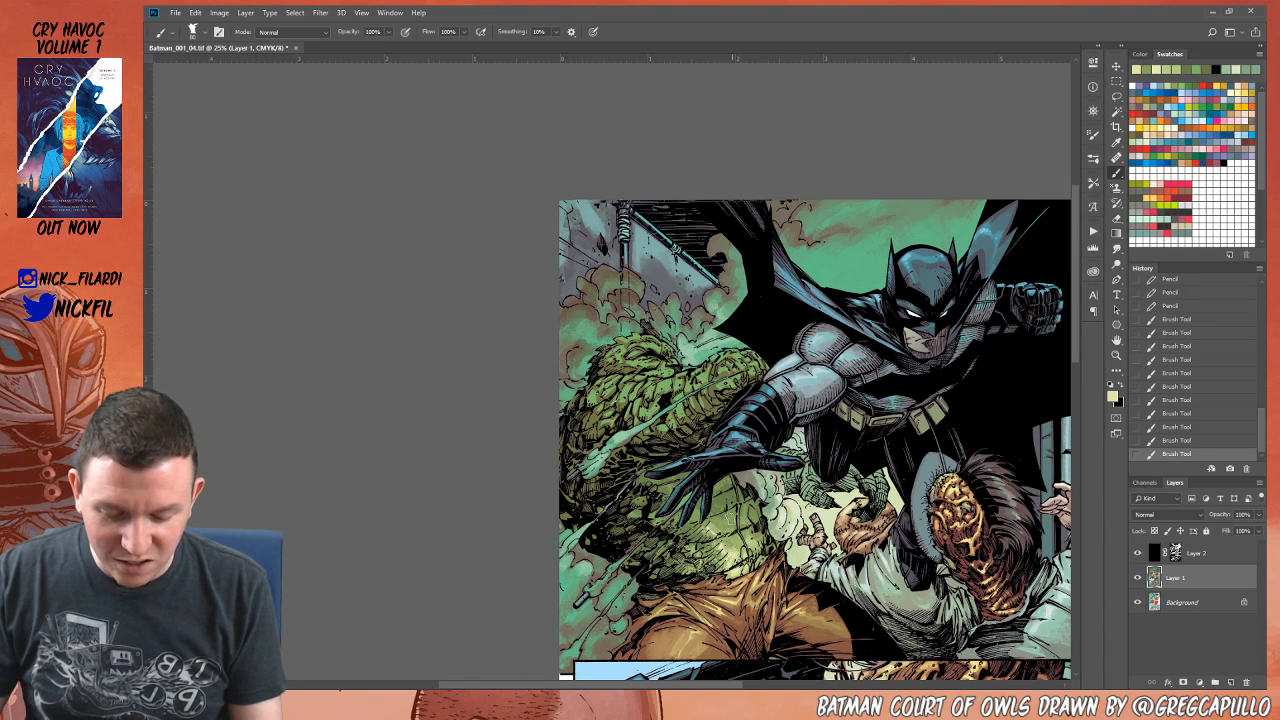
drag(705, 519, 692, 531)
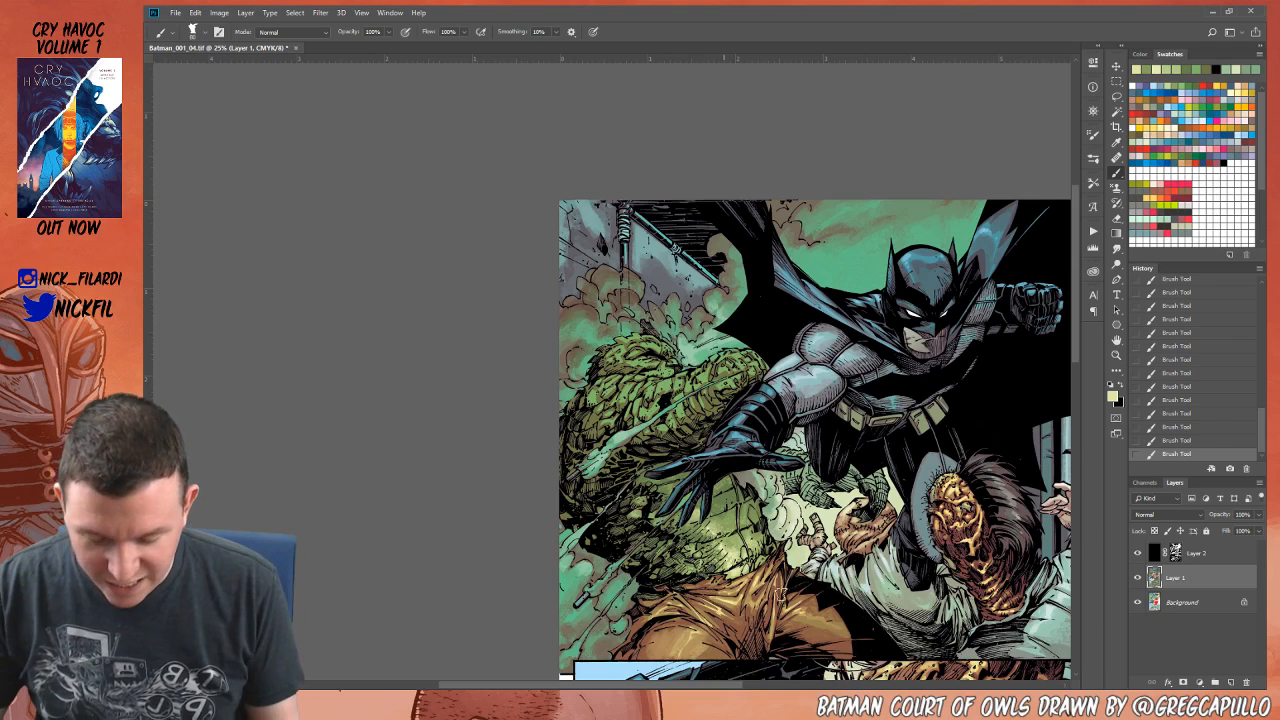
Step: Sample blue tones from Batman's cape and brush over the light blue highlight on the cape in Normal mode
click(1116, 340)
drag(773, 510, 806, 505)
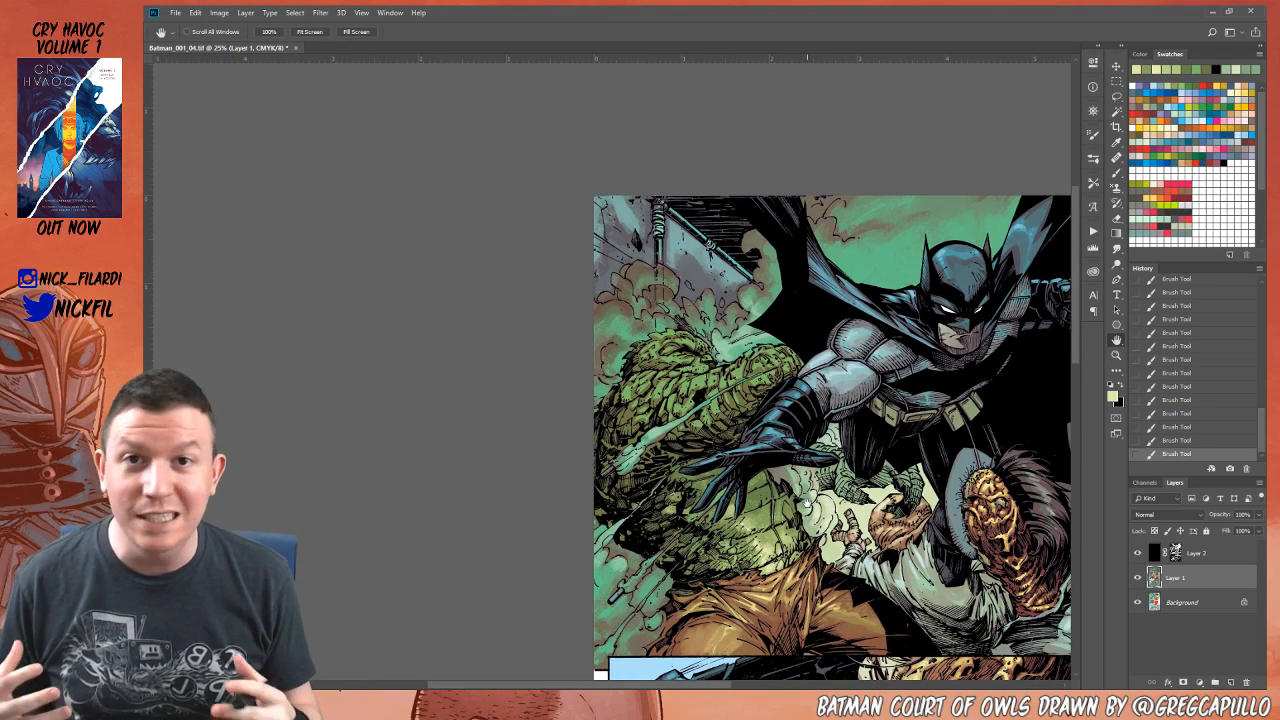
drag(866, 426, 855, 467)
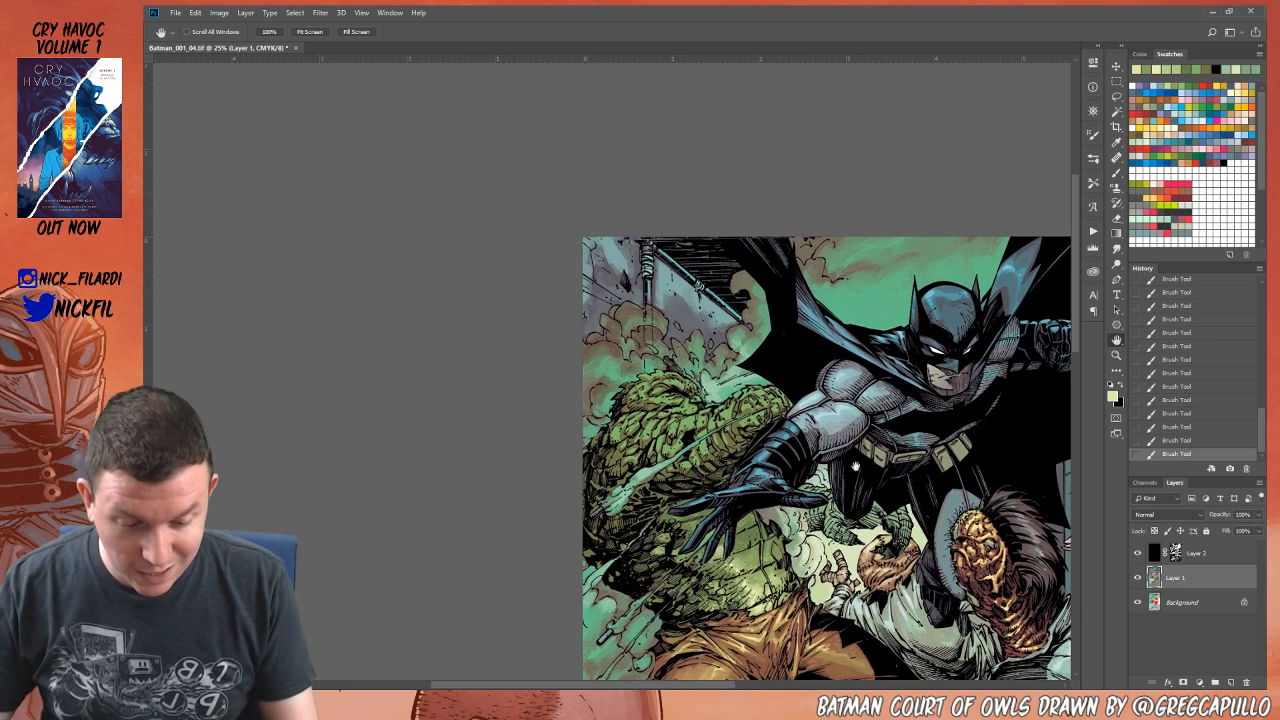
click(1116, 172)
alt+click(1010, 264)
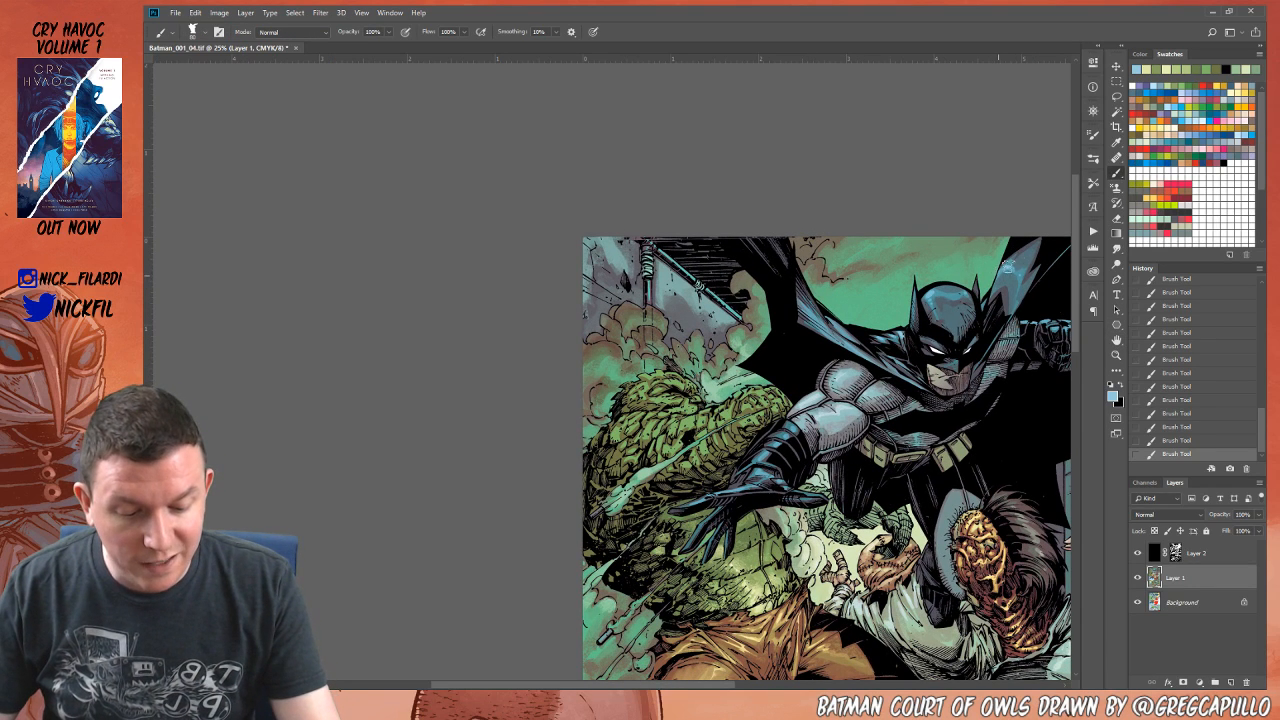
drag(1022, 267, 1013, 292)
alt+click(1006, 280)
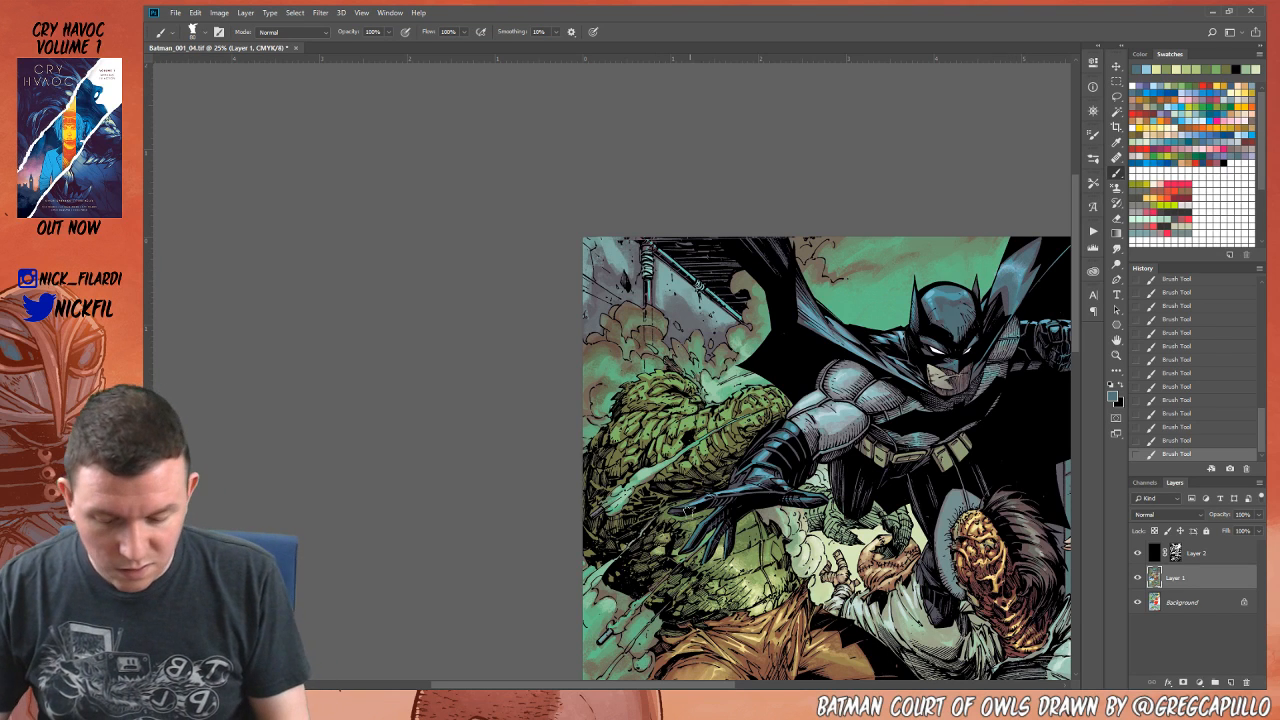
Step: Brush pale yellow-green, olive and mid-green tones sampled from the green villain over his upper back scales in Normal mode
alt+click(761, 586)
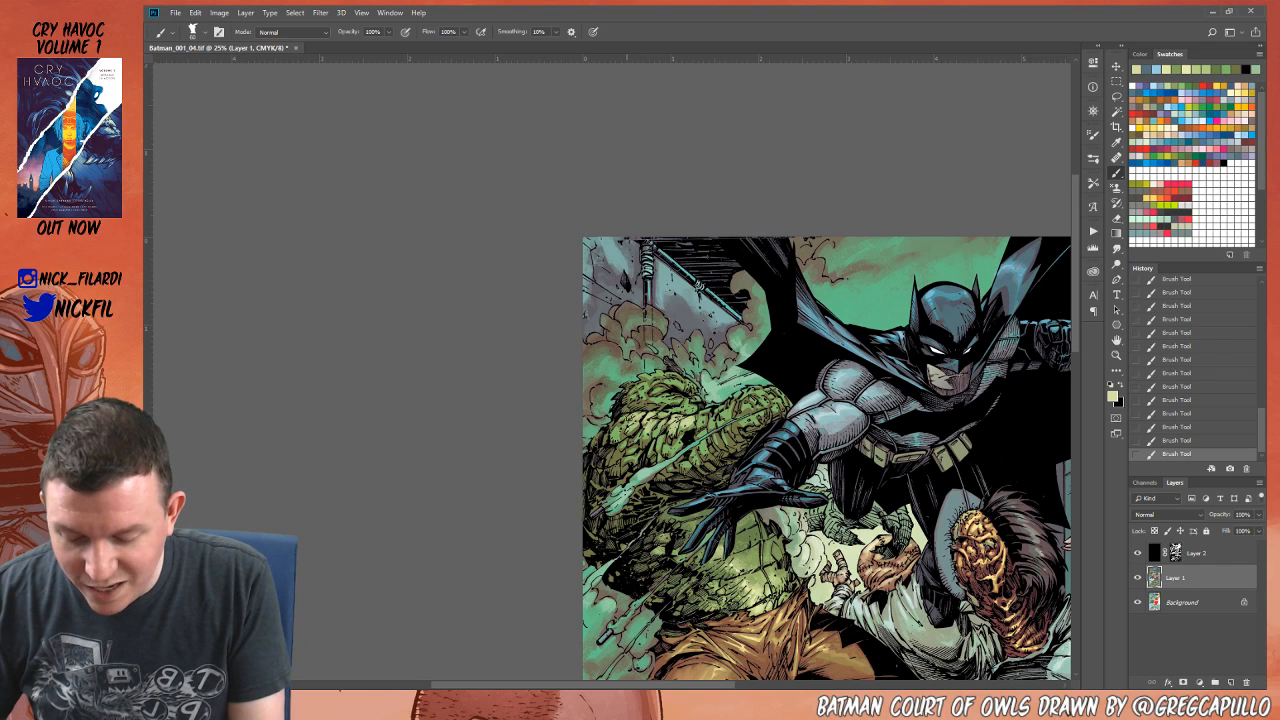
click(292, 33)
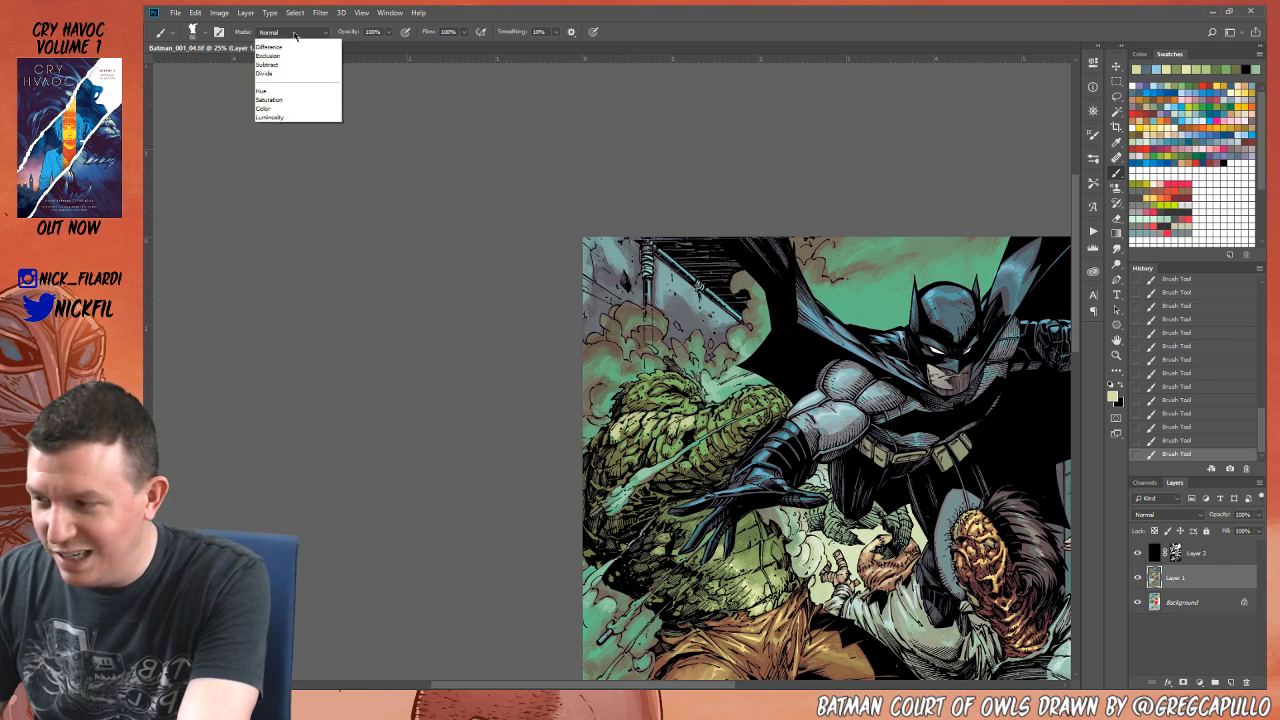
click(297, 44)
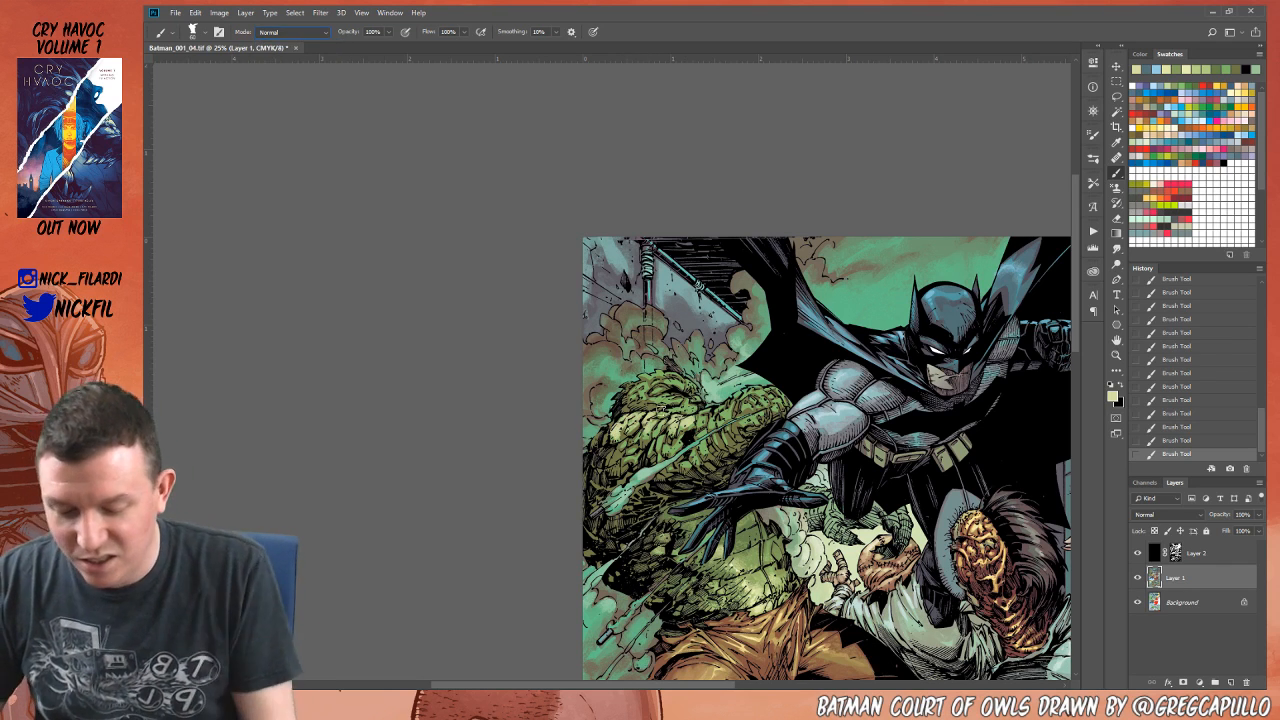
alt+click(616, 435)
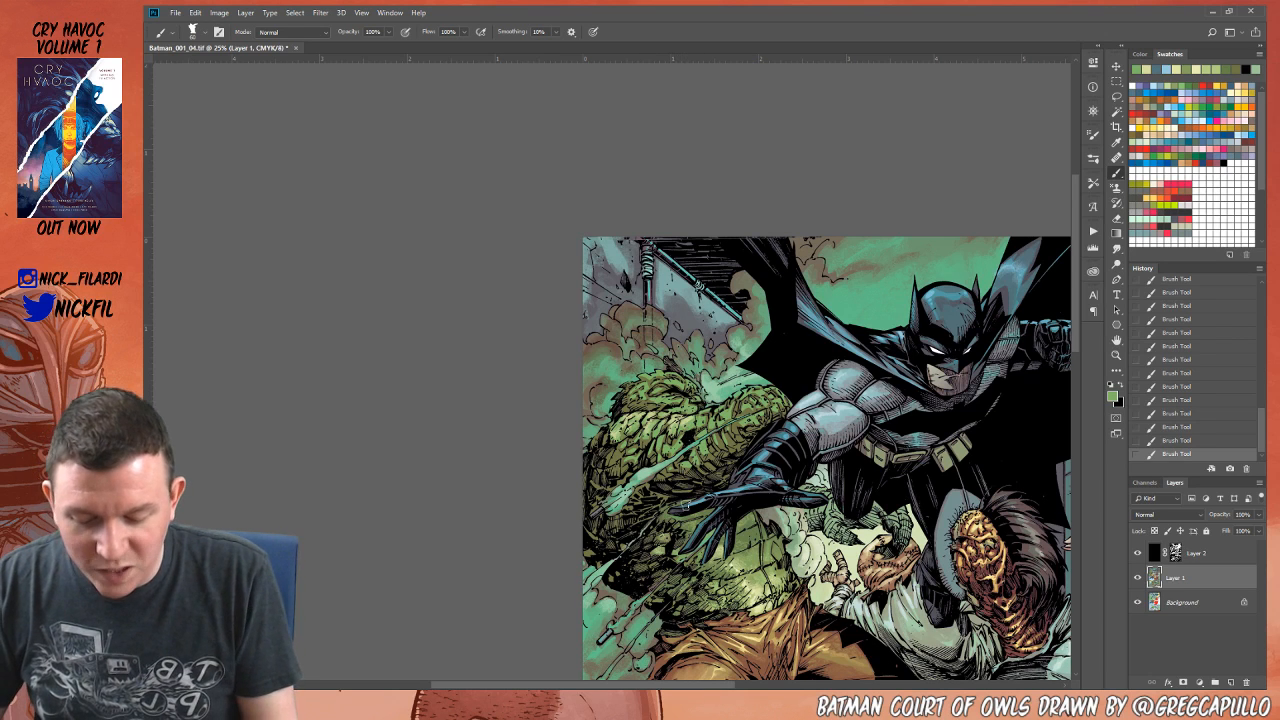
alt+click(729, 438)
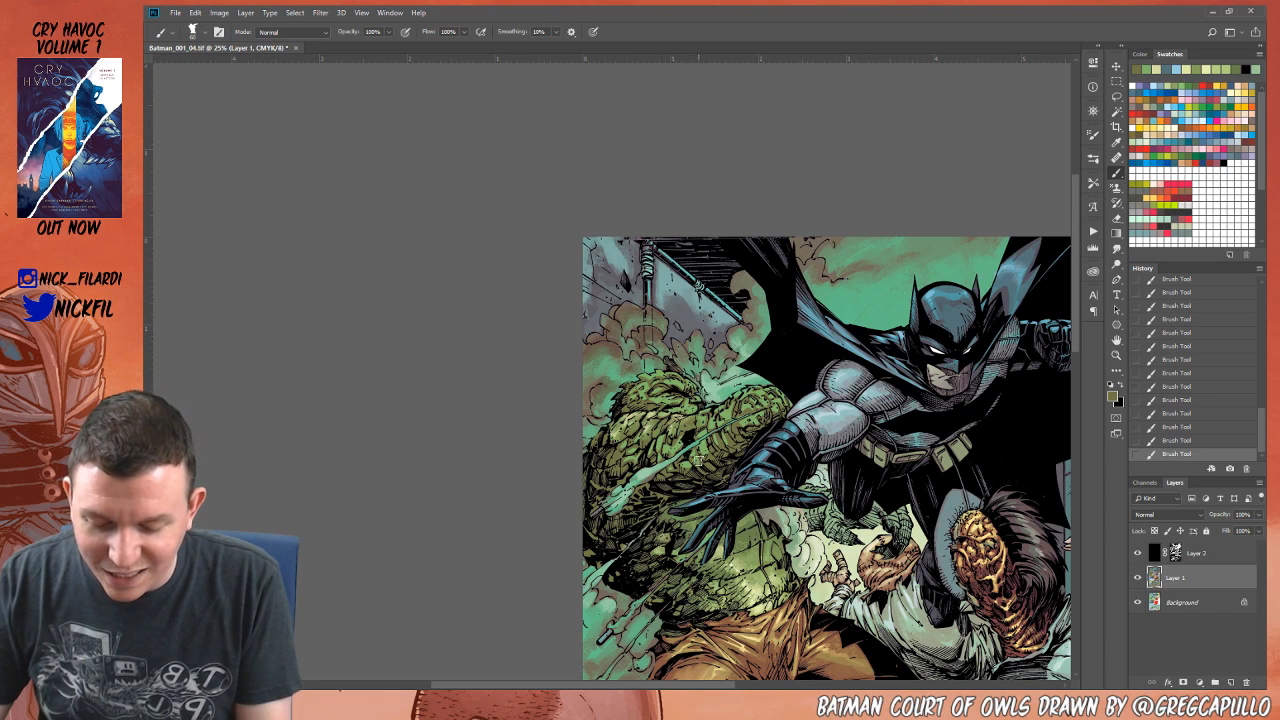
alt+click(670, 442)
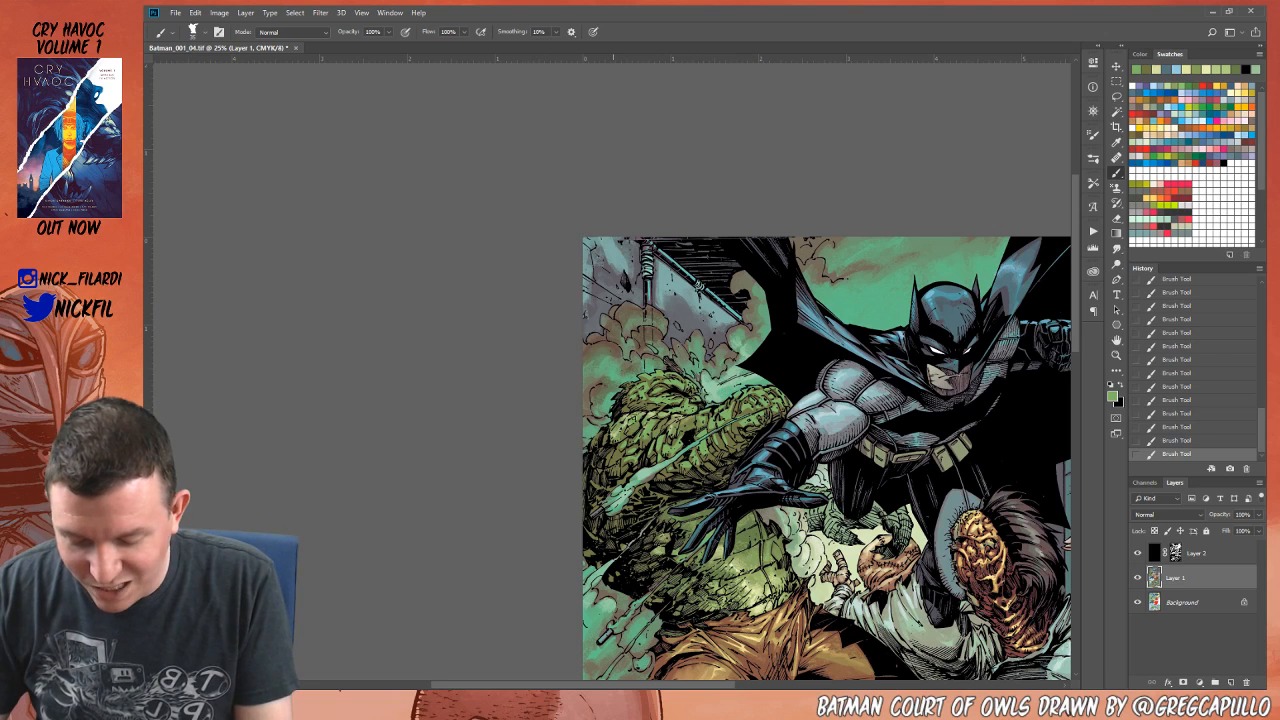
alt+click(693, 487)
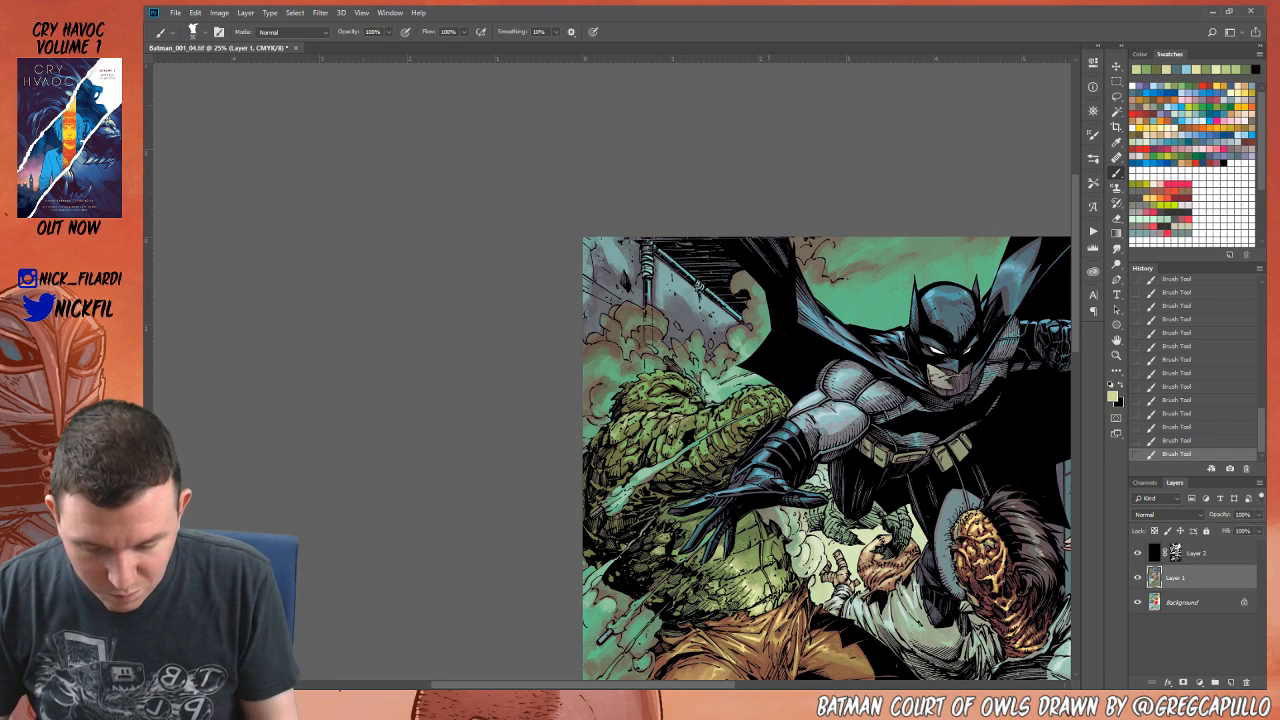
Step: Compare the villain's new highlights with an earlier history state and examine his back, arm and belly scales at several zoom levels
click(1211, 319)
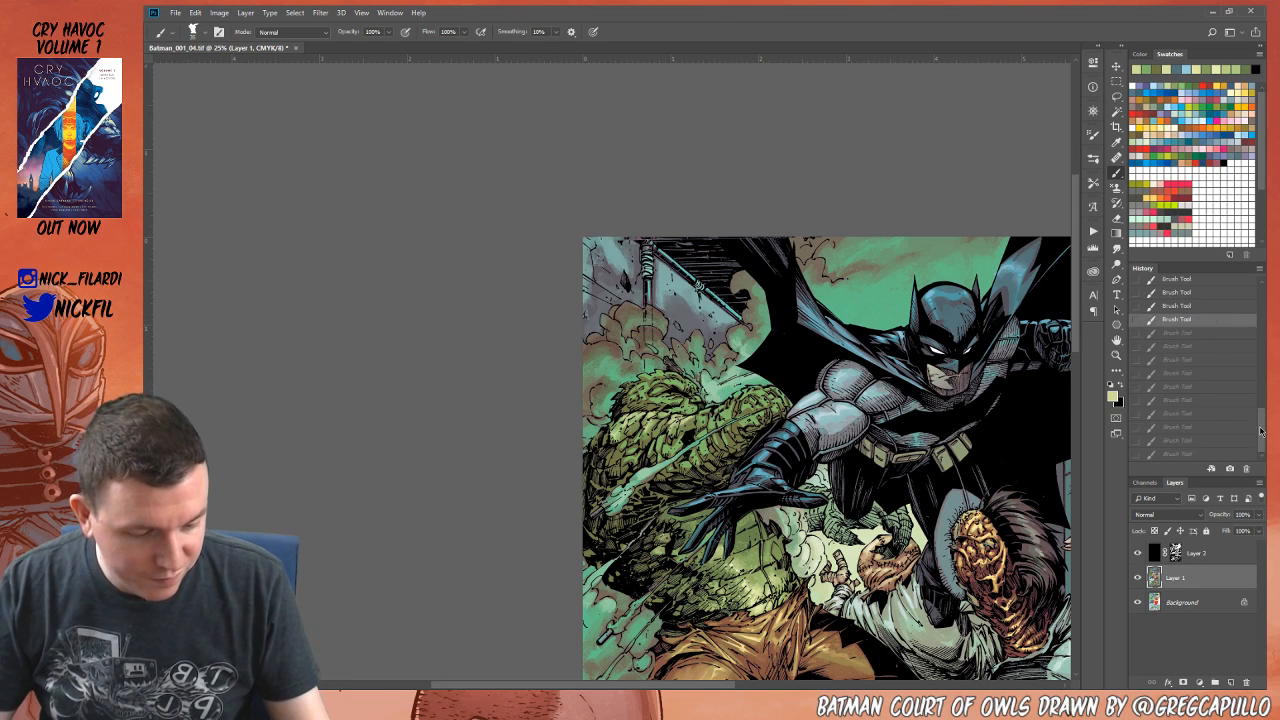
mouse_move(1261, 432)
mouse_down()
mouse_move(1261, 400)
mouse_move(1263, 456)
mouse_up()
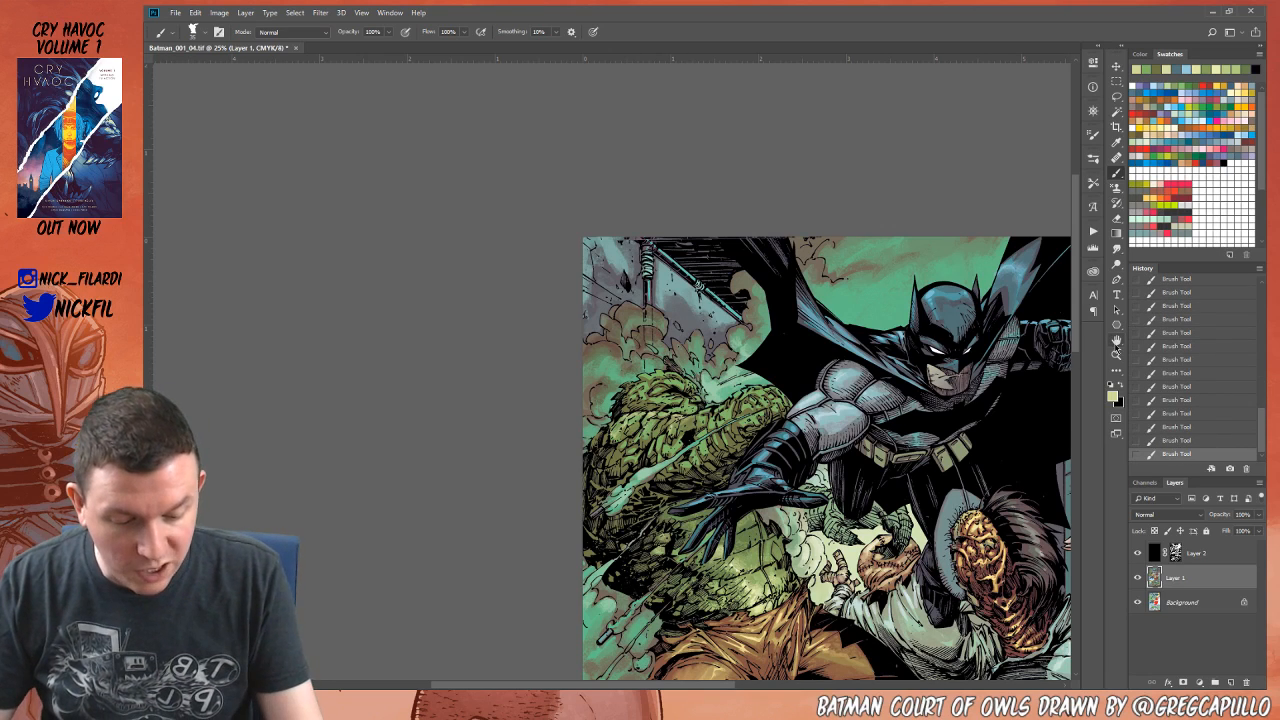
double_click(1116, 355)
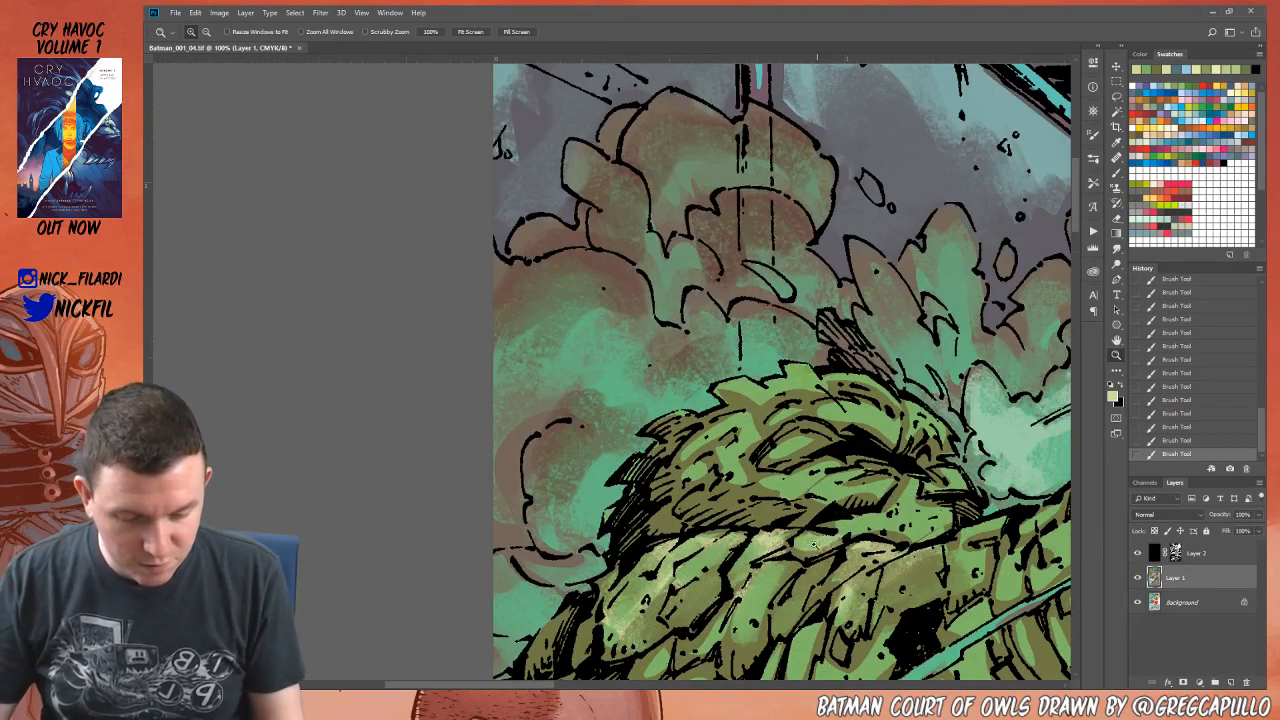
click(1116, 341)
drag(897, 502, 697, 262)
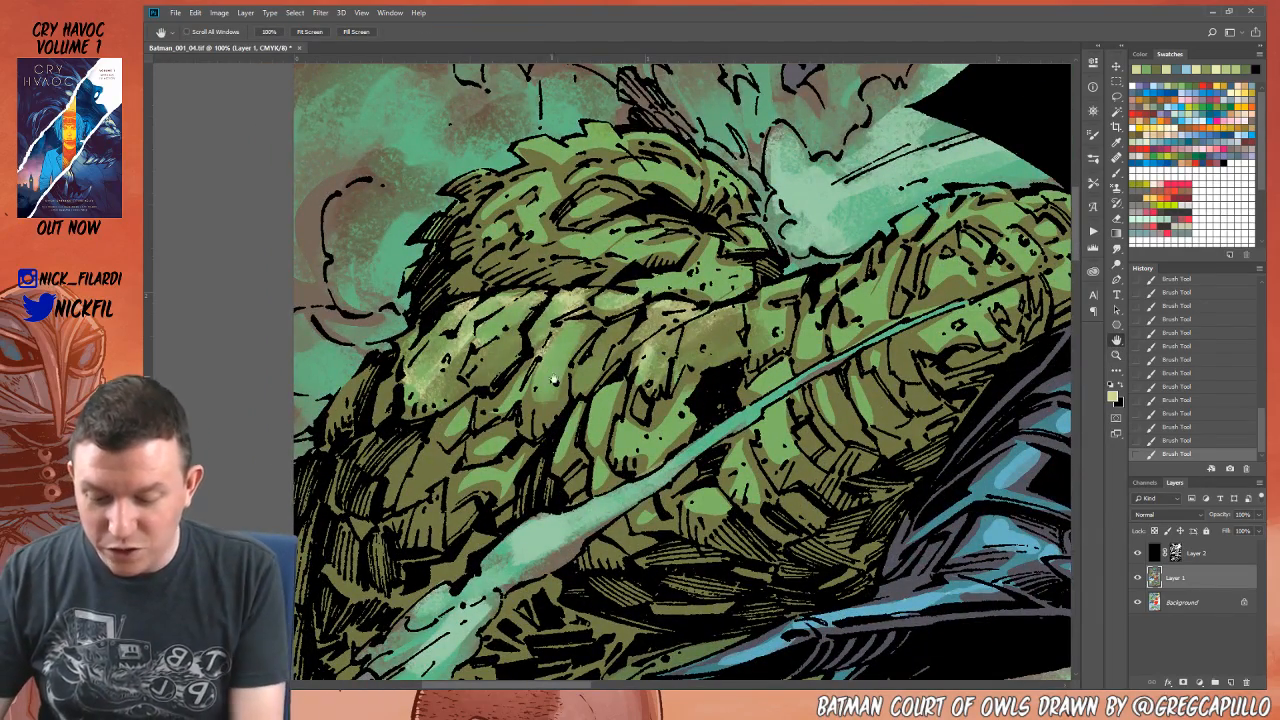
click(1116, 355)
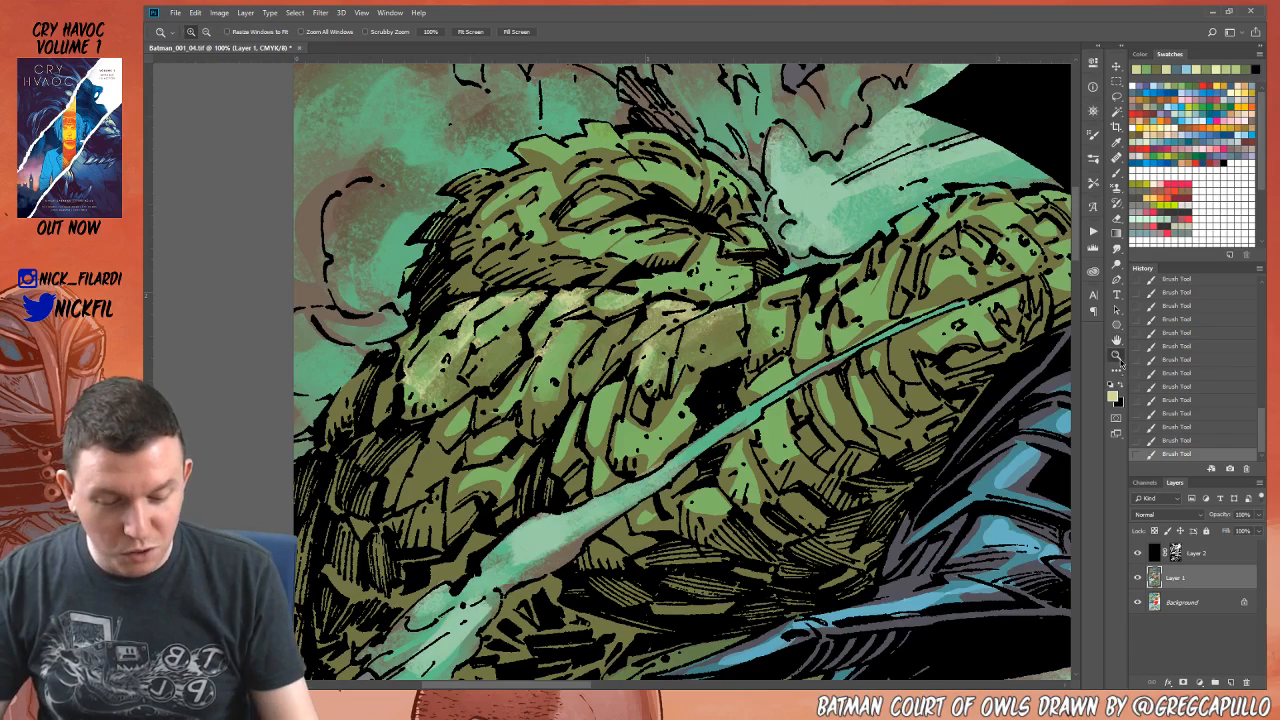
alt+click(743, 518)
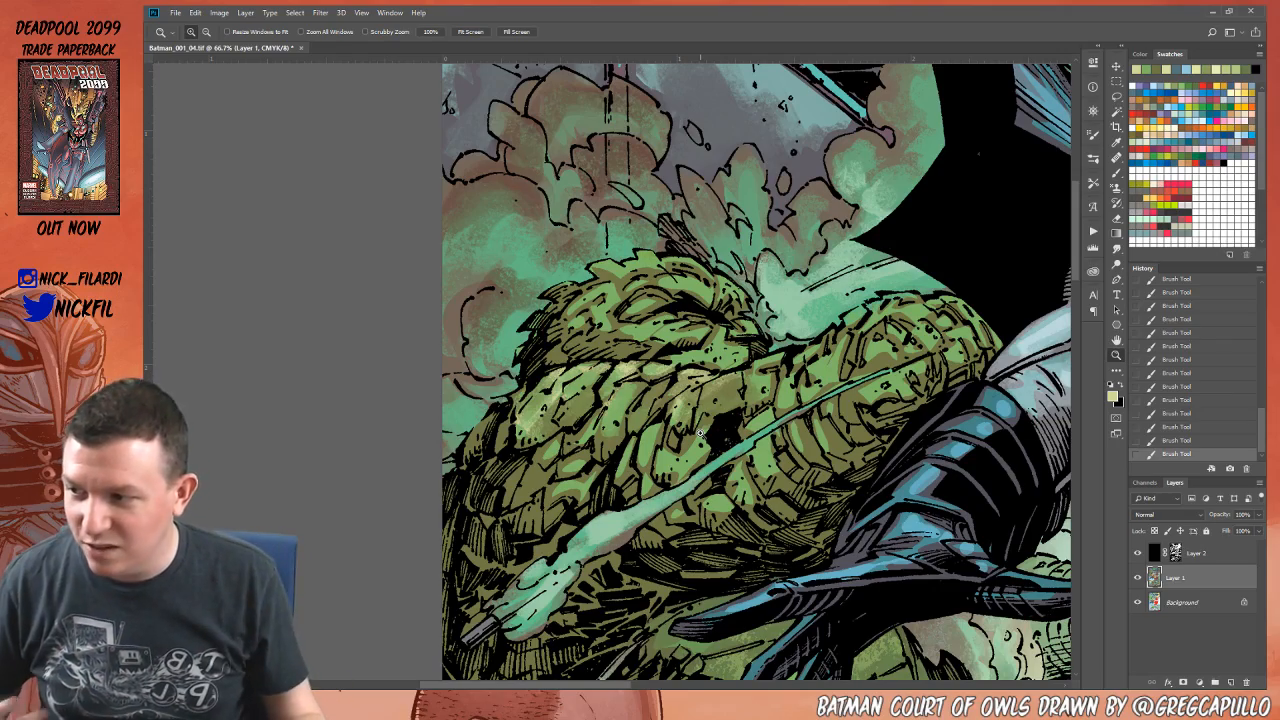
click(1116, 341)
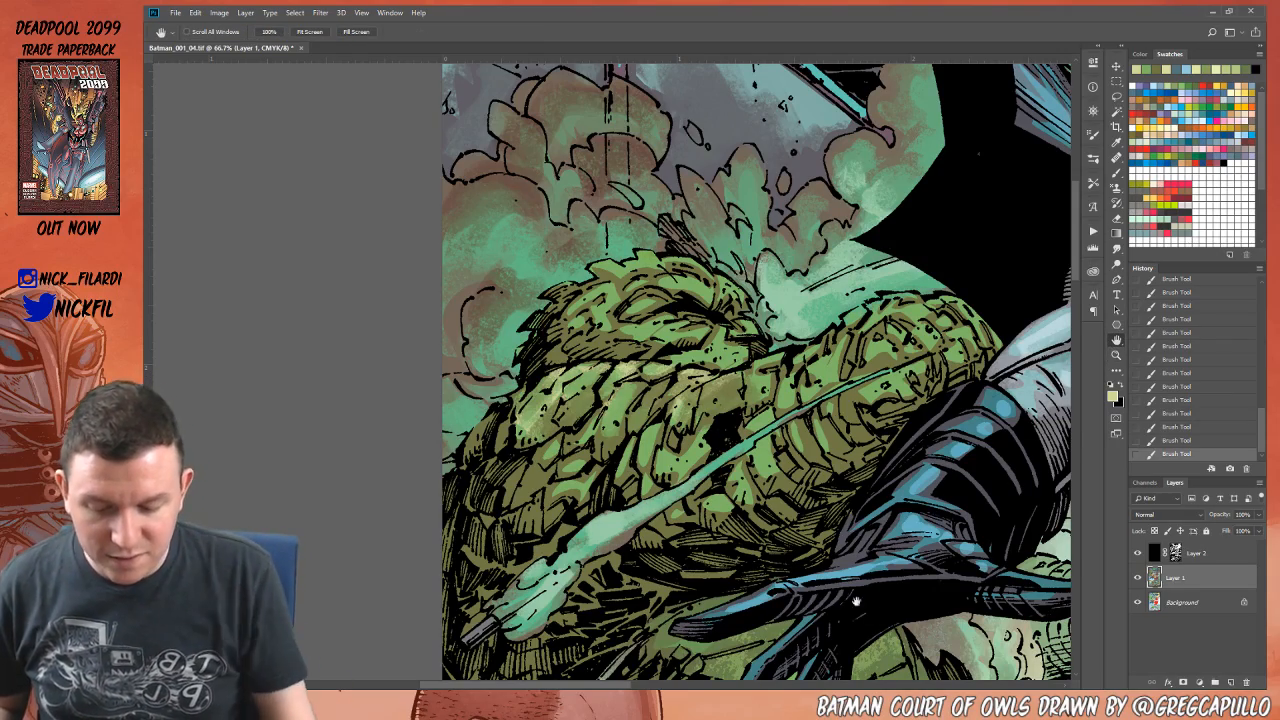
drag(856, 602, 760, 186)
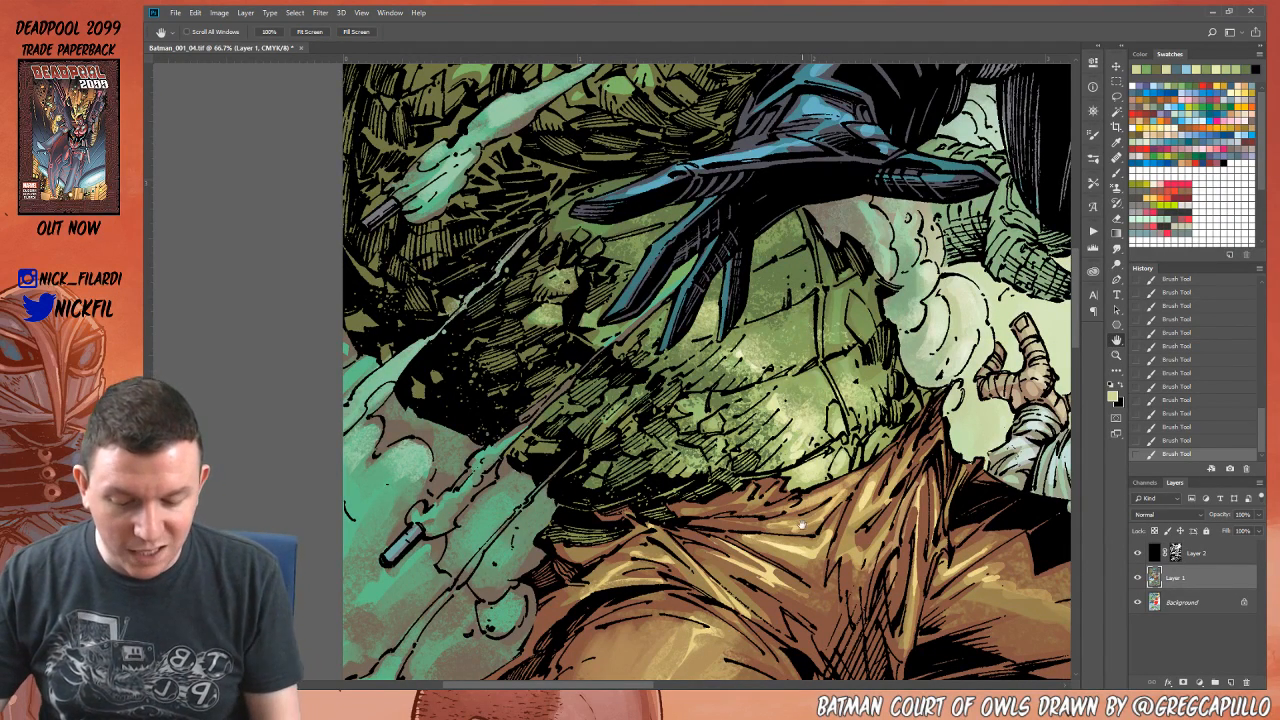
click(1116, 356)
alt+click(796, 465)
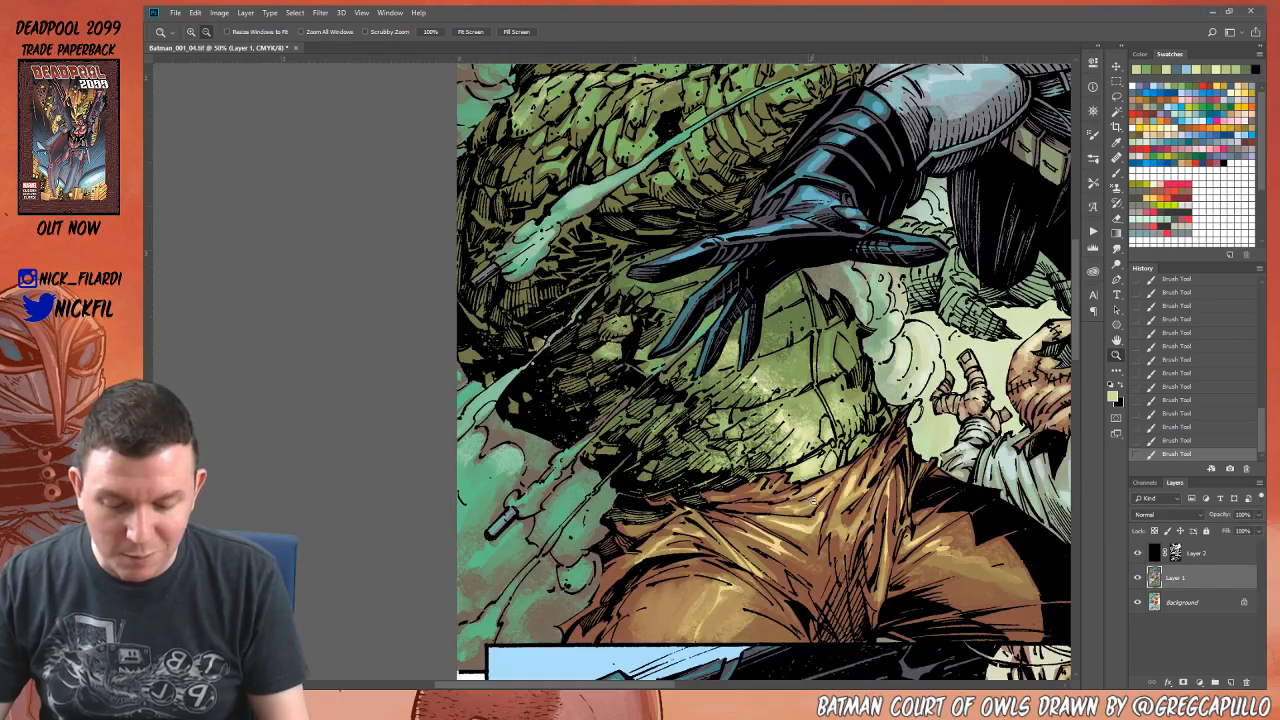
click(1116, 340)
drag(685, 252, 705, 551)
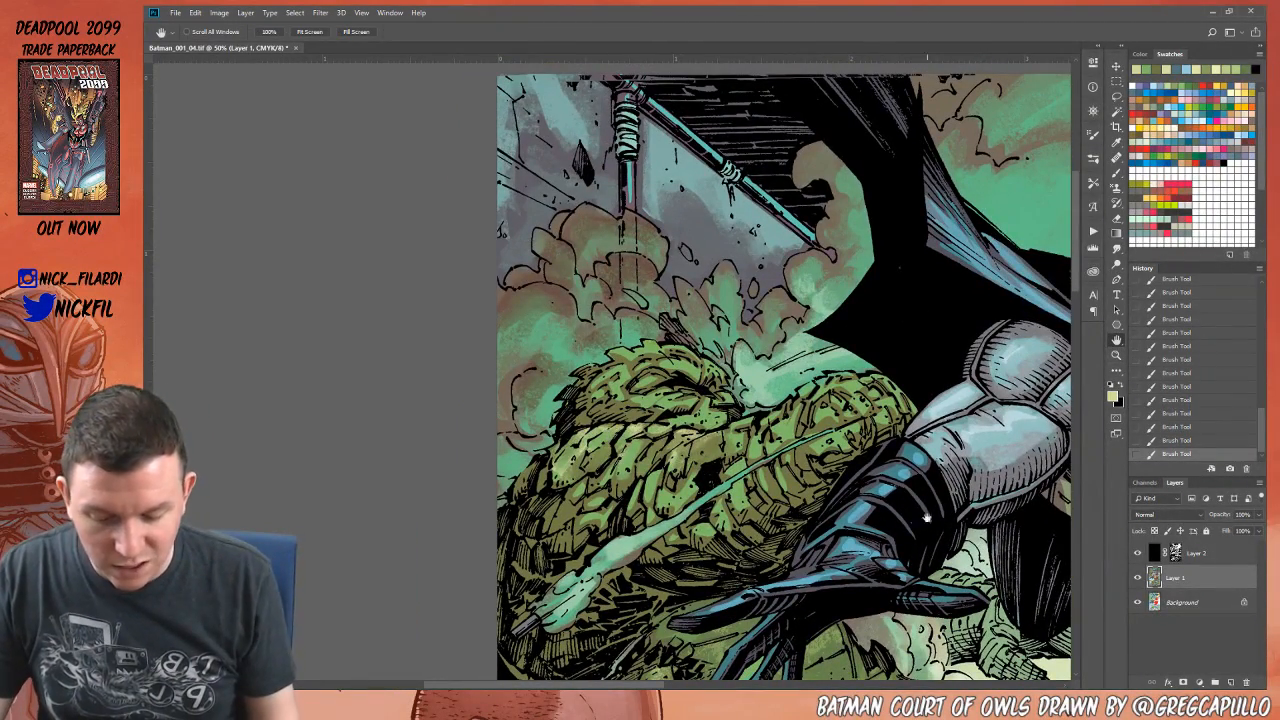
Step: Revert the painting to the history state before the pale highlights on the villain's upper back
click(1116, 173)
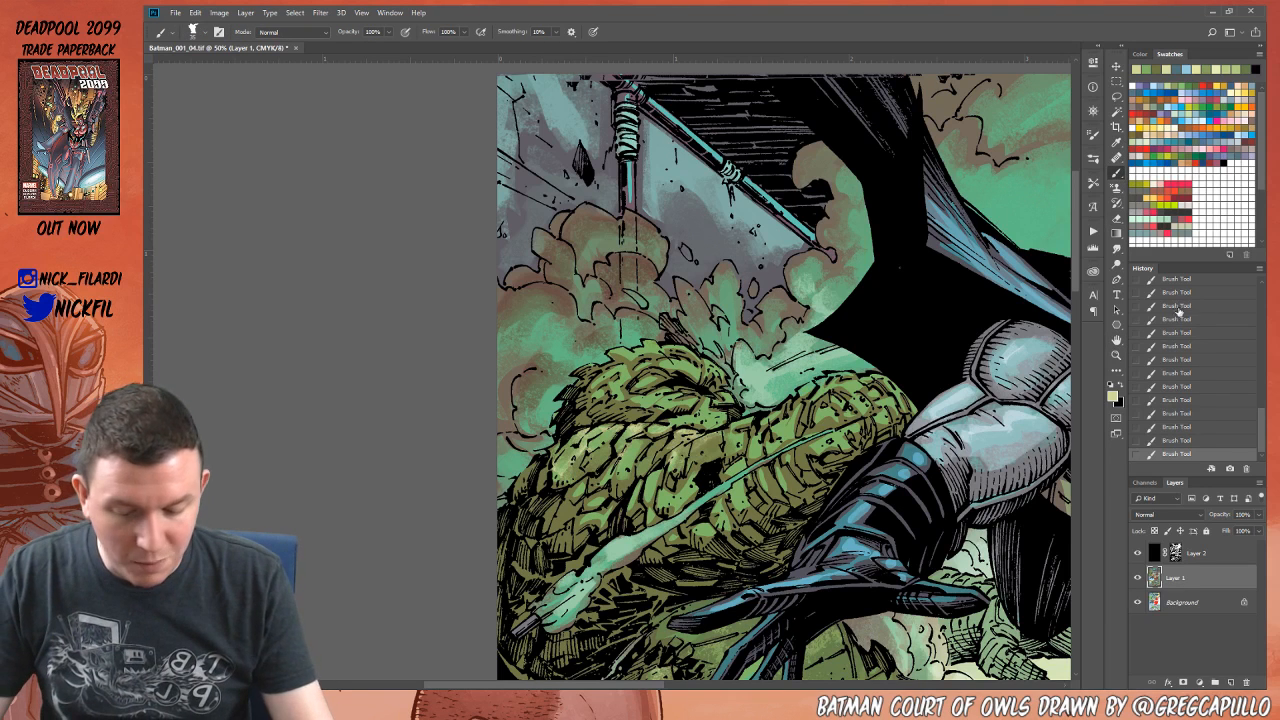
click(1178, 306)
drag(1261, 424, 1261, 366)
click(1197, 342)
click(1198, 314)
click(1185, 420)
click(1191, 379)
click(1187, 338)
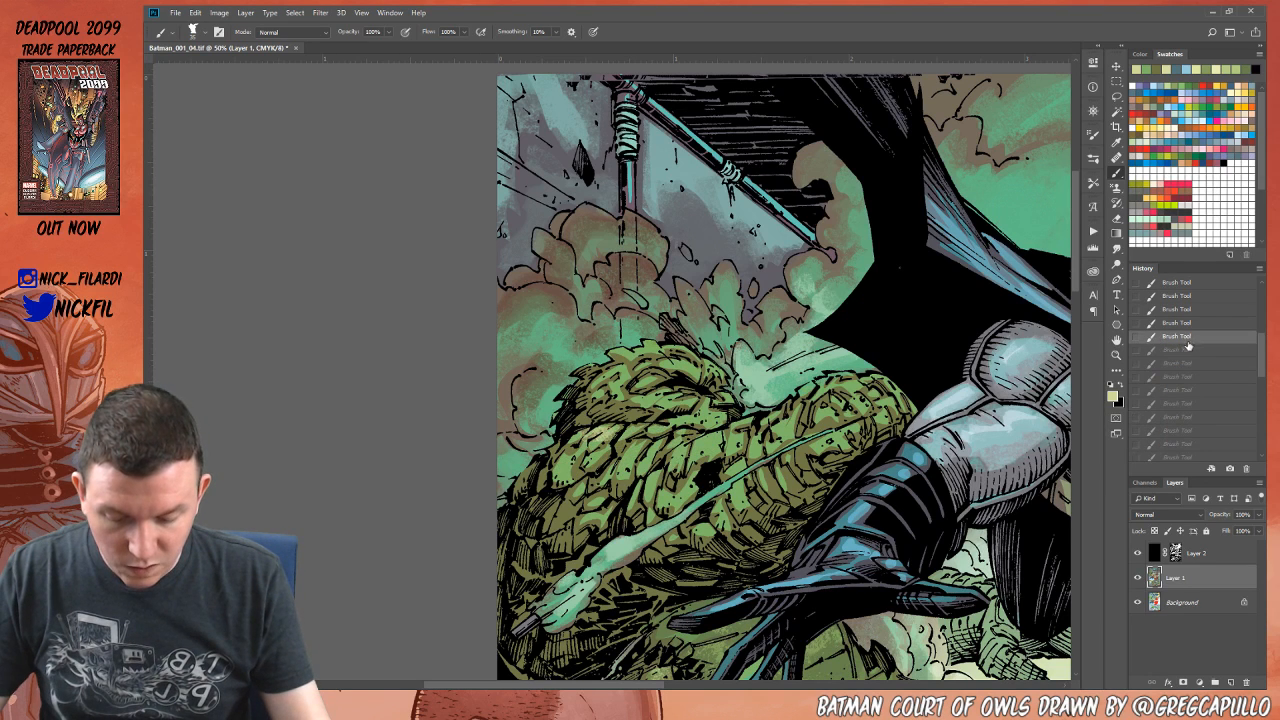
click(1186, 323)
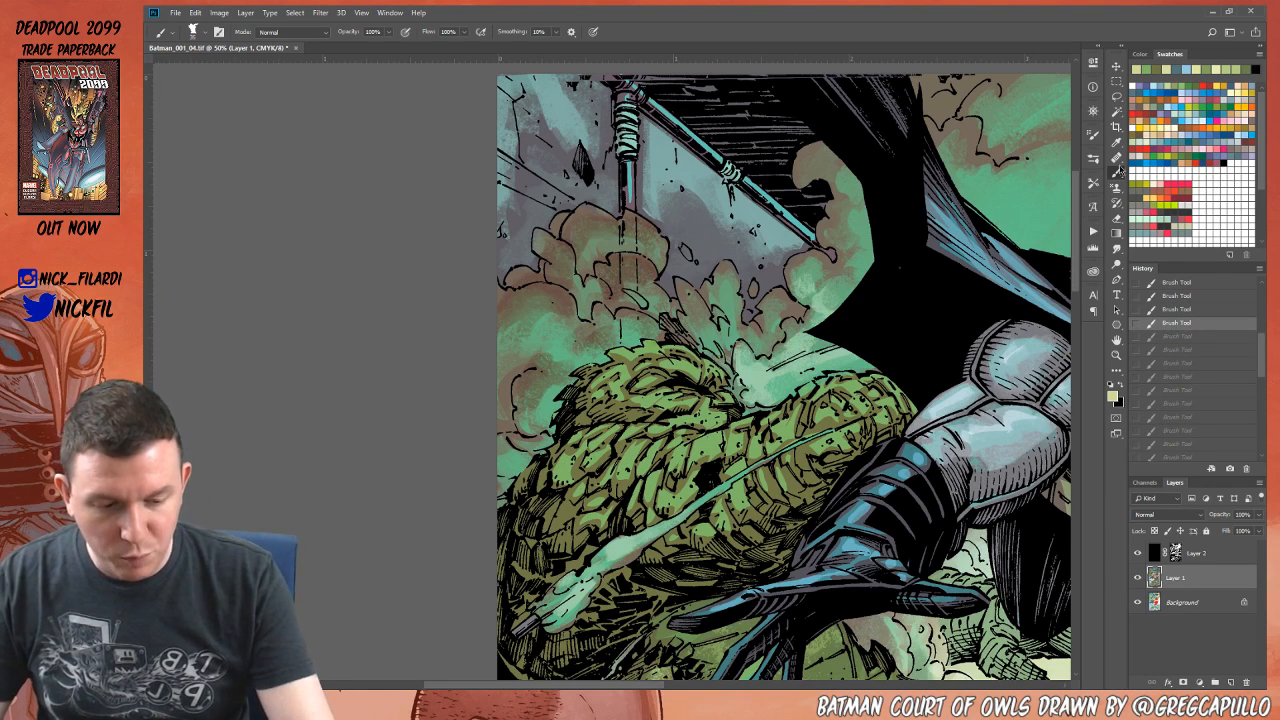
Step: Lasso the villain's upper back and arm, then subtract an area from the selection with the Magic Wand on the Background layer
click(1116, 97)
mouse_move(560, 449)
mouse_down()
mouse_move(523, 506)
mouse_move(526, 582)
mouse_move(598, 629)
mouse_move(828, 498)
mouse_move(922, 410)
mouse_move(830, 377)
mouse_move(720, 438)
mouse_move(654, 428)
mouse_move(578, 440)
mouse_up()
click(1117, 112)
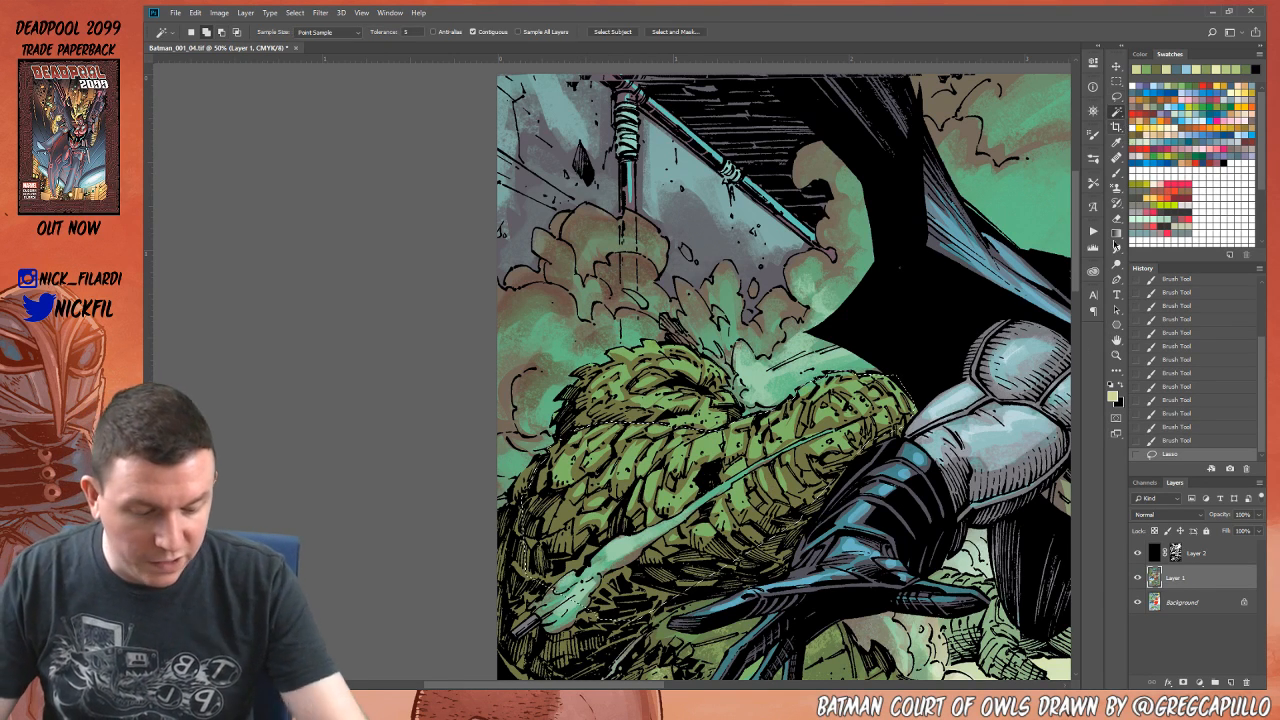
click(1182, 602)
alt+click(620, 604)
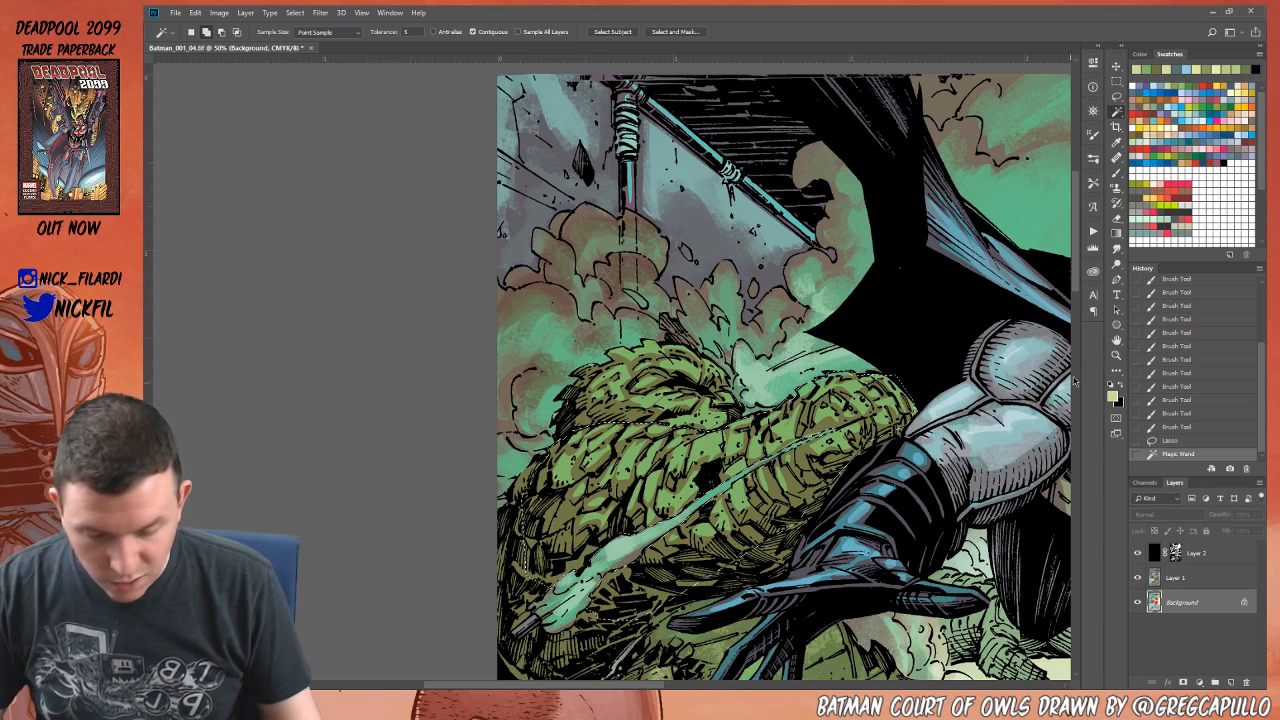
Step: Lighten the selected upper back and arm on Layer 1 with linear Screen-mode gradients in a green sampled from the scales, then deselect
click(1116, 232)
alt+click(721, 437)
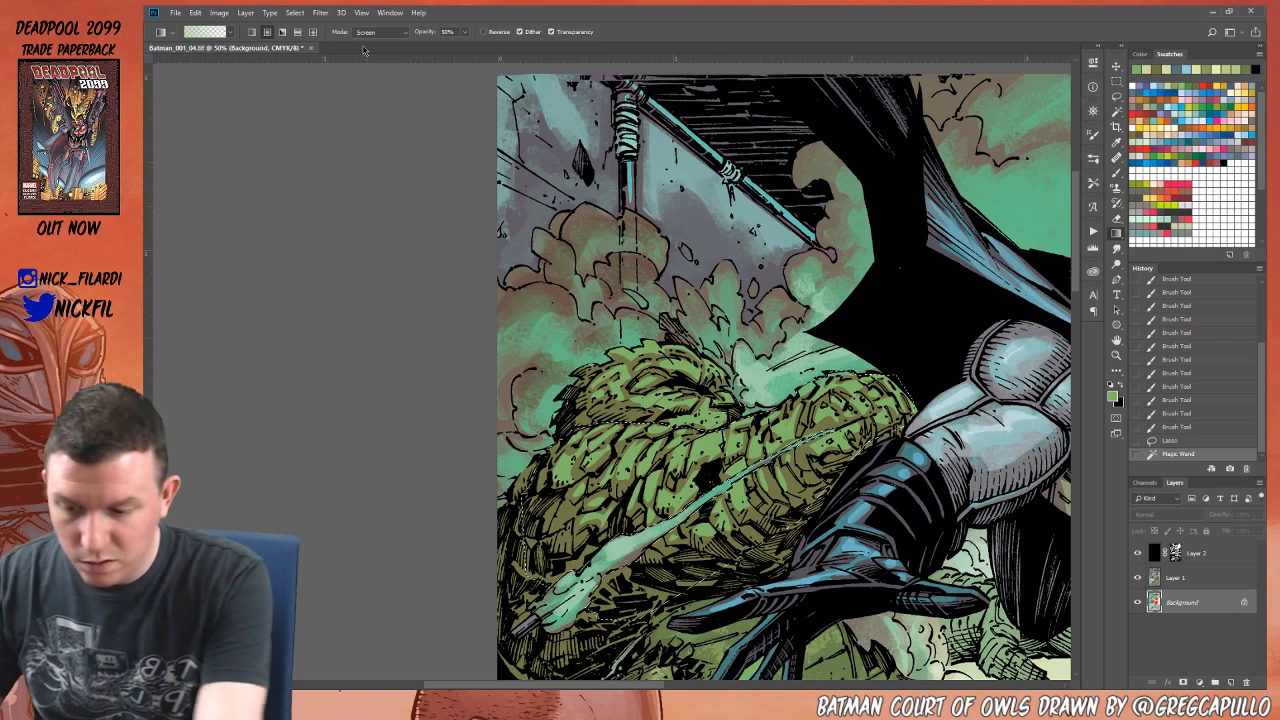
click(252, 32)
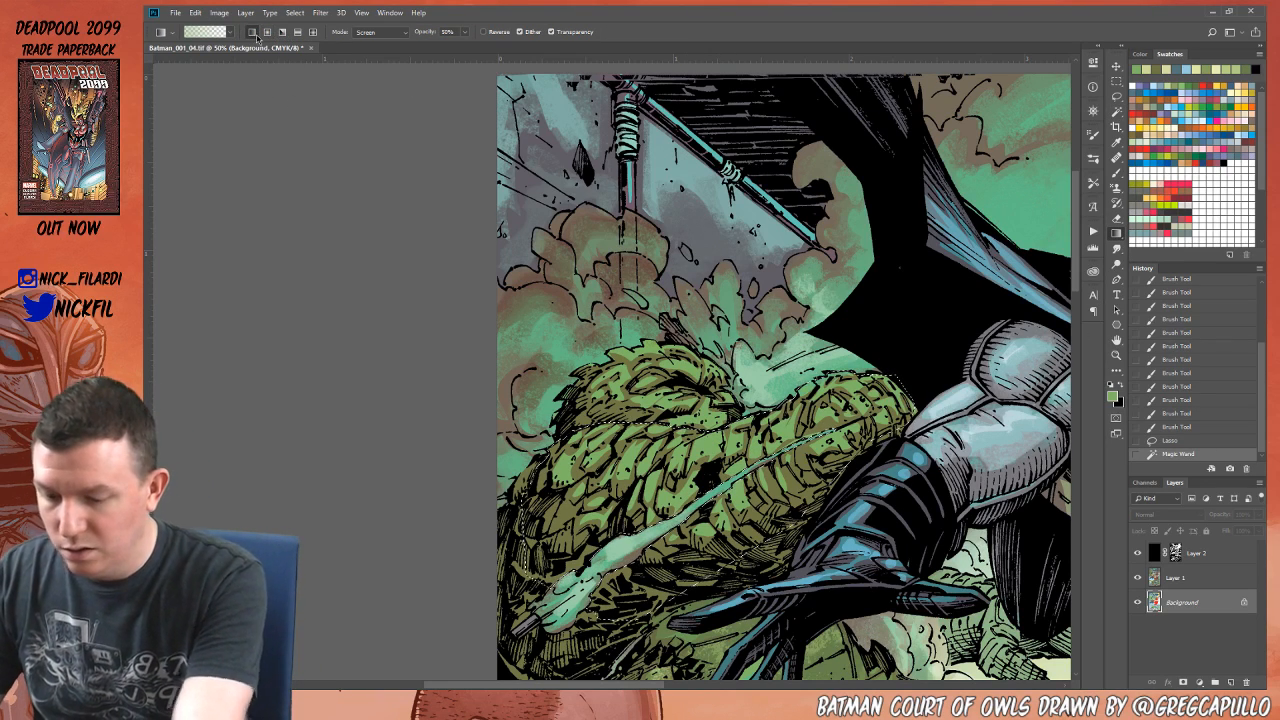
drag(717, 389, 709, 562)
key(ctrl+z)
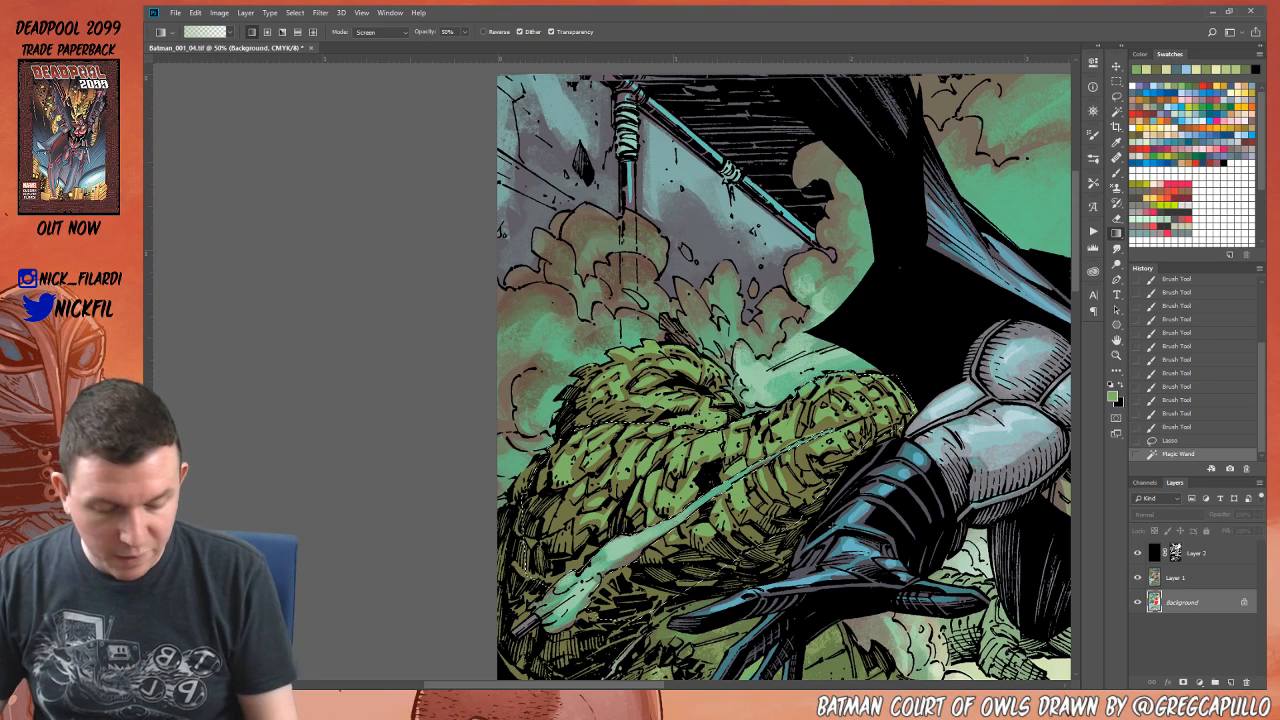
click(1195, 580)
drag(704, 361, 702, 465)
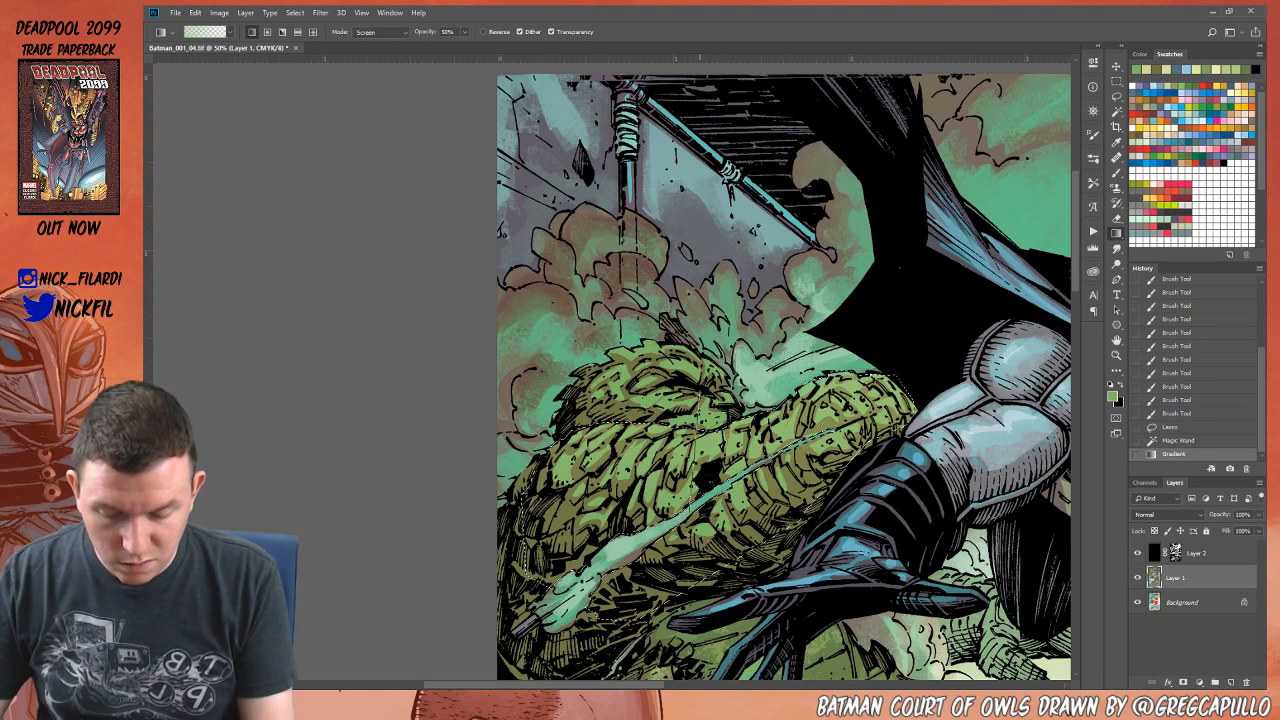
drag(700, 370, 668, 470)
key(ctrl+d)
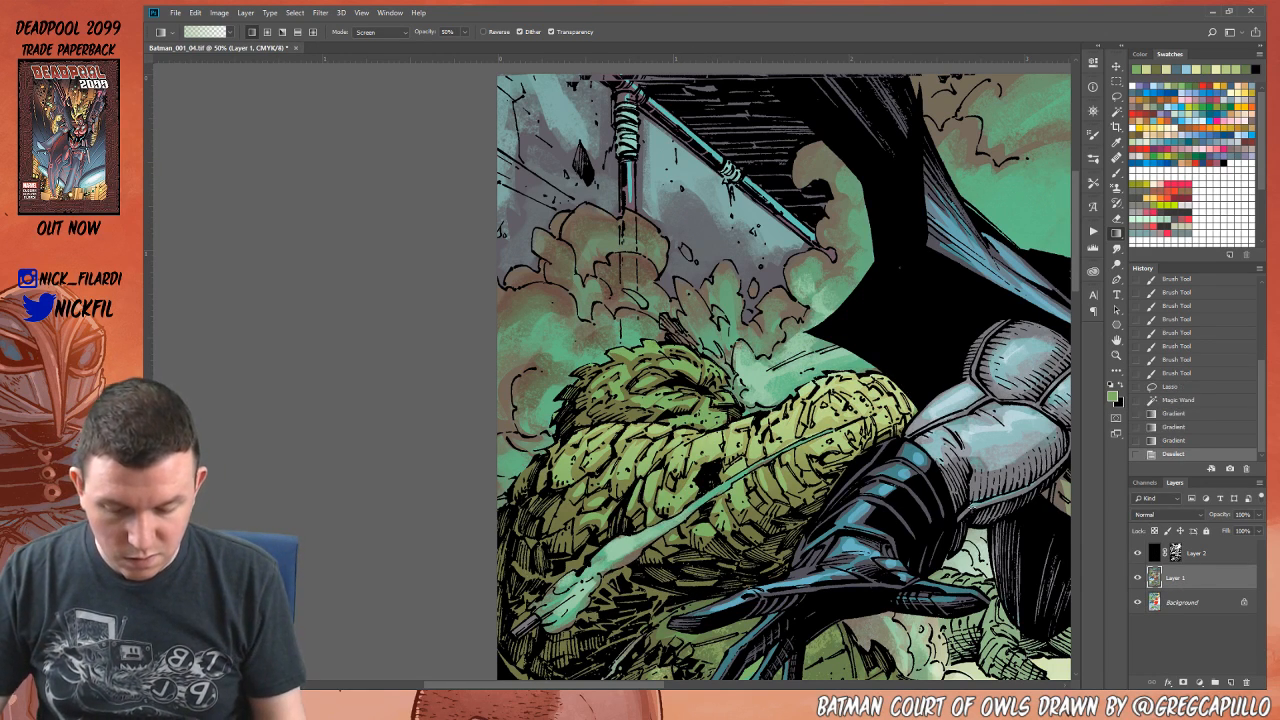
Step: Set up the hard round 125 Pencil preset in Screen mode with a light green for the villain's scales on Layer 1
key(z)
alt+click(720, 507)
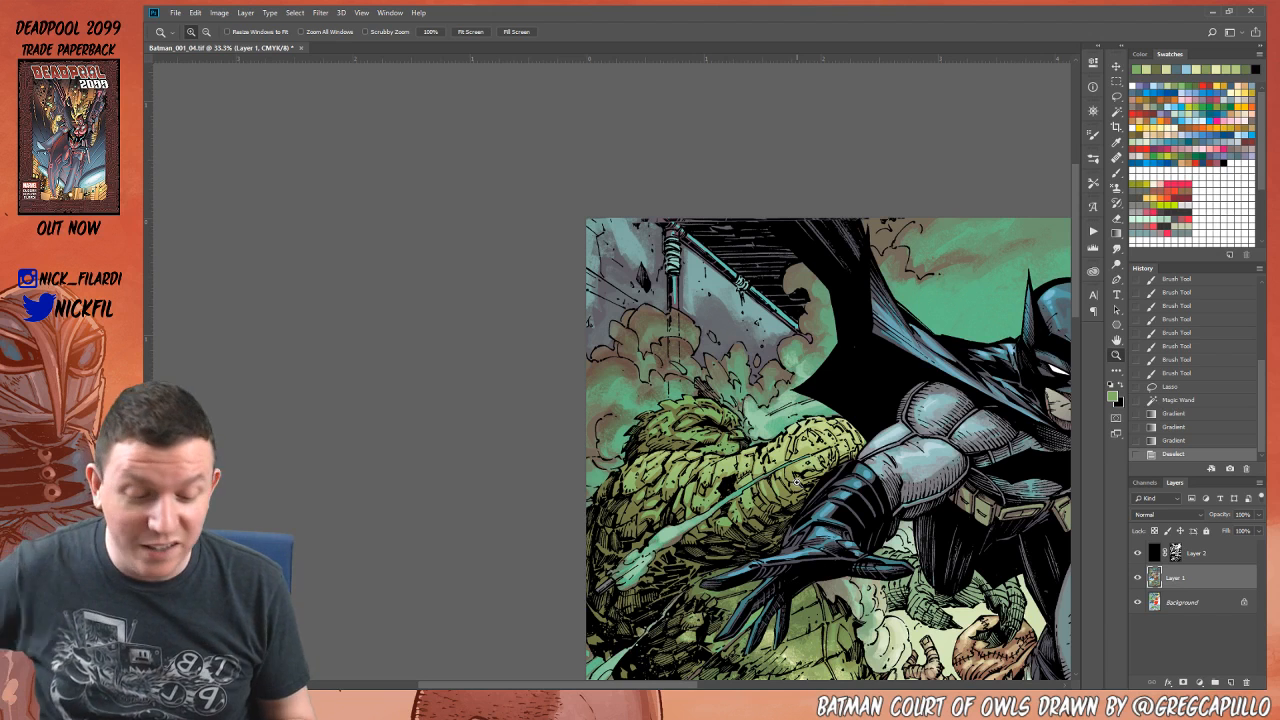
click(1116, 340)
key(b)
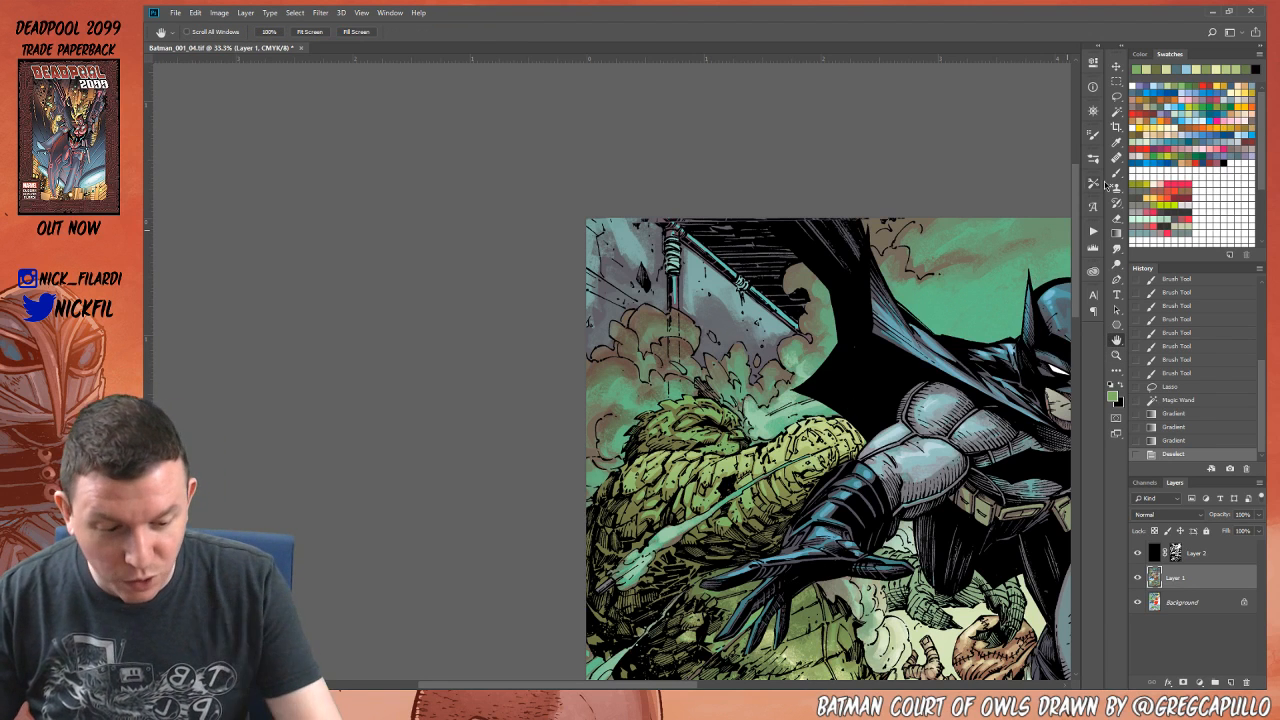
click(192, 32)
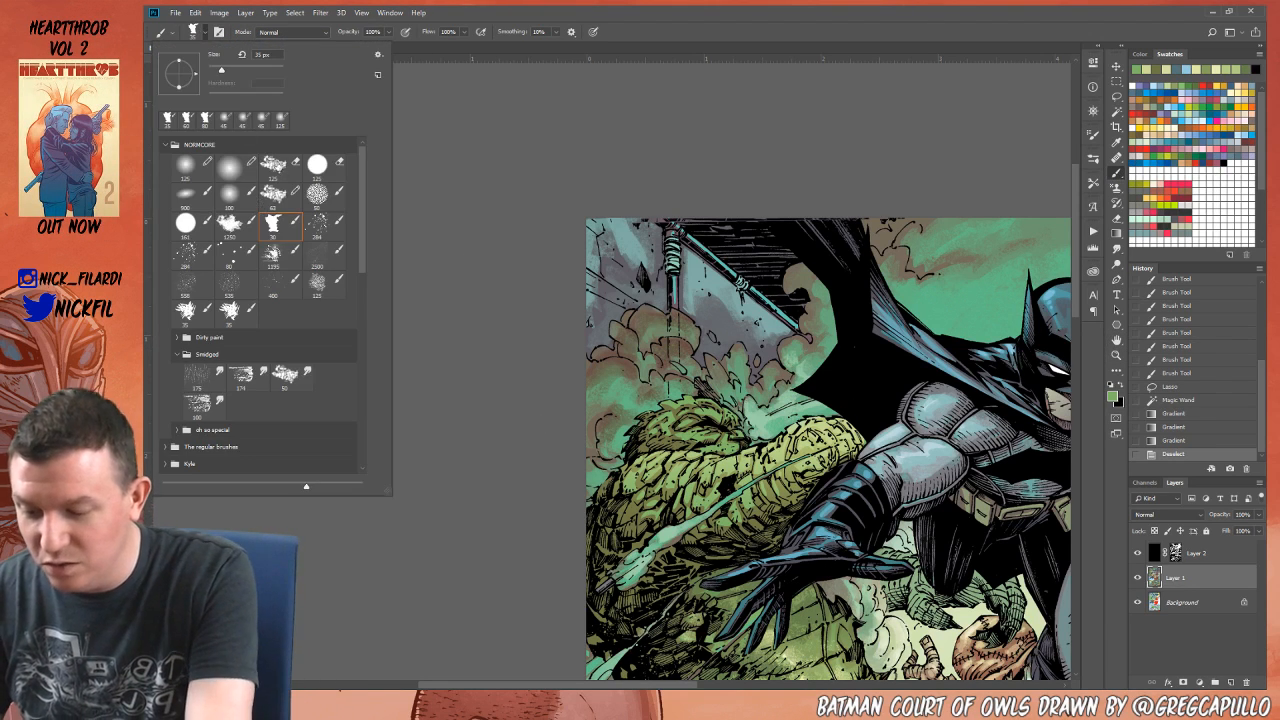
click(278, 164)
click(515, 541)
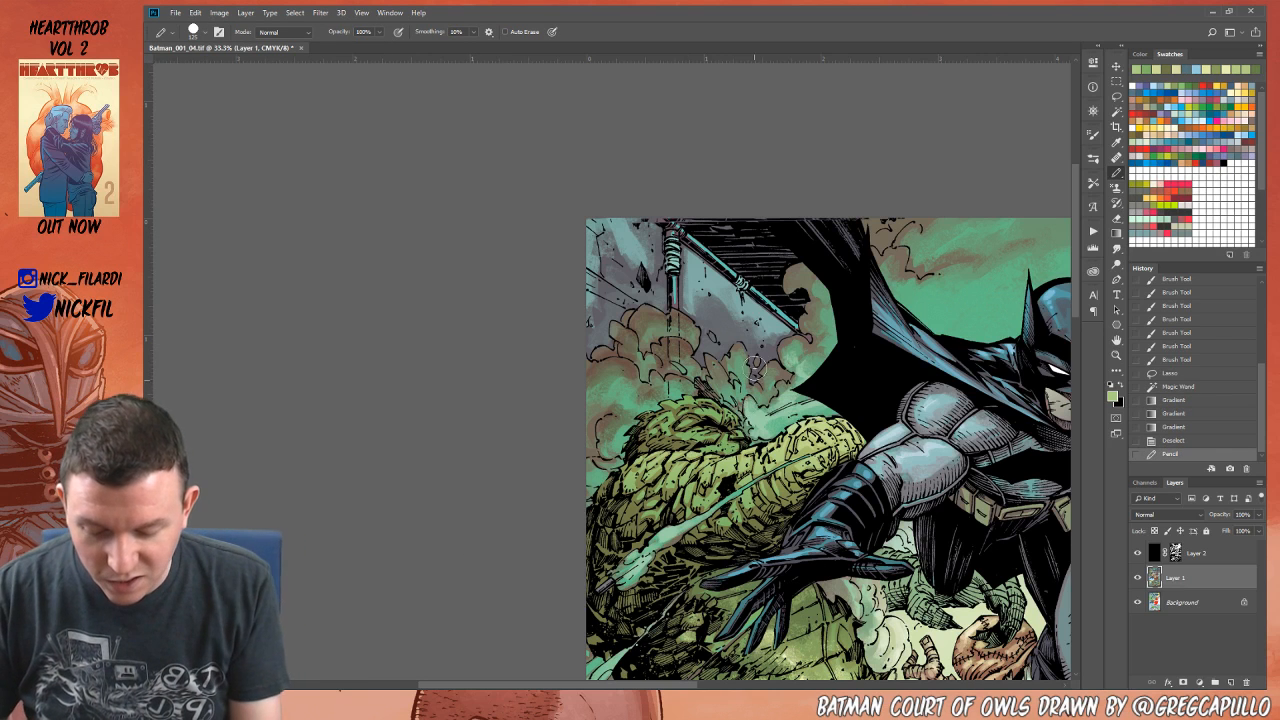
click(283, 32)
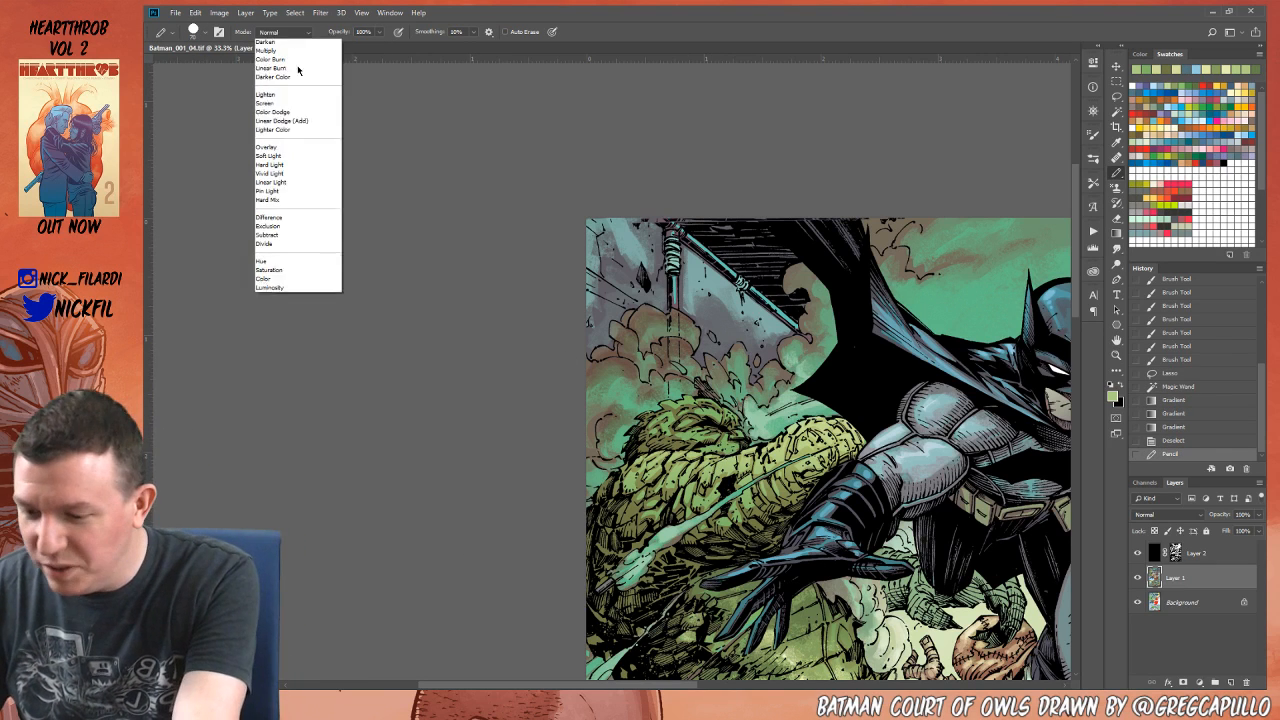
click(286, 143)
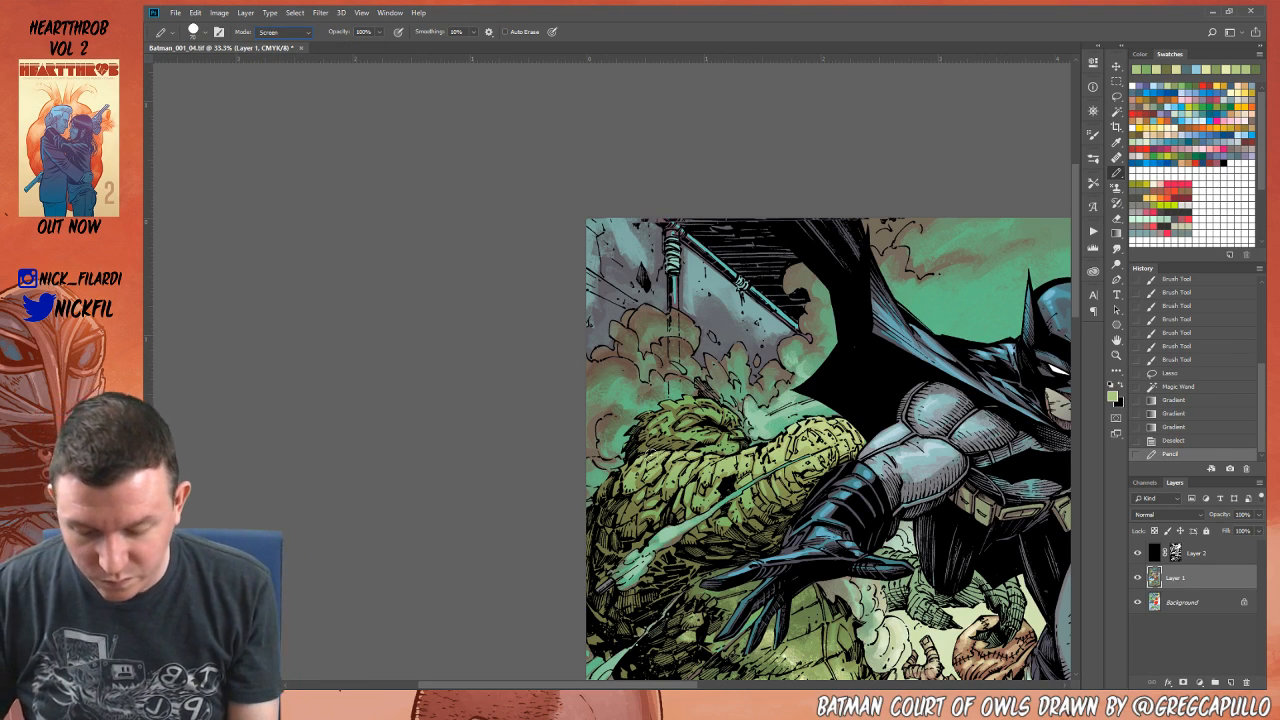
Step: Dab light green Screen-mode Pencil highlights on individual scales across the villain's upper back and along his raised arm
click(659, 452)
click(667, 454)
click(673, 455)
click(684, 454)
click(695, 455)
click(694, 456)
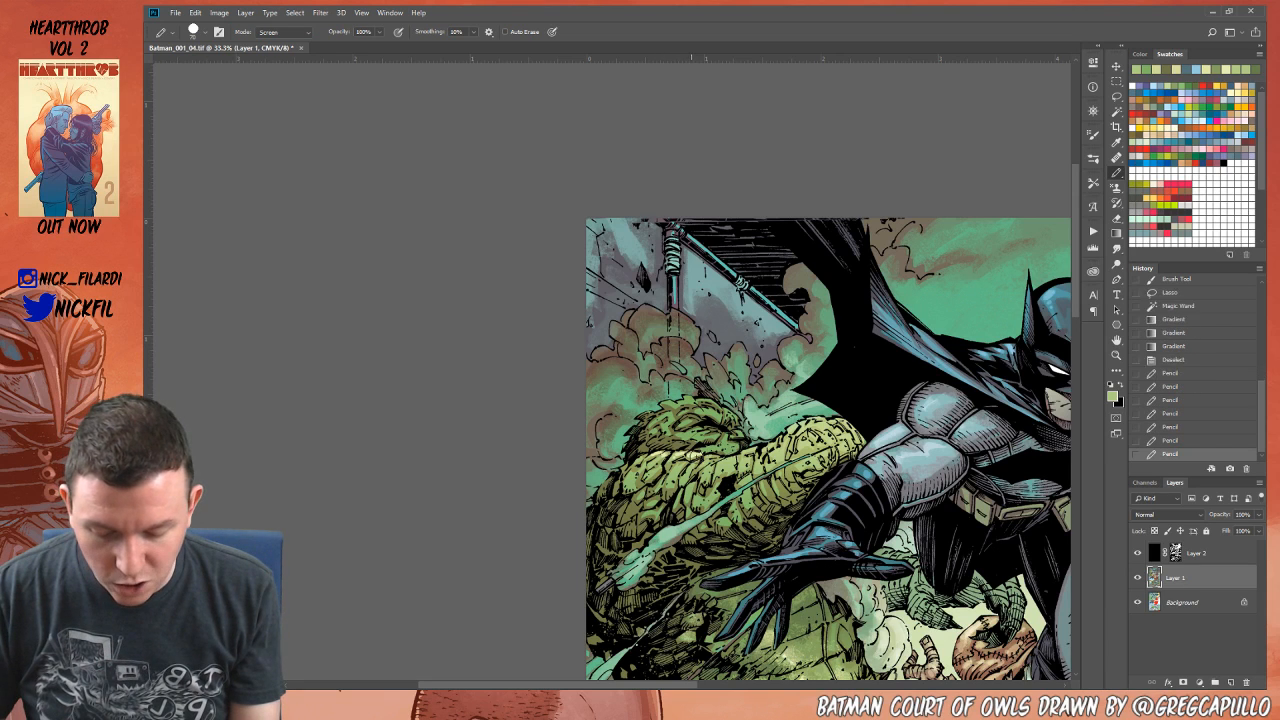
click(705, 455)
click(716, 456)
click(728, 456)
click(740, 455)
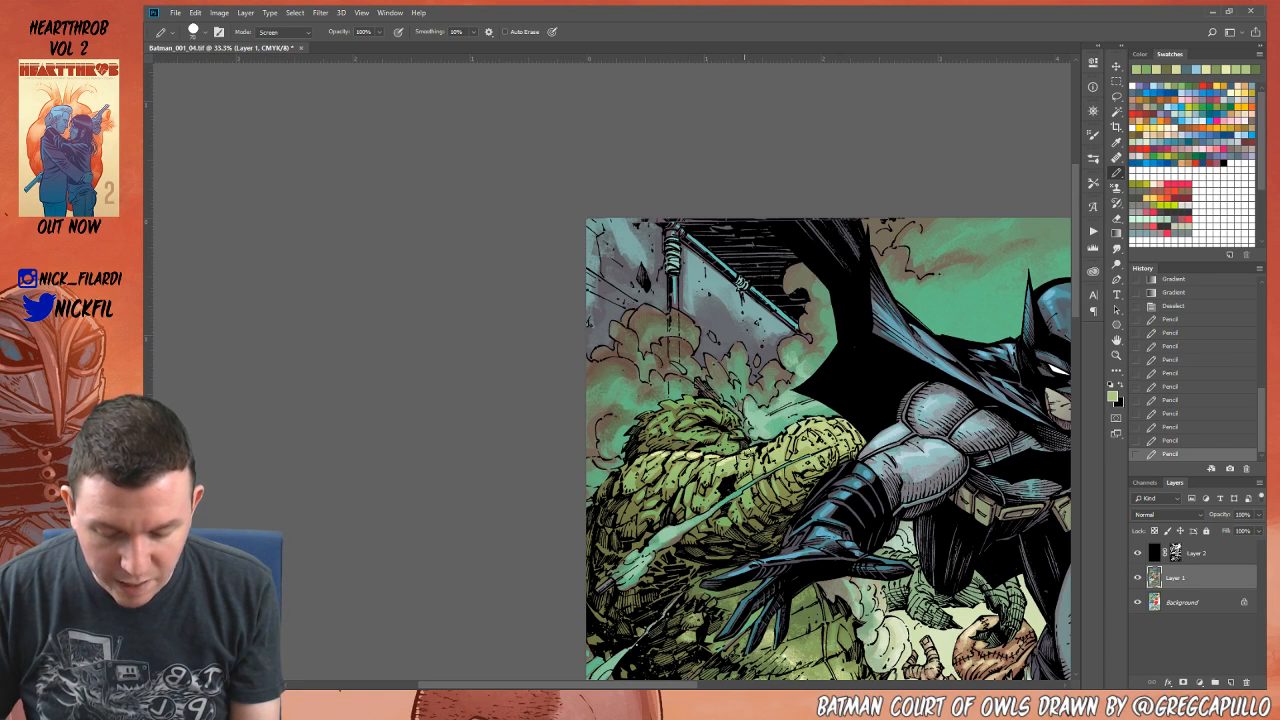
click(750, 452)
click(744, 458)
click(760, 449)
click(771, 445)
click(783, 440)
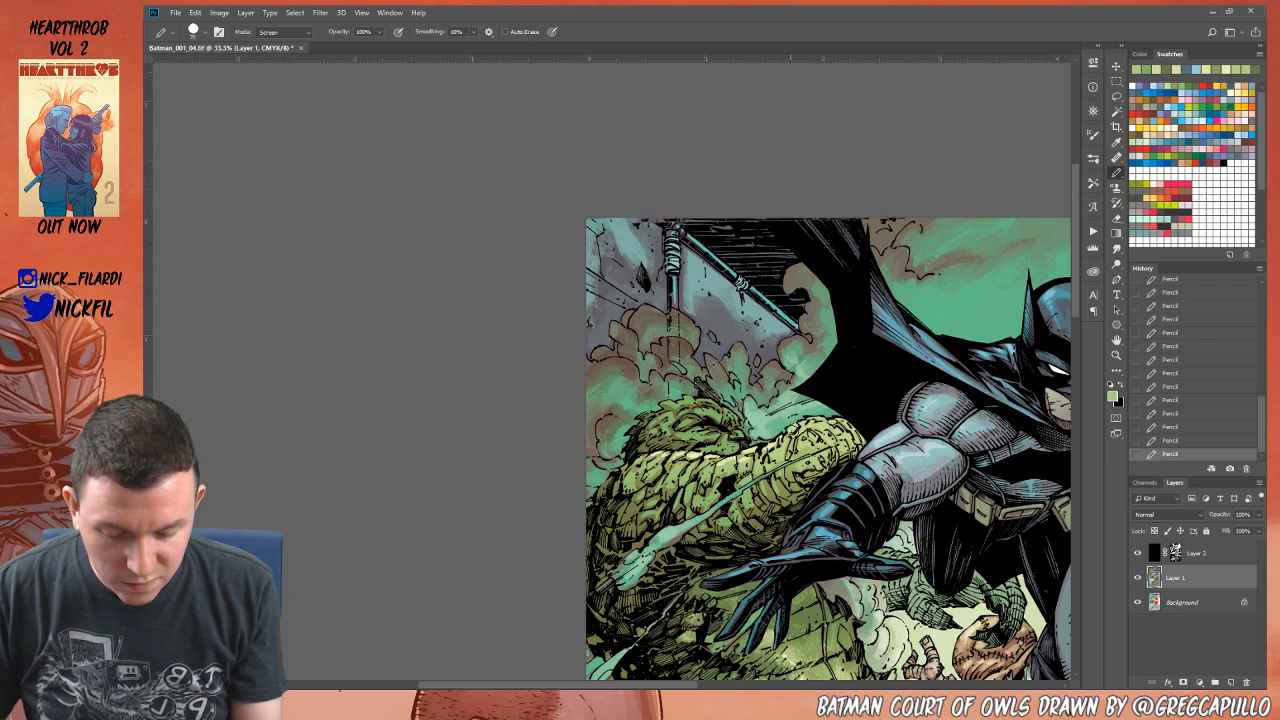
click(820, 422)
click(828, 422)
click(838, 422)
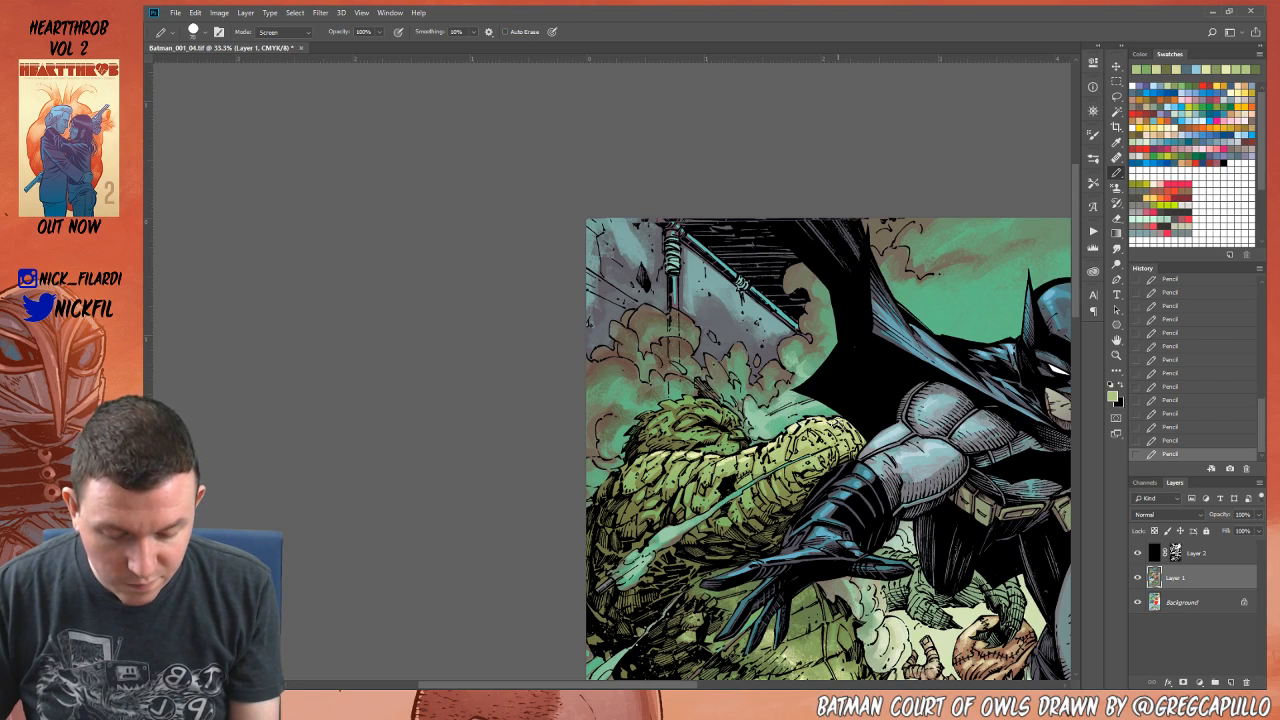
Step: Sample an olive green from the villain's back and shade his back and arm scales with the Pencil in Normal mode
click(1117, 341)
drag(806, 520, 752, 422)
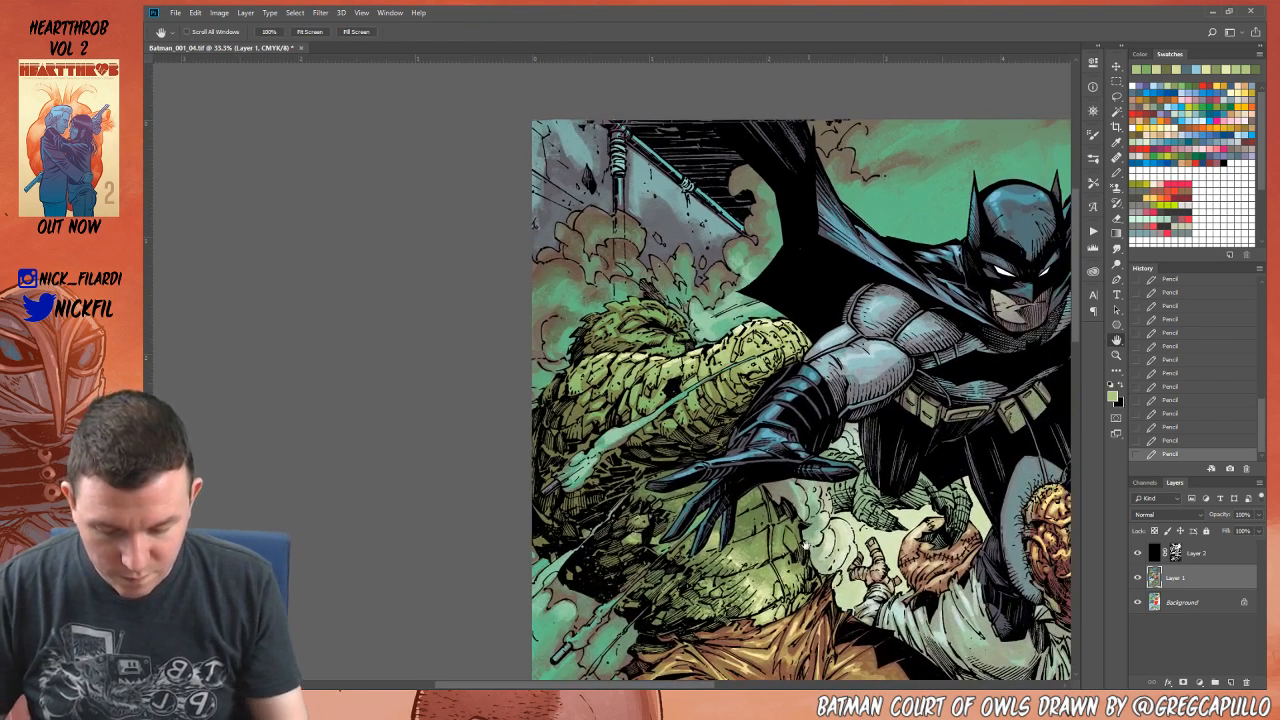
click(1116, 172)
alt+click(620, 365)
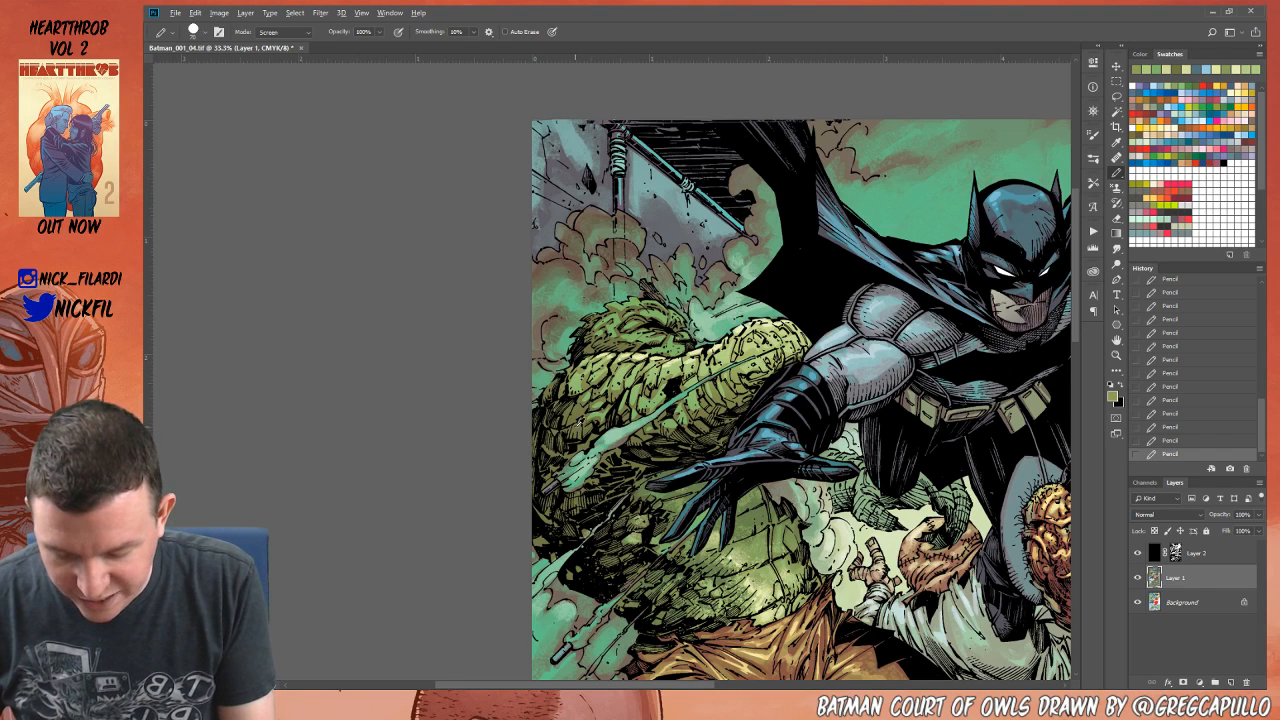
alt+click(582, 418)
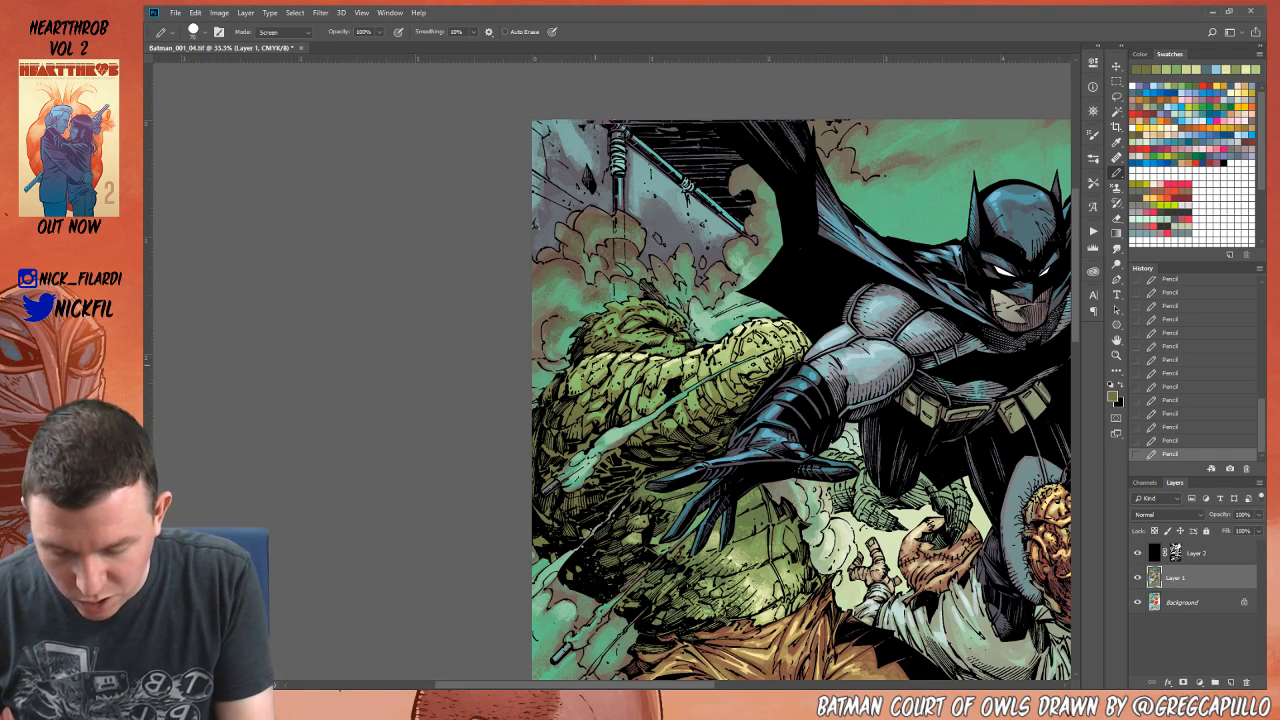
click(285, 32)
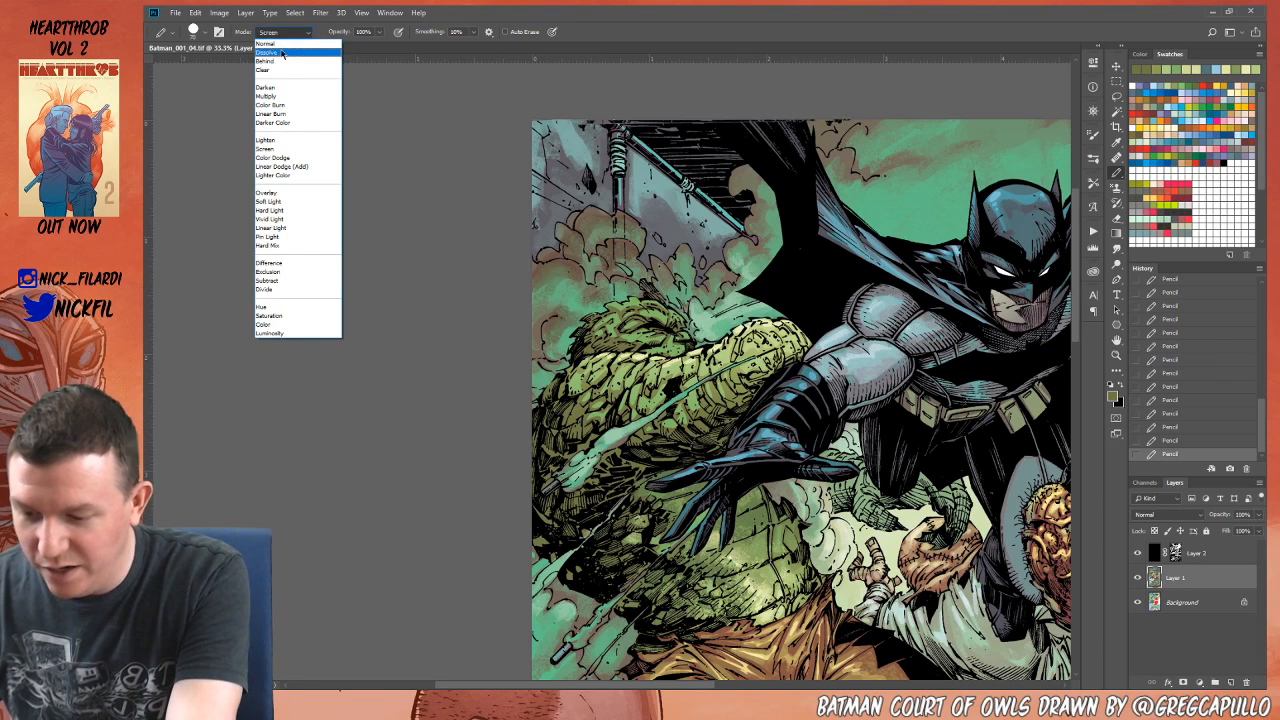
click(285, 48)
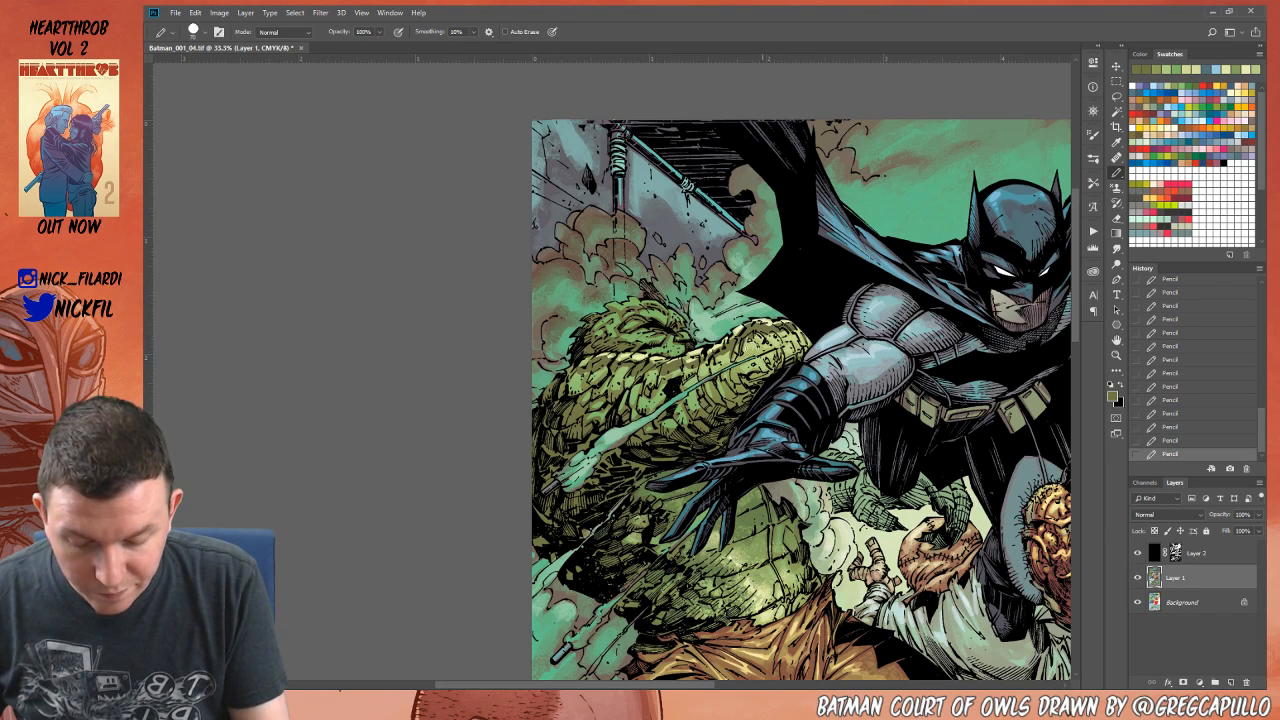
Step: Blend the villain's back scales with the Pencil at 50% opacity, using green, pale yellow and olive tones sampled from his body
alt+click(659, 358)
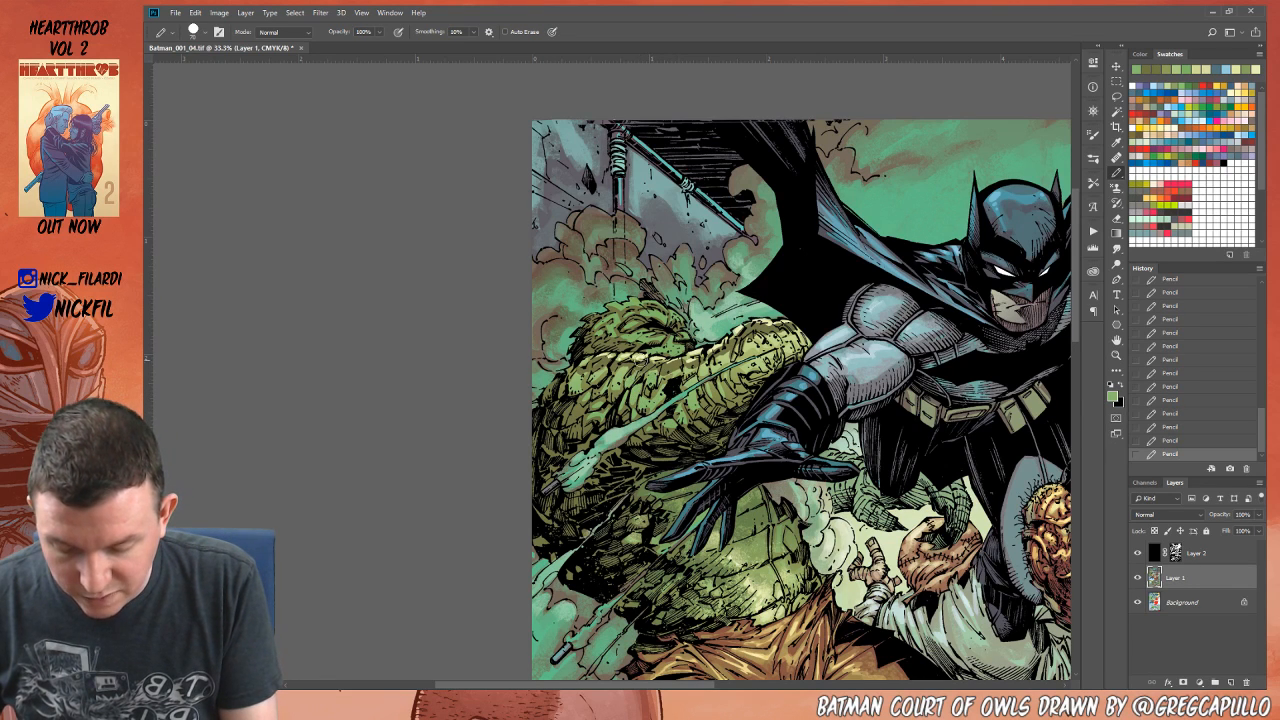
key(5)
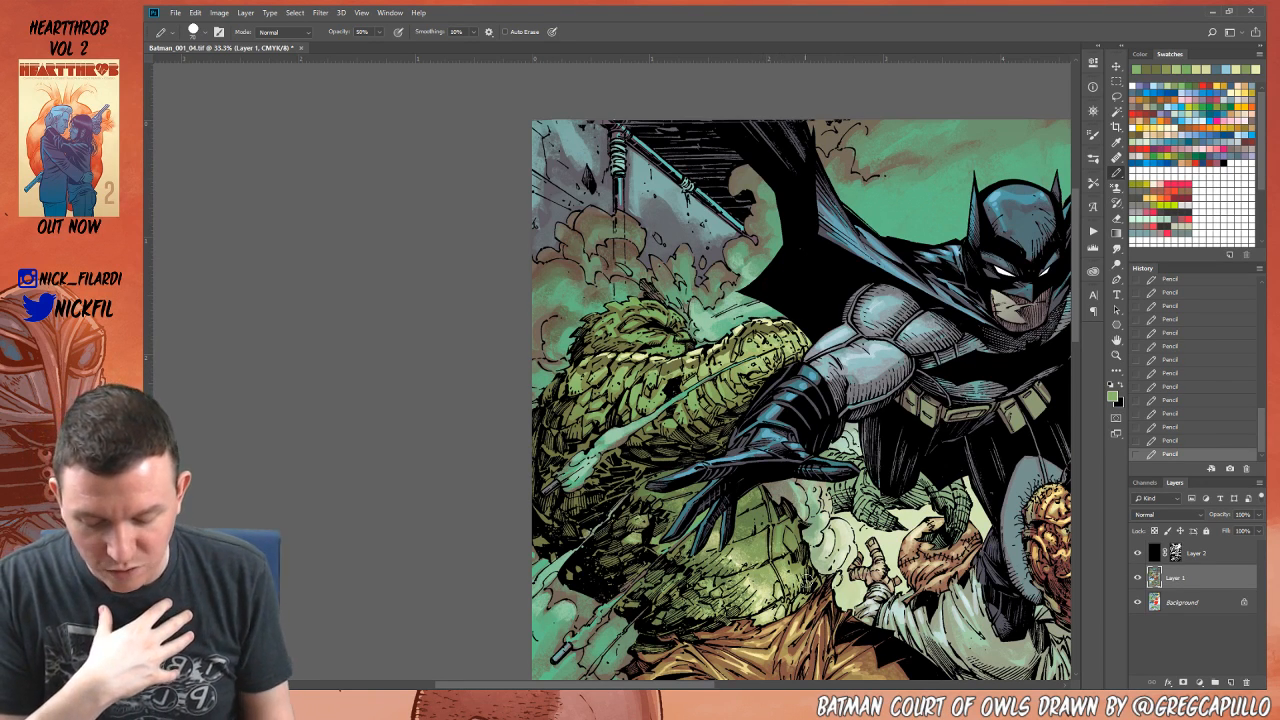
alt+click(762, 591)
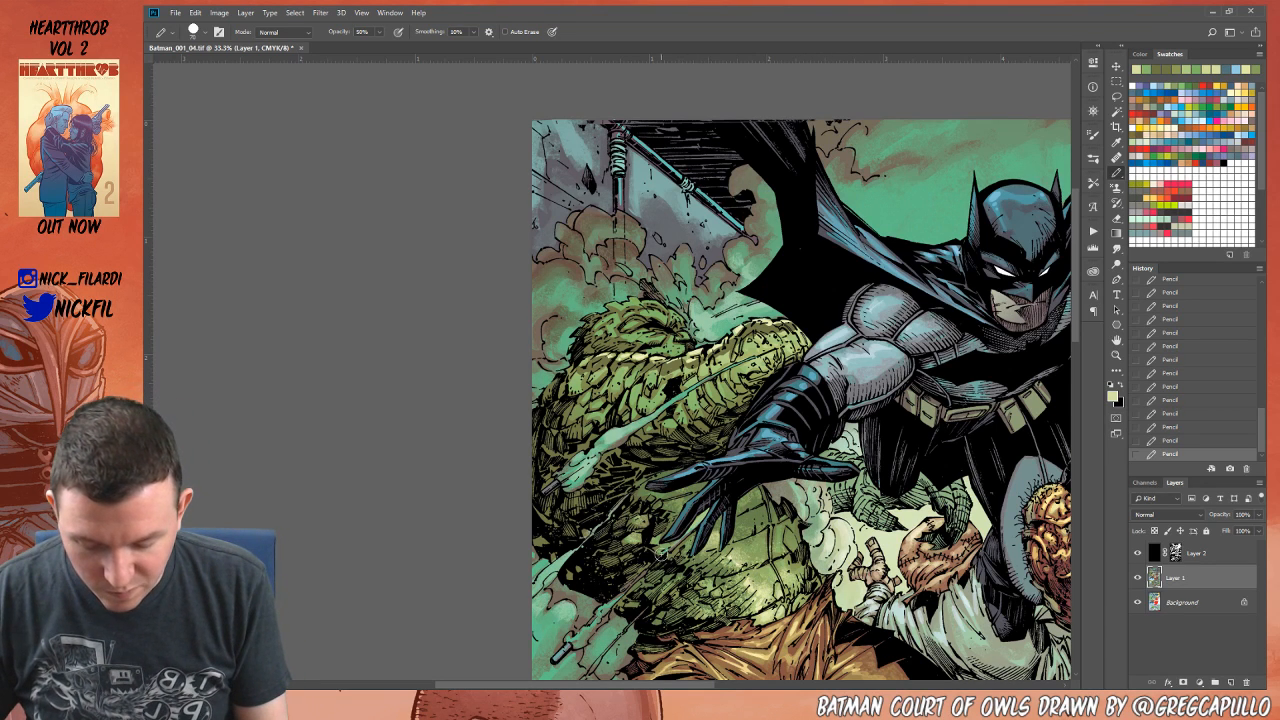
alt+click(680, 504)
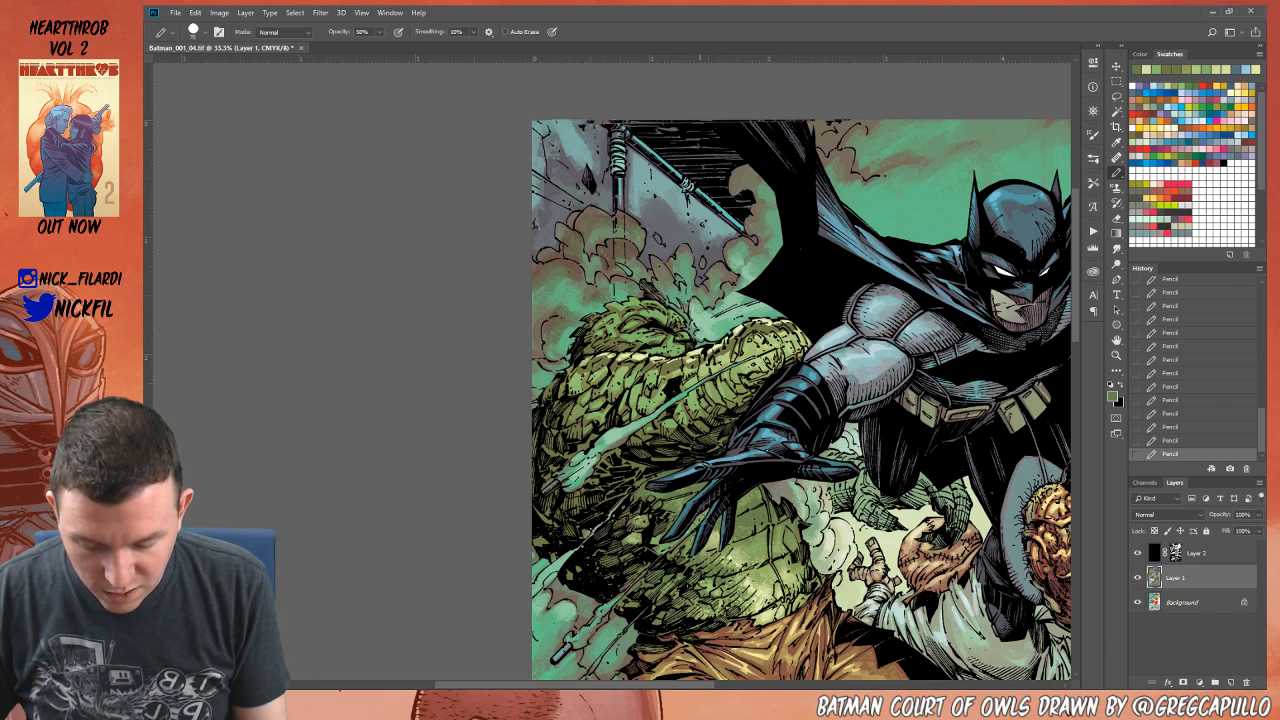
Step: Sample pale yellow from the villain's belly and paint highlights on his back and arm scales at 50% Pencil opacity
click(1114, 354)
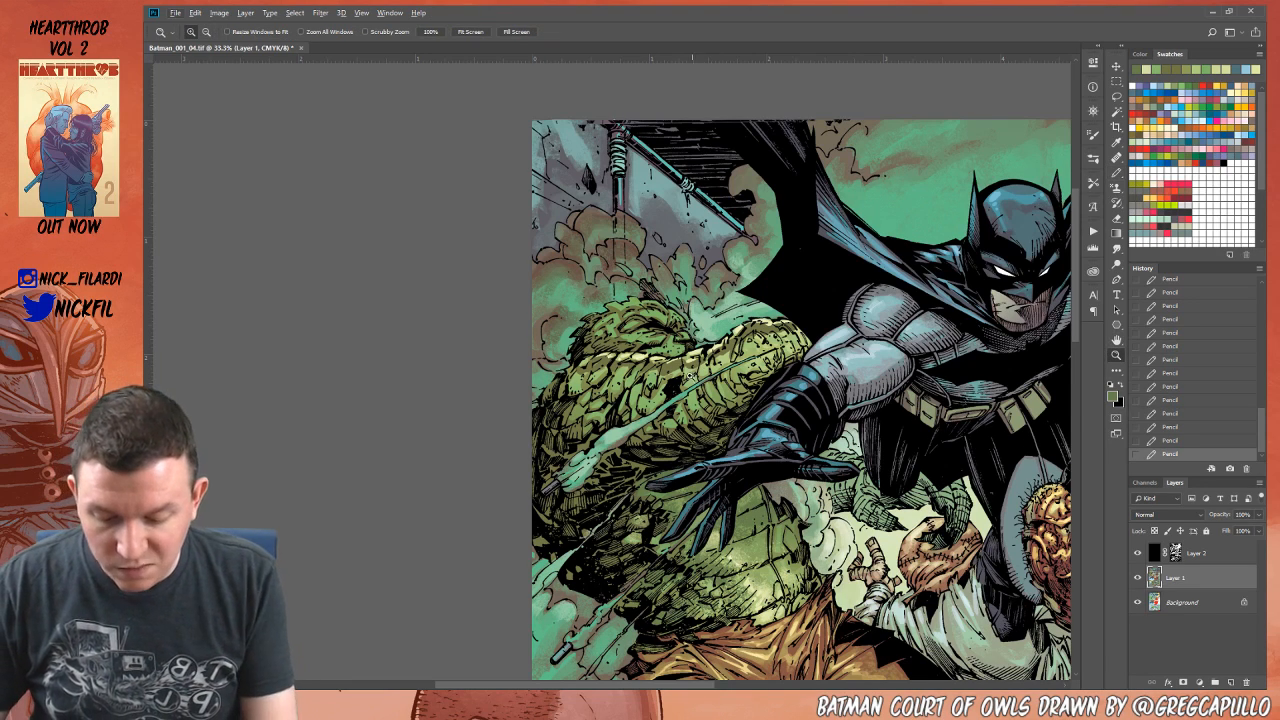
alt+click(840, 488)
alt+click(840, 490)
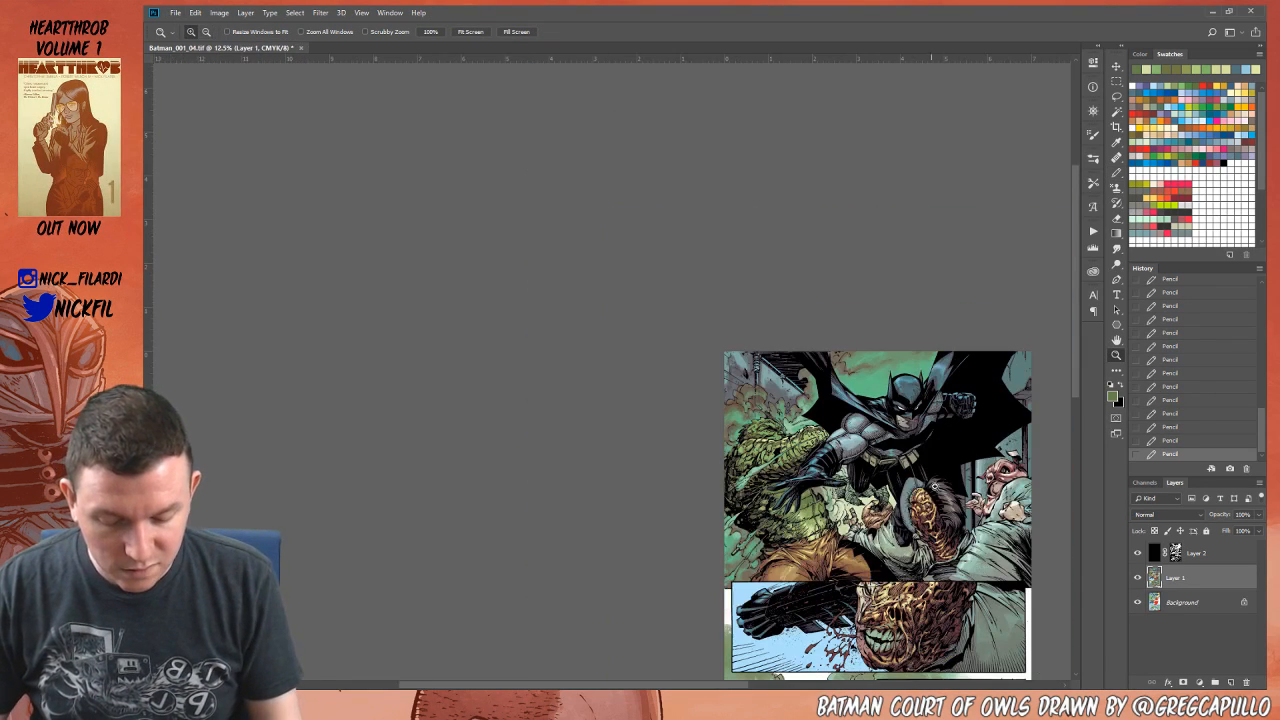
click(788, 476)
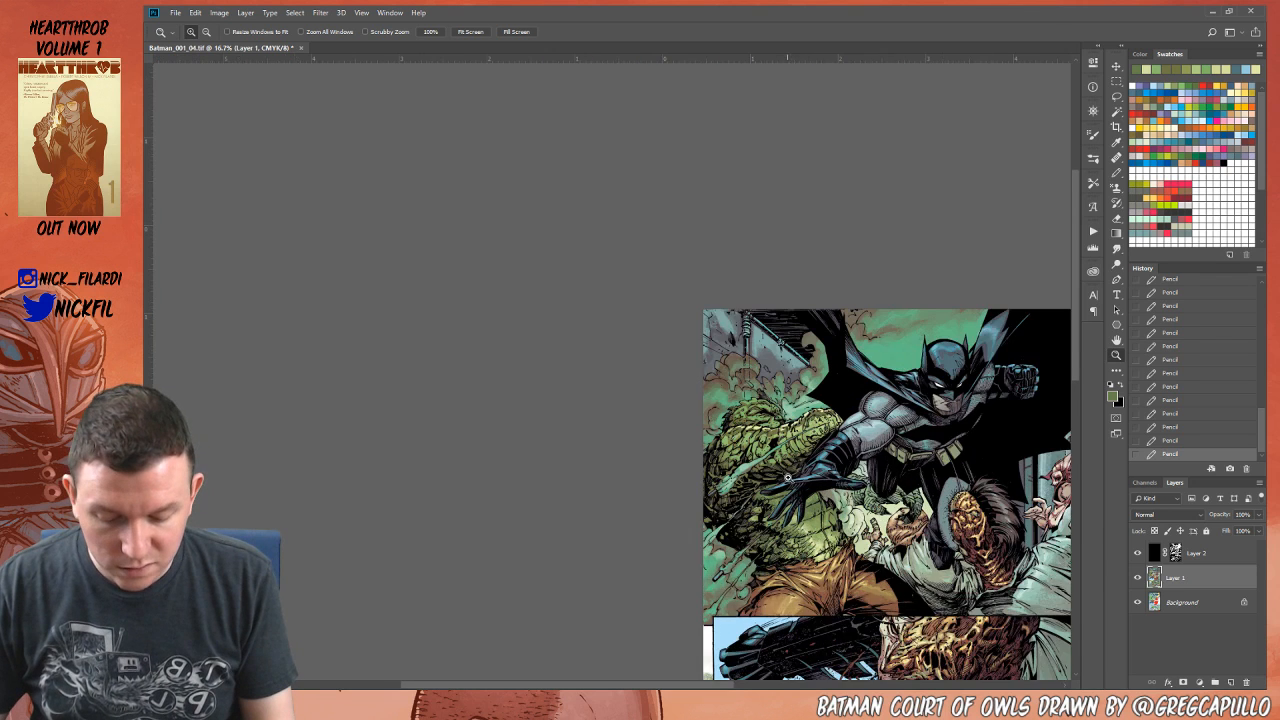
click(1115, 173)
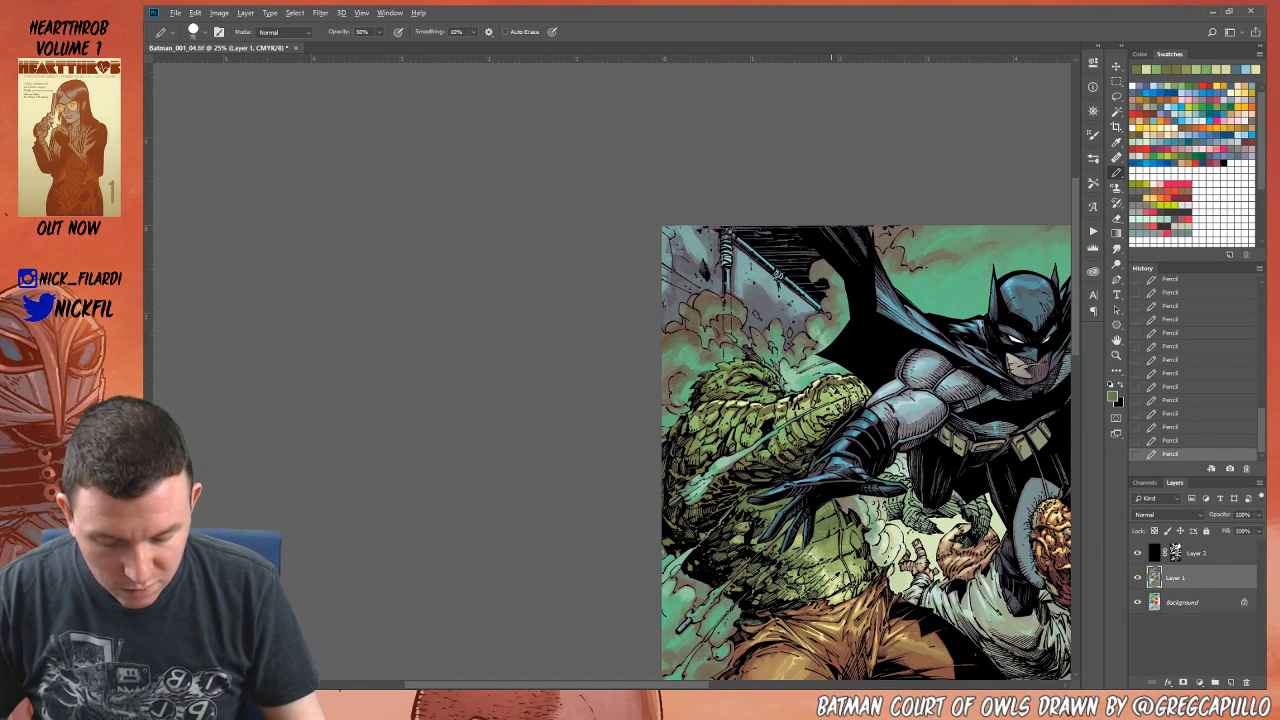
alt+click(836, 576)
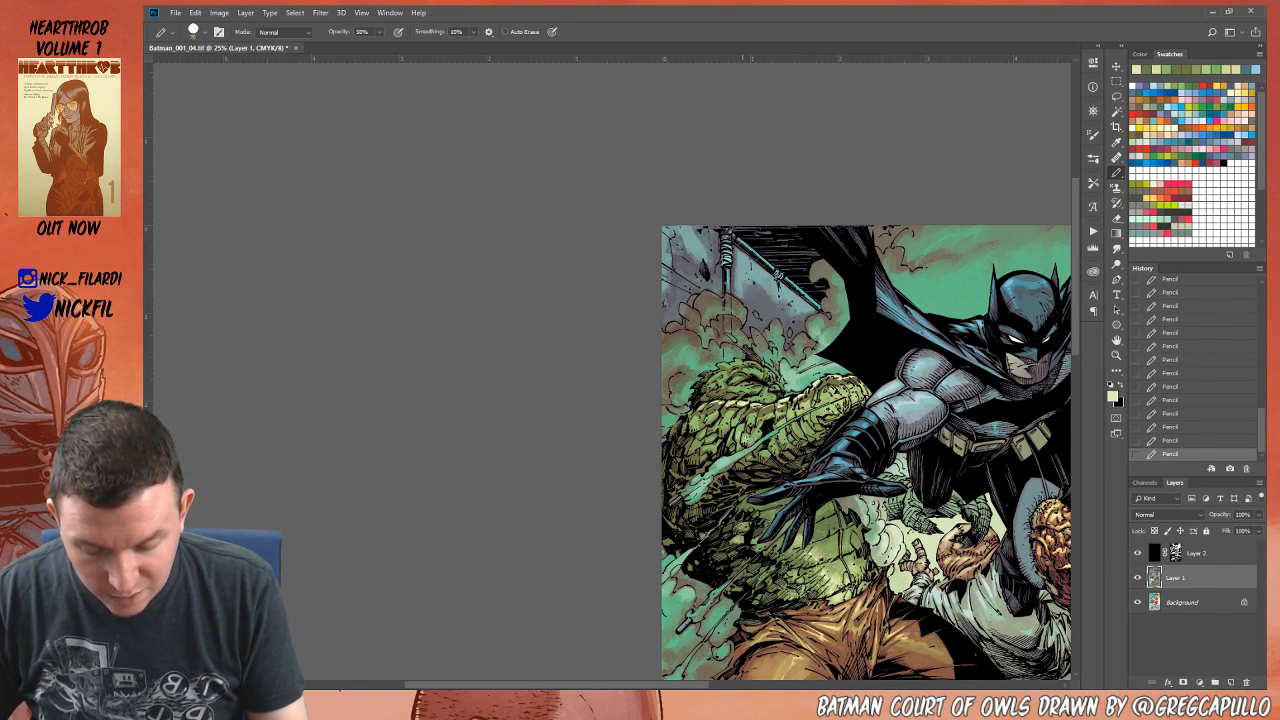
drag(745, 438, 757, 435)
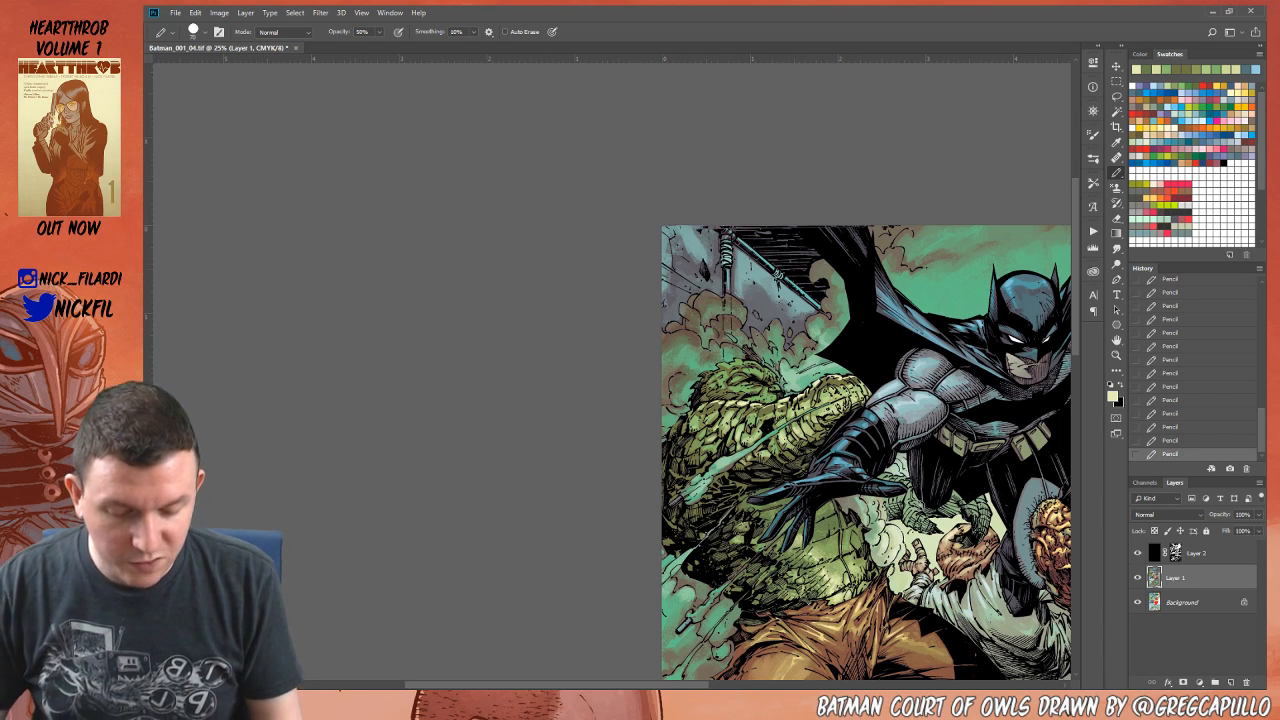
Step: Touch up the scales on the villain's head with sampled green at 50% Pencil opacity and sampled olive at 100%
key(space)
drag(952, 394, 835, 394)
click(1116, 172)
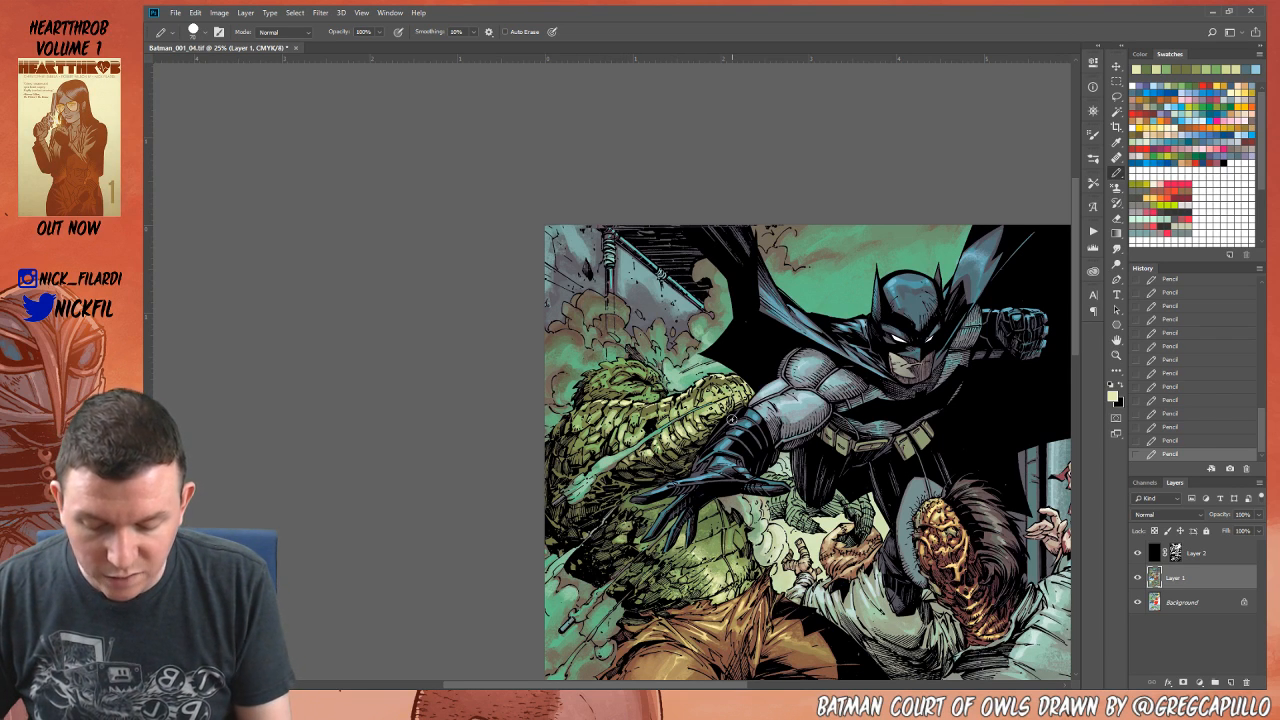
key(z)
alt+click(712, 512)
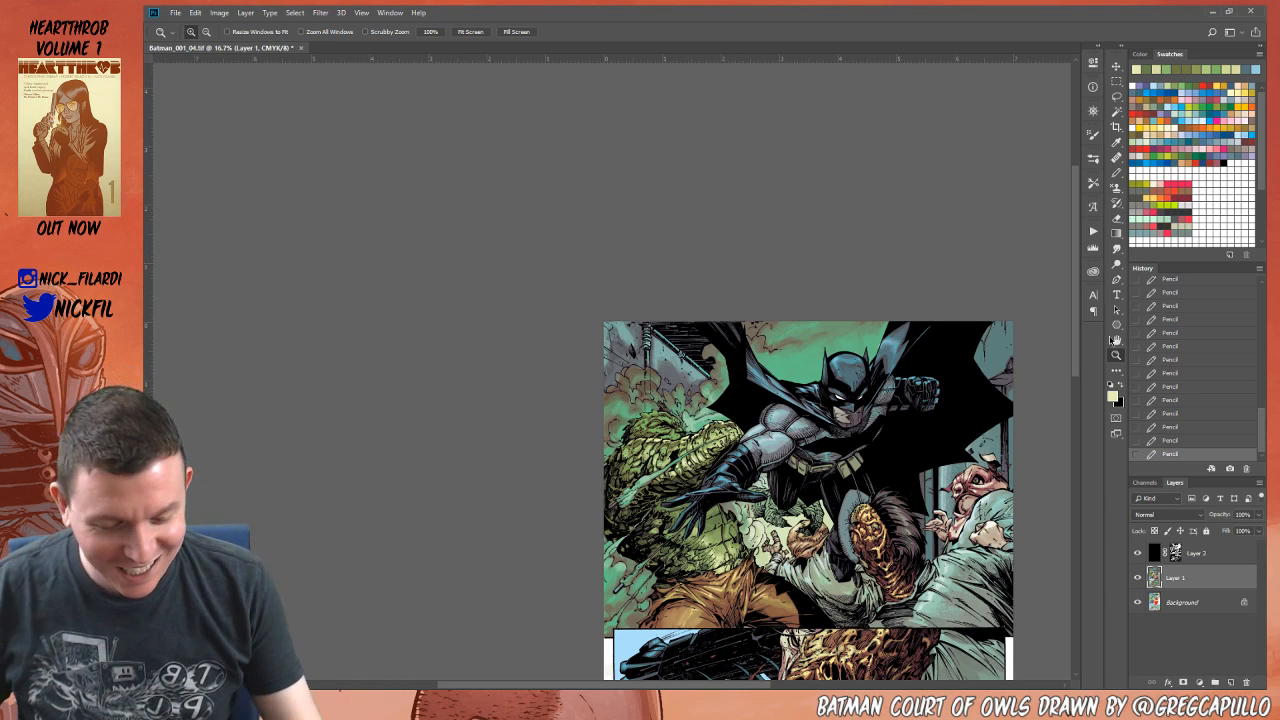
click(655, 434)
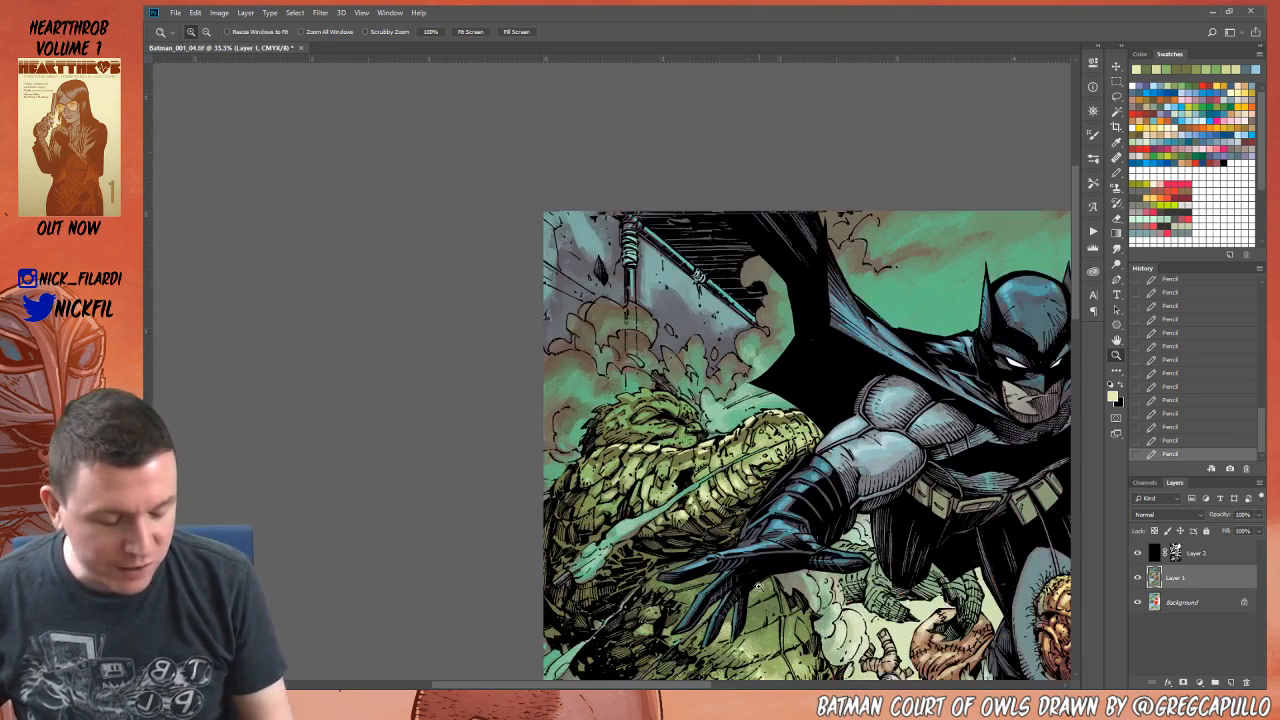
click(1116, 172)
alt+click(640, 405)
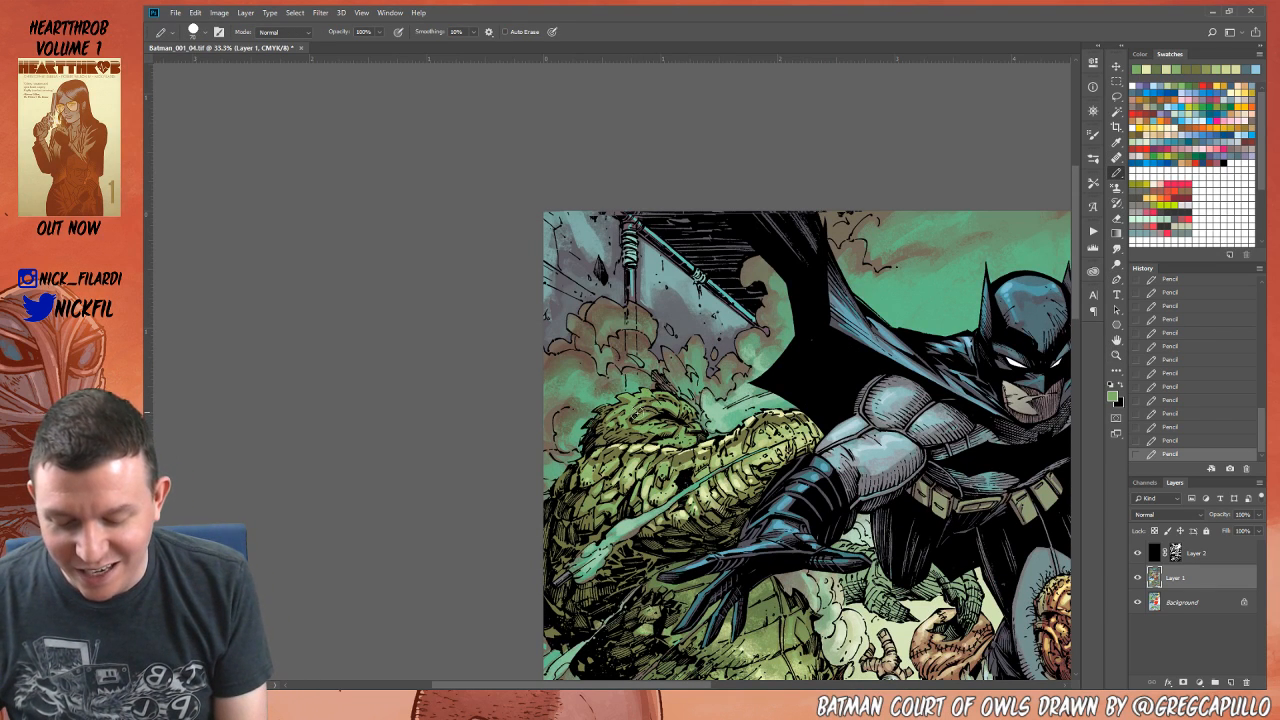
key(5)
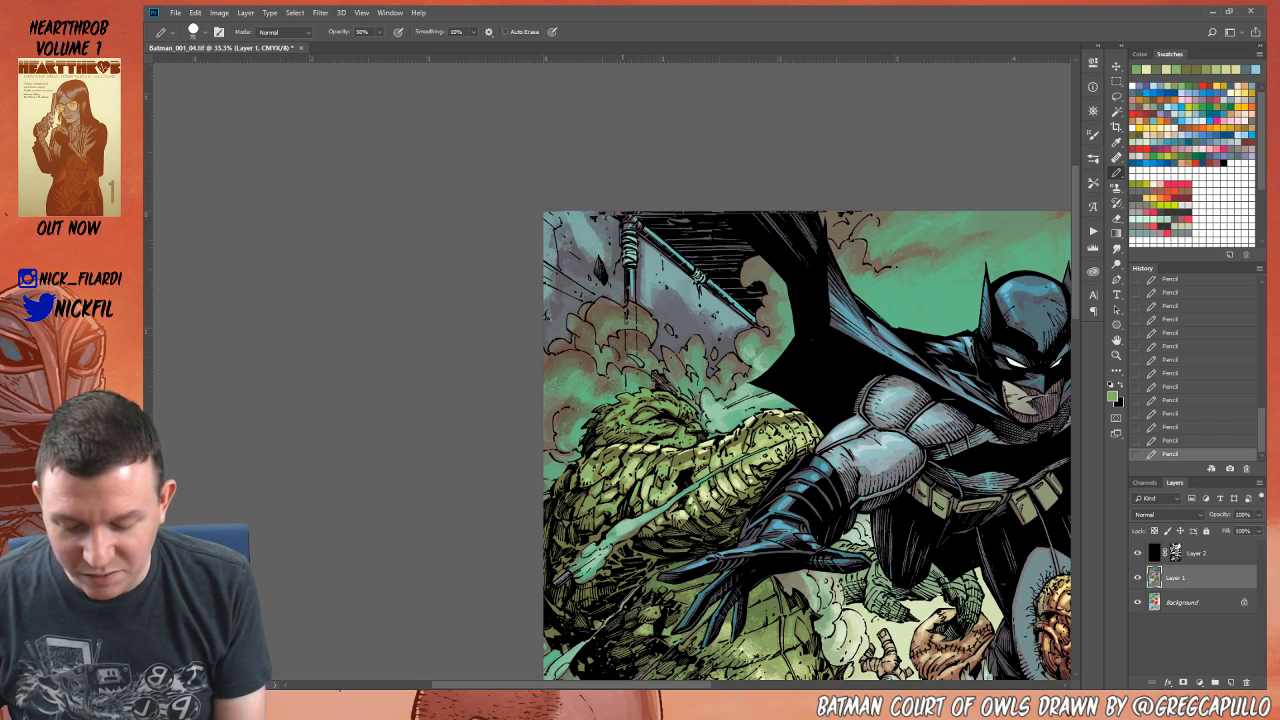
alt+click(622, 400)
key(0)
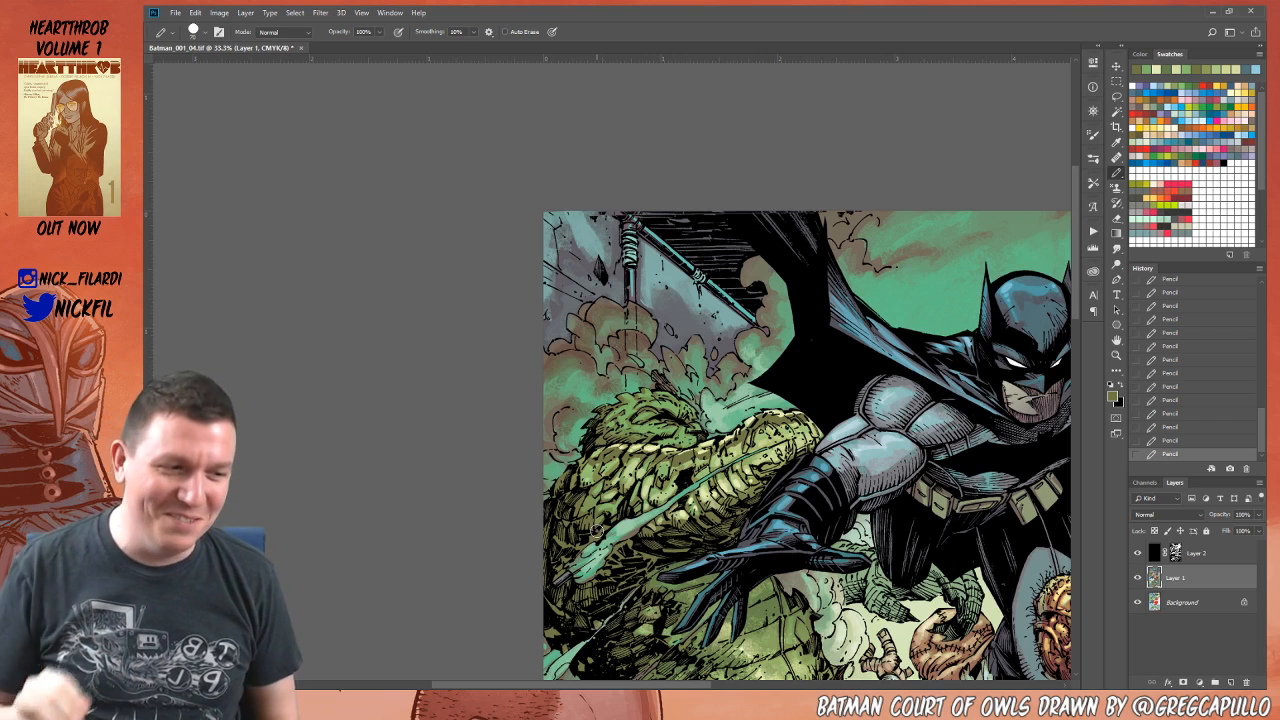
Step: Sample pale yellow-green from the villain's back and paint highlights on his head scales, setting the Pencil opacity to 50% and then 100%
alt+click(653, 444)
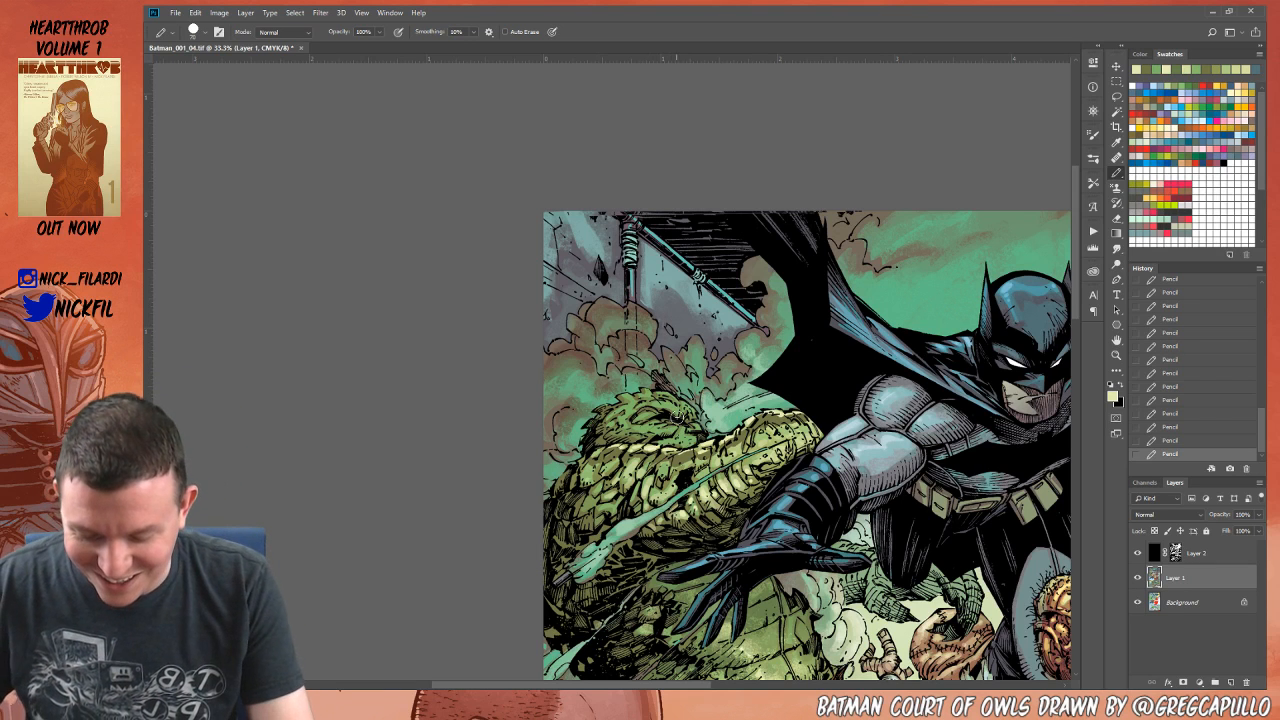
key(0)
key(5)
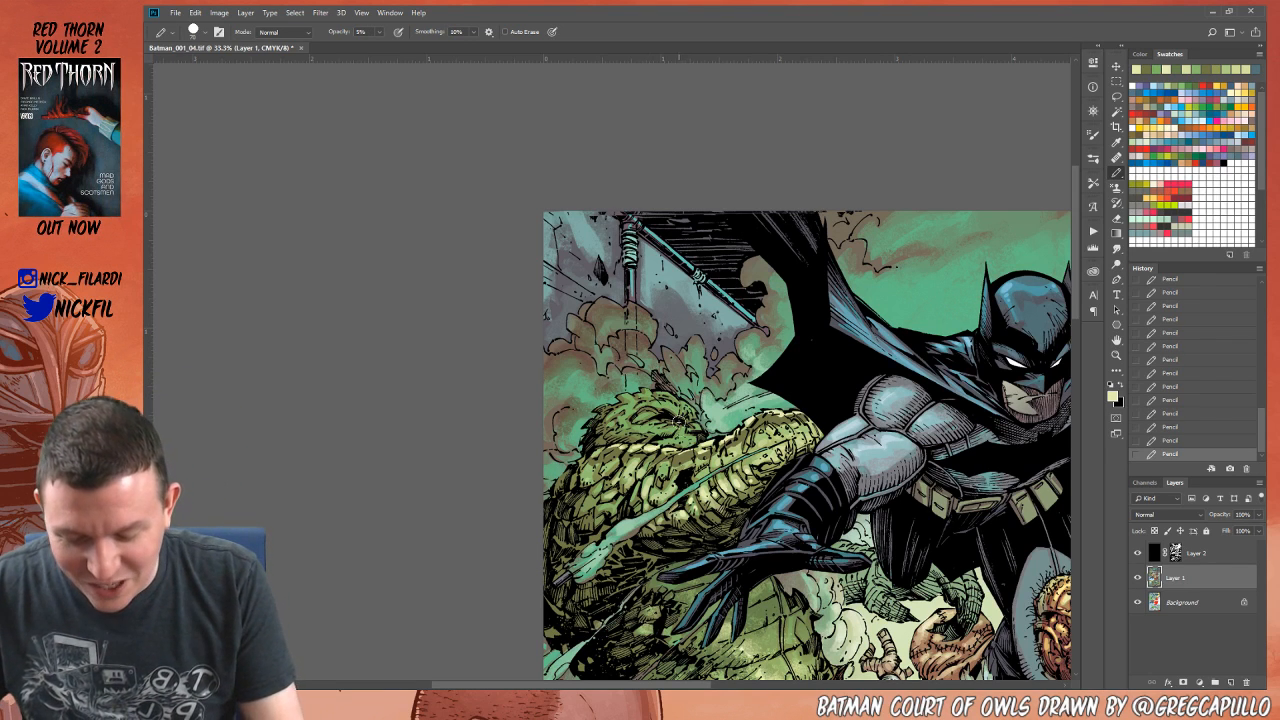
key(0)
key(5)
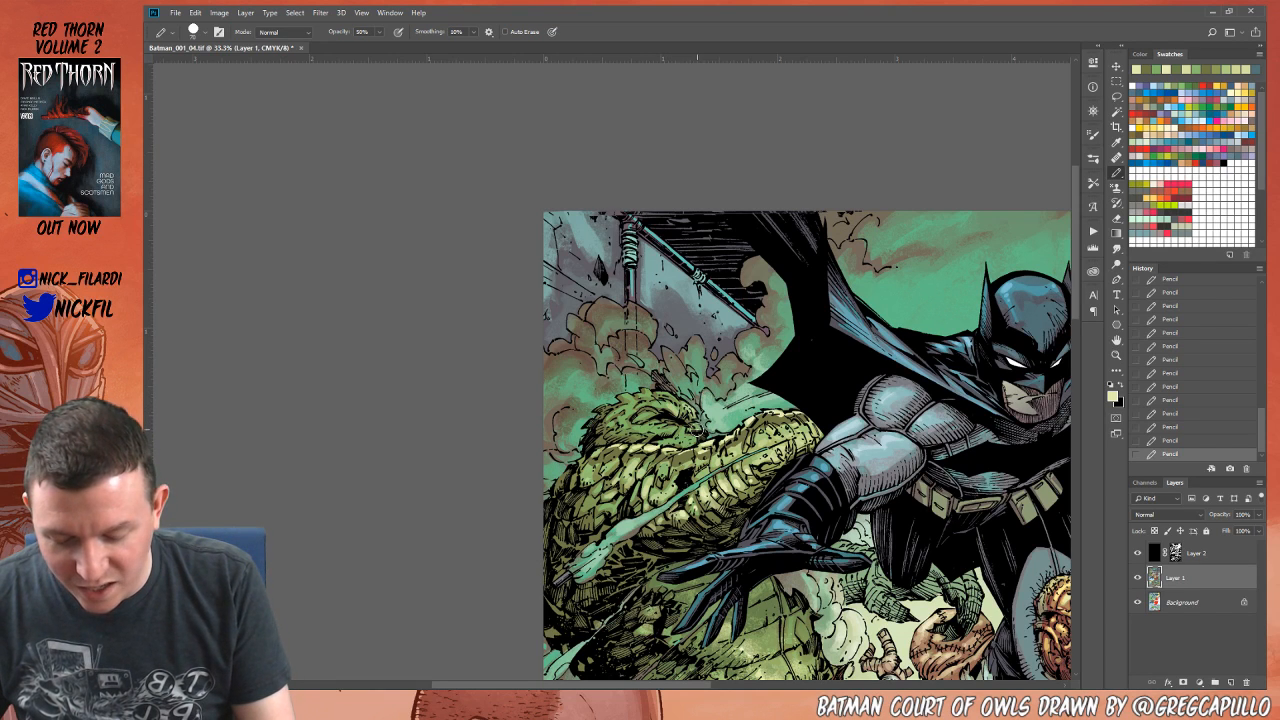
key(0)
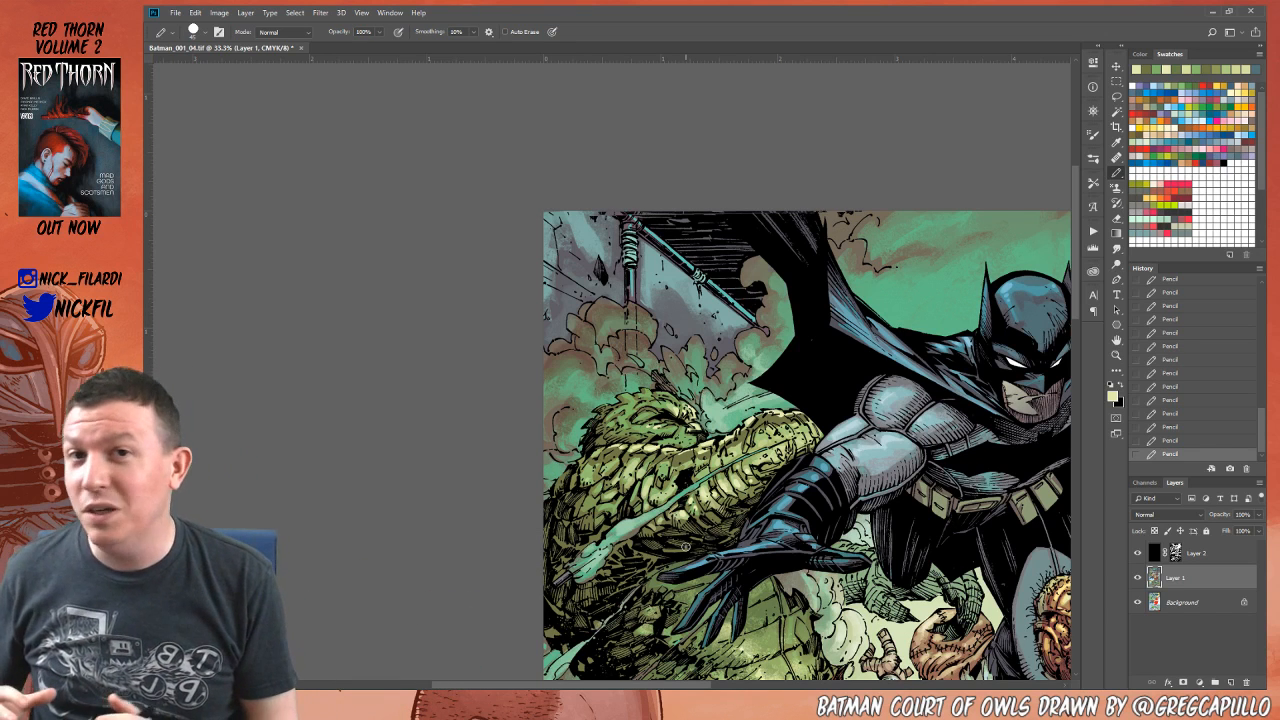
Step: Touch up the villain's head scales with sampled yellow-green at 50% Pencil opacity and sampled green at 100%
key(5)
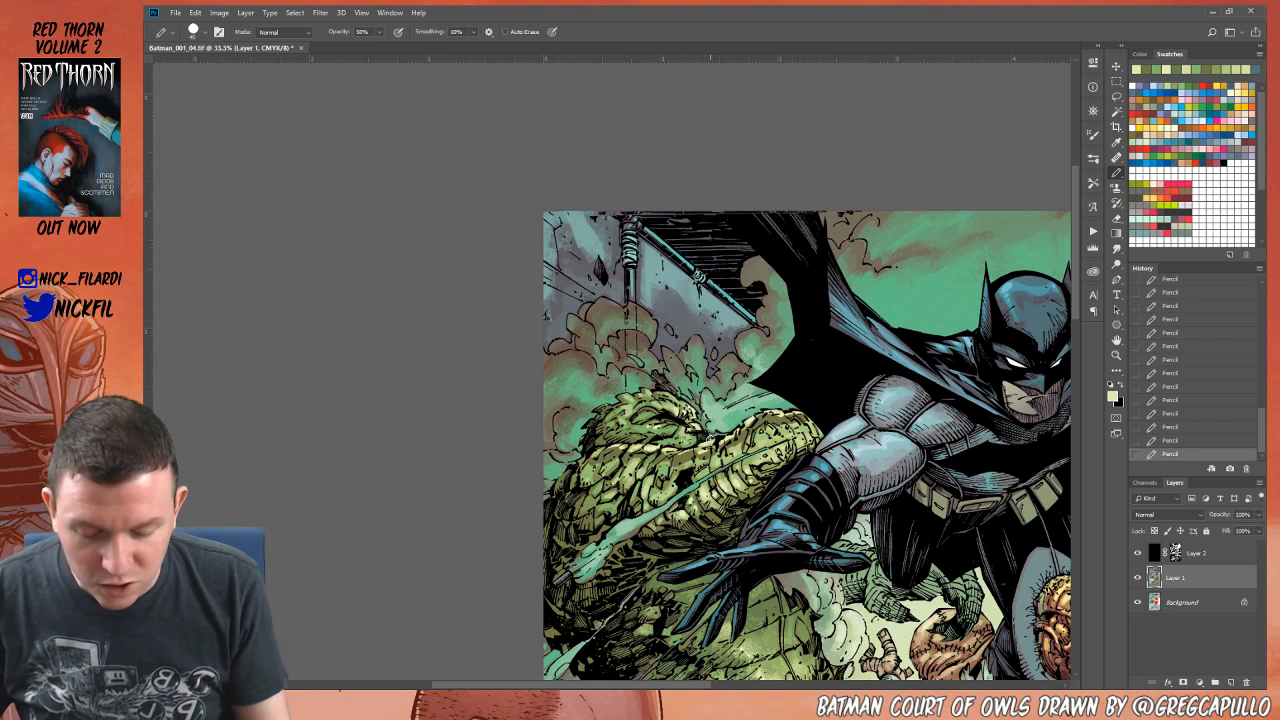
click(1116, 357)
alt+click(700, 483)
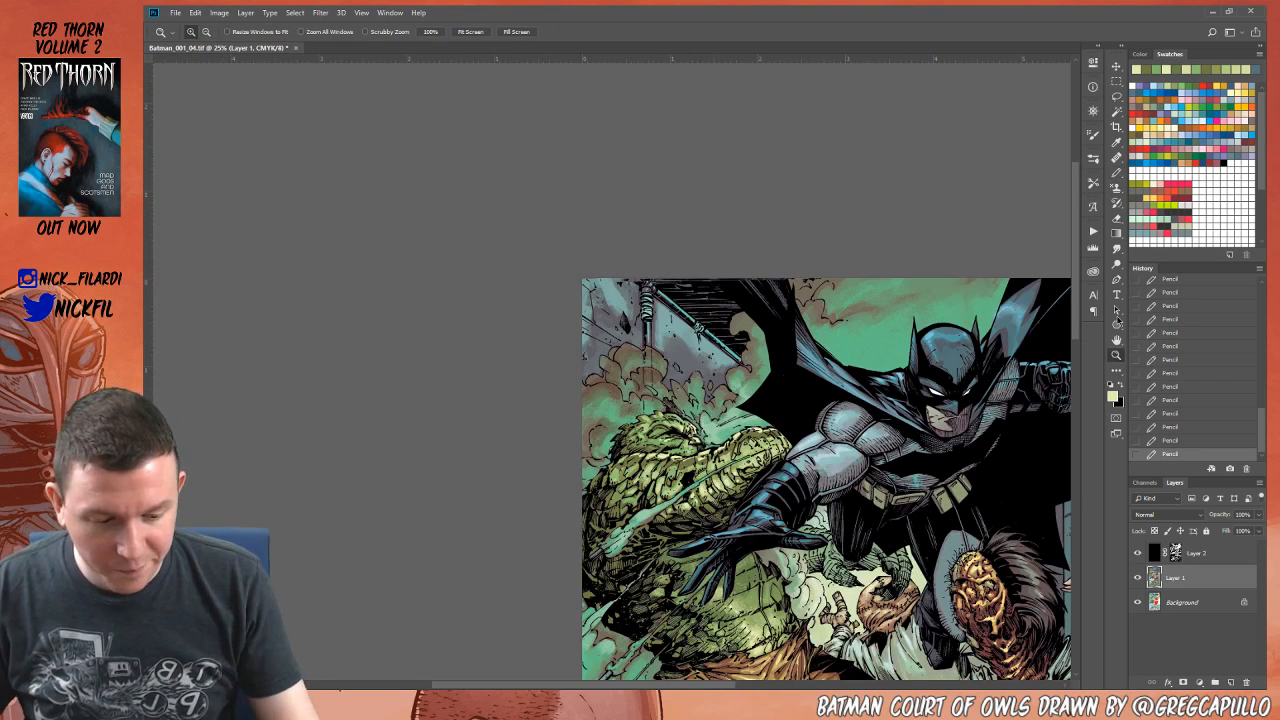
click(1117, 339)
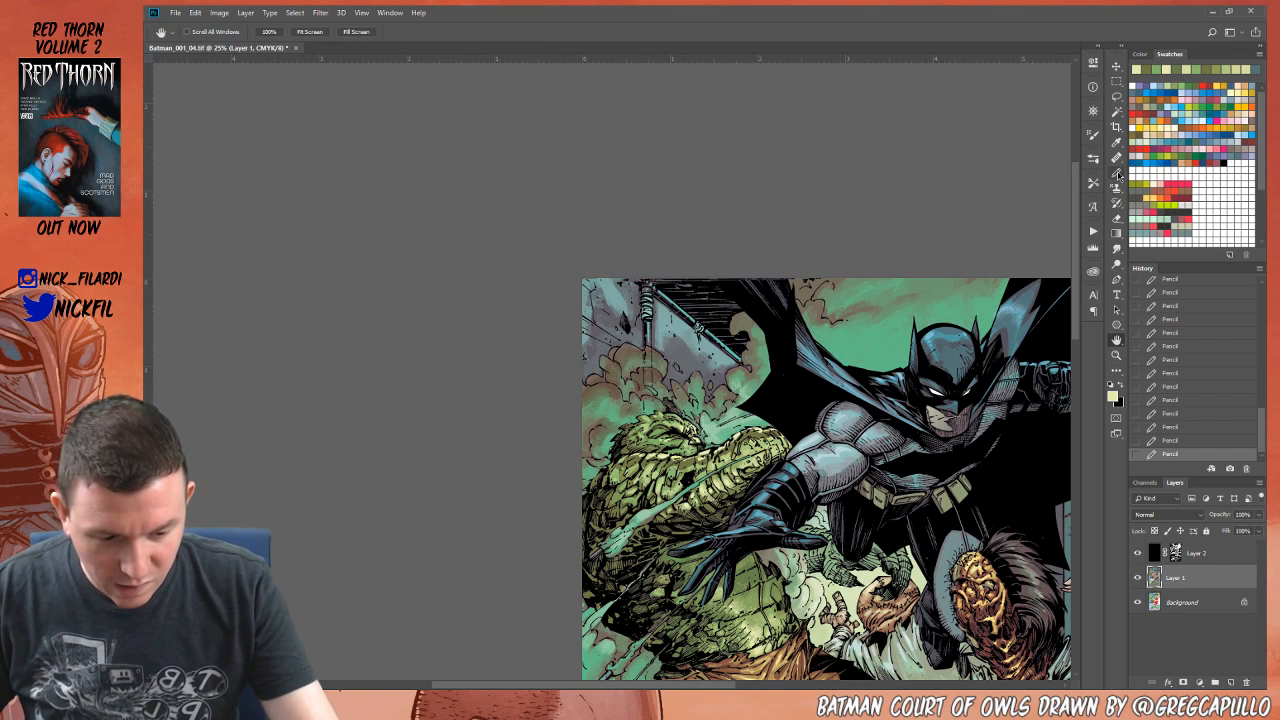
click(1116, 172)
alt+click(677, 427)
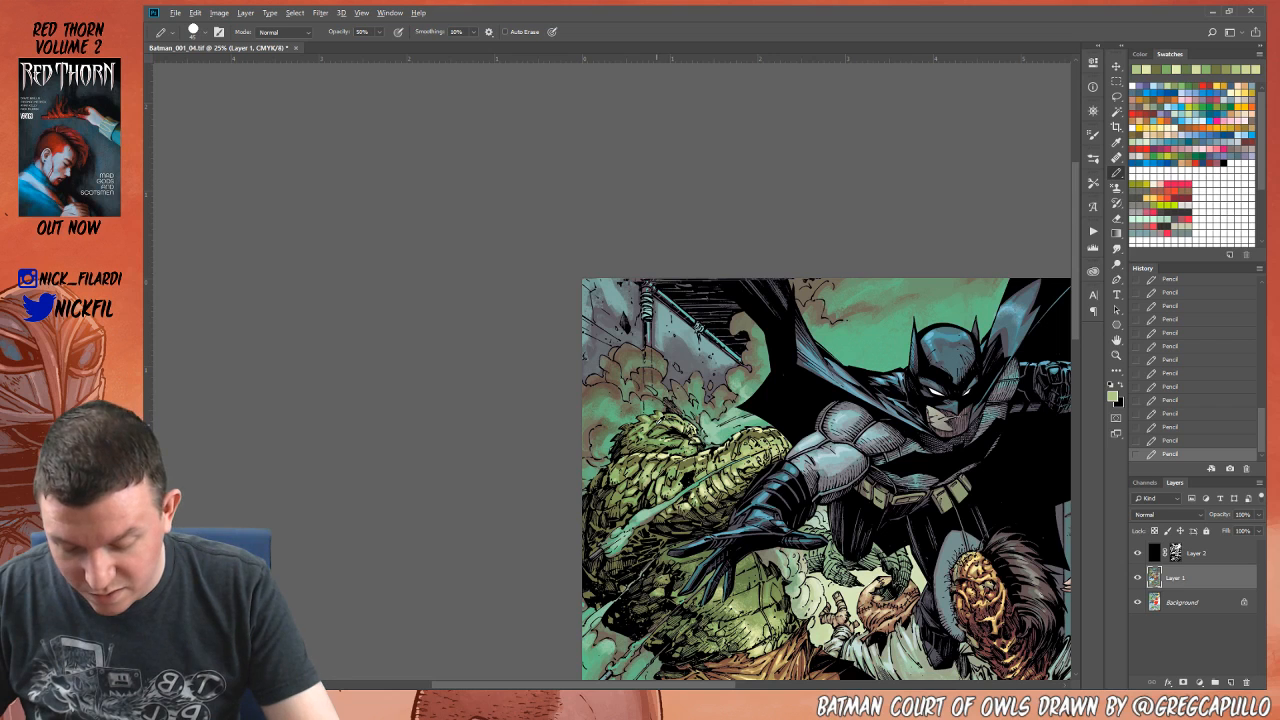
alt+click(660, 419)
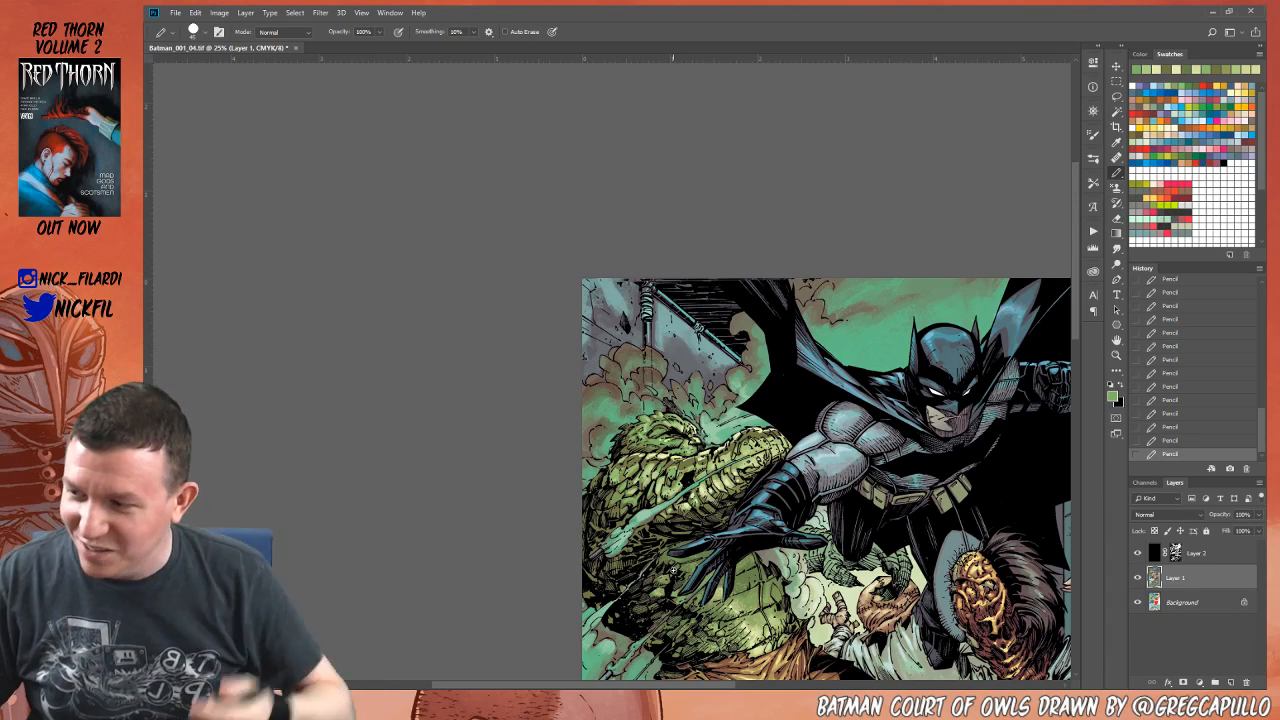
Step: Sample pale yellow from the villain's upper body and add highlights to his scales at 100% Pencil opacity
key(space)
drag(844, 518, 833, 468)
click(1119, 176)
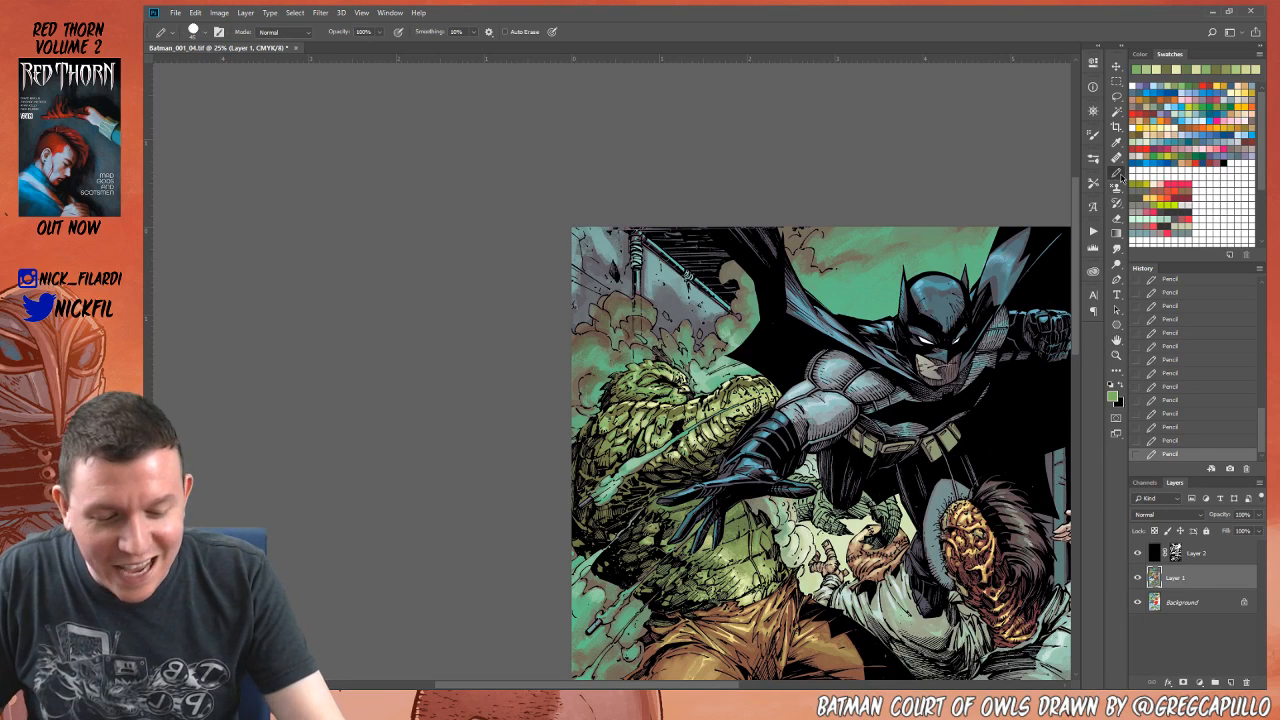
alt+click(686, 387)
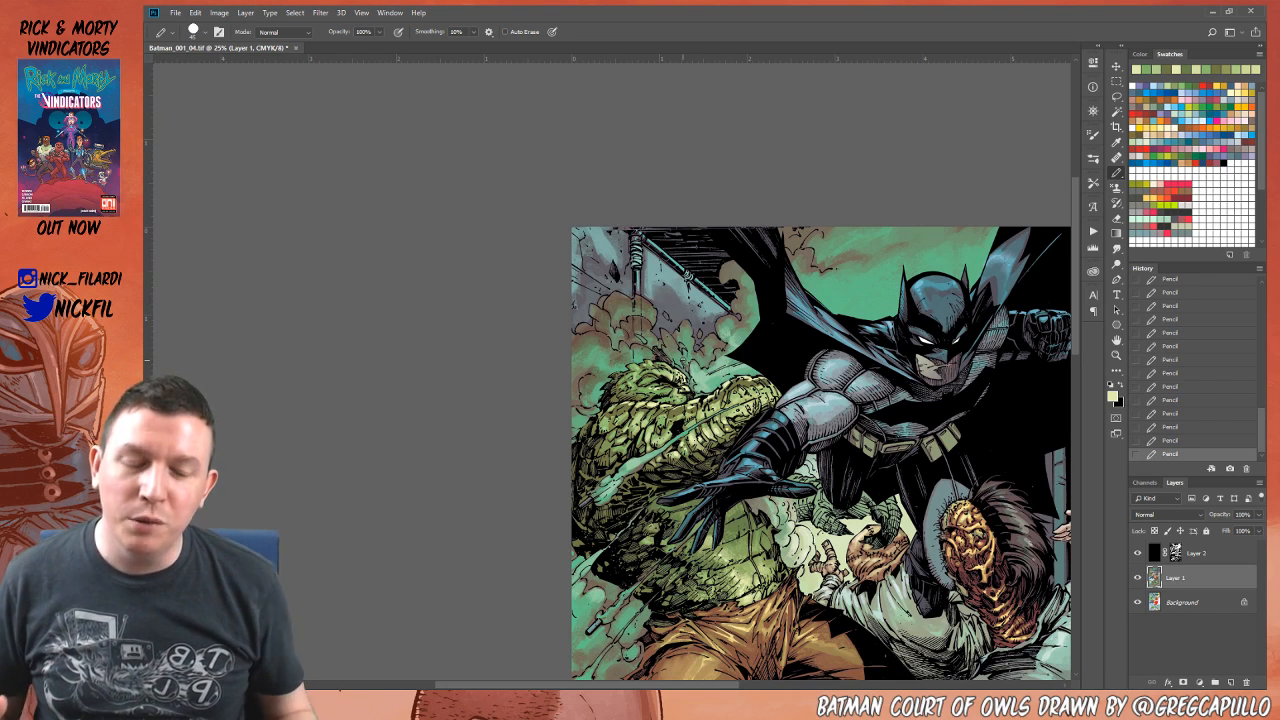
Step: Refine the area around the villain's head with the Pencil, using sampled teal and pale yellow at 100% opacity
click(1115, 341)
drag(861, 509, 801, 458)
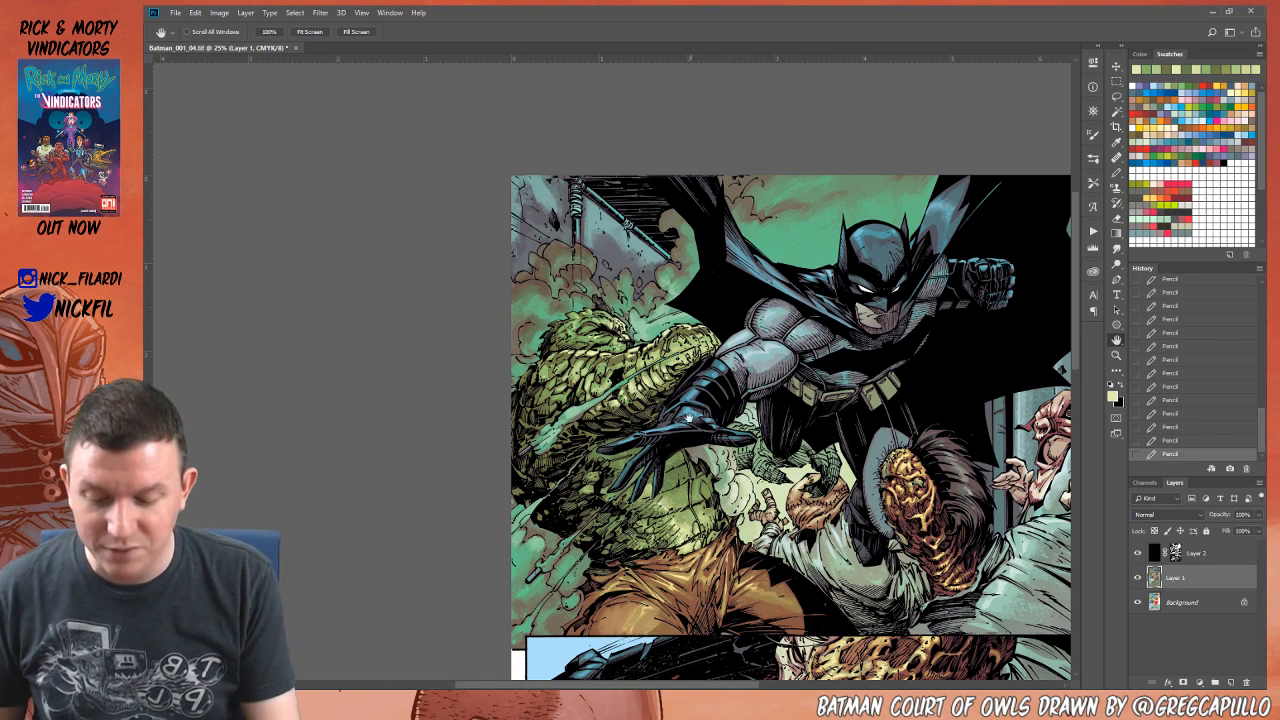
drag(643, 333, 682, 405)
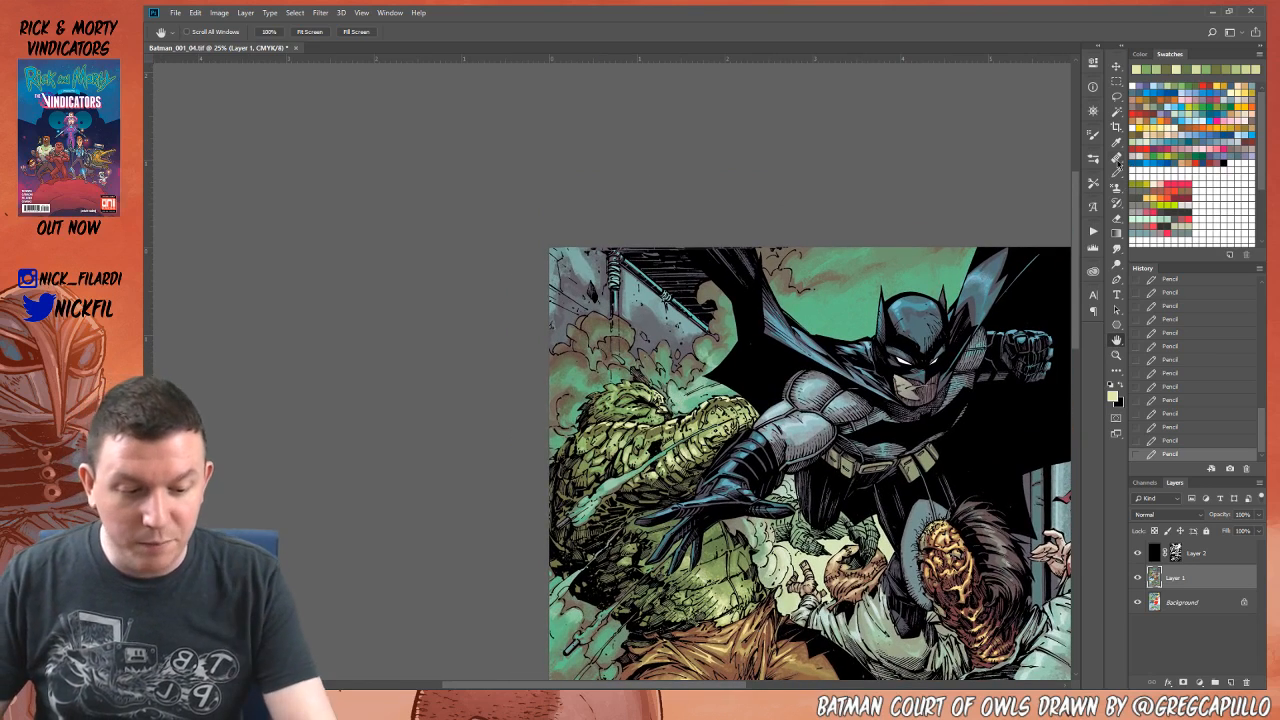
click(1117, 172)
alt+click(678, 398)
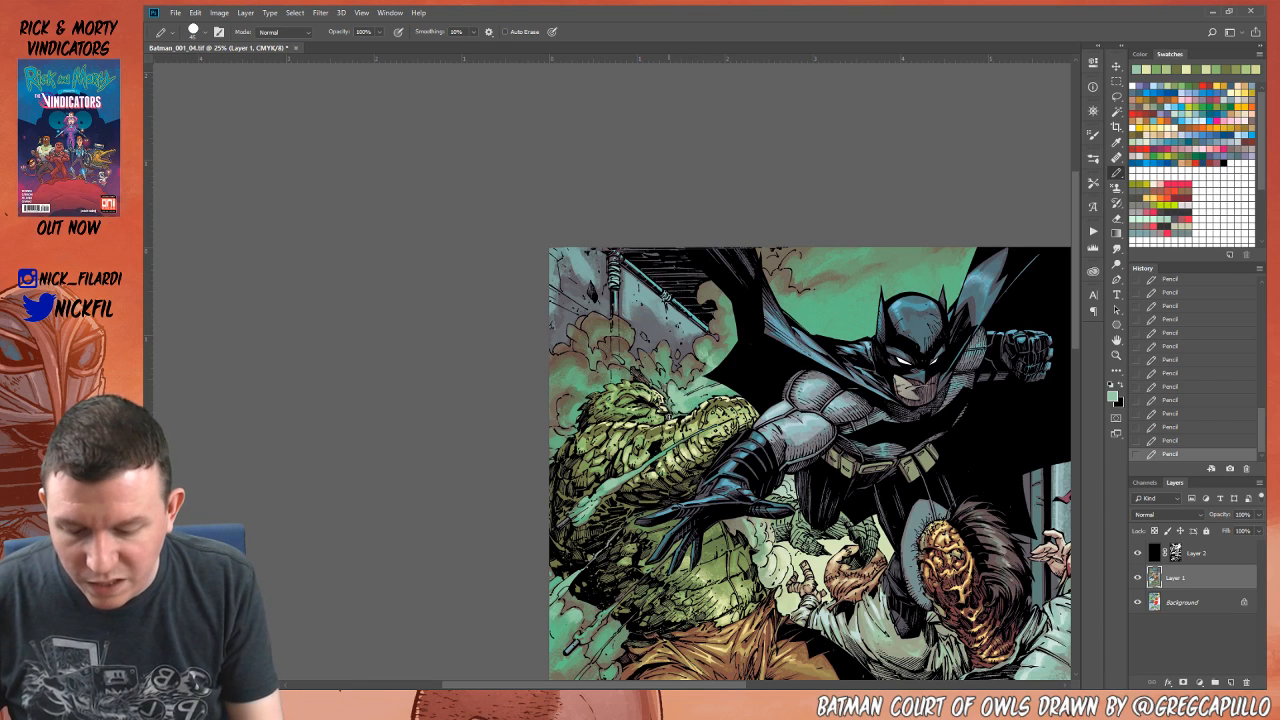
alt+click(666, 416)
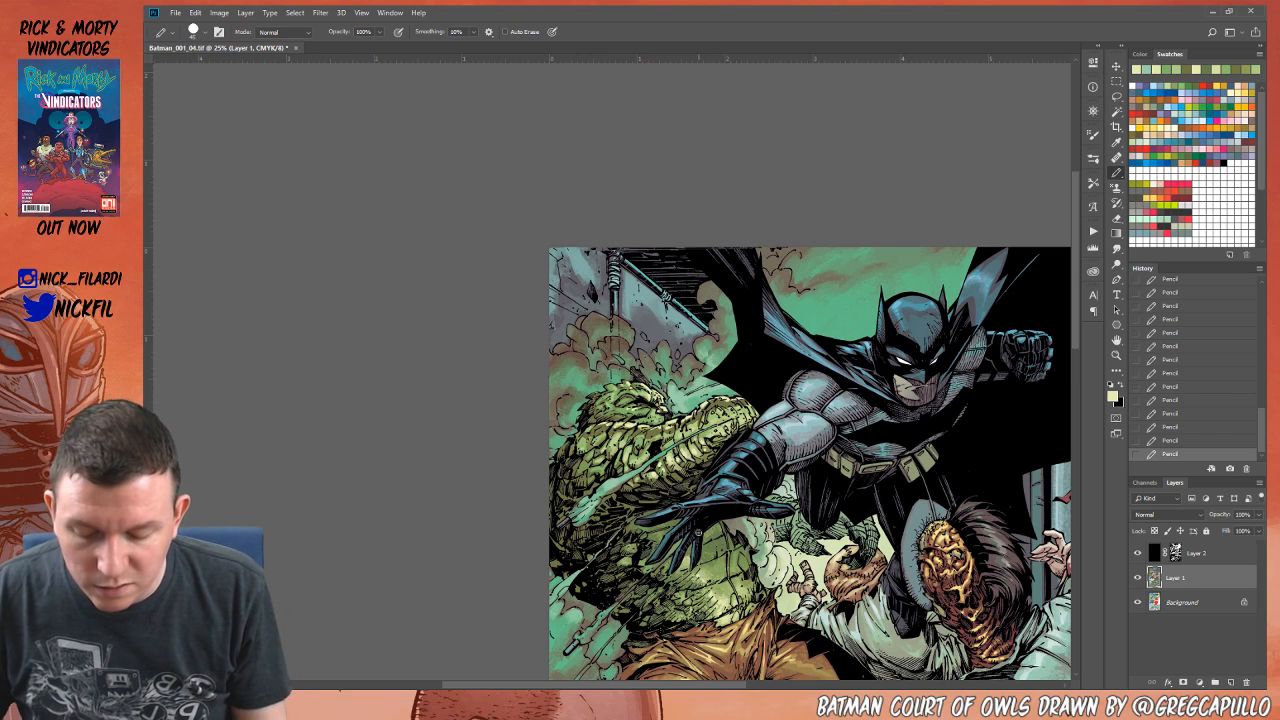
Step: Sample a pale cream tone from the smoke beside Batman's hand and switch from the Pencil to a textured Brush preset
click(1116, 355)
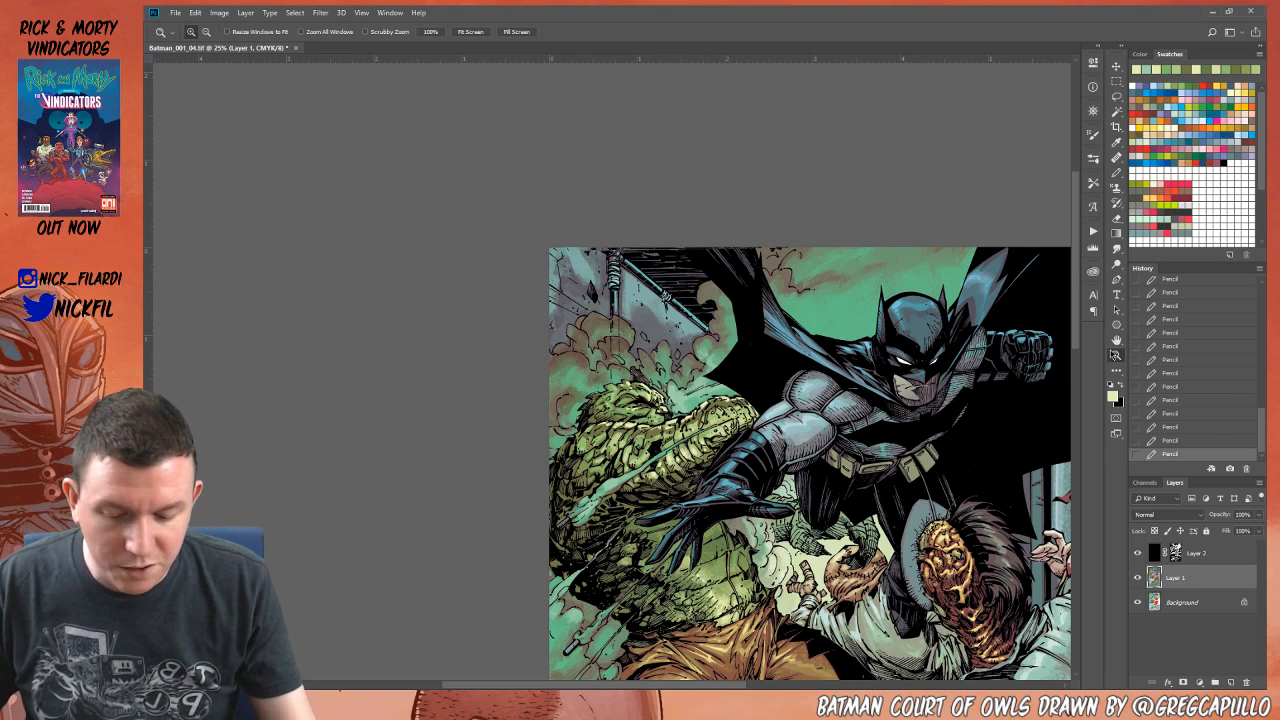
alt+click(731, 467)
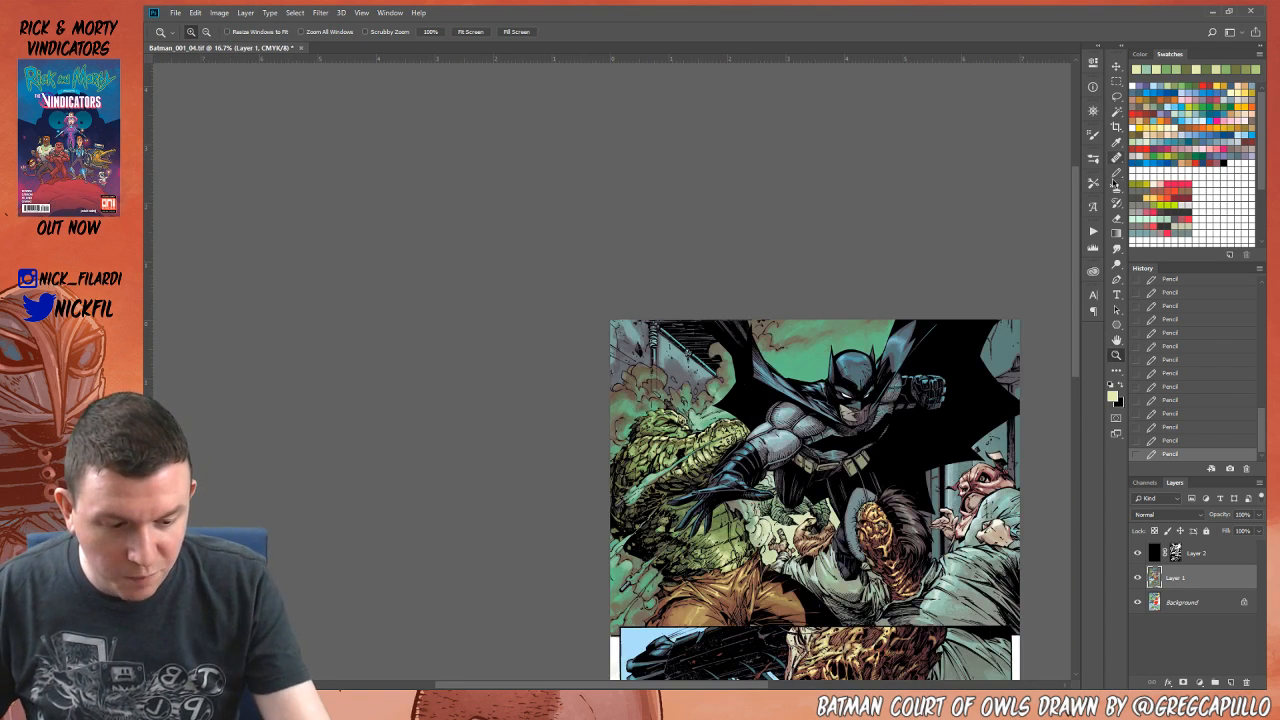
click(1116, 172)
alt+click(805, 350)
alt+click(775, 525)
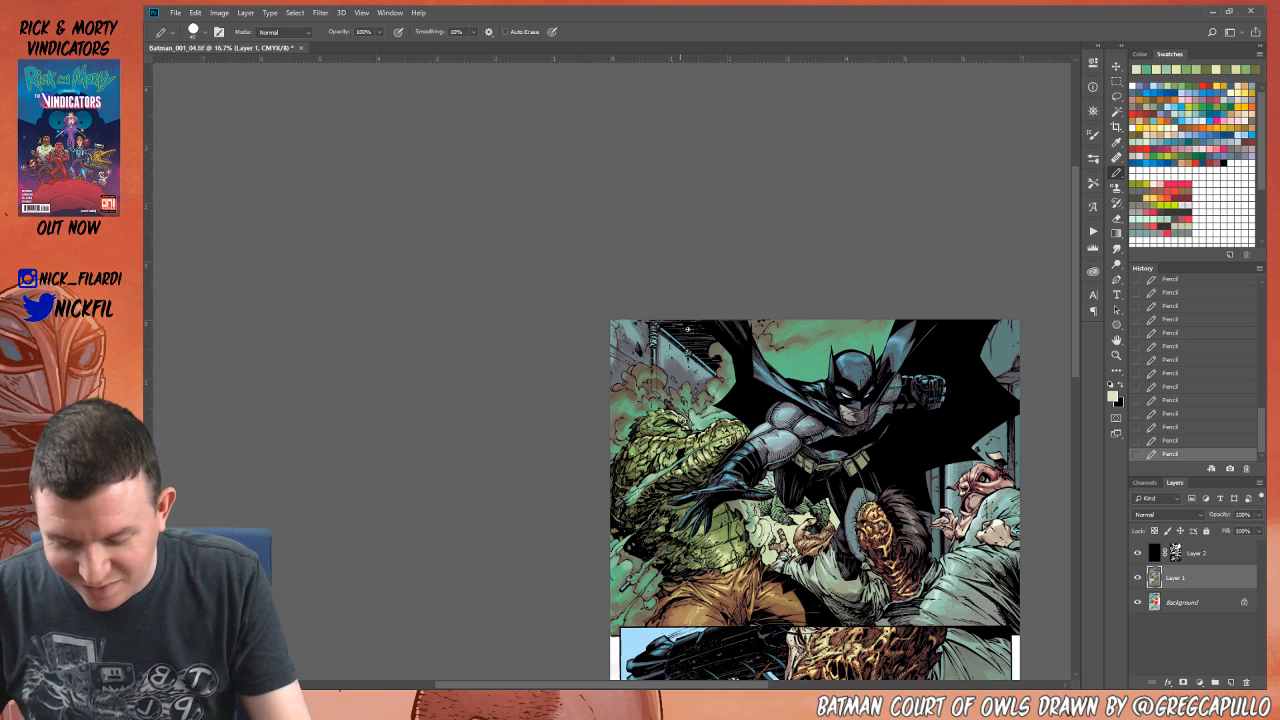
click(283, 32)
click(283, 32)
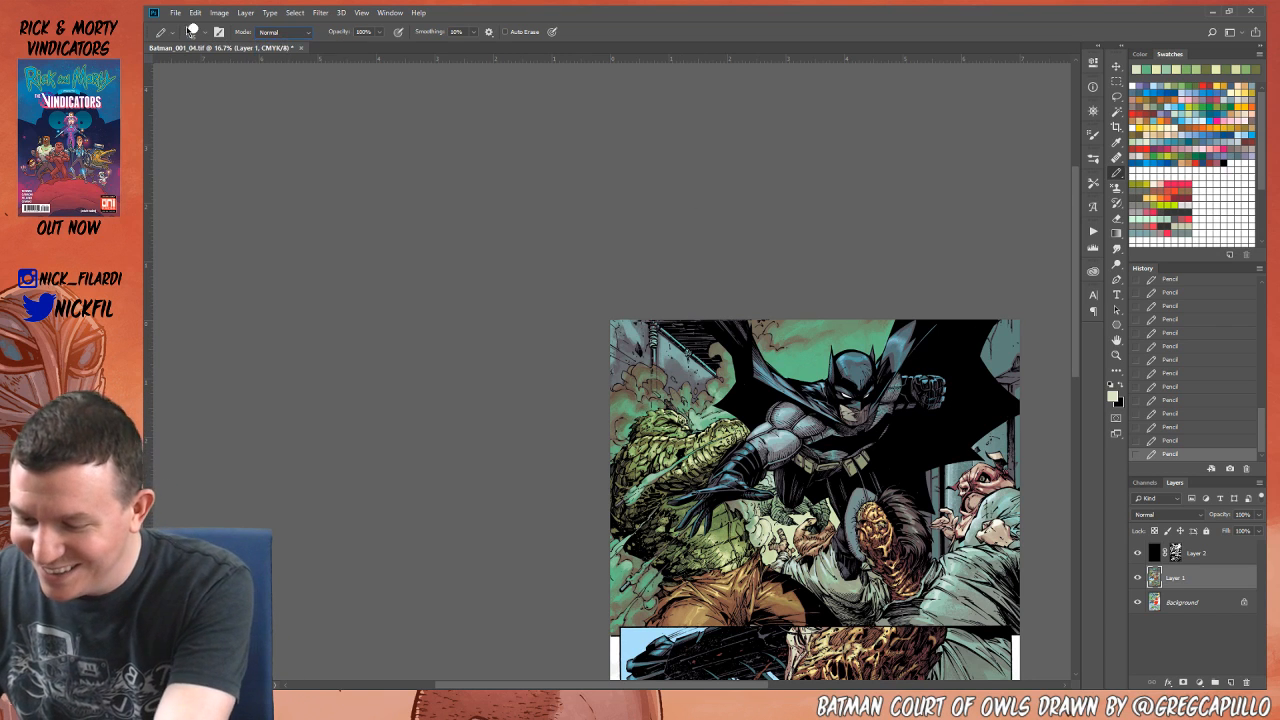
click(193, 31)
click(275, 226)
click(488, 562)
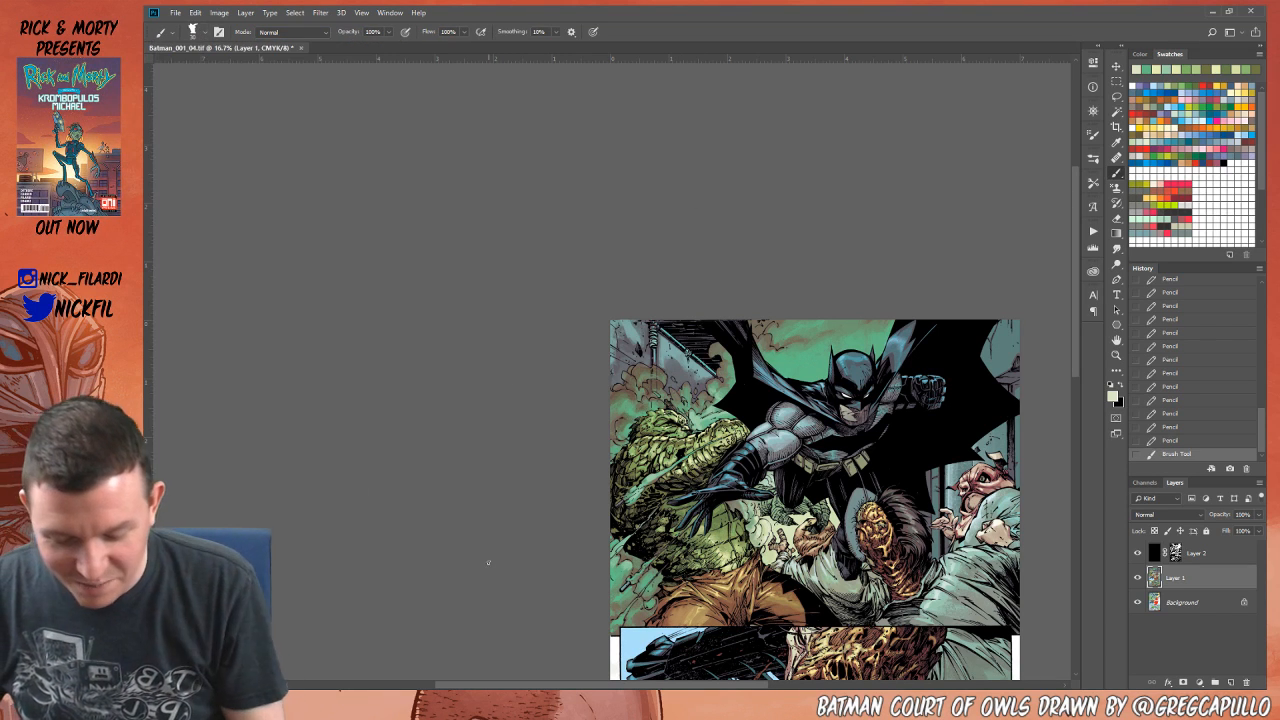
Step: Brush a pale cream glow and a white flash between the green villain's head and his raised arm
drag(691, 418, 698, 416)
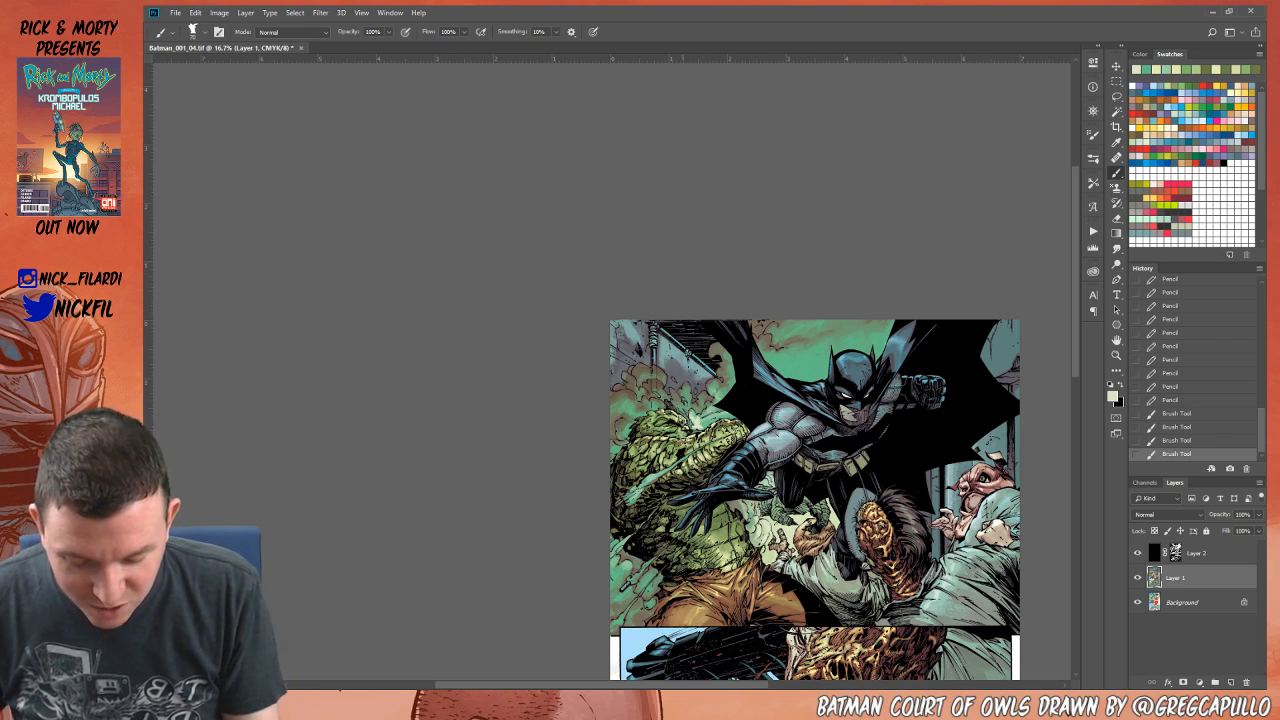
drag(688, 432, 700, 430)
click(1207, 177)
drag(688, 489, 690, 492)
key(z)
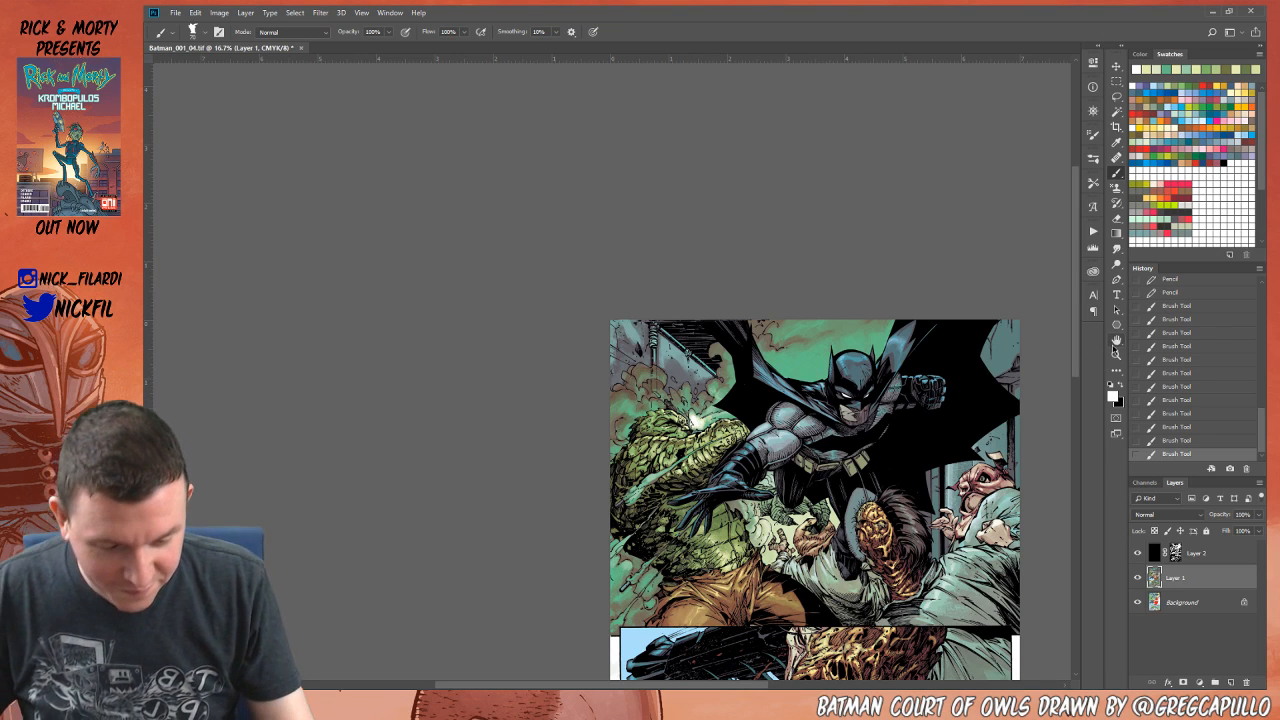
click(705, 435)
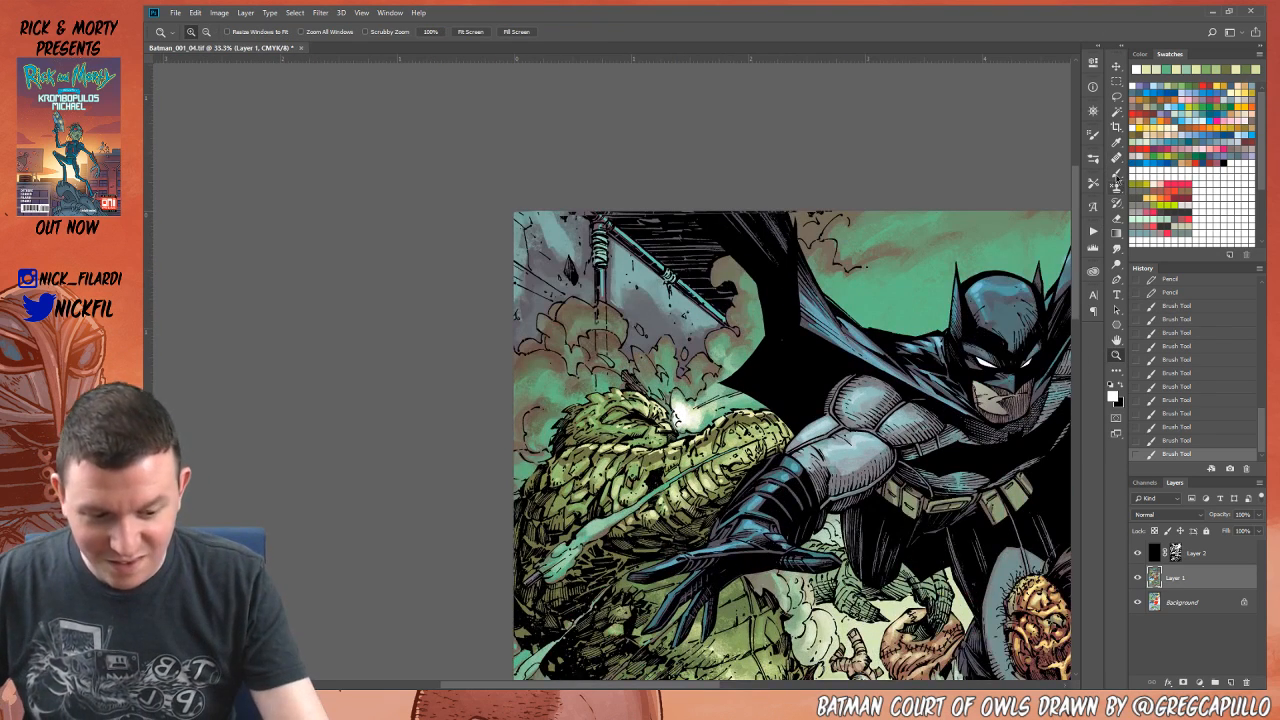
click(1116, 173)
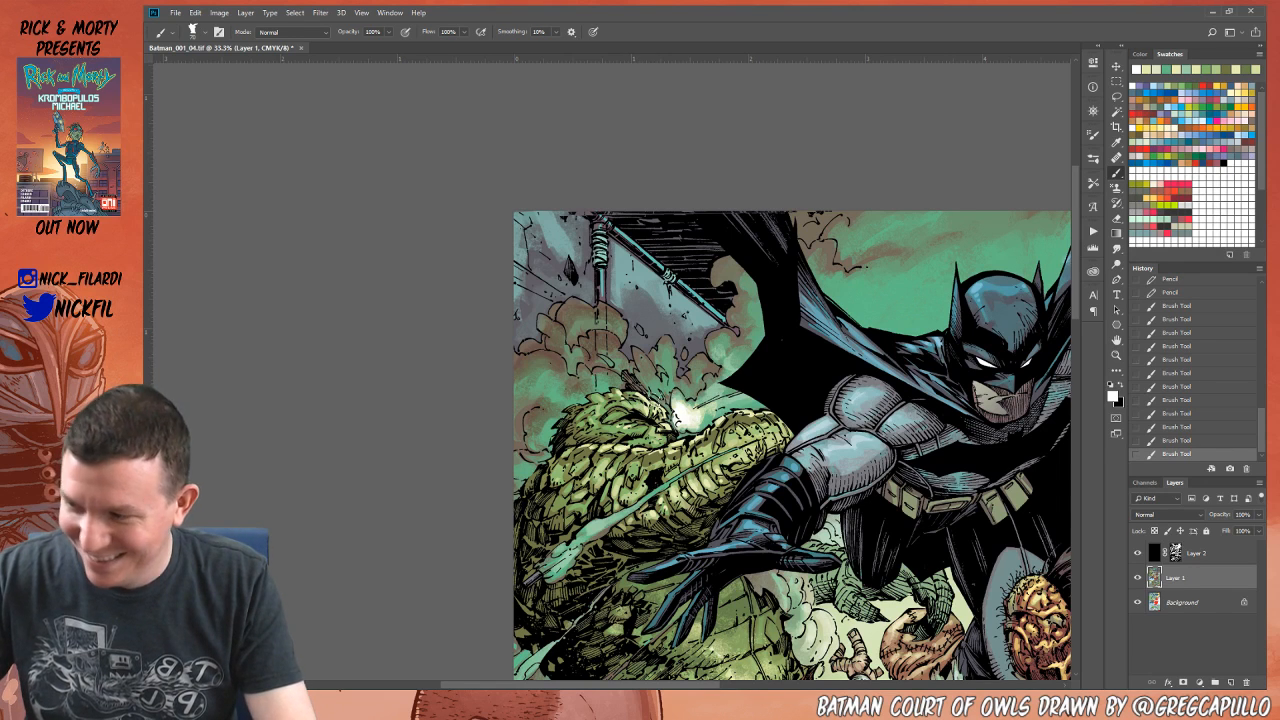
mouse_move(688, 419)
mouse_down()
mouse_move(680, 406)
mouse_move(671, 419)
mouse_up()
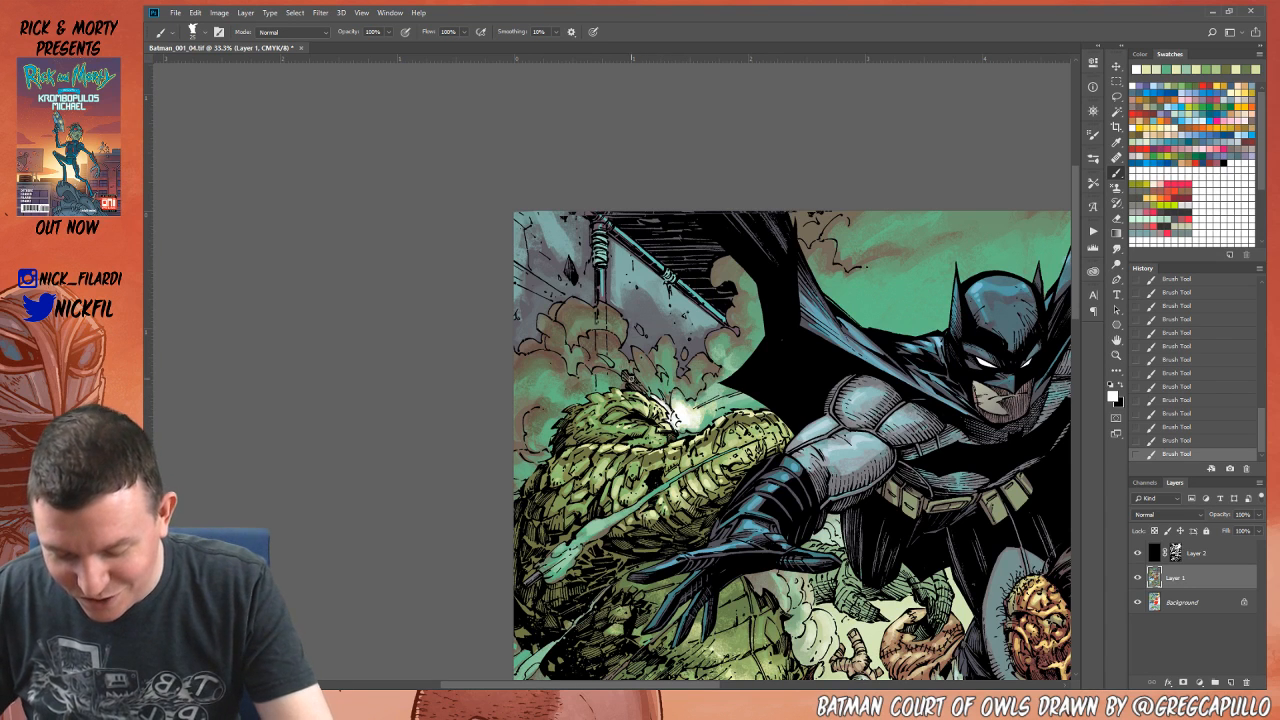
Step: Brush near-white highlights onto the teal streaks across the villain's arm and the smoke below, and sample yellow-green from his raised arm
click(1117, 356)
alt+click(700, 479)
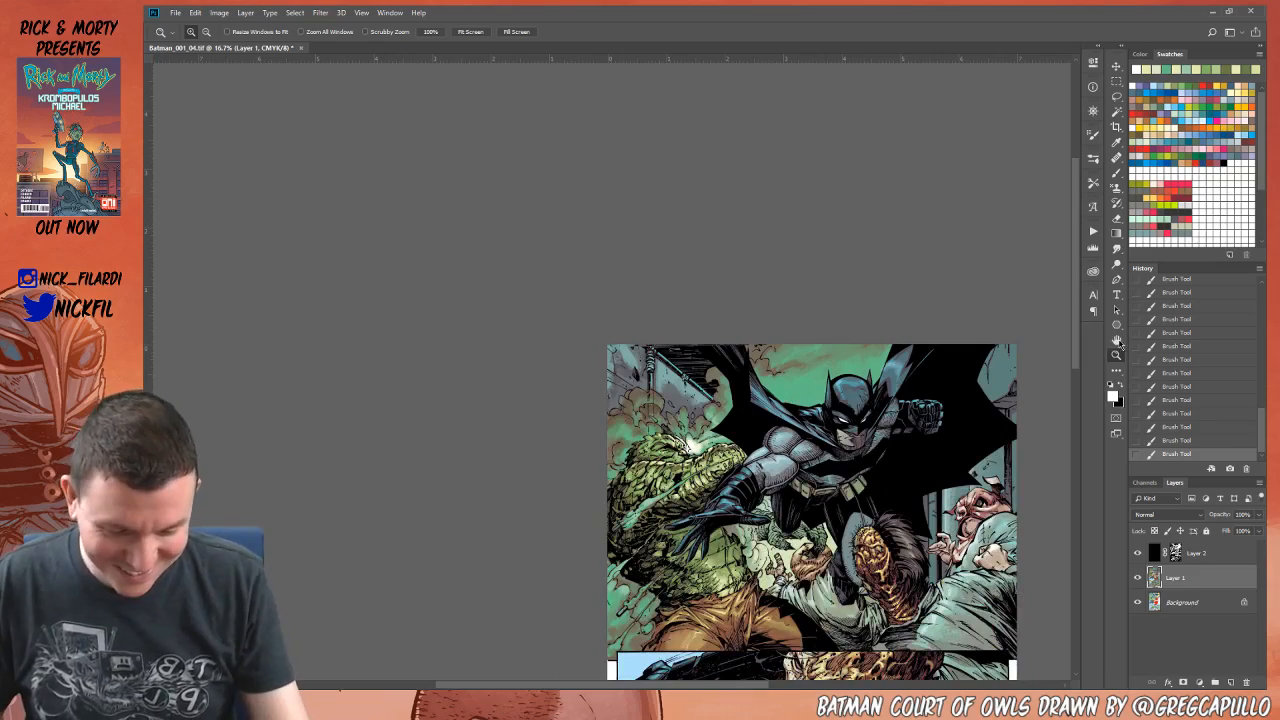
click(1118, 342)
drag(764, 541, 643, 359)
drag(941, 488, 1012, 547)
click(1117, 356)
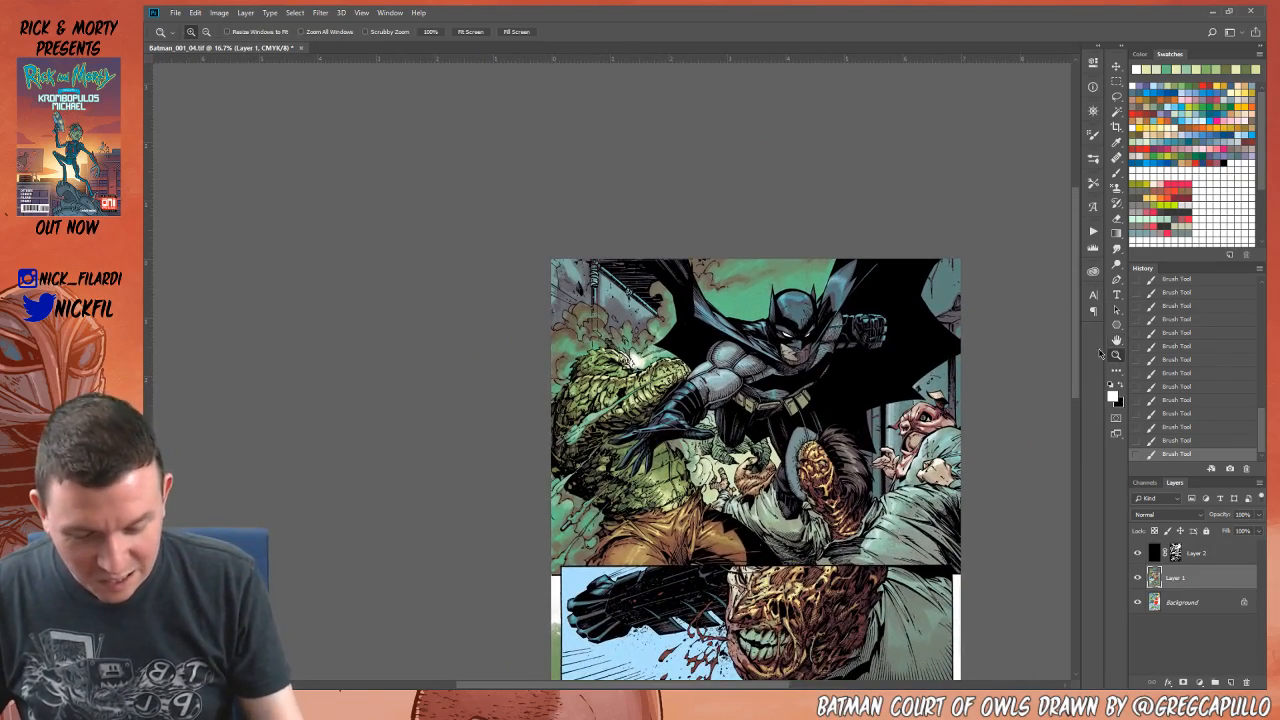
click(596, 402)
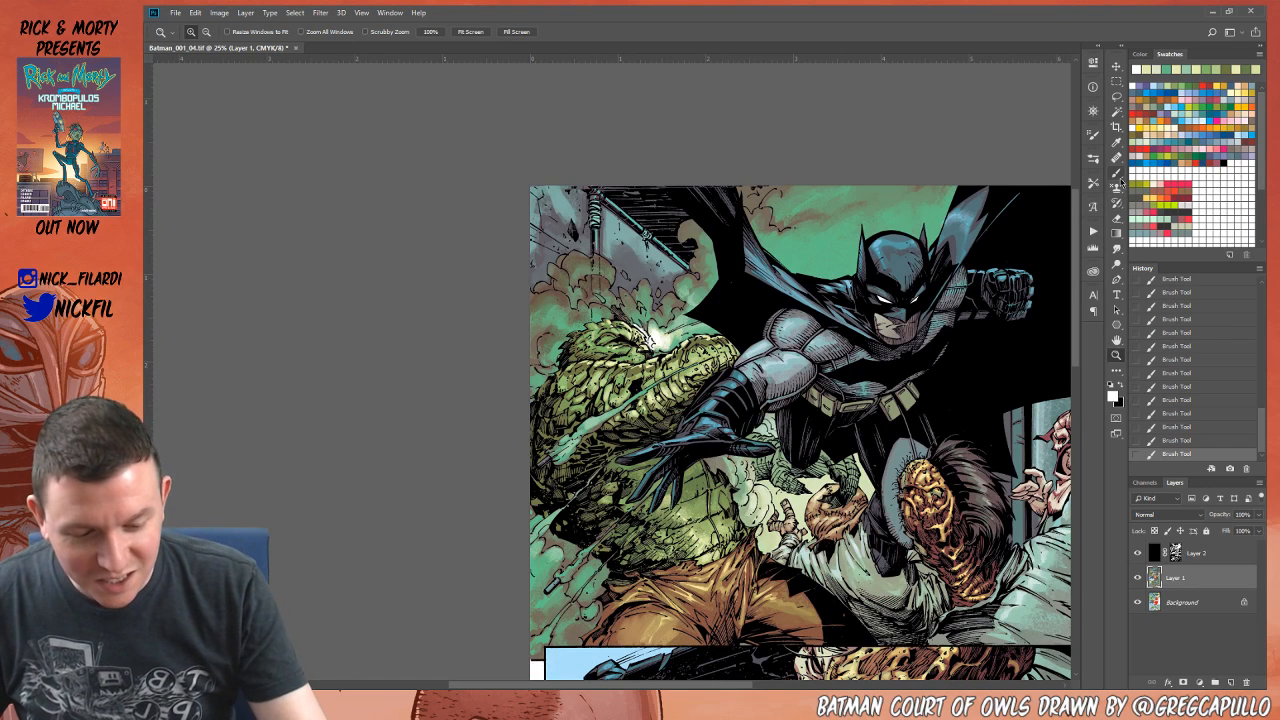
click(1117, 175)
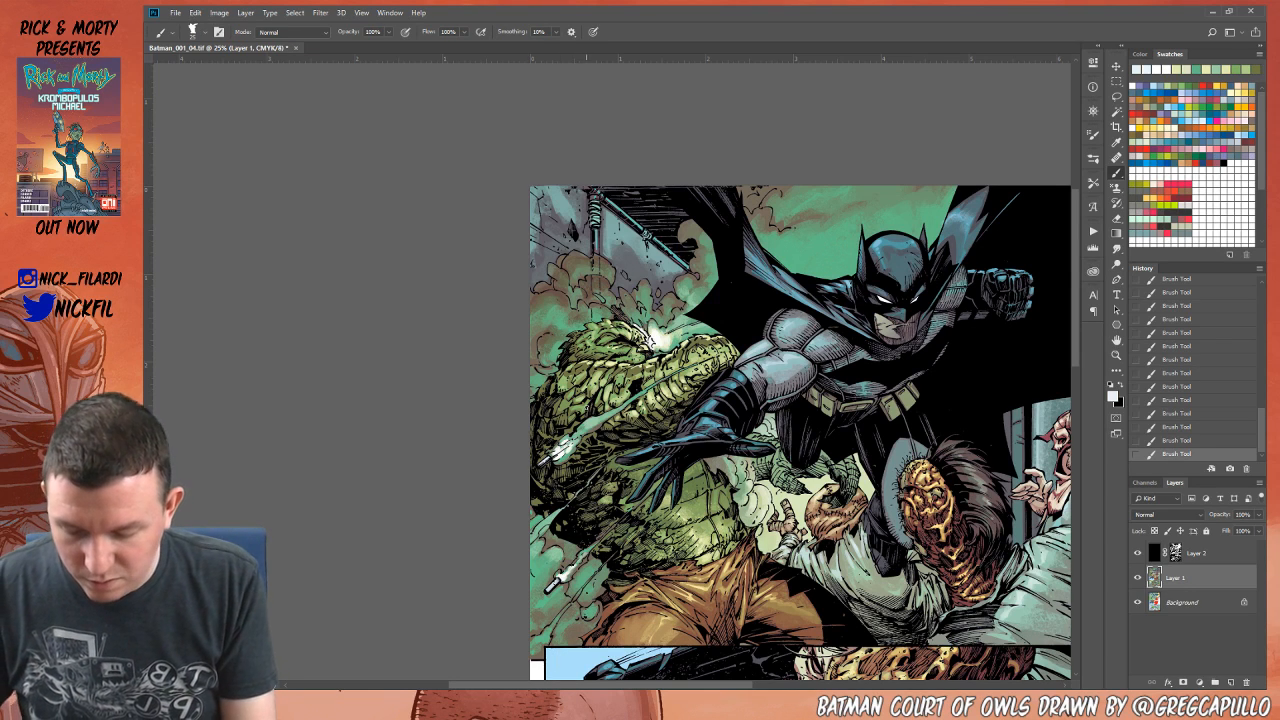
alt+click(684, 329)
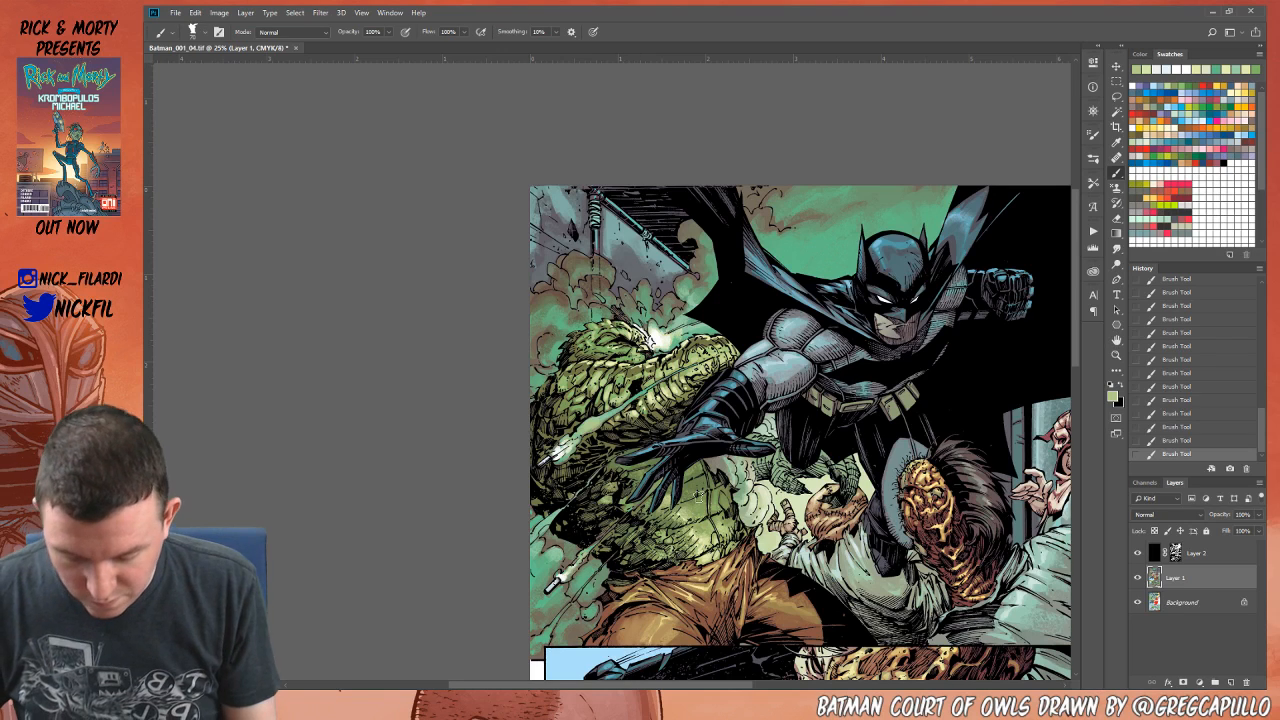
Step: Examine the whole comic page to judge the highlights in the top panel against the other panels
click(1116, 355)
alt+click(750, 490)
alt+click(750, 490)
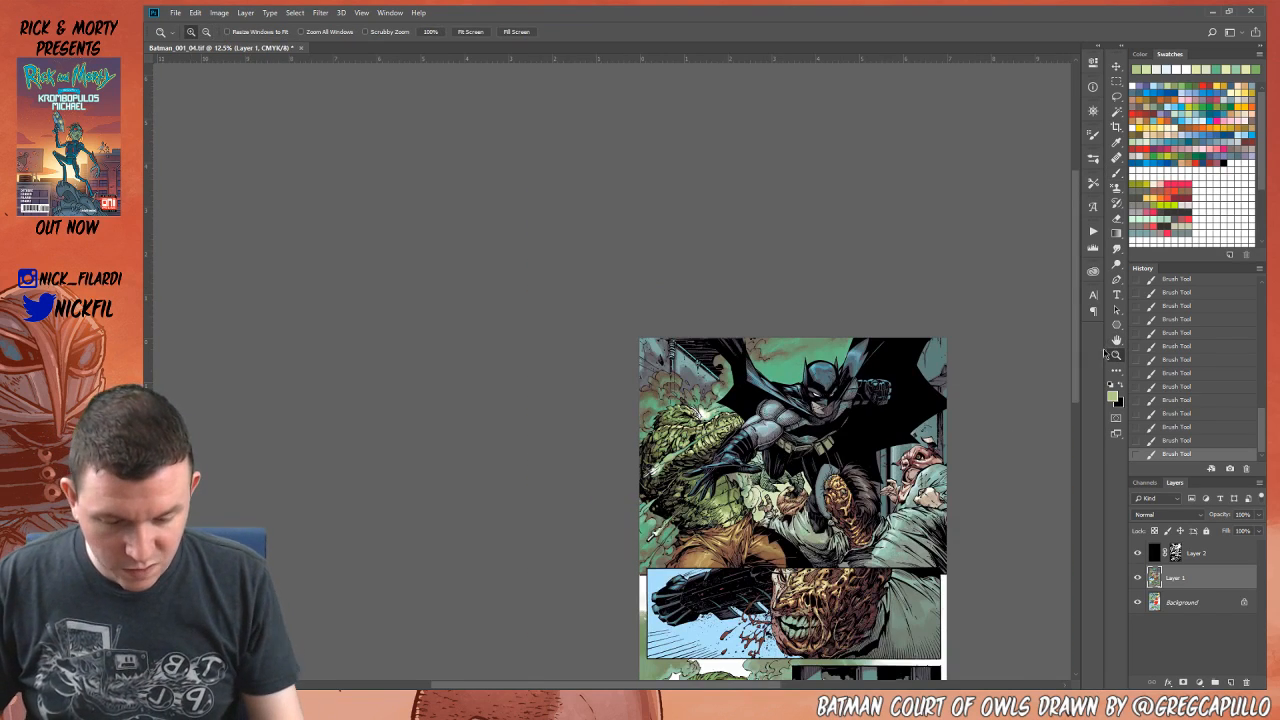
click(1116, 340)
drag(870, 520, 738, 360)
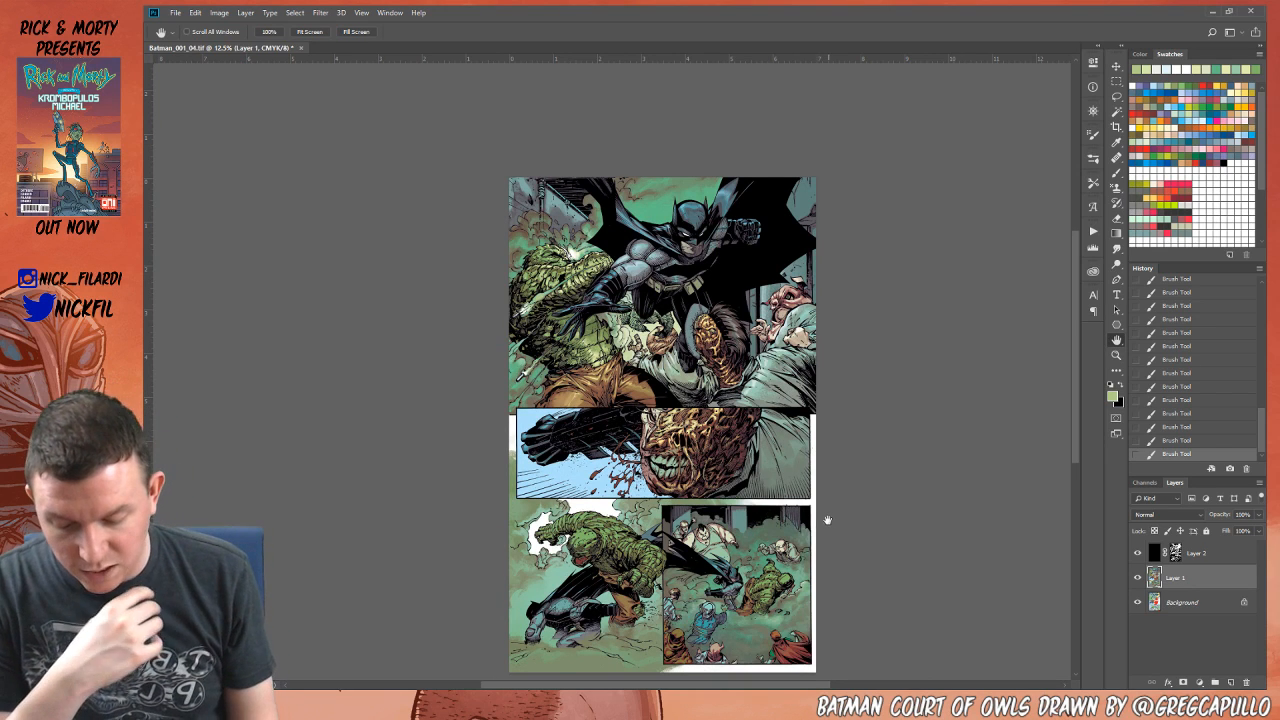
drag(827, 520, 821, 476)
drag(745, 520, 737, 532)
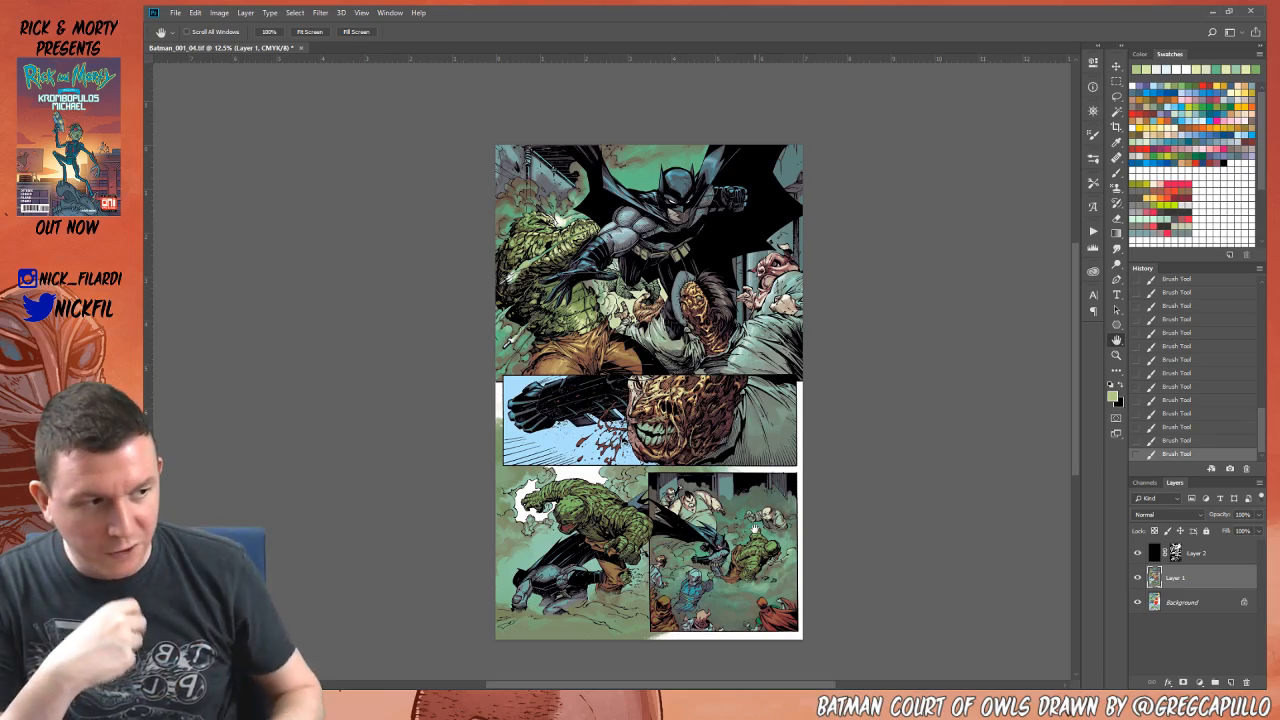
Step: Compare the green villain's coloring in the two lower panels with his coloring in the top panel
click(1116, 355)
click(586, 543)
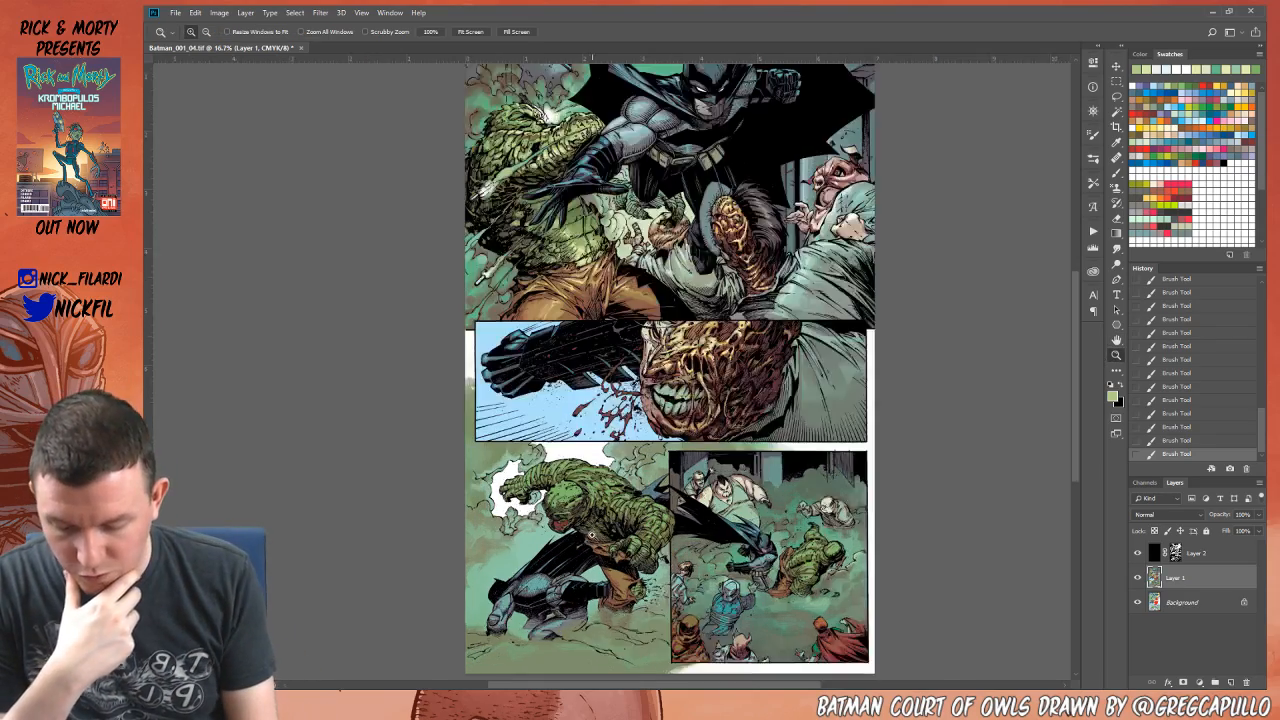
click(1116, 341)
drag(733, 634, 785, 457)
drag(720, 536, 718, 600)
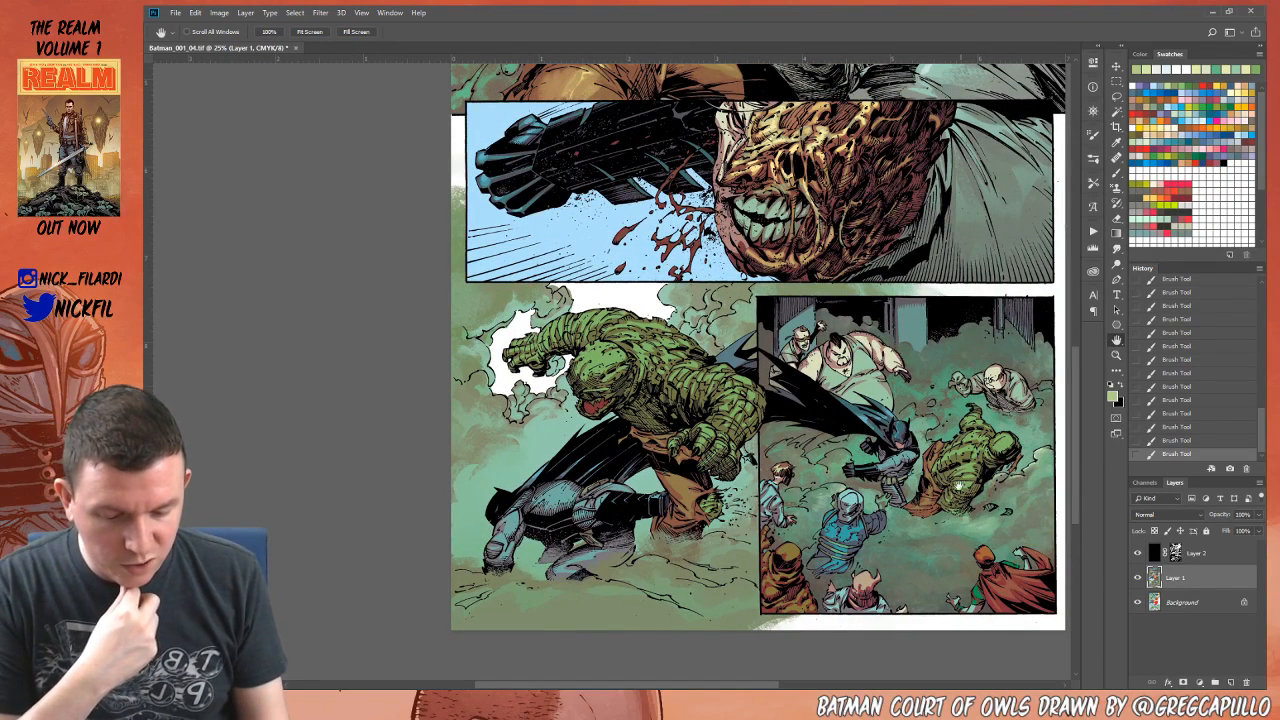
click(1117, 172)
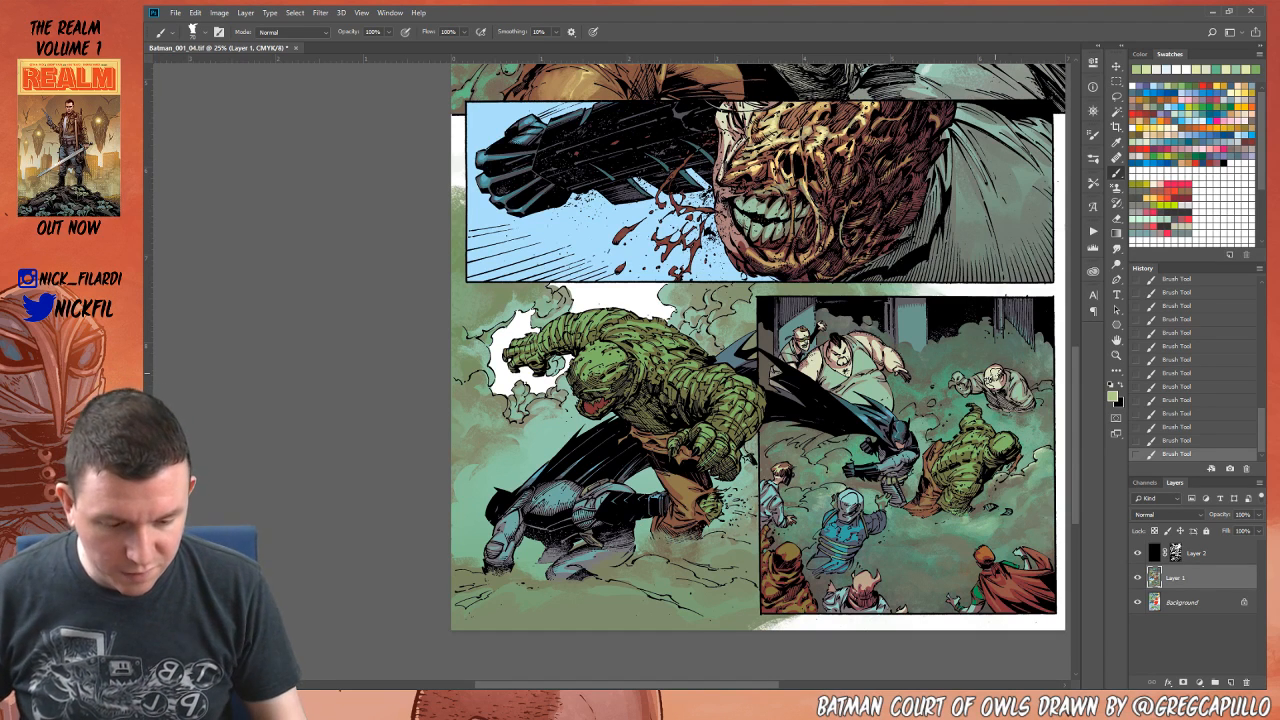
key(space)
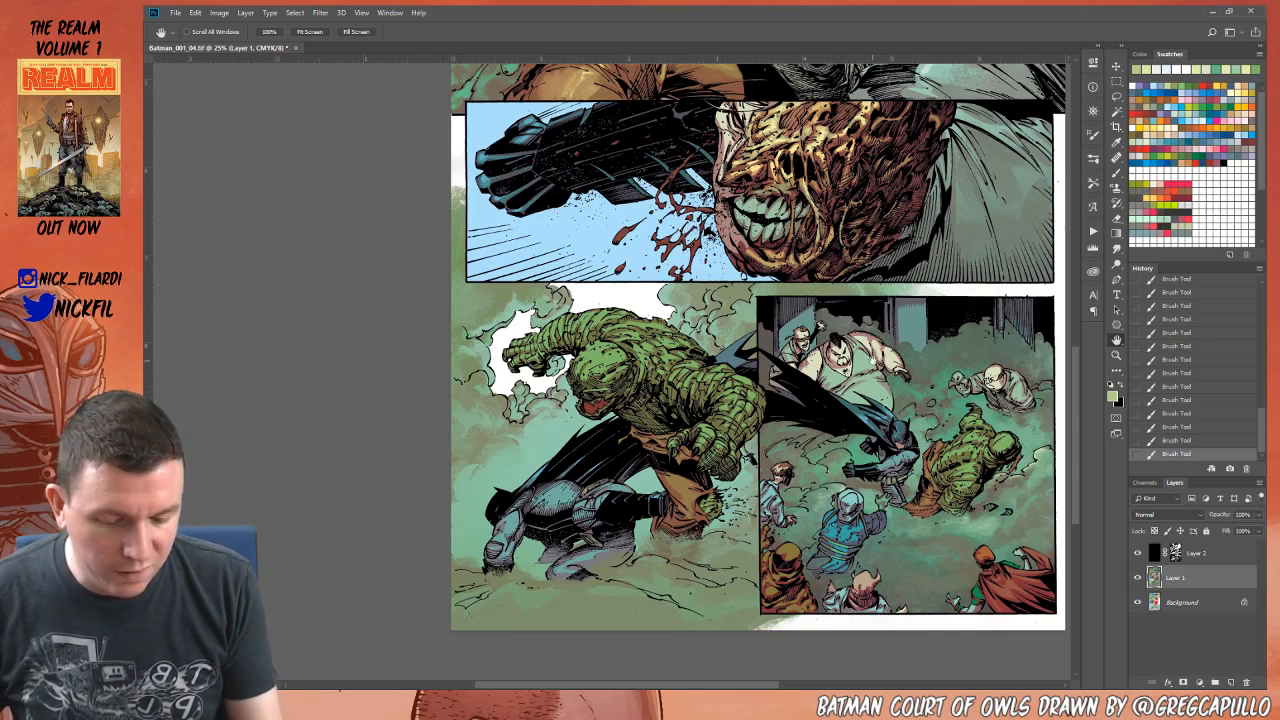
drag(890, 497, 890, 538)
click(1116, 172)
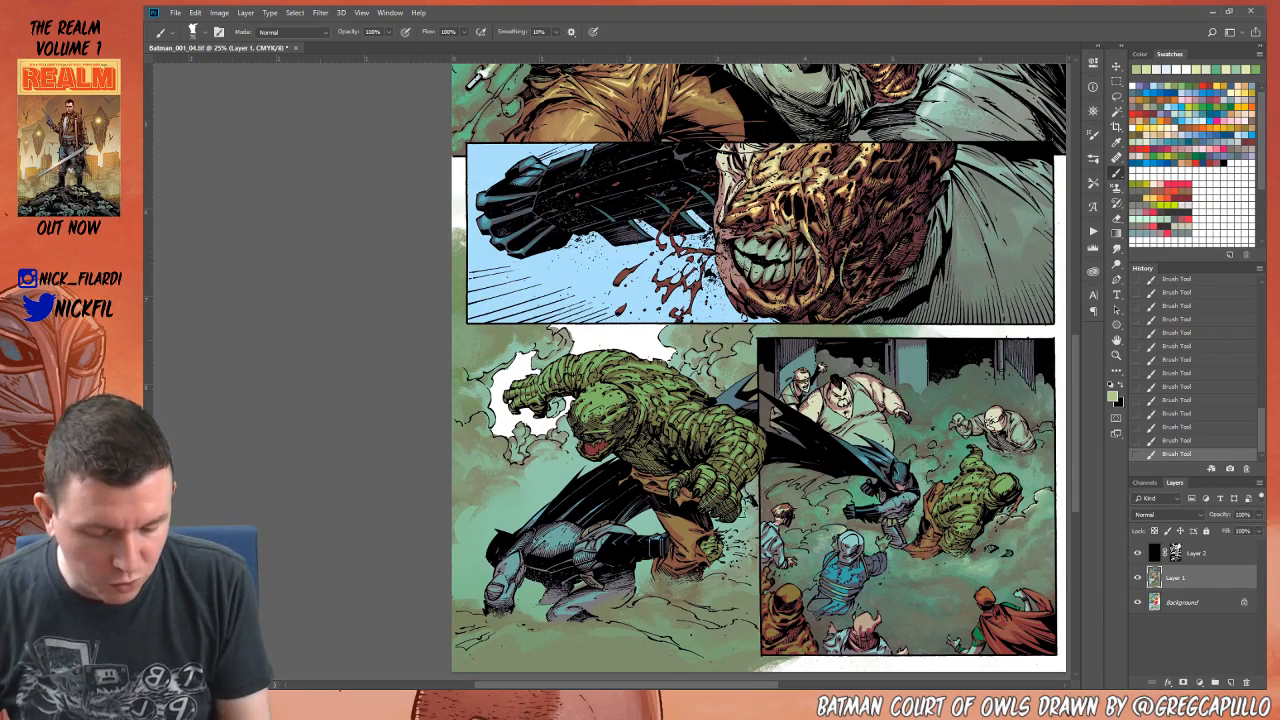
click(1116, 340)
drag(716, 207, 763, 698)
click(1117, 172)
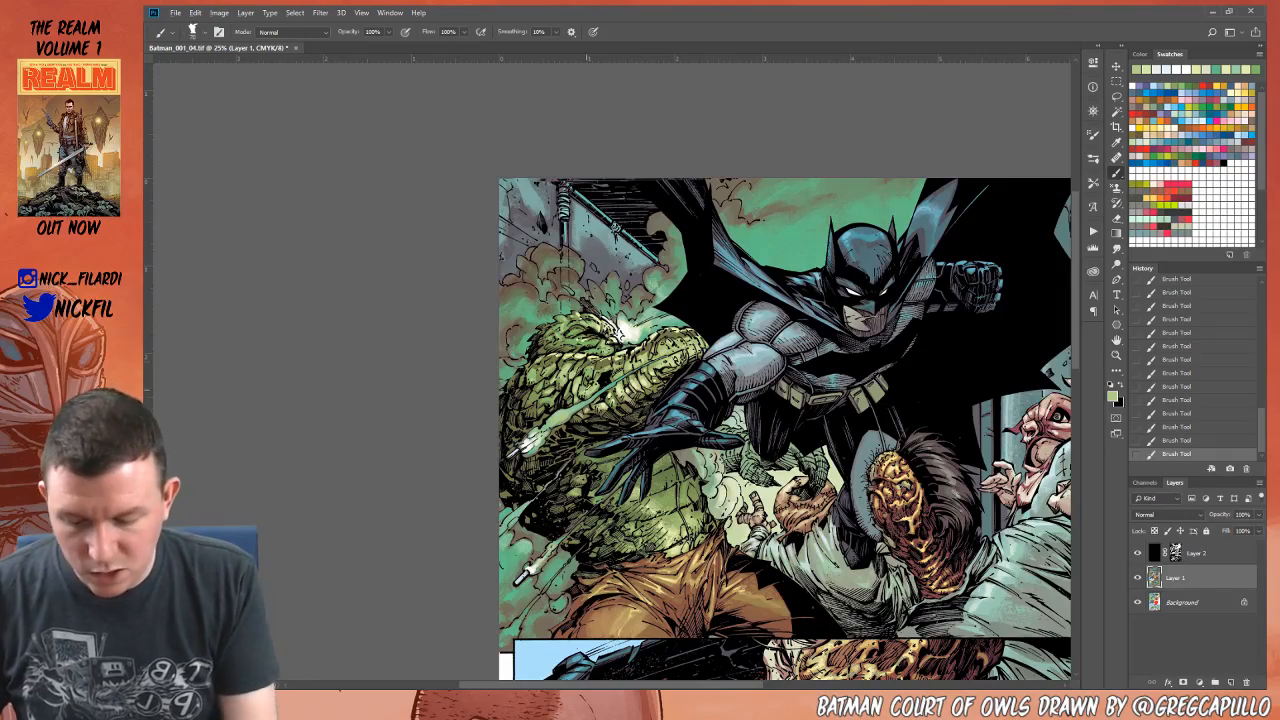
Step: Sample green from the green villain's shoulder in the lower-left panel and enlarge the brush to paint over it
click(587, 349)
click(1117, 340)
mouse_move(872, 655)
mouse_down()
mouse_move(835, 363)
mouse_move(883, 178)
mouse_up()
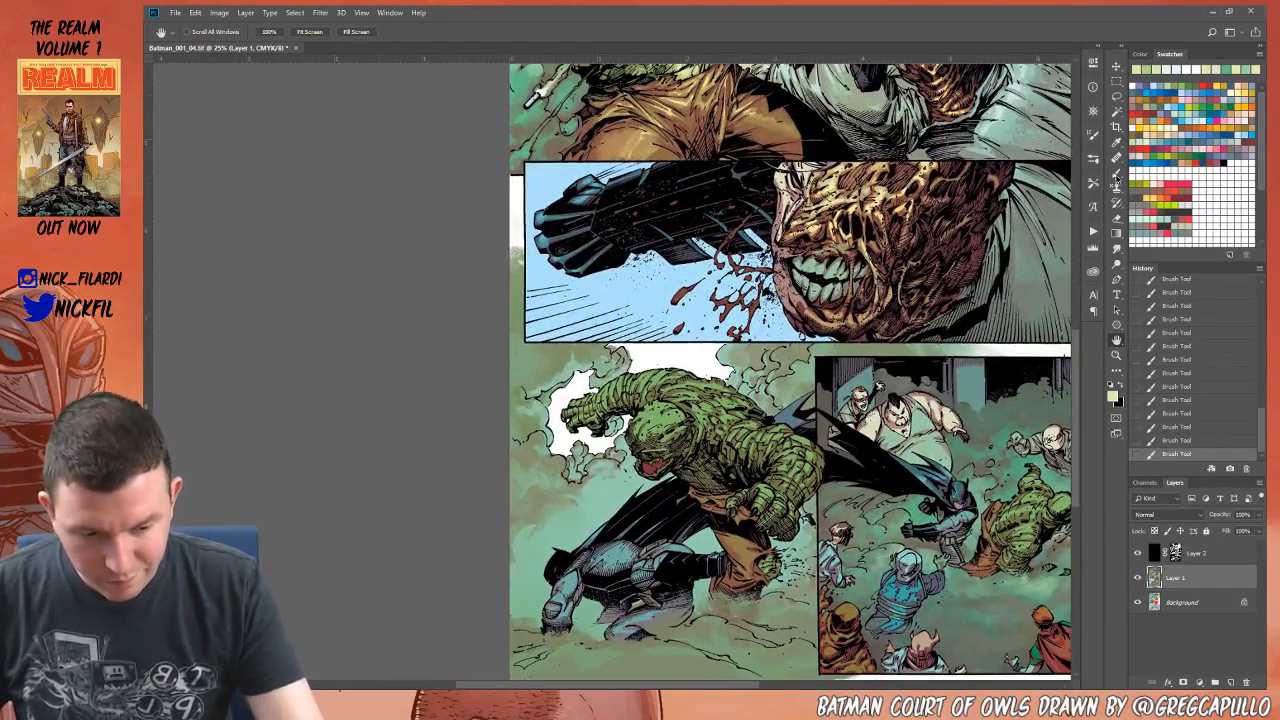
click(1117, 173)
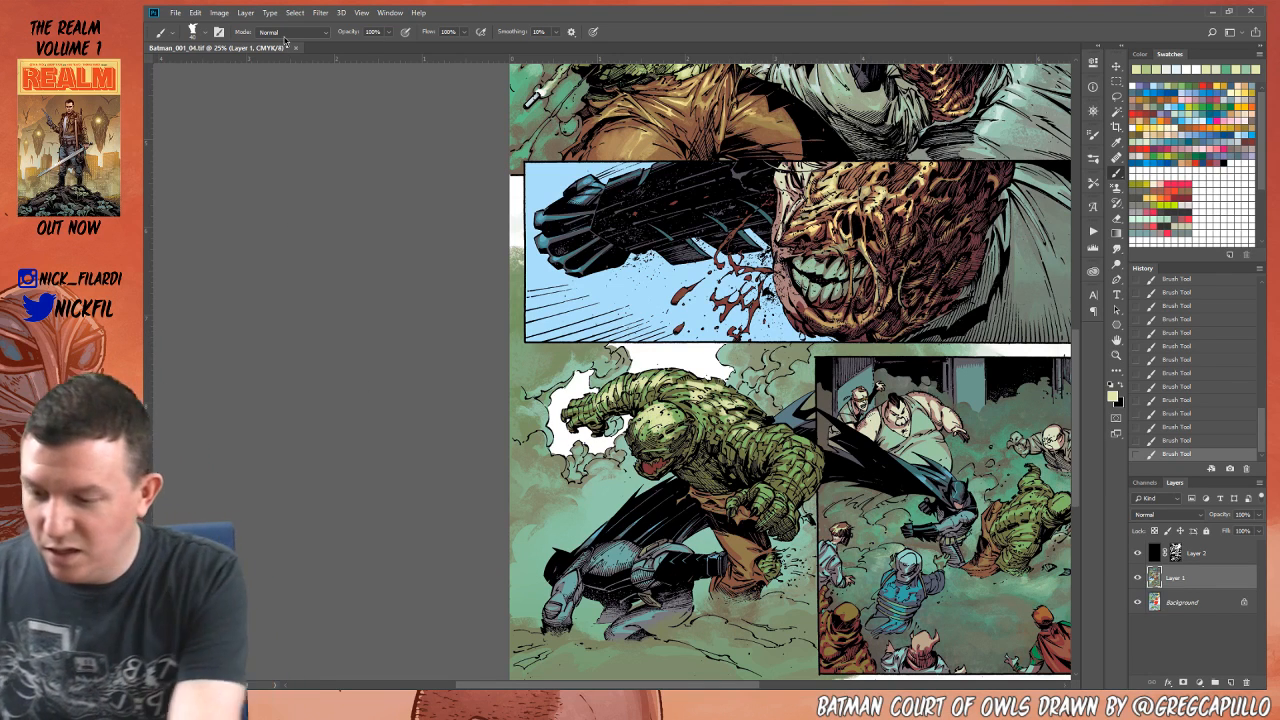
alt+click(672, 381)
key(bracketright)
key(bracketright)
key(bracketright)
key(bracketright)
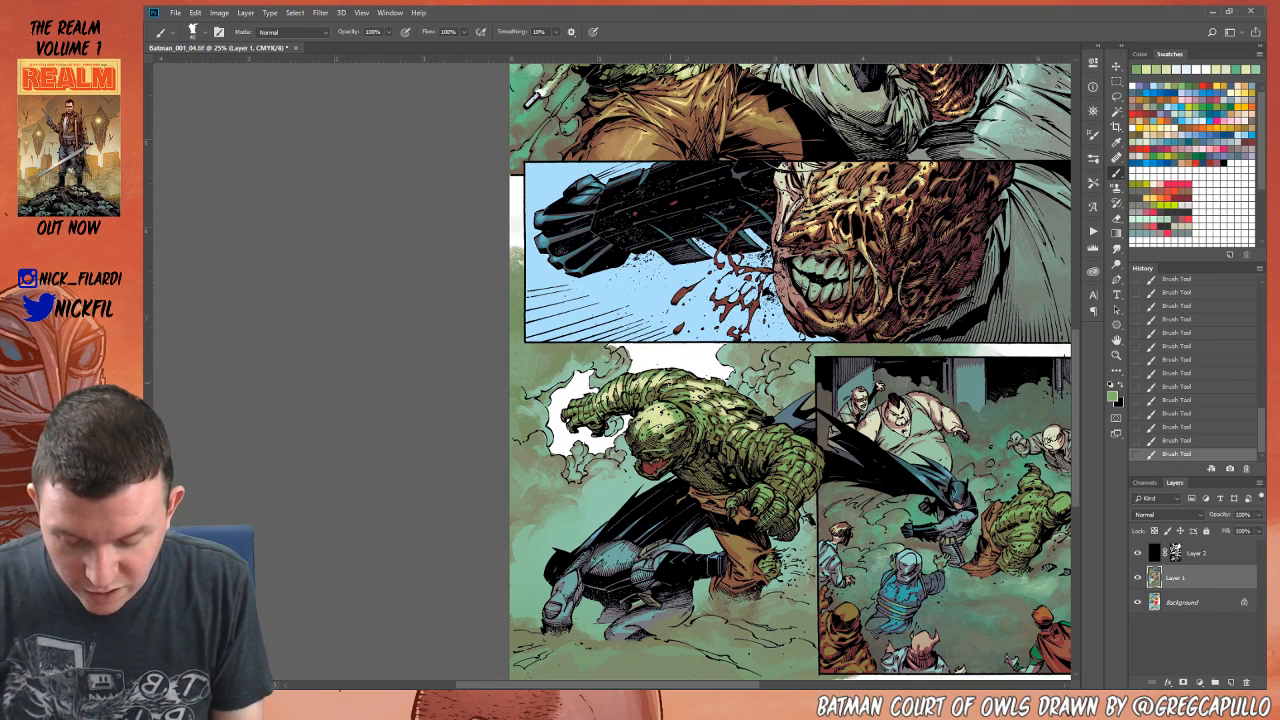
Step: Brush alternating olive, mid-green and pale yellow-green tones sampled from the artwork onto the lower-left villain's head, shoulder and upper arm
alt+click(678, 379)
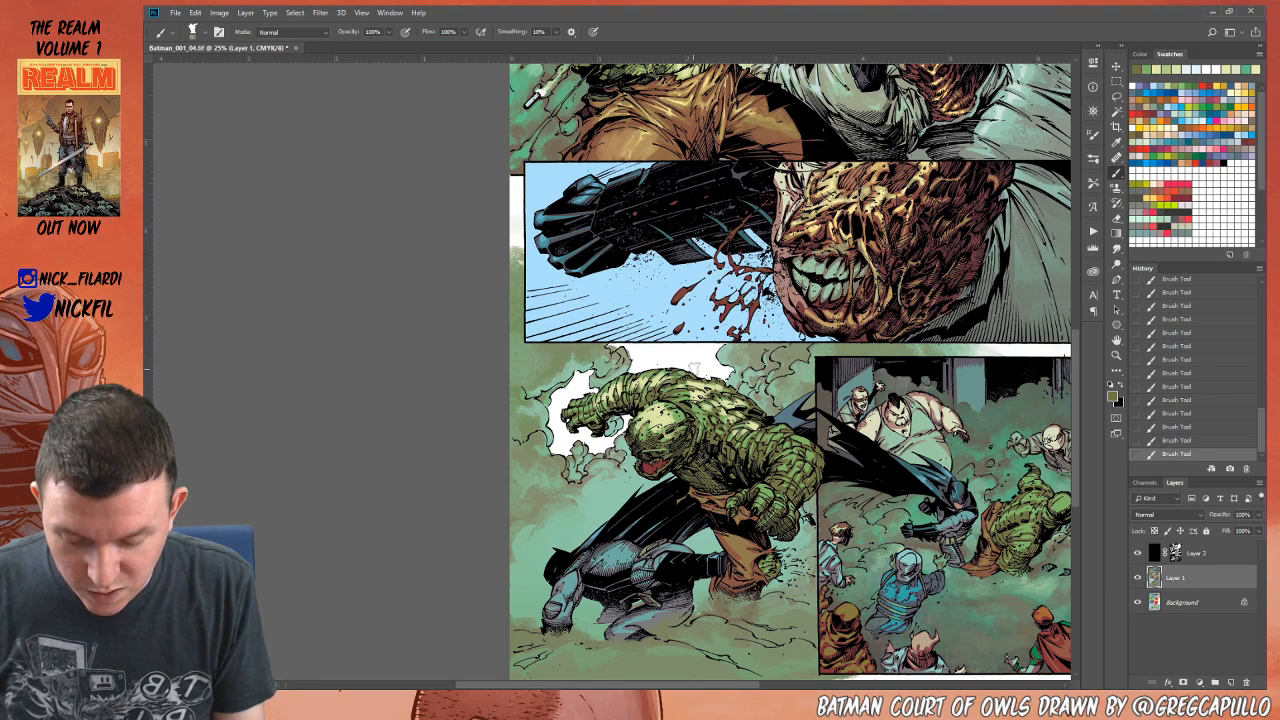
alt+click(641, 382)
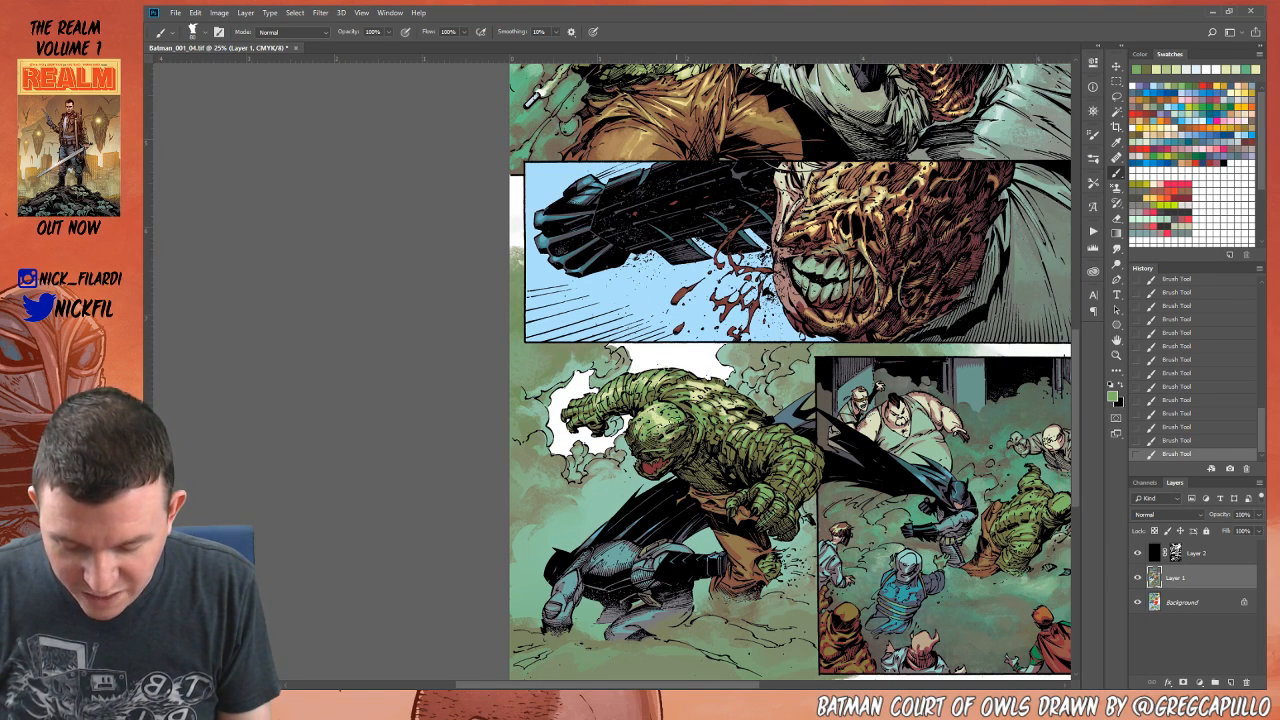
alt+click(668, 420)
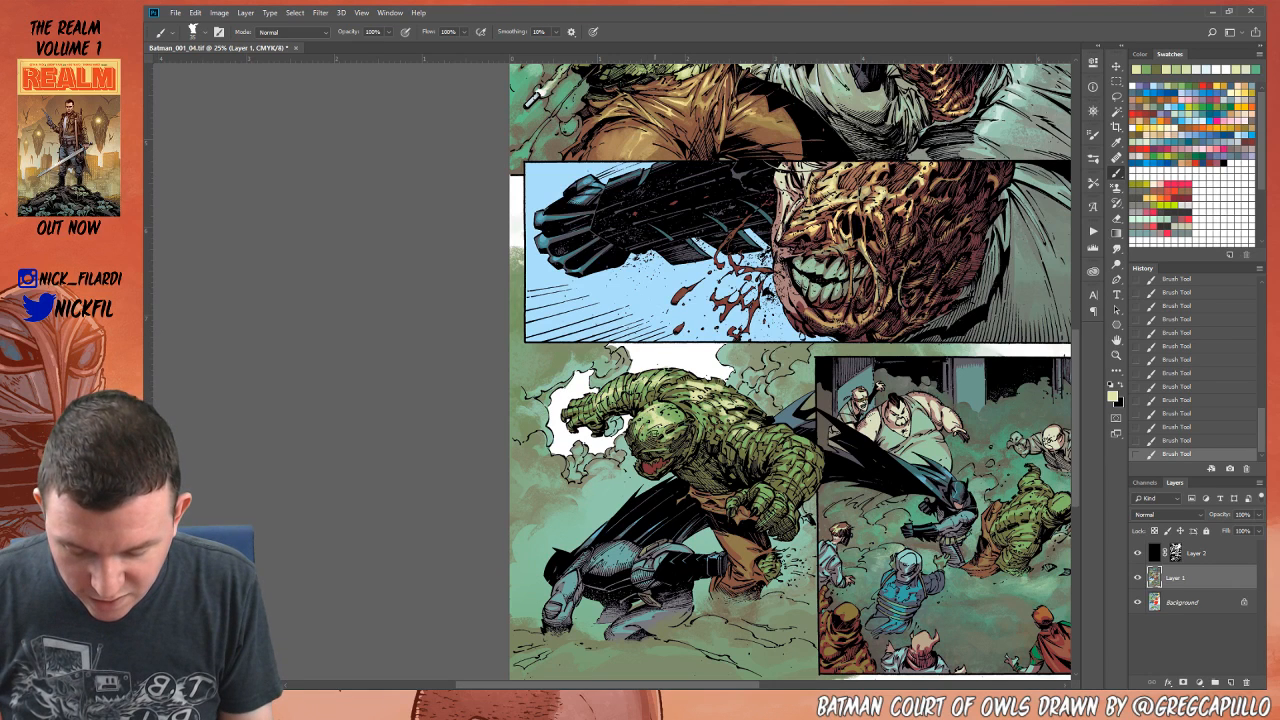
alt+click(672, 412)
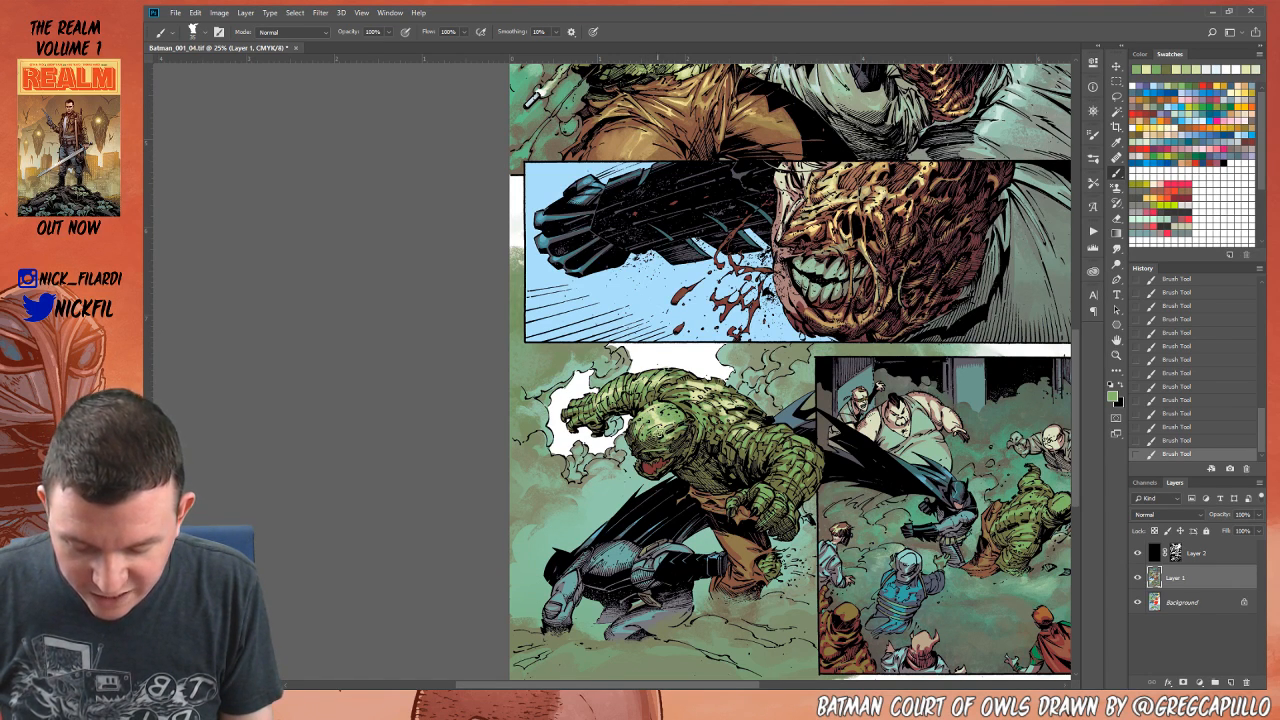
alt+click(658, 415)
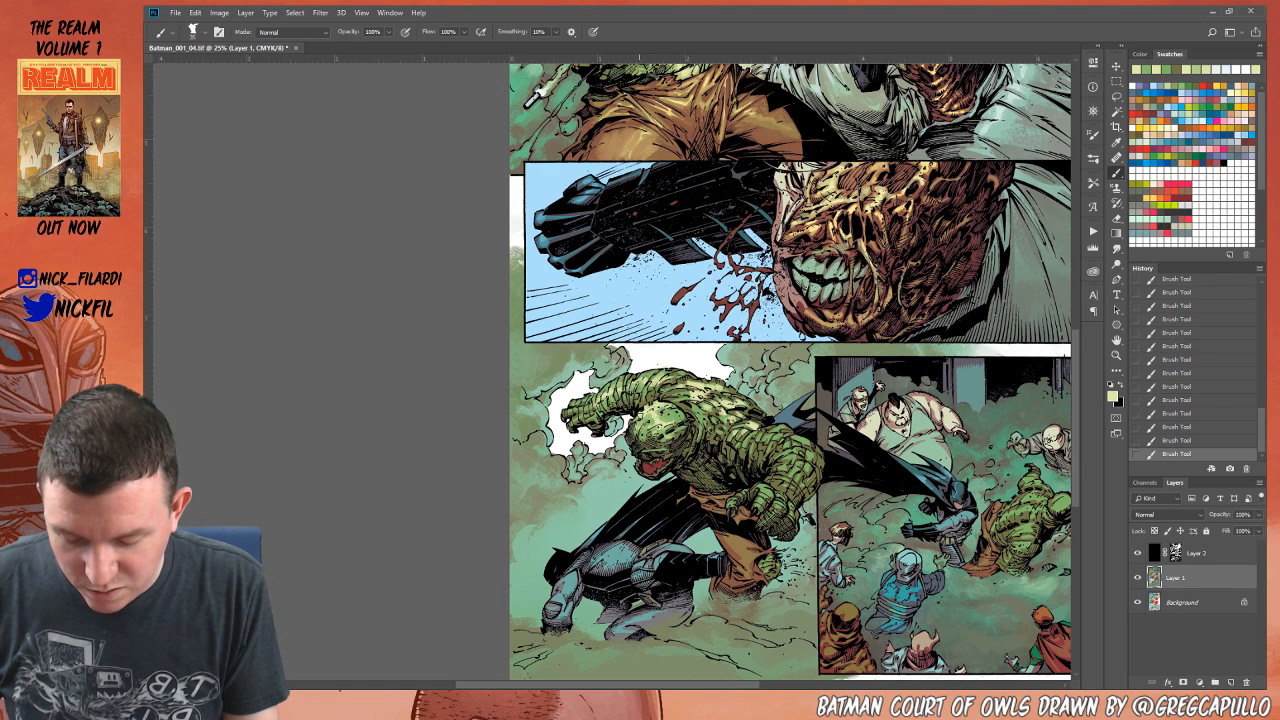
alt+click(672, 432)
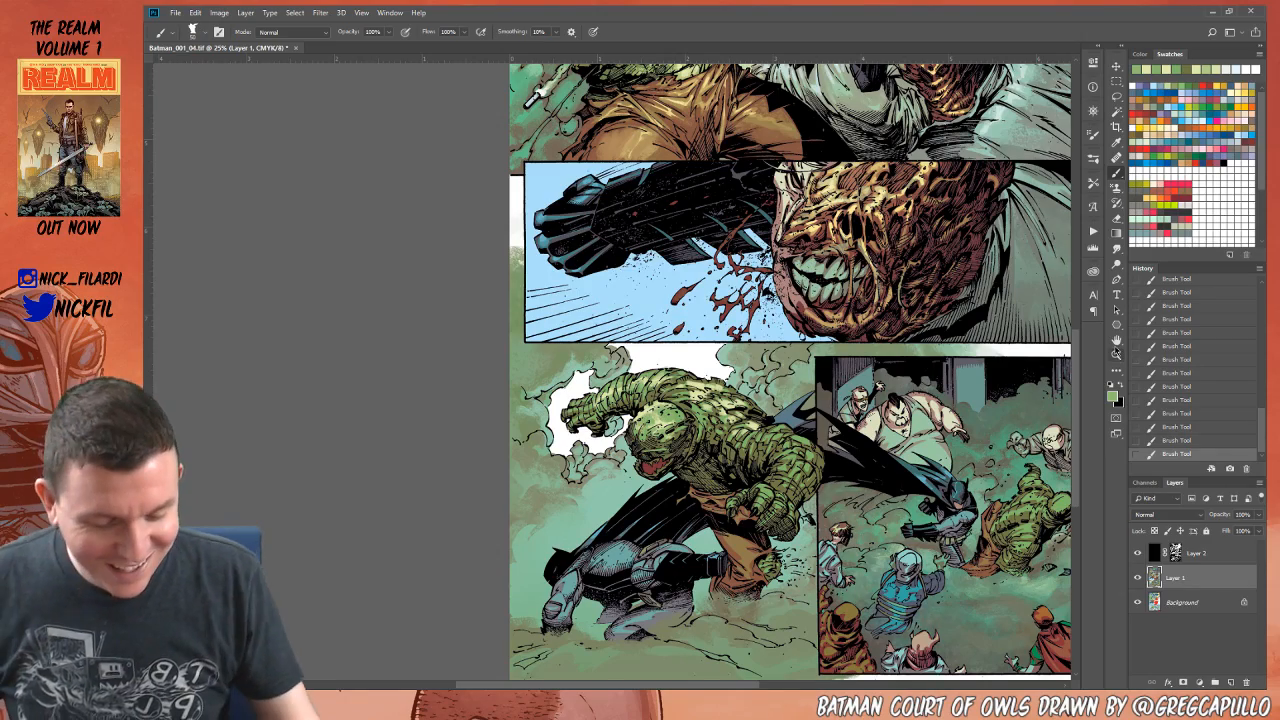
Step: Check the villain's coloring in the top panel and refine his lower-left panel head with sampled pale yellow, green and olive
click(1116, 342)
drag(848, 87, 823, 447)
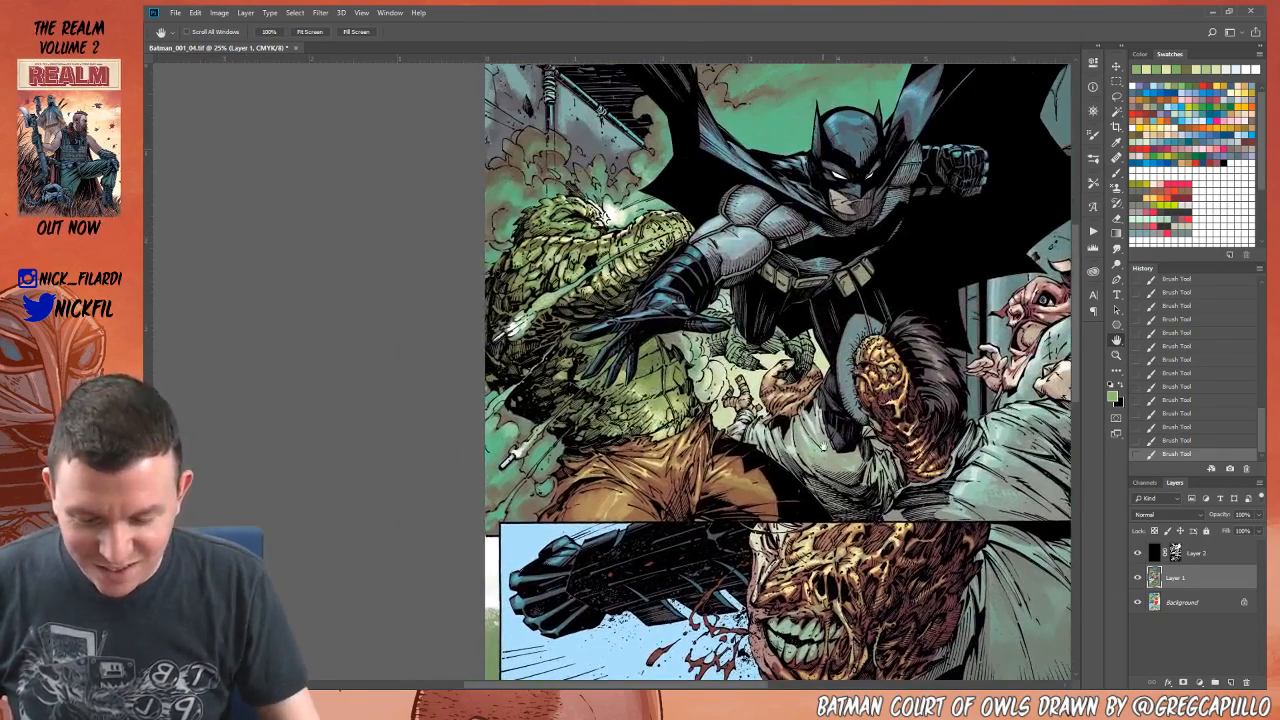
click(1116, 172)
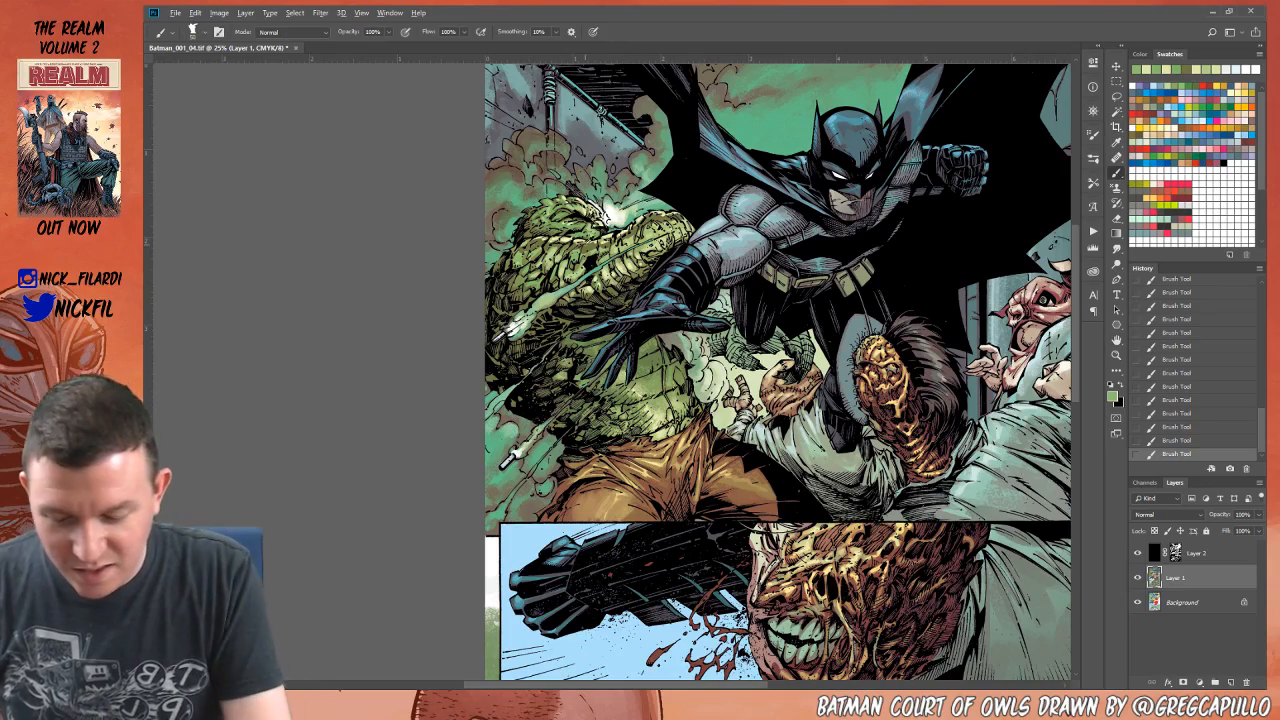
click(1116, 342)
mouse_move(730, 495)
mouse_down()
mouse_move(721, 229)
mouse_move(683, 186)
mouse_up()
key(b)
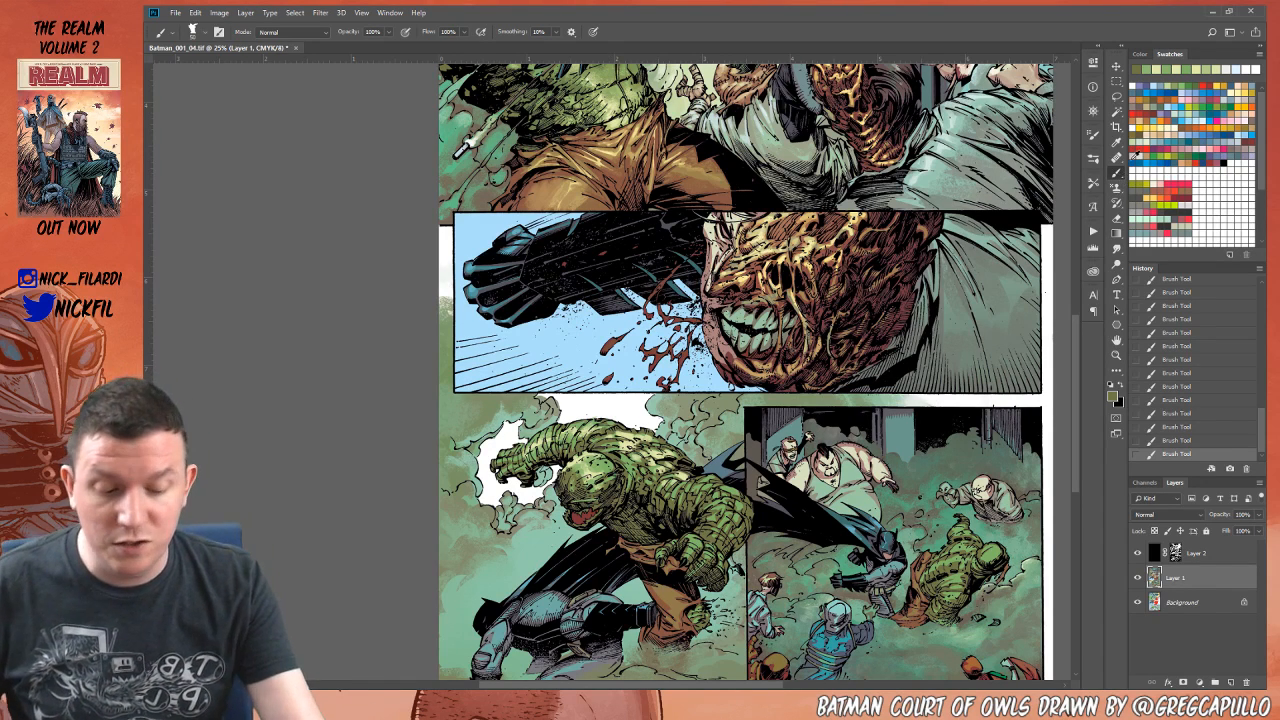
alt+click(579, 457)
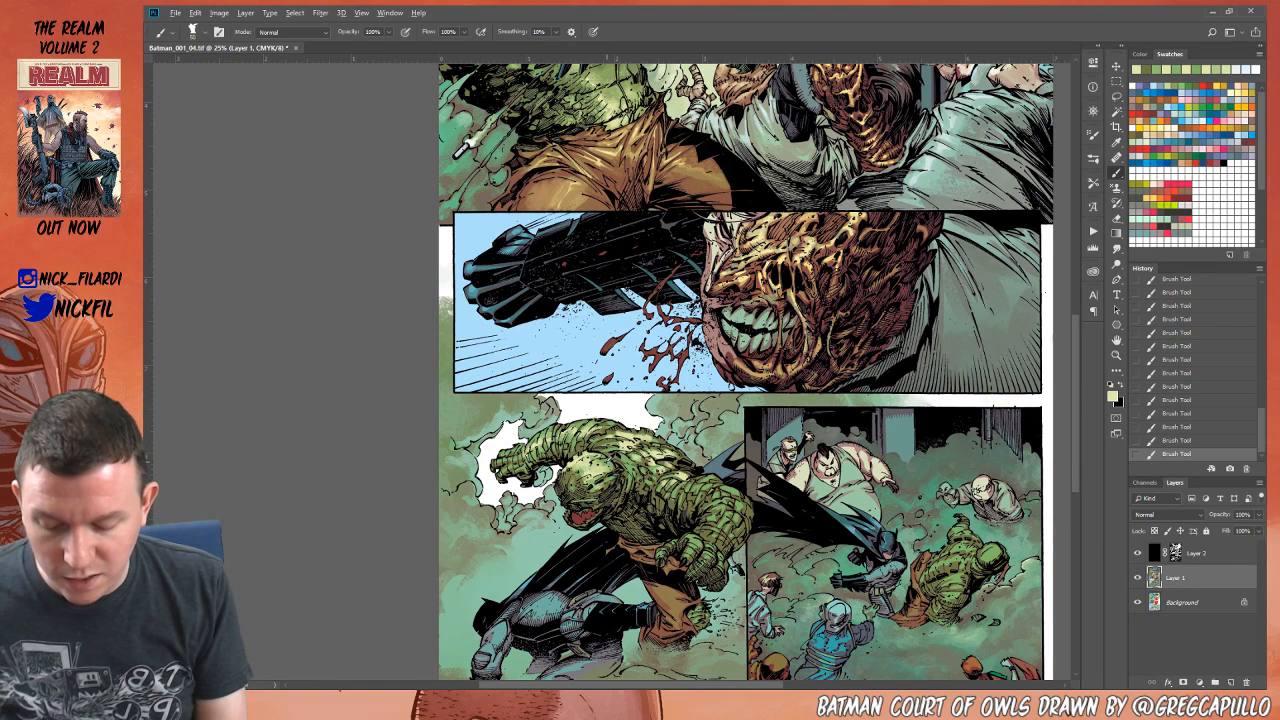
alt+click(608, 460)
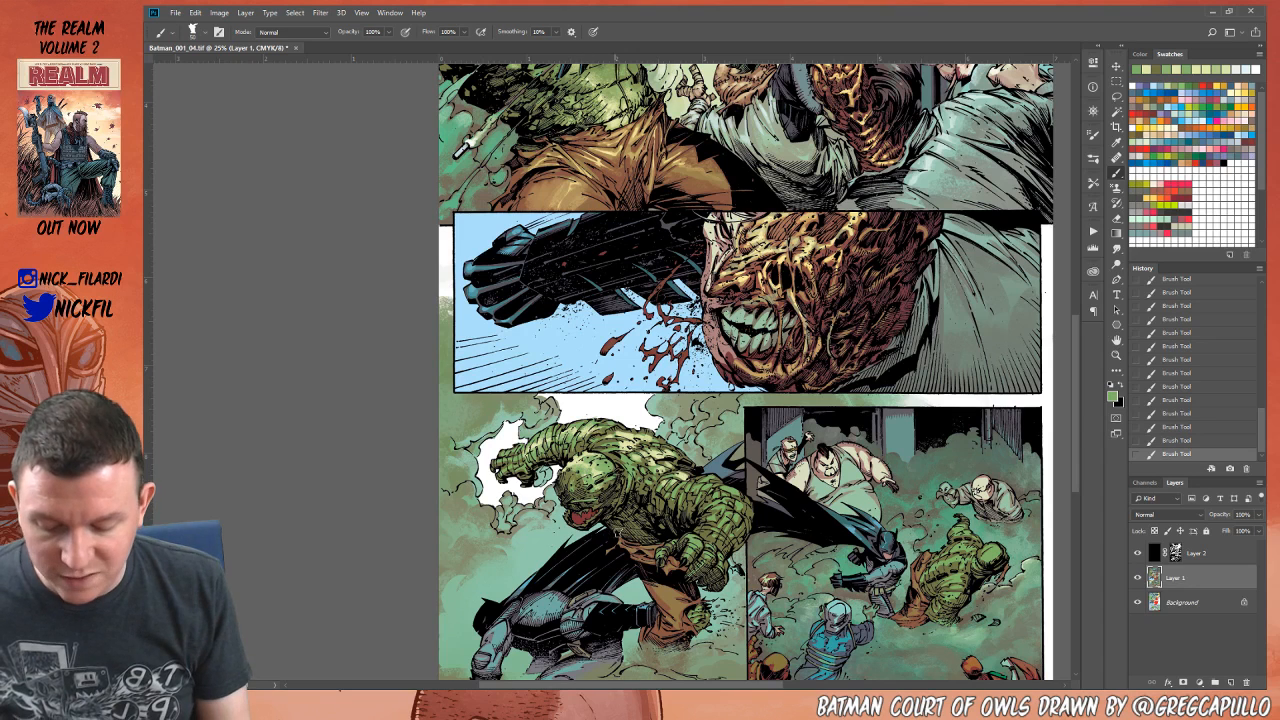
alt+click(590, 462)
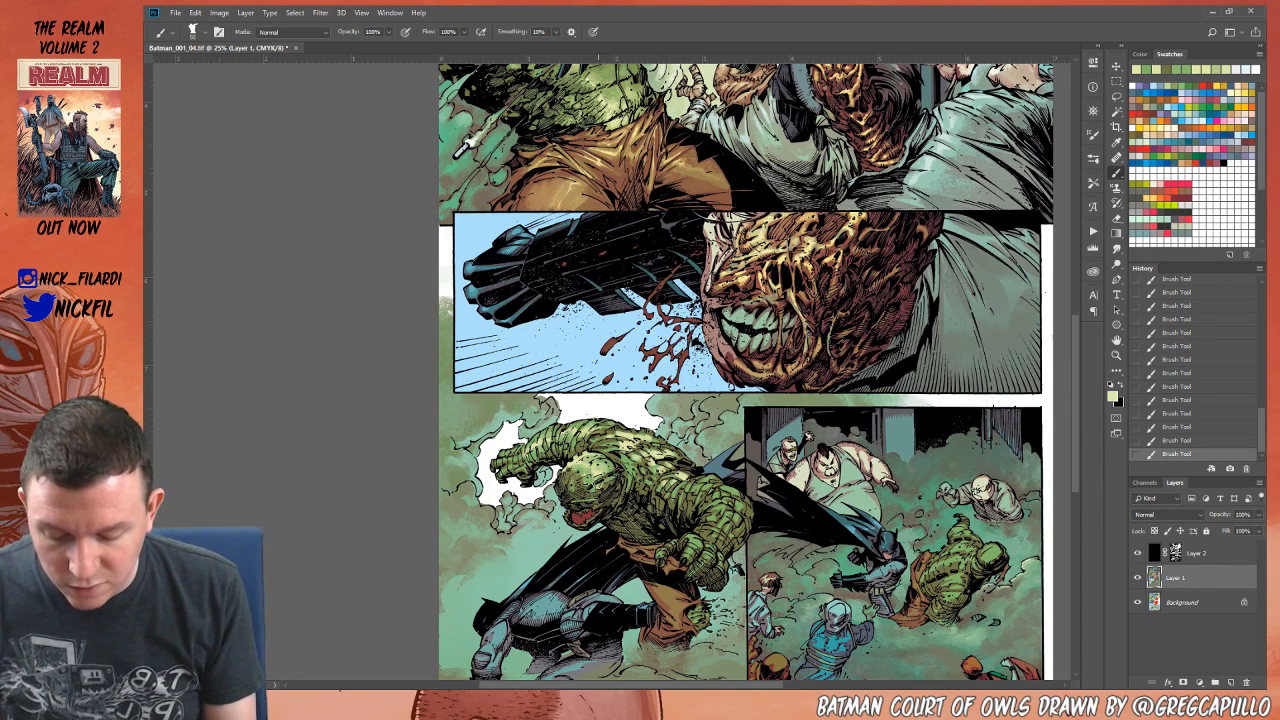
alt+click(581, 486)
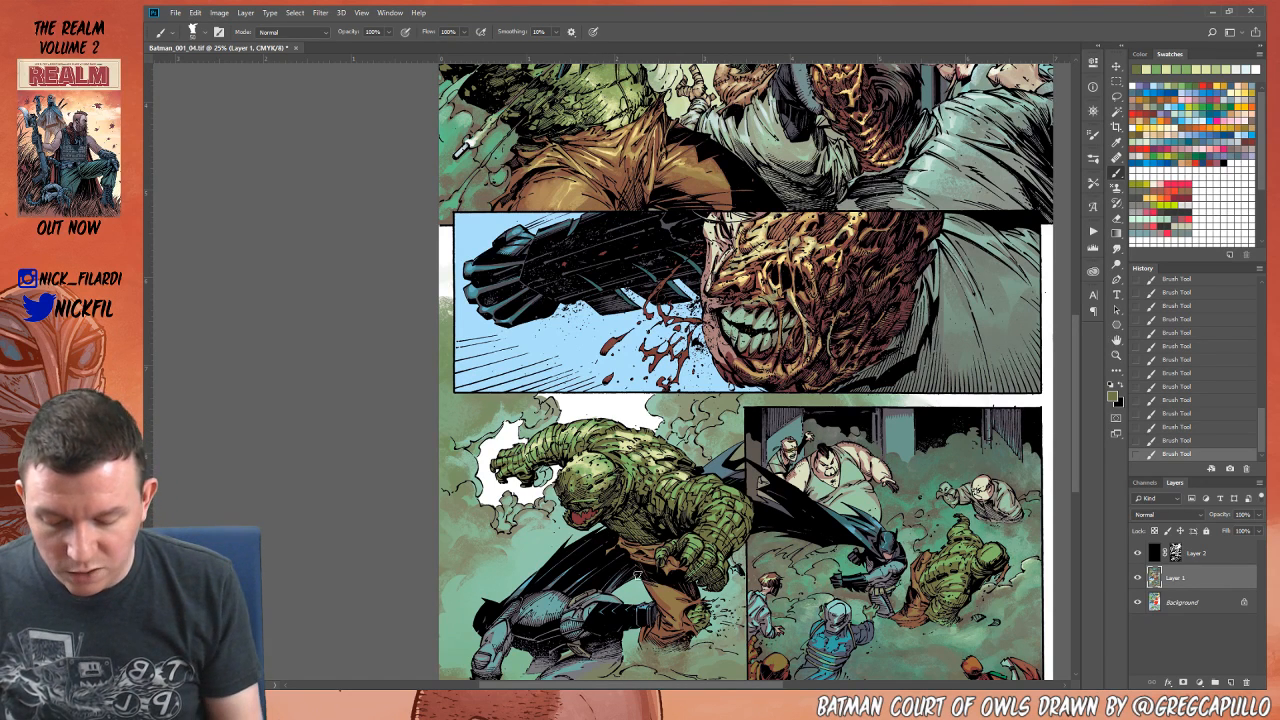
Step: Brush the lower-left villain's head, back and raised arm with greens sampled from his body and from the top panel
alt+click(692, 484)
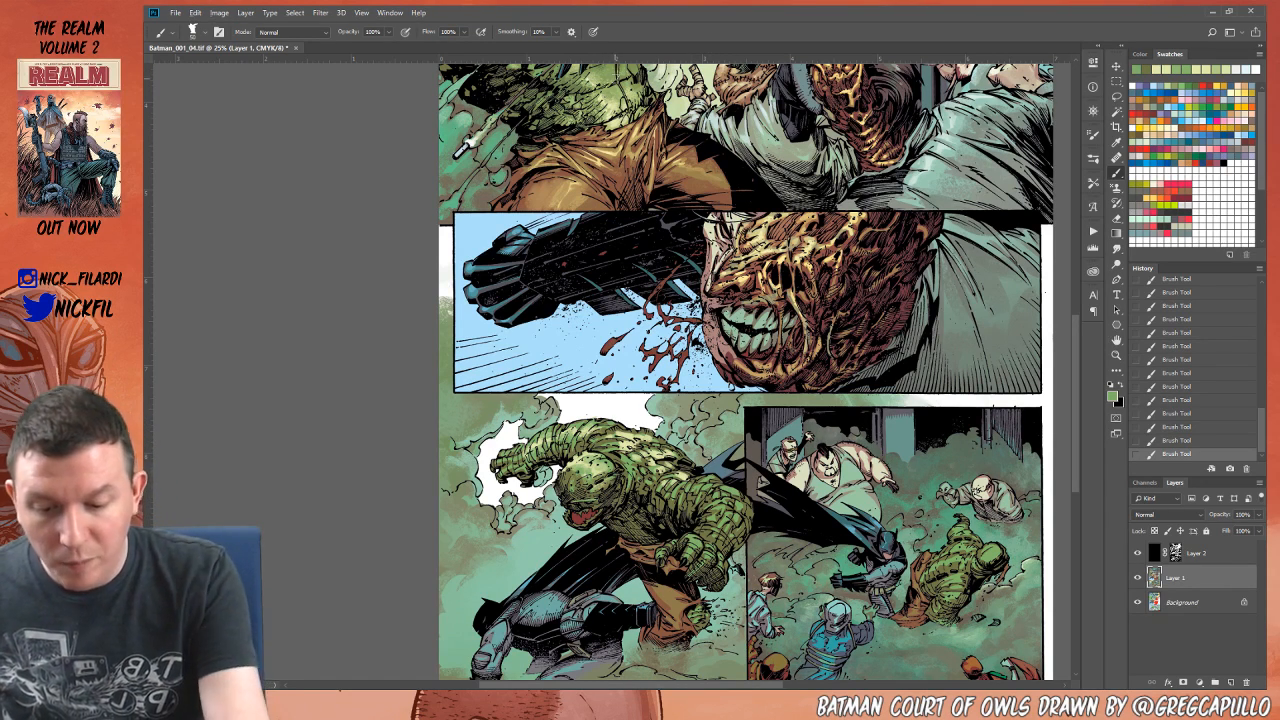
alt+click(620, 86)
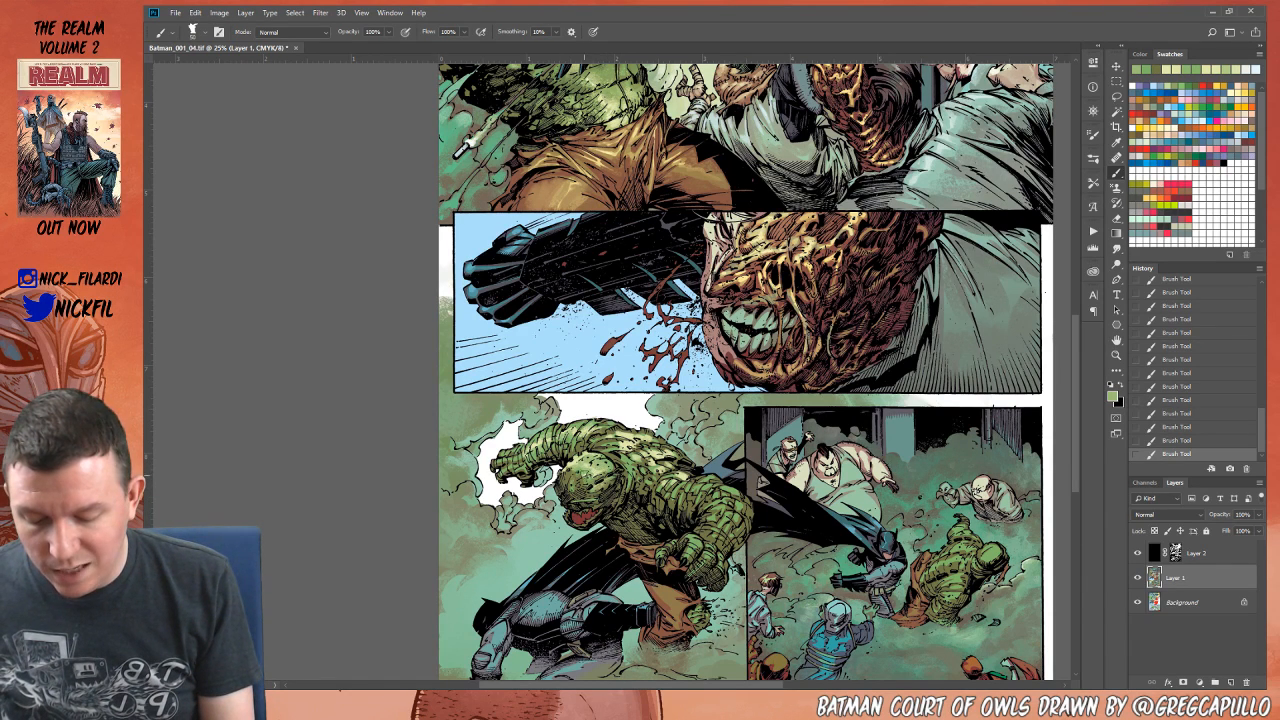
alt+click(592, 469)
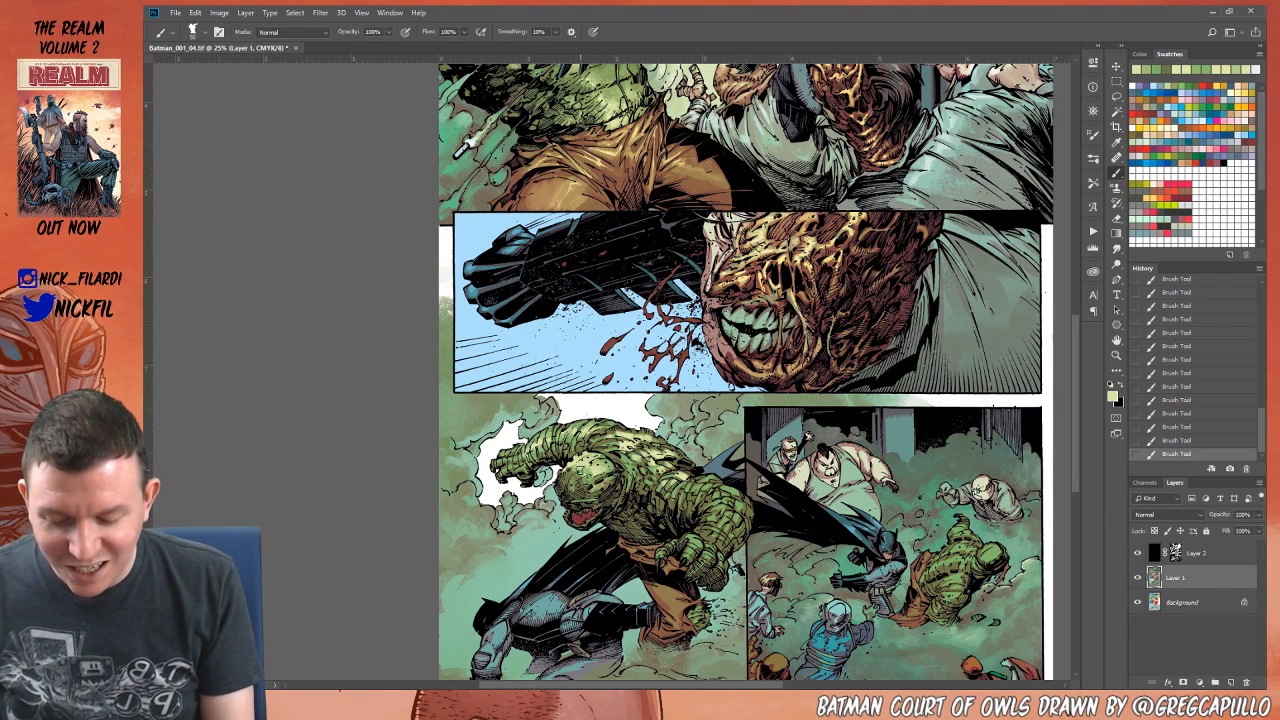
alt+click(615, 458)
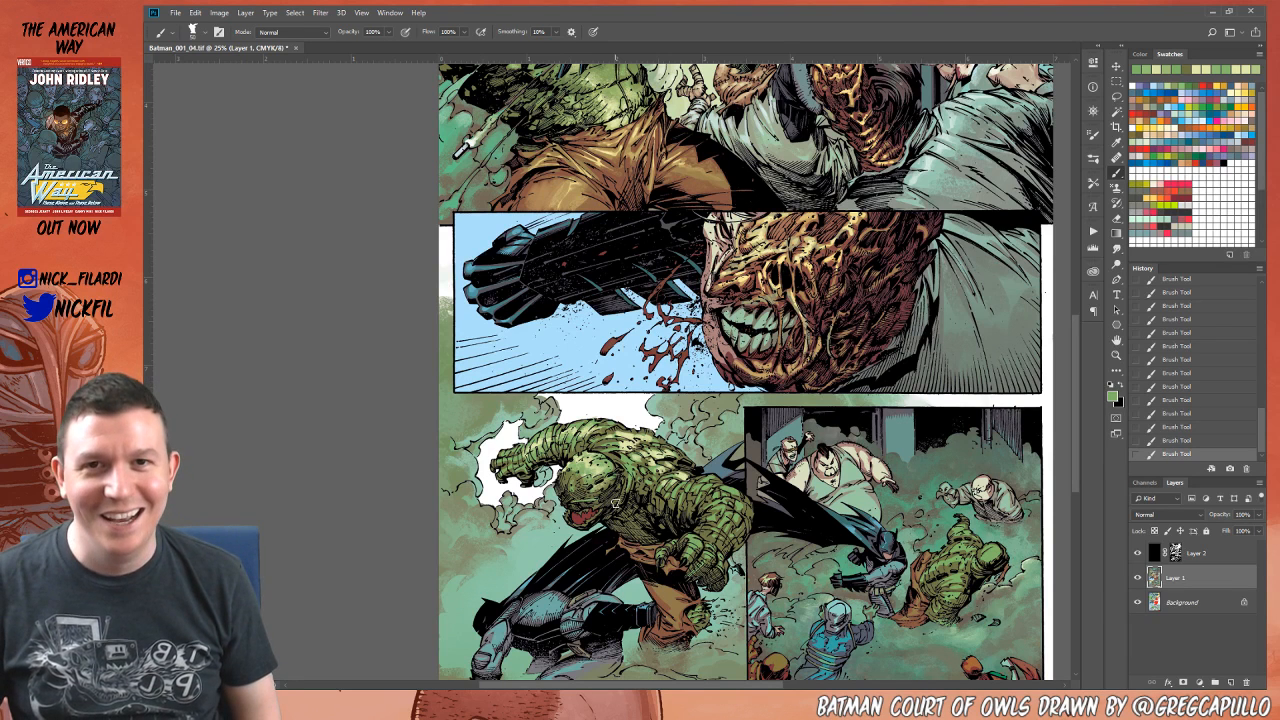
alt+click(576, 428)
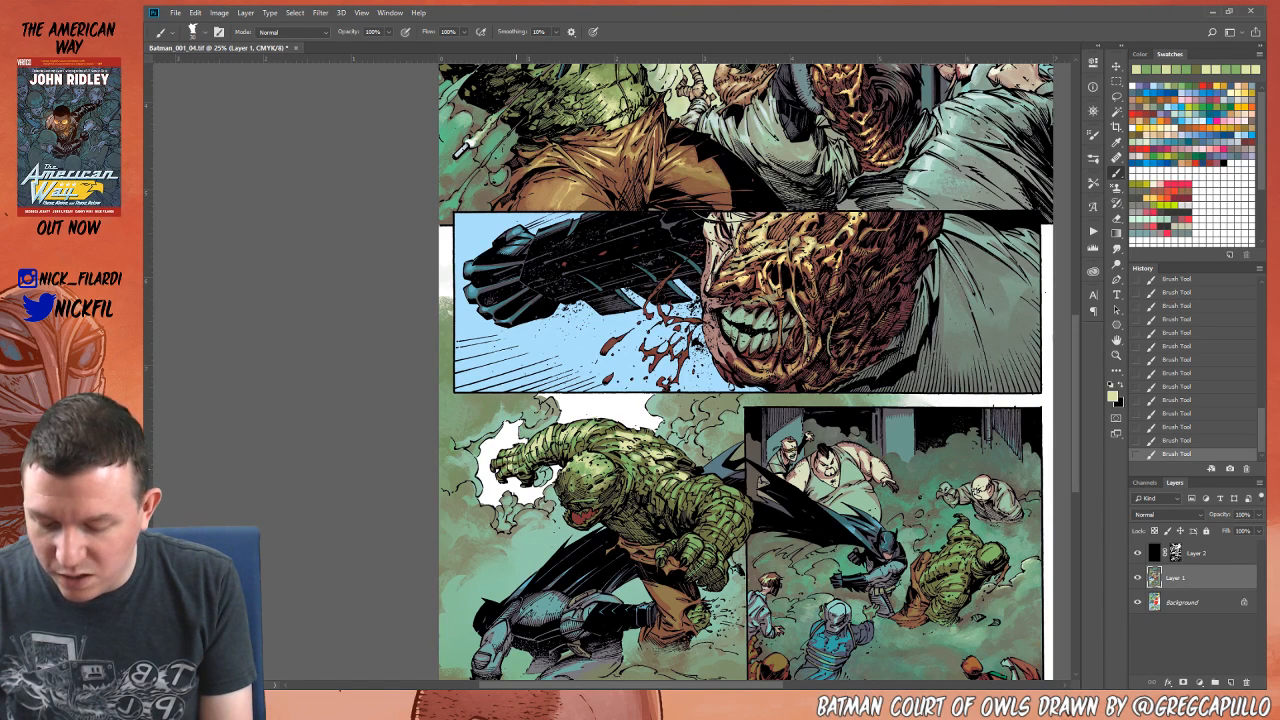
Step: Switch to the 125 px round pencil preset from the NORMCORE brush group
key(space)
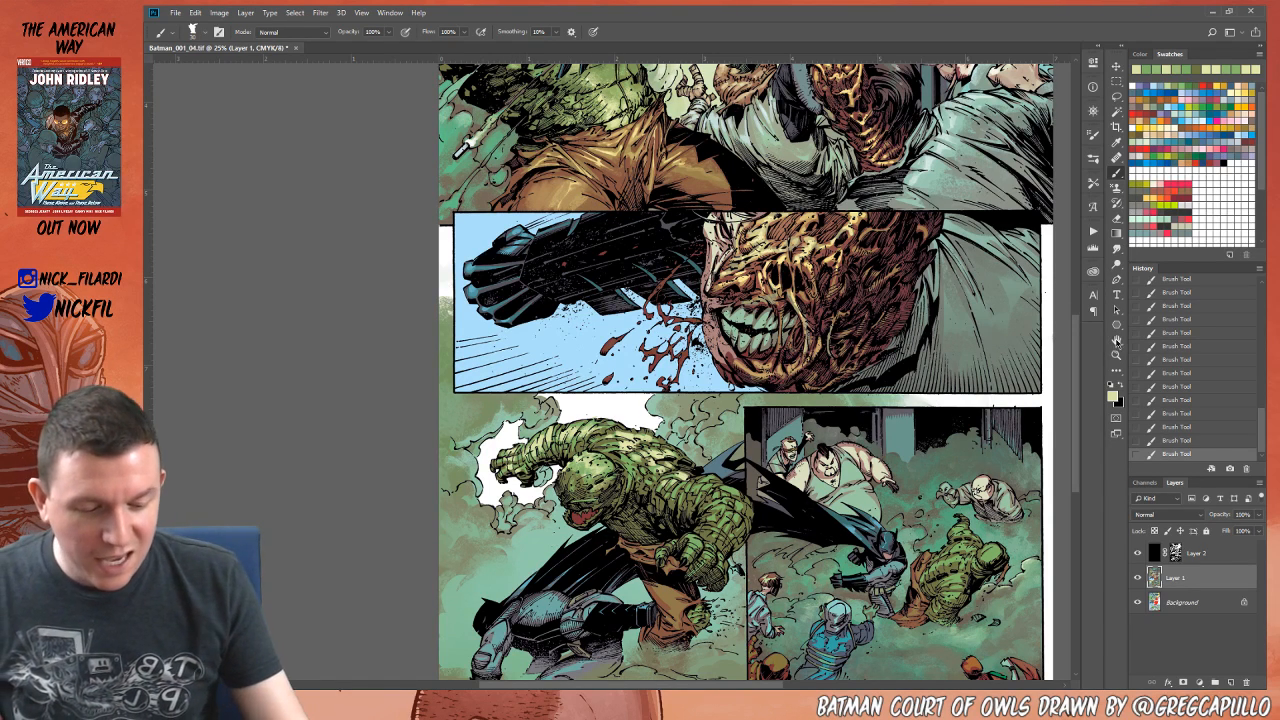
drag(643, 506, 695, 550)
click(1190, 68)
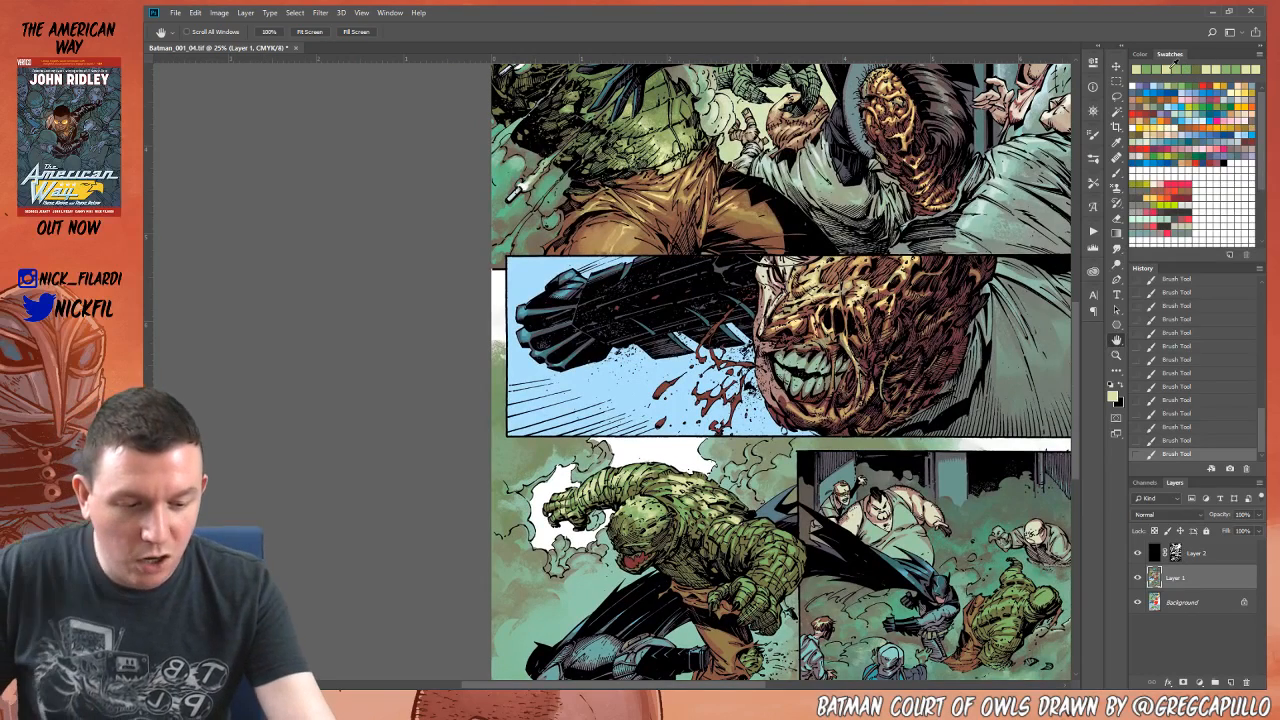
click(1117, 157)
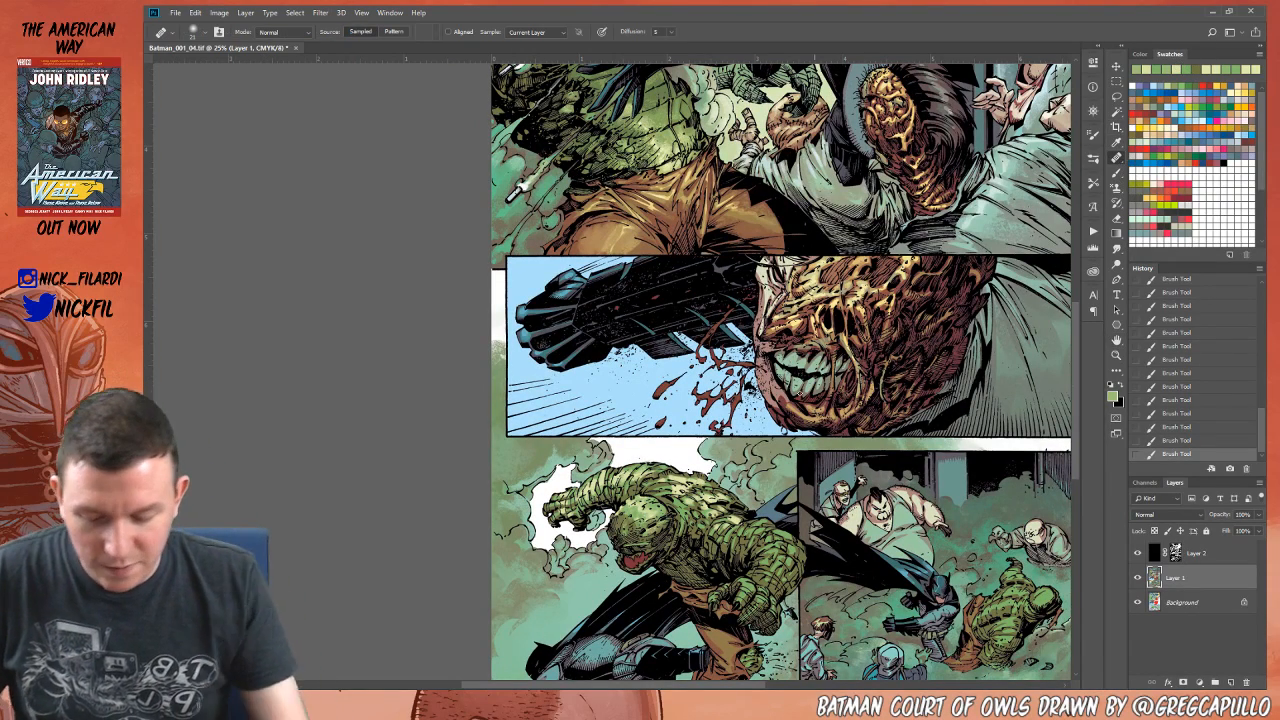
click(688, 262)
click(689, 261)
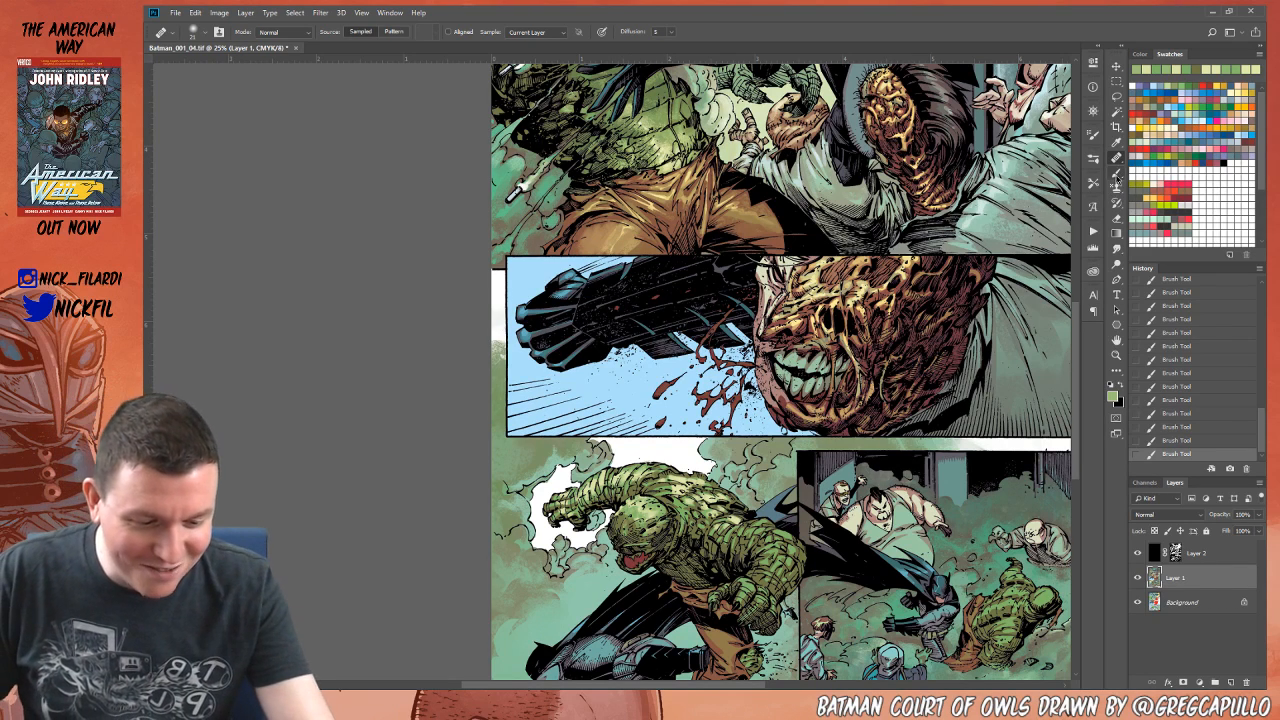
click(1117, 173)
click(197, 32)
click(186, 165)
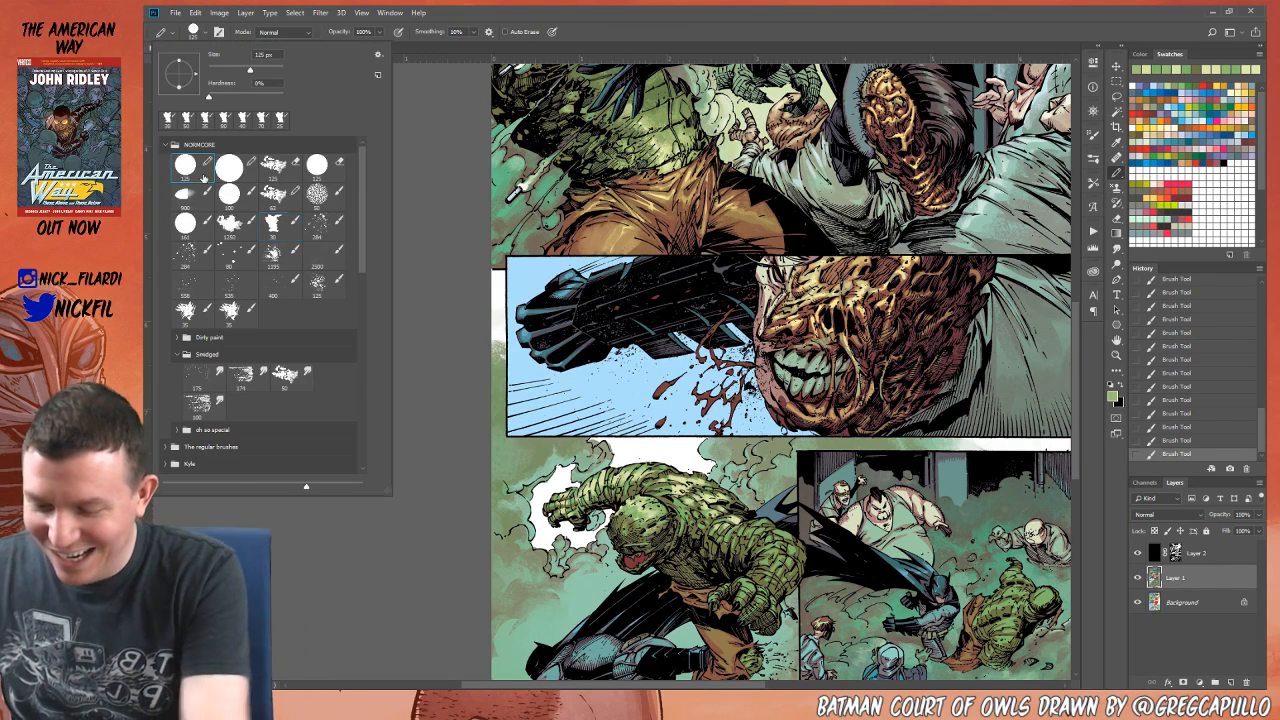
click(394, 606)
Step: Pencil sampled pale yellow-green and mid-green along the lower-left villain's raised arm and shoulder
key(5)
alt+click(570, 498)
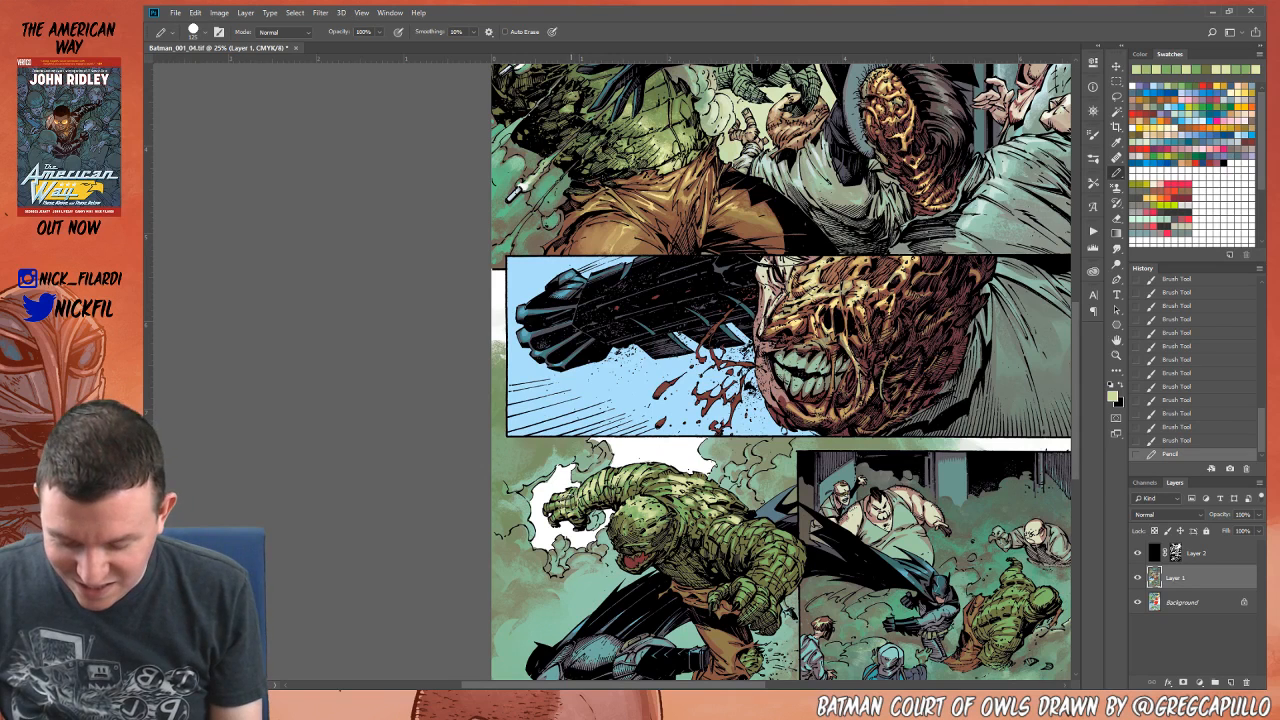
mouse_move(564, 501)
mouse_down()
mouse_move(582, 513)
mouse_move(638, 469)
mouse_up()
key(0)
alt+click(631, 483)
drag(638, 475, 644, 476)
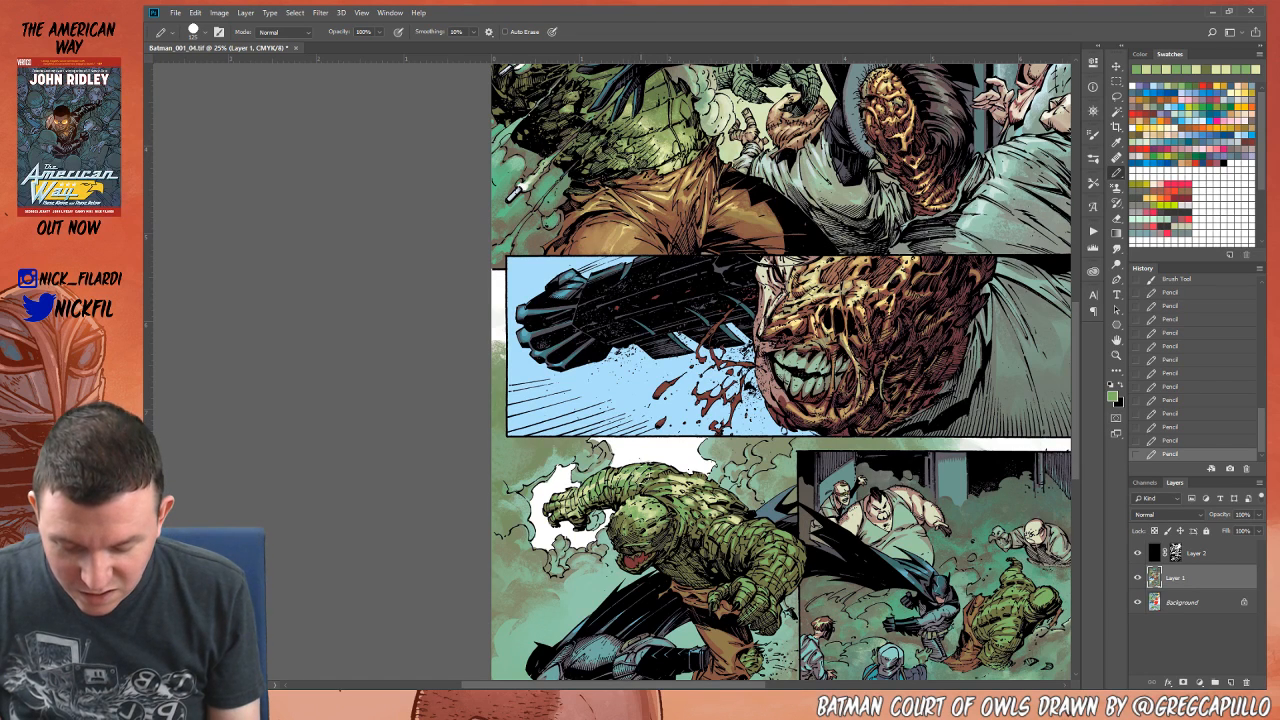
Step: Reduce the pencil size and add finer green marks to the villain's upper back, sampling pale yellow-green from his raised arm
key([)
key([)
key([)
key([)
key([)
key([)
key([)
click(645, 458)
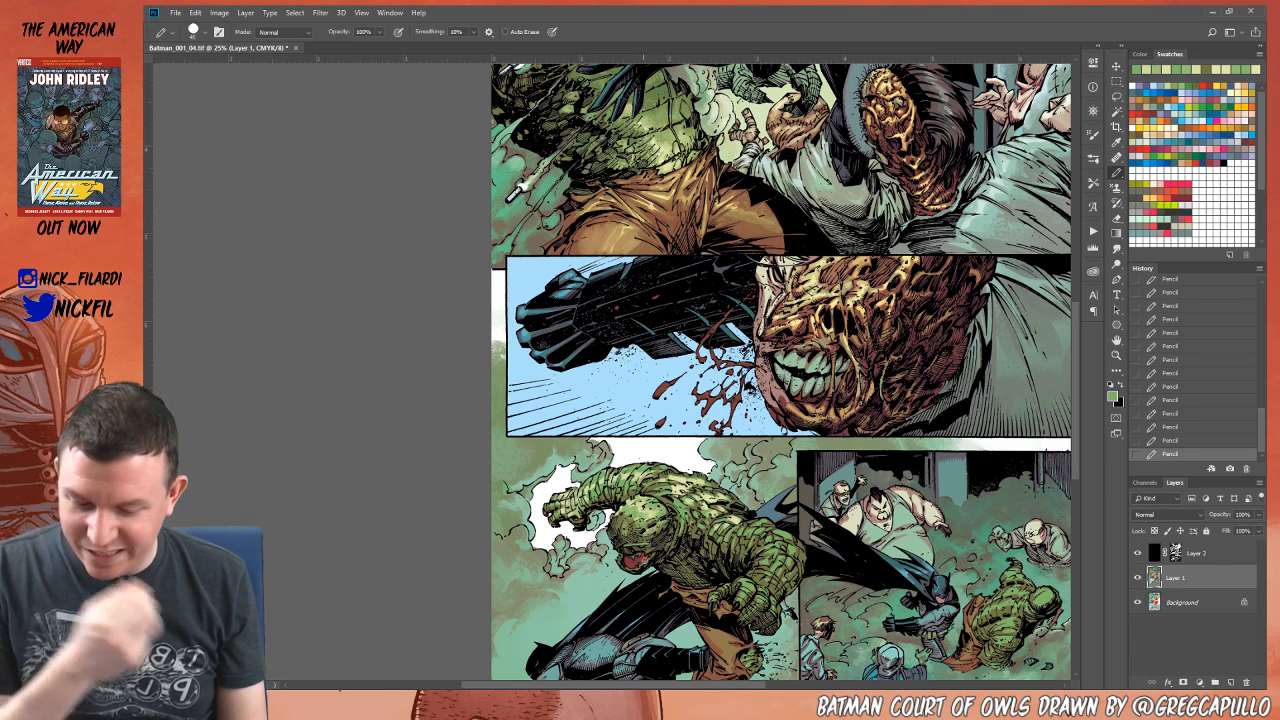
alt+click(596, 482)
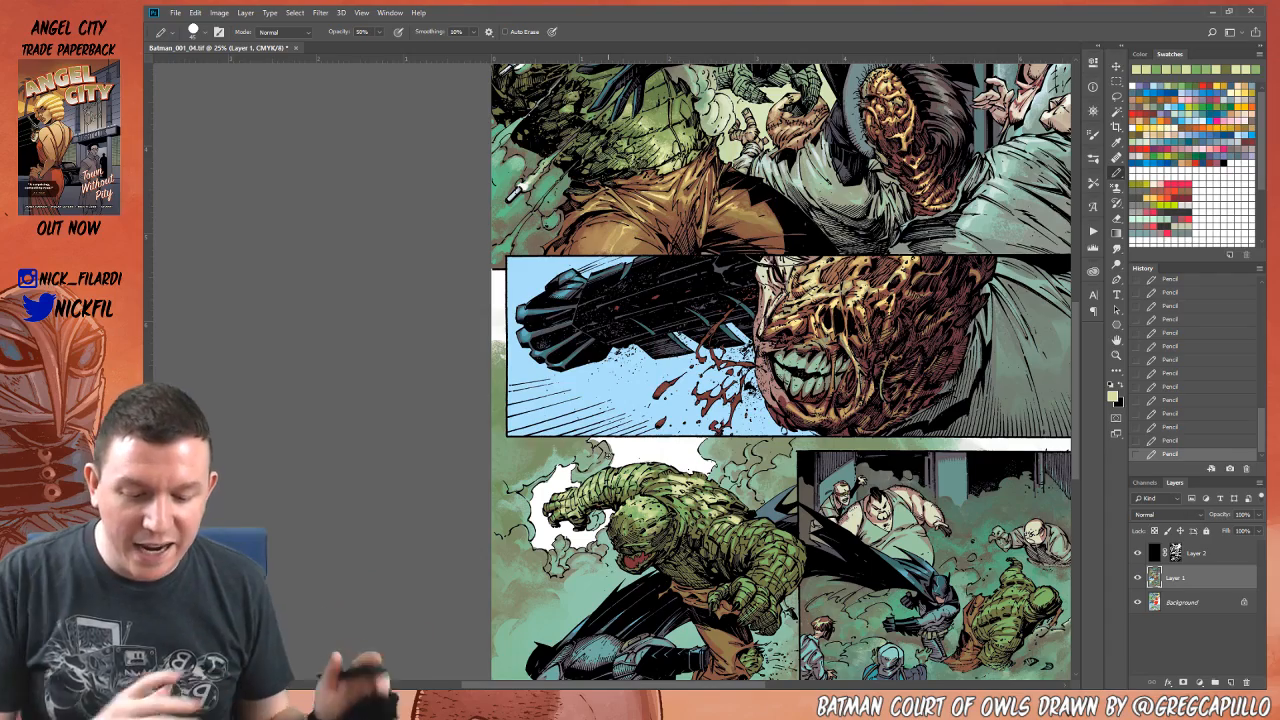
Step: Sample green from the lower-left villain's shoulder and set the pencil opacity to 50% for softer marks on him
click(1117, 339)
drag(767, 571, 771, 499)
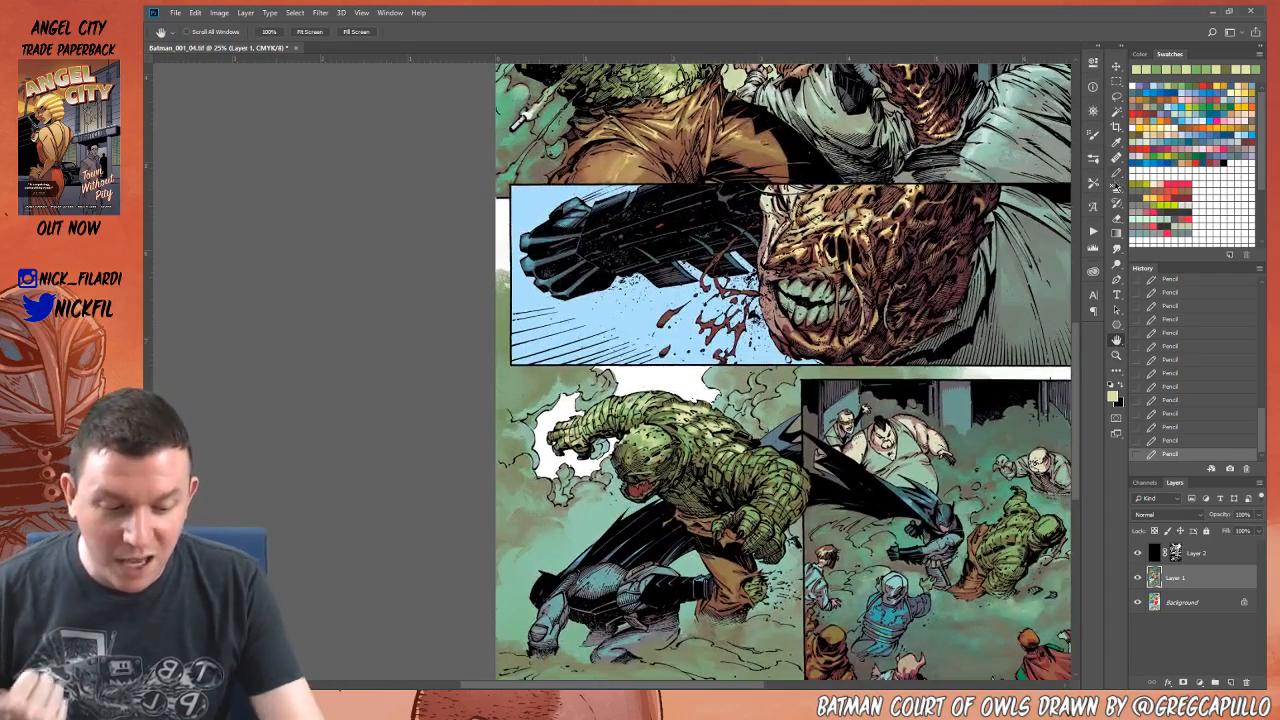
click(1118, 175)
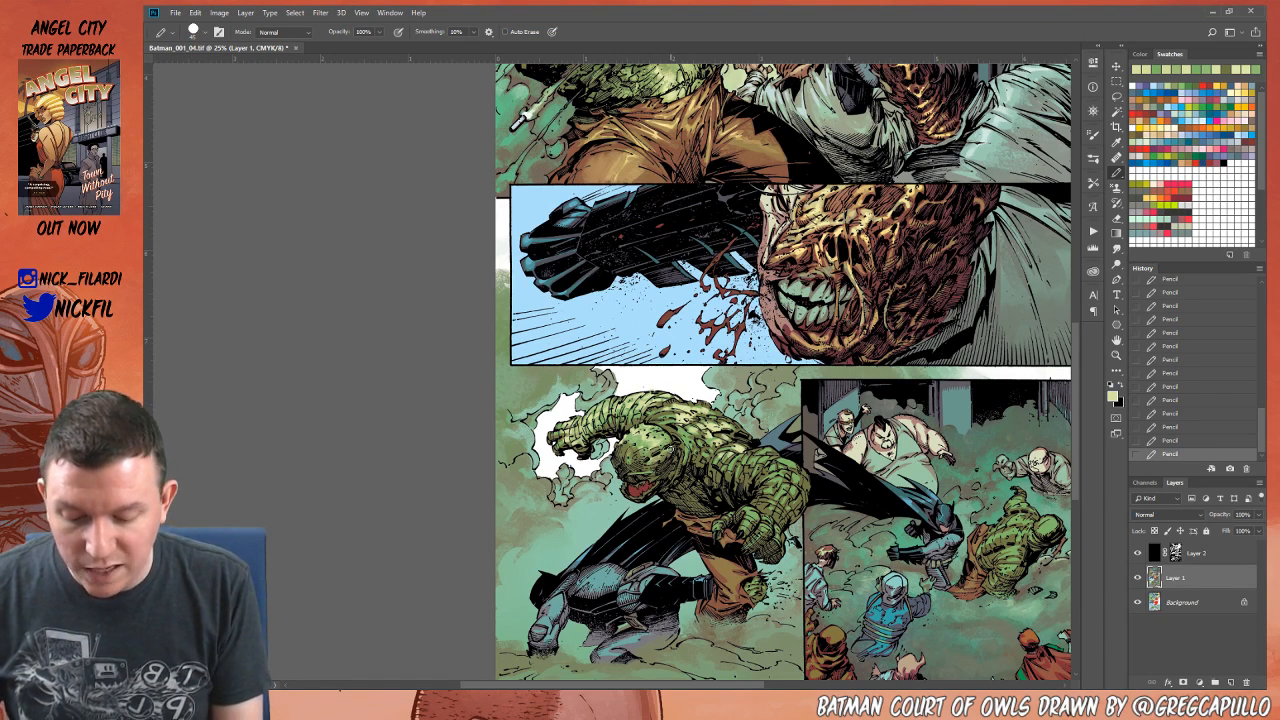
alt+click(640, 410)
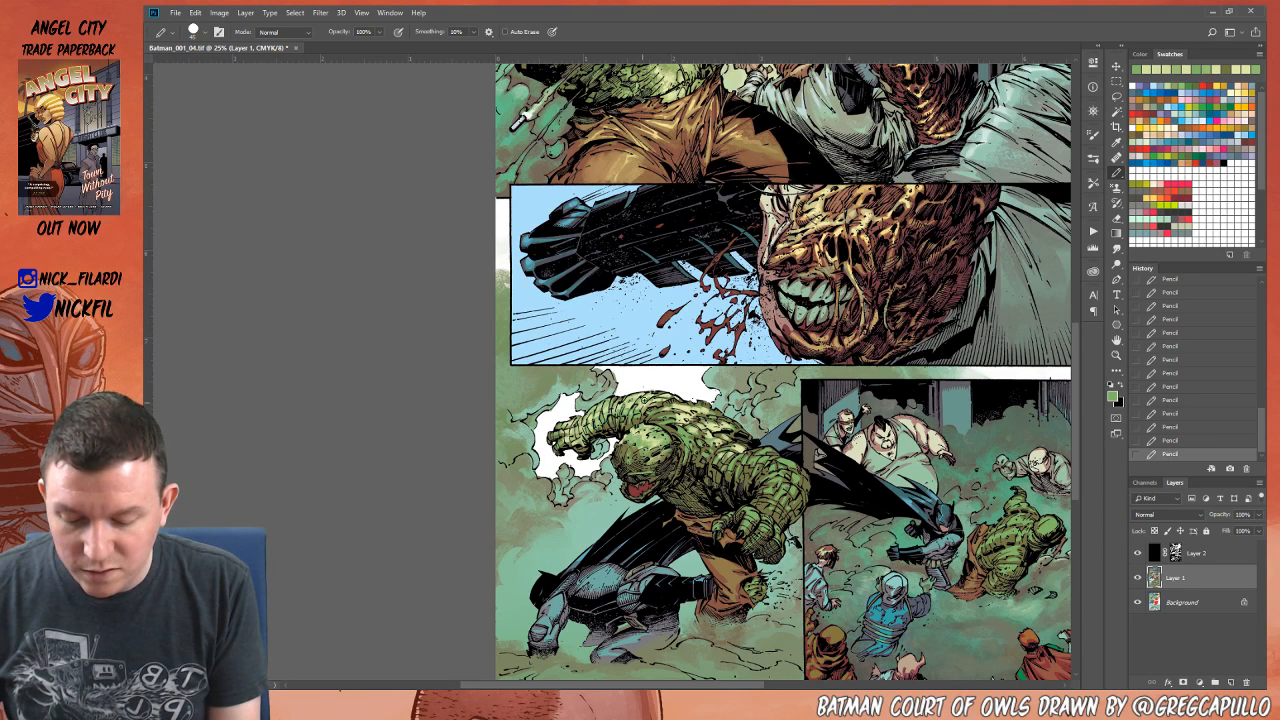
key(5)
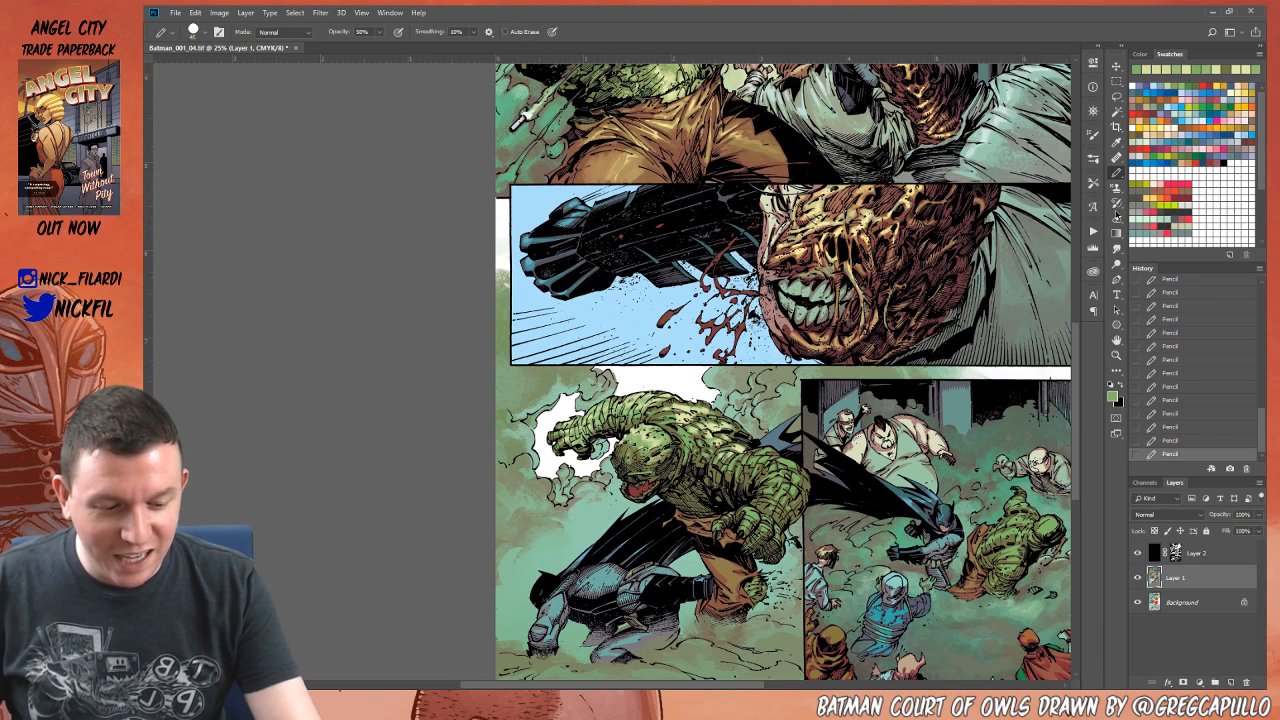
key(h)
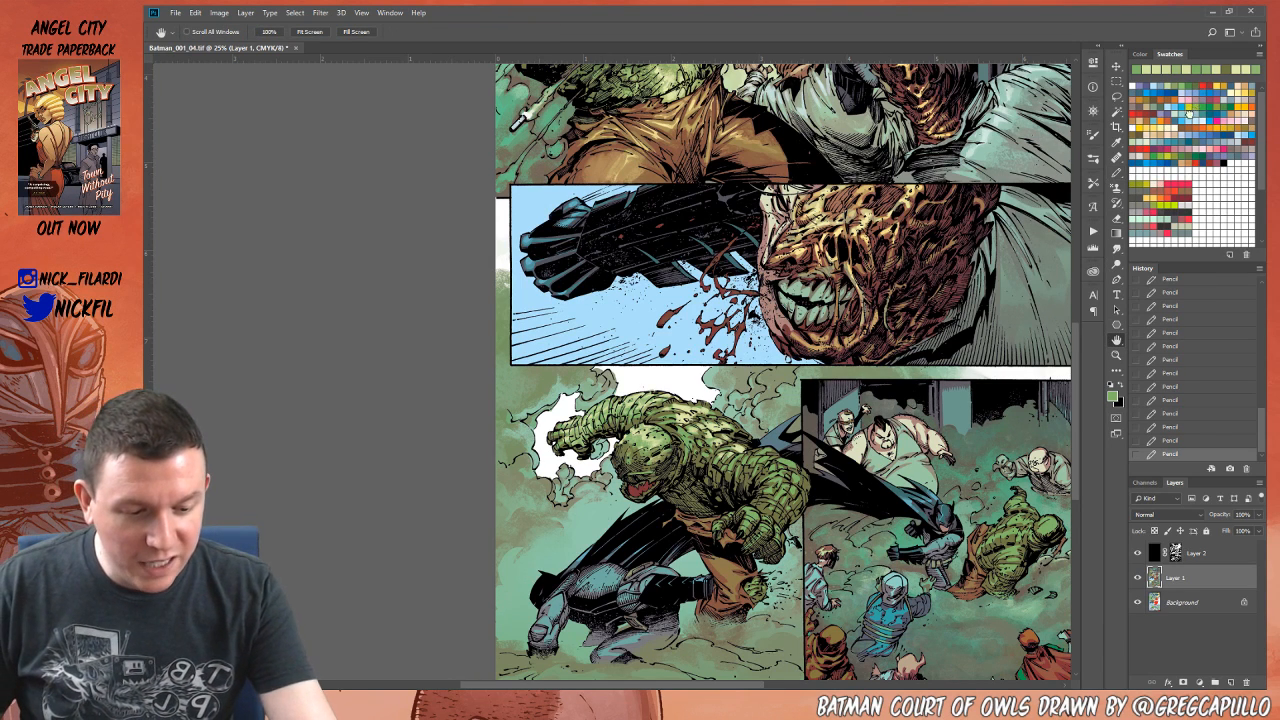
Step: Add pale yellow-green highlights to the lower-left villain with the Pencil in Screen mode at 100% opacity
click(1216, 70)
click(1116, 174)
click(277, 33)
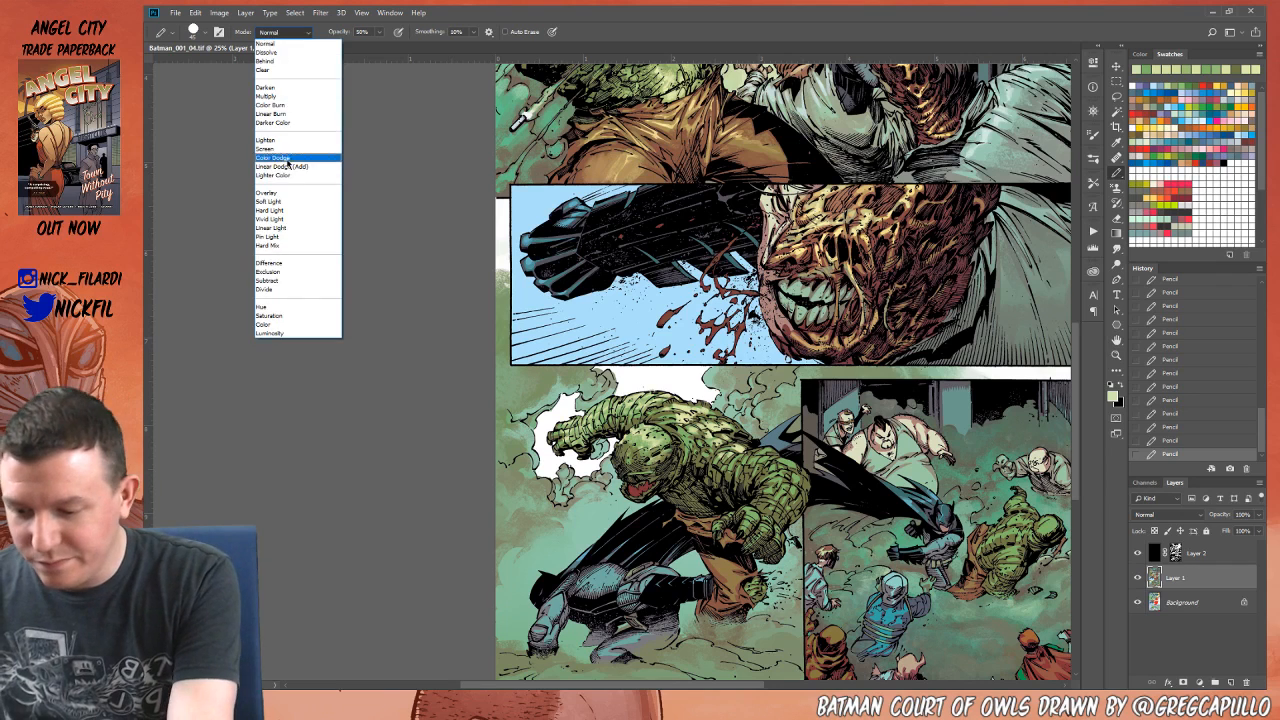
click(287, 146)
key(0)
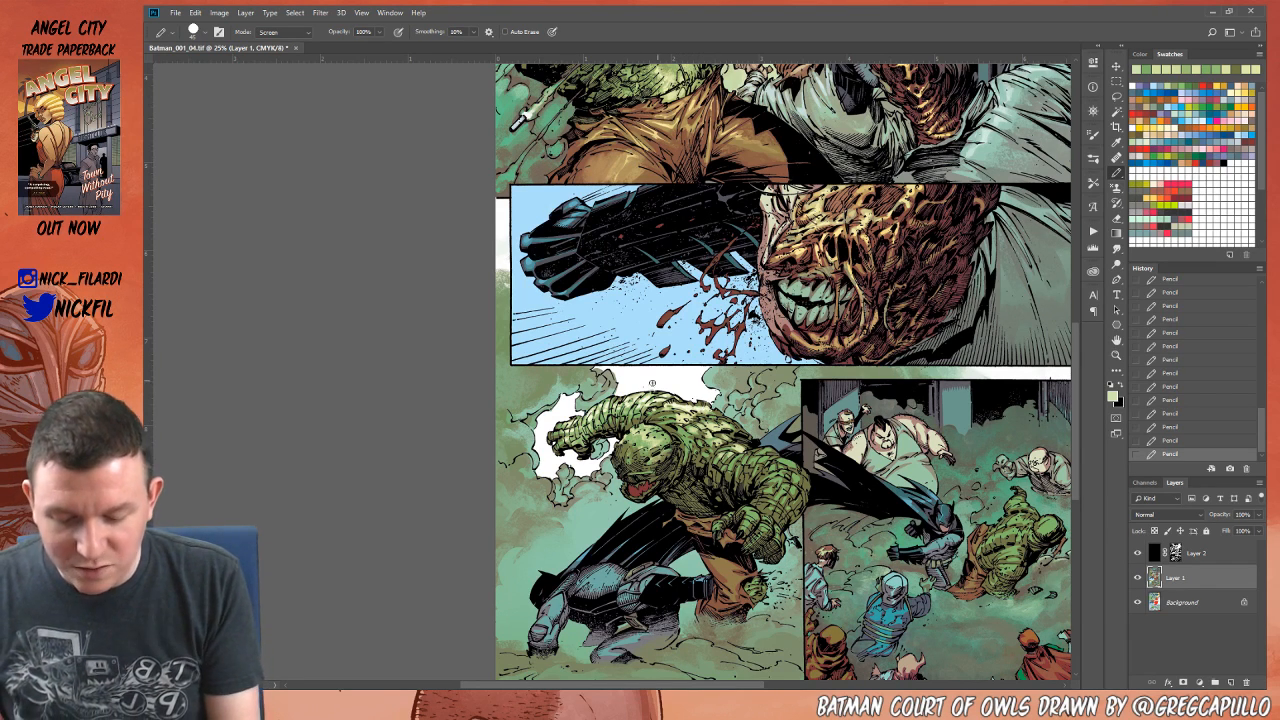
click(1116, 340)
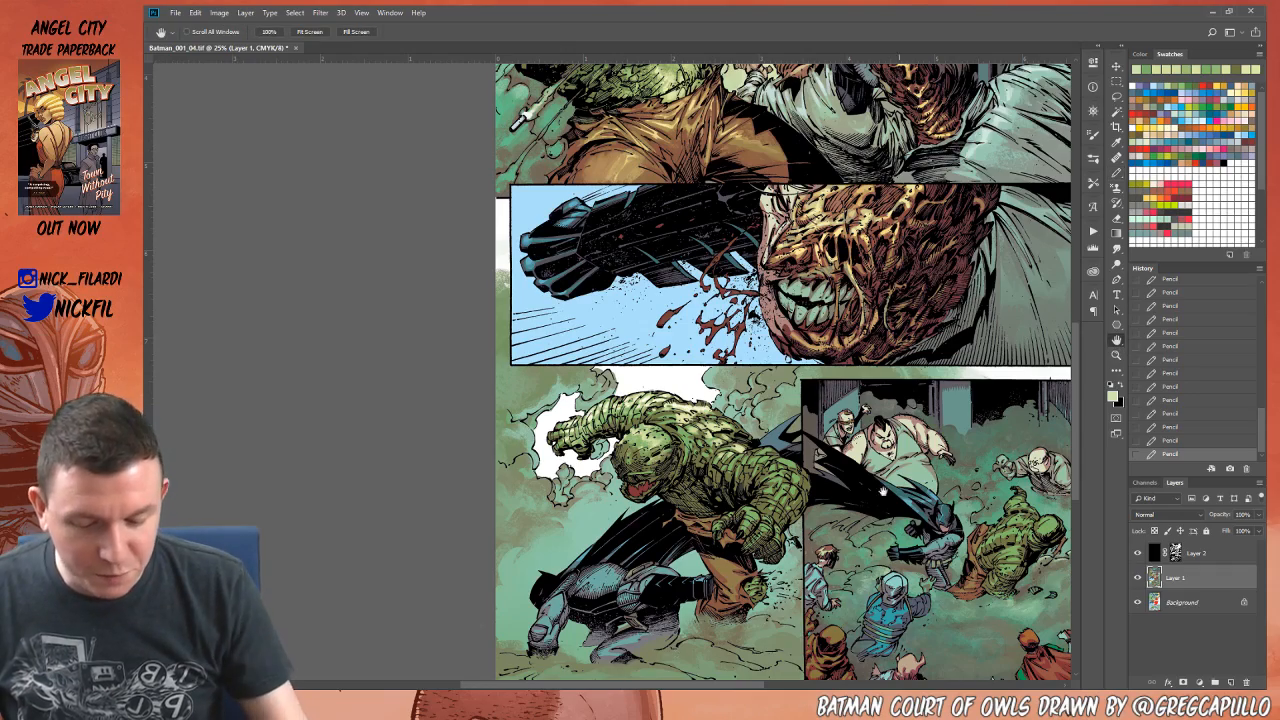
drag(1000, 320, 960, 291)
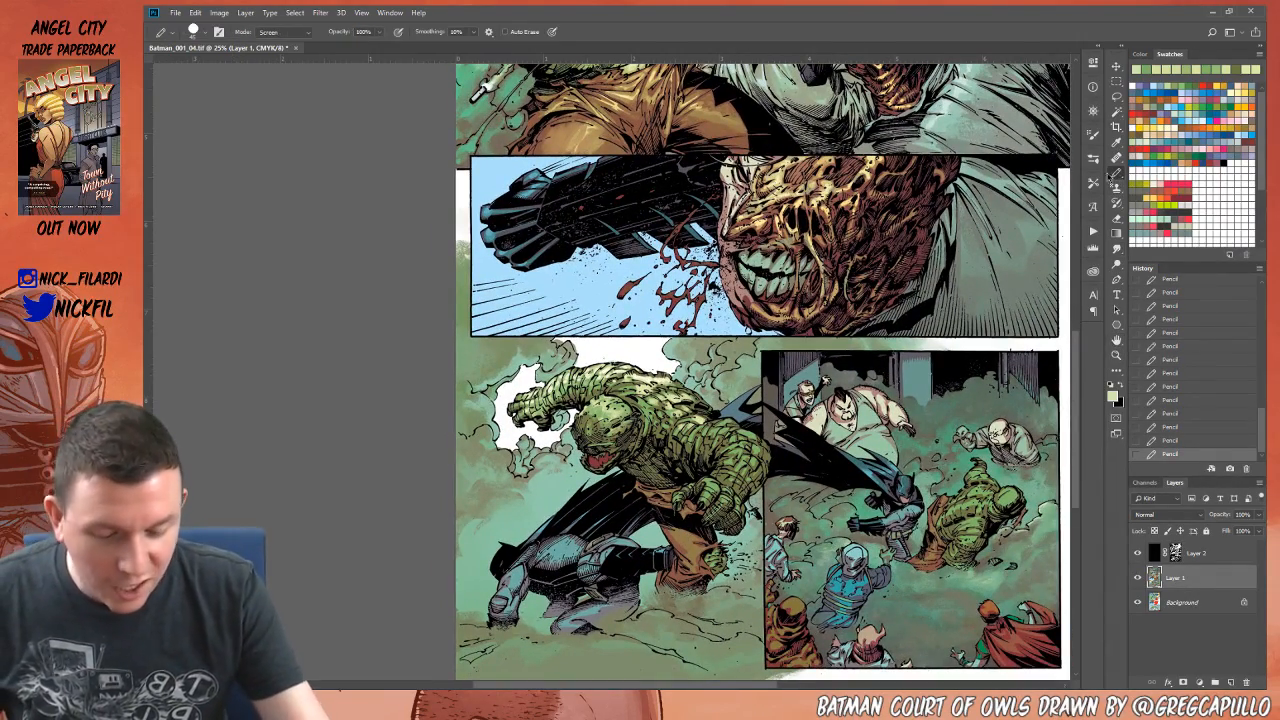
Step: Sample mid-green from the lower-left villain's back and keep the Pencil in Screen mode for brighter green marks on him
alt+click(635, 384)
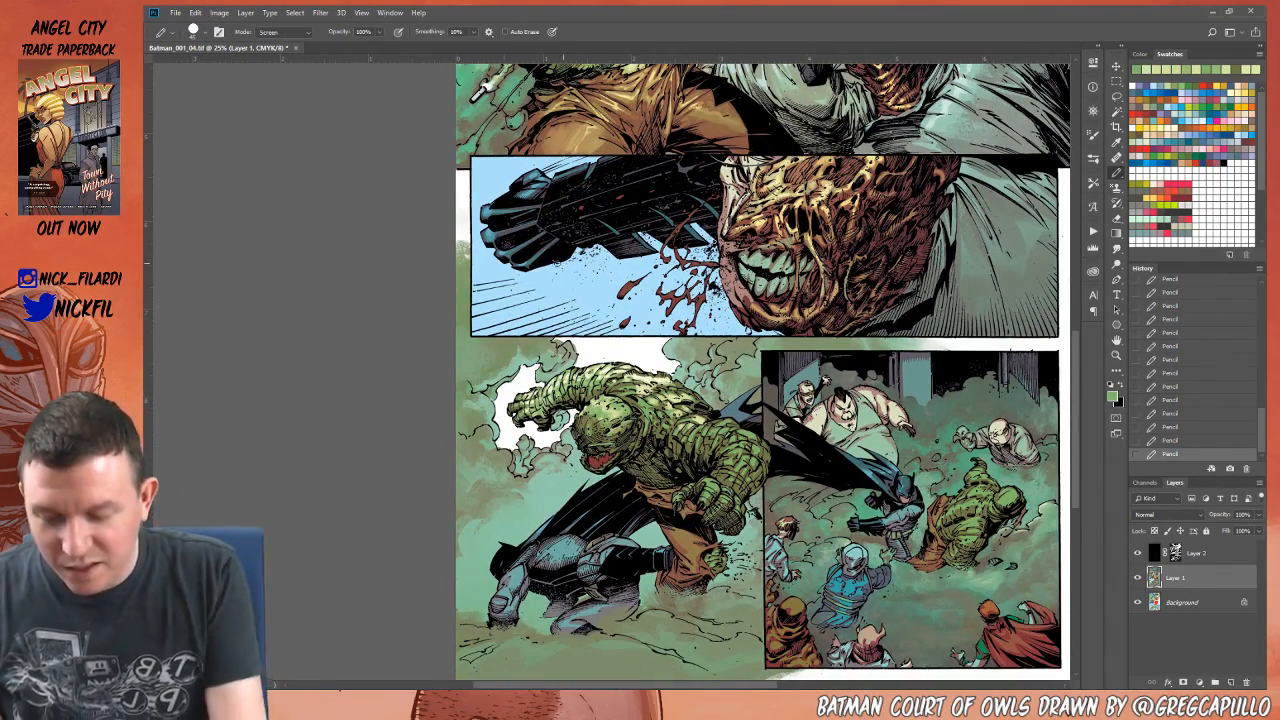
click(285, 32)
click(284, 42)
click(285, 33)
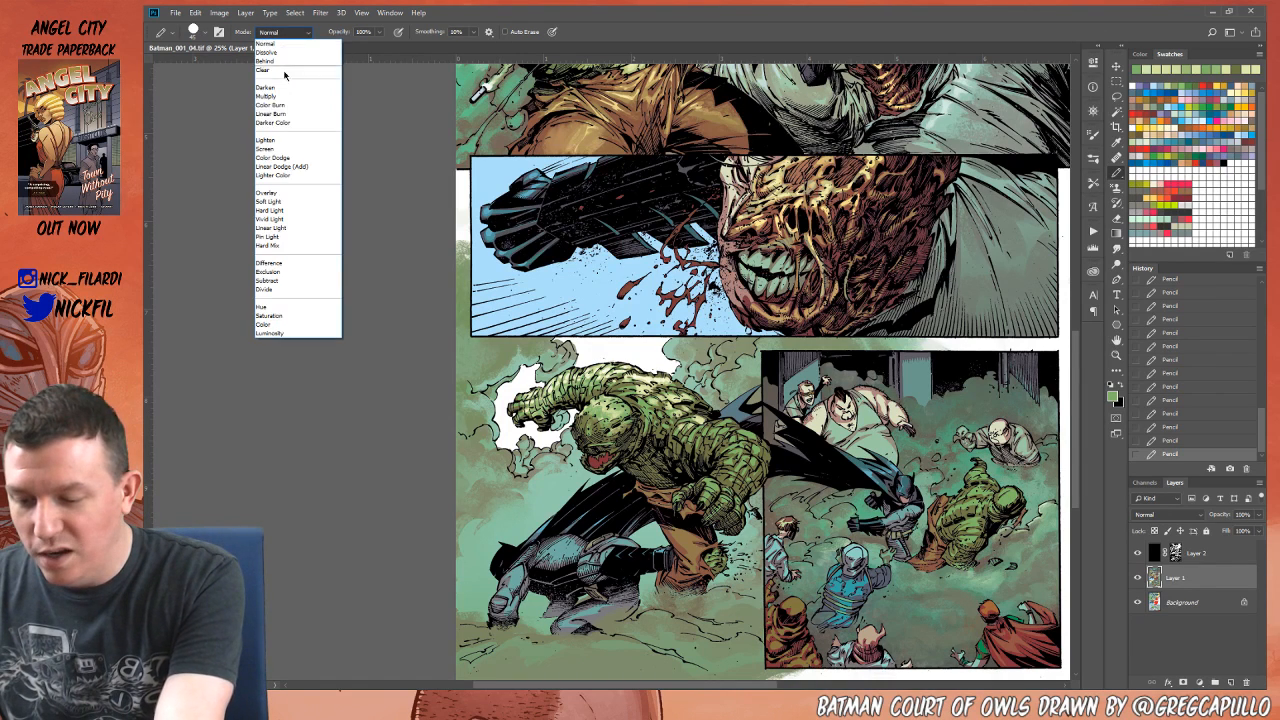
click(290, 150)
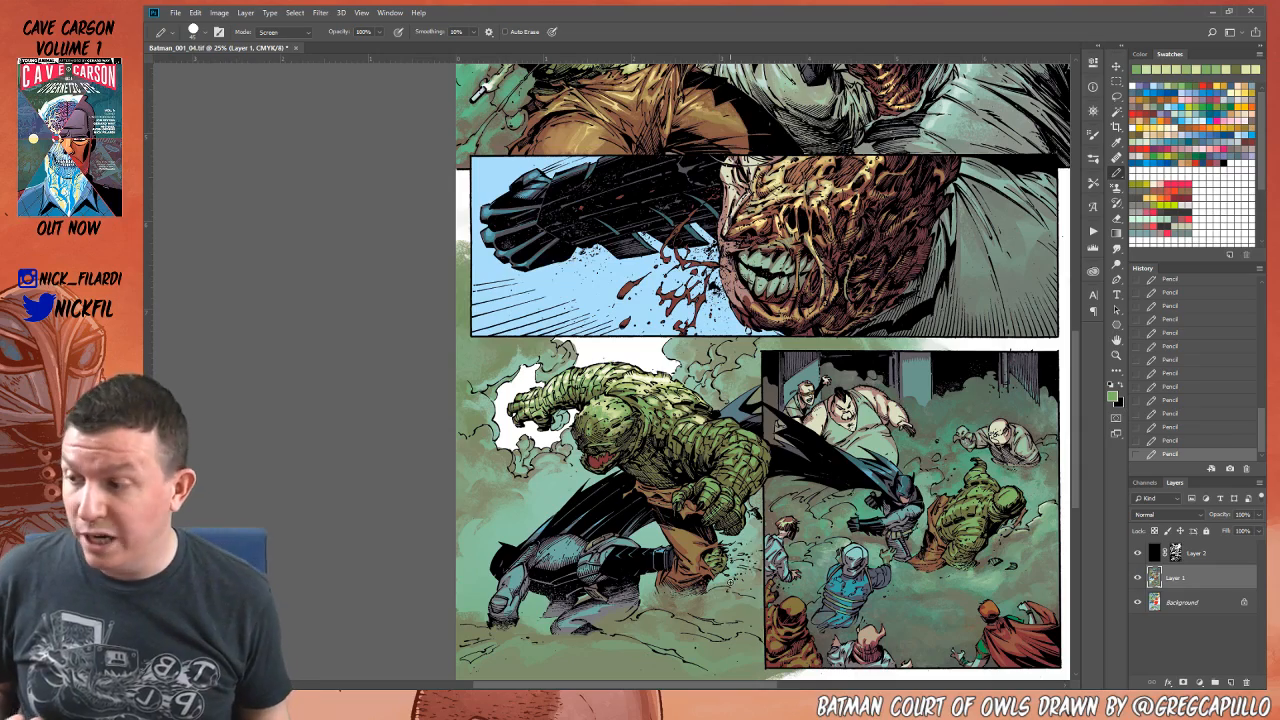
Step: Sample pale cream from the lower-left villain's upper back and set the Pencil opacity to 50% for softer Screen highlights
click(1118, 342)
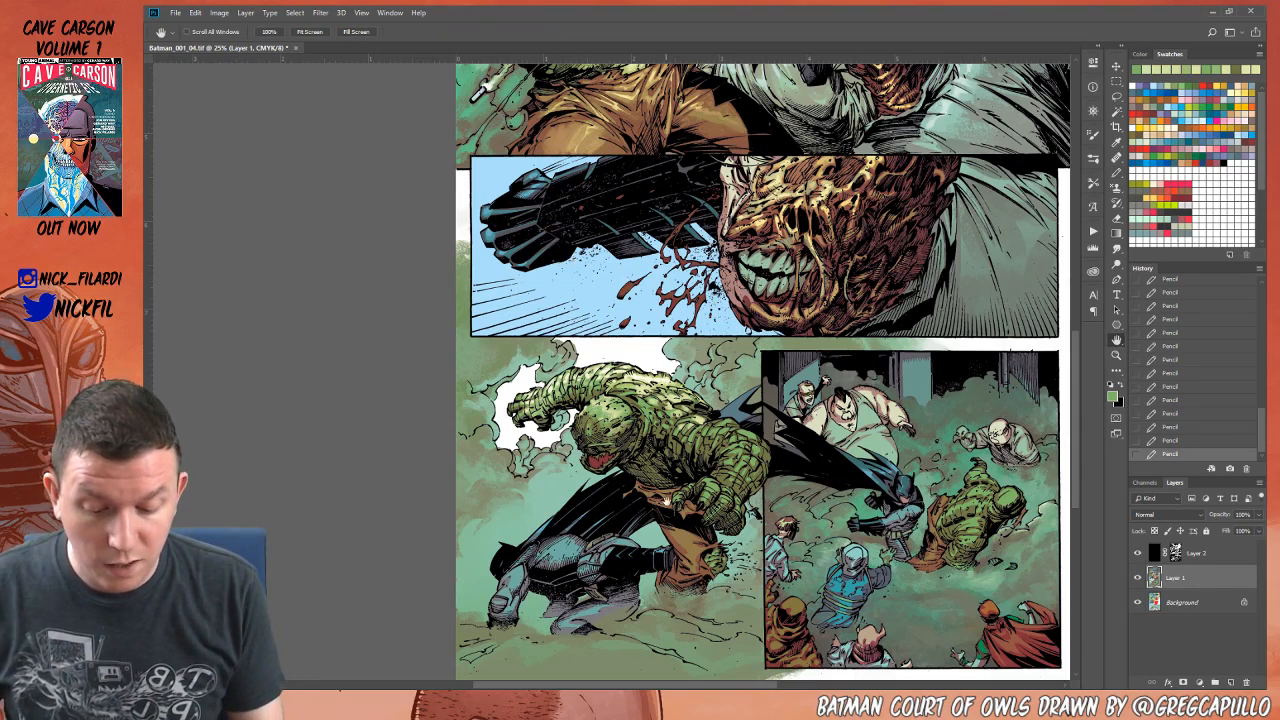
drag(667, 497, 713, 513)
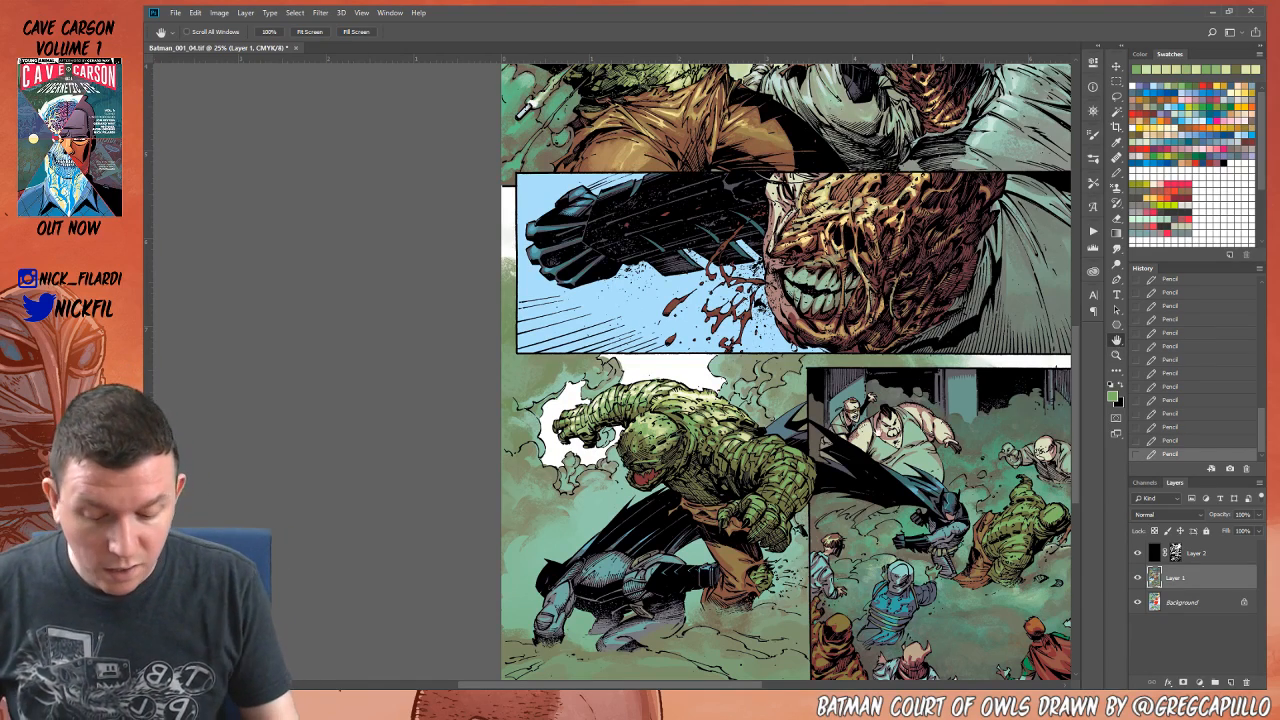
drag(673, 488, 679, 532)
key(b)
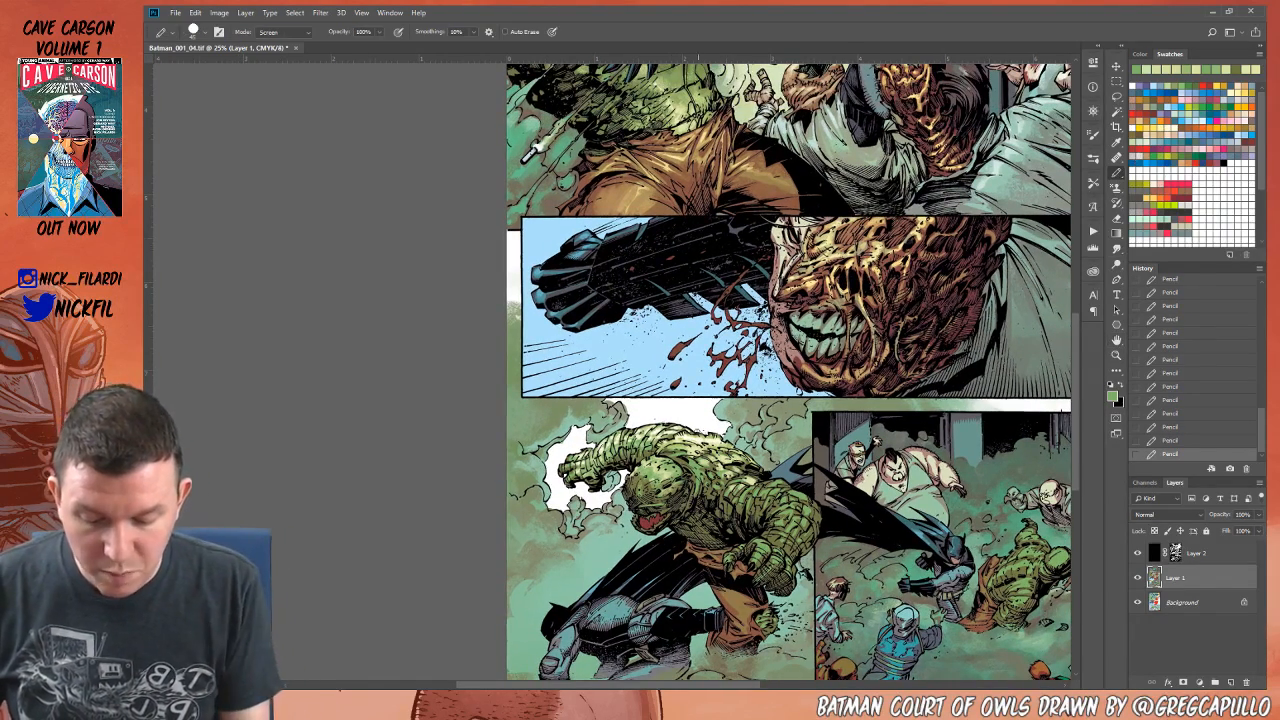
alt+click(702, 434)
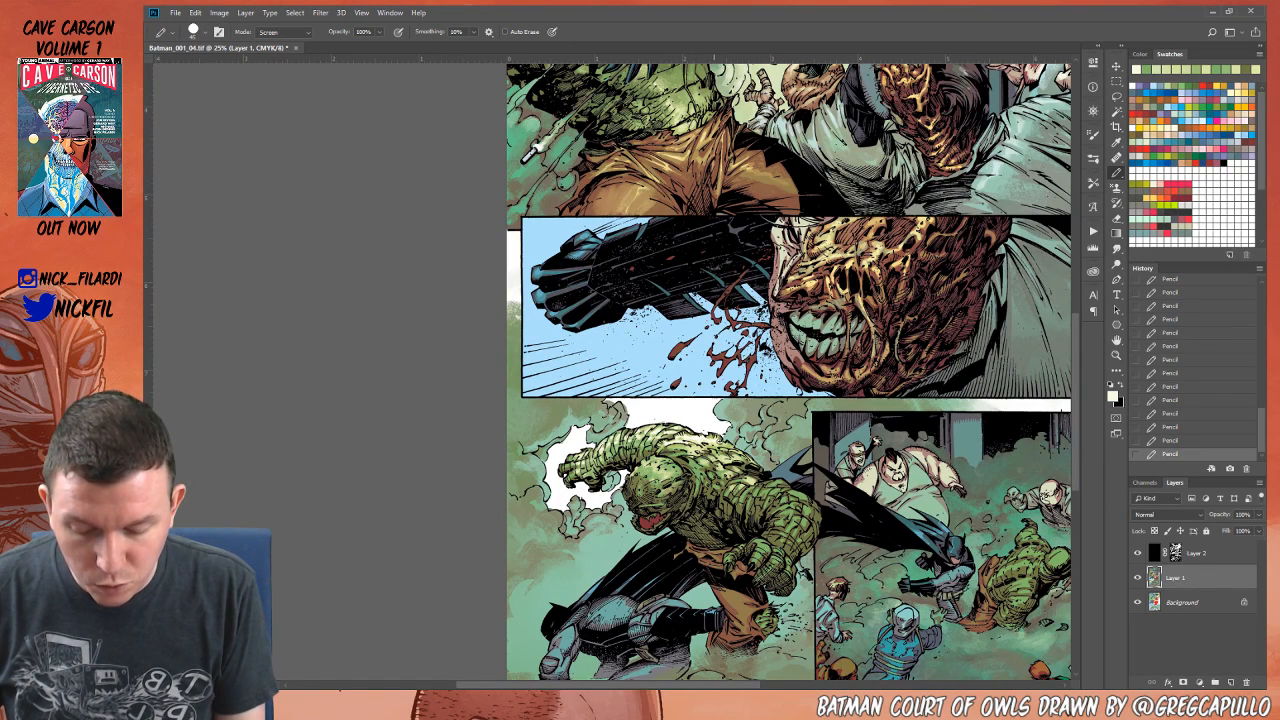
key(5)
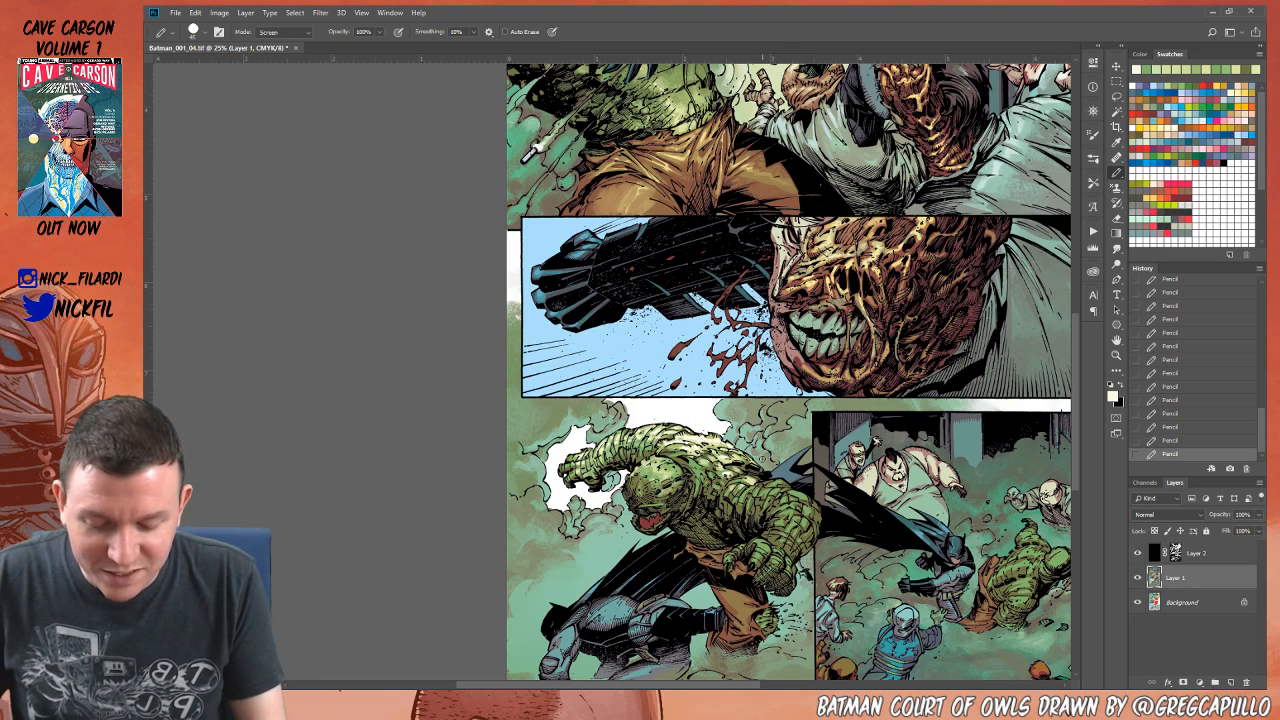
key(5)
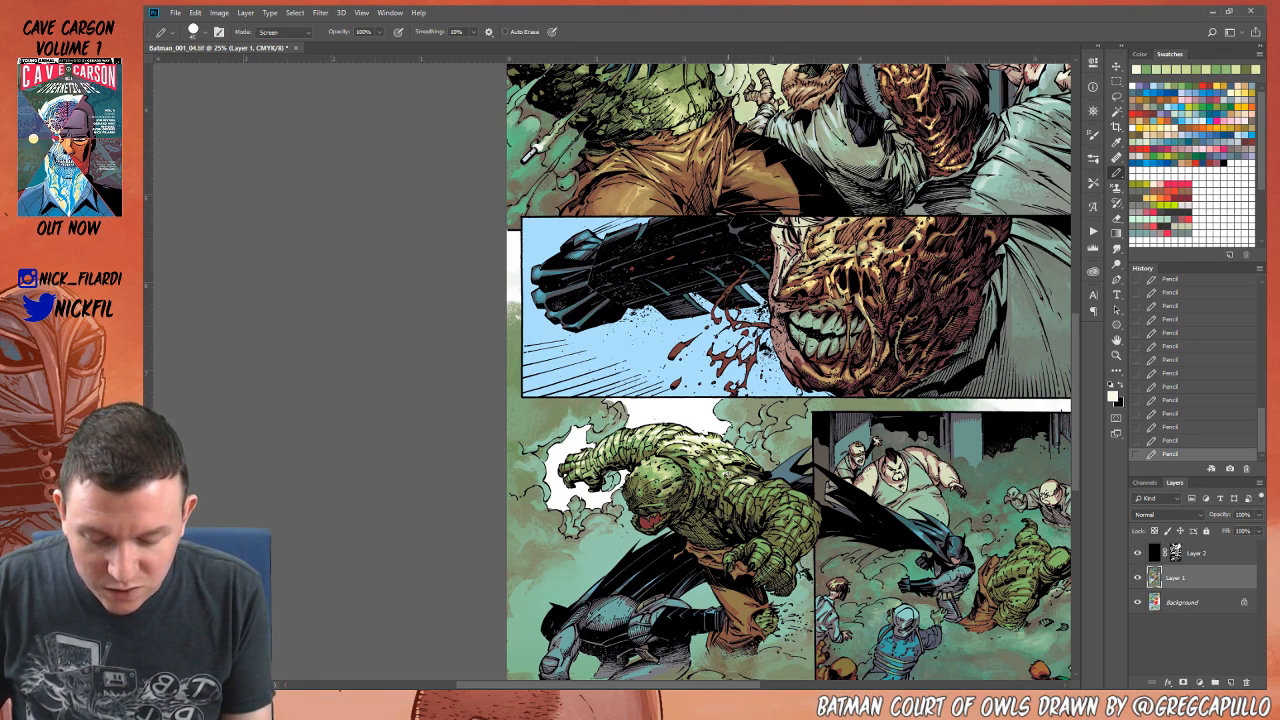
key(5)
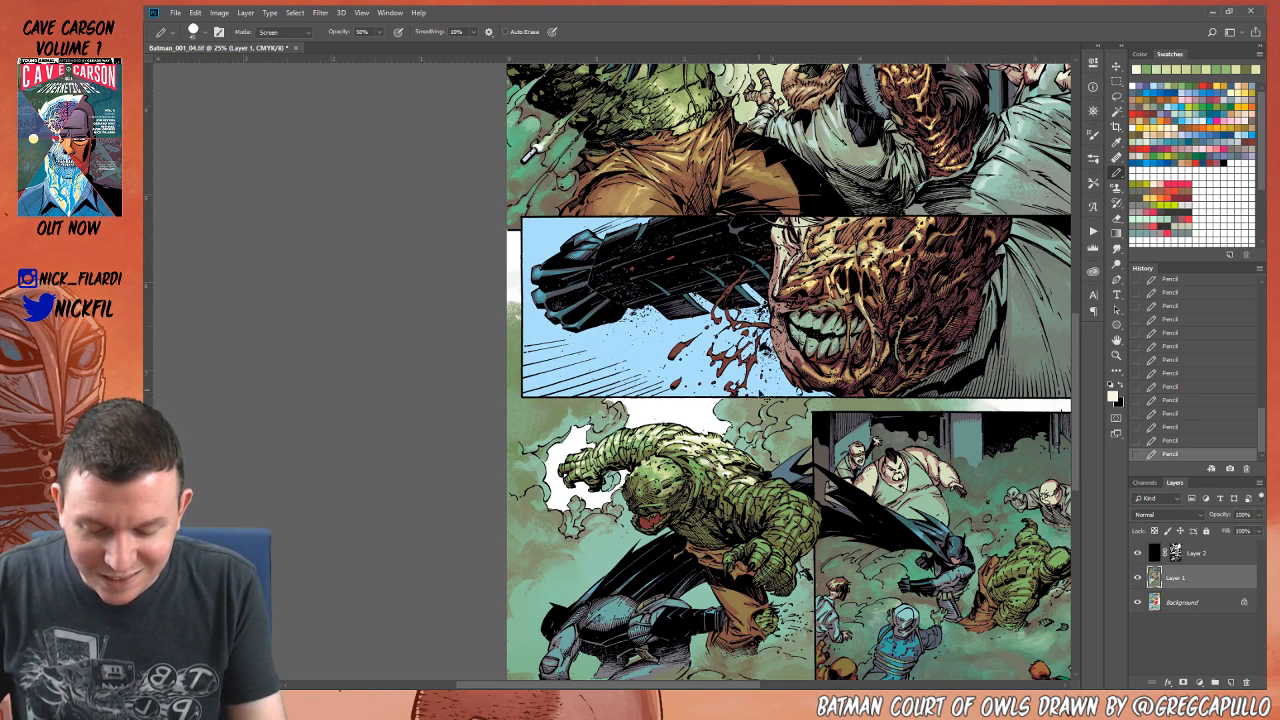
Step: Sample mid-green from the villain's shoulder and add marks to his torso in Screen mode at 50% opacity
click(1116, 341)
drag(688, 546, 627, 529)
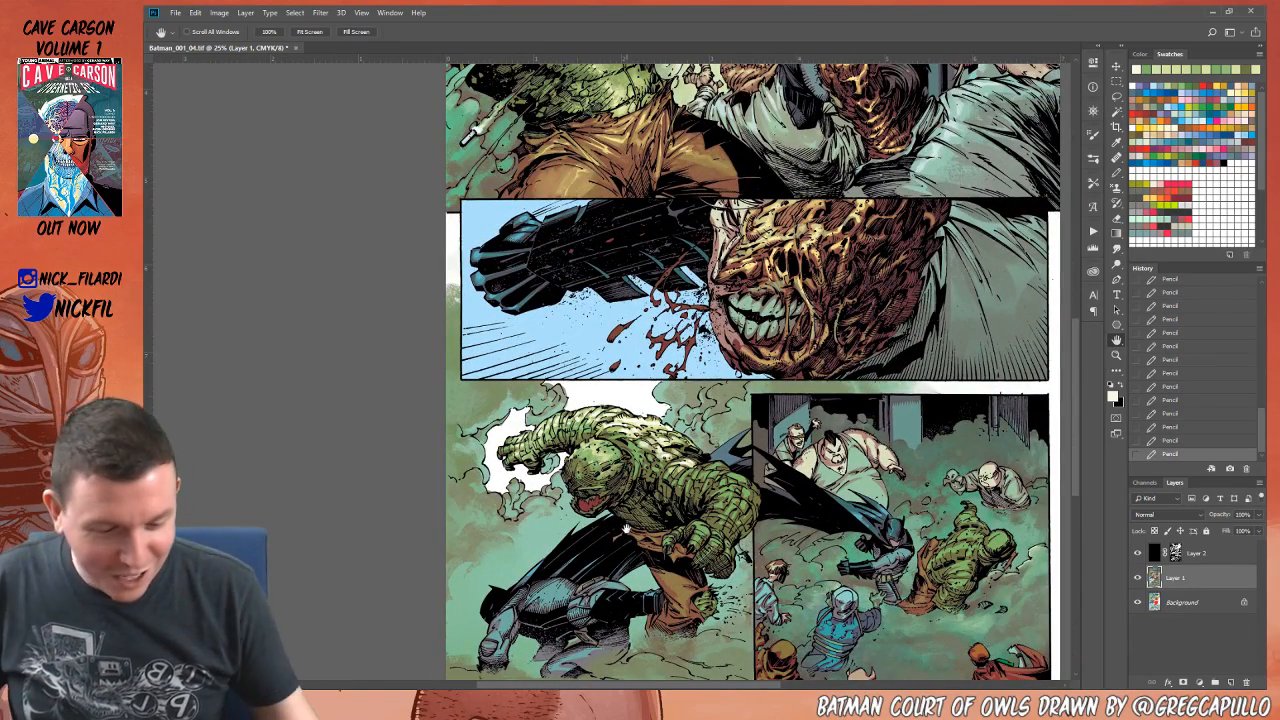
click(1118, 173)
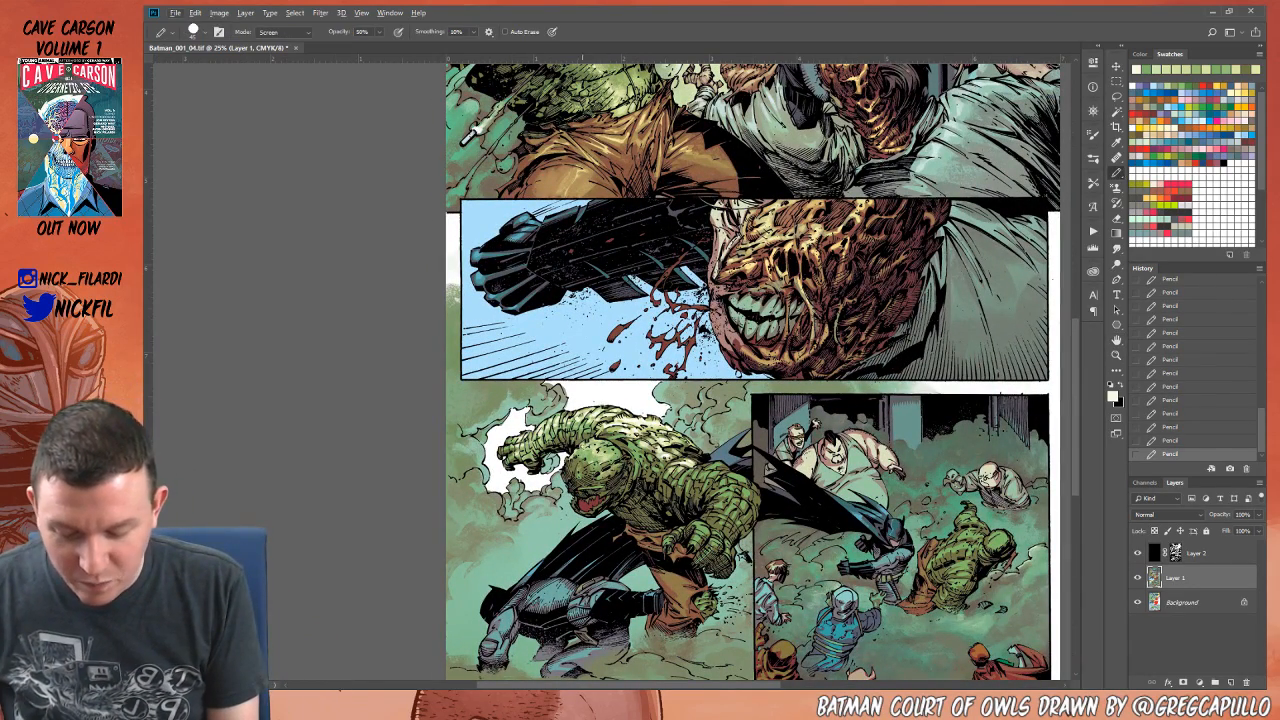
key(0)
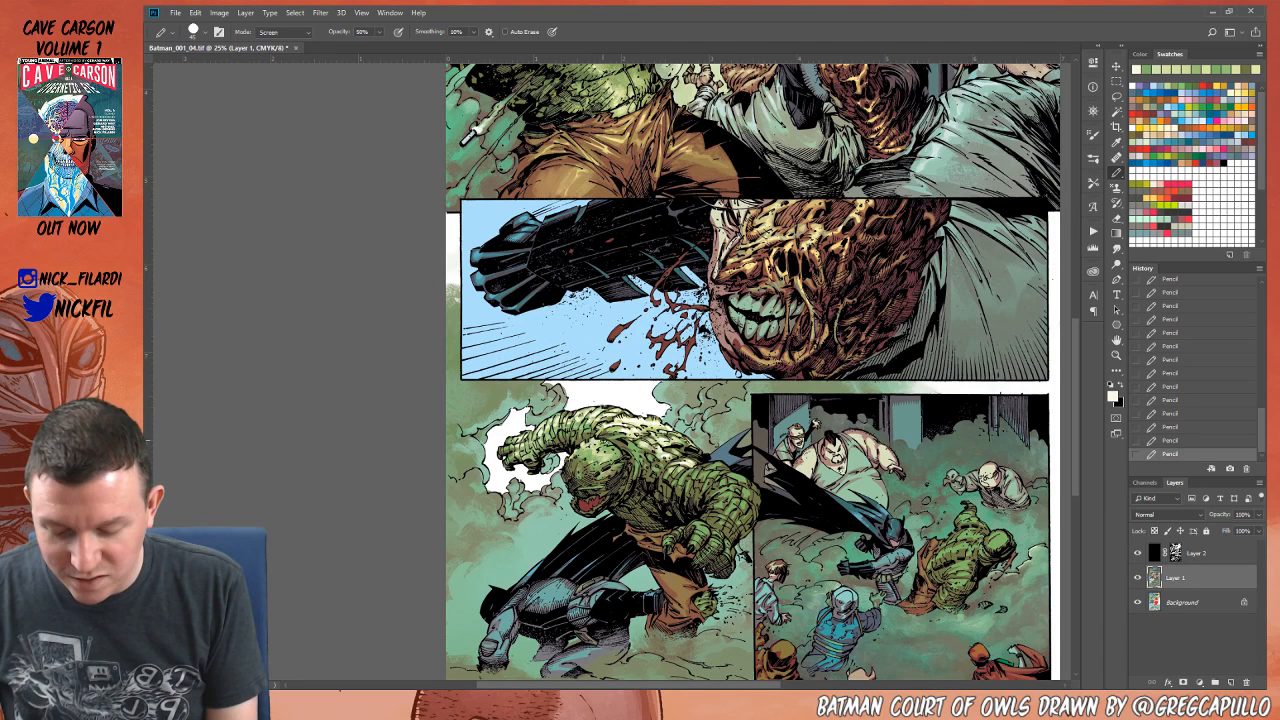
key(5)
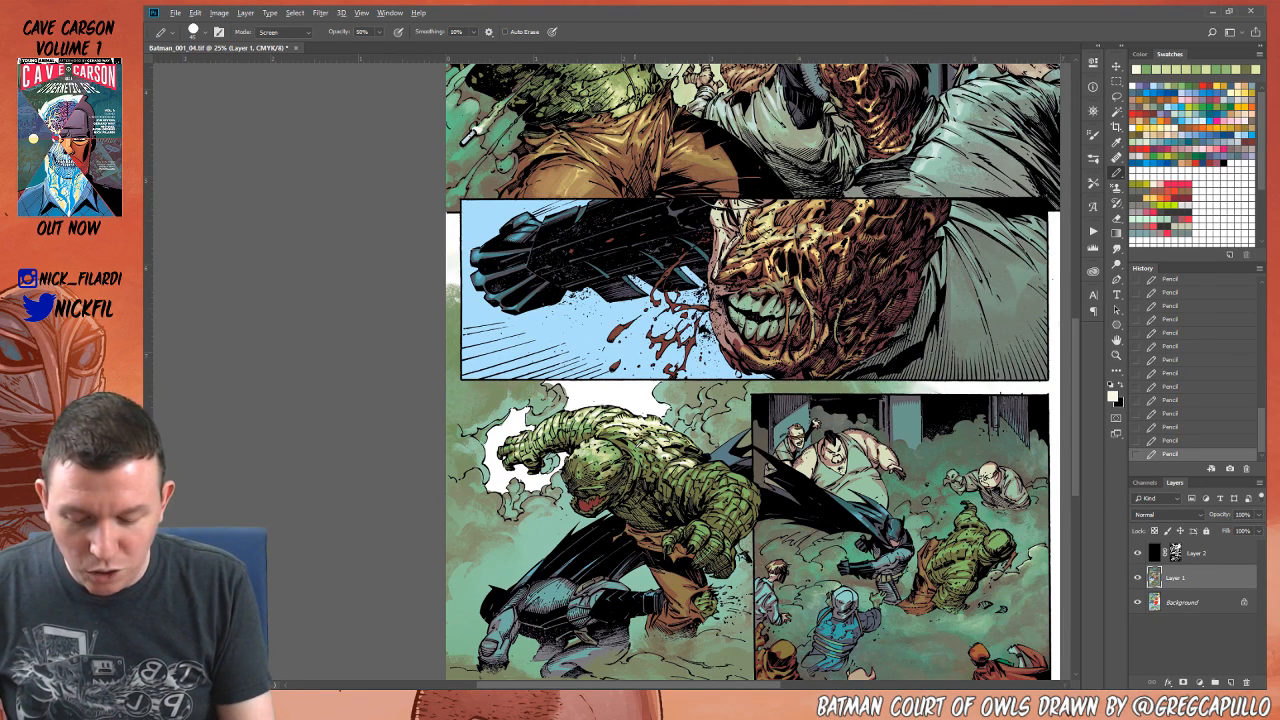
alt+click(622, 443)
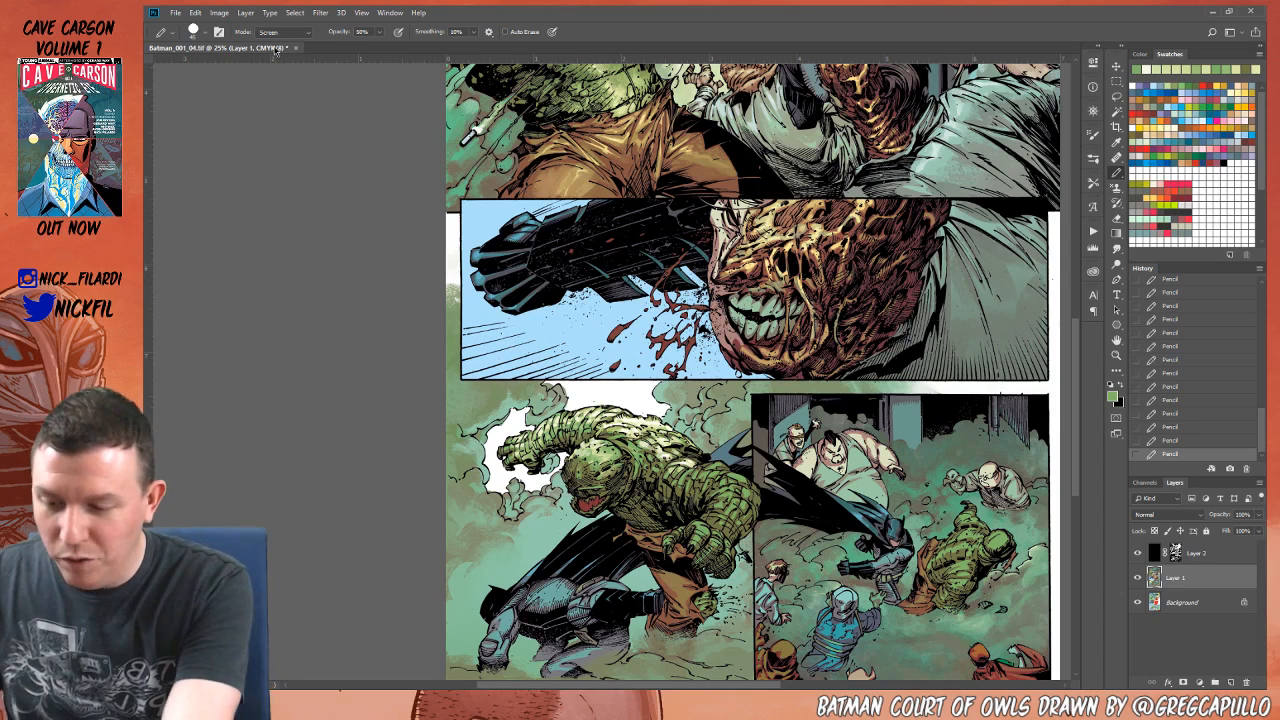
click(284, 32)
click(289, 150)
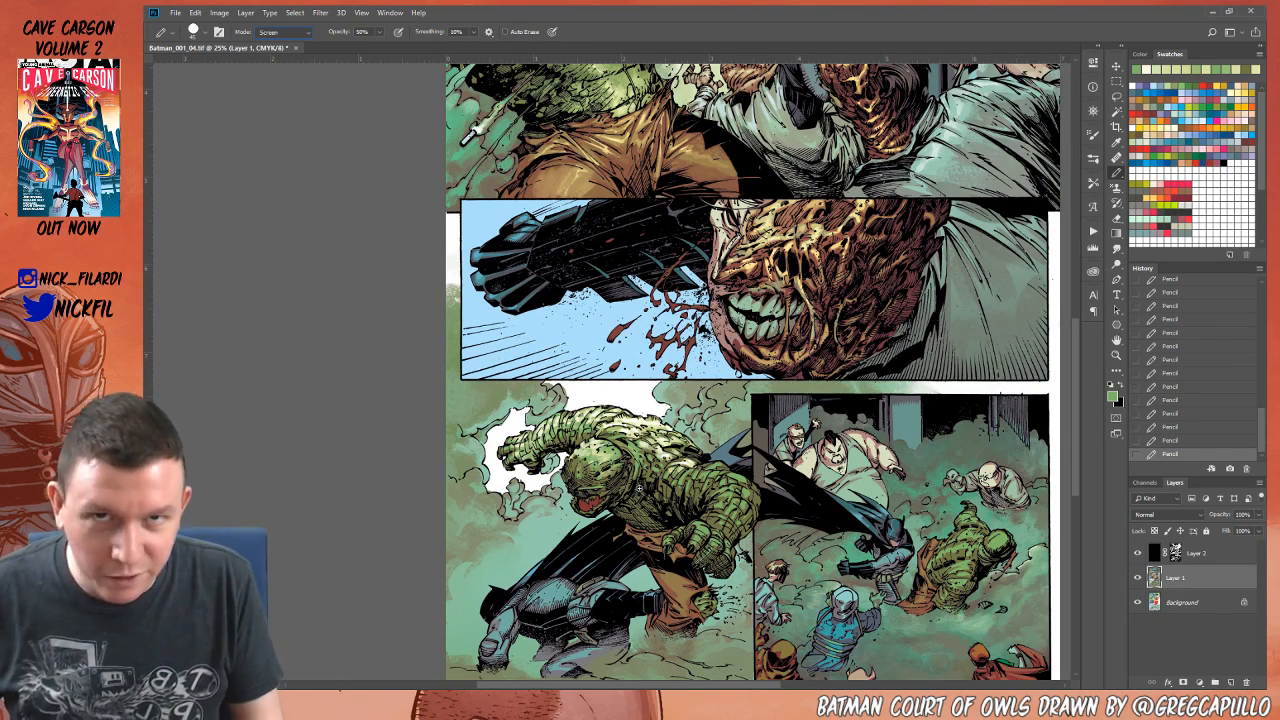
Step: Sample pale cream from the villain's near shoulder and brighten the scales on his lowered arm
click(1116, 341)
drag(713, 537, 793, 489)
click(1118, 174)
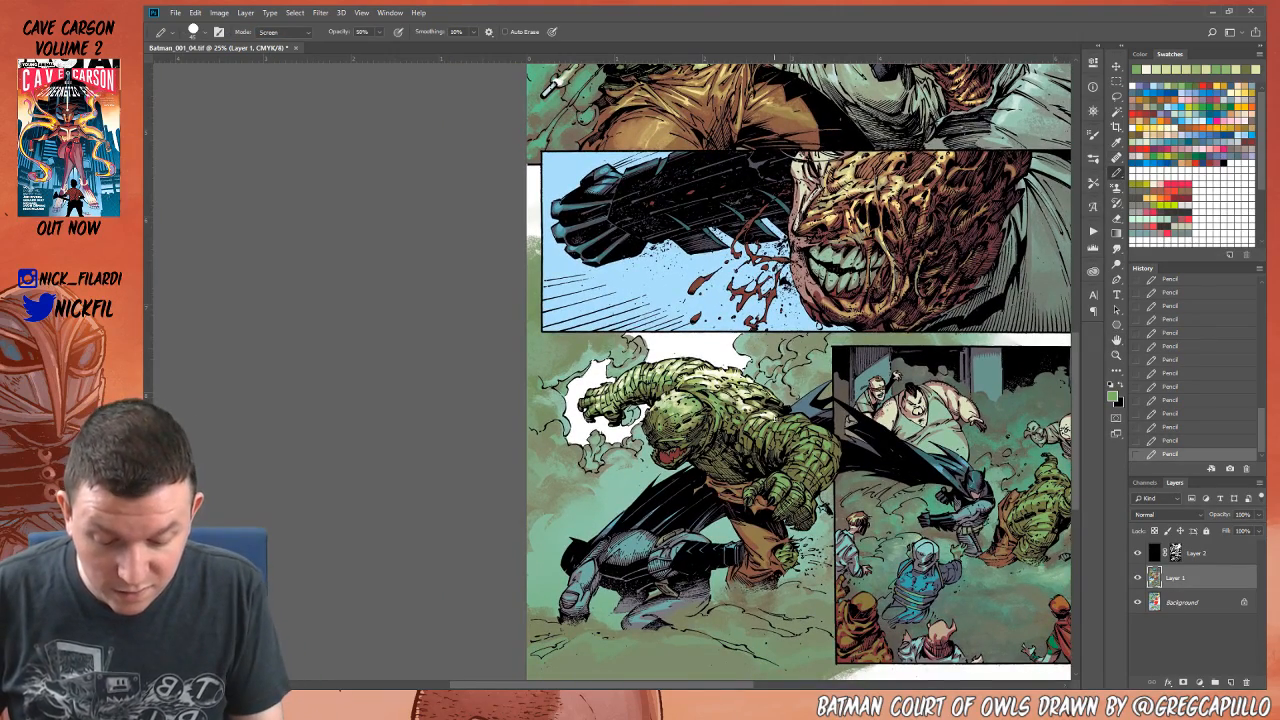
alt+click(775, 413)
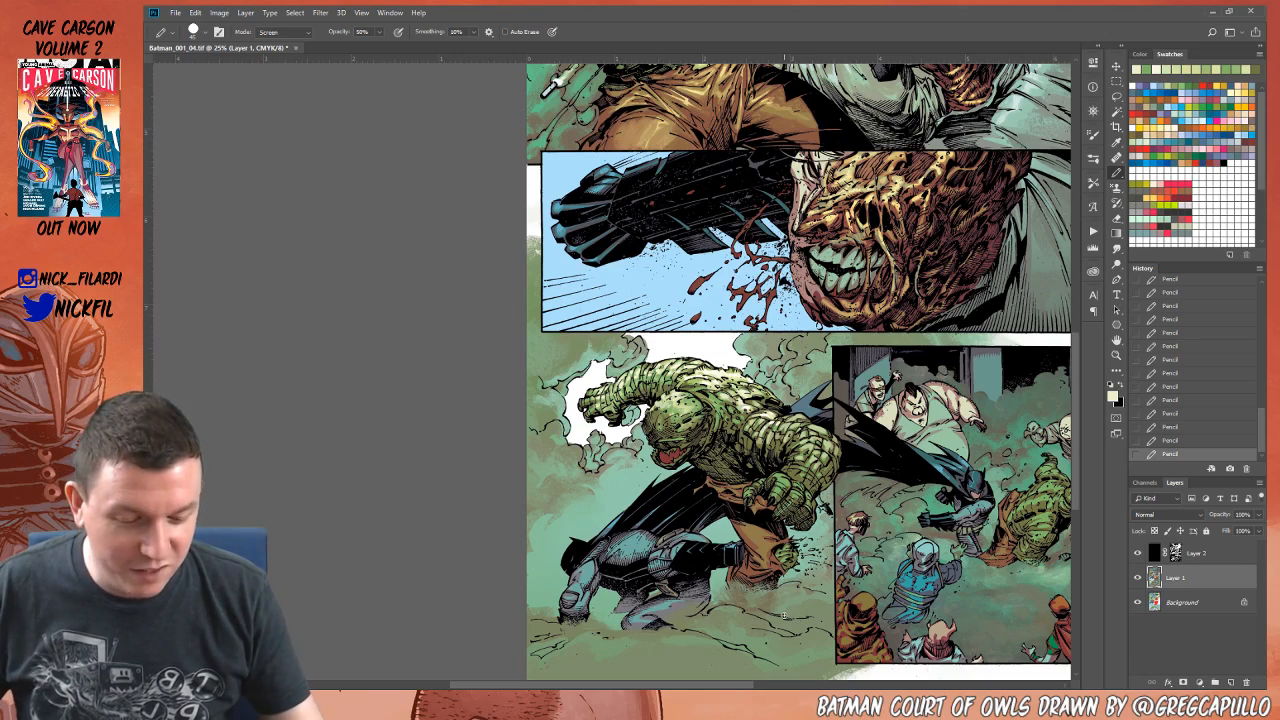
Step: Sample dark olive from the villain's lowered arm and set the Pencil mode to Normal for shading his scales
key(space)
drag(895, 444, 810, 478)
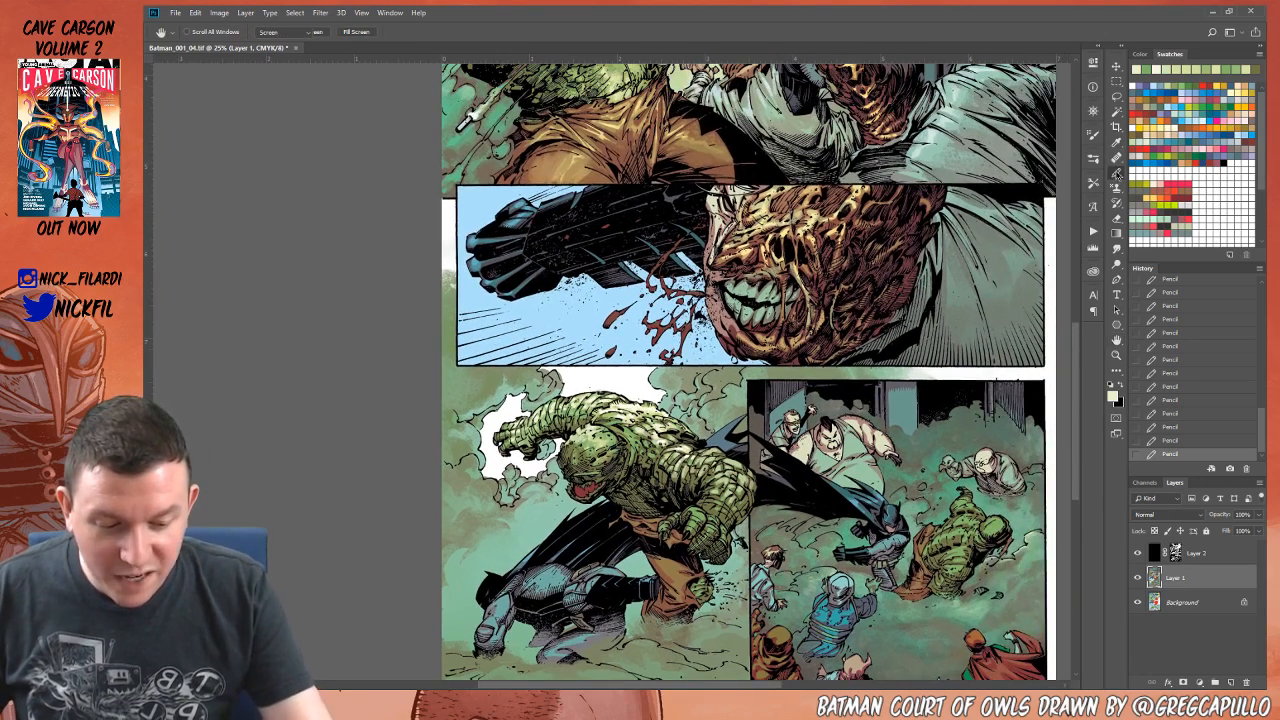
alt+click(716, 494)
alt+click(718, 498)
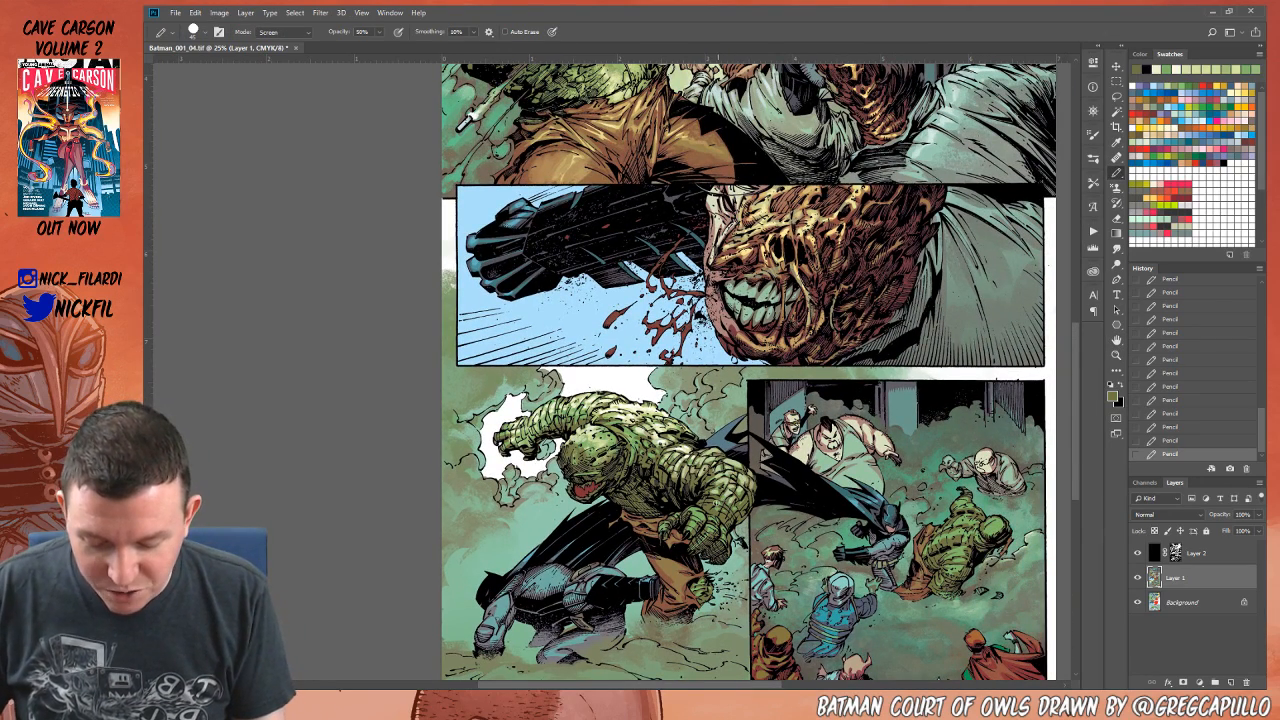
click(270, 35)
click(280, 45)
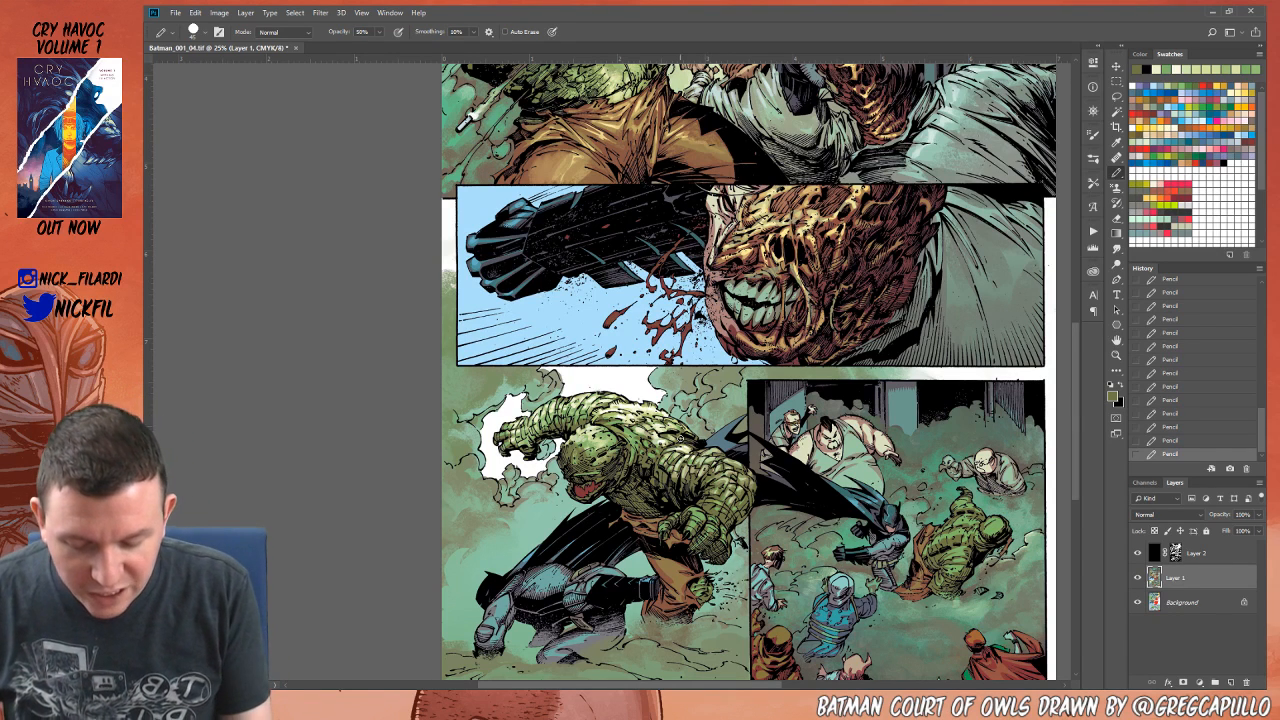
Step: Highlight the villain's lowered fist at 100% opacity, sampling pale yellow-green from his shoulder and cream from his upper back
alt+click(690, 447)
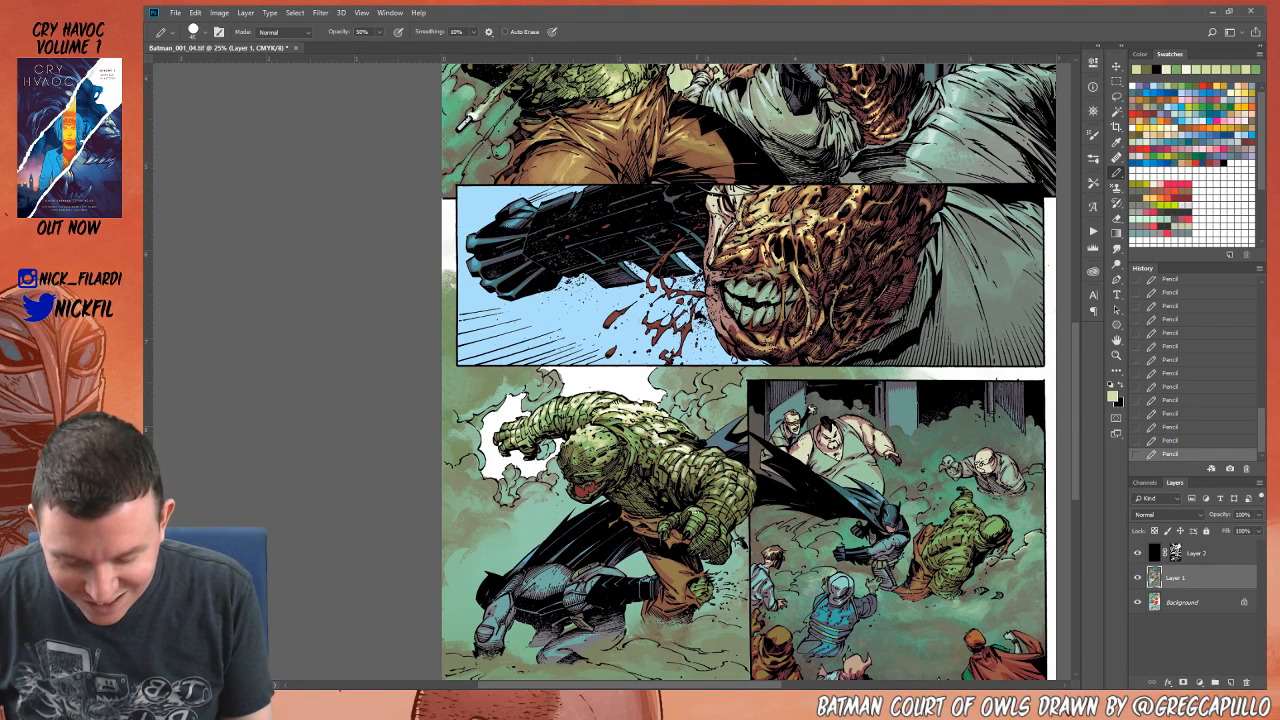
key(0)
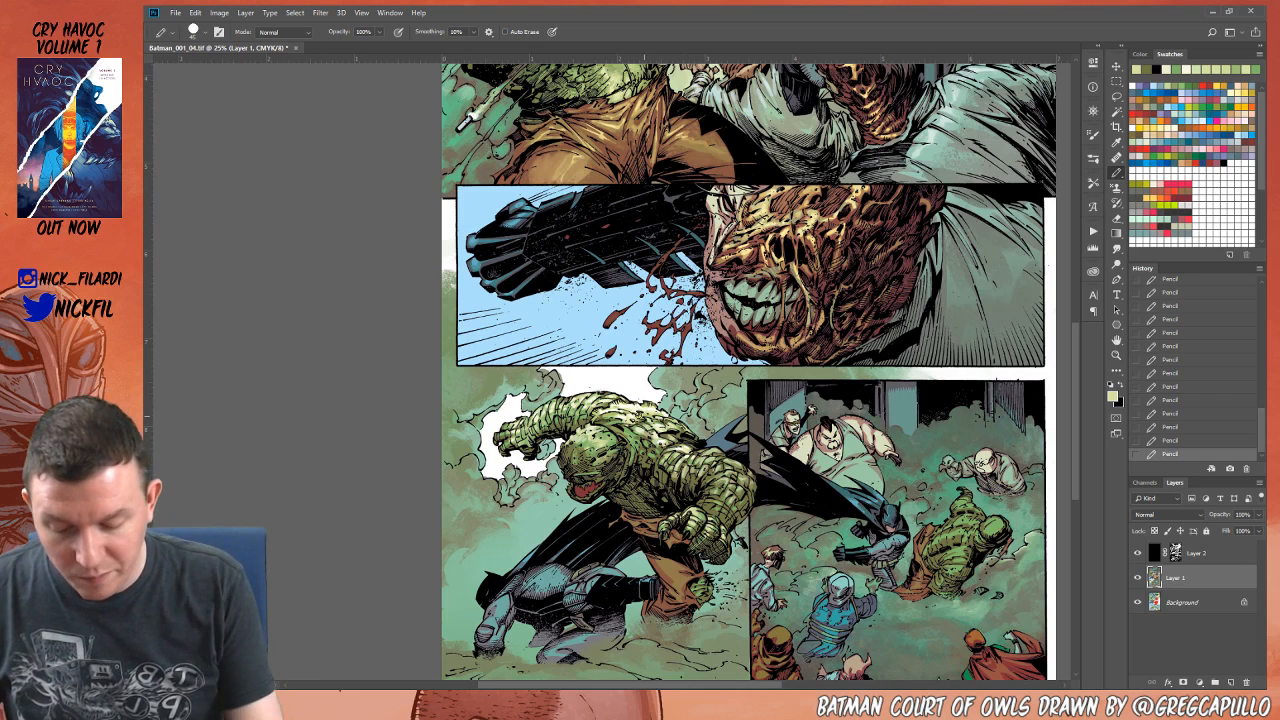
alt+click(638, 402)
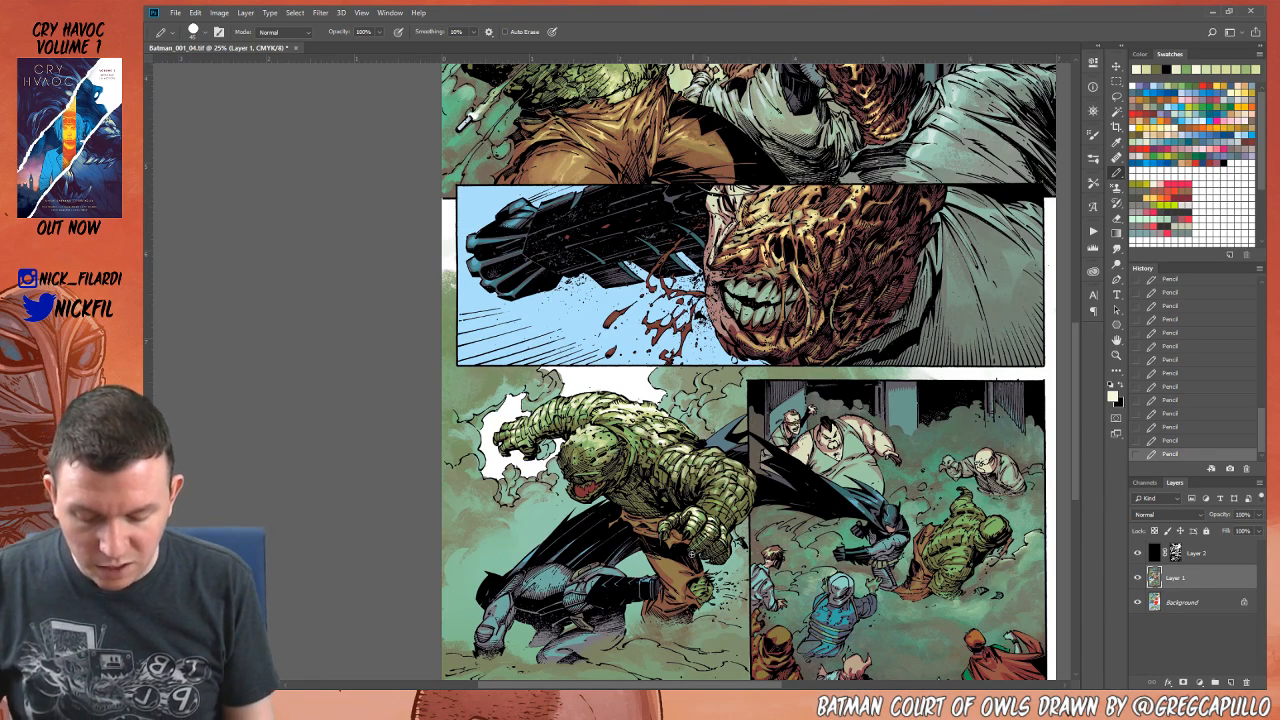
Step: Sample trouser colors from the lower-left villain and the panel above, and switch from the Pencil to a saved brush preset
alt+click(673, 580)
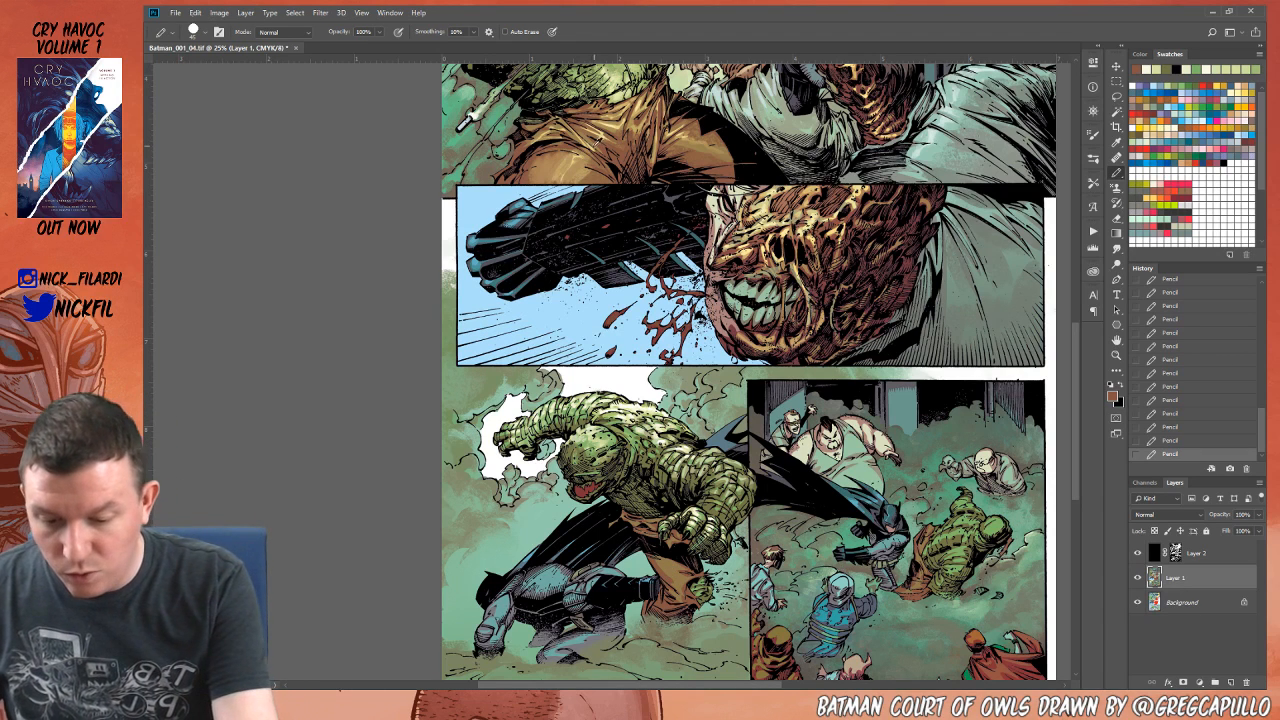
alt+click(601, 139)
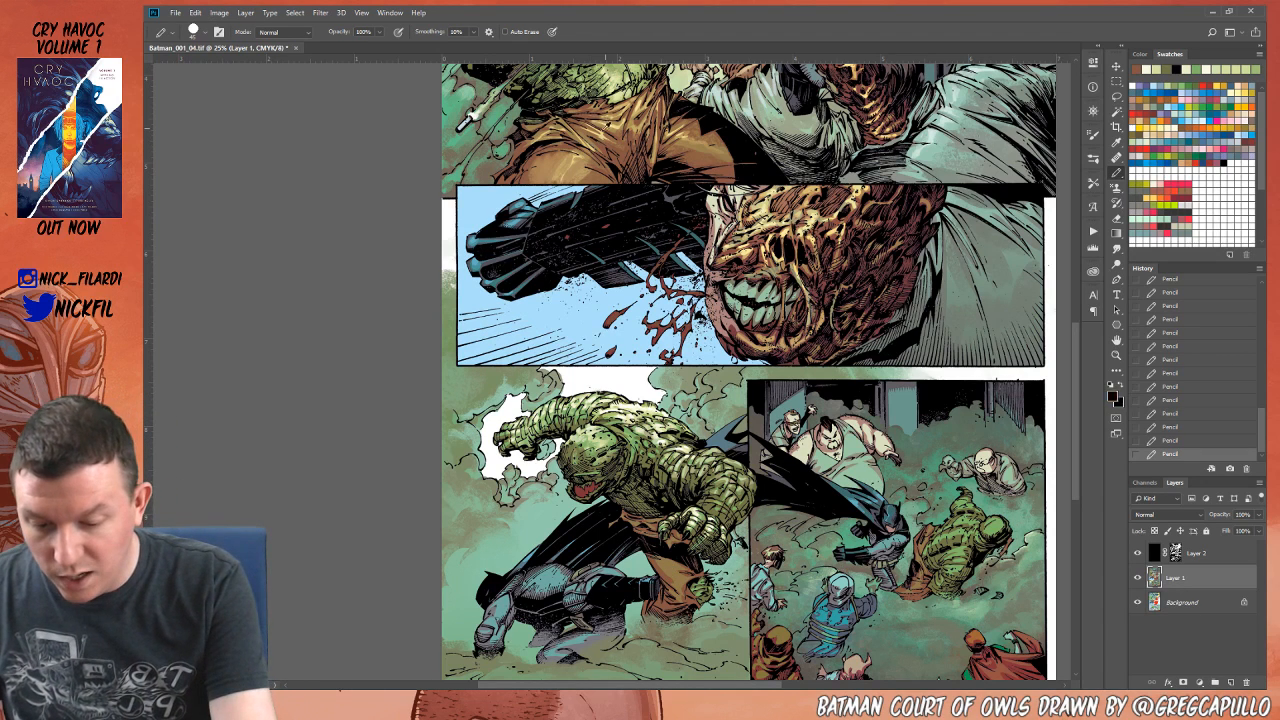
click(197, 34)
click(274, 226)
click(336, 583)
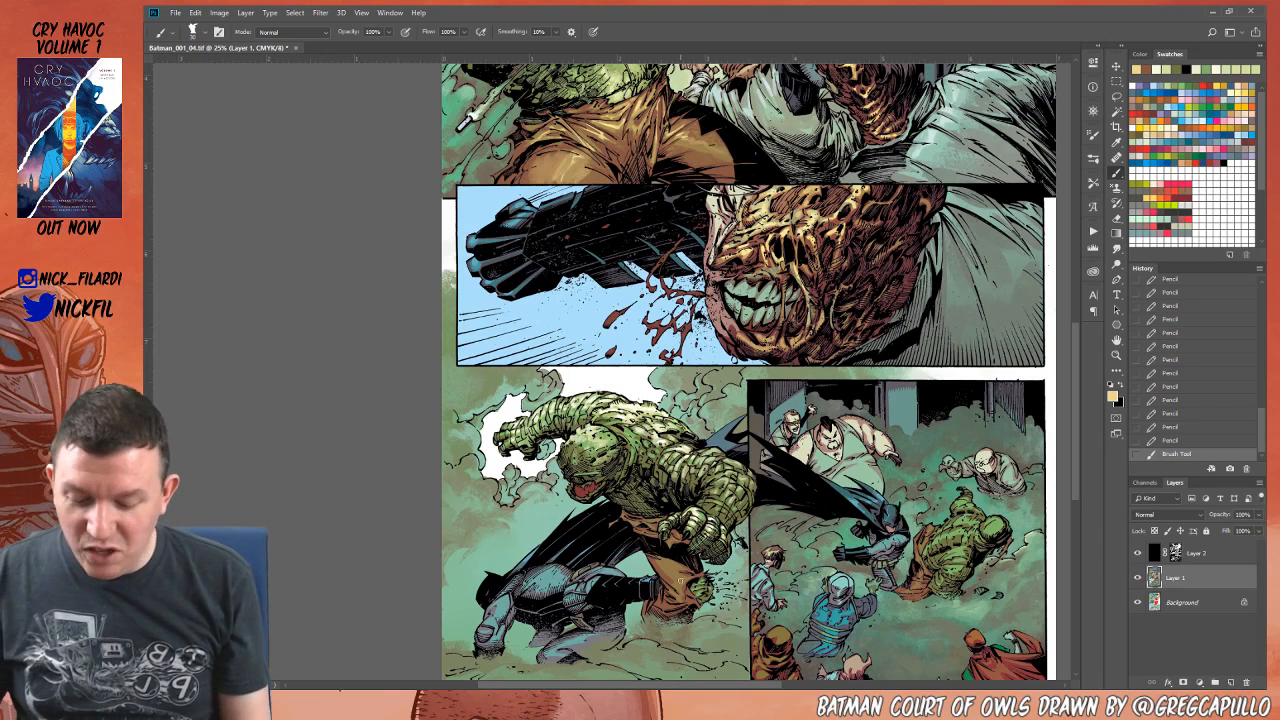
Step: Paint pale gold highlights on the lower-left villain's brown trousers, reducing the brush size for finer strokes
drag(671, 573, 666, 534)
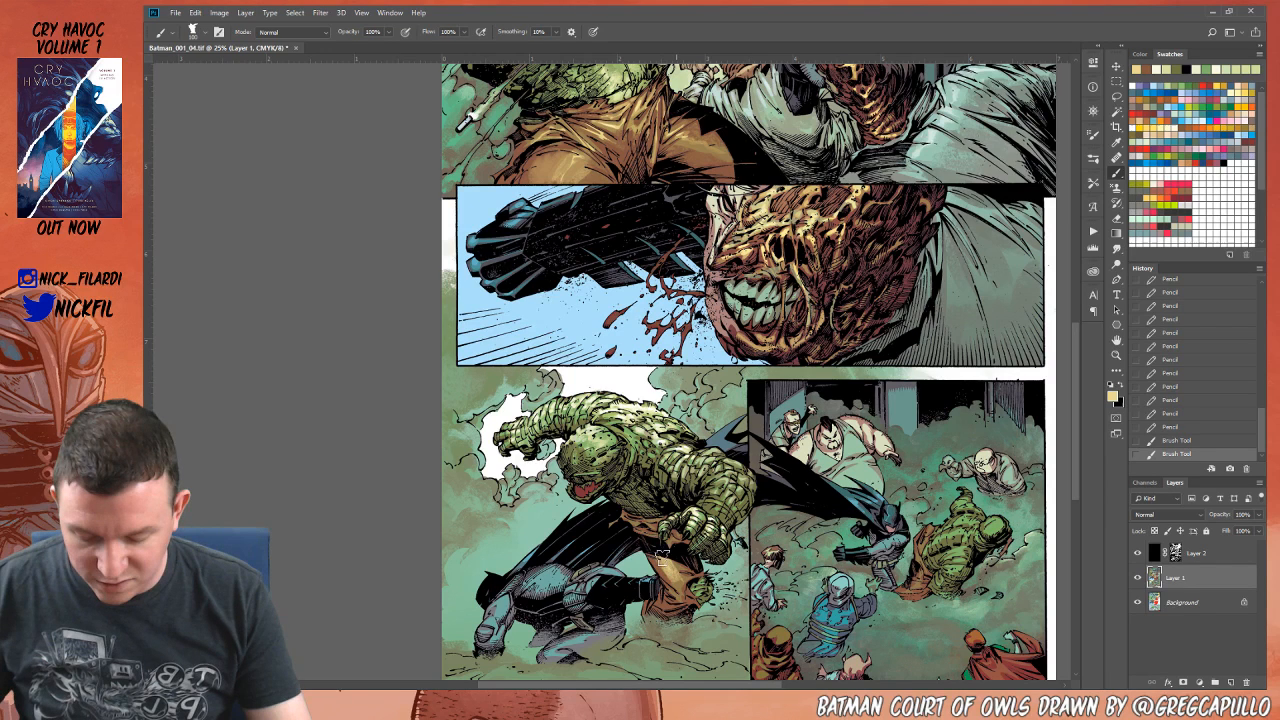
key(bracketleft)
key(bracketleft)
key(bracketleft)
key(bracketleft)
key(bracketleft)
key(bracketleft)
mouse_move(676, 577)
mouse_down()
mouse_move(671, 602)
mouse_move(684, 595)
mouse_up()
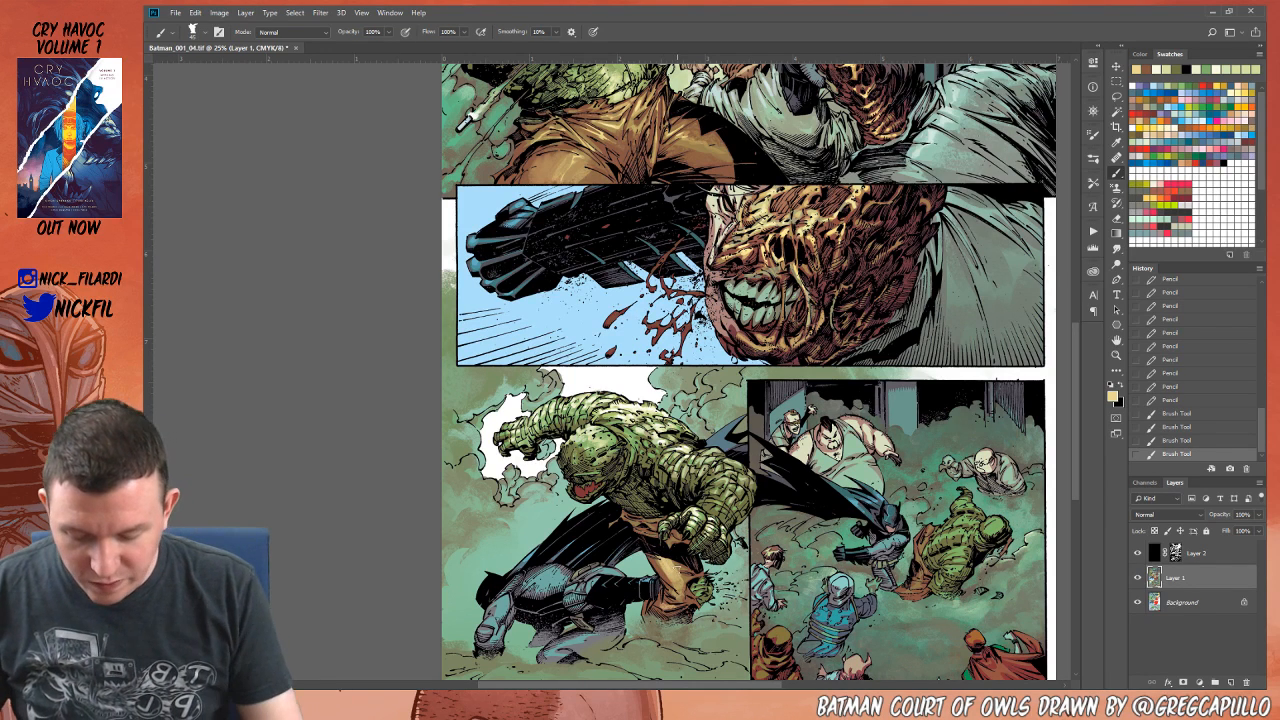
Step: Sample golden brown from the villain's trousers and blend the highlights along the leg in Normal mode
alt+click(676, 571)
click(294, 34)
click(286, 48)
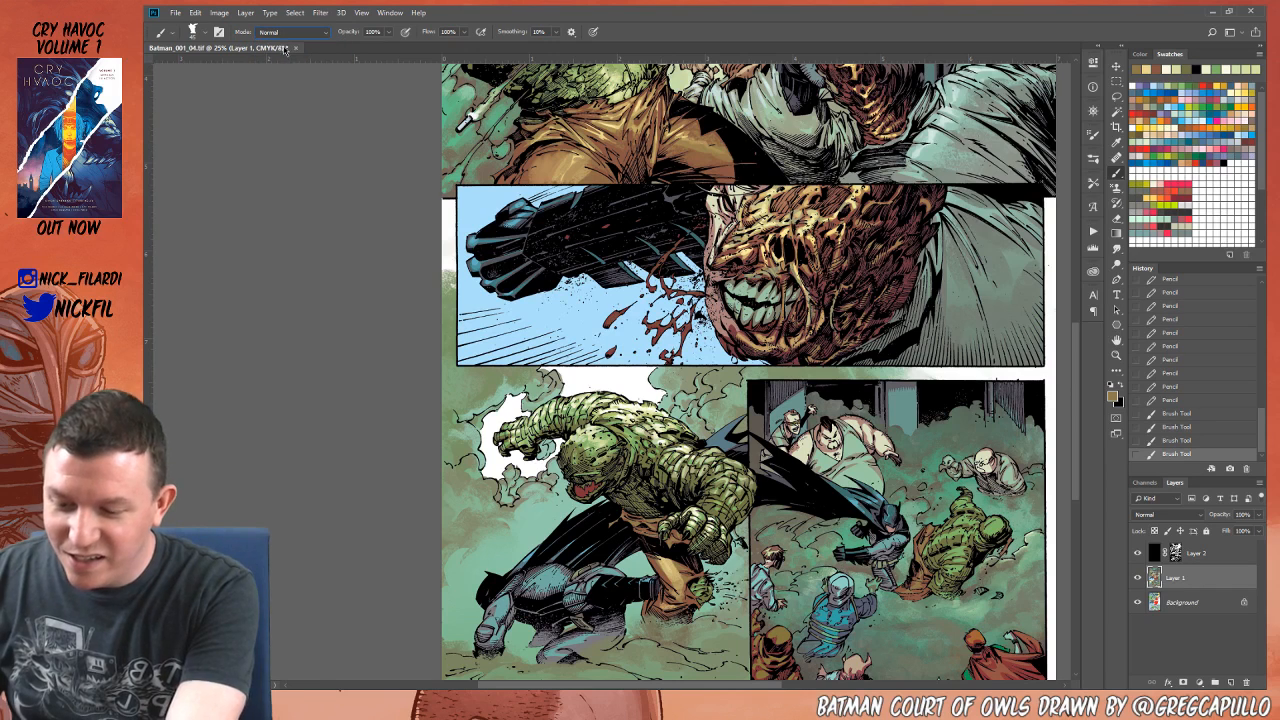
drag(656, 553, 689, 594)
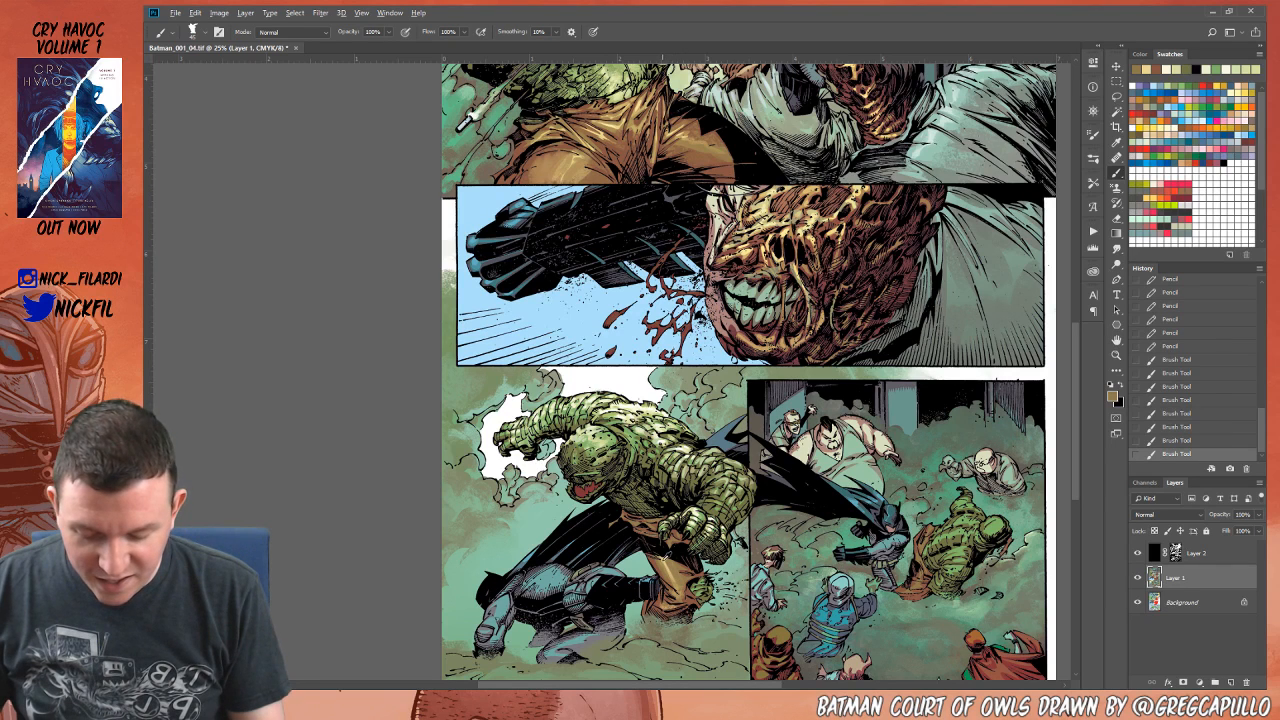
Step: Refine the trousers with small pale gold and rust-brown strokes, undoing one stroke and sampling golden brown for more
alt+click(666, 552)
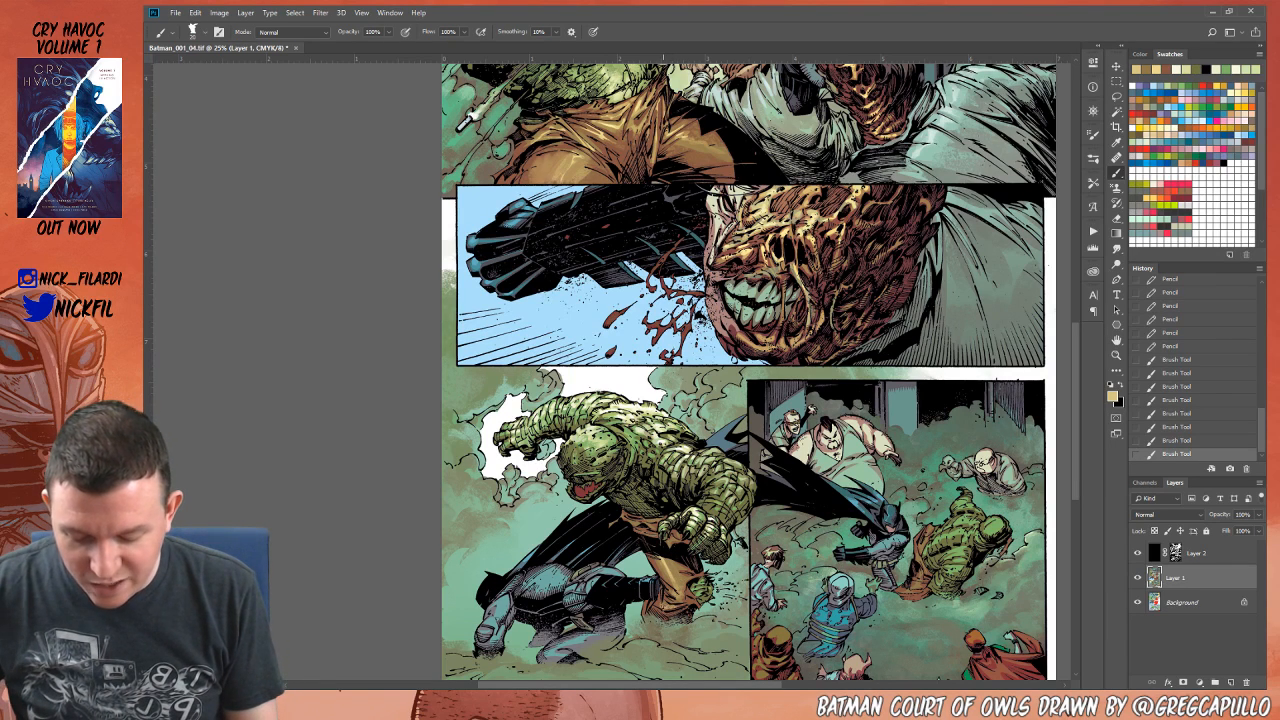
mouse_move(658, 598)
mouse_down()
mouse_move(682, 609)
mouse_move(671, 606)
mouse_up()
alt+click(665, 598)
key(ctrl+z)
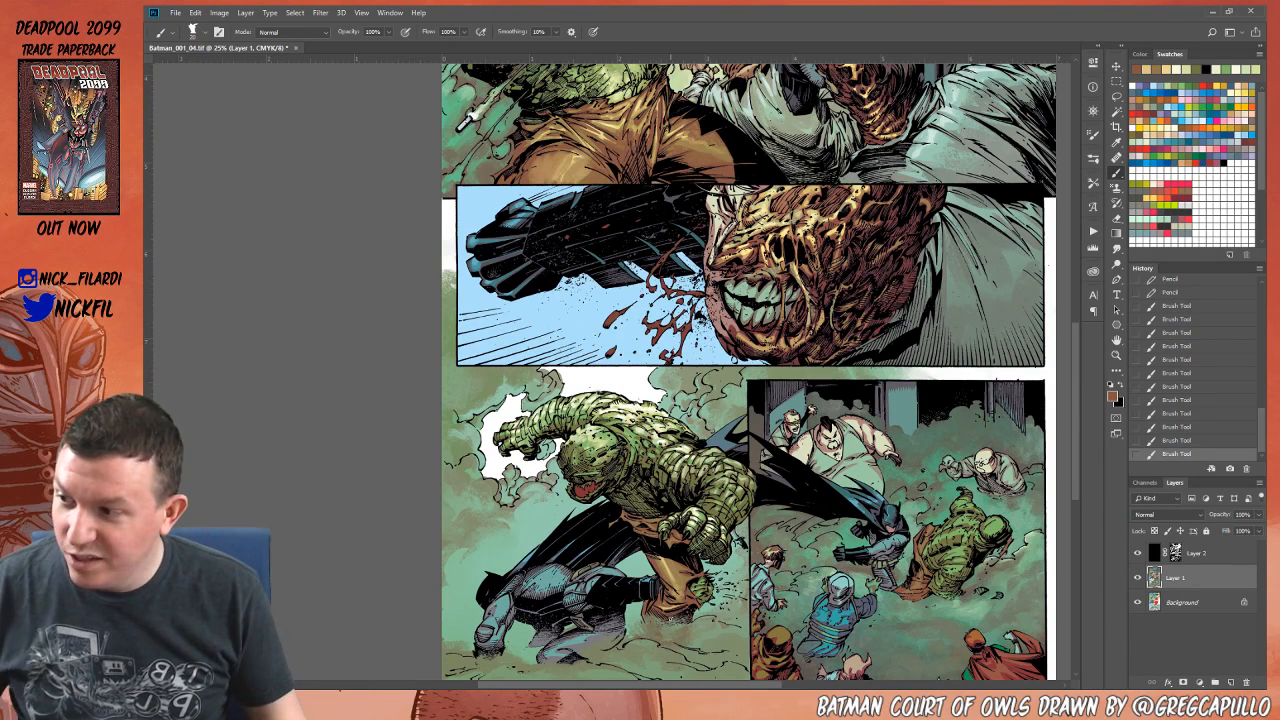
drag(660, 550, 660, 558)
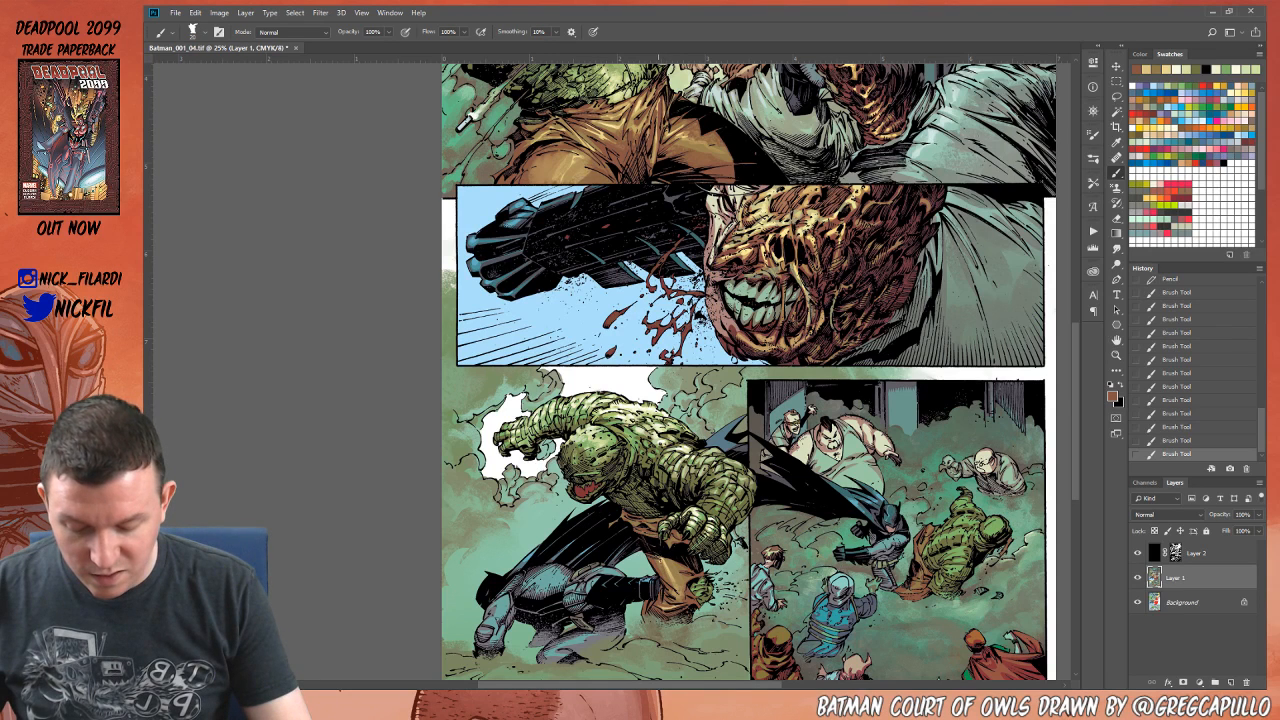
alt+click(674, 563)
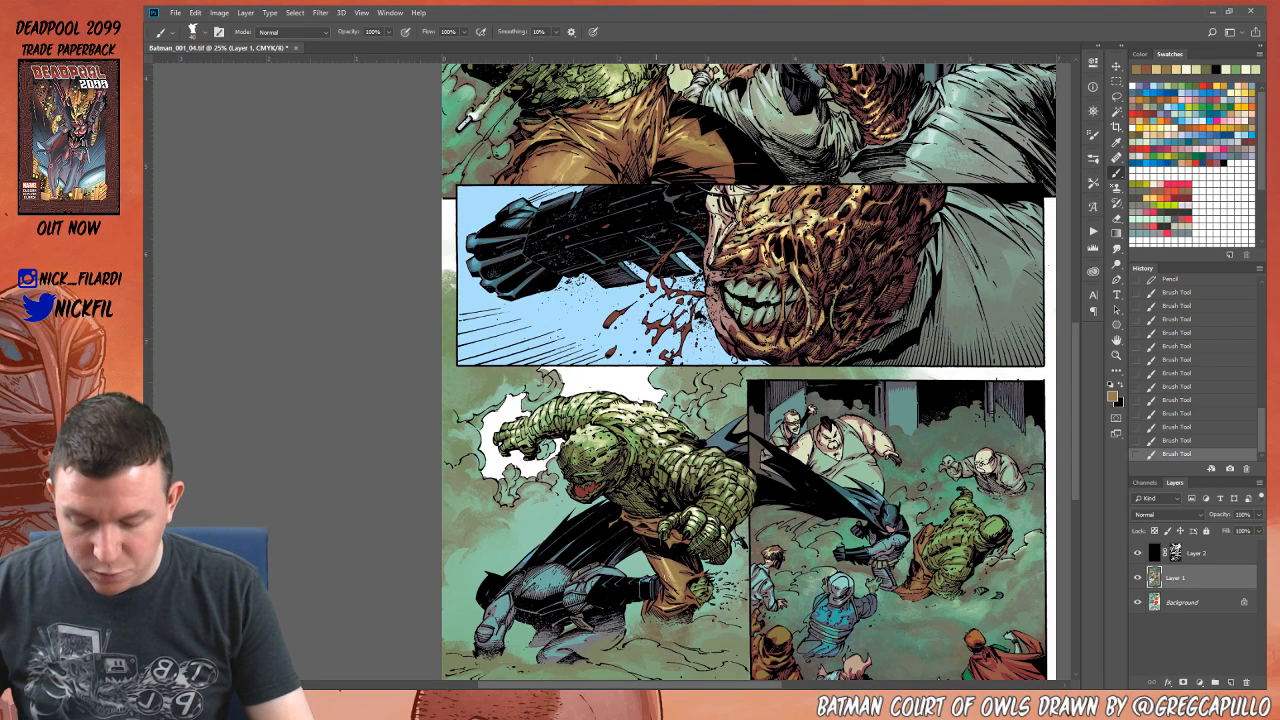
Step: Brush tan highlights on the green creature's trousers and sampled pale green highlights on its head and shoulder in the lower-left panel
drag(652, 543, 662, 553)
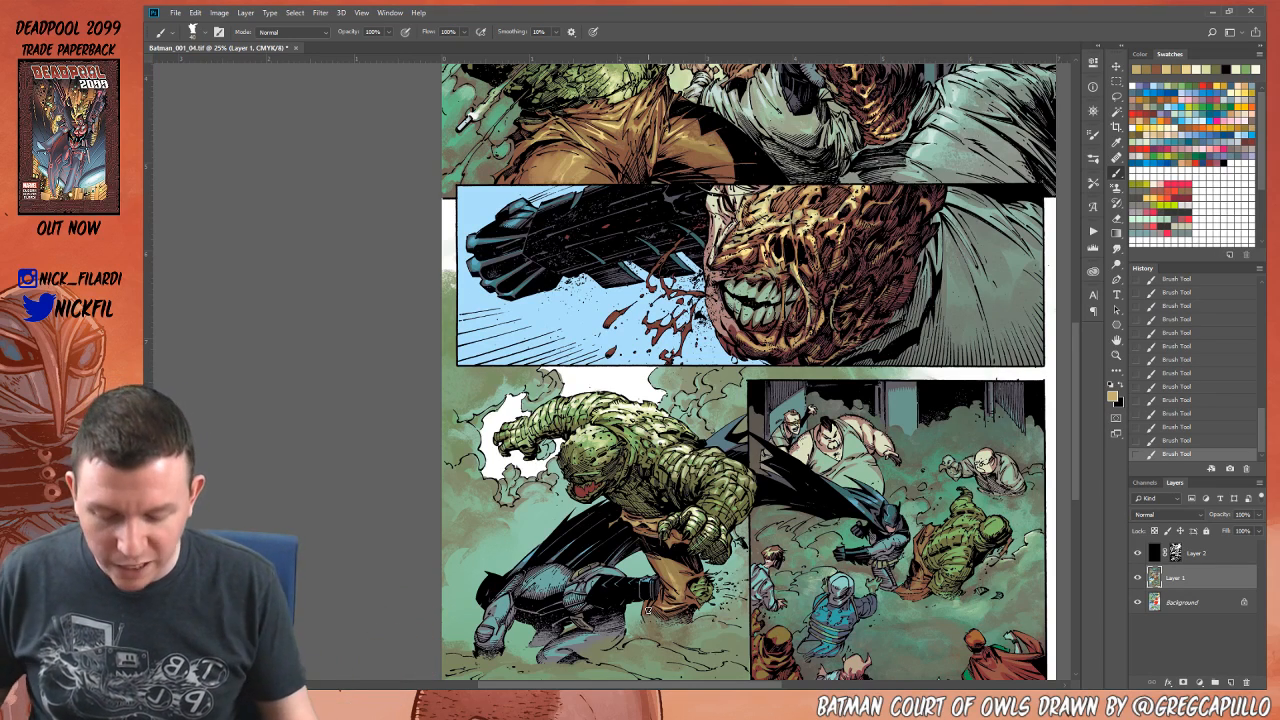
click(1117, 341)
drag(714, 521, 834, 468)
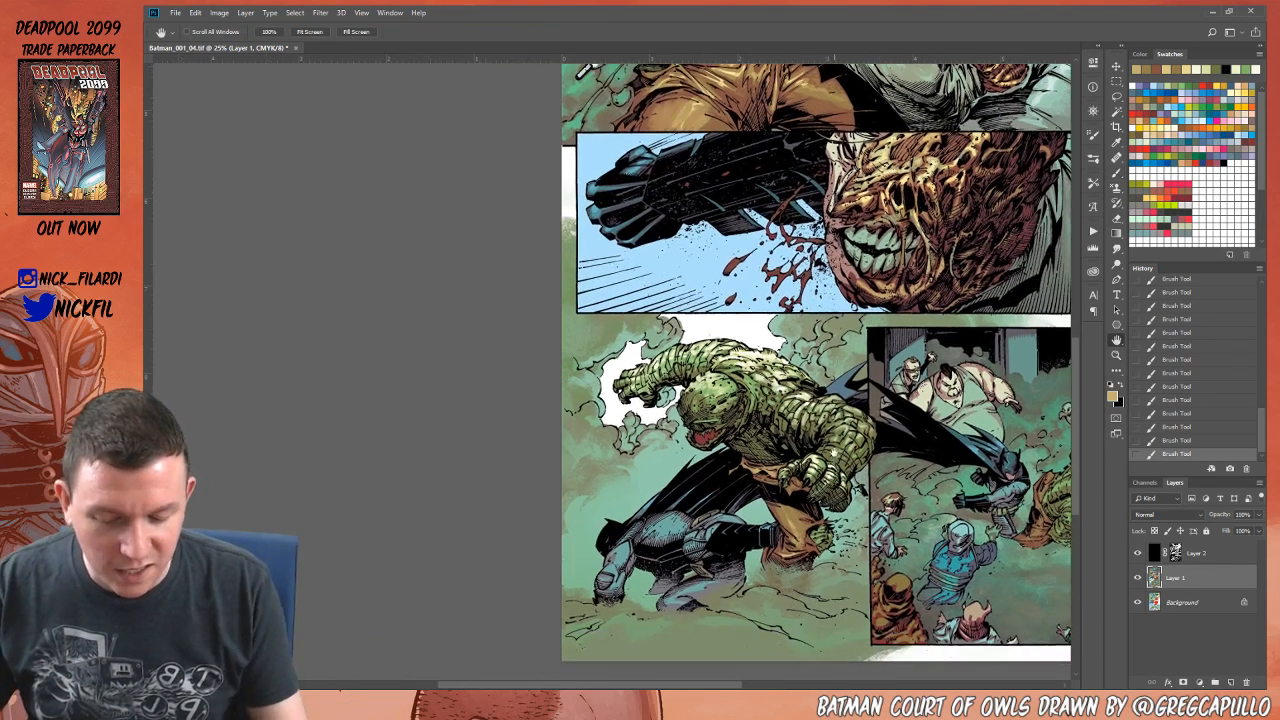
click(1118, 172)
alt+click(716, 378)
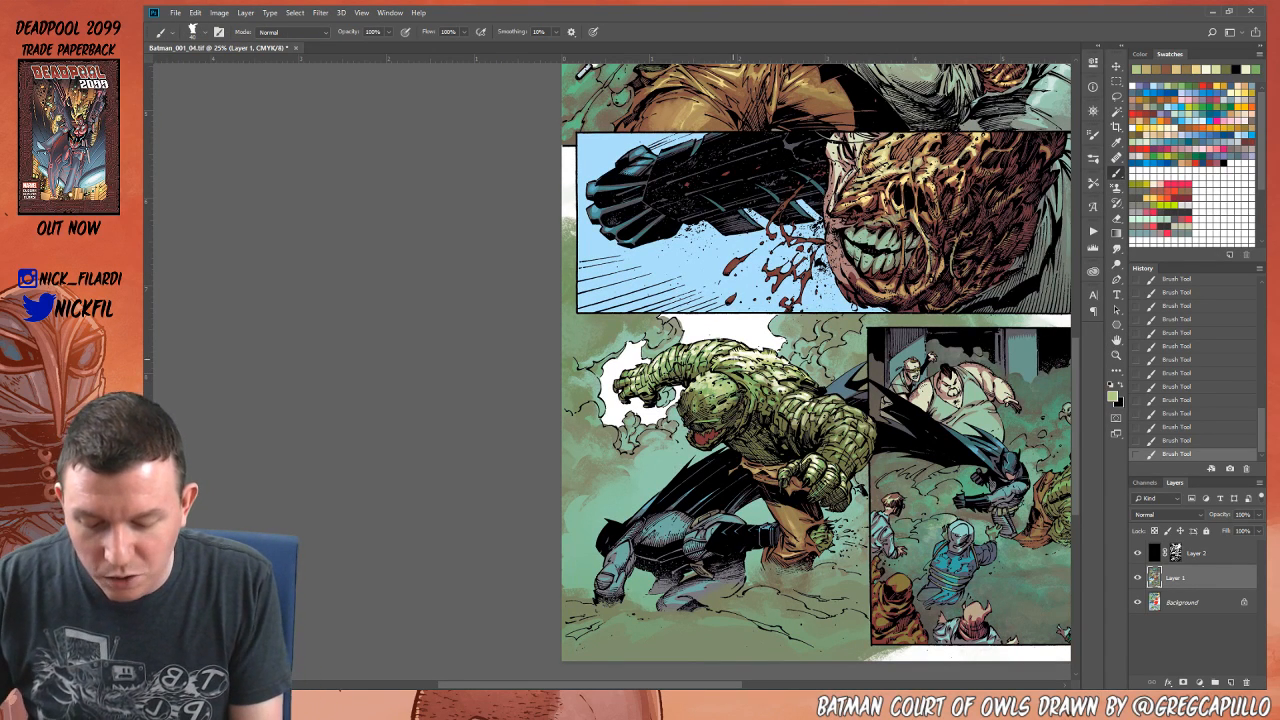
mouse_move(725, 375)
mouse_down()
mouse_move(733, 388)
mouse_move(717, 387)
mouse_move(733, 399)
mouse_up()
alt+click(729, 388)
alt+click(711, 377)
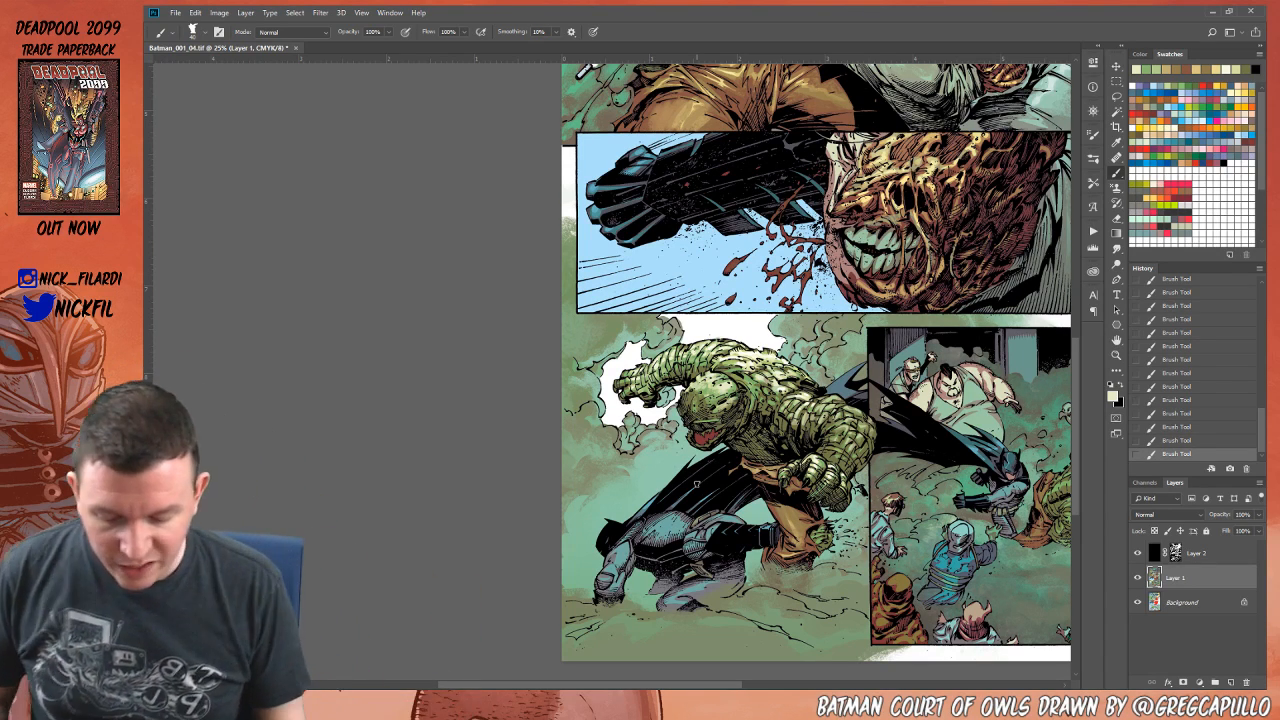
Step: Sample the blue from Batman's gauntlet in the middle panel and touch up the blue highlights along the forearm
key(h)
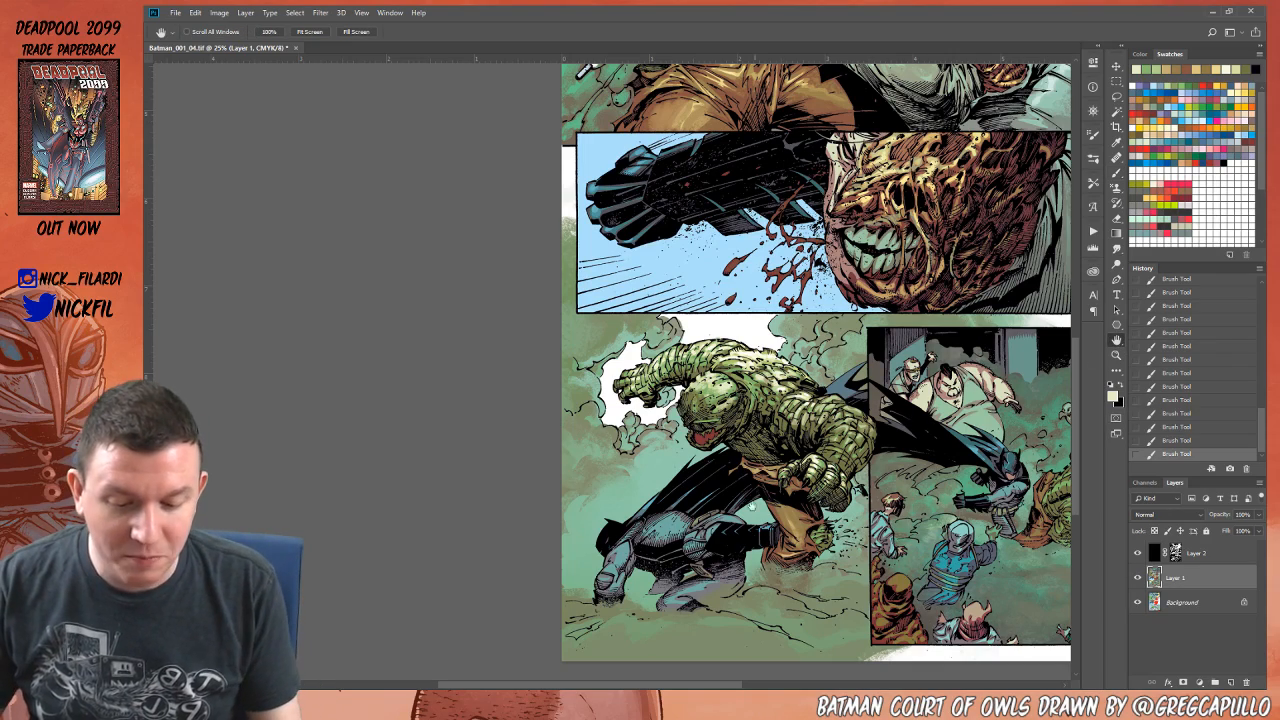
drag(752, 506, 721, 535)
click(1117, 173)
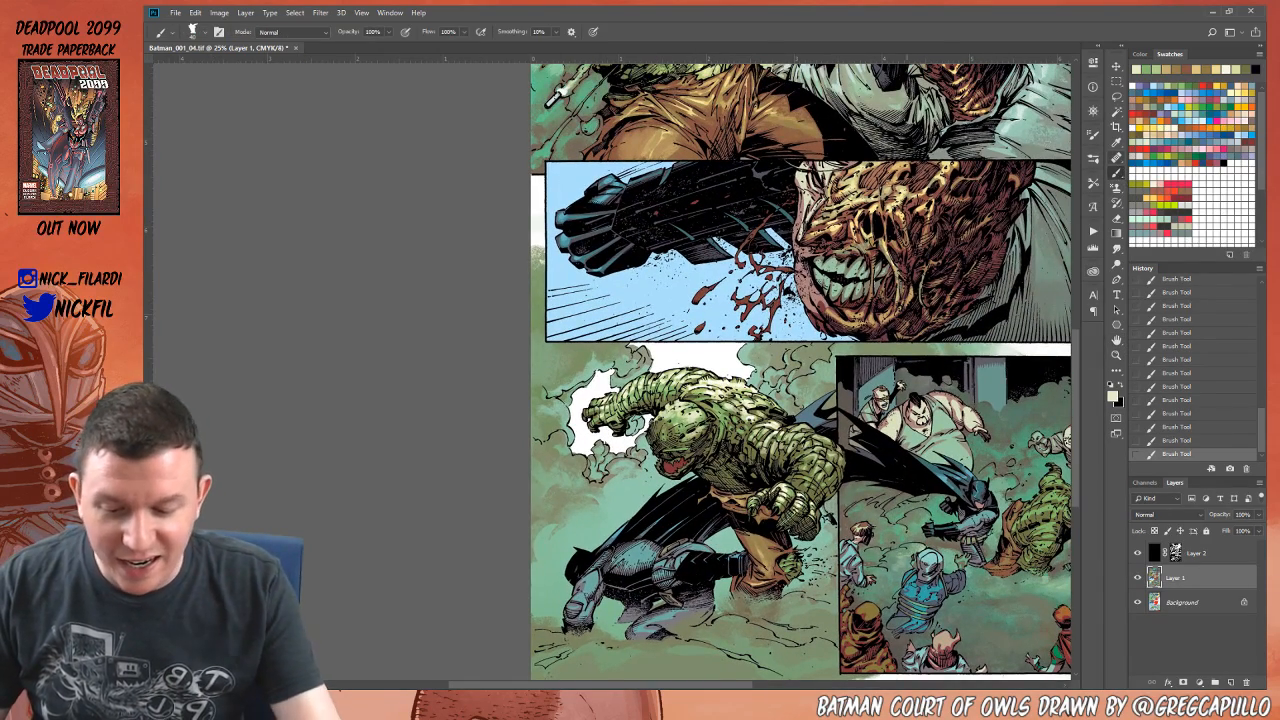
alt+click(611, 190)
mouse_move(712, 242)
mouse_down()
mouse_move(727, 254)
mouse_move(714, 244)
mouse_up()
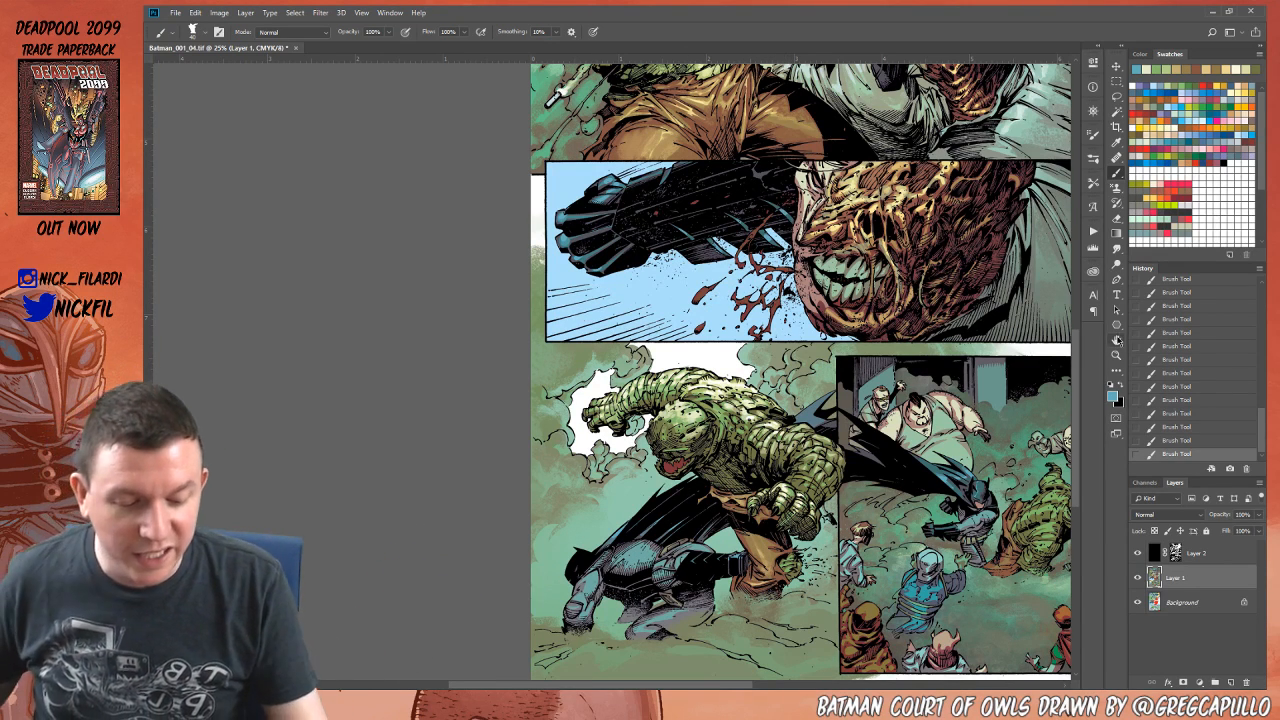
Step: Choose a pale blue for Batman's highlights, using the large upper panel as colour reference
key(space)
drag(749, 550, 765, 440)
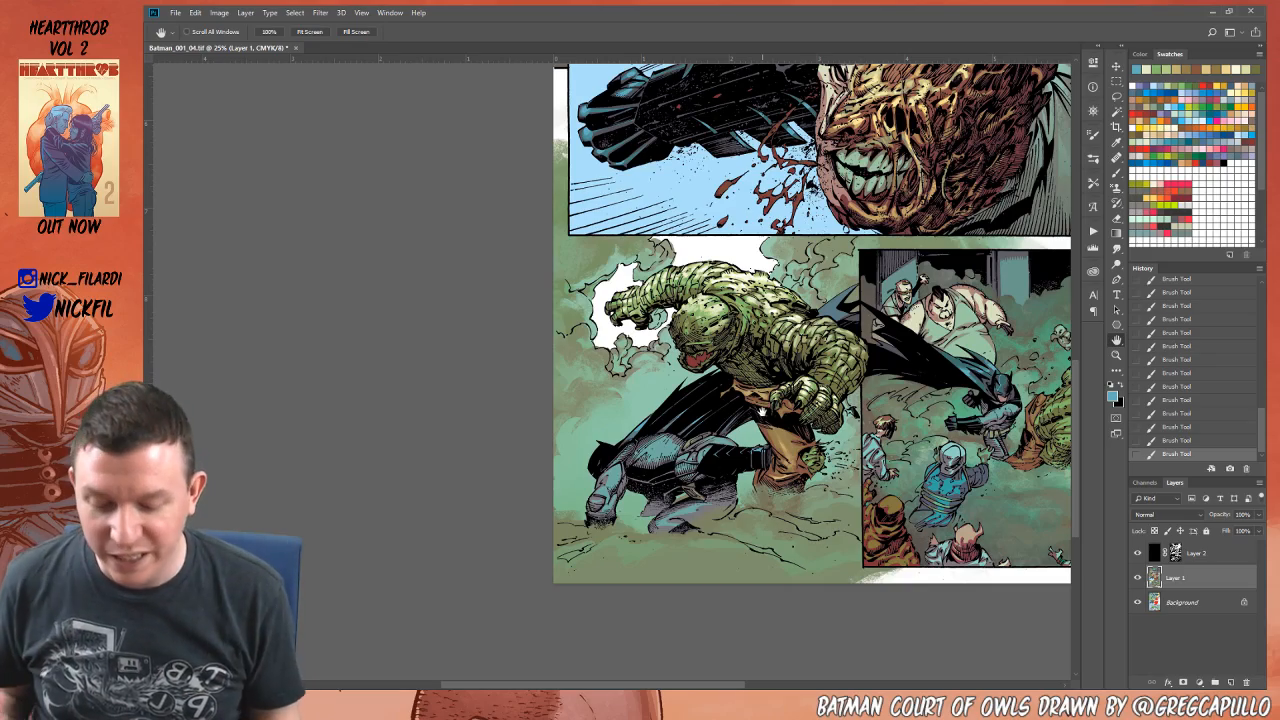
drag(656, 454, 614, 666)
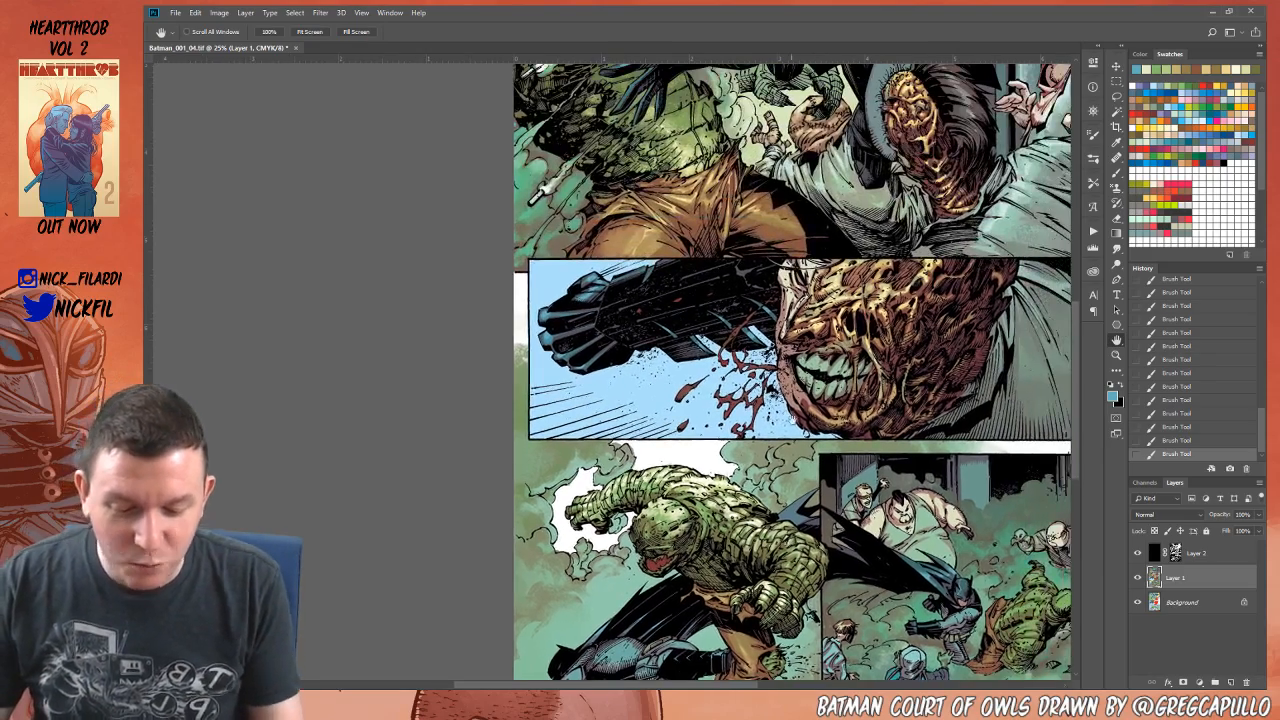
drag(791, 420, 684, 683)
click(1117, 172)
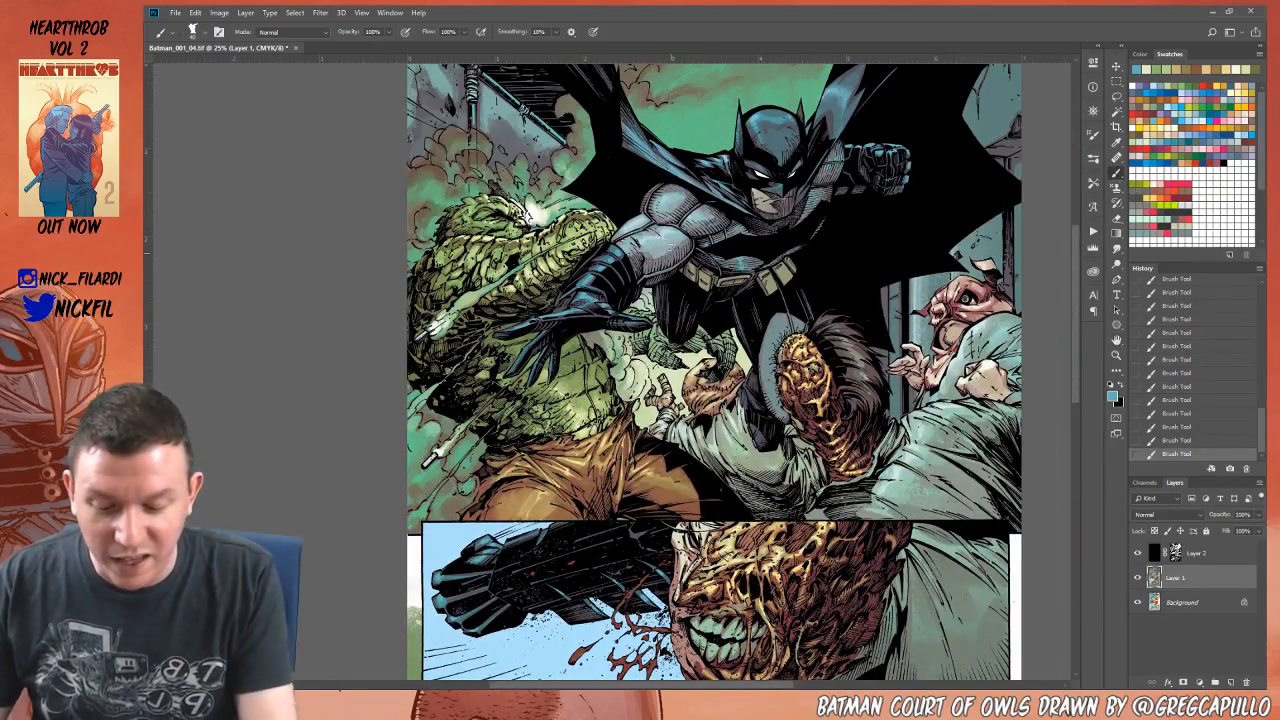
click(1117, 340)
drag(640, 610, 747, 326)
drag(730, 560, 755, 466)
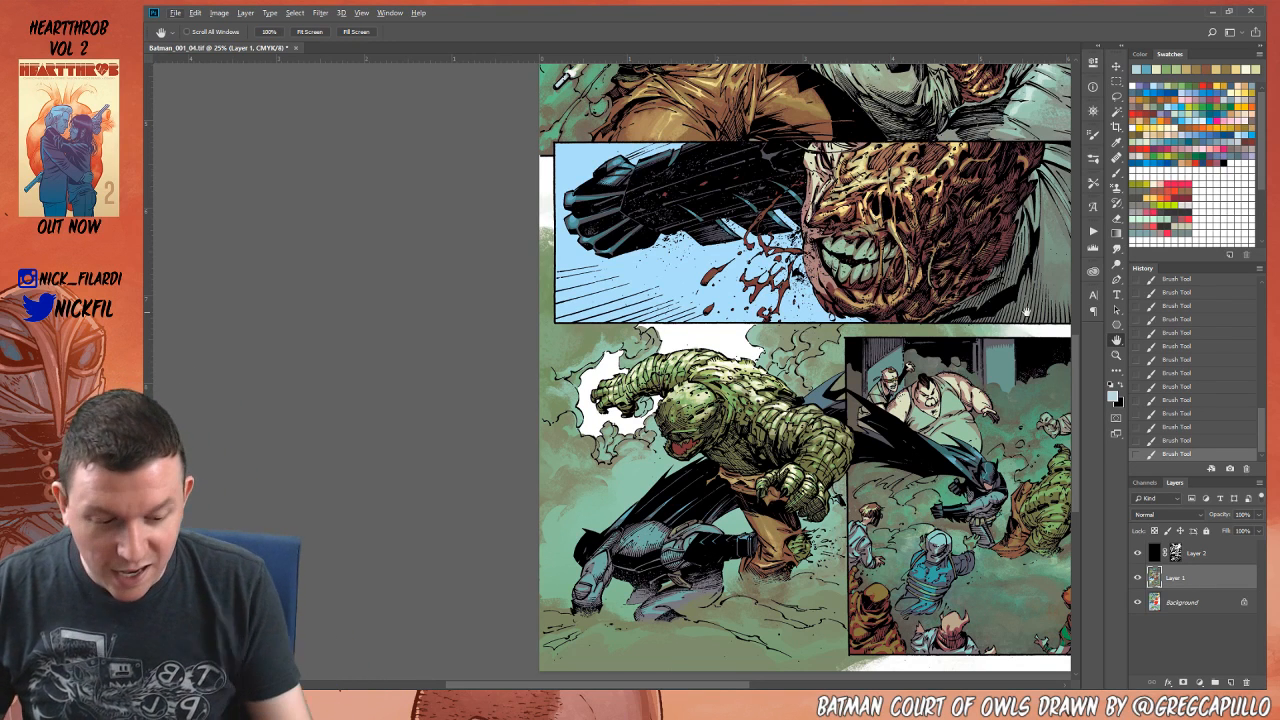
Step: Brush pale blue and teal highlights onto the crouching Batman's arm, shoulder and back in the lower-left panel
click(1116, 172)
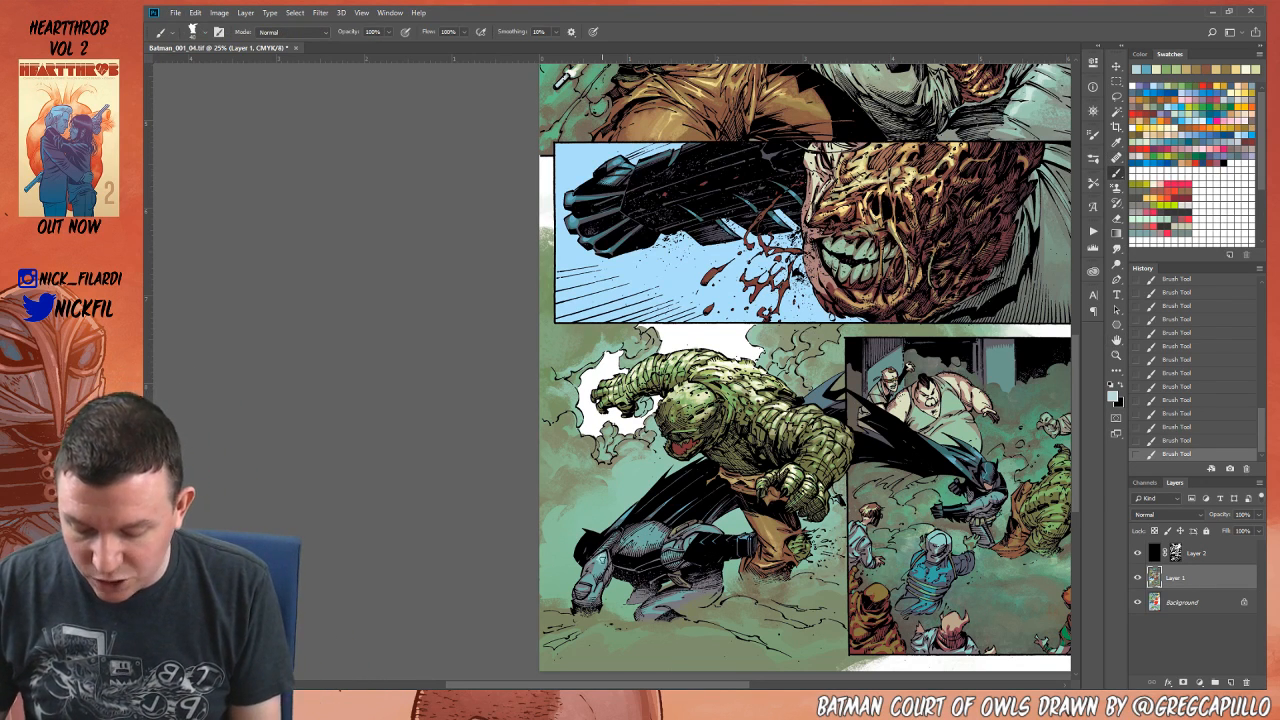
drag(602, 560, 592, 594)
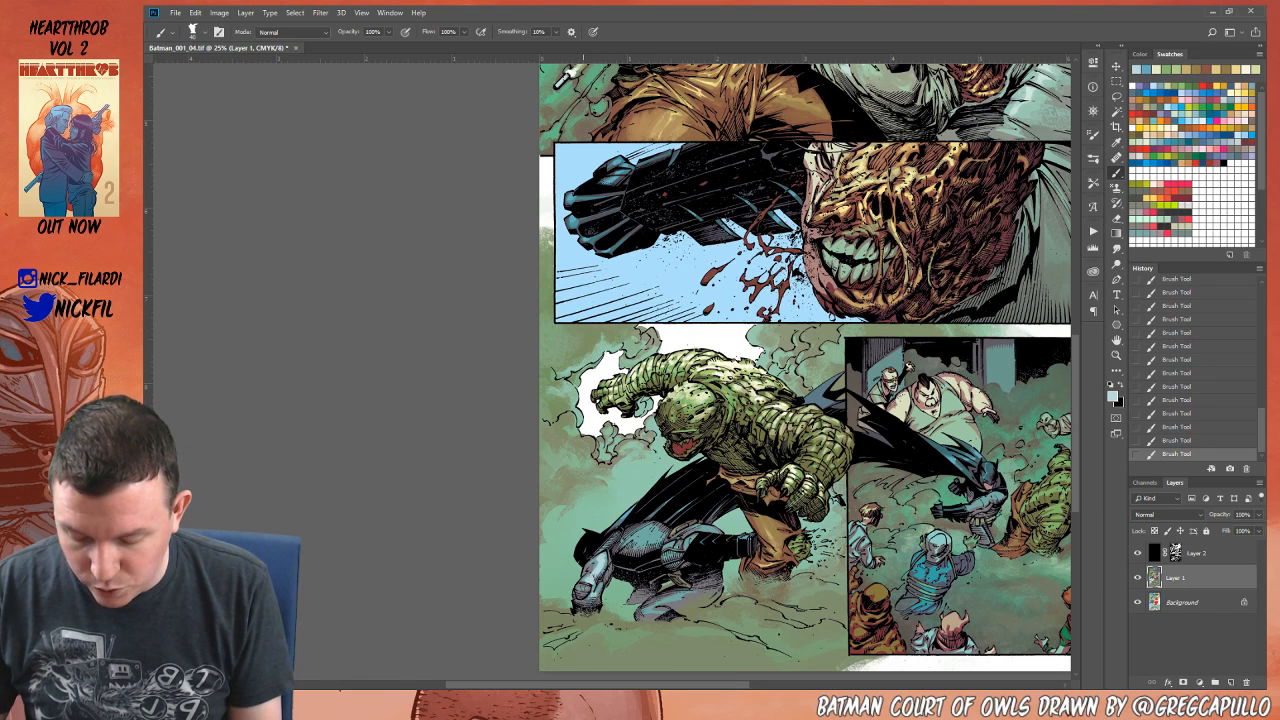
mouse_move(636, 540)
mouse_down()
mouse_move(706, 528)
mouse_move(666, 554)
mouse_move(632, 543)
mouse_move(708, 530)
mouse_up()
alt+click(654, 527)
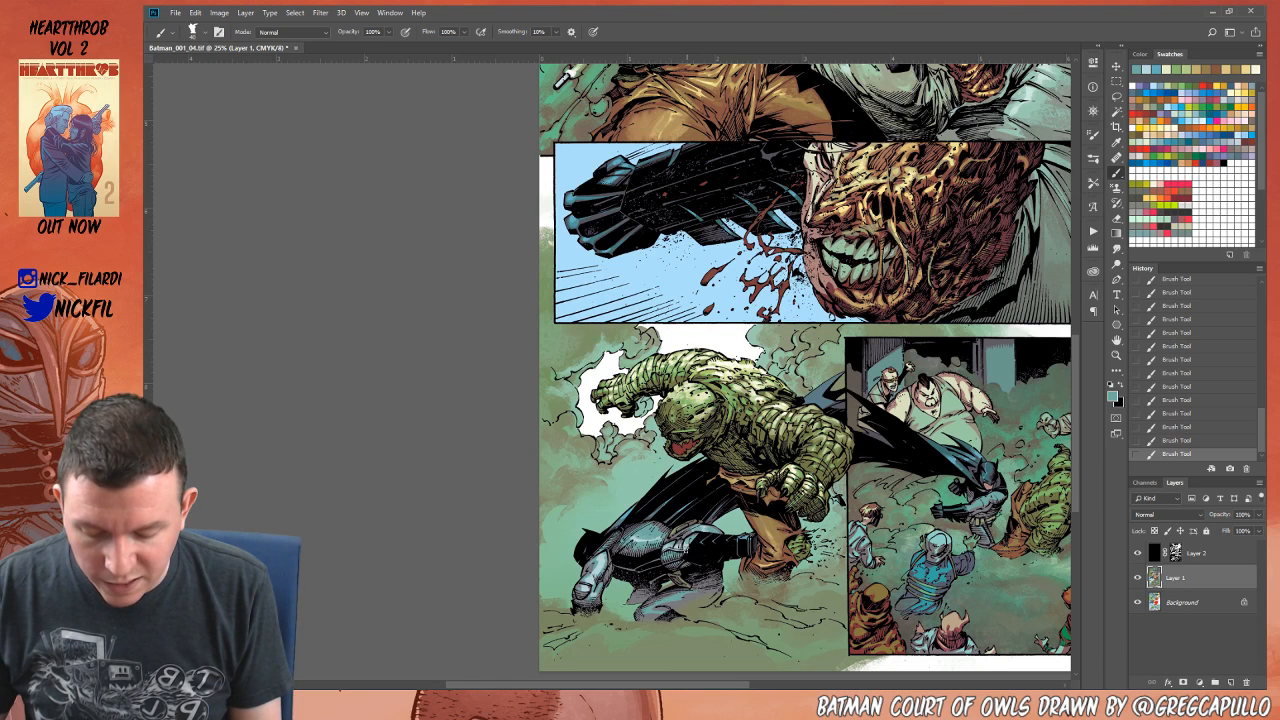
drag(596, 558, 590, 576)
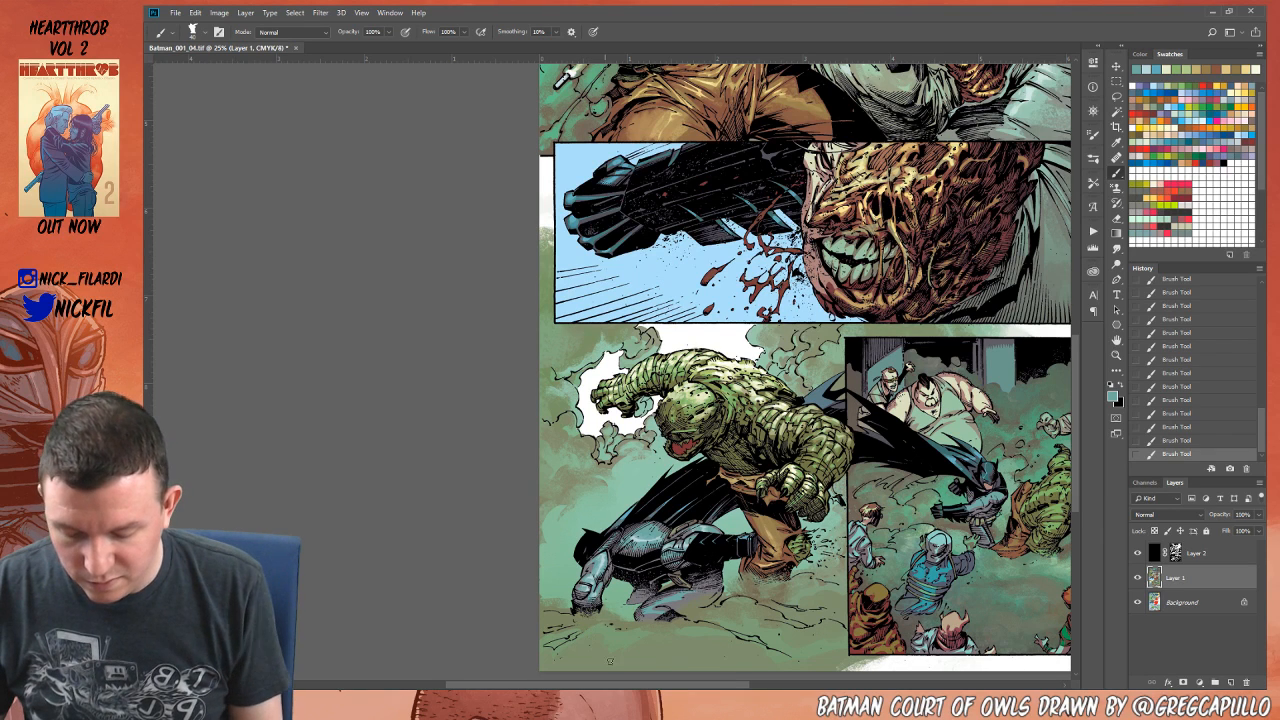
Step: Enlarge the brush and blend sampled grey and green smoke tones over the crouching Batman's legs and hand
alt+click(688, 588)
key(bracketright)
key(bracketright)
key(bracketright)
key(bracketright)
key(bracketright)
key(bracketright)
key(bracketright)
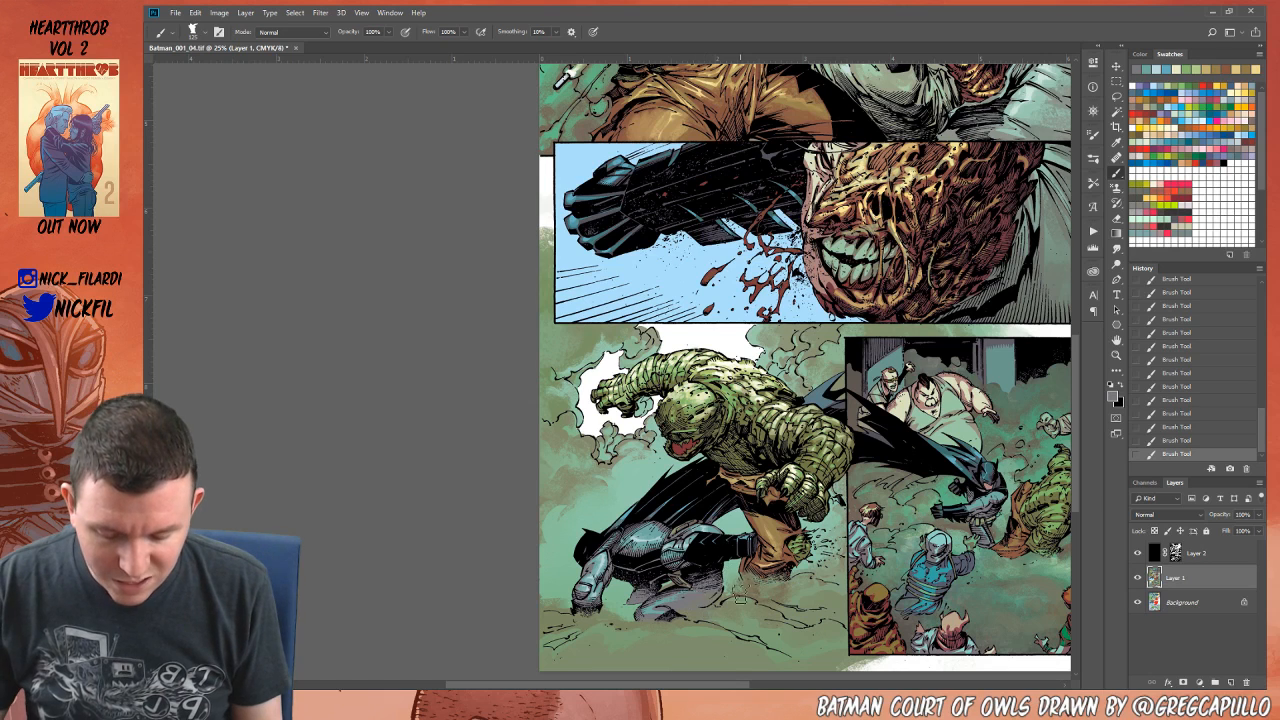
alt+click(670, 648)
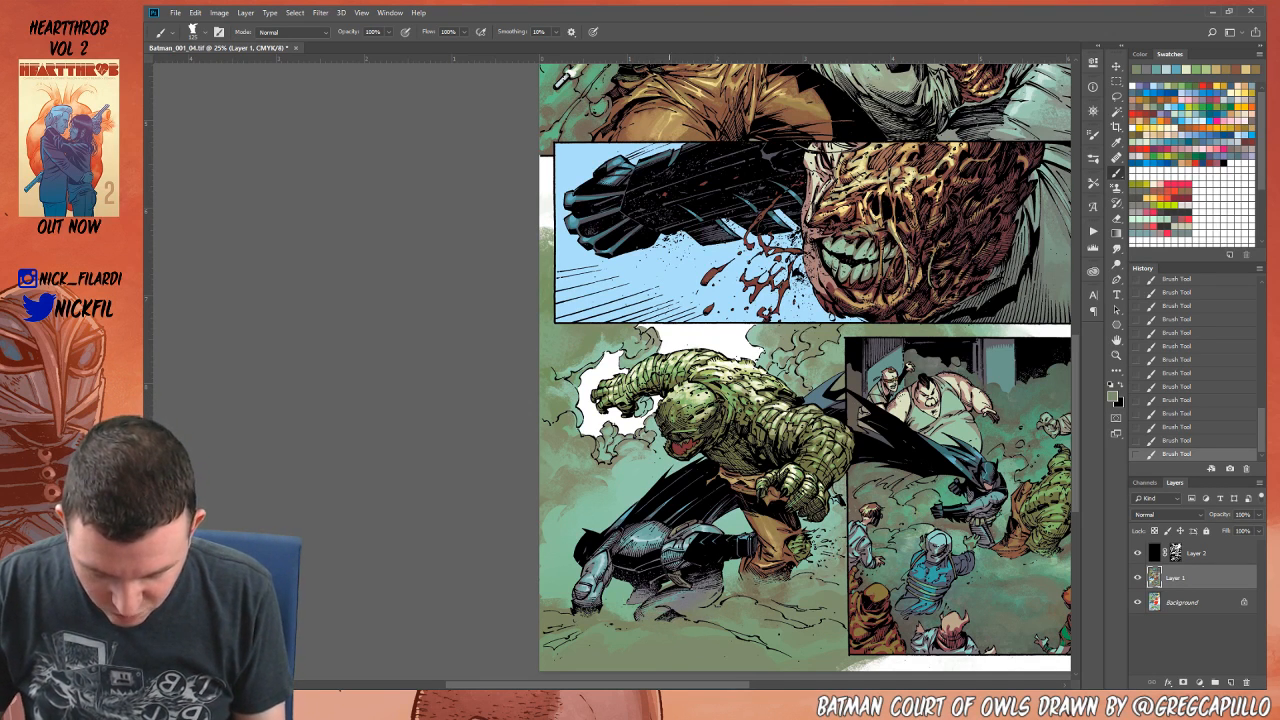
alt+click(664, 572)
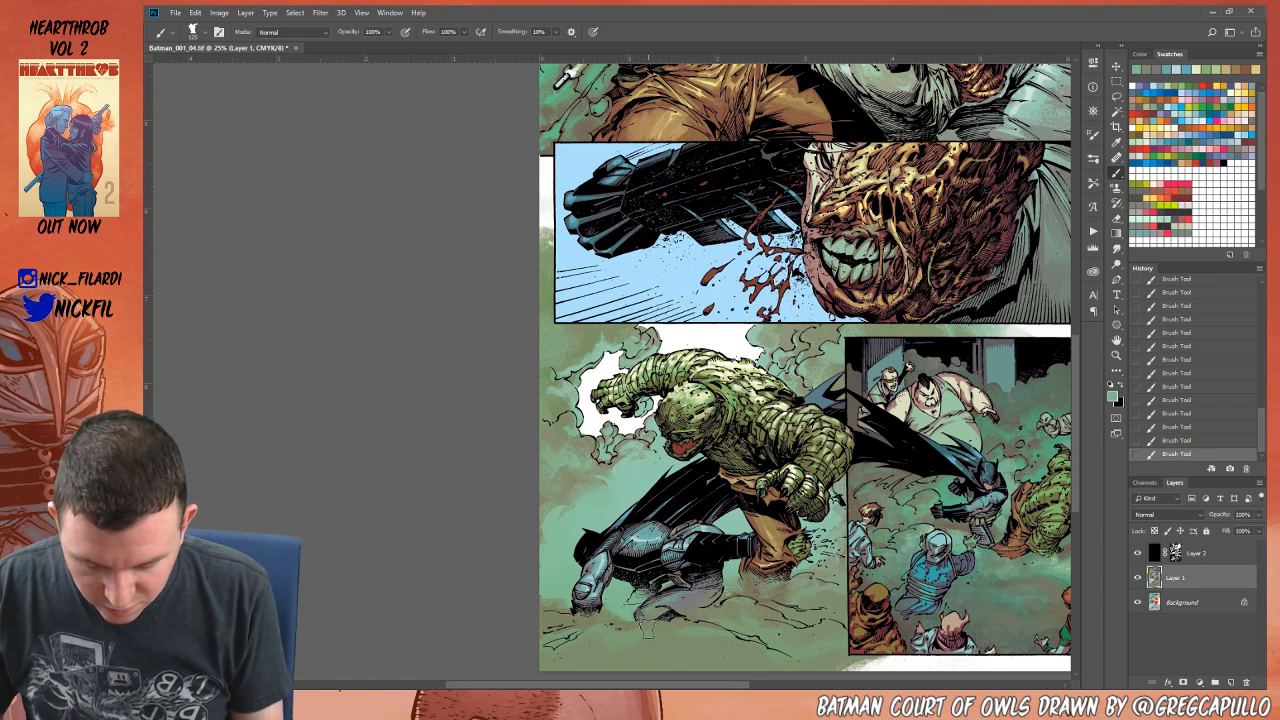
alt+click(596, 618)
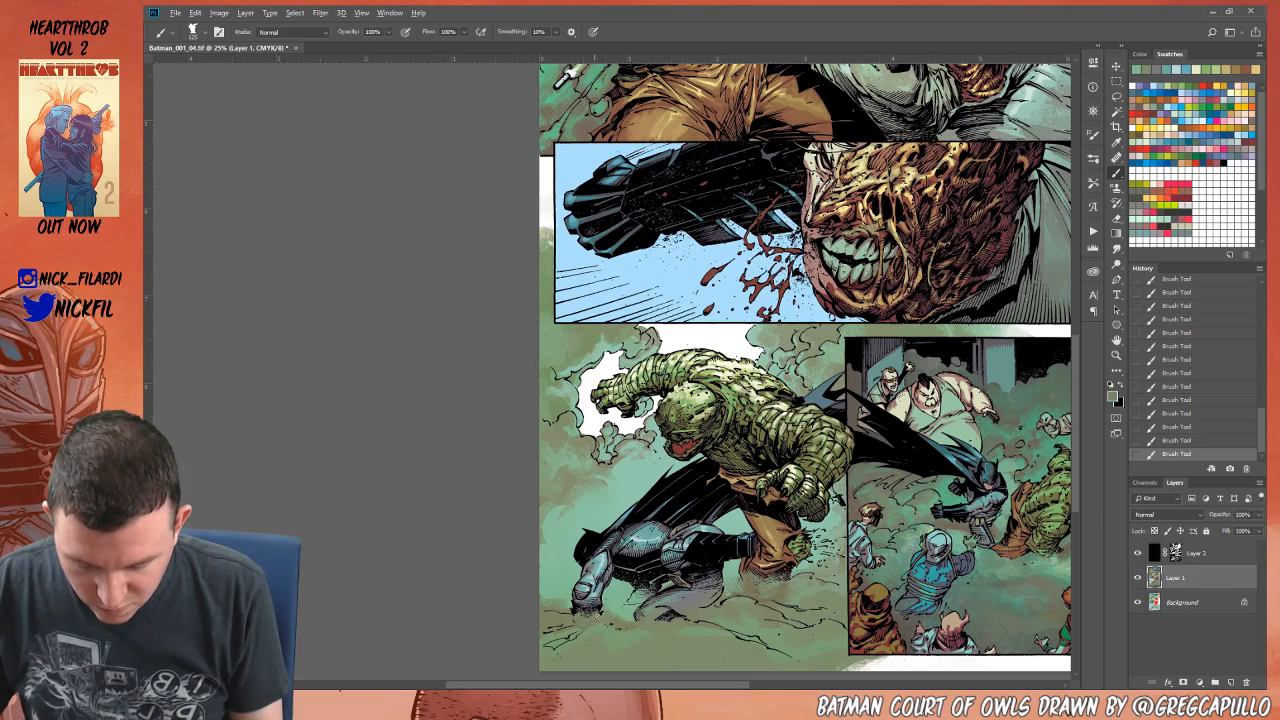
Step: Sample pale yellow from the scarred face and use the Pencil tool to colour the teeth in the green creature's mouth
click(1117, 340)
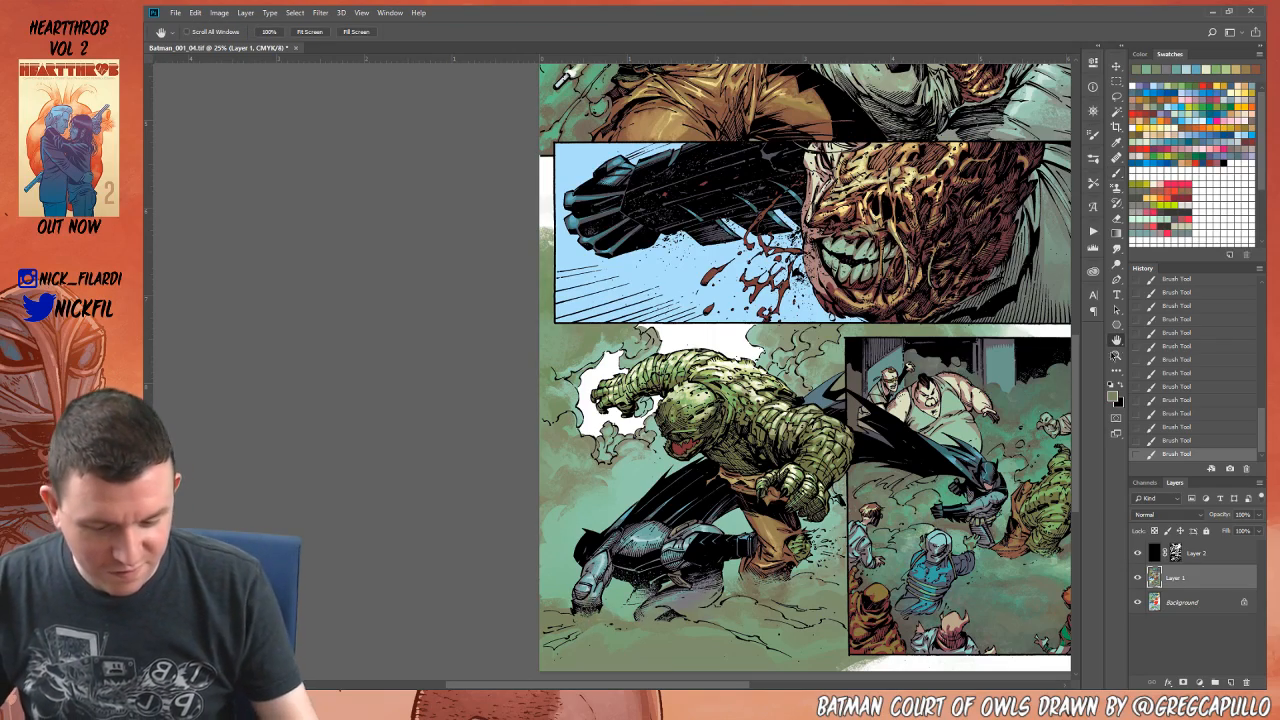
drag(853, 574, 730, 630)
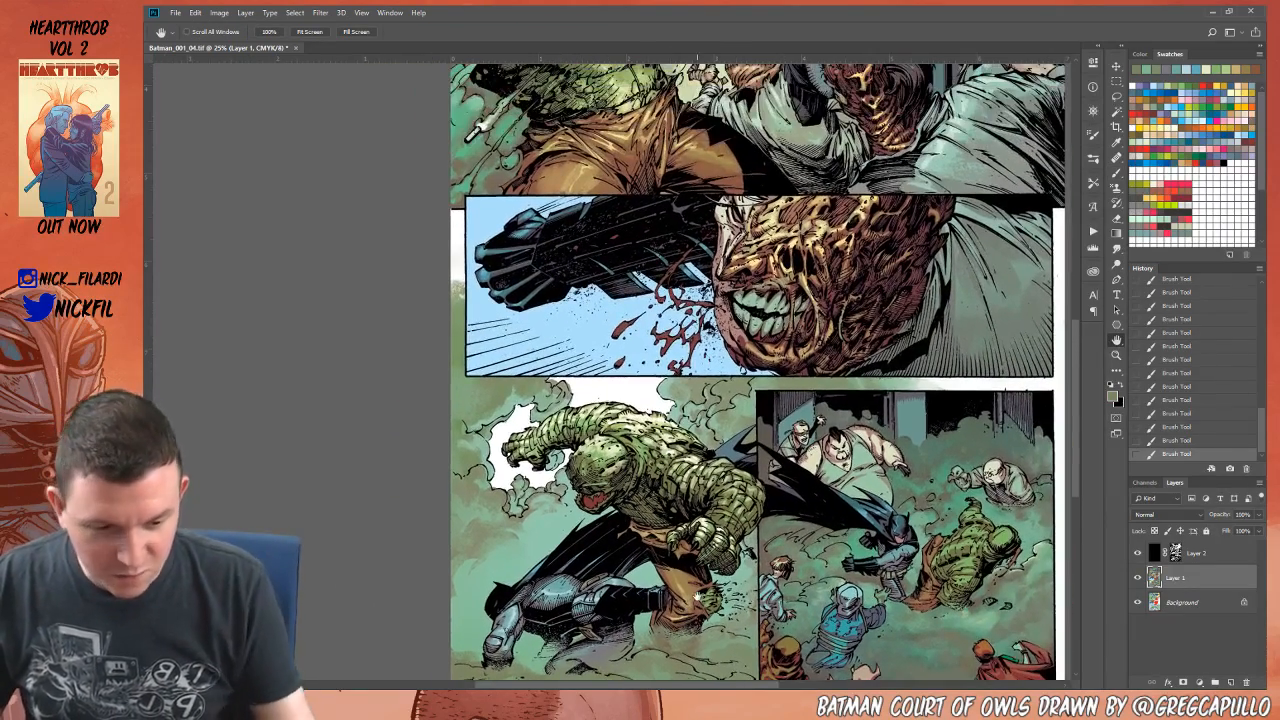
click(1117, 174)
alt+click(811, 241)
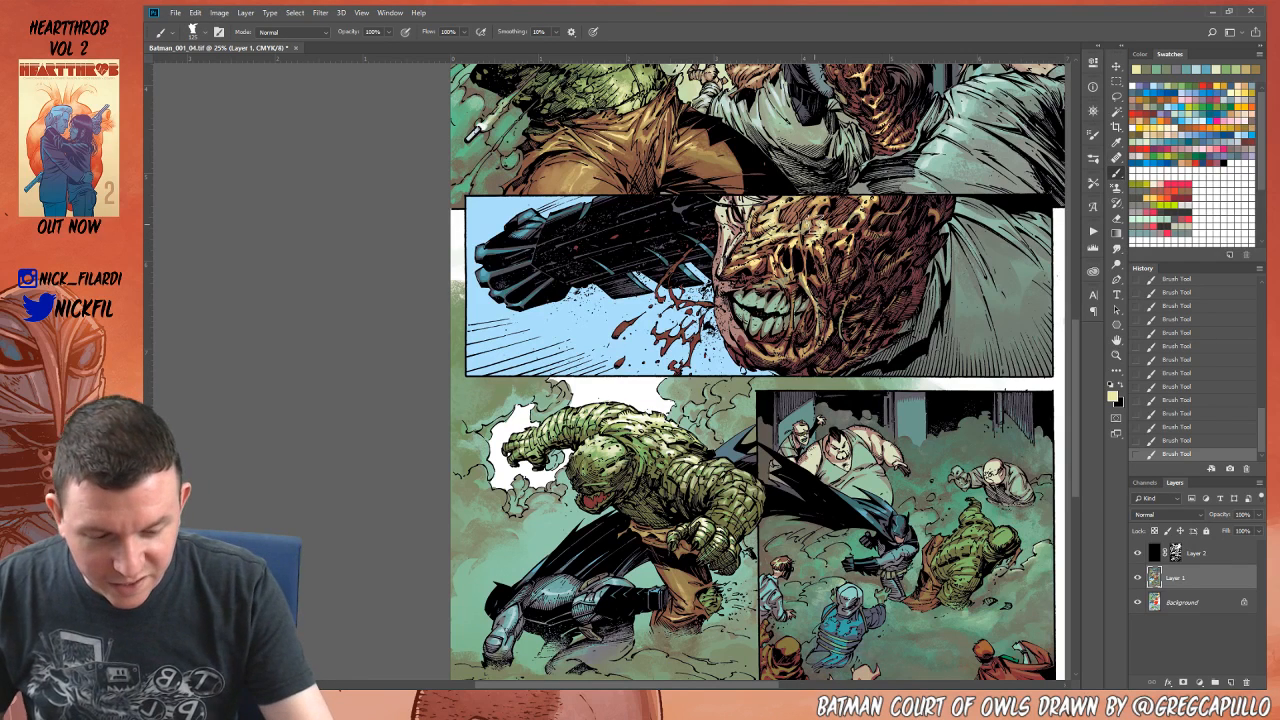
click(1118, 158)
click(203, 31)
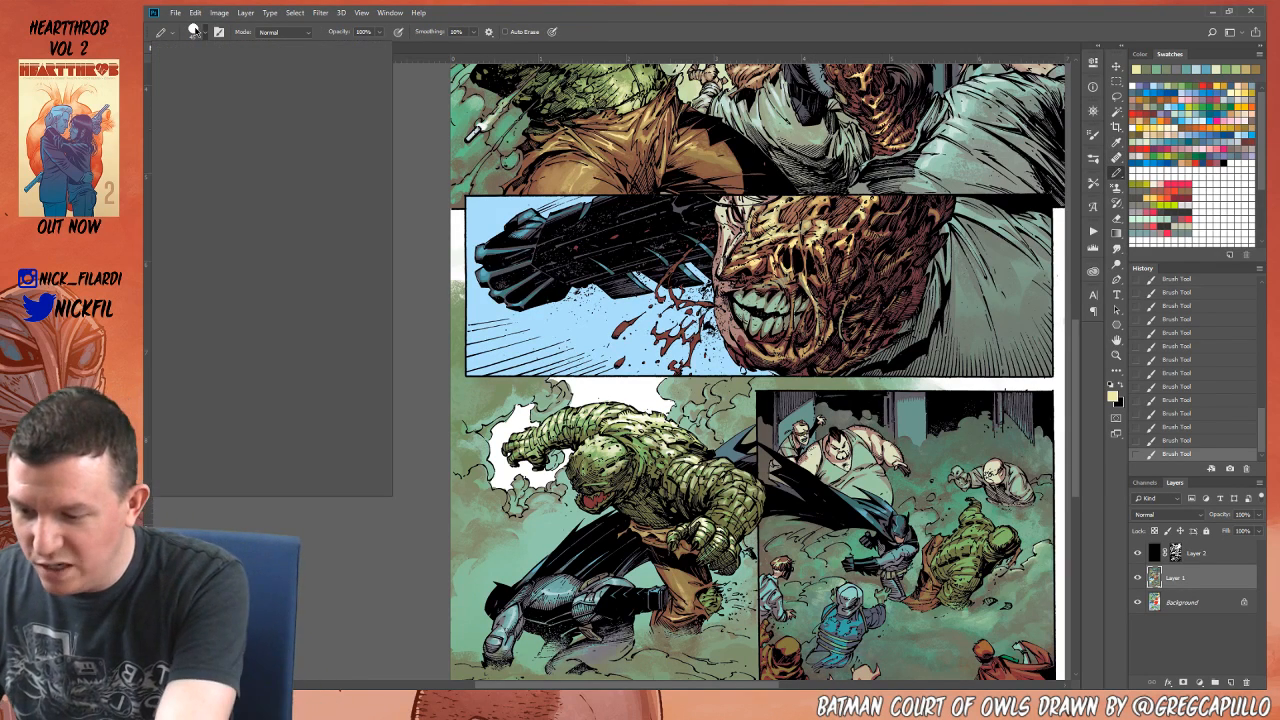
click(336, 600)
click(597, 497)
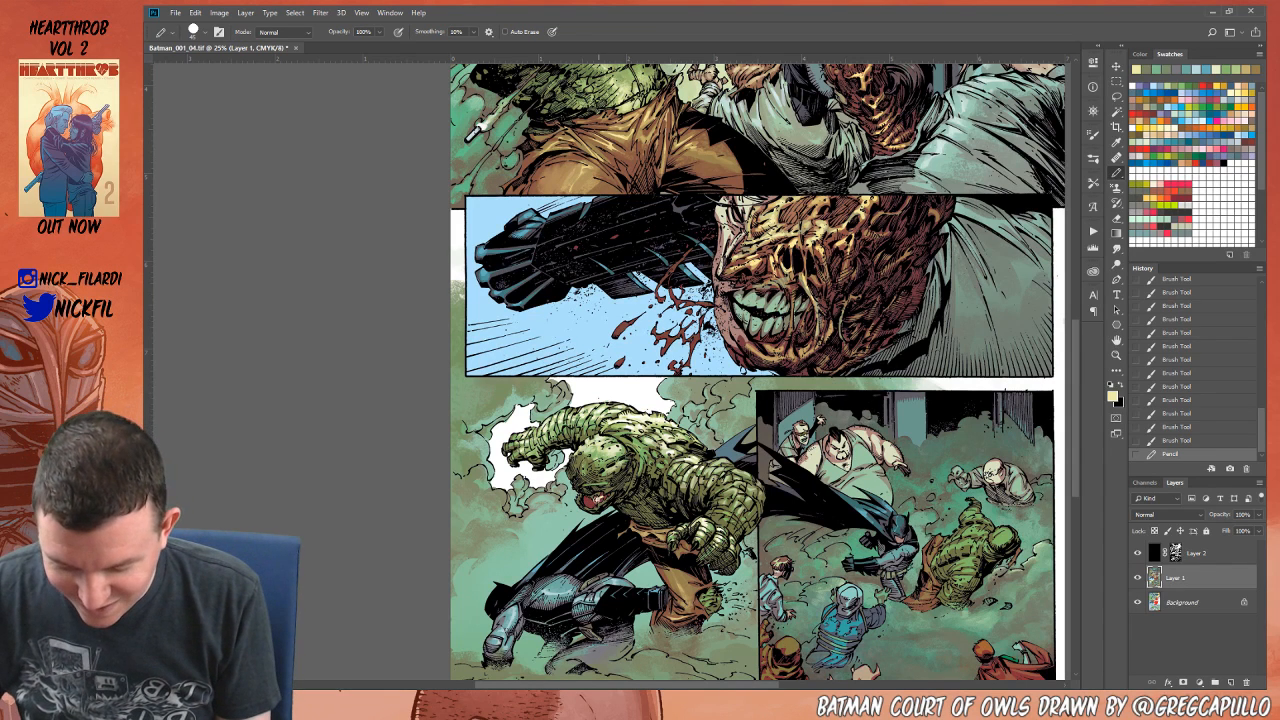
click(596, 498)
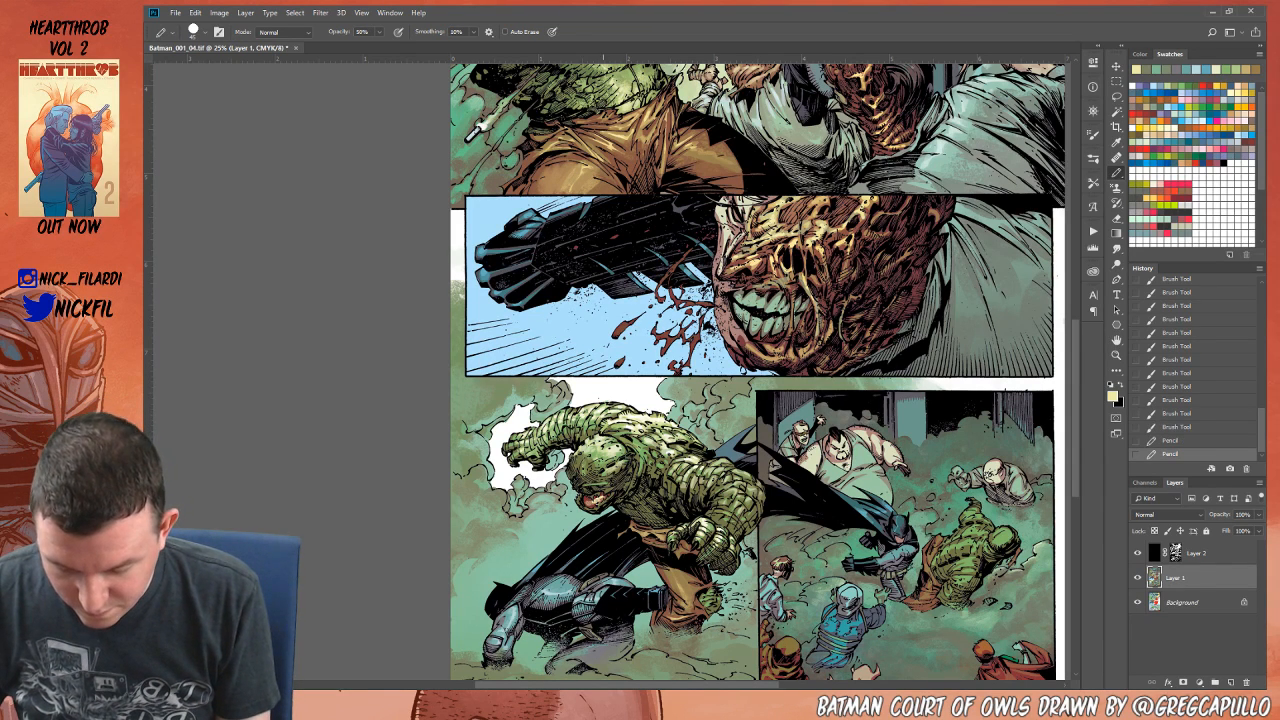
click(602, 498)
Step: Refine the green creature's mouth with sampled orange, red and pale yellow Pencil strokes in Normal mode
alt+click(605, 499)
click(288, 33)
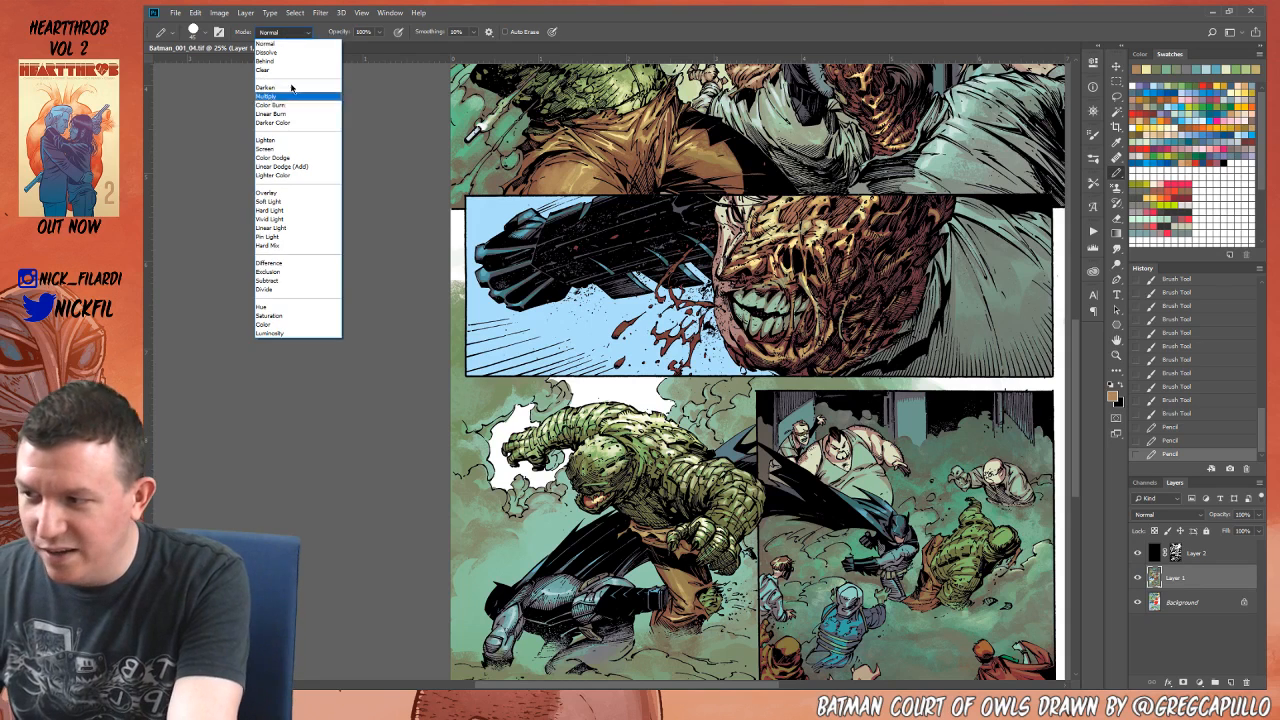
click(289, 45)
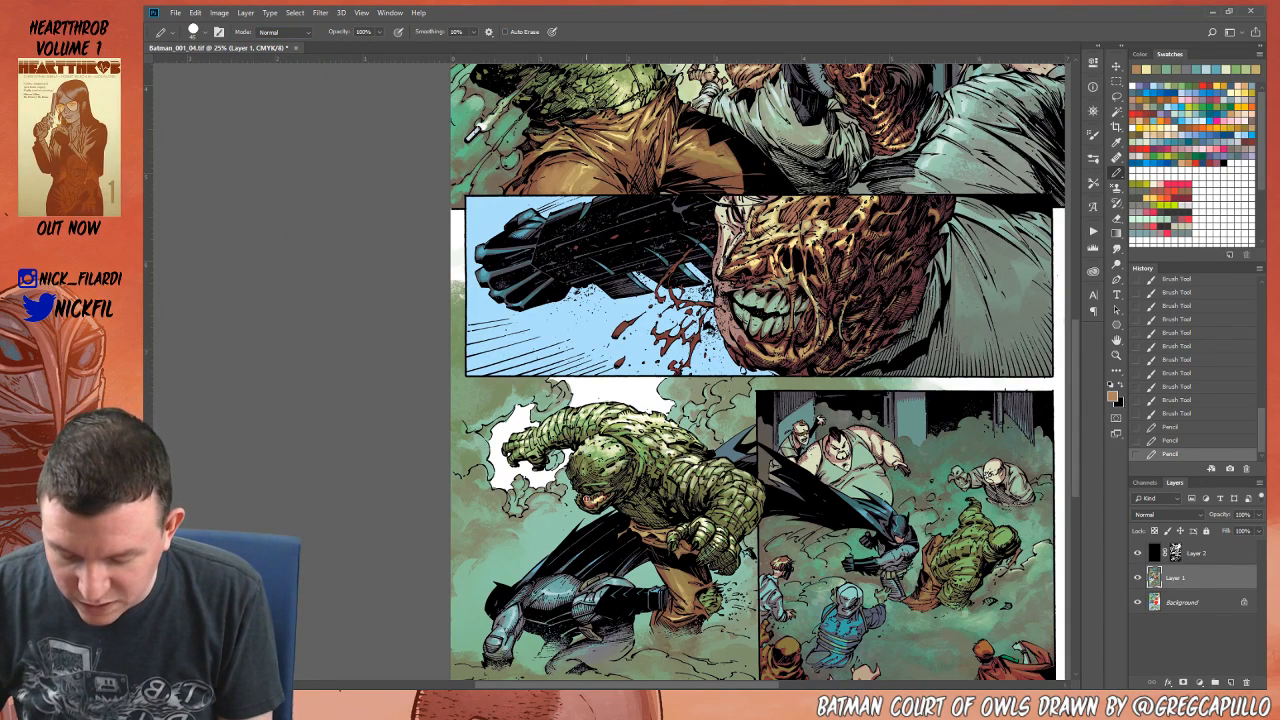
drag(592, 504, 606, 496)
alt+click(588, 496)
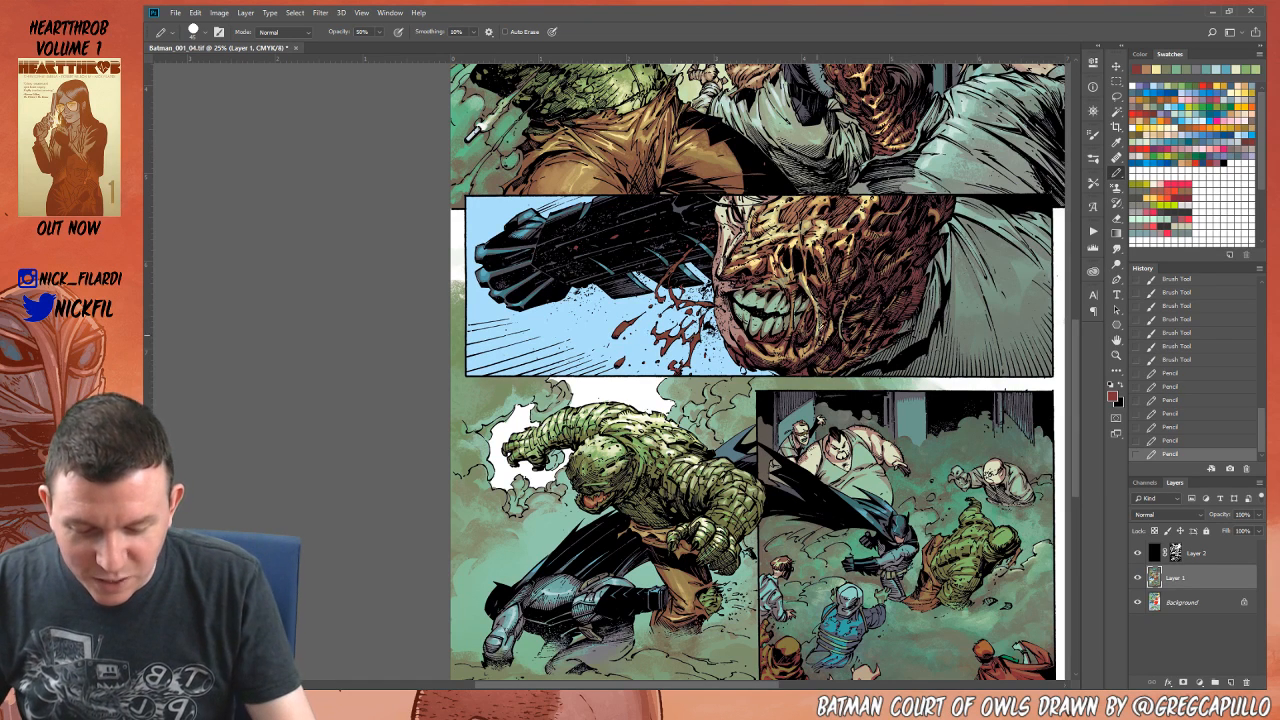
alt+click(801, 238)
drag(588, 506, 594, 502)
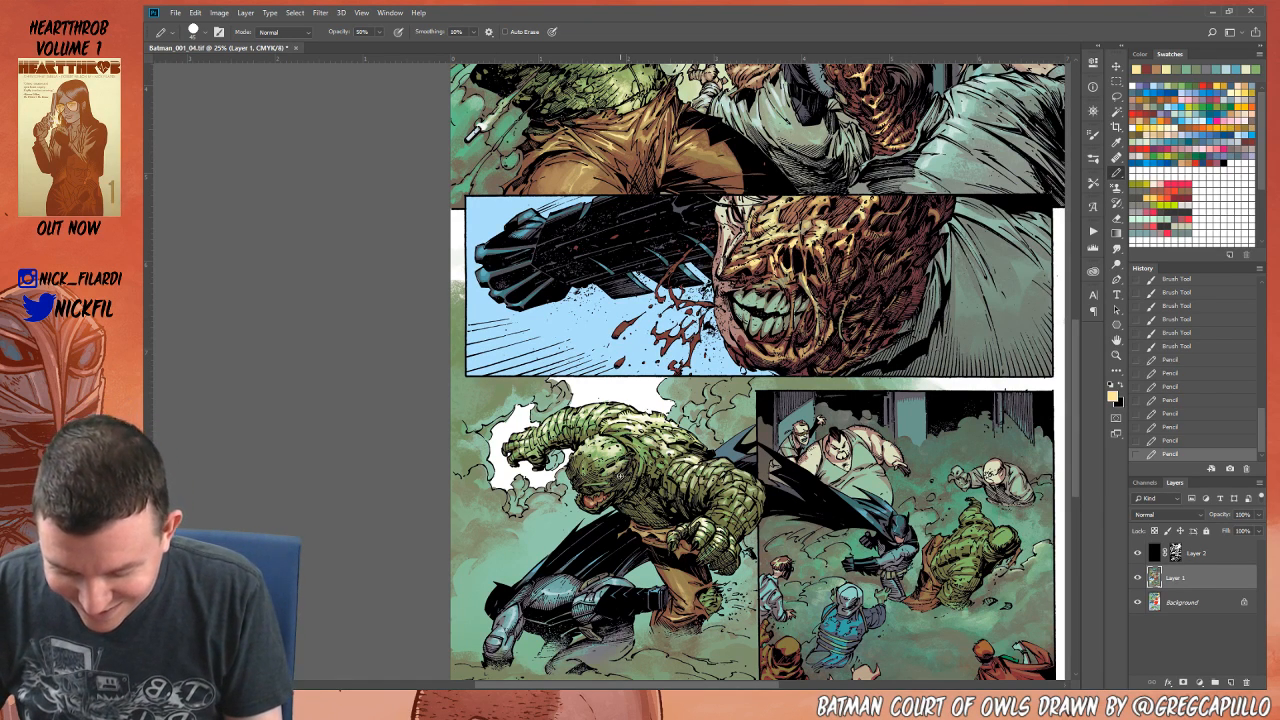
Step: Sample the pale highlight from the large creature's back and pencil highlights onto the small green creature in the lower-right panel
click(1116, 340)
drag(840, 540, 735, 507)
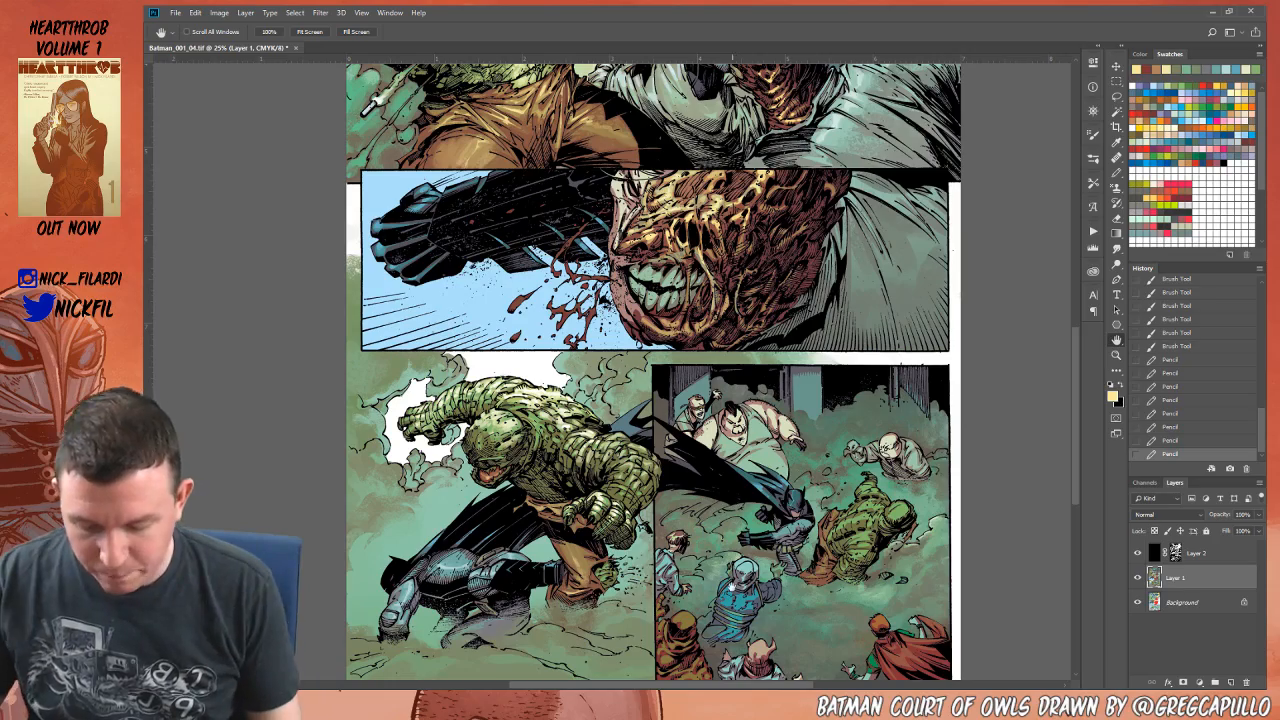
drag(987, 542, 900, 515)
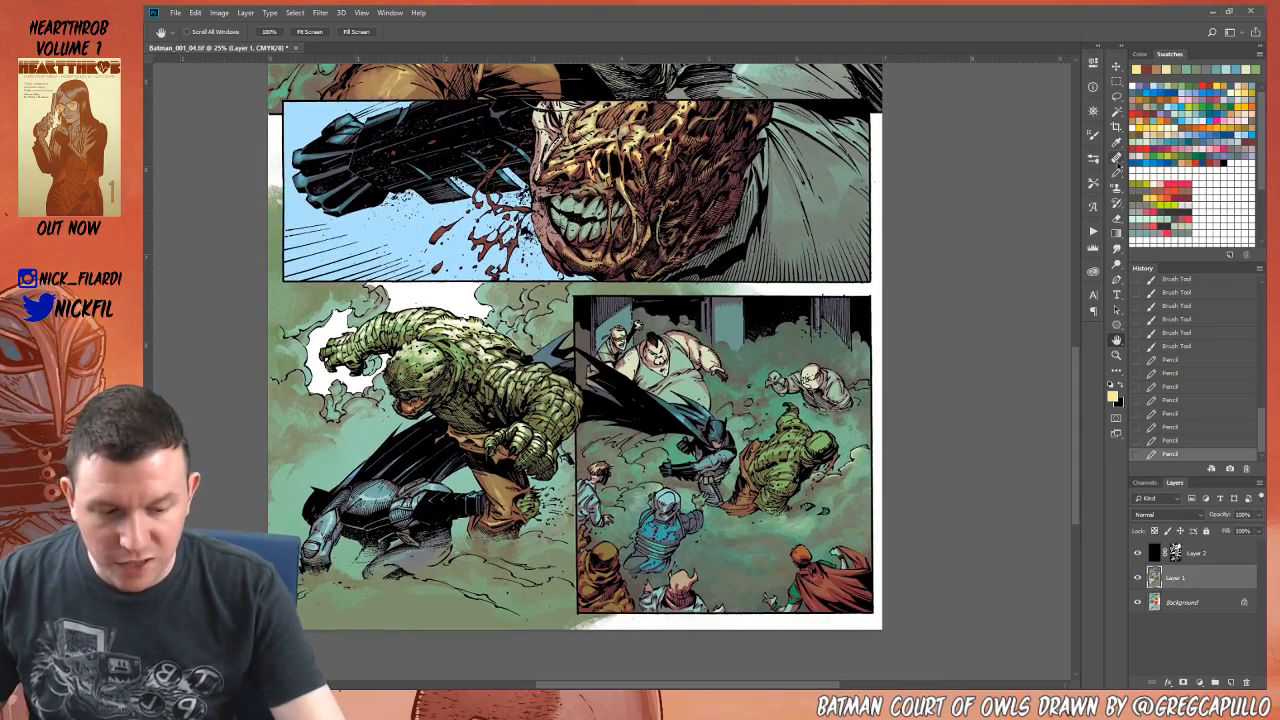
click(1116, 172)
alt+click(515, 360)
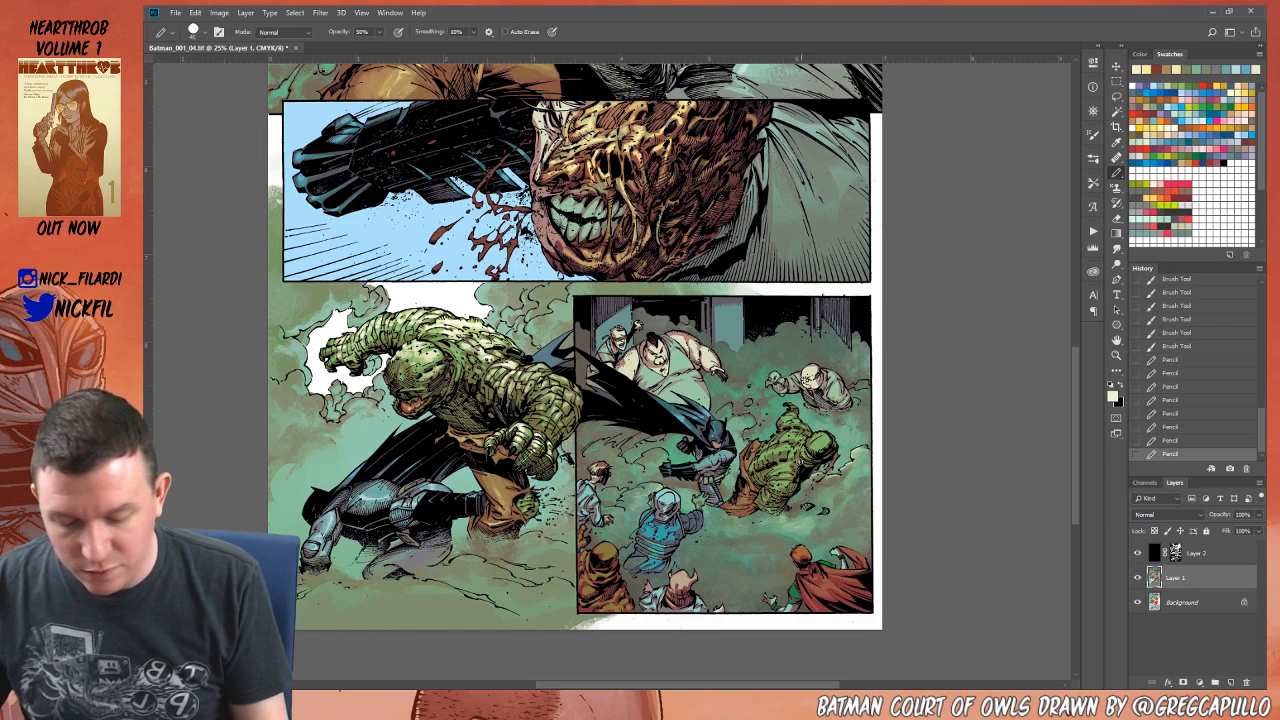
mouse_move(780, 438)
mouse_down()
mouse_move(810, 429)
mouse_move(784, 433)
mouse_up()
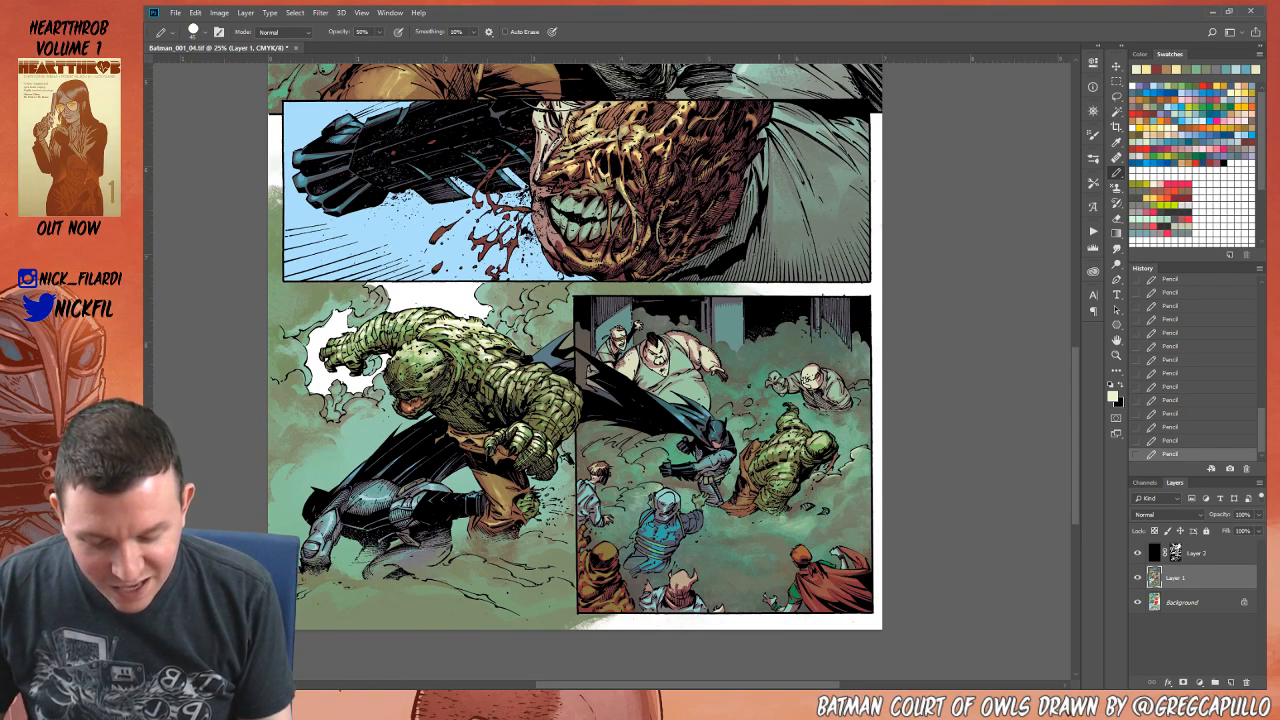
Step: Sample green and pale yellow highlight tones from the green creatures and pencil further highlights onto them in the lower panels
alt+click(820, 444)
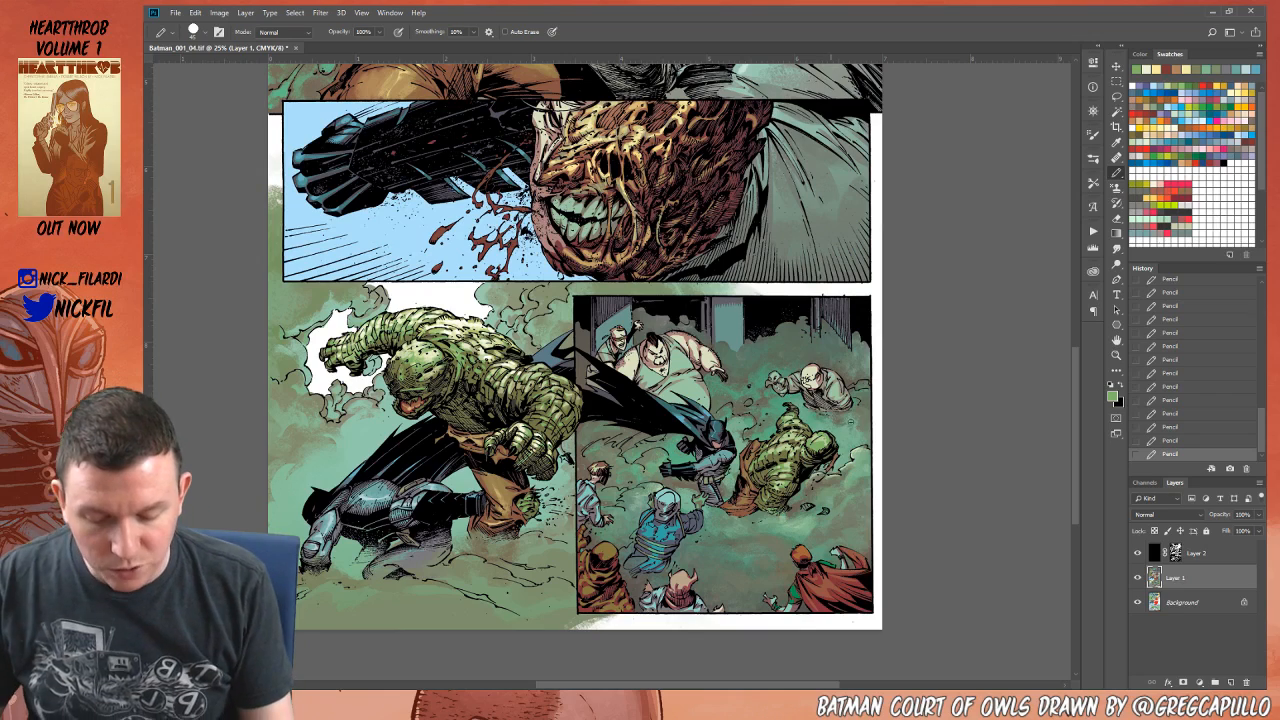
click(1117, 341)
drag(891, 454, 928, 492)
click(1117, 172)
alt+click(496, 360)
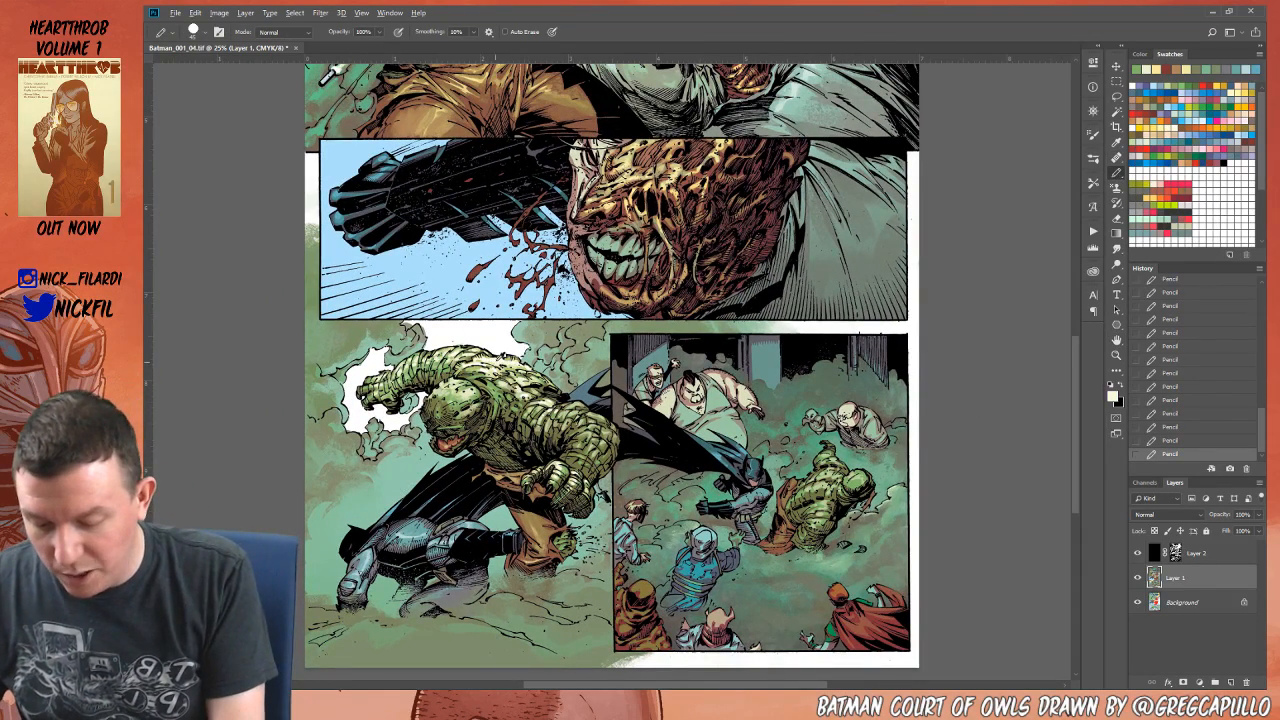
alt+click(498, 366)
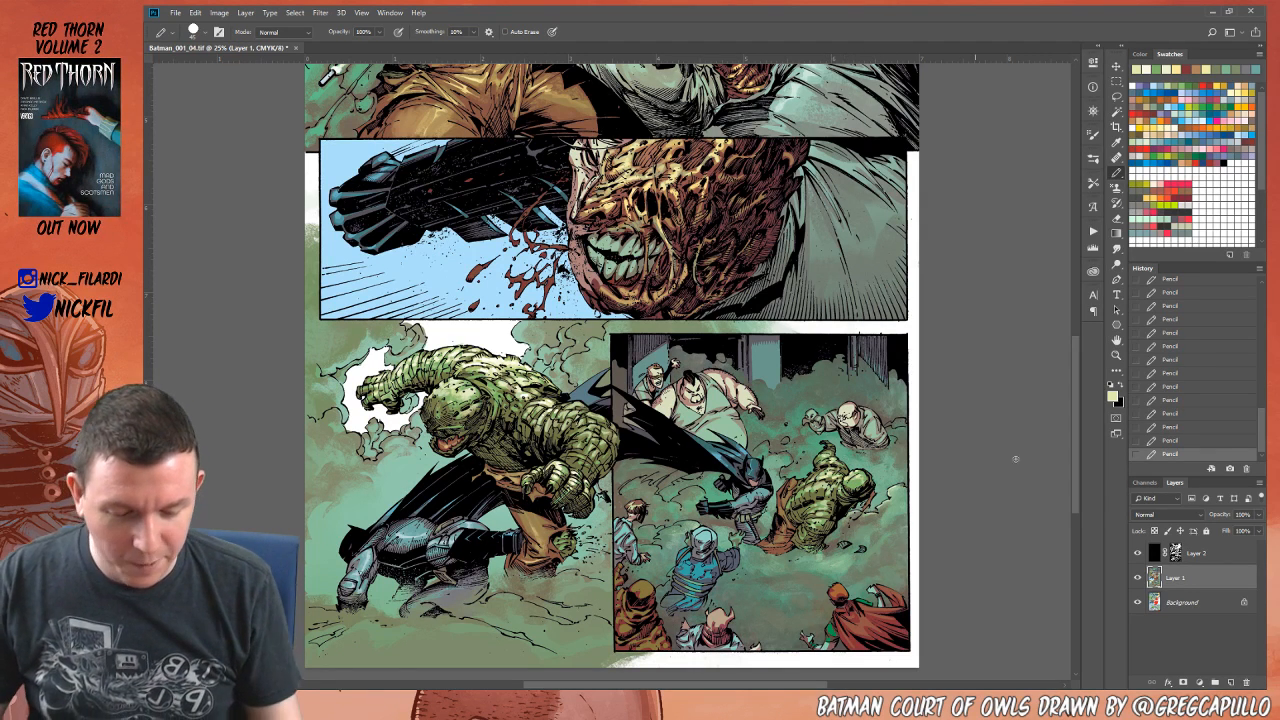
key(z)
alt+click(870, 490)
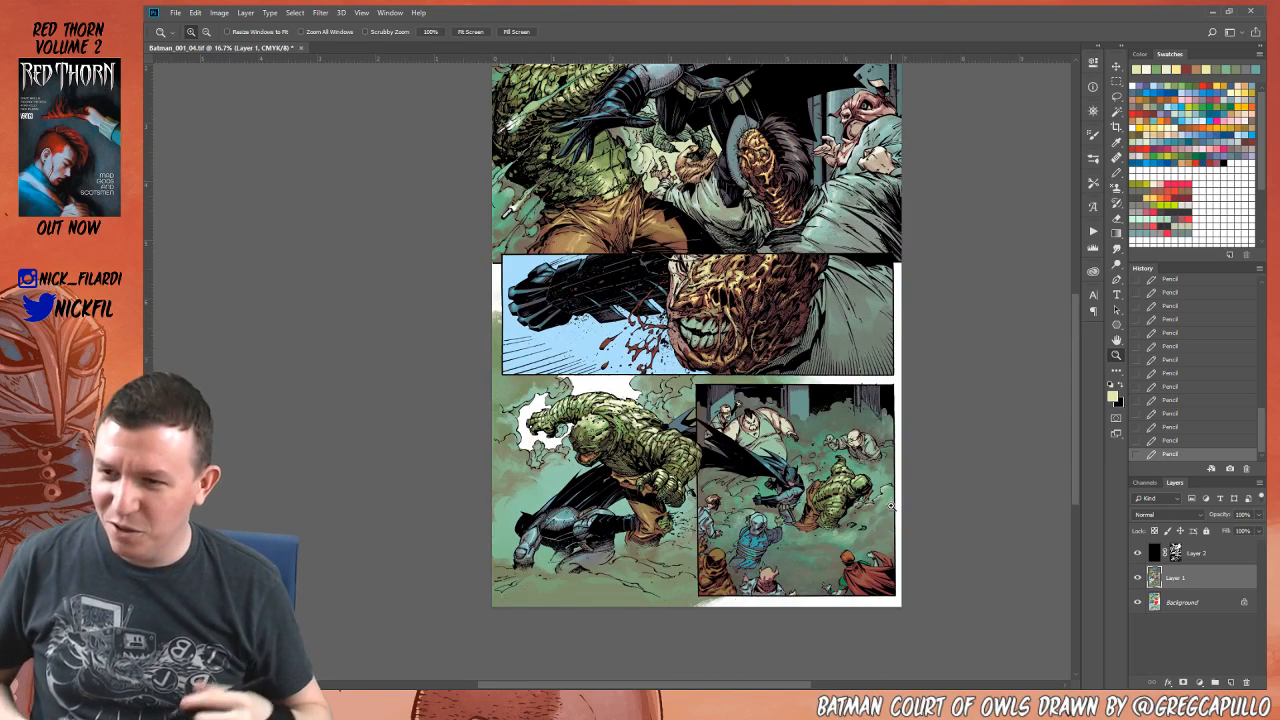
key(b)
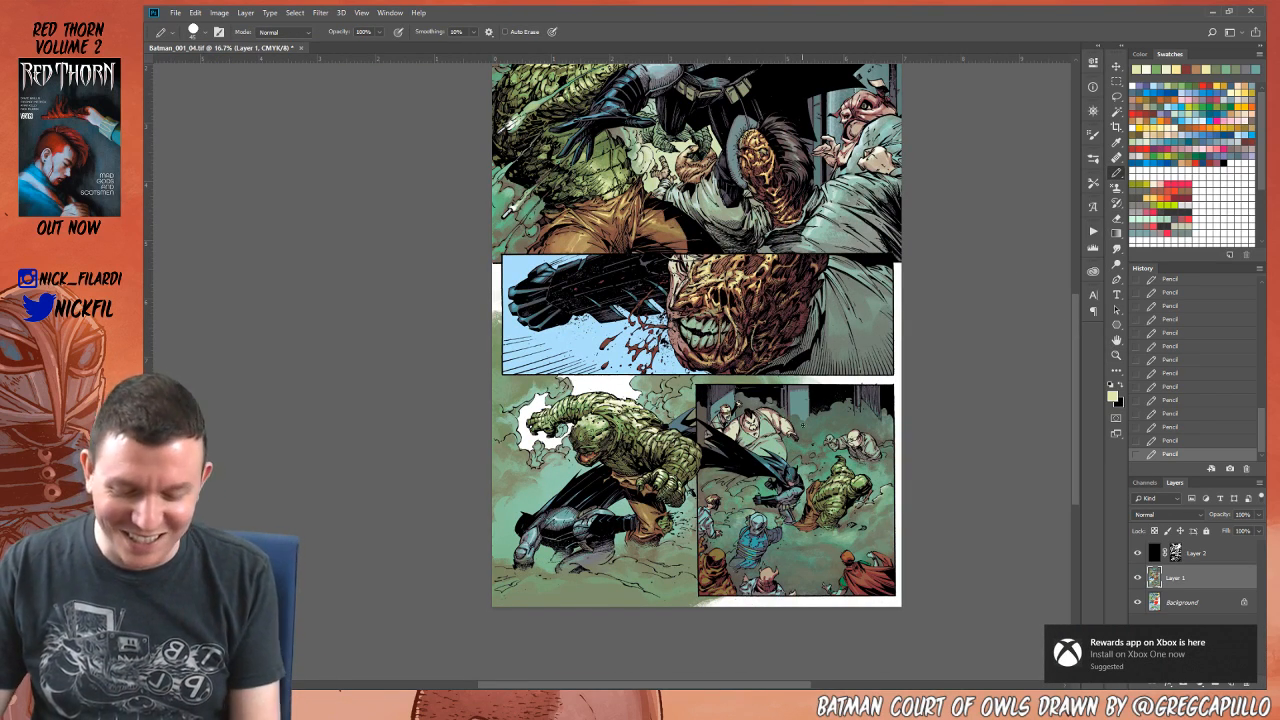
alt+click(828, 486)
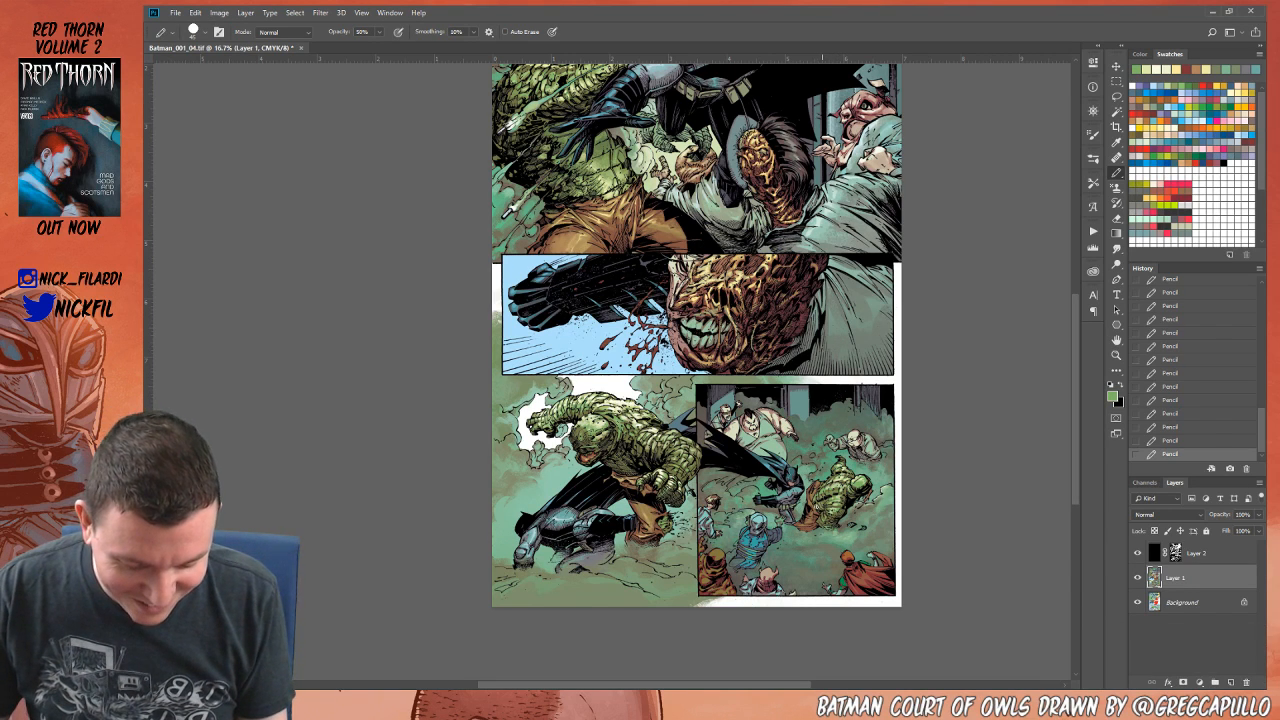
Step: Set the Gradient tool to a radial gradient with white as the foreground colour
click(1117, 340)
drag(870, 357, 890, 500)
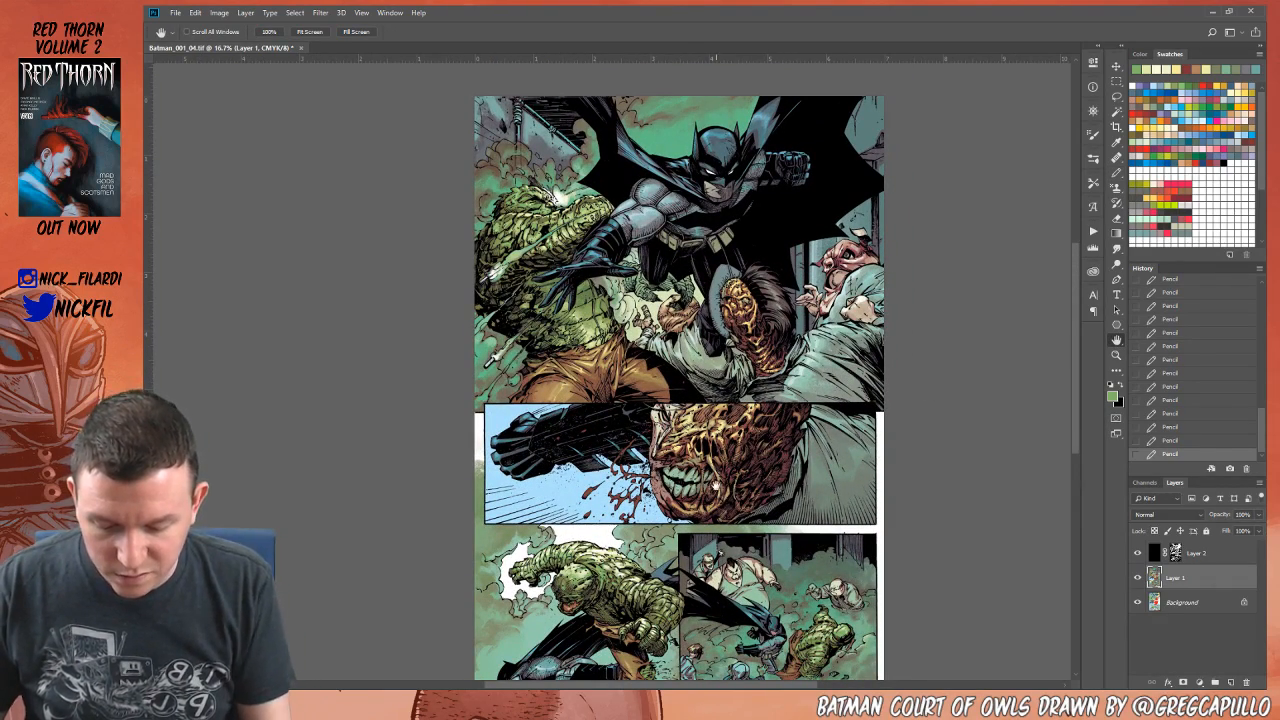
click(1117, 173)
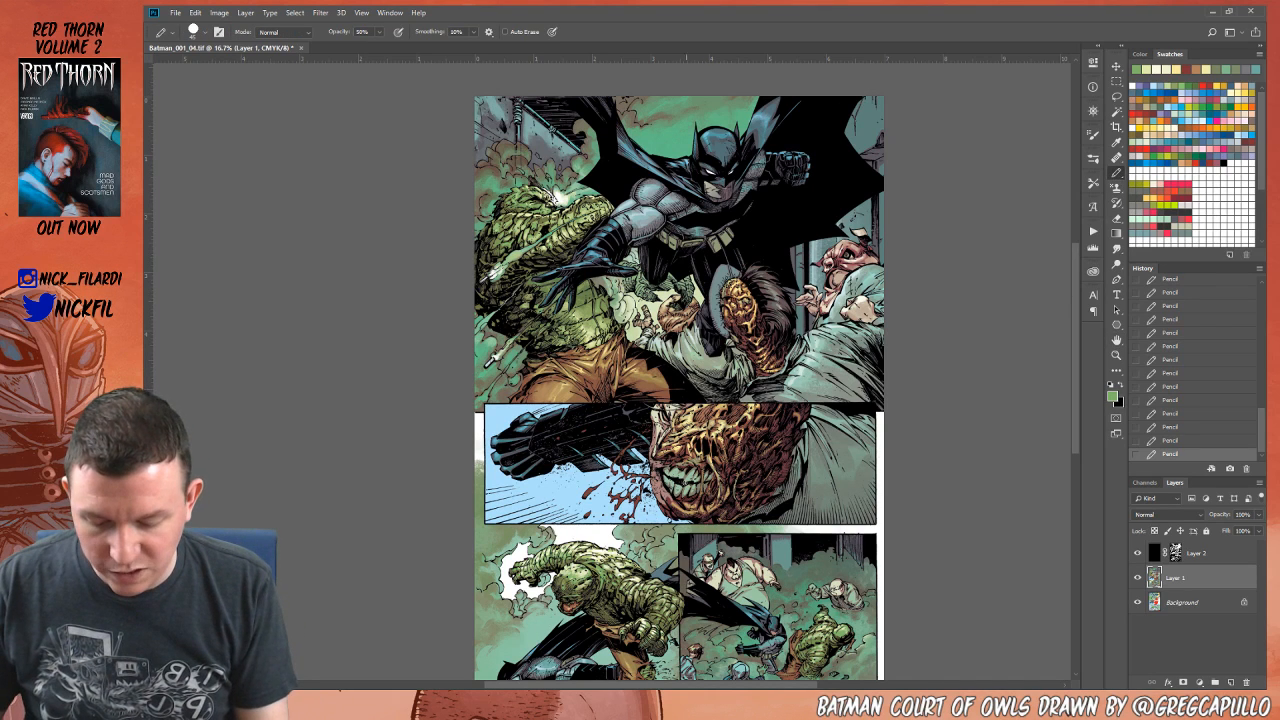
click(1117, 233)
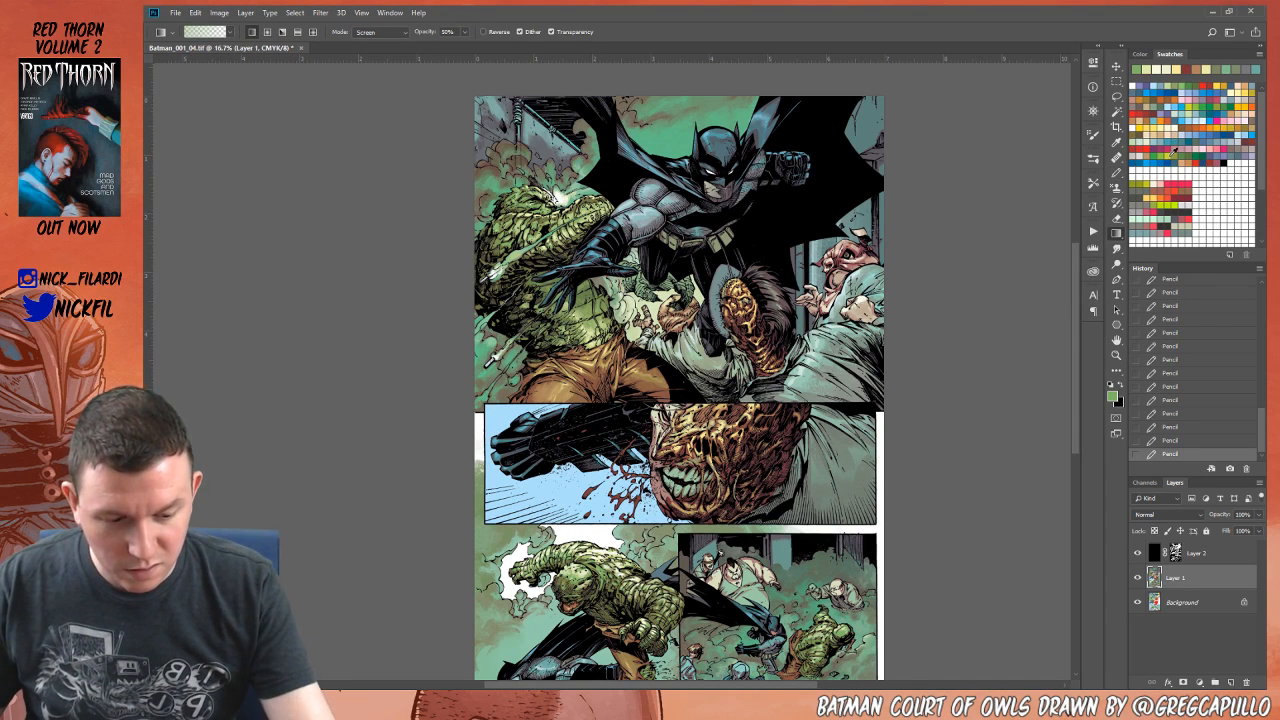
click(1168, 170)
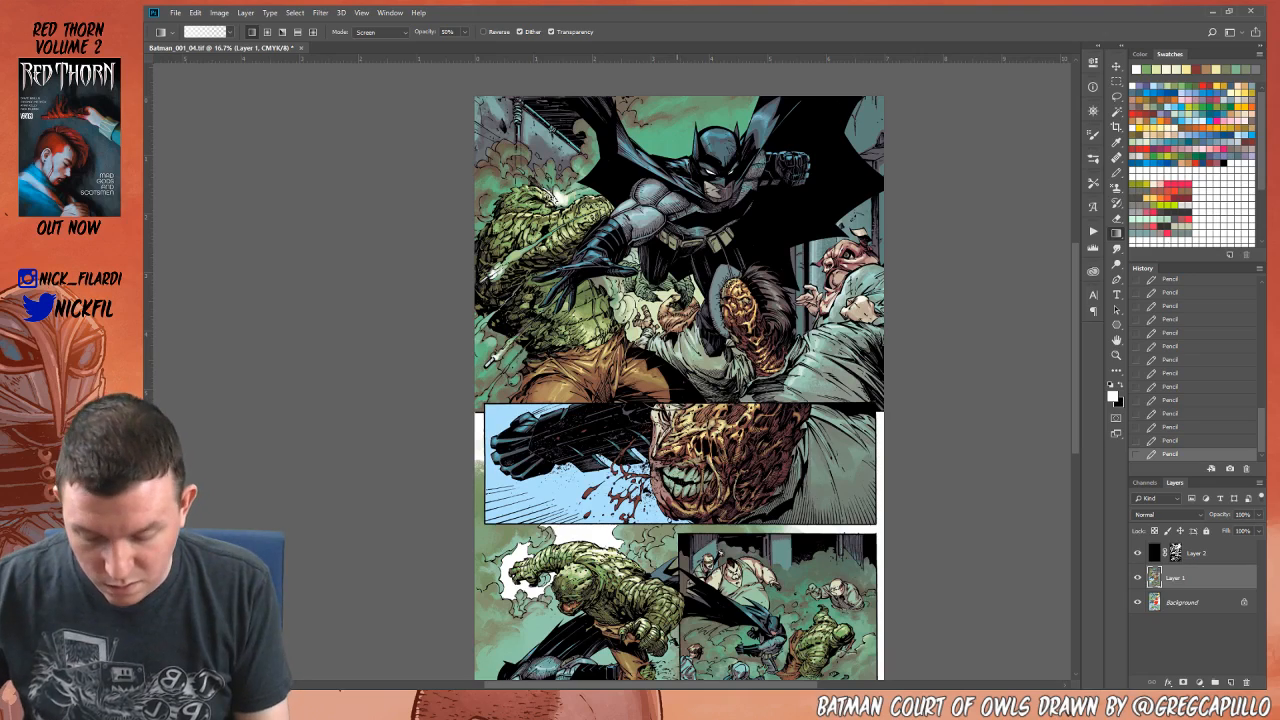
click(267, 31)
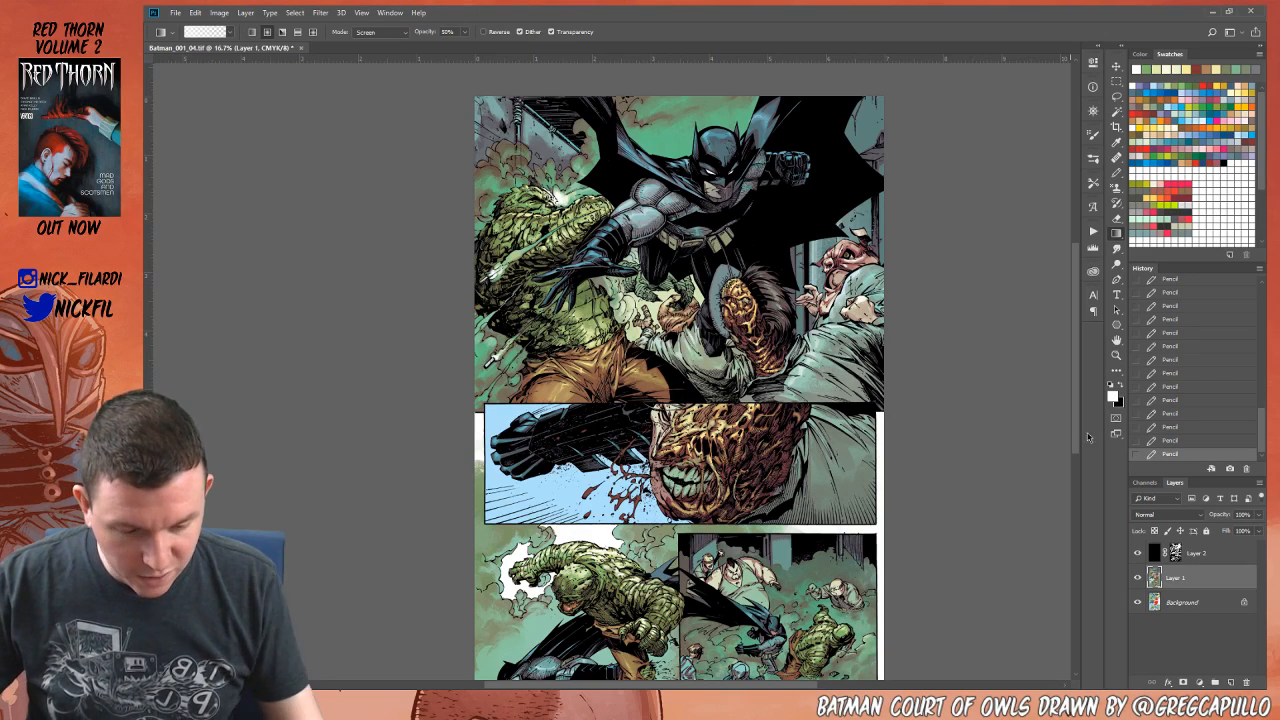
click(1117, 341)
mouse_move(928, 549)
mouse_down()
mouse_move(932, 471)
mouse_move(906, 506)
mouse_up()
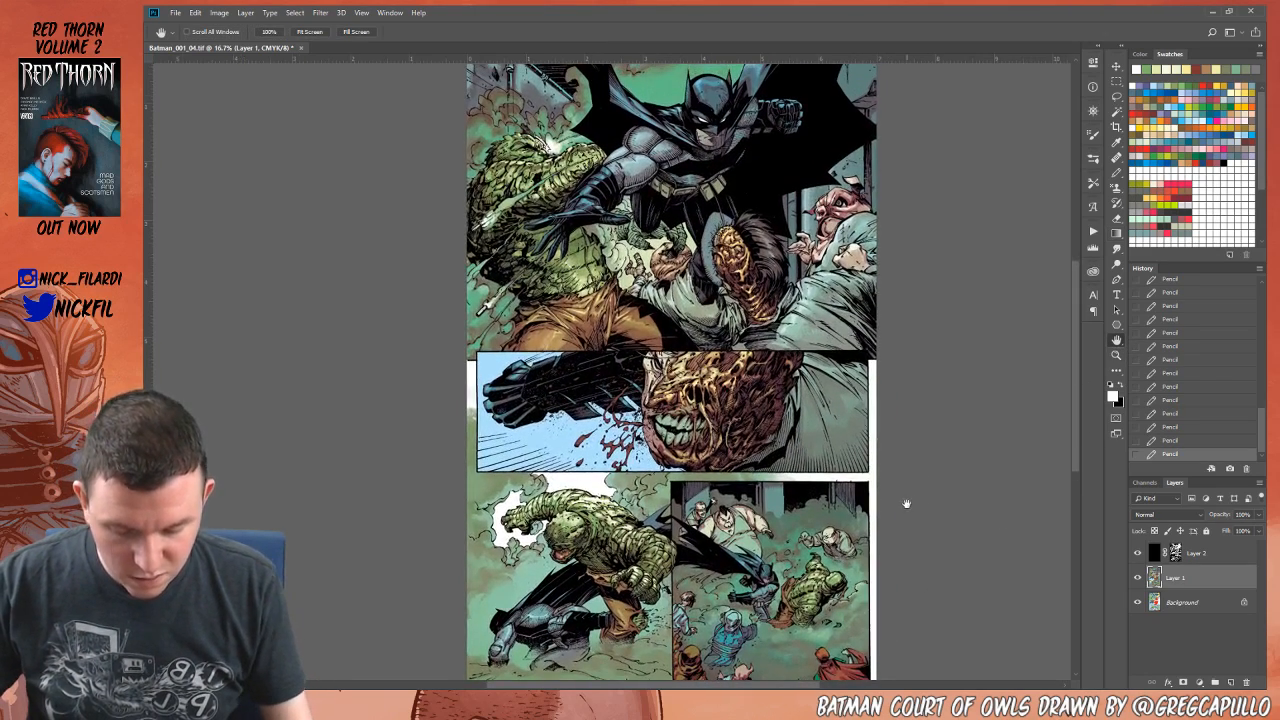
Step: Set the Pencil to Screen mode and brighten the scarred face's teeth with a sampled pale green at 100% opacity
click(1118, 174)
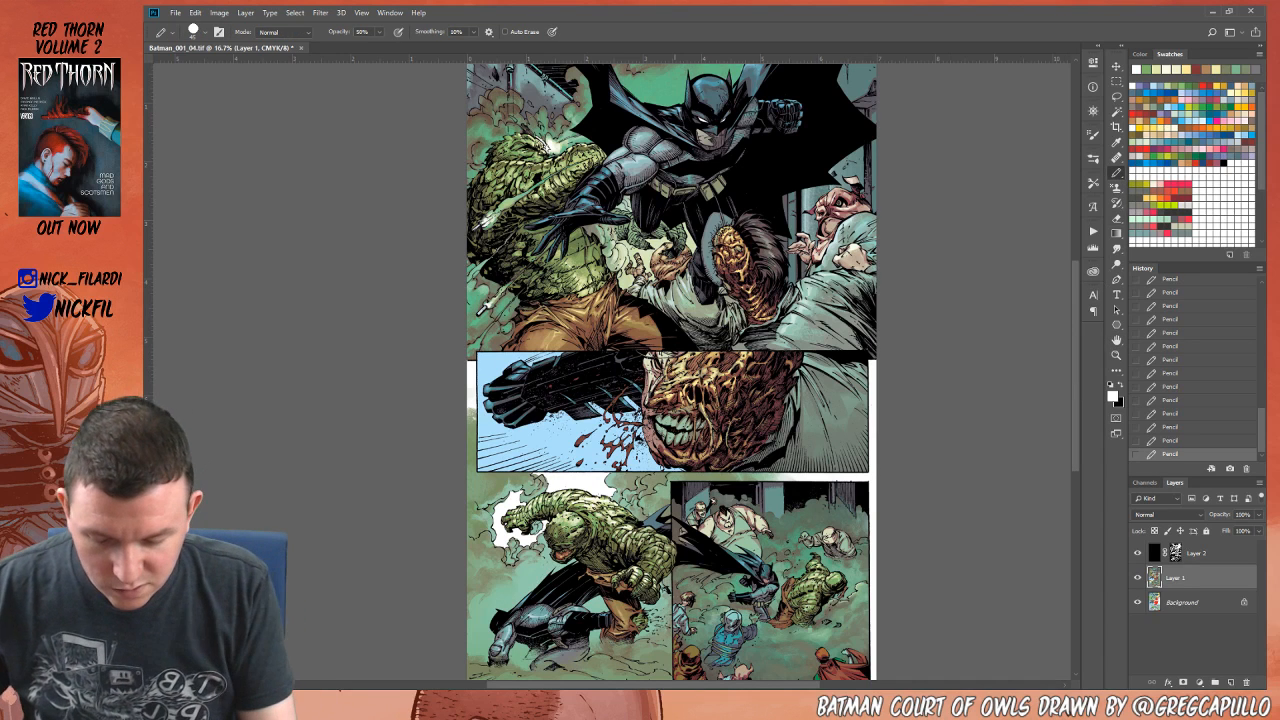
alt+click(562, 434)
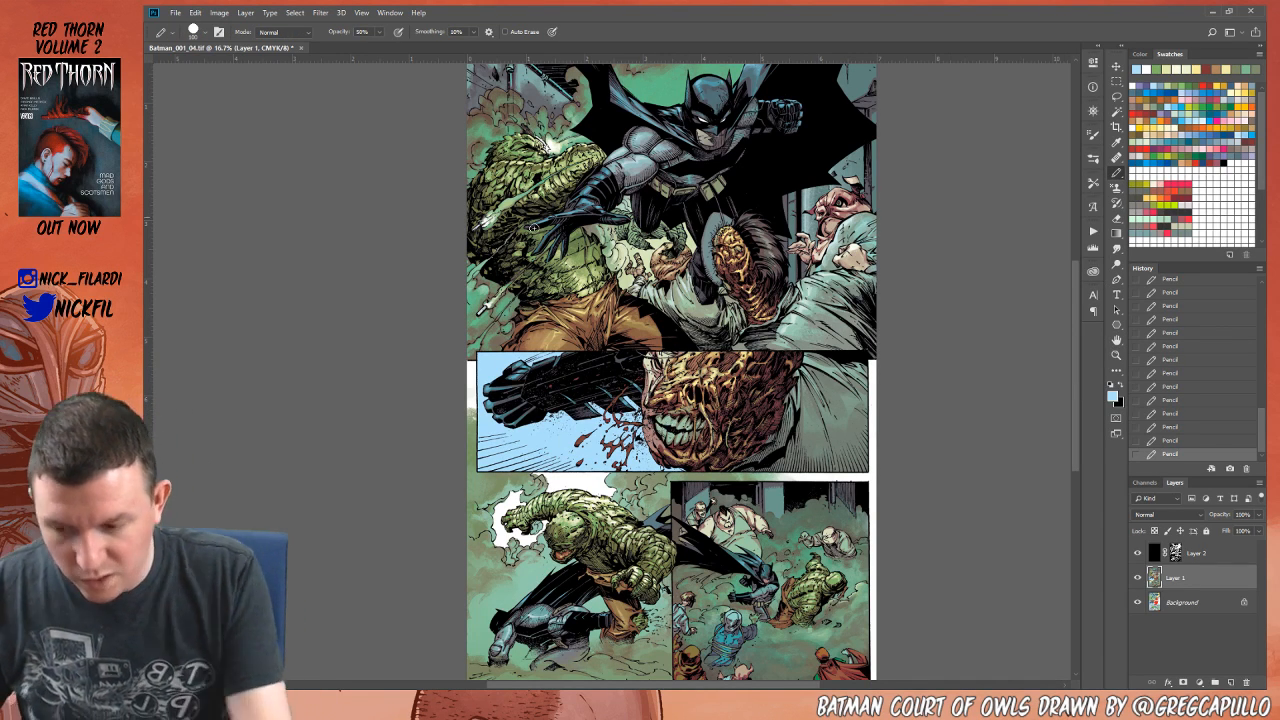
click(285, 32)
click(278, 149)
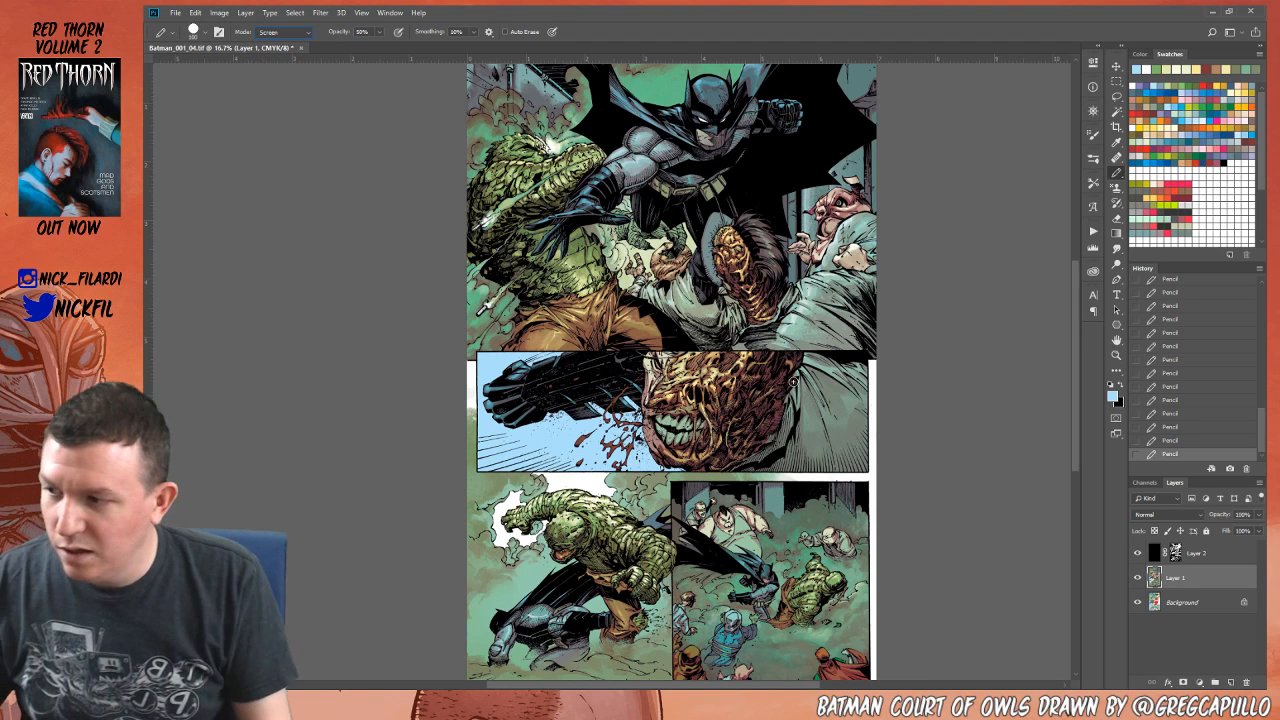
alt+click(686, 420)
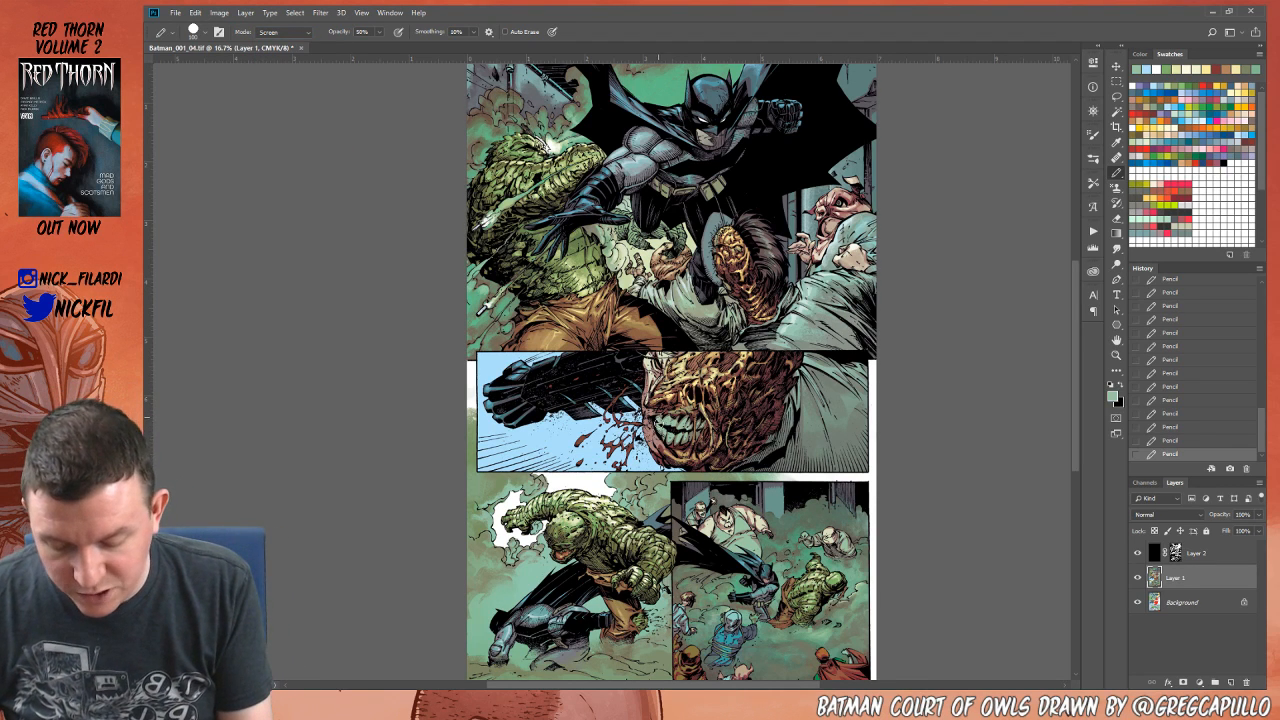
key(0)
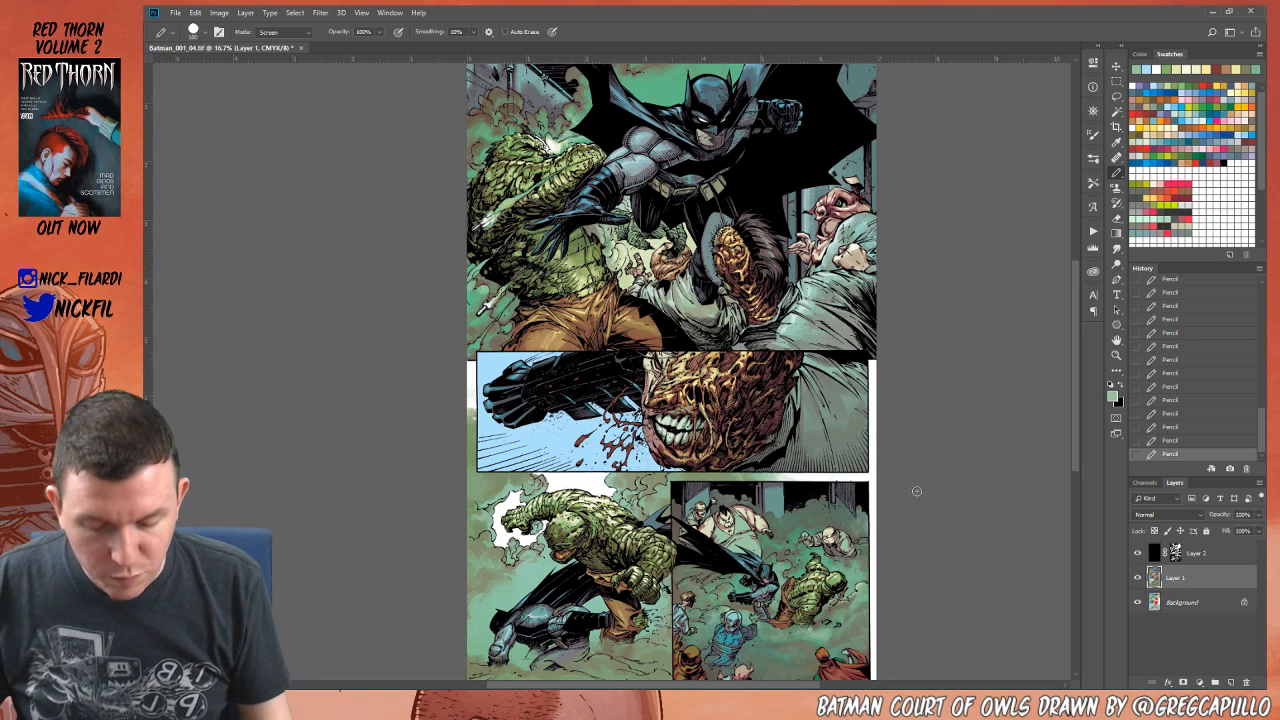
key(5)
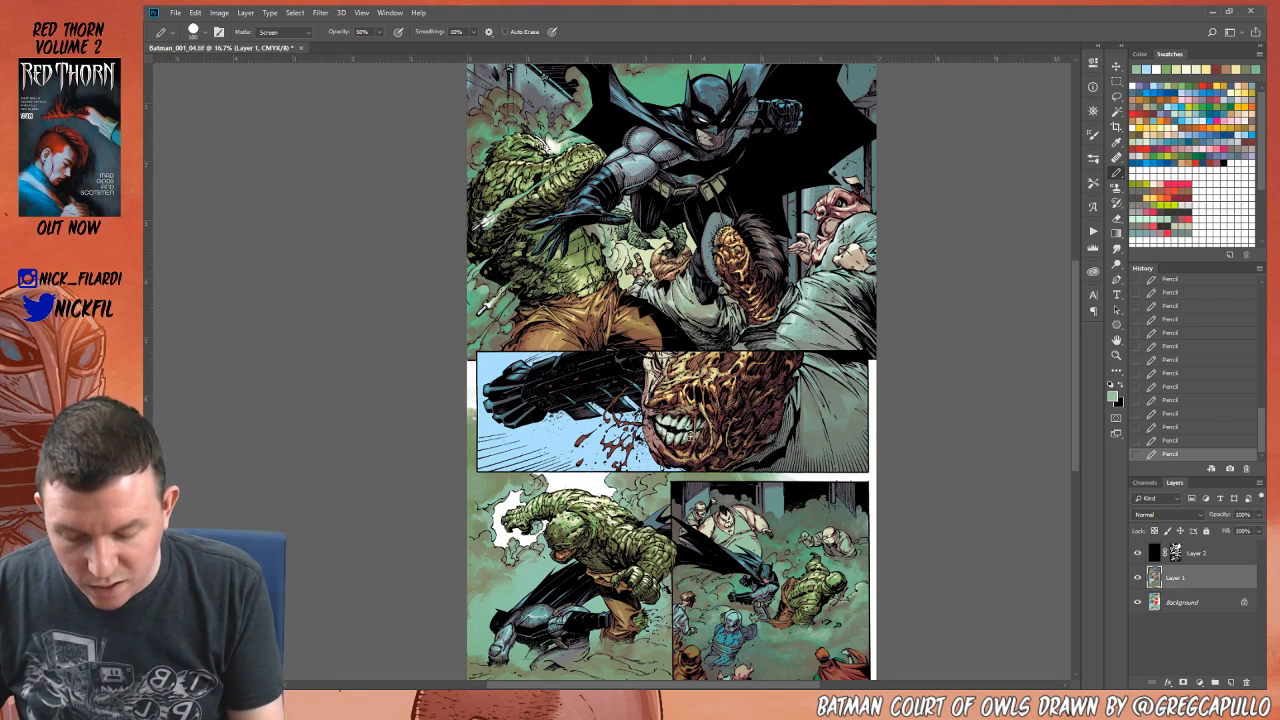
Step: Sample a grey-brown tone and set the Pencil to Normal mode for touching up the leaping Batman in the top panel
click(1117, 340)
drag(894, 481, 834, 492)
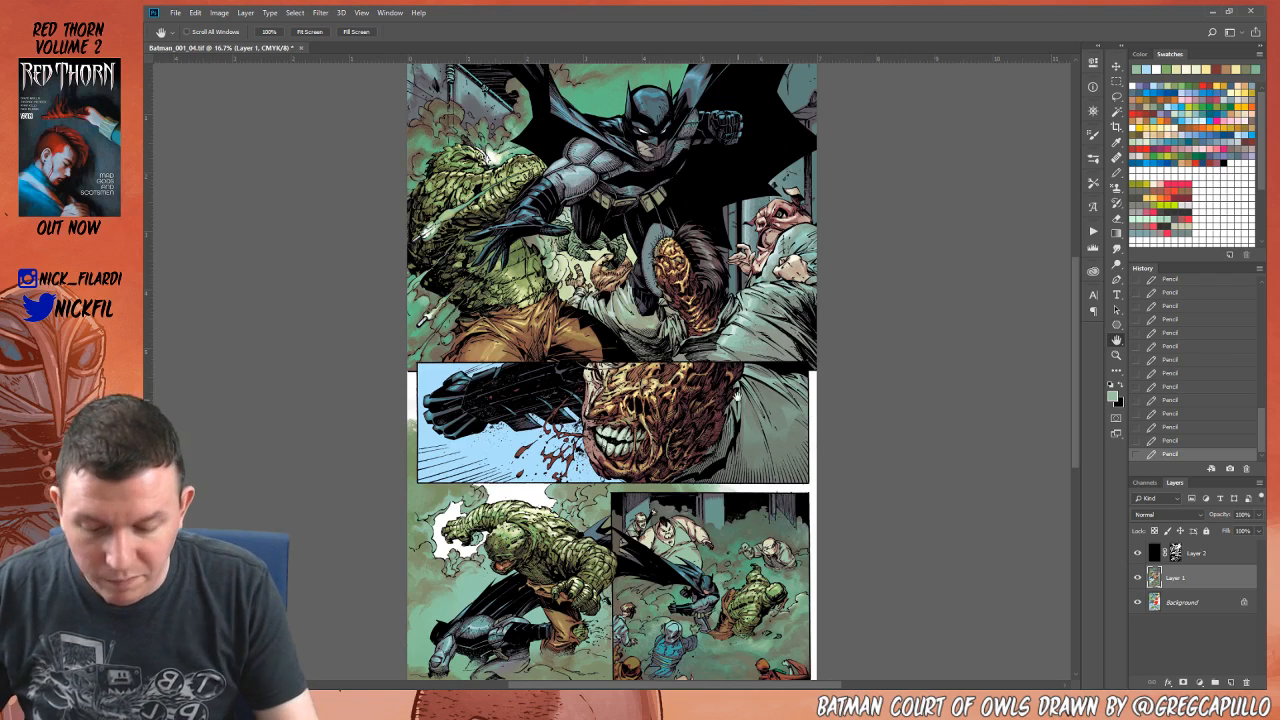
drag(738, 397, 796, 491)
click(1117, 174)
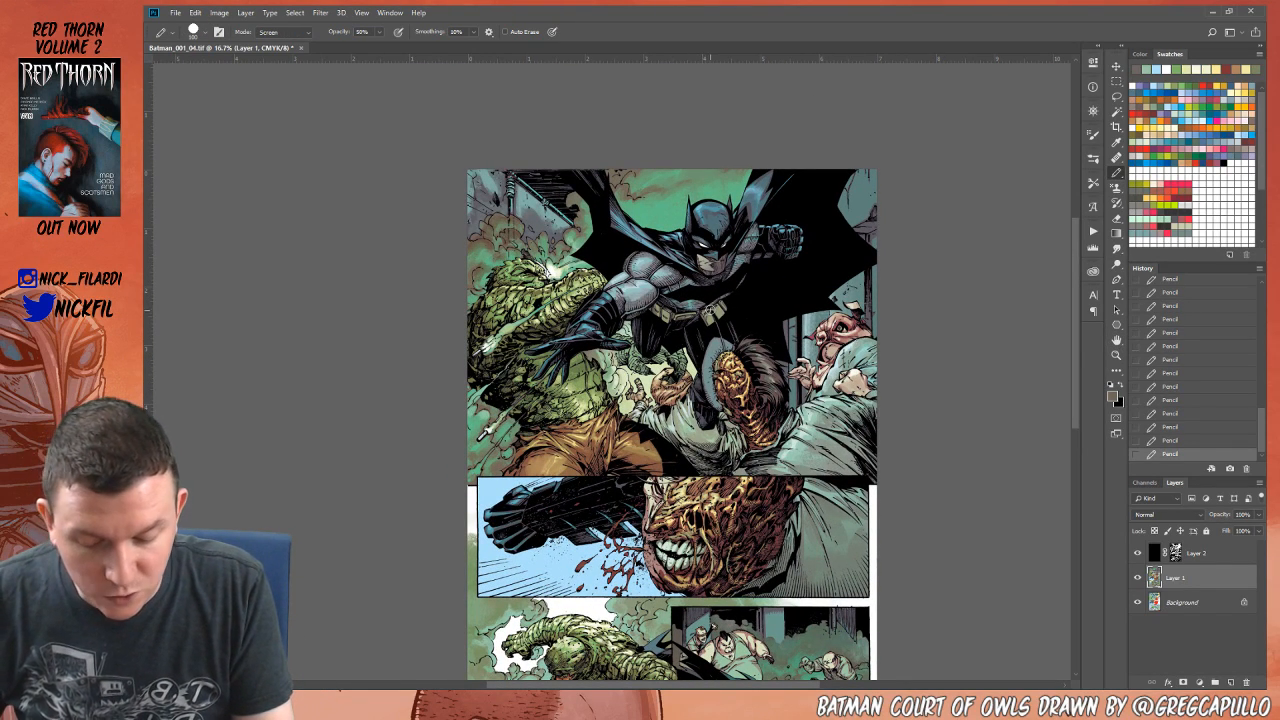
click(284, 32)
click(286, 45)
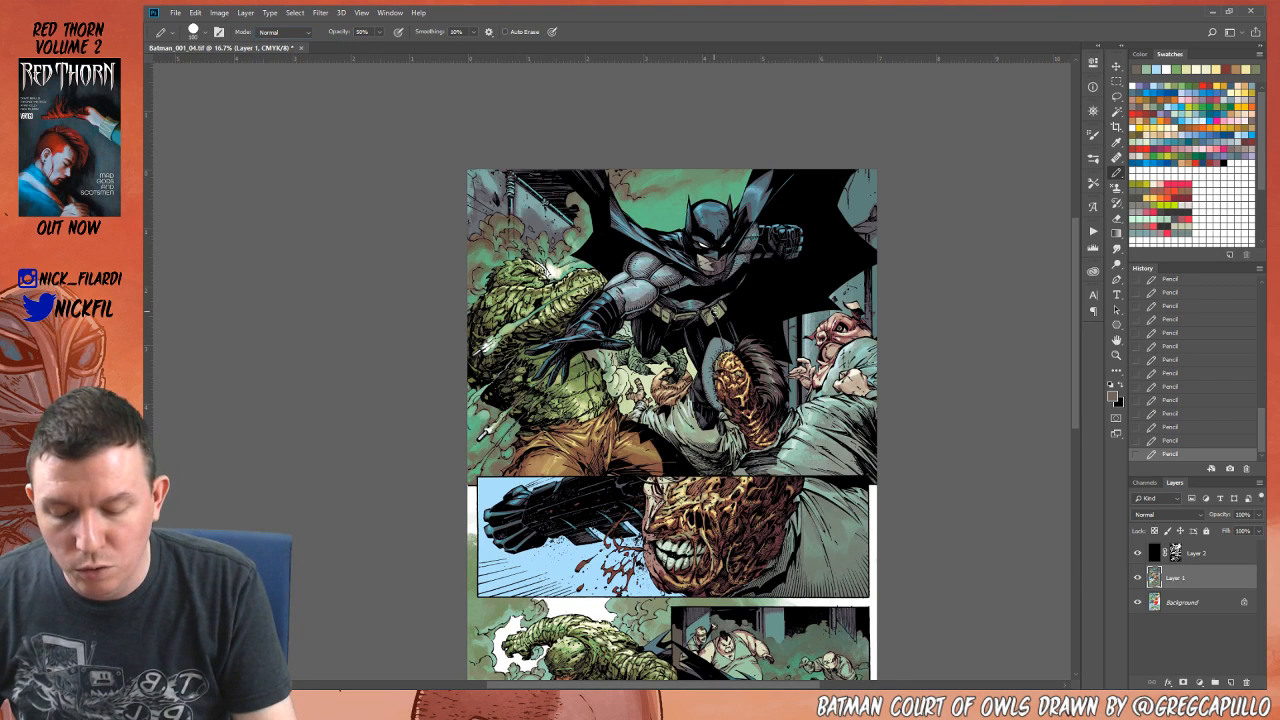
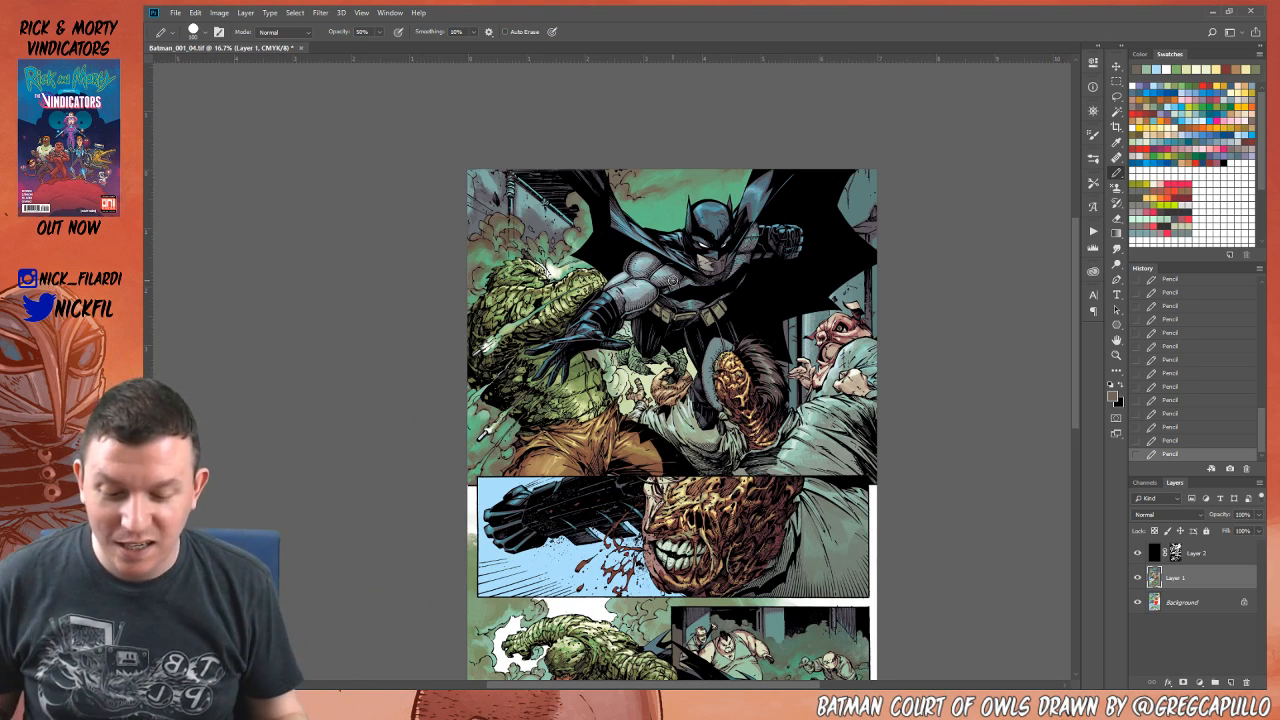
Step: Select the large pale man's colour with the Magic Wand and add radial Screen gradients of sampled pale green over the pale men in the lower-right panel
key(h)
drag(914, 443, 920, 357)
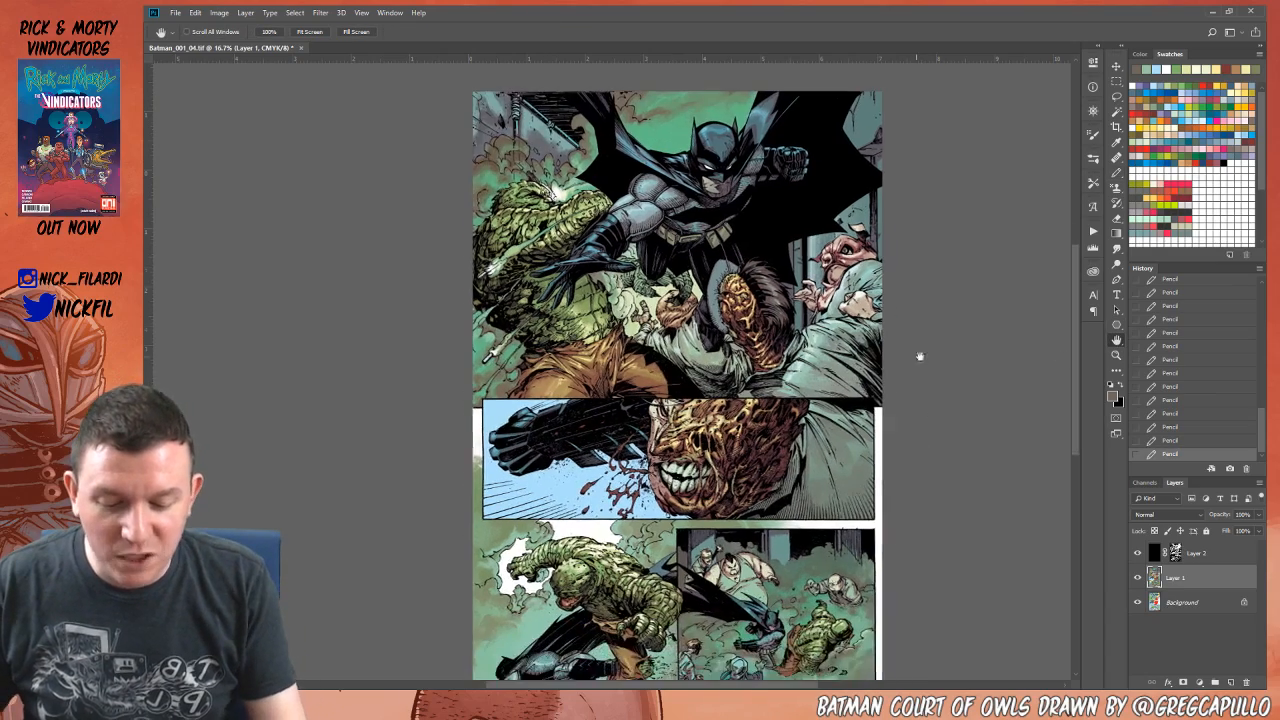
drag(905, 484, 892, 495)
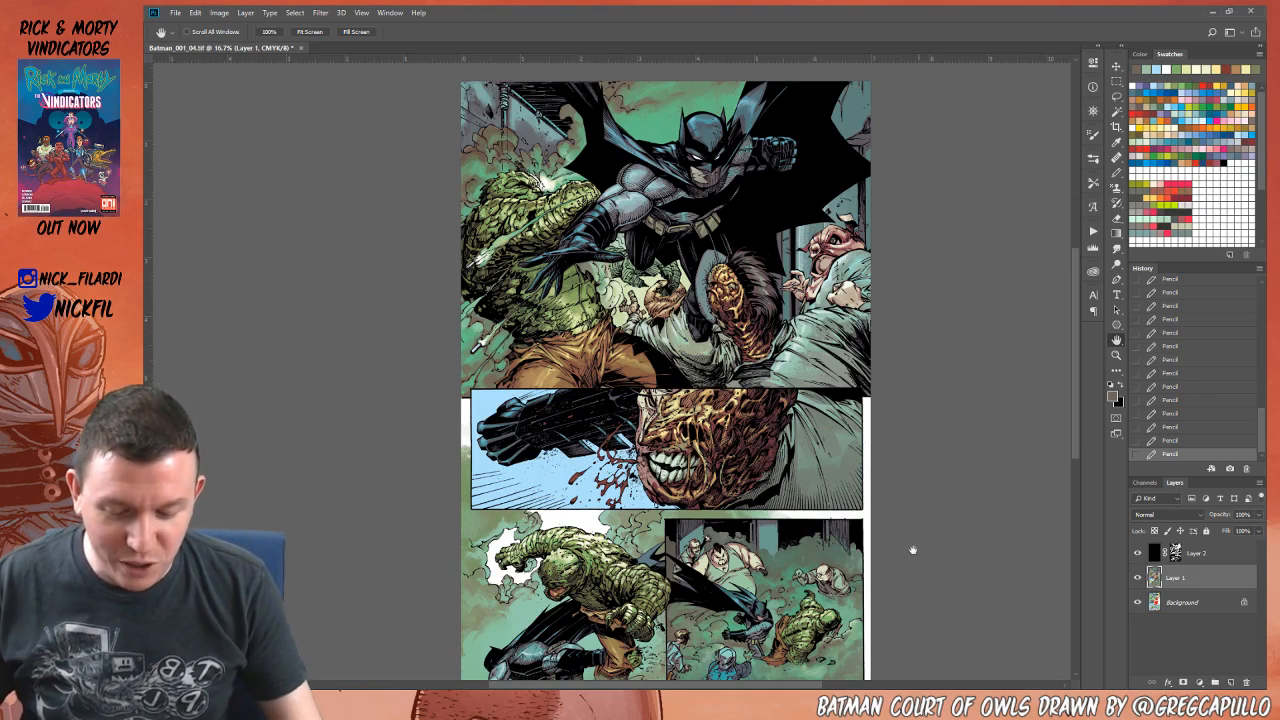
drag(912, 550, 863, 434)
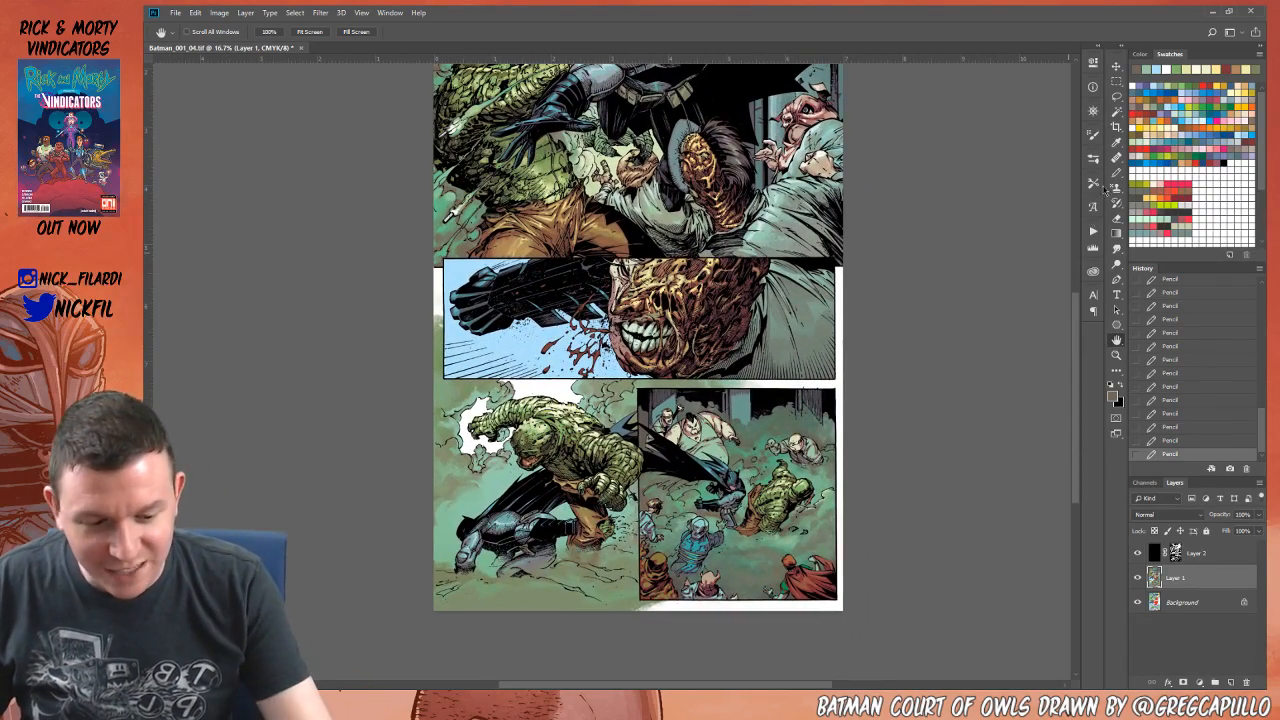
click(1116, 113)
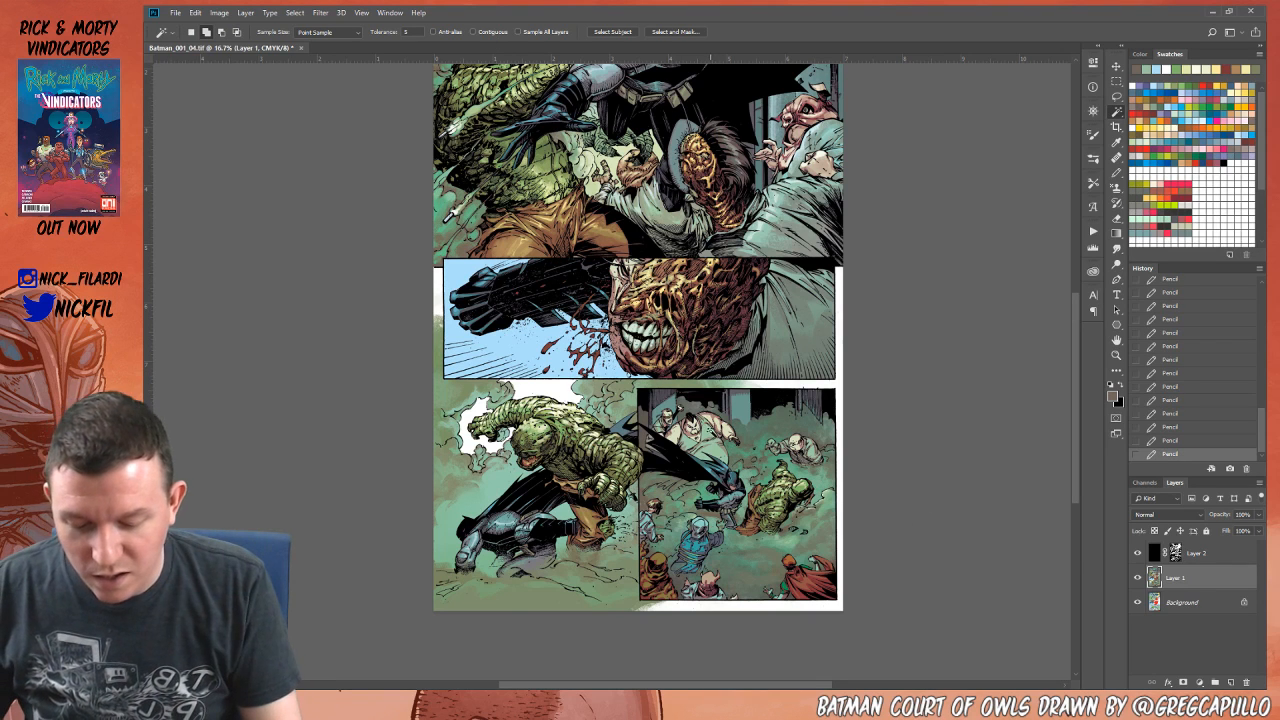
click(711, 430)
click(1117, 233)
alt+click(730, 399)
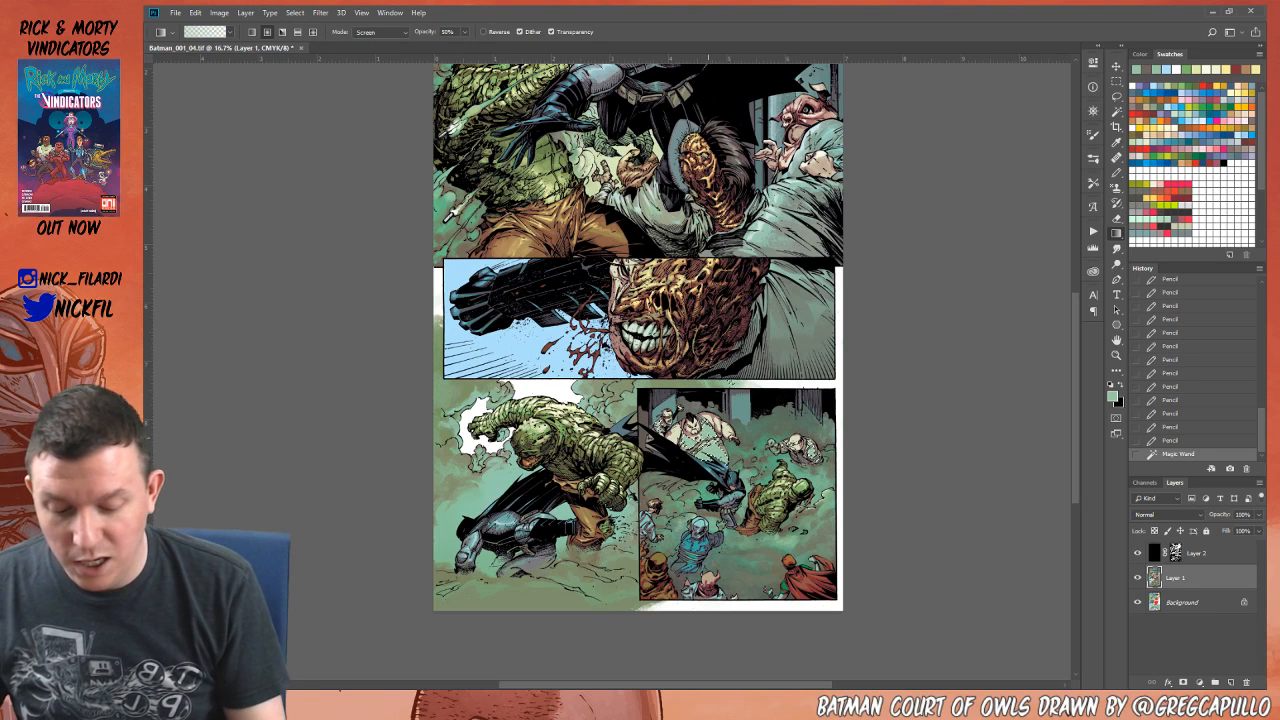
drag(708, 455, 712, 432)
drag(808, 444, 800, 434)
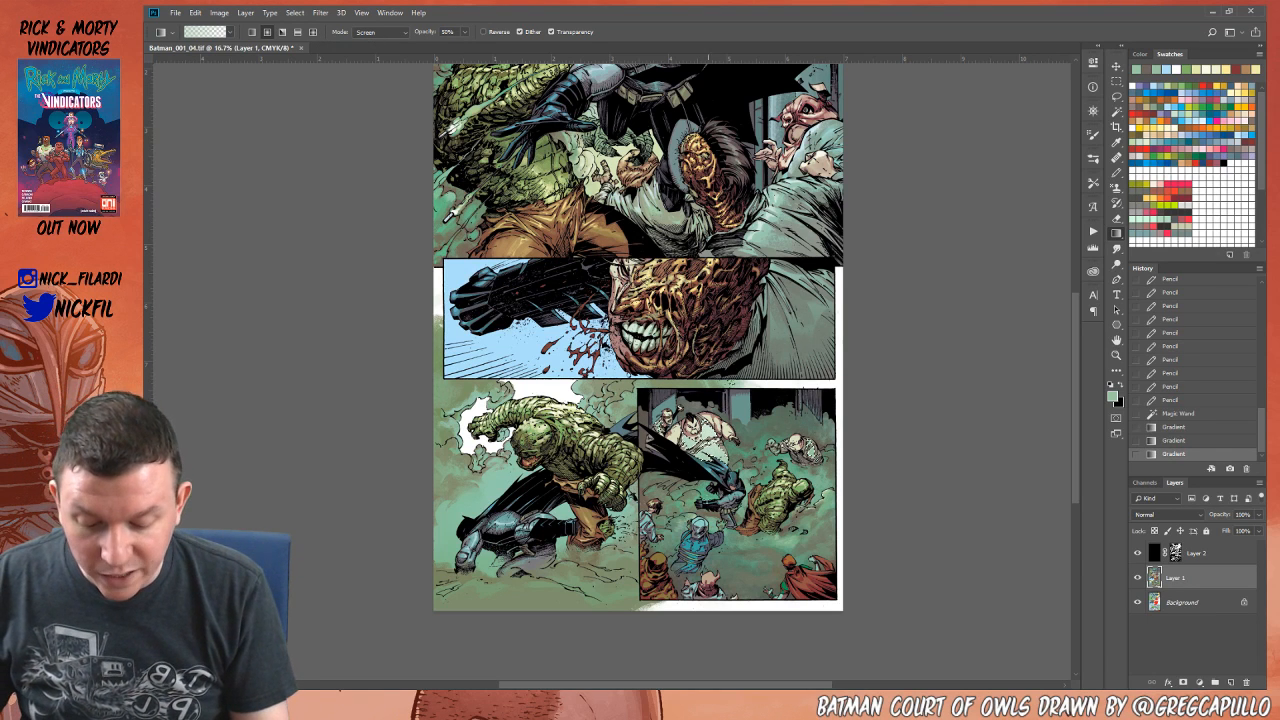
key(ctrl+d)
key(ctrl+z)
Step: Sample a grey-tan tone and use the Lasso to subtract a small area above the lower-right panel from the selection
click(1116, 355)
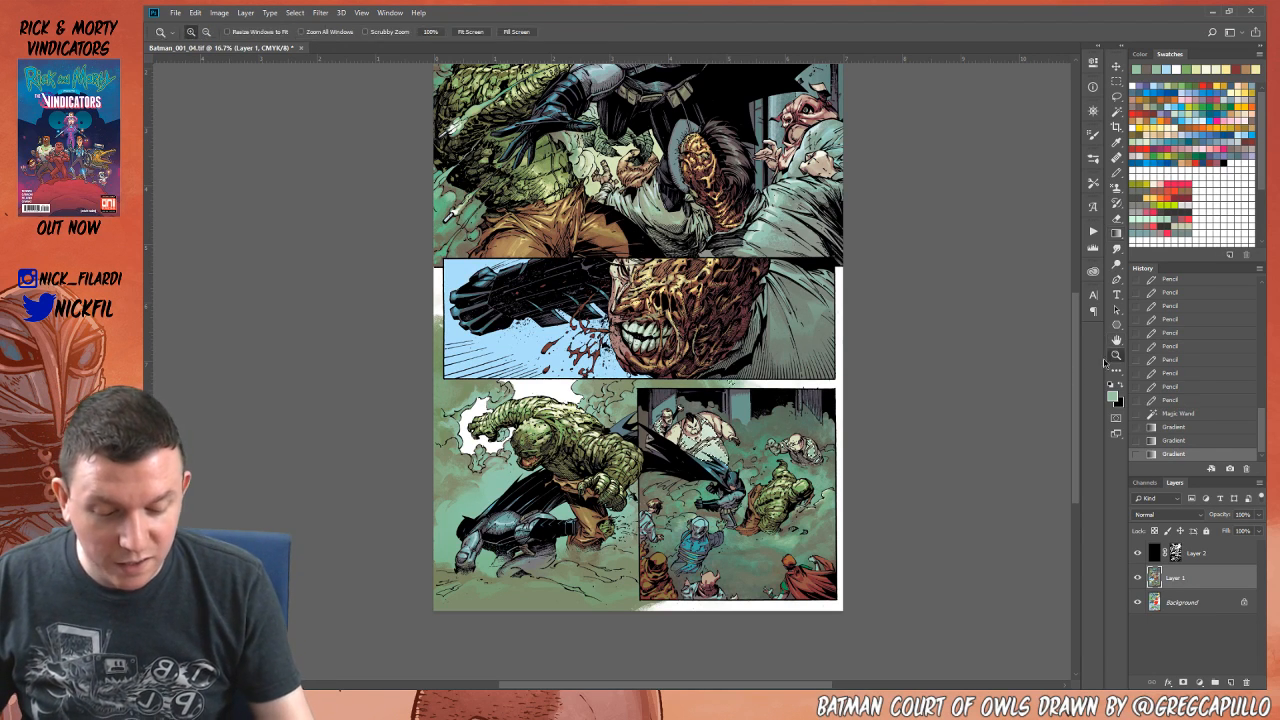
click(810, 443)
key(g)
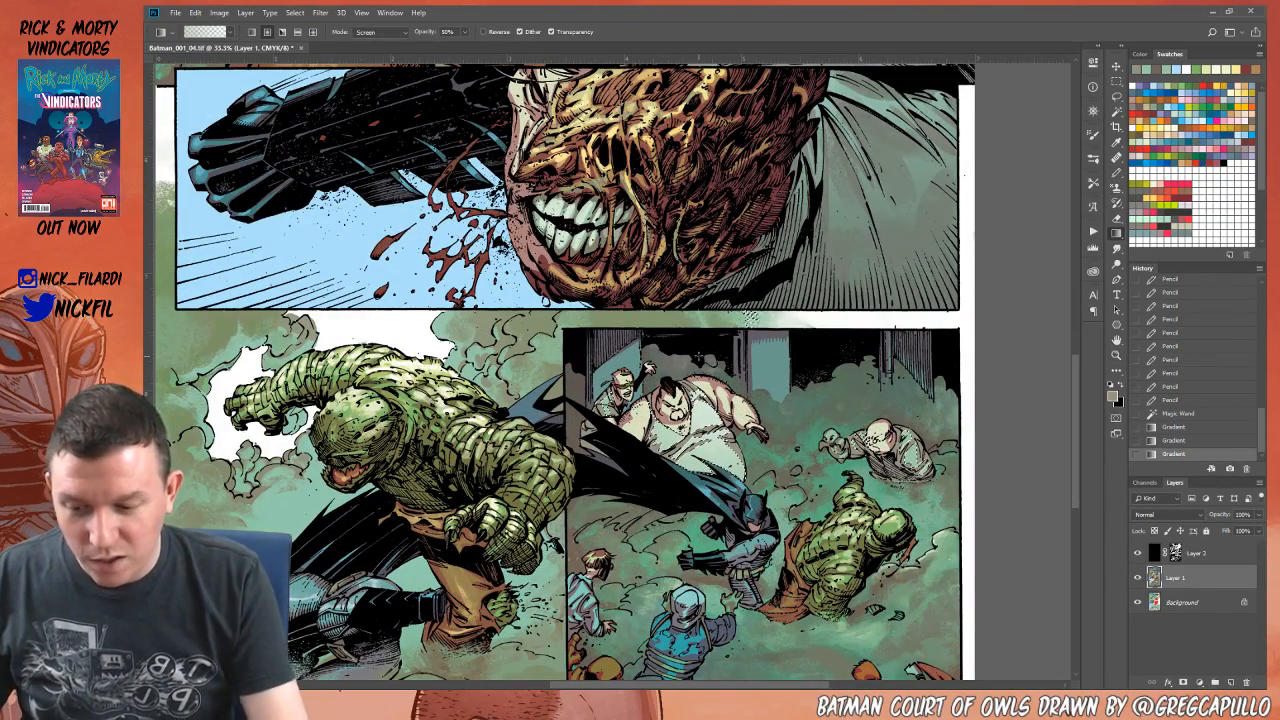
click(1118, 95)
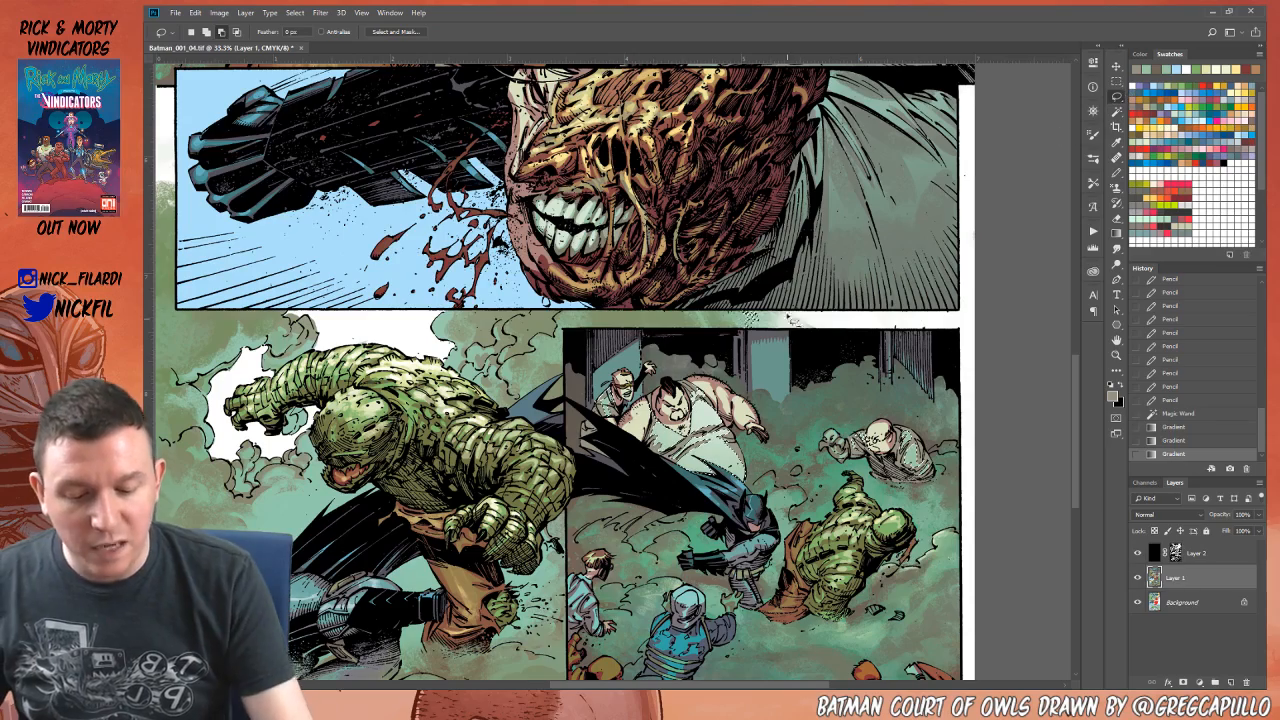
drag(792, 319, 784, 322)
click(1116, 355)
alt+click(764, 499)
alt+click(764, 499)
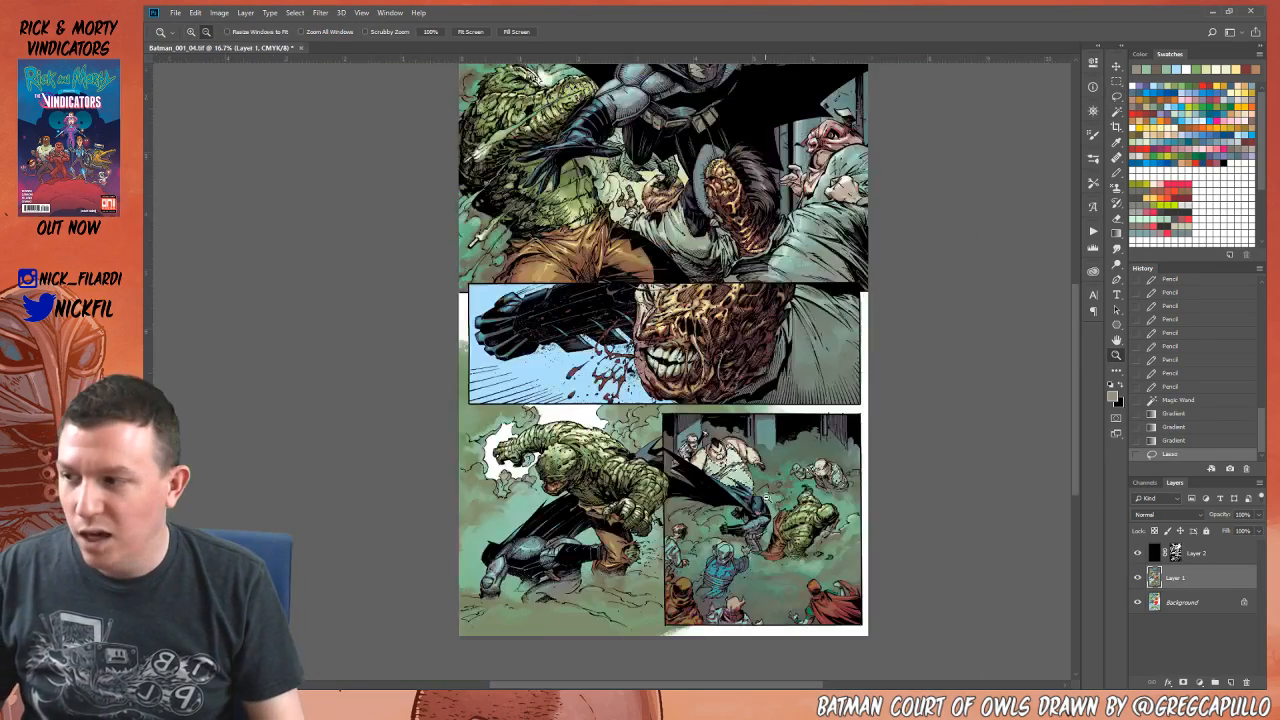
alt+click(764, 499)
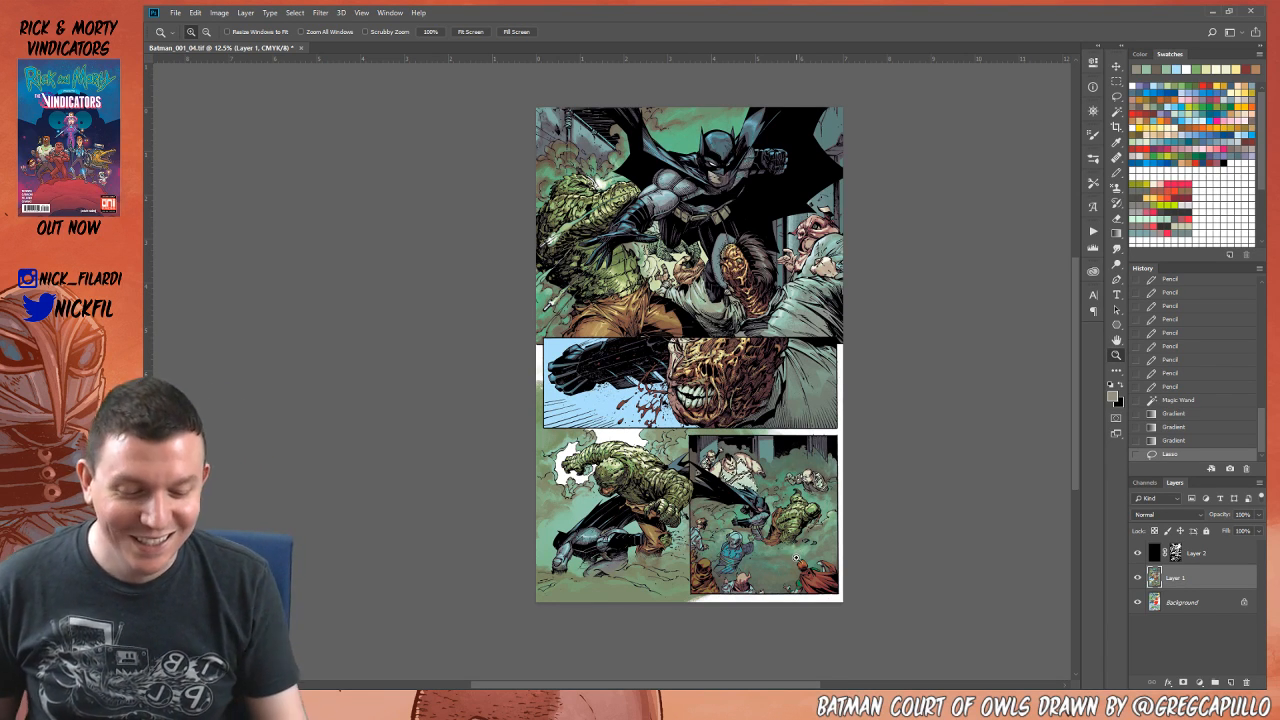
click(752, 473)
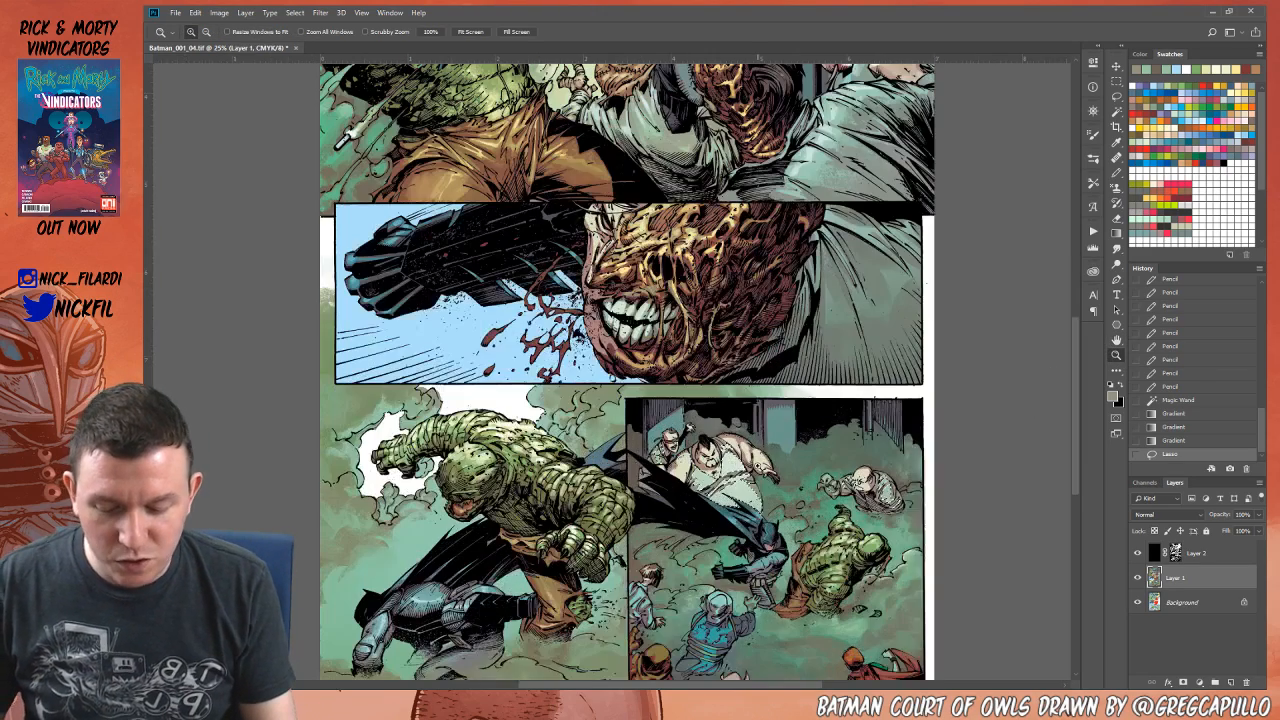
key(g)
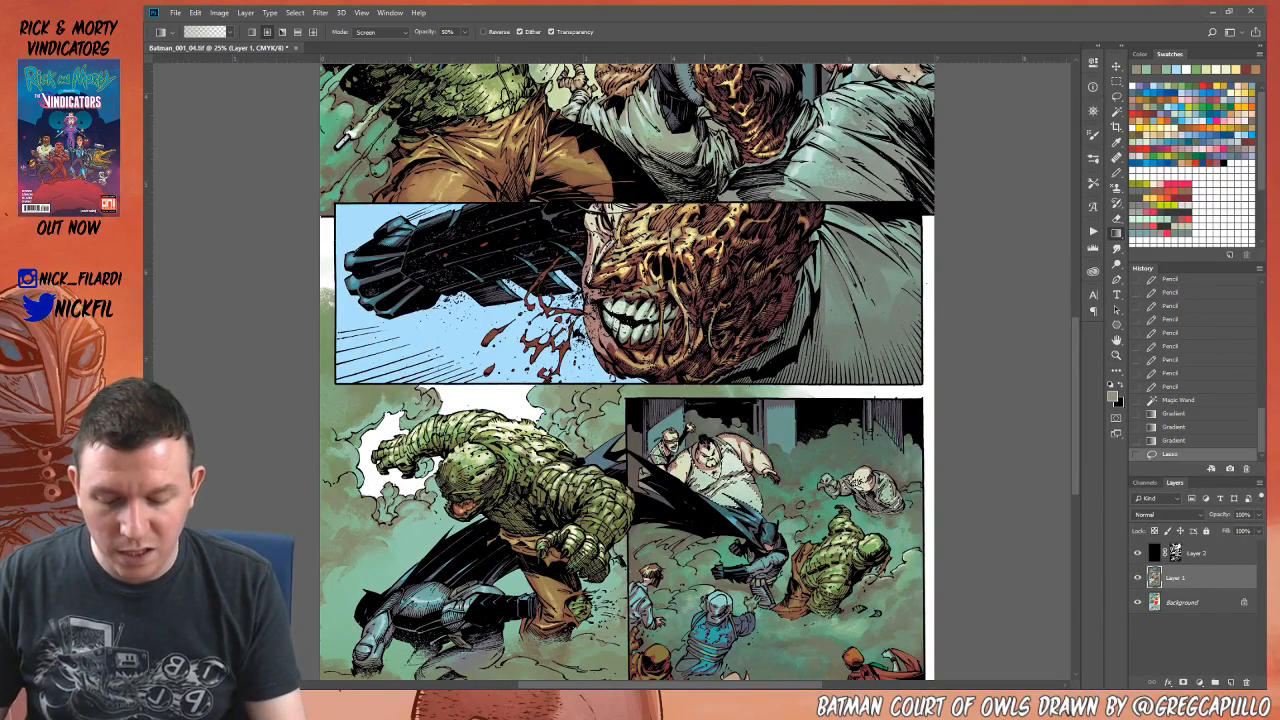
drag(712, 468, 736, 482)
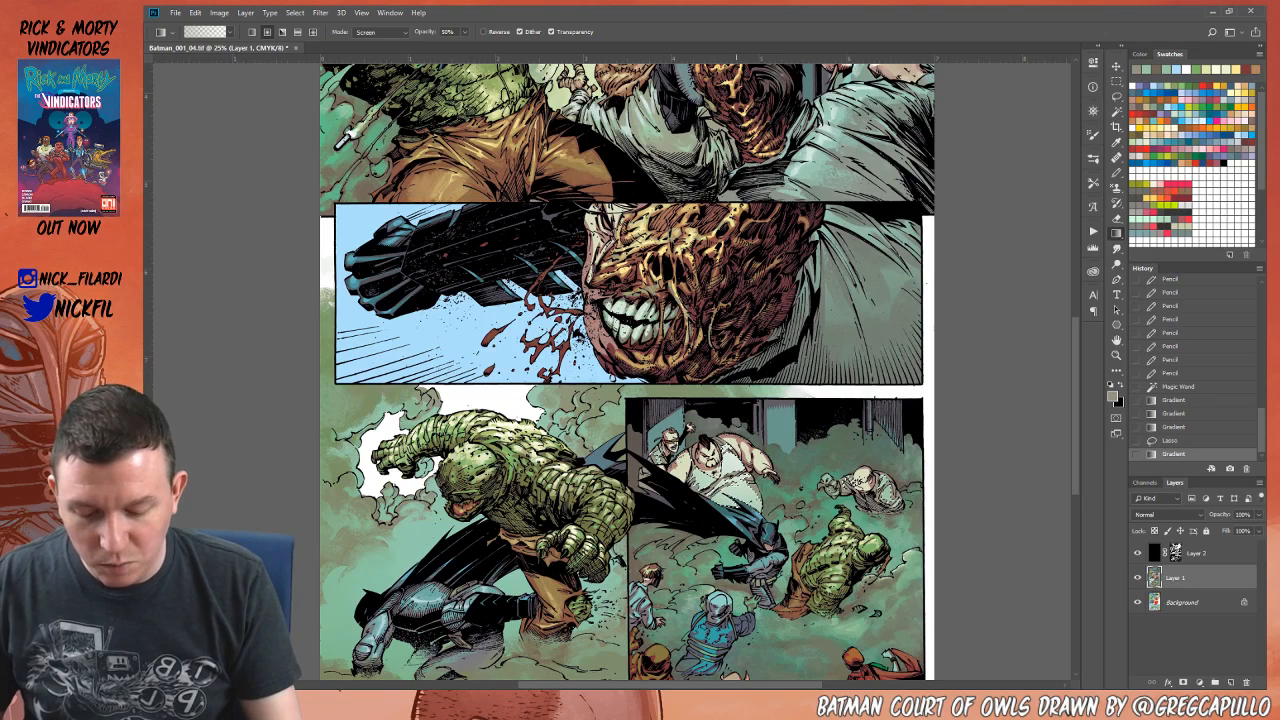
key(ctrl+z)
Step: Set the Gradient tool to Normal mode, add radial grey-tan gradients over the large pale man and the bald man, and clear the selection
click(380, 31)
click(366, 38)
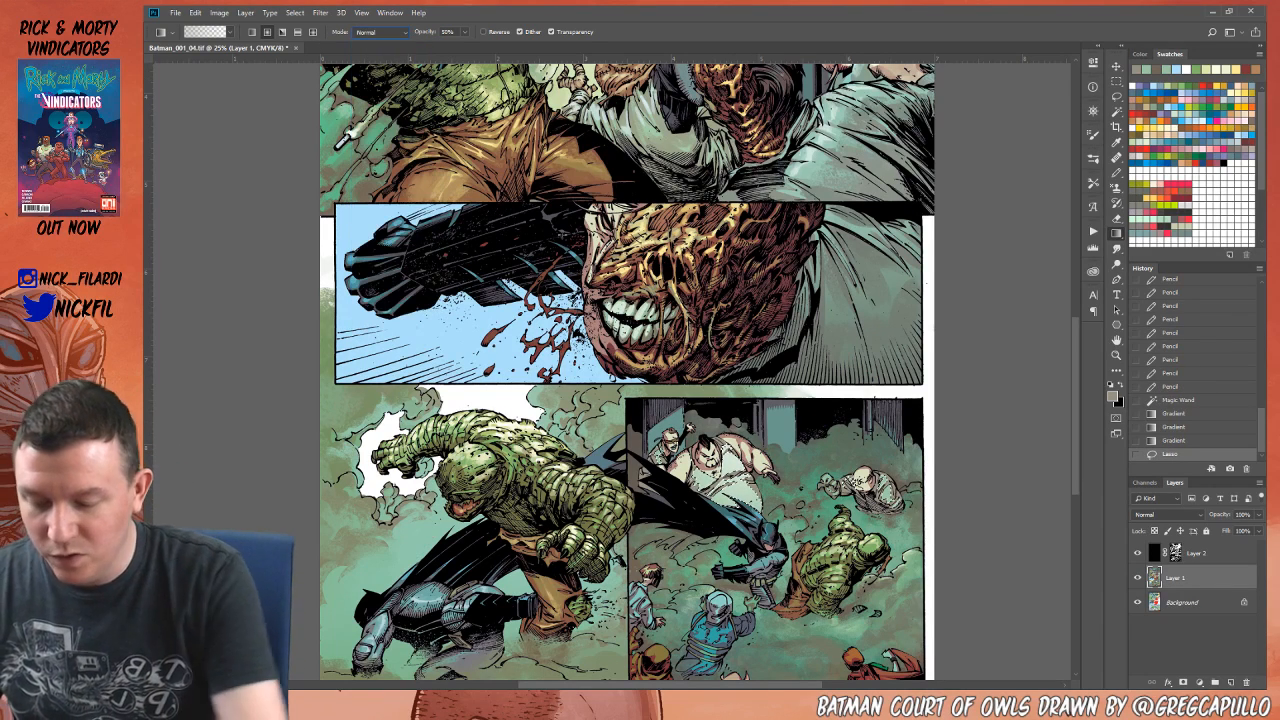
drag(705, 490, 712, 456)
drag(866, 504, 862, 474)
key(ctrl+d)
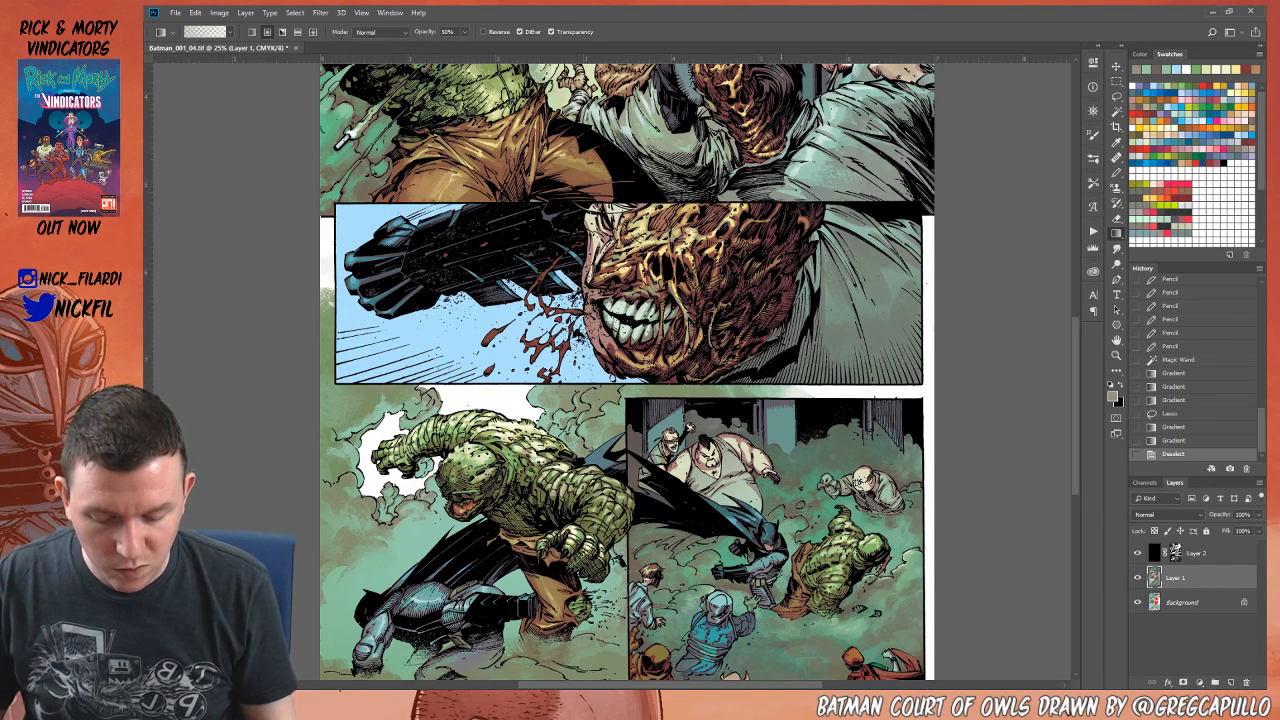
Step: Render the large pale man and the man behind him using the Pencil in Normal mode with sampled pinkish and pale cream skin tones
click(1117, 172)
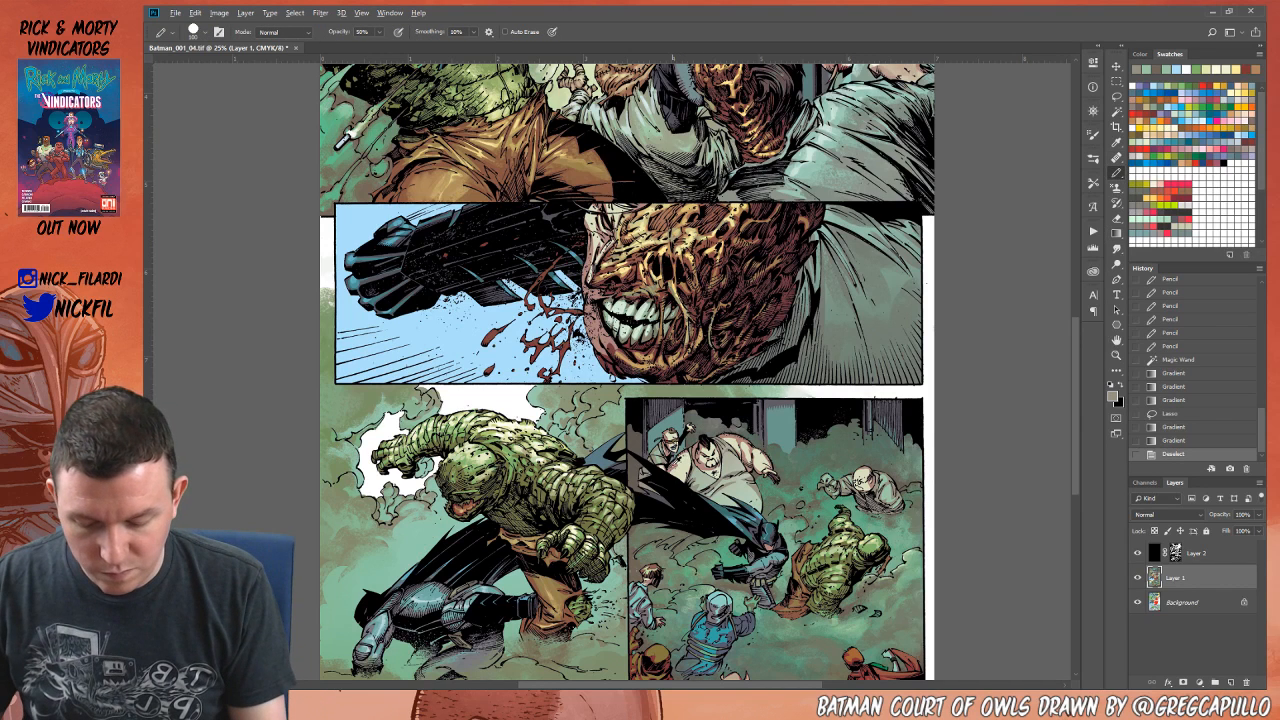
alt+click(678, 462)
mouse_move(671, 472)
mouse_down()
mouse_move(684, 456)
mouse_move(689, 479)
mouse_up()
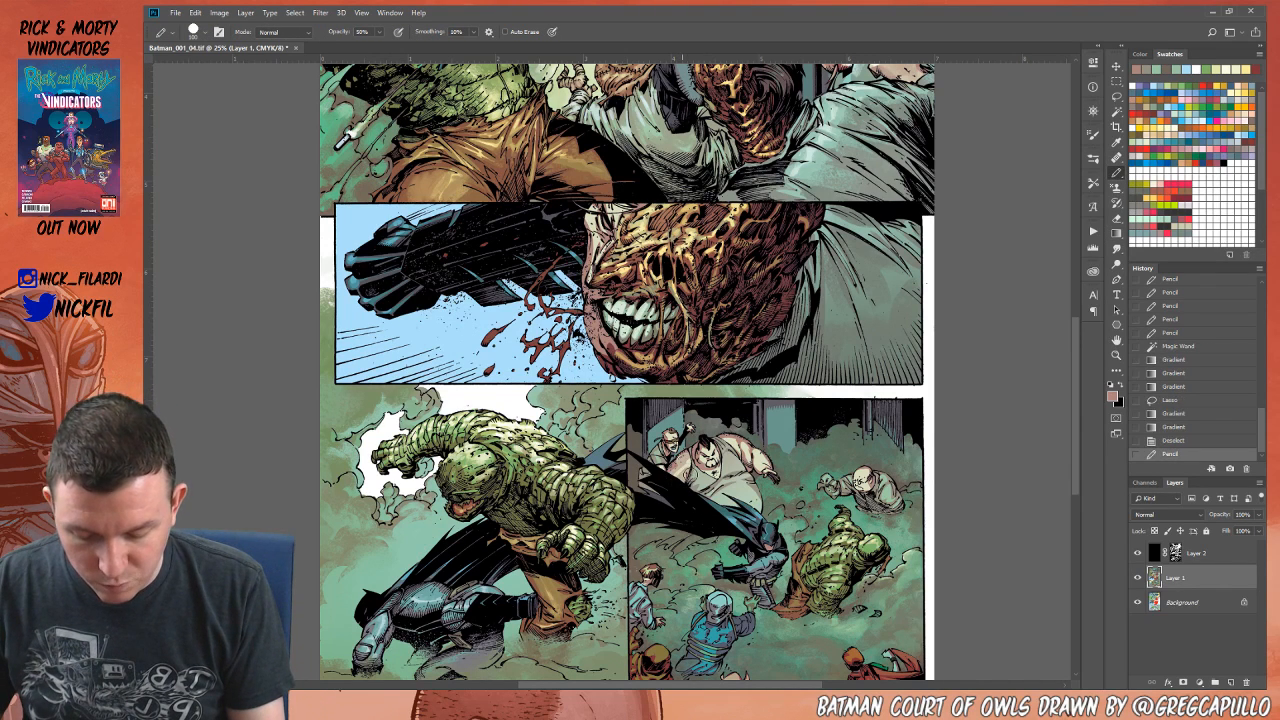
mouse_move(728, 436)
mouse_down()
mouse_move(760, 456)
mouse_move(764, 476)
mouse_move(740, 444)
mouse_up()
mouse_move(690, 494)
mouse_down()
mouse_move(718, 474)
mouse_move(751, 480)
mouse_move(714, 499)
mouse_up()
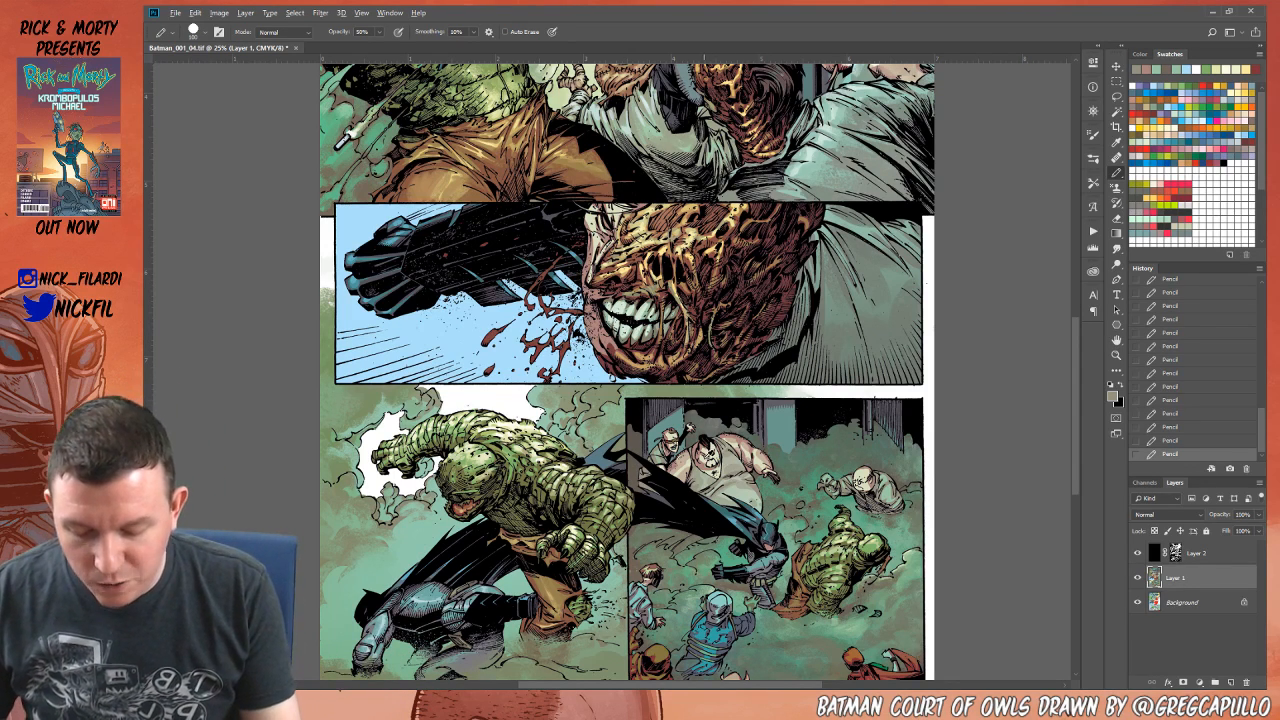
alt+click(708, 456)
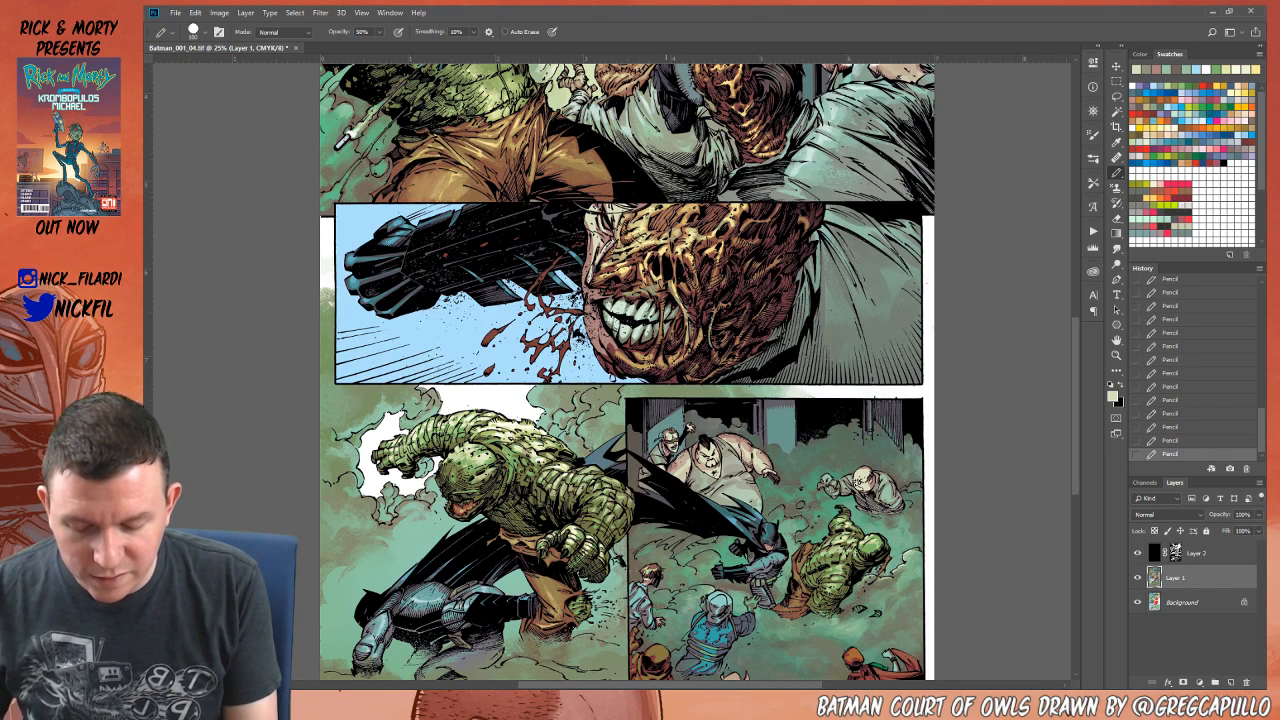
alt+click(668, 437)
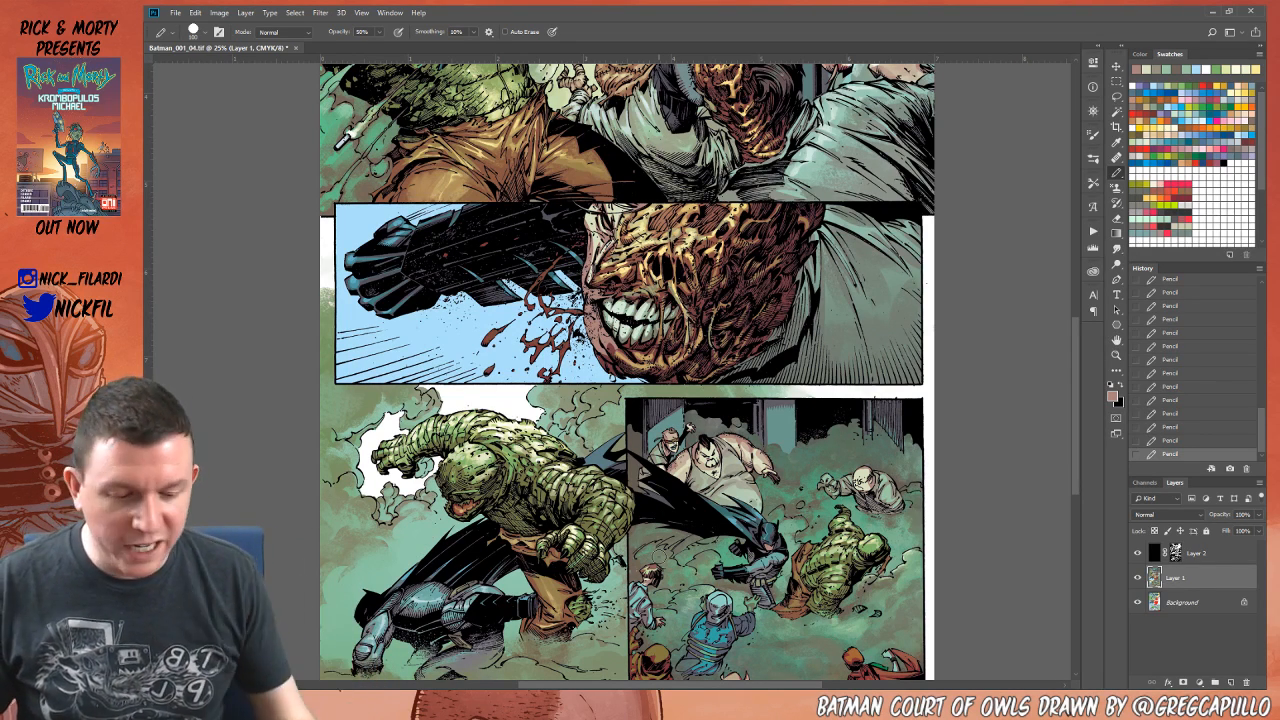
Step: Sample a pale green beside the bald man in the lower-right panel and set the Pencil to Screen mode for brightening him
click(1117, 340)
drag(960, 530, 862, 487)
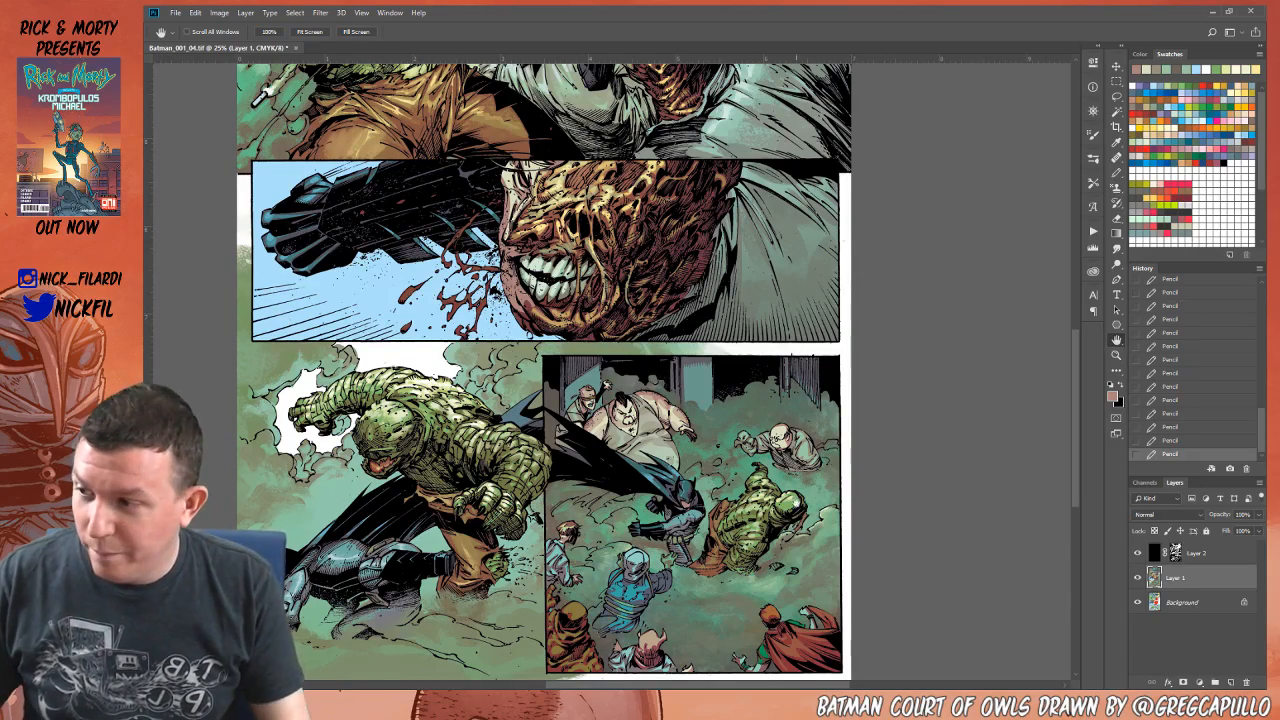
drag(262, 93, 315, 72)
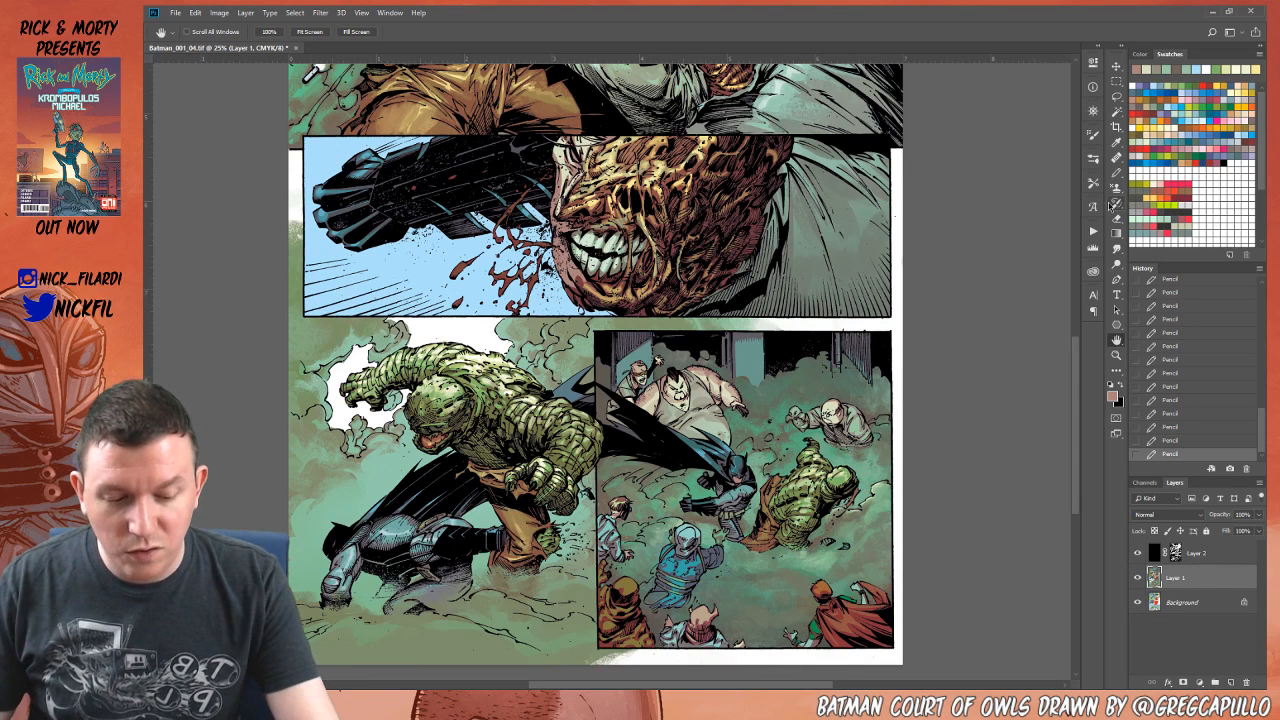
key(b)
alt+click(856, 411)
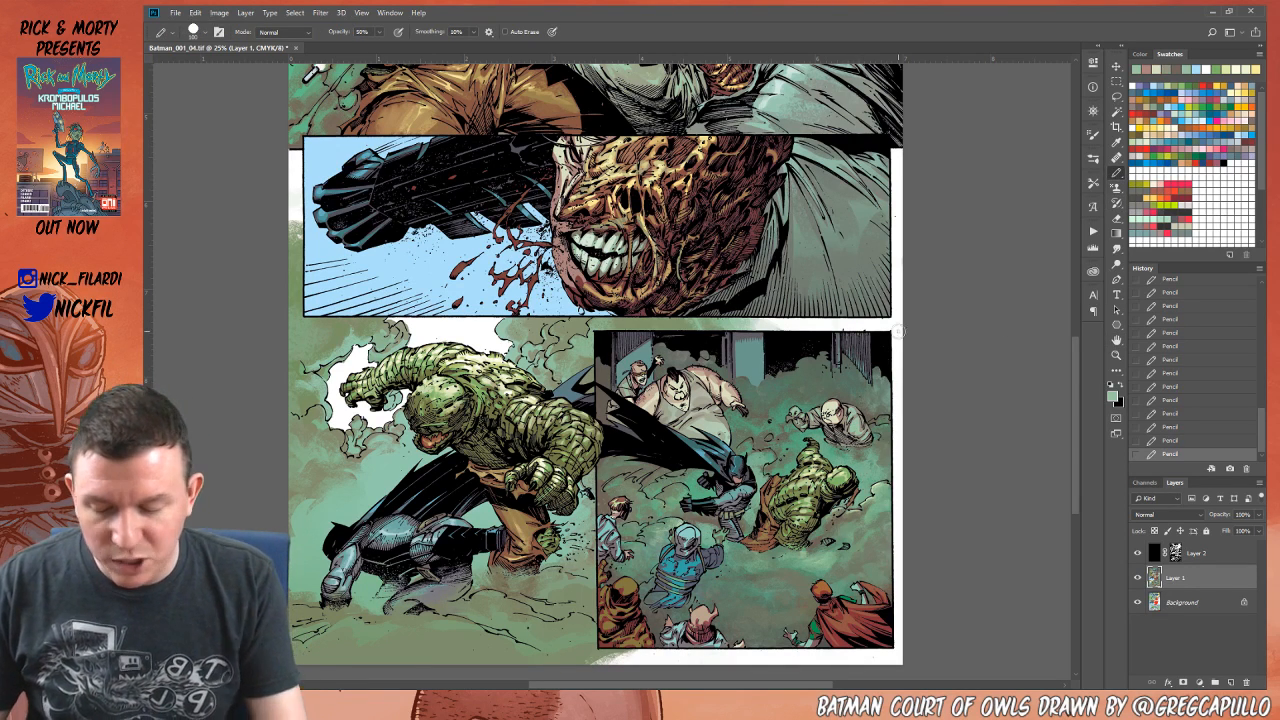
click(284, 33)
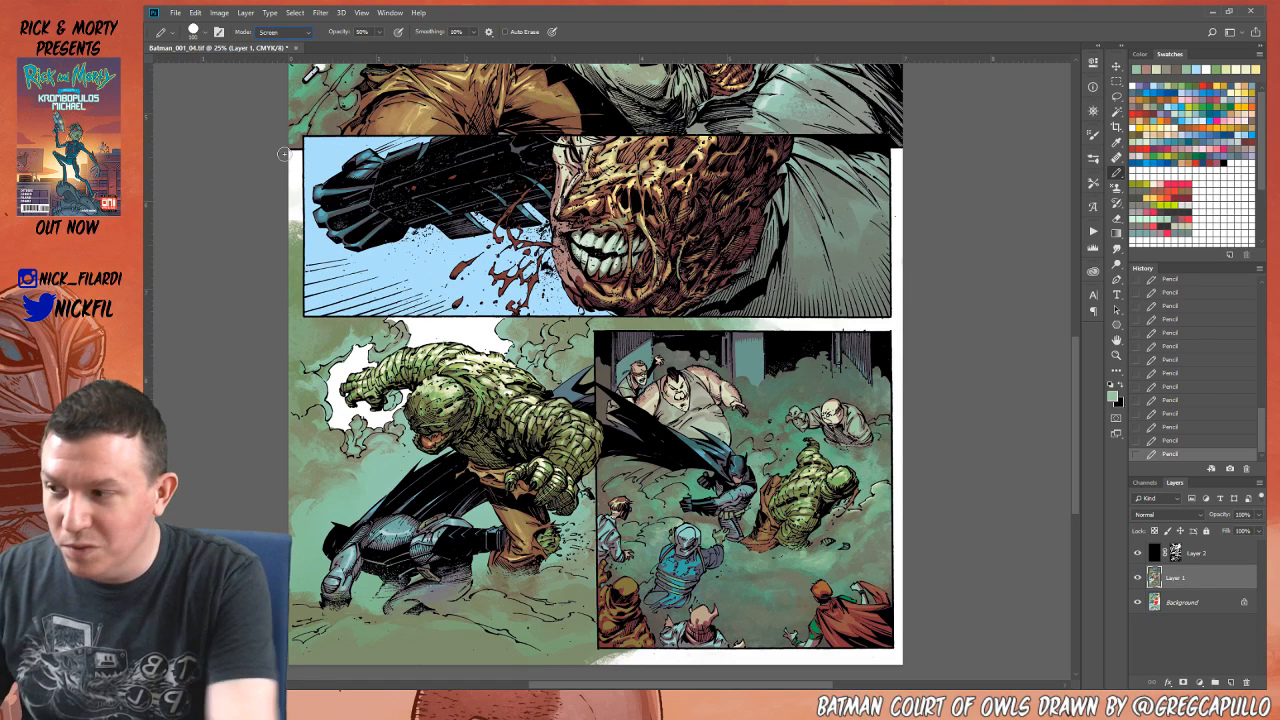
click(268, 149)
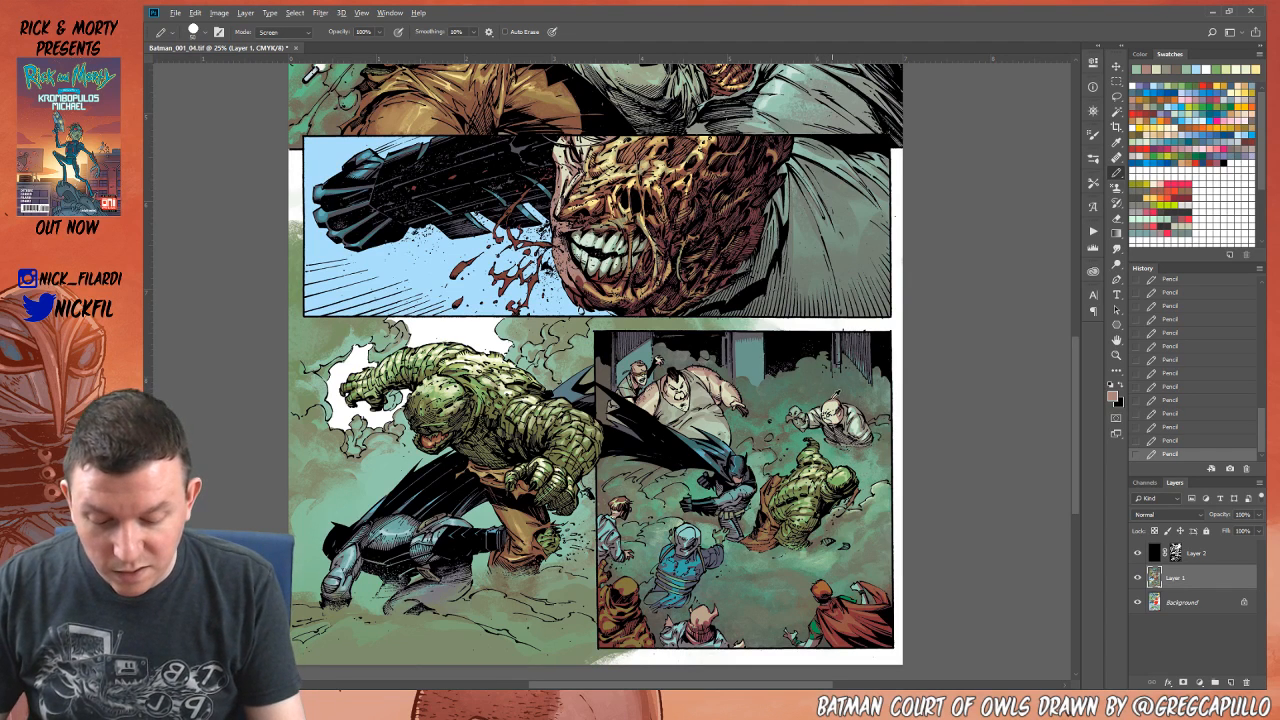
Step: Return the Pencil to Normal mode and touch up the bald man with a sampled pale cream tone
click(285, 31)
click(272, 38)
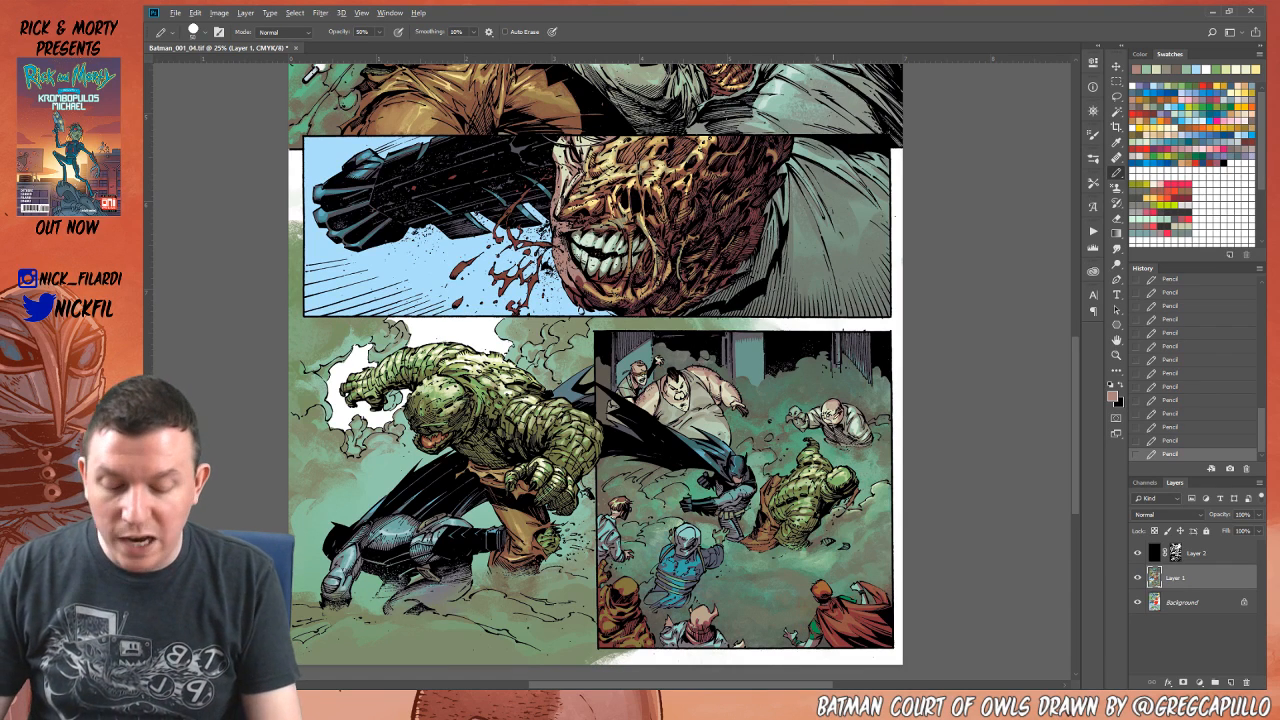
alt+click(839, 414)
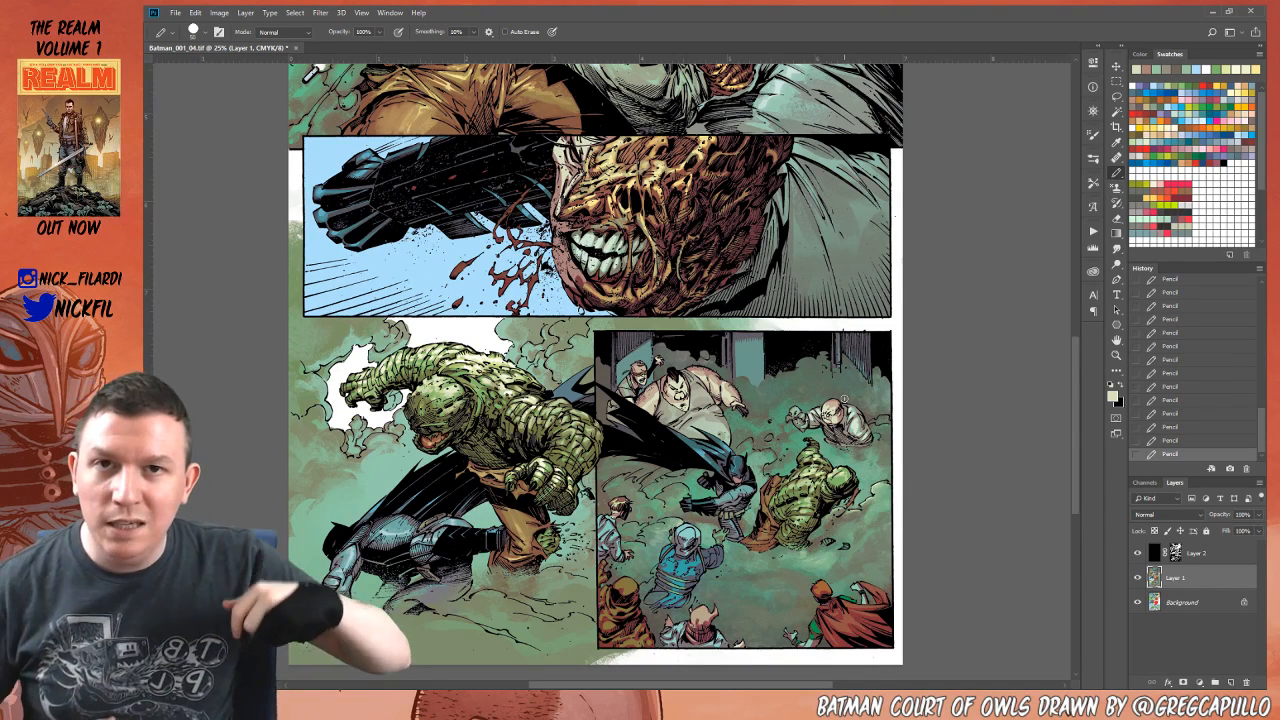
Step: Sample a light teal from the blue figure's head in the lower-right panel and set the Pencil opacity to 50%
key(space)
drag(825, 540, 864, 462)
click(1116, 174)
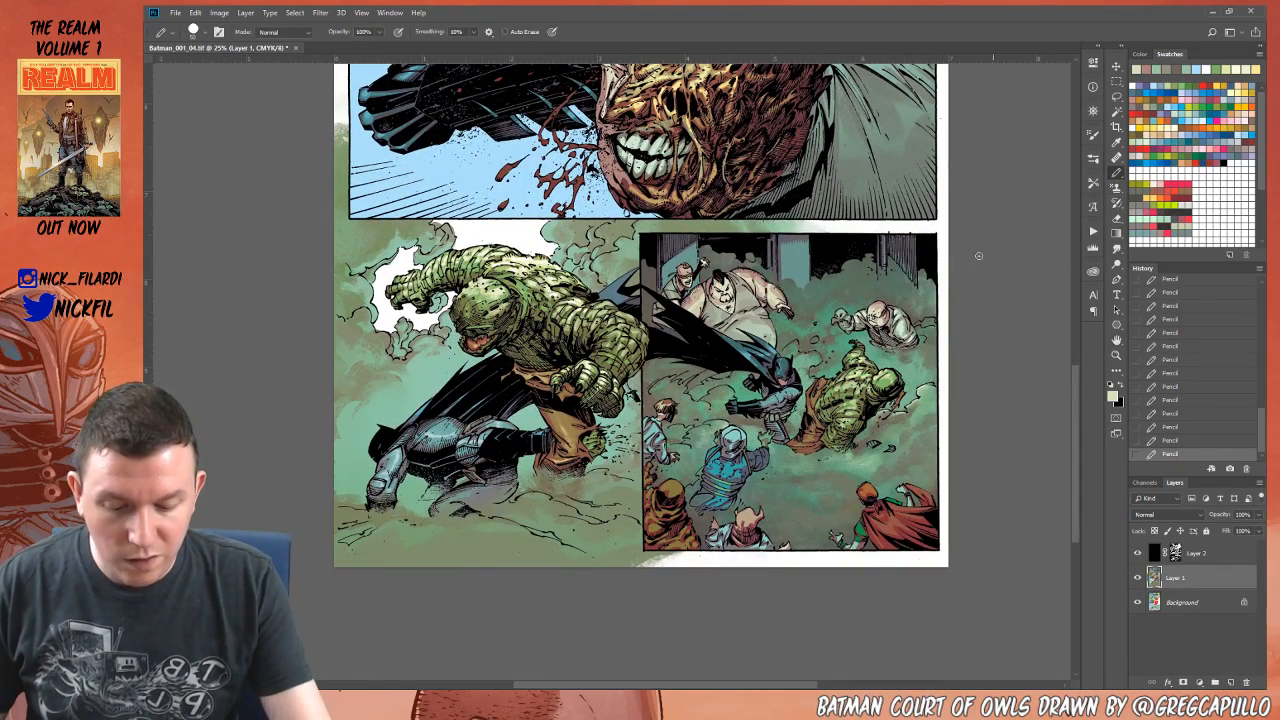
alt+click(731, 428)
key(5)
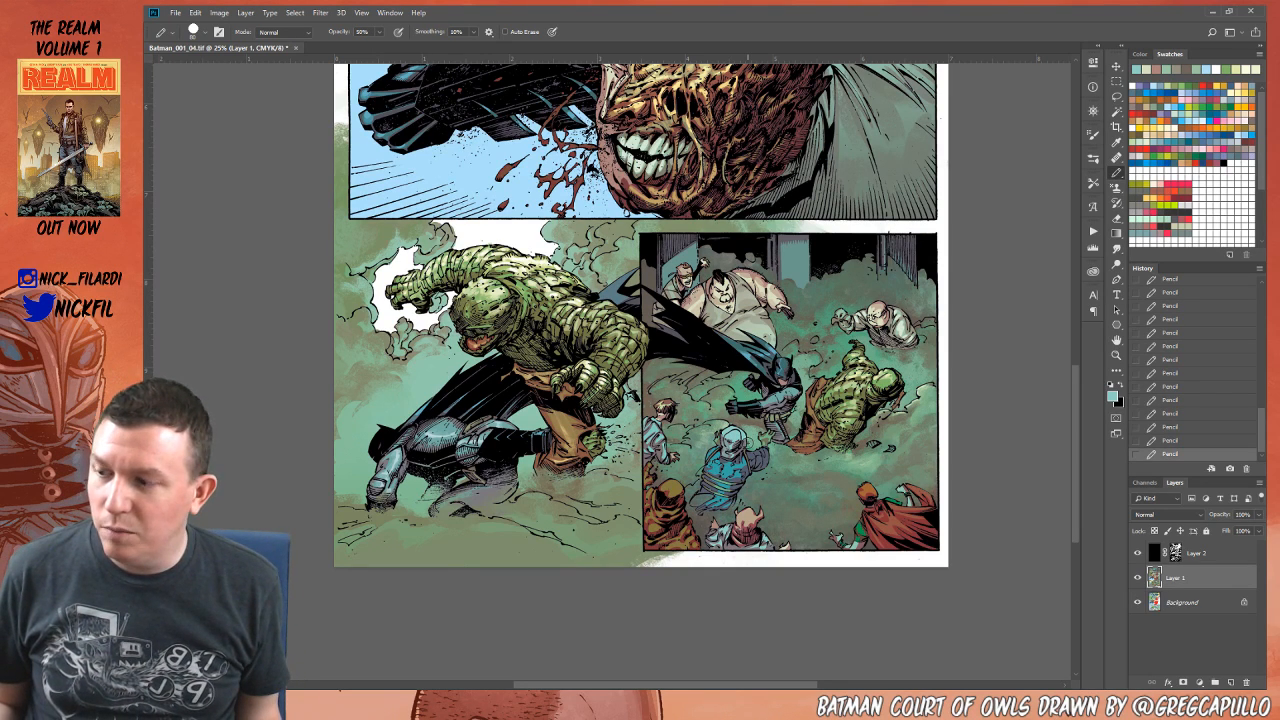
Step: Highlight the blue figure's head with a very pale blue swatch and sampled light teal at 100% Pencil opacity
click(1207, 118)
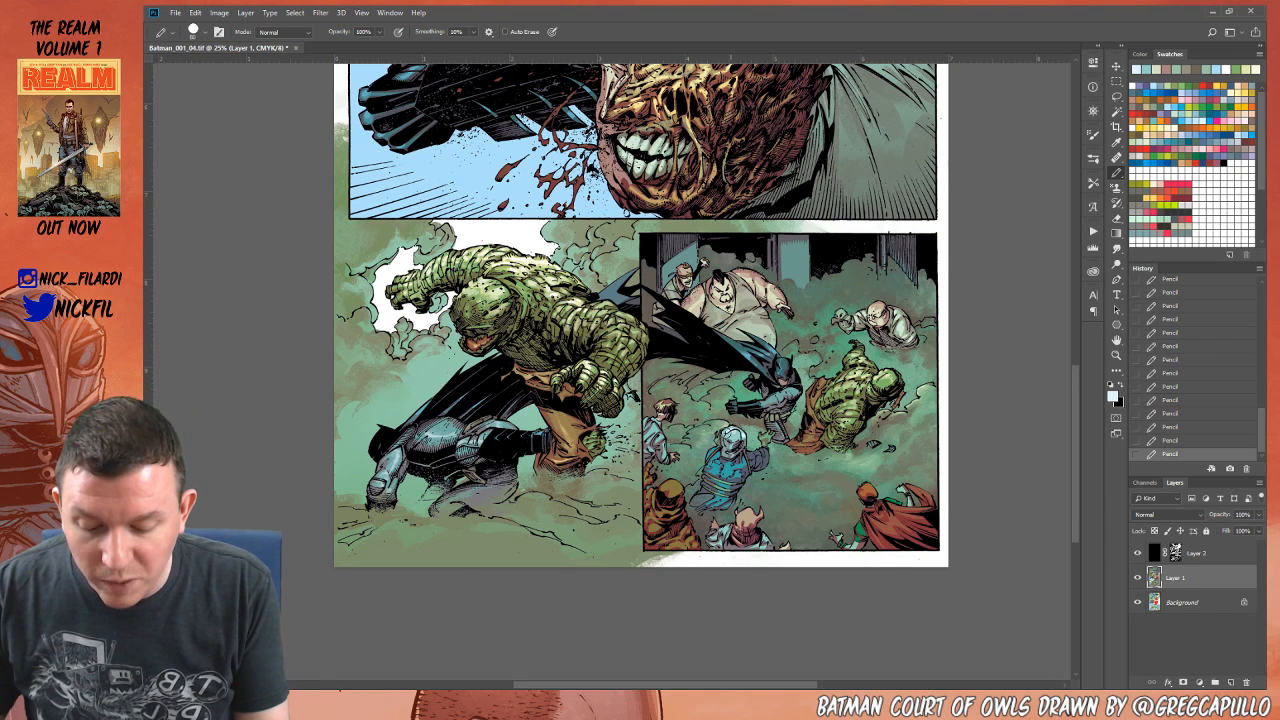
alt+click(735, 435)
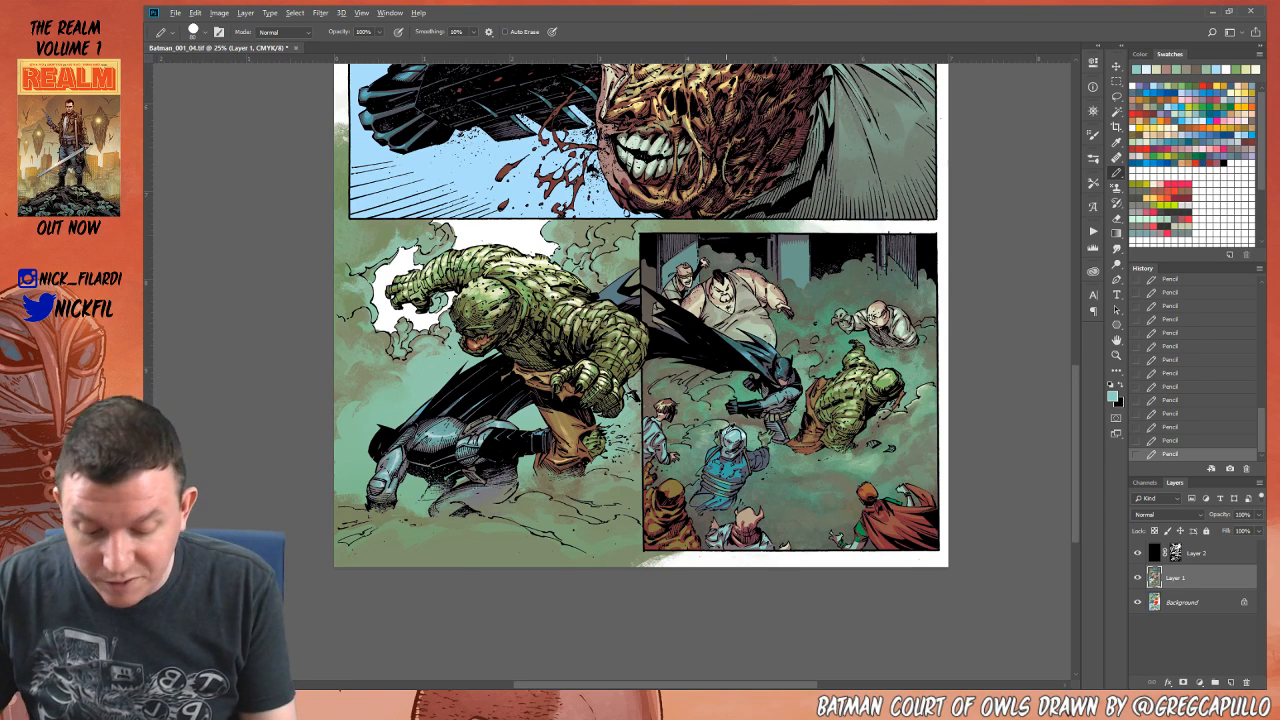
alt+click(731, 428)
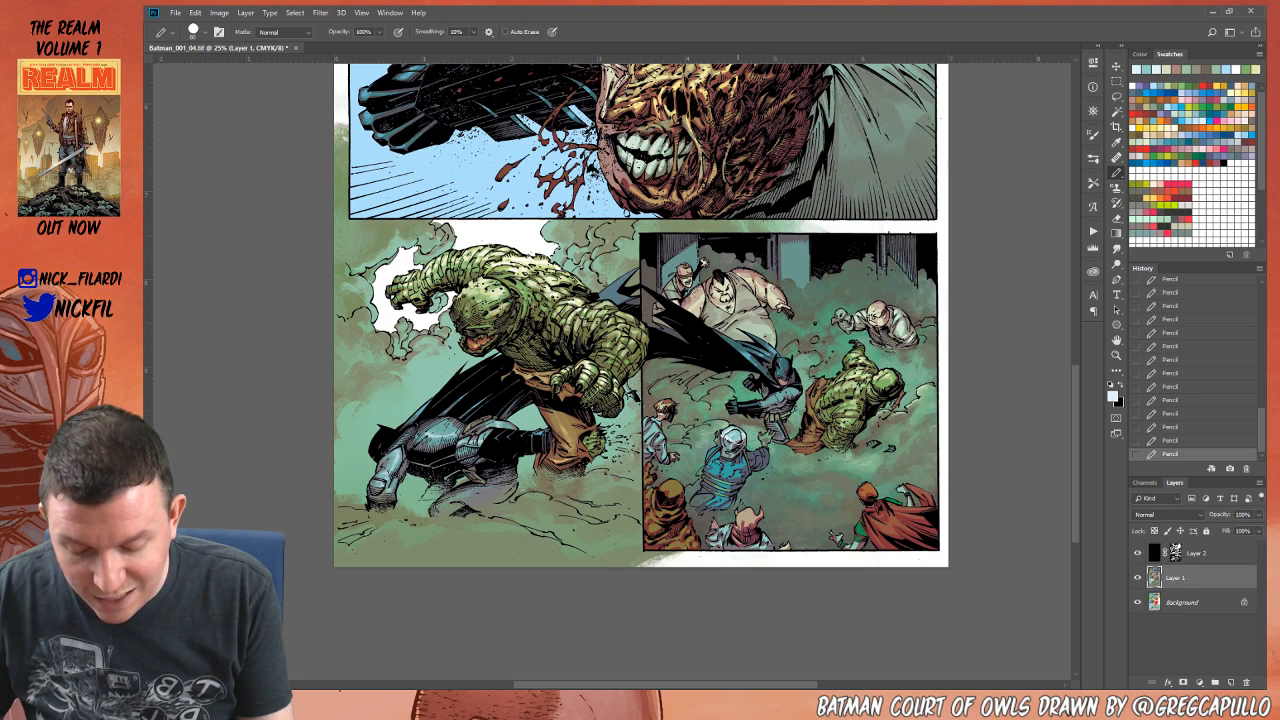
alt+click(736, 435)
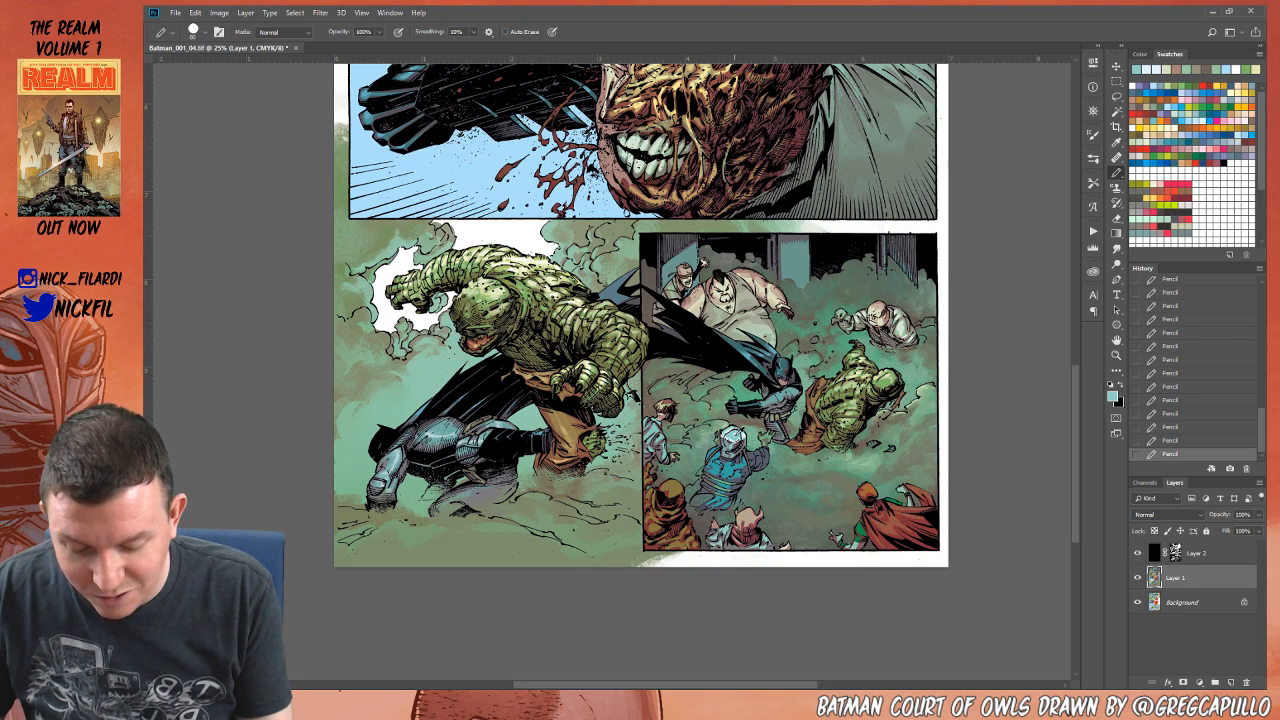
Step: Set the Pencil to 50% opacity and shade the blue figure's torso with a sampled slate blue, sampling a green tone as well
key(5)
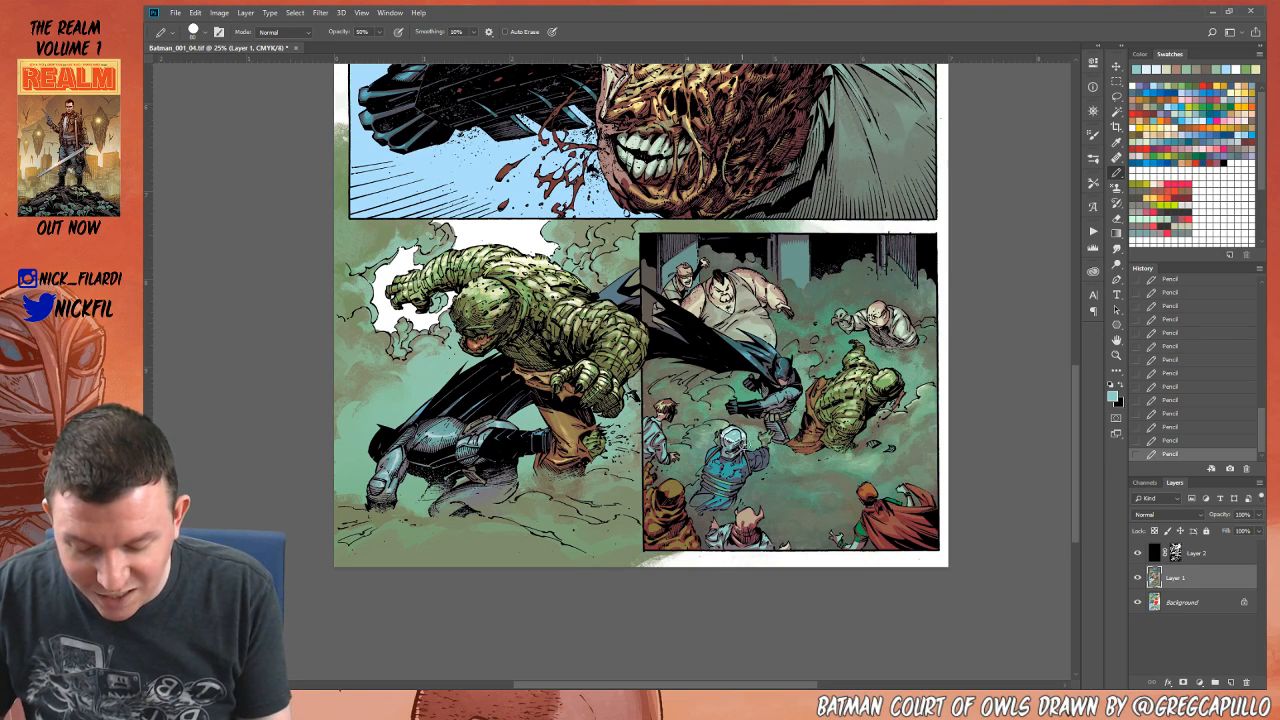
alt+click(748, 468)
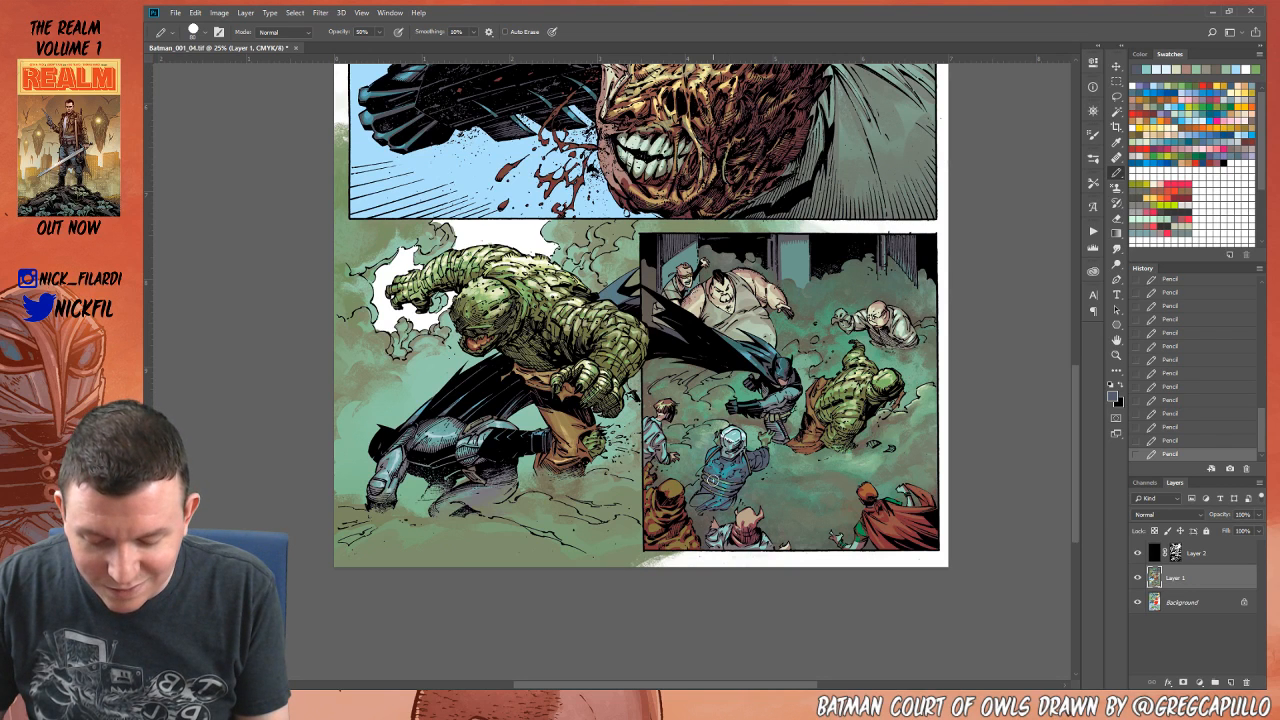
alt+click(731, 478)
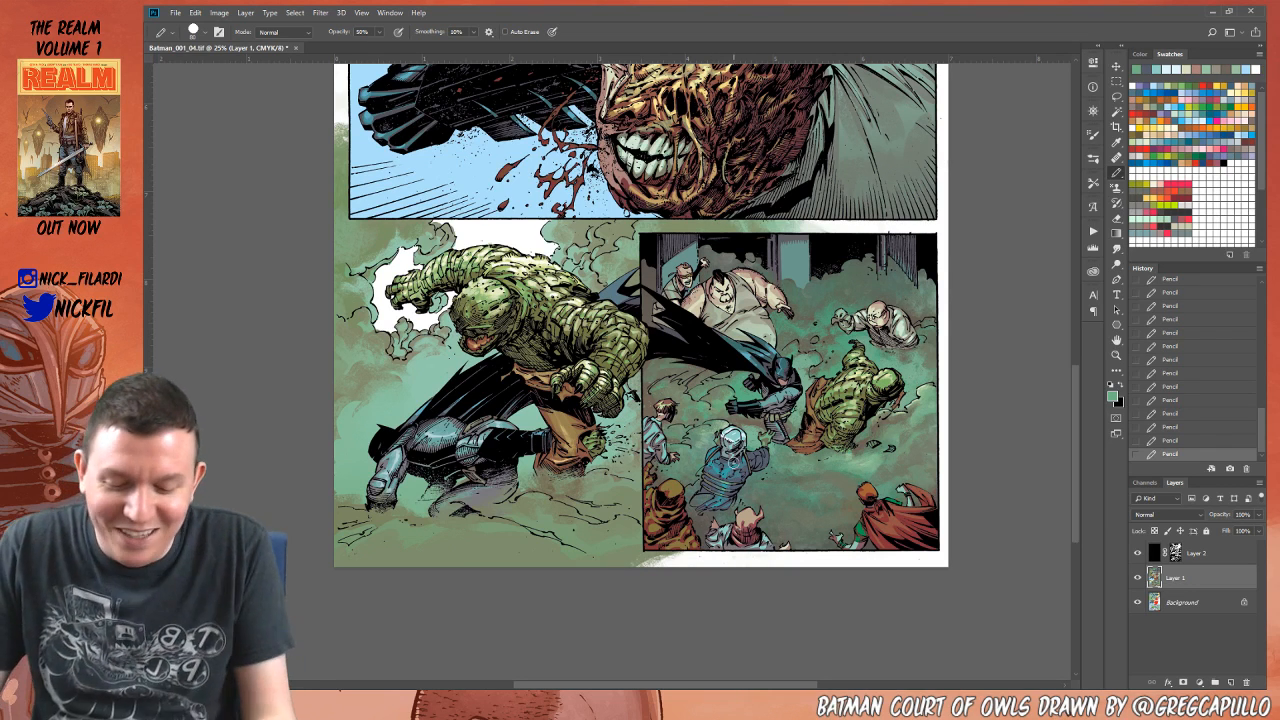
Step: Set the Pencil to Screen mode and brighten the blue figure with sampled light teal and green tones
key(0)
alt+click(784, 362)
click(270, 32)
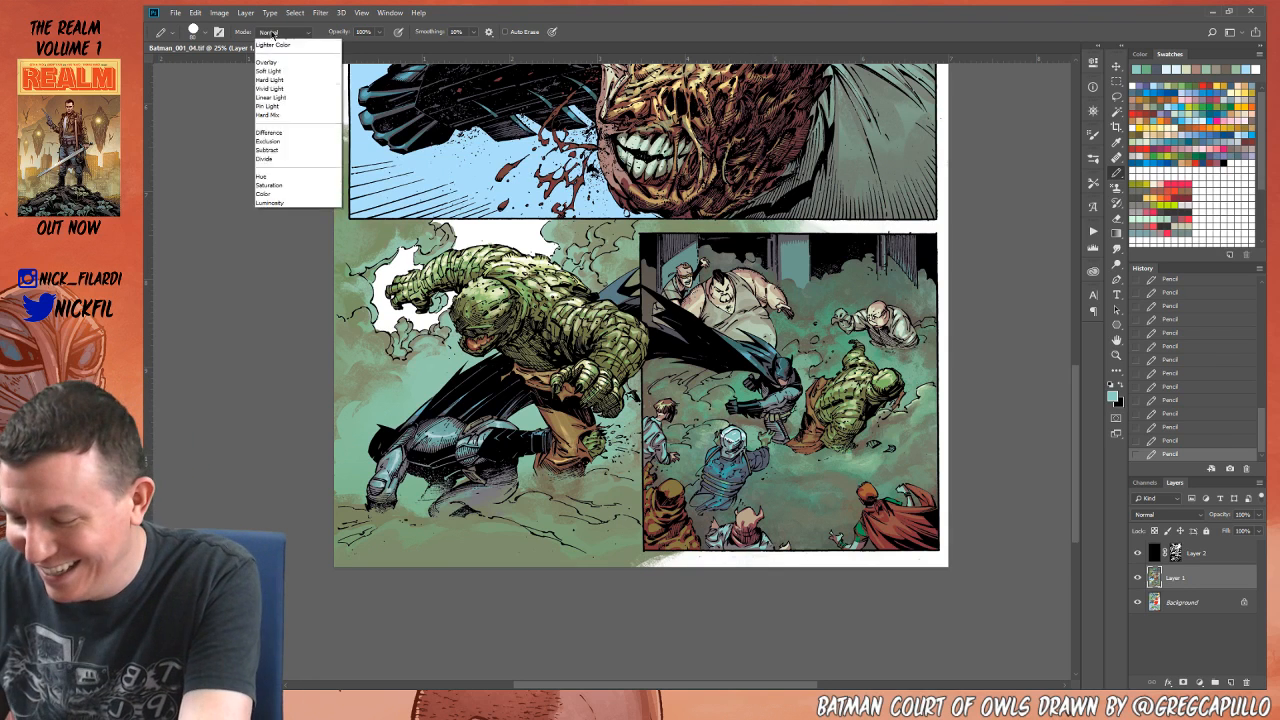
click(270, 32)
click(270, 32)
click(275, 148)
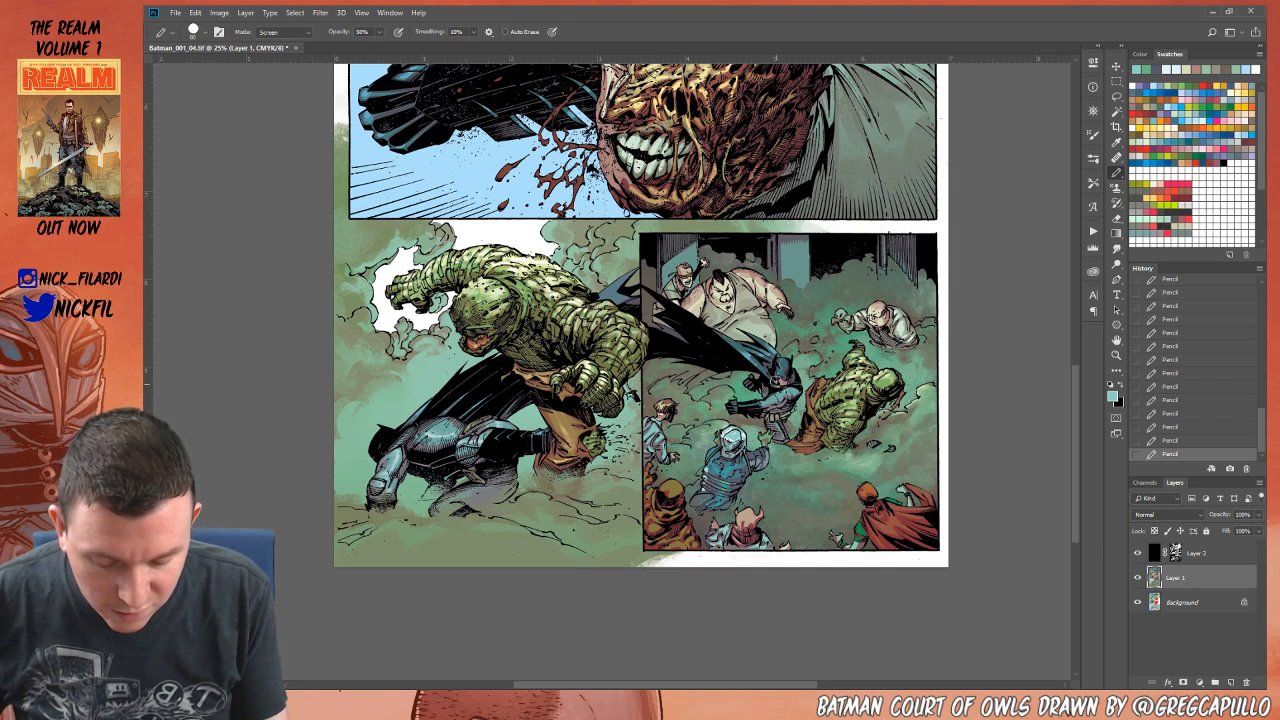
alt+click(769, 437)
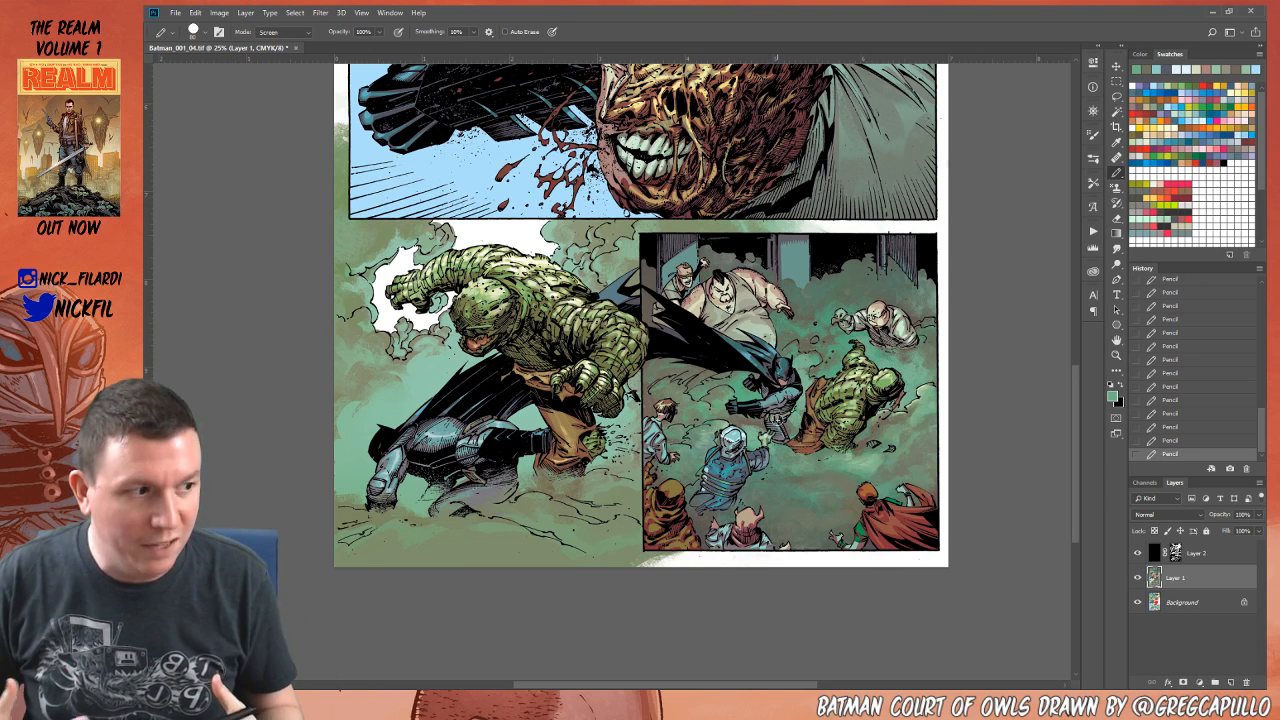
Step: Set the Pencil to Normal mode at 50% opacity and sample a light teal from the man at the lower-right panel's left edge
key(5)
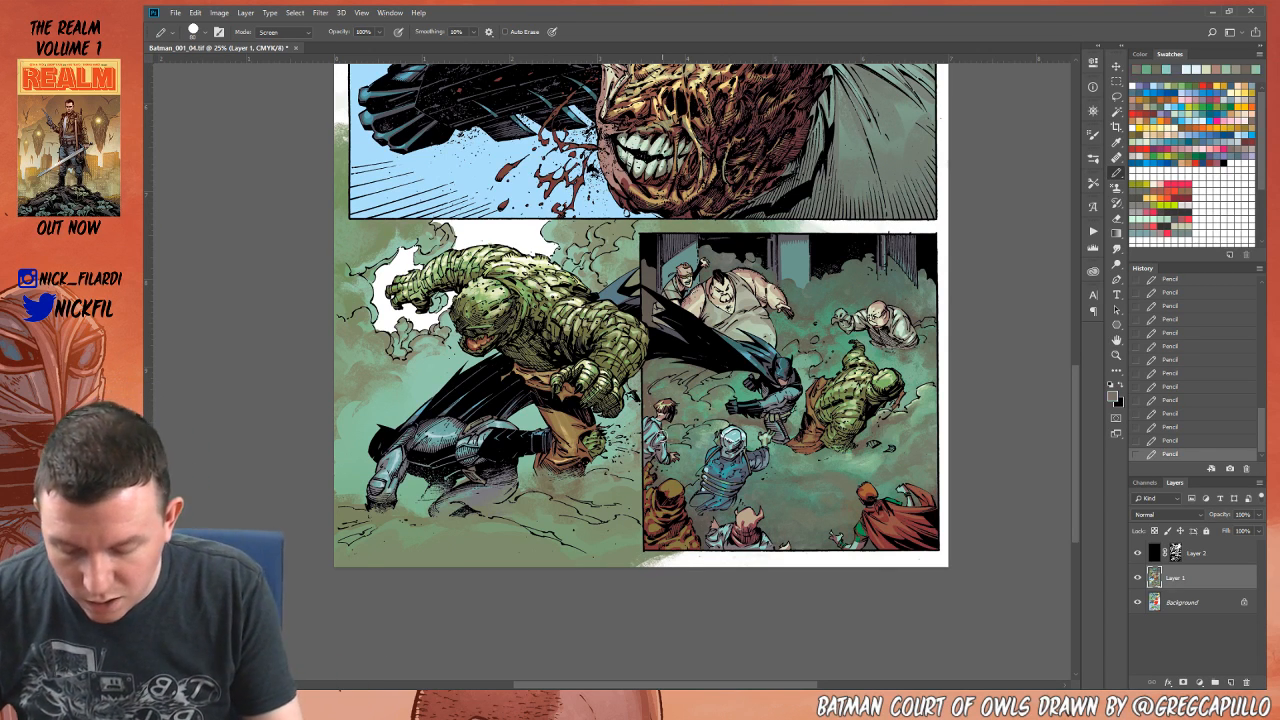
click(270, 32)
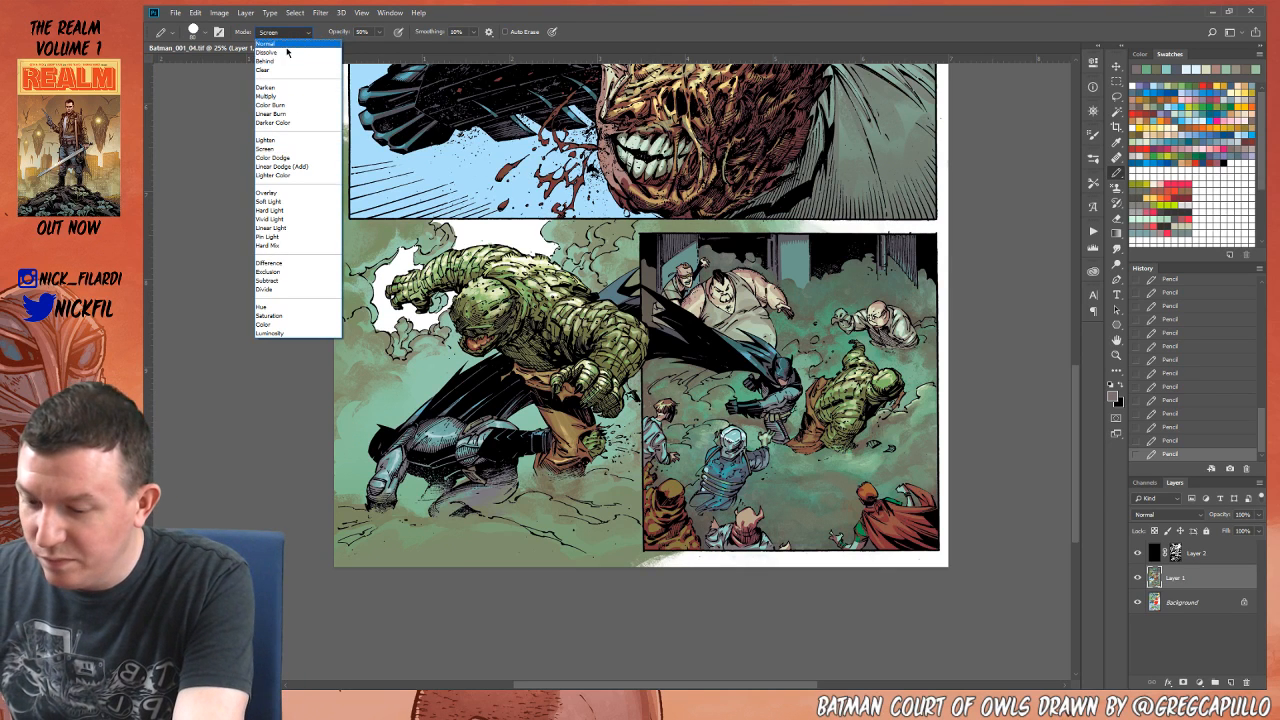
click(287, 45)
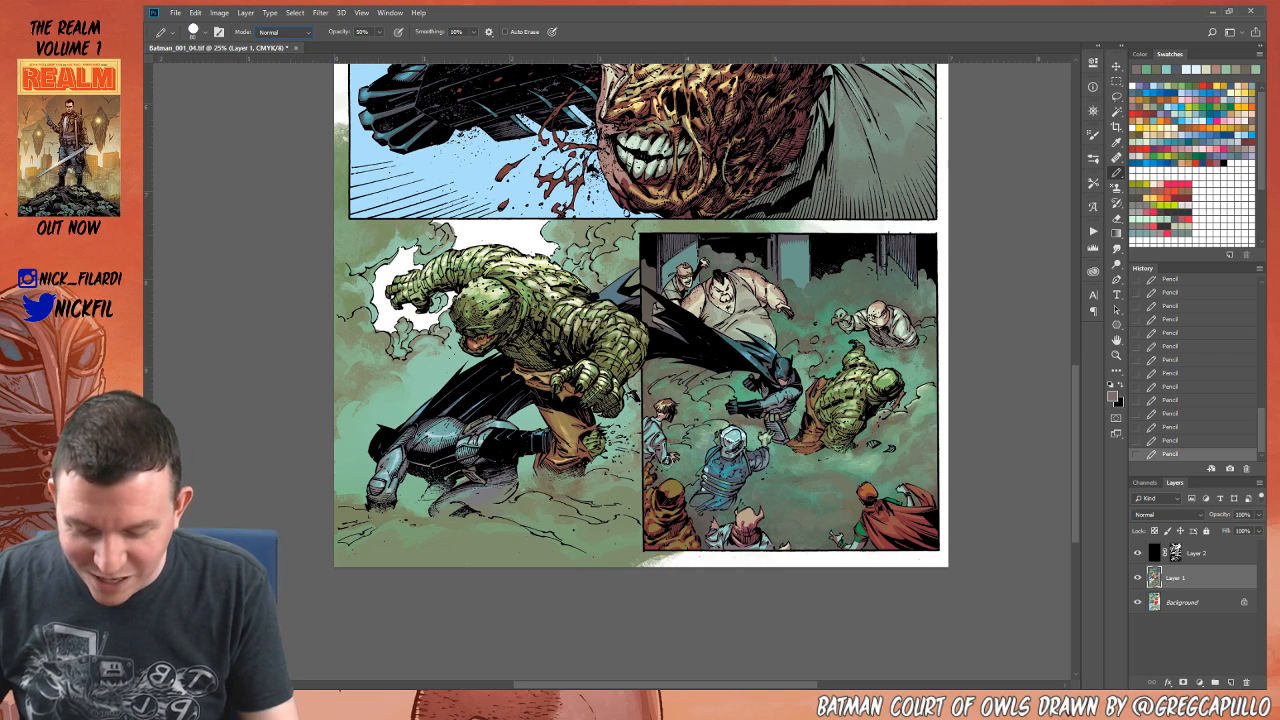
alt+click(650, 425)
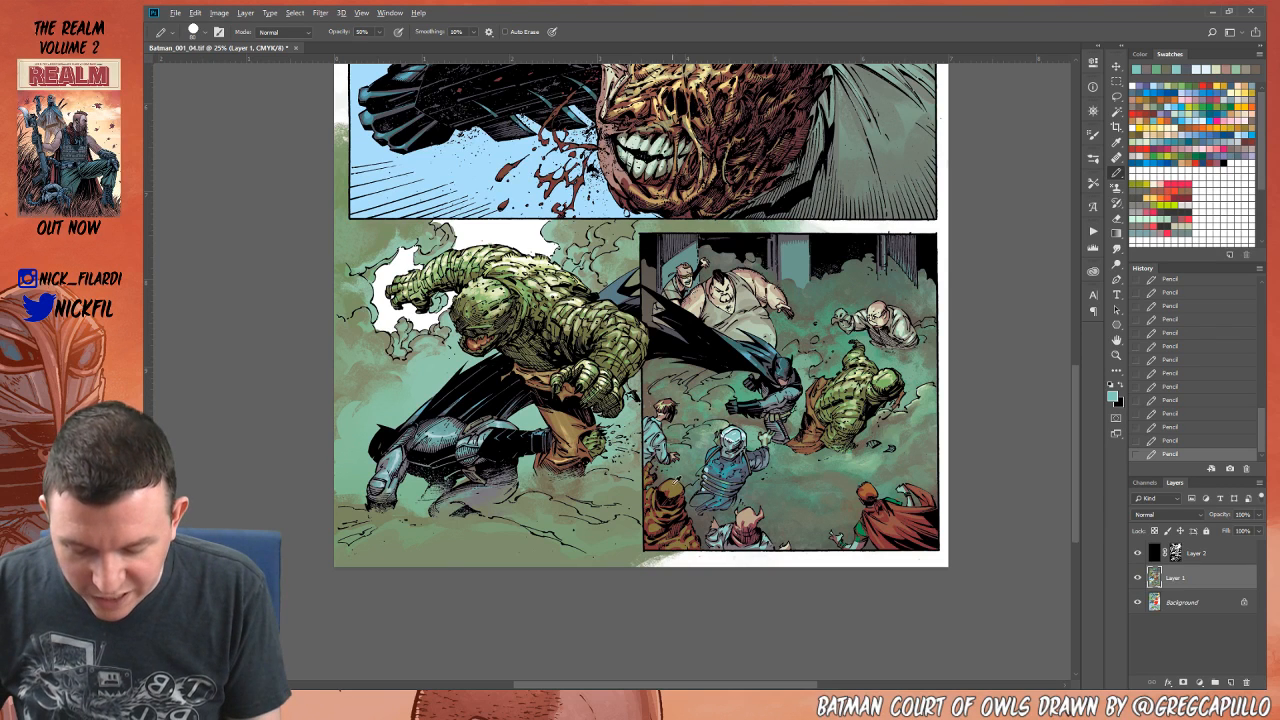
Step: Brighten the orange-hooded figure in the lower-right panel's corner with sampled red and mustard, using the Pencil in Screen mode at 100% opacity
alt+click(672, 486)
alt+click(667, 492)
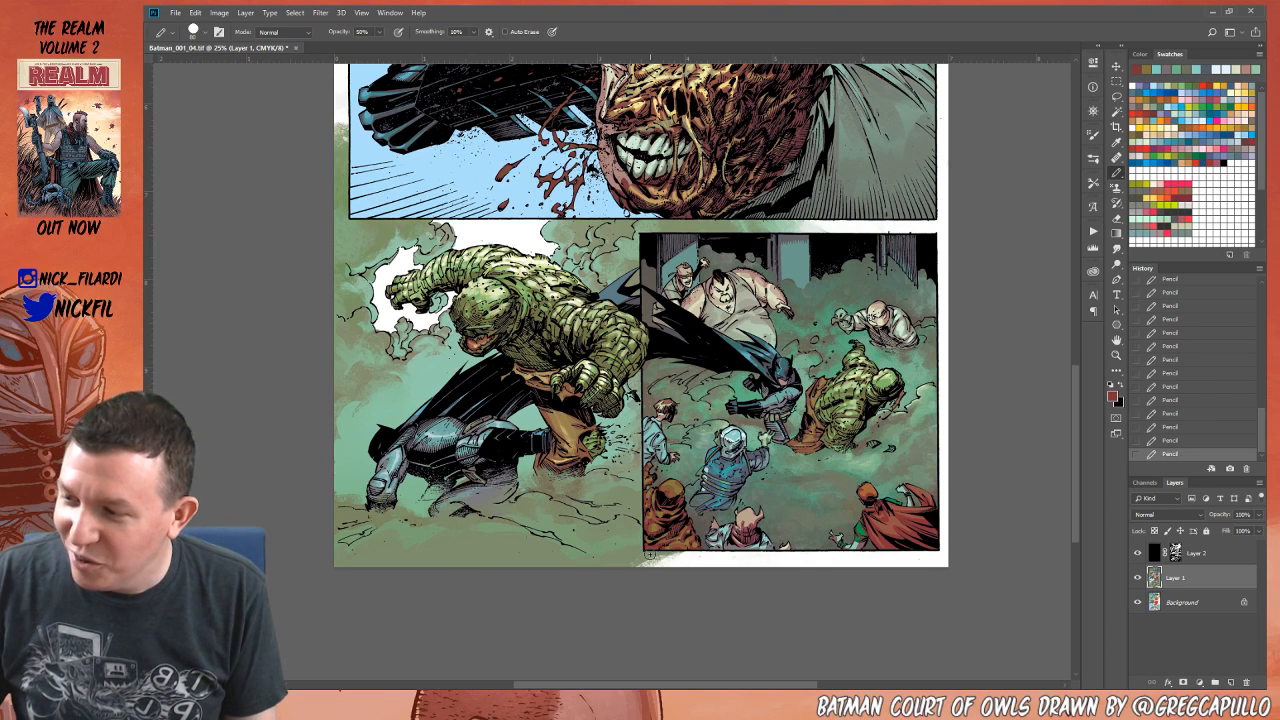
alt+click(679, 476)
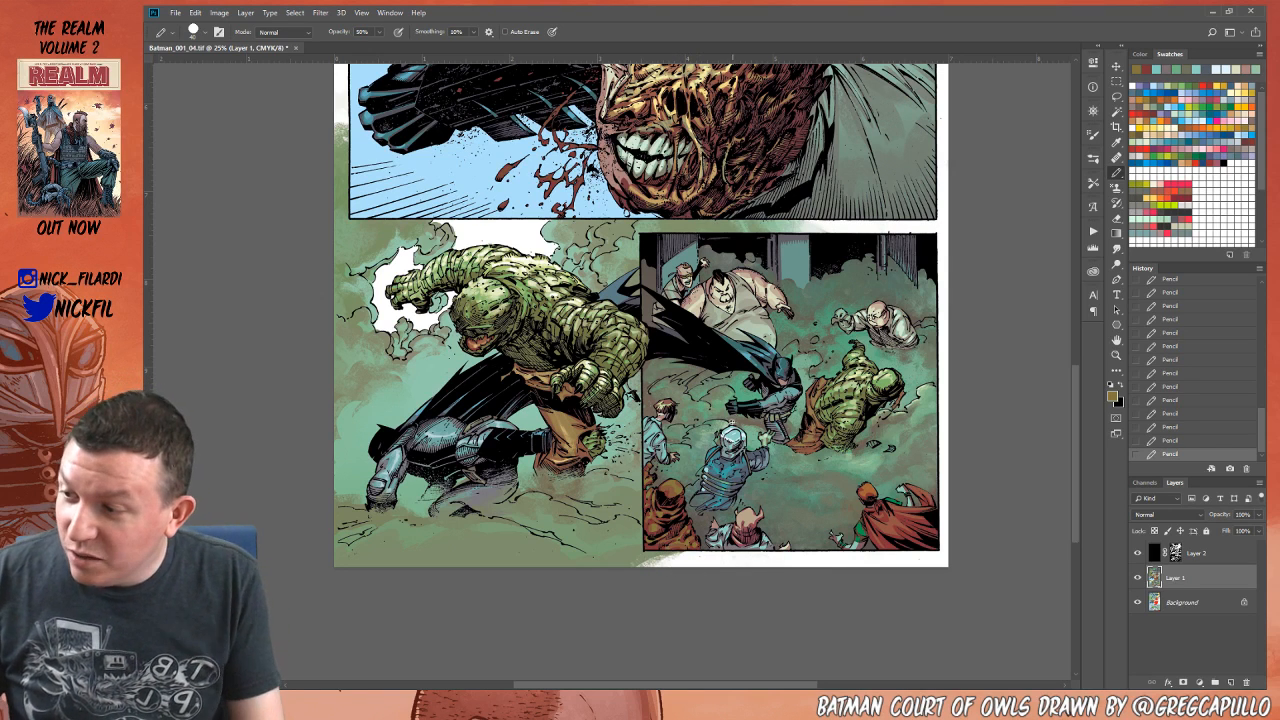
click(272, 37)
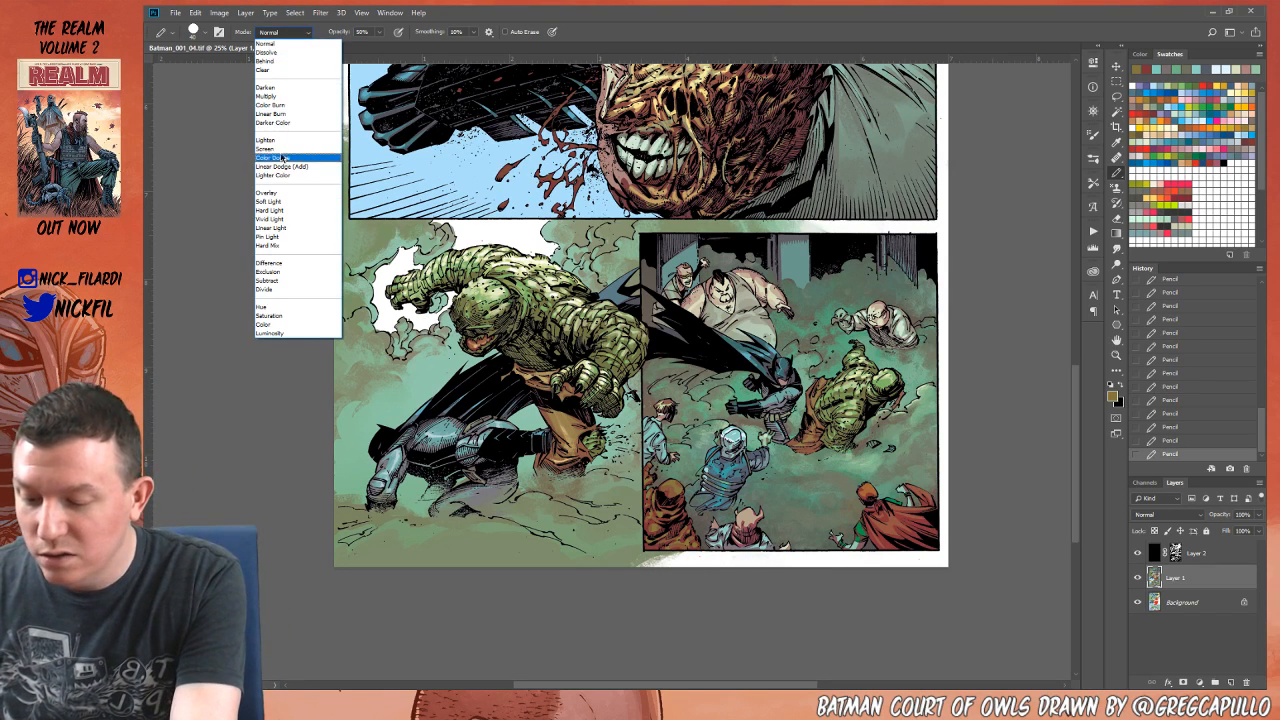
click(280, 151)
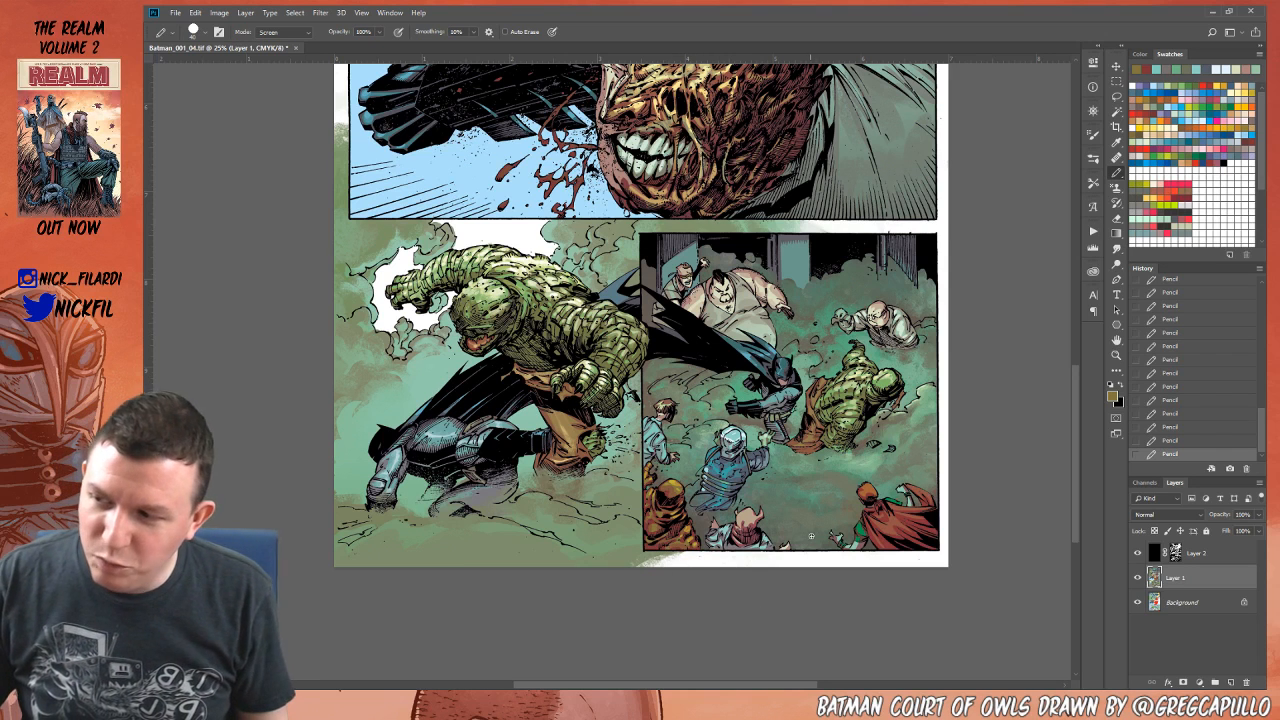
Step: Texture the orange-hooded figure with a speckled NORMCORE brush in Normal mode at 50% opacity, using a yellow sampled from the hood
click(193, 31)
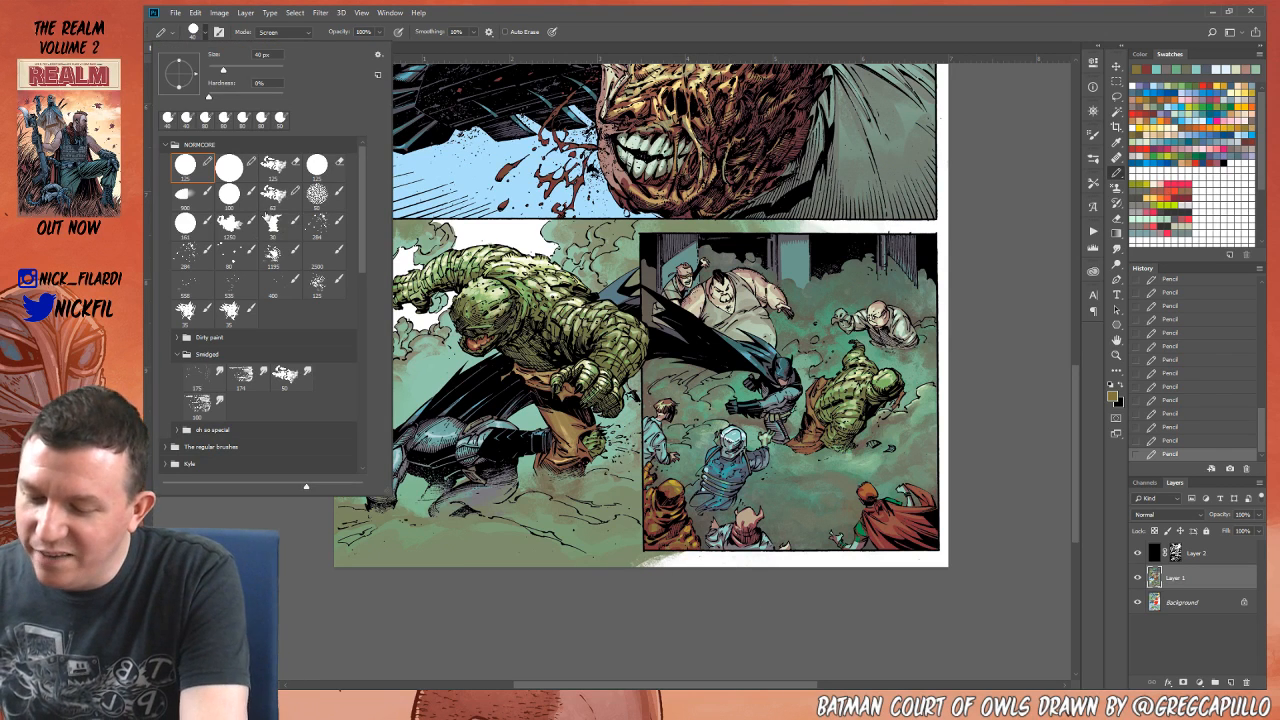
click(318, 197)
click(448, 603)
alt+click(677, 478)
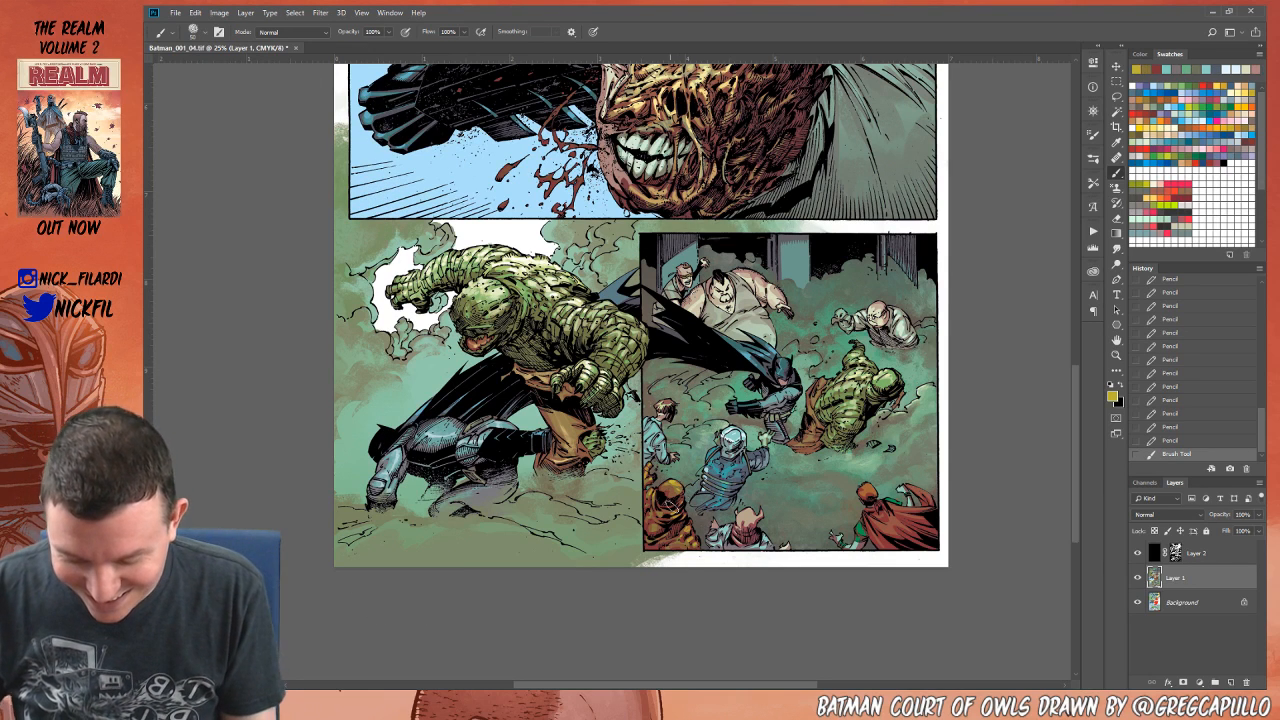
key(5)
click(269, 33)
click(282, 44)
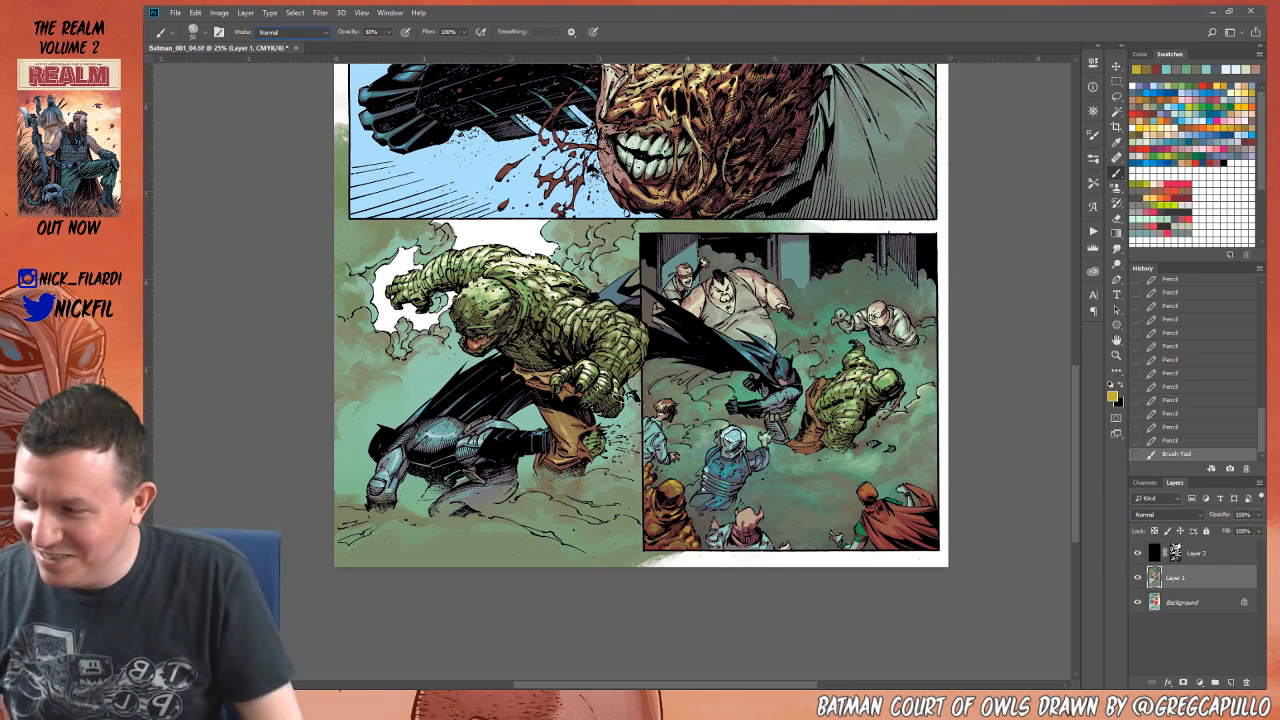
mouse_move(668, 484)
mouse_down()
mouse_move(664, 504)
mouse_move(688, 498)
mouse_move(686, 516)
mouse_move(678, 503)
mouse_move(666, 519)
mouse_up()
mouse_move(676, 518)
mouse_down()
mouse_move(687, 518)
mouse_move(670, 531)
mouse_move(690, 542)
mouse_move(682, 549)
mouse_move(691, 543)
mouse_move(649, 504)
mouse_up()
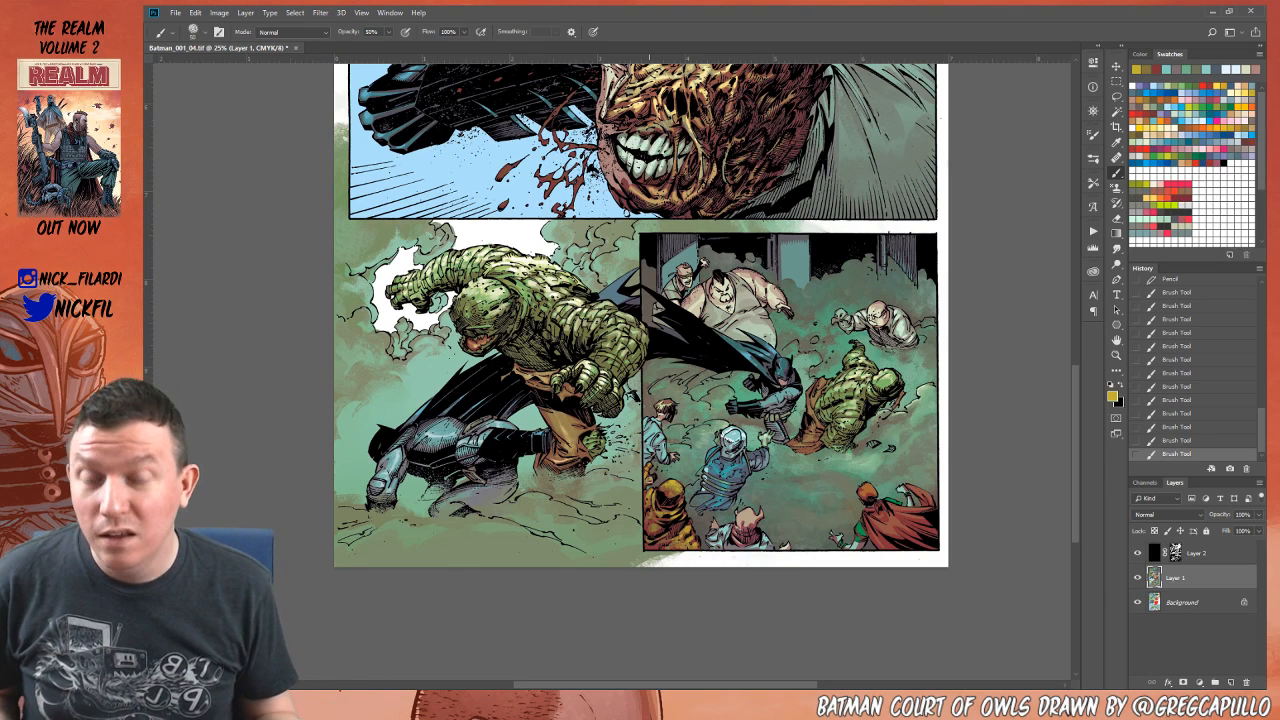
drag(645, 480, 650, 485)
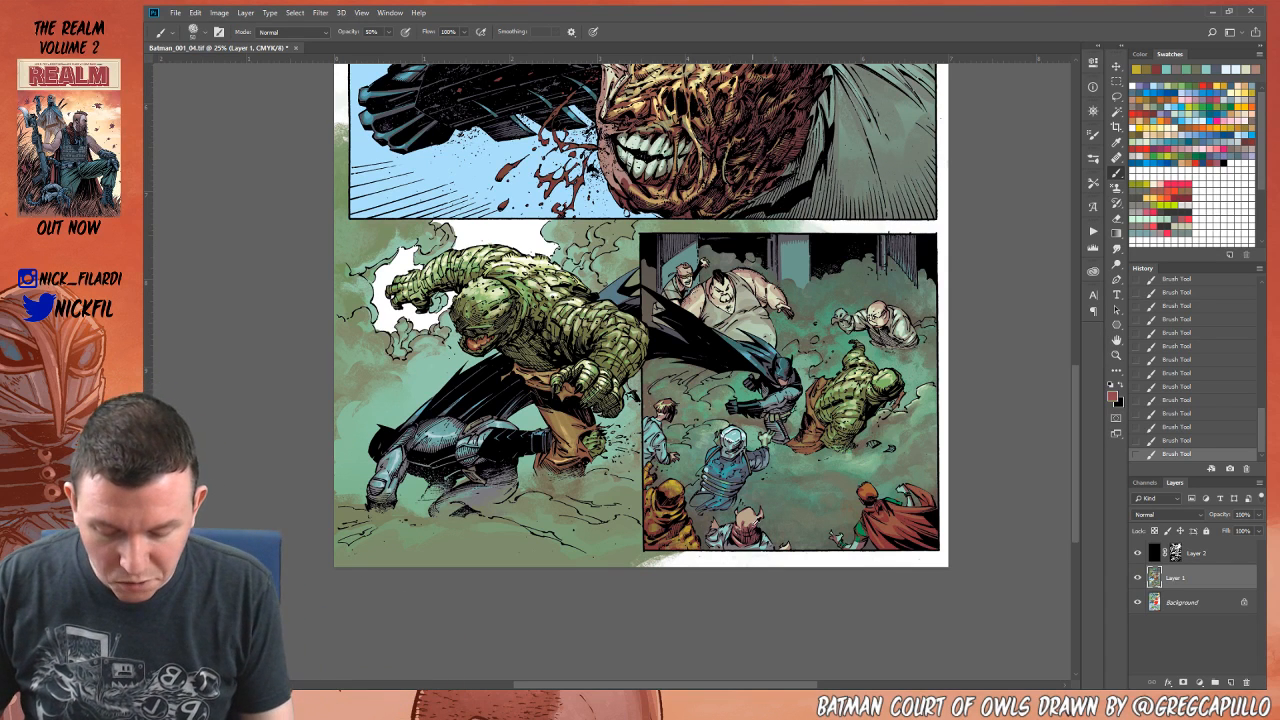
Step: Sample muted red, mauve-grey and light teal from the horned figure, and dark red and rust from the red-caped figure for brushing
alt+click(752, 522)
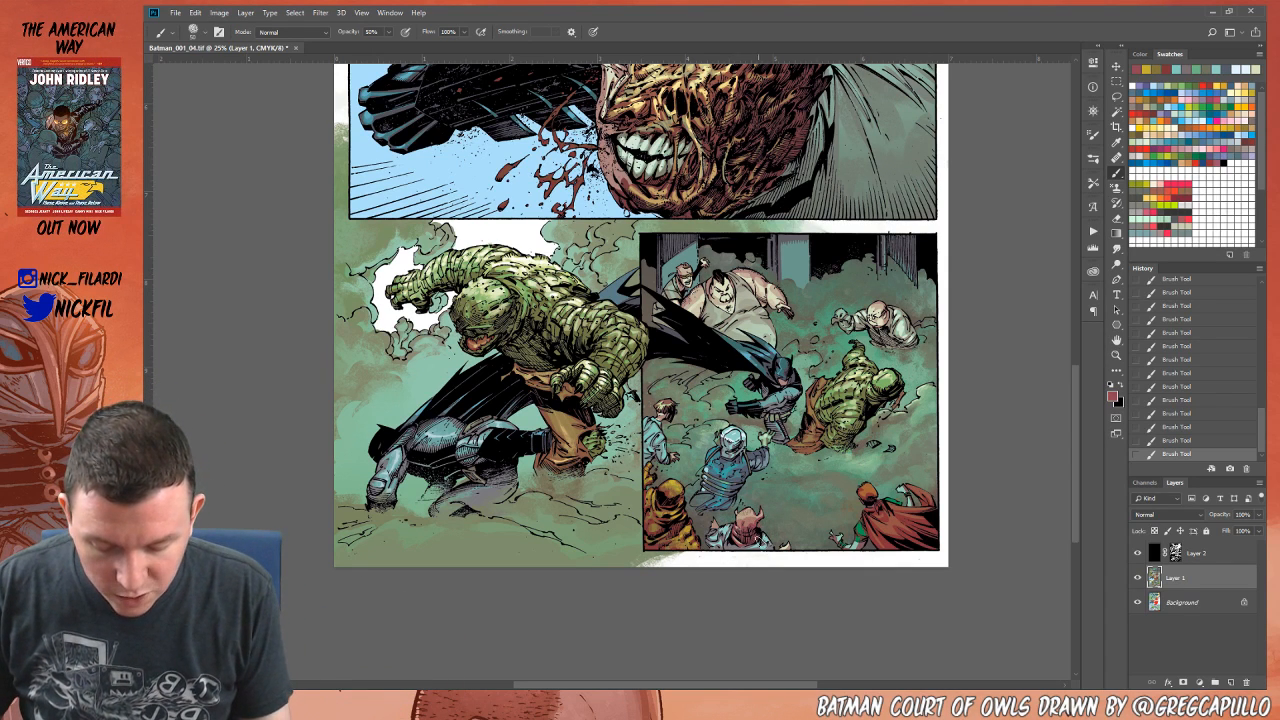
alt+click(728, 540)
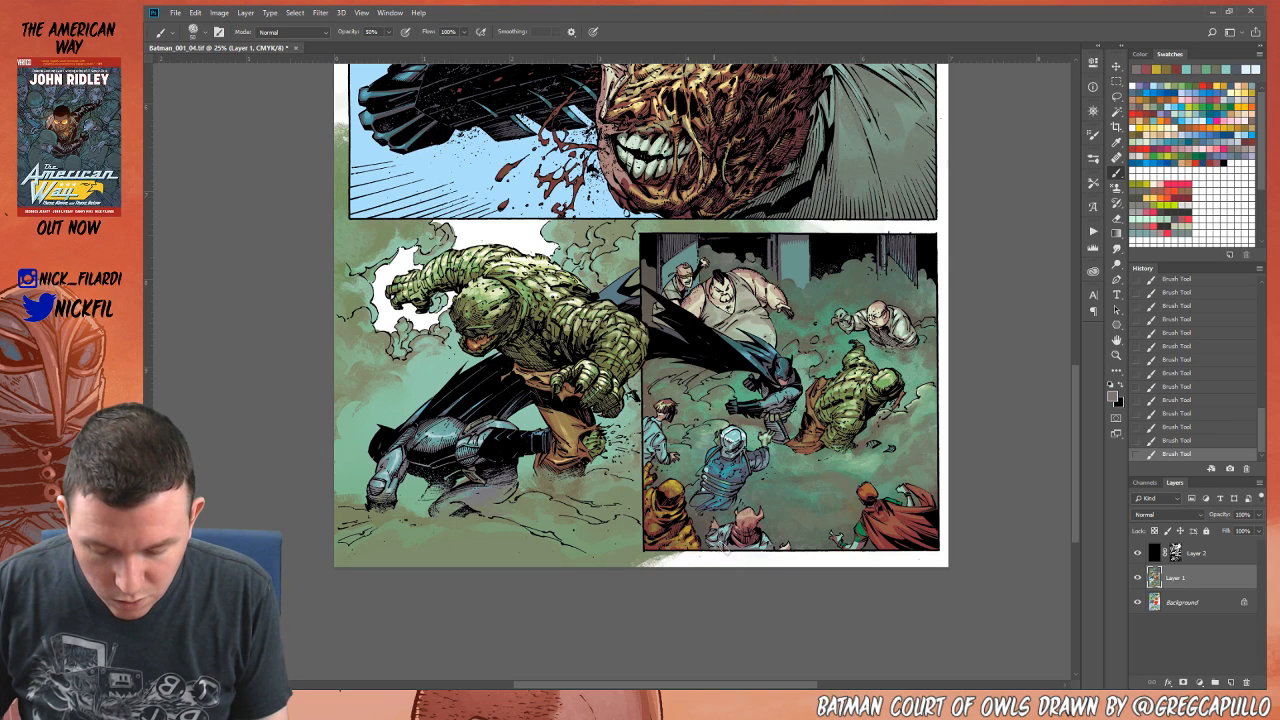
alt+click(718, 537)
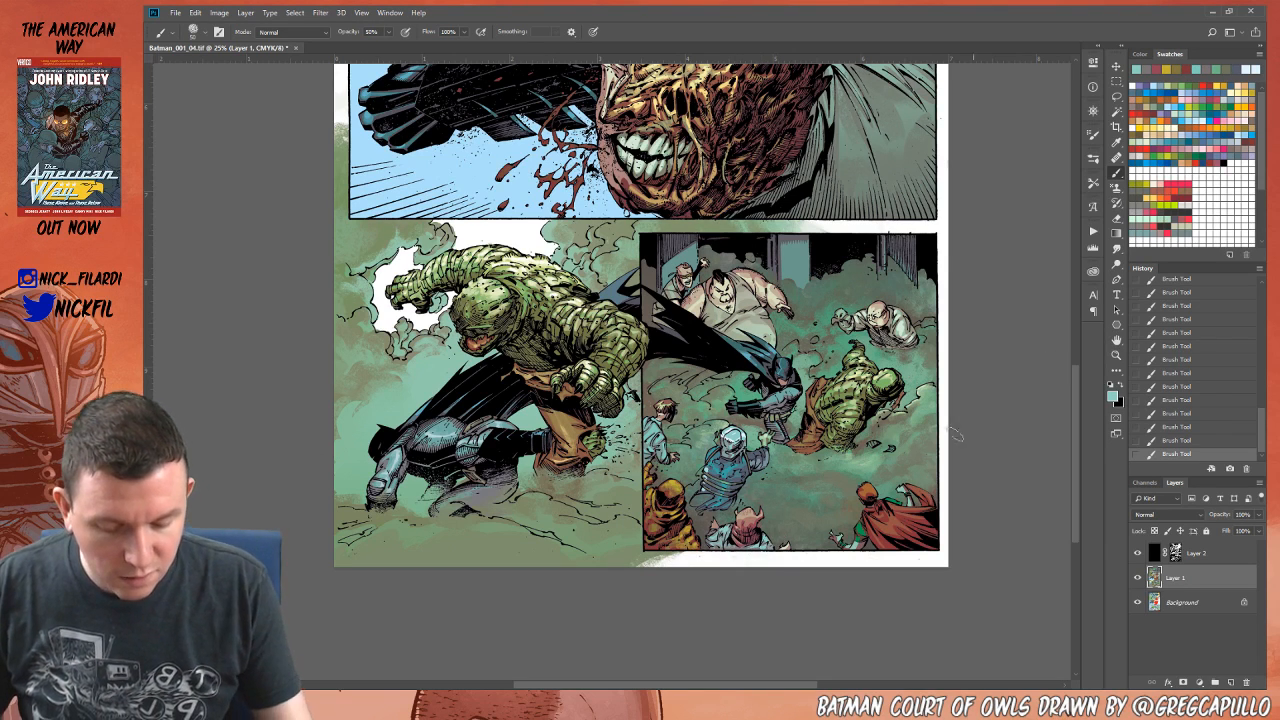
alt+click(872, 490)
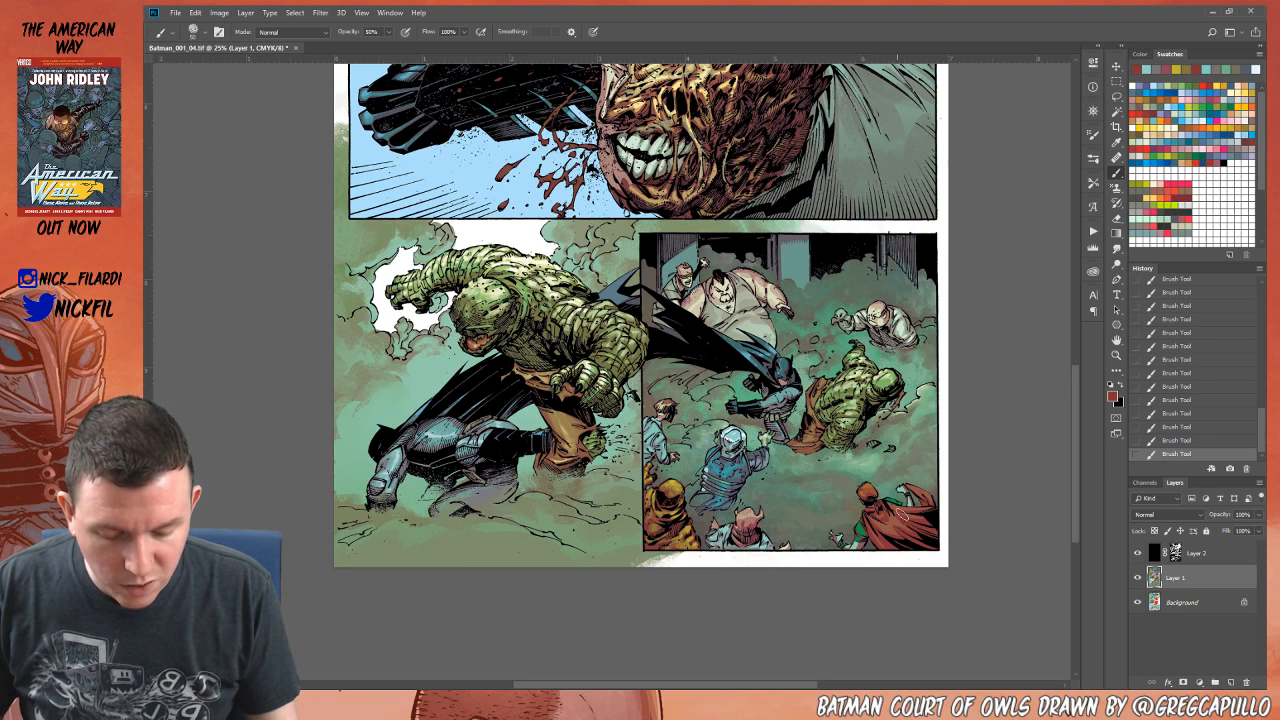
alt+click(895, 520)
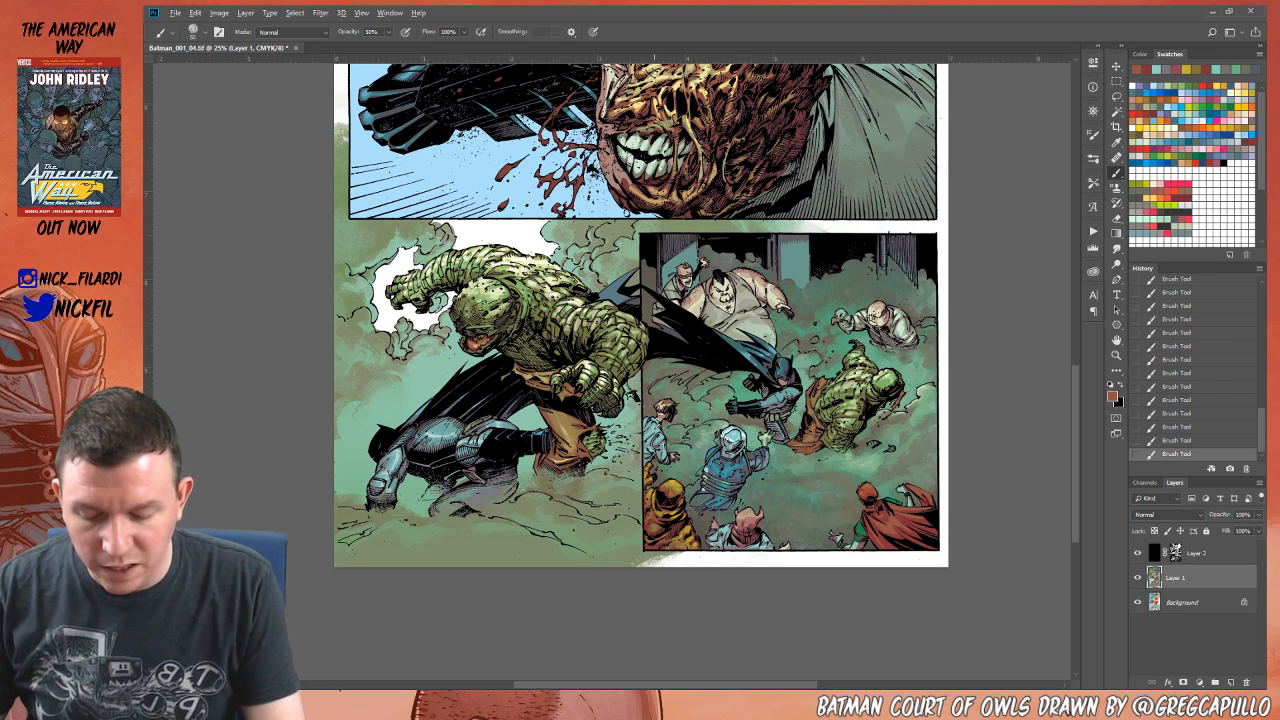
Step: Brighten the man at the lower-right panel's left edge with sampled light teal, using the speckled brush in Screen mode
alt+click(660, 422)
click(293, 33)
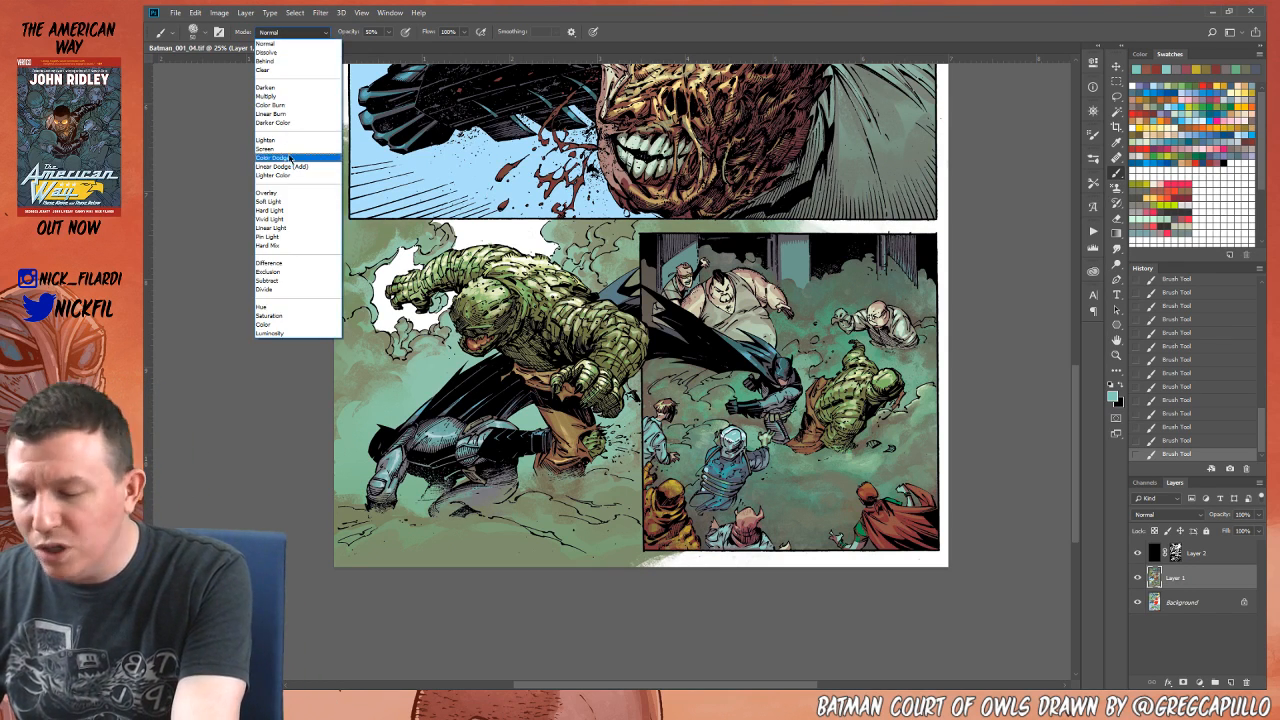
click(285, 148)
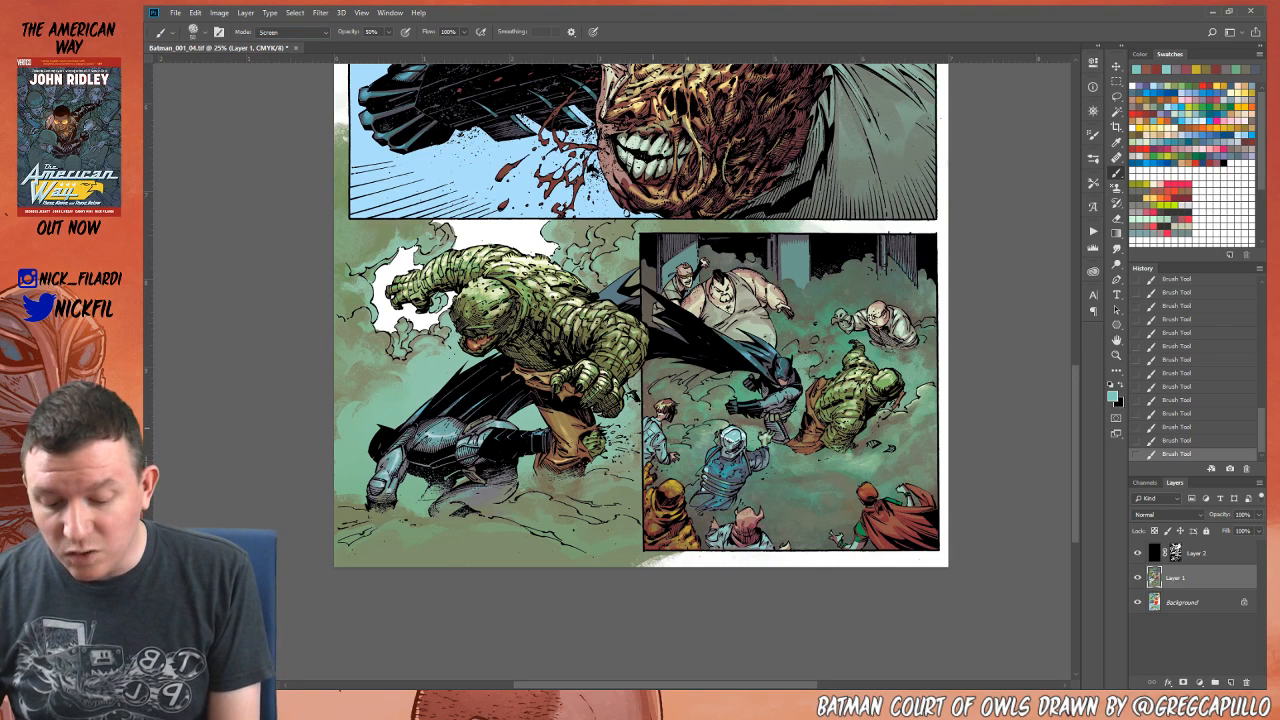
drag(656, 428, 657, 442)
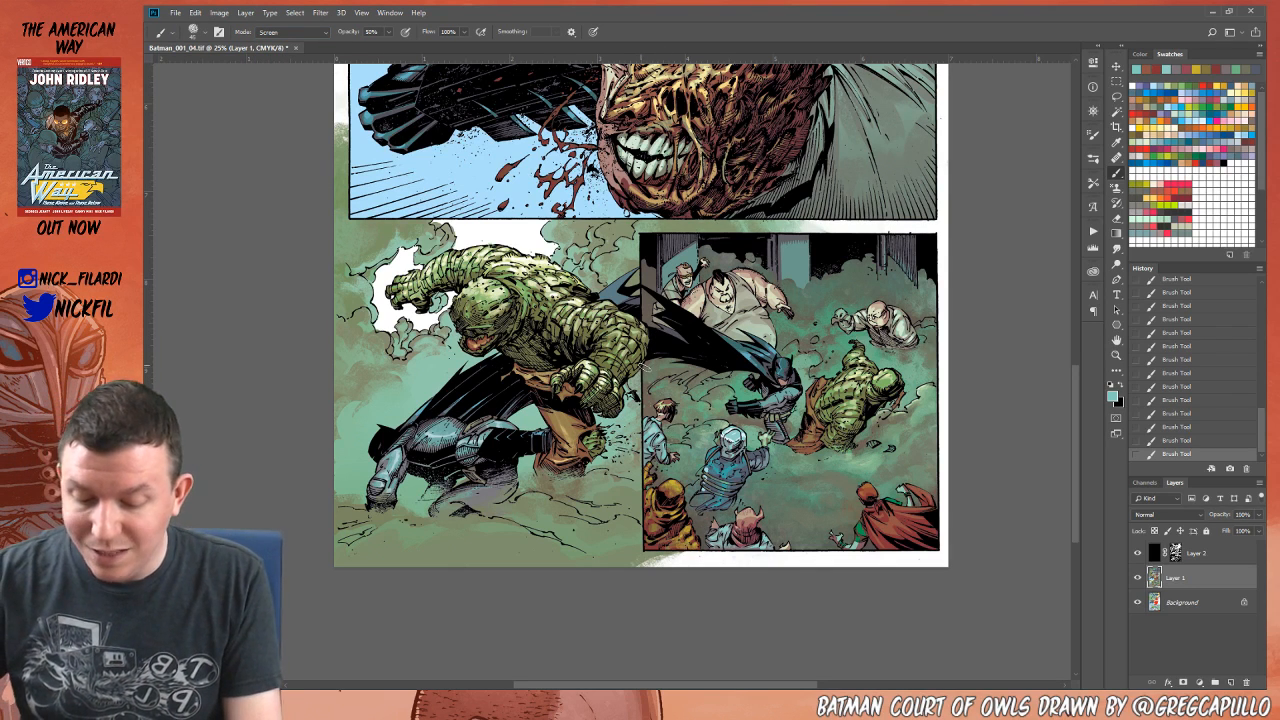
click(285, 32)
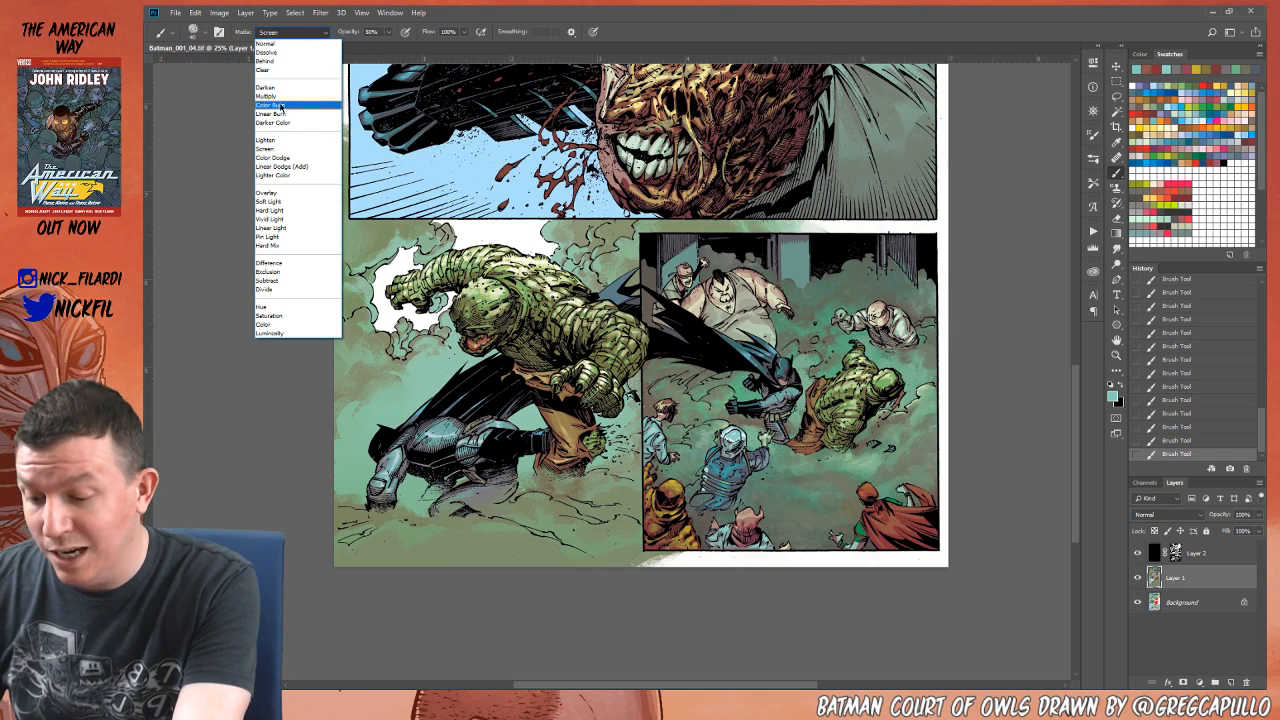
click(285, 148)
Step: Switch to the hard round NORMCORE Pencil in Screen mode and add light teal highlights to the man at the panel's left edge
click(205, 33)
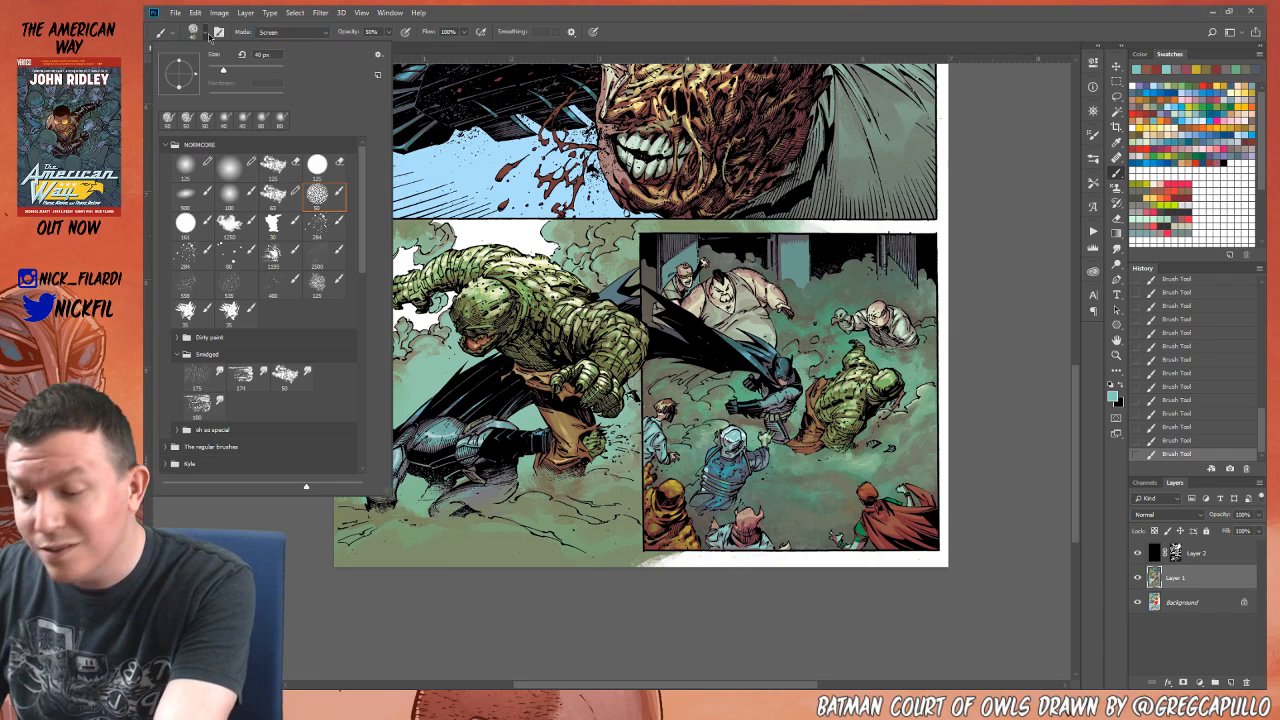
click(192, 164)
click(474, 587)
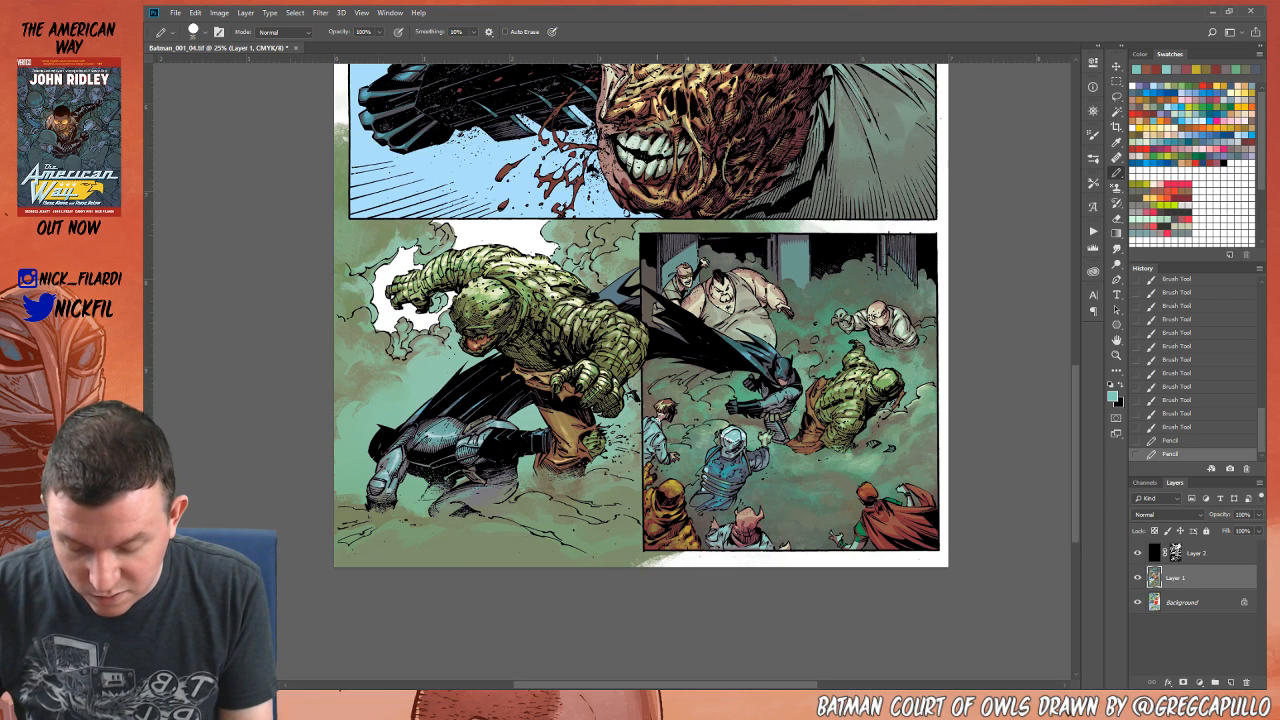
click(282, 31)
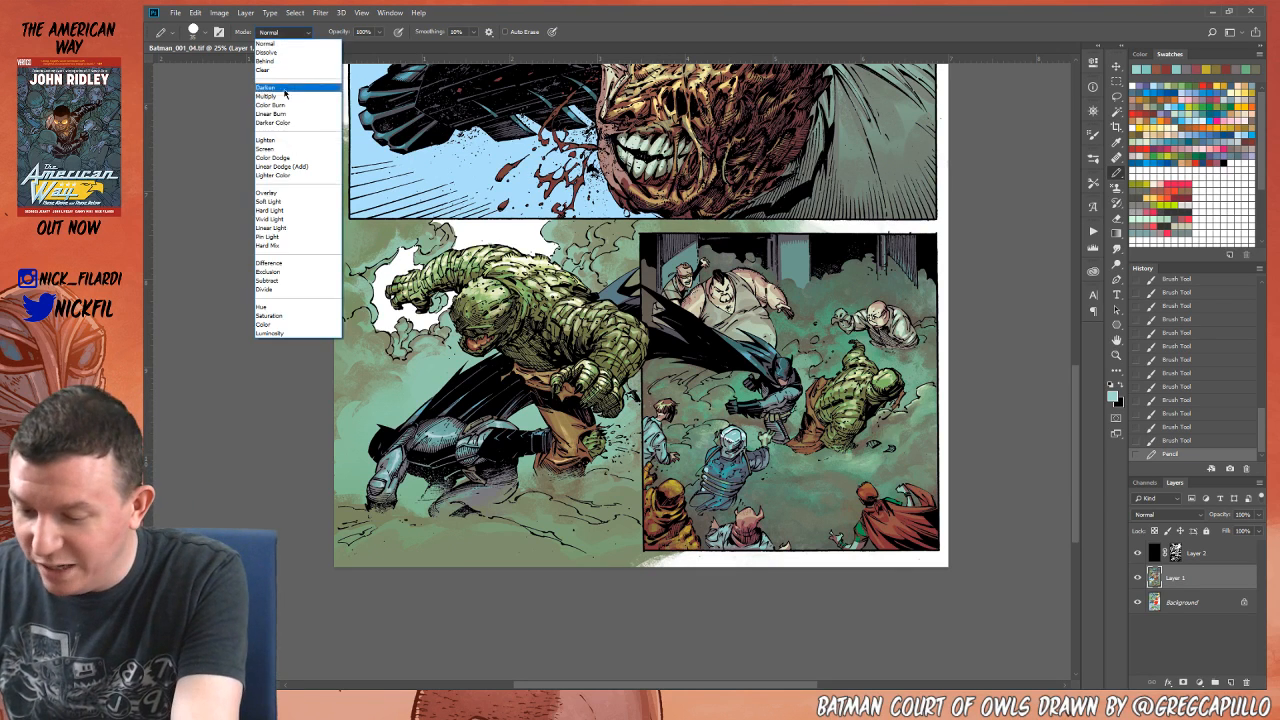
click(282, 148)
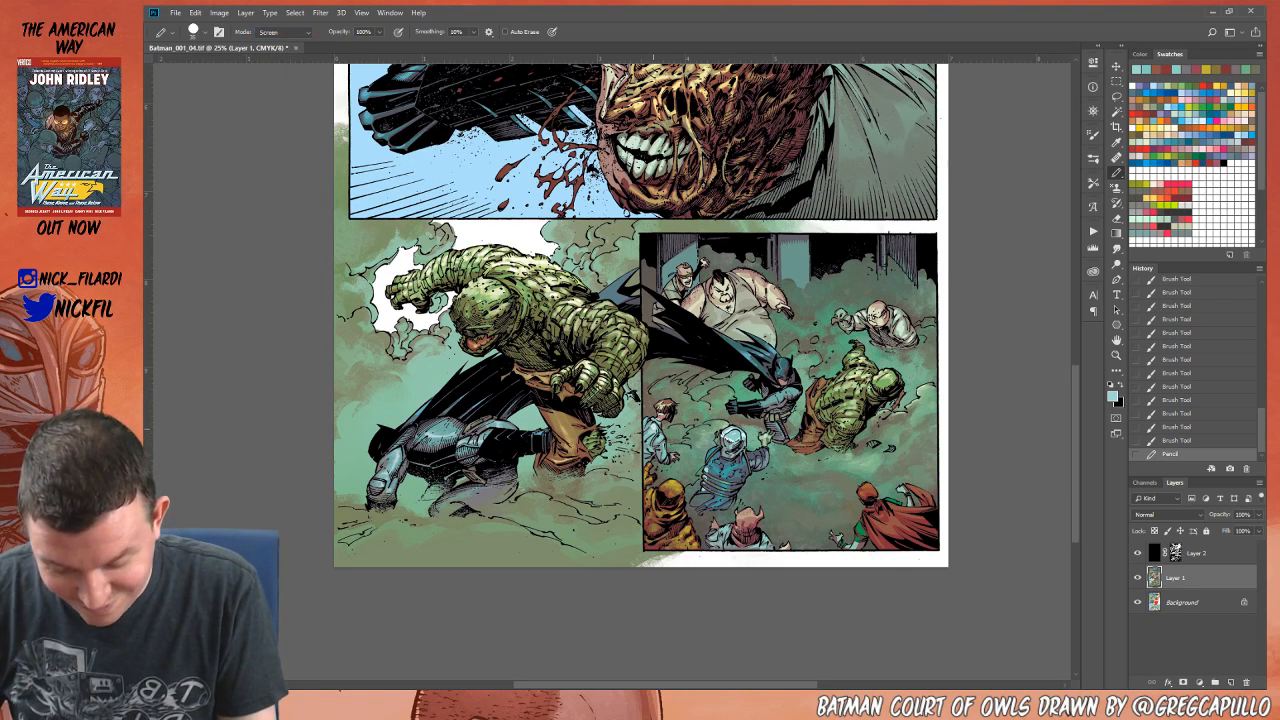
click(660, 434)
click(675, 540)
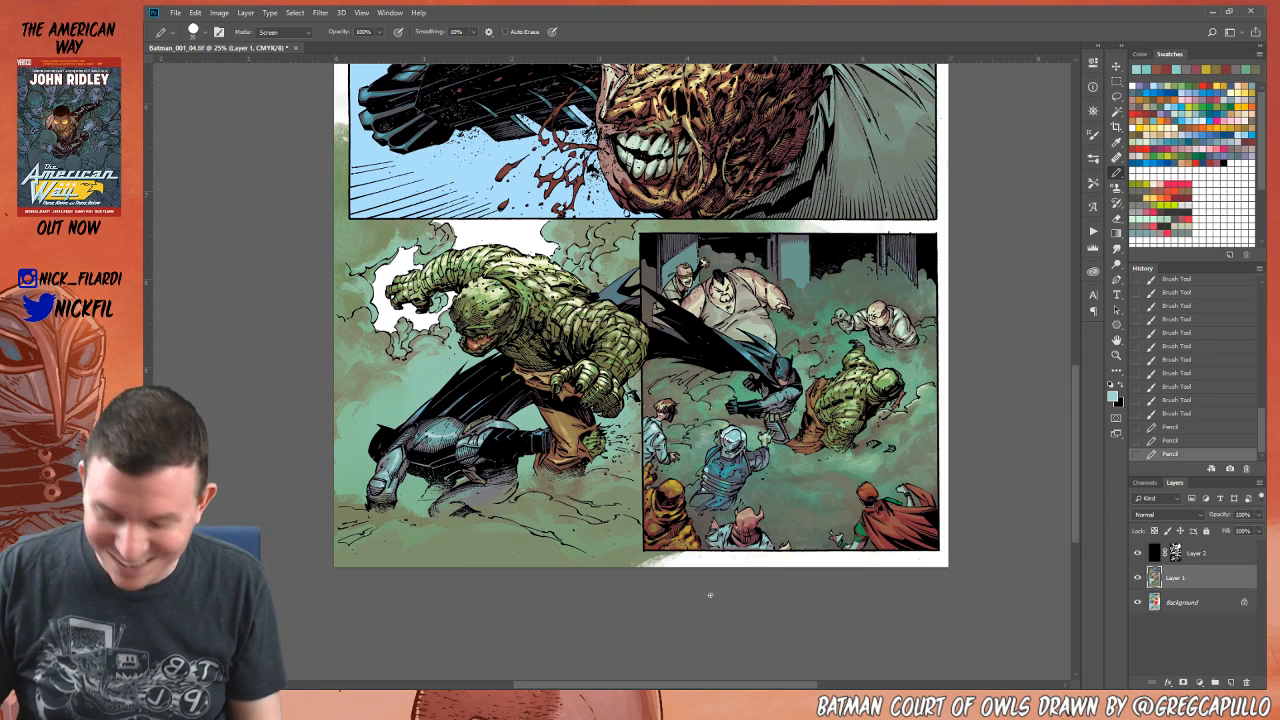
Step: Highlight the horned figure's head, horns and hand with a tan sampled from the figure
alt+click(748, 527)
click(752, 518)
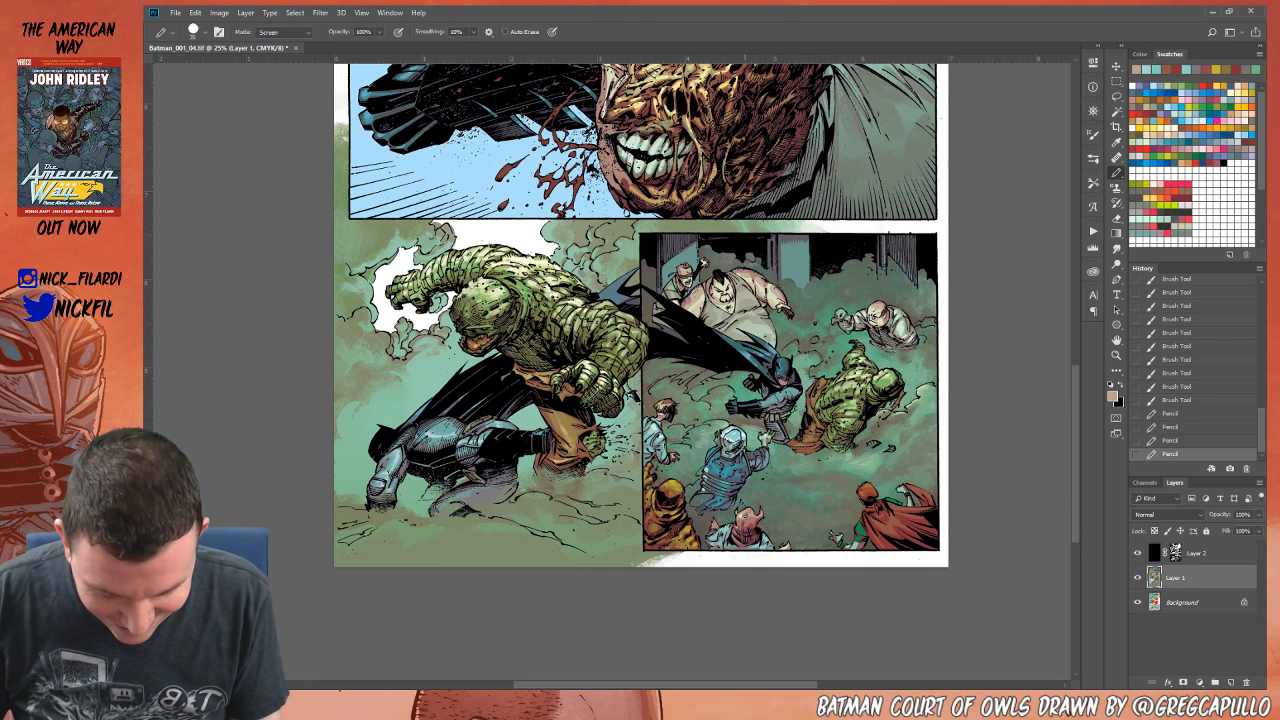
click(748, 516)
click(768, 500)
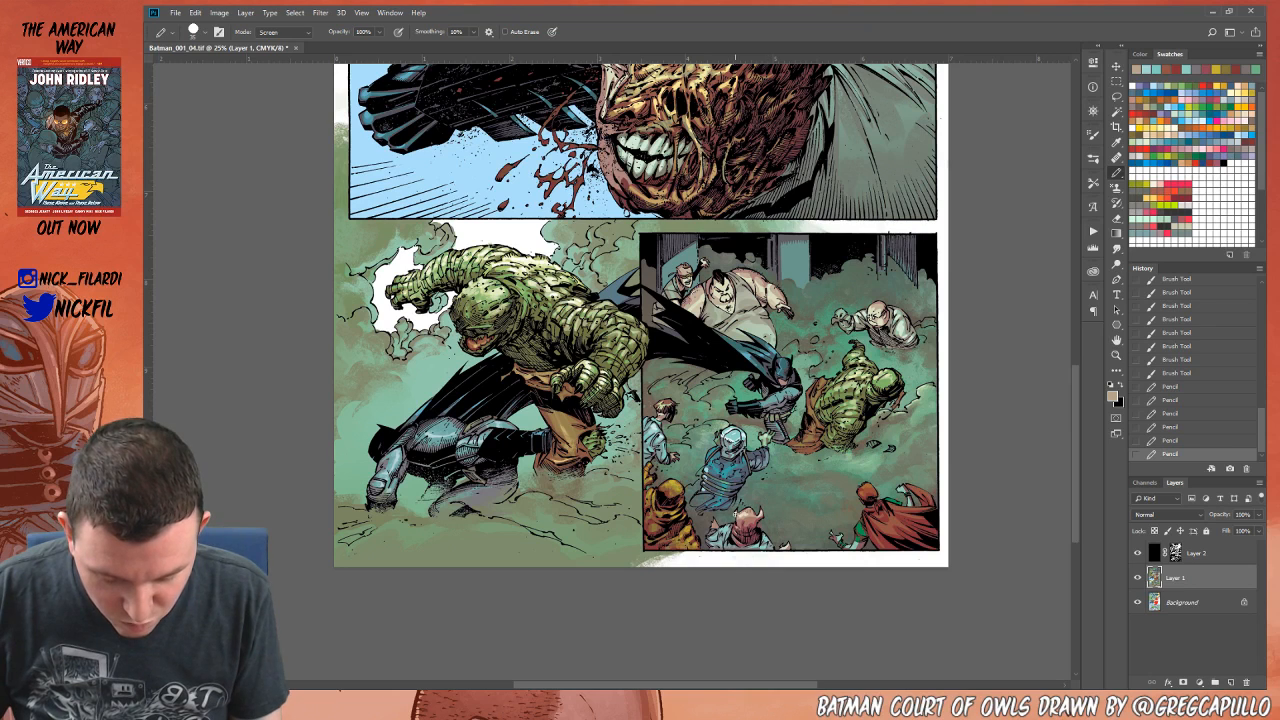
click(736, 513)
click(789, 547)
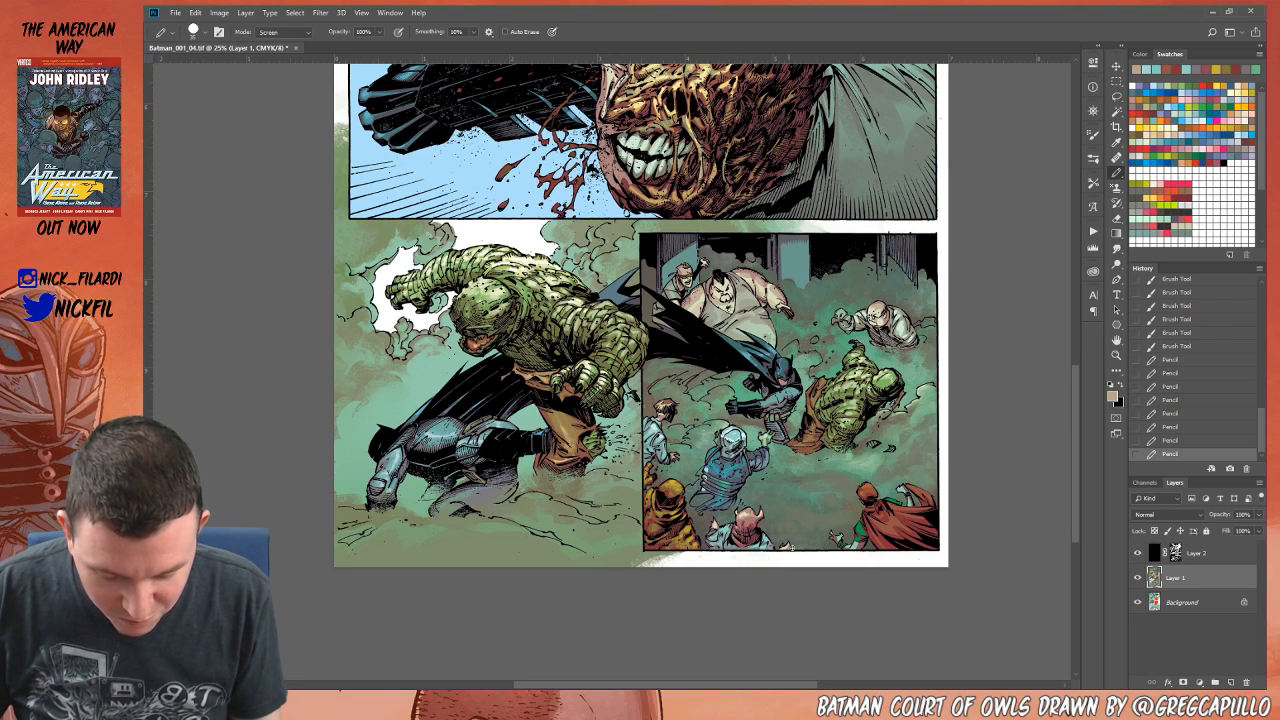
click(784, 548)
Step: Brighten the red-caped figure's head with sampled orange-brown and the cape with sampled rust
alt+click(869, 486)
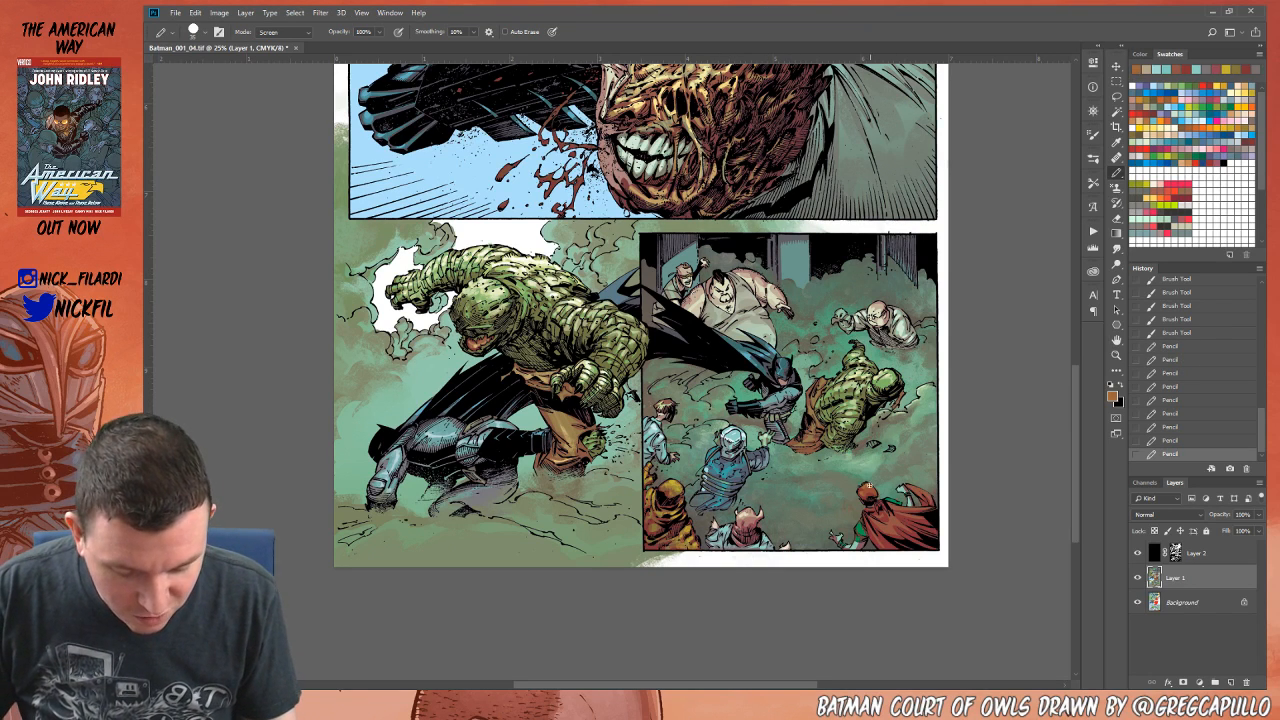
click(866, 490)
click(893, 495)
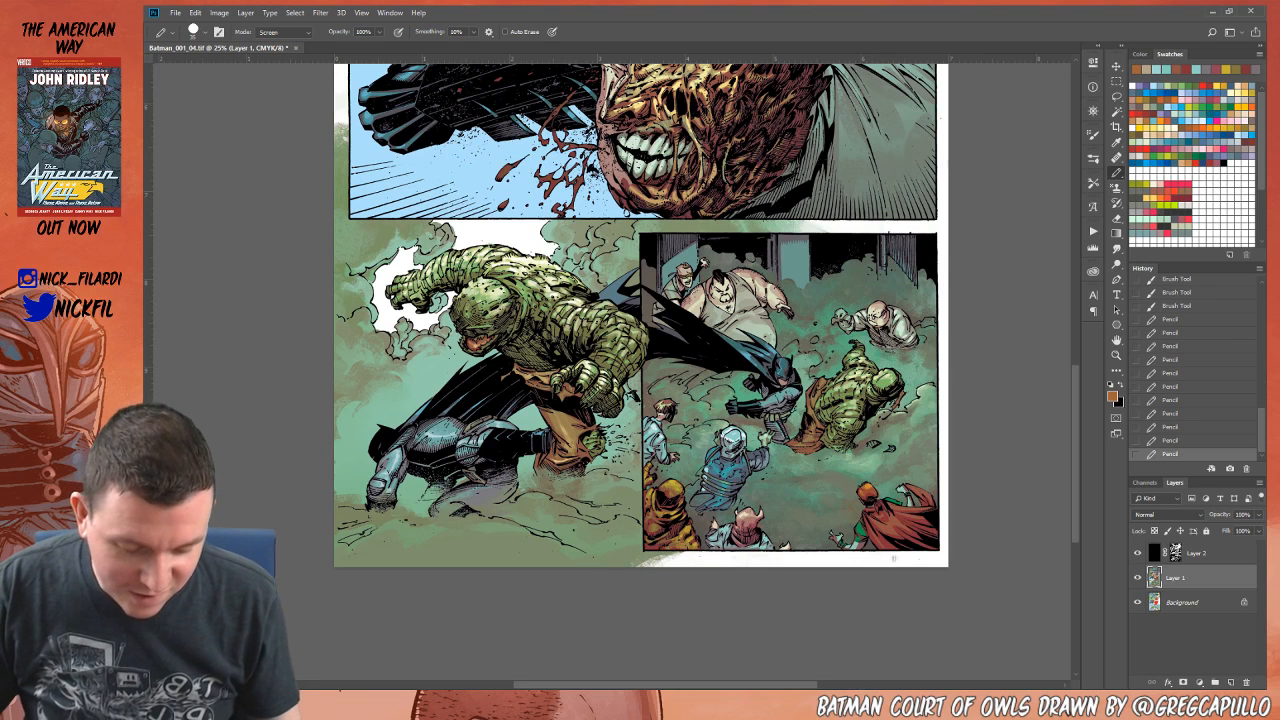
alt+click(894, 525)
click(886, 529)
click(891, 530)
click(893, 525)
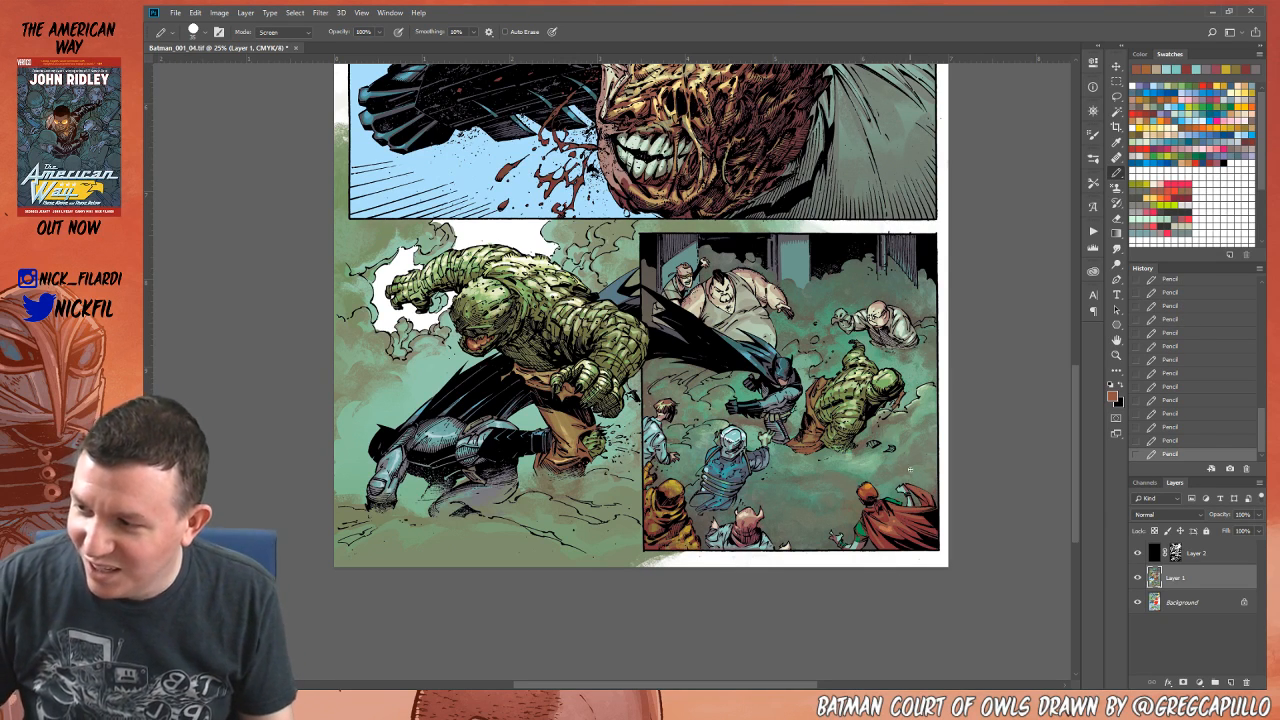
Step: Set the Pencil to Normal mode at 50% opacity and render the red cape with sampled orange and rust tones
click(284, 32)
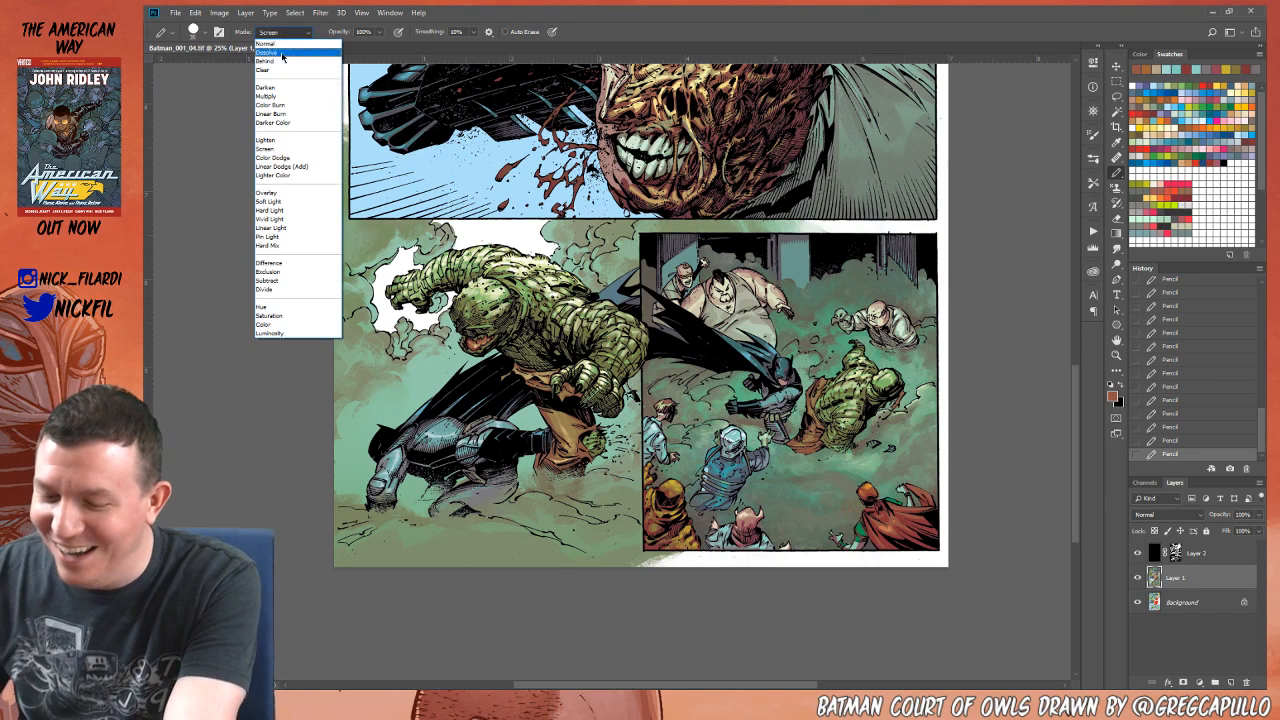
click(285, 41)
alt+click(902, 524)
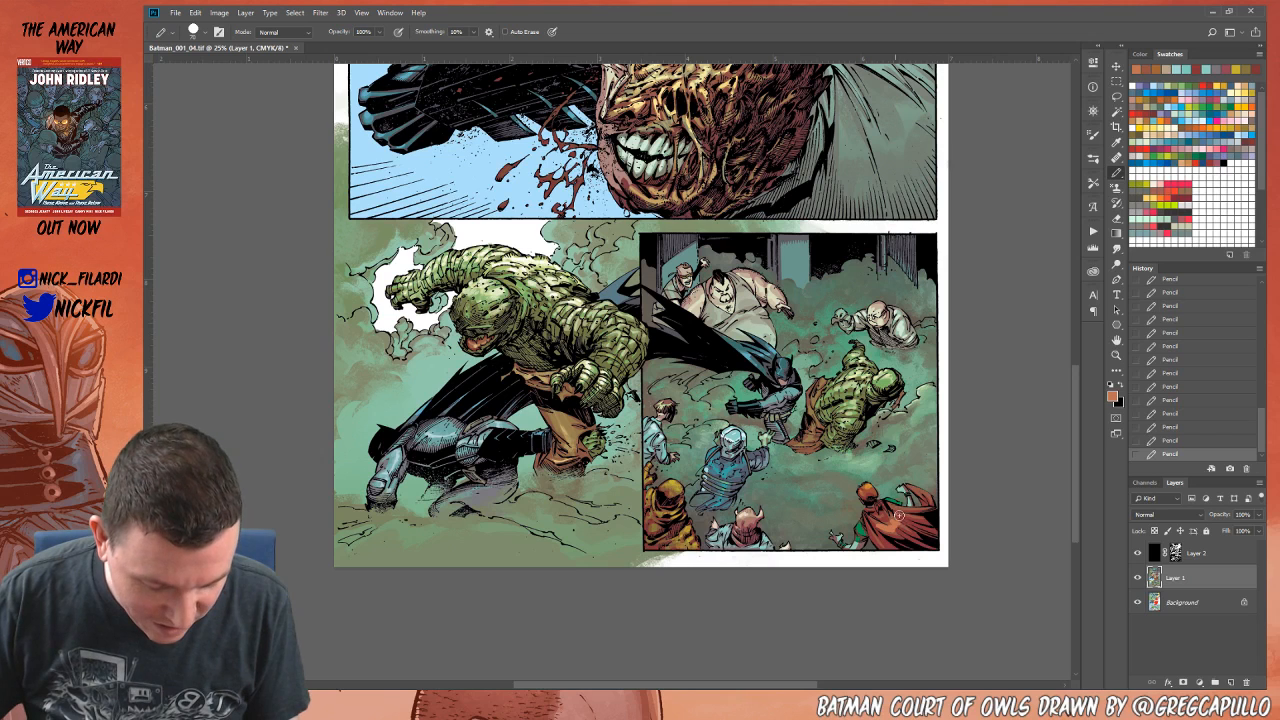
key(5)
alt+click(919, 505)
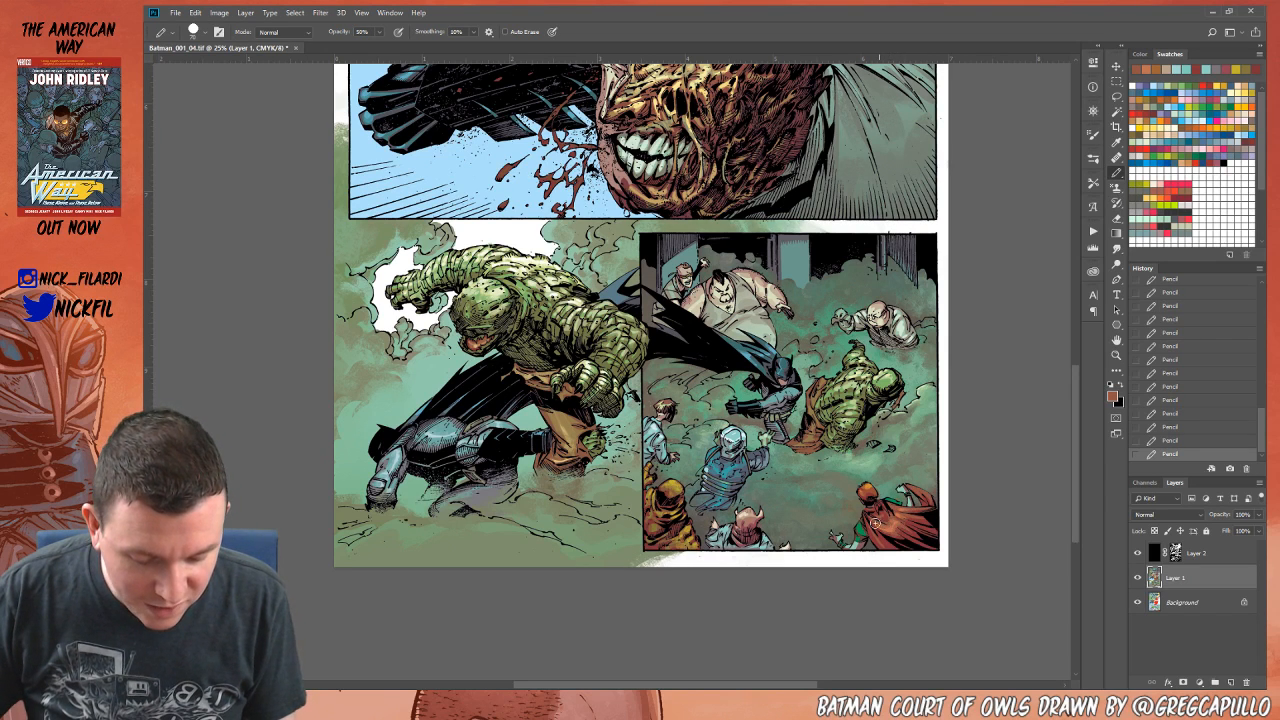
Step: Refine the red-caped figure and its surroundings with sampled orange, green and light teal, varying the Pencil opacity between 30%, 50% and 100%
alt+click(873, 486)
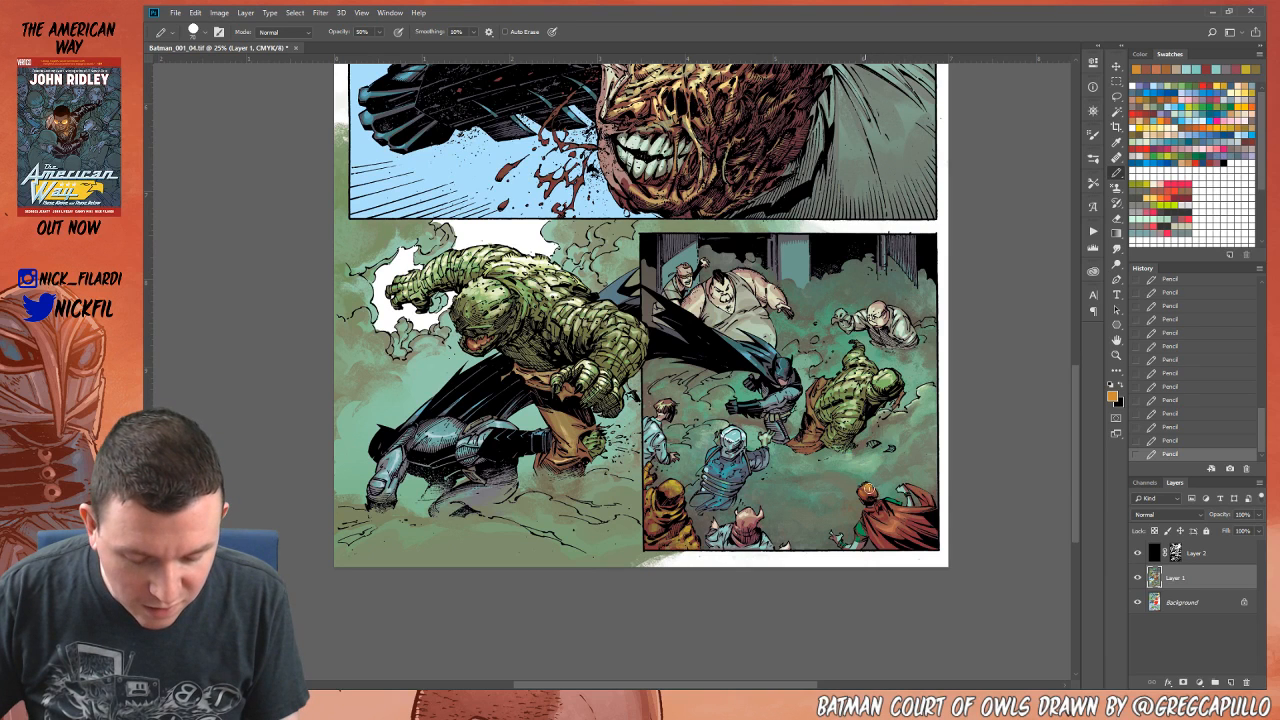
alt+click(868, 505)
key(3)
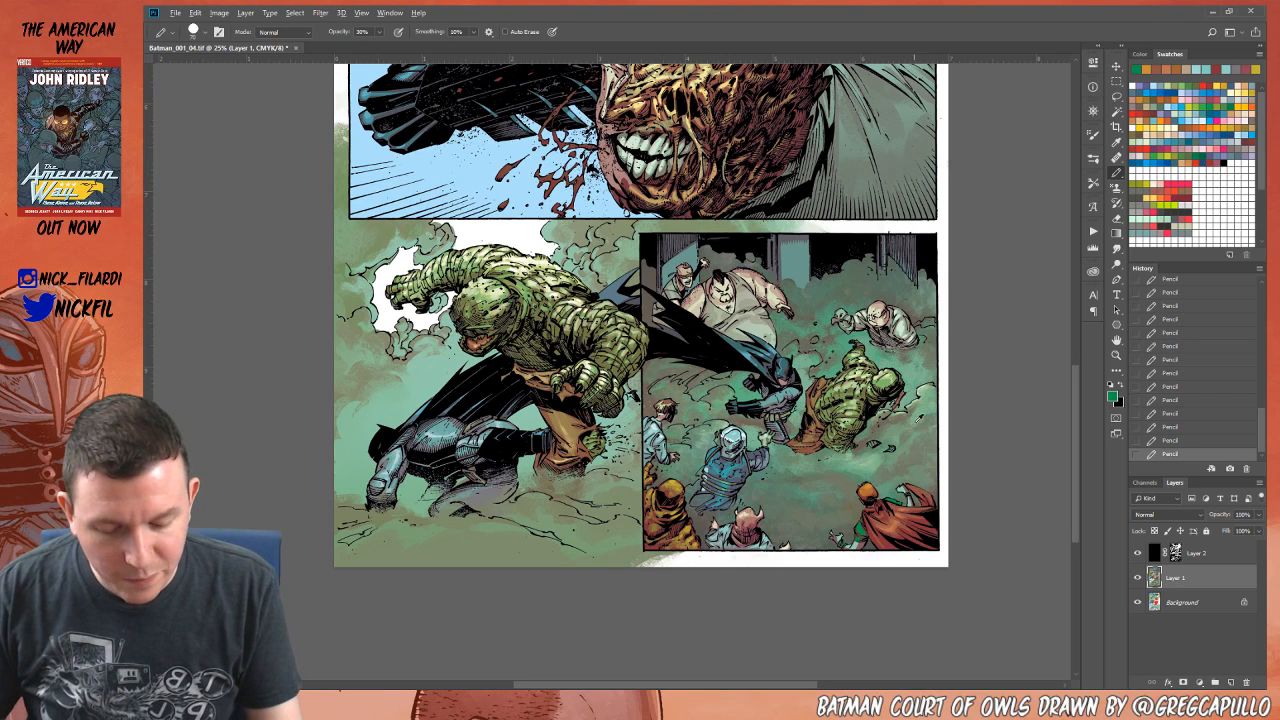
alt+click(921, 415)
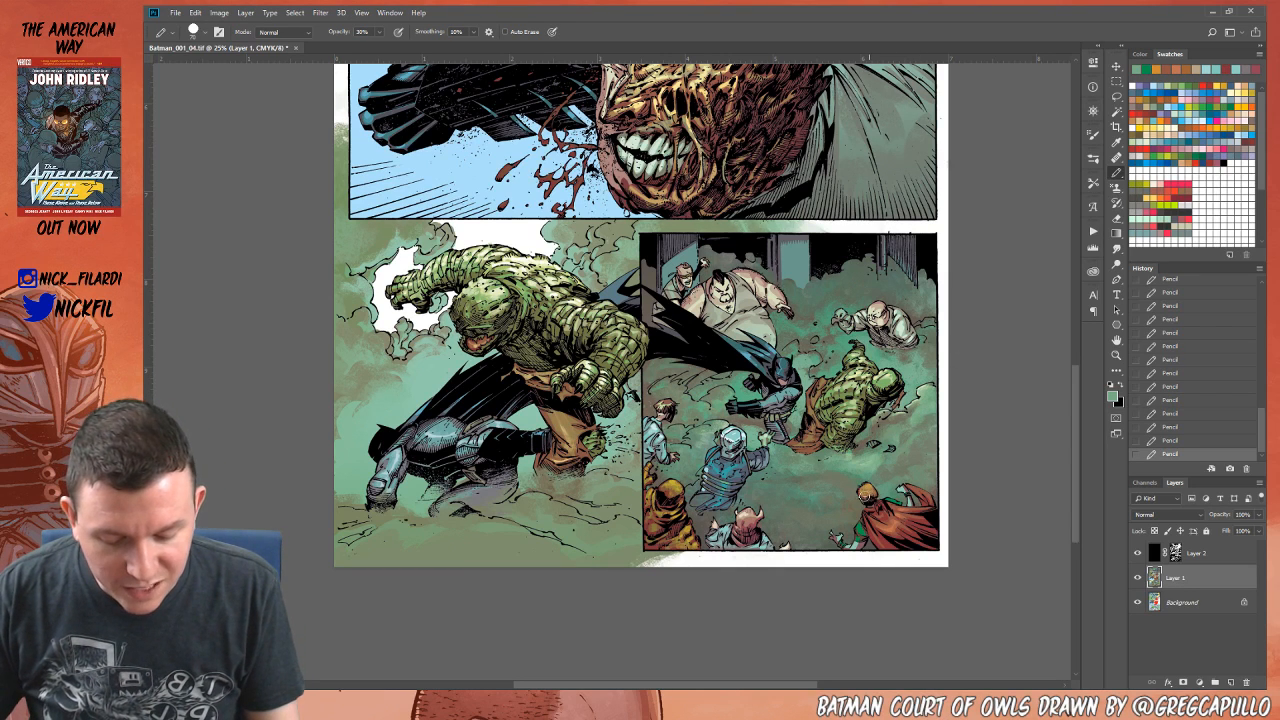
alt+click(882, 490)
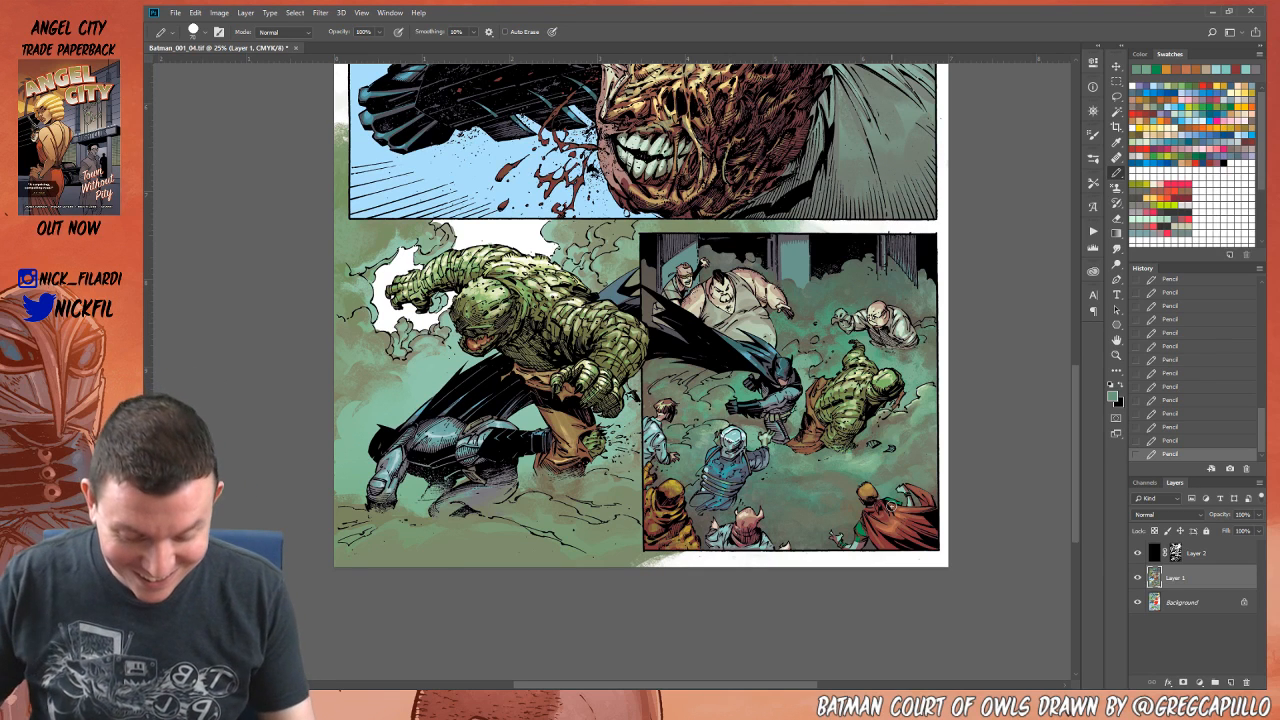
alt+click(875, 530)
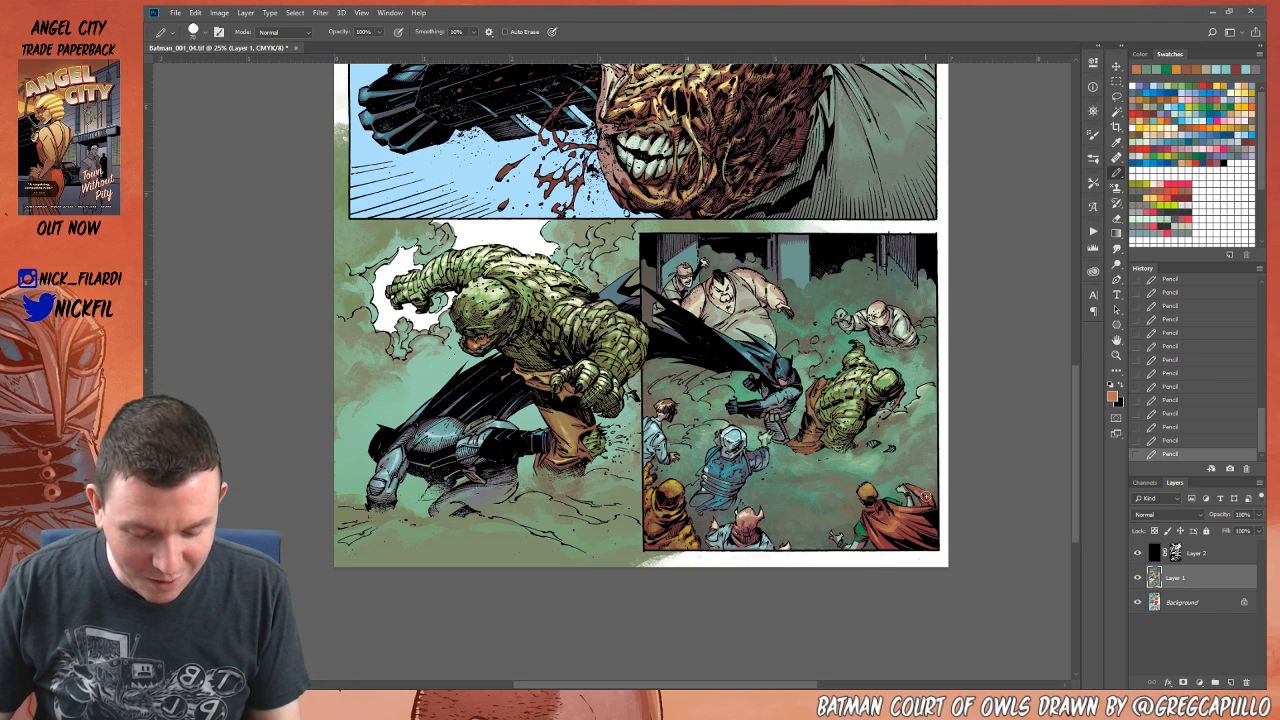
alt+click(858, 543)
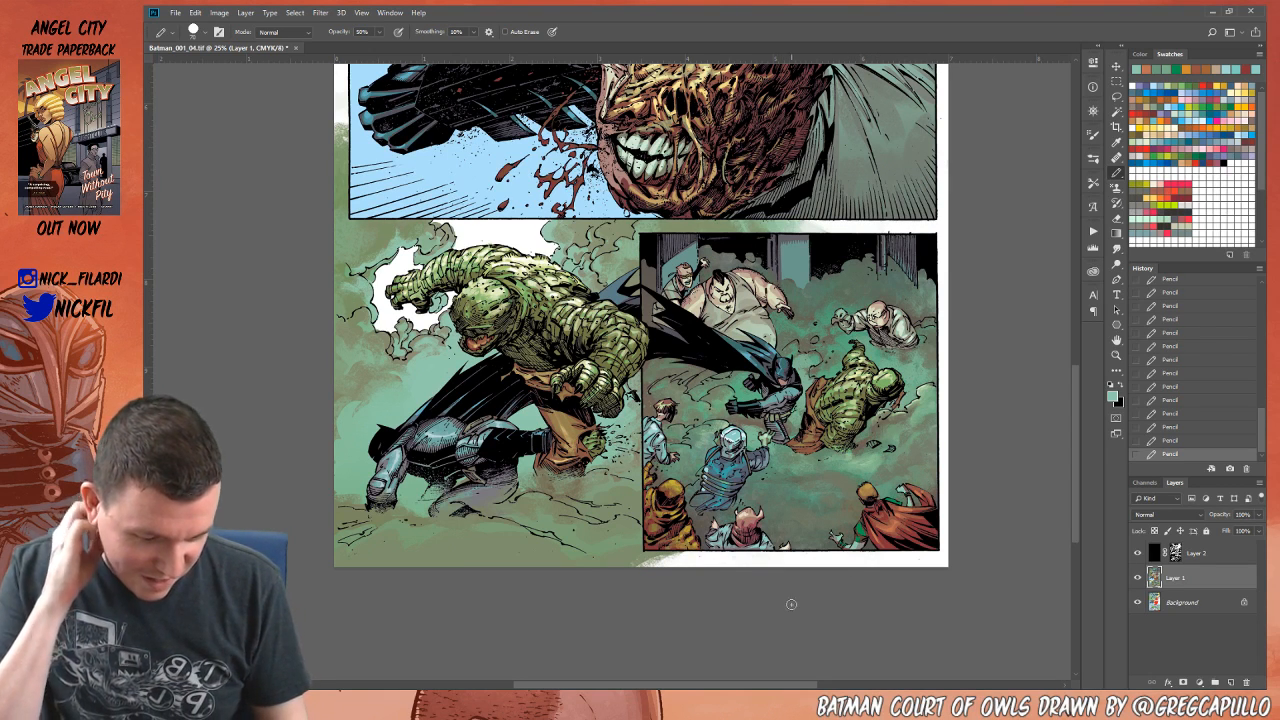
click(1116, 354)
alt+click(823, 513)
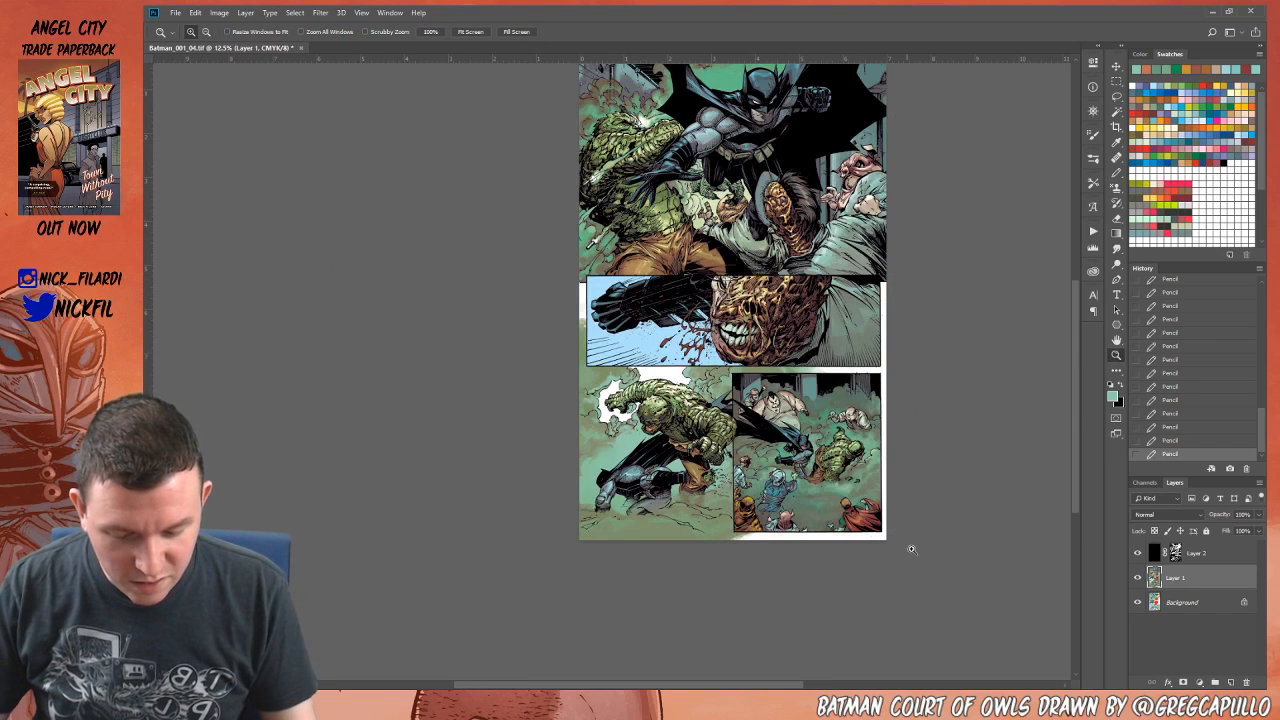
click(1117, 172)
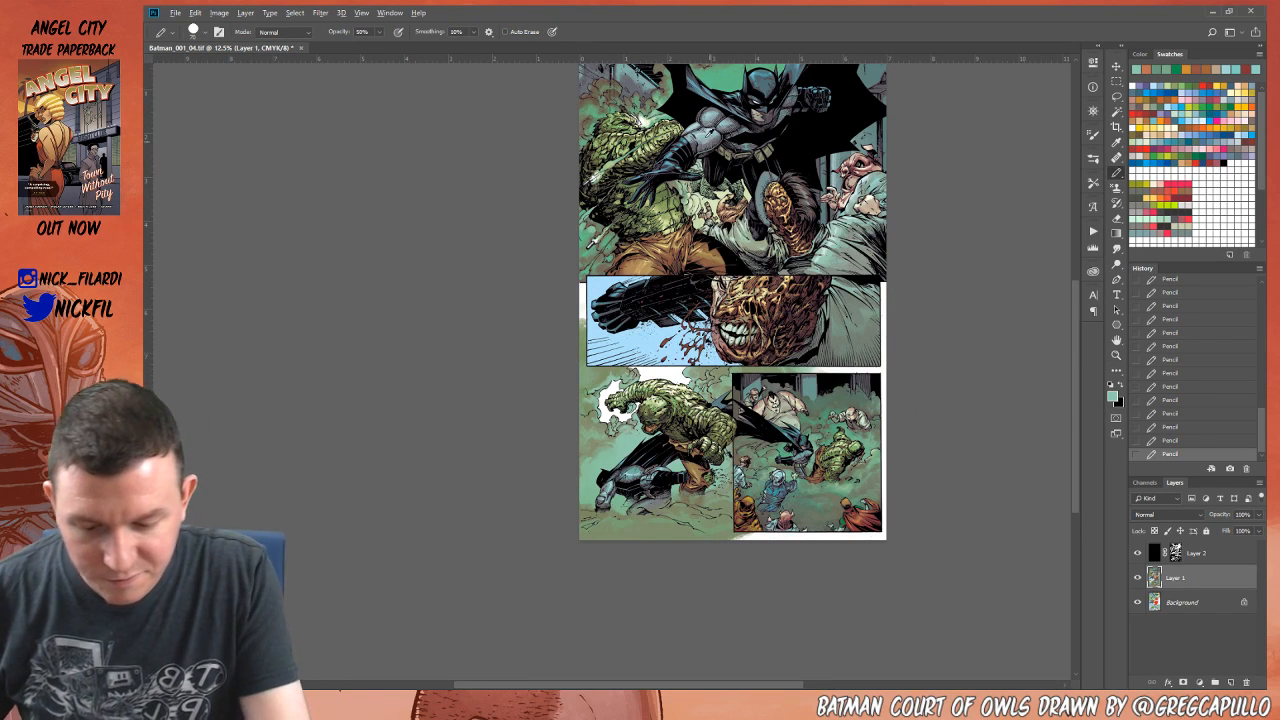
alt+click(712, 127)
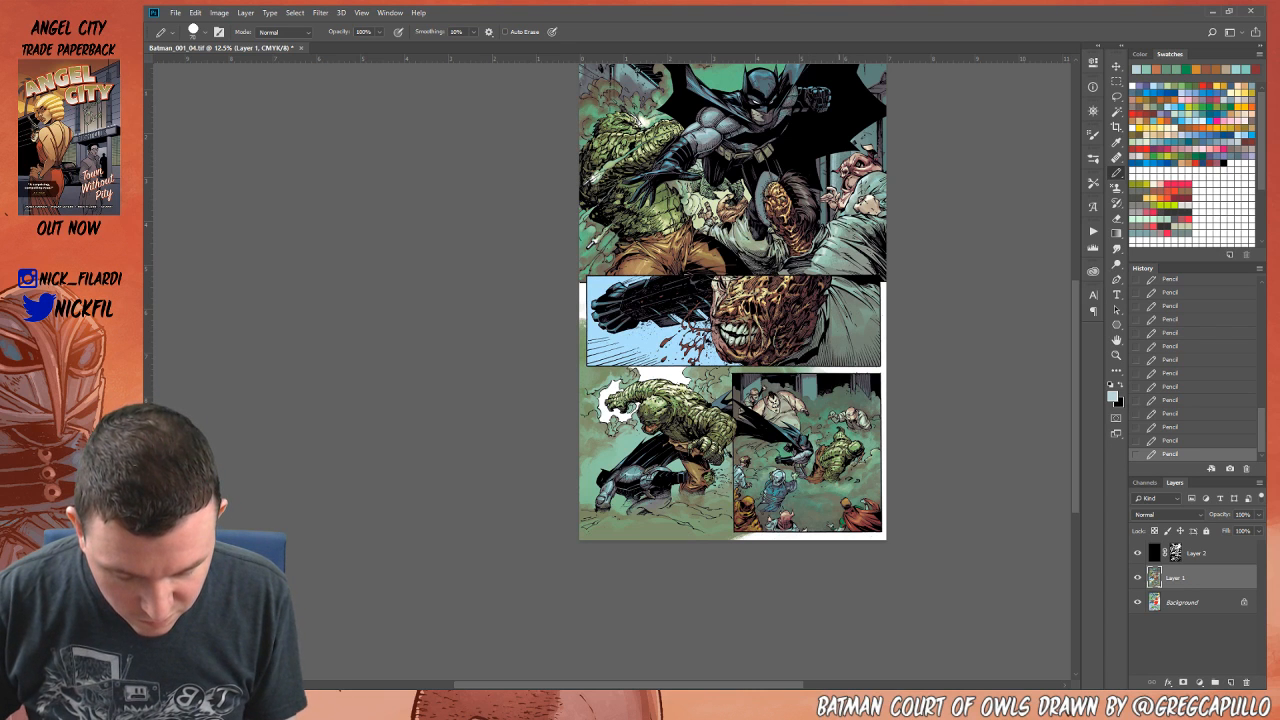
Step: Select the middle panel's light blue background with the Magic Wand and tint it with a faded fill of a green swatch
key(h)
mouse_move(899, 454)
mouse_down()
mouse_move(819, 464)
mouse_move(779, 499)
mouse_up()
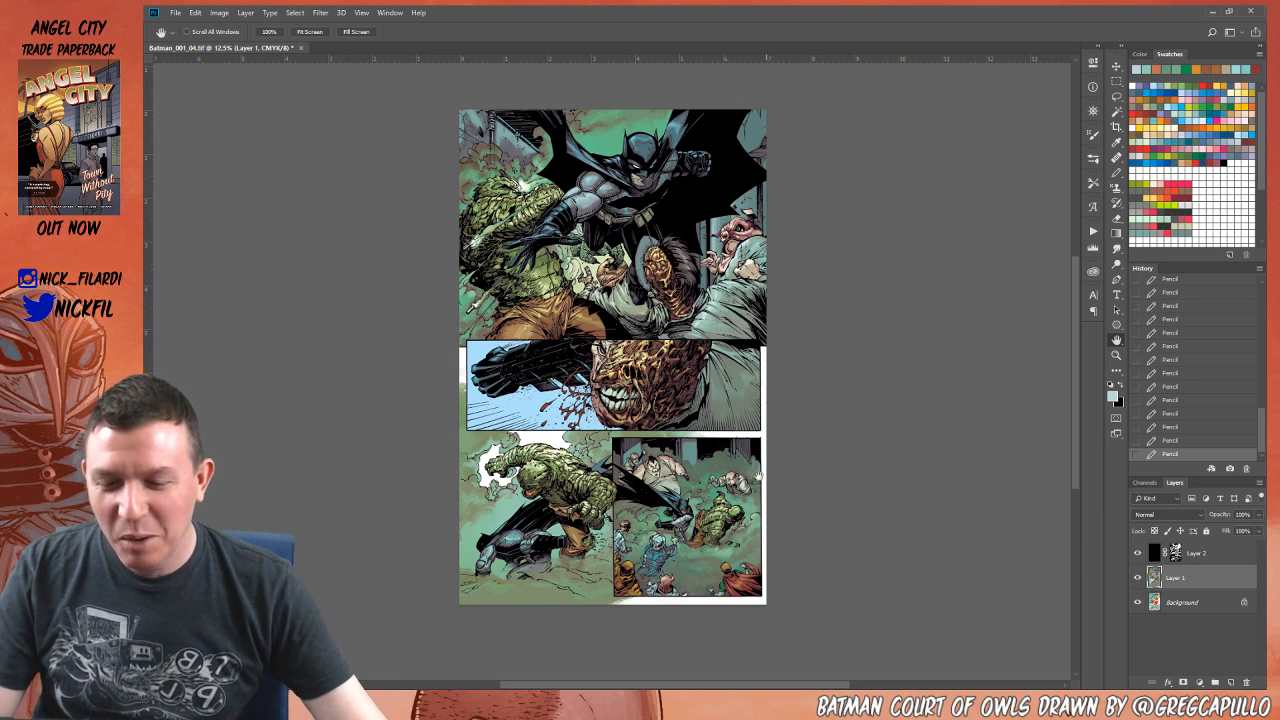
key(w)
click(551, 438)
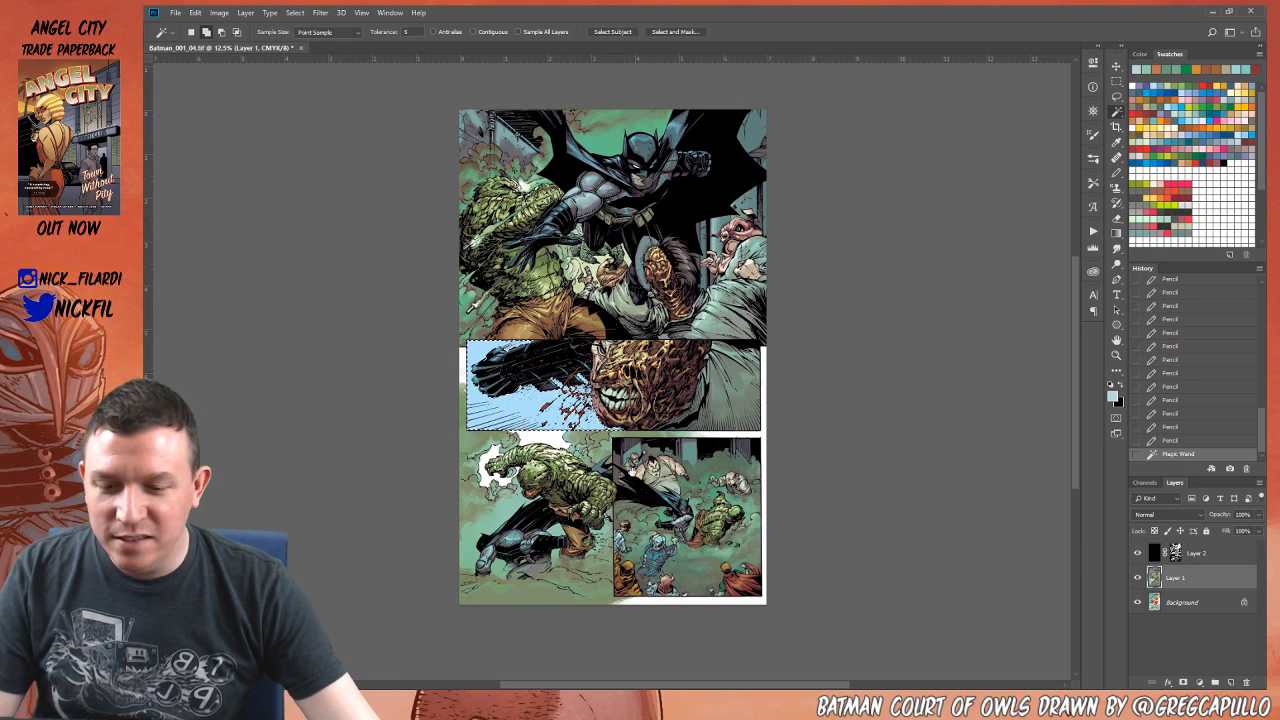
drag(674, 500, 698, 545)
key(z)
click(583, 540)
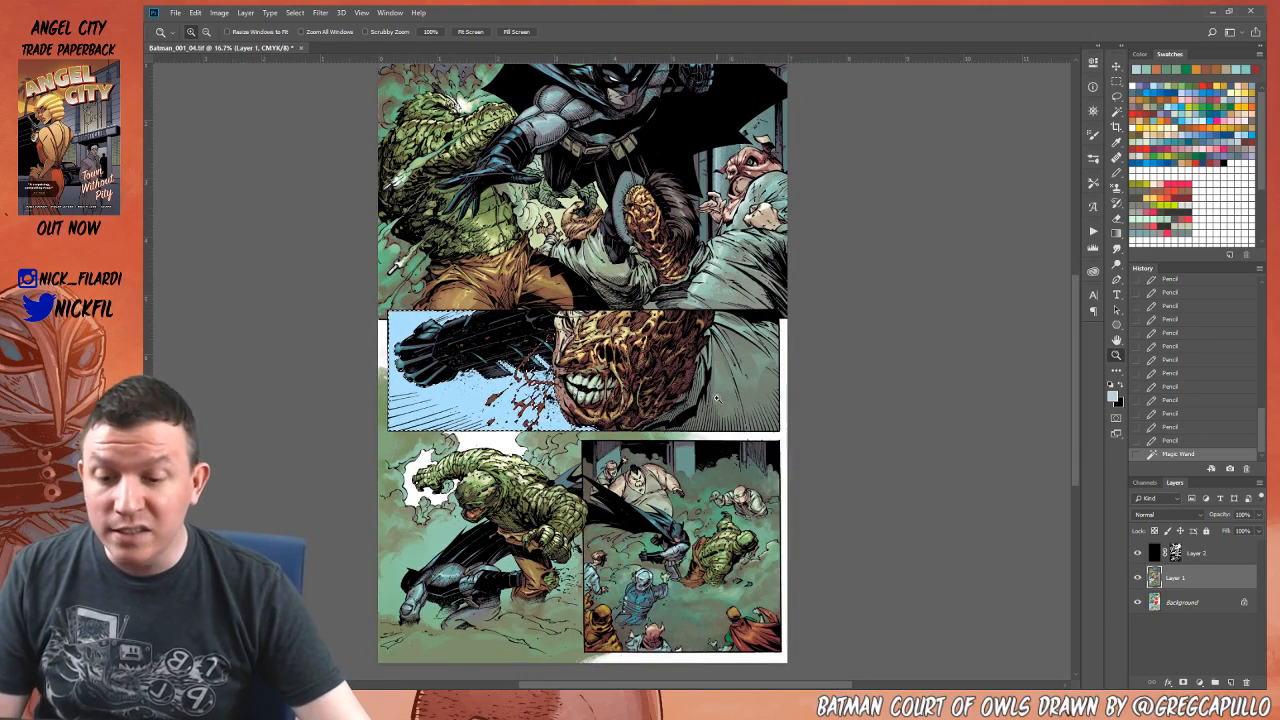
click(1182, 86)
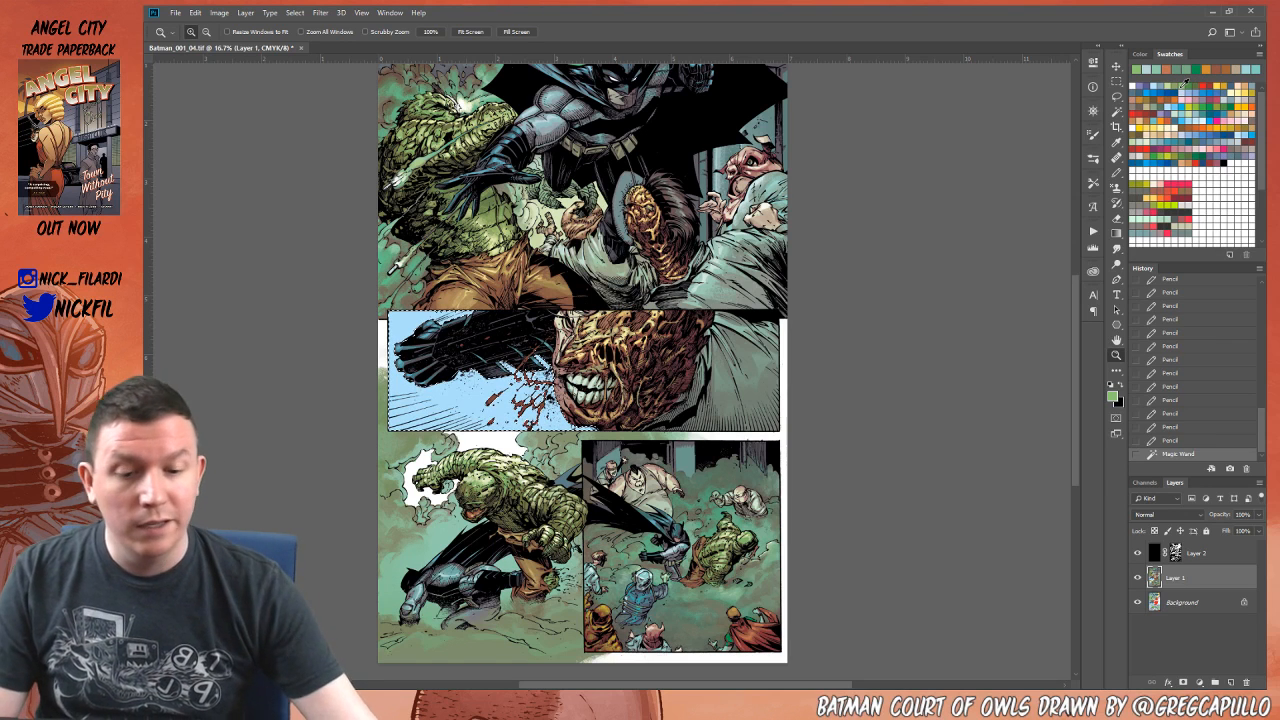
key(F2)
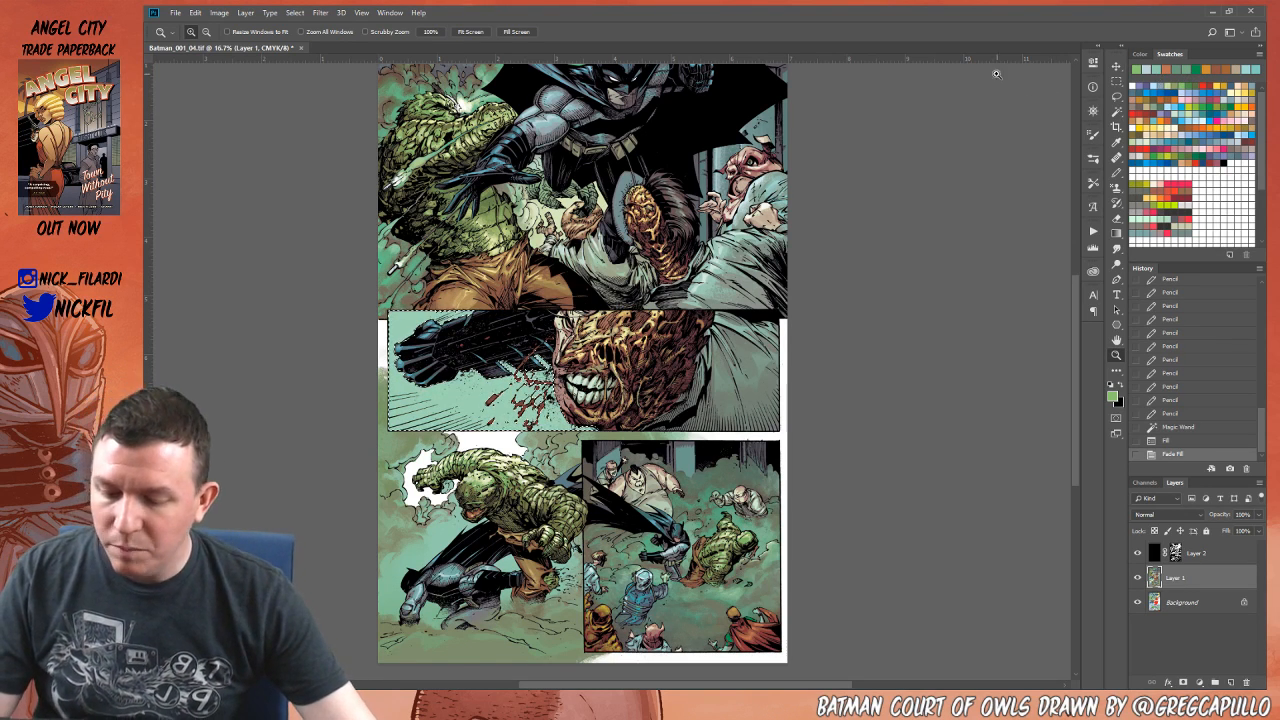
Step: Lighten the middle panel's selected background with white radial gradients running from beside the scarred face toward the panel's lower left
key(d)
key(x)
key(g)
drag(567, 348, 338, 468)
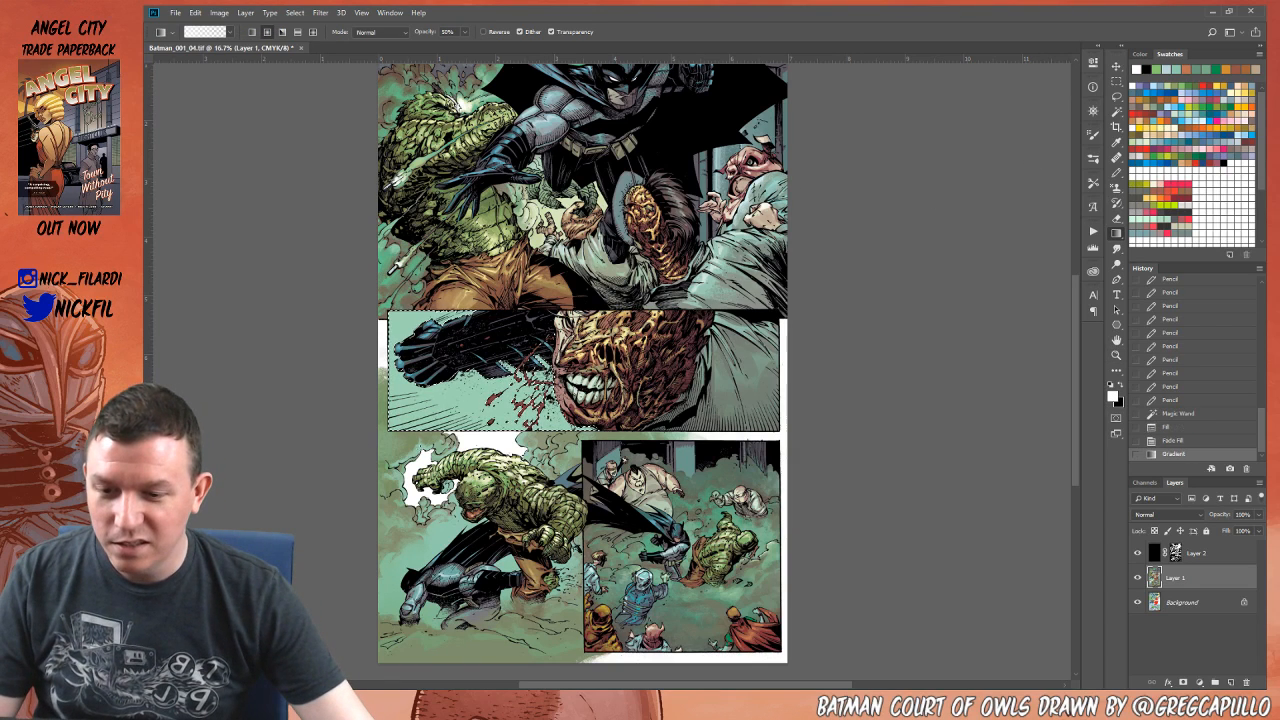
drag(566, 343, 400, 440)
Step: Add green radial gradients in Screen mode to the middle panel's background near the blood spatter and hide the selection outline
key(z)
alt+click(563, 328)
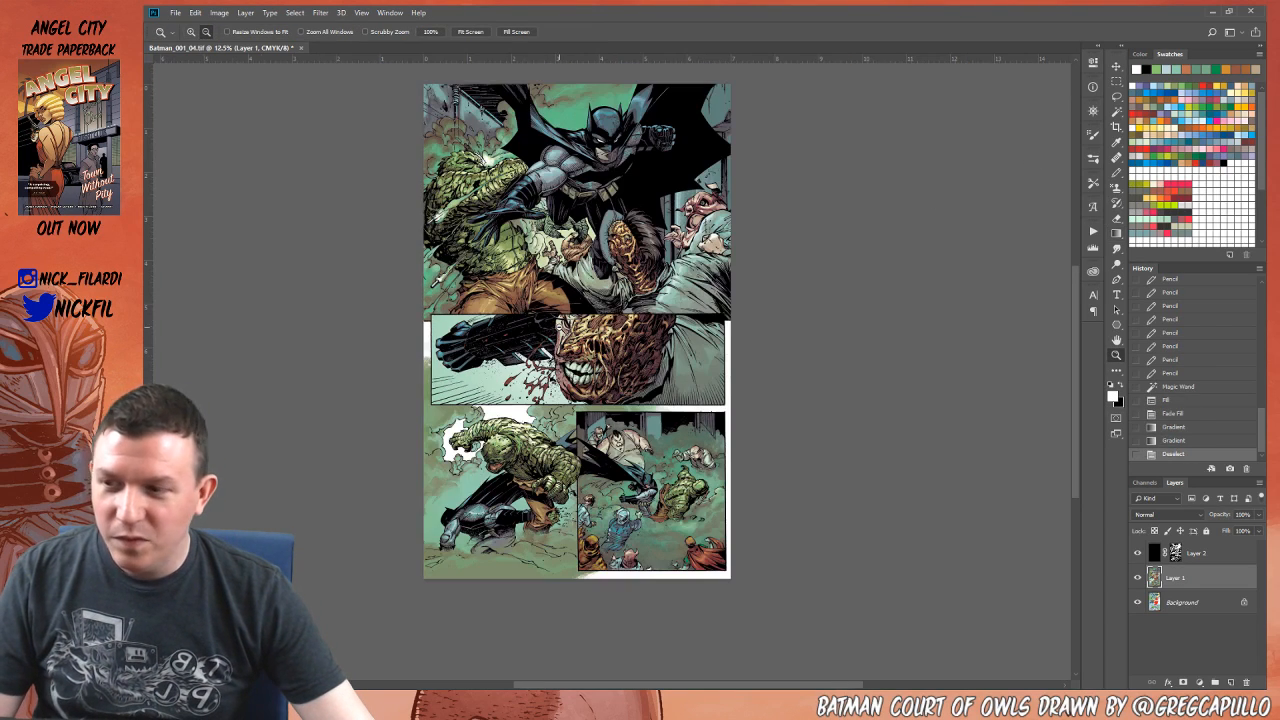
drag(518, 307, 560, 366)
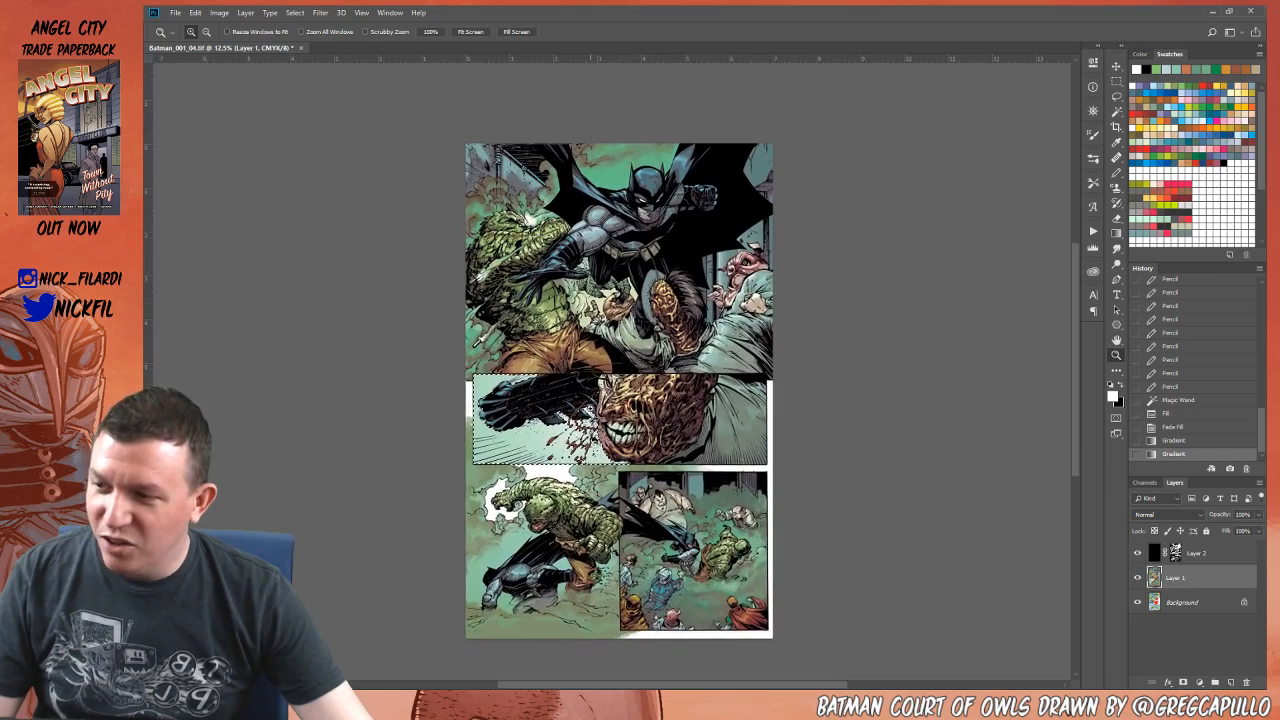
click(561, 365)
drag(653, 382, 670, 320)
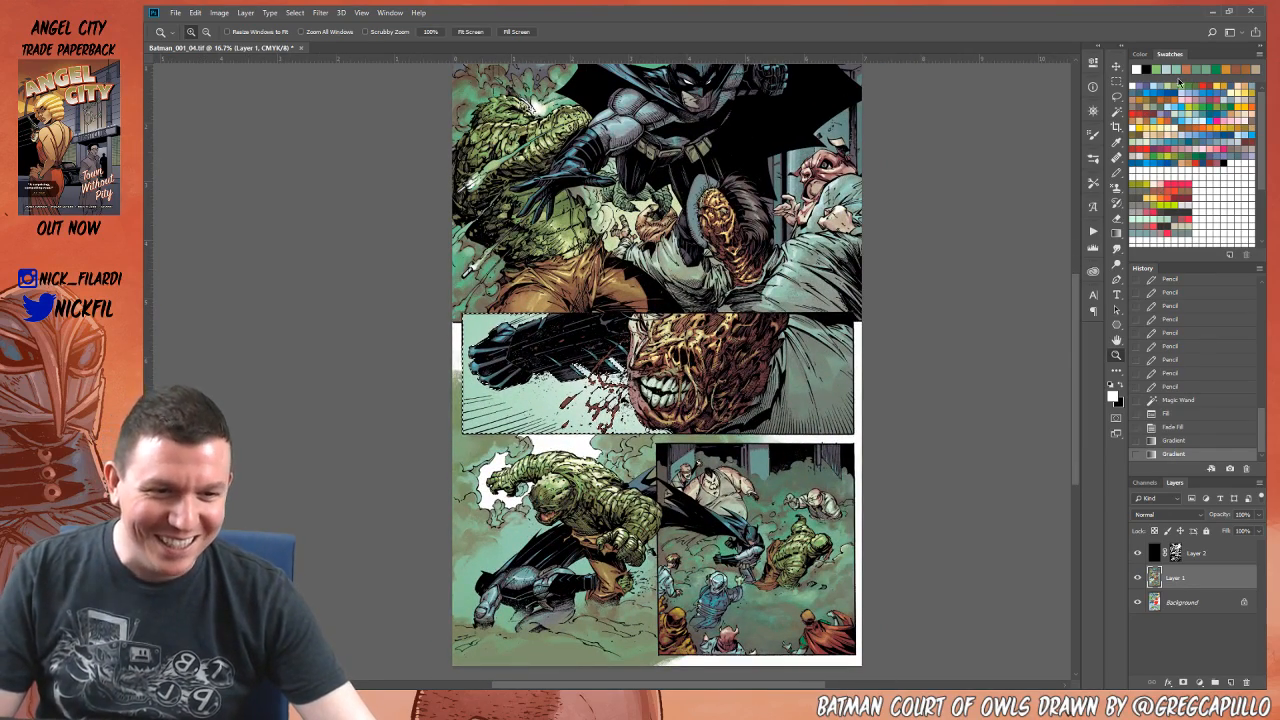
click(1157, 69)
key(g)
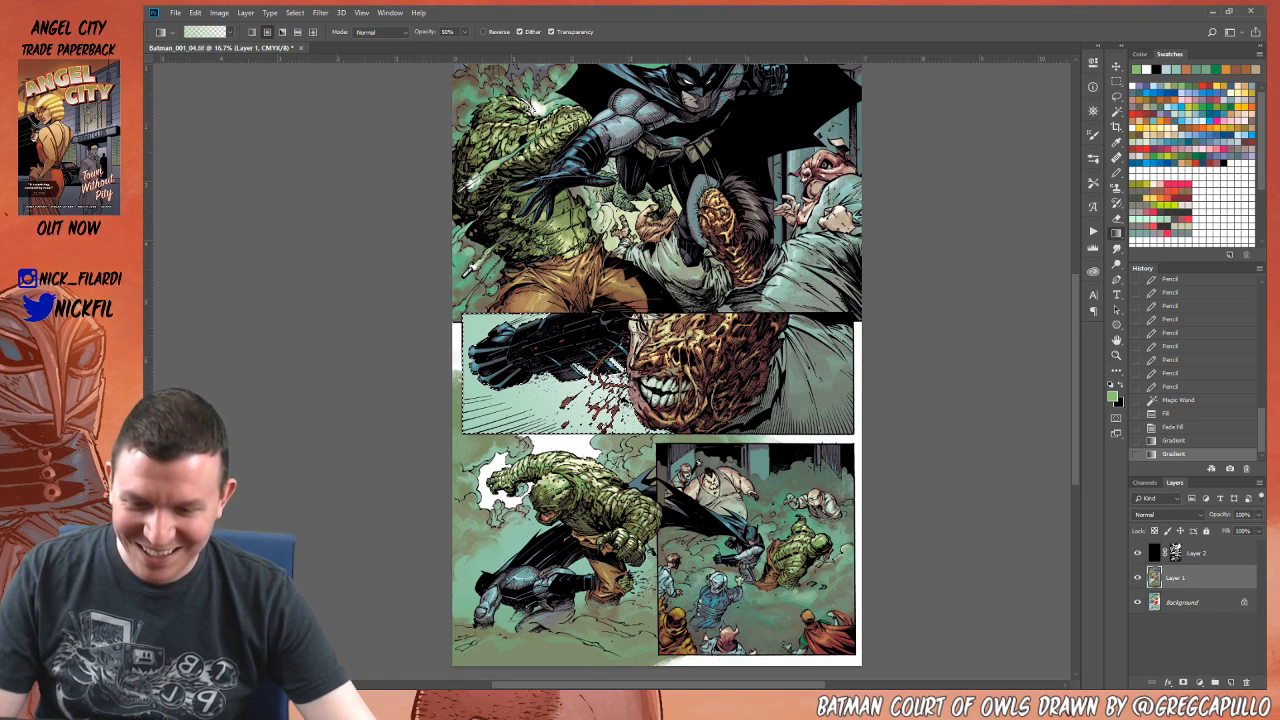
click(380, 31)
click(390, 128)
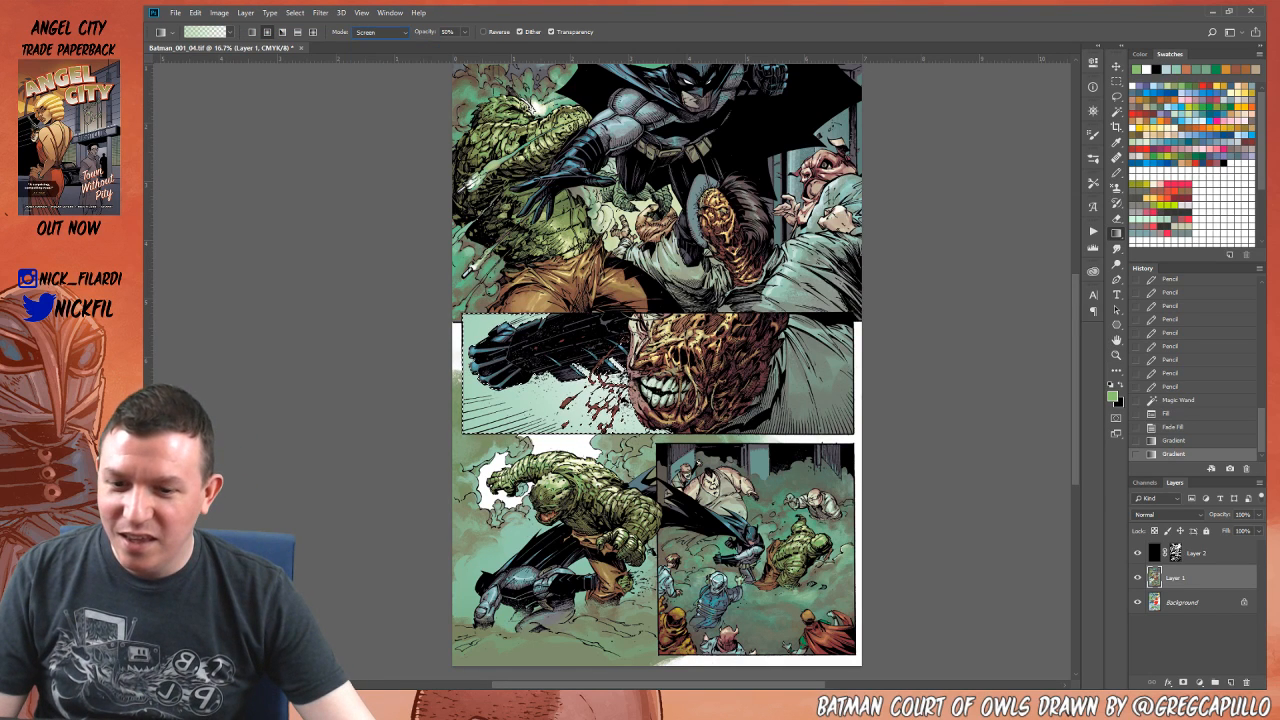
drag(606, 371, 590, 398)
key(ctrl+h)
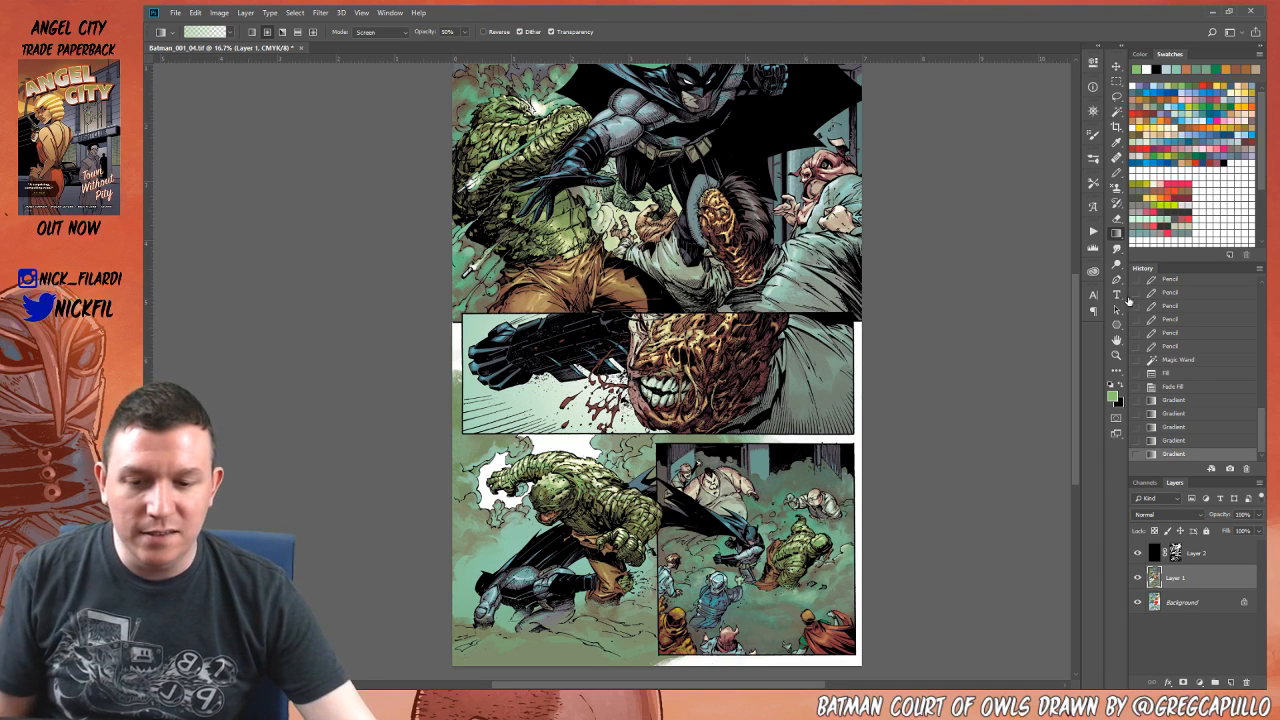
Step: Tint the middle panel's background with a faded blue fill and darken it with dark blue linear gradients in Multiply mode
click(1140, 84)
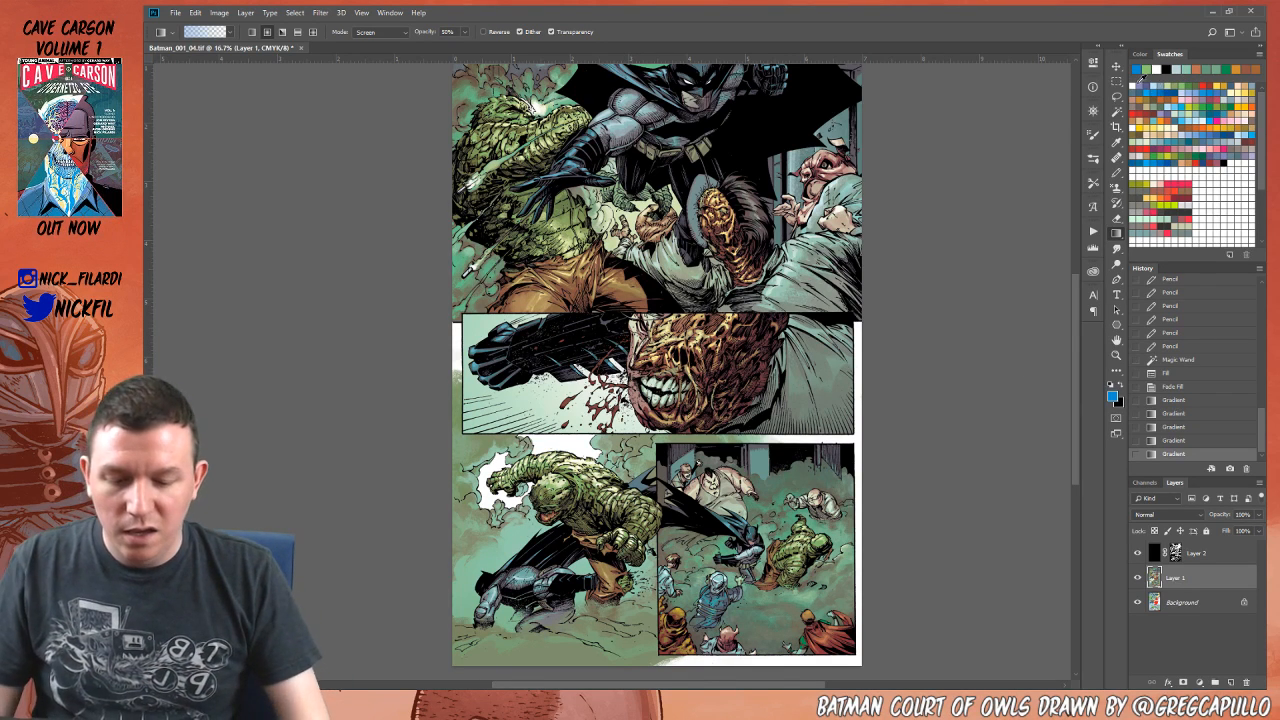
key(alt+BackSpace)
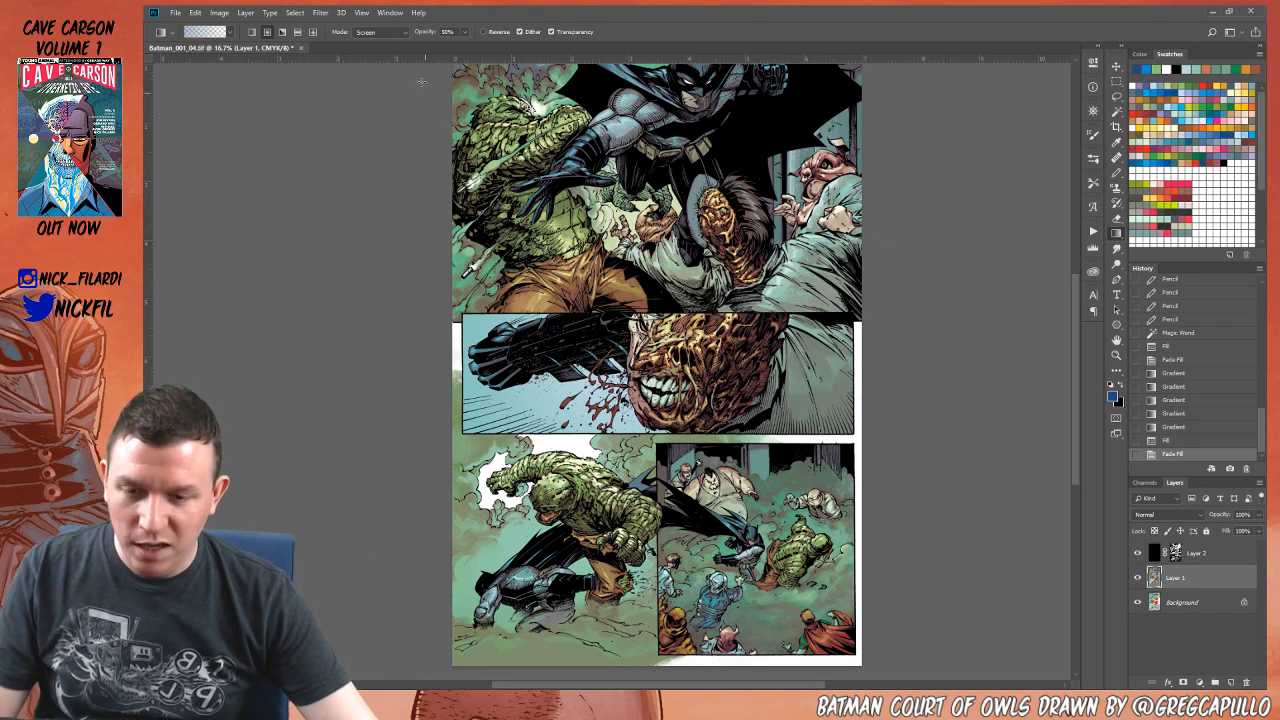
click(368, 33)
click(362, 87)
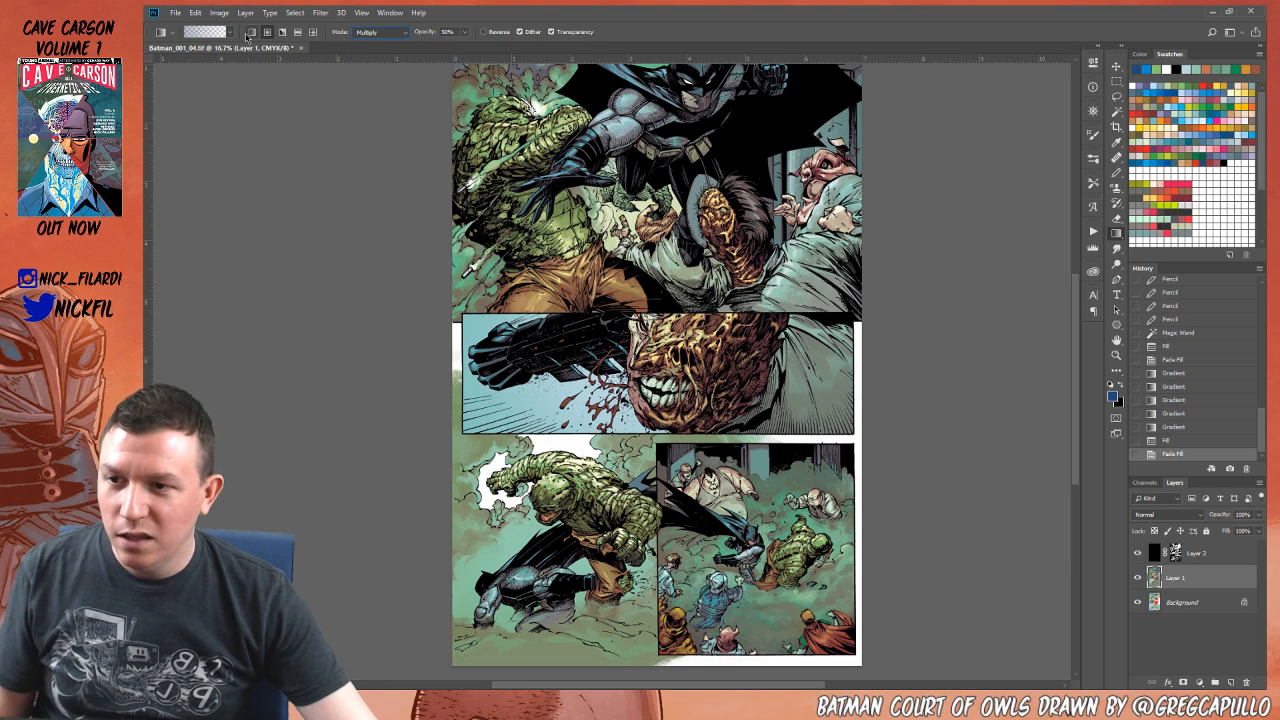
drag(635, 328, 303, 435)
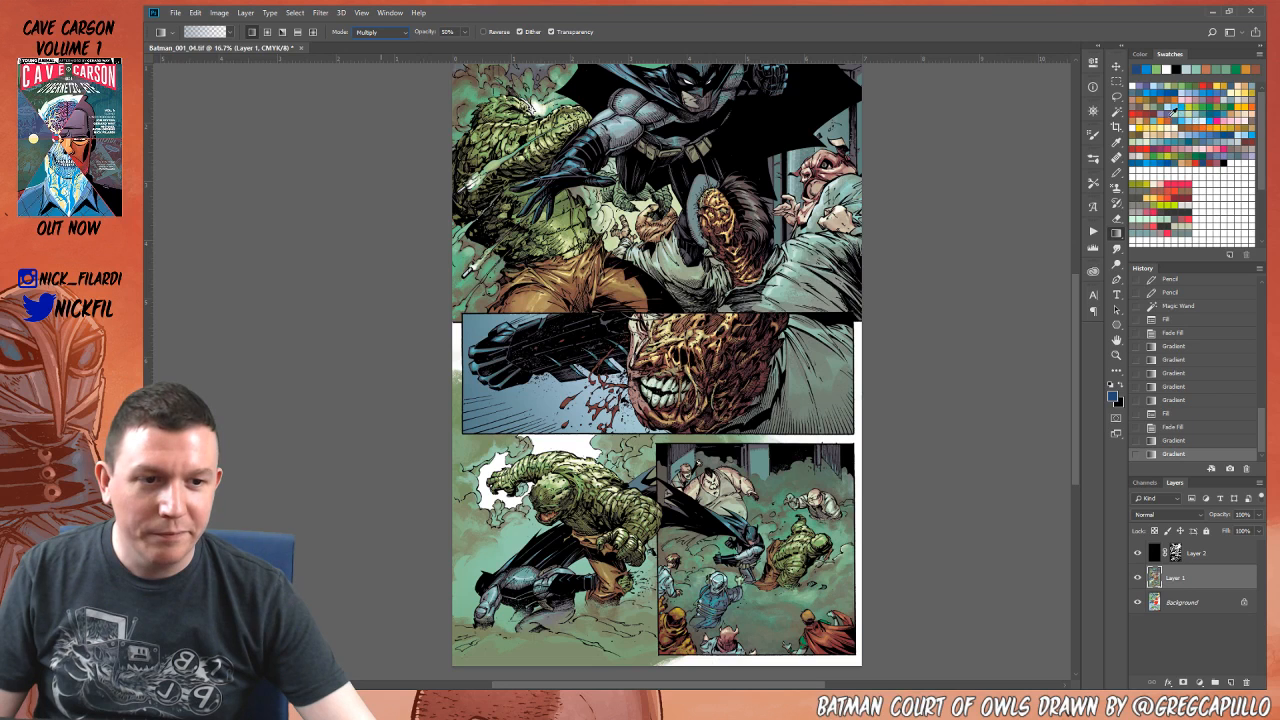
Step: Apply an orange linear gradient in Multiply mode across the middle panel's background from its lower left
click(1171, 113)
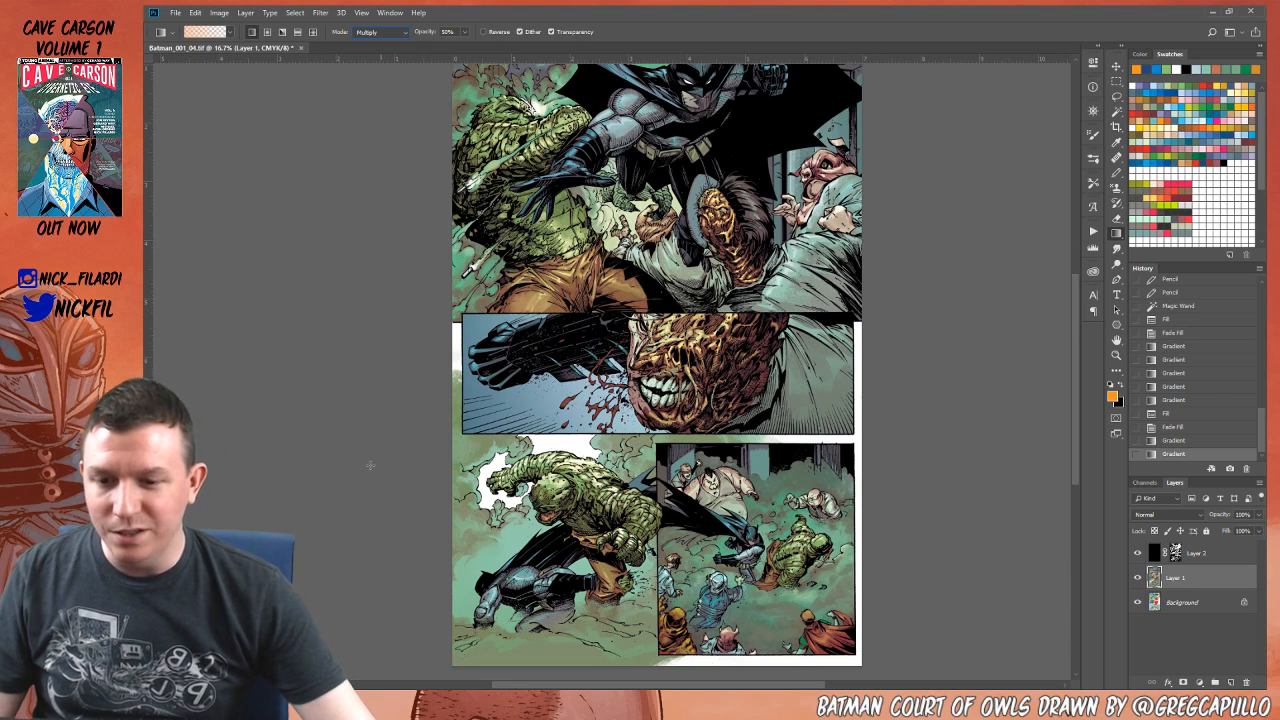
drag(259, 462, 636, 308)
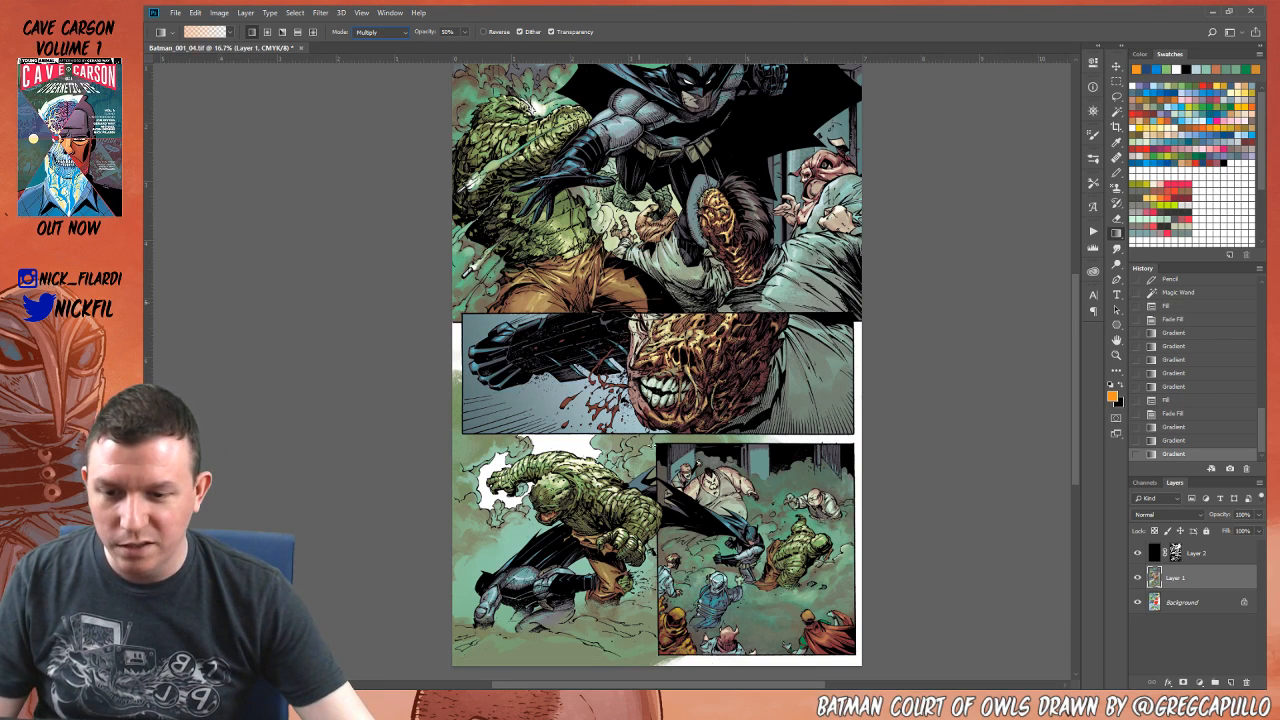
key(ctrl+u)
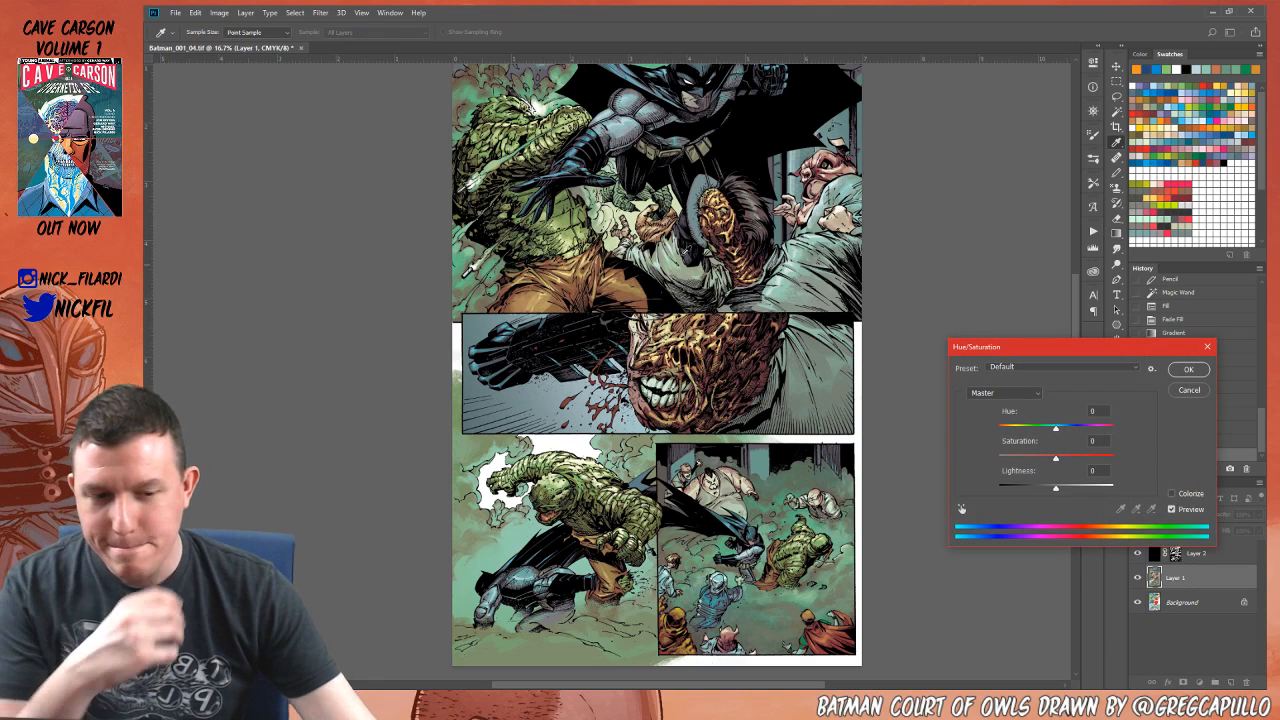
drag(1034, 431, 1126, 433)
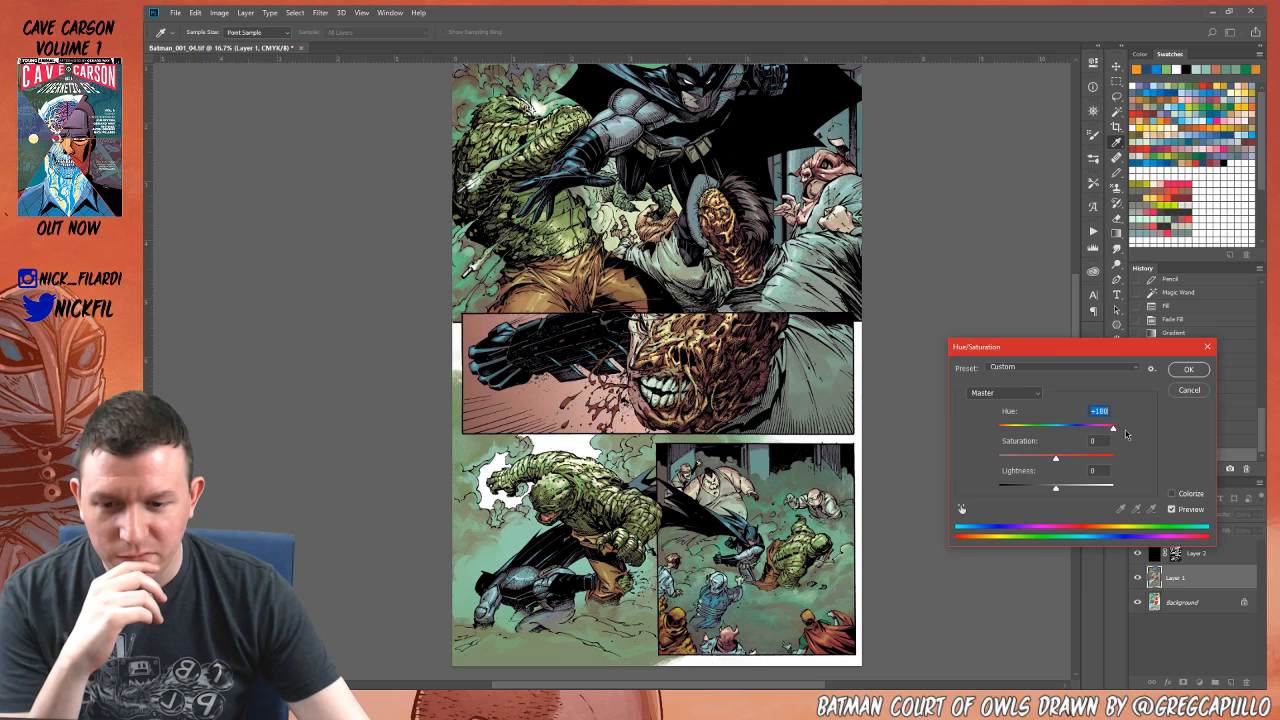
click(1189, 390)
Step: Warm and lighten the middle panel's background beside the scarred face with pale yellow linear gradients in Screen mode
click(1212, 117)
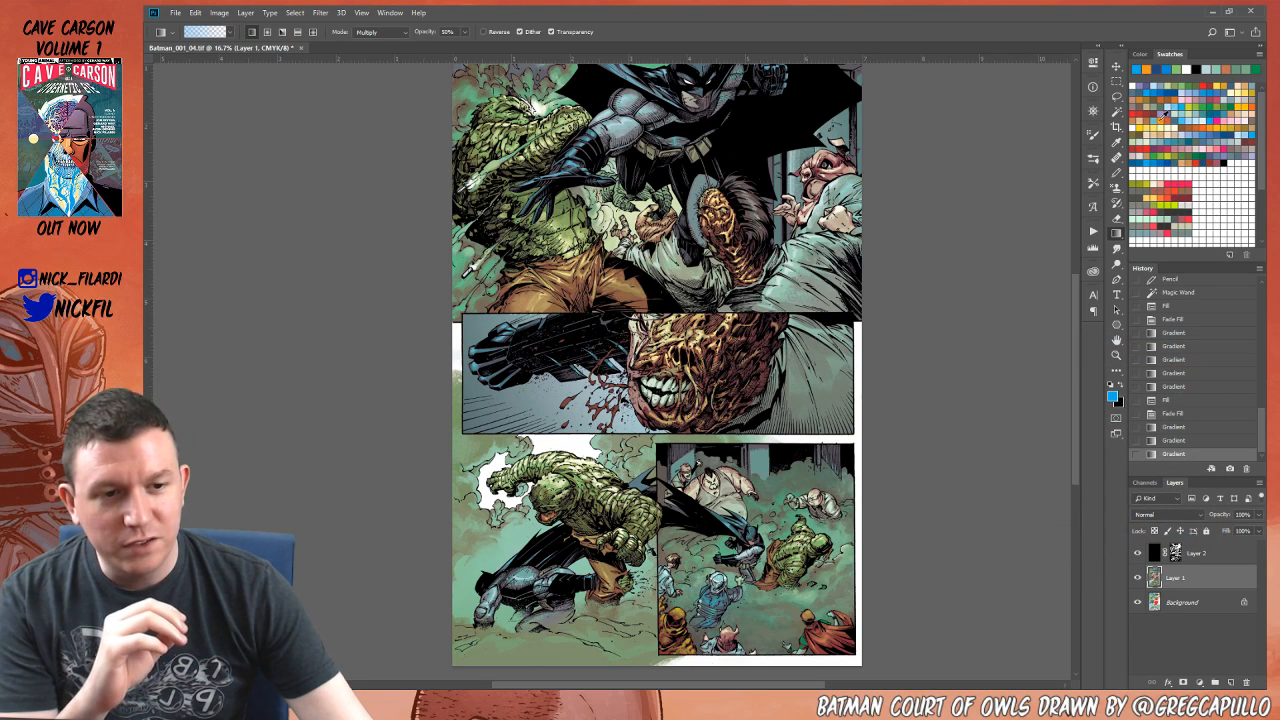
click(1158, 128)
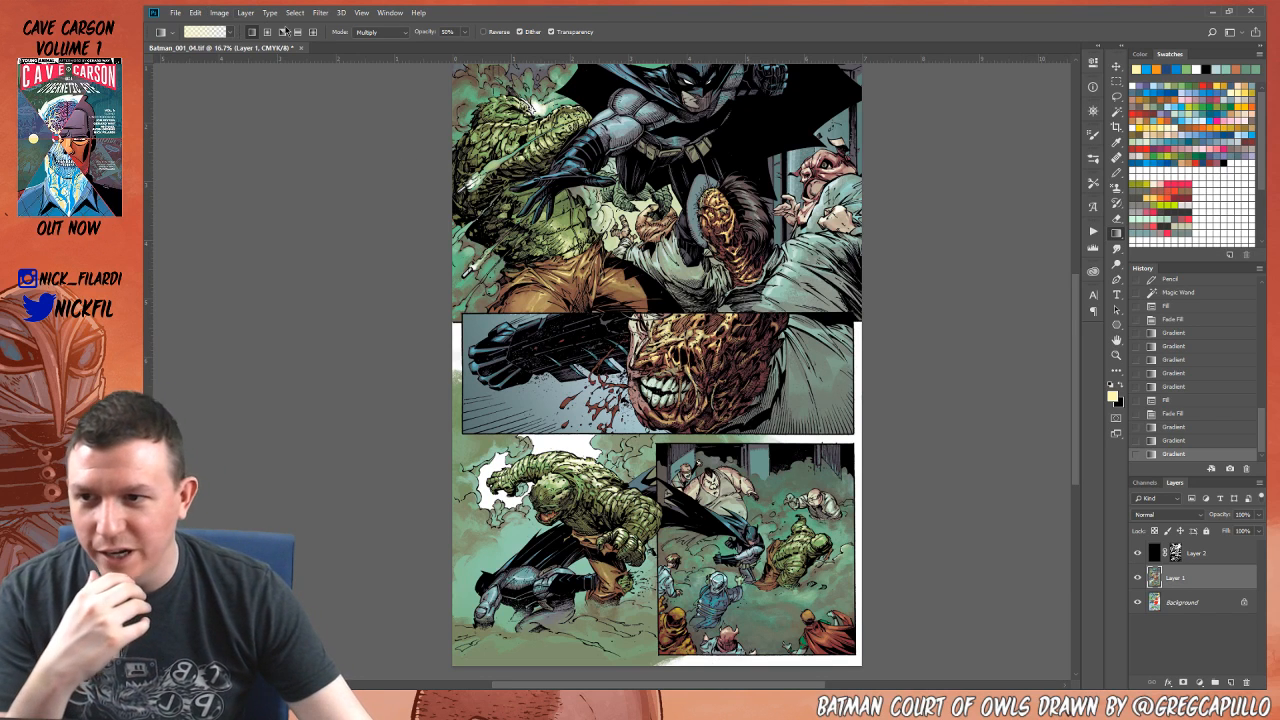
click(366, 31)
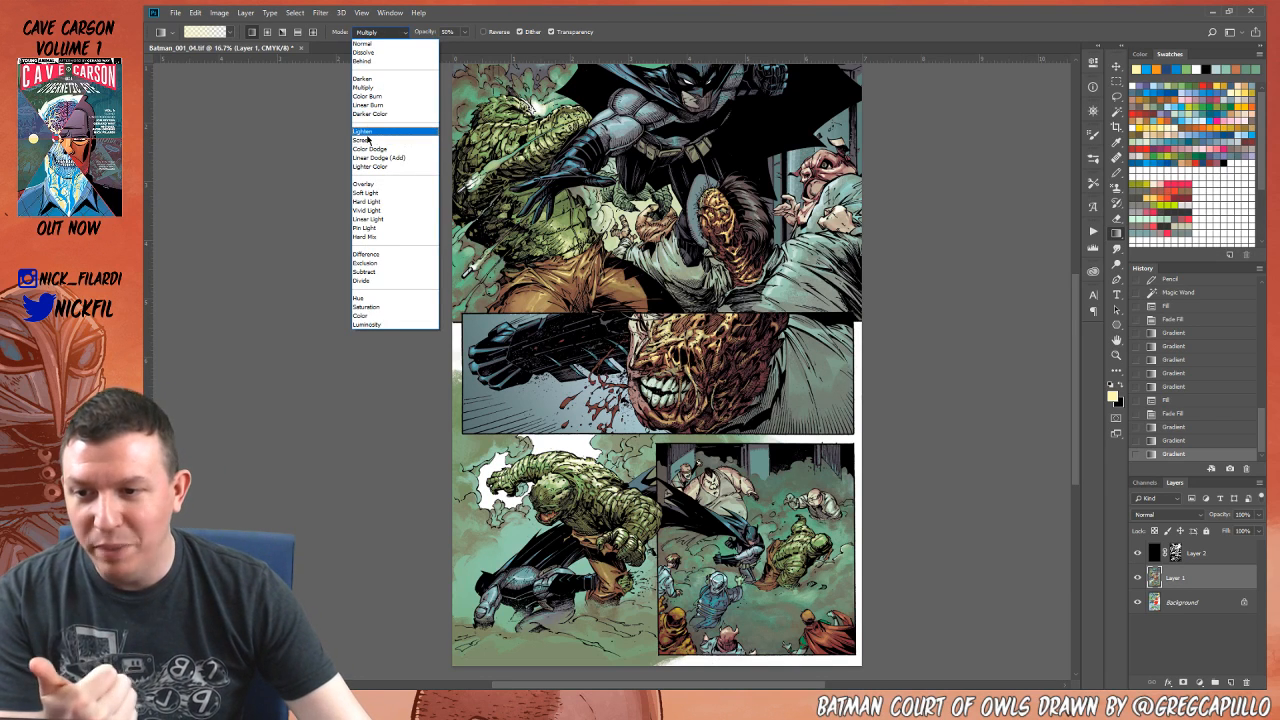
click(368, 138)
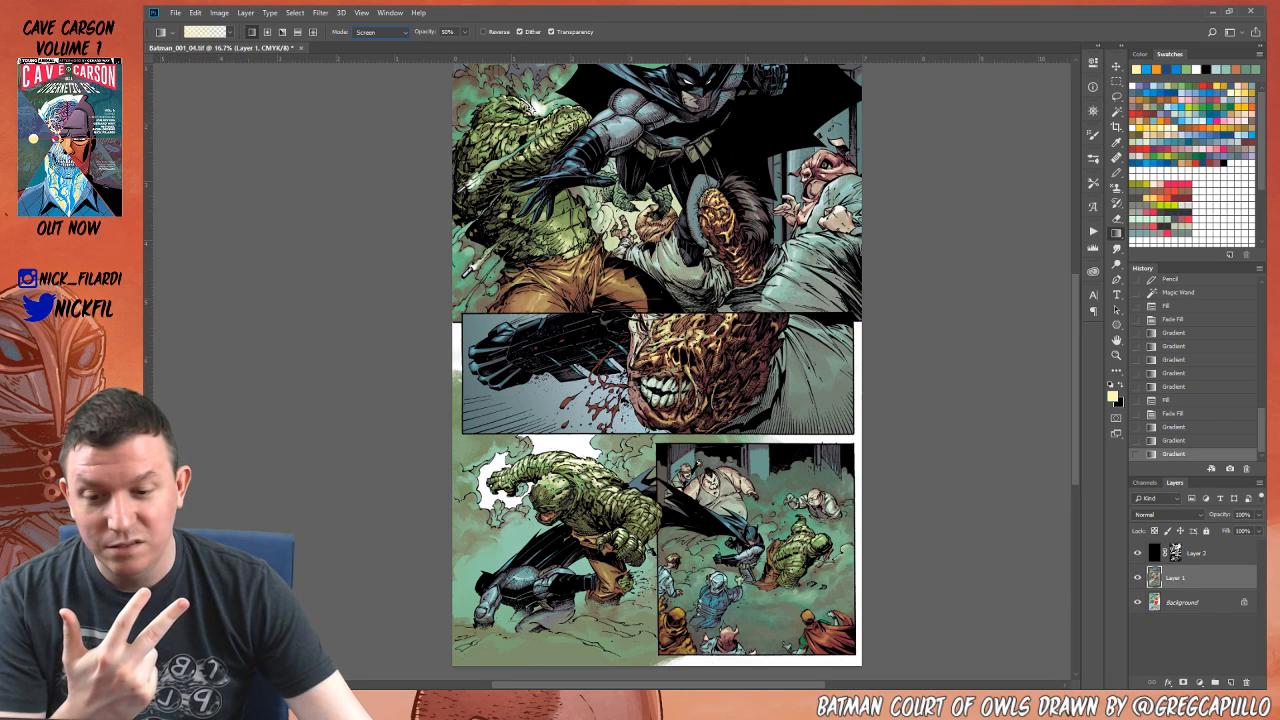
drag(684, 338, 518, 425)
drag(656, 361, 524, 420)
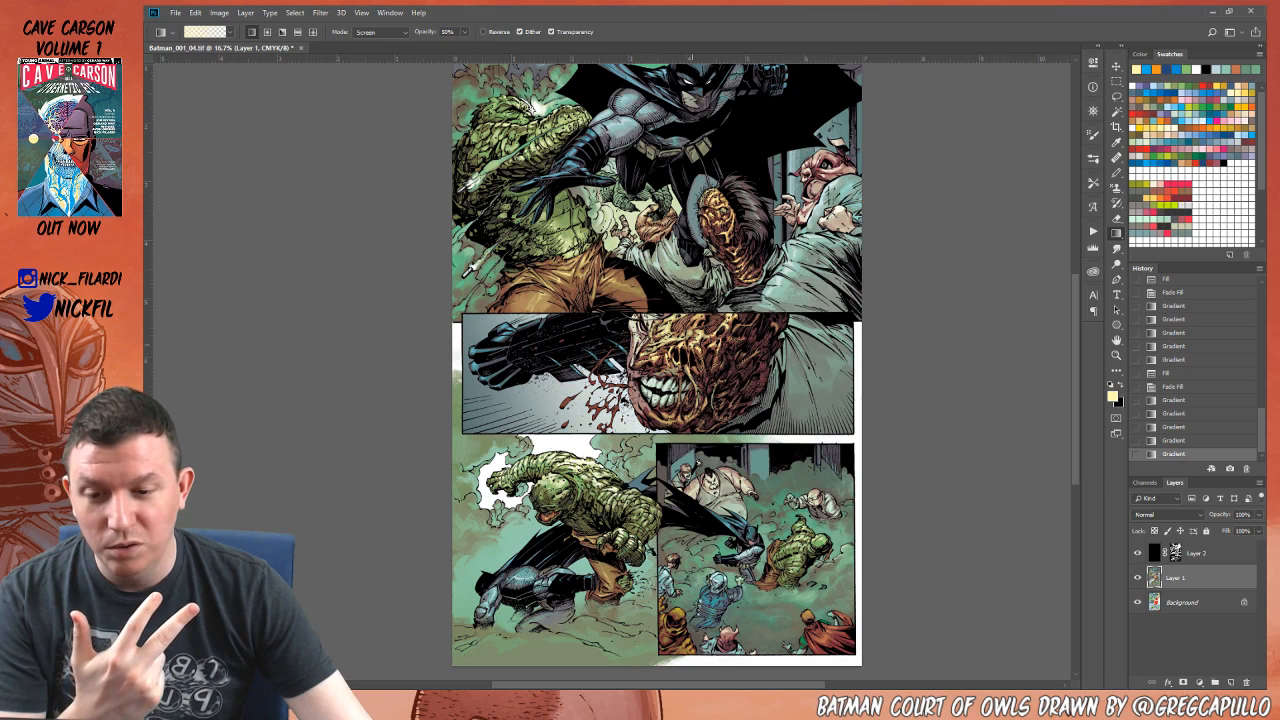
Step: Warm the middle panel's background with yellow linear gradients in Screen mode, running from beside the scarred face toward the lower left
click(1155, 127)
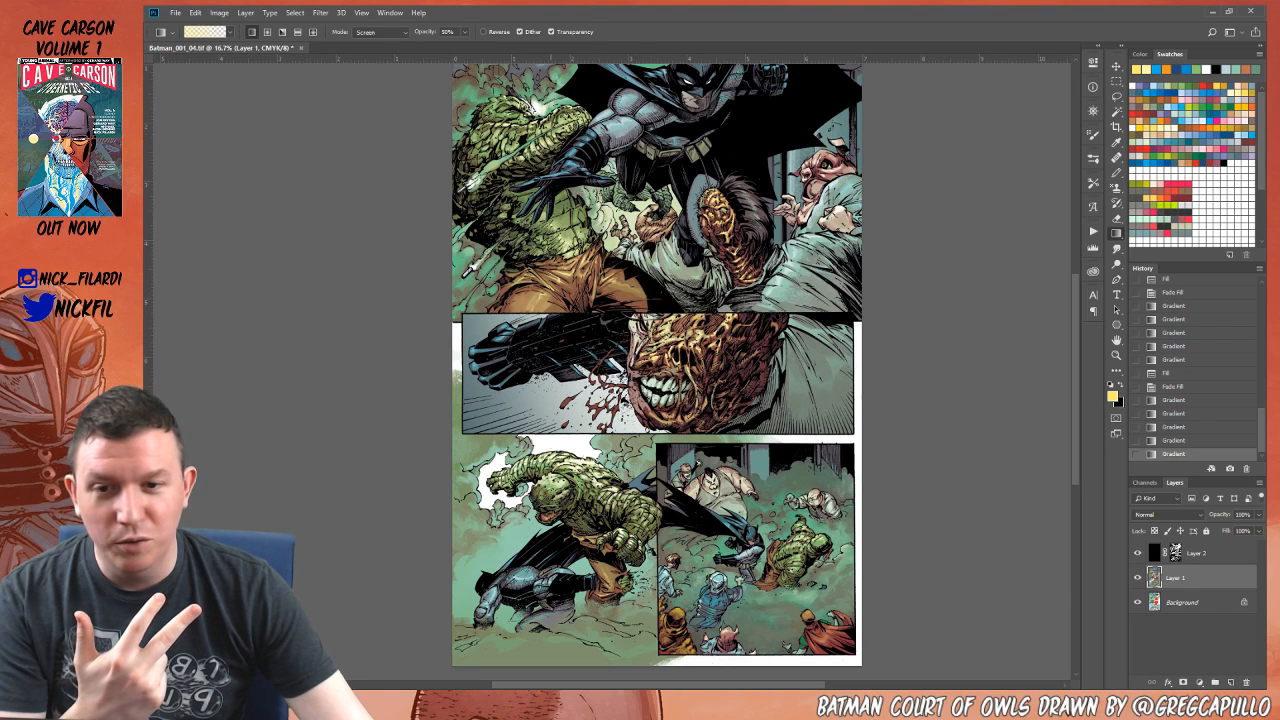
drag(628, 366, 438, 442)
drag(628, 362, 437, 438)
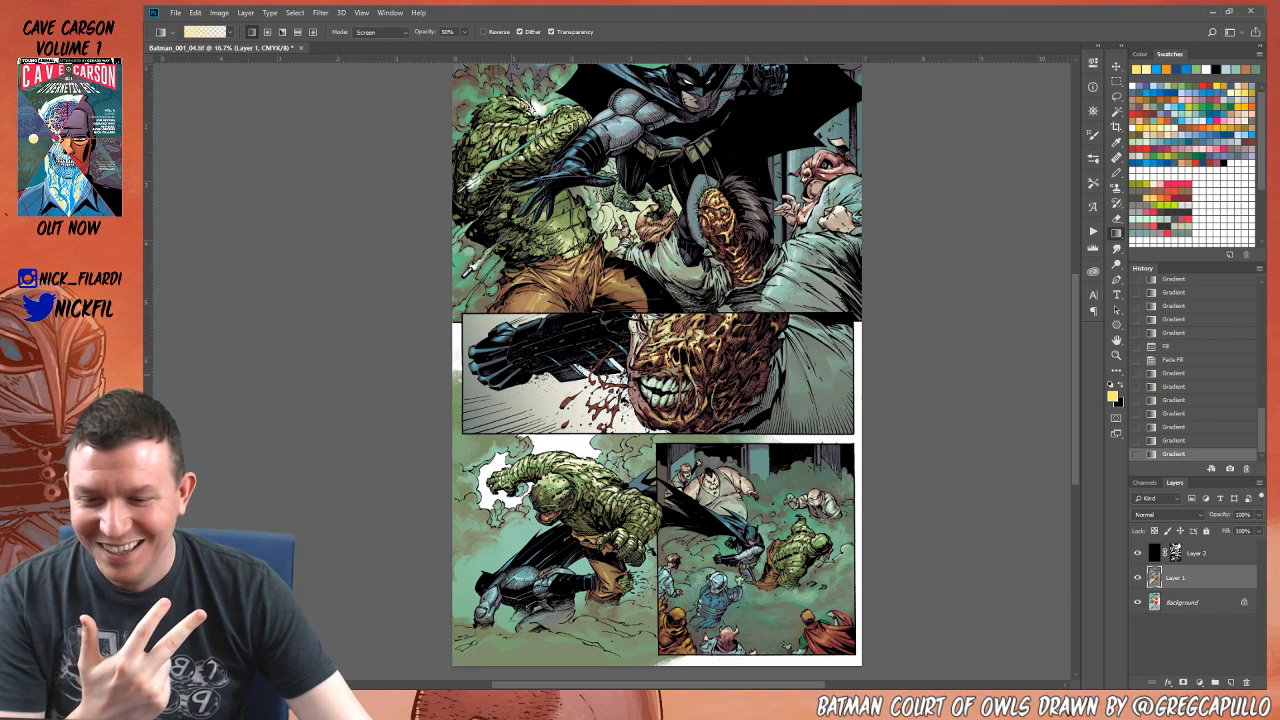
drag(574, 376, 409, 442)
Step: Apply a yellow and a red linear gradient in Normal mode across the middle panel's background from its lower left
click(382, 31)
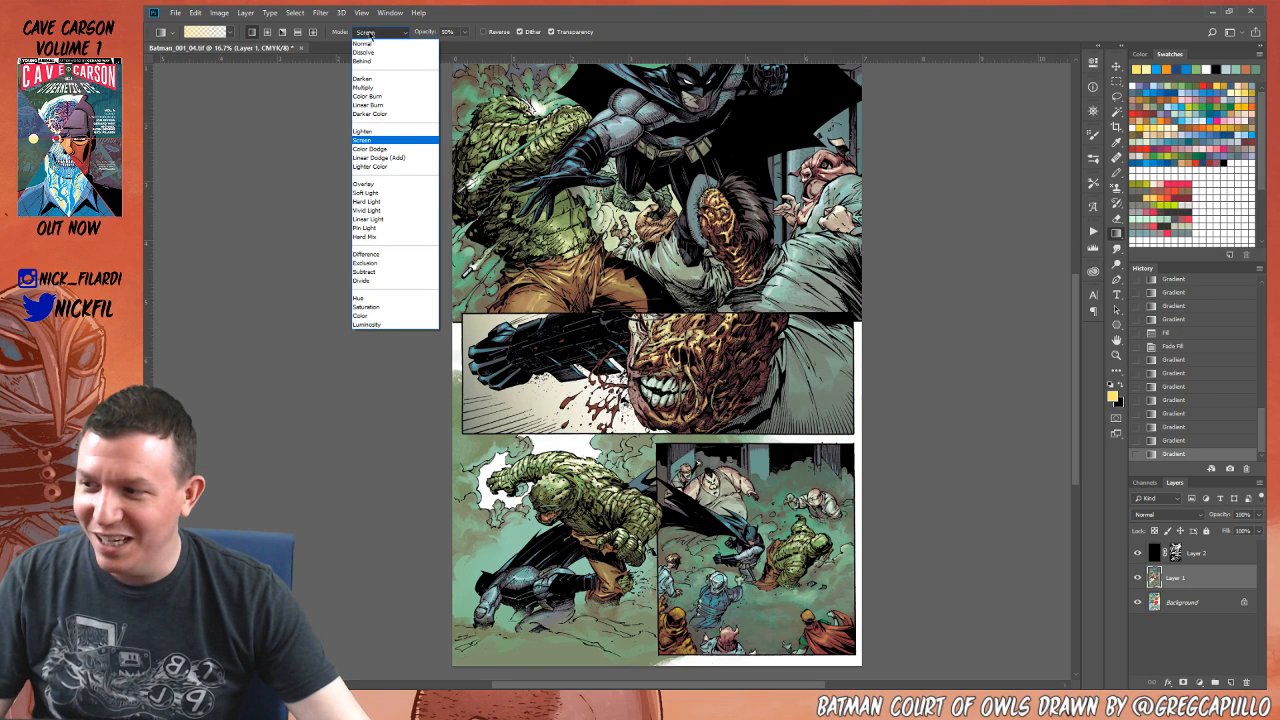
click(385, 45)
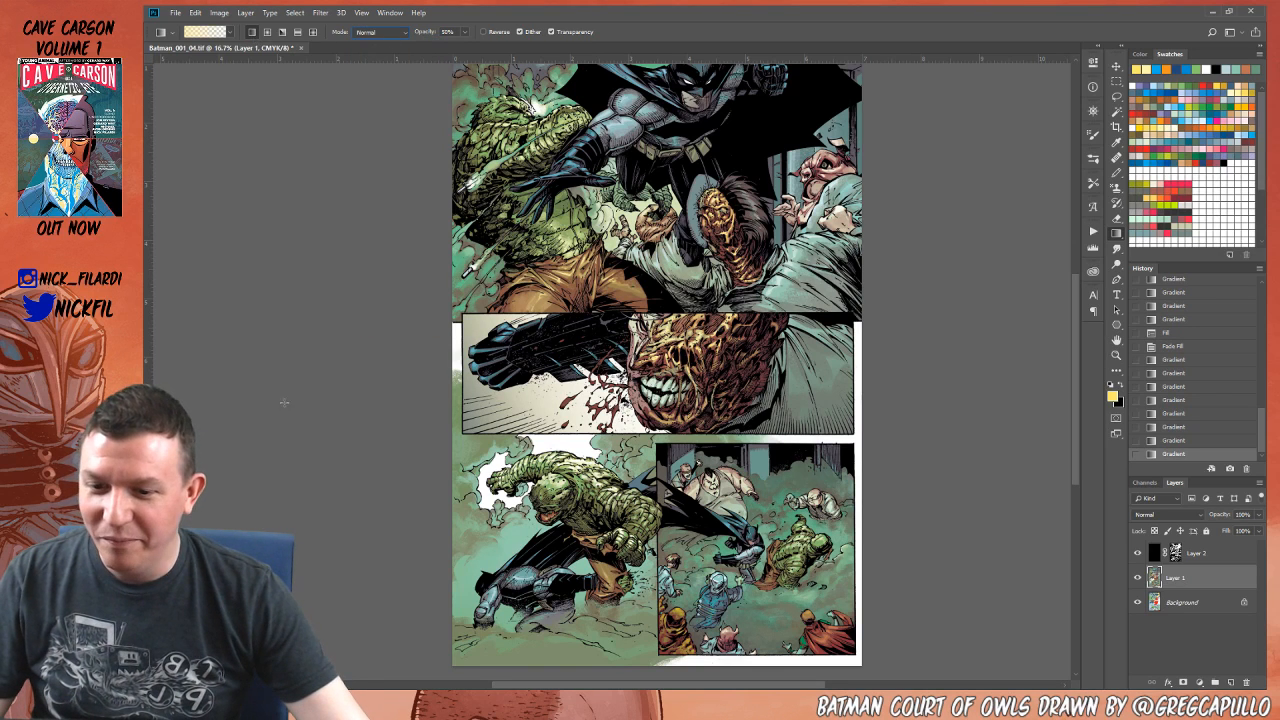
drag(332, 455, 548, 375)
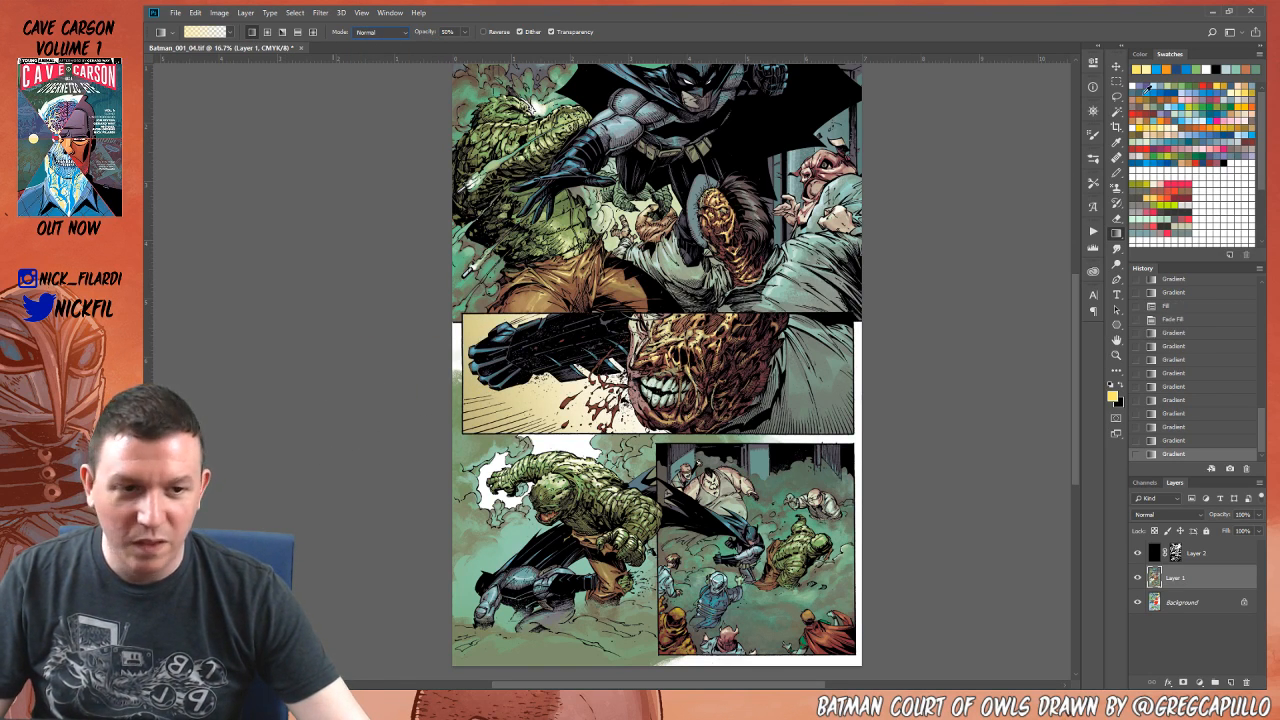
click(1206, 82)
drag(314, 447, 472, 394)
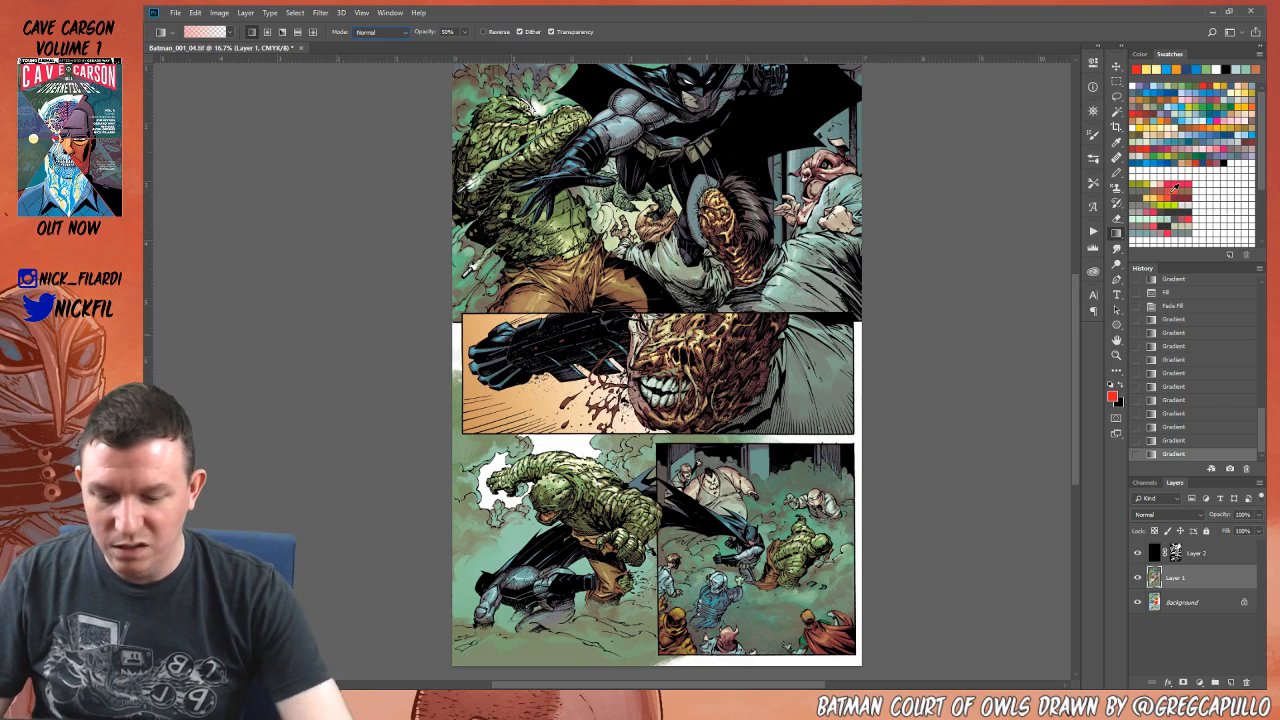
Step: Tint the middle panel's background with a faded red fill
click(1171, 440)
click(1168, 455)
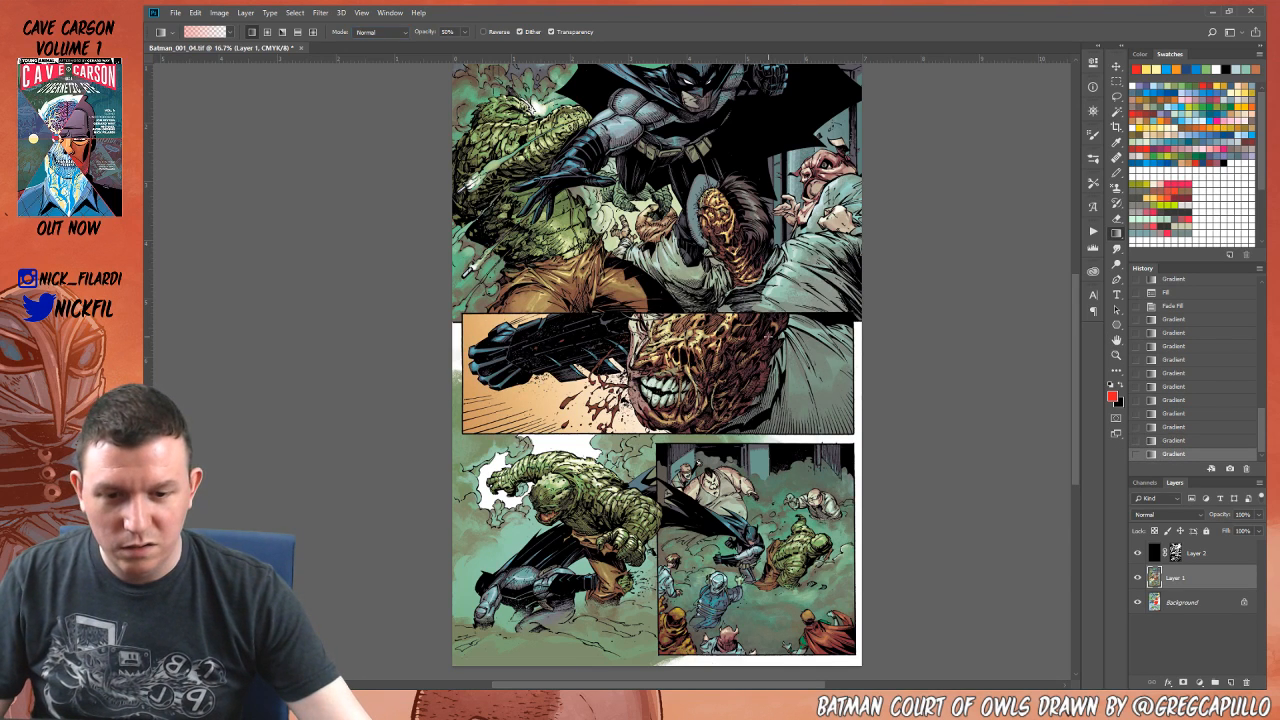
right_click(768, 336)
key(Escape)
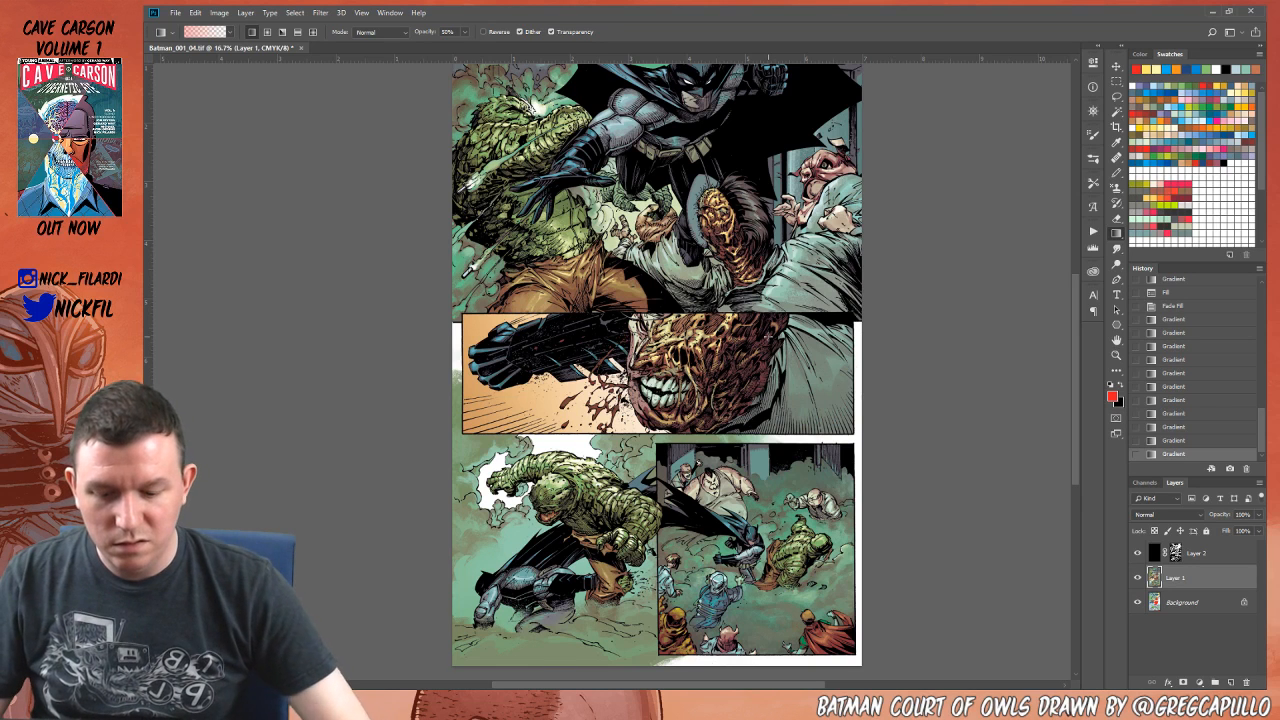
key(alt+BackSpace)
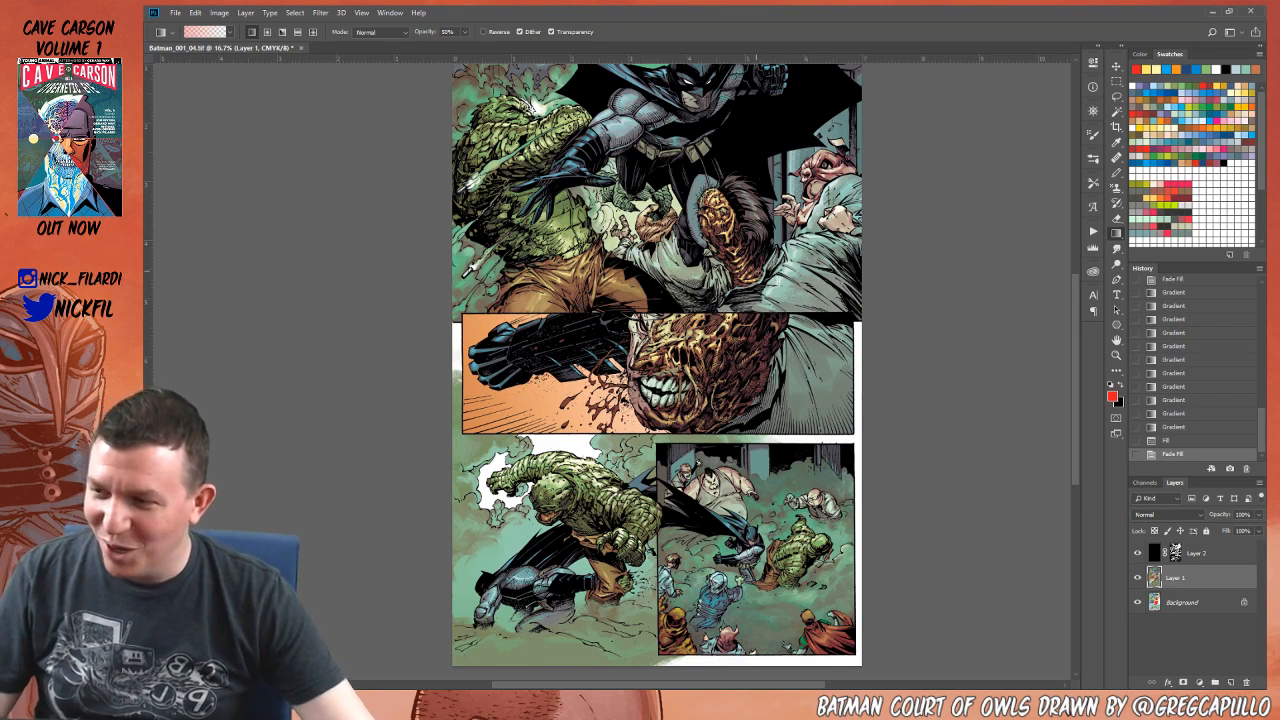
Step: Deepen the lower left of the middle panel's background with several dark red linear gradients in Normal mode
drag(679, 347, 716, 359)
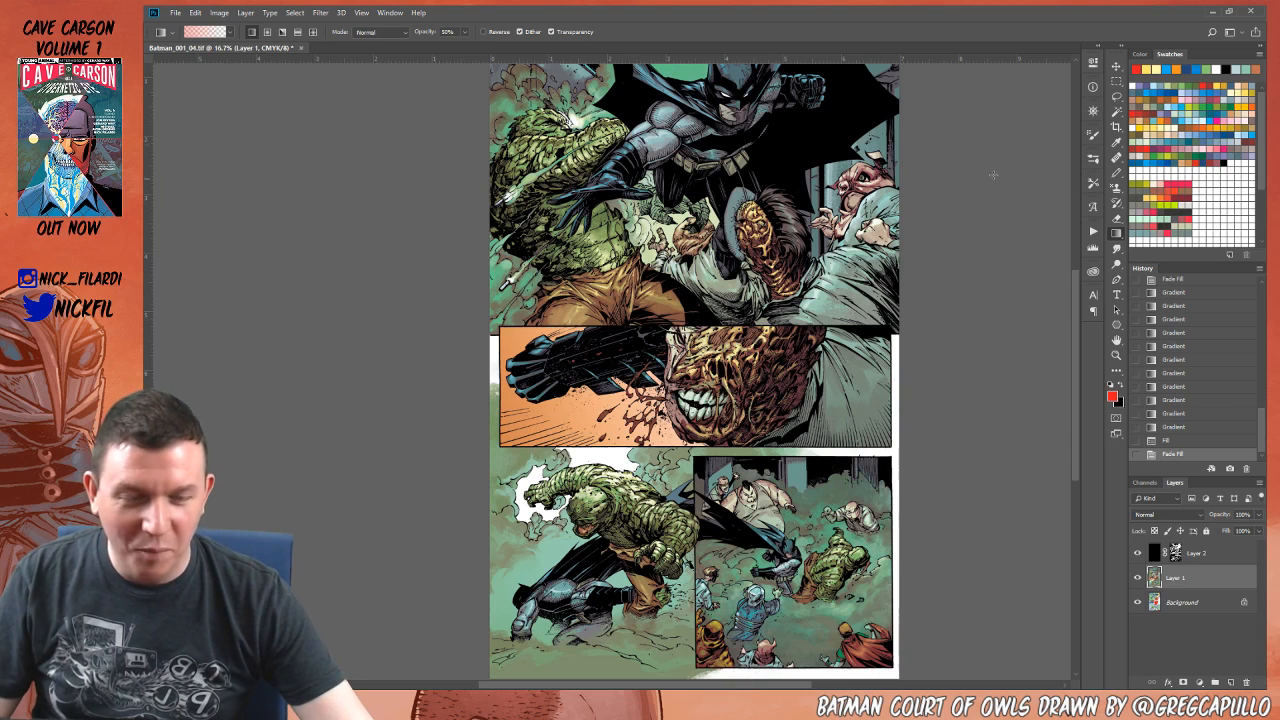
click(1205, 86)
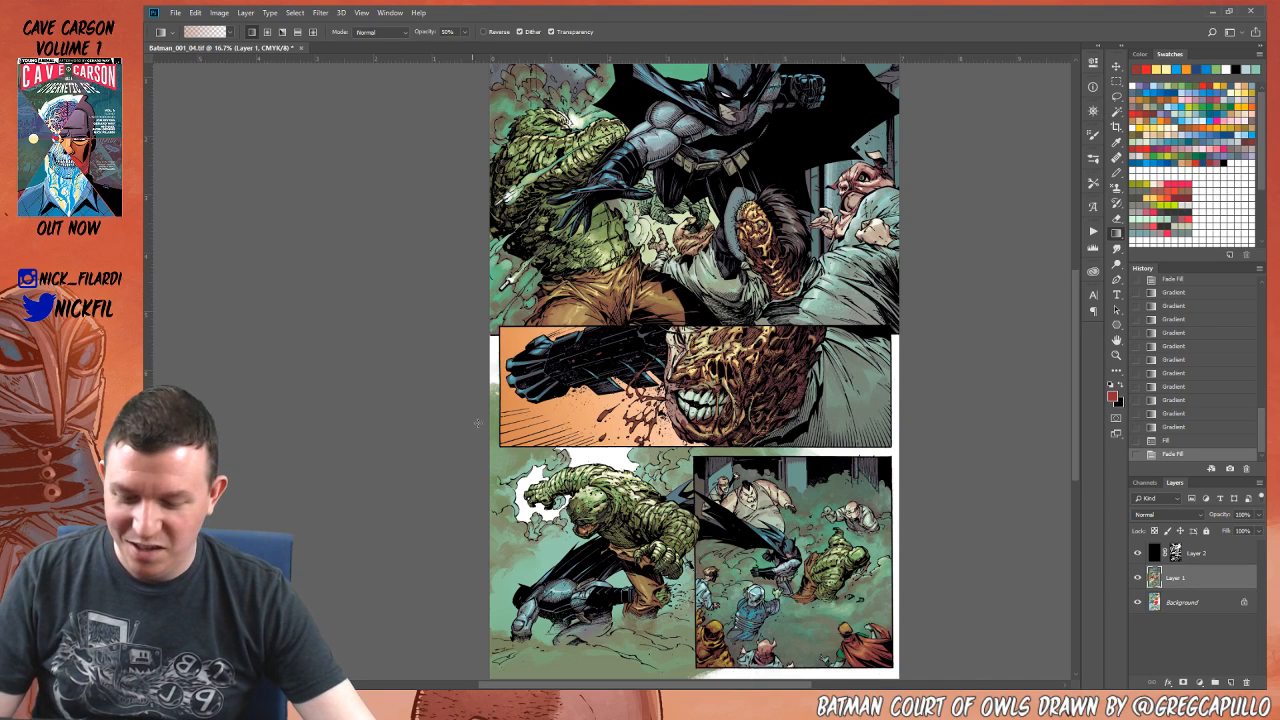
drag(434, 447, 556, 390)
drag(428, 434, 556, 386)
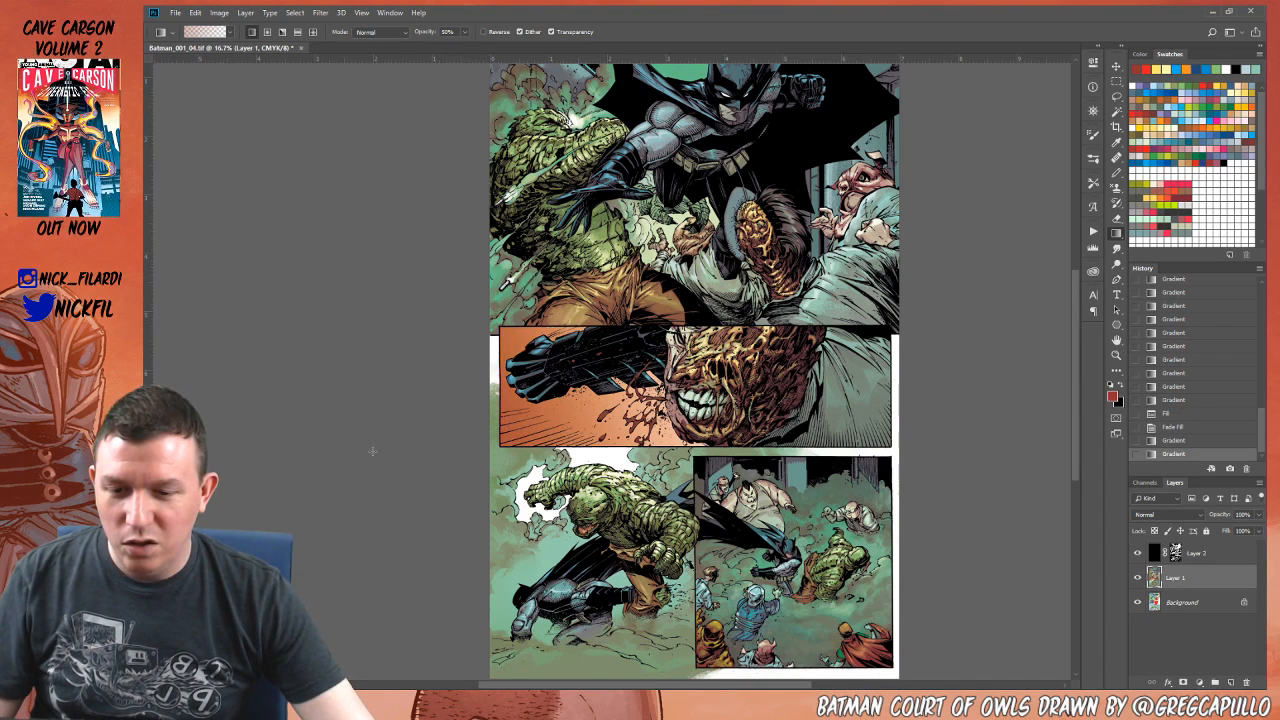
drag(372, 450, 553, 388)
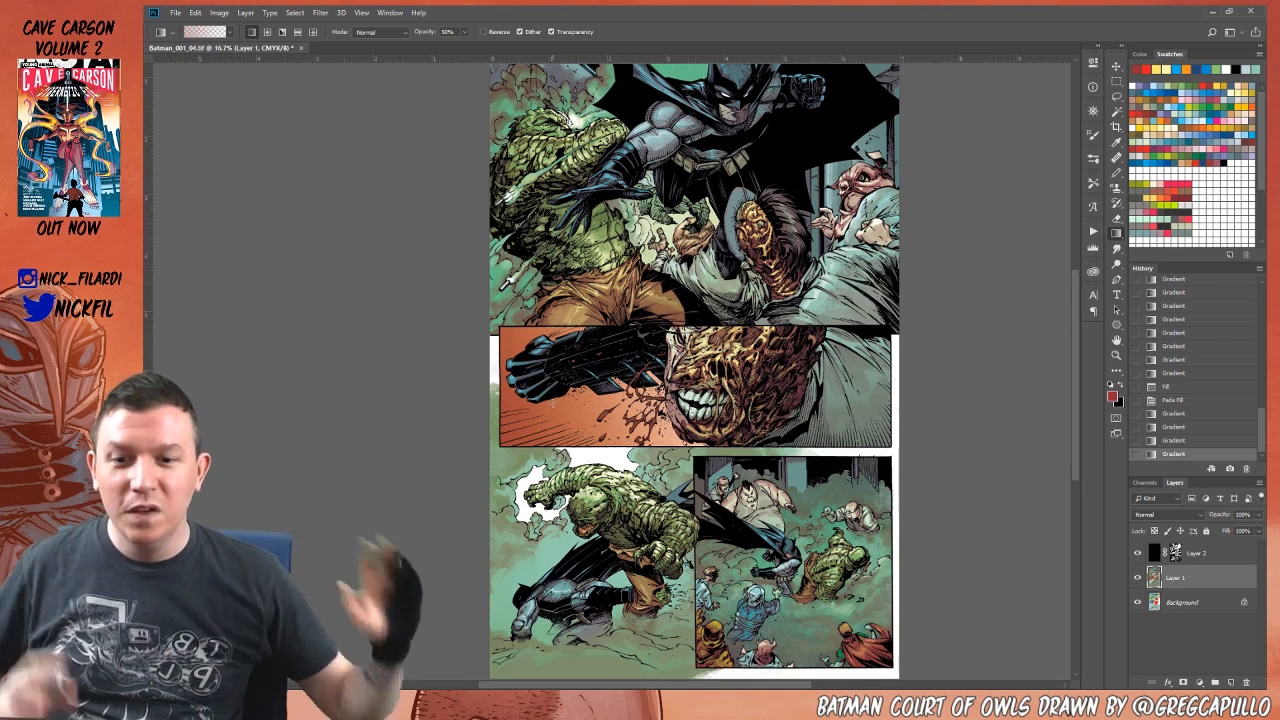
drag(416, 447, 652, 417)
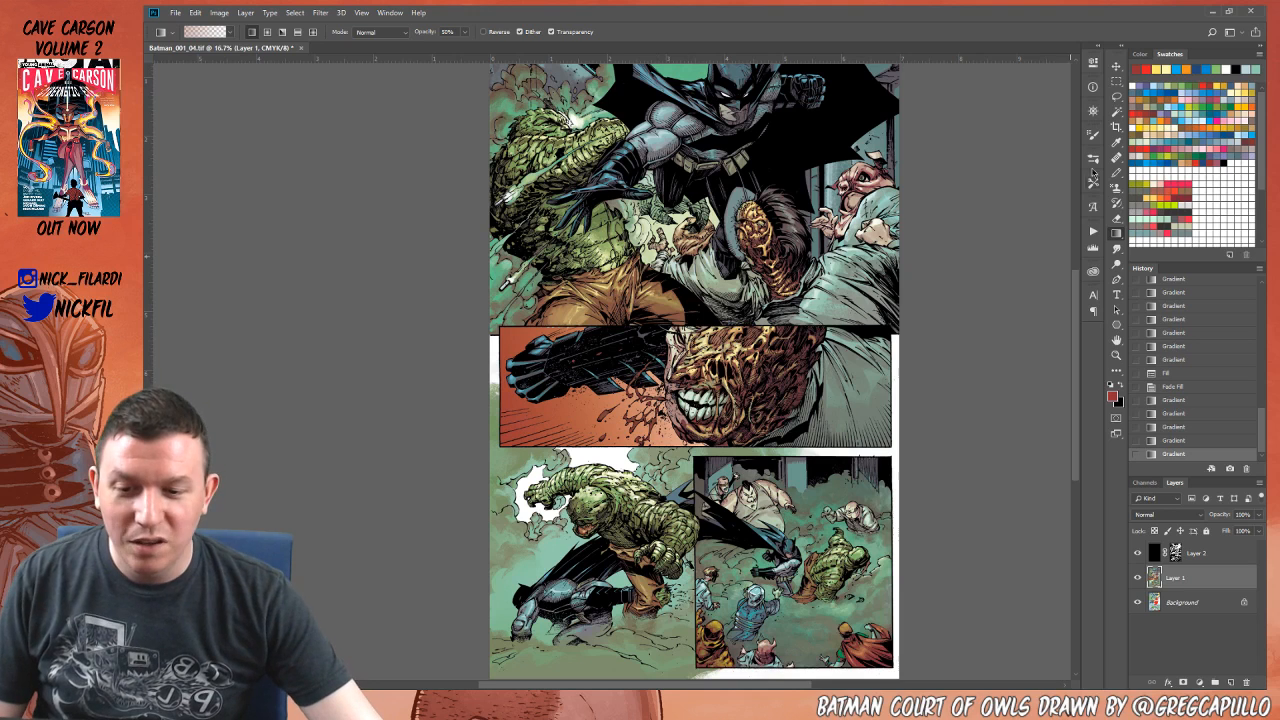
Step: Cool the middle panel's background with blue linear gradients drawn from beside the scarred face toward the lower left
click(1223, 133)
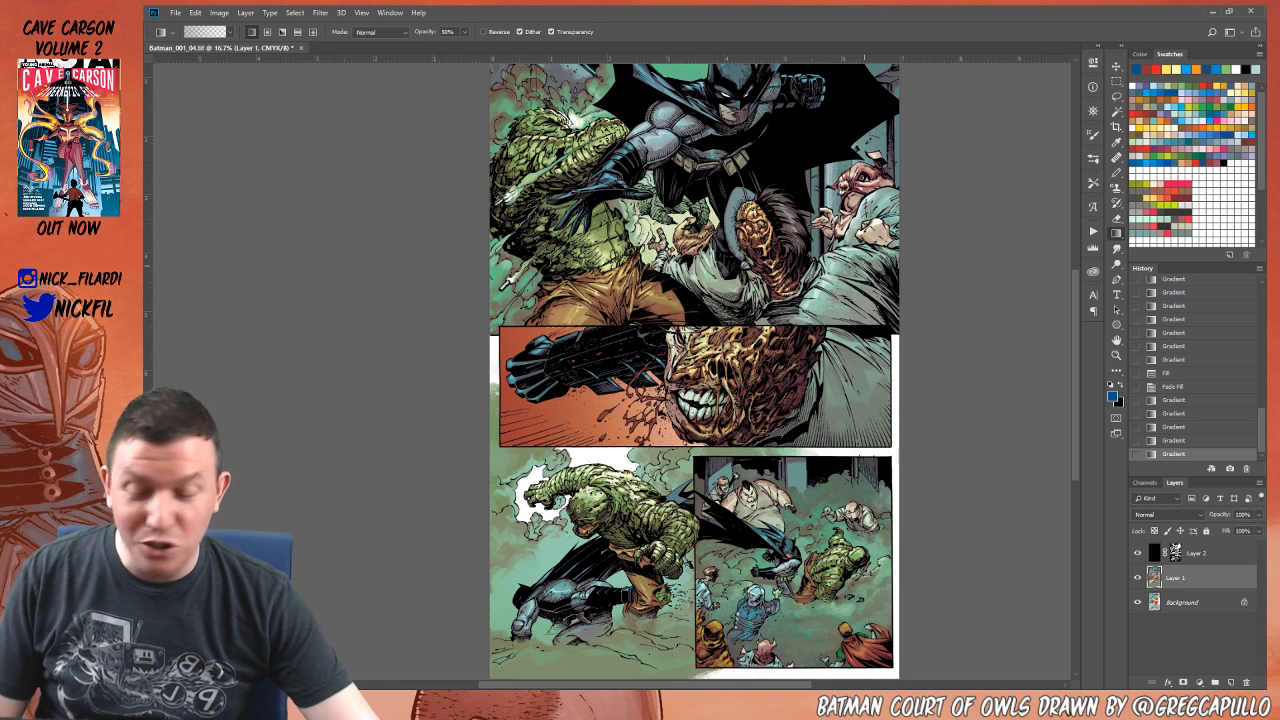
drag(676, 348, 312, 436)
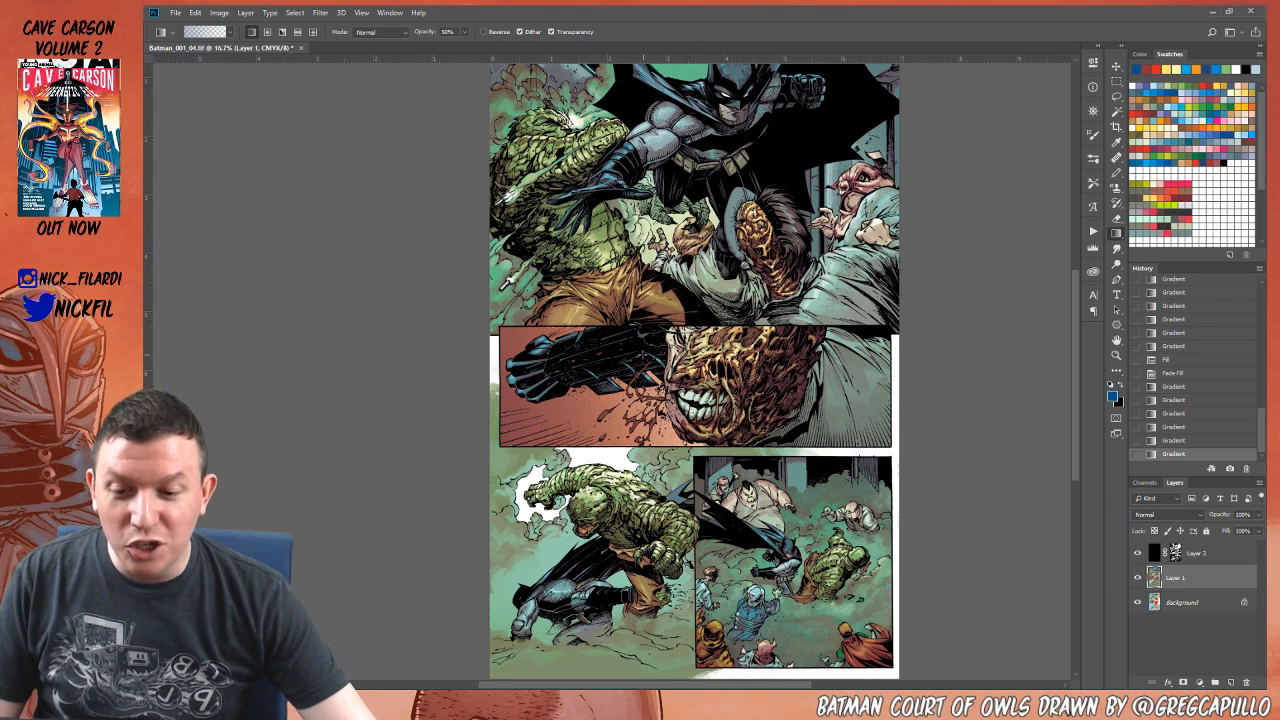
drag(615, 378, 364, 465)
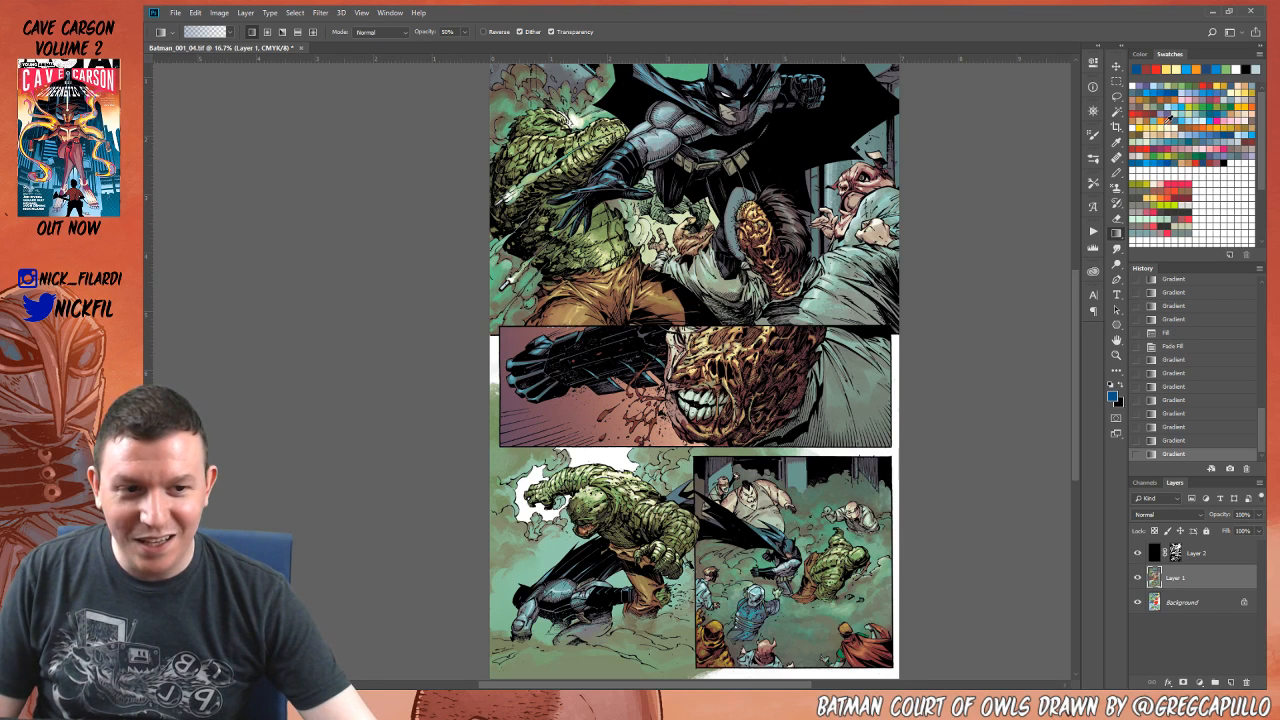
Step: Add yellow-orange radial gradients in Normal mode to the middle panel's background around the blood spatter
click(1151, 124)
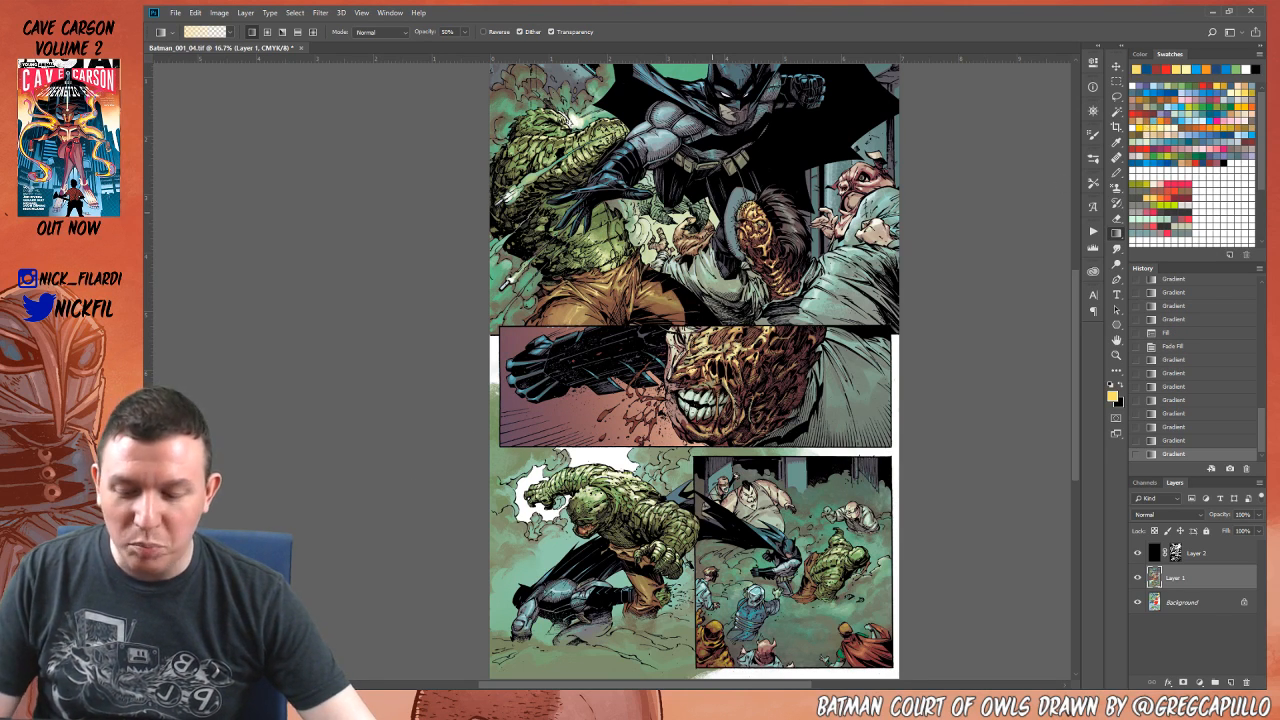
click(267, 32)
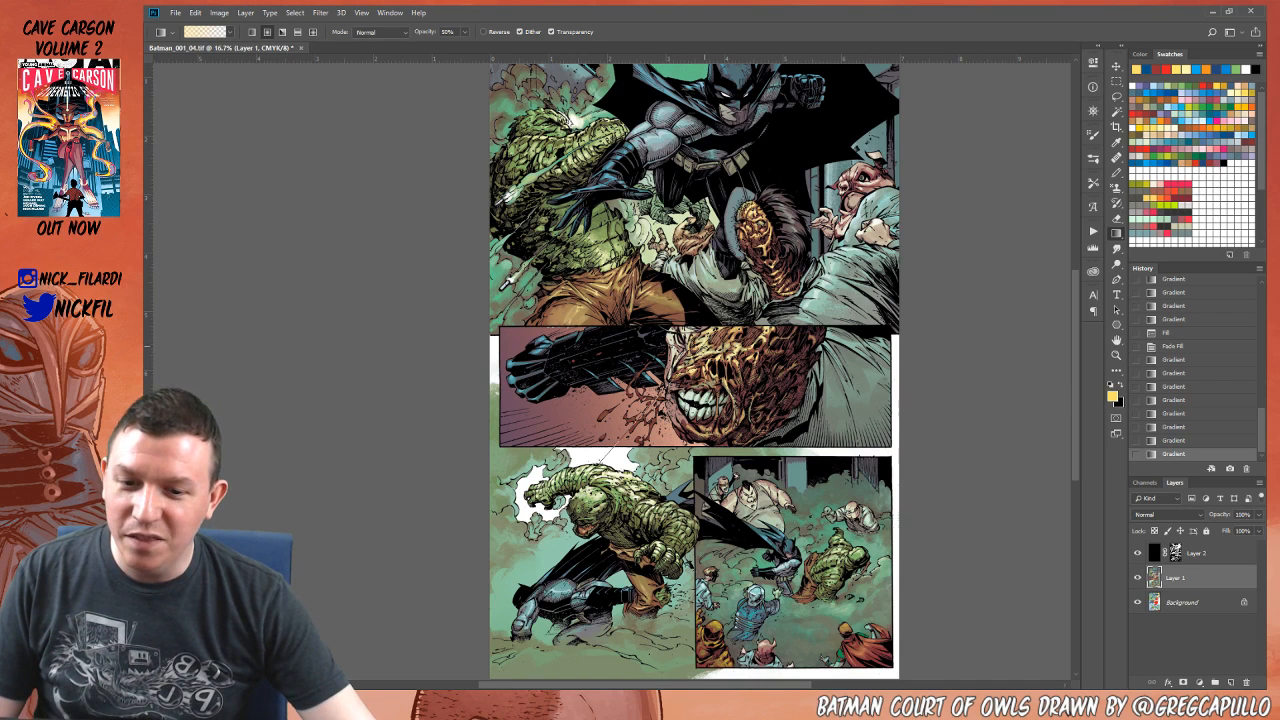
drag(600, 462, 704, 346)
drag(583, 499, 714, 320)
drag(604, 464, 684, 357)
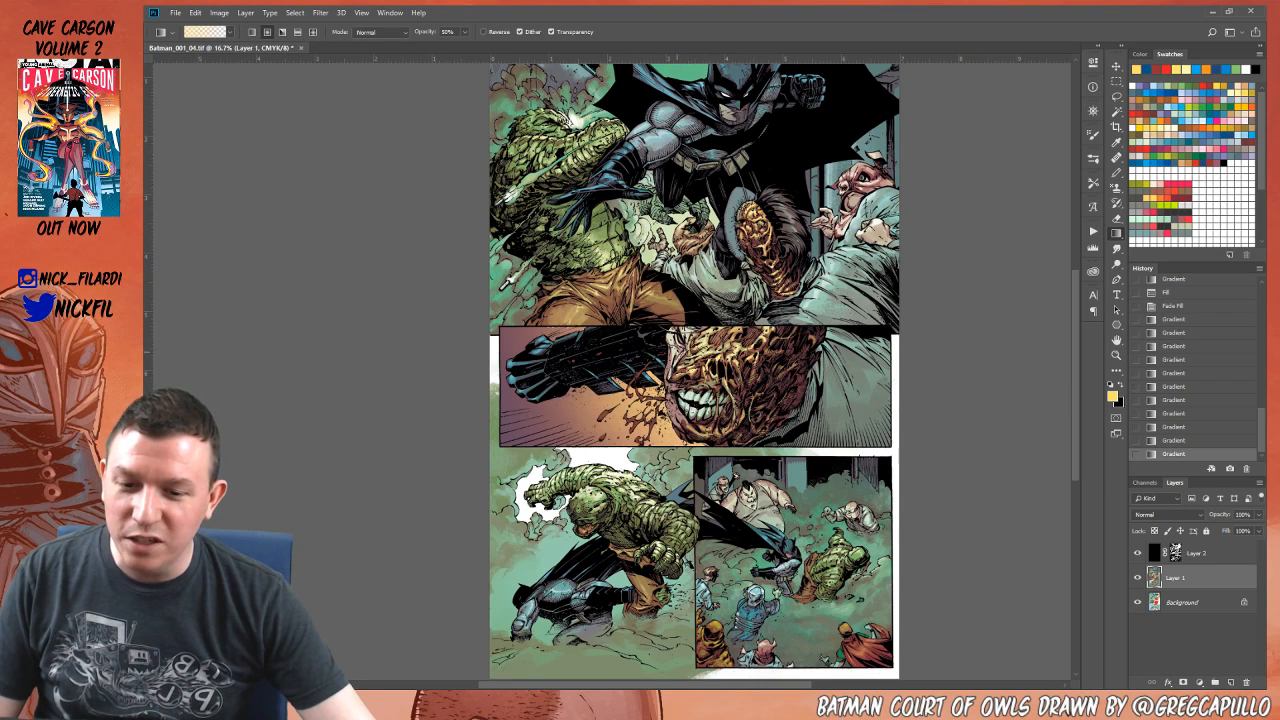
drag(608, 440, 676, 364)
key(z)
alt+click(686, 370)
key(ctrl+z)
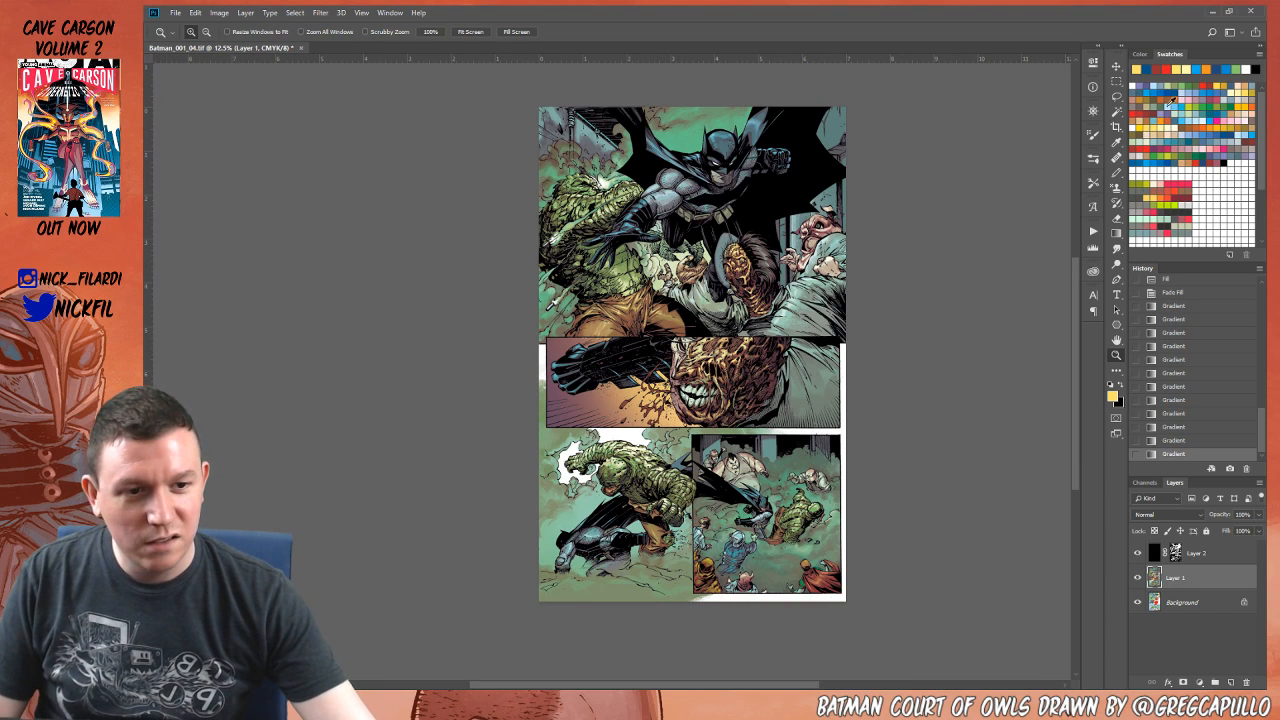
Step: Fill the middle panel's background twice with orange, fading each fill to tint the colours underneath
click(1160, 120)
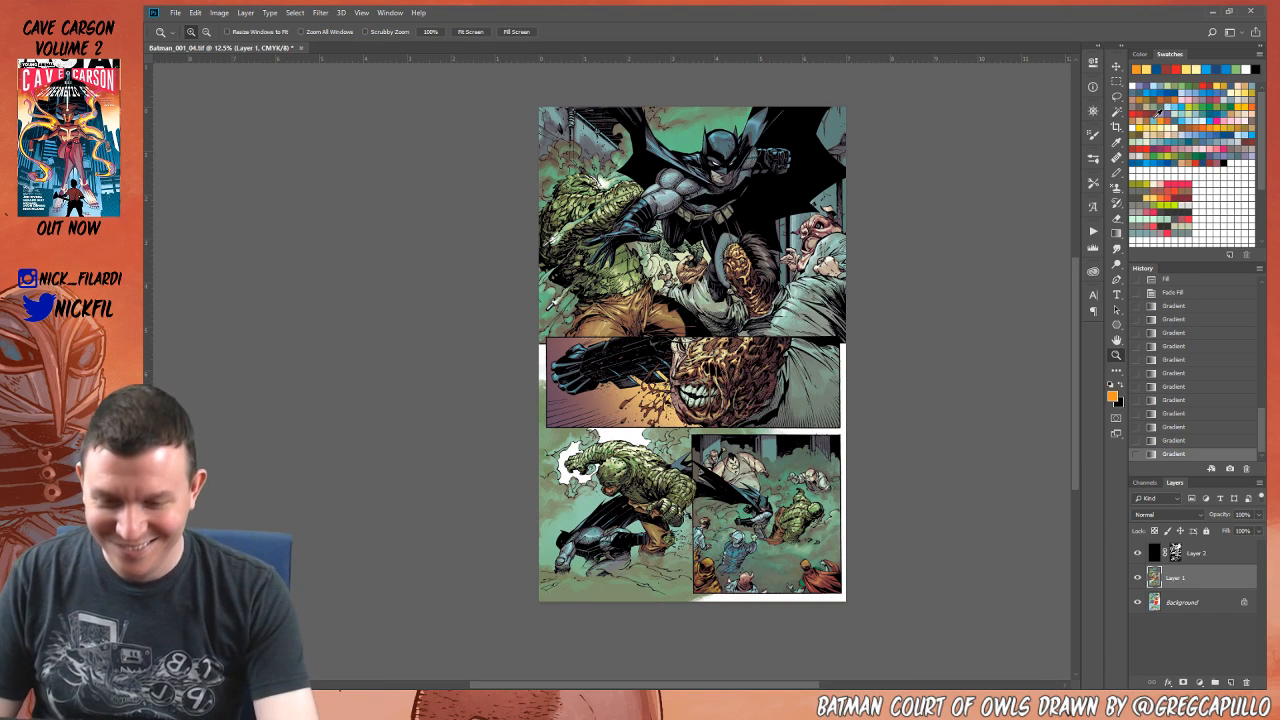
key(alt+BackSpace)
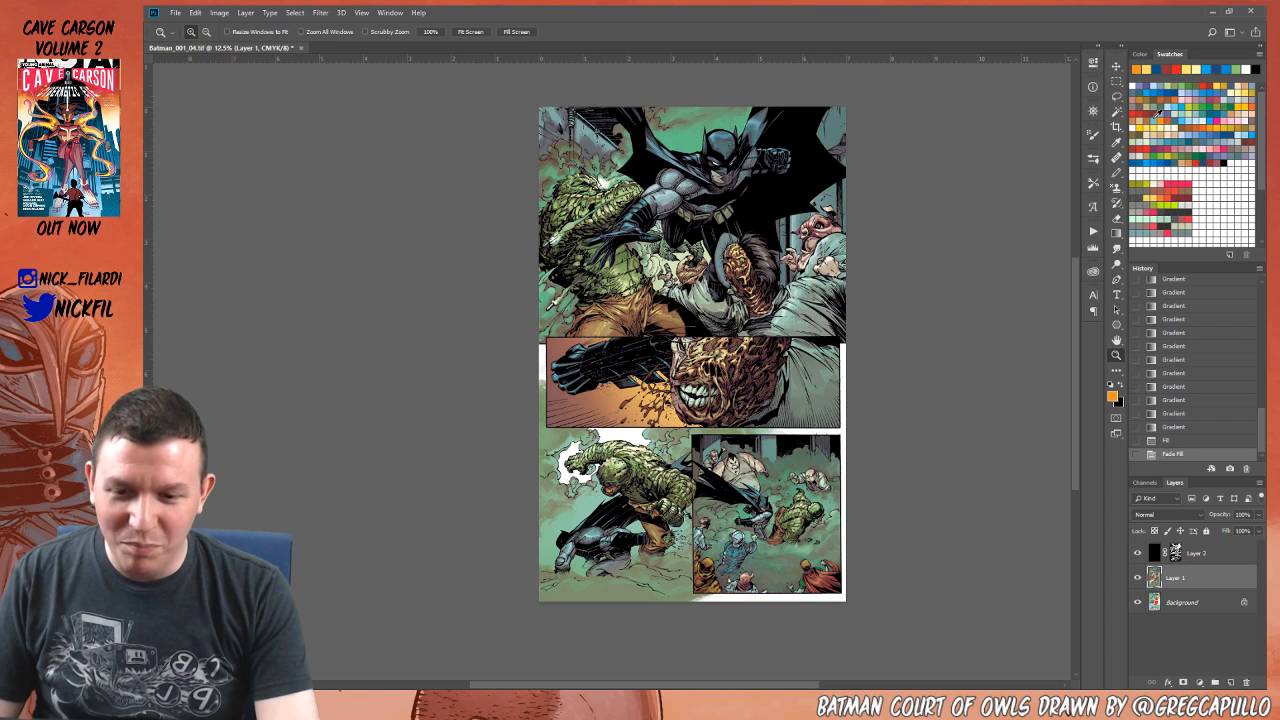
key(alt+BackSpace)
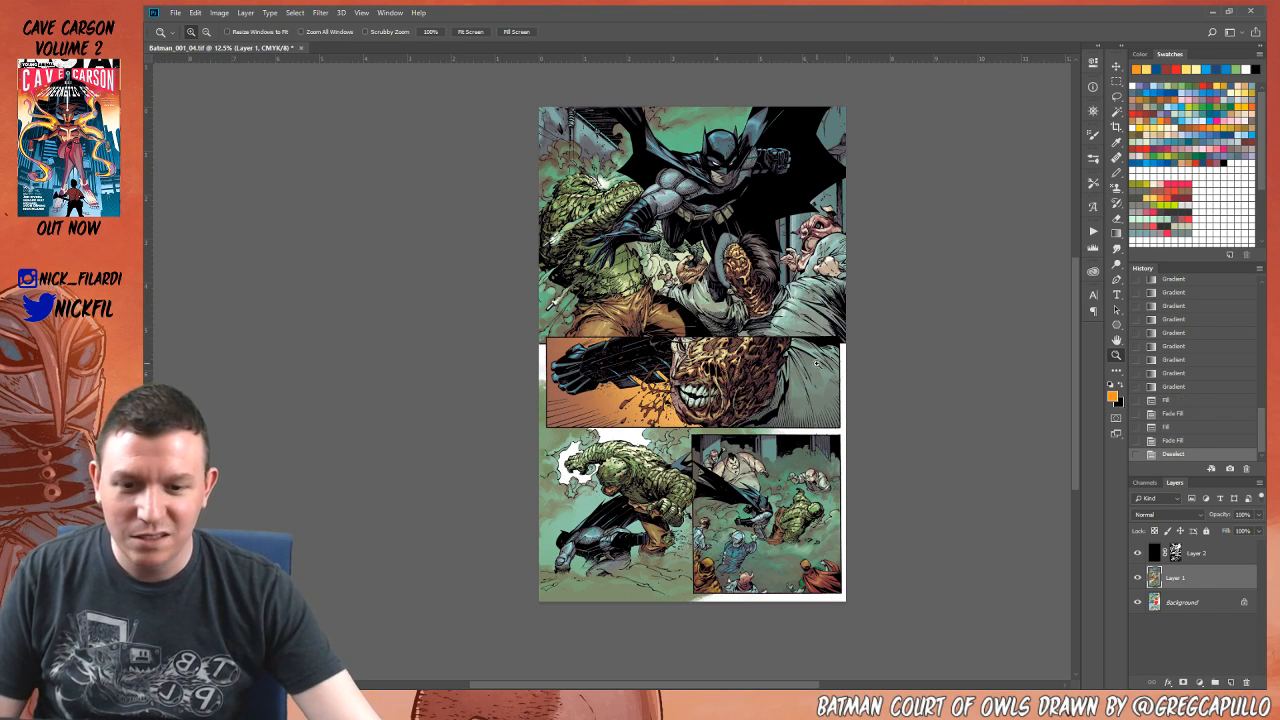
Step: Add pale yellow radial gradients at 100% opacity behind the blood spatter beside the scarred face, and deselect the background
click(1164, 124)
key(g)
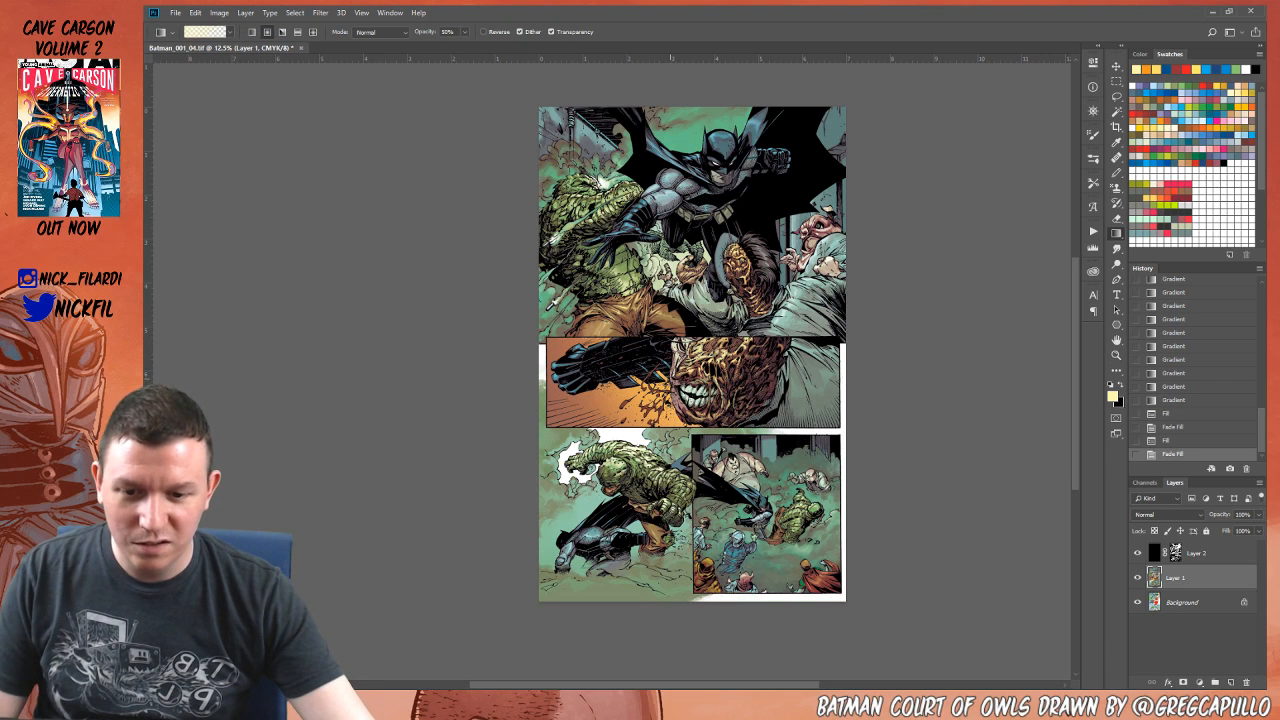
drag(670, 378, 622, 422)
key(ctrl+z)
key(0)
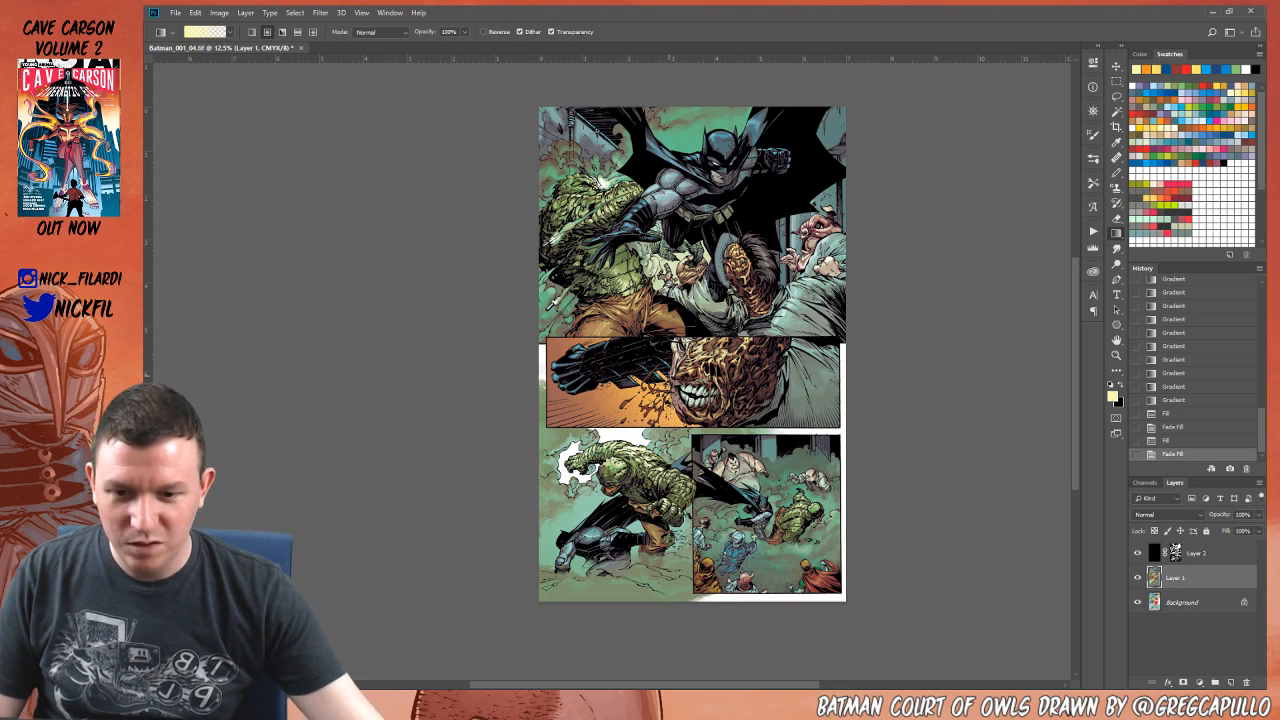
drag(673, 375, 610, 402)
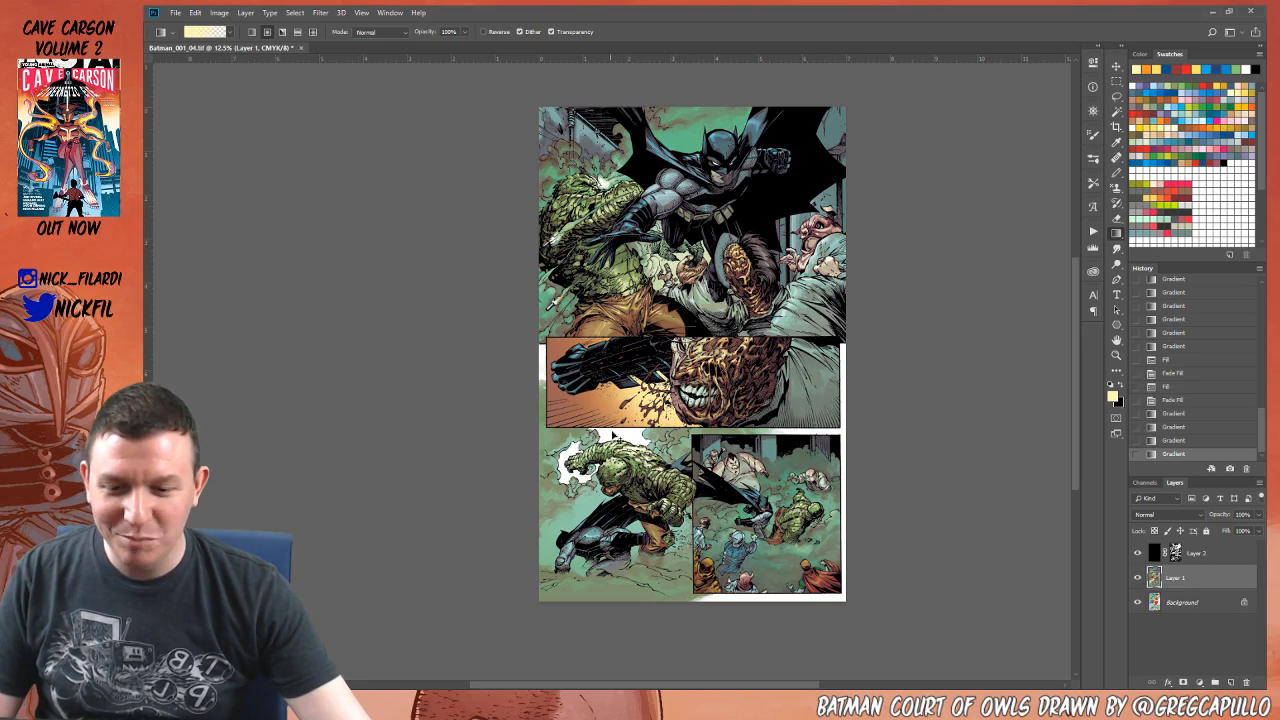
key(ctrl+d)
Step: Touch up the middle panel's background along its upper edge above the gauntlet with Pencil strokes in the sampled orange
key(z)
click(678, 361)
click(675, 357)
click(675, 357)
drag(625, 358, 659, 473)
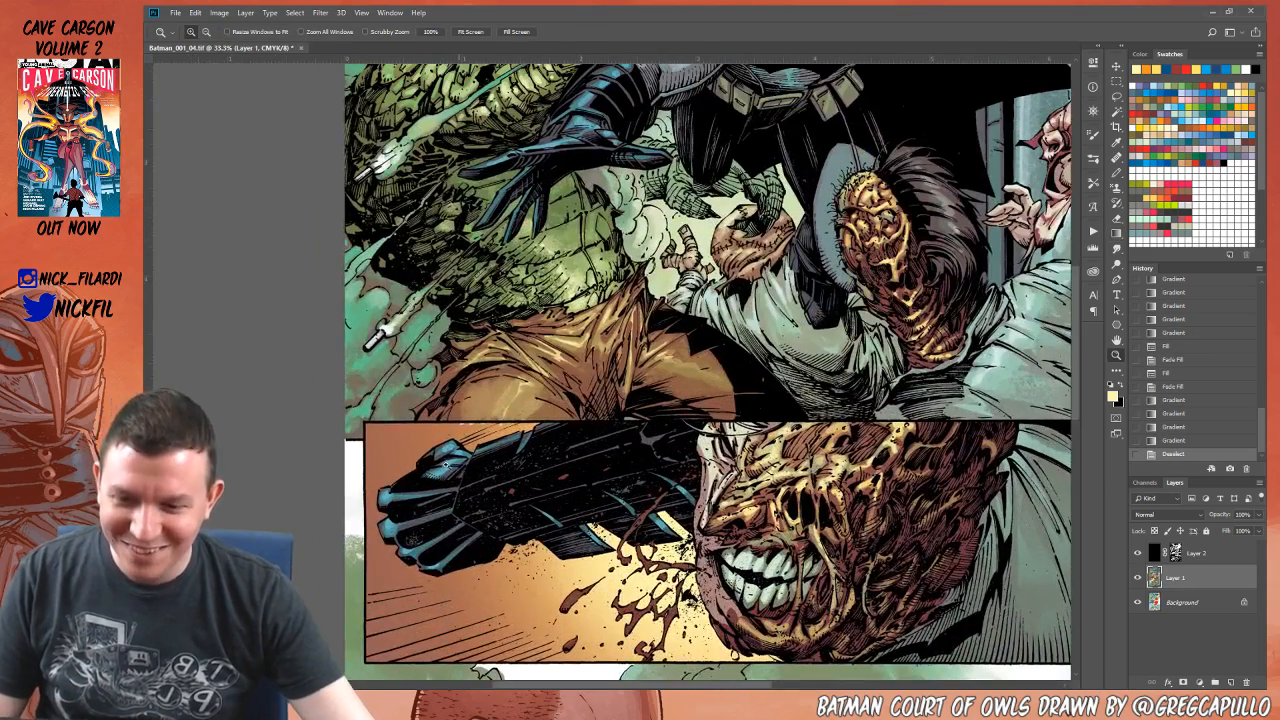
click(494, 407)
key(b)
alt+click(442, 437)
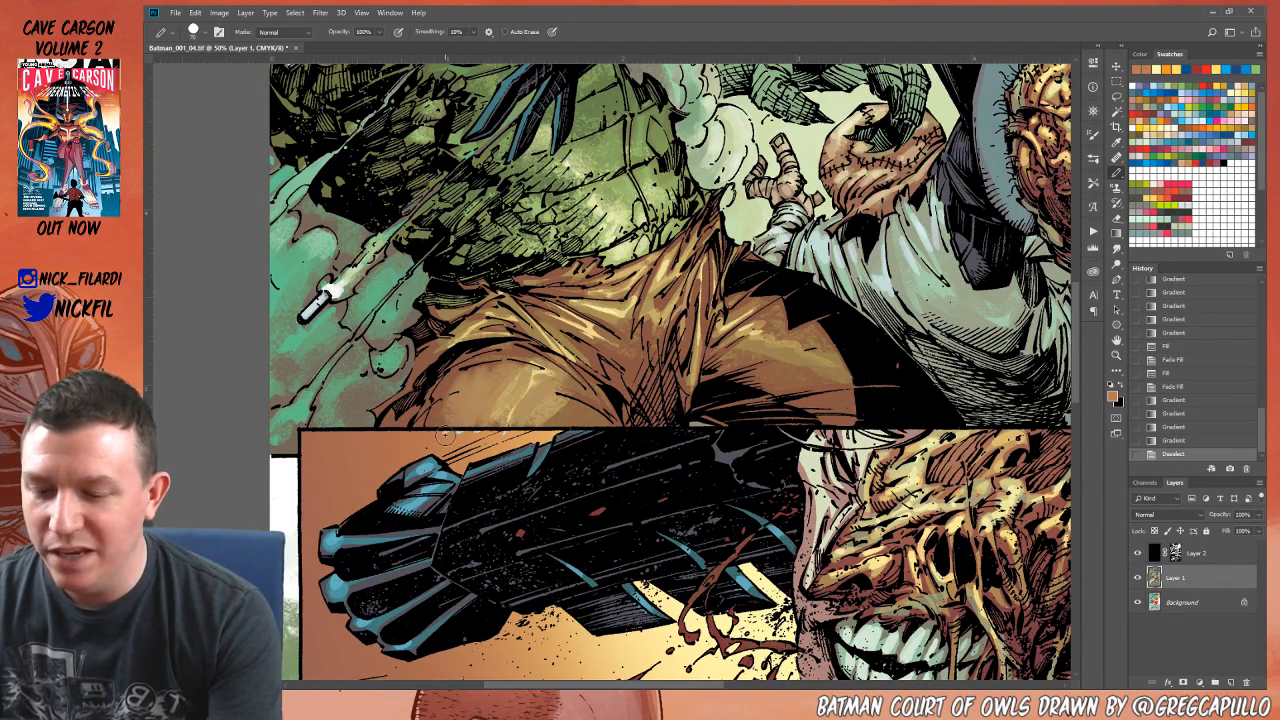
drag(445, 432, 522, 434)
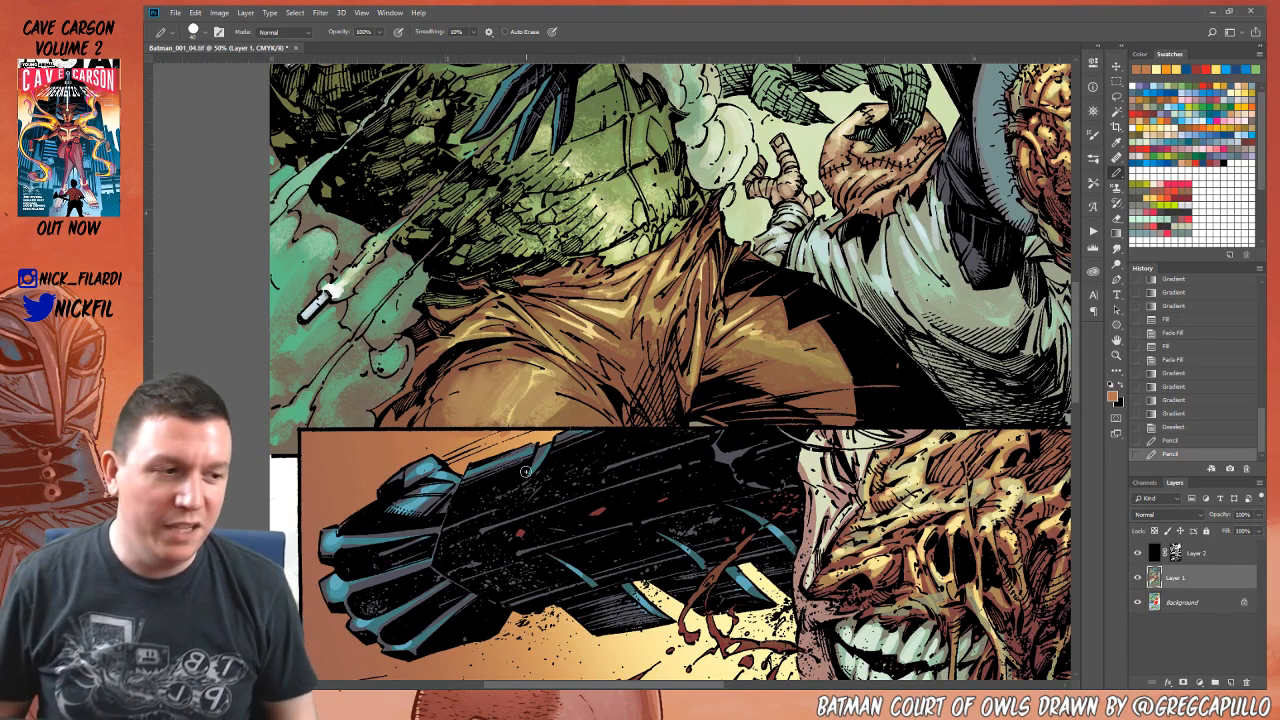
Step: Paint off-white highlights with an enlarged Pencil on the unscarred edge of the face in the middle panel
drag(502, 393, 502, 286)
key(z)
alt+click(574, 409)
alt+click(574, 409)
drag(772, 542, 750, 476)
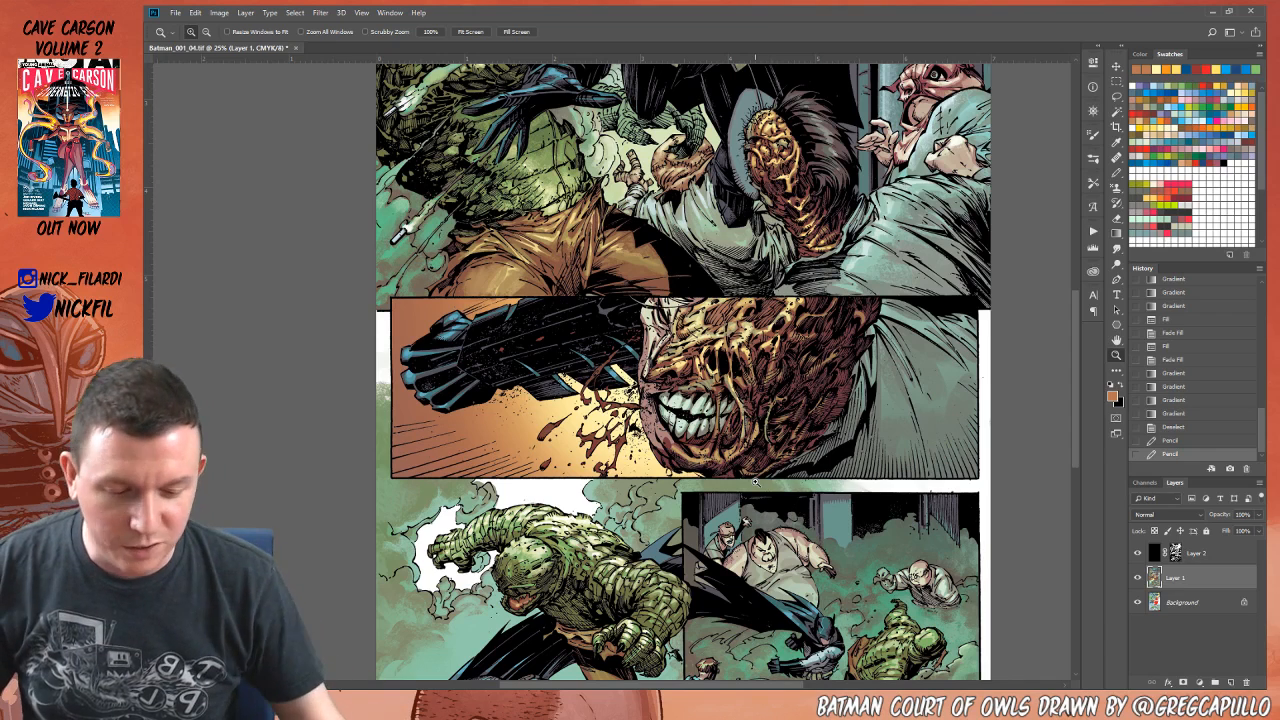
click(1117, 162)
alt+click(957, 141)
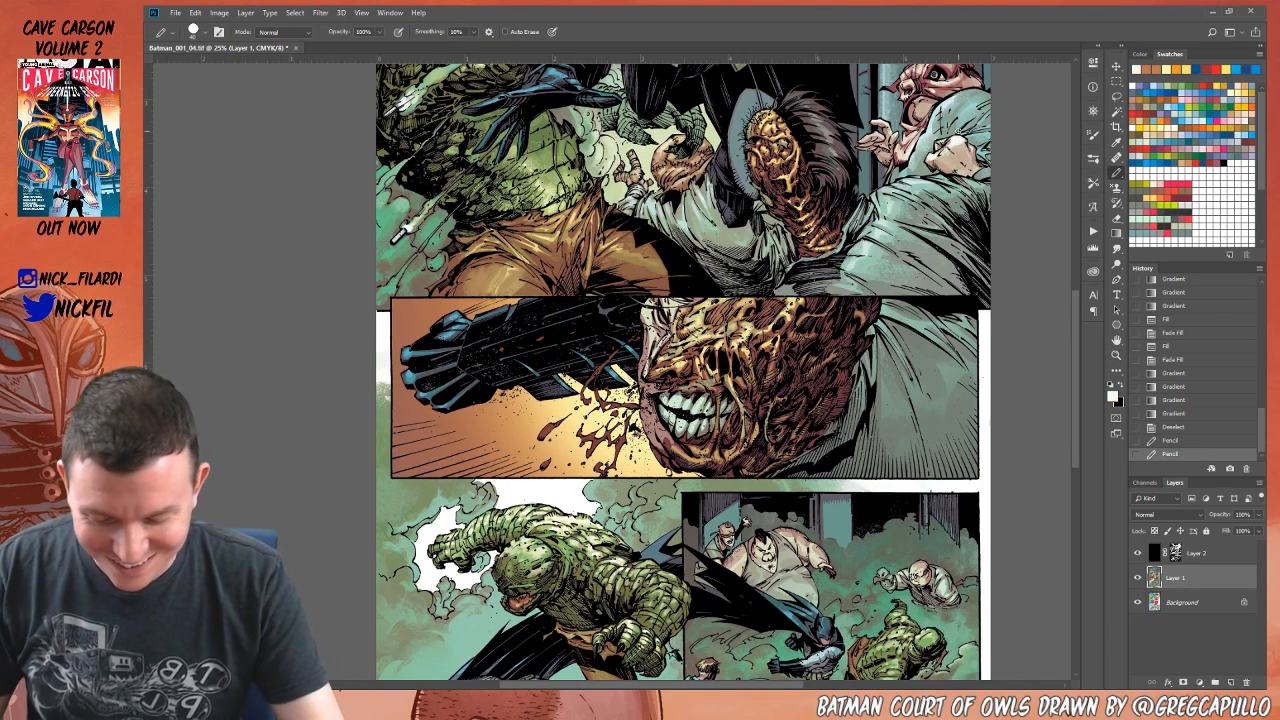
key(bracketright)
key(bracketright)
key(bracketright)
key(bracketright)
key(bracketright)
key(bracketright)
mouse_move(648, 318)
mouse_down()
mouse_move(672, 276)
mouse_move(674, 324)
mouse_up()
Step: Paint sampled pale tones beside the mouth of the middle panel's face at 50% and 100% opacity, and sample a pale yellow from the scarred skin
alt+click(653, 337)
key(5)
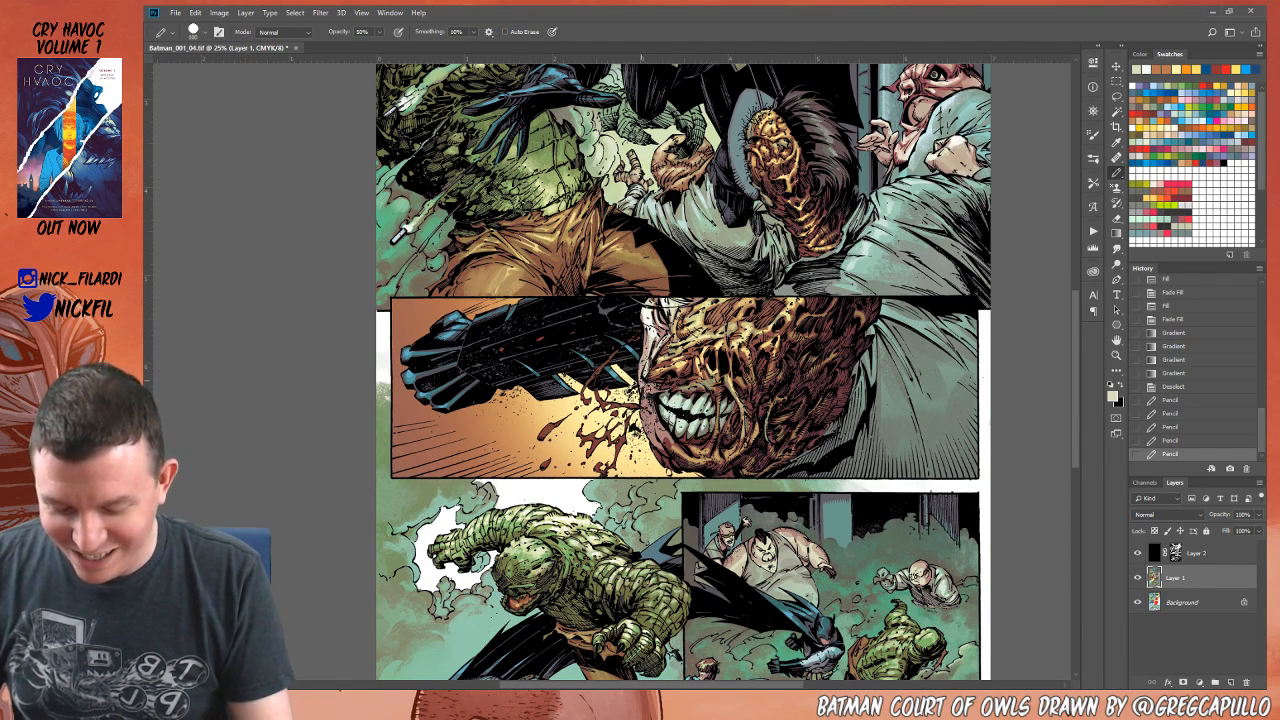
mouse_move(647, 391)
mouse_down()
mouse_move(648, 436)
mouse_move(649, 410)
mouse_move(688, 438)
mouse_move(655, 419)
mouse_up()
key(0)
drag(653, 415, 656, 436)
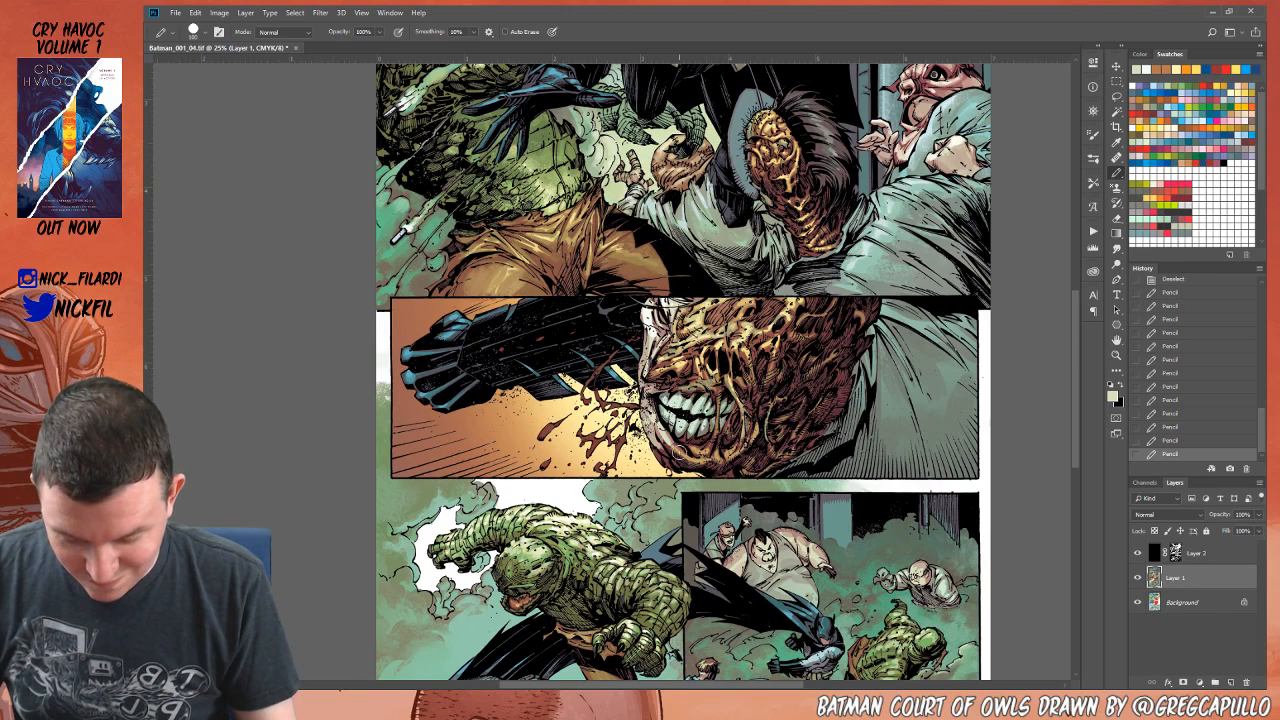
alt+click(707, 336)
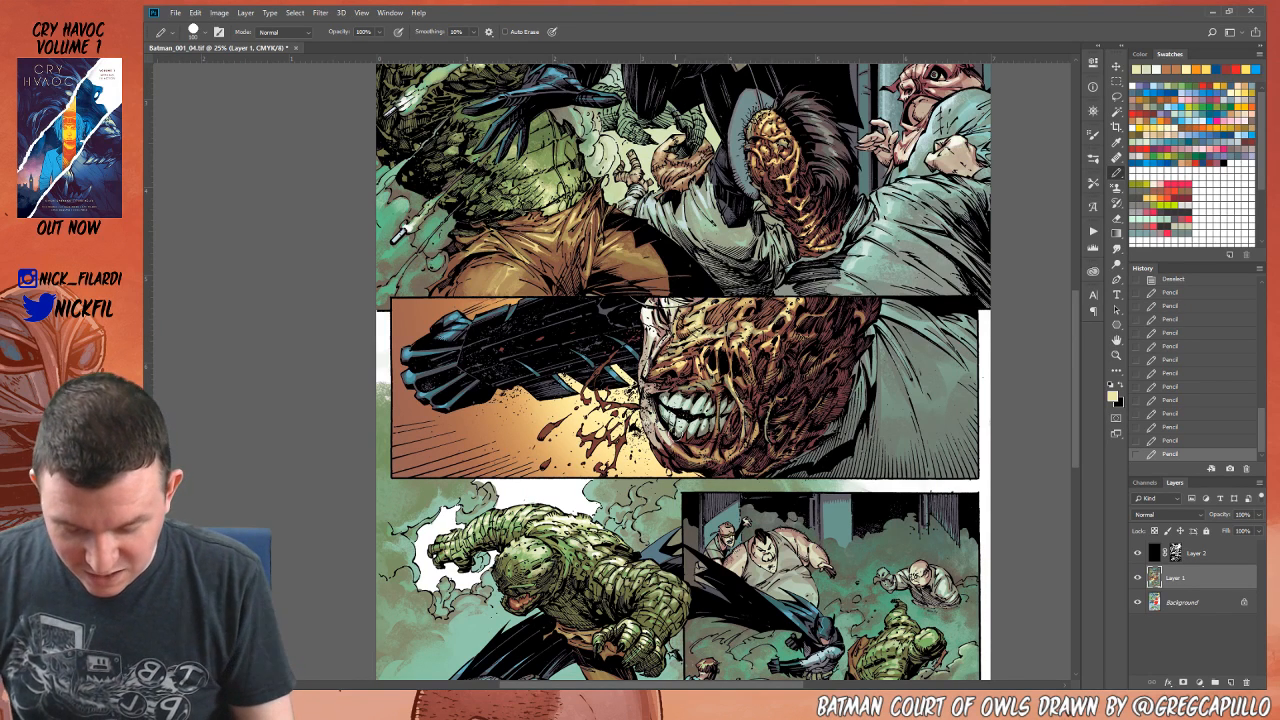
Step: Paint a small pale yellow highlight below the mouth of the middle panel's scarred face with a smaller Pencil
key([)
key([)
key([)
drag(678, 451, 683, 456)
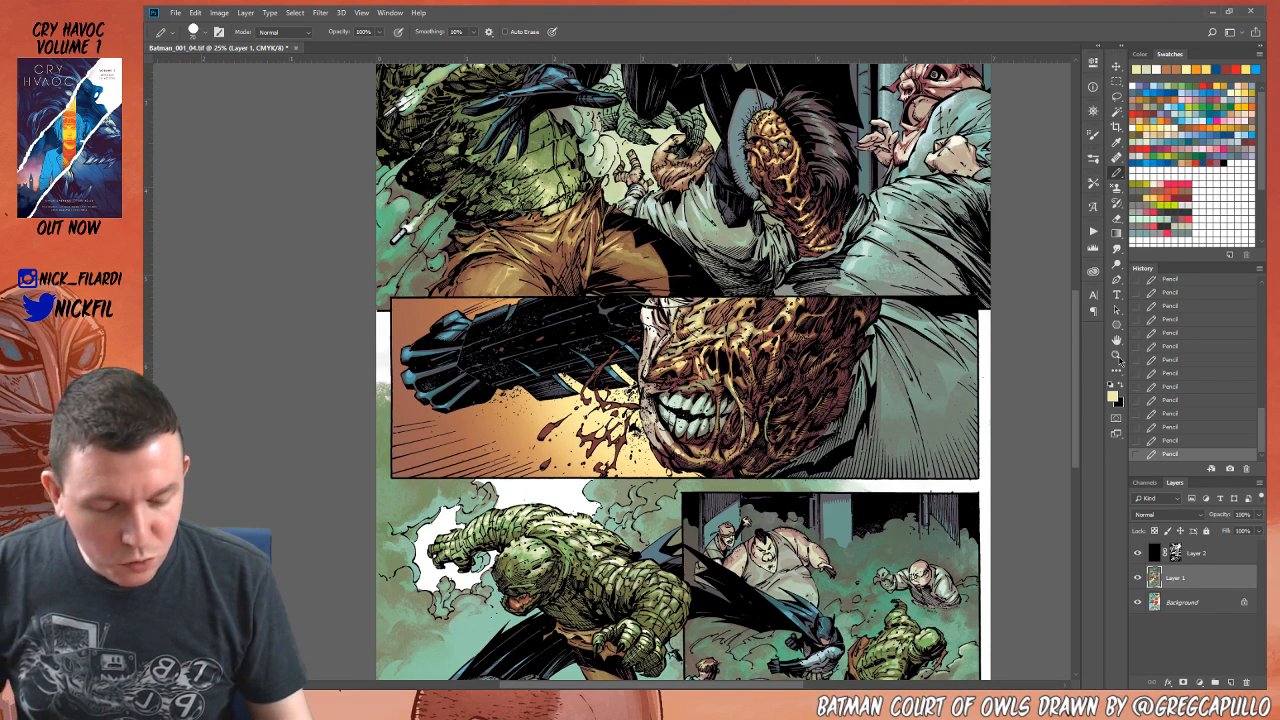
Step: Paint sampled skin tones at 50% opacity on the unscarred upper edge of the face in the middle panel
key(z)
alt+click(744, 459)
alt+click(750, 459)
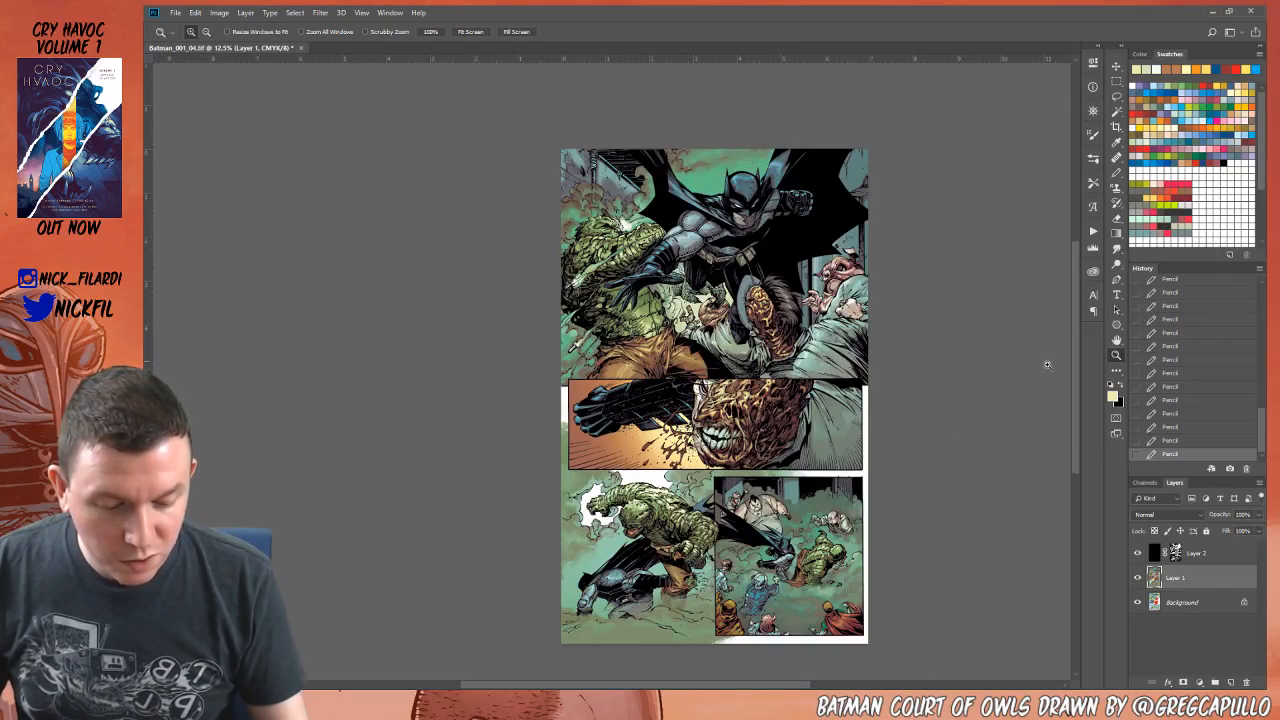
drag(701, 416, 716, 407)
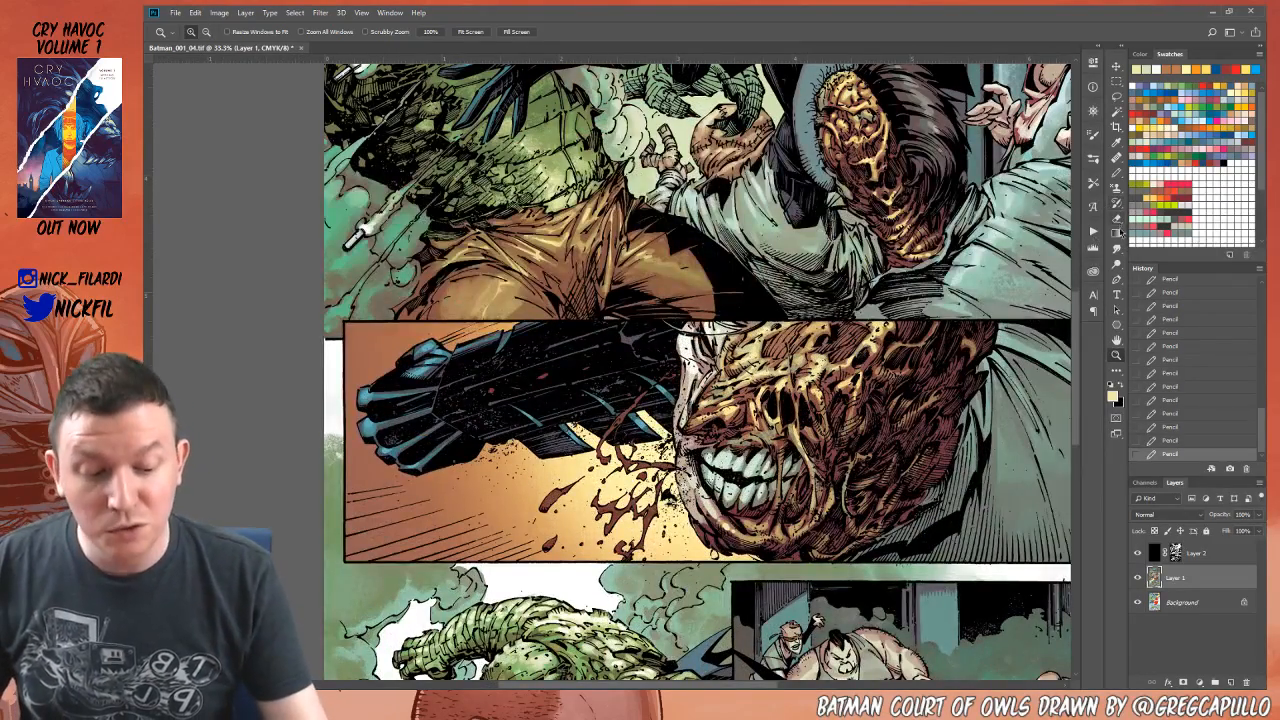
click(1116, 158)
alt+click(711, 362)
key(5)
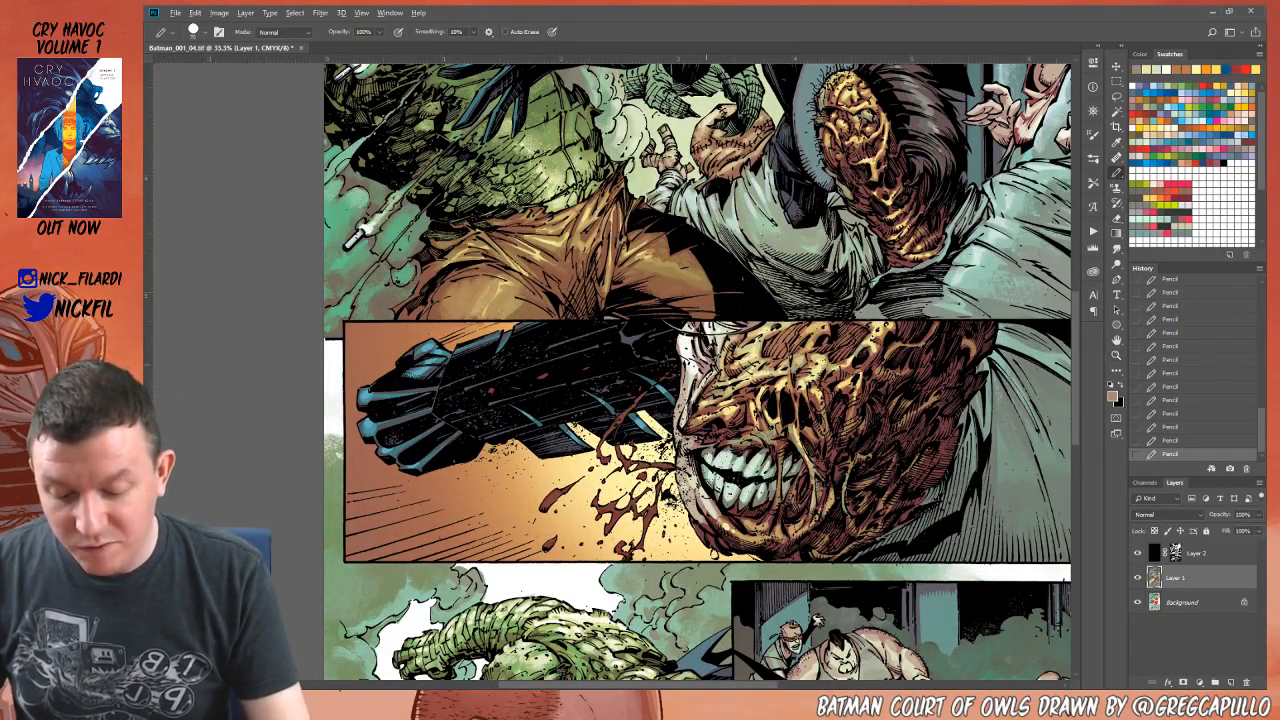
mouse_move(710, 346)
mouse_down()
mouse_move(692, 342)
mouse_move(701, 365)
mouse_move(682, 337)
mouse_move(681, 359)
mouse_move(703, 323)
mouse_up()
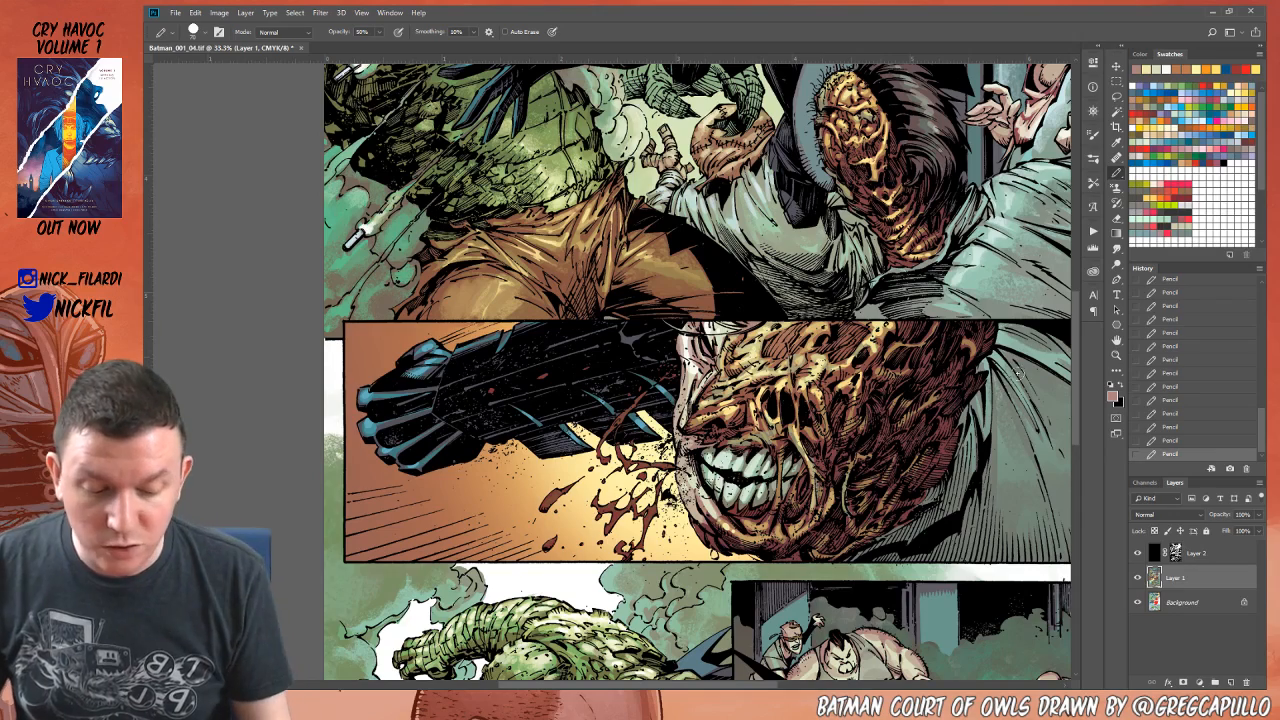
Step: Select the flat teal background areas at the last panel's upper edge, darken them with sampled grey radial gradients, and deselect
click(1116, 355)
alt+click(698, 456)
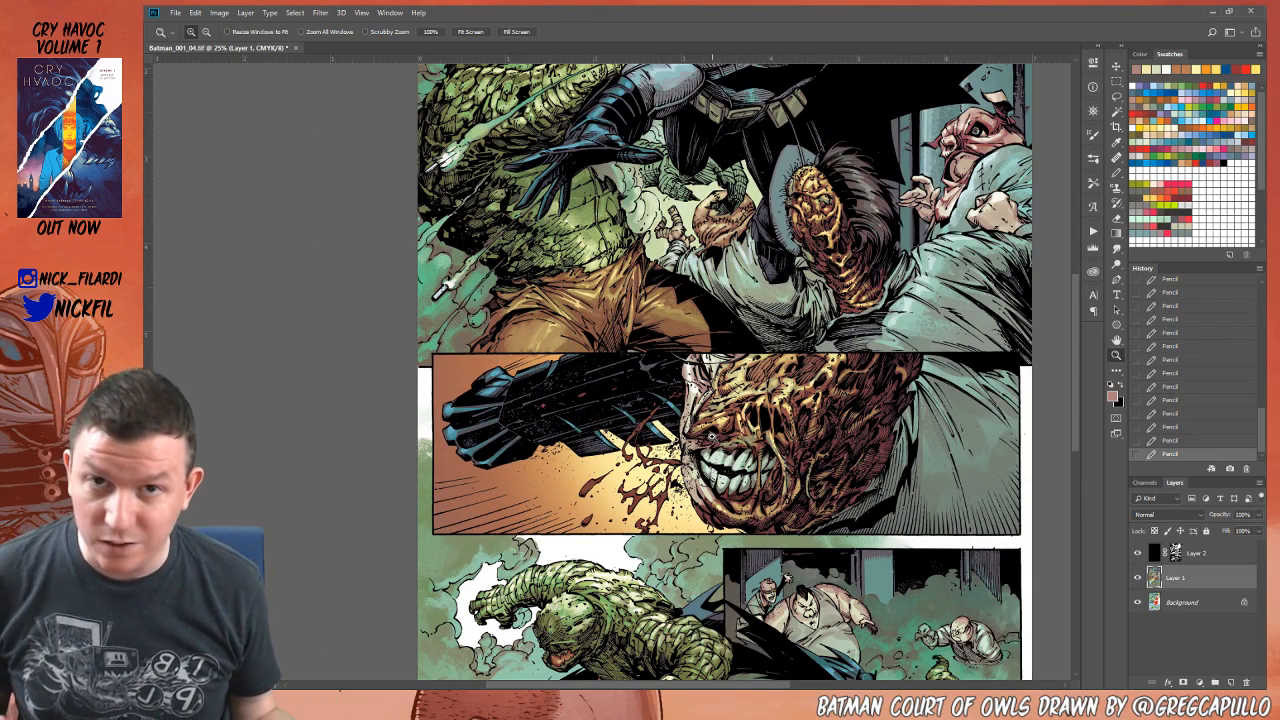
click(1116, 340)
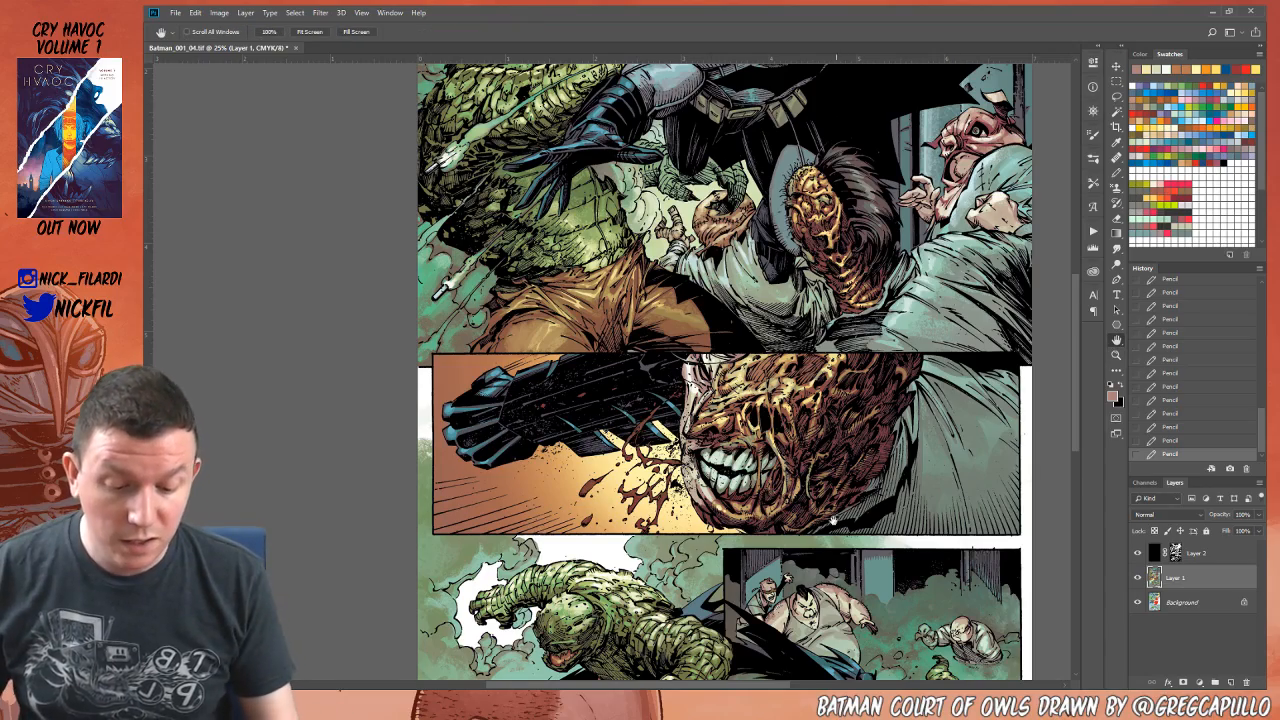
drag(836, 524, 760, 421)
click(1116, 355)
alt+click(756, 496)
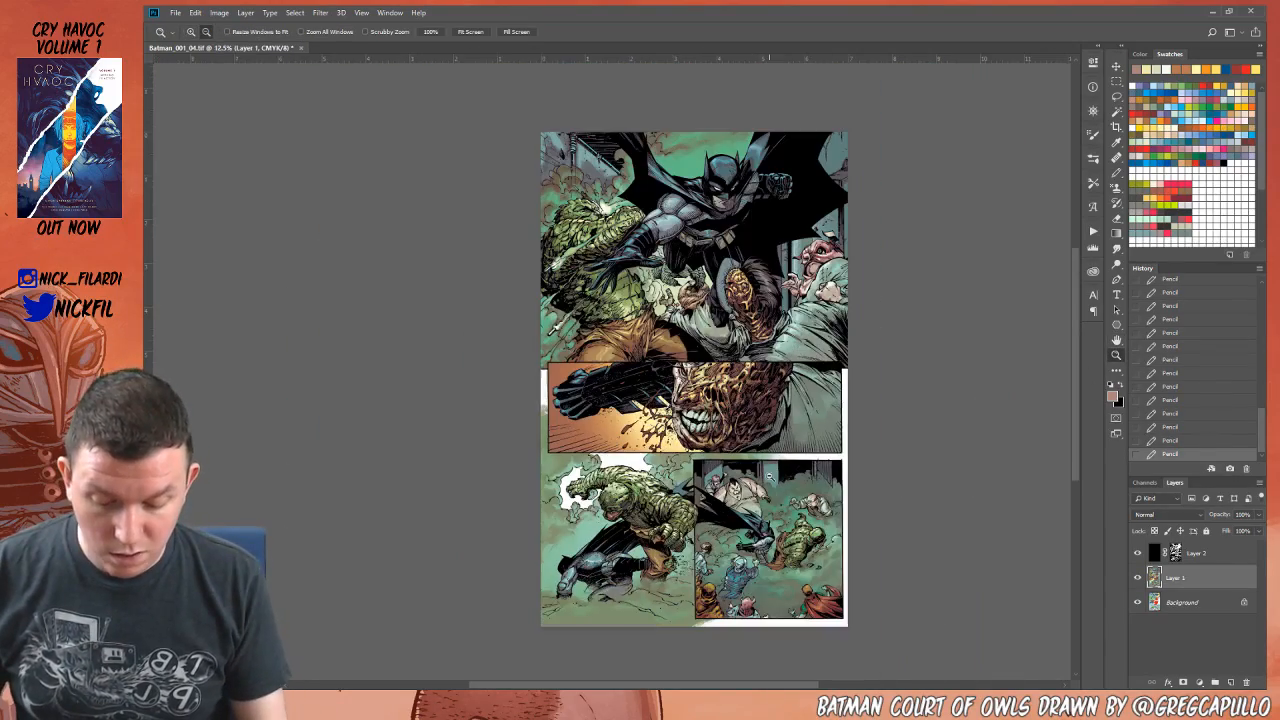
click(814, 487)
click(814, 487)
click(814, 487)
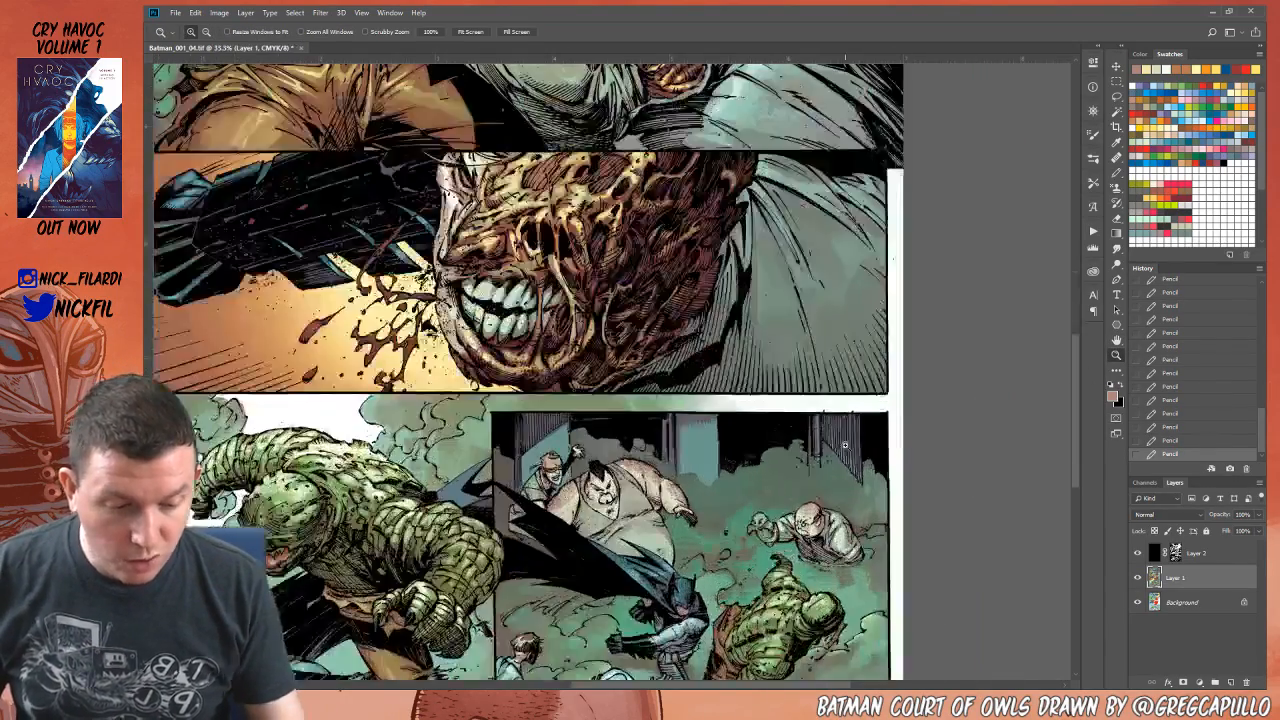
key(w)
click(720, 435)
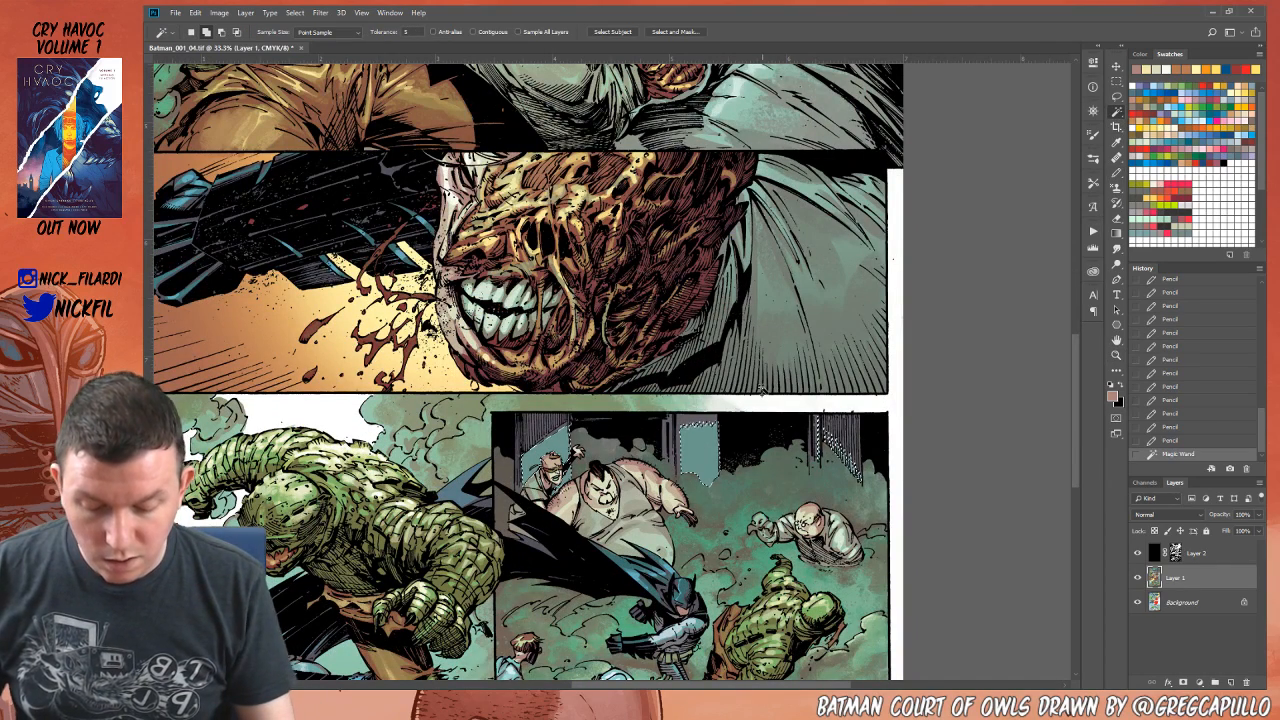
key(g)
alt+click(706, 412)
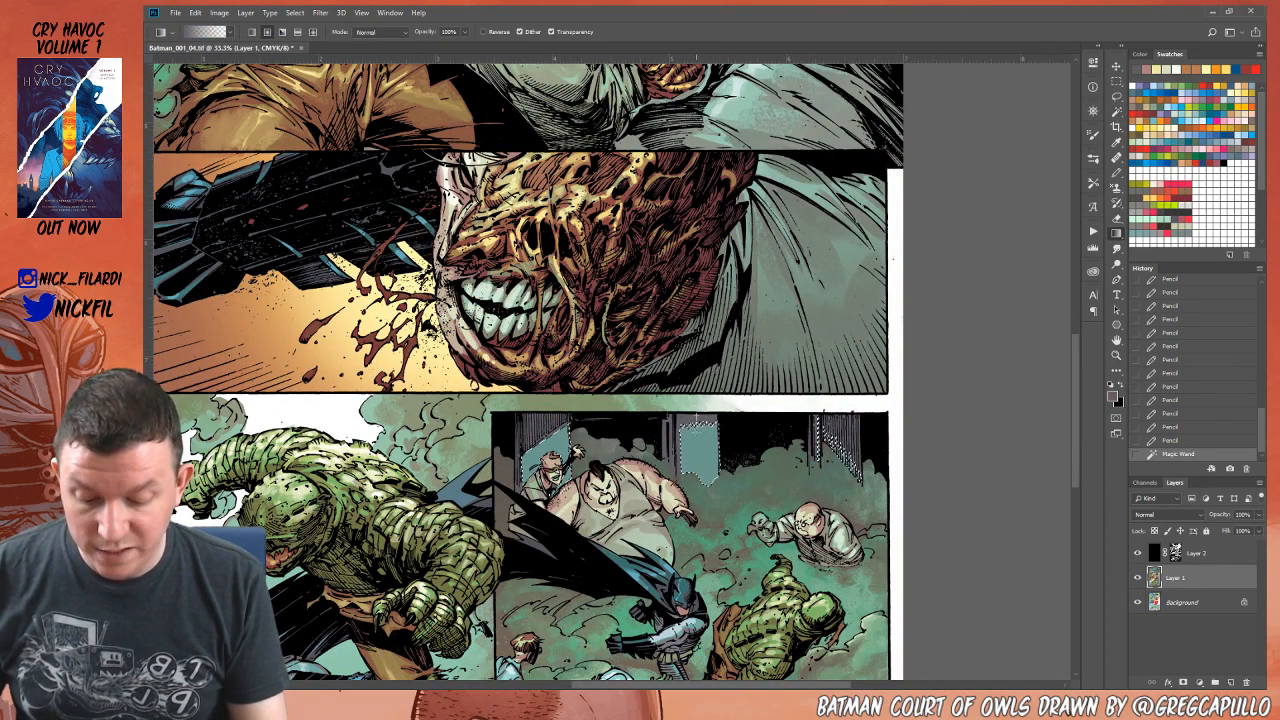
drag(701, 415, 702, 478)
drag(548, 424, 575, 490)
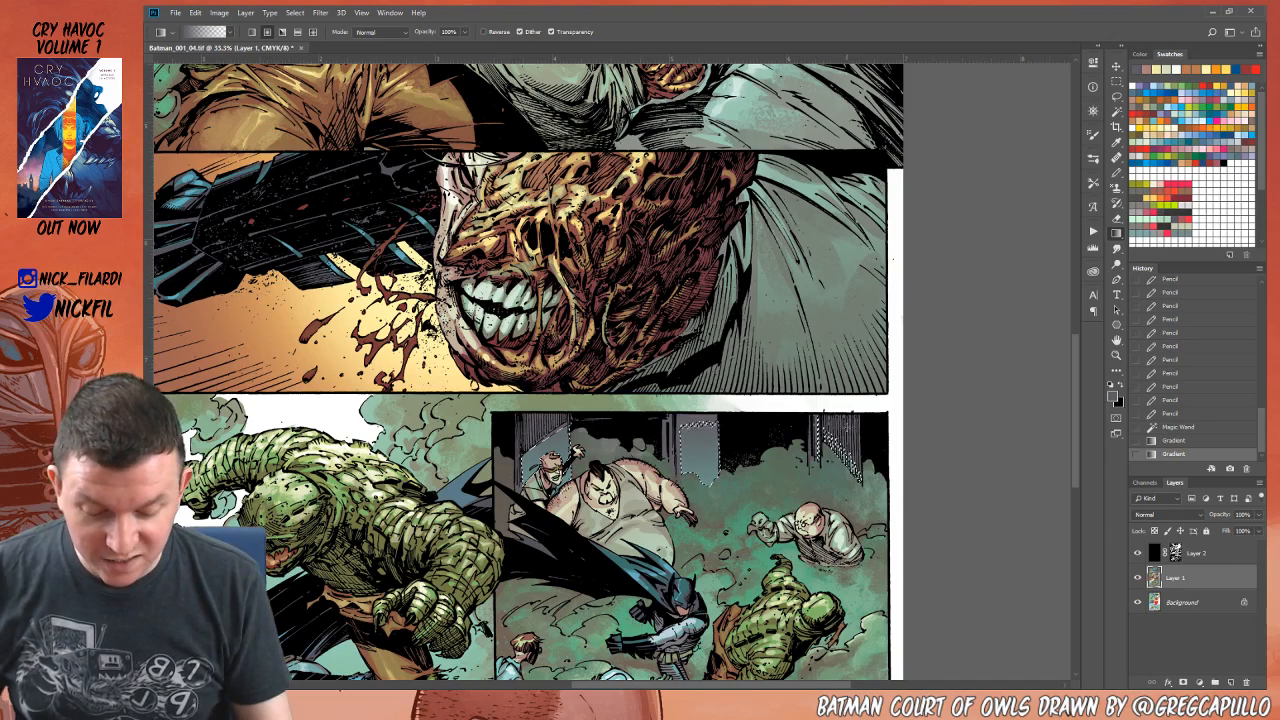
key(ctrl+d)
Step: Paint sampled orange light along the chin and mouth edge of the middle panel's face in Screen mode, at 50% and 100% opacity
key(z)
alt+click(767, 470)
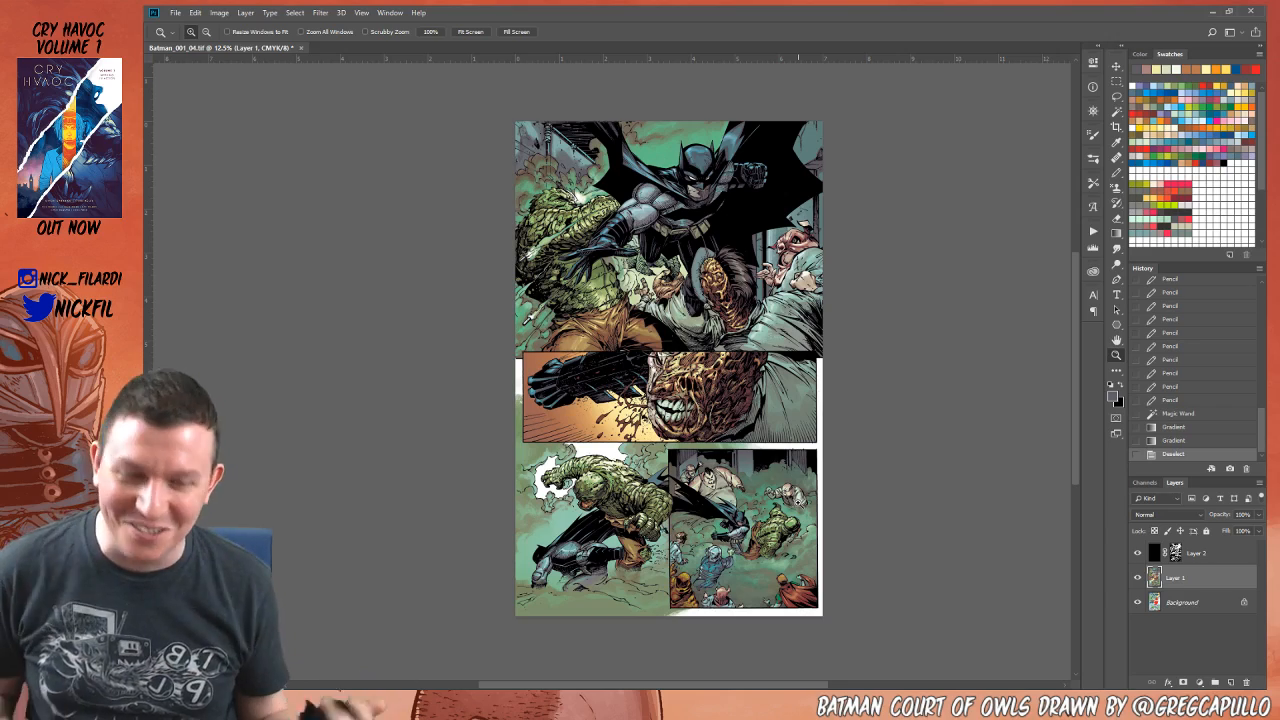
click(661, 465)
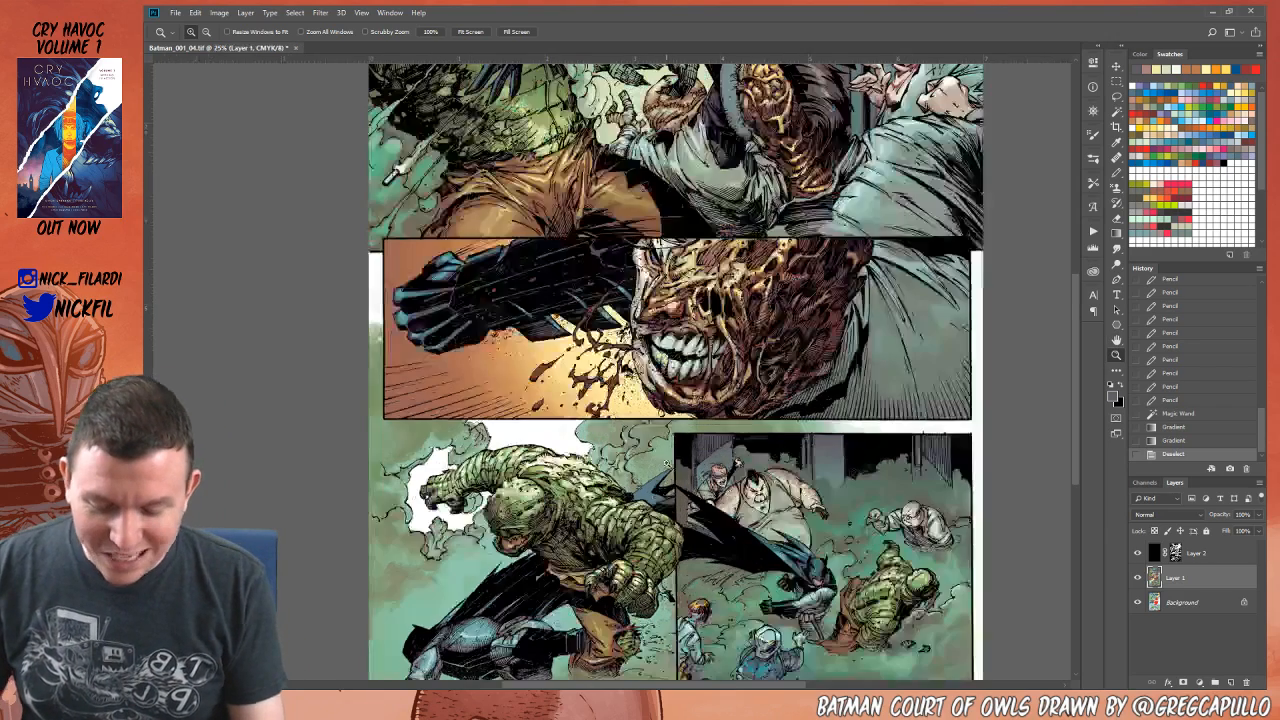
click(1117, 173)
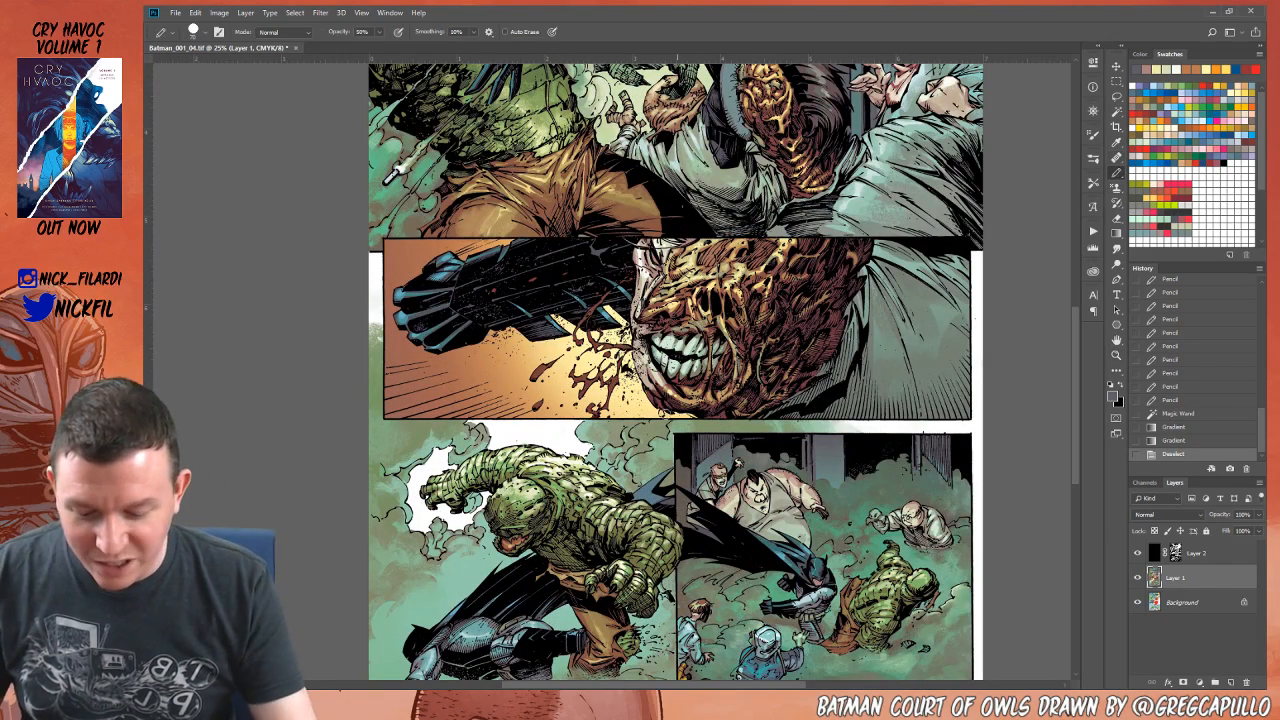
alt+click(642, 388)
click(280, 31)
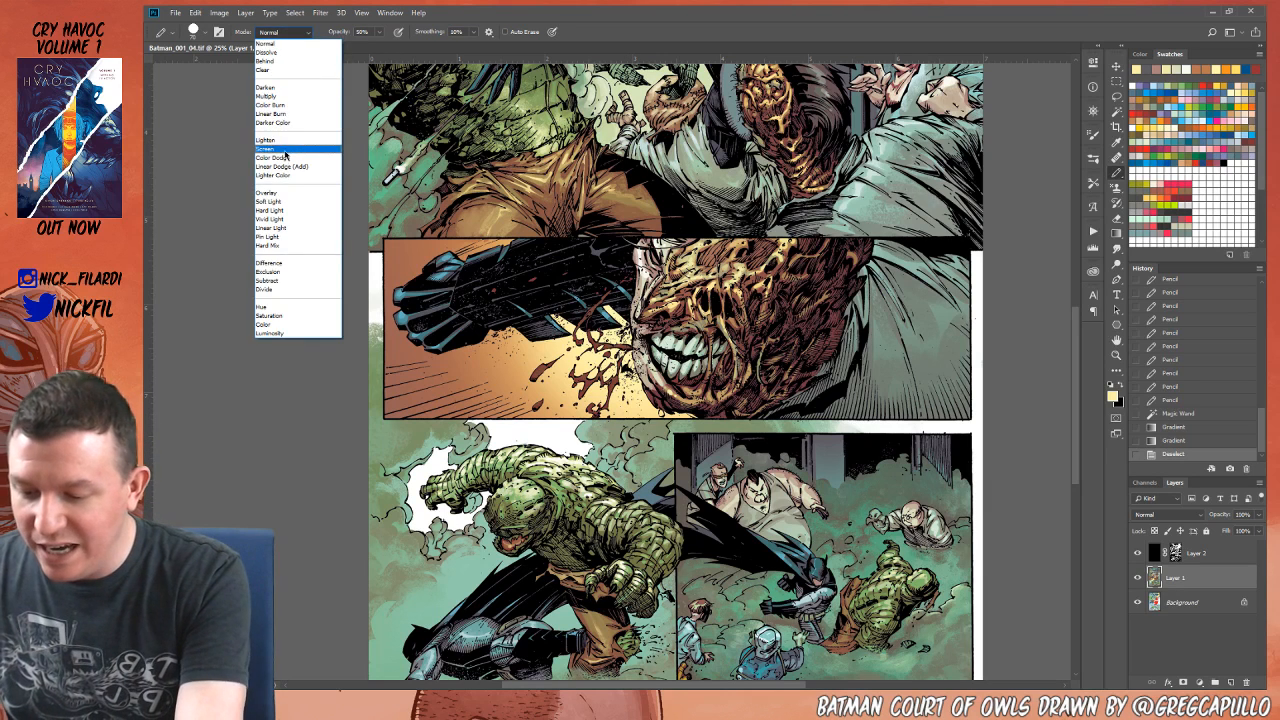
click(286, 150)
alt+click(545, 349)
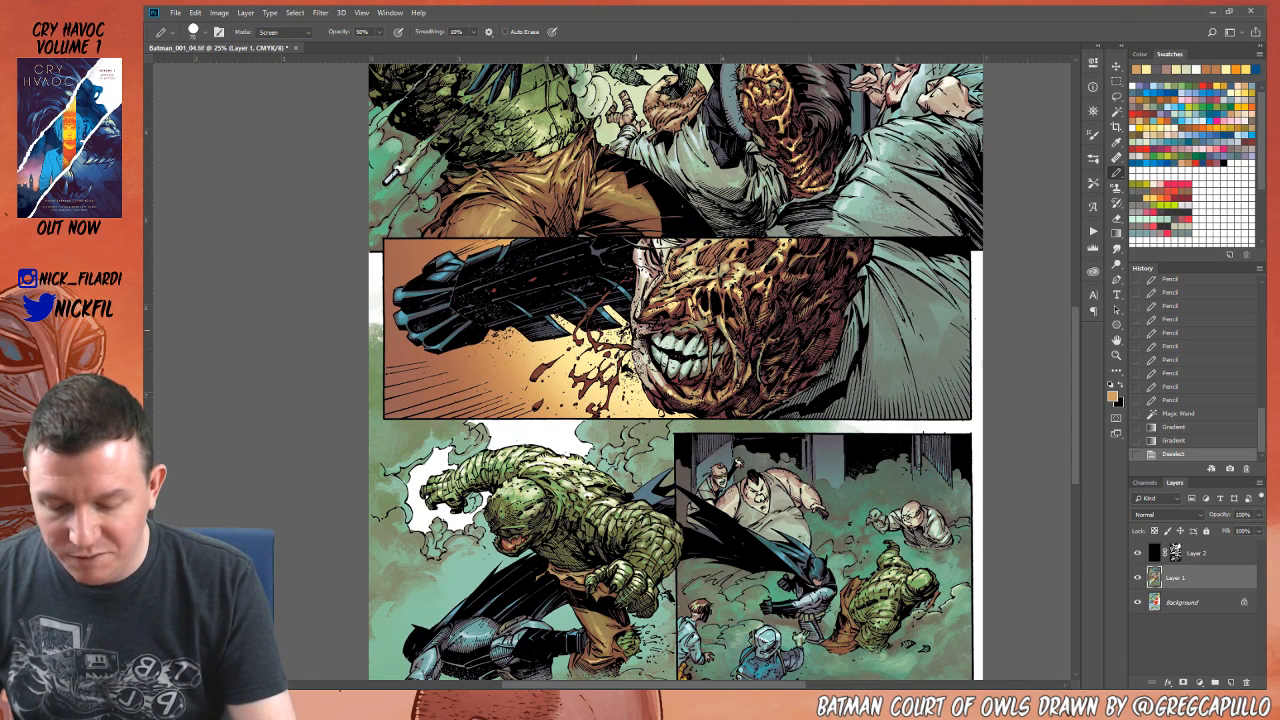
click(289, 33)
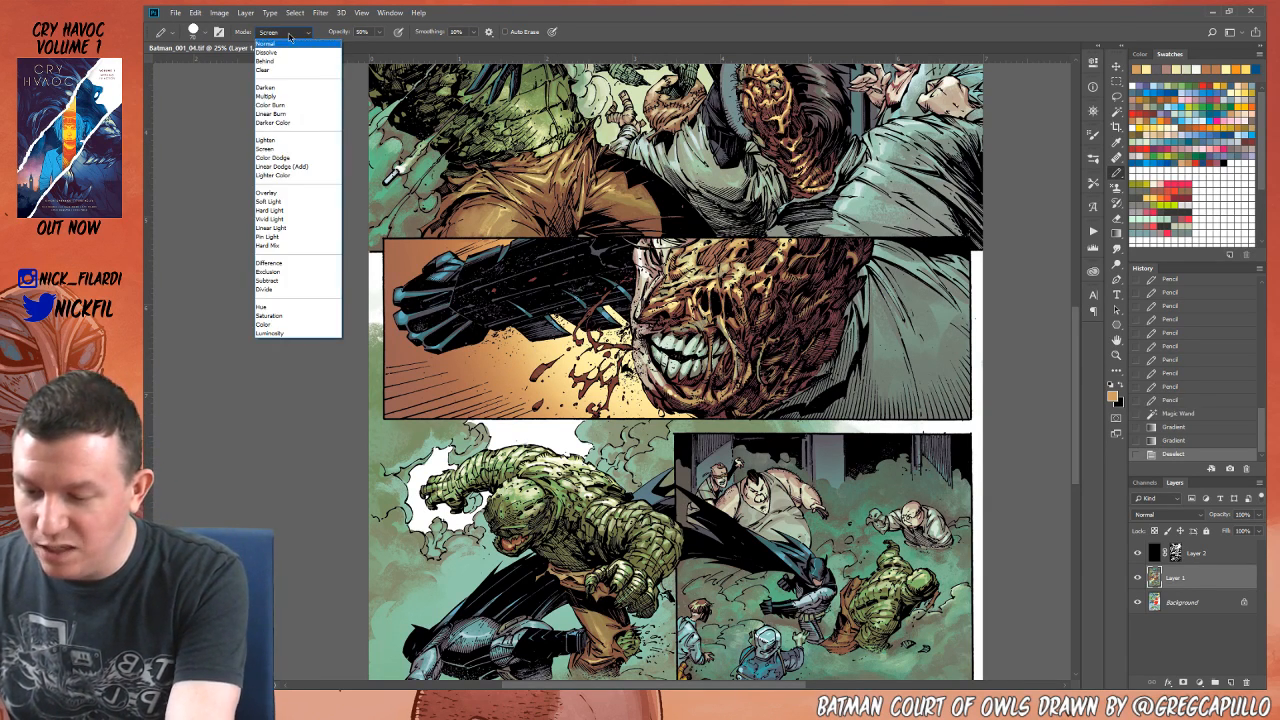
click(287, 149)
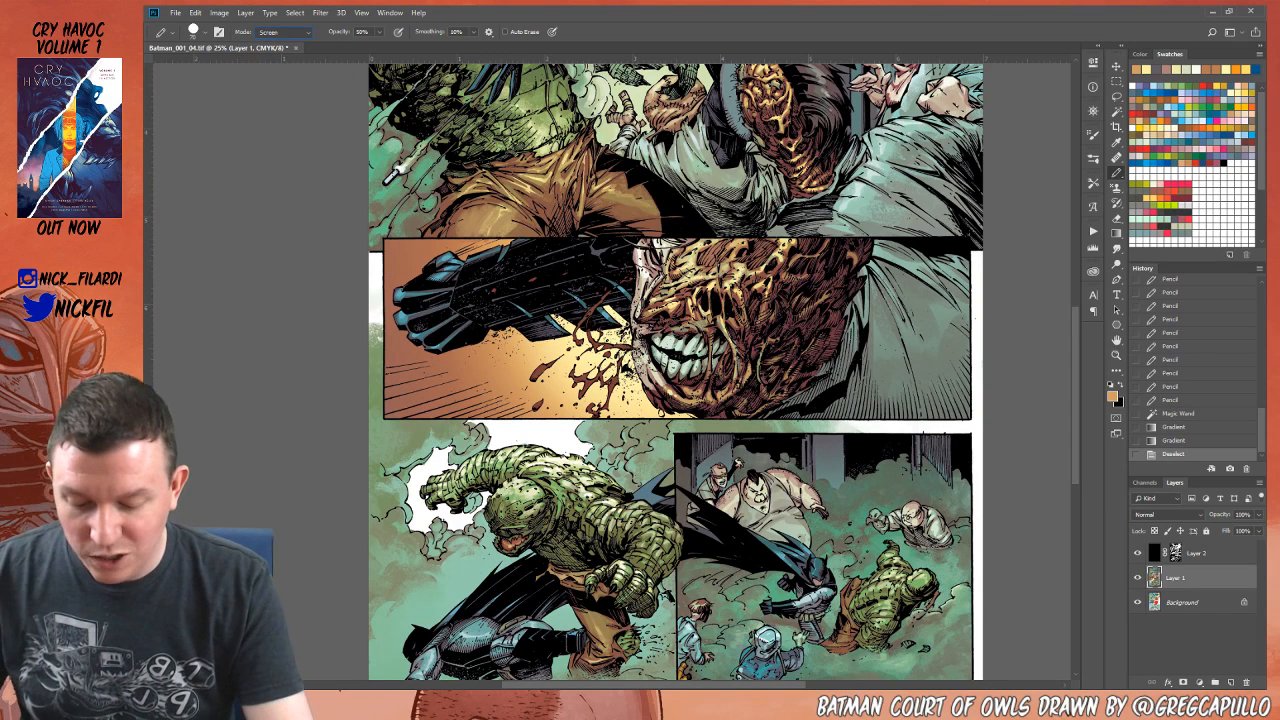
drag(647, 394, 641, 374)
key(0)
drag(639, 362, 634, 347)
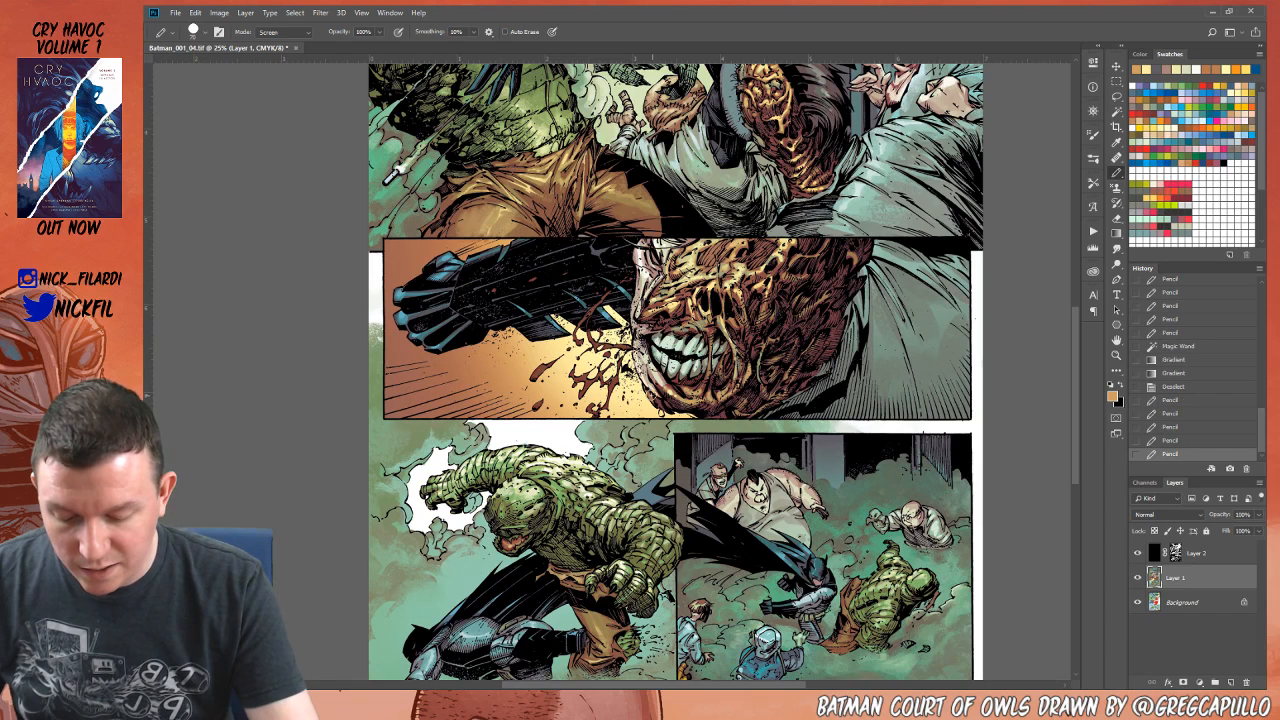
drag(648, 393, 664, 409)
drag(657, 406, 632, 326)
Step: Add pale yellow Screen-mode highlights along the unscarred edge of the middle panel's face, from chin to forehead
click(1163, 121)
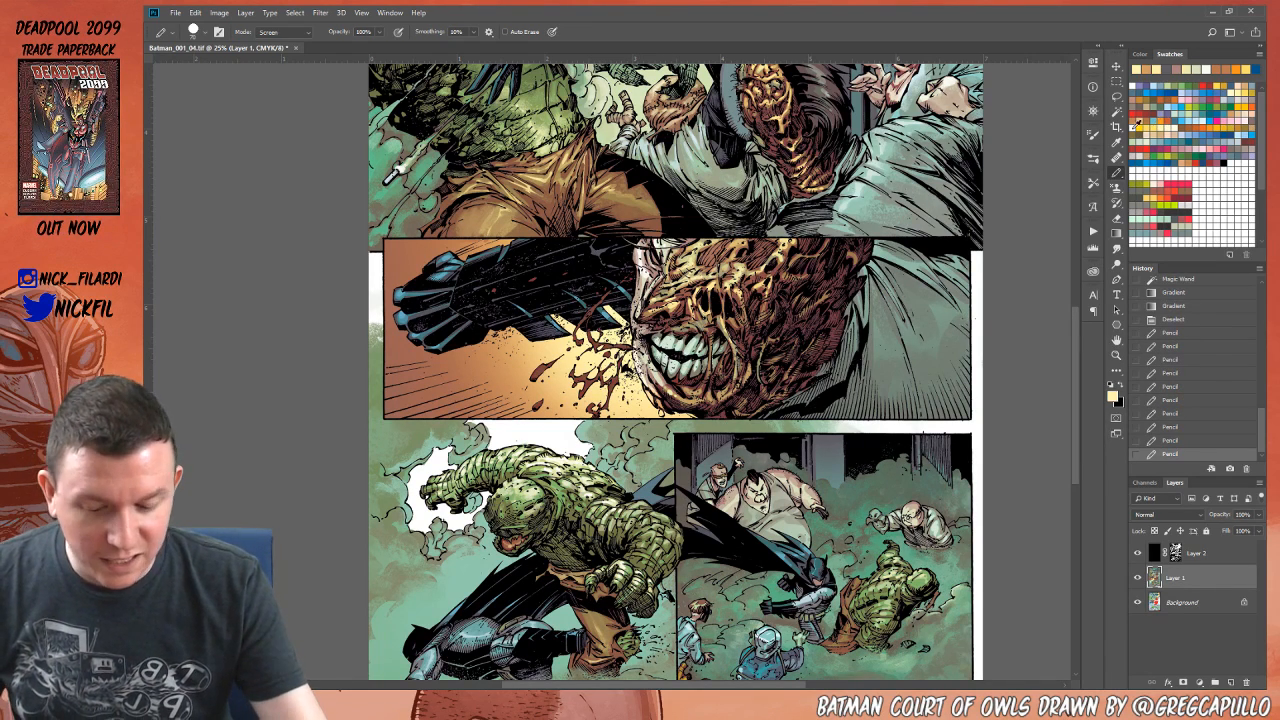
mouse_move(642, 384)
mouse_down()
mouse_move(653, 397)
mouse_move(650, 386)
mouse_up()
drag(631, 315, 637, 246)
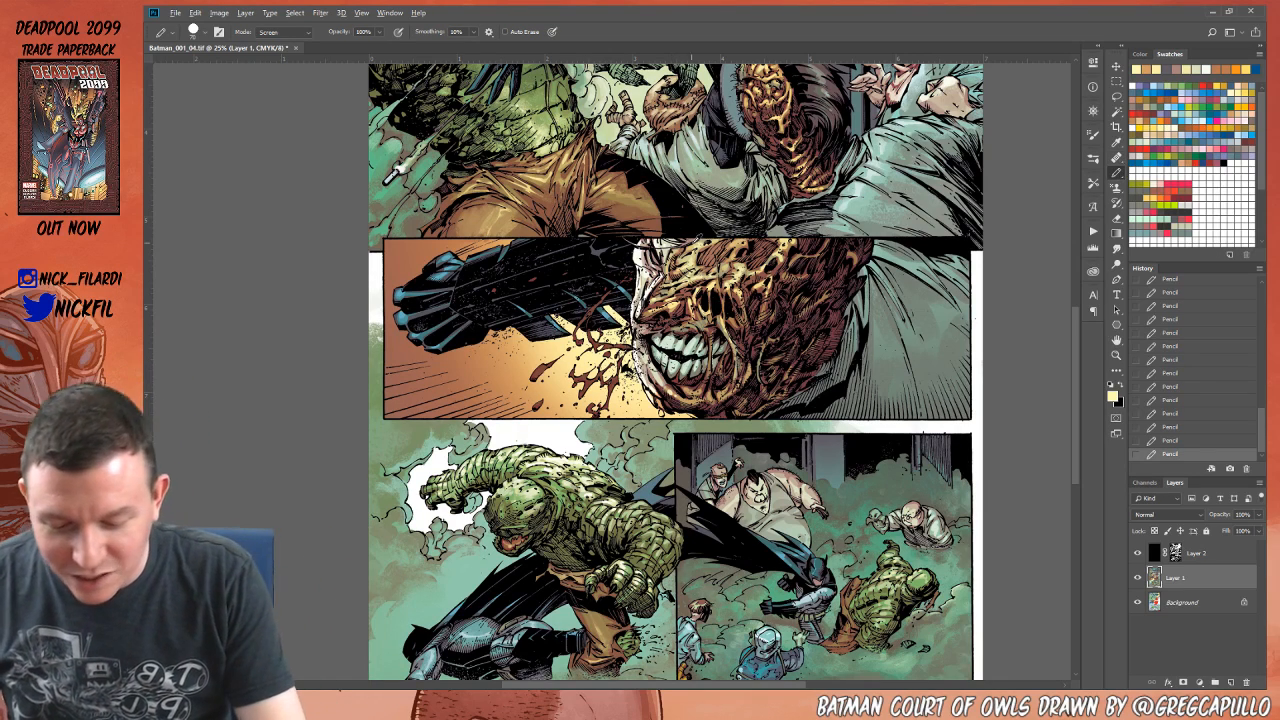
Step: Sample a dark grey from the scarred figure's hair in the top panel and return the Pencil to Normal mode
alt+click(696, 237)
click(1117, 341)
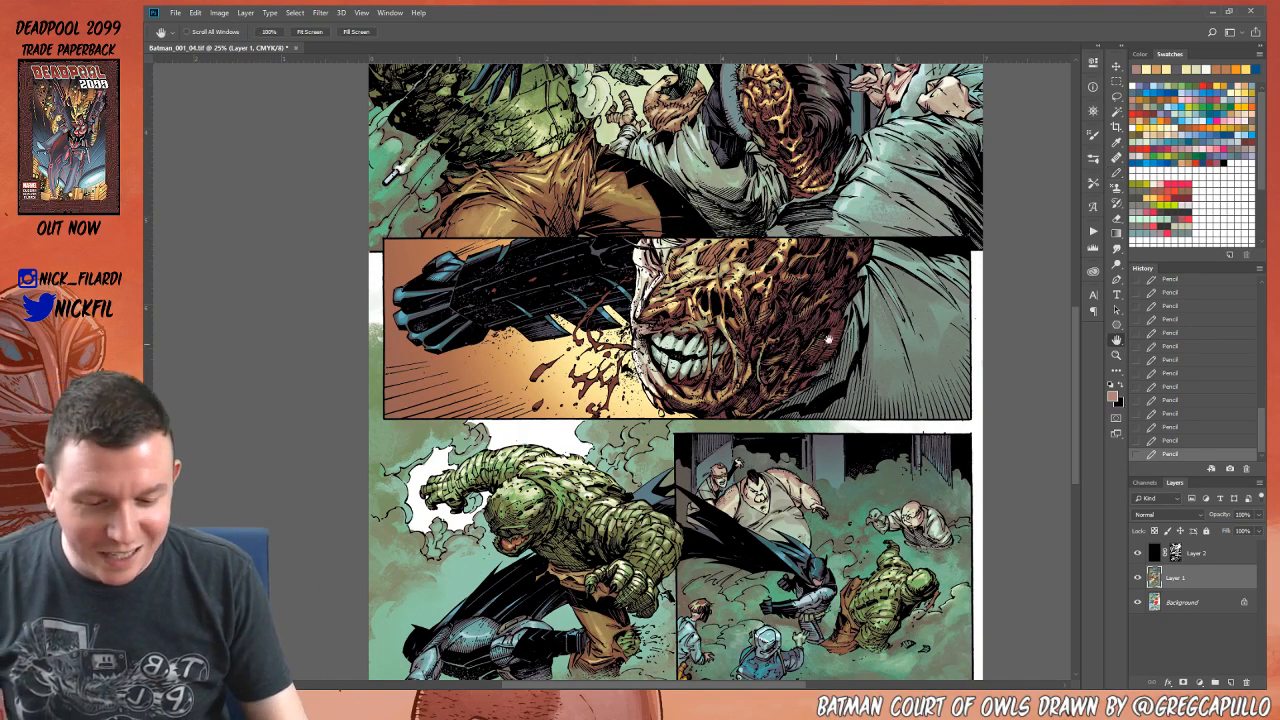
drag(819, 264, 814, 425)
click(1117, 173)
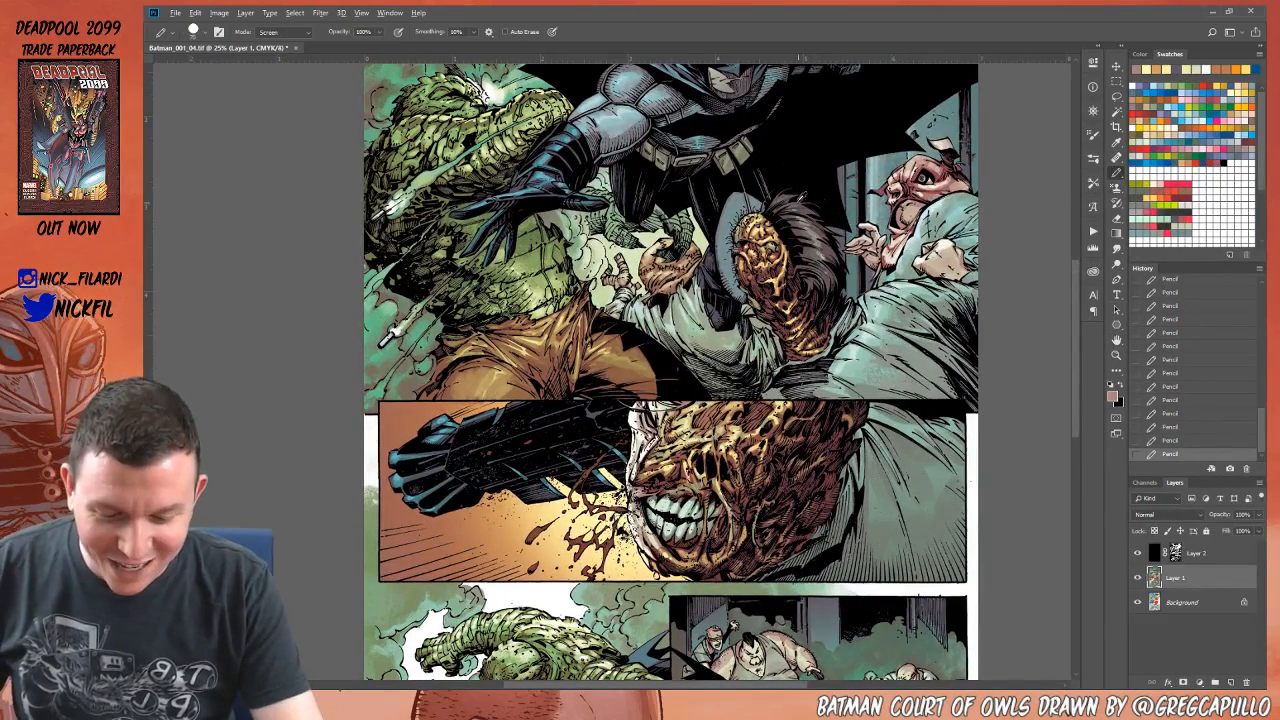
drag(799, 201, 802, 190)
click(286, 34)
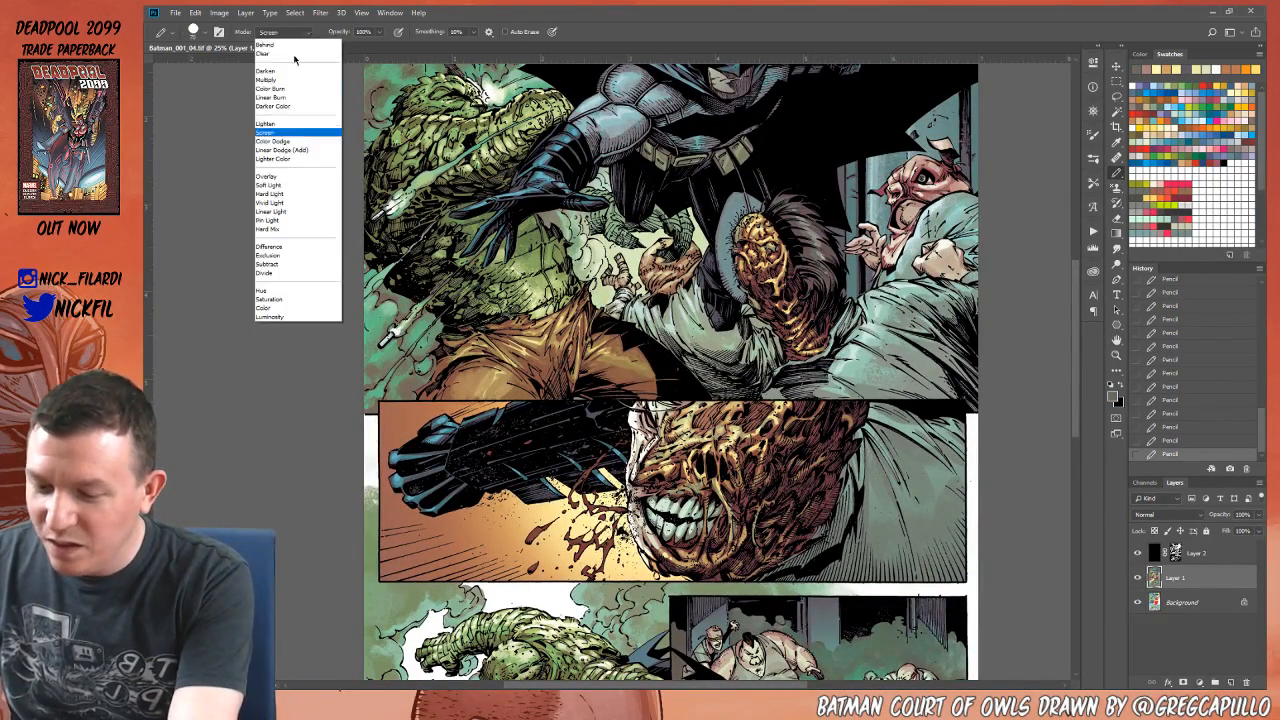
click(280, 45)
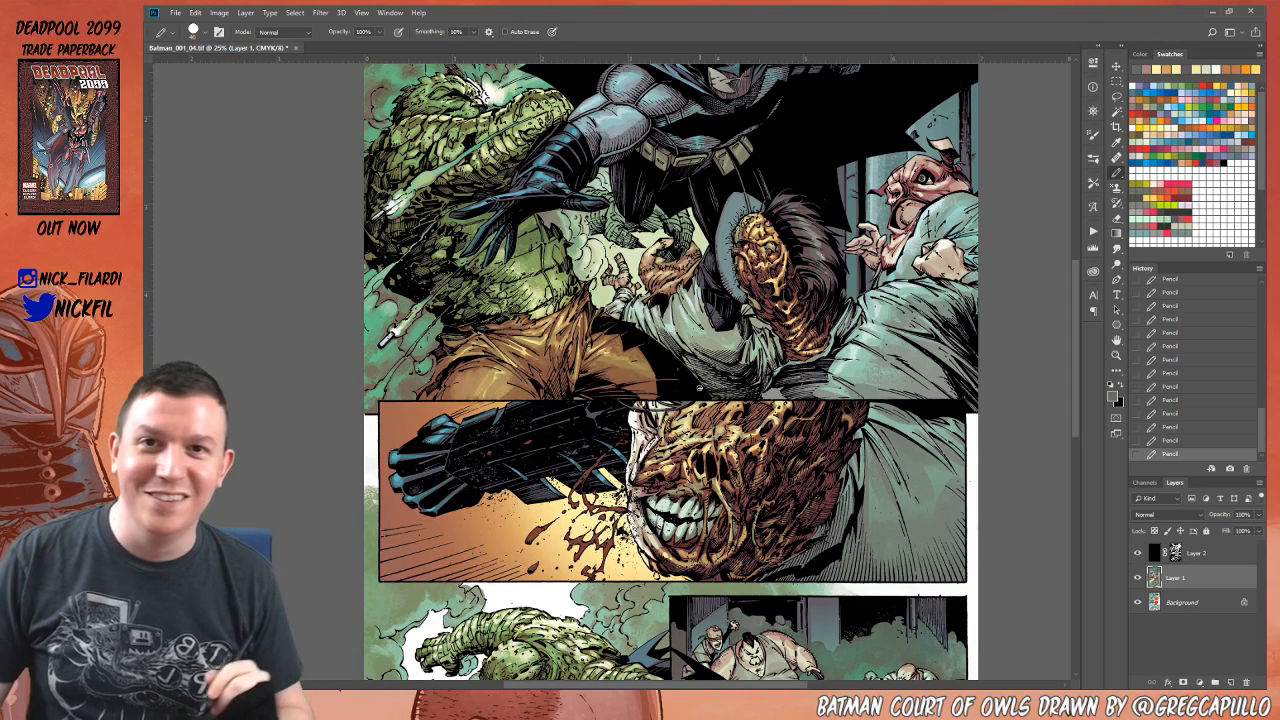
key(space)
mouse_move(922, 477)
mouse_down()
mouse_move(857, 450)
mouse_move(900, 467)
mouse_up()
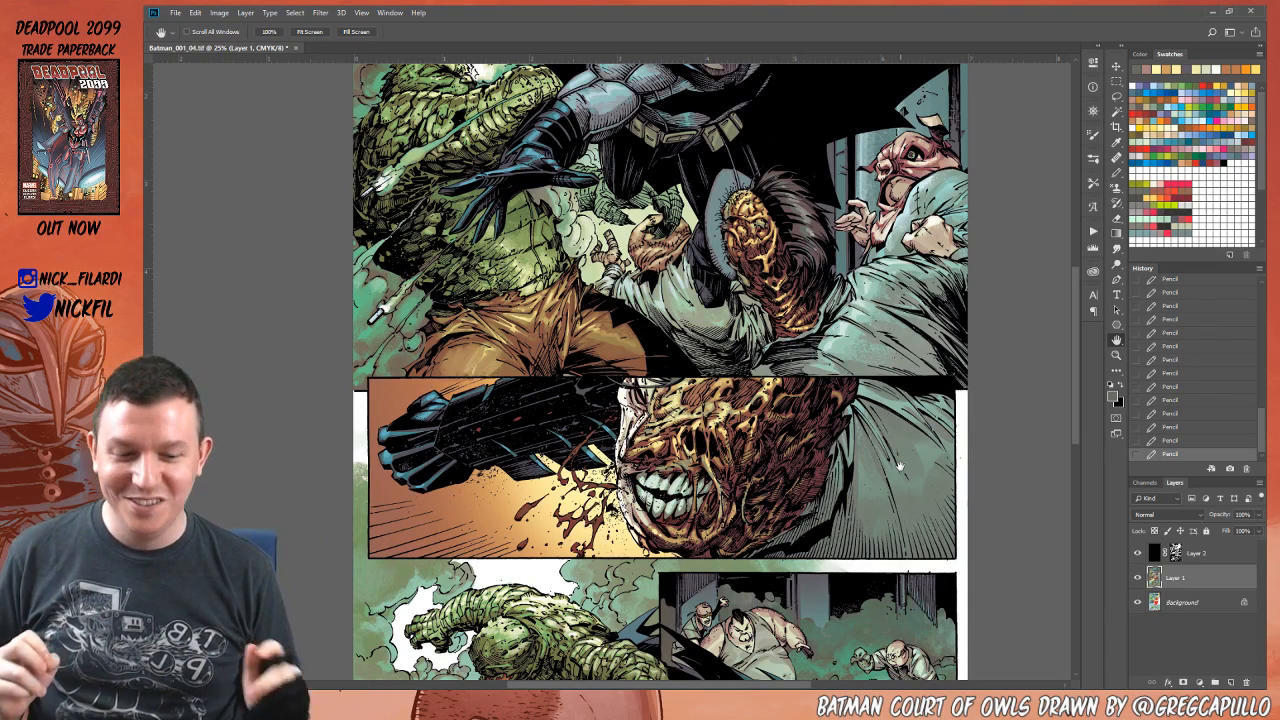
click(1116, 352)
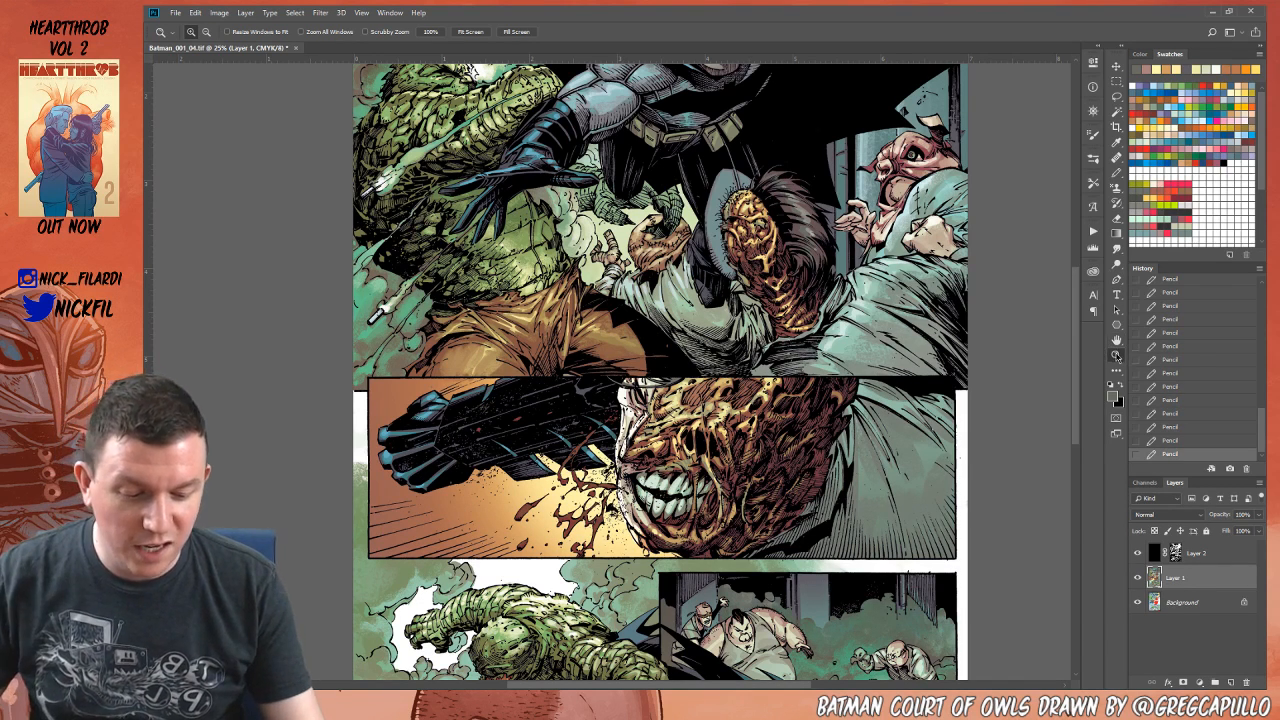
alt+click(726, 512)
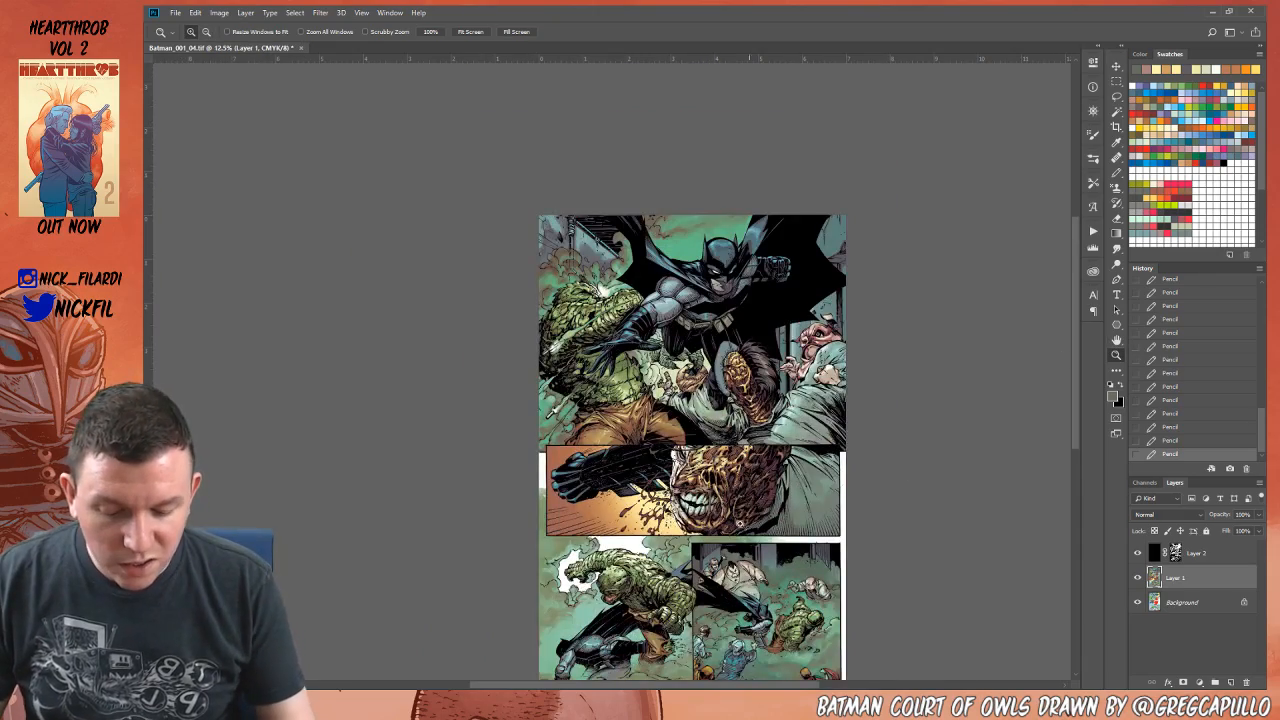
click(705, 491)
Step: Sample the pink skin tone of the pig-faced figure in the top panel and set the Pencil to Normal mode at 50% opacity
click(1117, 176)
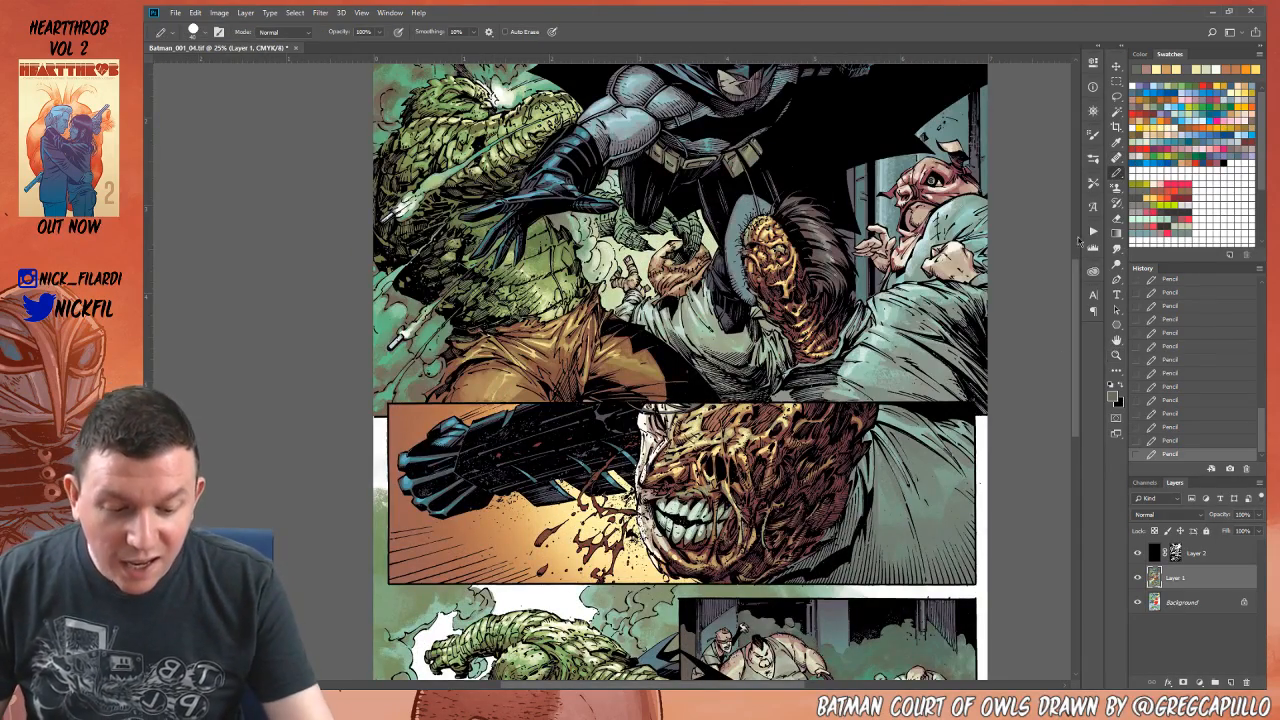
alt+click(912, 209)
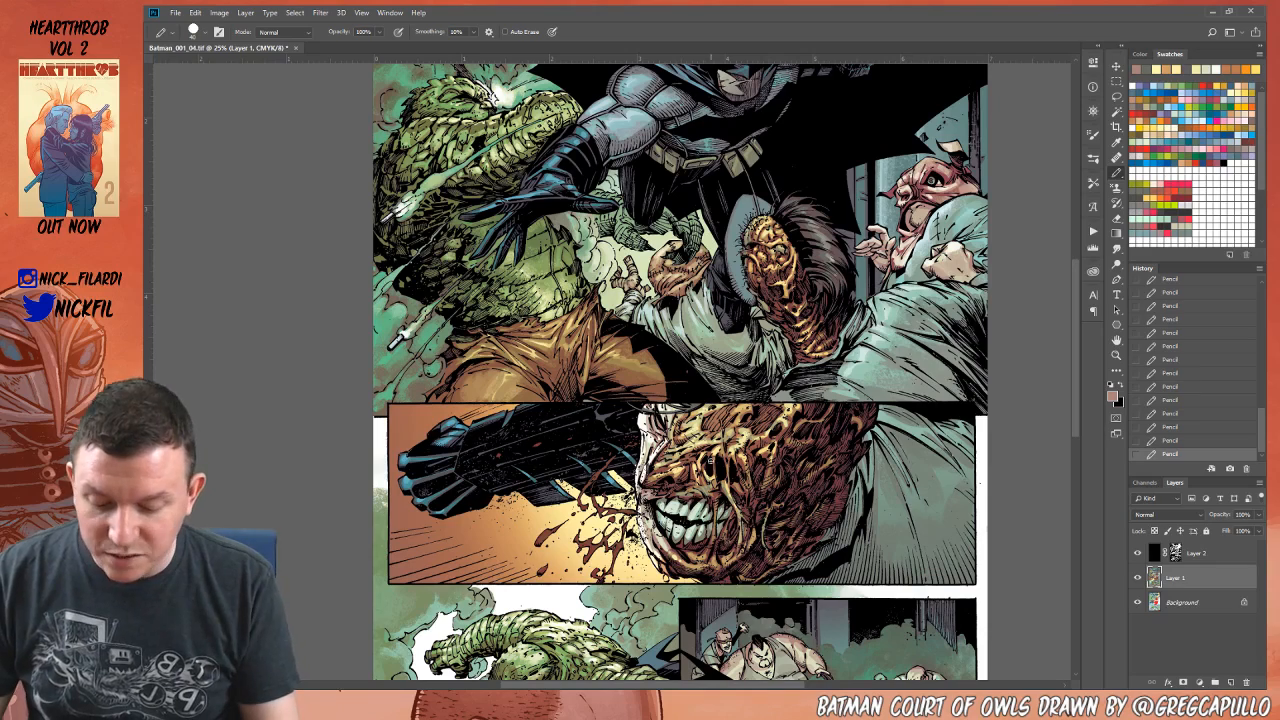
click(289, 38)
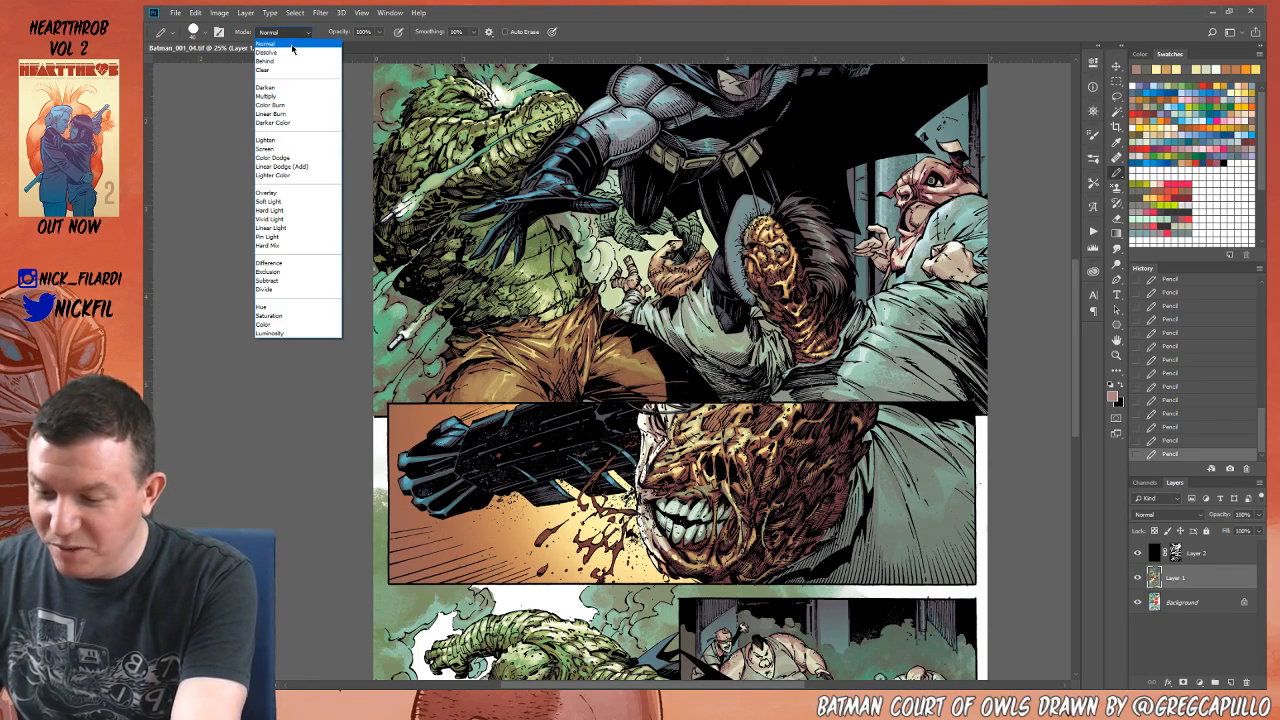
click(292, 46)
click(1114, 342)
drag(822, 314, 799, 468)
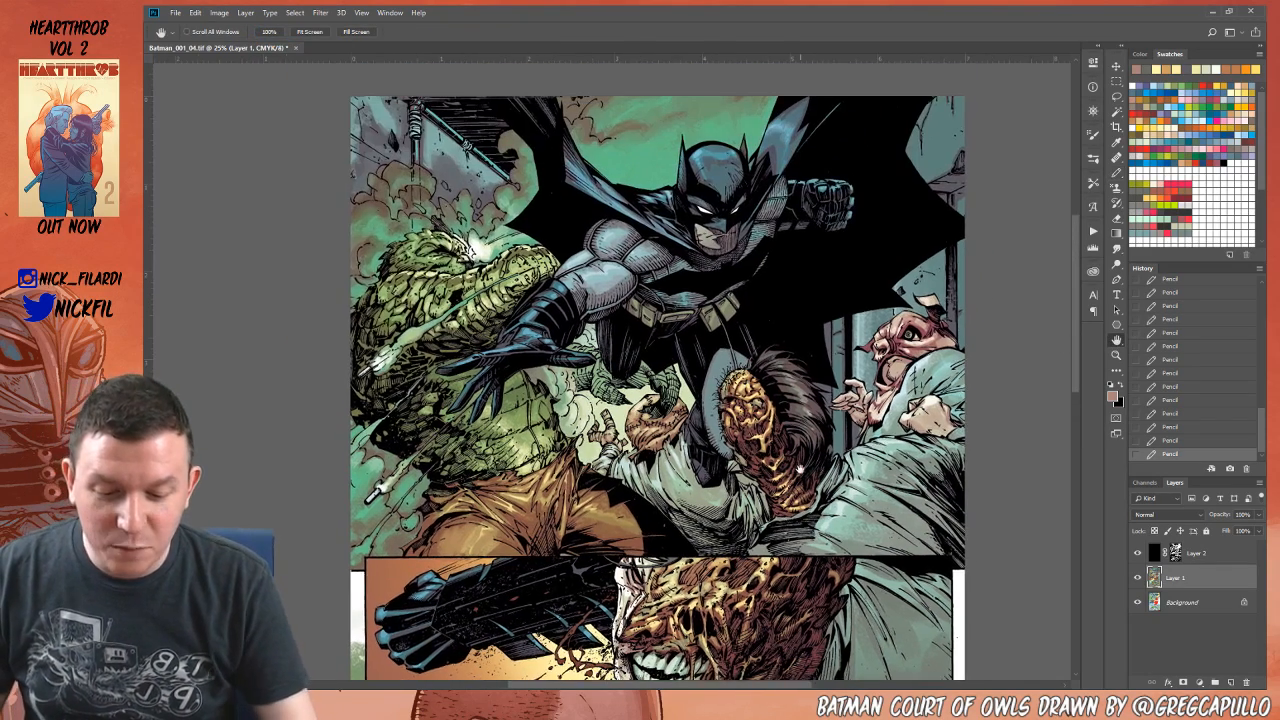
click(1115, 178)
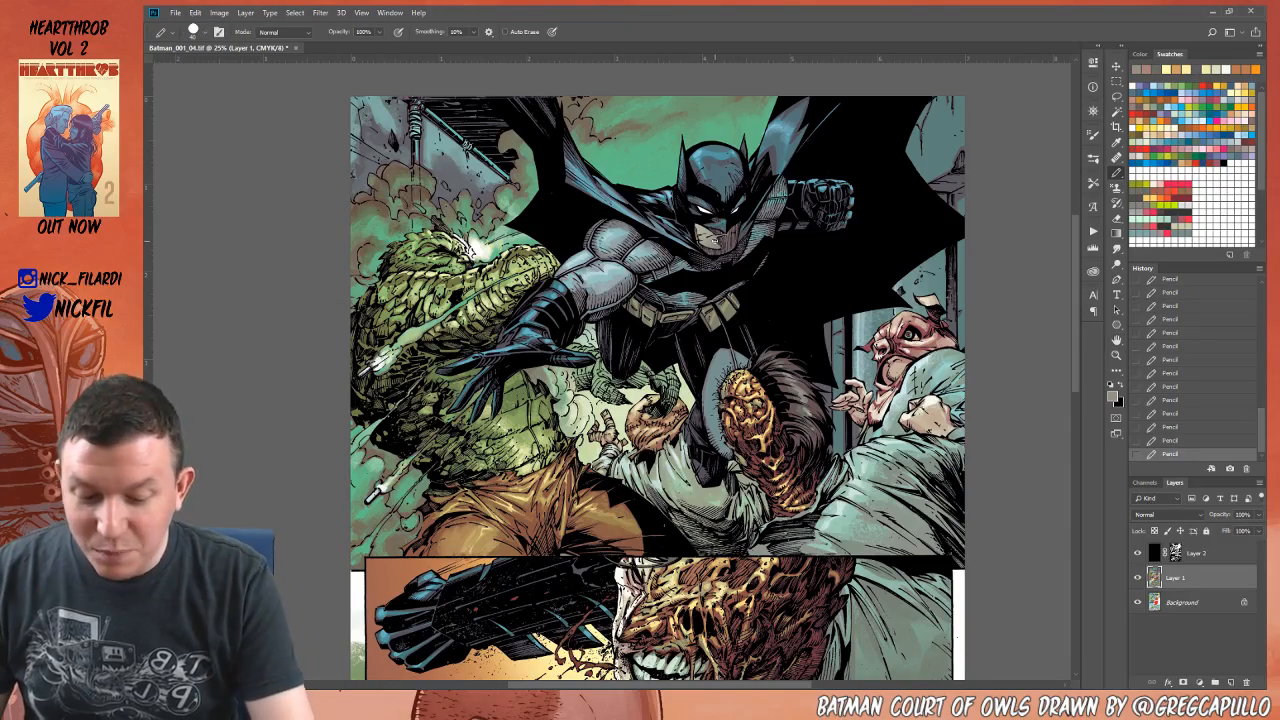
click(1116, 340)
drag(1050, 358, 1038, 208)
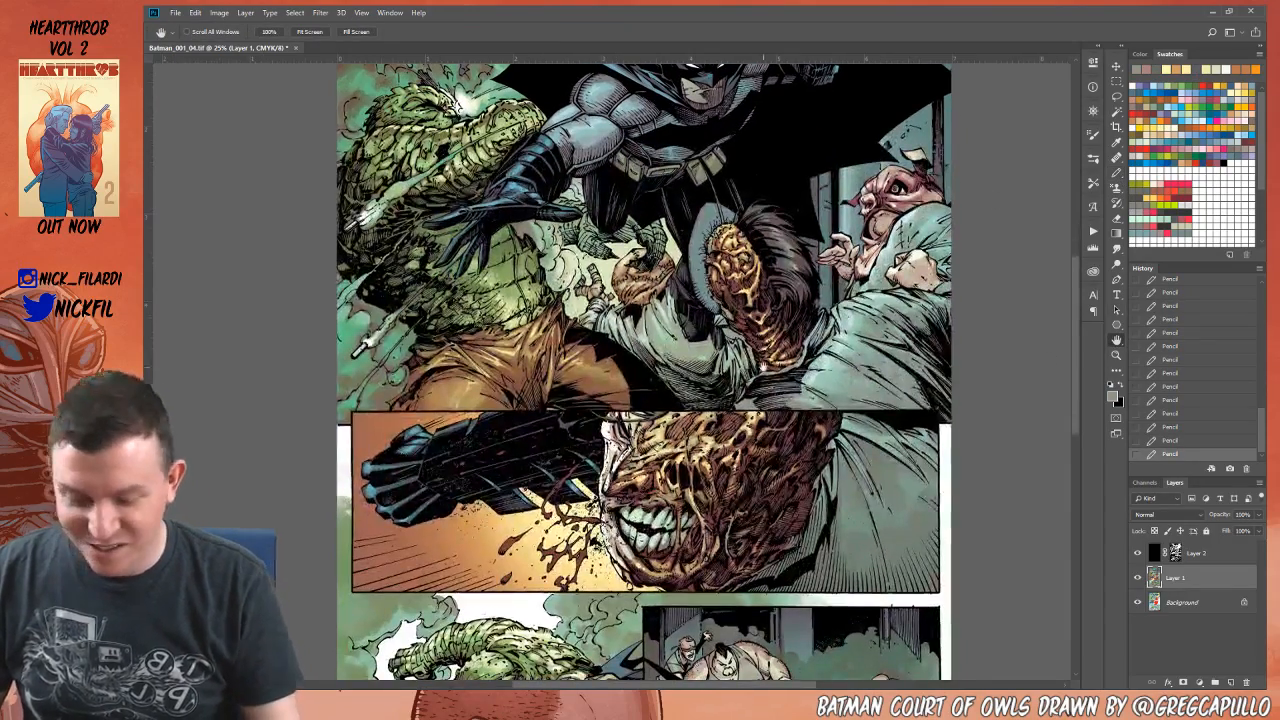
click(1116, 176)
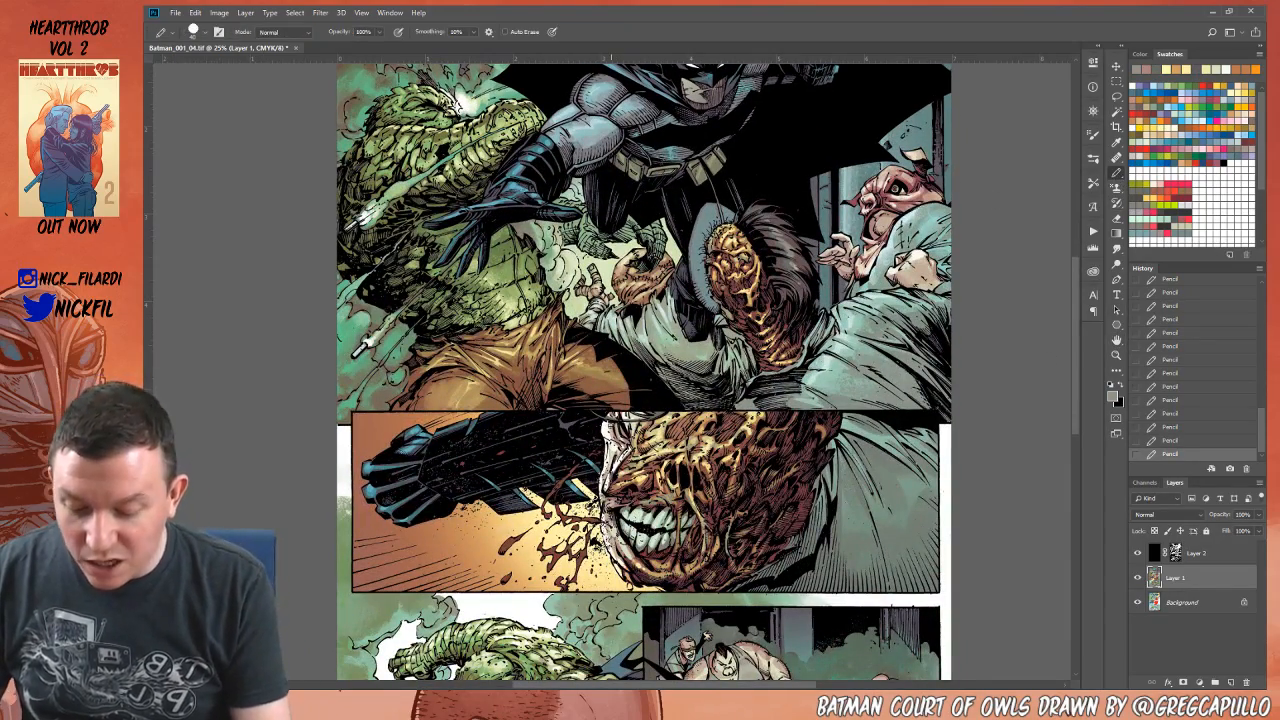
key(5)
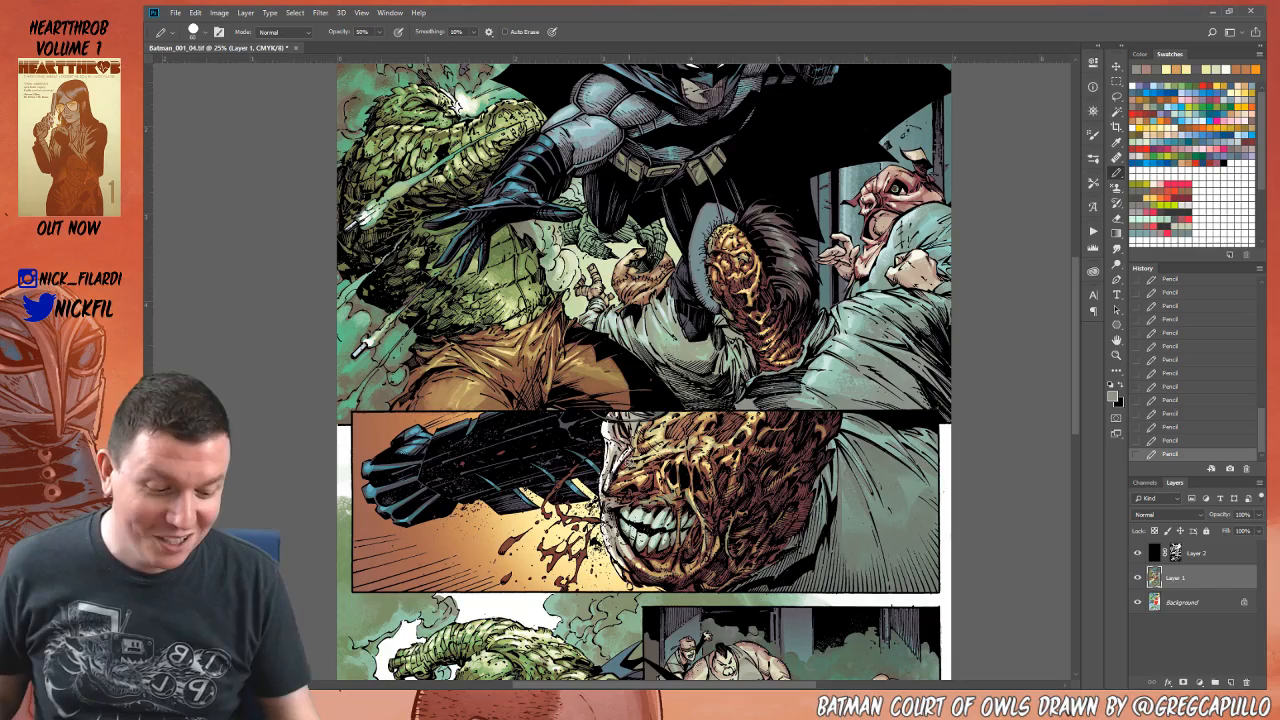
Step: Examine the colouring of all the panels across the page, from the top panel to the last one
click(1116, 341)
drag(798, 553, 826, 453)
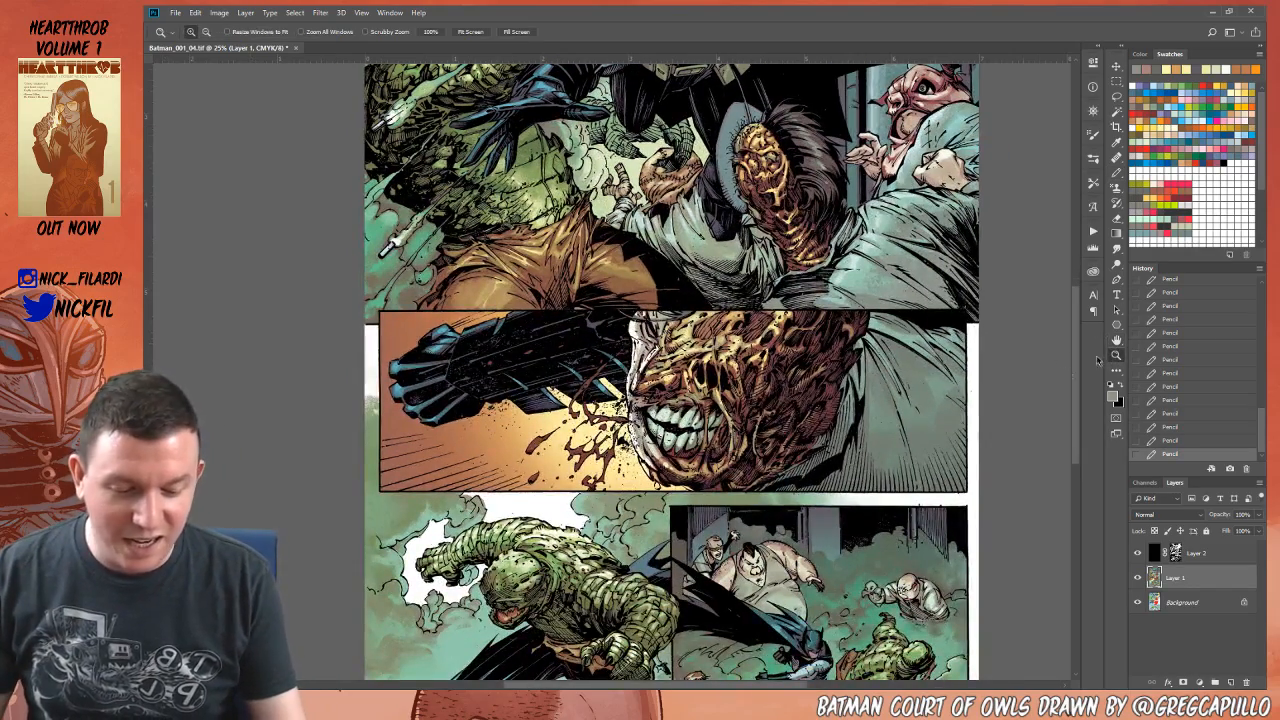
key(ctrl+minus)
drag(867, 535, 834, 431)
drag(871, 475, 857, 497)
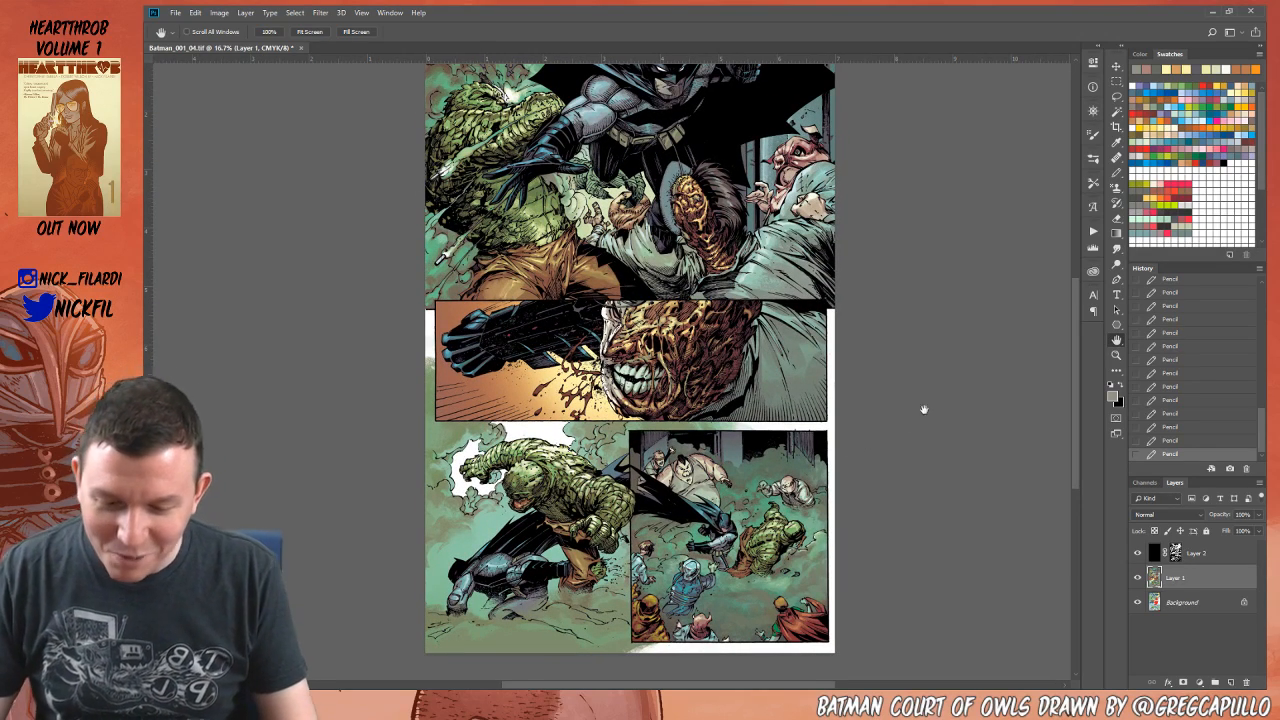
click(1117, 174)
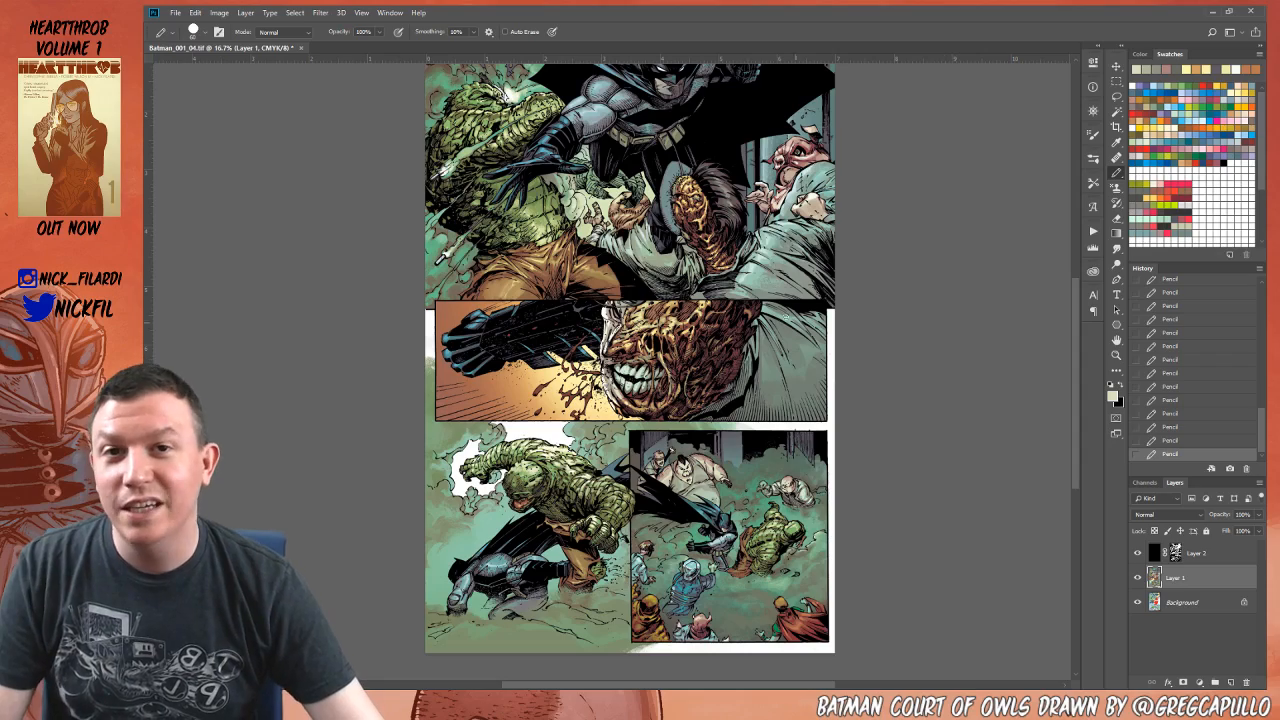
drag(629, 245, 624, 341)
drag(615, 446, 631, 417)
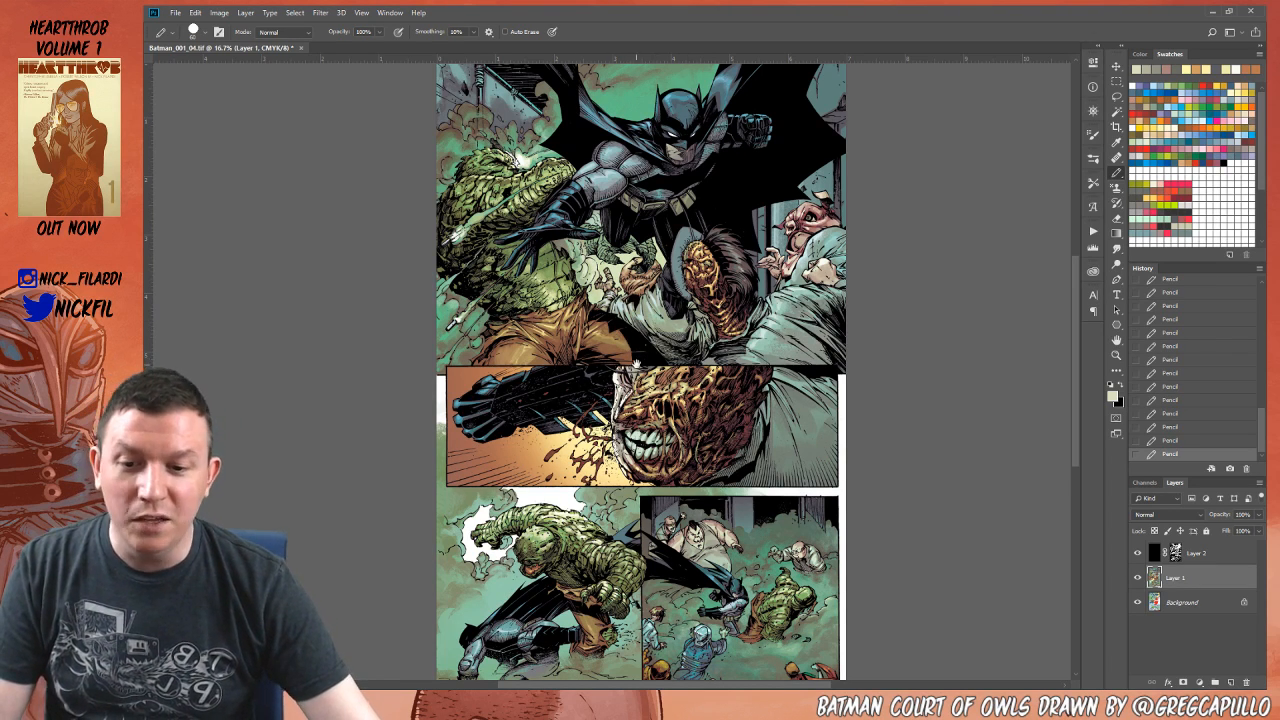
drag(634, 361, 670, 430)
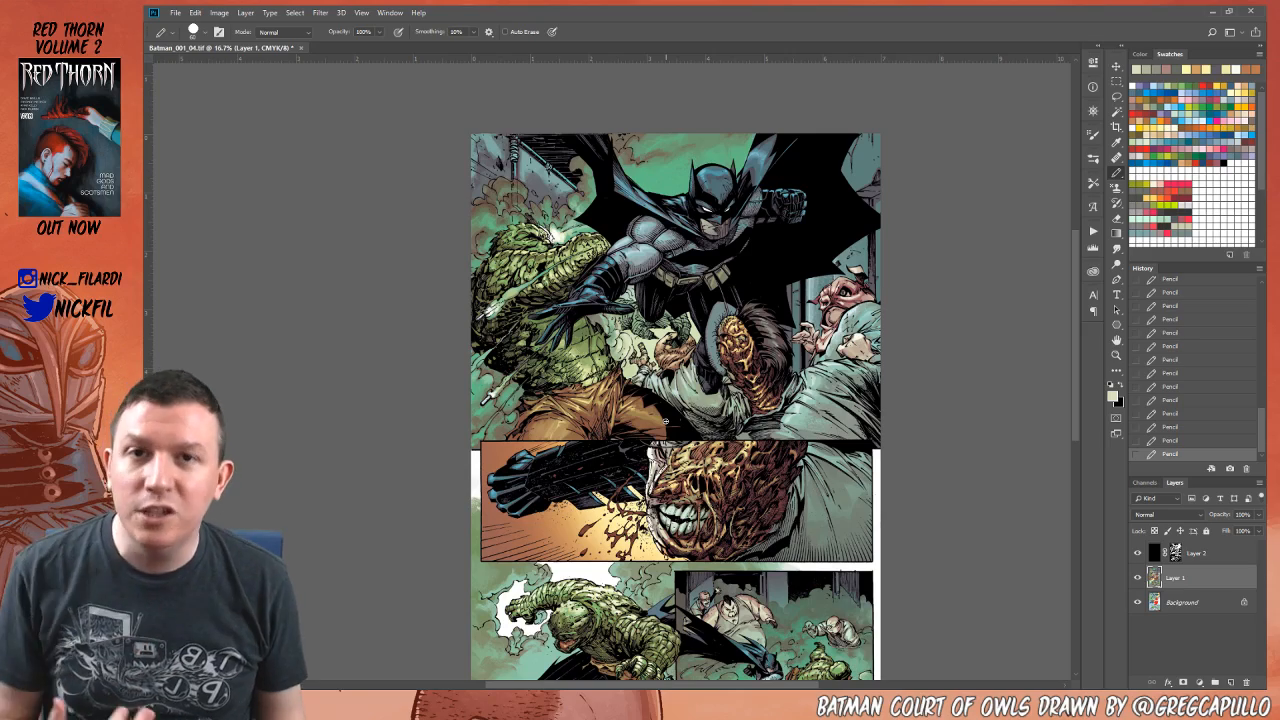
drag(702, 570, 669, 328)
Step: Activate Layer 2 and choose pale yellow and olive green for colouring the smoke outline beside the green figure in the last panel
key(z)
click(473, 411)
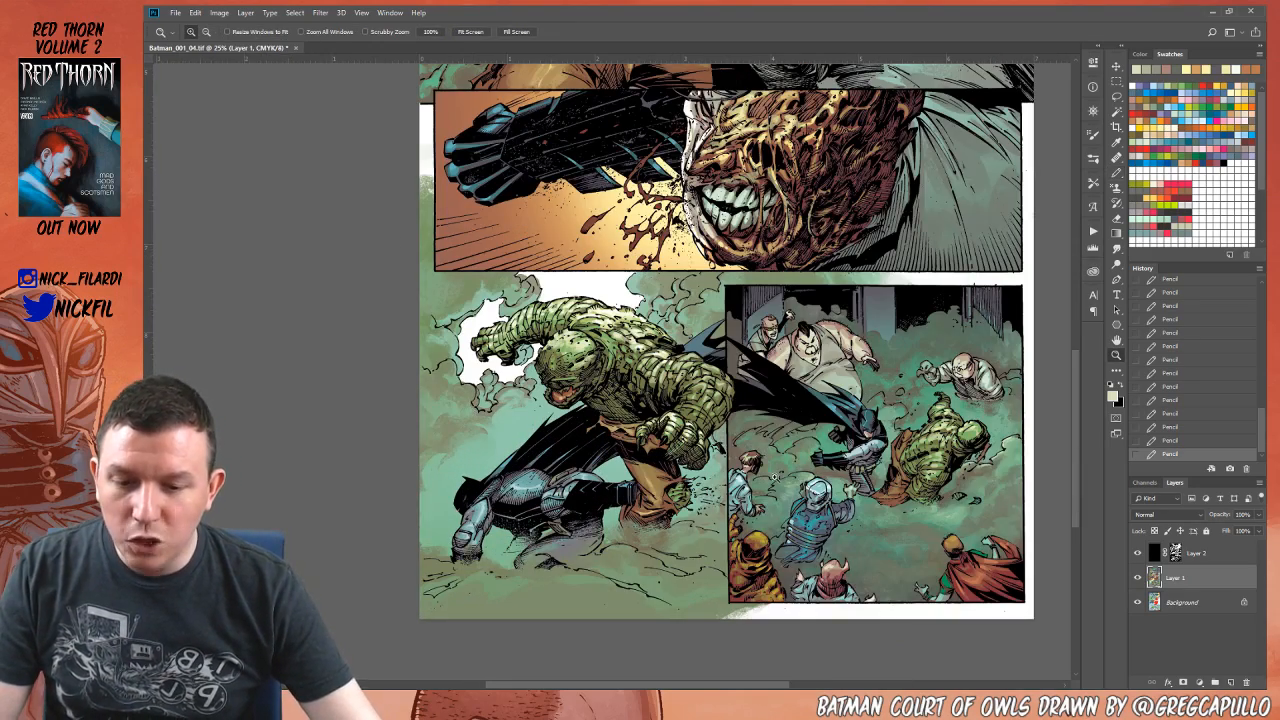
click(1218, 556)
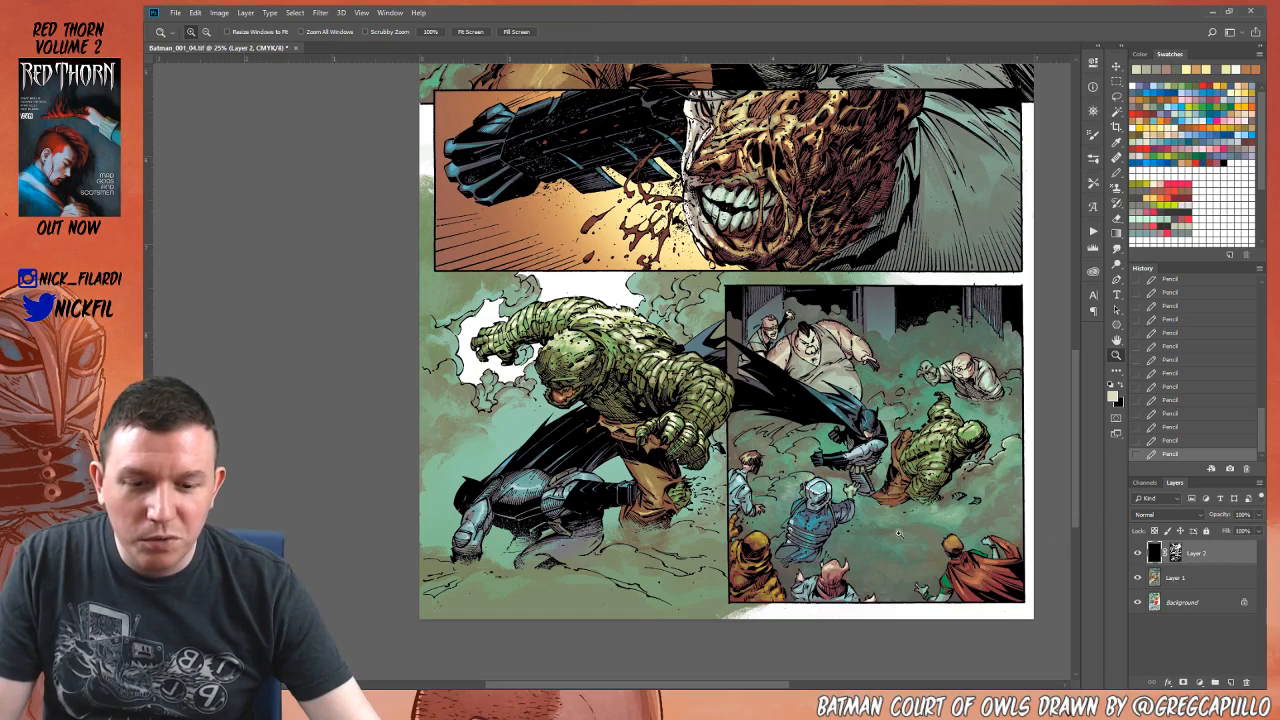
key(b)
key(z)
double_click(994, 433)
drag(1004, 432, 817, 417)
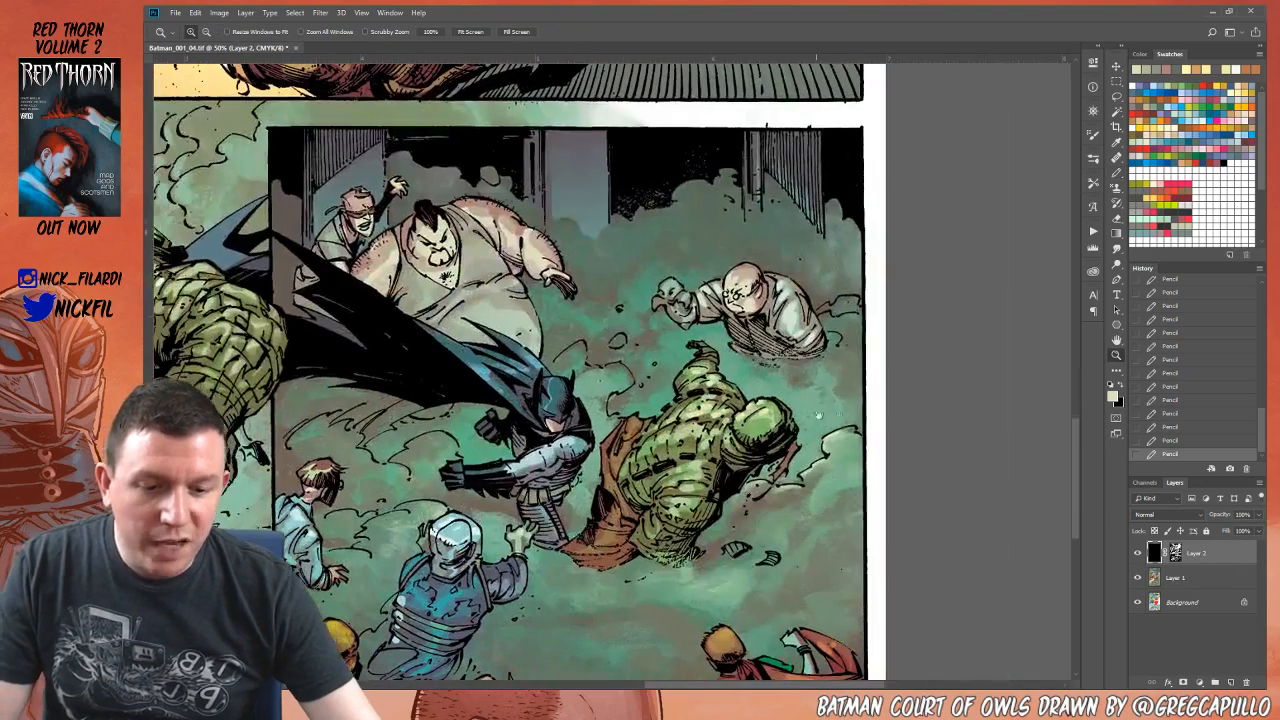
key(b)
click(1174, 121)
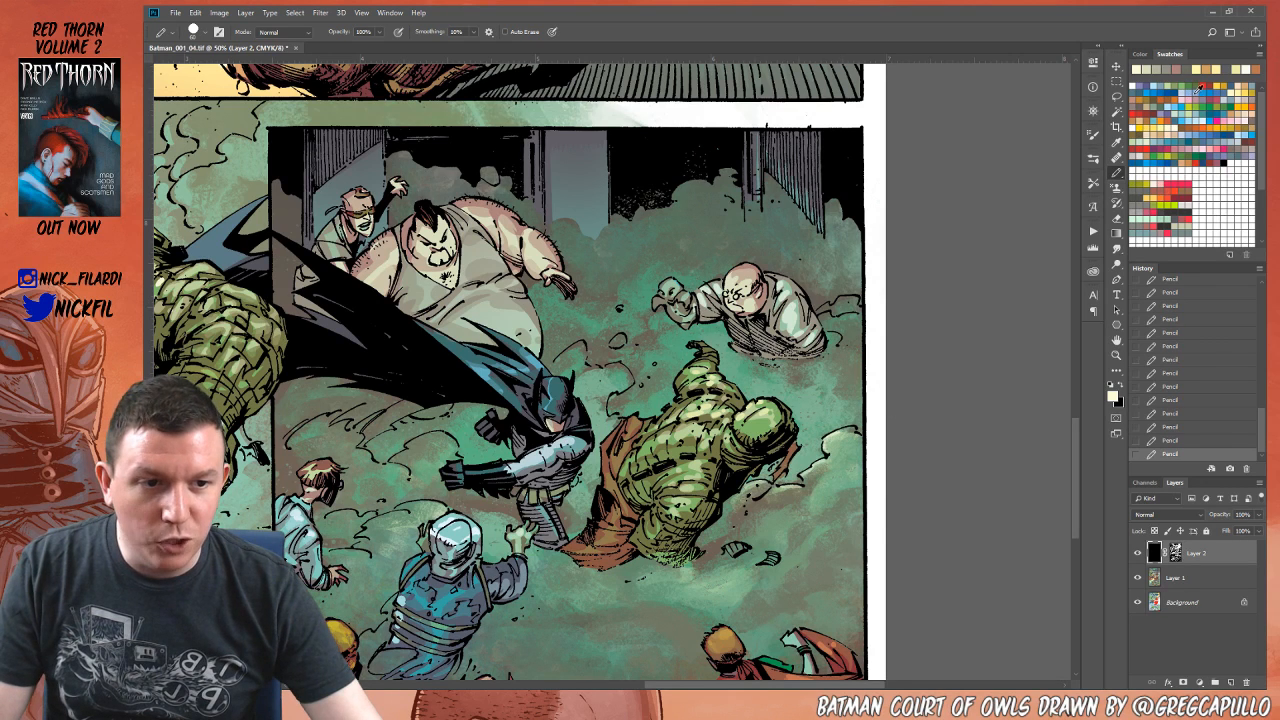
alt+click(848, 432)
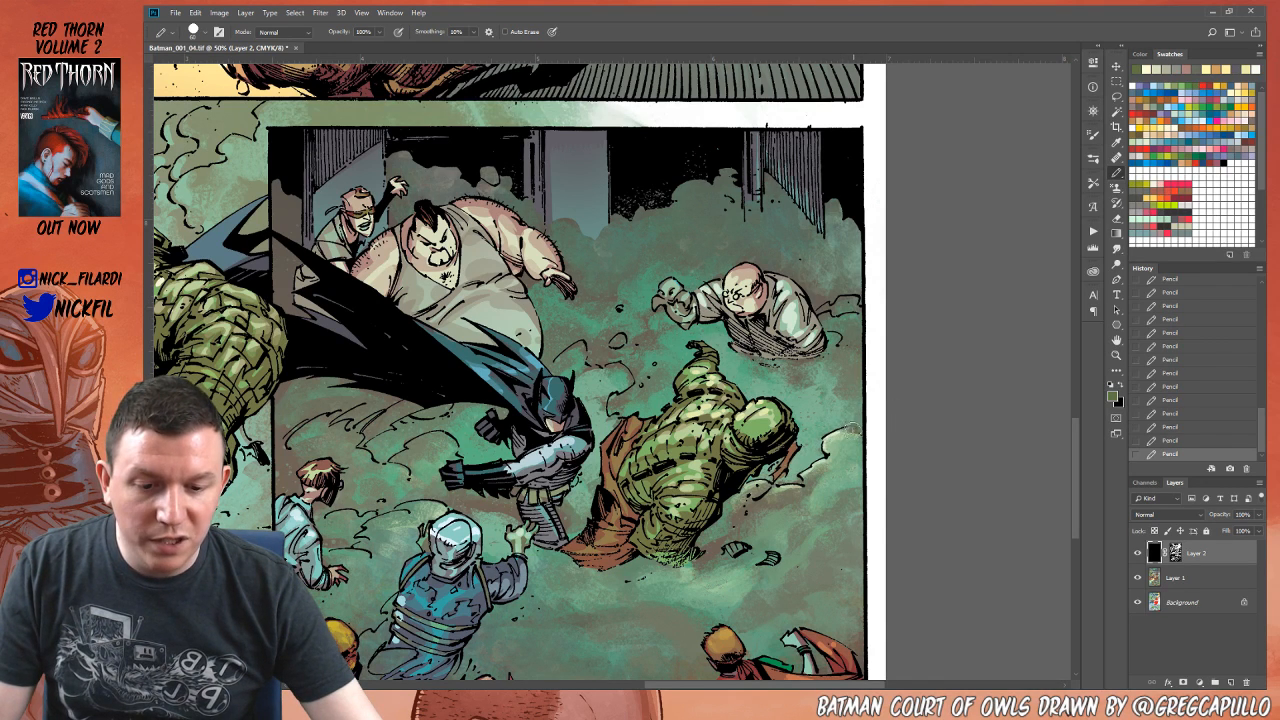
Step: Adjust the last panel's smoke outline with black at 50% and 30% opacity, then sample a dark olive from it
key(z)
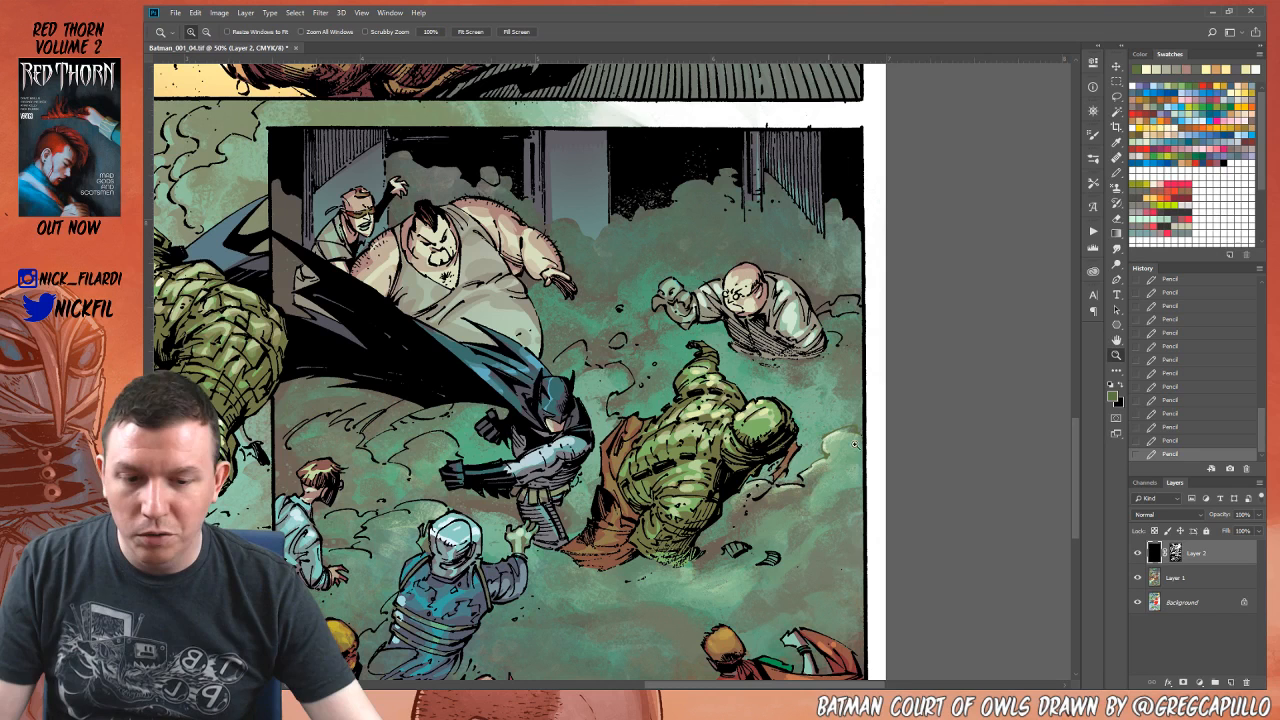
click(1224, 161)
key(b)
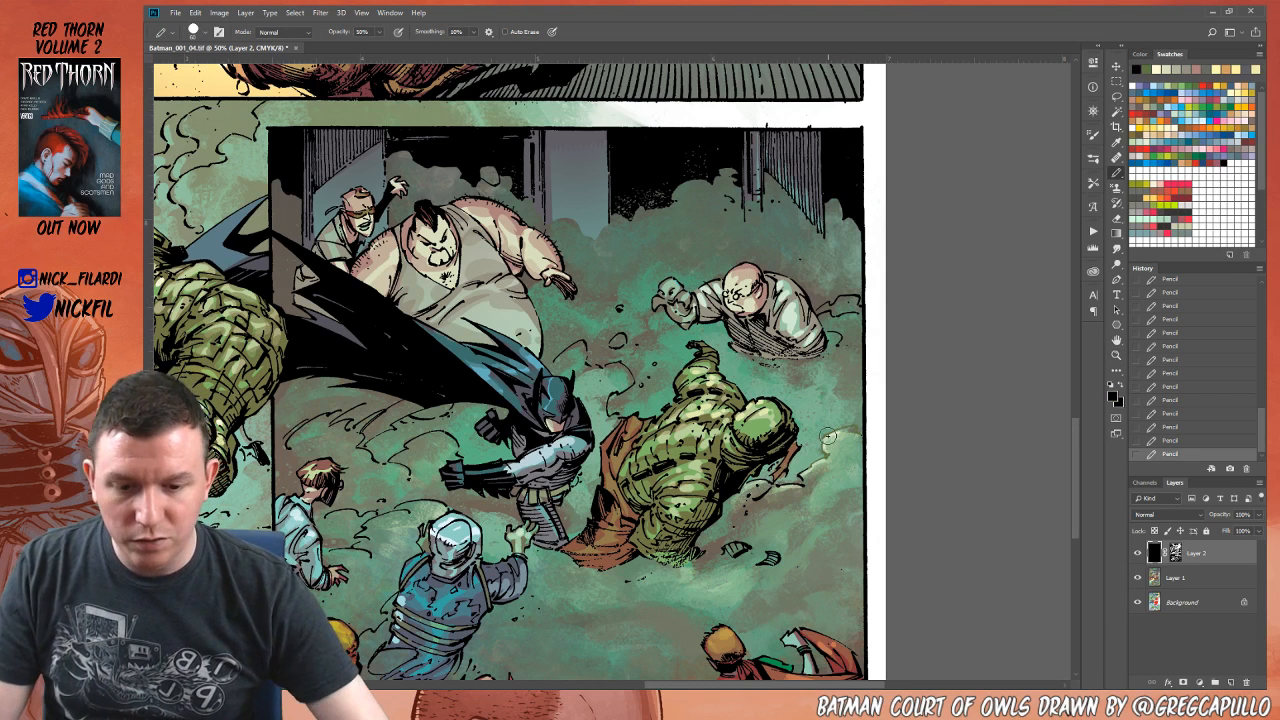
key(5)
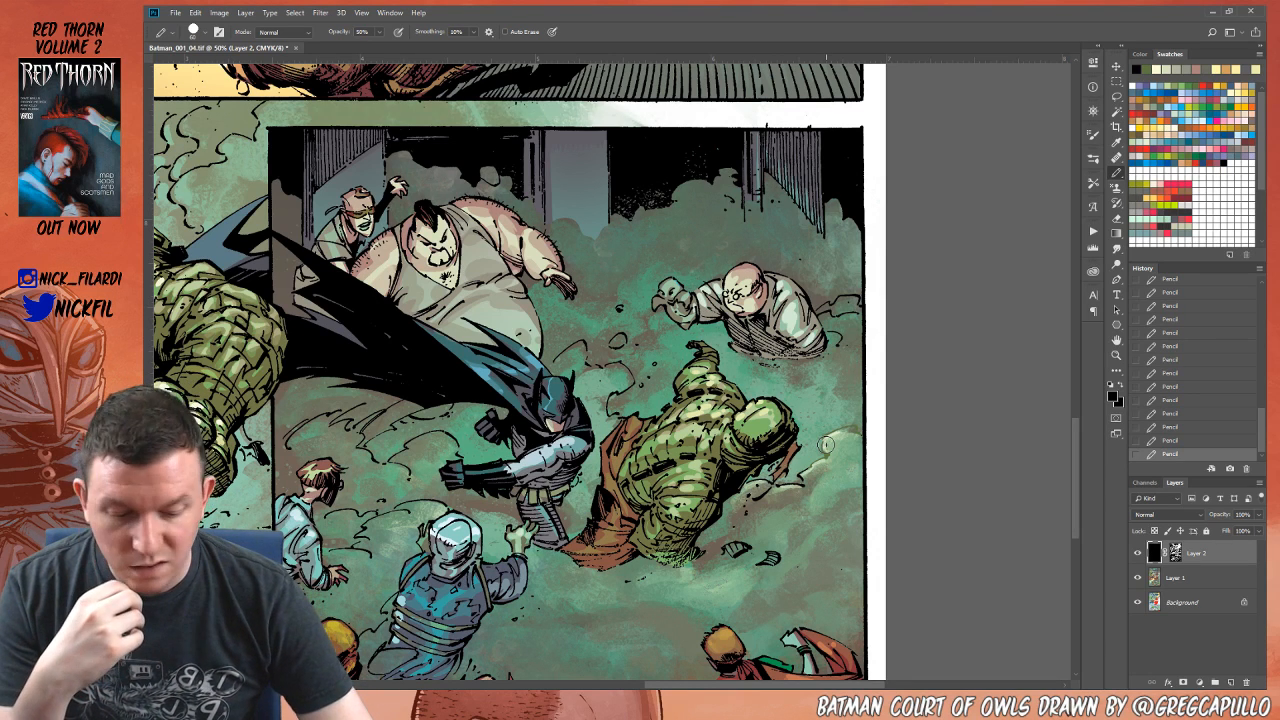
key(3)
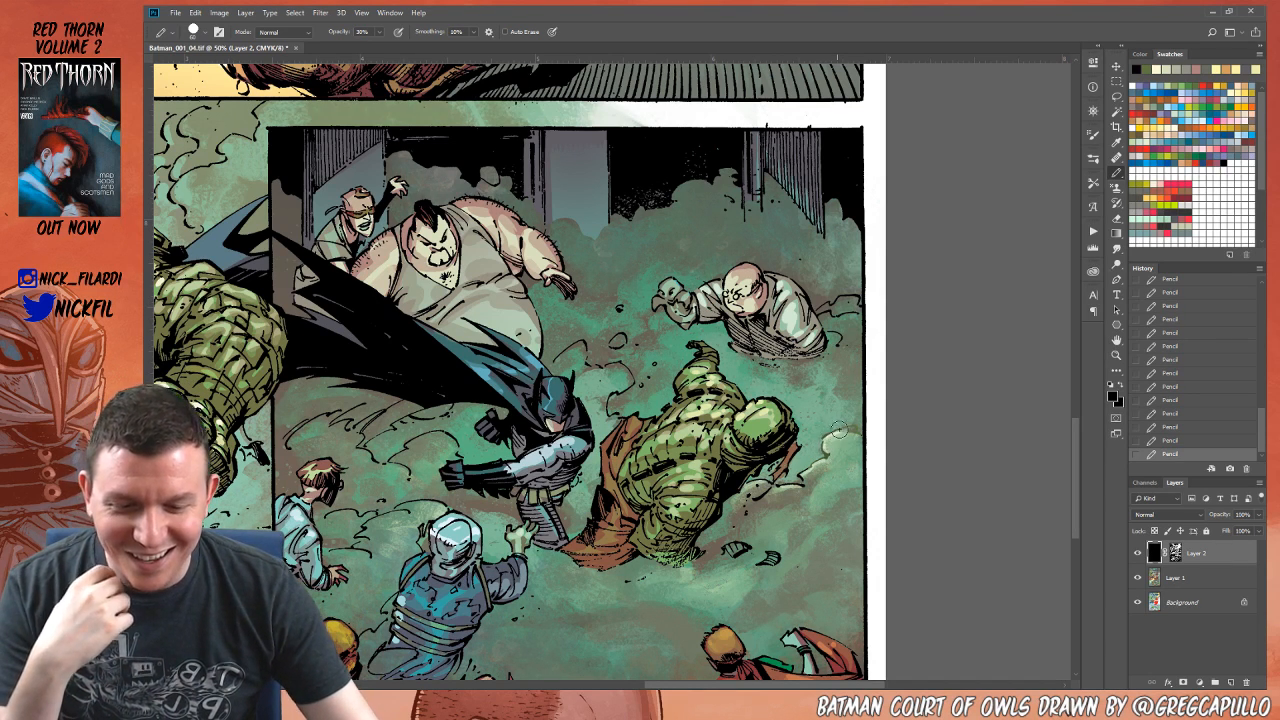
alt+click(820, 452)
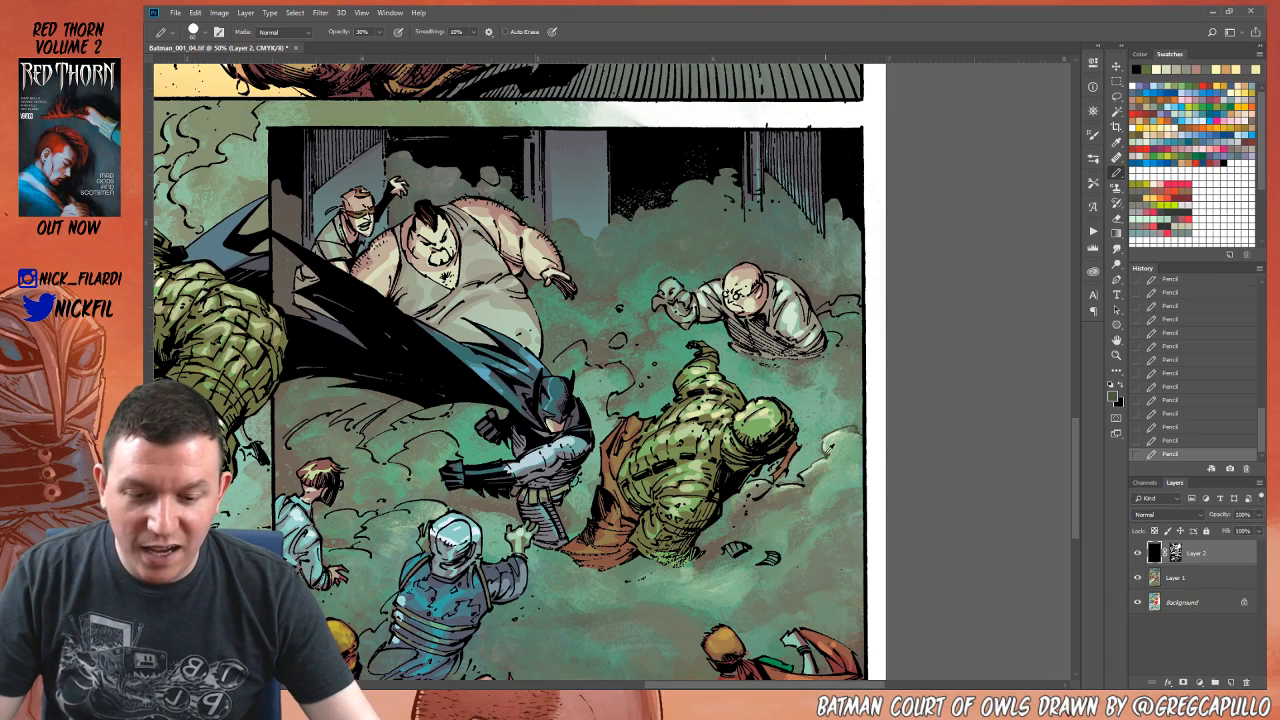
Step: Recolour the smoke outline between the last panel's border and the green figure with sampled olive greens at 100% opacity
scroll(820, 452, up, 2)
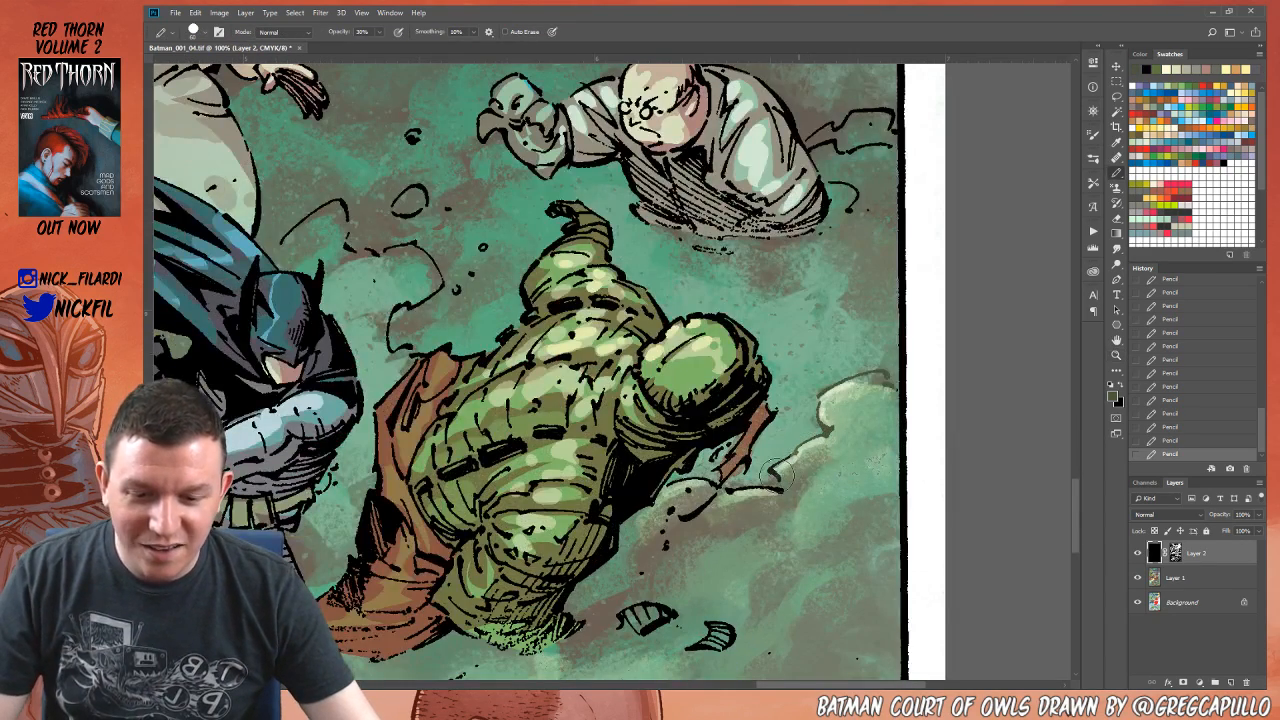
scroll(820, 444, up, 1)
key(0)
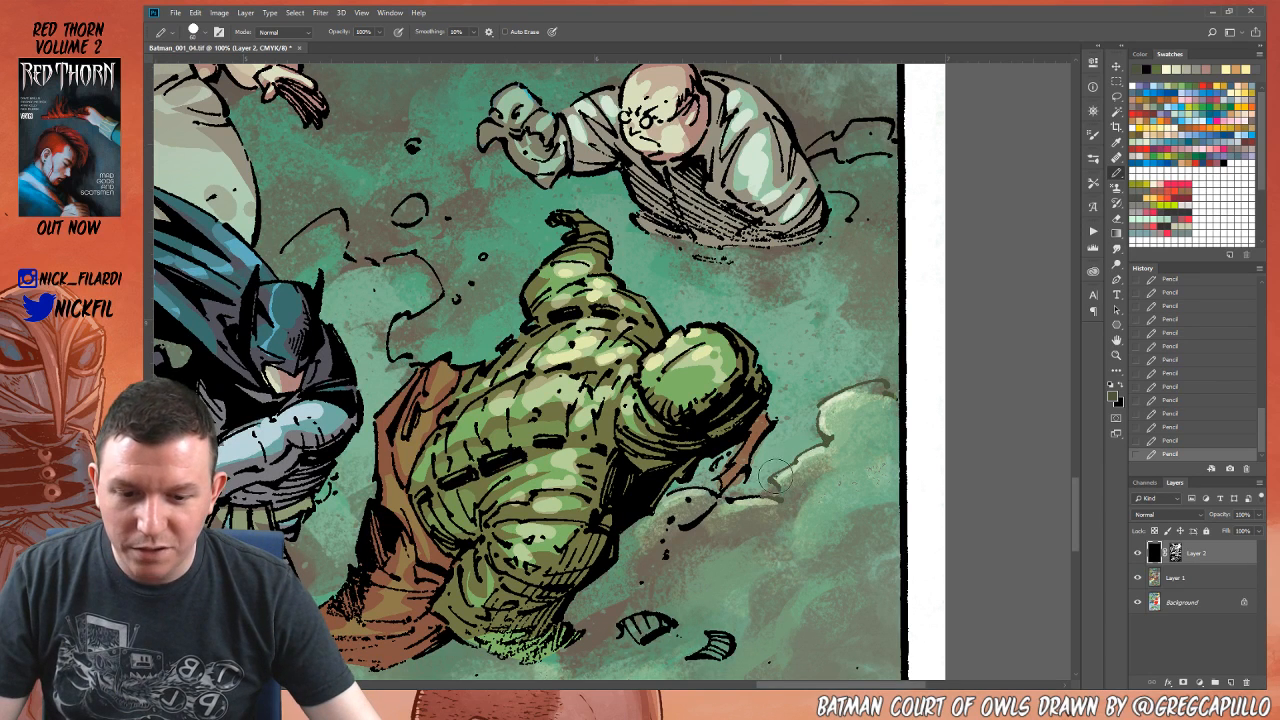
alt+click(893, 393)
mouse_move(894, 396)
mouse_down()
mouse_move(818, 410)
mouse_move(817, 454)
mouse_move(787, 483)
mouse_move(802, 495)
mouse_move(828, 438)
mouse_move(790, 520)
mouse_move(737, 532)
mouse_move(735, 512)
mouse_move(796, 506)
mouse_up()
alt+click(823, 443)
alt+click(823, 439)
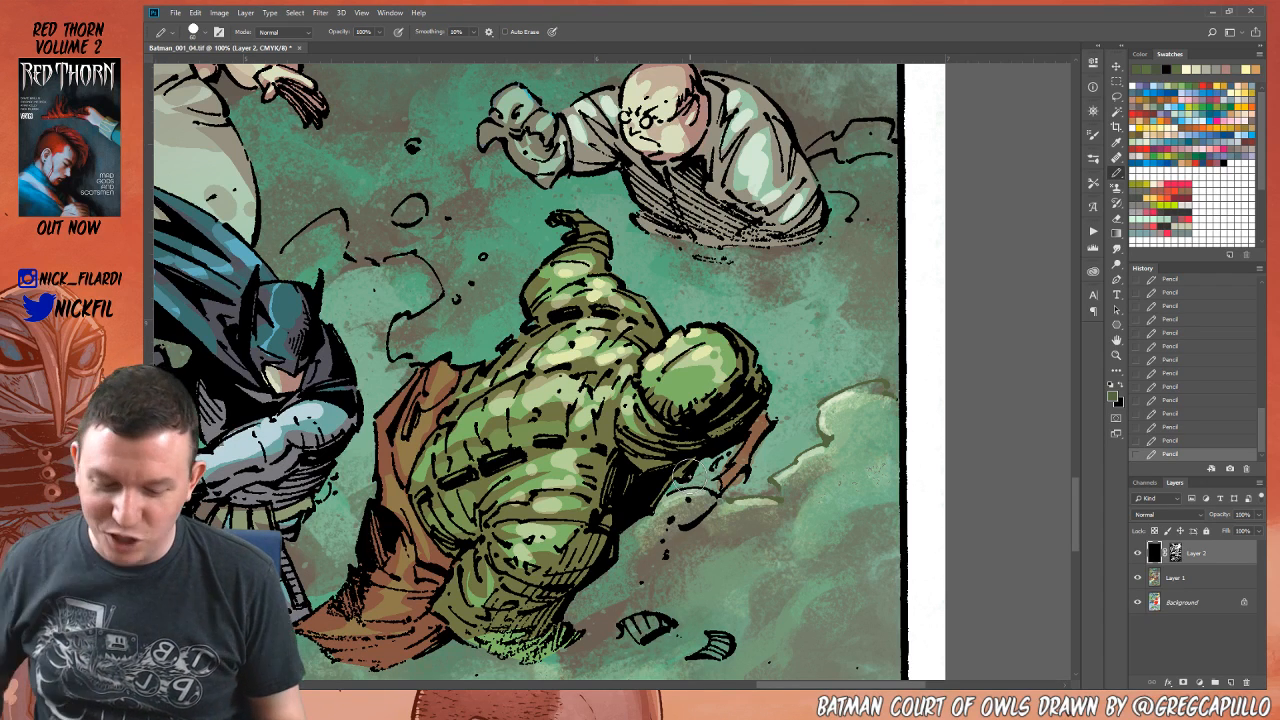
drag(671, 495, 733, 502)
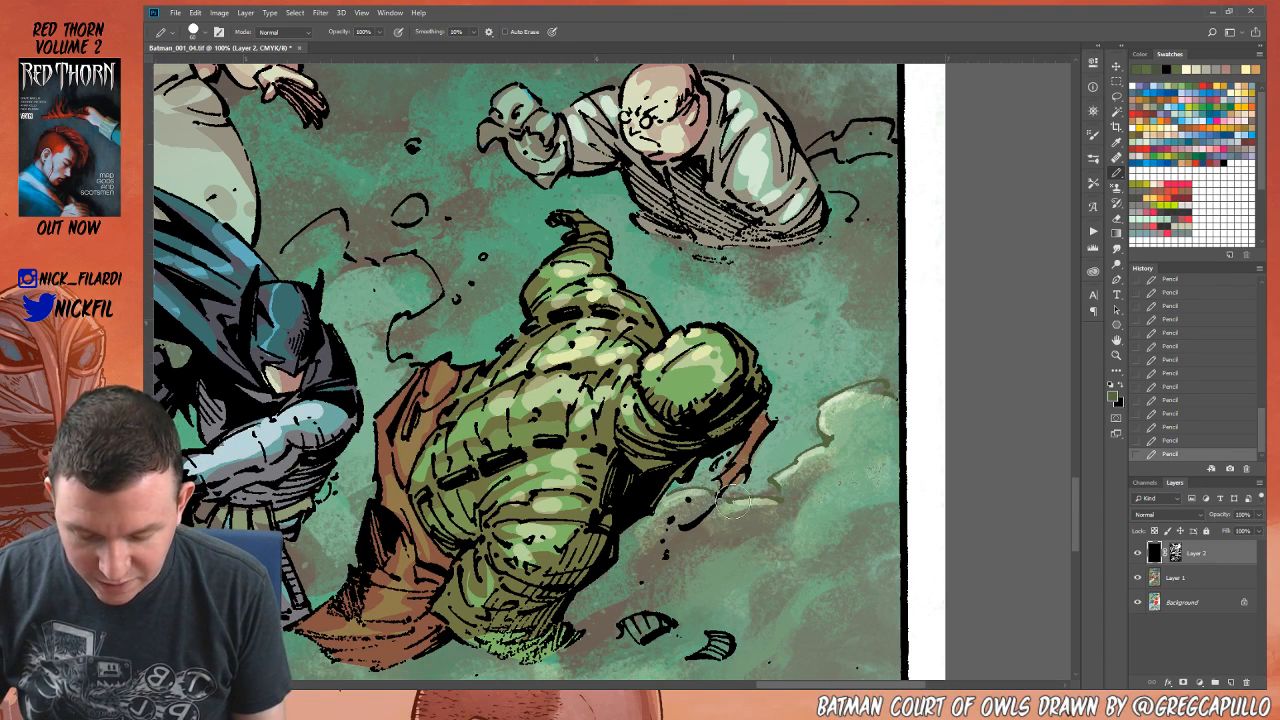
Step: Examine the recoloured smoke outline against the rest of the last panel and the neighbouring panels
click(1119, 359)
alt+click(743, 521)
alt+click(743, 521)
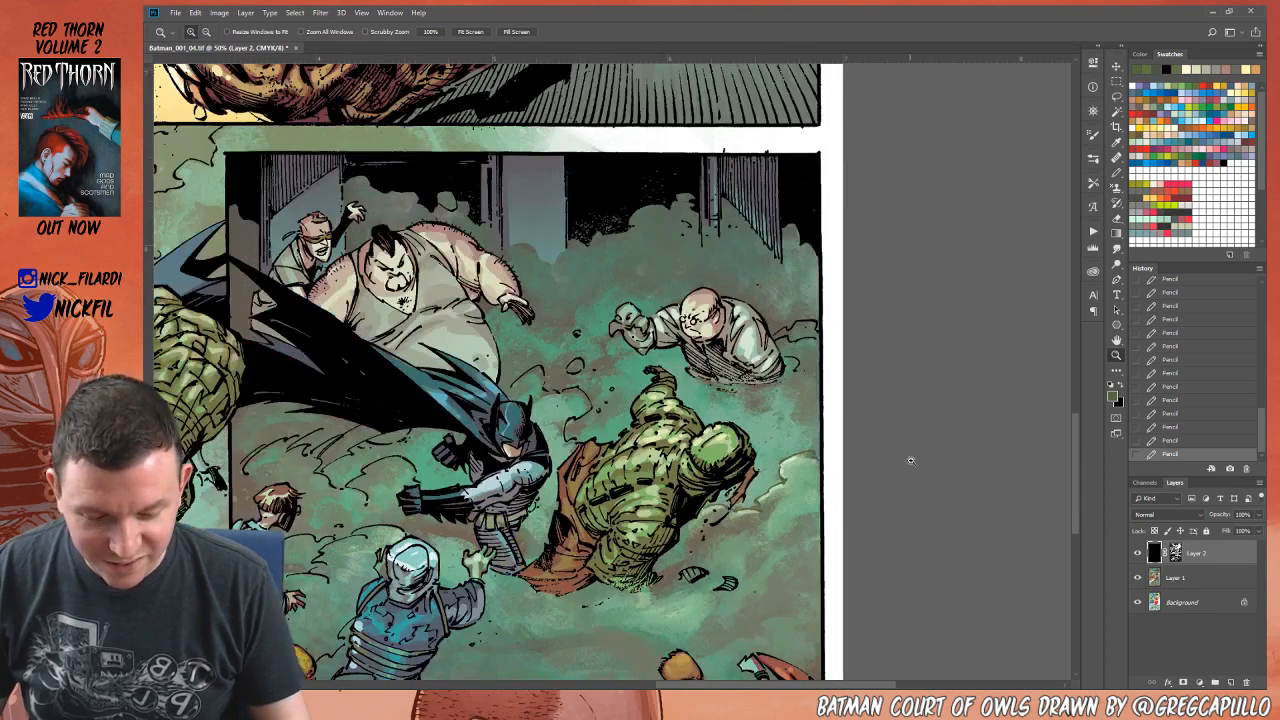
click(1116, 157)
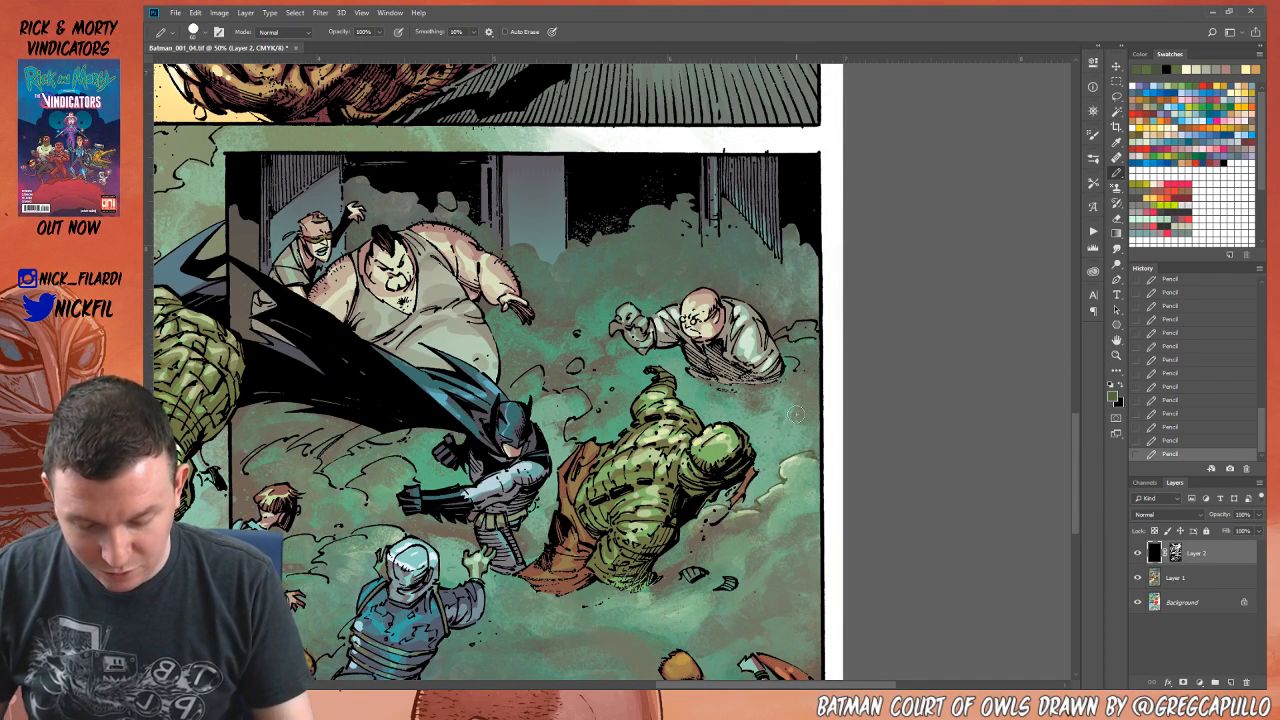
click(1116, 340)
drag(662, 528, 828, 510)
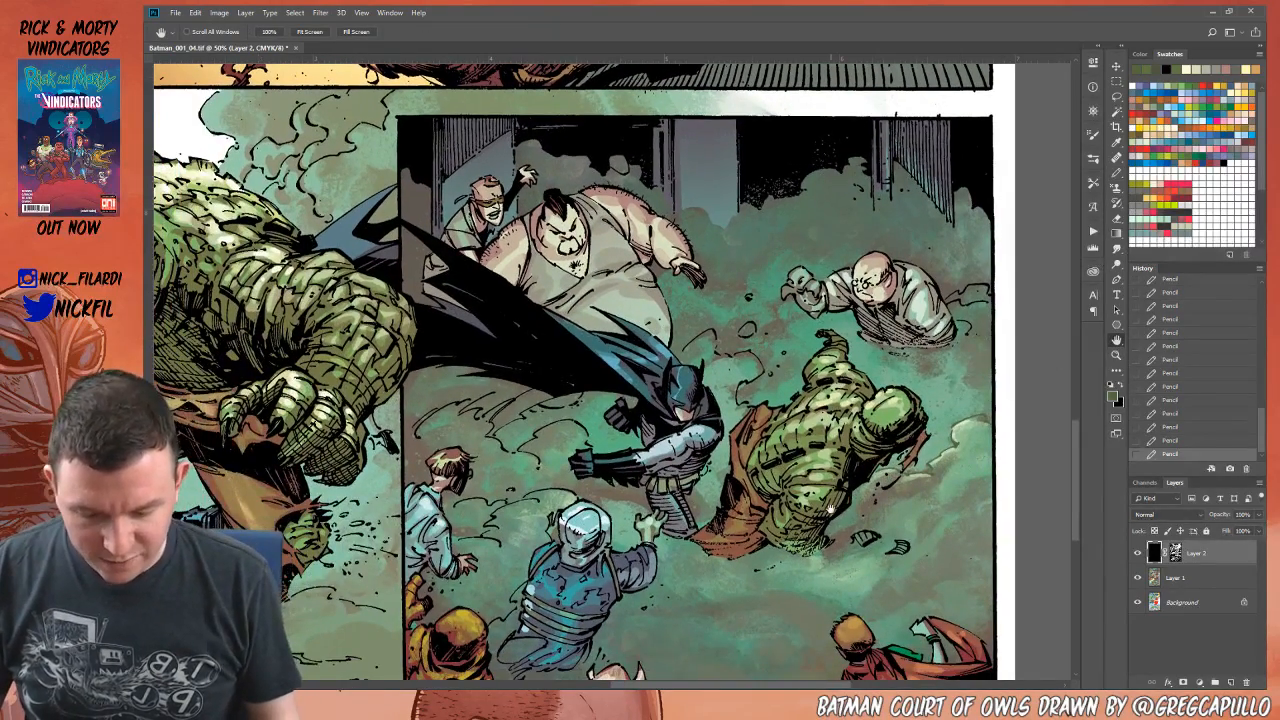
click(1116, 355)
alt+click(842, 510)
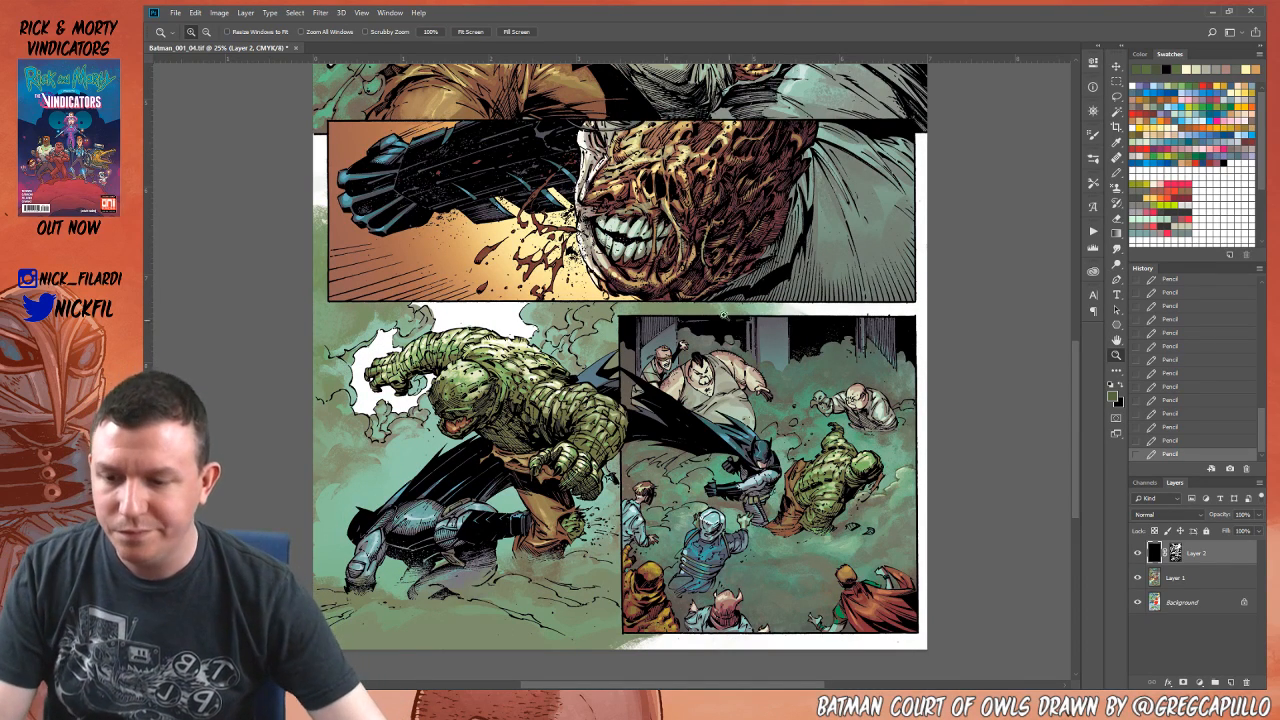
Step: Activate the Background layer and select the last panel's green backdrop colour across the page with the Magic Wand
click(1193, 603)
key(w)
click(826, 366)
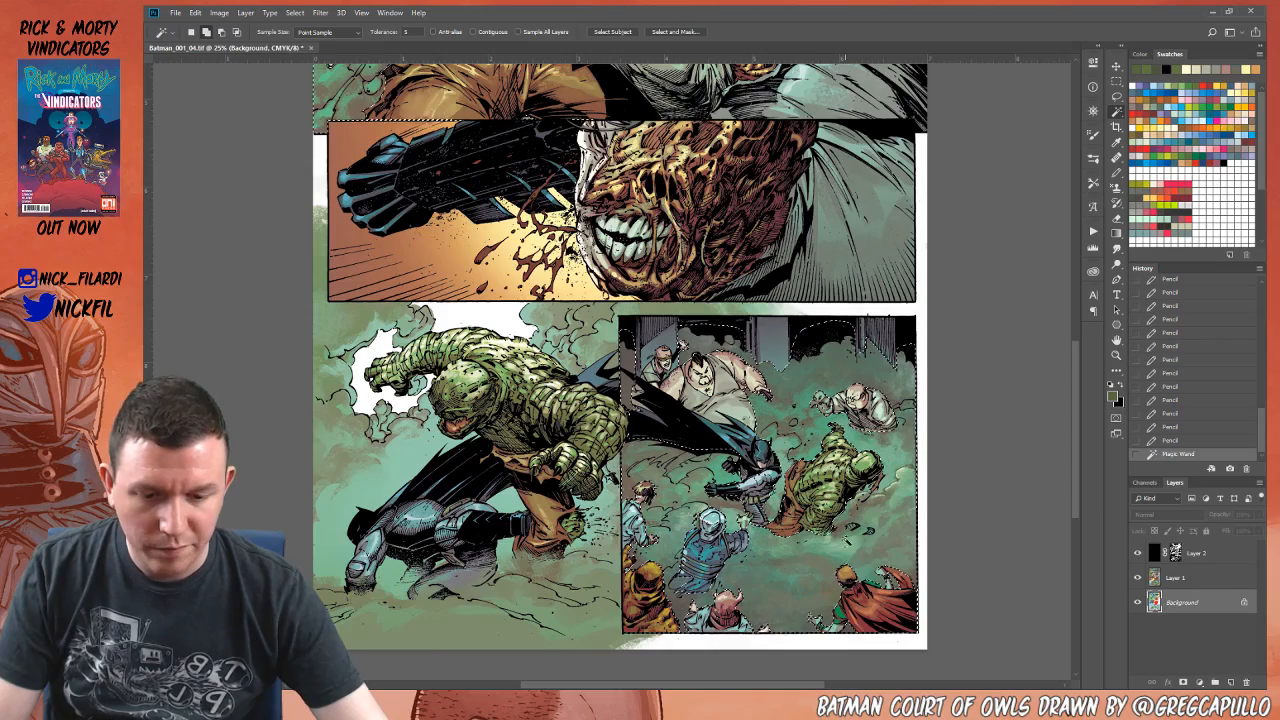
key(z)
alt+click(760, 278)
drag(760, 278, 781, 514)
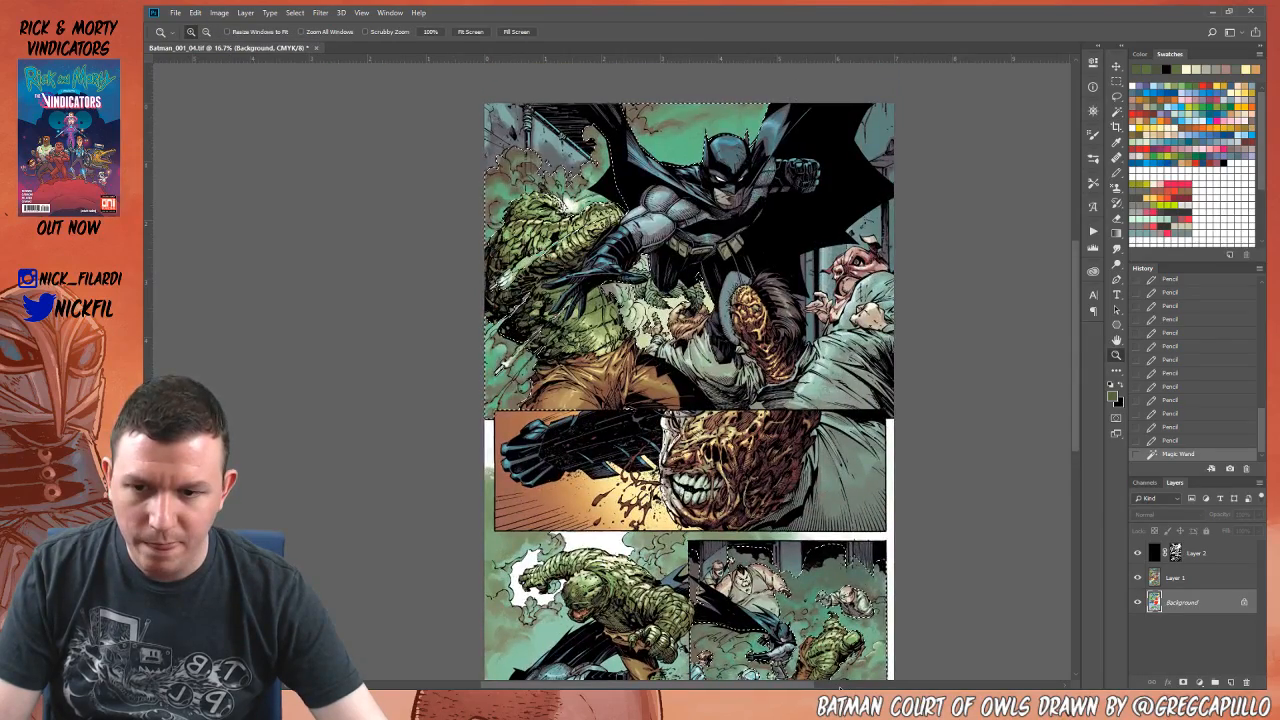
drag(813, 594, 766, 407)
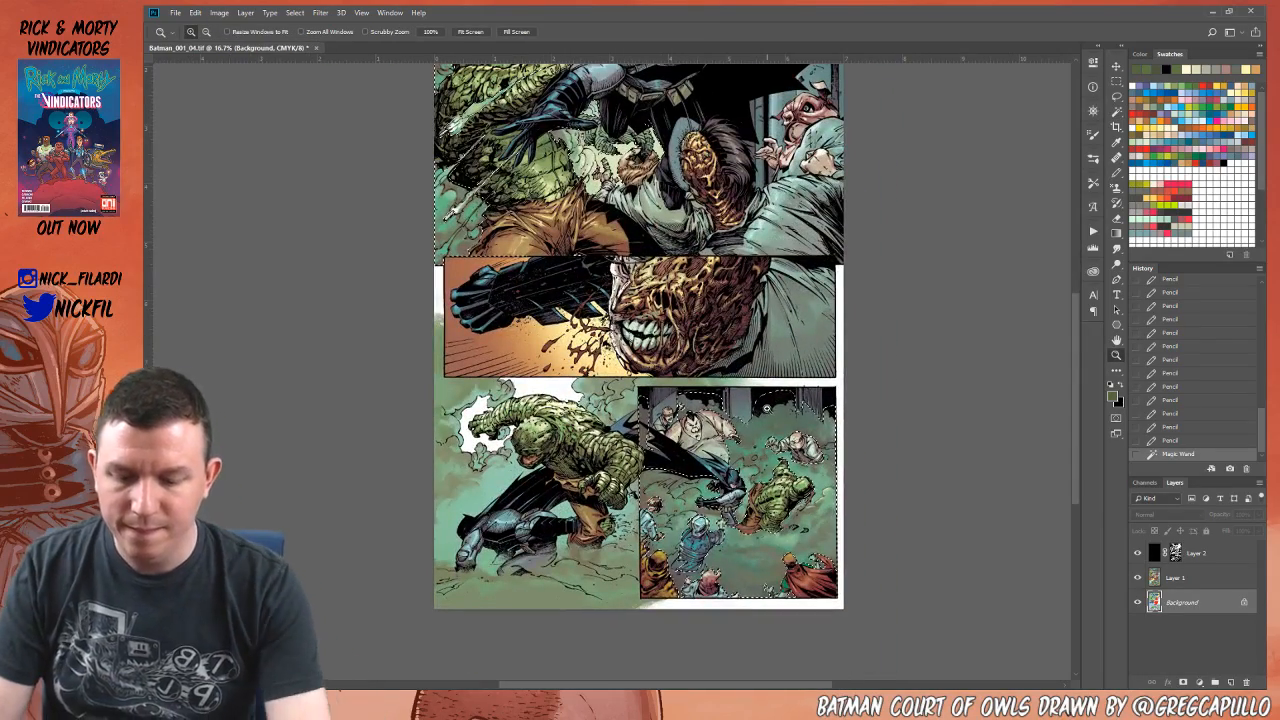
key(l)
key(ctrl+l)
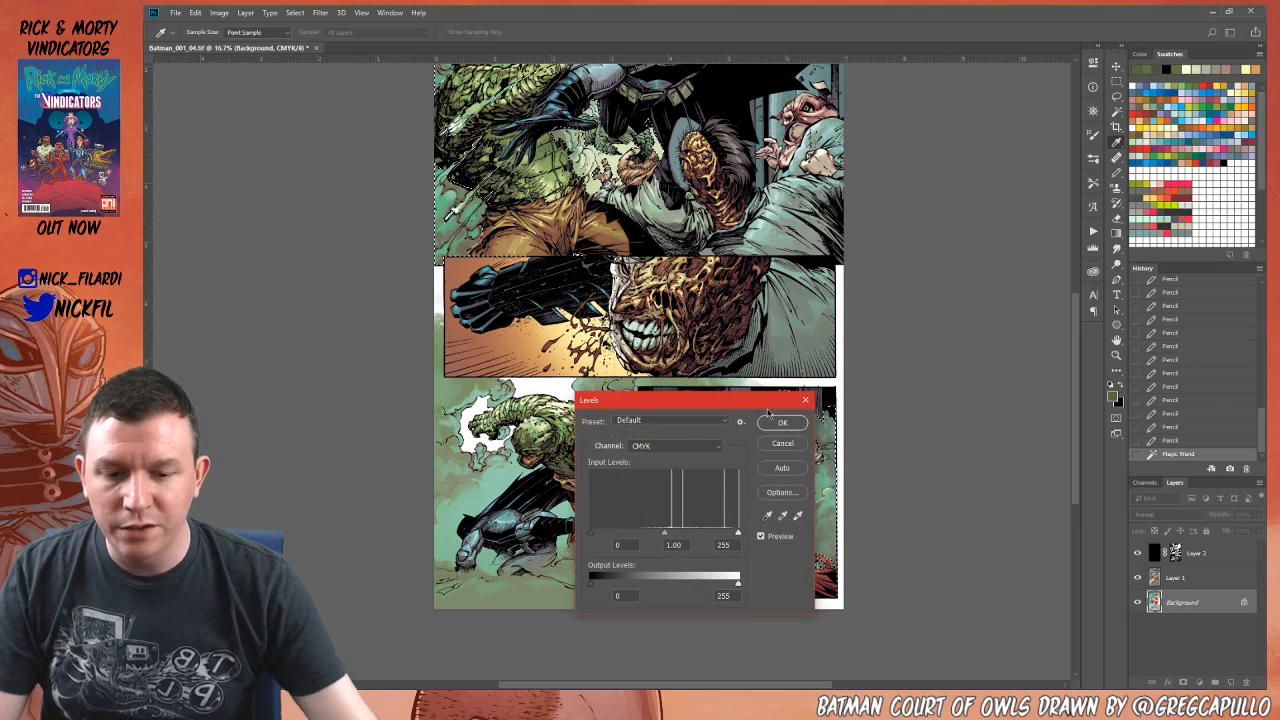
drag(694, 410, 1044, 360)
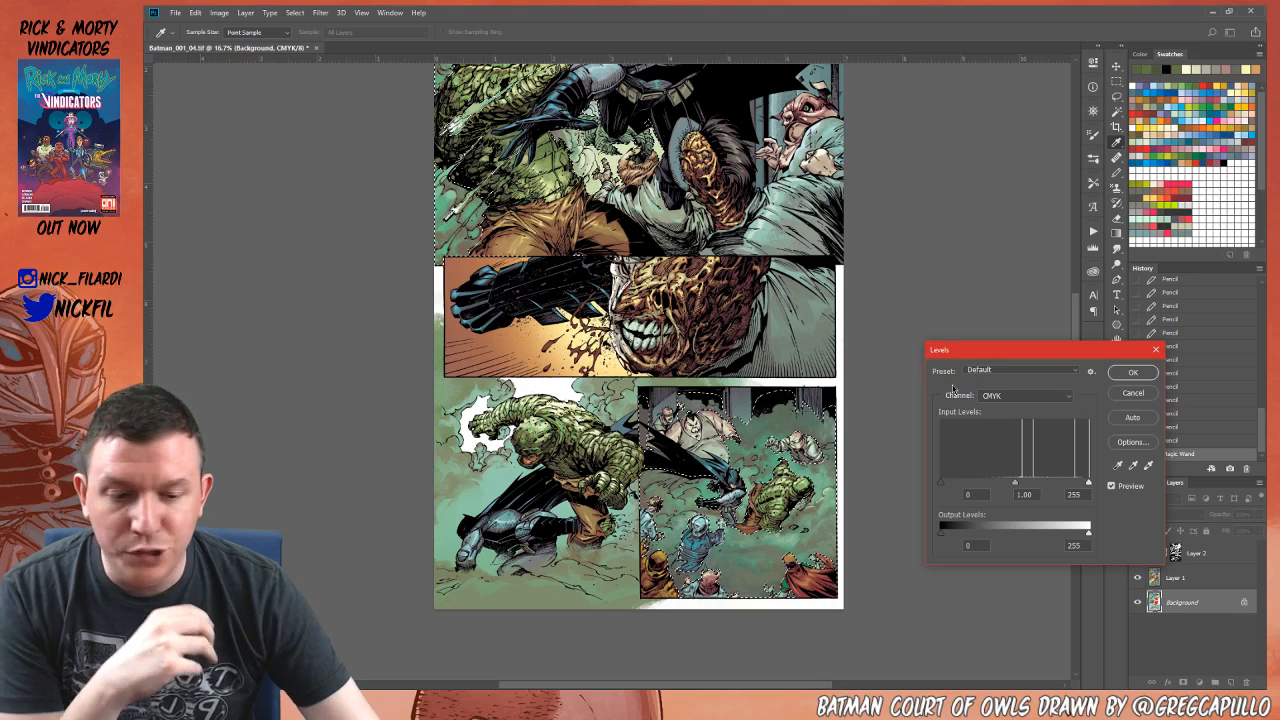
drag(1089, 483, 1055, 484)
click(1132, 393)
key(l)
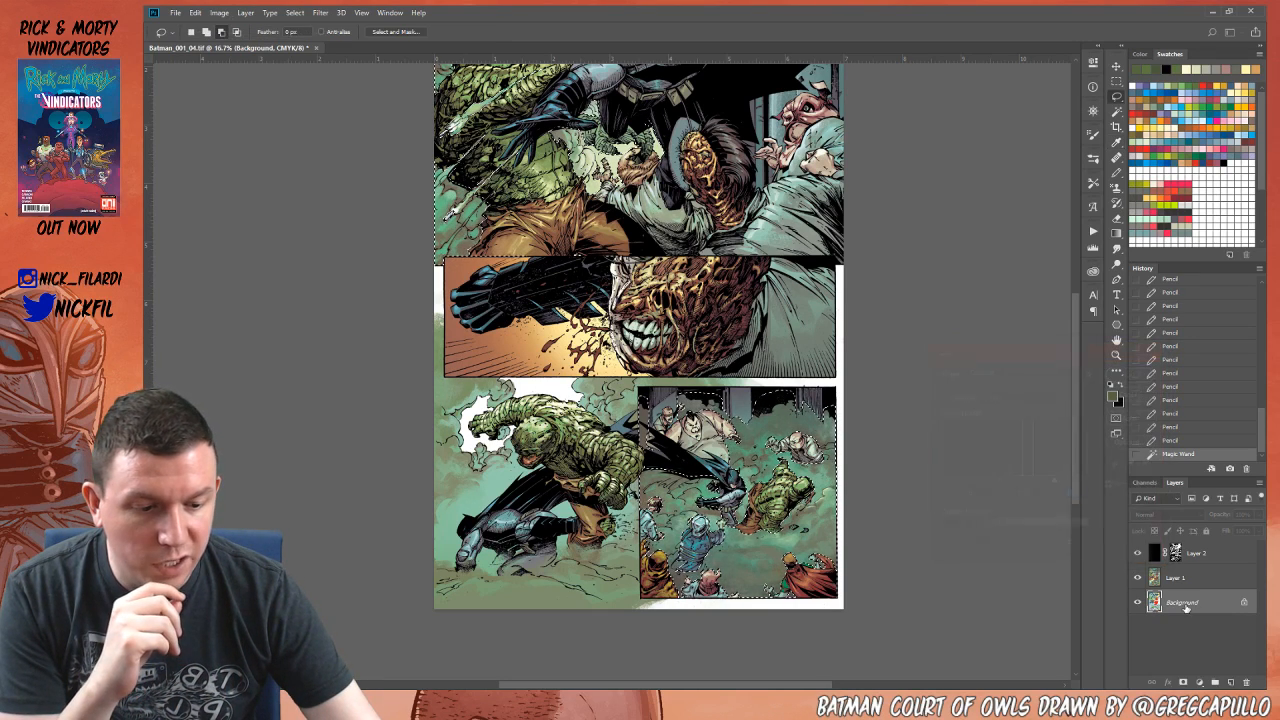
Step: Apply Levels to the selected backdrop on Layer 1 with the white input level at 205
click(1175, 577)
key(ctrl+l)
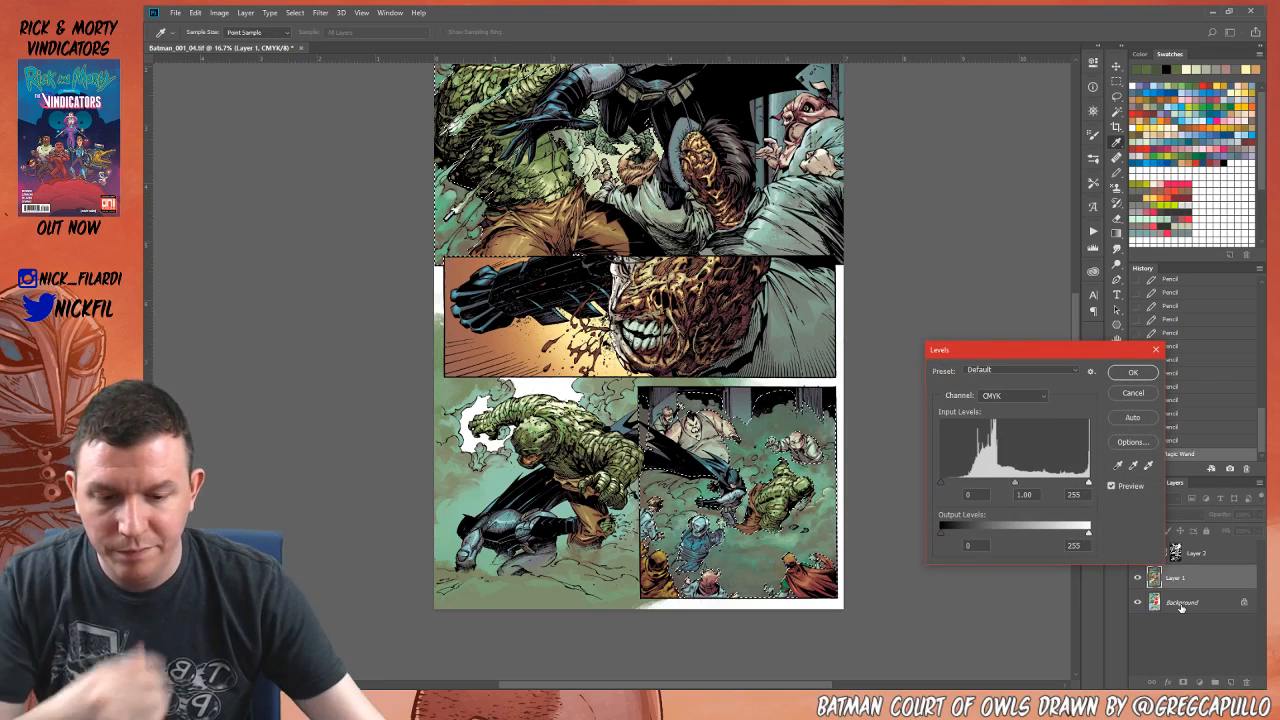
drag(943, 487, 939, 486)
drag(1089, 487, 1060, 485)
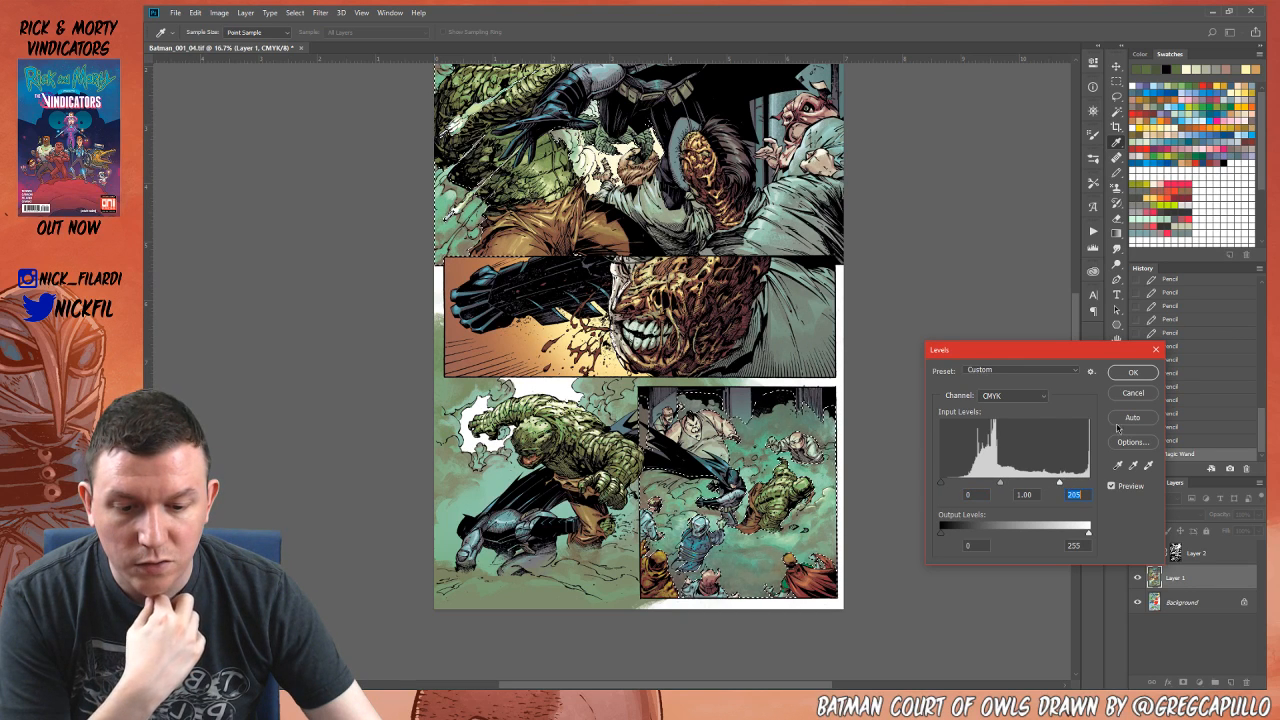
click(1134, 373)
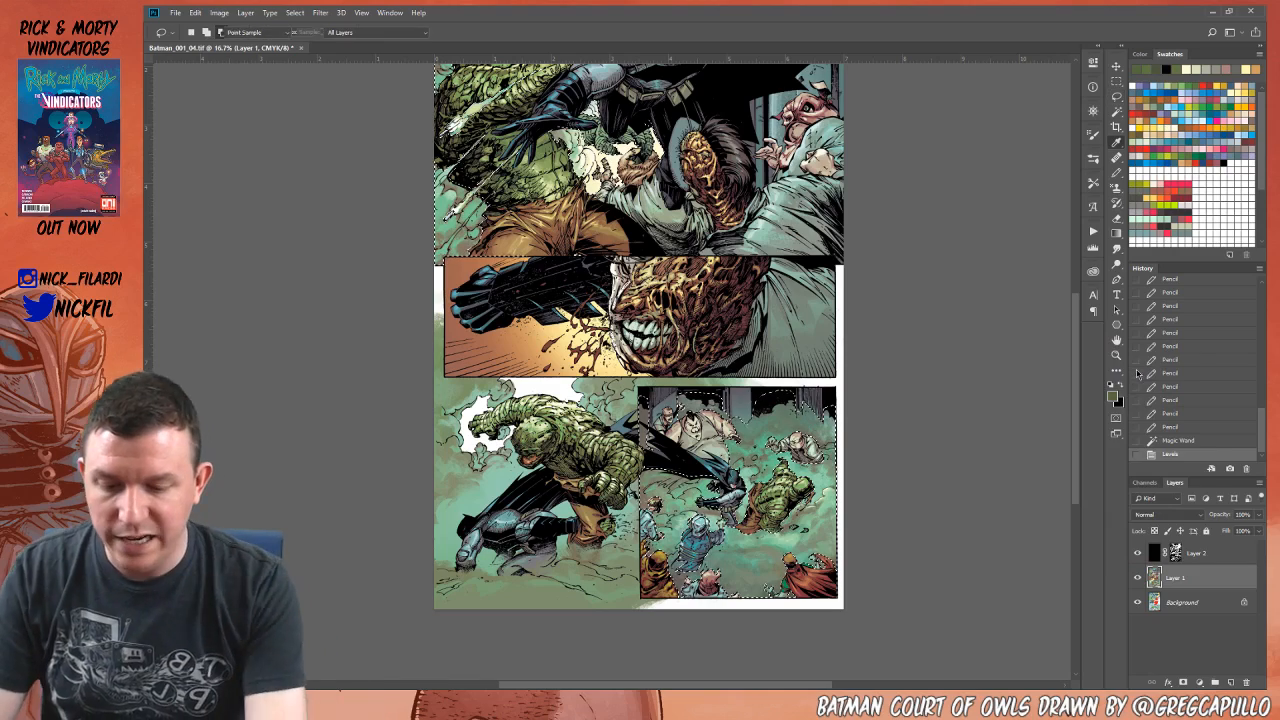
Step: Try a more saturated Hue/Saturation adjustment on the selected backdrop, and revert the history to the Magic Wand selection
key(ctrl+u)
drag(1055, 457, 1075, 459)
click(1188, 369)
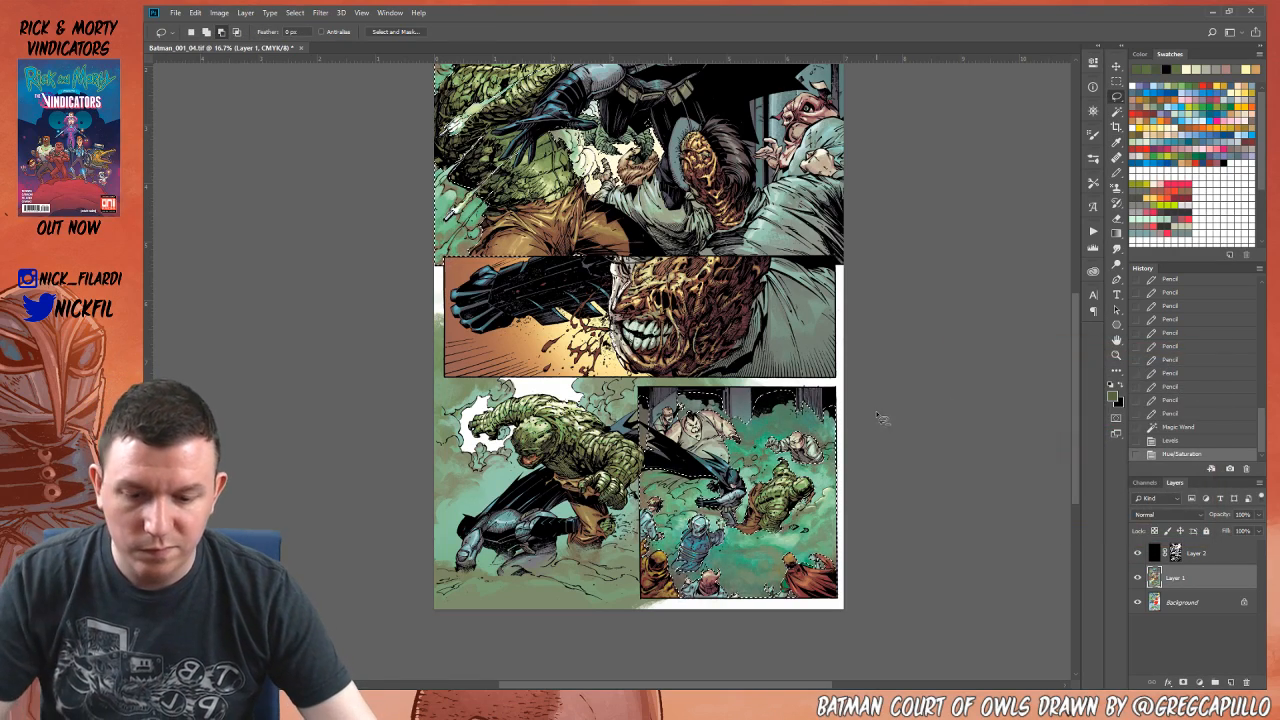
mouse_move(733, 268)
mouse_down()
mouse_move(748, 442)
mouse_move(727, 468)
mouse_move(721, 372)
mouse_up()
key(z)
alt+click(722, 504)
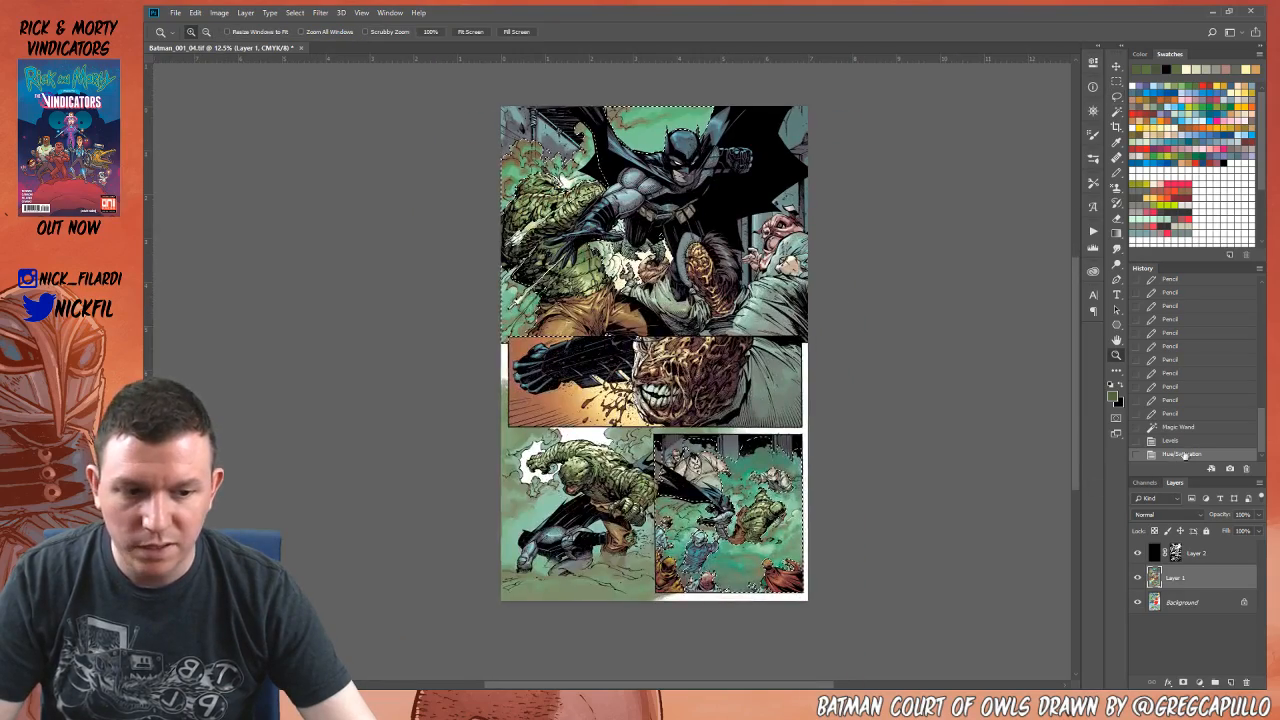
click(1184, 428)
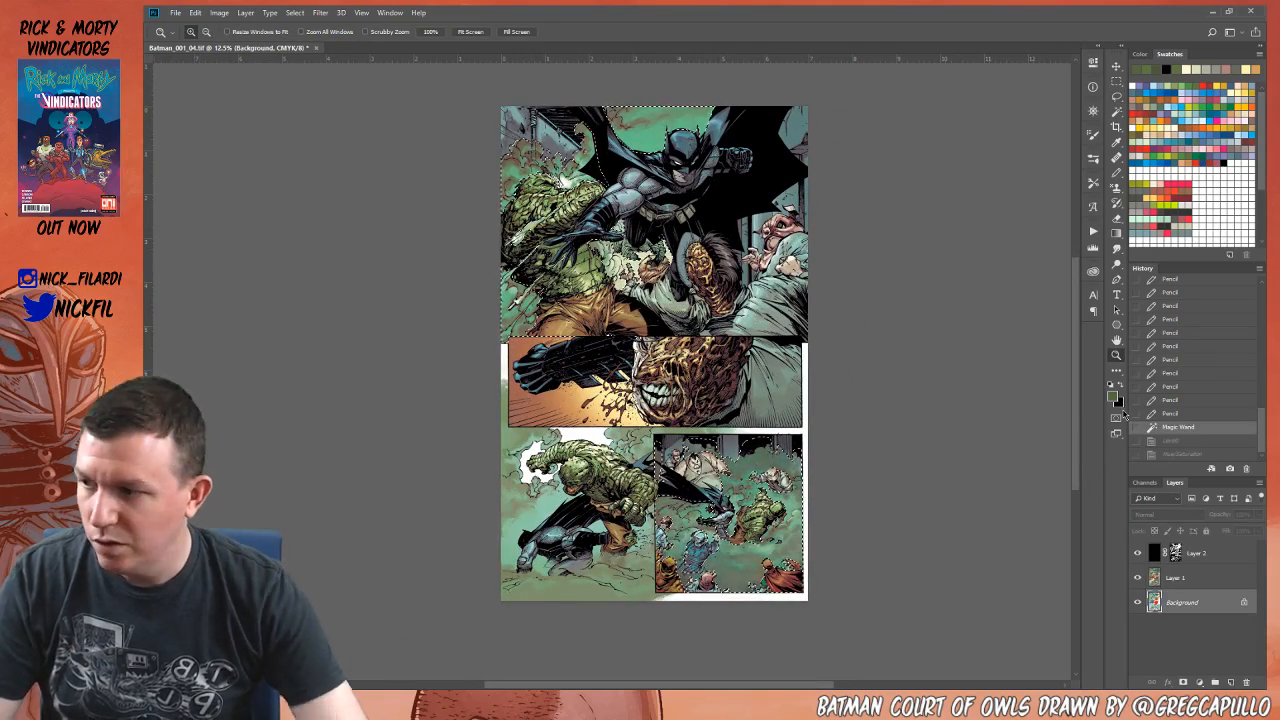
key(ctrl+l)
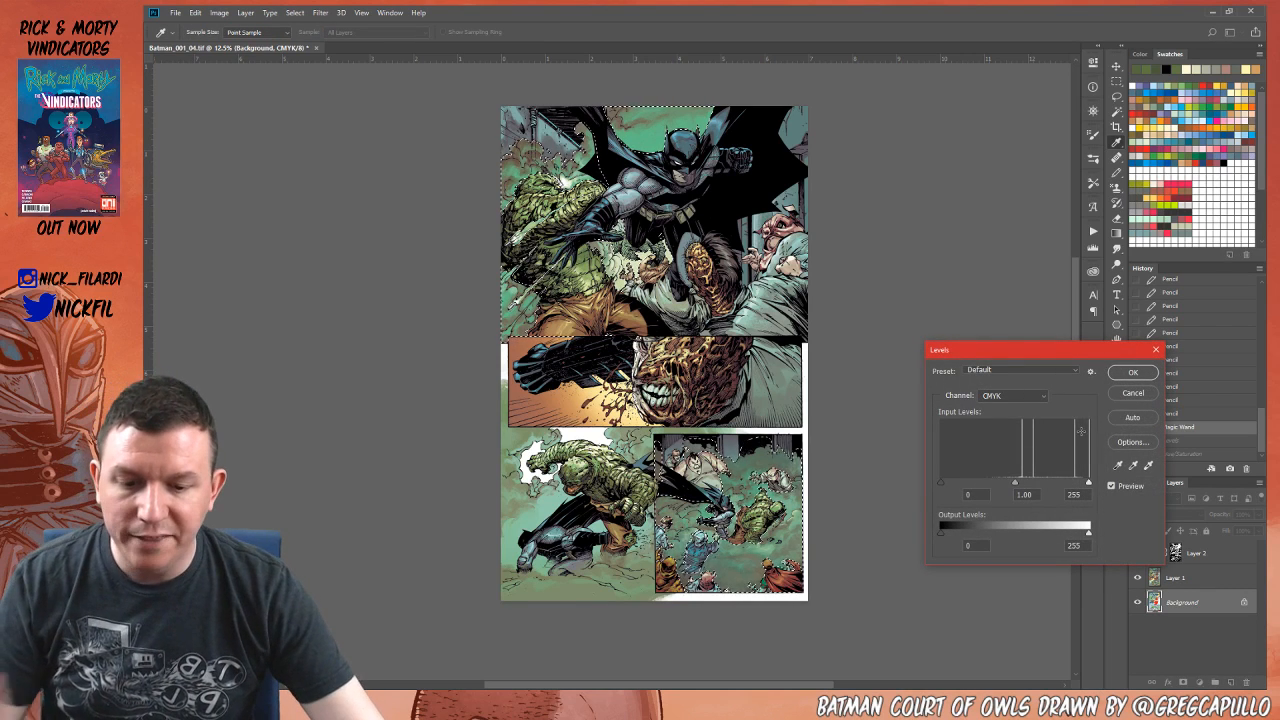
drag(1013, 485, 1036, 494)
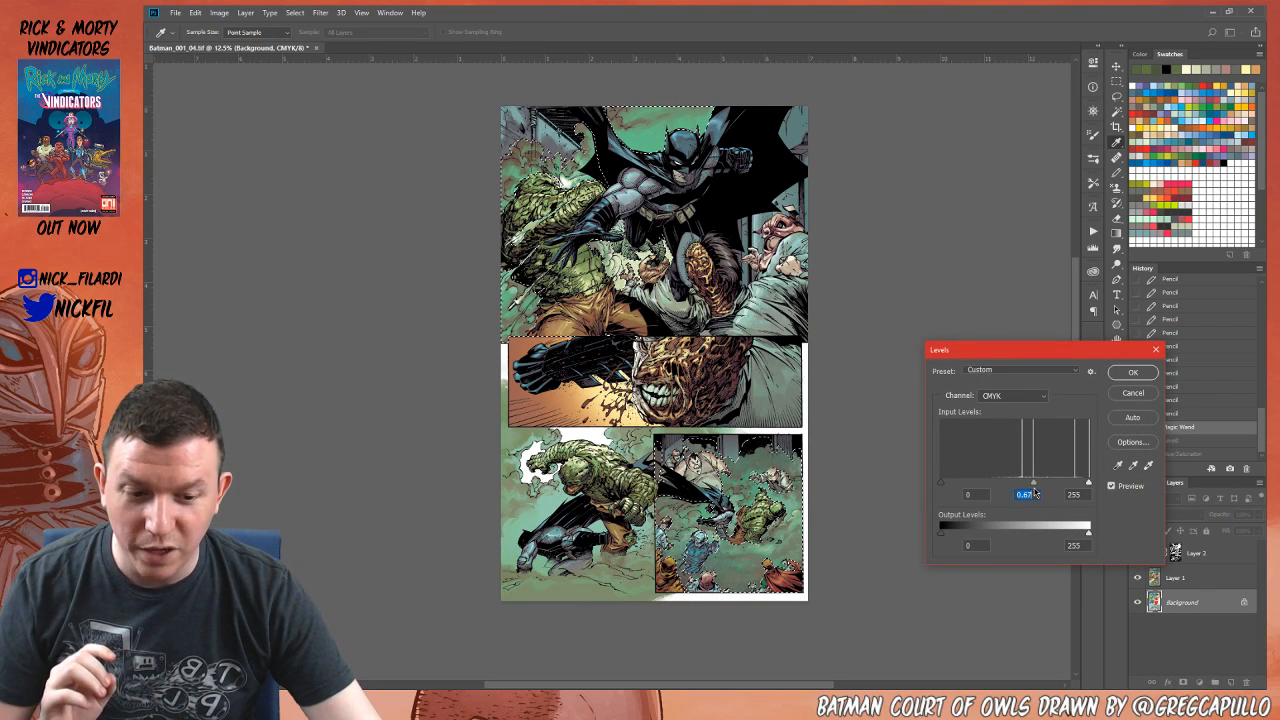
click(1146, 400)
Step: Try shifting the midtones of Layer 1's selected backdrop towards green and cyan with Color Balance
click(1180, 582)
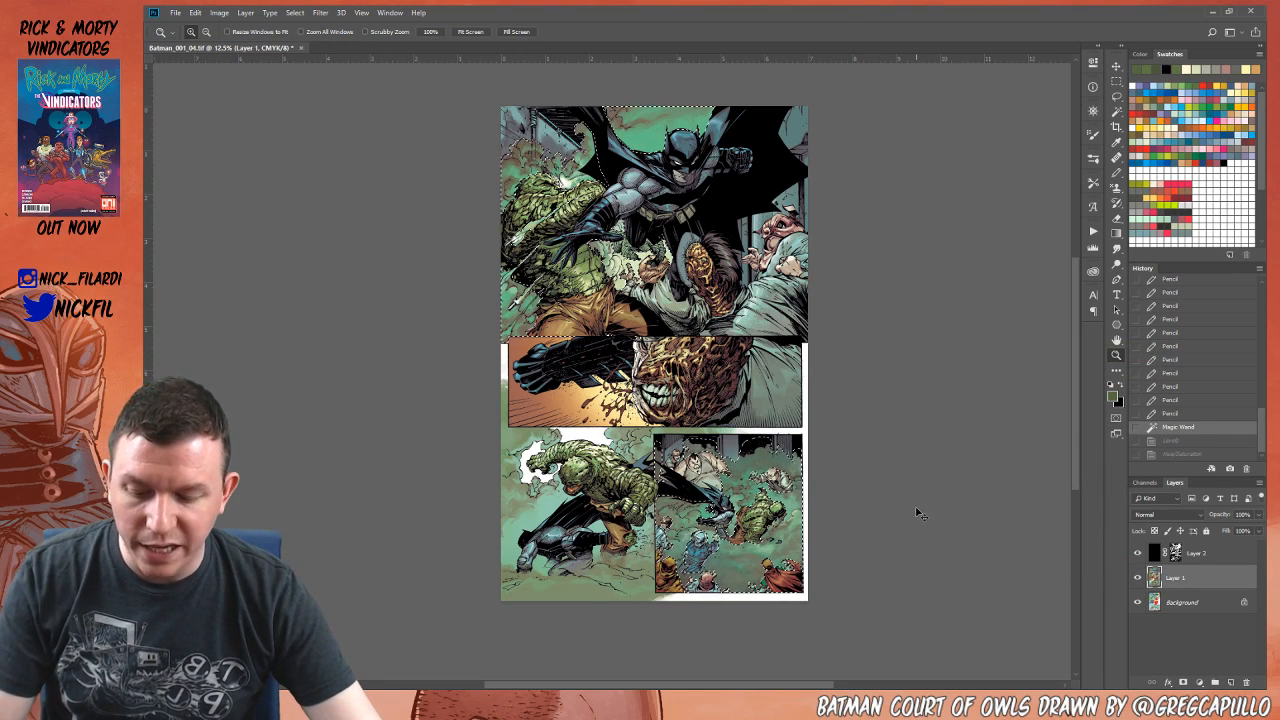
key(ctrl+b)
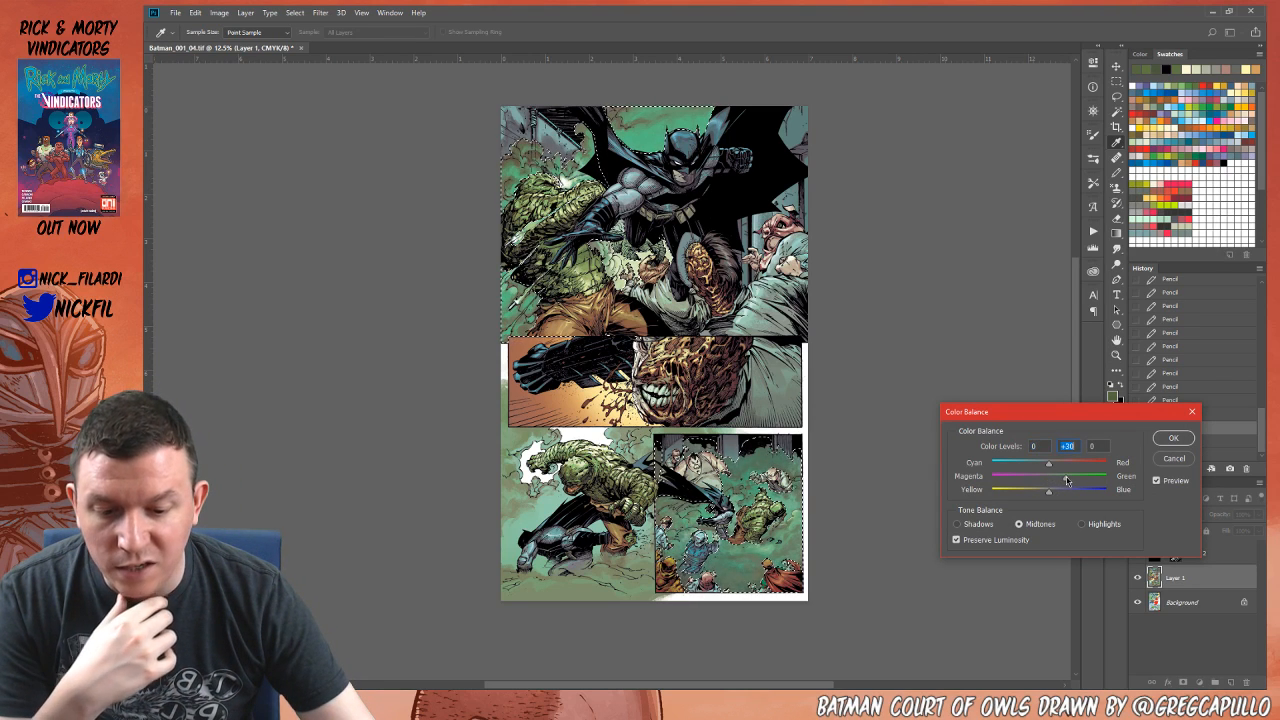
drag(1065, 481, 1037, 462)
click(1174, 459)
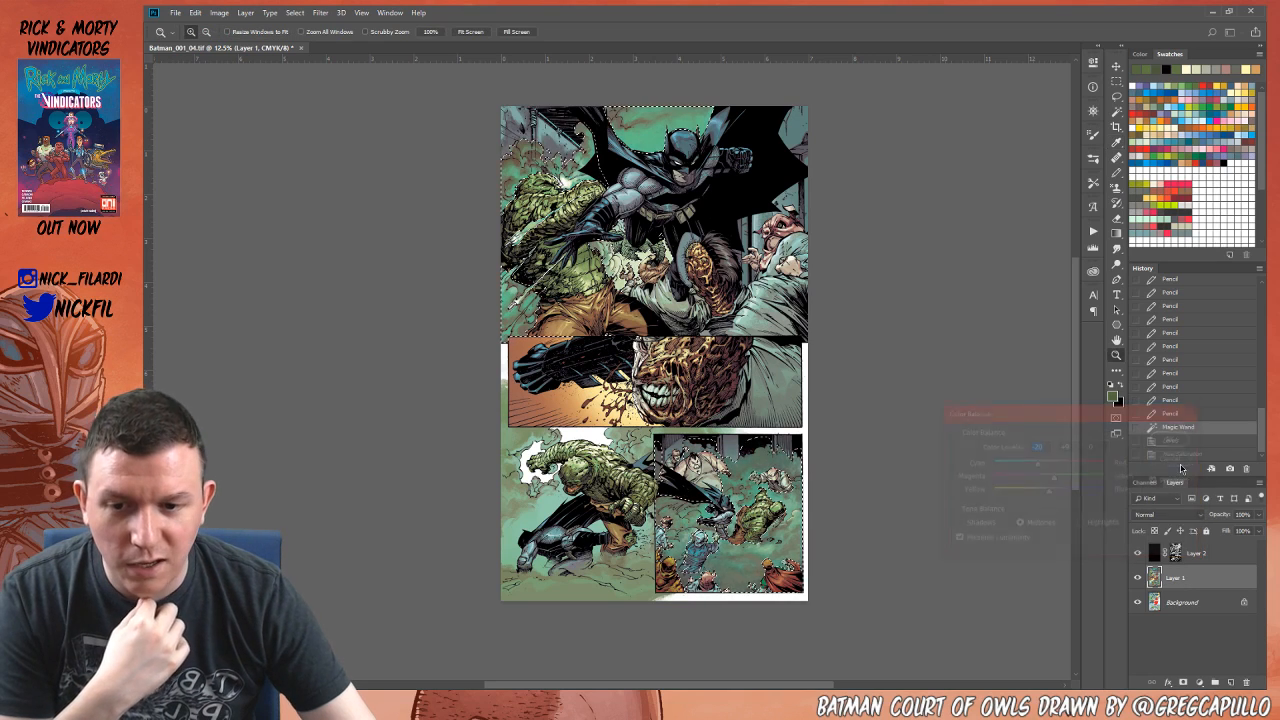
Step: Try a shadows Color Balance of -21, +7 and +18 on Layer 1's selected backdrop
key(ctrl+b)
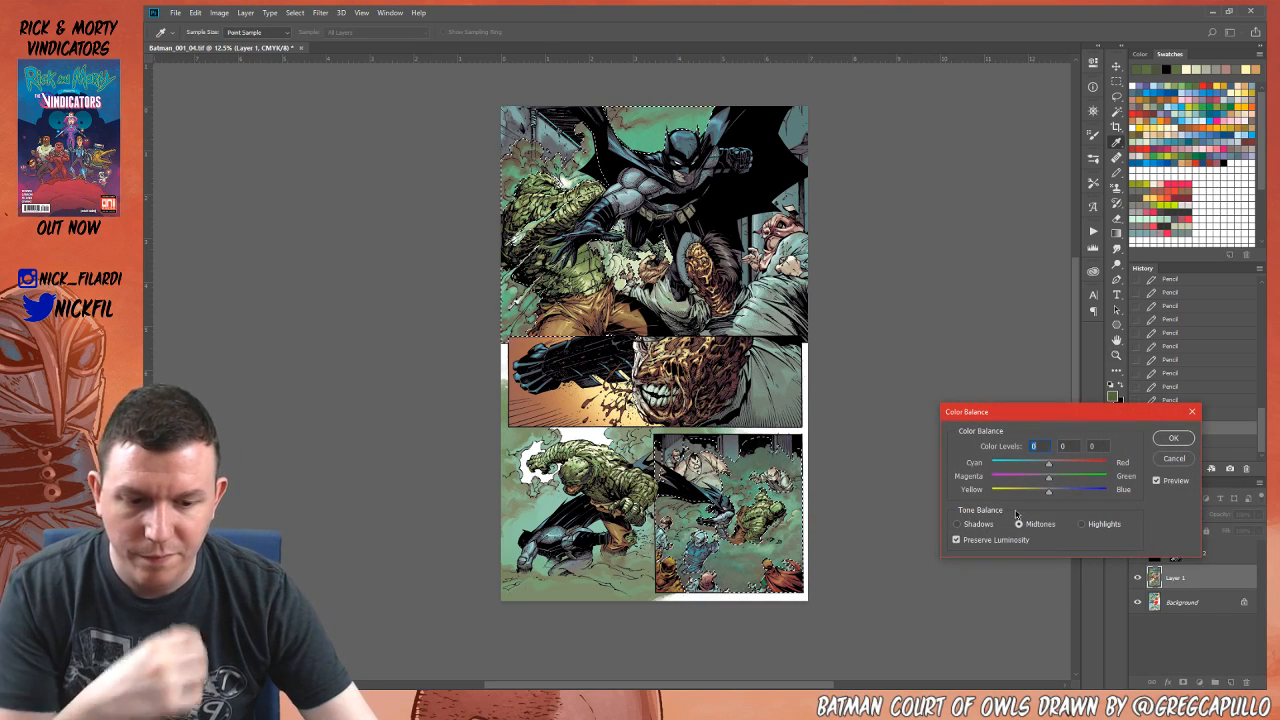
click(957, 524)
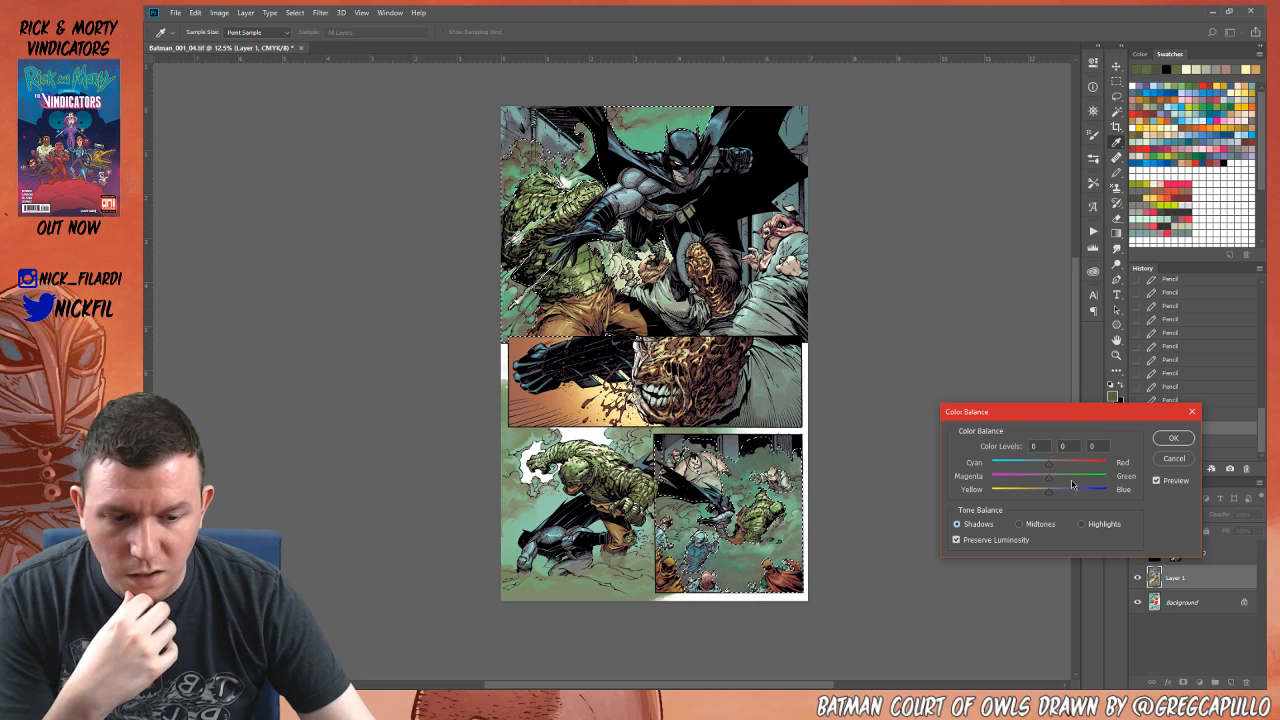
drag(1069, 481, 1038, 467)
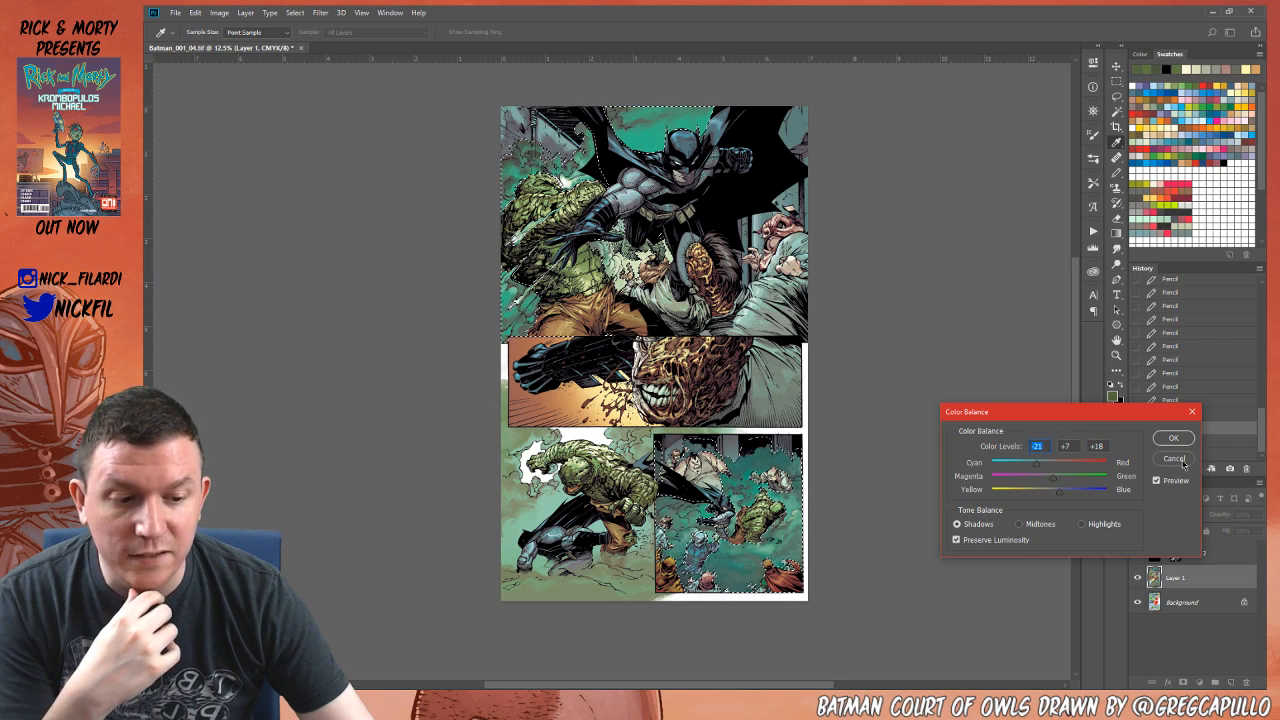
click(1176, 459)
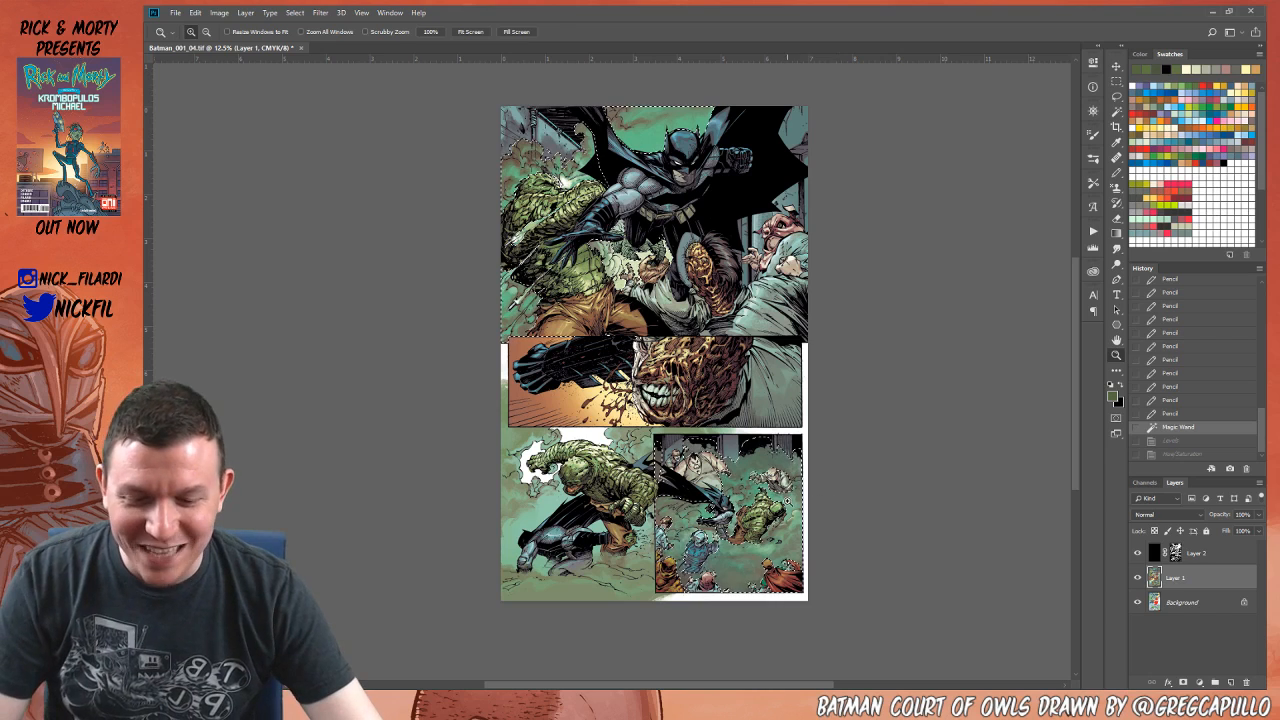
Step: Fill the selected backdrop on Layer 1 with a faded green sampled from the first panel's smoke, and deselect
key(b)
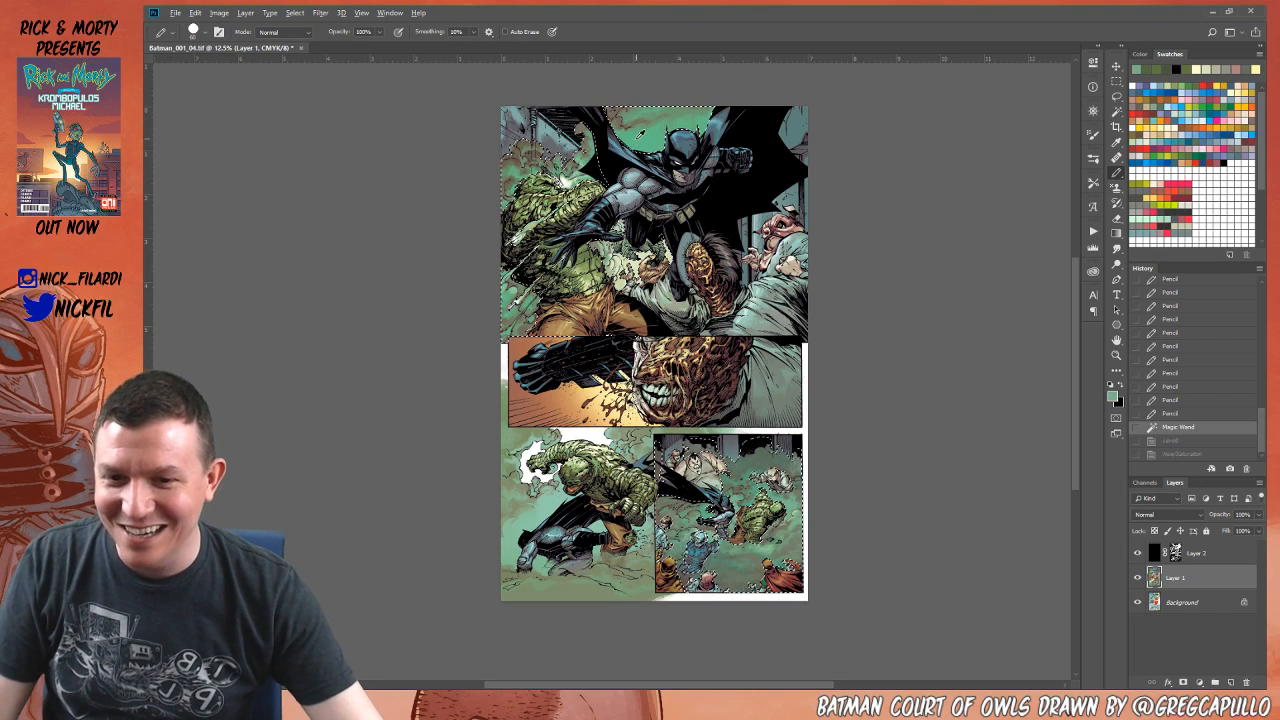
alt+click(636, 139)
key(alt+BackSpace)
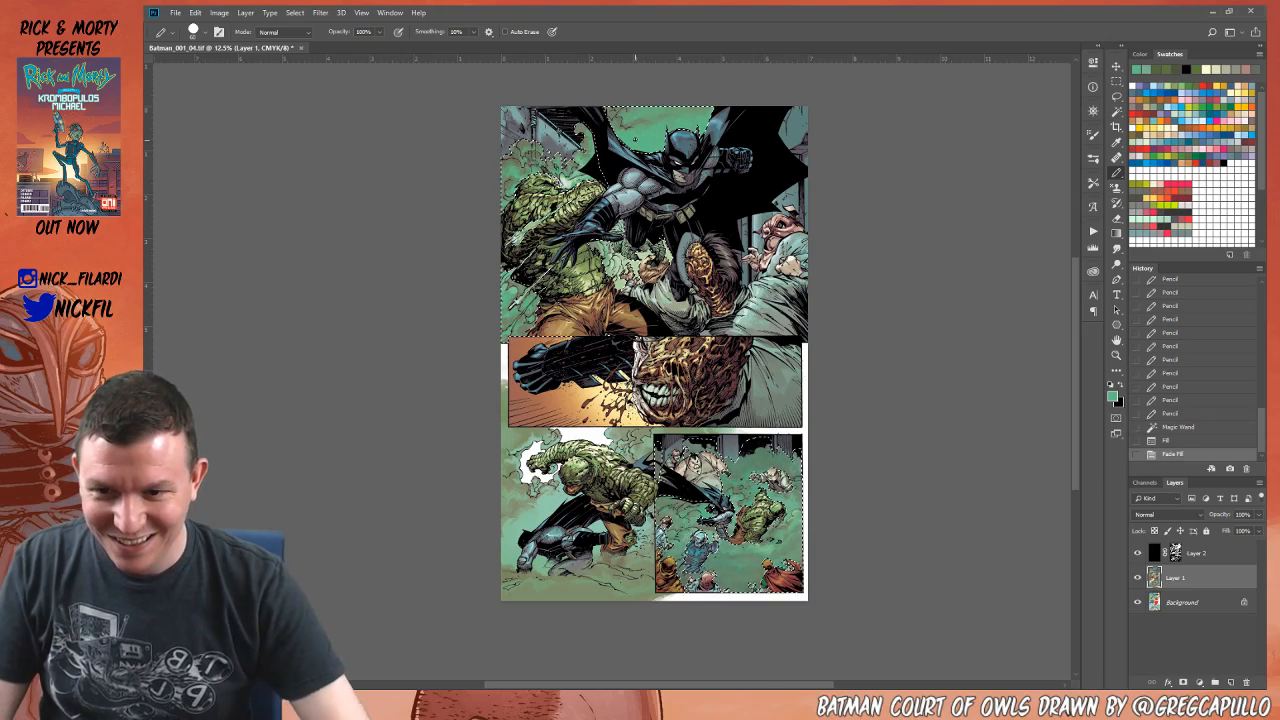
key(ctrl+d)
Step: Pencil olive green on Layer 2 over the smoke outline between the bald figure and the last panel's border
key(z)
click(774, 566)
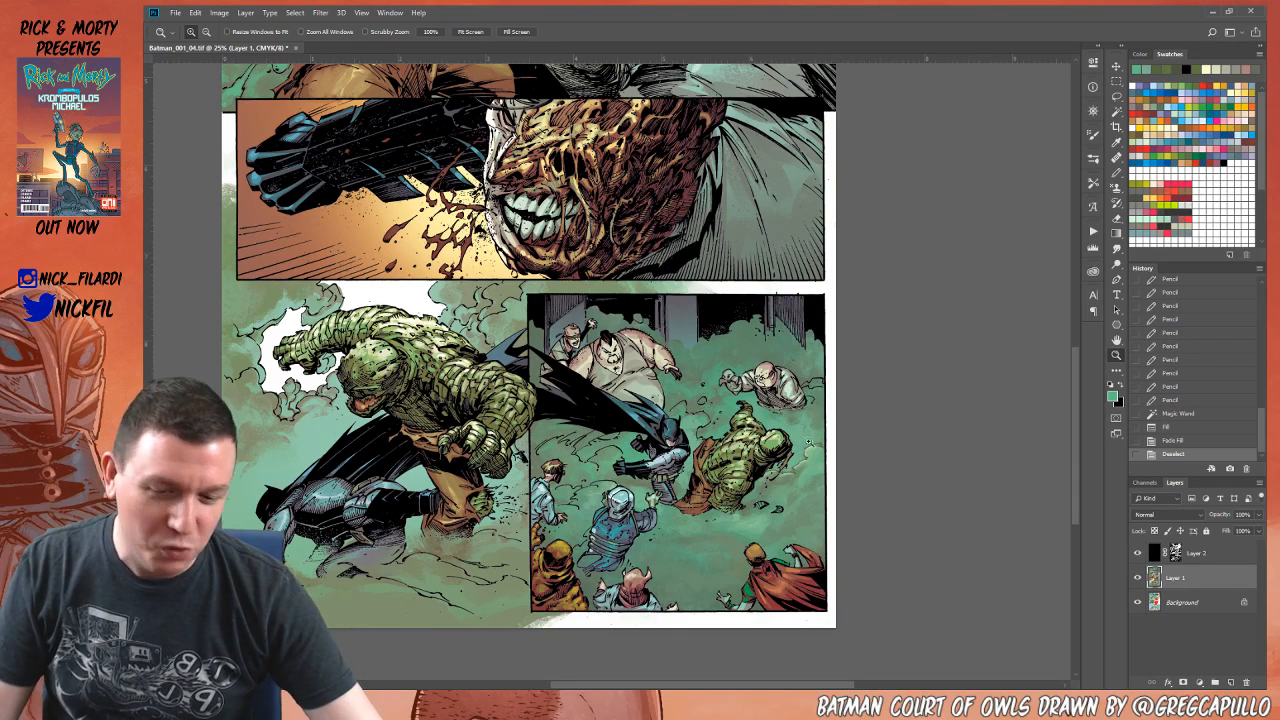
click(810, 478)
key(b)
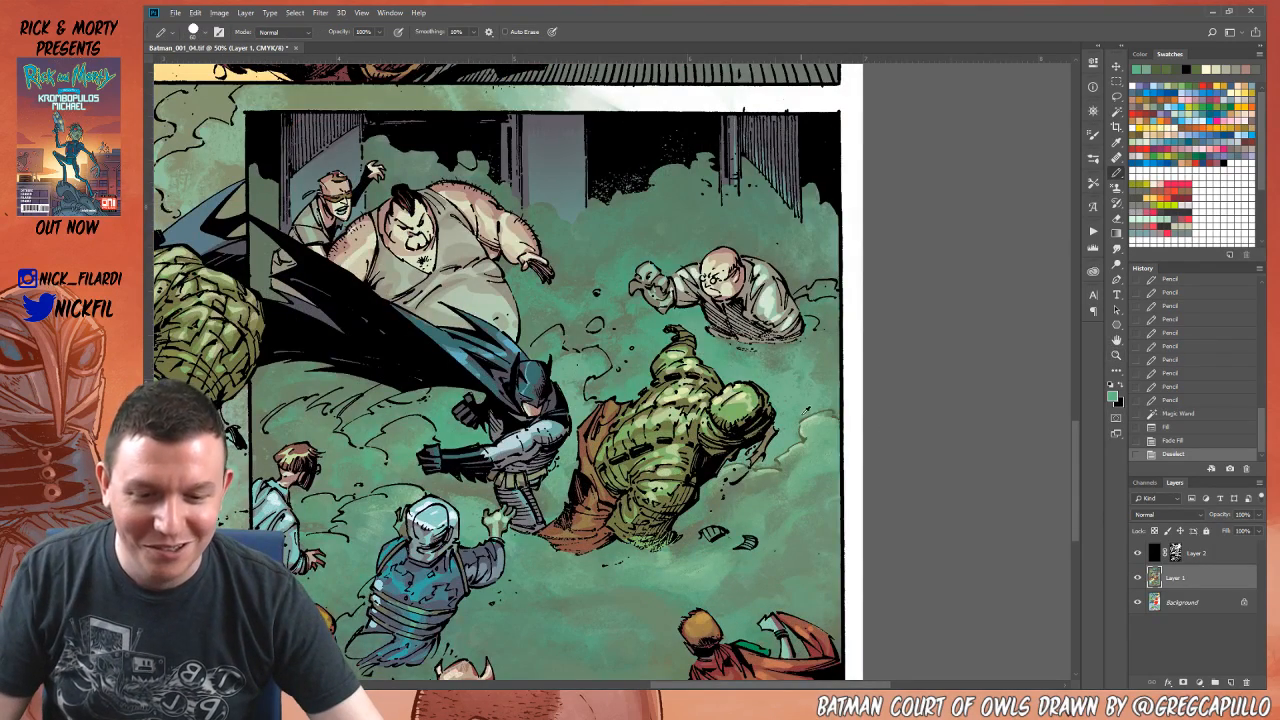
click(1167, 548)
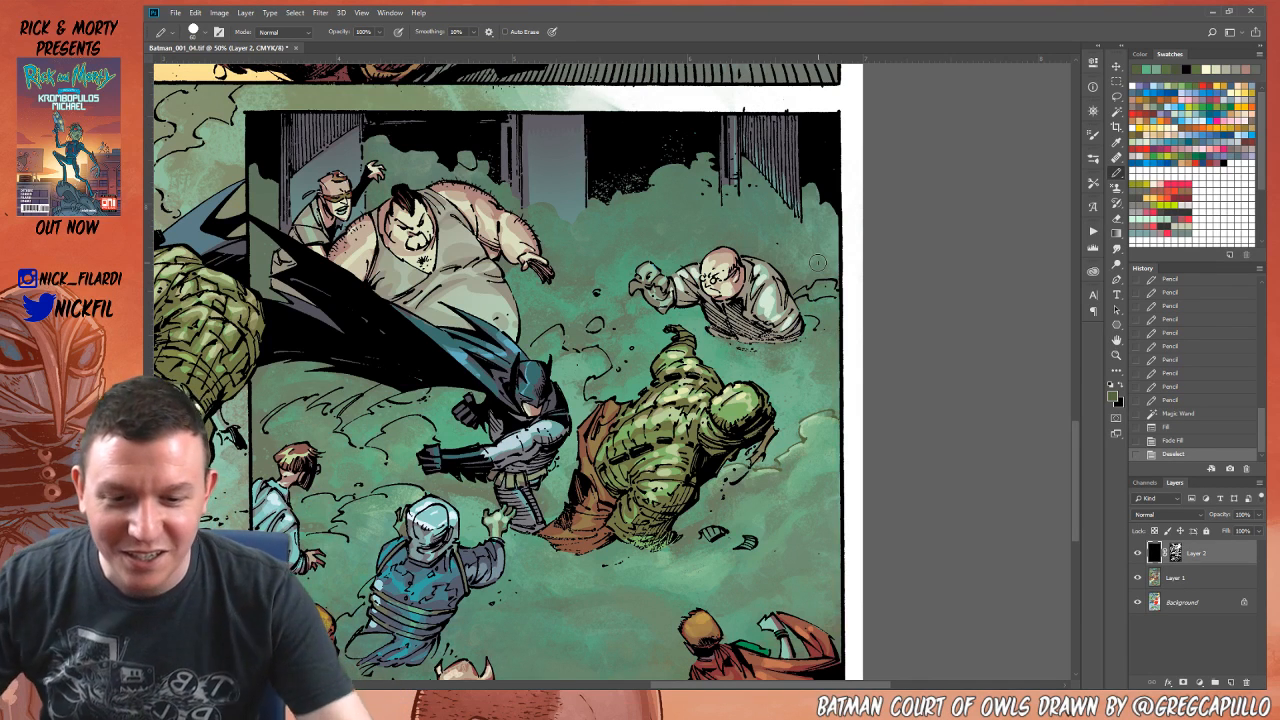
mouse_move(818, 262)
mouse_down()
mouse_move(820, 310)
mouse_move(831, 272)
mouse_move(832, 301)
mouse_move(832, 283)
mouse_move(799, 290)
mouse_move(812, 314)
mouse_move(808, 372)
mouse_up()
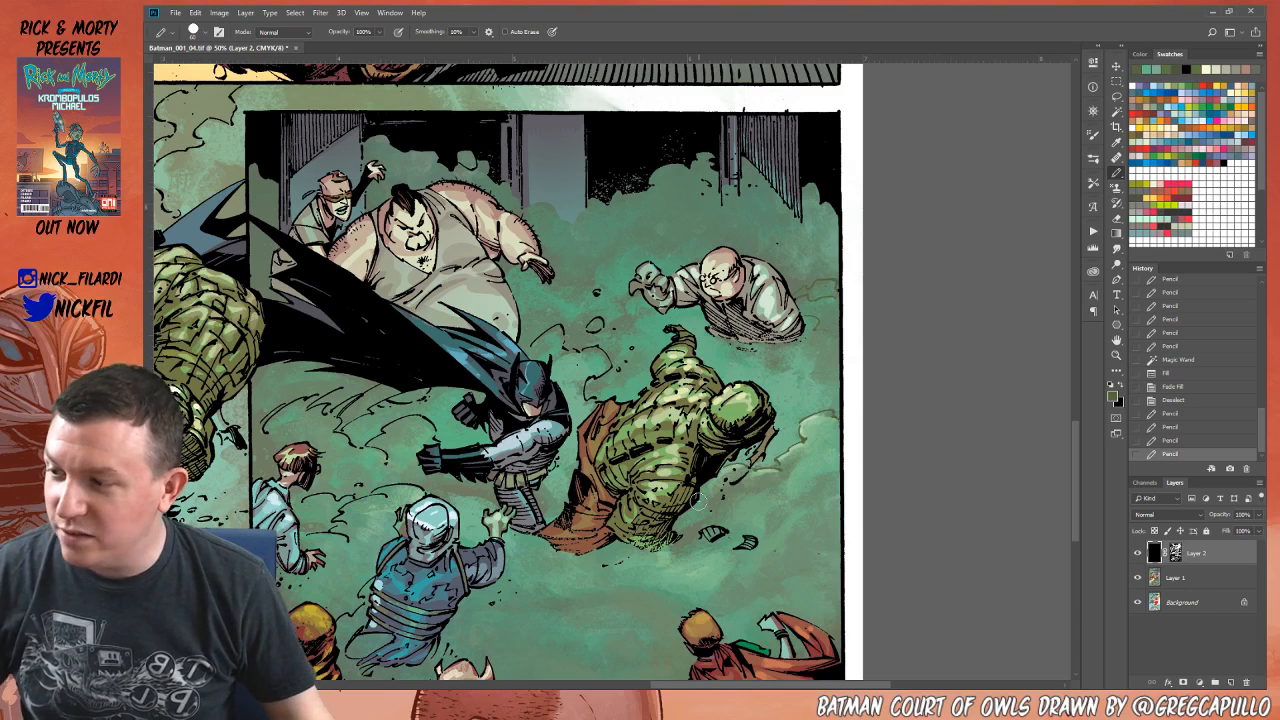
Step: Pencil olive green over the smoke outlines between Batman and the green figure in the last panel
key(z)
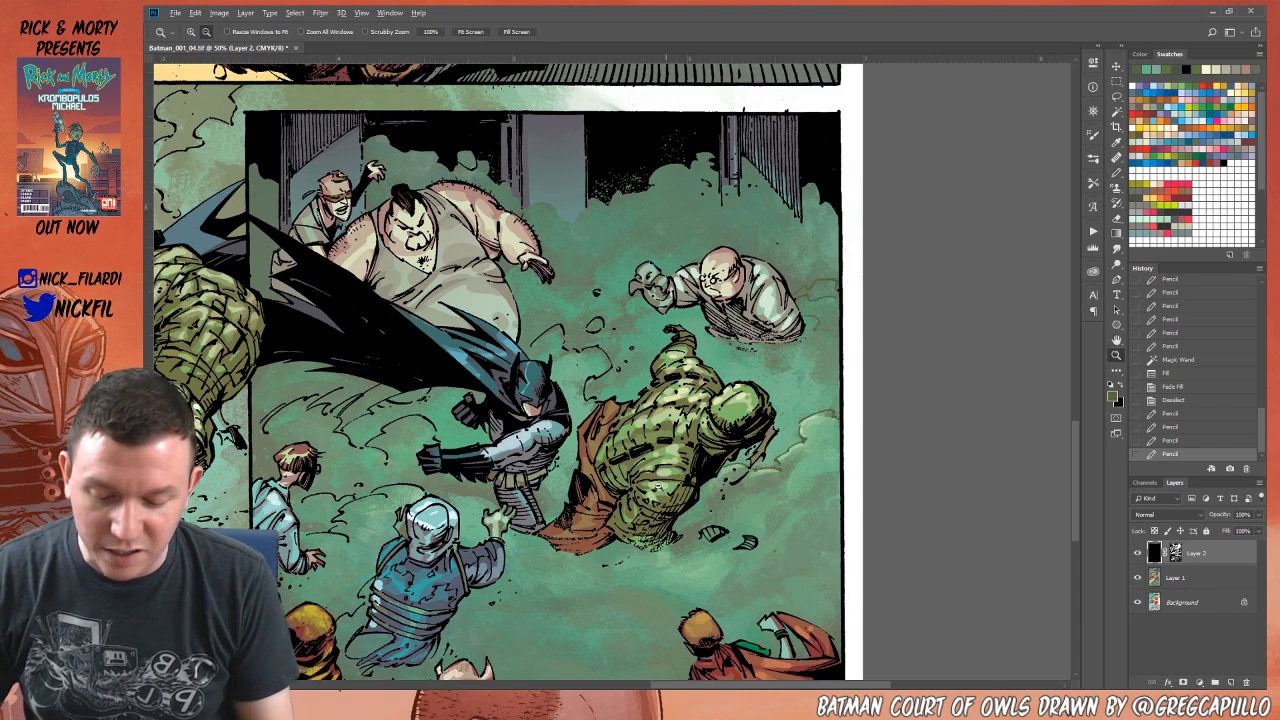
alt+click(652, 476)
click(1117, 172)
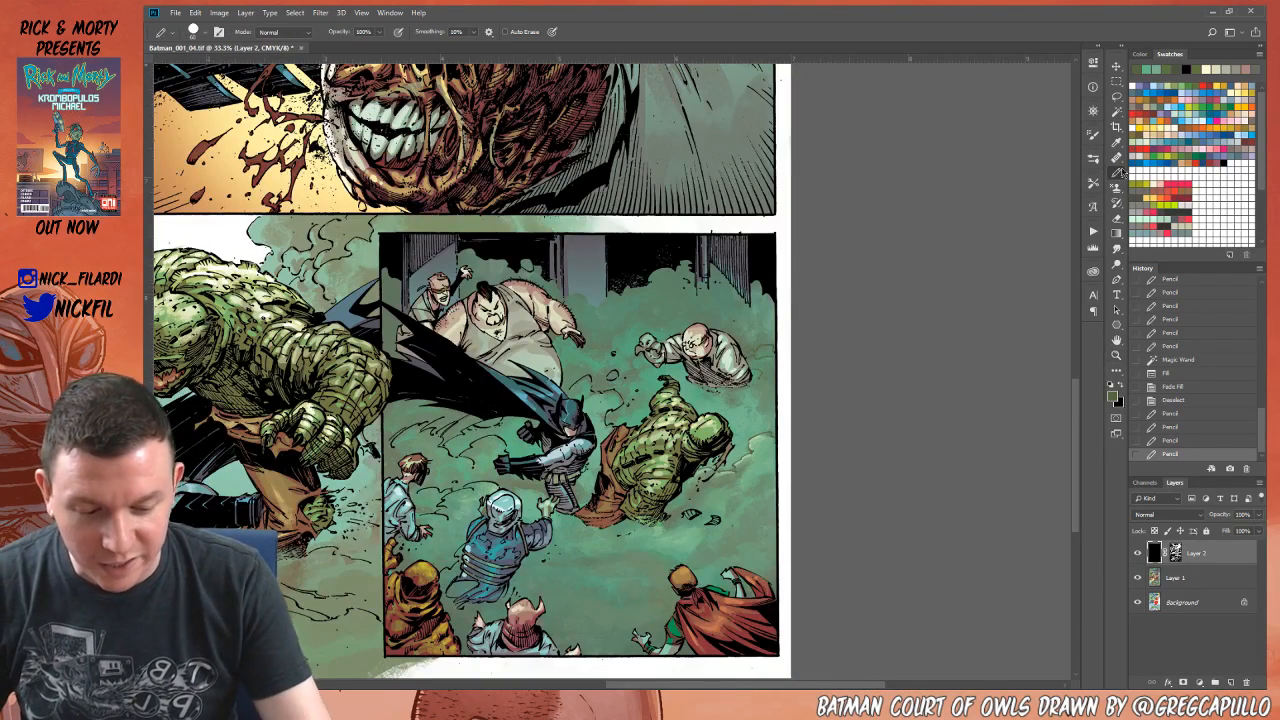
click(611, 378)
click(611, 378)
click(611, 414)
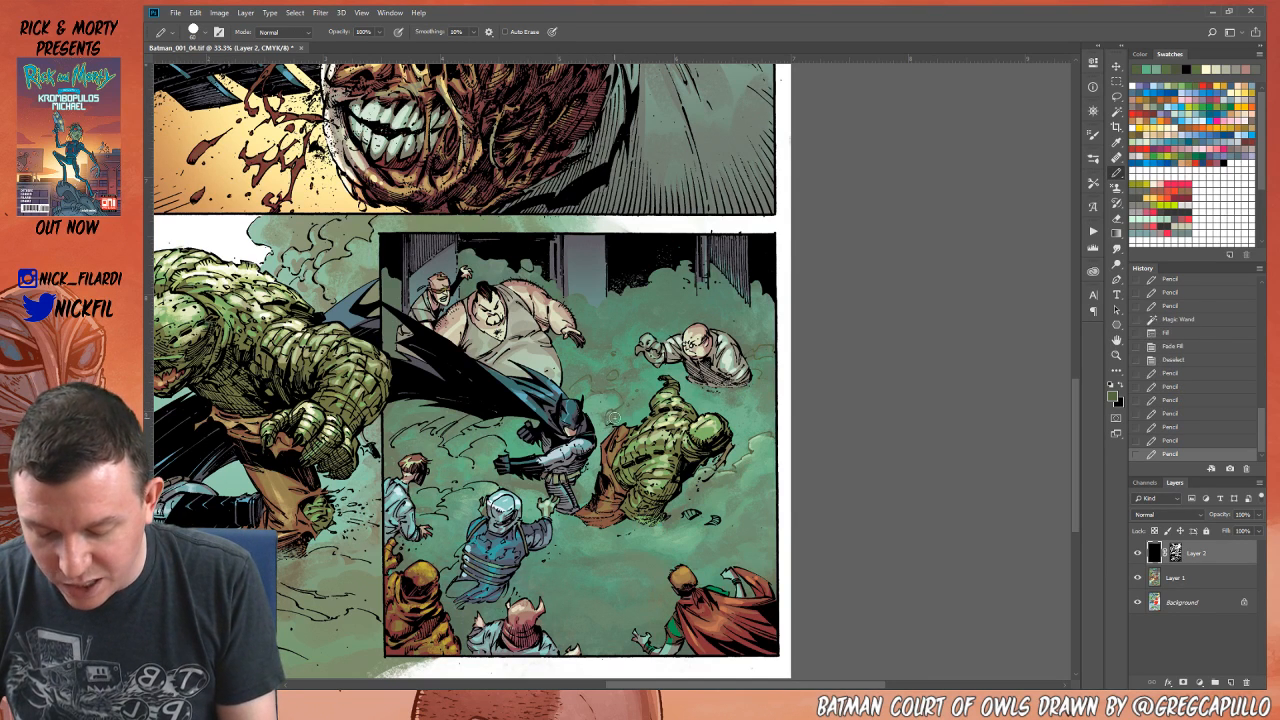
click(610, 422)
click(615, 398)
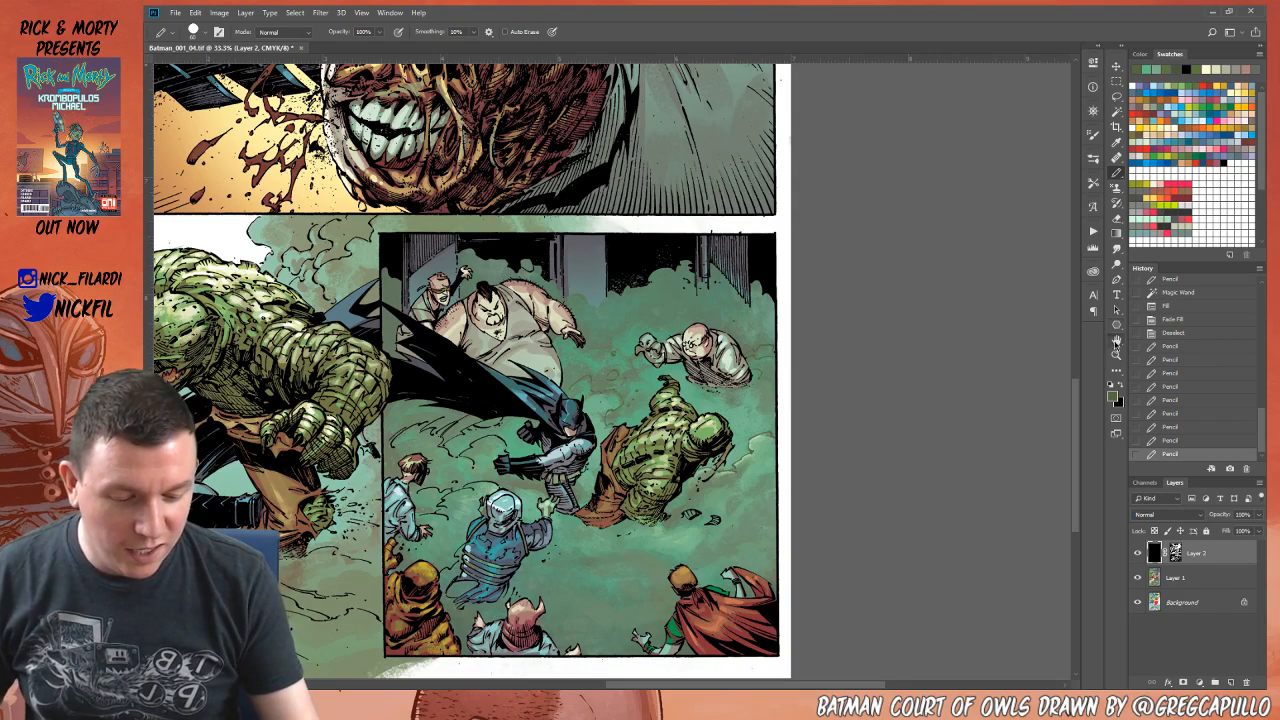
Step: Revert the history past the pencil strokes and the faded fill to the Magic Wand selection
key(space)
drag(680, 546, 825, 522)
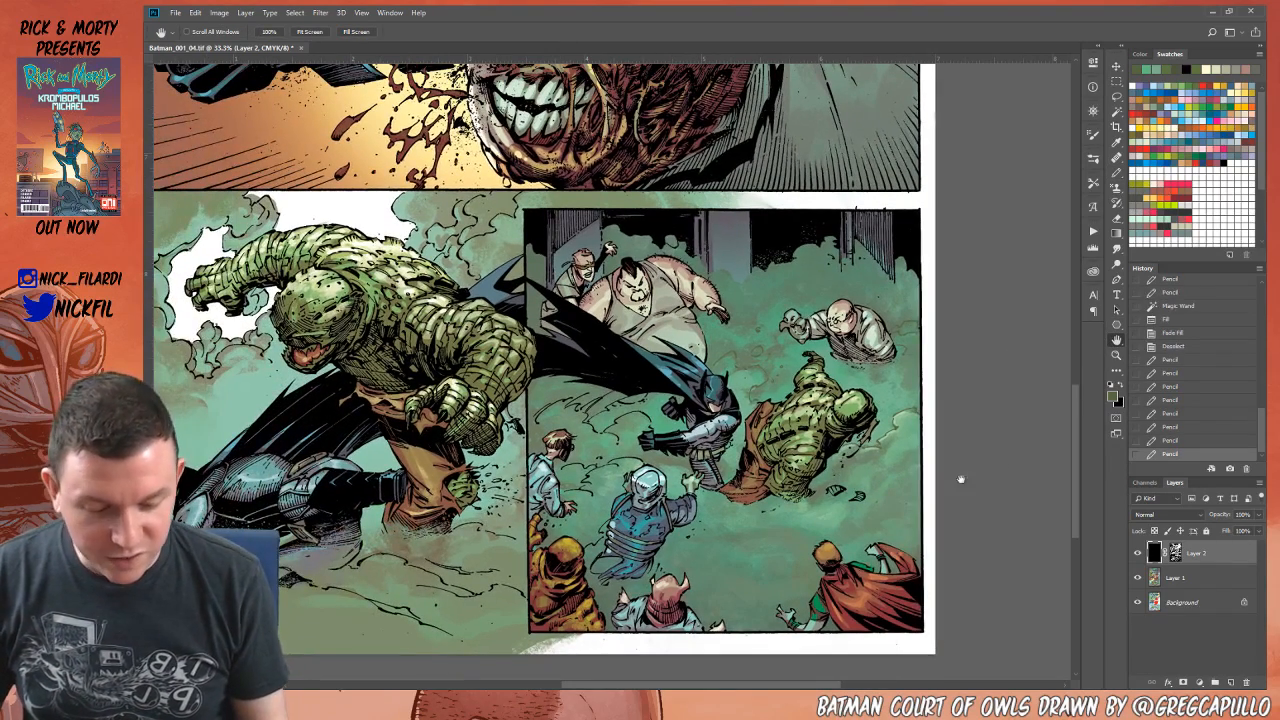
click(1175, 346)
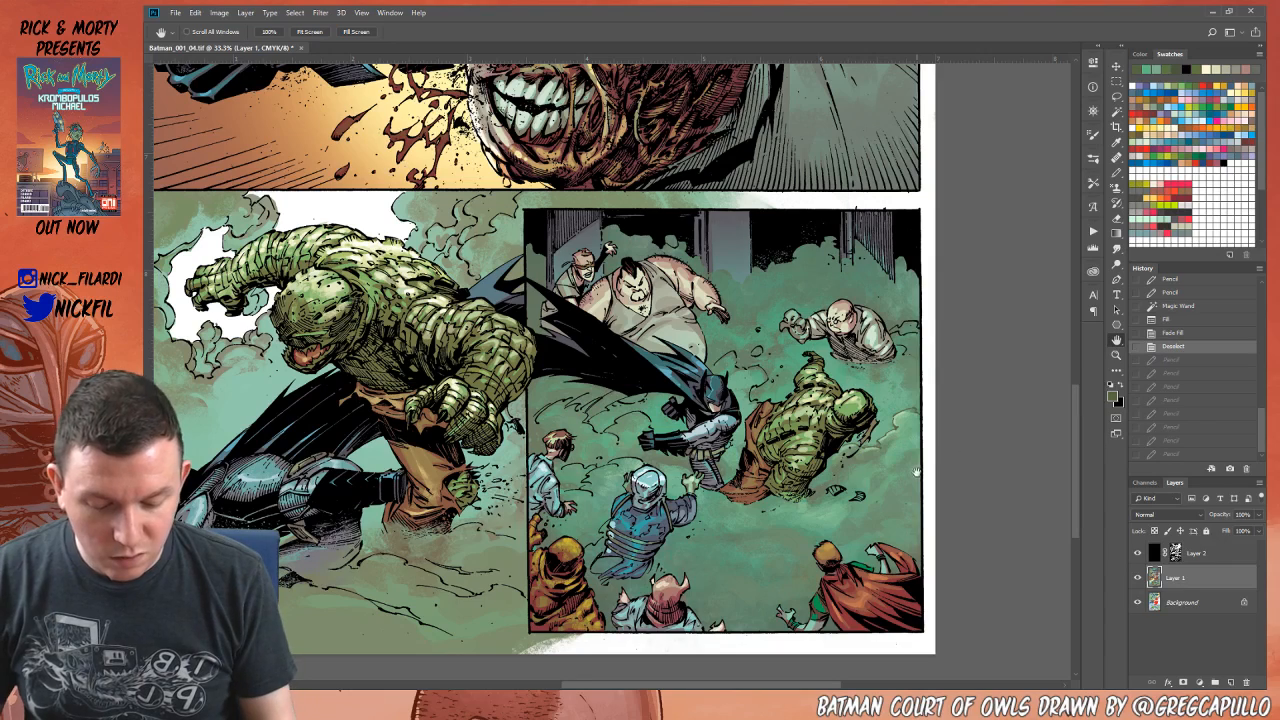
click(1186, 307)
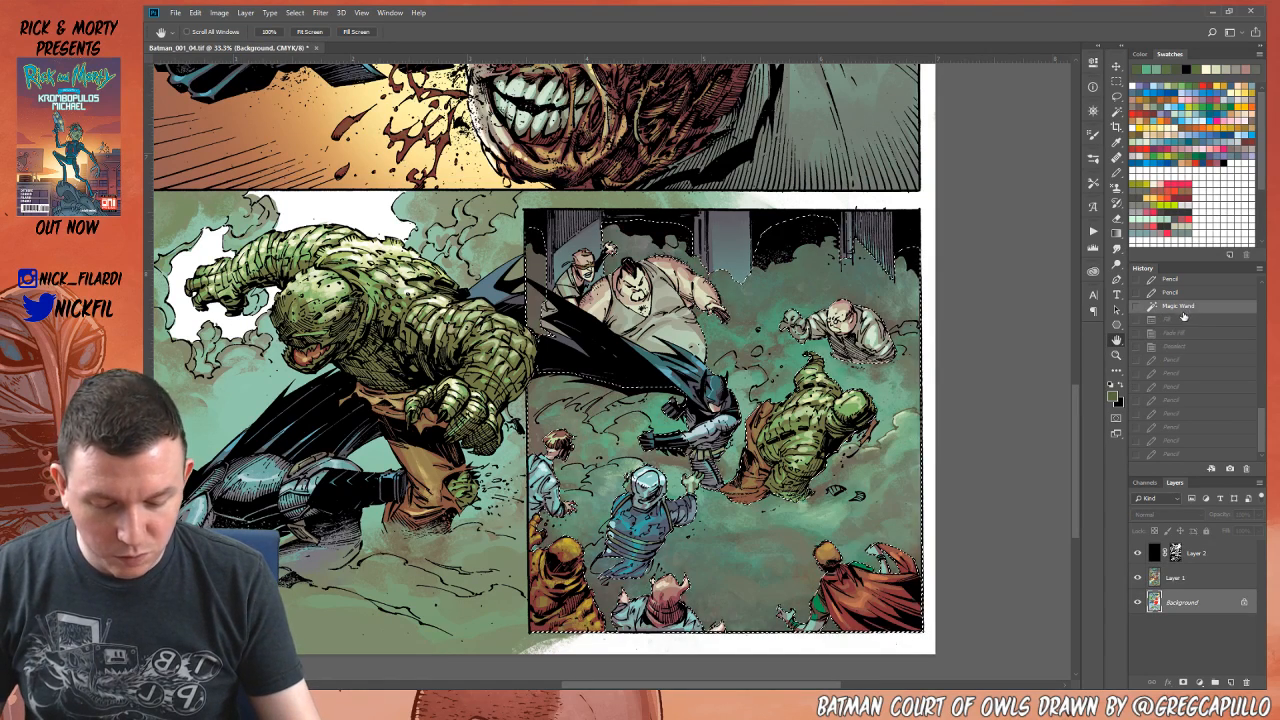
scroll(1262, 422, up, 3)
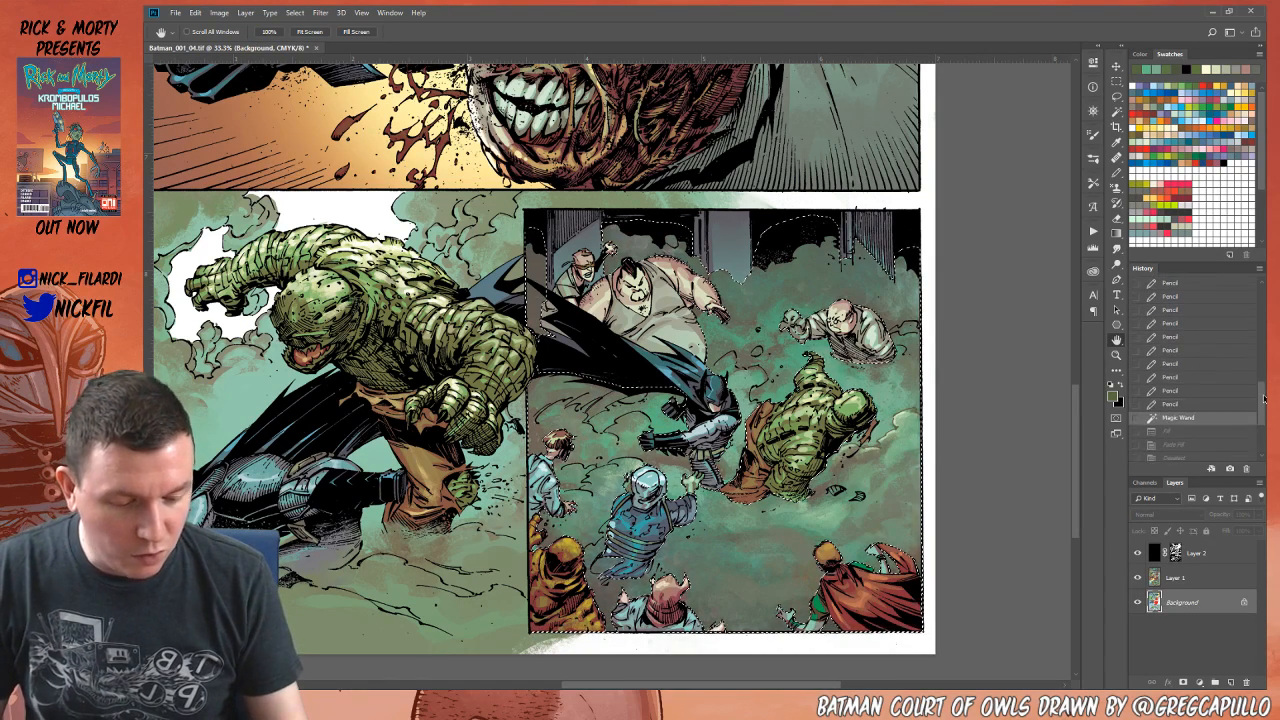
Step: Revert the history to the pencil stroke before the Magic Wand selection and reset the pencil colours to default black
click(1180, 407)
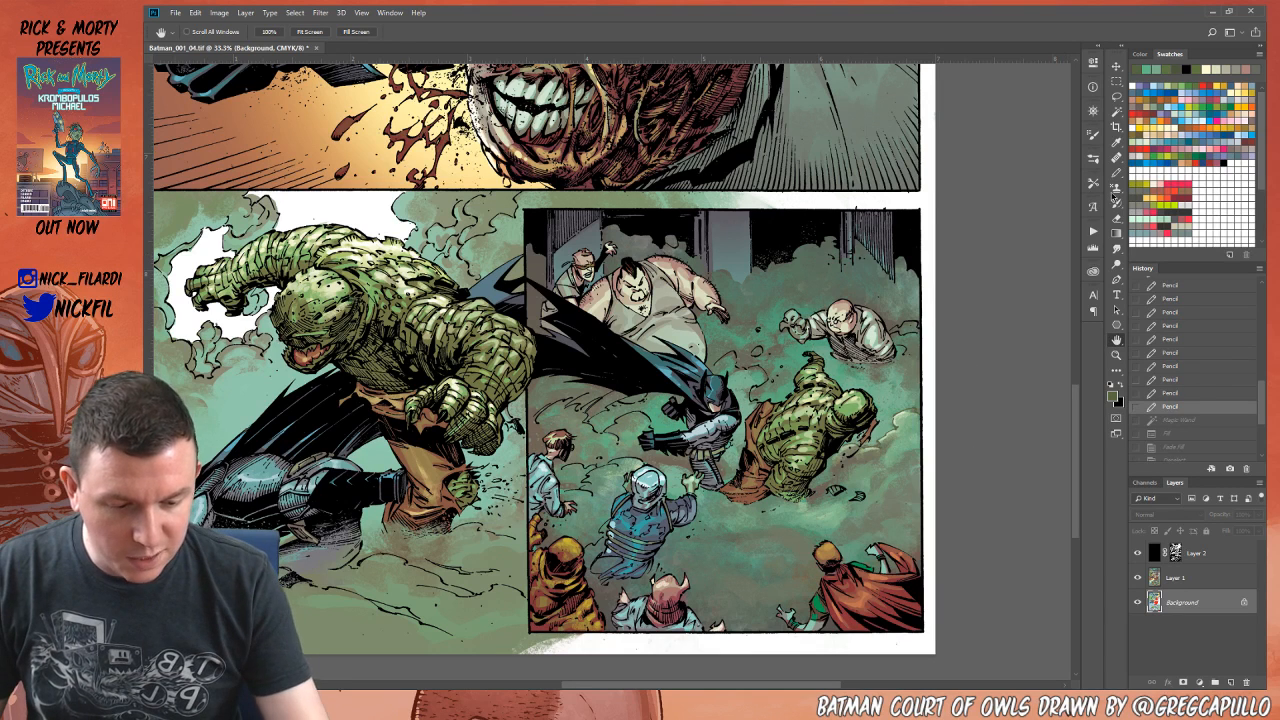
key(b)
key(d)
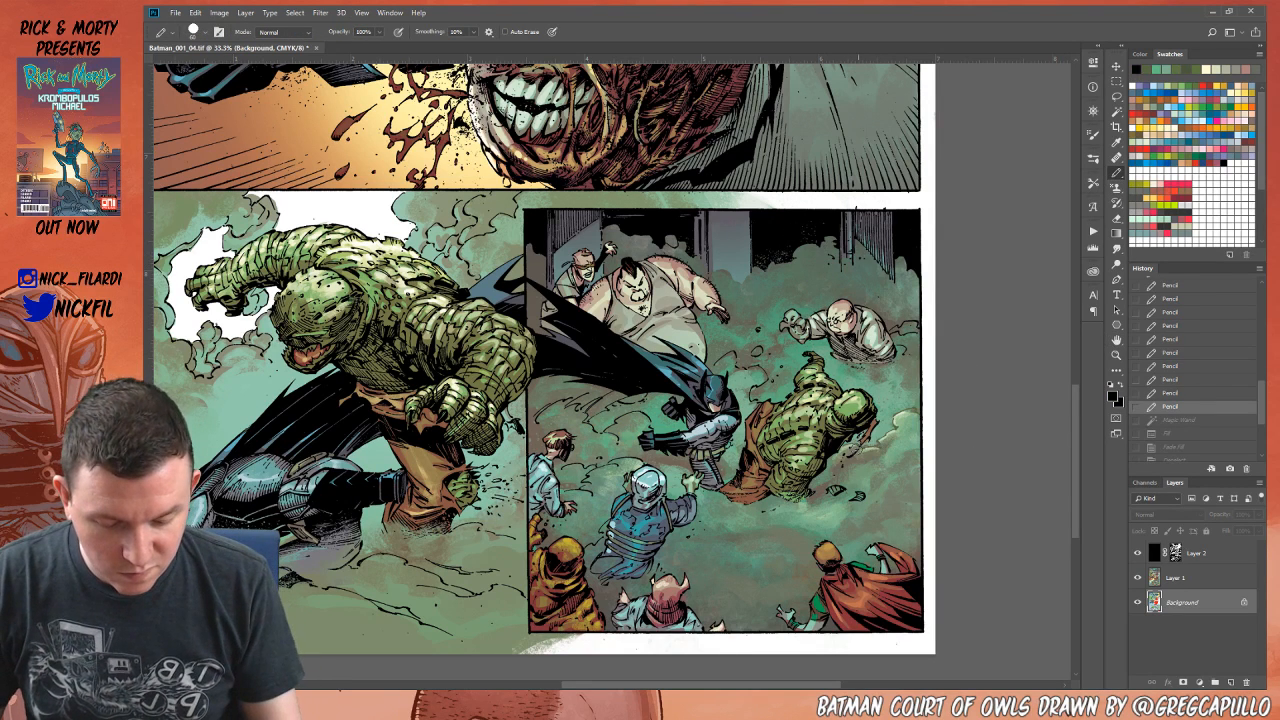
click(900, 418)
key(ctrl+z)
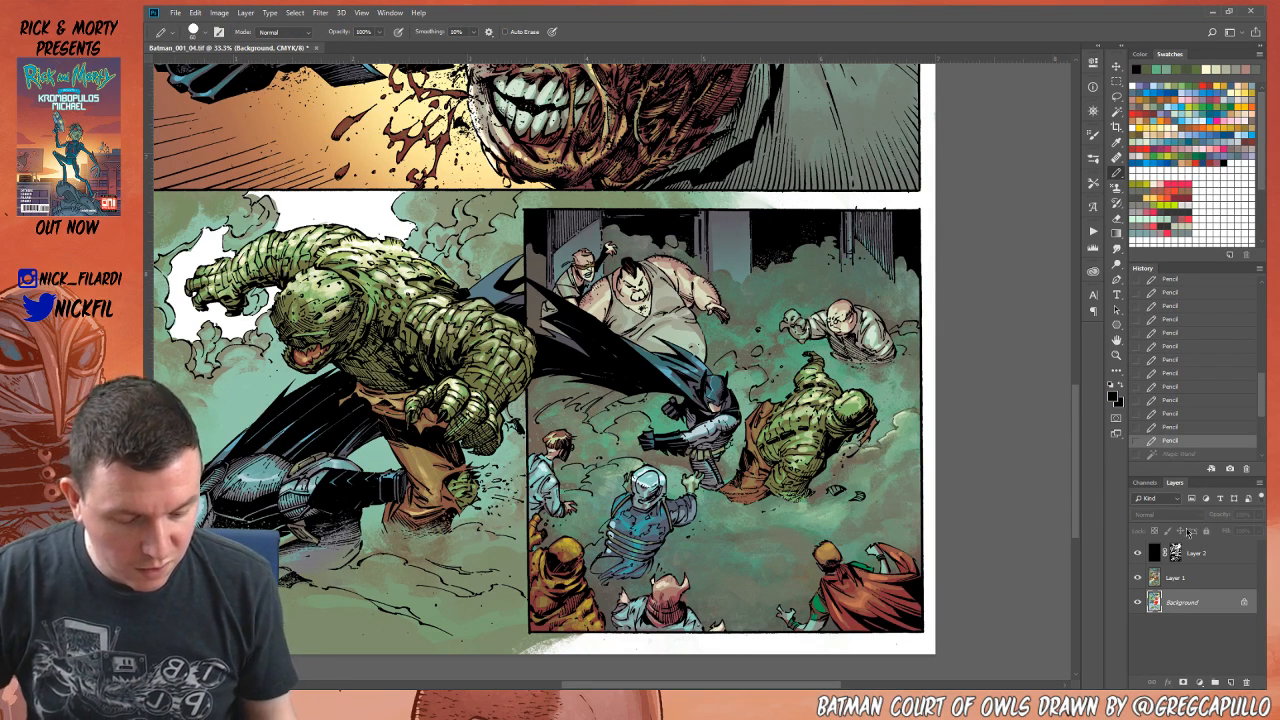
Step: Pencil black on Layer 2 over the smoke beside the green figure in the last panel
click(1205, 556)
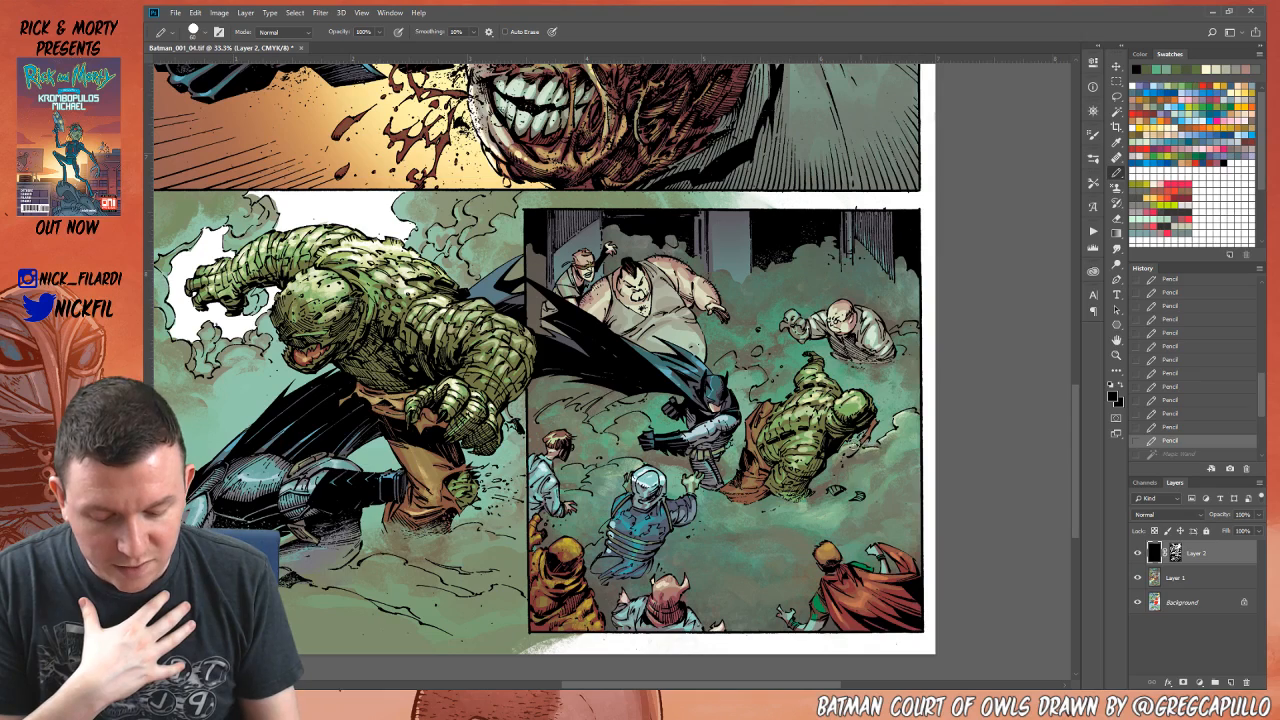
click(853, 446)
key(z)
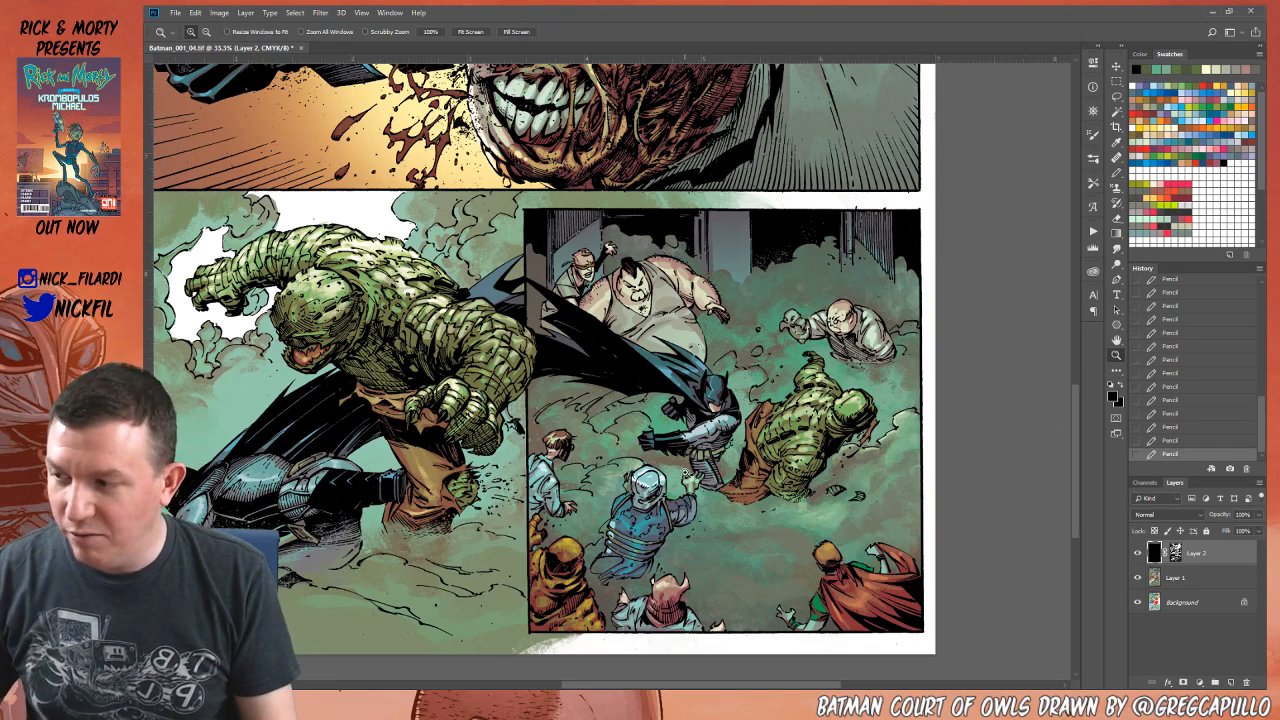
alt+click(687, 480)
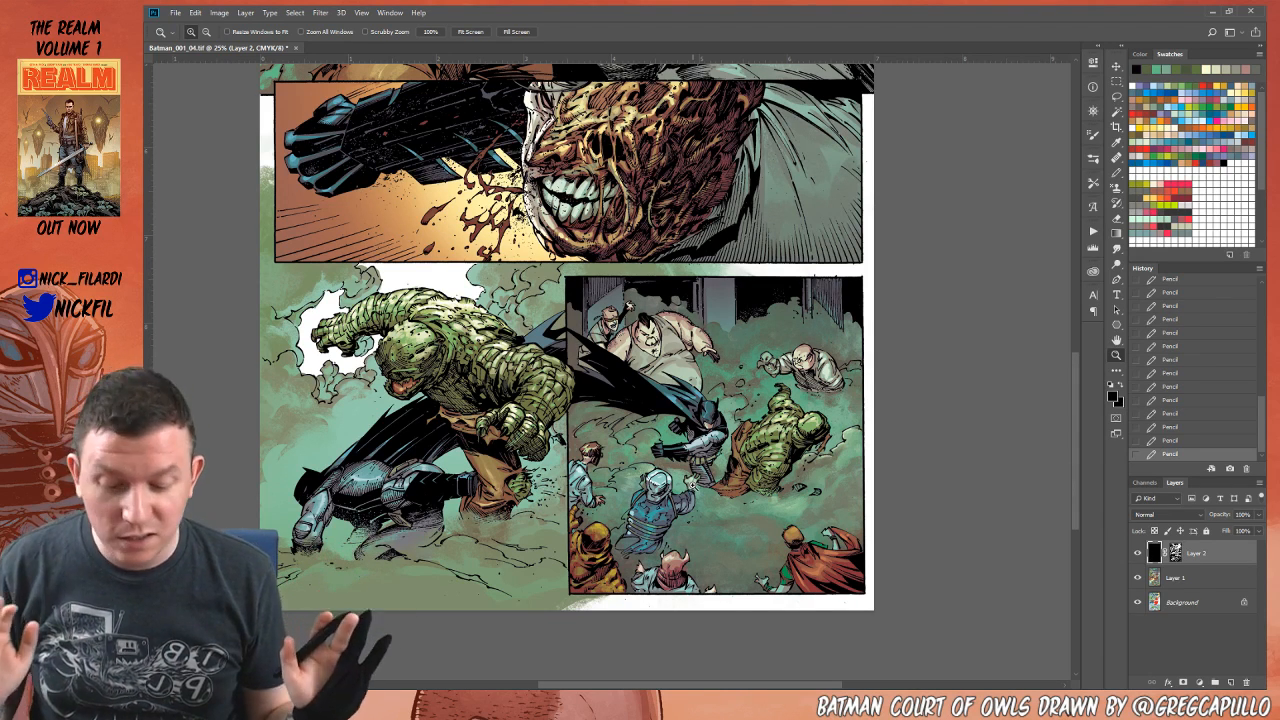
Step: Pencil olive green on Layer 2 over the smoke outlines around the green creature's raised fist in the large lower panel
click(1117, 340)
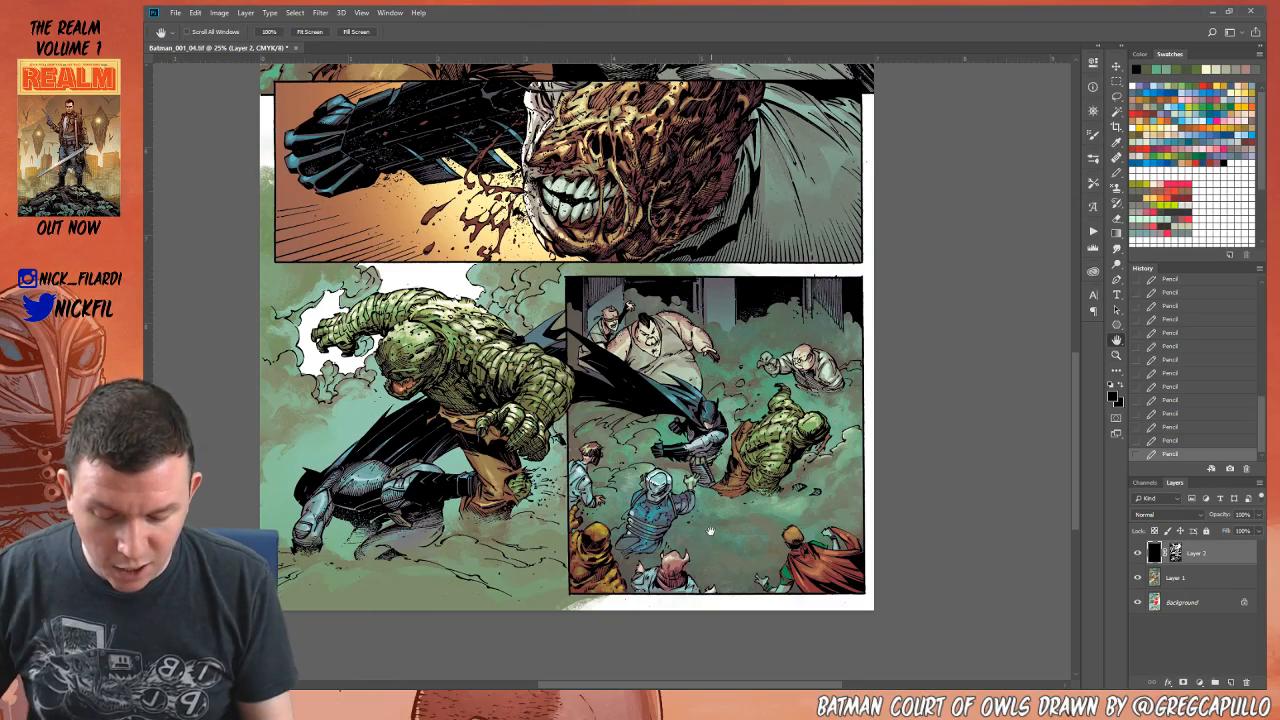
drag(710, 531, 933, 624)
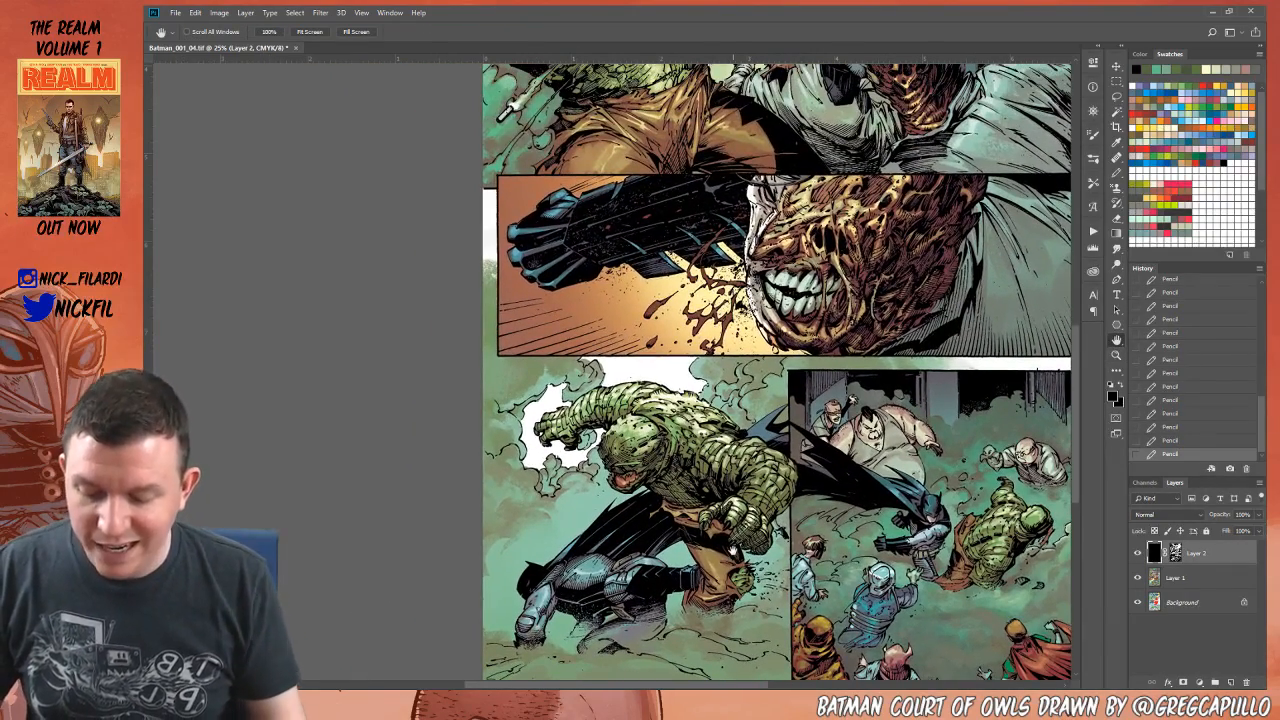
click(1118, 162)
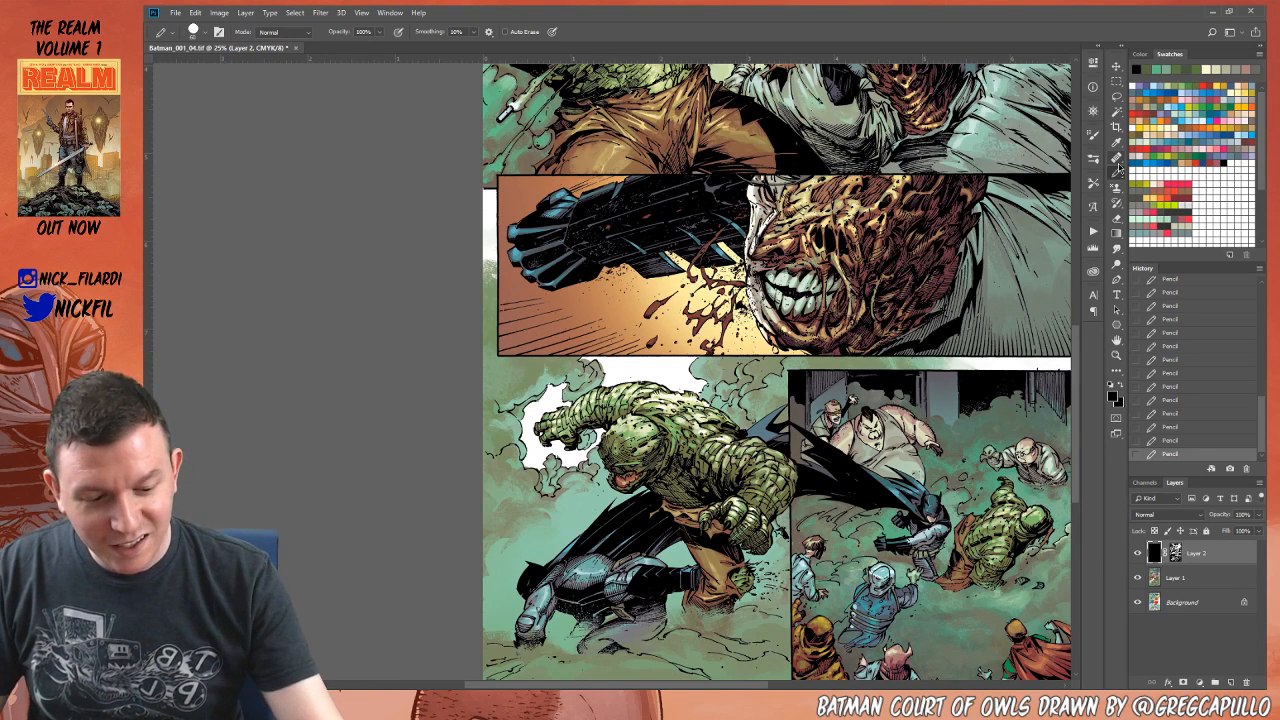
click(1153, 67)
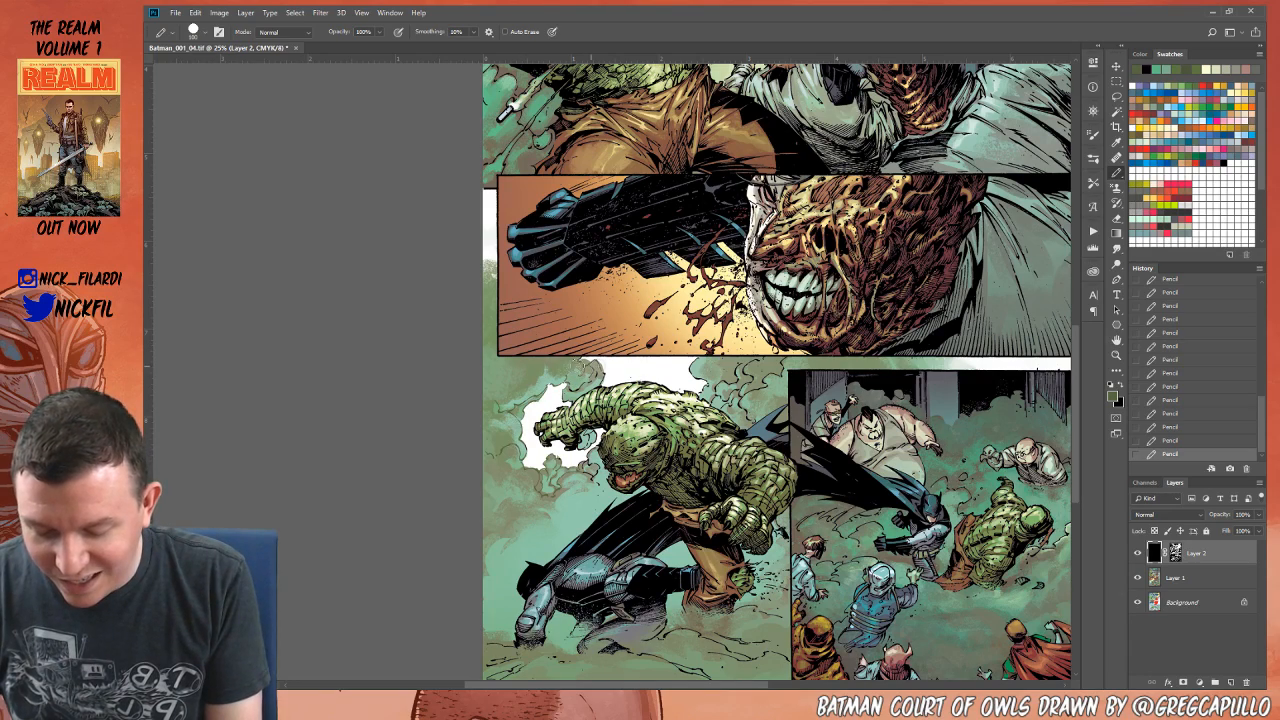
click(1116, 355)
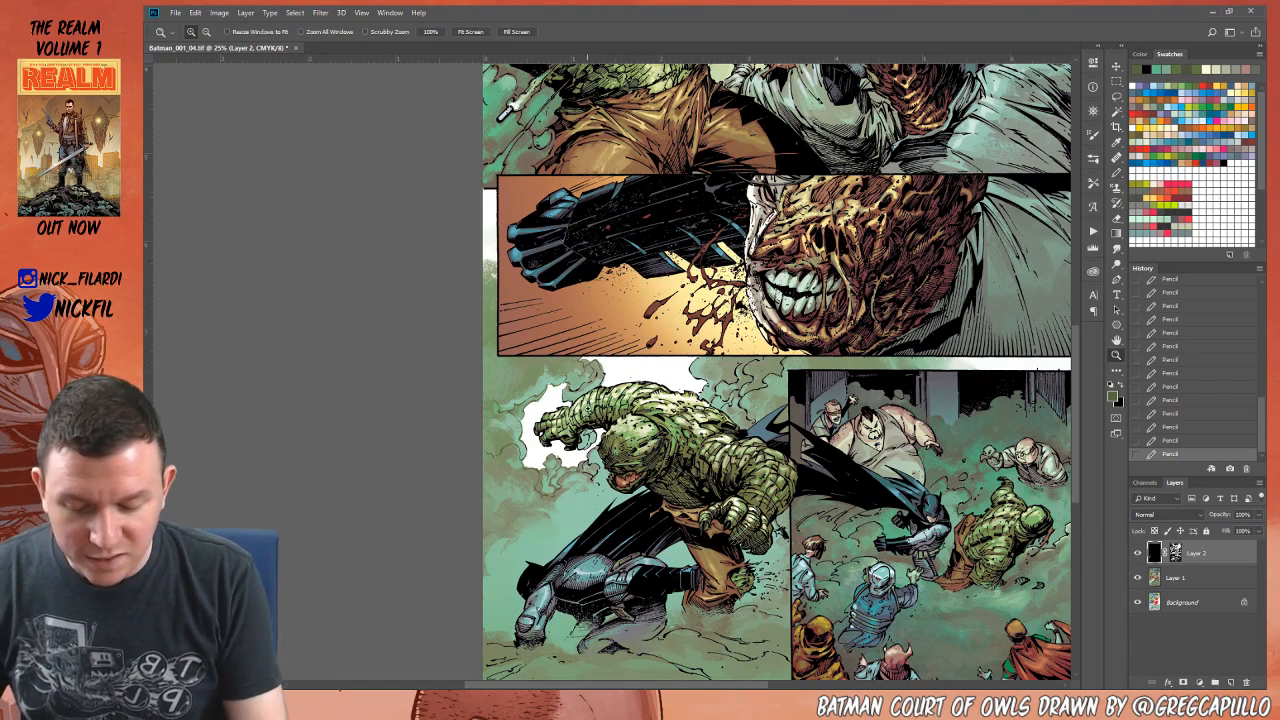
click(589, 410)
click(1118, 174)
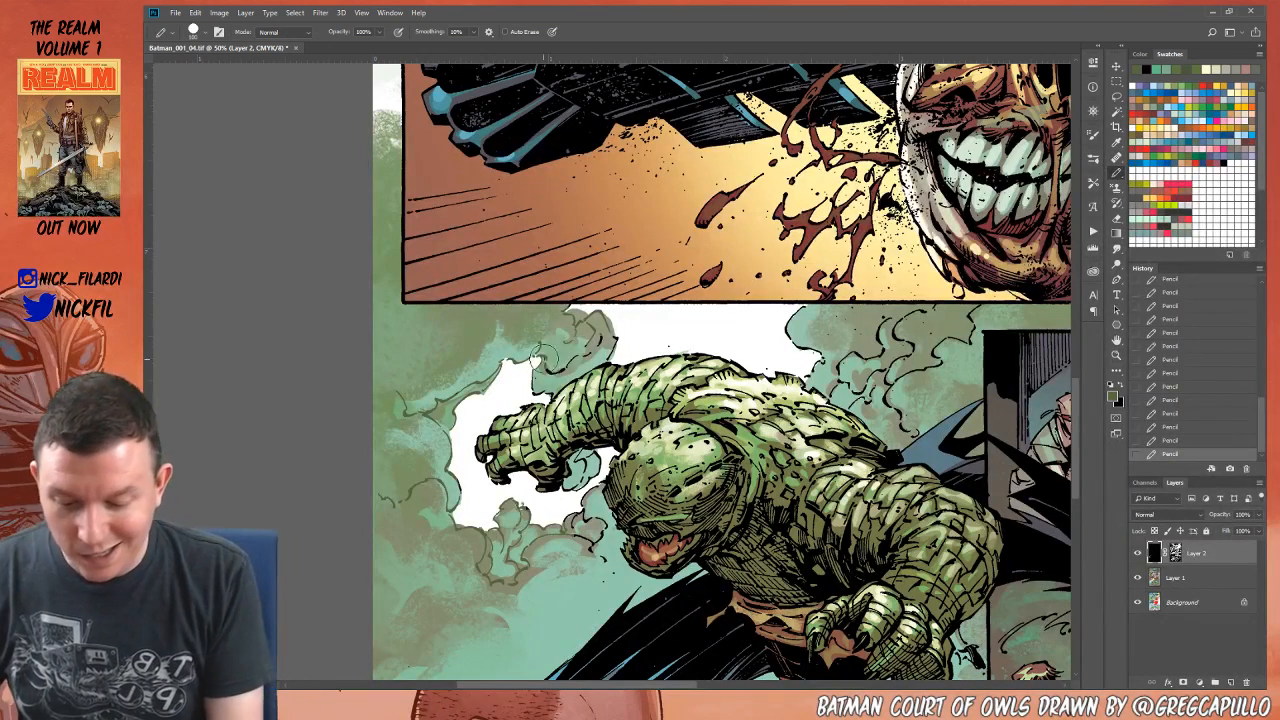
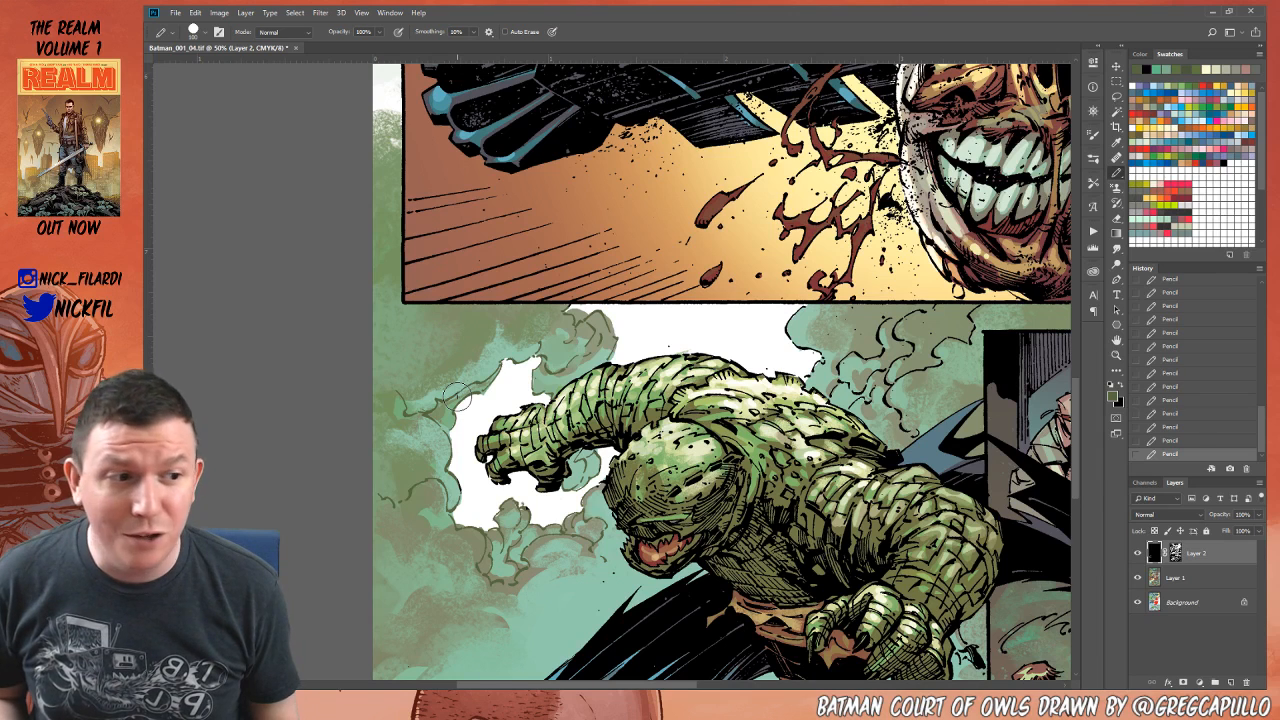
Step: Recolour the small smoke outlines between the creature's fist and head with greens sampled from the surrounding smoke
alt+click(588, 370)
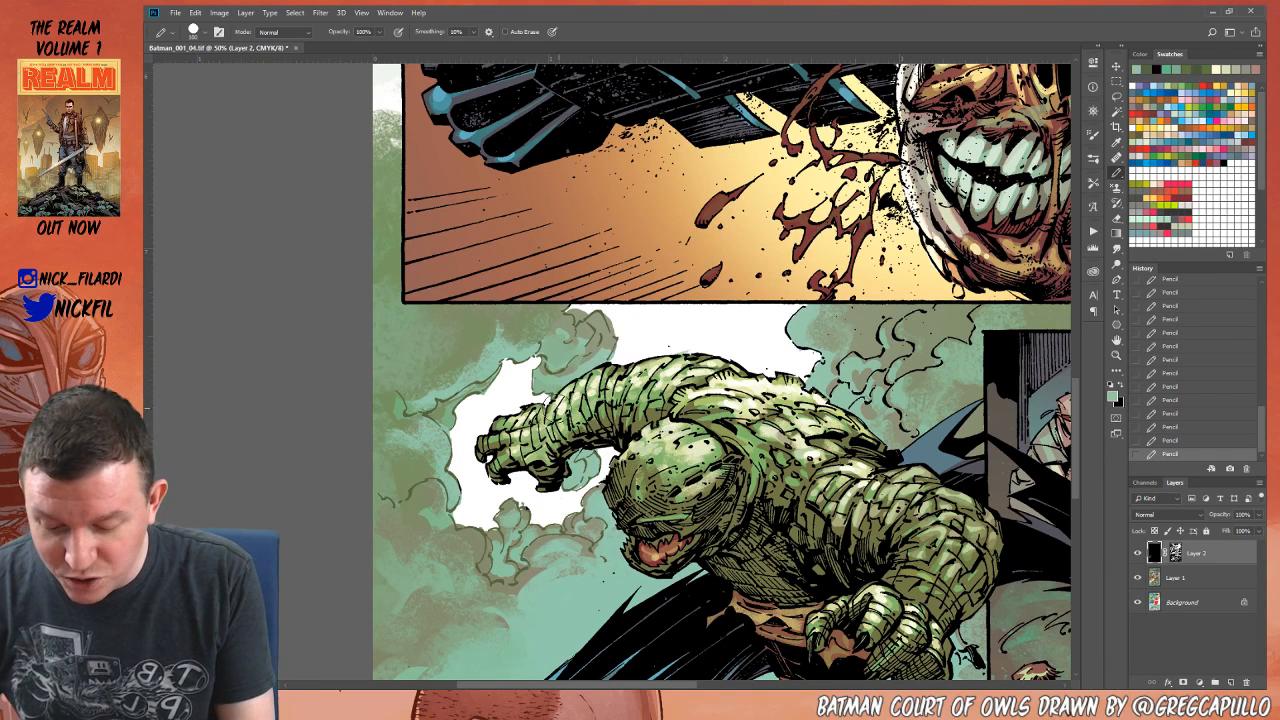
mouse_move(574, 474)
mouse_down()
mouse_move(596, 461)
mouse_move(570, 489)
mouse_up()
key(5)
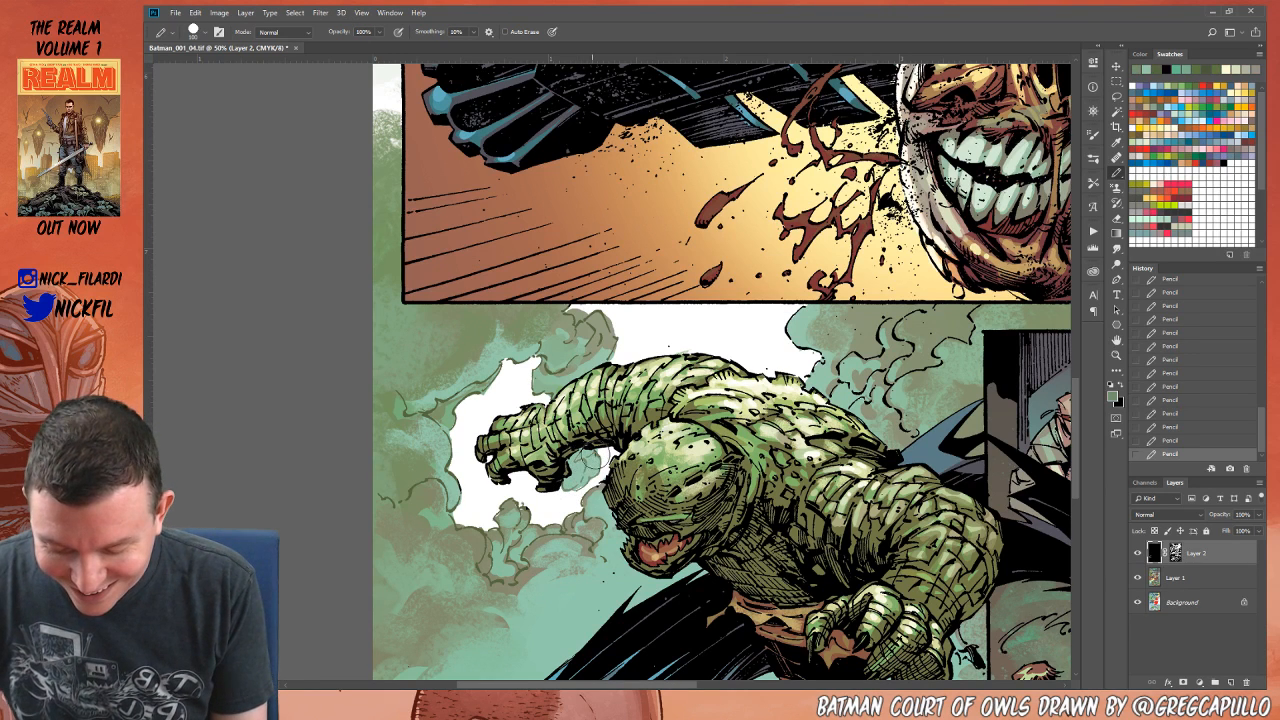
key(0)
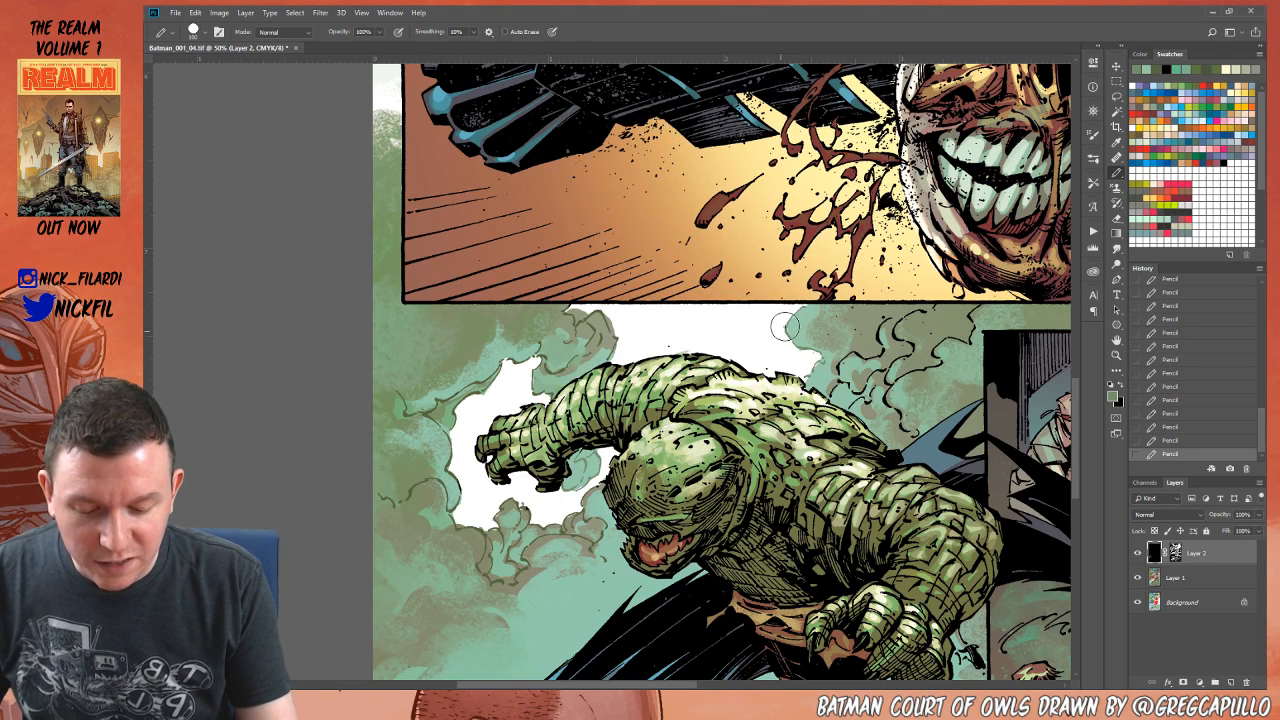
Step: Touch up the smoke edges around the white area above the creature on Layer 1 with sampled white and smoke green
alt+click(623, 331)
click(1188, 576)
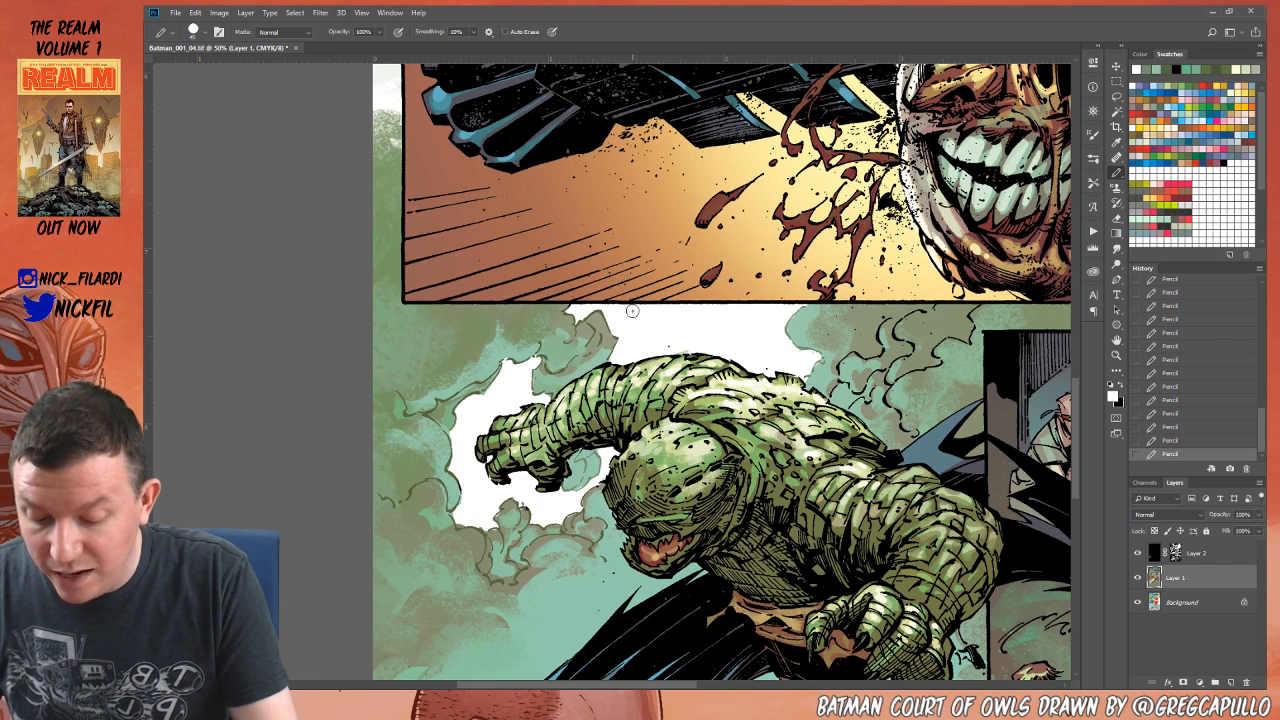
alt+click(604, 352)
alt+click(603, 351)
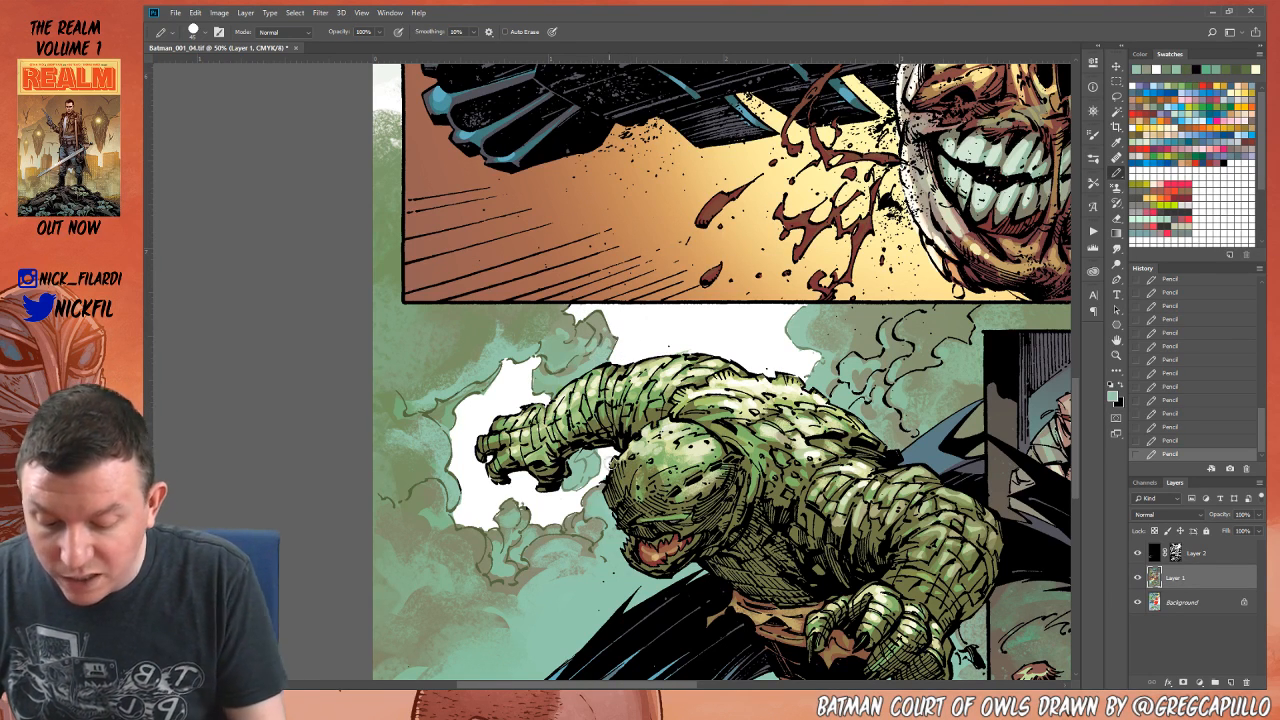
alt+click(796, 379)
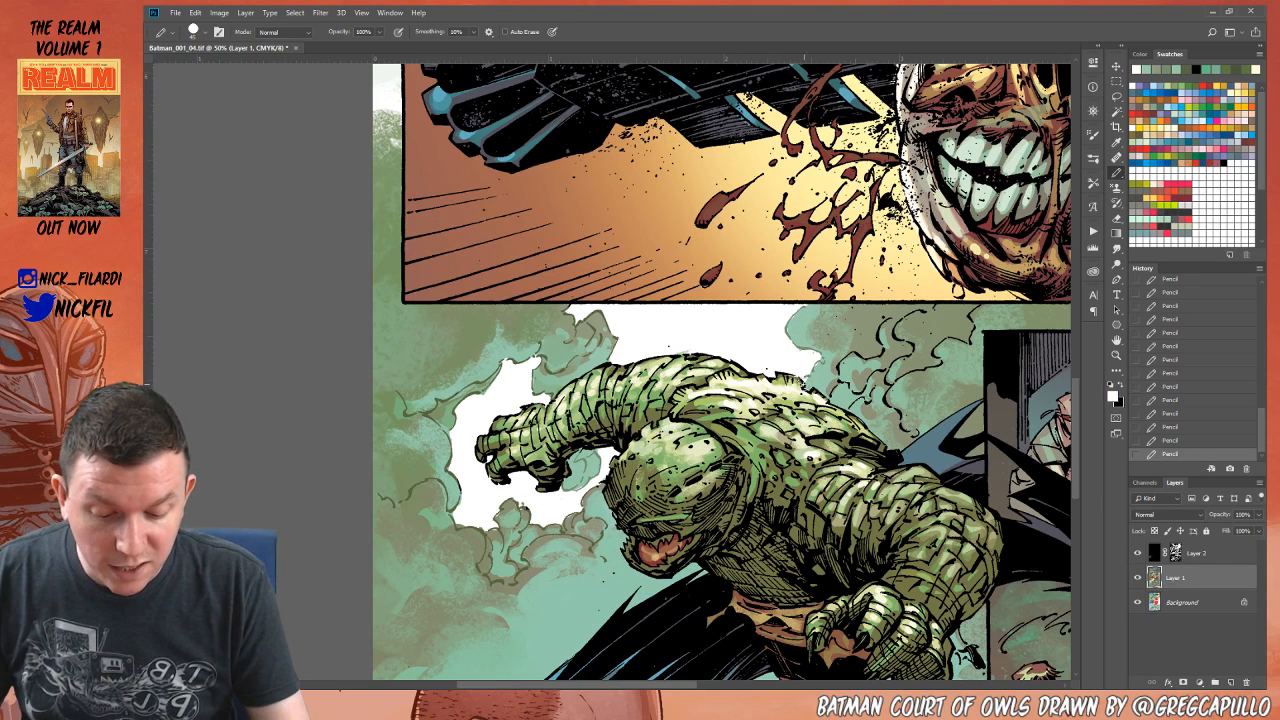
alt+click(795, 321)
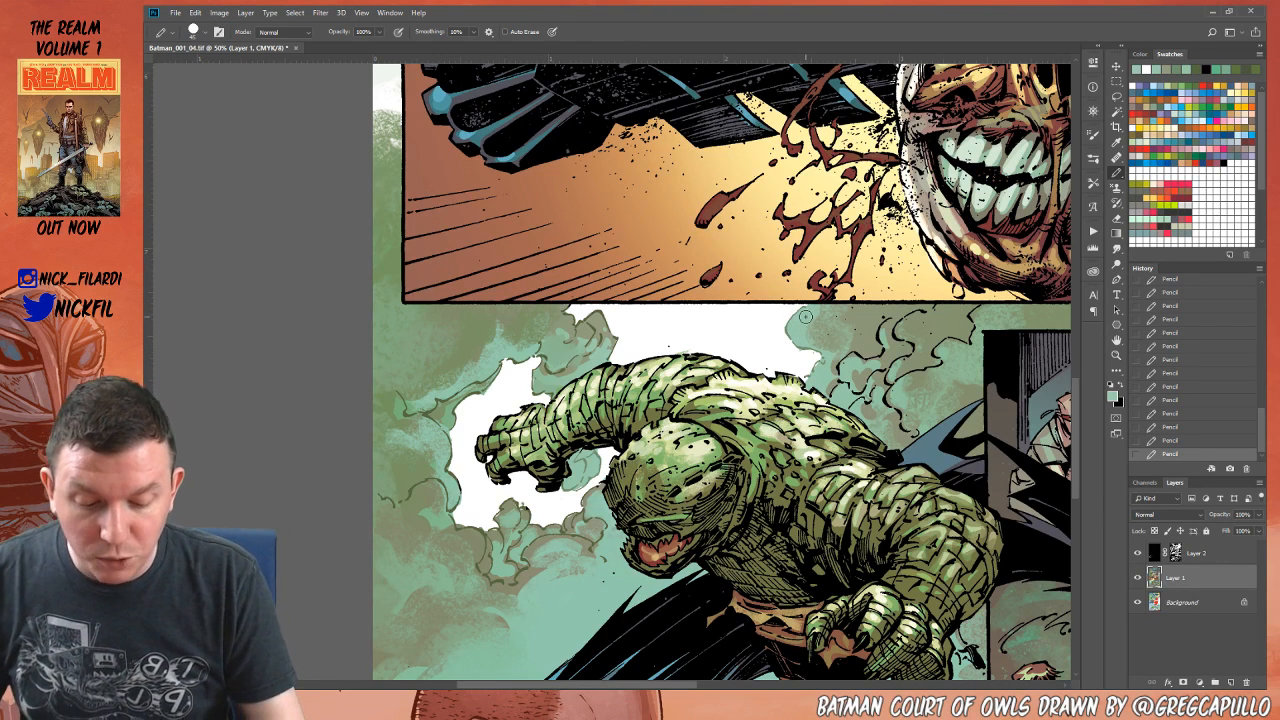
Step: Pencil olive green on Layer 2 over the smoke outlines between the creature's back and the last panel
click(1116, 340)
drag(767, 486, 797, 354)
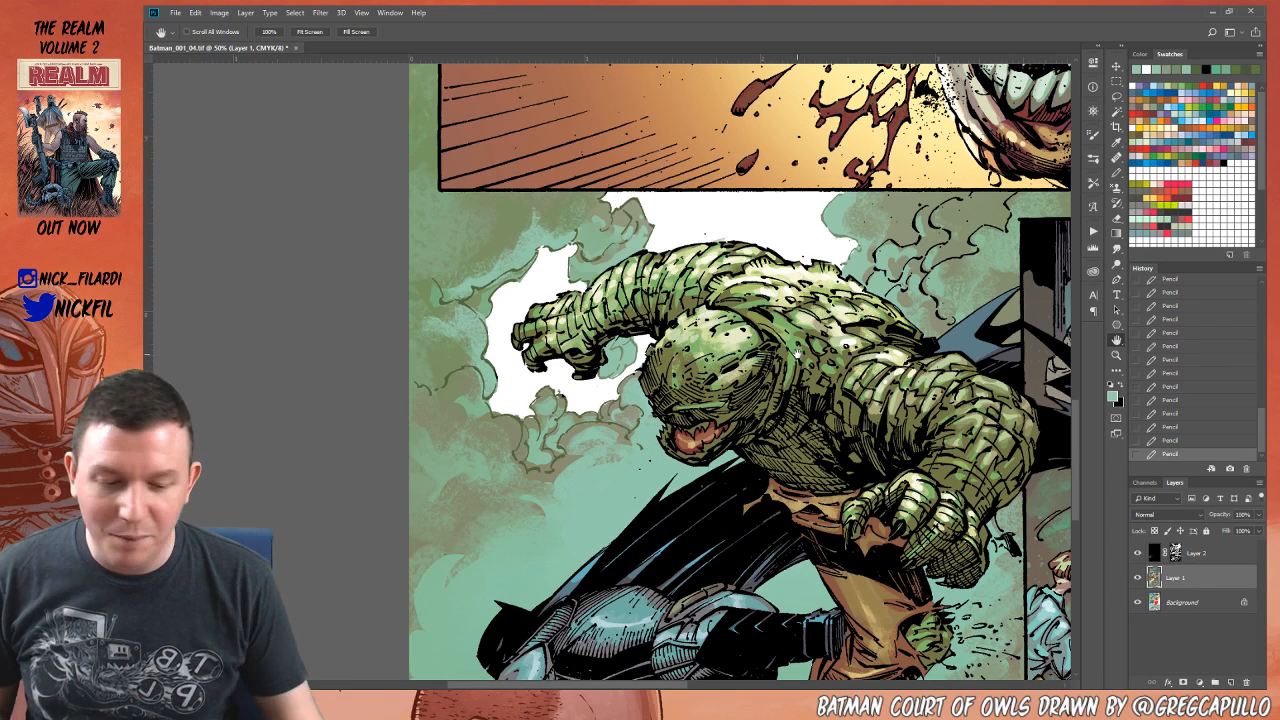
click(1116, 172)
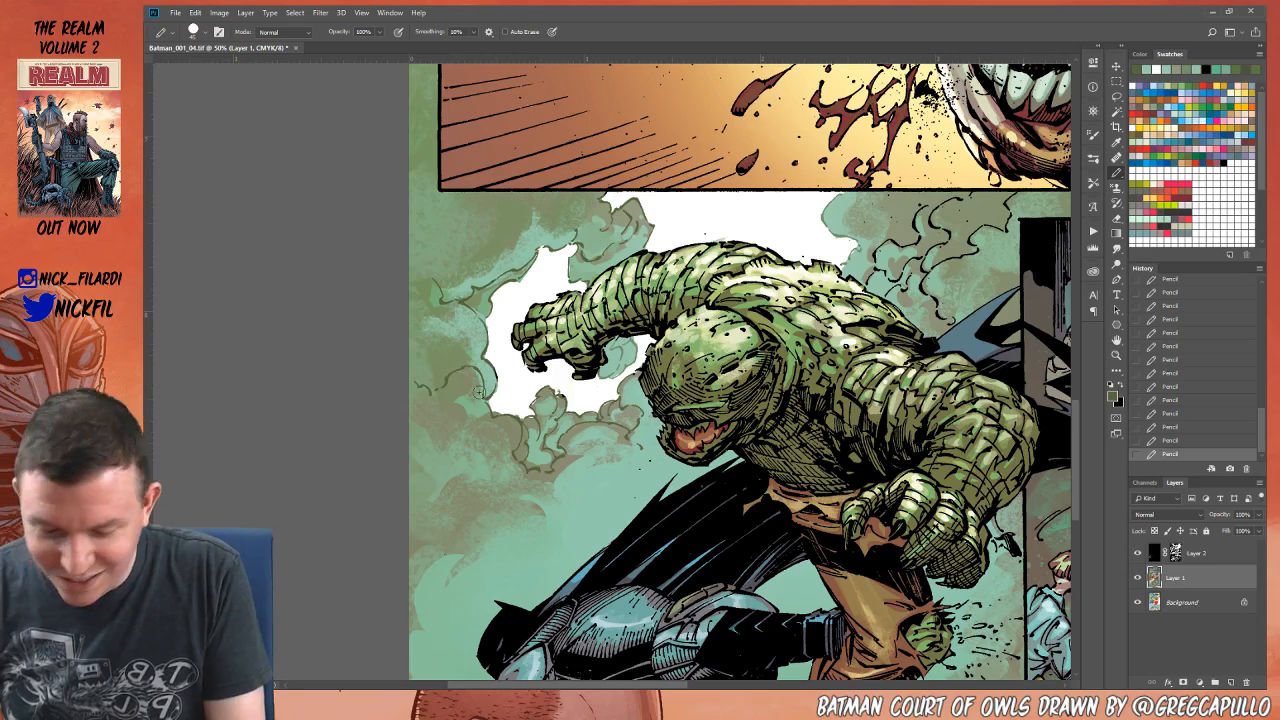
click(1116, 340)
drag(1010, 313, 780, 483)
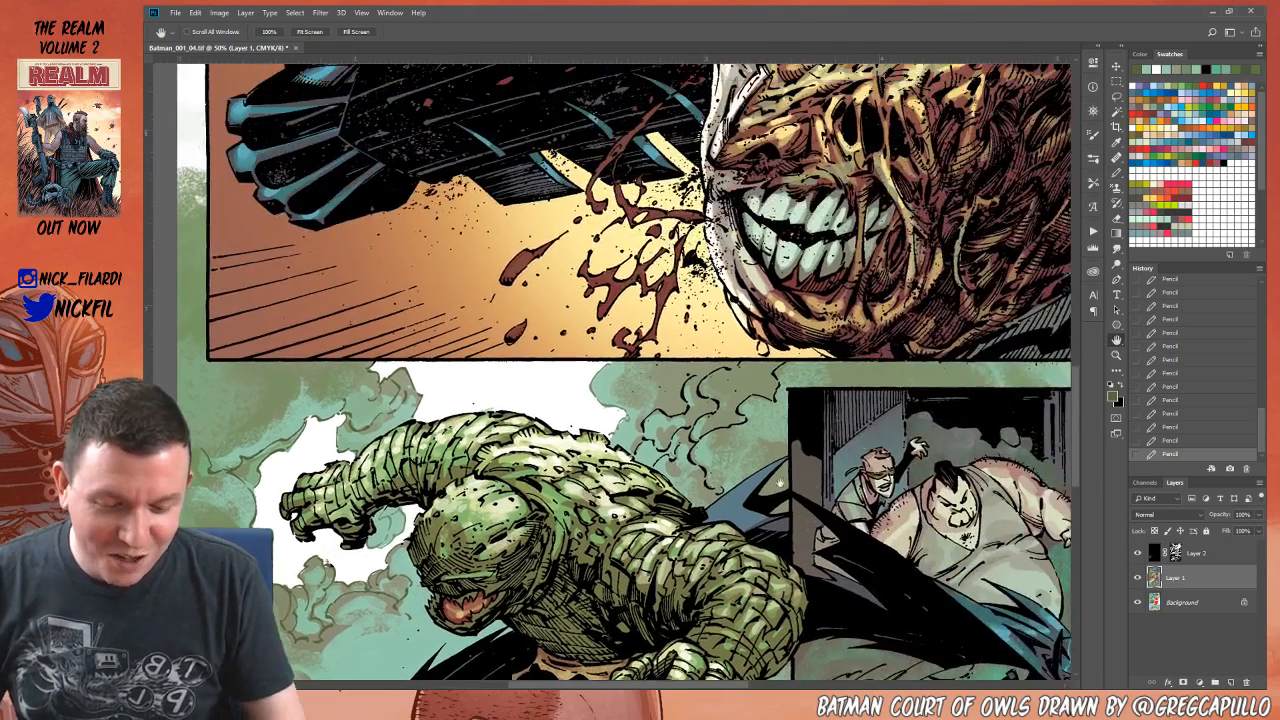
click(1117, 173)
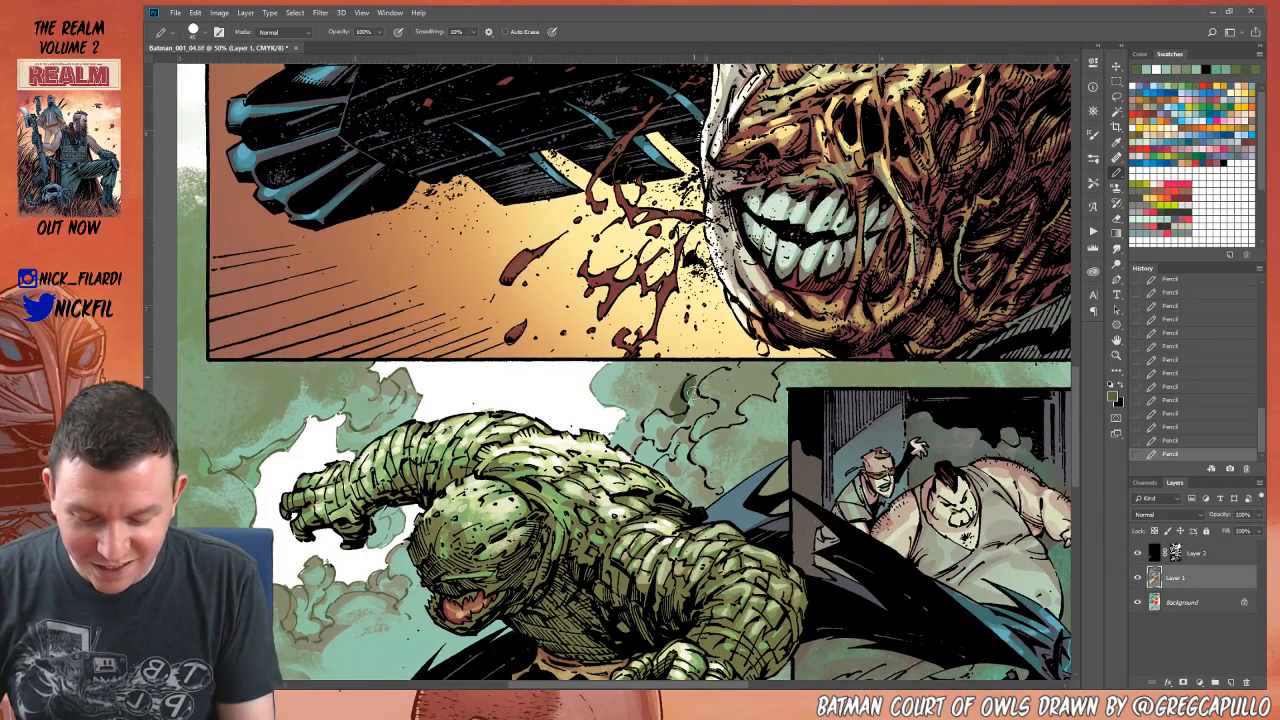
click(1213, 555)
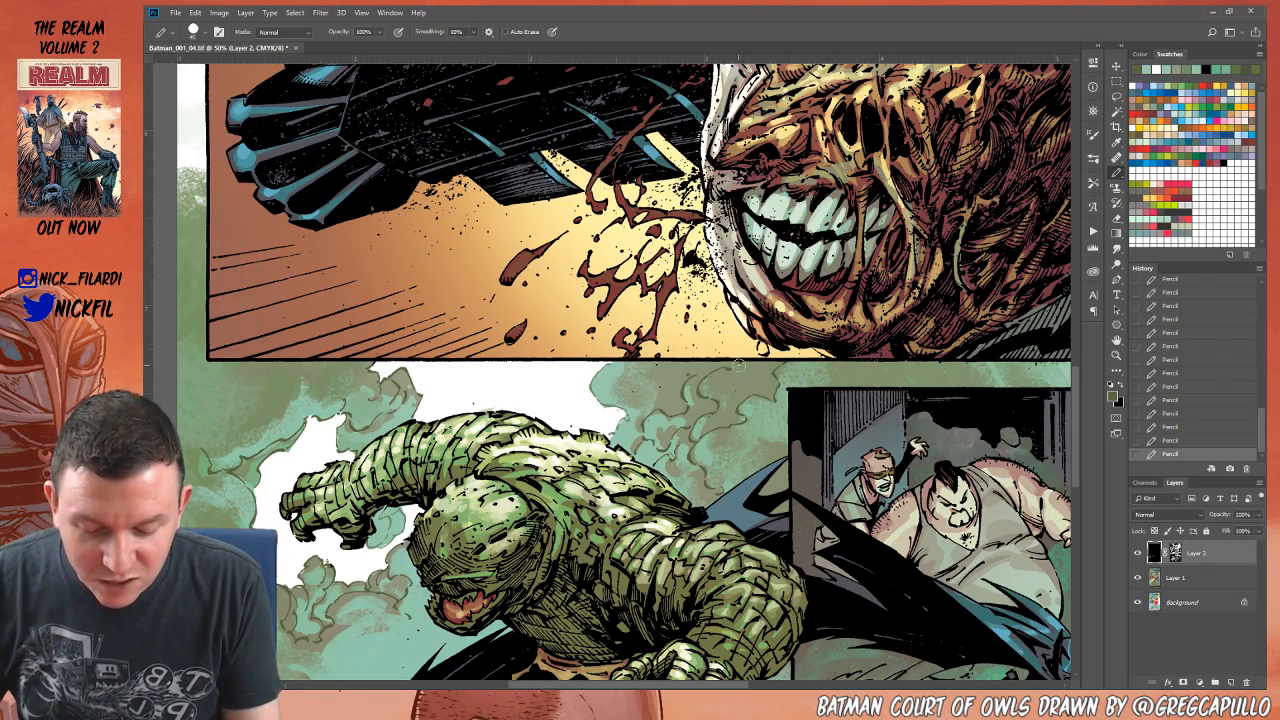
Step: Pencil olive green over the ground smoke lines beneath the fallen Batman in the large lower panel
click(1116, 343)
drag(838, 653, 750, 416)
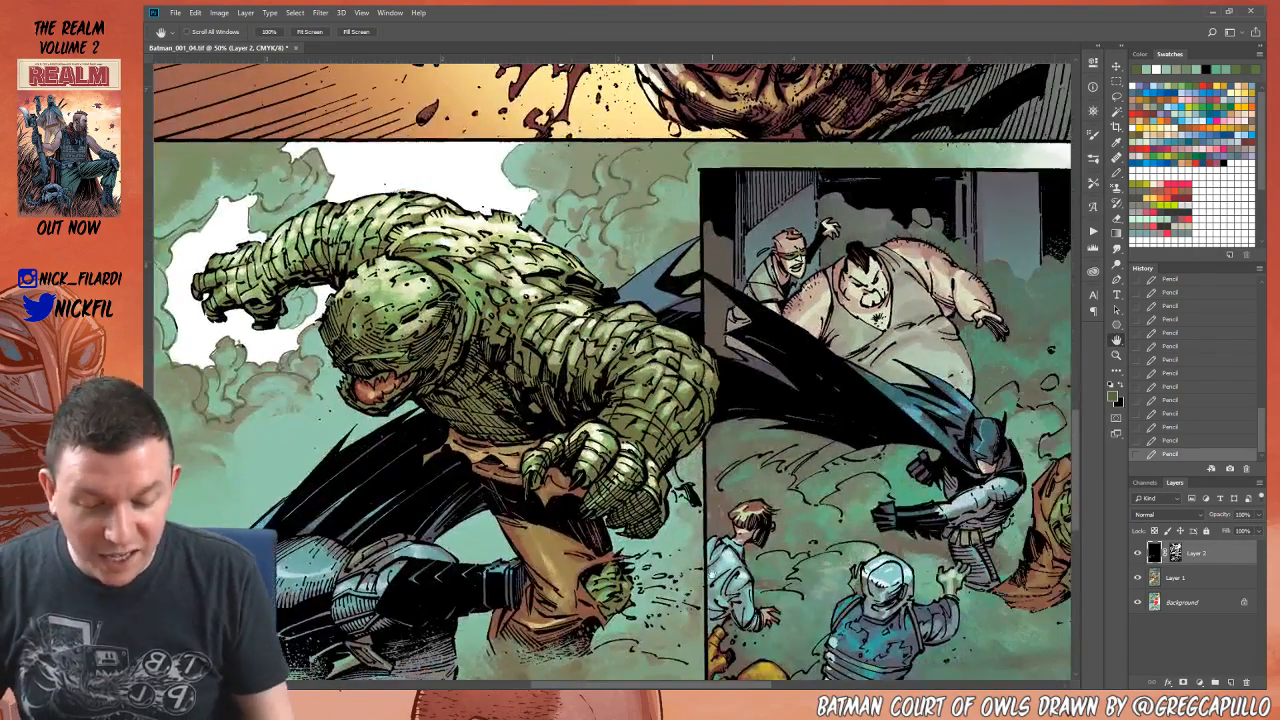
drag(701, 583, 822, 349)
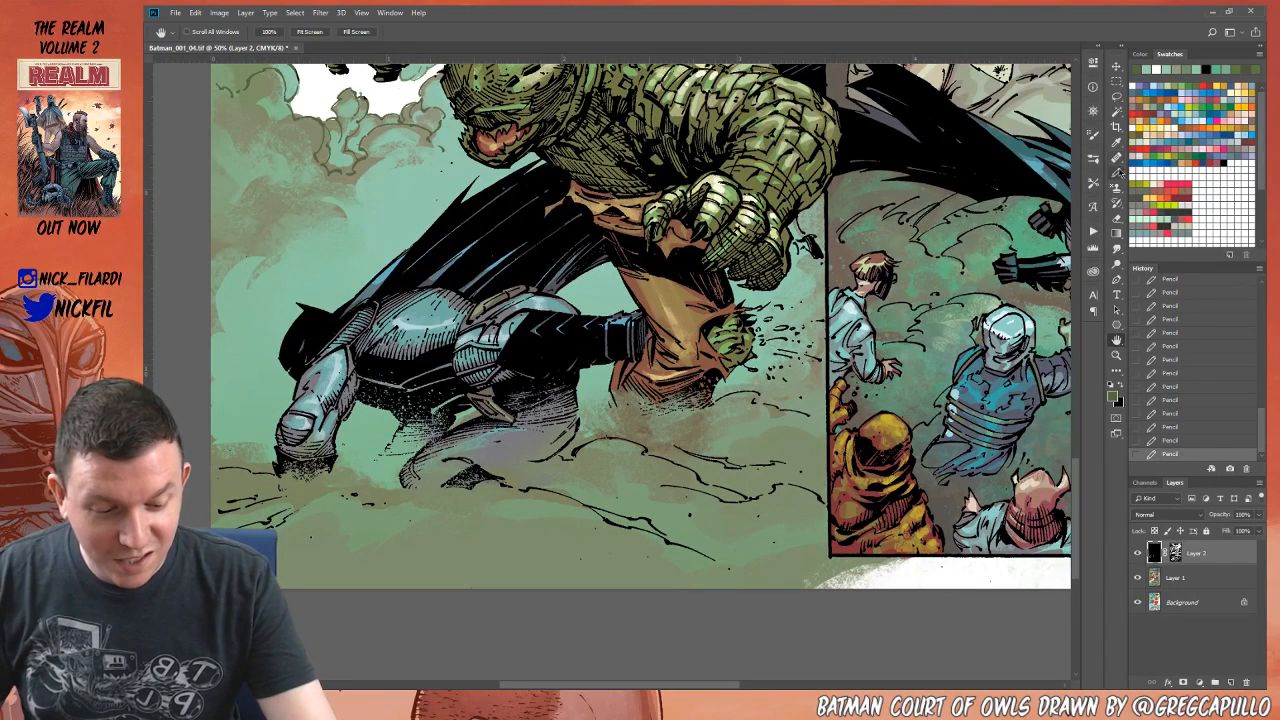
click(1116, 173)
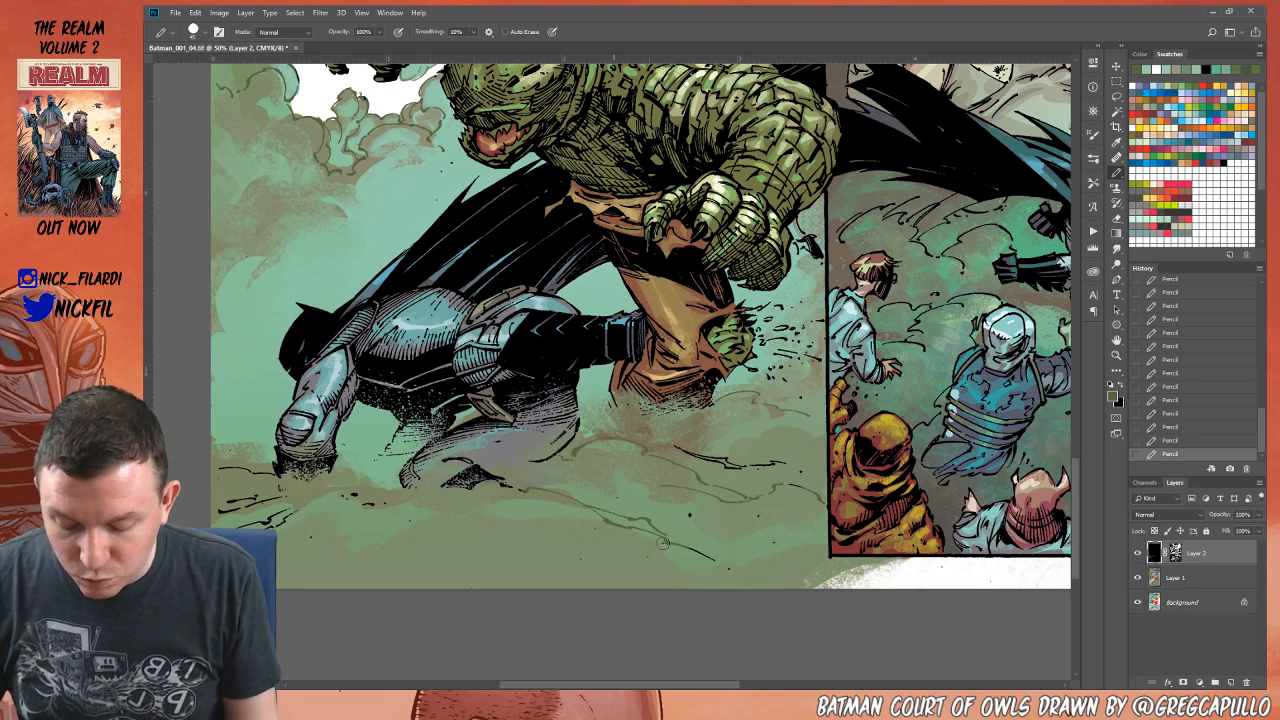
key(space)
mouse_move(515, 522)
mouse_down()
mouse_move(709, 491)
mouse_move(746, 558)
mouse_up()
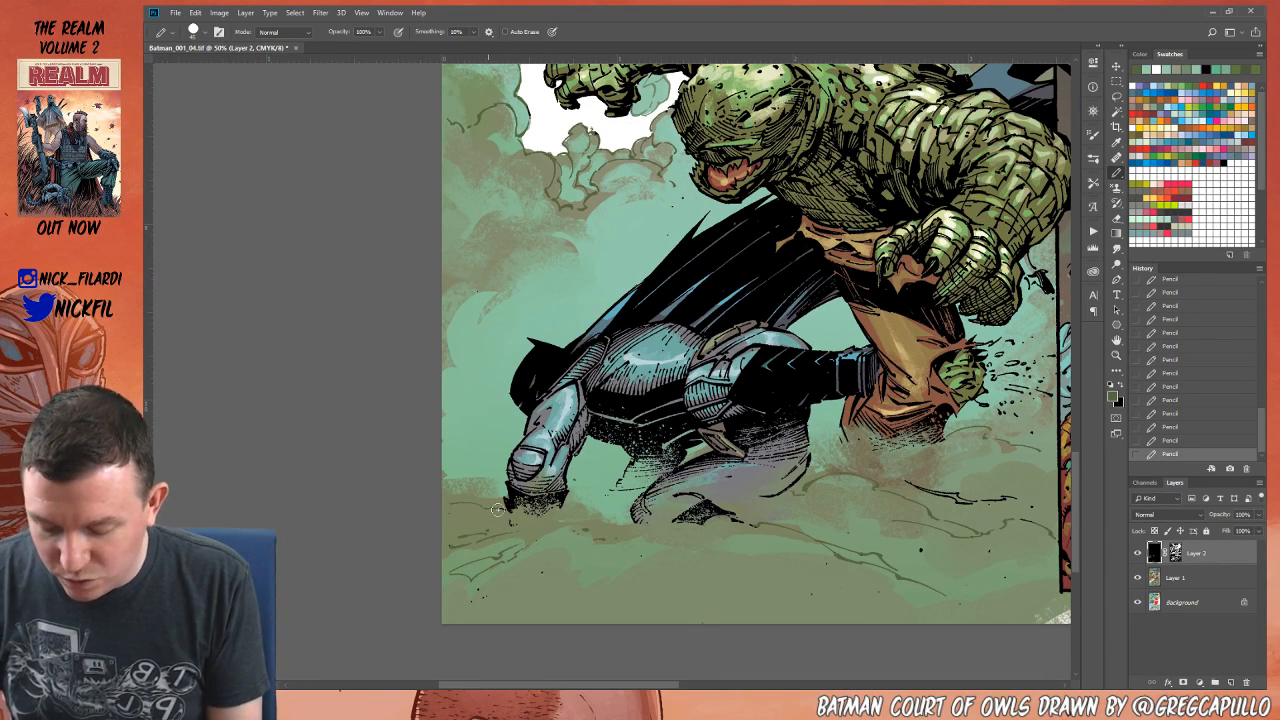
Step: Pencil olive green over the remaining ground smoke lines below the creature's leg, beside the last panel's border
click(1117, 341)
drag(851, 522, 600, 597)
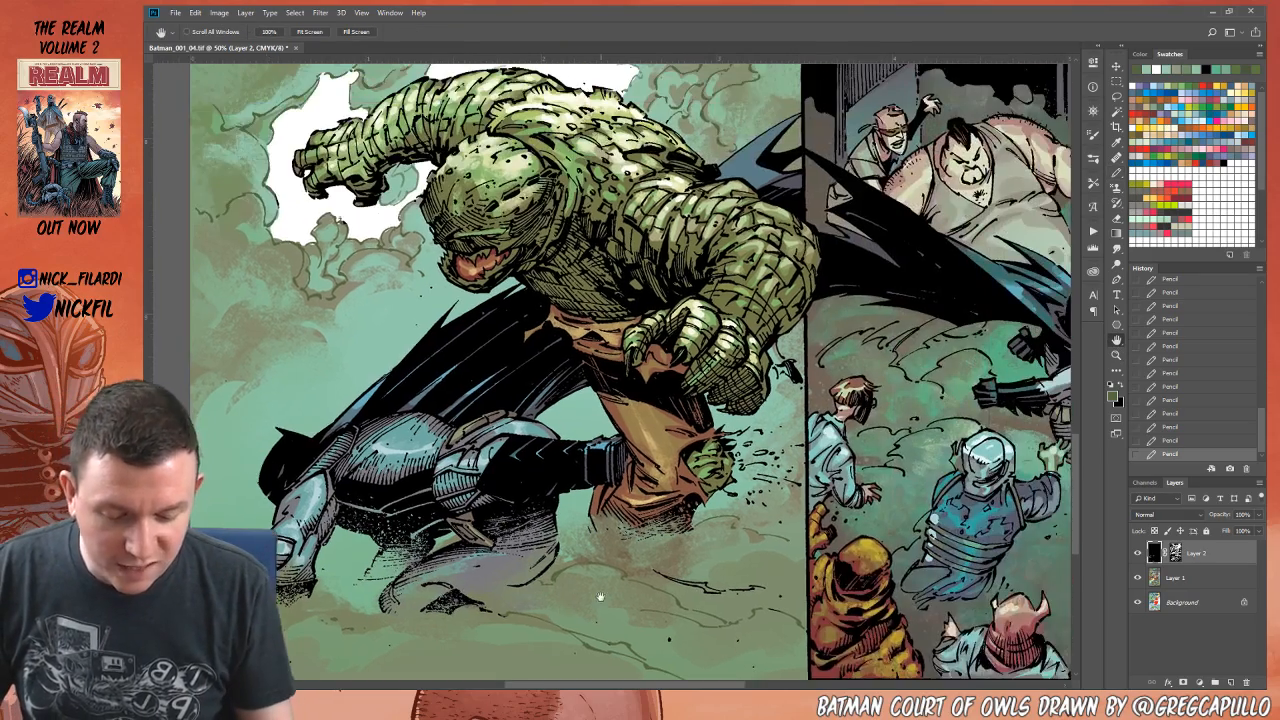
mouse_move(965, 445)
mouse_down()
mouse_move(798, 530)
mouse_move(827, 487)
mouse_up()
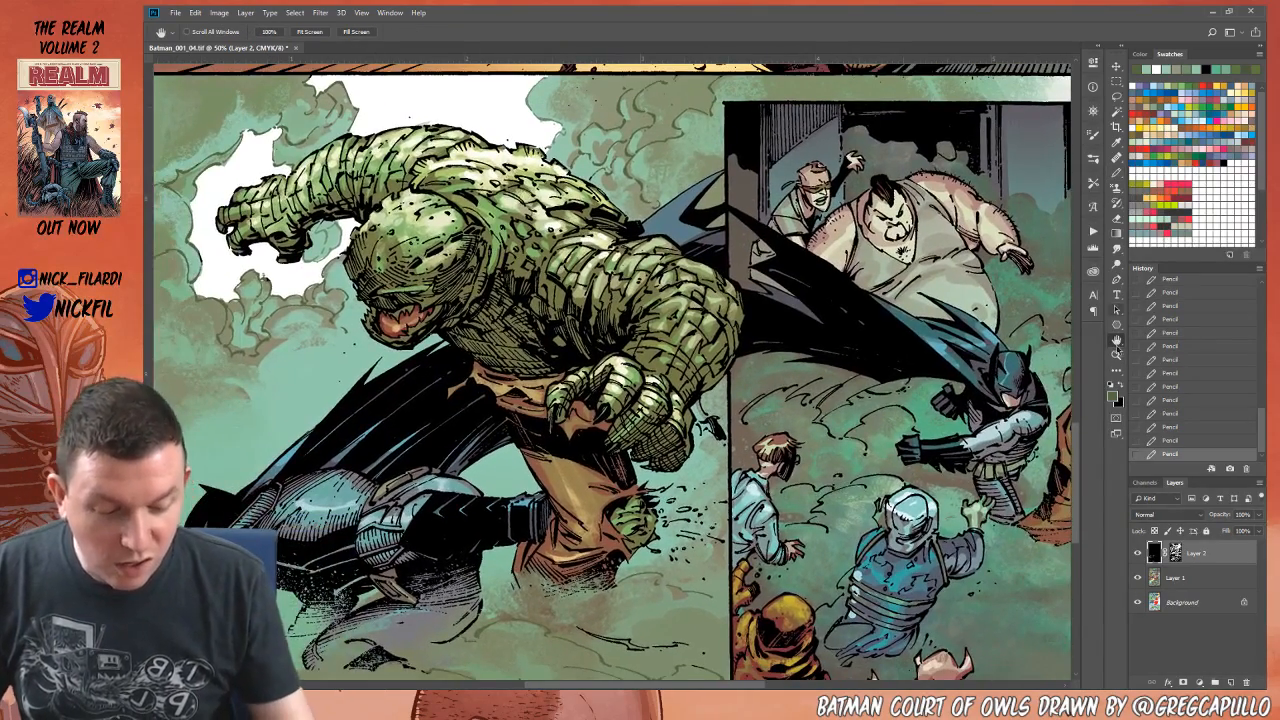
click(1118, 174)
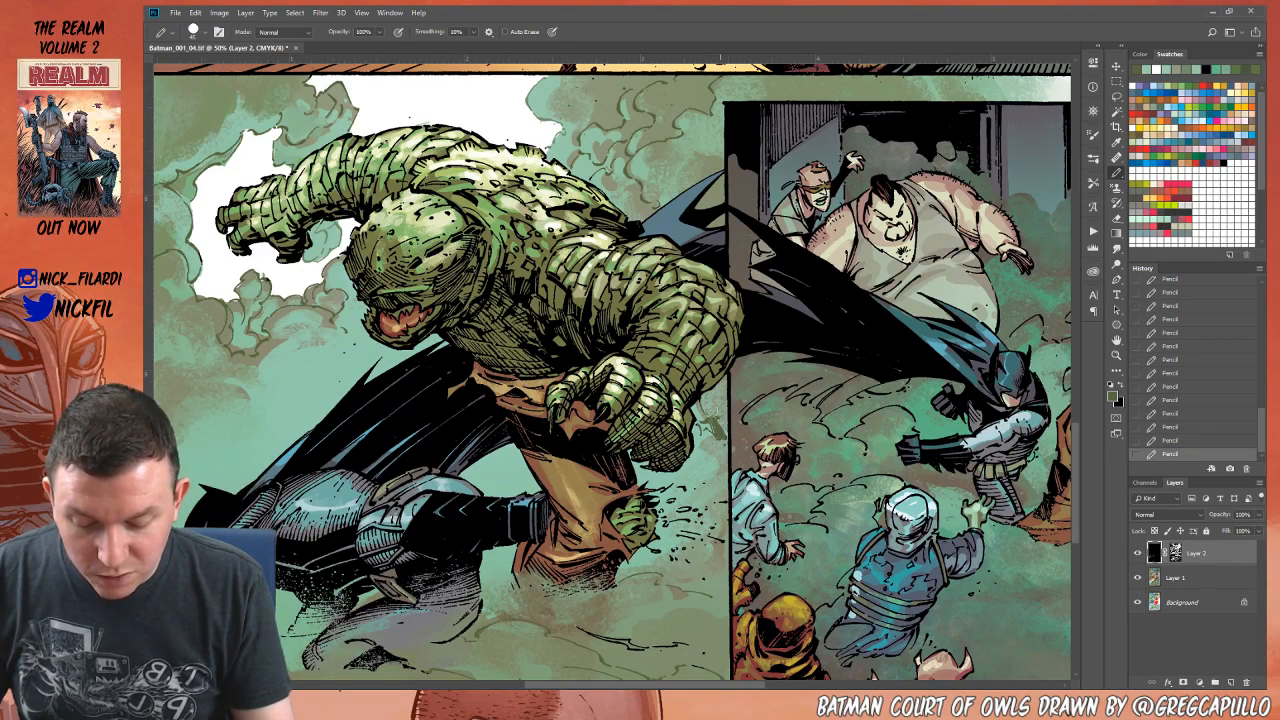
click(1117, 354)
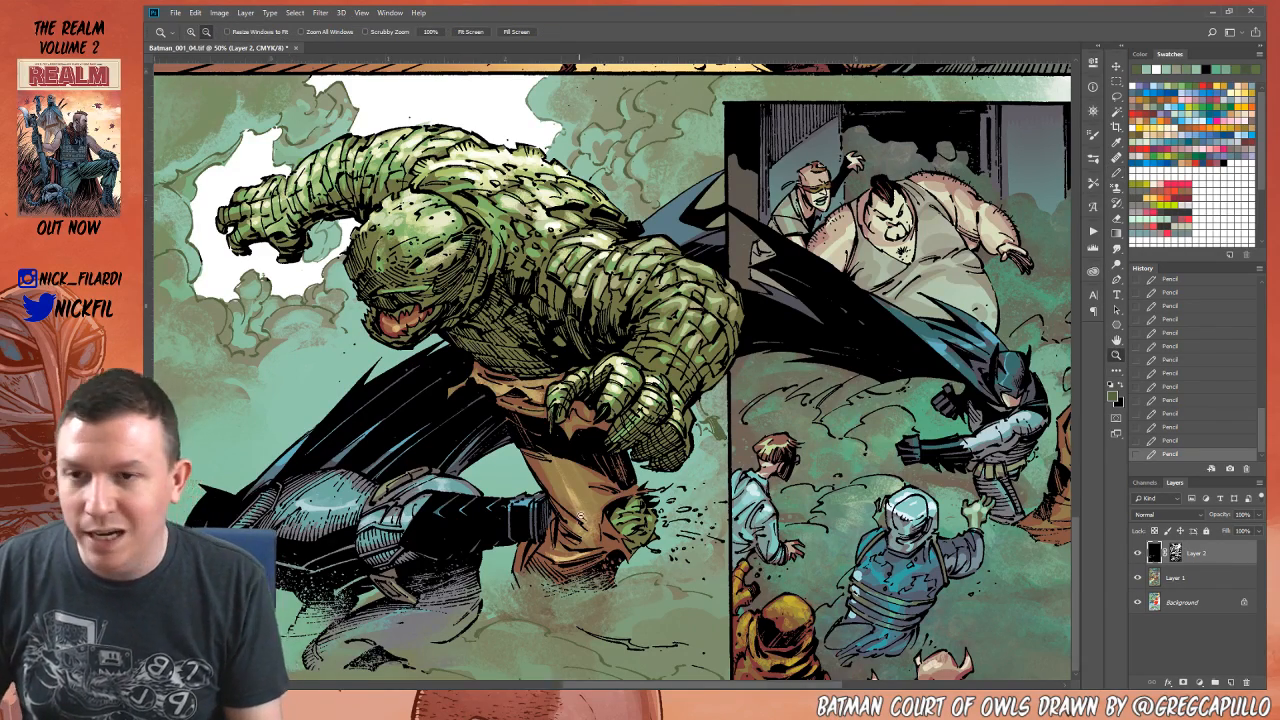
alt+click(600, 505)
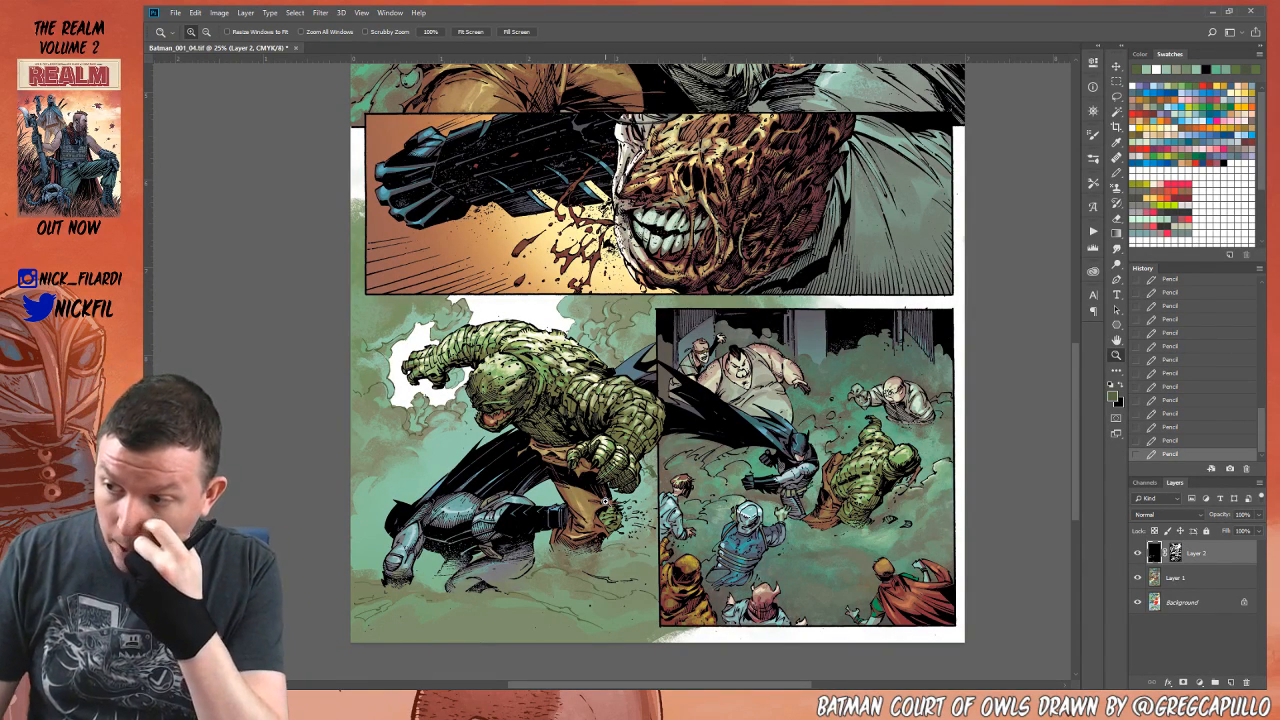
click(1117, 340)
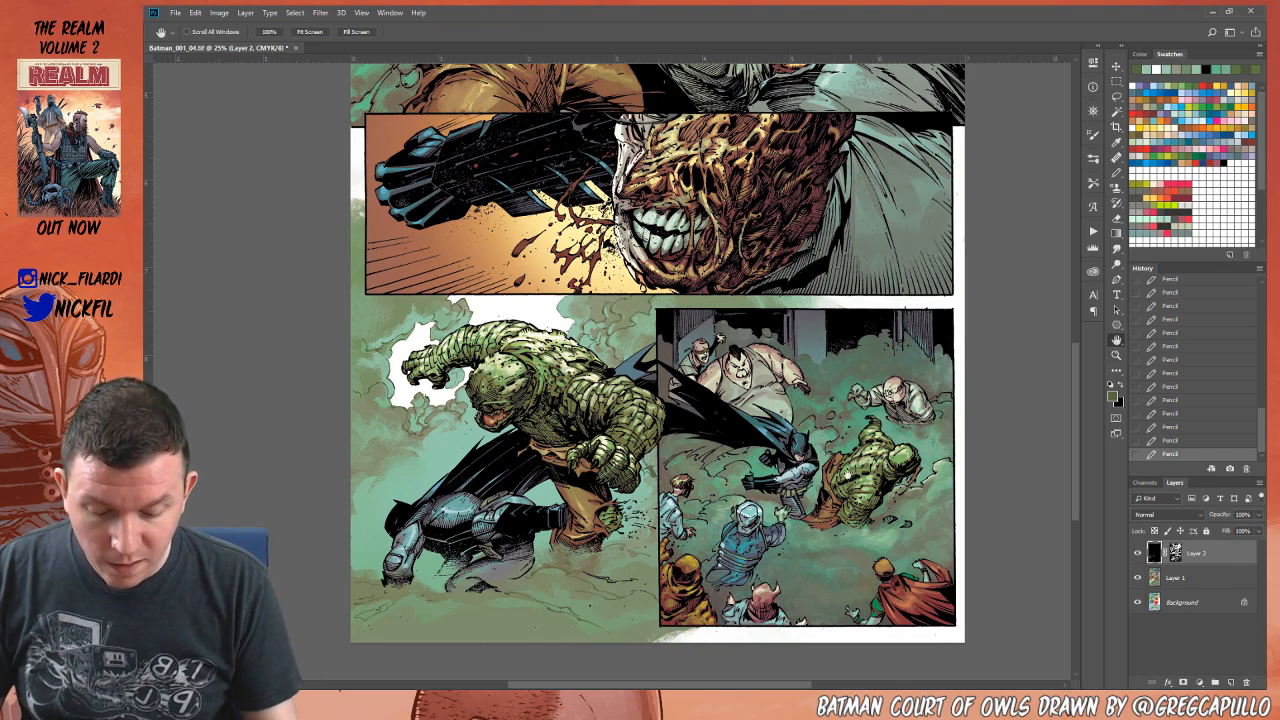
Step: Examine the coloured page as a whole, comparing the smoke in the lower panels with the large Batman panel above
drag(844, 470, 781, 506)
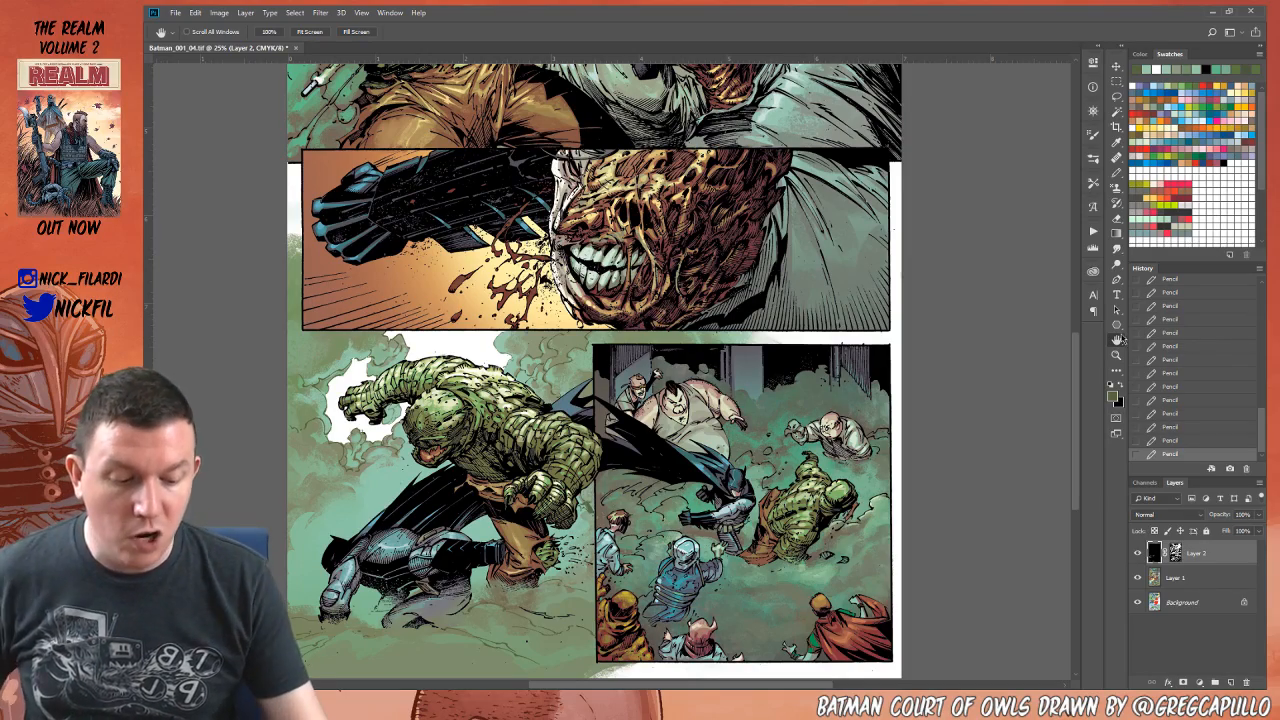
drag(638, 384, 824, 654)
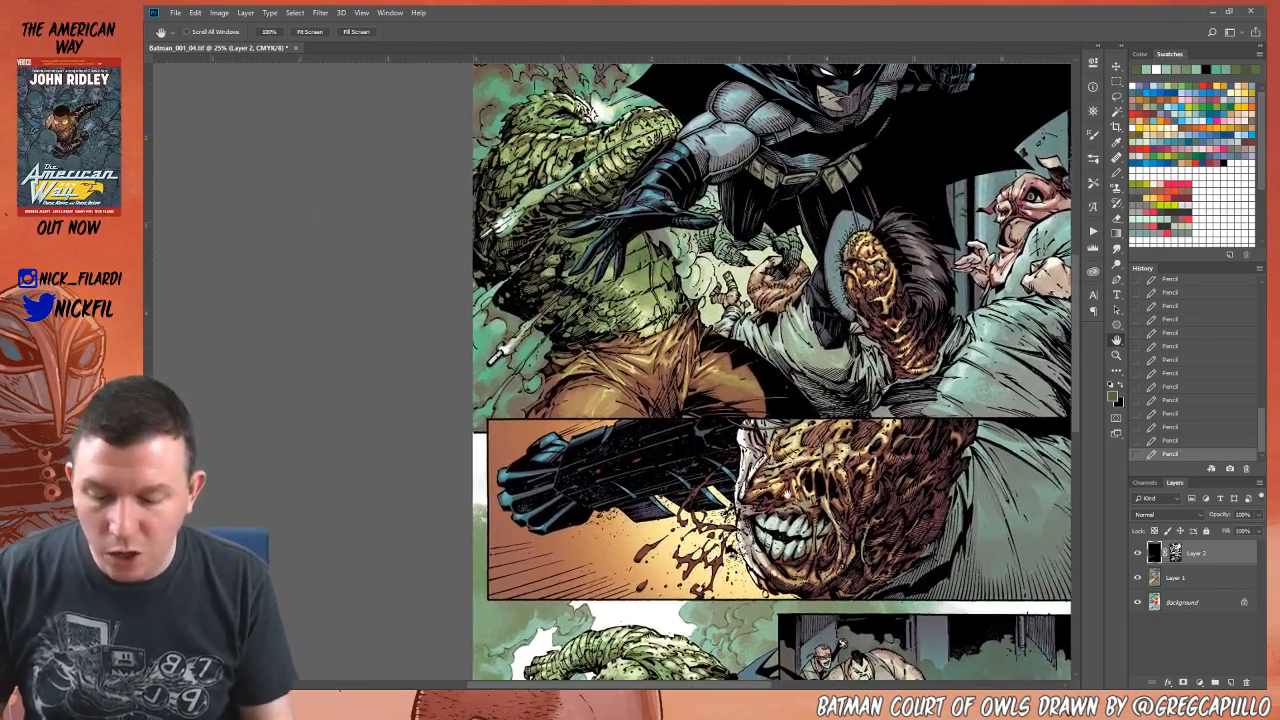
mouse_move(787, 494)
mouse_down()
mouse_move(857, 577)
mouse_move(895, 585)
mouse_up()
click(1116, 174)
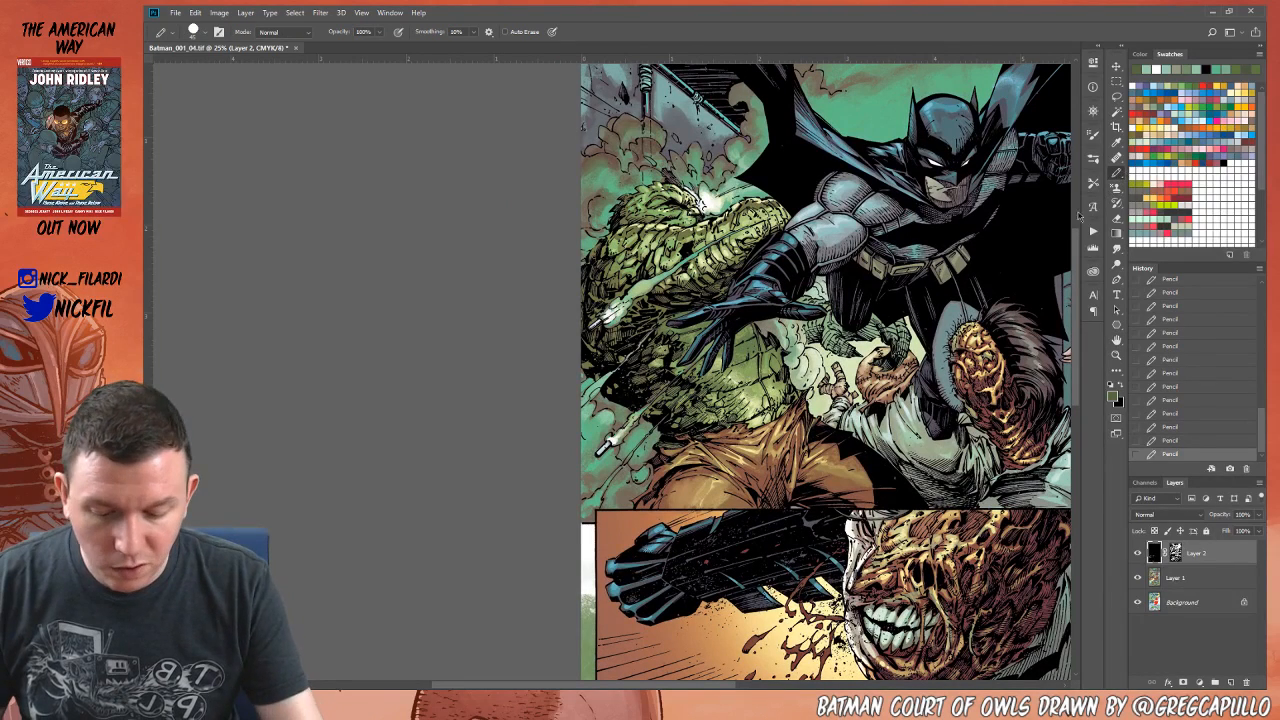
alt+click(617, 386)
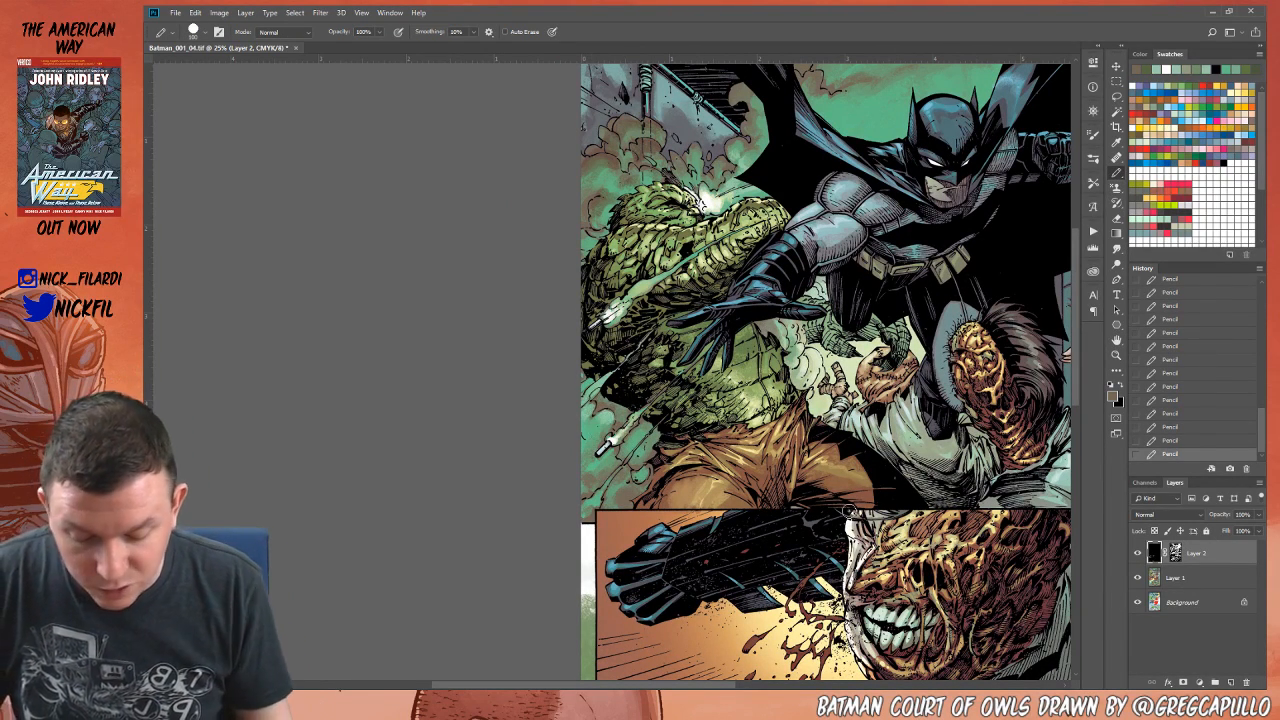
click(1117, 341)
drag(840, 590, 623, 188)
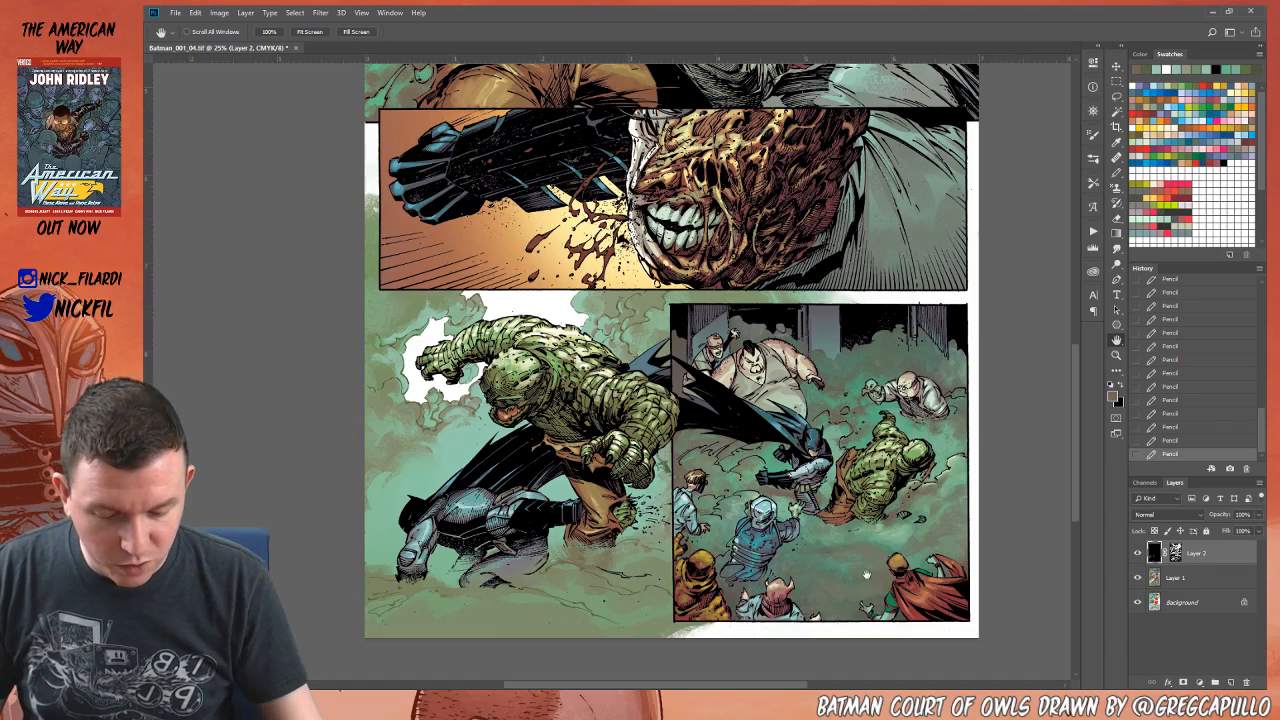
click(1116, 356)
alt+click(823, 464)
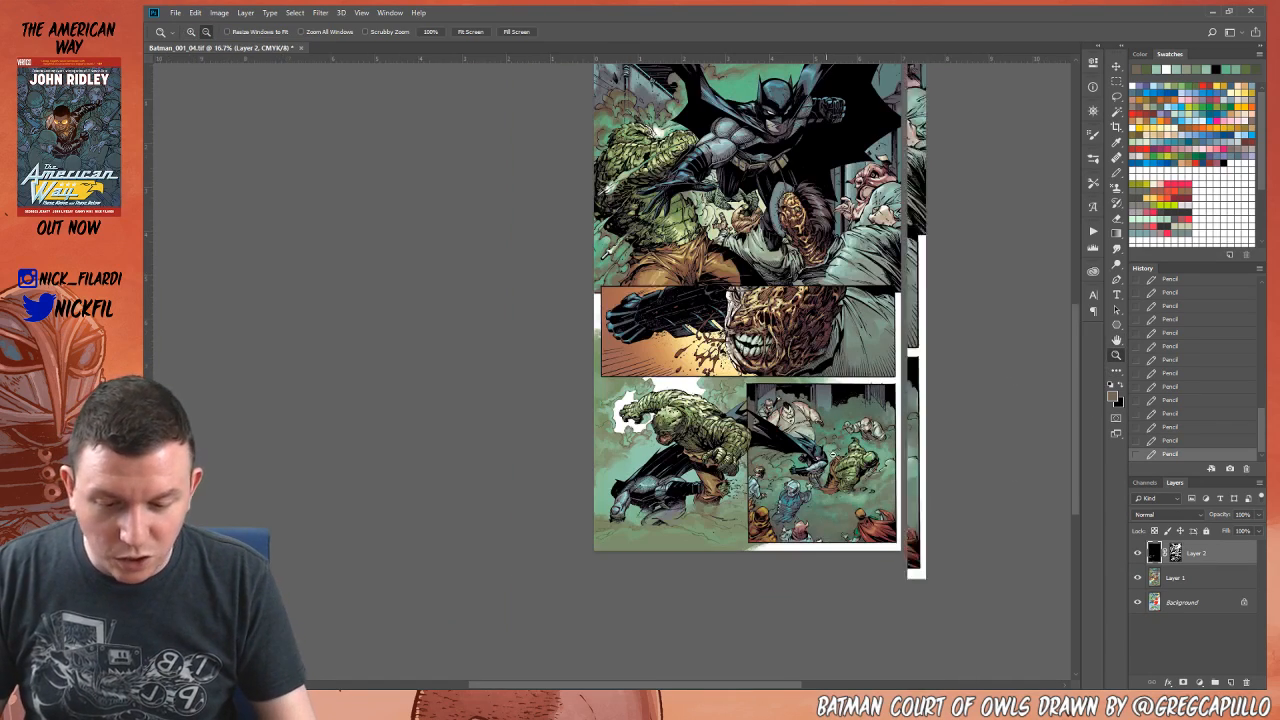
click(1117, 342)
drag(784, 221, 768, 399)
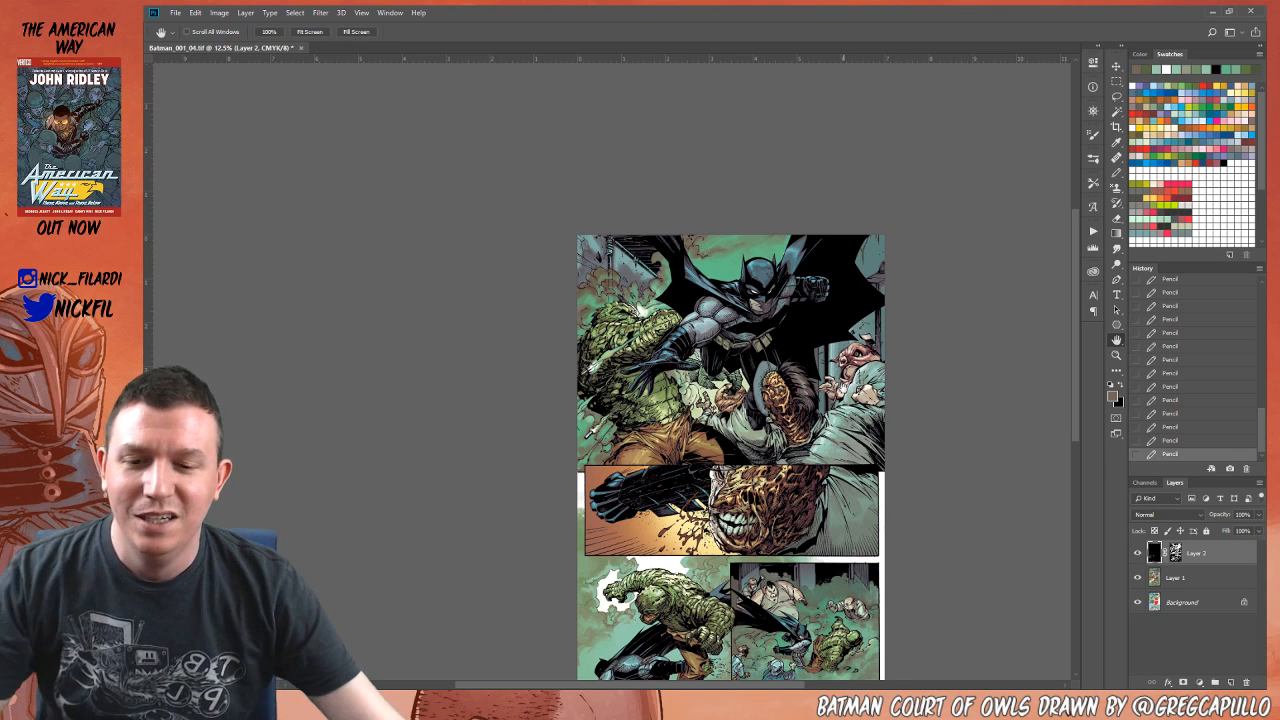
Step: On the Background layer, select the flat background colour behind Batman and pencil sampled green at 20% opacity beside his cape in the large upper panel
click(1180, 604)
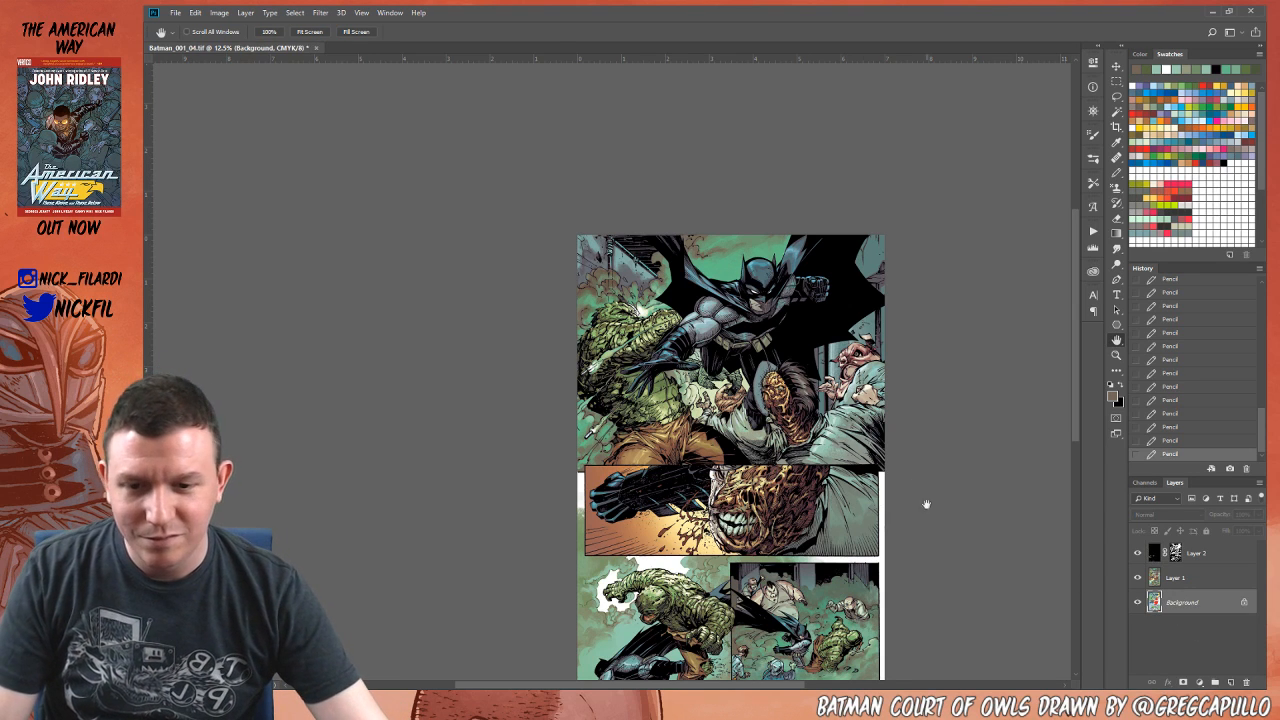
key(w)
click(742, 250)
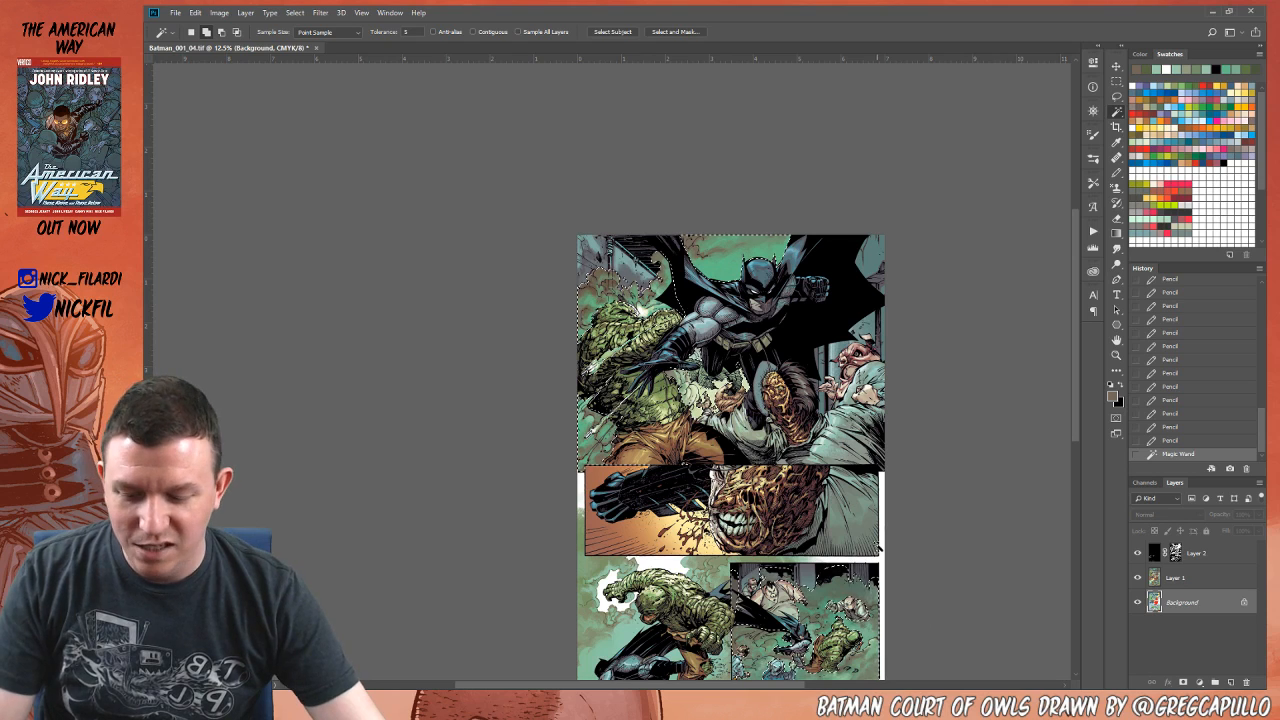
key(b)
alt+click(720, 272)
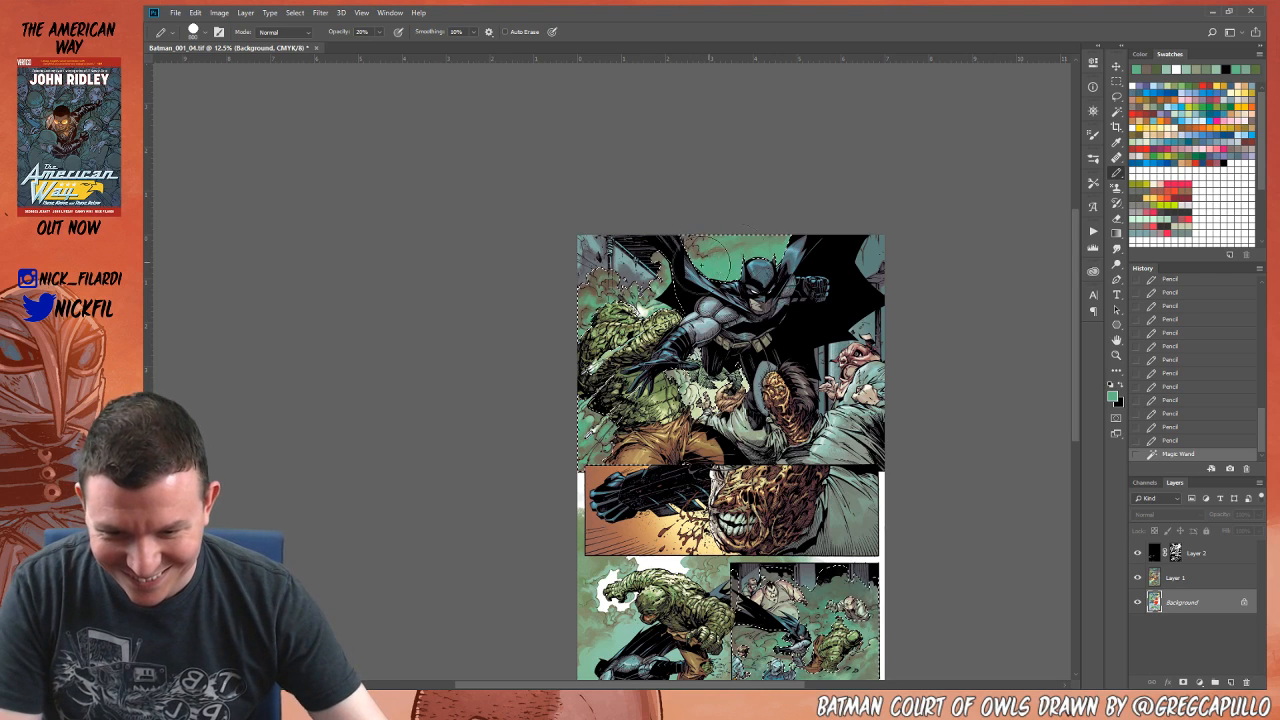
click(686, 235)
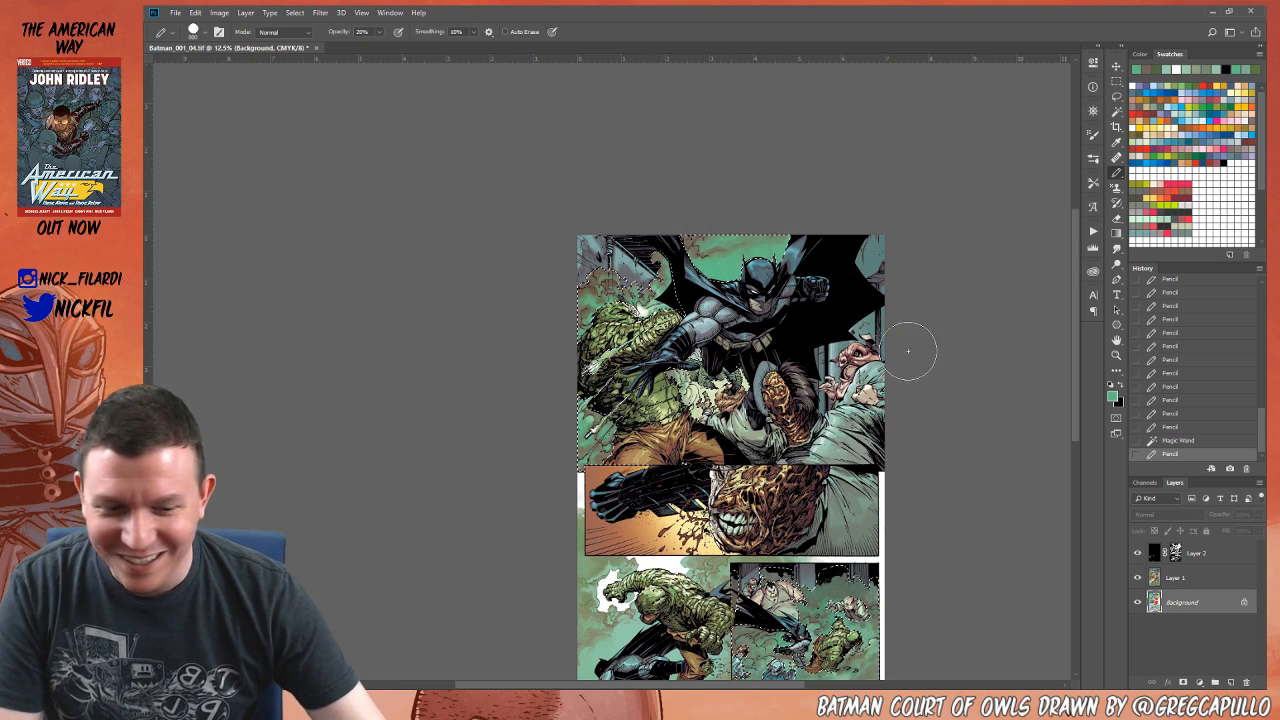
Step: Revert the last Pencil stroke and, on Layer 1, paint green over the selected mist around the green creature in the top panel
click(1175, 580)
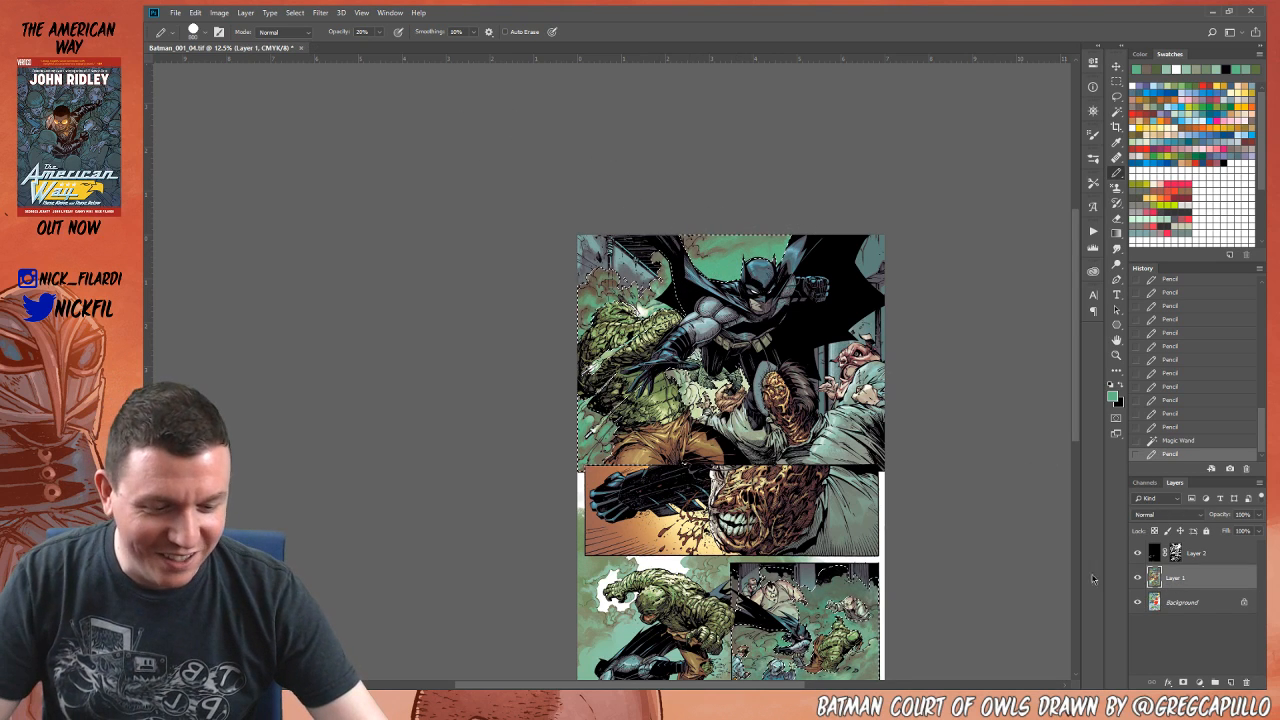
click(1183, 444)
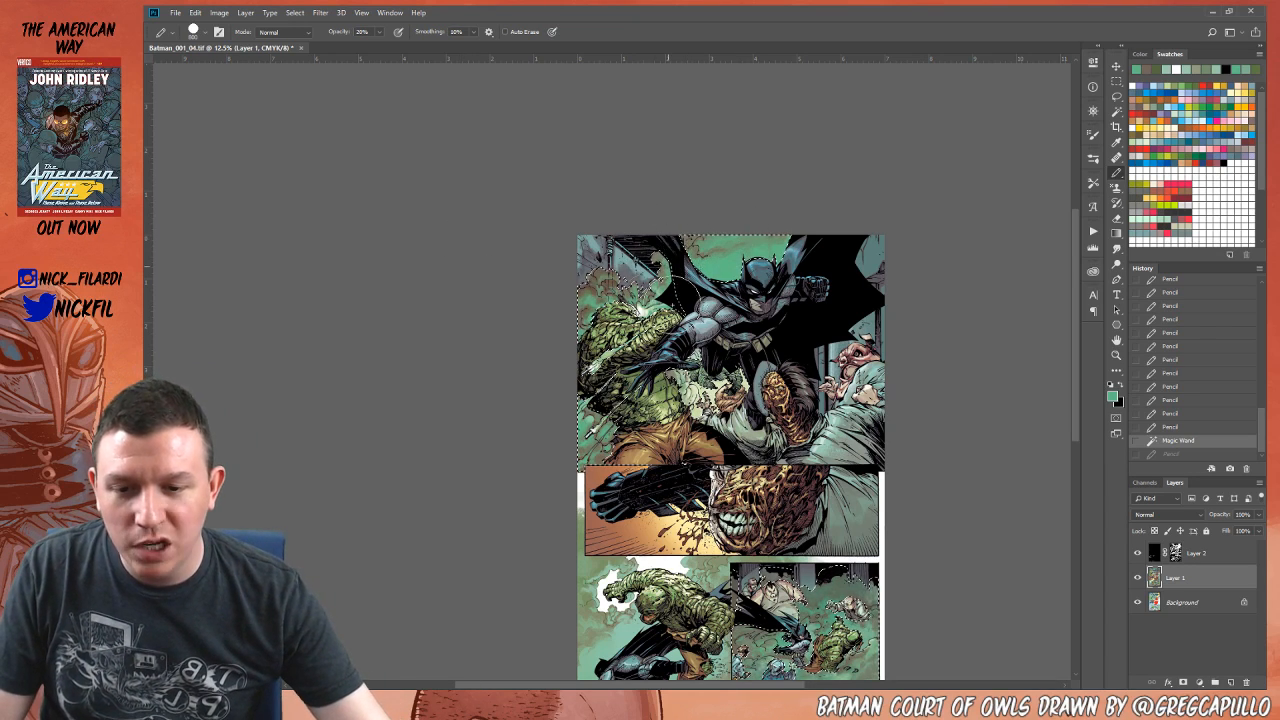
drag(578, 313, 582, 352)
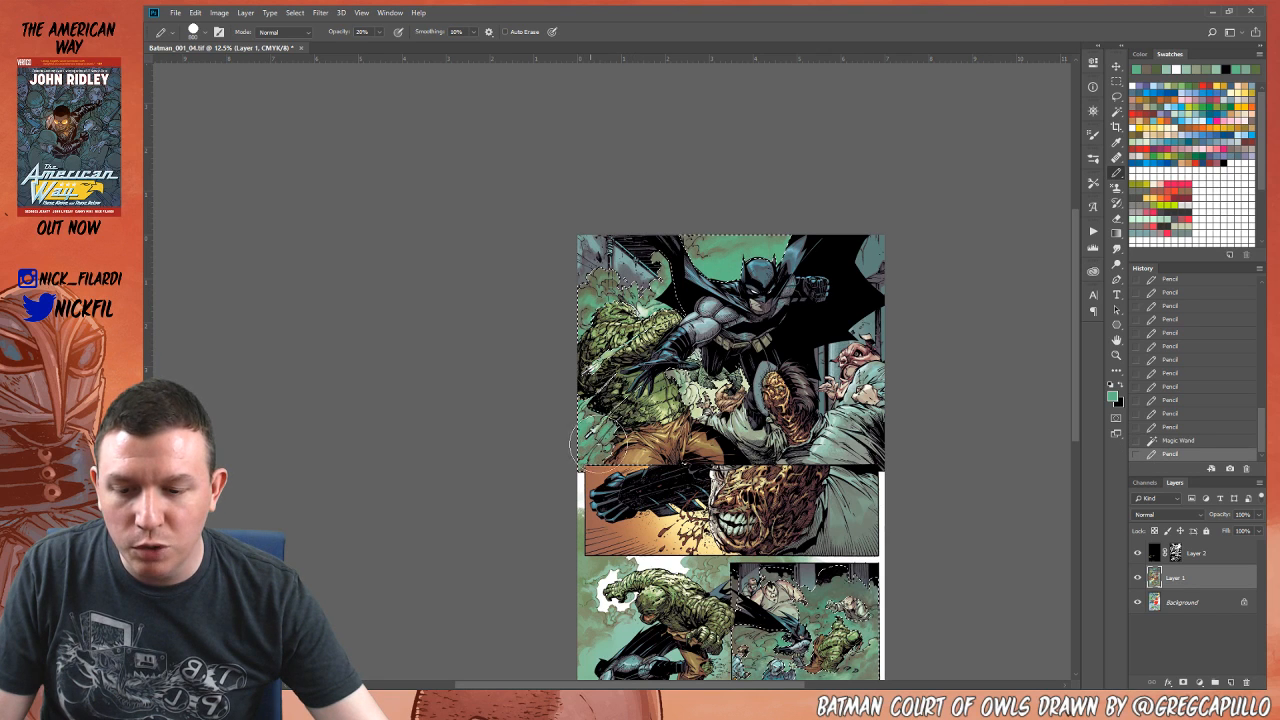
drag(596, 300, 585, 355)
mouse_move(673, 371)
mouse_down()
mouse_move(660, 369)
mouse_move(690, 400)
mouse_up()
key(ctrl+z)
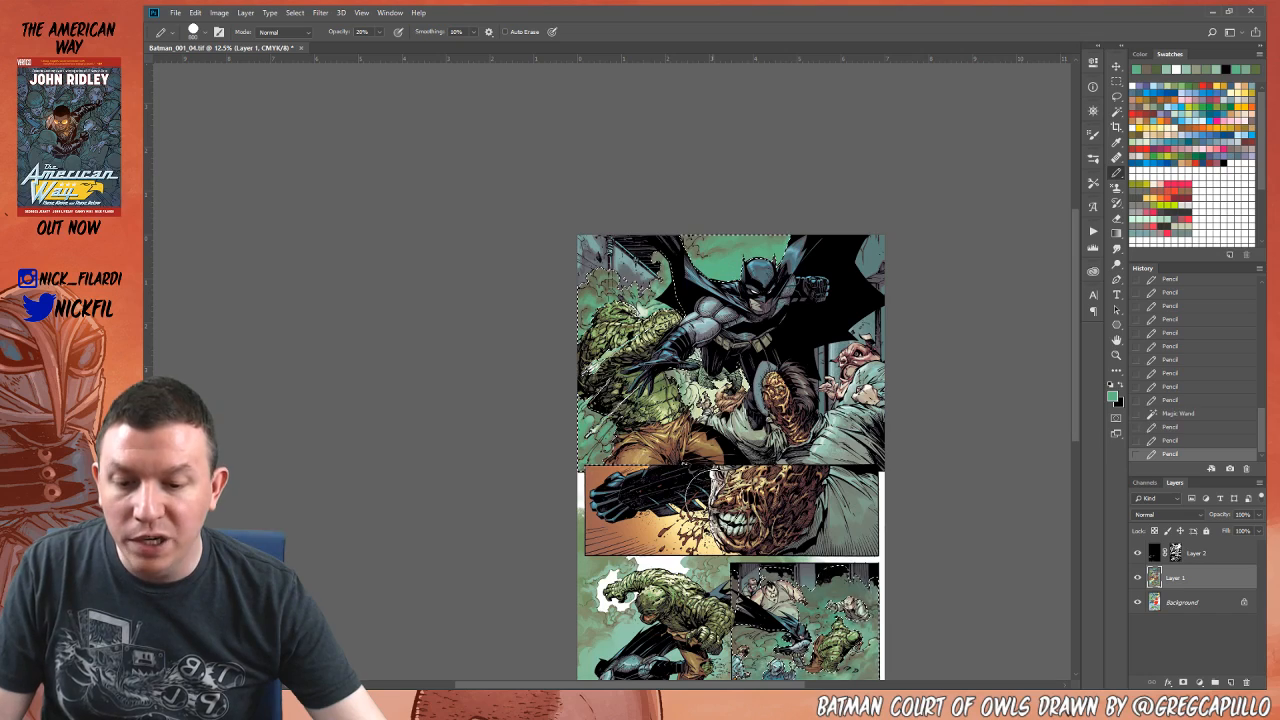
Step: Apply a green gradient in Screen mode to the selected mist in the small lower-right comic panel and clear the selection
drag(688, 484, 635, 528)
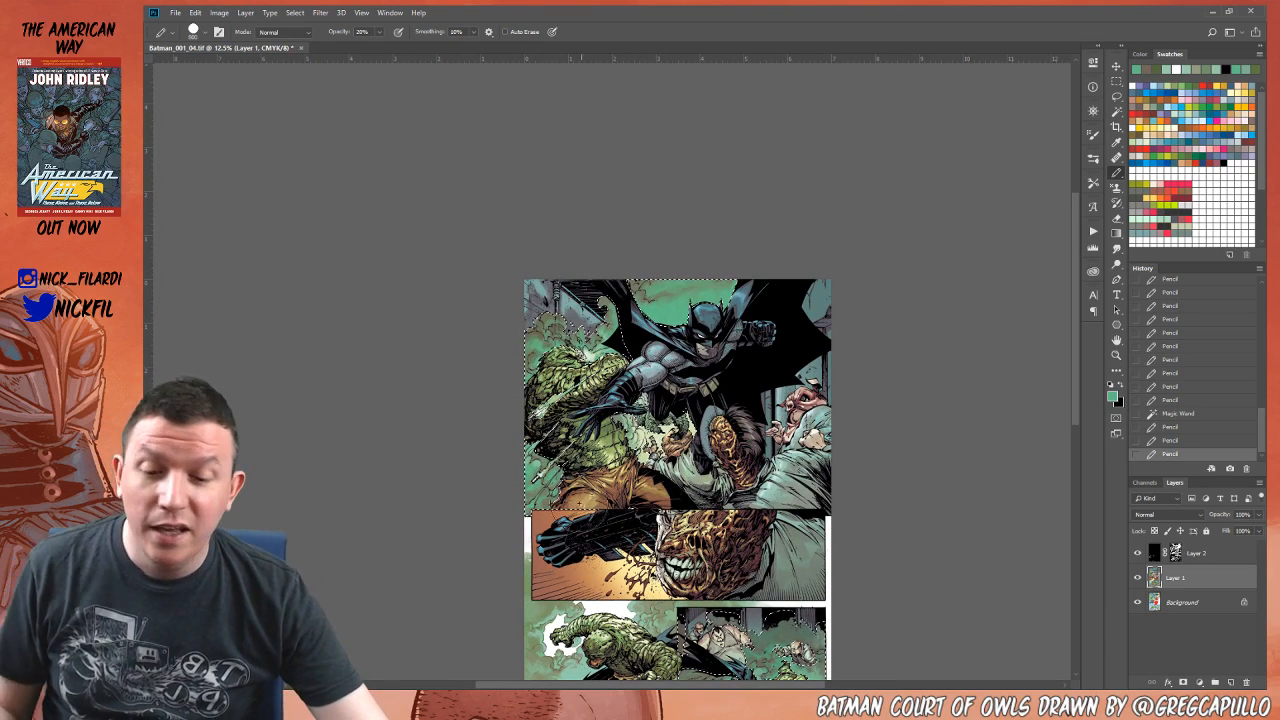
drag(750, 521, 765, 375)
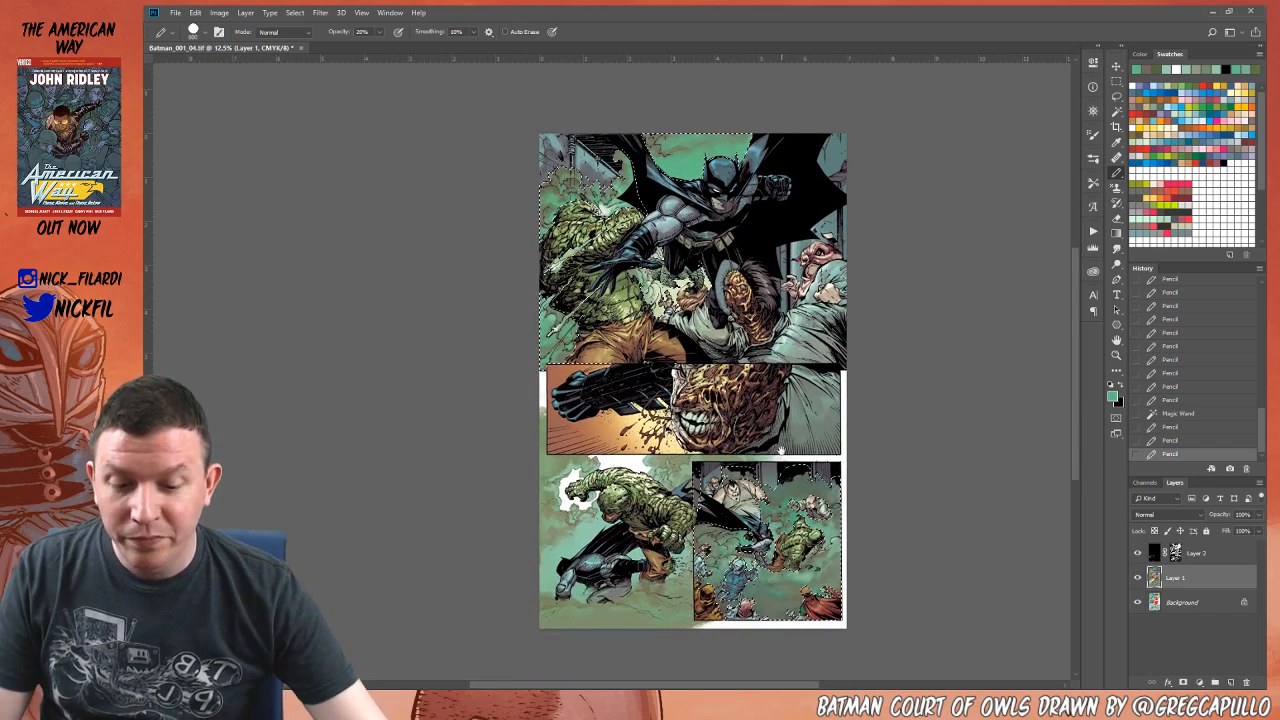
key(g)
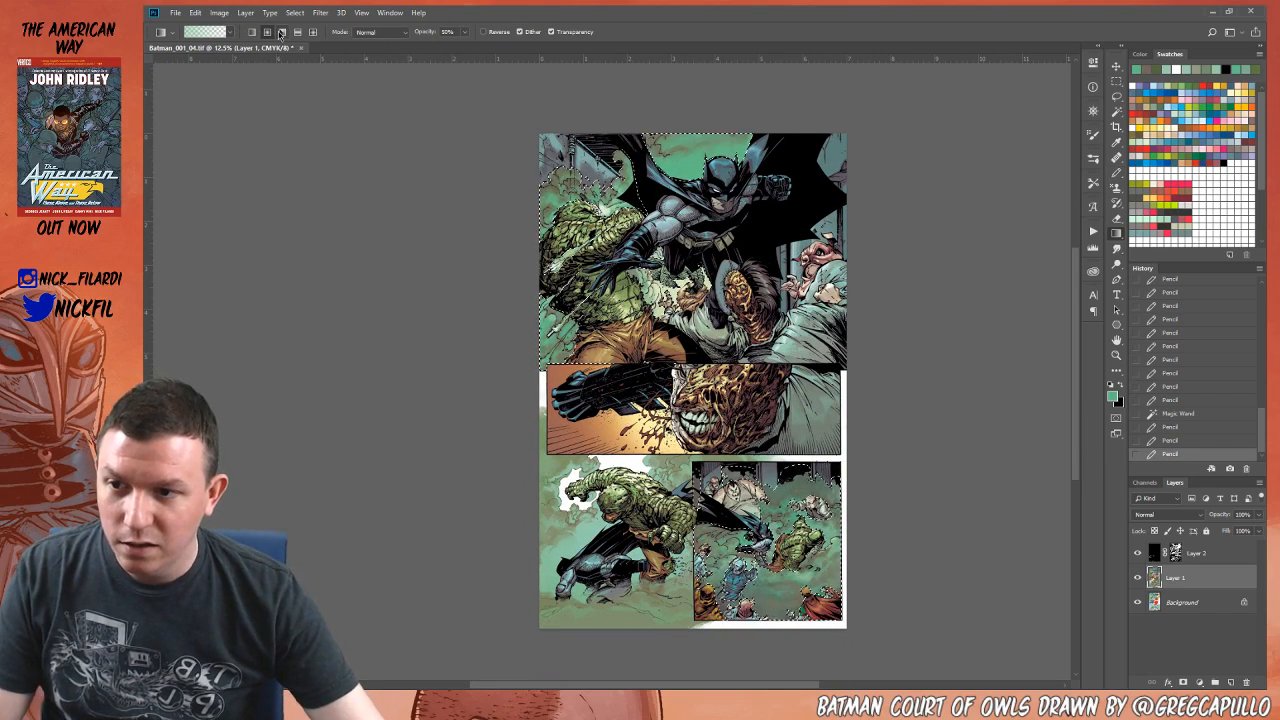
click(381, 32)
click(378, 141)
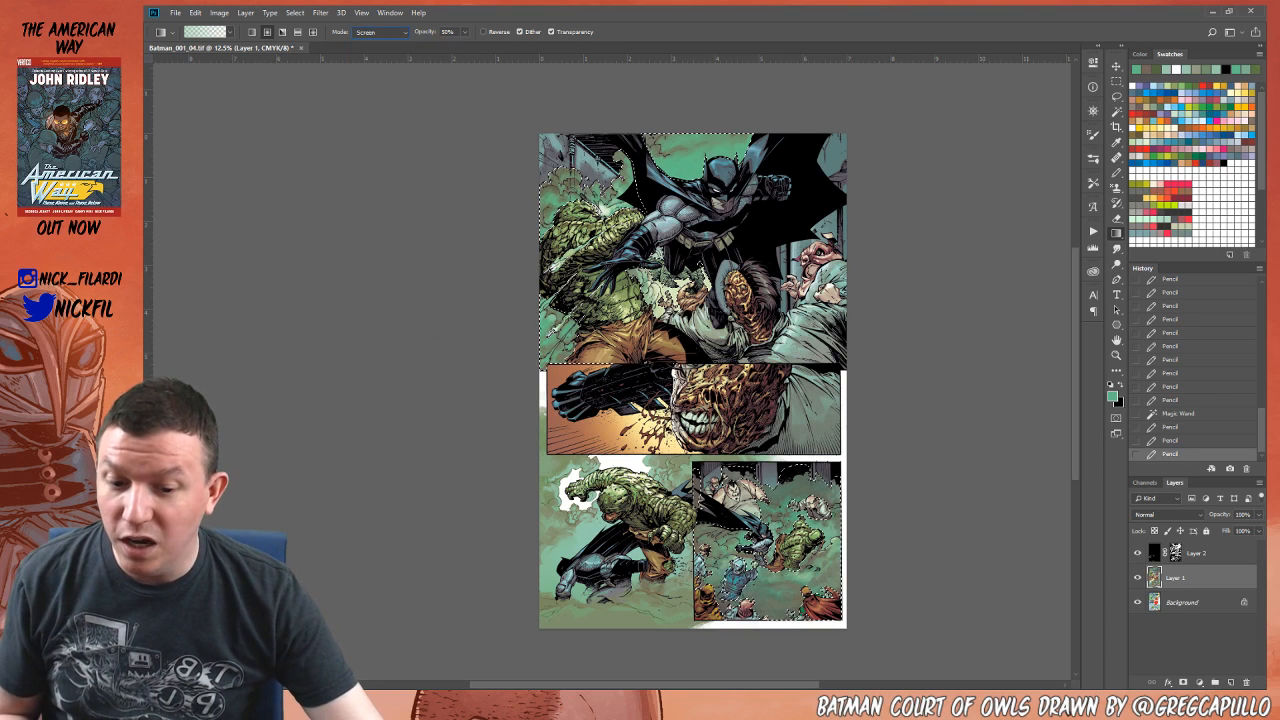
drag(787, 541, 784, 608)
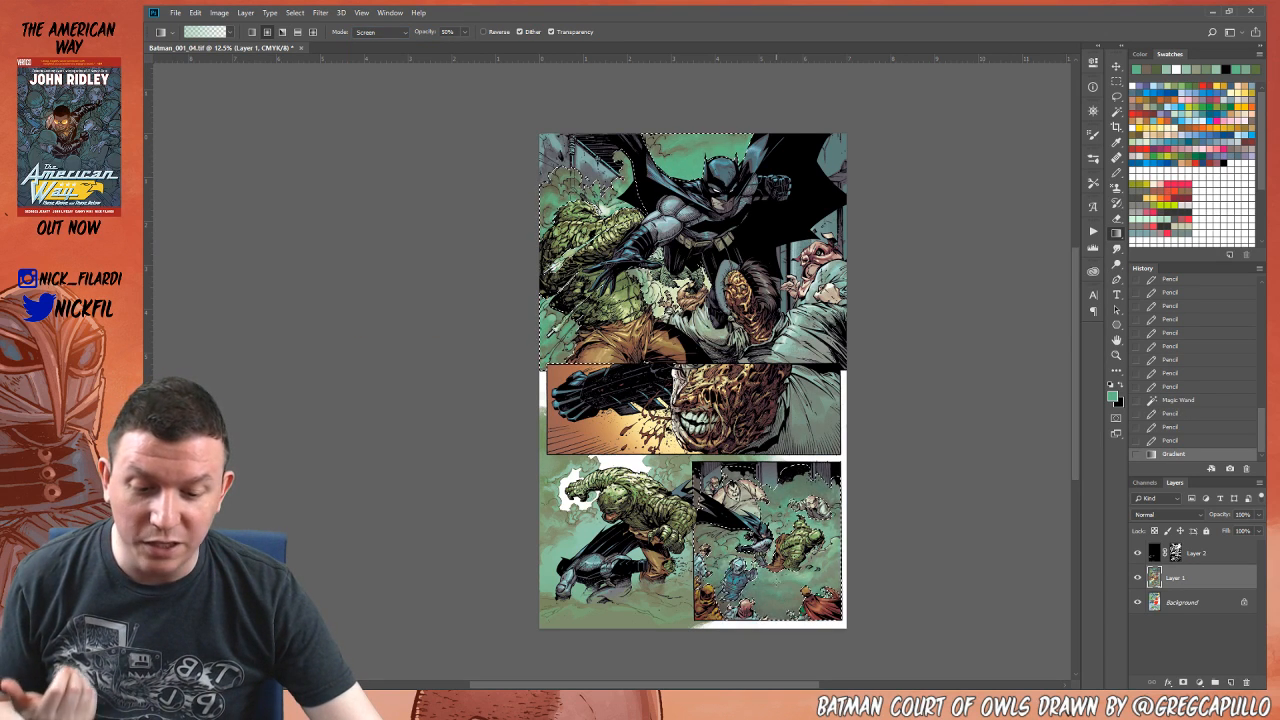
key(ctrl+d)
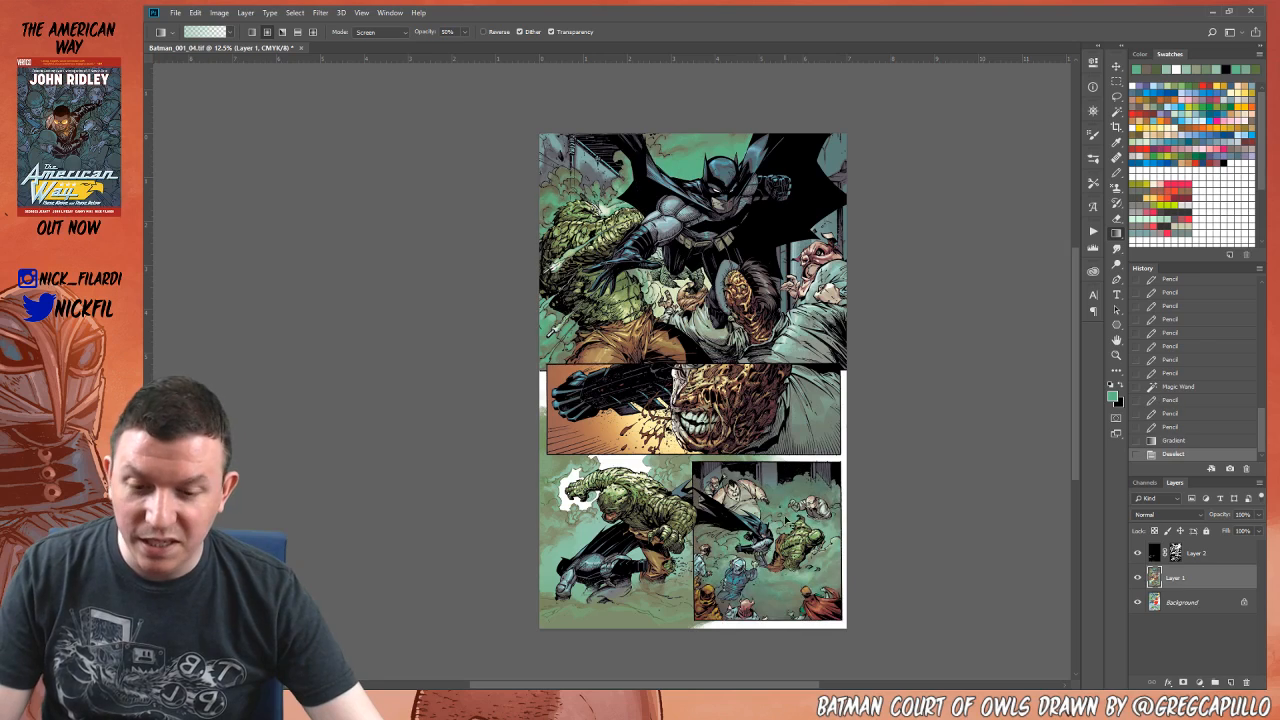
Step: Lasso the helmet of the blue armored figure in the small lower-right comic panel
drag(690, 347, 612, 428)
key(z)
click(565, 297)
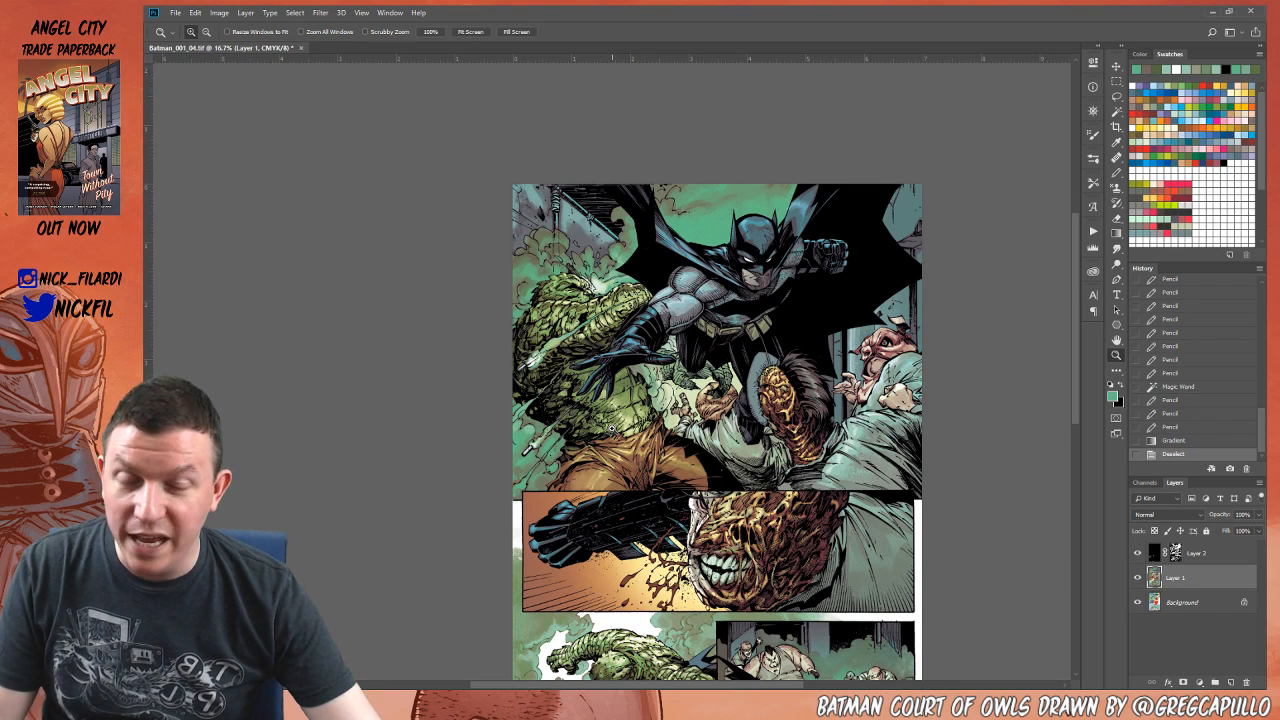
drag(732, 386, 750, 283)
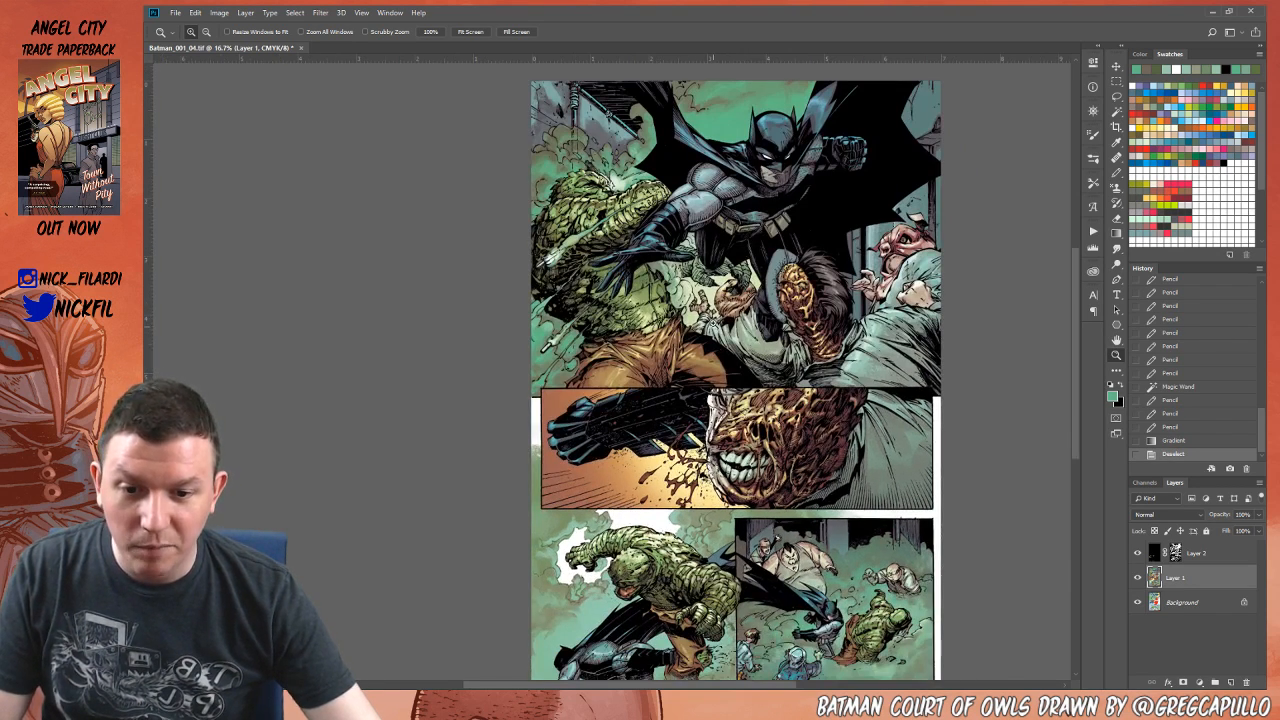
click(723, 298)
drag(780, 481, 747, 428)
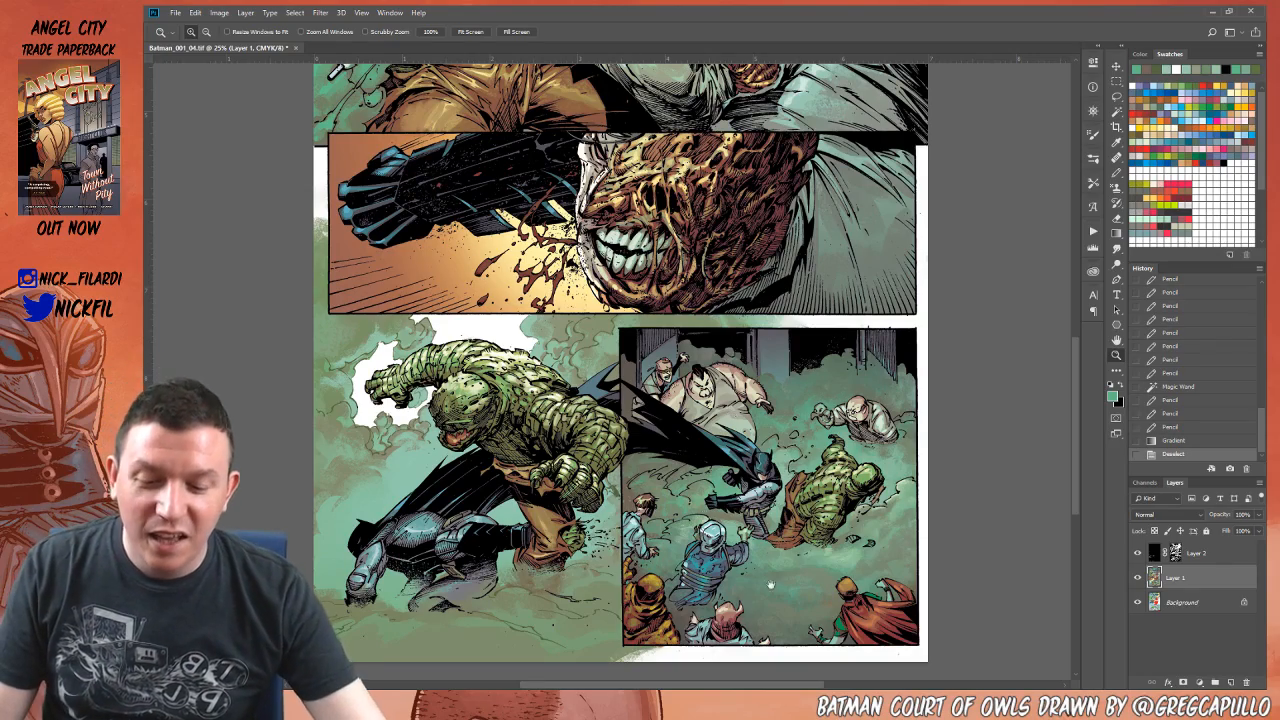
drag(771, 585, 748, 500)
click(671, 456)
click(667, 454)
click(667, 454)
drag(706, 424, 694, 430)
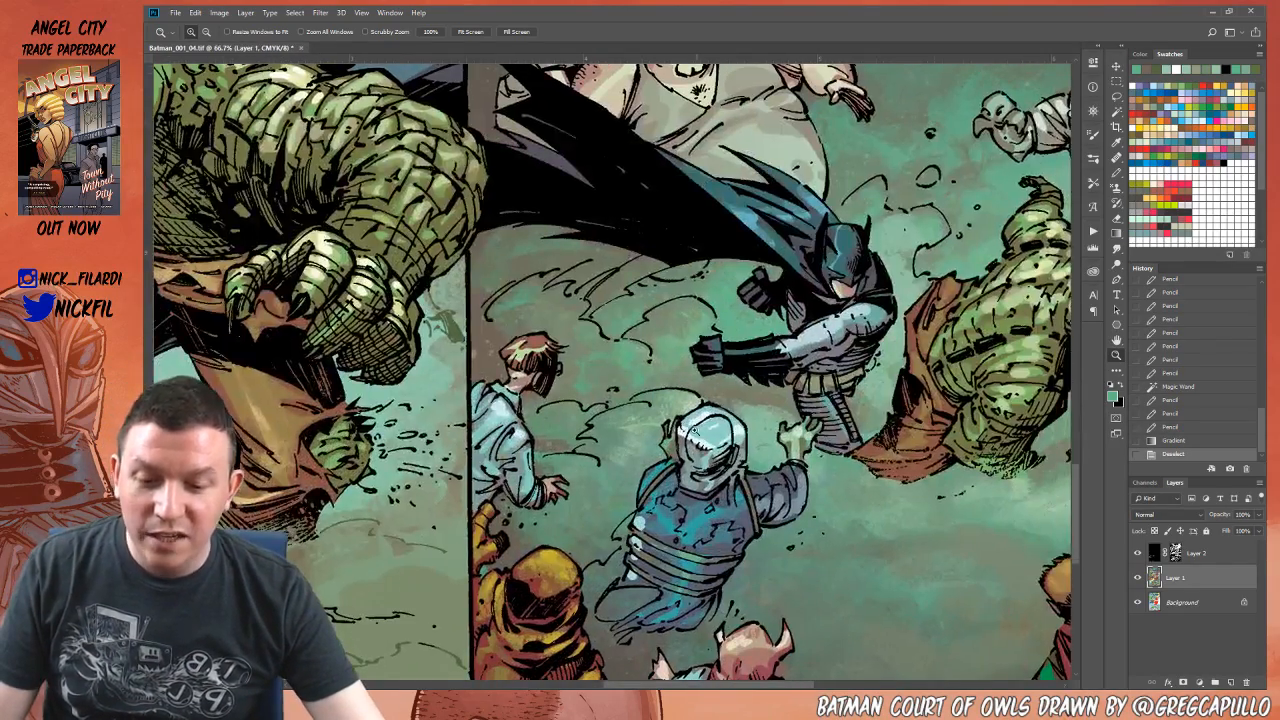
click(693, 428)
key(l)
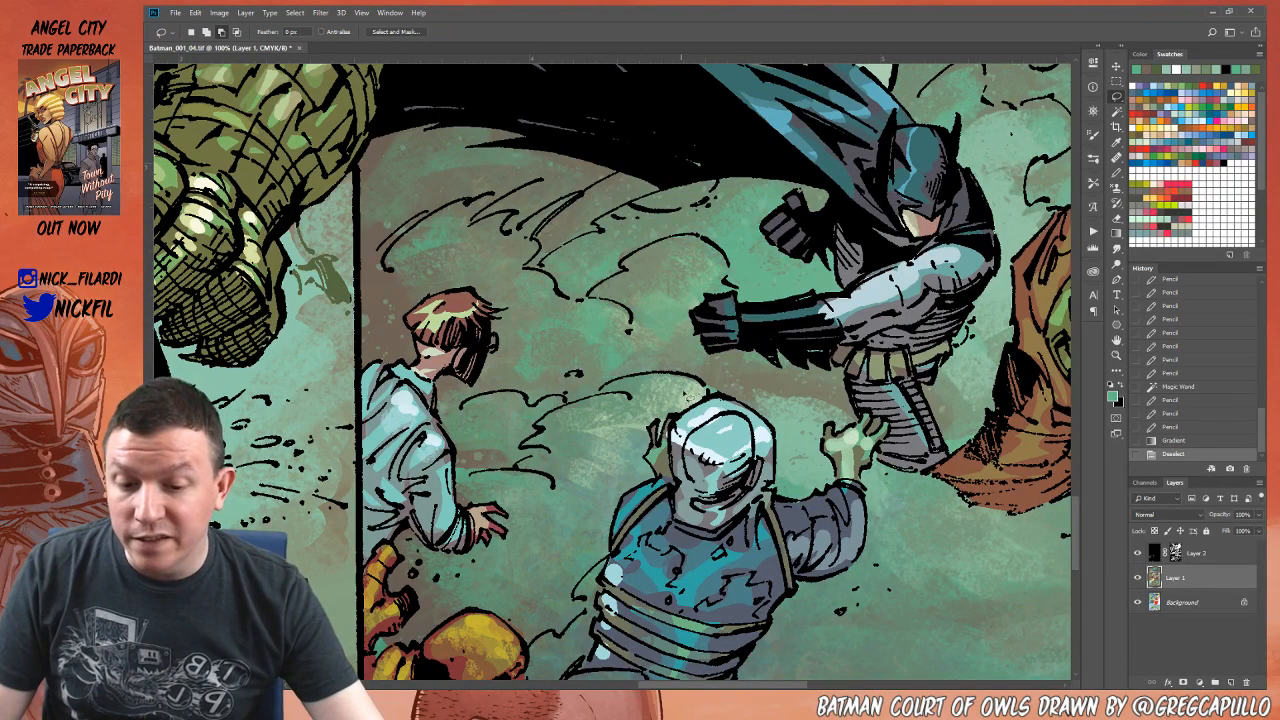
mouse_move(716, 396)
mouse_down()
mouse_move(780, 406)
mouse_move(800, 455)
mouse_move(788, 495)
mouse_move(716, 542)
mouse_move(666, 528)
mouse_up()
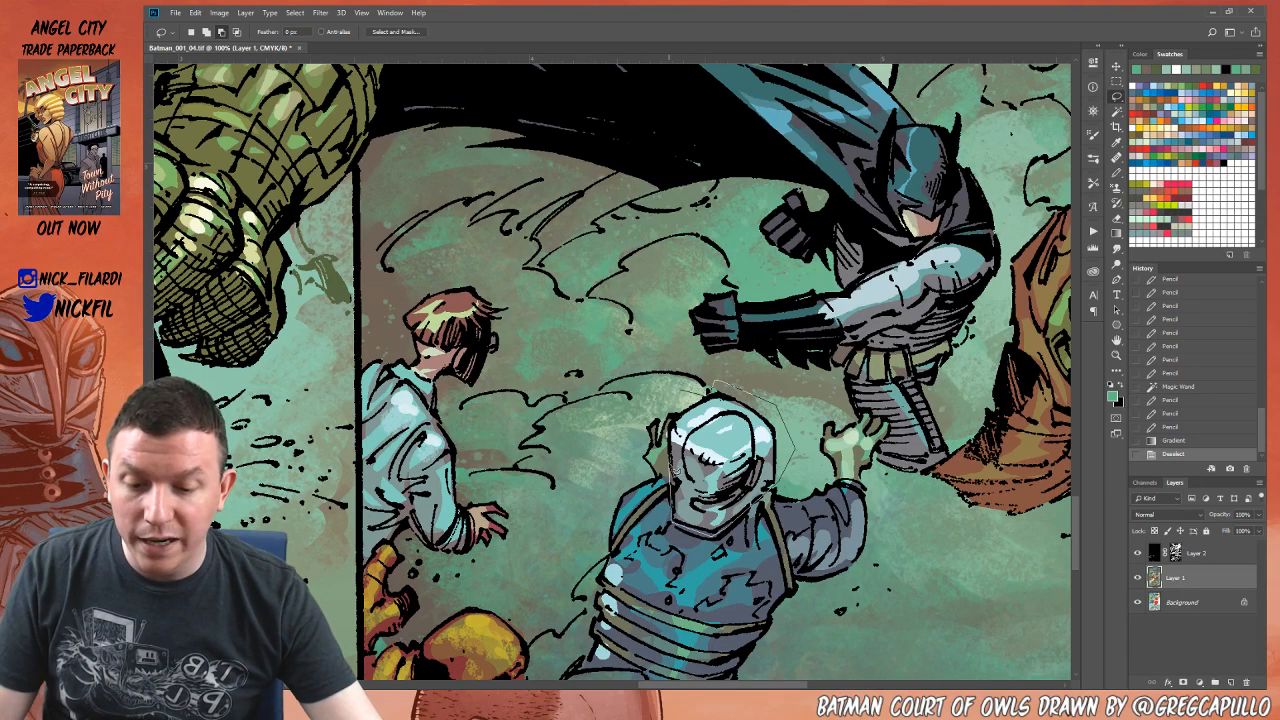
drag(696, 414, 712, 388)
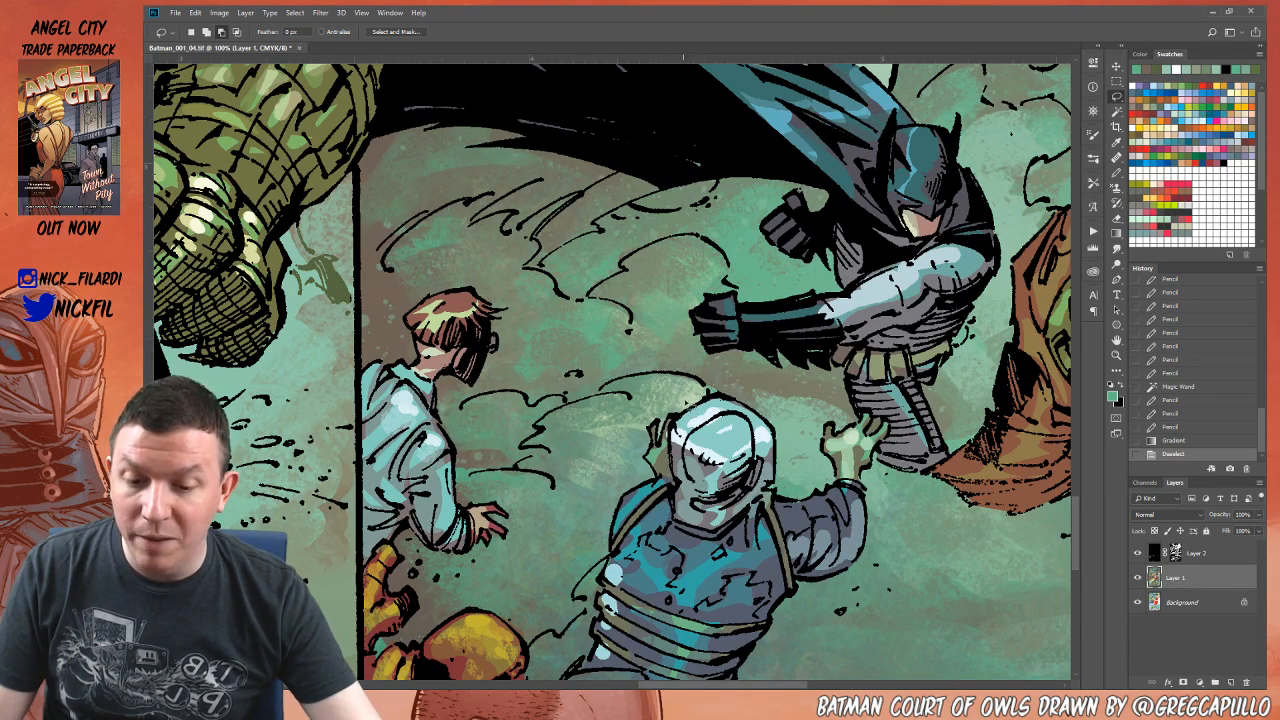
drag(738, 449, 674, 391)
Step: Try filling the helmet selection with bright blue on Layer 1
key(z)
alt+click(674, 392)
alt+click(674, 392)
drag(977, 485, 1011, 573)
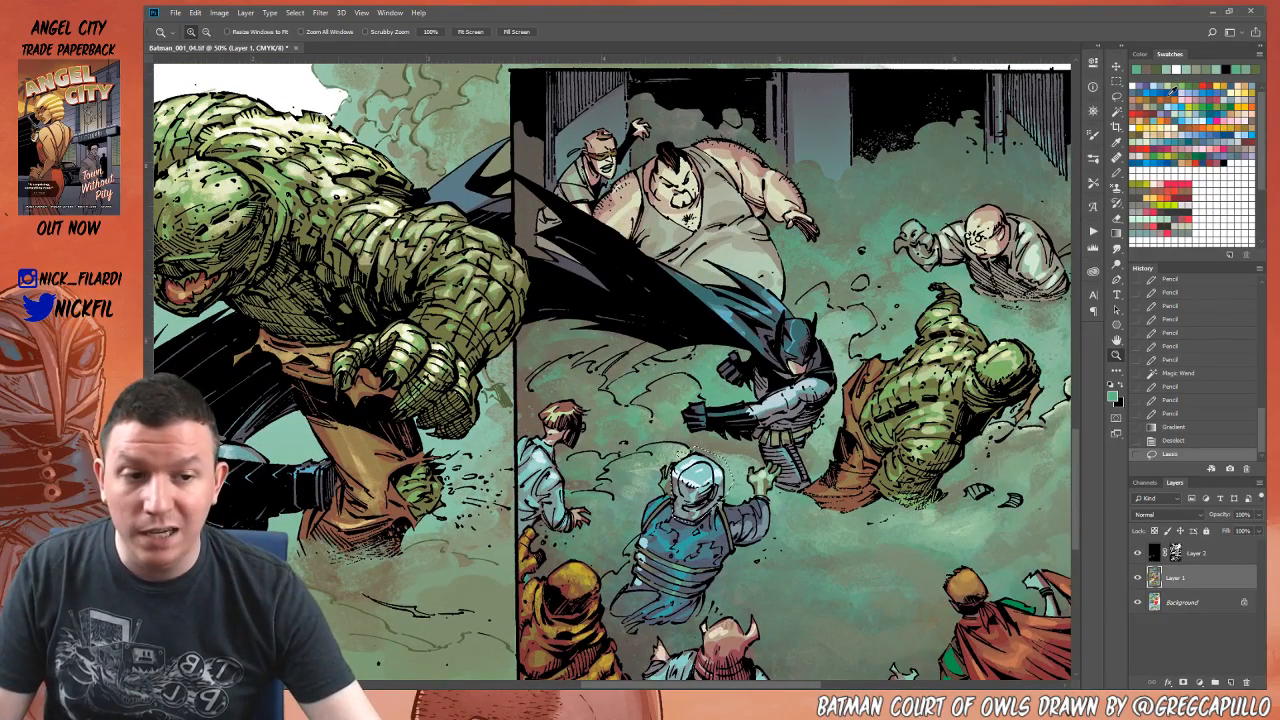
click(1161, 91)
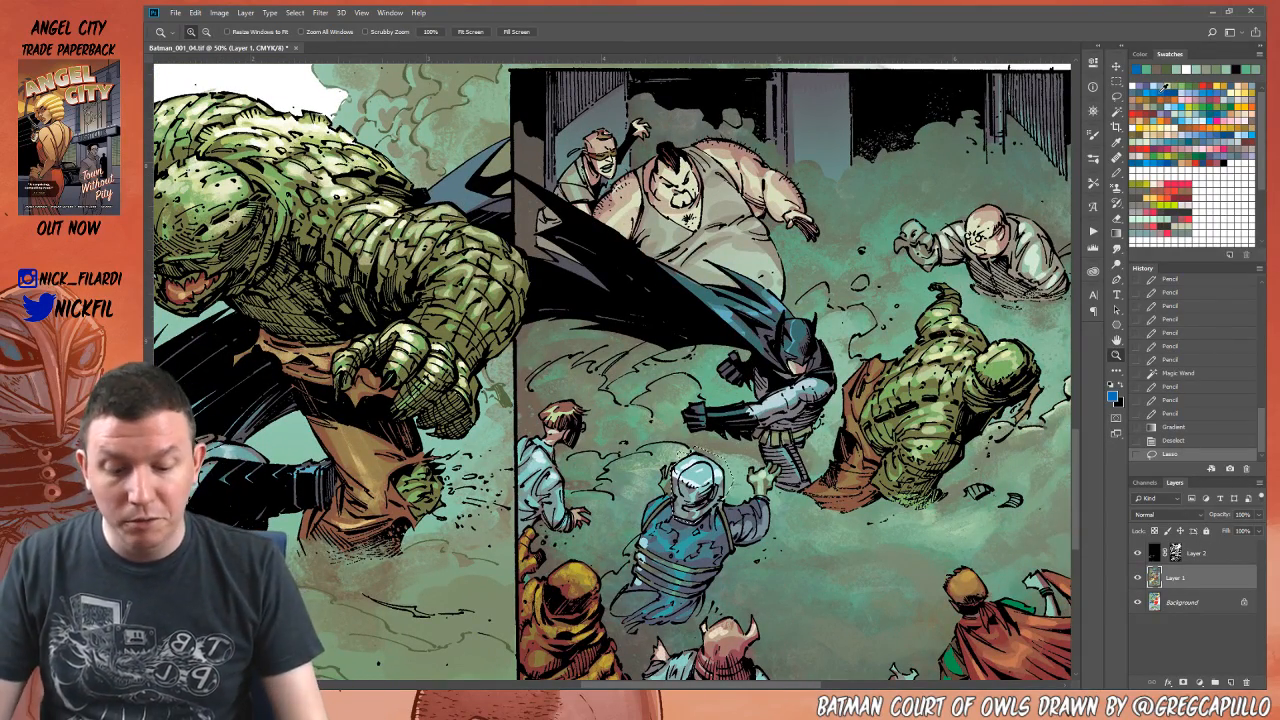
key(alt+BackSpace)
key(ctrl+z)
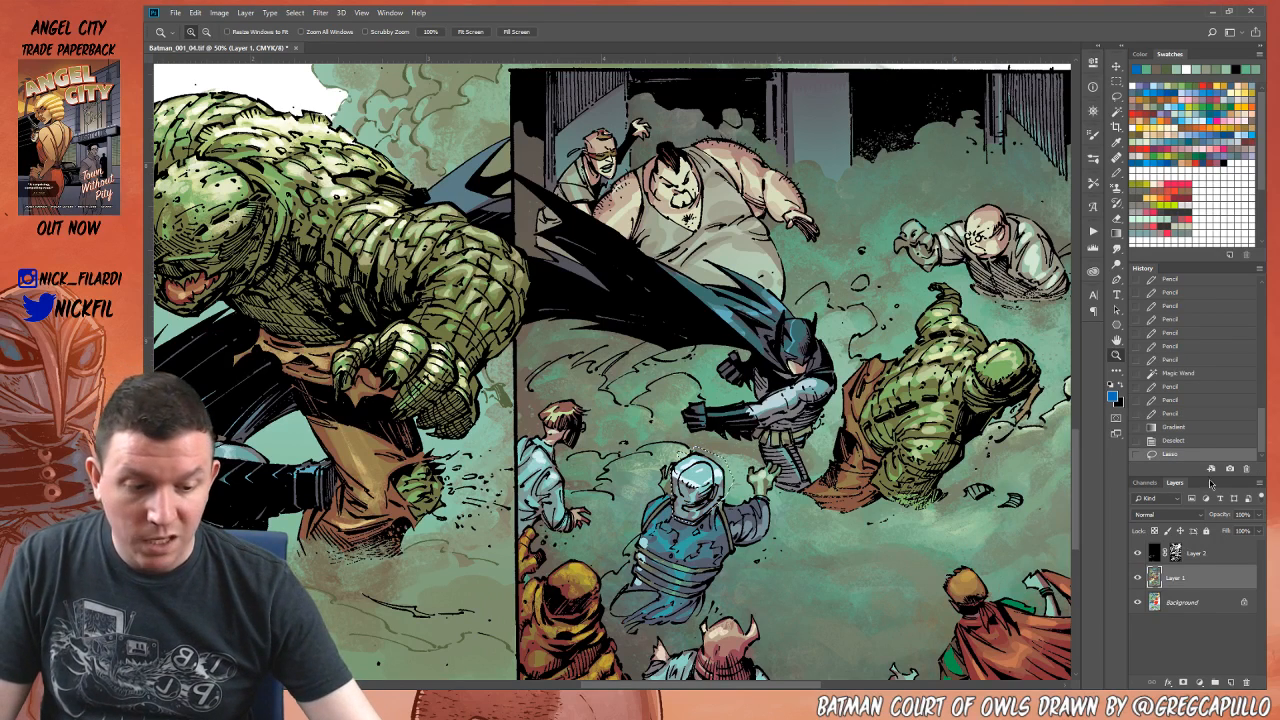
Step: On Layer 2, apply two faded fills of dark blue to the helmet's line art and clear the selection
click(1196, 555)
key(alt+BackSpace)
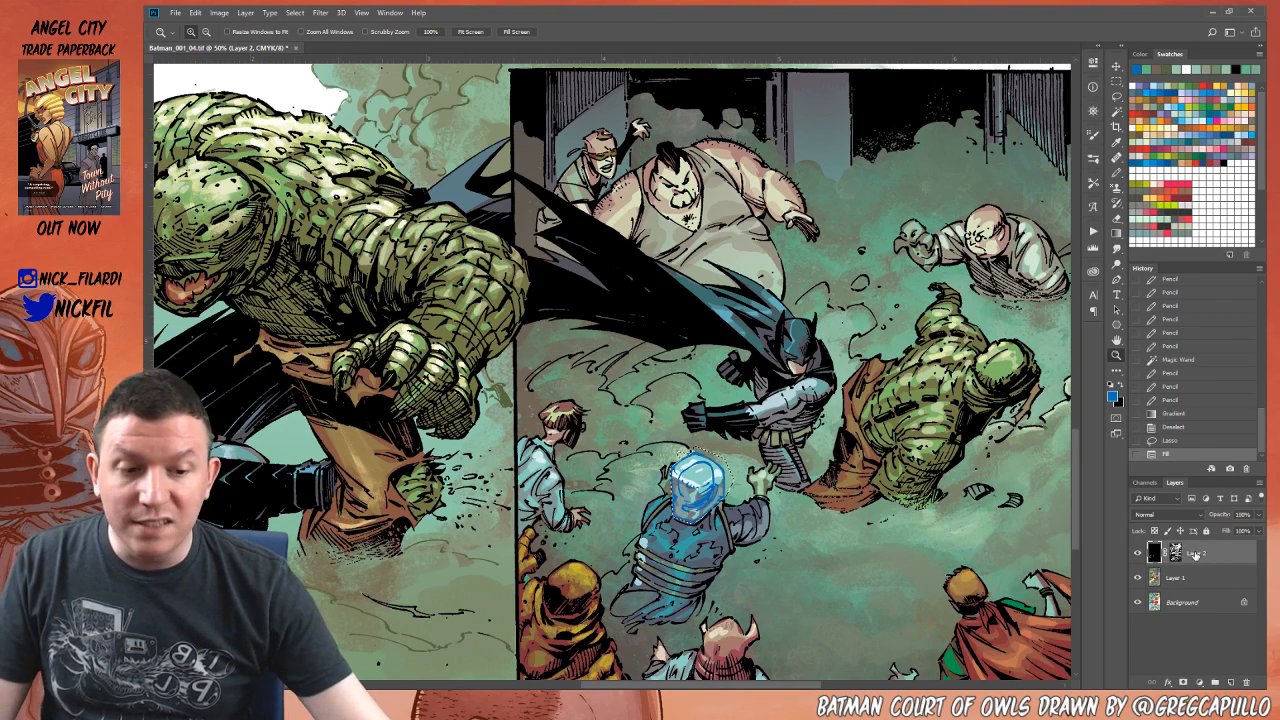
key(ctrl+z)
click(1237, 129)
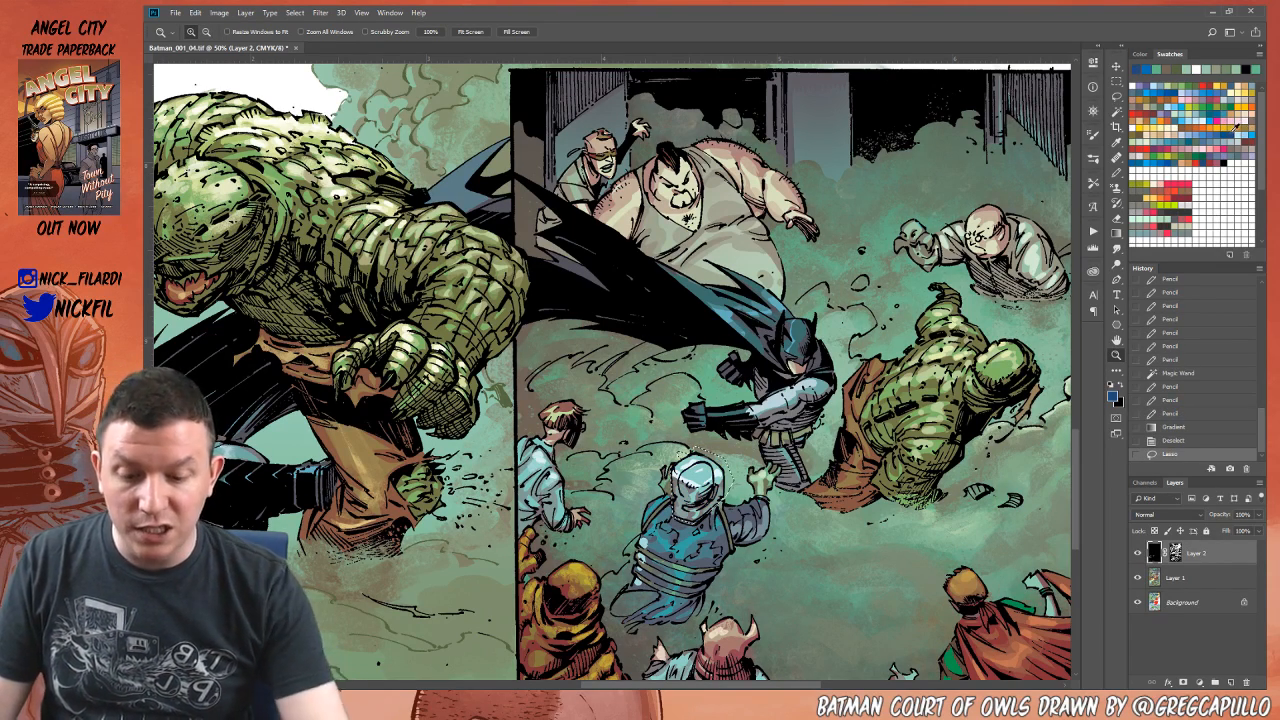
key(alt+BackSpace)
key(alt+BackSpace)
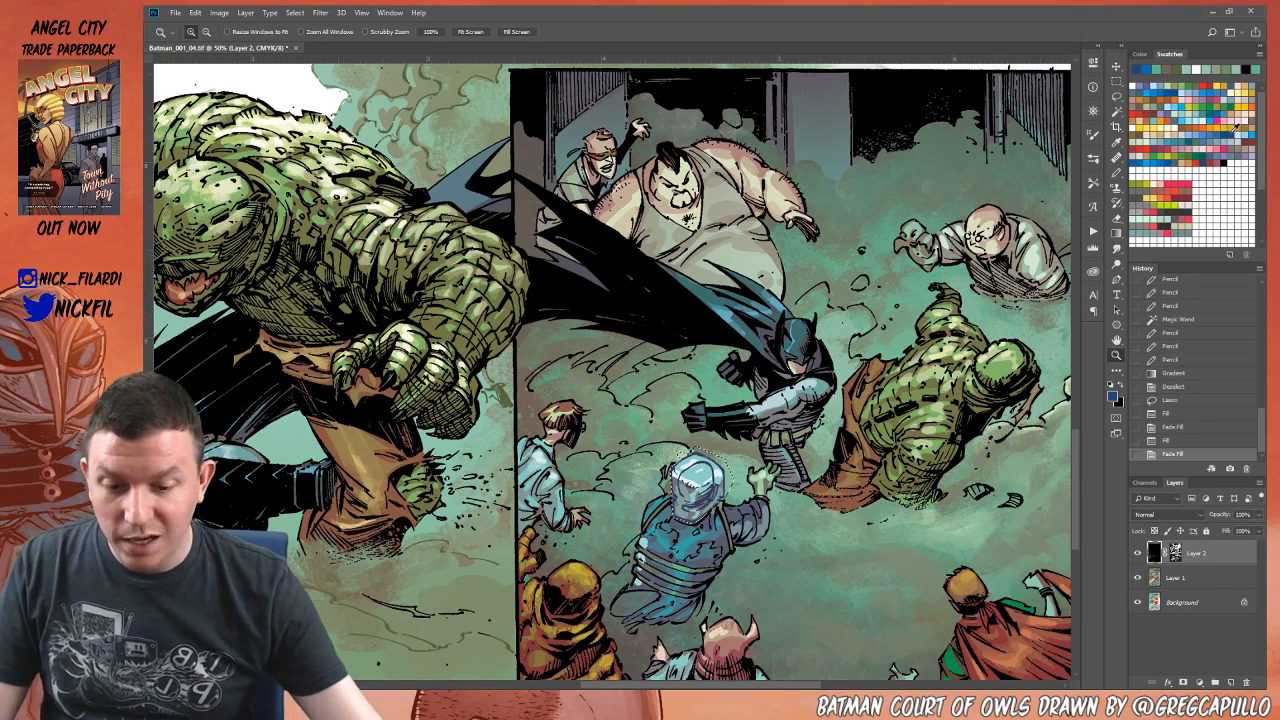
key(ctrl+d)
Step: On Layer 1, select the color areas inside the blue figure's helmet with the Magic Wand
click(1184, 586)
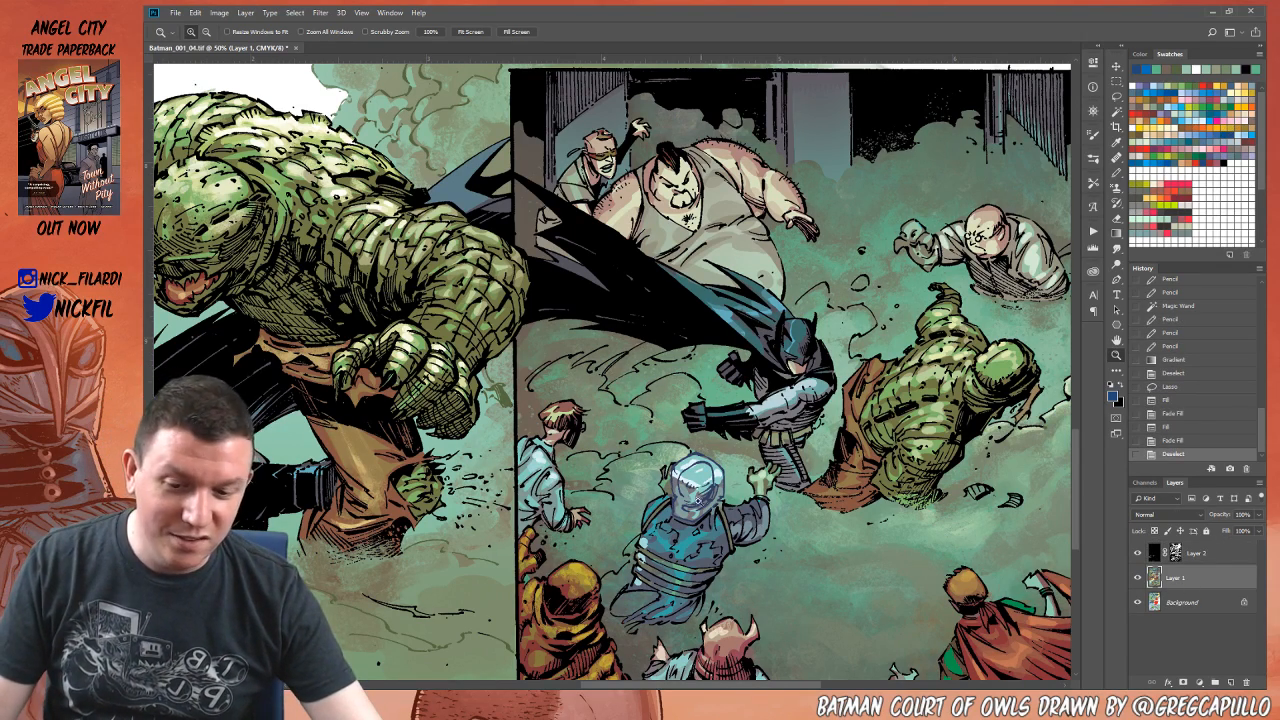
click(676, 480)
key(w)
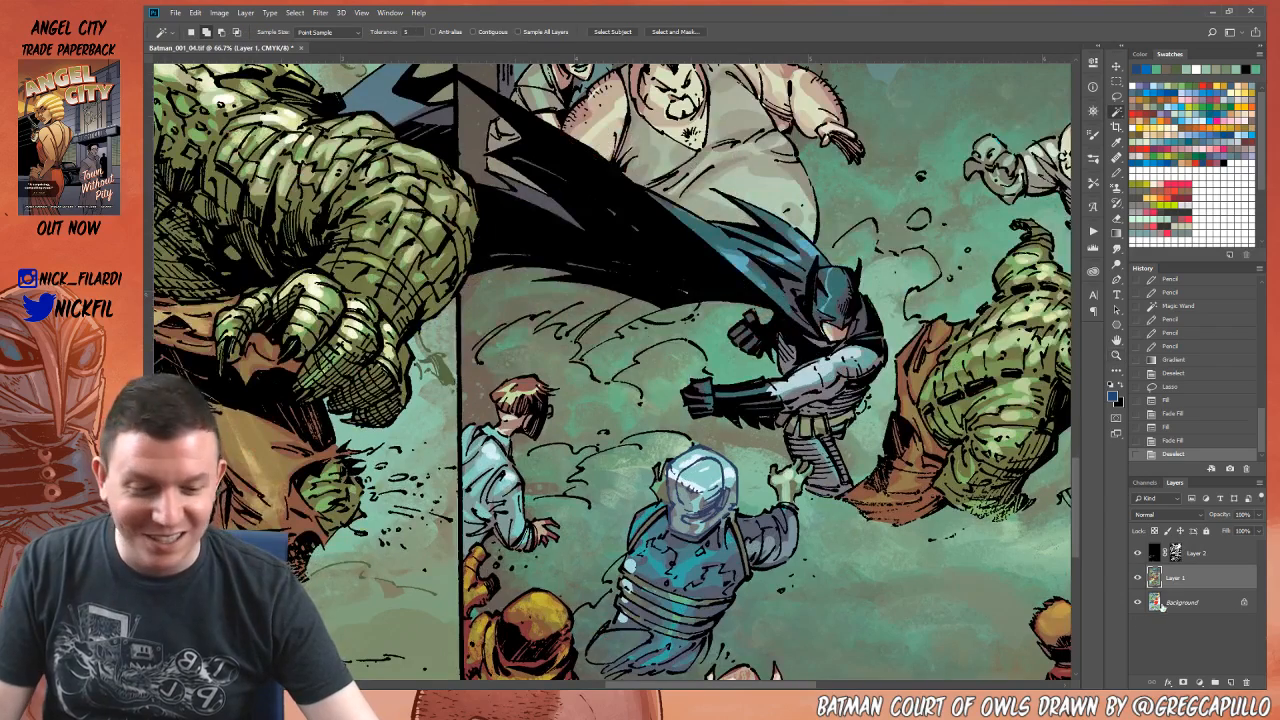
click(1172, 604)
click(1190, 580)
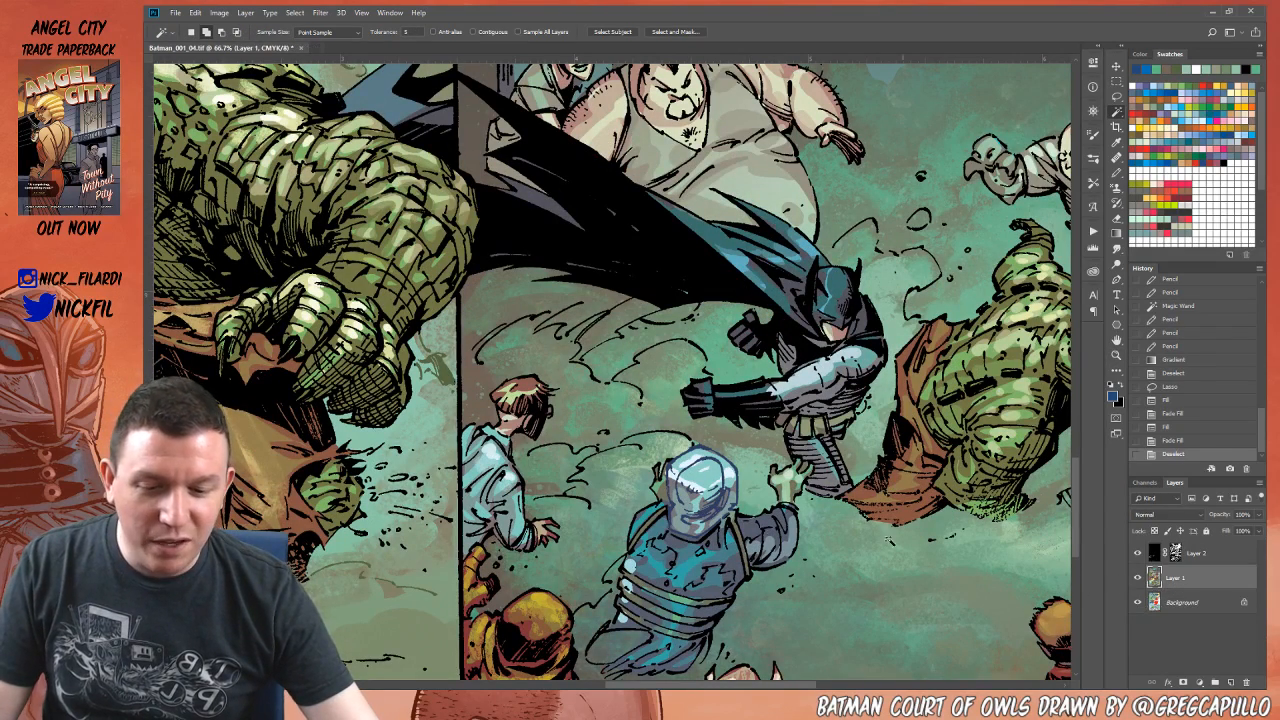
click(695, 485)
click(695, 499)
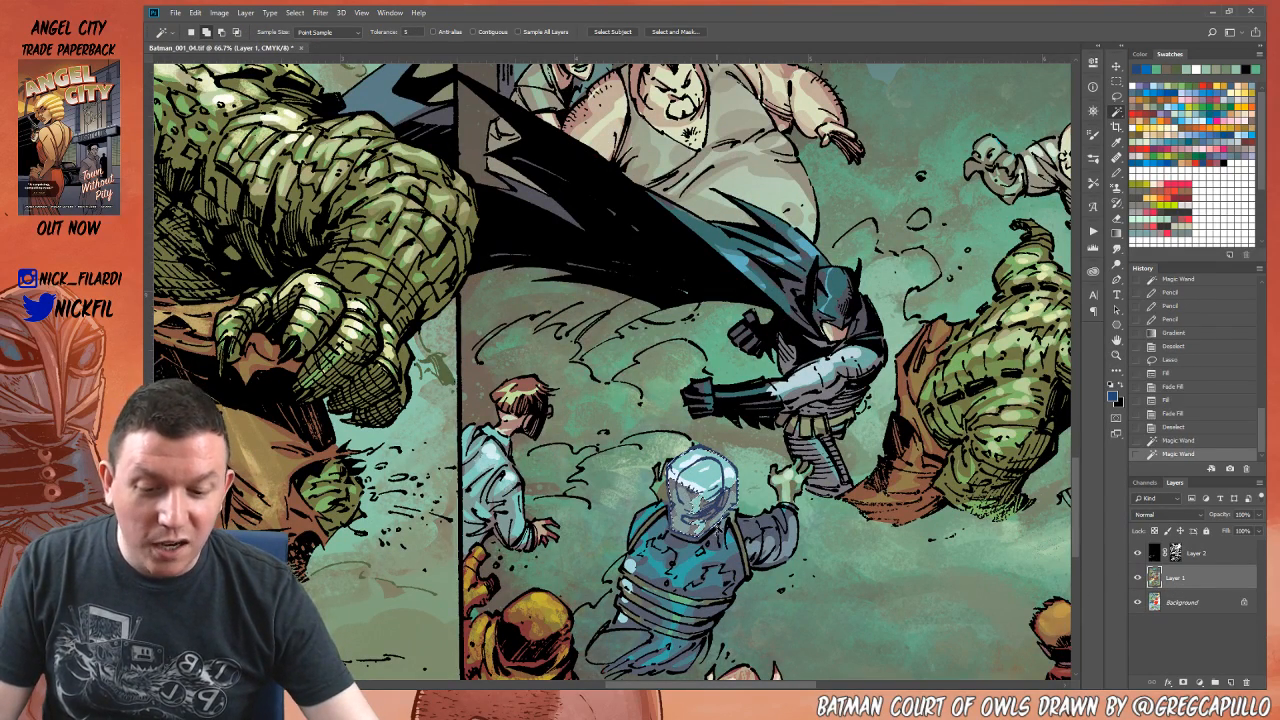
Step: Sample the helmet's light blue, paint it over the selected helmet areas with the Pencil, and clear the selection
key(b)
alt+click(688, 476)
click(688, 476)
click(688, 476)
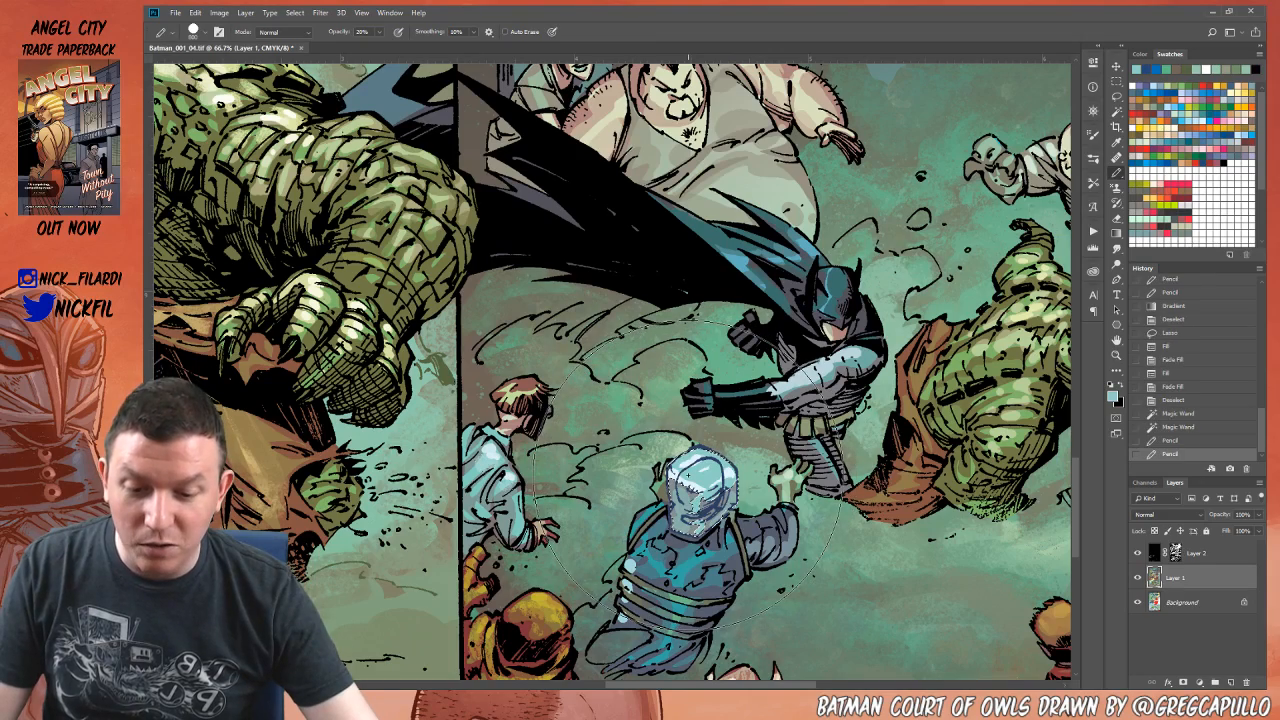
click(688, 476)
key(ctrl+d)
key(z)
alt+click(677, 453)
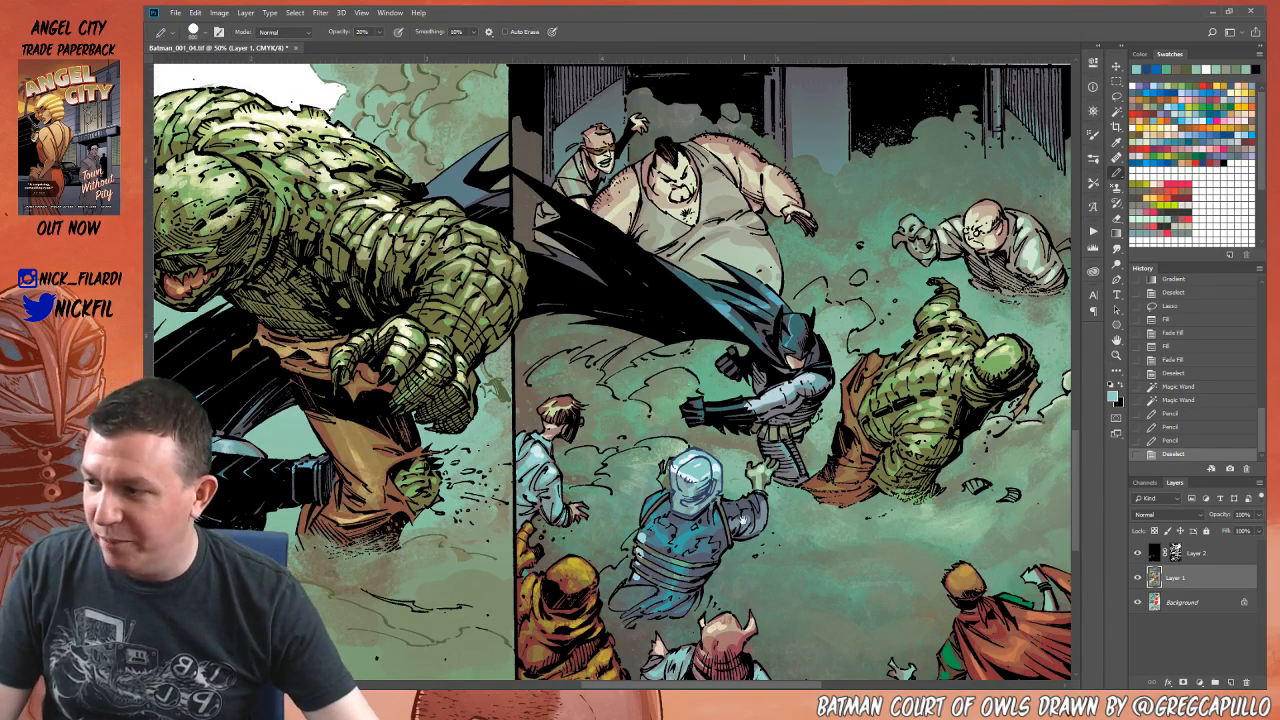
Step: Try a pale blue Screen gradient over the figure's helmet on Layer 1
scroll(750, 490, down, 3)
scroll(740, 437, up, 2)
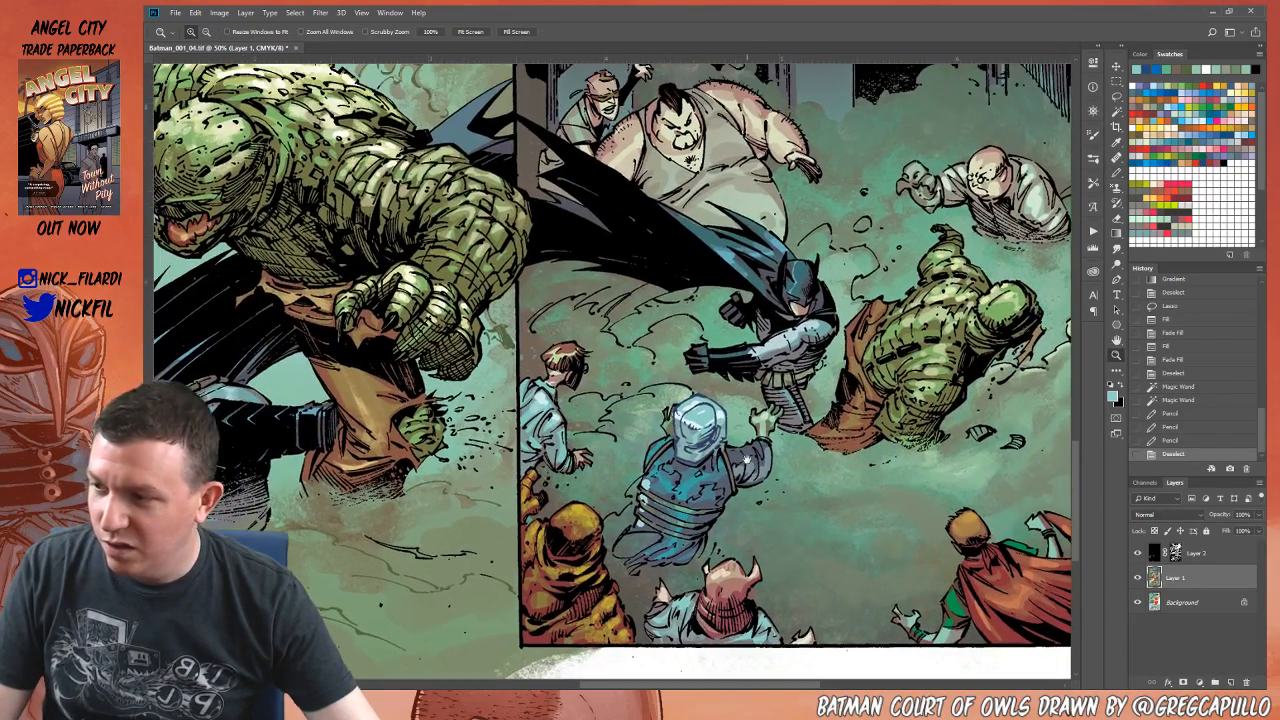
key(g)
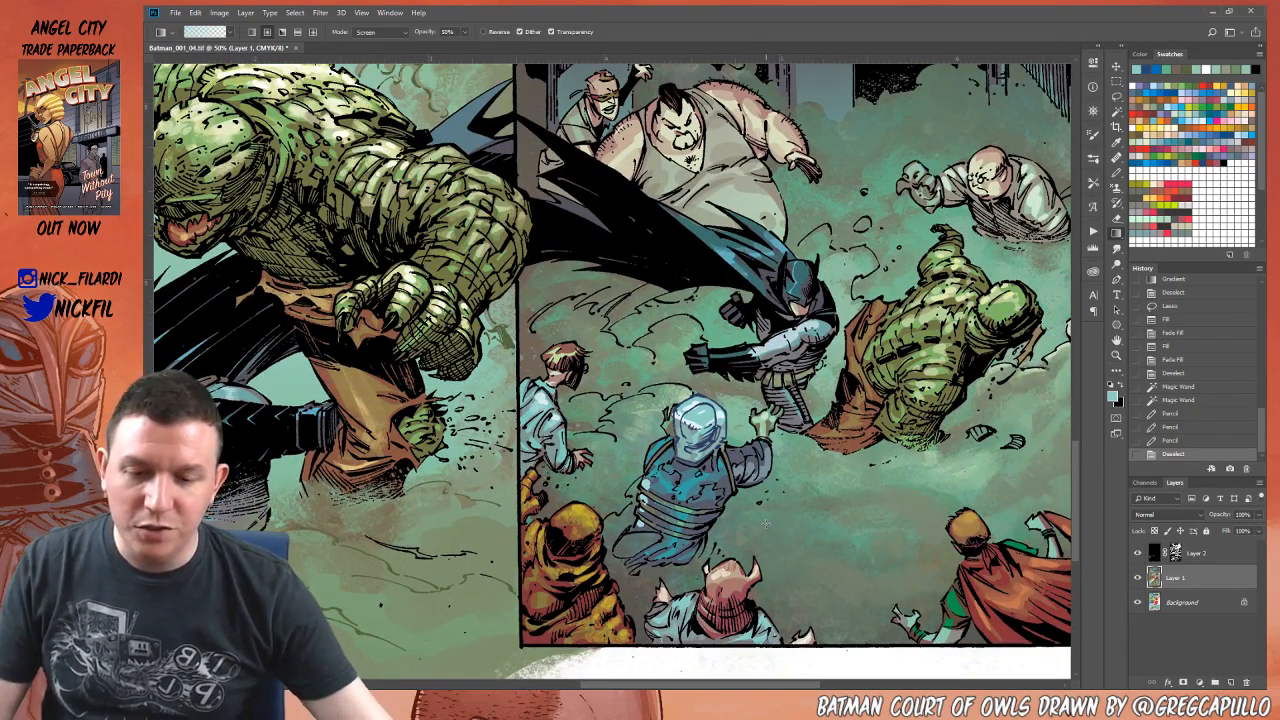
drag(699, 354, 700, 418)
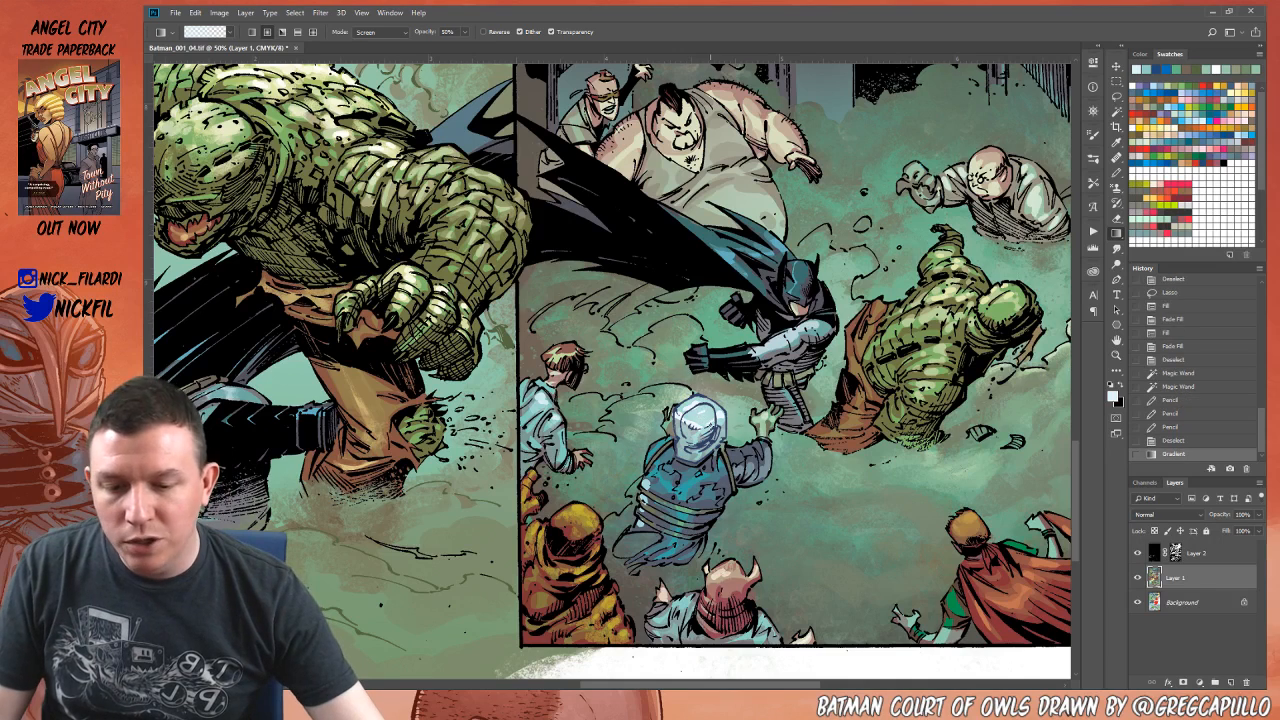
key(ctrl+z)
Step: Add a new layer above Layer 2 and set its blending mode to Screen
click(1231, 560)
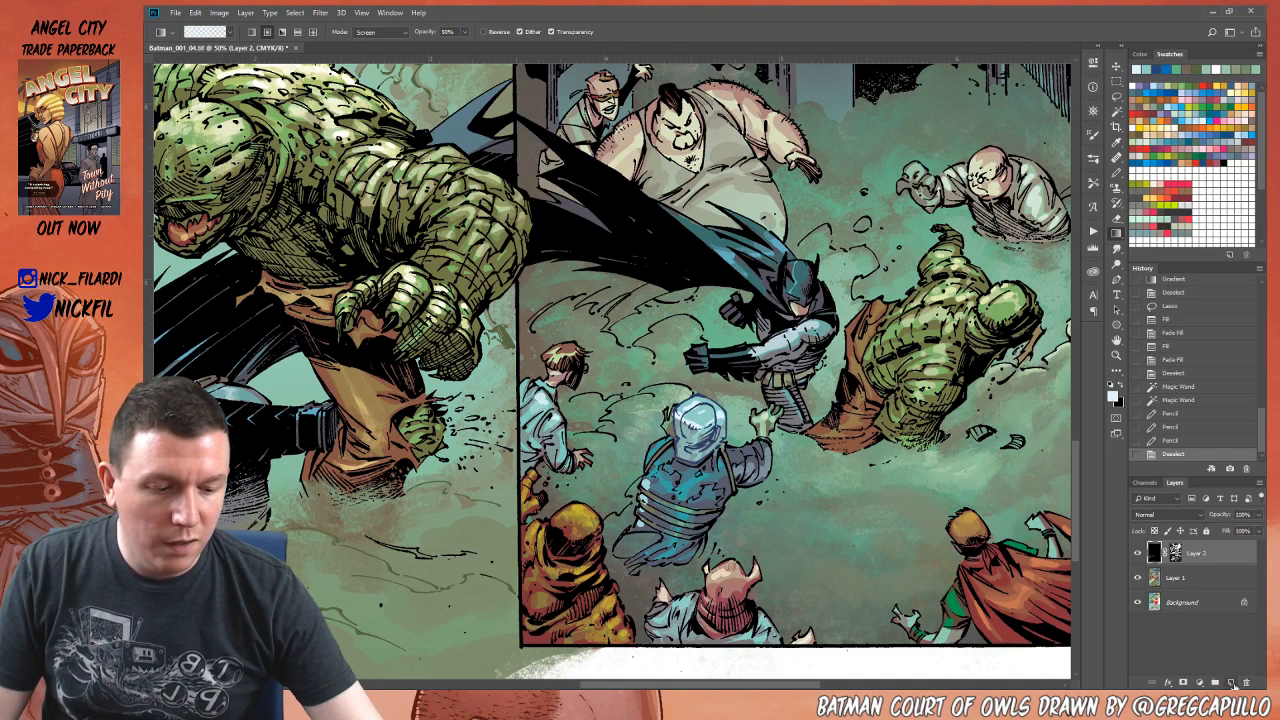
click(1231, 683)
click(1172, 514)
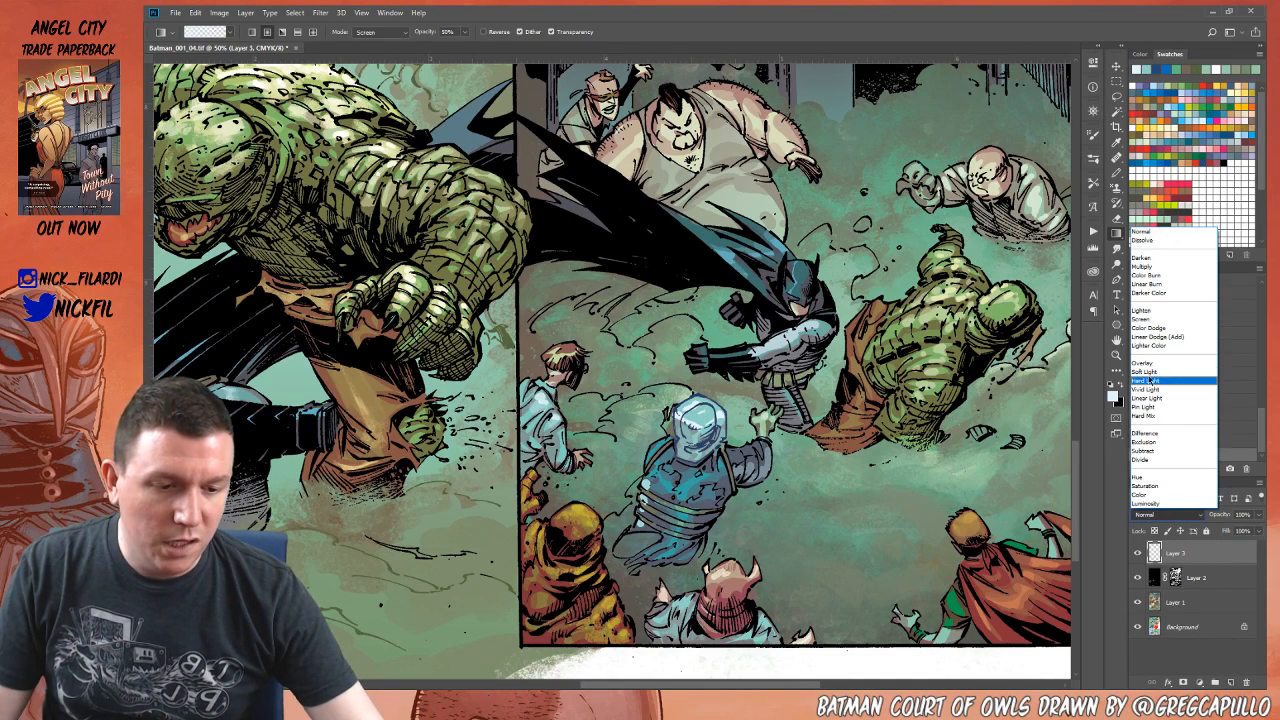
click(1145, 320)
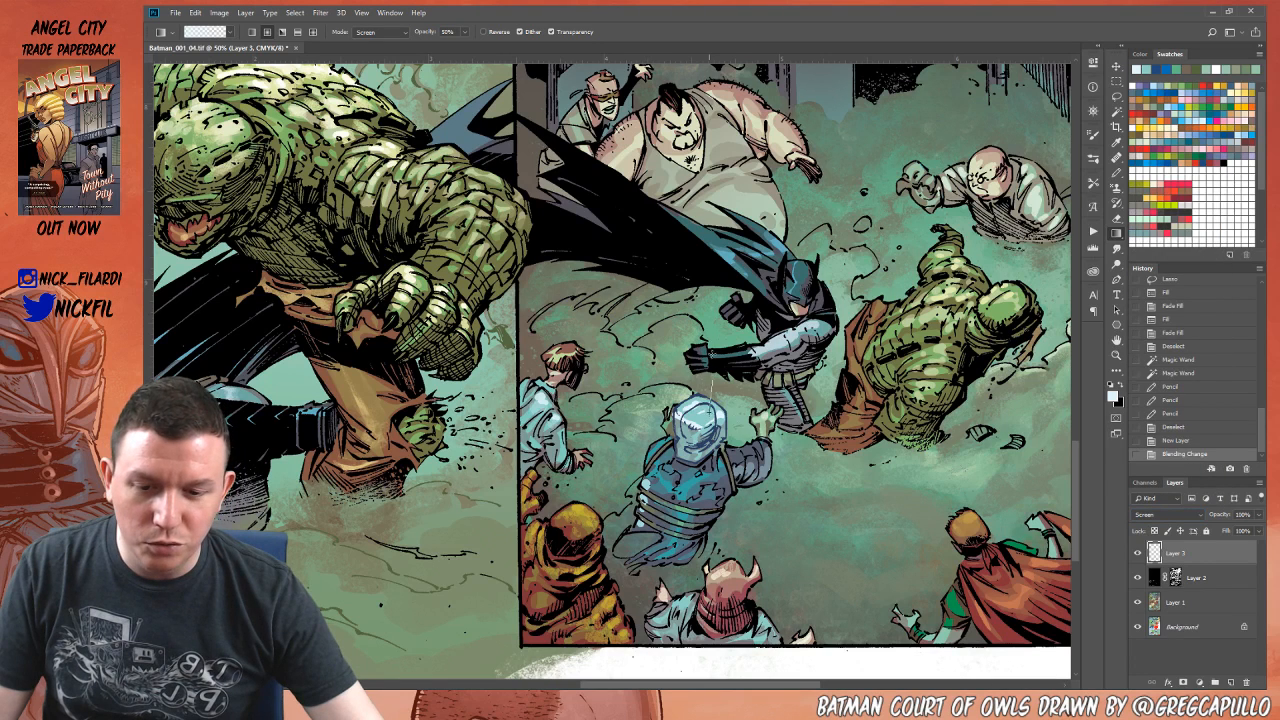
Step: Add a light aqua Screen gradient glow at 50% opacity over the armored figure's helmet on Layer 3
drag(711, 395, 705, 414)
key(ctrl+z)
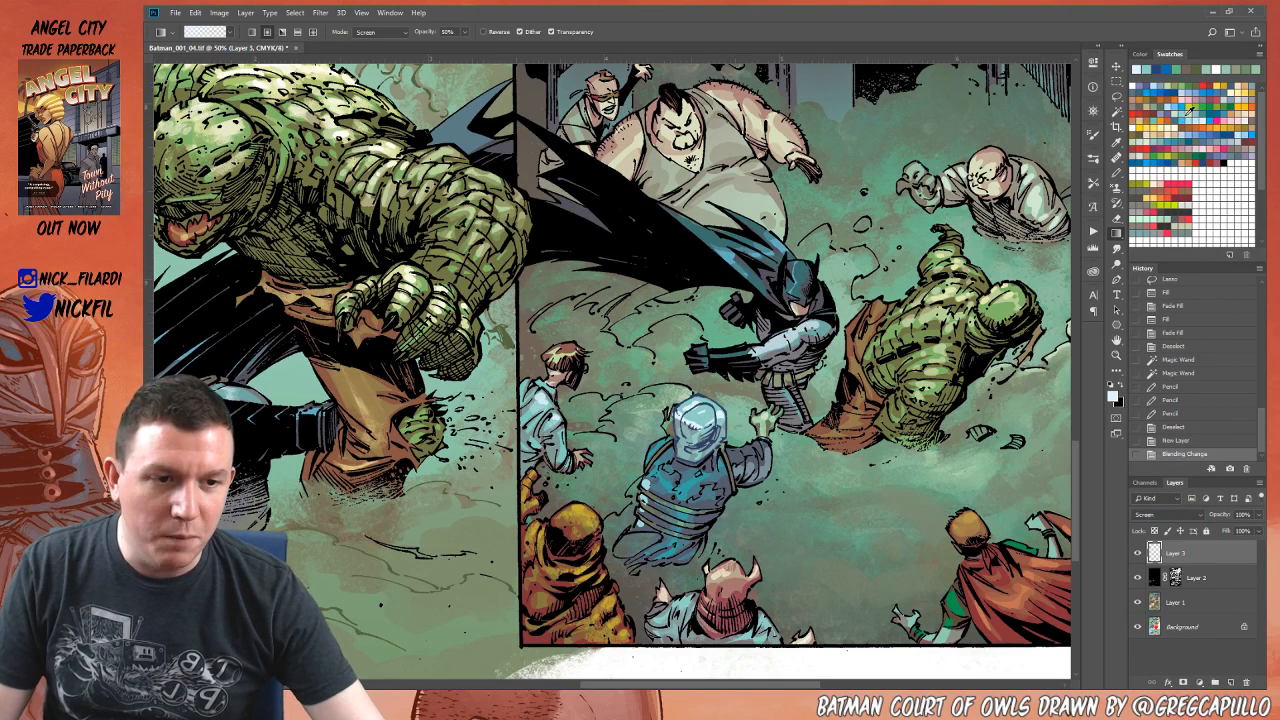
click(1188, 111)
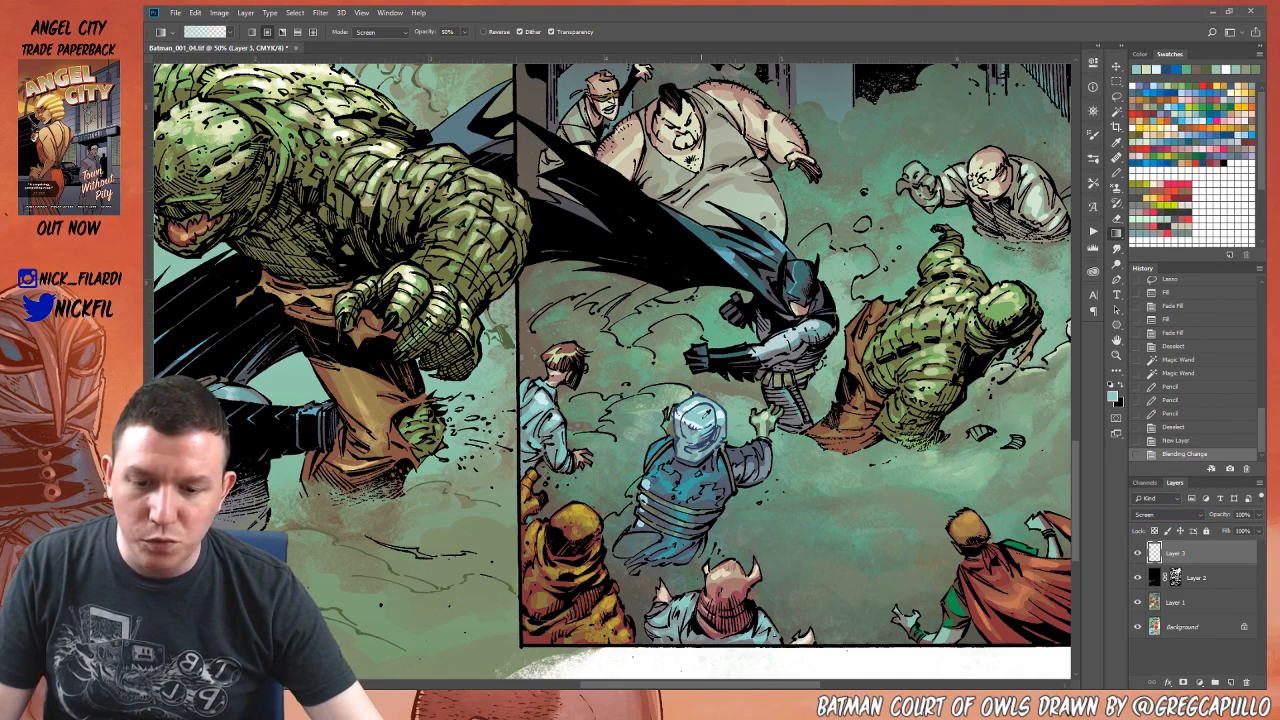
drag(709, 376, 709, 376)
drag(702, 424, 725, 385)
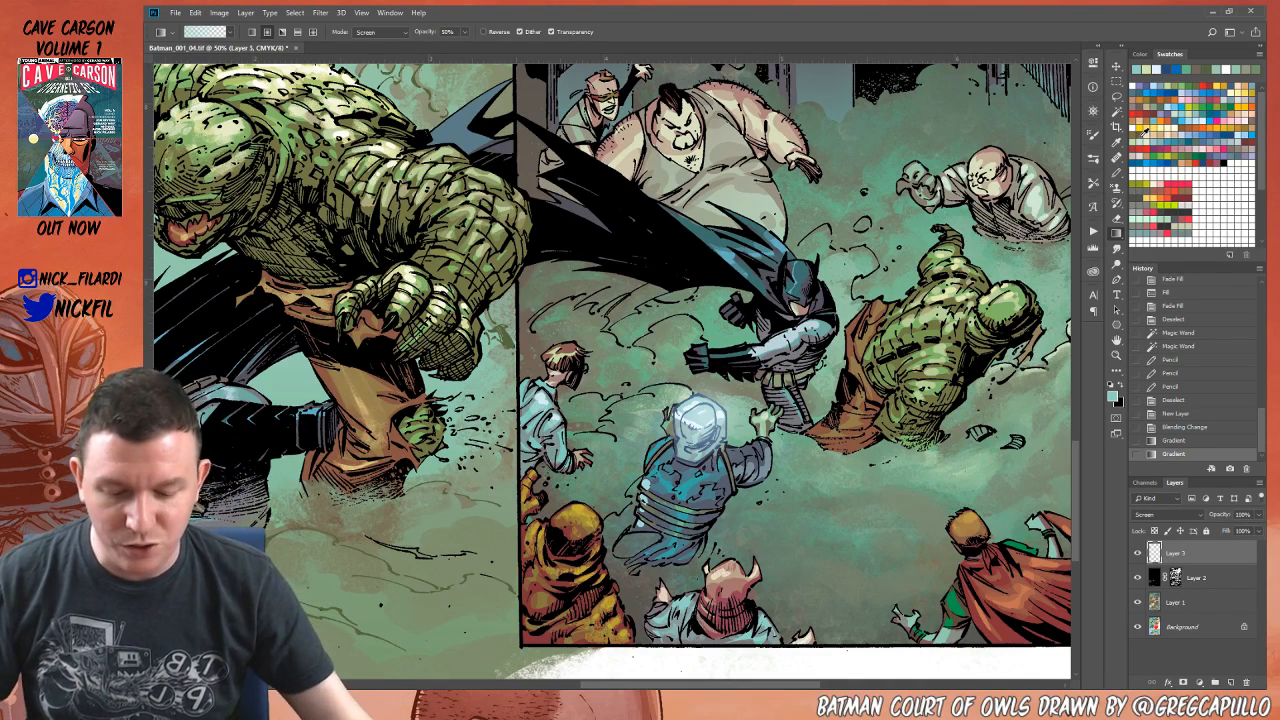
Step: Lasso part of the helmet, fill it with pale blue Screen gradients at 100% opacity using the helmet's sampled color, and deselect
key(l)
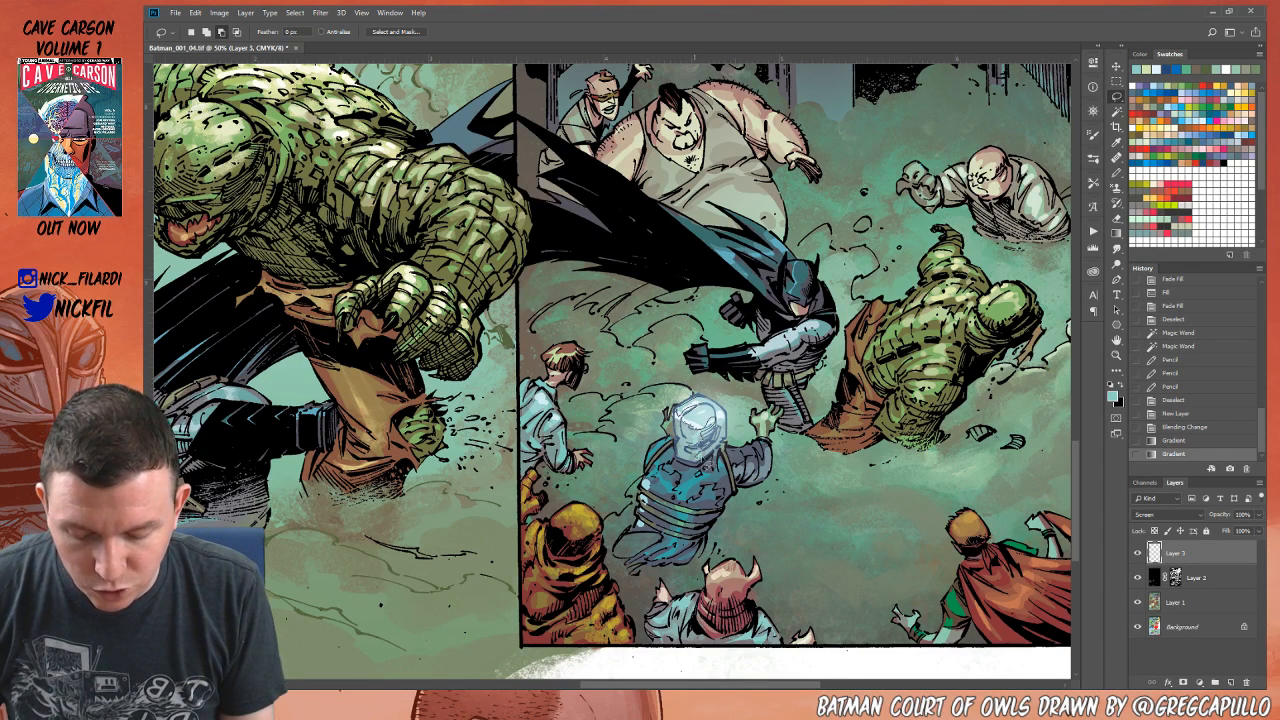
mouse_move(722, 413)
mouse_down()
mouse_move(698, 397)
mouse_move(697, 442)
mouse_up()
key(g)
alt+click(686, 419)
key(0)
drag(718, 420, 702, 456)
drag(703, 381, 703, 425)
key(ctrl+d)
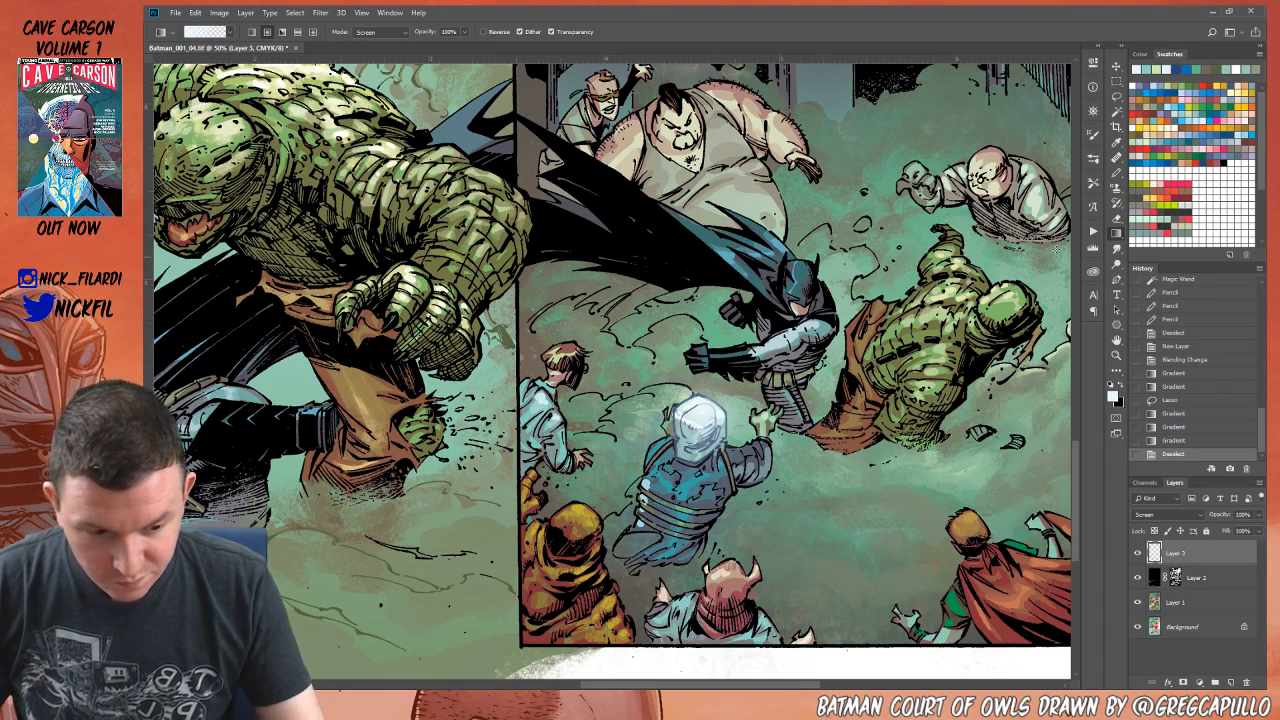
Step: Lasso the lower part of the helmet, apply a pale Screen gradient inside it, and clear the selection
key(l)
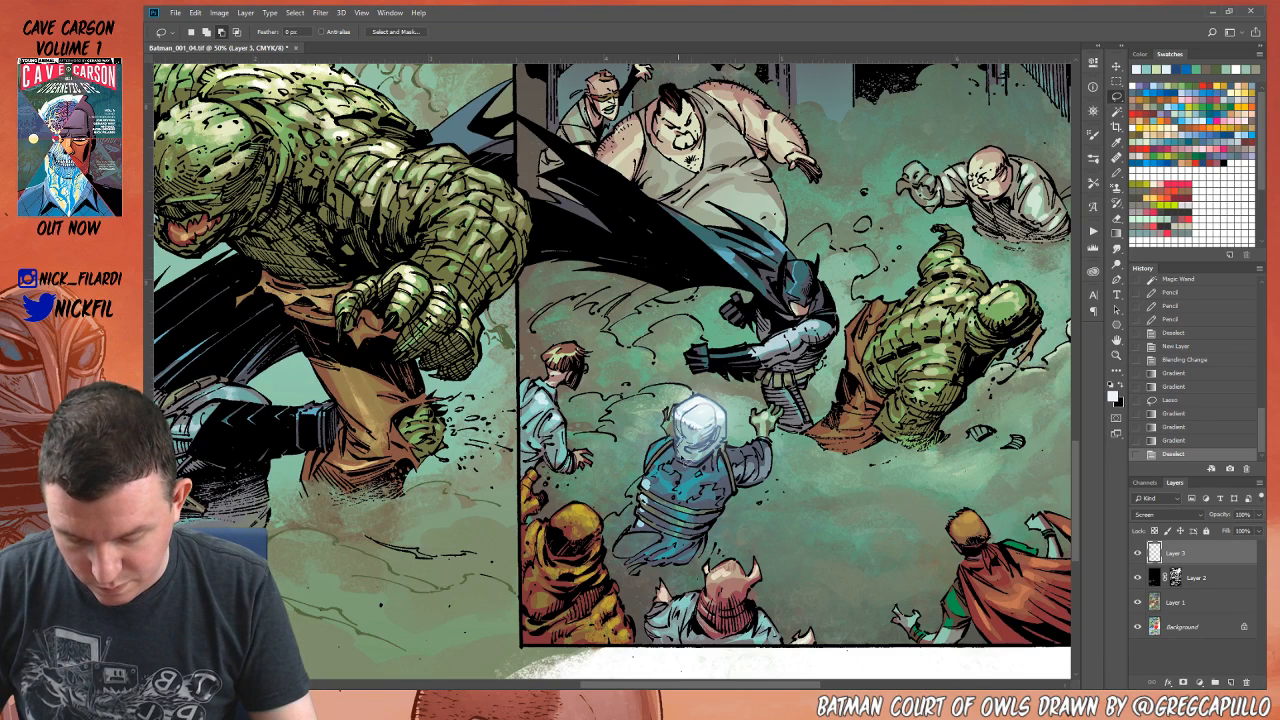
mouse_move(679, 456)
mouse_down()
mouse_move(700, 463)
mouse_move(703, 446)
mouse_move(681, 422)
mouse_move(708, 440)
mouse_up()
key(g)
key(ctrl+z)
key(ctrl+d)
Step: Paint small white Pencil highlights on the armored figure's helmet on Layer 3
click(1116, 354)
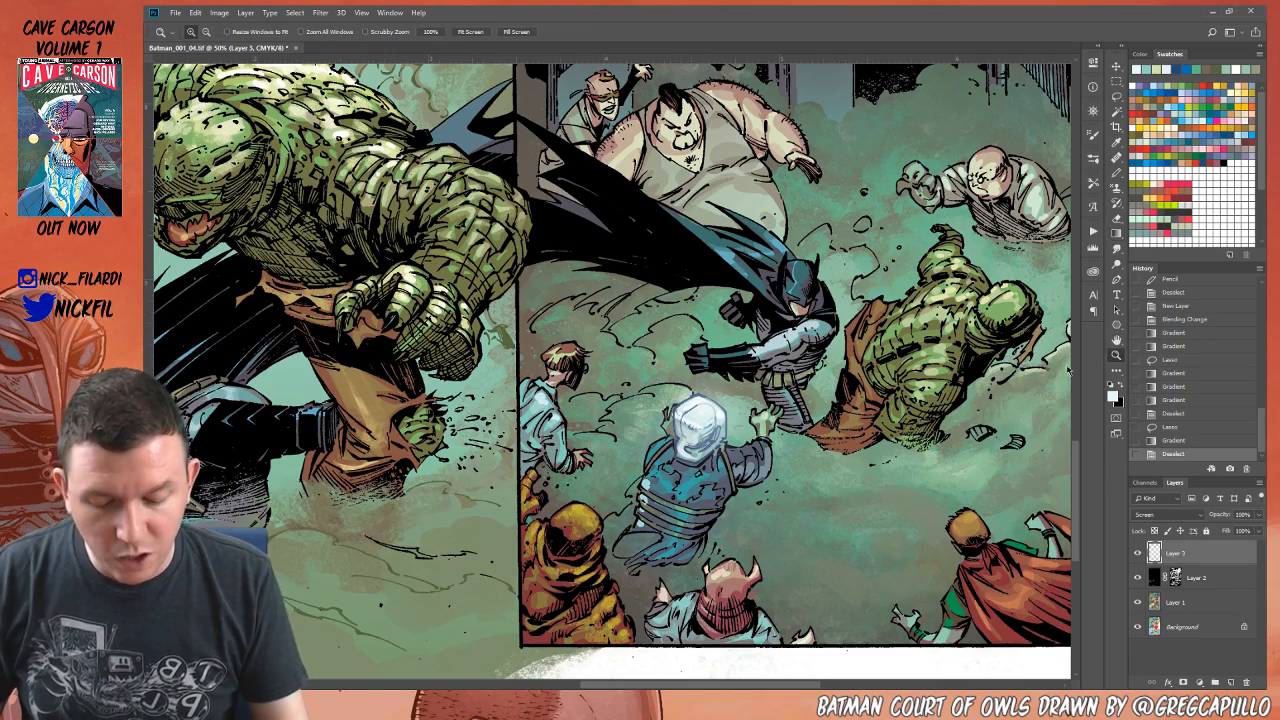
alt+click(767, 465)
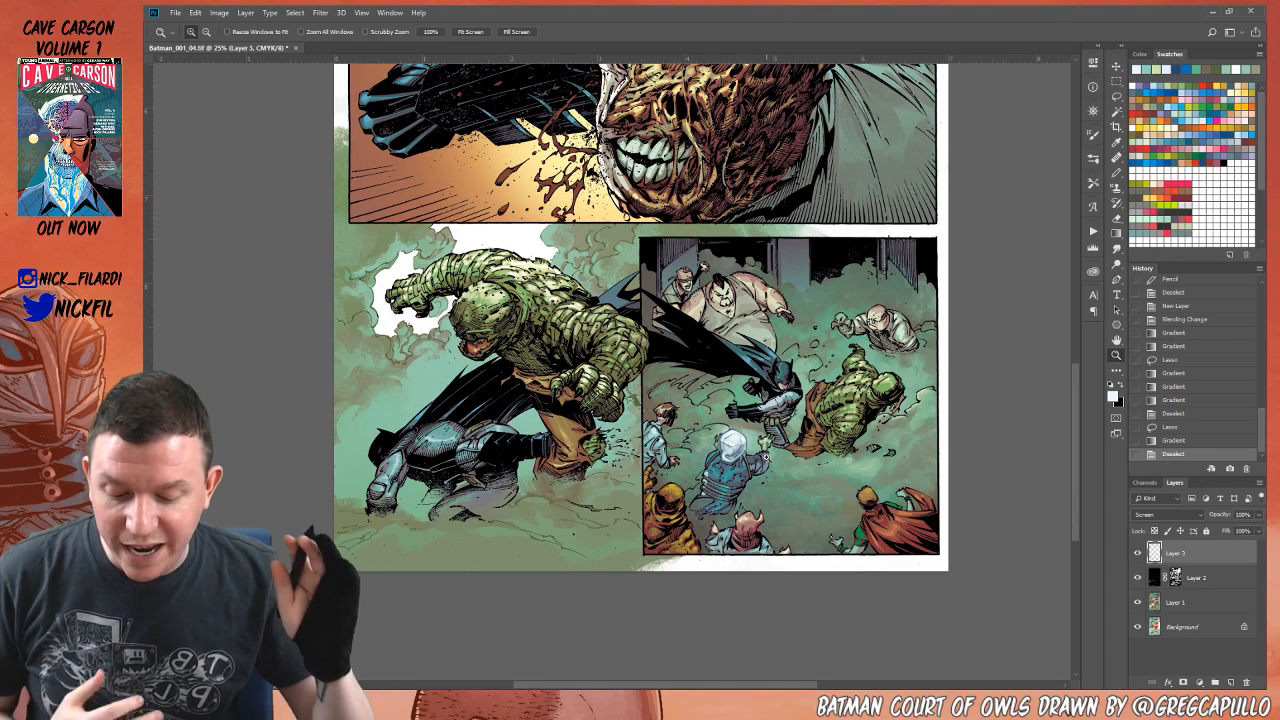
click(1206, 191)
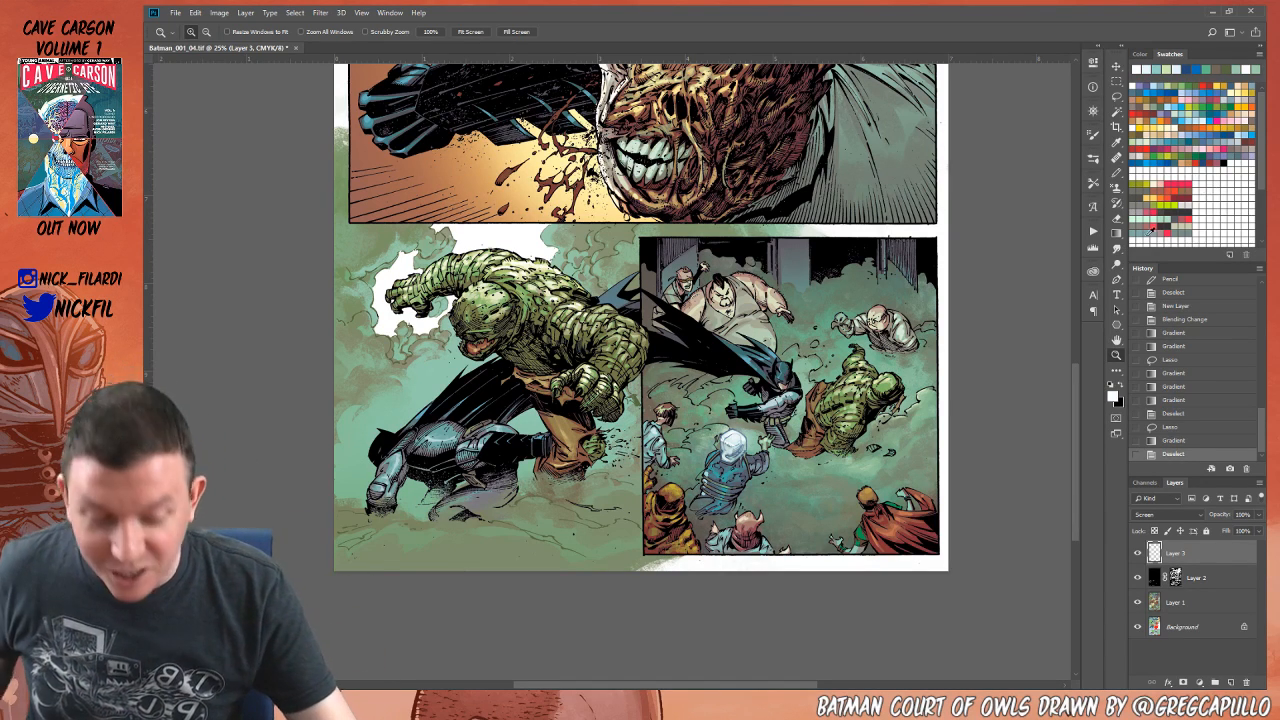
click(1116, 172)
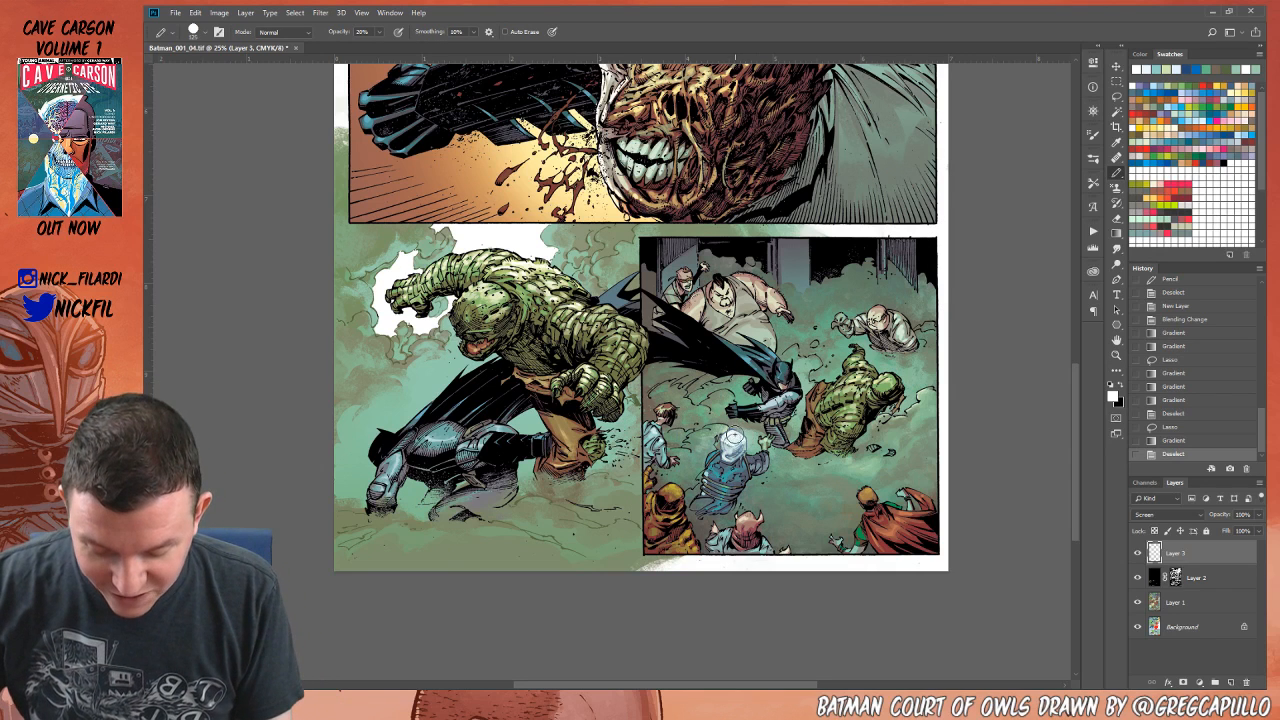
drag(733, 437, 738, 457)
key(ctrl+d)
key(ctrl+z)
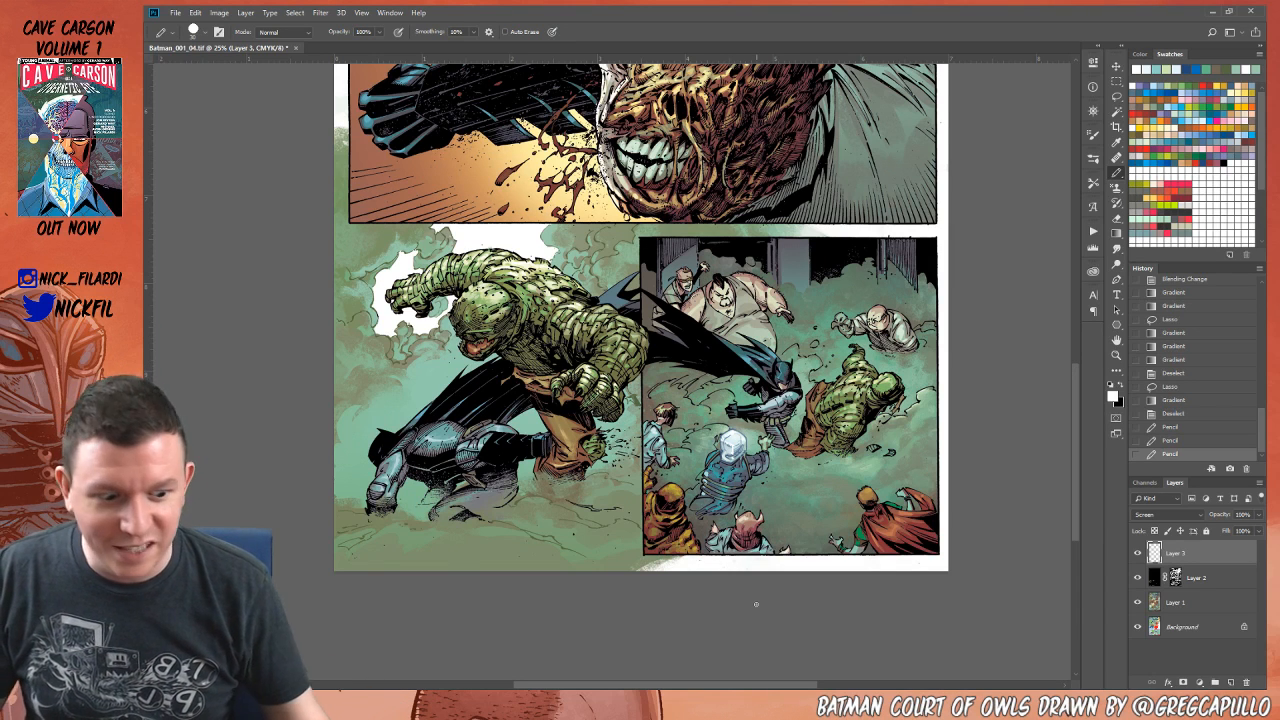
Step: Add a bright blue radial Screen gradient at 100% opacity around the helmet on Layer 3
click(1117, 234)
click(1155, 87)
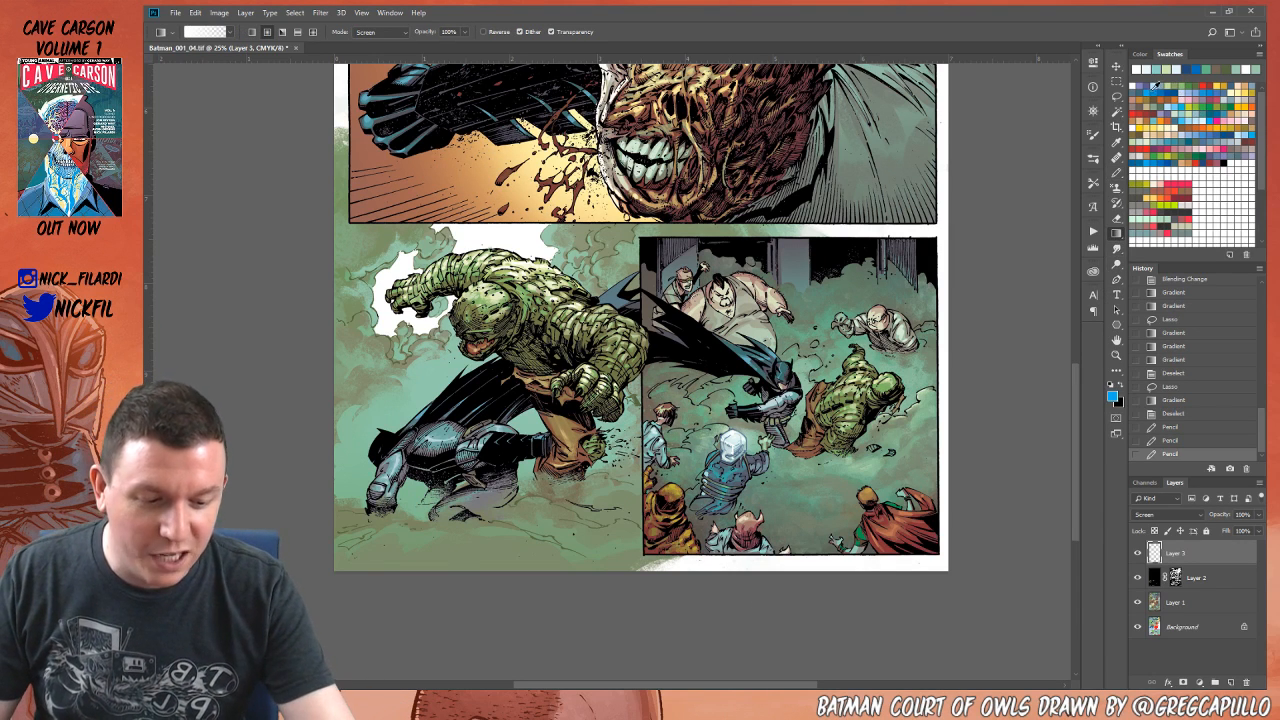
click(367, 35)
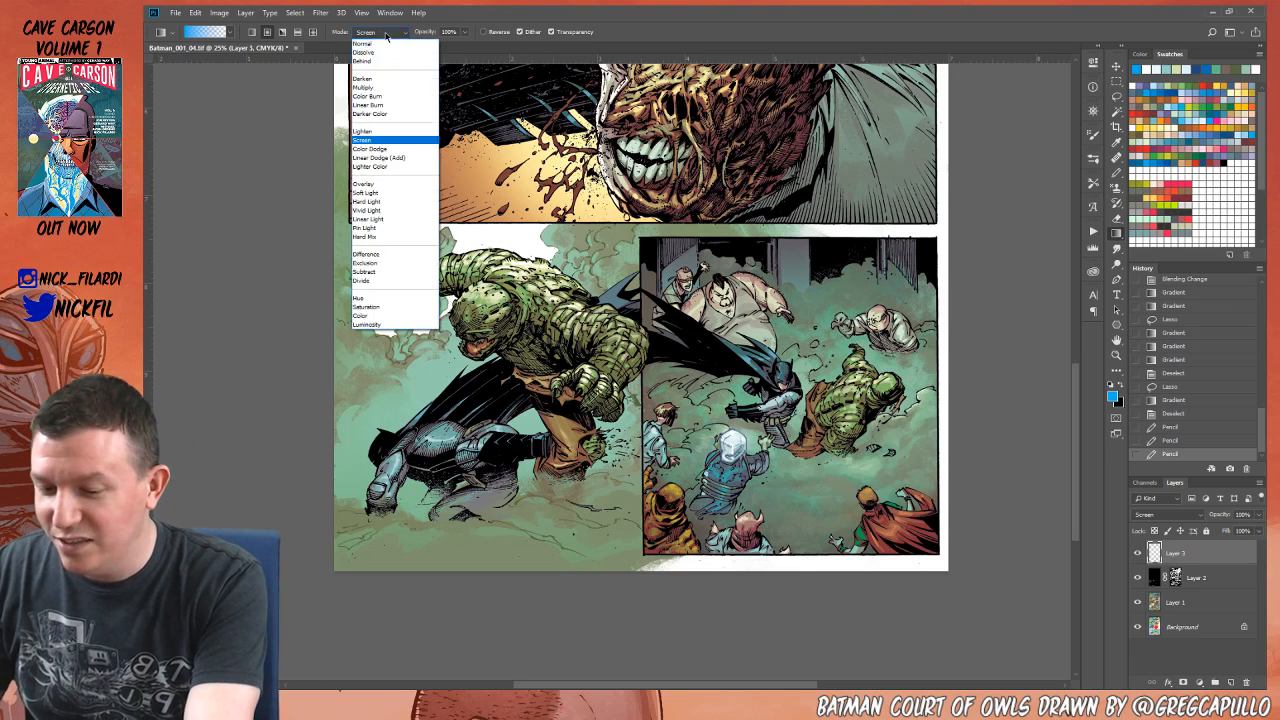
click(385, 37)
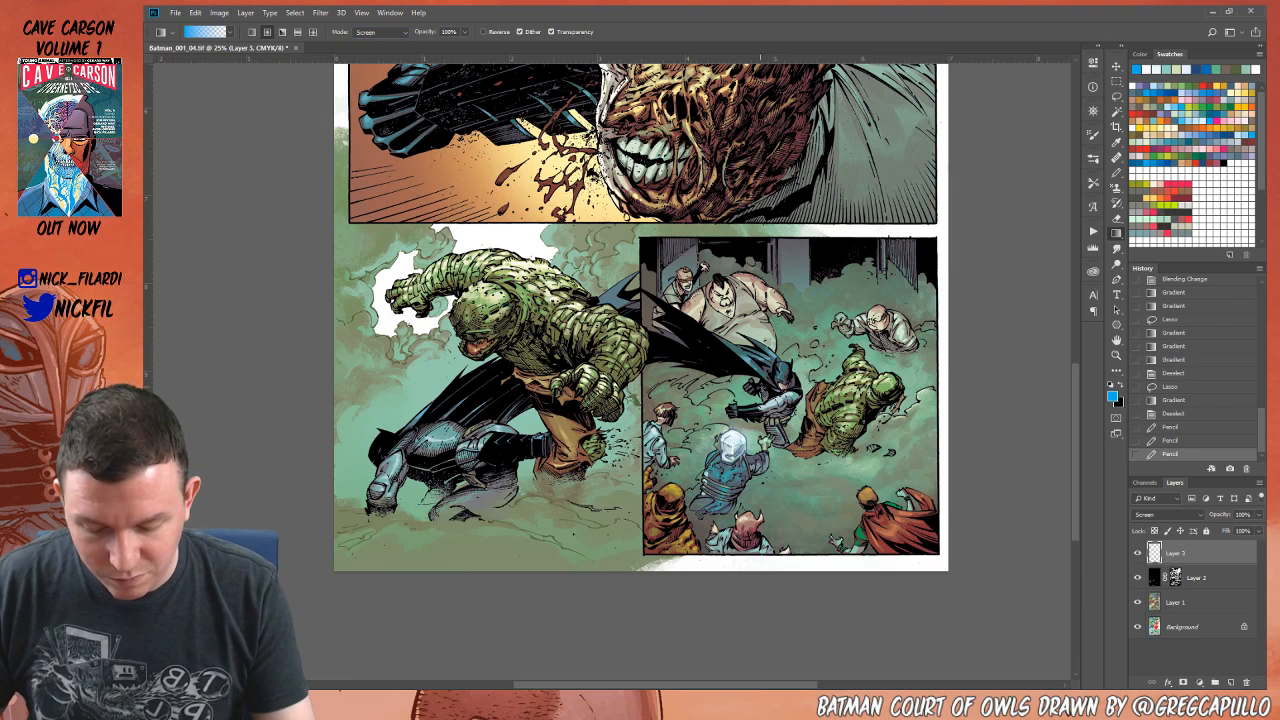
drag(731, 437, 754, 455)
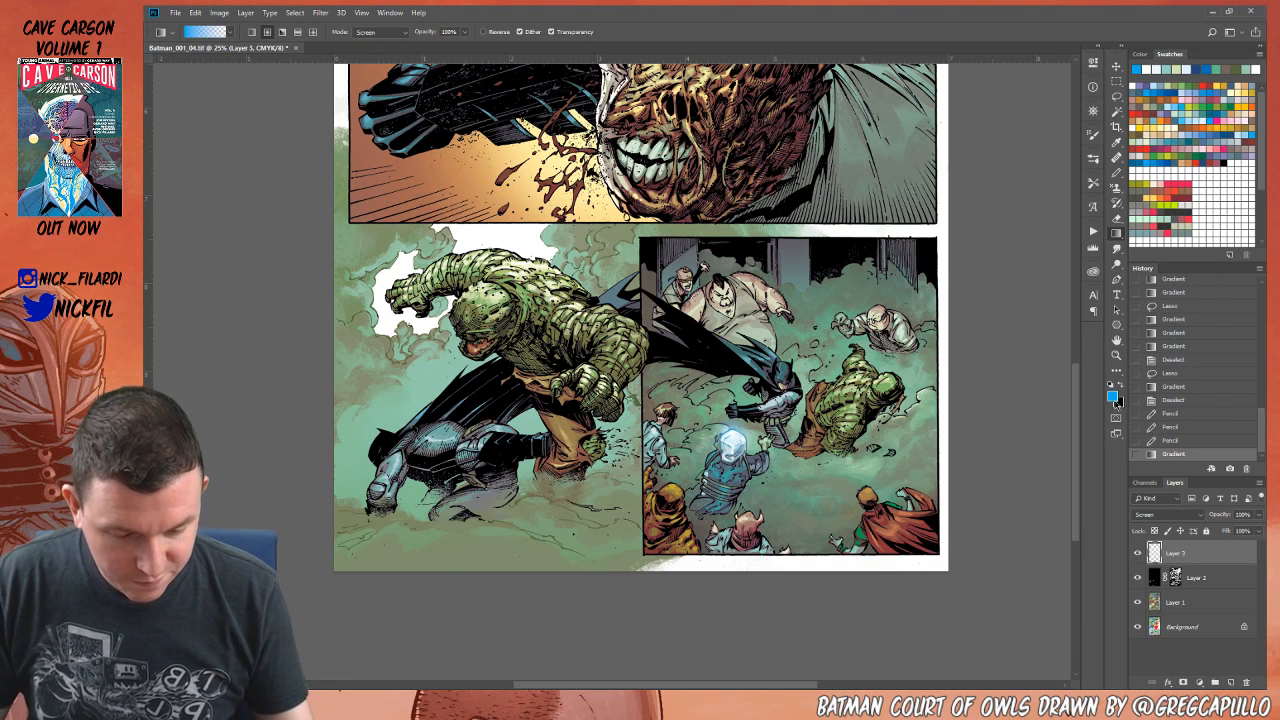
Step: Examine the helmet glow and the overall color balance across the whole comic page
click(1116, 354)
alt+click(804, 513)
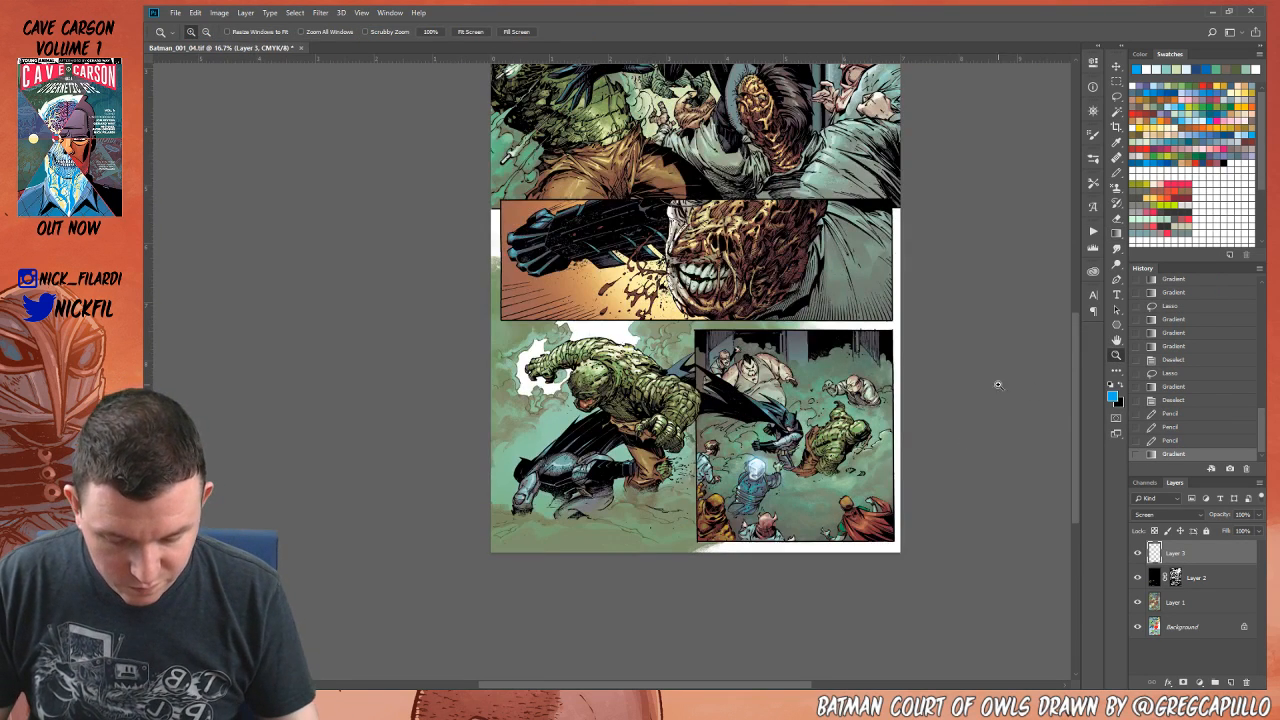
click(1116, 340)
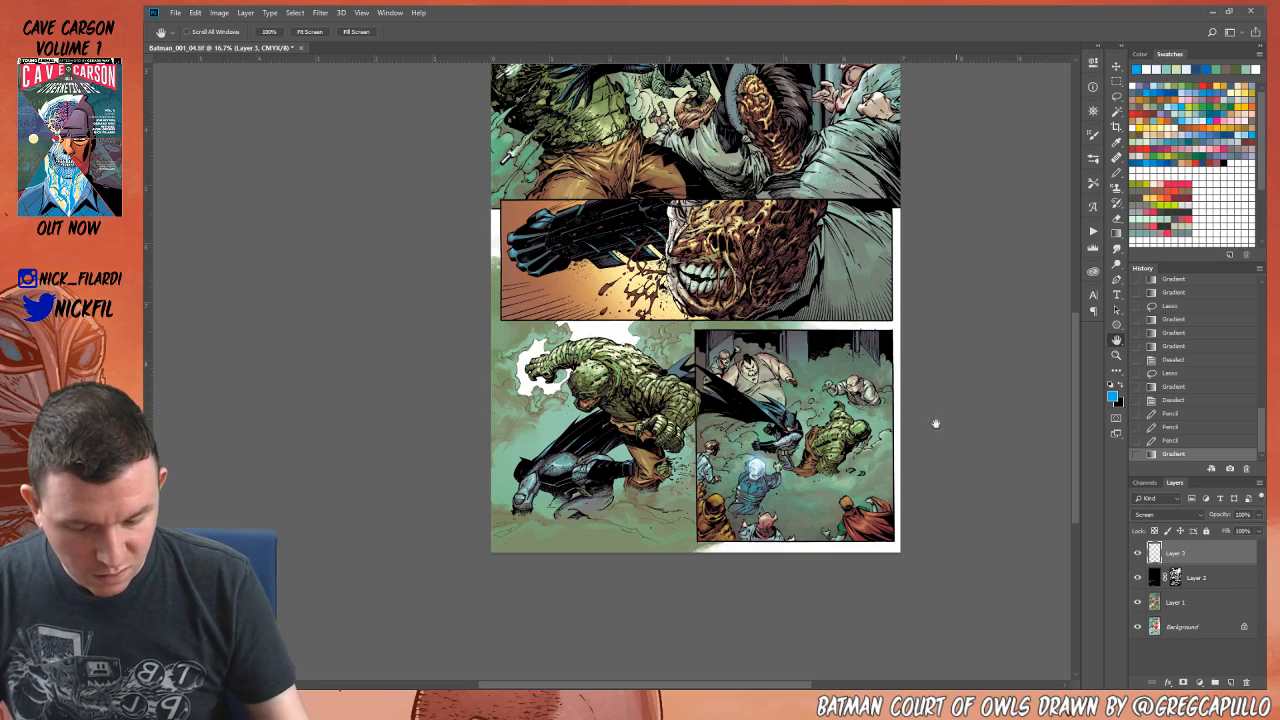
drag(934, 423, 860, 494)
drag(720, 537, 738, 479)
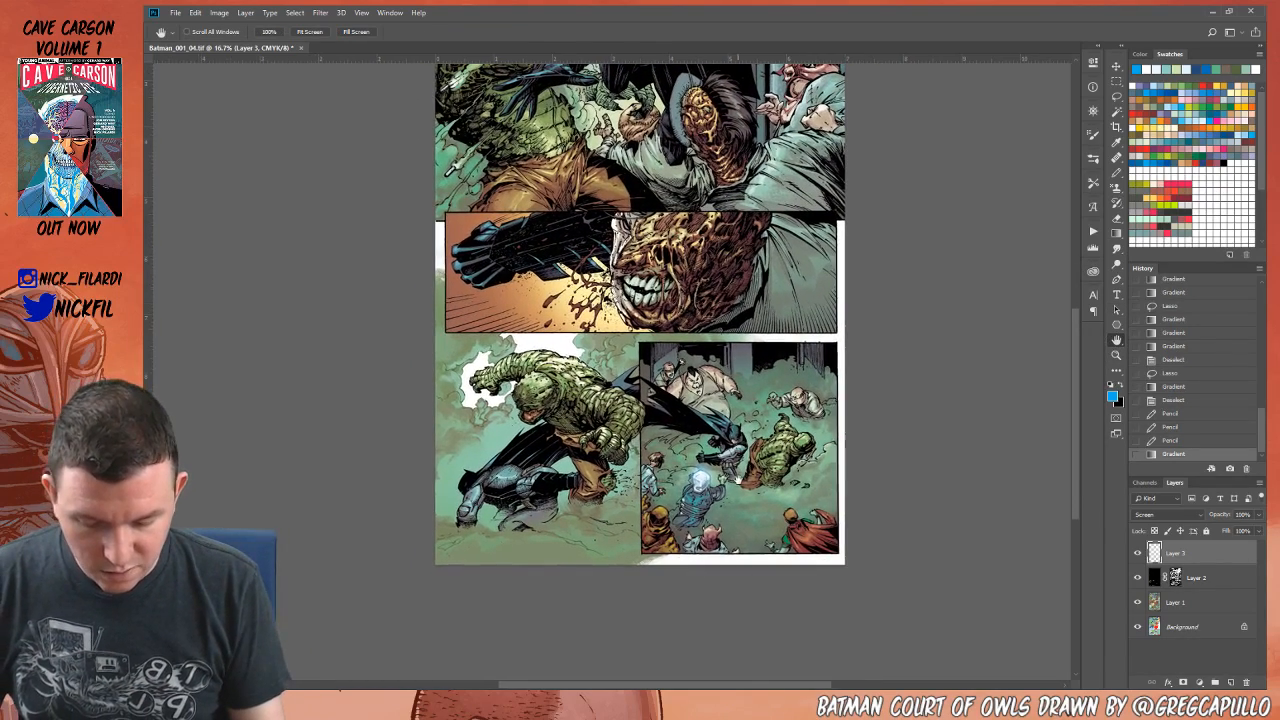
scroll(877, 449, up, 5)
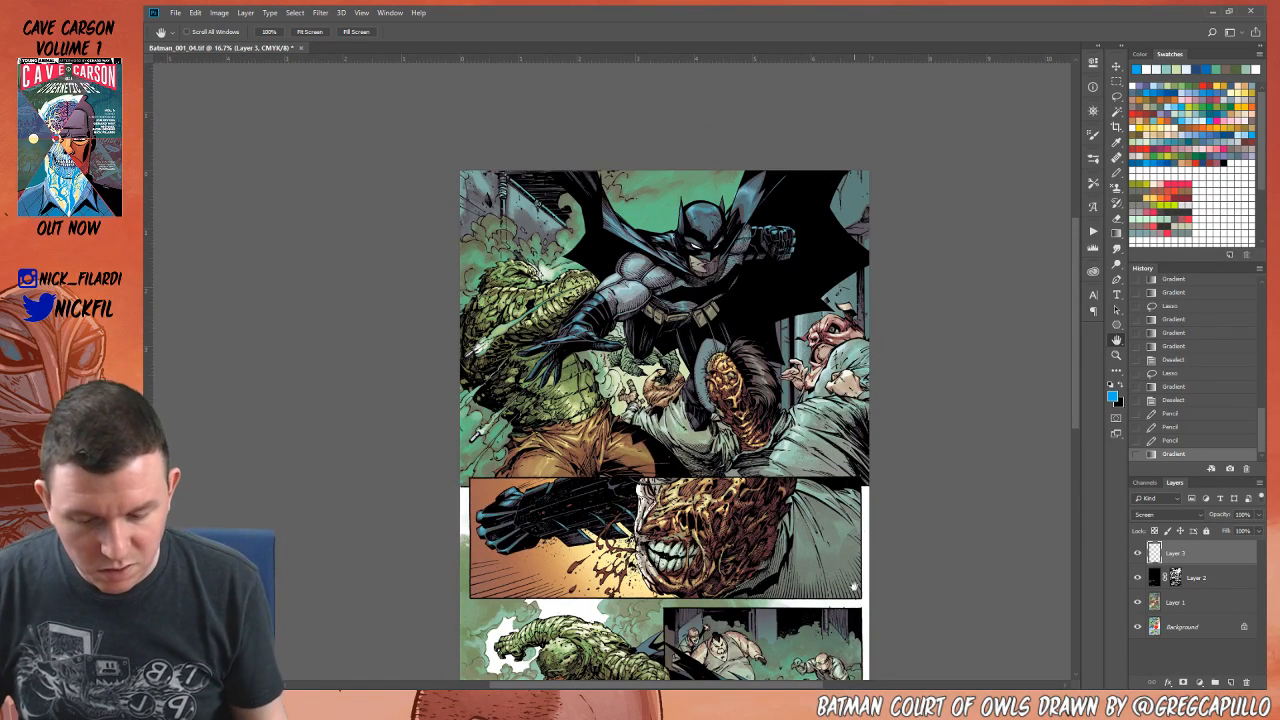
click(1116, 355)
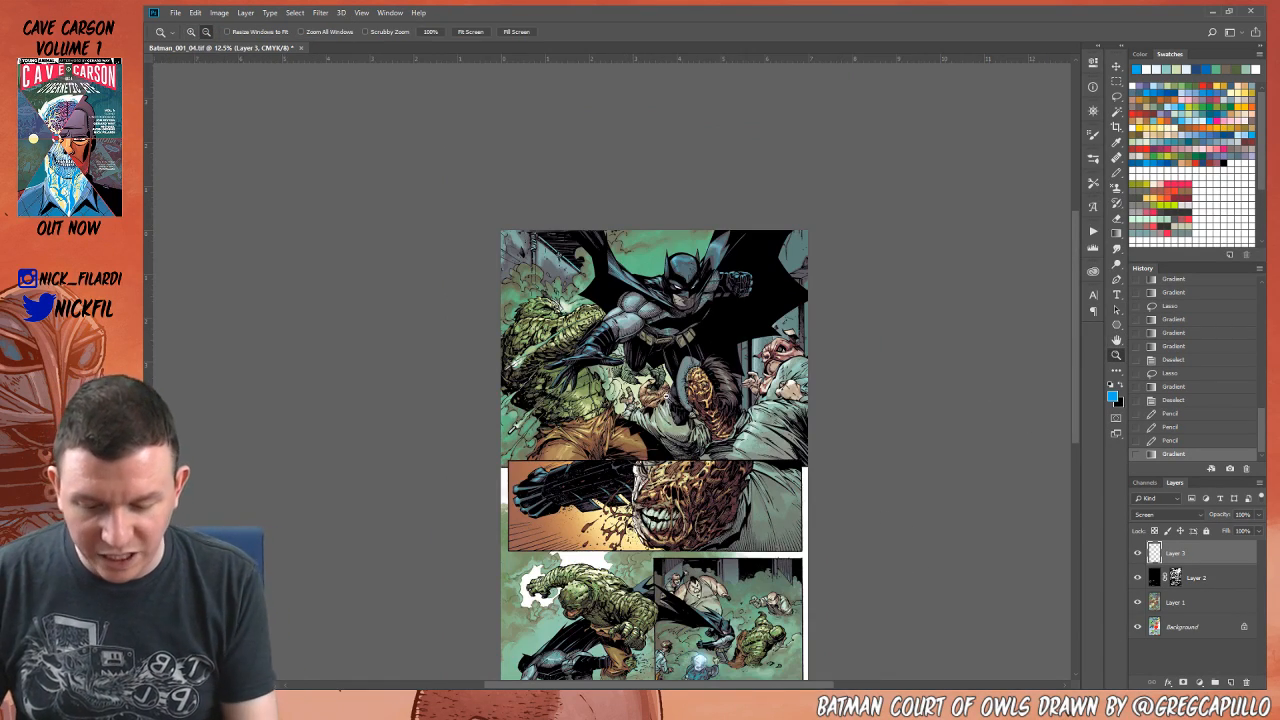
alt+click(923, 410)
click(1116, 340)
drag(895, 484, 861, 321)
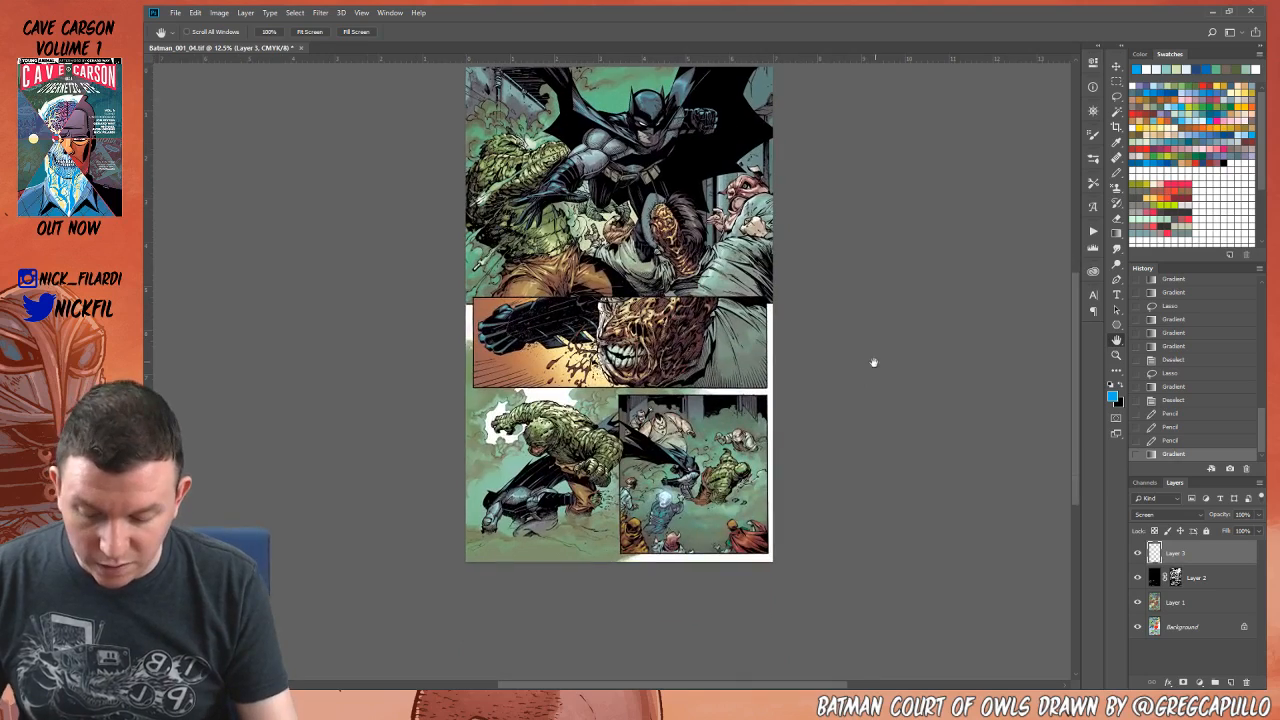
drag(819, 405, 855, 487)
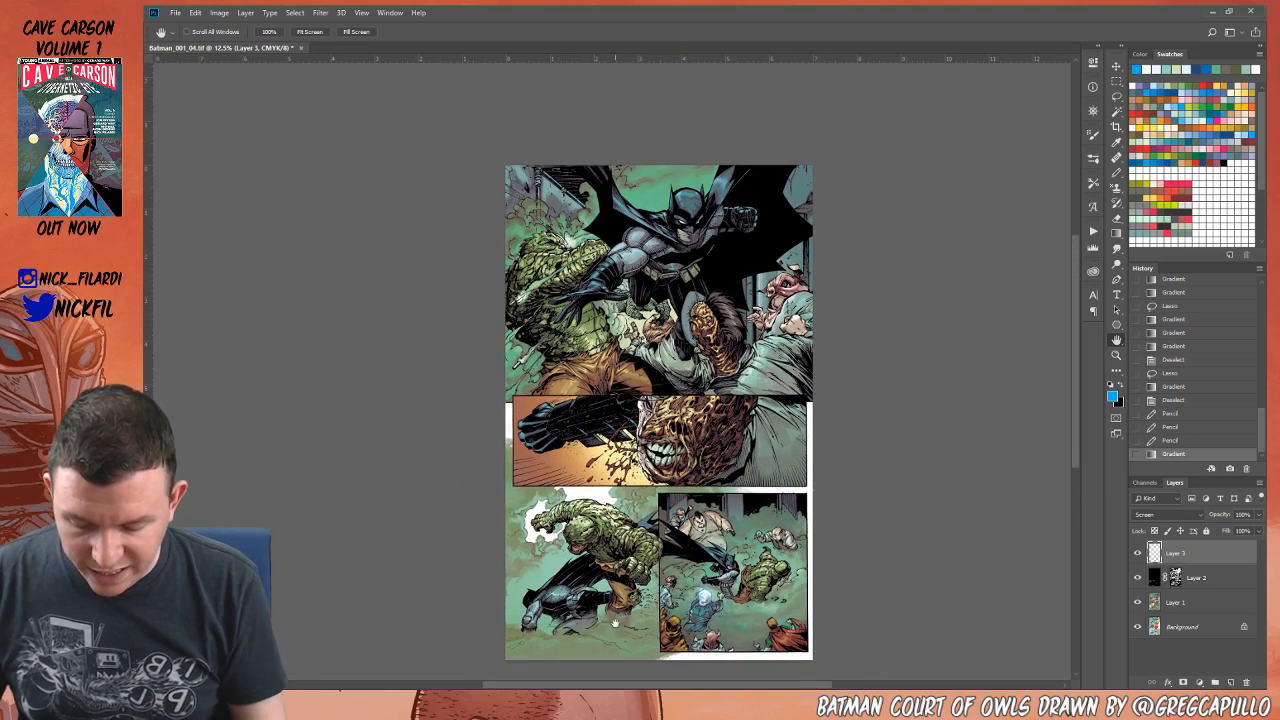
drag(615, 622, 673, 521)
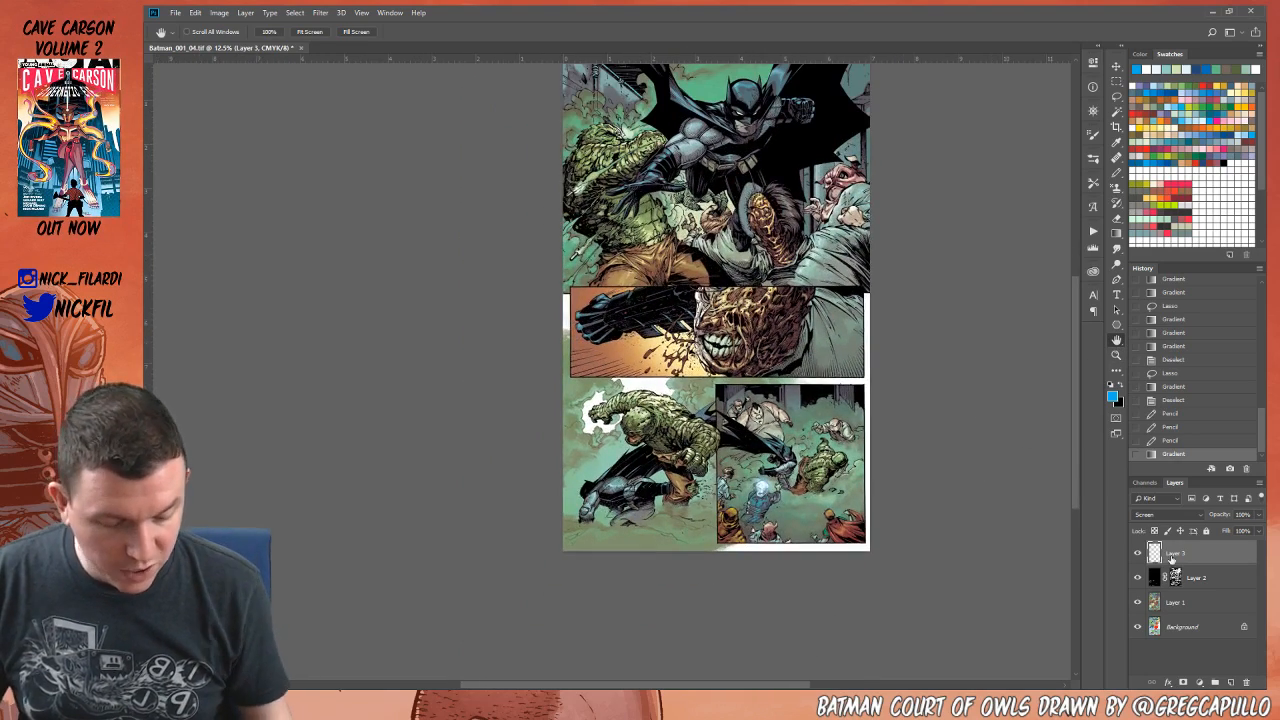
Step: Add a new layer between Layer 2 and Layer 3 and sample the murky green of the mist beside the fallen Batman
click(1217, 591)
click(1231, 682)
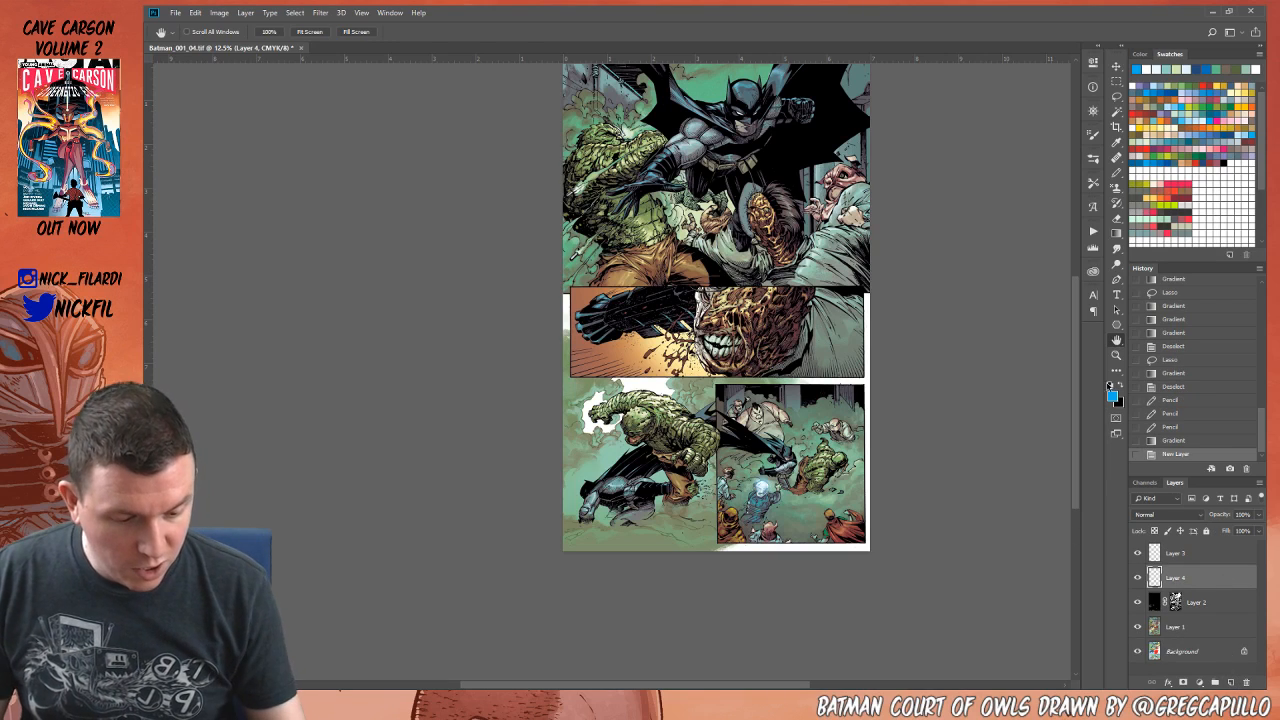
click(1116, 354)
drag(636, 524, 665, 540)
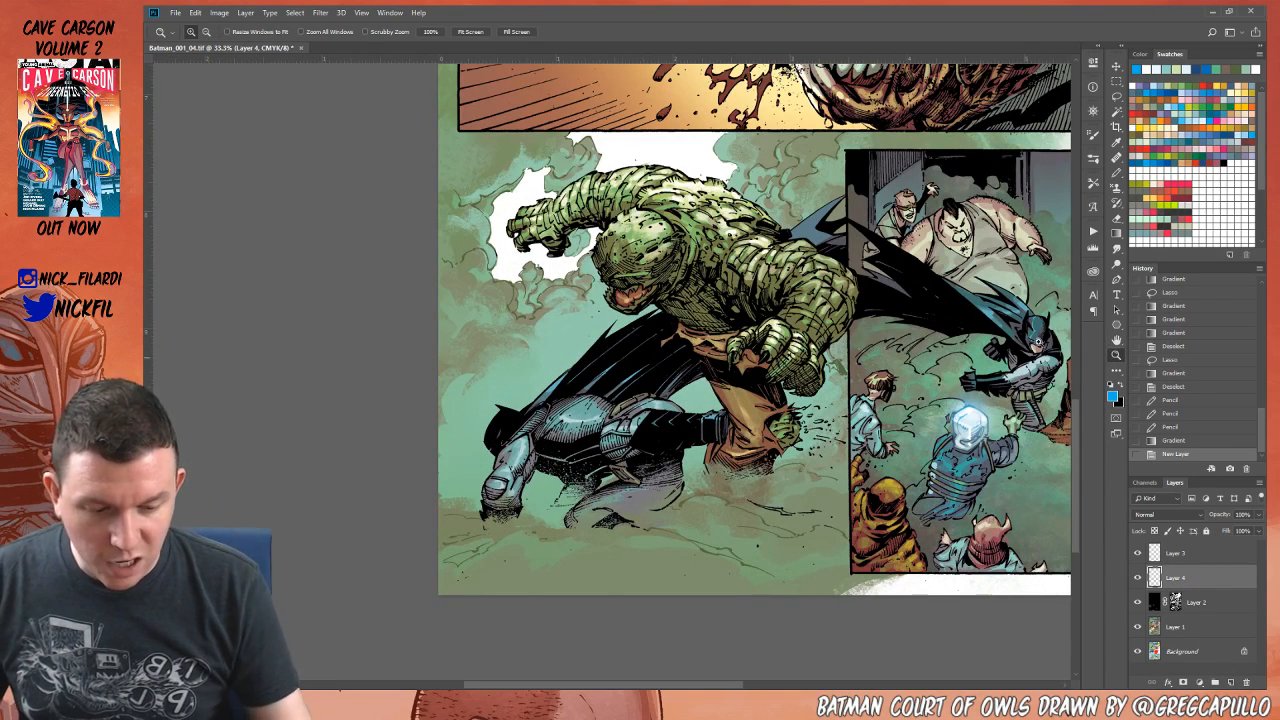
click(1116, 172)
alt+click(647, 521)
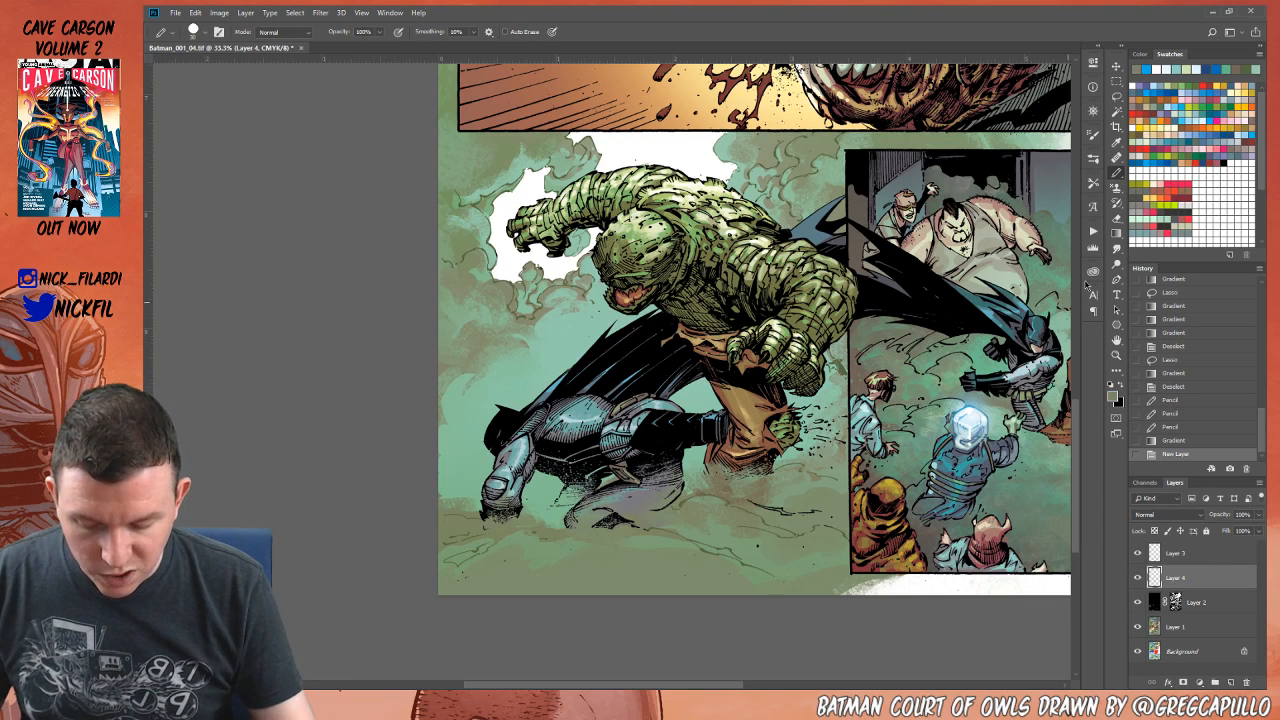
Step: Lasso a loose selection around Killer Croc and the fallen Batman in the page's bottom-left panel
click(1116, 96)
mouse_move(507, 387)
mouse_down()
mouse_move(470, 550)
mouse_move(828, 545)
mouse_move(845, 180)
mouse_move(600, 155)
mouse_move(440, 370)
mouse_move(500, 382)
mouse_up()
drag(474, 318, 470, 550)
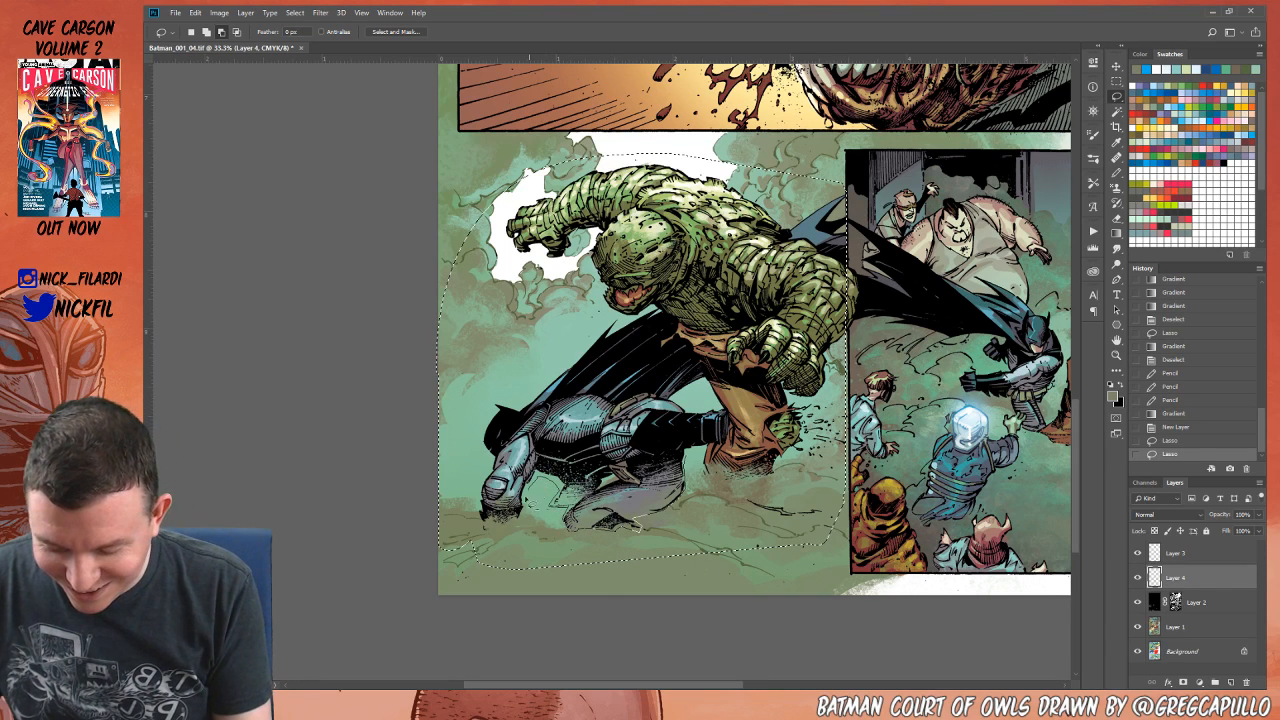
Step: Subtract the mist below the two figures and beside Killer Croc's leg from the lasso selection
drag(706, 582, 708, 578)
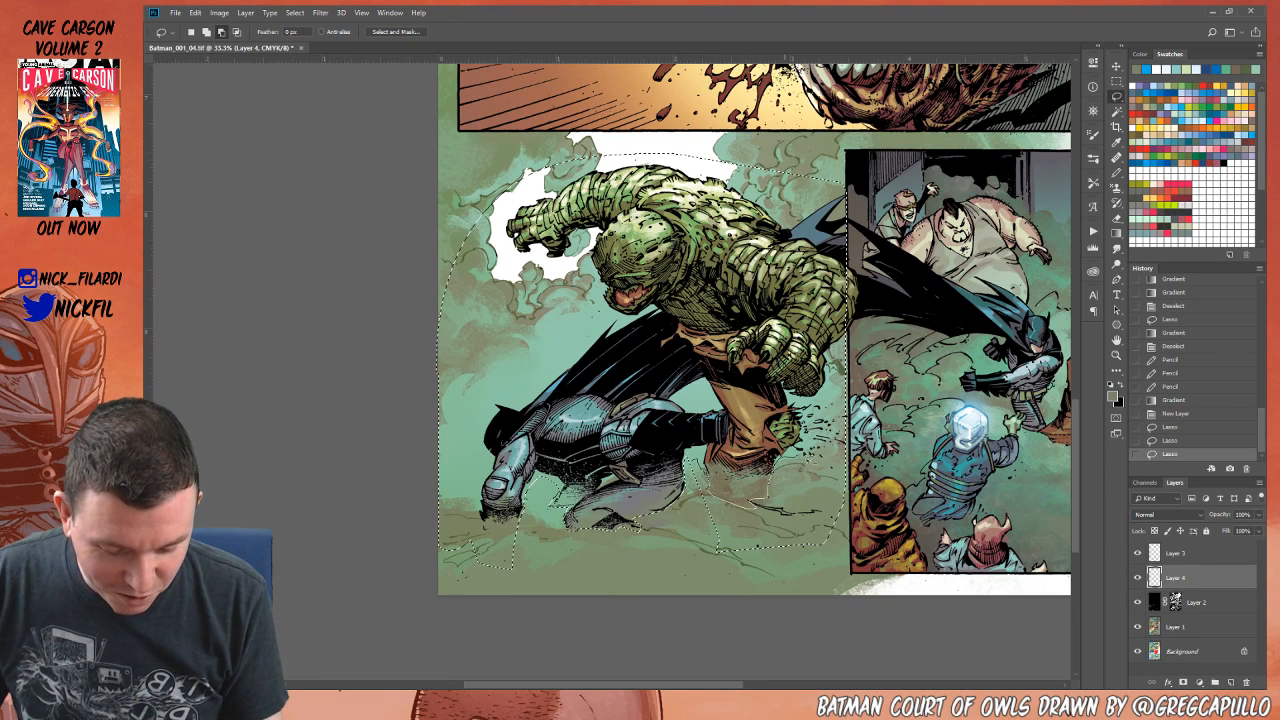
mouse_move(780, 458)
mouse_down()
mouse_move(695, 617)
mouse_move(682, 580)
mouse_up()
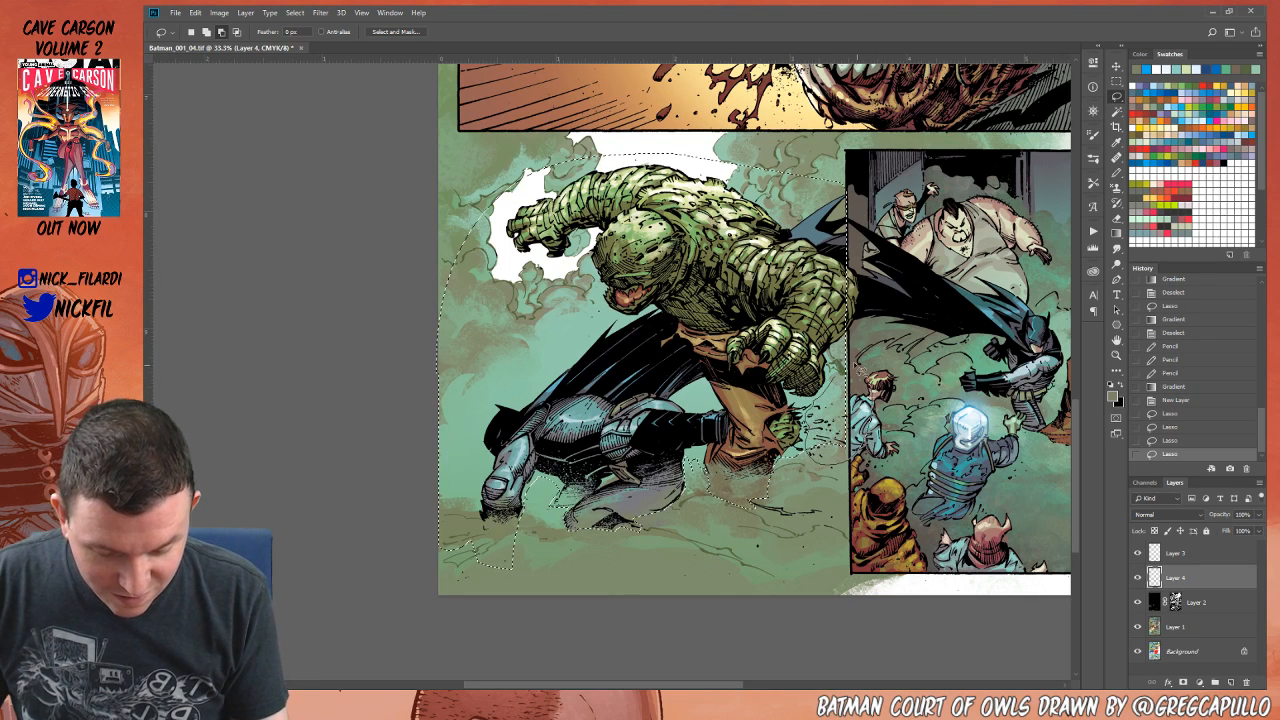
drag(861, 370, 850, 345)
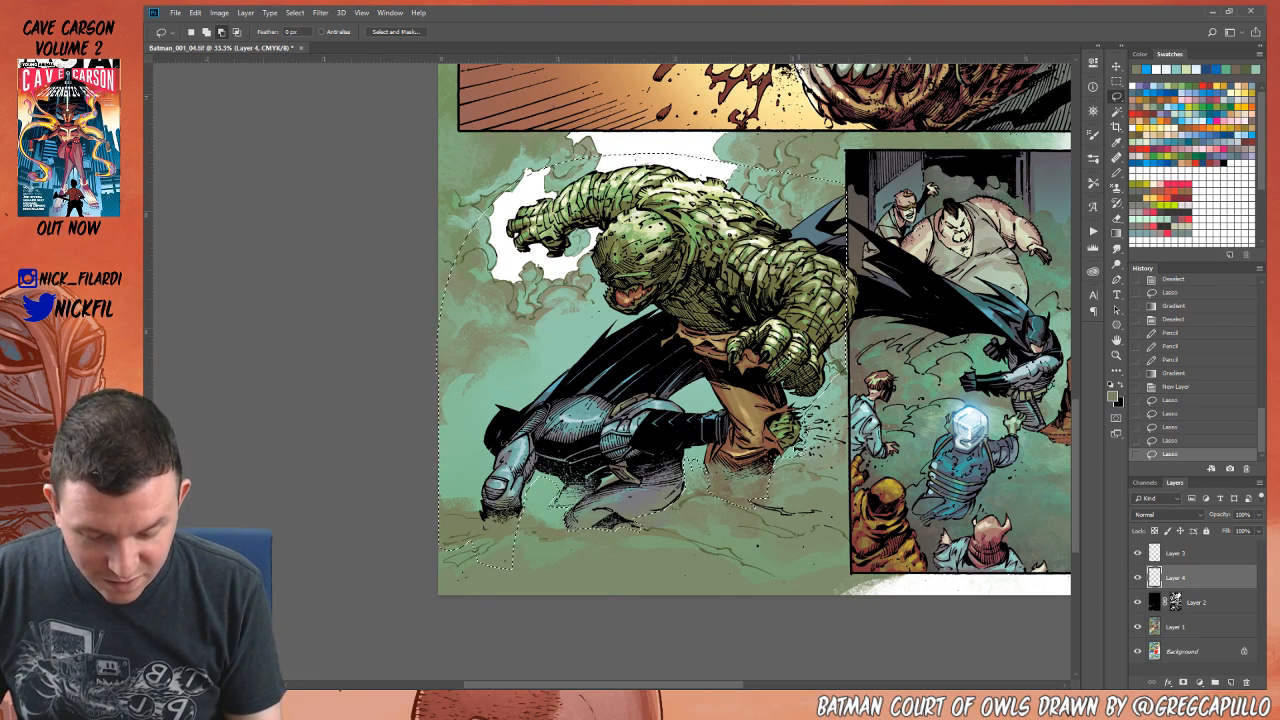
drag(806, 408, 803, 392)
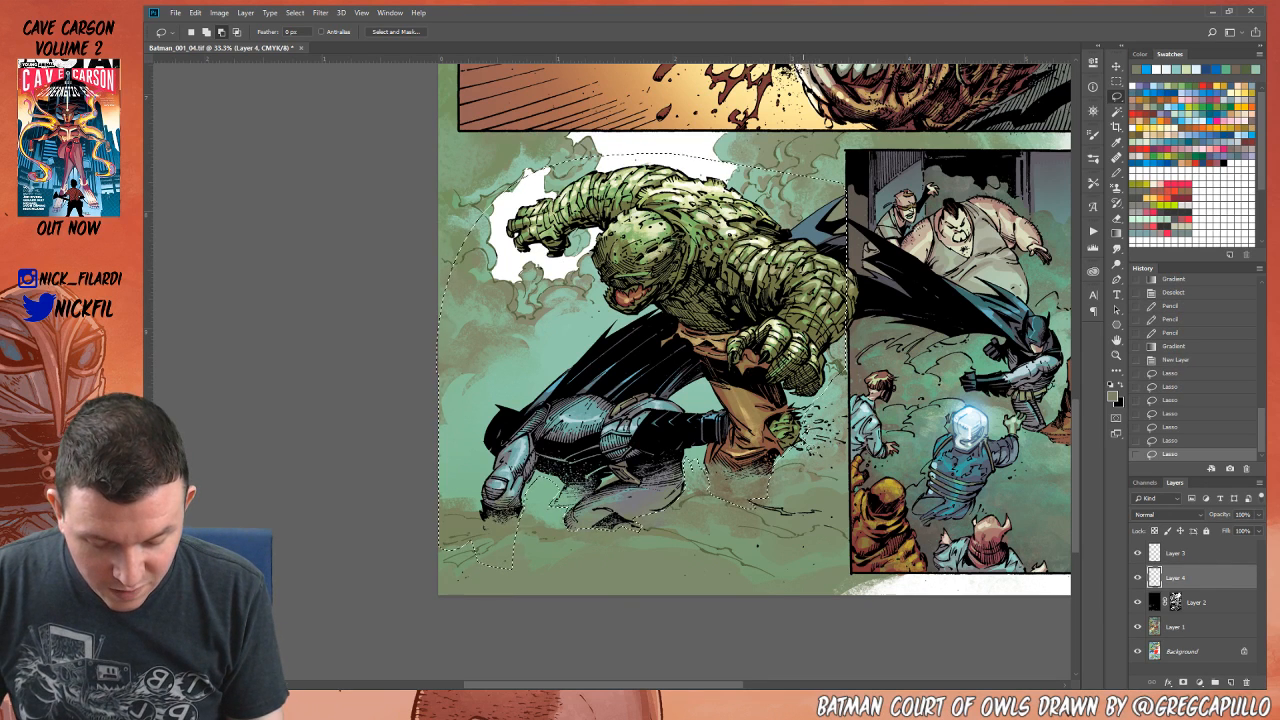
mouse_move(789, 460)
mouse_down()
mouse_move(807, 466)
mouse_move(772, 468)
mouse_up()
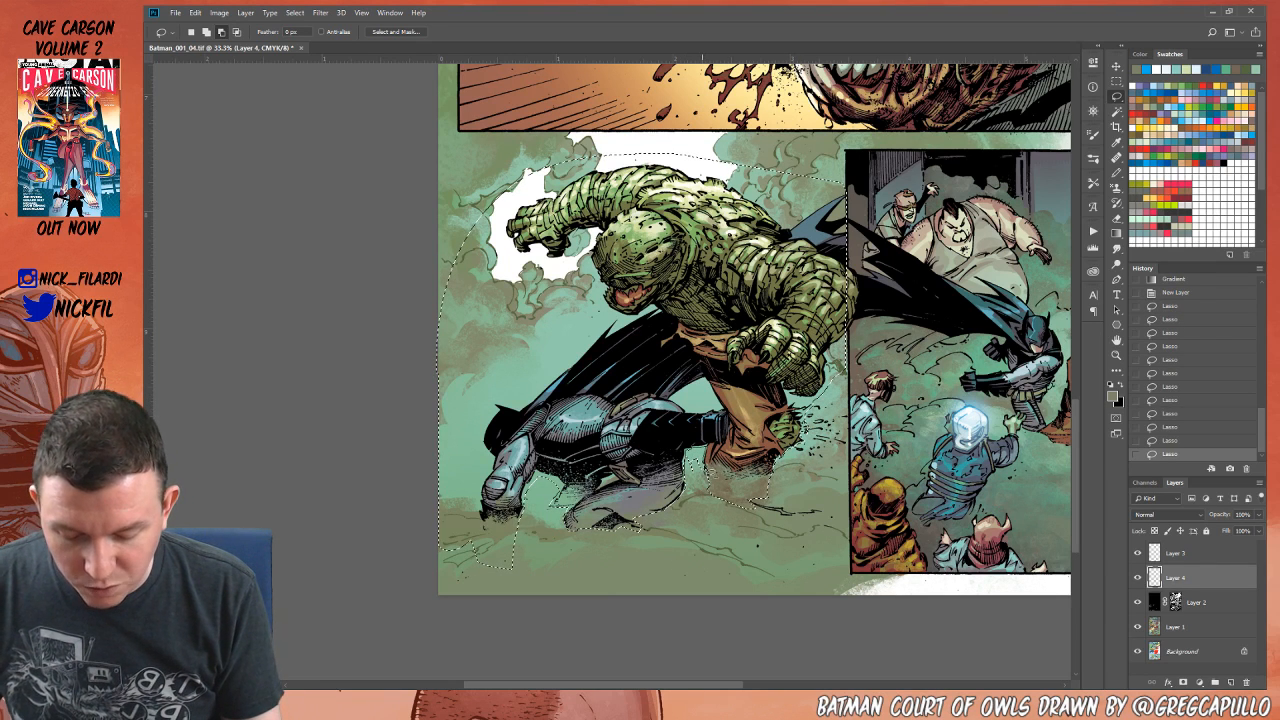
Step: Subtract the mist beside Killer Croc's leg, below Batman's hand and along the panel's left side from the lasso selection
mouse_move(705, 488)
mouse_down()
mouse_move(691, 464)
mouse_move(706, 458)
mouse_up()
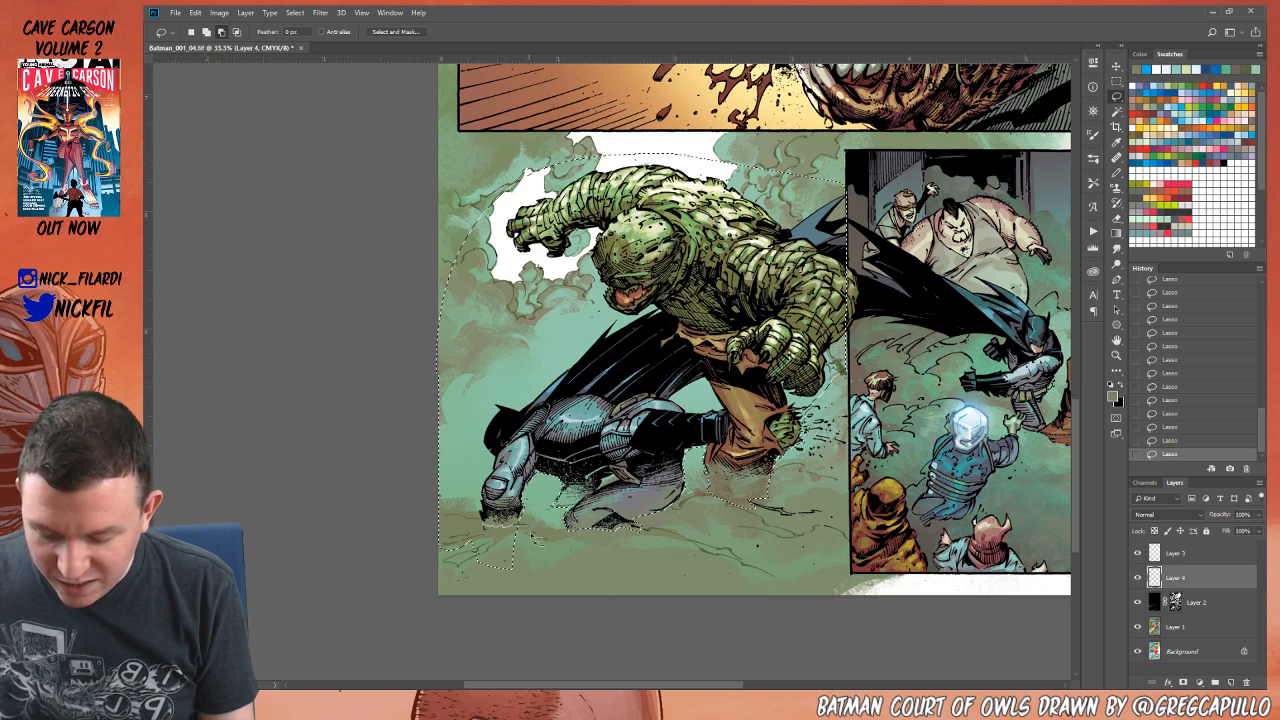
mouse_move(530, 545)
mouse_down()
mouse_move(457, 517)
mouse_move(460, 586)
mouse_move(498, 464)
mouse_move(482, 430)
mouse_move(492, 455)
mouse_move(500, 415)
mouse_move(450, 320)
mouse_up()
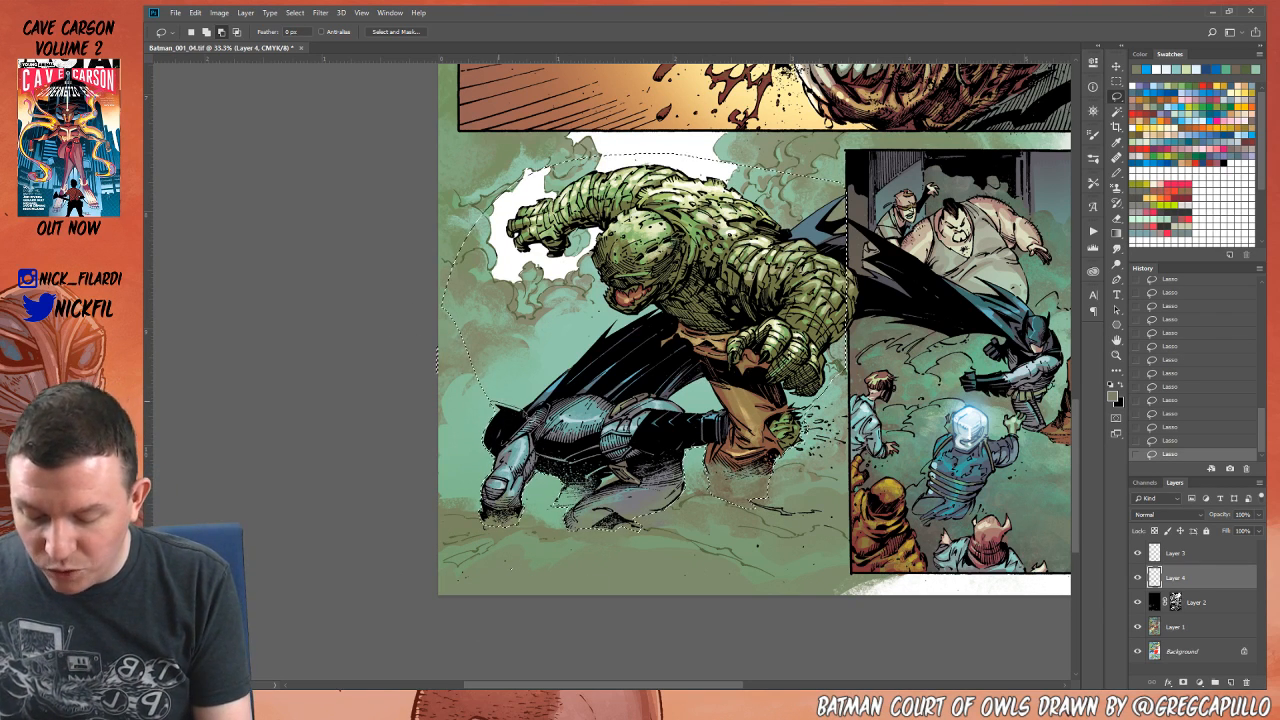
mouse_move(577, 370)
mouse_down()
mouse_move(610, 322)
mouse_move(556, 296)
mouse_move(368, 335)
mouse_up()
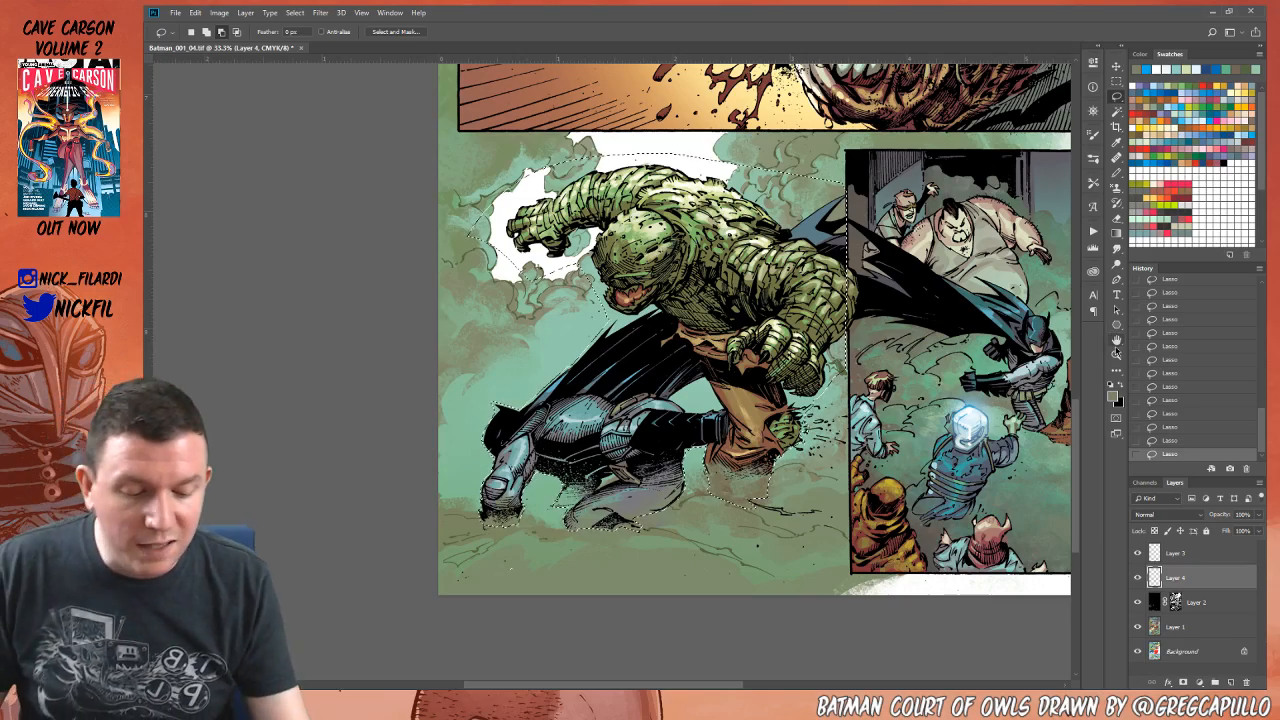
Step: Fade the lower parts of the selected figures into mist using Screen-mode gradients in sampled teal and murky green
key(z)
alt+click(647, 528)
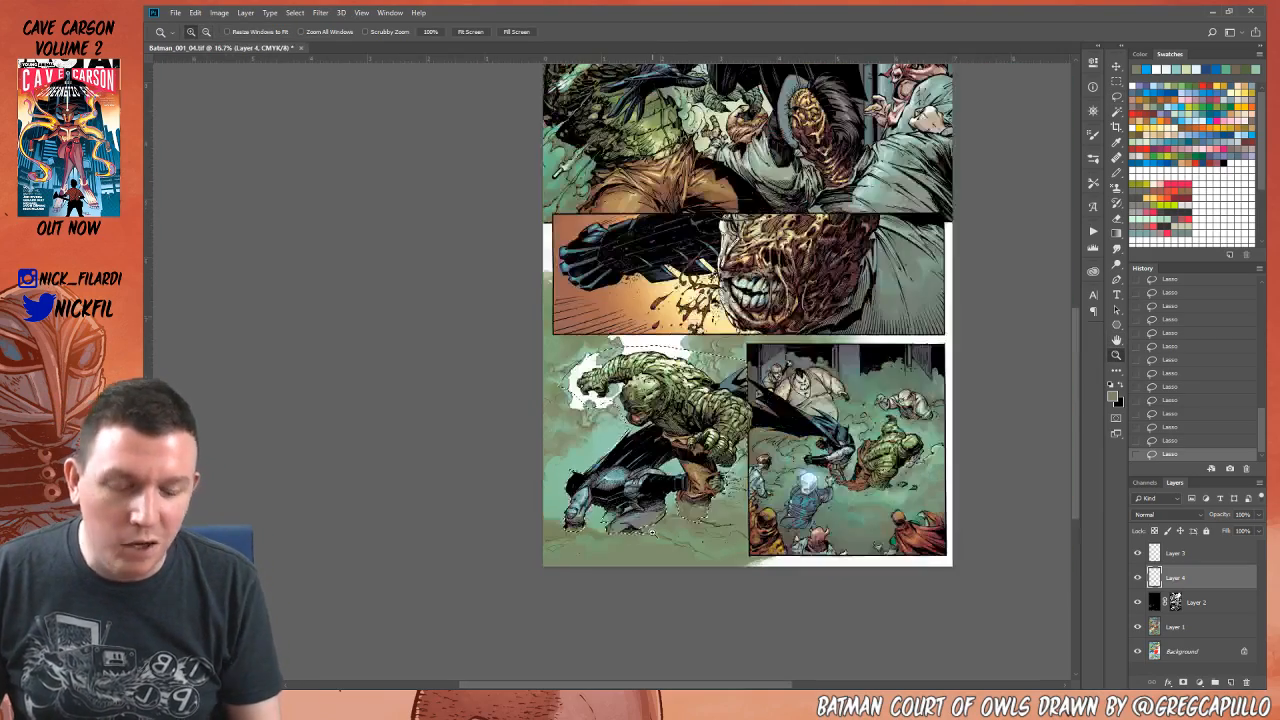
drag(880, 519, 826, 437)
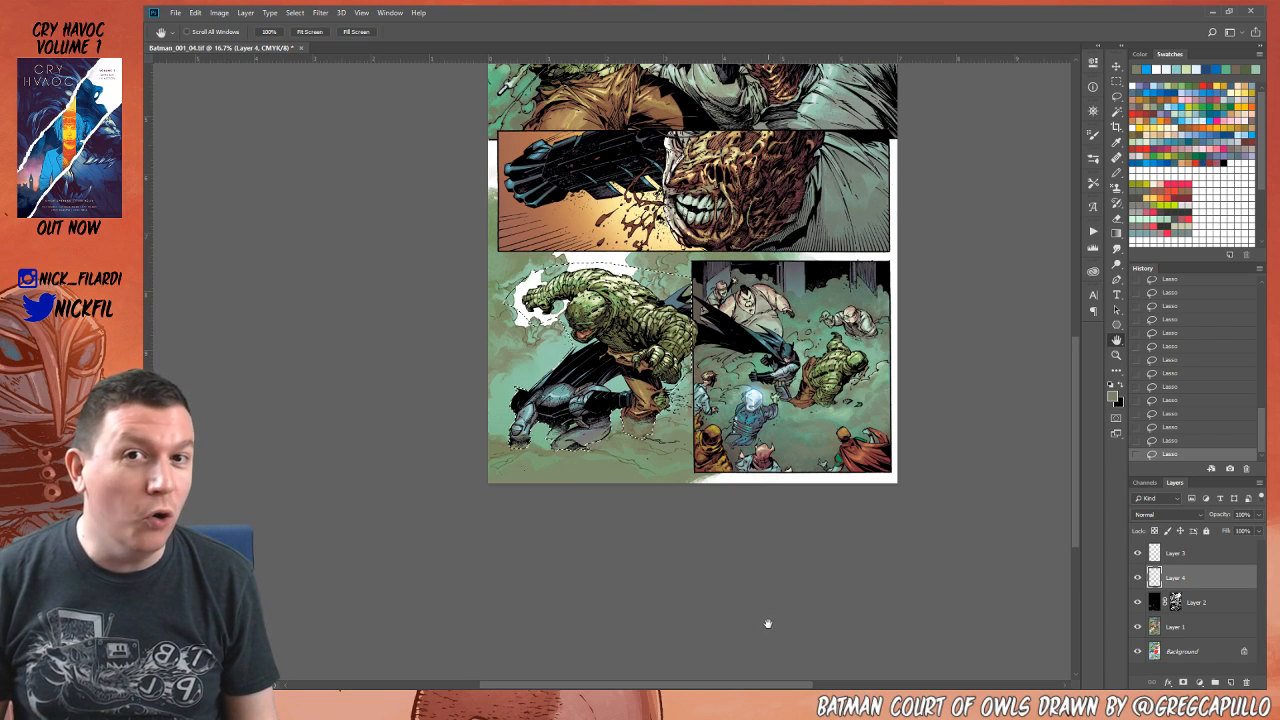
click(1118, 231)
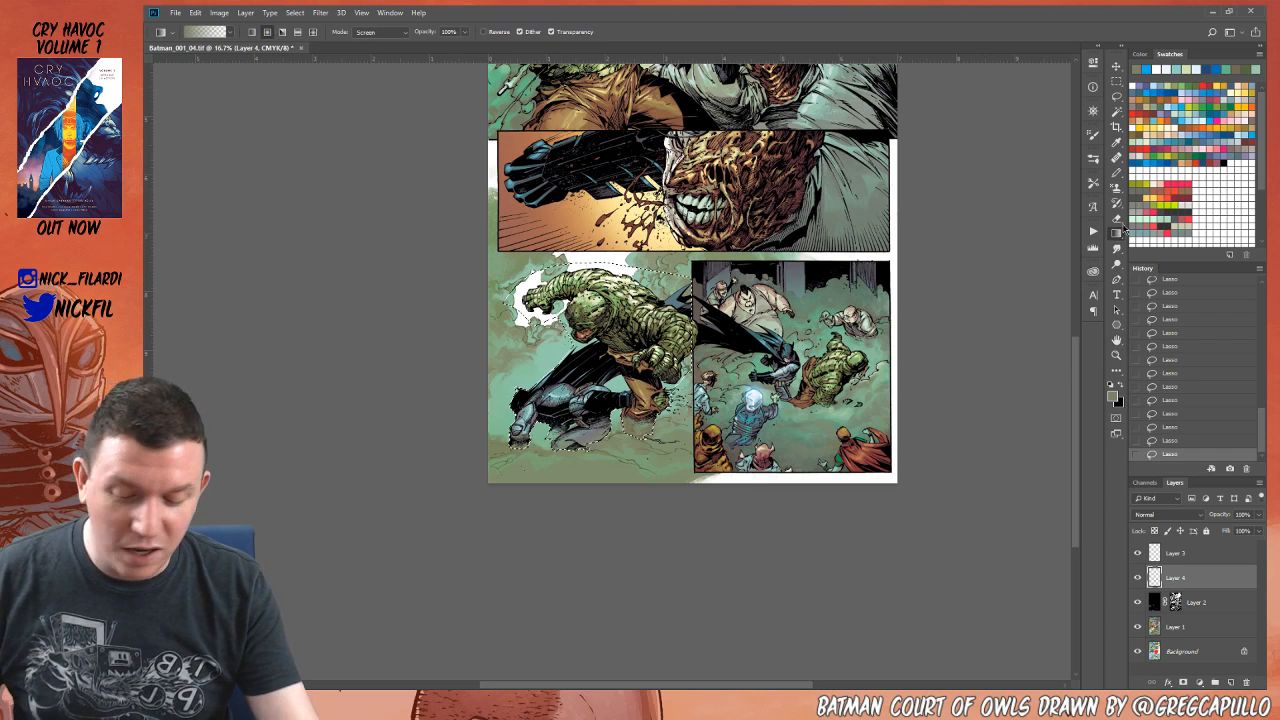
alt+click(538, 358)
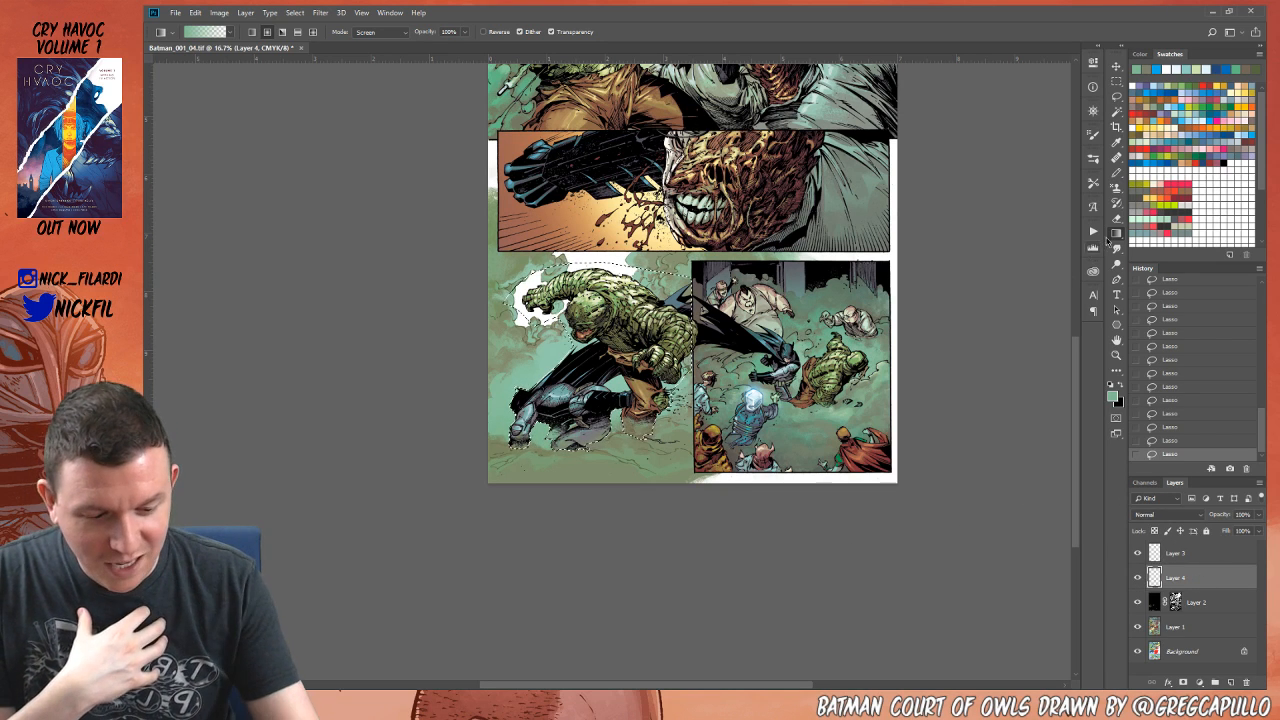
drag(593, 563, 595, 480)
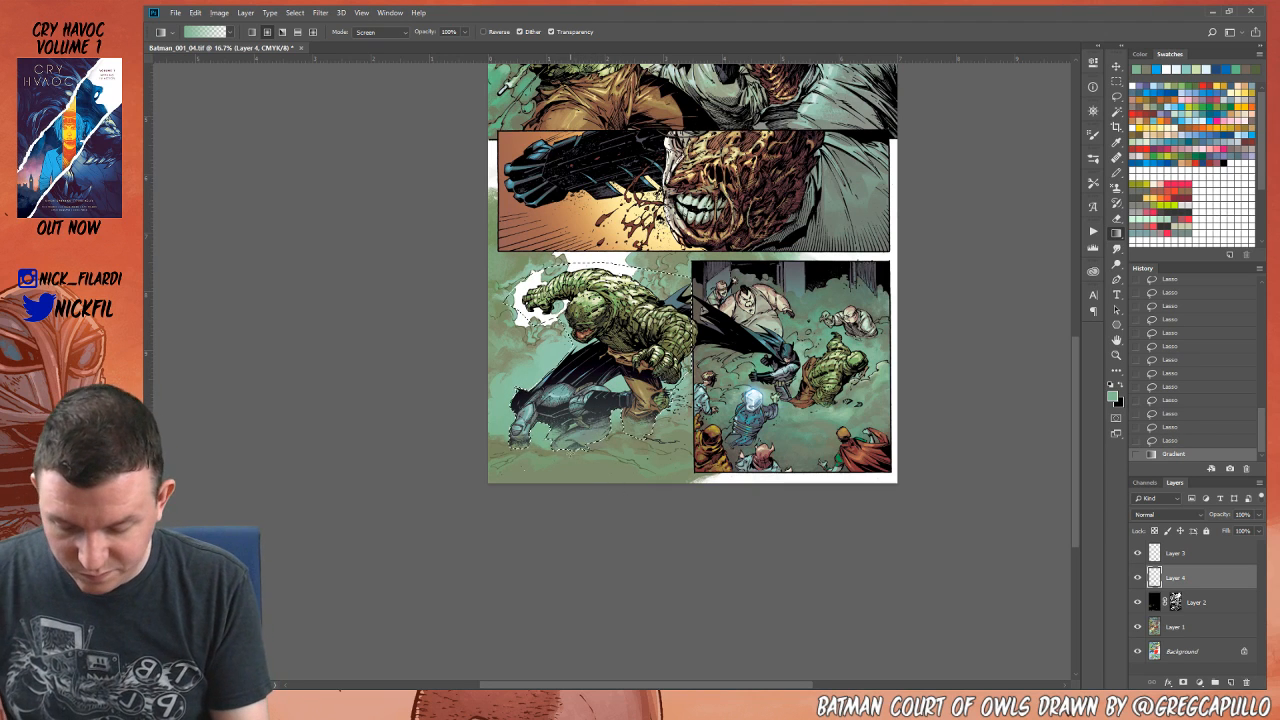
alt+click(570, 470)
drag(568, 483, 568, 450)
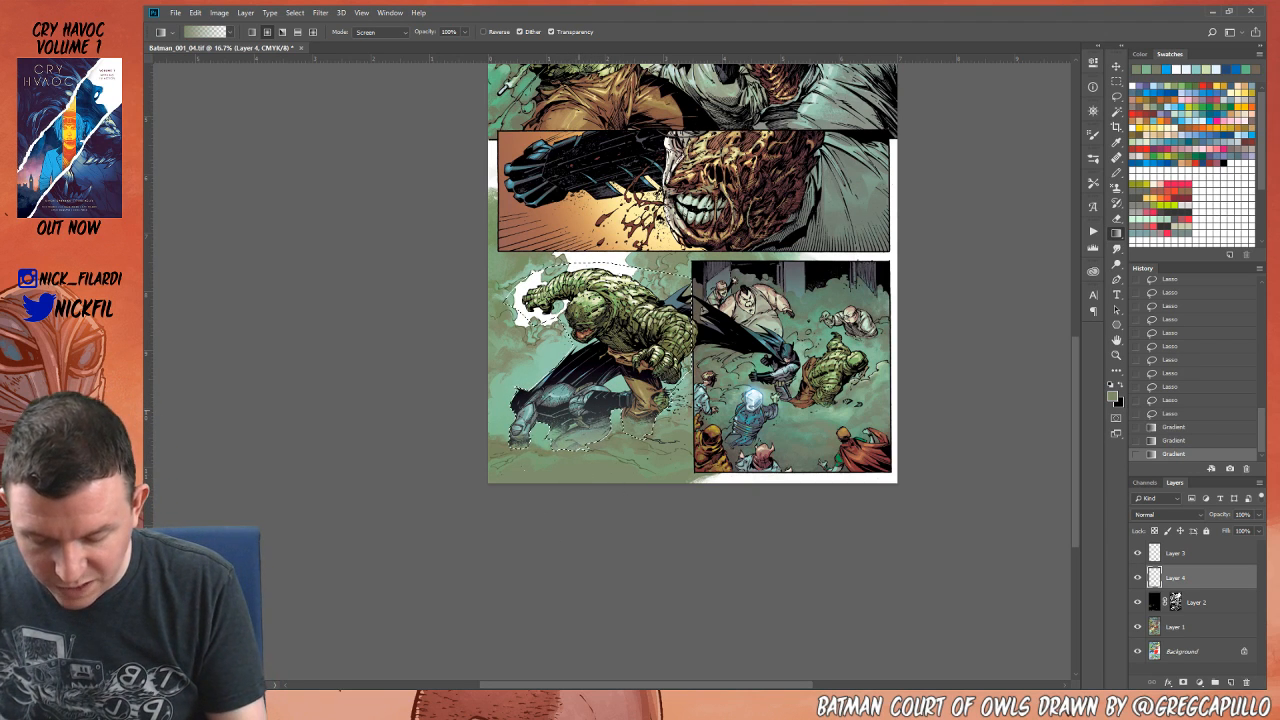
Step: Step back one gradient, blend the figures' lower edges into the mist with Normal-mode gradients, and clear the selection
click(386, 33)
click(385, 46)
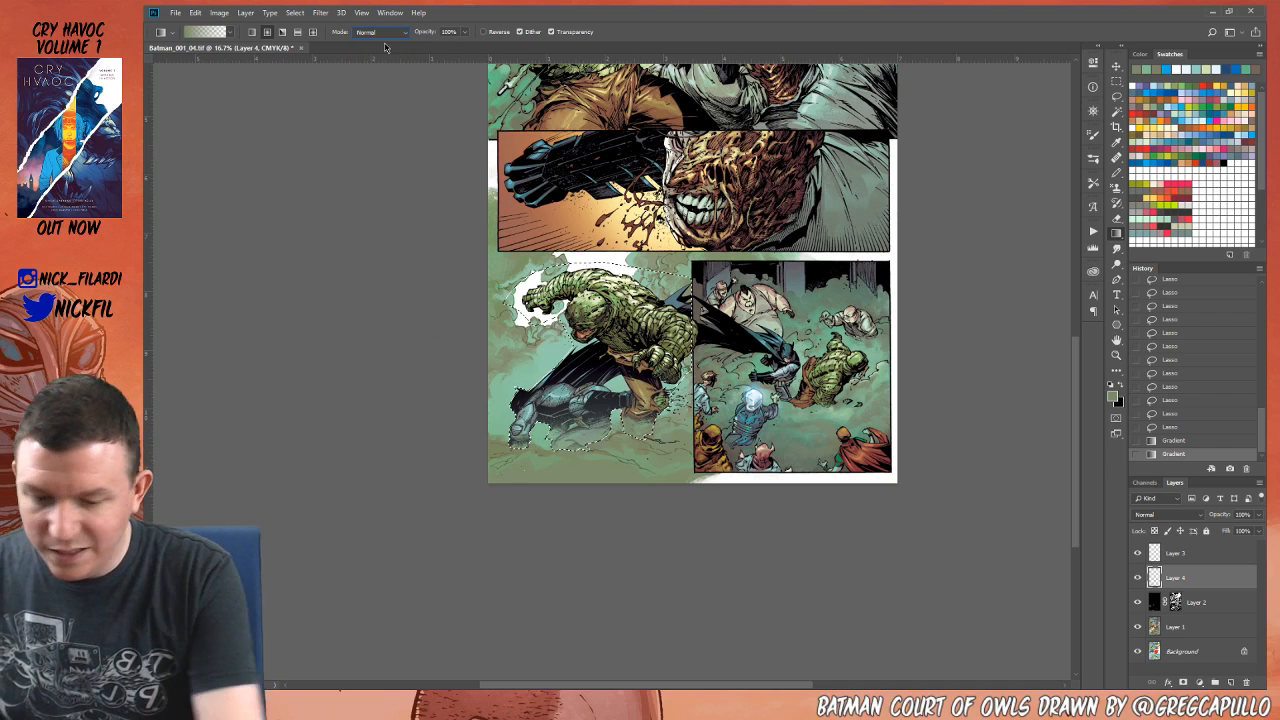
click(1184, 440)
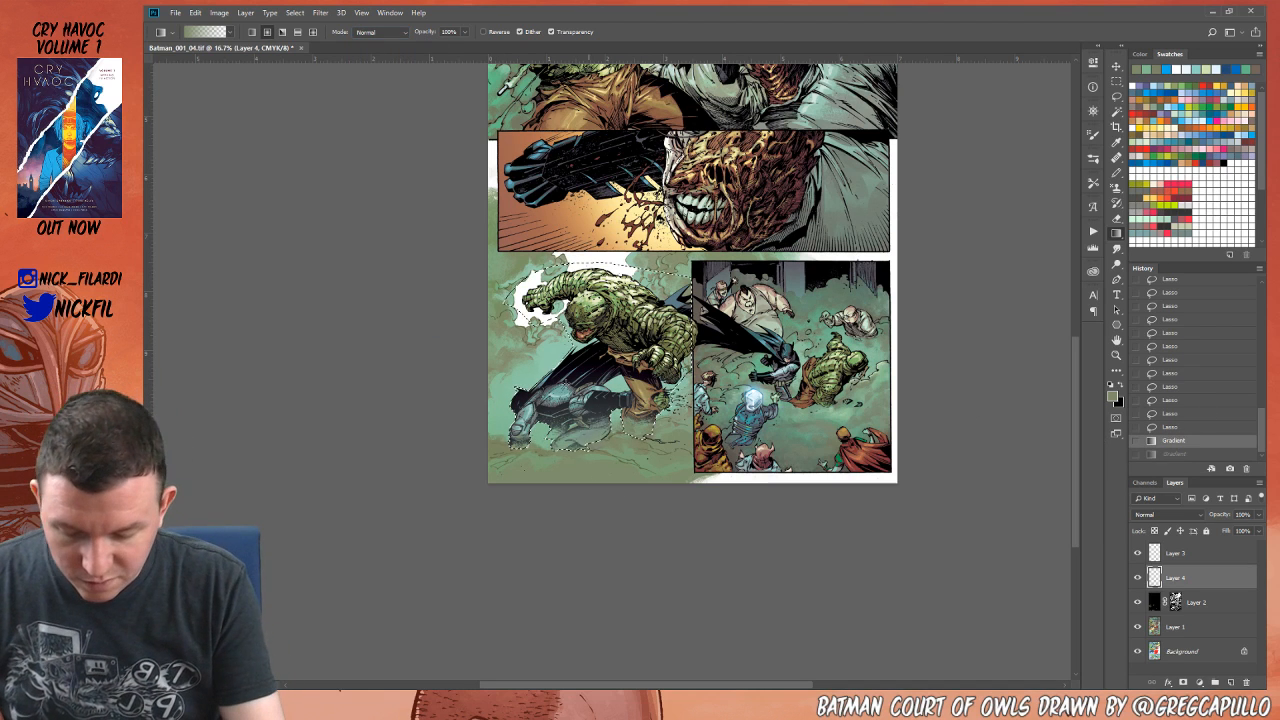
drag(588, 486, 655, 430)
drag(515, 477, 515, 447)
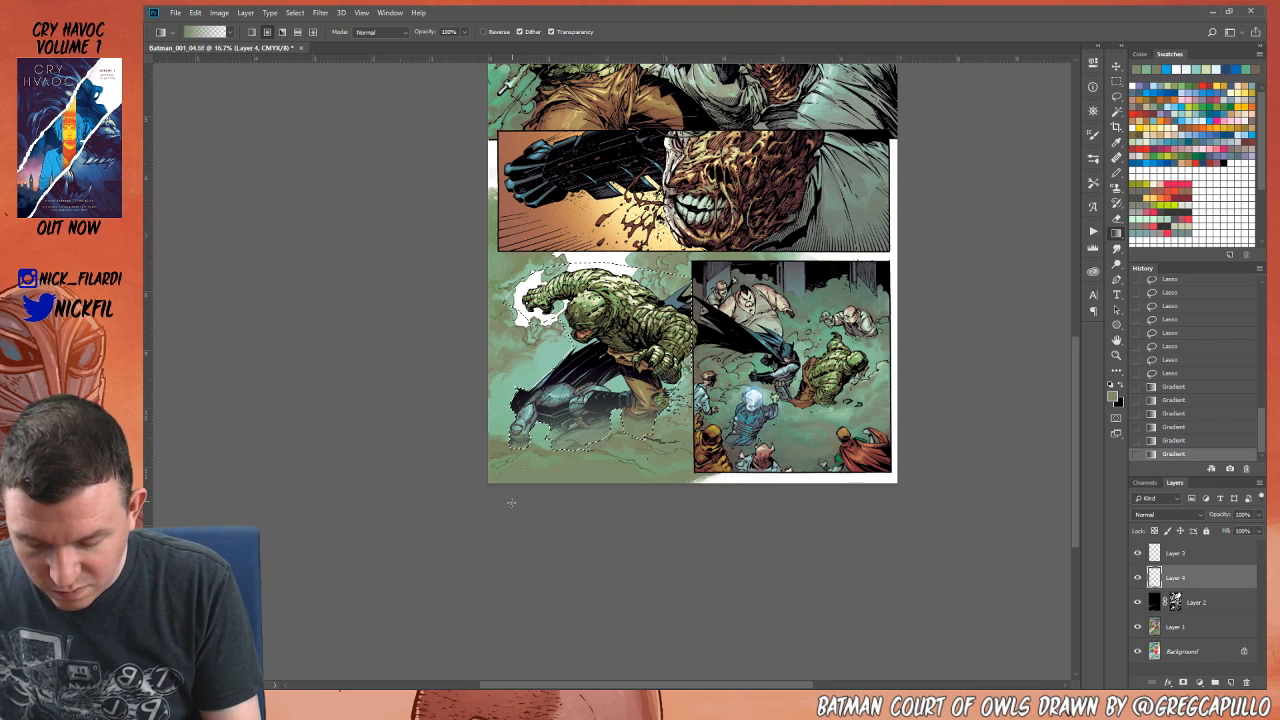
drag(511, 503, 513, 468)
key(ctrl+d)
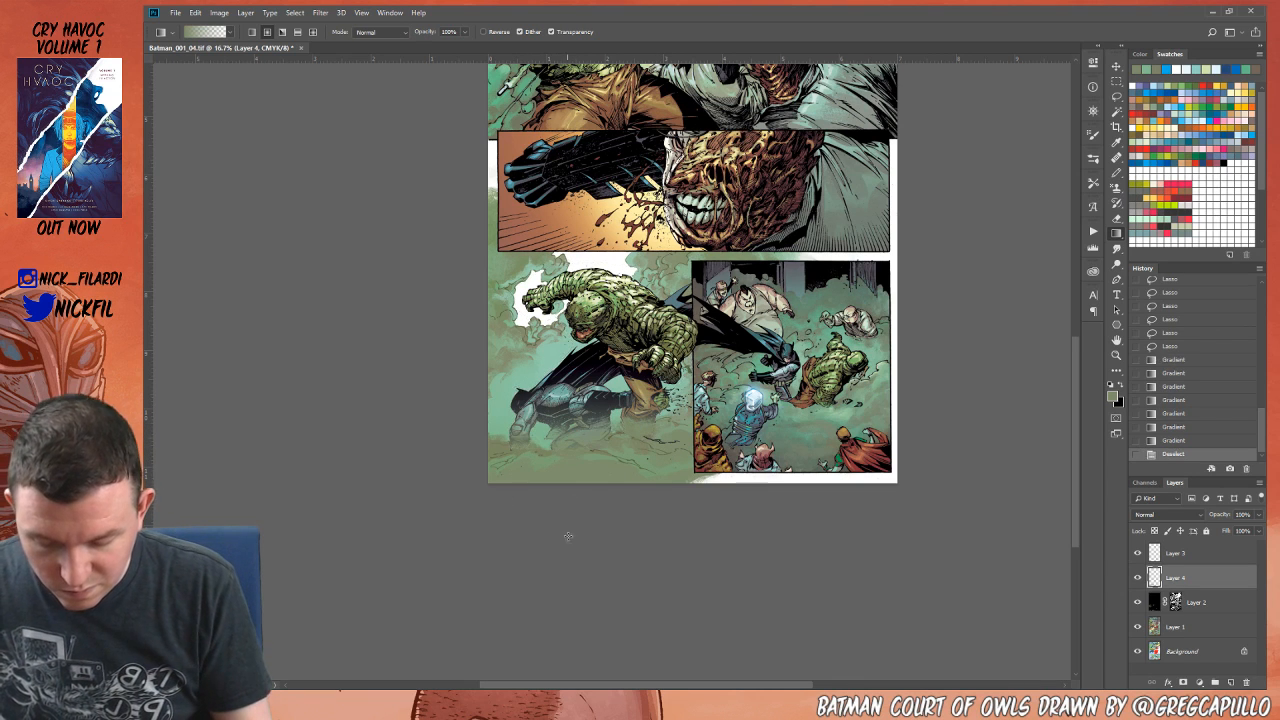
Step: Blend light teal mist over Batman's lower torso with a gradient at 55% opacity, replacing the full-strength attempt
click(1116, 356)
click(560, 466)
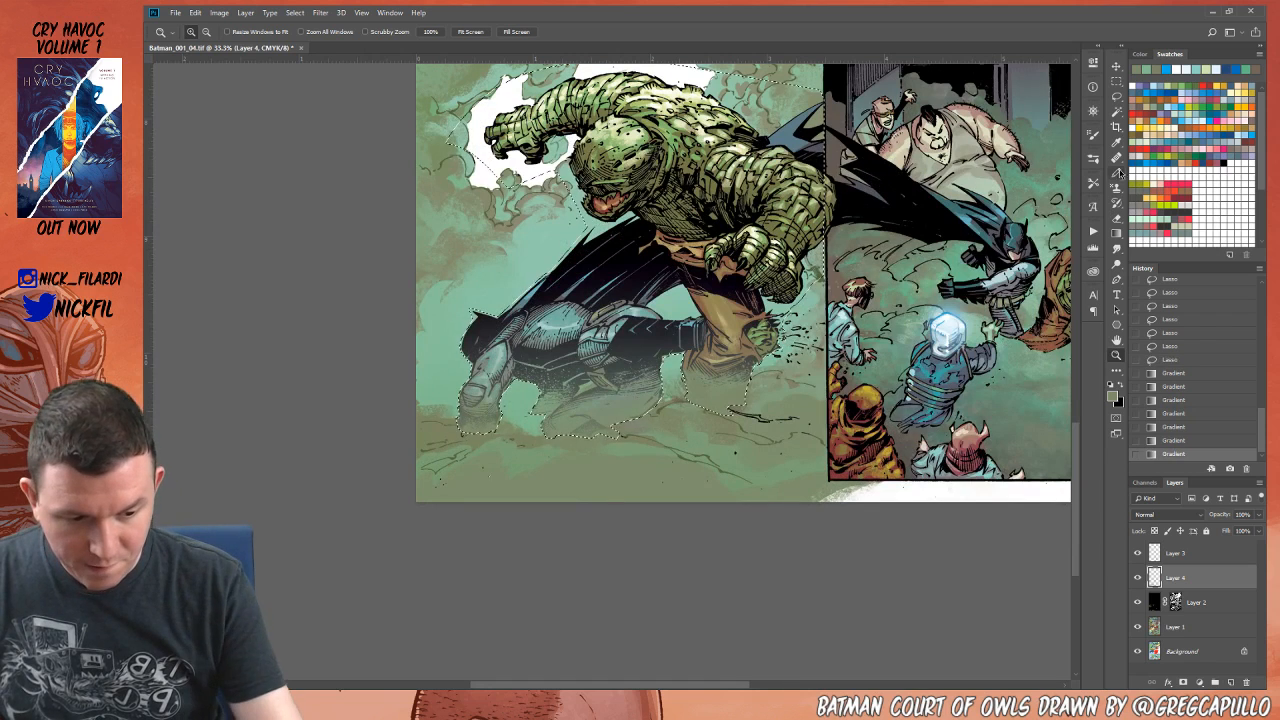
key(g)
drag(526, 398, 572, 354)
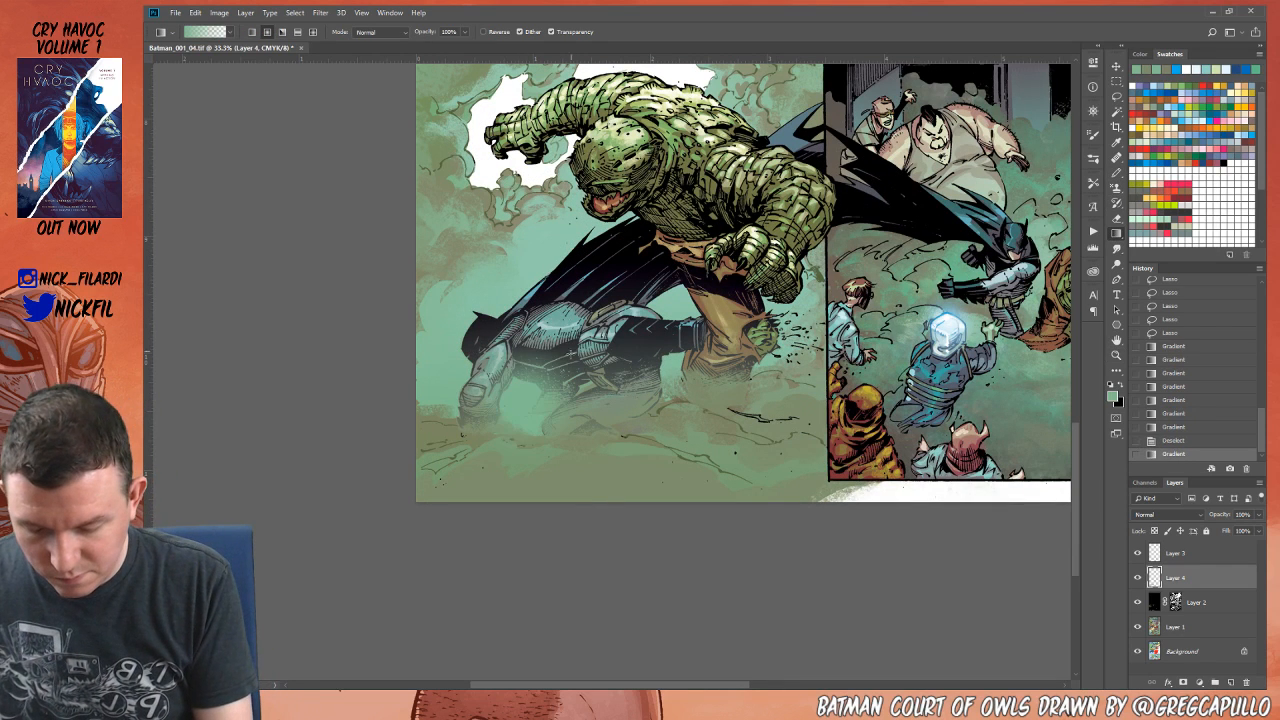
key(5)
key(5)
key(ctrl+z)
drag(531, 392, 570, 346)
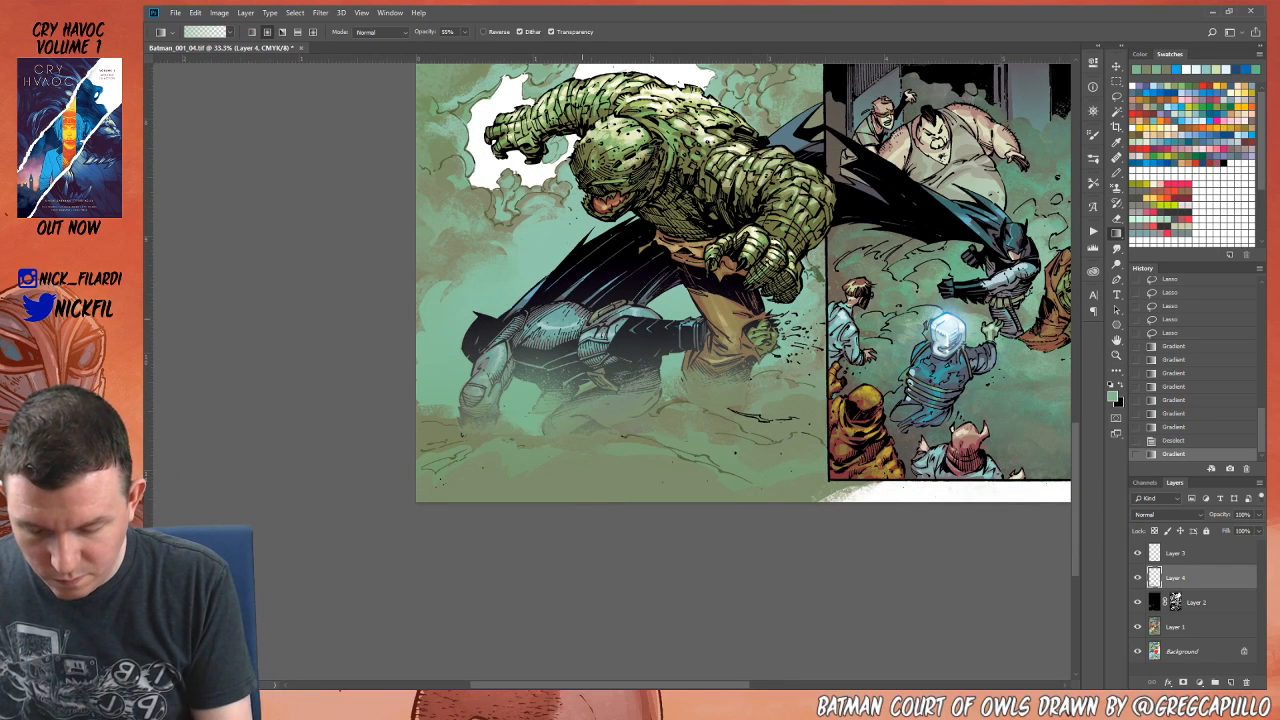
Step: Add soft teal mist gradients at Killer Croc's leg and around Batman's head and planted hand
mouse_move(677, 372)
mouse_down()
mouse_move(706, 286)
mouse_move(699, 375)
mouse_up()
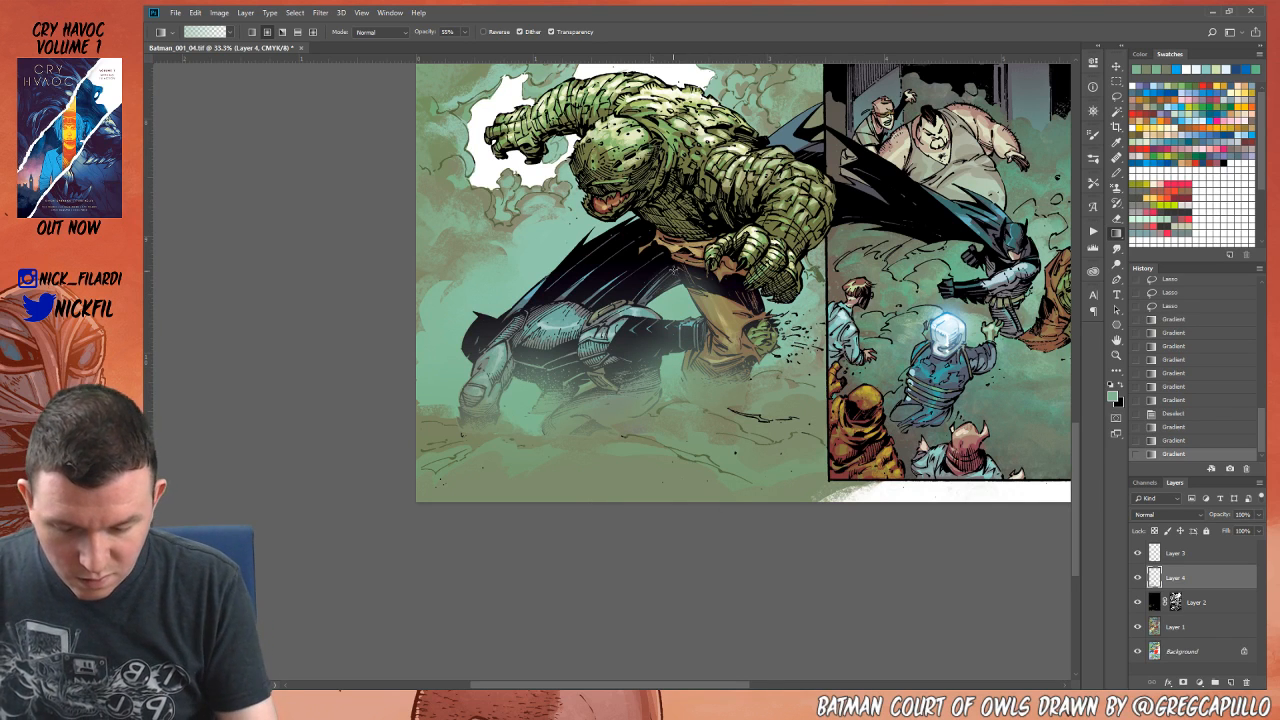
drag(487, 330, 500, 445)
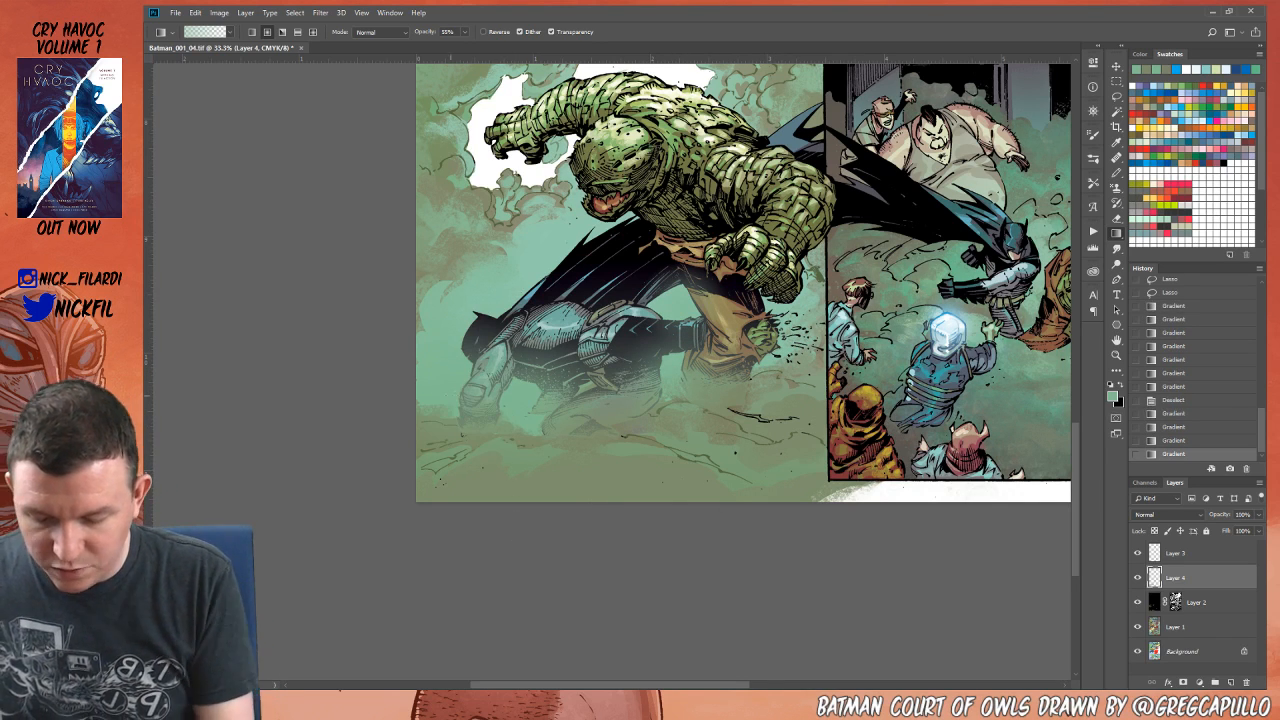
drag(444, 393, 533, 477)
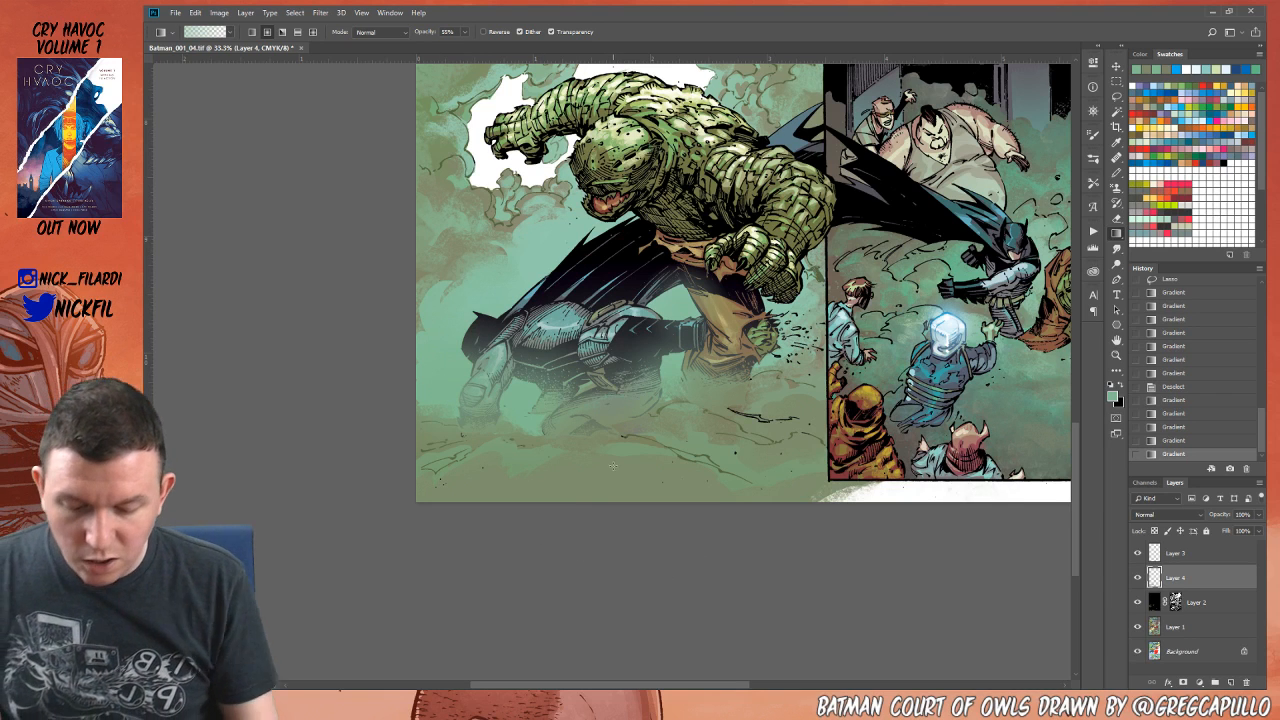
Step: Add a layer mask to Layer 4 and try masking mist off Batman's cowl with a textured brush at 50% opacity
click(1183, 683)
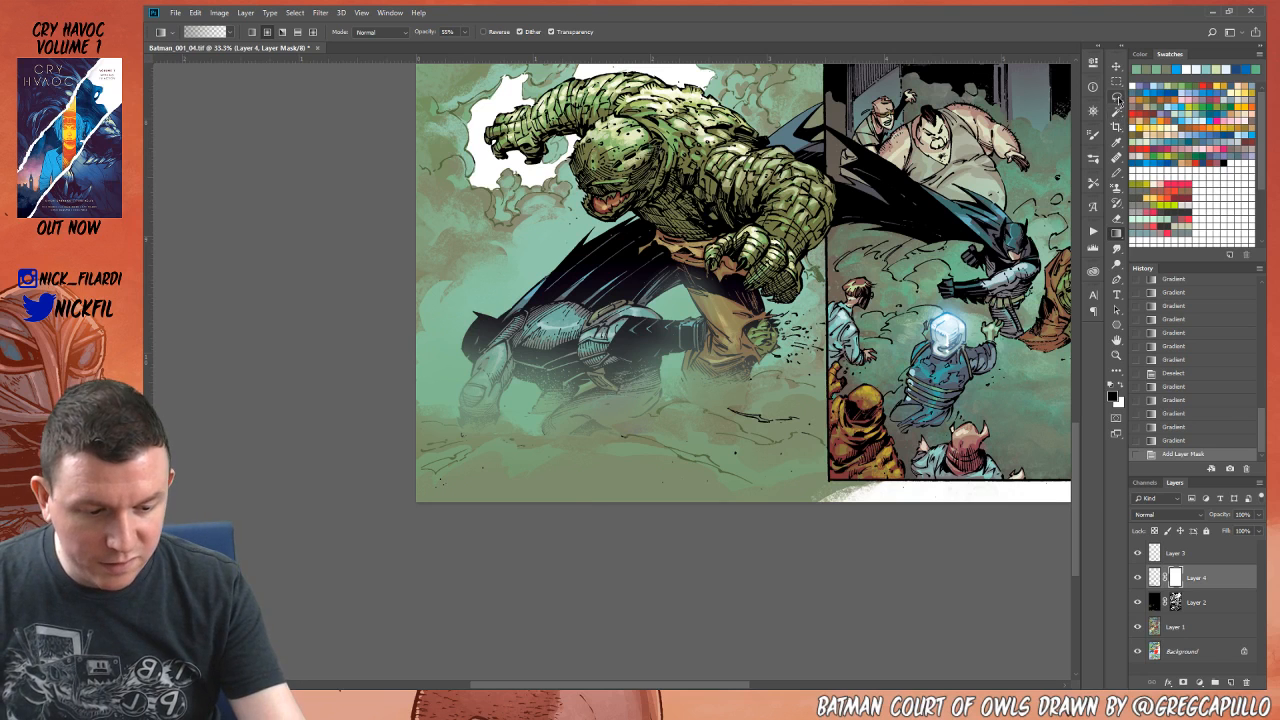
click(1117, 172)
click(193, 32)
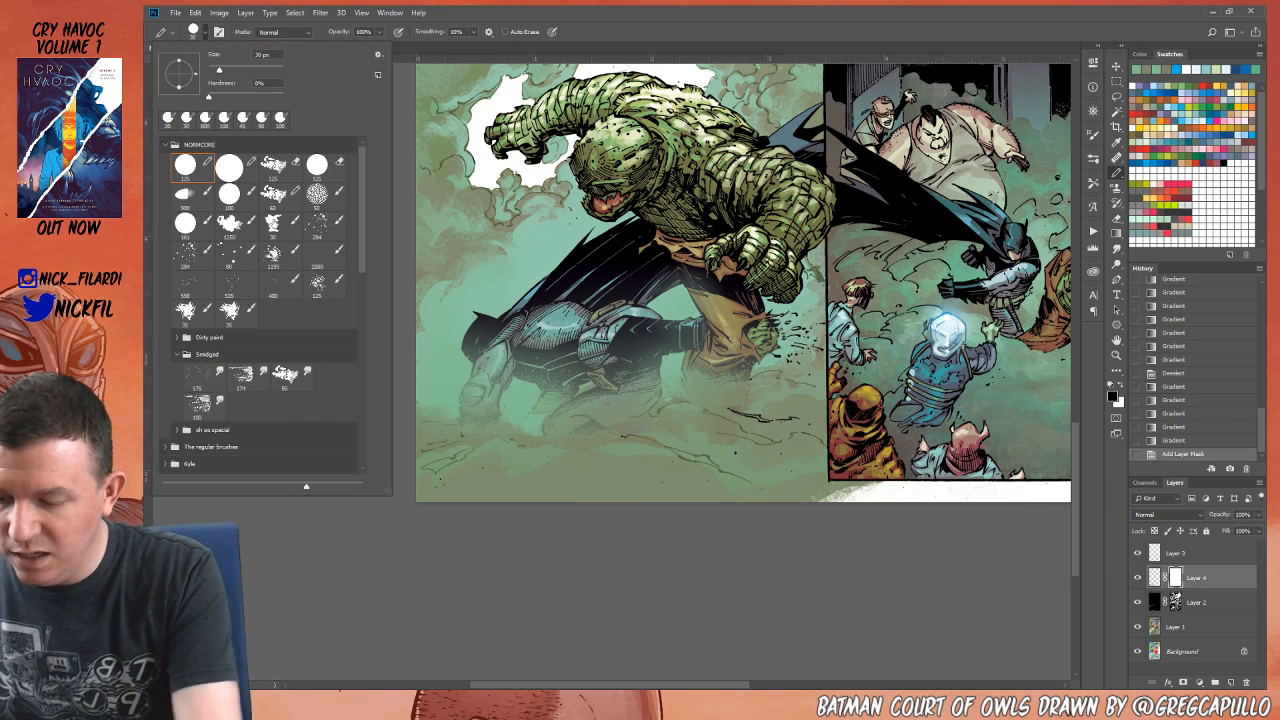
click(580, 577)
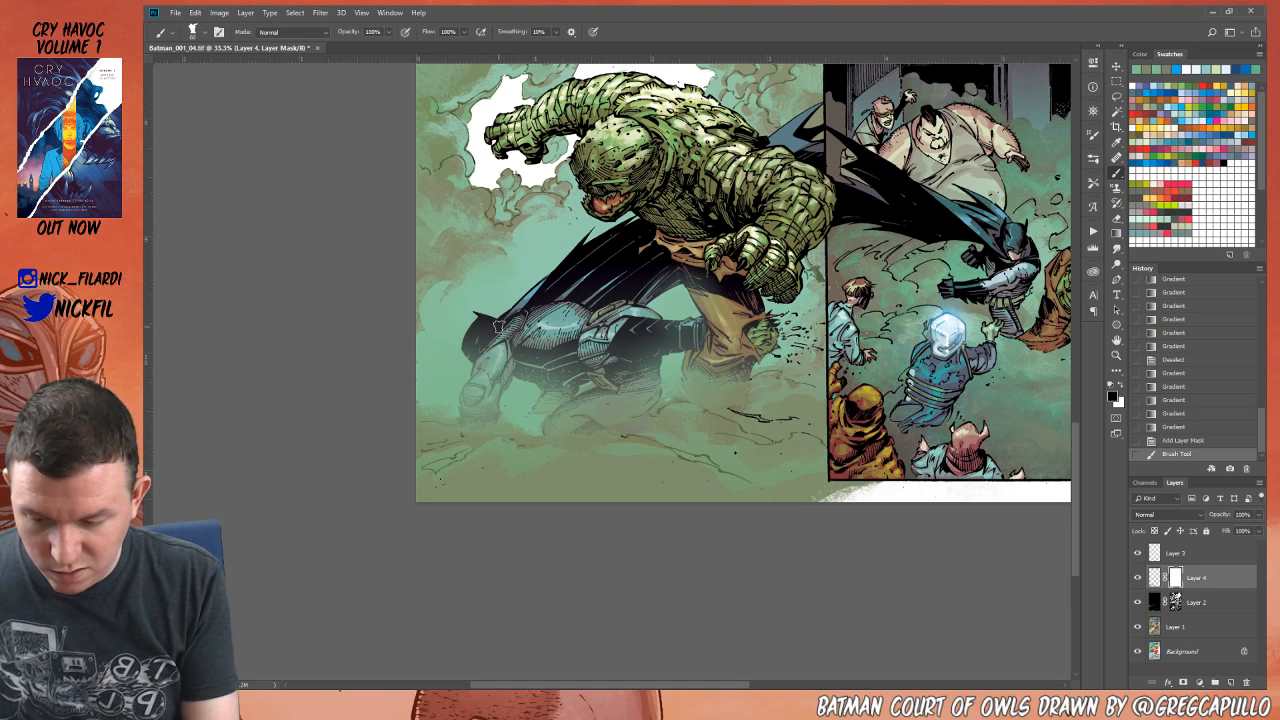
key(5)
drag(477, 335, 470, 373)
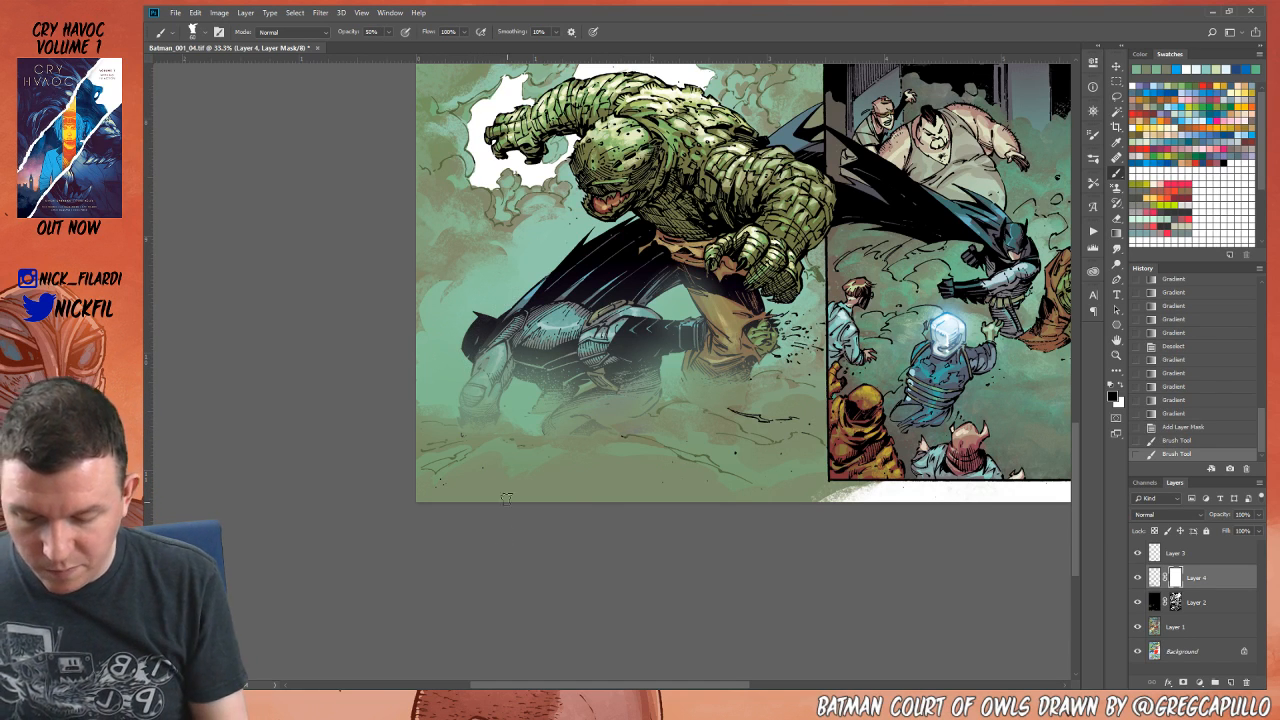
click(1186, 440)
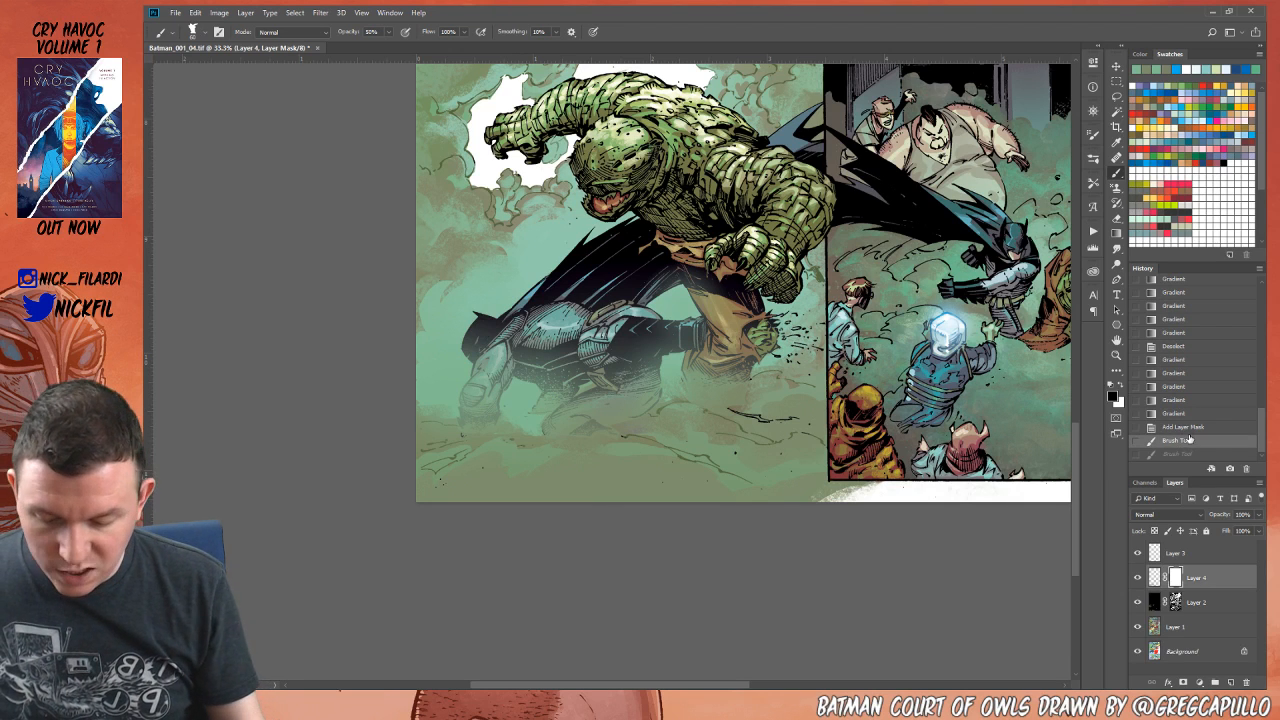
Step: Brush on the Layer 4 mask to bring back Batman's arm, hand and lower body through the mist
mouse_move(479, 364)
mouse_down()
mouse_move(475, 383)
mouse_move(498, 372)
mouse_up()
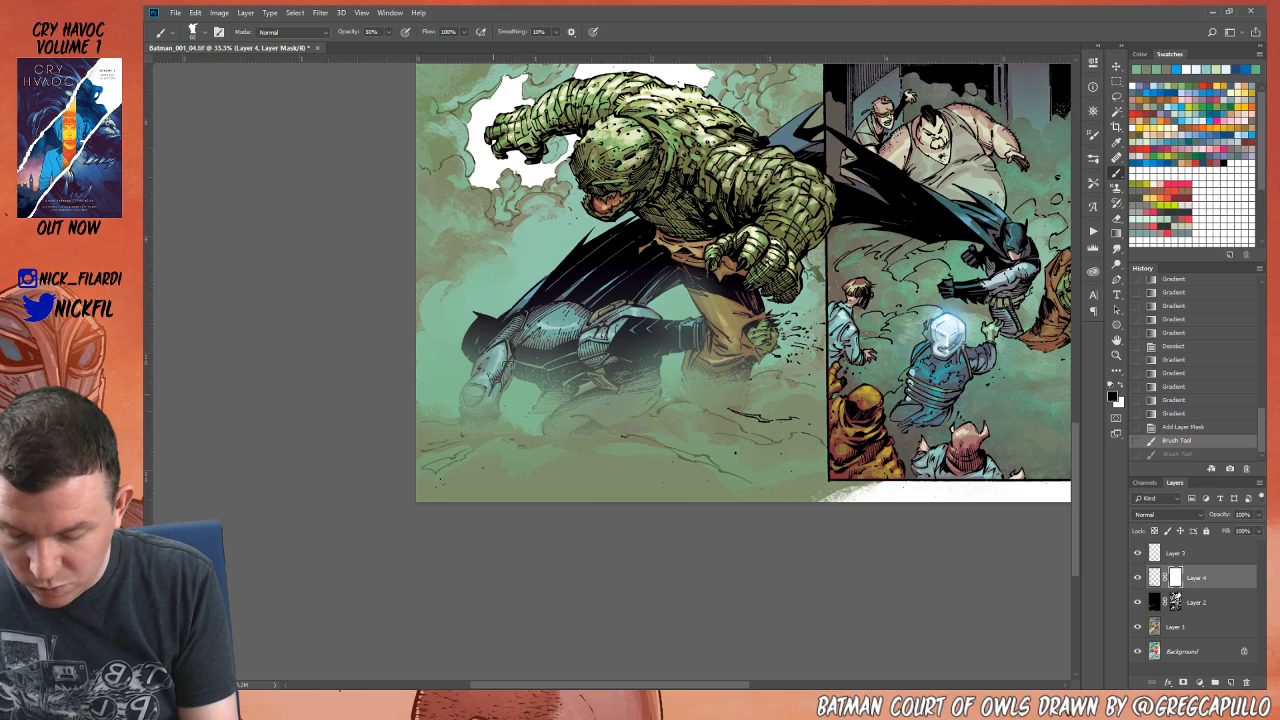
drag(522, 351, 536, 352)
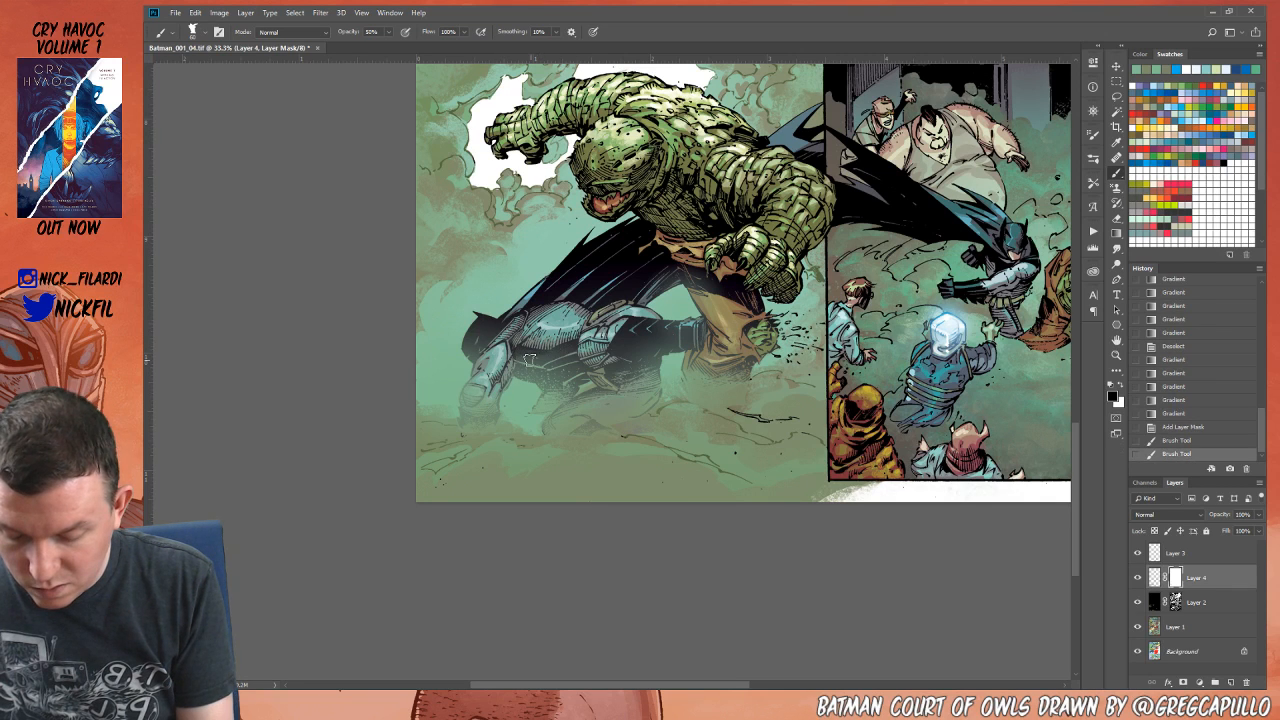
mouse_move(473, 389)
mouse_down()
mouse_move(488, 399)
mouse_move(483, 445)
mouse_move(478, 428)
mouse_move(478, 440)
mouse_move(460, 430)
mouse_move(480, 430)
mouse_up()
drag(478, 428, 482, 434)
drag(480, 428, 489, 434)
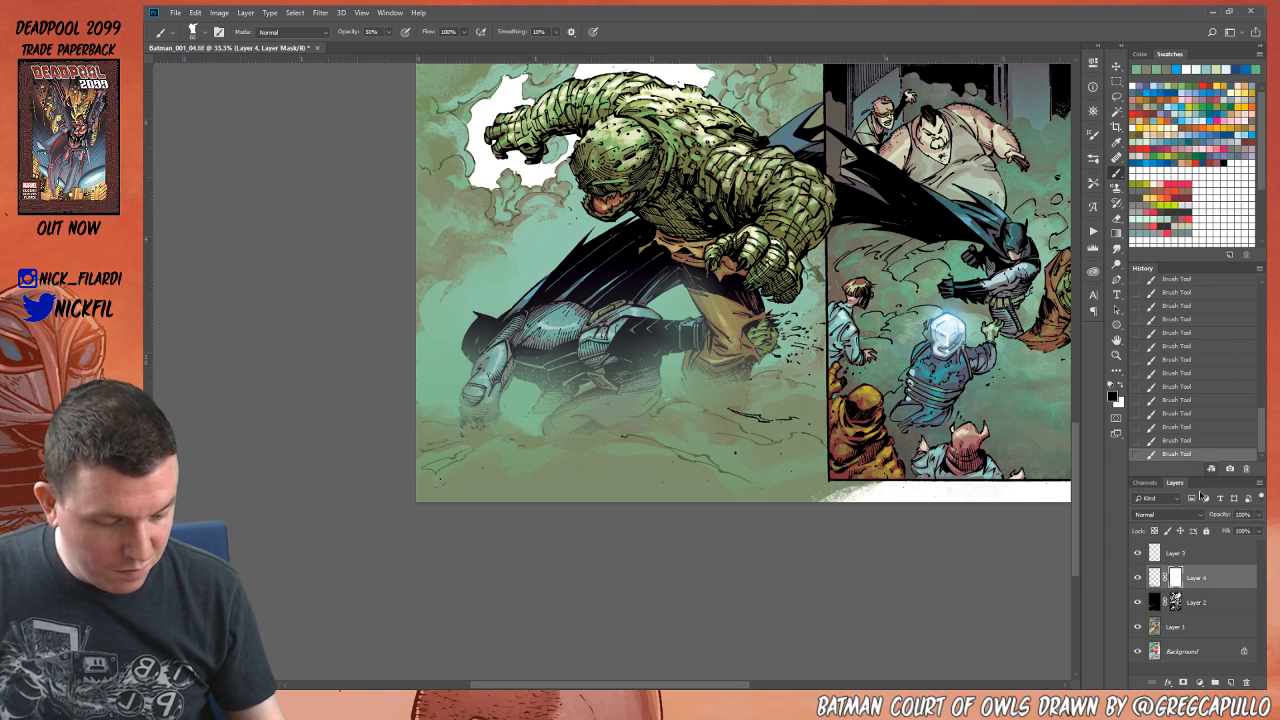
key(x)
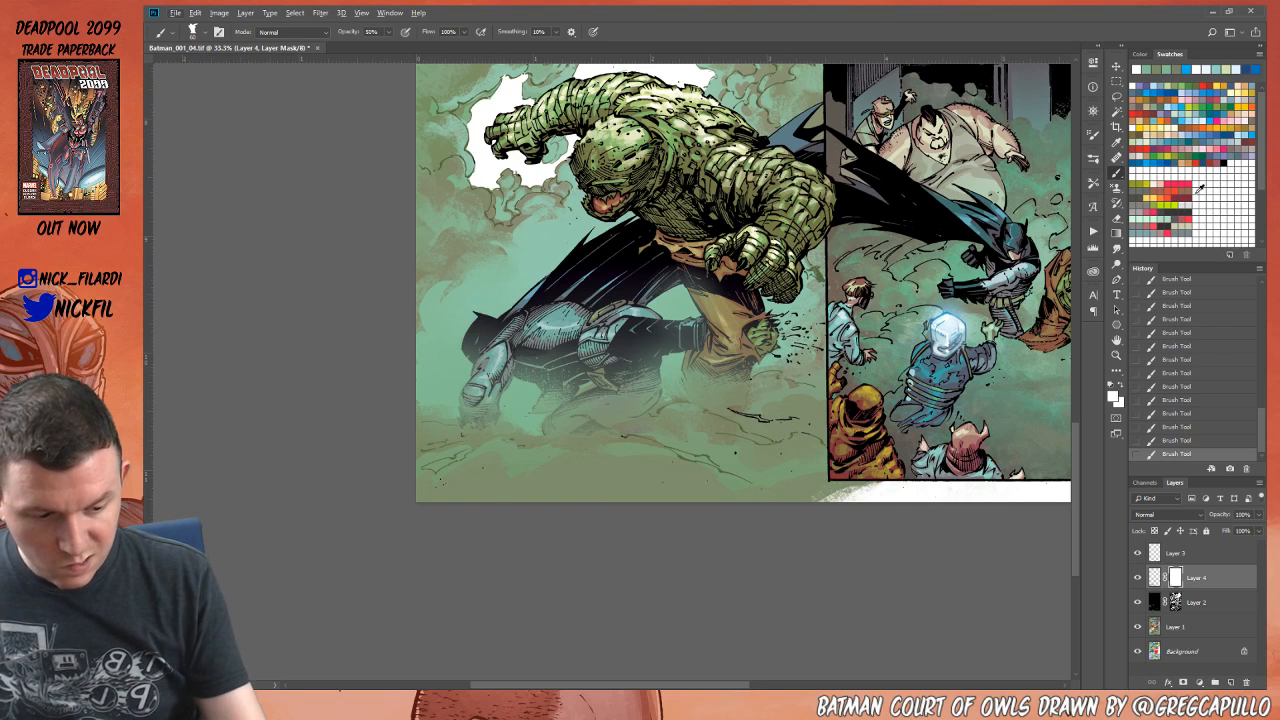
click(1228, 160)
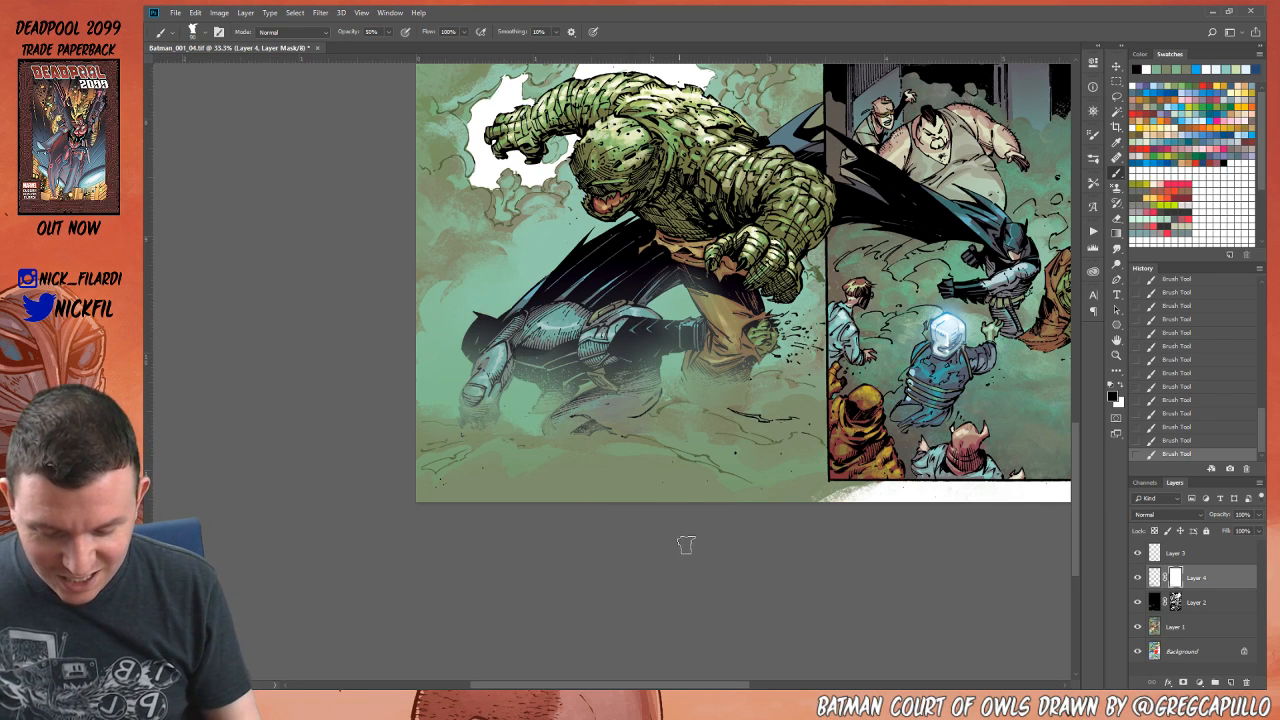
Step: Delete the layer mask from Layer 4 without applying it
click(1156, 578)
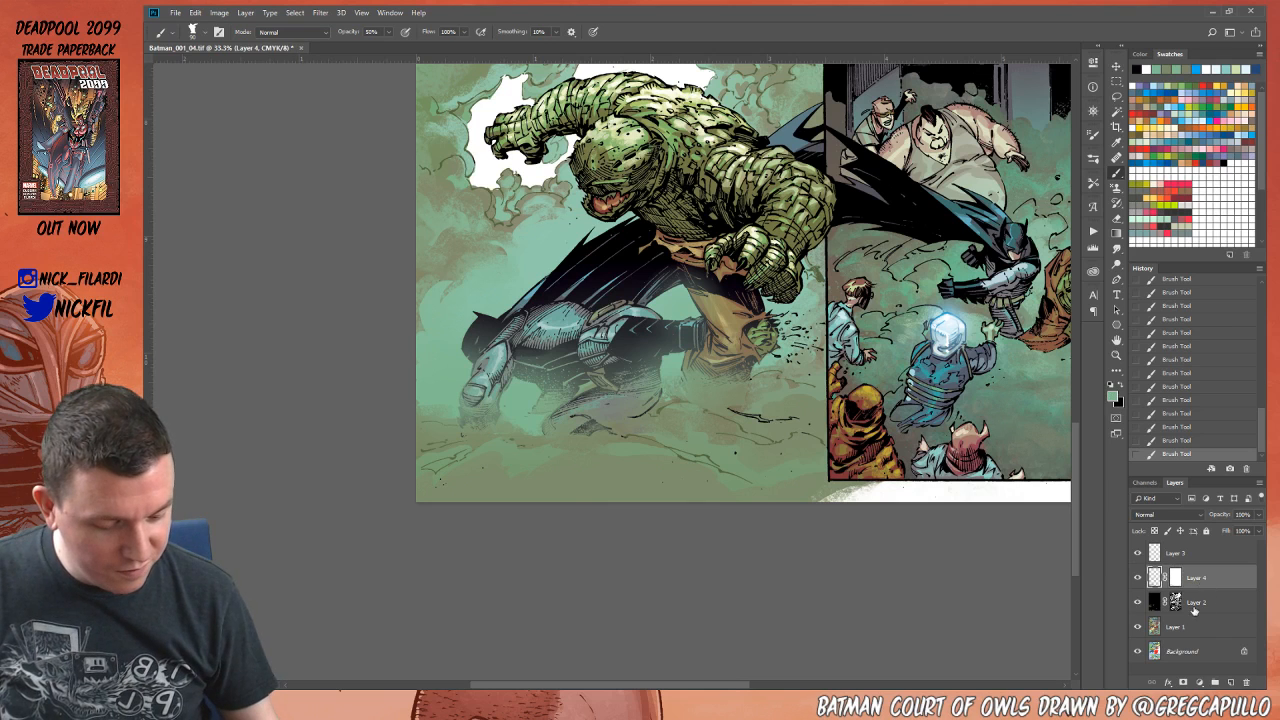
drag(1176, 578, 1246, 683)
click(757, 261)
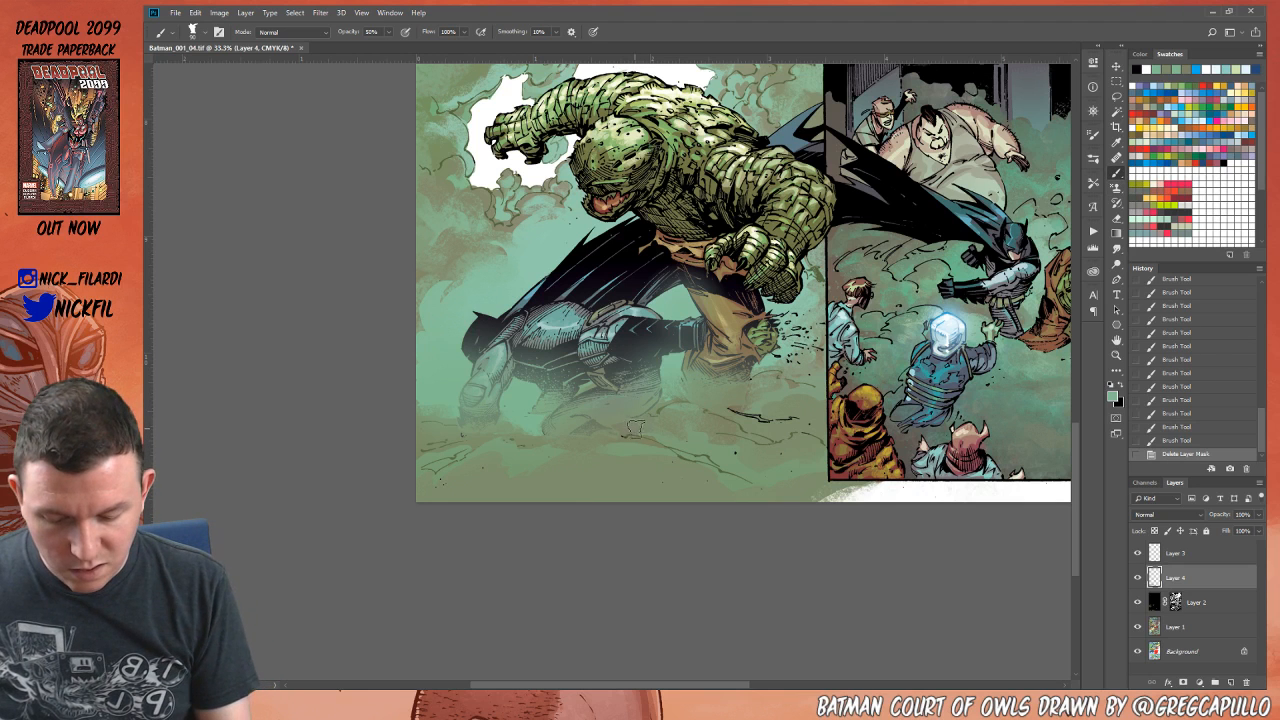
Step: Set the brush mode to Clear and brush away mist on Layer 4 below Batman's body
click(288, 32)
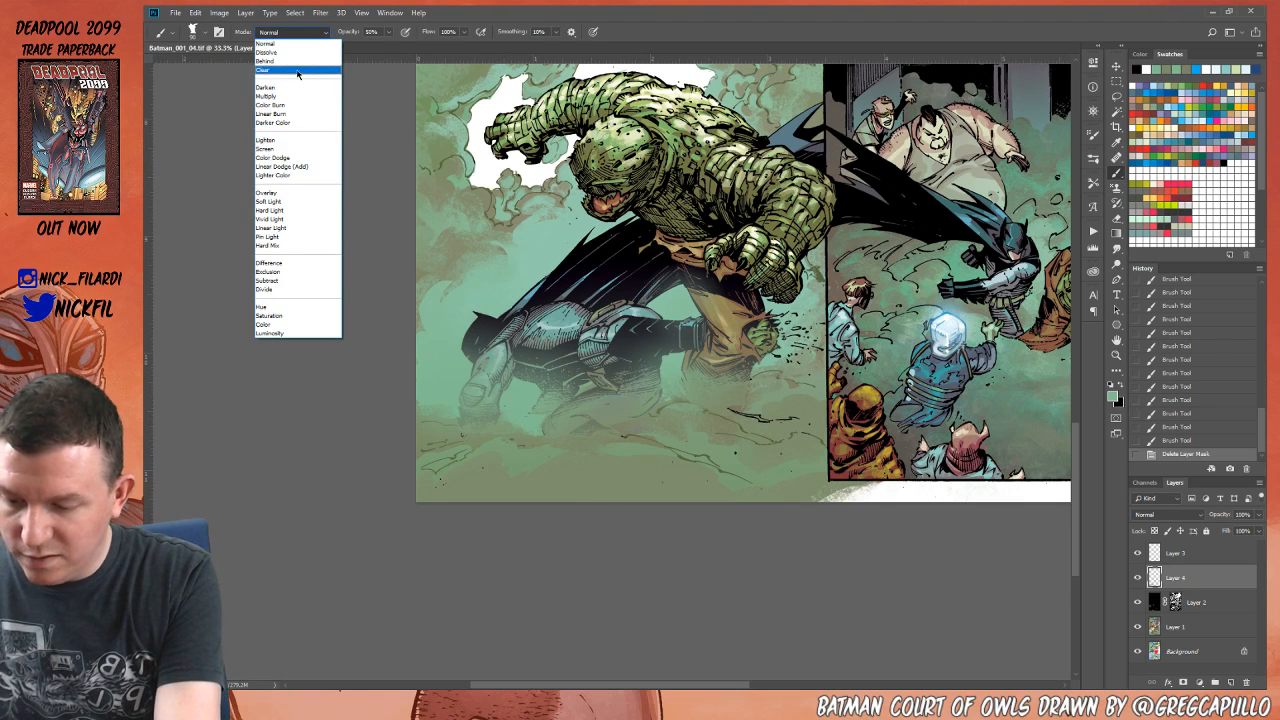
click(263, 70)
mouse_move(638, 436)
mouse_down()
mouse_move(618, 424)
mouse_move(636, 420)
mouse_move(592, 418)
mouse_move(642, 410)
mouse_move(621, 440)
mouse_move(594, 440)
mouse_up()
mouse_move(594, 440)
mouse_down()
mouse_move(627, 429)
mouse_move(610, 466)
mouse_up()
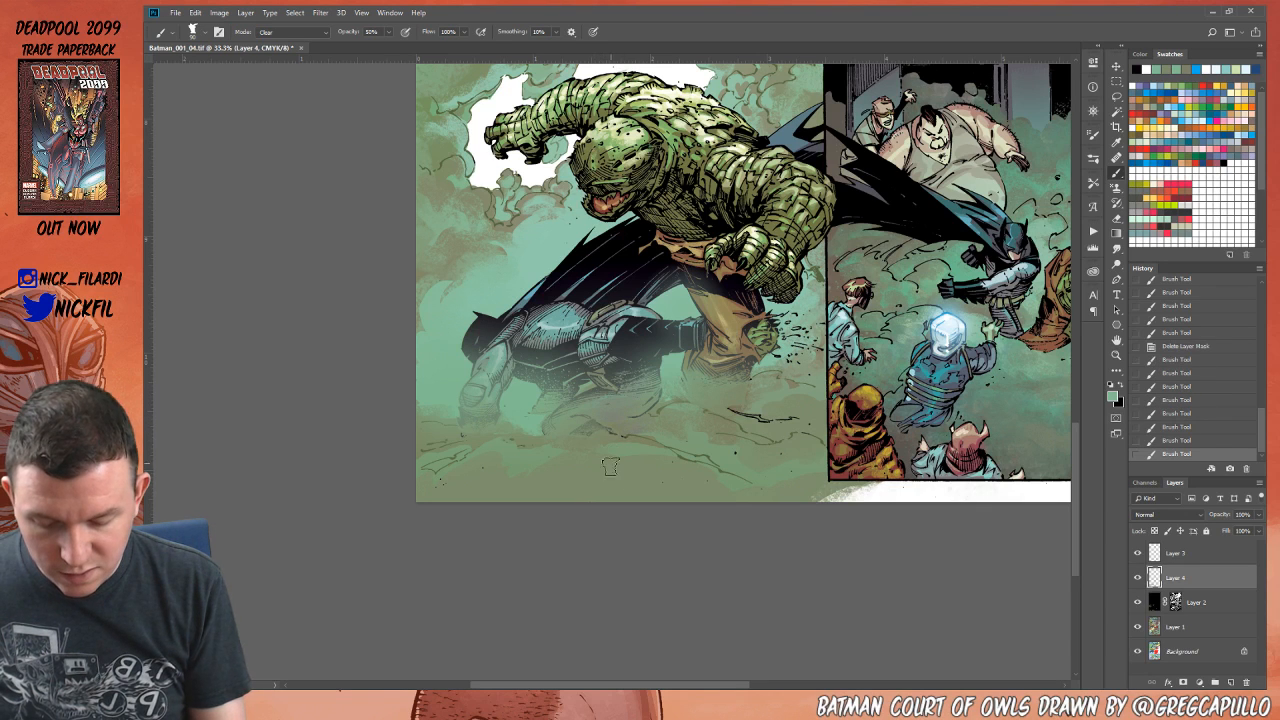
Step: Blend mist over Batman's planted hand and forearm on Layer 4 with 50% opacity gradients in greens sampled from the background
click(1116, 231)
alt+click(622, 434)
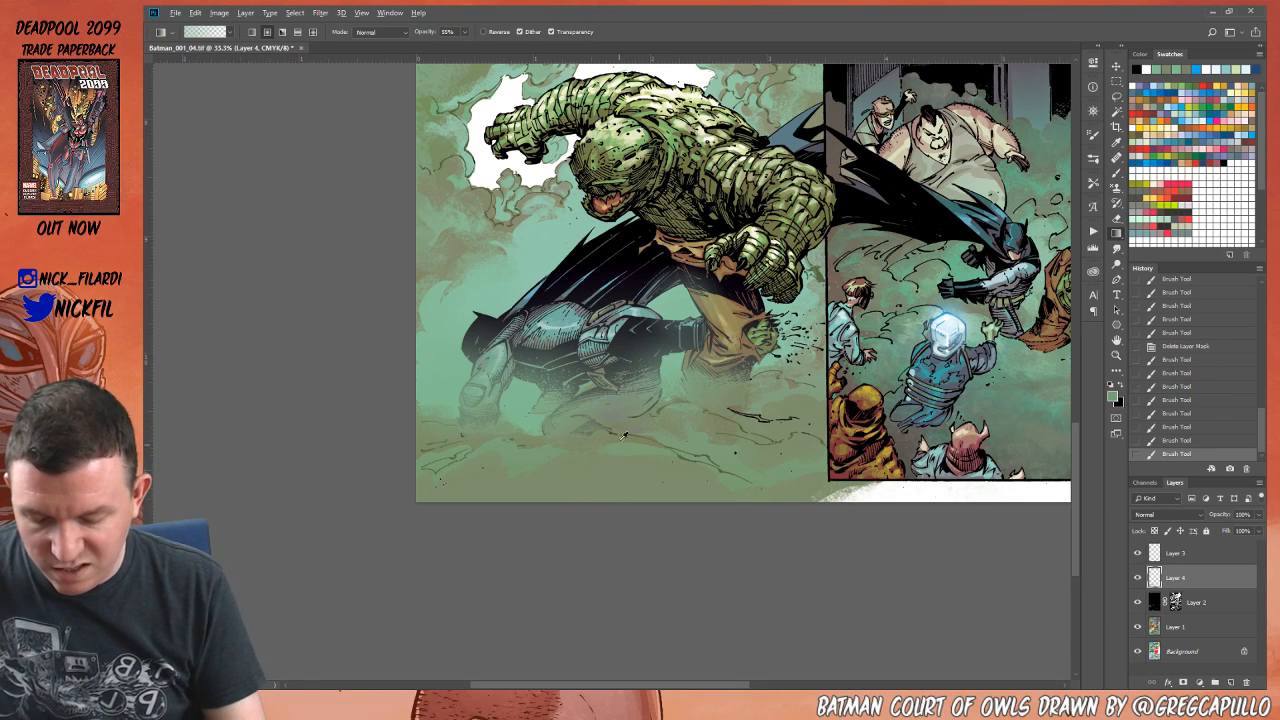
drag(622, 434, 519, 387)
key(ctrl+z)
key(5)
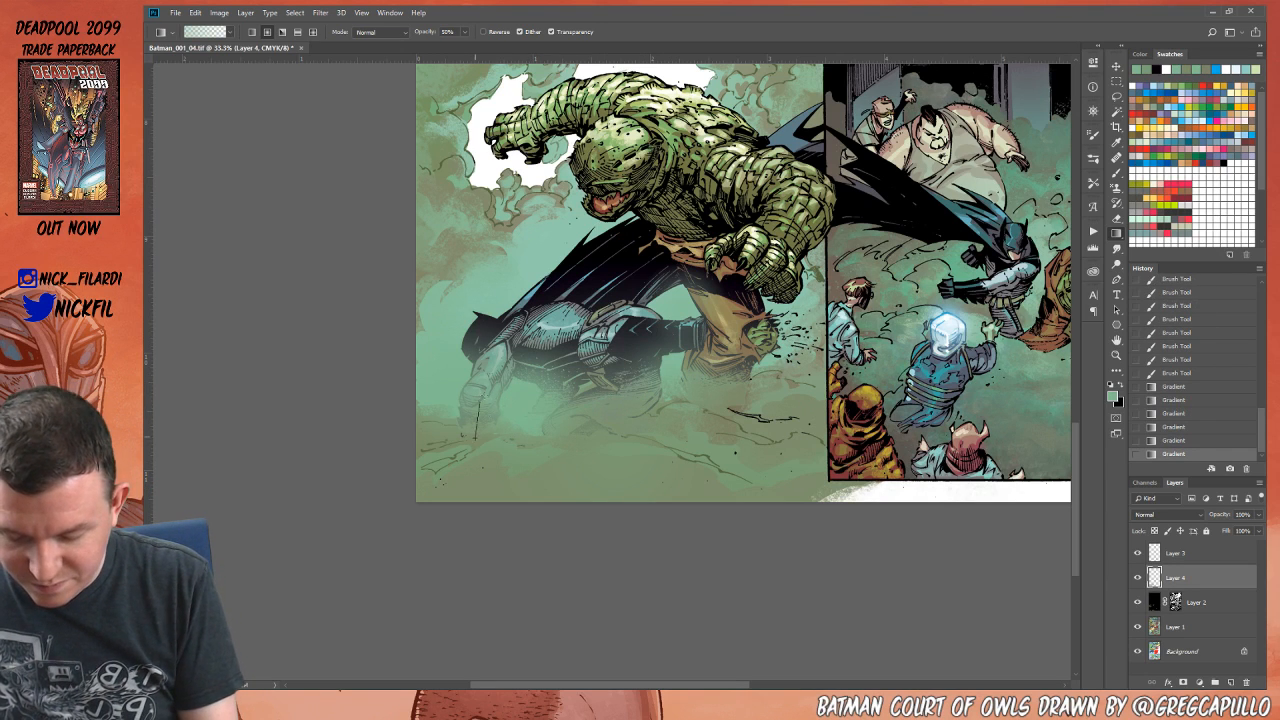
drag(477, 438, 497, 408)
key(ctrl+z)
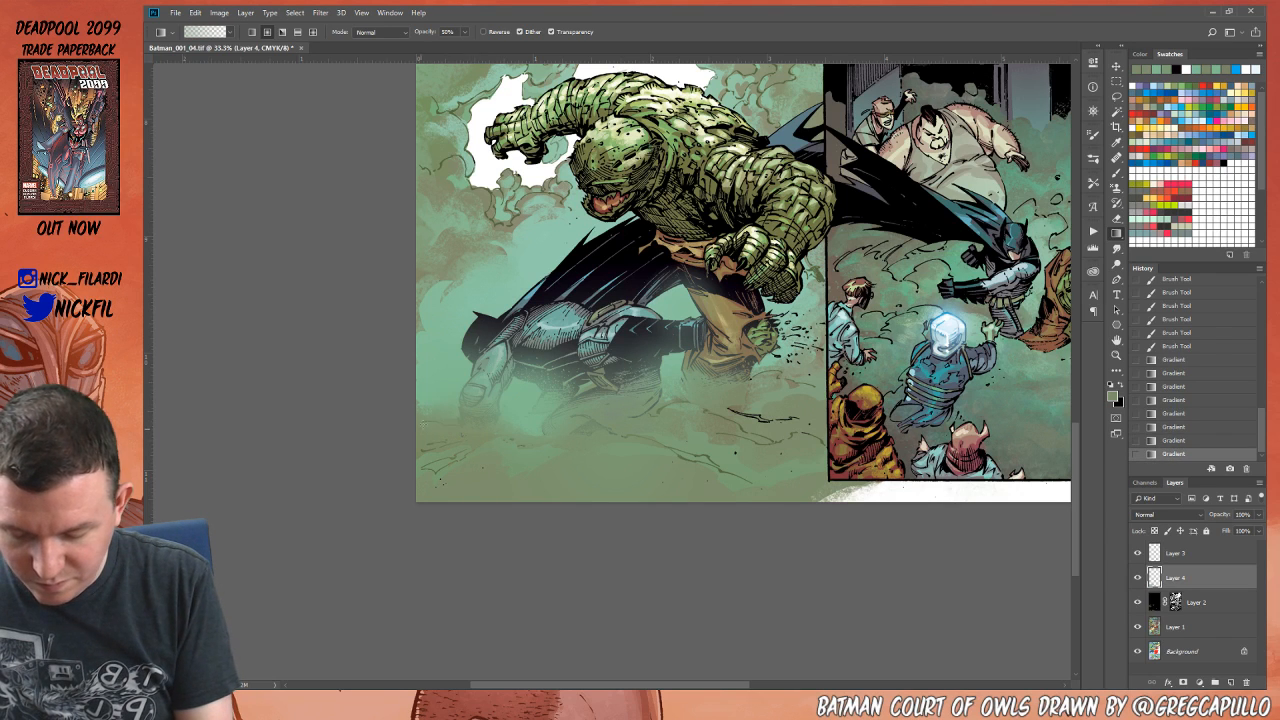
drag(449, 362, 484, 464)
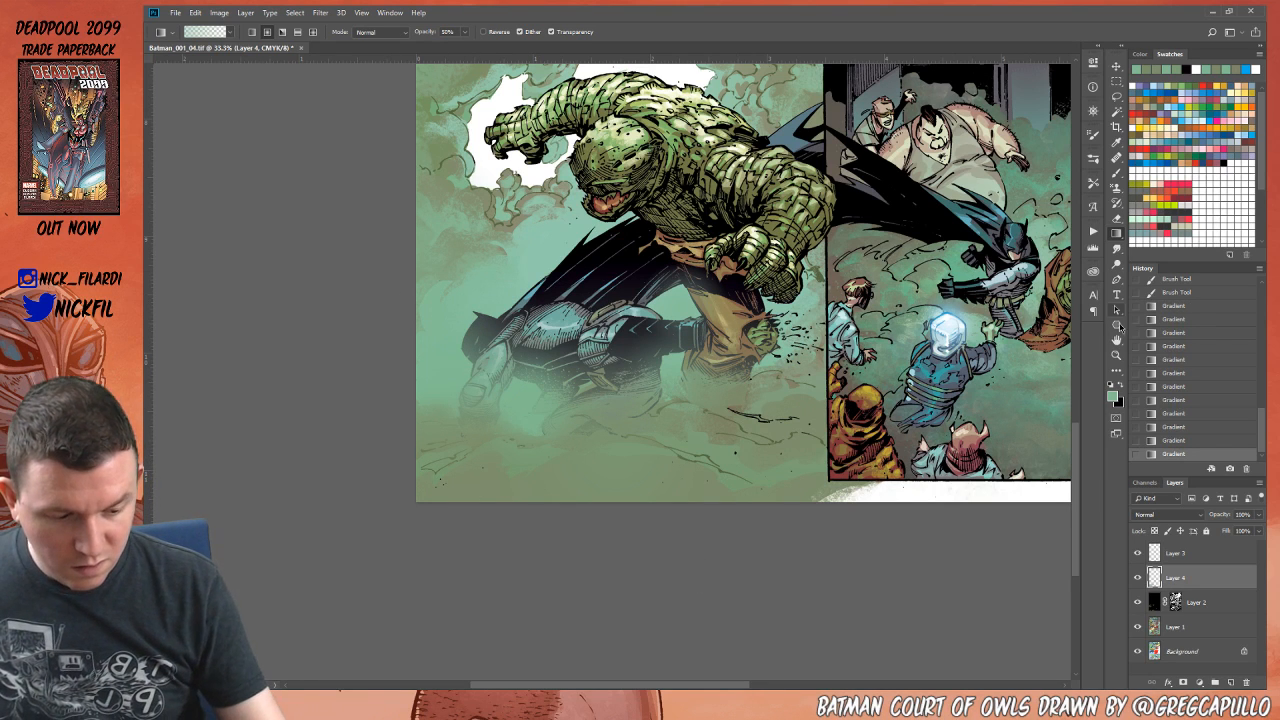
Step: Add small white Pencil highlights to the fallen Batman's cowl, arm and torso on Layer 1
key(b)
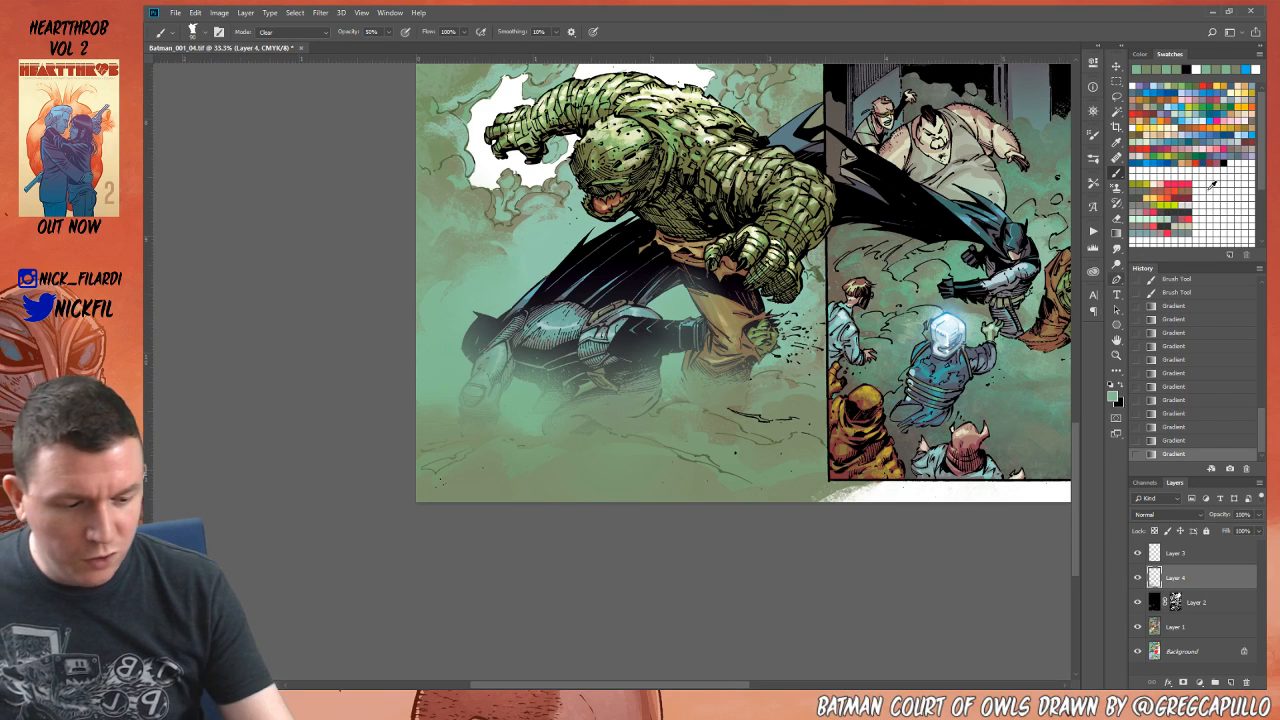
click(1196, 70)
alt+click(1118, 174)
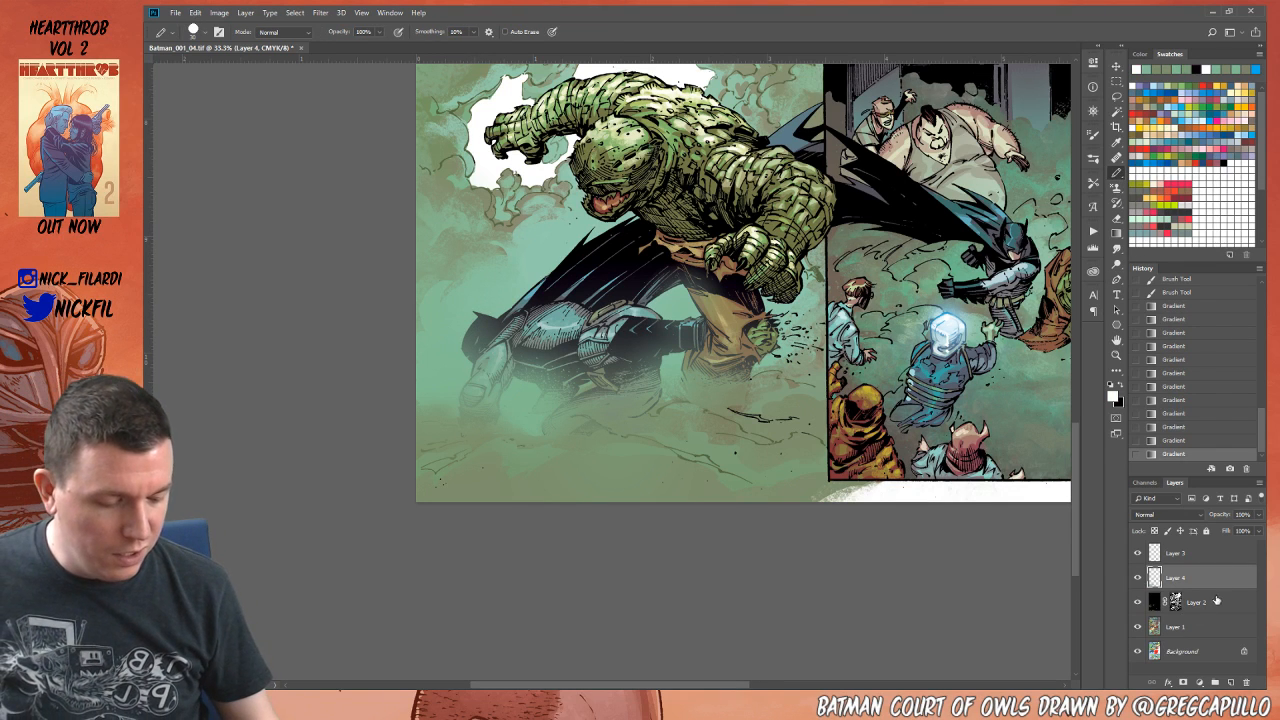
click(1195, 625)
drag(476, 339, 491, 333)
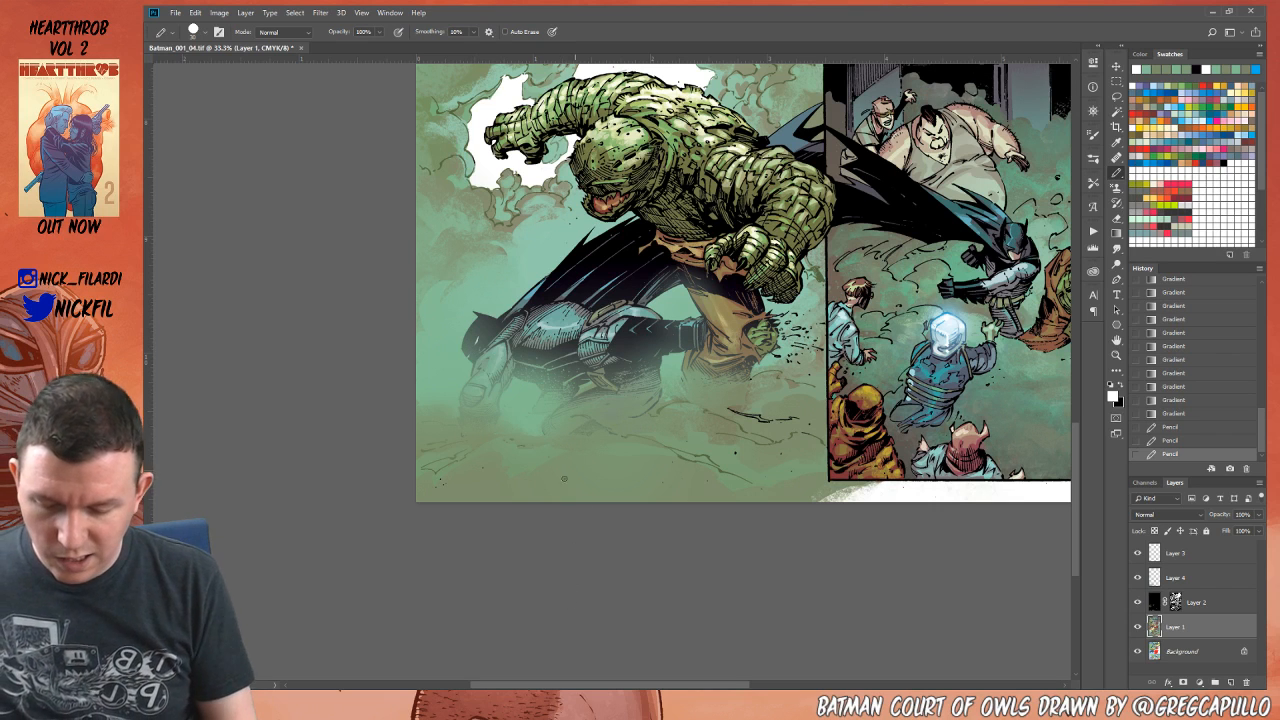
drag(503, 349, 503, 356)
drag(503, 358, 503, 365)
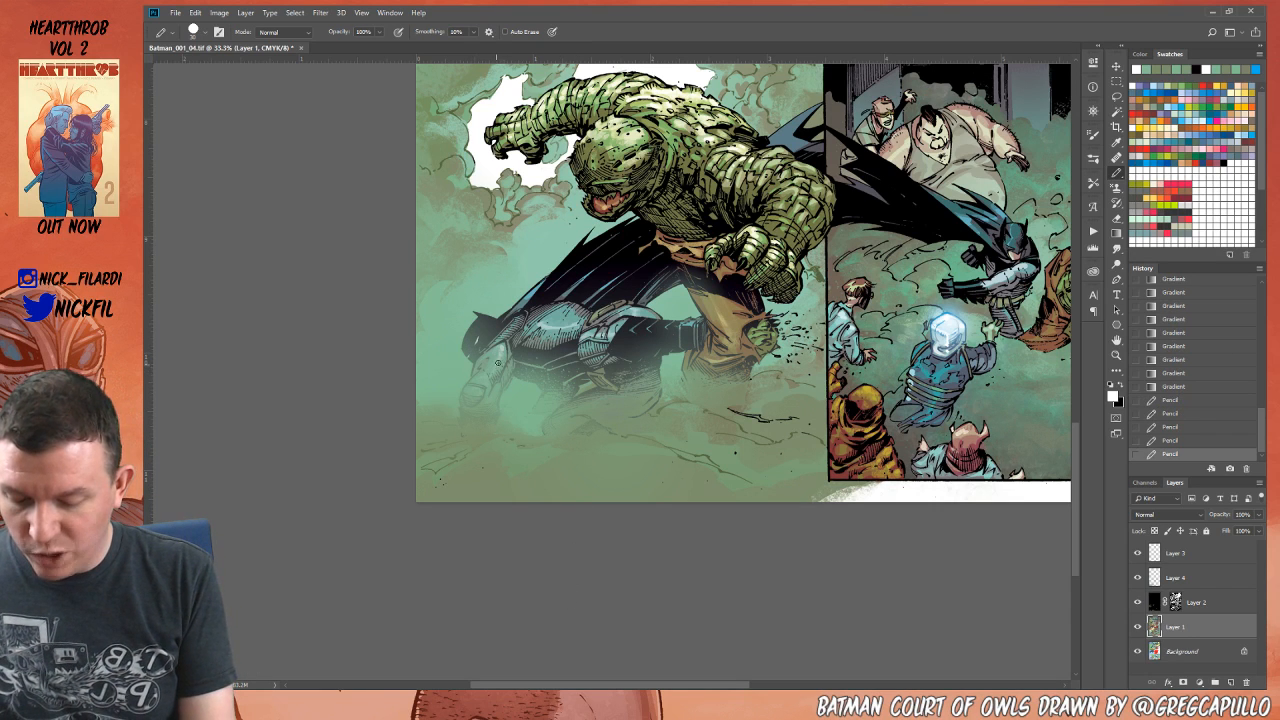
drag(540, 322, 551, 320)
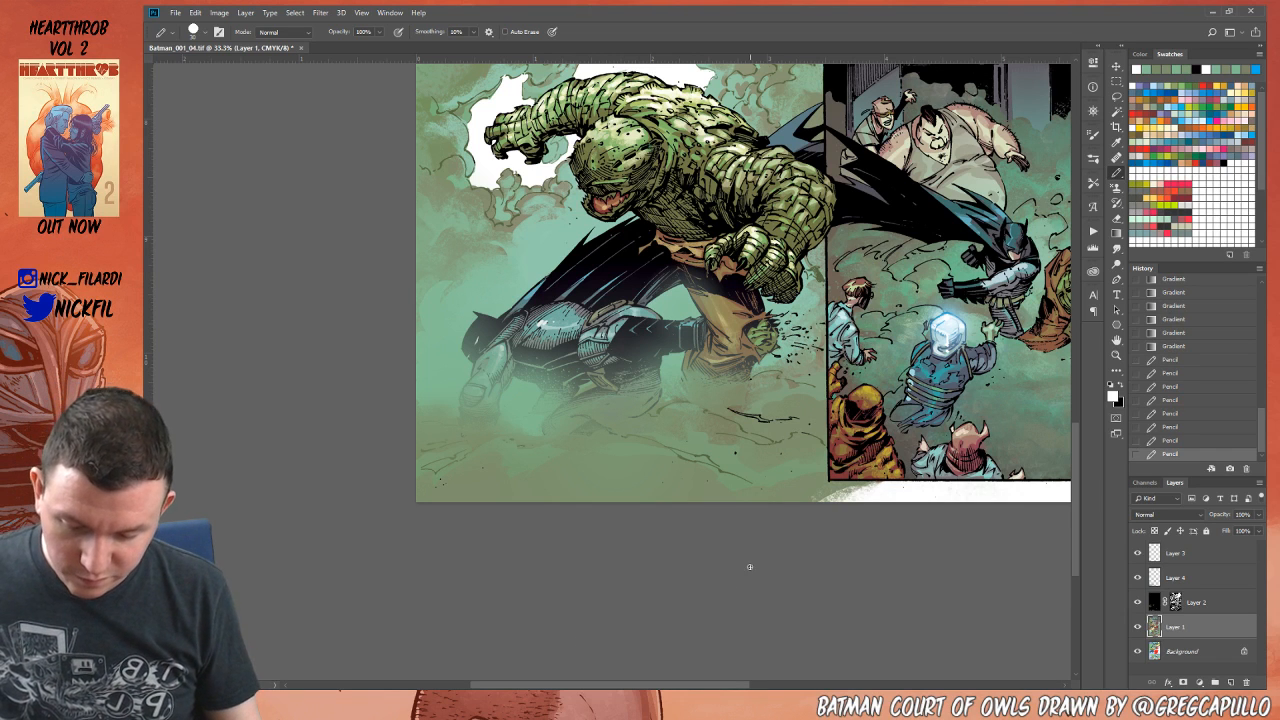
key(z)
alt+click(653, 545)
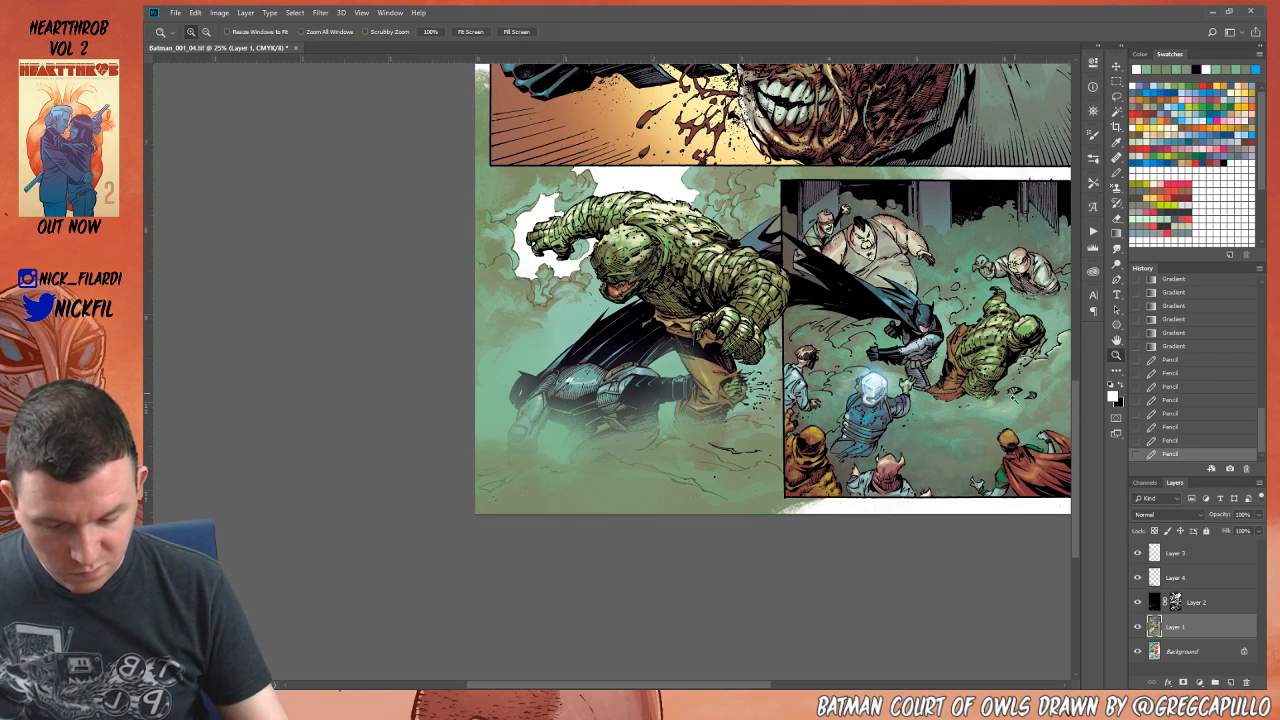
Step: Choose the 30 px textured brush from the NORMCORE set, set its mode to Clear and make Layer 4 active
click(1116, 158)
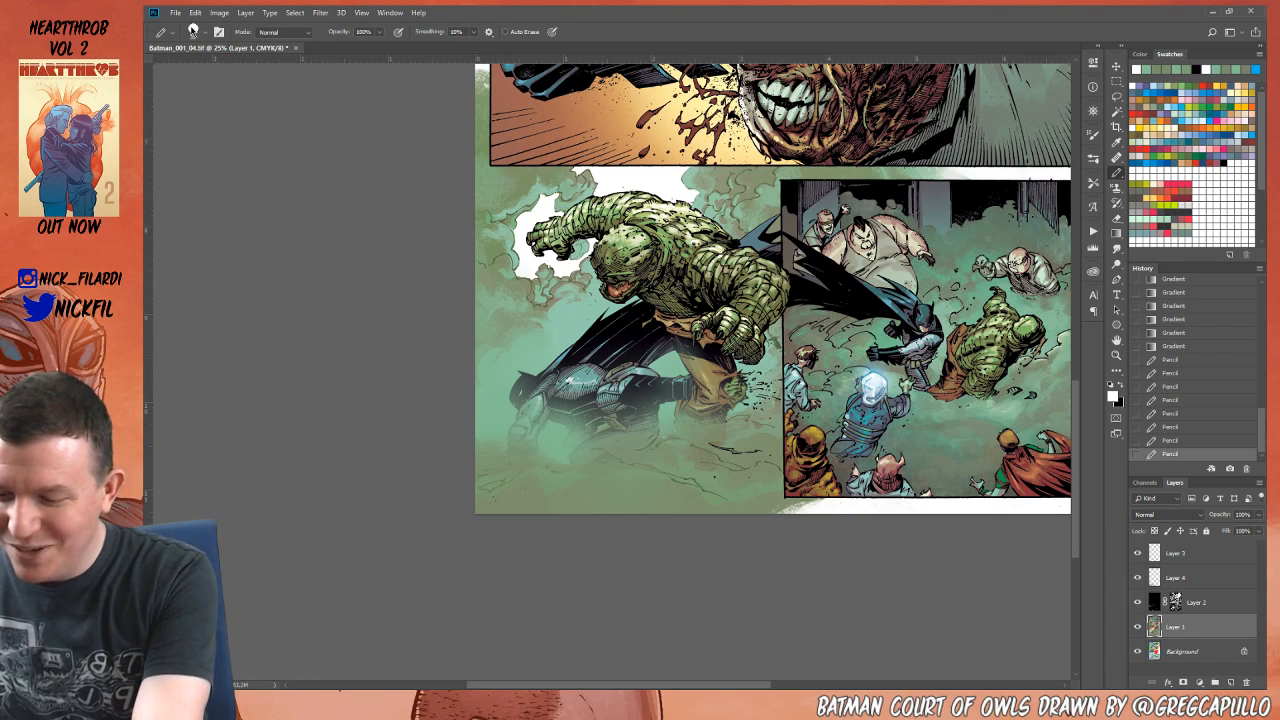
click(193, 29)
click(277, 222)
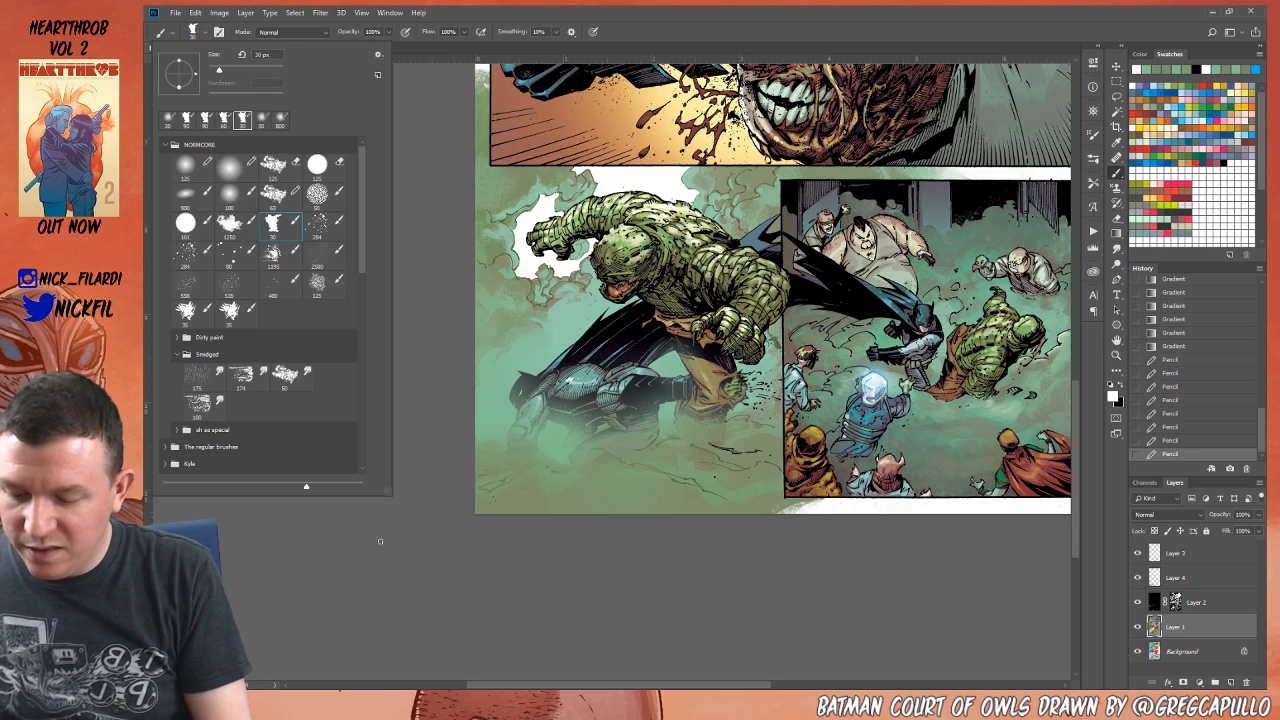
click(380, 544)
click(383, 269)
click(284, 33)
click(290, 72)
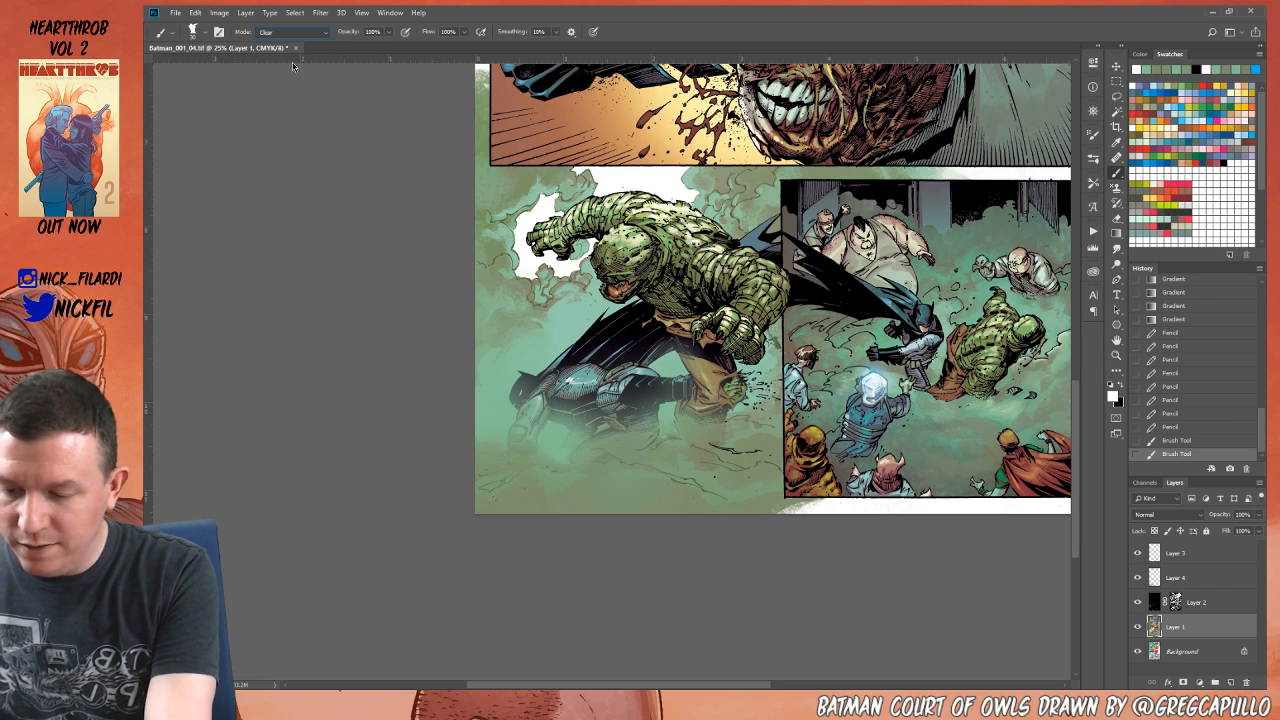
click(569, 578)
click(1177, 579)
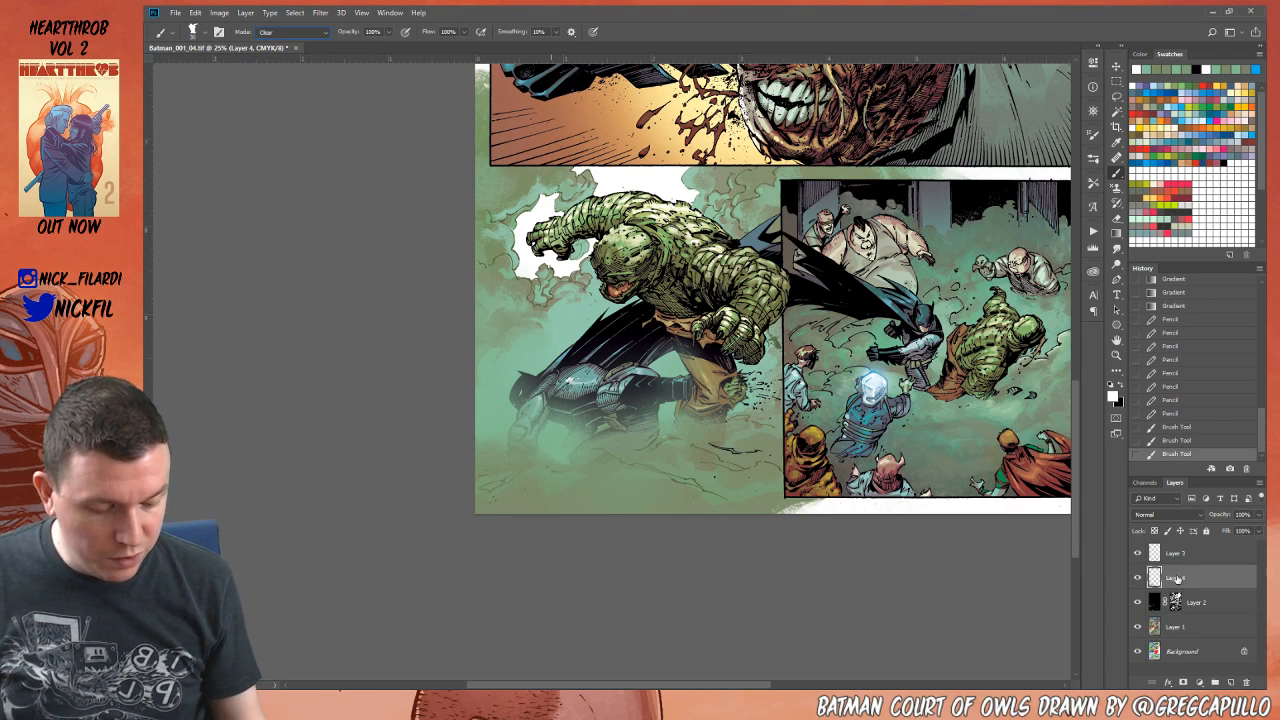
Step: Toggle Layer 4's visibility to compare the panel with and without the mist
click(1138, 579)
click(1138, 579)
click(1138, 579)
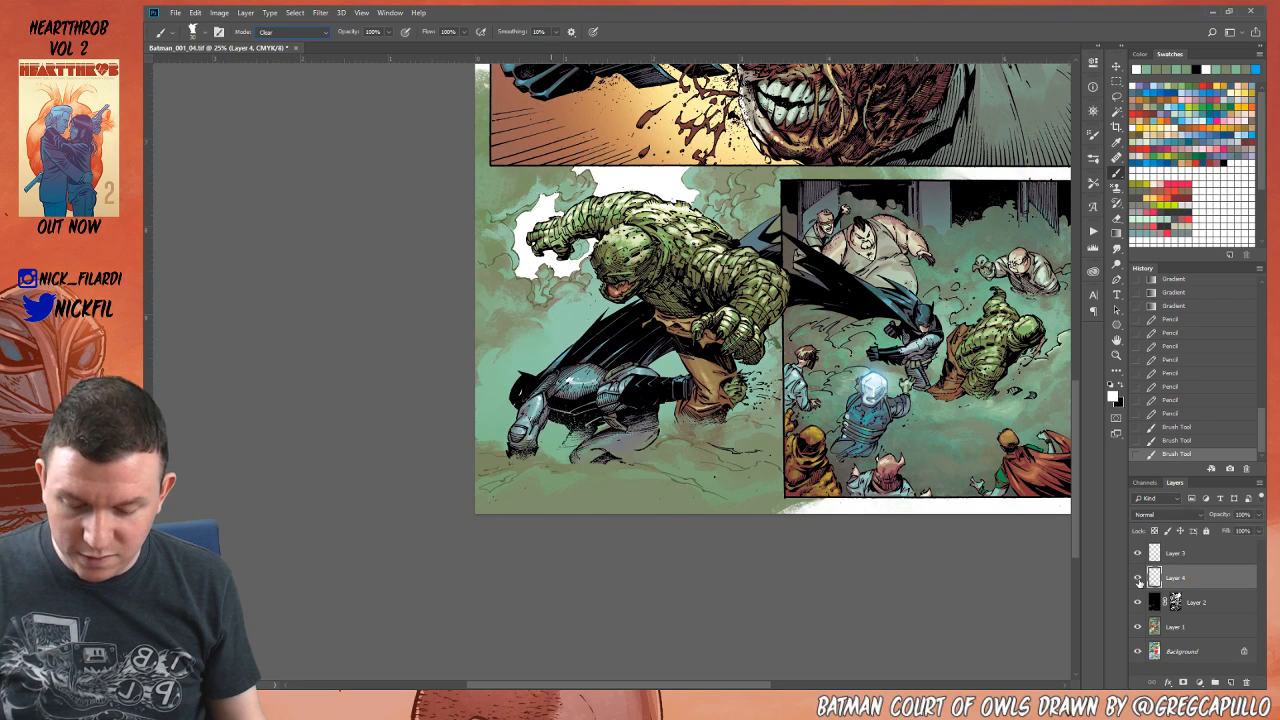
click(1138, 579)
click(1138, 579)
click(1138, 579)
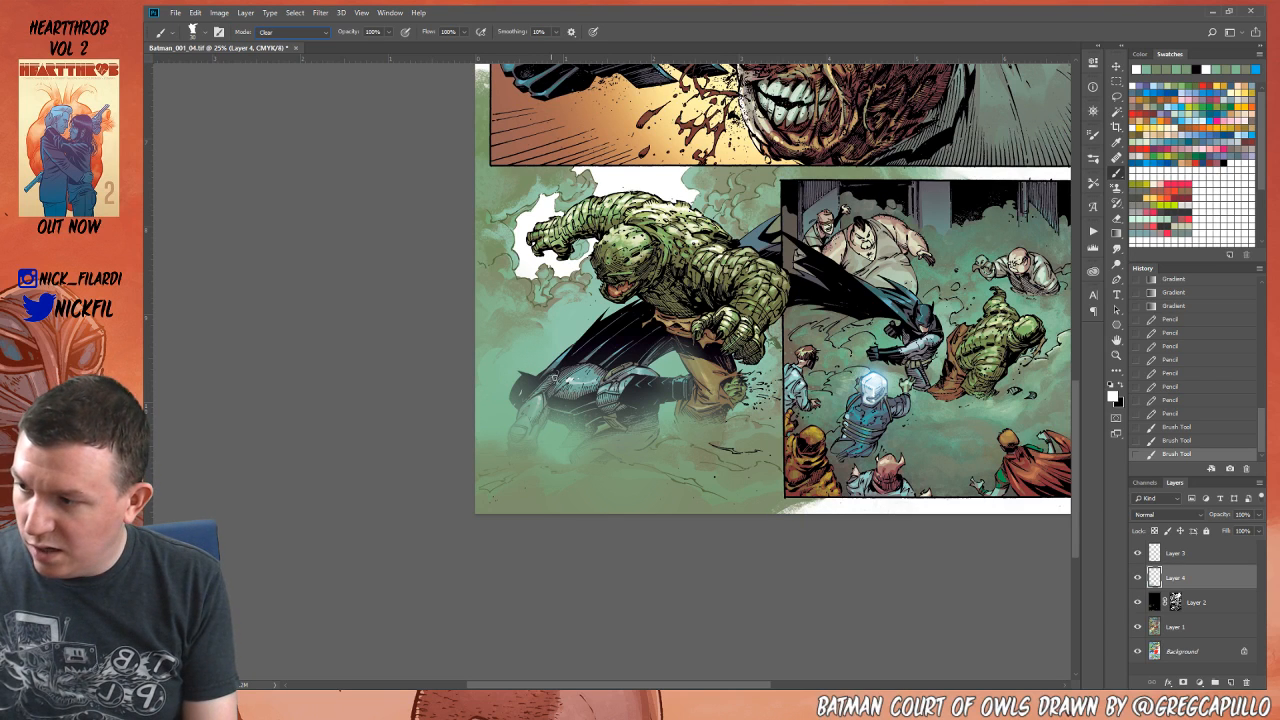
Step: Brush mist away from the fallen Batman's cowl, arm and black leg on Layer 4 in Clear mode
click(552, 378)
click(549, 378)
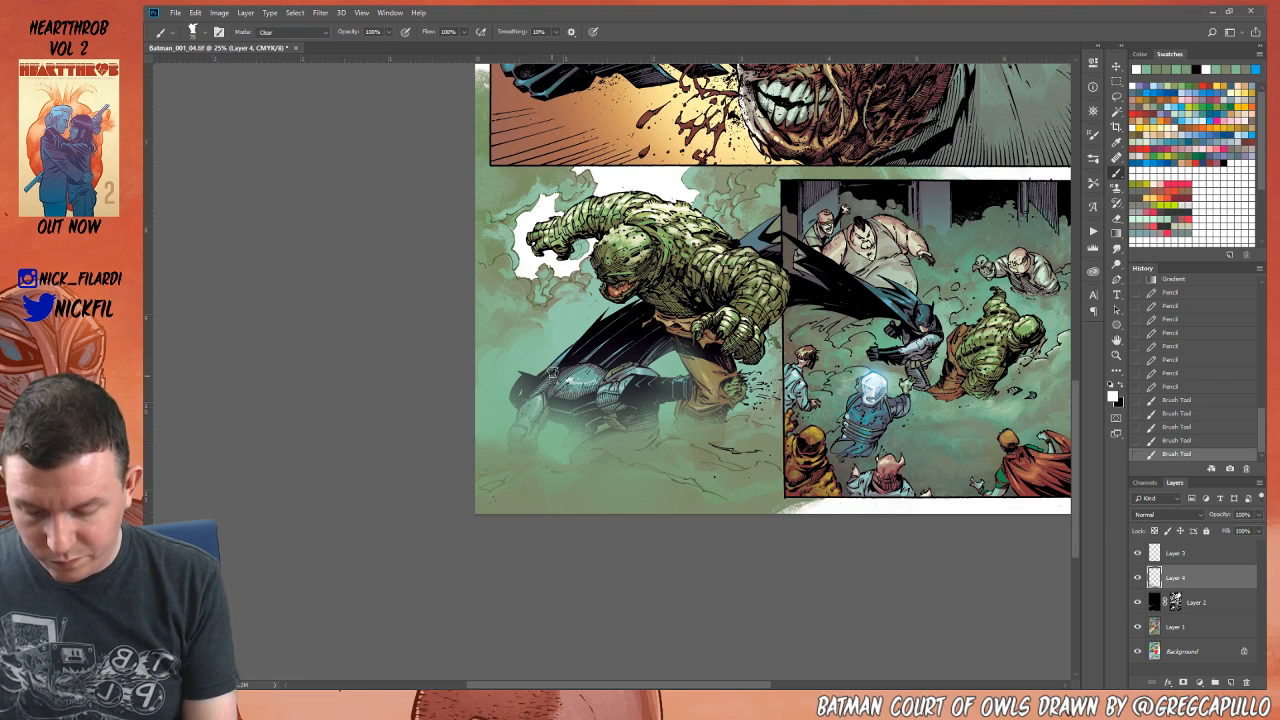
drag(552, 372, 522, 420)
click(529, 421)
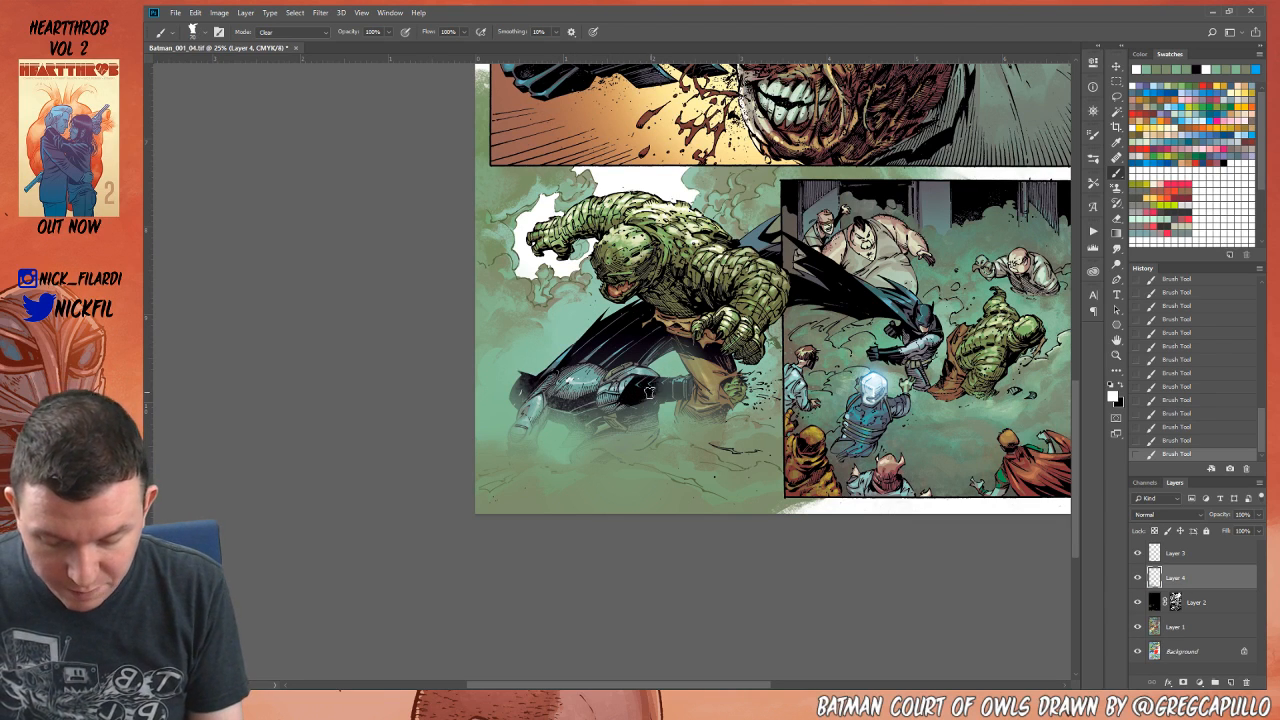
drag(646, 398, 668, 384)
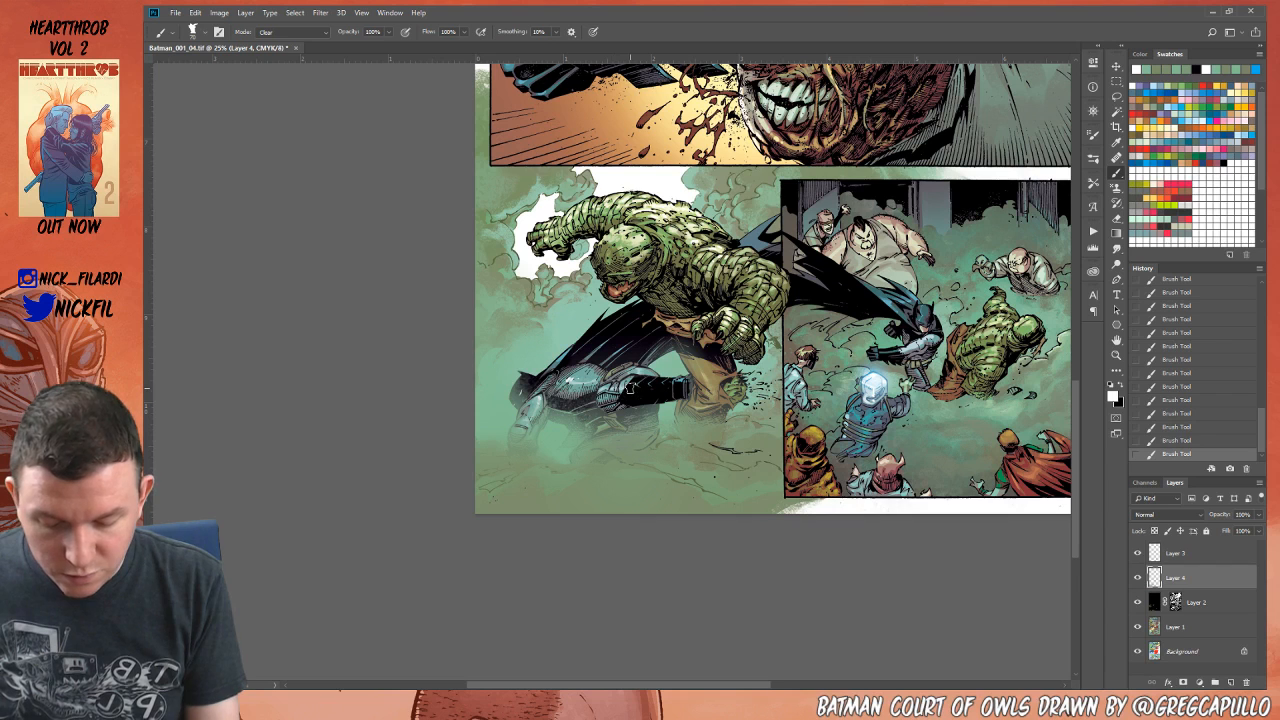
Step: Lay green gradient mist back over Batman's leg and the ground beneath it on Layer 4
click(1187, 67)
click(1116, 233)
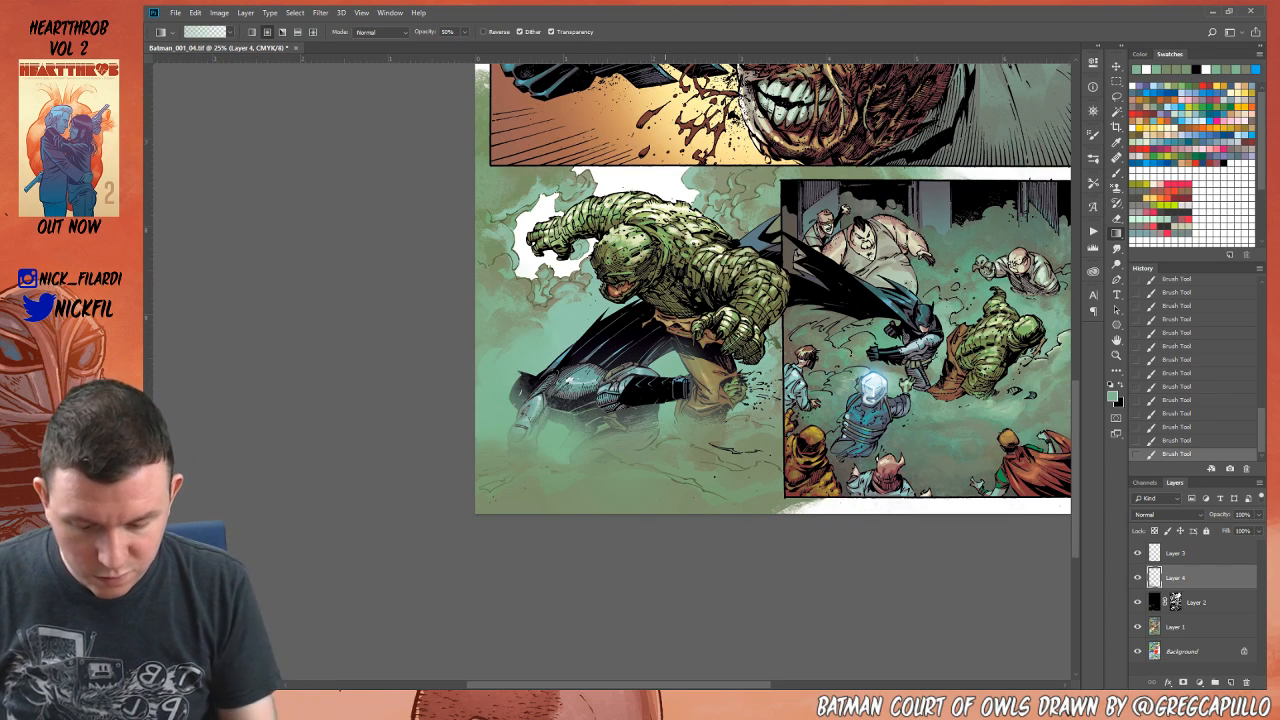
drag(659, 397, 632, 461)
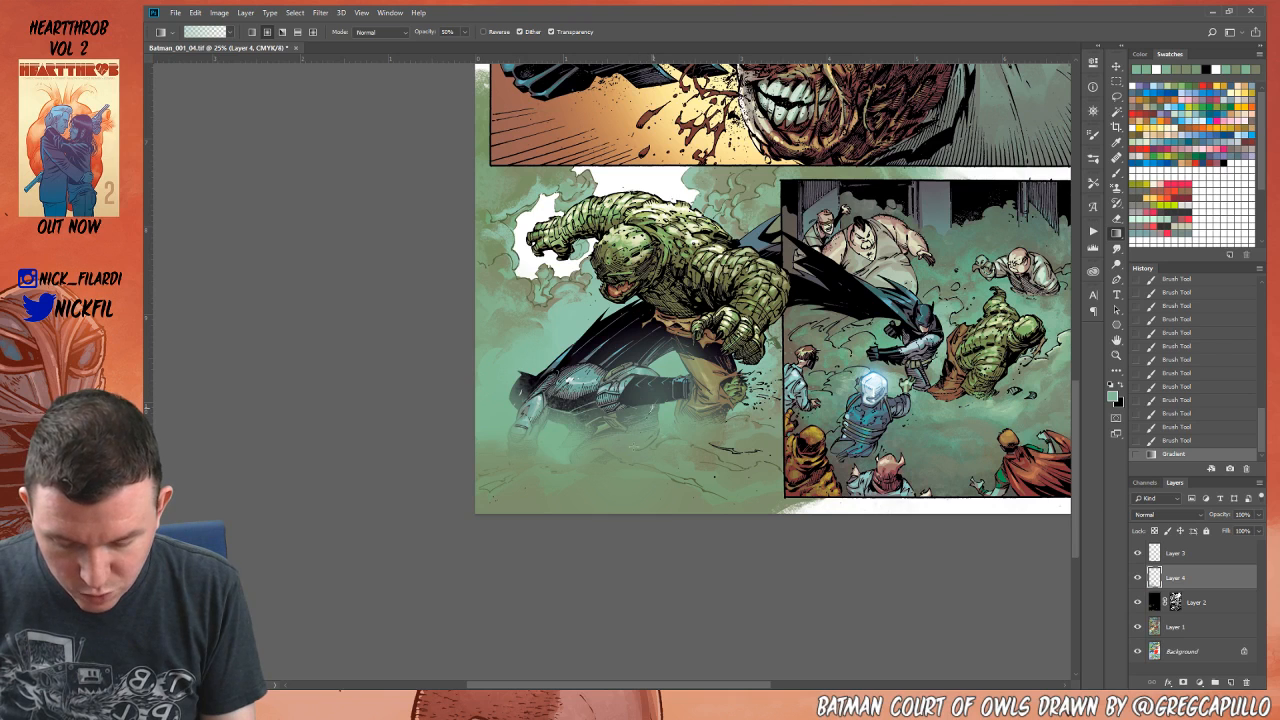
drag(654, 404, 612, 482)
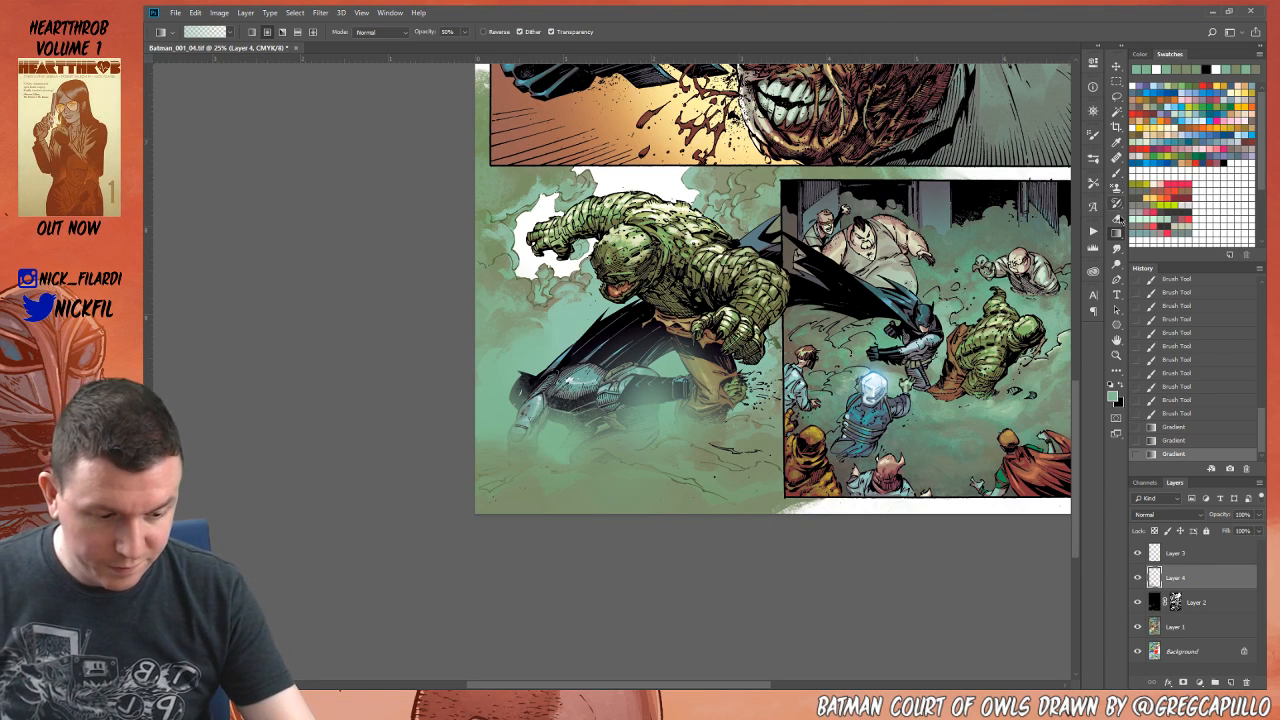
Step: Clear mist from Batman's leg and torso and around Killer Croc's lower leg with the textured brush
click(1117, 173)
mouse_move(632, 388)
mouse_down()
mouse_move(650, 388)
mouse_move(622, 399)
mouse_move(667, 392)
mouse_move(610, 383)
mouse_move(652, 382)
mouse_up()
drag(654, 380, 652, 398)
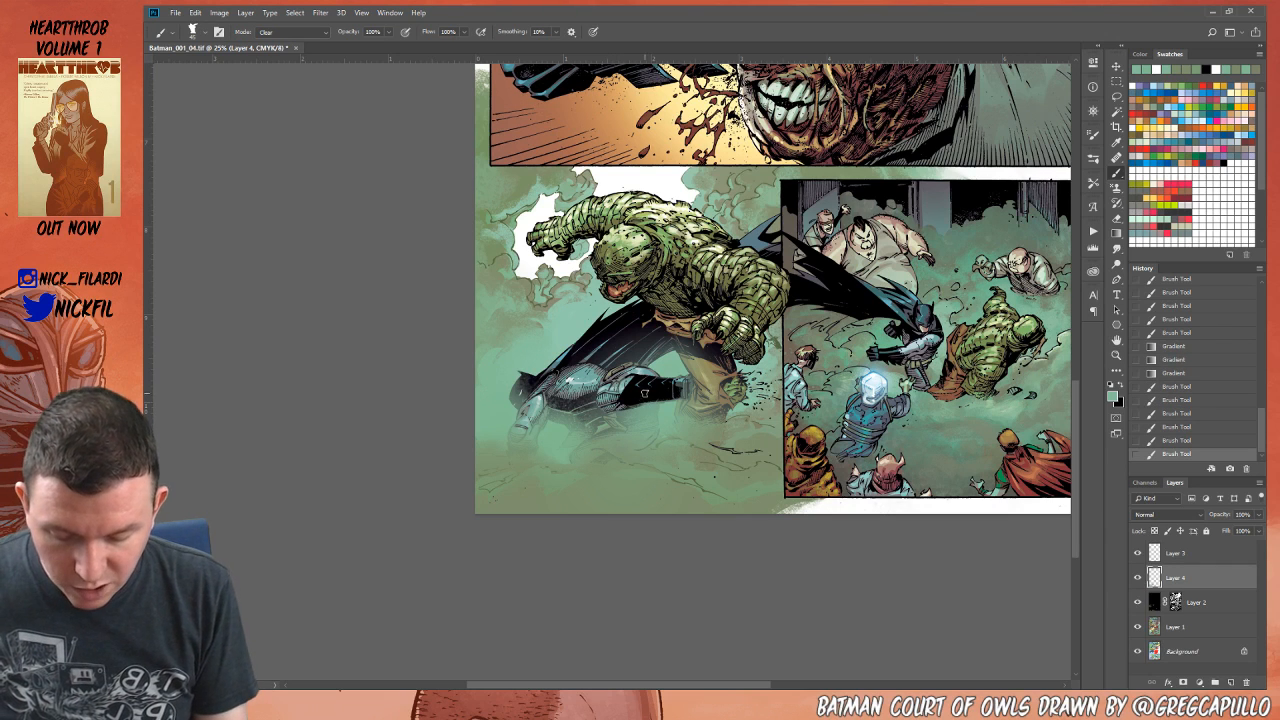
drag(548, 392, 621, 403)
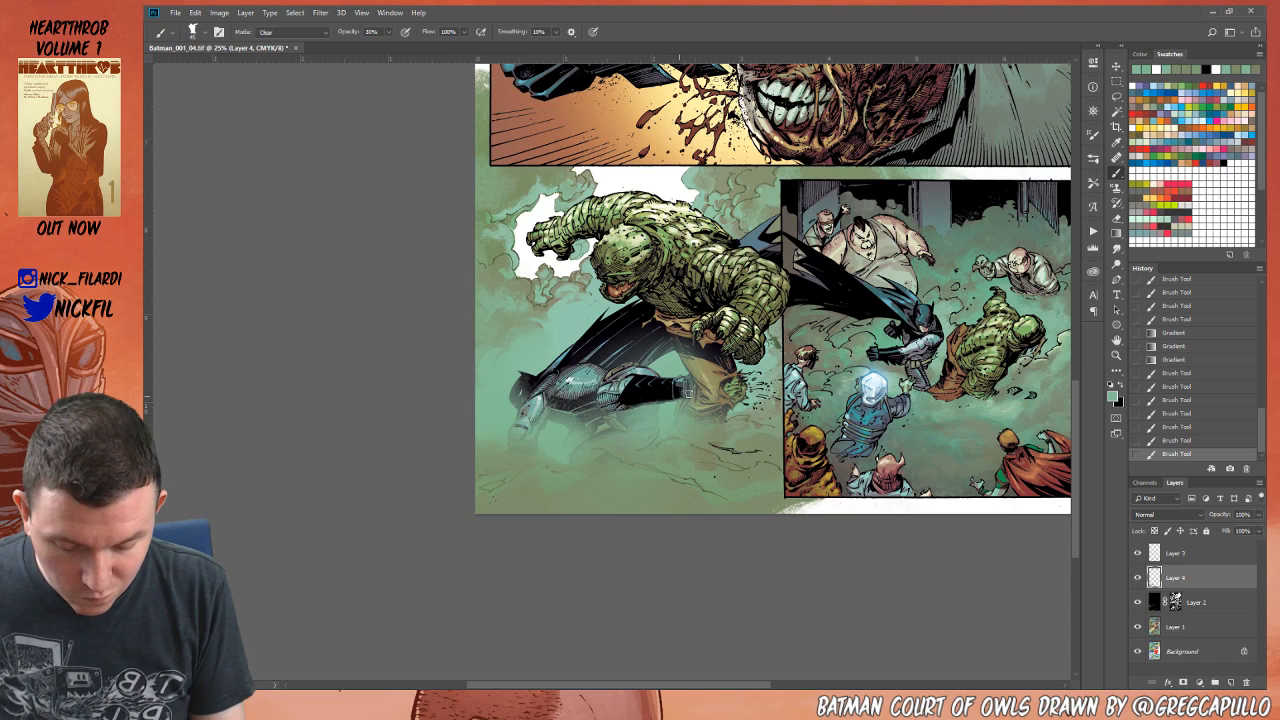
mouse_move(672, 382)
mouse_down()
mouse_move(701, 376)
mouse_move(711, 411)
mouse_move(690, 398)
mouse_move(684, 411)
mouse_up()
drag(684, 404, 710, 420)
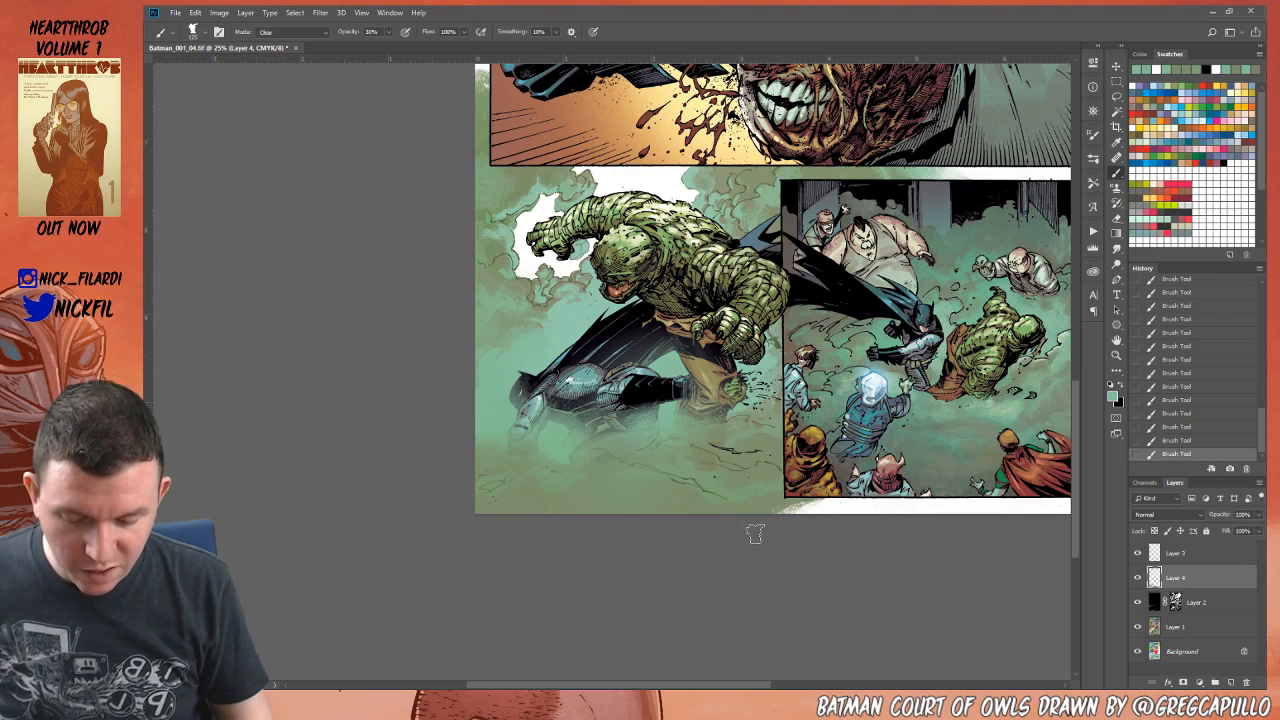
Step: Choose the 535 px speckle brush from the NORMCORE set and enlarge it for the mist around Batman
click(1117, 340)
drag(700, 575, 604, 620)
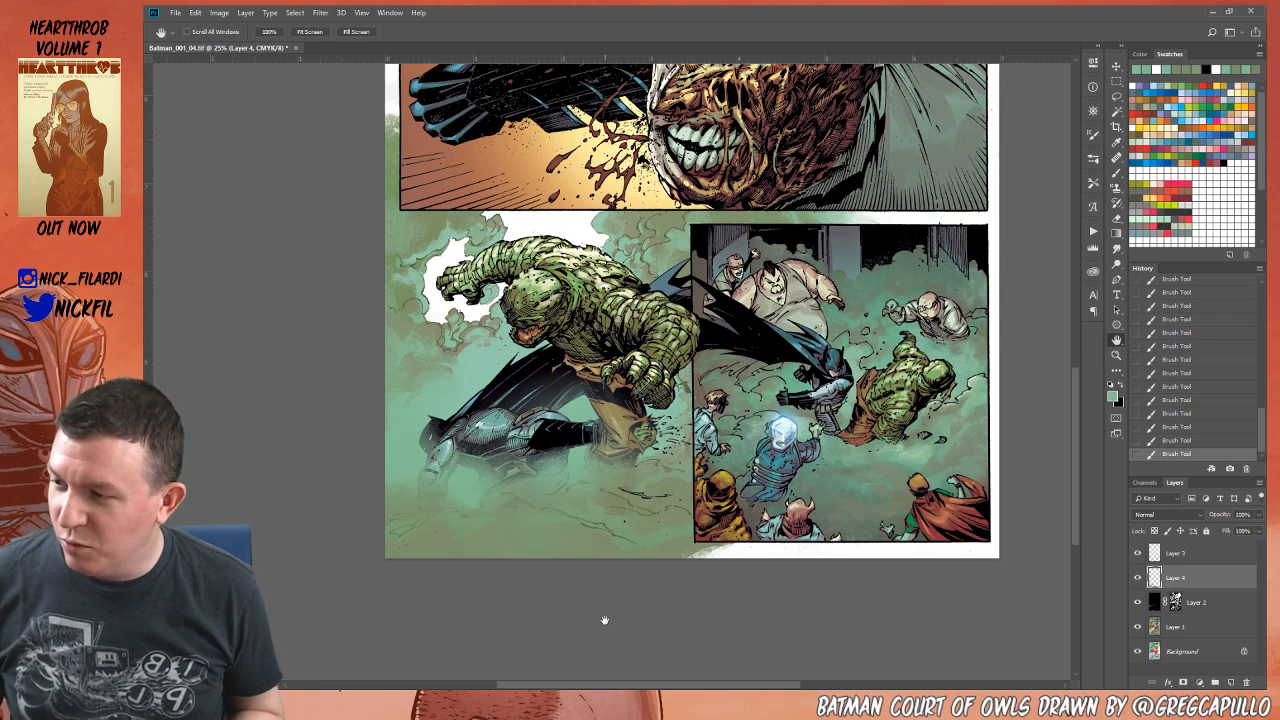
click(1117, 355)
alt+click(675, 560)
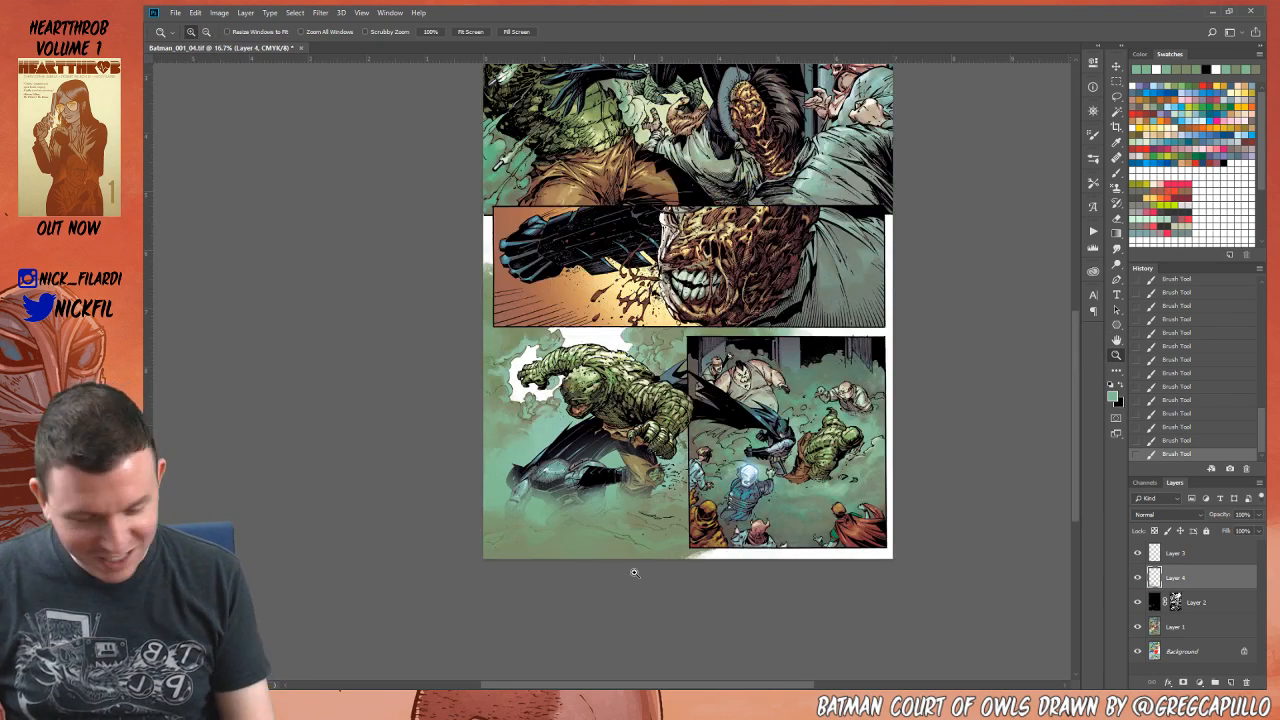
click(1117, 172)
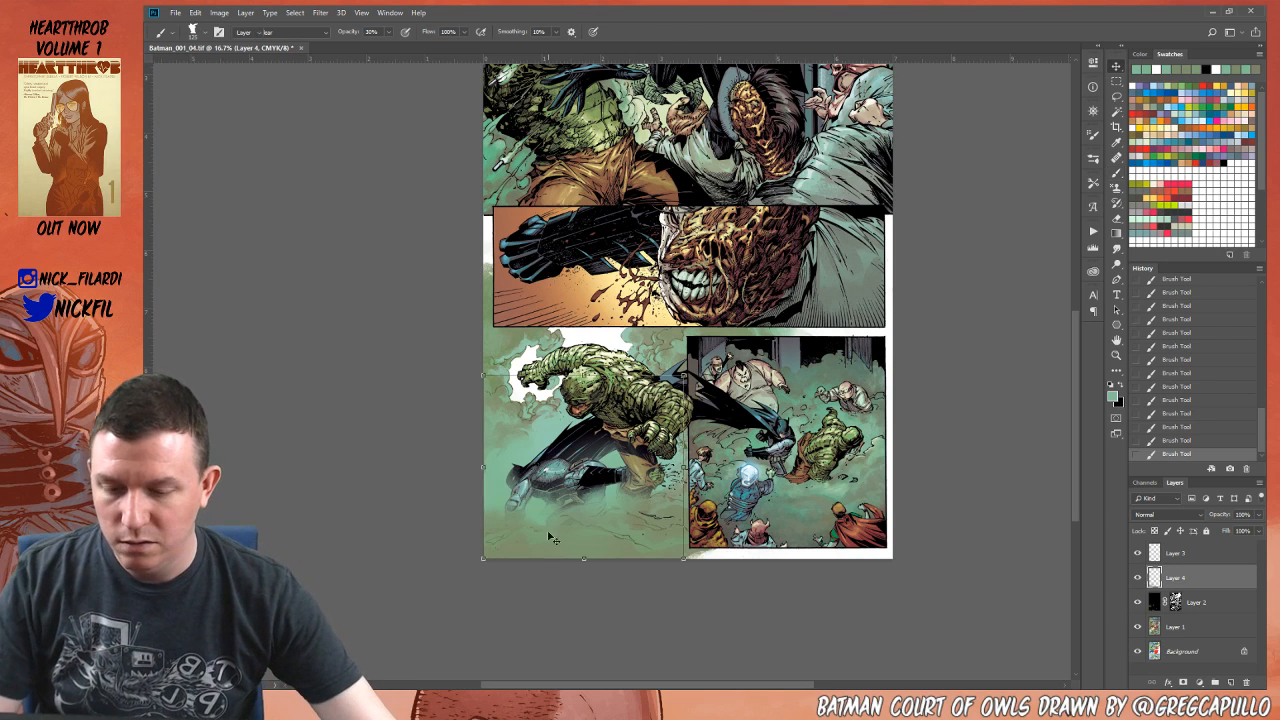
right_click(632, 553)
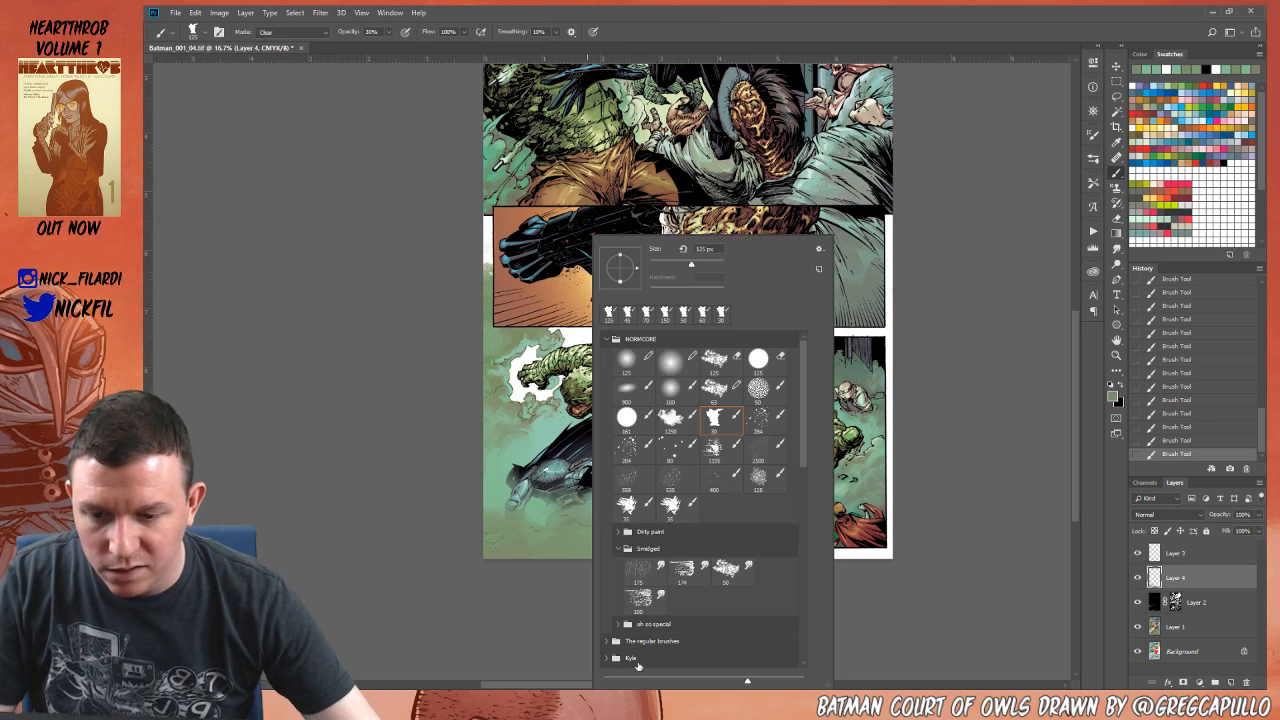
click(676, 481)
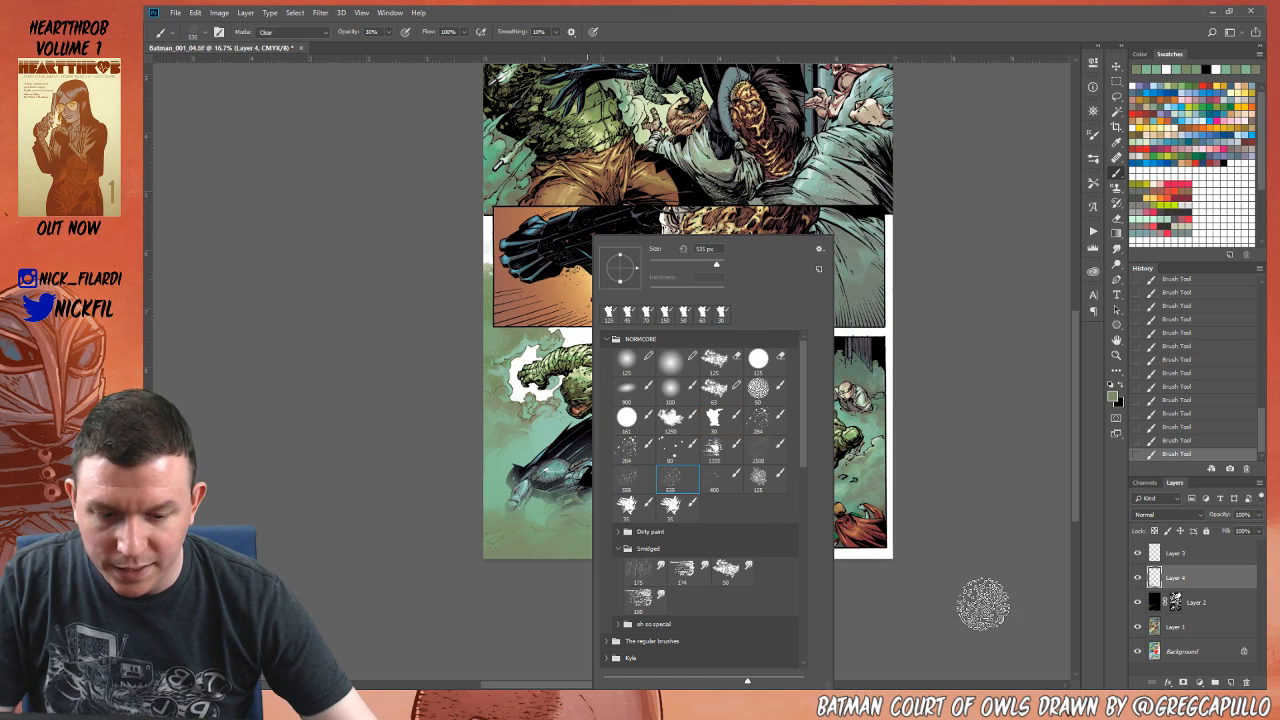
click(934, 624)
key(bracketright)
key(bracketright)
key(bracketright)
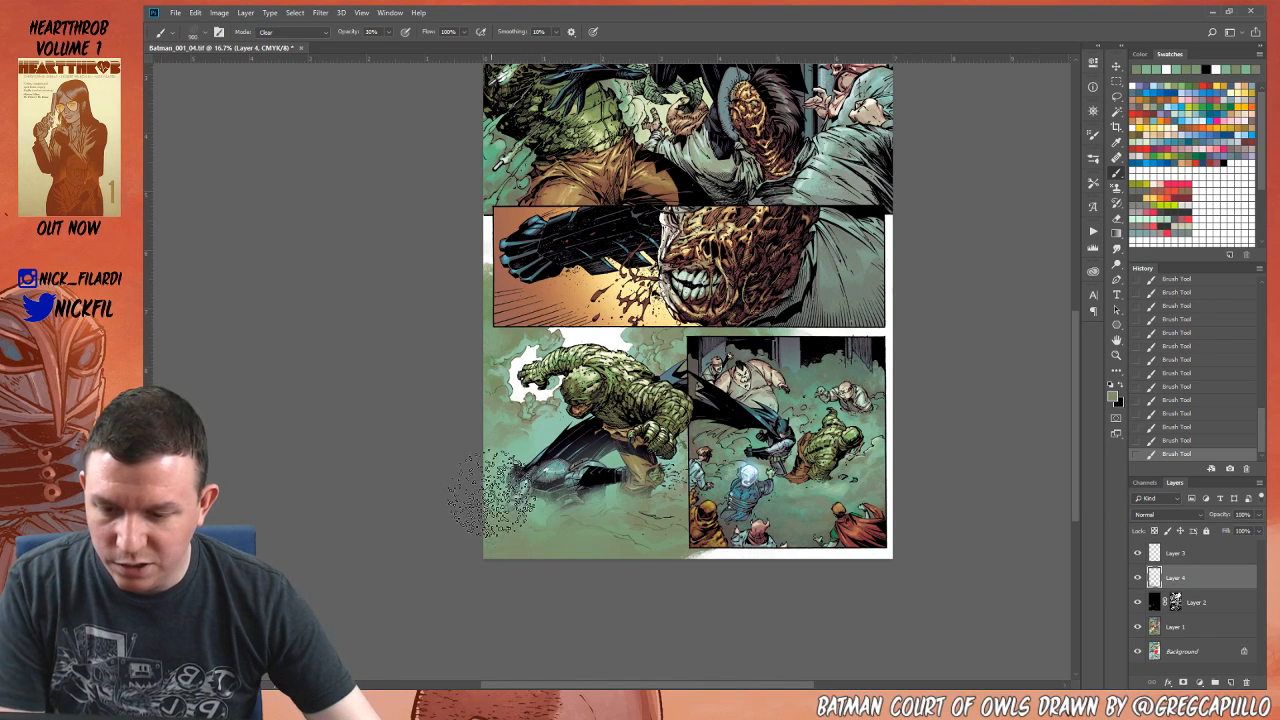
Step: Set the brush to Normal mode at 100% opacity, sample the light green mist, and speckle the ground below the fallen Batman
key(0)
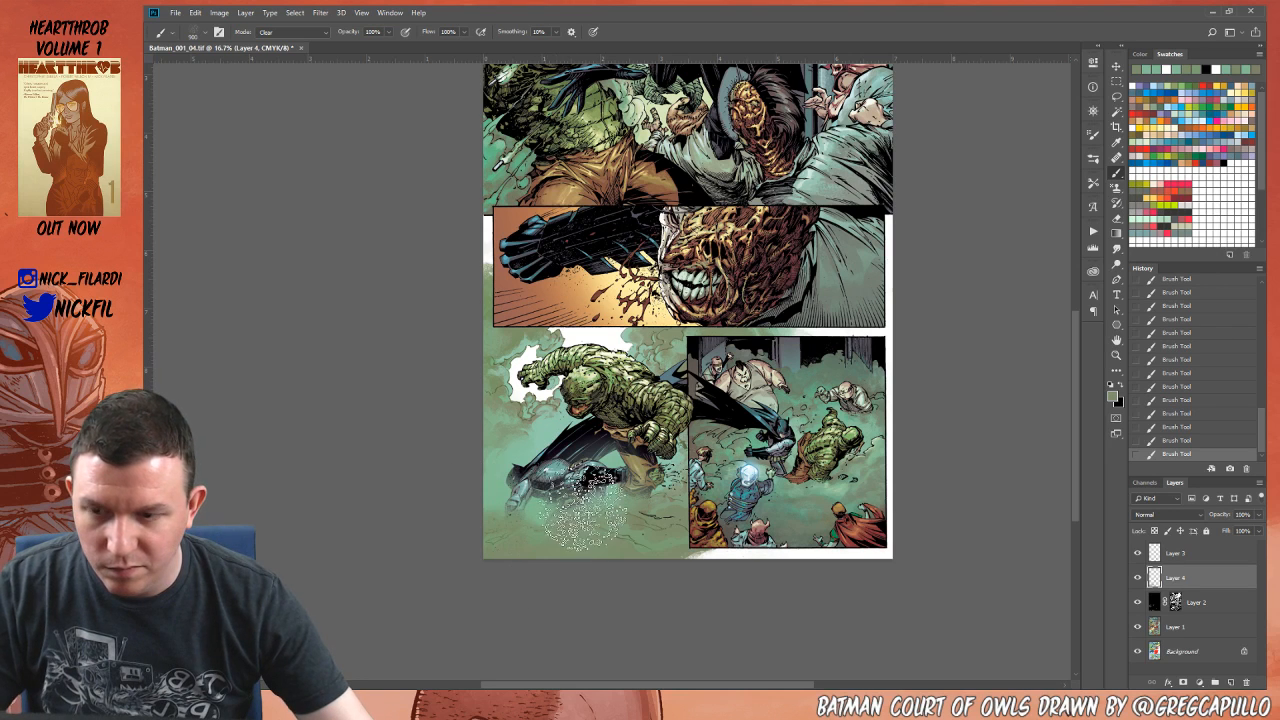
click(285, 32)
click(268, 52)
click(283, 34)
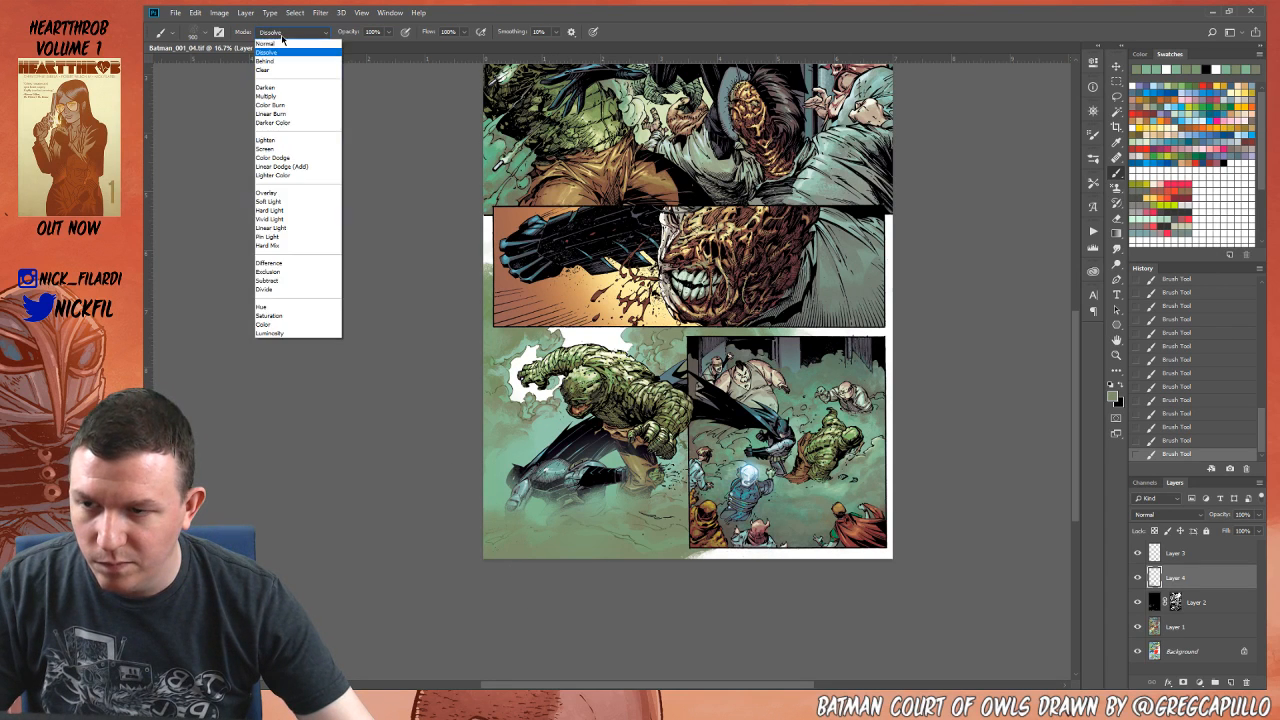
click(280, 43)
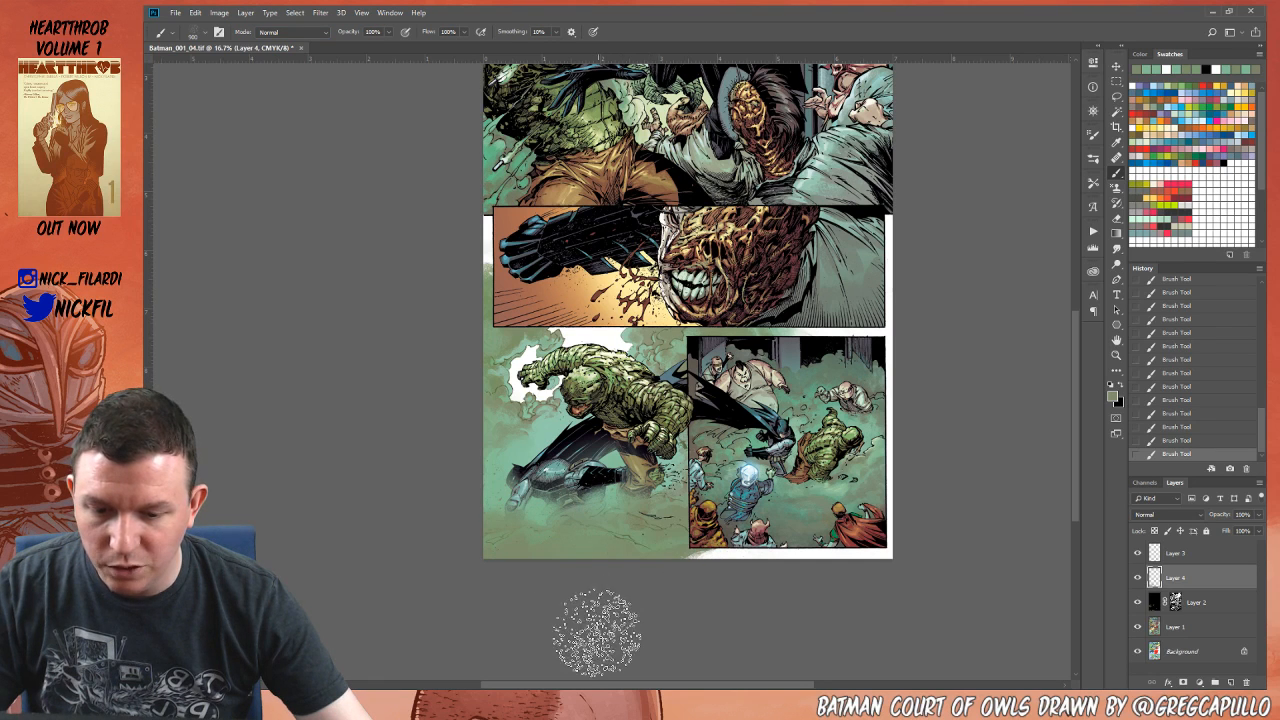
alt+click(494, 474)
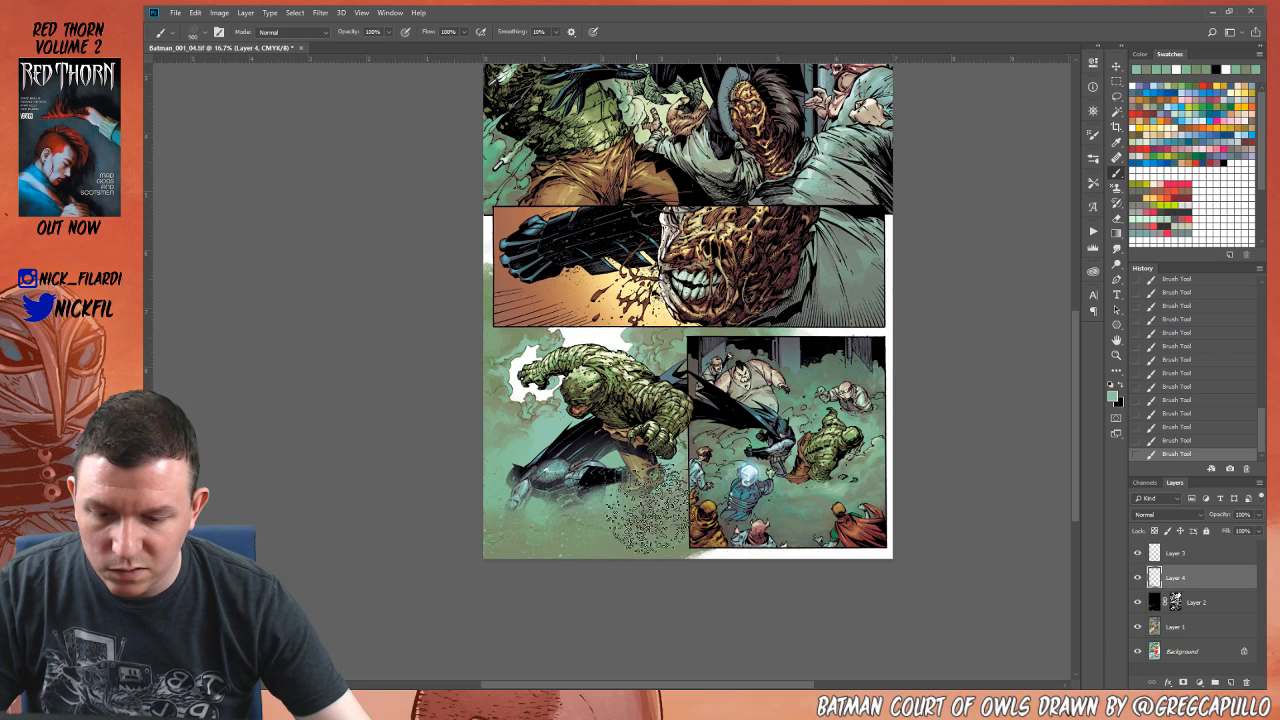
Step: Try to erase mist from the ground below Batman with an enlarged textured eraser, first at 50% and then 30% opacity
key(e)
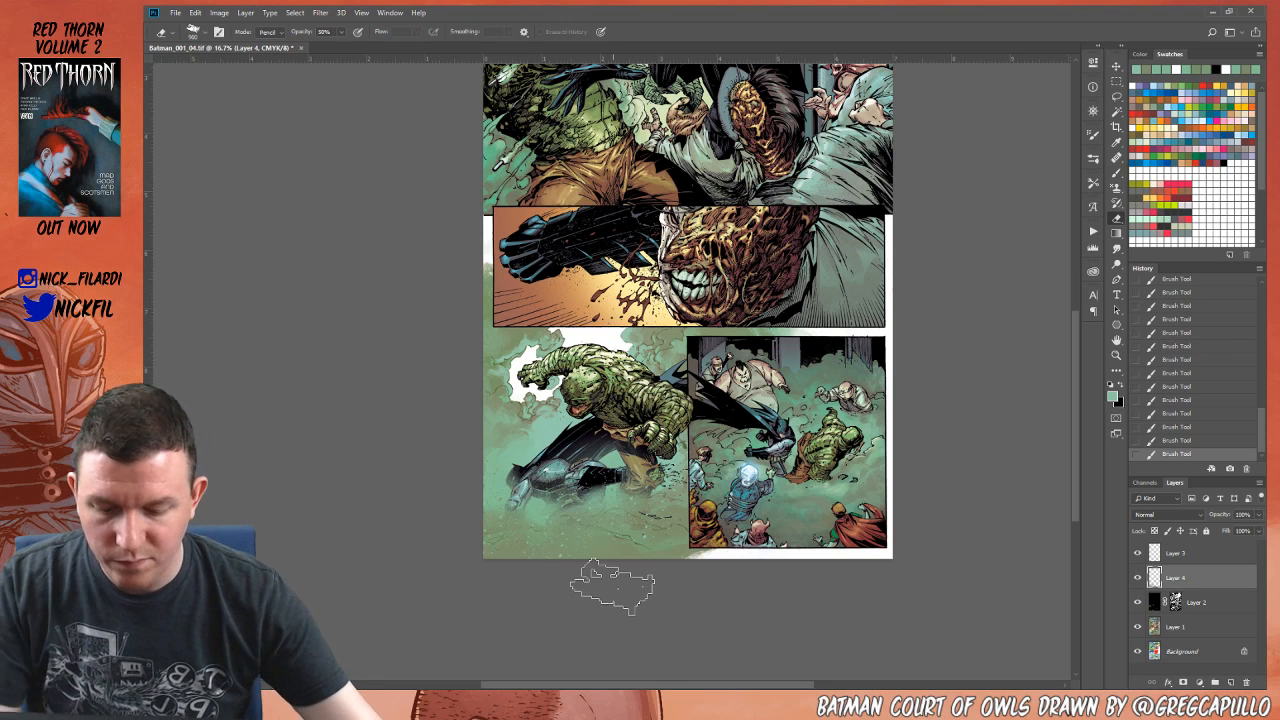
key(5)
key(bracketright)
key(bracketright)
key(bracketright)
key(bracketright)
mouse_move(492, 556)
mouse_down()
mouse_move(606, 568)
mouse_move(572, 571)
mouse_up()
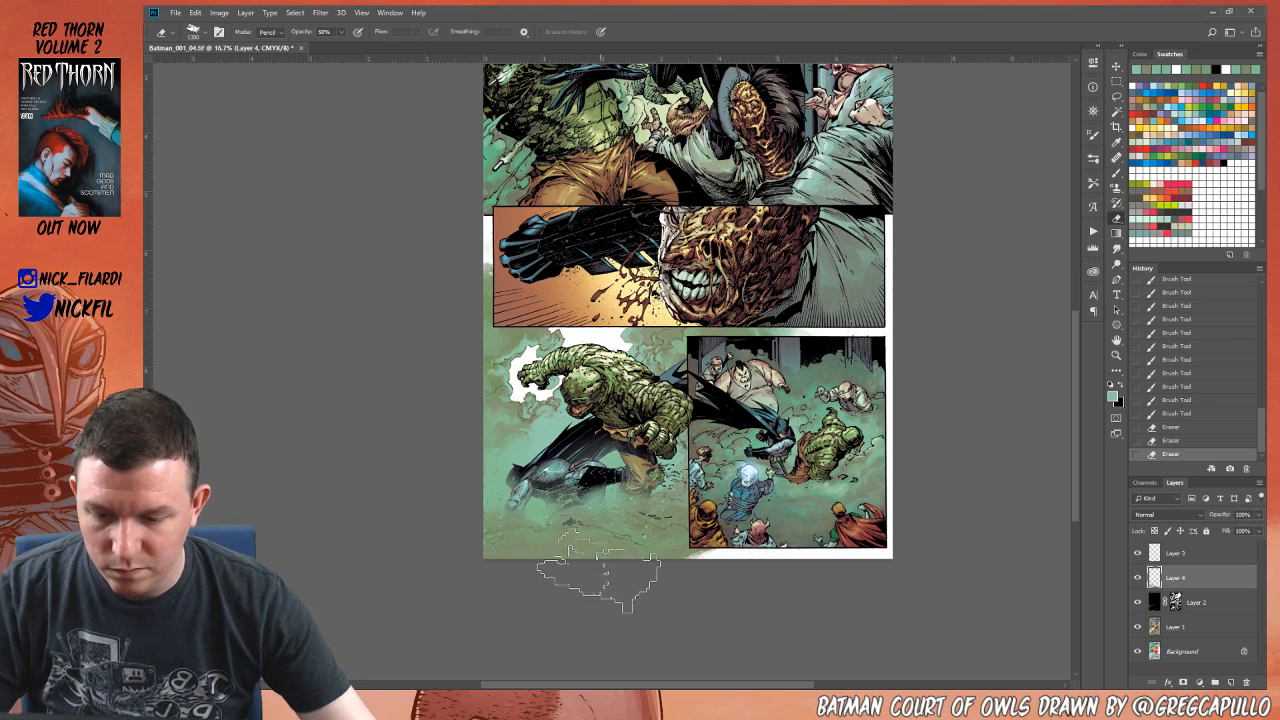
key(3)
scroll(600, 598, up, 1)
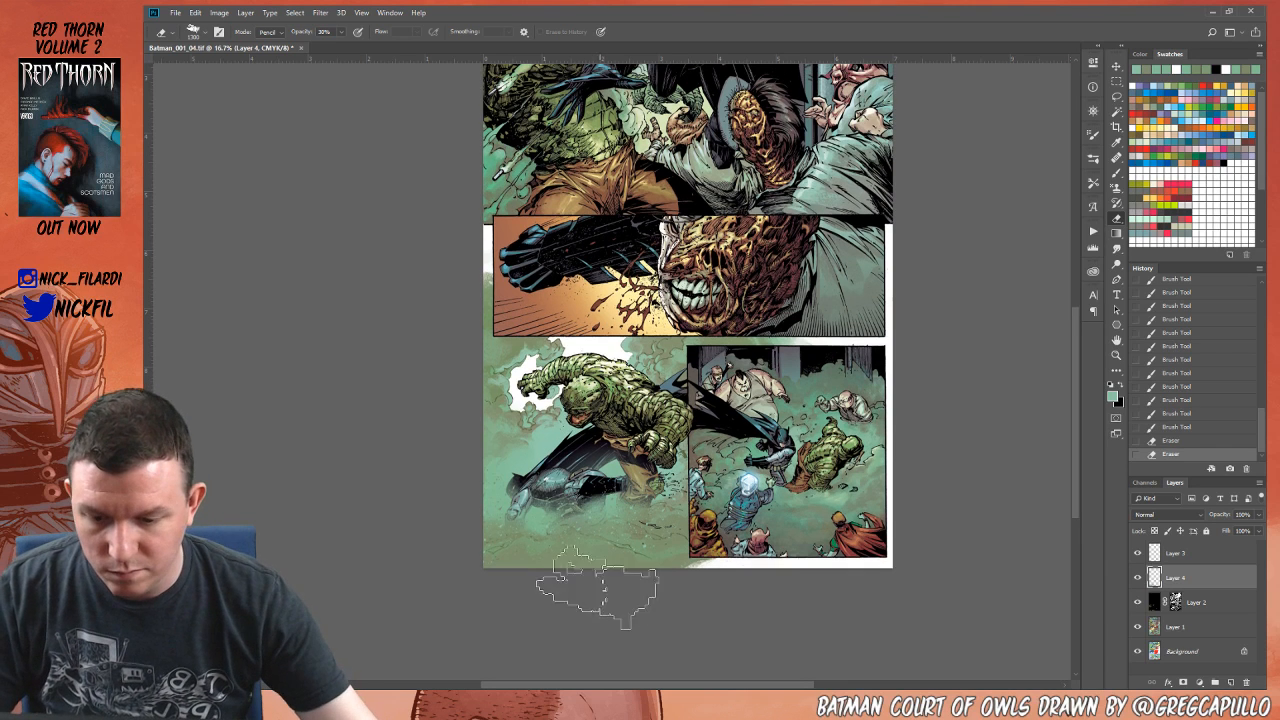
mouse_move(549, 564)
mouse_down()
mouse_move(598, 555)
mouse_move(586, 575)
mouse_move(557, 555)
mouse_move(559, 540)
mouse_move(646, 578)
mouse_move(651, 543)
mouse_move(626, 518)
mouse_move(571, 513)
mouse_move(591, 553)
mouse_move(446, 511)
mouse_up()
mouse_move(446, 511)
mouse_down()
mouse_move(467, 490)
mouse_move(462, 551)
mouse_up()
mouse_move(462, 551)
mouse_down()
mouse_move(516, 570)
mouse_move(640, 571)
mouse_move(655, 595)
mouse_up()
Step: Revert the page to the history state before the eraser strokes and the last few brush strokes
key(z)
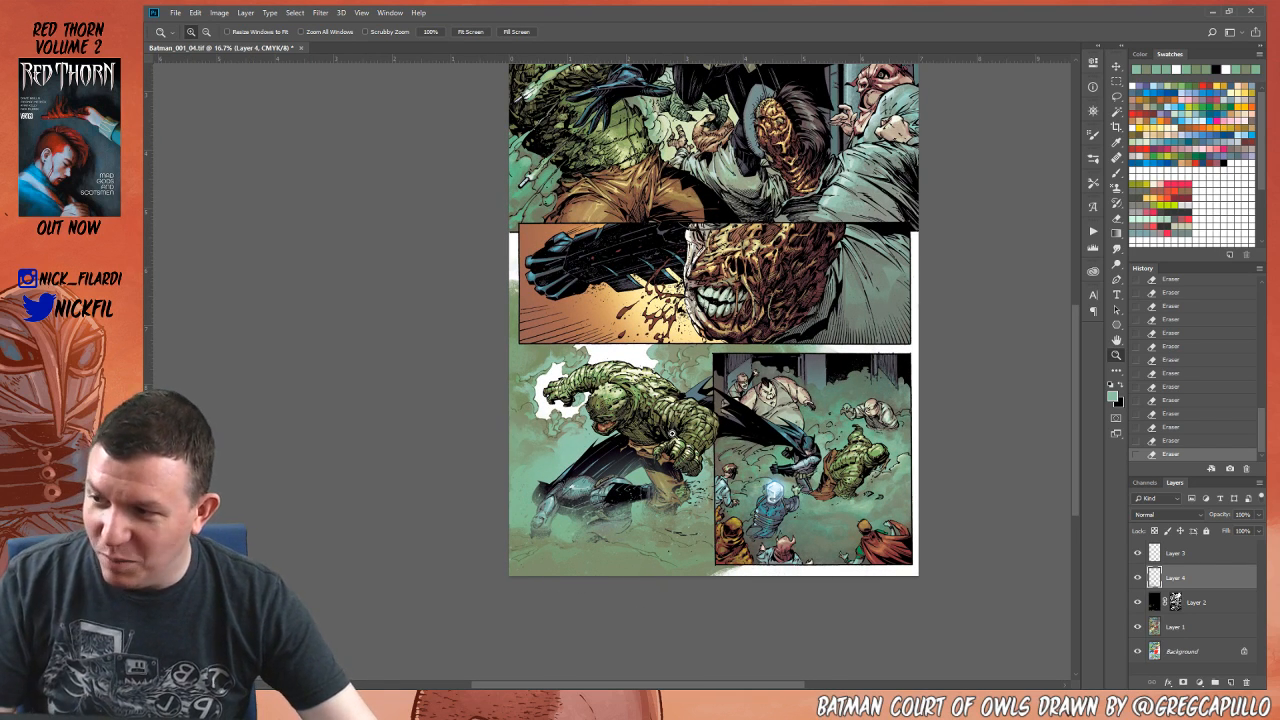
scroll(1165, 385, up, 2)
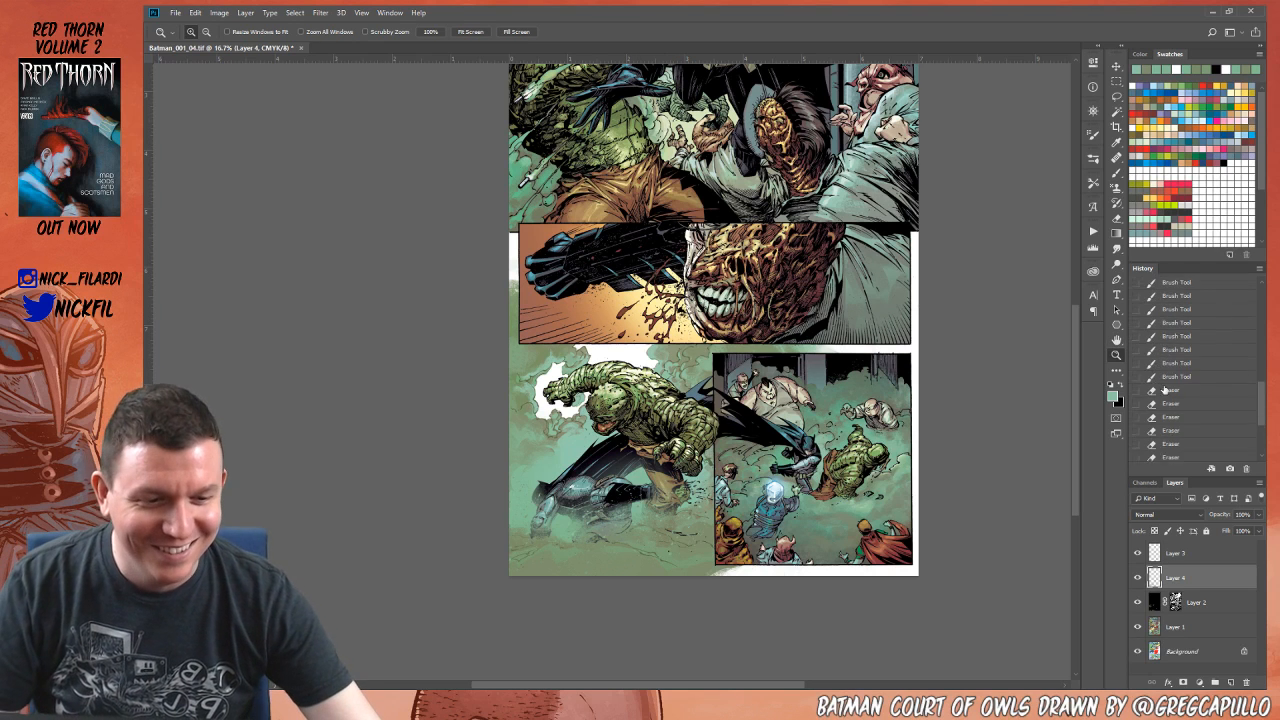
click(1172, 342)
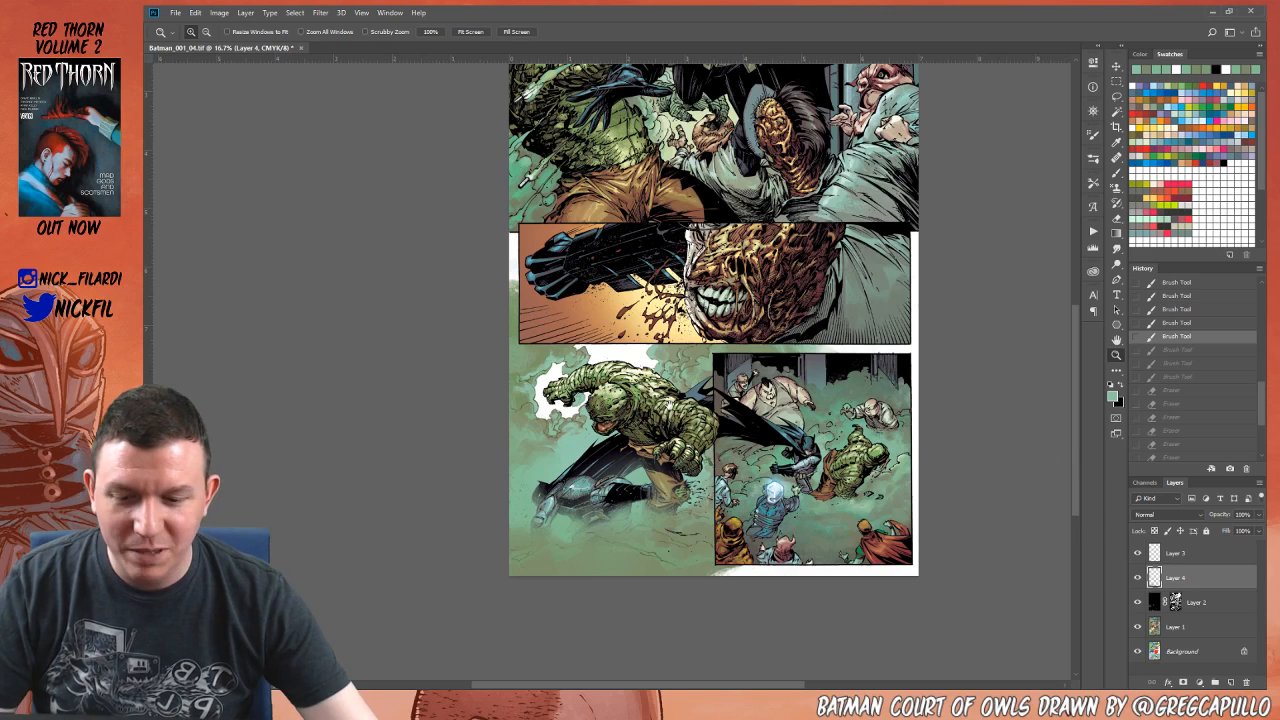
Step: Lower the opacity of Layer 4 to 89% and check the mist in the Killer Croc panel
drag(670, 406, 635, 356)
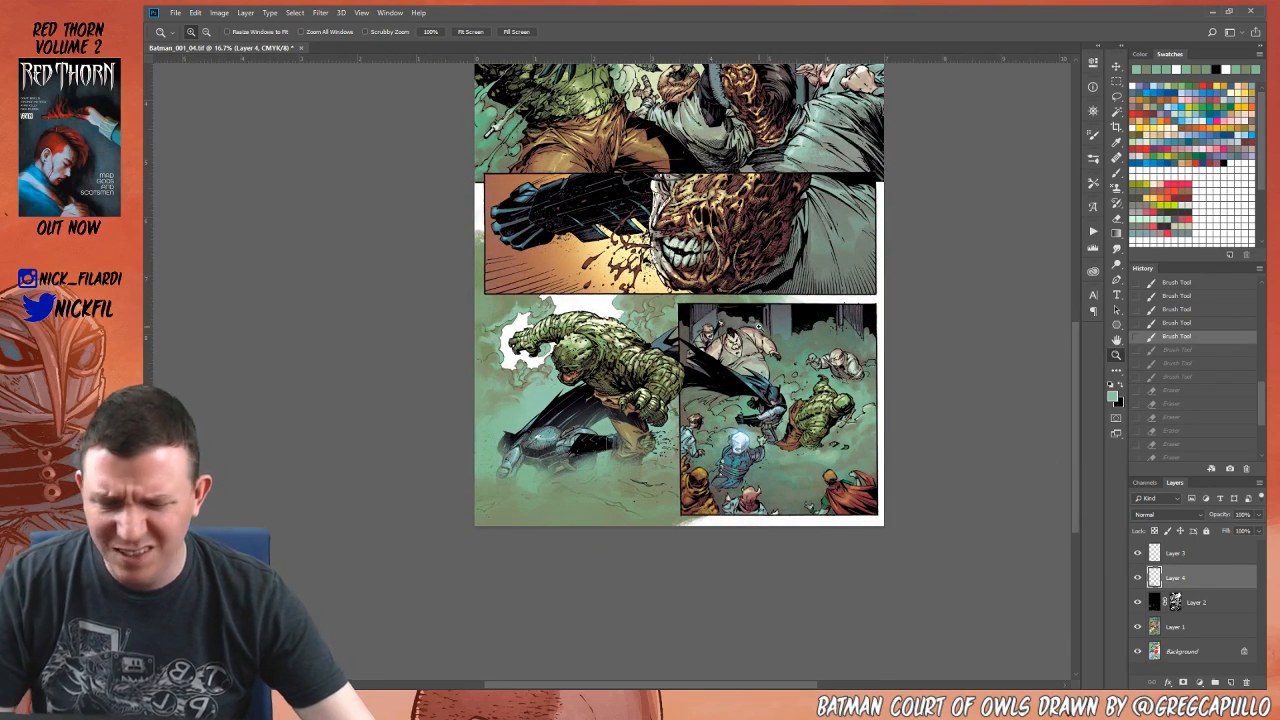
click(1257, 515)
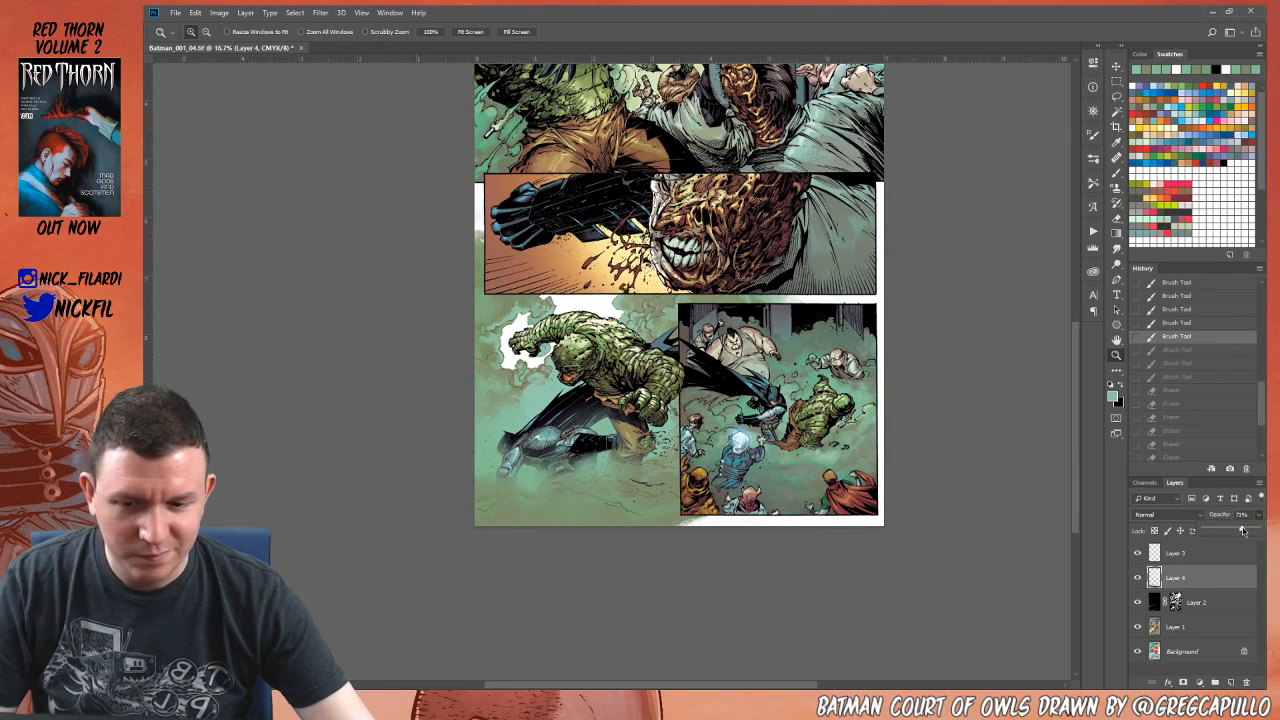
drag(1243, 530, 1254, 531)
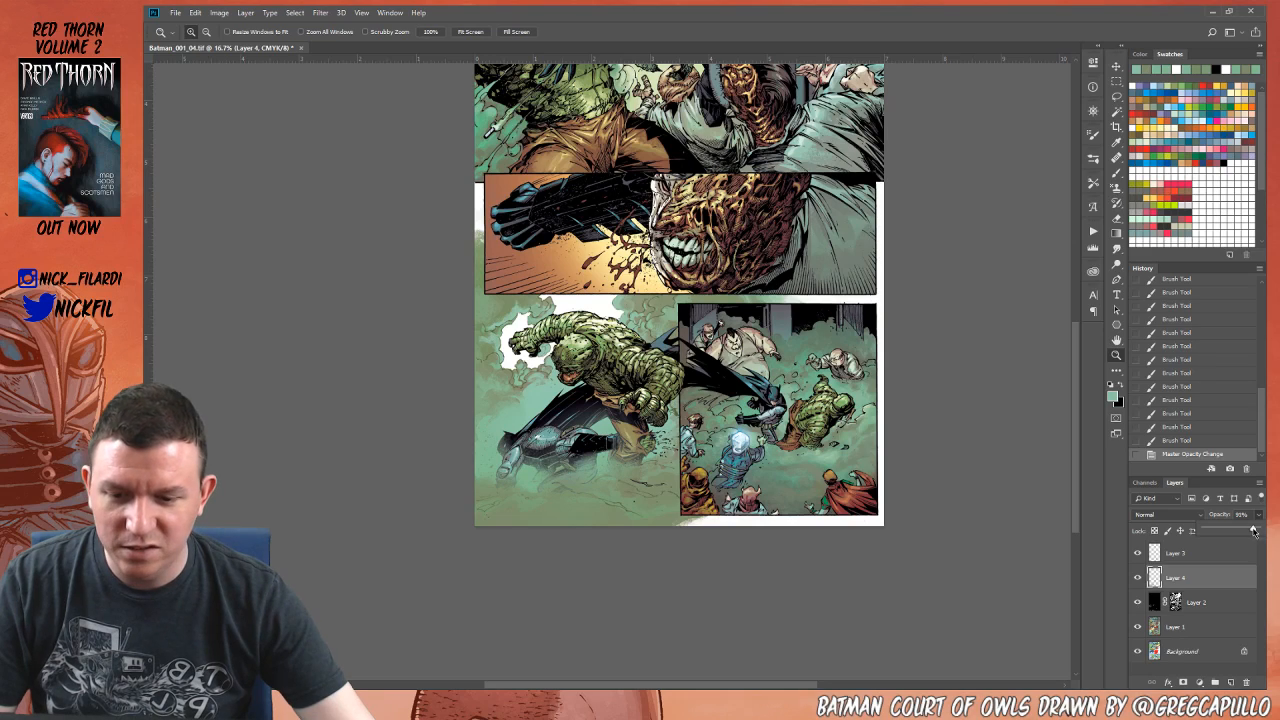
drag(719, 326, 733, 391)
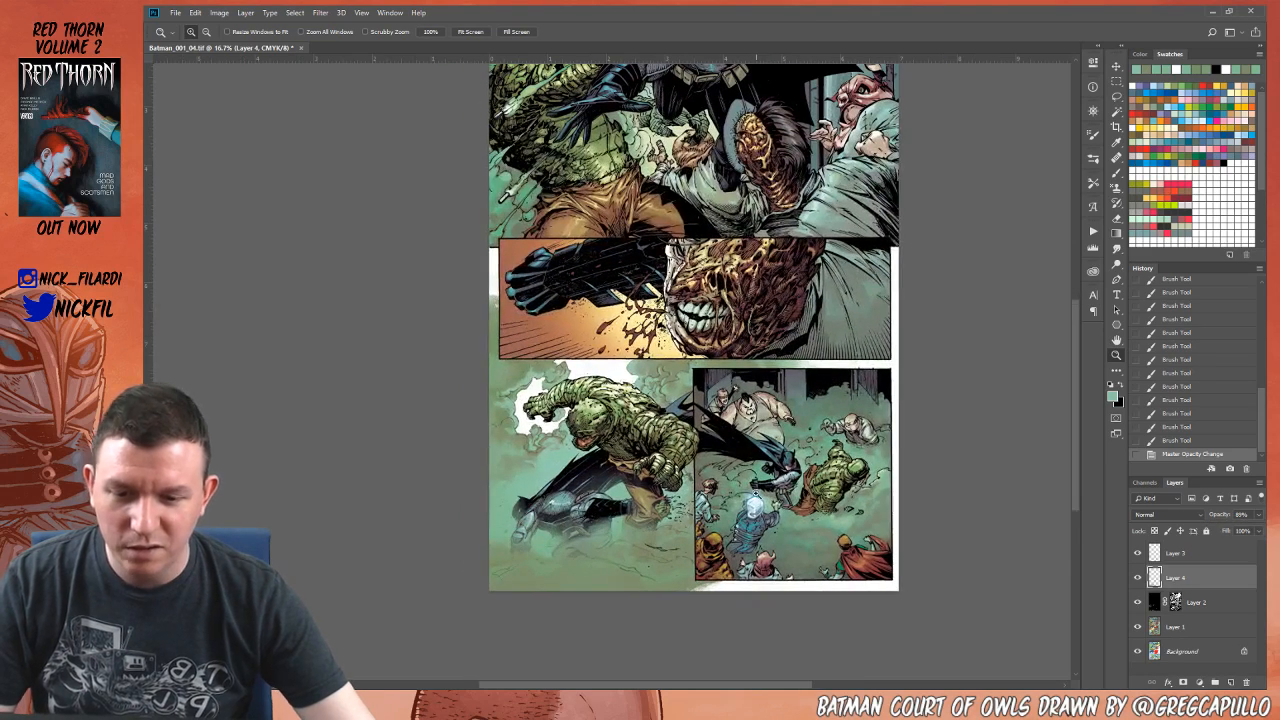
drag(747, 305, 707, 281)
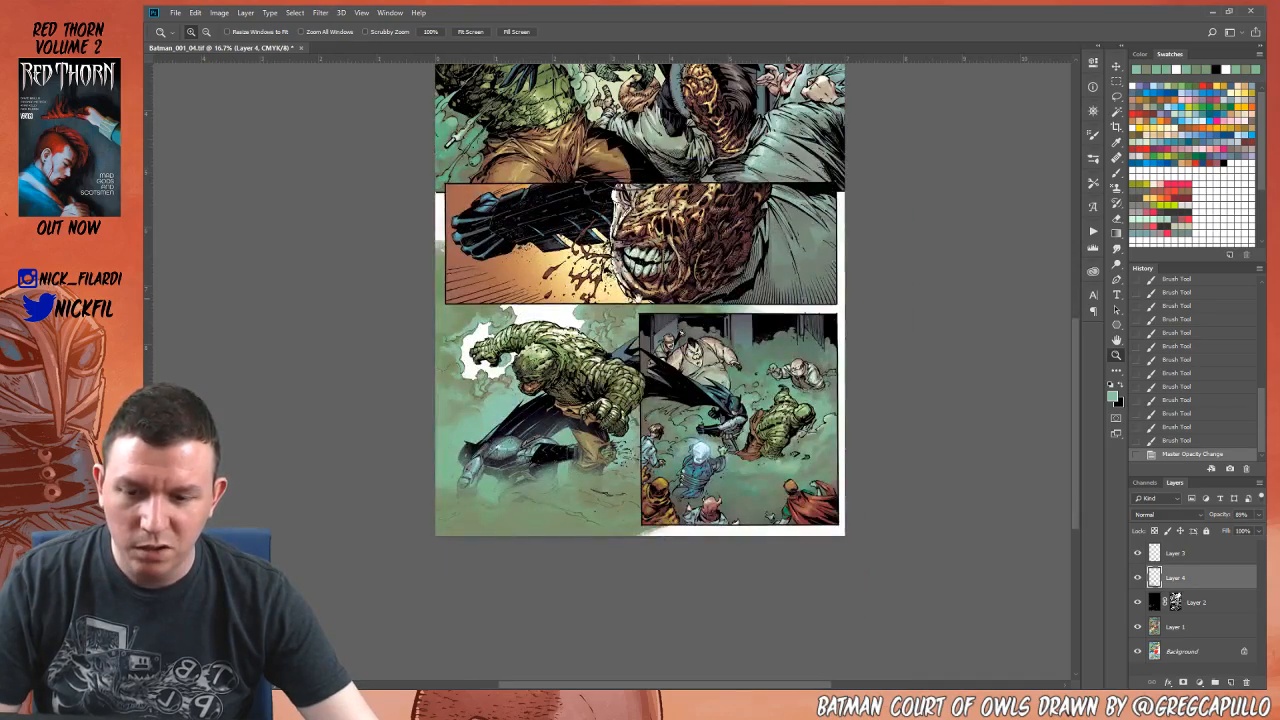
Step: Add a new layer directly above Layer 4 for work on the large Batman panel
drag(640, 165, 636, 428)
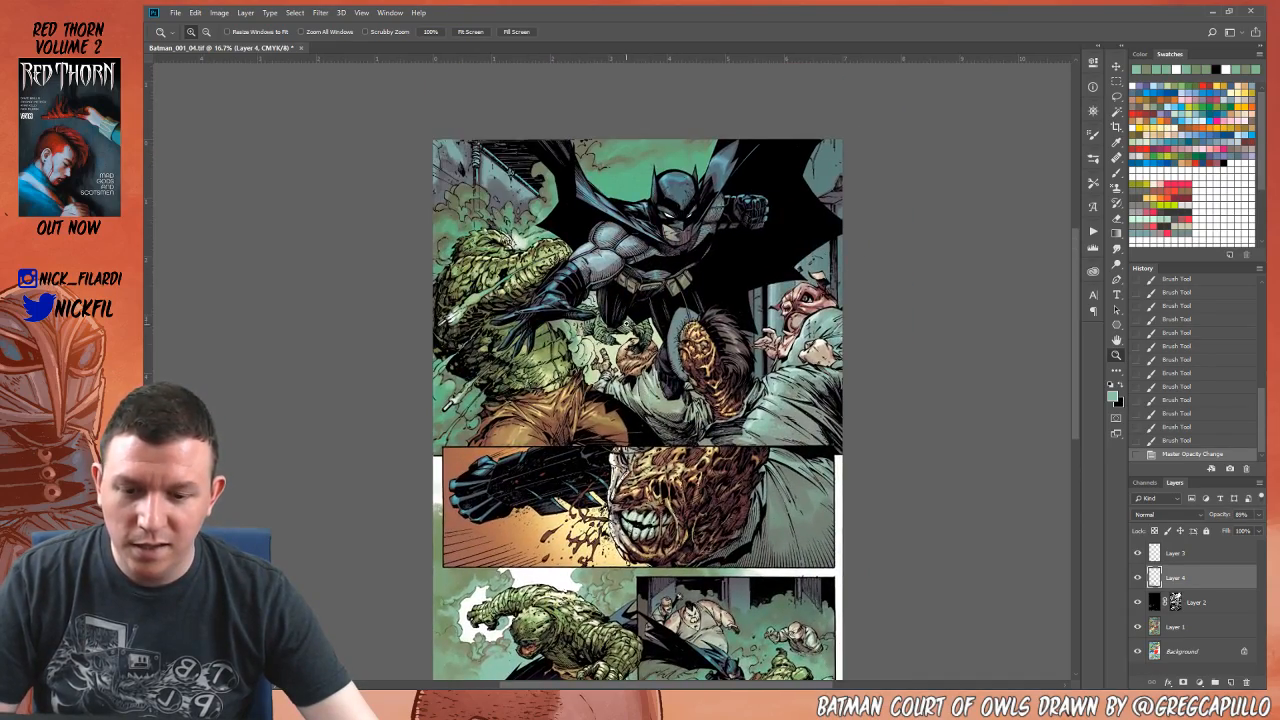
click(628, 322)
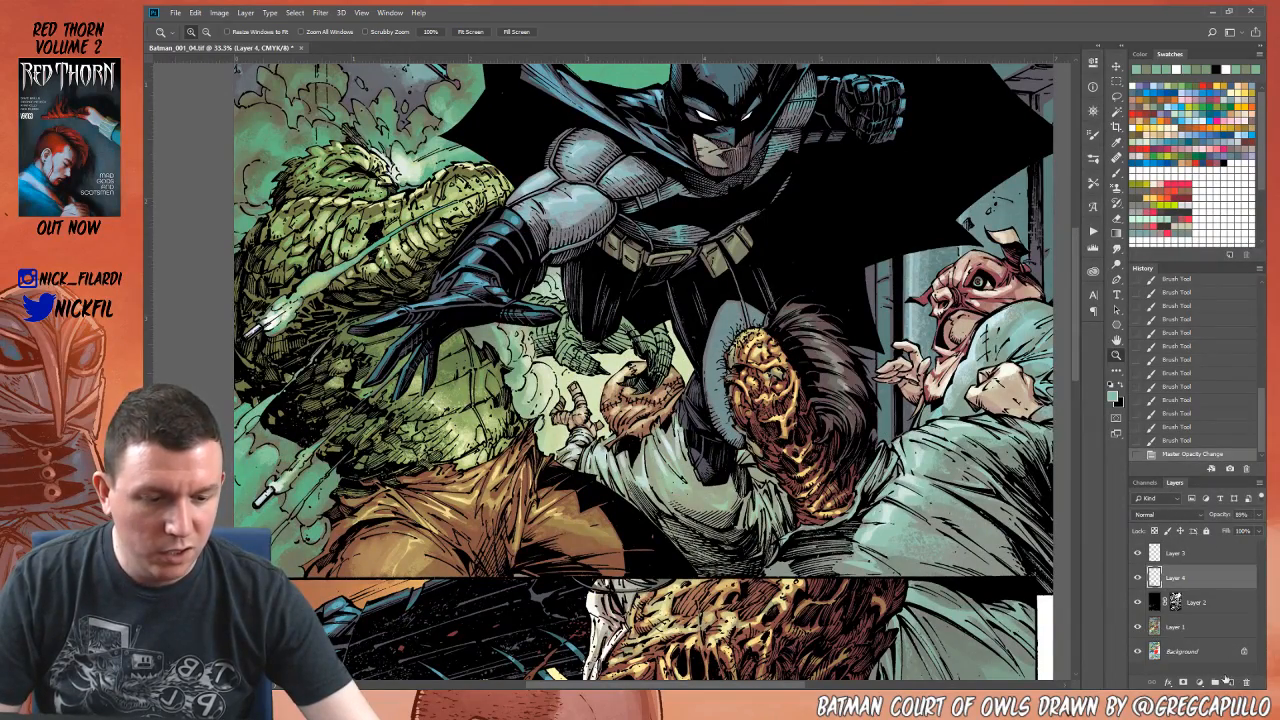
click(1230, 681)
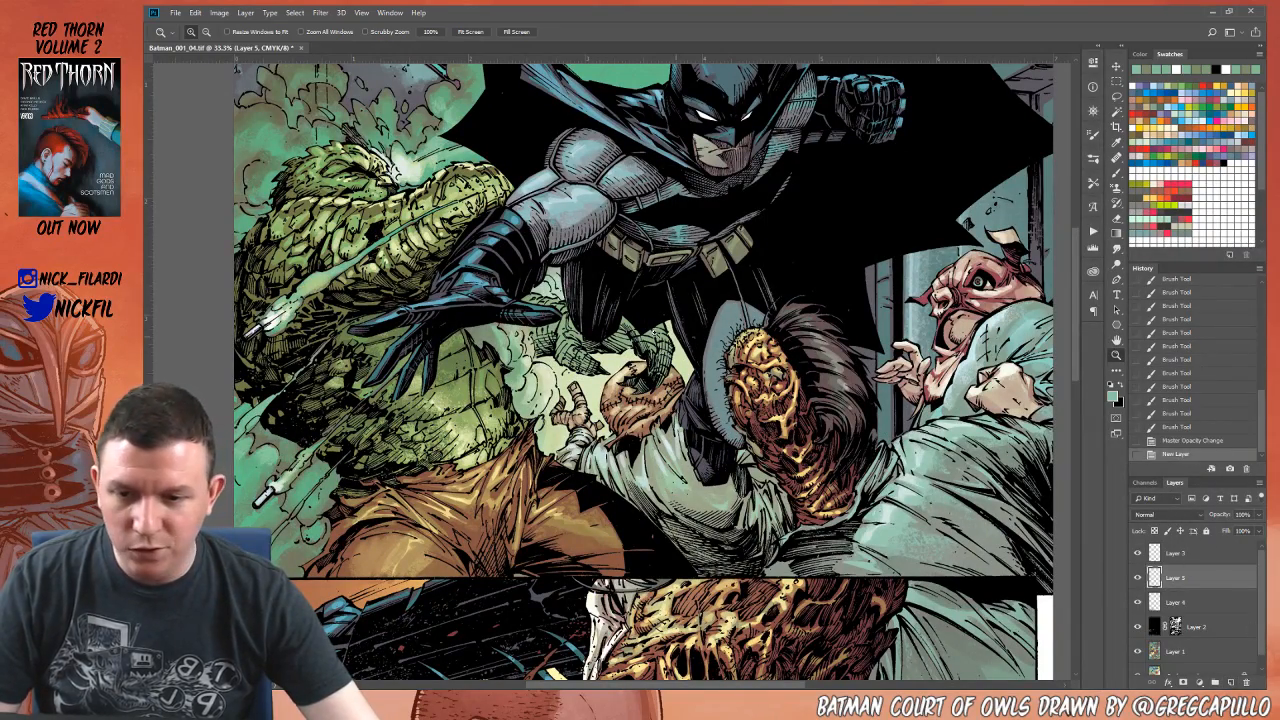
click(655, 334)
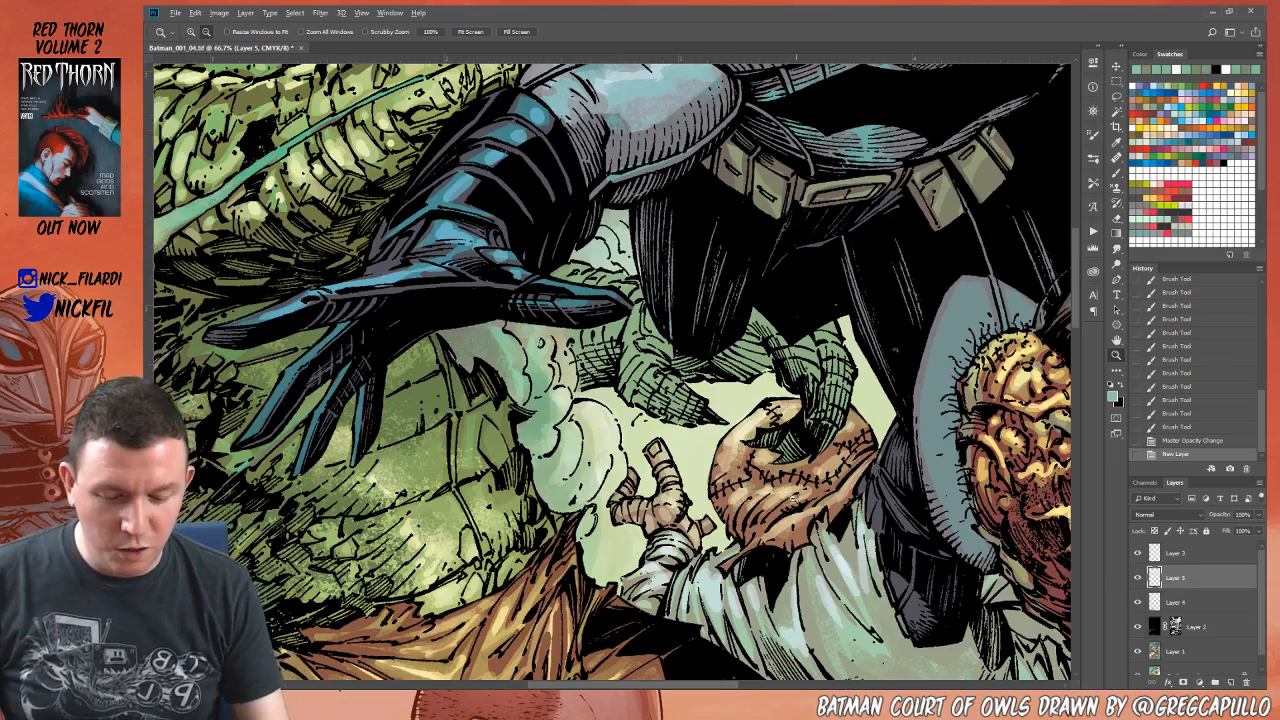
alt+click(804, 485)
alt+click(806, 482)
key(space)
drag(890, 526, 722, 536)
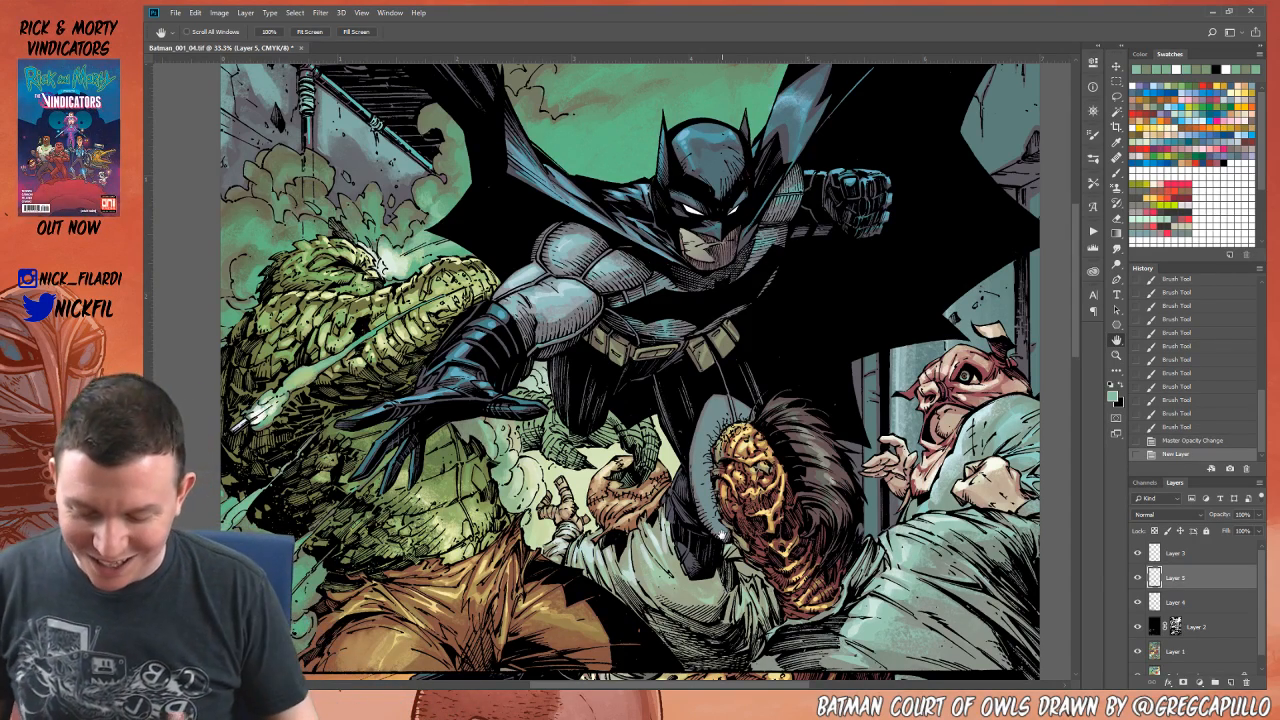
drag(657, 482, 774, 374)
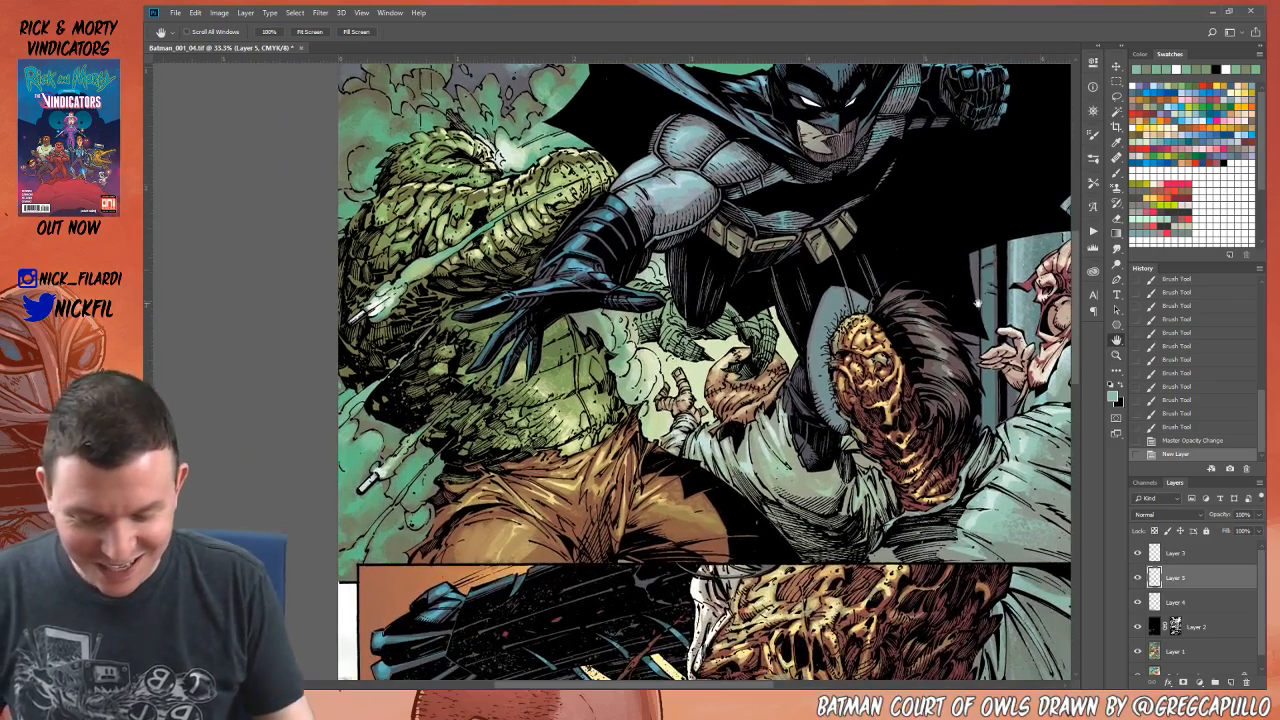
click(1118, 96)
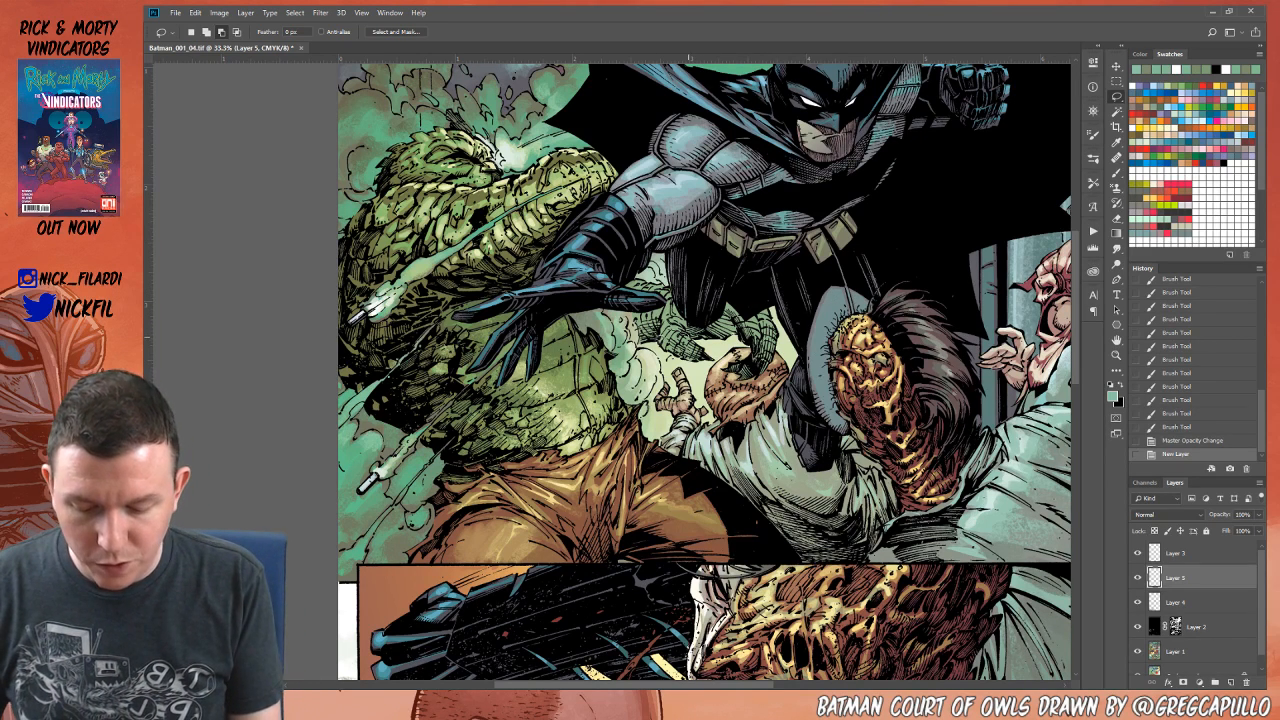
mouse_move(668, 335)
mouse_down()
mouse_move(656, 400)
mouse_move(646, 377)
mouse_up()
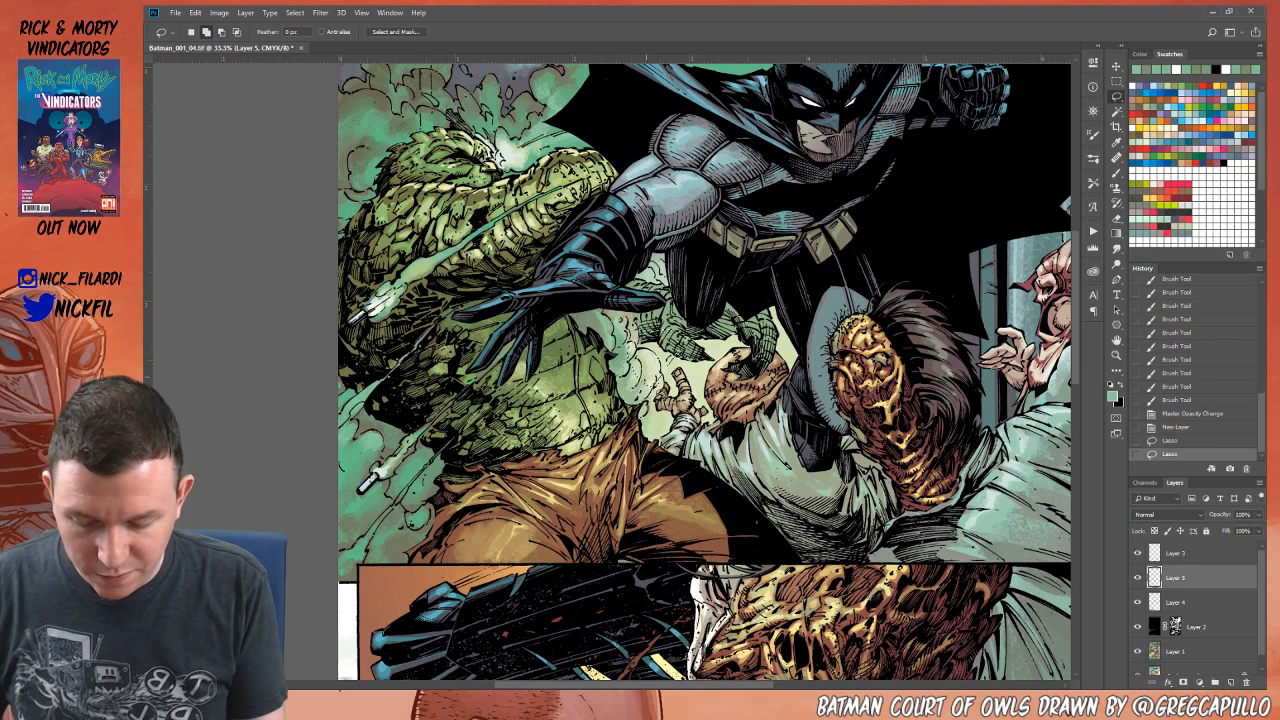
mouse_move(711, 402)
mouse_down()
mouse_move(690, 371)
mouse_move(712, 418)
mouse_up()
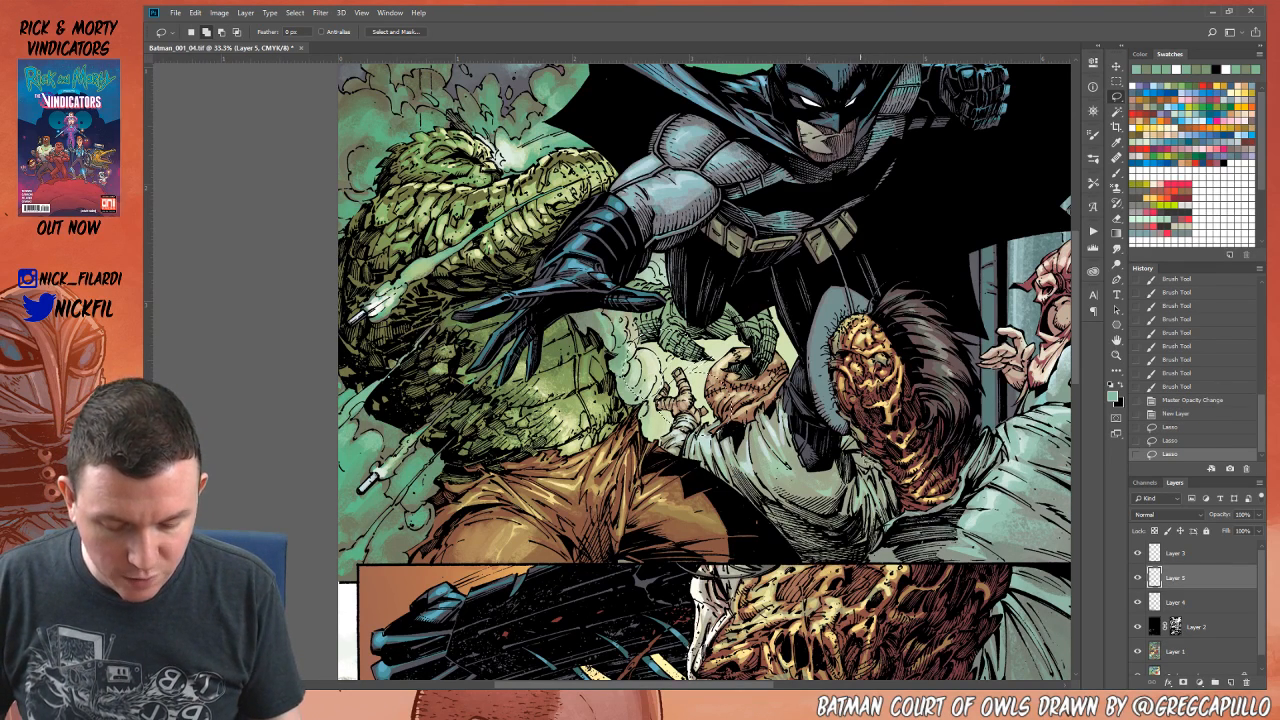
click(1116, 356)
click(858, 470)
click(858, 470)
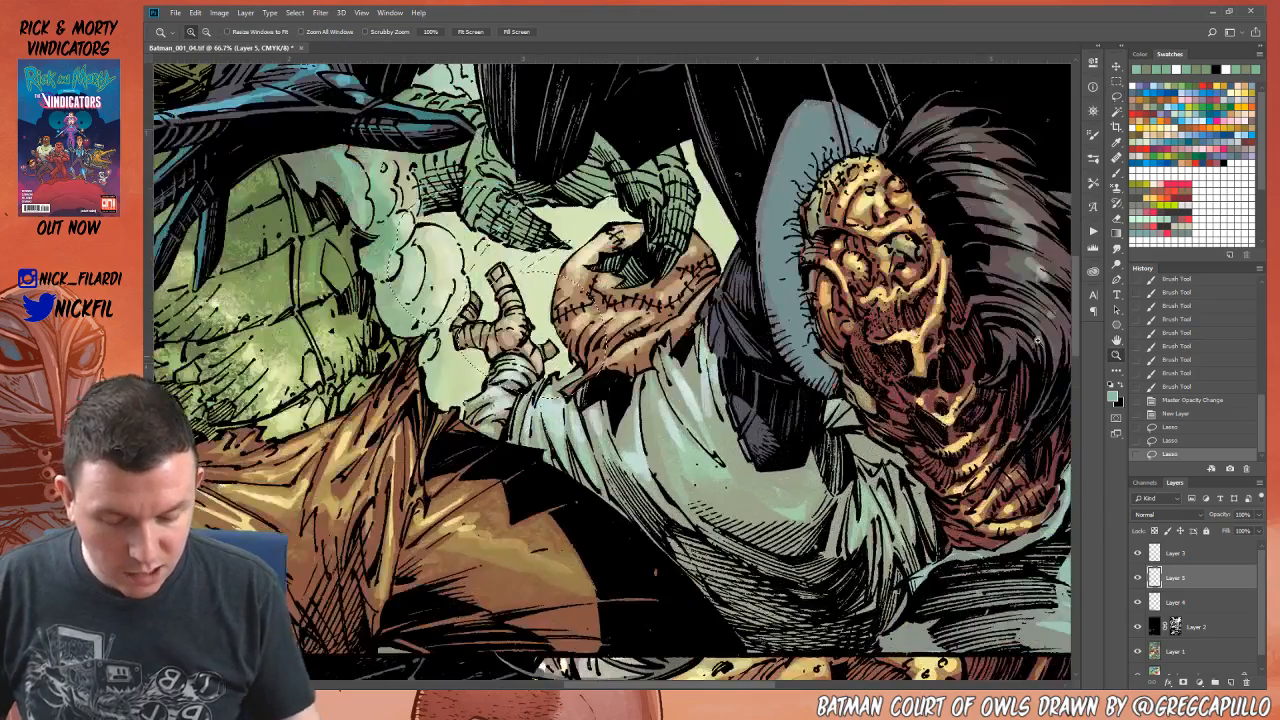
key(l)
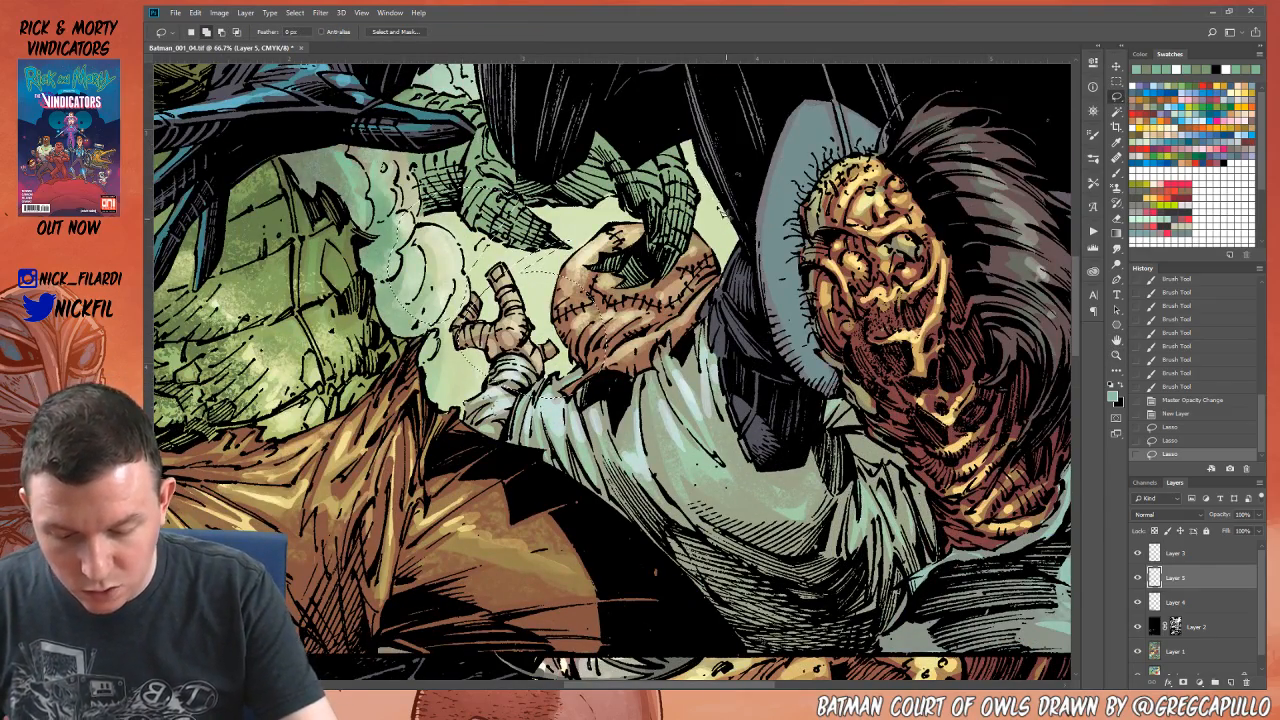
key(ctrl+d)
Step: Lasso the pale green smoke below Batman's outstretched glove, following the edges of Killer Croc's belly and trousers
key(h)
mouse_move(655, 370)
mouse_down()
mouse_move(785, 520)
mouse_move(805, 505)
mouse_up()
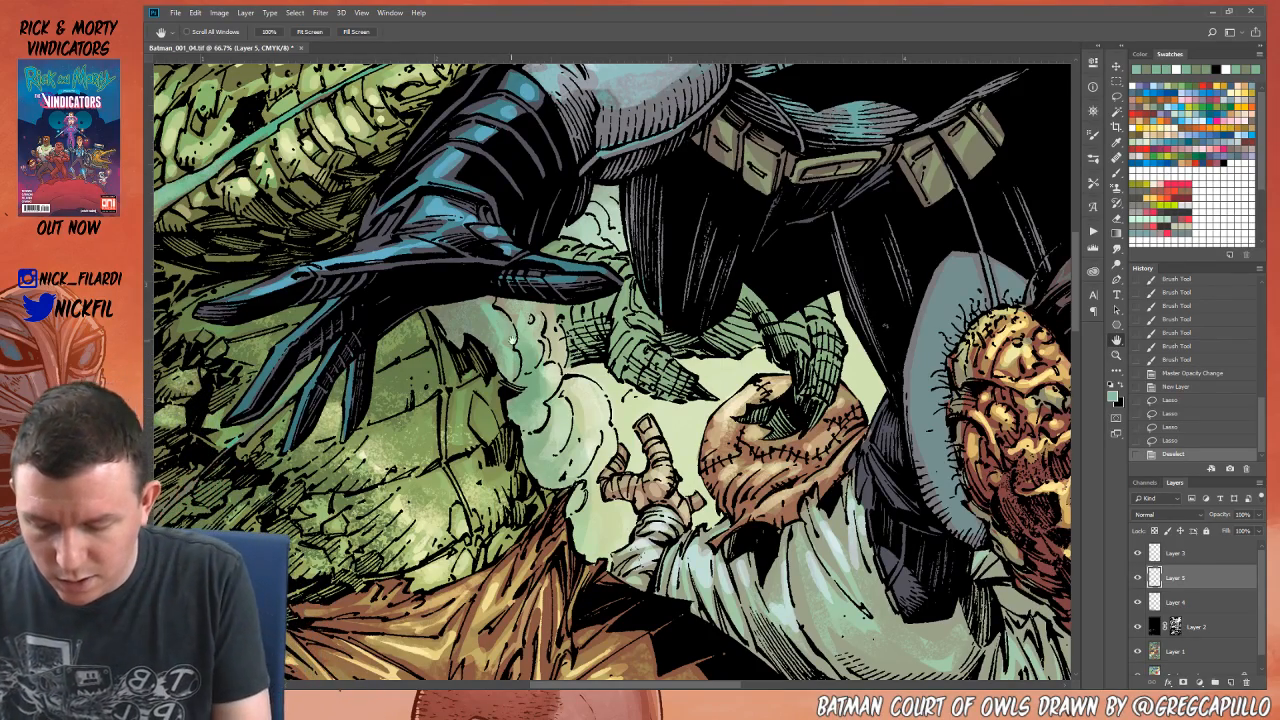
drag(835, 460, 875, 438)
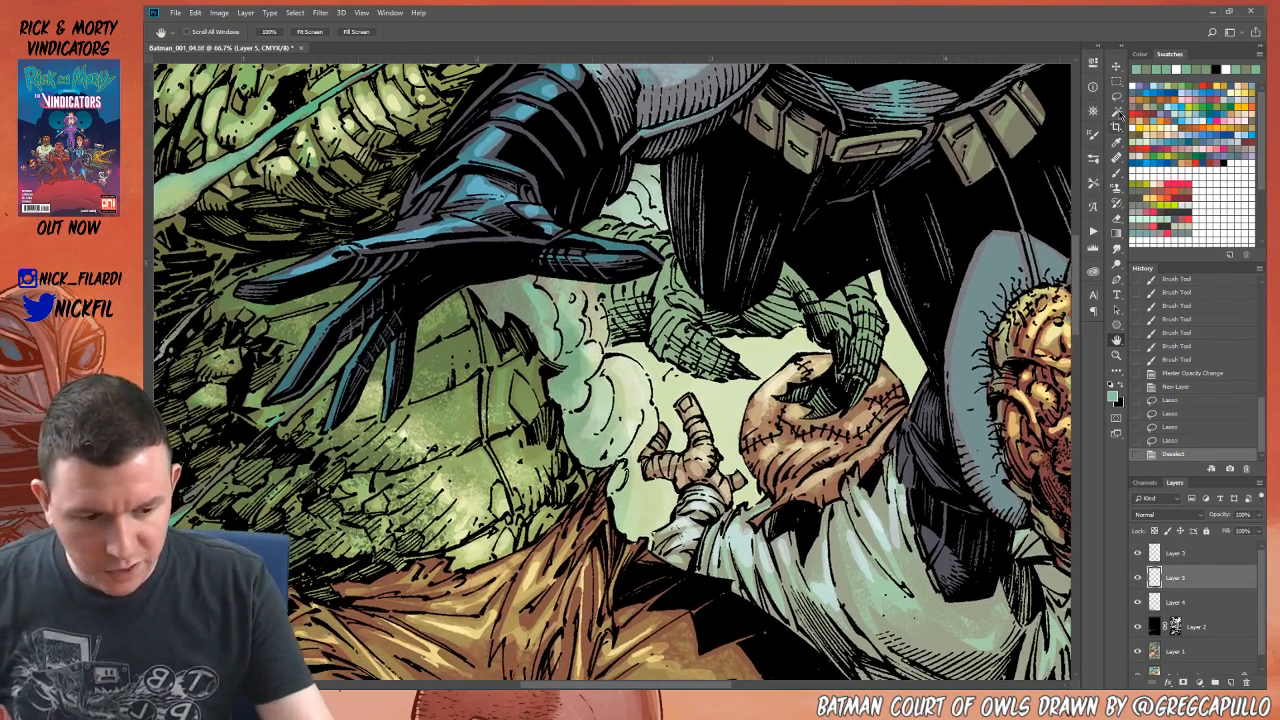
key(l)
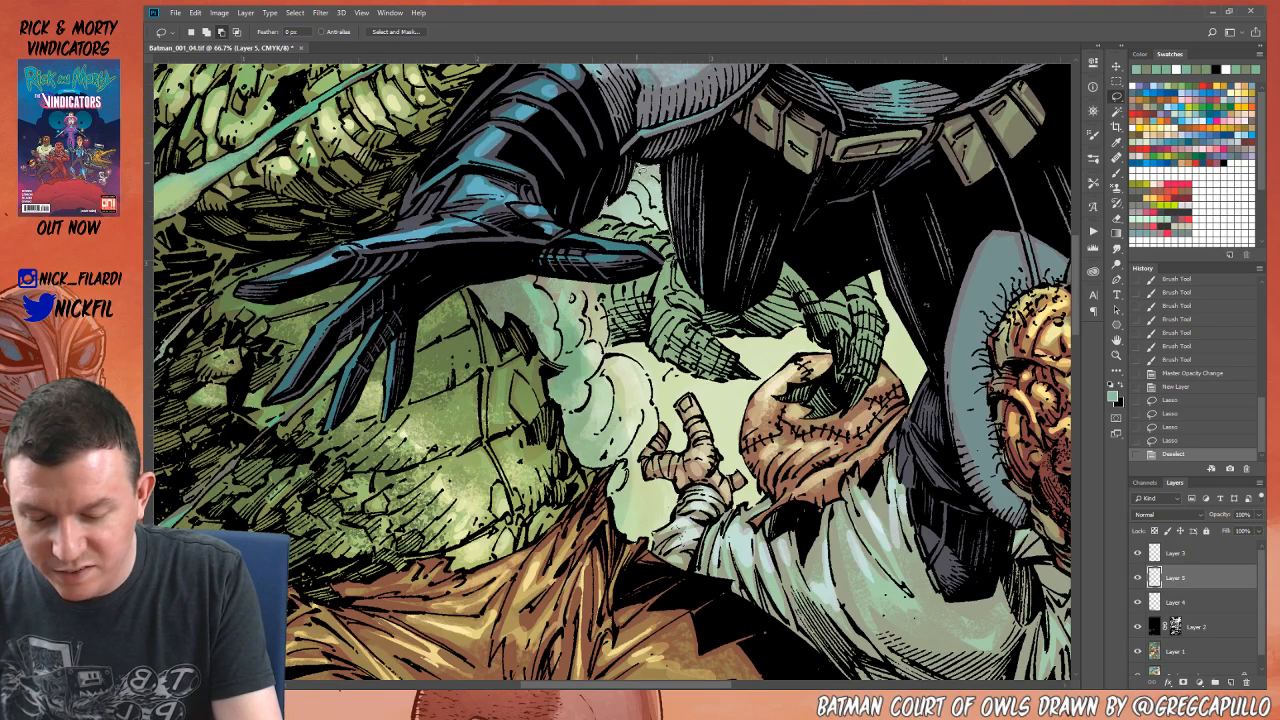
mouse_move(631, 181)
mouse_down()
mouse_move(638, 192)
mouse_move(647, 170)
mouse_up()
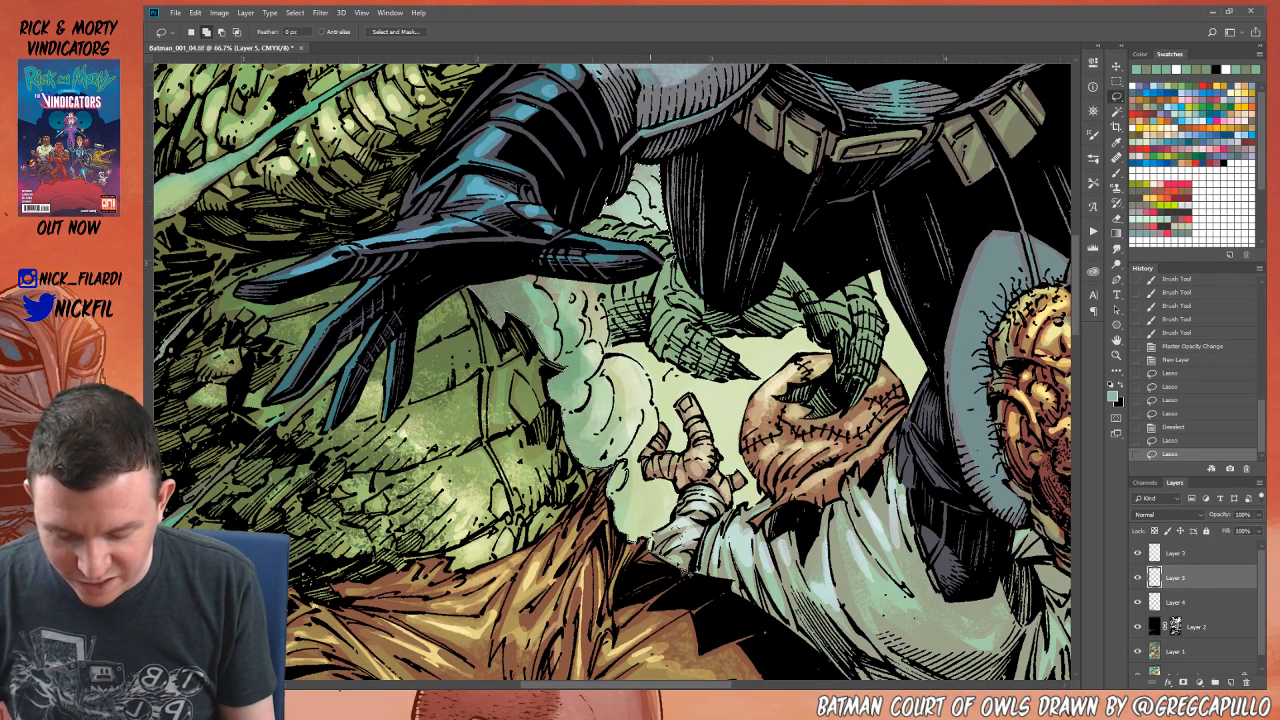
mouse_move(750, 588)
mouse_down()
mouse_move(738, 586)
mouse_move(800, 515)
mouse_move(710, 382)
mouse_move(672, 266)
mouse_move(562, 296)
mouse_move(536, 280)
mouse_move(470, 284)
mouse_up()
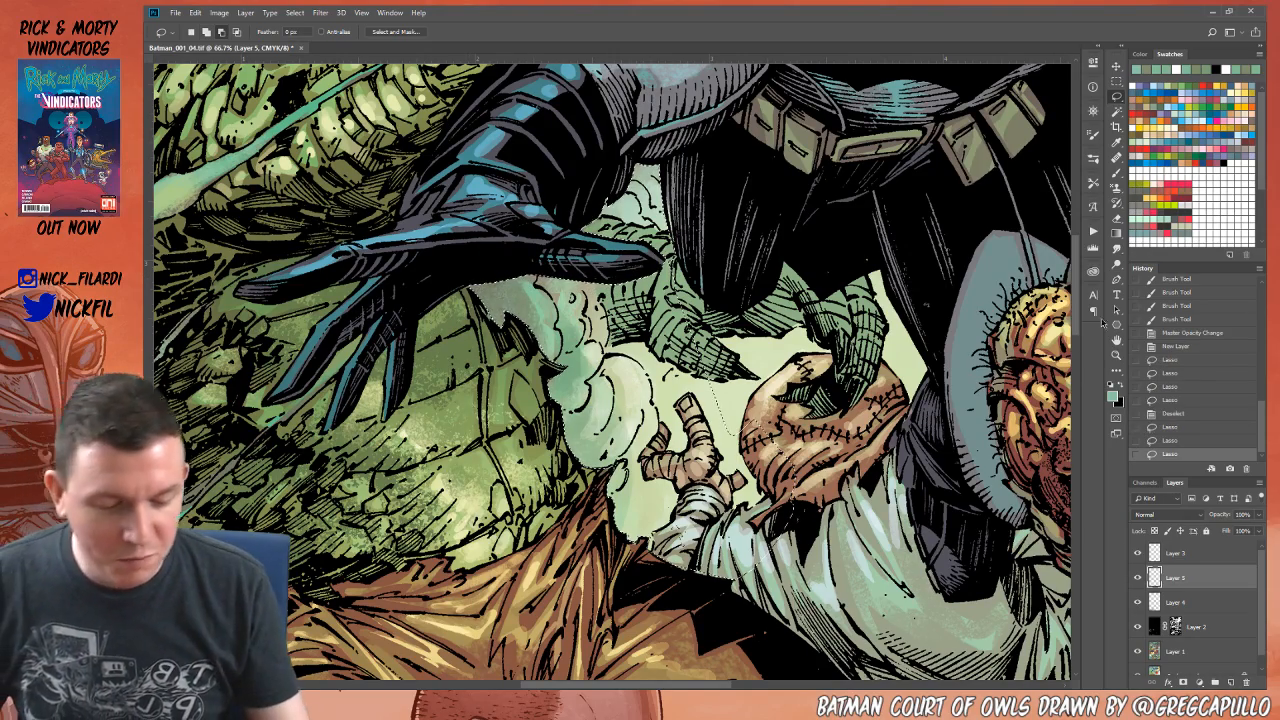
Step: Extend the lasso selection across the pale green background around the bandaged hand, the stitched hand and the scaly claws
click(1116, 340)
drag(878, 480, 785, 435)
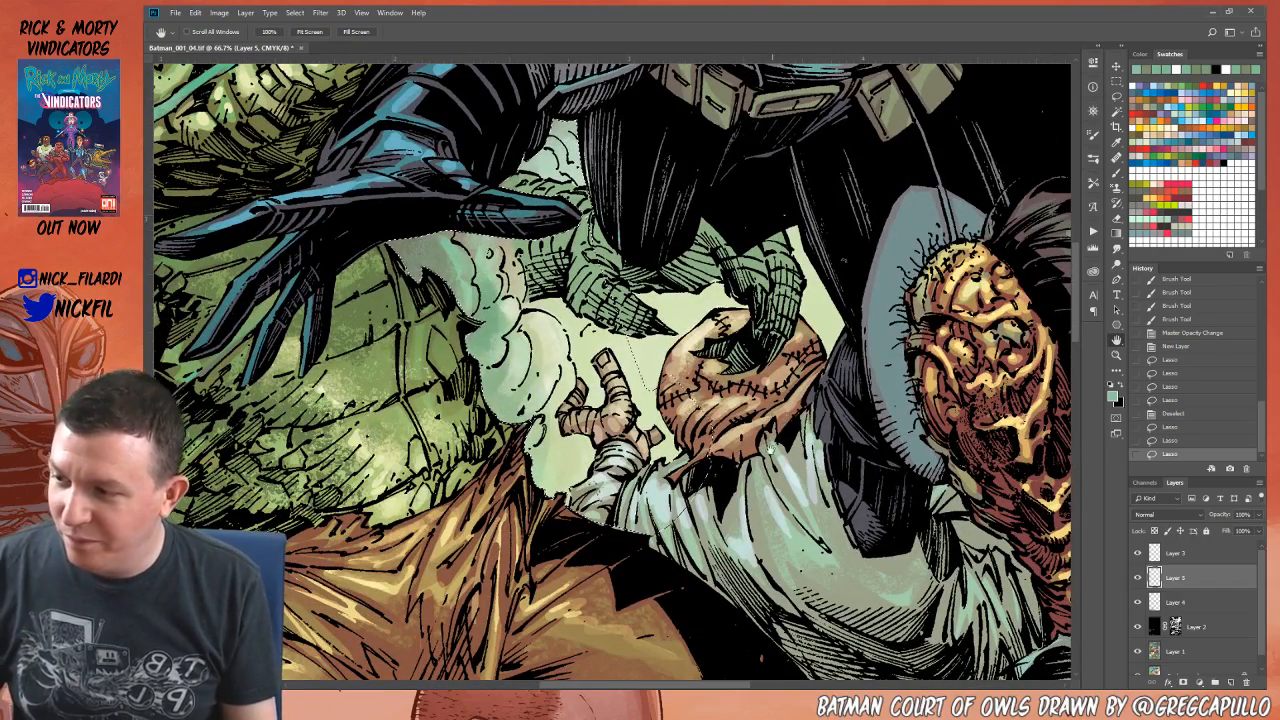
click(1117, 112)
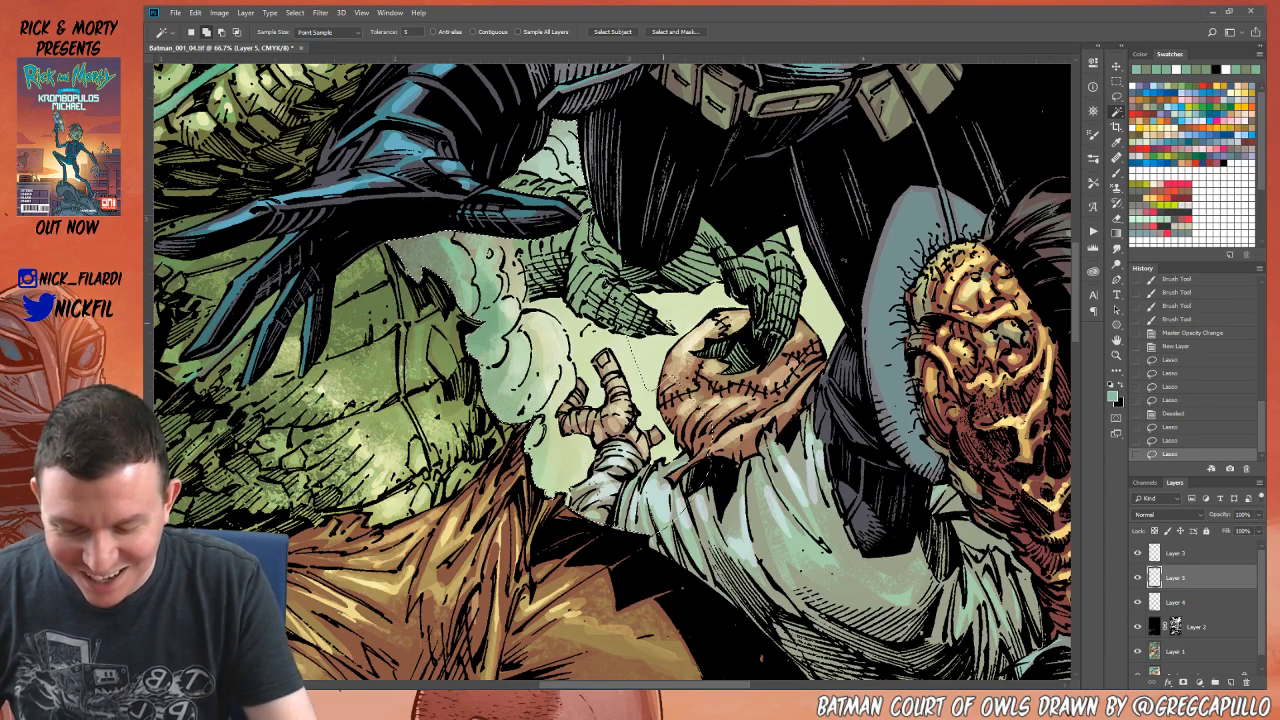
click(1117, 96)
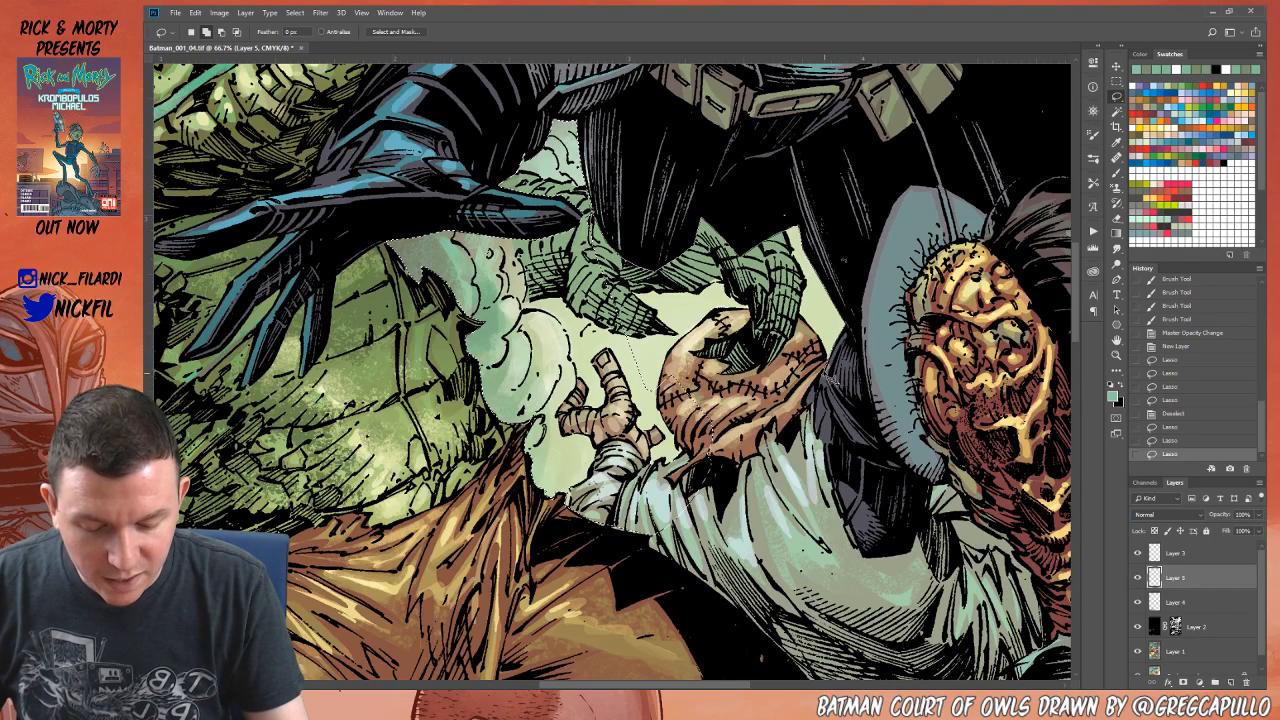
mouse_move(822, 380)
mouse_down()
mouse_move(815, 448)
mouse_move(622, 445)
mouse_move(618, 420)
mouse_up()
mouse_move(588, 206)
mouse_down()
mouse_move(602, 280)
mouse_move(590, 195)
mouse_up()
Step: Add the pale green jacket sleeve around Batman's dark boot to the lasso selection and trim its edge along the boot
key(space)
drag(854, 489, 681, 472)
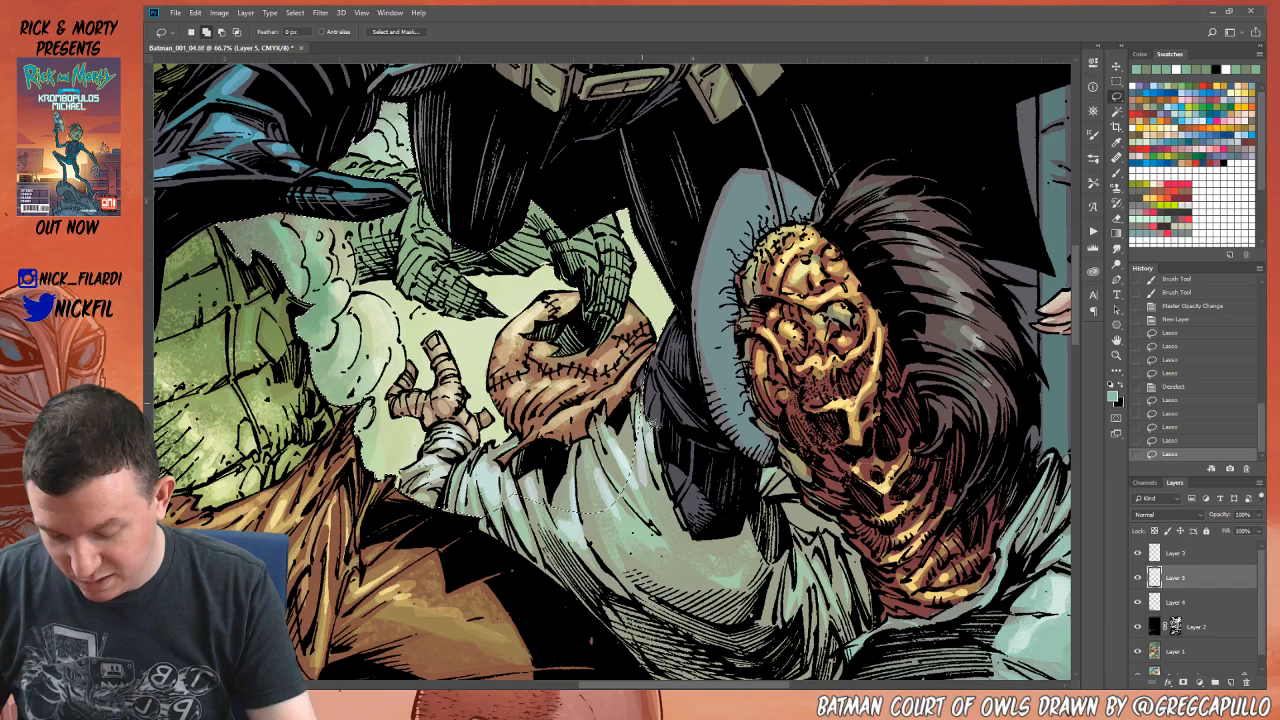
mouse_move(648, 420)
mouse_down()
mouse_move(657, 485)
mouse_move(604, 514)
mouse_up()
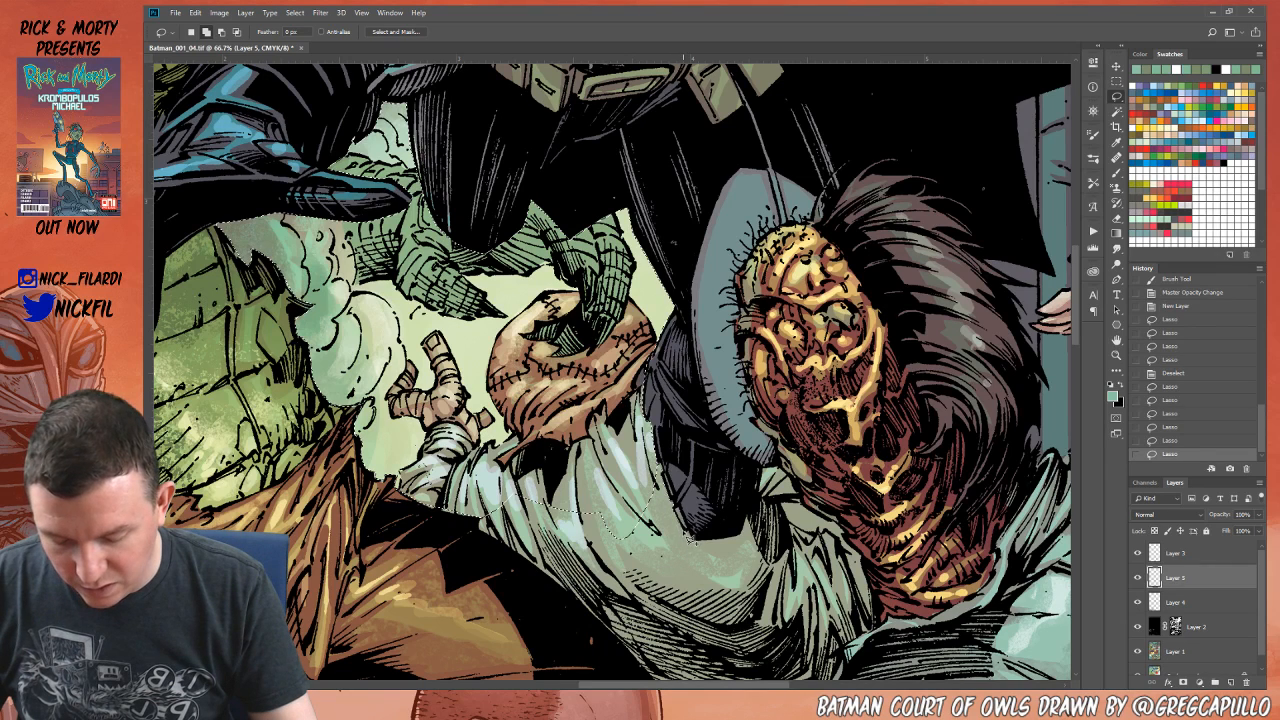
mouse_move(708, 573)
mouse_down()
mouse_move(608, 568)
mouse_move(584, 518)
mouse_up()
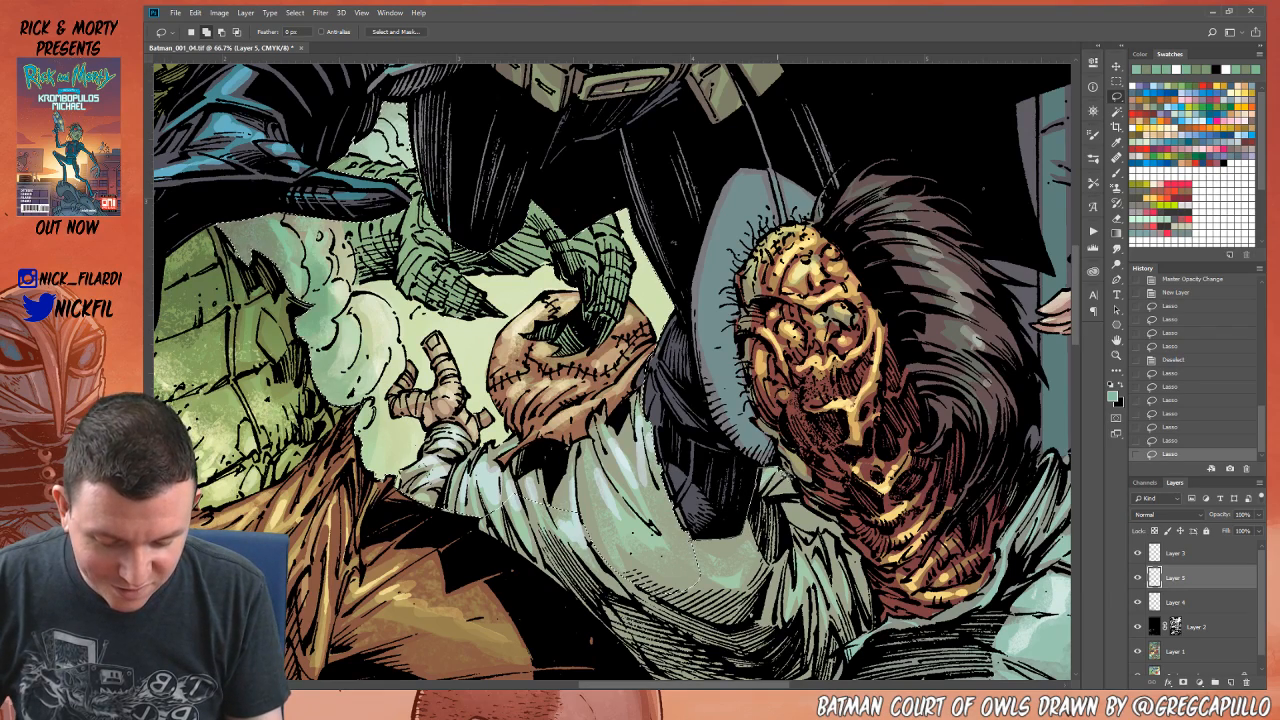
mouse_move(786, 482)
mouse_down()
mouse_move(742, 619)
mouse_move(658, 550)
mouse_up()
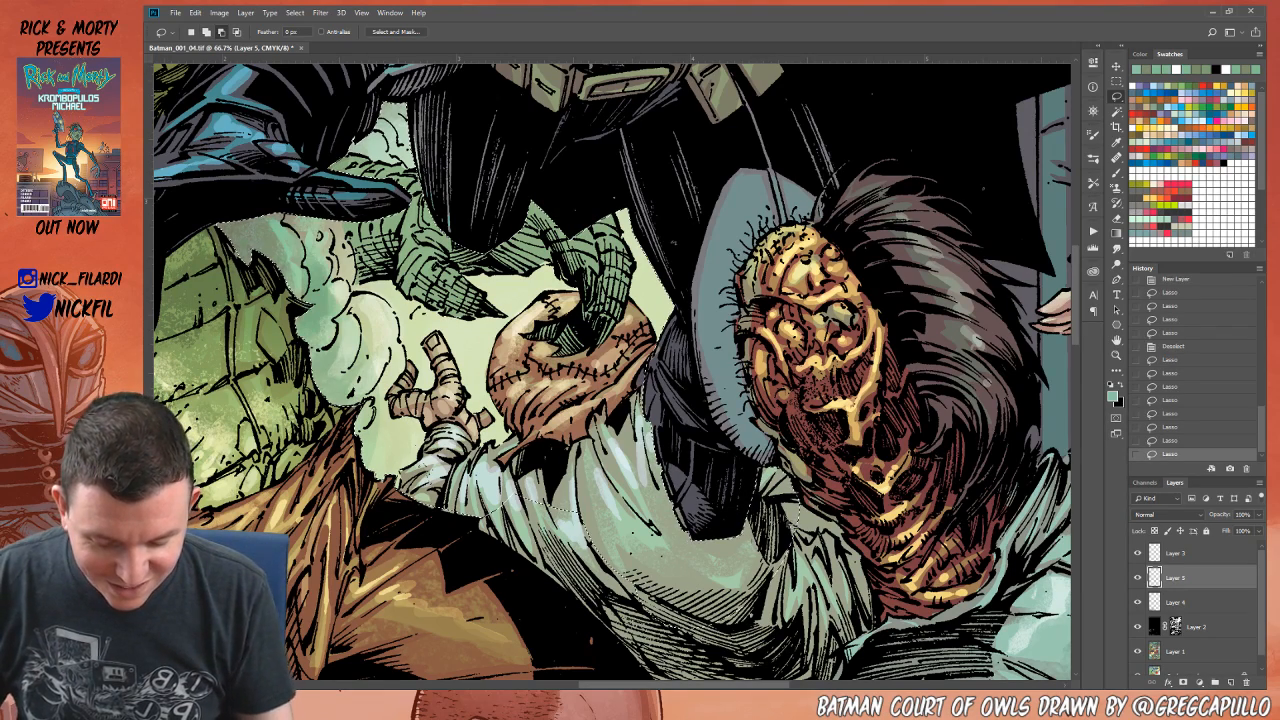
Step: Extend the lasso selection over the rest of the pale green jacket to the panel border and tidy it near the wrist
key(space)
drag(980, 466, 886, 319)
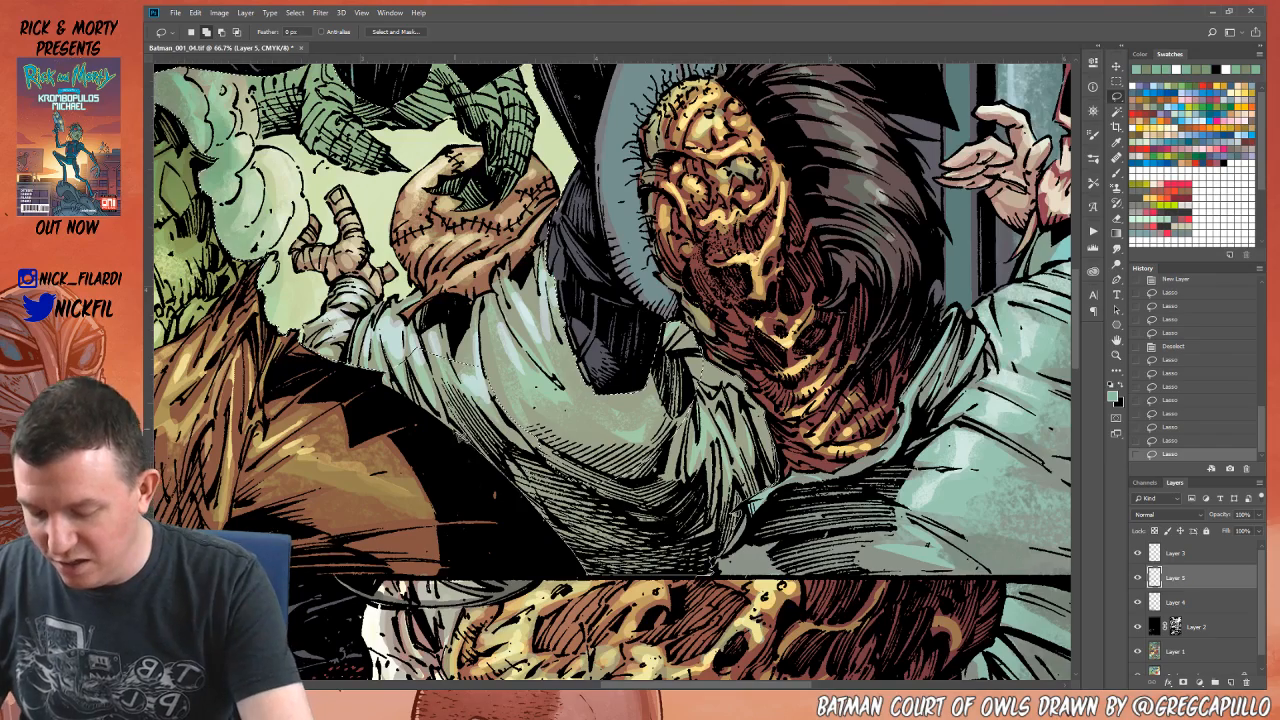
mouse_move(409, 357)
mouse_down()
mouse_move(472, 325)
mouse_move(550, 362)
mouse_move(566, 430)
mouse_move(665, 407)
mouse_move(686, 388)
mouse_up()
key(space)
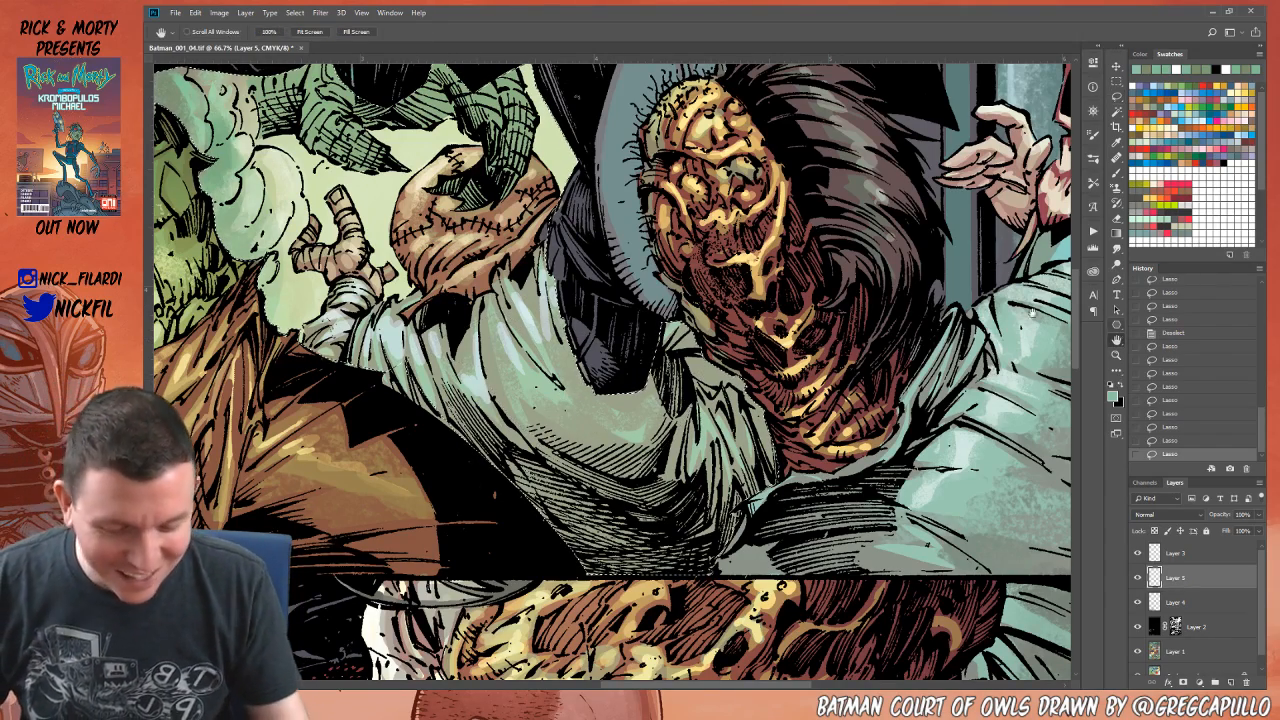
mouse_move(571, 405)
mouse_down()
mouse_move(676, 371)
mouse_move(730, 417)
mouse_up()
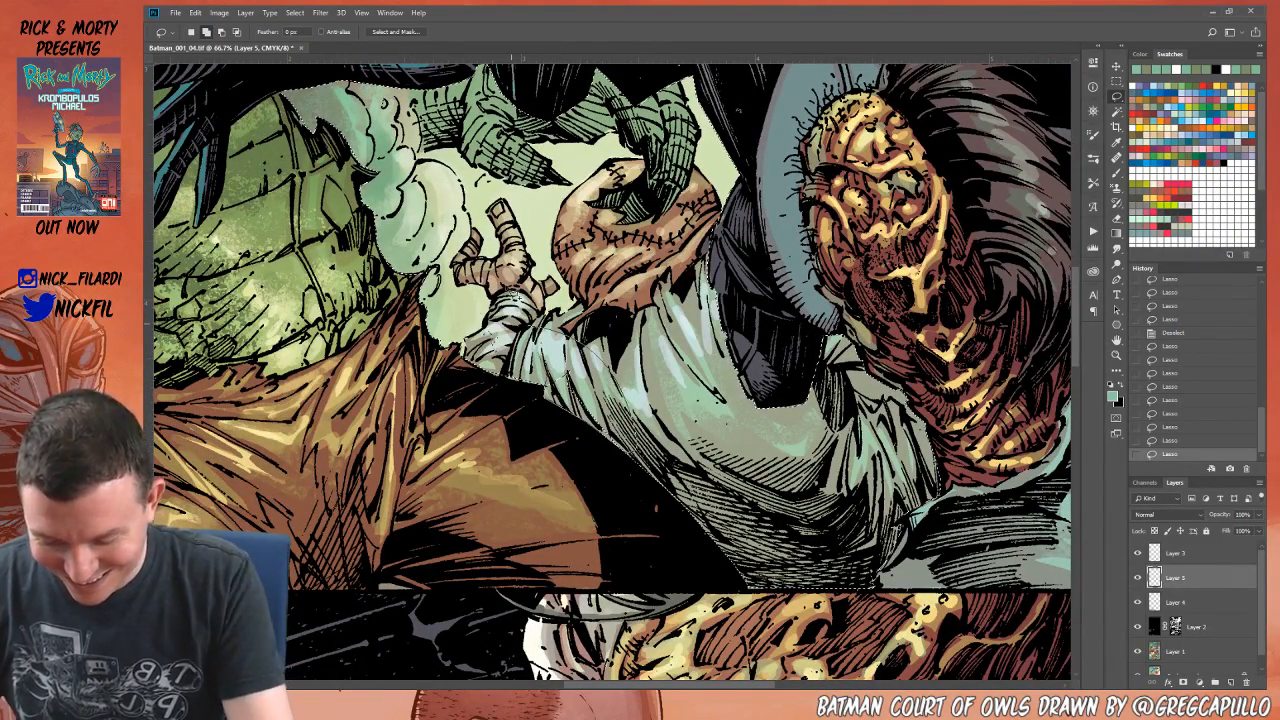
mouse_move(508, 361)
mouse_down()
mouse_move(489, 383)
mouse_move(473, 360)
mouse_up()
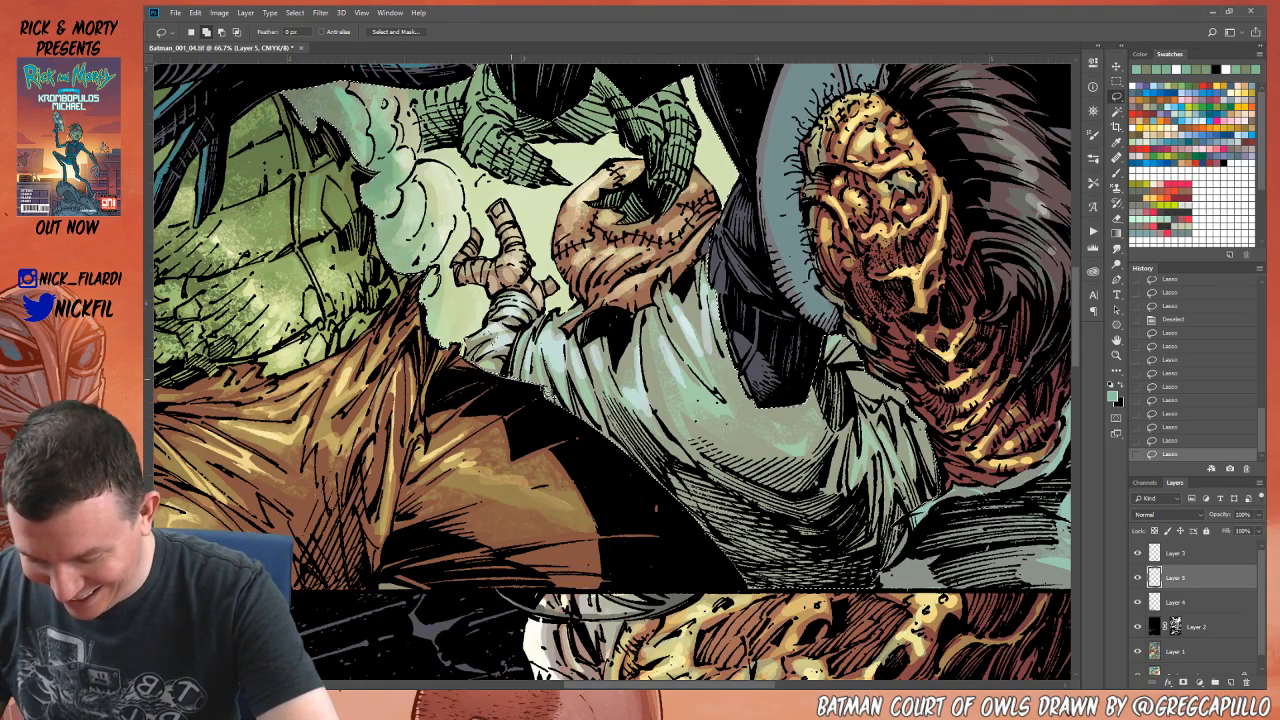
drag(543, 386, 498, 376)
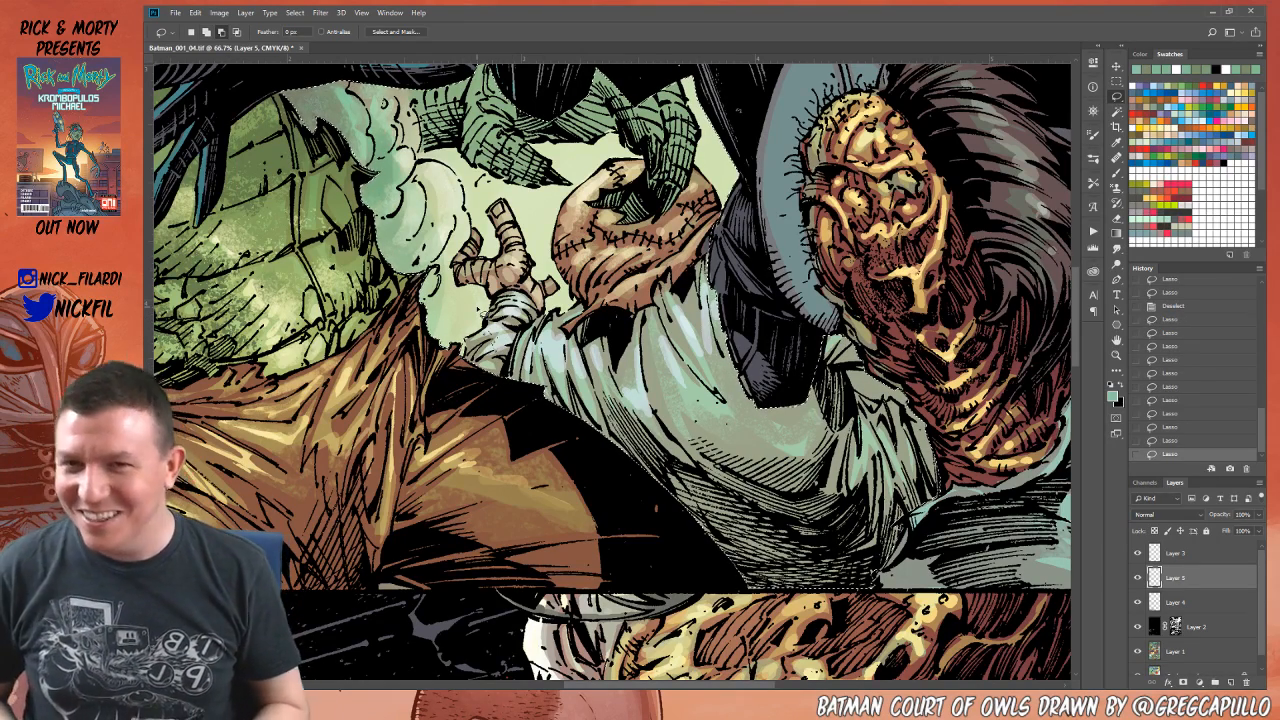
Step: Store the selection in a new alpha channel by filling it with white, and return to the CMYK composite
key(z)
alt+click(736, 498)
alt+click(736, 498)
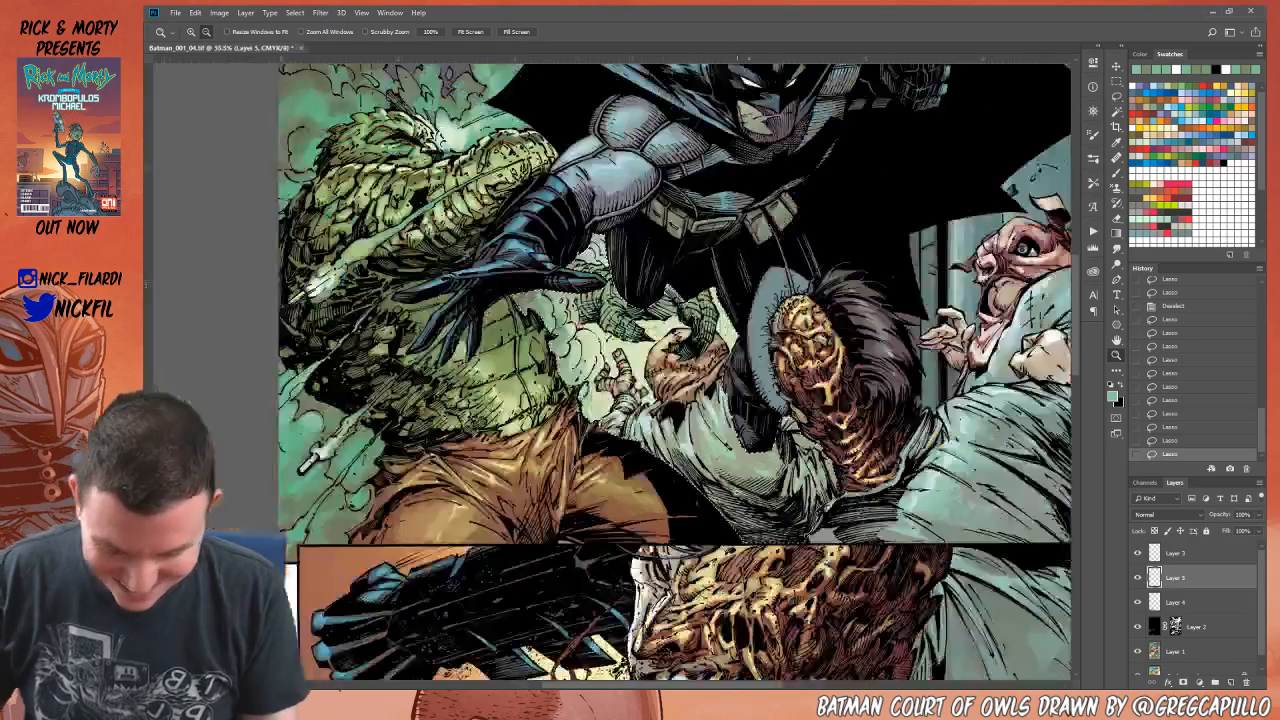
alt+click(736, 498)
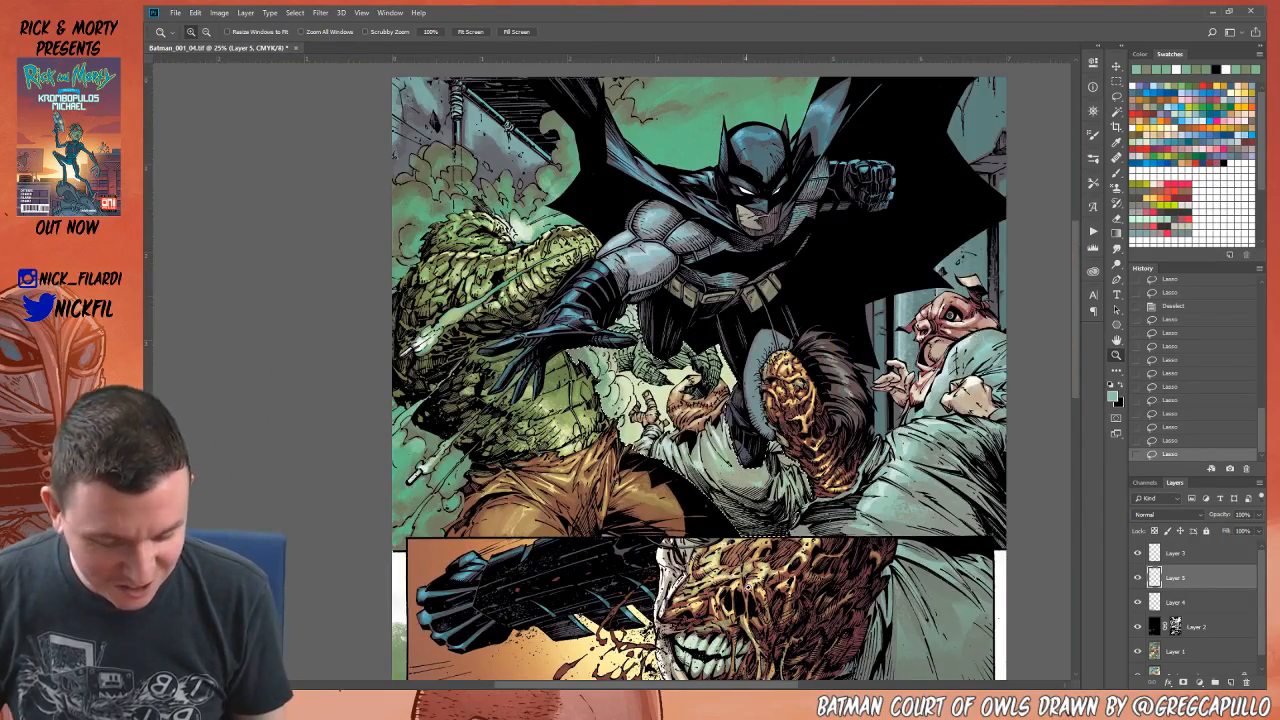
click(1145, 483)
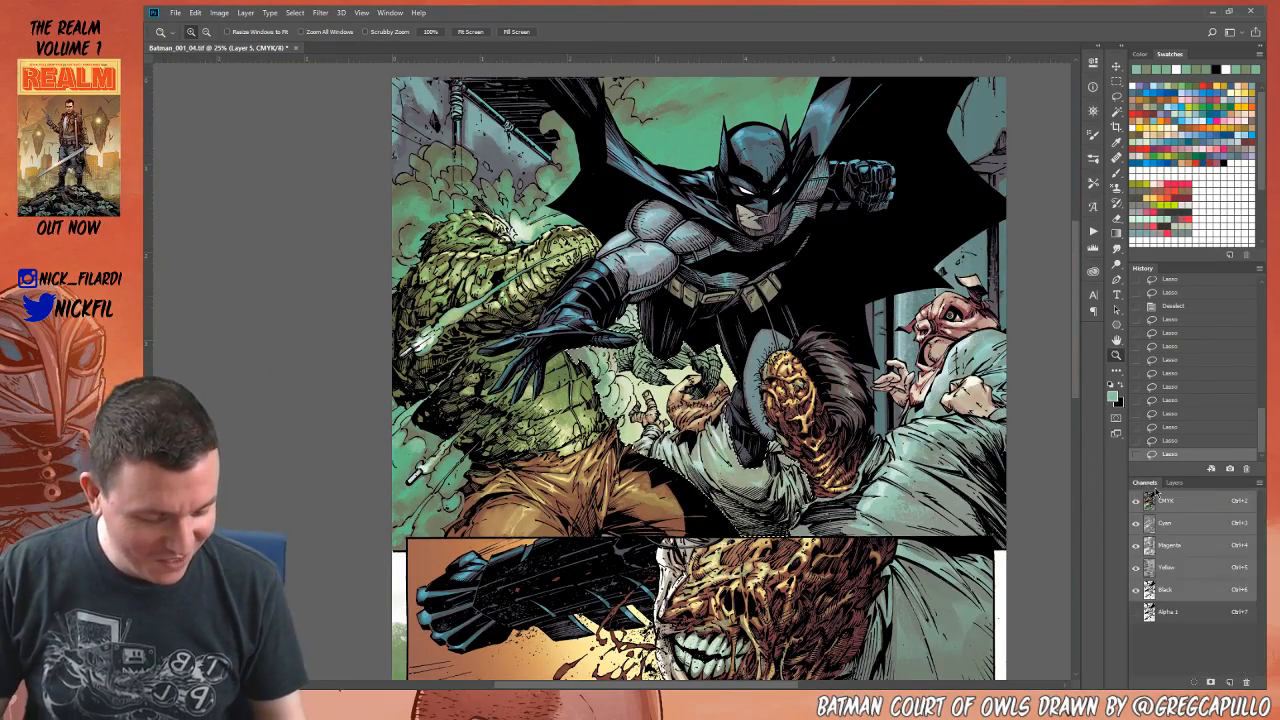
click(1230, 682)
key(alt+BackSpace)
click(1231, 210)
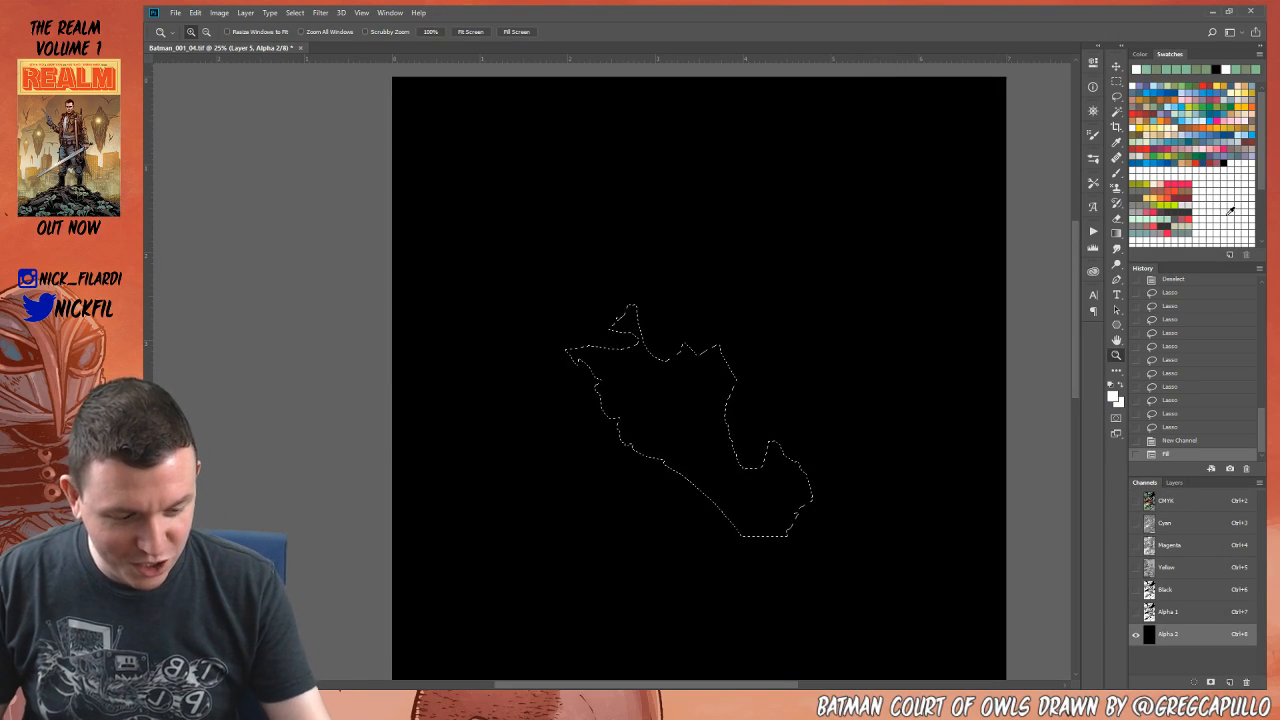
key(alt+BackSpace)
click(1176, 502)
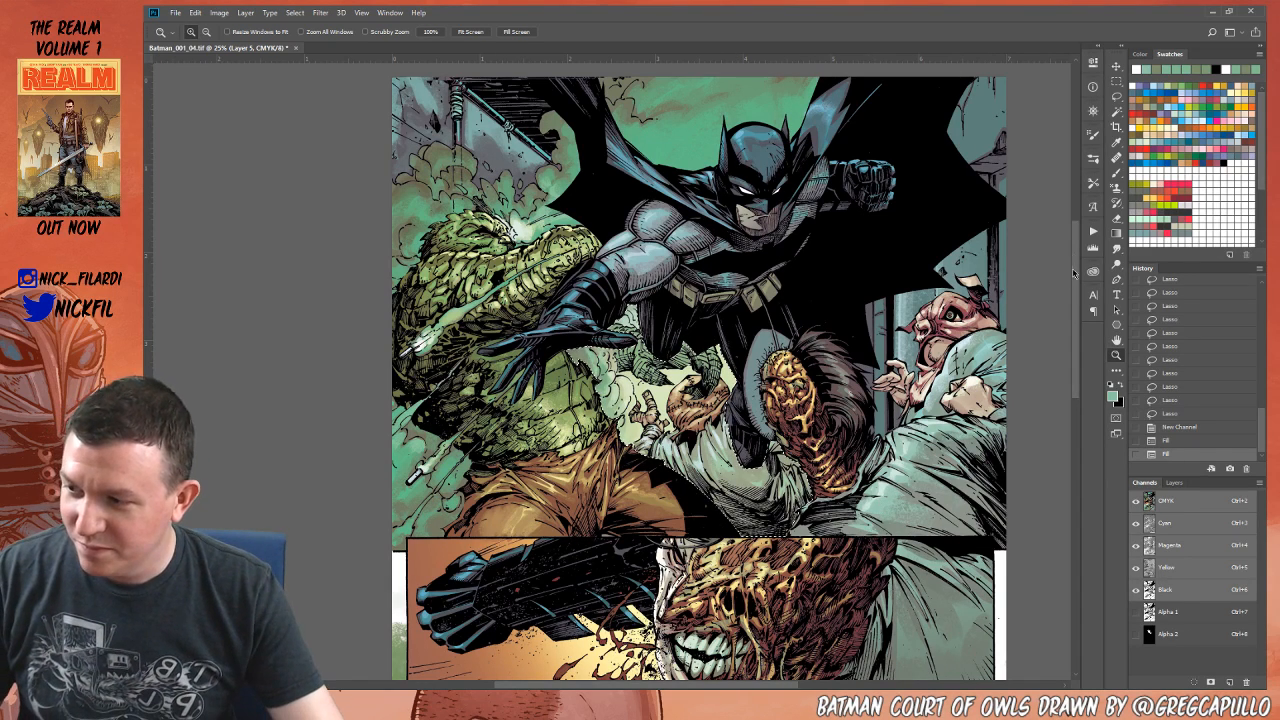
Step: Add Batman's legs below the utility belt to the lasso selection, trimming it where they meet the dark-maned figure
click(1117, 96)
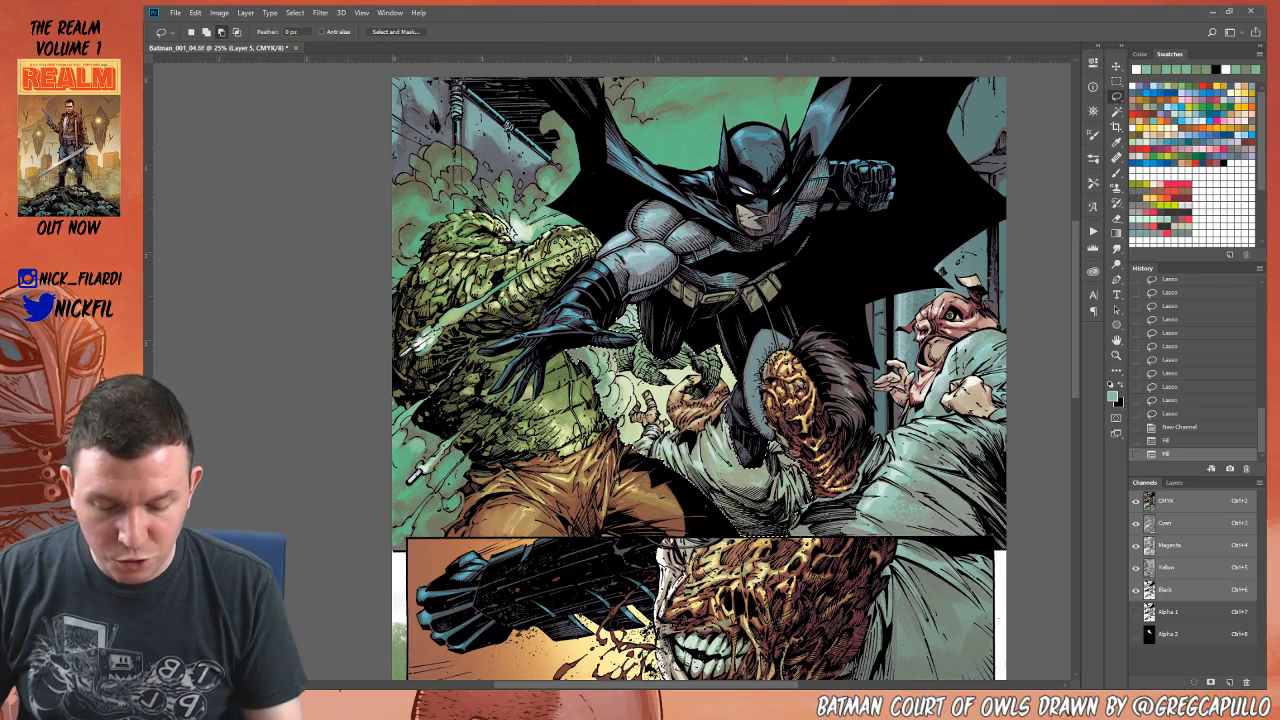
click(1117, 355)
click(765, 395)
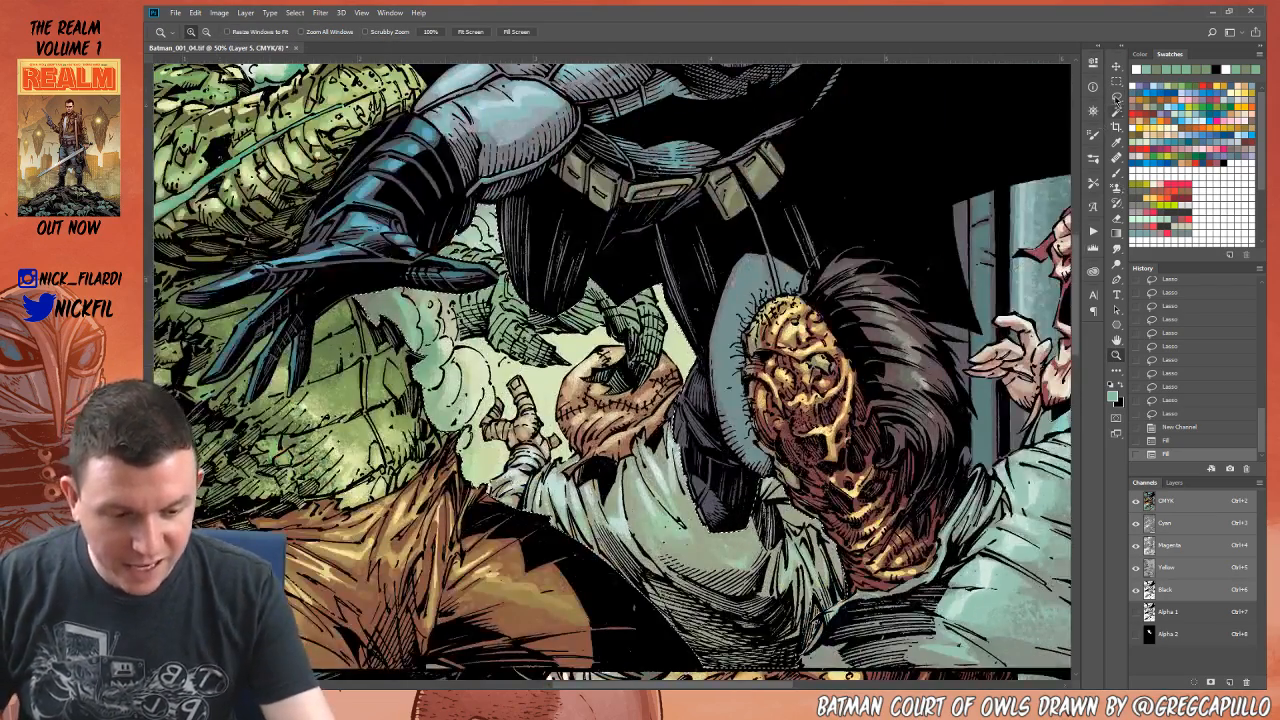
click(1117, 97)
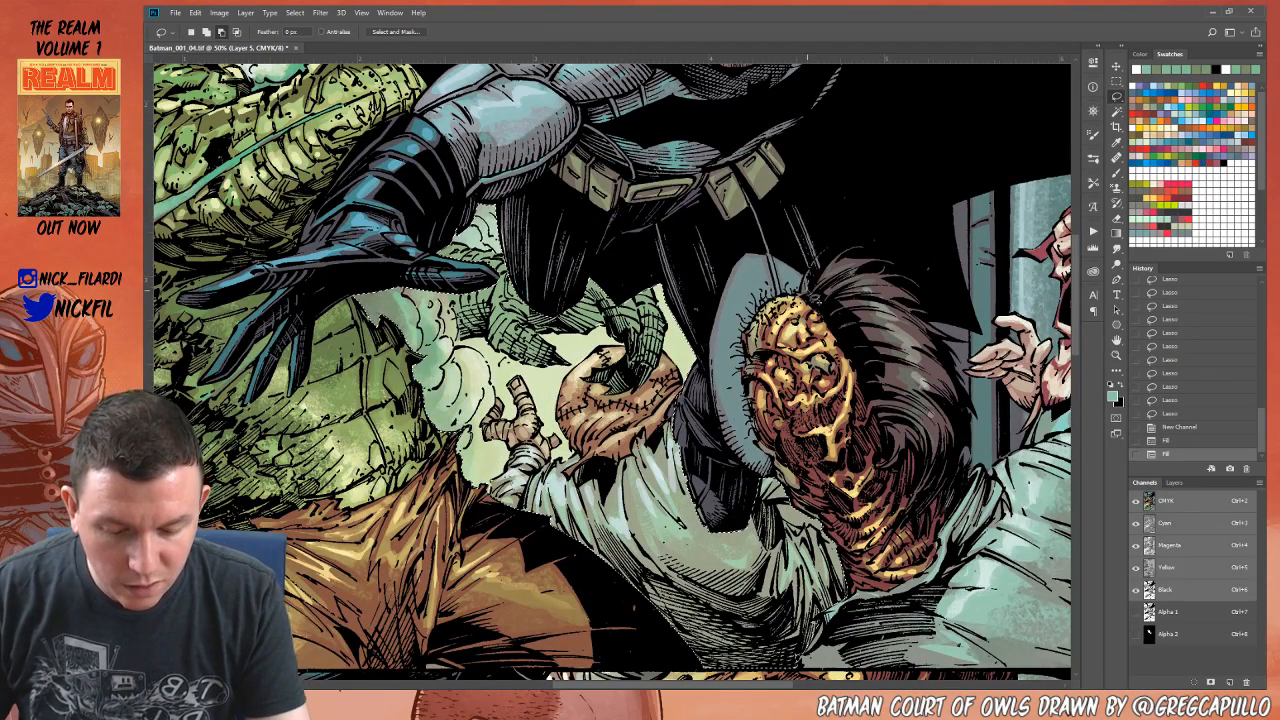
mouse_move(845, 252)
mouse_down()
mouse_move(782, 166)
mouse_move(594, 198)
mouse_move(556, 450)
mouse_move(760, 522)
mouse_move(785, 488)
mouse_up()
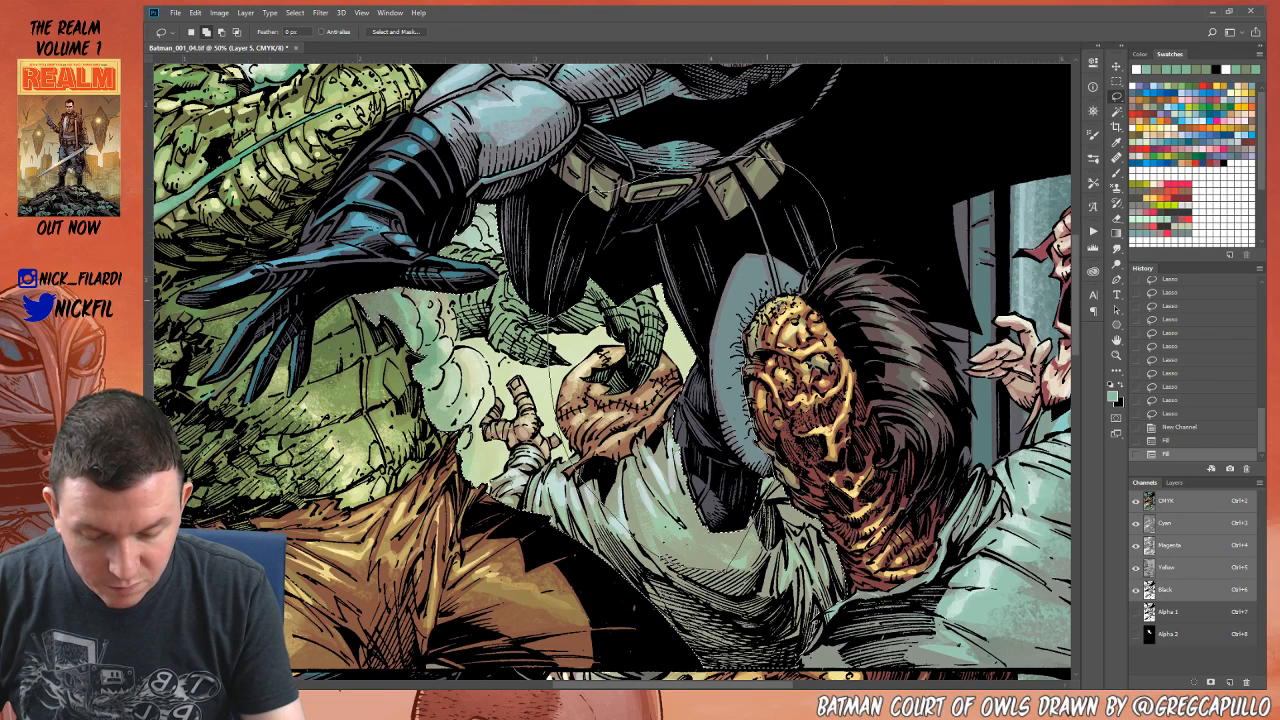
mouse_move(802, 293)
mouse_down()
mouse_move(824, 262)
mouse_move(802, 303)
mouse_up()
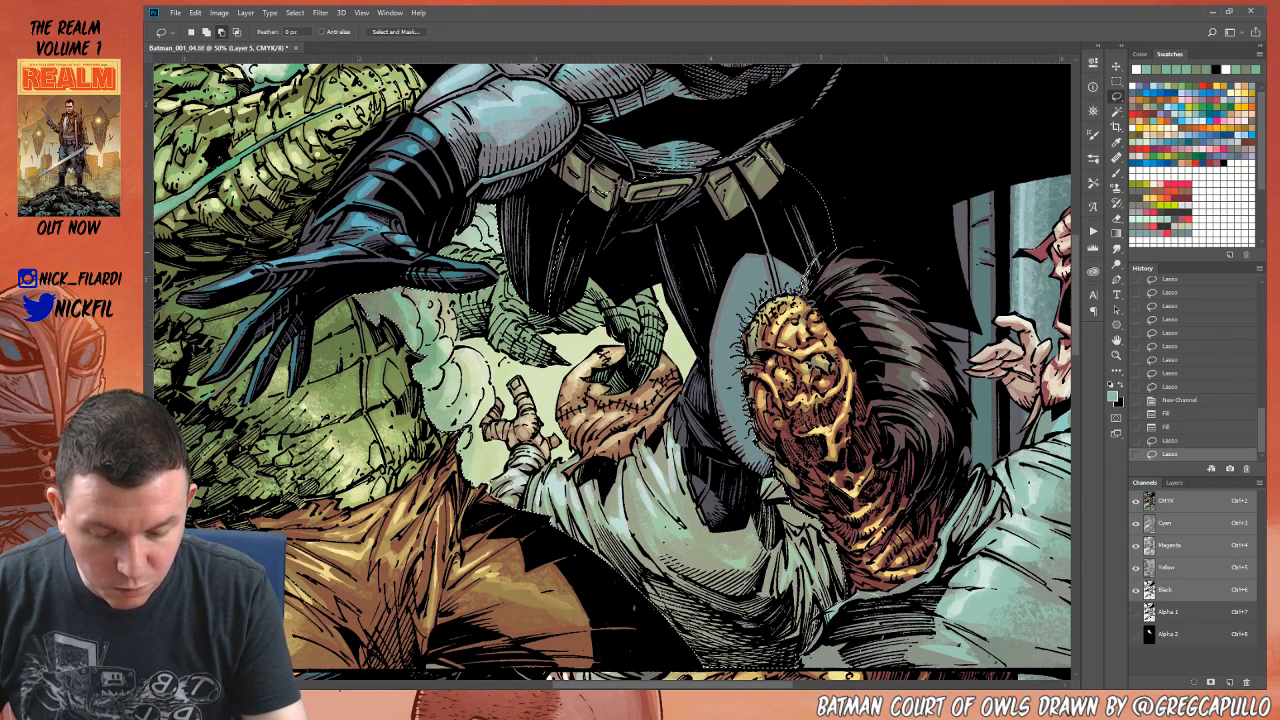
drag(818, 256, 804, 290)
Step: Extend the lasso selection up over Batman's utility belt and waist
click(1116, 356)
click(762, 390)
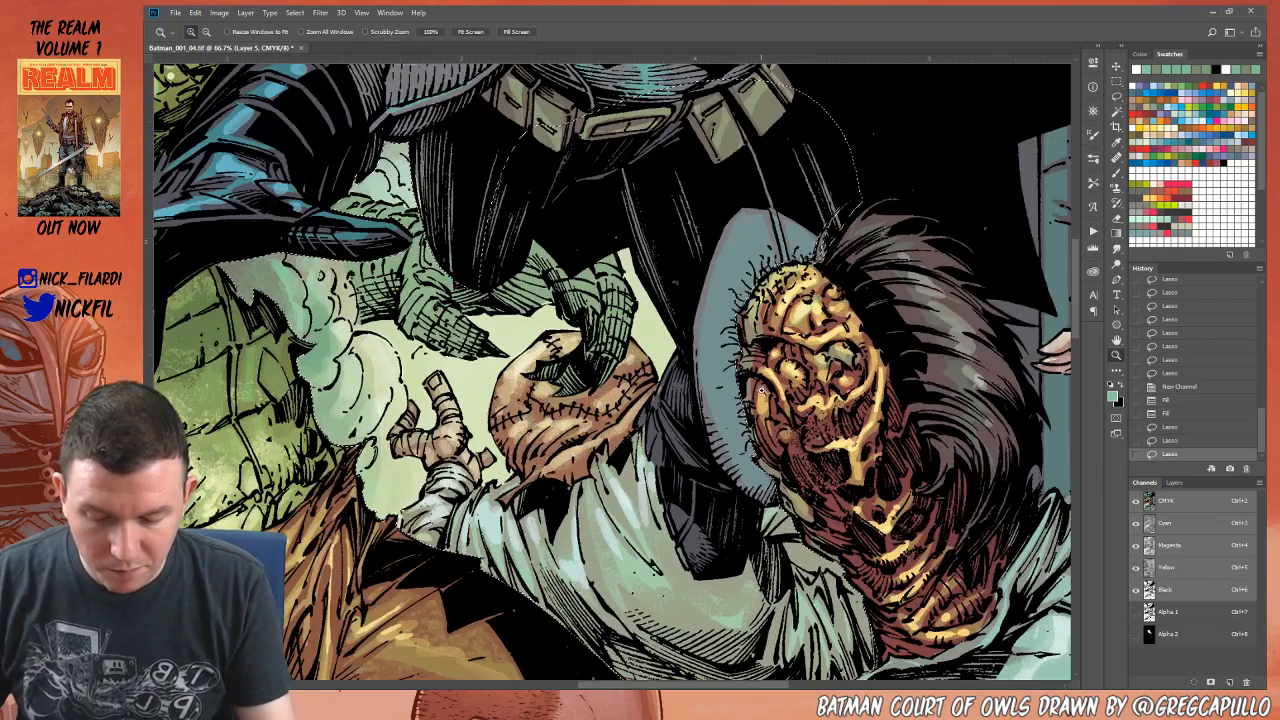
alt+click(805, 470)
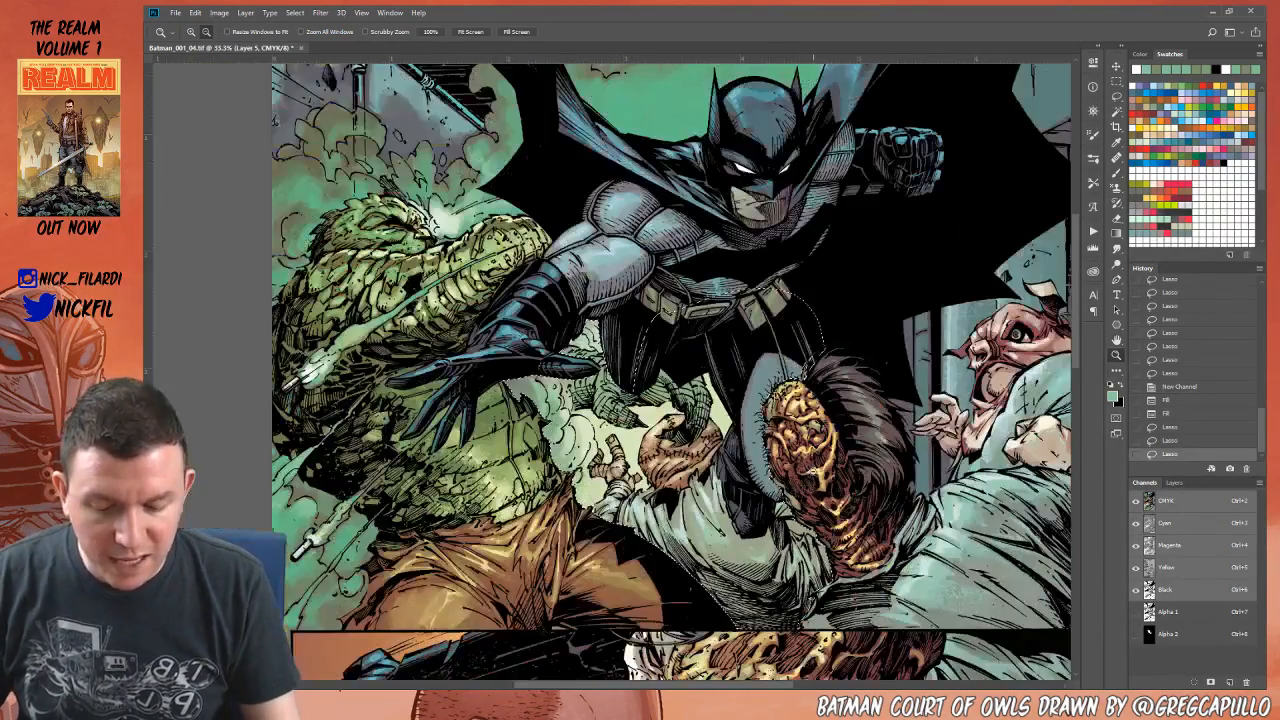
click(1116, 110)
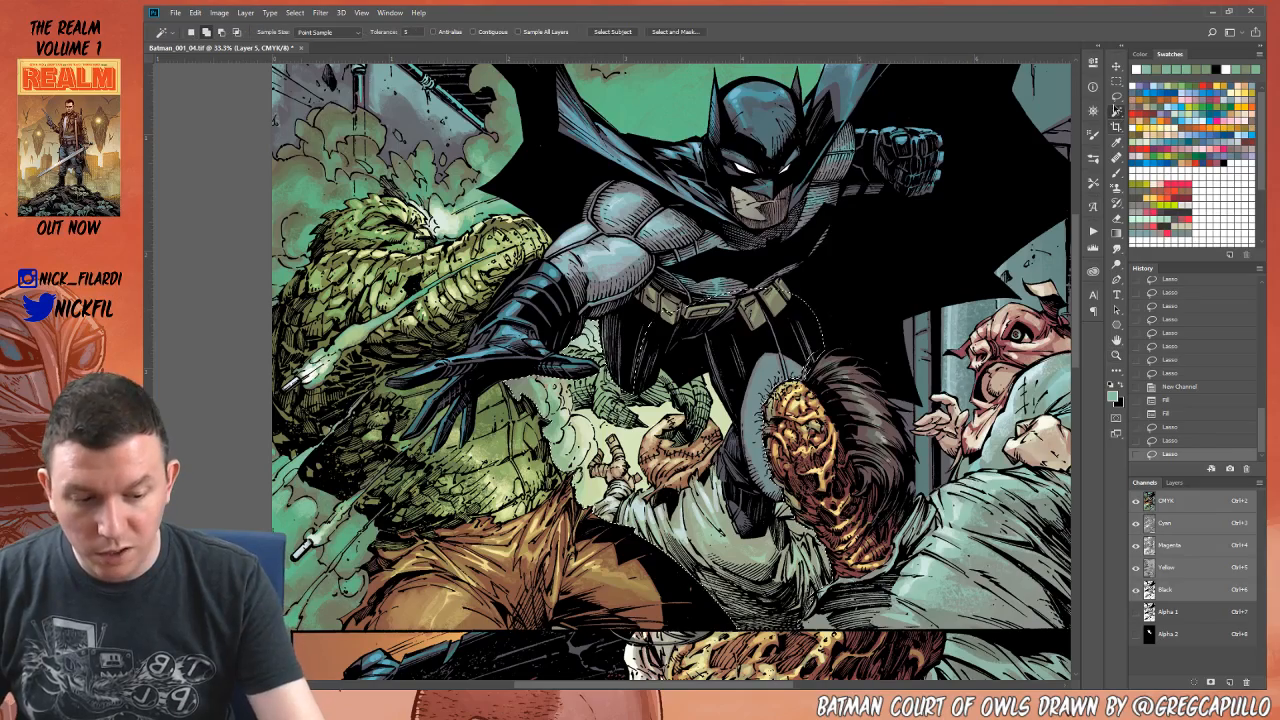
click(1116, 96)
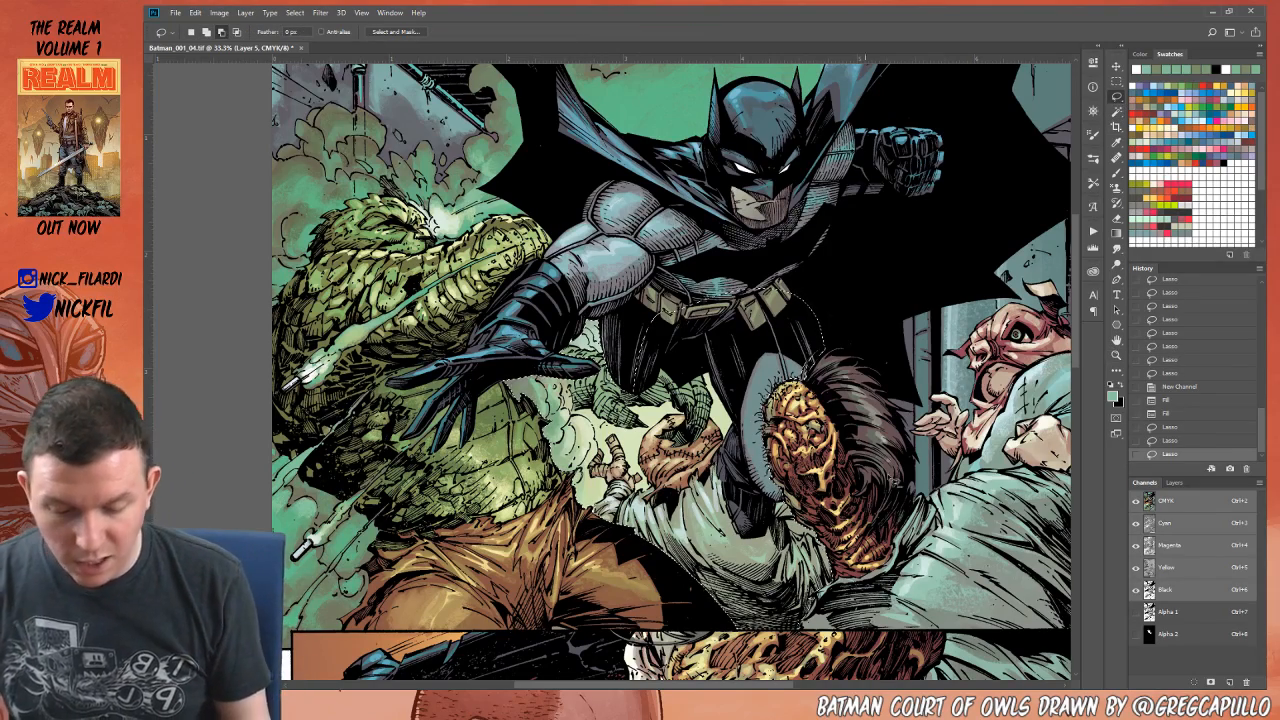
click(1116, 341)
mouse_move(666, 500)
mouse_down()
mouse_move(740, 494)
mouse_move(760, 522)
mouse_up()
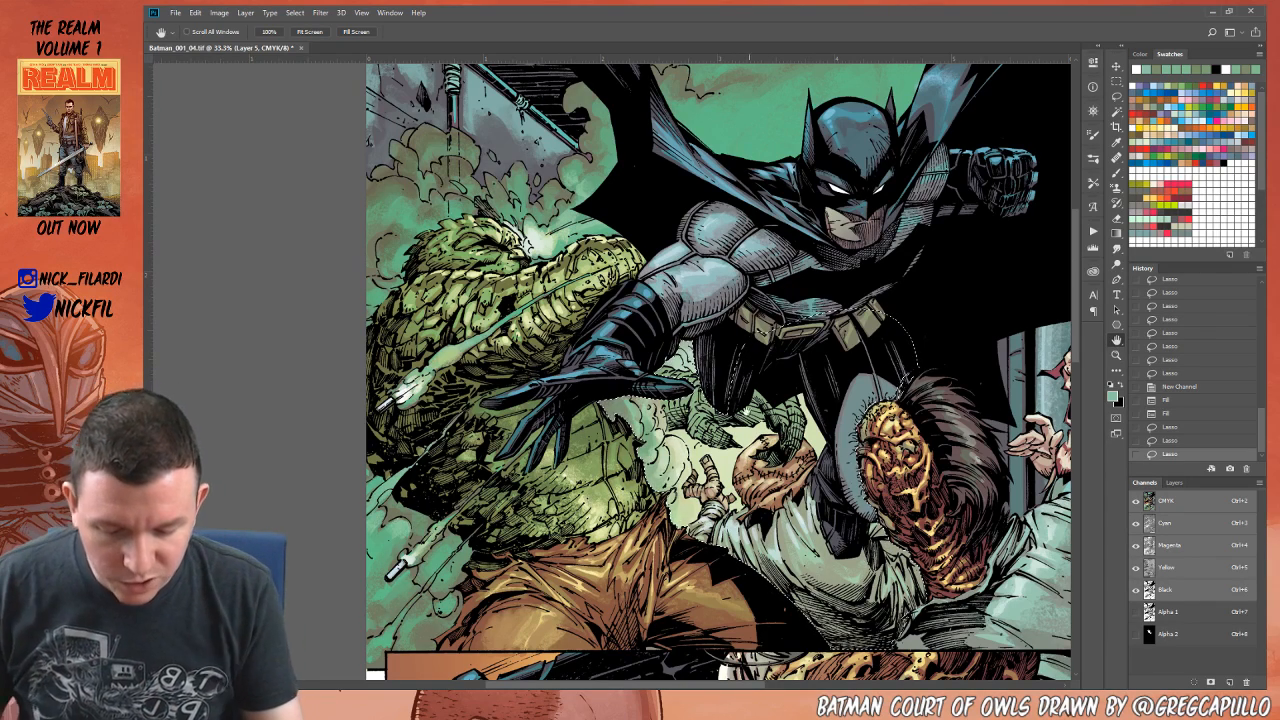
key(l)
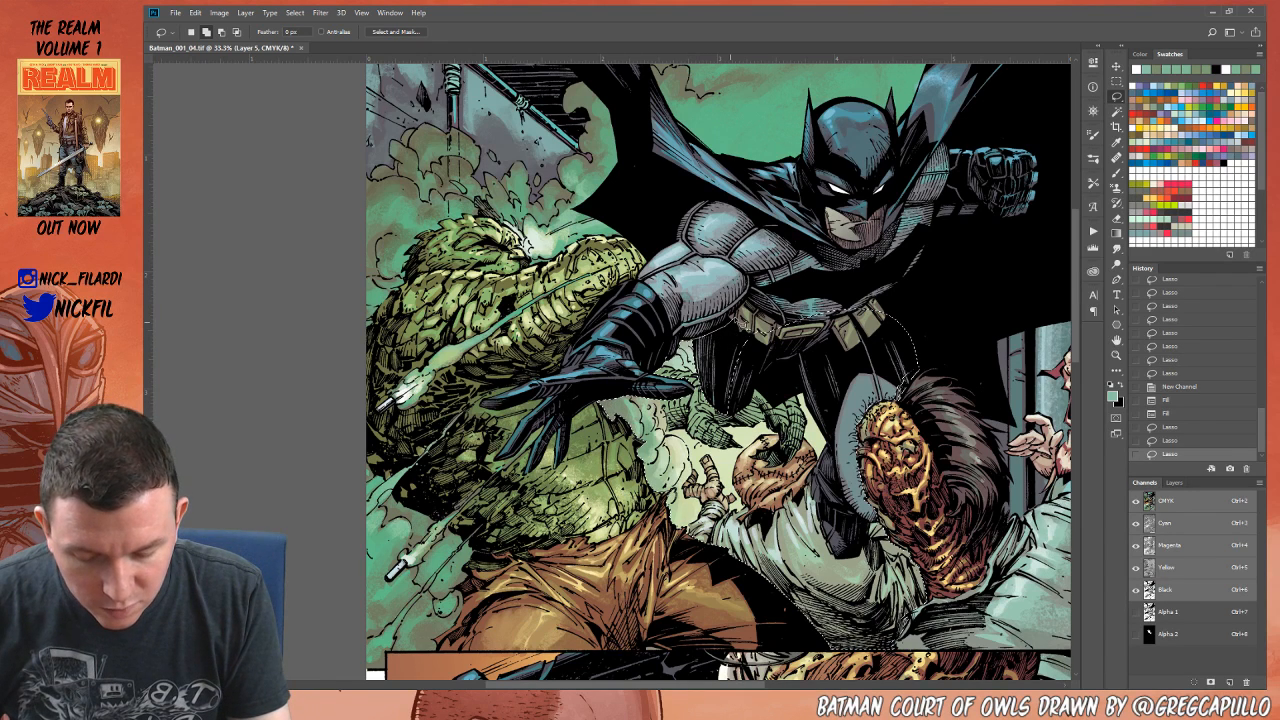
drag(733, 318, 826, 397)
mouse_move(900, 378)
mouse_down()
mouse_move(733, 318)
mouse_move(750, 322)
mouse_up()
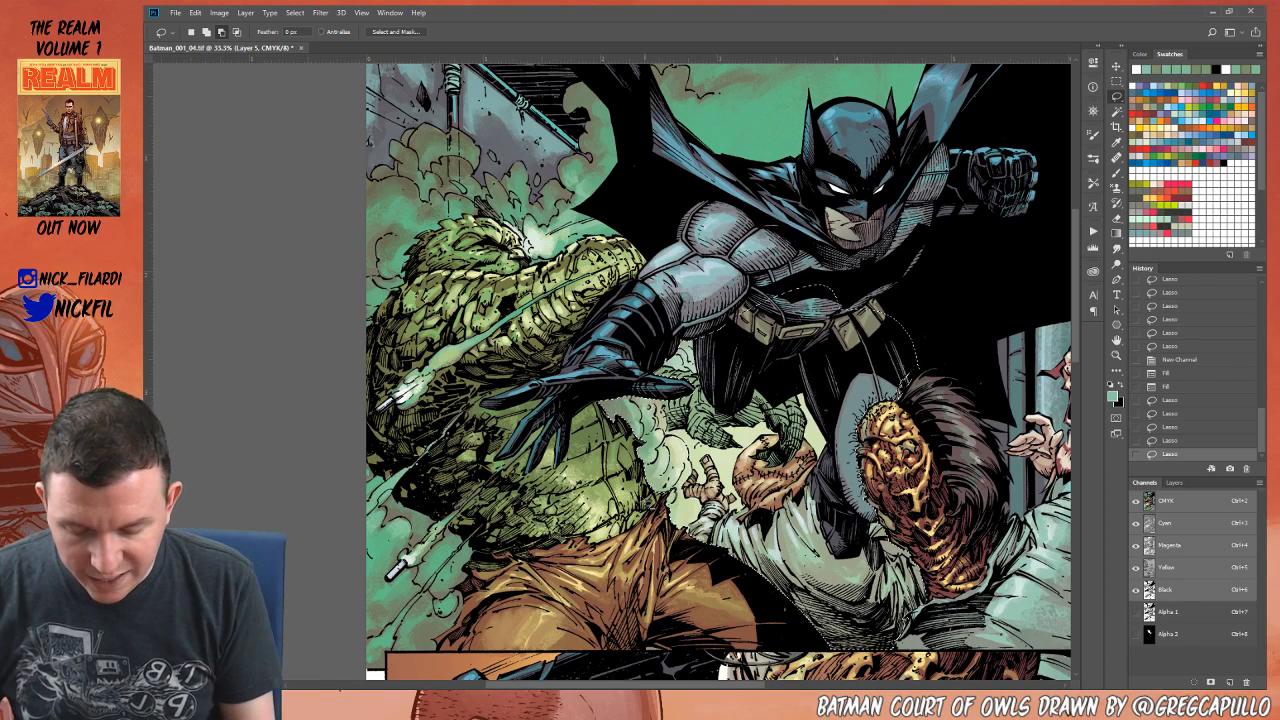
Step: Extend the lasso selection over the orange trousers to the panel's lower border and refine it around Batman's outstretched fingers
mouse_move(564, 586)
mouse_down()
mouse_move(796, 596)
mouse_move(394, 661)
mouse_move(406, 540)
mouse_move(672, 492)
mouse_move(660, 491)
mouse_up()
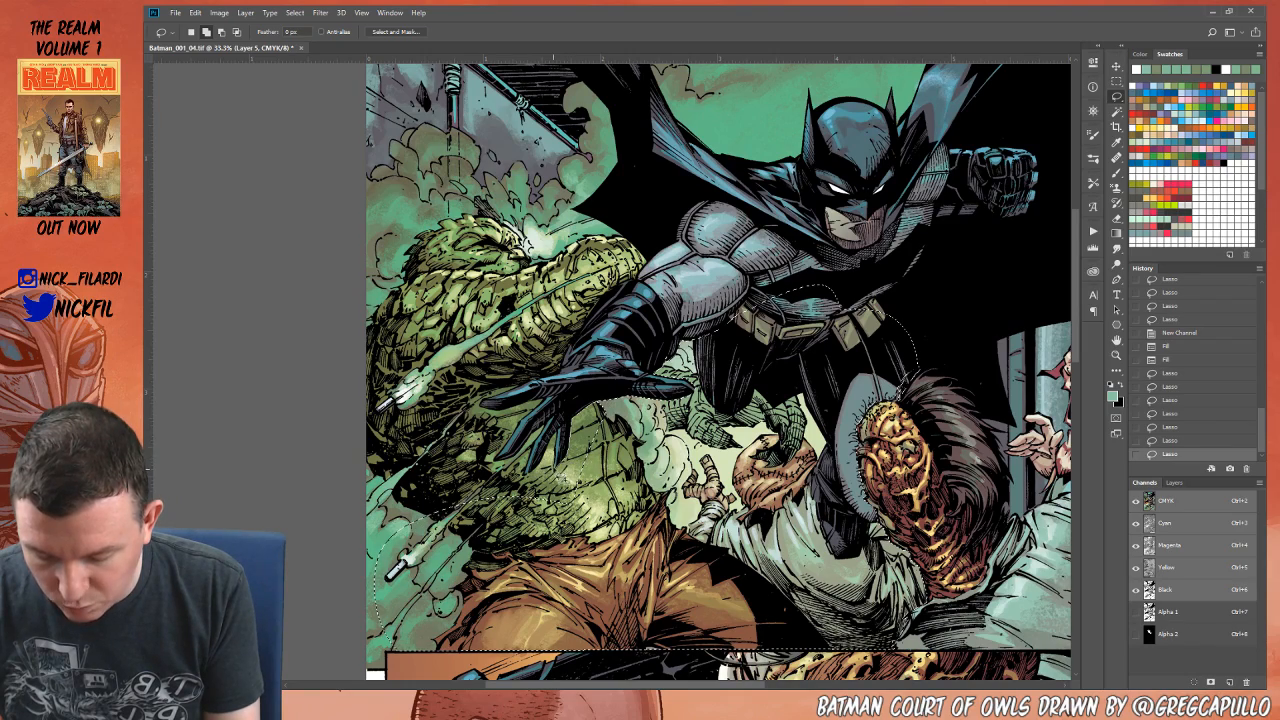
mouse_move(562, 456)
mouse_down()
mouse_move(602, 516)
mouse_move(590, 458)
mouse_up()
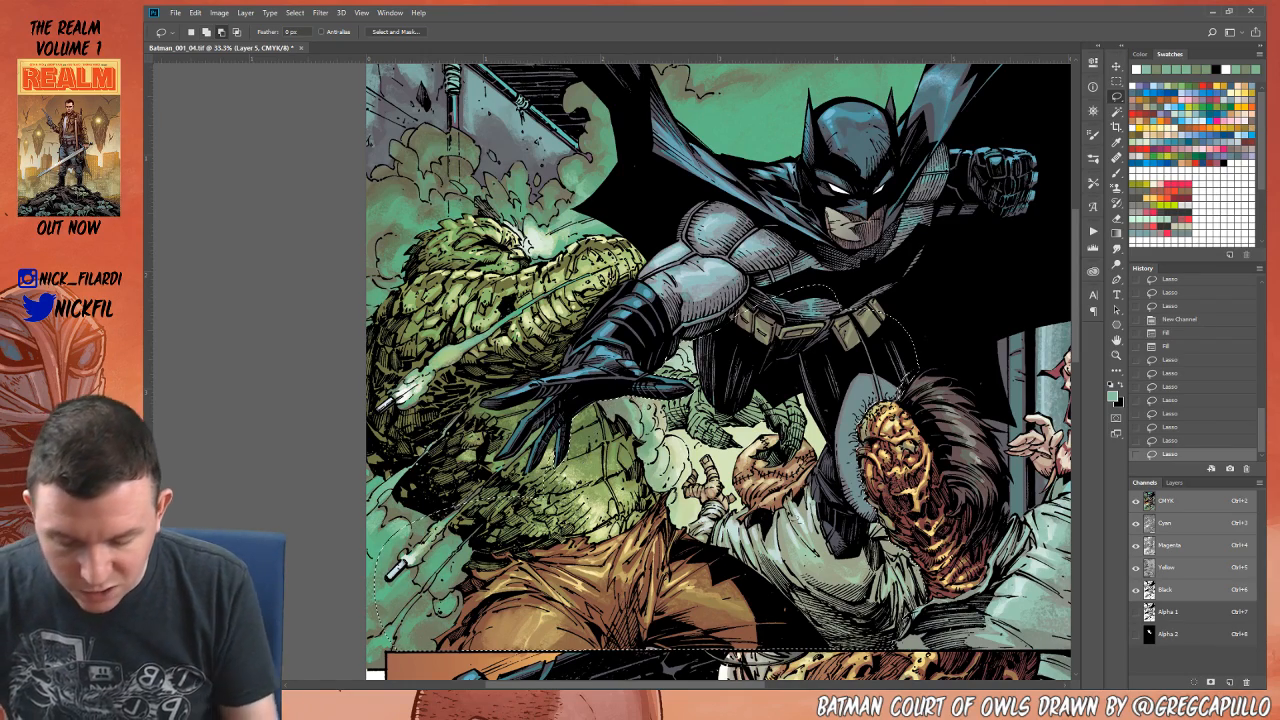
key(z)
click(592, 458)
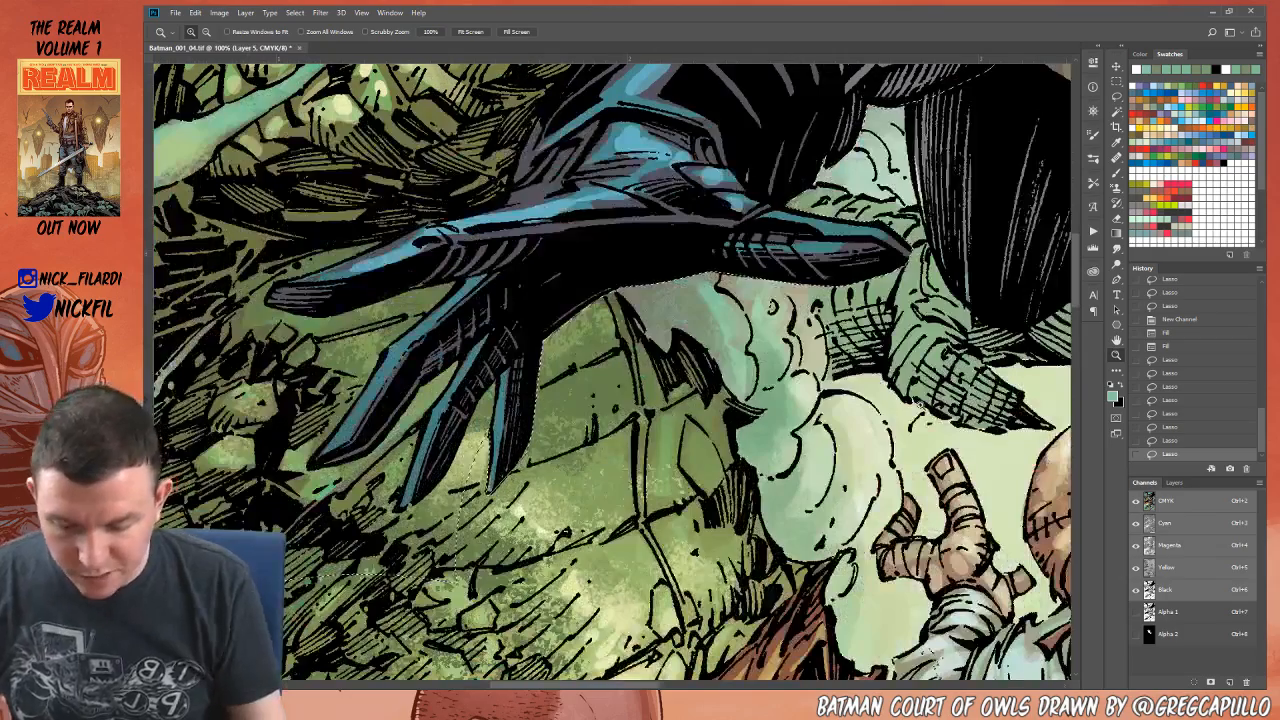
click(1117, 97)
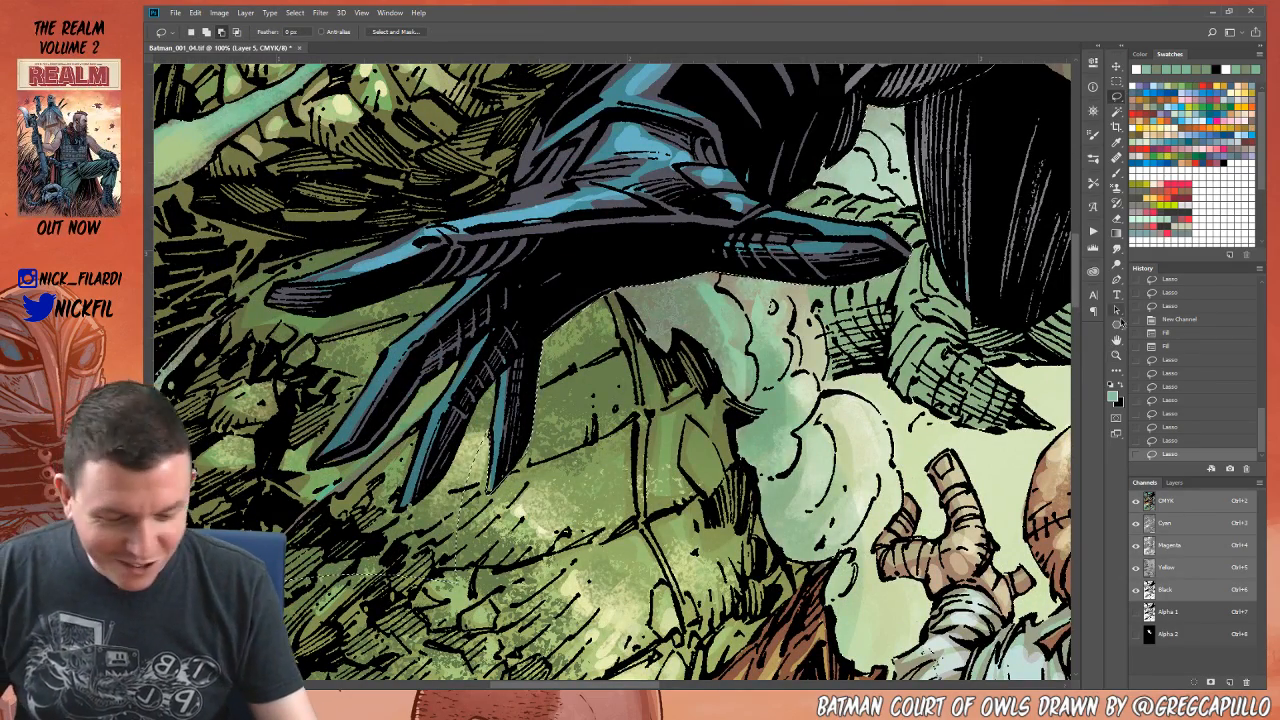
key(space)
drag(588, 500, 726, 497)
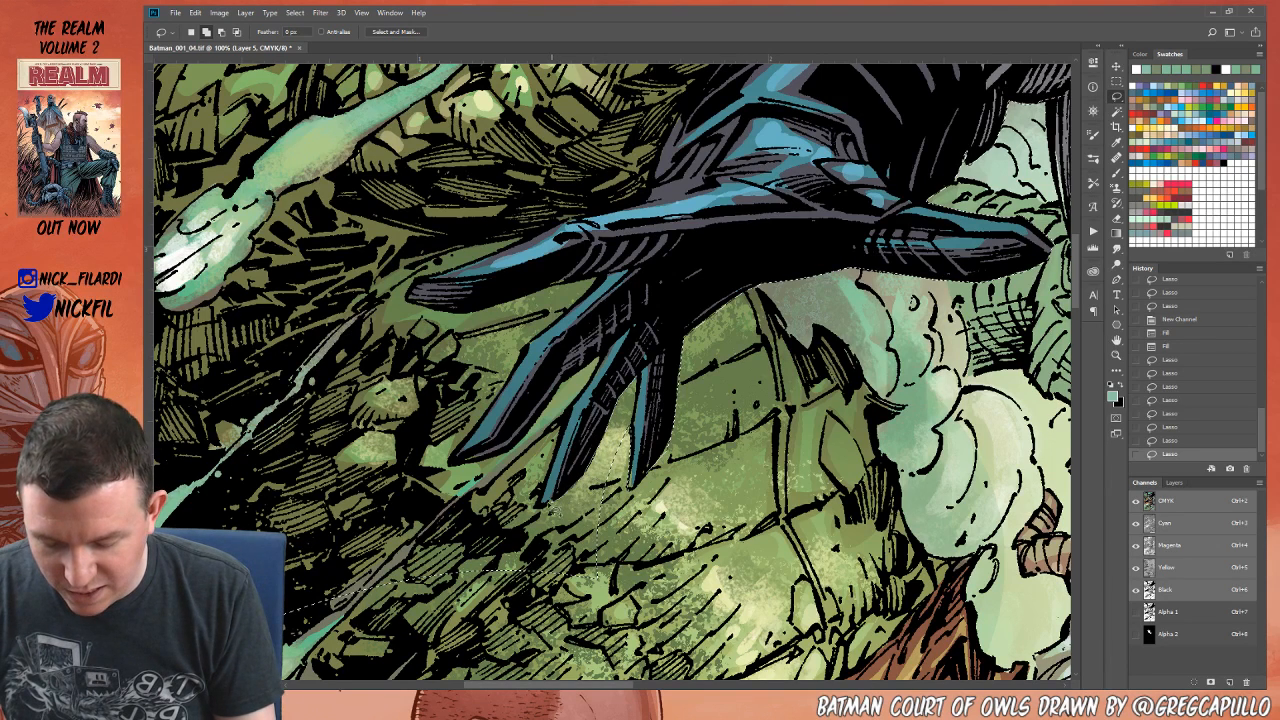
drag(540, 505, 572, 428)
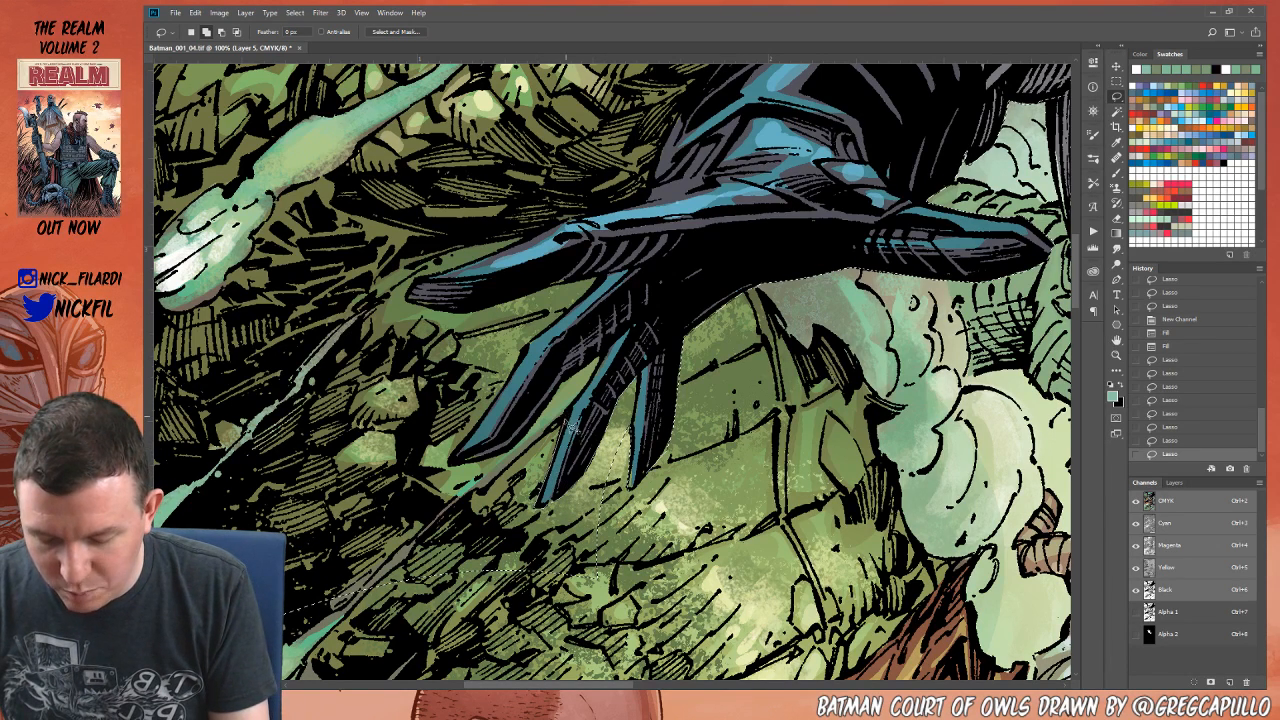
mouse_move(598, 383)
mouse_down()
mouse_move(603, 373)
mouse_move(566, 393)
mouse_up()
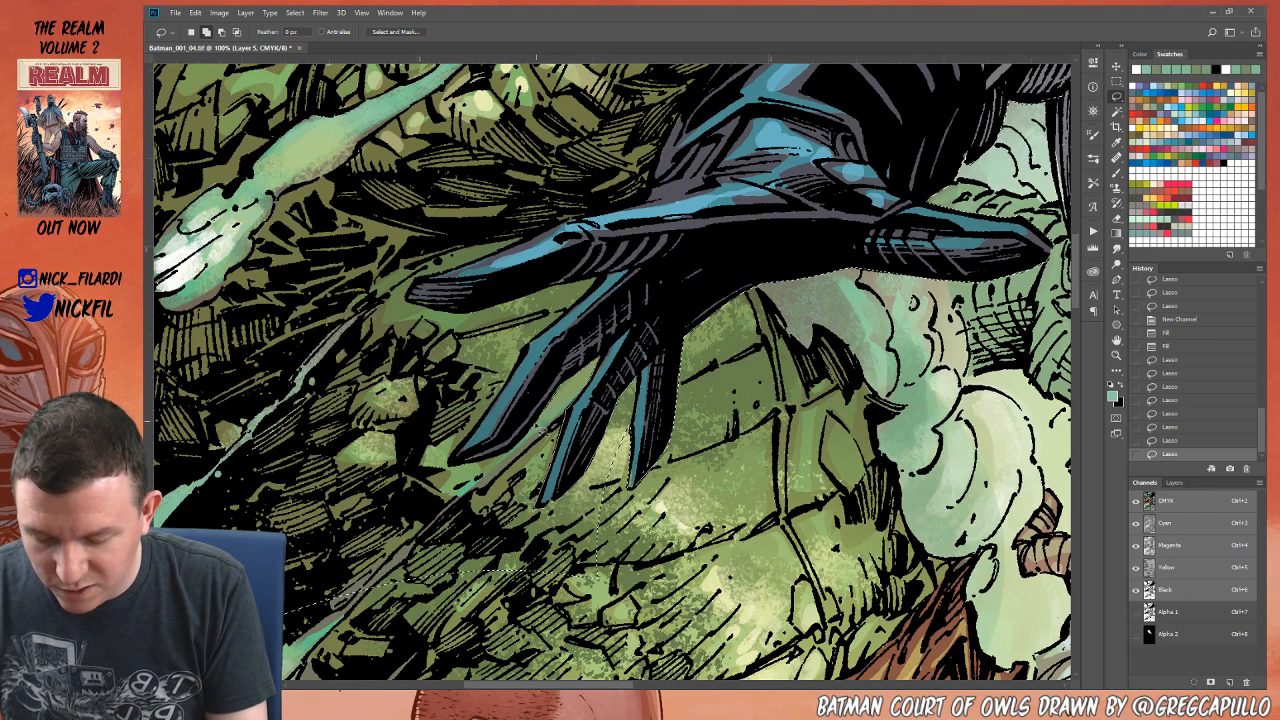
Step: Trace the lasso selection along Batman's pointing fingertip and add the dark scales beside the hand
mouse_move(460, 476)
mouse_down()
mouse_move(400, 558)
mouse_move(400, 578)
mouse_move(638, 434)
mouse_move(646, 394)
mouse_move(764, 406)
mouse_move(778, 447)
mouse_up()
key(h)
key(l)
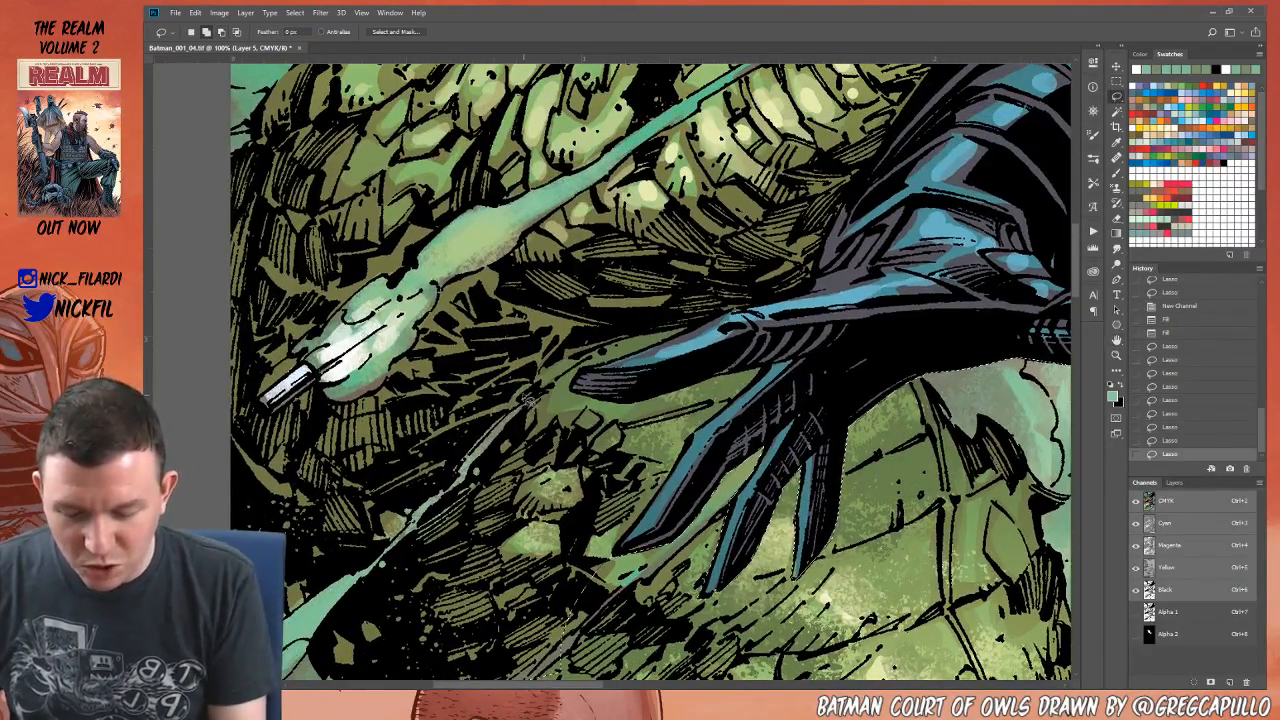
mouse_move(597, 401)
mouse_down()
mouse_move(626, 412)
mouse_move(777, 367)
mouse_move(712, 428)
mouse_up()
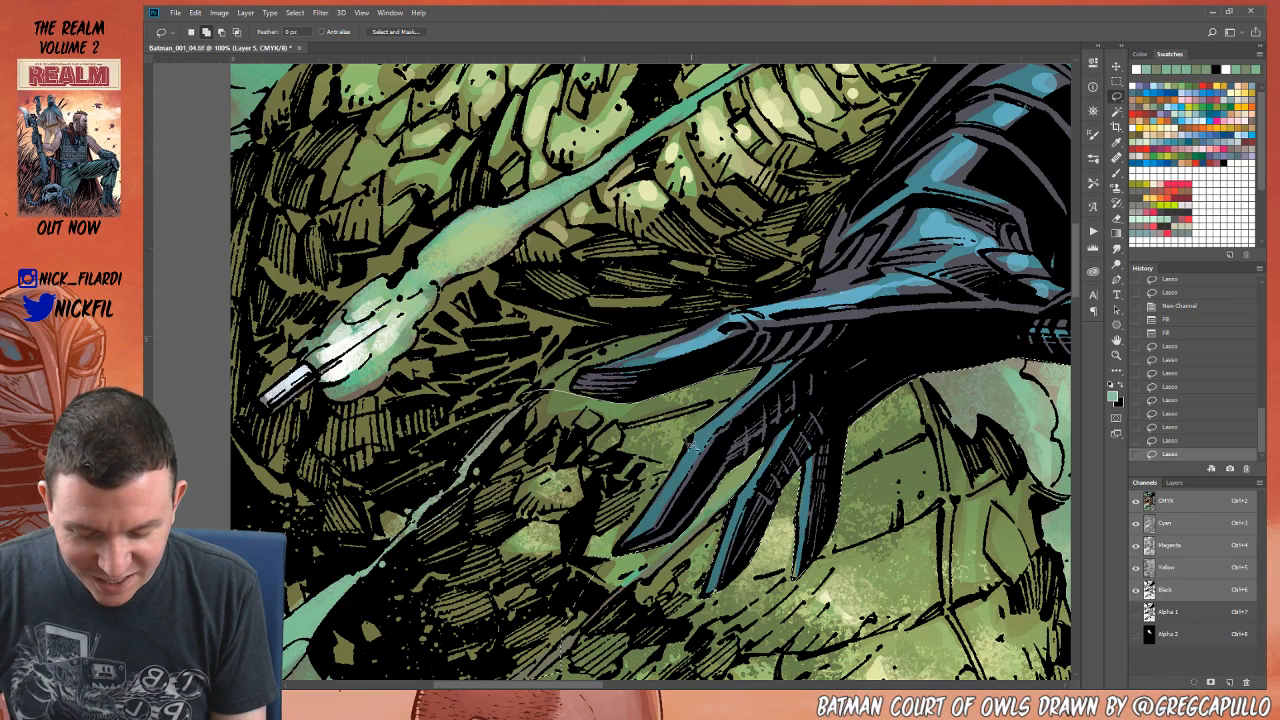
mouse_move(679, 472)
mouse_down()
mouse_move(631, 539)
mouse_move(462, 666)
mouse_move(388, 492)
mouse_up()
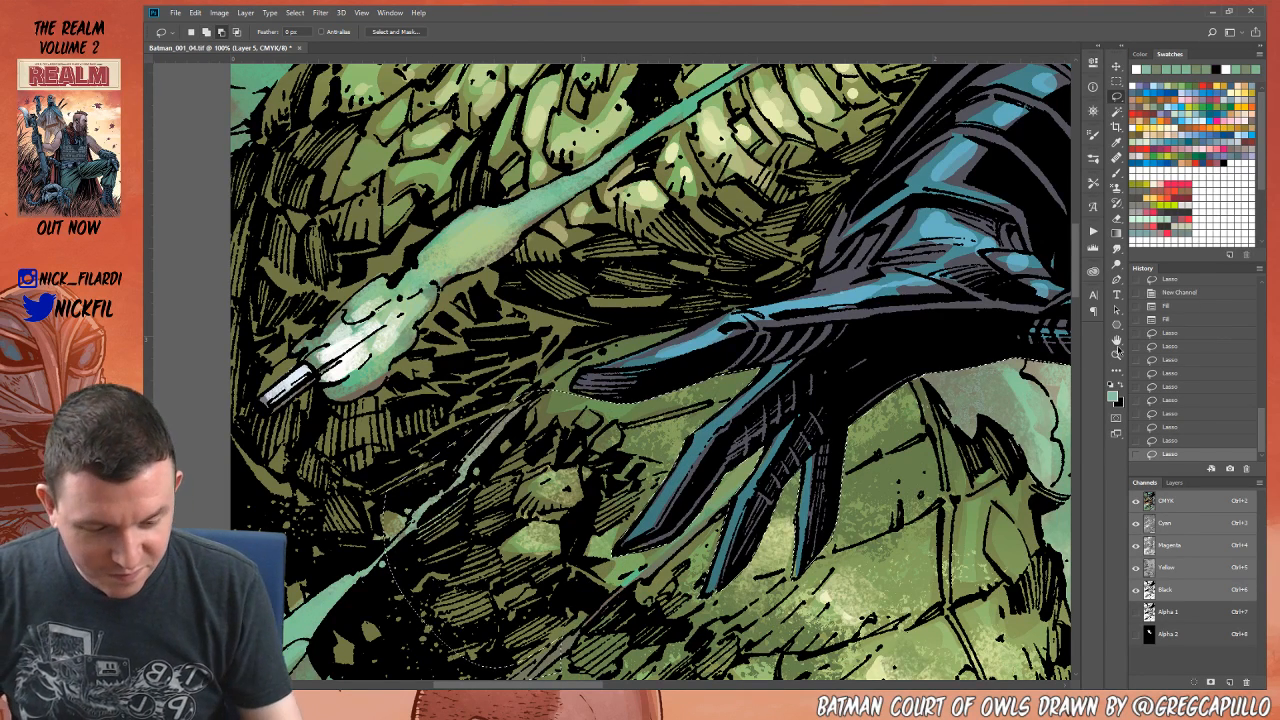
Step: Extend the lasso selection over the scaly figure's arm, following the edge of Batman's hand and gauntlet
key(z)
alt+click(739, 504)
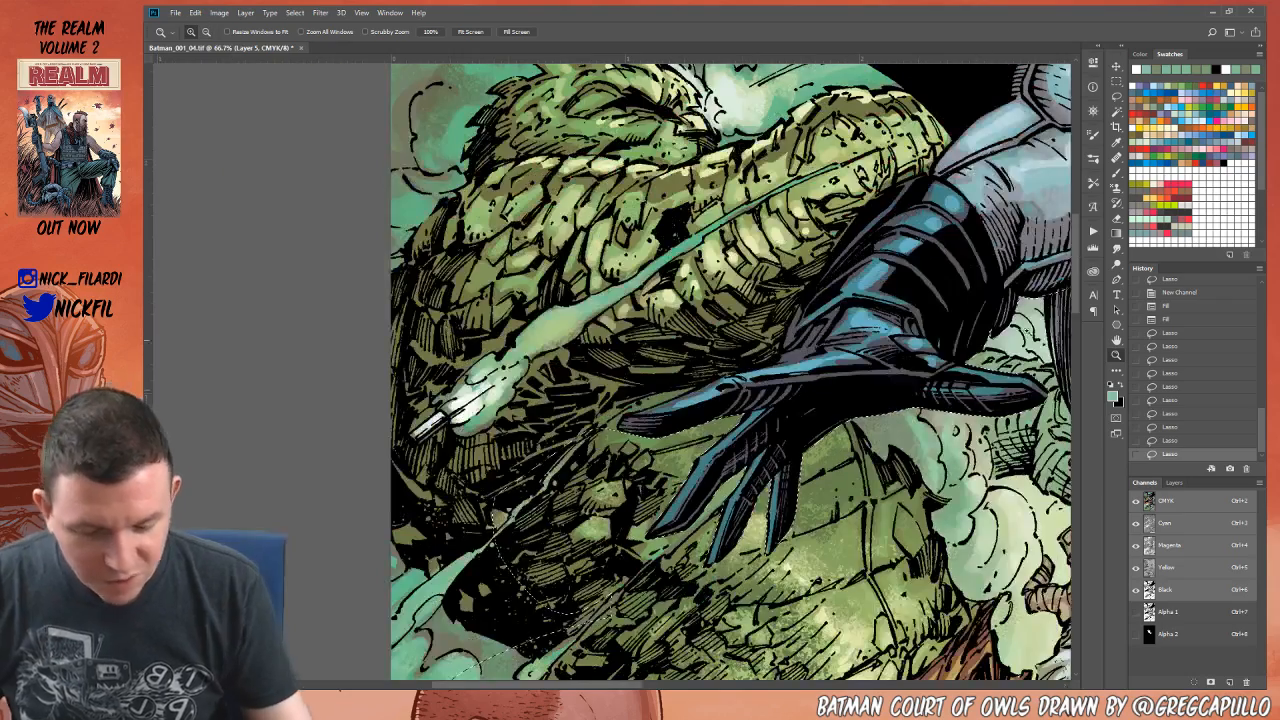
click(1118, 94)
mouse_move(541, 404)
mouse_down()
mouse_move(638, 247)
mouse_move(811, 242)
mouse_move(804, 309)
mouse_up()
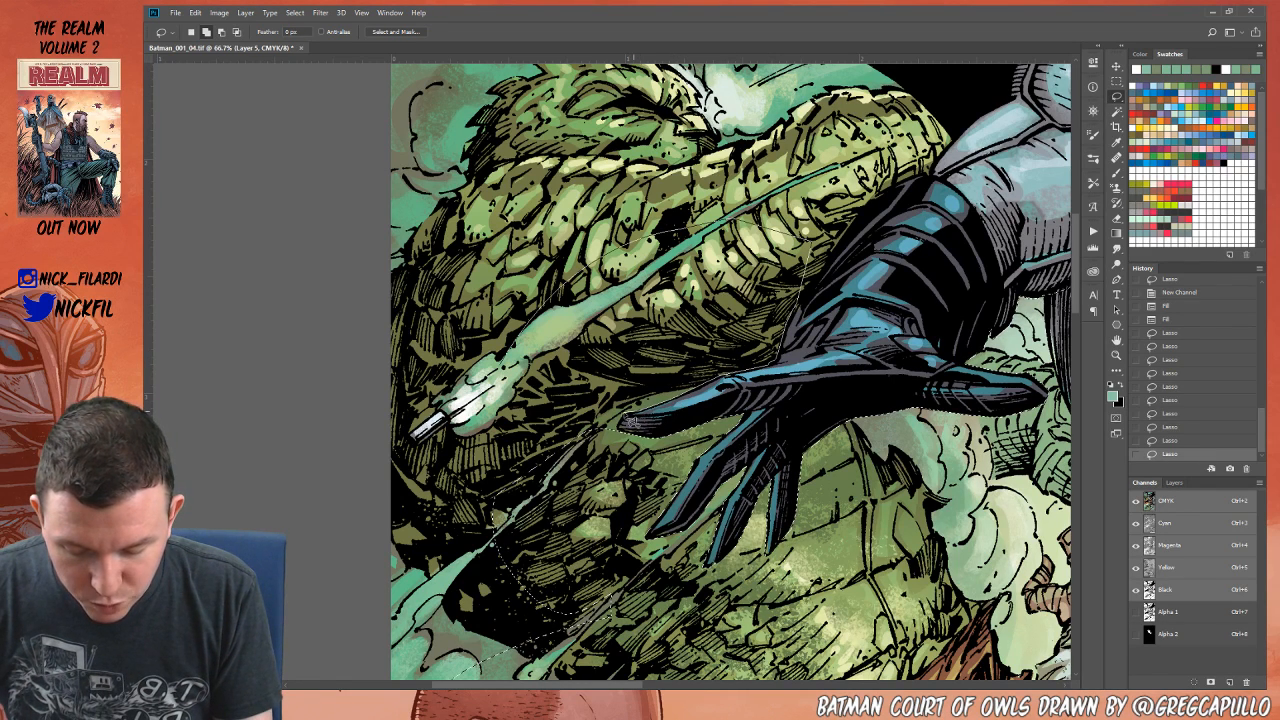
mouse_move(614, 465)
mouse_down()
mouse_move(438, 506)
mouse_move(443, 438)
mouse_up()
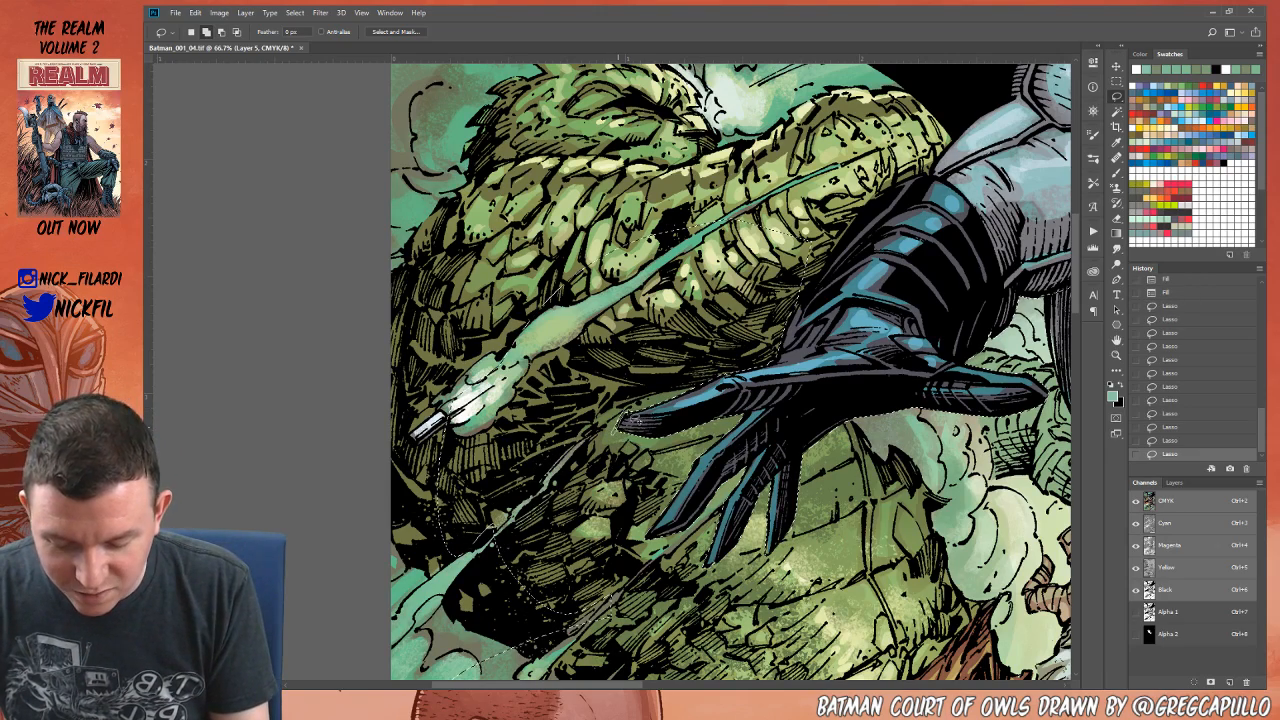
Step: Add the rest of the scaly figure's head, back and side to the lasso selection, out to the page edge
key(z)
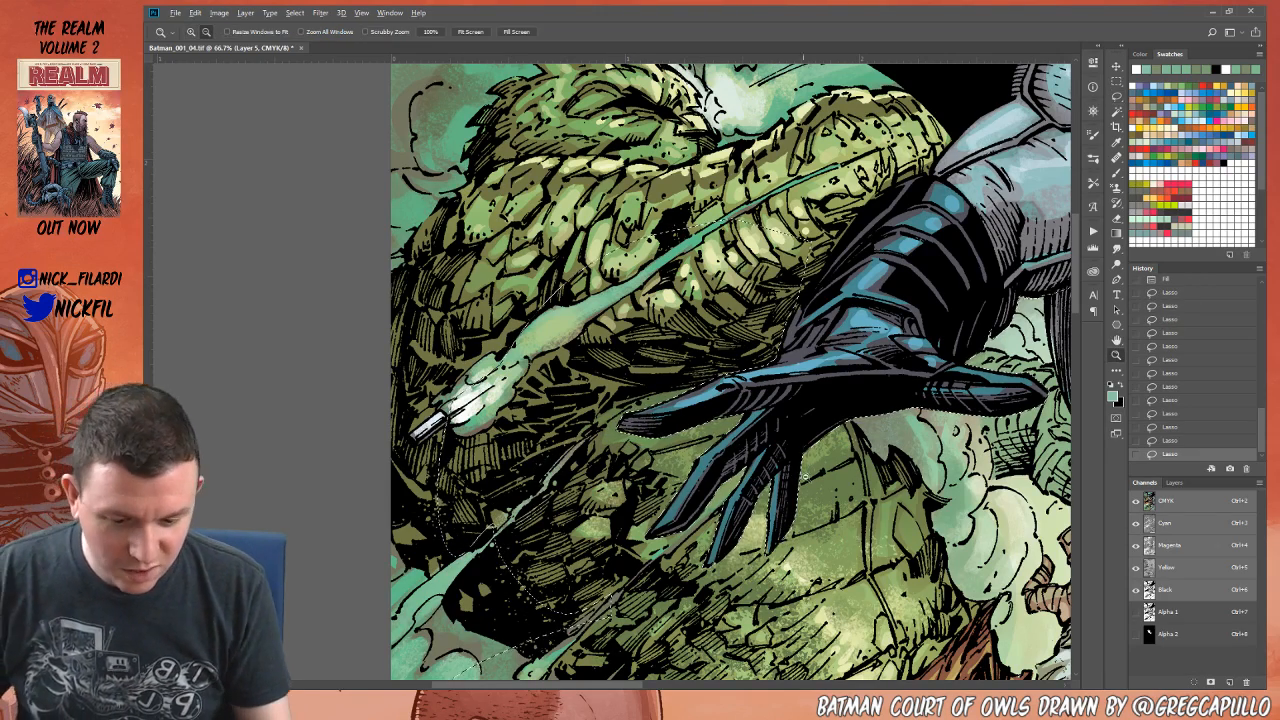
alt+click(805, 477)
alt+click(805, 477)
key(l)
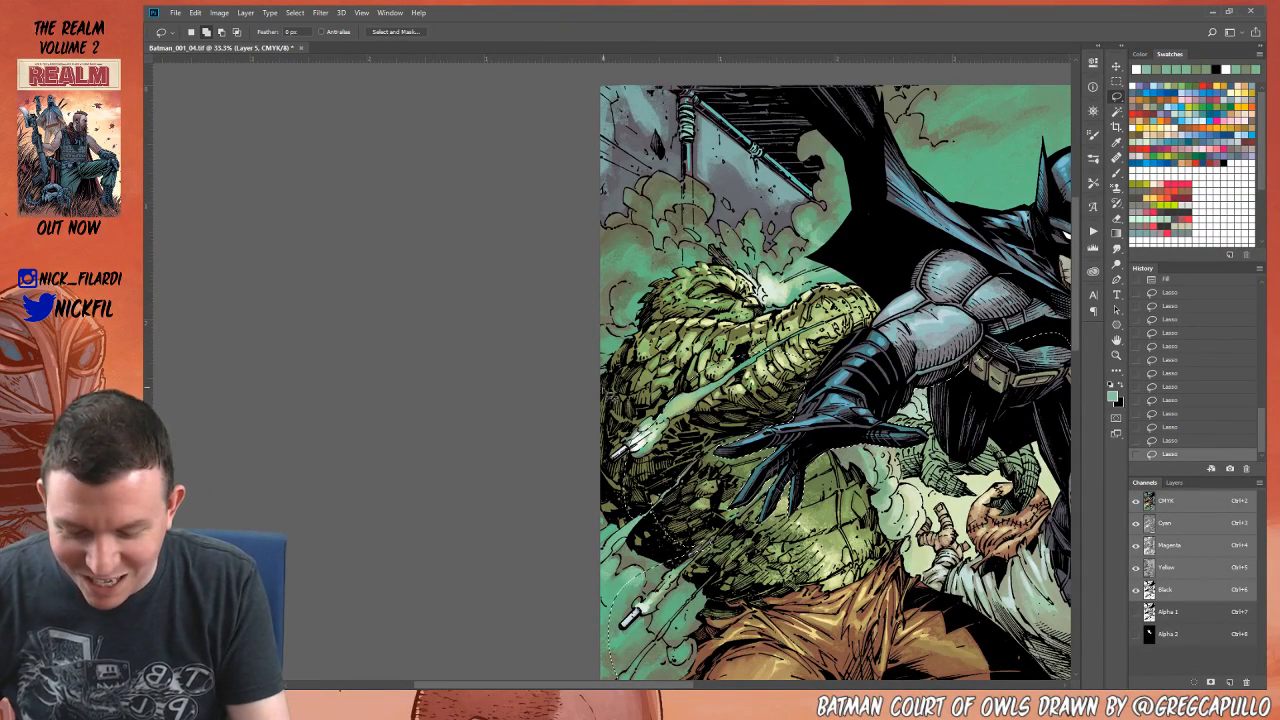
mouse_move(604, 388)
mouse_down()
mouse_move(850, 296)
mouse_move(682, 451)
mouse_move(625, 456)
mouse_move(610, 640)
mouse_up()
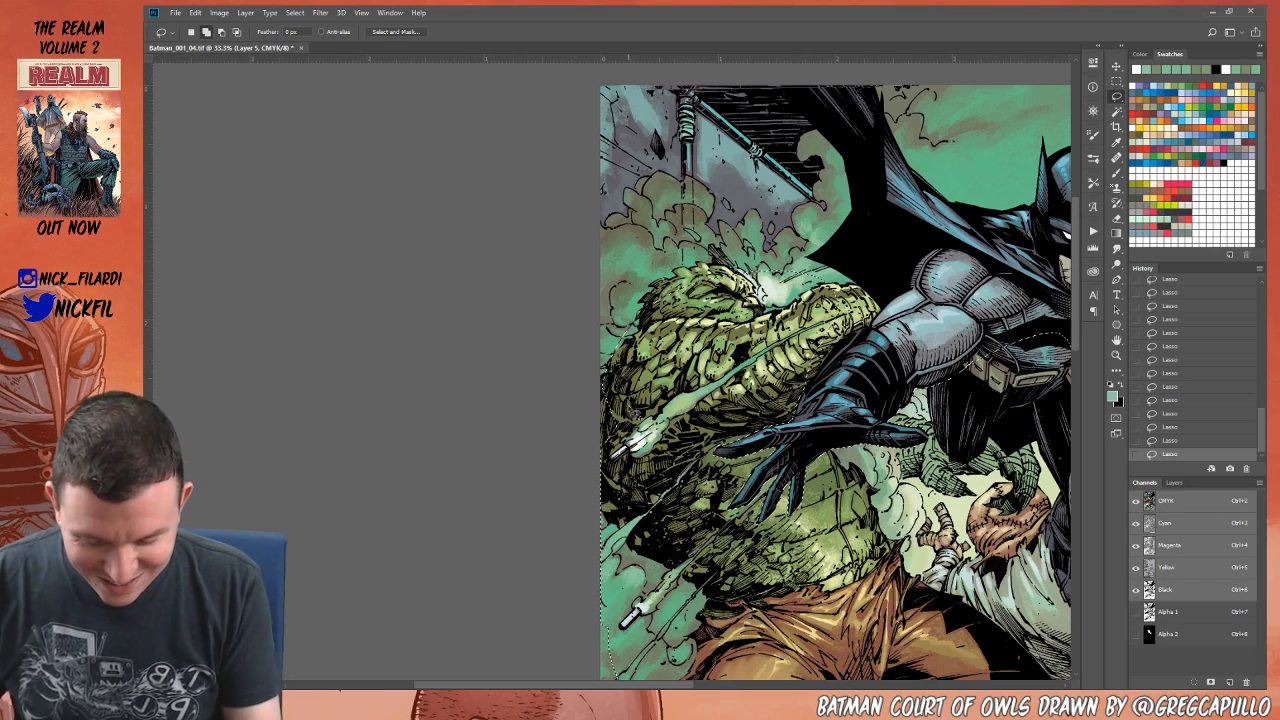
Step: Refine the lasso selection where the scaly arm meets the edge of Batman's gauntlet above the wrist
key(space)
drag(1010, 300, 890, 200)
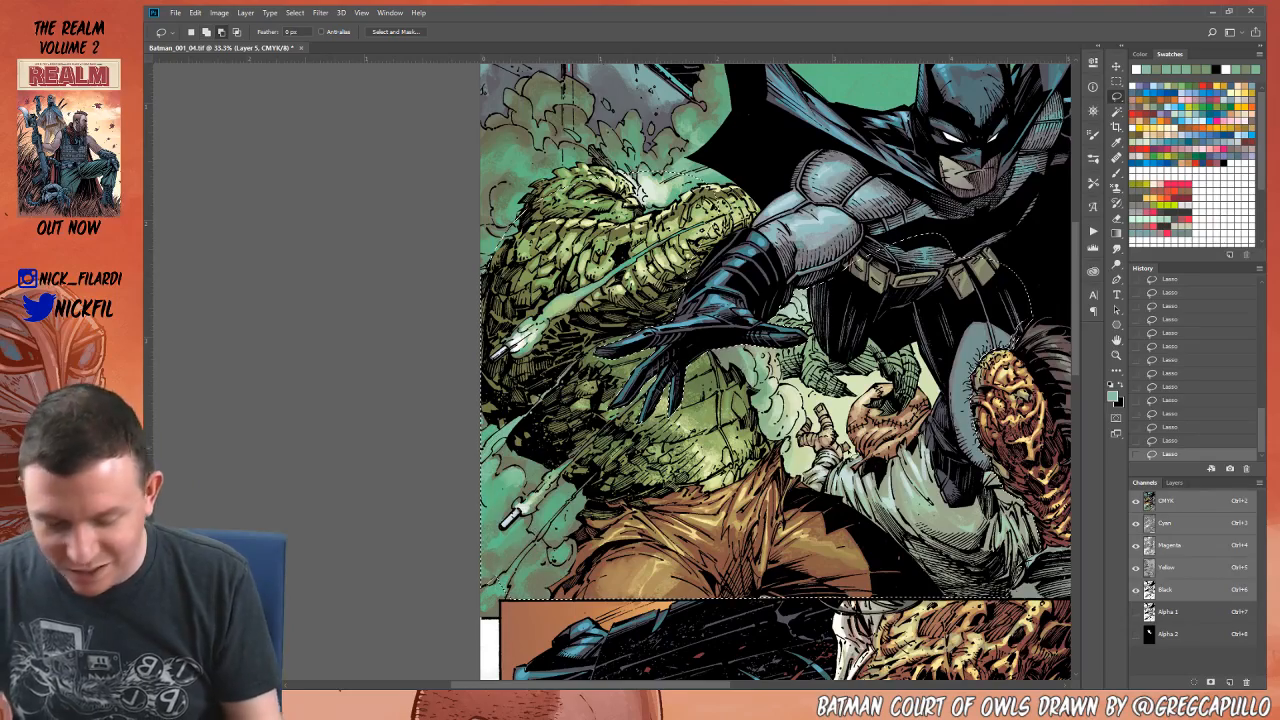
key(z)
click(759, 237)
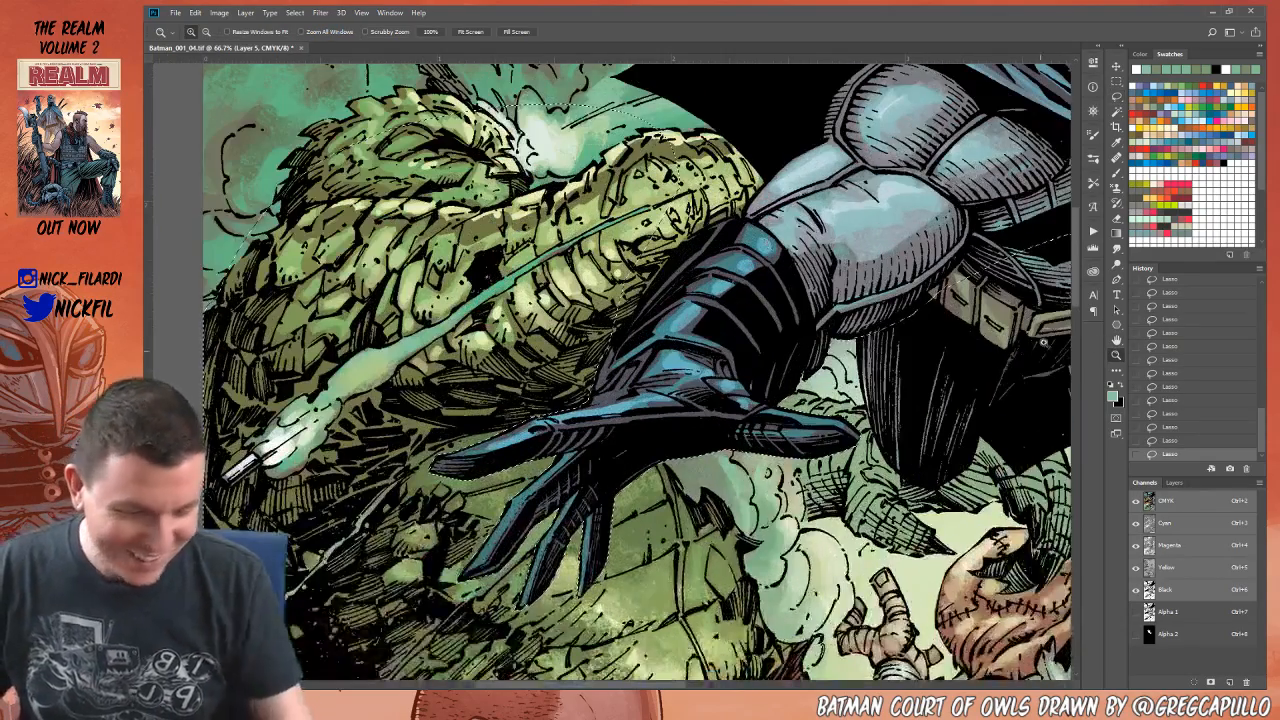
click(1117, 97)
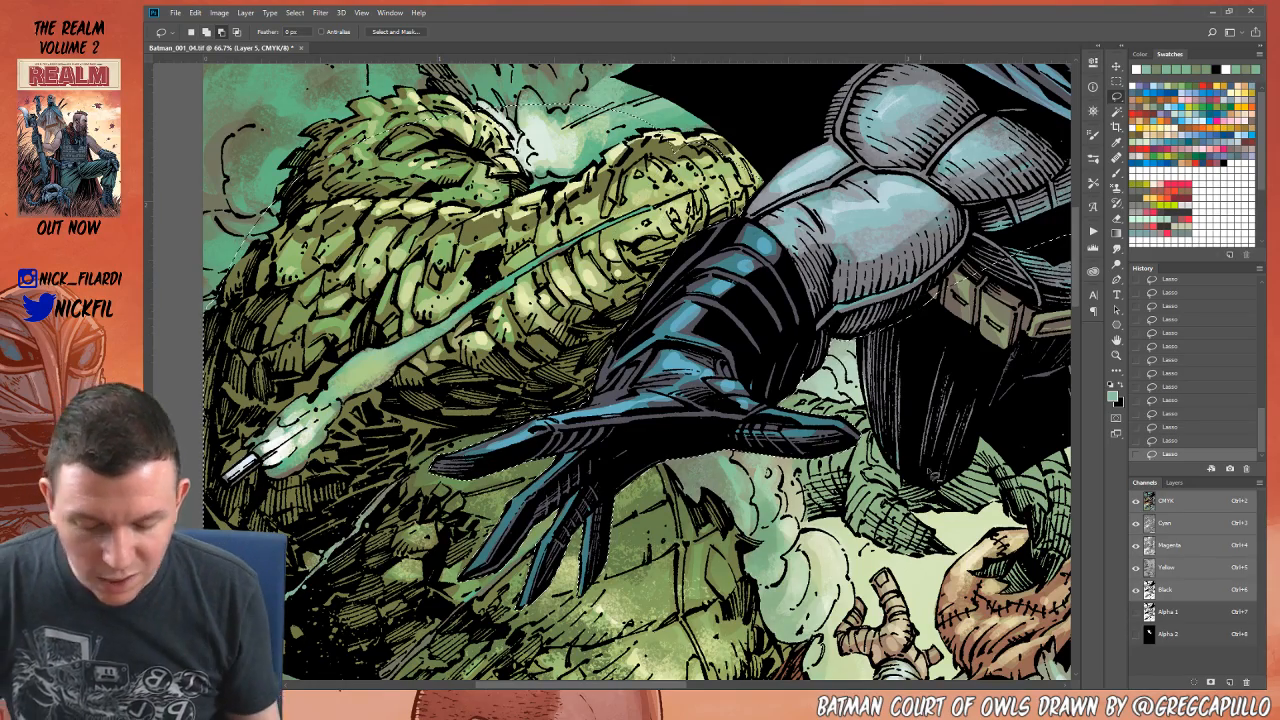
key(h)
mouse_move(790, 500)
mouse_down()
mouse_move(809, 395)
mouse_move(847, 475)
mouse_move(858, 471)
mouse_up()
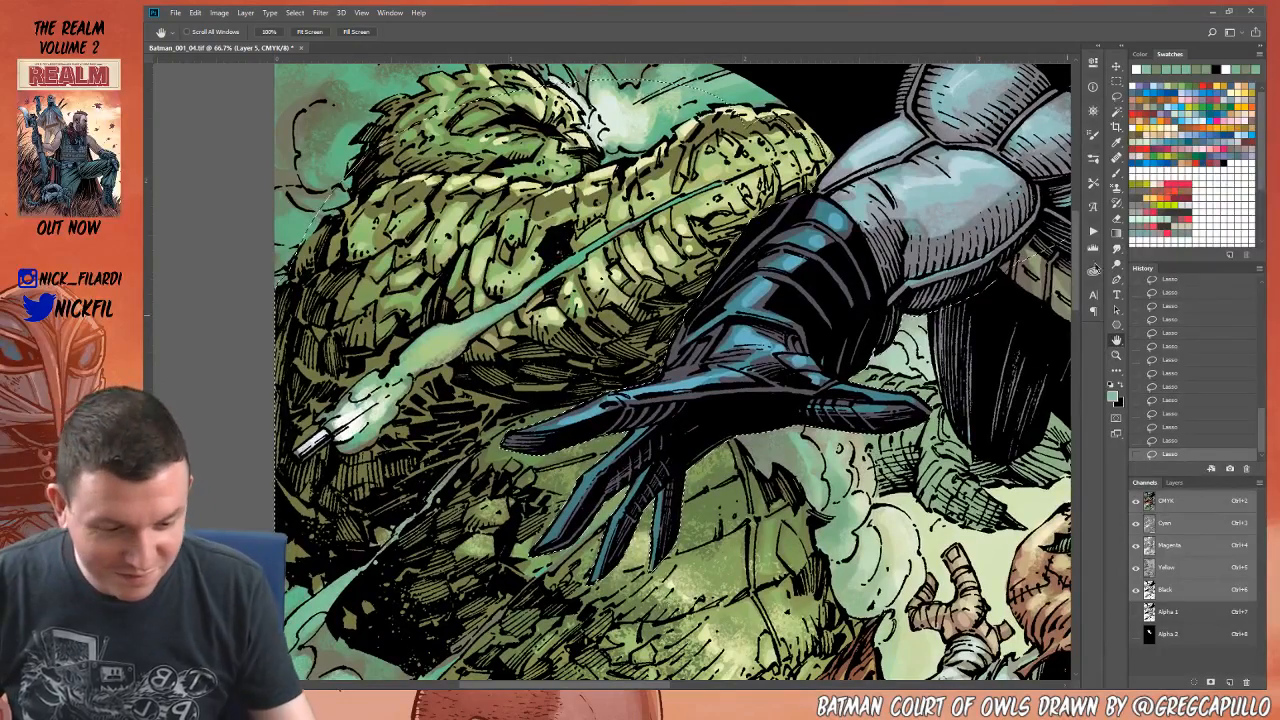
key(l)
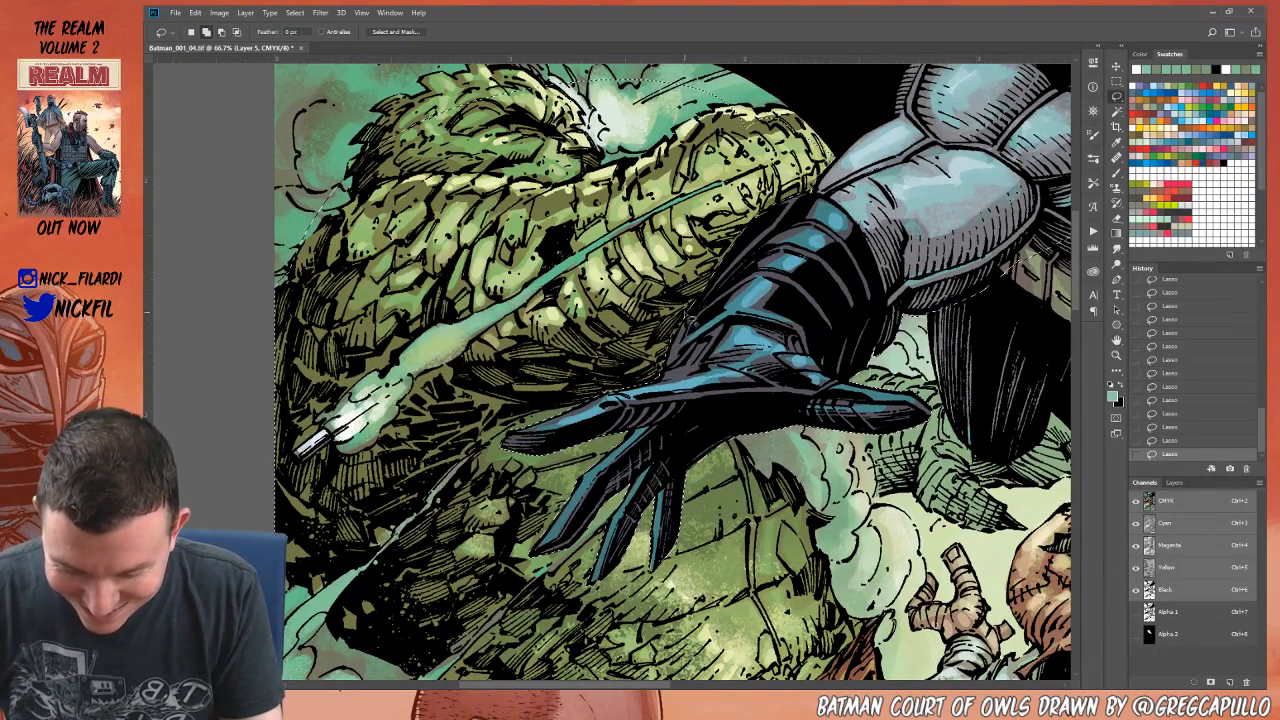
drag(691, 320, 679, 343)
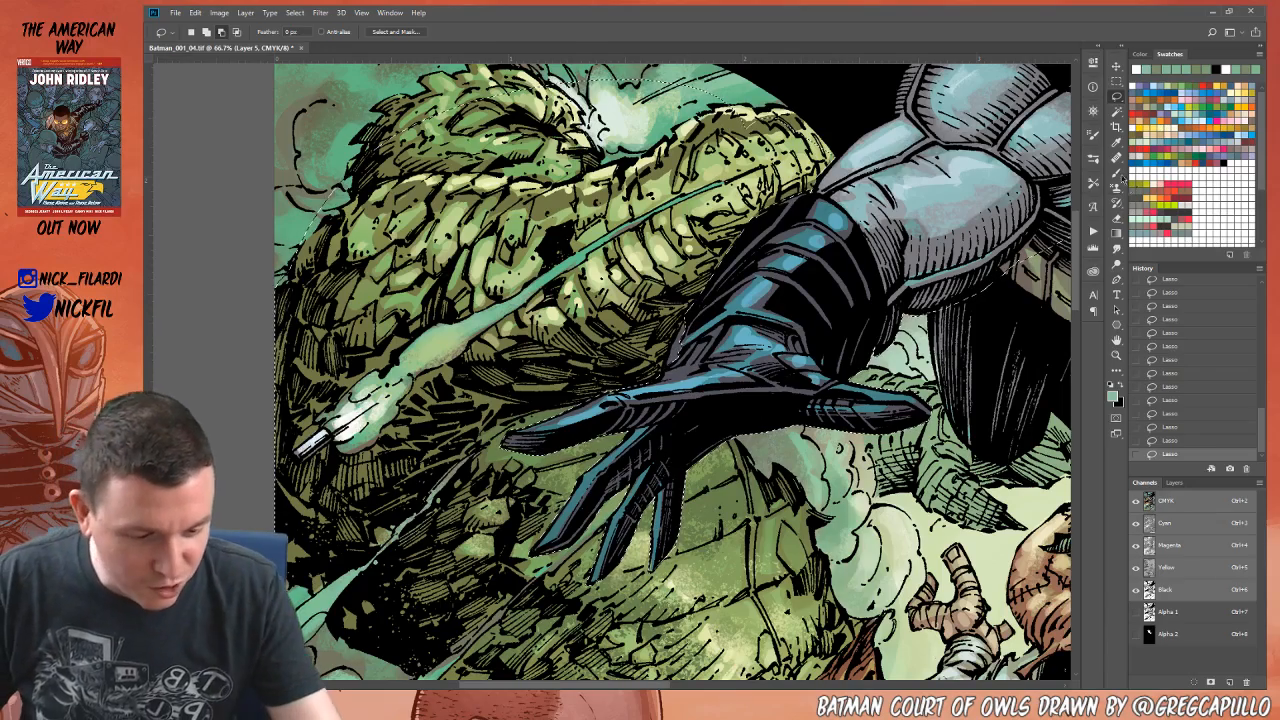
Step: Touch up the scales beside Batman's wrist on Layer 1 with a 125 px pencil in olive green
click(1120, 176)
click(1175, 483)
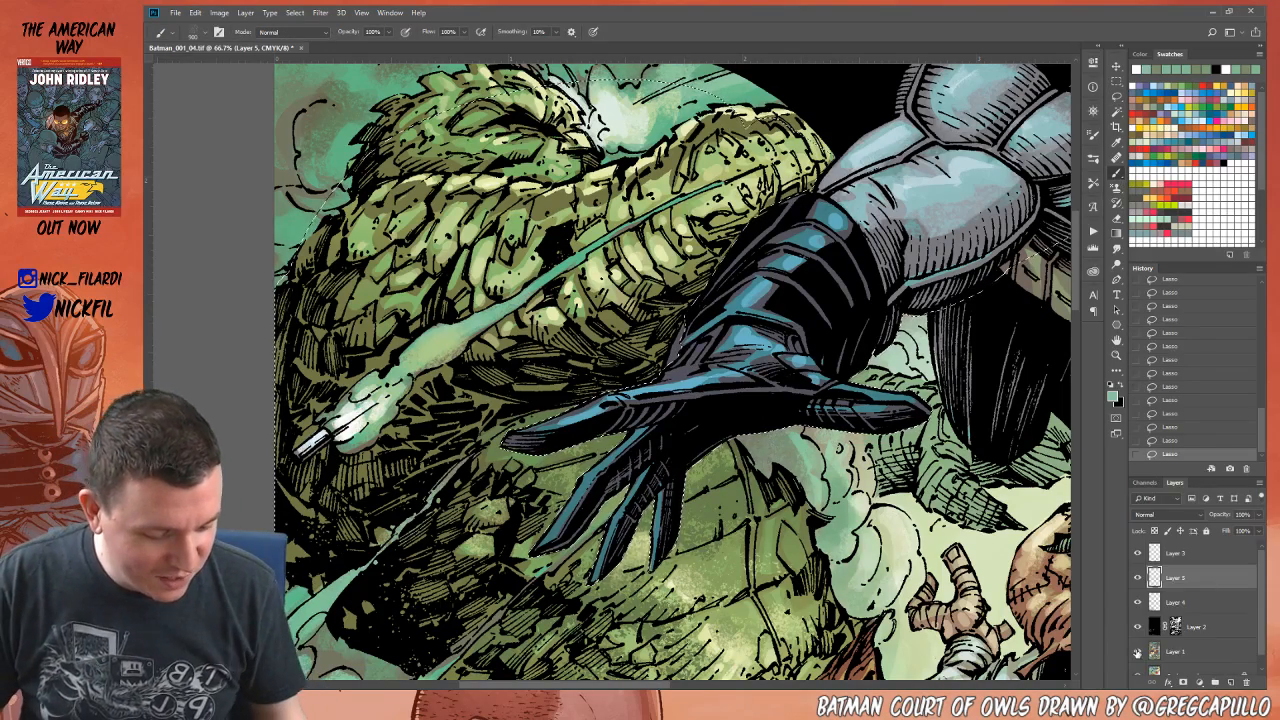
click(1187, 654)
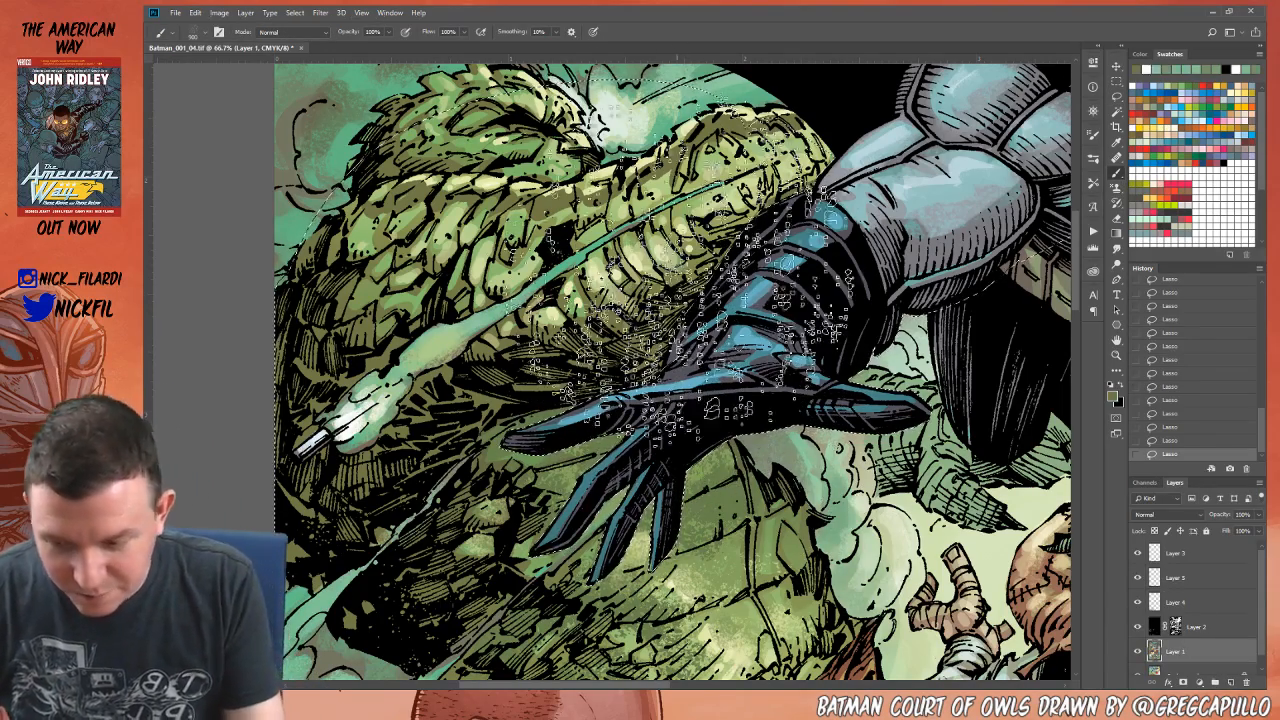
click(196, 32)
click(192, 169)
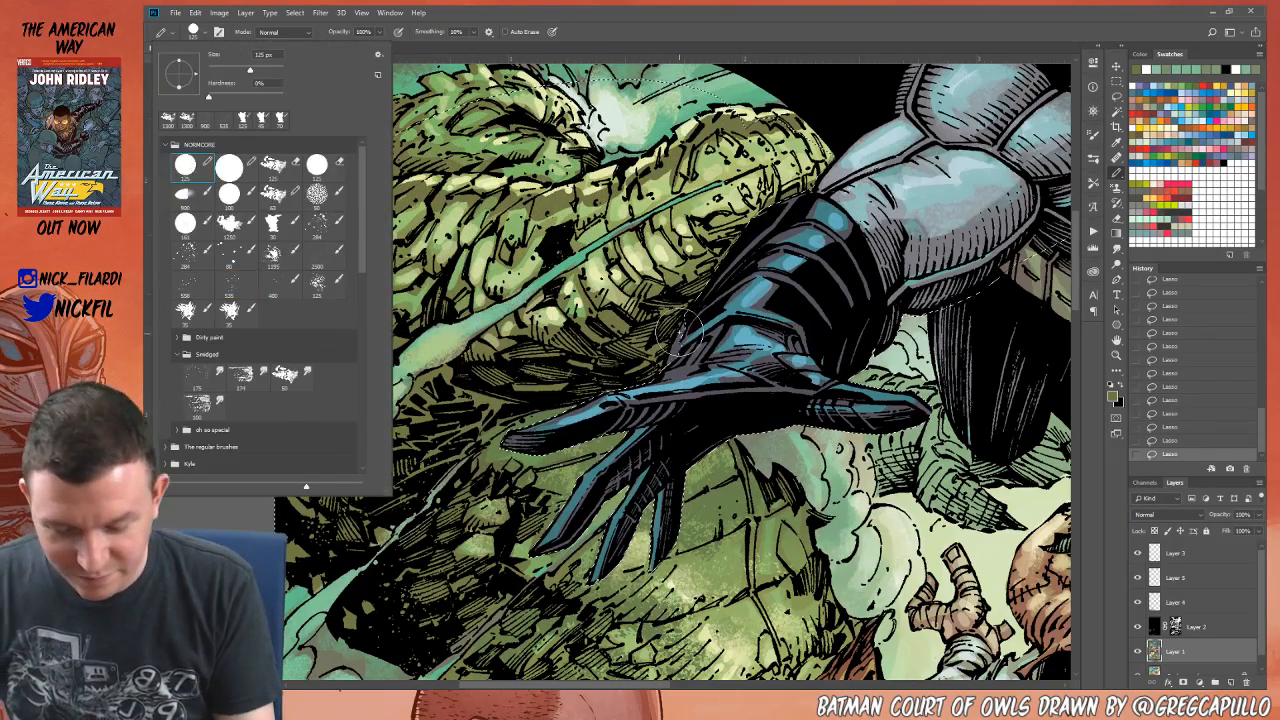
click(670, 356)
Step: Fill the selection in the Alpha 2 channel with white, fade the fill to mid-grey, and deselect
click(1116, 99)
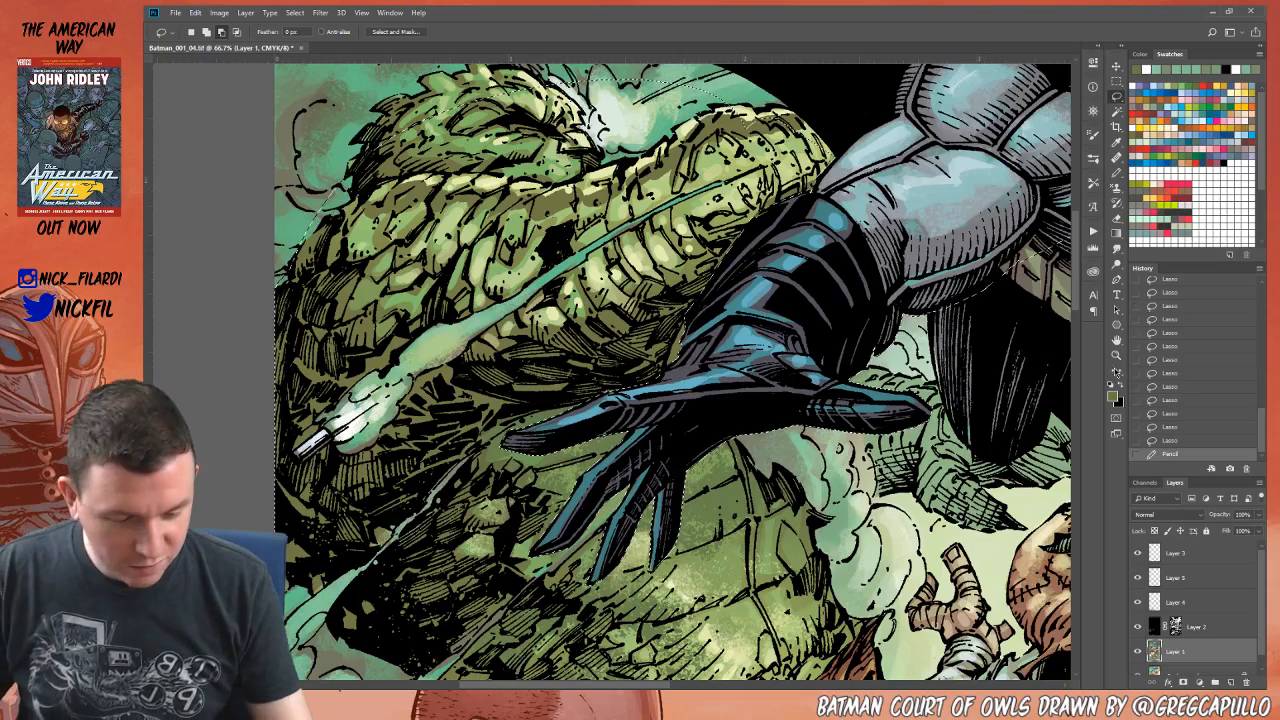
key(z)
alt+click(872, 490)
alt+click(872, 490)
drag(1037, 622, 761, 580)
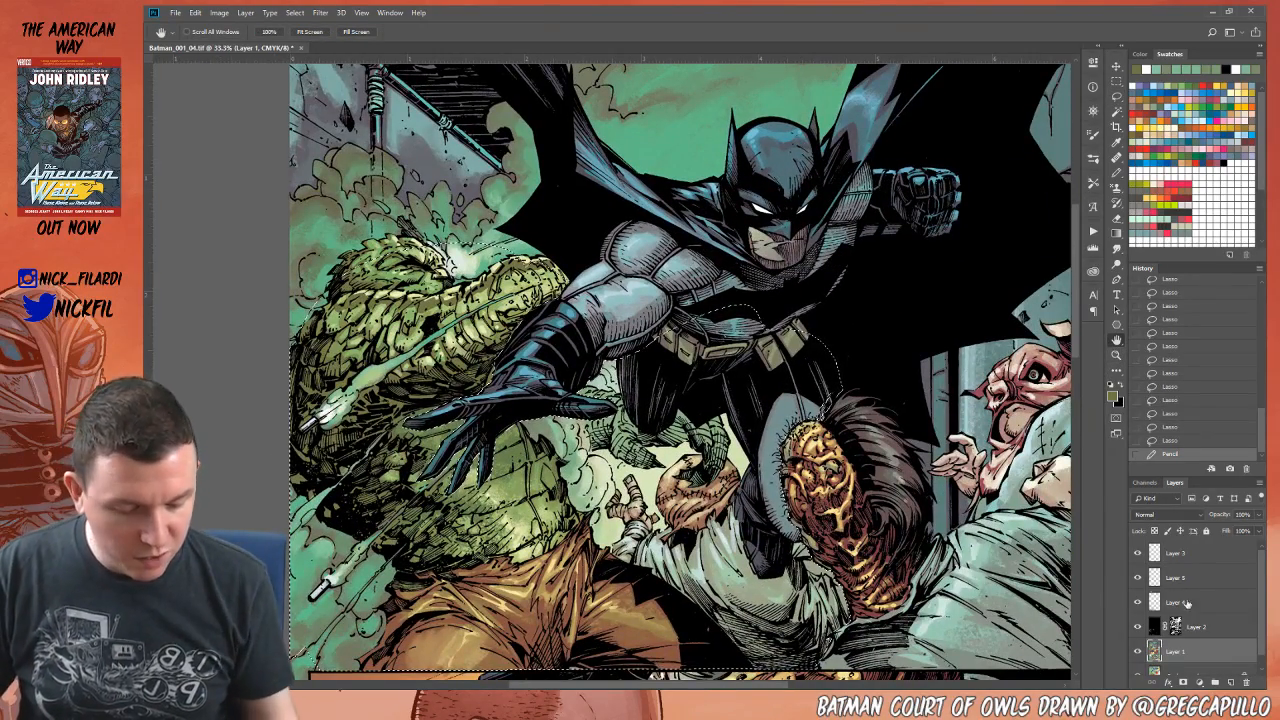
click(1144, 482)
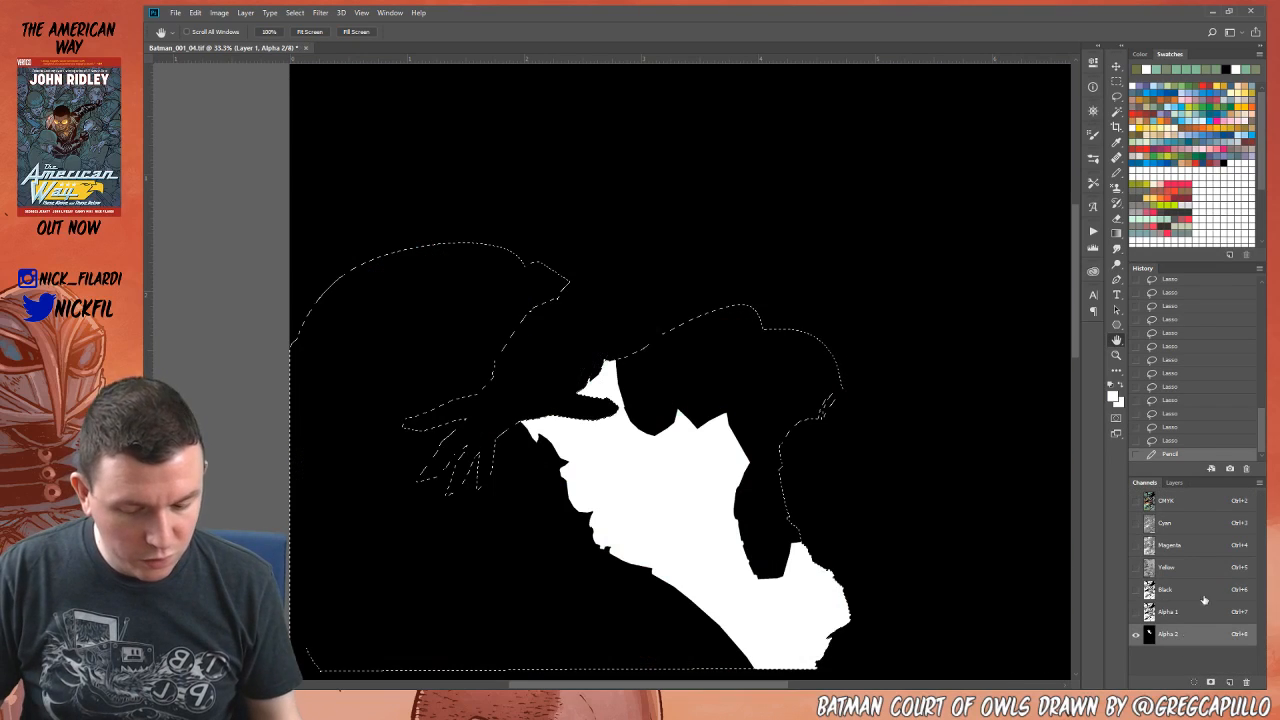
click(1167, 633)
click(1117, 173)
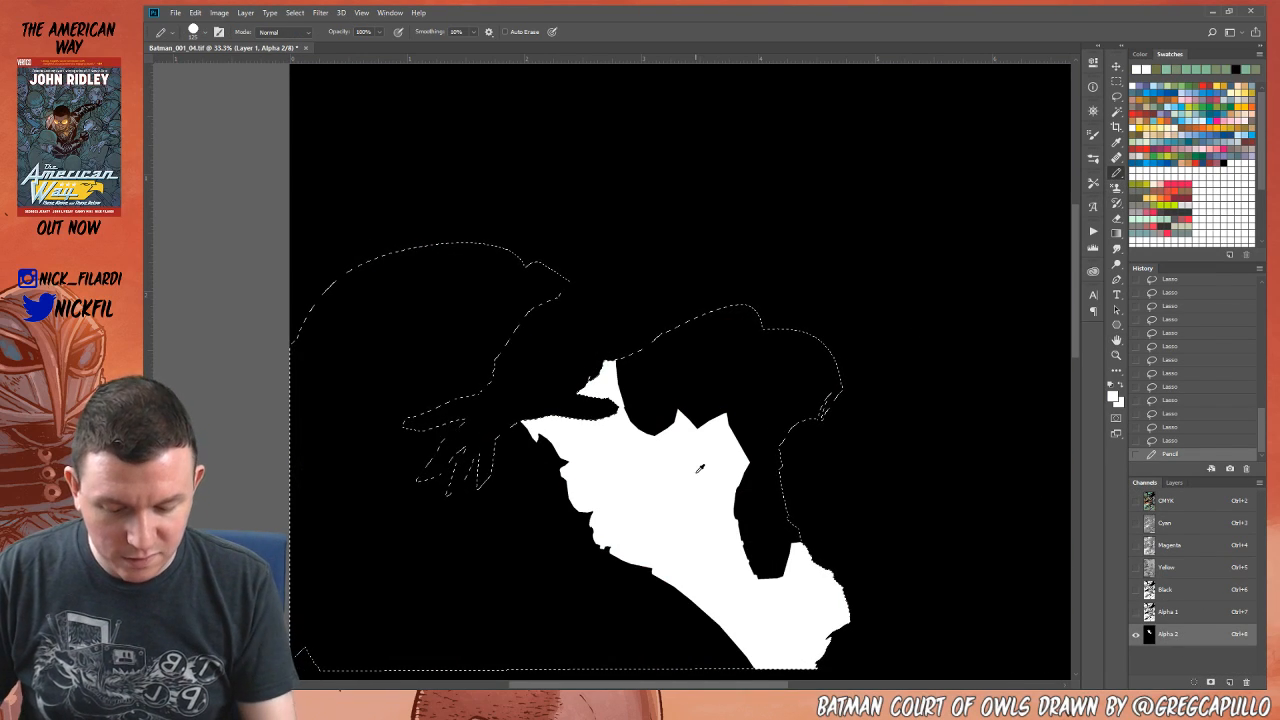
key(alt+BackSpace)
key(ctrl+d)
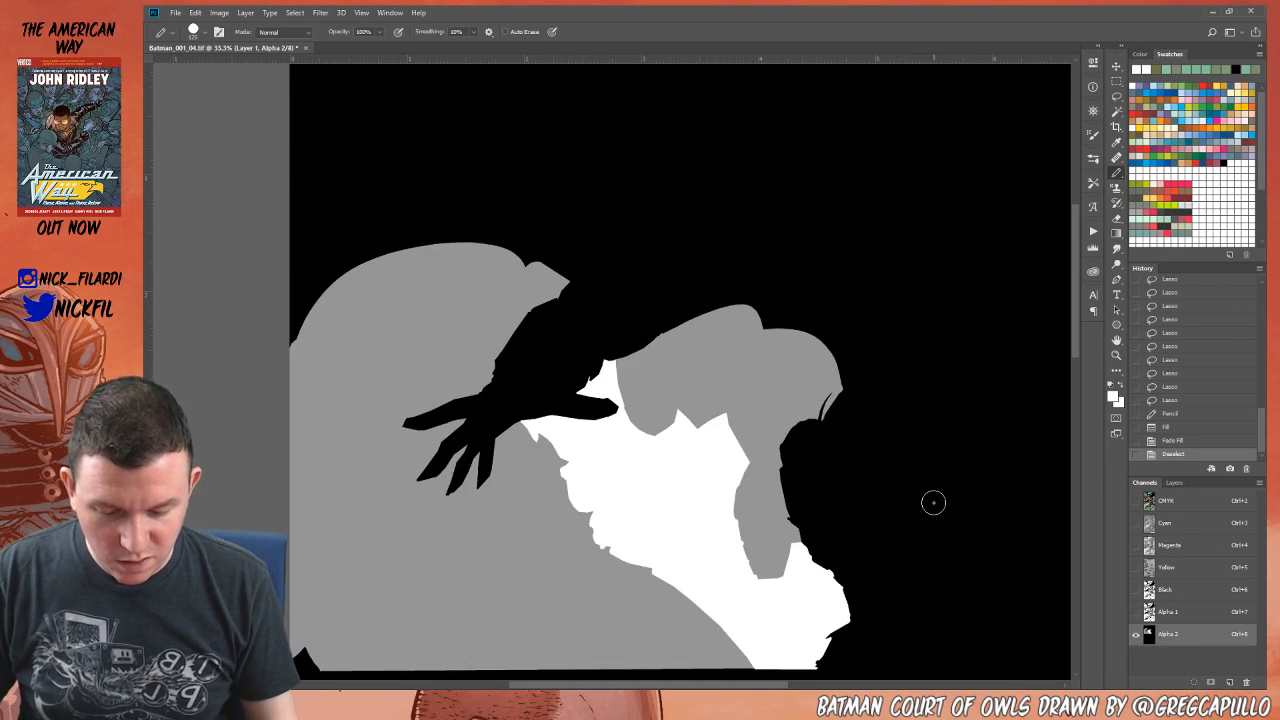
Step: Select the white area of the Alpha 2 channel with the Magic Wand and return to the CMYK composite and layer list
key(z)
alt+click(798, 457)
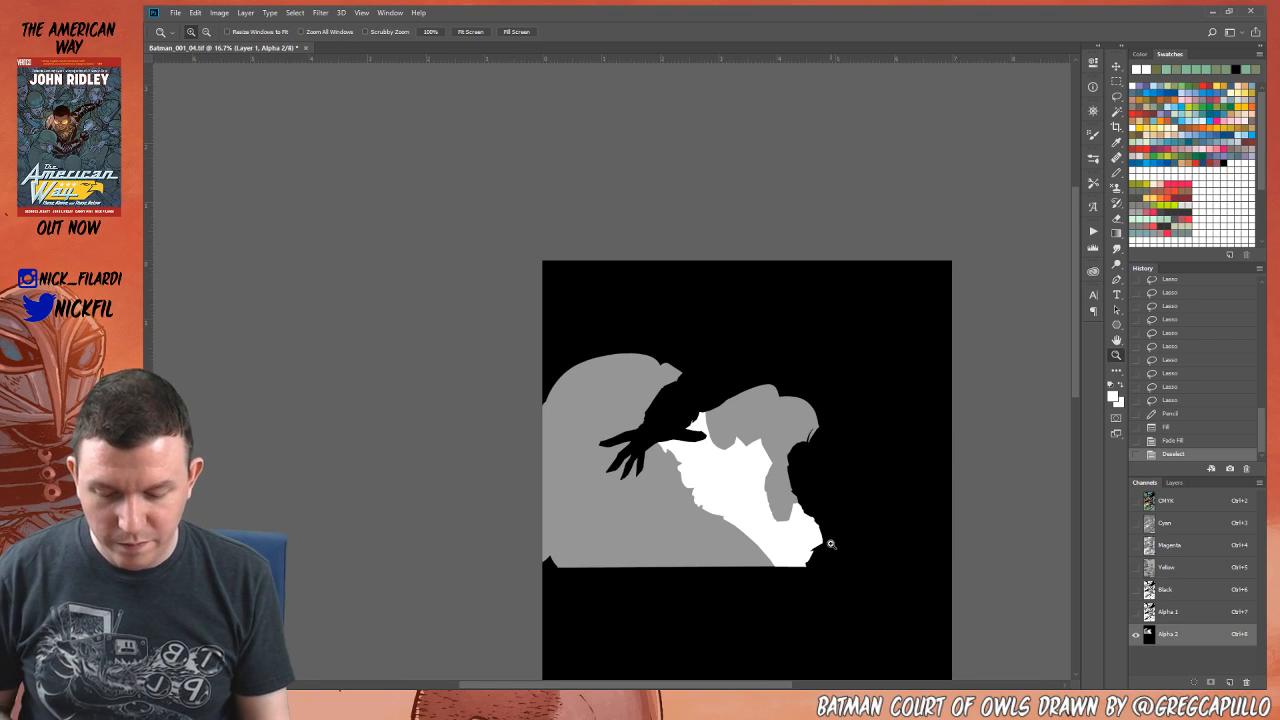
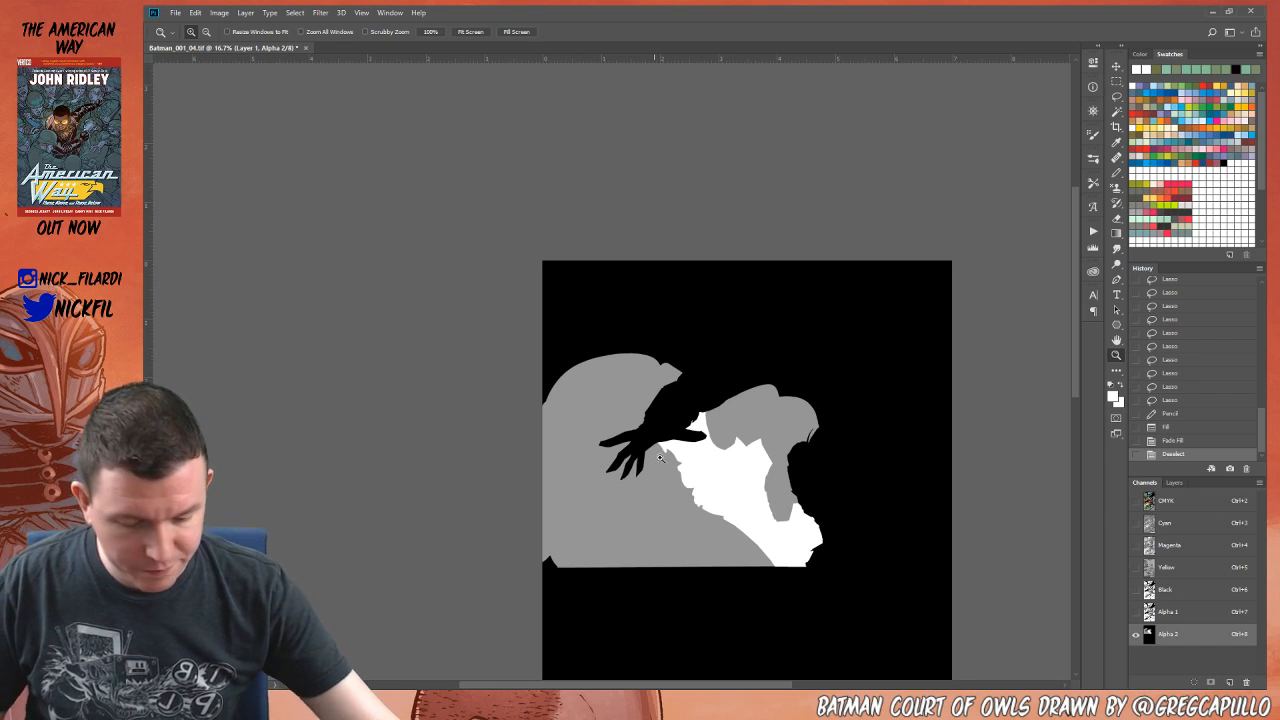
click(1117, 111)
click(712, 470)
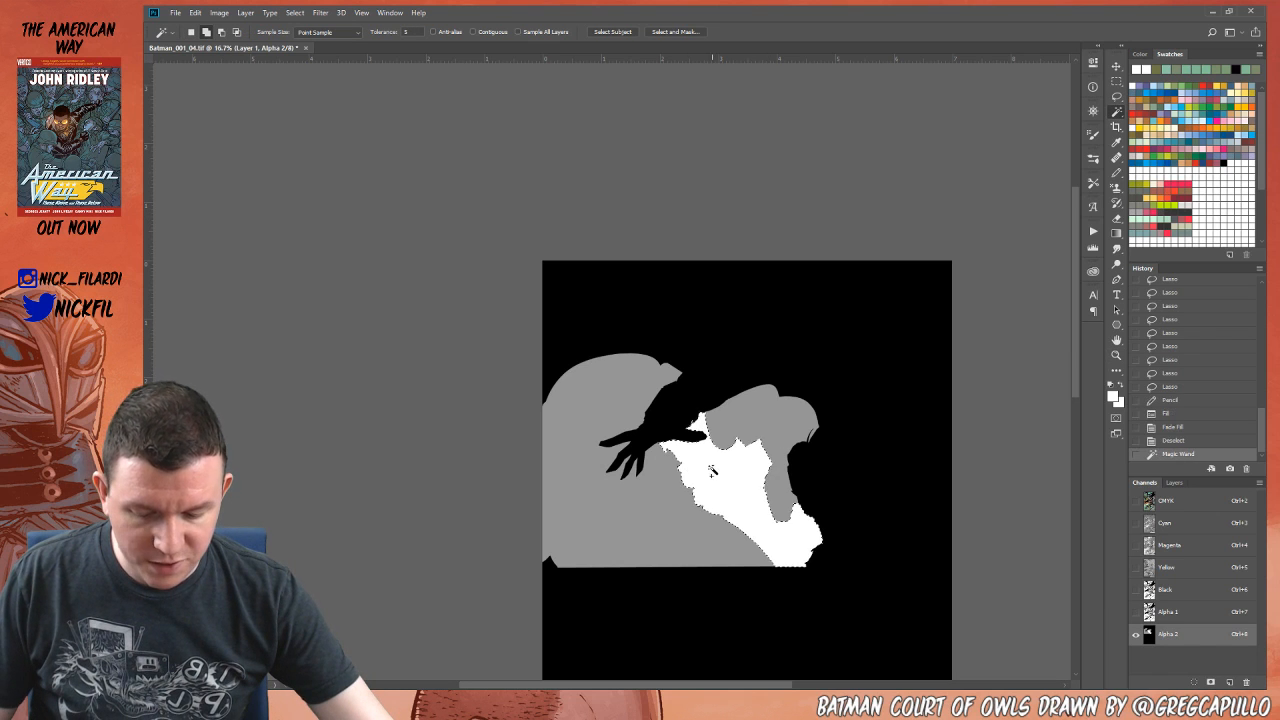
click(1180, 502)
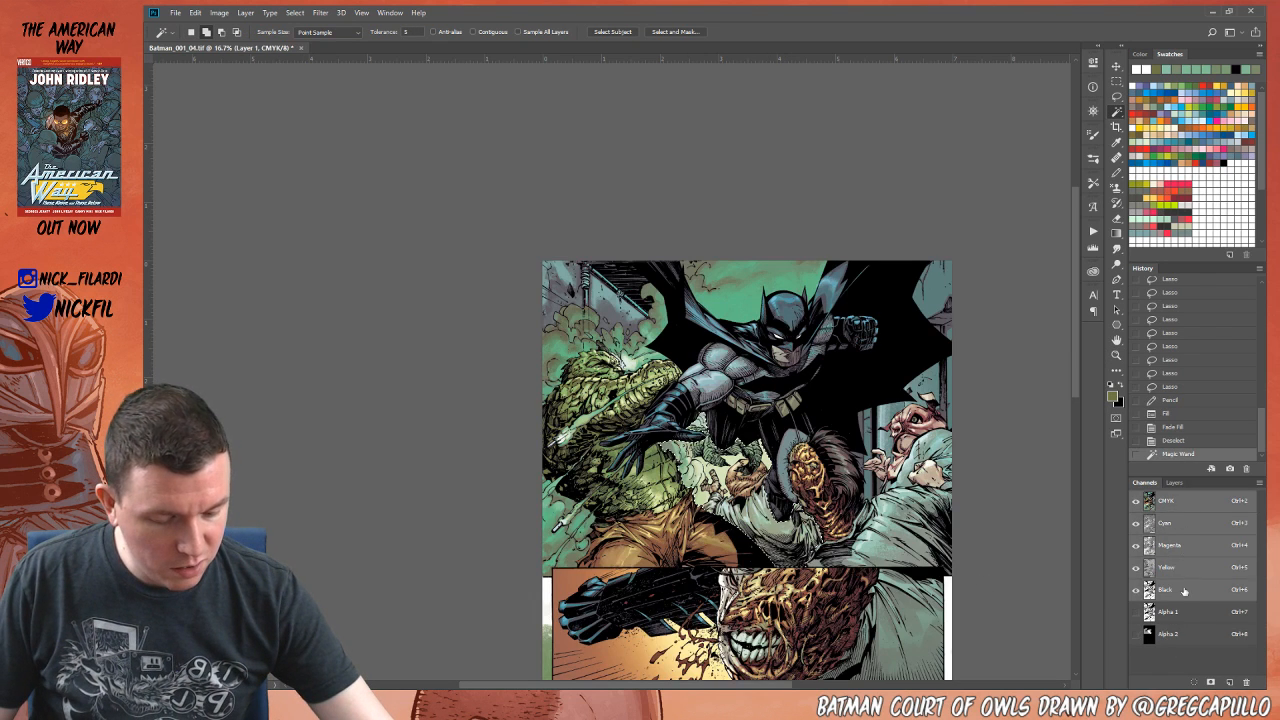
click(1174, 483)
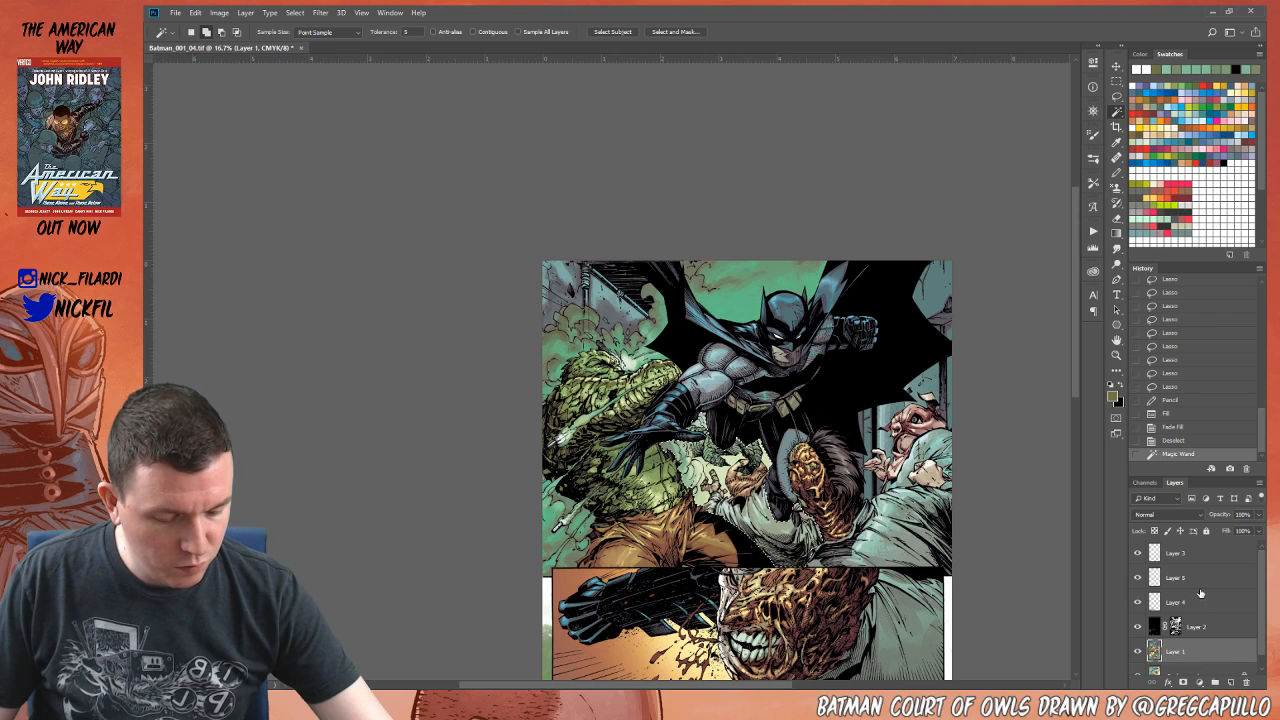
Step: On Layer 5, fill the selected background figures with green sampled from the sky beside Batman's cowl, and fade the fill
click(1174, 580)
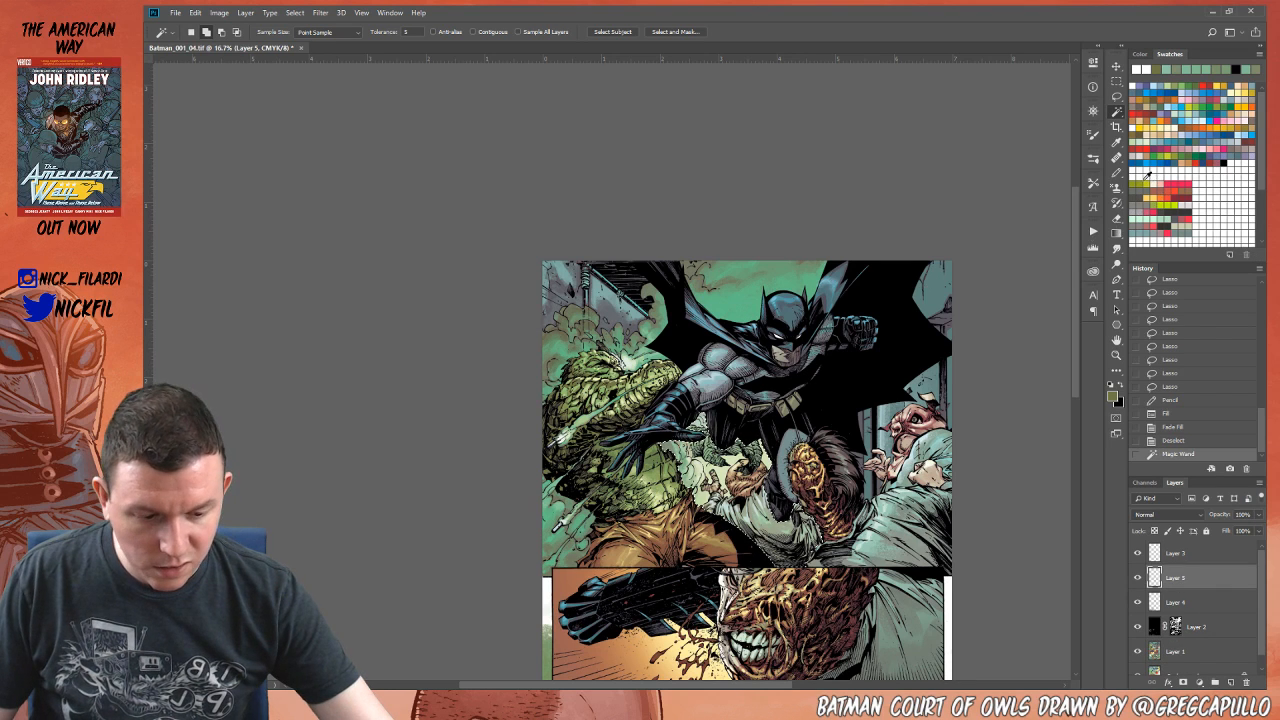
click(1117, 175)
alt+click(749, 317)
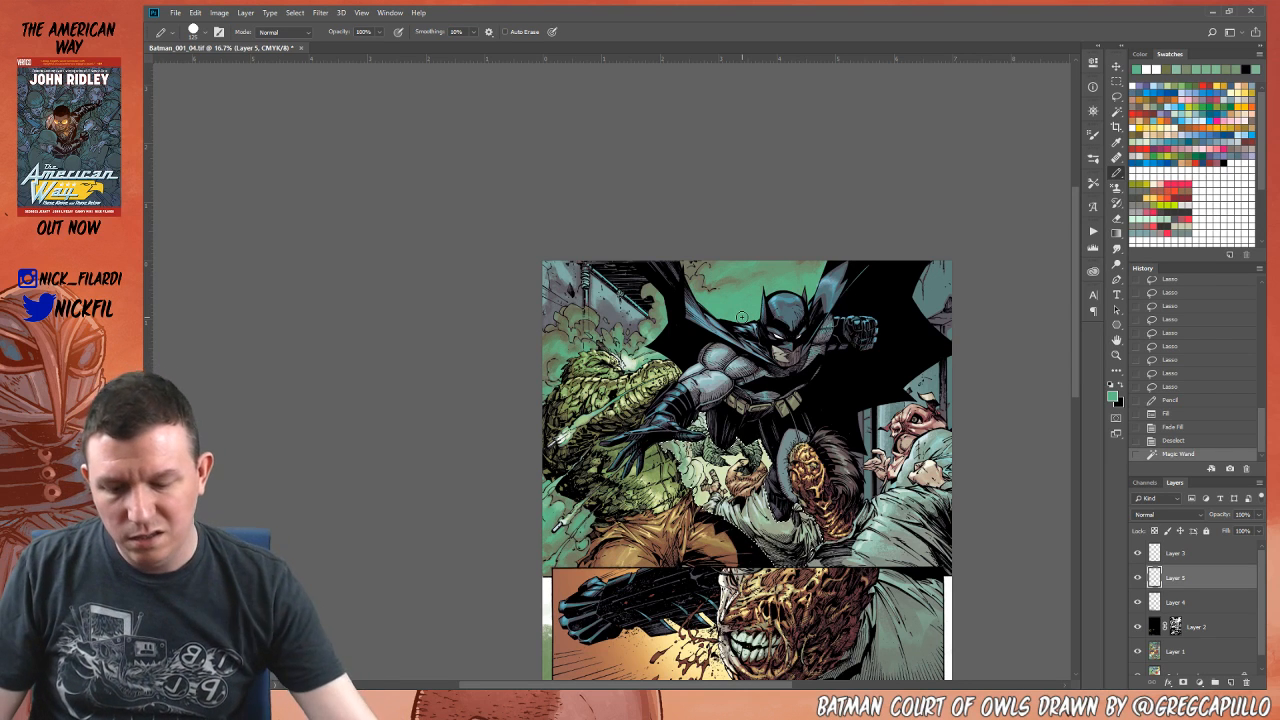
key(alt+BackSpace)
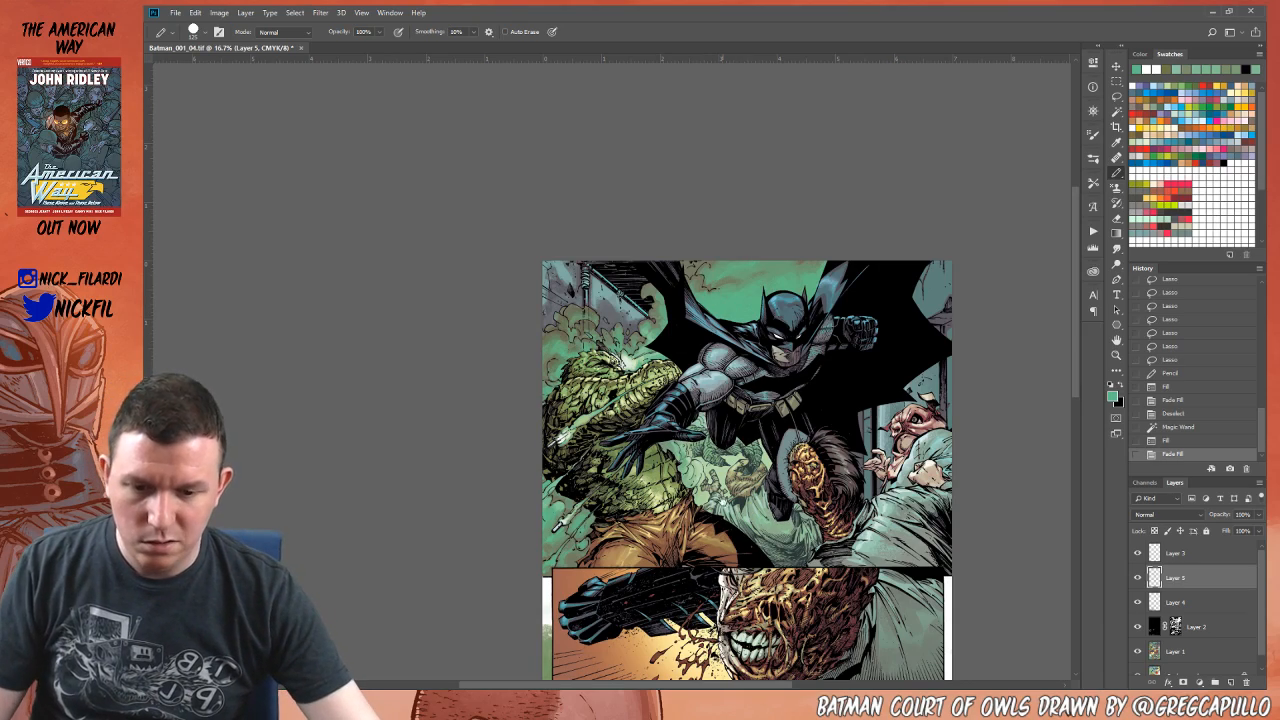
Step: Sample a pale green from the background between the scaly torso and Batman's legs for the Gradient tool
scroll(829, 519, down, 3)
drag(822, 390, 836, 426)
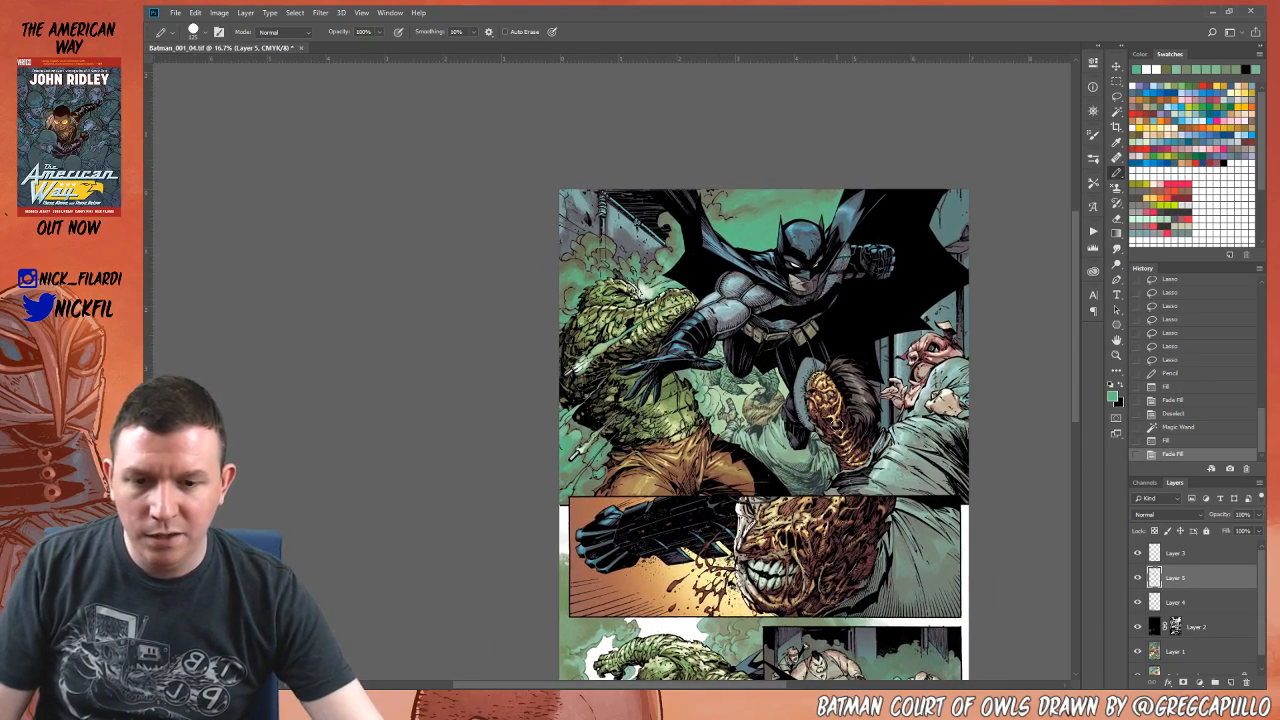
alt+click(738, 398)
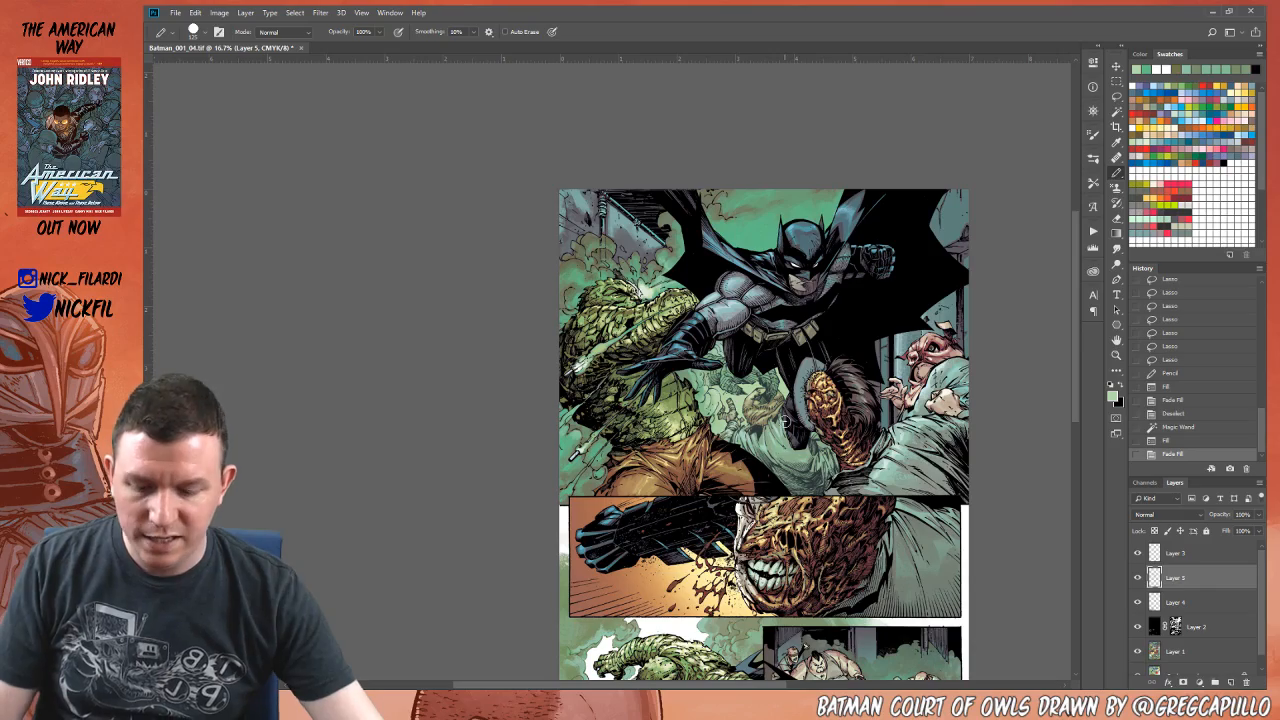
key(g)
Step: Subtract the green clawed arms above the stitched sack mask from the selection with a loose lasso outline
key(z)
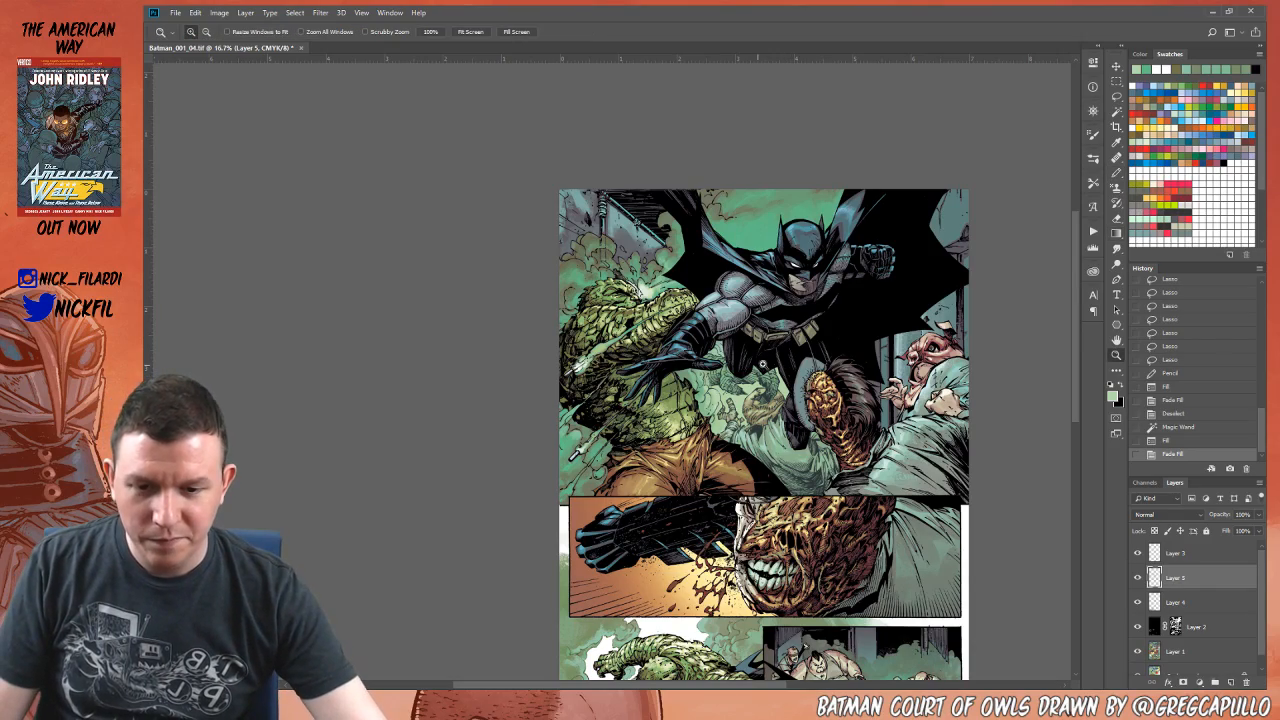
click(772, 383)
click(772, 383)
click(772, 383)
click(772, 383)
drag(687, 449, 770, 348)
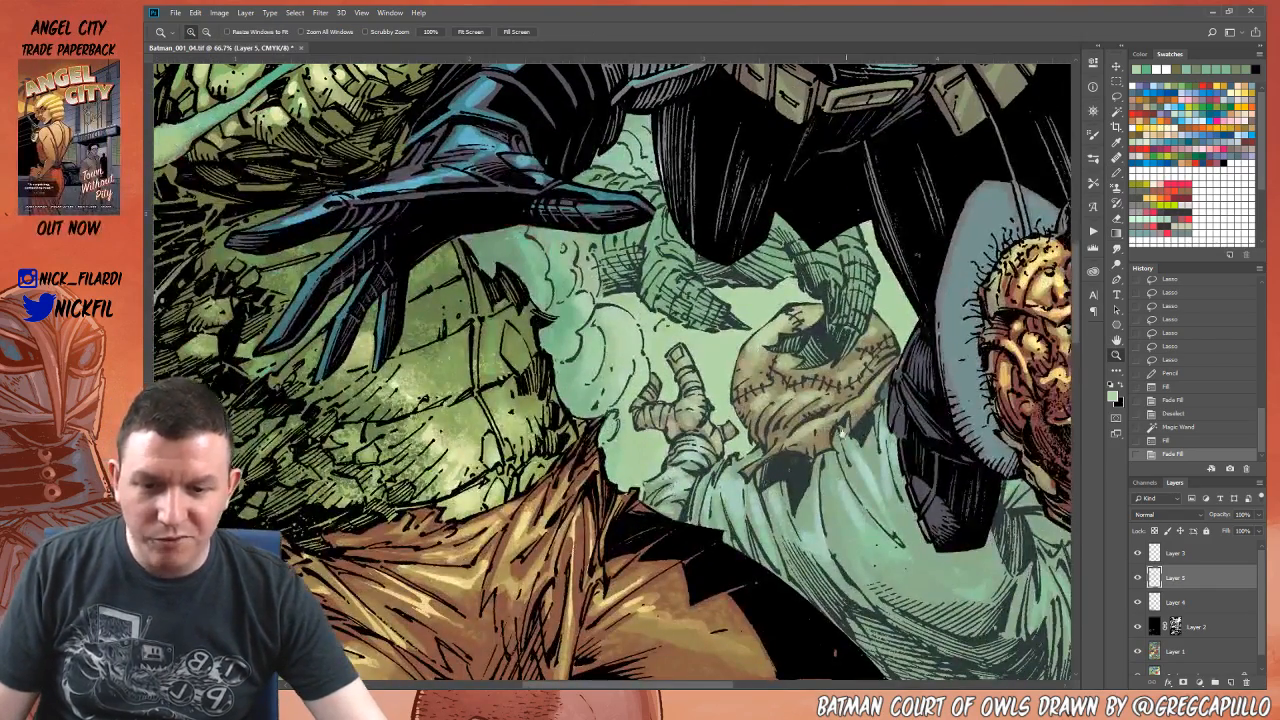
click(810, 398)
click(809, 403)
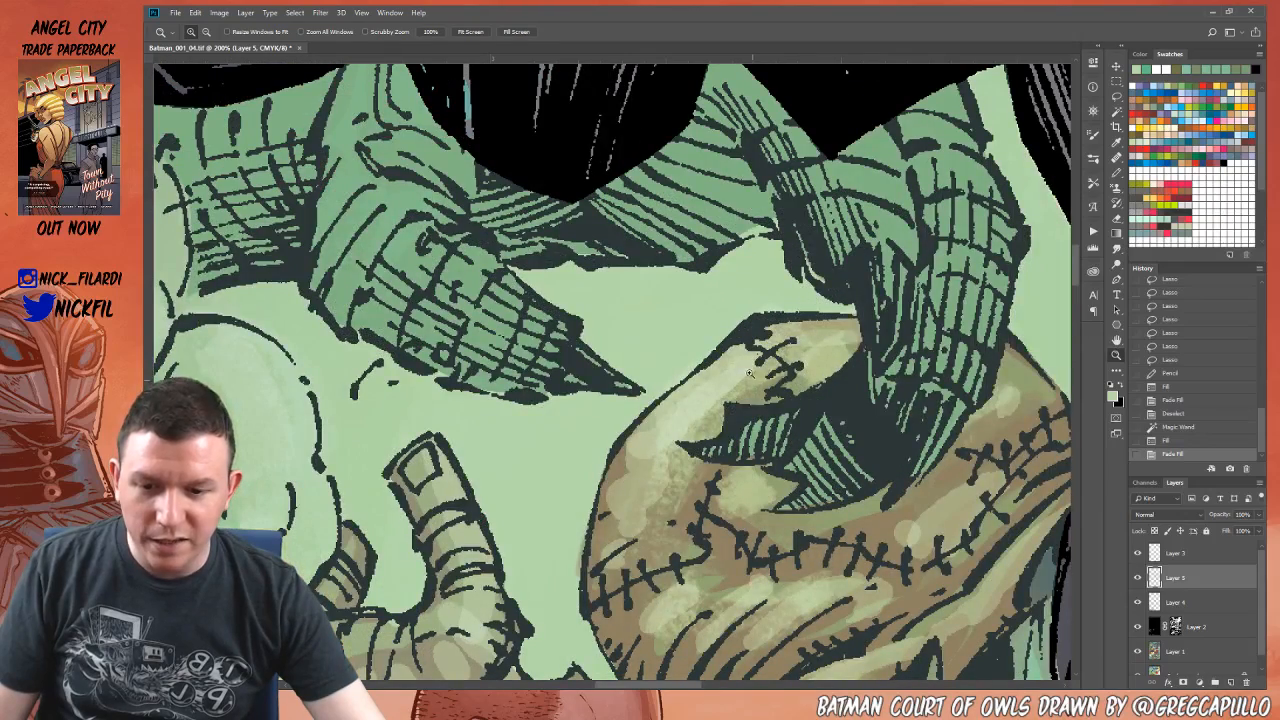
key(l)
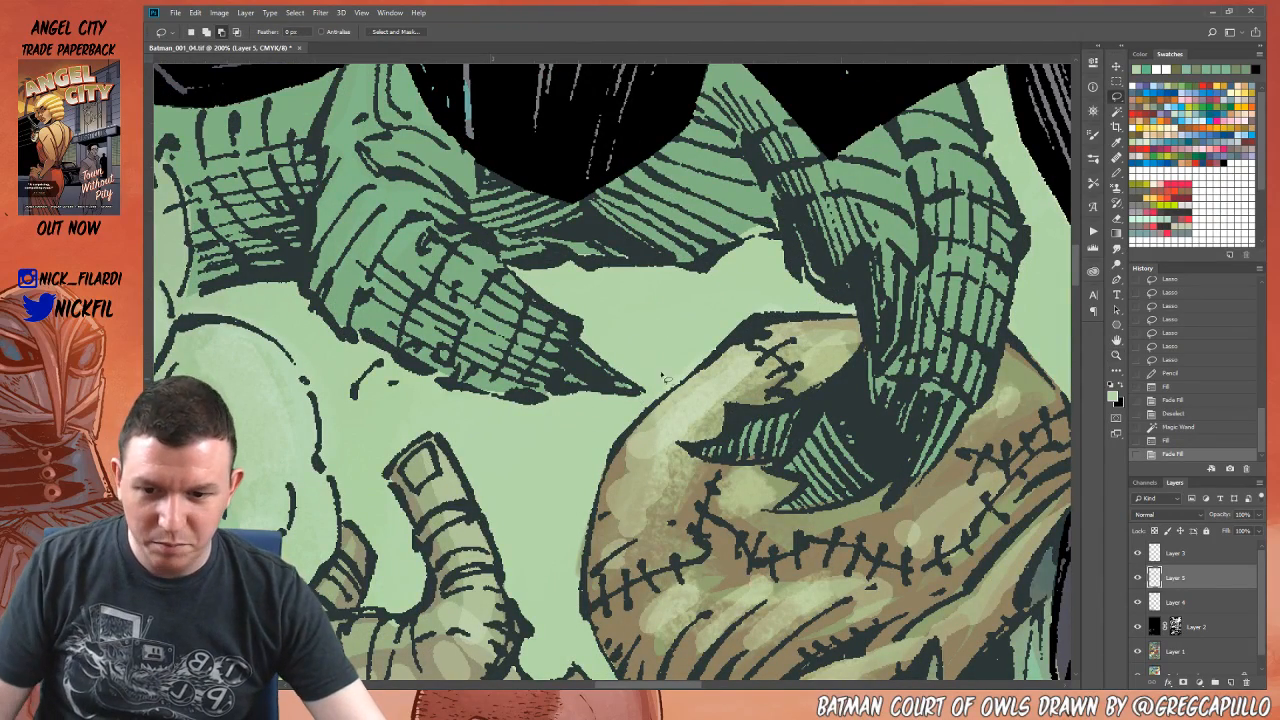
click(672, 363)
click(598, 448)
mouse_move(403, 398)
mouse_down()
mouse_move(162, 90)
mouse_move(825, 20)
mouse_move(983, 63)
mouse_move(1056, 229)
mouse_move(1060, 338)
mouse_move(1027, 323)
mouse_move(1013, 335)
mouse_move(1000, 400)
mouse_move(886, 514)
mouse_move(885, 410)
mouse_move(863, 313)
mouse_move(640, 298)
mouse_up()
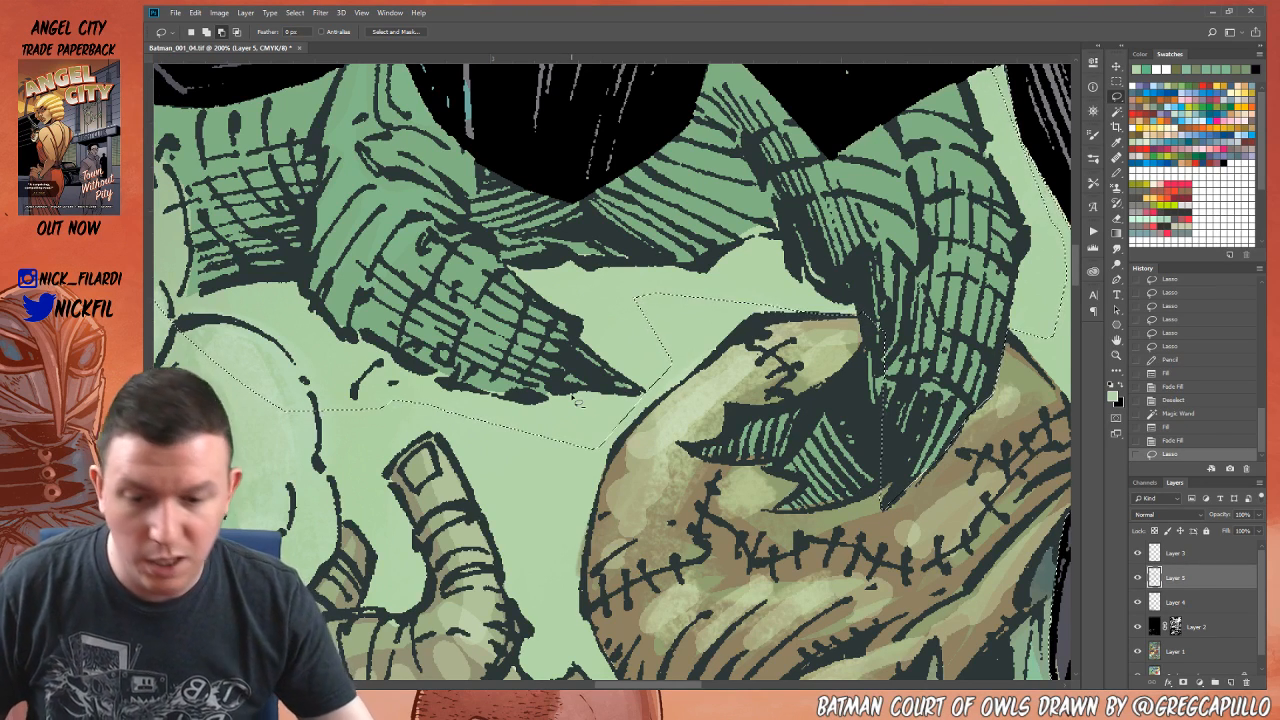
Step: Trace the claws gripping the stitched sack mask with the lasso to subtract them from the selection
drag(754, 311, 862, 322)
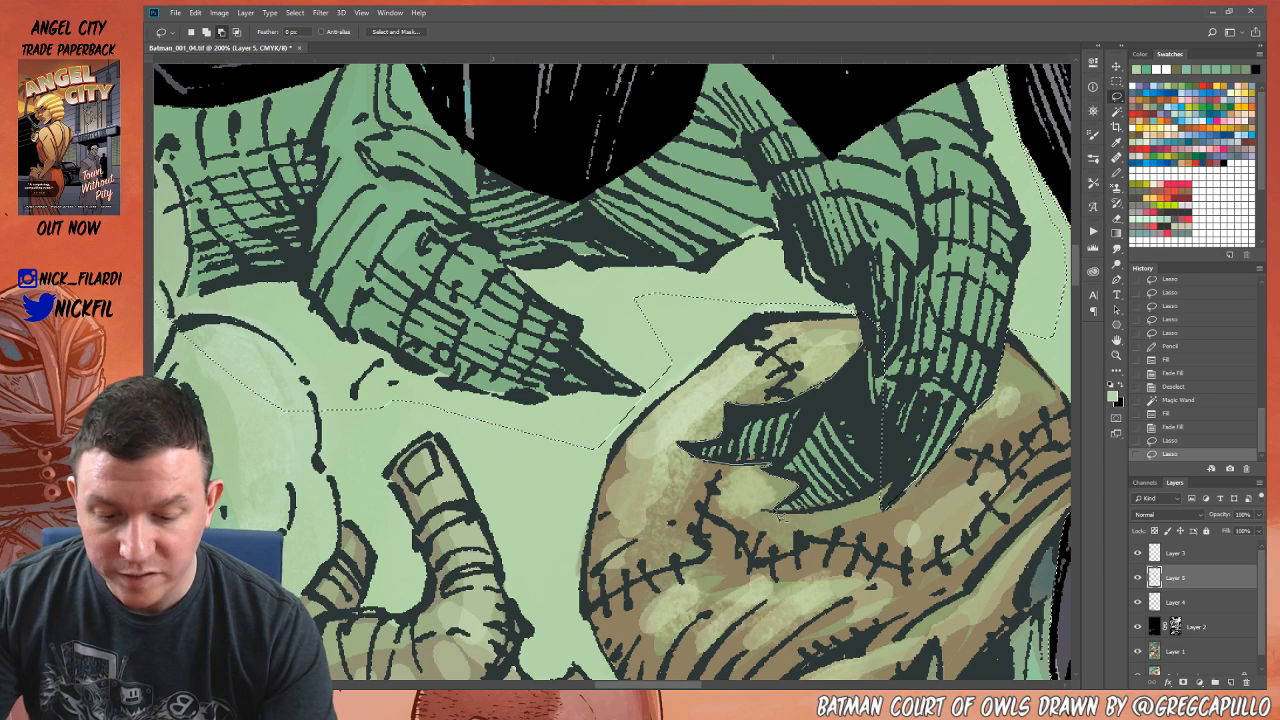
mouse_move(868, 499)
mouse_down()
mouse_move(919, 470)
mouse_move(910, 400)
mouse_up()
mouse_move(882, 498)
mouse_down()
mouse_move(899, 487)
mouse_move(882, 505)
mouse_up()
mouse_move(978, 416)
mouse_down()
mouse_move(905, 500)
mouse_move(968, 358)
mouse_up()
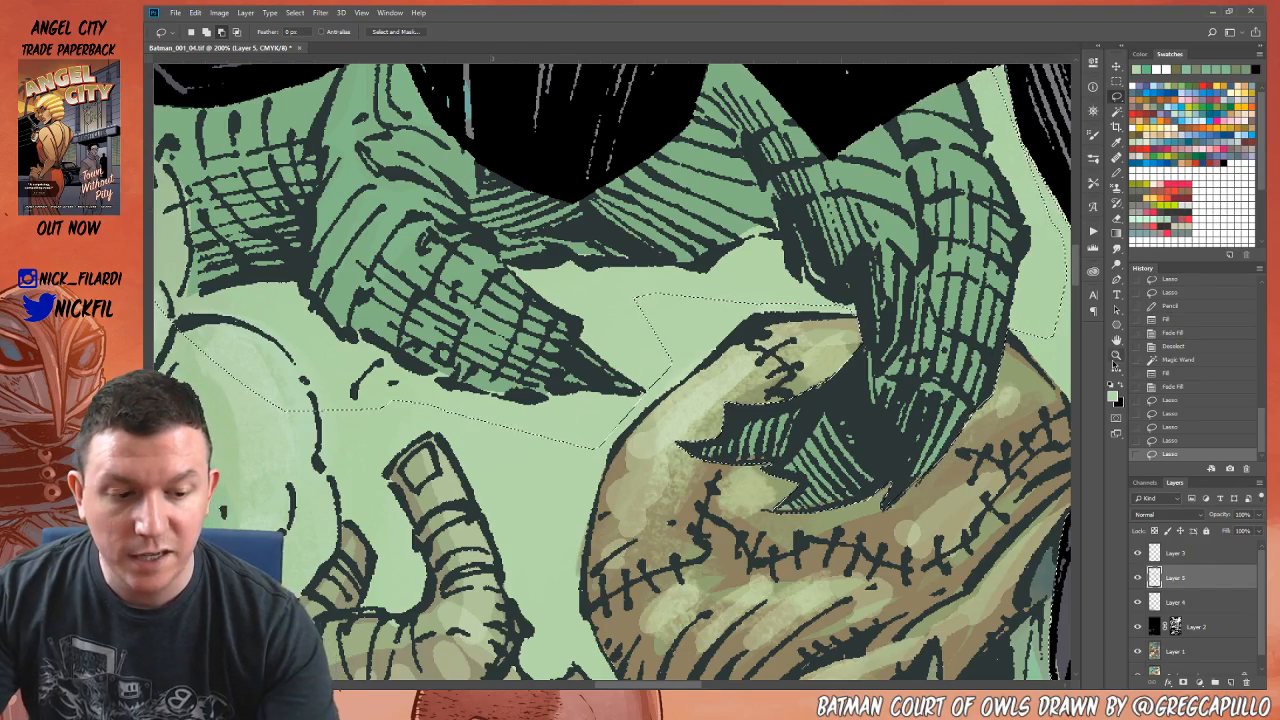
Step: Refine the lasso selection around the smoke and background arm between Batman's outstretched fingertips and his leg
click(1117, 355)
alt+click(757, 434)
alt+click(757, 434)
alt+click(757, 434)
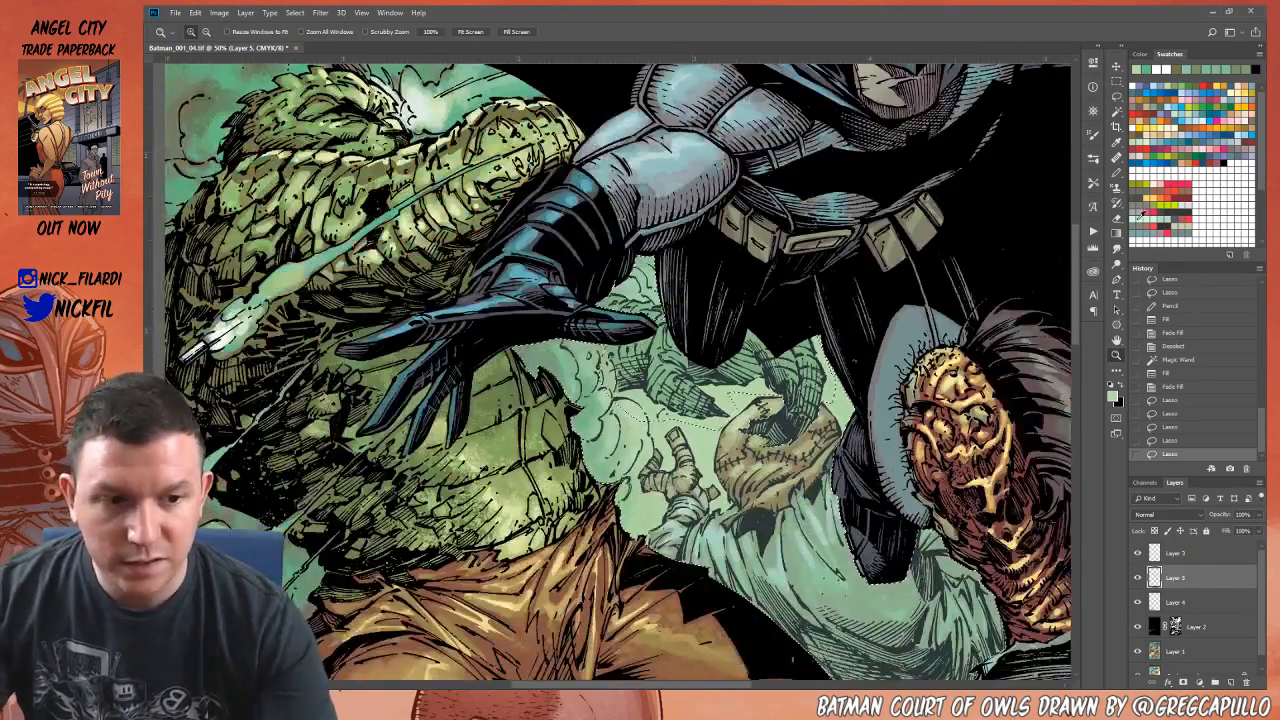
click(1117, 96)
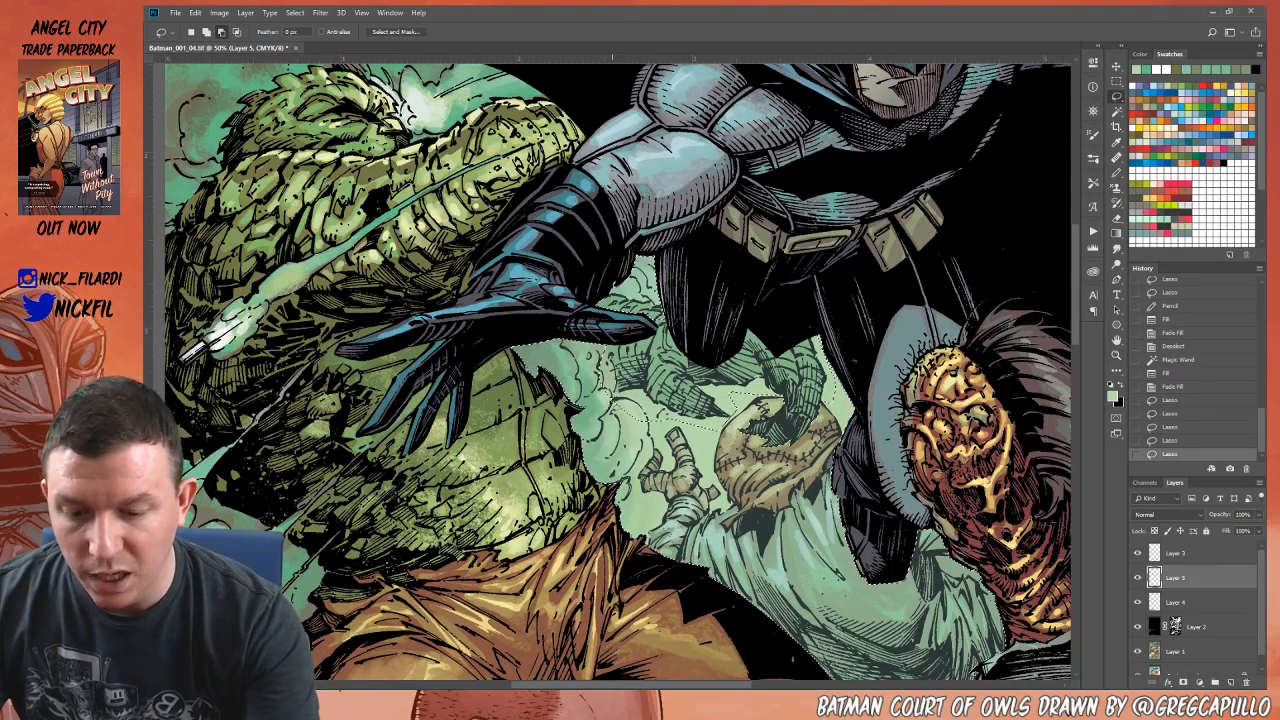
mouse_move(660, 330)
mouse_down()
mouse_move(625, 285)
mouse_move(655, 325)
mouse_up()
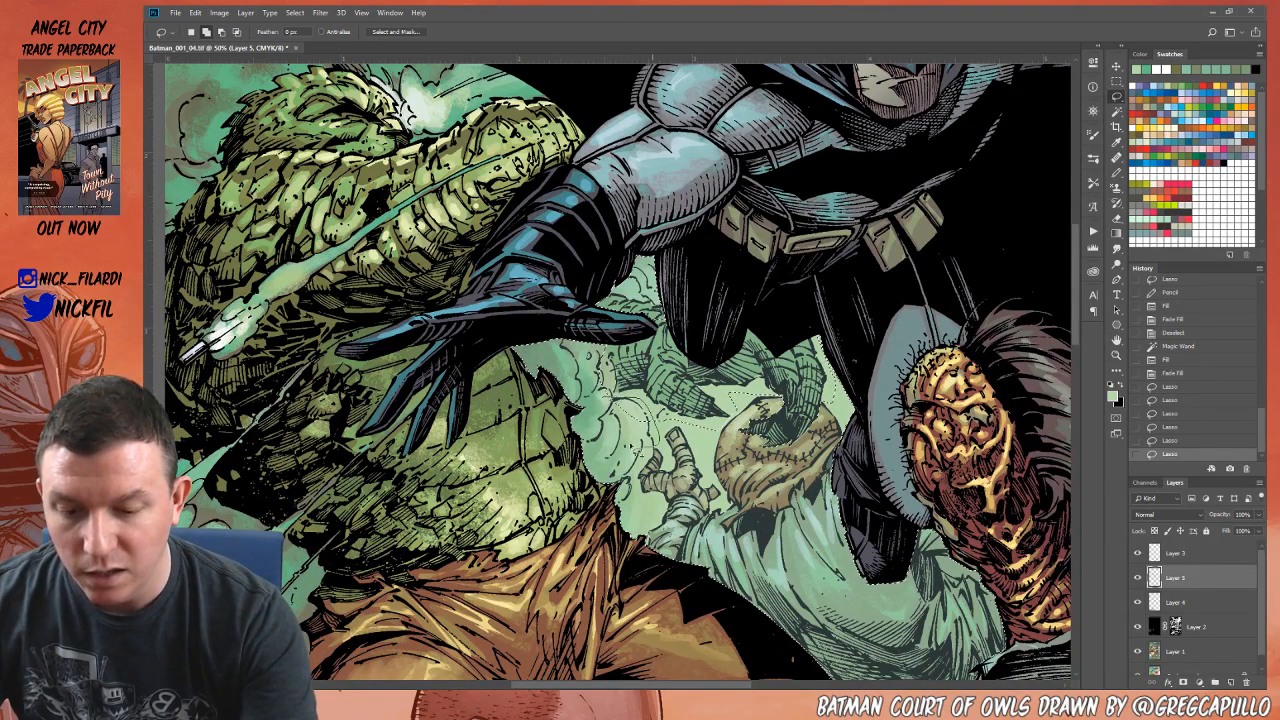
mouse_move(640, 452)
mouse_down()
mouse_move(645, 402)
mouse_move(612, 354)
mouse_up()
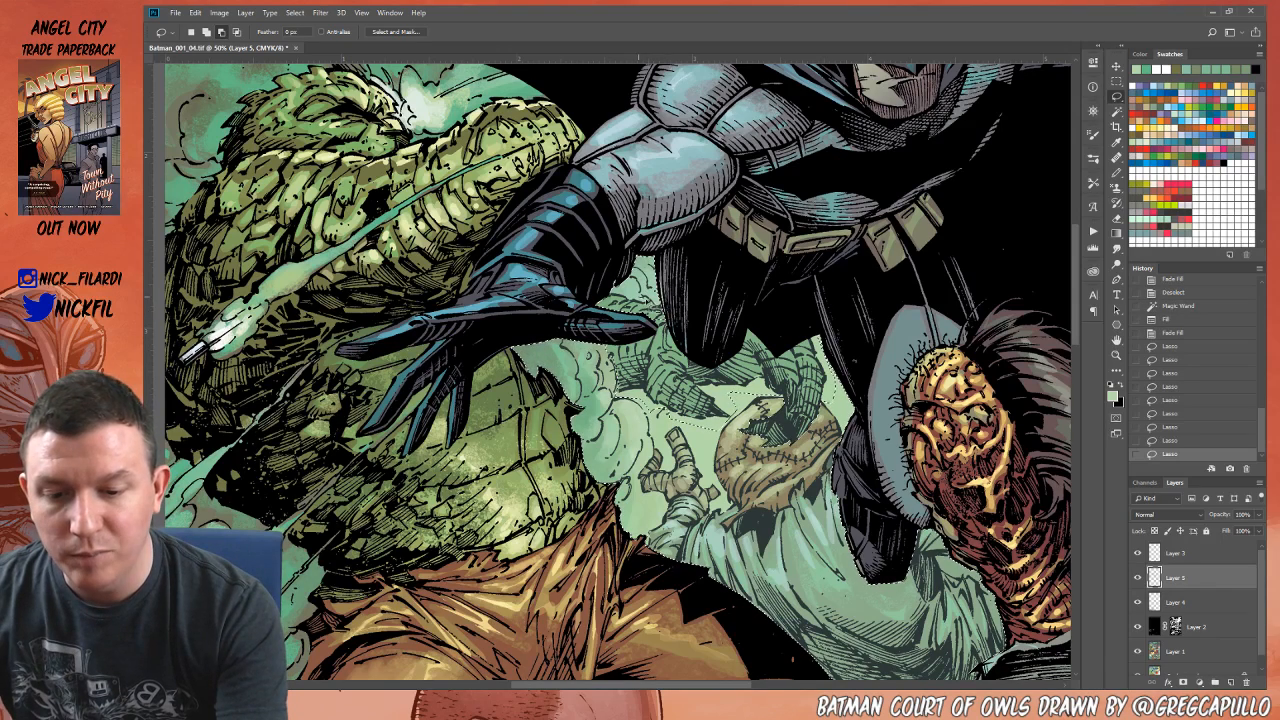
drag(676, 334, 644, 228)
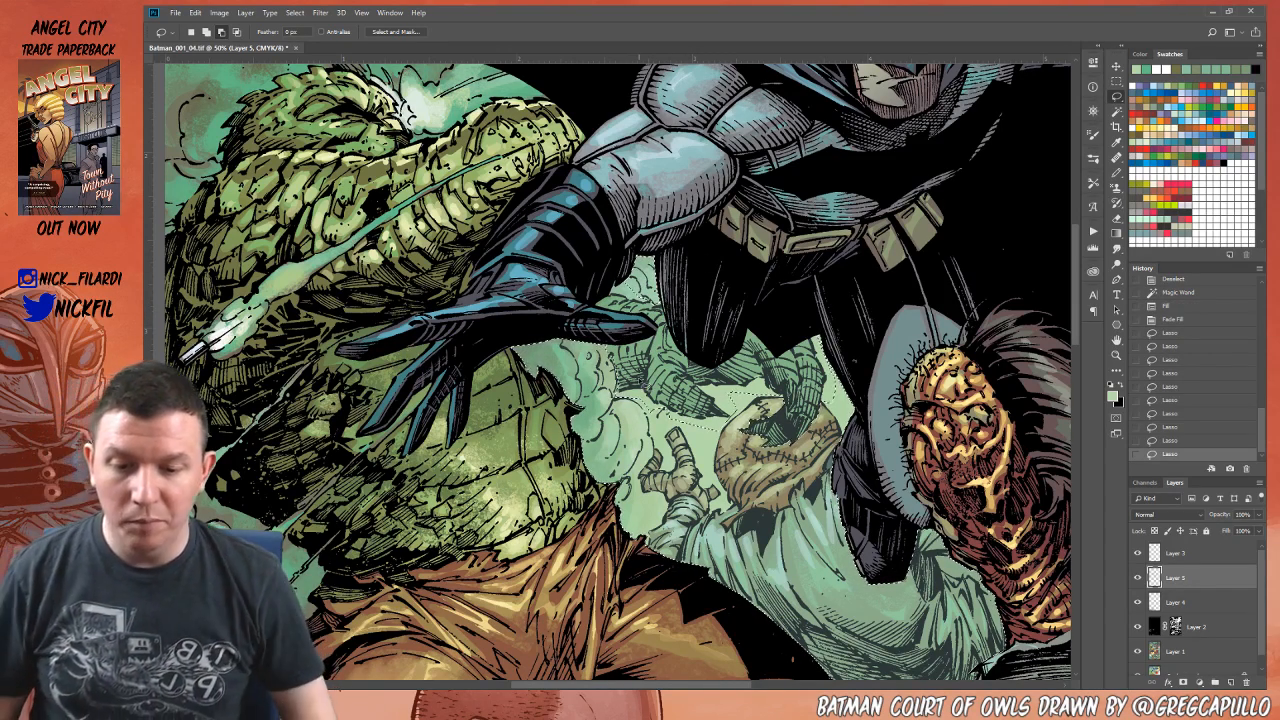
Step: Apply two radial gradients in sampled pale green over the selected background figures on Layer 5, and deselect
key(z)
alt+click(762, 503)
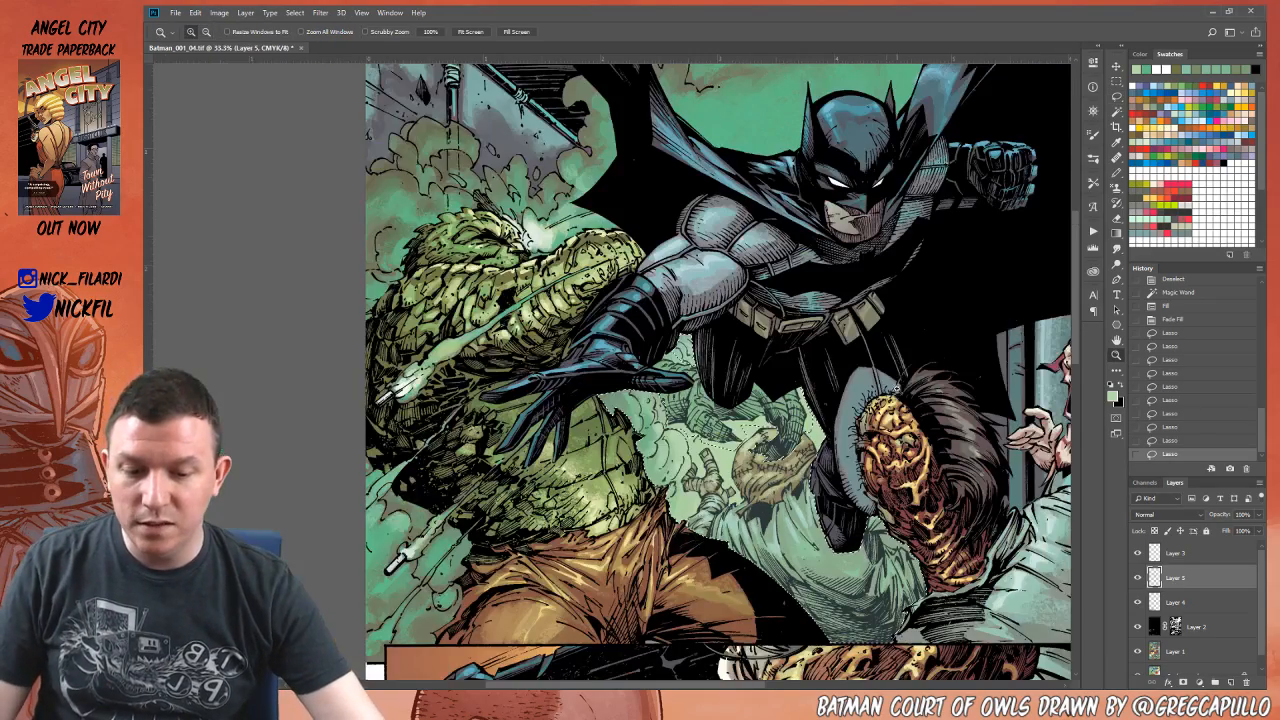
drag(855, 504, 851, 462)
key(g)
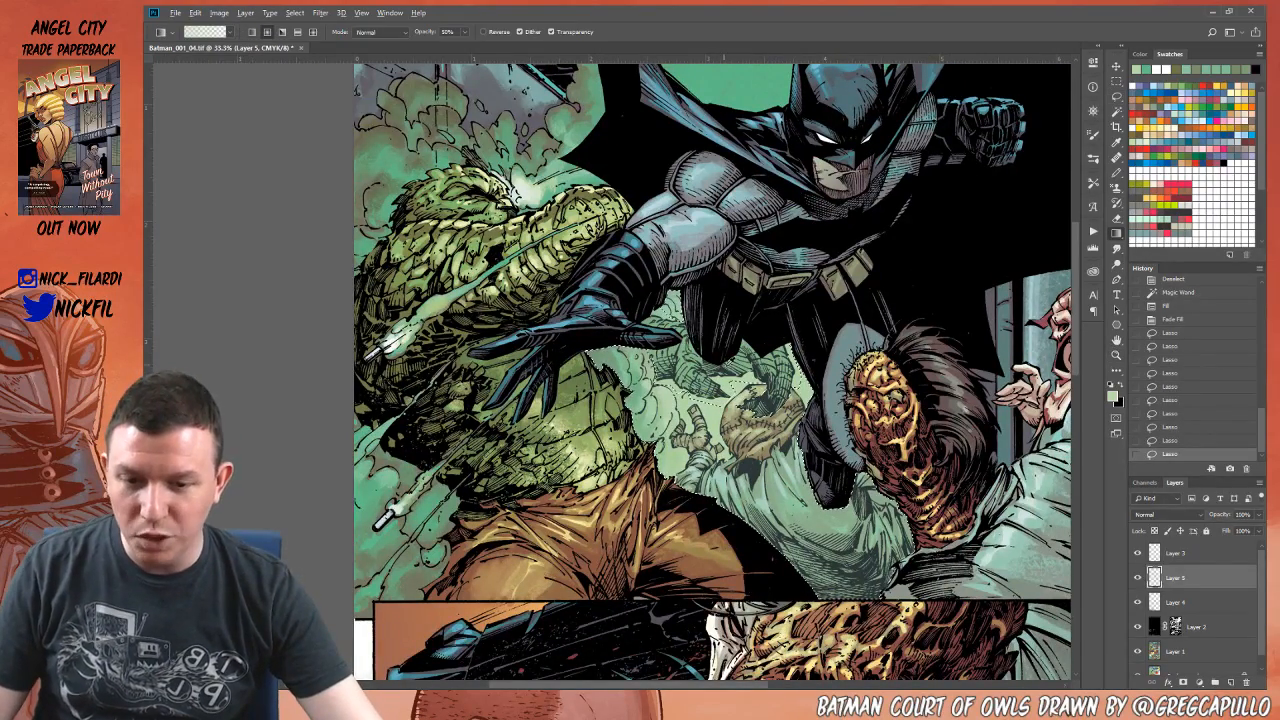
alt+click(730, 395)
alt+click(730, 395)
drag(736, 410, 715, 391)
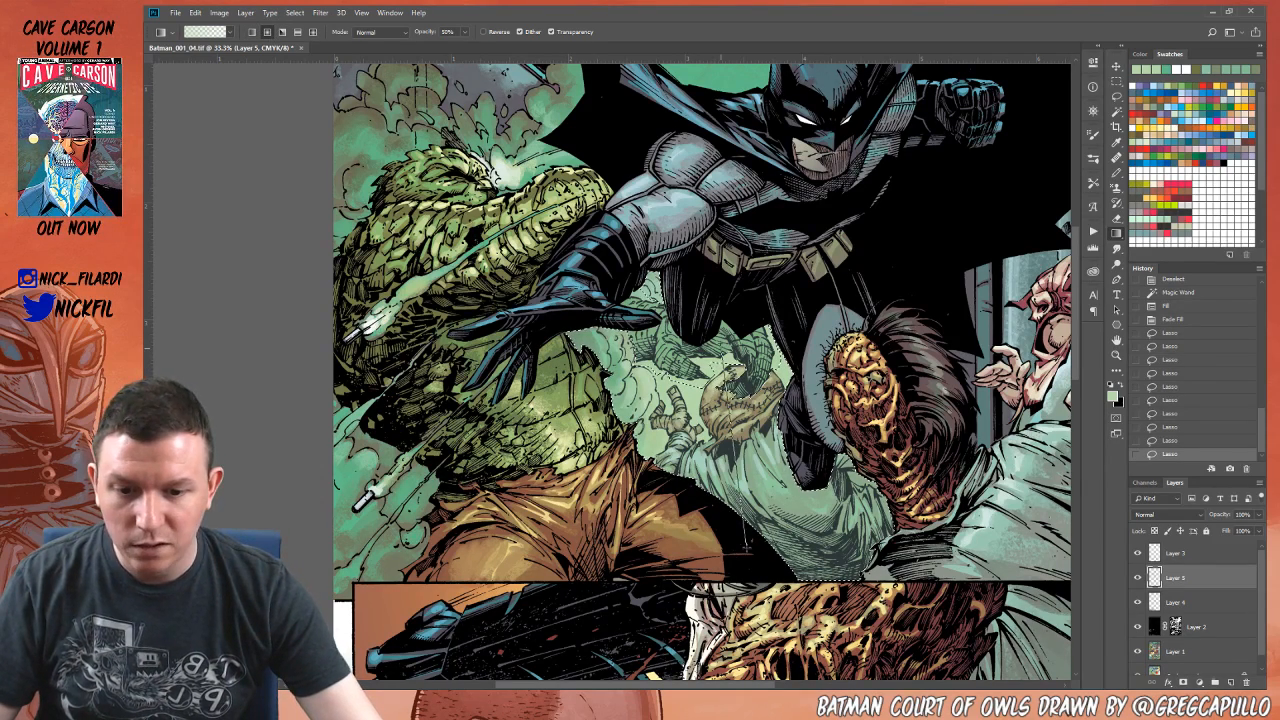
drag(745, 545, 748, 541)
drag(731, 316, 742, 430)
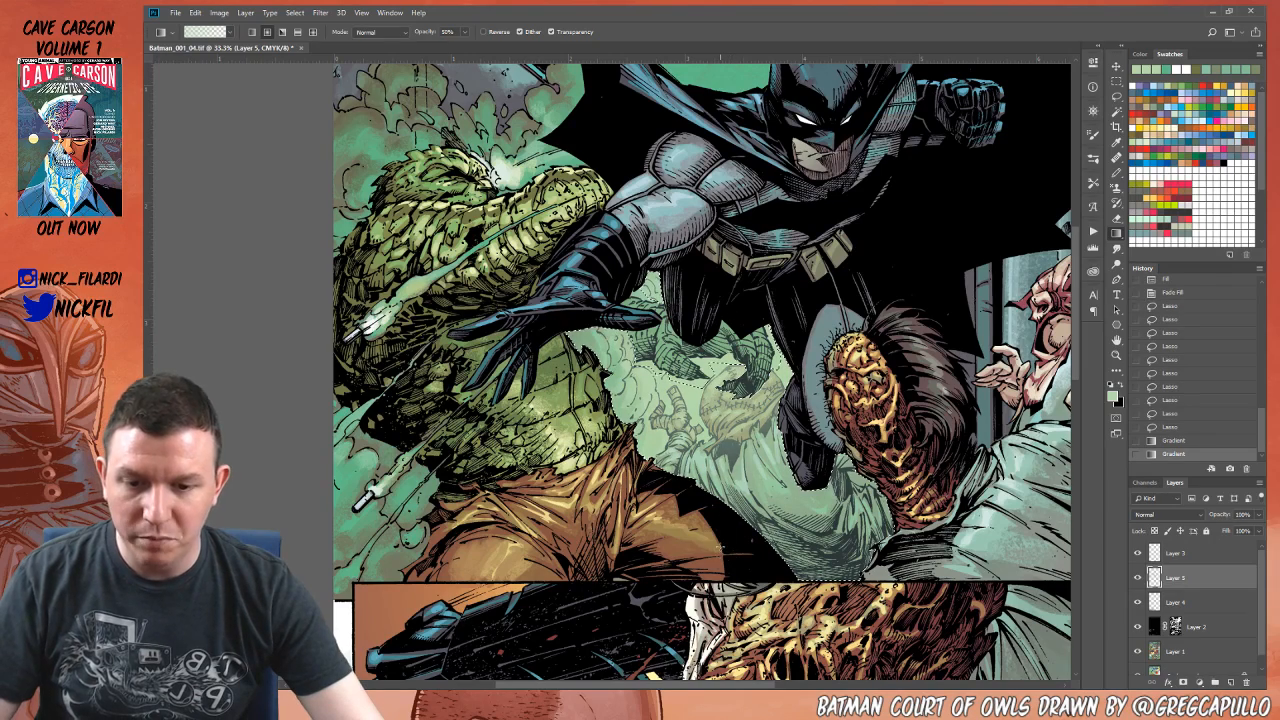
key(ctrl+d)
key(z)
alt+click(735, 432)
alt+click(729, 436)
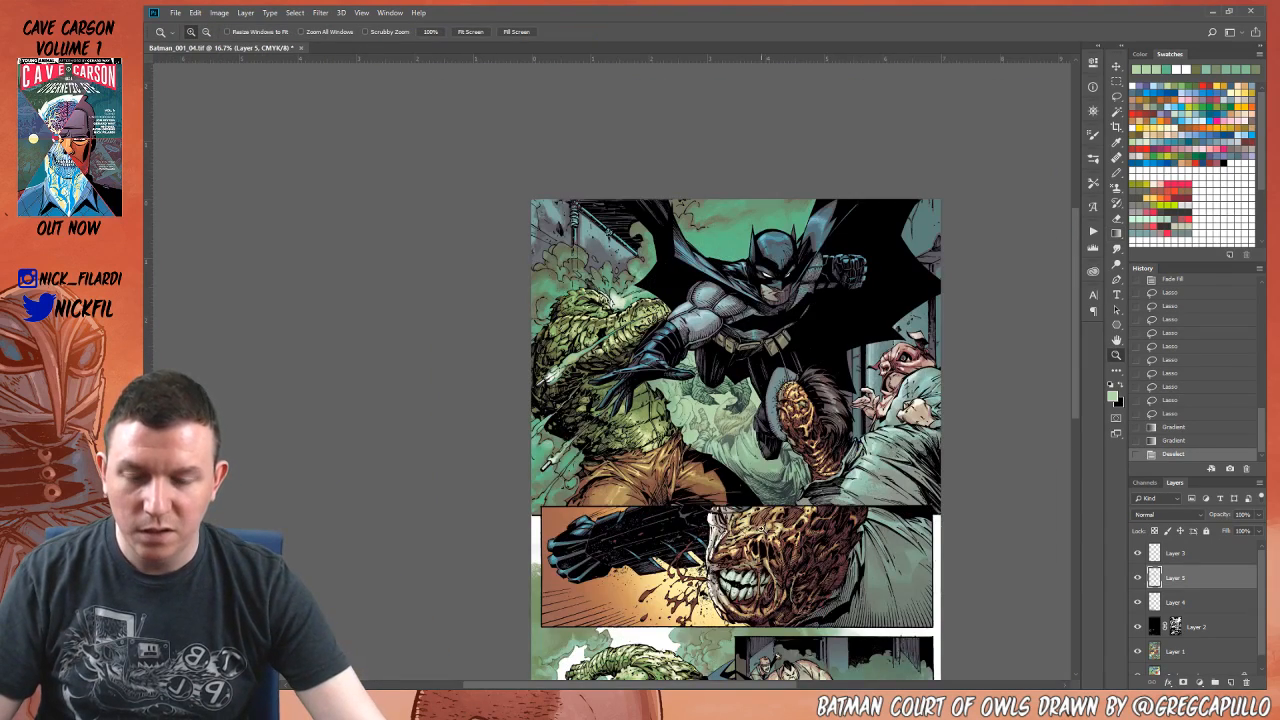
Step: Select only the painted area of Layer 5, fill it with the pale green, fade the fill, and deselect
key(ctrl+a)
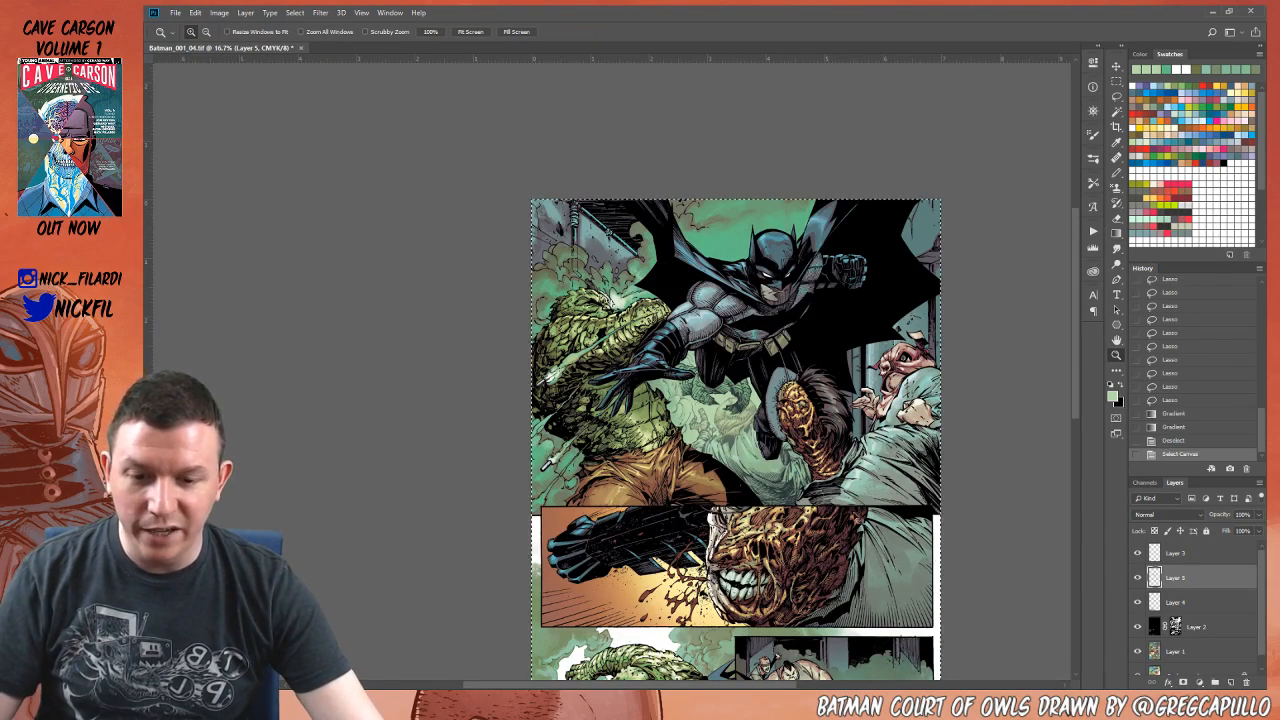
key(w)
alt+click(873, 457)
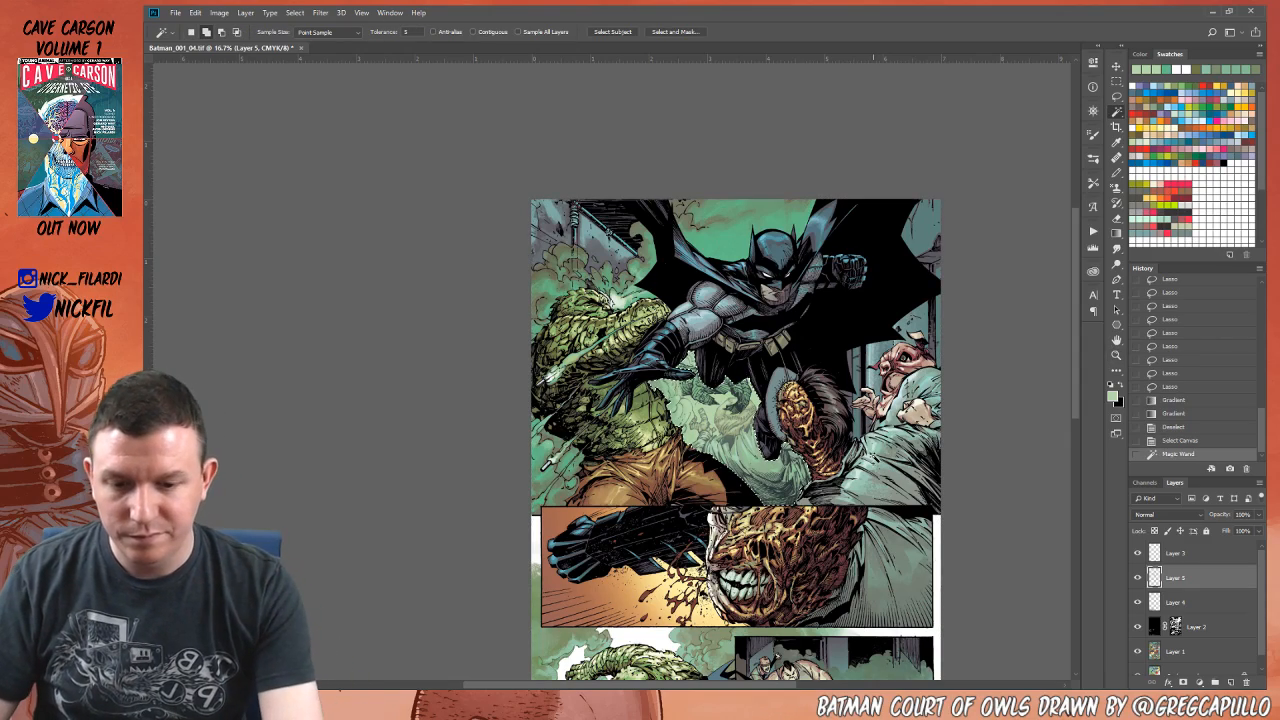
key(alt+BackSpace)
key(ctrl+d)
Step: Select the grey and white areas of the Alpha 2 channel with the Magic Wand and return to the CMYK composite
key(z)
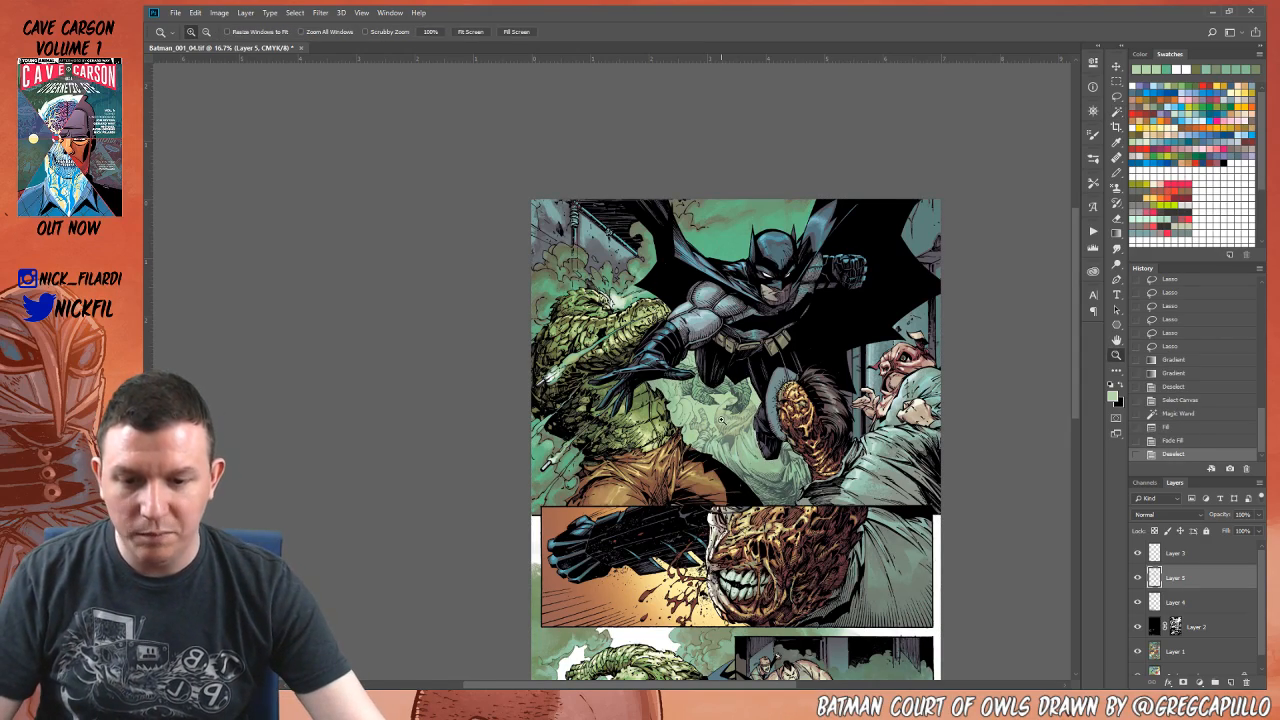
click(726, 421)
drag(750, 403, 772, 345)
alt+click(775, 350)
drag(785, 408, 764, 432)
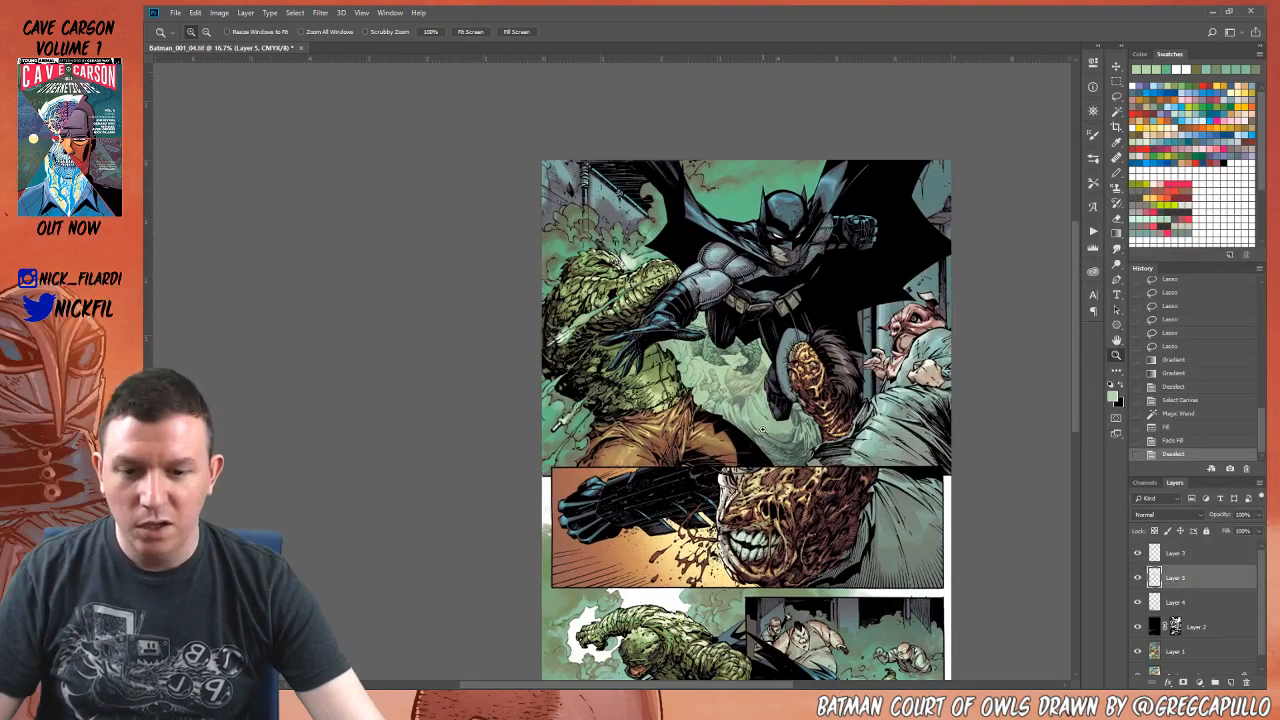
alt+click(750, 418)
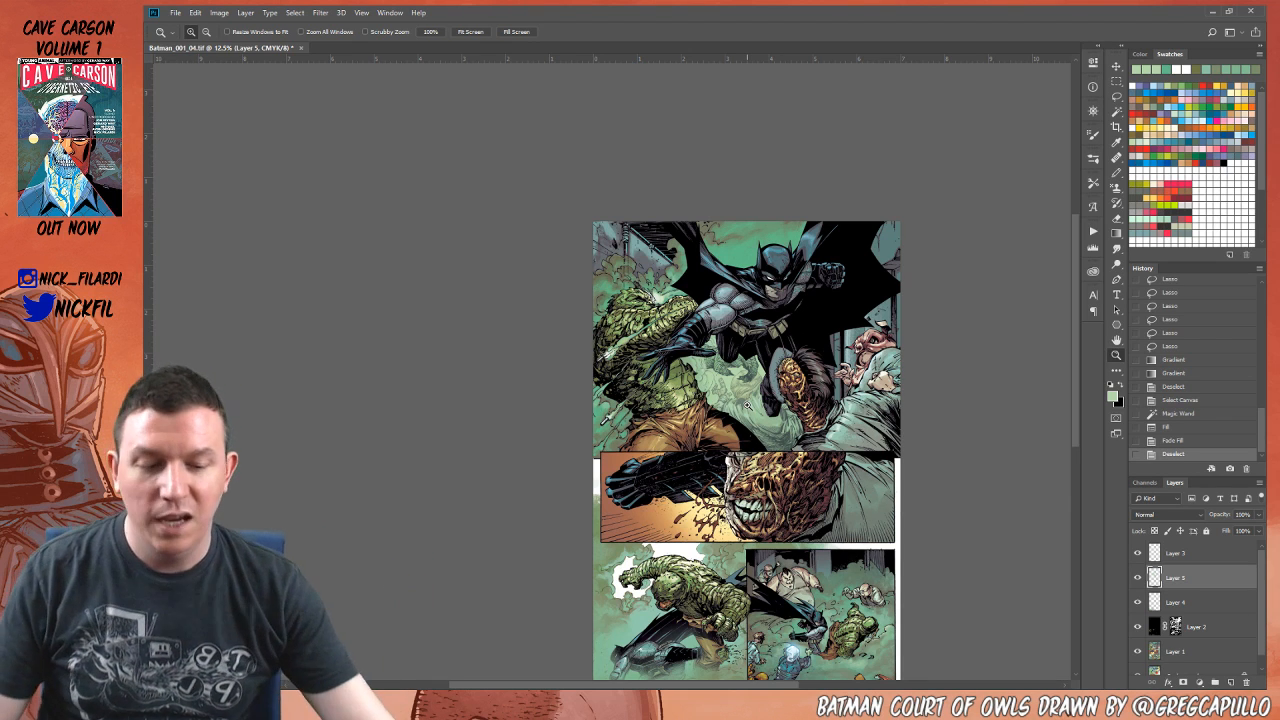
click(1145, 483)
click(1178, 640)
key(w)
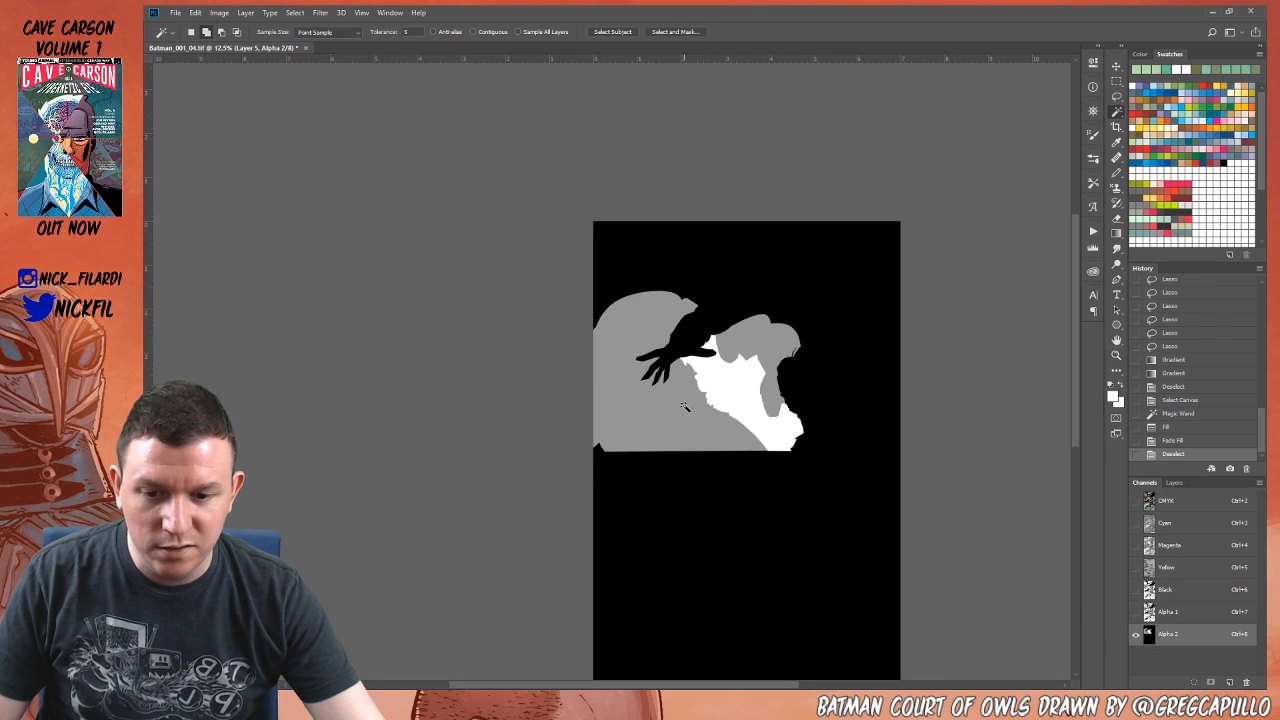
click(686, 406)
click(740, 383)
click(1197, 503)
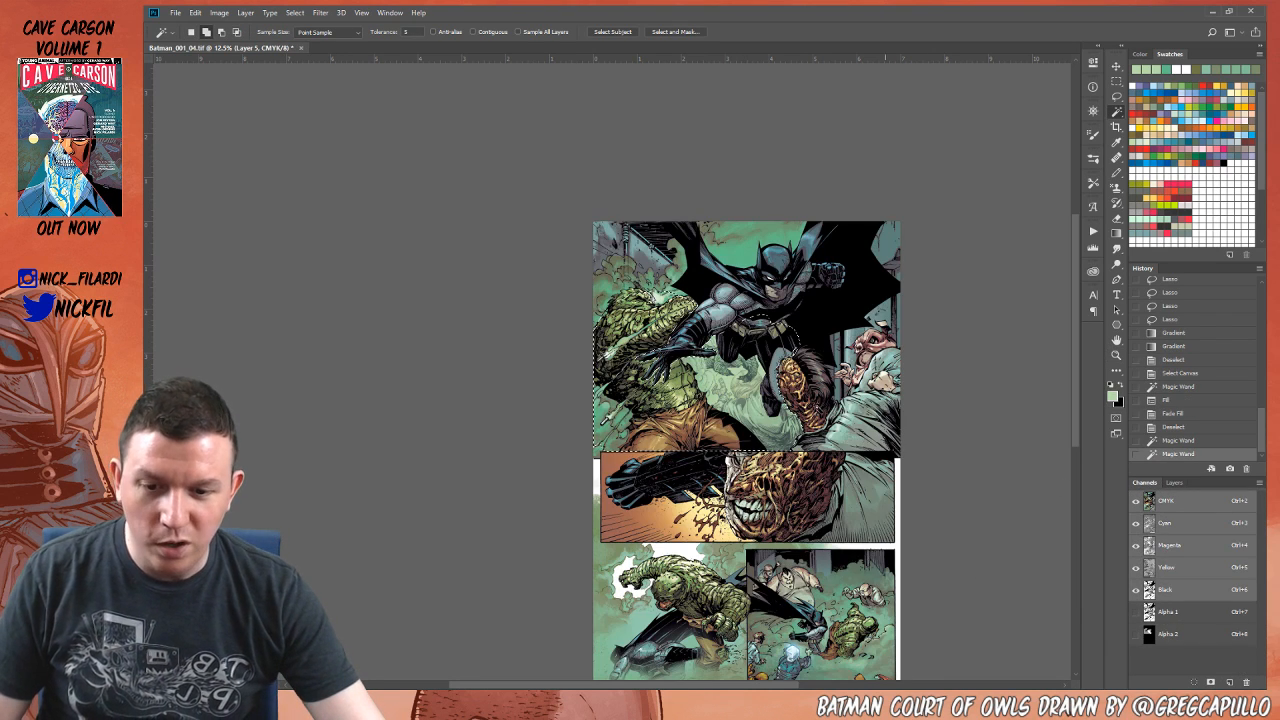
Step: Try a pale green radial gradient across the selected figures beneath Batman on Layer 5, and undo it
key(g)
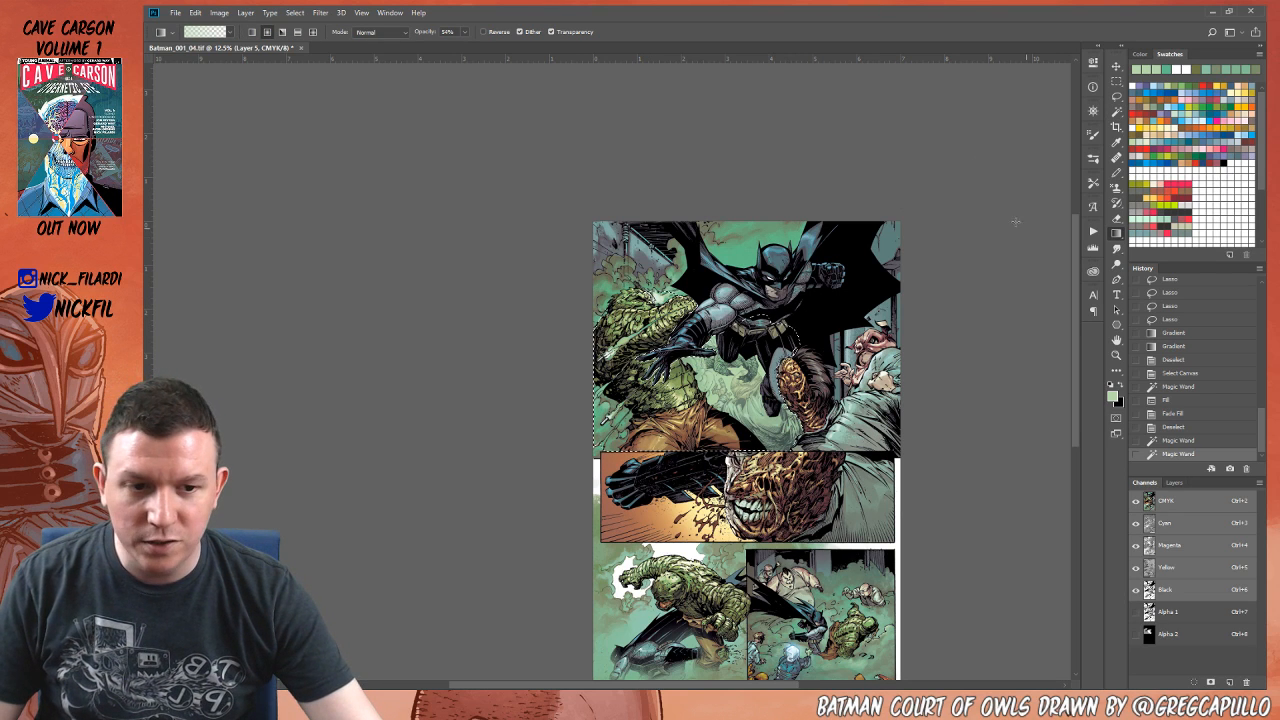
drag(800, 434, 791, 356)
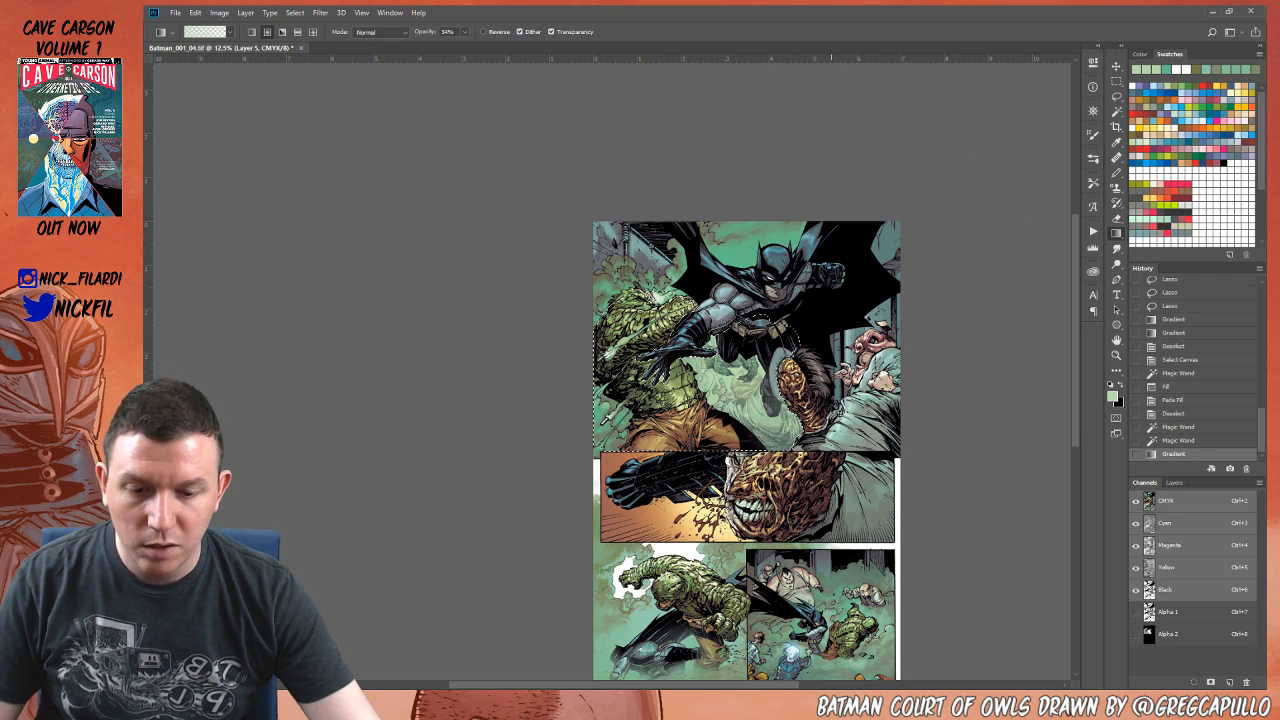
key(ctrl+z)
Step: Subtract the white area of the Alpha 2 channel from the selection and return to the CMYK composite with the Gradient tool
key(w)
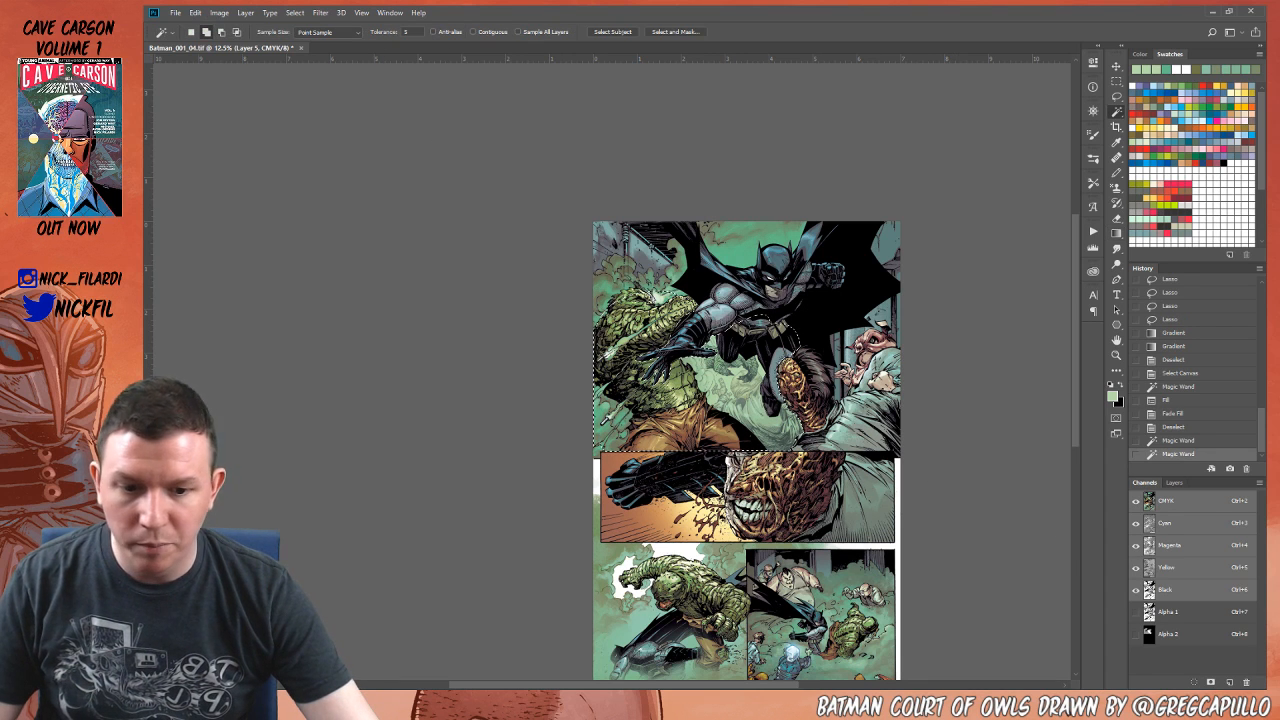
click(1168, 634)
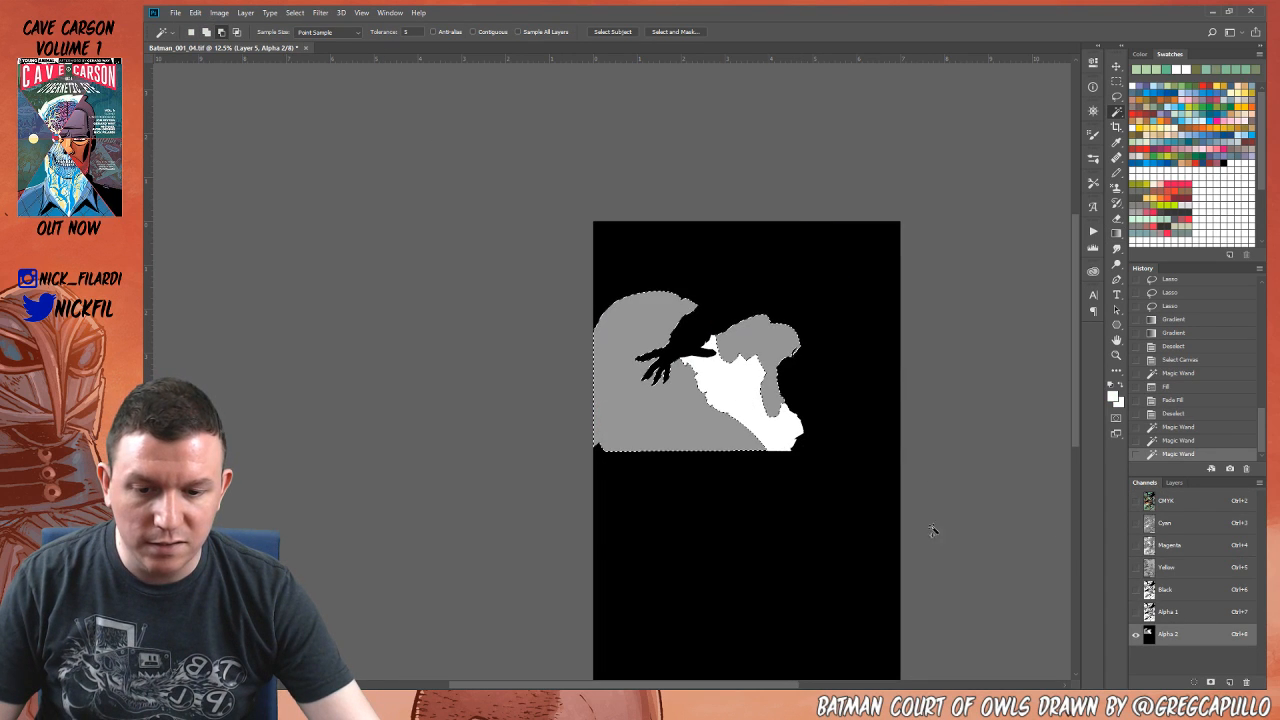
key(ctrl+2)
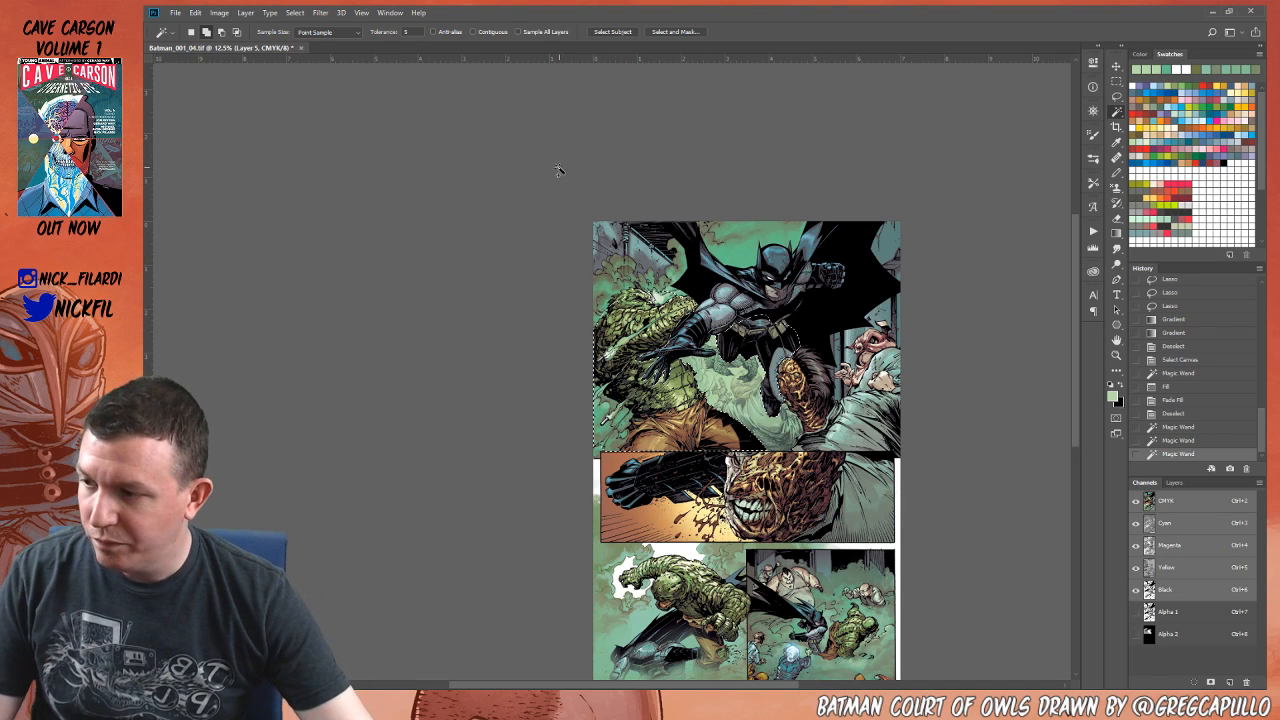
key(g)
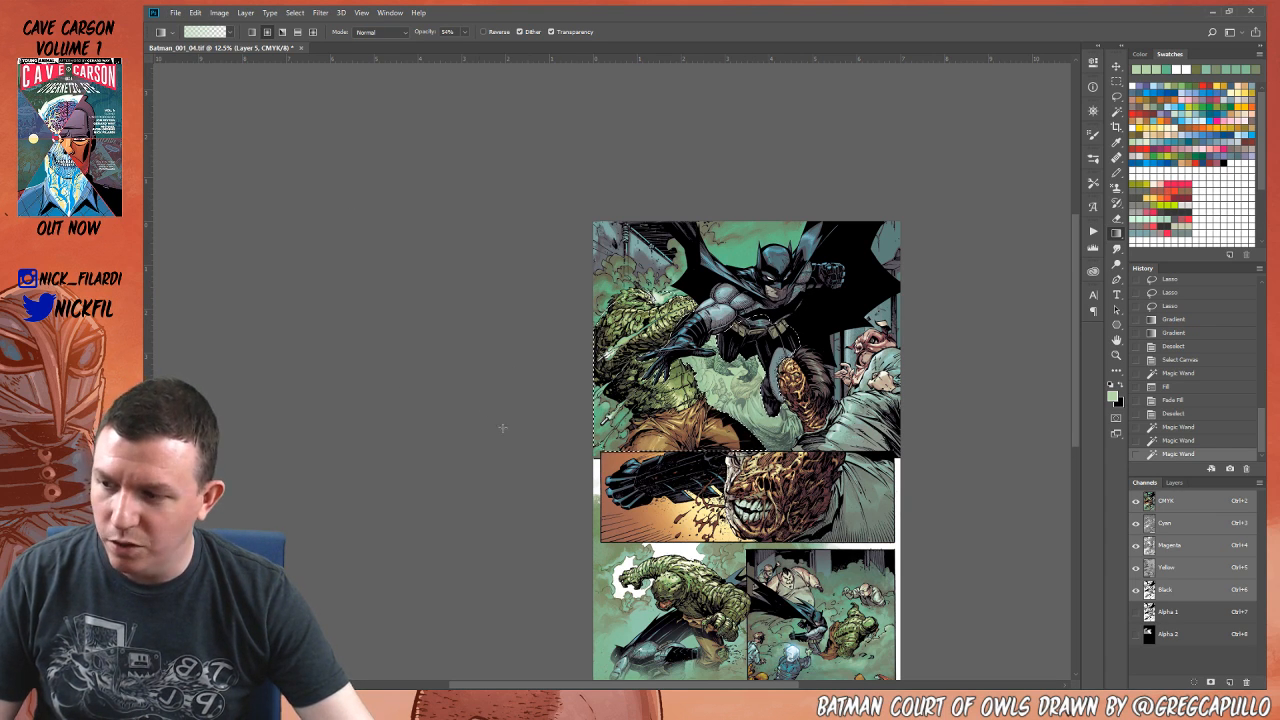
Step: Try a pale green radial gradient at 50% opacity over the selected scaly green figure on Layer 5, and undo it
drag(545, 466, 440, 393)
ctrl+click(612, 350)
drag(606, 350, 634, 378)
drag(577, 347, 657, 429)
key(g)
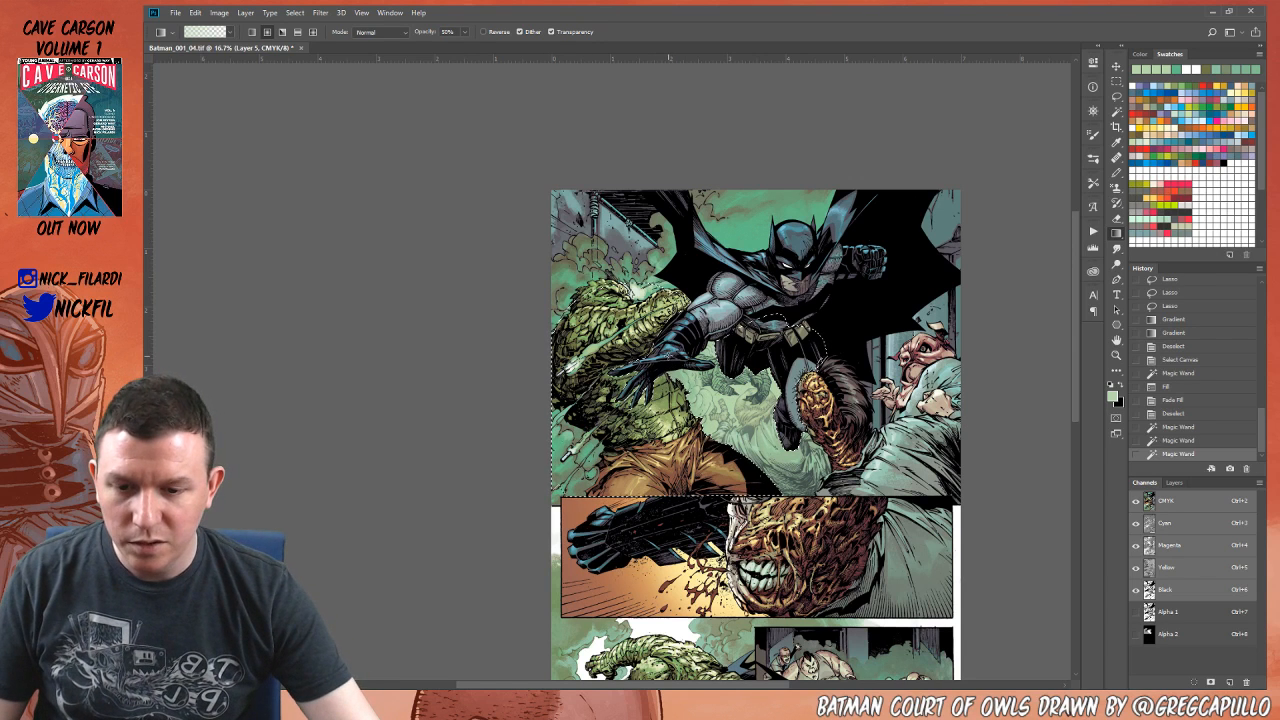
drag(669, 356, 657, 385)
key(ctrl+z)
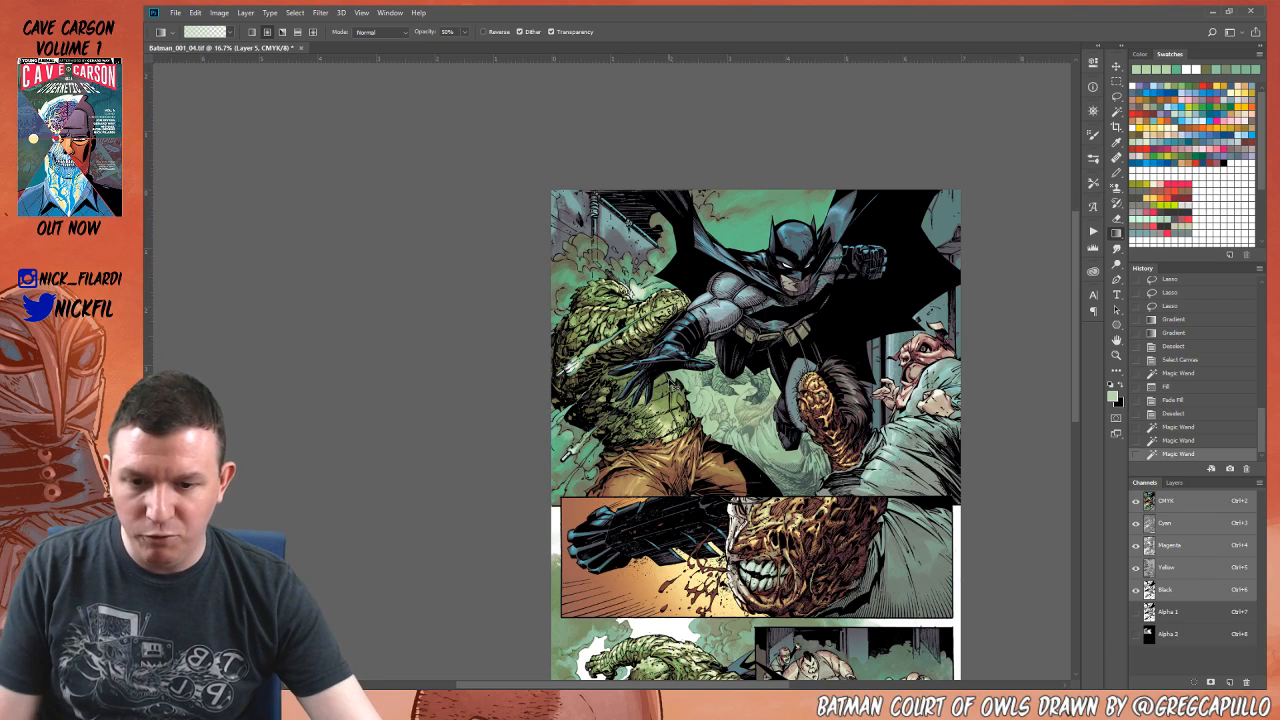
Step: Build up pale green radial gradients at 50% and 30% opacity between the scaly figure and the figures beneath Batman, and deselect
drag(759, 435, 793, 473)
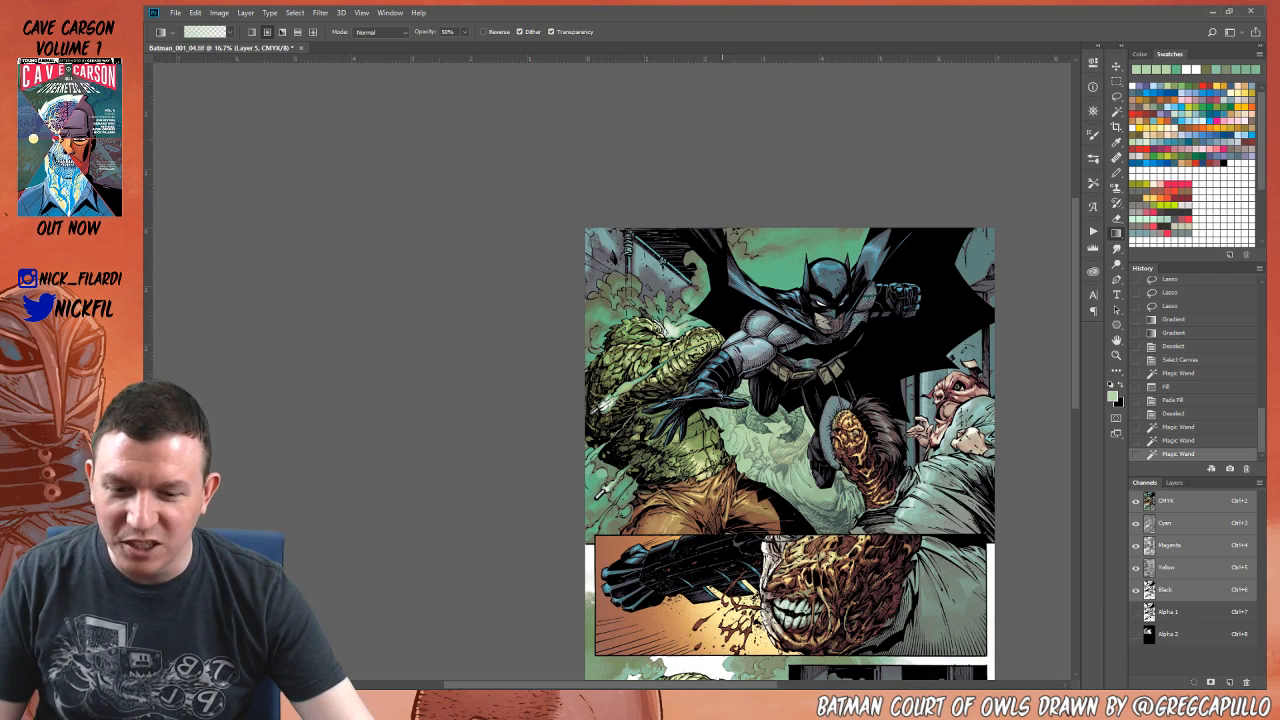
drag(797, 454, 770, 399)
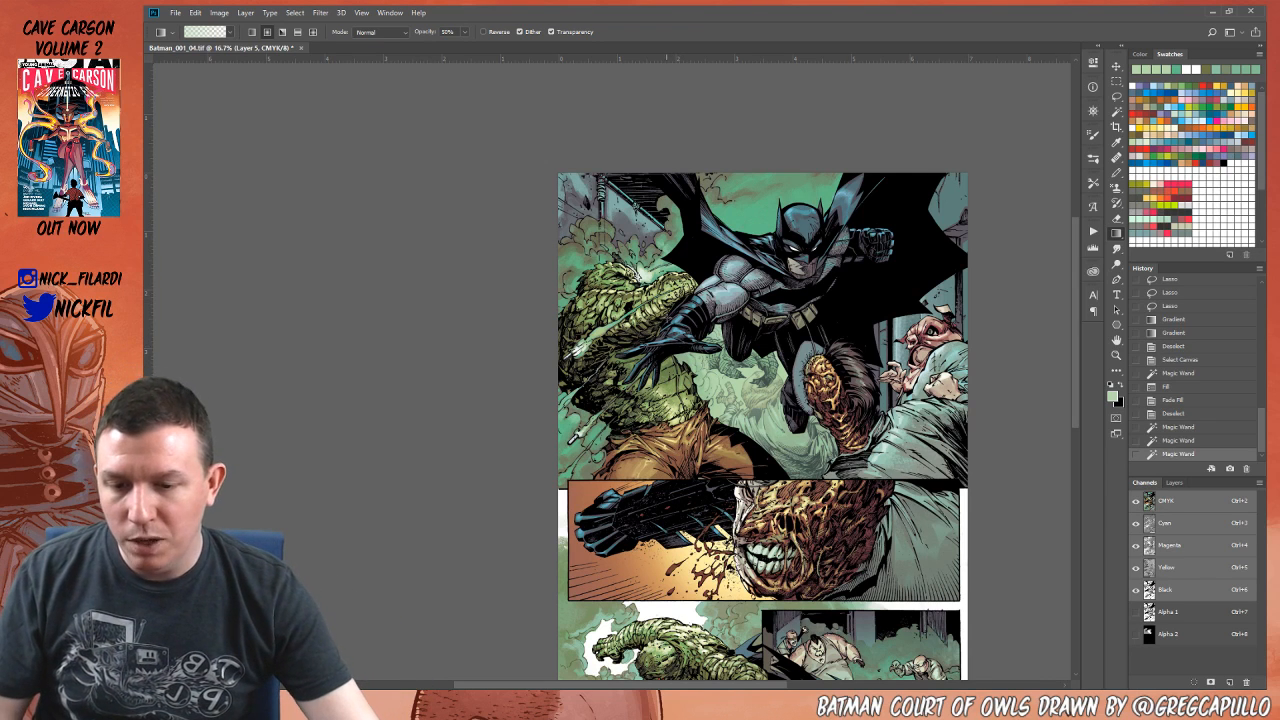
drag(657, 351, 630, 435)
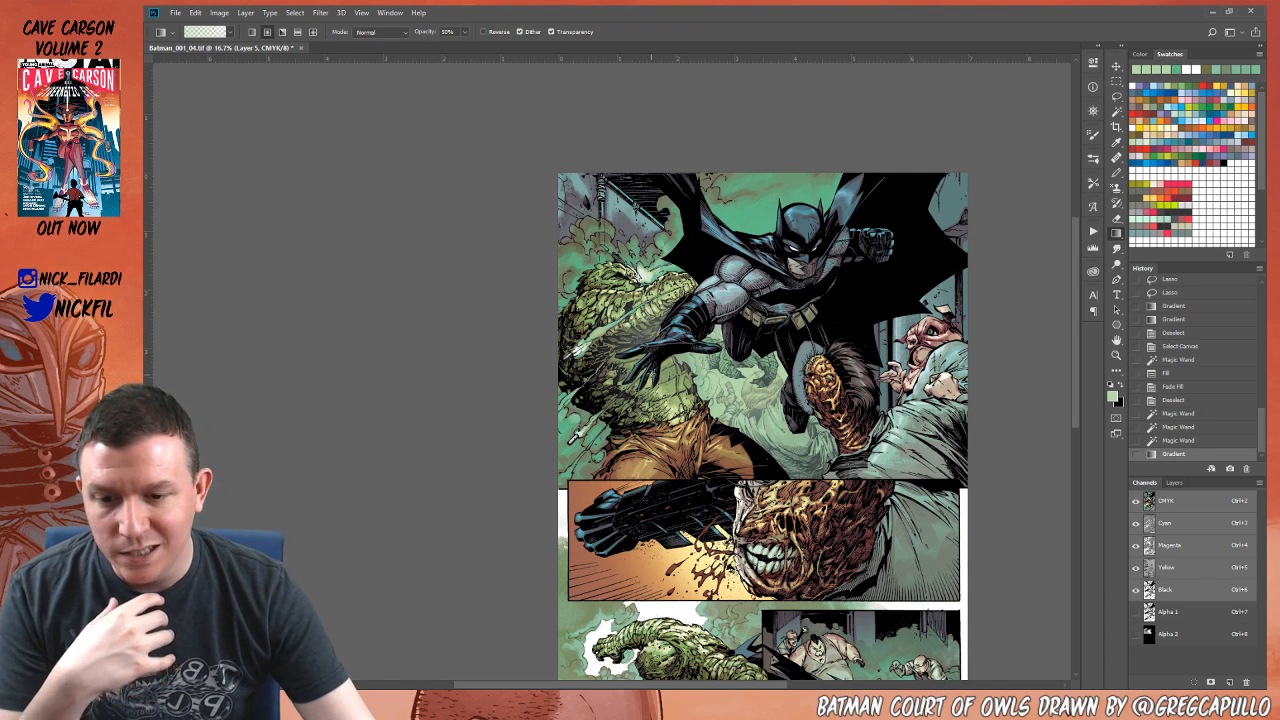
key(3)
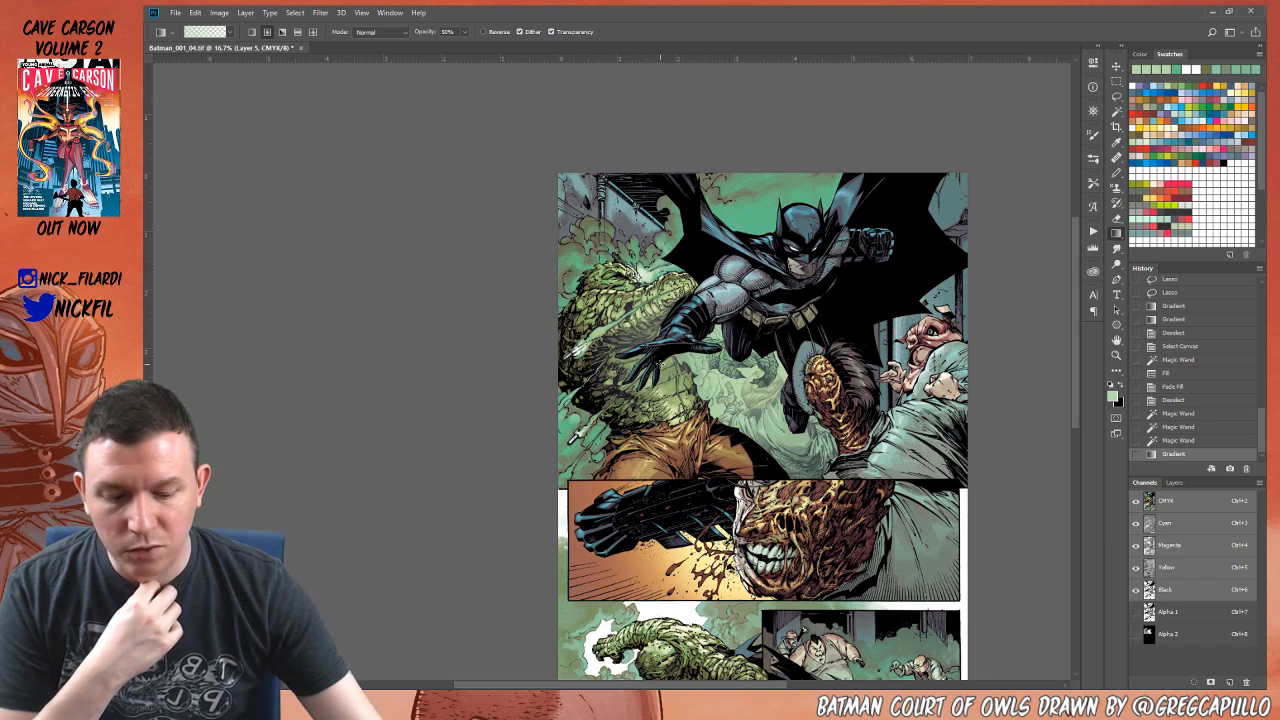
drag(664, 352, 607, 443)
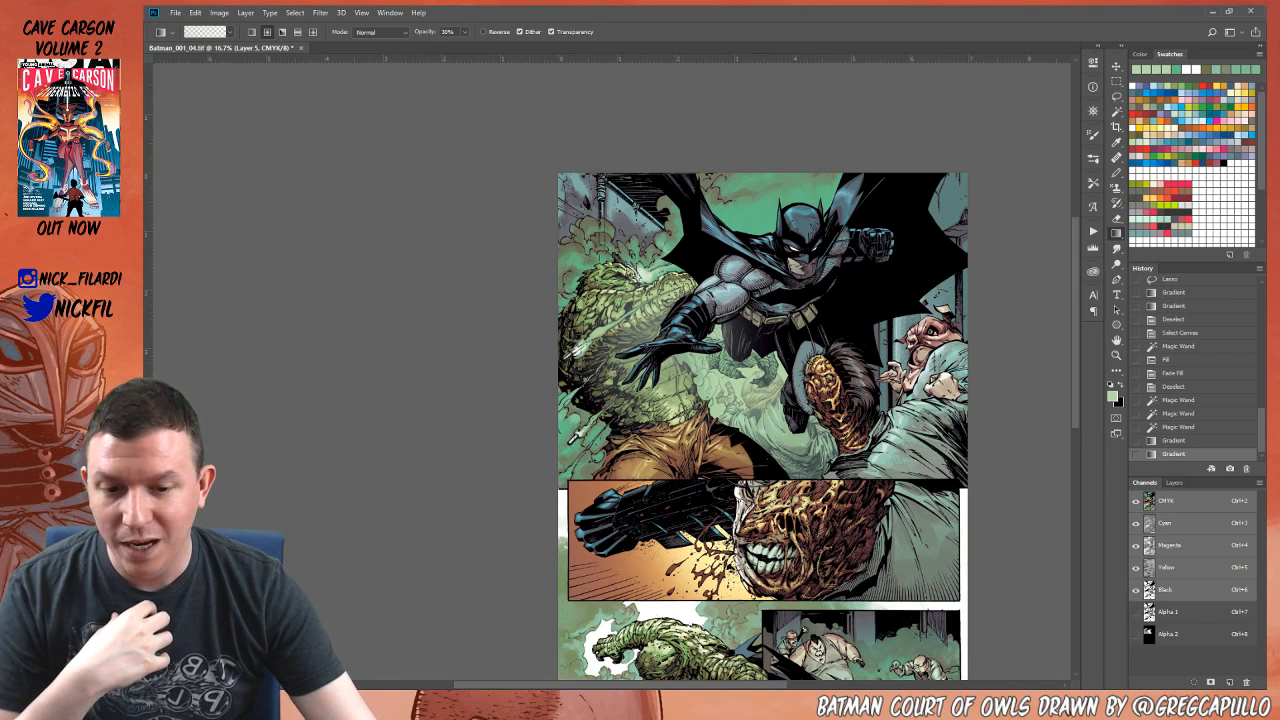
drag(799, 430, 696, 462)
key(z)
alt+click(818, 406)
click(763, 457)
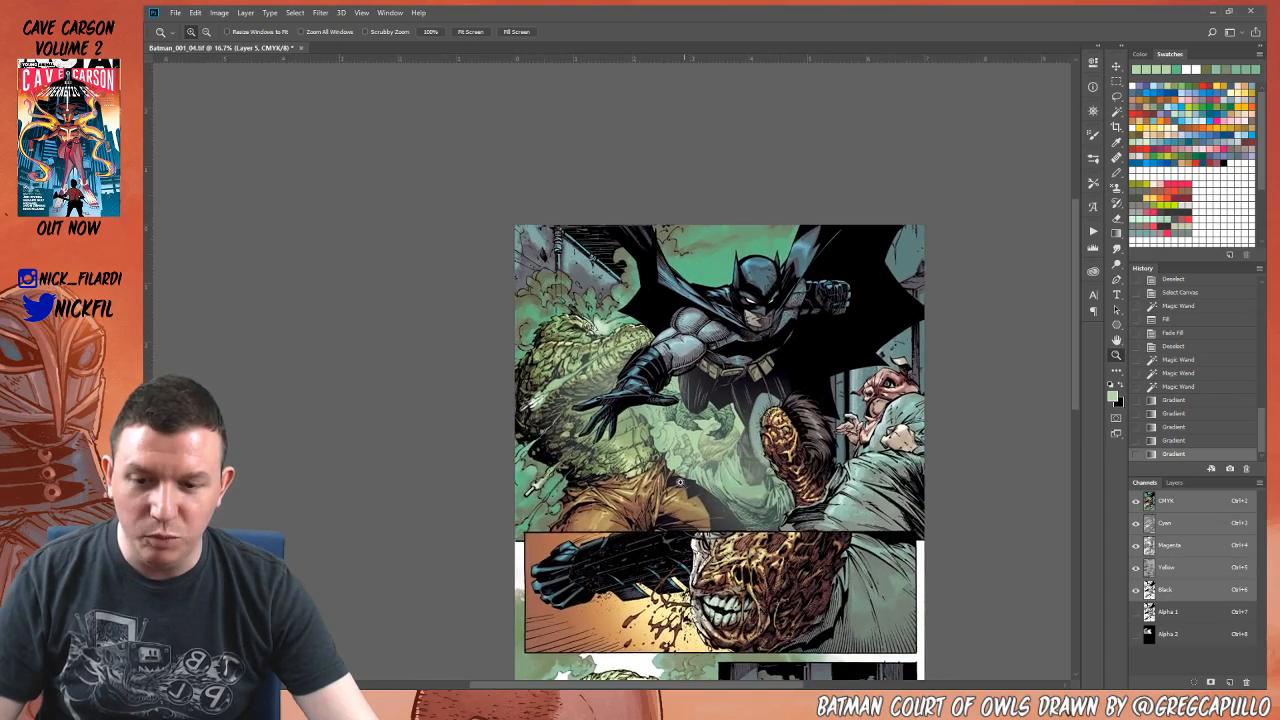
click(653, 415)
key(ctrl+d)
Step: Select Layer 2, which holds the black line art, and reset the foreground and background to the default colors
drag(845, 486, 806, 395)
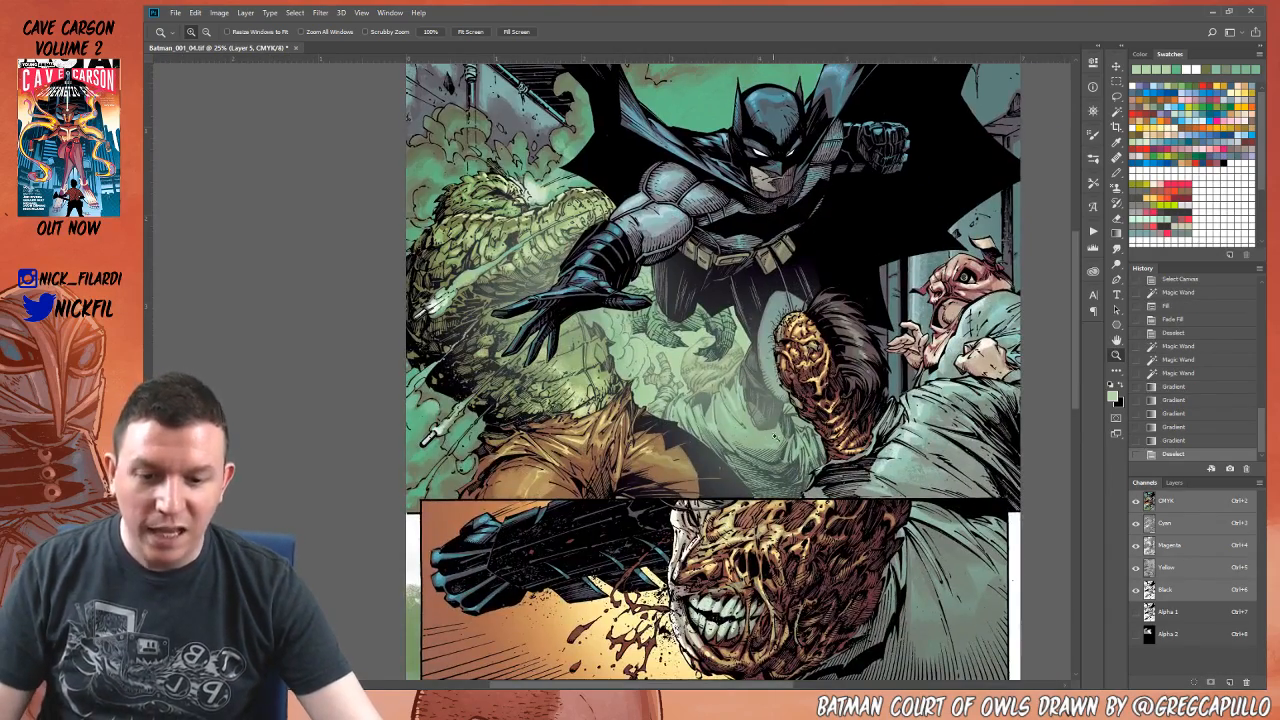
drag(658, 305, 692, 369)
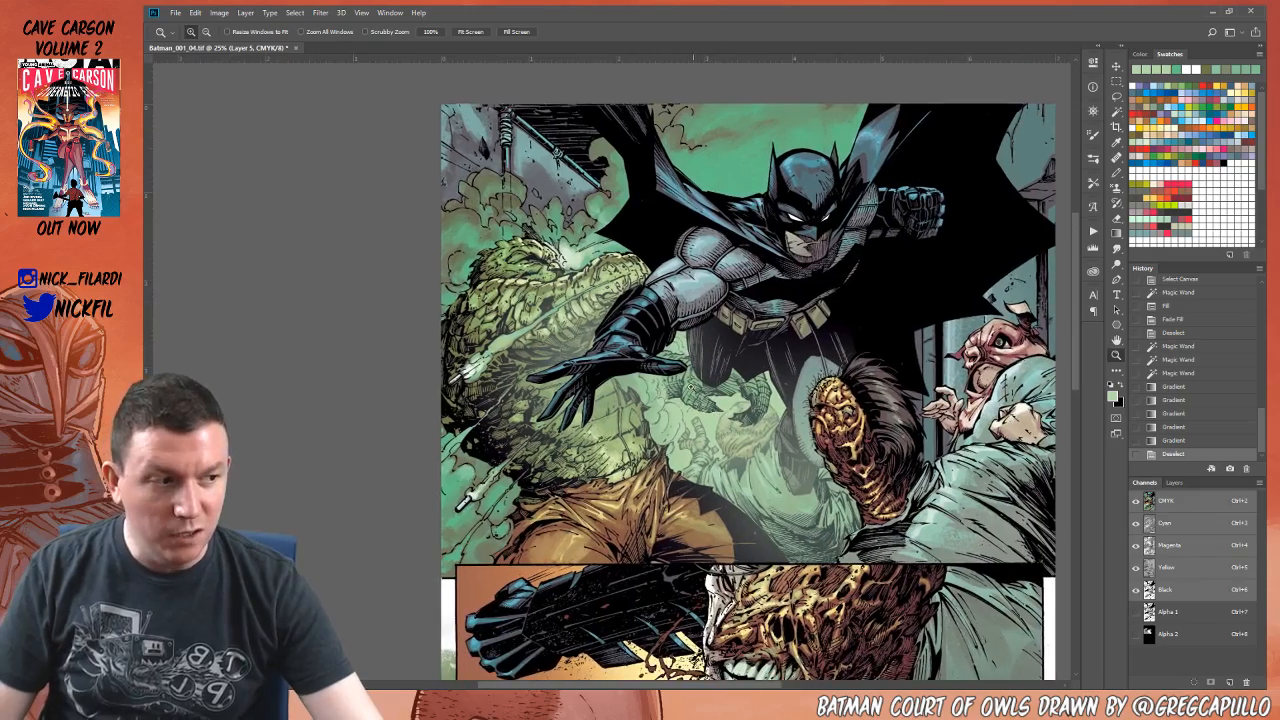
alt+click(672, 360)
click(672, 400)
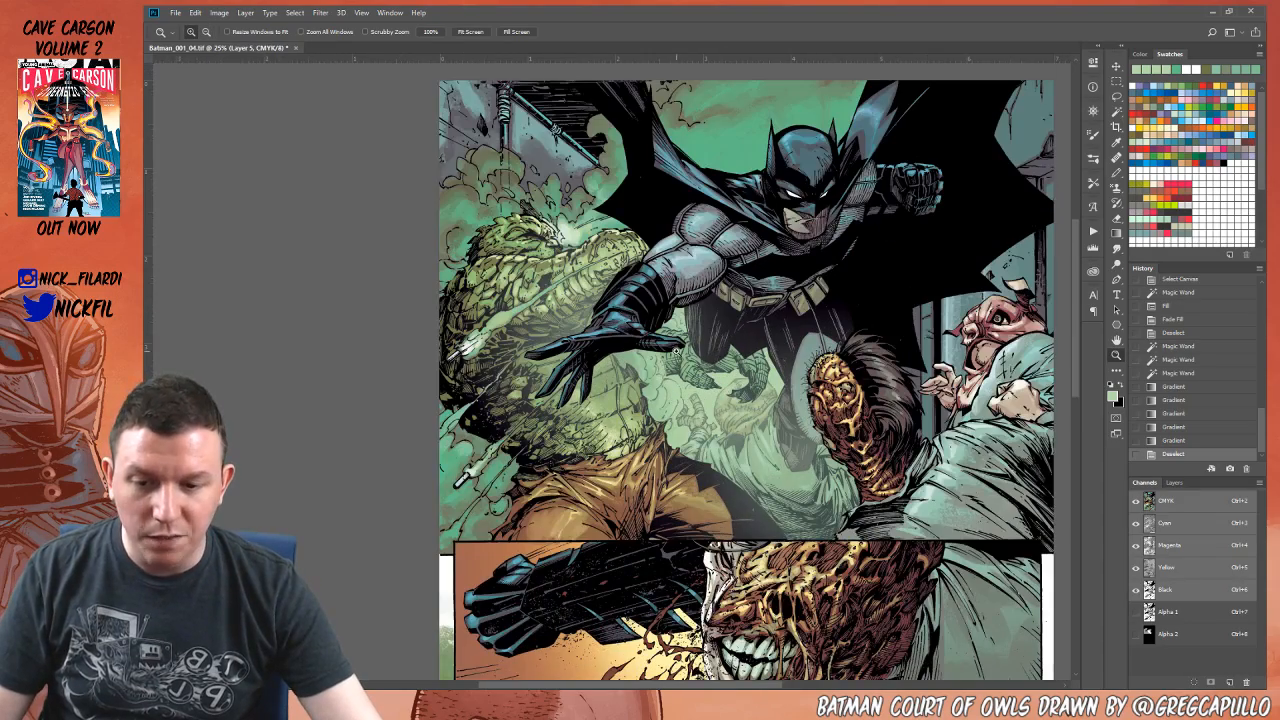
click(559, 328)
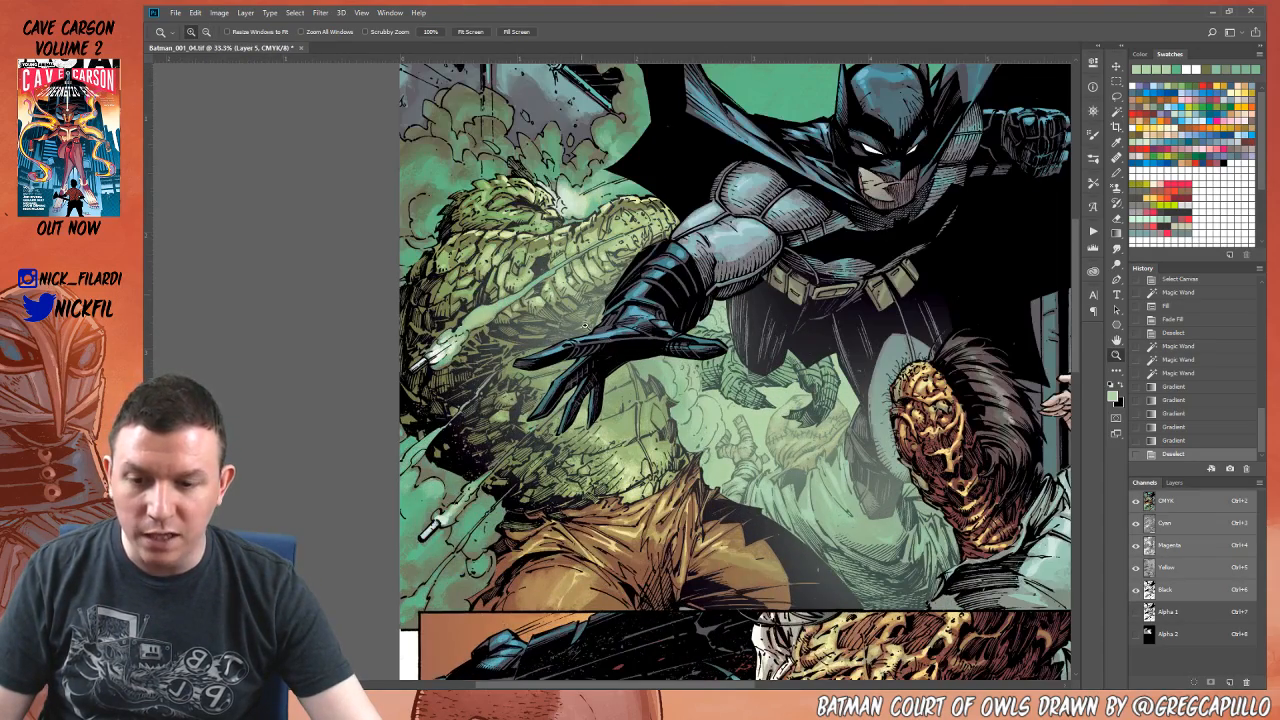
drag(817, 432, 771, 440)
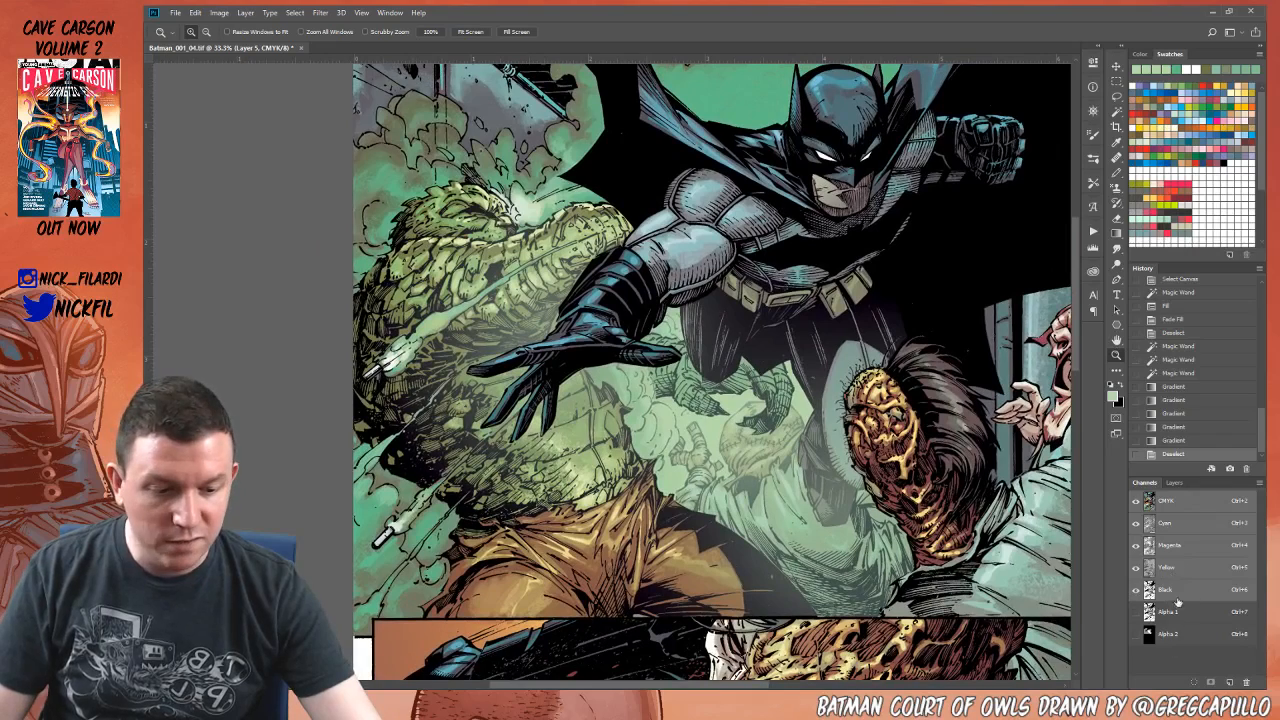
click(1174, 483)
click(1204, 625)
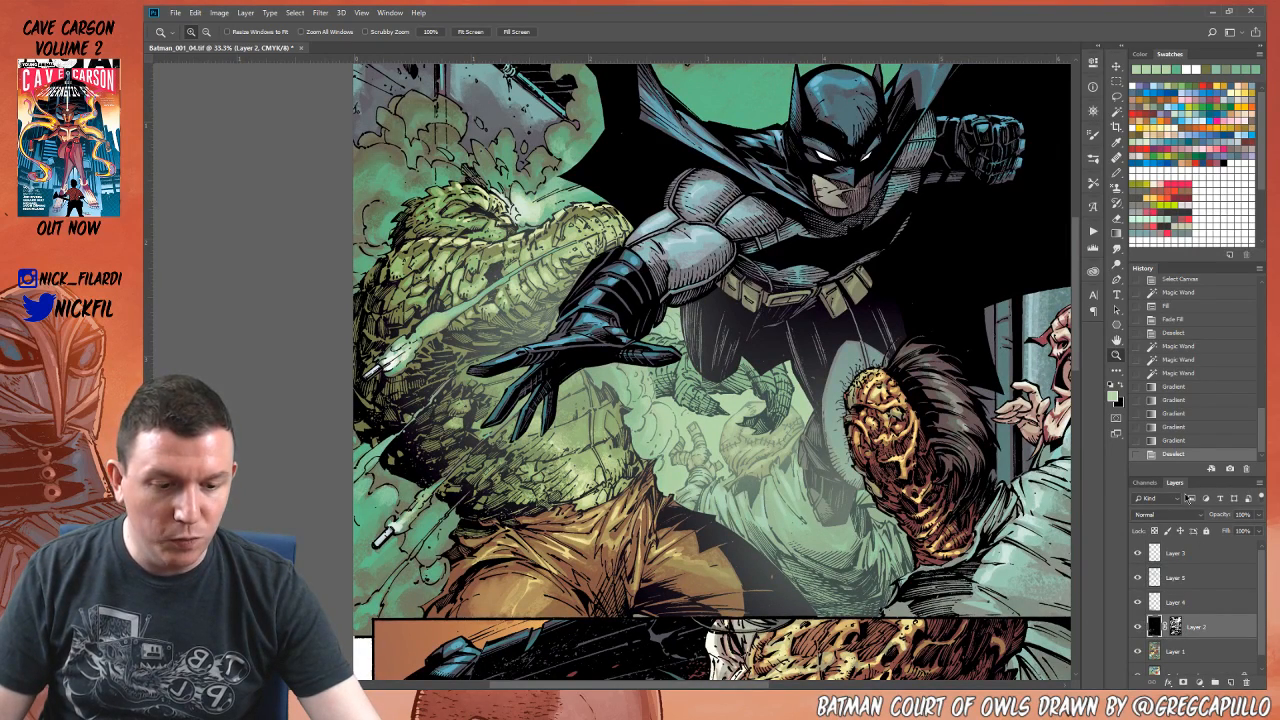
key(b)
key(d)
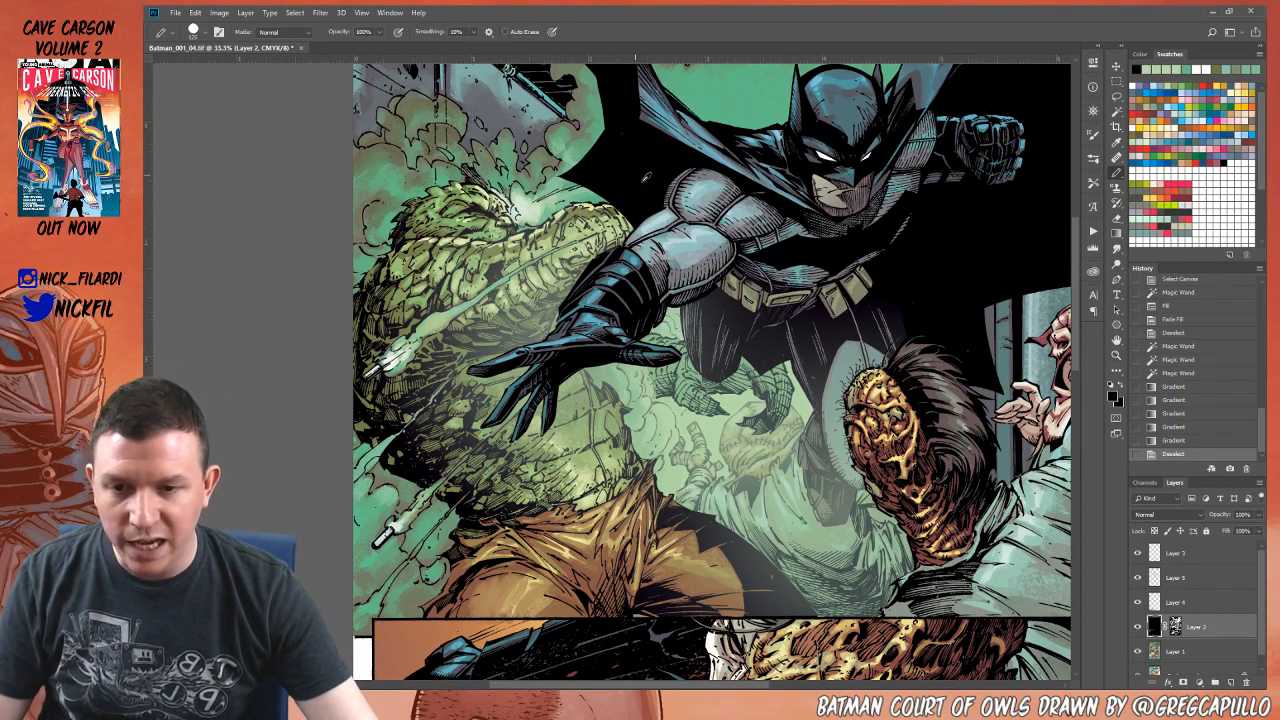
Step: Open the foreground color for editing and try green hues with the K value at 100% and 0%
click(1114, 398)
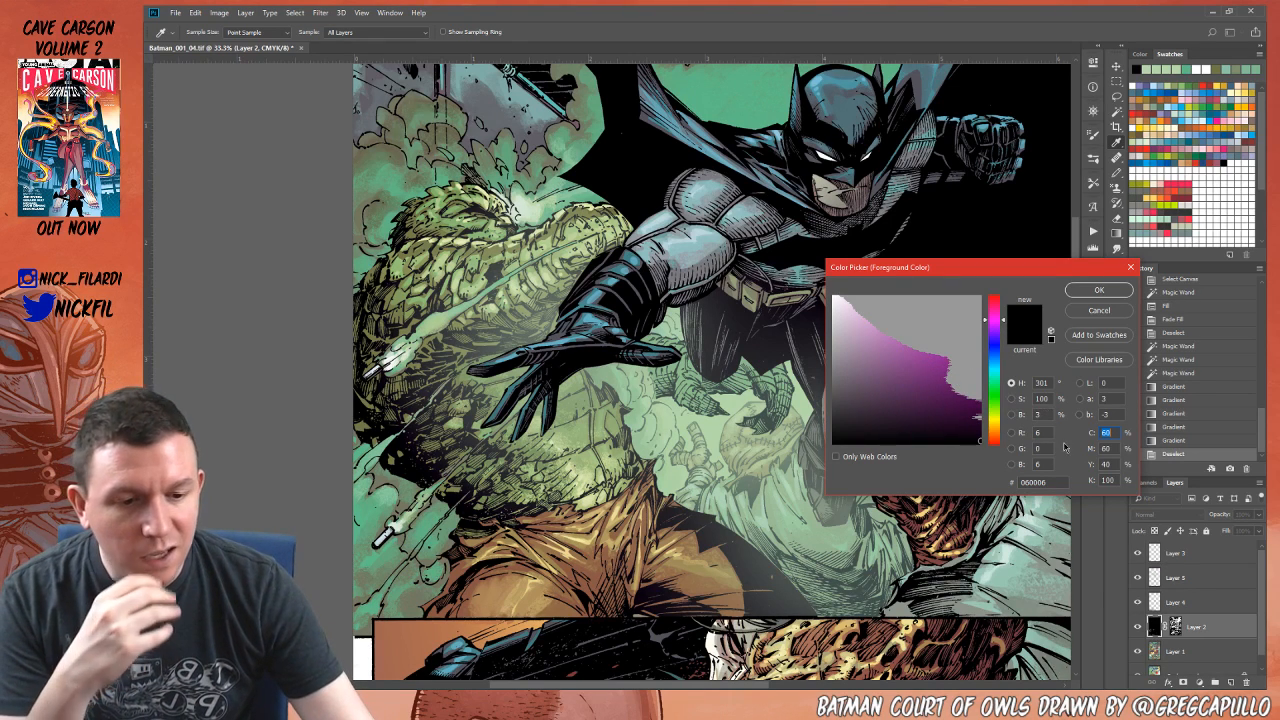
click(996, 393)
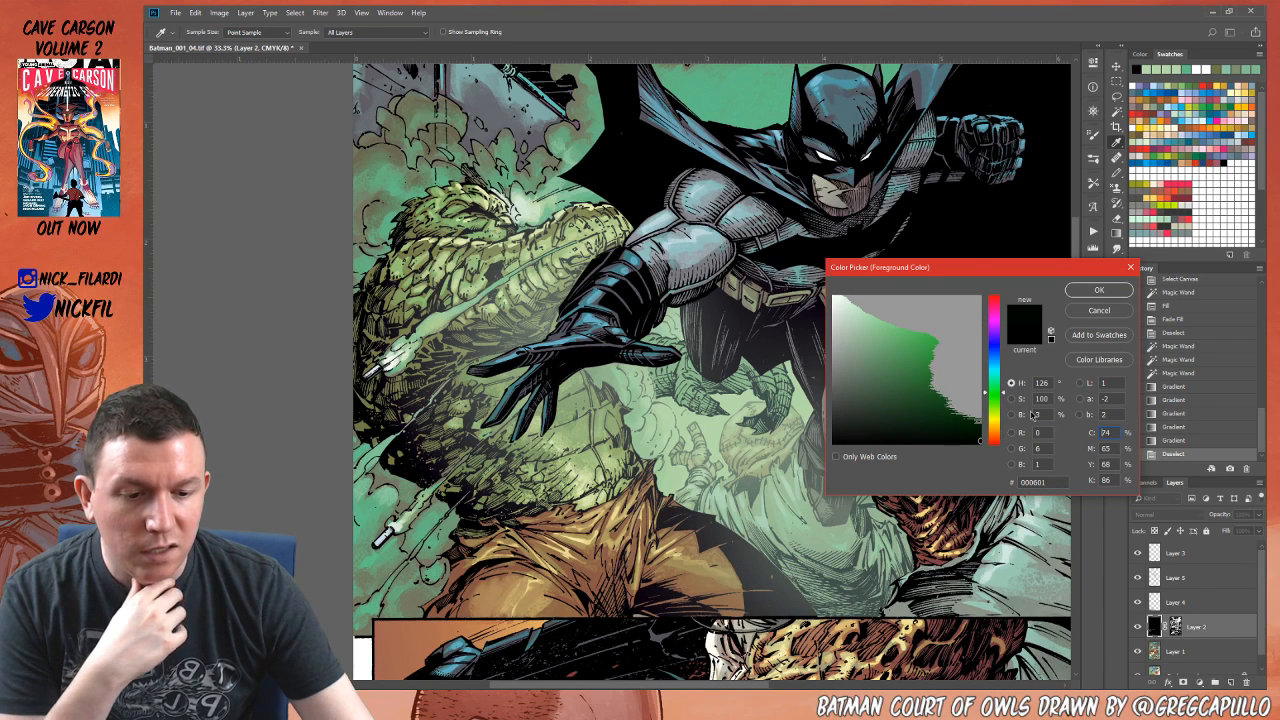
double_click(1110, 479)
text(100)
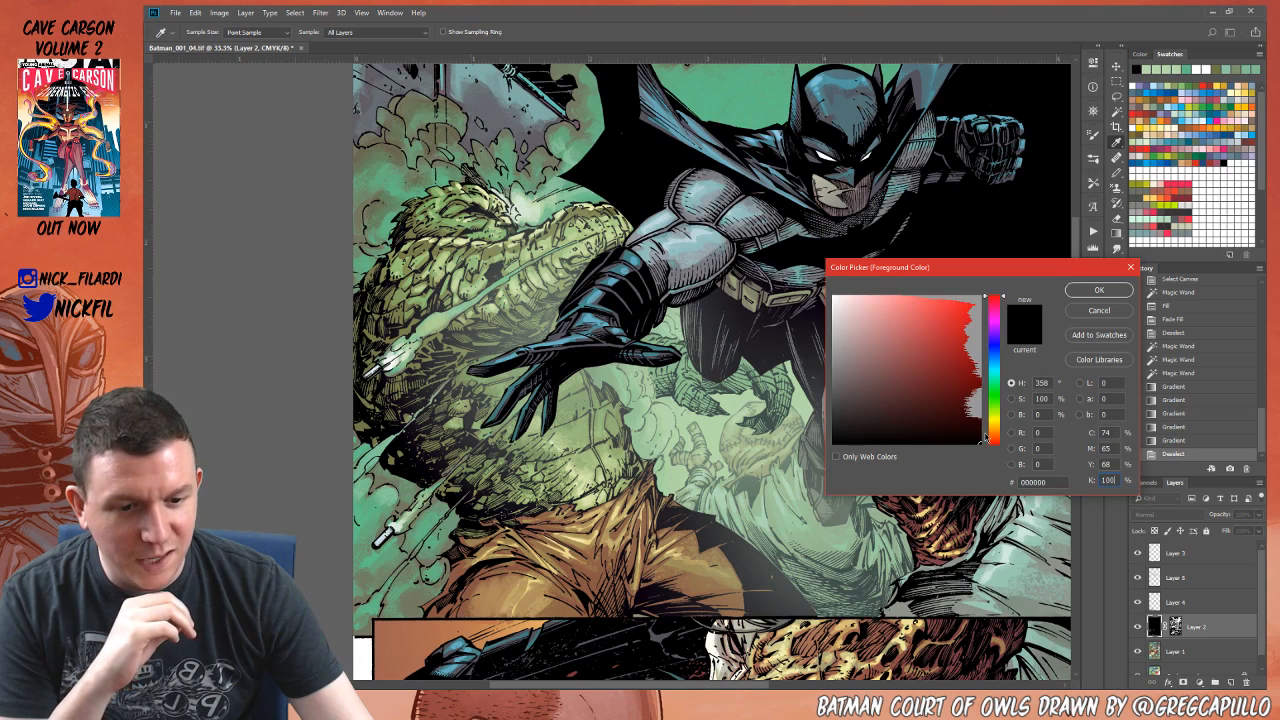
drag(984, 438, 997, 402)
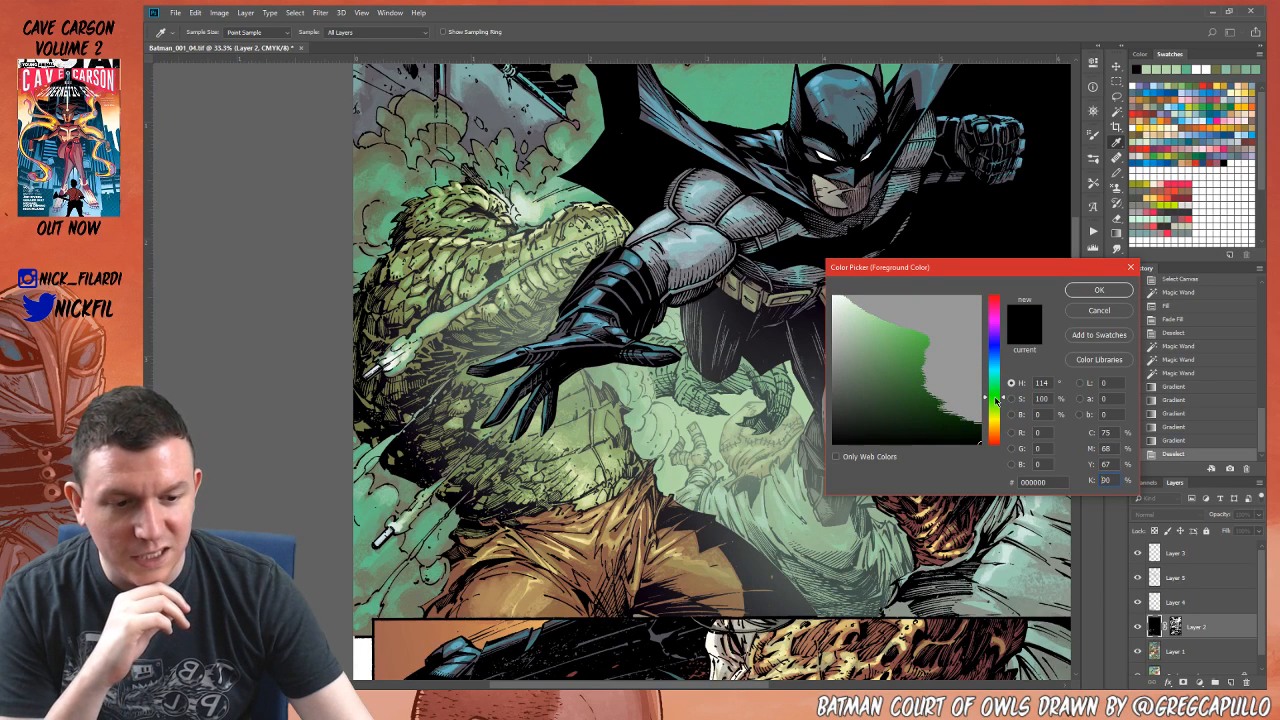
text(0)
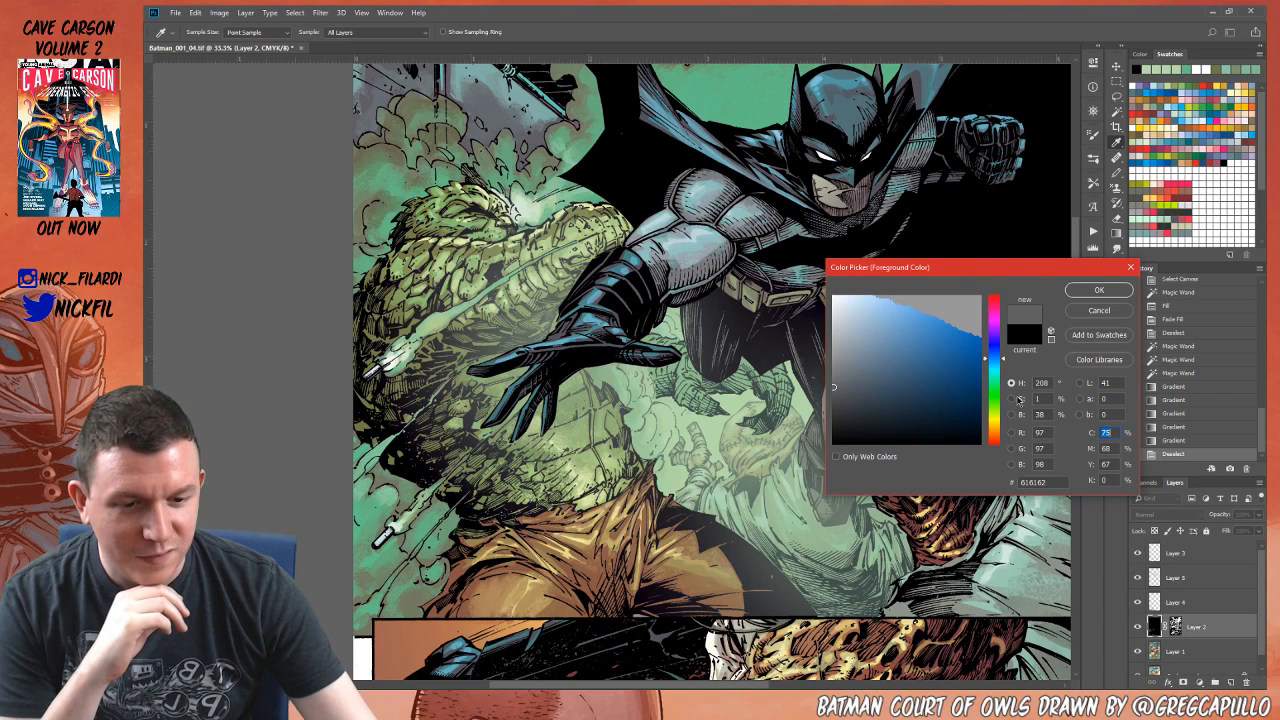
Step: Try a foreground mix of C 80, M 60, Y 100 and K 0
click(1194, 79)
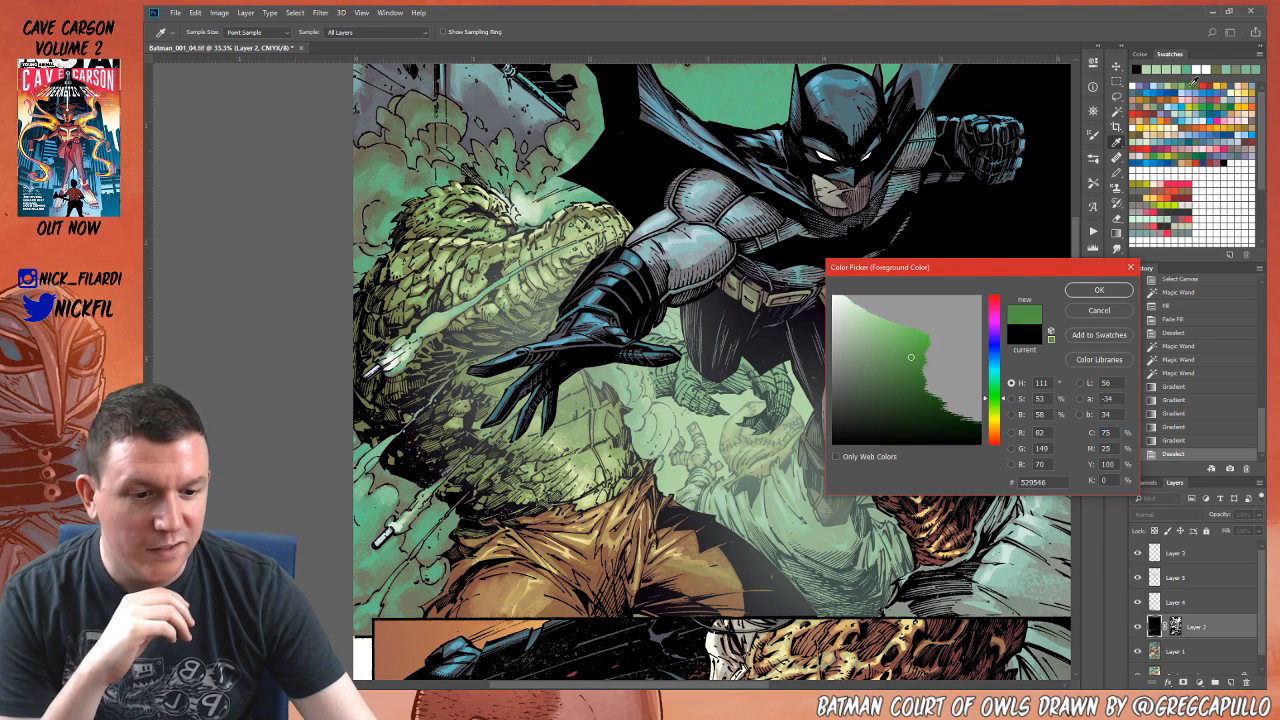
click(1112, 435)
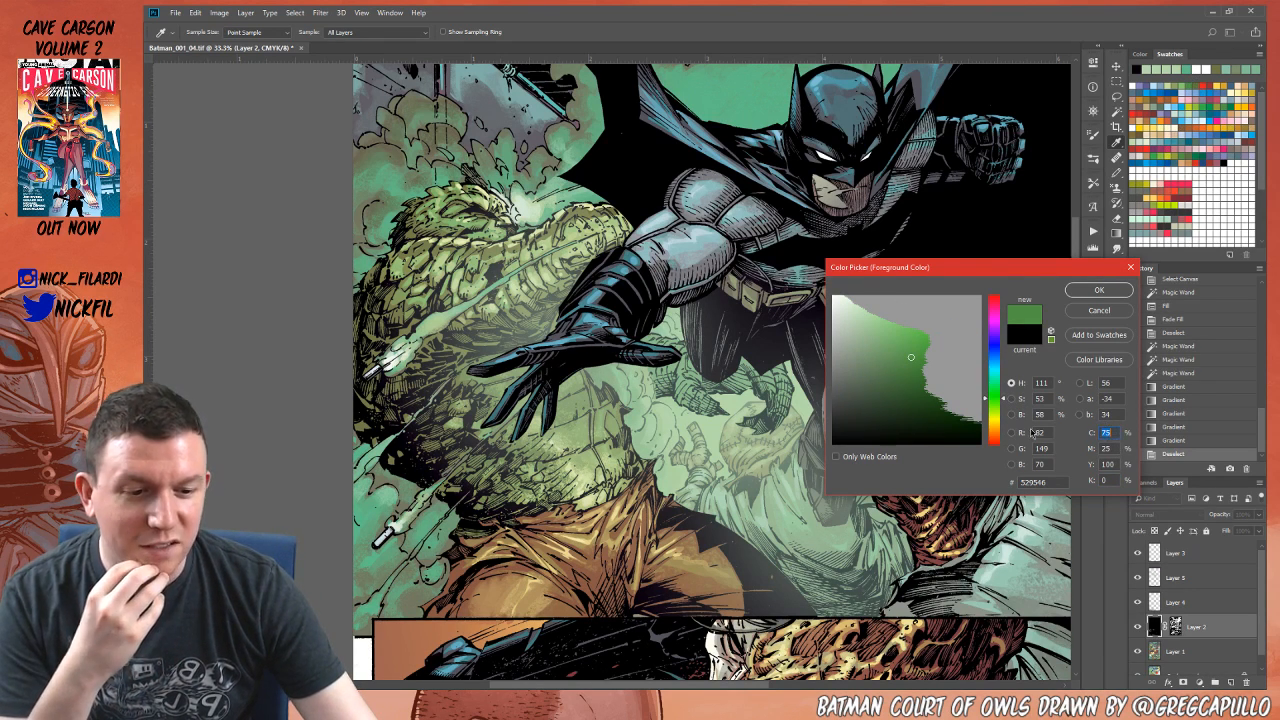
text(80)
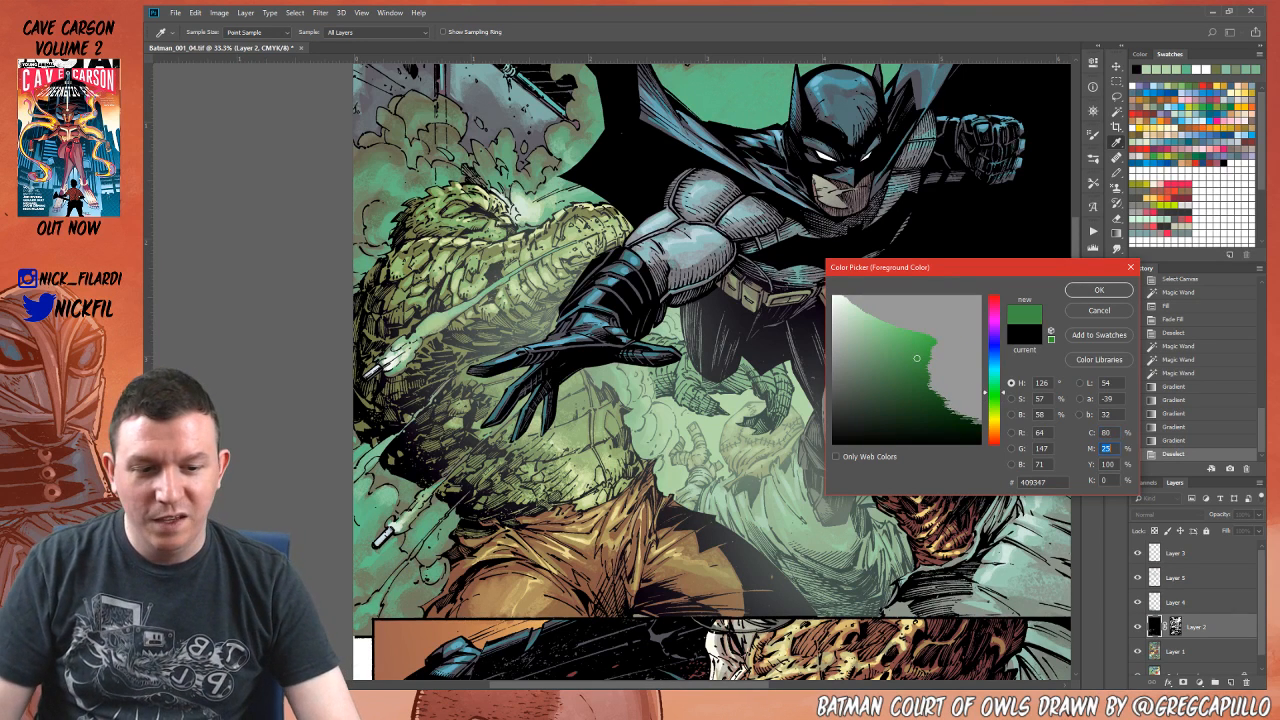
key(Tab)
text(60)
key(Tab)
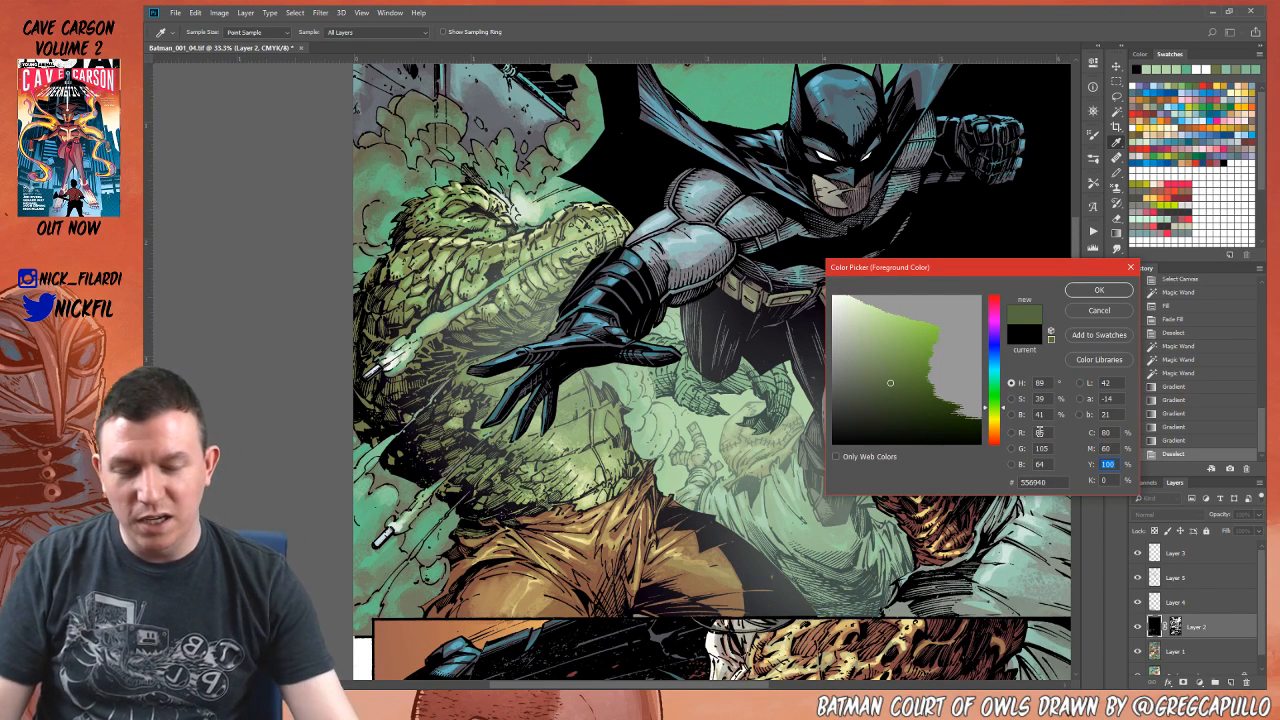
Step: Set the foreground black's mix to C 80, M 20 and Y 80 to give it a green tint
click(1106, 432)
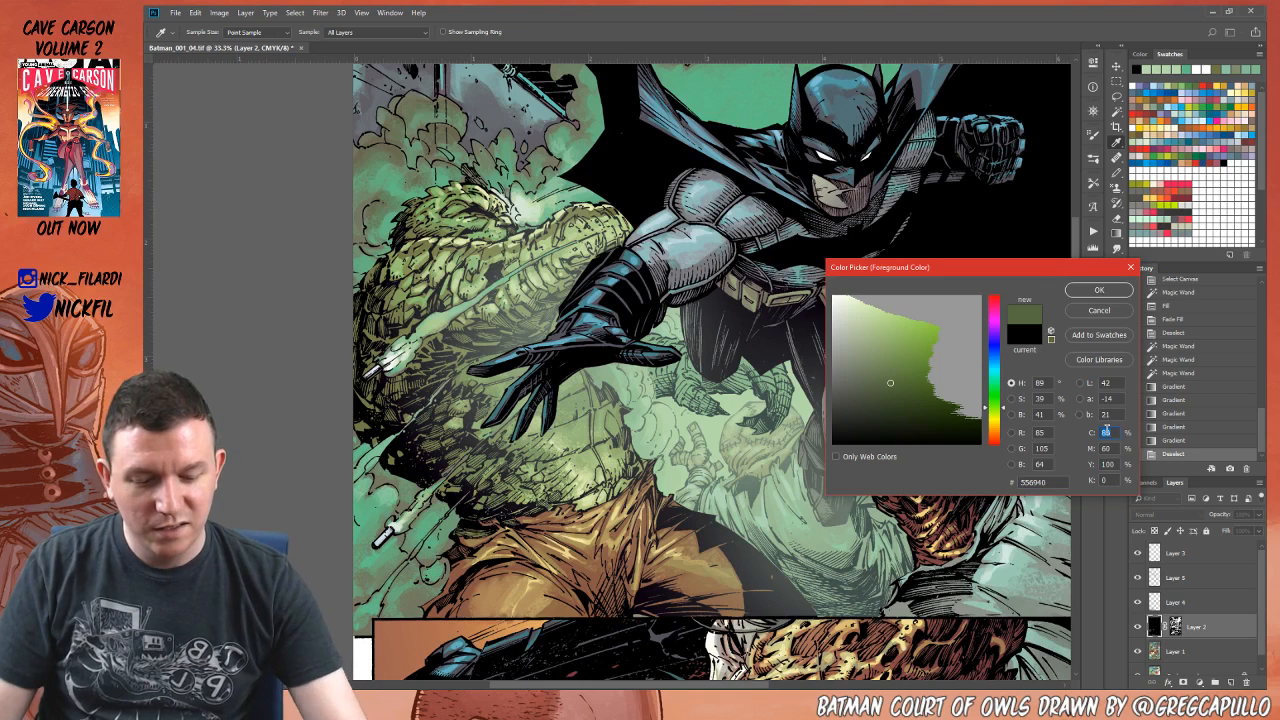
text(80)
key(Tab)
text(20)
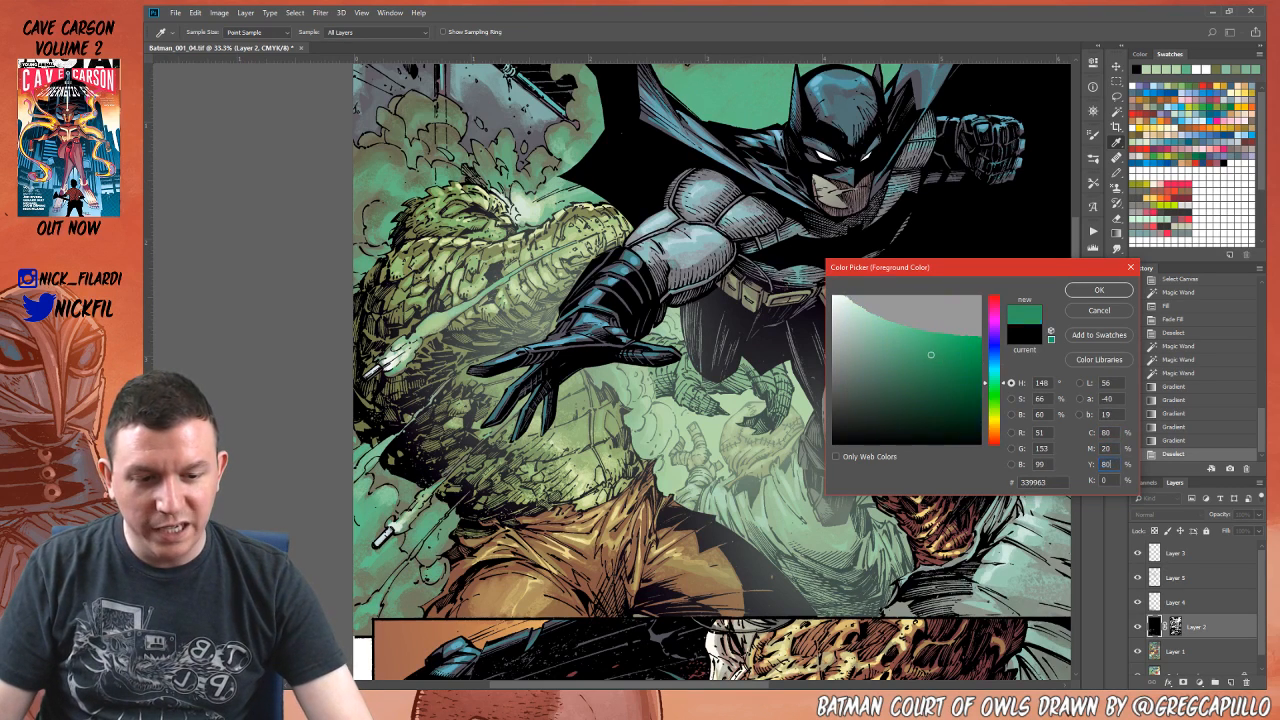
key(Return)
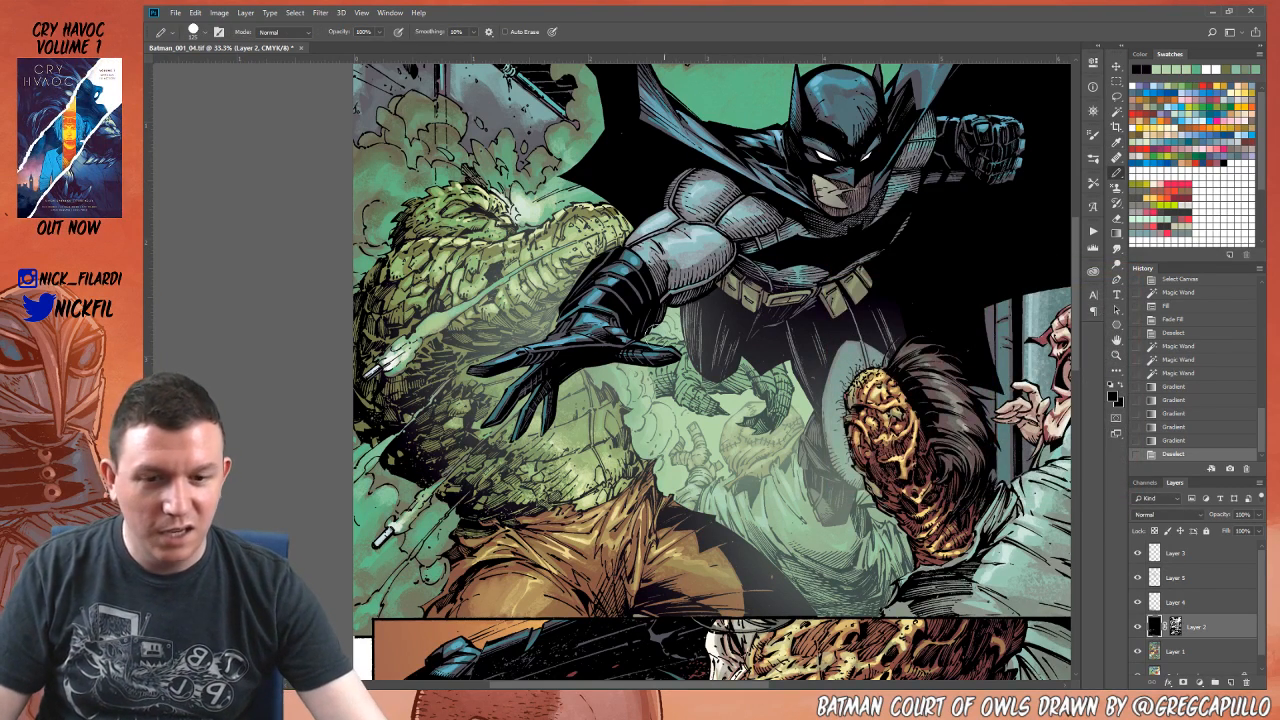
Step: Apply a radial gradient of the green-tinted black at 100% opacity to the scaly figure's line art on Layer 2
key(z)
alt+click(672, 332)
key(g)
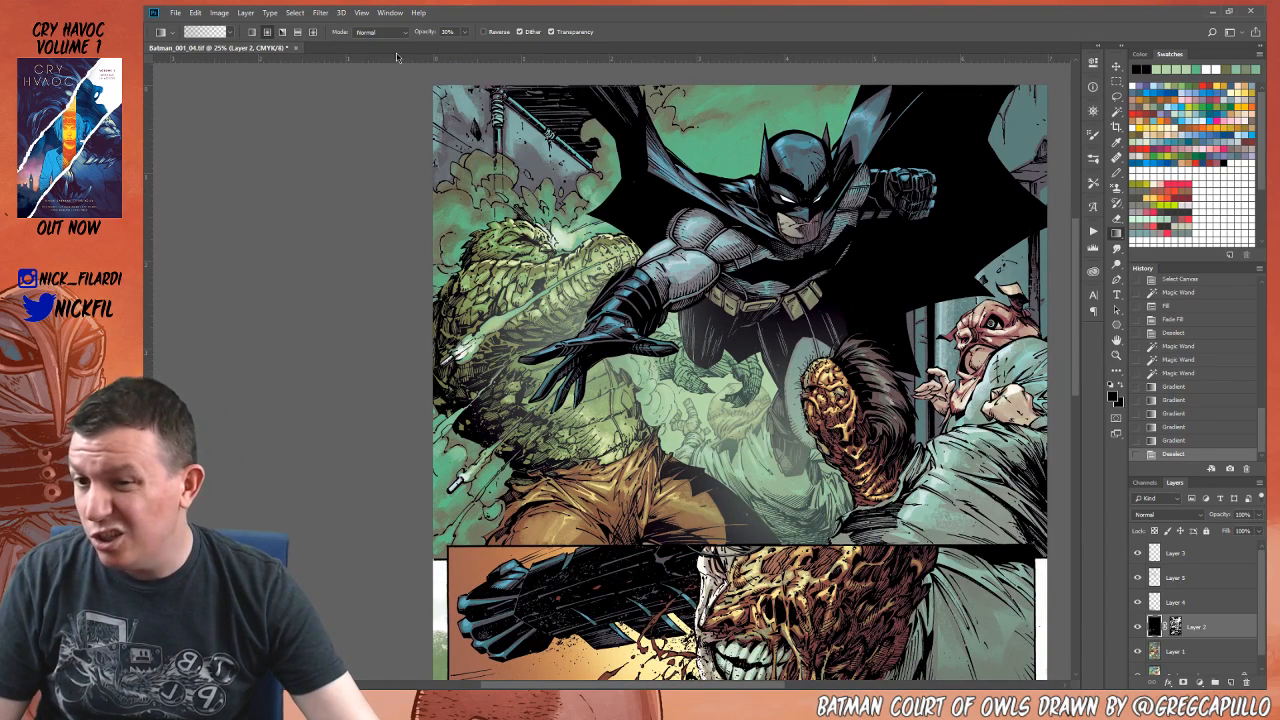
key(0)
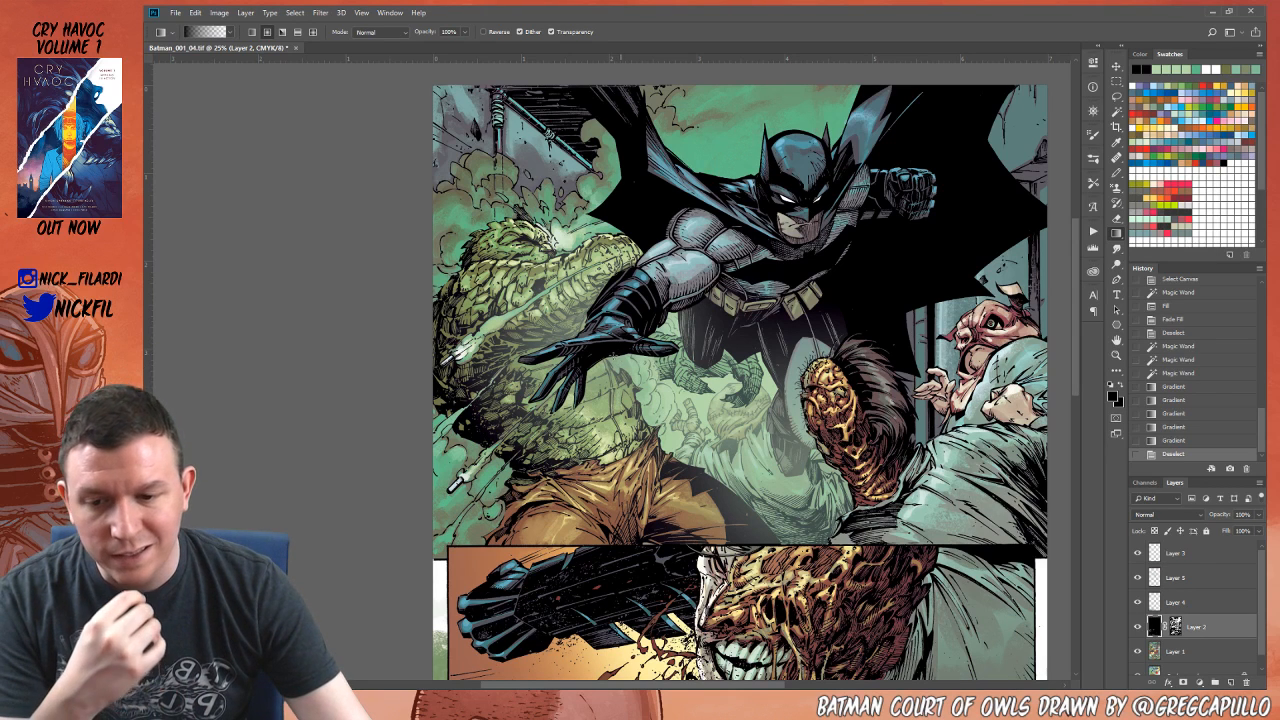
drag(534, 283, 574, 314)
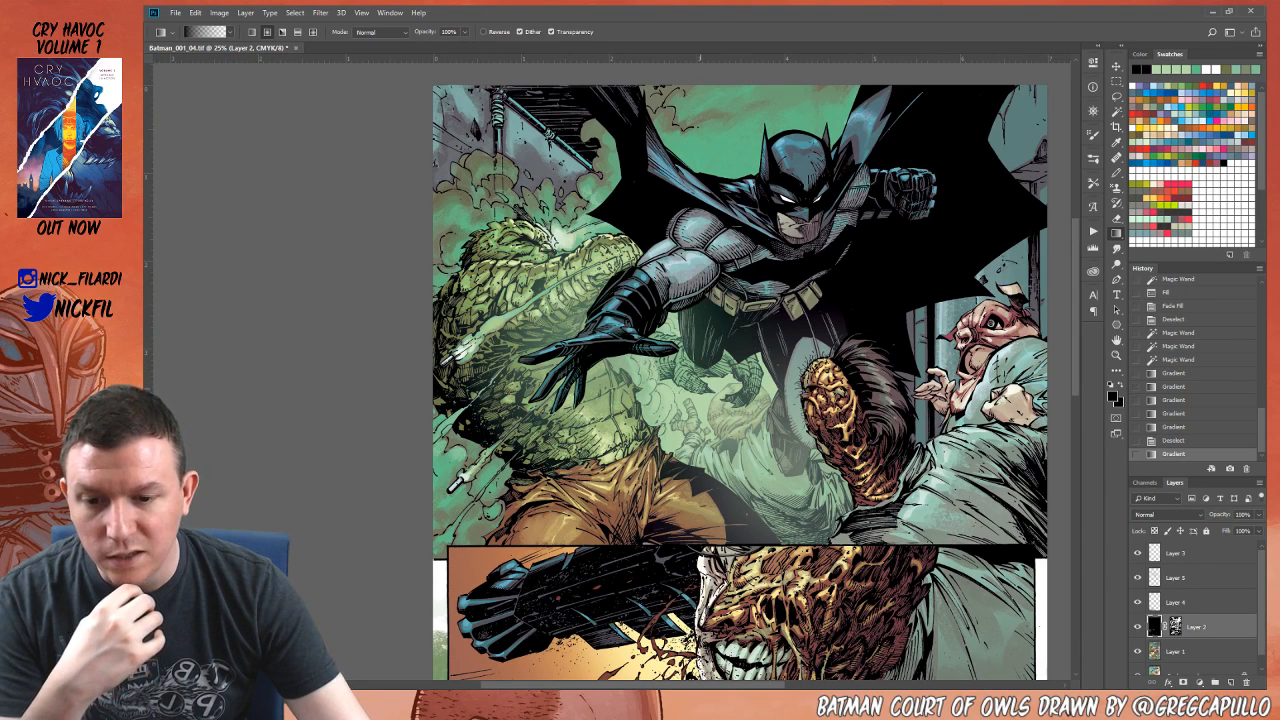
Step: Tint the line art of Batman's legs and the figures beneath him with overlapping green-black radial gradients on Layer 2
drag(698, 378, 694, 310)
drag(772, 420, 772, 294)
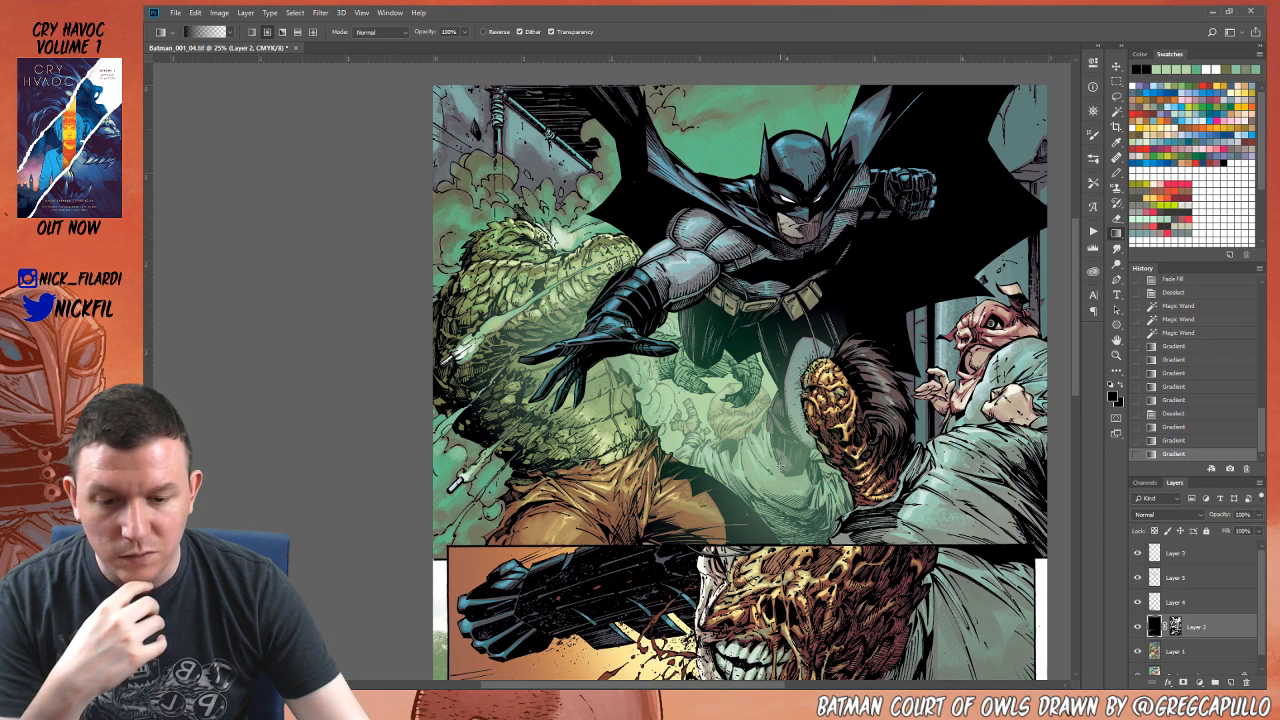
drag(781, 422, 766, 308)
drag(842, 486, 828, 352)
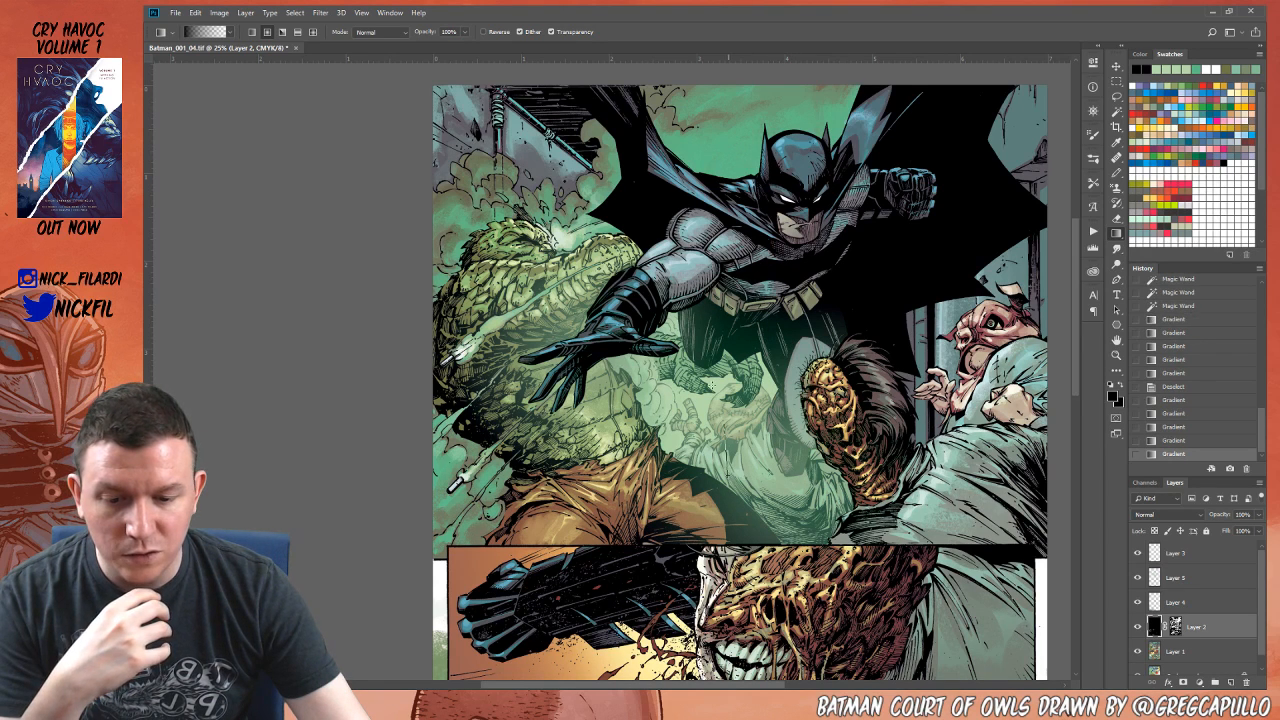
drag(729, 478, 716, 368)
key(z)
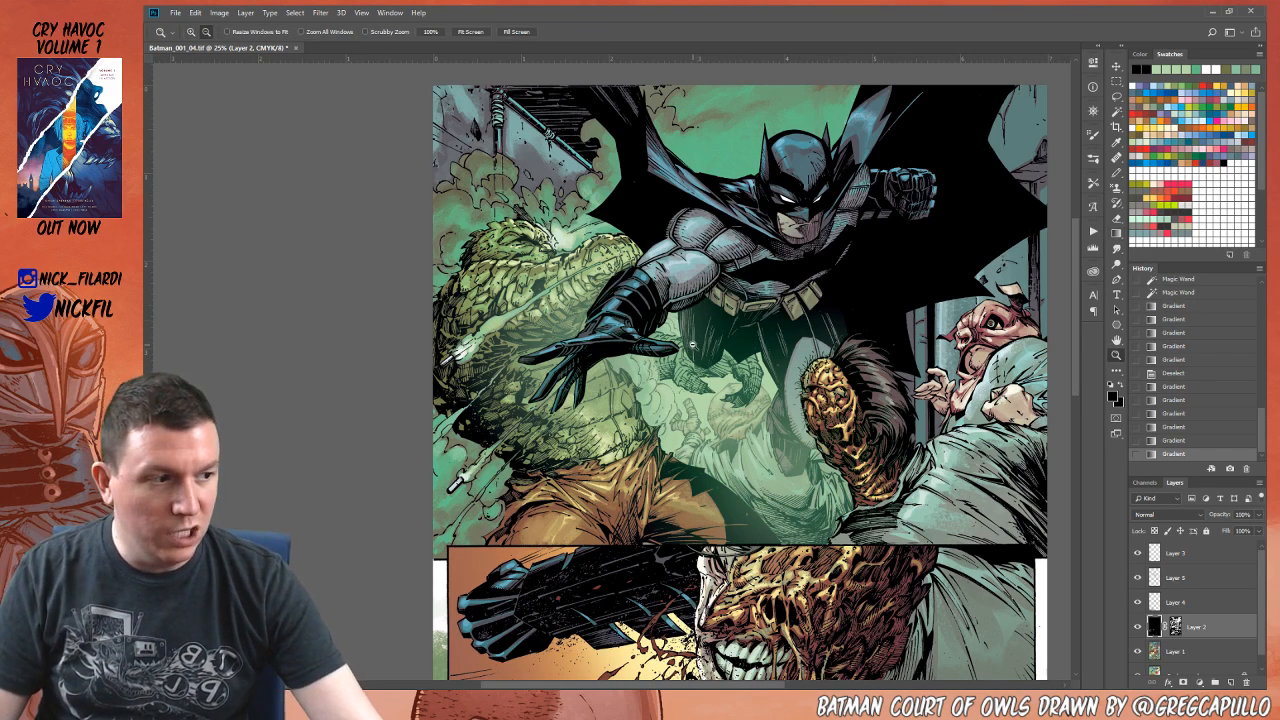
alt+click(691, 344)
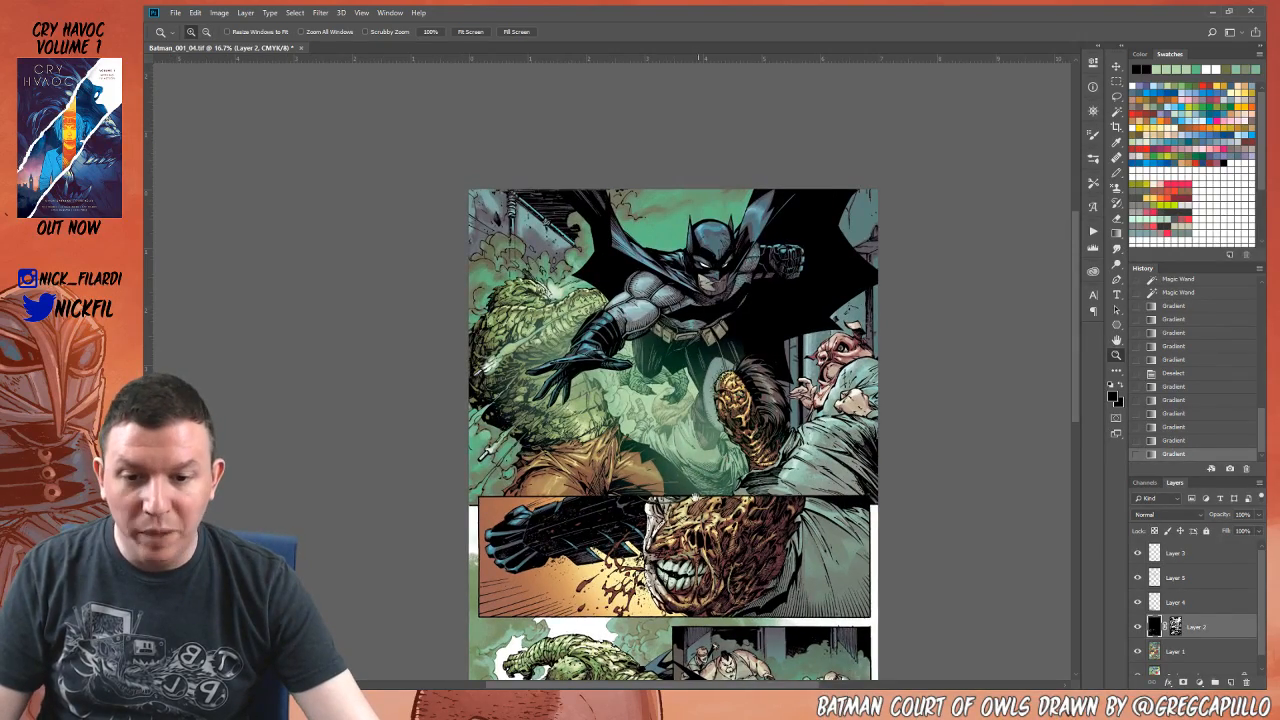
drag(690, 487, 638, 396)
drag(671, 339, 687, 375)
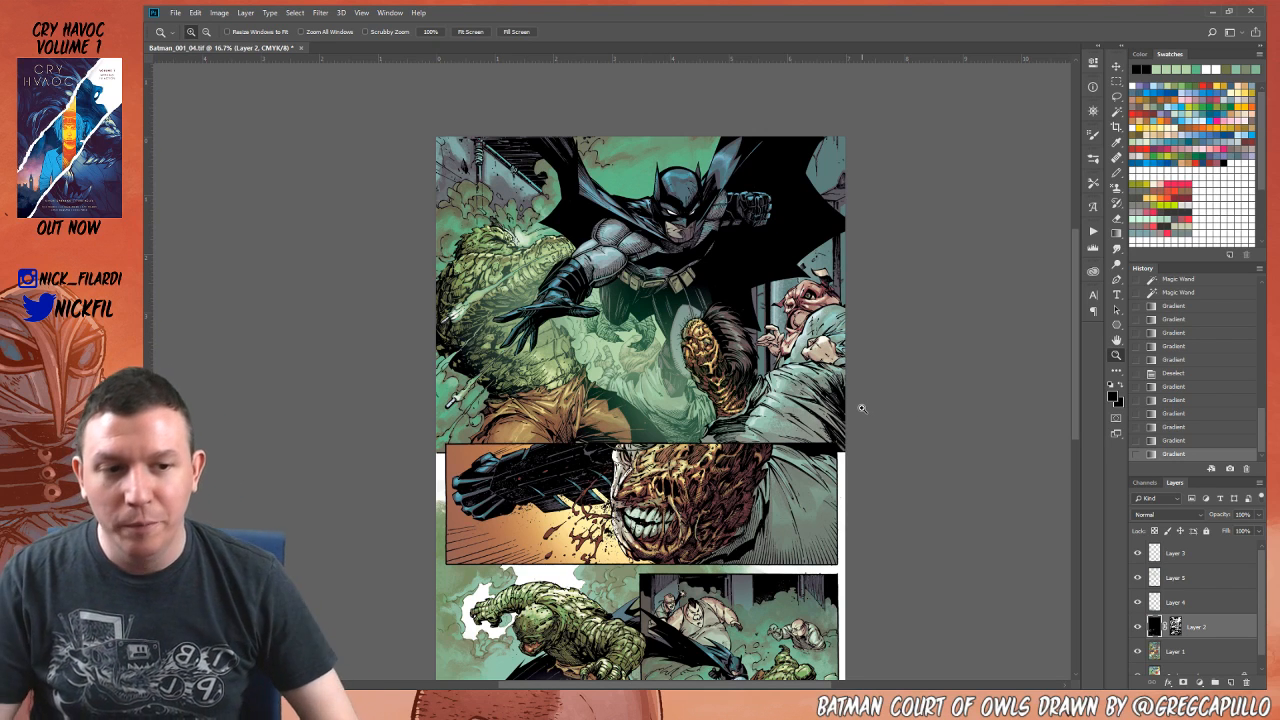
Step: Sketch a red pencil arrow on a new layer tracing the flow from Batman's arms into the second panel, and undo the strokes
click(1205, 88)
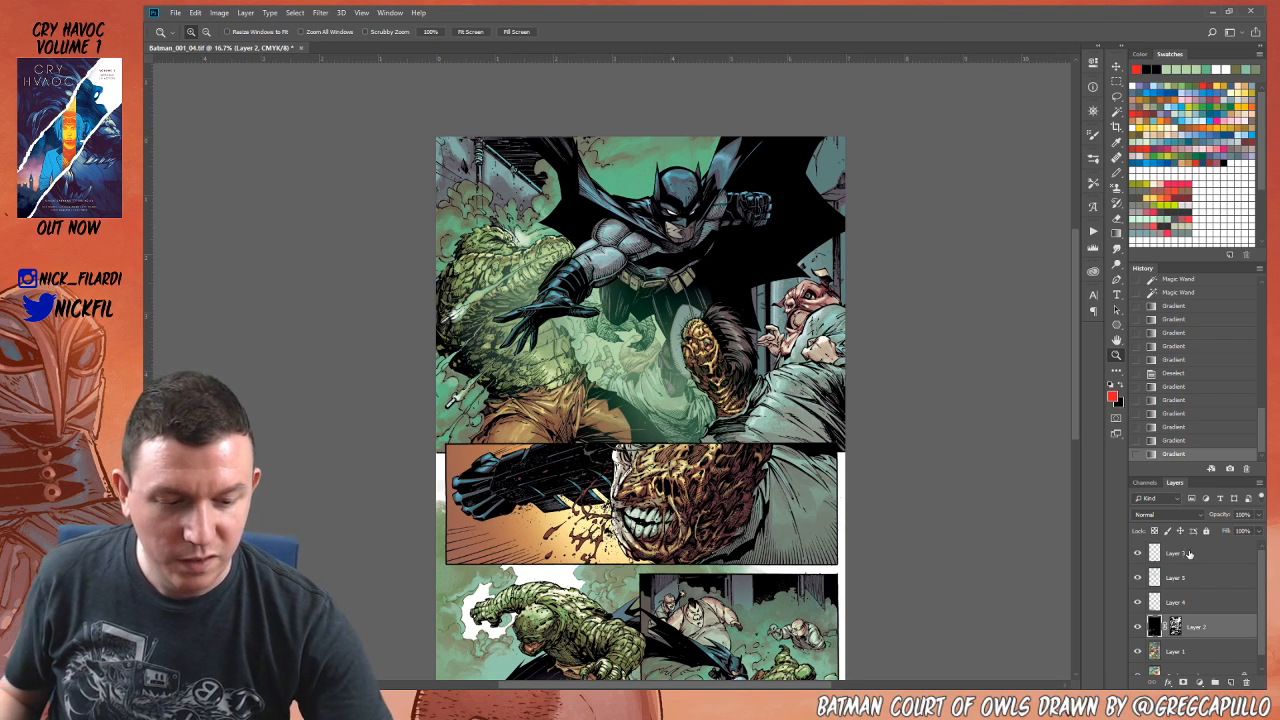
click(1229, 681)
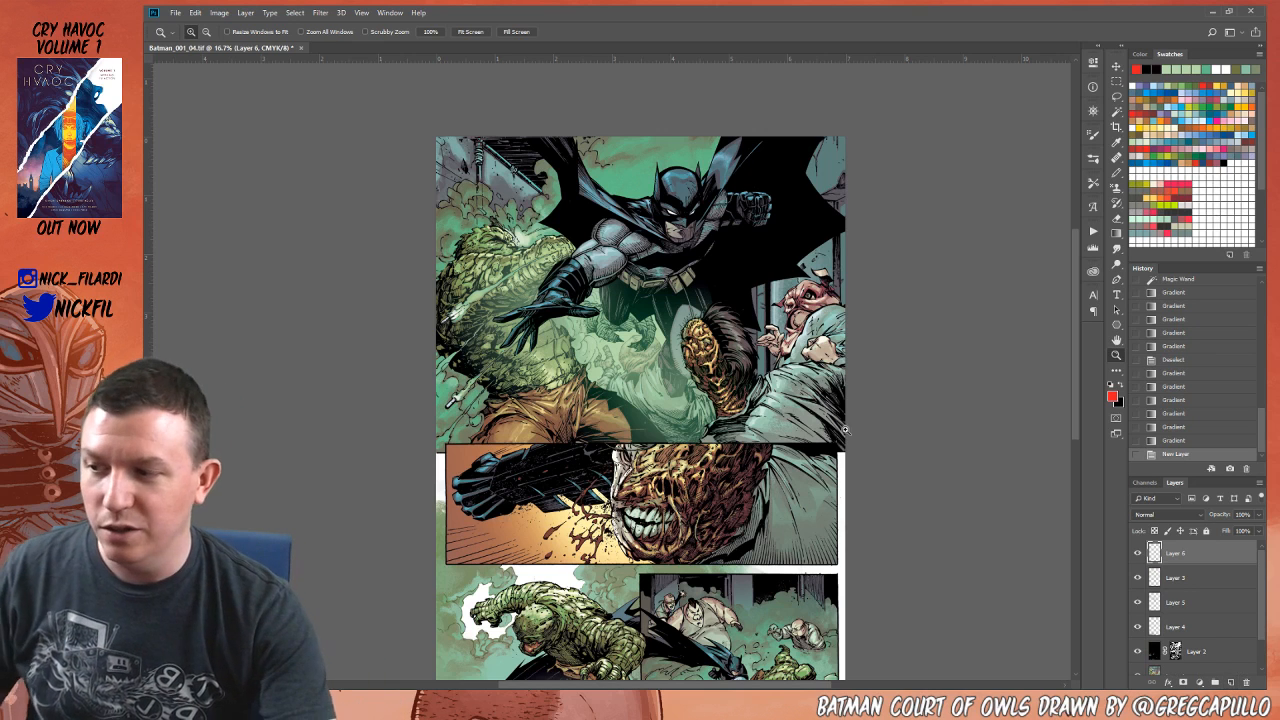
click(1116, 172)
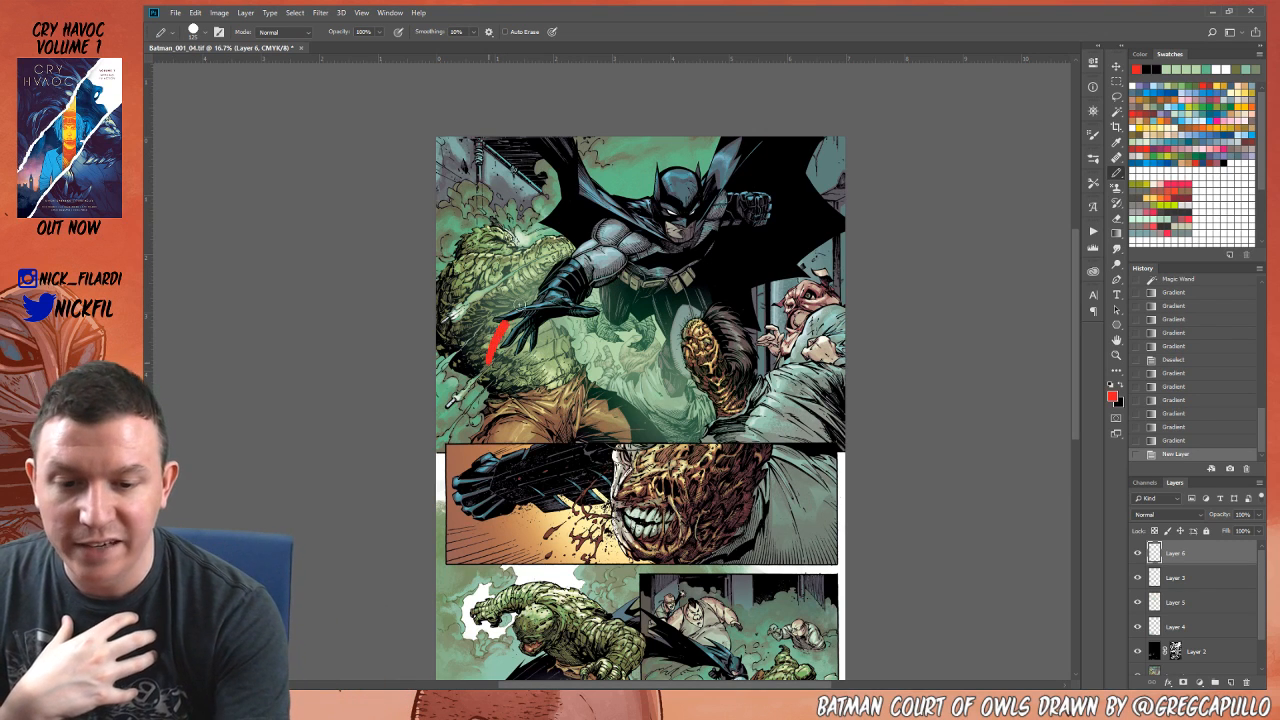
mouse_move(487, 361)
mouse_down()
mouse_move(786, 262)
mouse_move(713, 357)
mouse_move(497, 548)
mouse_up()
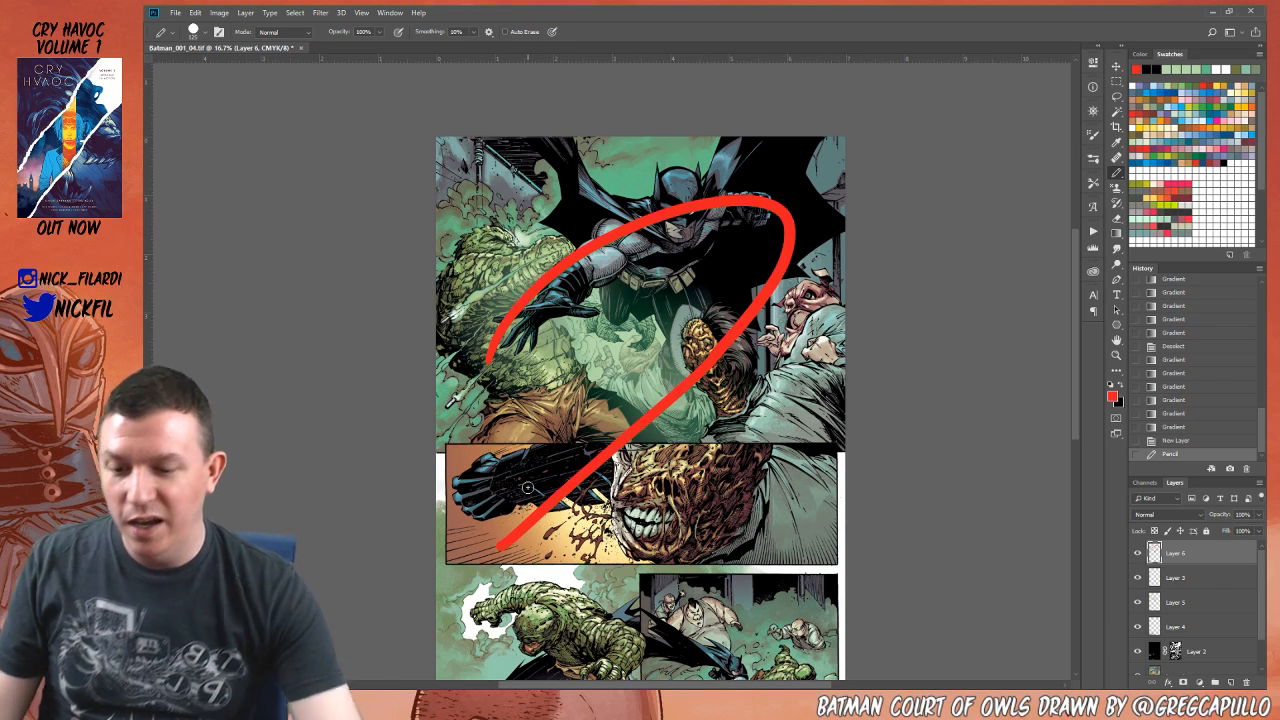
mouse_move(517, 492)
mouse_down()
mouse_move(498, 557)
mouse_move(573, 523)
mouse_up()
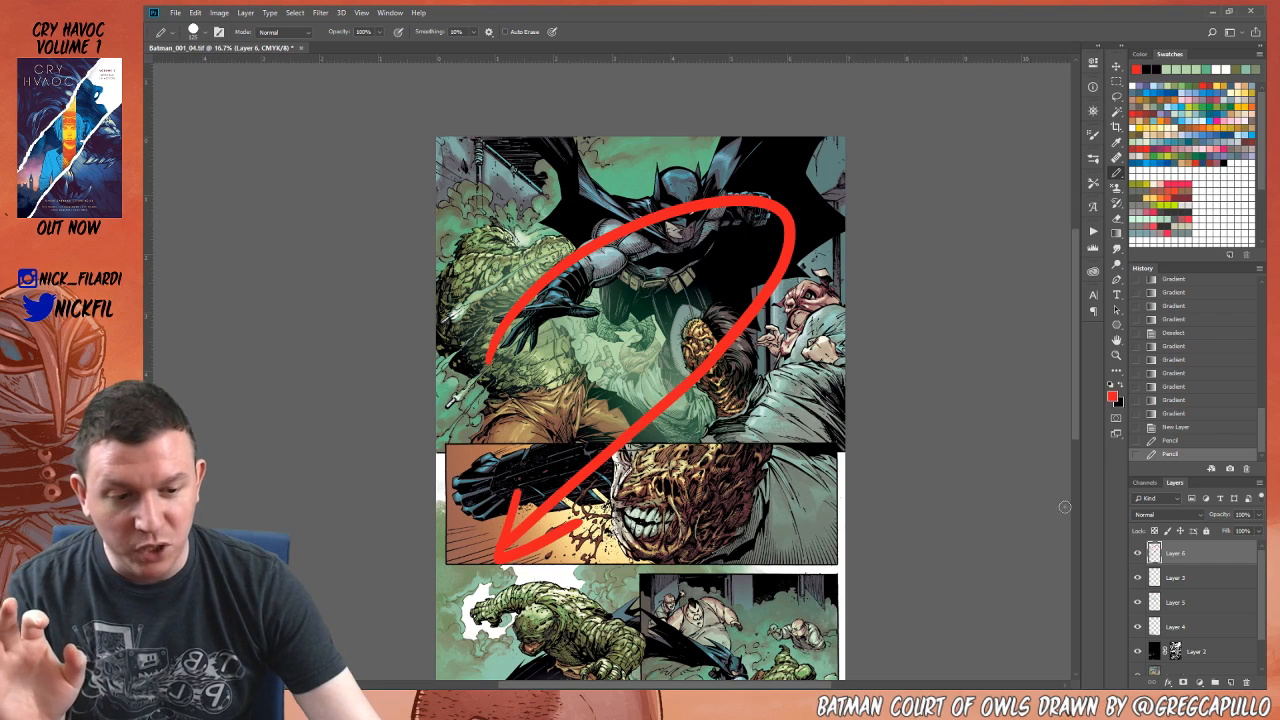
click(1180, 427)
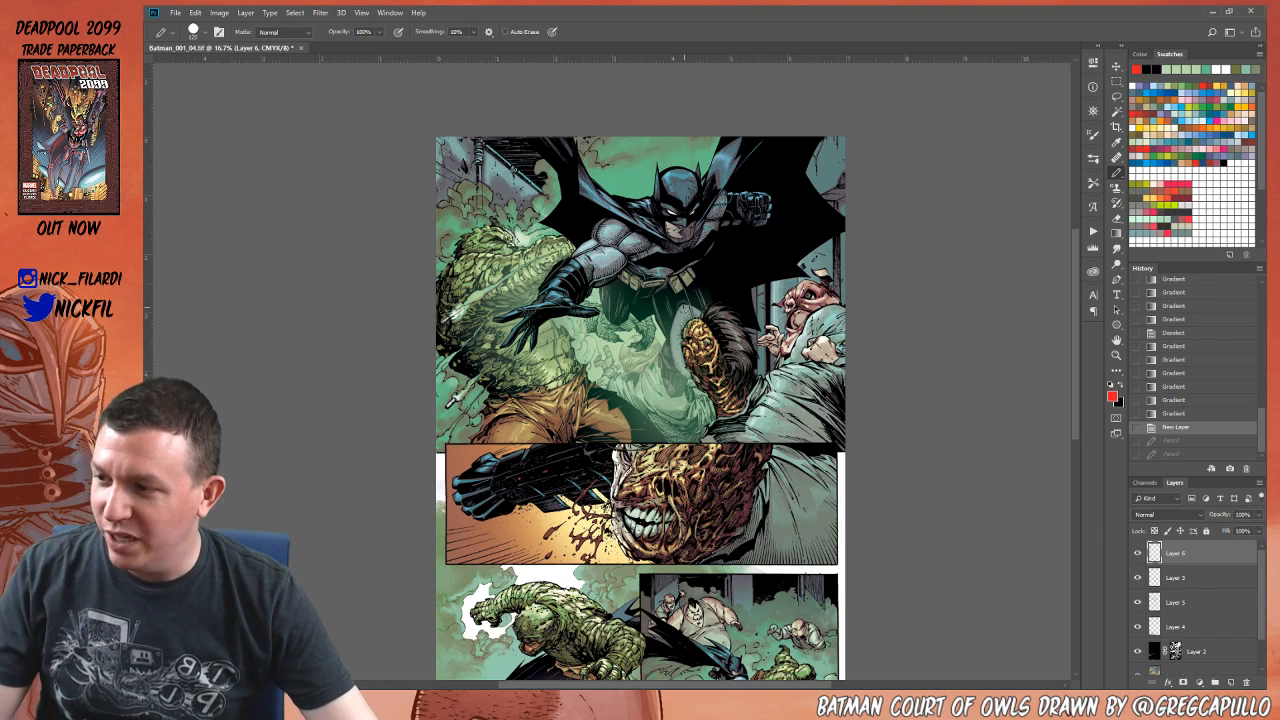
Step: Hide Layers 6, 3, 5 and 4 to examine the top panel without its added green effects
drag(659, 382, 679, 346)
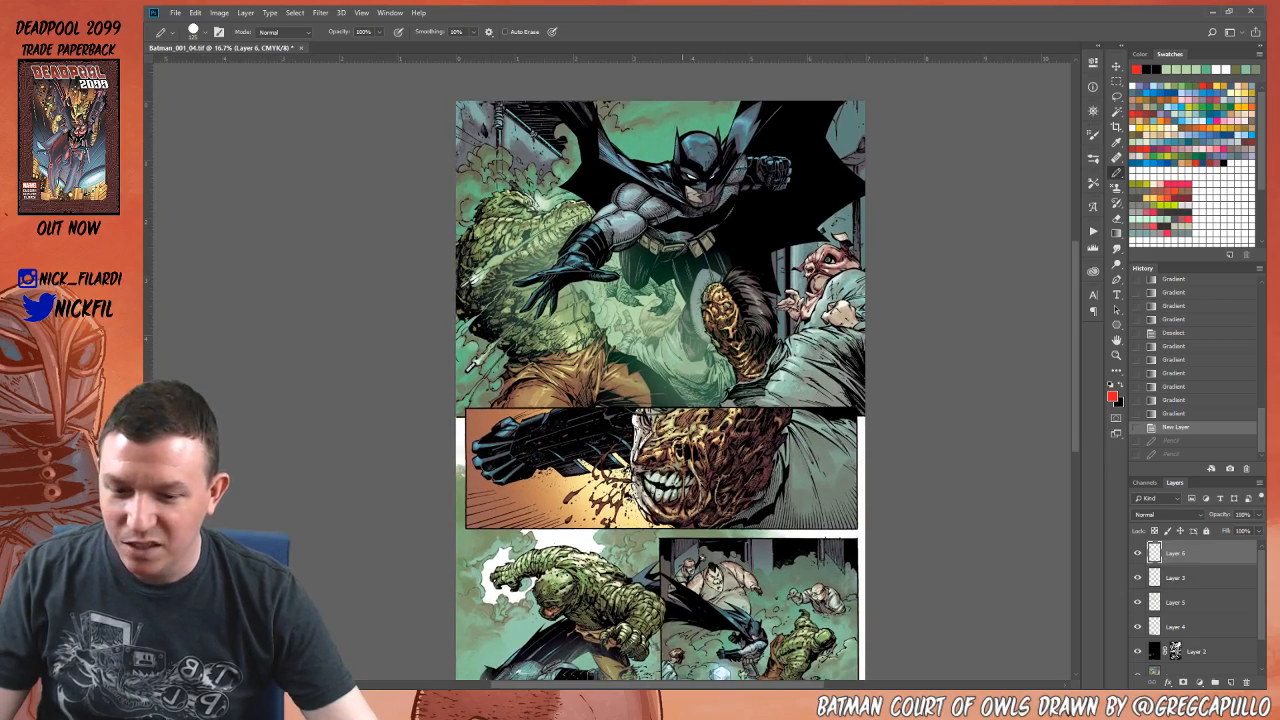
key(z)
click(604, 458)
mouse_move(729, 555)
mouse_down()
mouse_move(713, 493)
mouse_move(655, 414)
mouse_move(699, 492)
mouse_up()
alt+click(701, 409)
alt+click(701, 409)
drag(716, 365, 734, 413)
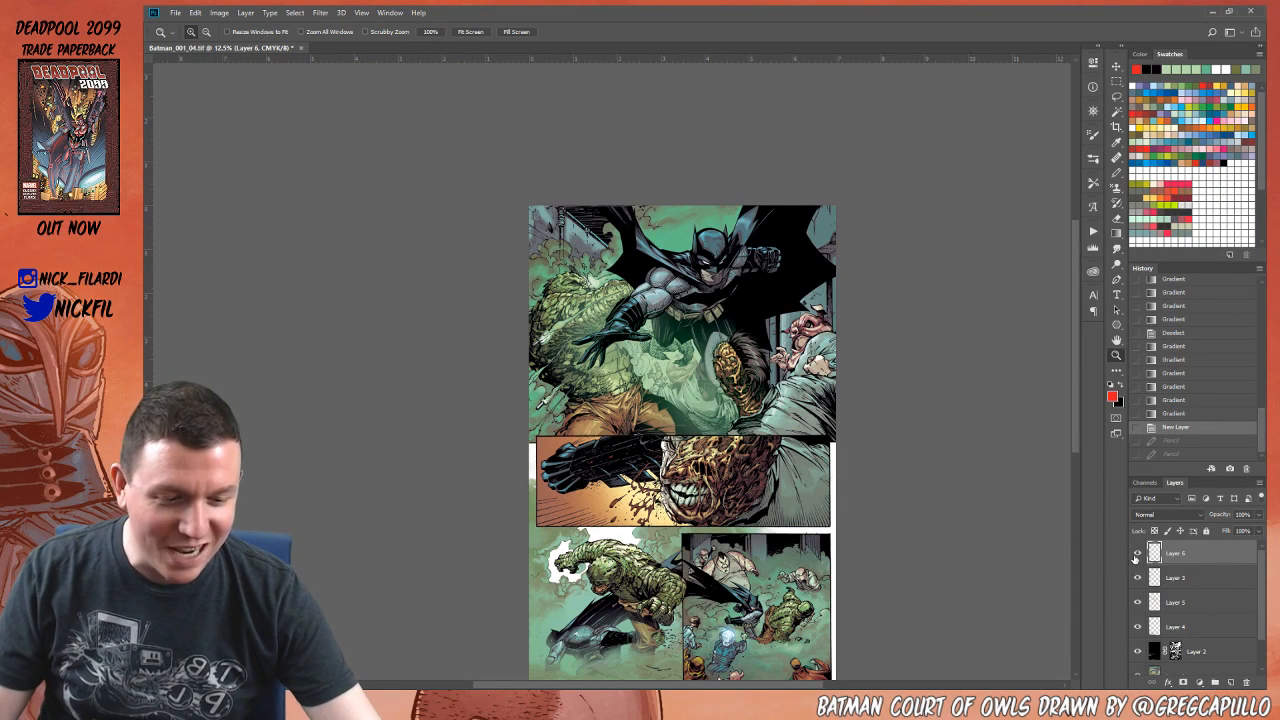
drag(1137, 553, 1138, 630)
drag(819, 522, 809, 560)
click(684, 396)
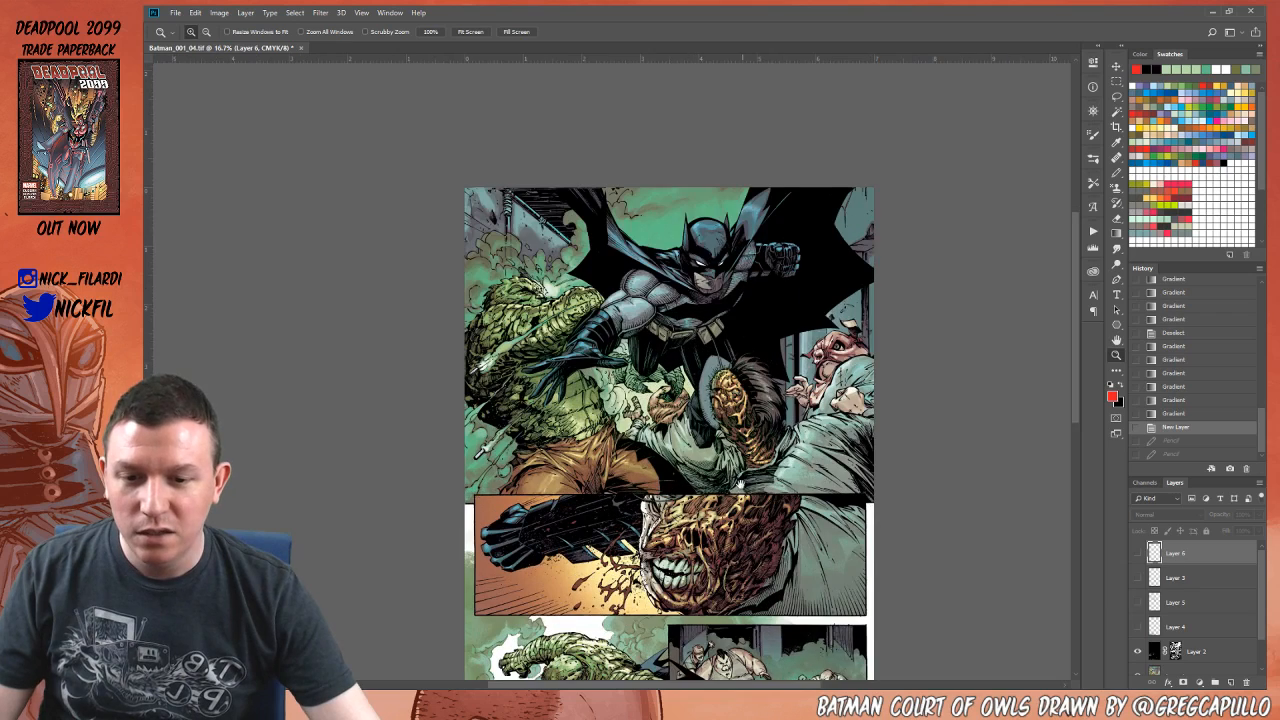
drag(742, 480, 659, 445)
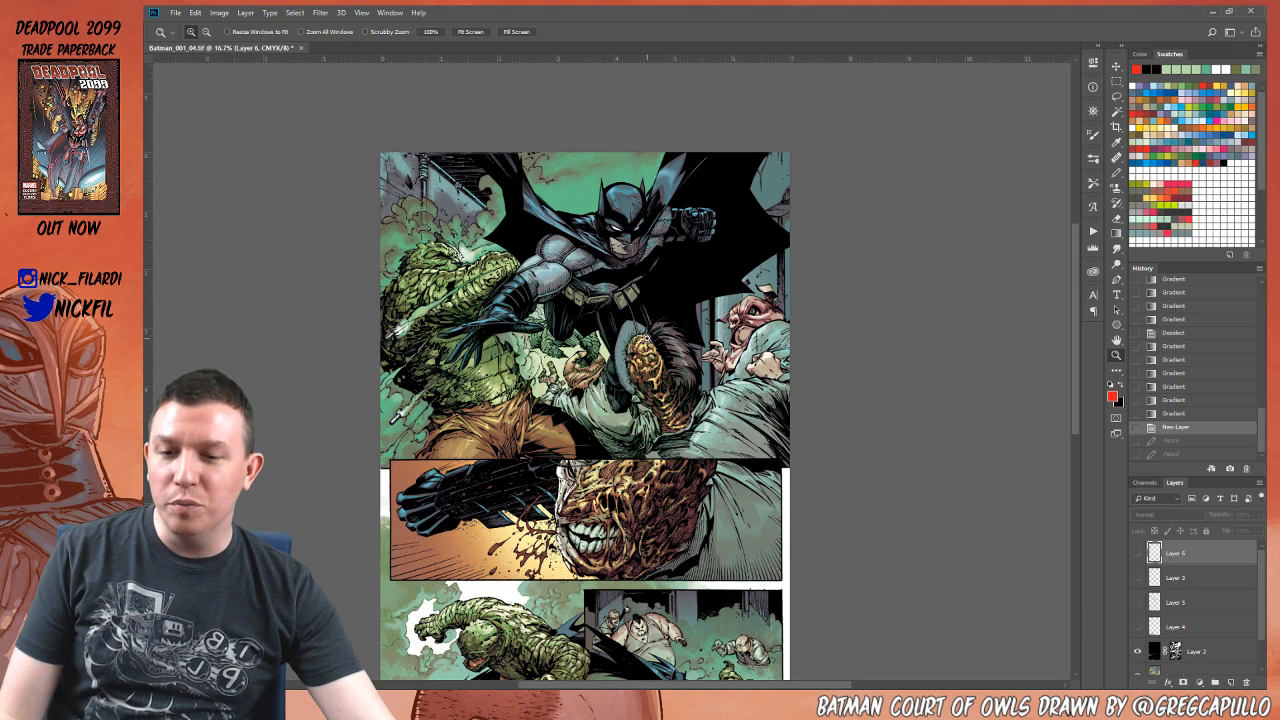
Step: Show Layers 6, 3, 5 and 4 again and examine the figures' depth separation across the whole page
click(1137, 553)
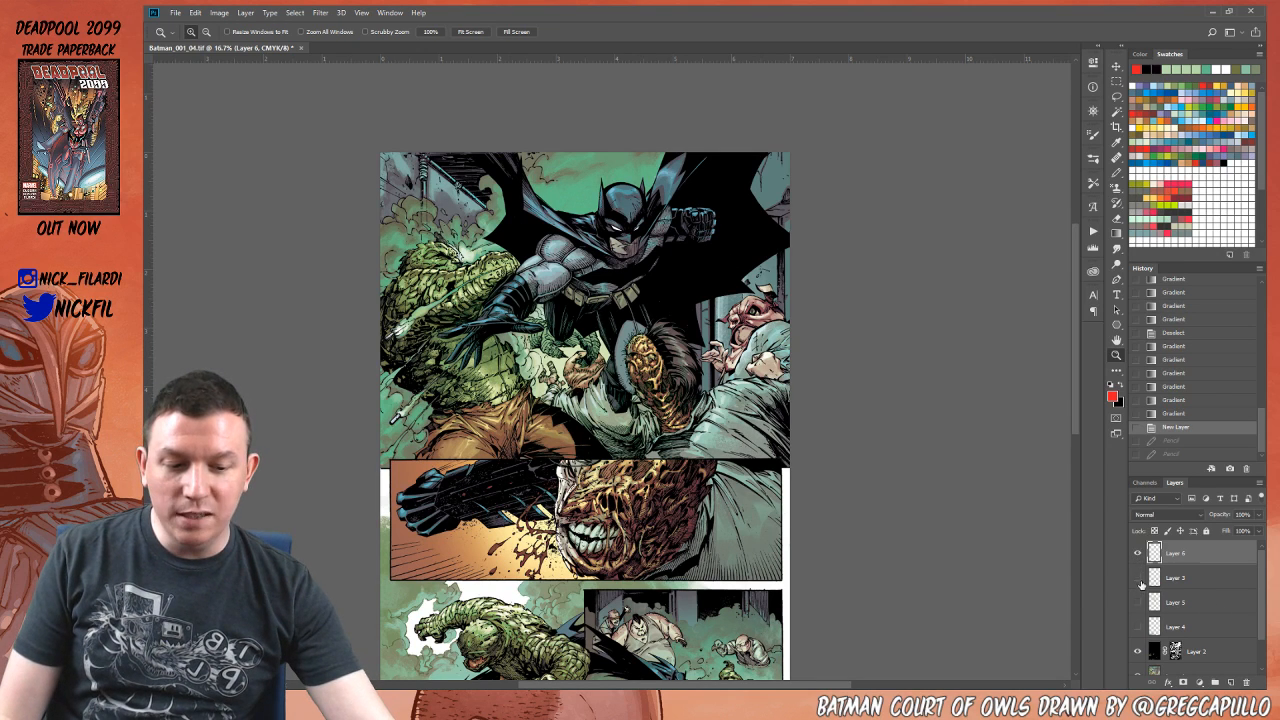
click(1137, 578)
click(1137, 602)
click(1137, 626)
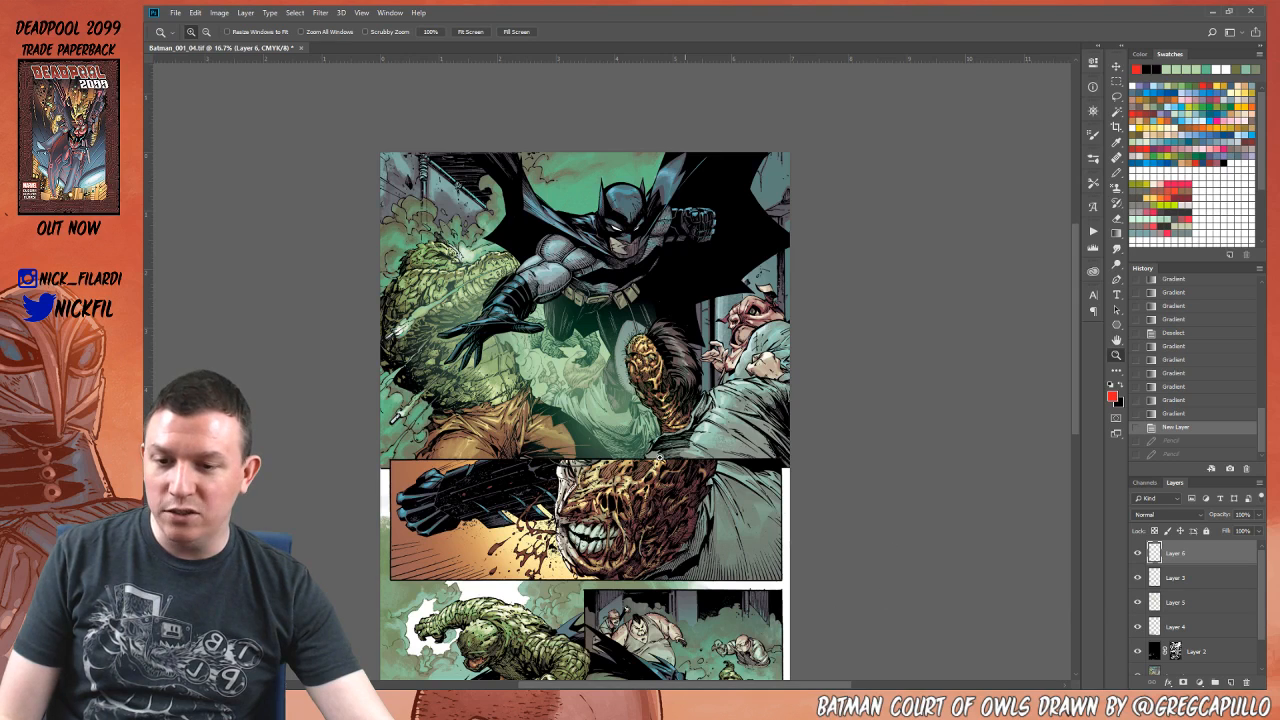
alt+click(630, 426)
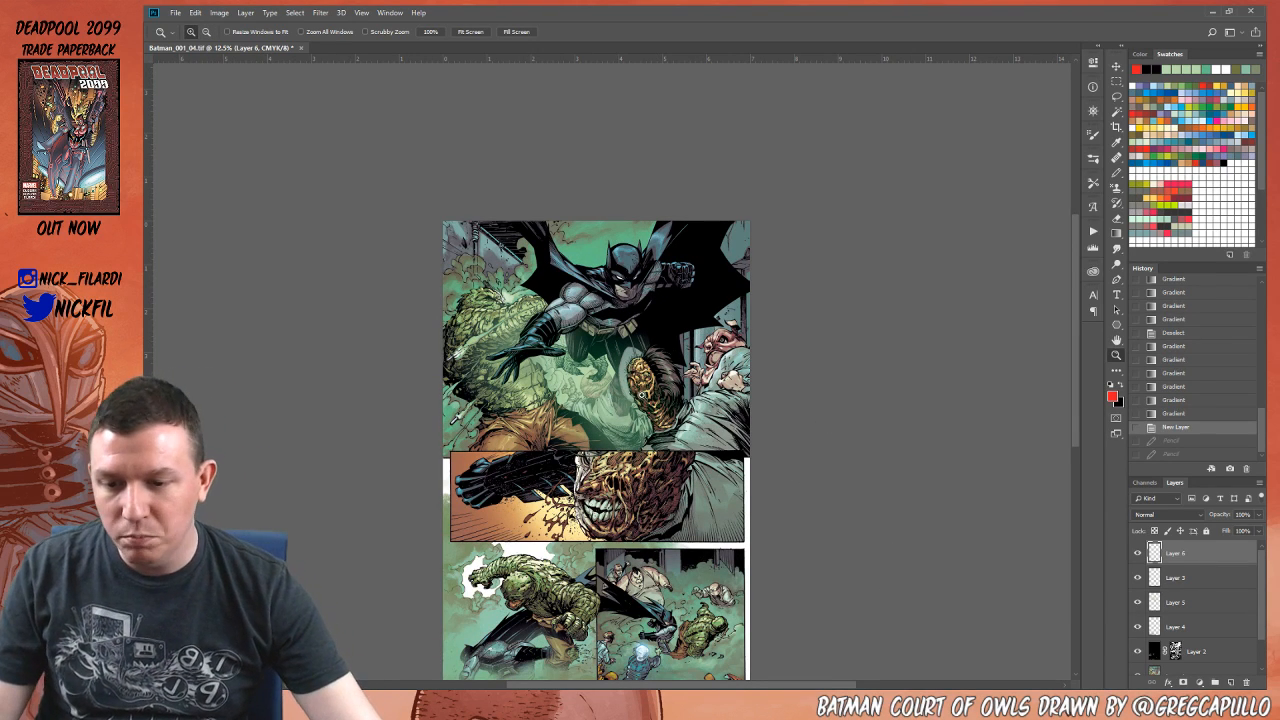
click(563, 402)
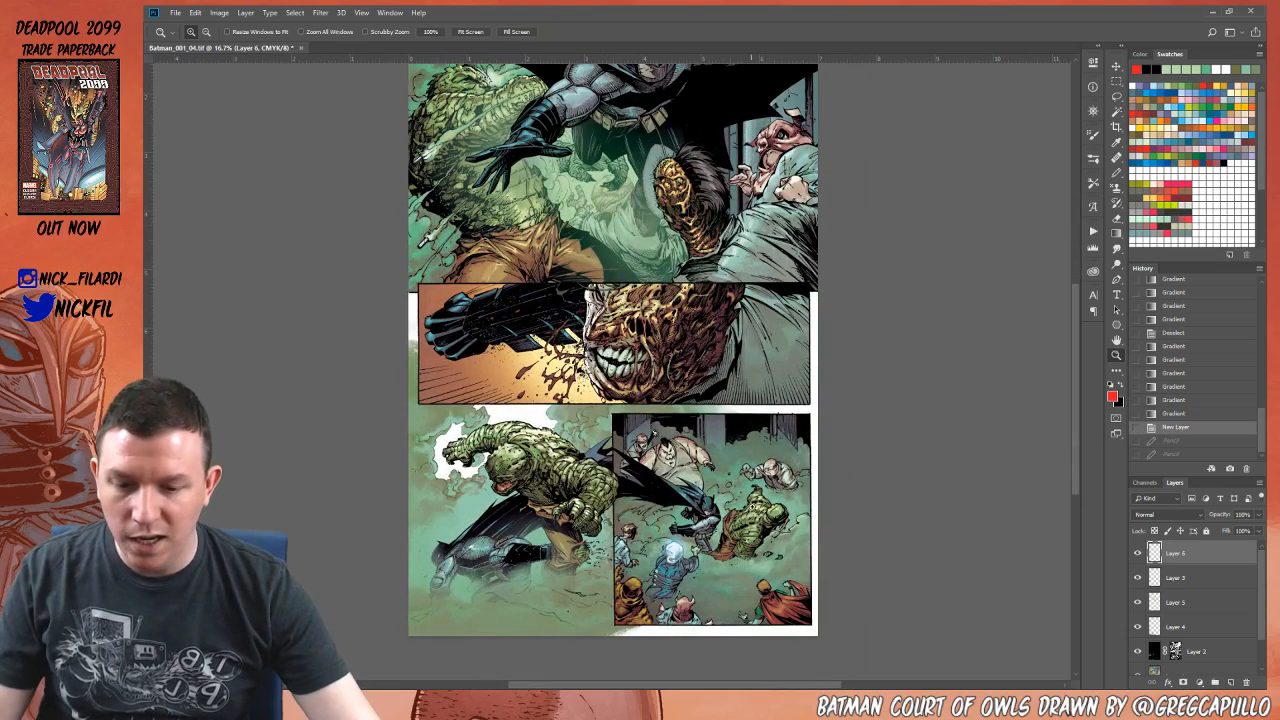
scroll(728, 506, up, 2)
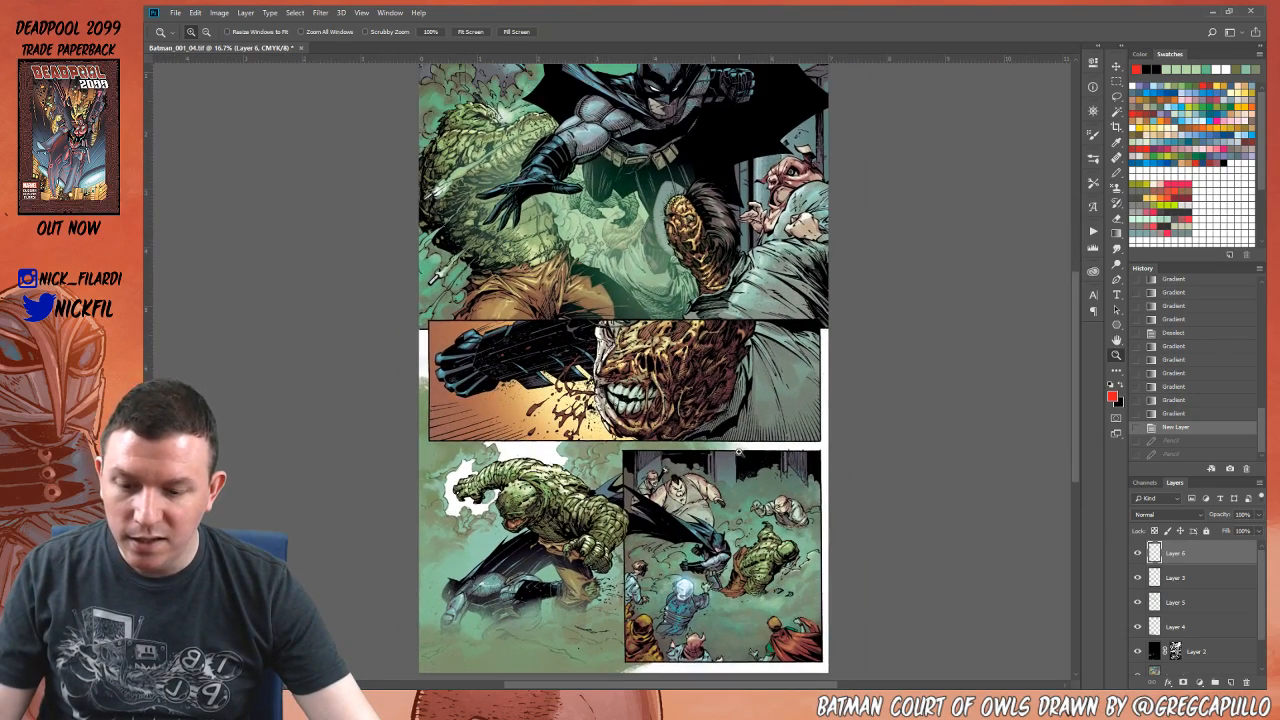
alt+click(748, 461)
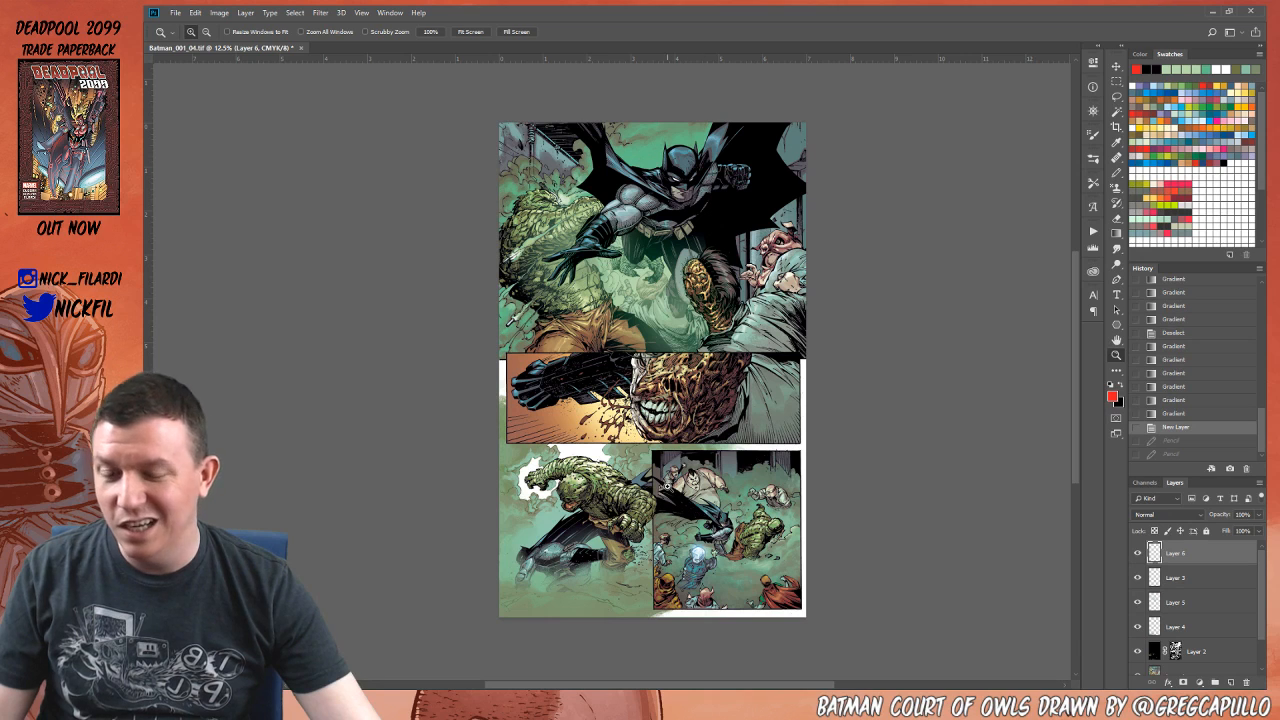
Step: Choose a yellow-green foreground color and add a new top layer with Screen blending
click(1188, 102)
click(1231, 681)
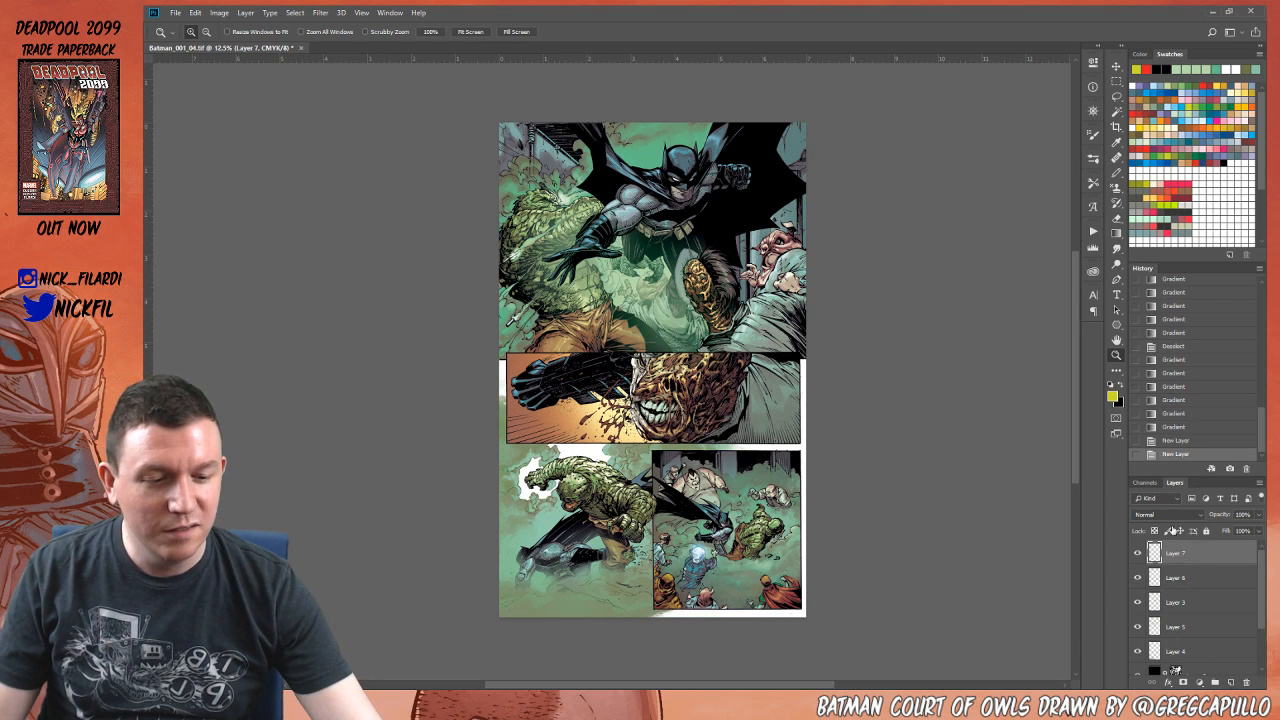
click(1168, 515)
click(1156, 327)
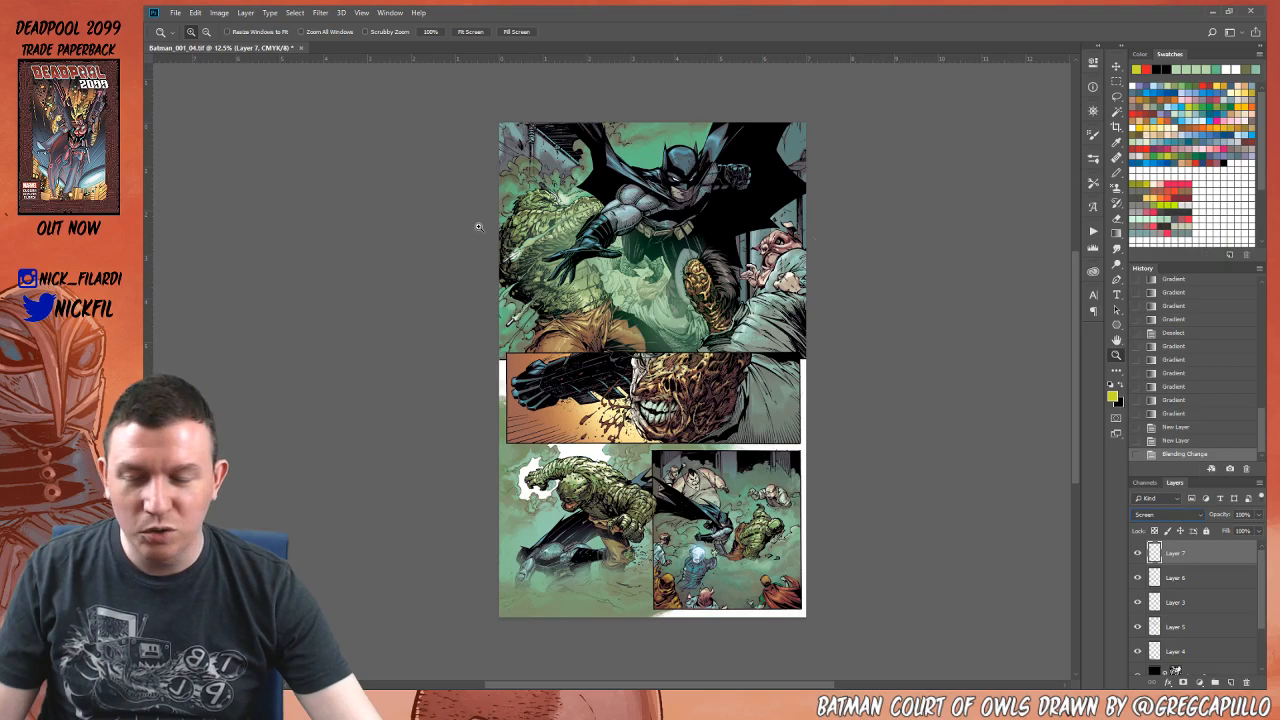
Step: Add small yellow-green radial gradient glows at 30% opacity over the flash and streaking projectiles around the scaly figure
click(481, 225)
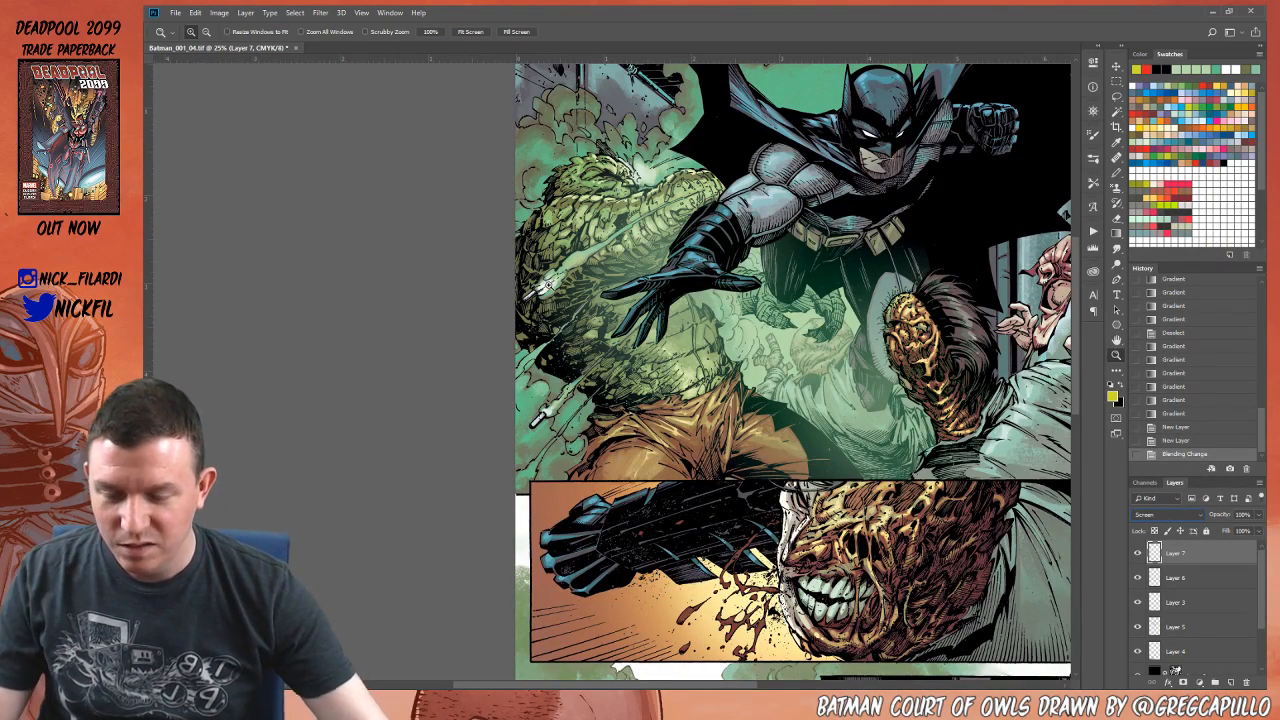
key(g)
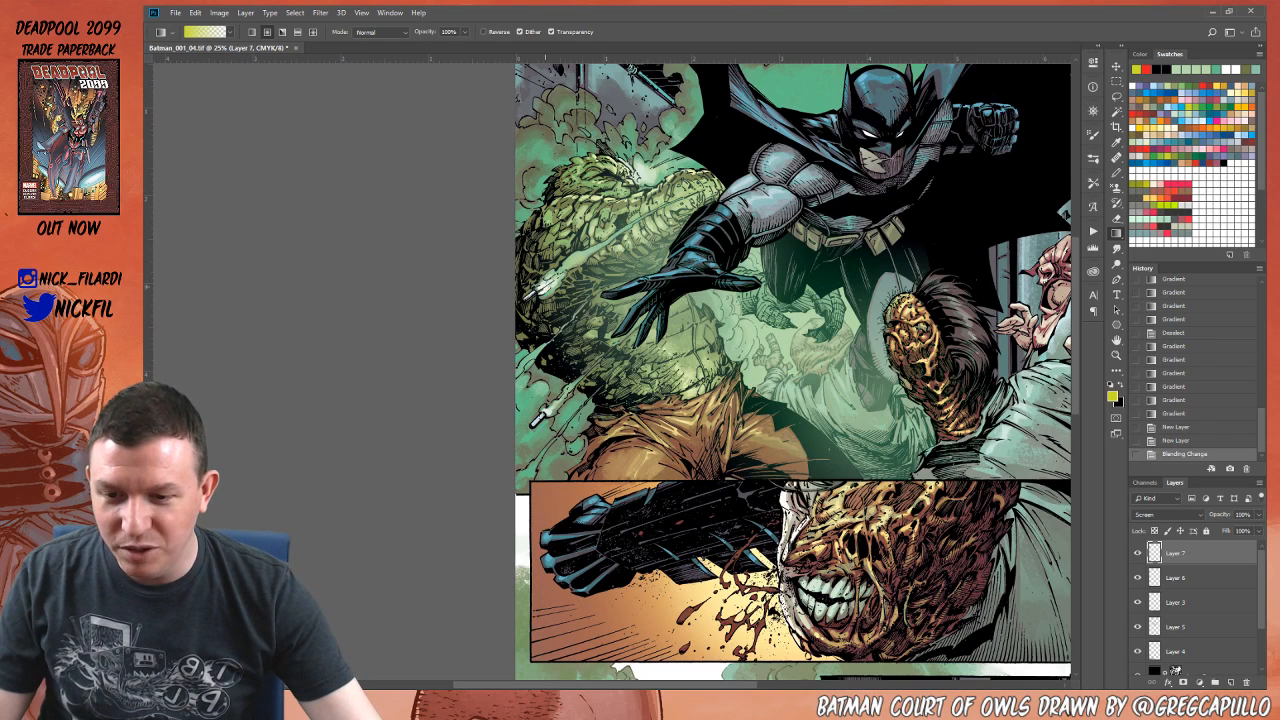
key(3)
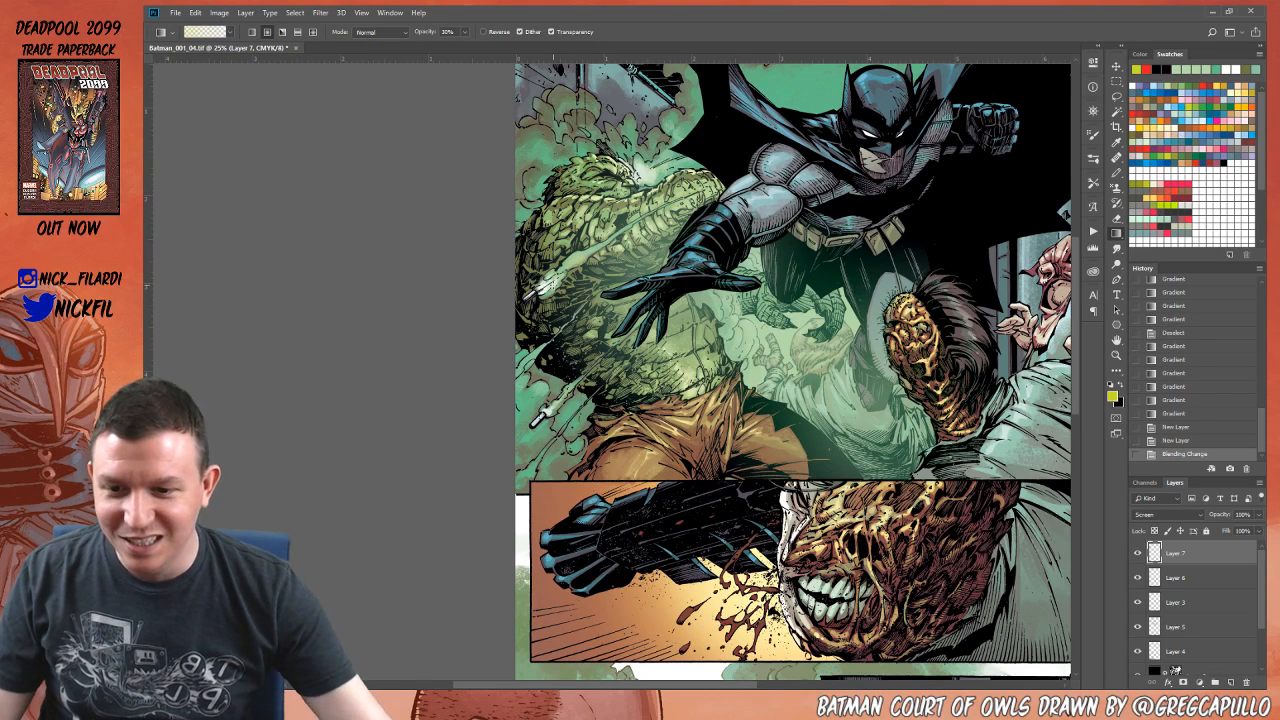
drag(541, 289, 550, 281)
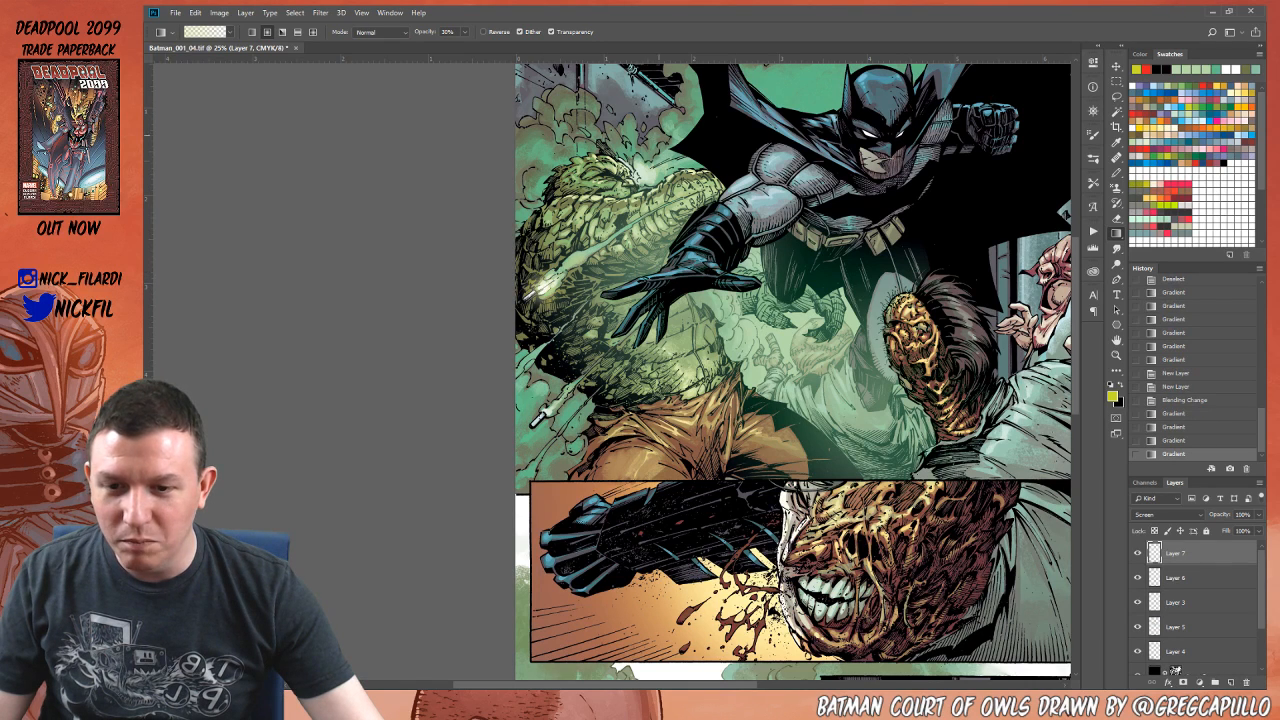
drag(641, 173, 649, 158)
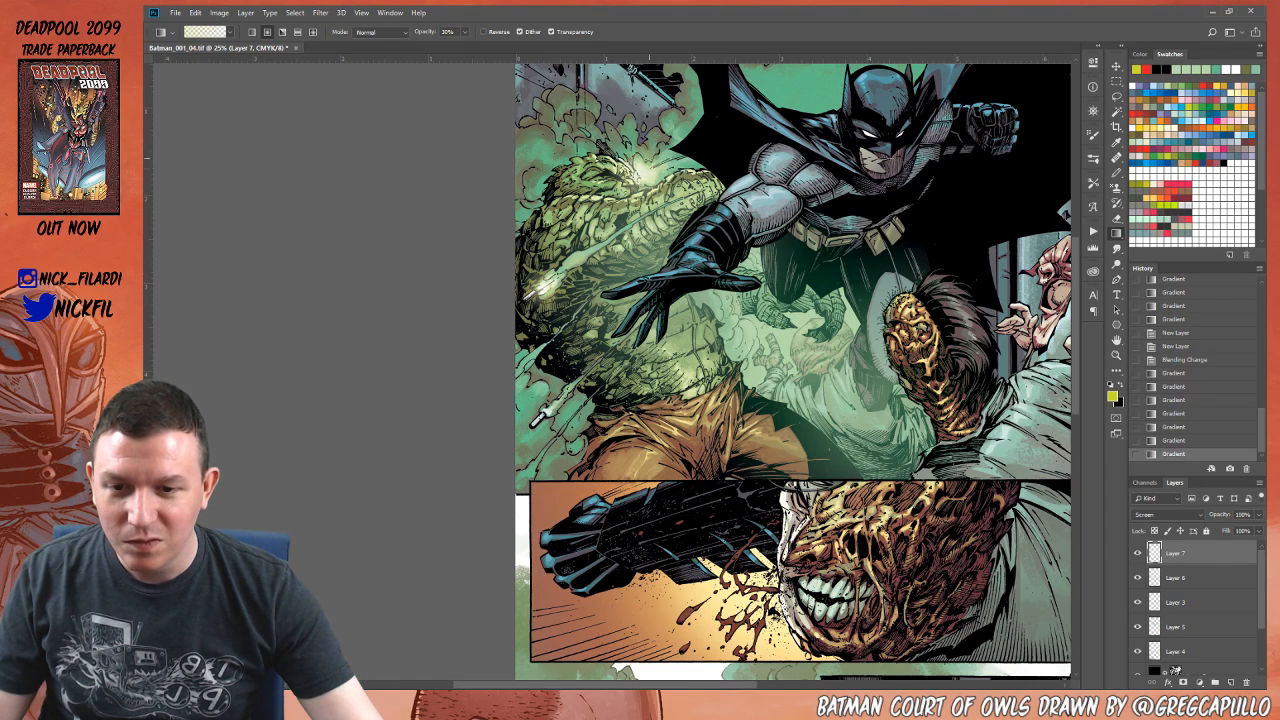
drag(548, 412, 556, 403)
Step: Select Layer 2 and mix a near-black foreground color with C 80 for the line art
drag(733, 420, 624, 463)
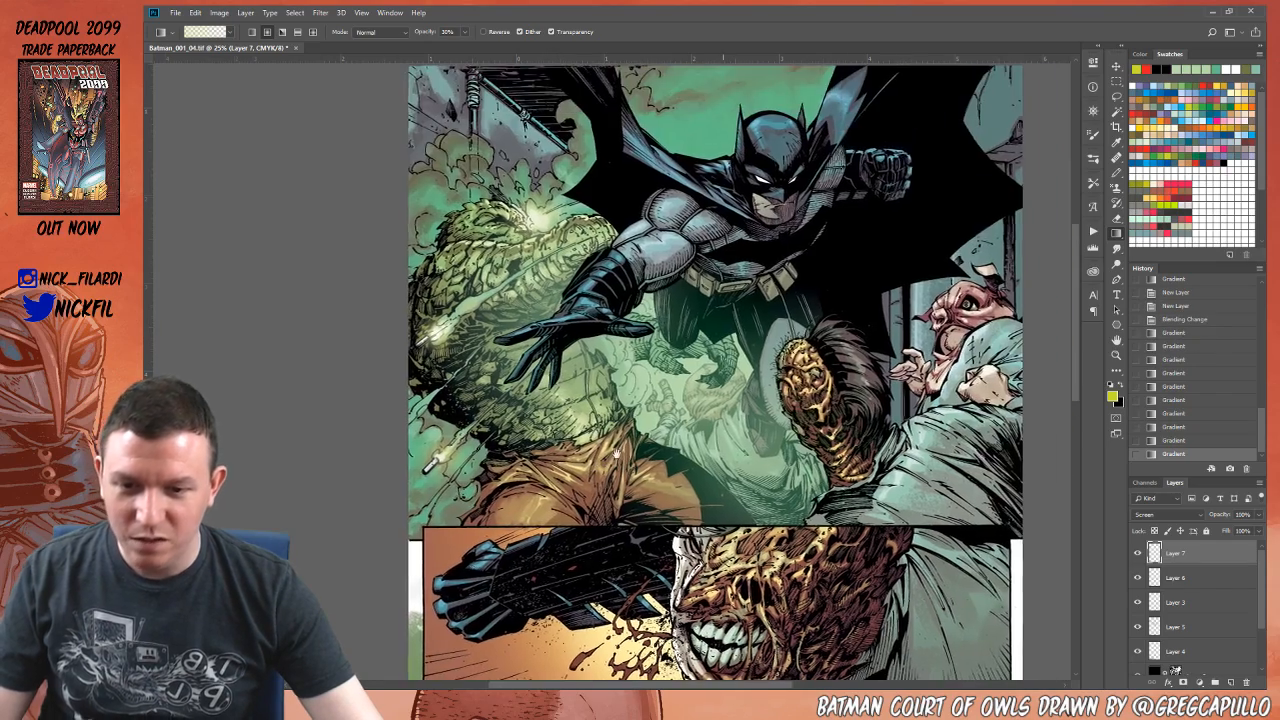
alt+click(632, 386)
drag(605, 371, 667, 373)
click(590, 299)
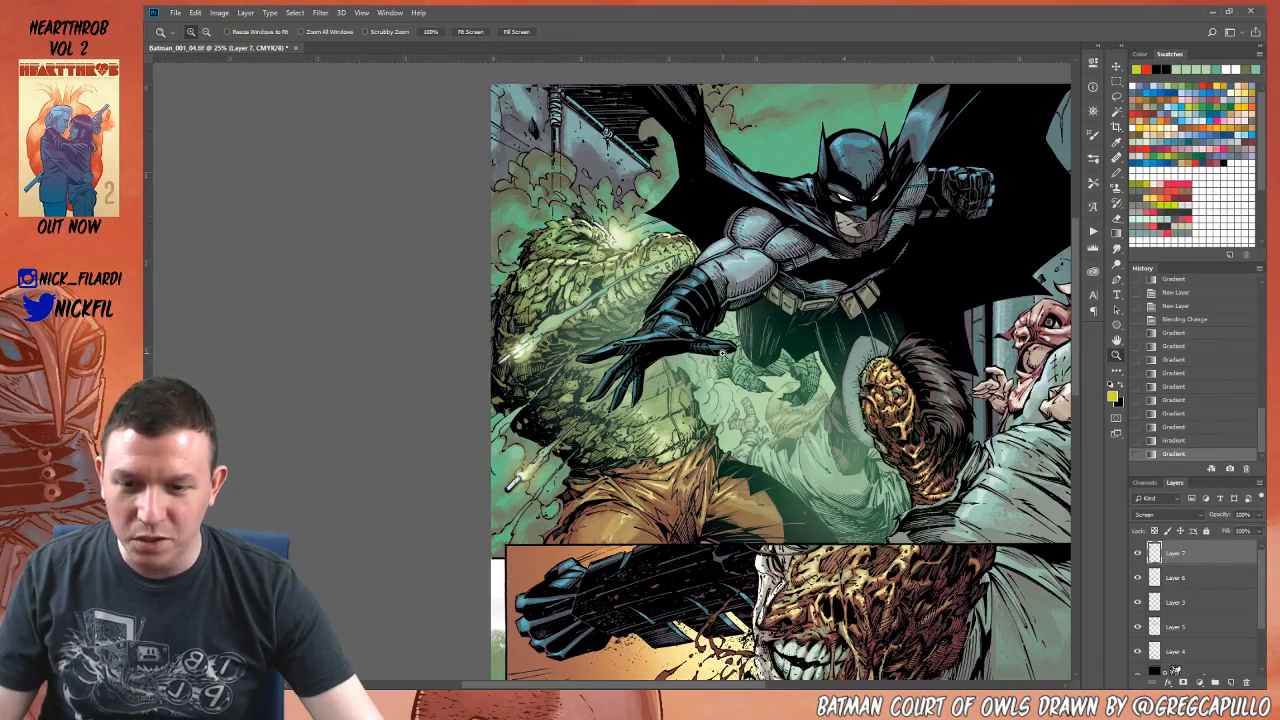
scroll(1186, 575, down, 2)
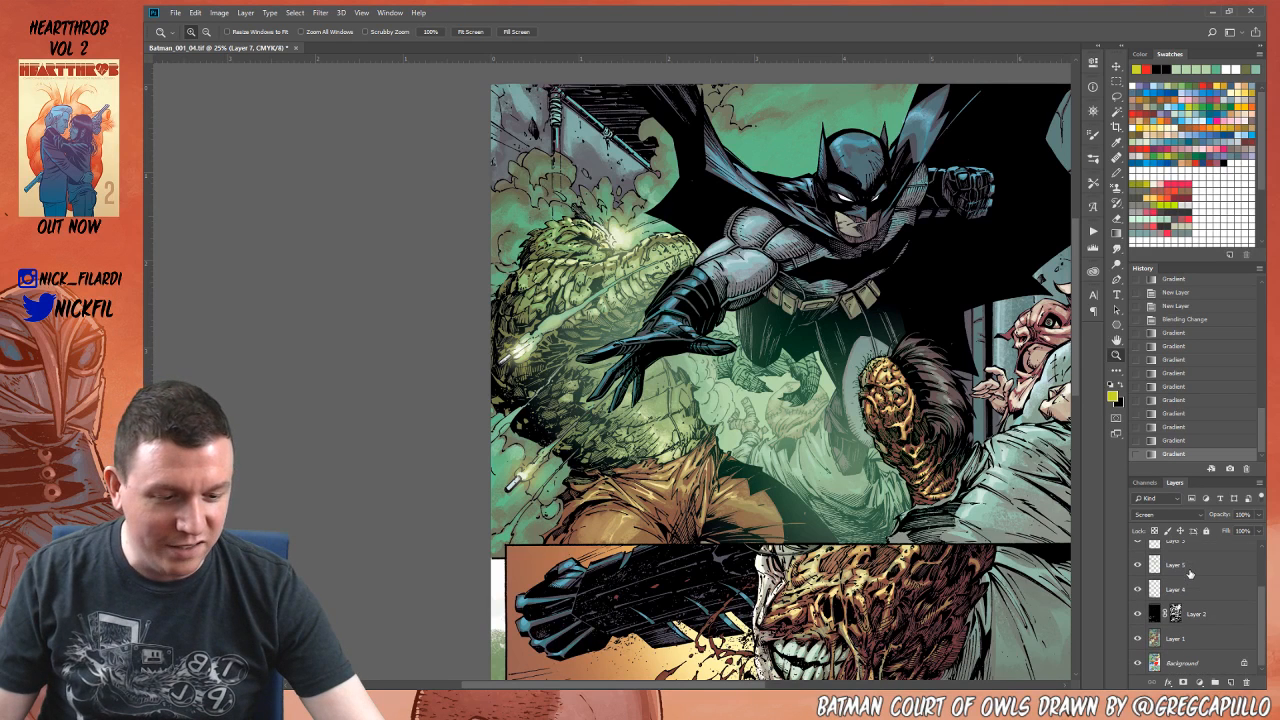
click(1193, 612)
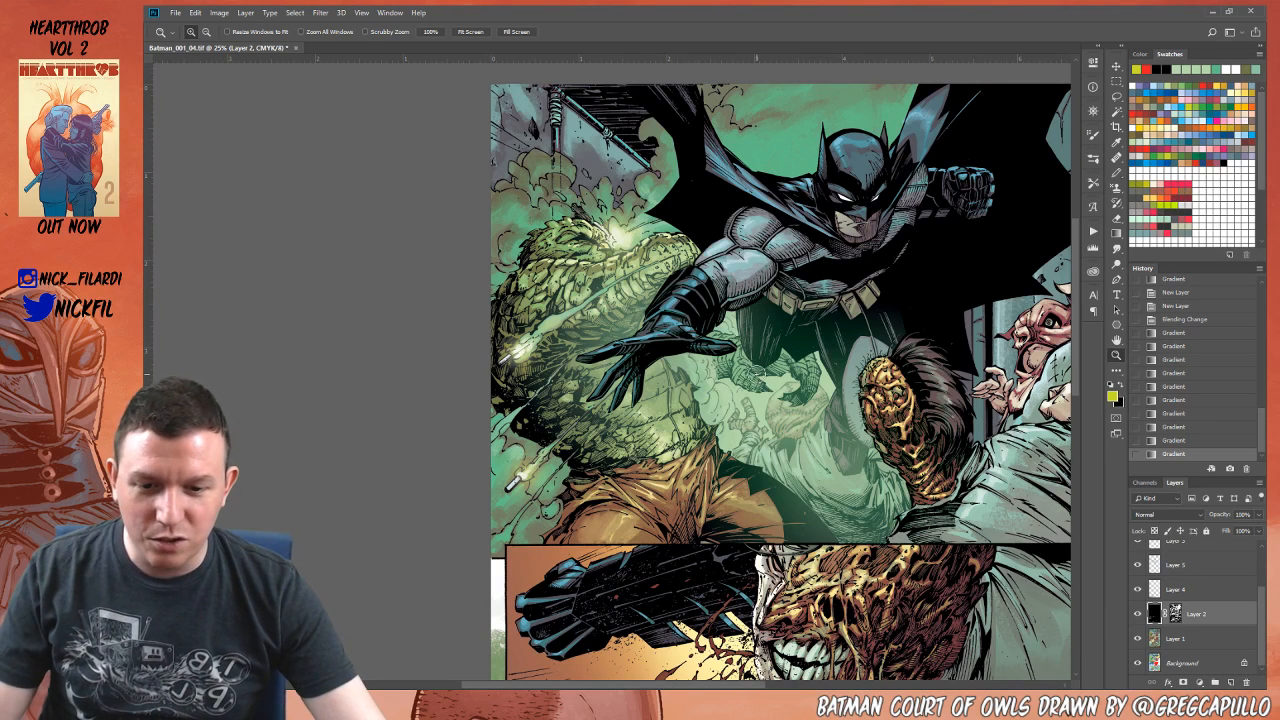
key(b)
alt+click(792, 390)
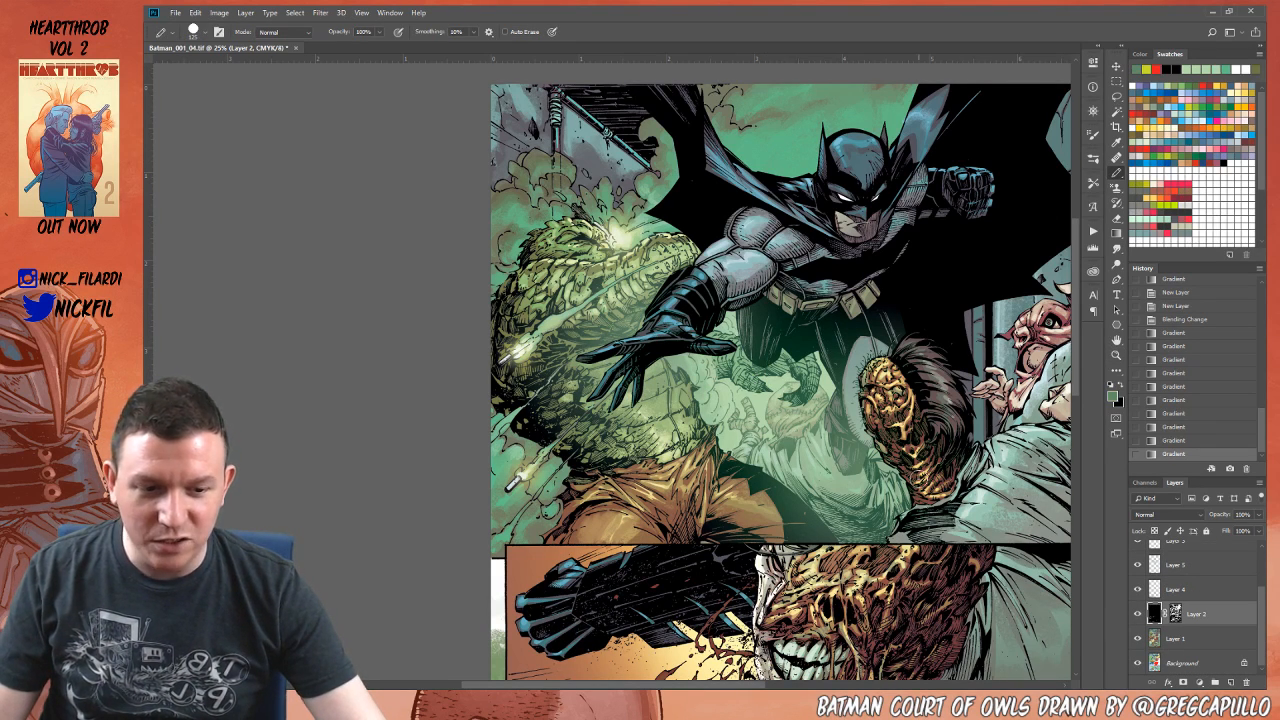
click(1114, 397)
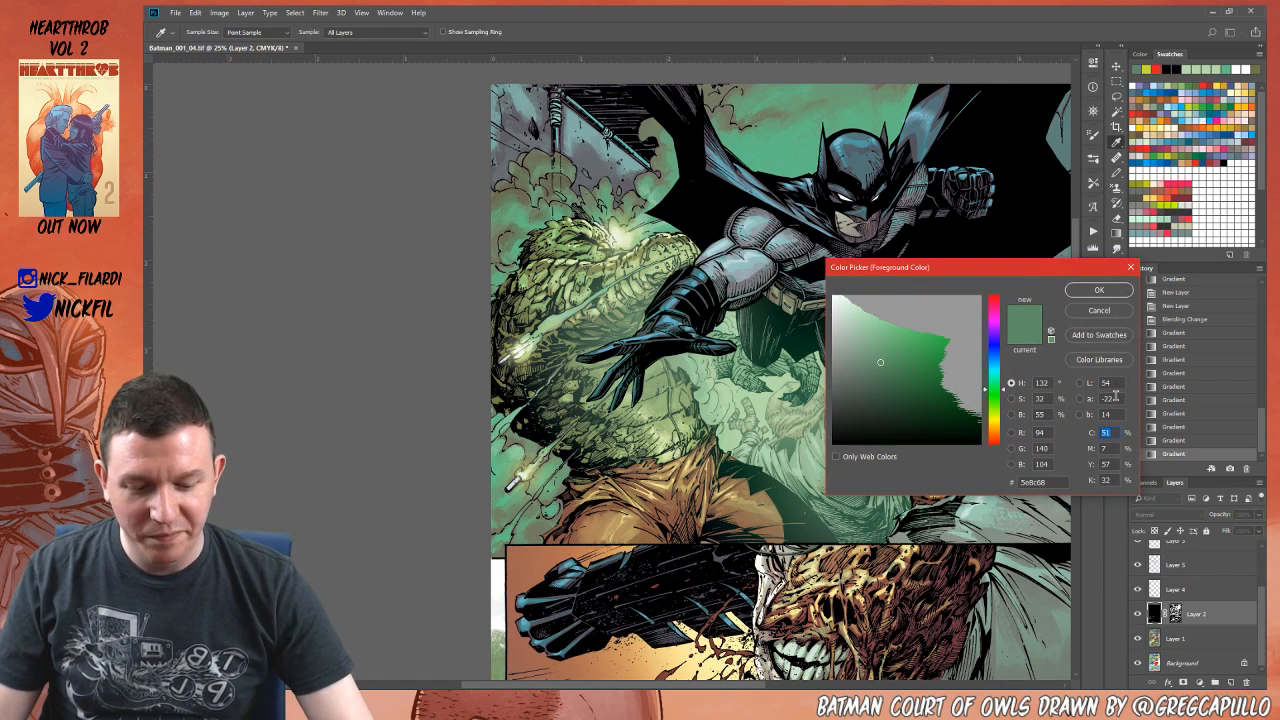
text(80)
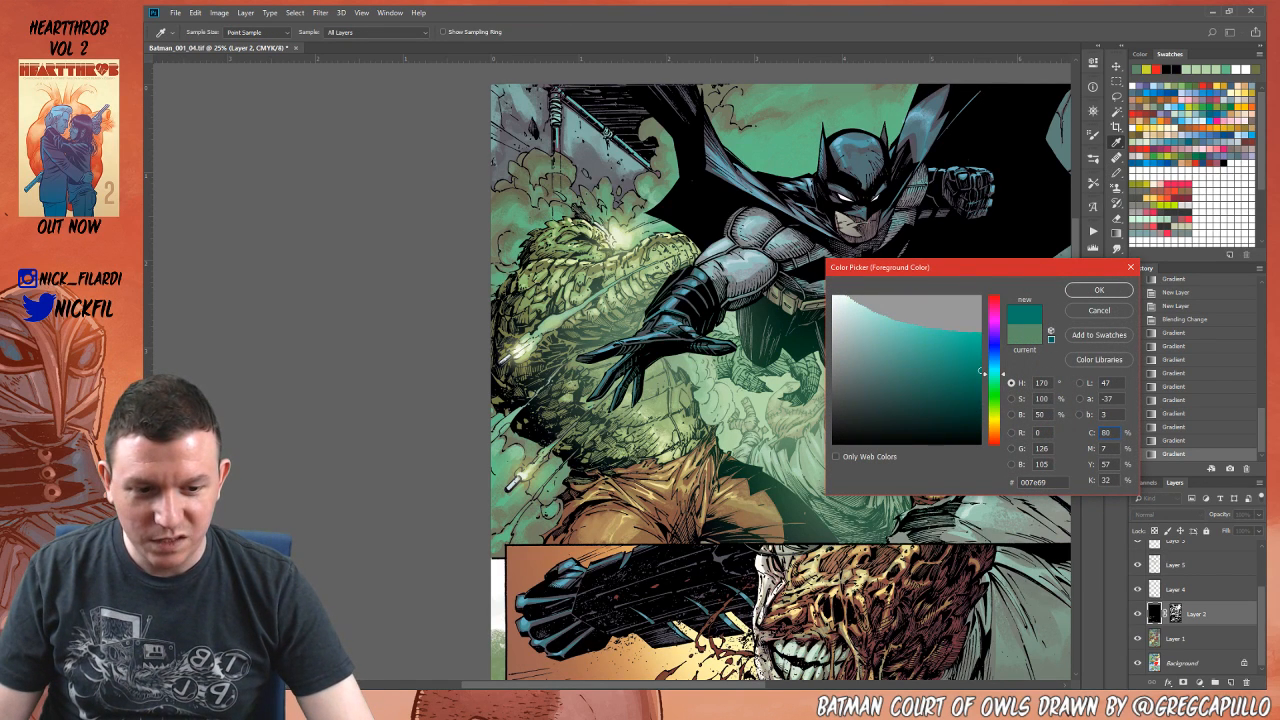
key(Return)
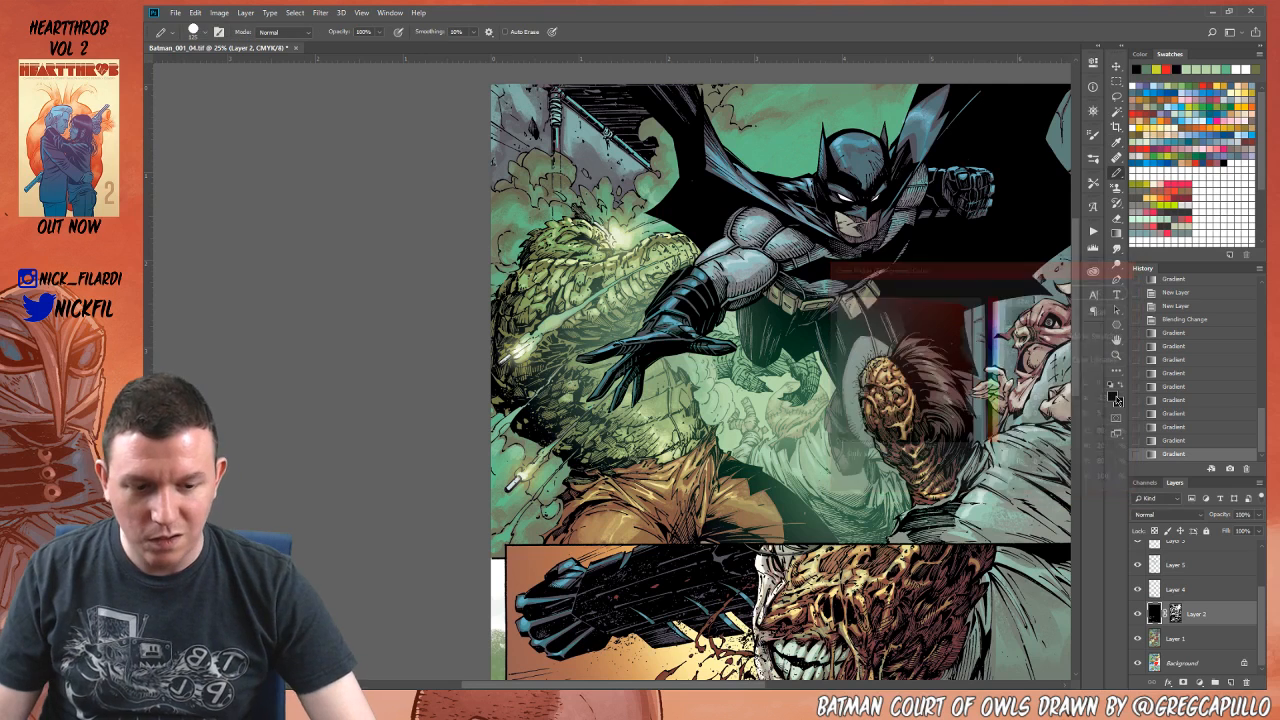
Step: Darken the line art around the scaly figure on Layer 2 with near-black foreground-to-transparent radial gradients at 100% opacity
key(g)
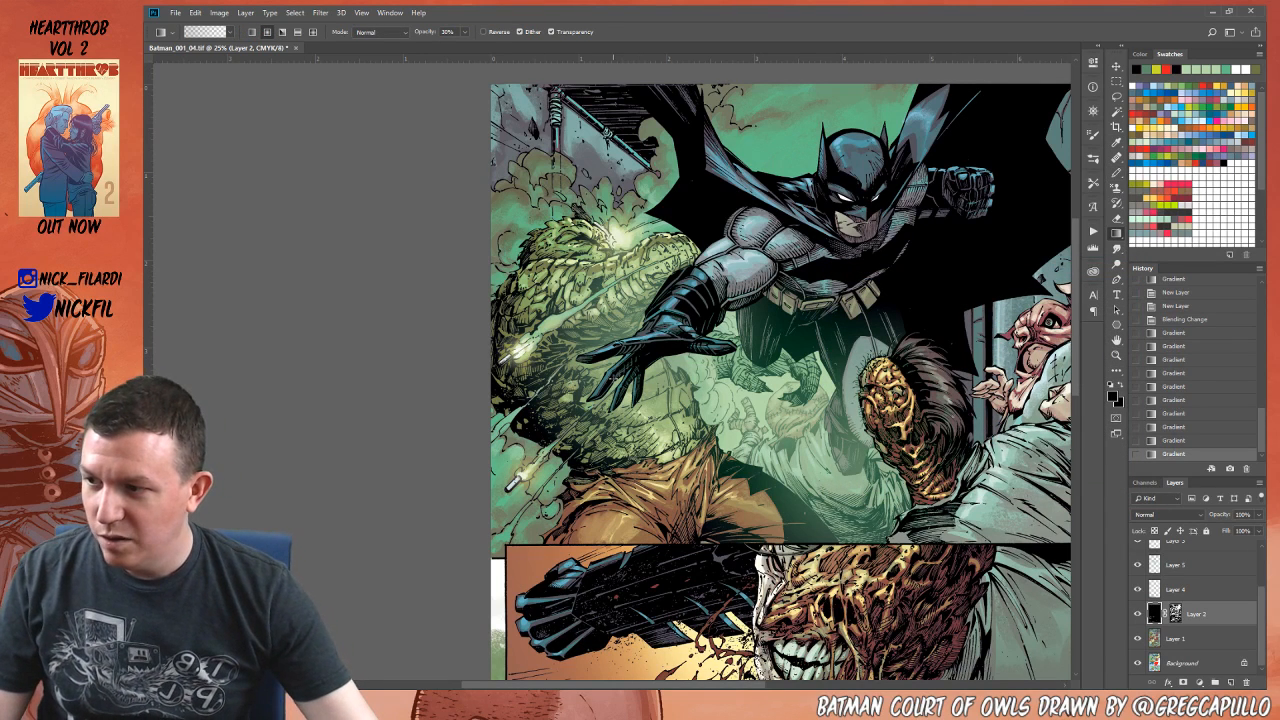
right_click(616, 378)
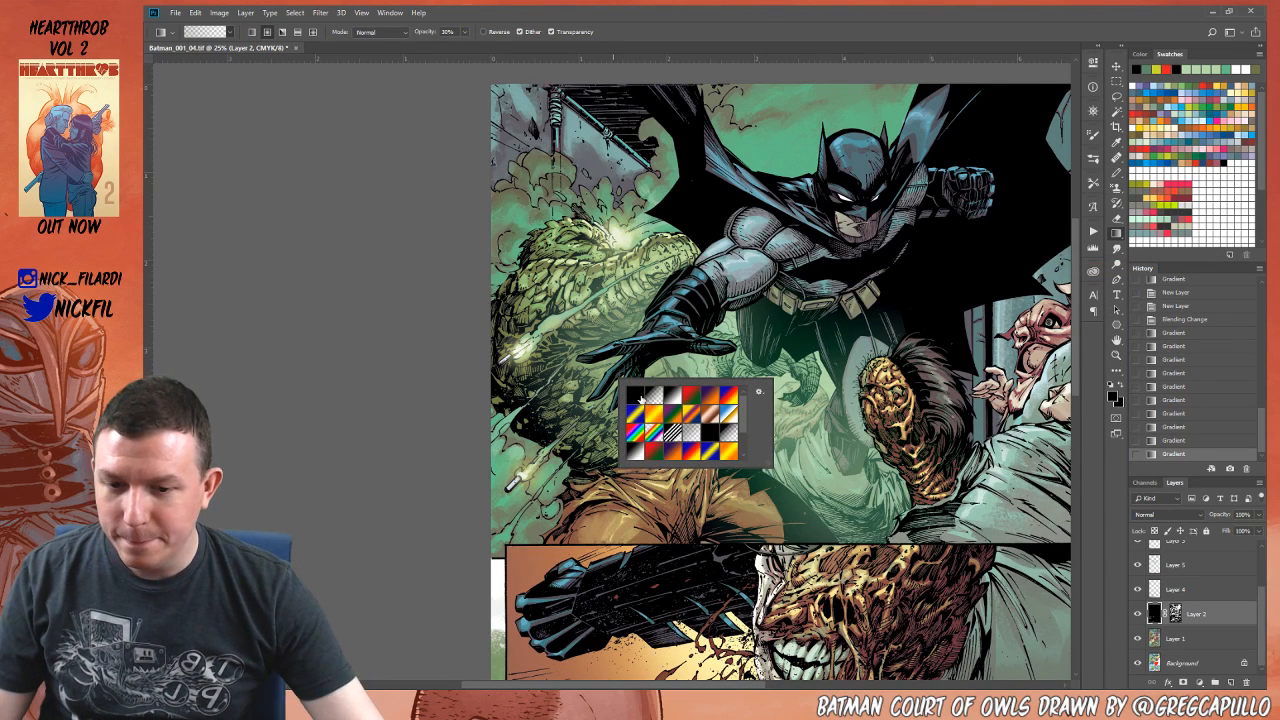
click(638, 397)
click(653, 397)
click(526, 318)
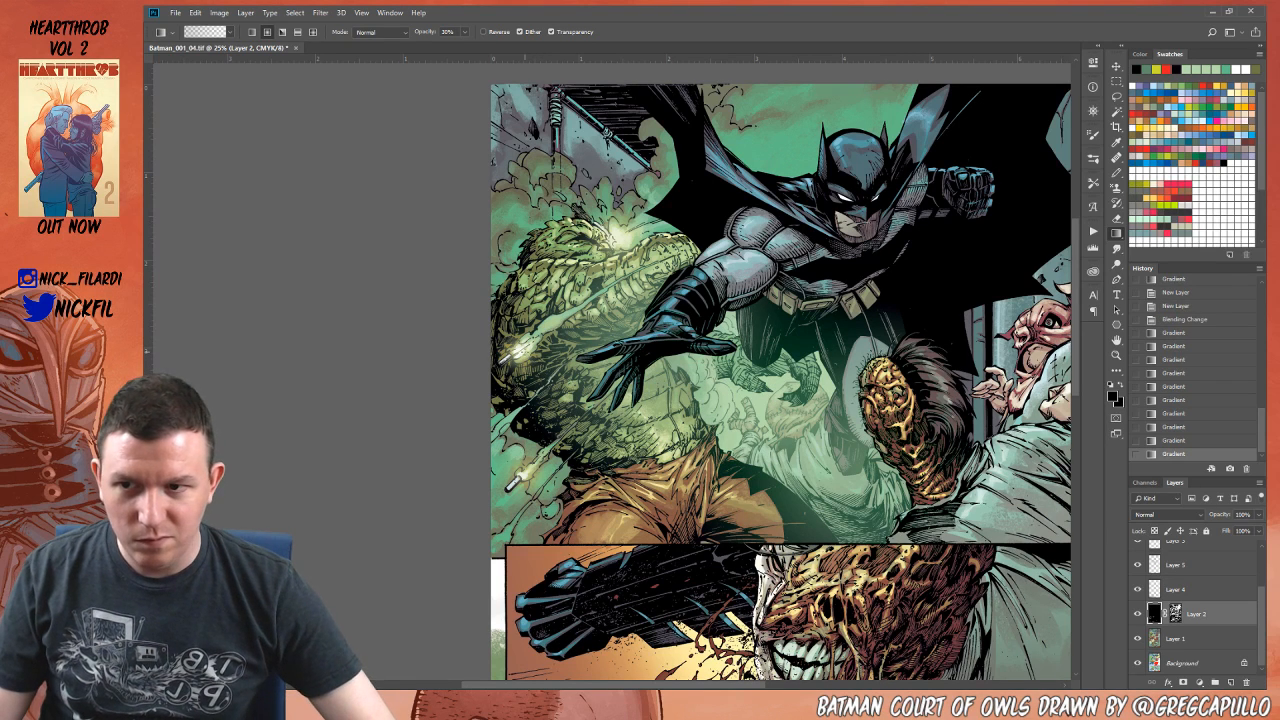
key(0)
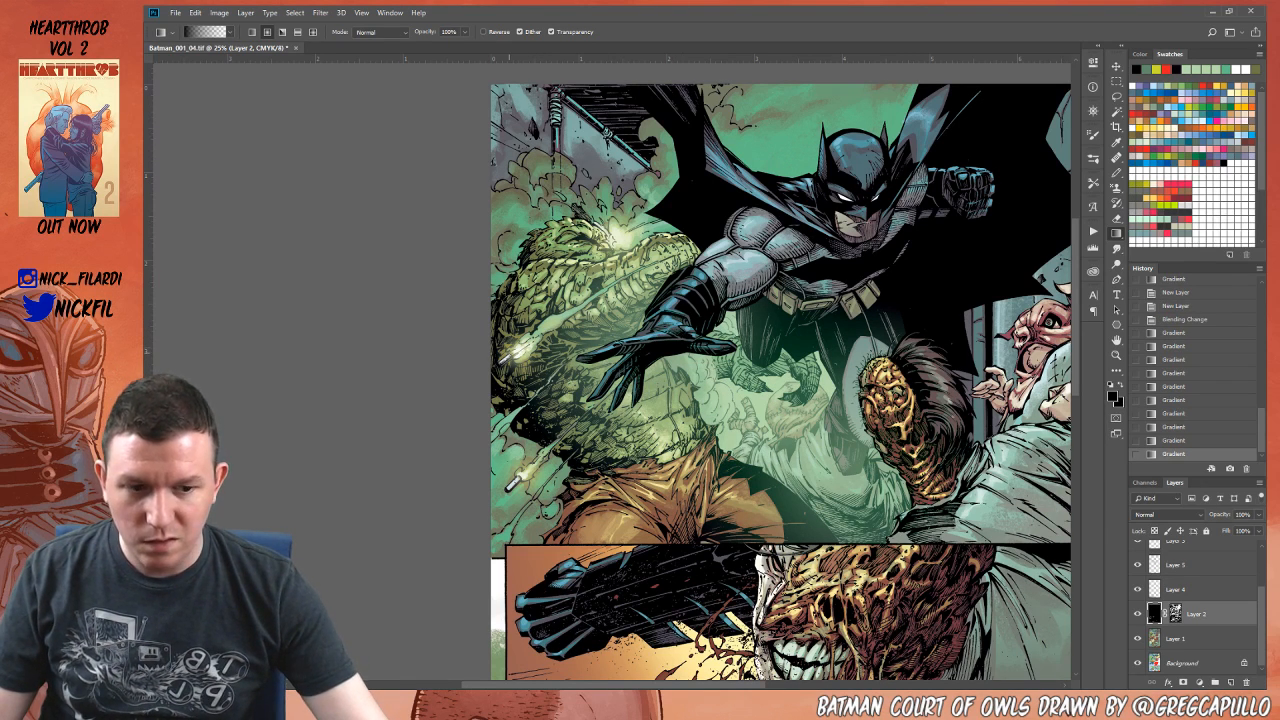
drag(512, 351, 518, 323)
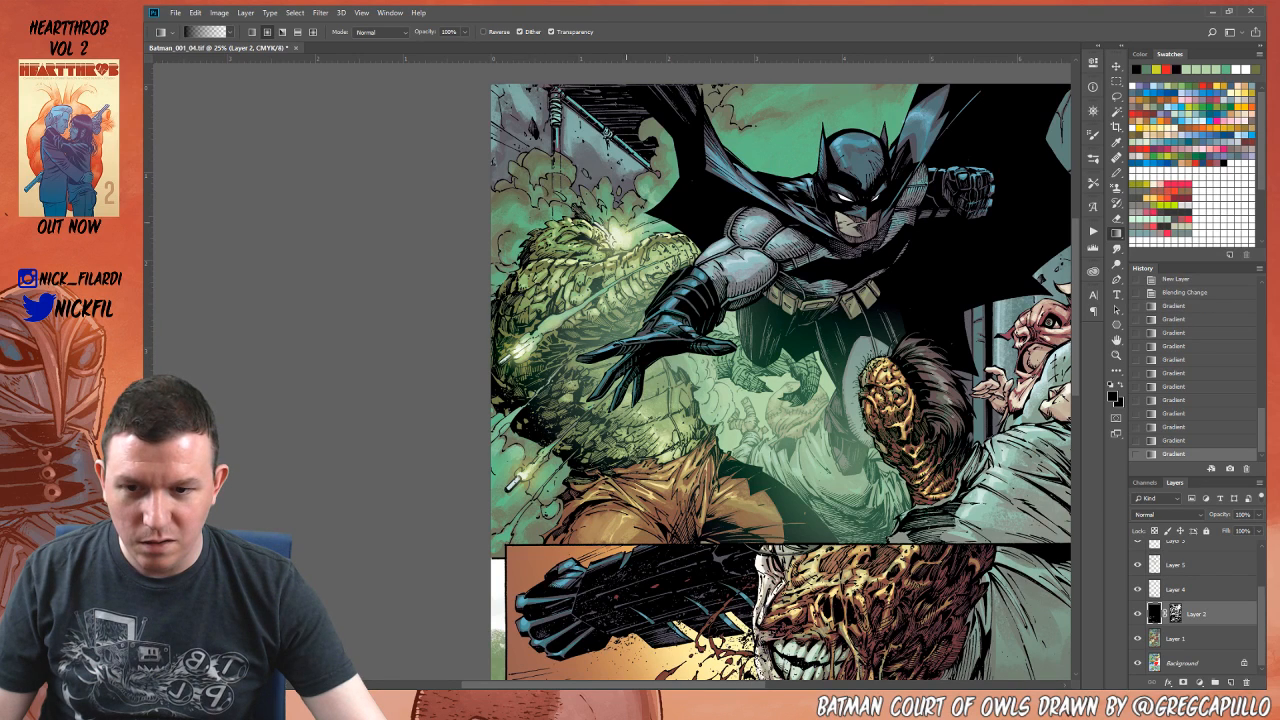
Step: Examine the coloring and figure separation across all panels, comparing the top panel with the lower ones and the whole page
key(z)
alt+click(645, 335)
alt+click(645, 335)
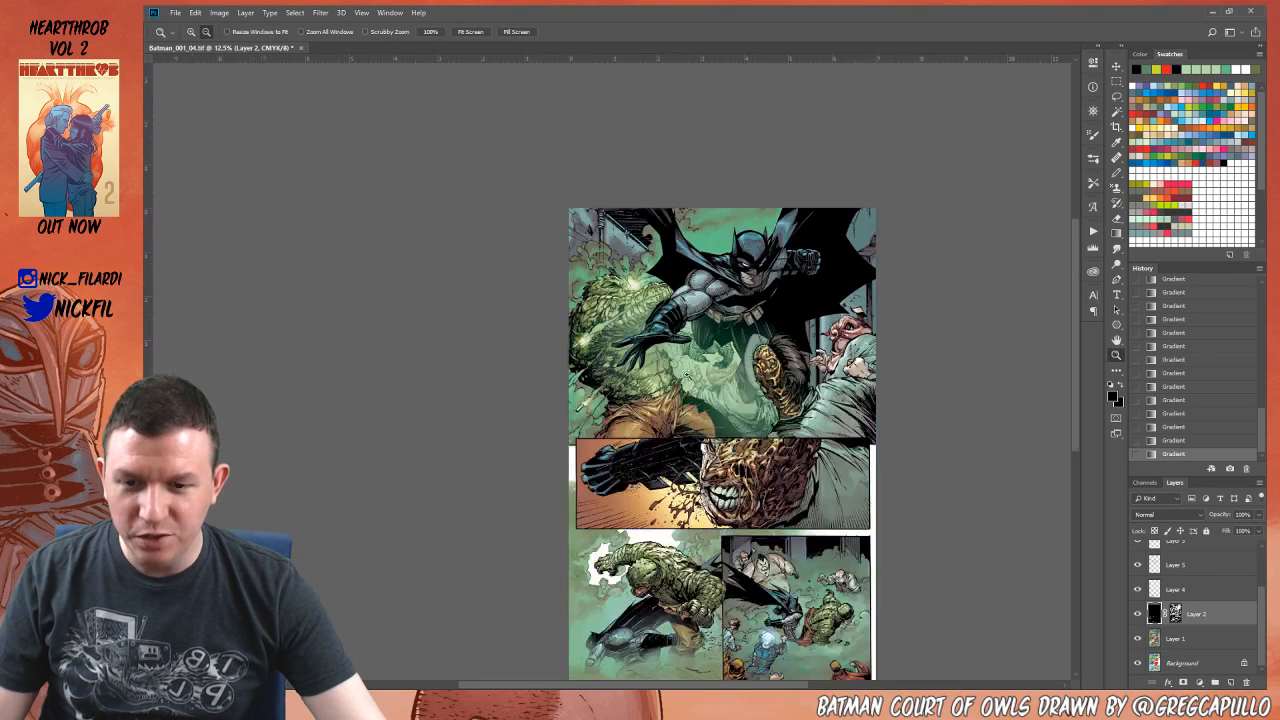
drag(762, 481, 779, 427)
drag(832, 586, 827, 577)
drag(850, 657, 800, 549)
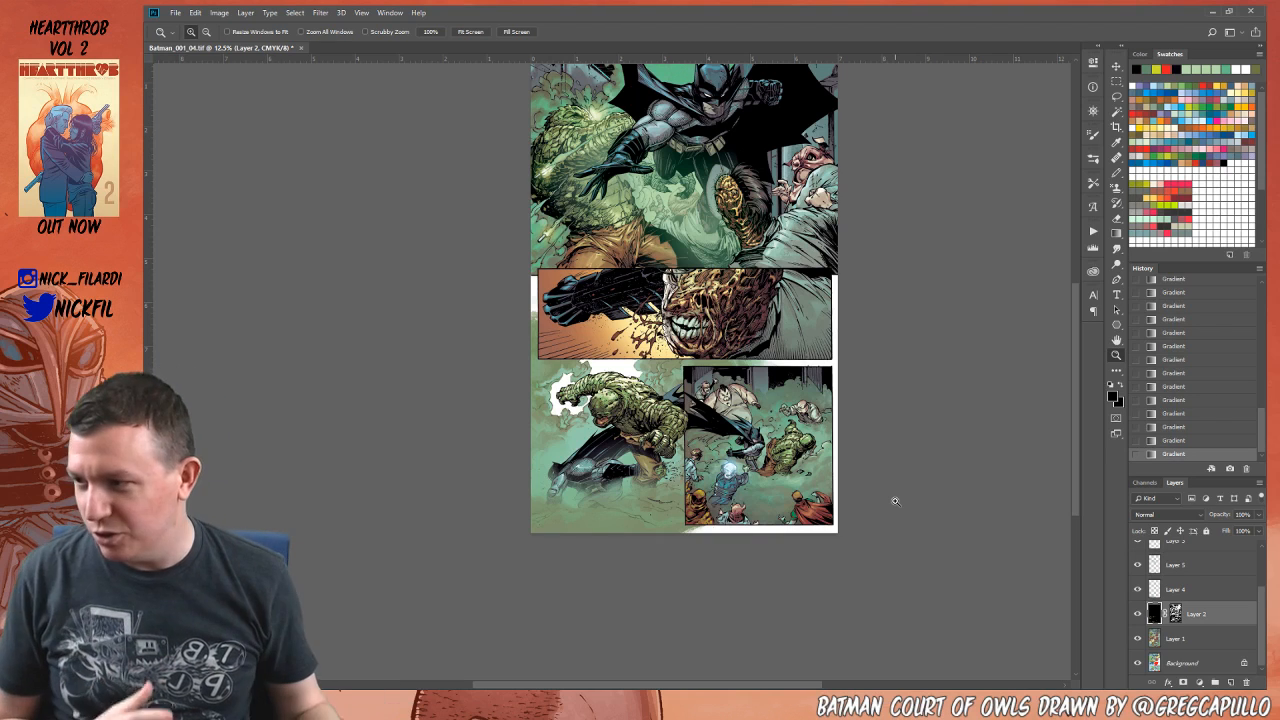
click(709, 441)
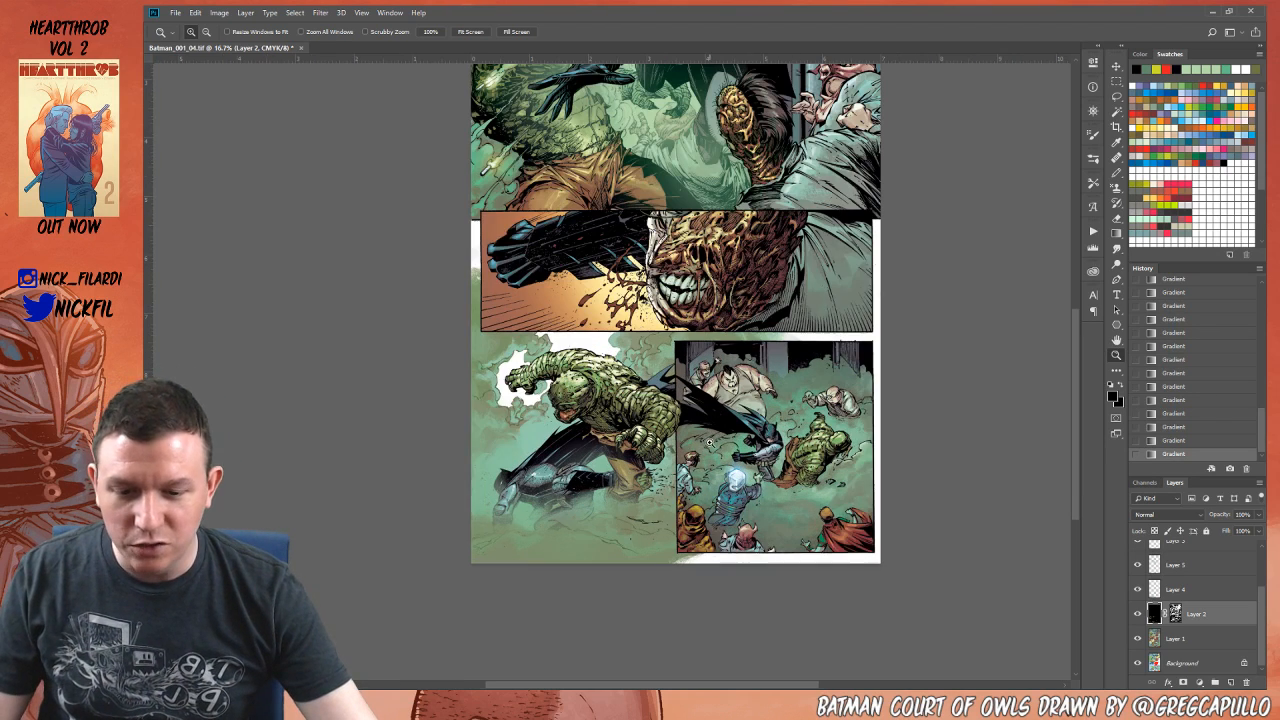
drag(835, 479, 846, 510)
drag(728, 343, 726, 357)
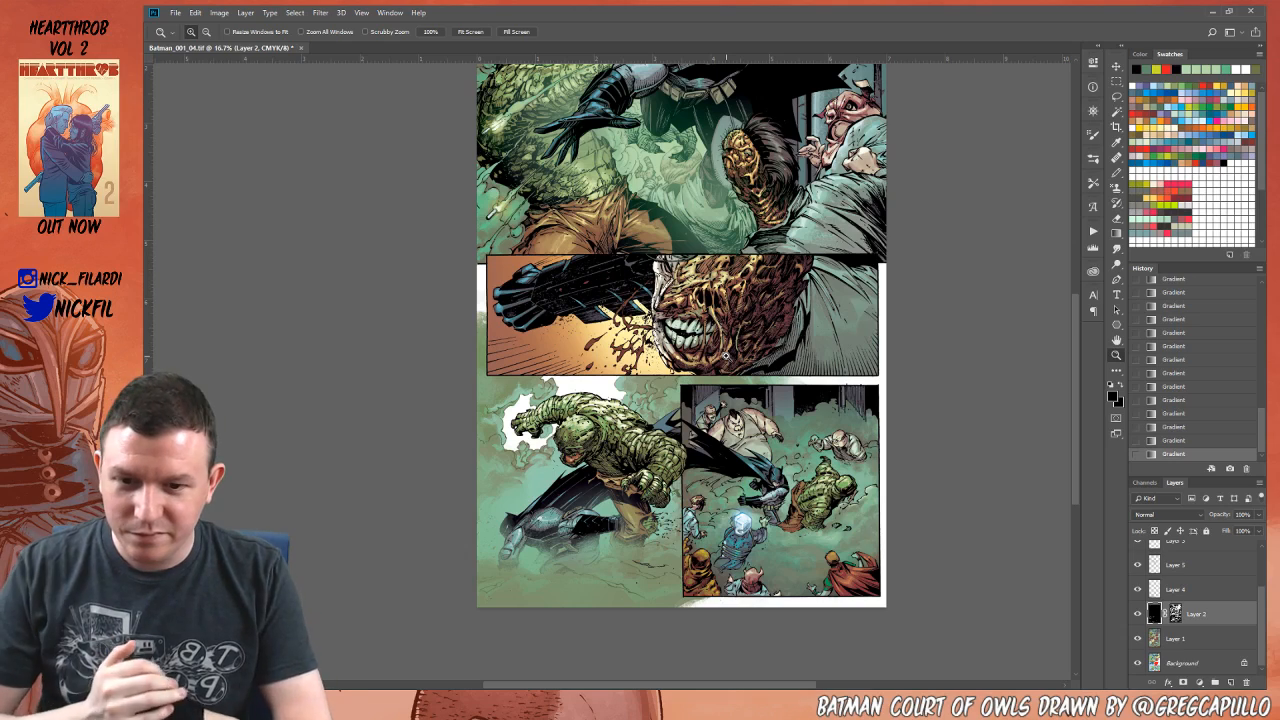
drag(776, 400, 712, 392)
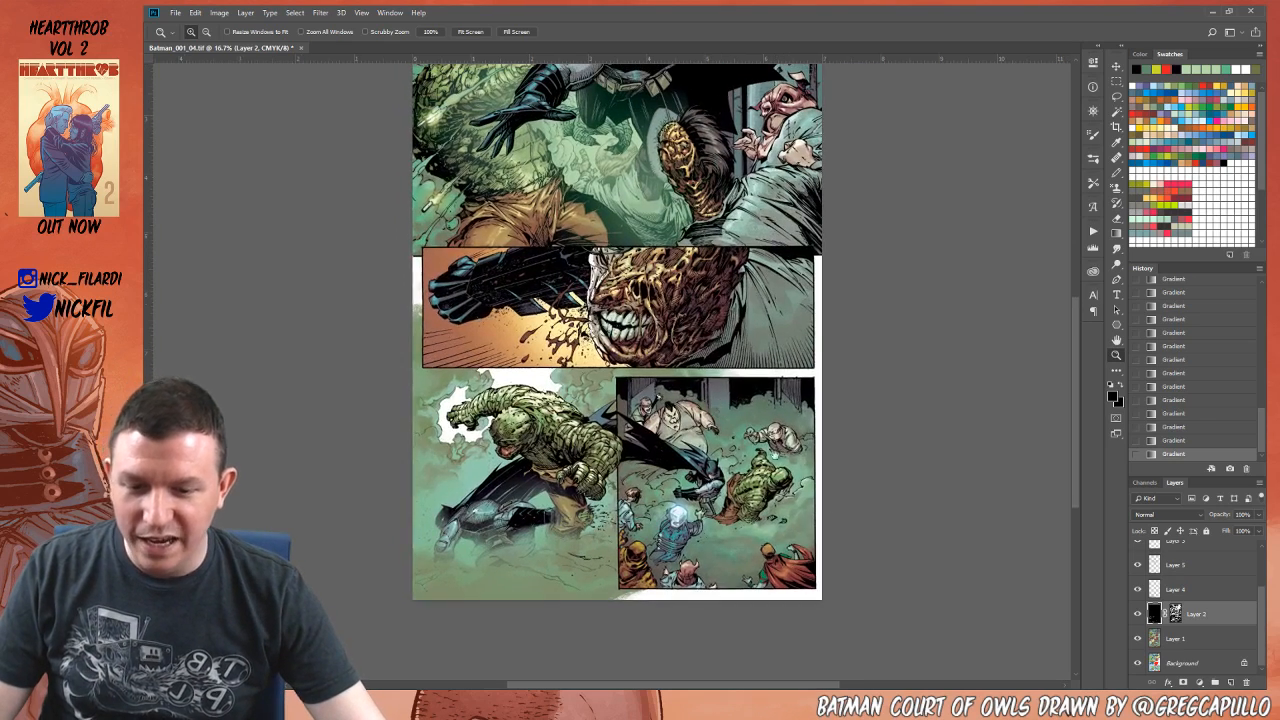
drag(705, 297, 928, 466)
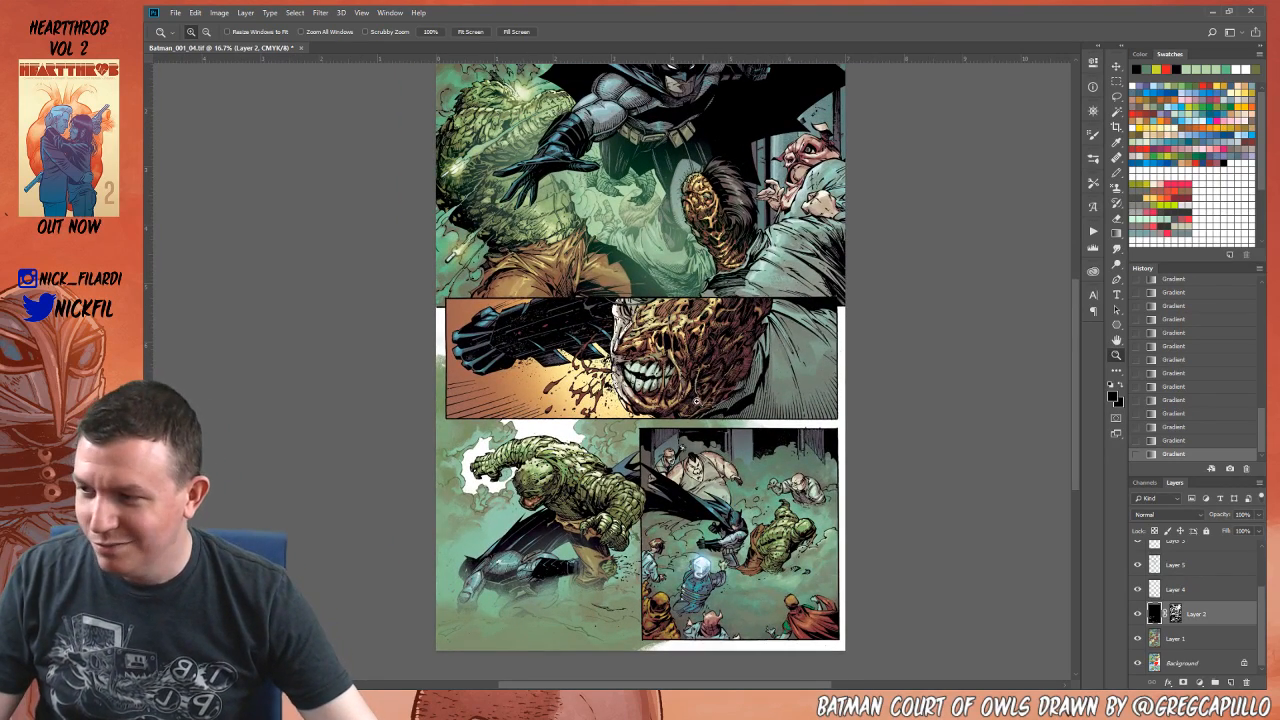
scroll(710, 466, down, 1)
scroll(768, 424, up, 2)
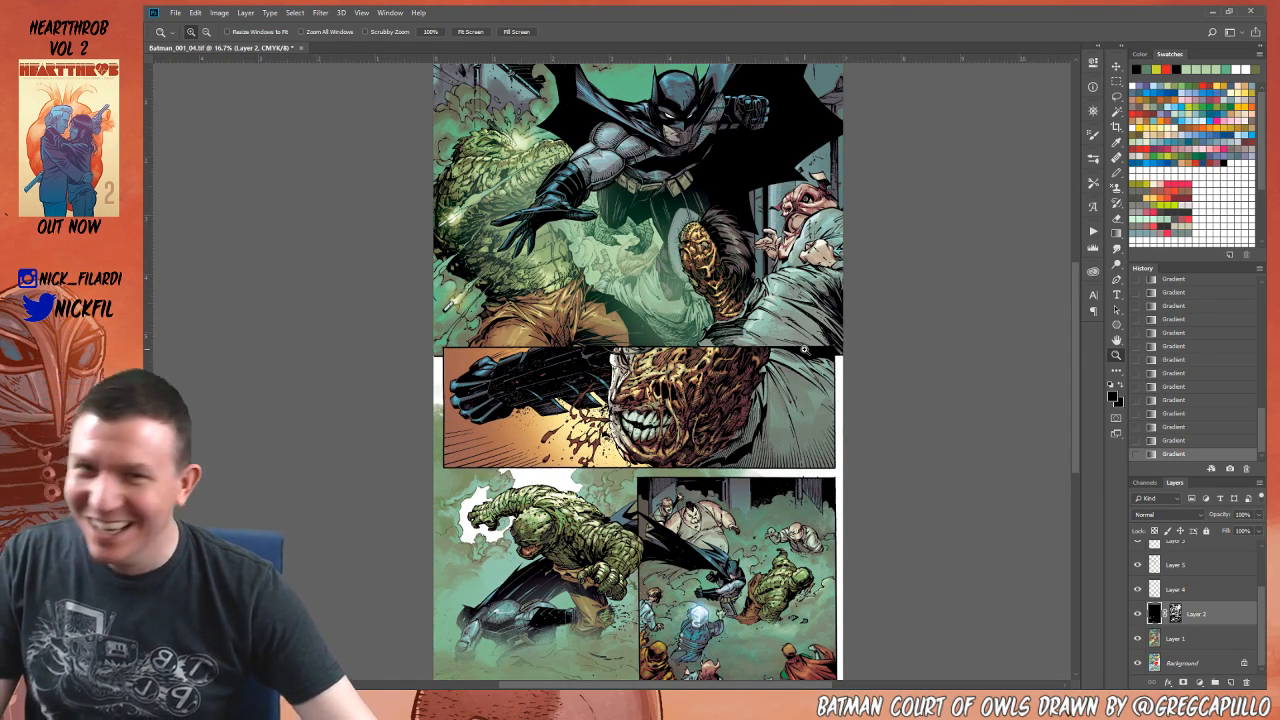
drag(777, 351, 761, 169)
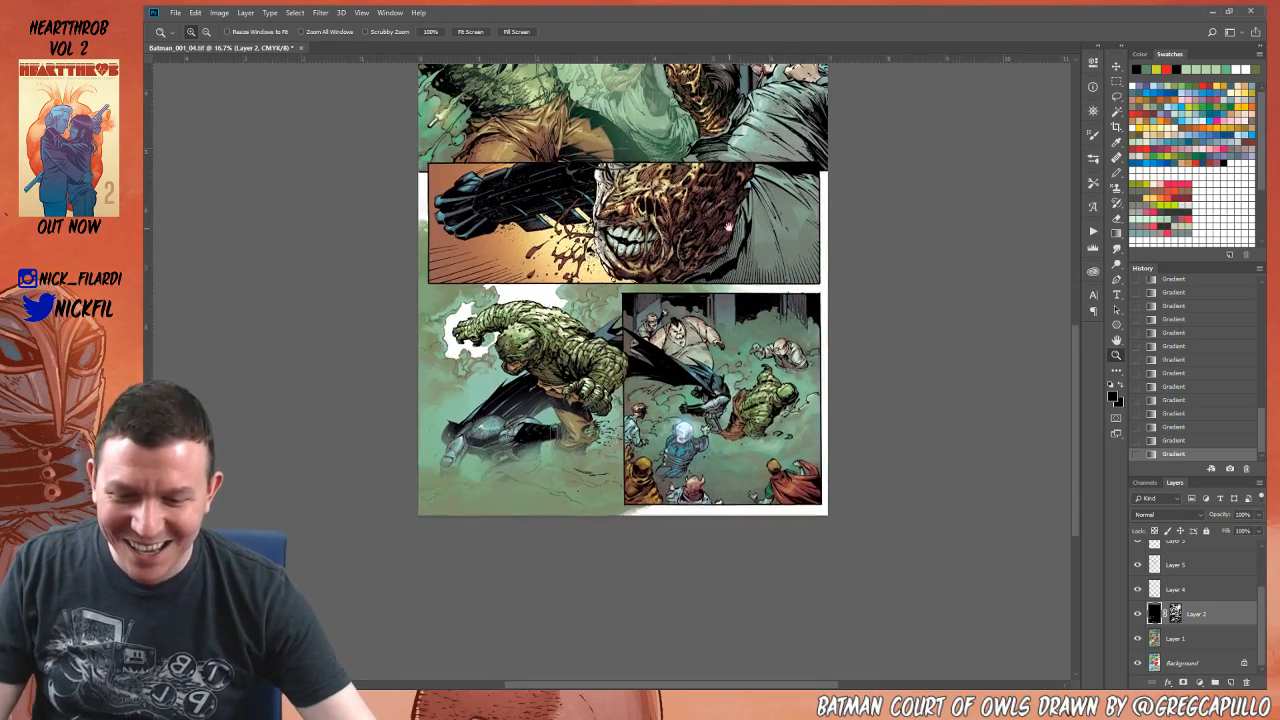
drag(729, 226, 759, 371)
alt+click(741, 336)
drag(736, 304, 726, 338)
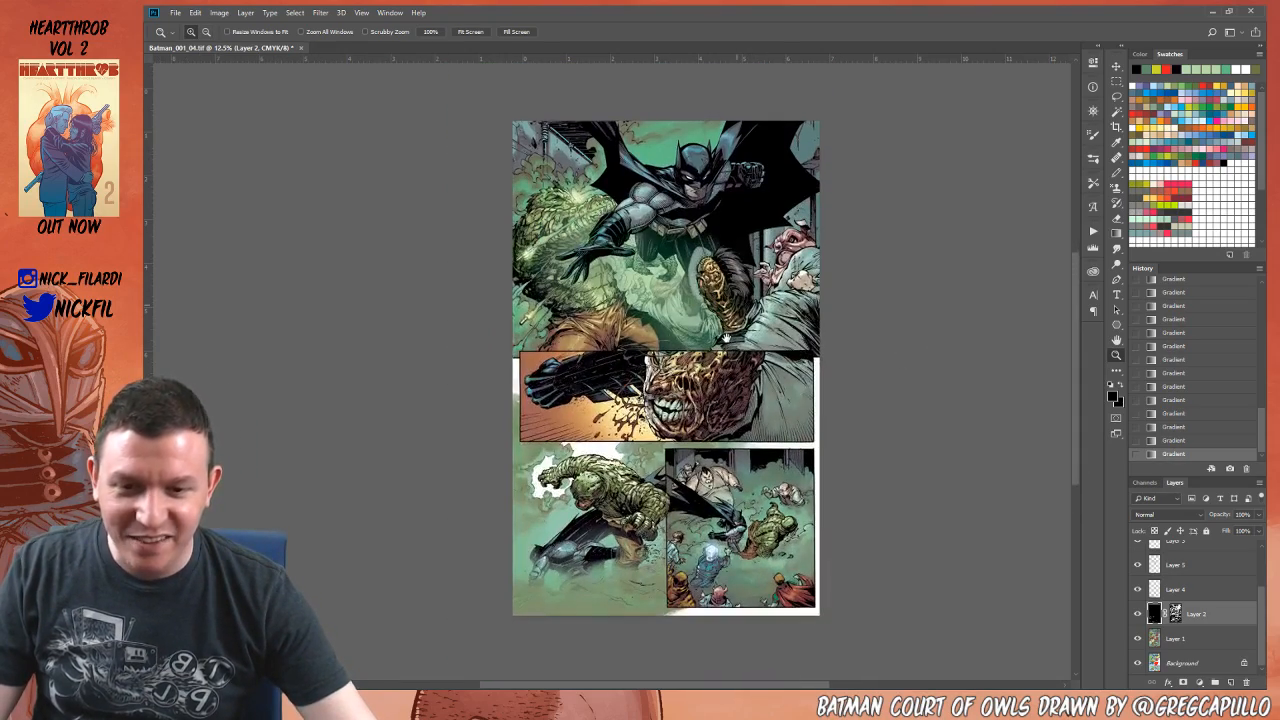